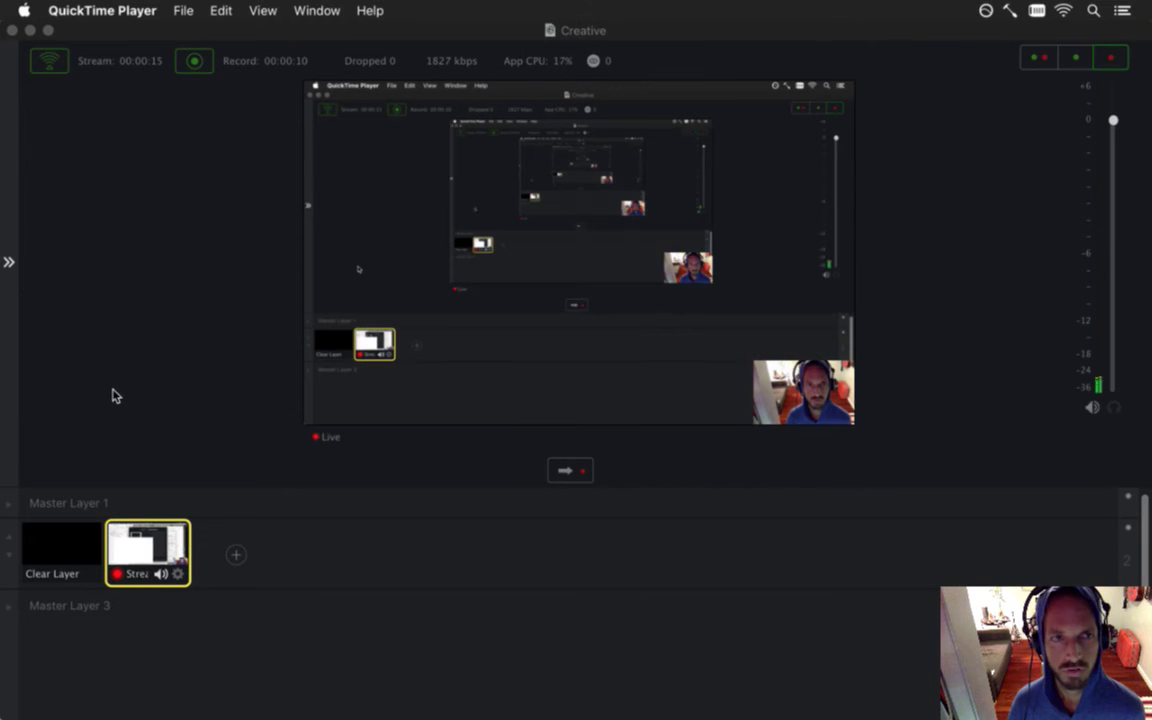
# - Switch to Ableton Live and play the Biomes set from the start
pyautogui.press('super+Tab')
pyautogui.press('super+shift+Tab')
pyautogui.press('super+Tab')
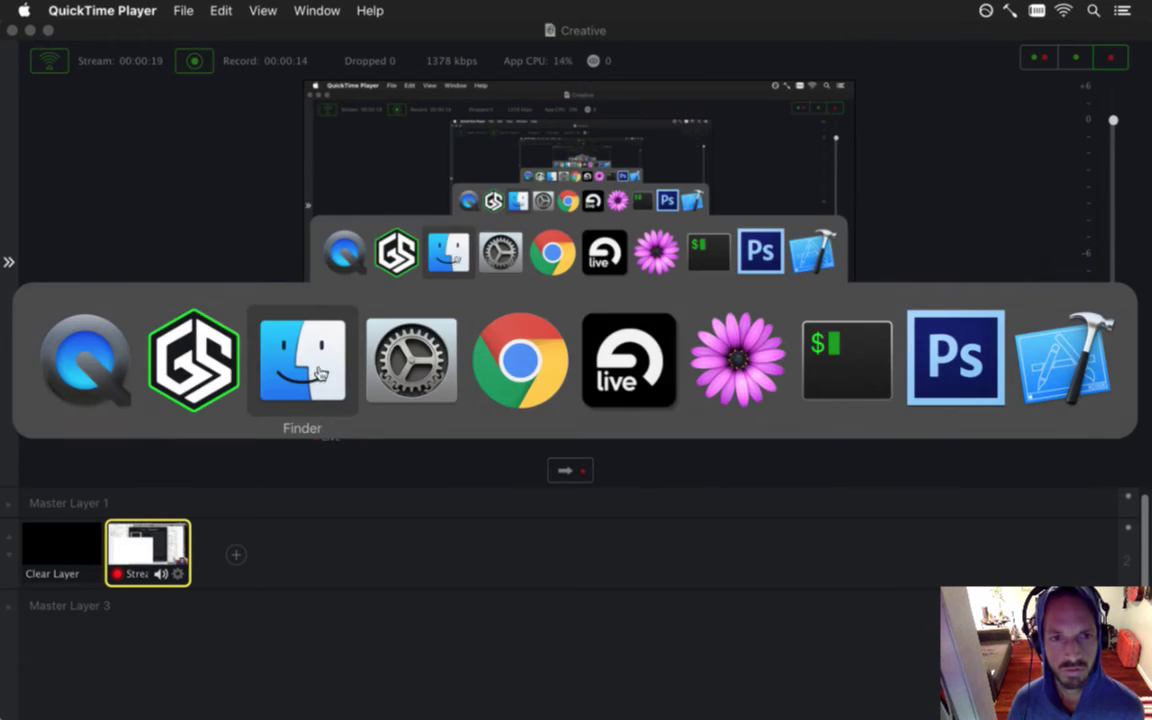
pyautogui.click(320, 373)
pyautogui.click(326, 229)
pyautogui.press('super+Tab')
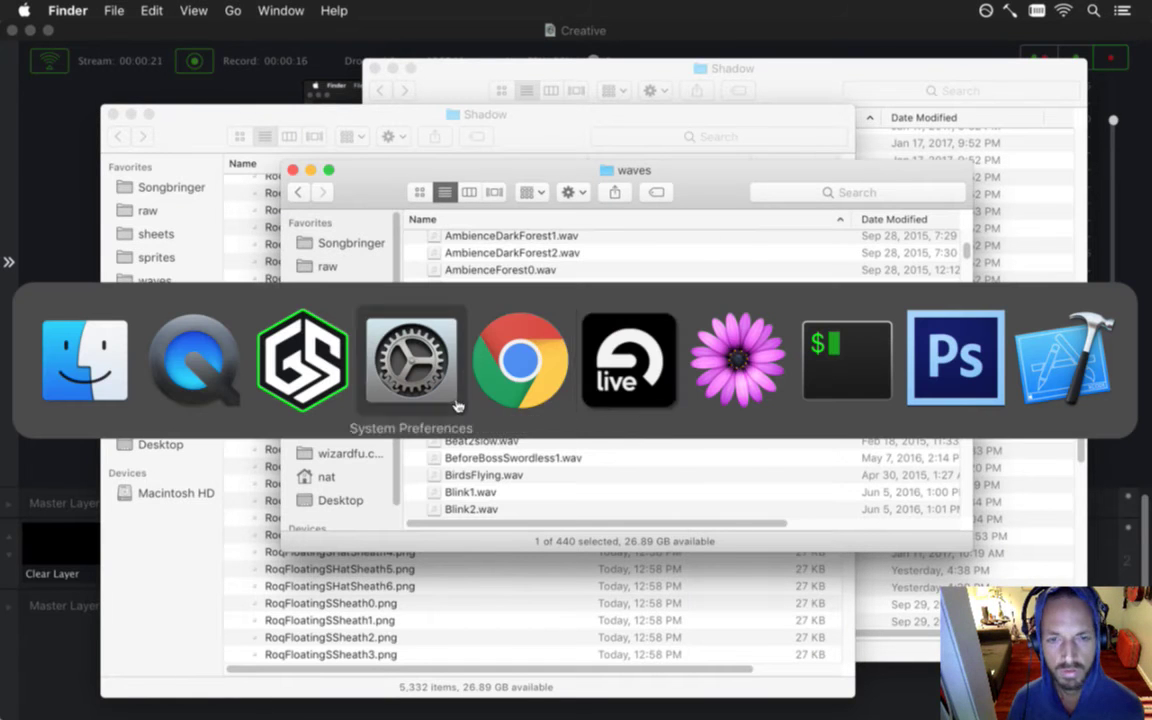
pyautogui.click(603, 385)
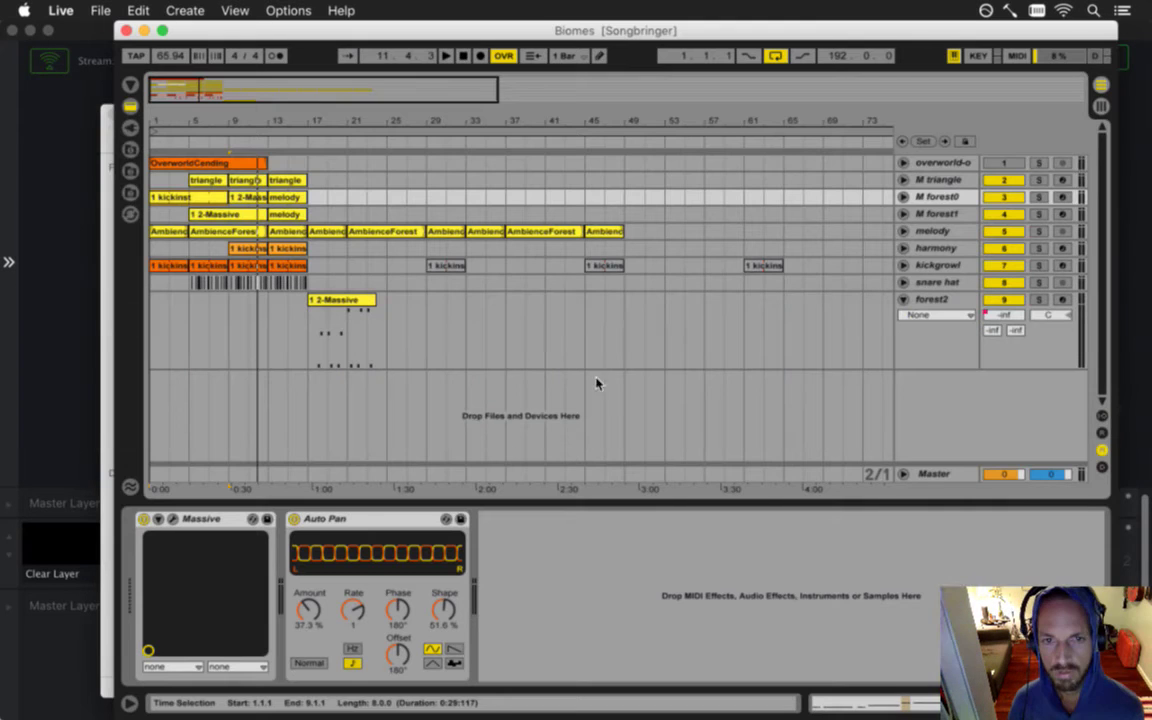
pyautogui.press('space')
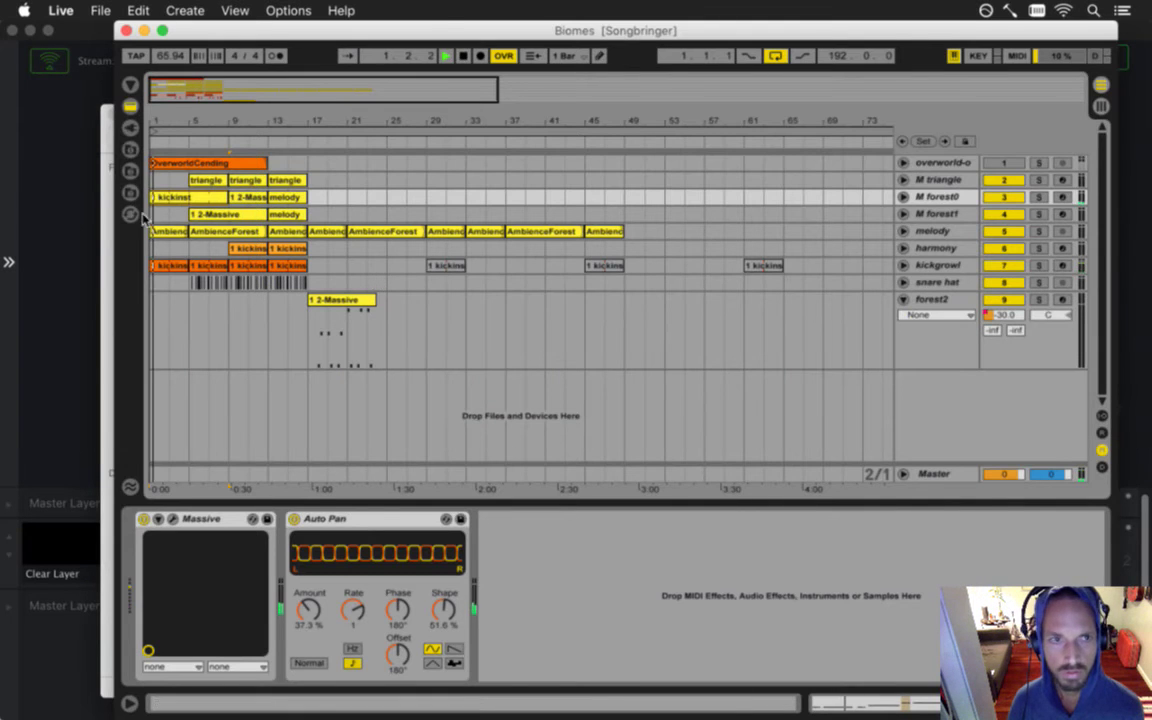
# - Switch to Gameshow and open the audio settings of the Stream shot's Monitor layer
pyautogui.click(72, 183)
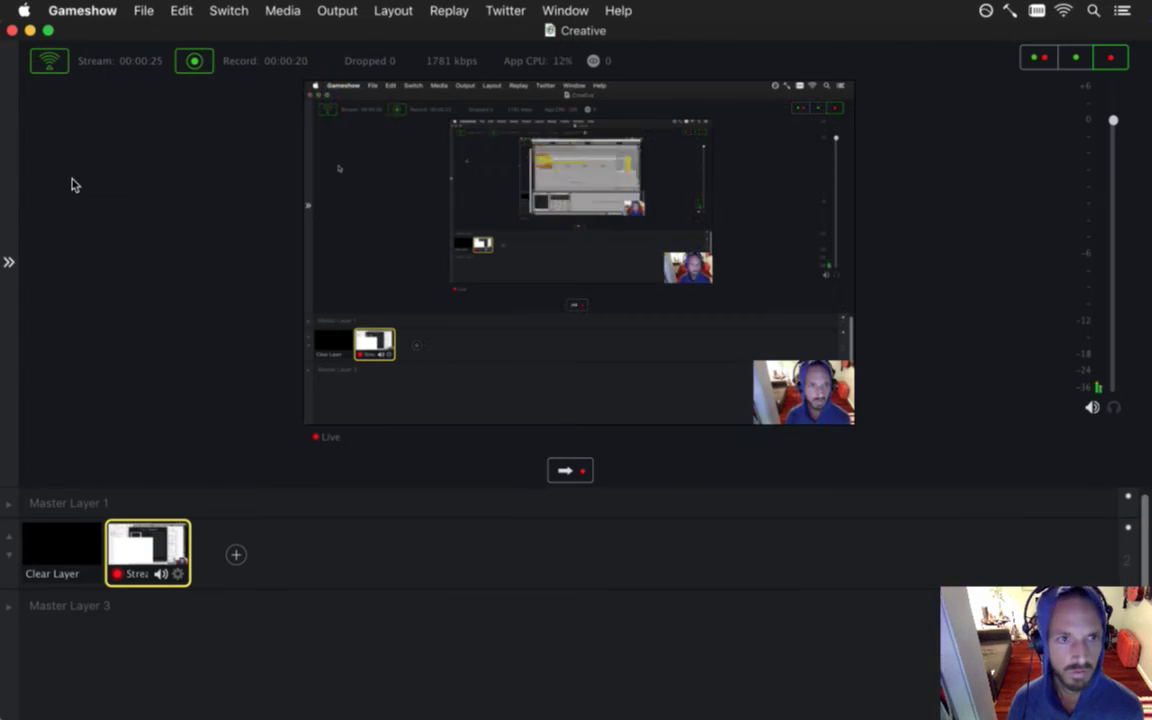
pyautogui.click(30, 31)
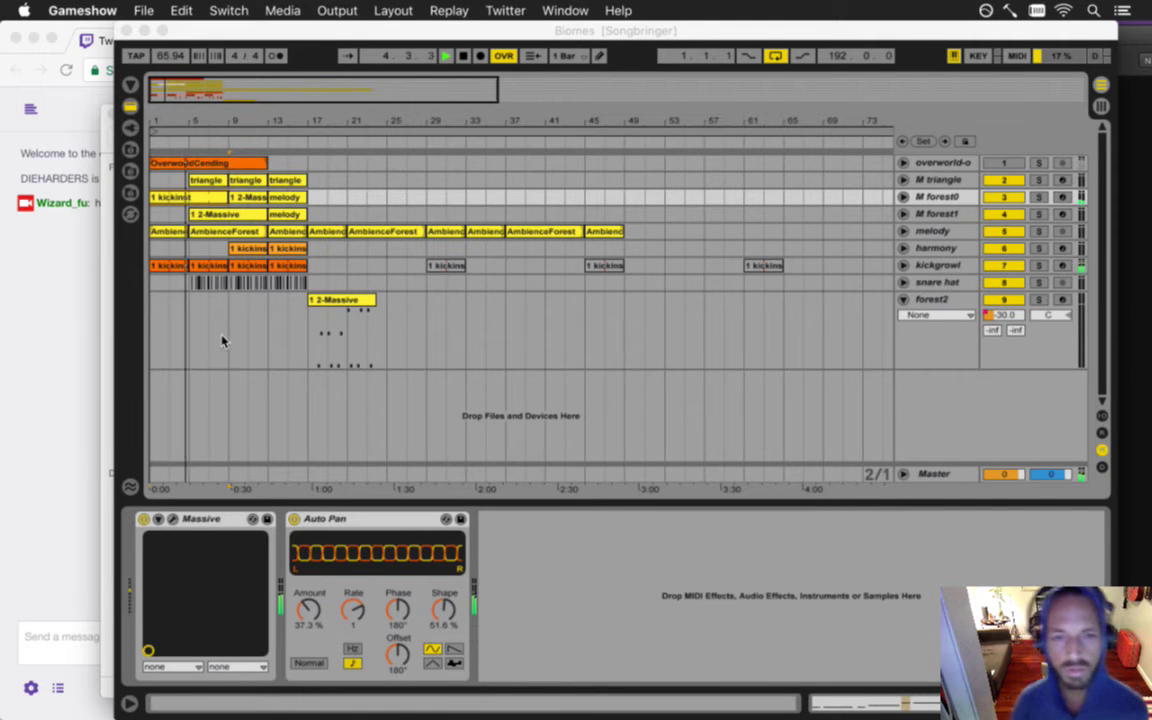
pyautogui.press('super+Tab')
pyautogui.press('super+Tab')
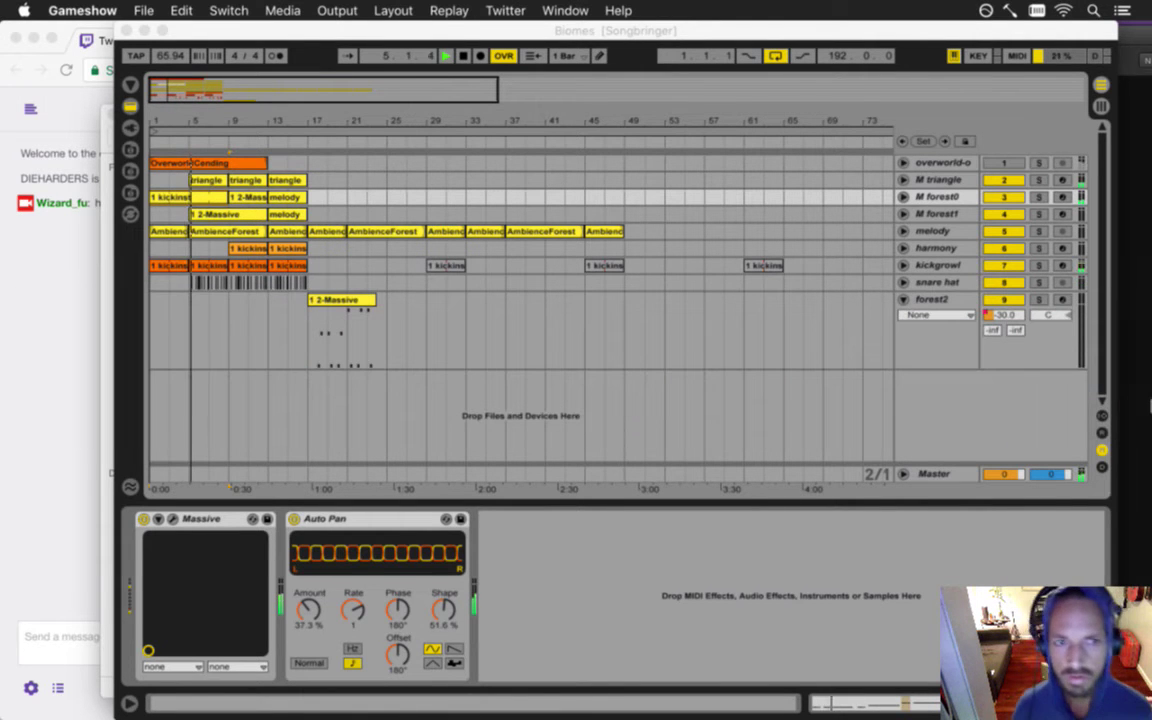
pyautogui.click(1132, 452)
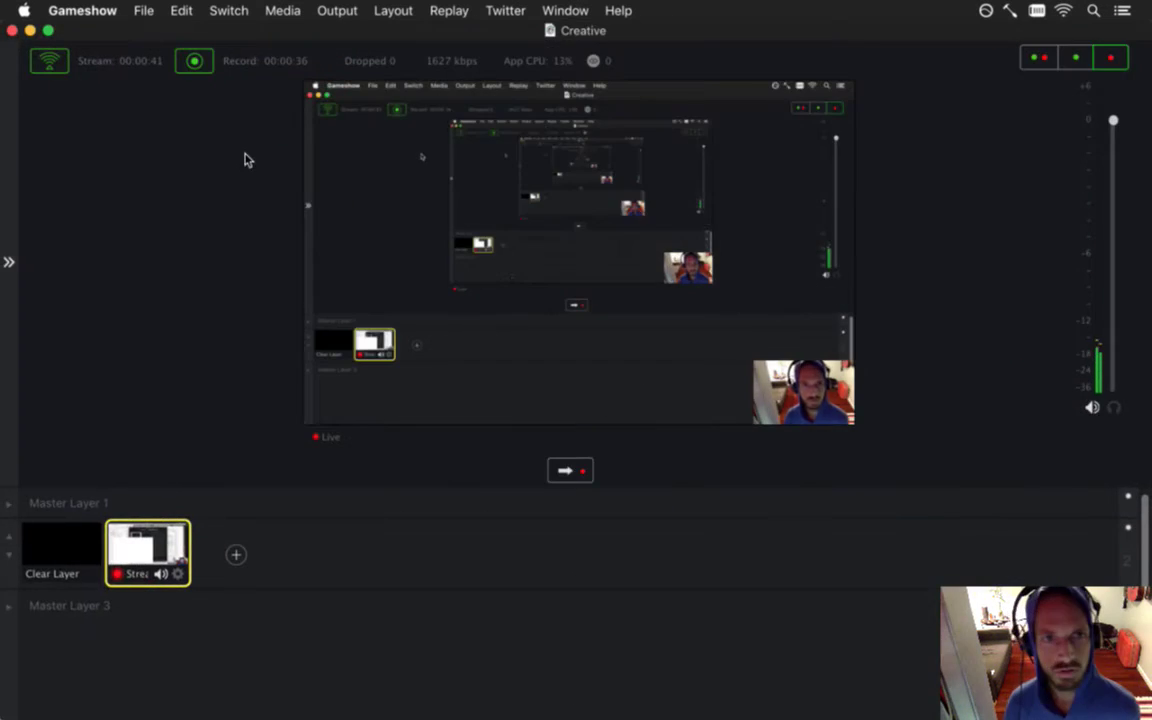
pyautogui.click(145, 548)
pyautogui.click(118, 283)
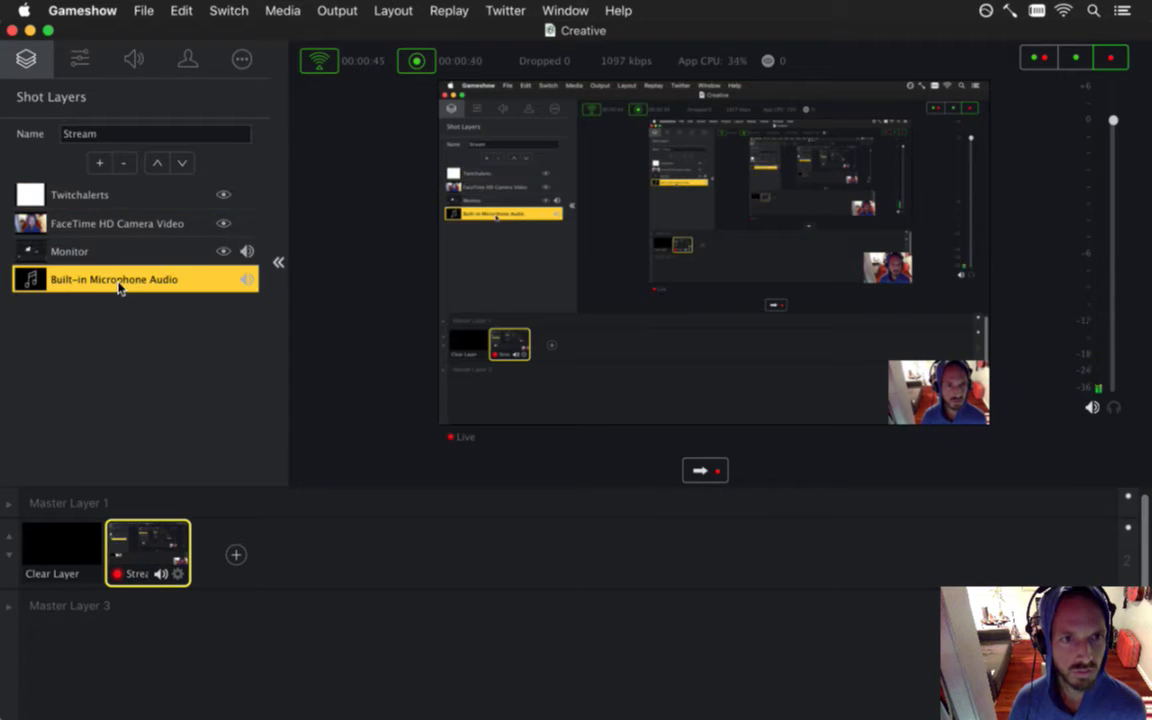
pyautogui.click(93, 254)
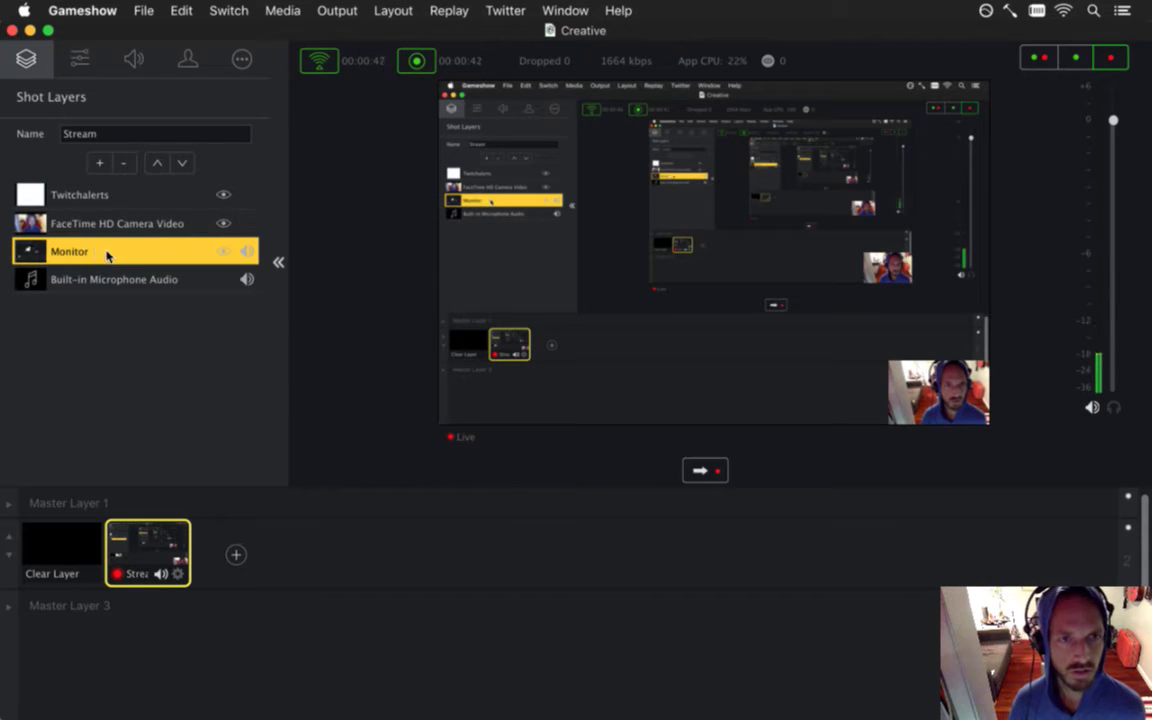
pyautogui.doubleClick(78, 252)
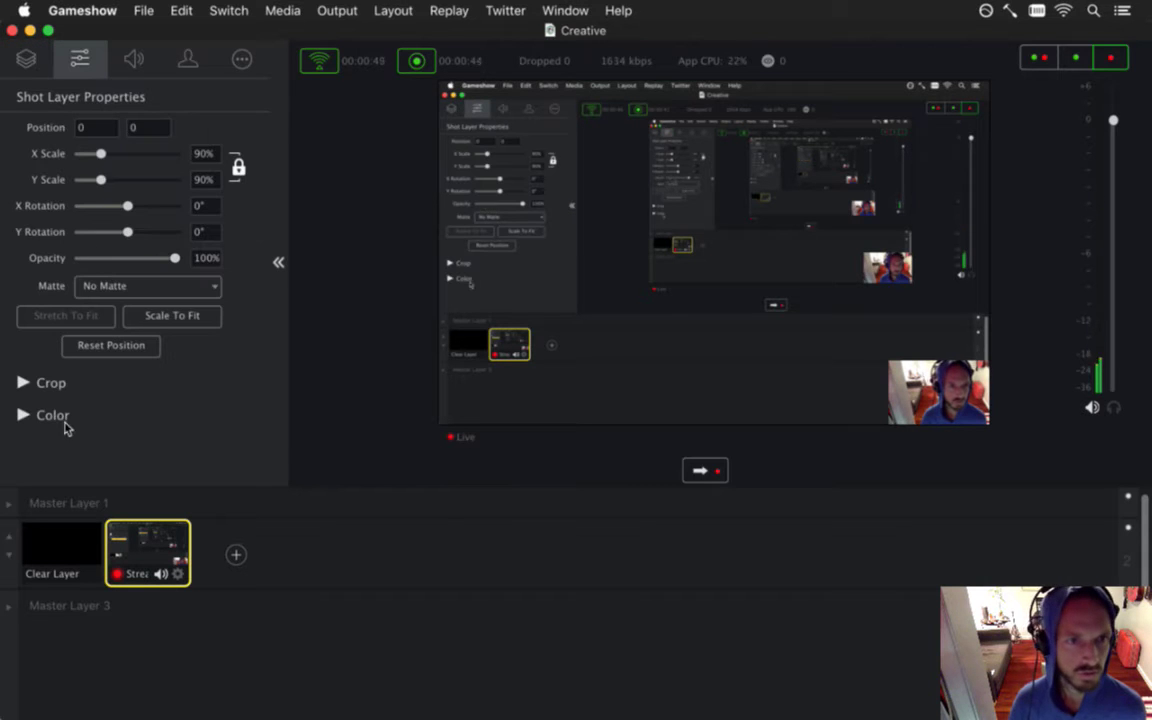
pyautogui.click(135, 60)
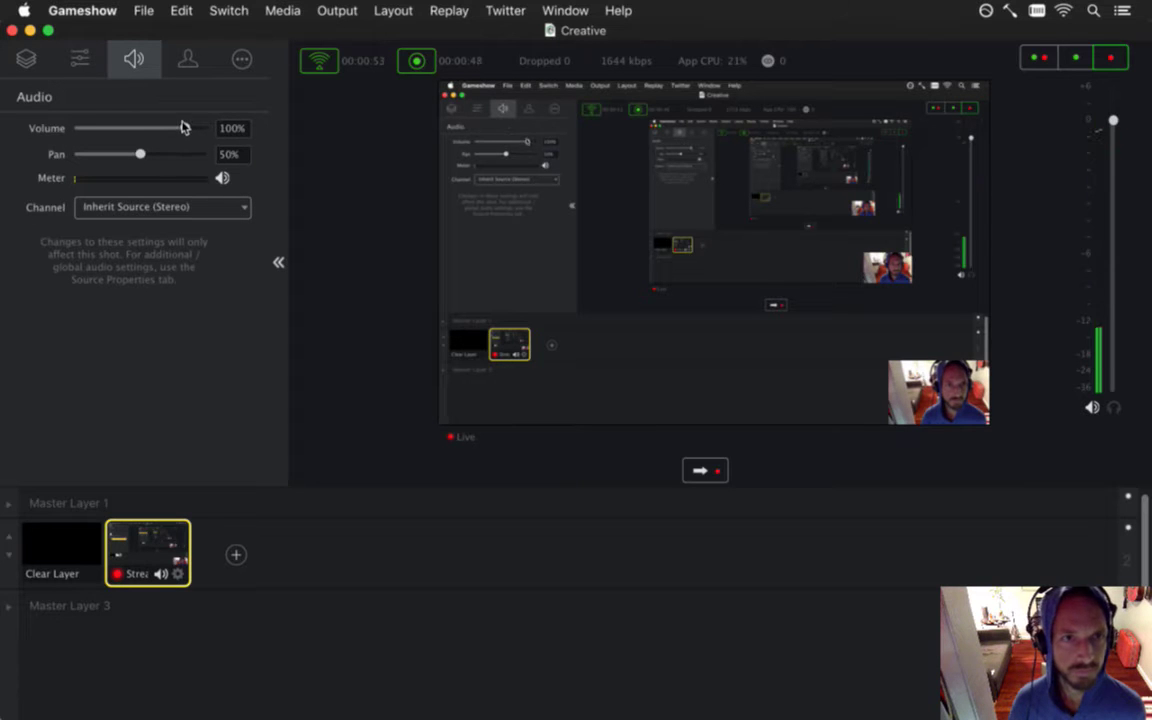
# - Lower the Monitor layer's volume to 46% and save the Gameshow document
pyautogui.moveTo(185, 128); pyautogui.dragTo(135, 132)
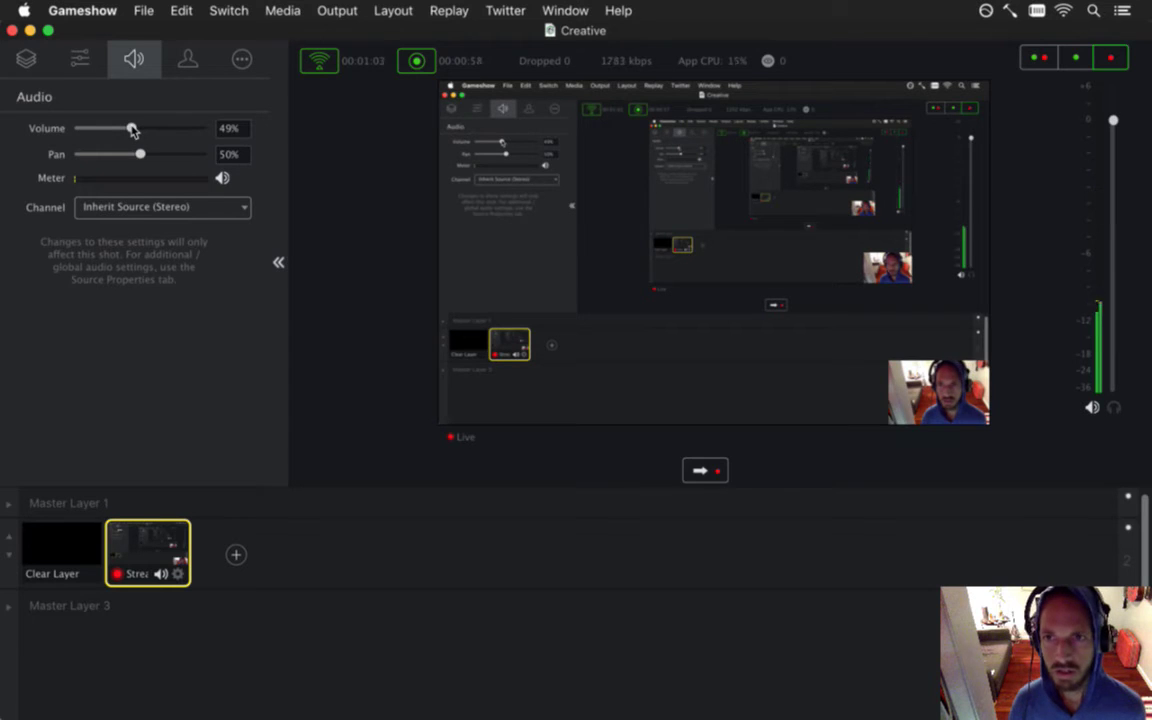
pyautogui.moveTo(131, 130)
pyautogui.mouseDown()
pyautogui.moveTo(97, 131)
pyautogui.moveTo(109, 132)
pyautogui.mouseUp()
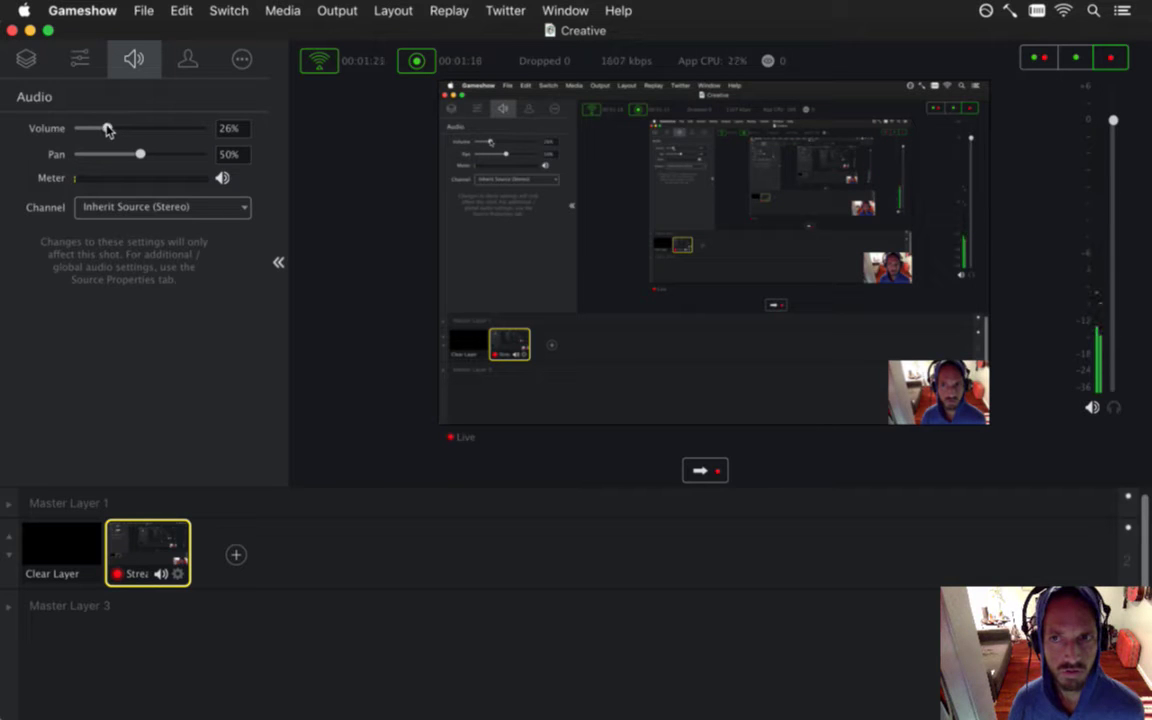
pyautogui.moveTo(109, 130); pyautogui.dragTo(133, 131)
pyautogui.press('super+s')
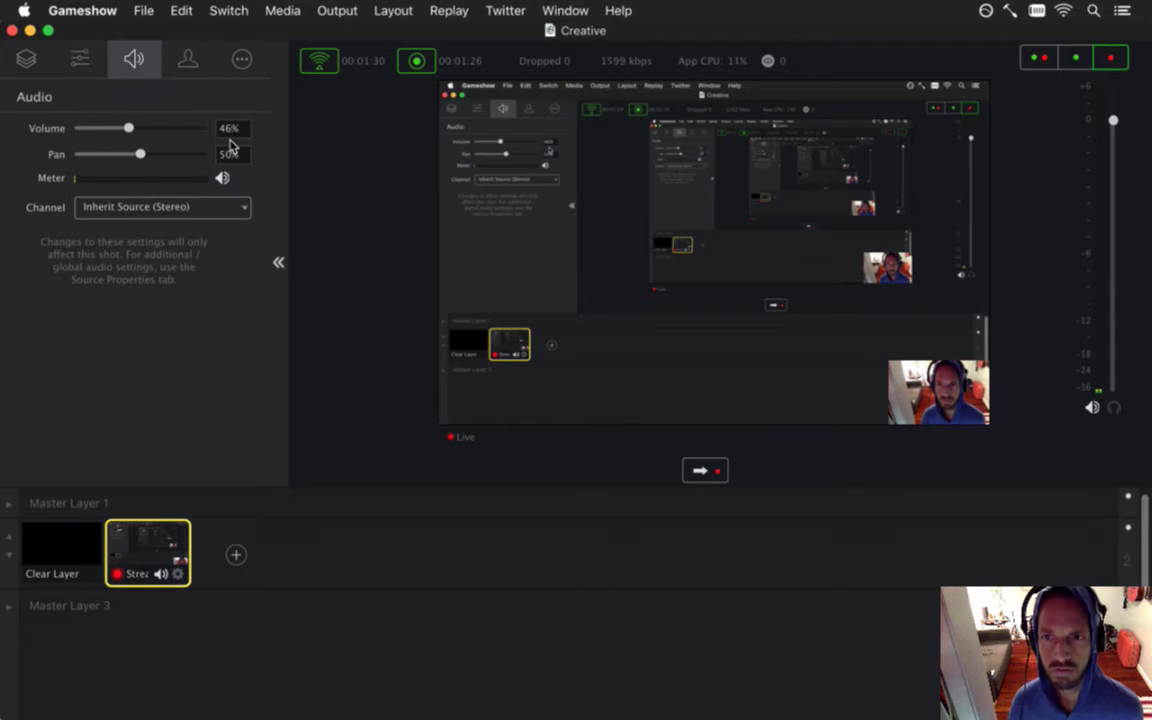
# - Replay the song from the start in Ableton Live, return to Gameshow and set the Monitor layer's volume to 50%
pyautogui.press('super+Tab')
pyautogui.press('super+Tab')
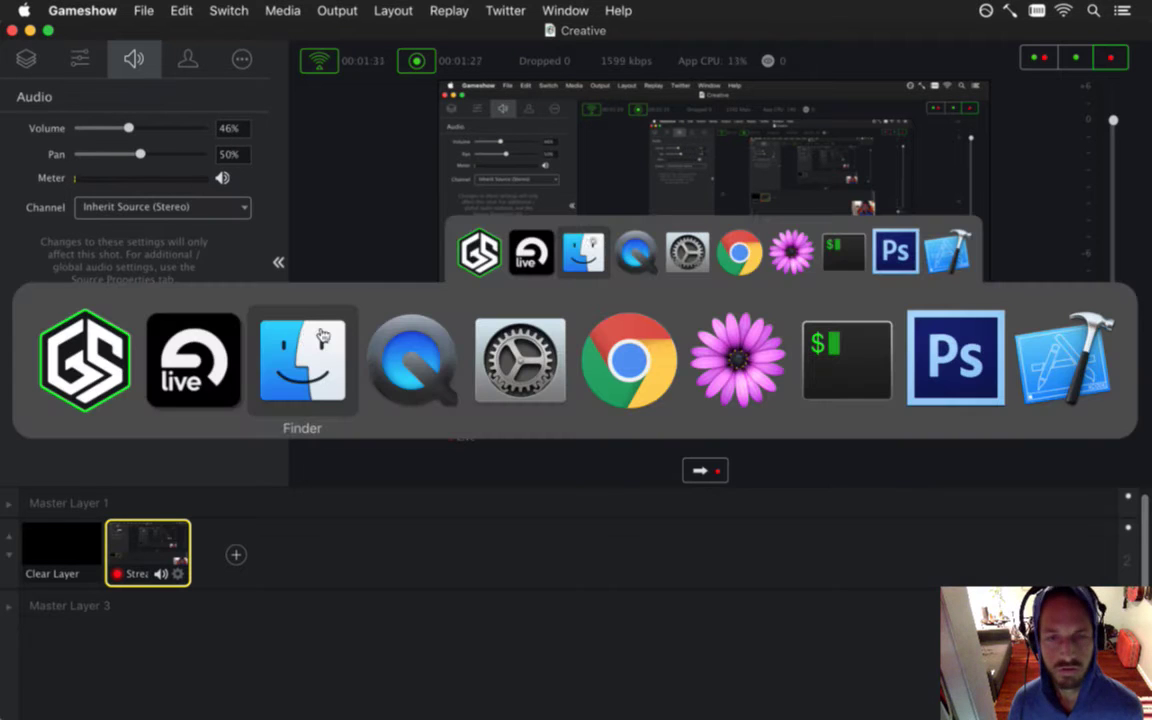
pyautogui.click(218, 386)
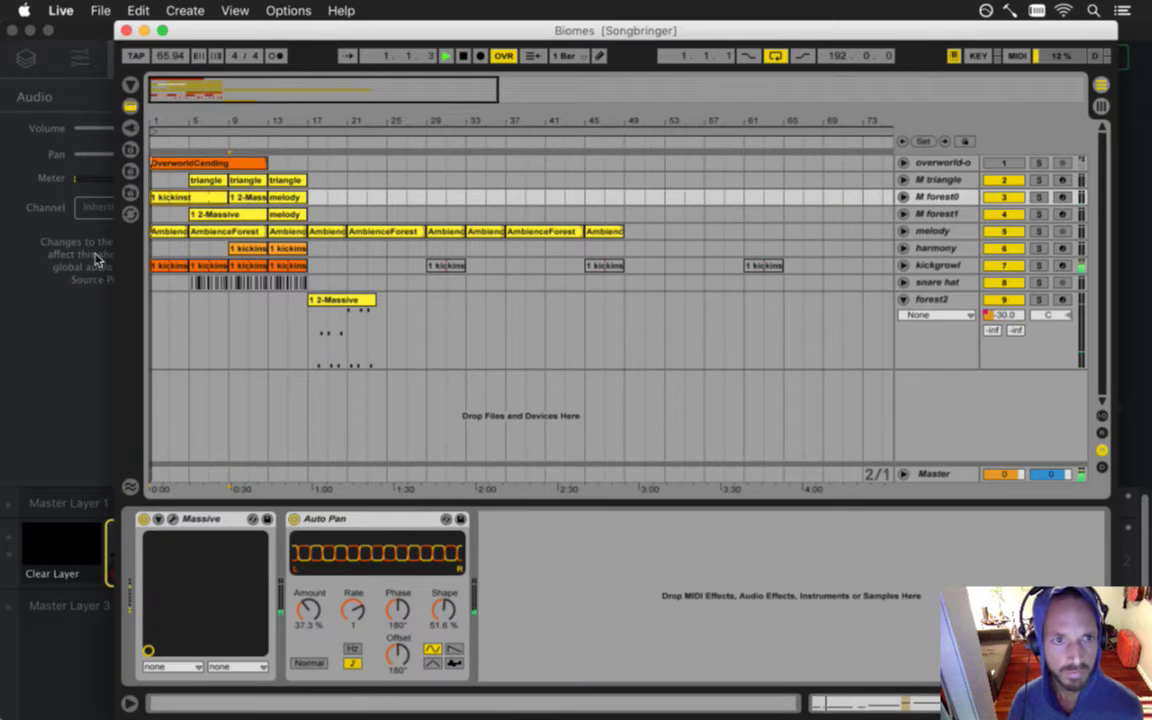
pyautogui.click(77, 345)
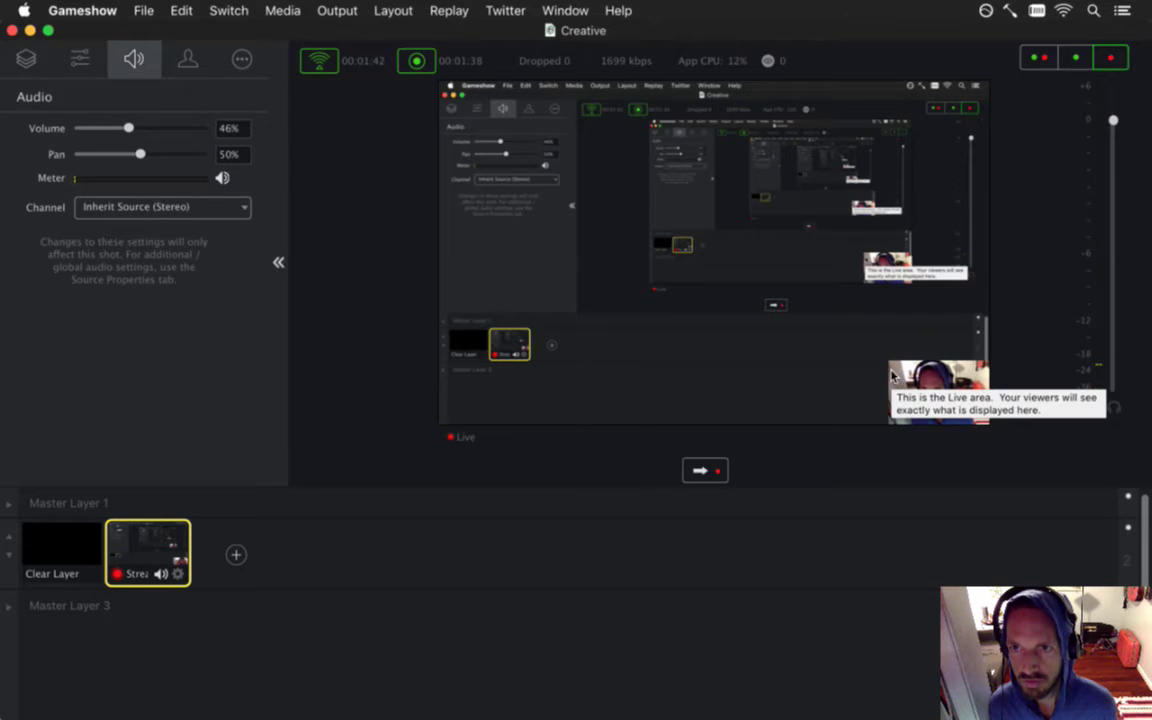
pyautogui.moveTo(131, 128); pyautogui.dragTo(142, 132)
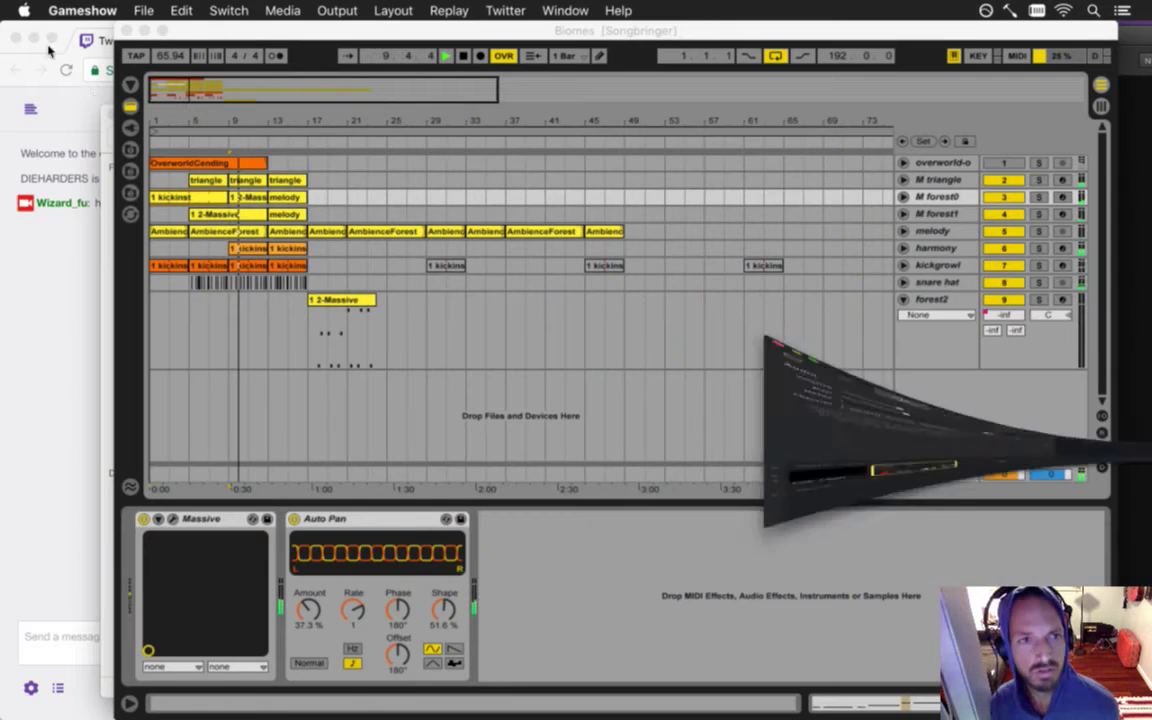
# - Bring the Gameshow window back up, try to collapse its shot settings, and minimize the window
pyautogui.moveTo(1140, 478)
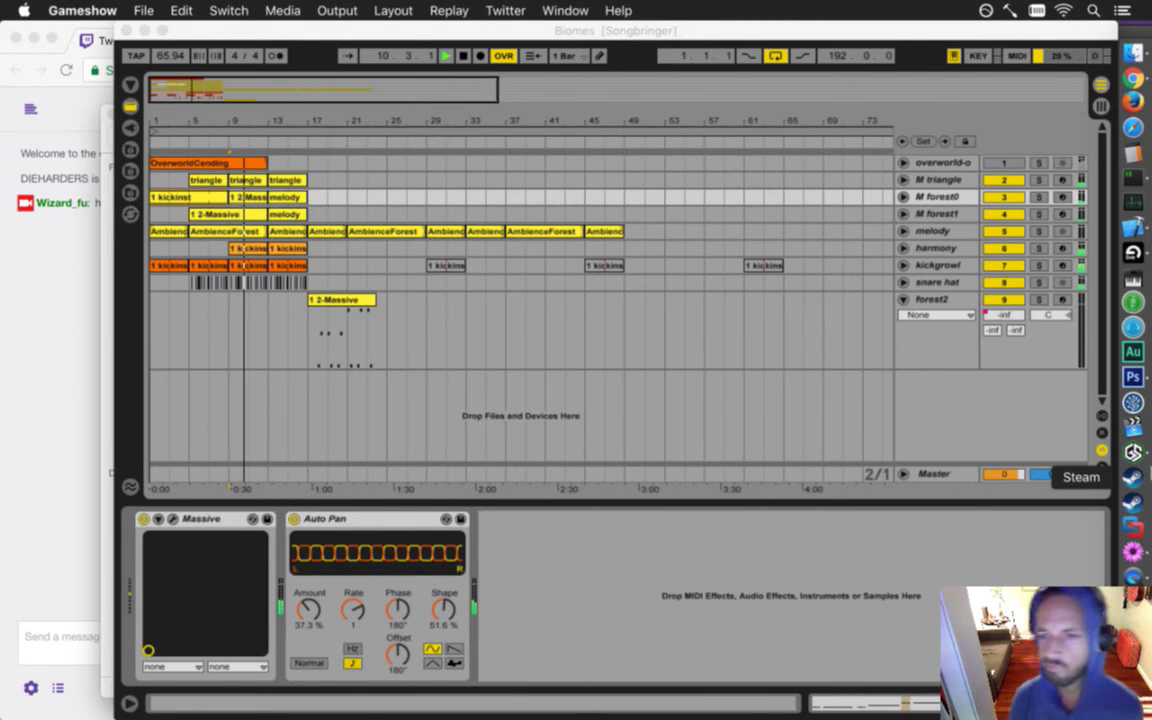
pyautogui.click(1134, 452)
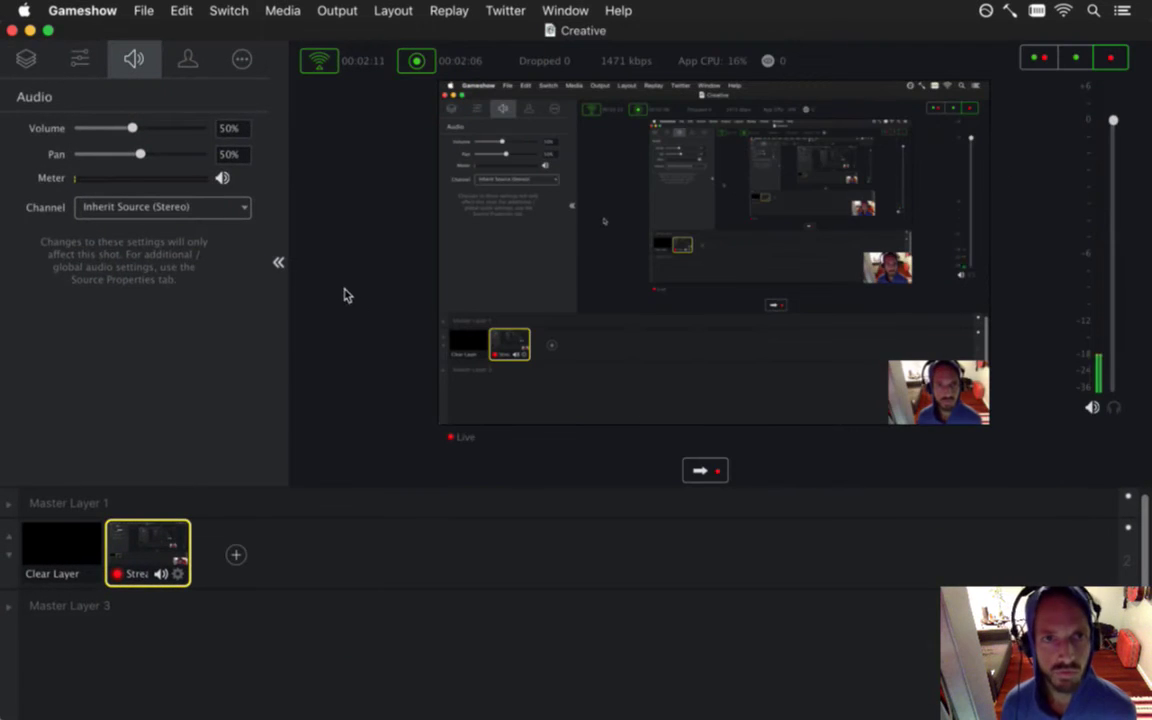
pyautogui.click(279, 264)
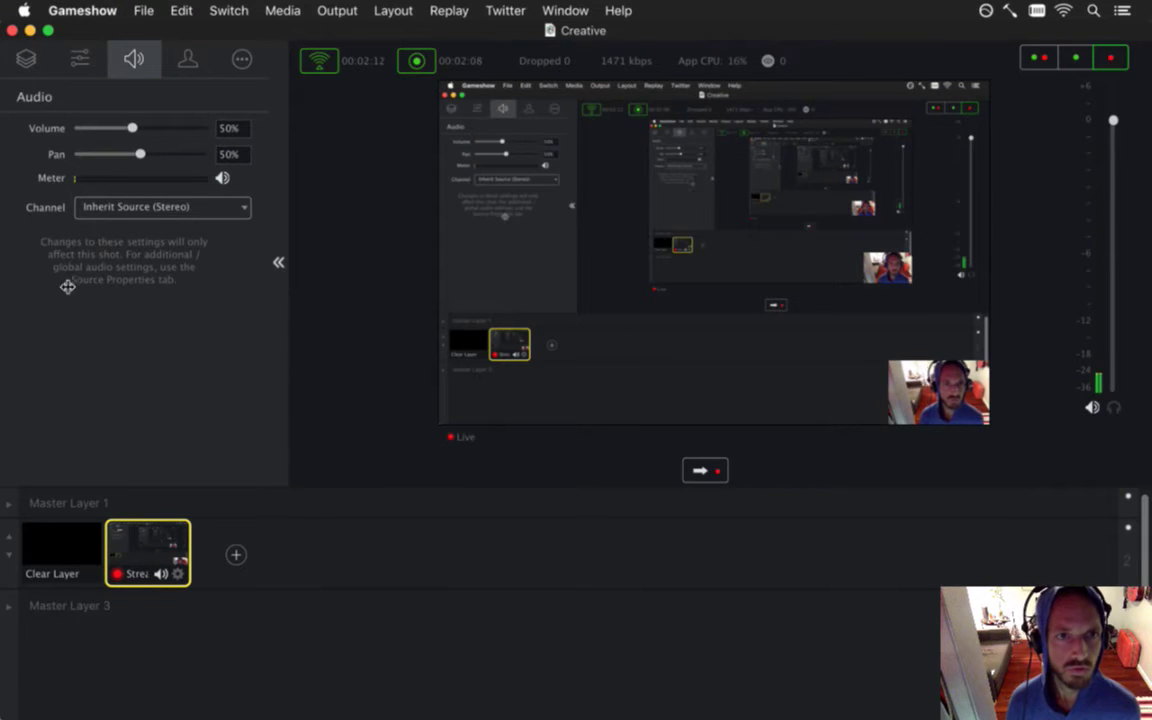
pyautogui.click(31, 30)
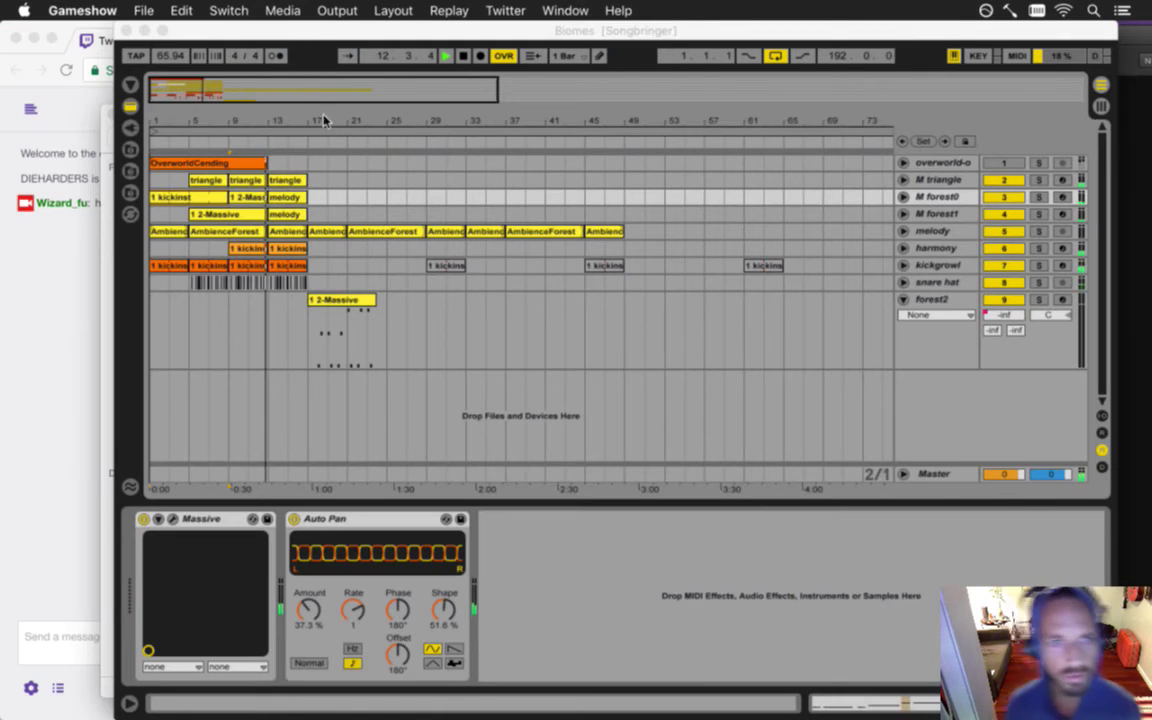
# - Stop playback in Ableton Live and restart it from bar 17 on the forest2 track
pyautogui.click(326, 192)
pyautogui.press('space')
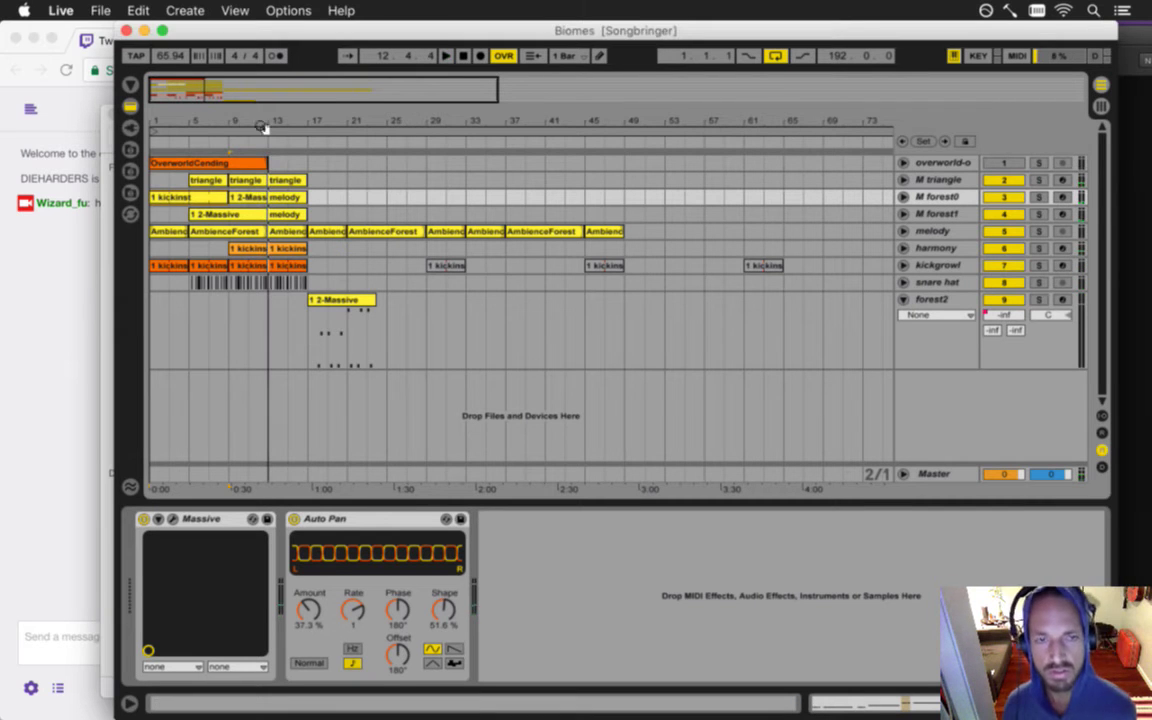
pyautogui.click(307, 341)
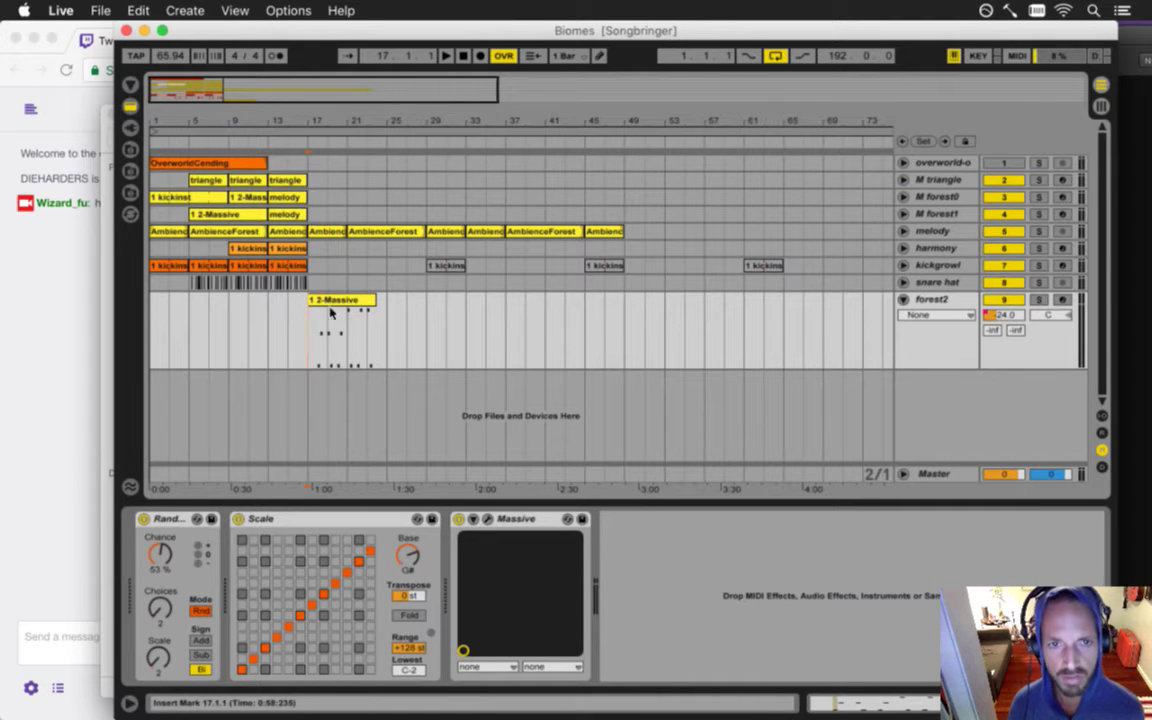
pyautogui.press('space')
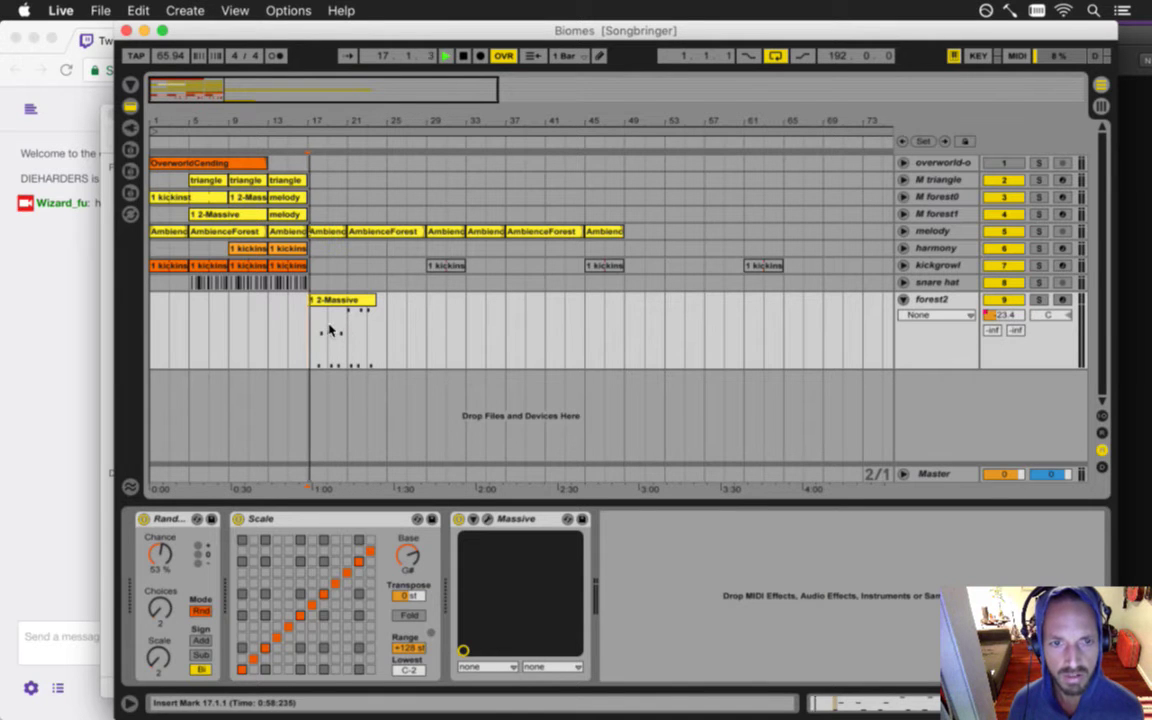
# - Open the 1 2-Massive clip on the forest2 track in the MIDI note editor and show its lower notes
pyautogui.moveTo(312, 117); pyautogui.dragTo(347, 318)
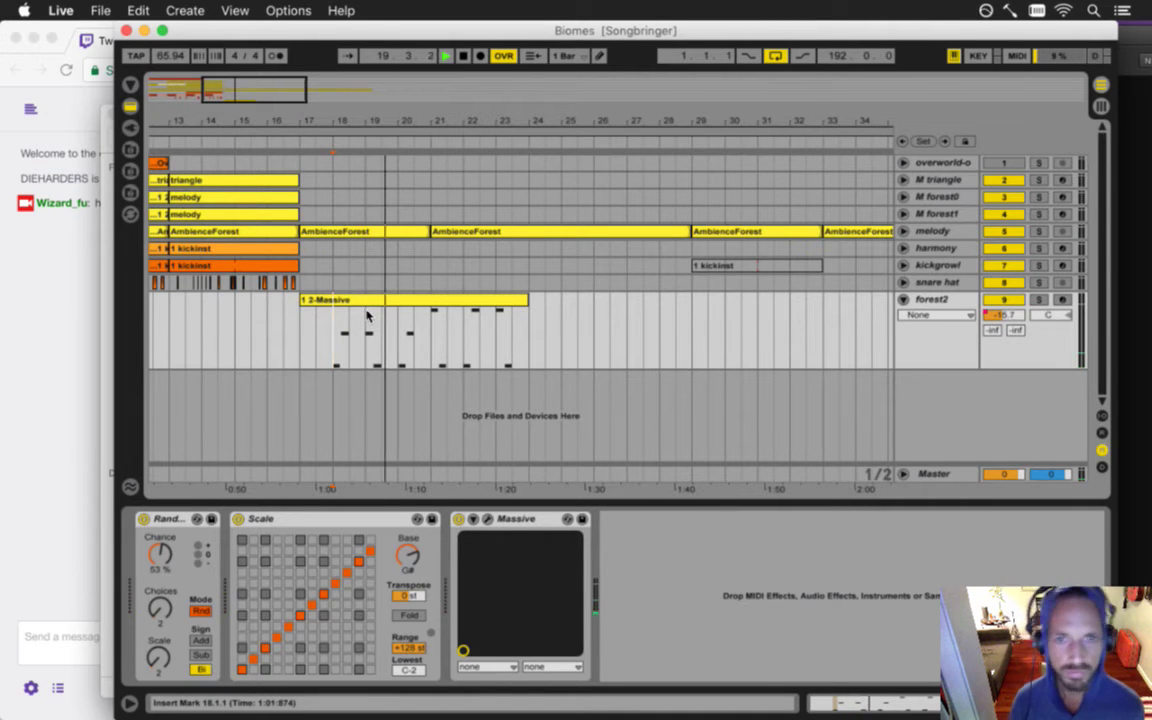
pyautogui.moveTo(526, 308)
pyautogui.mouseDown()
pyautogui.moveTo(609, 314)
pyautogui.moveTo(528, 315)
pyautogui.mouseUp()
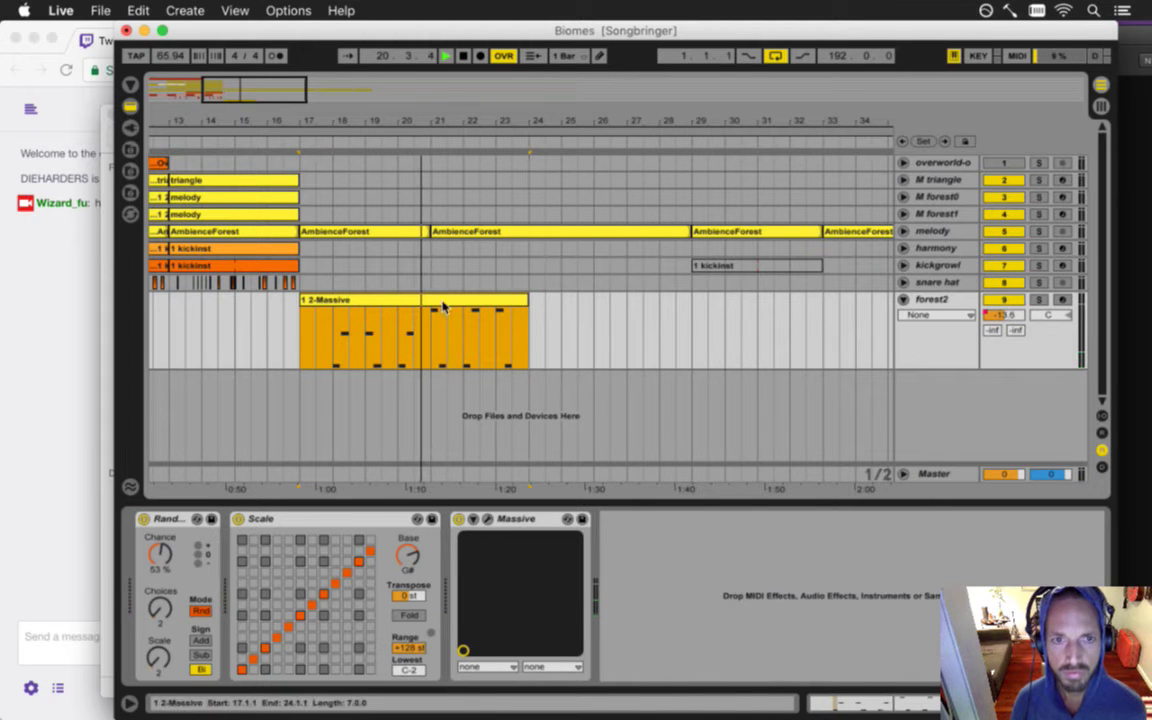
pyautogui.doubleClick(333, 317)
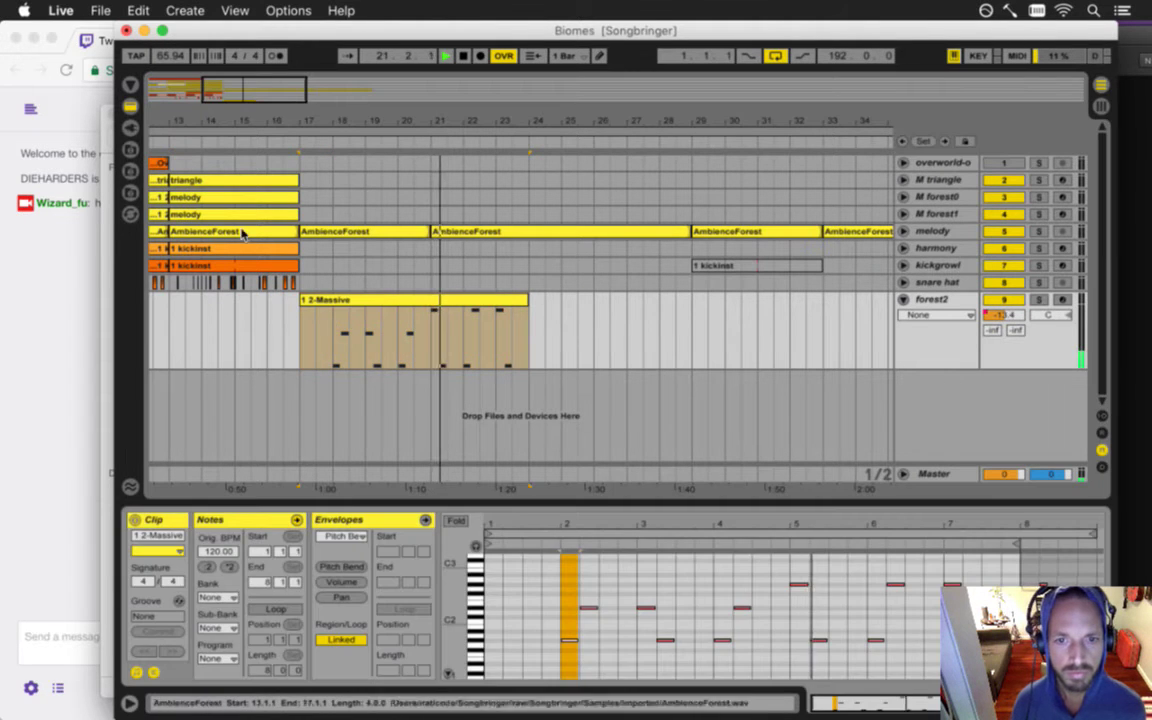
pyautogui.click(525, 640)
pyautogui.scroll(-2, 465, 610)
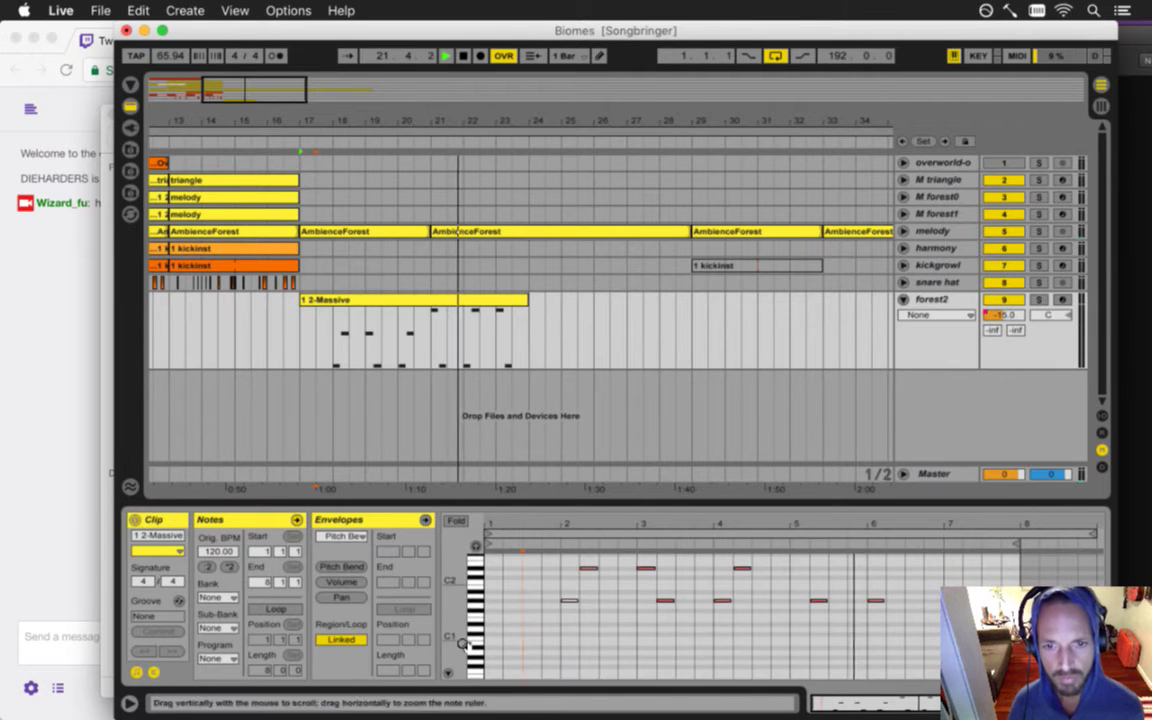
pyautogui.scroll(2, 465, 610)
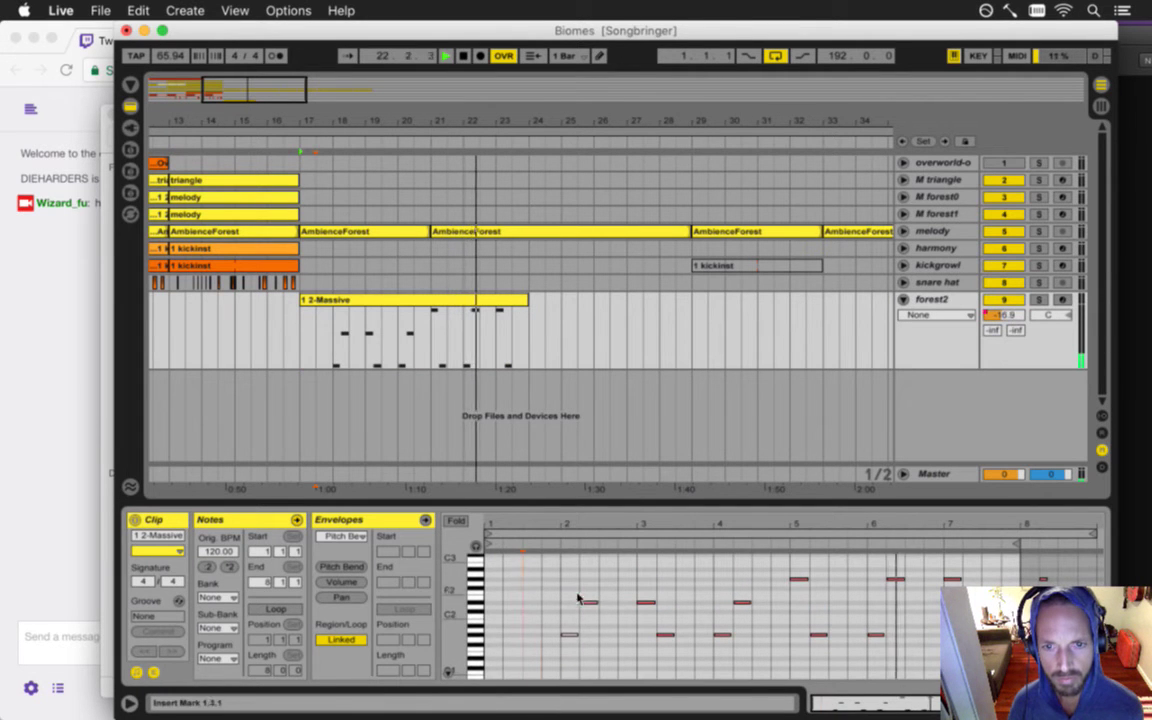
# - Stop playback and copy the clip's G#1 and D#2 notes from bar 2 to the same beats in bar 1
pyautogui.click(568, 635)
pyautogui.press('space')
pyautogui.moveTo(574, 636); pyautogui.dragTo(500, 638)
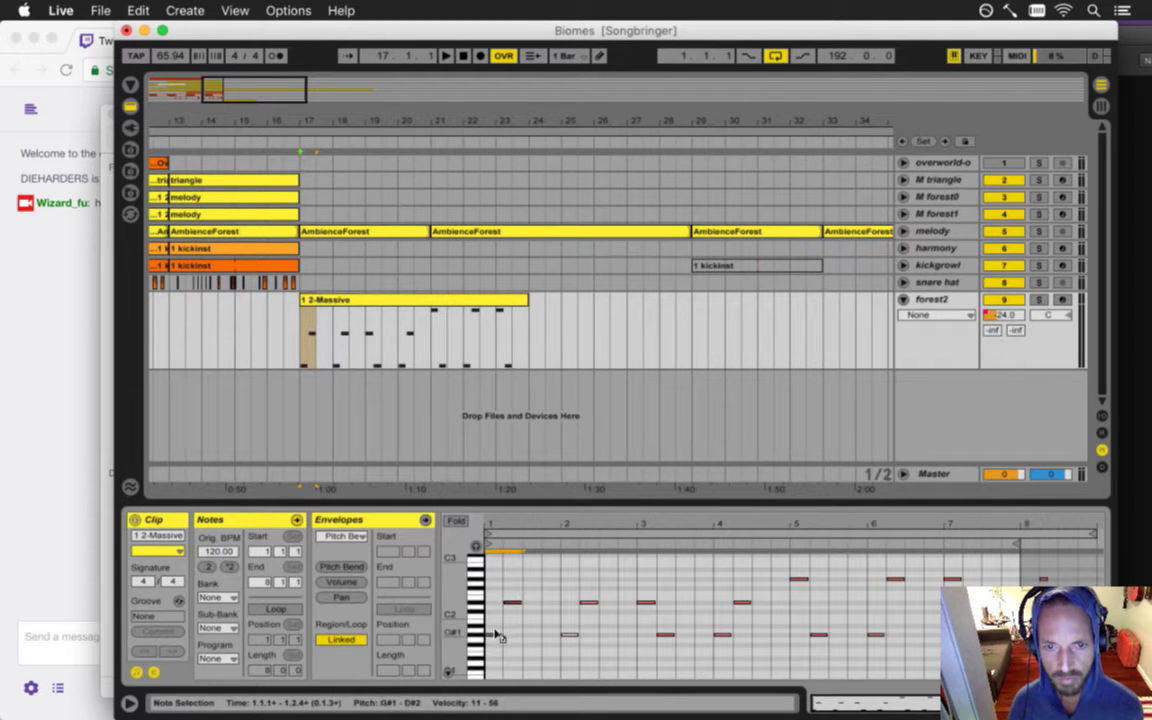
# - Lower the velocity of the copied D#2 note in bar 1 and play the clip
pyautogui.click(519, 627)
pyautogui.click(513, 605)
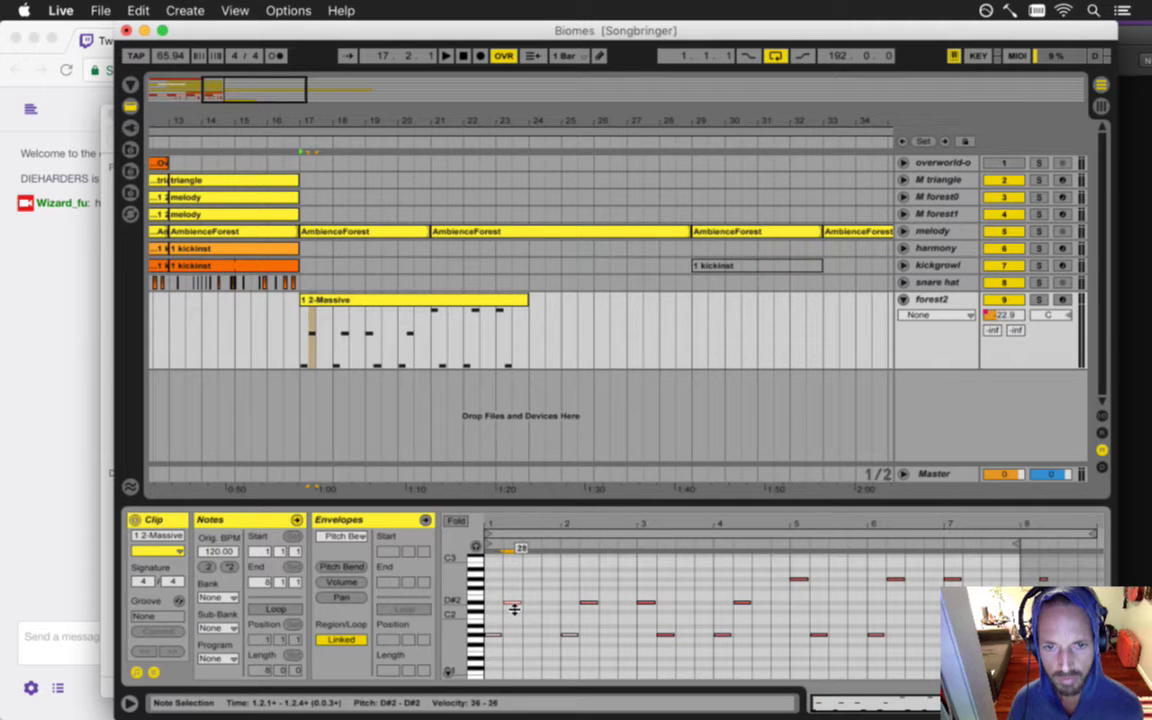
pyautogui.click(516, 620)
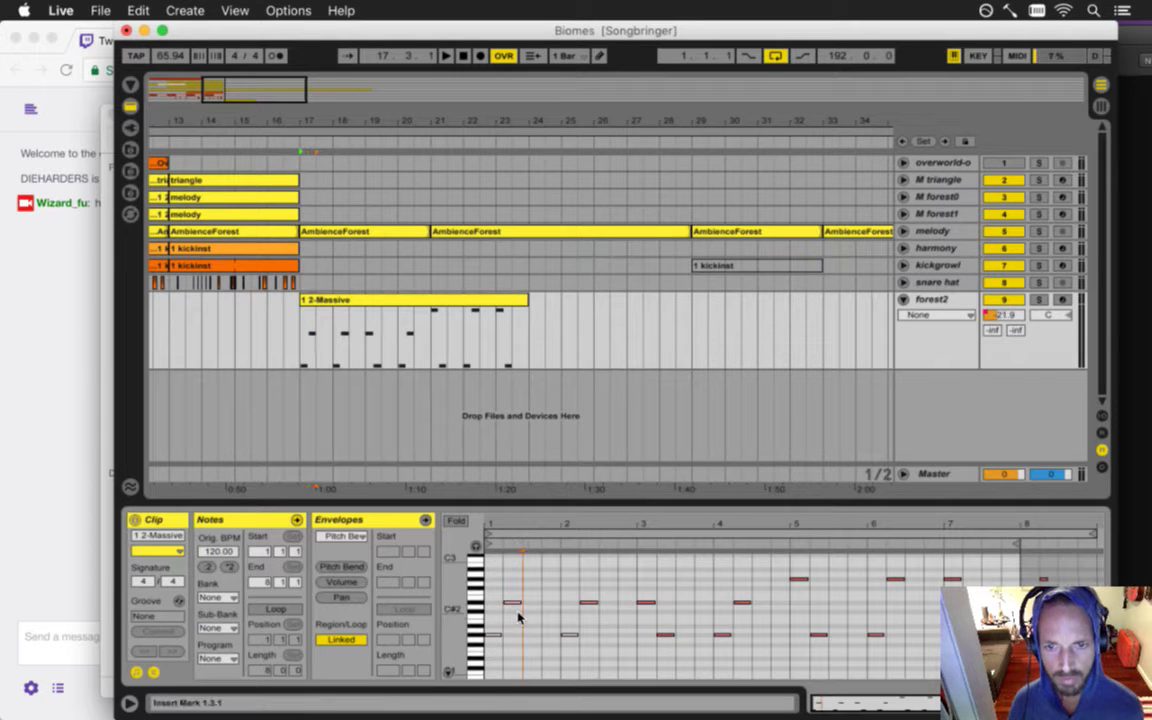
pyautogui.press('space')
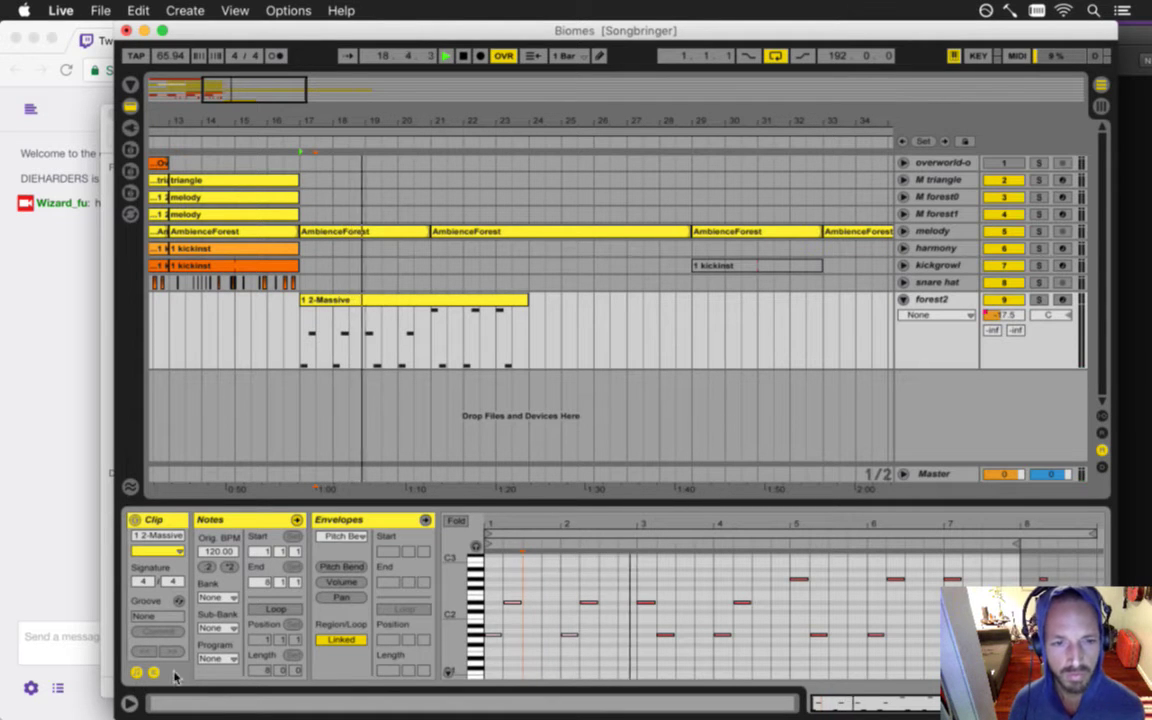
# - Hide the Massive clip's Notes and Envelopes settings and stop playback
pyautogui.click(136, 673)
pyautogui.click(136, 673)
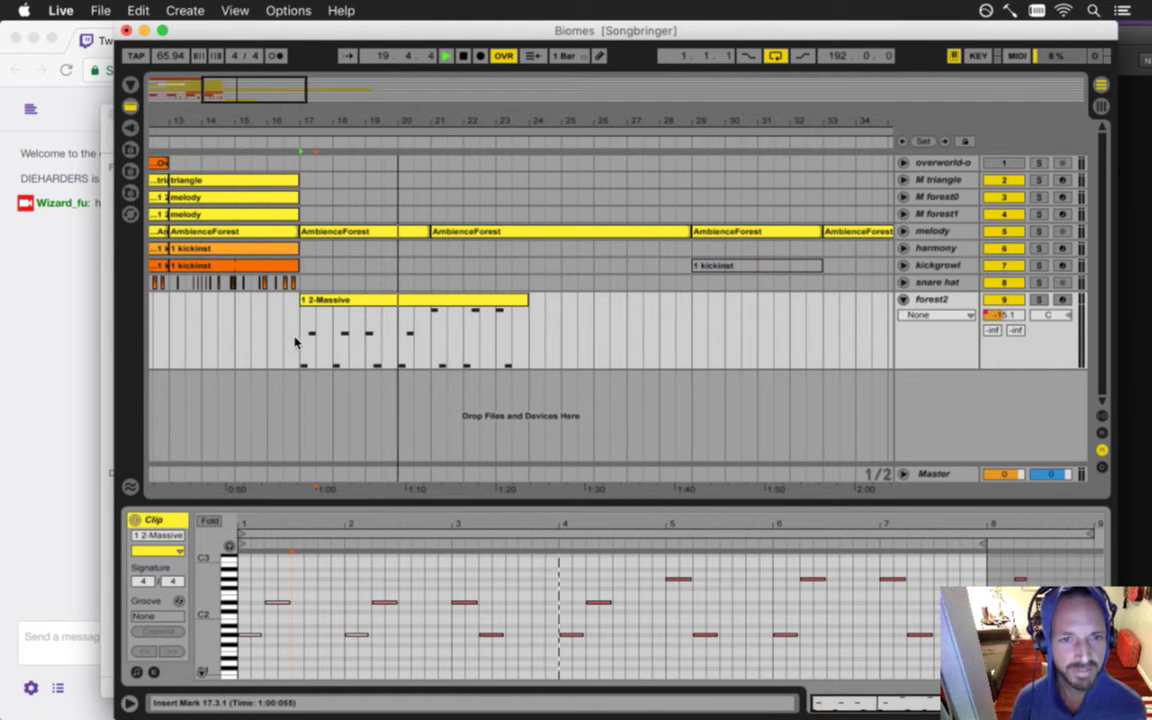
pyautogui.press('space')
# - Turn on looping for the forest2 Massive clip and lengthen it to eight bars, ending at bar 25
pyautogui.moveTo(202, 130); pyautogui.dragTo(298, 123)
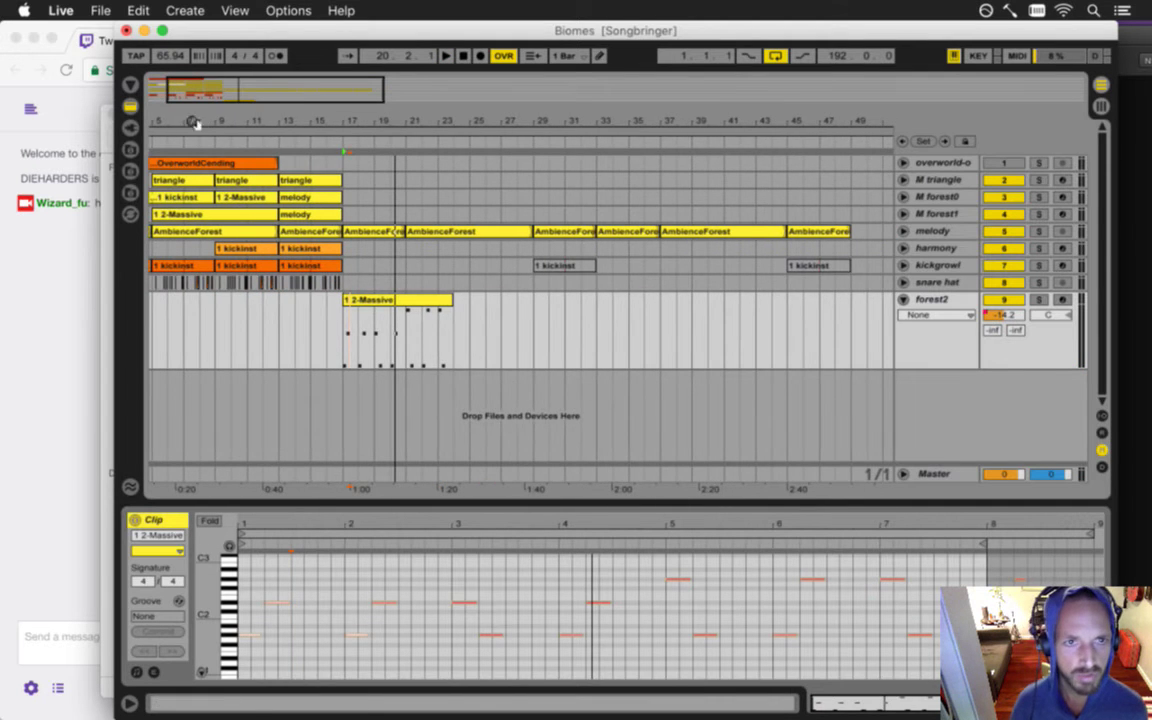
pyautogui.hscroll(-3, 201, 120)
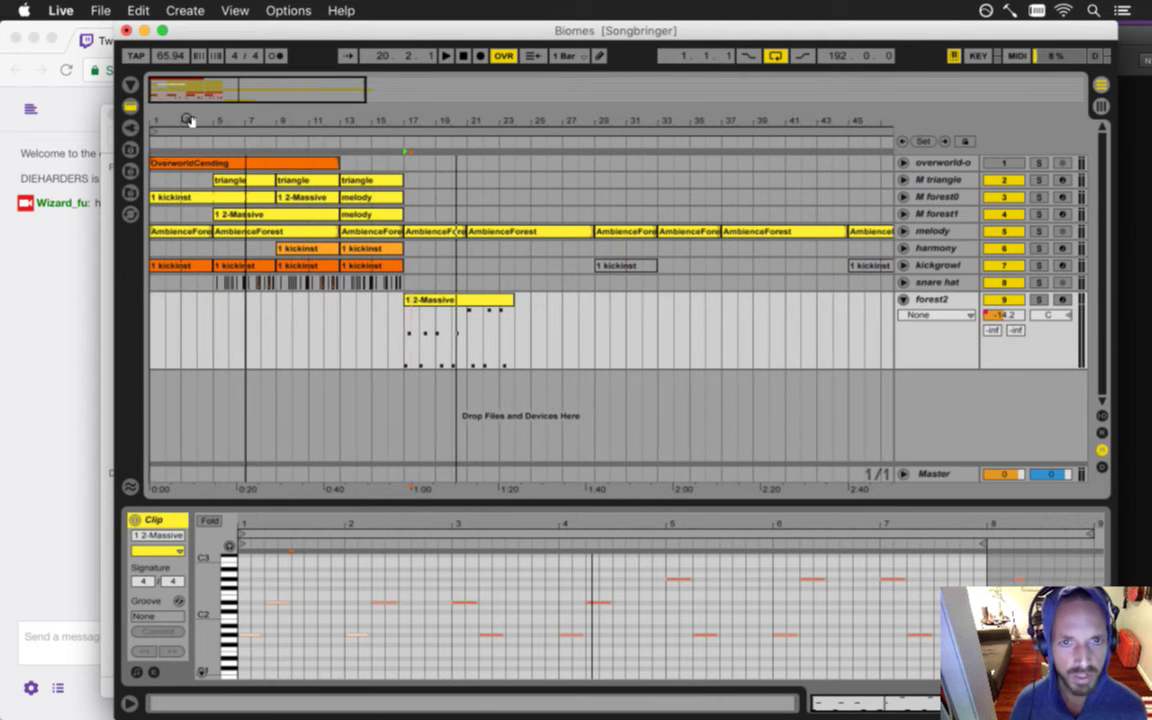
pyautogui.click(437, 306)
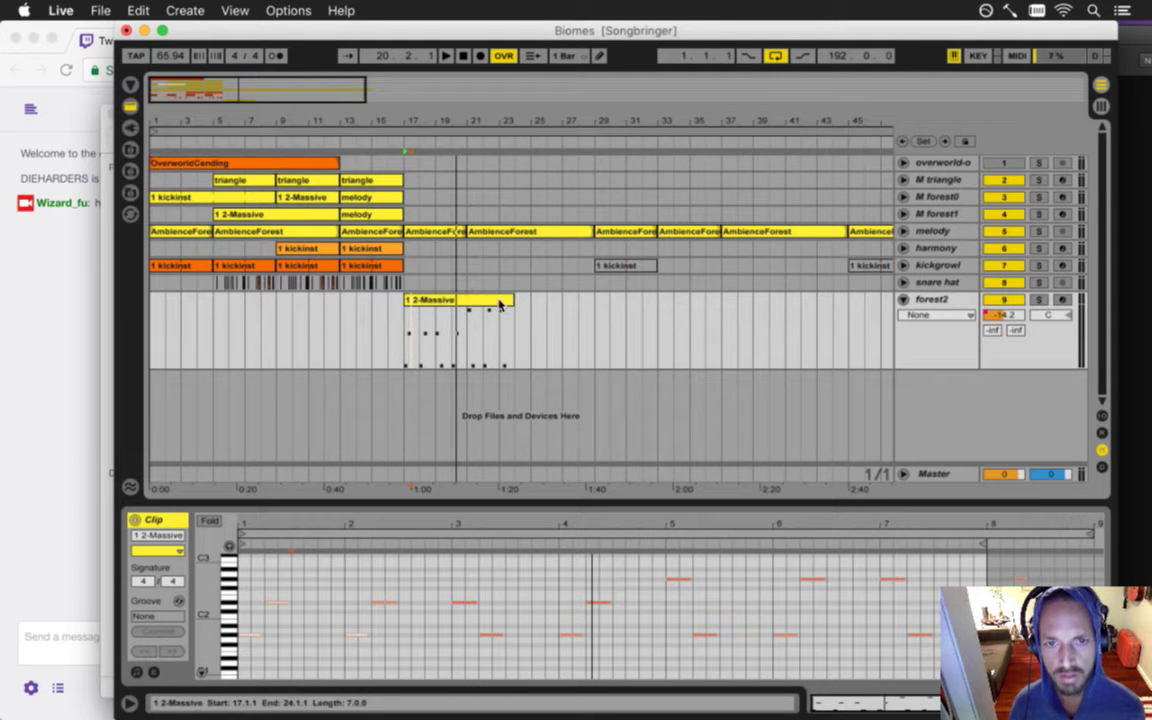
pyautogui.click(496, 301)
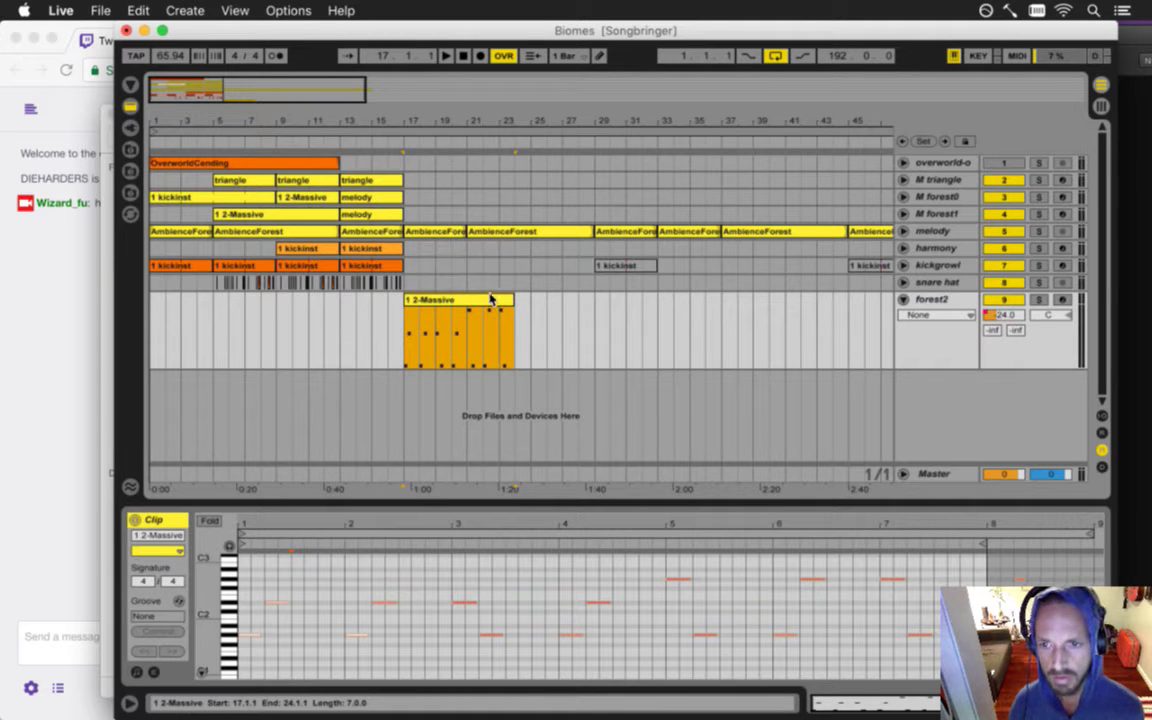
pyautogui.click(634, 525)
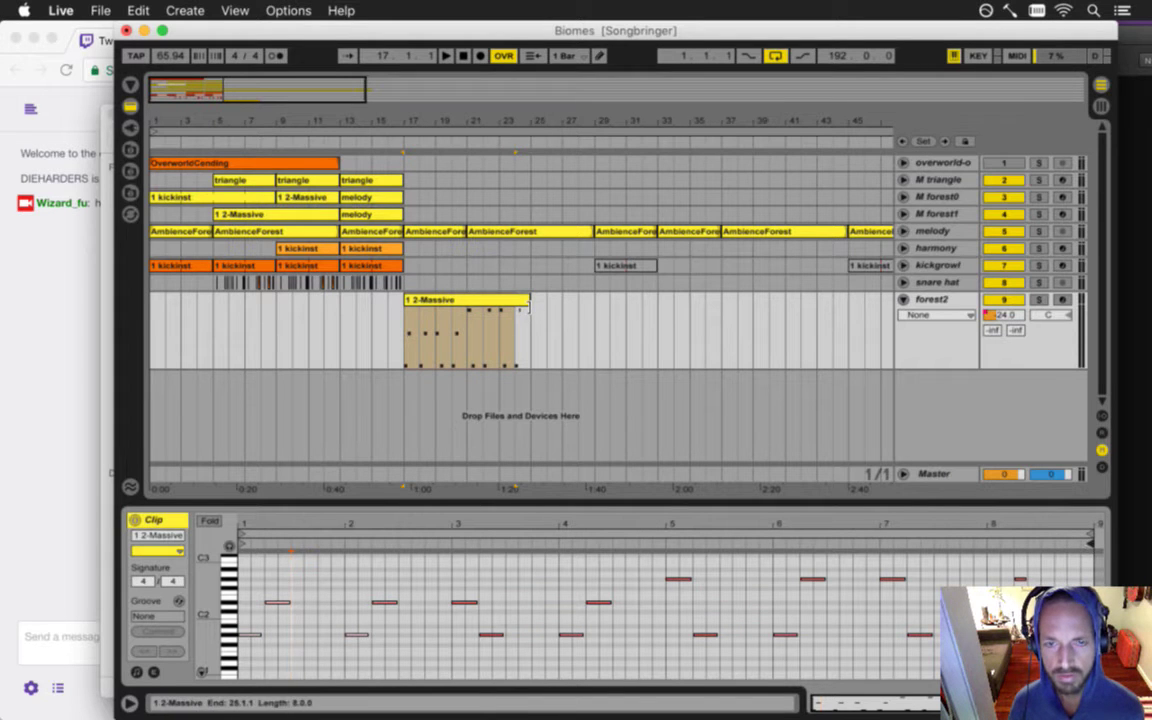
pyautogui.click(138, 672)
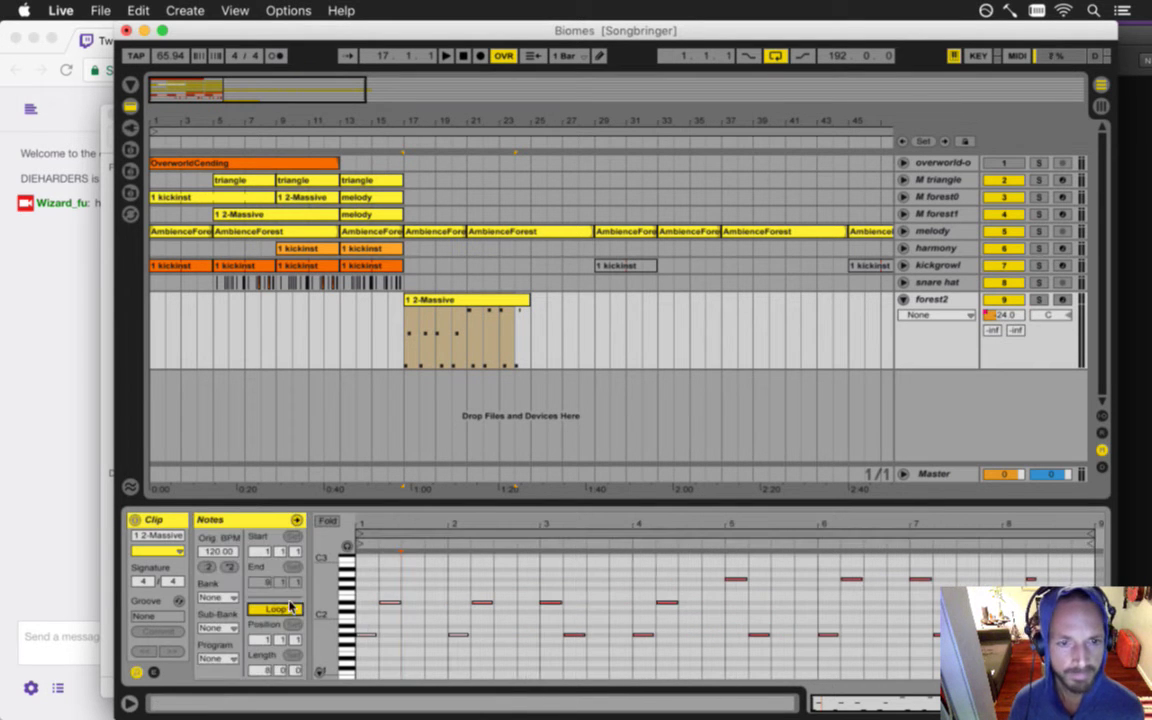
pyautogui.click(138, 672)
# - Extend the looped forest2 Massive clip to end at bar 33 during playback and duplicate it directly after itself
pyautogui.click(395, 376)
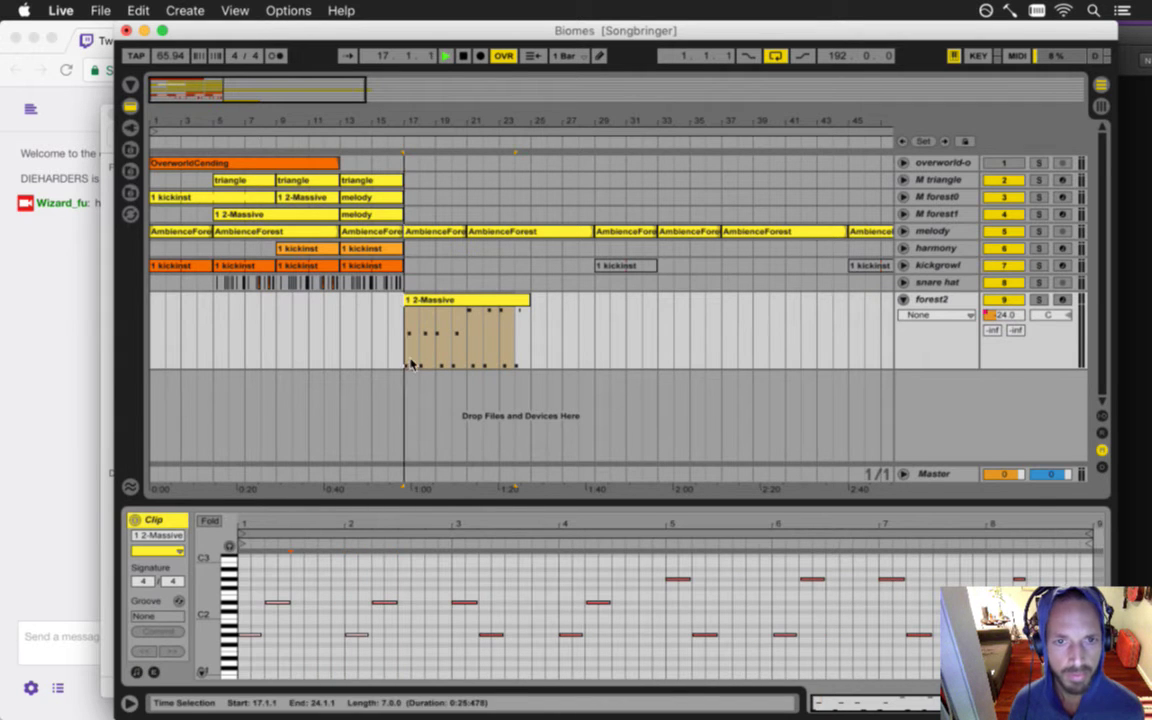
pyautogui.press('space')
pyautogui.moveTo(578, 302); pyautogui.dragTo(657, 308)
pyautogui.moveTo(560, 123); pyautogui.dragTo(560, 80)
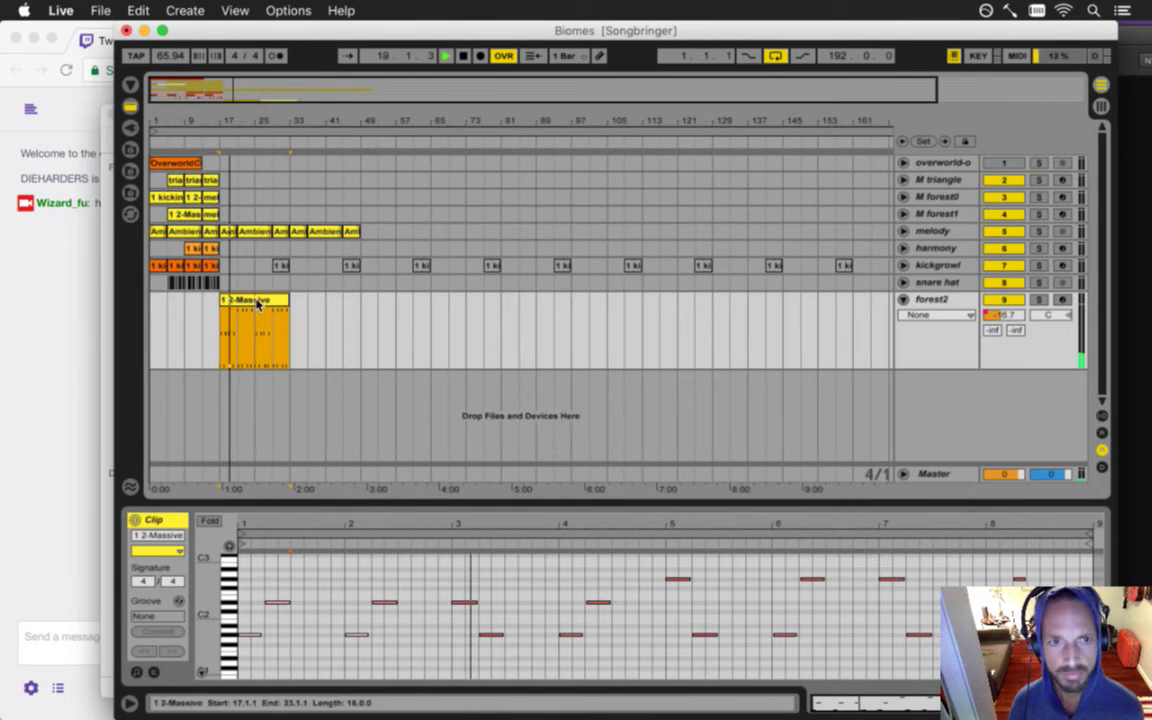
pyautogui.press('super+d')
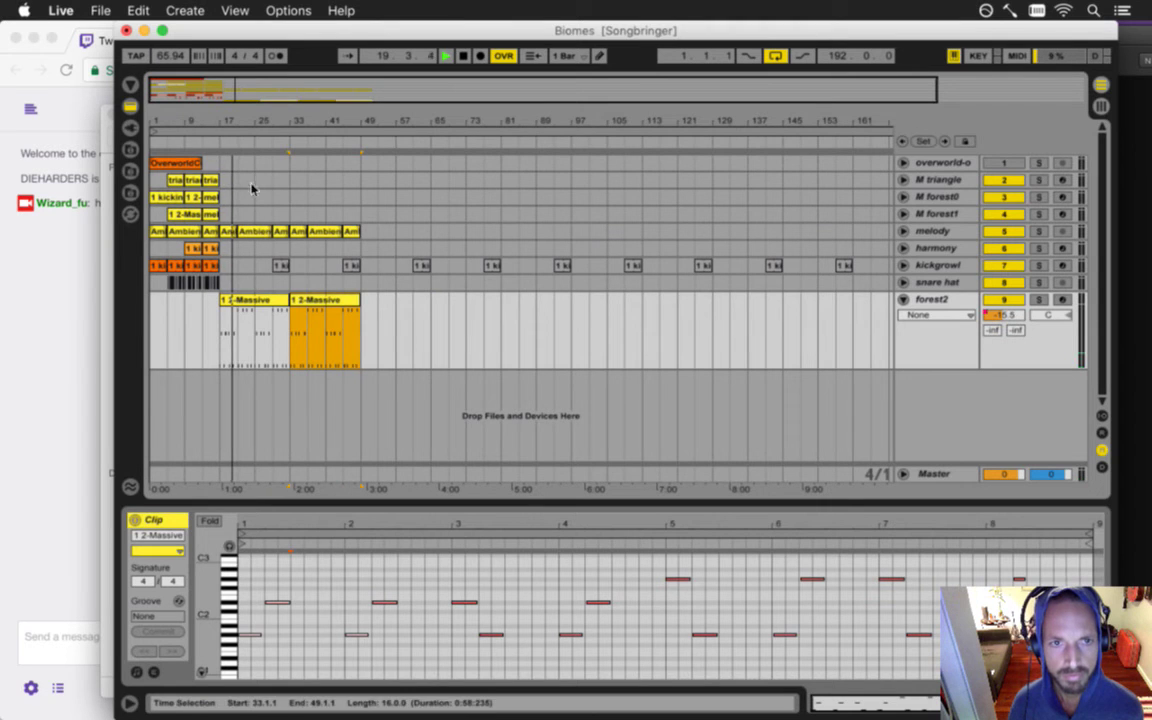
# - Rename the forest2 track as M forest2 and move it directly above the melody track
pyautogui.click(307, 300)
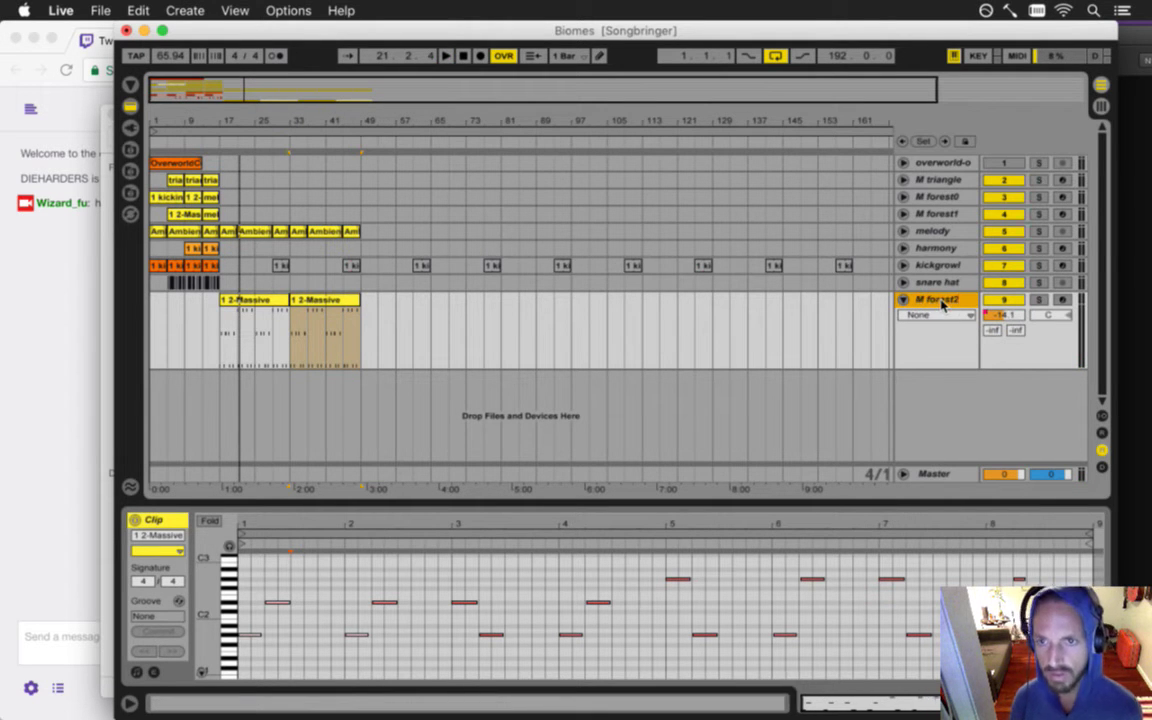
pyautogui.moveTo(945, 303); pyautogui.dragTo(946, 233)
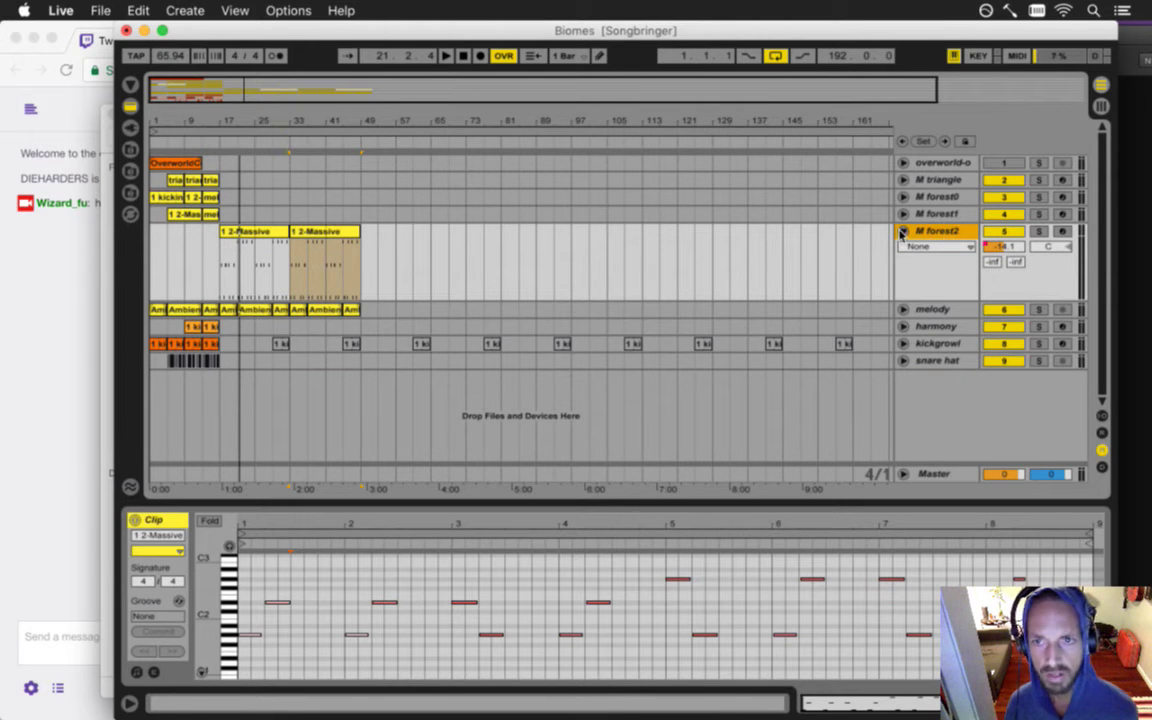
# - Collapse the M forest2 track and save the set
pyautogui.click(901, 232)
pyautogui.moveTo(211, 121)
pyautogui.mouseDown()
pyautogui.moveTo(221, 120)
pyautogui.moveTo(206, 117)
pyautogui.mouseUp()
pyautogui.press('super+s')
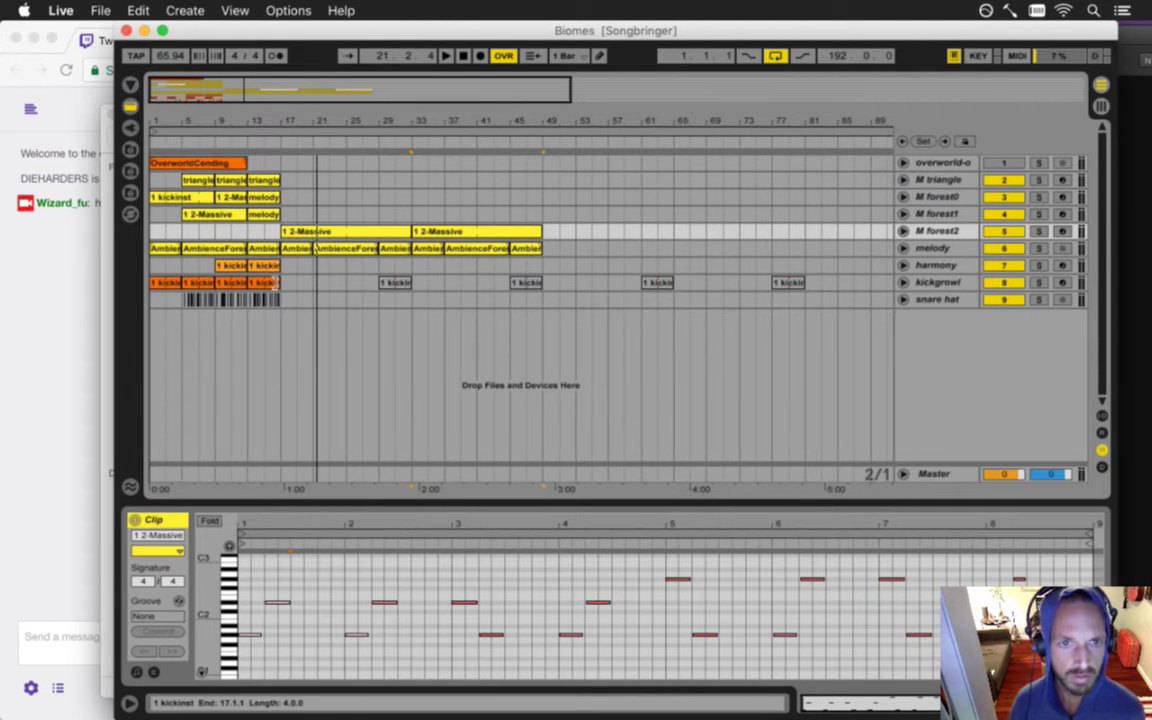
# - Copy the kickgrowl clips from bars 1 to 17, paste them at bar 17 and play from there
pyautogui.moveTo(285, 288); pyautogui.dragTo(180, 295)
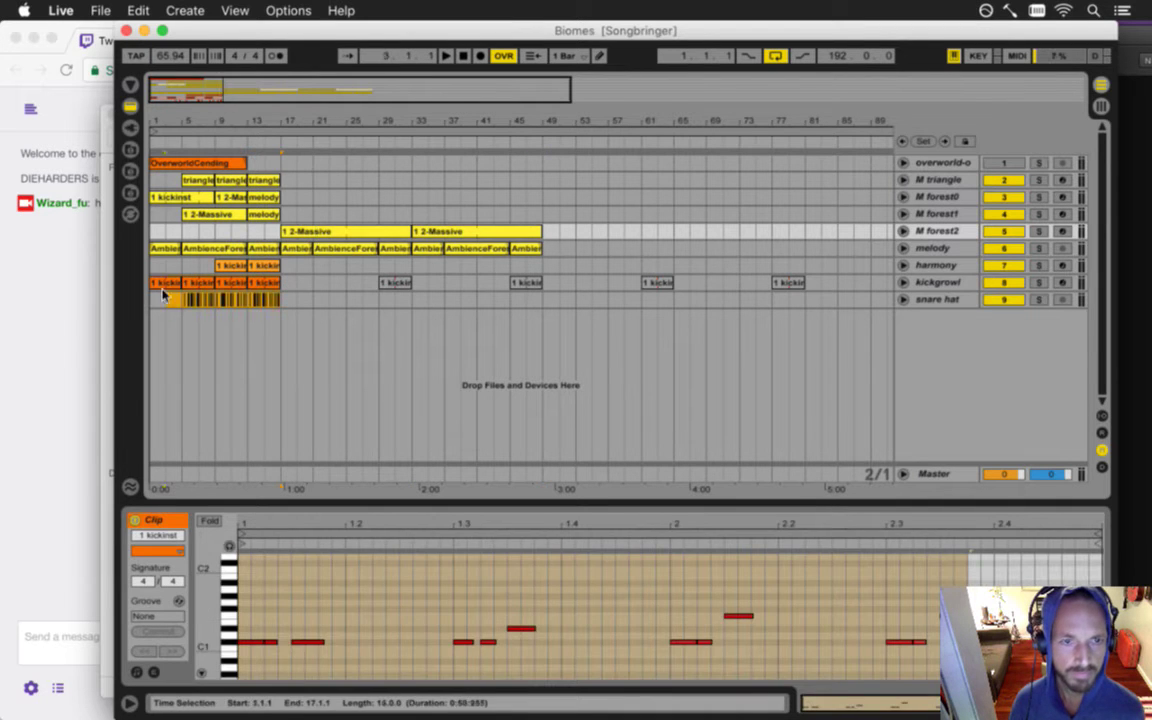
pyautogui.press('super+c')
pyautogui.click(285, 283)
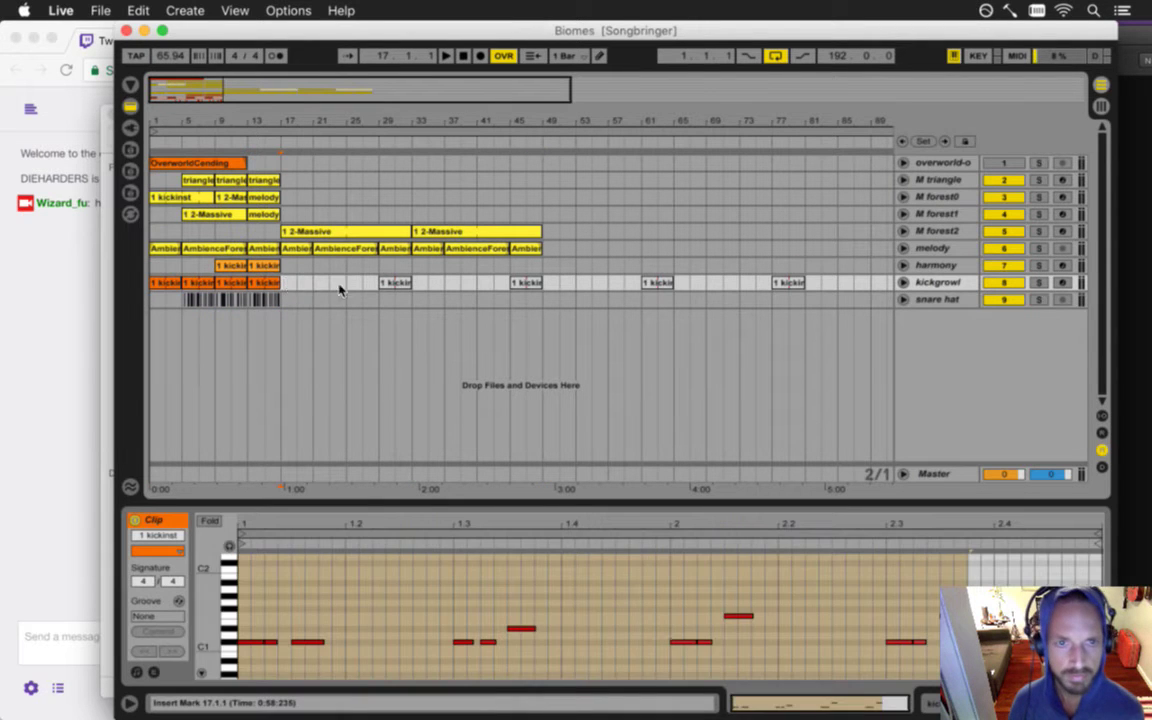
pyautogui.press('super+v')
pyautogui.click(282, 266)
pyautogui.press('space')
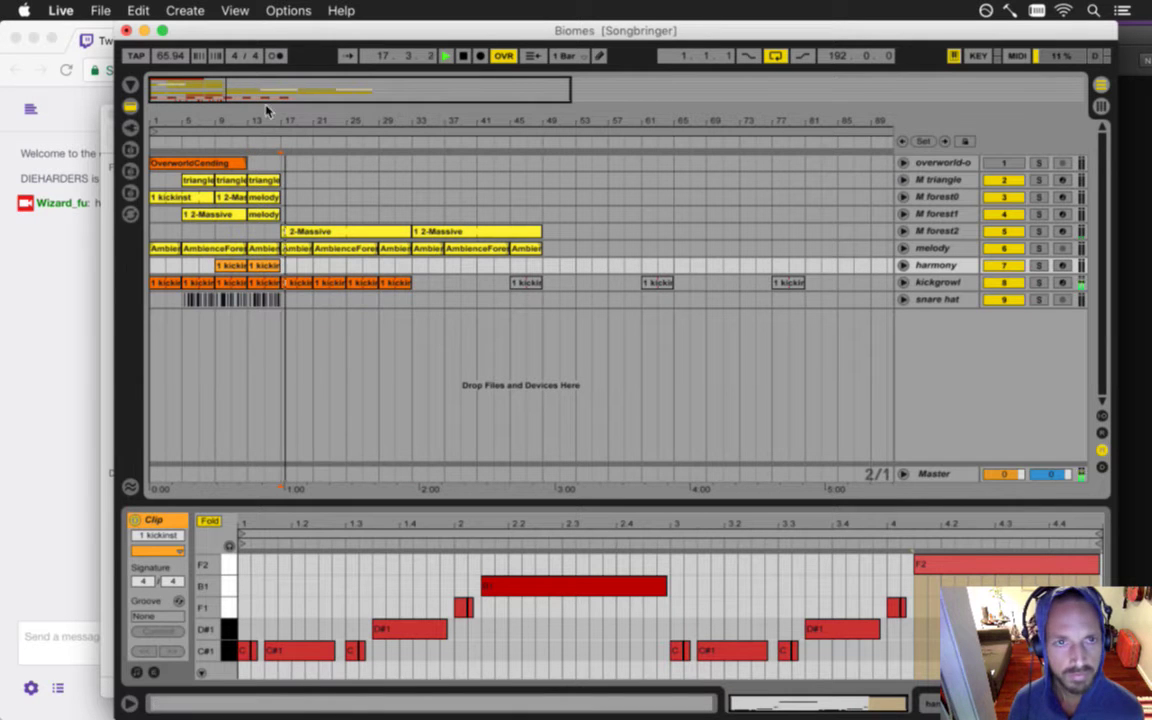
# - Stop playback and copy the two harmony clips from bars 9 to 17 to bar 17
pyautogui.moveTo(275, 121); pyautogui.dragTo(378, 109)
pyautogui.press('space')
pyautogui.moveTo(295, 268); pyautogui.dragTo(462, 267)
pyautogui.press('super+c')
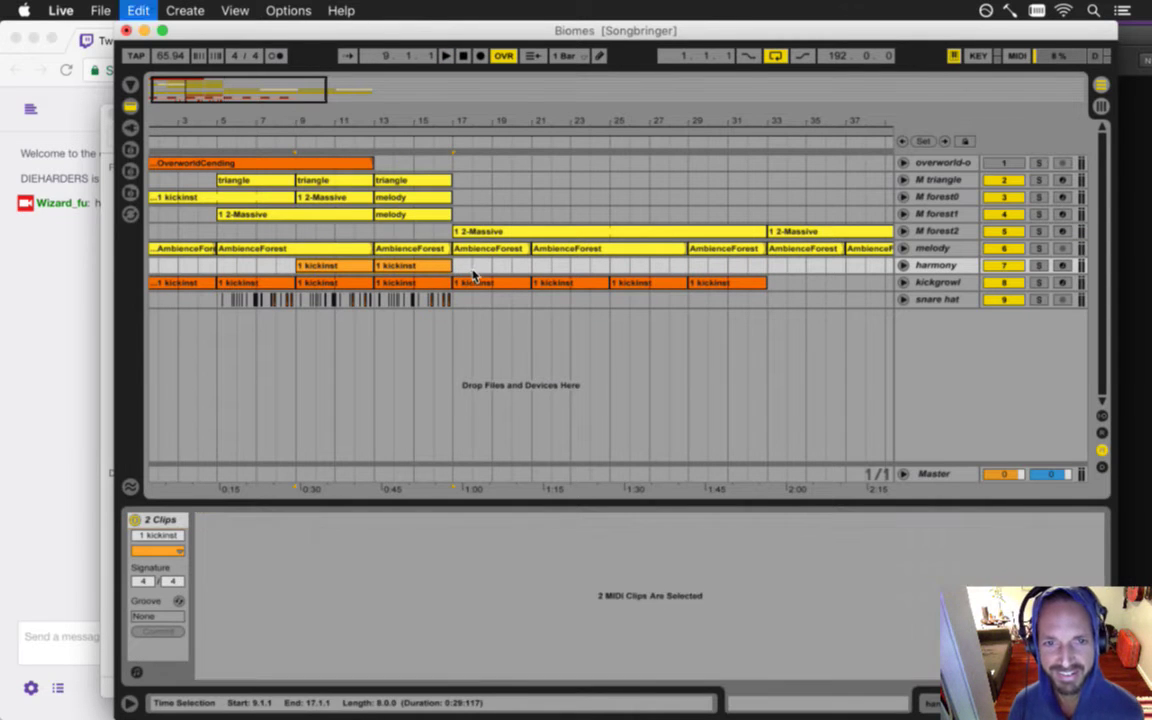
pyautogui.click(459, 272)
pyautogui.press('super+v')
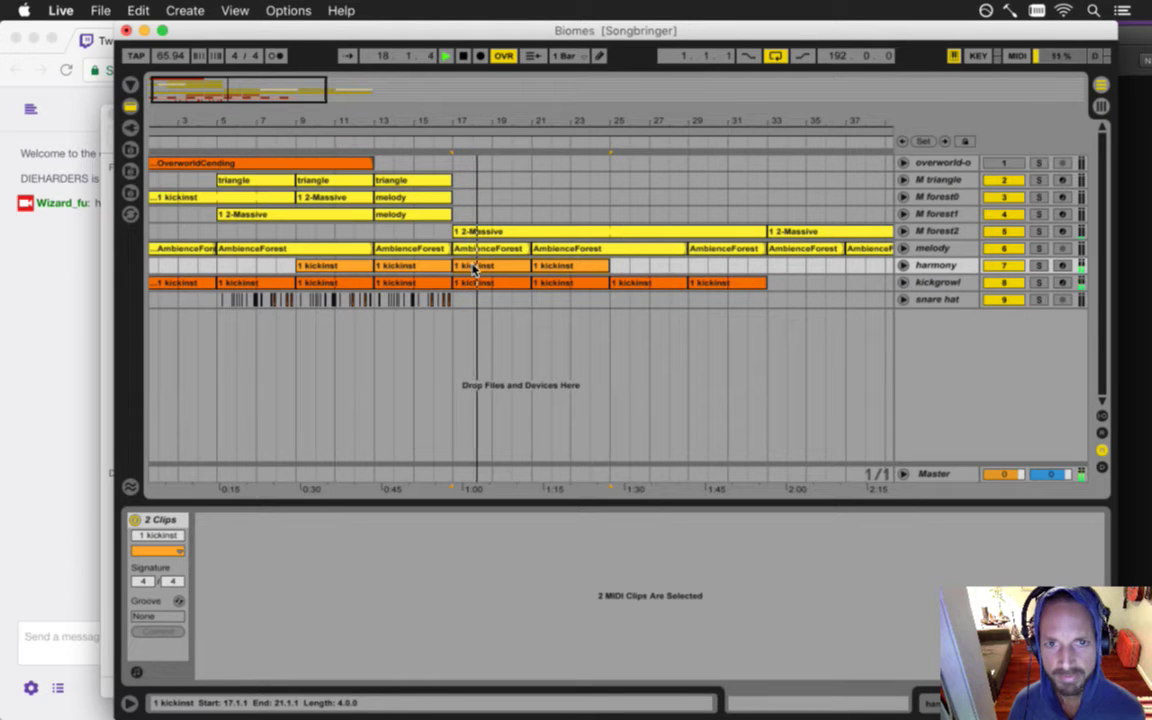
# - Solo the M forest2 track and play its first Massive clip from bar 17
pyautogui.click(503, 233)
pyautogui.press('space')
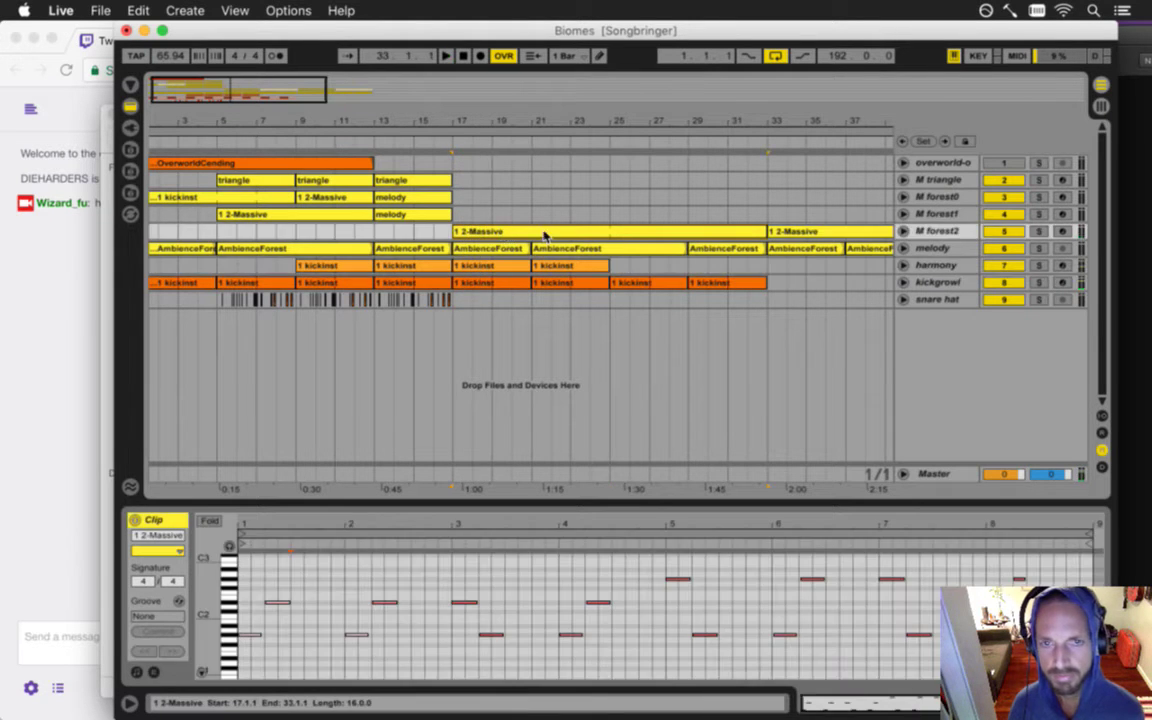
pyautogui.press('space')
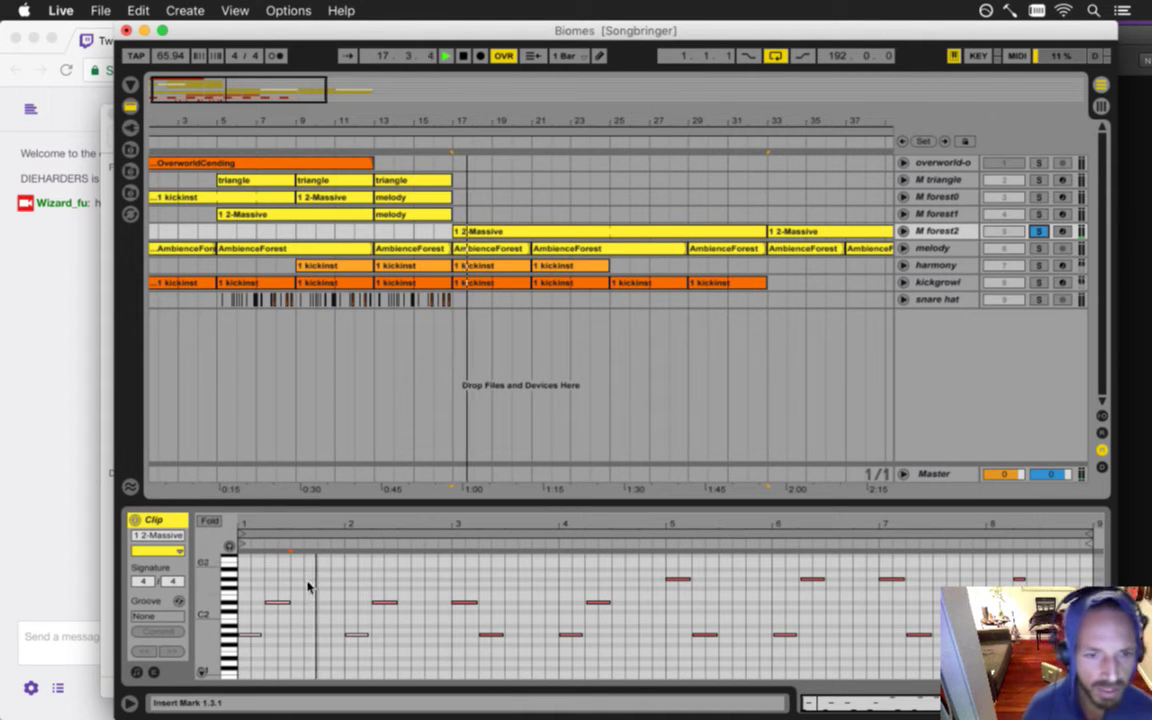
pyautogui.click(252, 601)
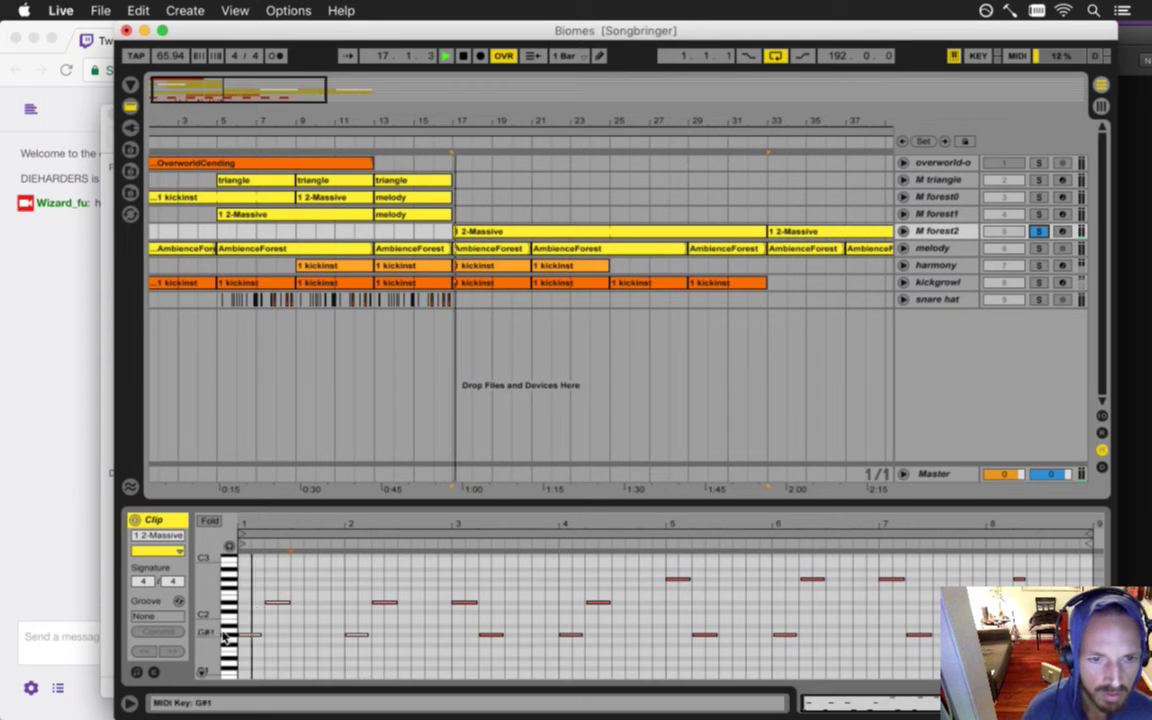
# - Audition the clip's G#1, D#2 and G#2 pitches and move all its D#2 notes down to C#2
pyautogui.click(228, 635)
pyautogui.click(232, 604)
pyautogui.click(231, 581)
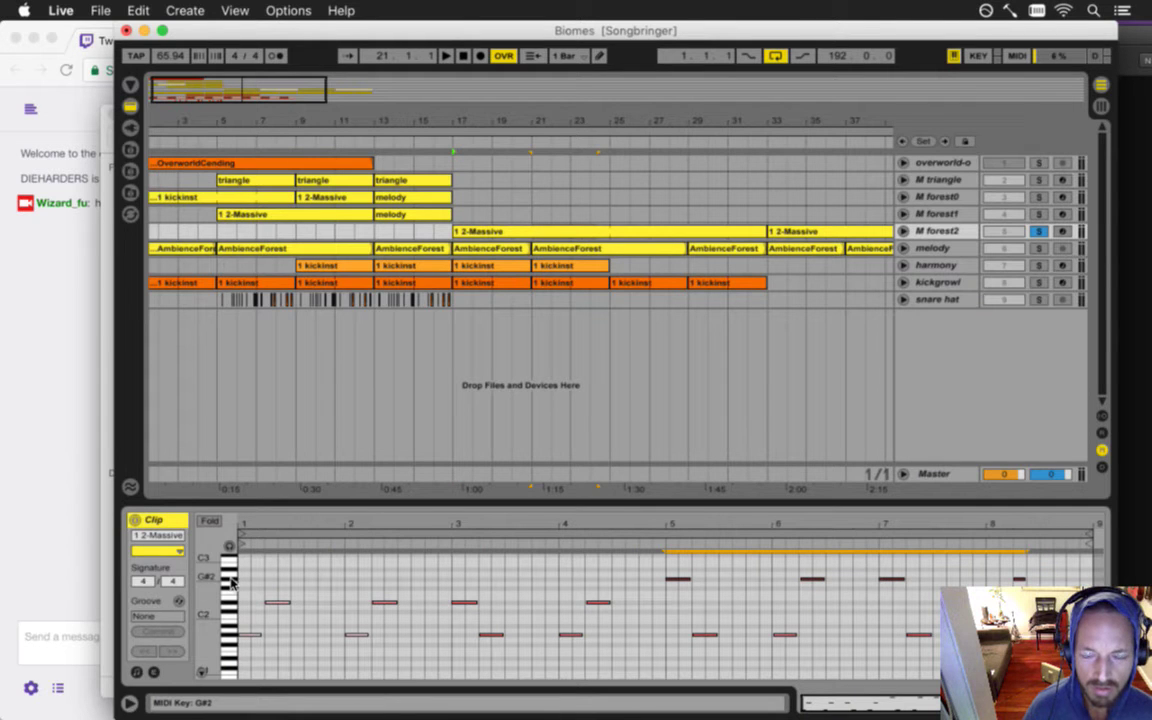
pyautogui.click(233, 603)
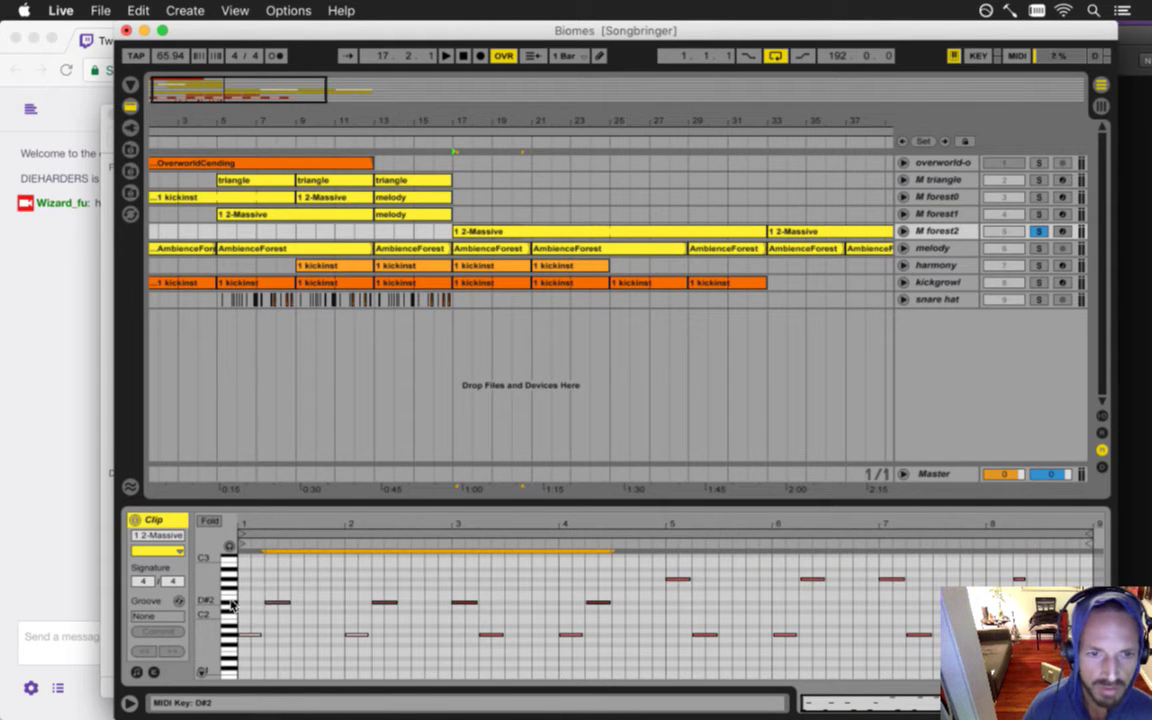
pyautogui.moveTo(278, 606); pyautogui.dragTo(280, 614)
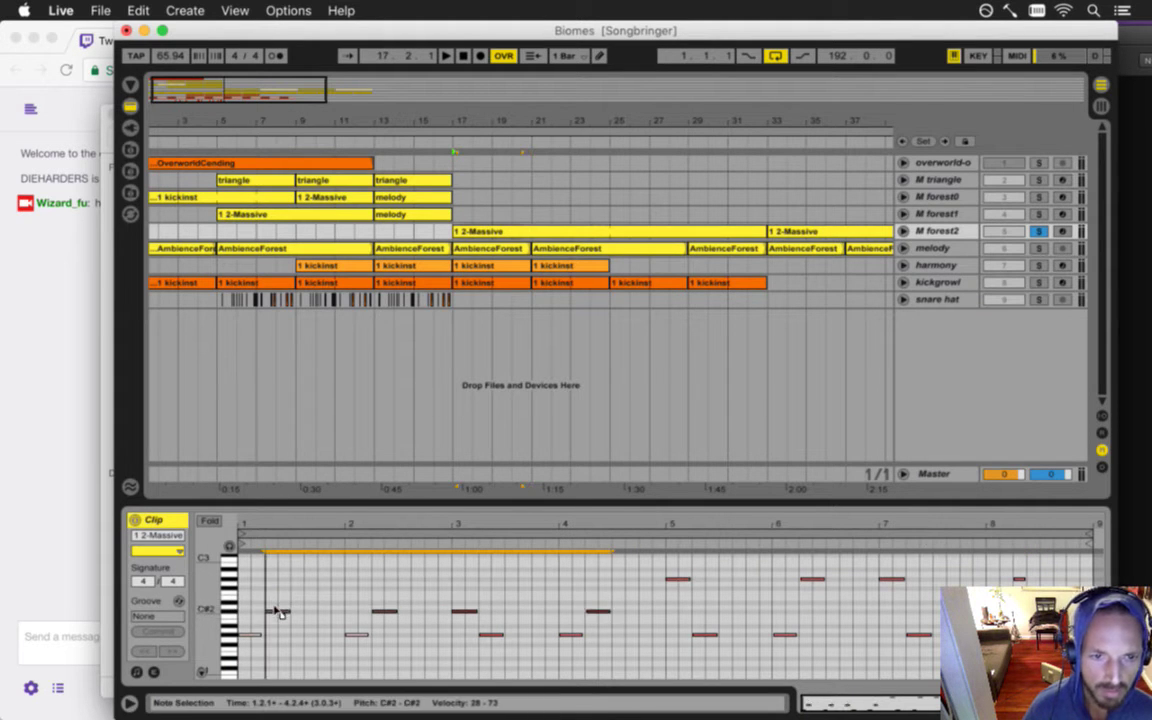
# - Play the edited melody and turn off solo on M forest2 to hear it with the other tracks
pyautogui.press('space')
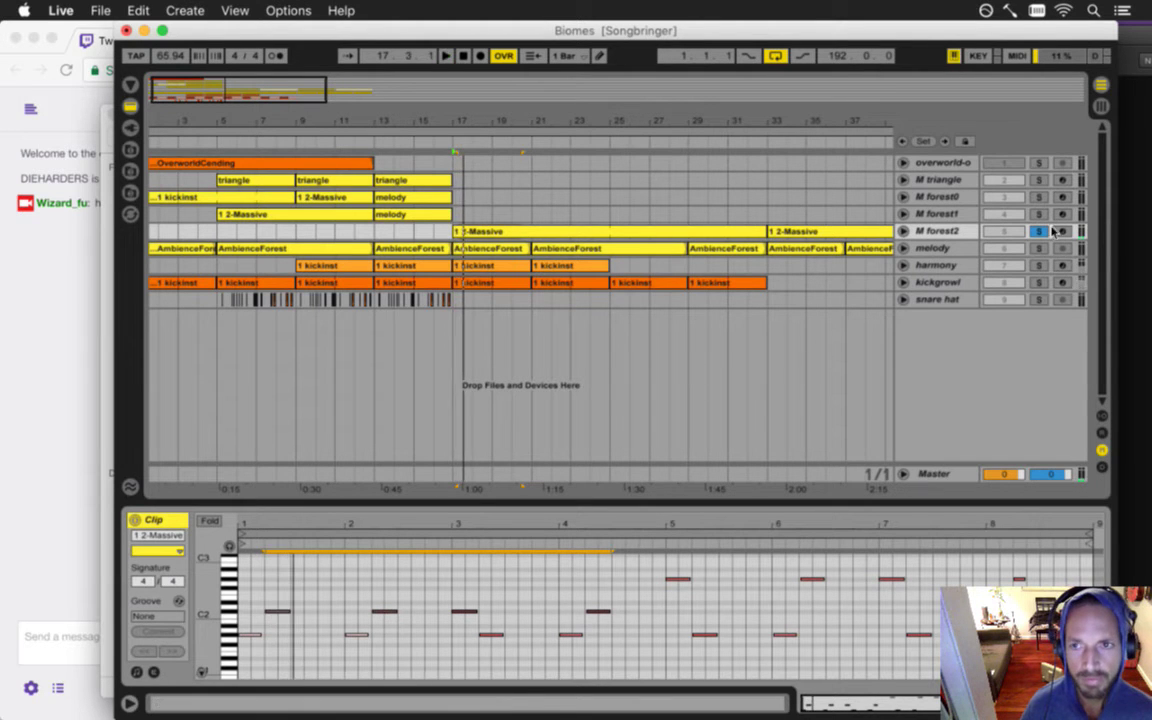
pyautogui.click(1045, 231)
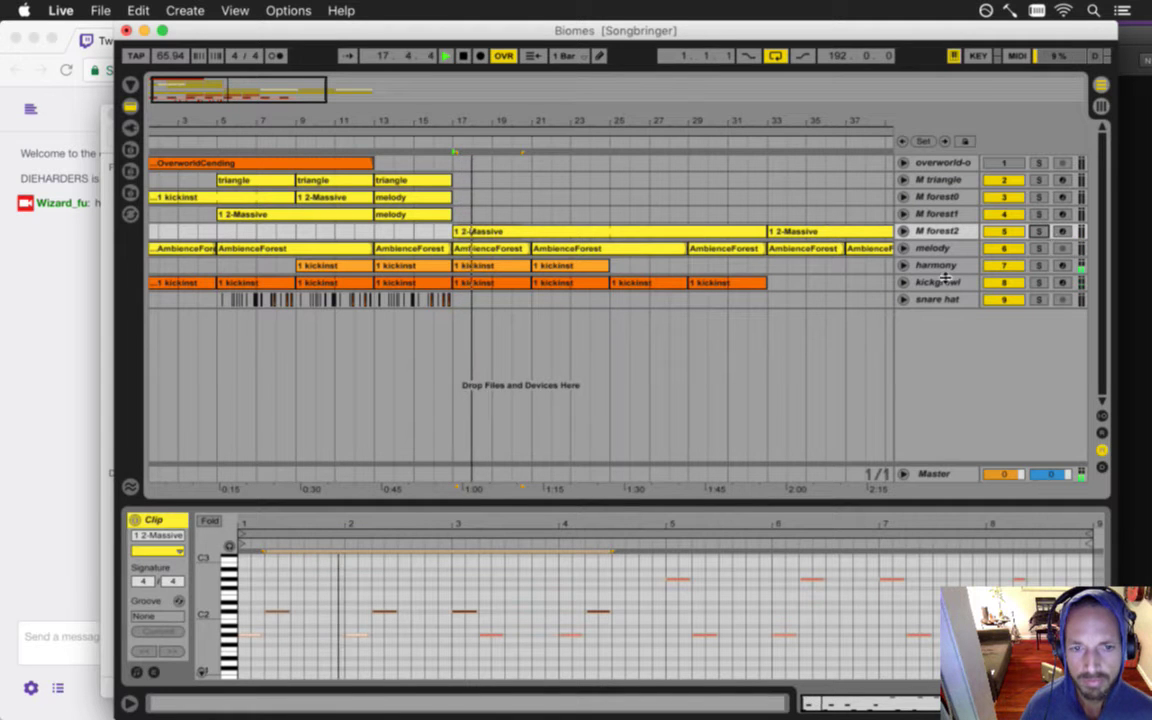
pyautogui.click(306, 589)
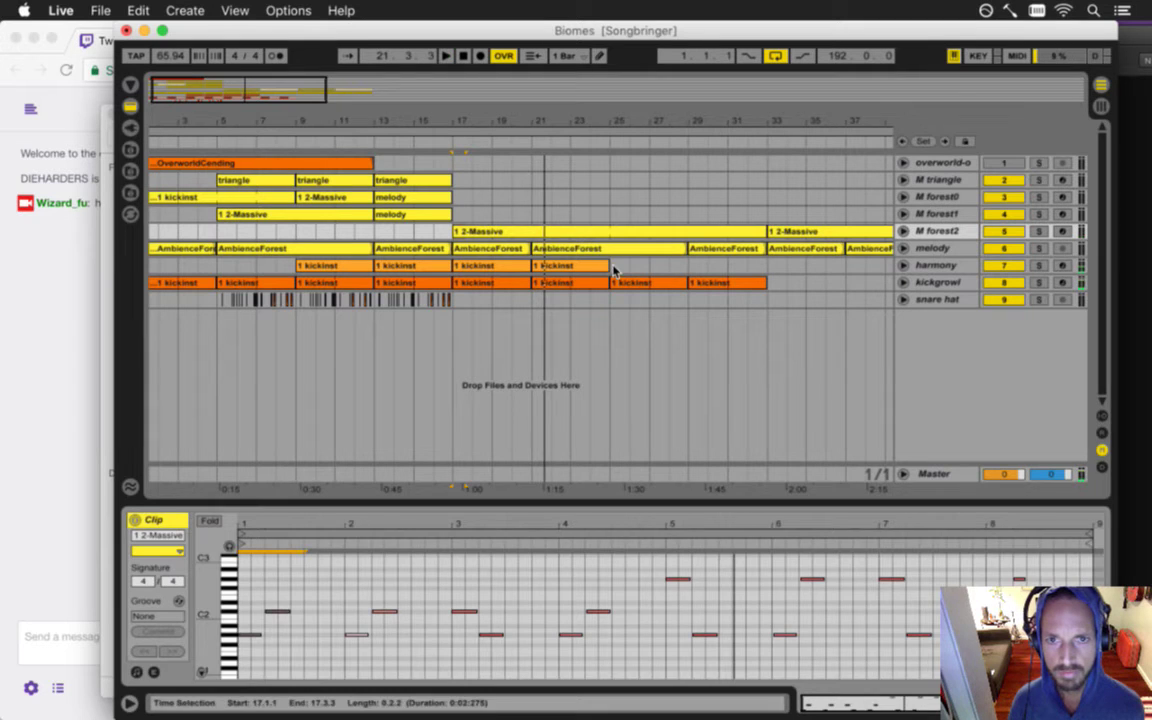
# - Replace the harmony clips in bars 17 to 25 with a copy of M forest2's first Massive clip and play it
pyautogui.click(485, 277)
pyautogui.keyDown('shift'); pyautogui.click(461, 253); pyautogui.keyUp('shift')
pyautogui.press('Delete')
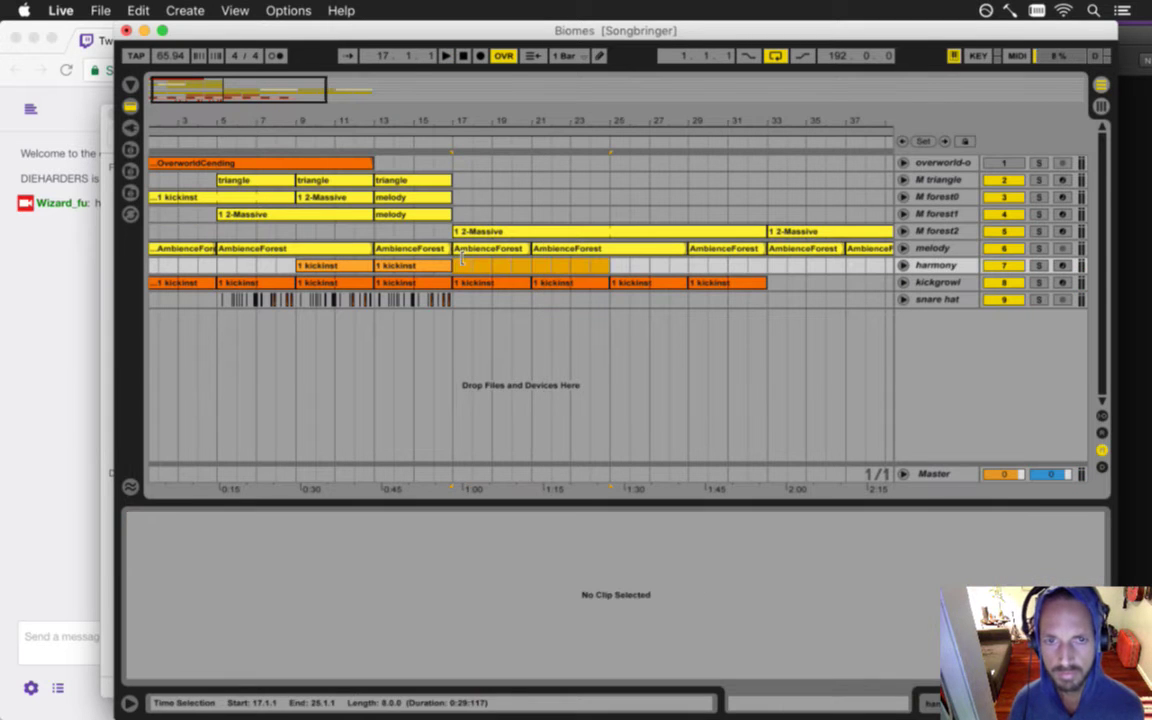
pyautogui.moveTo(476, 232); pyautogui.dragTo(484, 265)
pyautogui.press('space')
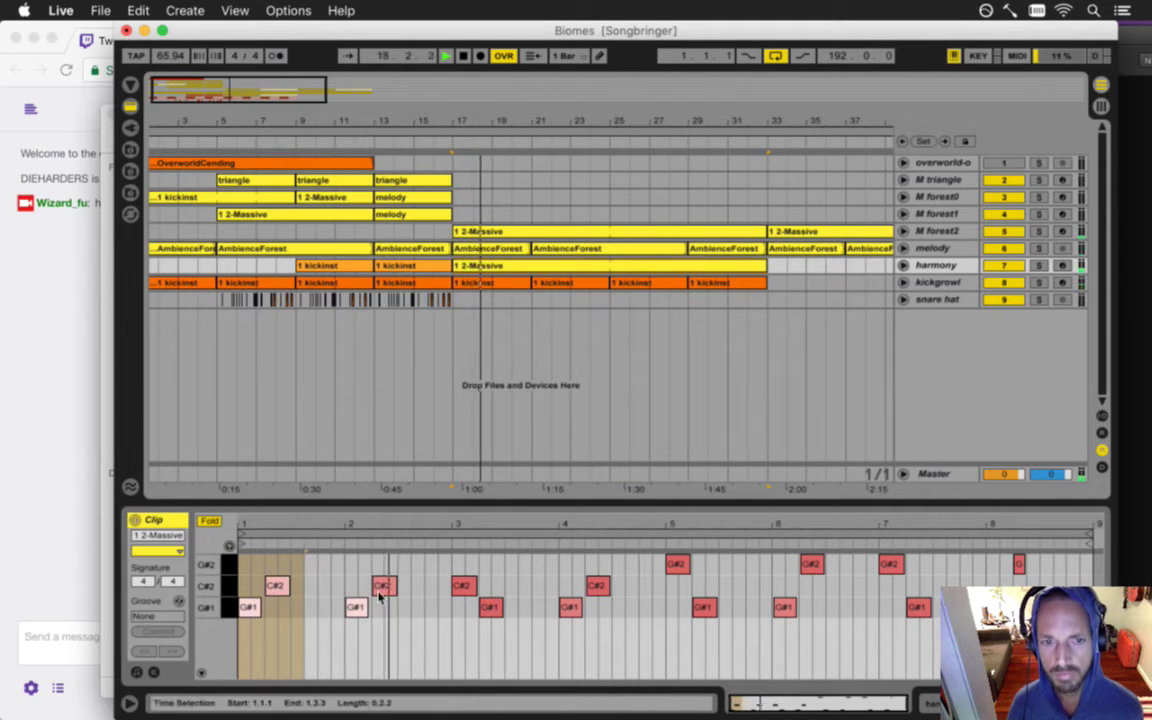
# - Adjust the velocity of the harmony Massive clip's opening notes and shorten the clip to end at bar 25
pyautogui.moveTo(360, 578); pyautogui.dragTo(263, 611)
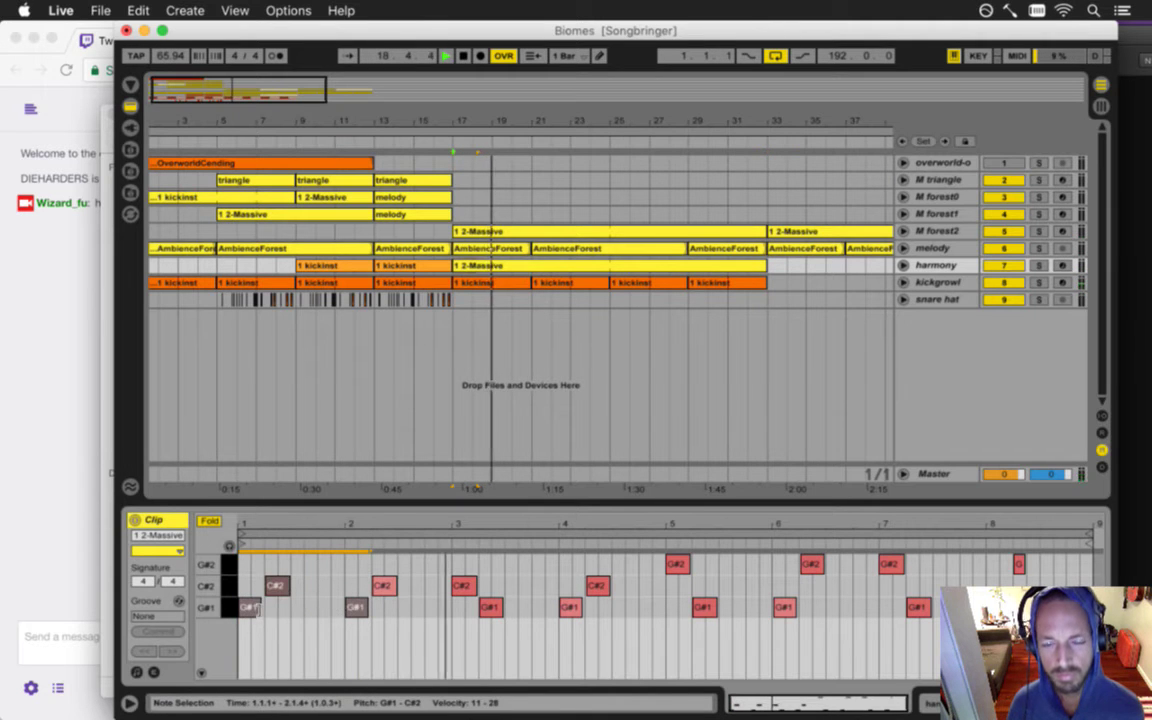
pyautogui.moveTo(277, 592); pyautogui.dragTo(282, 585)
pyautogui.click(457, 367)
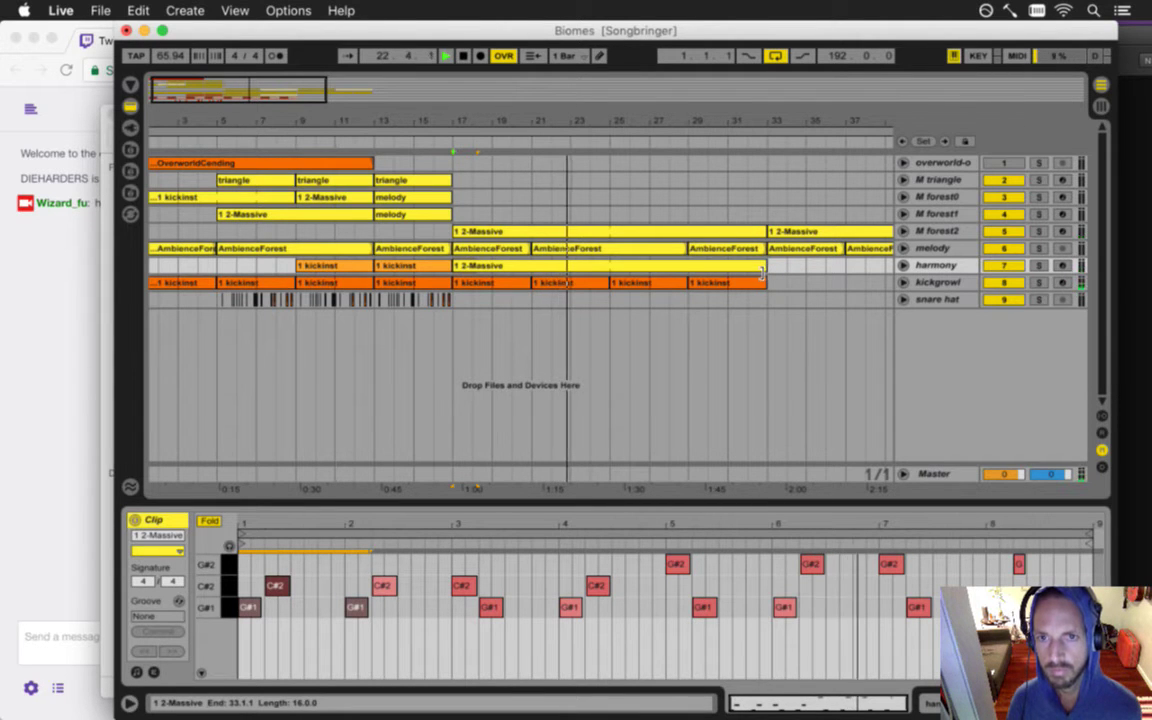
pyautogui.moveTo(764, 270); pyautogui.dragTo(612, 272)
pyautogui.press('space')
# - Copy the snare hat clips from bars 5 to 17 and paste them at bar 17
pyautogui.moveTo(452, 300); pyautogui.dragTo(216, 304)
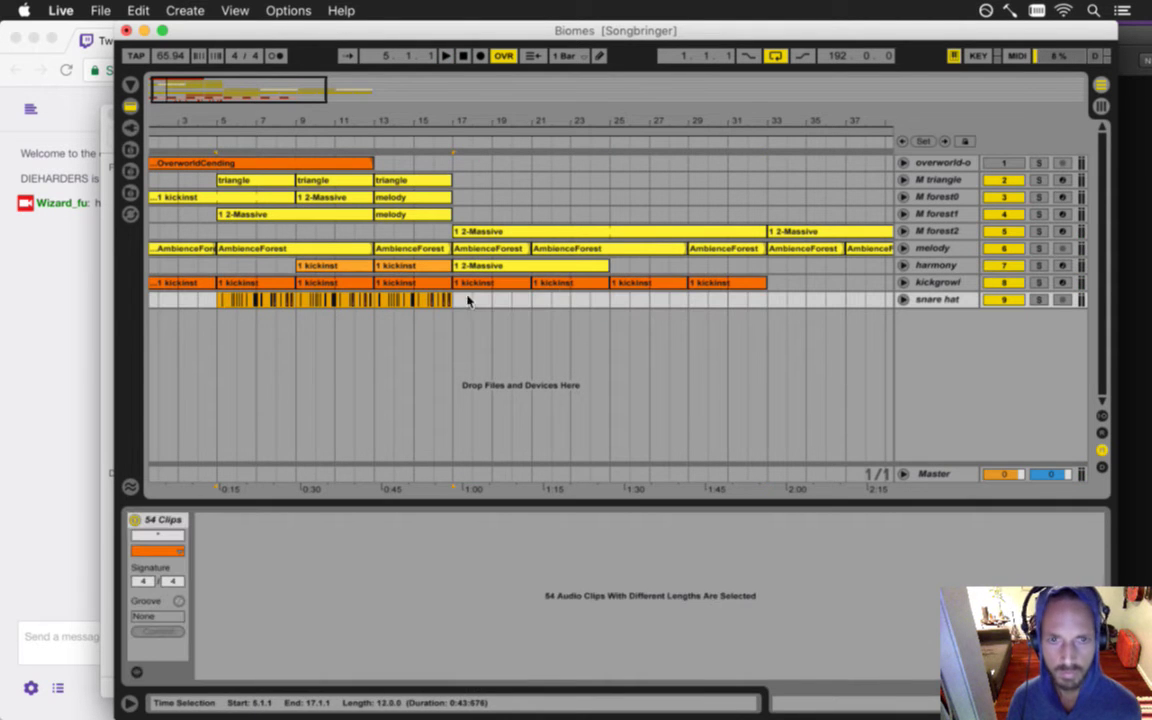
pyautogui.click(456, 302)
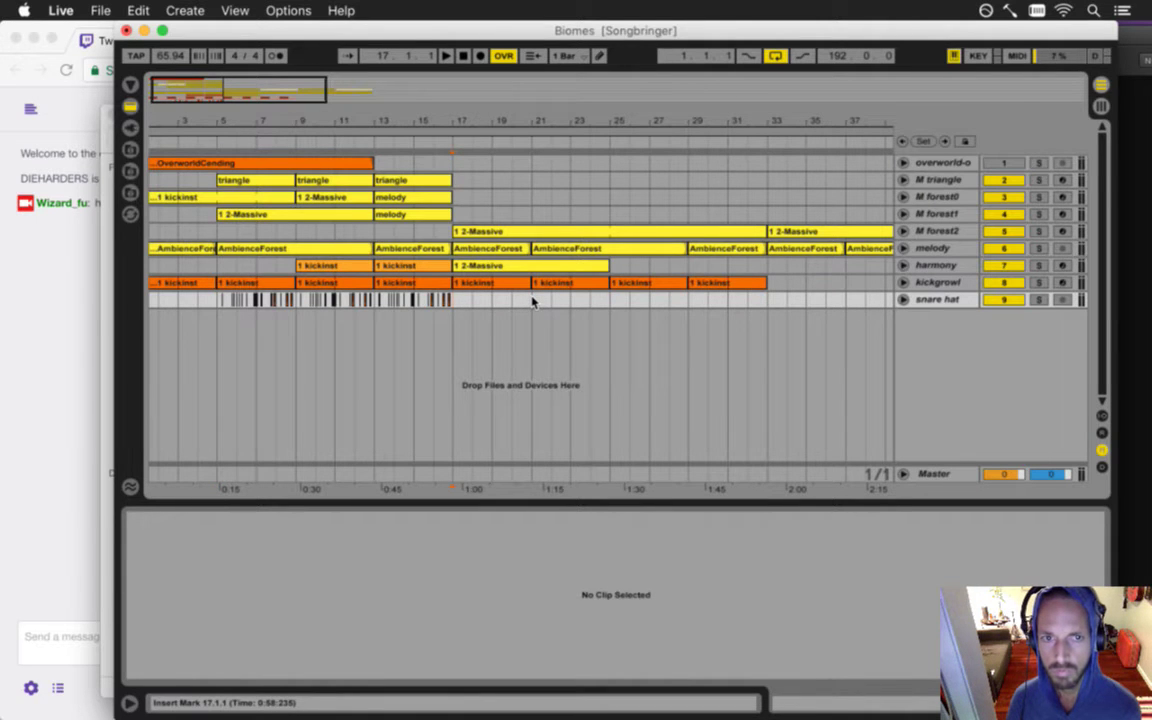
pyautogui.press('super+v')
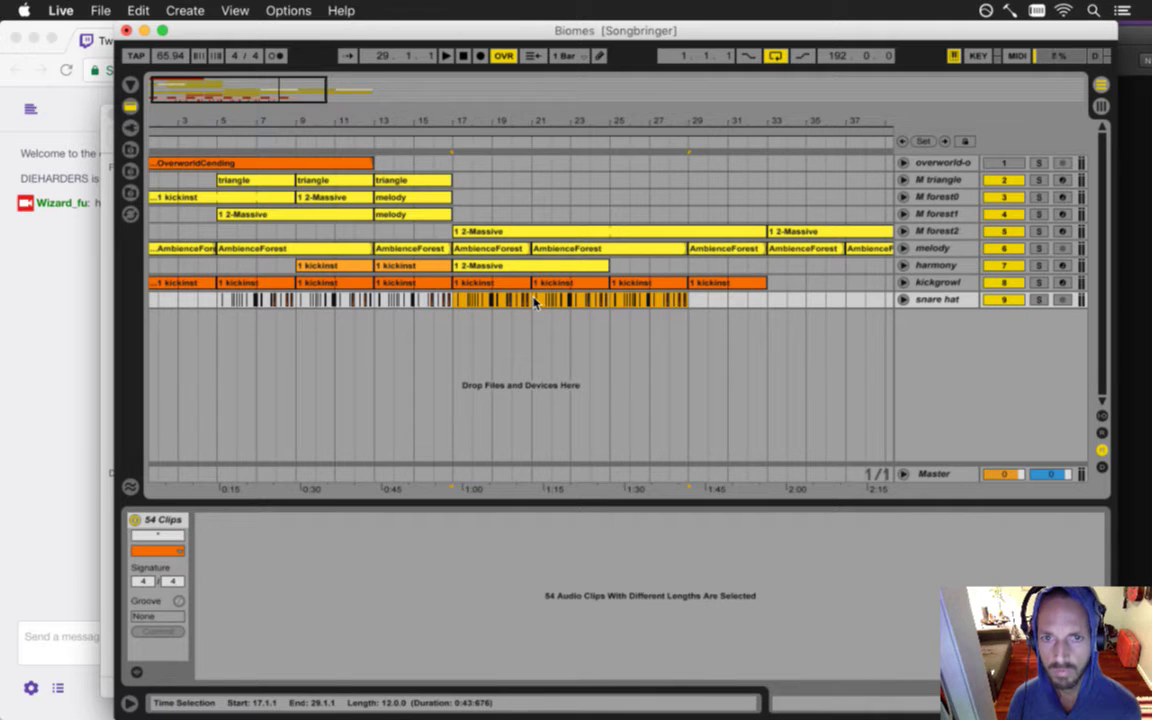
# - Duplicate the snare hat clips of bars 25 to 29 so the part reaches bar 33, and save the set
pyautogui.click(686, 302)
pyautogui.moveTo(688, 302); pyautogui.dragTo(612, 302)
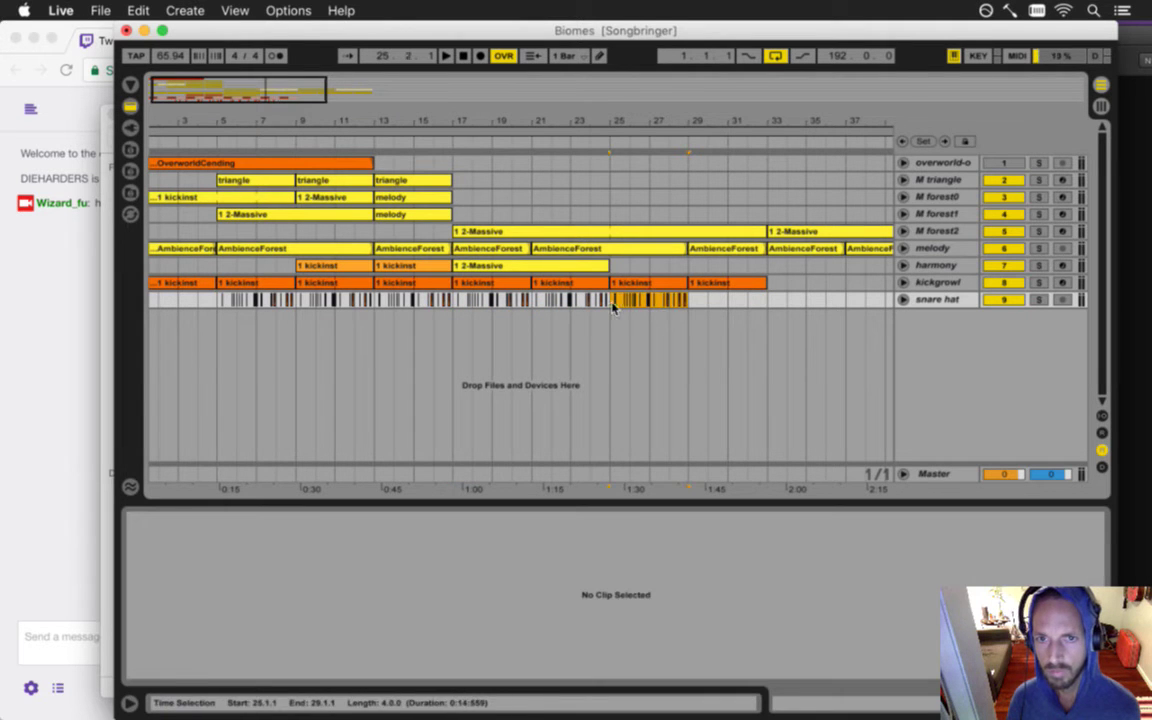
pyautogui.press('super+d')
pyautogui.press('super+s')
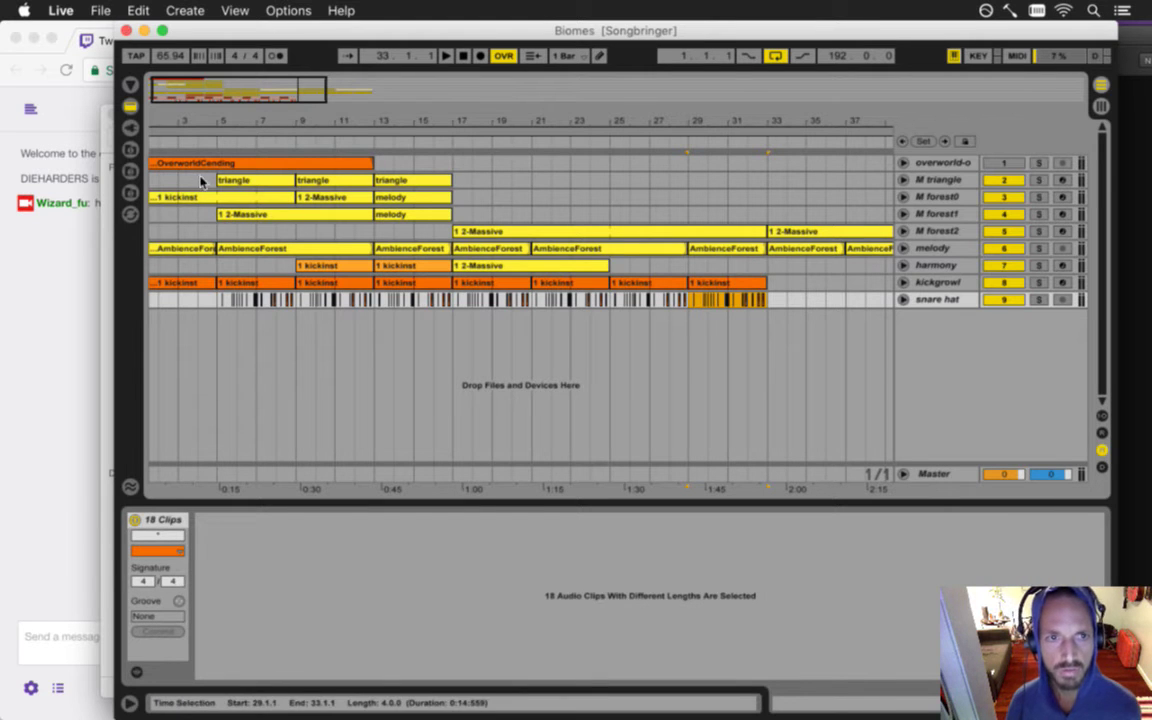
# - Play from bar 13, copy the melody clip to bar 17 on M forest1 and M forest0 and the triangle clip to bar 17, and play from there
pyautogui.click(220, 230)
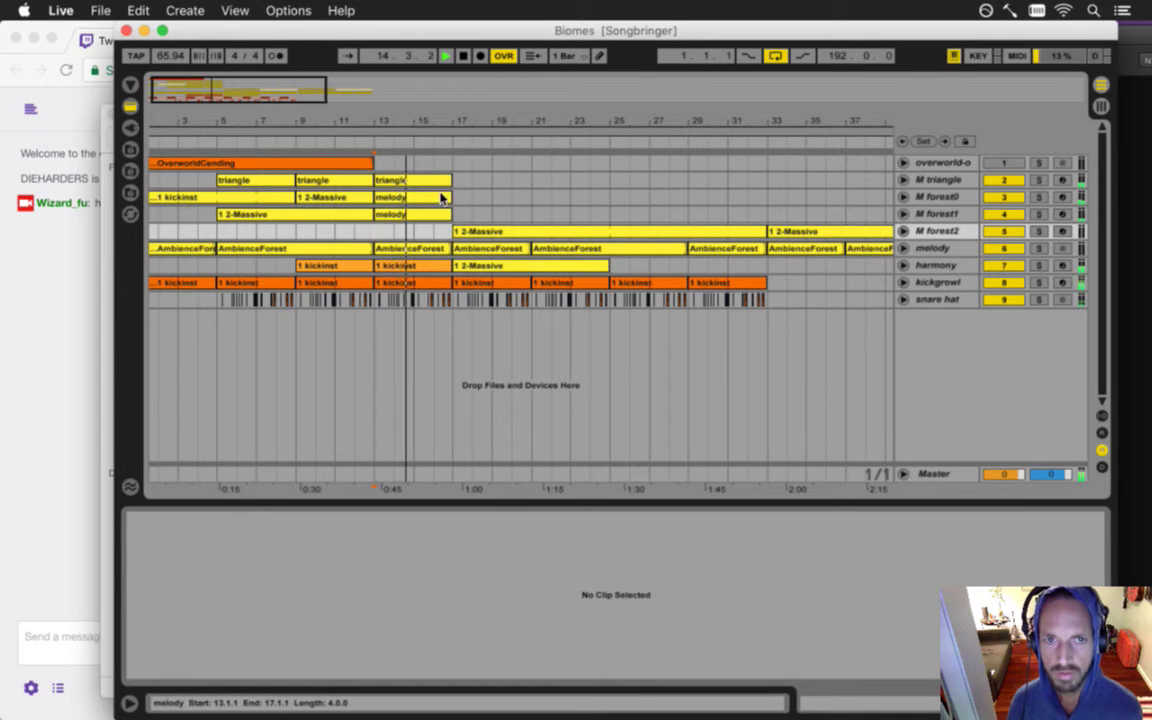
pyautogui.click(1043, 197)
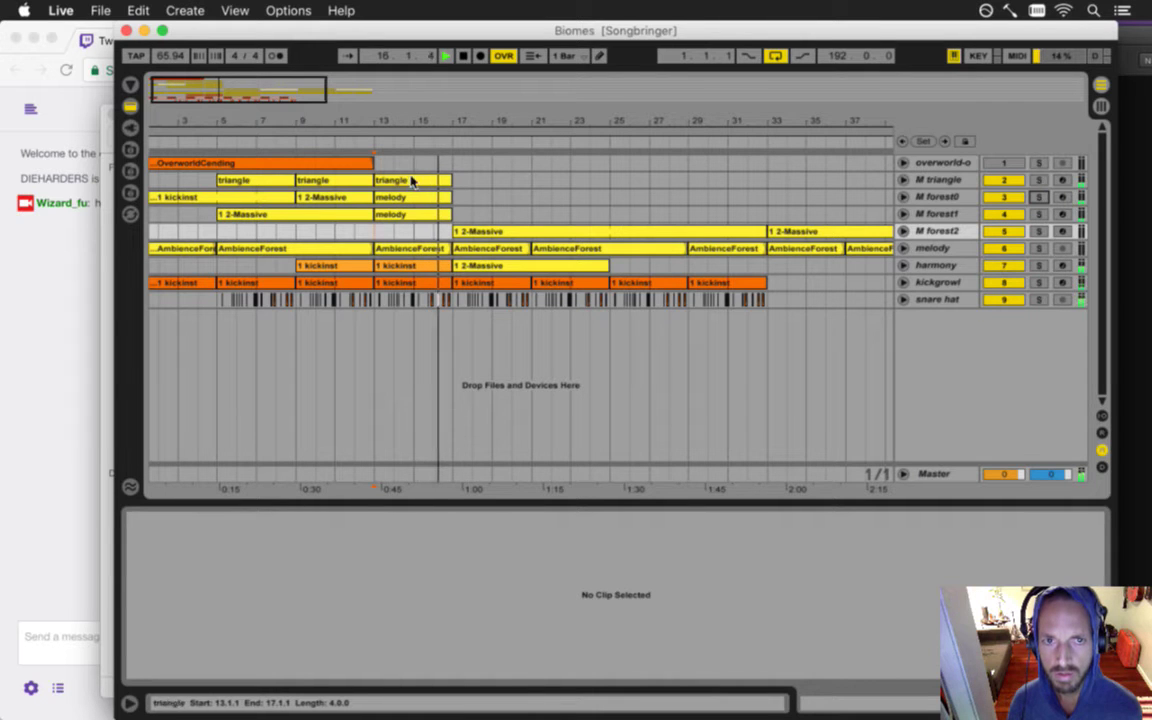
pyautogui.moveTo(415, 214); pyautogui.dragTo(485, 216)
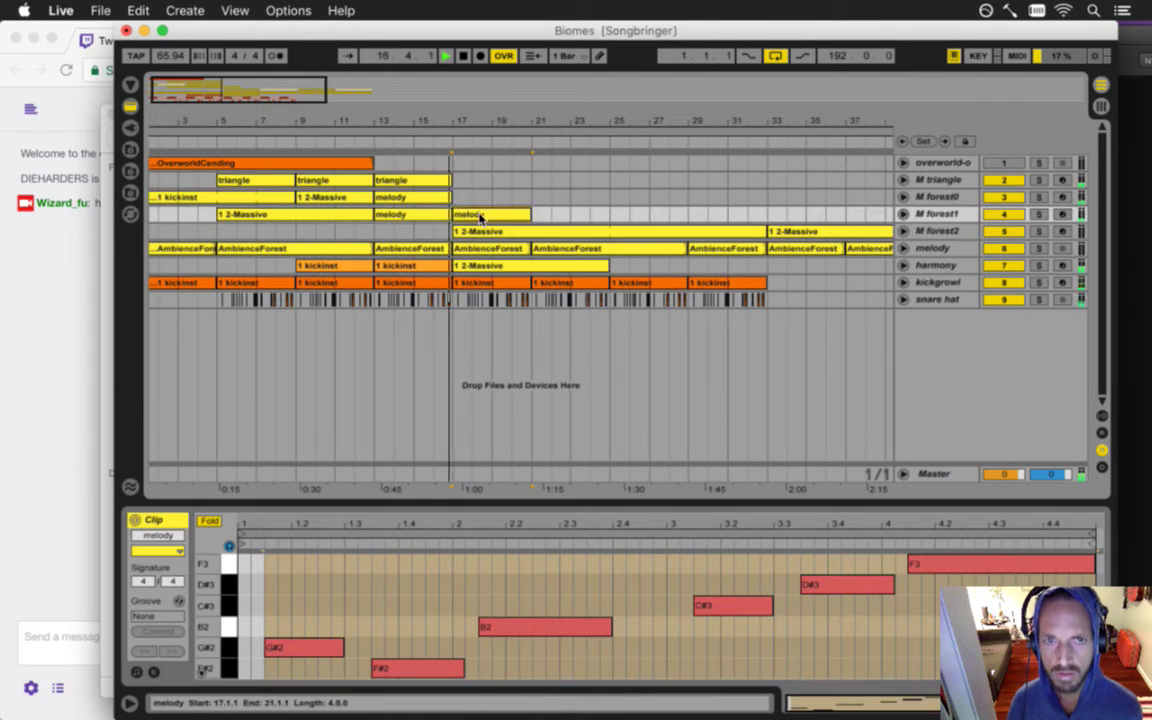
pyautogui.click(480, 215)
pyautogui.moveTo(480, 215); pyautogui.dragTo(487, 200)
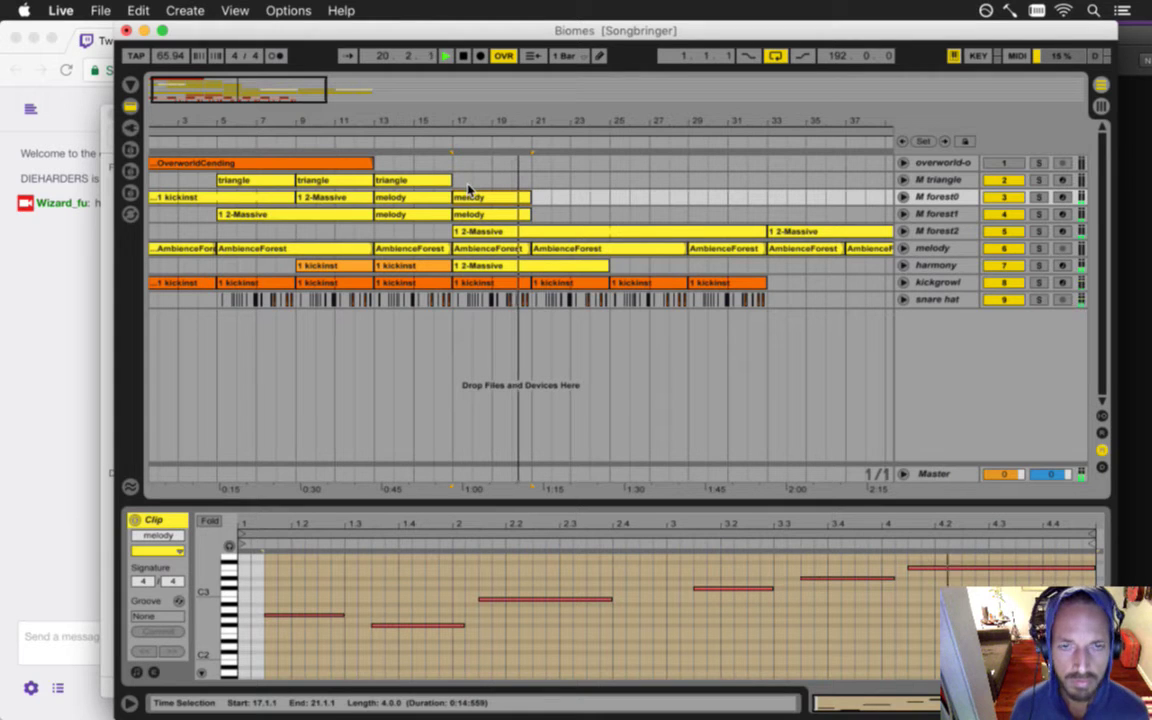
pyautogui.moveTo(406, 180); pyautogui.dragTo(478, 180)
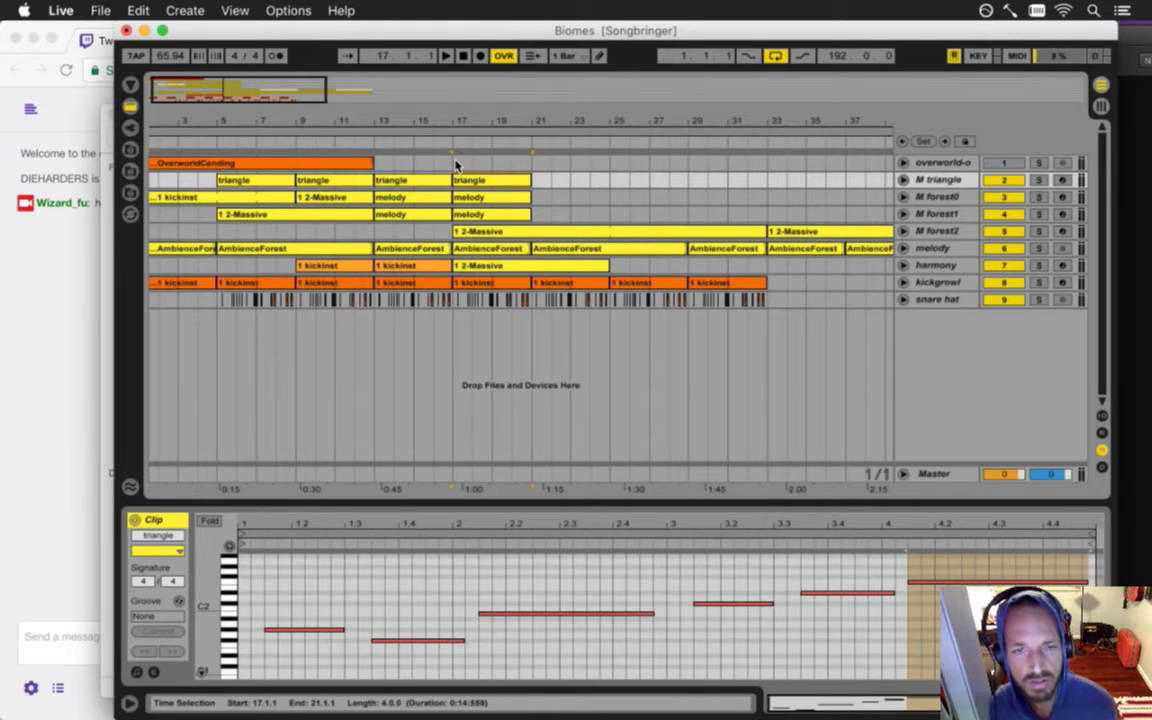
pyautogui.click(456, 164)
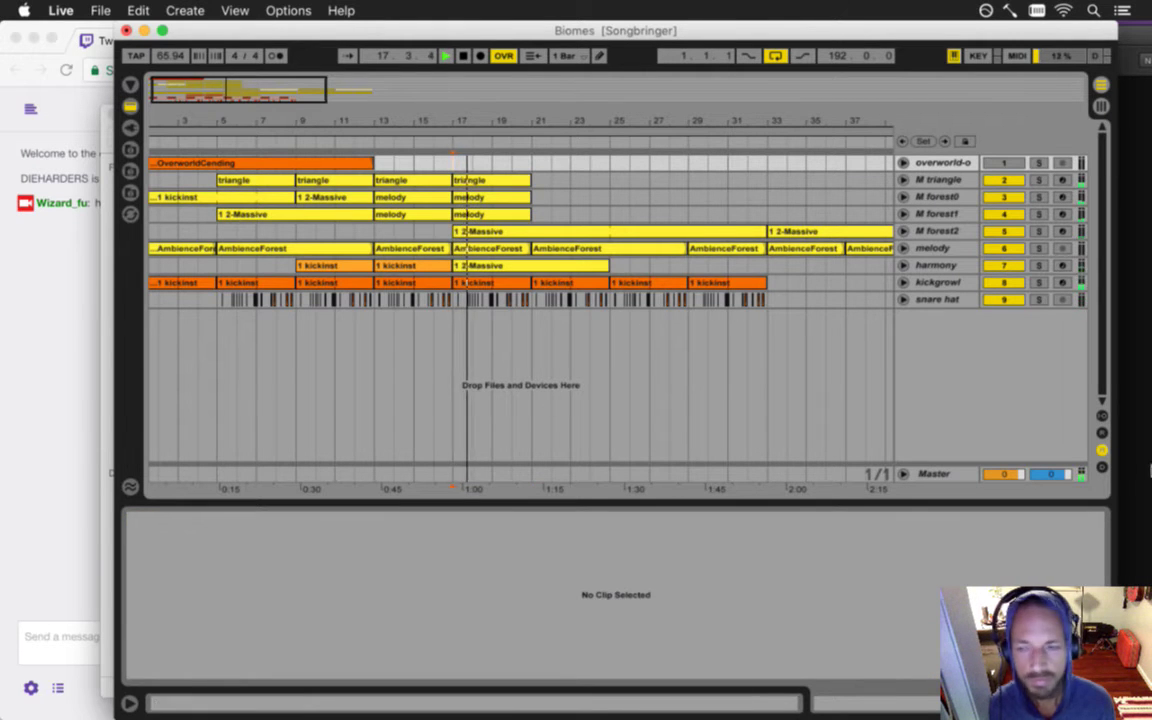
# - Check the stream in Gameshow, minimize its window and return to the Biomes set in Live
pyautogui.click(1133, 452)
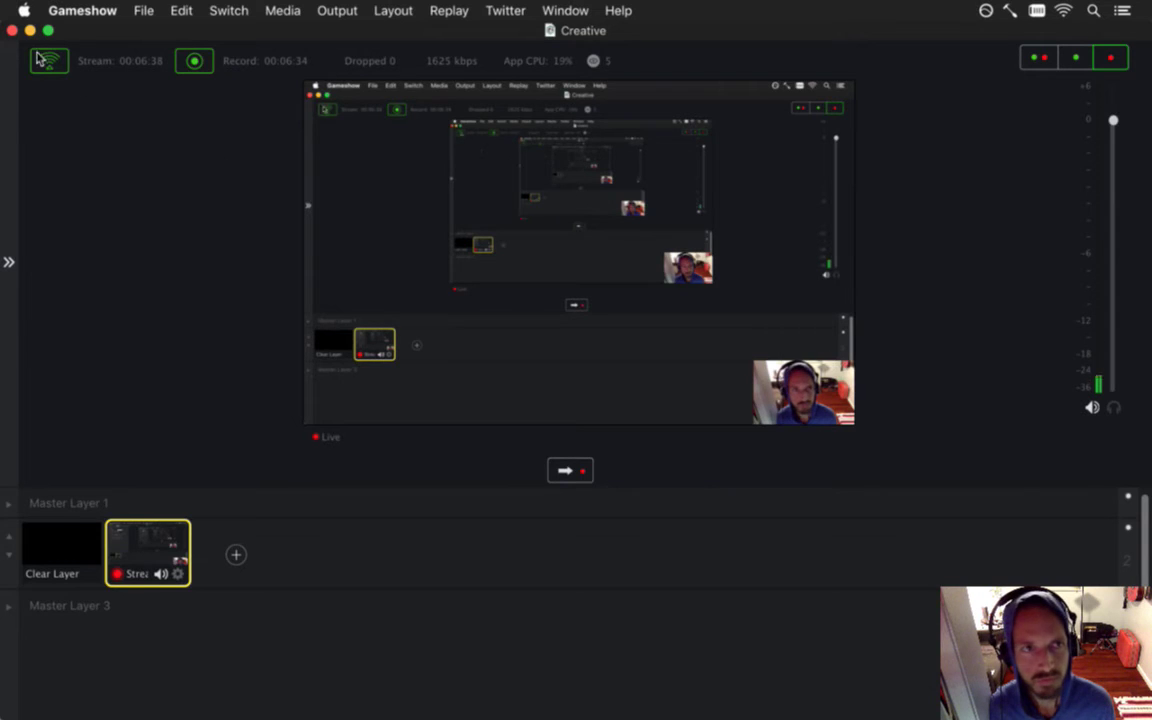
pyautogui.click(30, 31)
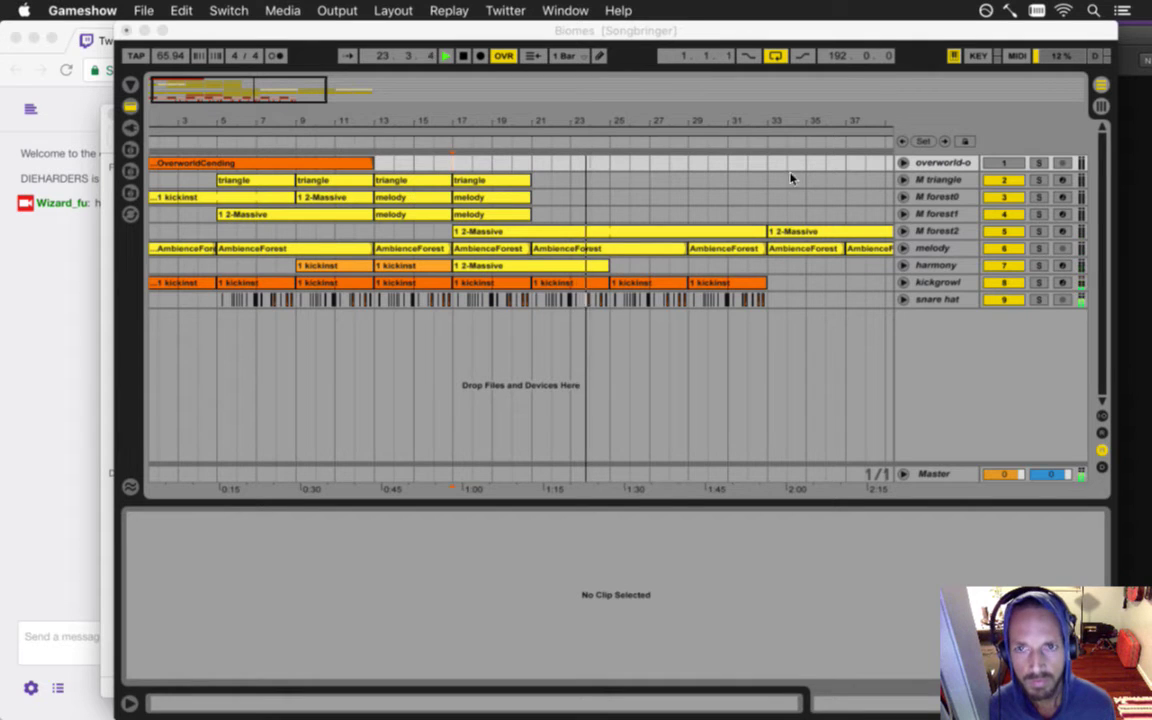
pyautogui.click(560, 177)
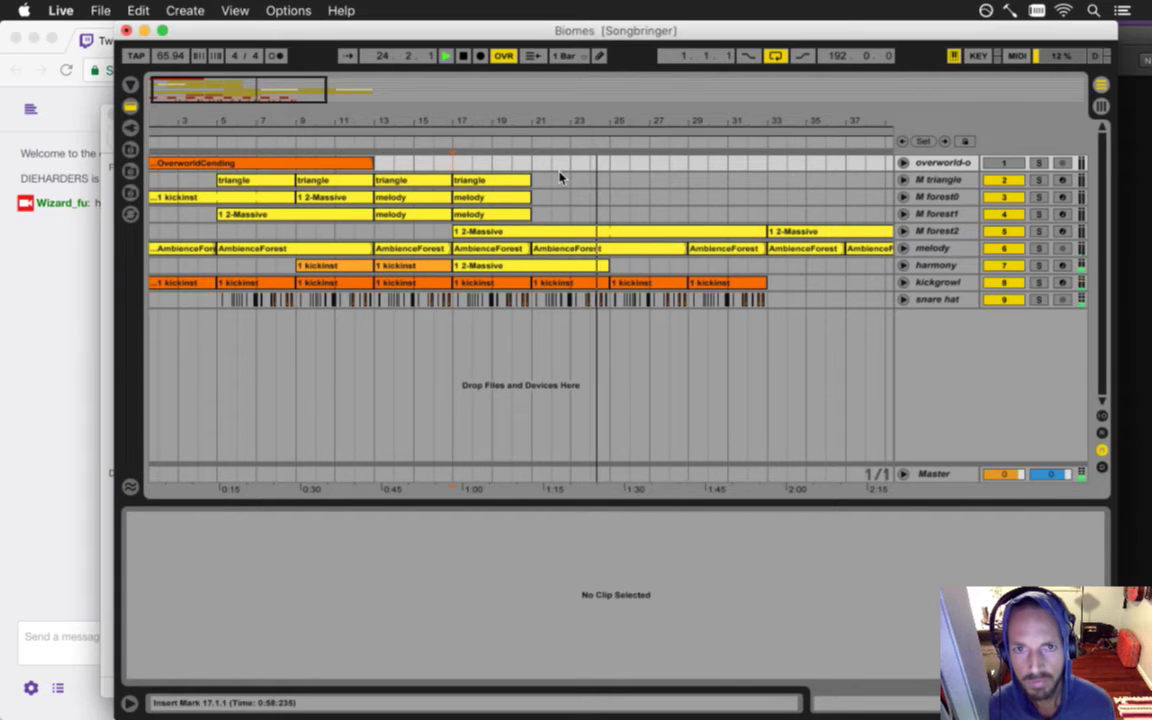
# - Play M triangle soloed from bar 17 and unfold the M triangle, M forest0 and M forest1 tracks to see their notes
pyautogui.press('space')
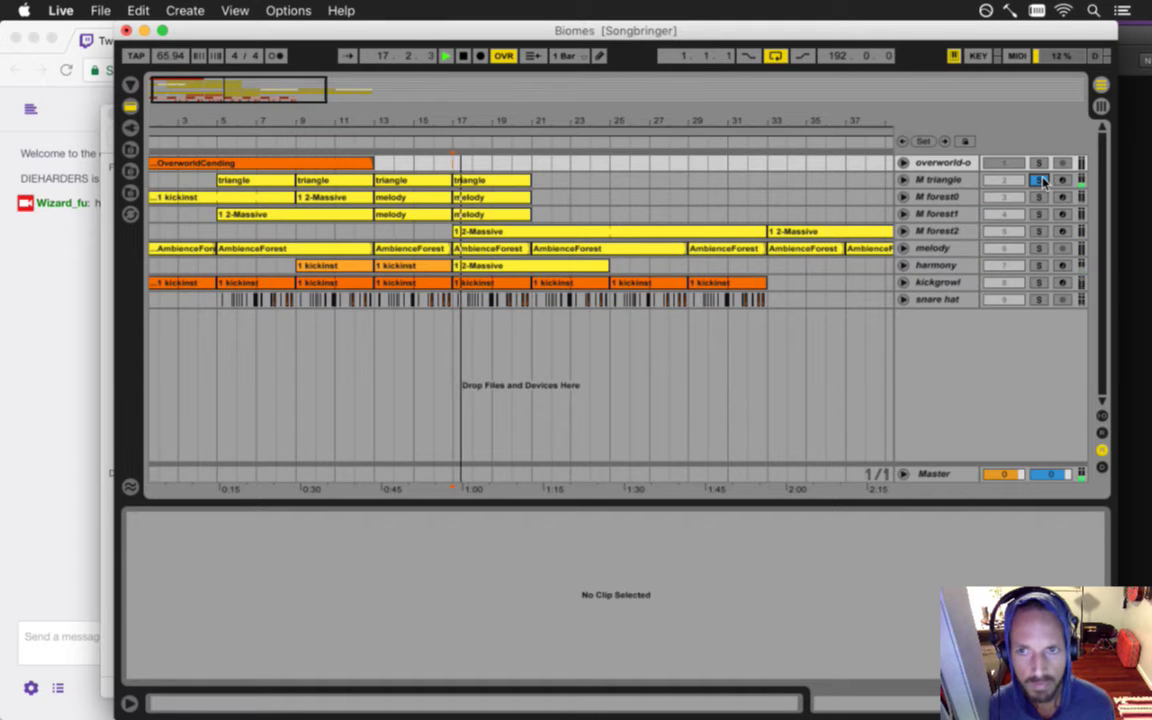
pyautogui.click(903, 179)
pyautogui.click(904, 212)
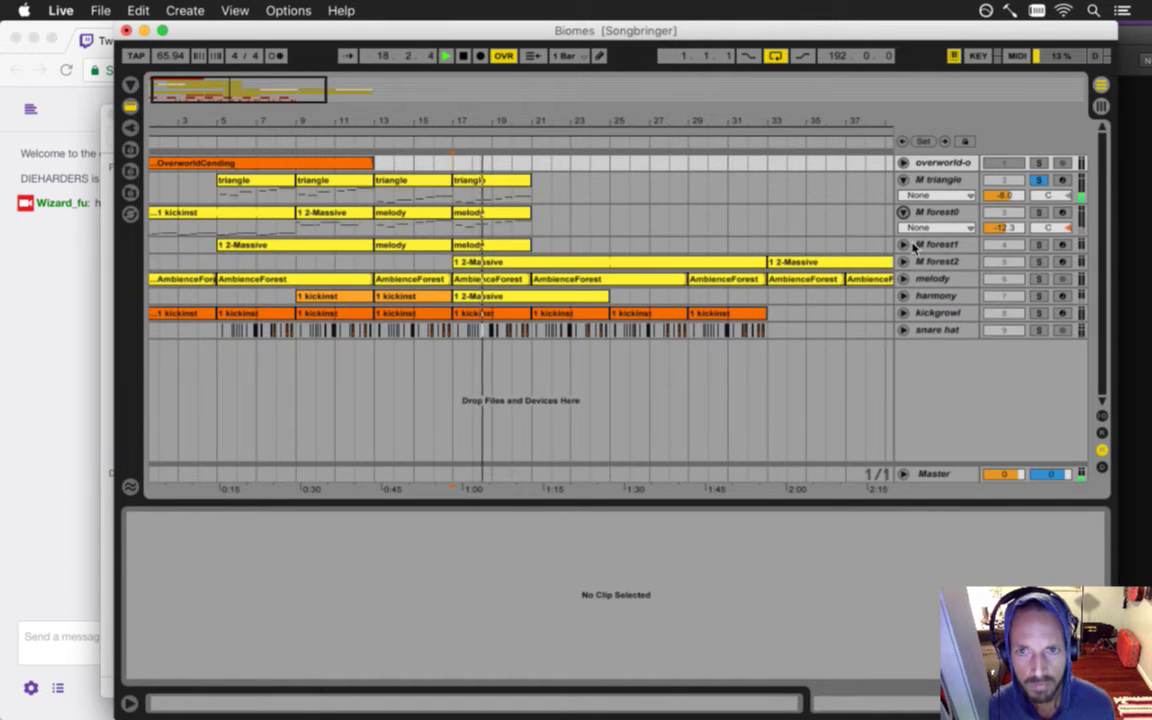
pyautogui.click(904, 245)
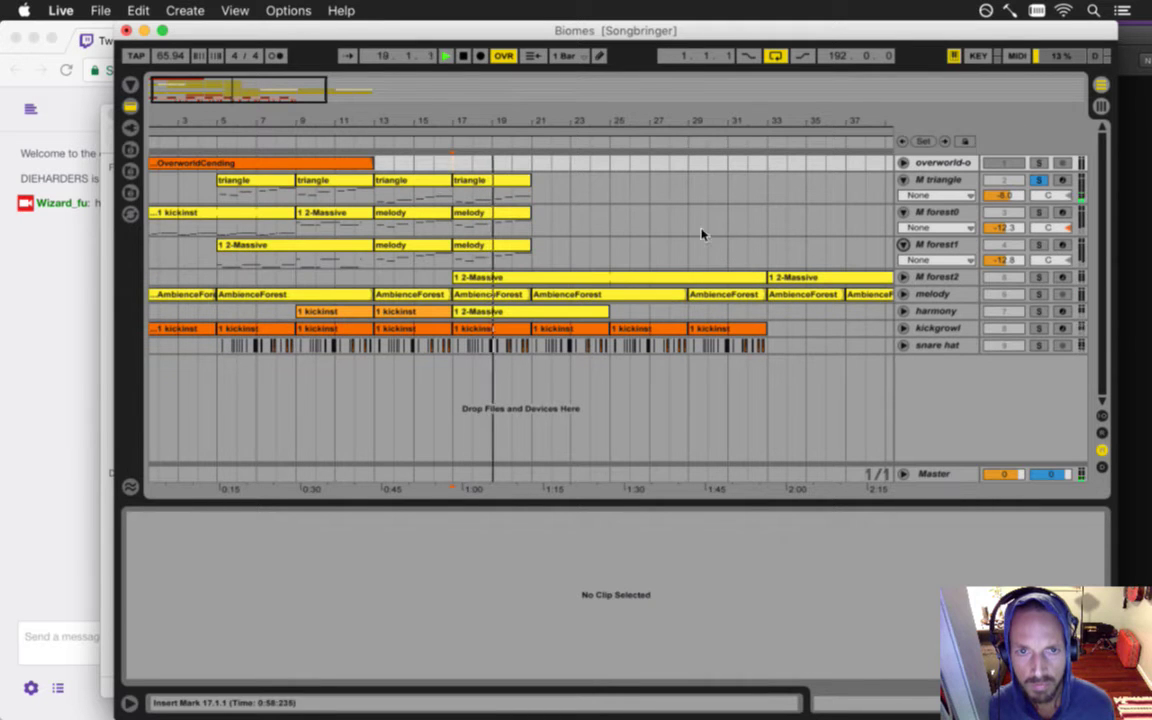
pyautogui.press('space')
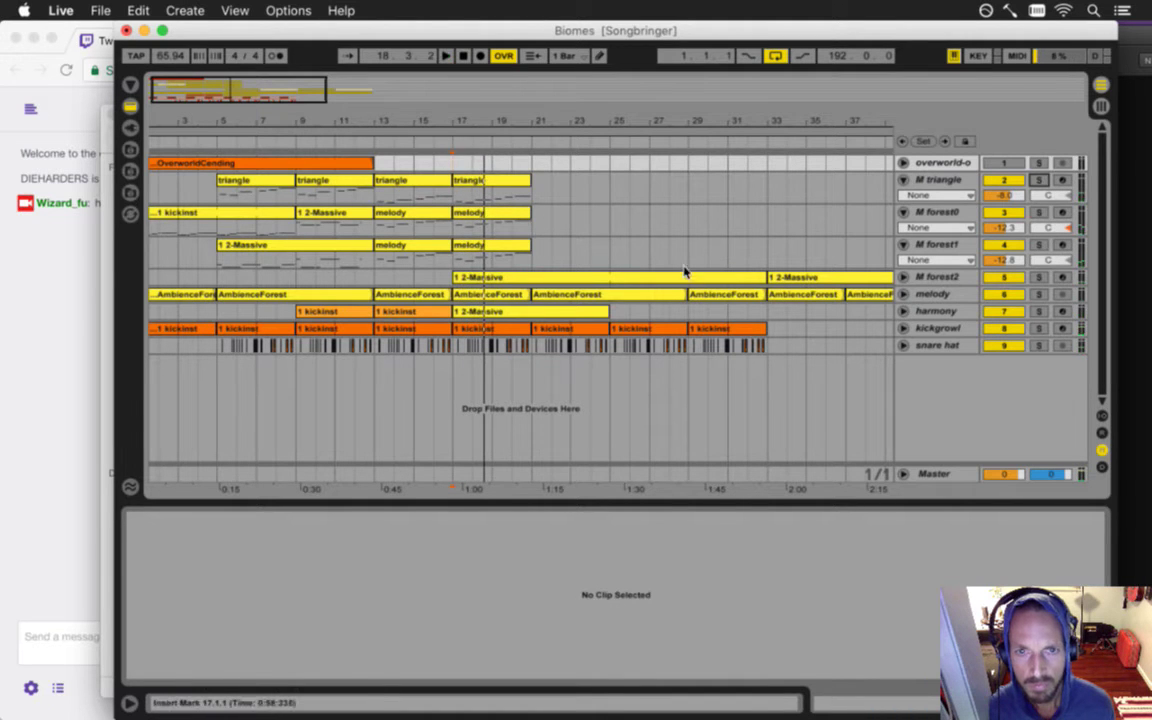
# - Unfold M forest2, enlarge the M triangle track and play the two tracks soloed together from bar 17
pyautogui.click(903, 278)
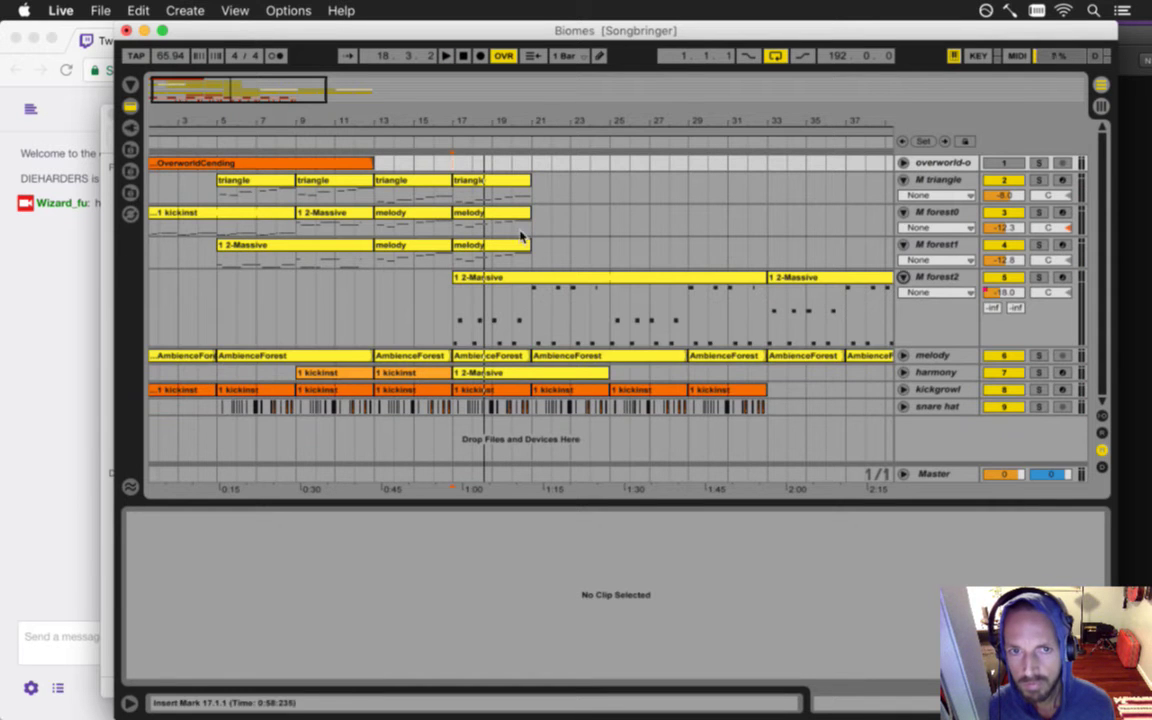
pyautogui.moveTo(454, 126); pyautogui.dragTo(440, 125)
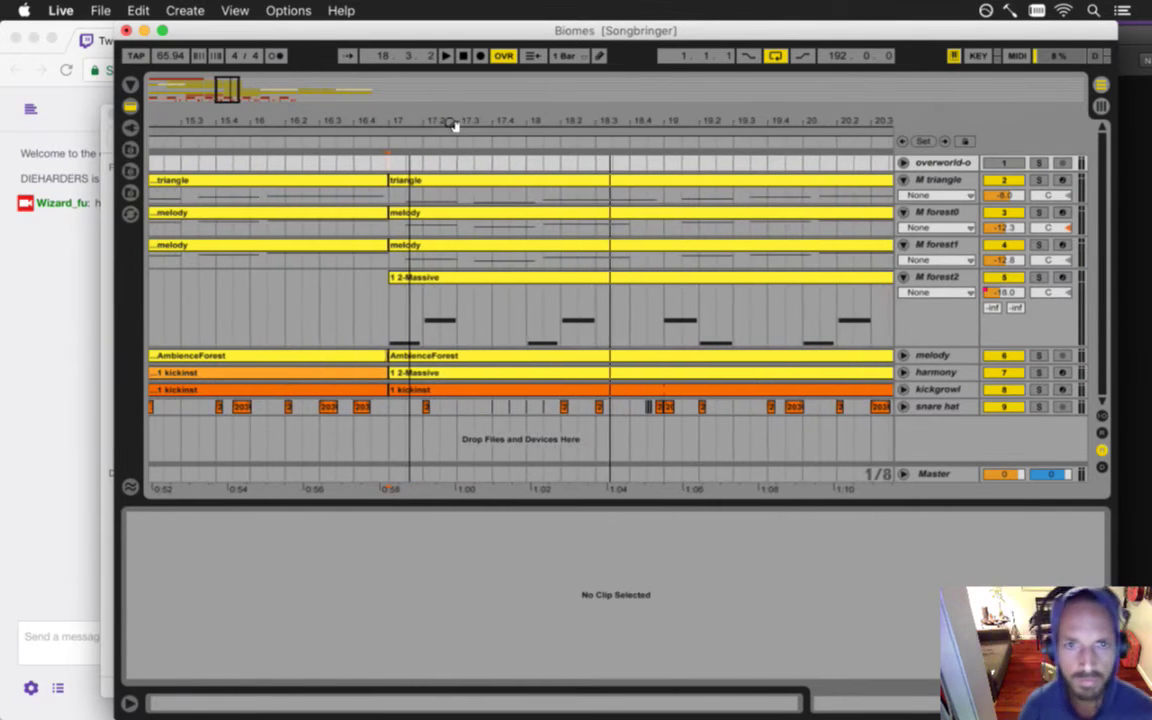
pyautogui.moveTo(922, 210); pyautogui.dragTo(929, 258)
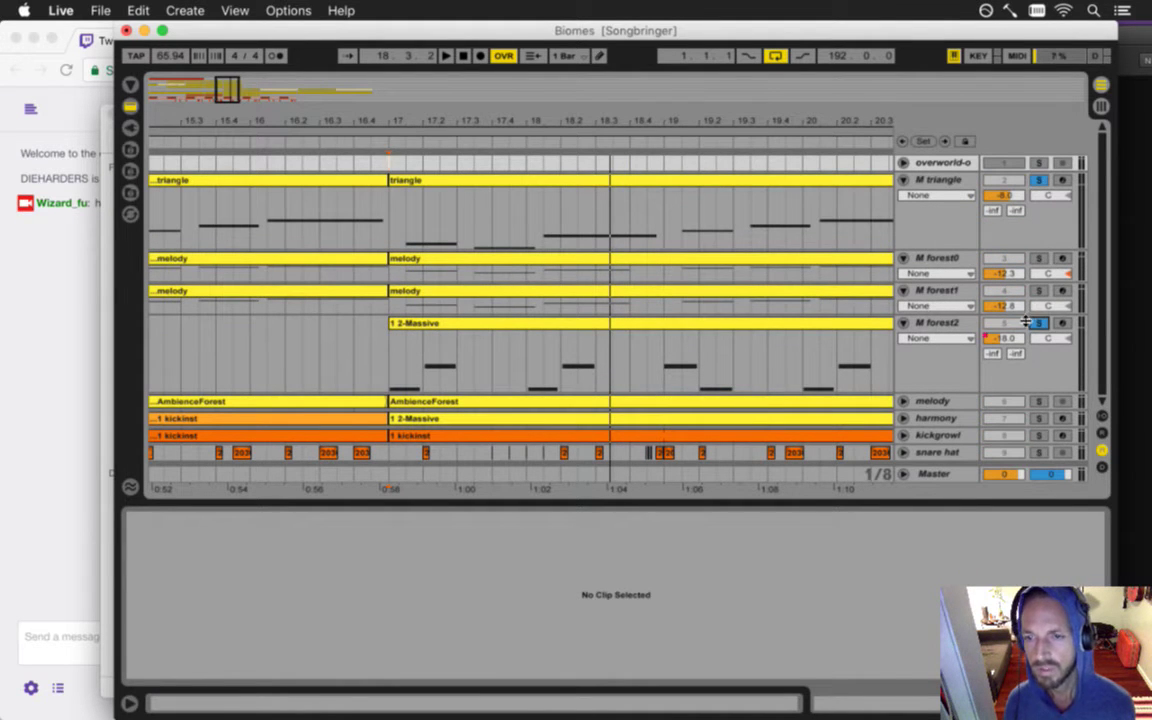
pyautogui.press('space')
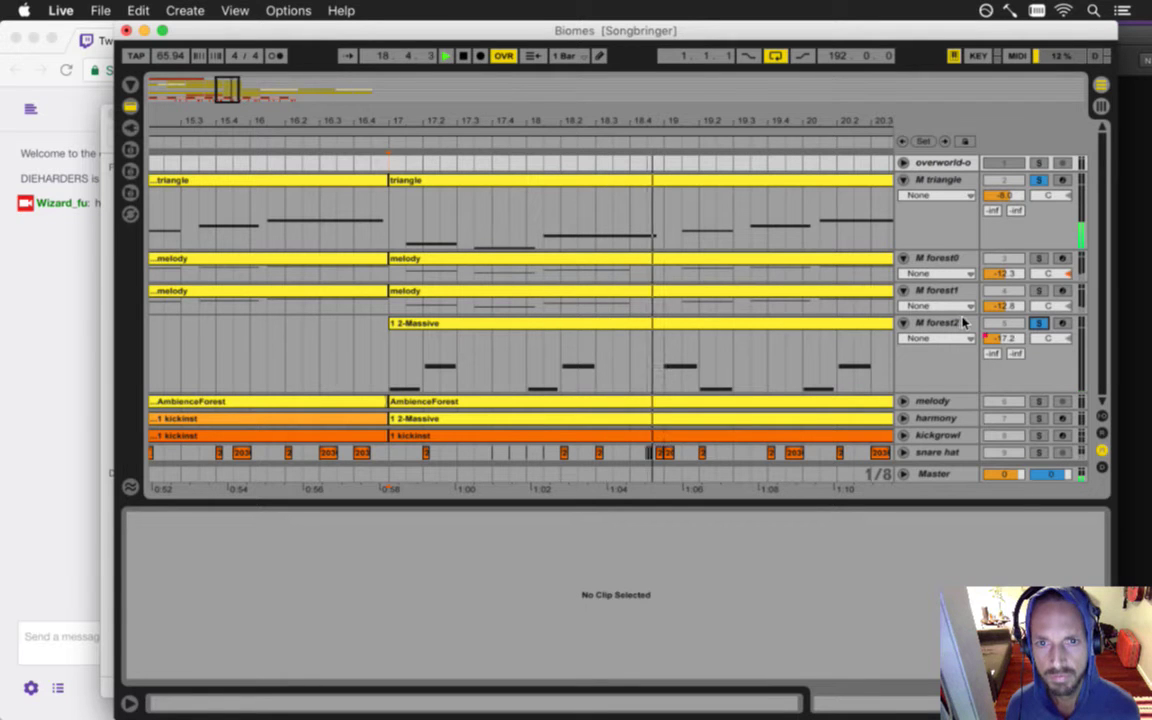
# - In the triangle clip at bar 17, delete the opening G#1 note, shorten the B1 note to start at 2.3, and play it
pyautogui.click(535, 180)
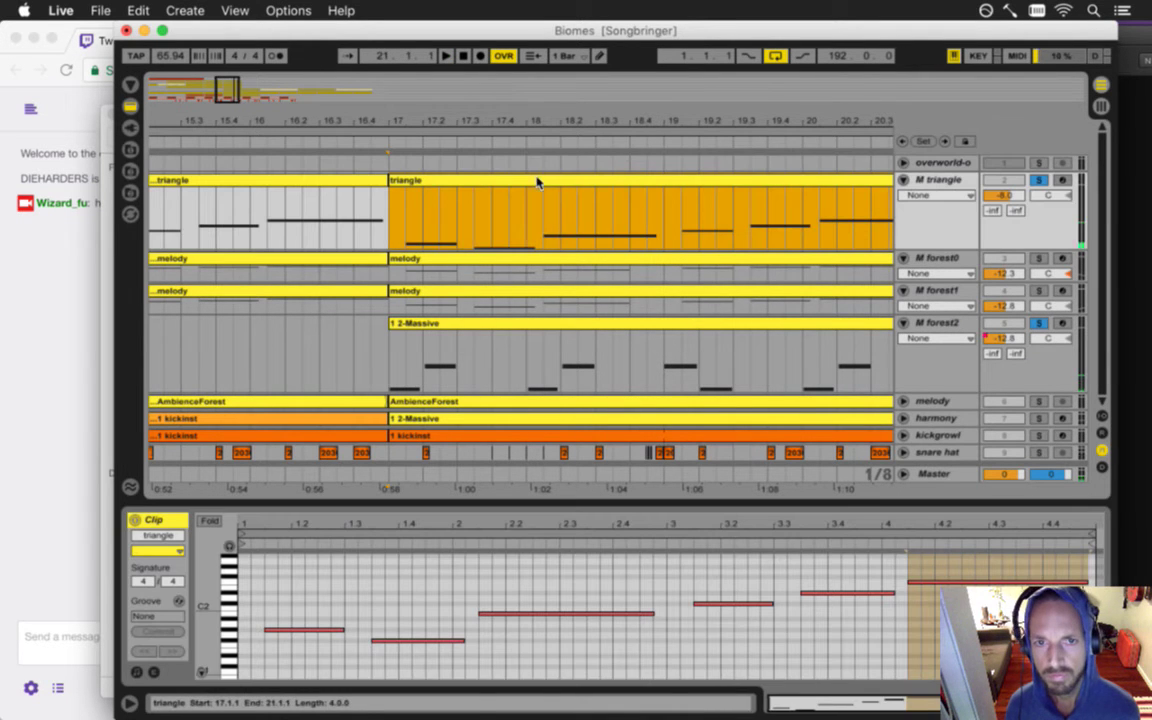
pyautogui.click(328, 631)
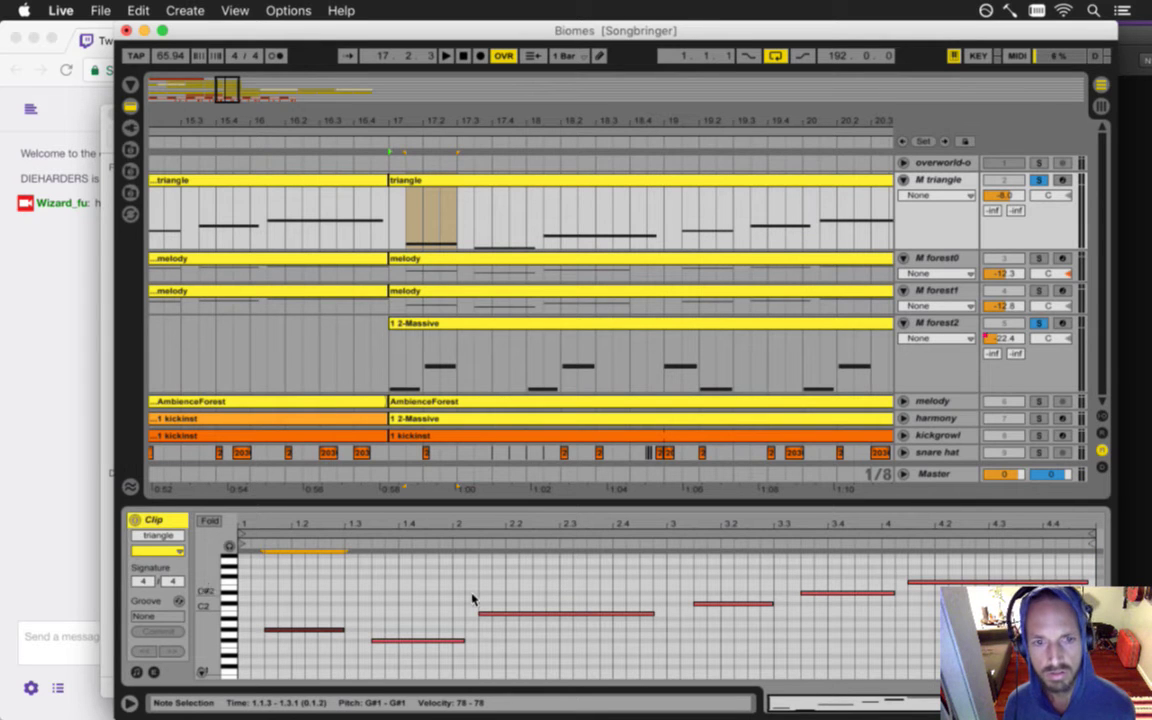
pyautogui.press('Delete')
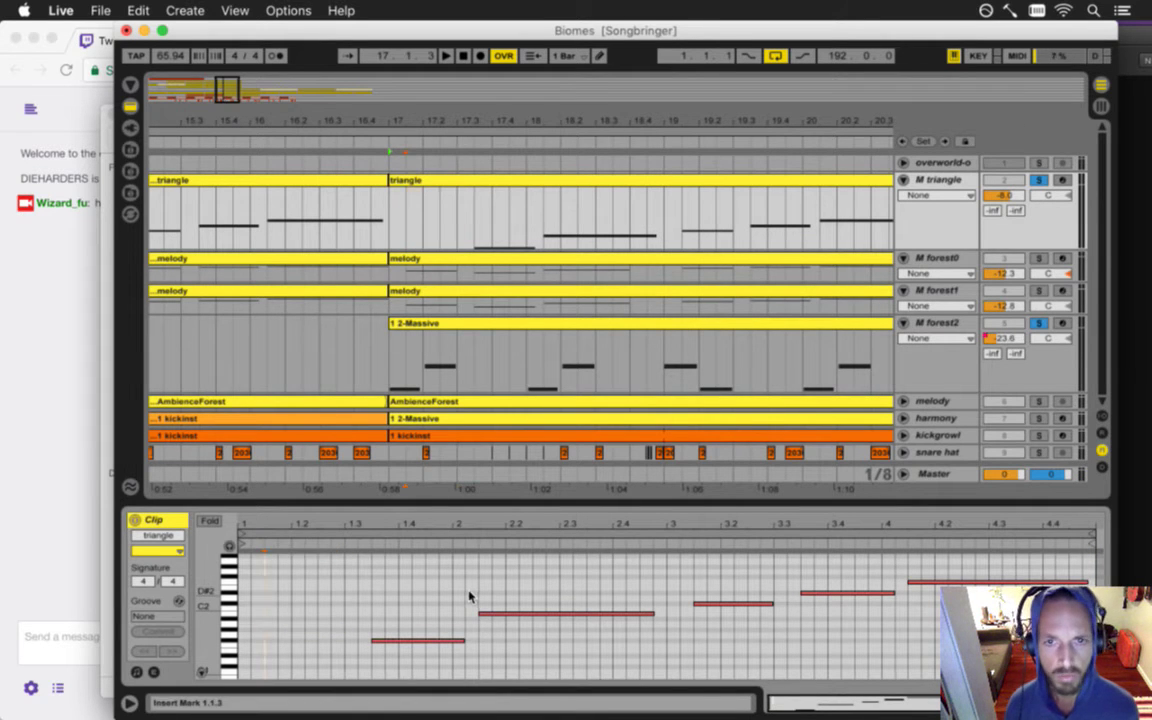
pyautogui.moveTo(481, 615); pyautogui.dragTo(558, 625)
pyautogui.press('space')
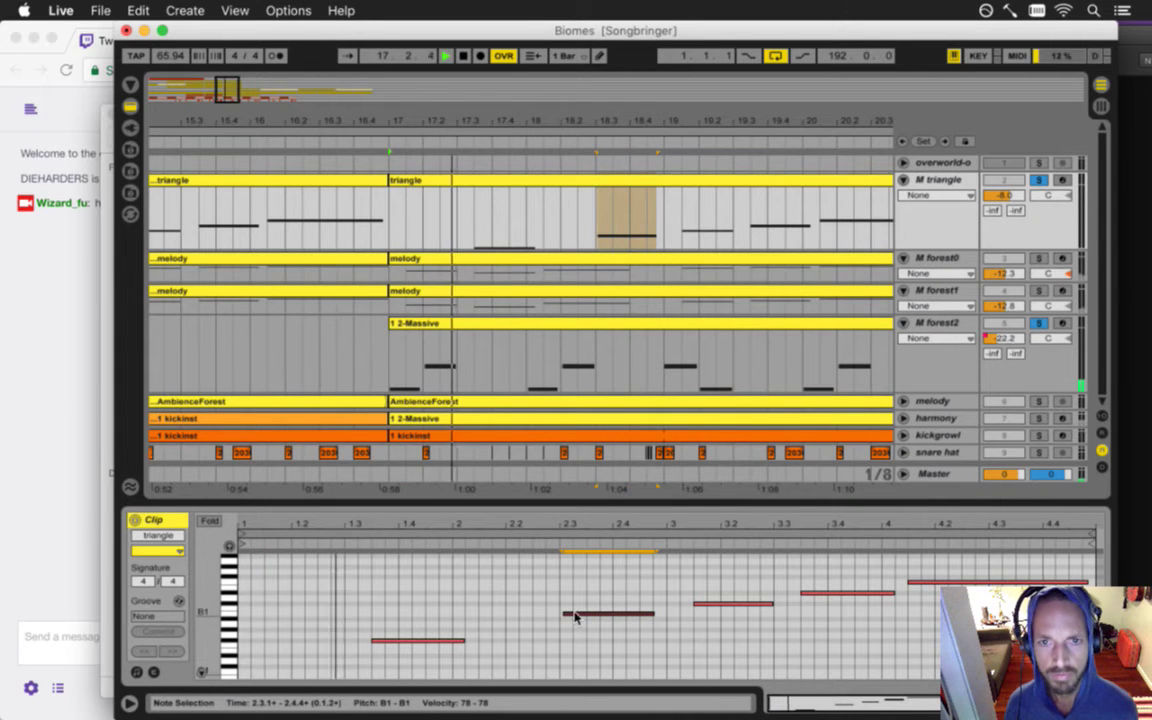
# - Delete the triangle clip's C#2 note, start its F2 note at 4.3 and extend its D#2 note back to 3.3
pyautogui.click(712, 604)
pyautogui.press('Delete')
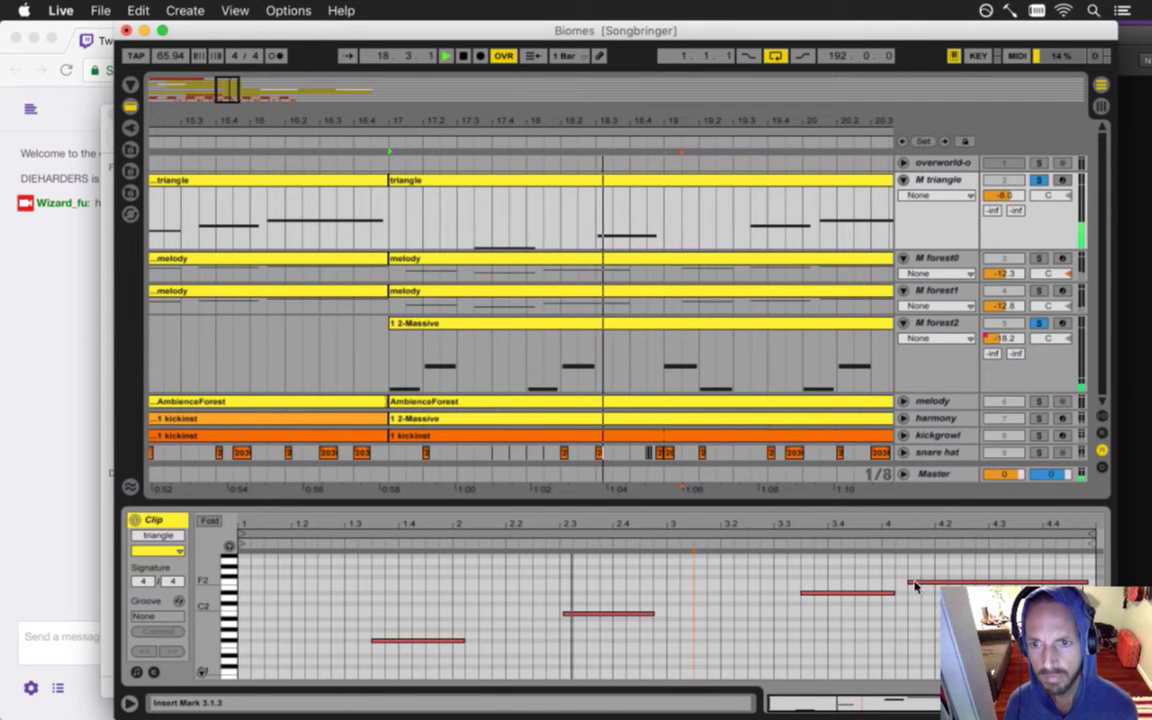
pyautogui.moveTo(909, 582); pyautogui.dragTo(991, 582)
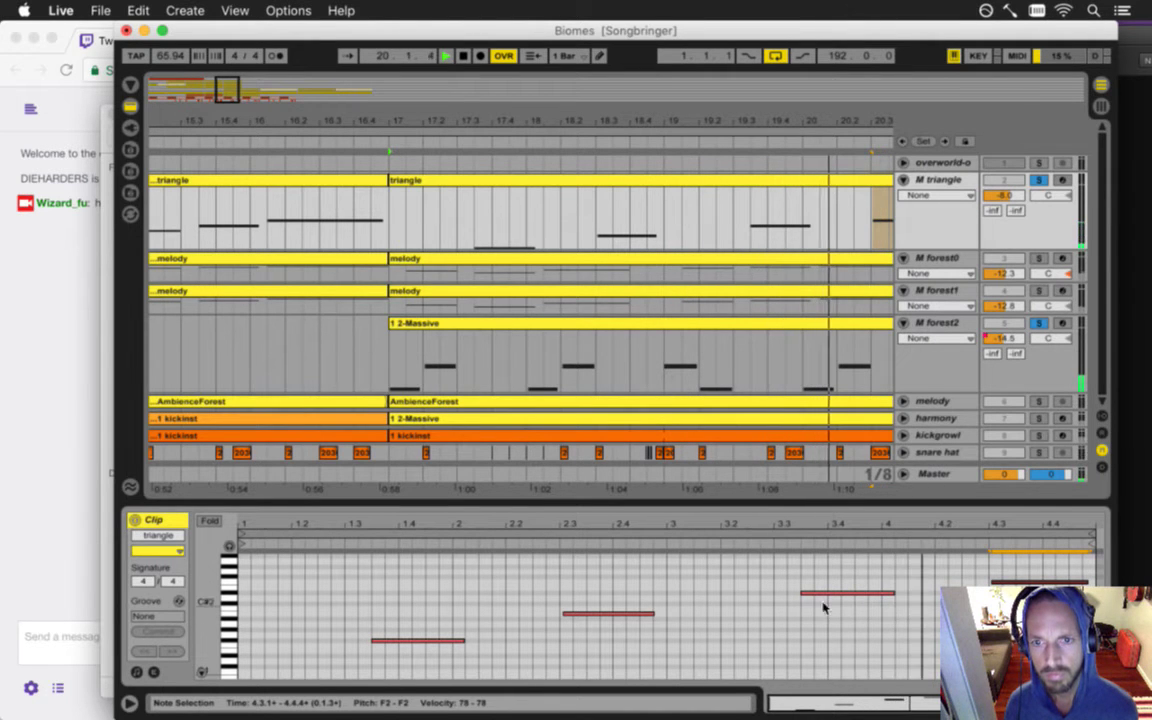
pyautogui.moveTo(801, 593); pyautogui.dragTo(778, 597)
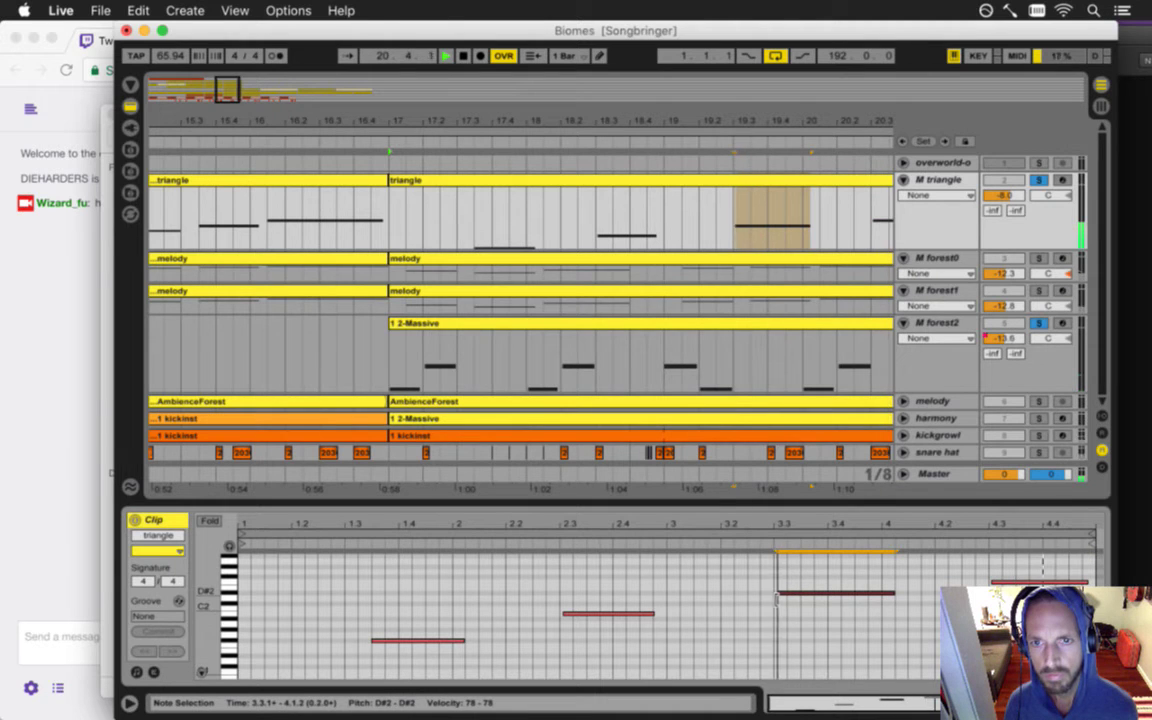
# - Extend the triangle clip's F#1 note back to about 1.3 and play from bar 17
pyautogui.click(373, 642)
pyautogui.moveTo(373, 642); pyautogui.dragTo(340, 642)
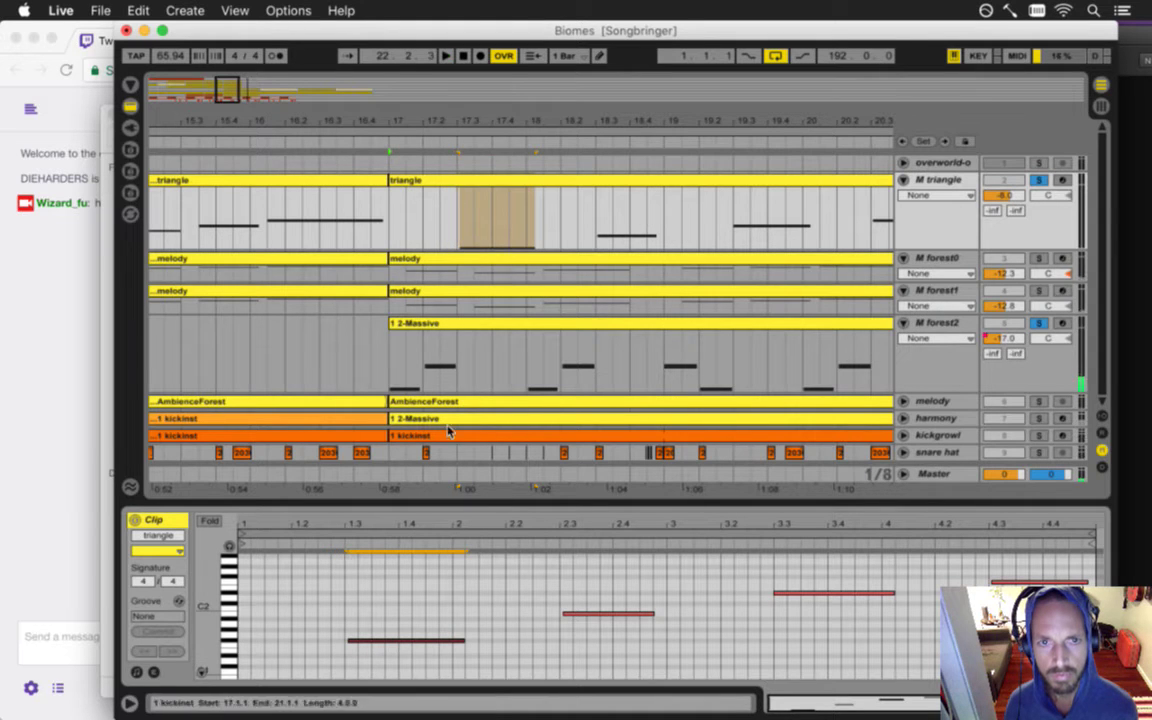
pyautogui.click(394, 231)
pyautogui.press('space')
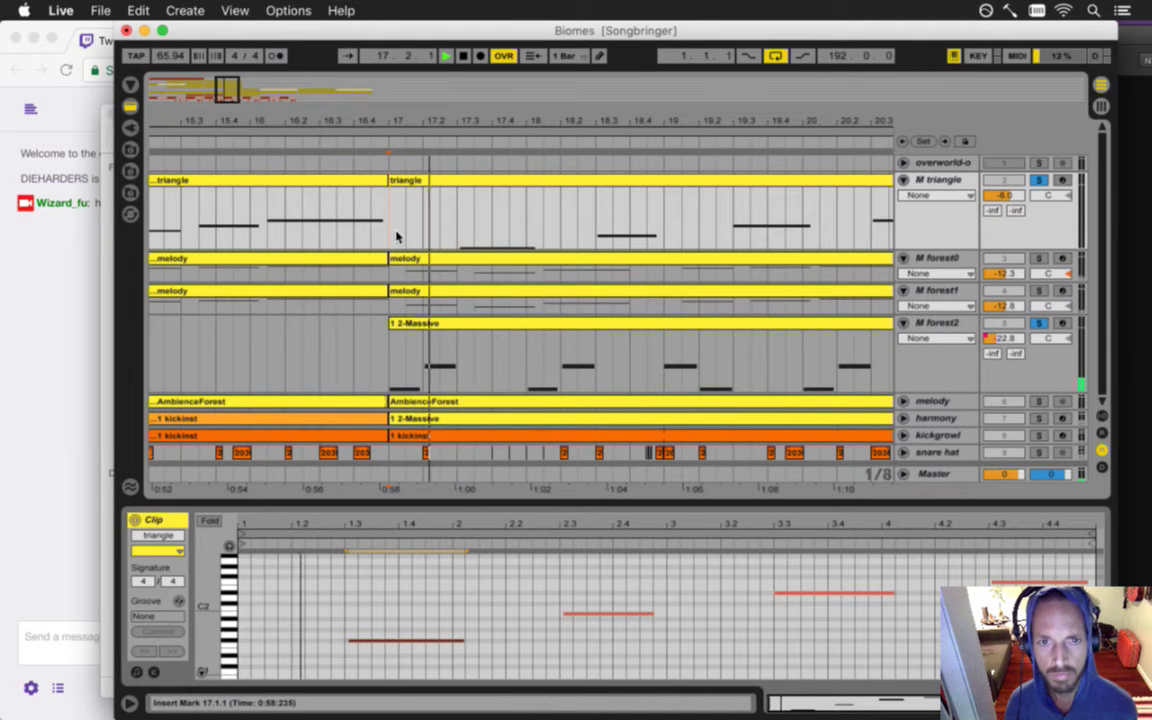
# - Fine-tune the start of the triangle clip's F#1 note and slightly lengthen the ends of its B1 and F2 notes during playback
pyautogui.click(481, 555)
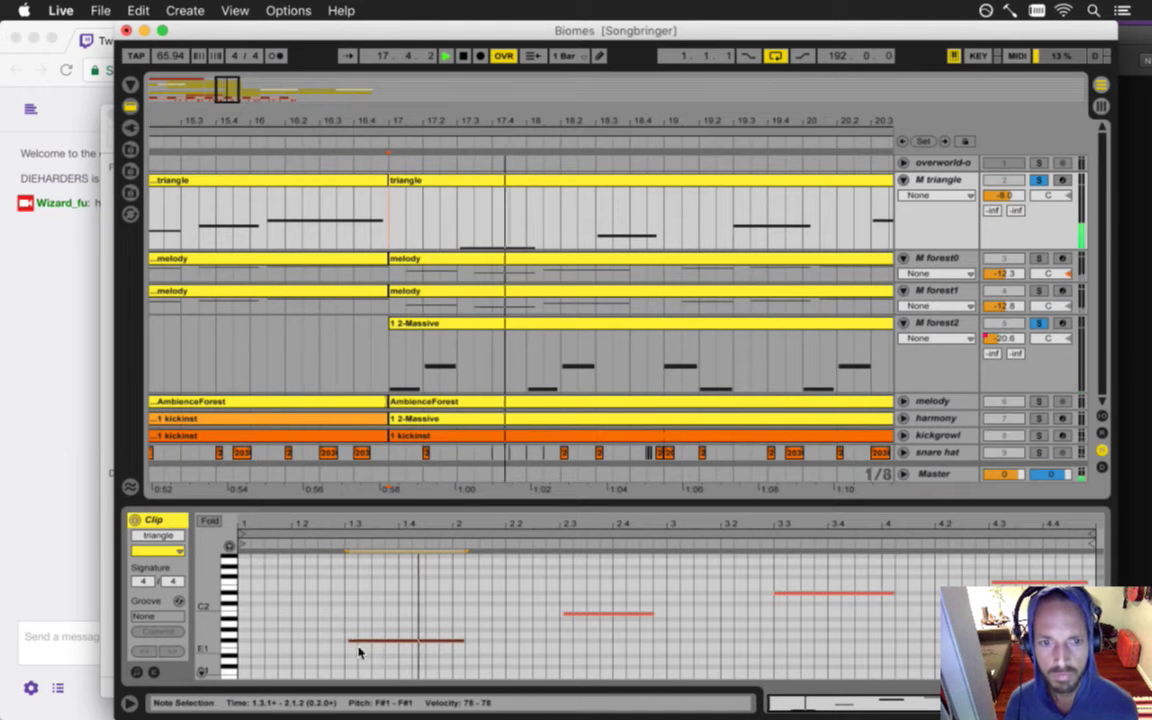
pyautogui.moveTo(457, 215); pyautogui.dragTo(535, 215)
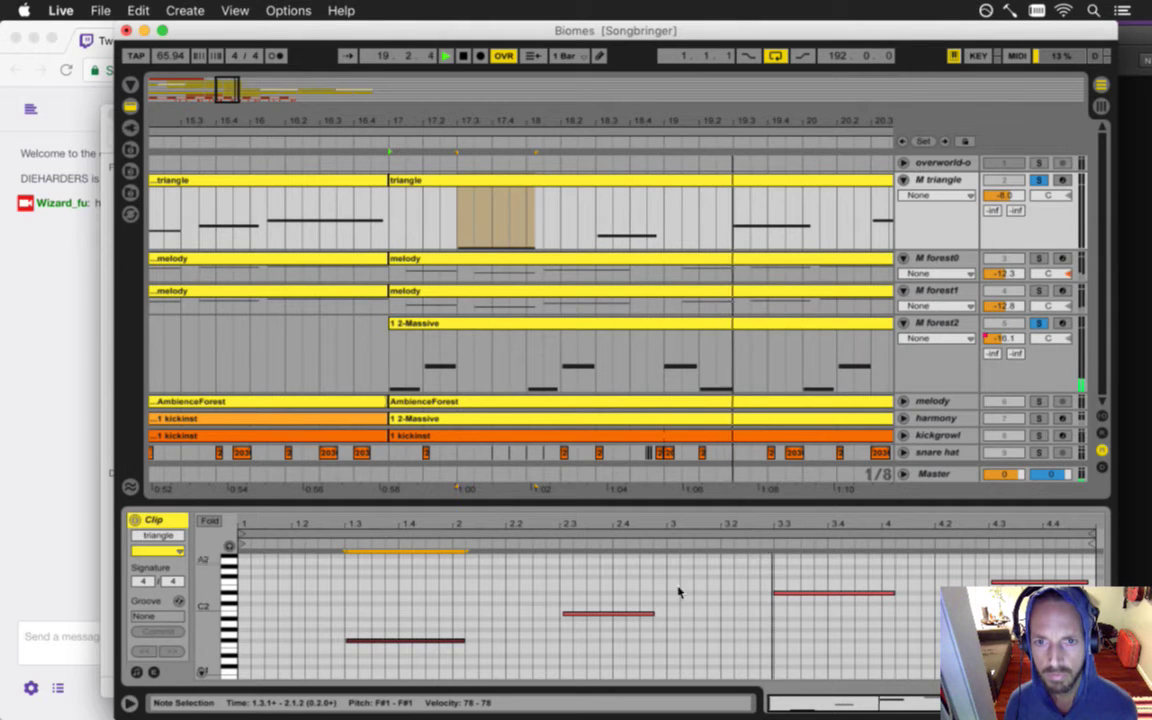
pyautogui.click(648, 614)
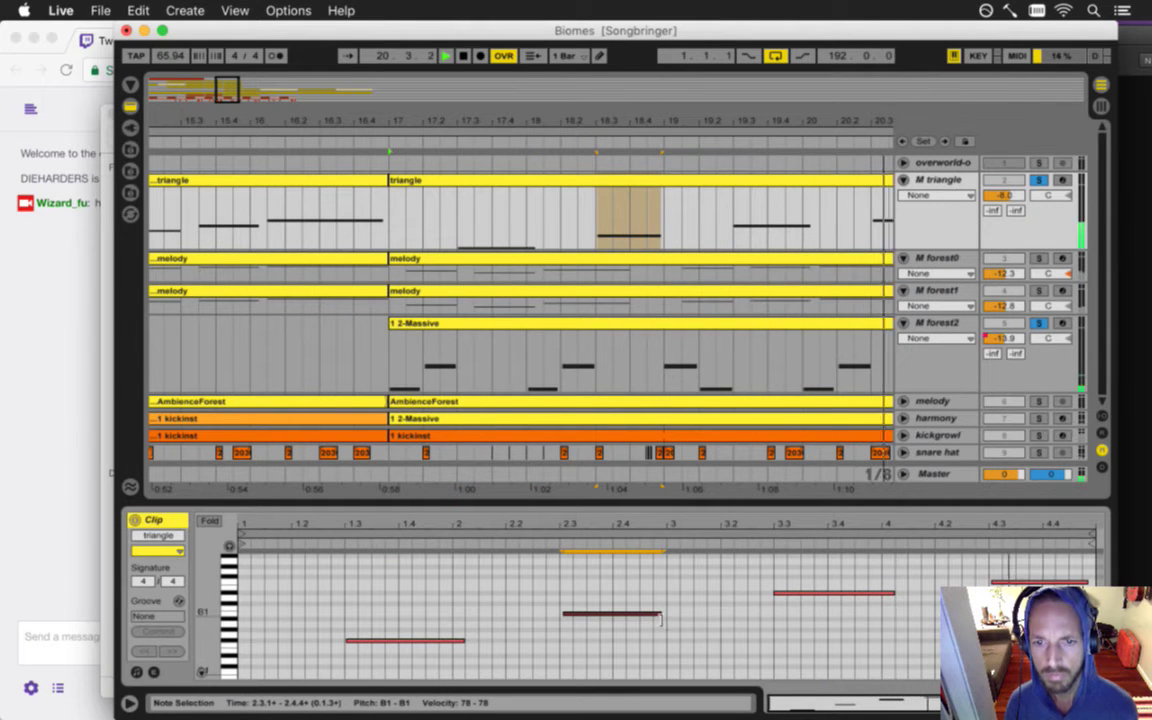
pyautogui.click(1072, 581)
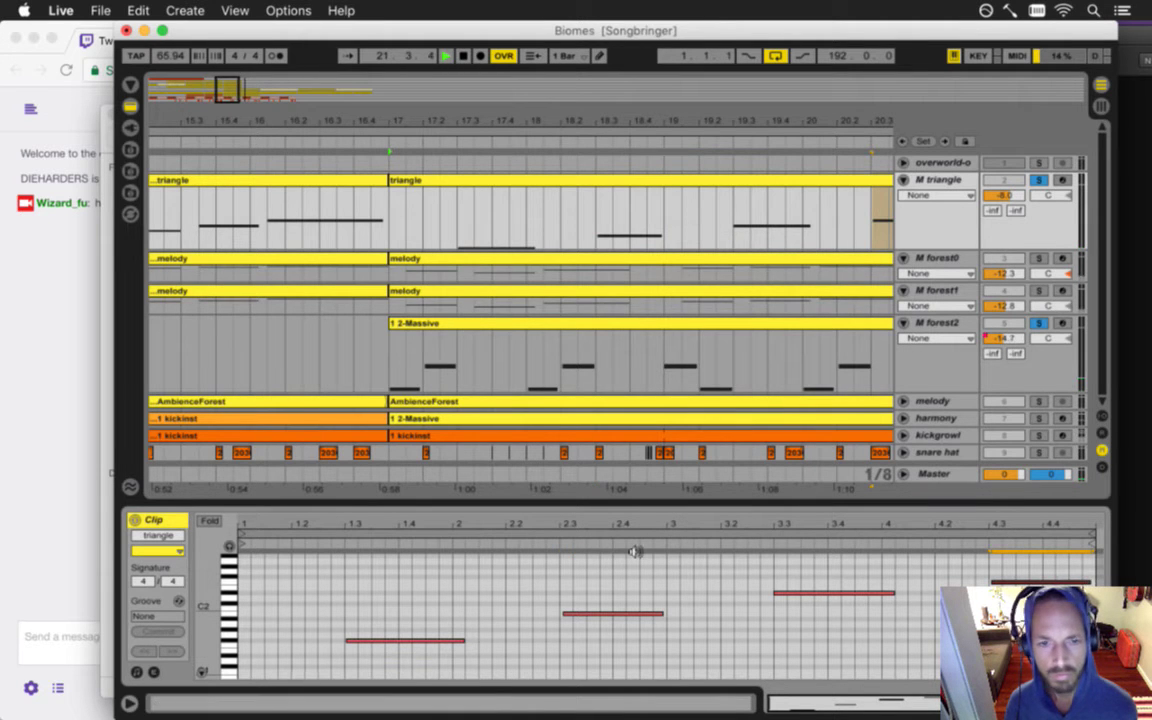
# - Turn off the solos on the M triangle and M forest2 tracks and play the bar 17 section with the other tracks
pyautogui.moveTo(438, 124); pyautogui.dragTo(442, 92)
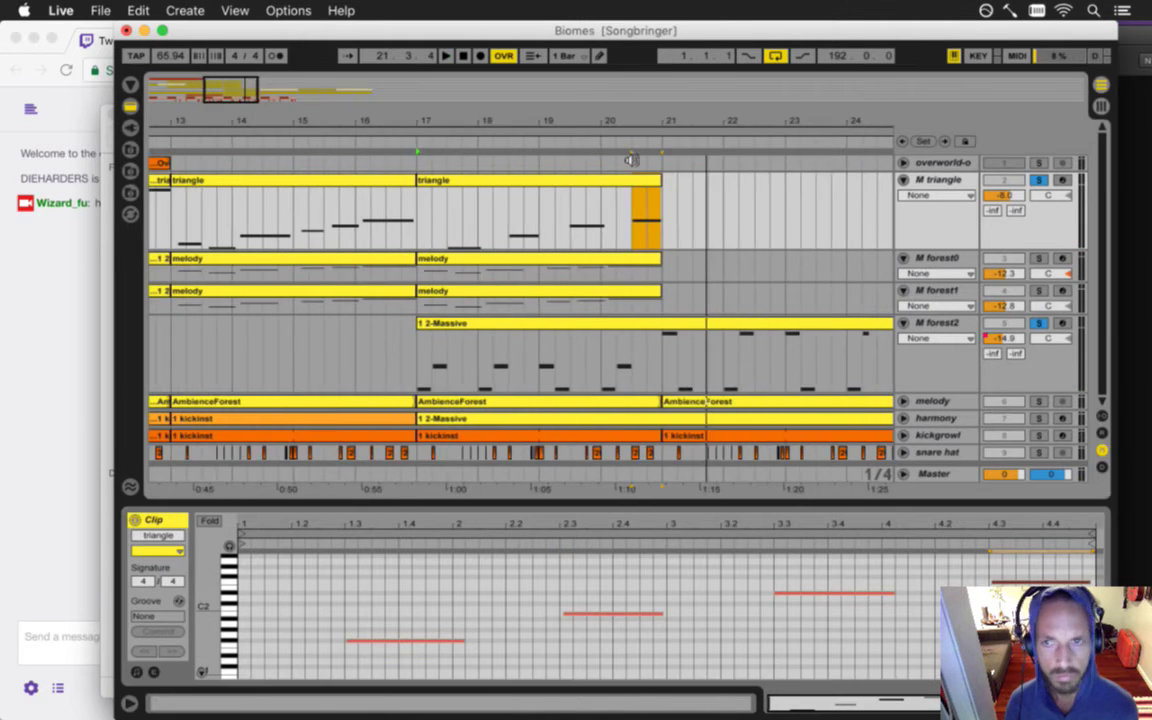
pyautogui.click(1040, 181)
pyautogui.press('space')
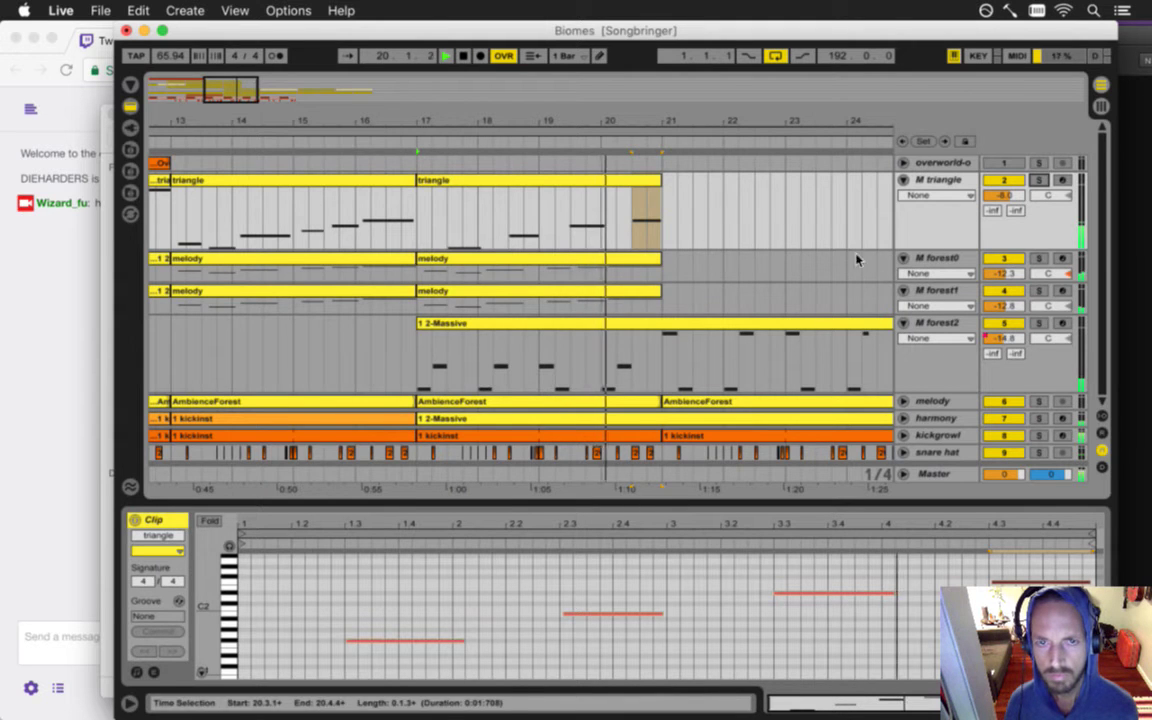
# - Copy the triangle clip at bar 17 onto the M forest0 track at the same bar and play from bar 17
pyautogui.moveTo(563, 116); pyautogui.dragTo(565, 124)
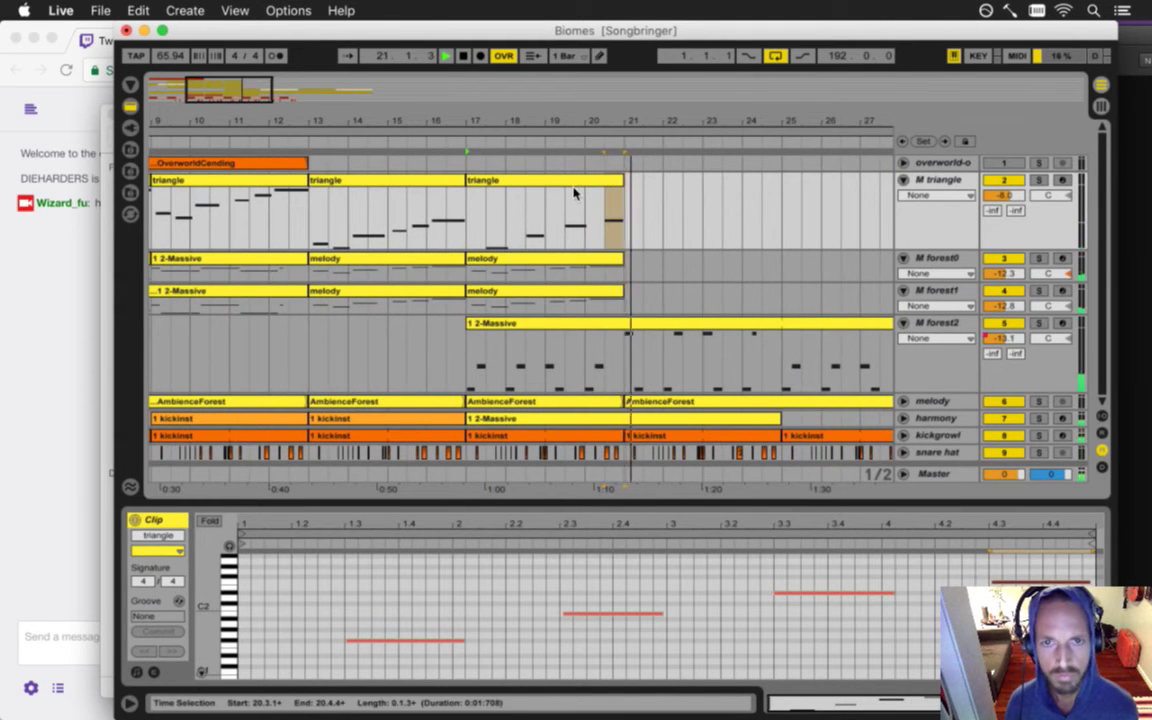
pyautogui.click(528, 181)
pyautogui.press('space')
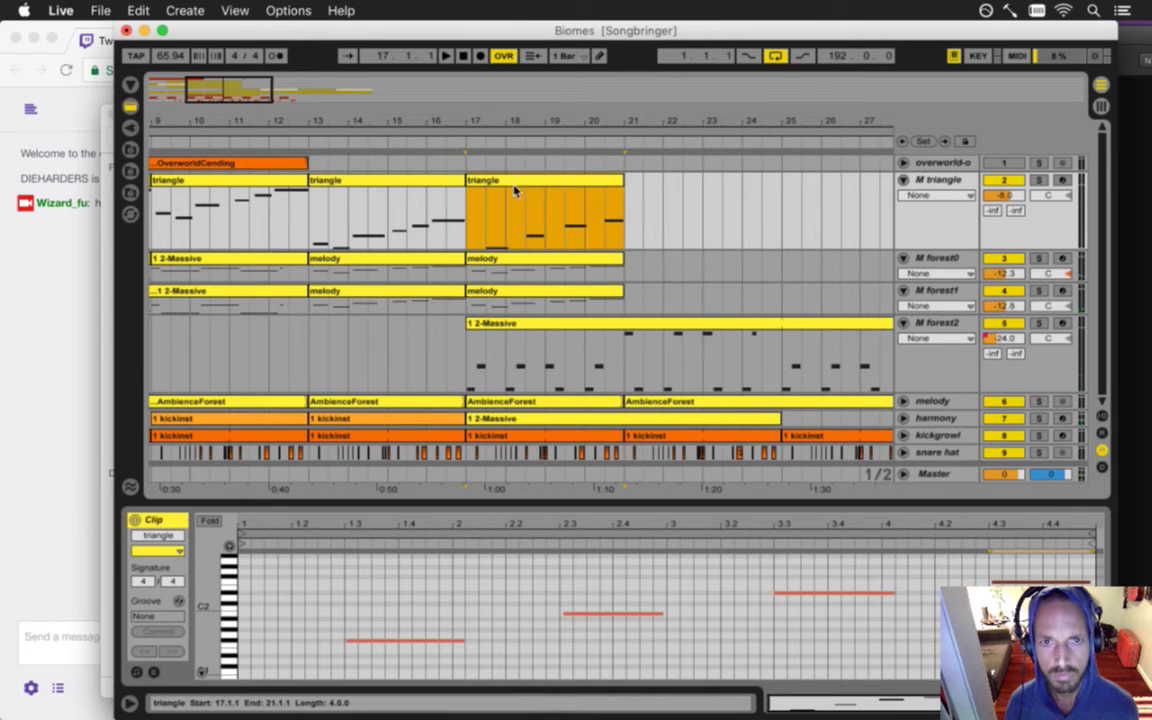
pyautogui.moveTo(518, 190); pyautogui.dragTo(517, 262)
pyautogui.click(470, 272)
pyautogui.press('space')
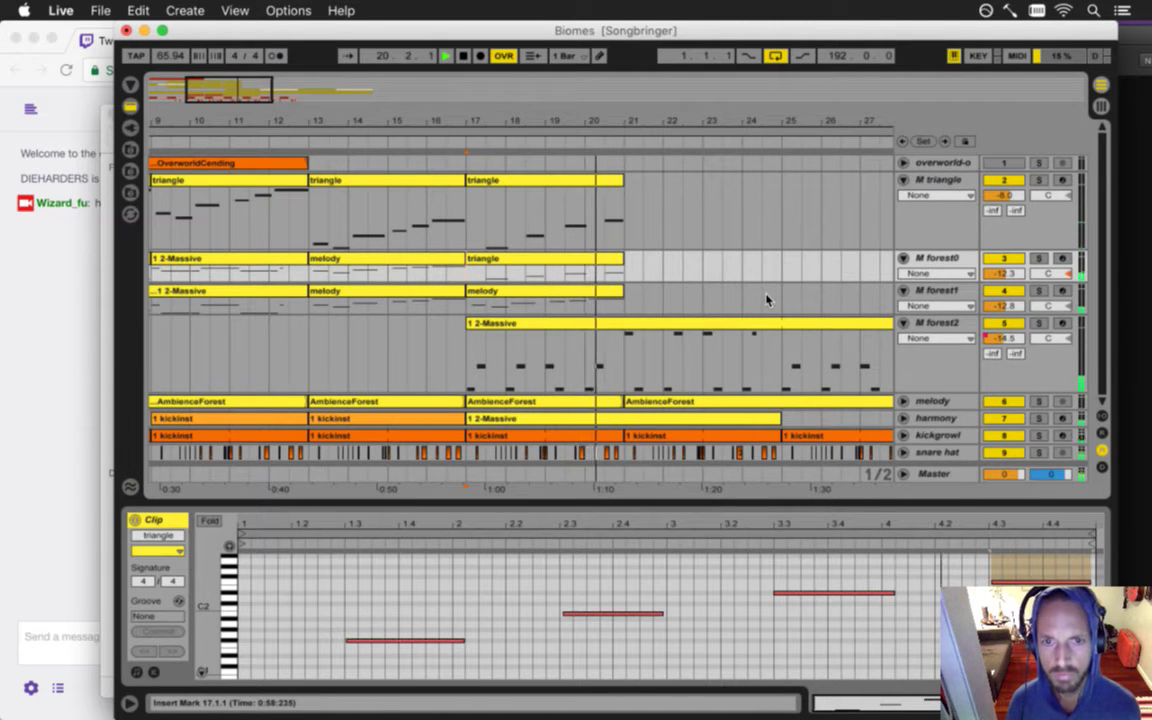
# - Recolour the harmony track's 1 2-Massive clip at bar 17 orange and stop playback
pyautogui.click(708, 421)
pyautogui.rightClick(708, 421)
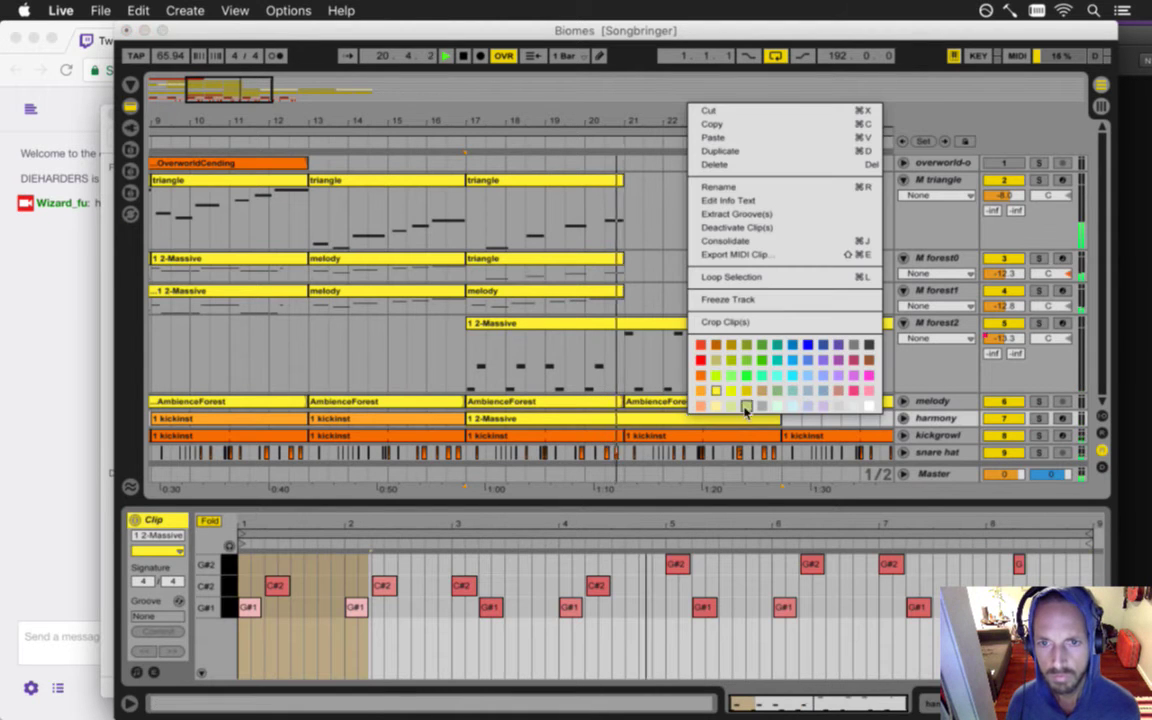
pyautogui.click(715, 392)
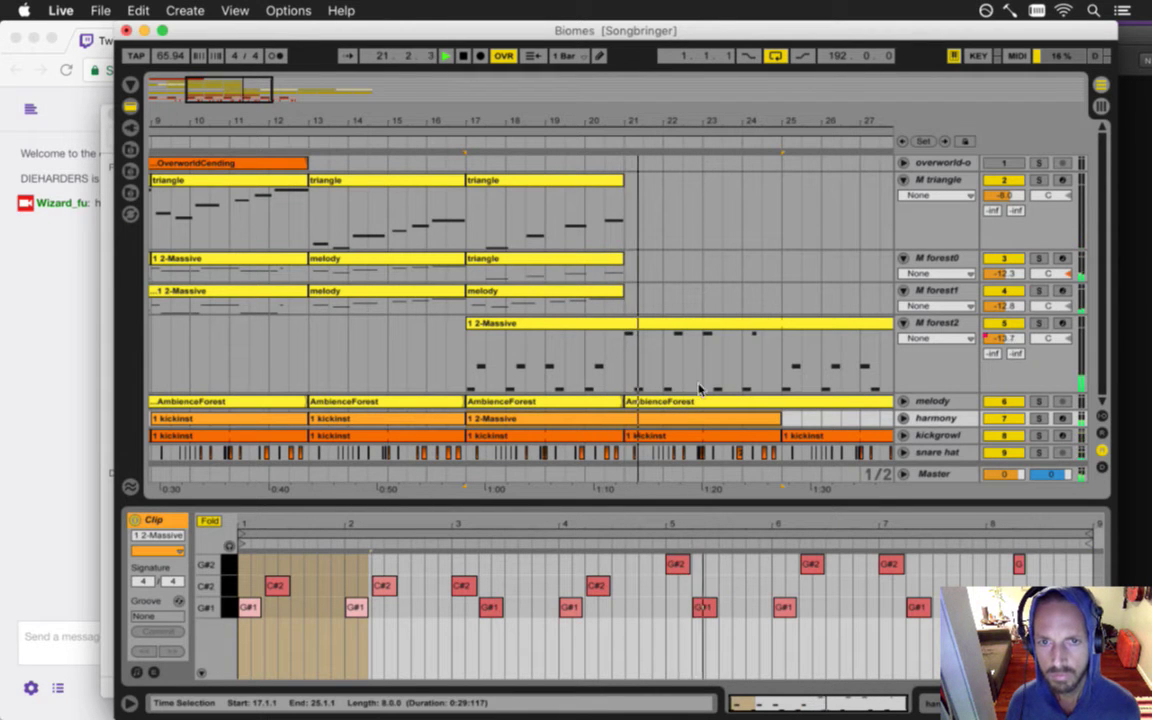
pyautogui.press('space')
# - Duplicate the bar 17 clips of the M triangle, M forest0 and M forest1 tracks to bar 21
pyautogui.click(476, 261)
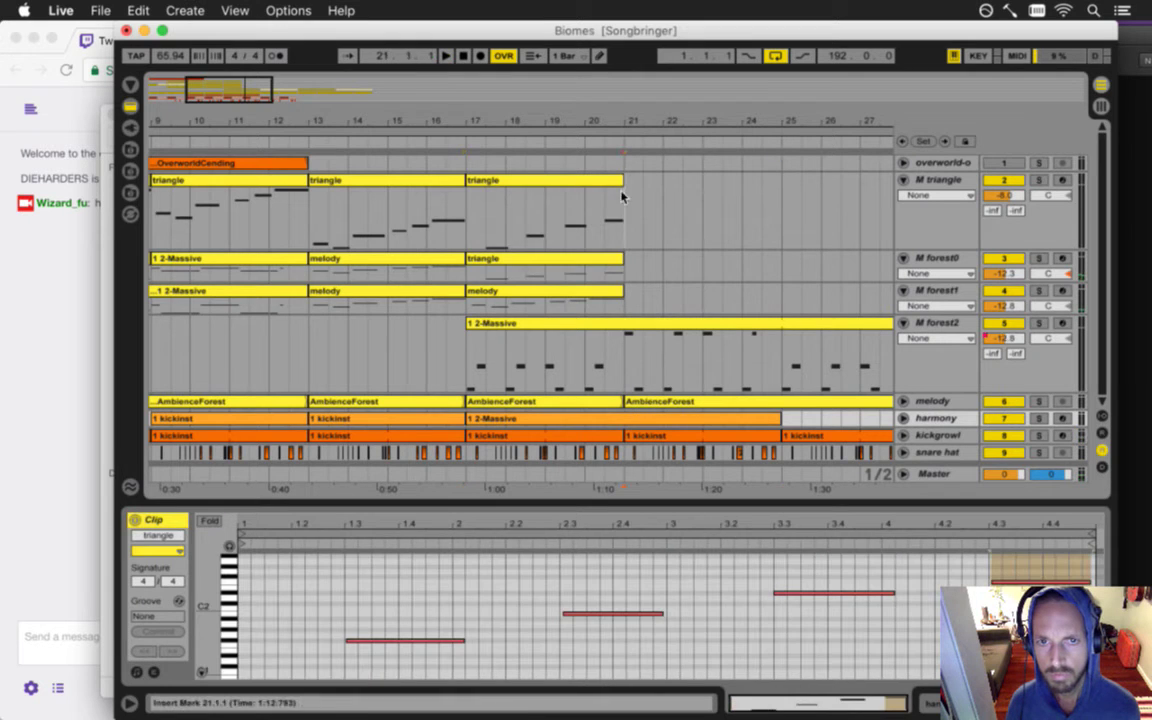
pyautogui.keyDown('shift'); pyautogui.click(475, 291); pyautogui.keyUp('shift')
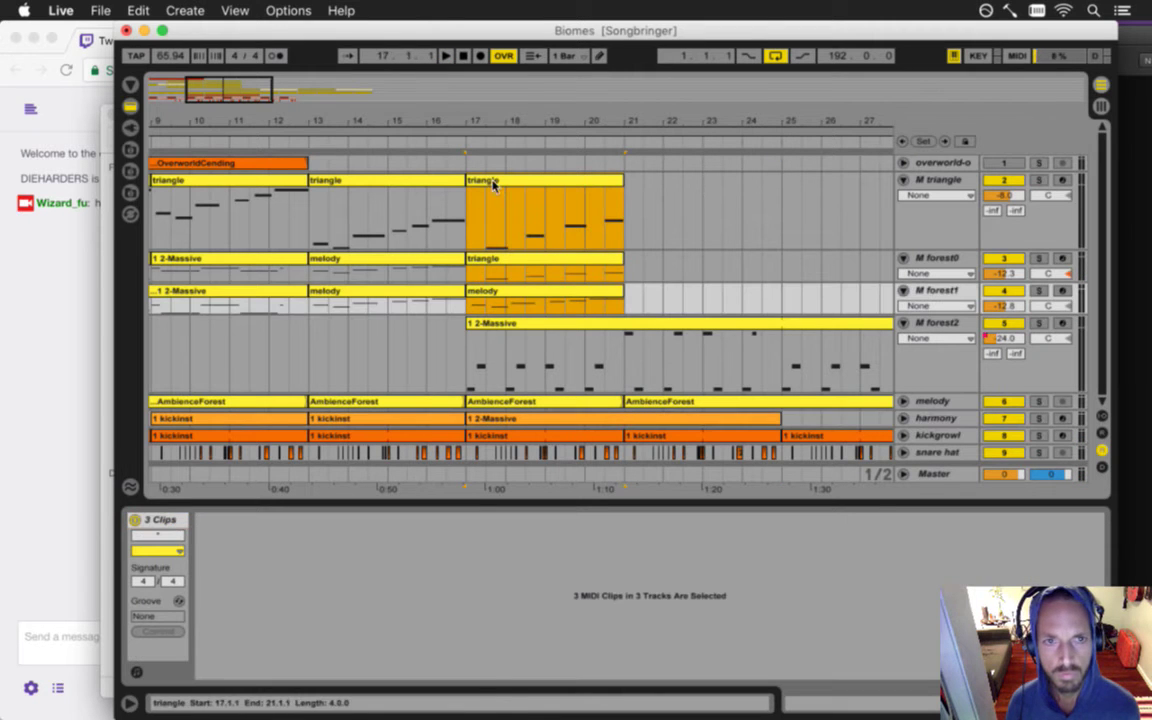
pyautogui.click(476, 222)
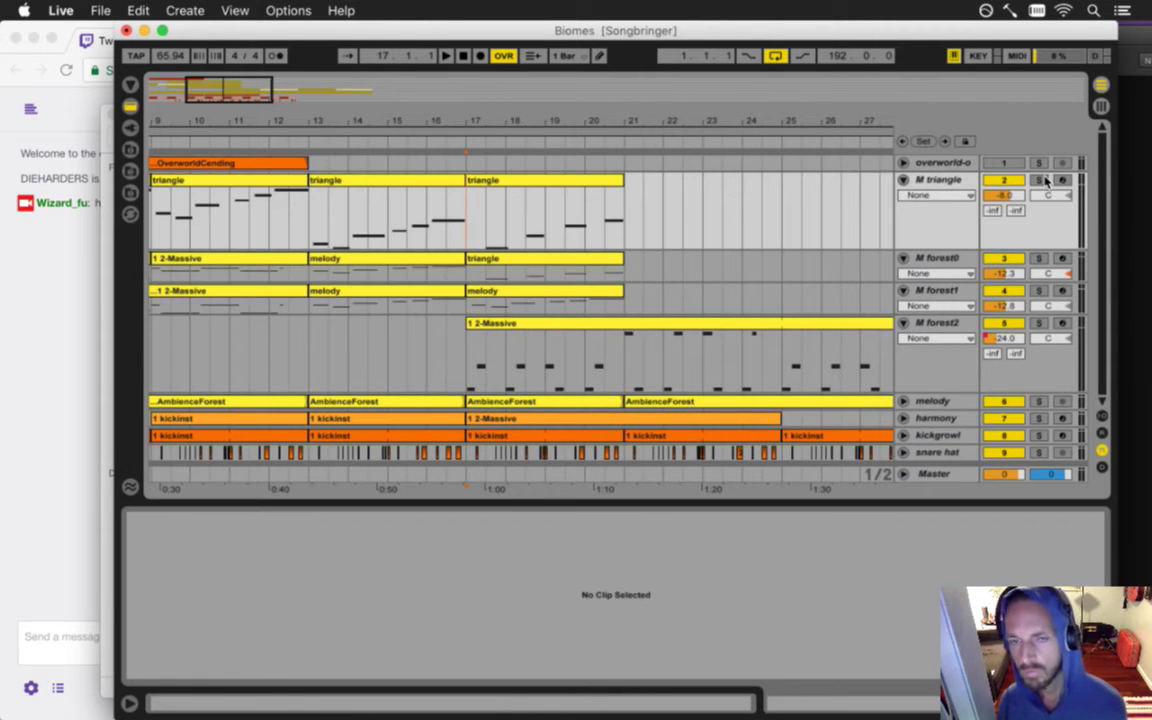
pyautogui.moveTo(470, 212); pyautogui.dragTo(620, 293)
pyautogui.moveTo(483, 181); pyautogui.dragTo(637, 184)
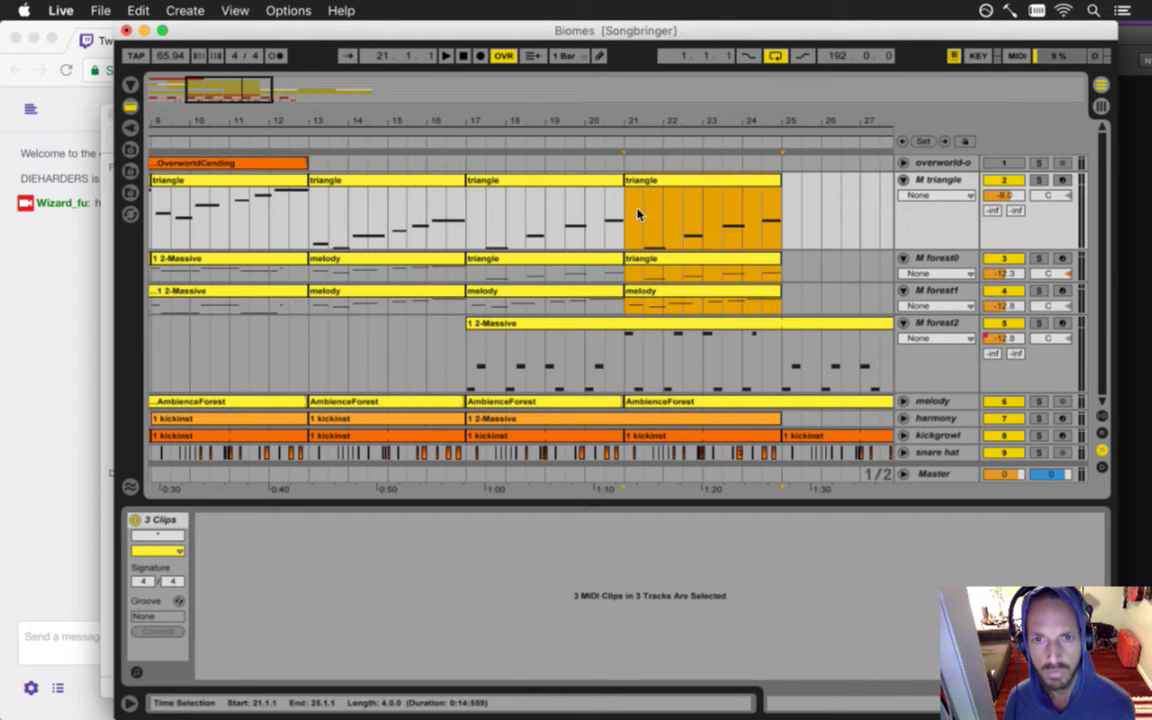
# - Solo the M triangle, M forest0, M forest1, M forest2, melody and harmony tracks and play from bar 21
pyautogui.click(628, 218)
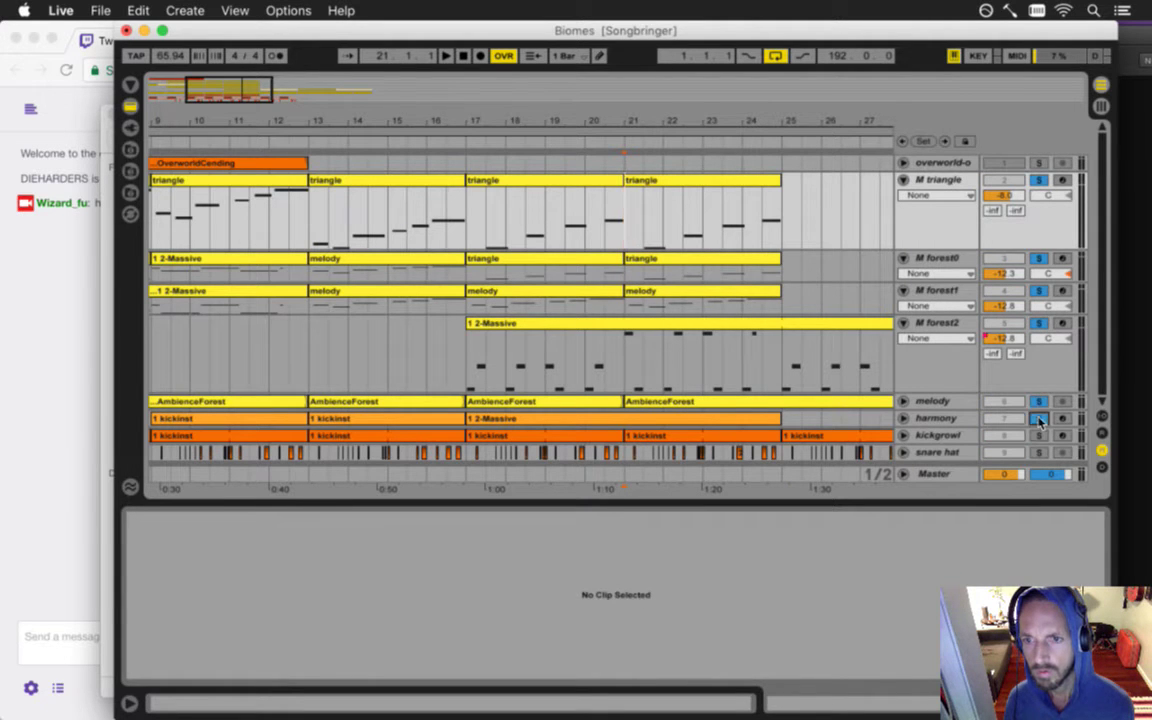
pyautogui.press('space')
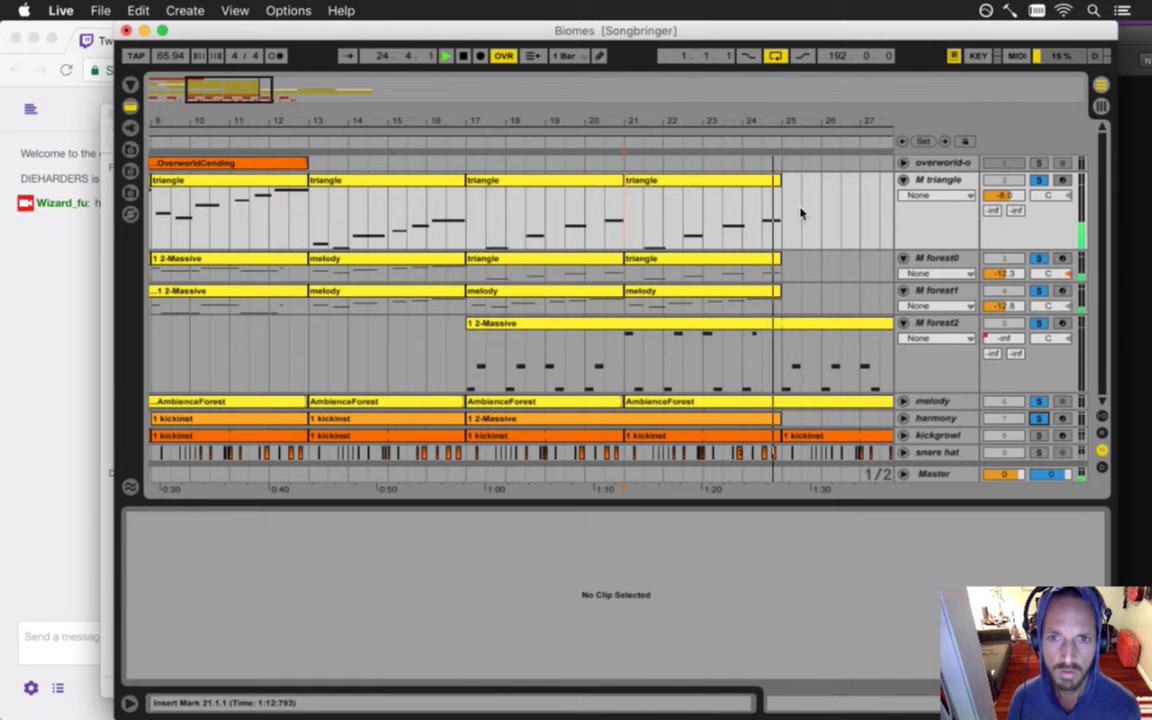
pyautogui.moveTo(703, 109); pyautogui.dragTo(702, 111)
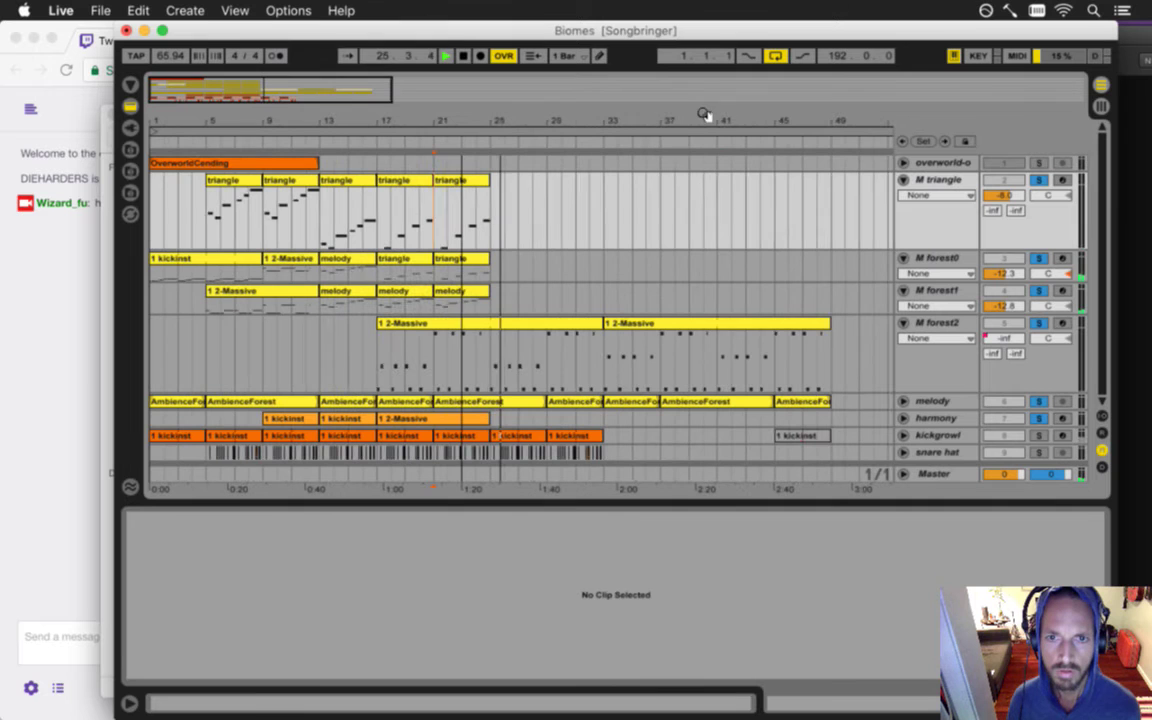
pyautogui.click(463, 114)
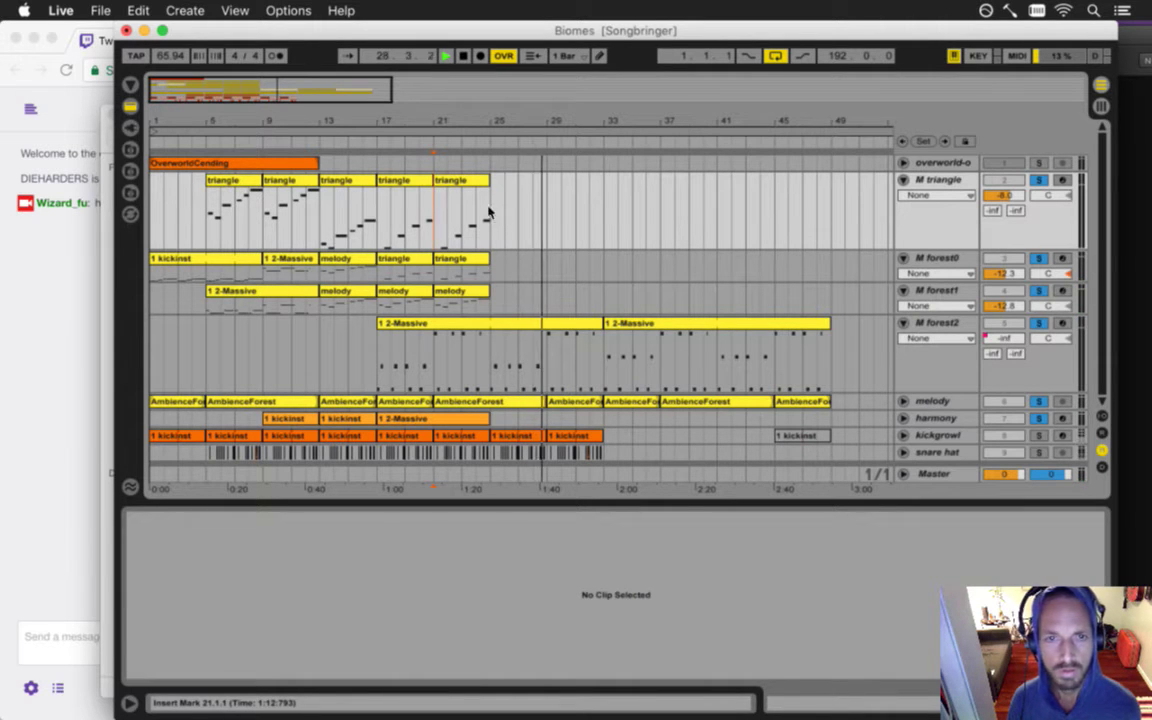
# - Duplicate the bar 21 clips of the M triangle, M forest0 and M forest1 tracks to bar 25
pyautogui.moveTo(461, 134); pyautogui.dragTo(459, 210)
pyautogui.click(459, 212)
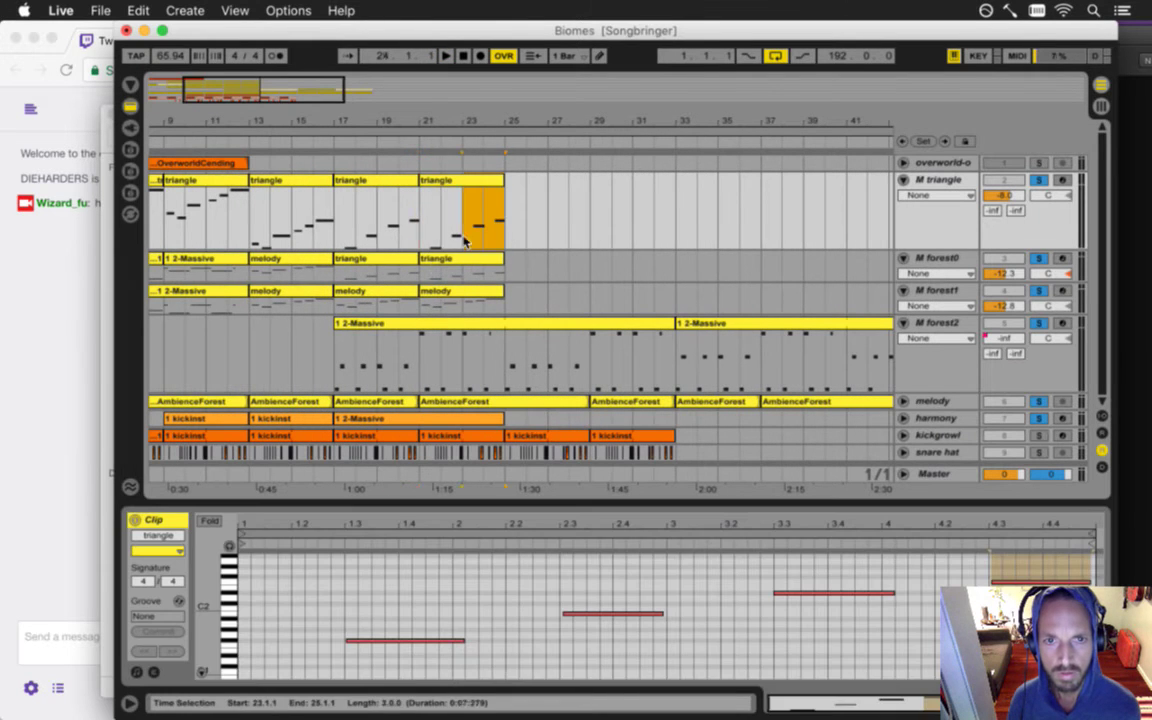
pyautogui.keyDown('shift'); pyautogui.click(425, 298); pyautogui.keyUp('shift')
pyautogui.press('super+d')
pyautogui.moveTo(303, 122); pyautogui.dragTo(305, 122)
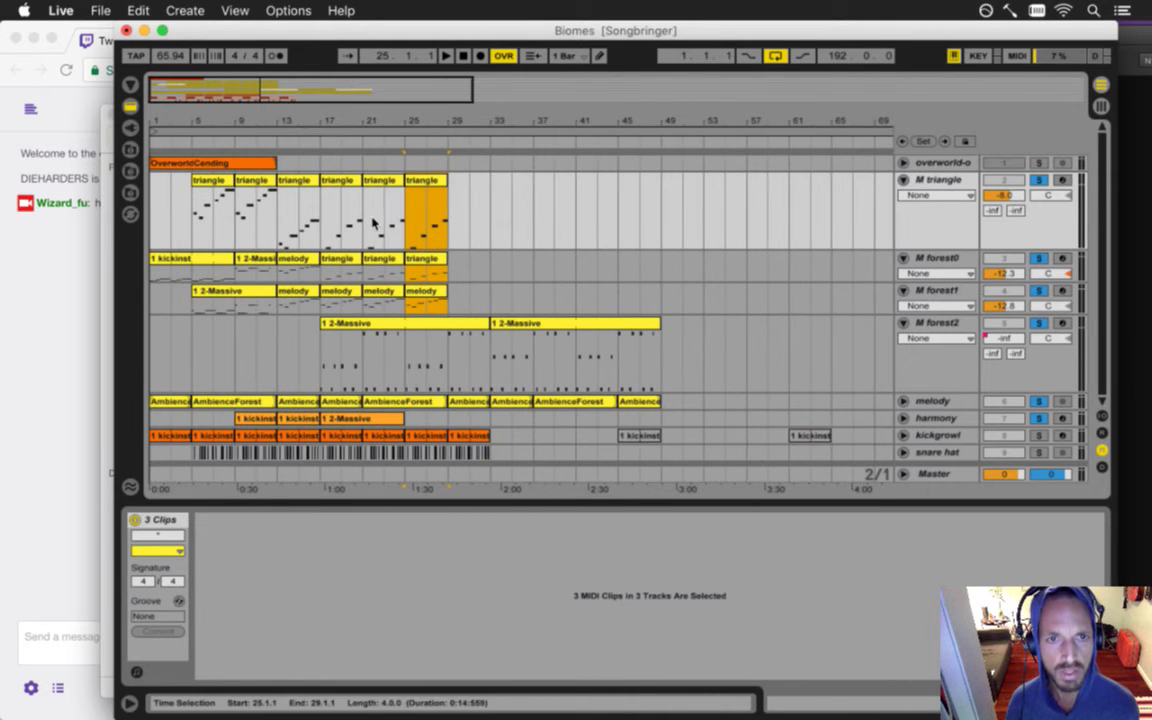
# - Play from bar 9 and copy the M triangle clip at bar 9 over the one at bar 25
pyautogui.click(239, 224)
pyautogui.press('space')
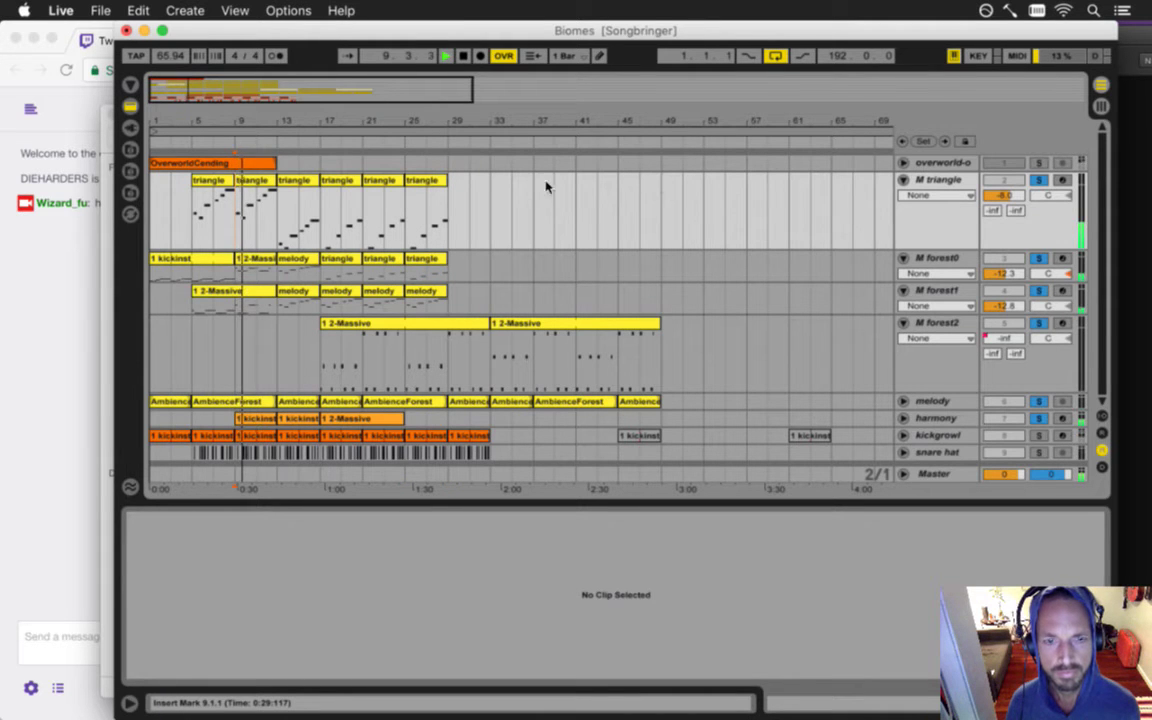
pyautogui.click(256, 197)
pyautogui.click(425, 196)
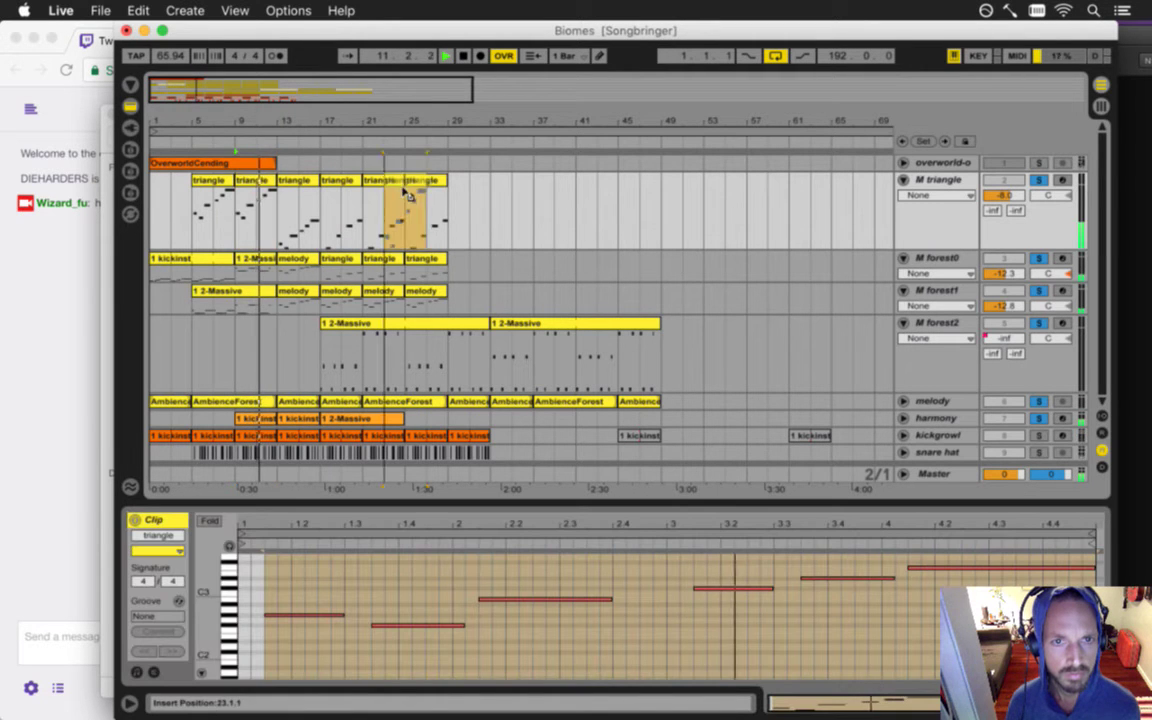
pyautogui.click(423, 198)
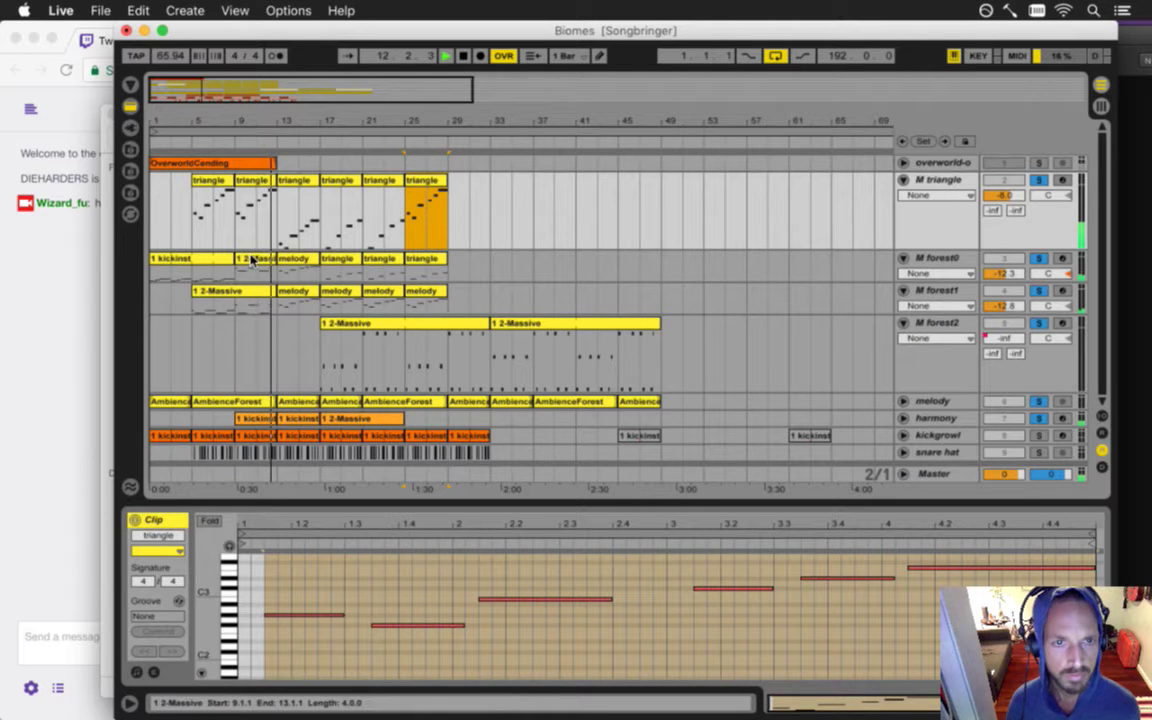
# - Copy the bar 9 to 13 parts of M forest0 and M forest1 over their clips at bar 25
pyautogui.moveTo(253, 260); pyautogui.dragTo(420, 263)
pyautogui.click(263, 290)
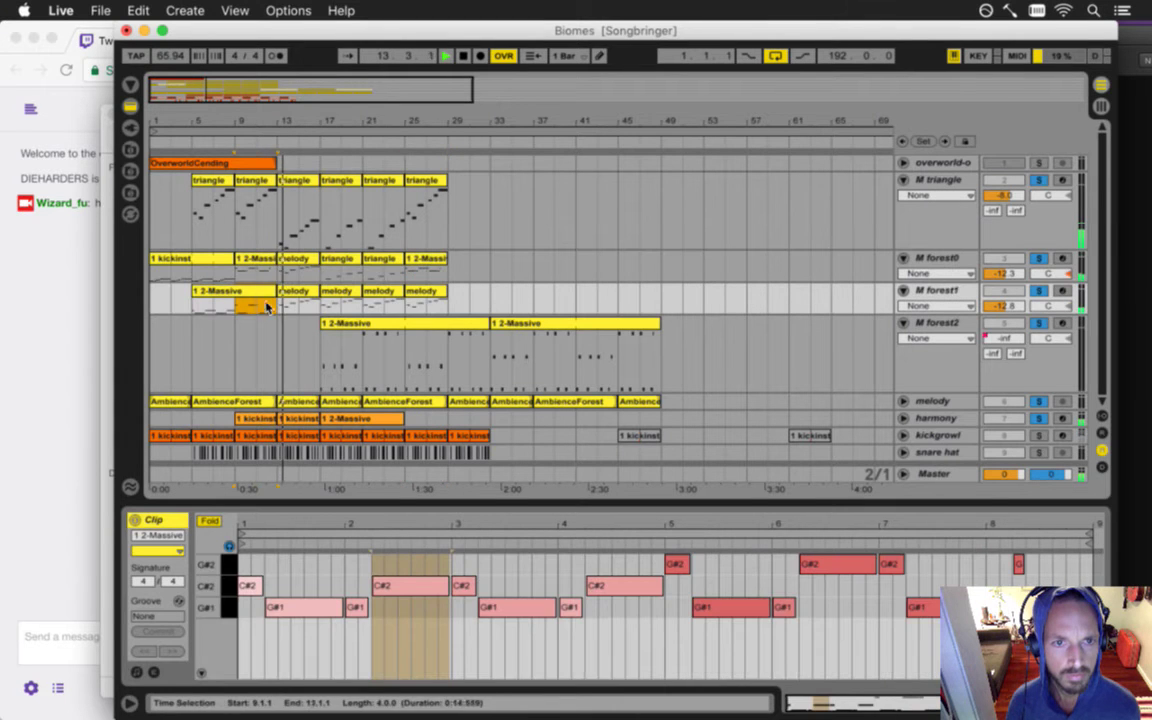
pyautogui.moveTo(263, 290); pyautogui.dragTo(413, 289)
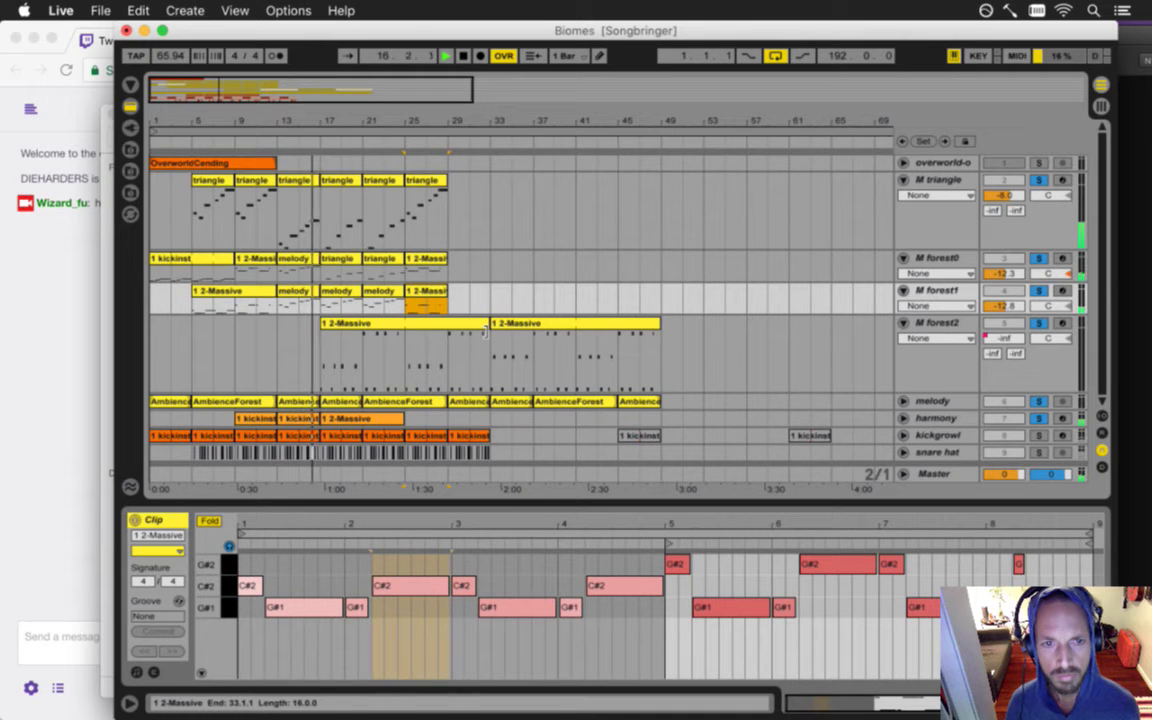
# - Copy the harmony track's 1 kickinst clip from bar 13 to bar 25 and listen through the new section
pyautogui.click(297, 422)
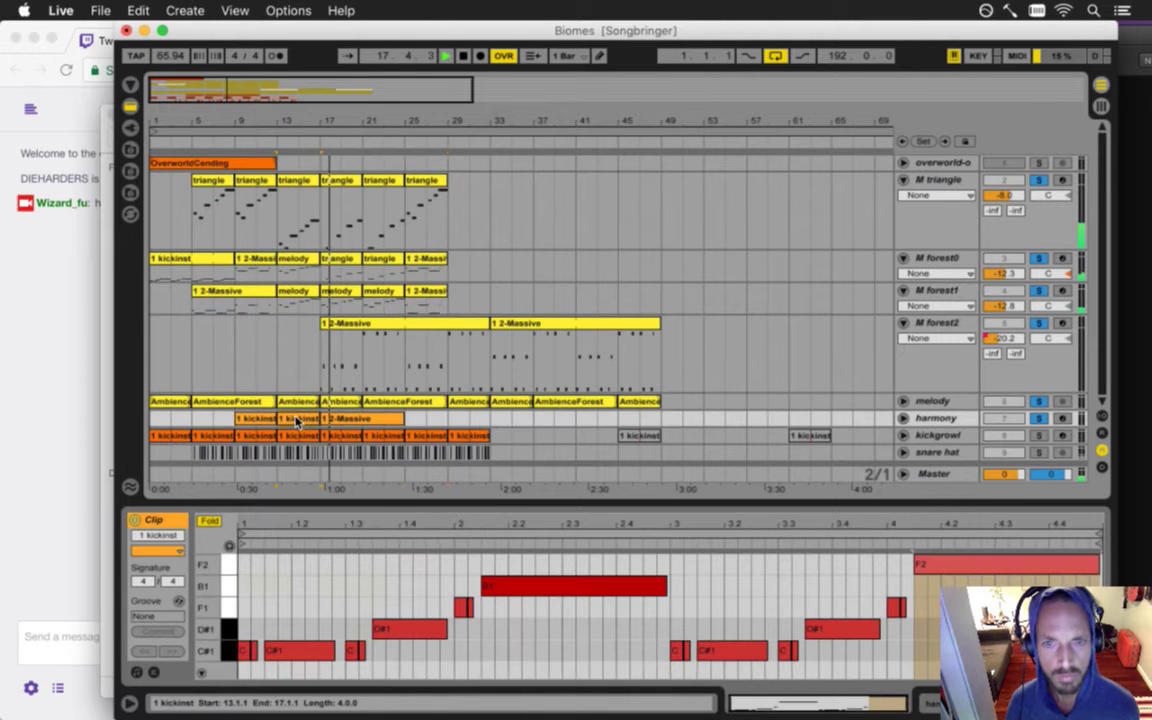
pyautogui.moveTo(305, 422); pyautogui.dragTo(434, 418)
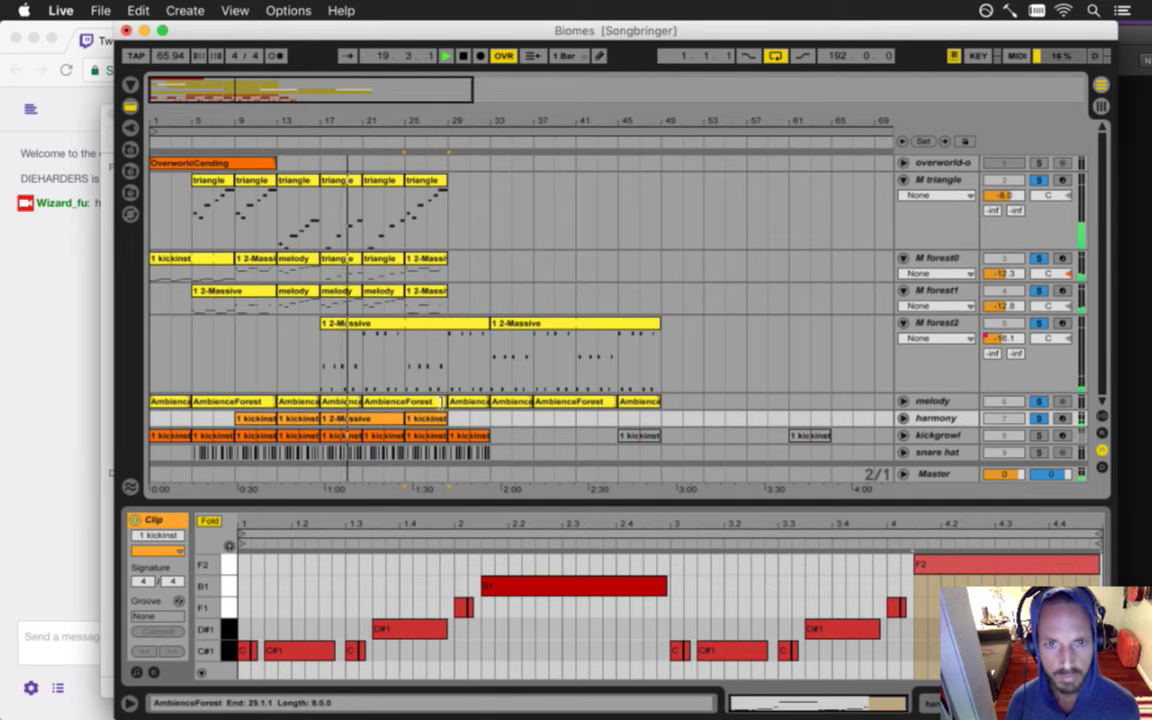
pyautogui.click(432, 418)
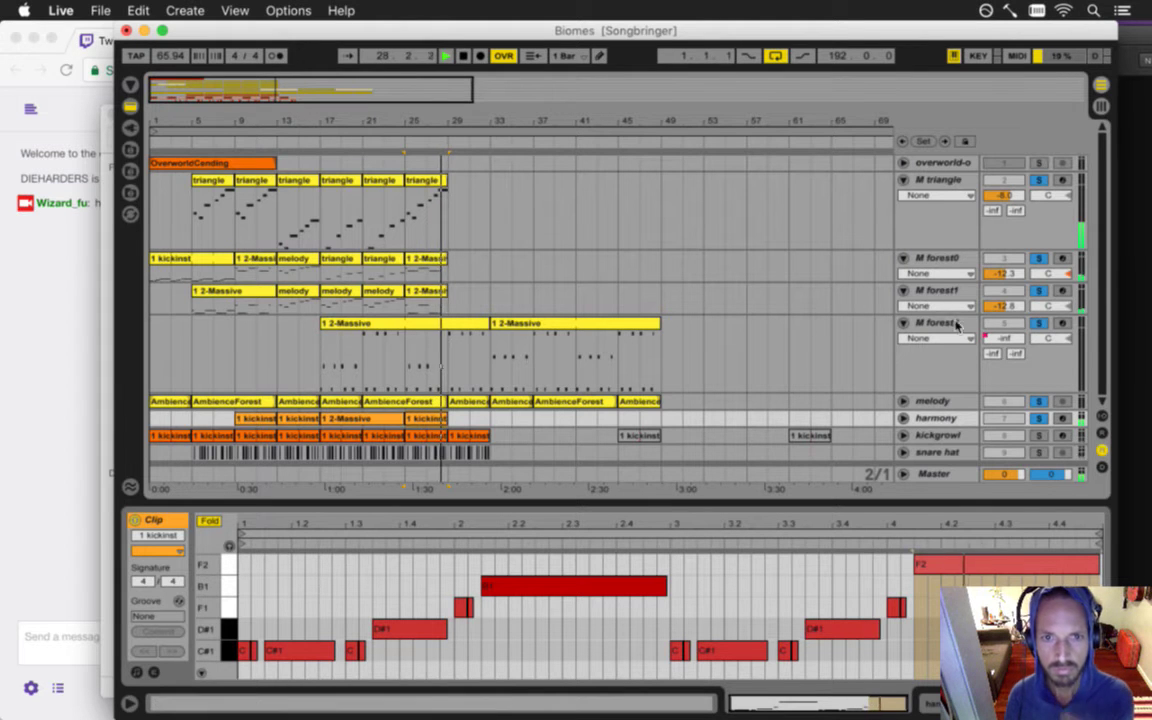
# - Stop playback and save the set
pyautogui.click(1039, 324)
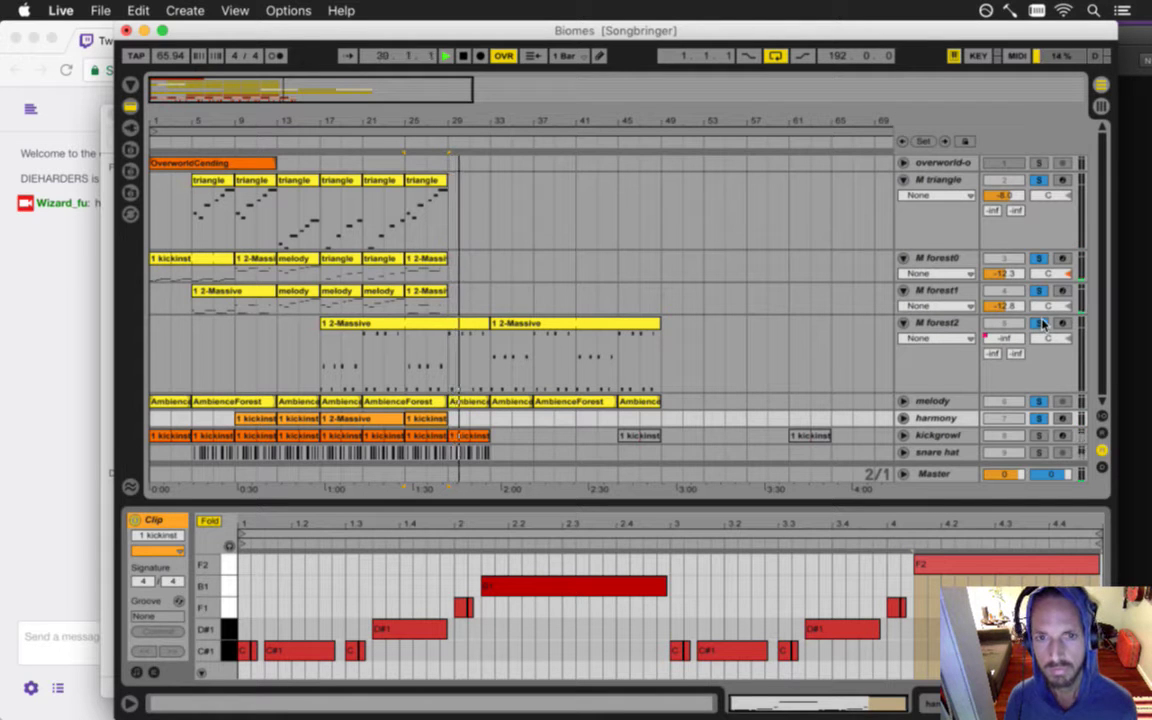
pyautogui.press('space')
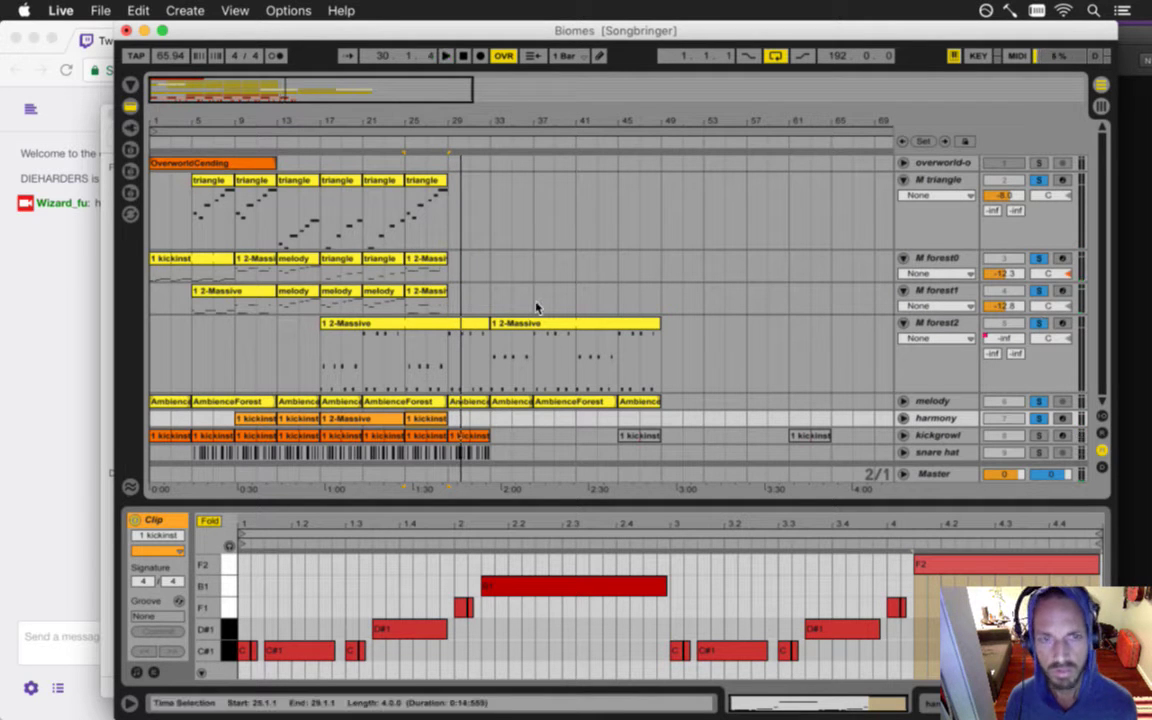
pyautogui.press('super+s')
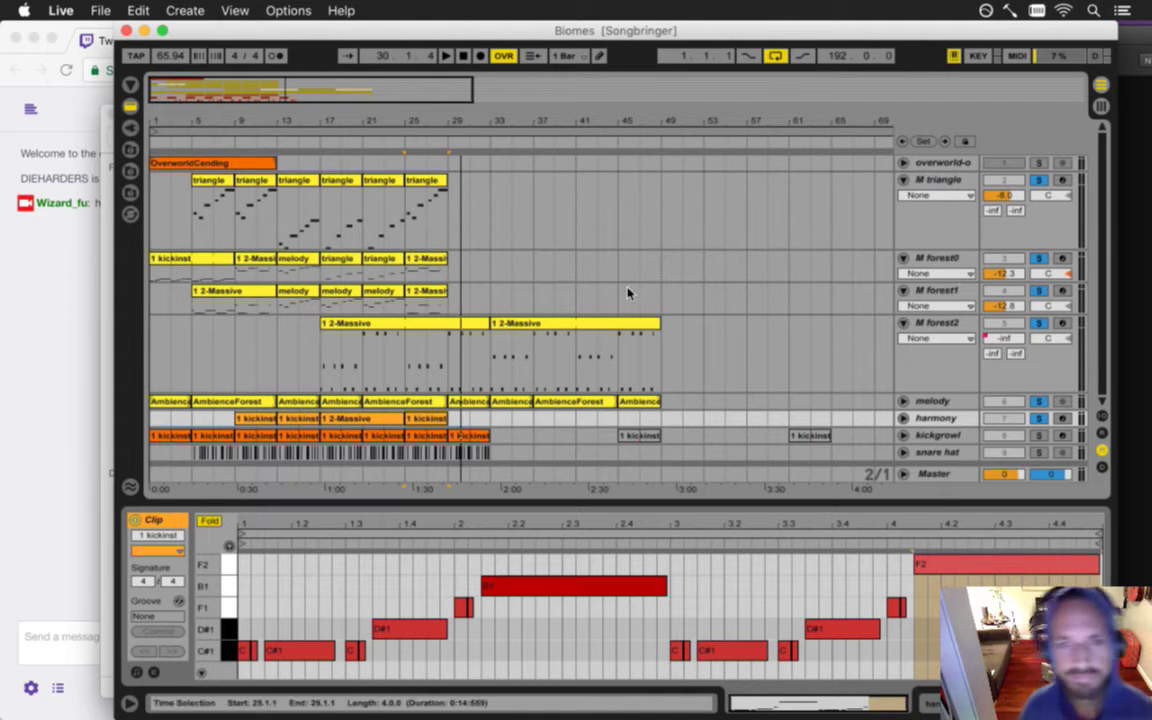
# - Turn off the track solos and play the arrangement from bar 29
pyautogui.moveTo(328, 126); pyautogui.dragTo(237, 120)
pyautogui.click(237, 162)
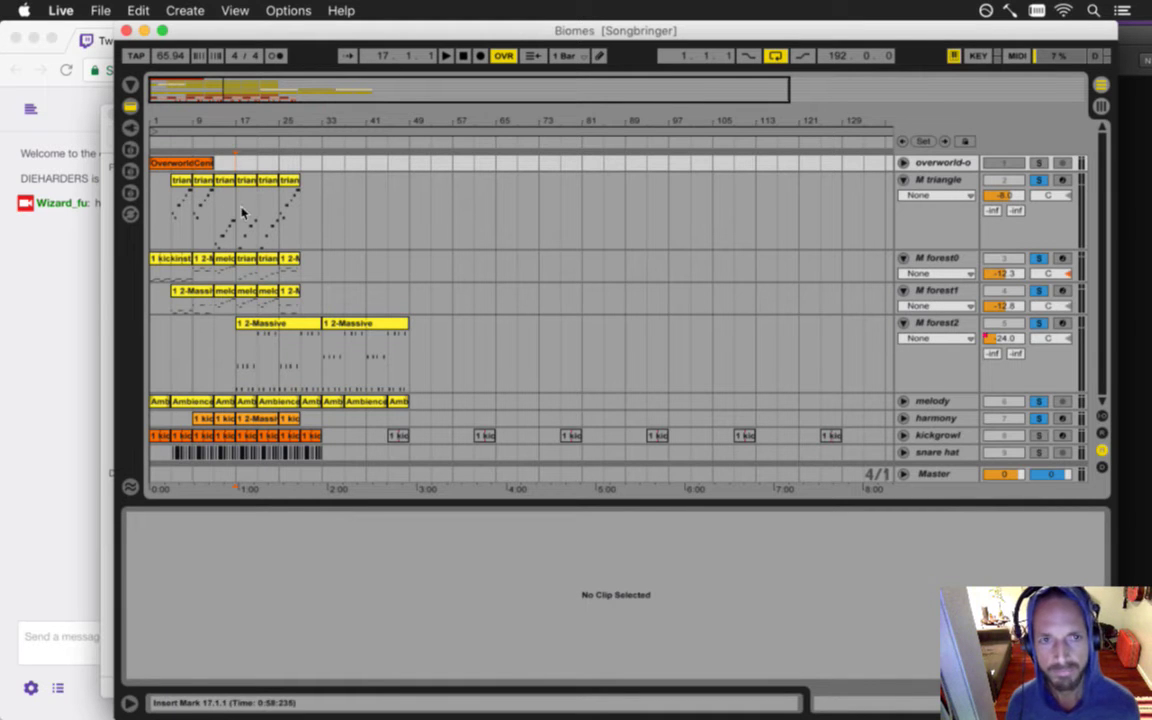
pyautogui.moveTo(222, 120); pyautogui.dragTo(231, 172)
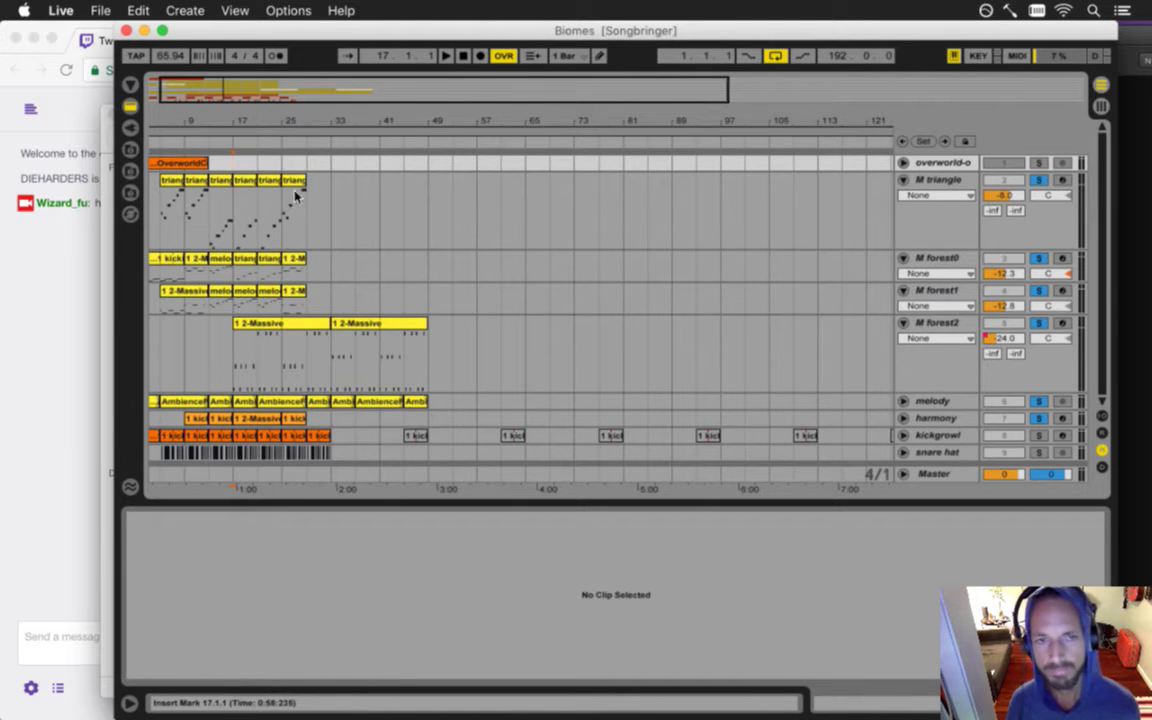
pyautogui.moveTo(309, 203)
pyautogui.mouseDown()
pyautogui.moveTo(328, 208)
pyautogui.moveTo(329, 230)
pyautogui.mouseUp()
pyautogui.click(318, 349)
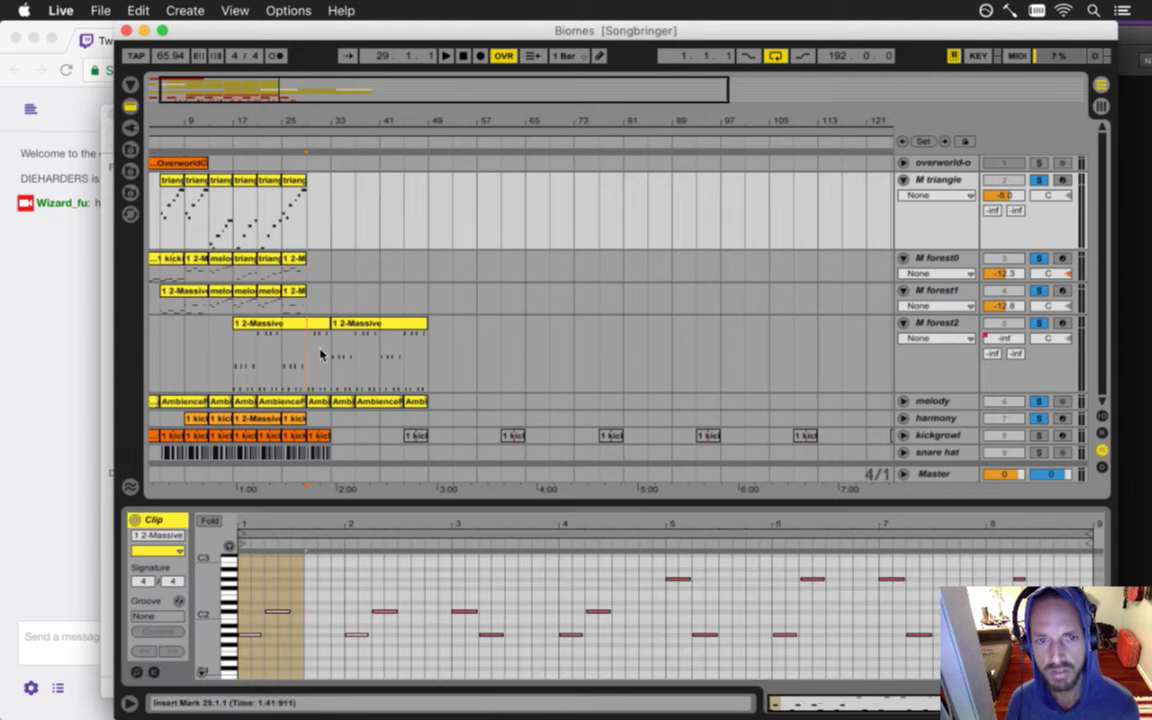
pyautogui.moveTo(318, 352); pyautogui.dragTo(328, 350)
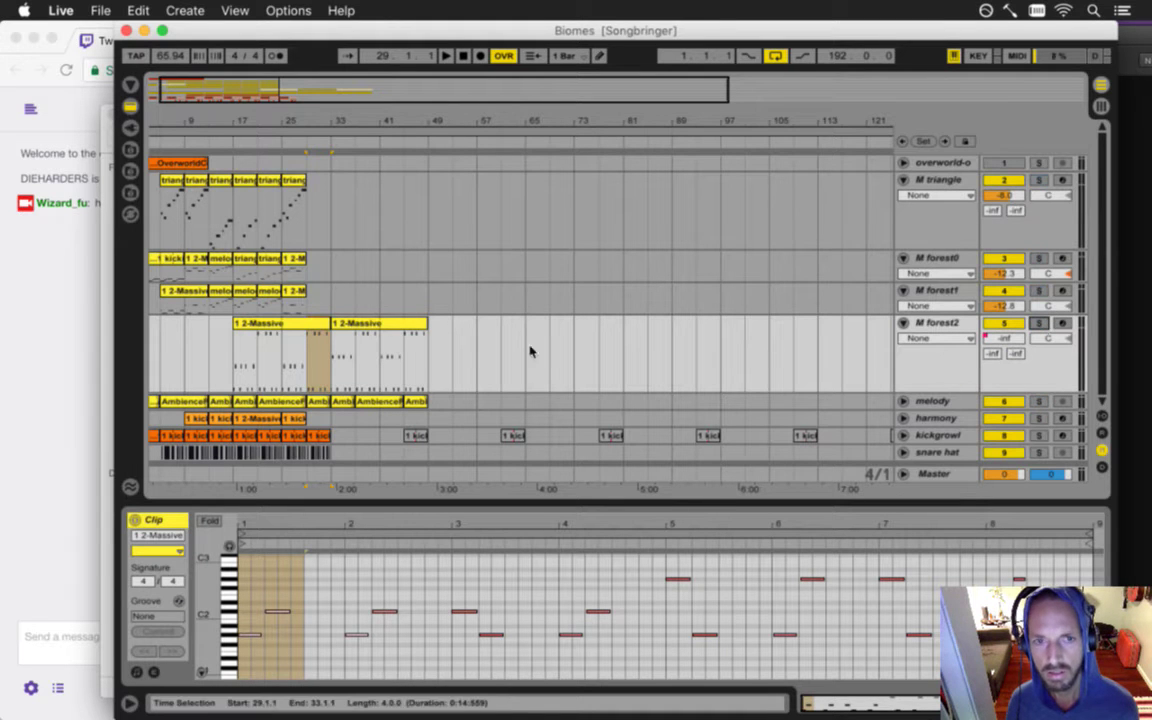
pyautogui.click(305, 355)
pyautogui.press('space')
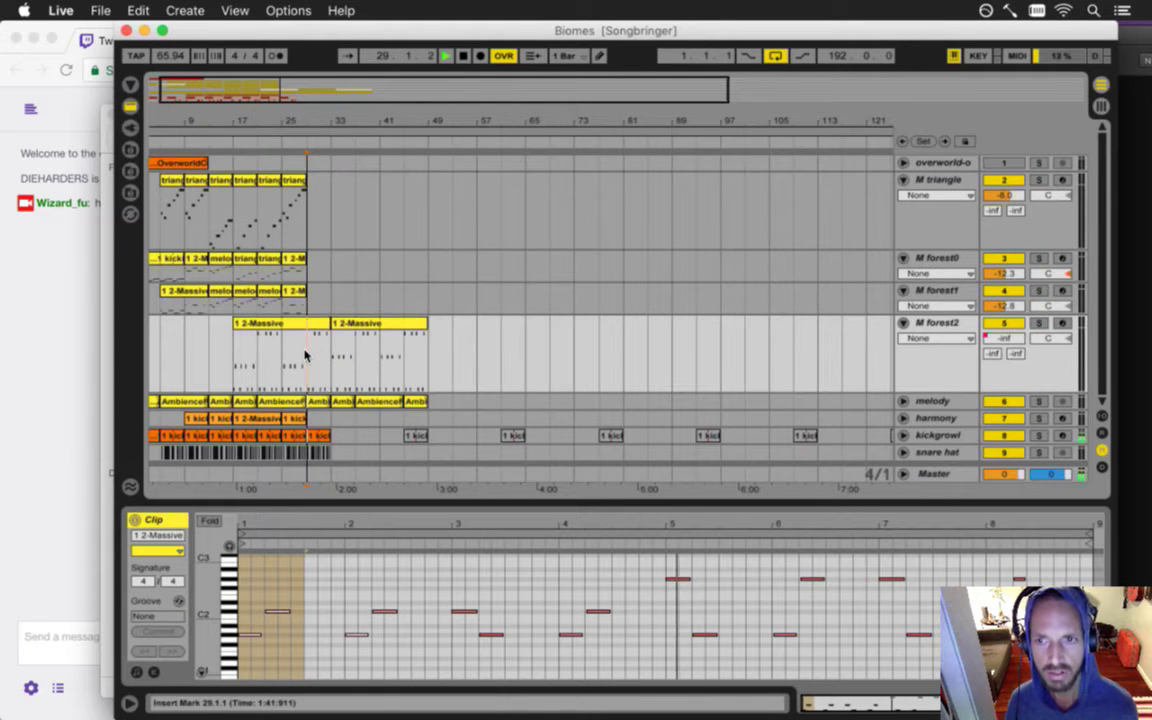
# - Show the Track Volume automation on the M forest2 track, stop playback and place the insert marker at bar 17
pyautogui.click(931, 340)
pyautogui.click(940, 364)
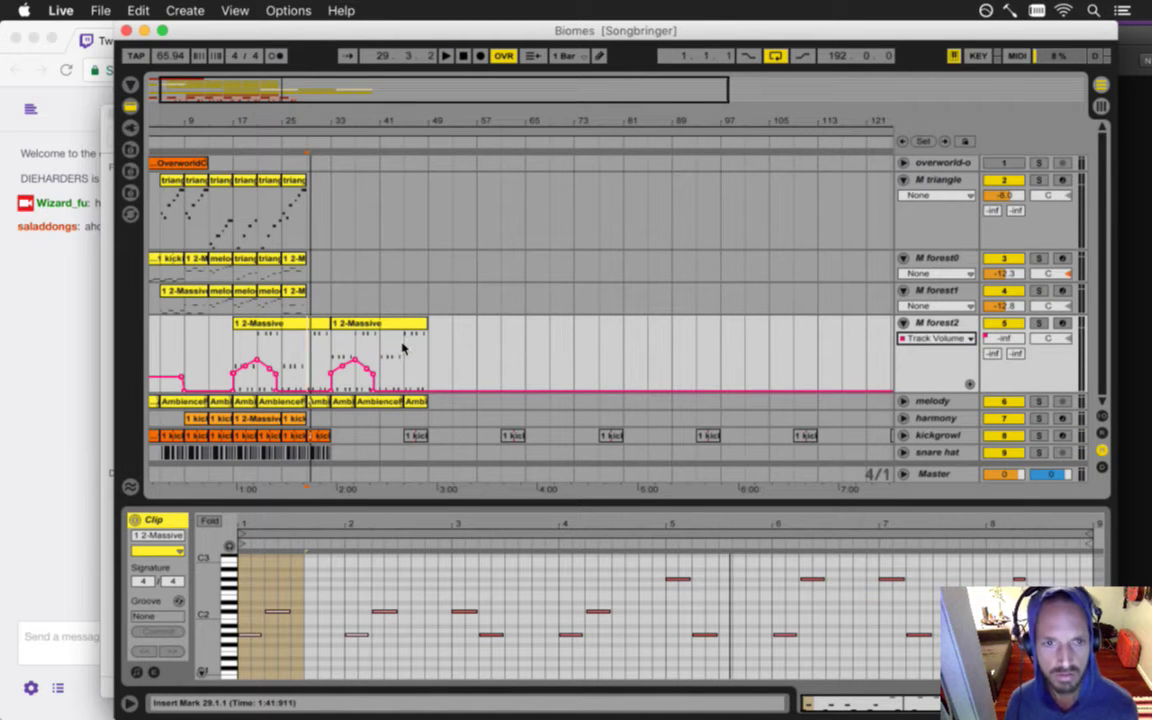
pyautogui.click(237, 348)
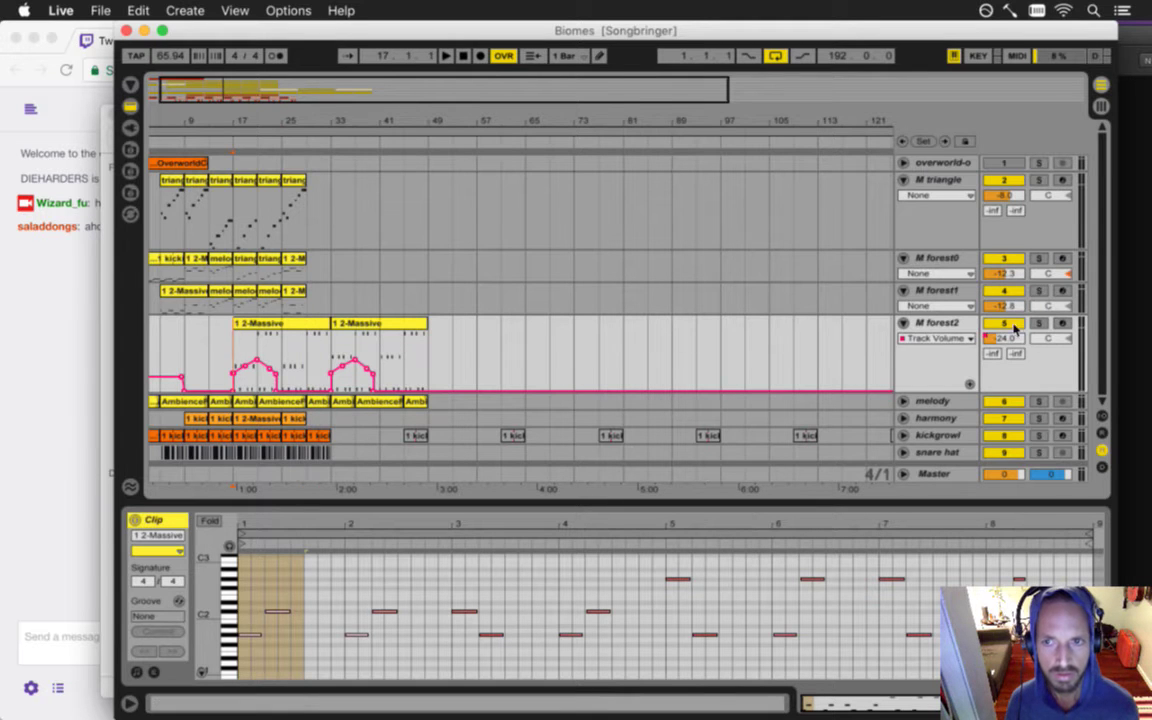
# - Play the arrangement from bar 17 with the M forest2 track soloed
pyautogui.press('space')
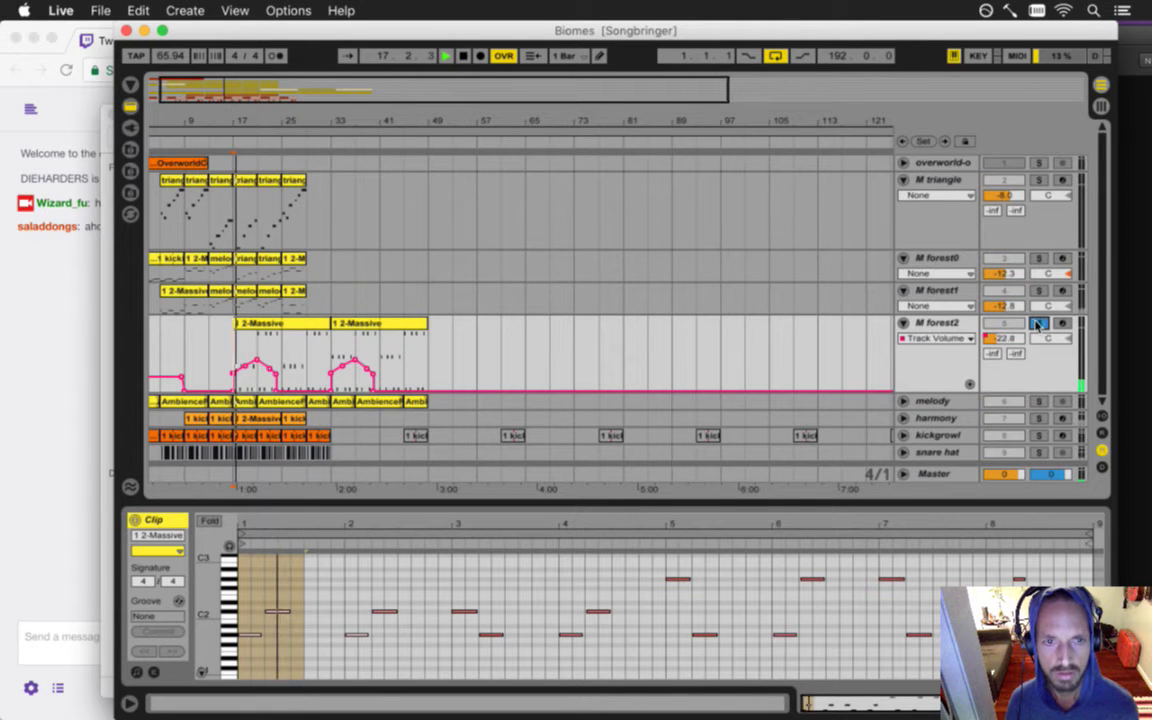
pyautogui.click(1038, 323)
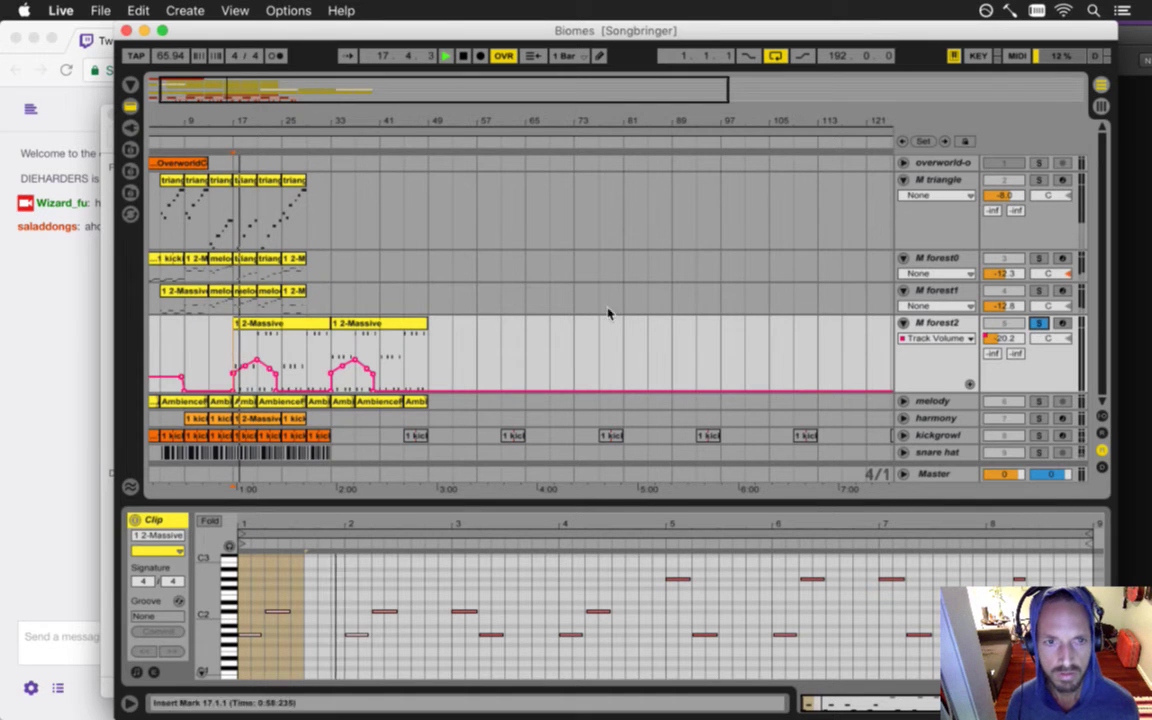
pyautogui.moveTo(234, 118); pyautogui.dragTo(234, 120)
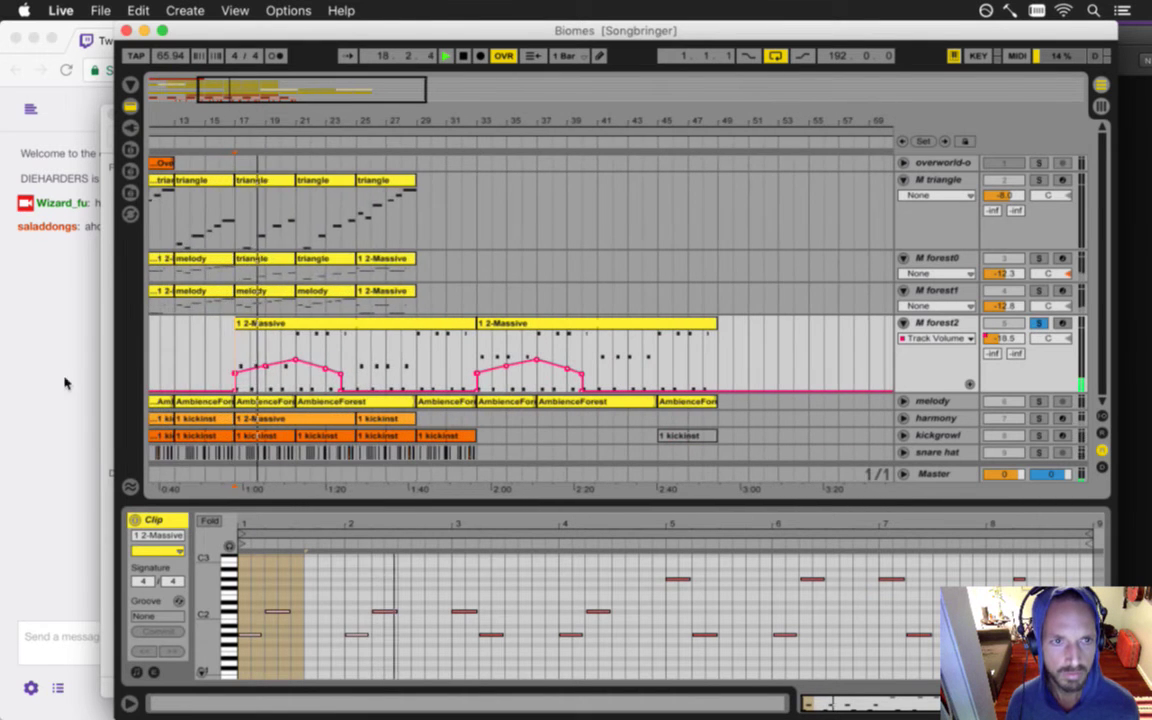
# - Switch to the Twitch chat in Chrome to read the viewer's message, return to Live and keep playing from bar 17
pyautogui.click(63, 325)
pyautogui.moveTo(91, 229); pyautogui.dragTo(113, 229)
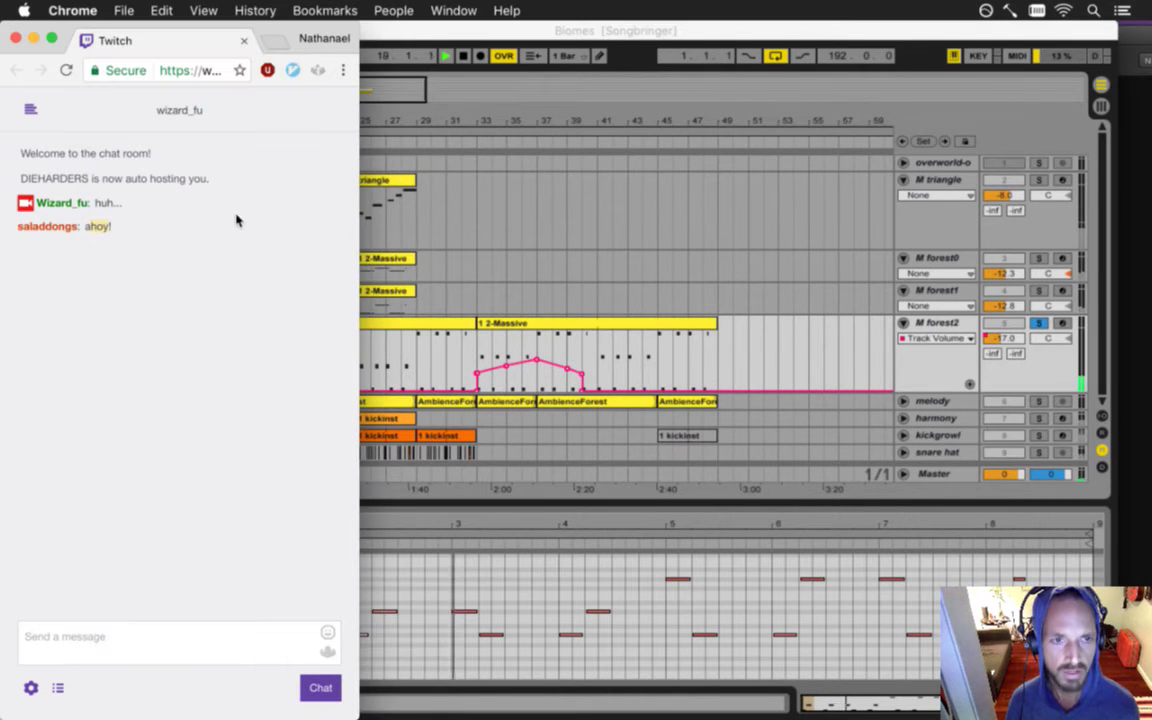
pyautogui.click(630, 87)
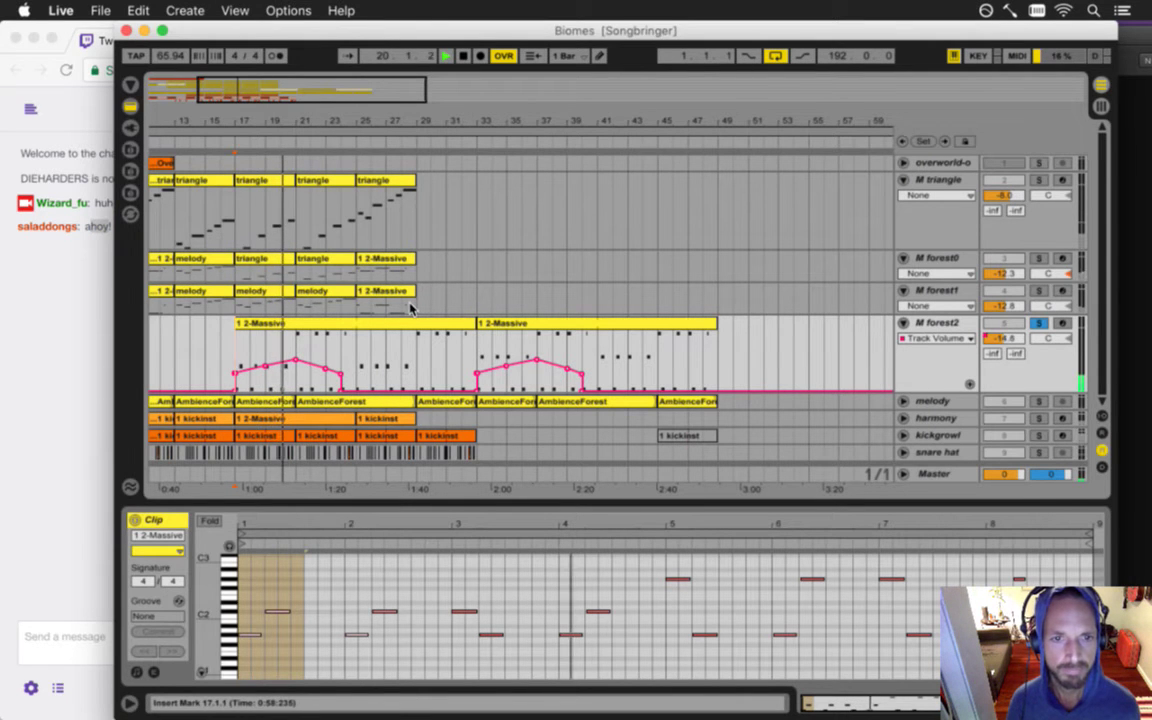
pyautogui.click(104, 240)
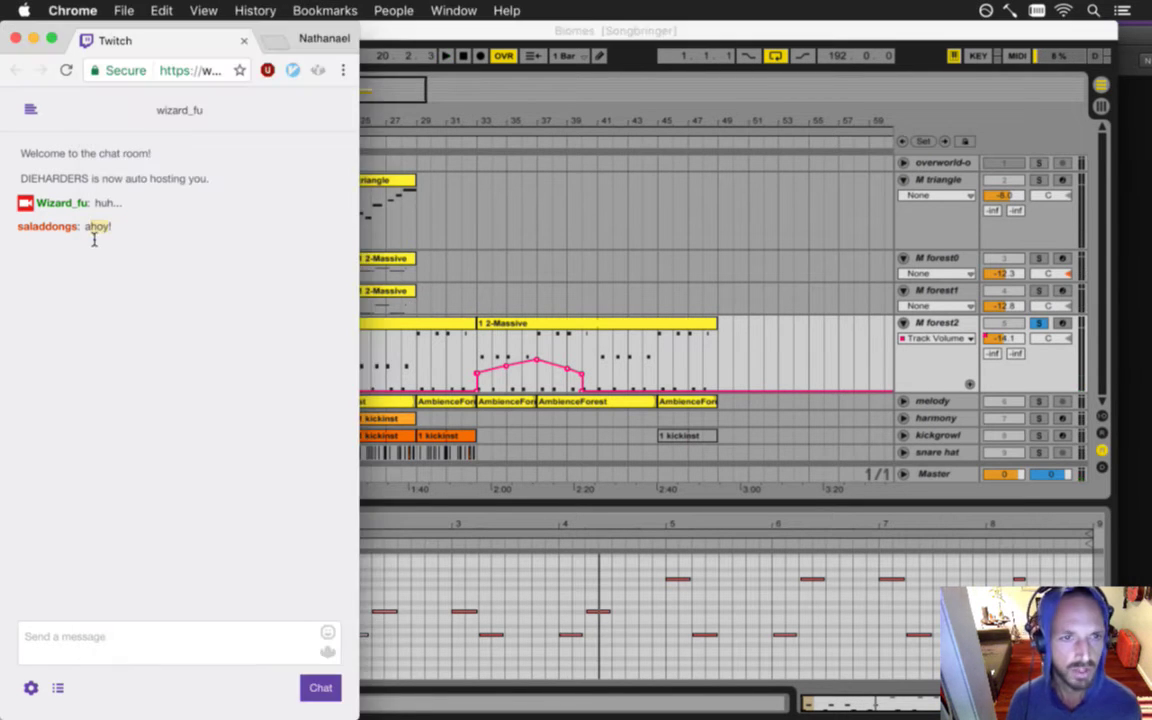
pyautogui.click(722, 96)
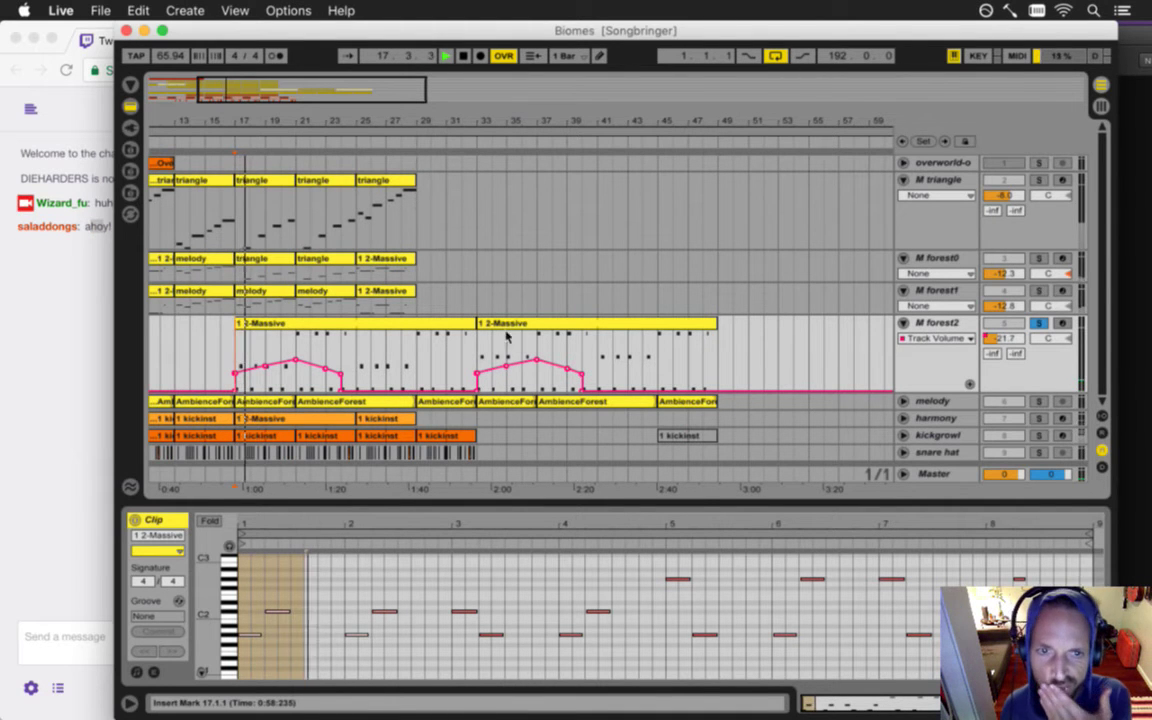
# - Turn off the M forest2 solo and listen to all tracks together from bar 17
pyautogui.moveTo(271, 131); pyautogui.dragTo(290, 157)
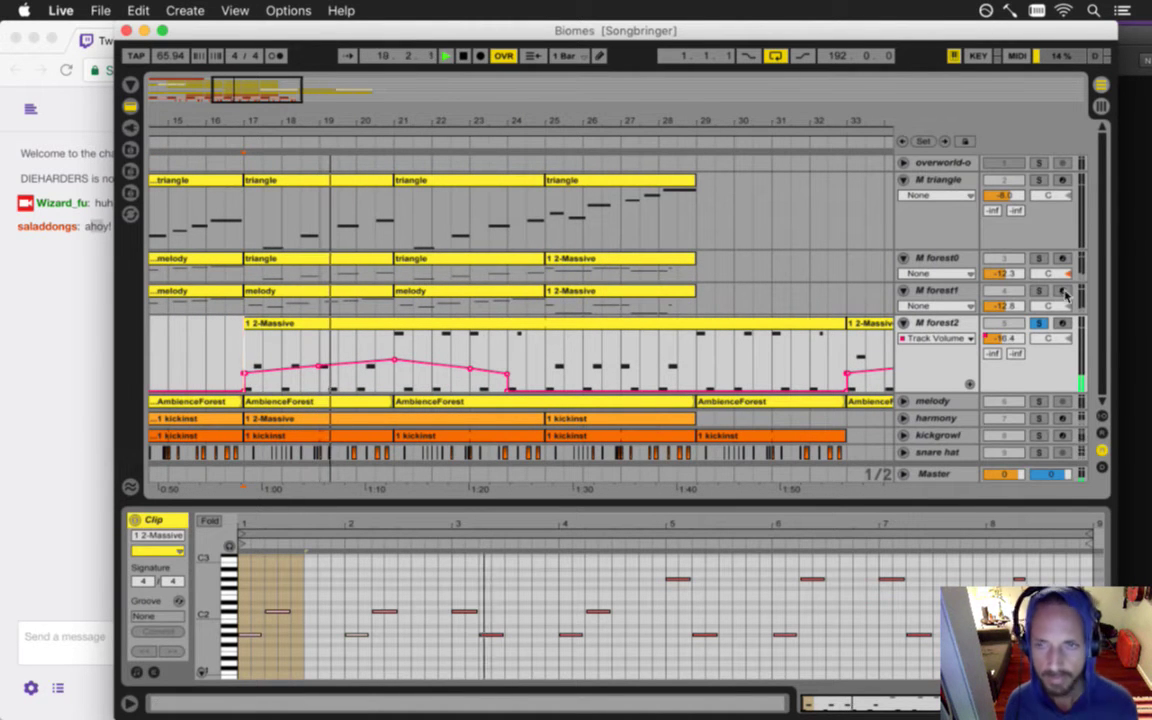
pyautogui.click(1043, 328)
pyautogui.click(310, 120)
pyautogui.moveTo(310, 122); pyautogui.dragTo(319, 126)
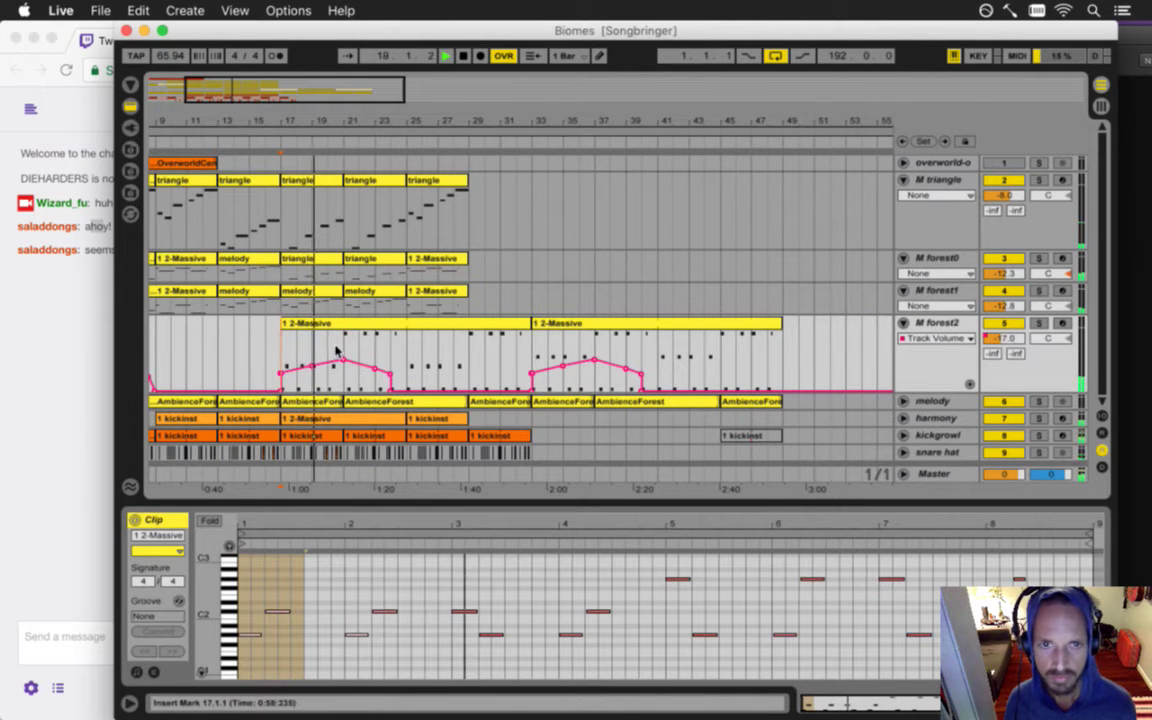
# - Switch to the Twitch chat in Chrome and read the viewers' comments about the music
pyautogui.click(100, 300)
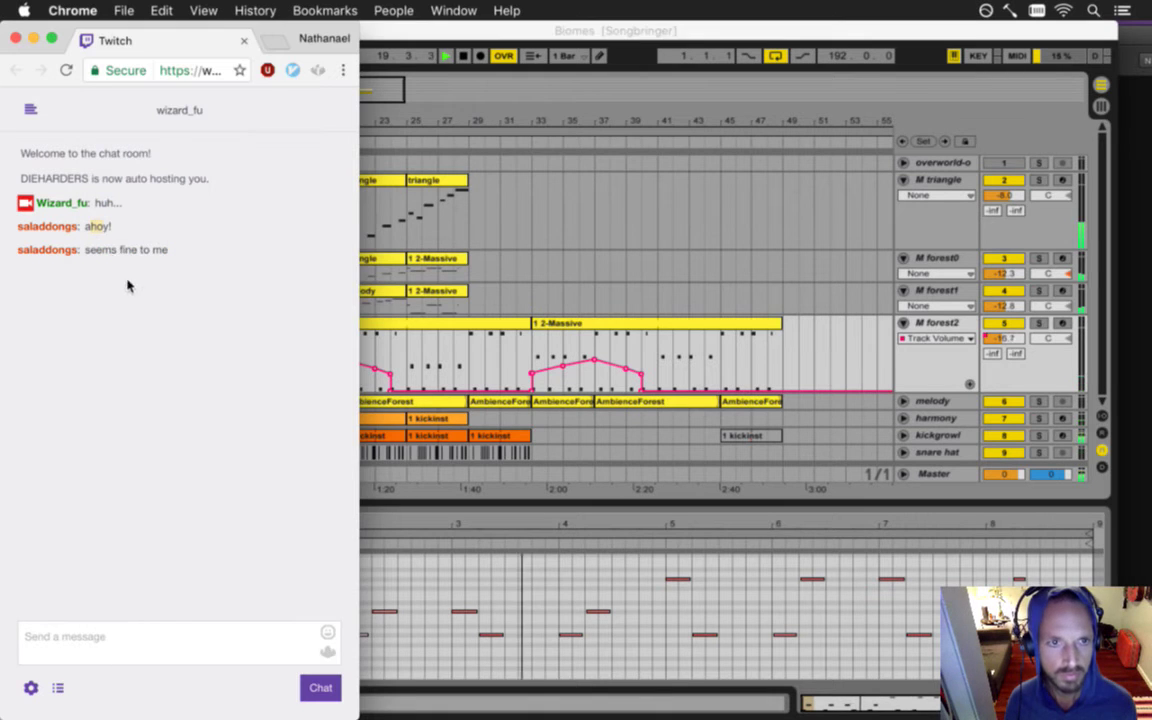
pyautogui.moveTo(101, 250); pyautogui.dragTo(228, 279)
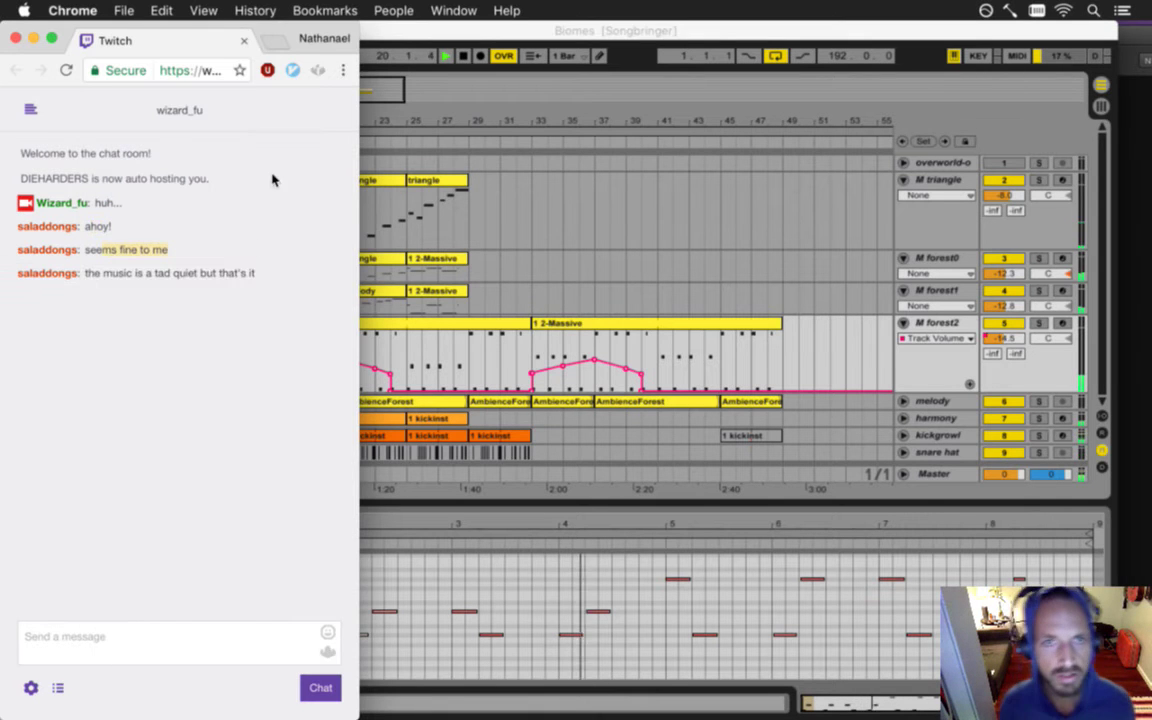
pyautogui.moveTo(117, 273); pyautogui.dragTo(247, 280)
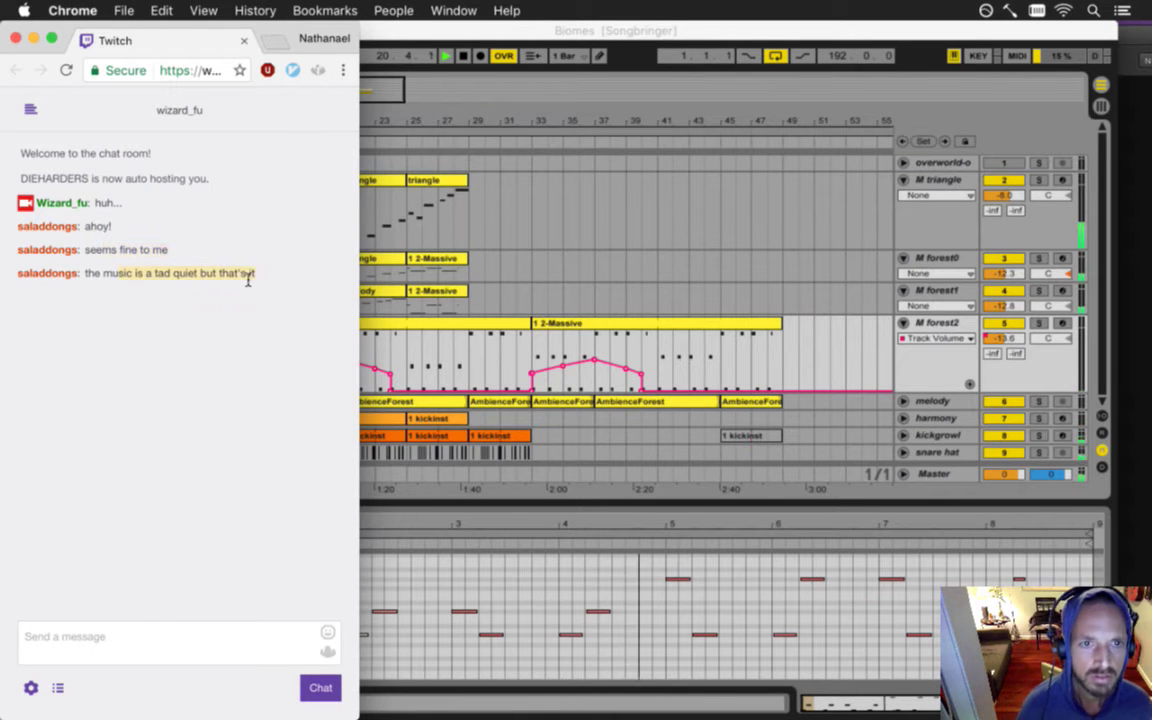
pyautogui.click(409, 33)
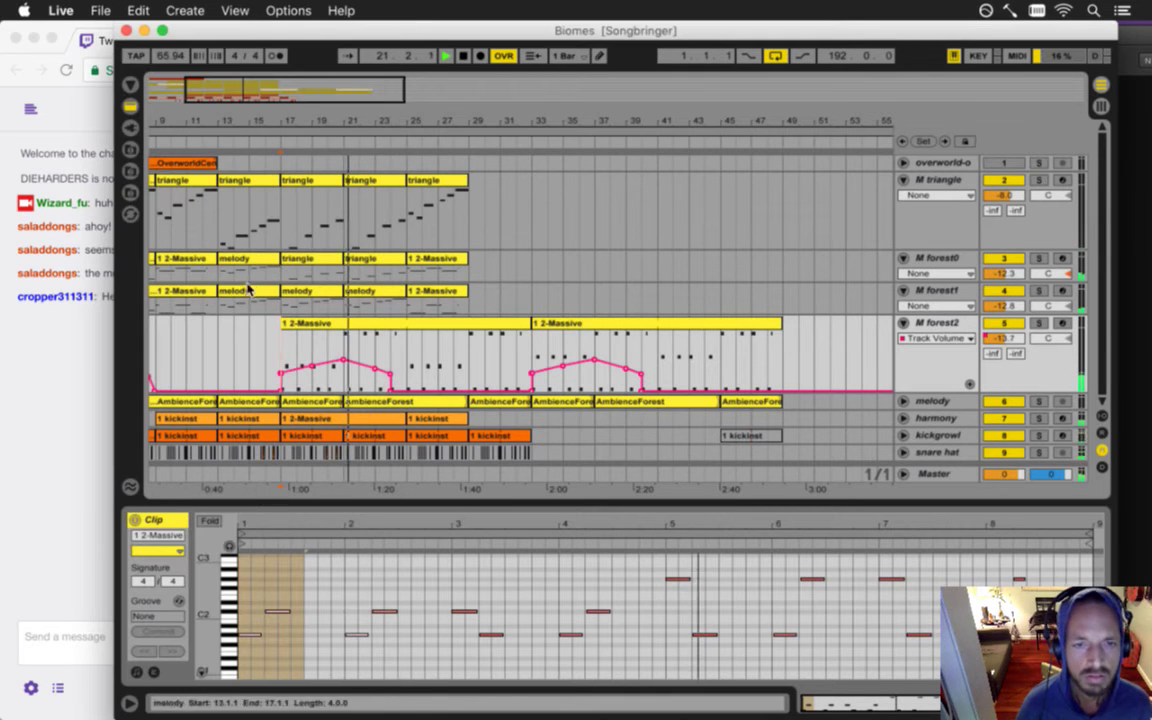
pyautogui.click(71, 350)
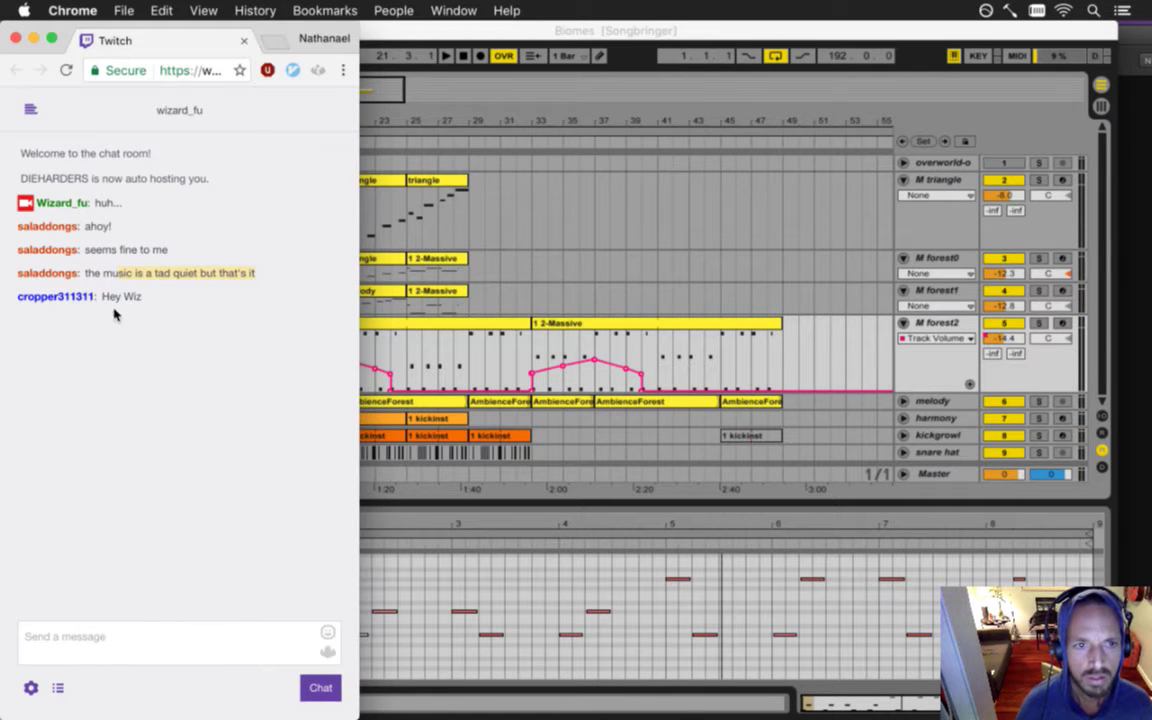
# - Switch to Gameshow, set the live shot's audio volume to 62%, and return to Ableton Live
pyautogui.press('super+Tab')
pyautogui.press('super+Tab')
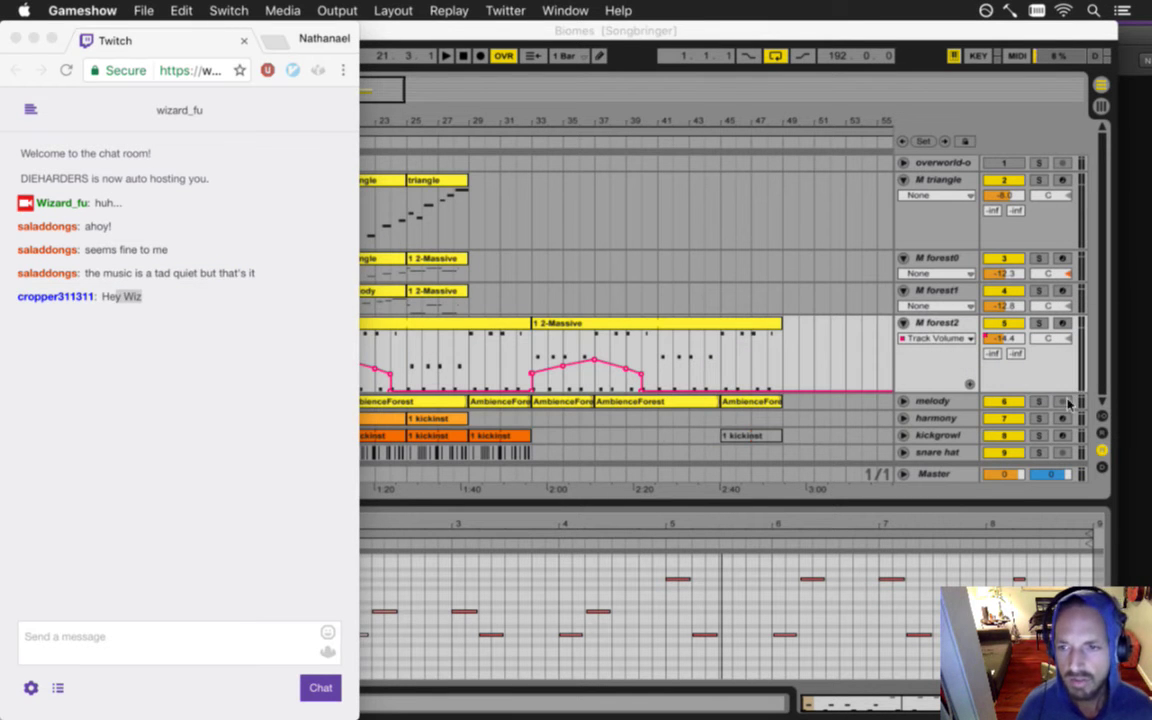
pyautogui.click(1132, 452)
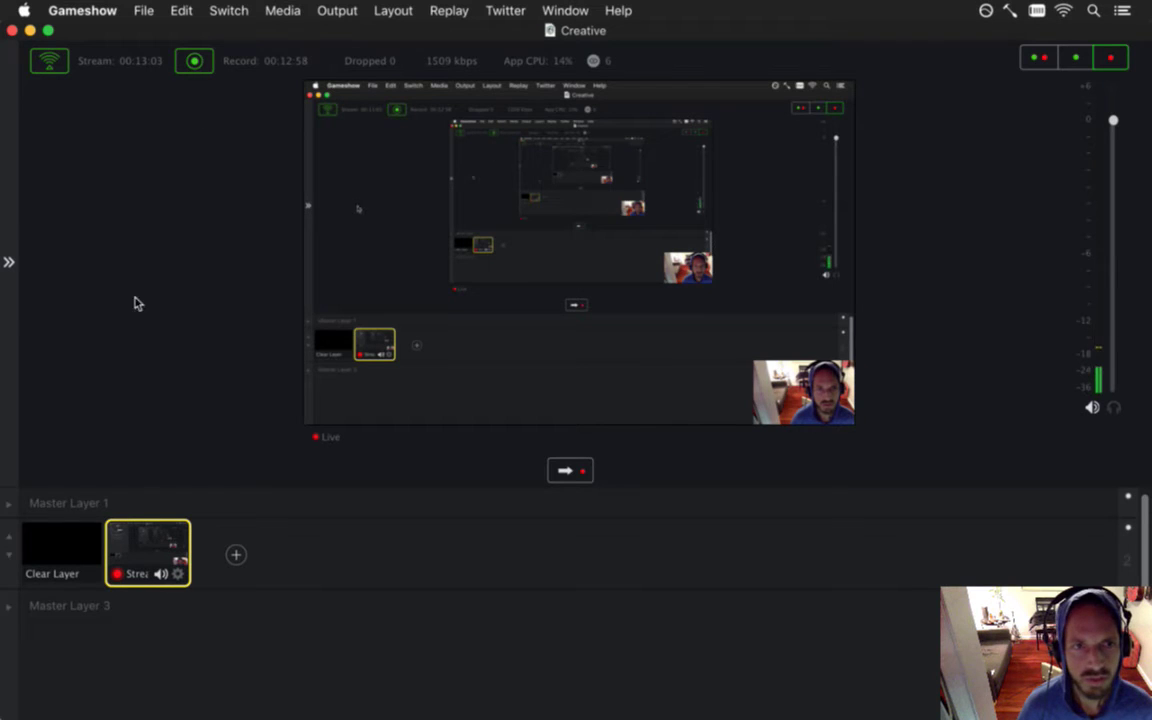
pyautogui.doubleClick(154, 553)
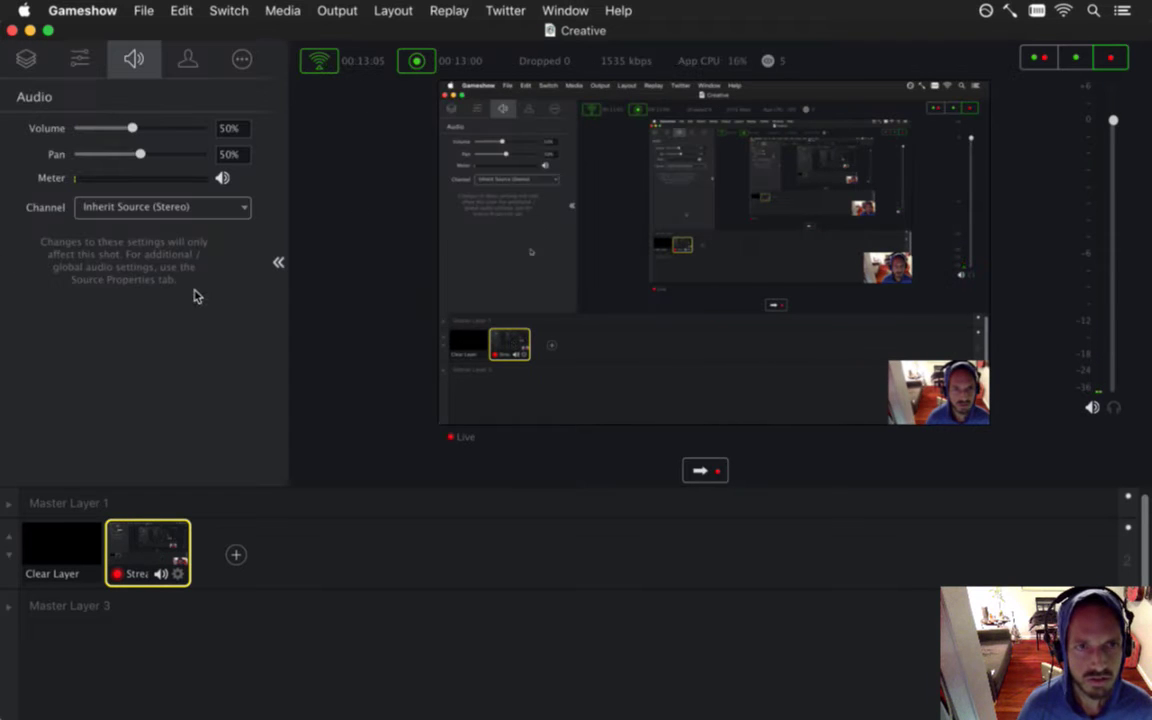
pyautogui.moveTo(133, 128); pyautogui.dragTo(148, 129)
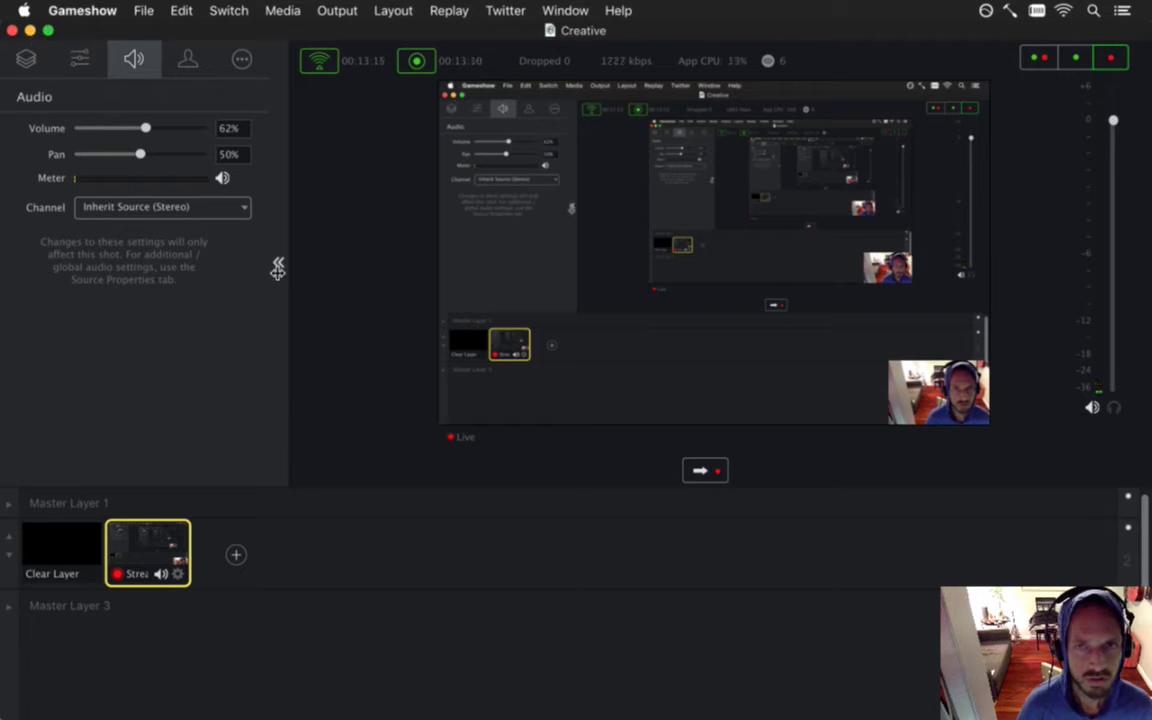
pyautogui.press('super+Tab')
pyautogui.press('super+Tab')
pyautogui.press('super+Tab')
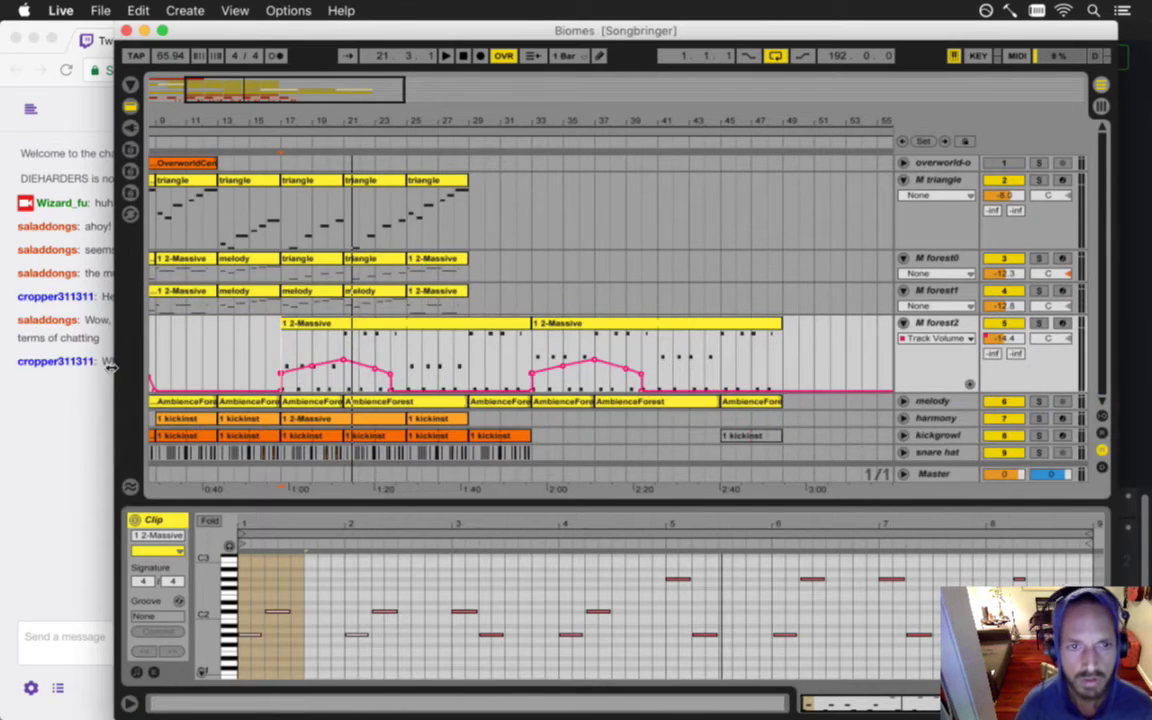
# - Read the latest viewer questions and replies in the Twitch chat and return to Ableton Live
pyautogui.click(78, 393)
pyautogui.moveTo(92, 330); pyautogui.dragTo(155, 346)
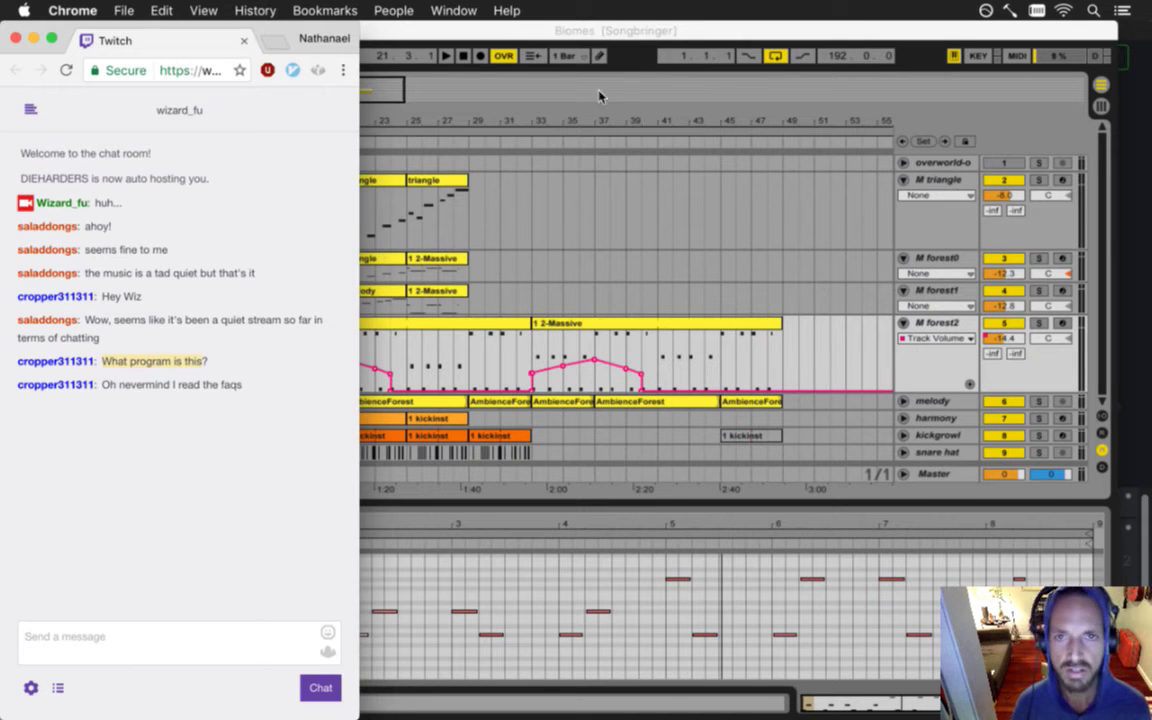
pyautogui.click(630, 55)
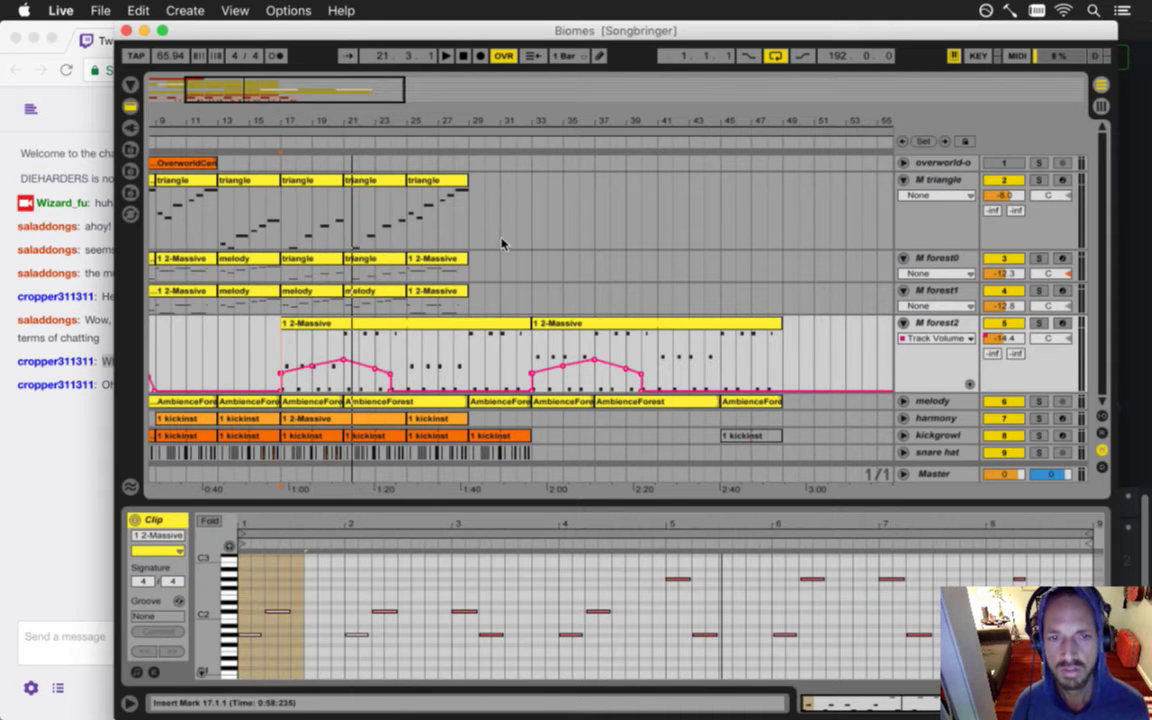
pyautogui.click(56, 446)
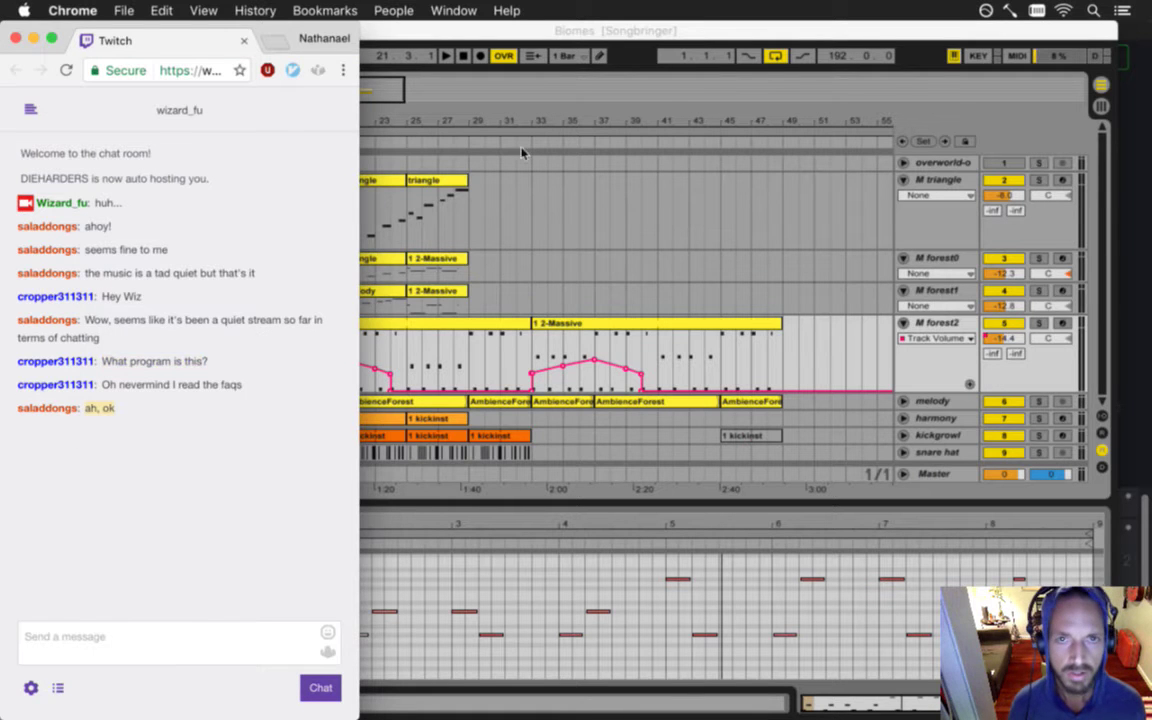
pyautogui.press('super+Tab')
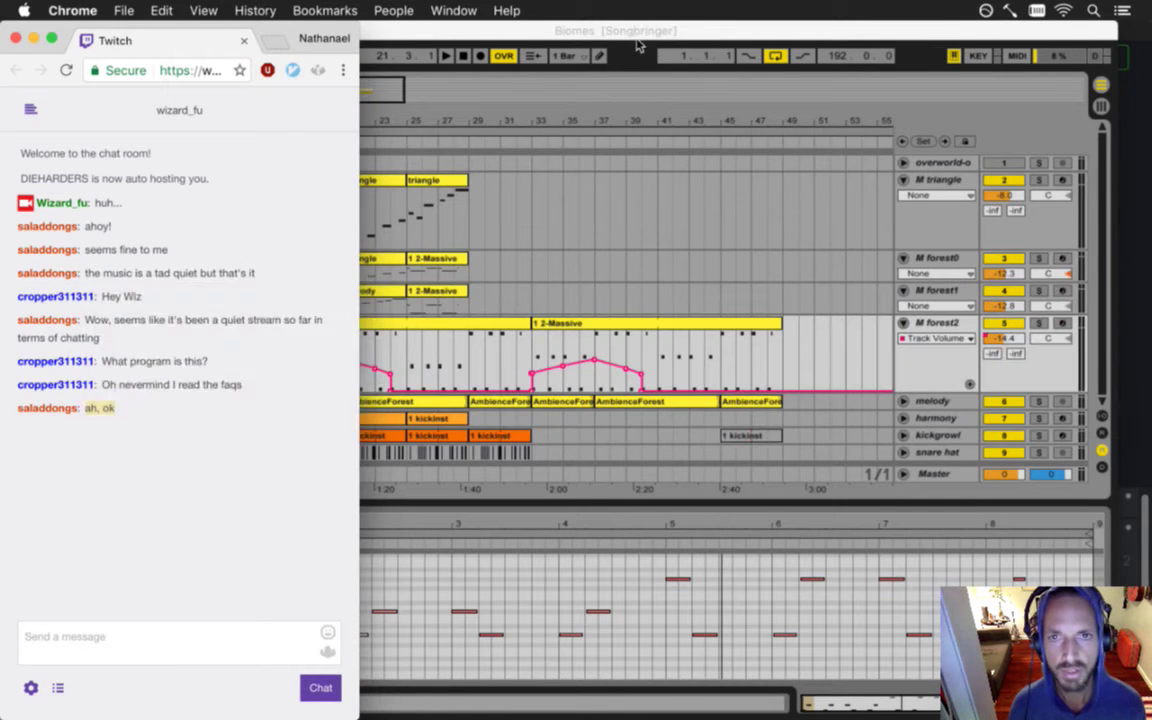
pyautogui.click(634, 46)
# - Start playback, save the Creative document in Gameshow with its properties sidebar collapsed, and minimize its window to return to Live
pyautogui.press('space')
pyautogui.press('super+Tab')
pyautogui.press('super+Tab')
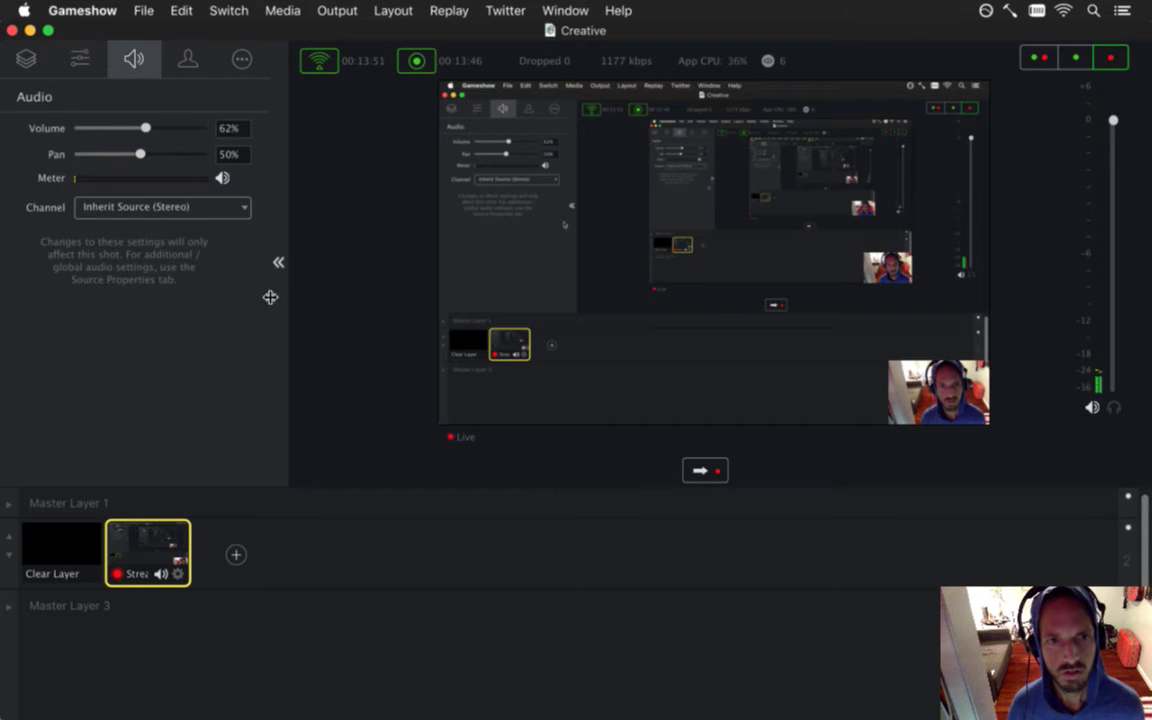
pyautogui.moveTo(65, 257); pyautogui.dragTo(13, 260)
pyautogui.press('super+s')
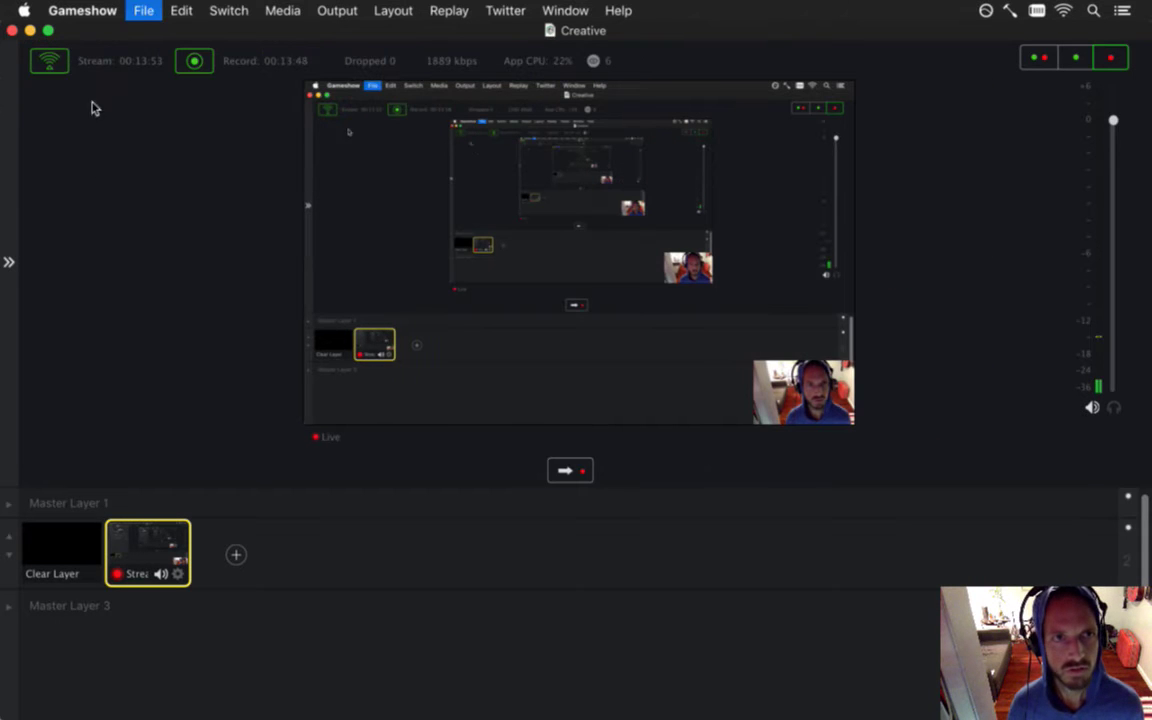
pyautogui.click(30, 30)
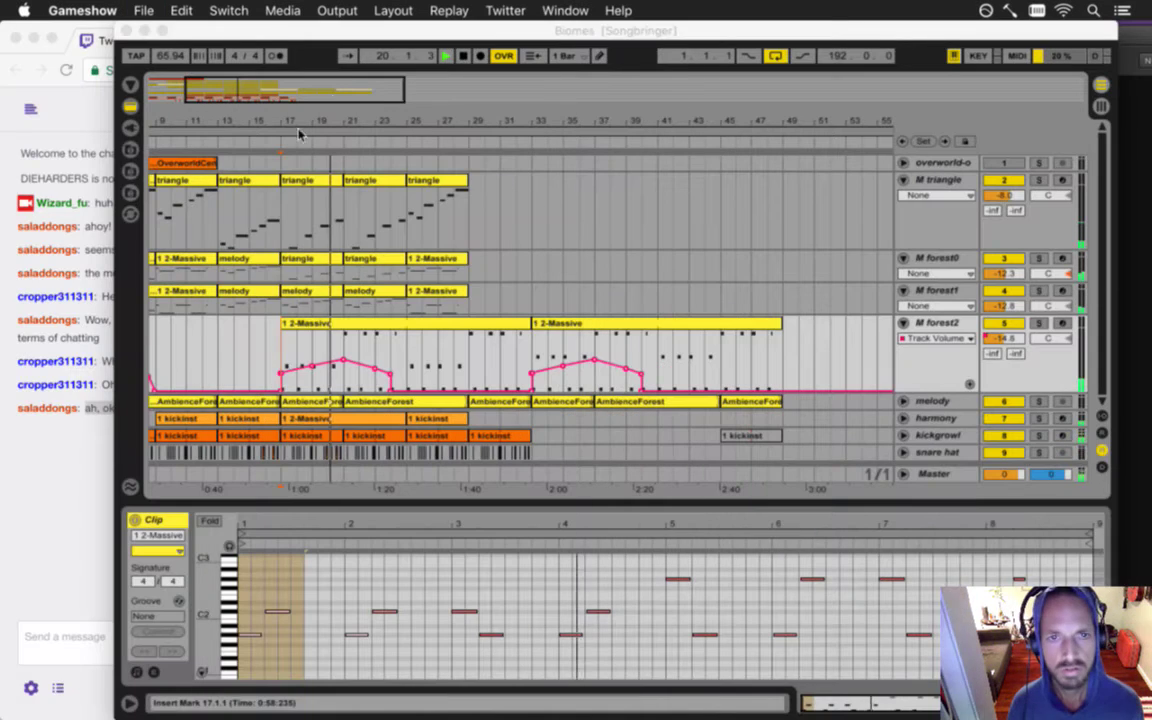
pyautogui.click(308, 57)
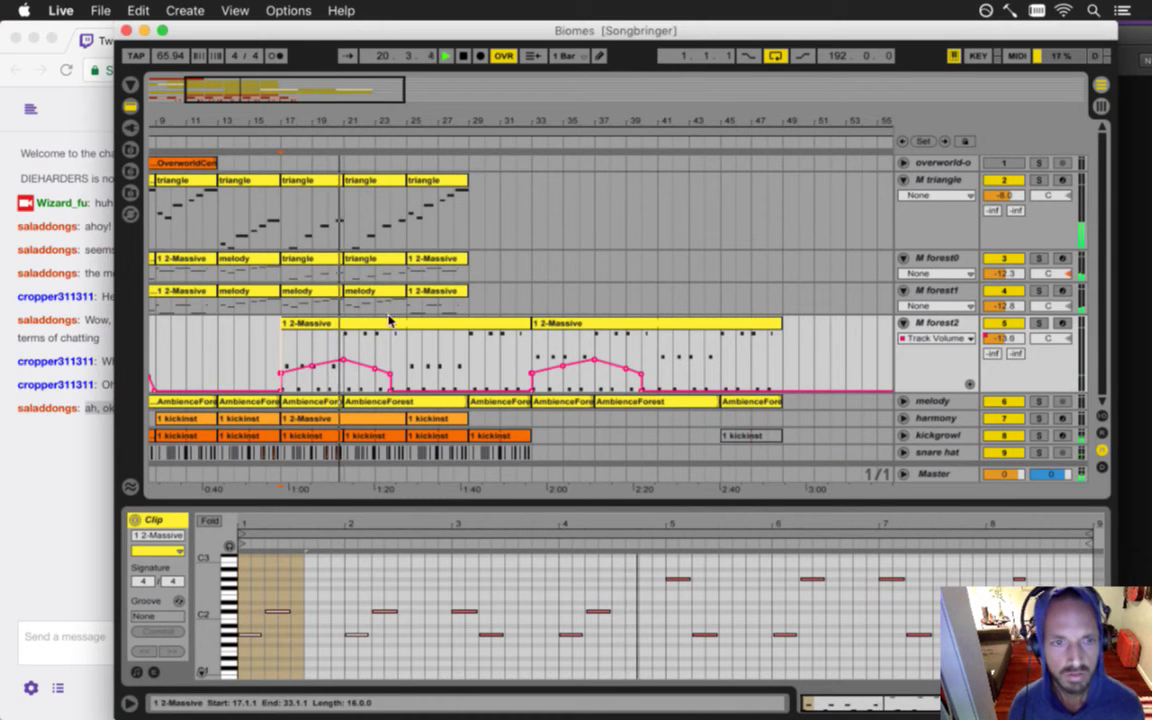
# - Copy the kickgrowl and snare hat clips of bars 17 to 33 to bar 33 and stop playback
pyautogui.moveTo(313, 120); pyautogui.dragTo(316, 130)
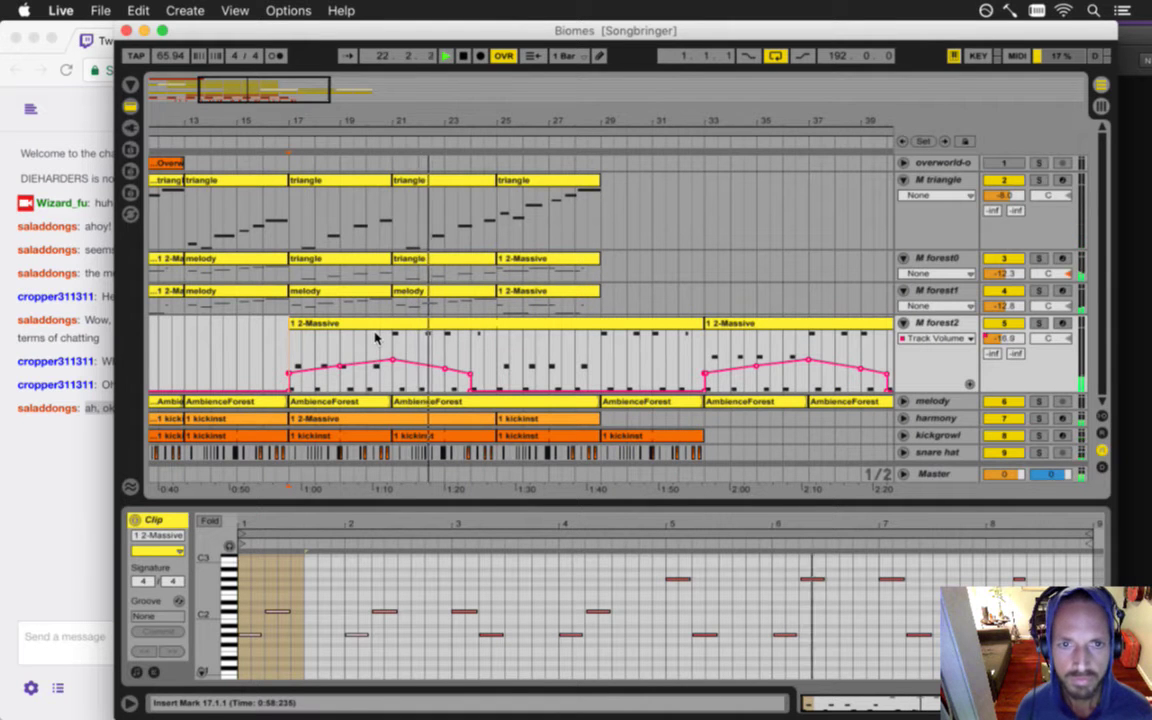
pyautogui.moveTo(338, 117); pyautogui.dragTo(334, 110)
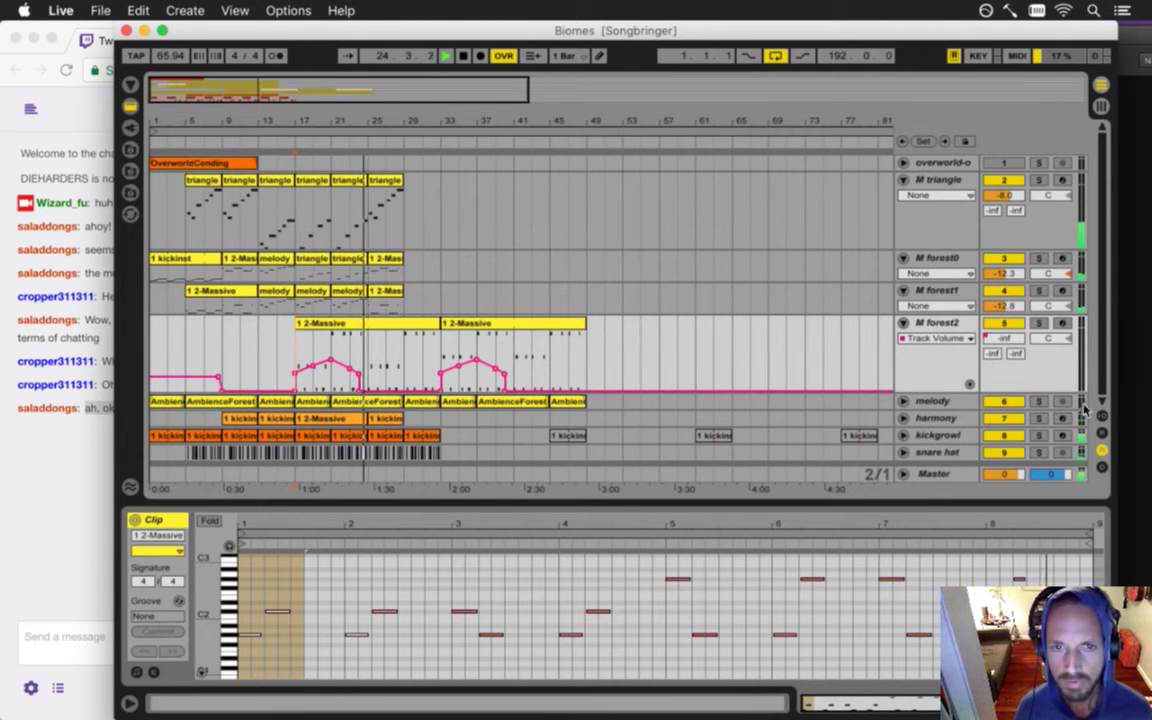
pyautogui.moveTo(439, 450); pyautogui.dragTo(296, 446)
pyautogui.press('super+c')
pyautogui.click(445, 435)
pyautogui.press('super+v')
pyautogui.moveTo(435, 114); pyautogui.dragTo(437, 124)
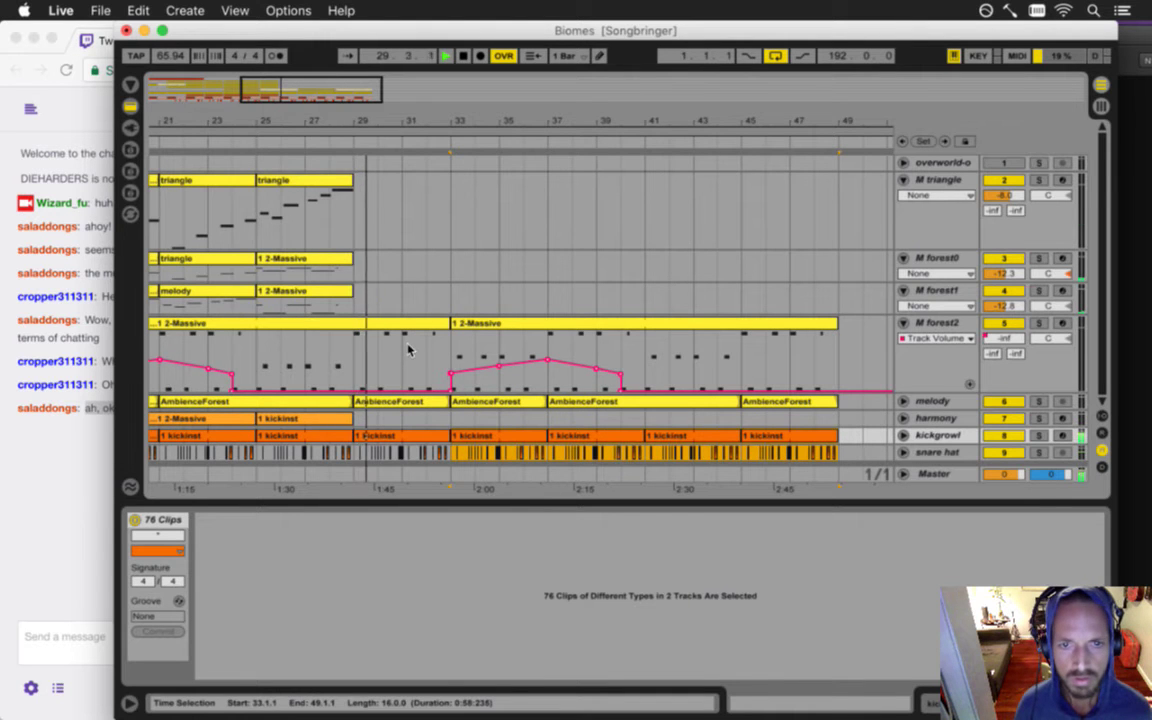
pyautogui.press('space')
# - Delete the breakpoints of M forest2's first track volume automation curve between bars 17 and 25
pyautogui.moveTo(239, 123); pyautogui.dragTo(280, 134)
pyautogui.moveTo(200, 343); pyautogui.dragTo(297, 347)
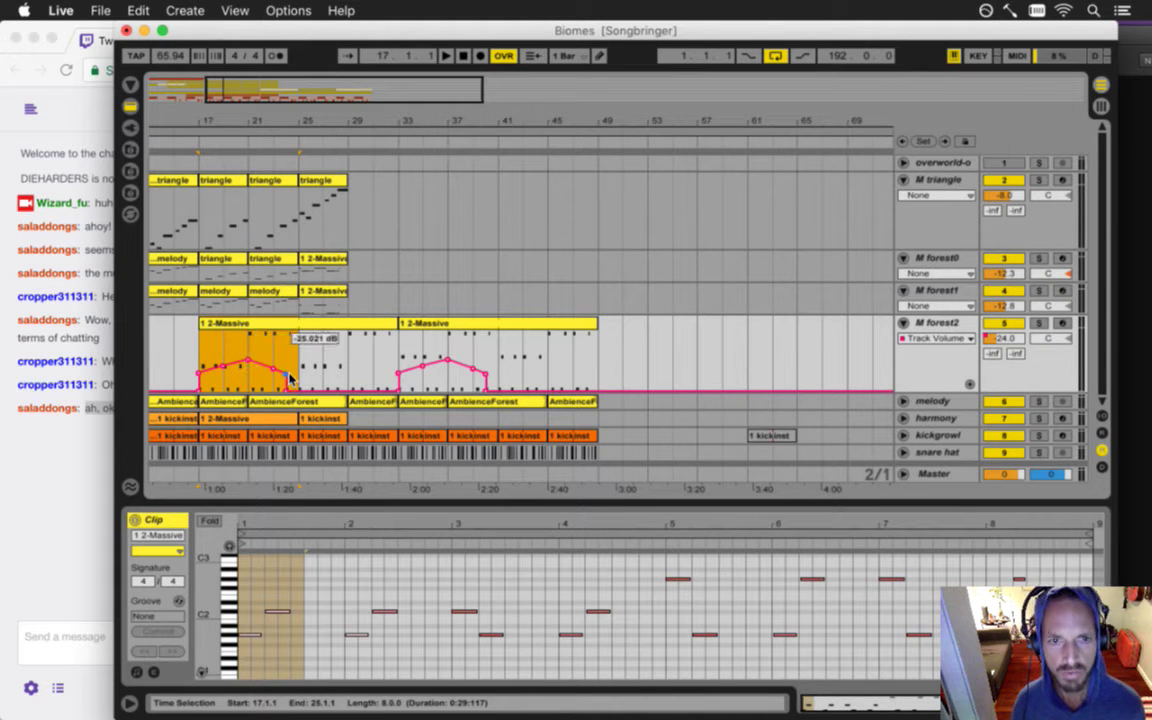
pyautogui.click(200, 390)
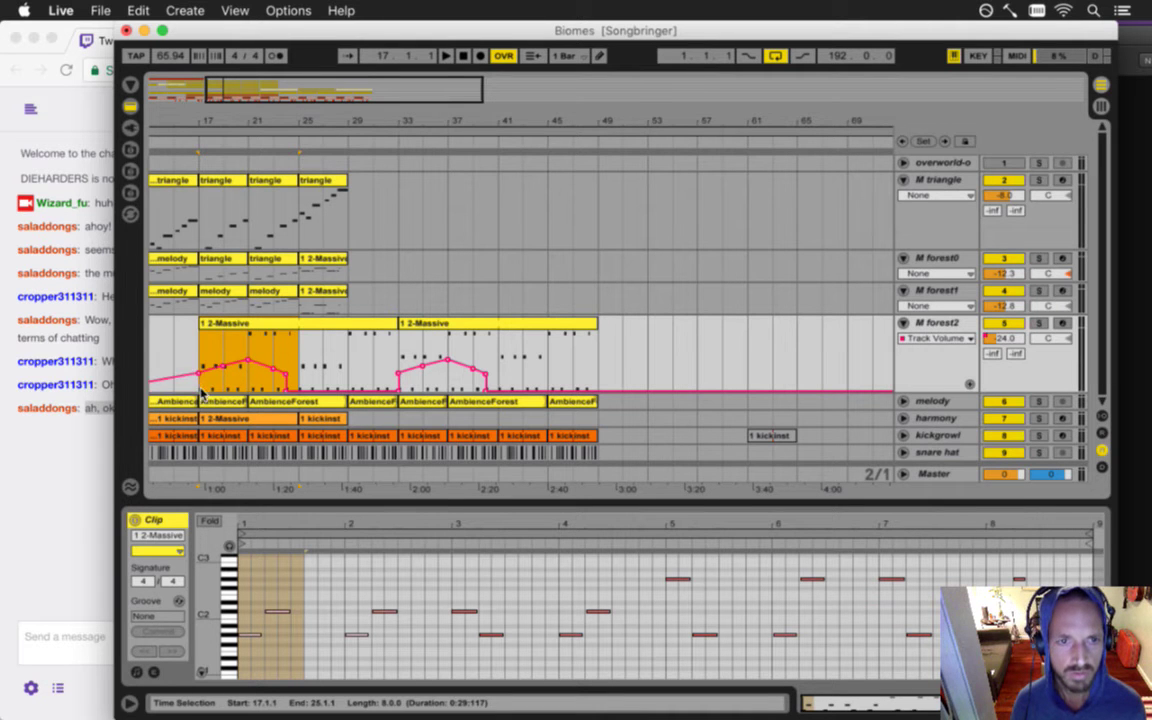
pyautogui.click(248, 364)
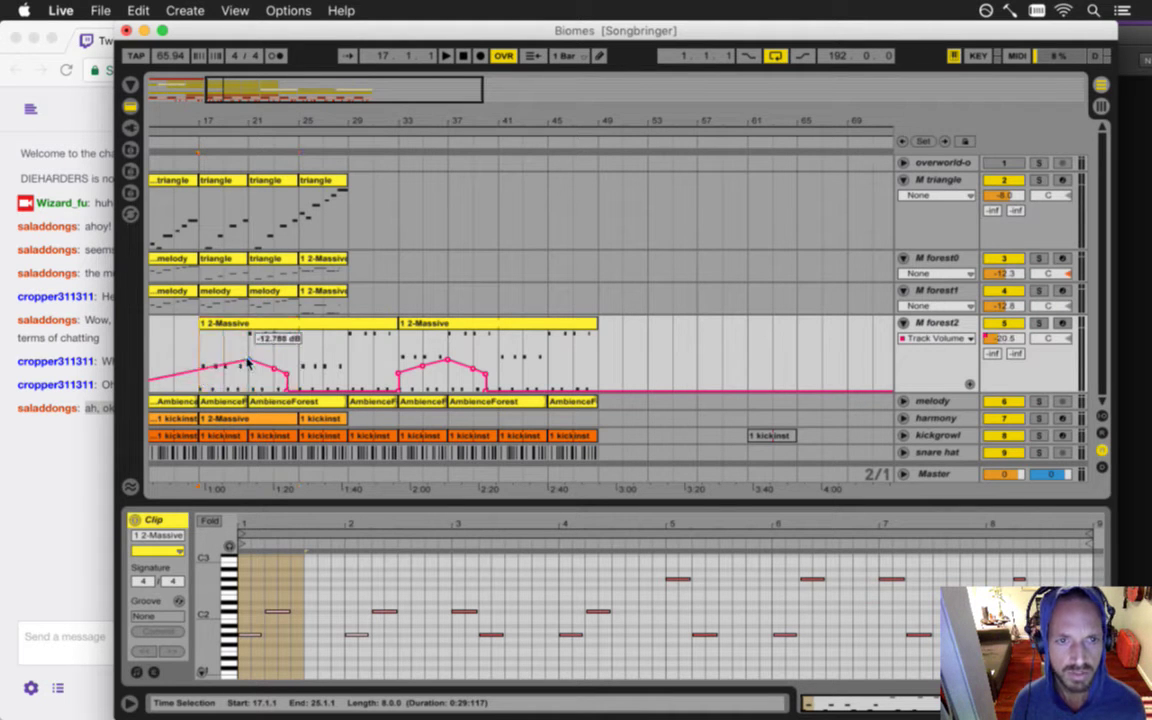
pyautogui.click(251, 363)
pyautogui.click(277, 371)
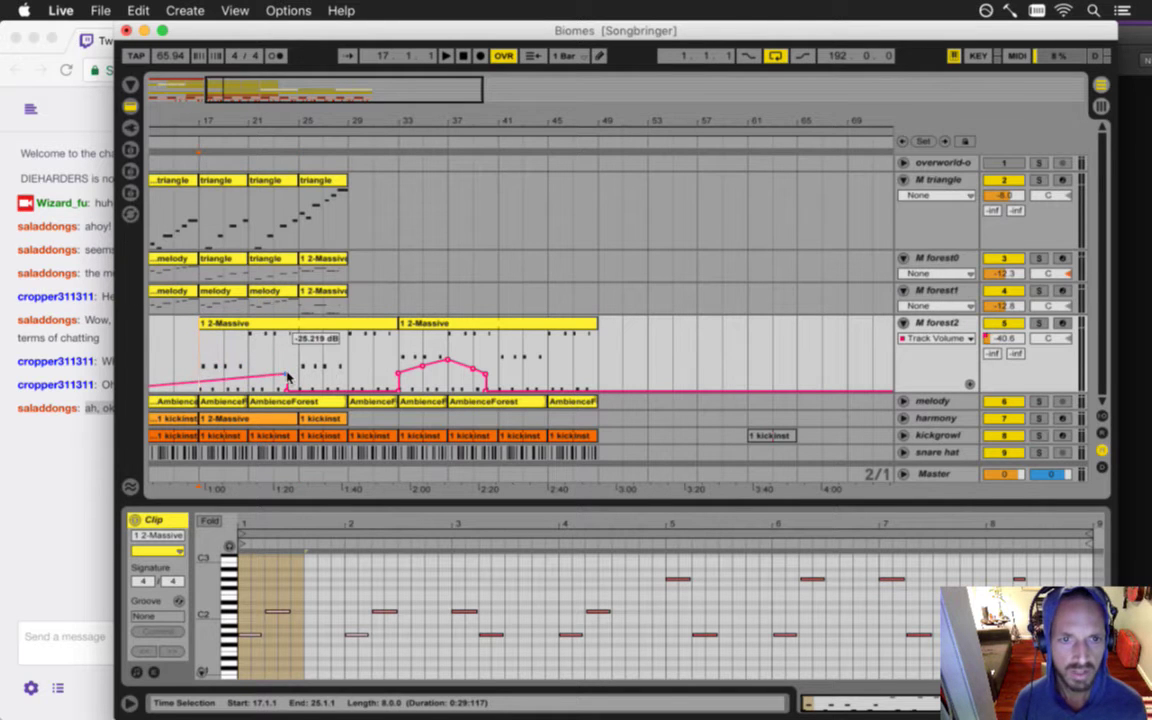
# - Delete the breakpoints of M forest2's second volume curve between bars 33 and 40 and flatten the remaining automation line
pyautogui.click(398, 391)
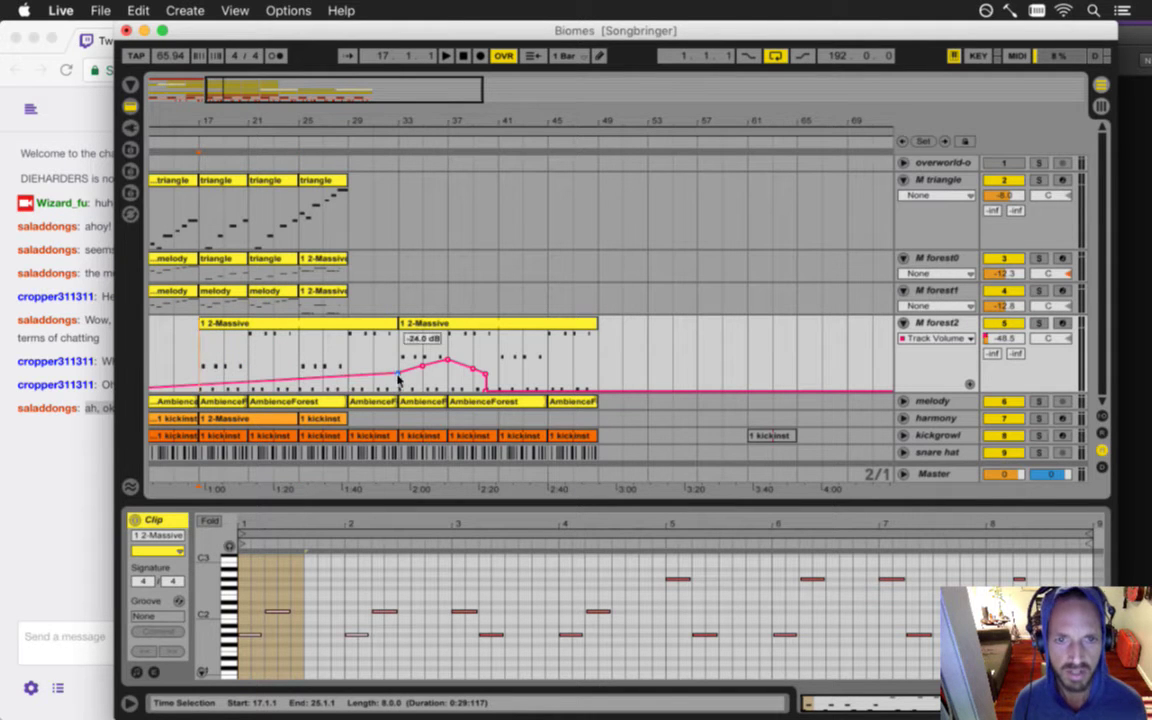
pyautogui.click(420, 369)
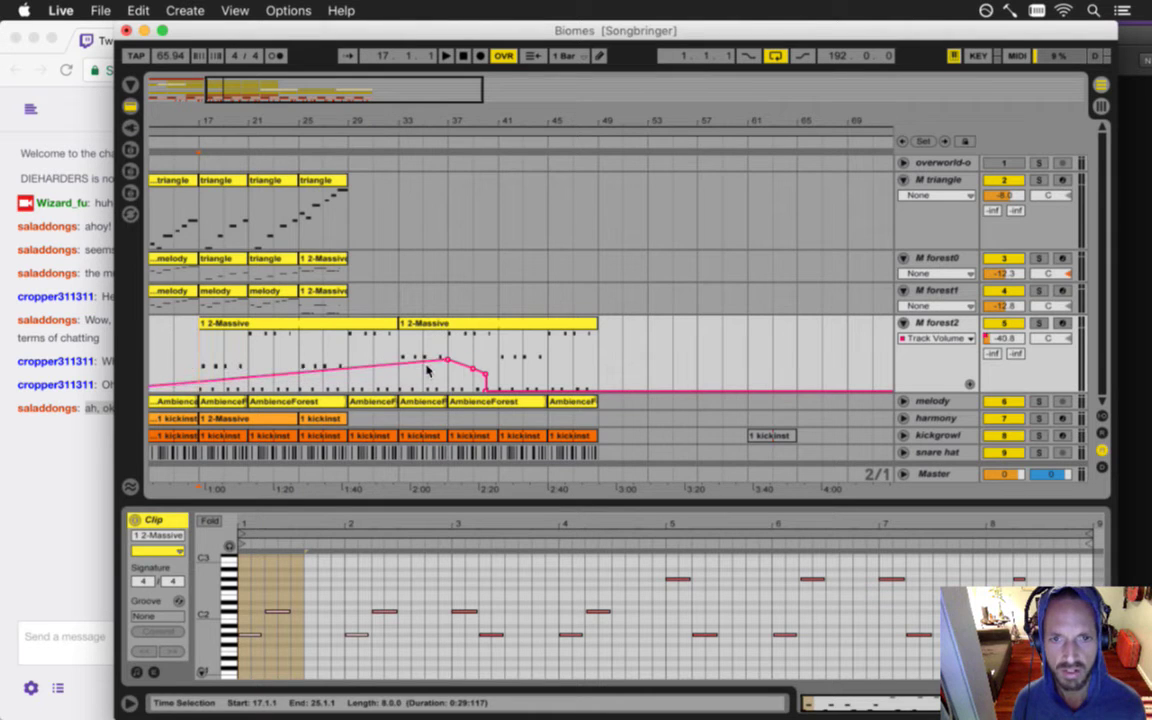
pyautogui.click(447, 362)
pyautogui.click(472, 370)
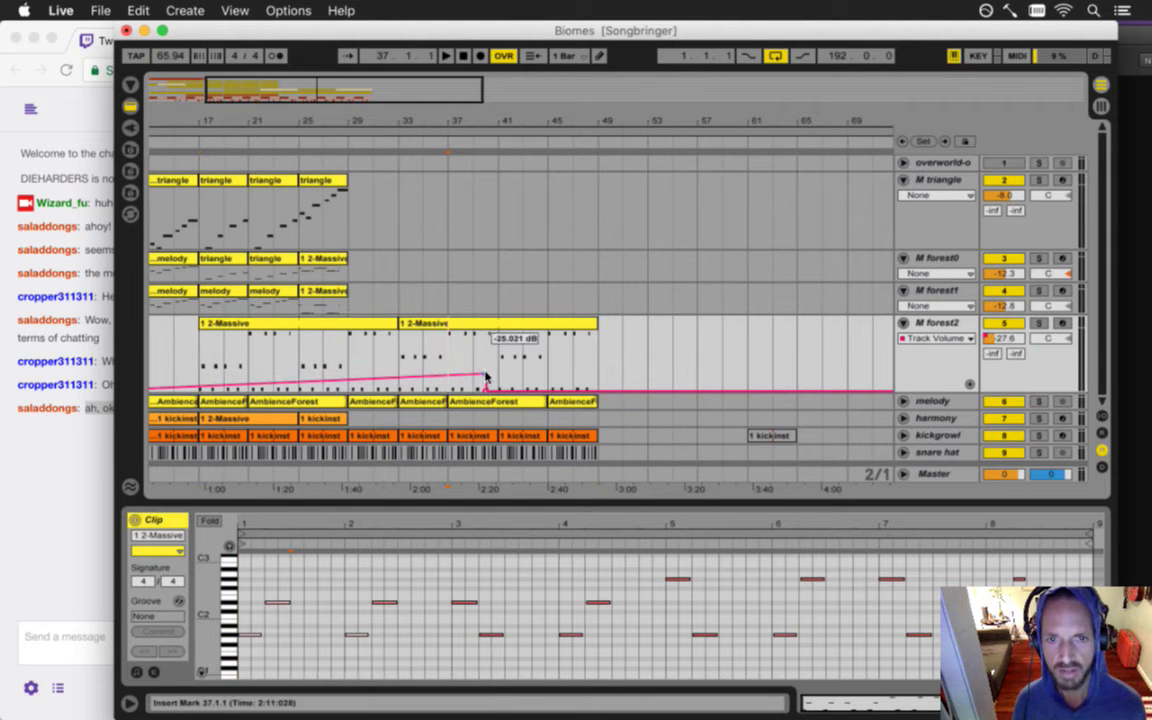
pyautogui.click(485, 377)
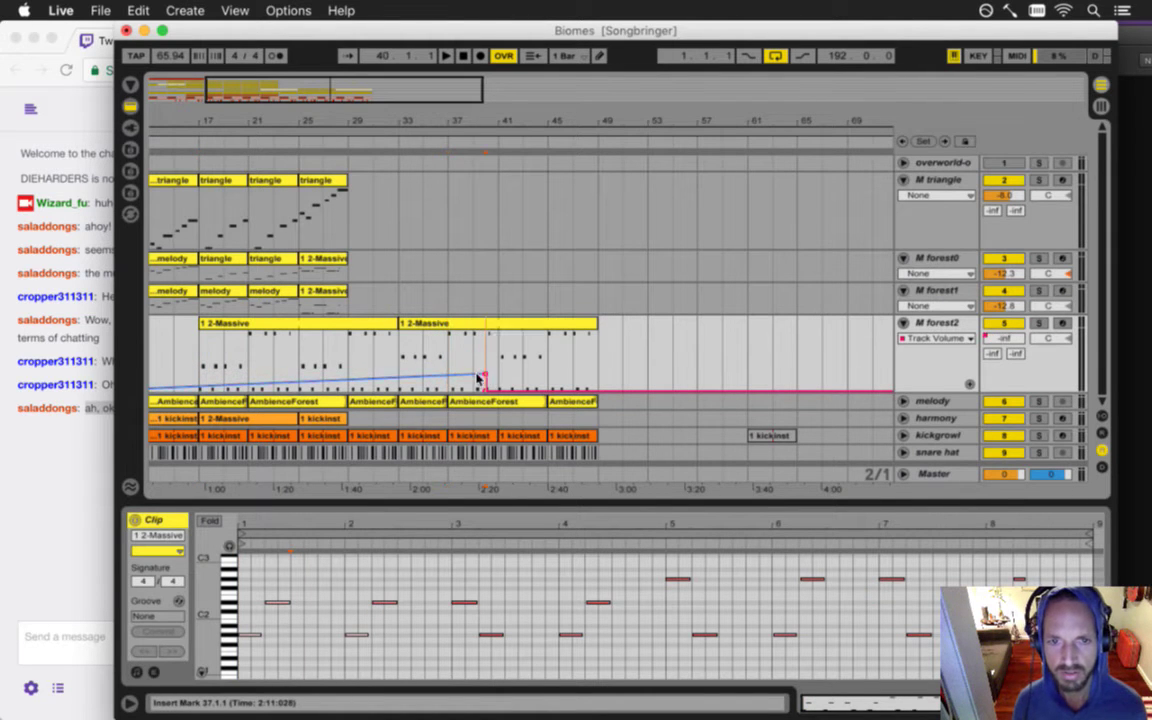
pyautogui.moveTo(485, 377); pyautogui.dragTo(487, 390)
pyautogui.moveTo(388, 119); pyautogui.dragTo(383, 108)
pyautogui.moveTo(181, 391); pyautogui.dragTo(179, 381)
# - Set M forest2's automation display to None and its track volume to -12 dB
pyautogui.click(935, 338)
pyautogui.click(935, 350)
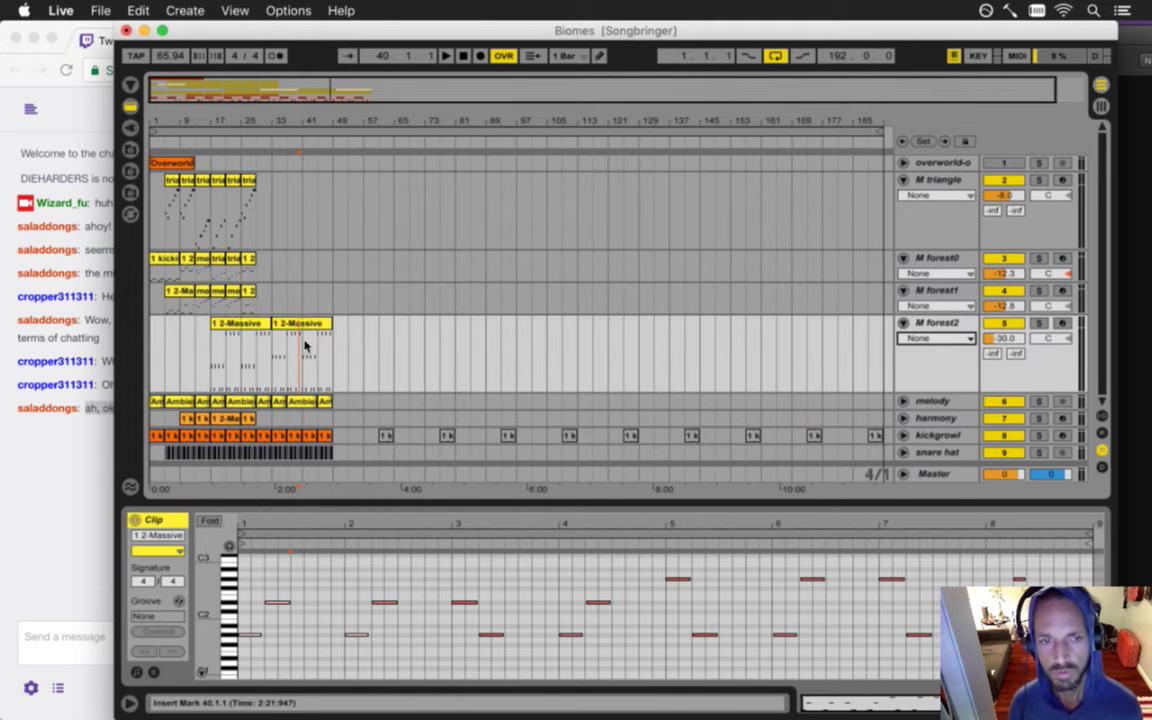
pyautogui.click(958, 324)
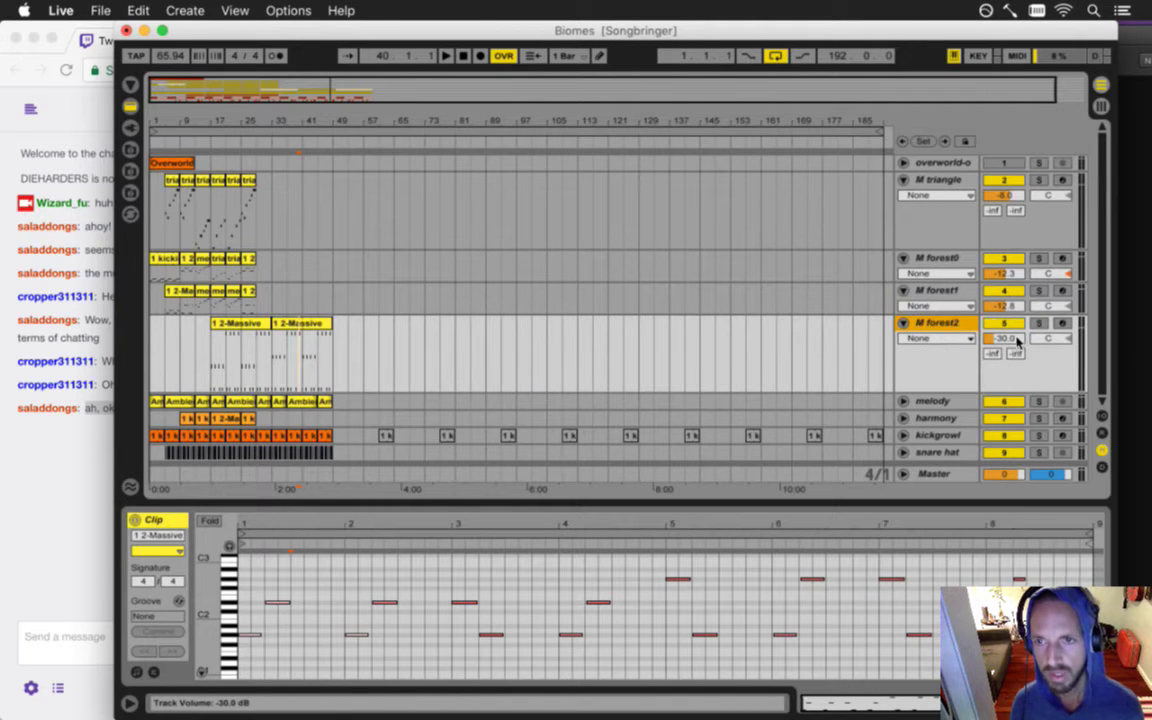
pyautogui.click(1011, 340)
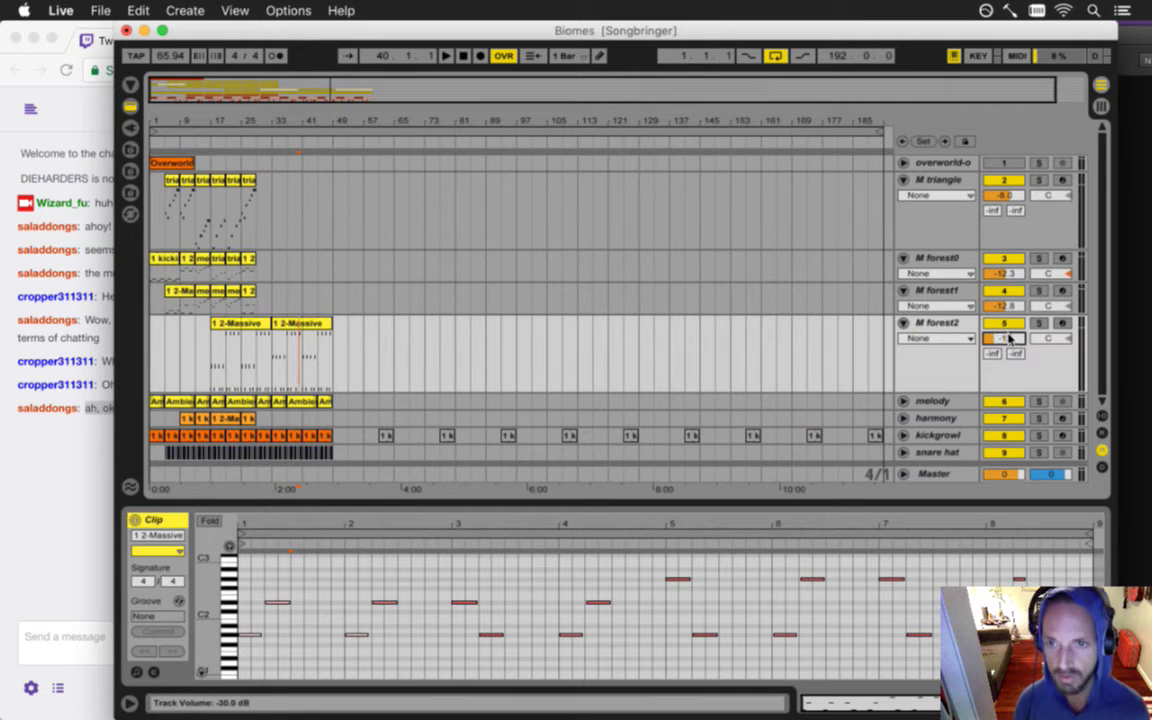
pyautogui.click(952, 322)
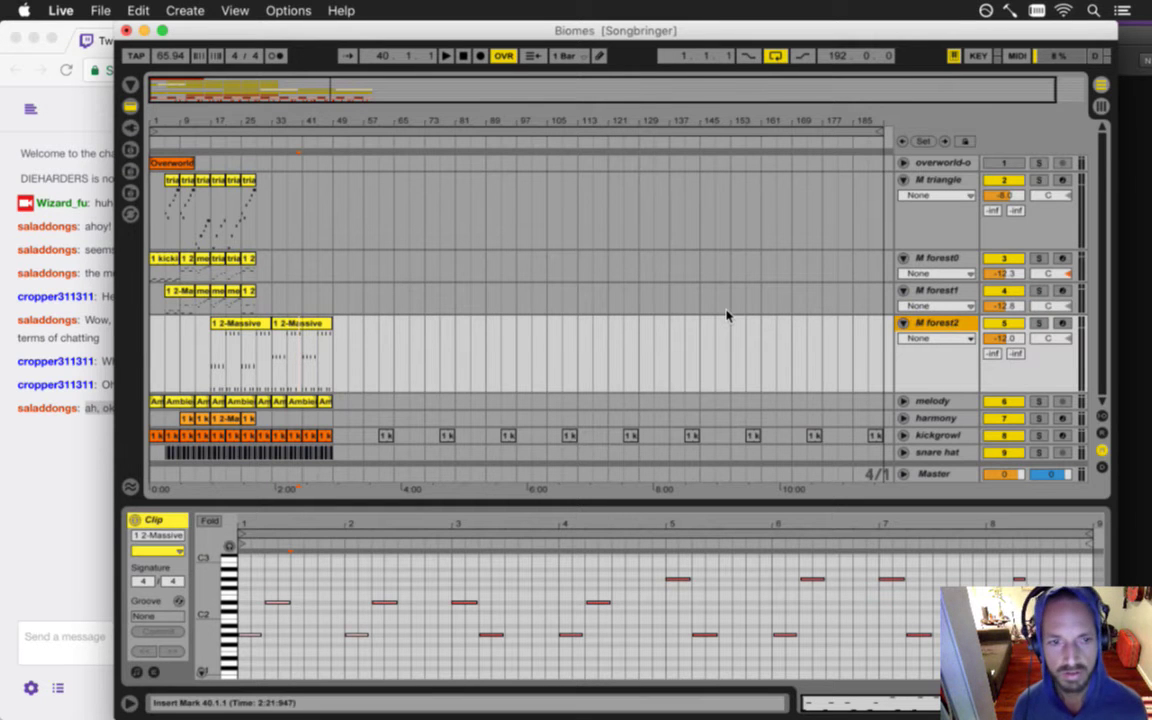
# - Copy M triangle's Limiter to the end of M forest2's device chain and set its ceiling to -12.4 dB
pyautogui.hotkey('shift', 'Tab')
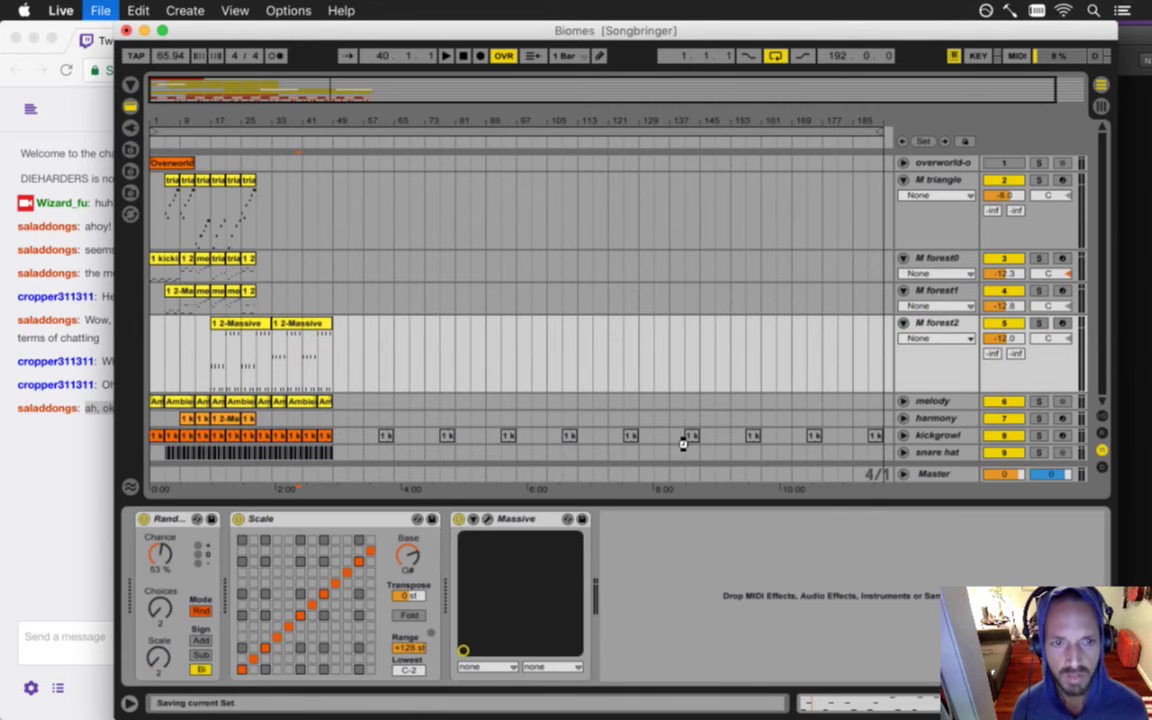
pyautogui.click(940, 262)
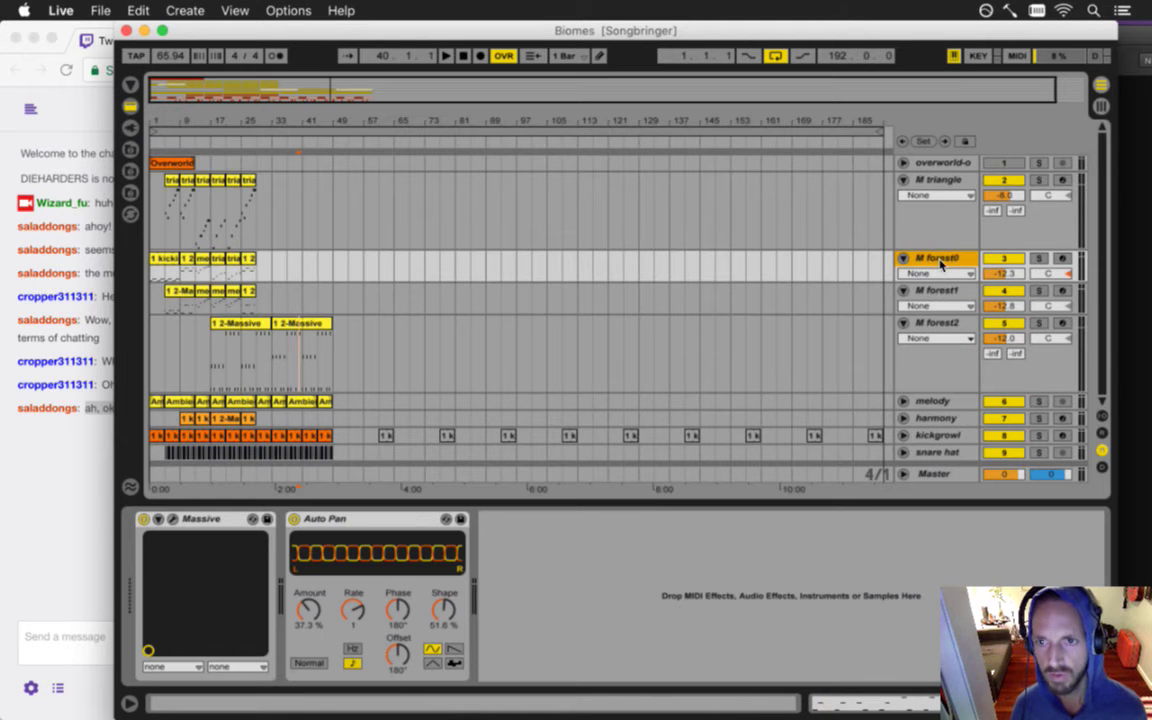
pyautogui.click(942, 179)
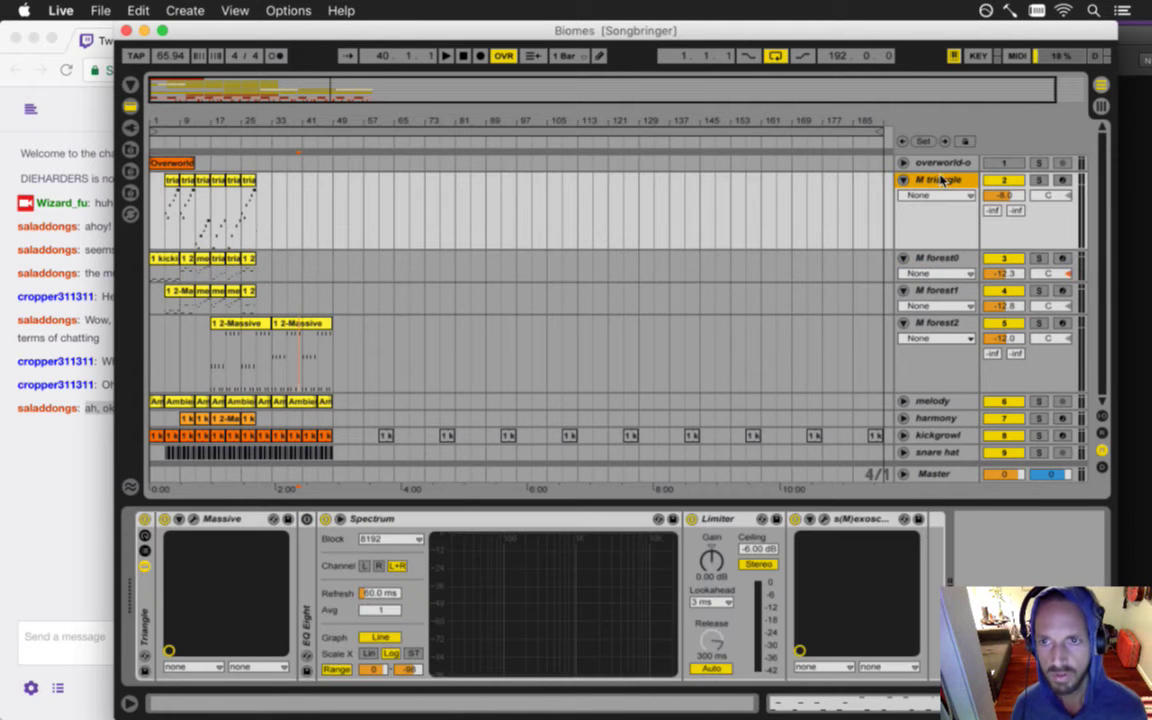
pyautogui.click(712, 519)
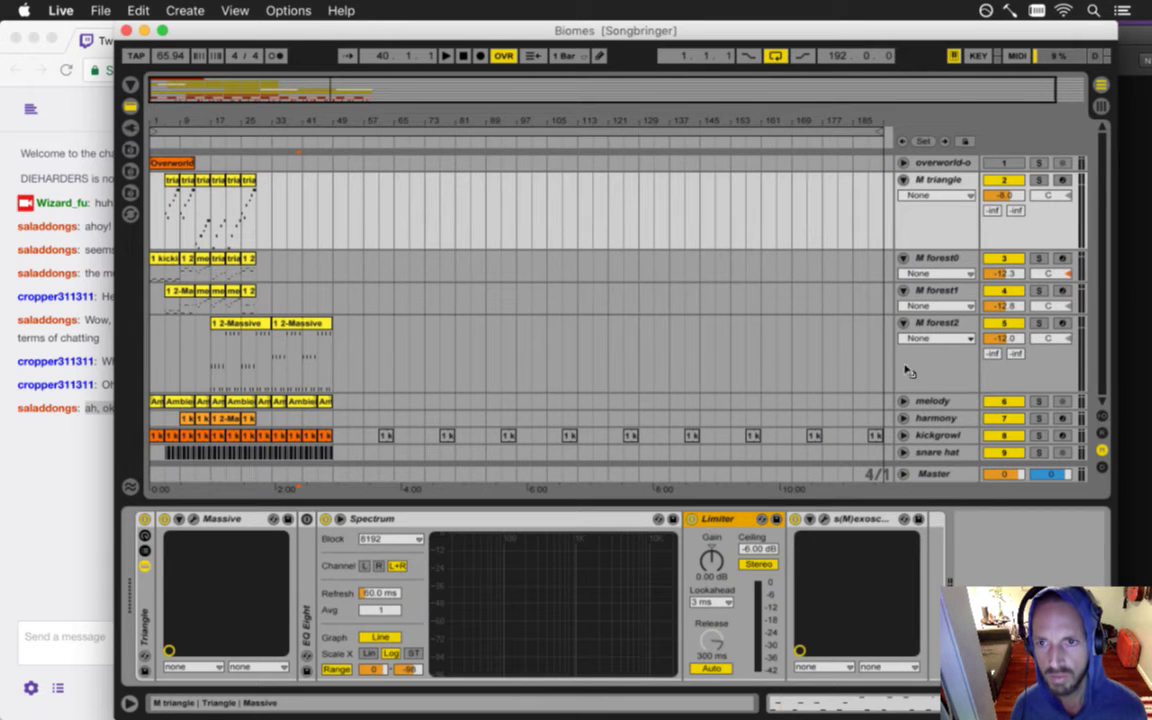
pyautogui.click(948, 326)
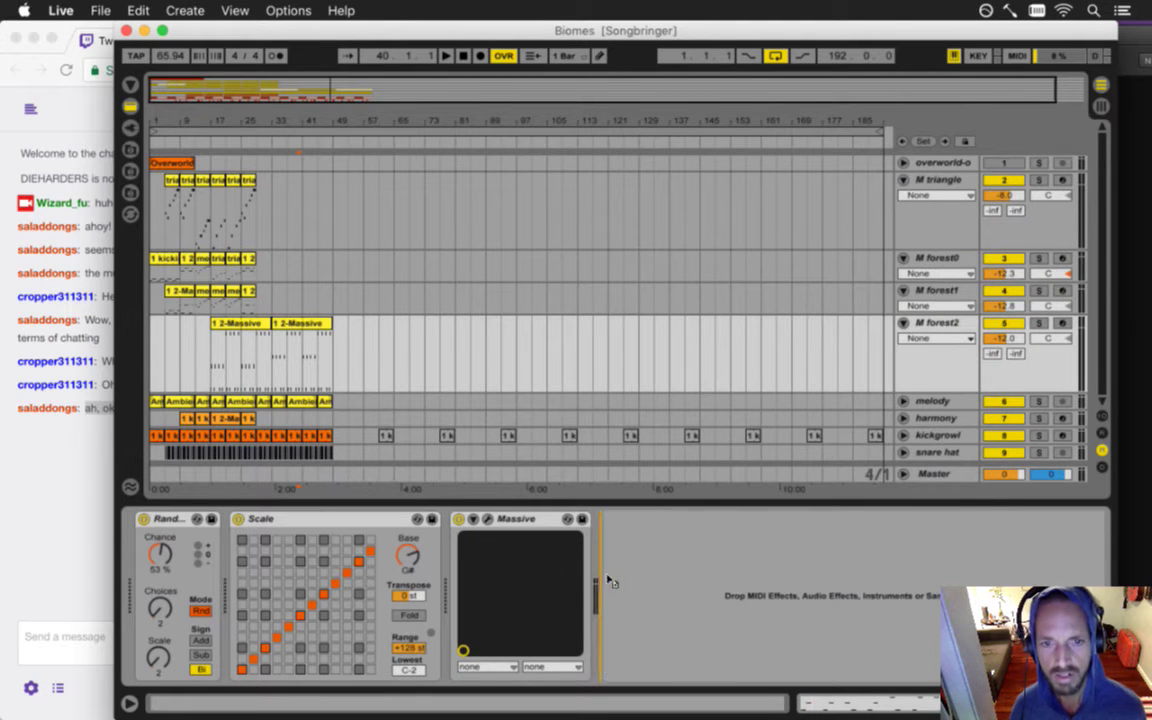
pyautogui.press('super+v')
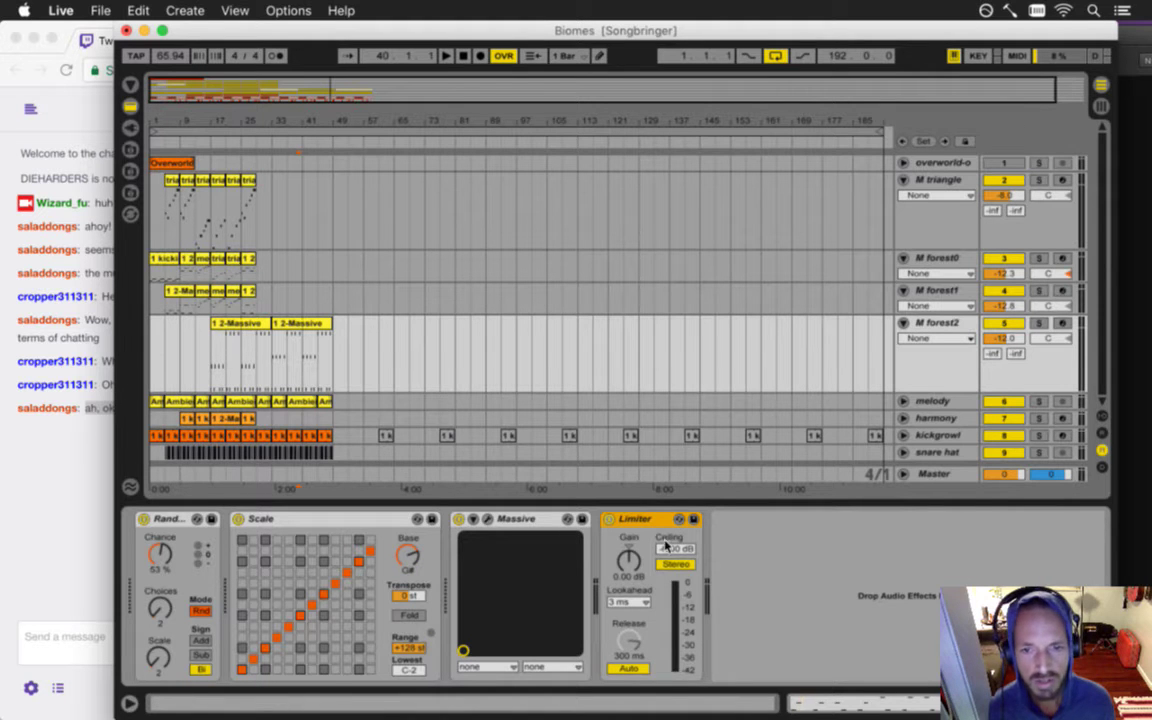
pyautogui.moveTo(667, 548); pyautogui.dragTo(666, 549)
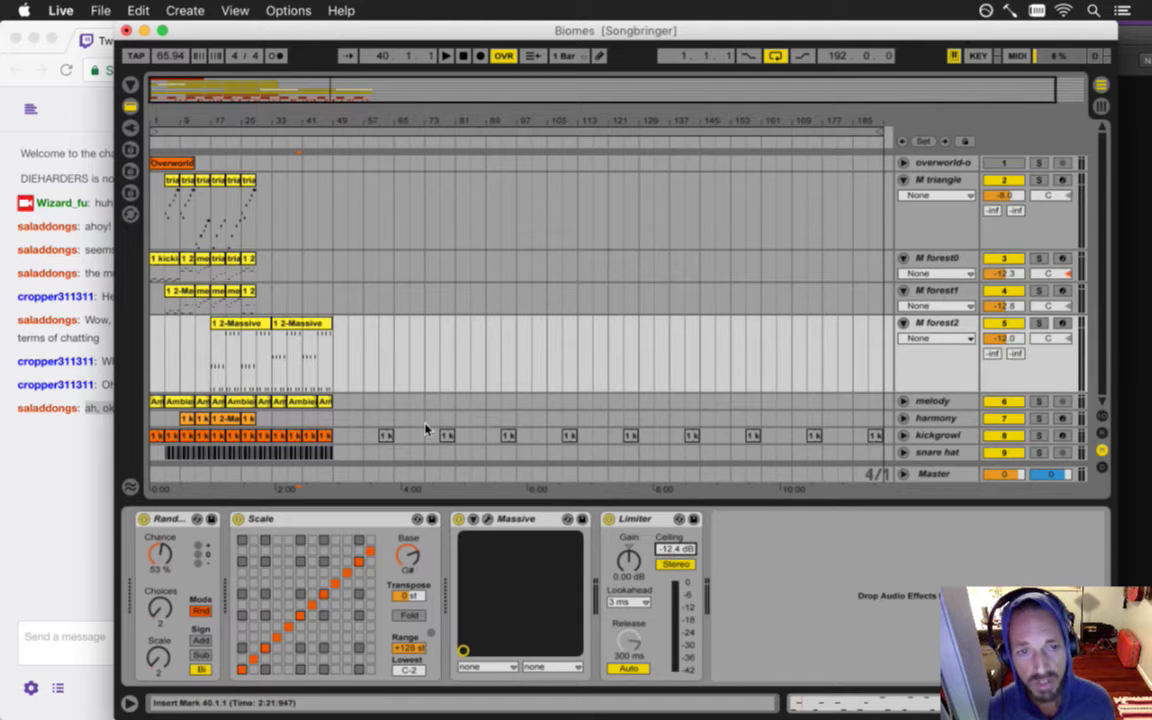
# - Save the set and play the arrangement from bar 17
pyautogui.click(215, 362)
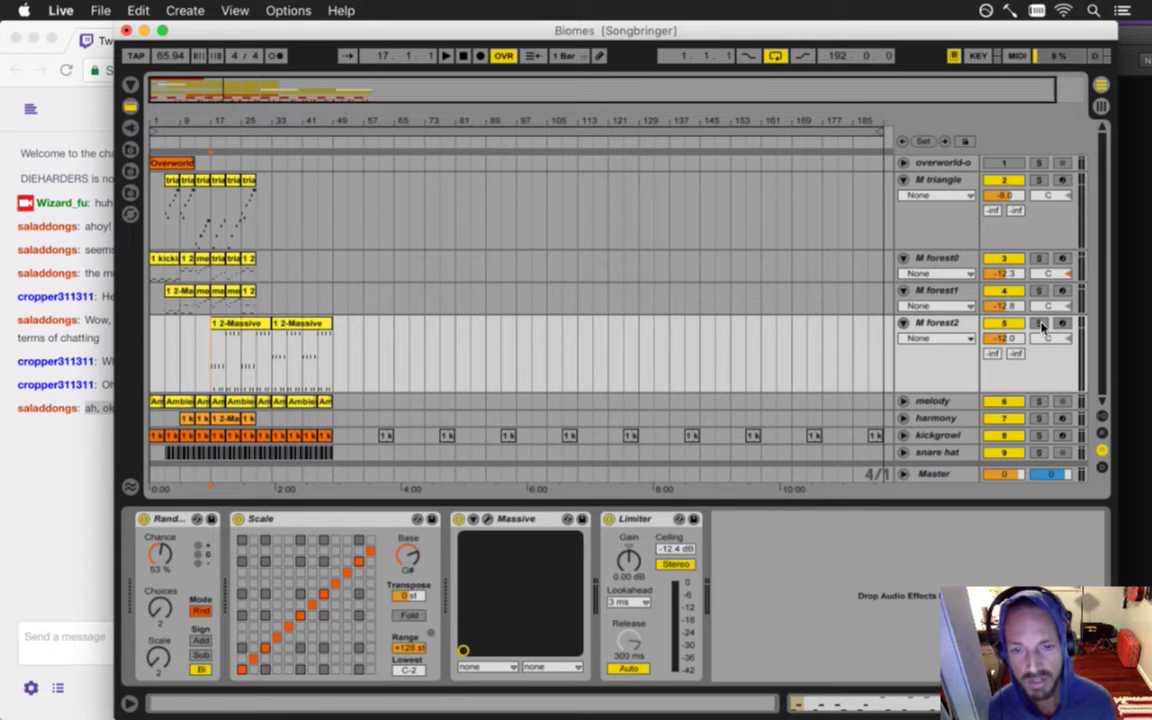
pyautogui.press('super+s')
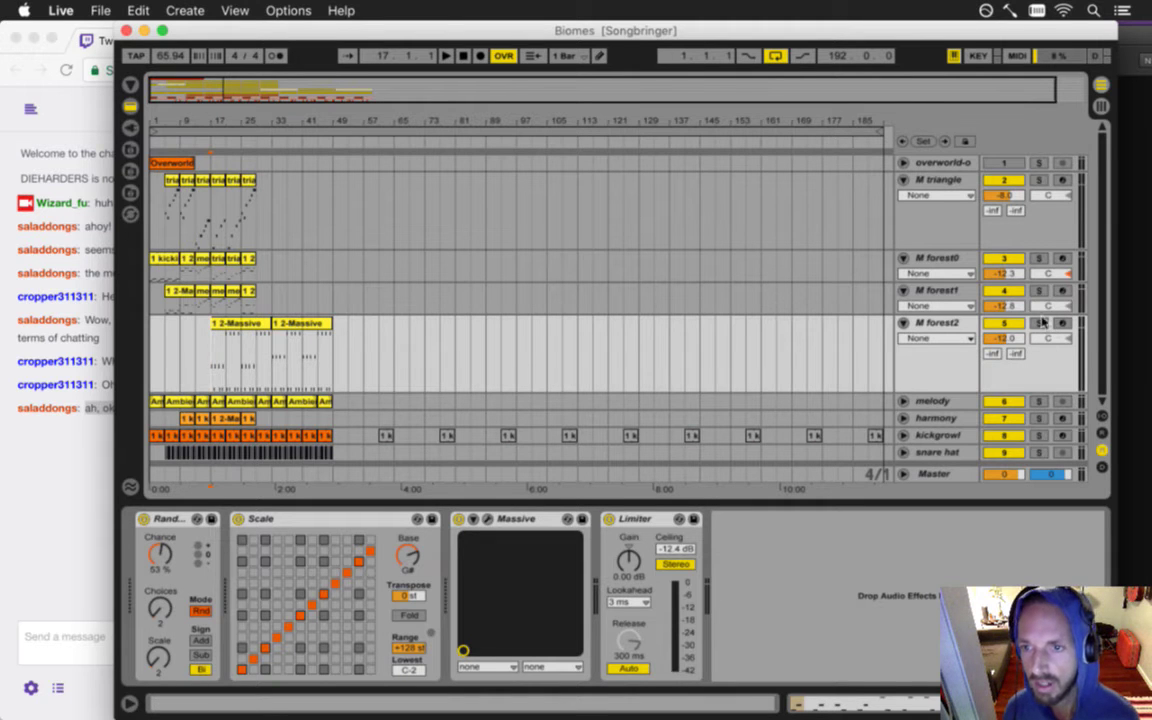
pyautogui.click(1038, 323)
pyautogui.press('space')
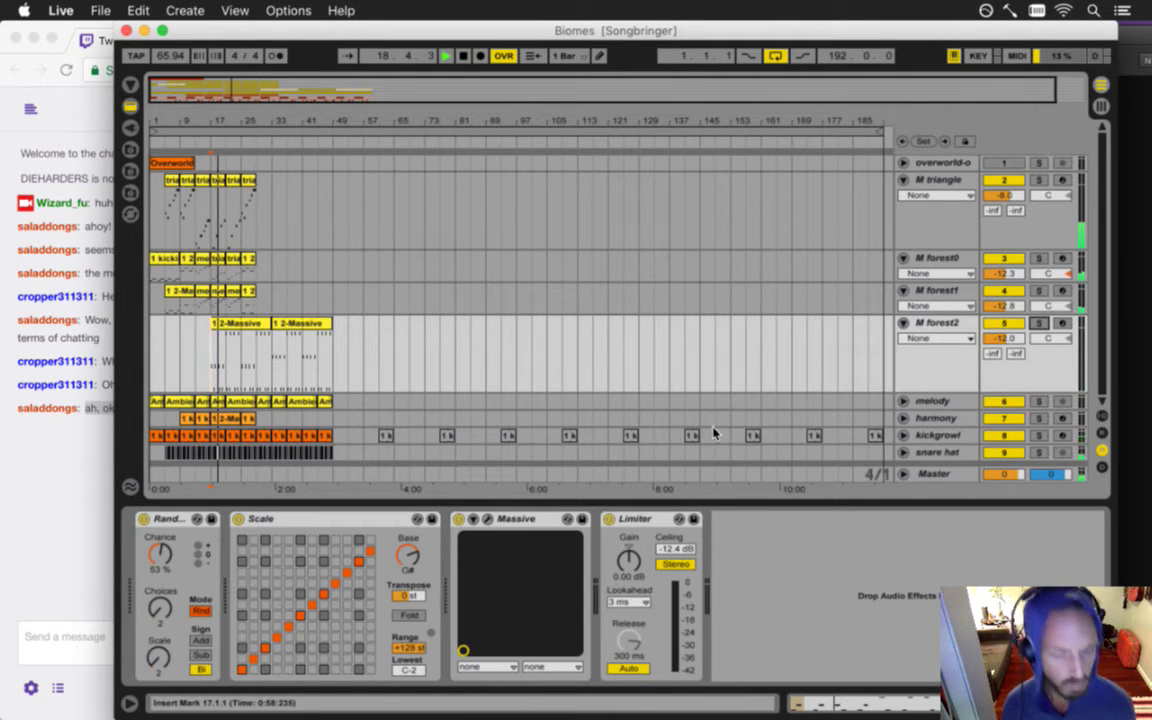
pyautogui.moveTo(189, 125); pyautogui.dragTo(185, 117)
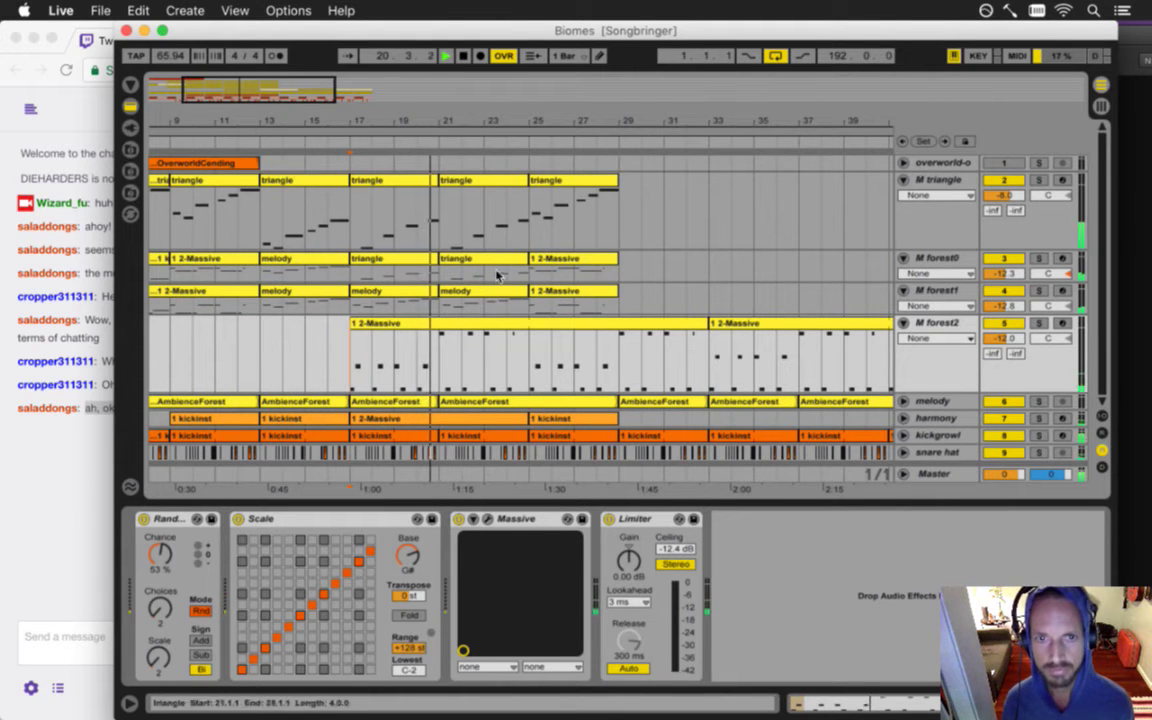
pyautogui.moveTo(445, 125); pyautogui.dragTo(477, 136)
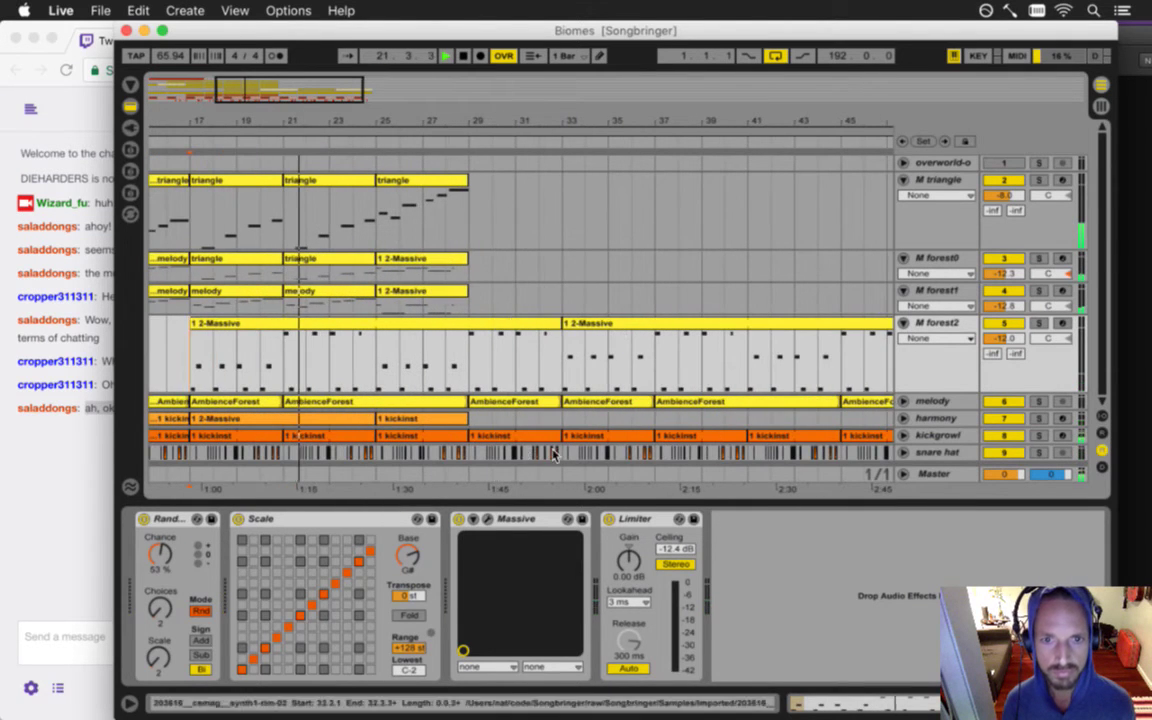
# - In kickgrowl's clip at bar 29, move the 1.1.3 note and the higher-pitched notes an eighth note later
pyautogui.click(495, 437)
pyautogui.doubleClick(497, 440)
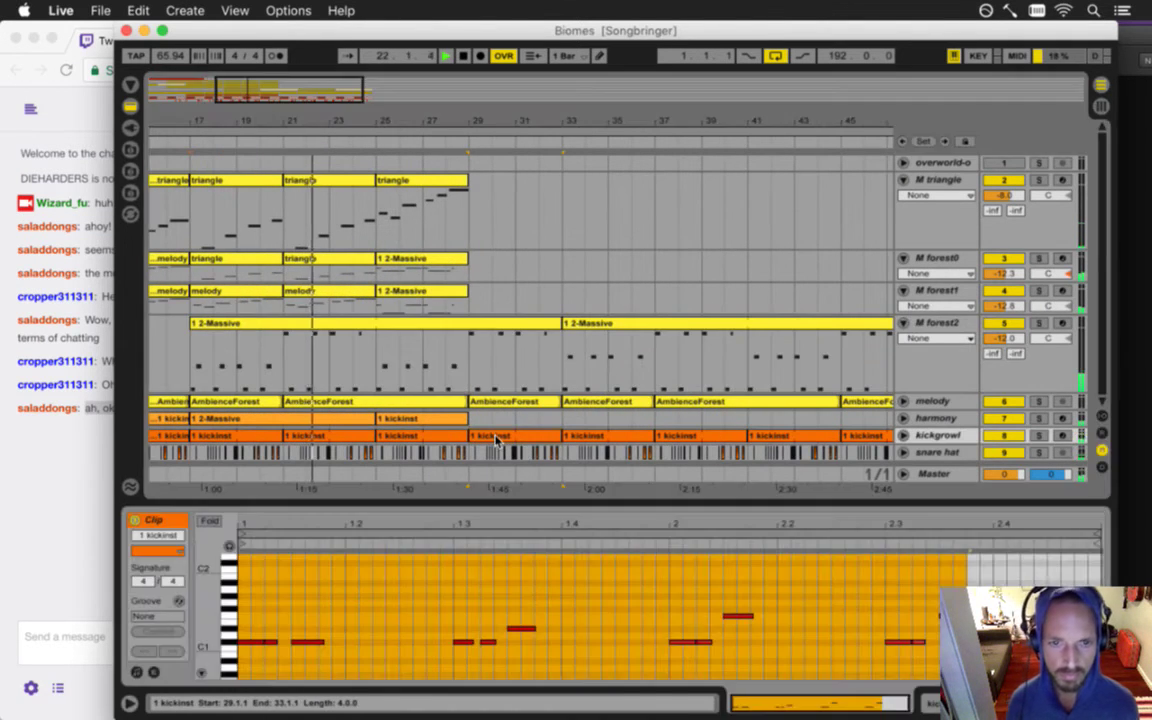
pyautogui.click(508, 397)
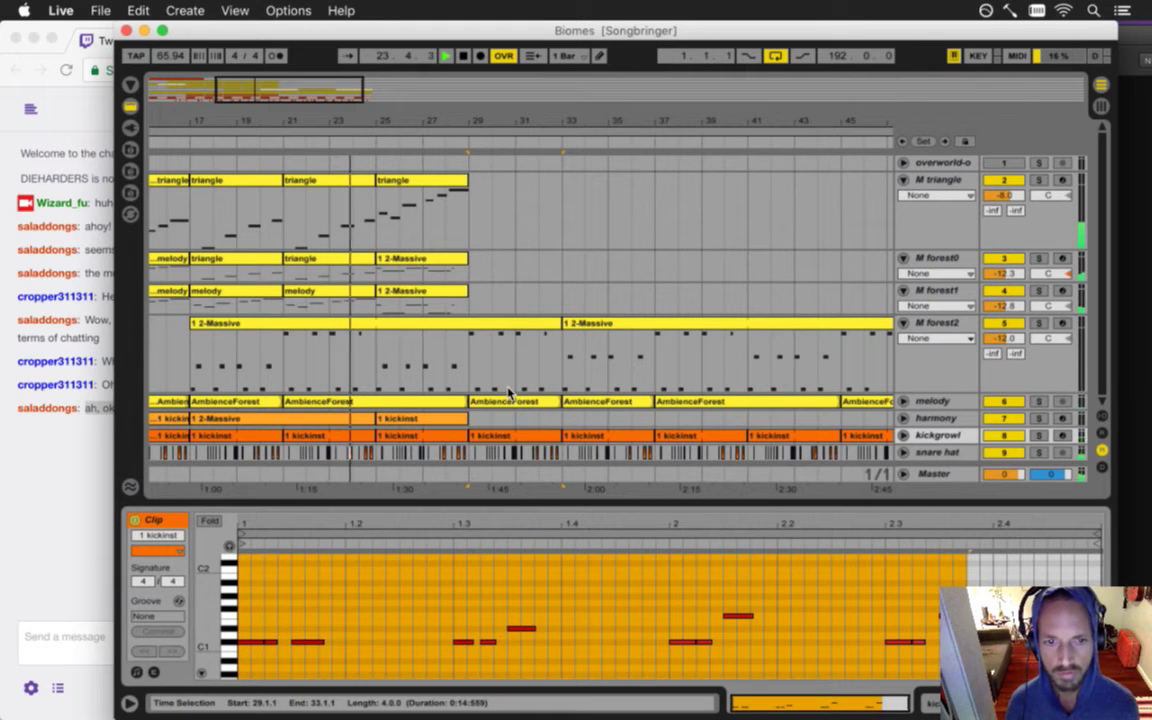
pyautogui.click(379, 569)
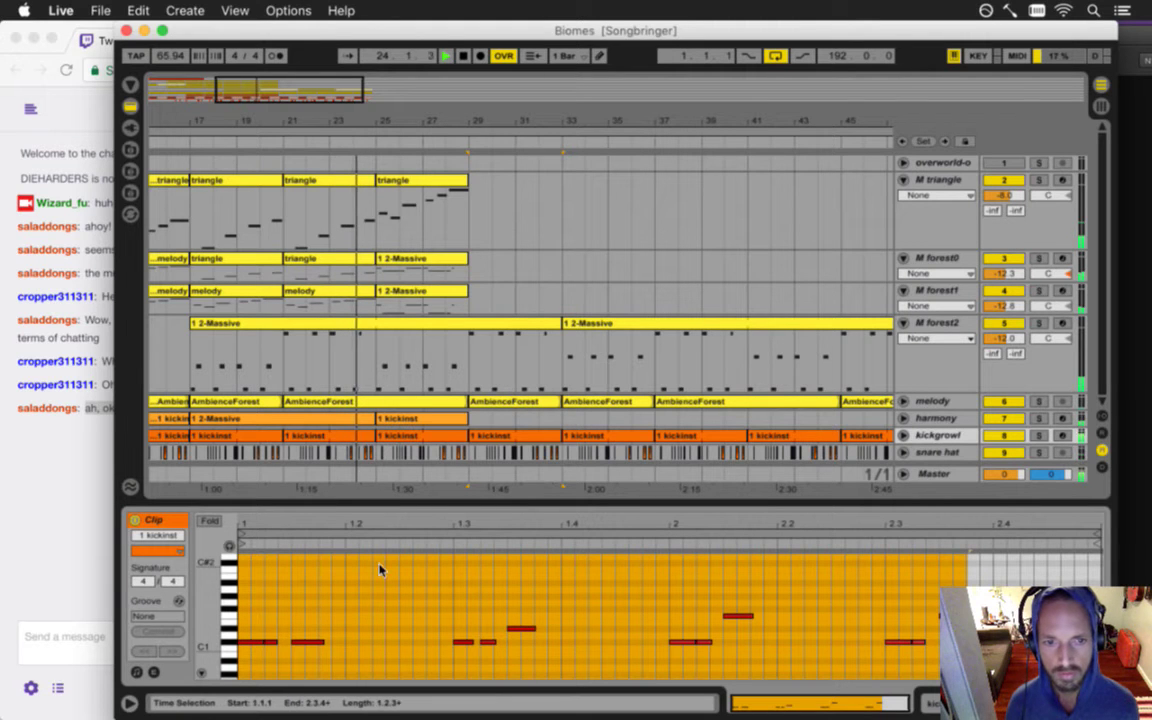
pyautogui.click(311, 610)
pyautogui.moveTo(311, 610); pyautogui.dragTo(538, 651)
pyautogui.keyDown('shift'); pyautogui.click(738, 616); pyautogui.keyUp('shift')
pyautogui.keyDown('shift'); pyautogui.click(943, 616); pyautogui.keyUp('shift')
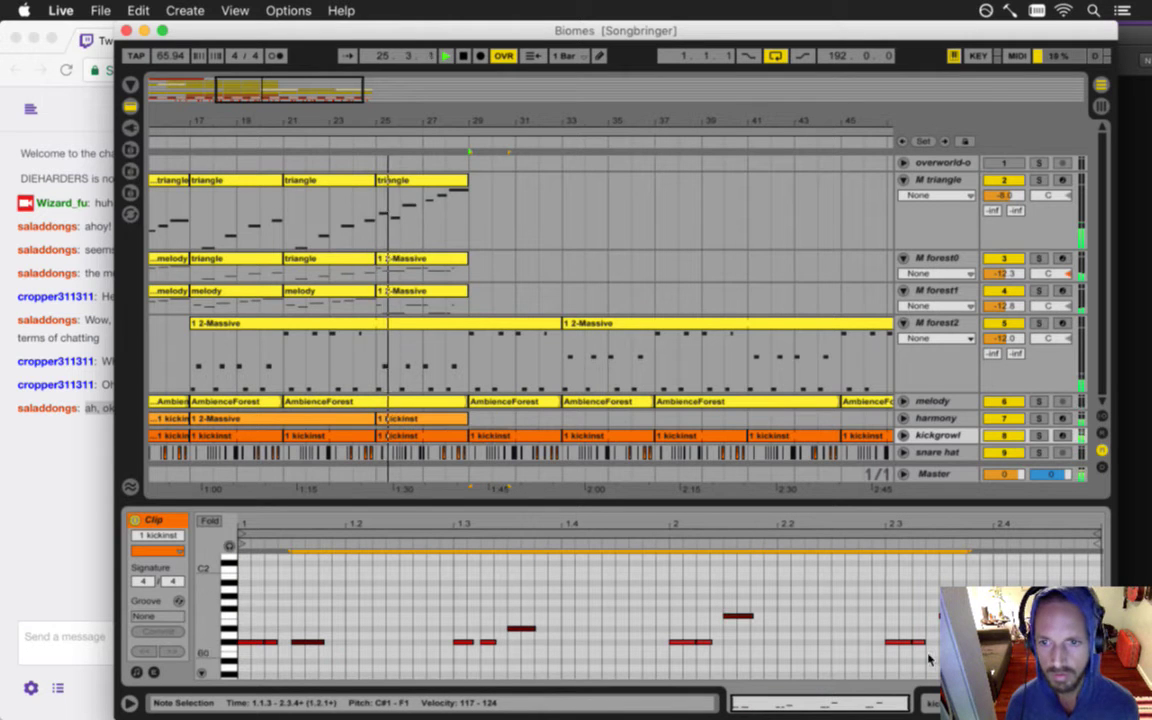
pyautogui.moveTo(311, 645); pyautogui.dragTo(367, 640)
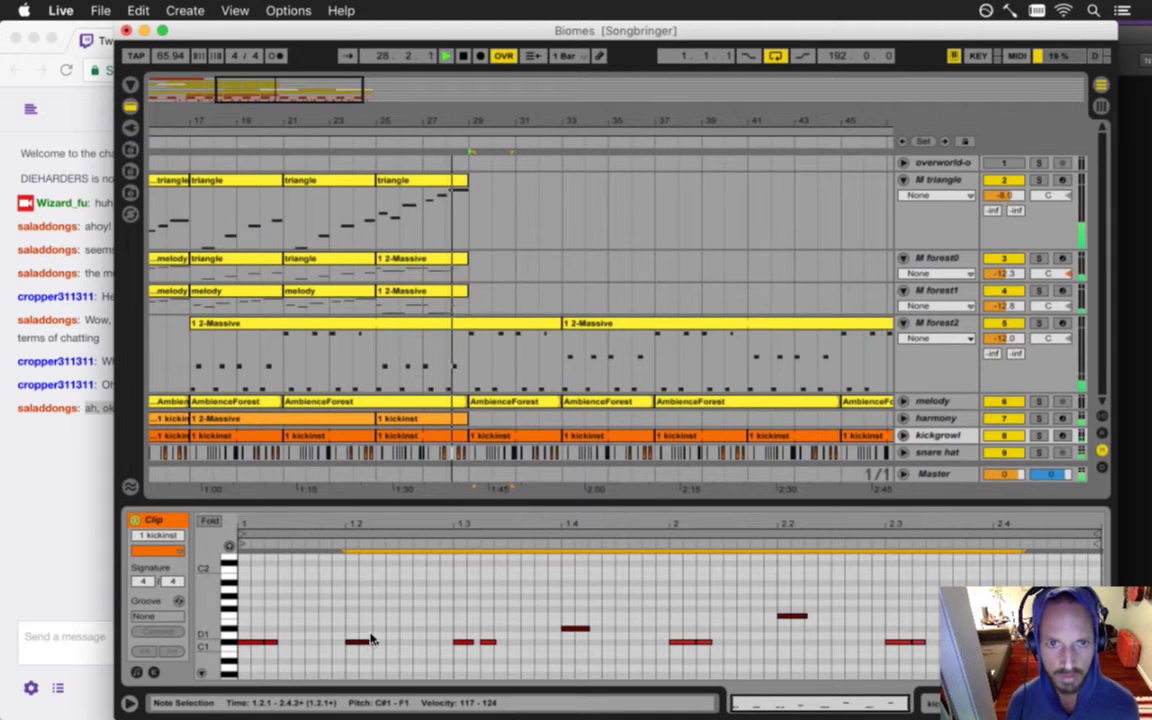
pyautogui.click(475, 465)
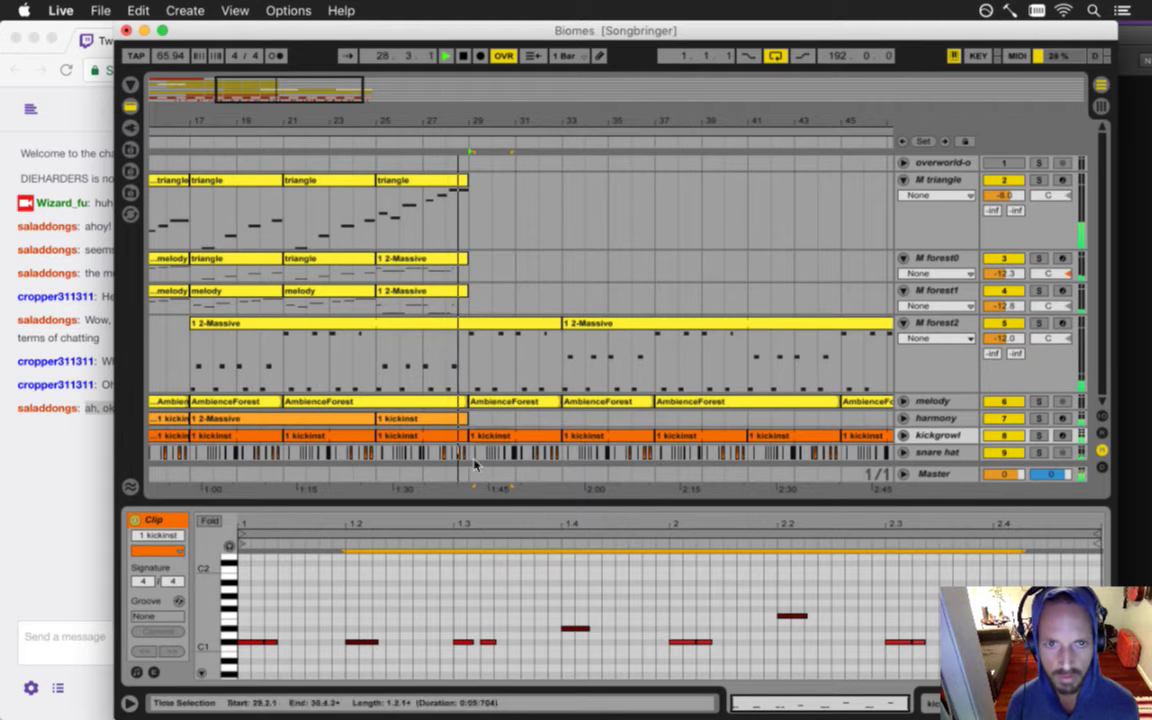
# - Stop playback and split M forest2's first 1 2-Massive clip at bar 25
pyautogui.click(374, 355)
pyautogui.press('space')
pyautogui.press('super+e')
pyautogui.click(399, 296)
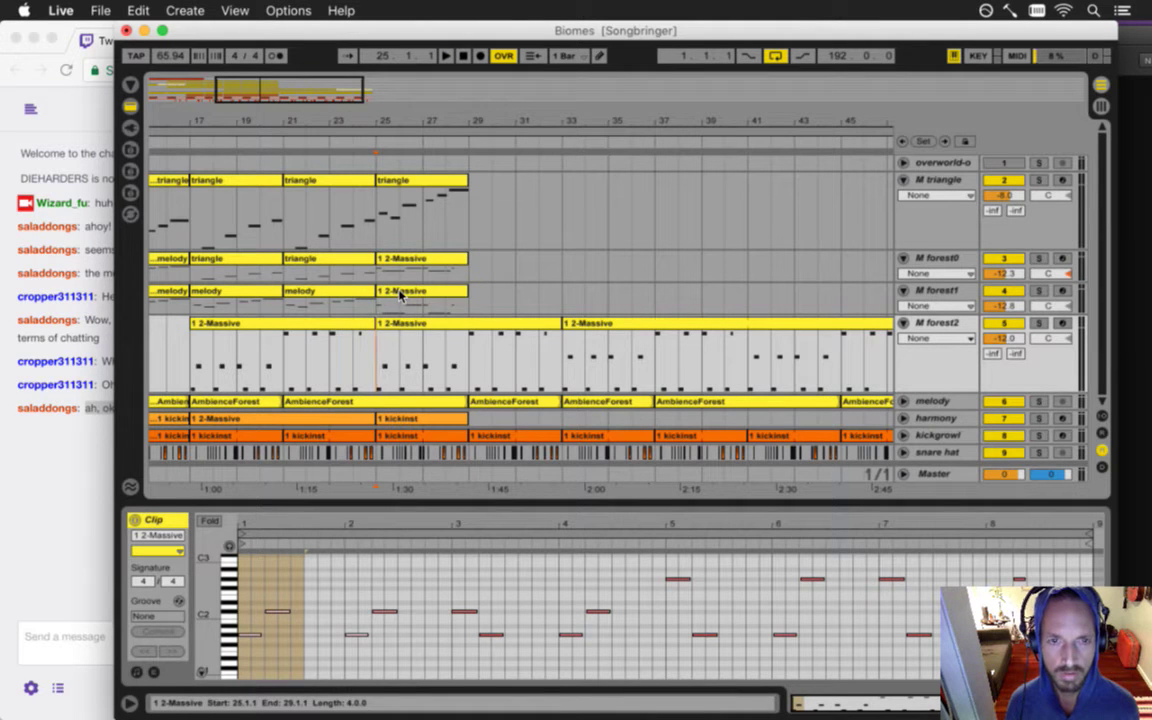
# - Try to thin out M forest2's 1 2-Massive clip at bar 25 by deleting alternate notes, play it, and undo the deletion
pyautogui.click(395, 323)
pyautogui.moveTo(386, 111); pyautogui.dragTo(383, 118)
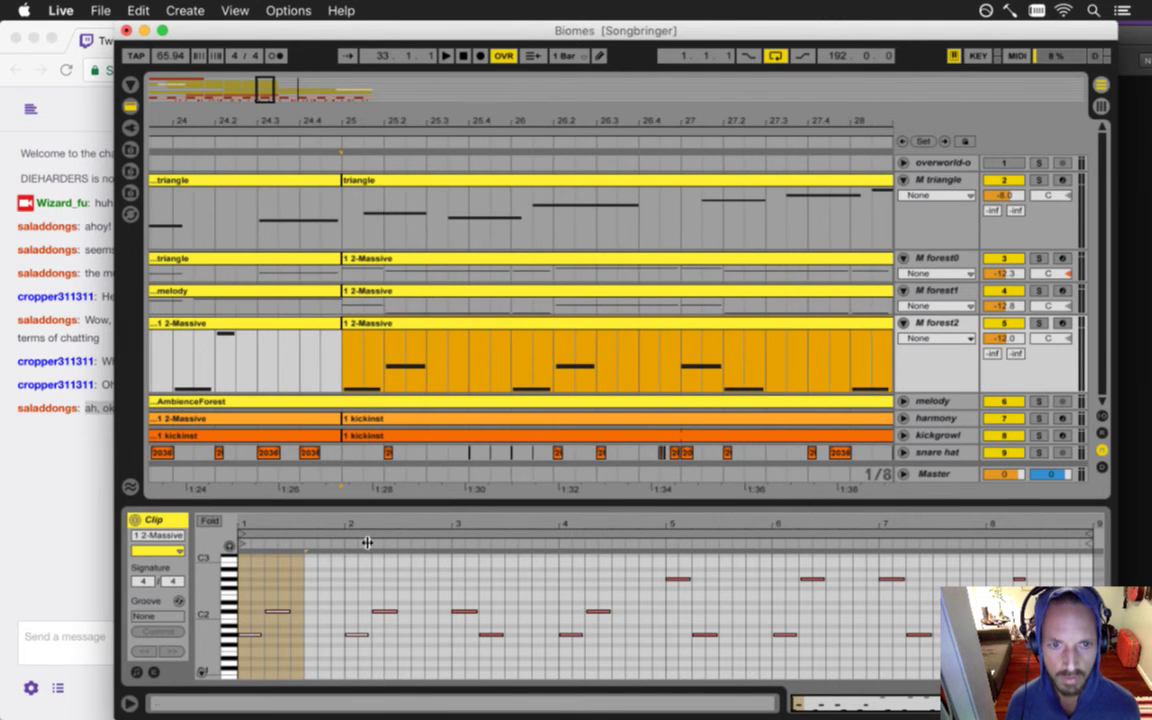
pyautogui.moveTo(265, 587); pyautogui.dragTo(388, 618)
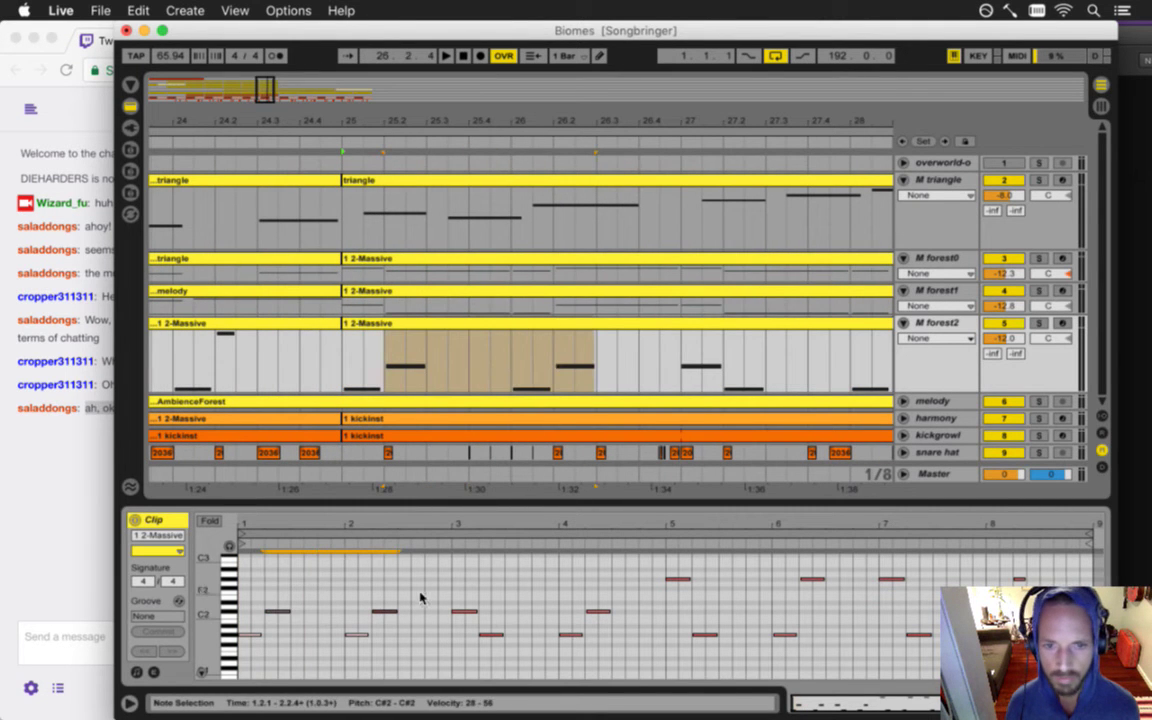
pyautogui.moveTo(474, 612); pyautogui.dragTo(608, 617)
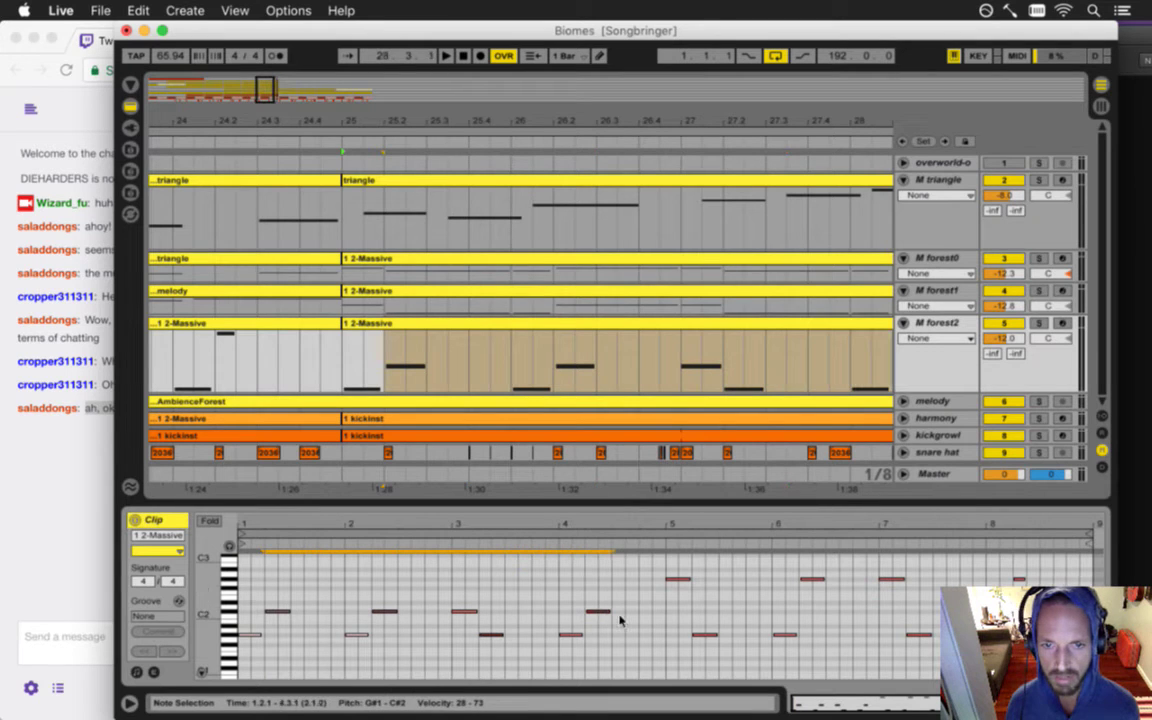
pyautogui.moveTo(704, 606); pyautogui.dragTo(717, 656)
pyautogui.moveTo(815, 571); pyautogui.dragTo(1045, 590)
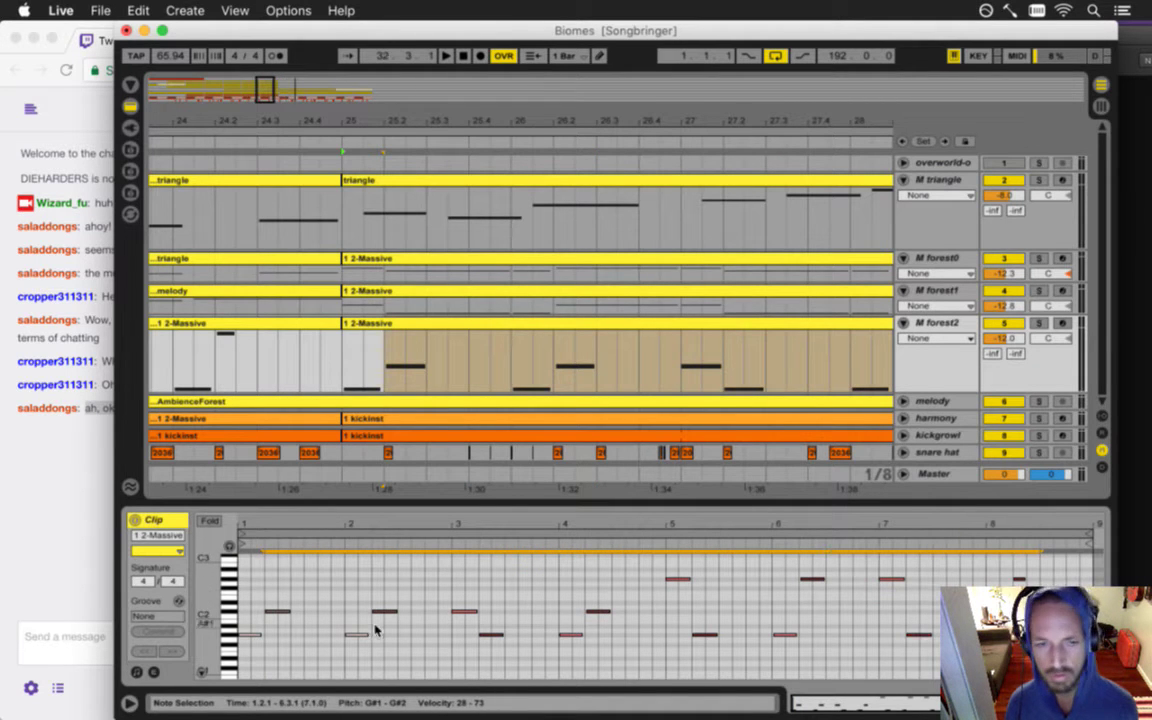
pyautogui.click(287, 562)
pyautogui.click(276, 549)
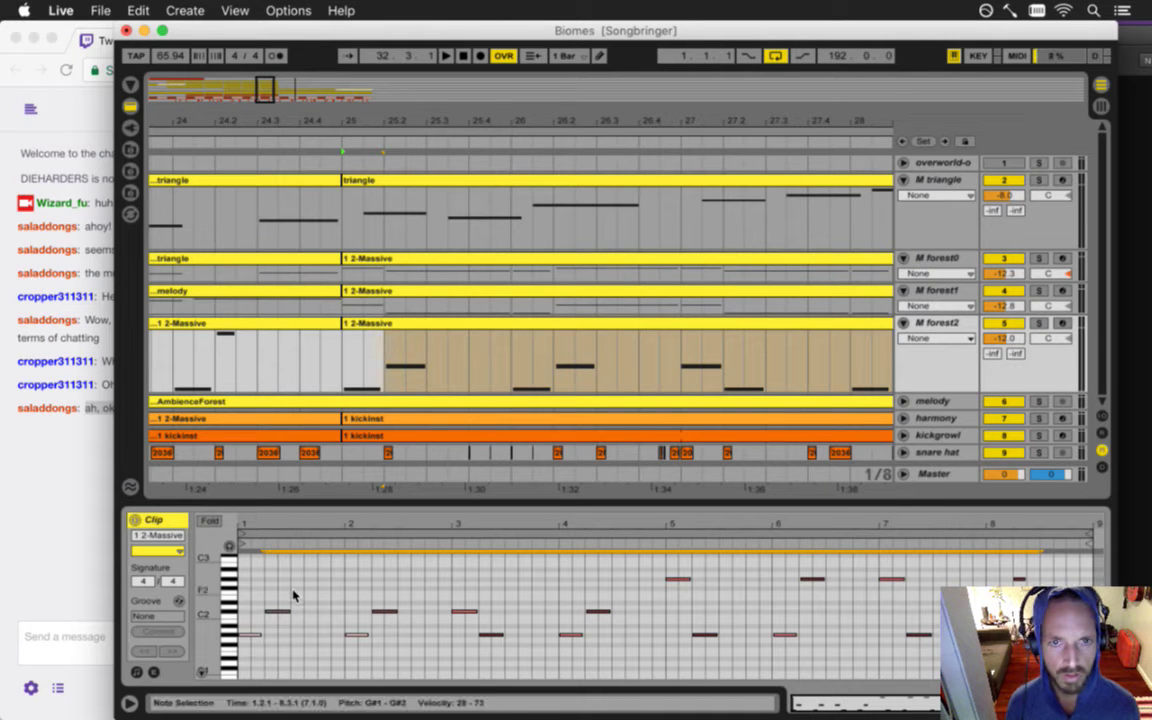
pyautogui.moveTo(289, 617); pyautogui.dragTo(343, 619)
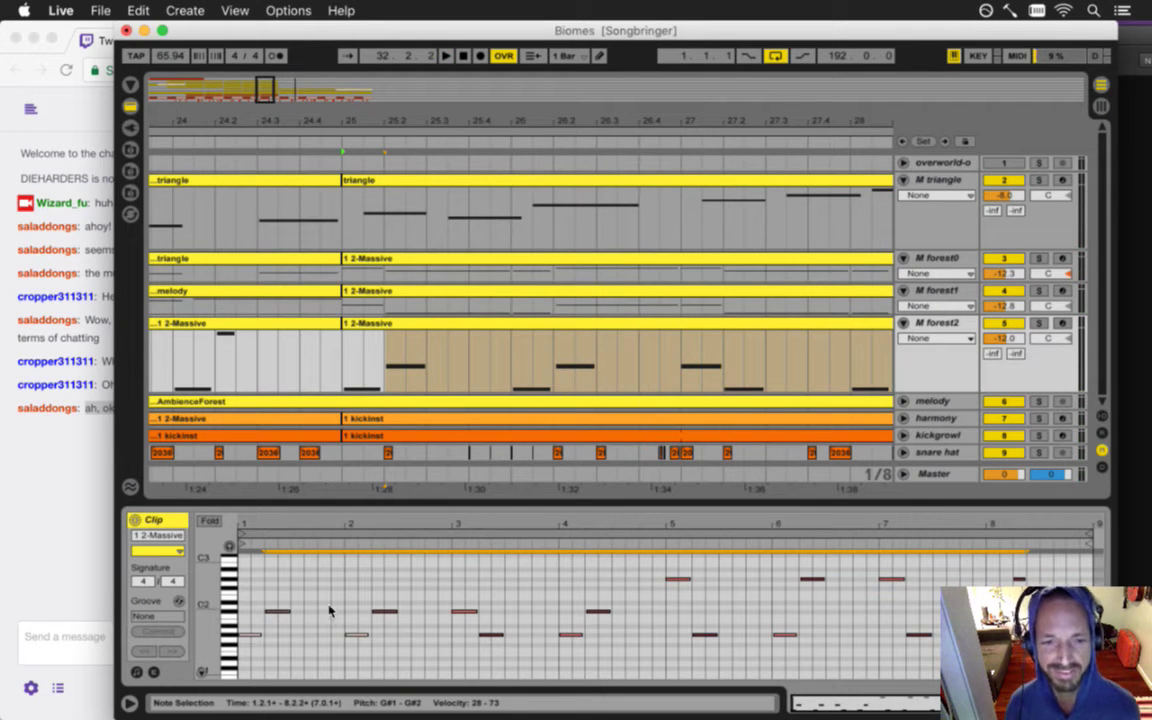
pyautogui.press('Delete')
pyautogui.press('space')
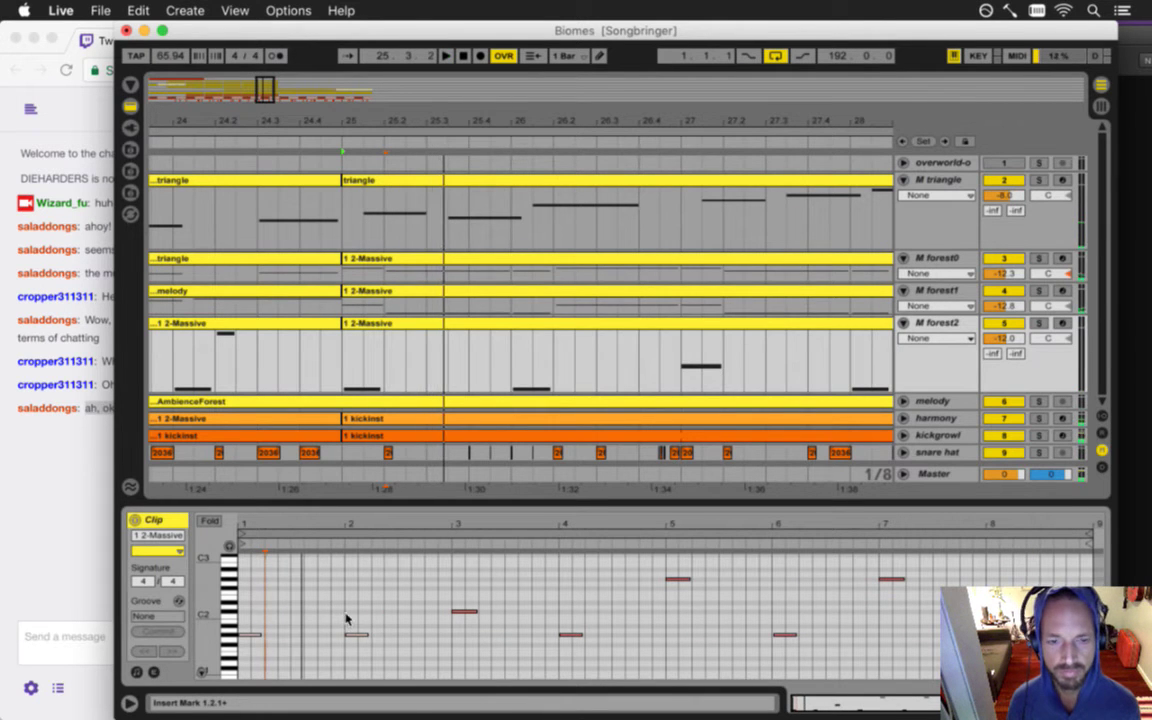
pyautogui.press('super+z')
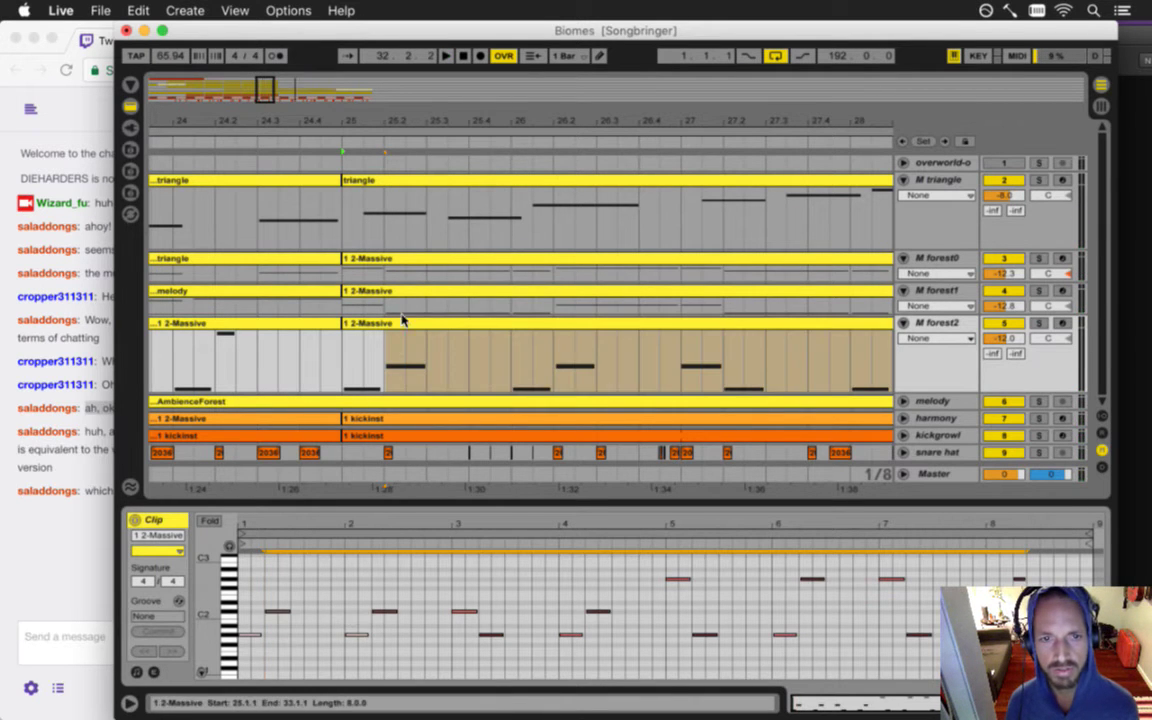
# - Split M forest2's 1 2-Massive clip at bar 29 and deactivate the portion from bar 25 to bar 29
pyautogui.click(403, 321)
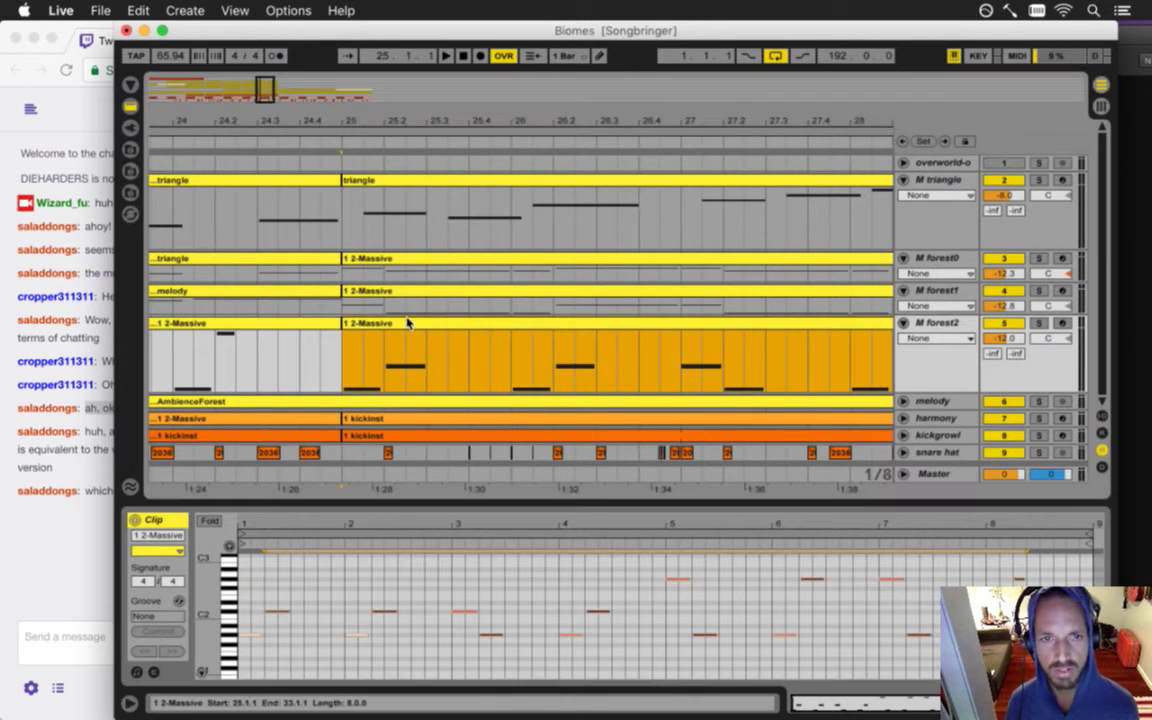
pyautogui.moveTo(418, 124); pyautogui.dragTo(424, 116)
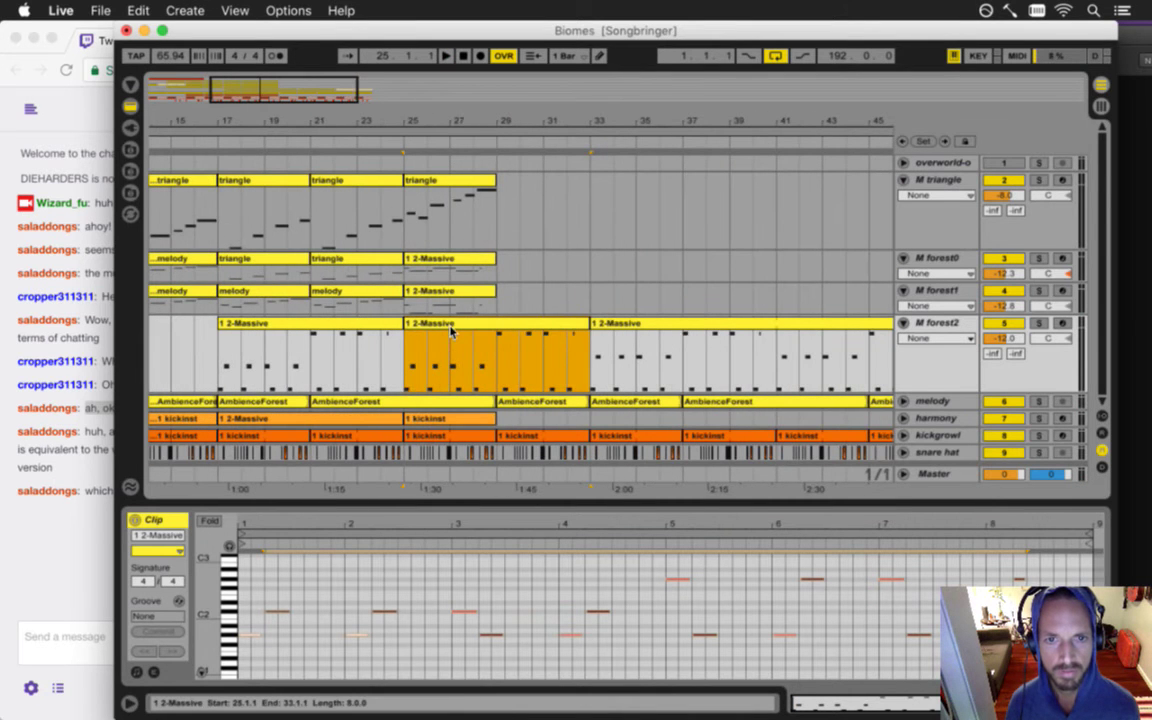
pyautogui.click(487, 352)
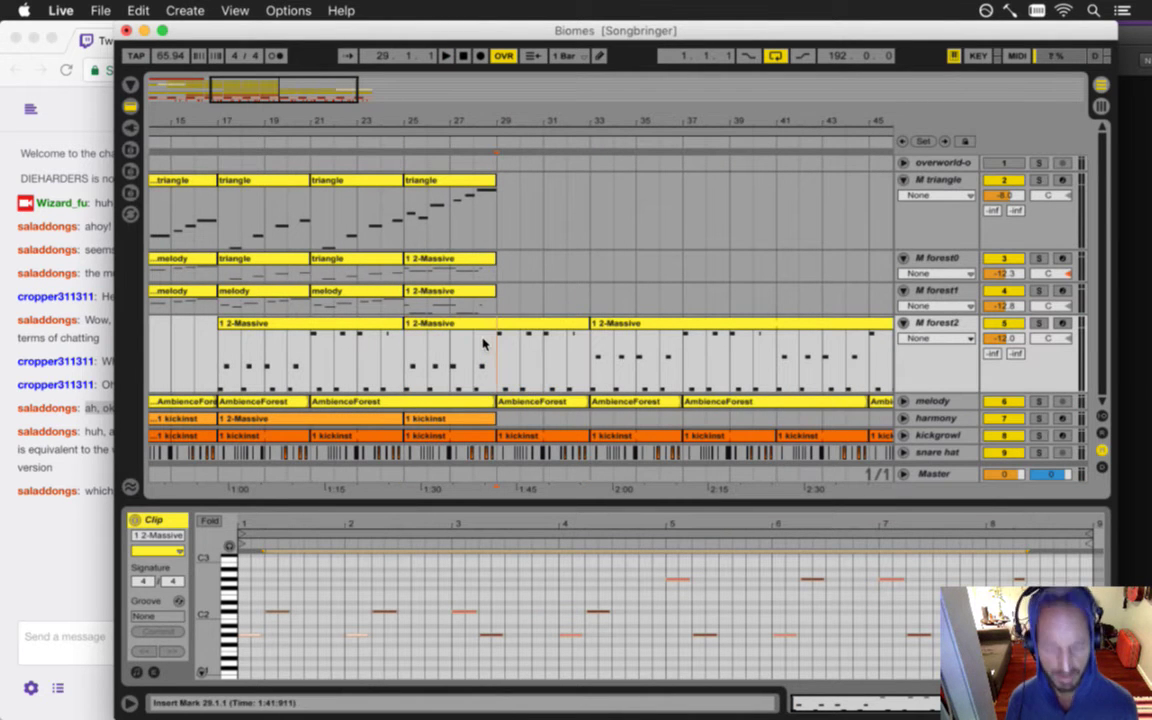
pyautogui.press('super+e')
pyautogui.click(437, 326)
pyautogui.rightClick(437, 326)
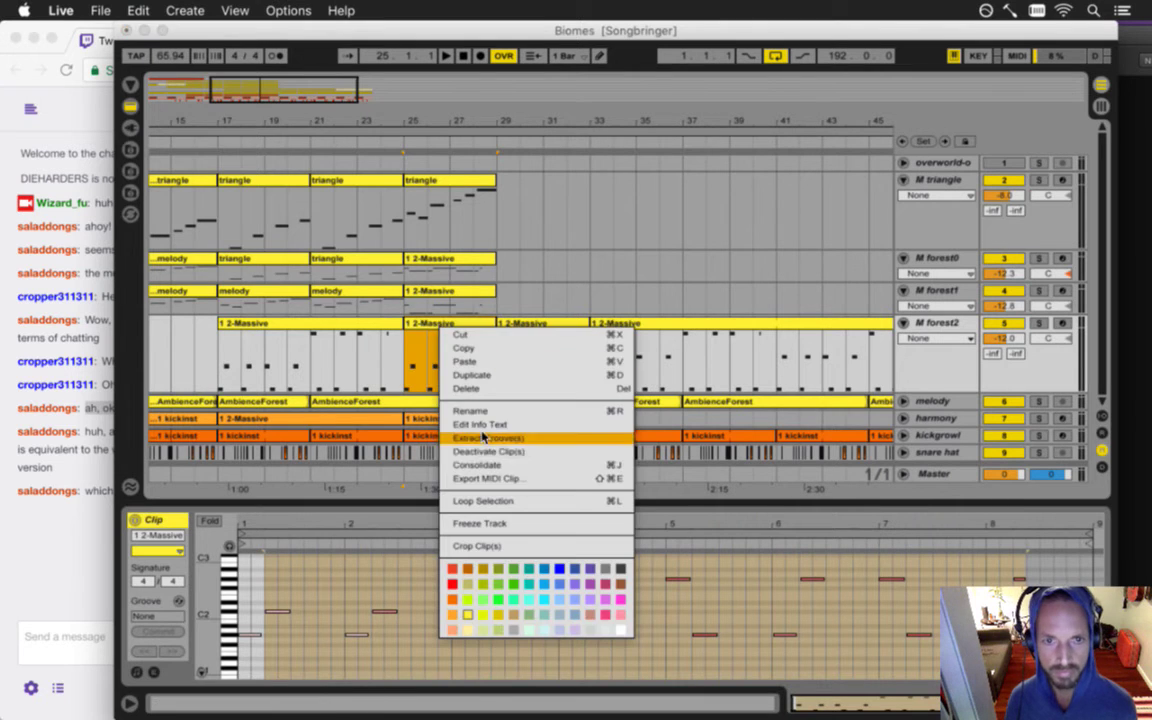
pyautogui.click(484, 452)
# - Play the arrangement from bar 25 and reduce the M triangle and M forest2 tracks to a compact height
pyautogui.click(91, 543)
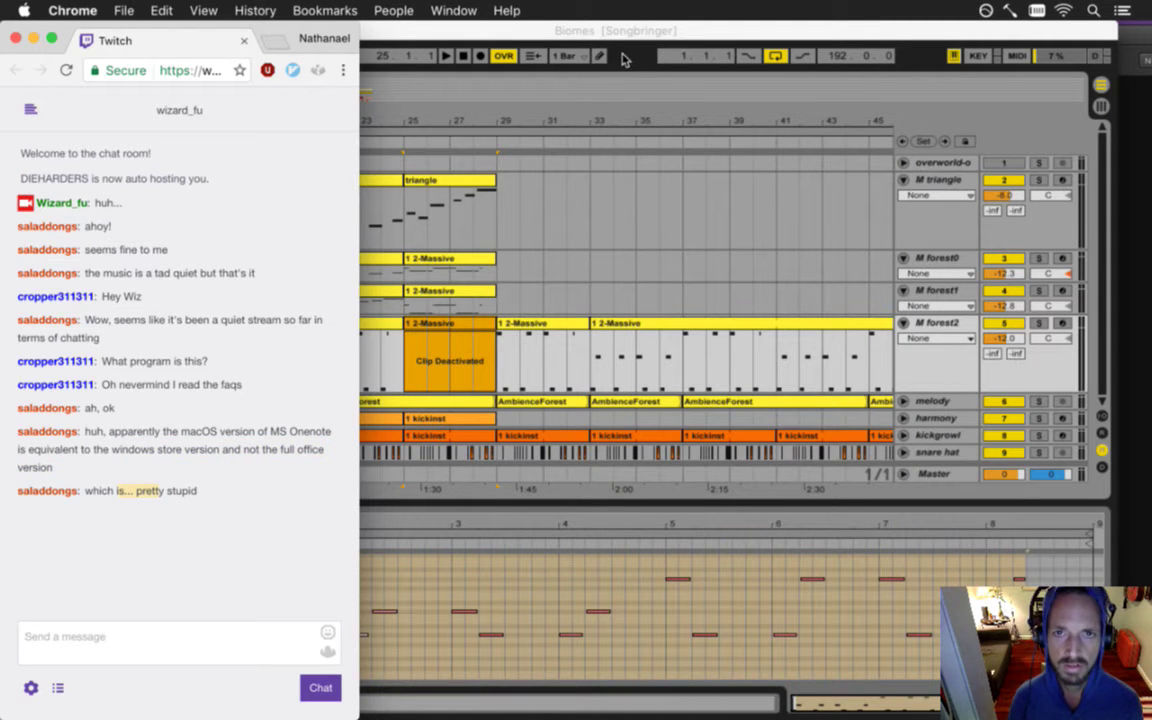
pyautogui.click(518, 216)
pyautogui.click(412, 362)
pyautogui.press('space')
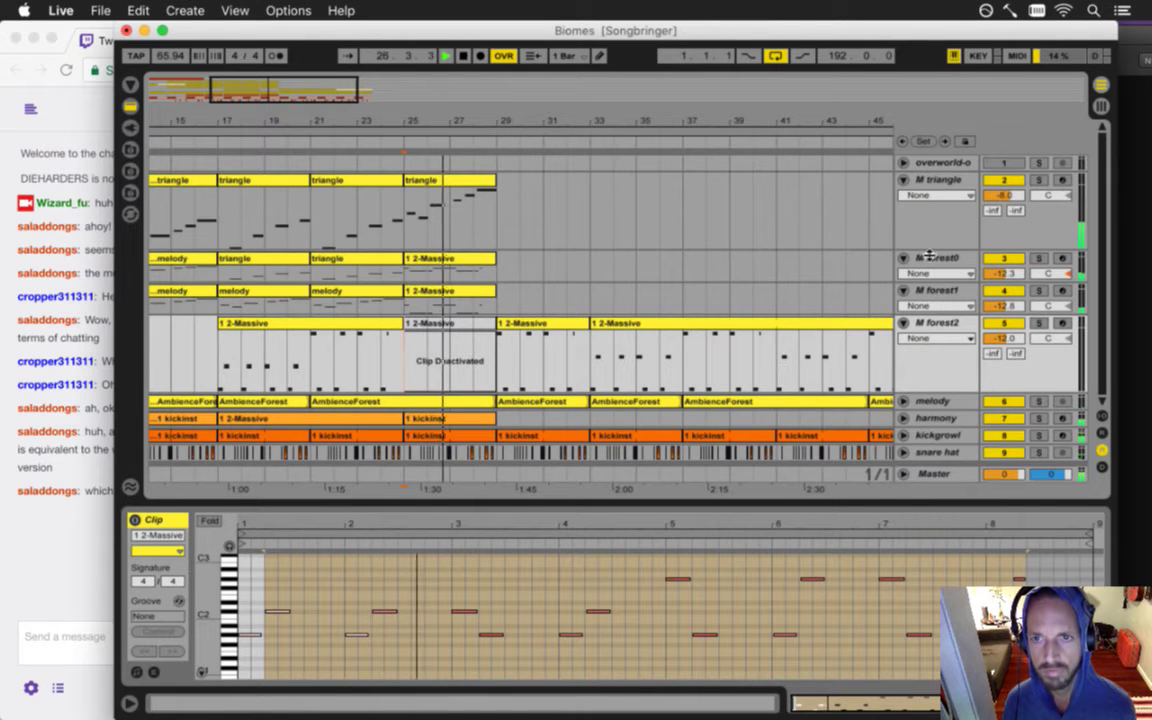
pyautogui.click(905, 180)
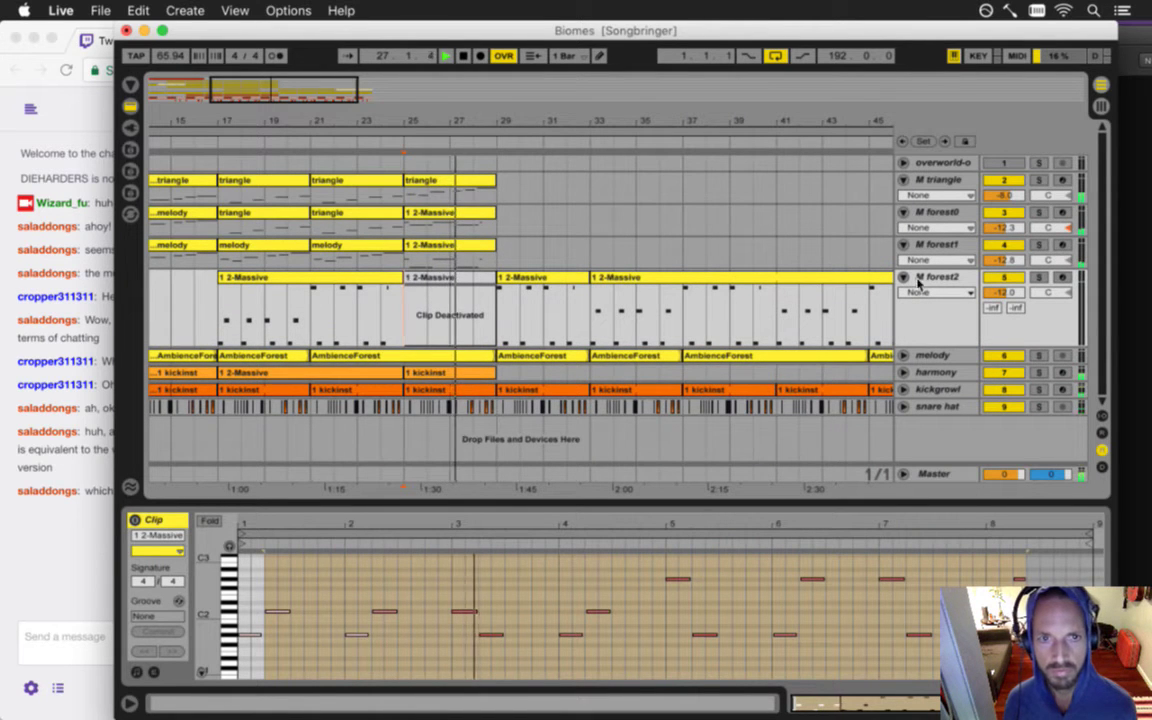
pyautogui.moveTo(928, 348); pyautogui.dragTo(926, 311)
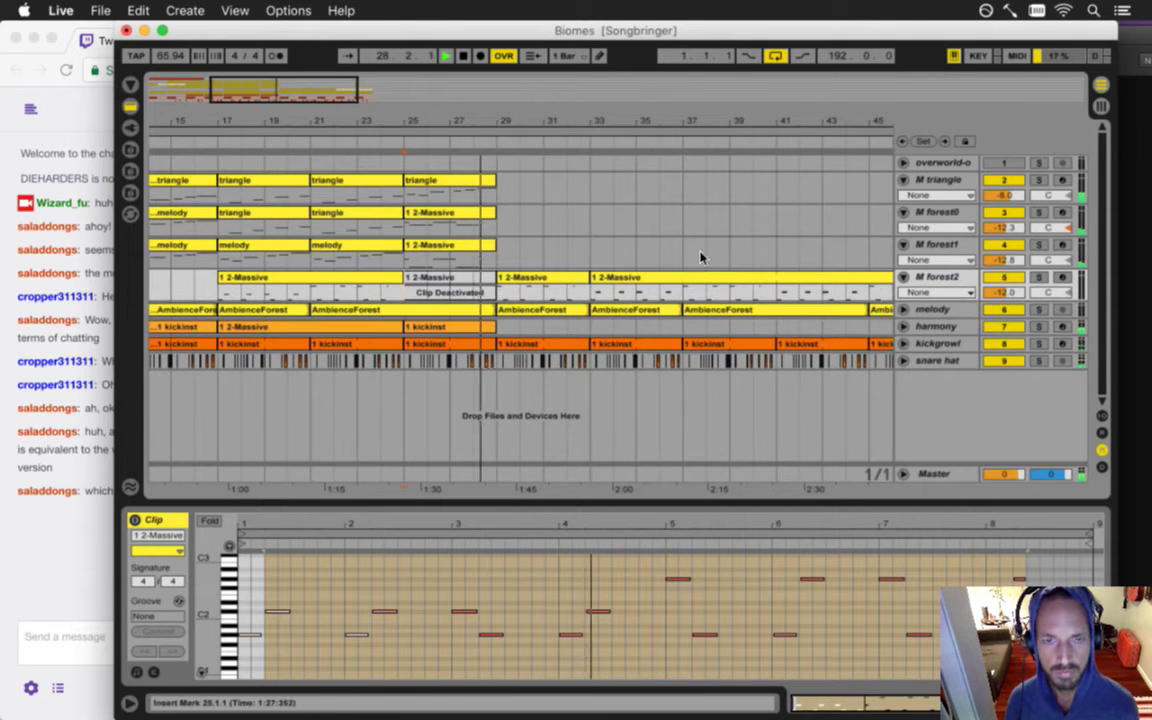
# - Delete M forest2's 1 2-Massive clip between bars 29 and 33
pyautogui.click(446, 168)
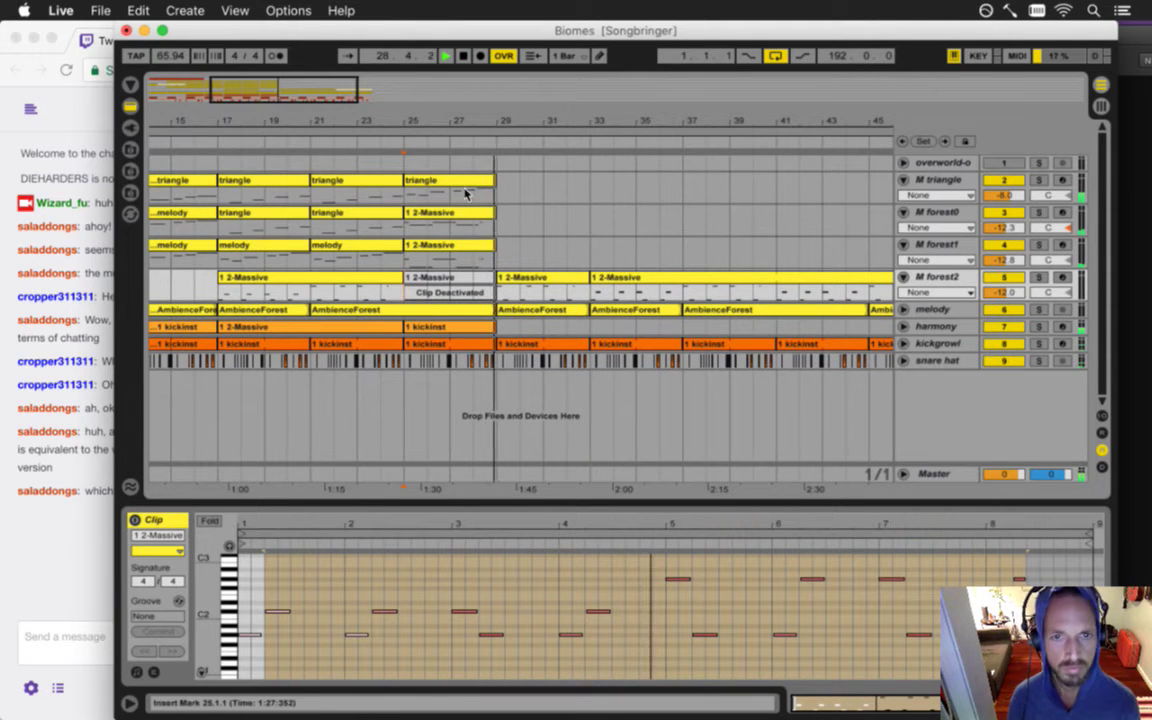
pyautogui.moveTo(440, 123); pyautogui.dragTo(436, 135)
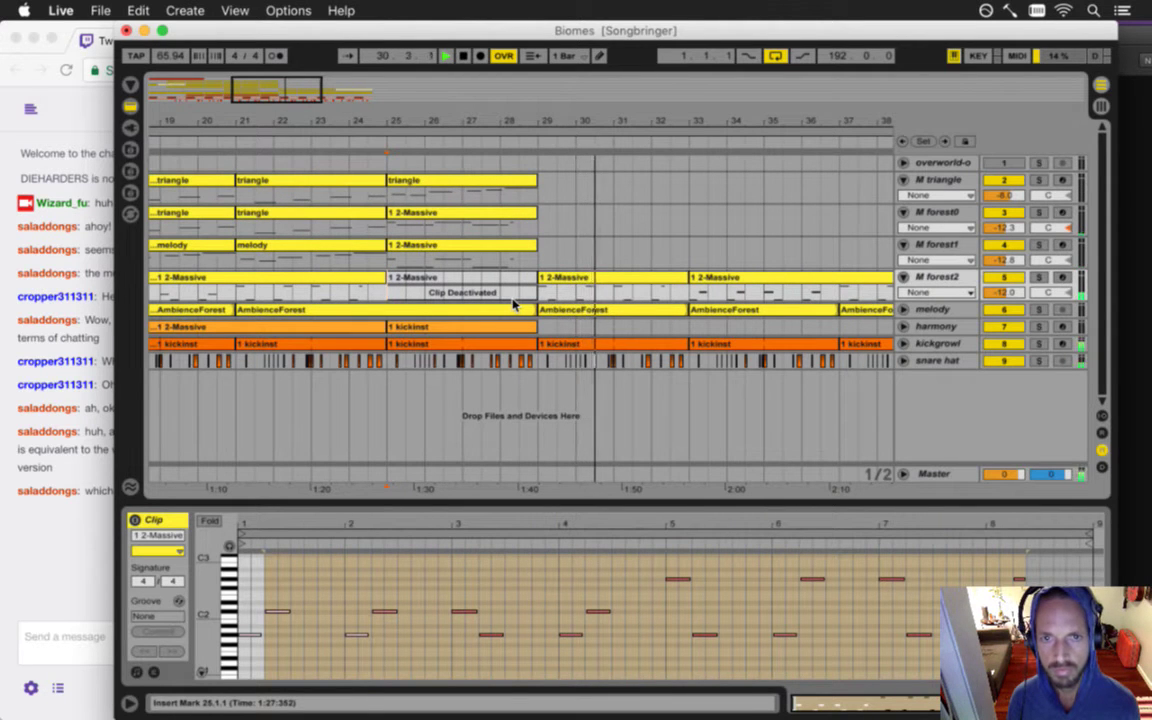
pyautogui.click(555, 279)
pyautogui.press('Delete')
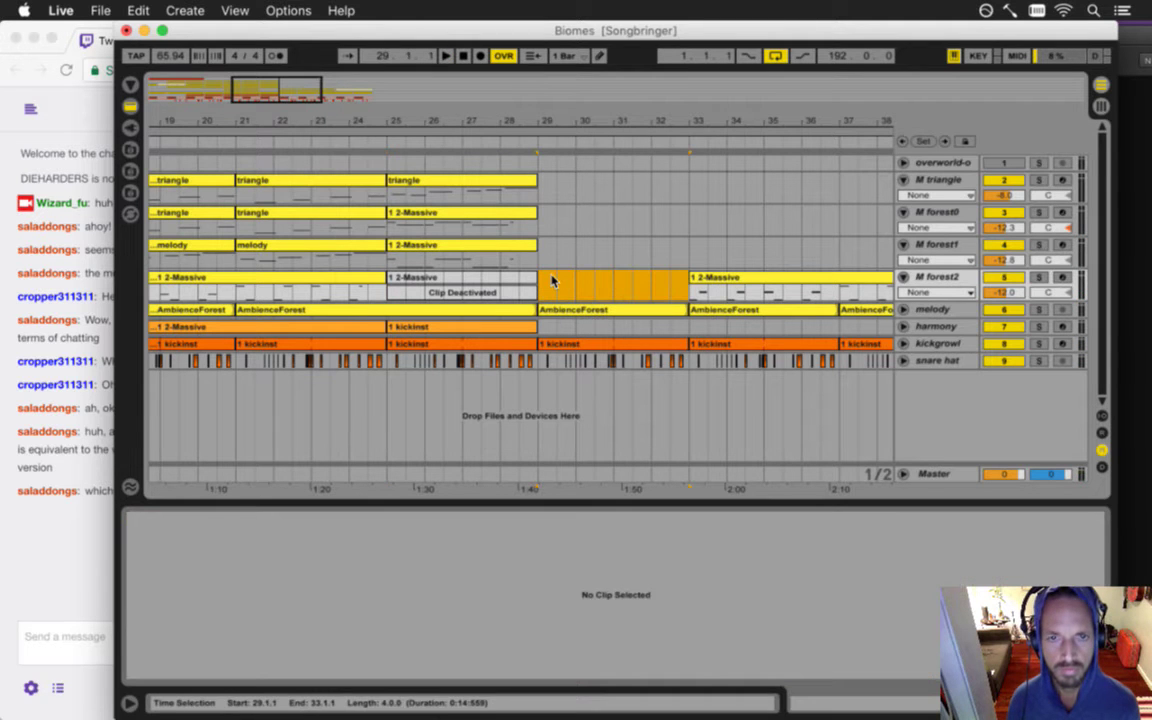
# - Inspect the notes of M forest0's and M forest1's clips at bar 25, folding the latter, and play the arrangement from bar 28
pyautogui.click(476, 230)
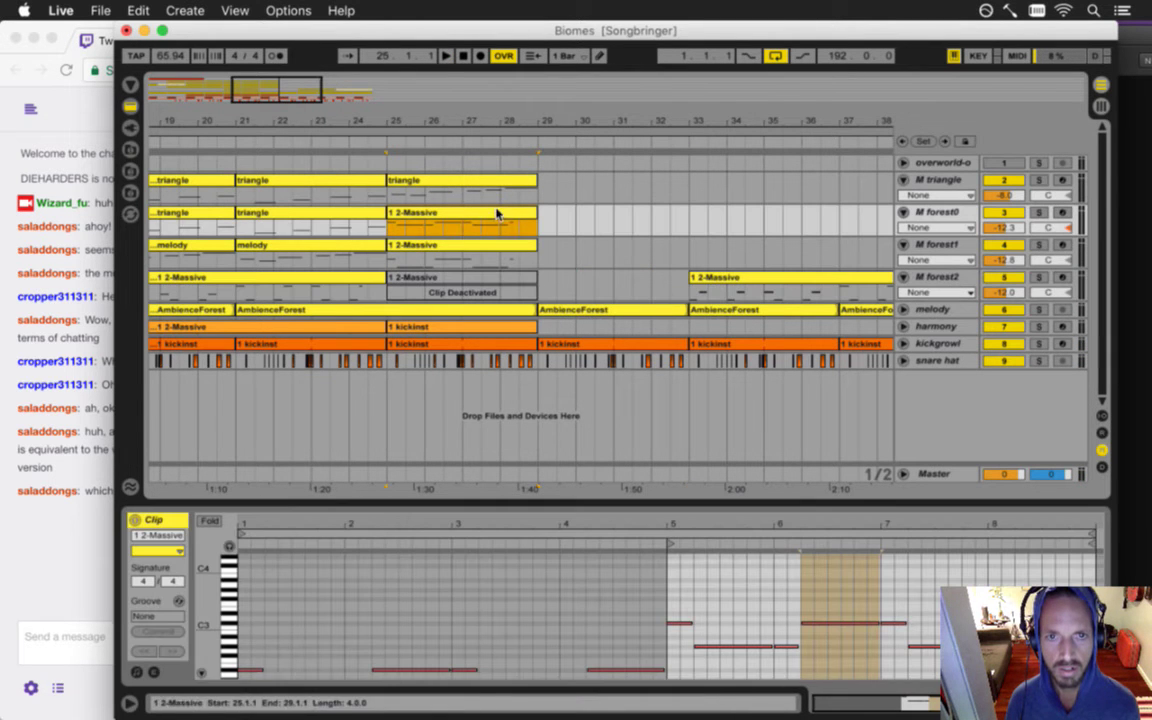
pyautogui.click(1028, 601)
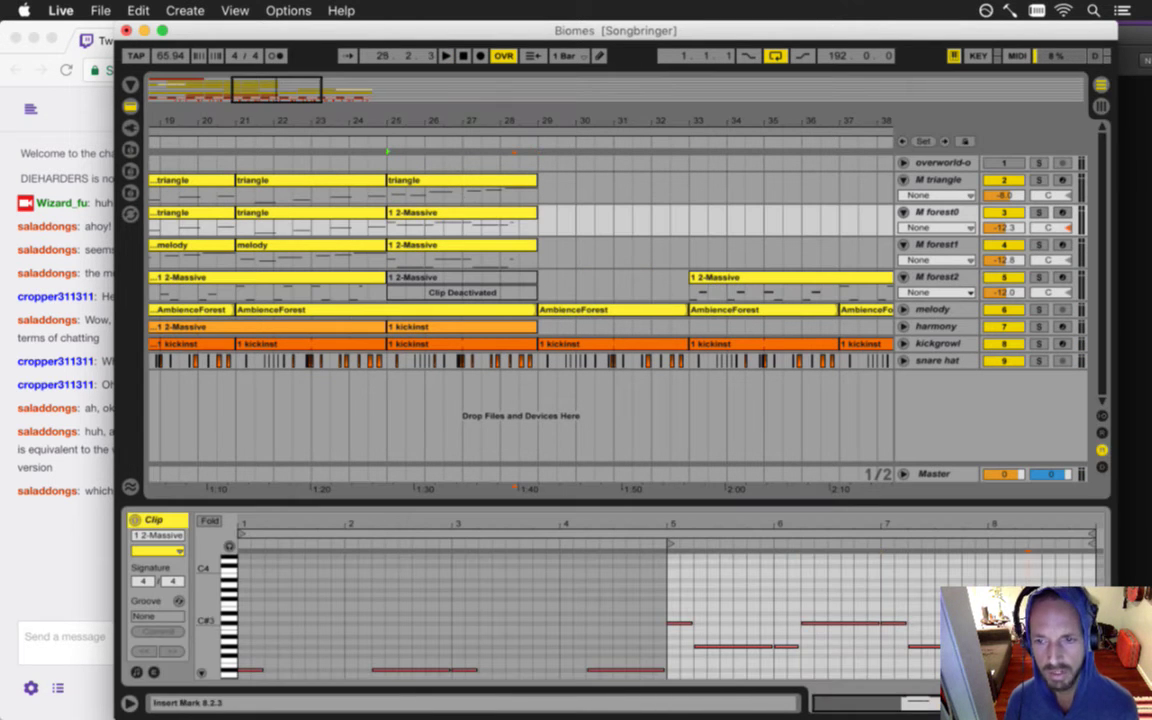
pyautogui.click(1028, 551)
pyautogui.click(507, 244)
pyautogui.click(209, 520)
pyautogui.click(1035, 575)
pyautogui.moveTo(1022, 565); pyautogui.dragTo(1072, 573)
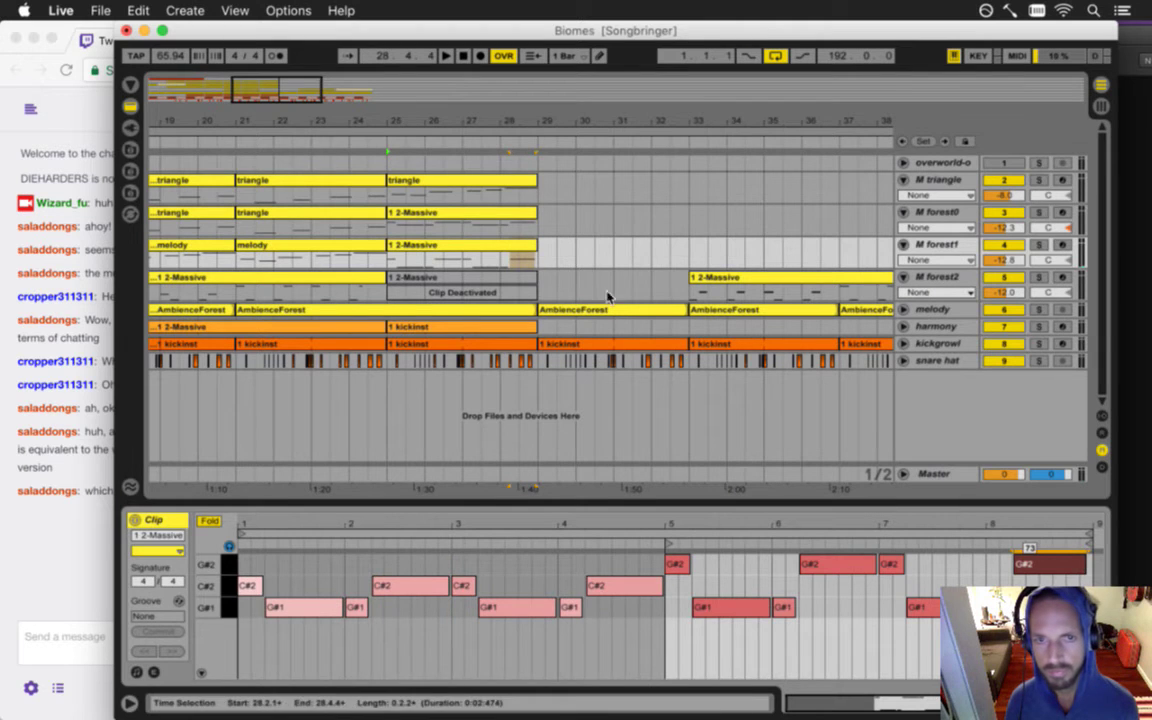
pyautogui.click(502, 233)
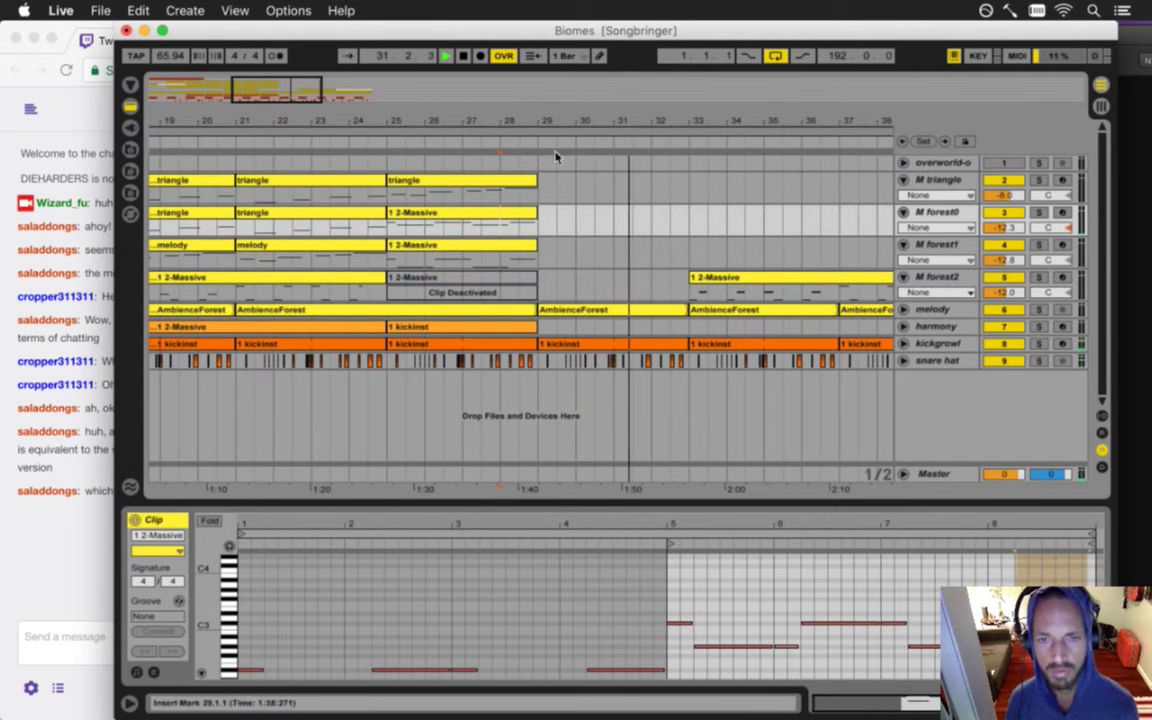
pyautogui.moveTo(552, 117); pyautogui.dragTo(556, 110)
# - Stop playback and, in kickgrowl's clip at bar 33, copy the 1.1.3 note and the higher-pitched notes an eighth note later
pyautogui.click(645, 354)
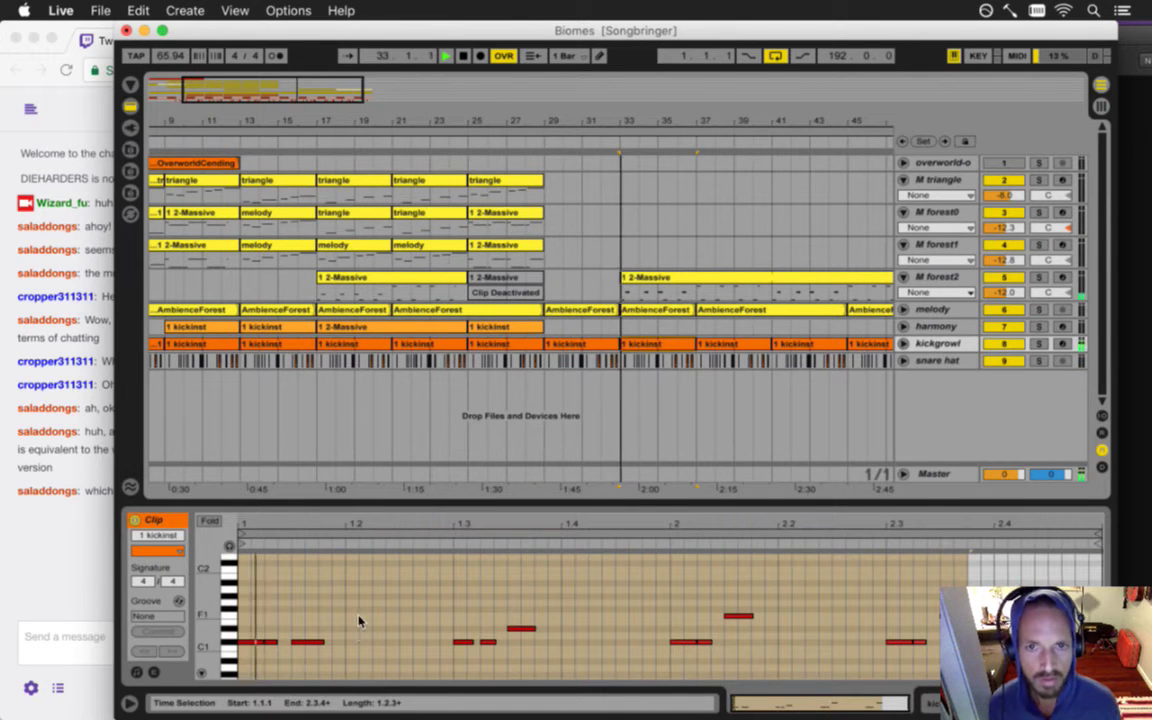
pyautogui.press('space')
pyautogui.moveTo(305, 614); pyautogui.dragTo(307, 648)
pyautogui.moveTo(517, 602); pyautogui.dragTo(541, 652)
pyautogui.moveTo(743, 588); pyautogui.dragTo(892, 607)
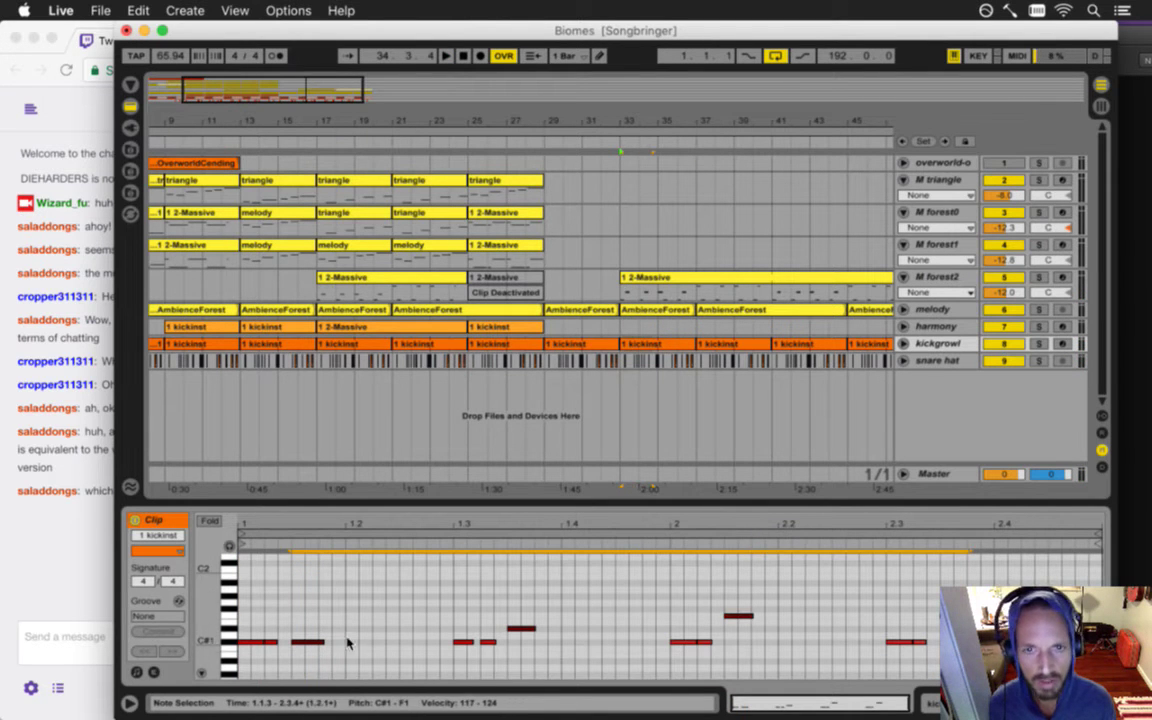
pyautogui.moveTo(305, 645); pyautogui.dragTo(358, 645)
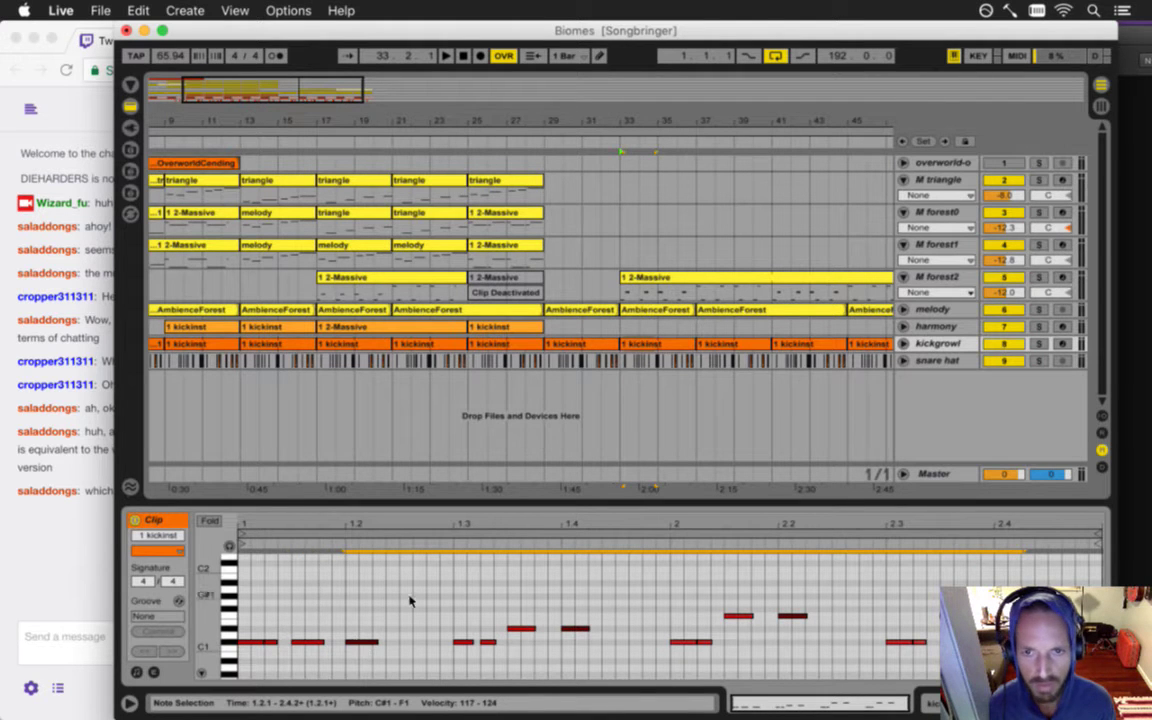
# - Compare kickgrowl's clips at bars 29 and 33, playing the arrangement from bar 33
pyautogui.click(590, 345)
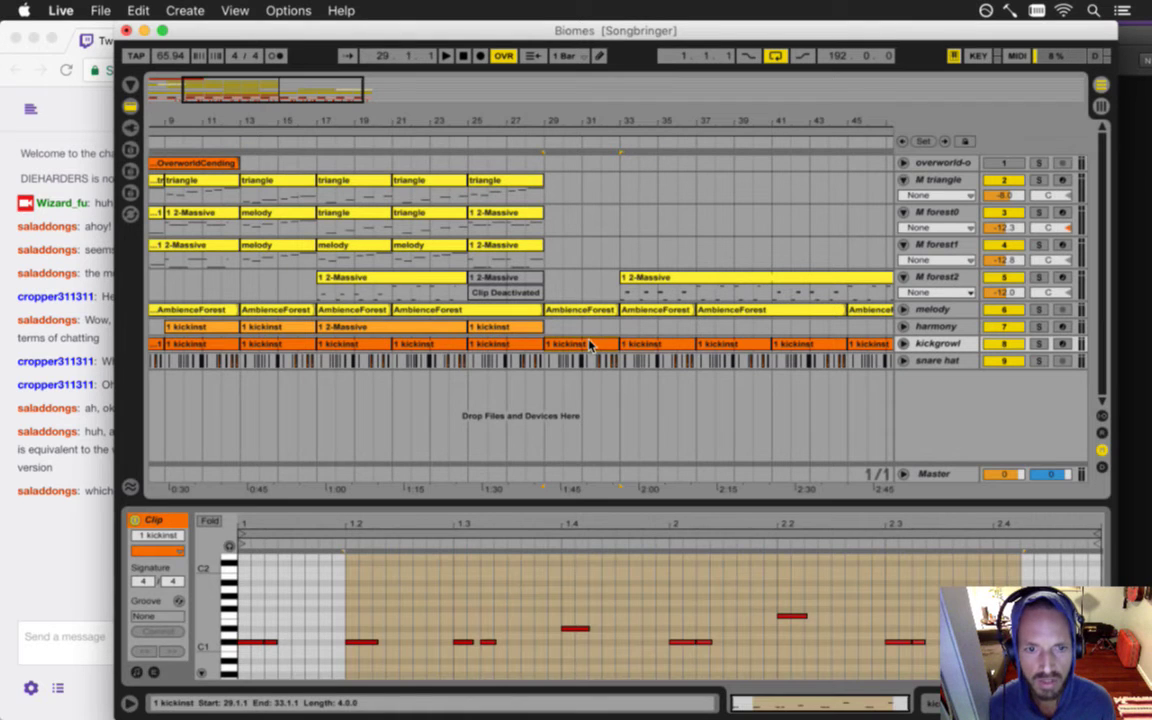
pyautogui.click(659, 346)
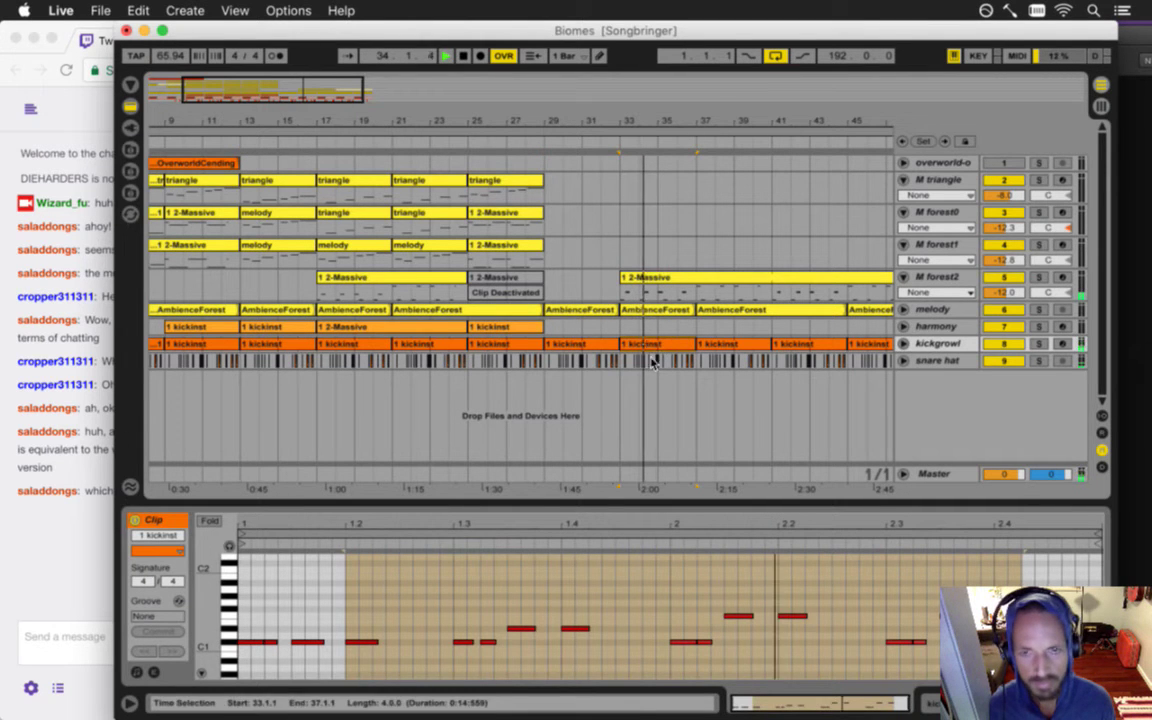
pyautogui.press('space')
# - In kickgrowl's clip at bar 33, delete the 1.1.3 note and the original higher-pitched notes, and resume playback
pyautogui.click(300, 641)
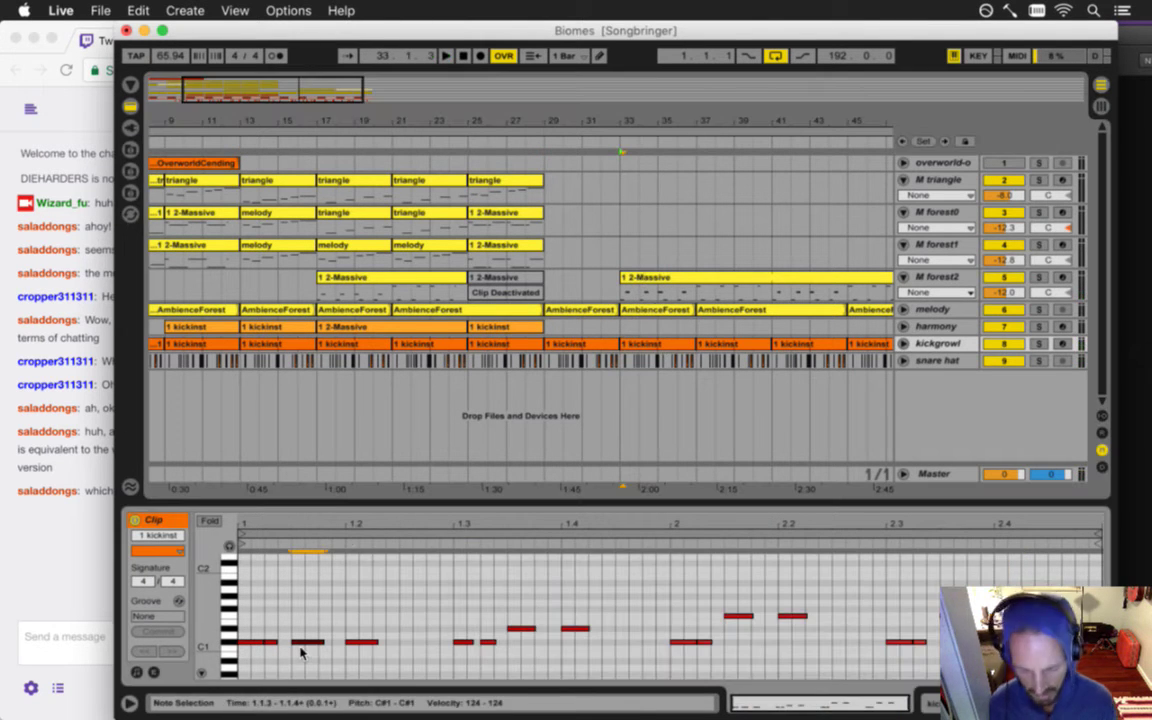
pyautogui.press('Delete')
pyautogui.click(518, 629)
pyautogui.press('Delete')
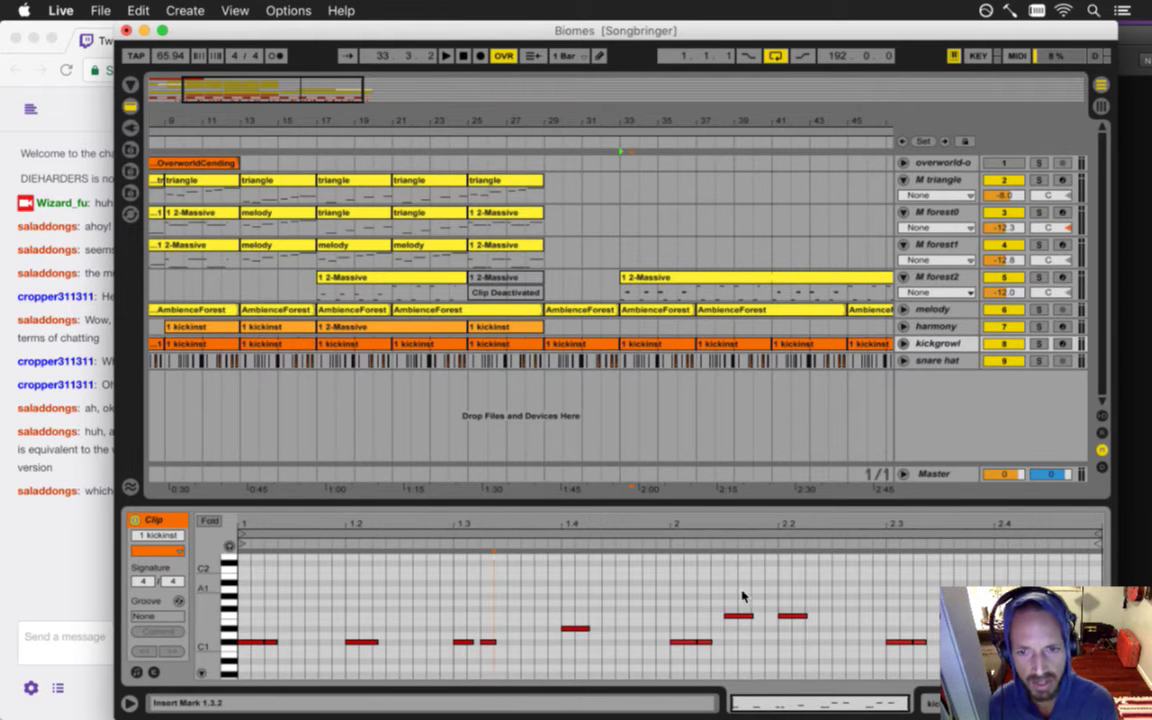
pyautogui.click(738, 615)
pyautogui.press('Delete')
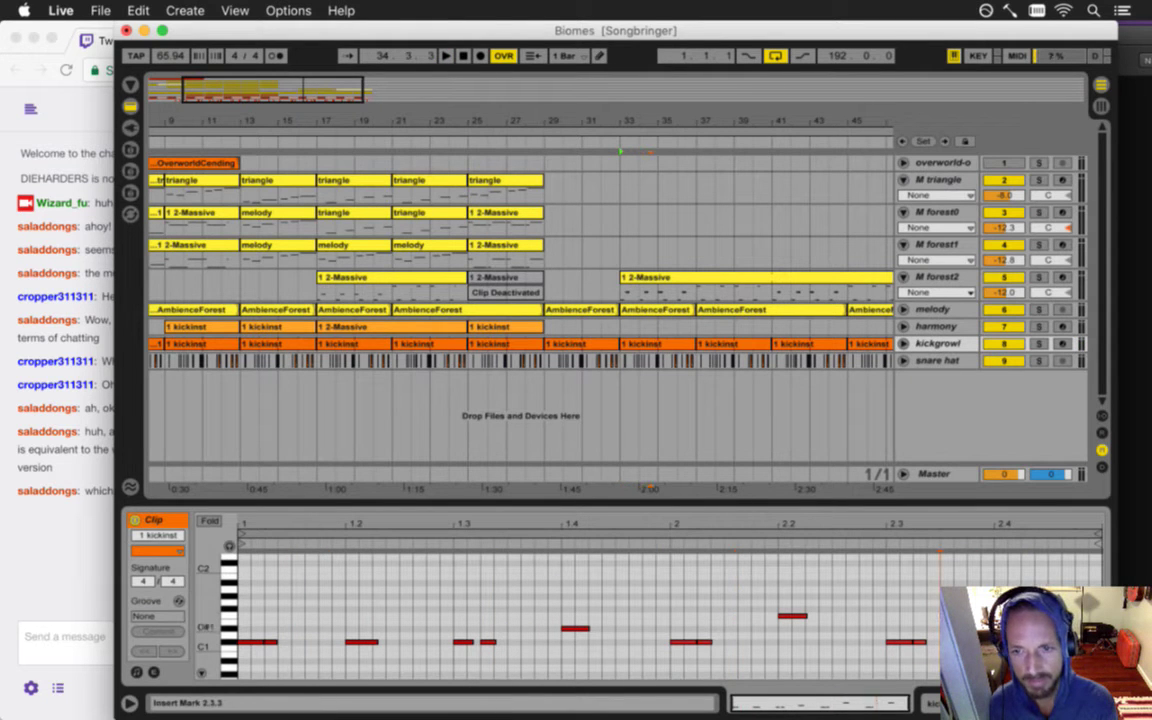
pyautogui.press('space')
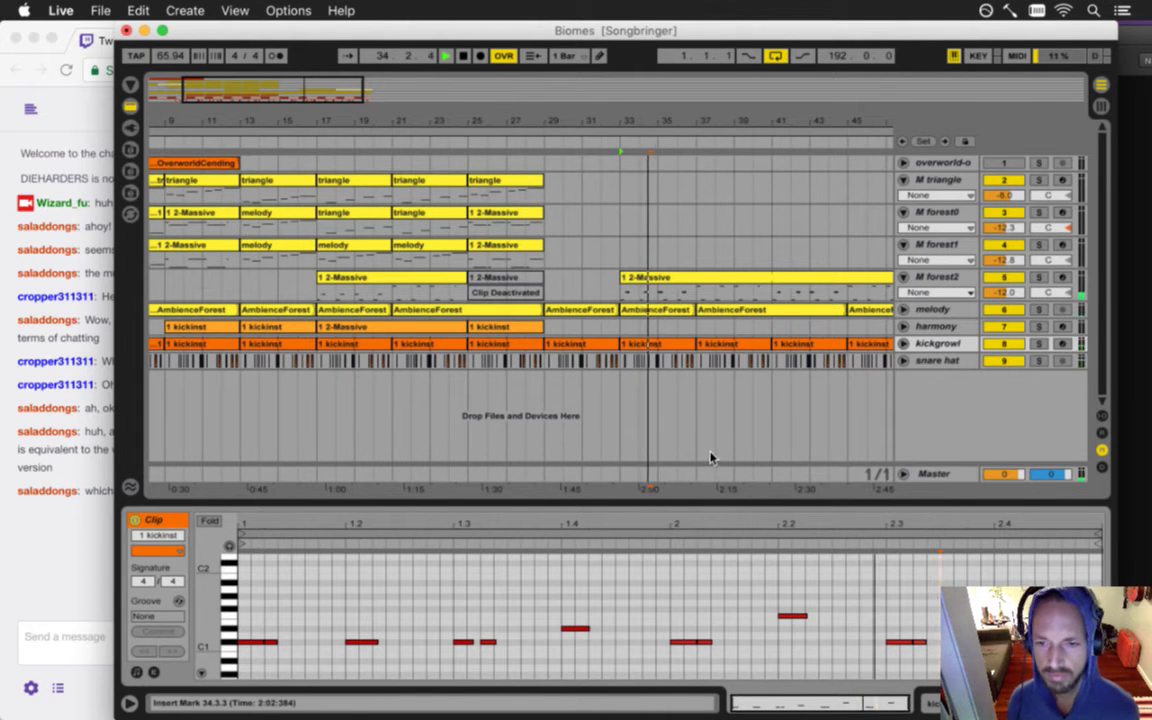
# - Copy harmony's 1 kickinst clip from bar 25 to bar 33 and play the arrangement from there
pyautogui.moveTo(537, 116); pyautogui.dragTo(462, 149)
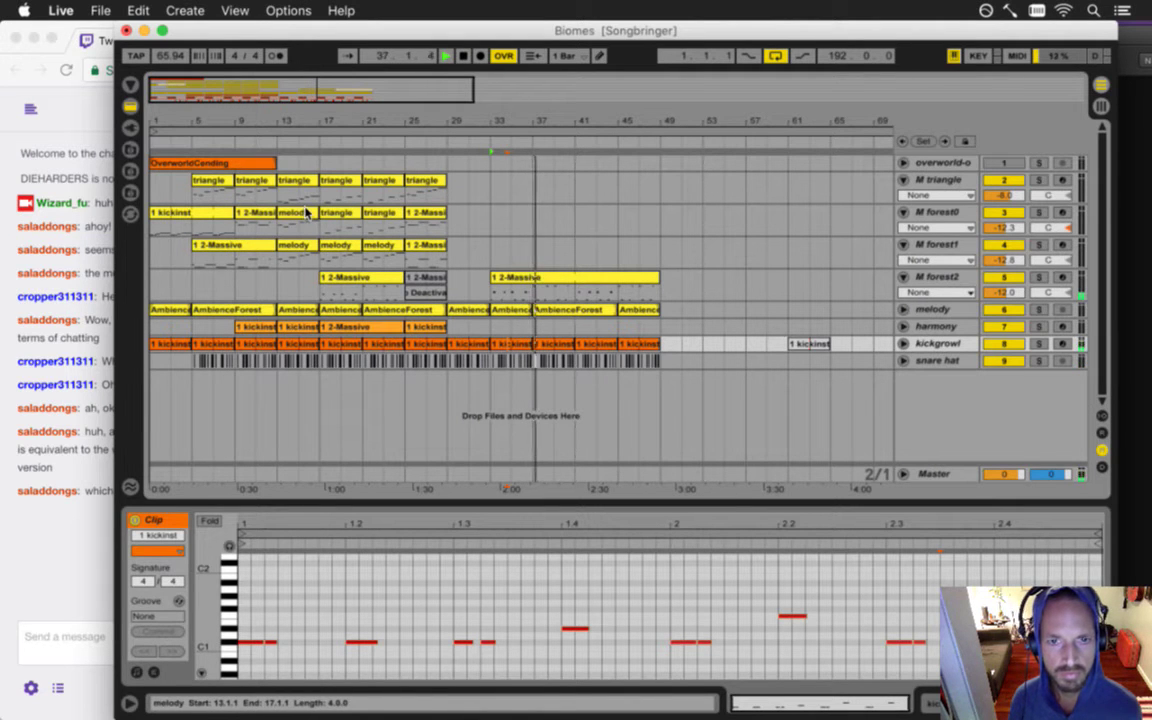
pyautogui.click(428, 333)
pyautogui.press('space')
pyautogui.moveTo(425, 329); pyautogui.dragTo(514, 330)
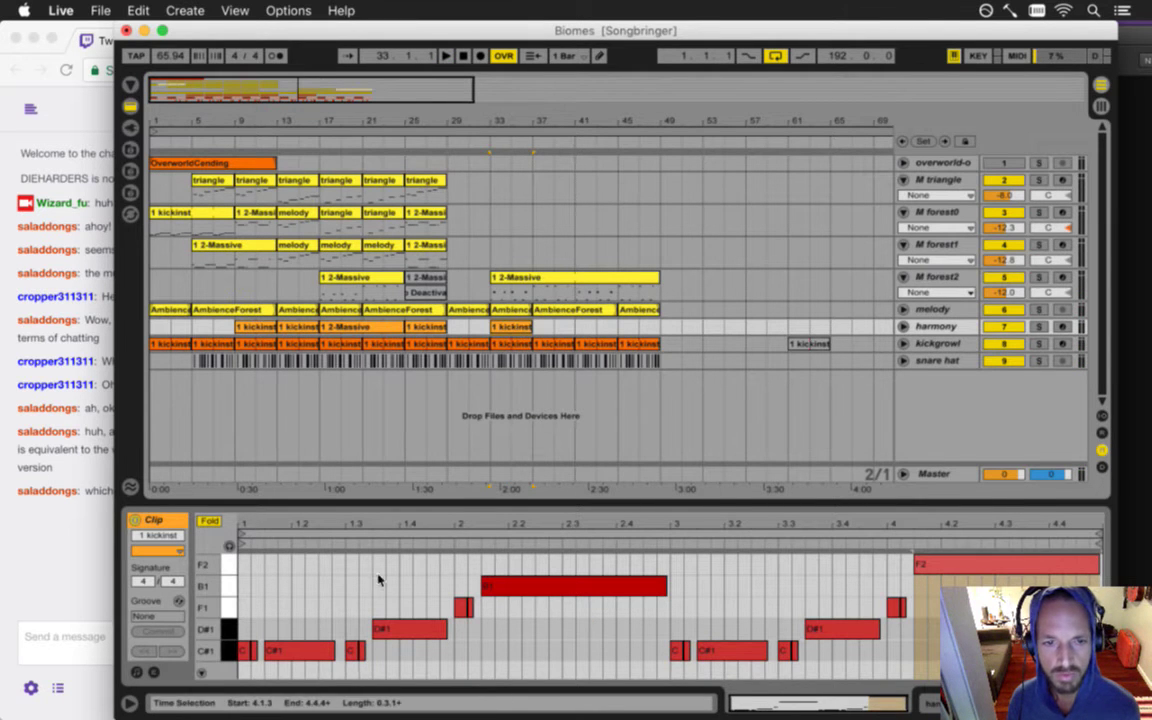
pyautogui.click(488, 330)
pyautogui.press('space')
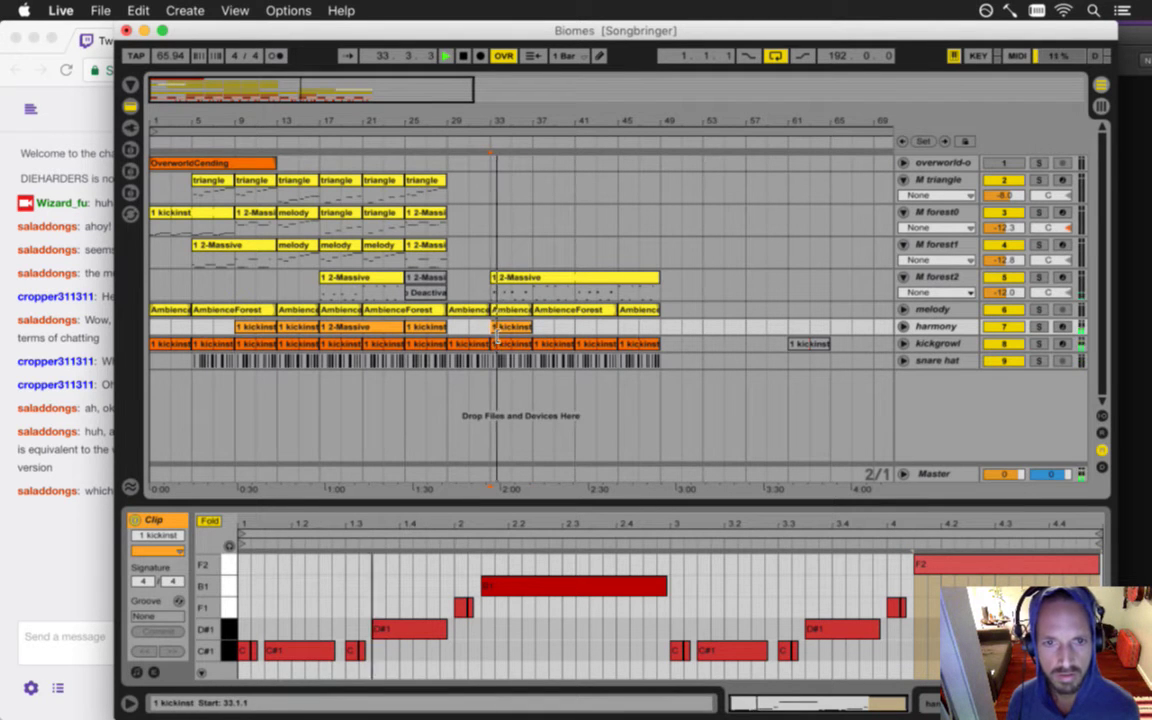
# - Stop playback and open the notes of M forest2's 1 2-Massive clip at bar 33
pyautogui.click(503, 281)
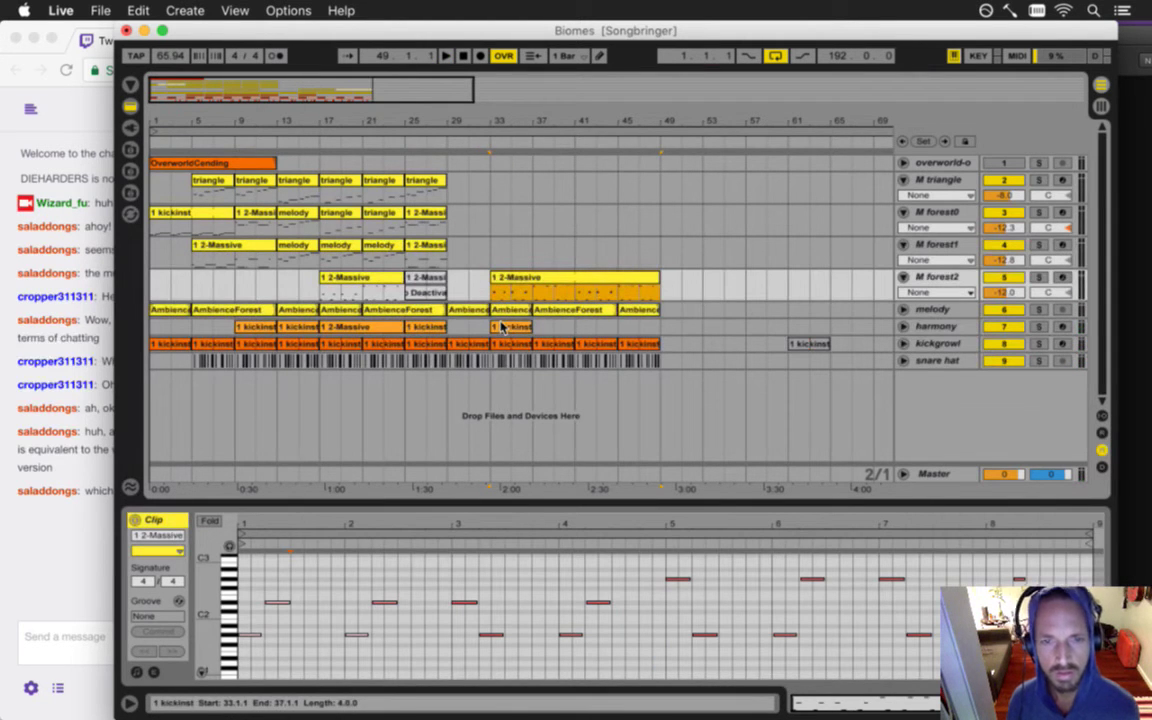
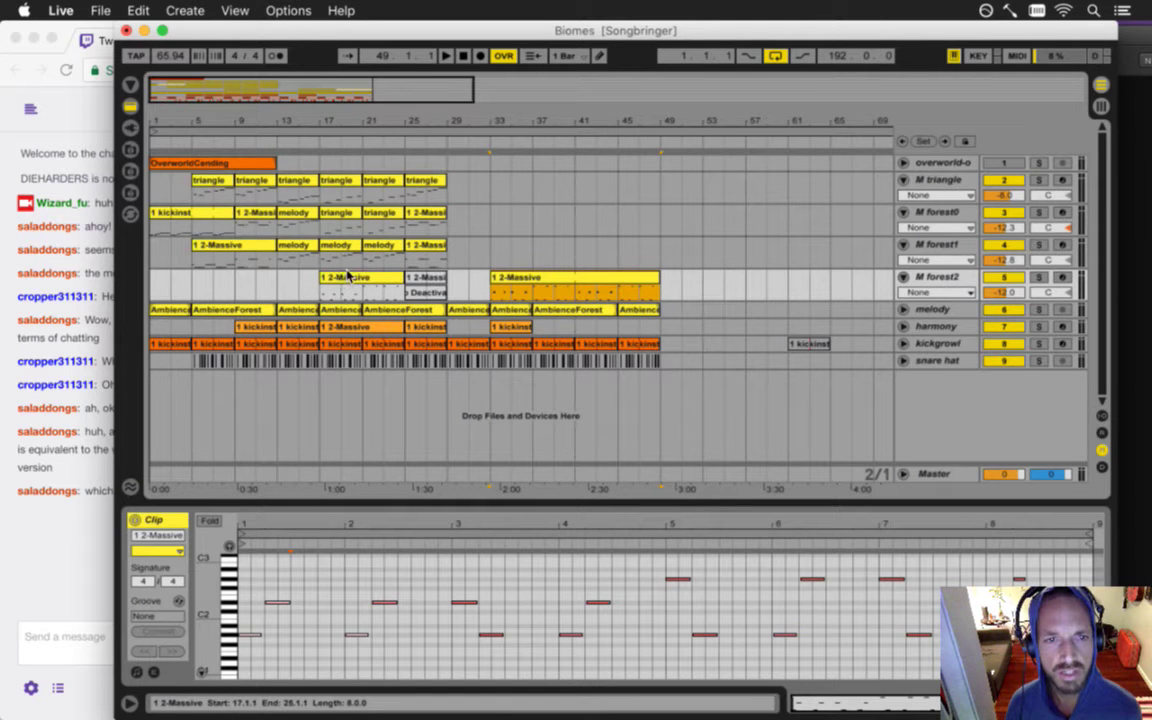
pyautogui.click(491, 296)
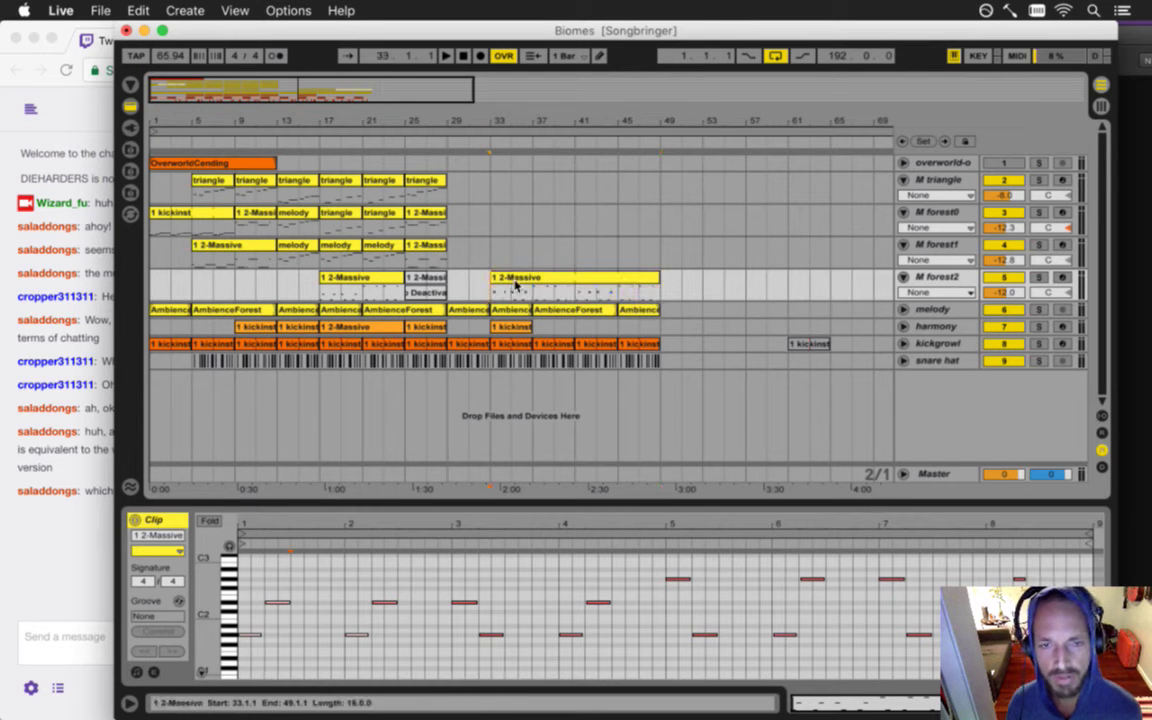
pyautogui.click(515, 280)
pyautogui.hotkey('shift', 'Tab')
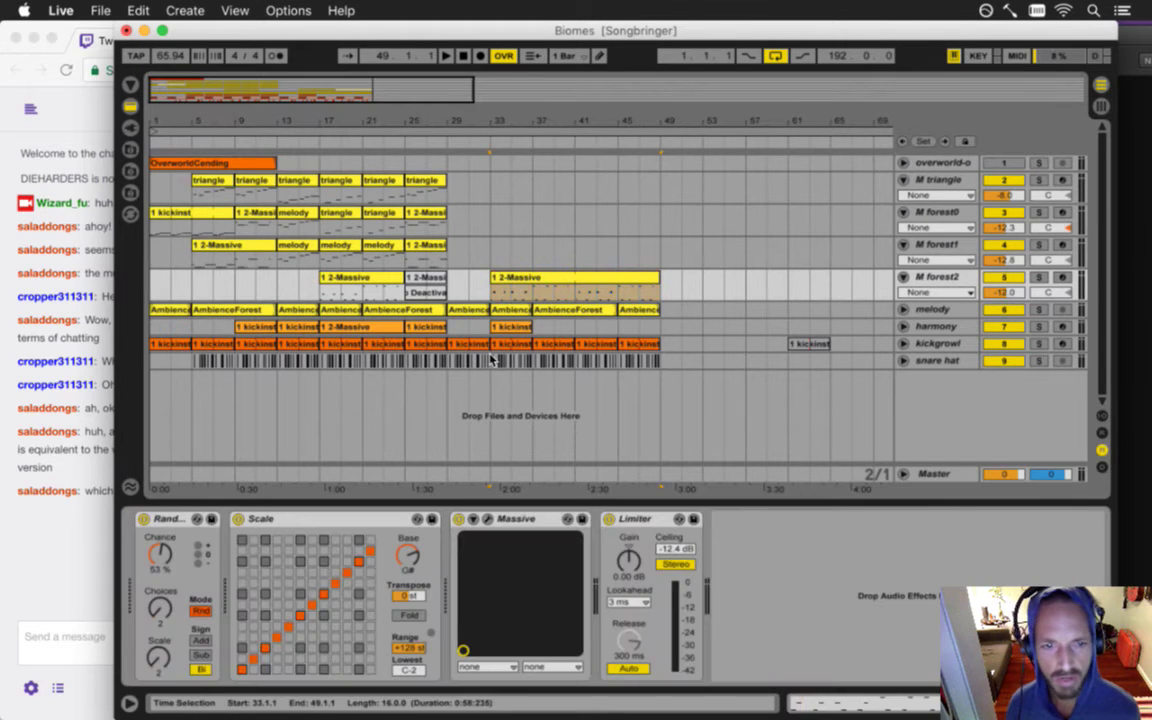
pyautogui.hotkey('shift', 'Tab')
pyautogui.moveTo(509, 122); pyautogui.dragTo(503, 117)
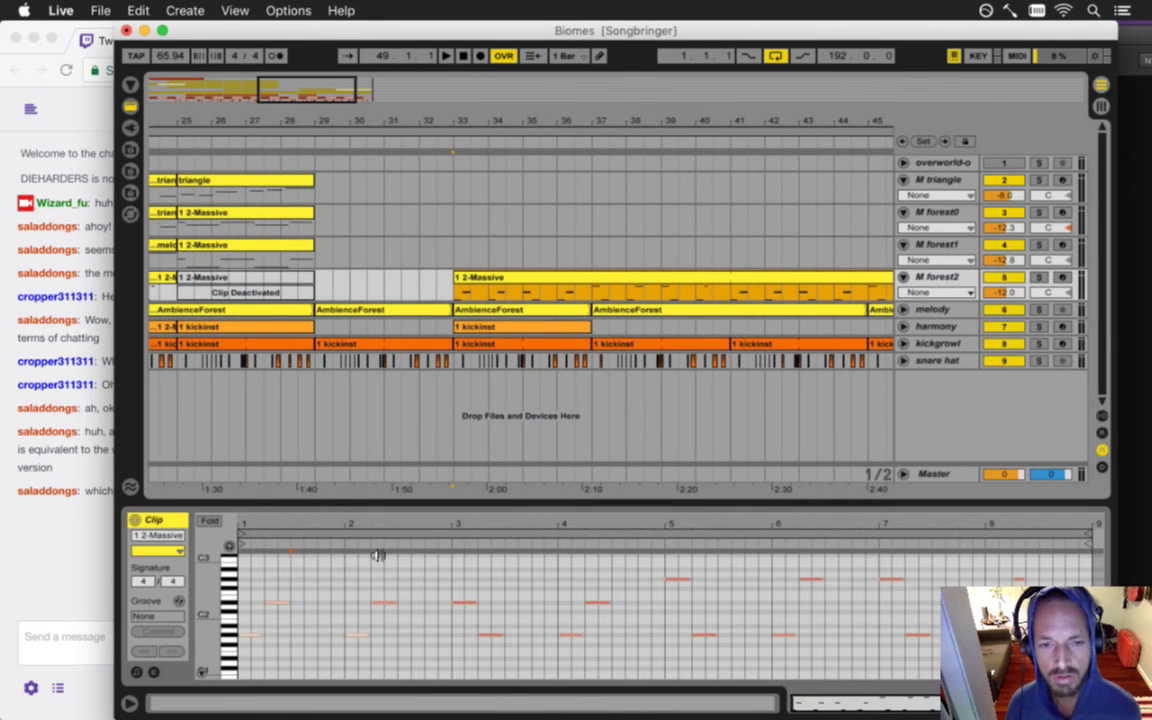
pyautogui.click(318, 615)
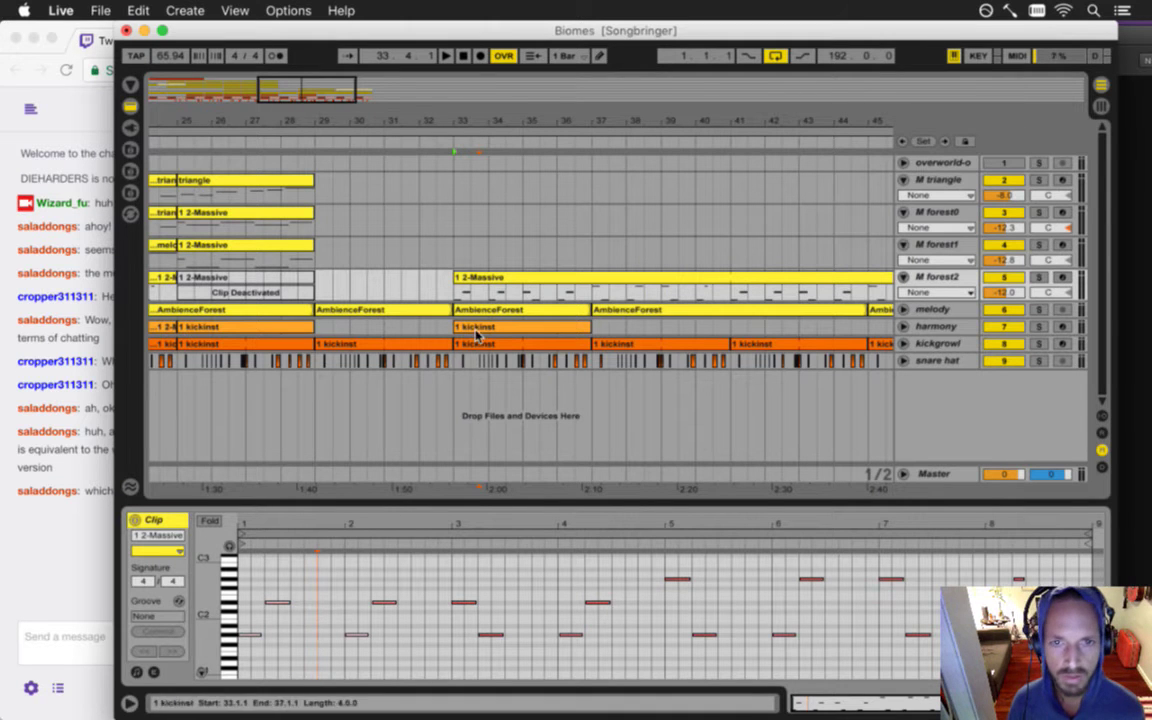
# - Unfold the harmony track and enlarge the M forest2 and harmony tracks to compare their notes from bar 33
pyautogui.click(903, 327)
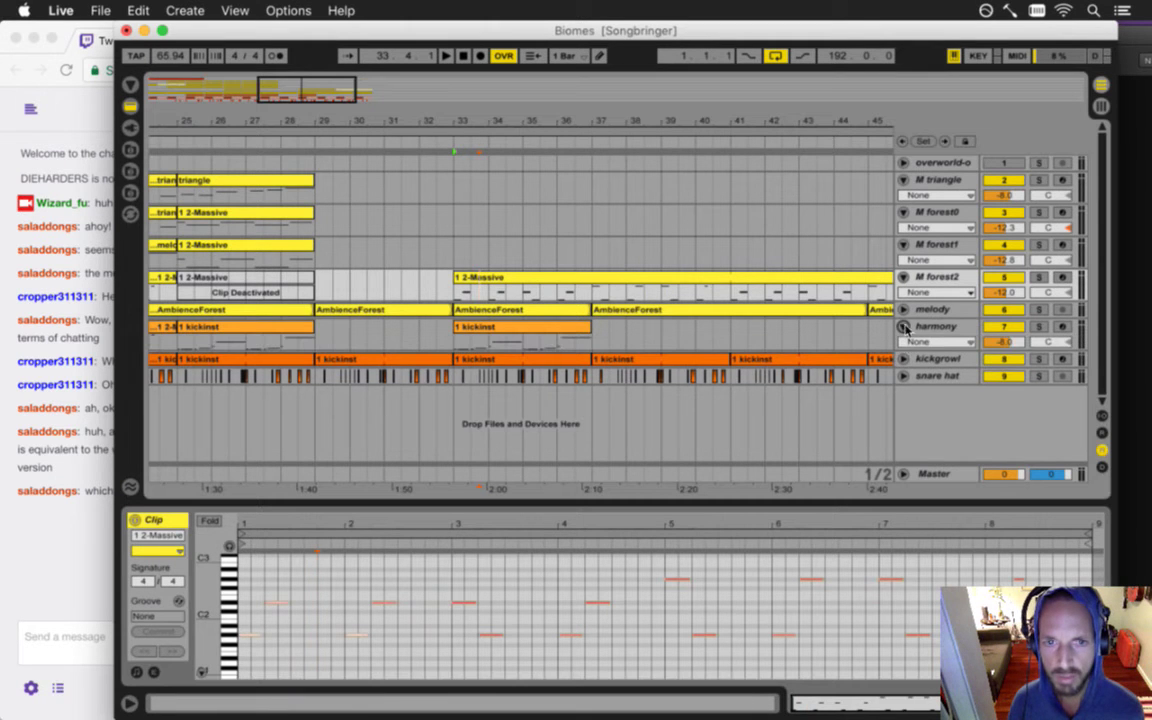
pyautogui.moveTo(462, 122); pyautogui.dragTo(413, 119)
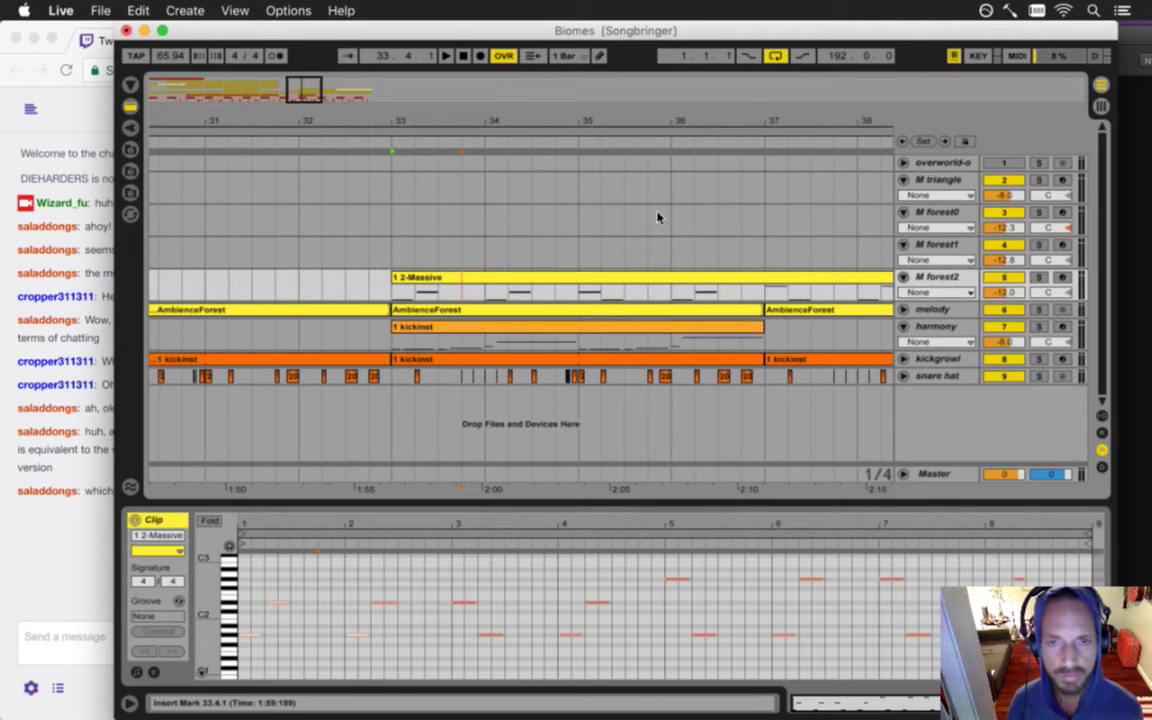
pyautogui.moveTo(437, 121); pyautogui.dragTo(440, 132)
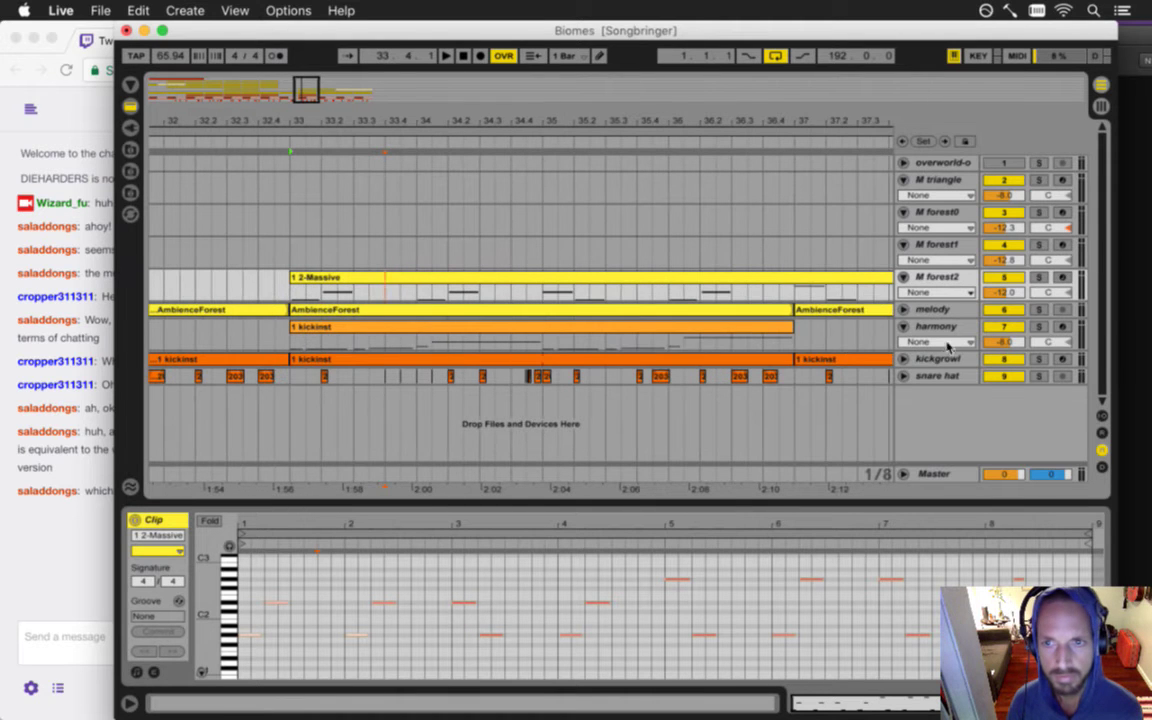
pyautogui.moveTo(943, 357); pyautogui.dragTo(942, 373)
pyautogui.moveTo(935, 308); pyautogui.dragTo(935, 322)
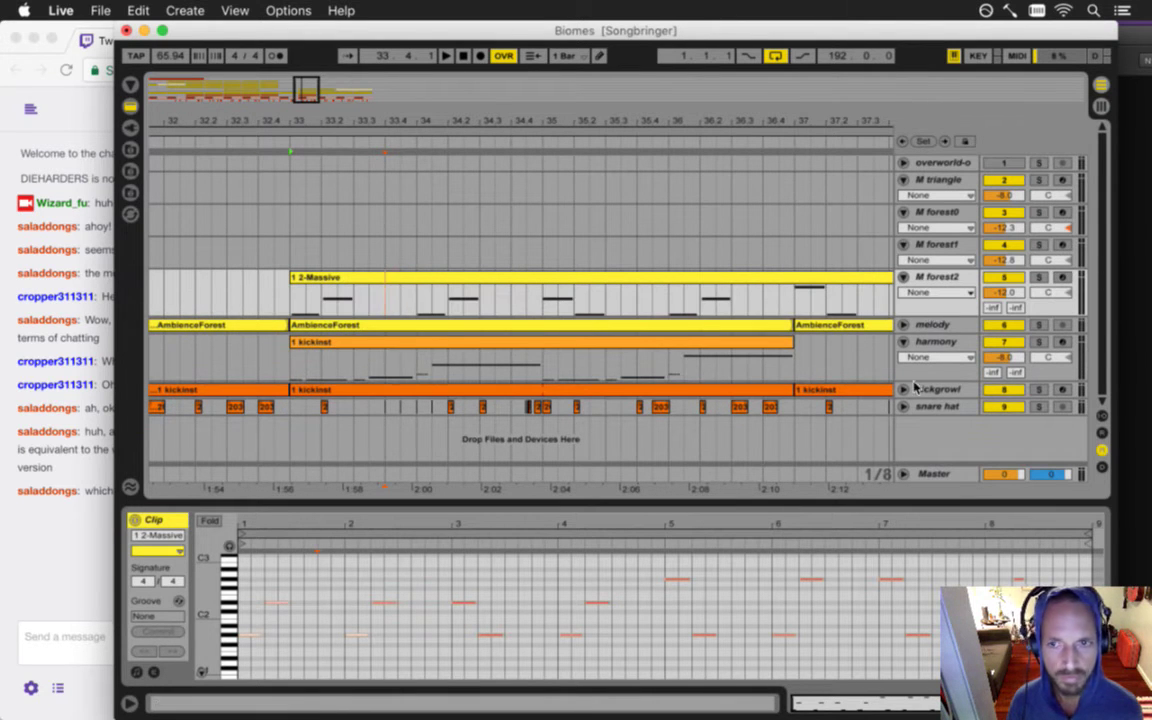
pyautogui.moveTo(918, 389); pyautogui.dragTo(918, 404)
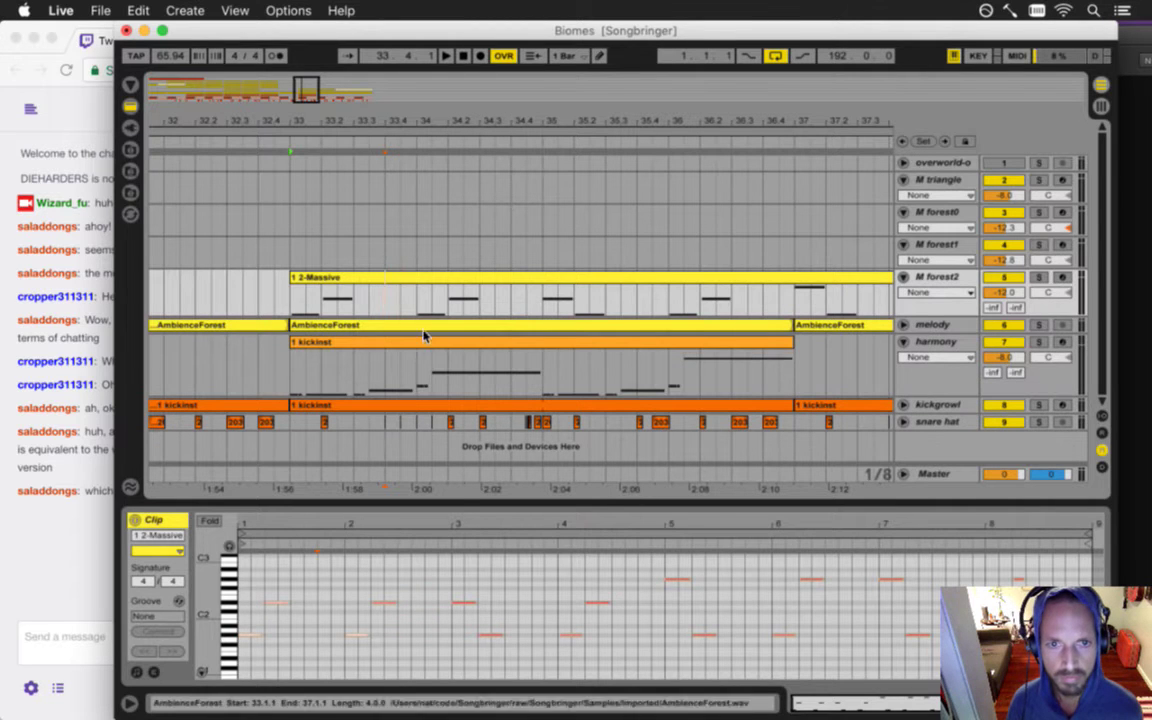
# - In M forest2's clip at bar 33, shorten the first G#1 note to end at 1.1.2 and move the first D#2 note to 1.1.3
pyautogui.click(460, 344)
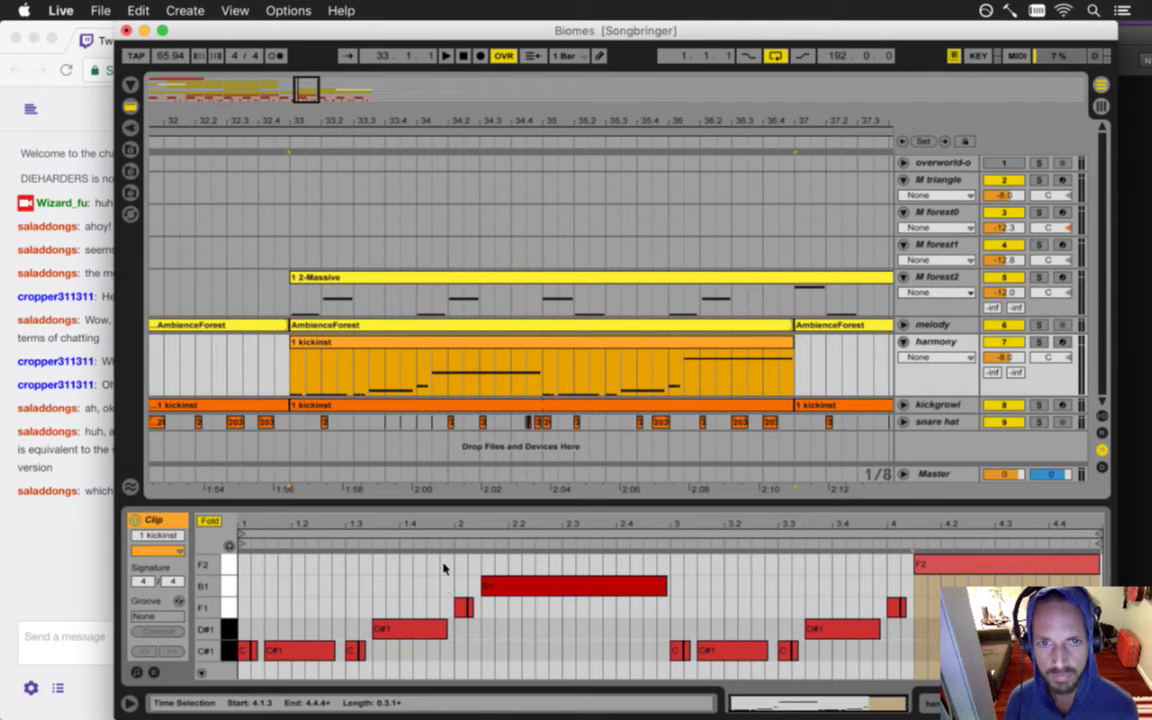
pyautogui.click(391, 300)
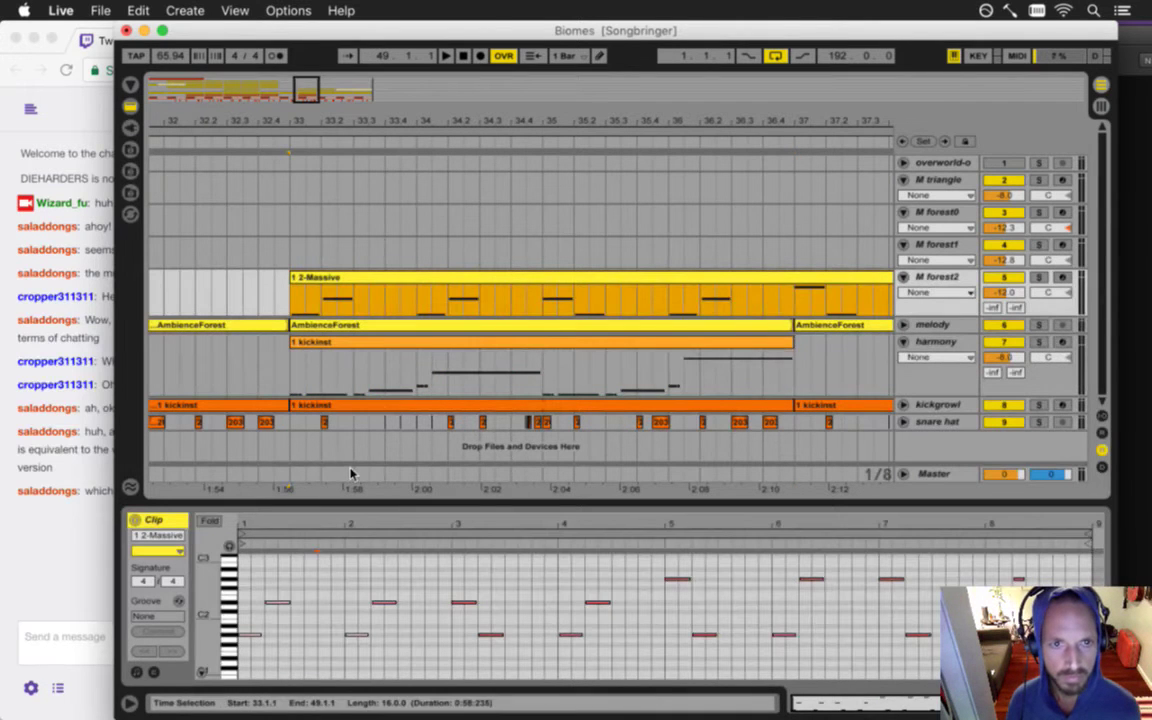
pyautogui.click(257, 641)
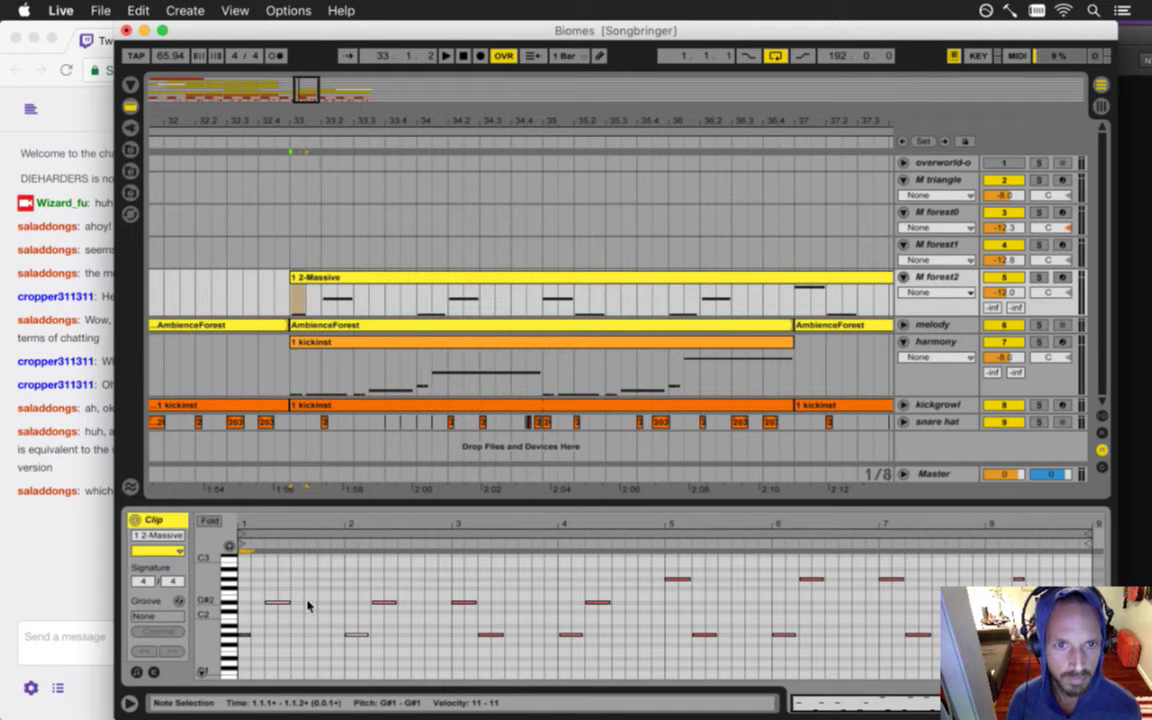
pyautogui.click(271, 604)
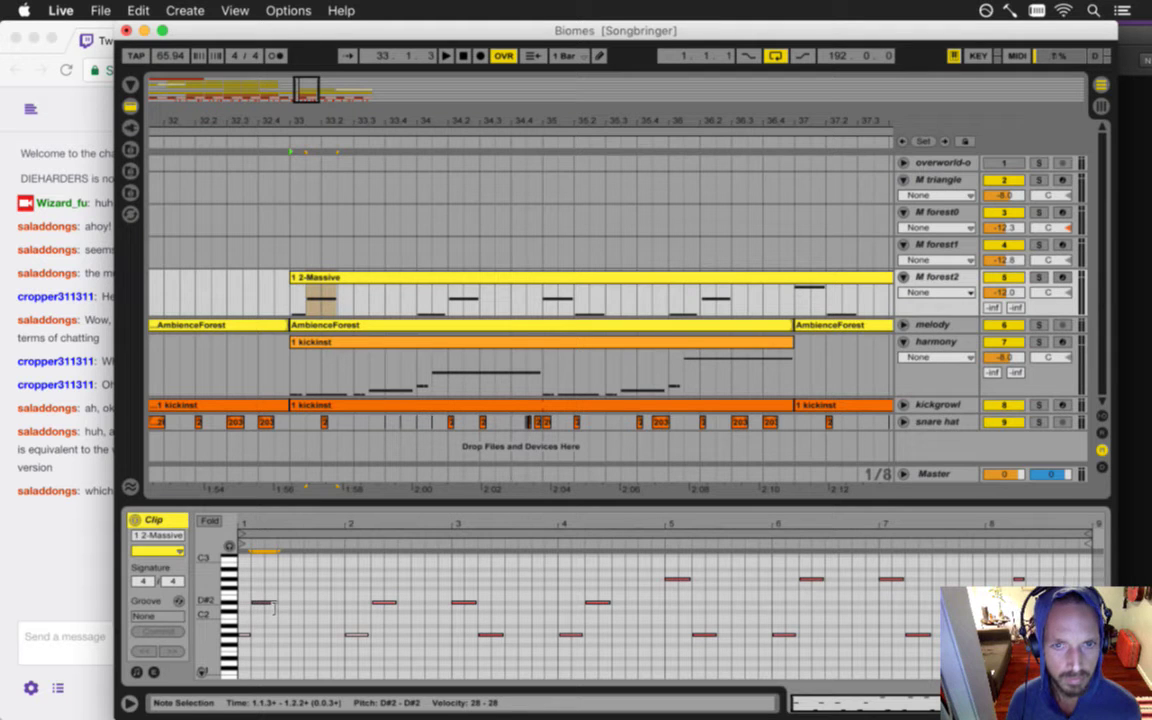
# - Play the arrangement from bar 33 to check M forest2's adjusted notes against harmony
pyautogui.press('space')
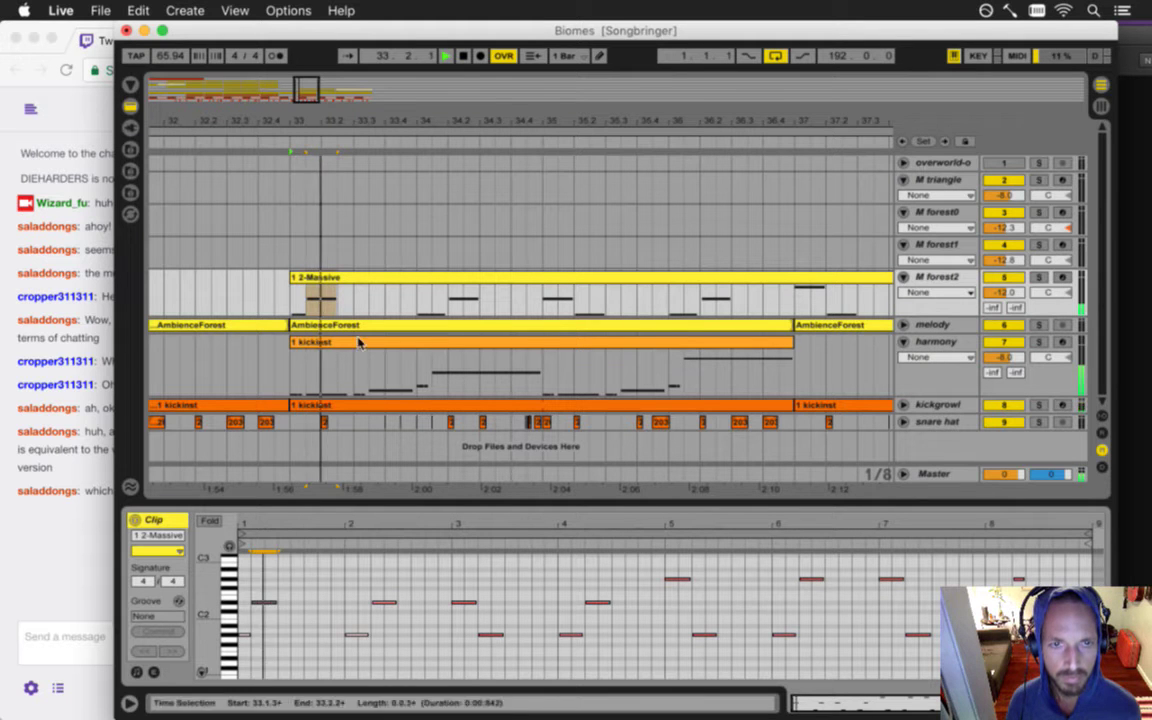
pyautogui.moveTo(303, 124); pyautogui.dragTo(247, 113)
pyautogui.click(405, 345)
pyautogui.press('space')
pyautogui.press('space')
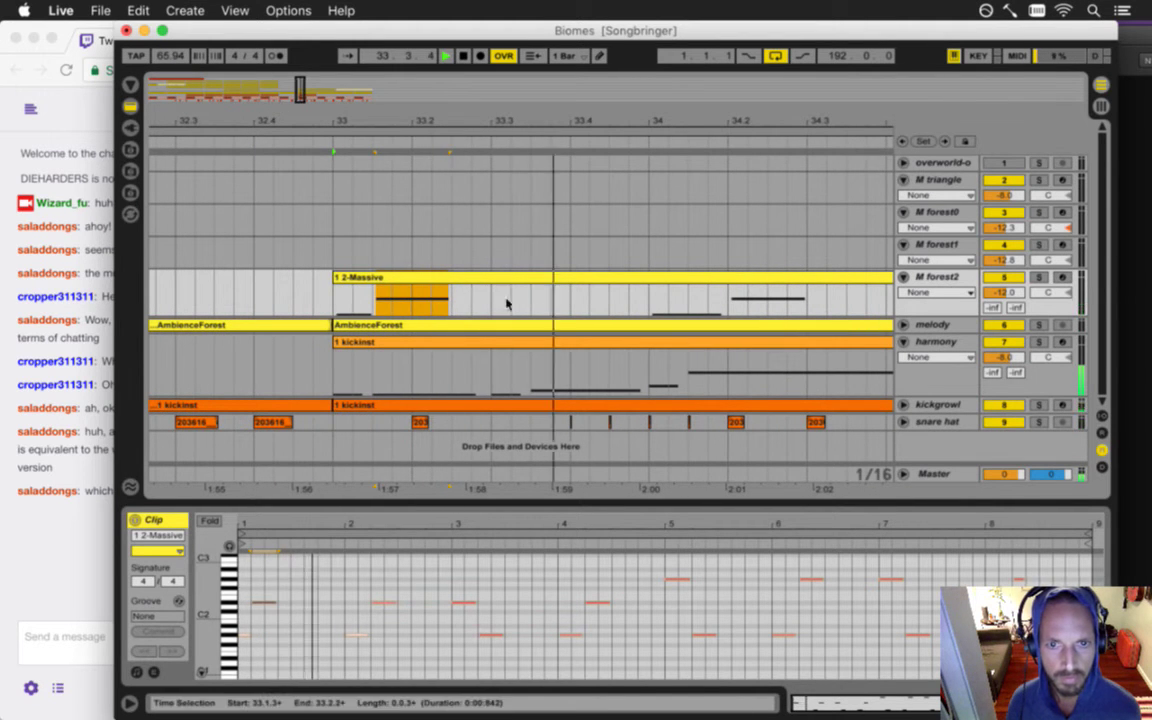
pyautogui.press('space')
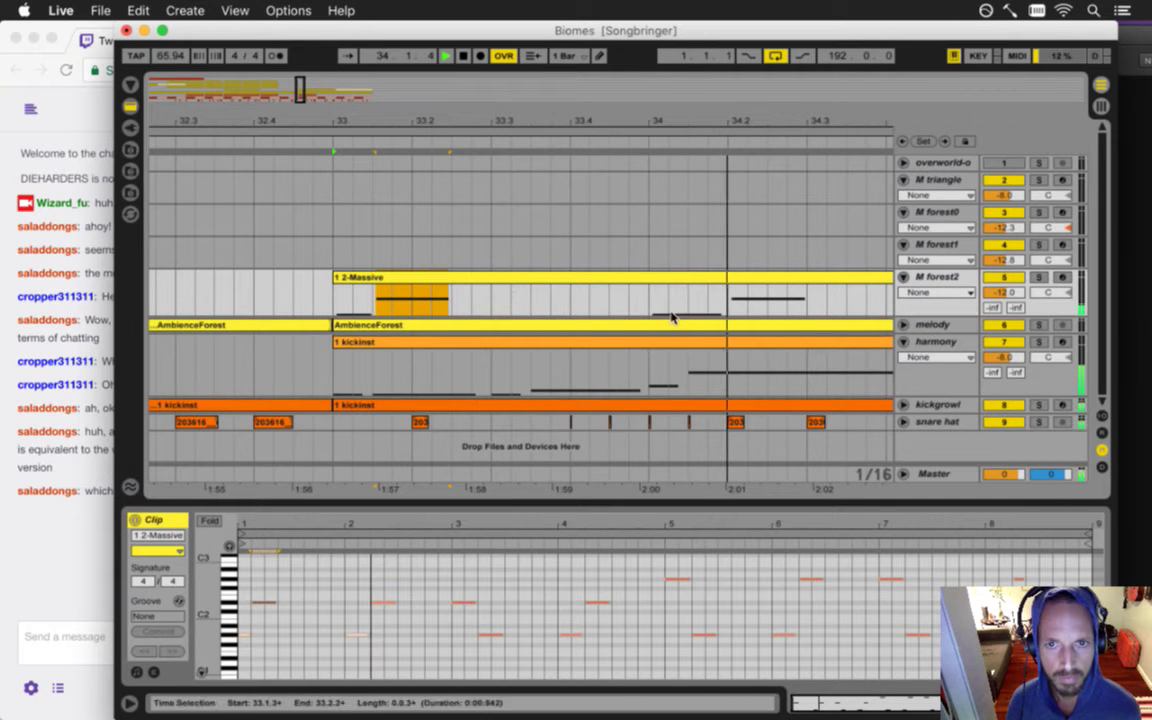
# - In M forest2's clip, align the second bar's G#1 note to 2.1.1 and shorten it to end at 2.1.2
pyautogui.click(384, 602)
pyautogui.click(358, 604)
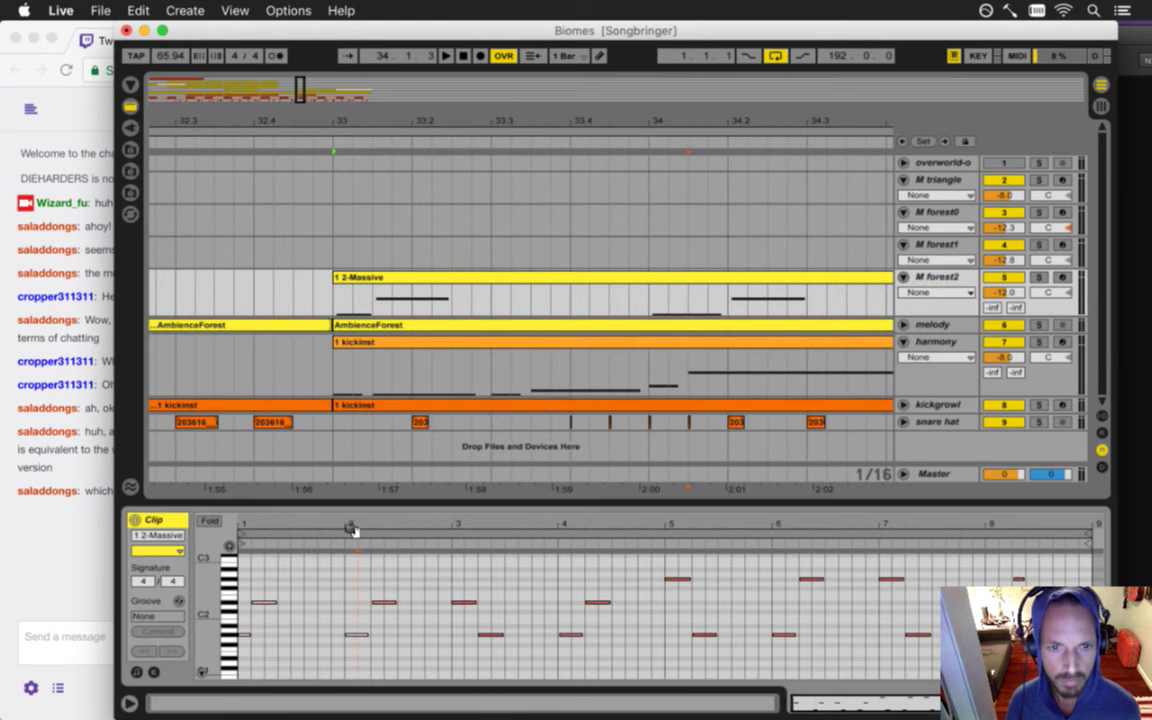
pyautogui.moveTo(351, 538); pyautogui.dragTo(352, 542)
pyautogui.click(340, 636)
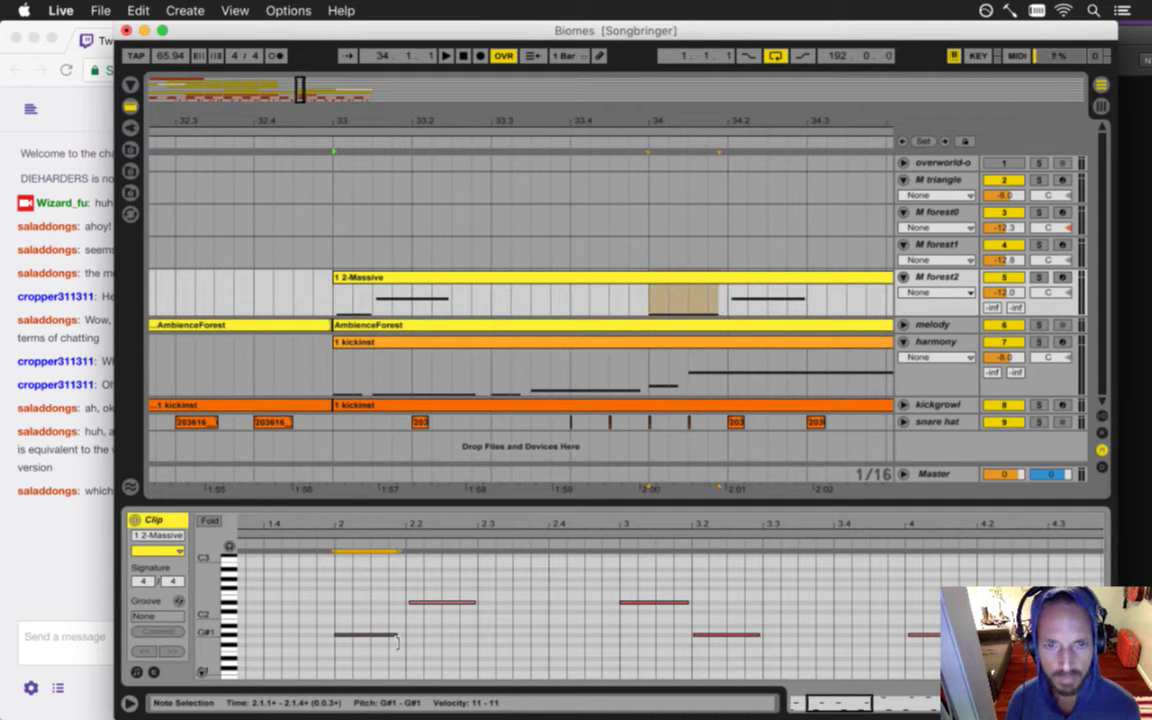
pyautogui.moveTo(397, 643); pyautogui.dragTo(373, 643)
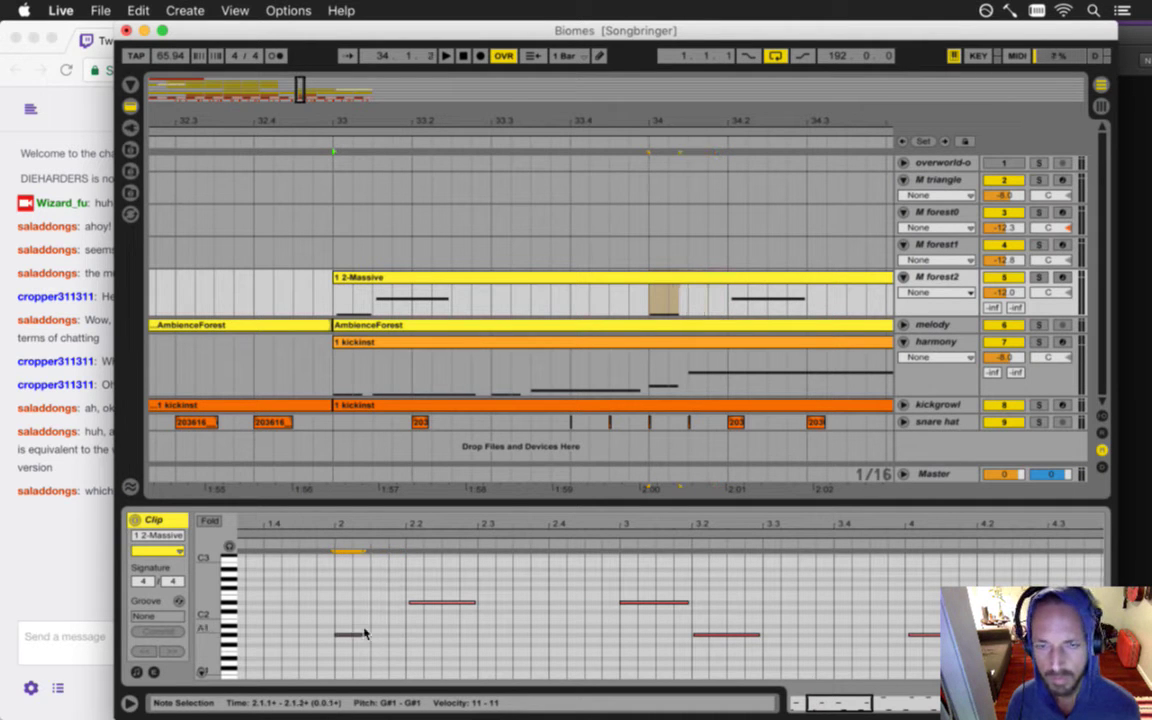
# - Move the second bar's D#2 note to 2.1.3 and lengthen it to end at 2.3.4
pyautogui.moveTo(424, 603); pyautogui.dragTo(398, 604)
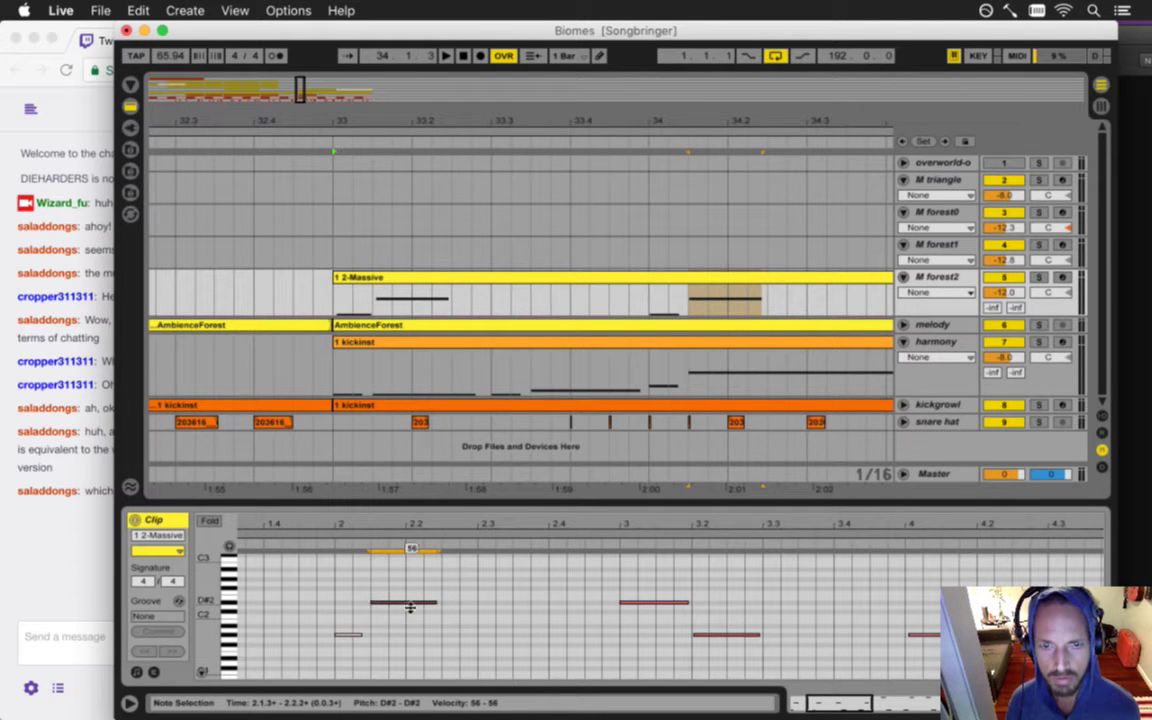
pyautogui.moveTo(435, 605); pyautogui.dragTo(506, 603)
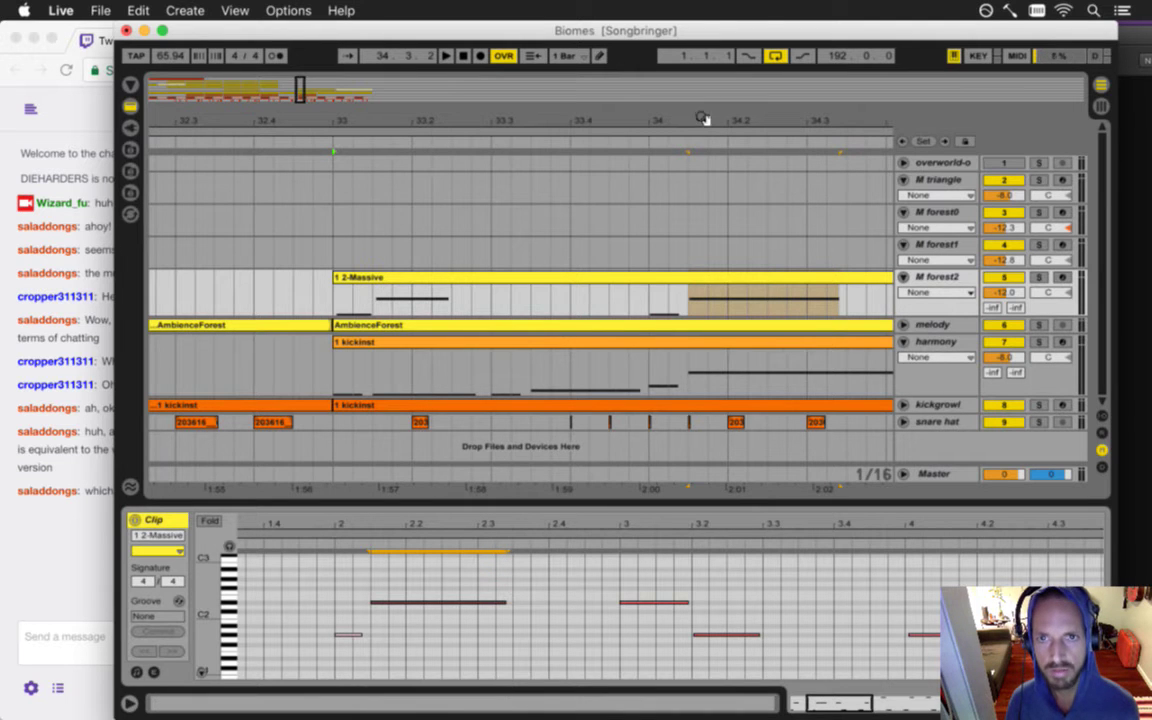
pyautogui.hscroll(10, 707, 116)
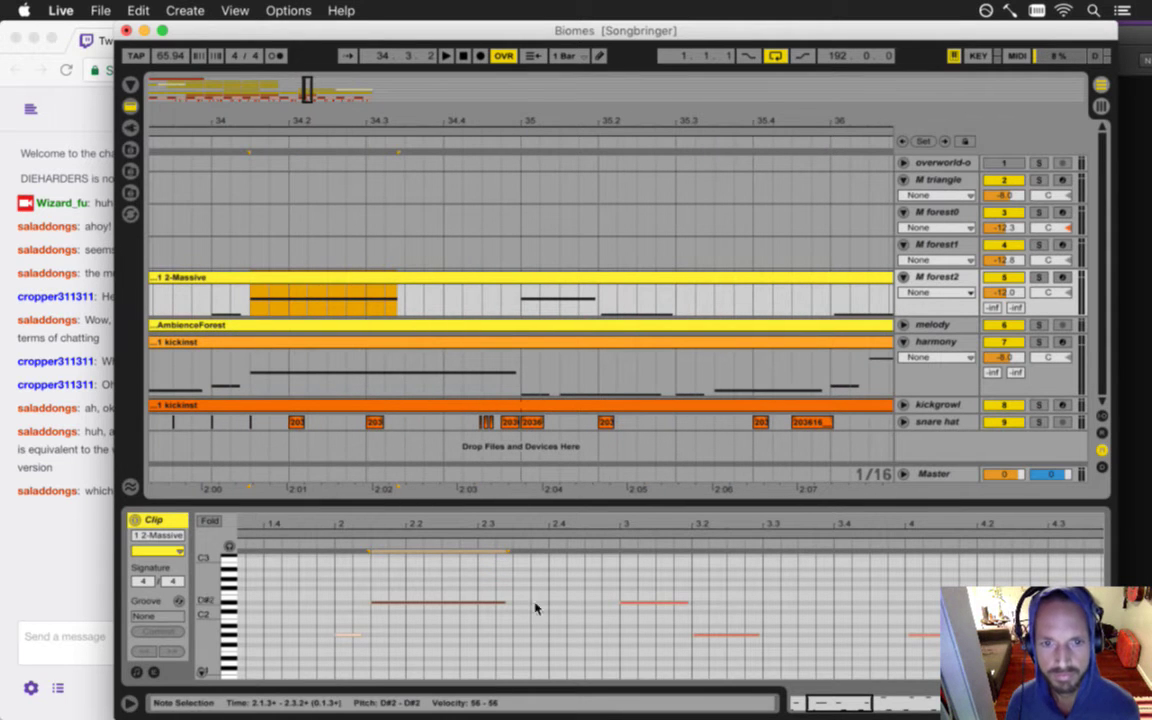
pyautogui.moveTo(506, 610); pyautogui.dragTo(546, 608)
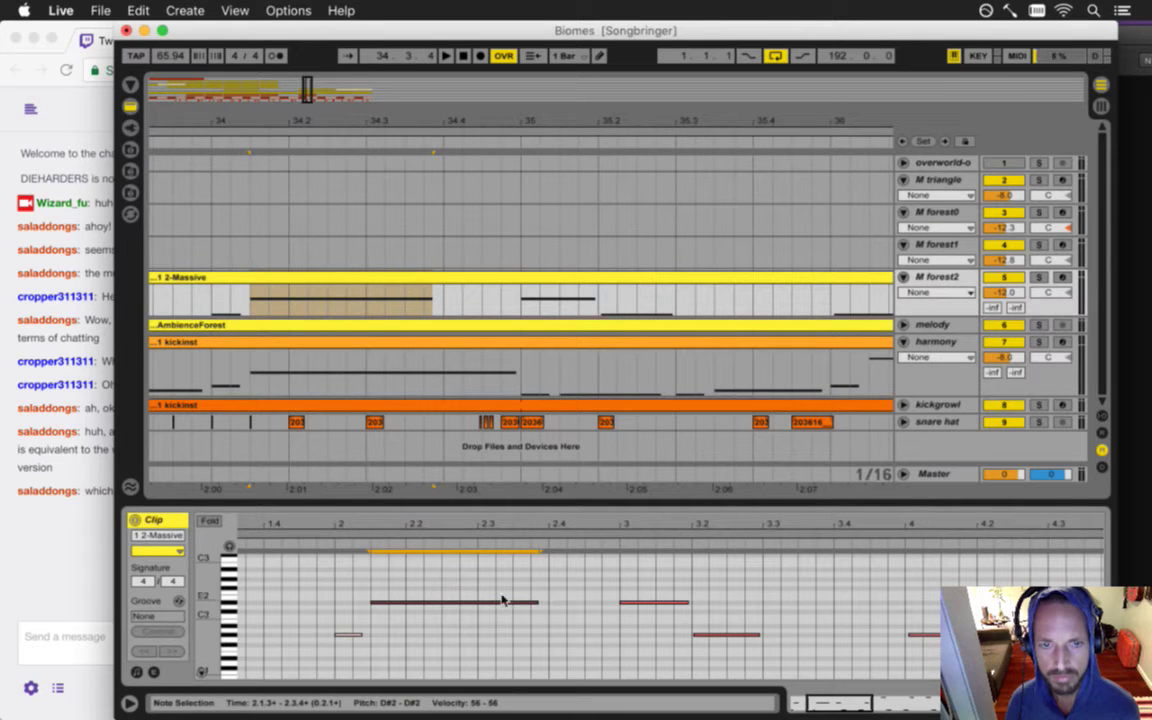
# - With the unused pitches folded, shorten the D#2 note at 3.1.1 to end at 3.1.3 and set the following G#1 note from 3.1.3 to 3.2.4
pyautogui.click(210, 522)
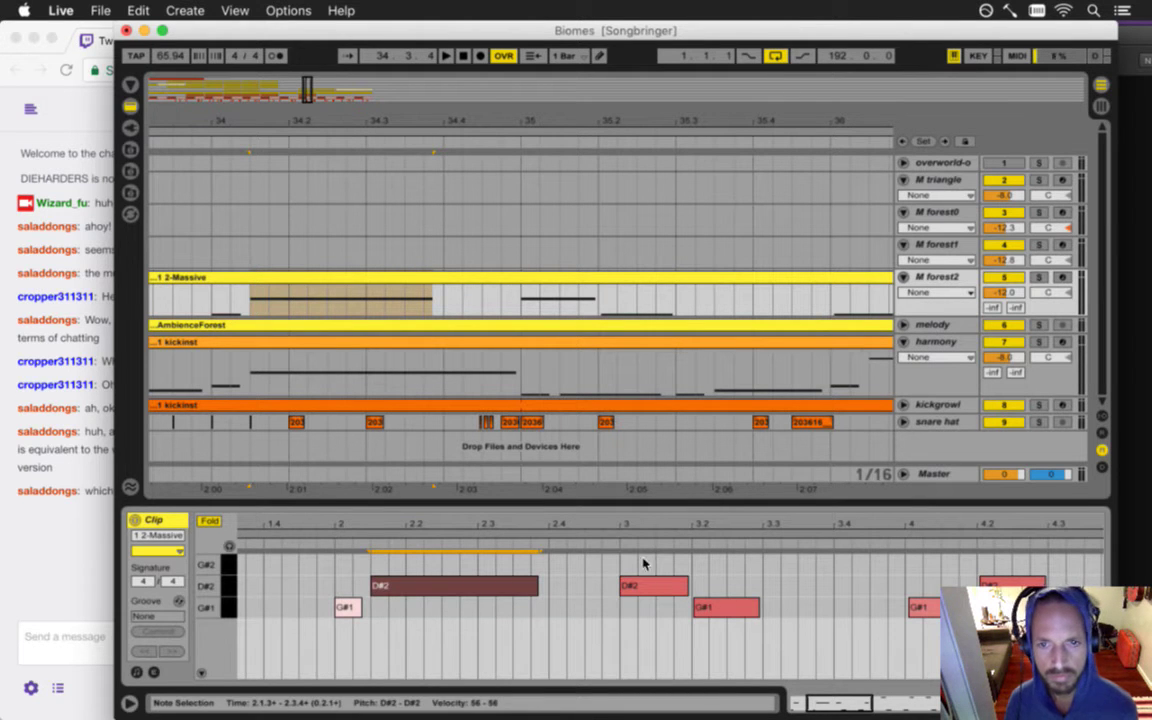
pyautogui.click(616, 566)
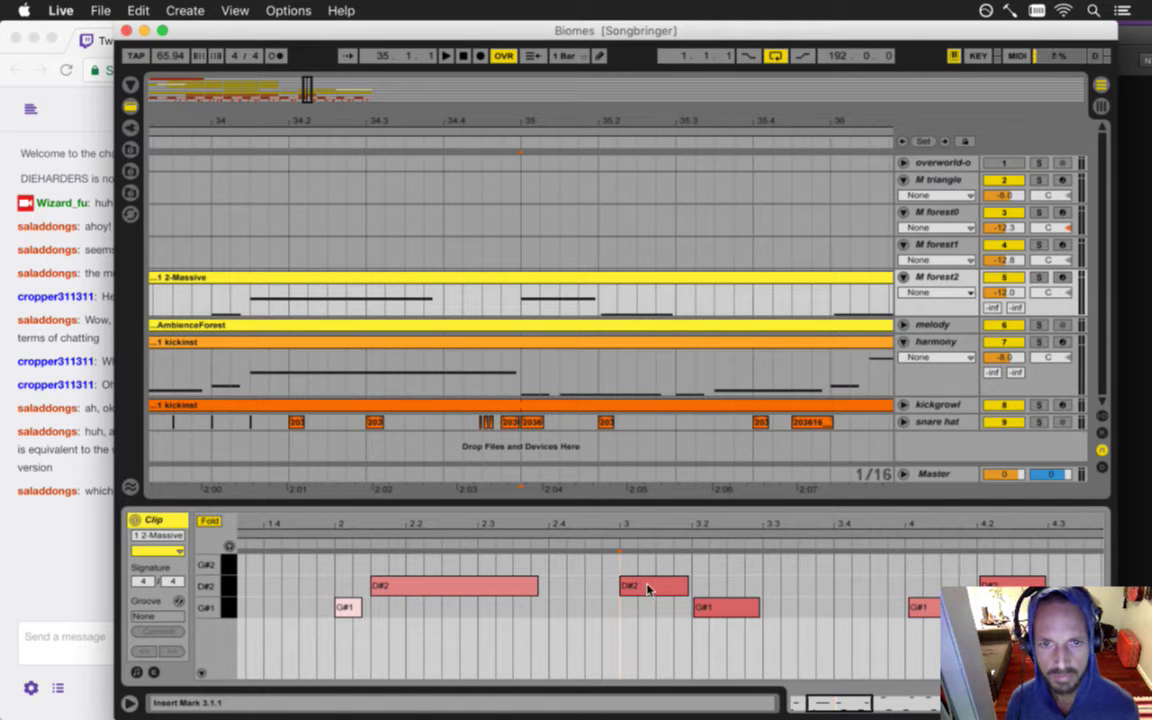
pyautogui.click(647, 589)
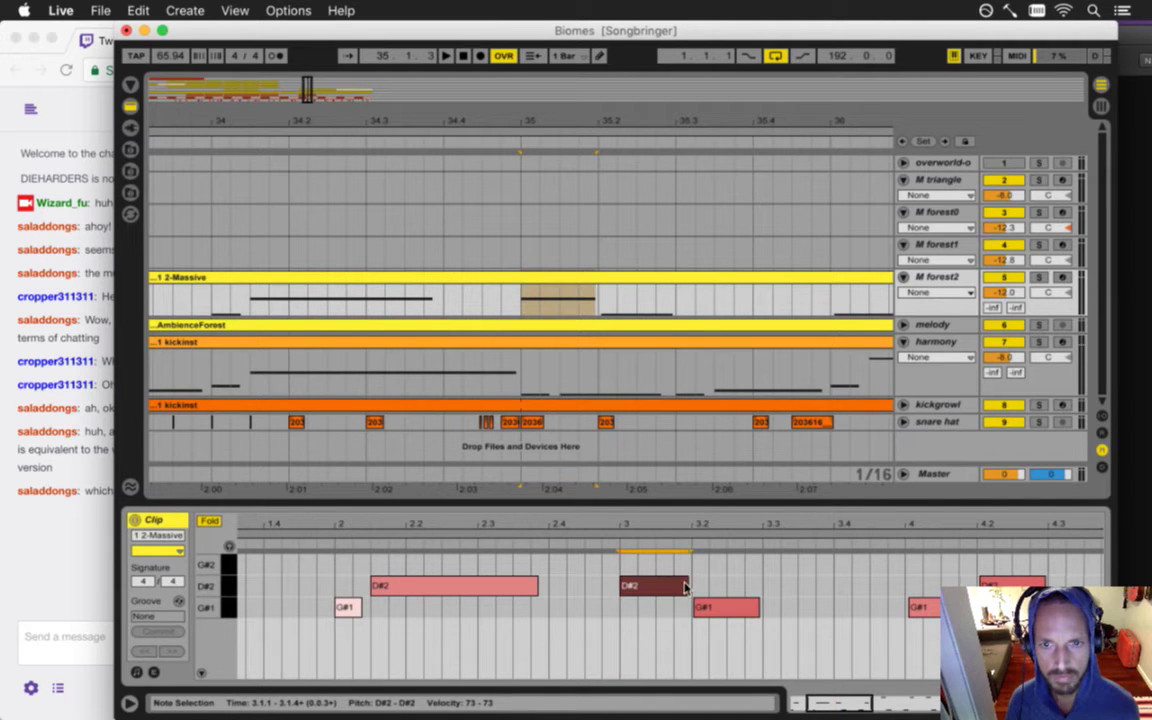
pyautogui.moveTo(686, 589); pyautogui.dragTo(652, 590)
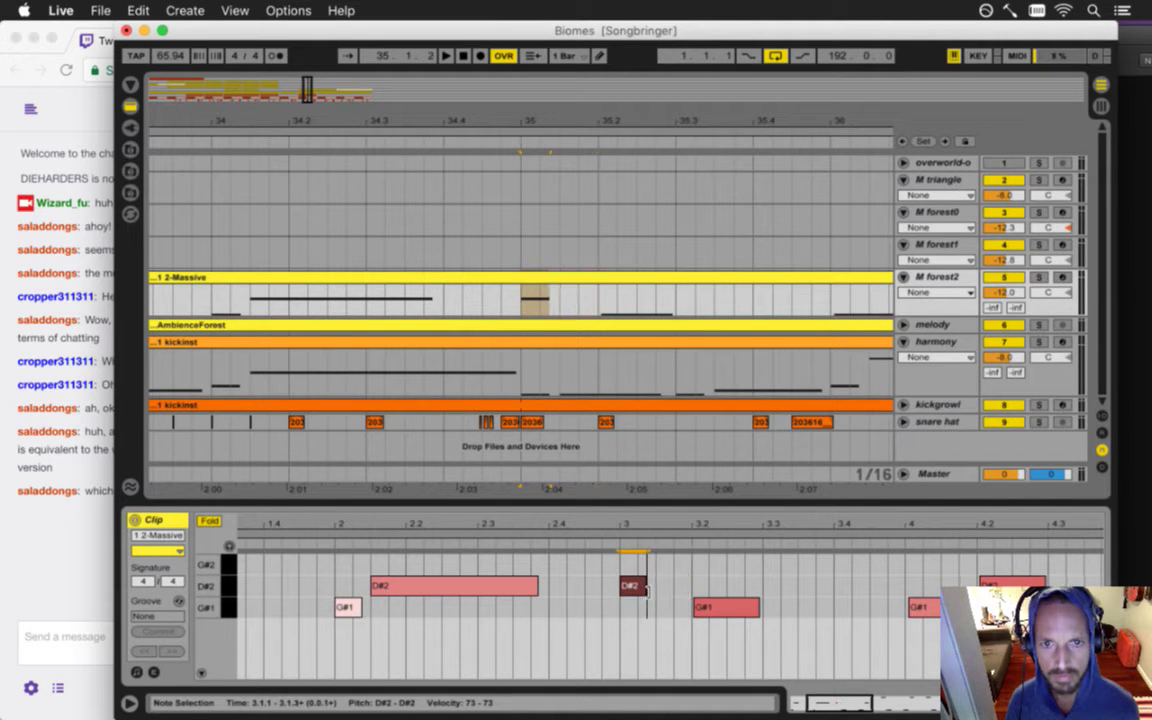
pyautogui.moveTo(733, 610); pyautogui.dragTo(697, 606)
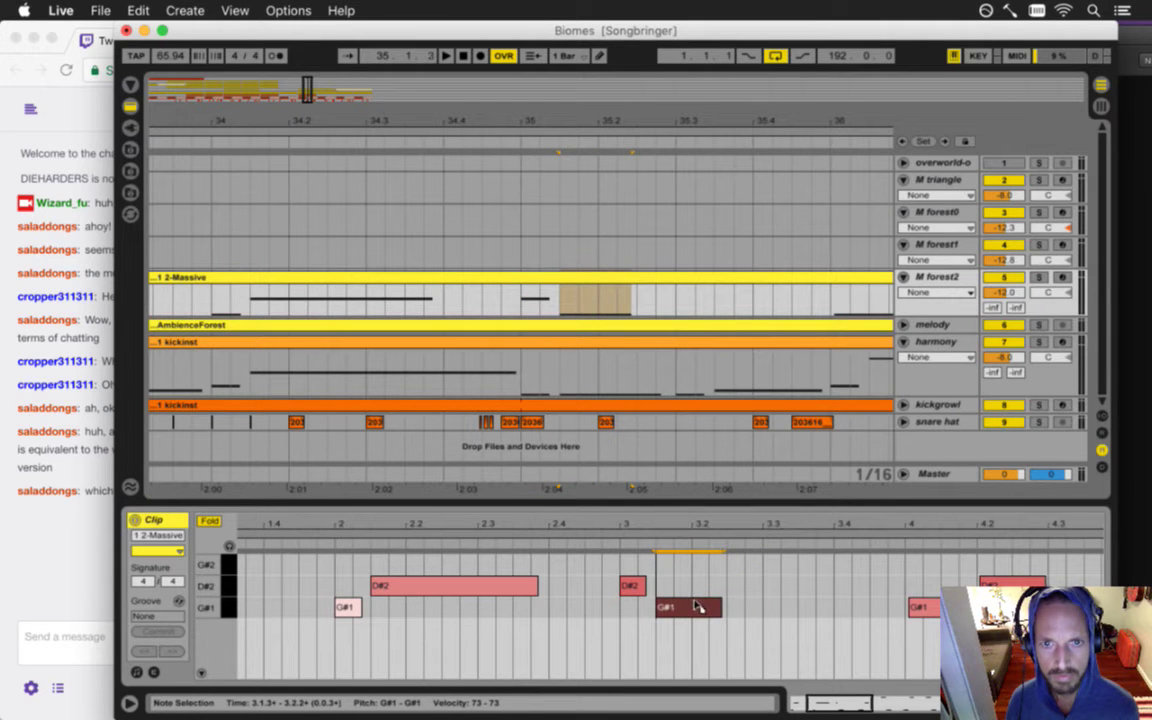
pyautogui.moveTo(722, 612); pyautogui.dragTo(764, 621)
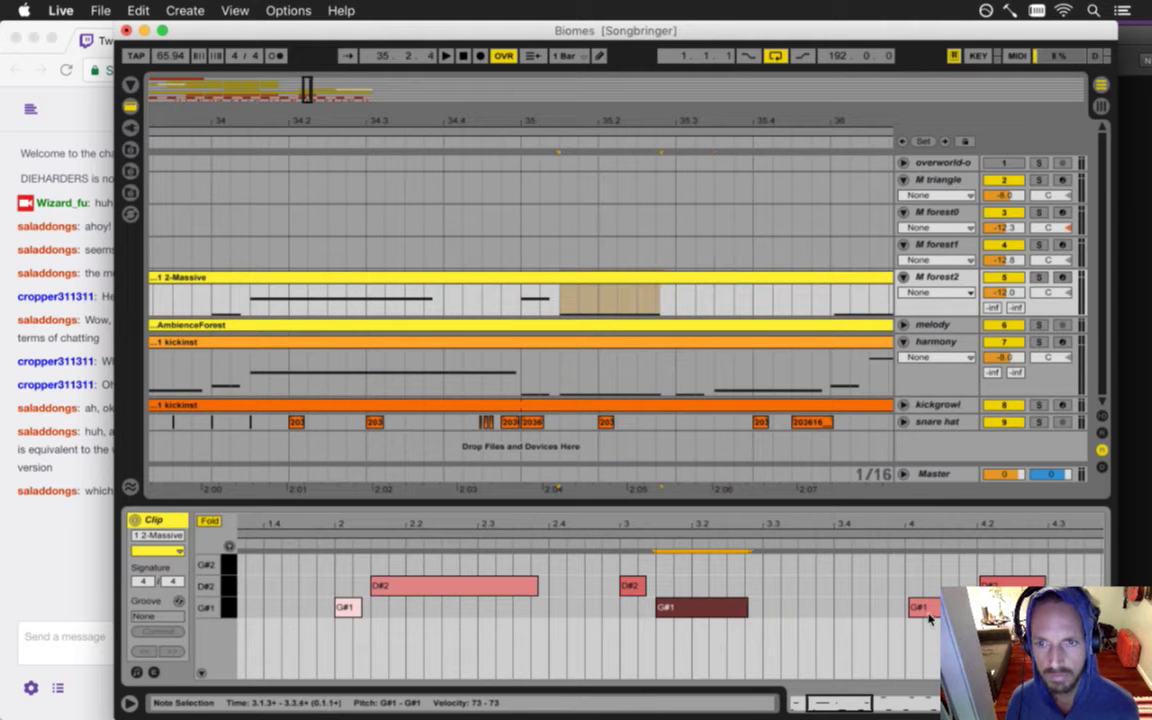
# - Align the fourth bar's G#1 note to 4.1.1 and shorten it to end at 4.1.3
pyautogui.hscroll(10, 779, 123)
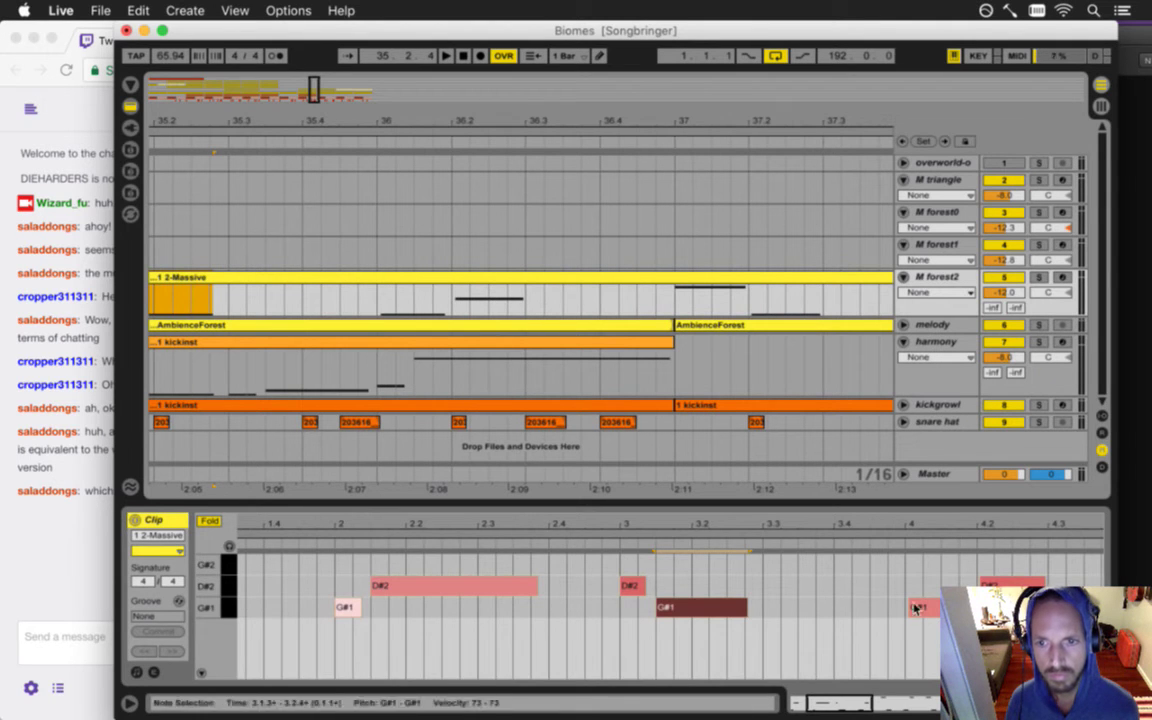
pyautogui.hscroll(5, 941, 527)
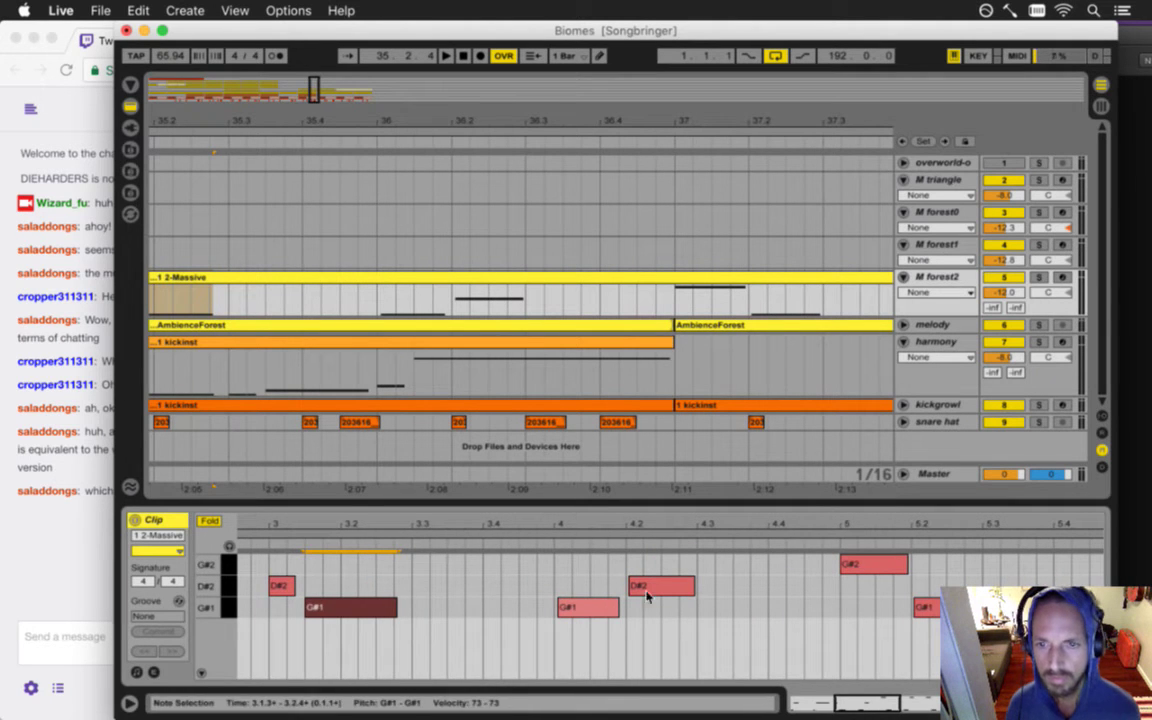
pyautogui.click(592, 610)
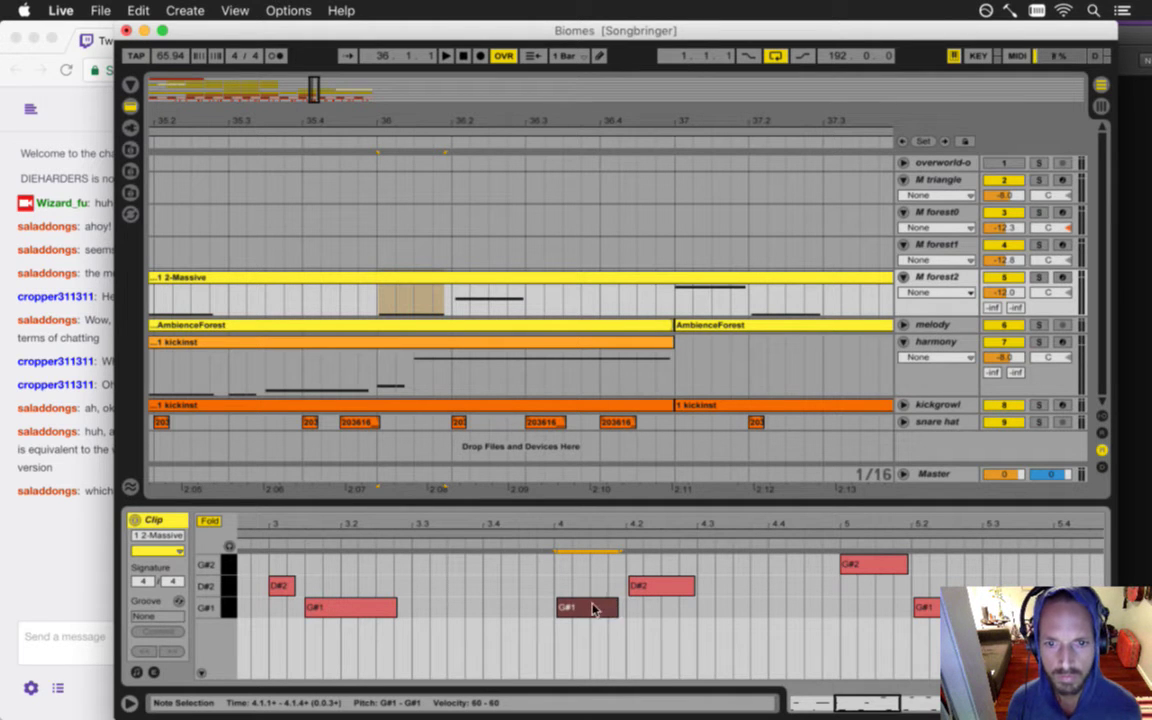
pyautogui.moveTo(615, 612); pyautogui.dragTo(585, 614)
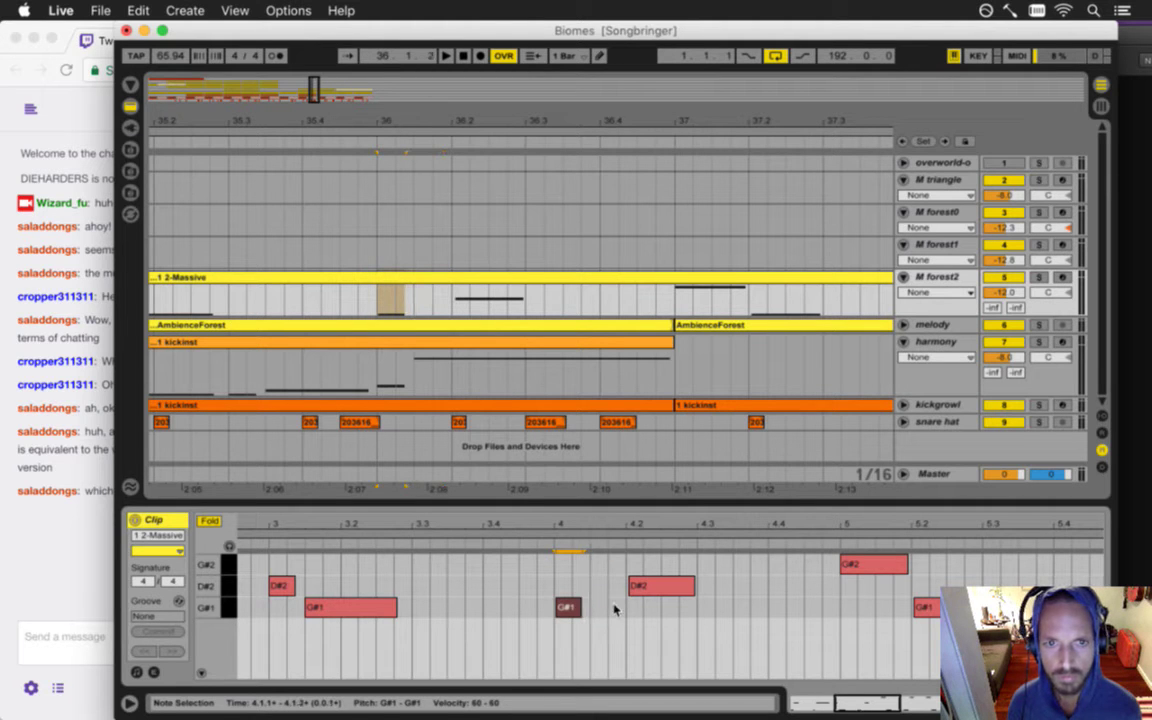
# - Move the fourth bar's D#2 note to start at 4.1.2+, shorten it to end at 4.2.1+, and save the set
pyautogui.moveTo(658, 590); pyautogui.dragTo(630, 598)
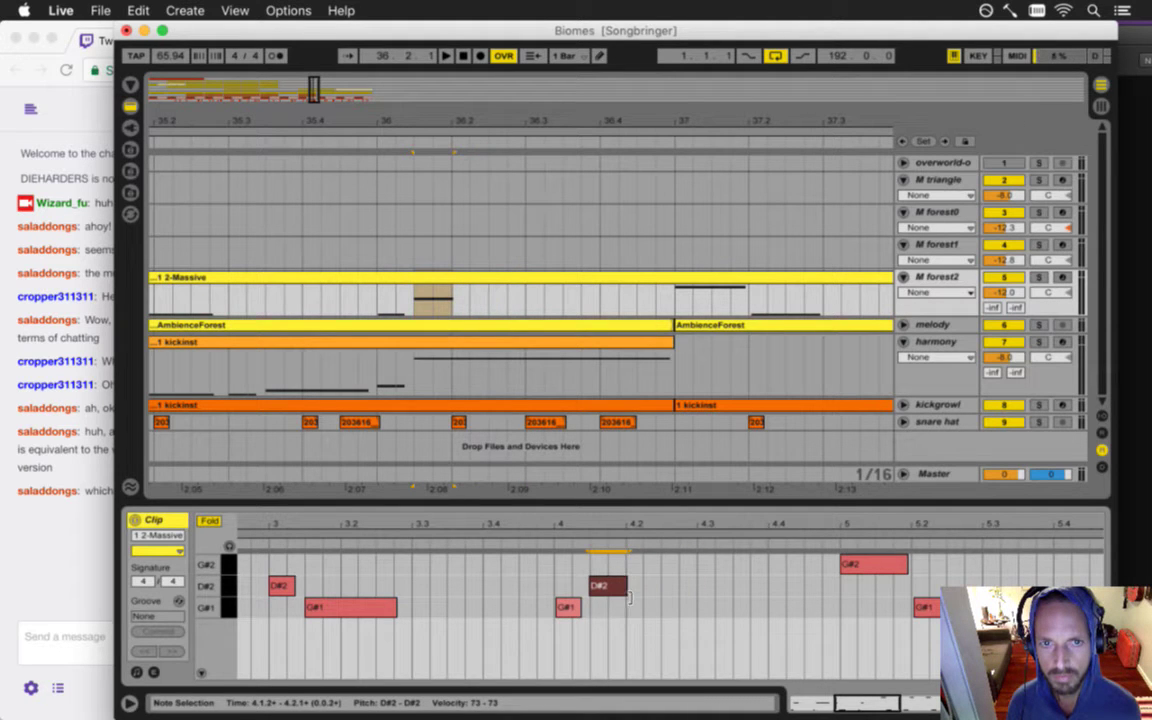
pyautogui.hscroll(10, 797, 531)
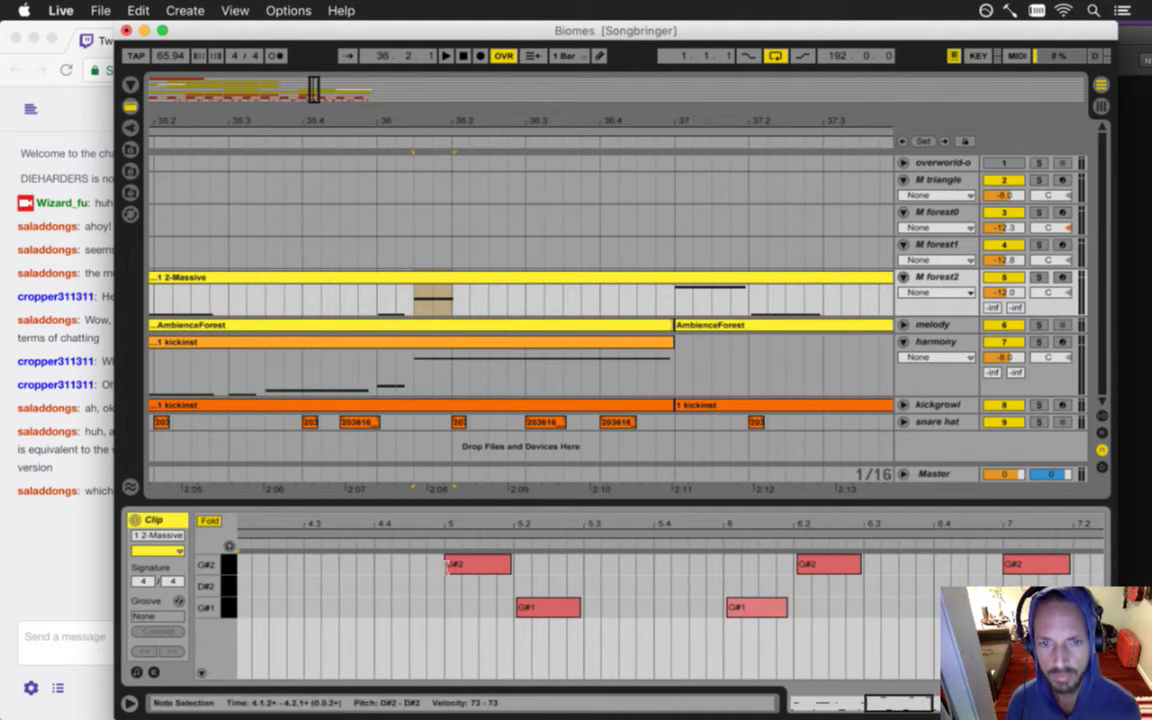
pyautogui.click(460, 566)
pyautogui.moveTo(530, 121); pyautogui.dragTo(528, 122)
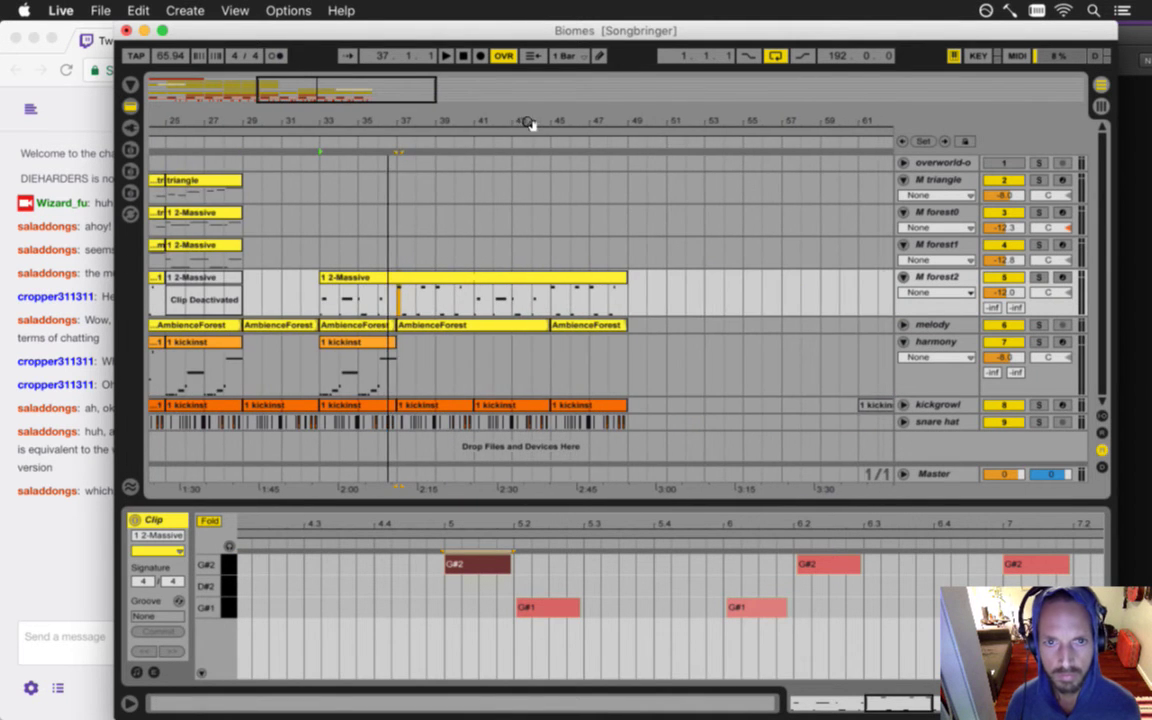
pyautogui.press('super+s')
# - Play from bar 33 and lower the F2 note after 4.1.3 in harmony's bar 33 clip to F1
pyautogui.click(323, 301)
pyautogui.press('space')
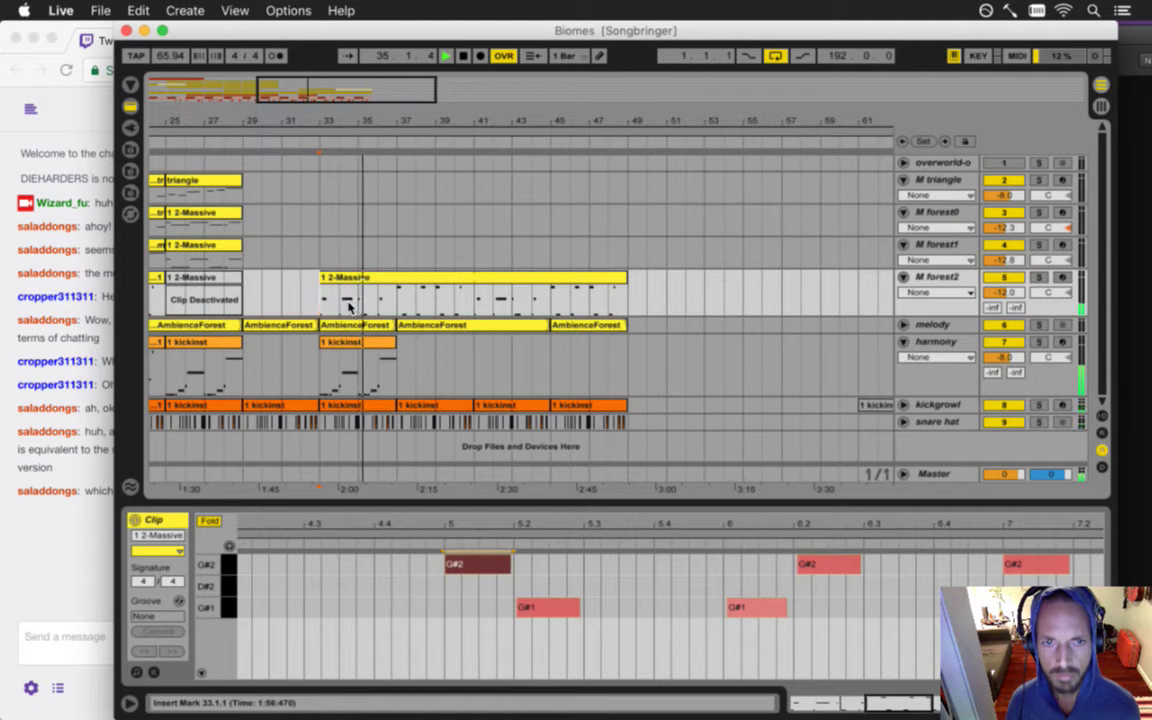
pyautogui.click(352, 368)
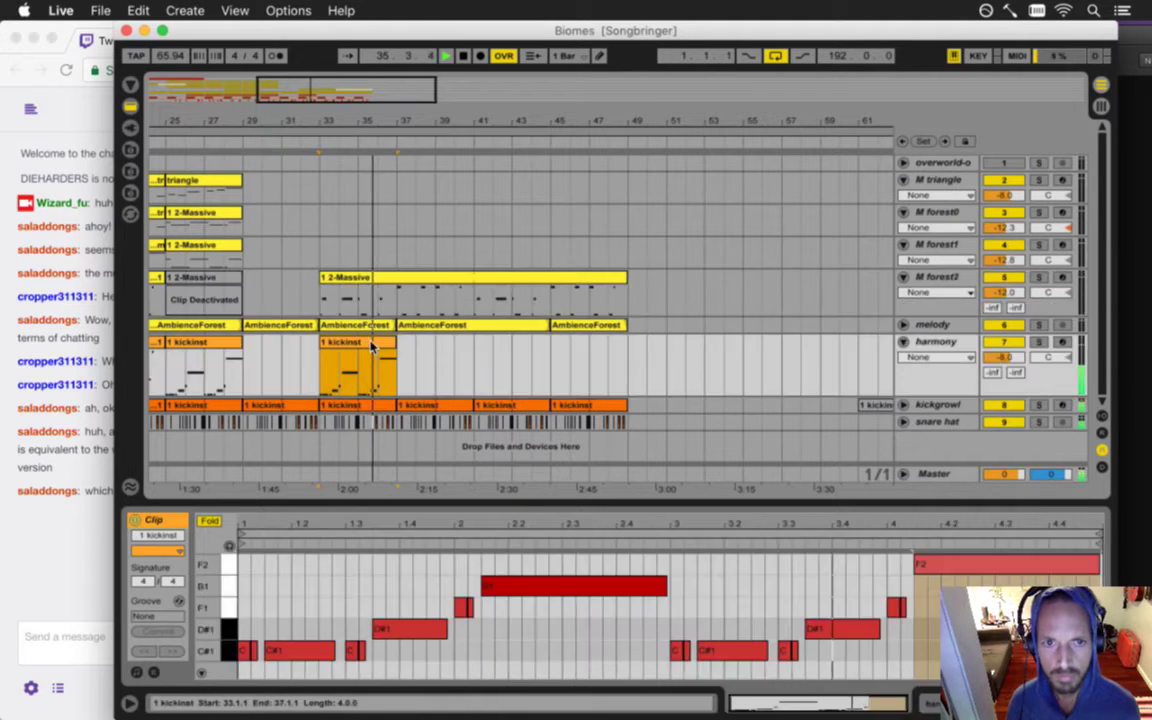
pyautogui.click(932, 570)
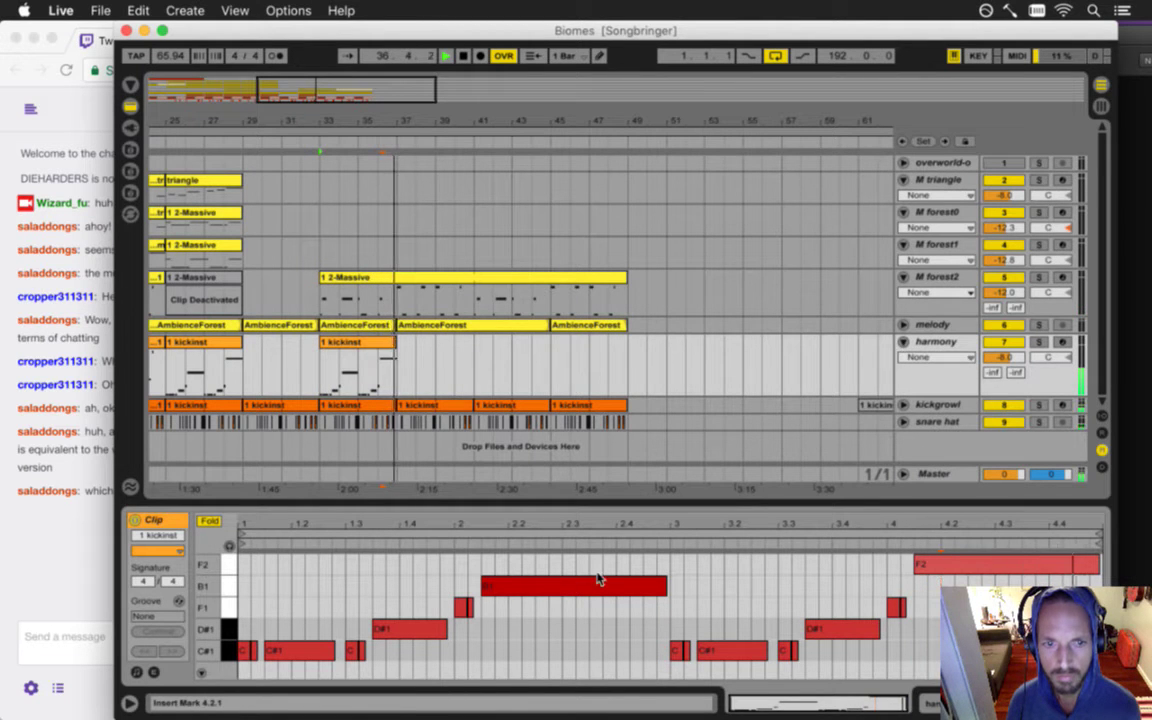
pyautogui.press('space')
pyautogui.moveTo(928, 568); pyautogui.dragTo(928, 607)
pyautogui.press('space')
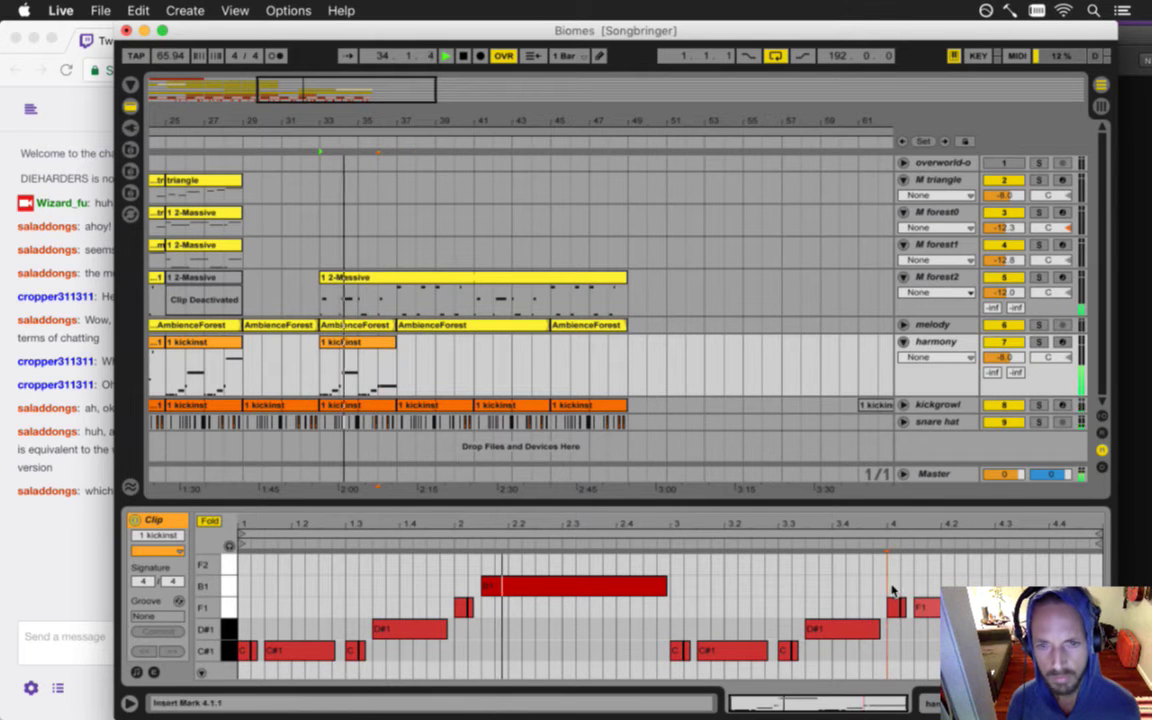
pyautogui.click(895, 607)
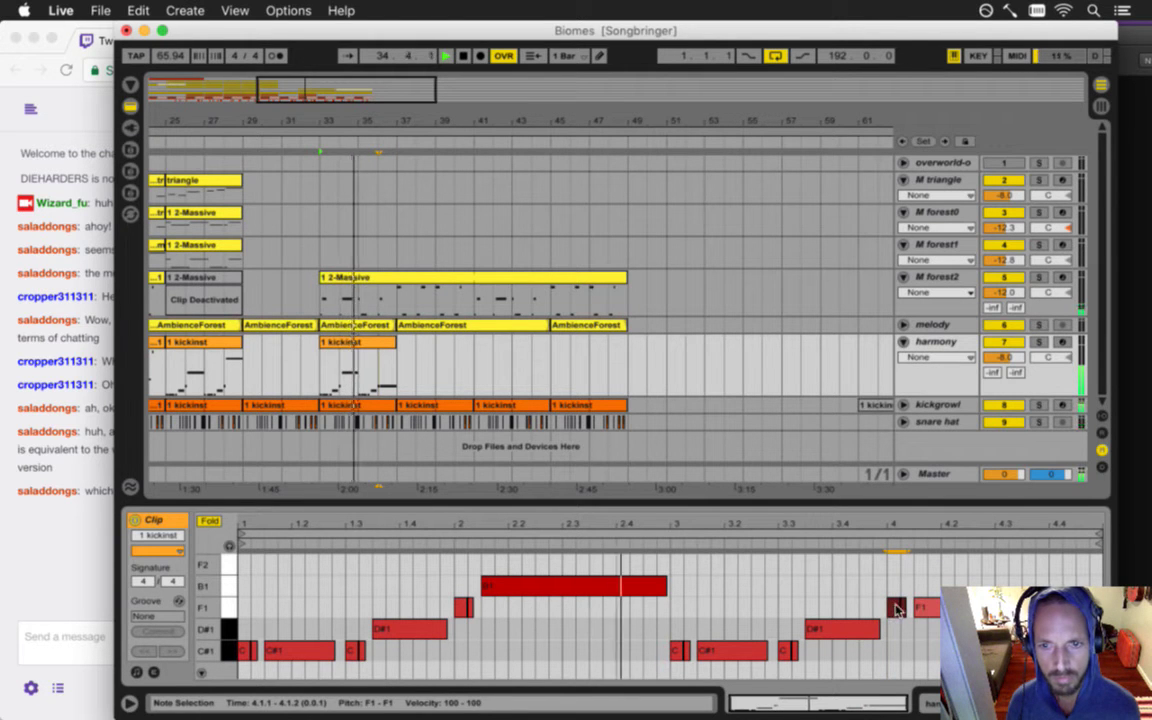
pyautogui.click(470, 444)
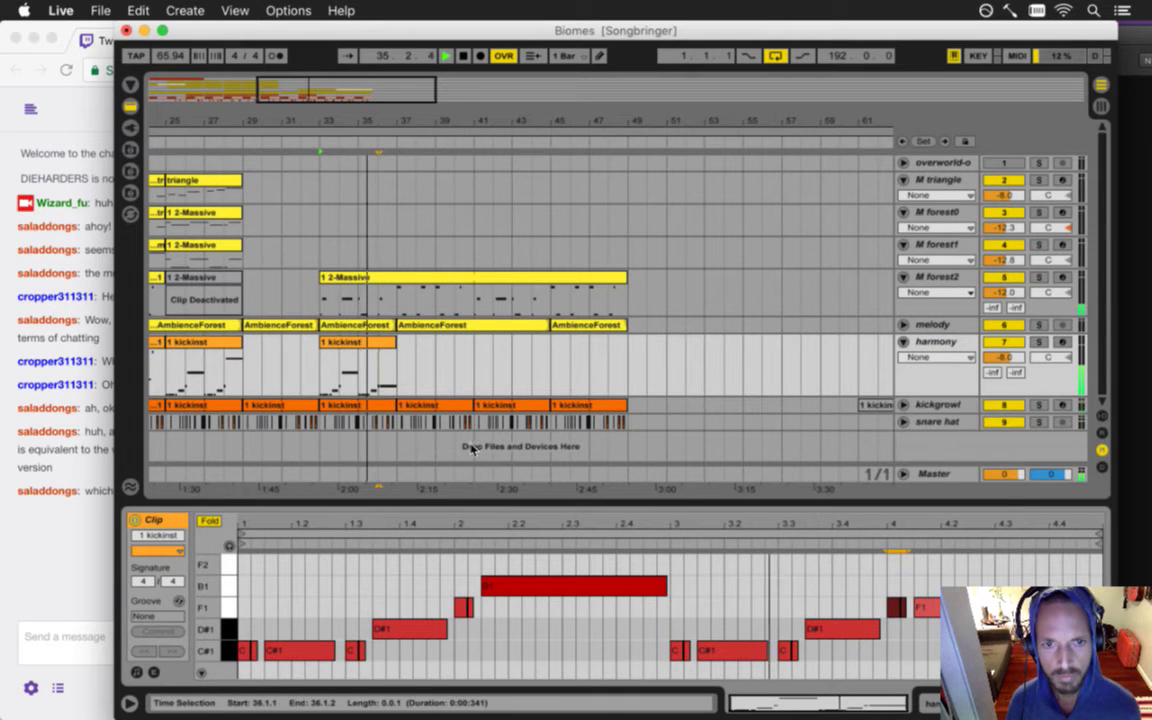
# - In kickgrowl's clip at bar 37, shift the three notes at 1.1.3 and beyond two sixteenths later, starting at 1.2.1
pyautogui.click(423, 406)
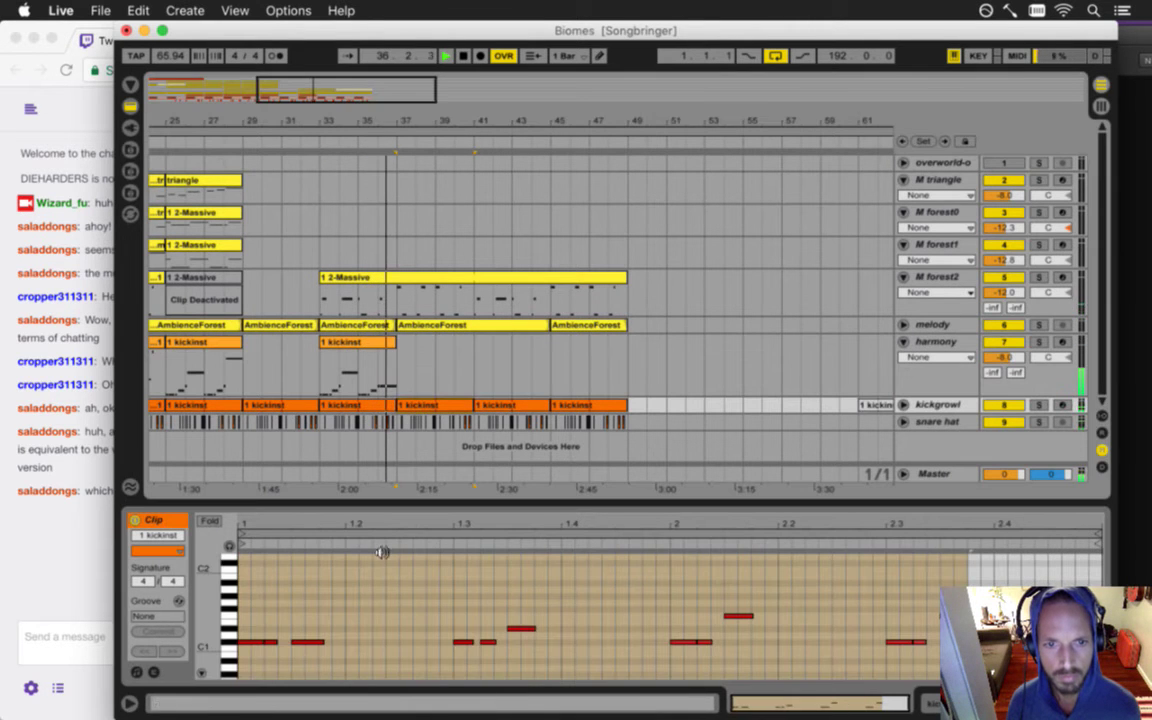
pyautogui.moveTo(300, 598); pyautogui.dragTo(965, 612)
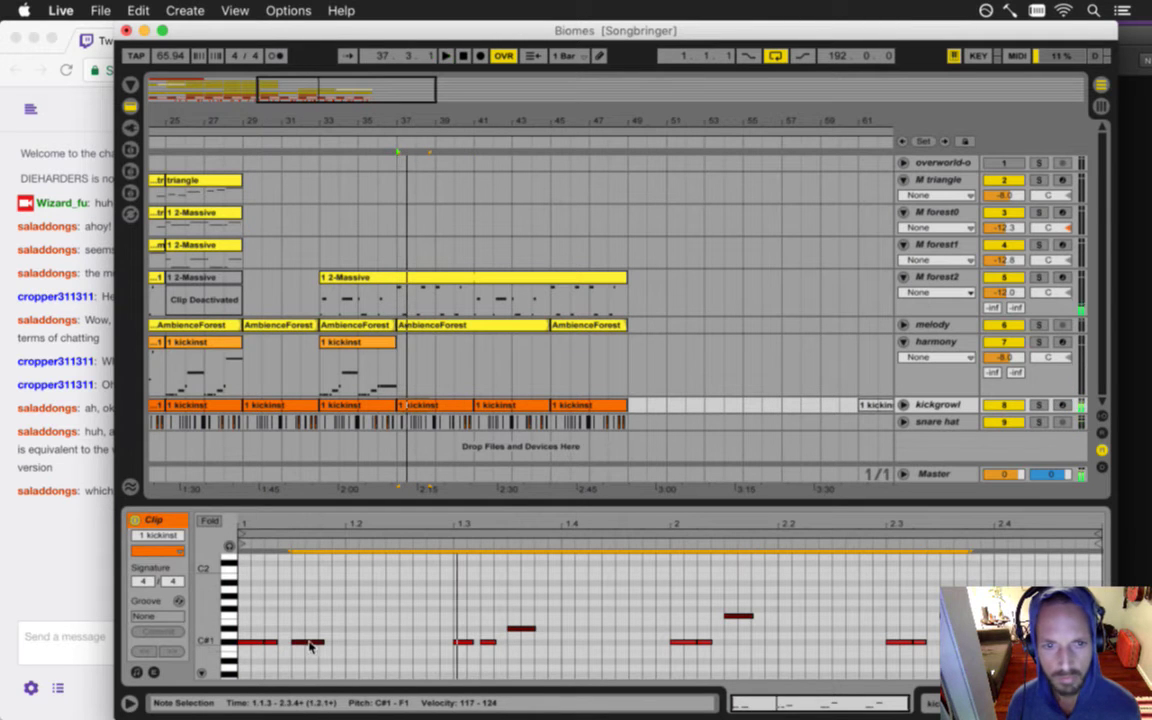
pyautogui.moveTo(312, 645); pyautogui.dragTo(366, 645)
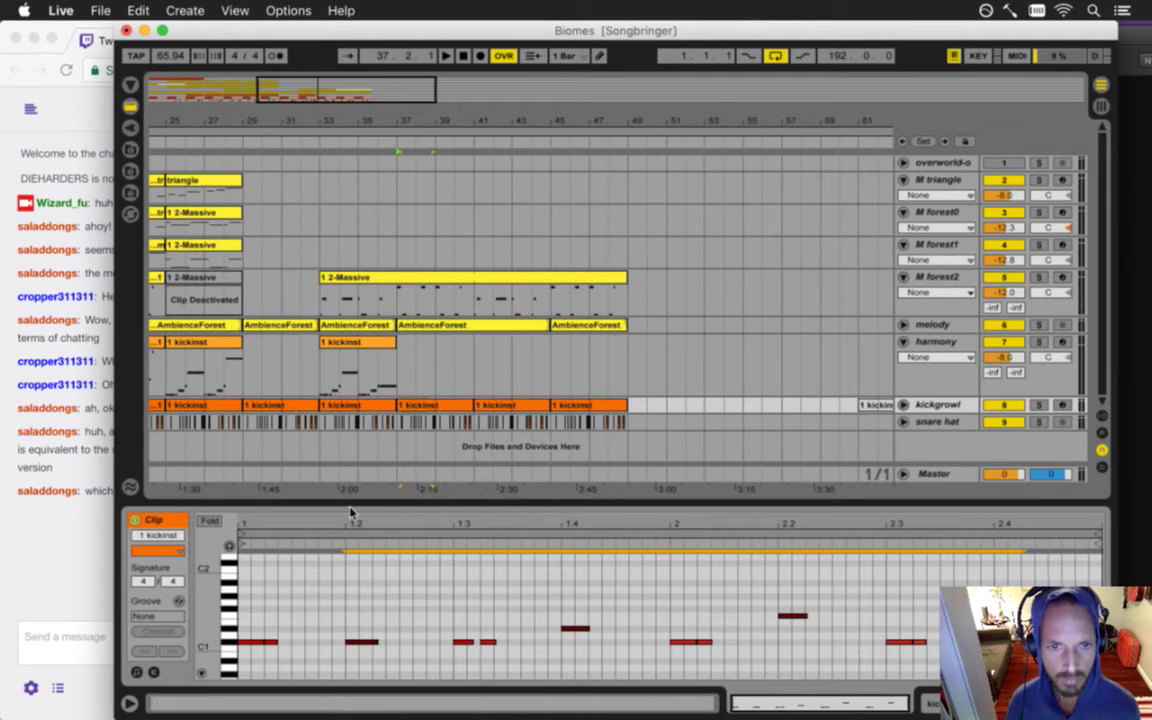
# - Copy harmony's bar 33 clip onto the M forest2 track at bar 37 and play from there
pyautogui.click(396, 301)
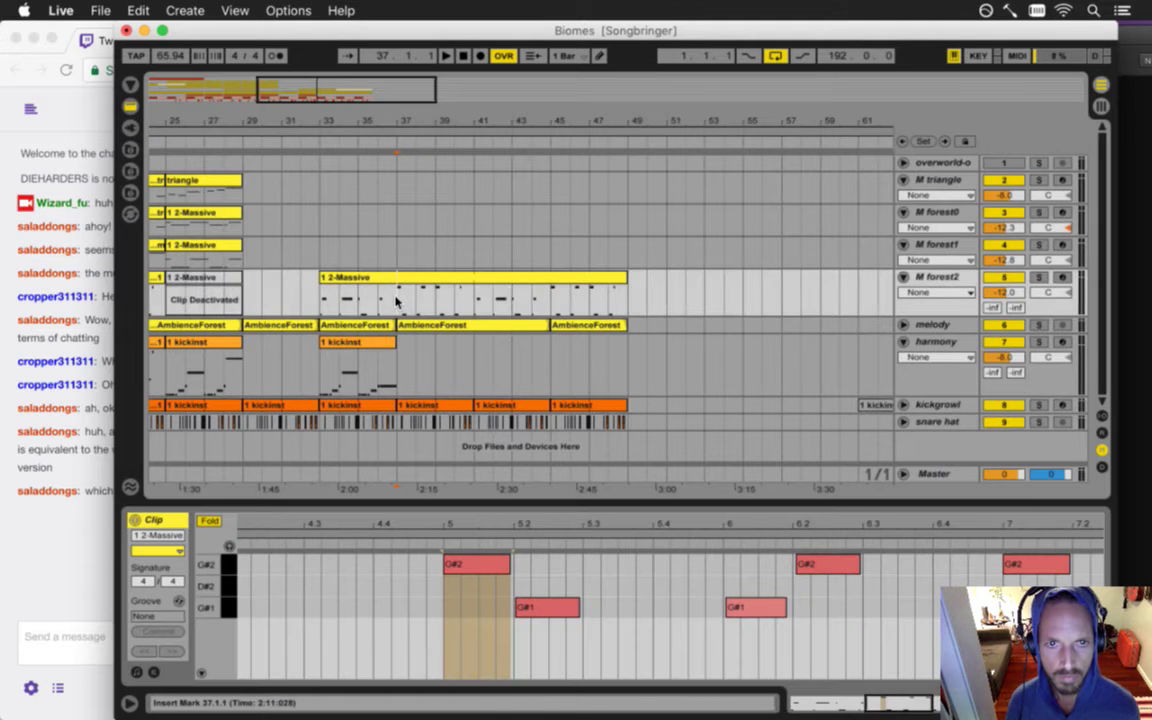
pyautogui.click(348, 280)
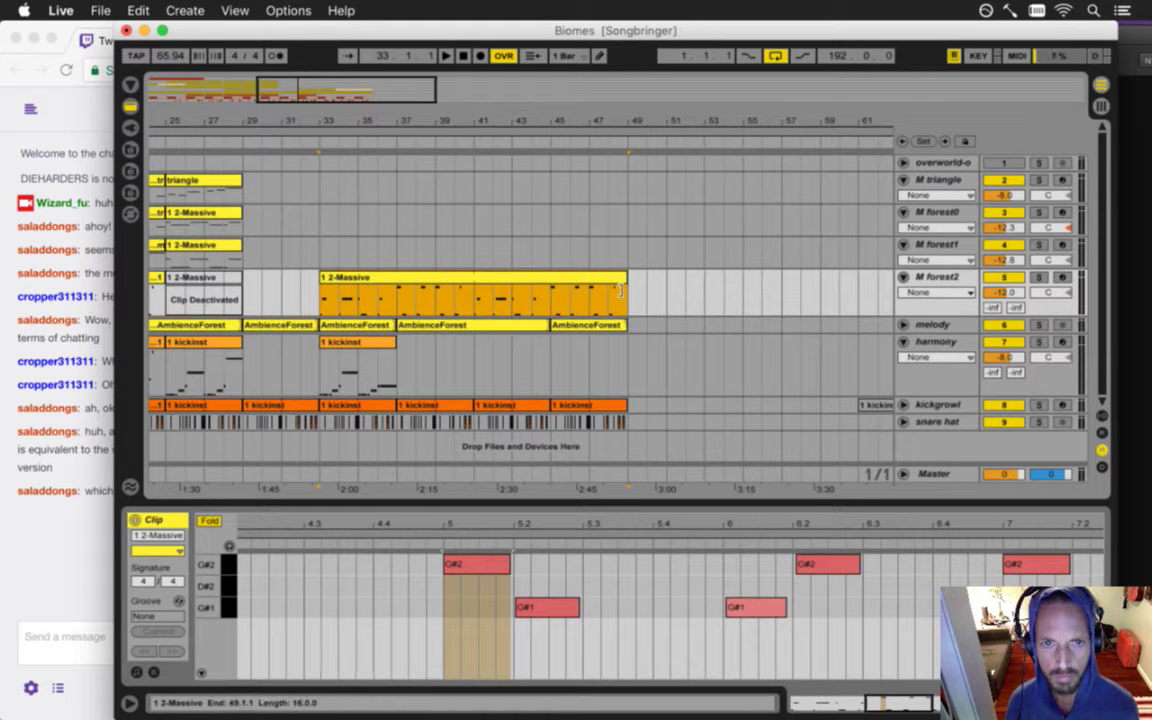
pyautogui.moveTo(364, 342); pyautogui.dragTo(428, 290)
pyautogui.click(396, 299)
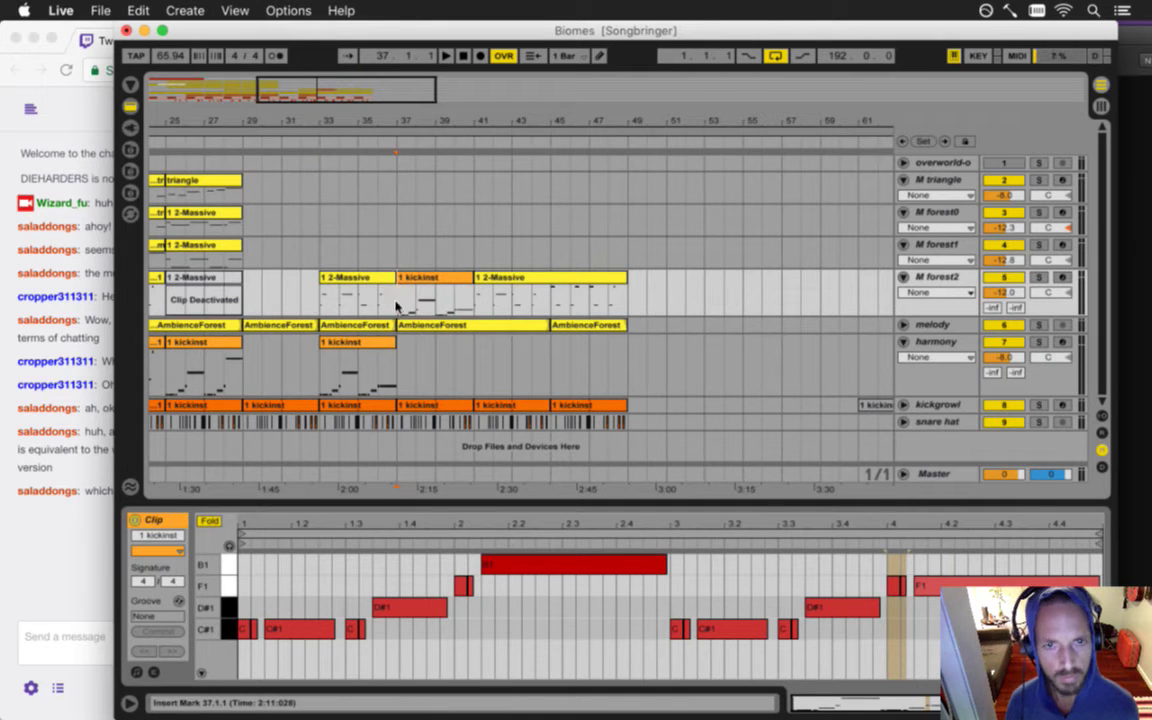
pyautogui.press('space')
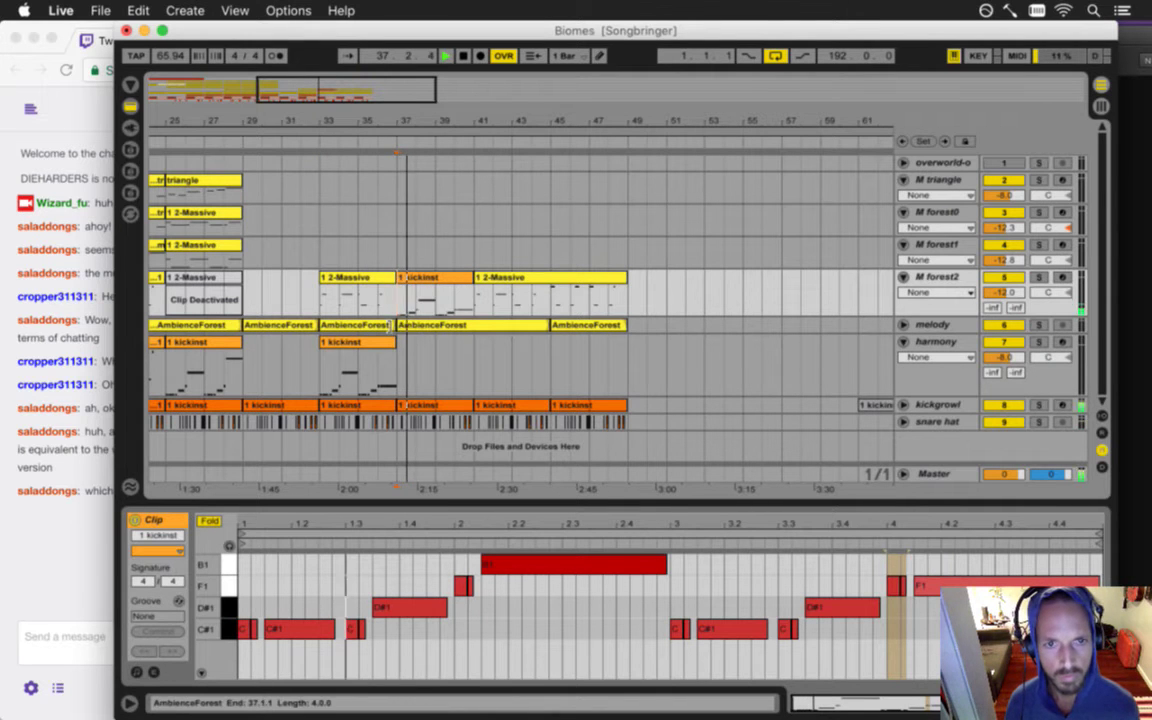
# - Move the copied kickinst clip from M forest2 up to M forest1 at bar 37 and duplicate it to bar 33
pyautogui.click(447, 281)
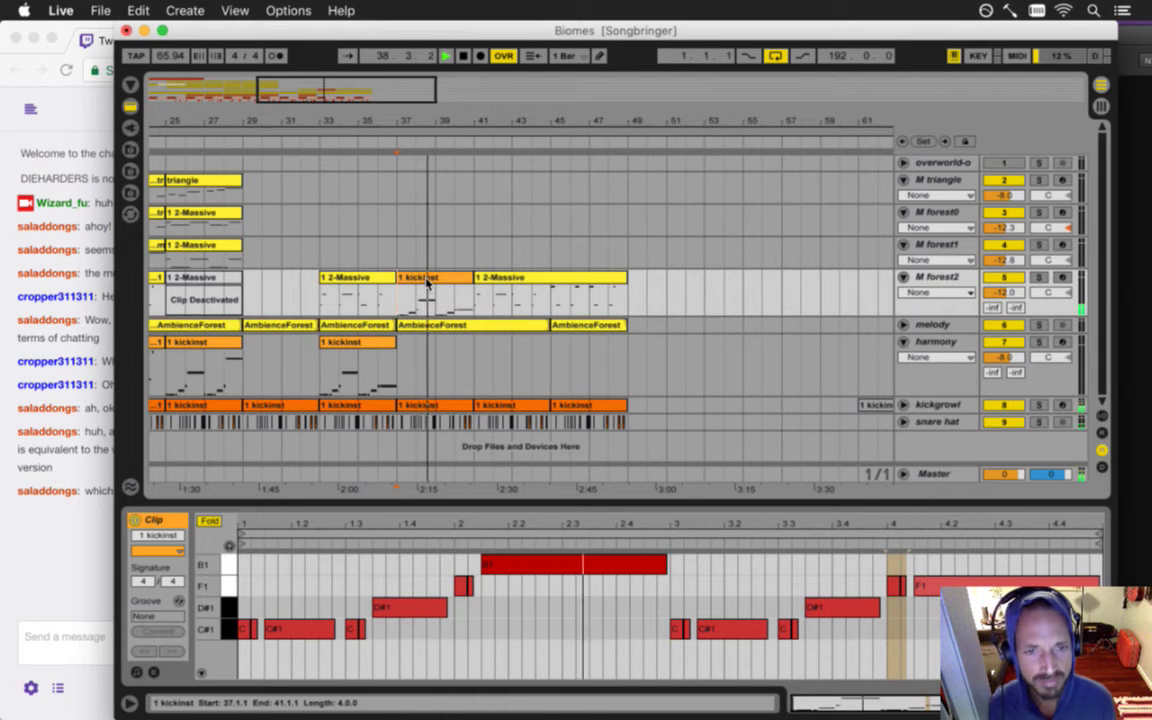
pyautogui.moveTo(419, 283); pyautogui.dragTo(413, 252)
pyautogui.press('space')
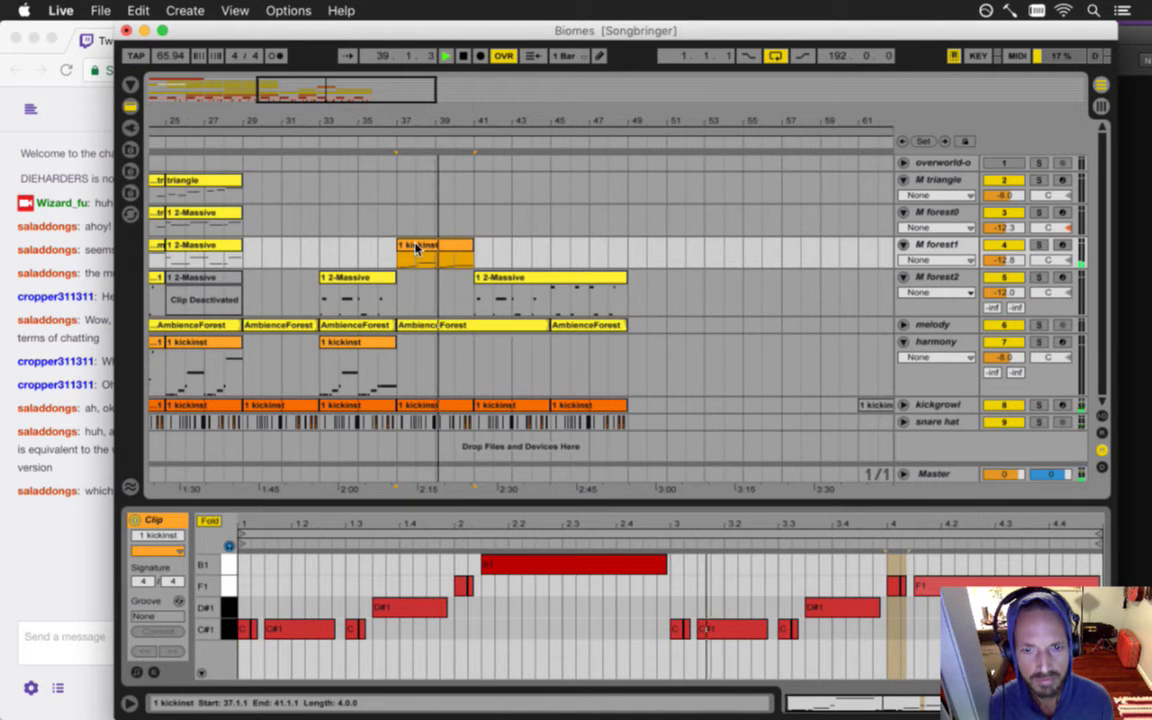
pyautogui.moveTo(424, 247); pyautogui.dragTo(352, 242)
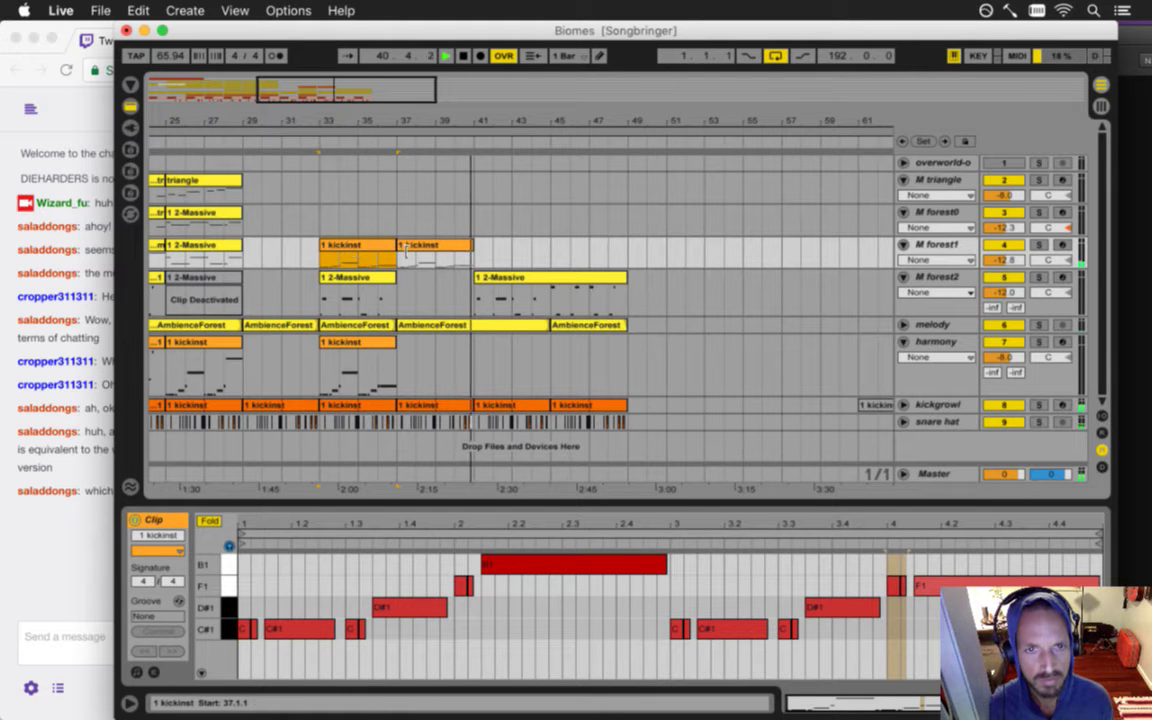
pyautogui.moveTo(396, 246)
pyautogui.mouseDown()
pyautogui.moveTo(411, 247)
pyautogui.moveTo(395, 247)
pyautogui.mouseUp()
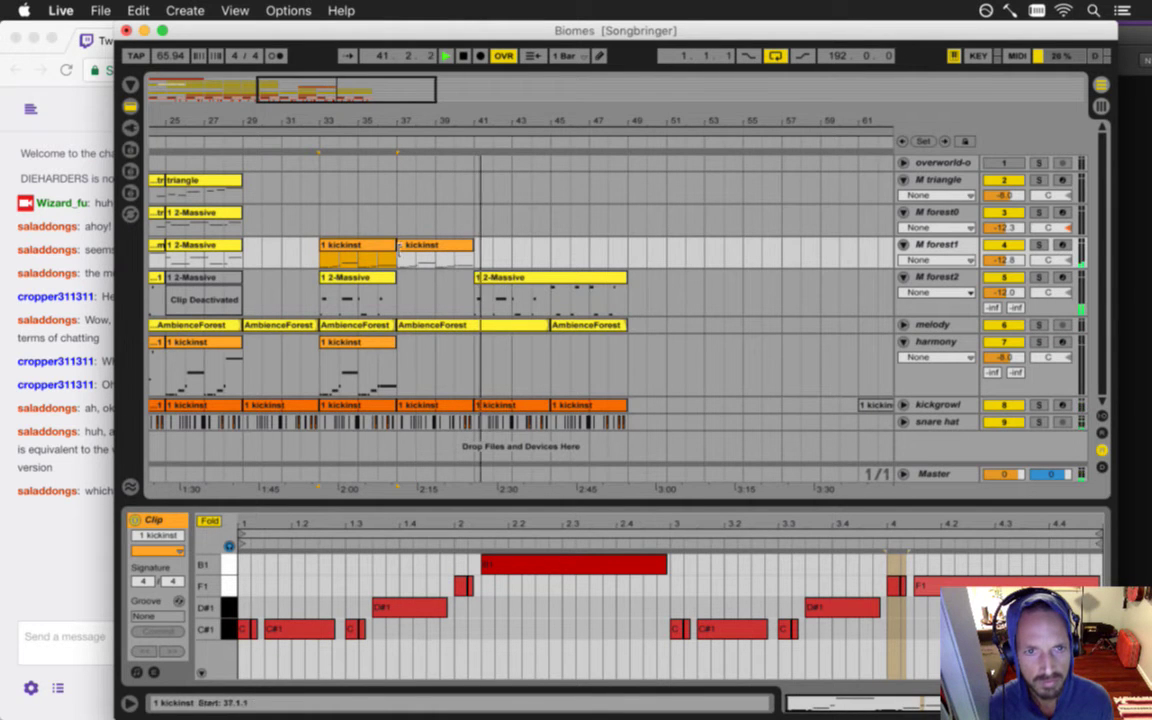
# - Examine the Massive synth settings on the M forest1 track and close the plug-in window
pyautogui.hotkey('shift', 'Tab')
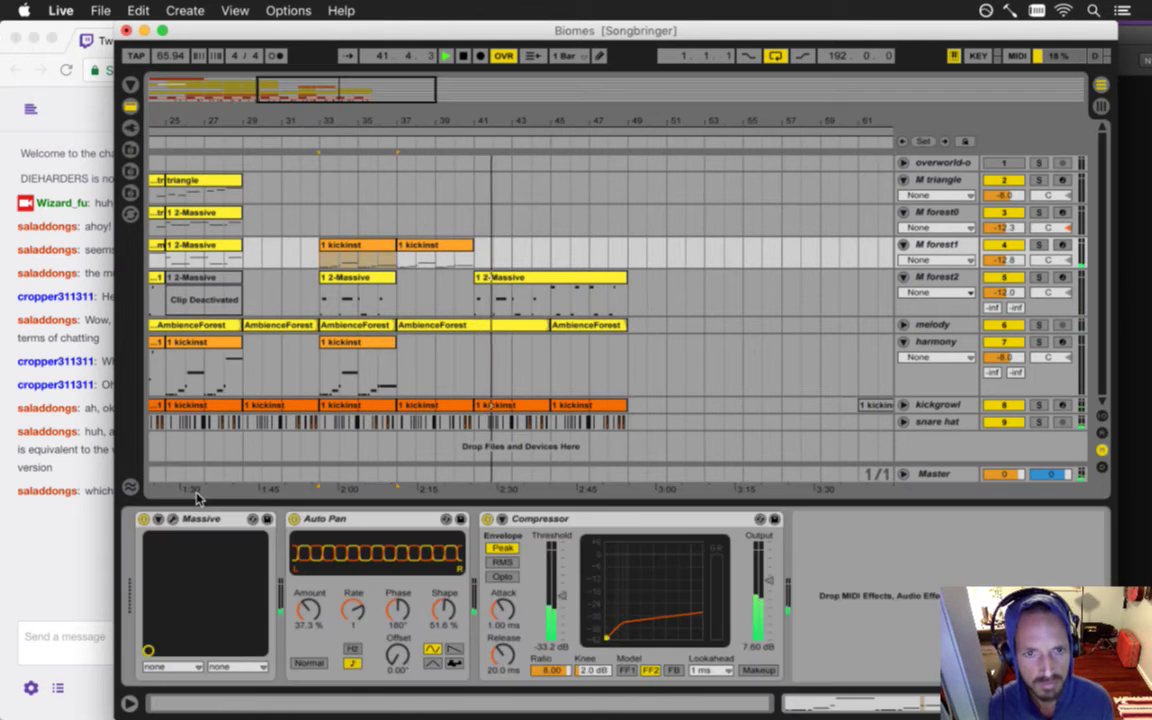
pyautogui.click(173, 520)
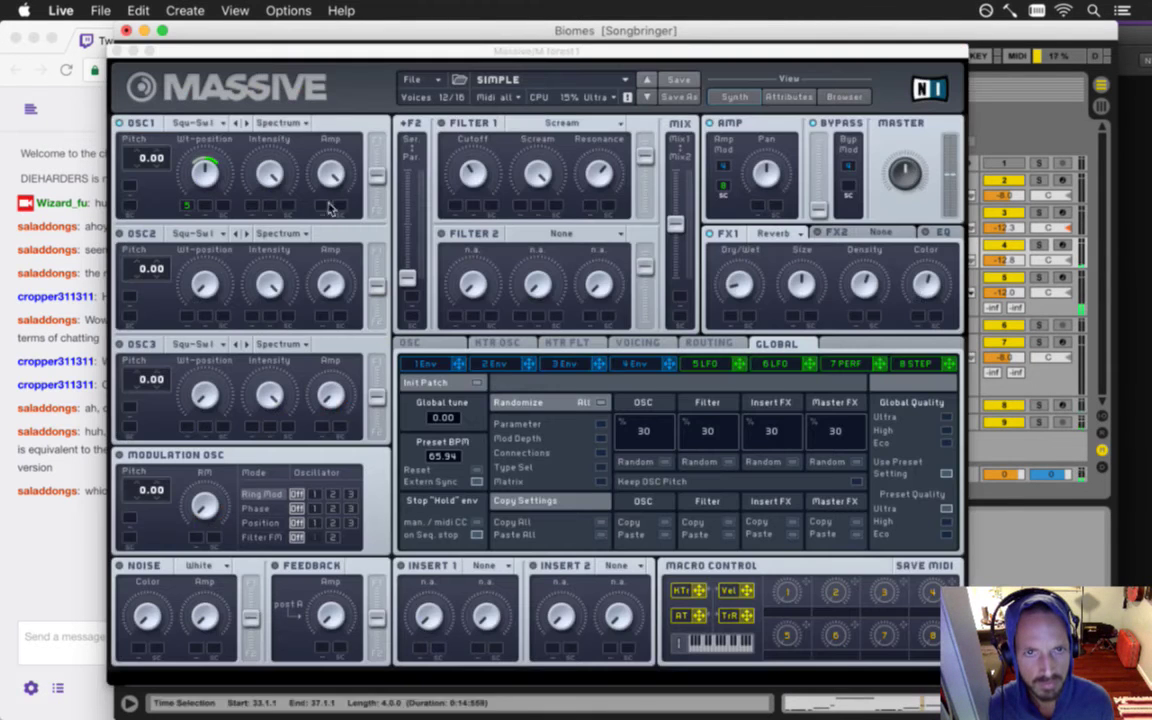
pyautogui.click(117, 50)
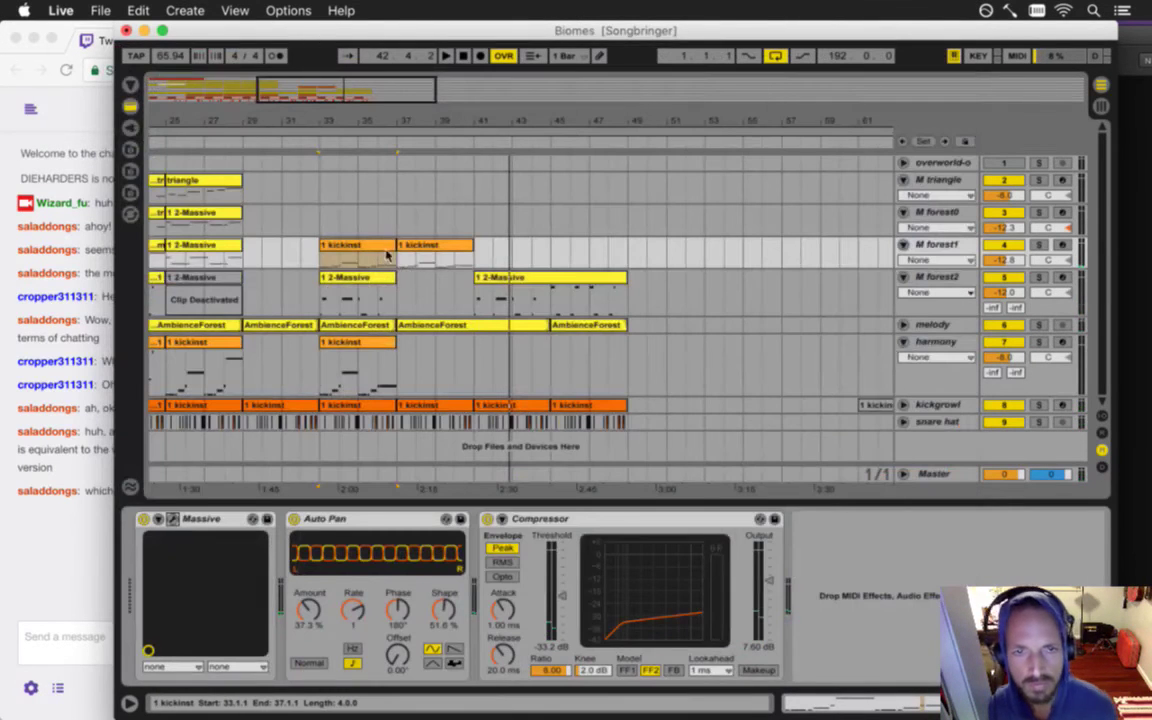
# - Delete M forest2's 1 2-Massive clip spanning bars 41 to 49 and save the set
pyautogui.click(492, 283)
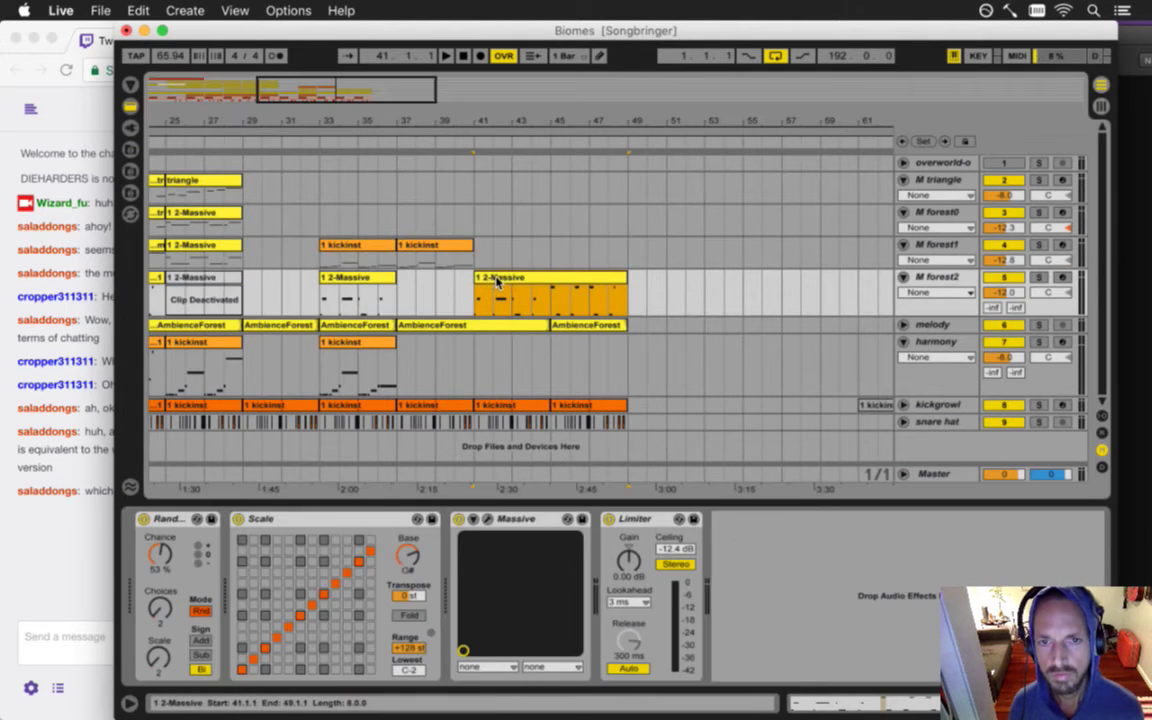
pyautogui.press('Delete')
pyautogui.press('super+s')
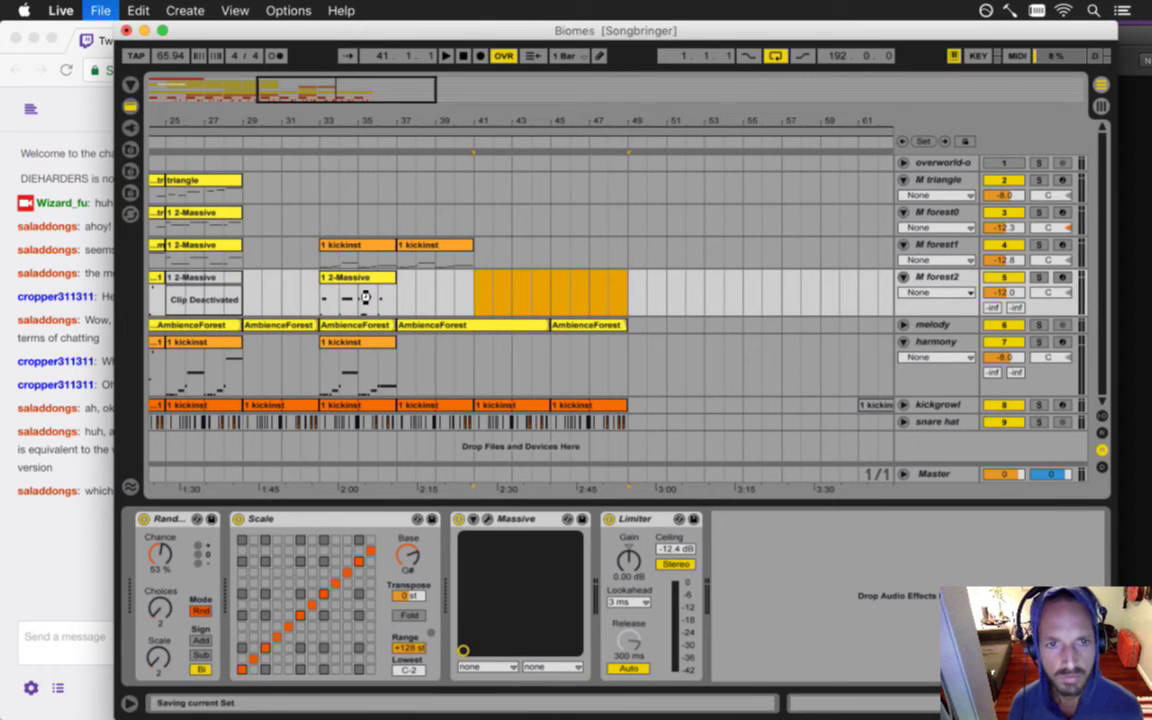
# - Play the arrangement from bar 33 to listen to M forest1's copied clips
pyautogui.click(362, 252)
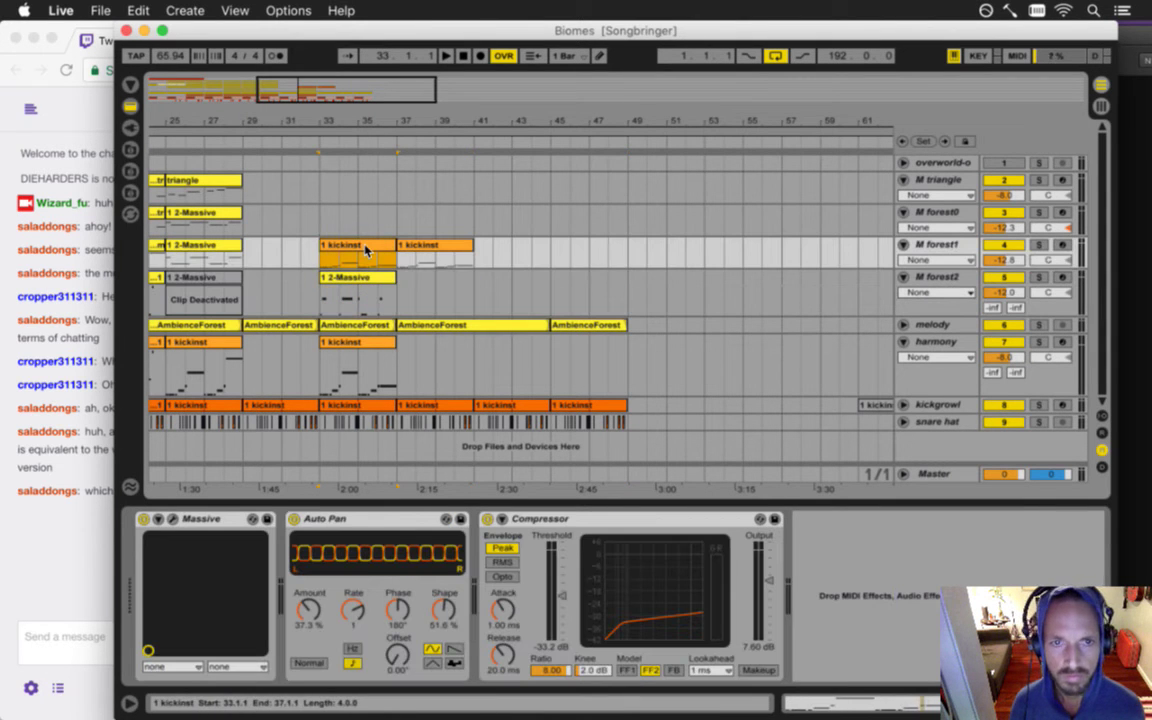
pyautogui.click(326, 260)
pyautogui.press('space')
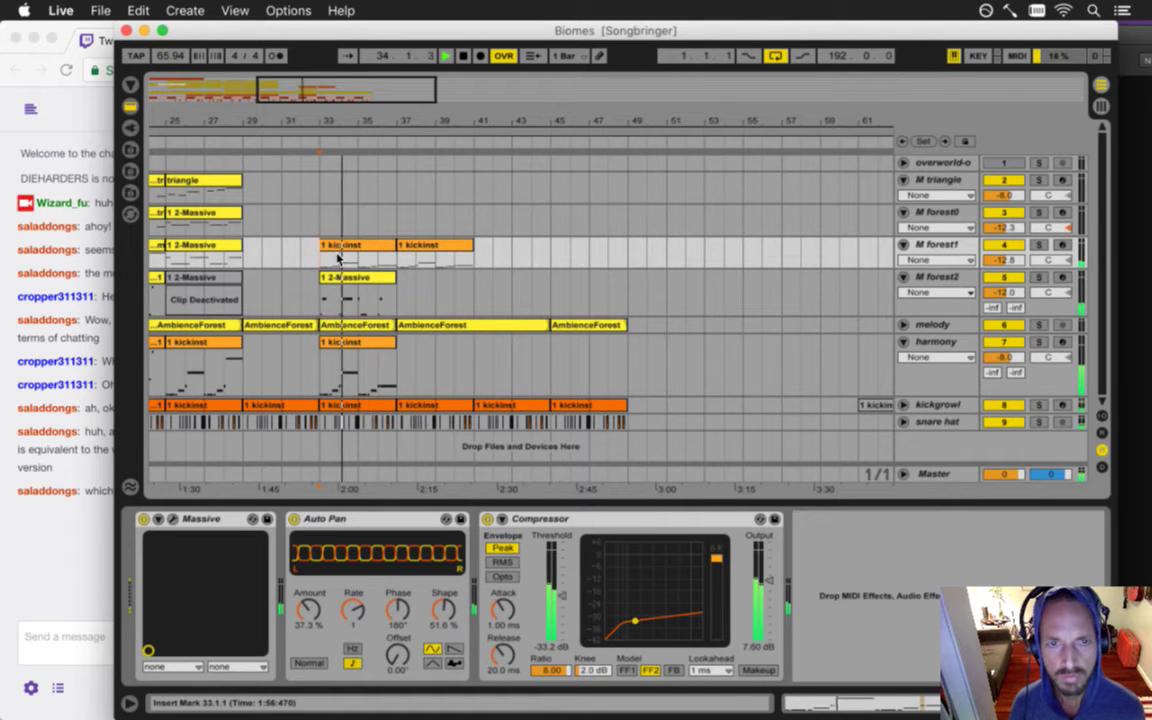
# - In M forest1's bar 33 clip, unfold the pitches, raise the long F1 note at 4.1.3 to F2, and refold the view
pyautogui.click(360, 250)
pyautogui.doubleClick(360, 250)
pyautogui.click(946, 581)
pyautogui.click(940, 582)
pyautogui.moveTo(940, 582); pyautogui.dragTo(938, 566)
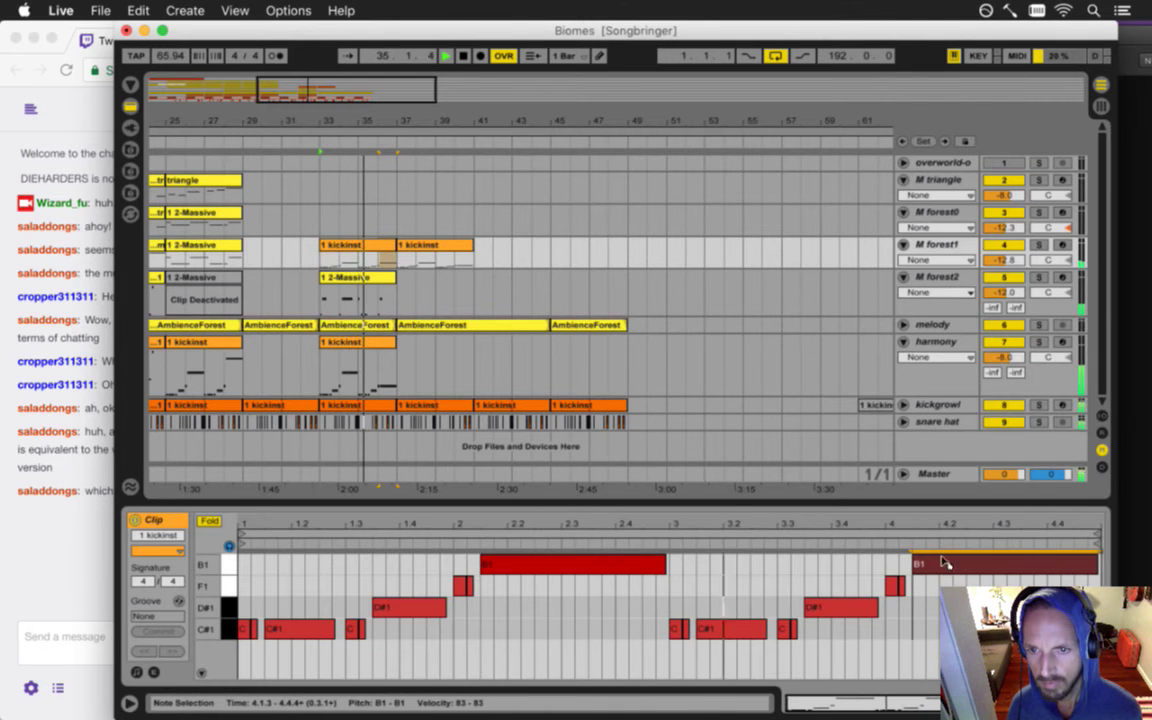
pyautogui.press('f')
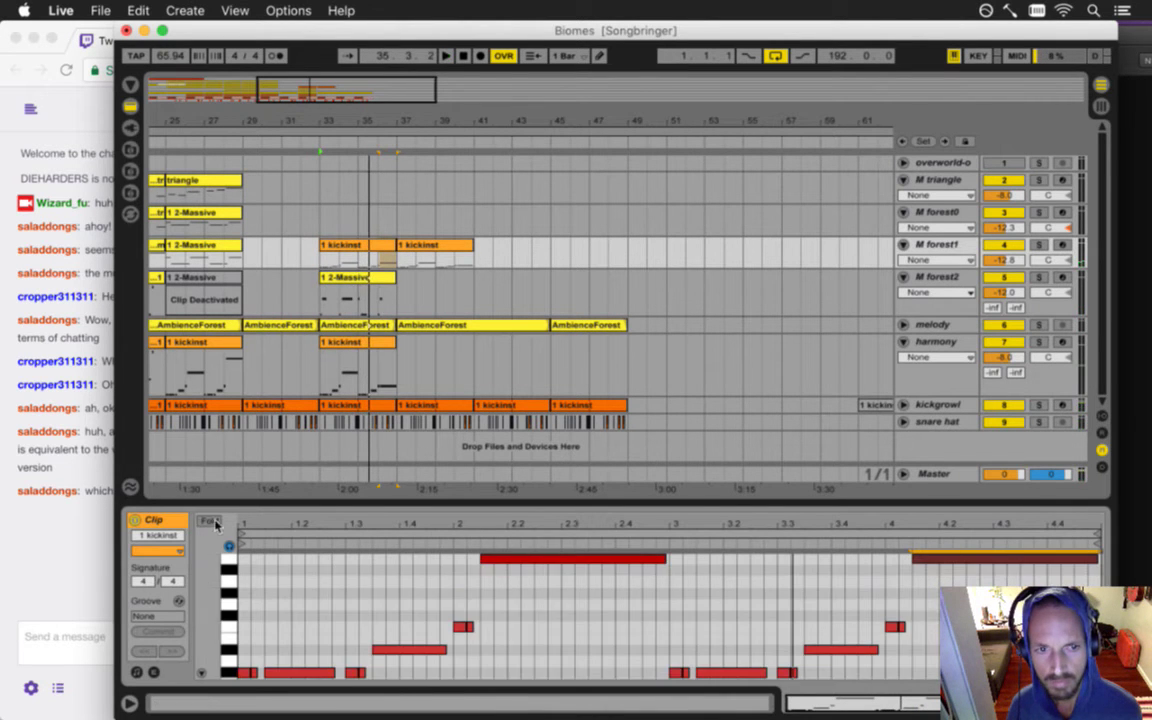
pyautogui.moveTo(940, 562); pyautogui.dragTo(945, 578)
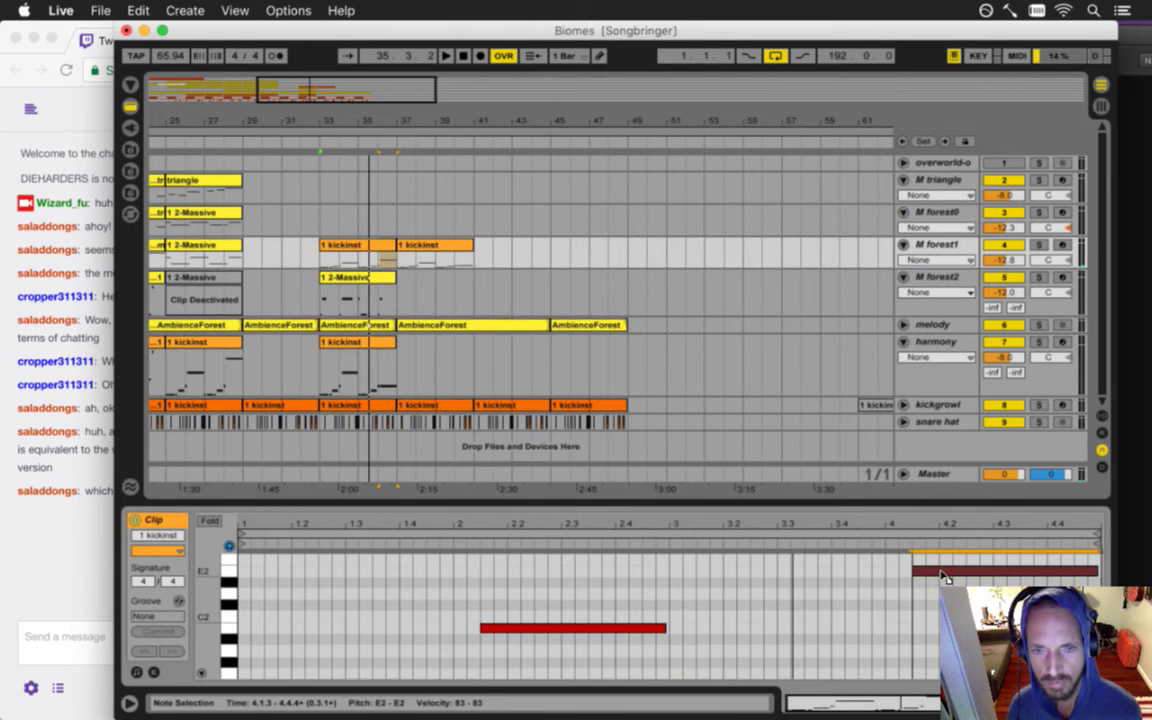
pyautogui.press('space')
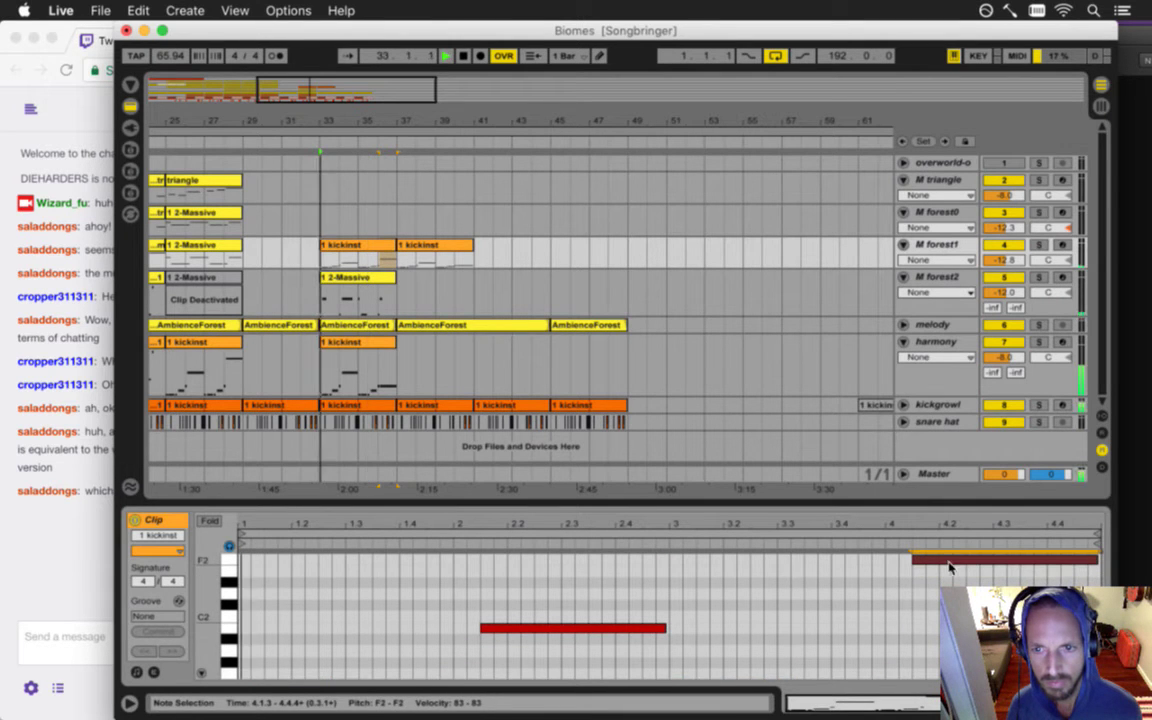
pyautogui.moveTo(203, 617); pyautogui.dragTo(206, 614)
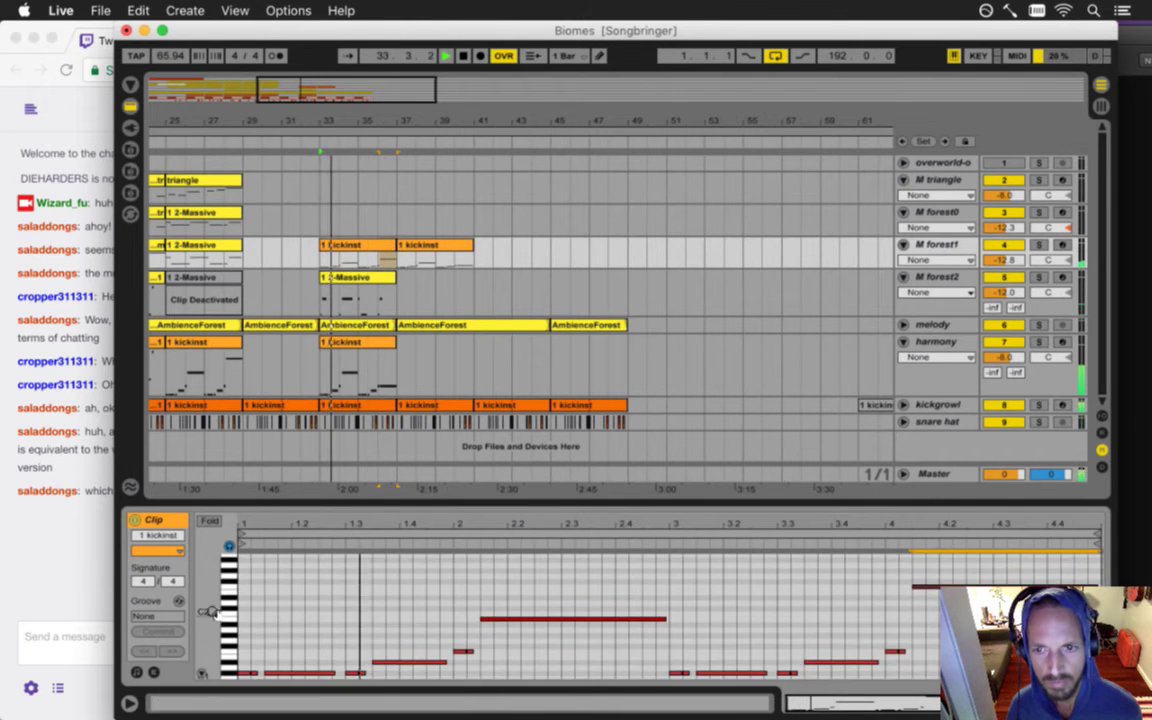
pyautogui.click(209, 520)
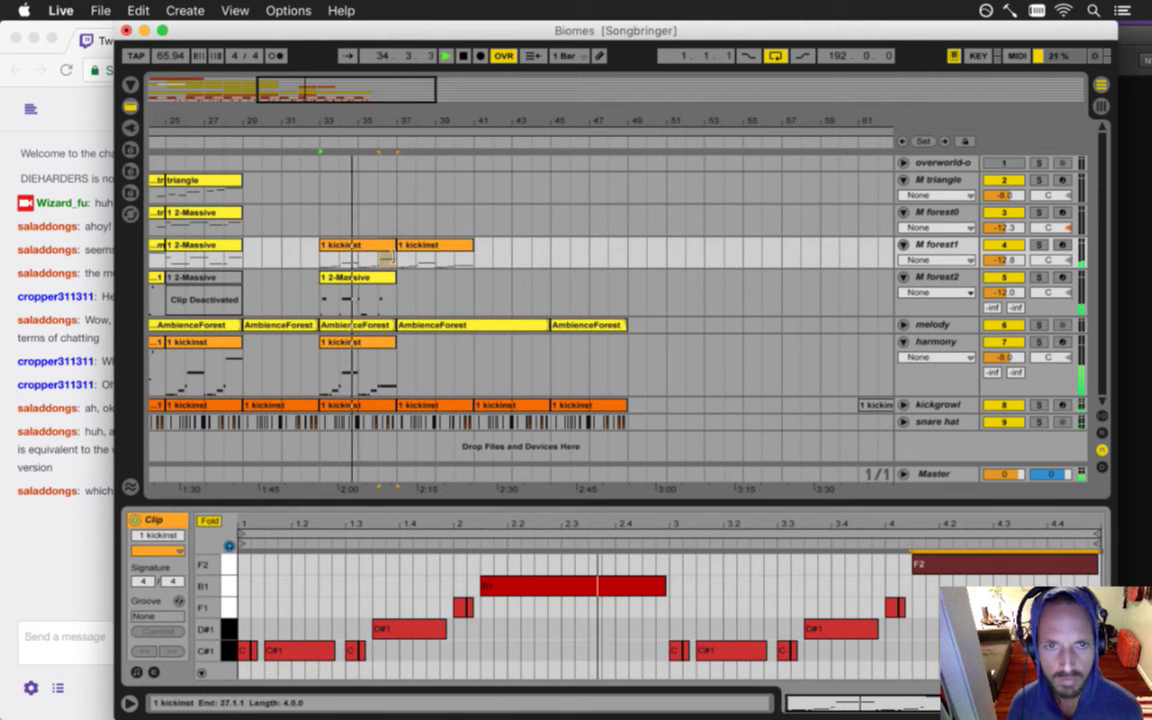
# - Fill bars 37 to 41 by extending M forest1's bar 33 clip and copying the bar 33 clips of M forest2 and harmony
pyautogui.click(137, 674)
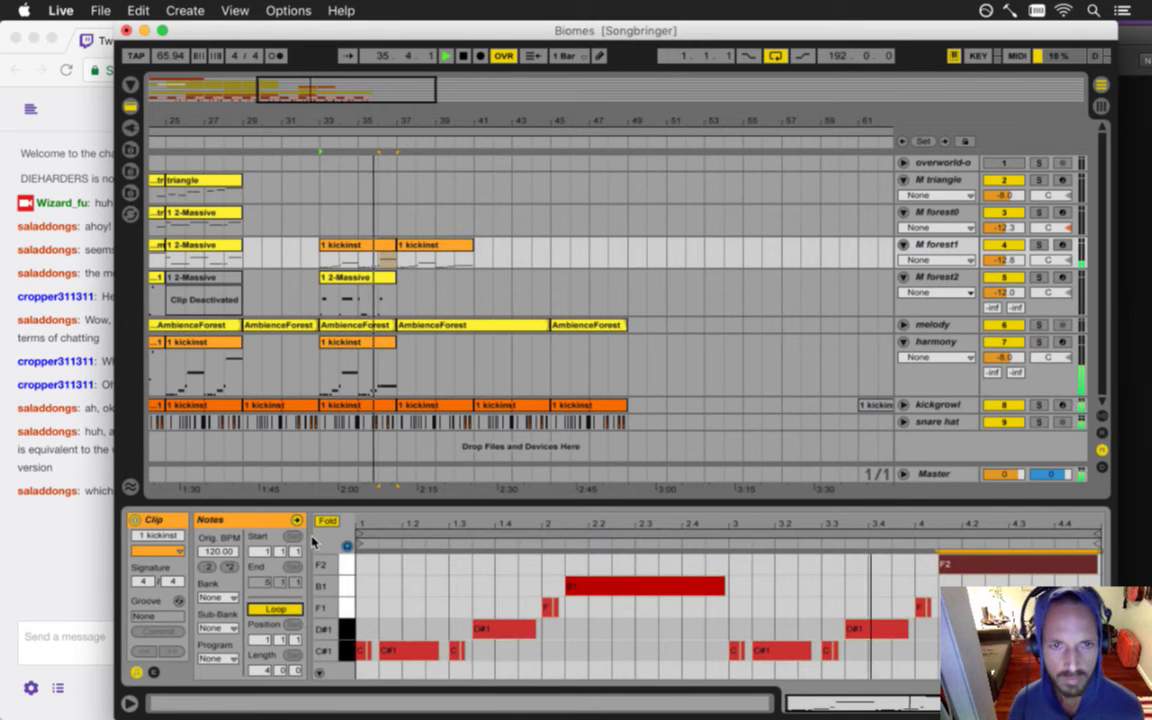
pyautogui.moveTo(396, 252); pyautogui.dragTo(420, 280)
pyautogui.click(424, 282)
pyautogui.moveTo(352, 341); pyautogui.dragTo(412, 338)
pyautogui.click(507, 445)
pyautogui.click(398, 608)
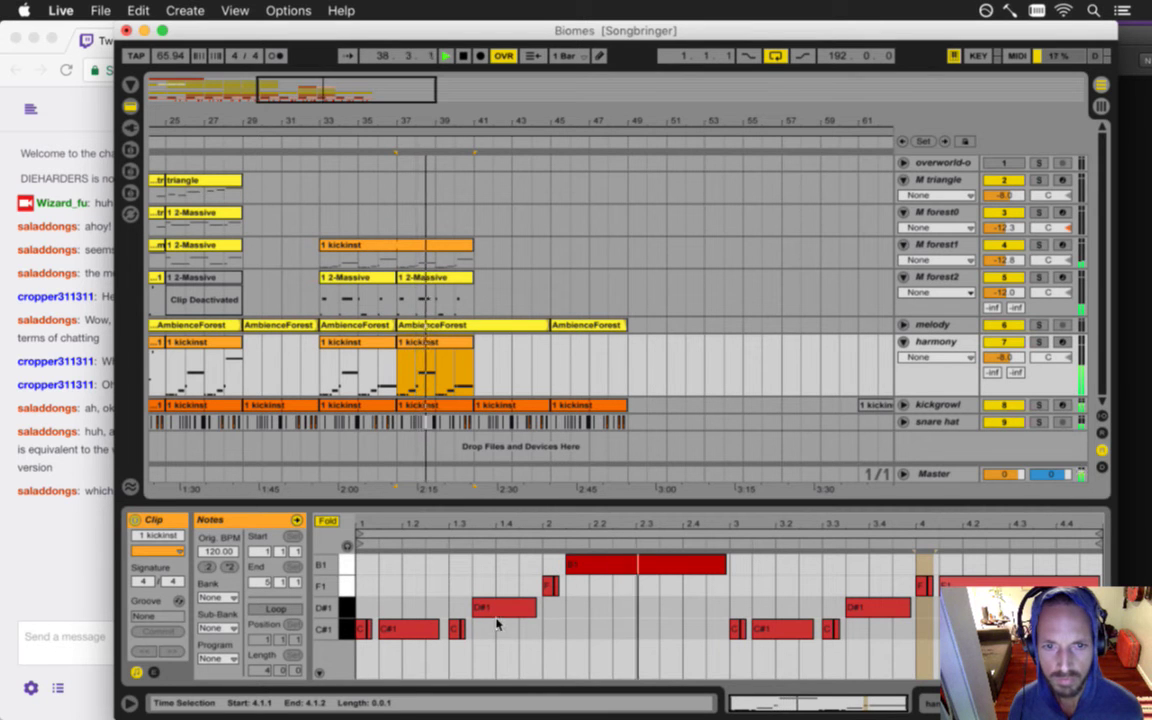
# - Delete the two D#1 notes at 1.3.3 and 3.3.3 from harmony's bar 37 clip
pyautogui.click(508, 607)
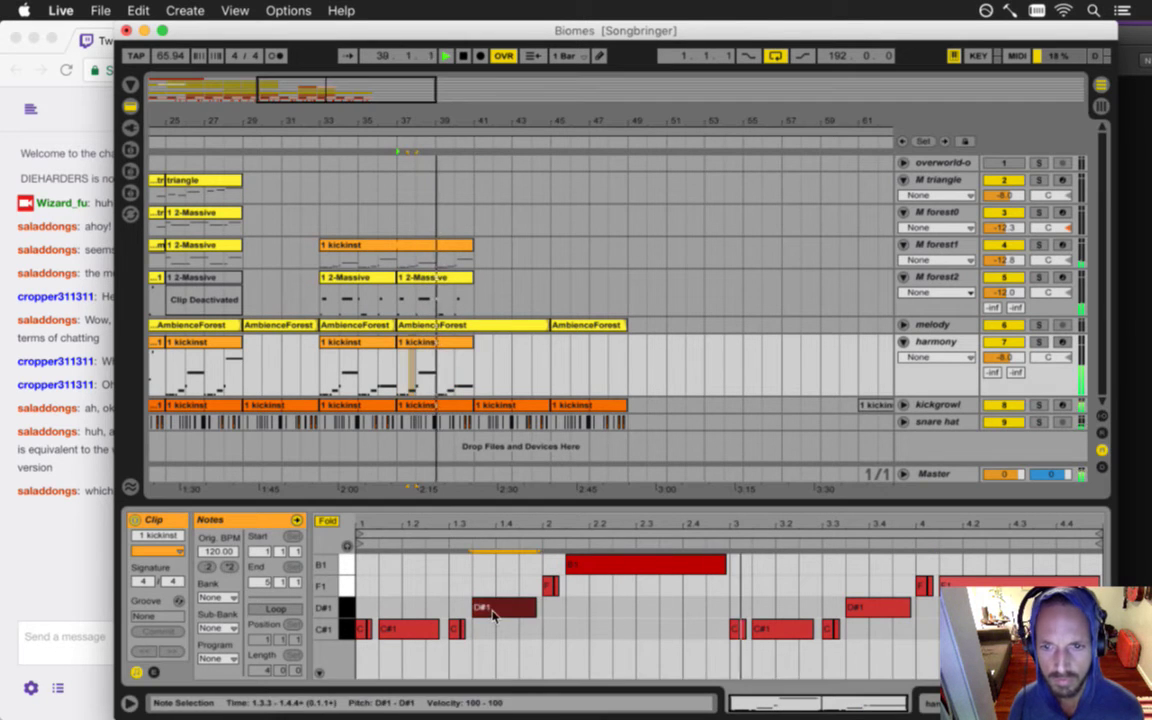
pyautogui.press('Delete')
pyautogui.click(888, 607)
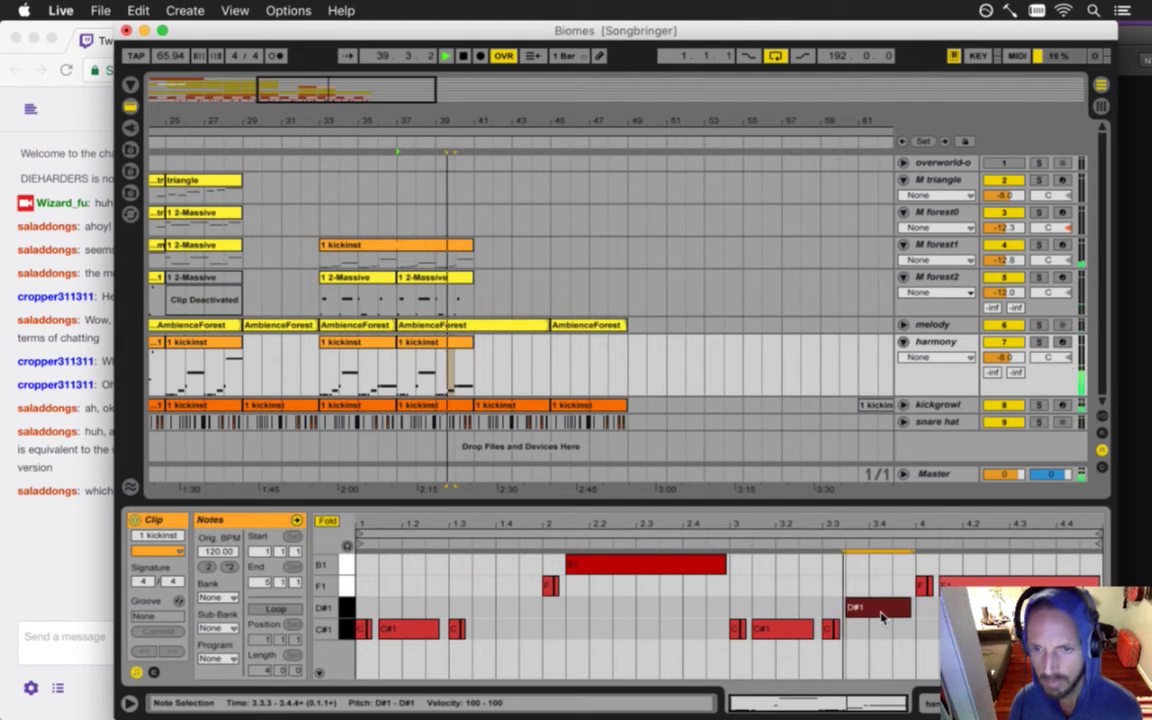
pyautogui.press('Delete')
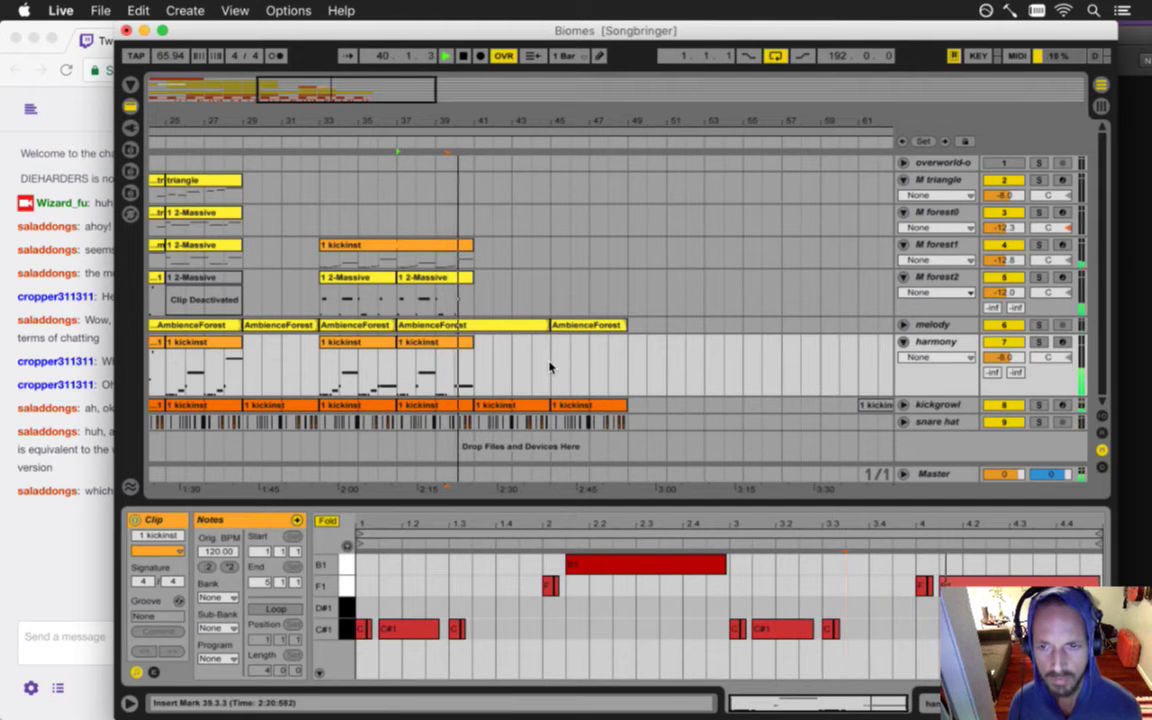
# - In harmony's bar 37 clip, lower all the F1 notes in the fourth bar to F0 with the pitches unfolded
pyautogui.moveTo(889, 574); pyautogui.dragTo(925, 597)
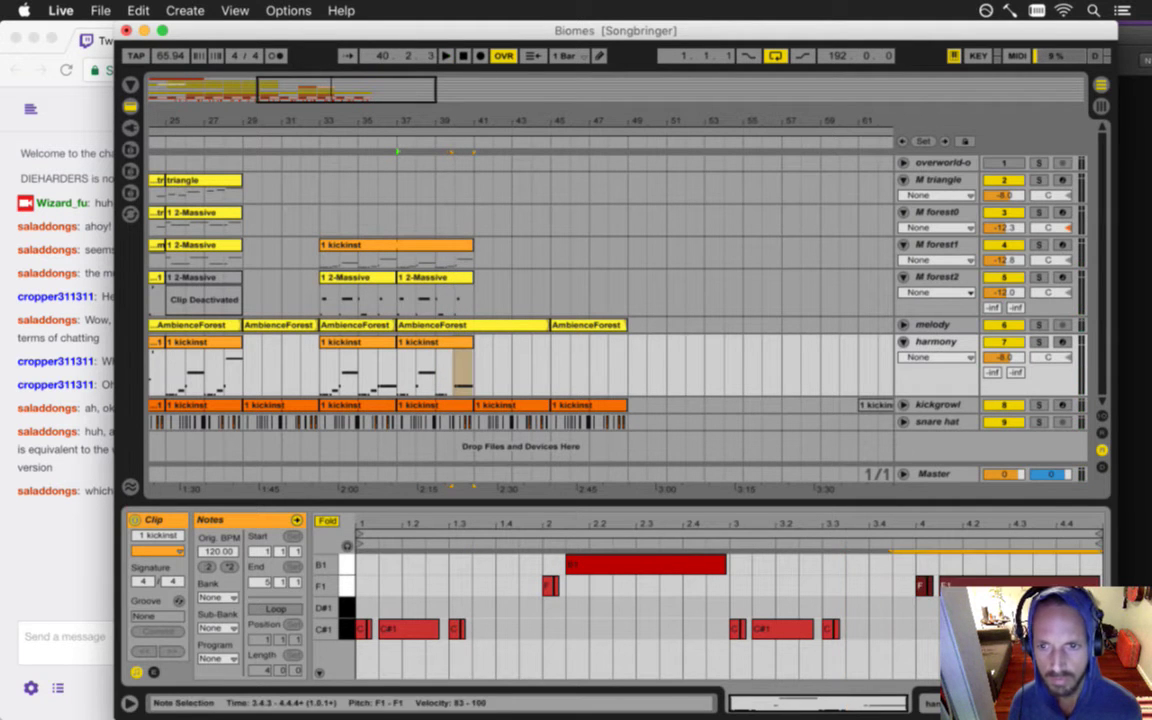
pyautogui.press('Down')
pyautogui.press('Down')
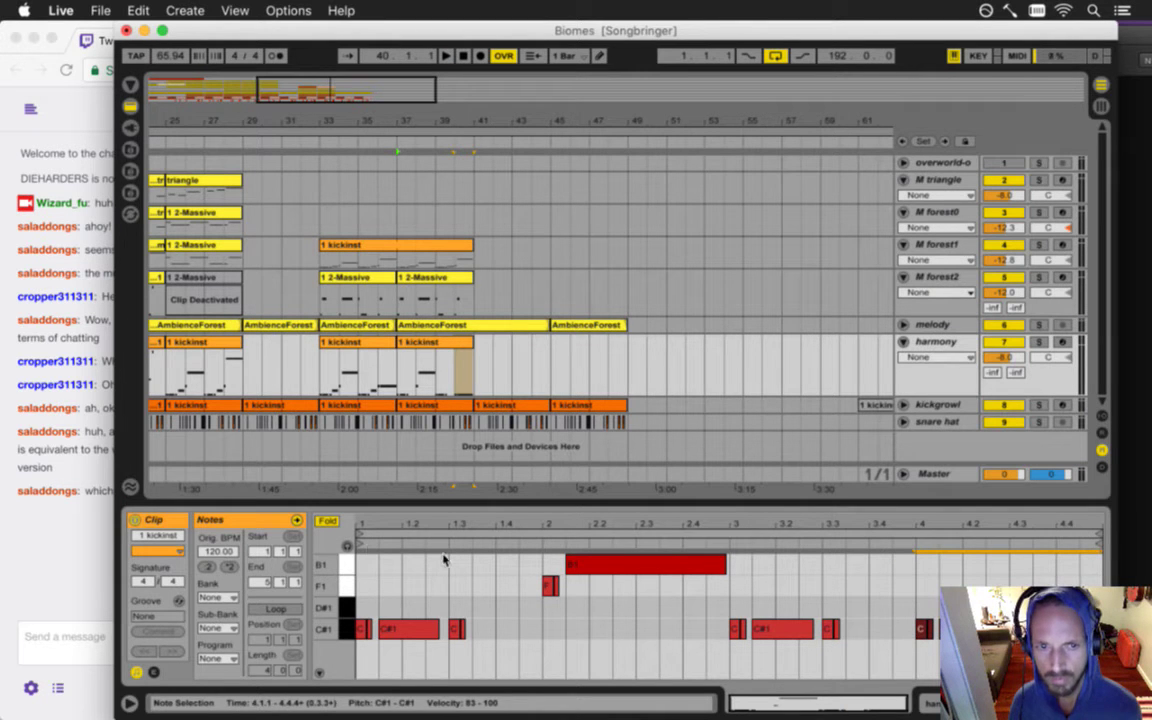
pyautogui.click(324, 523)
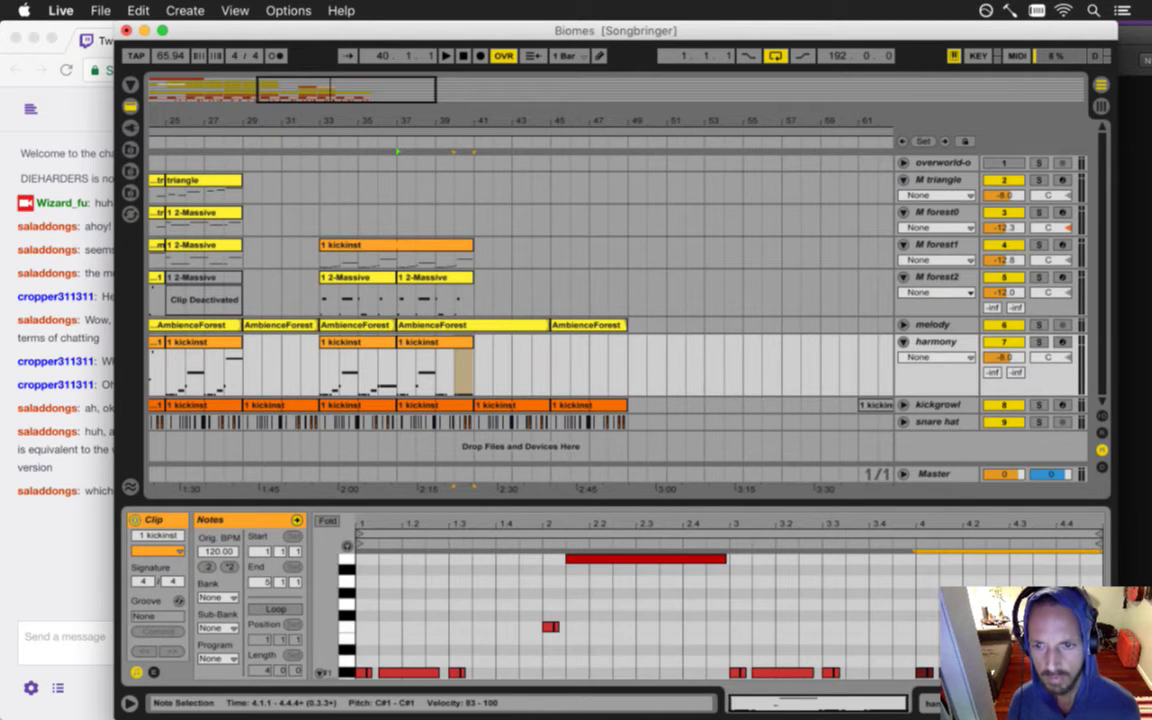
pyautogui.press('Down')
pyautogui.press('Down')
pyautogui.press('Down')
pyautogui.press('Down')
pyautogui.press('Down')
pyautogui.press('Down')
pyautogui.press('Down')
pyautogui.press('Down')
pyautogui.press('Down')
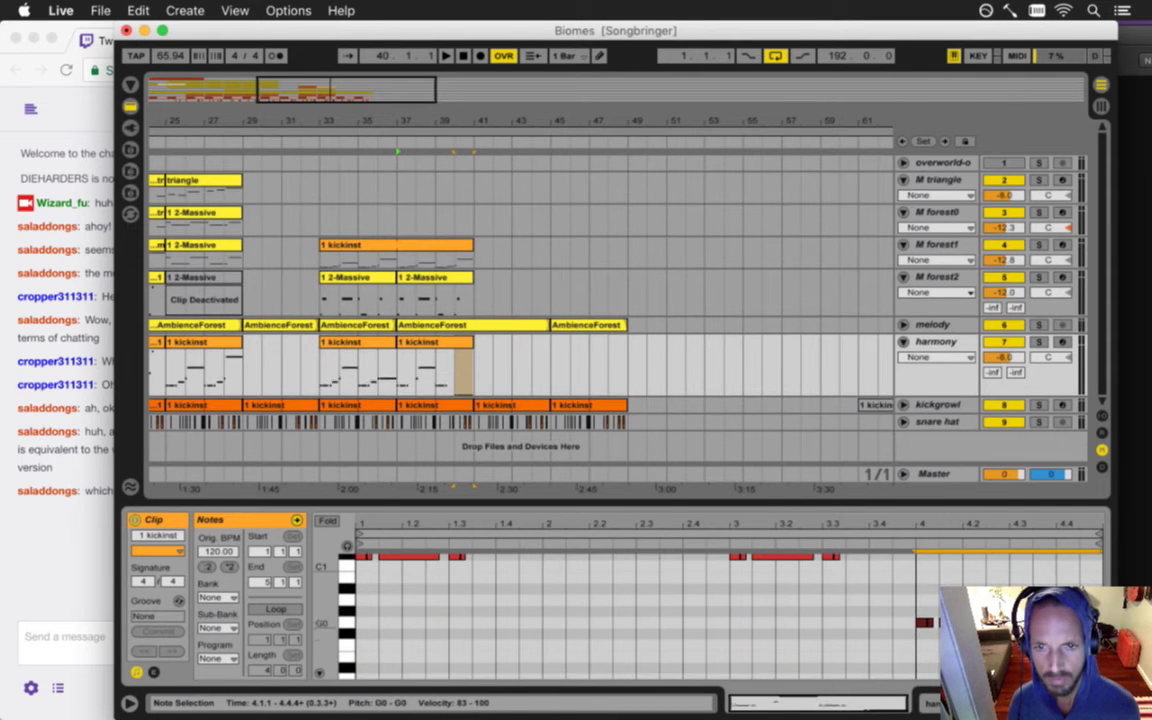
pyautogui.press('Up')
pyautogui.press('Up')
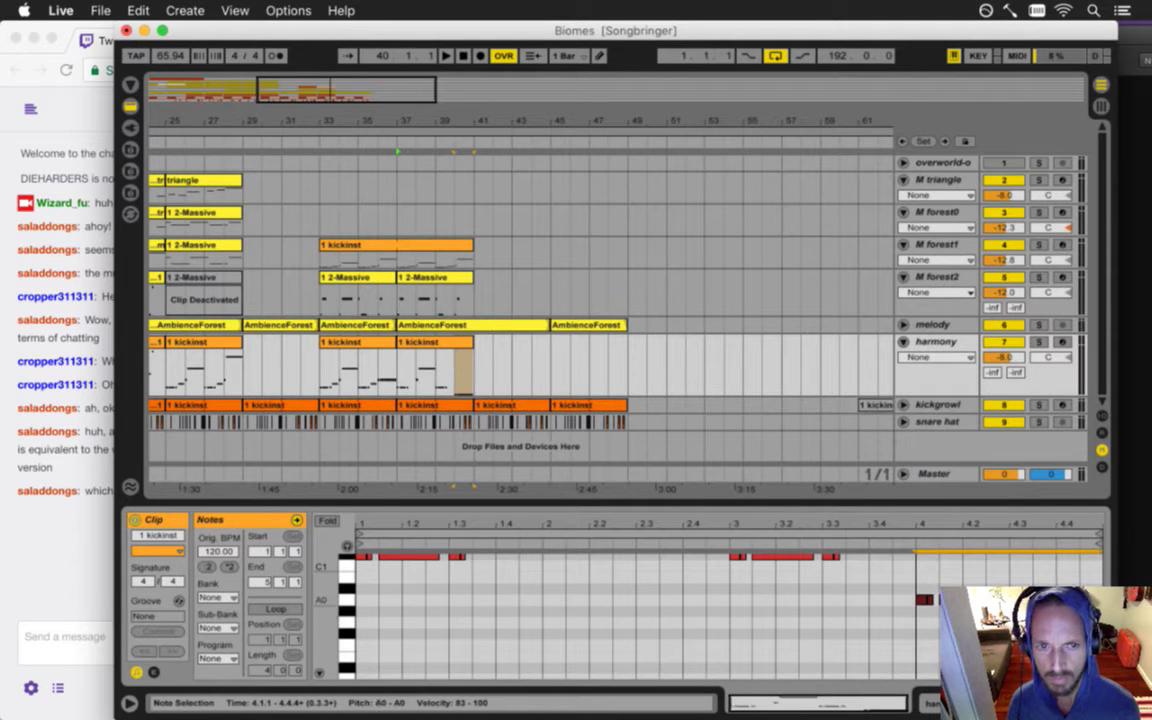
pyautogui.press('Down')
pyautogui.press('Down')
pyautogui.press('Down')
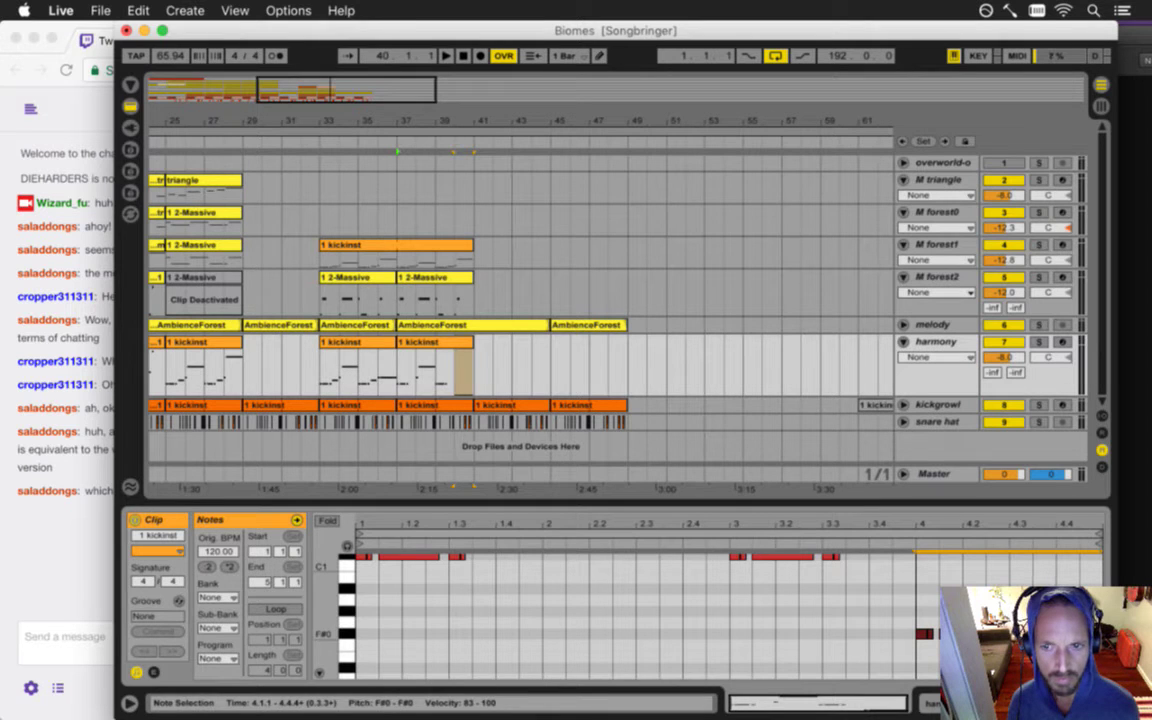
# - Listen from bar 37, refold harmony's bar 37 clip, raise its short F0 note at 4.1.1 to C#1, and play it again
pyautogui.click(463, 443)
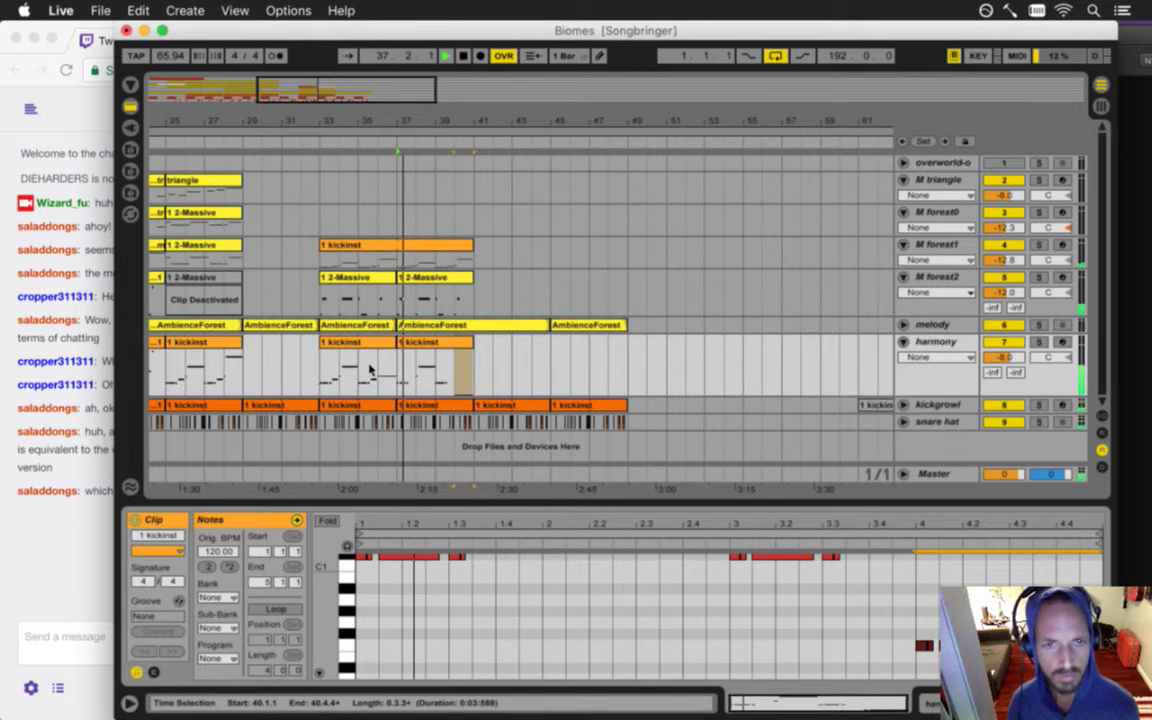
pyautogui.click(360, 591)
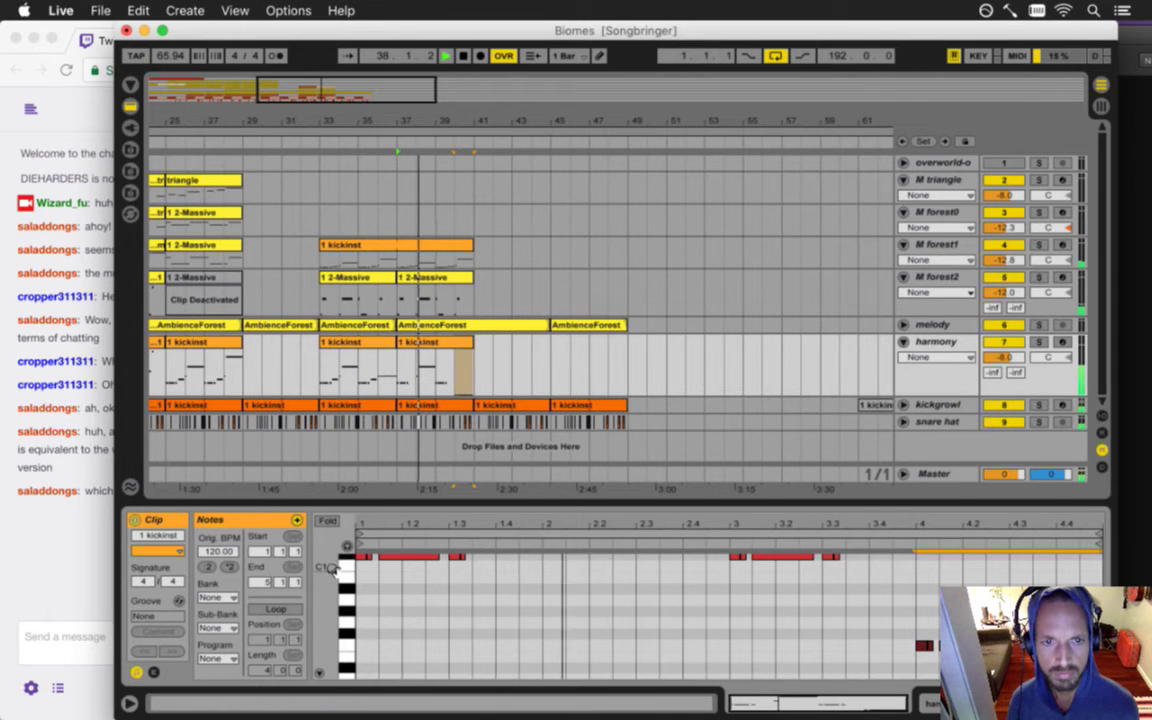
pyautogui.click(421, 284)
pyautogui.click(419, 249)
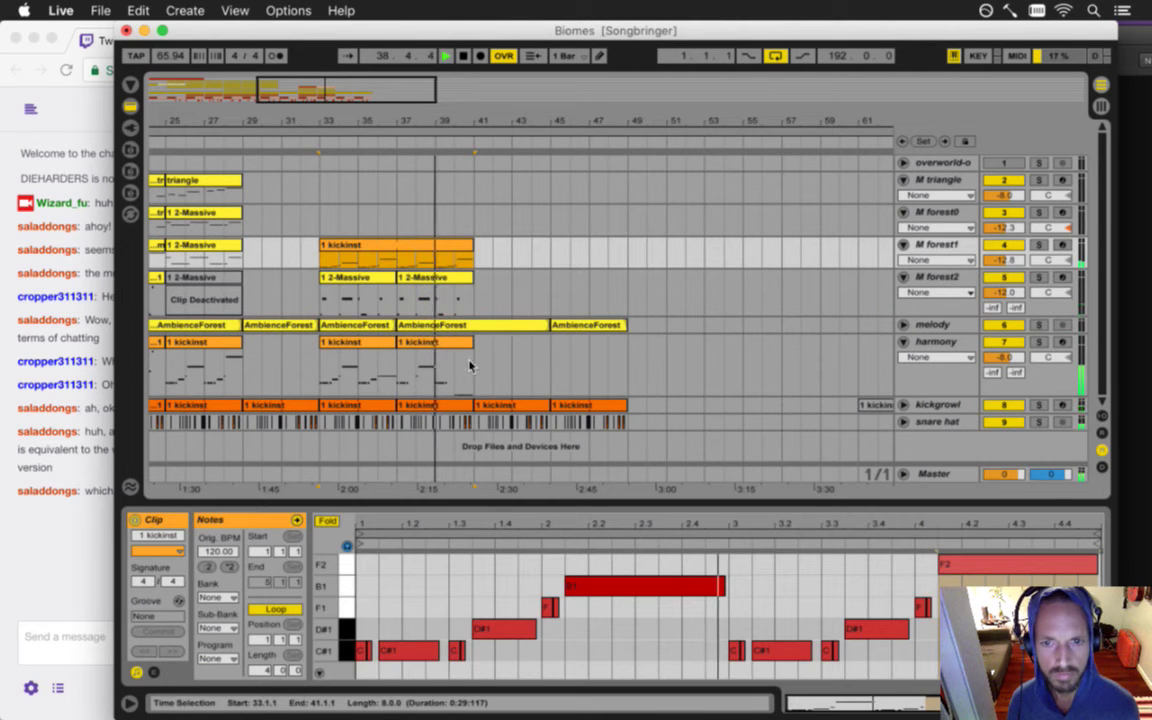
pyautogui.click(437, 345)
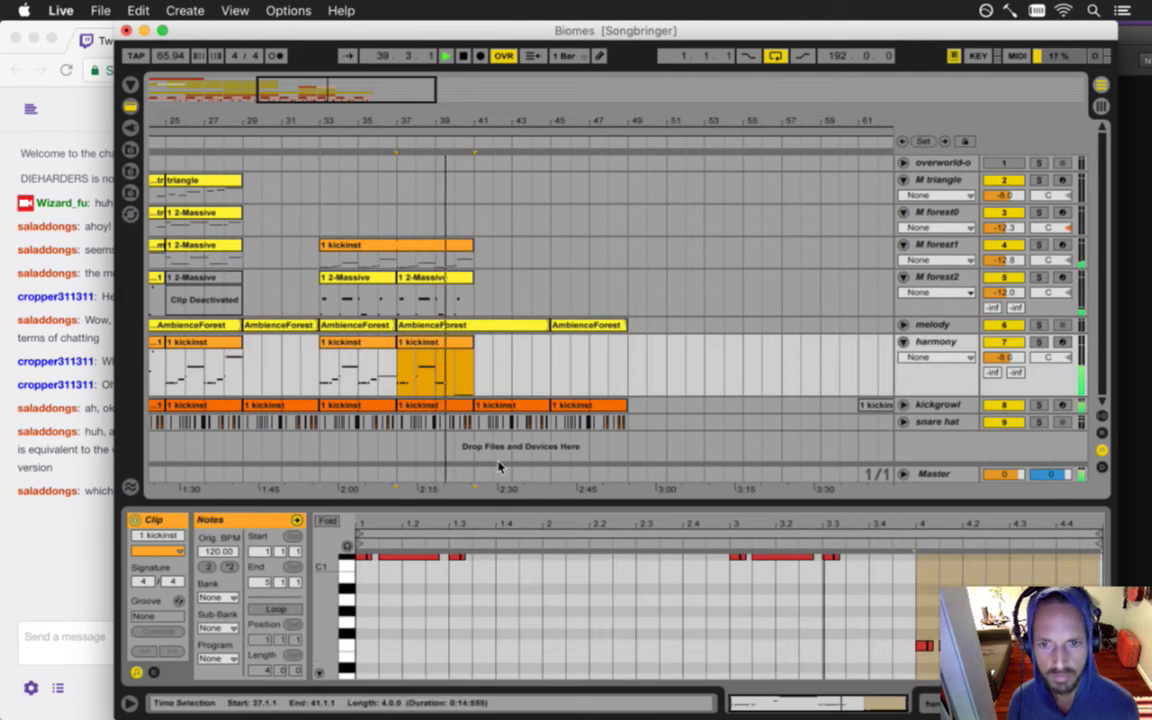
pyautogui.click(328, 520)
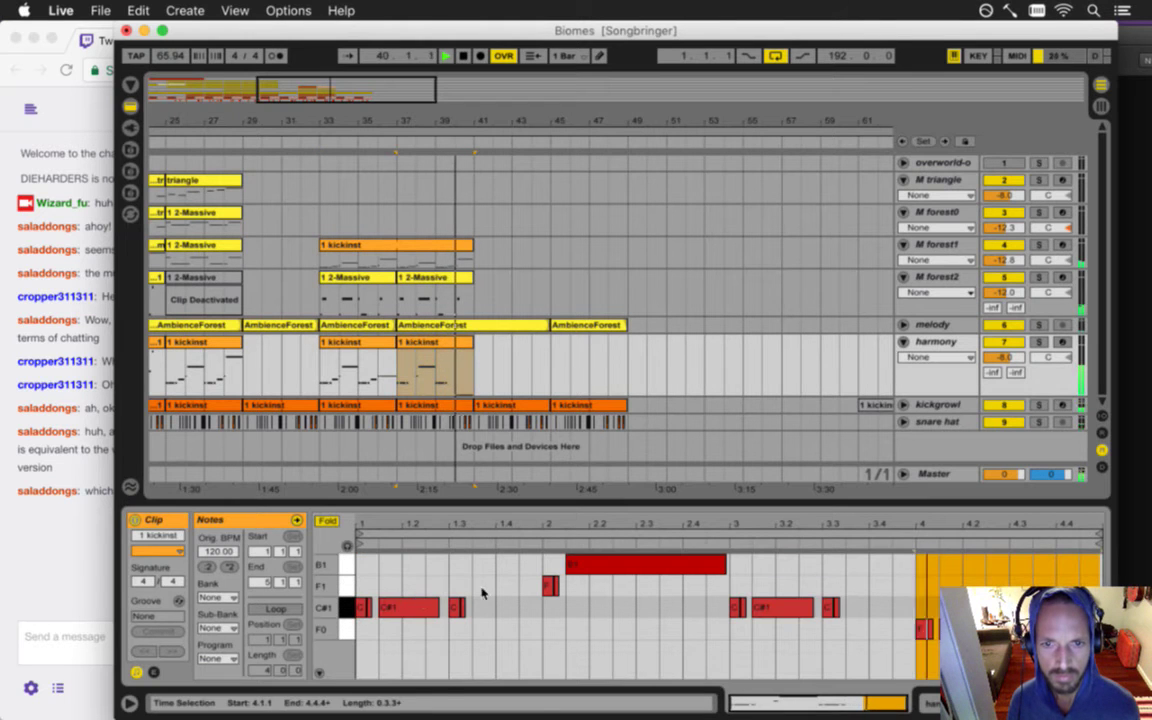
pyautogui.click(924, 628)
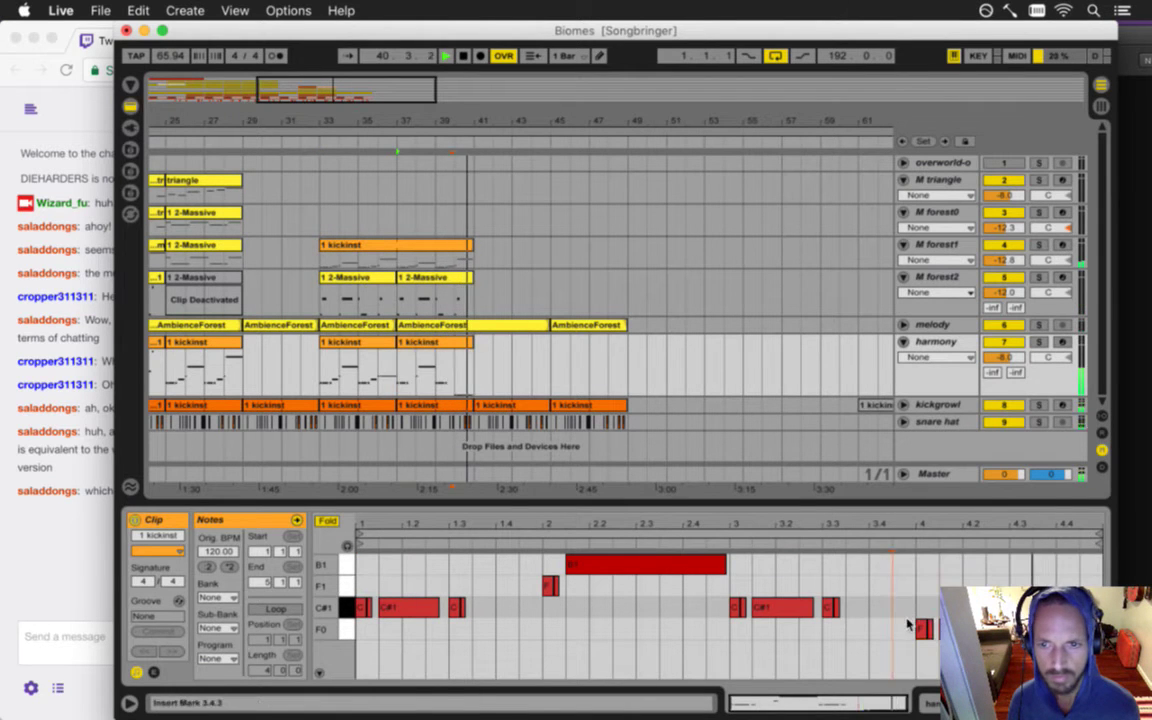
pyautogui.moveTo(926, 628); pyautogui.dragTo(925, 606)
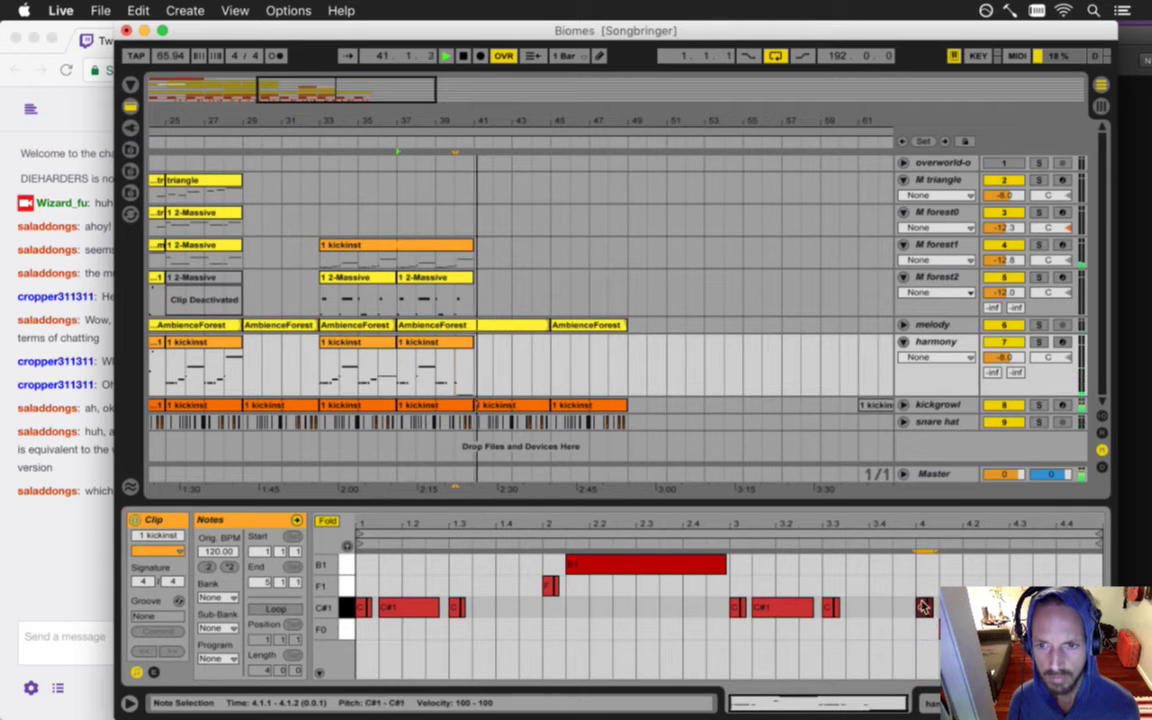
pyautogui.press('space')
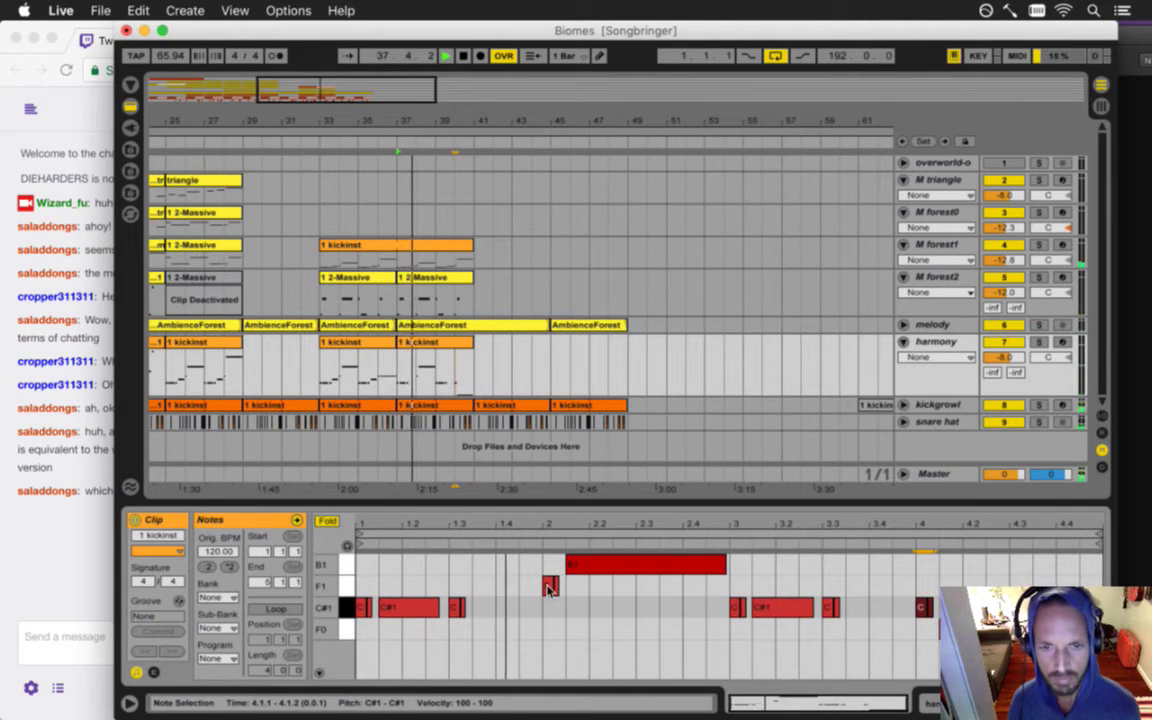
# - Copy harmony's long C#1 note from 3.1.3 to 1.3.3, unfold the pitches, and move the copy to D#1
pyautogui.moveTo(768, 606); pyautogui.dragTo(505, 603)
pyautogui.press('space')
pyautogui.click(327, 521)
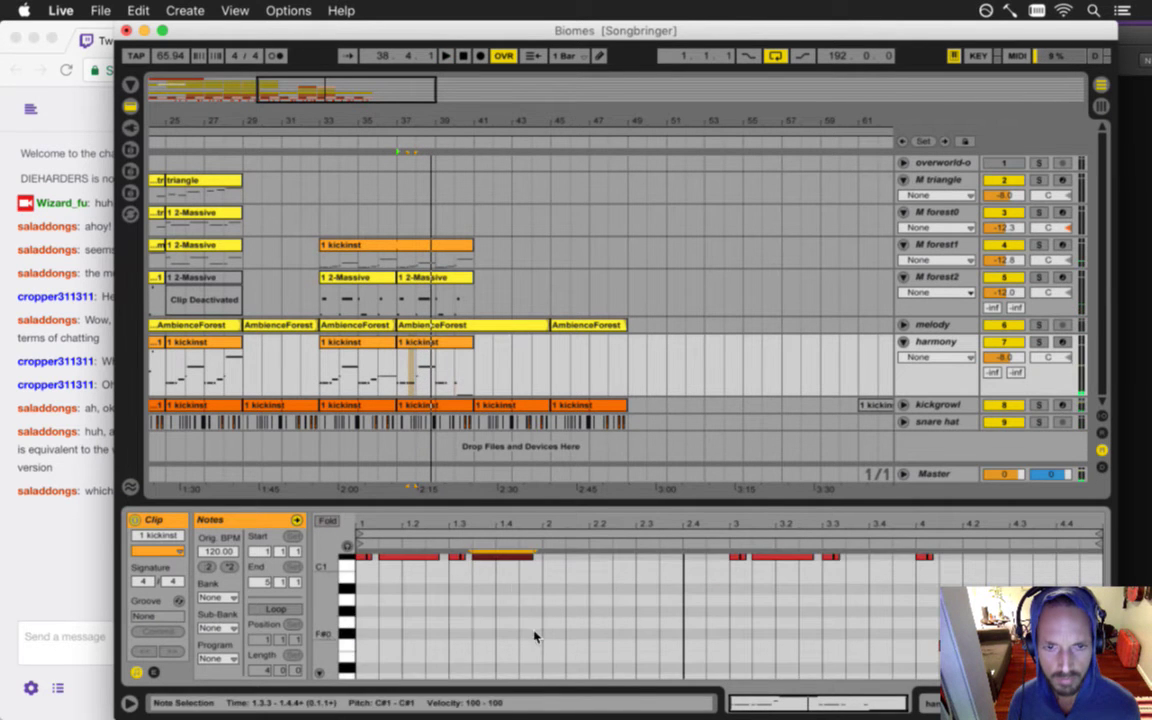
pyautogui.moveTo(321, 568); pyautogui.dragTo(321, 640)
pyautogui.moveTo(487, 627); pyautogui.dragTo(484, 660)
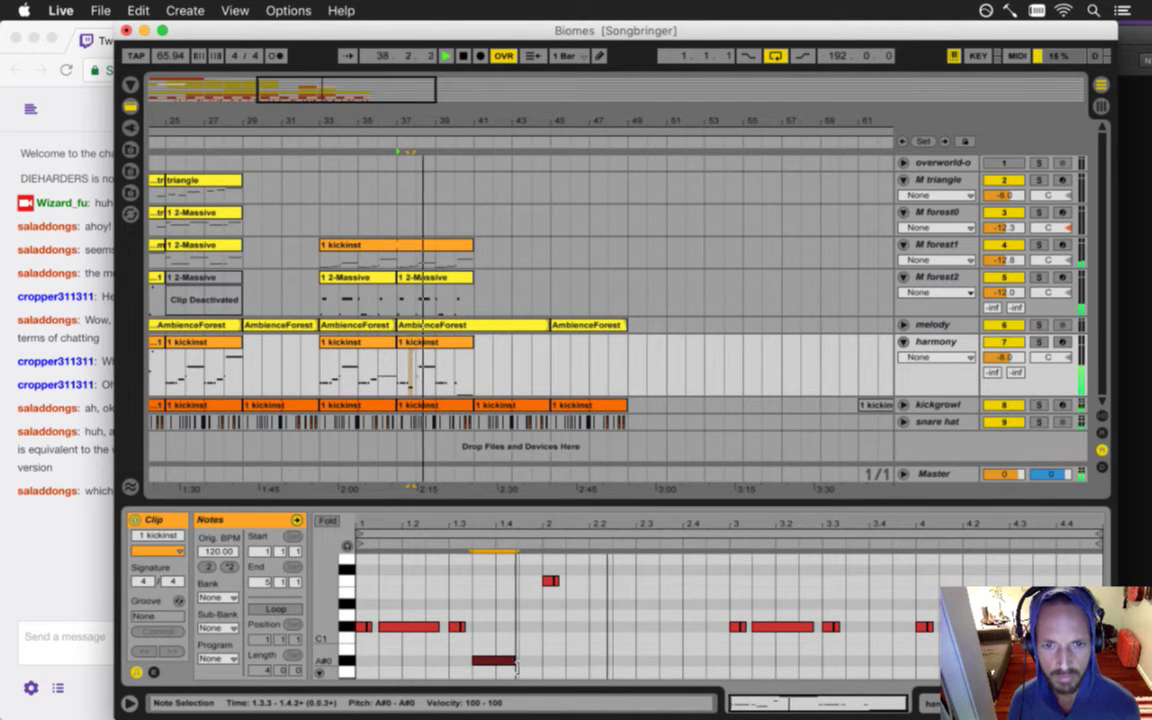
pyautogui.moveTo(493, 657); pyautogui.dragTo(502, 640)
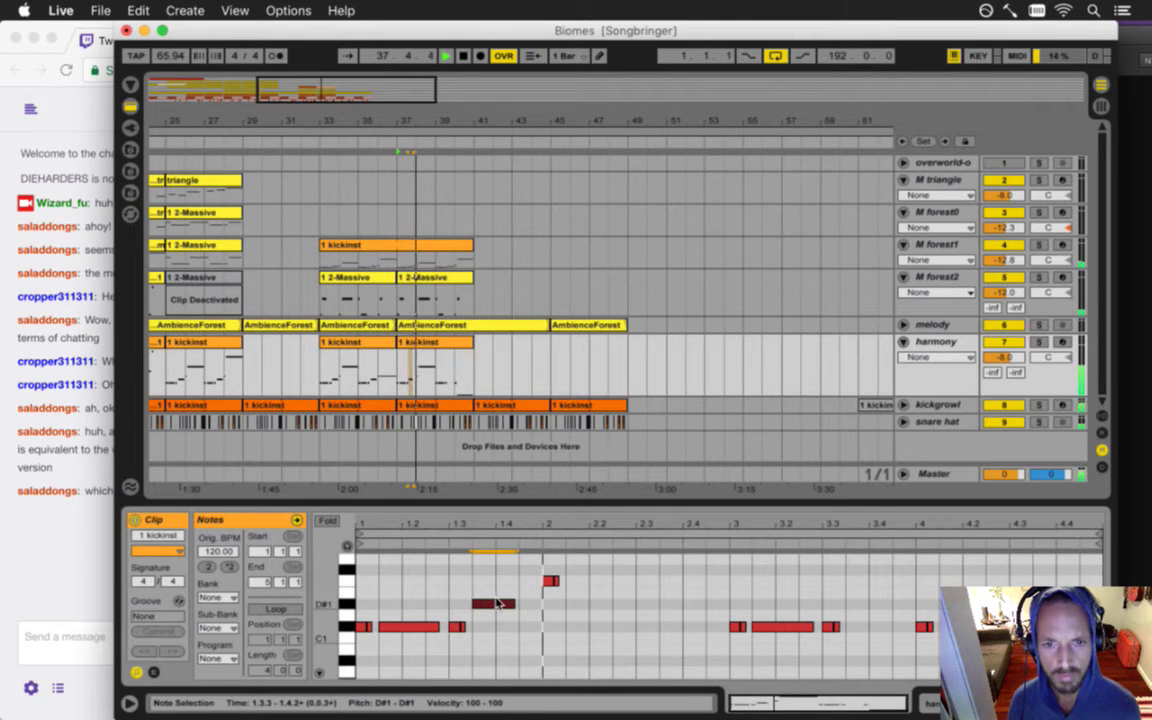
# - Shorten the D#1 note at 1.3.3 in harmony's bar 37 clip to end just past 1.4.1
pyautogui.moveTo(513, 607); pyautogui.dragTo(497, 610)
pyautogui.click(482, 521)
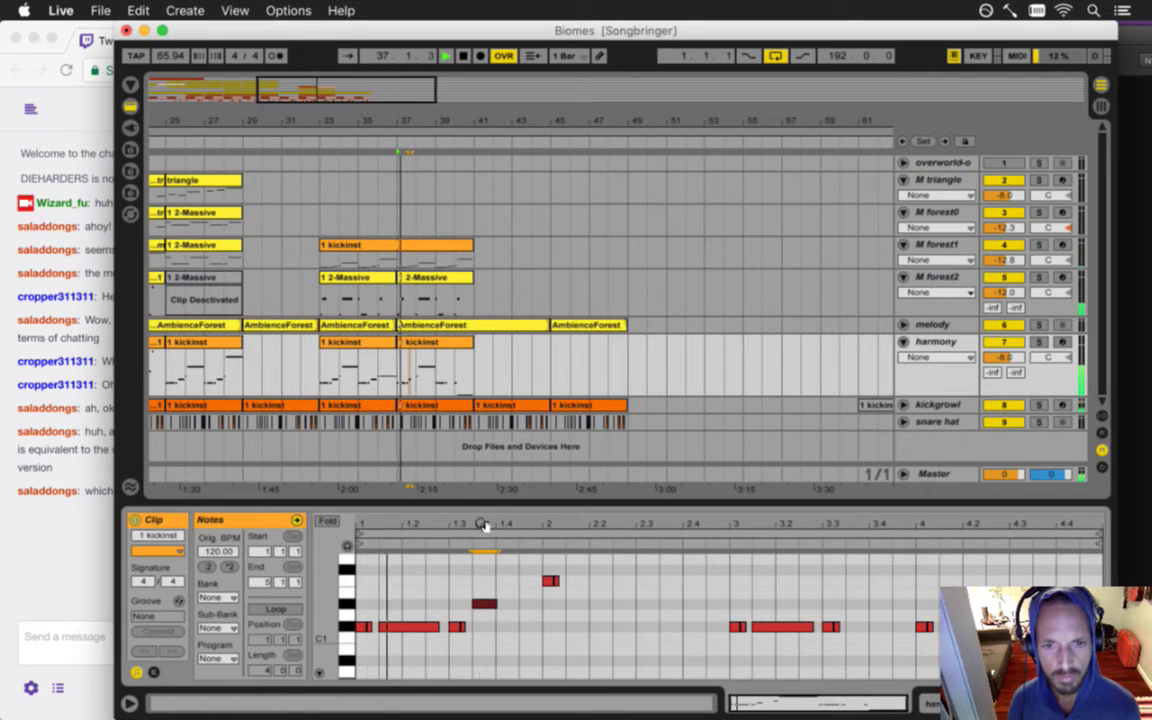
pyautogui.moveTo(482, 524); pyautogui.dragTo(485, 575)
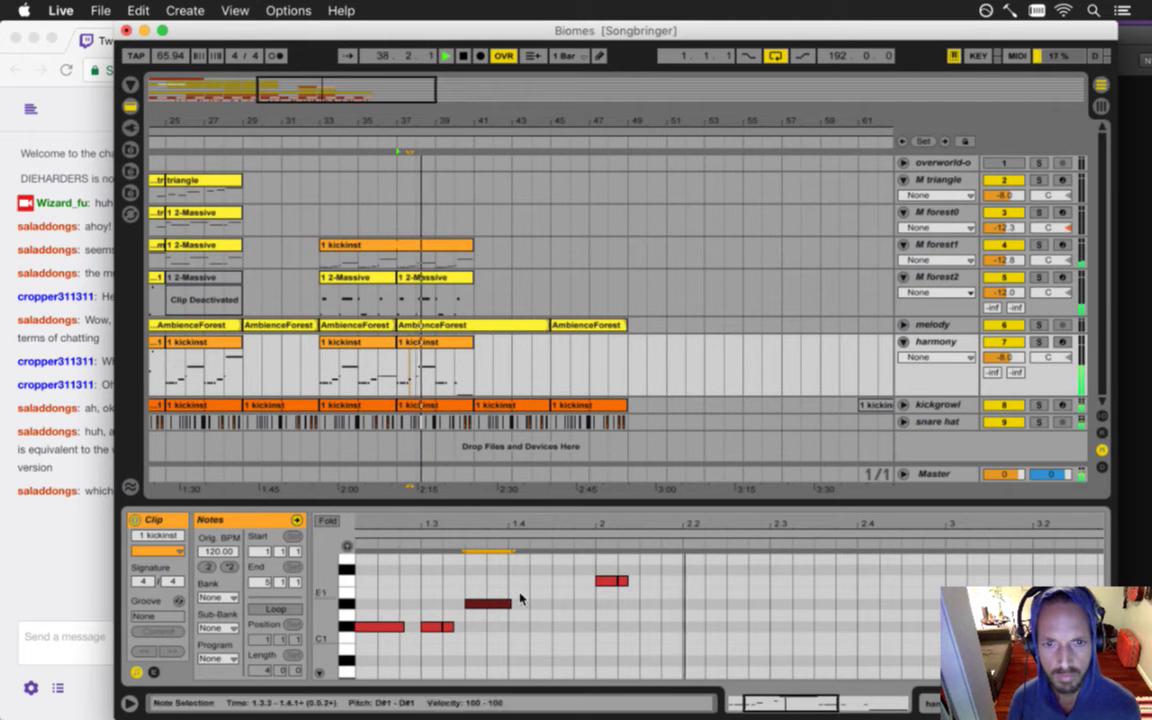
# - Copy M forest1's kickinst clip to M forest0 at bar 37, trim it to end at bar 41, and play from bar 37
pyautogui.click(403, 290)
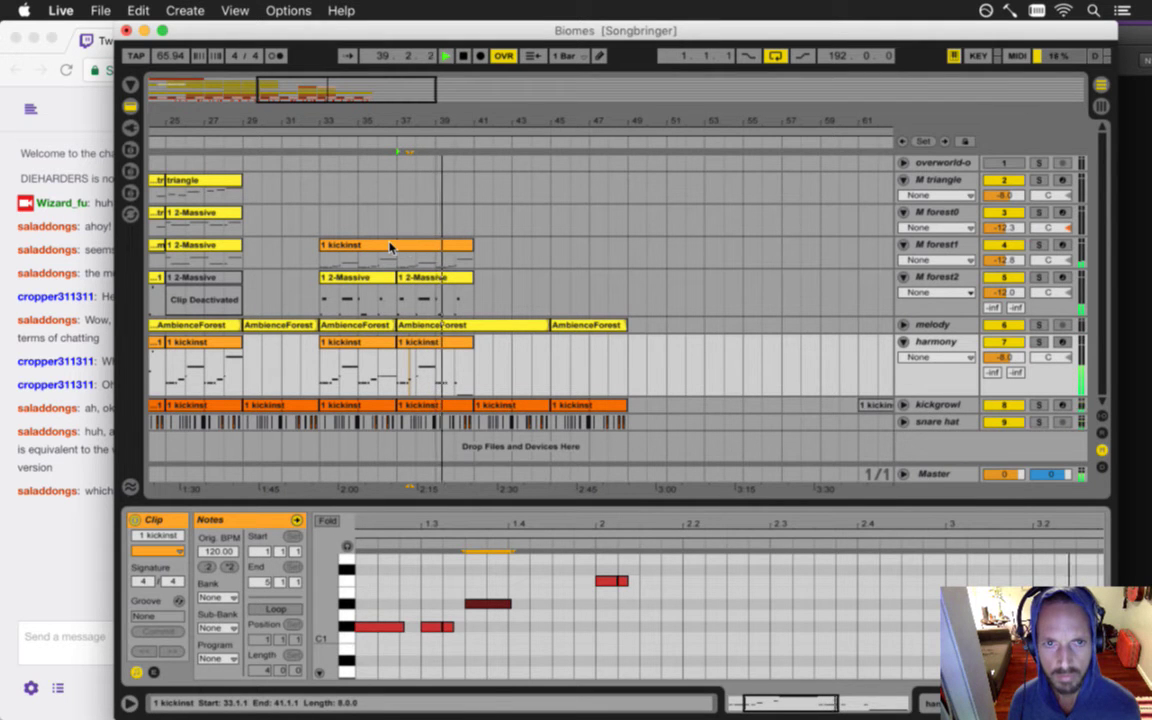
pyautogui.moveTo(349, 245); pyautogui.dragTo(414, 225)
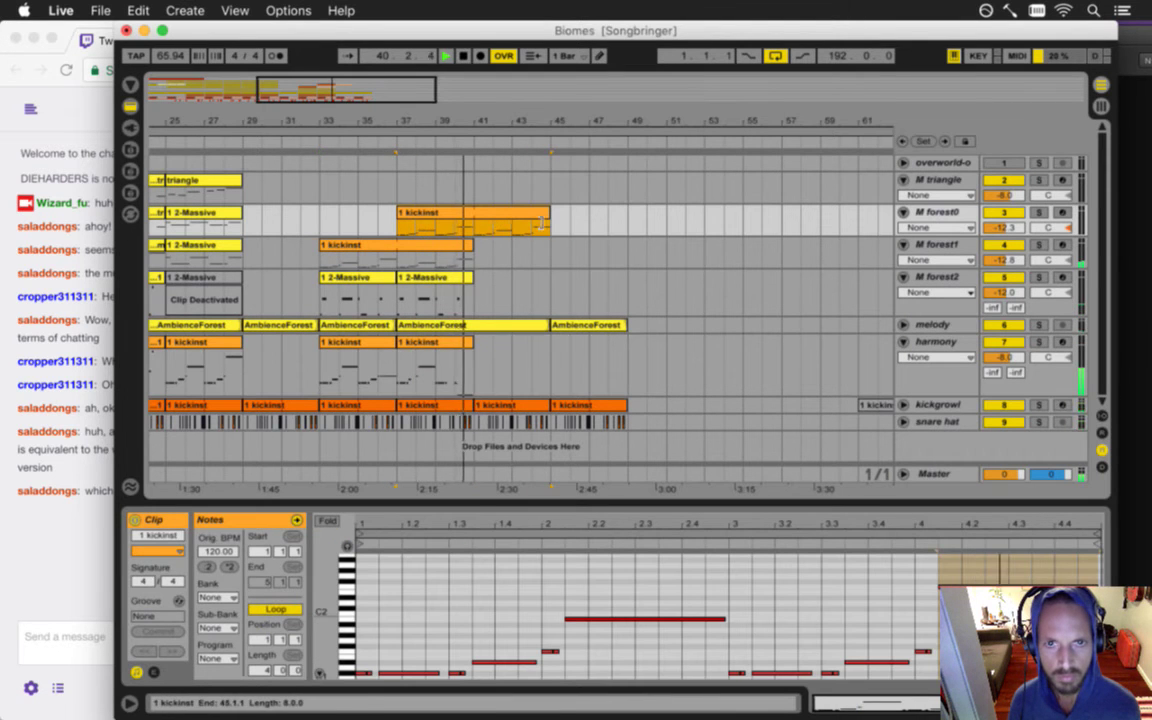
pyautogui.moveTo(541, 224); pyautogui.dragTo(473, 224)
pyautogui.click(401, 226)
pyautogui.press('space')
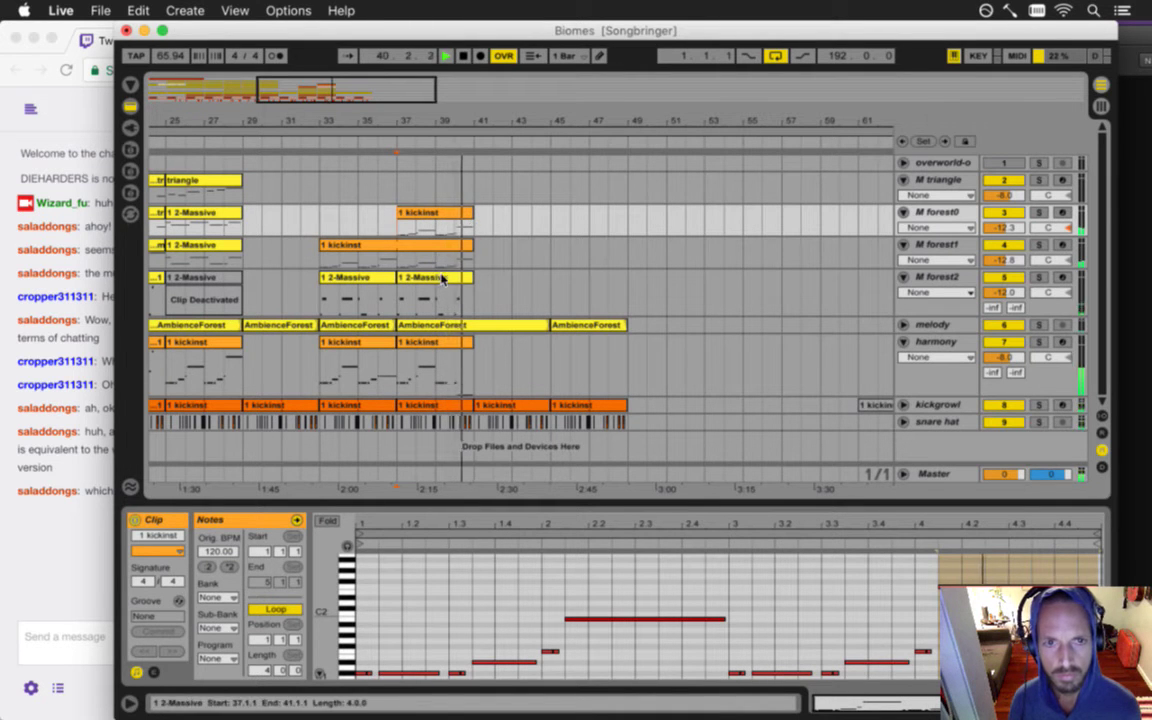
# - Solo M forest2 and play its bar 33 clip on its own
pyautogui.click(368, 286)
pyautogui.press('space')
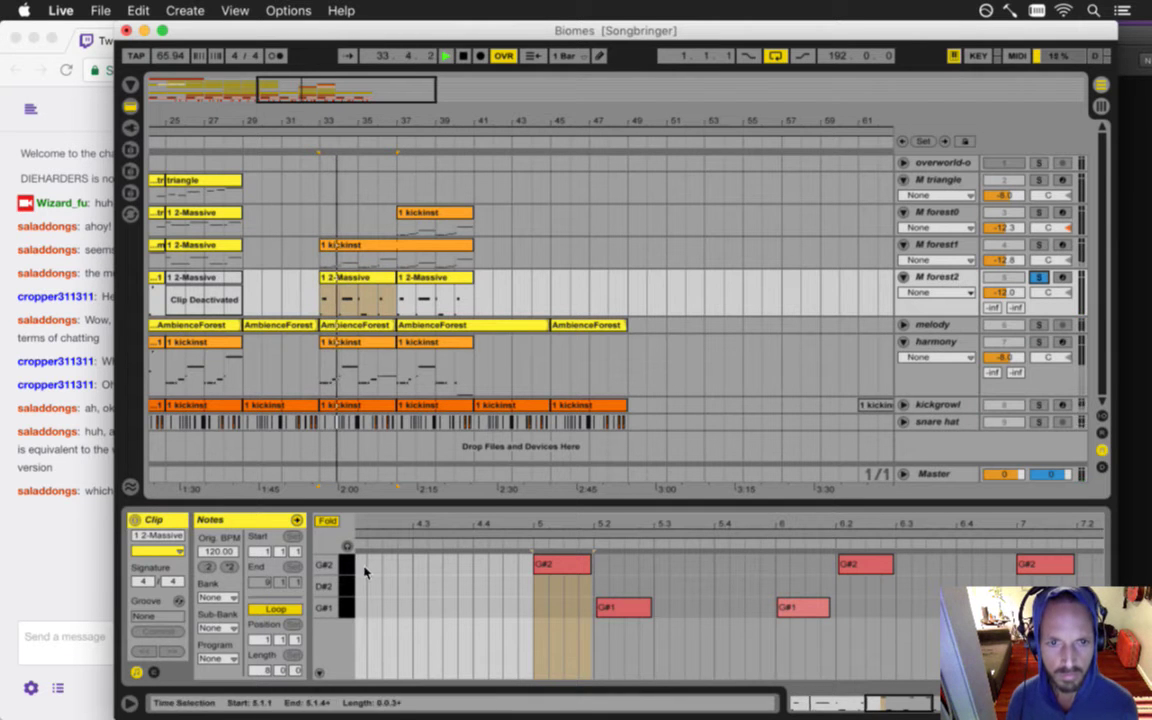
pyautogui.click(355, 302)
pyautogui.doubleClick(355, 302)
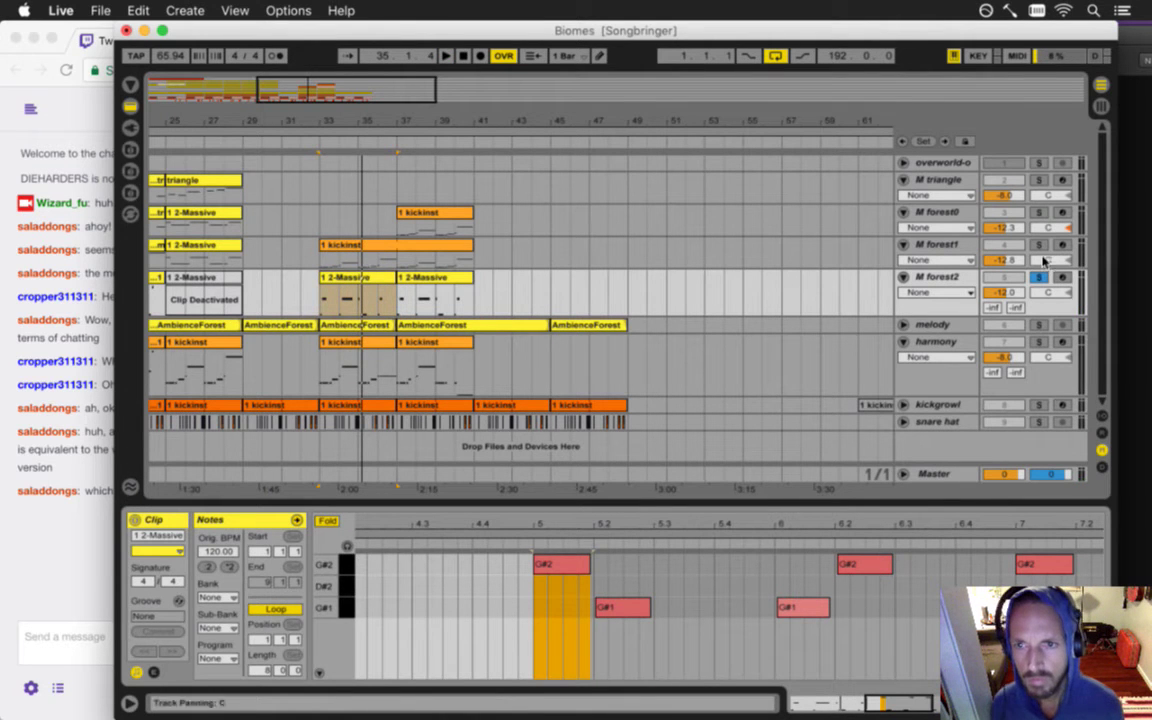
# - In M forest2's bar 33 clip, lengthen the short D#2 note in the fourth bar to about one beat
pyautogui.doubleClick(422, 523)
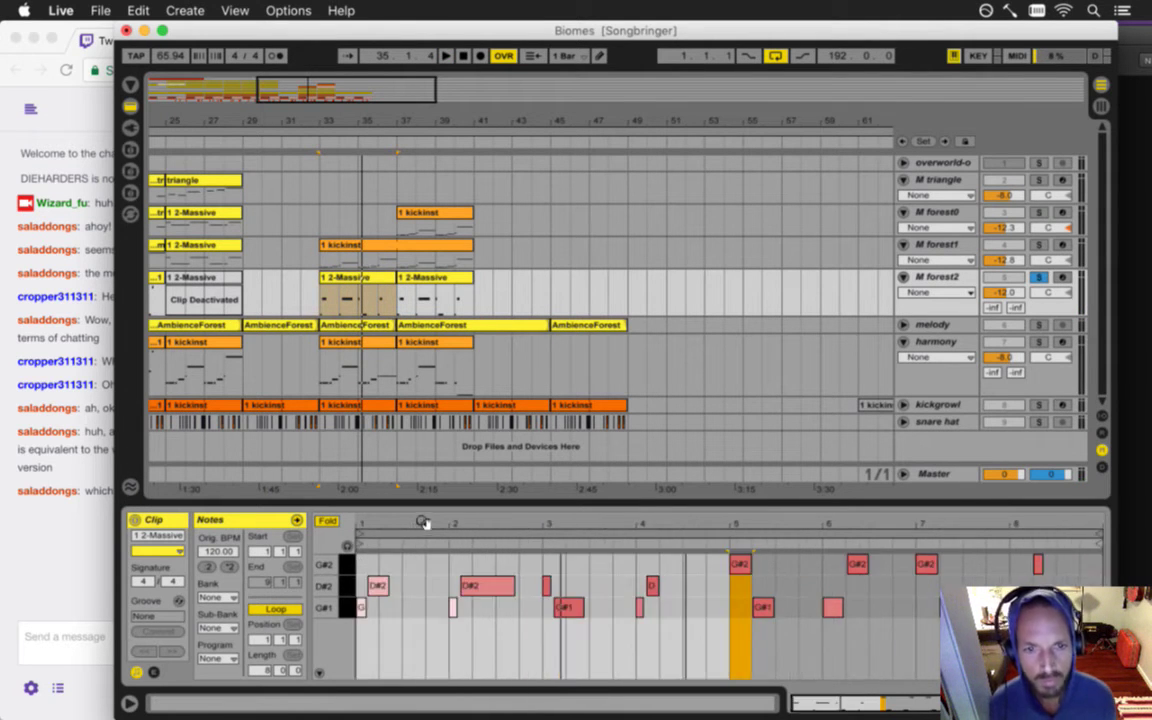
pyautogui.click(355, 568)
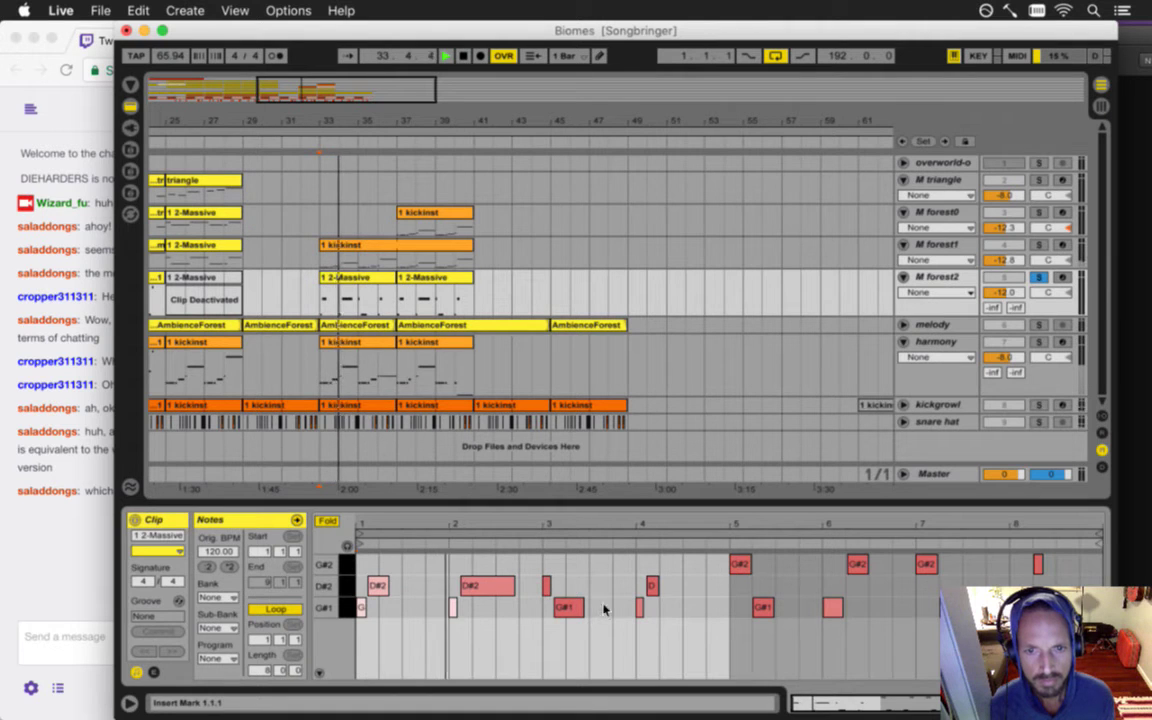
pyautogui.click(652, 585)
pyautogui.moveTo(656, 588)
pyautogui.mouseDown()
pyautogui.moveTo(693, 595)
pyautogui.moveTo(677, 598)
pyautogui.mouseUp()
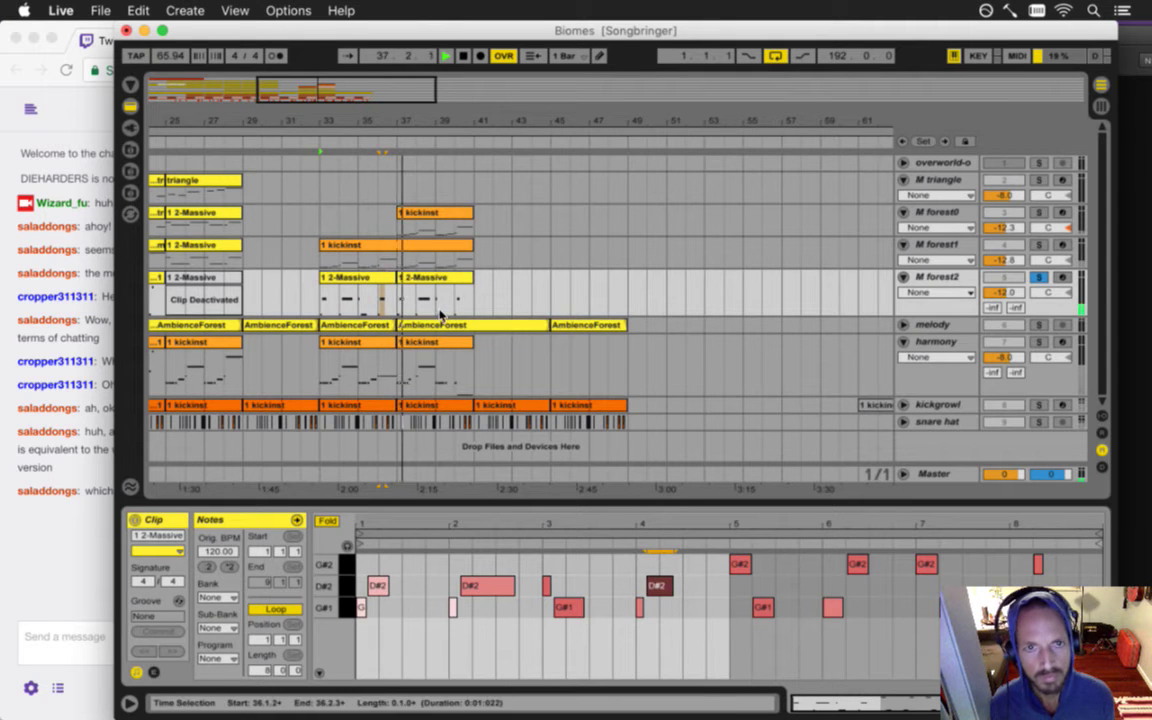
# - Lengthen the matching fourth-bar D#2 note in M forest2's bar 37 clip to about one beat
pyautogui.click(418, 281)
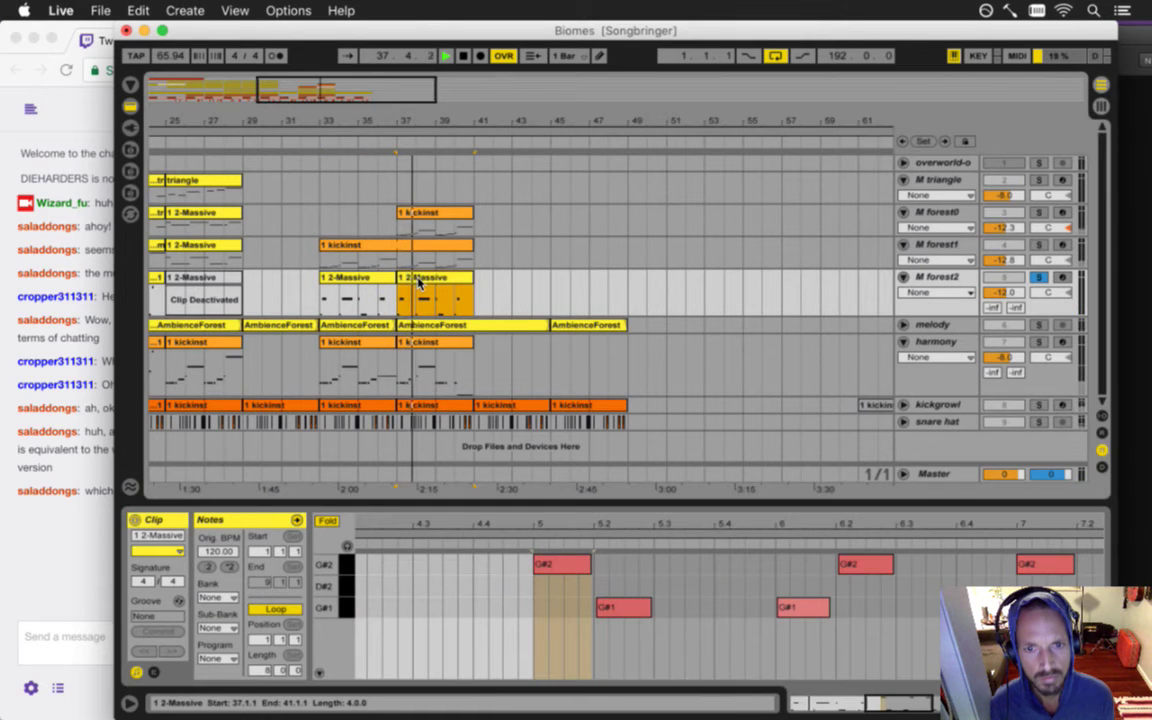
pyautogui.moveTo(422, 530); pyautogui.dragTo(686, 531)
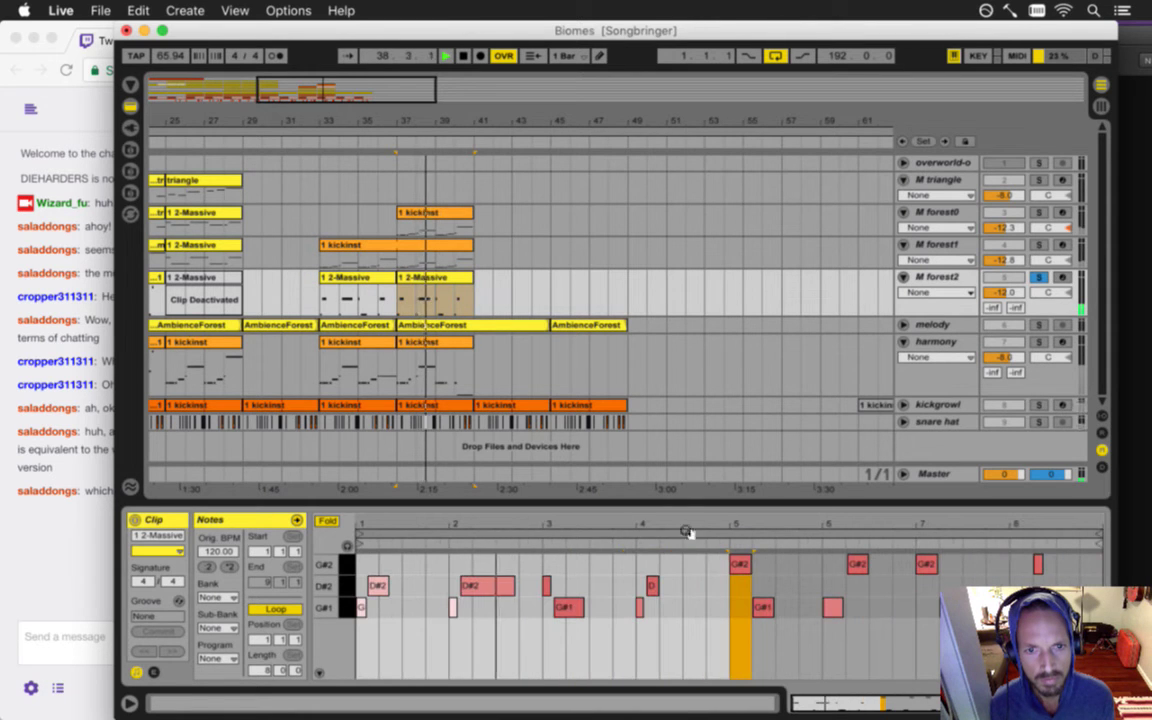
pyautogui.click(652, 586)
pyautogui.moveTo(663, 594); pyautogui.dragTo(676, 592)
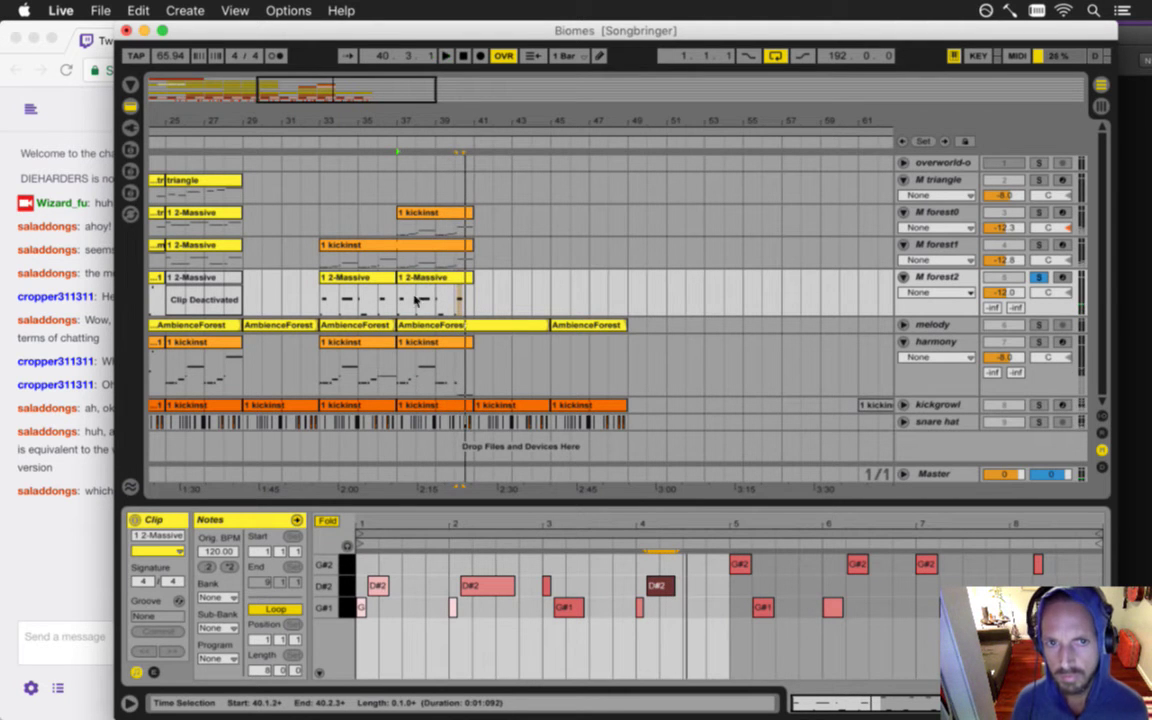
# - Turn off M forest2's solo and play the full arrangement from bar 33
pyautogui.click(322, 303)
pyautogui.press('space')
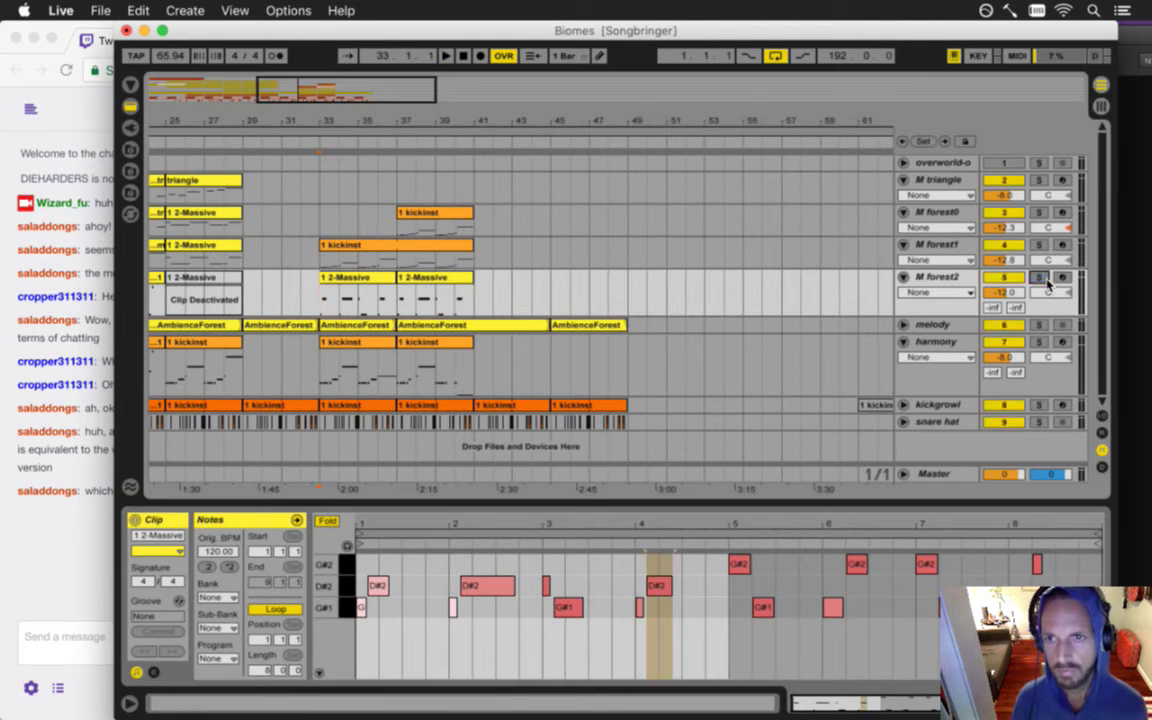
pyautogui.click(1045, 278)
pyautogui.press('space')
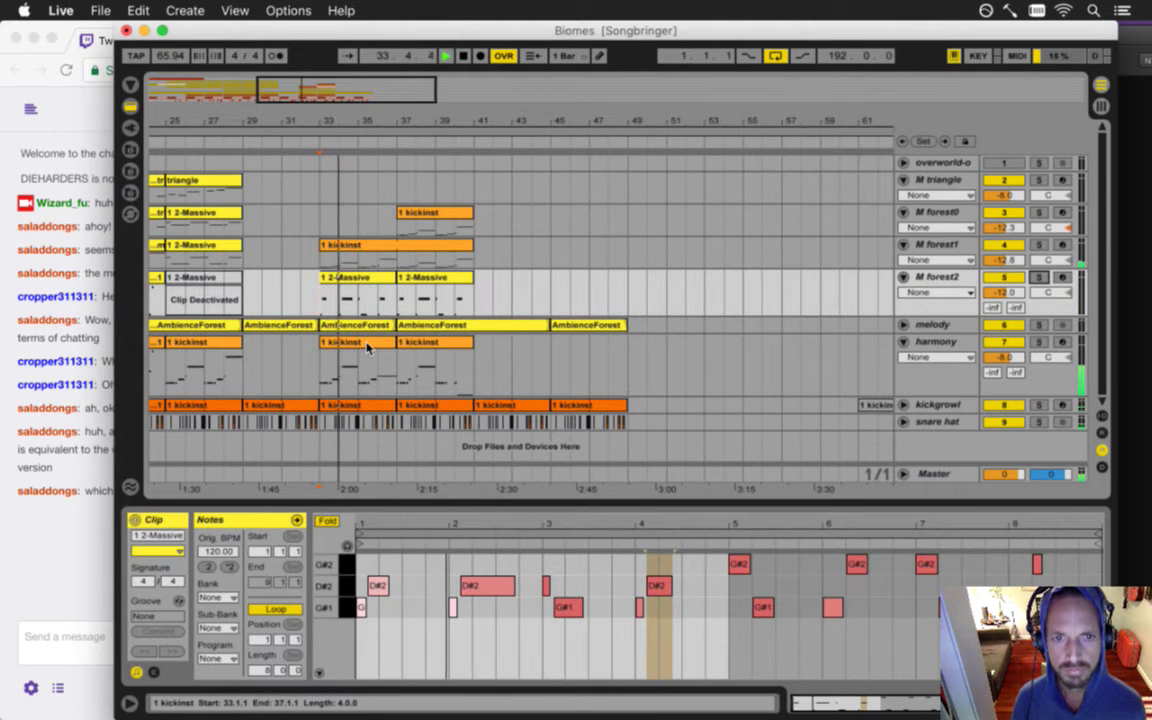
# - Open harmony's bar 33 clip, select its opening notes and replay the arrangement from bar 33 to check them
pyautogui.click(362, 349)
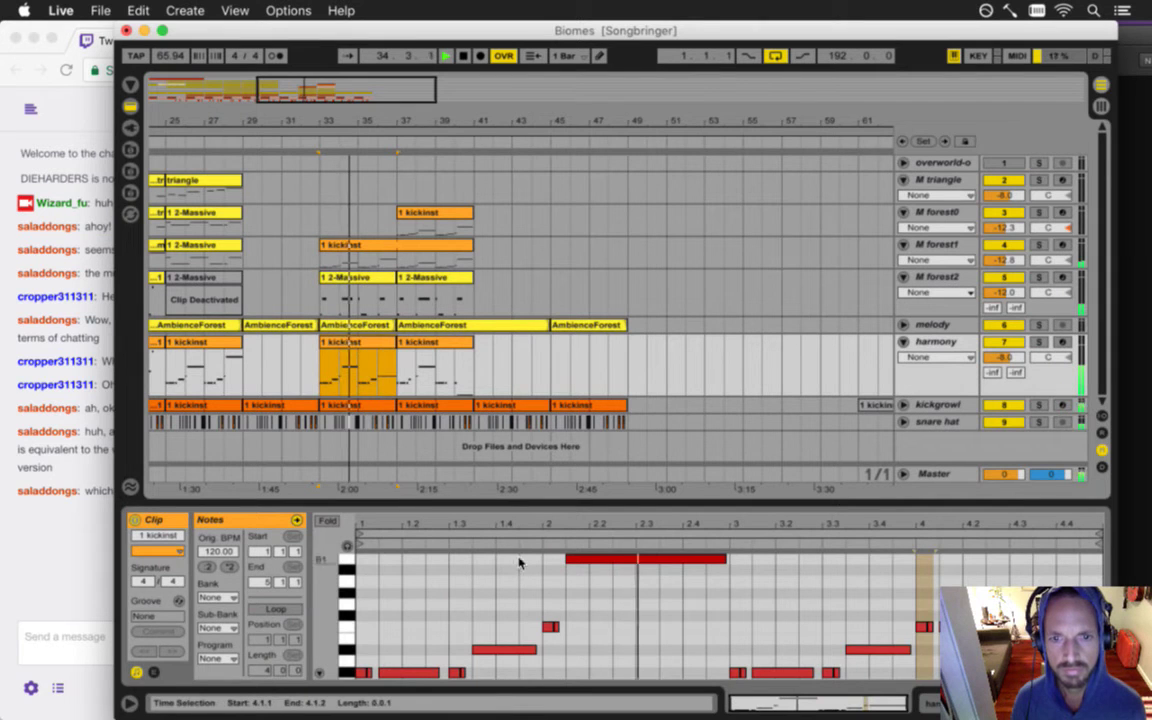
pyautogui.moveTo(357, 645); pyautogui.dragTo(399, 571)
pyautogui.press('space')
pyautogui.press('space')
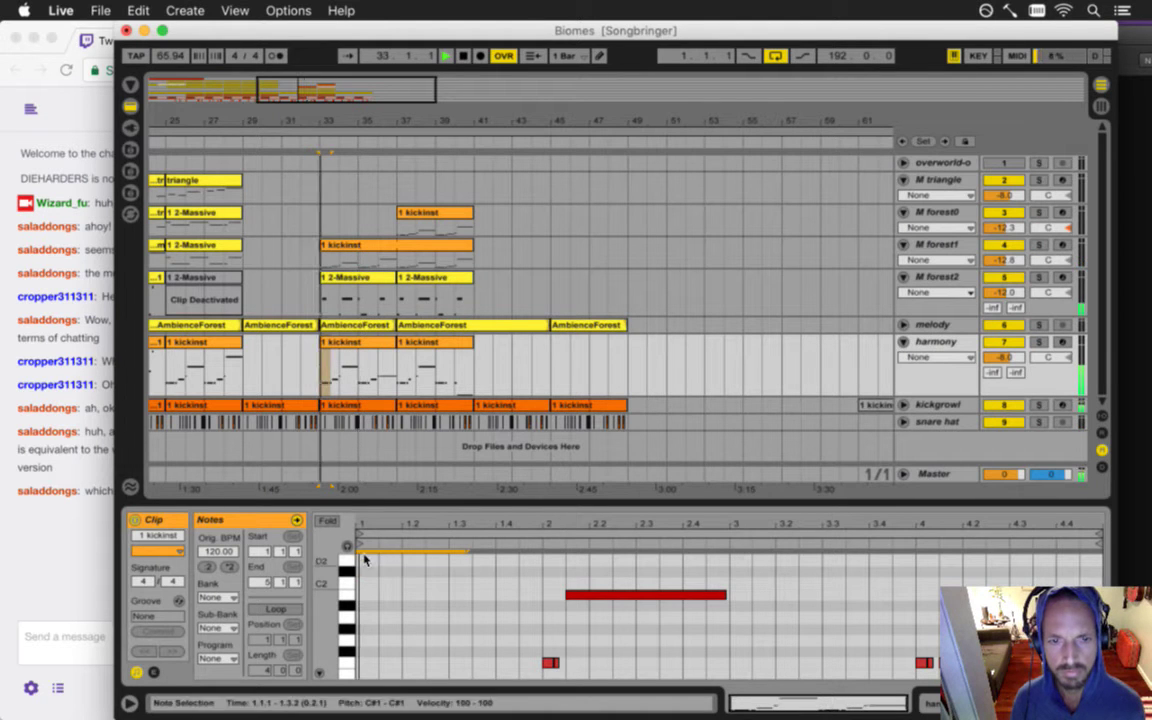
pyautogui.scroll(2, 326, 620)
pyautogui.moveTo(326, 620)
pyautogui.mouseDown()
pyautogui.moveTo(326, 590)
pyautogui.moveTo(326, 630)
pyautogui.moveTo(325, 596)
pyautogui.moveTo(323, 618)
pyautogui.mouseUp()
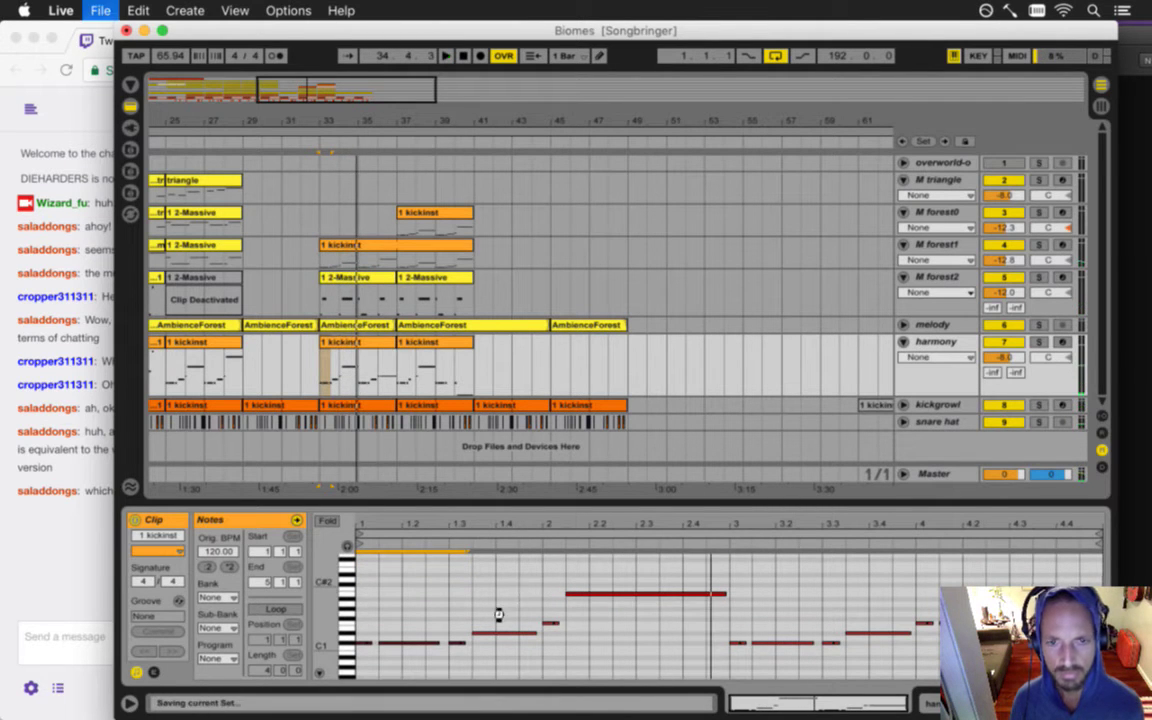
# - In harmony's bar 33 clip, lower the note at 1.3.3 and the long second-bar note to C#1, and play from bar 33
pyautogui.moveTo(488, 616); pyautogui.dragTo(573, 636)
pyautogui.click(519, 619)
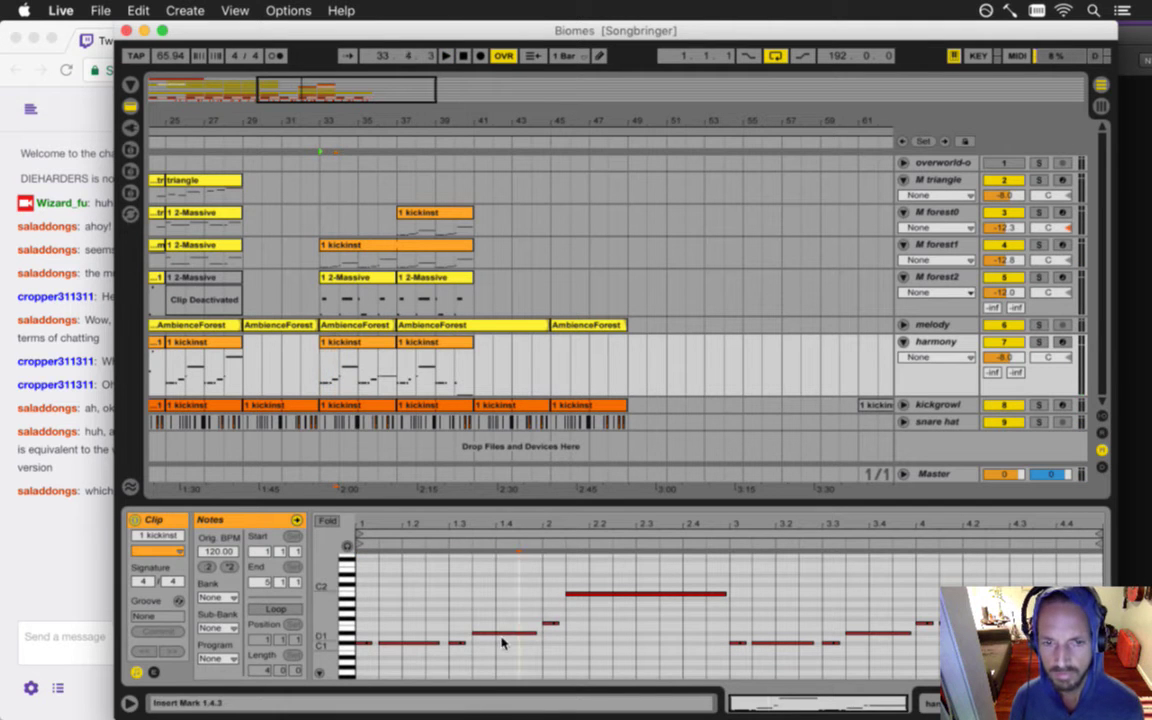
pyautogui.moveTo(500, 637); pyautogui.dragTo(503, 646)
pyautogui.moveTo(600, 595); pyautogui.dragTo(600, 620)
pyautogui.press('Down')
pyautogui.press('space')
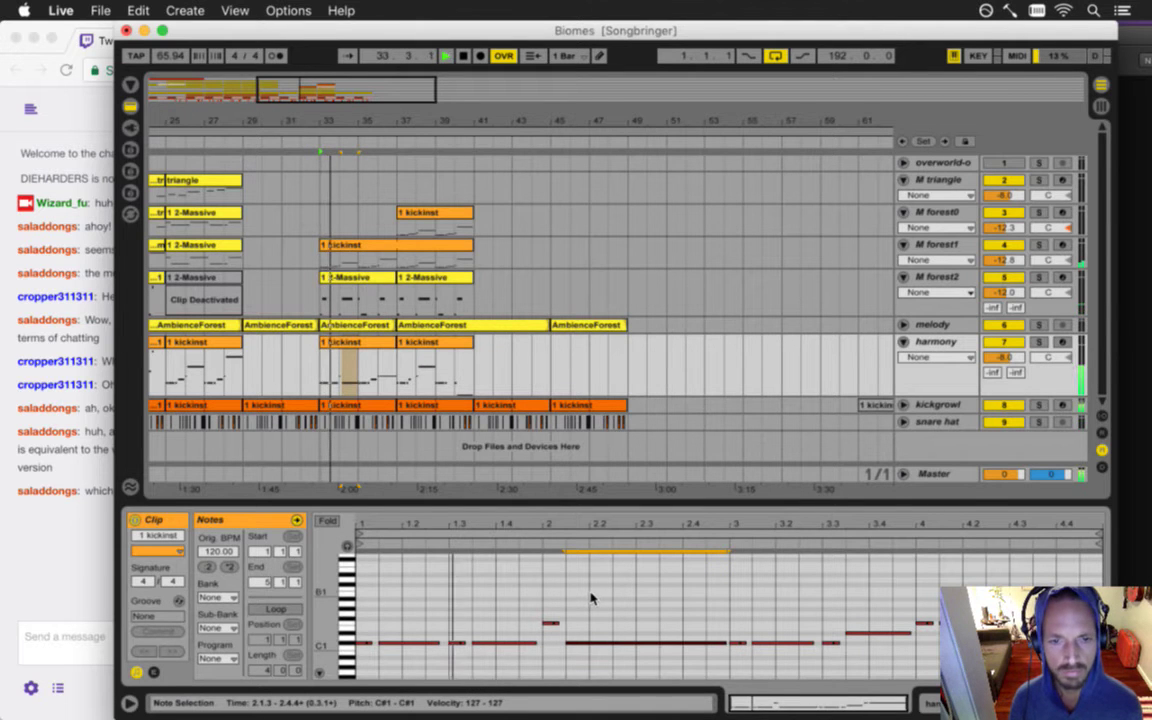
pyautogui.moveTo(327, 654); pyautogui.dragTo(329, 631)
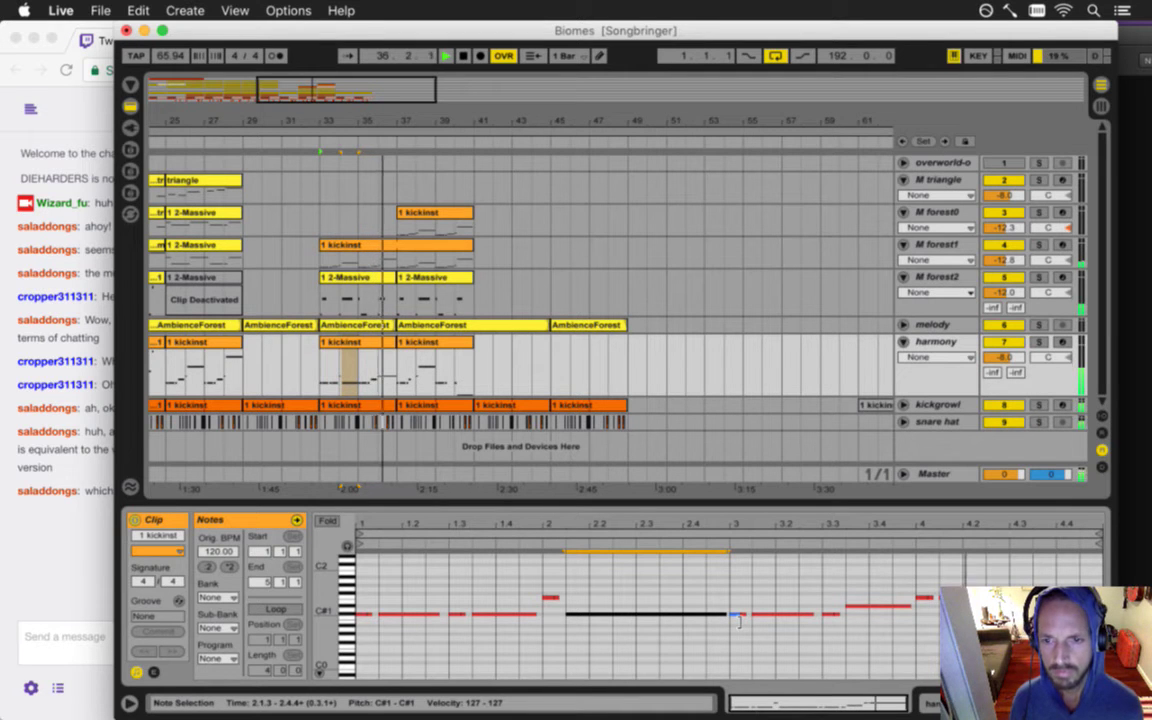
# - Raise the long fourth-bar note at 4.1.3 in harmony's bar 33 clip to E2
pyautogui.click(918, 582)
pyautogui.moveTo(918, 581); pyautogui.dragTo(1095, 606)
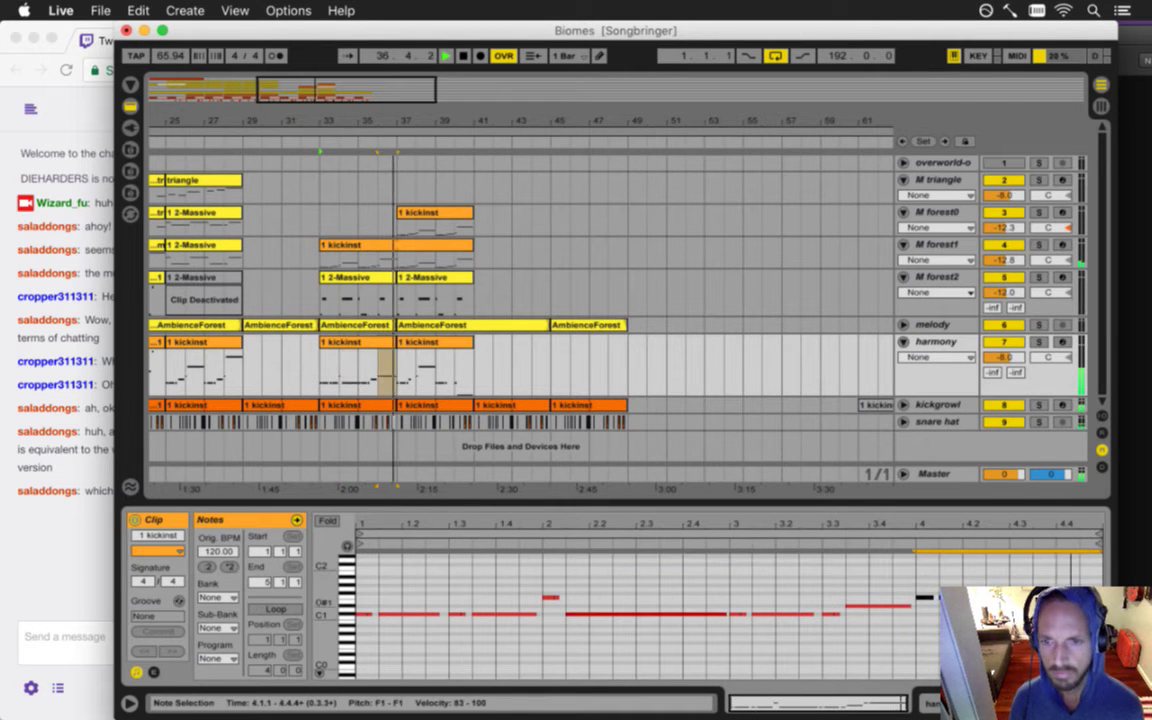
pyautogui.click(957, 584)
pyautogui.moveTo(955, 590); pyautogui.dragTo(952, 563)
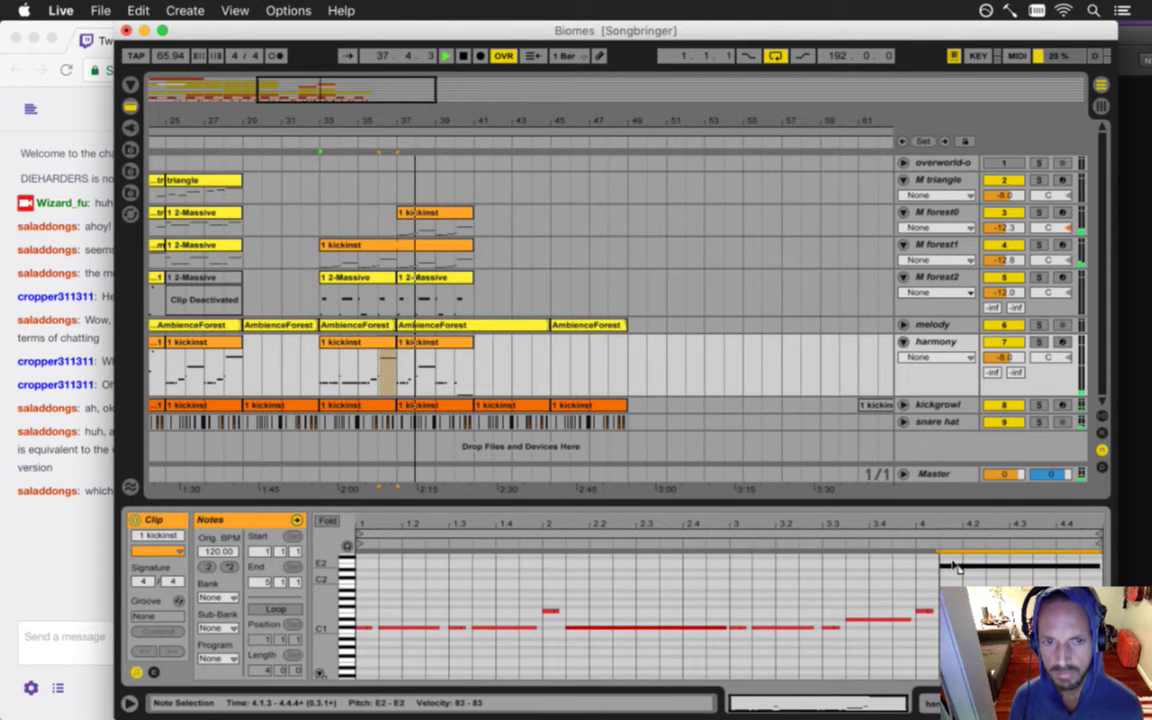
# - Copy harmony's edited bar 33 clip over its bar 37 clip and play the arrangement from bar 37
pyautogui.click(390, 372)
pyautogui.moveTo(343, 346); pyautogui.dragTo(422, 345)
pyautogui.click(397, 374)
pyautogui.press('space')
pyautogui.press('space')
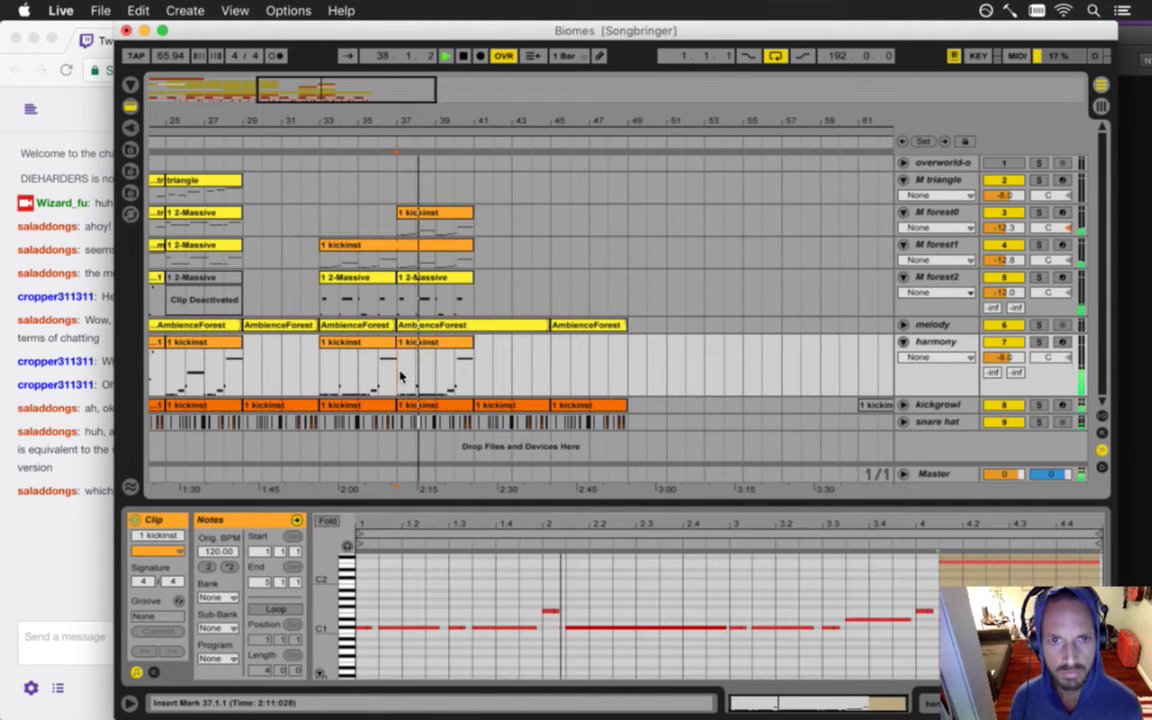
# - Select the C#1 note at 1.3.3 in harmony's bar 37 clip
pyautogui.click(510, 617)
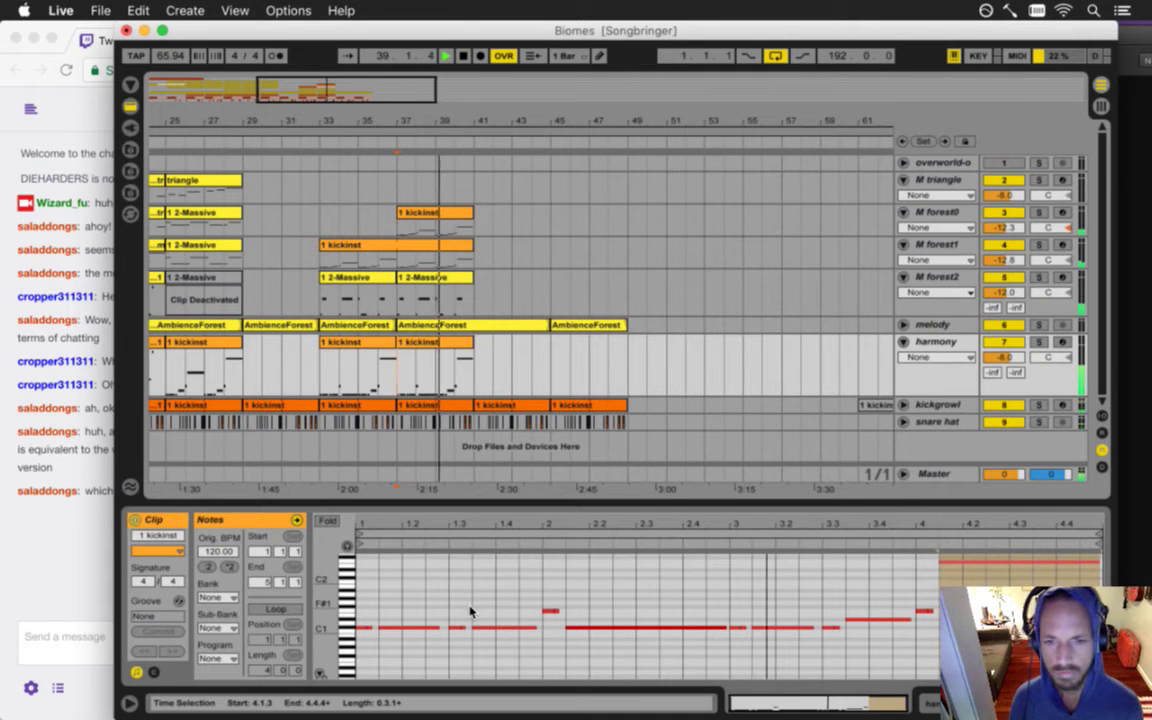
pyautogui.click(478, 627)
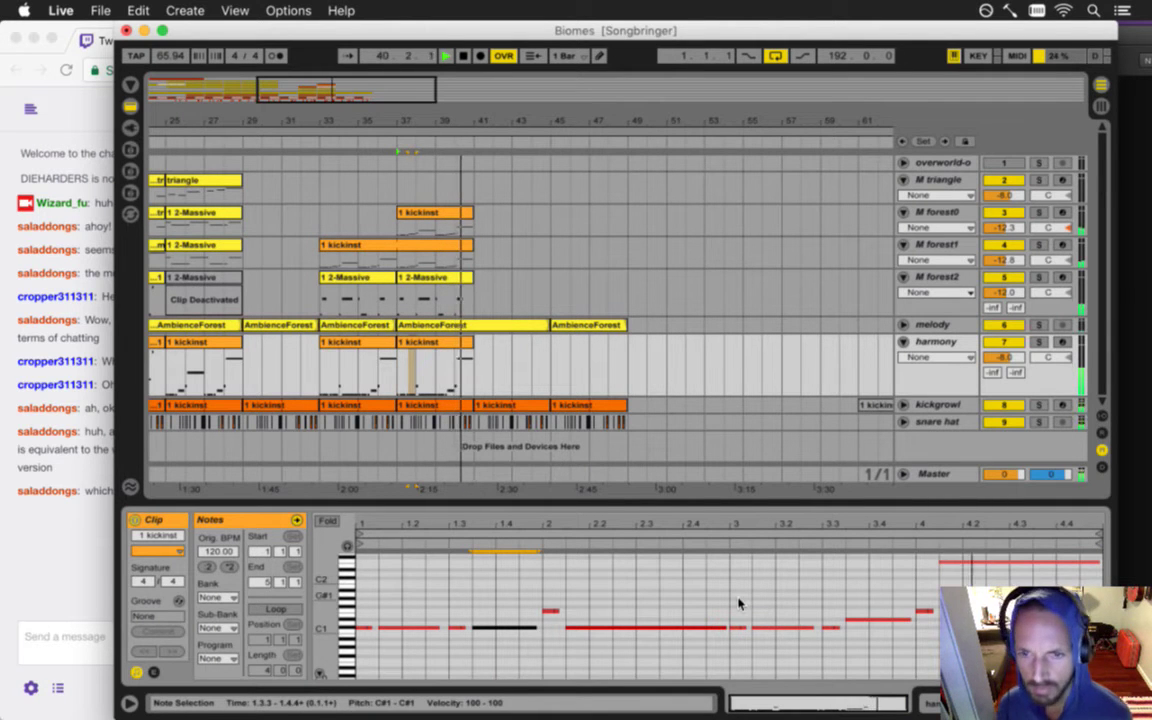
# - Raise the C#1 note at 1.3.3 in the harmony track's clip at bar 37 to D#1 and listen to it
pyautogui.moveTo(499, 625); pyautogui.dragTo(489, 612)
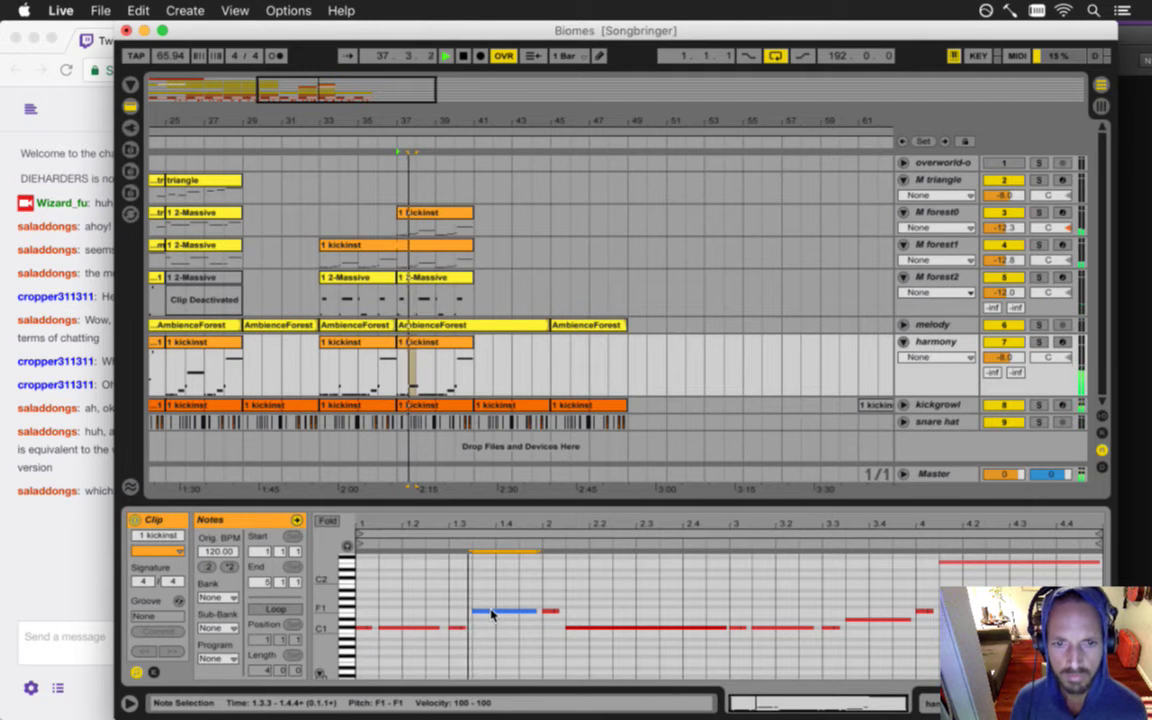
pyautogui.moveTo(491, 613); pyautogui.dragTo(493, 620)
pyautogui.moveTo(458, 527); pyautogui.dragTo(457, 528)
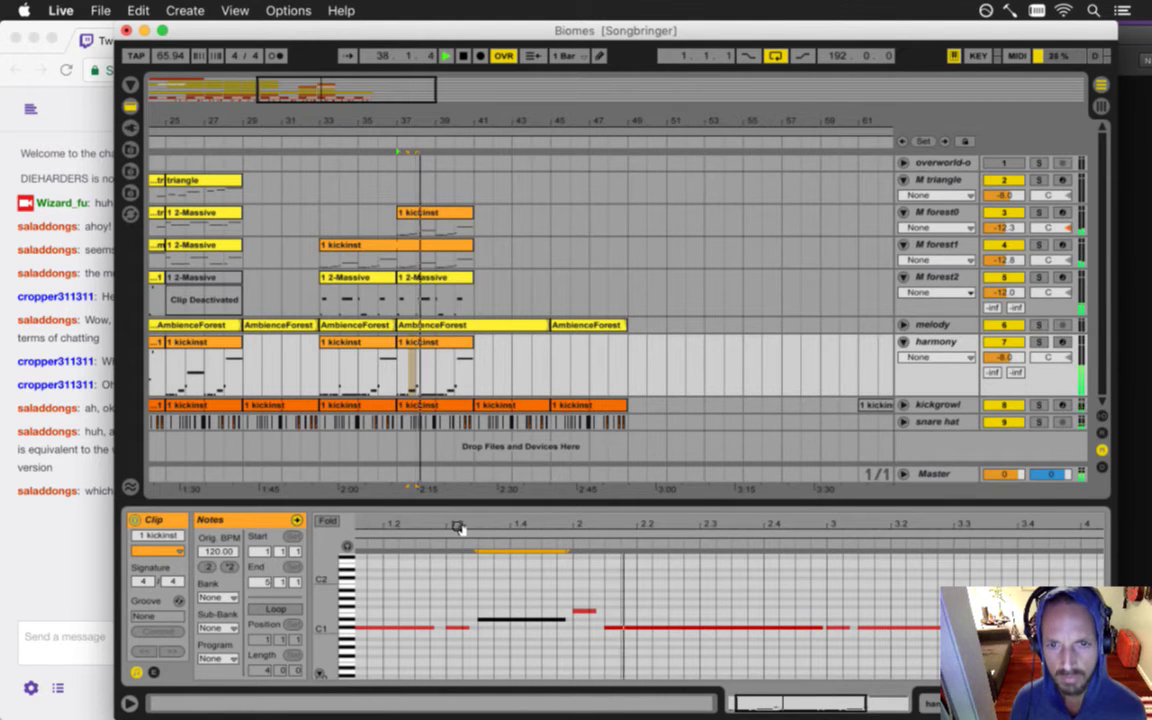
pyautogui.moveTo(583, 530); pyautogui.dragTo(578, 530)
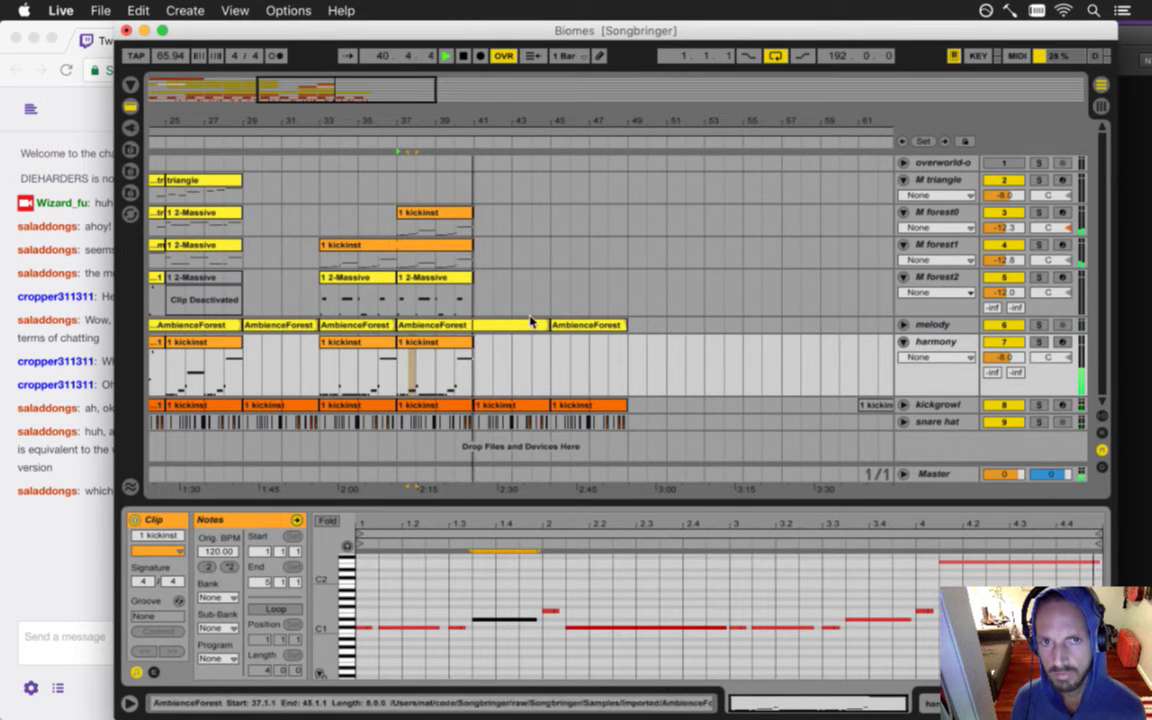
# - Stop playback and duplicate the harmony clip from bar 37 to bars 41 to 45
pyautogui.click(394, 121)
pyautogui.moveTo(396, 121); pyautogui.dragTo(398, 124)
pyautogui.press('space')
pyautogui.moveTo(414, 342); pyautogui.dragTo(443, 343)
pyautogui.click(458, 342)
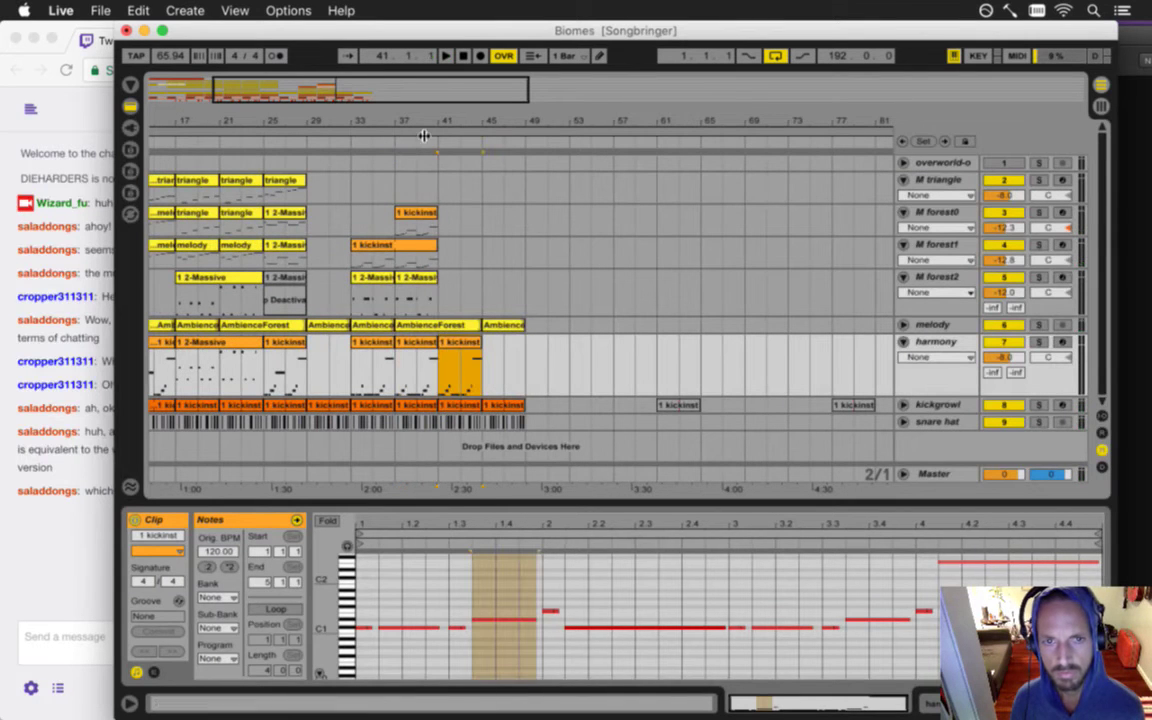
pyautogui.moveTo(427, 118); pyautogui.dragTo(430, 140)
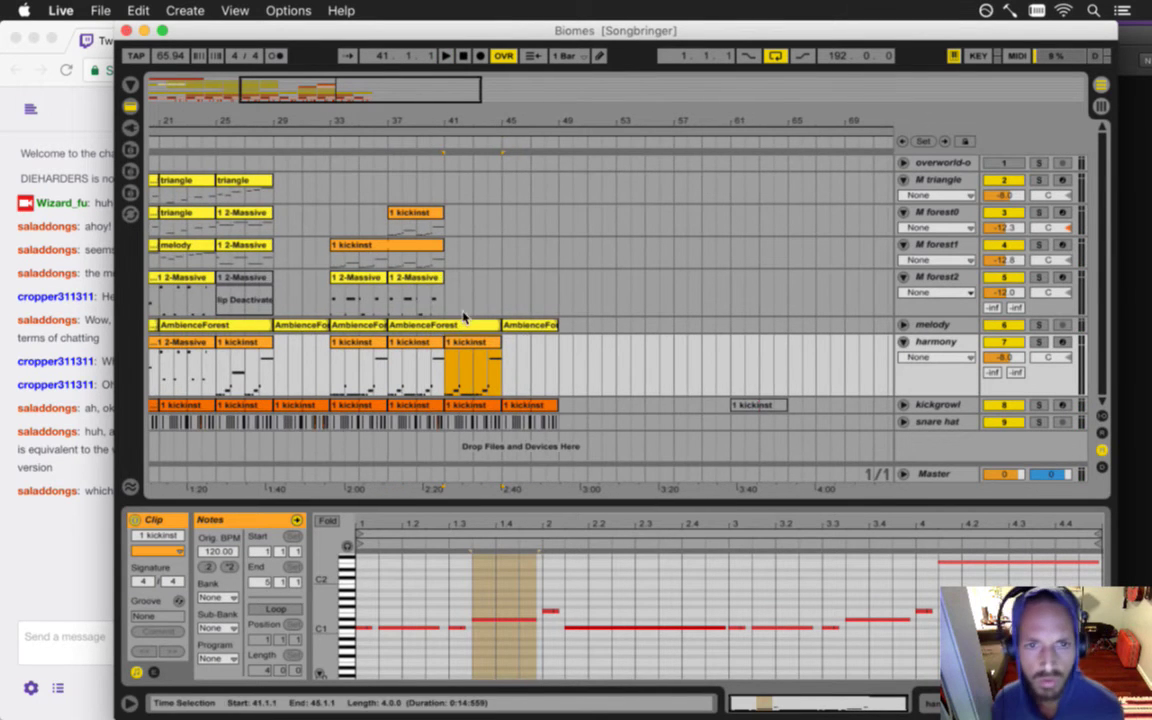
# - Extend the kickinst clips on forest0 and forest1 to bar 45 and play the section back from bars 41 and 39
pyautogui.moveTo(441, 213); pyautogui.dragTo(501, 254)
pyautogui.click(449, 258)
pyautogui.press('space')
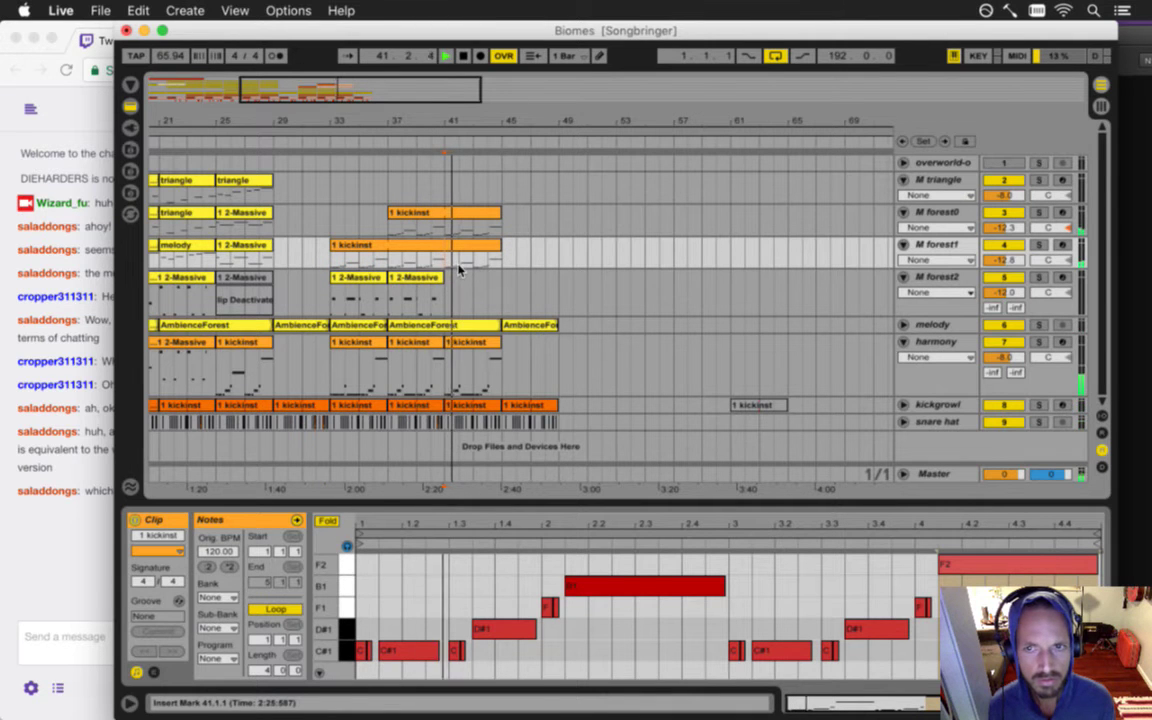
pyautogui.press('space')
pyautogui.click(428, 299)
pyautogui.press('space')
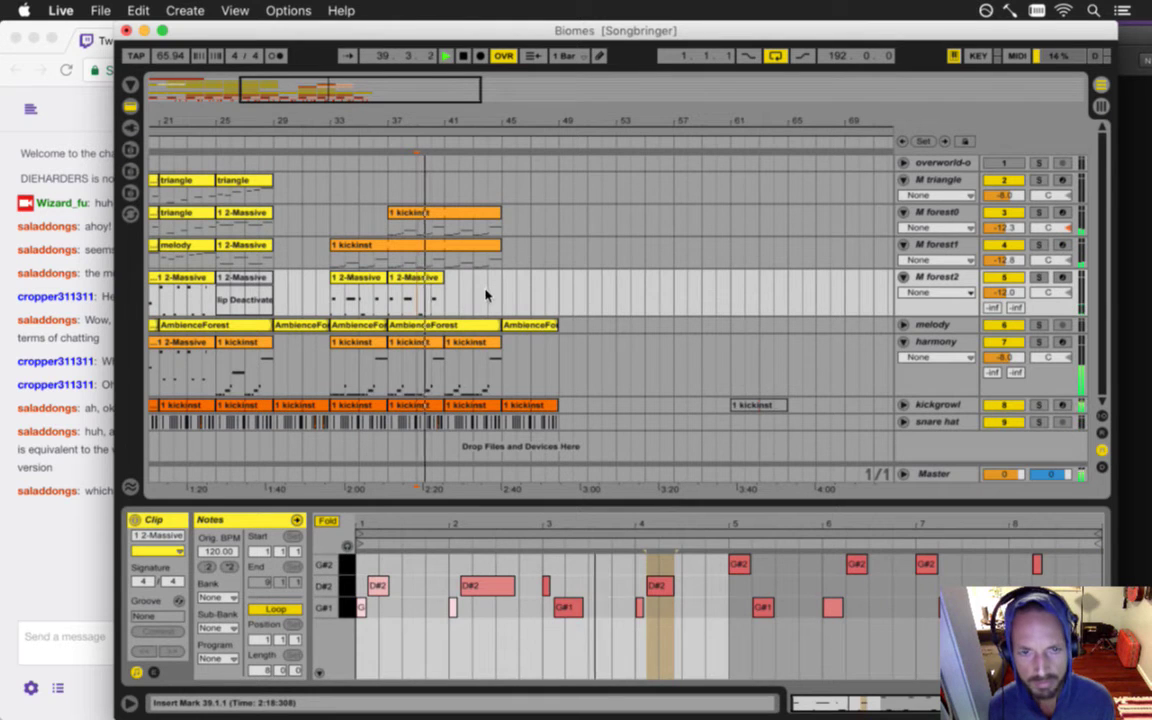
# - In the kickgrowl clip at bar 41, shift the off-beat notes an eighth later, starting with the C#1 from 1.1.3 to 1.2.1
pyautogui.click(462, 405)
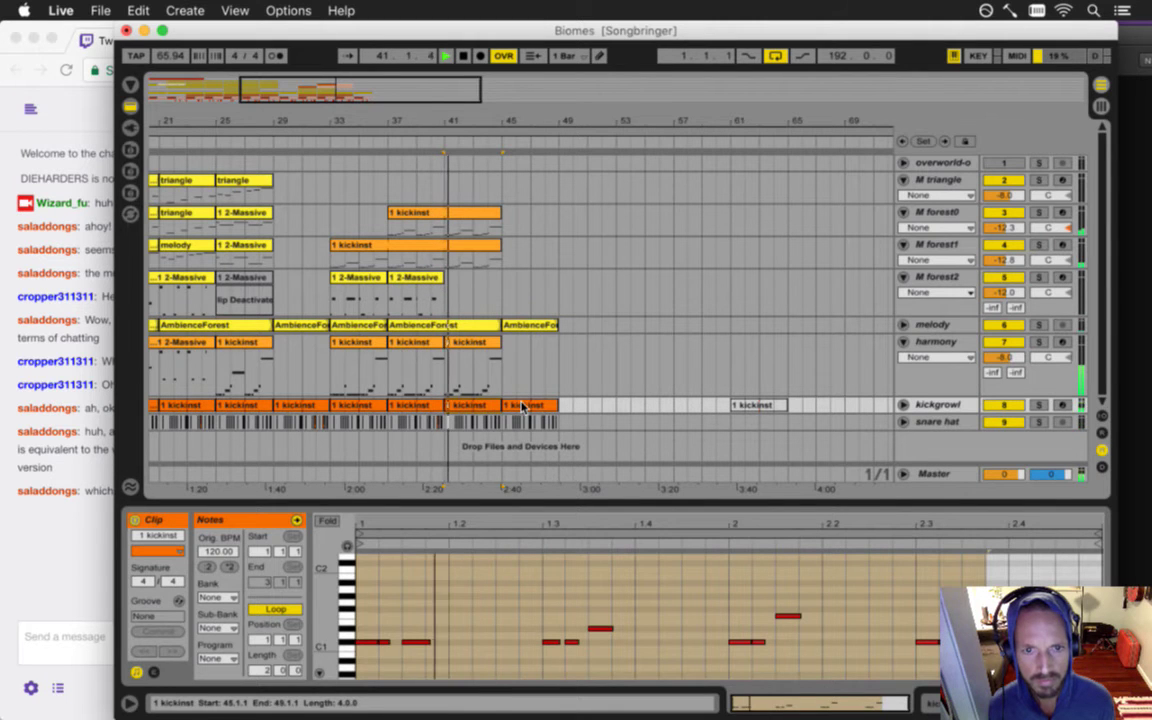
pyautogui.press('space')
pyautogui.moveTo(418, 616); pyautogui.dragTo(434, 656)
pyautogui.moveTo(607, 612); pyautogui.dragTo(612, 649)
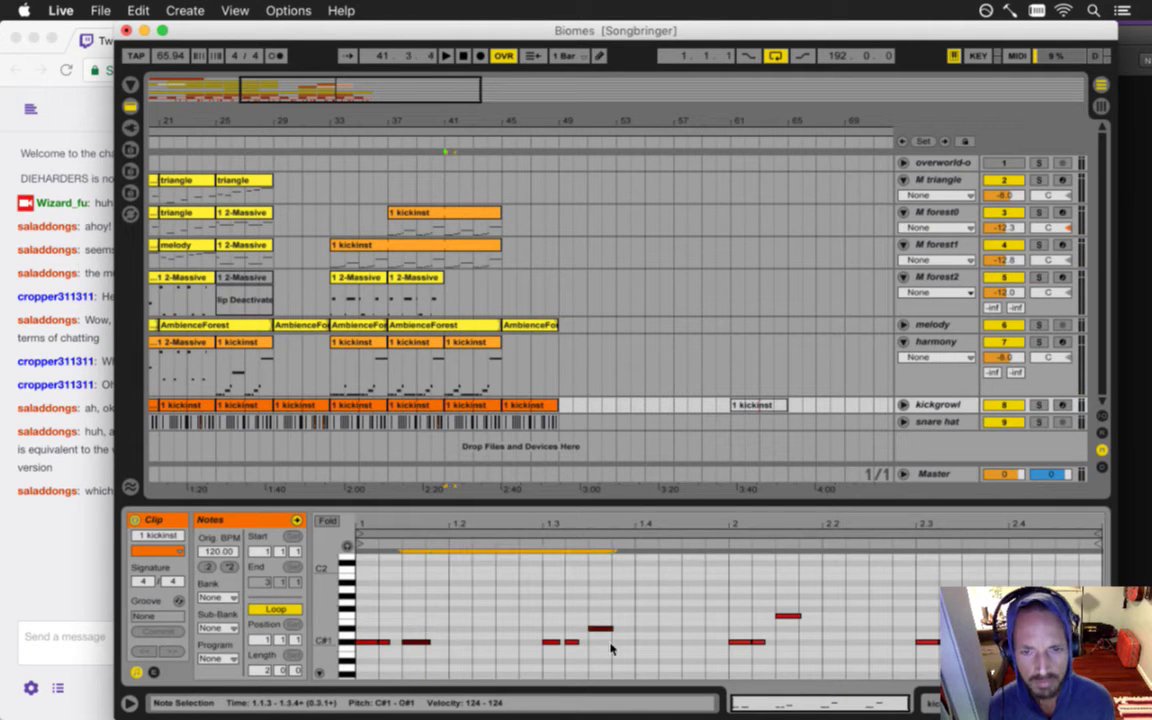
pyautogui.moveTo(768, 592); pyautogui.dragTo(828, 617)
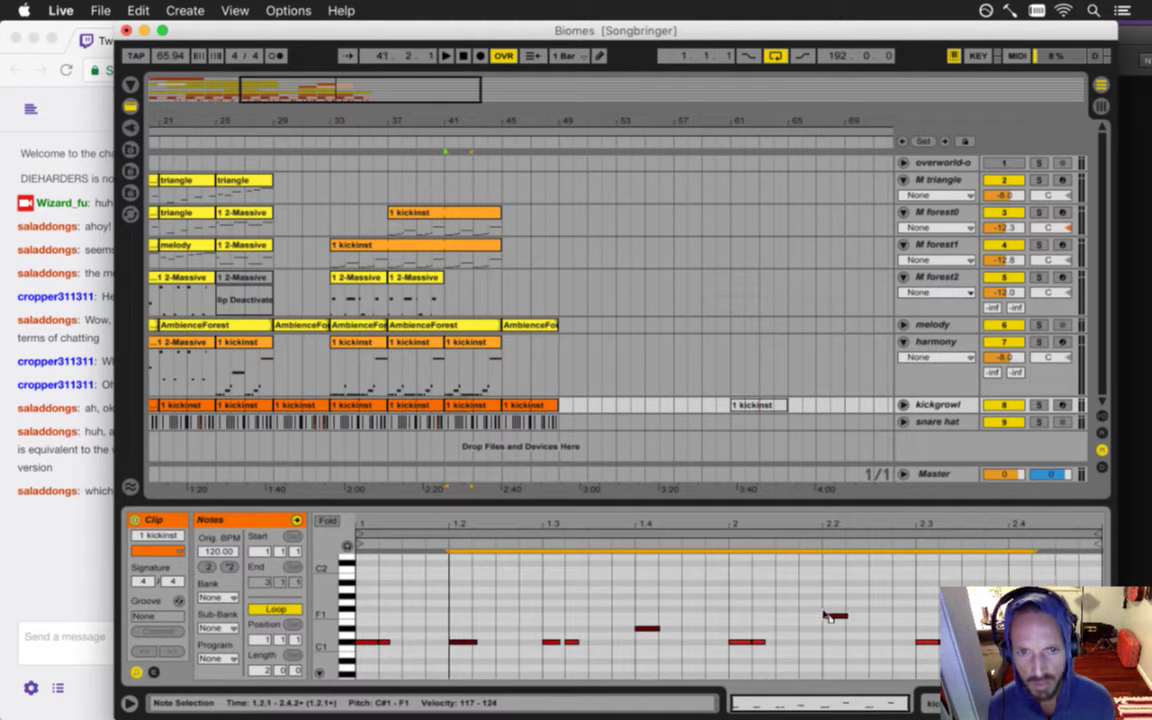
# - Shift the same off-beat notes an eighth later in the kickgrowl clip at bar 45, so the selection starts at 1.2.1
pyautogui.click(528, 405)
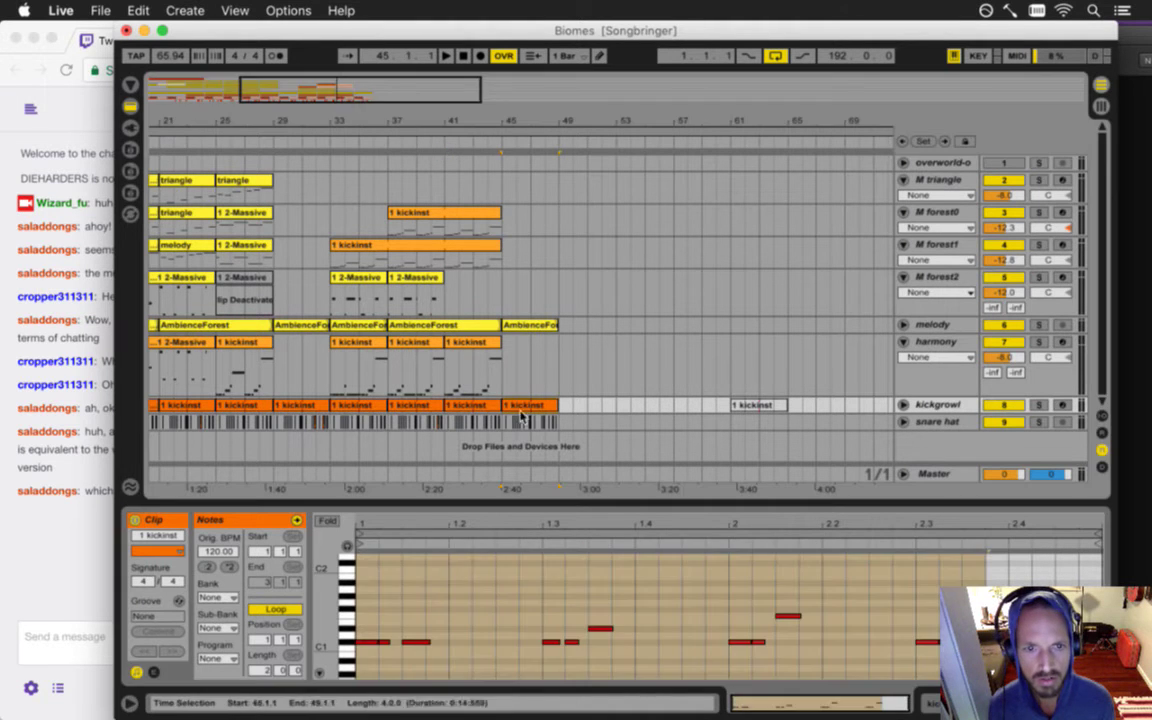
pyautogui.moveTo(405, 598); pyautogui.dragTo(606, 640)
pyautogui.moveTo(730, 607); pyautogui.dragTo(945, 648)
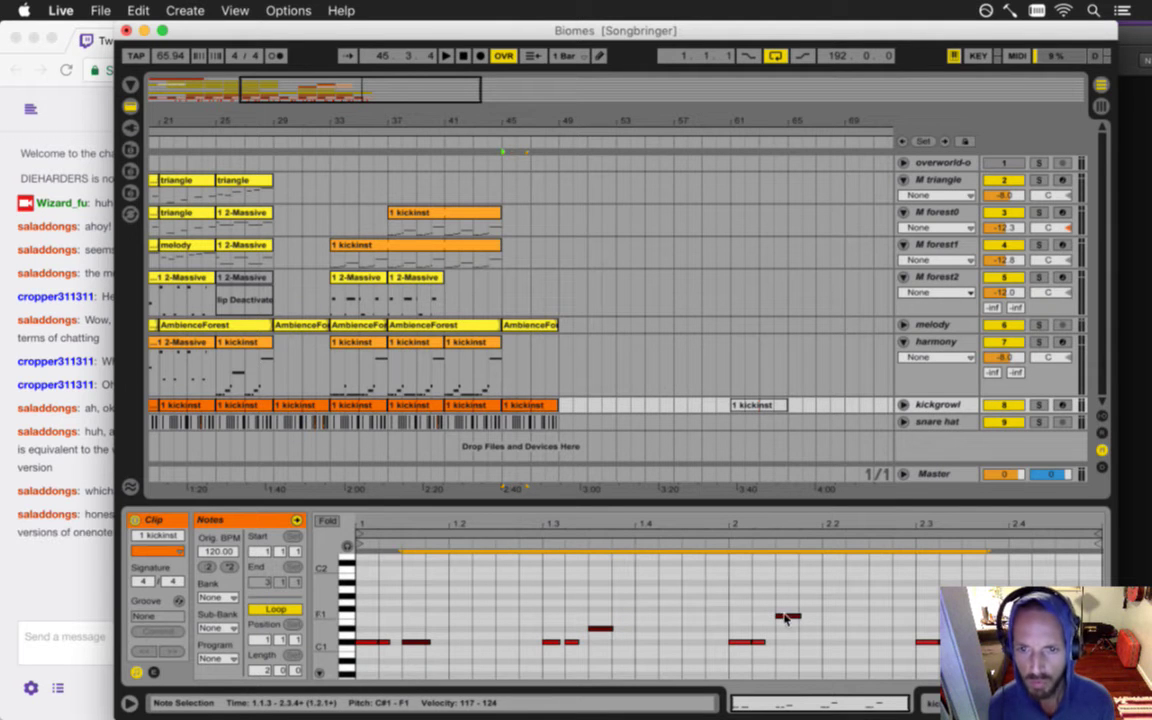
pyautogui.moveTo(800, 620); pyautogui.dragTo(838, 618)
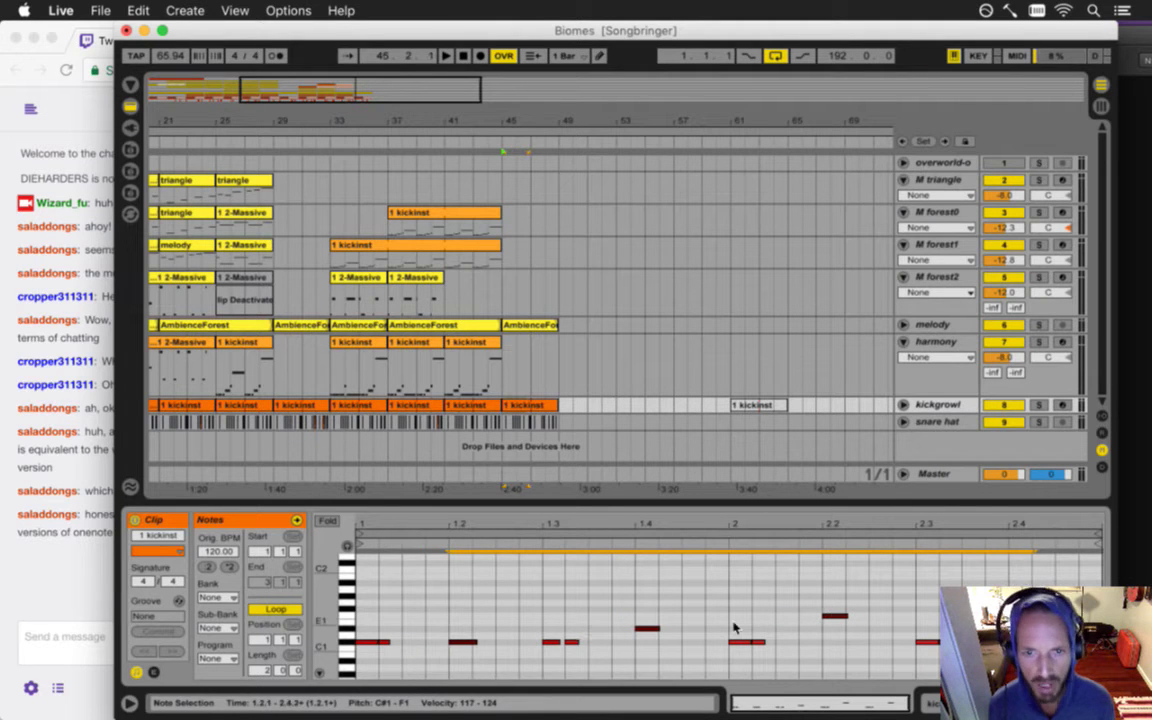
# - Read the newest Twitch chat message in Chrome, switch back to Live and save the set
pyautogui.click(88, 559)
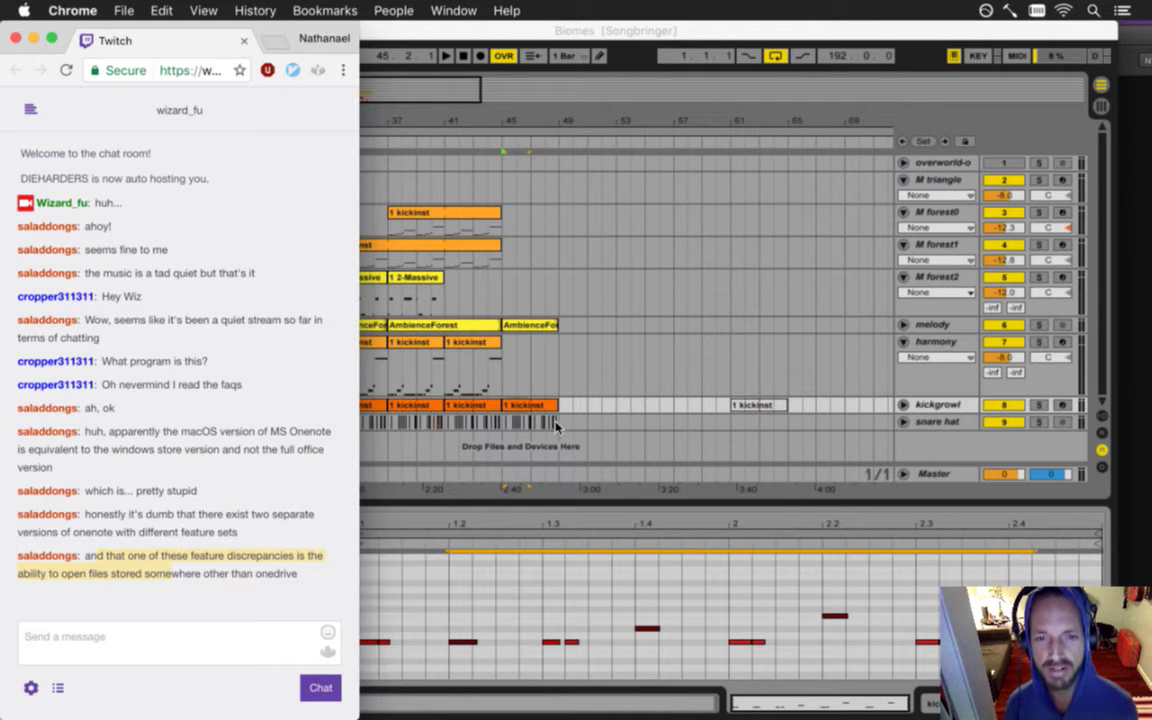
pyautogui.click(561, 371)
pyautogui.press('super+s')
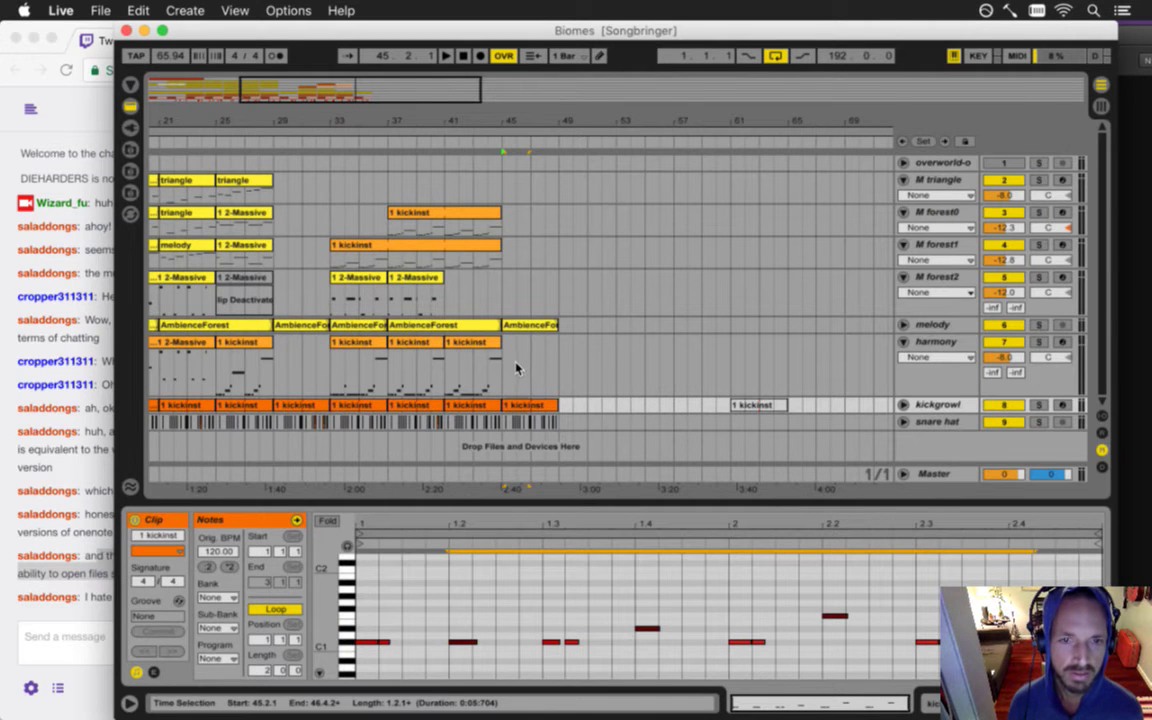
# - Follow the incoming Twitch chat messages about OneNote and Parallels, placing the insert marker at 45.1.1 on the harmony track in between
pyautogui.click(93, 600)
pyautogui.moveTo(92, 598); pyautogui.dragTo(211, 594)
pyautogui.click(529, 372)
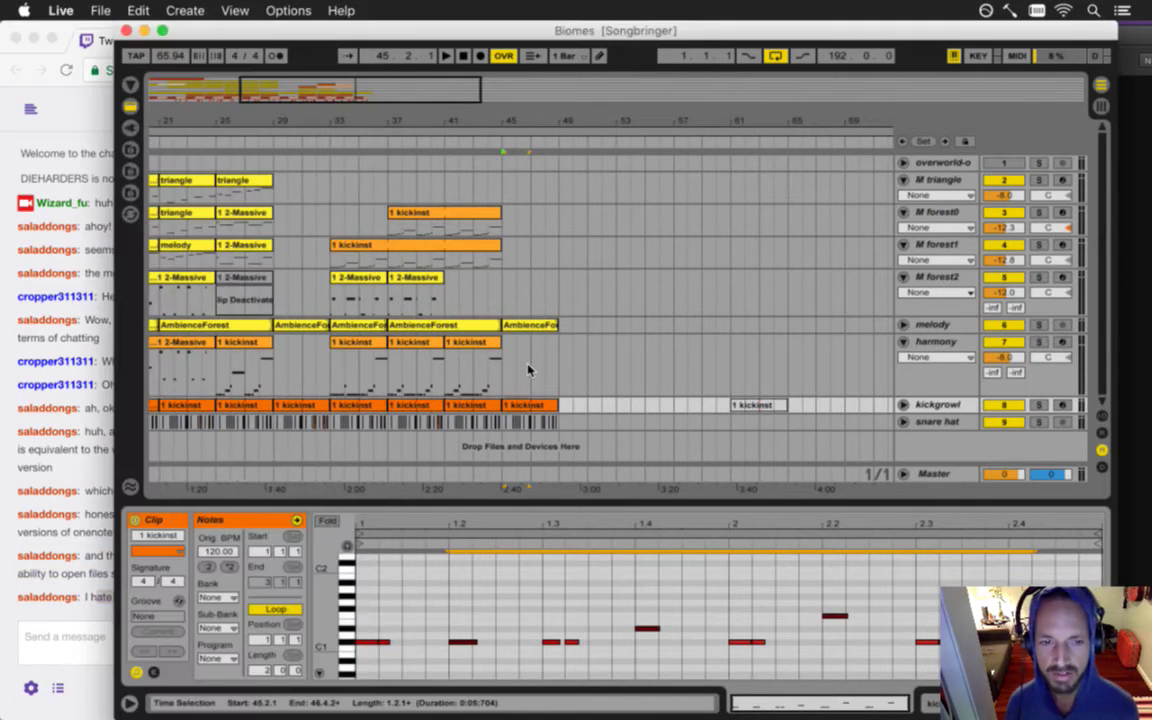
pyautogui.click(503, 368)
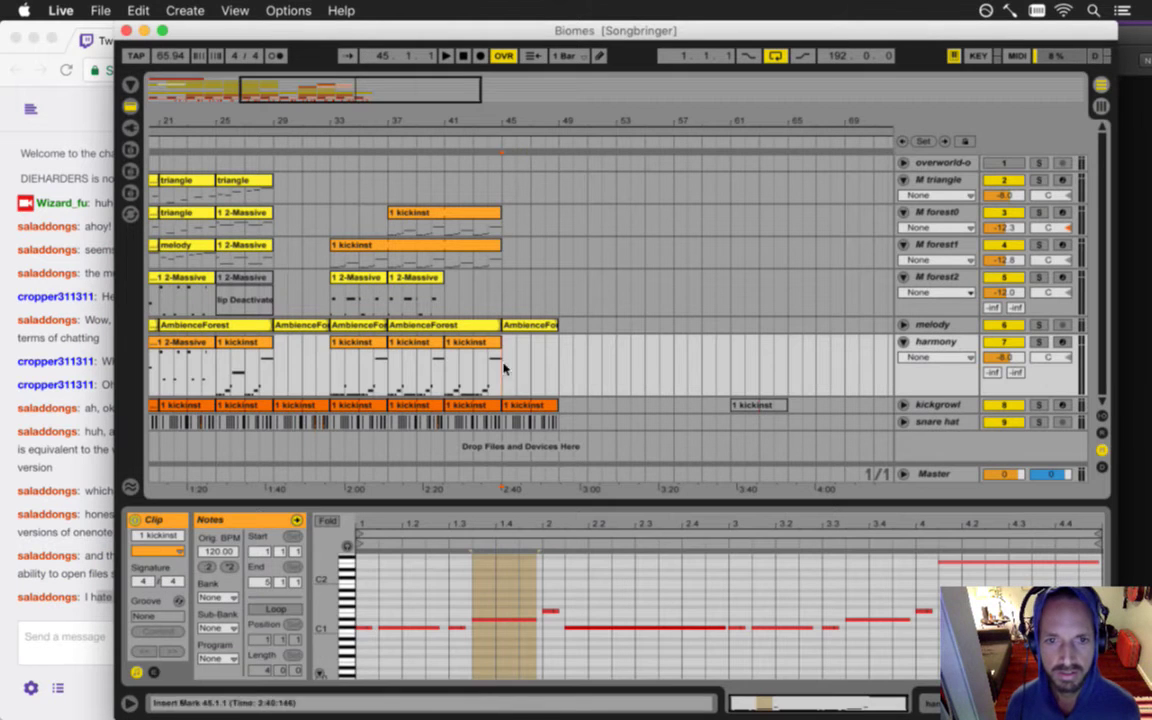
pyautogui.click(75, 617)
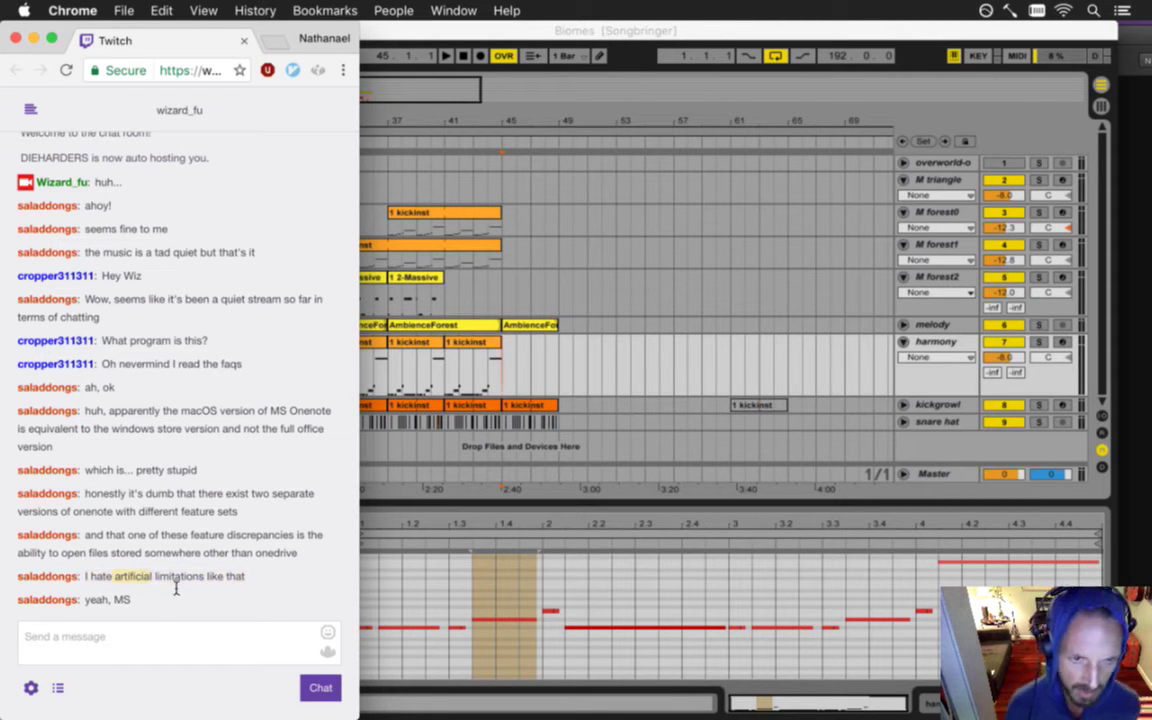
pyautogui.click(506, 372)
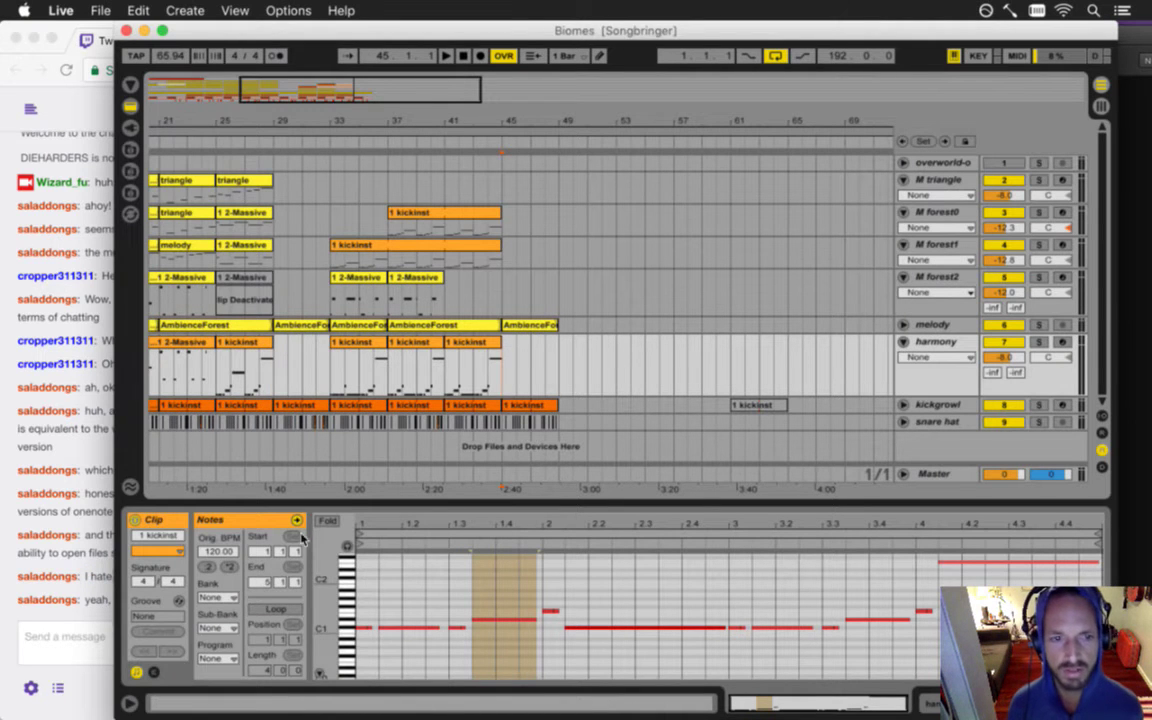
pyautogui.click(79, 613)
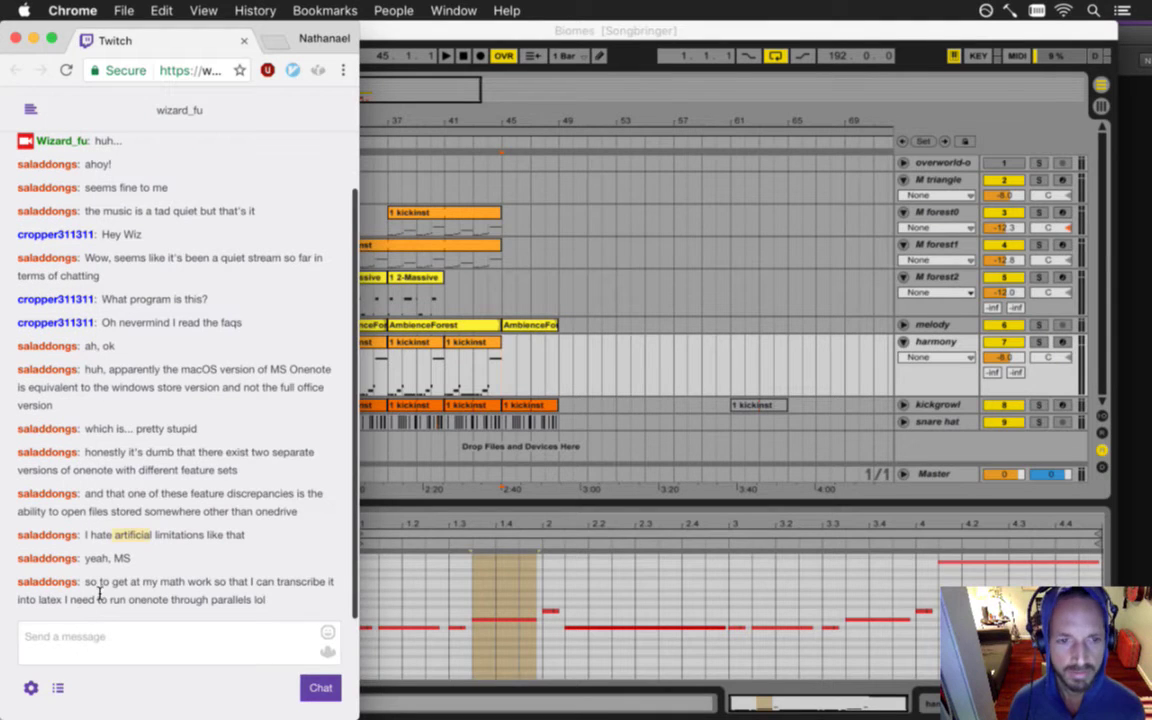
pyautogui.moveTo(129, 595); pyautogui.dragTo(147, 596)
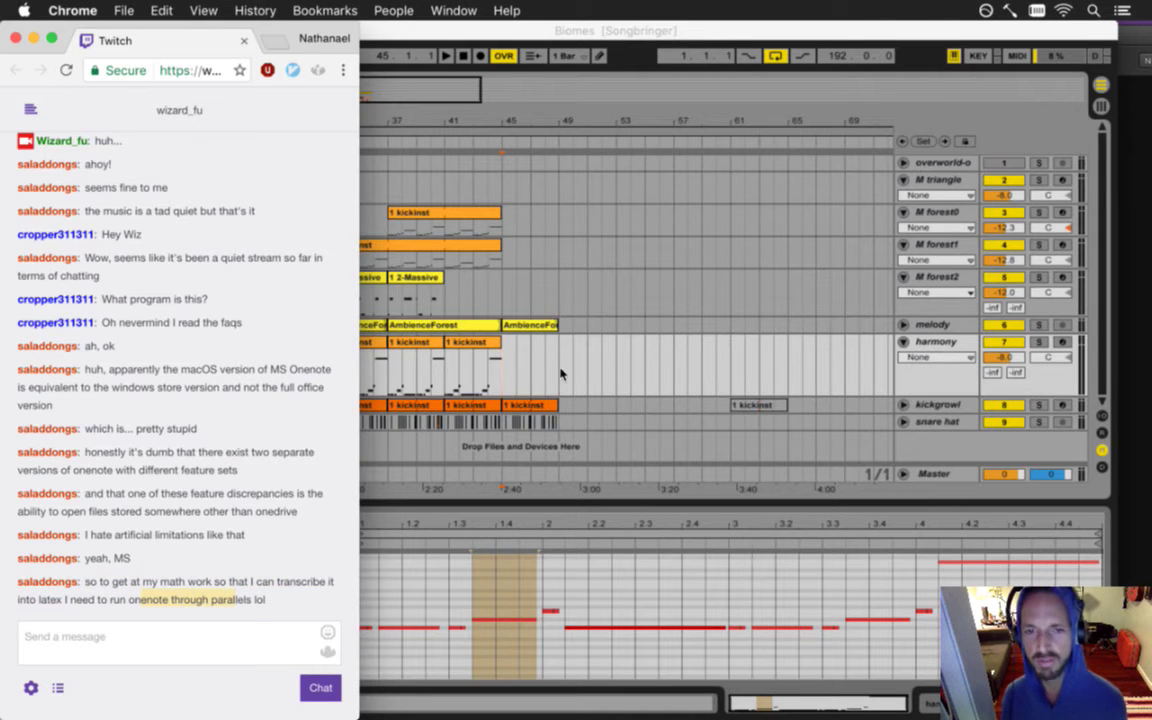
# - Return to Live and play the arrangement from bar 45, then from bar 41, with a glance at the Twitch chat in between
pyautogui.click(512, 370)
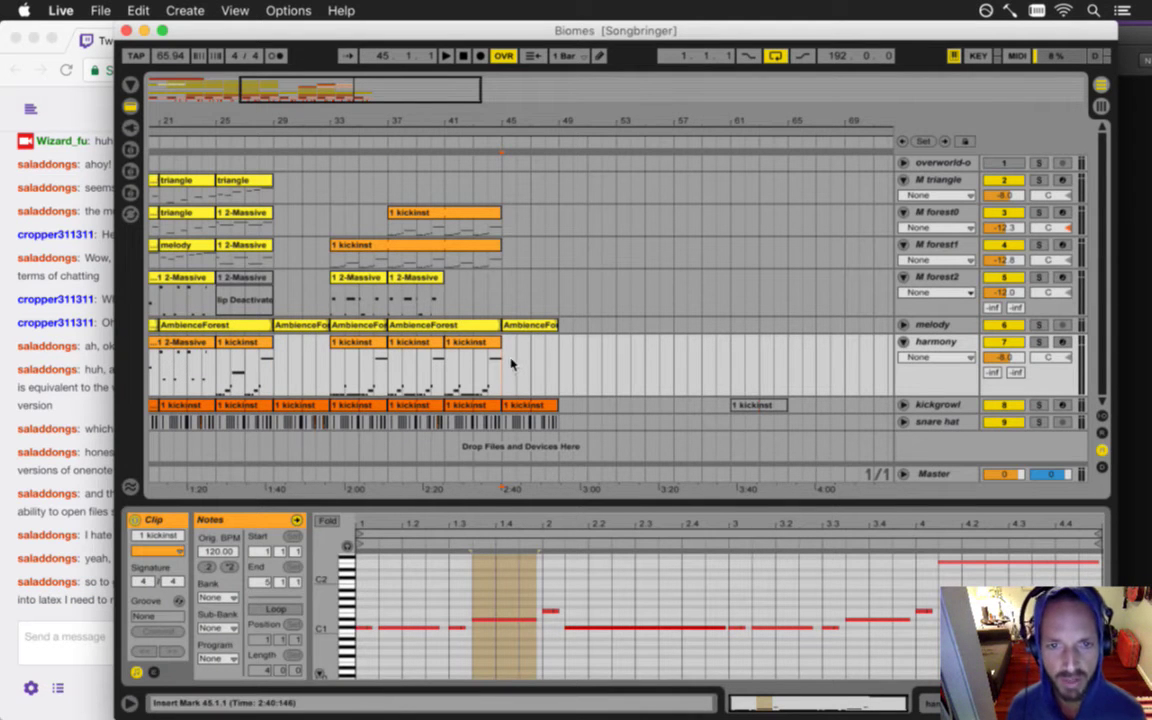
pyautogui.press('space')
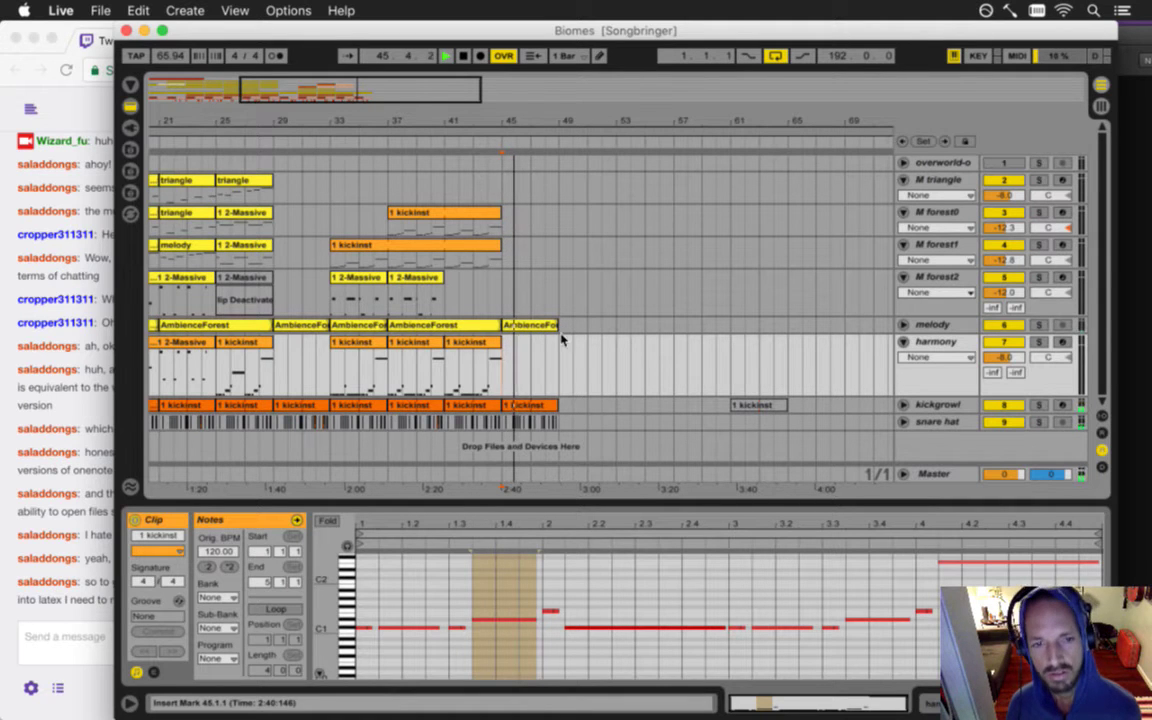
pyautogui.click(70, 612)
pyautogui.moveTo(125, 585); pyautogui.dragTo(183, 599)
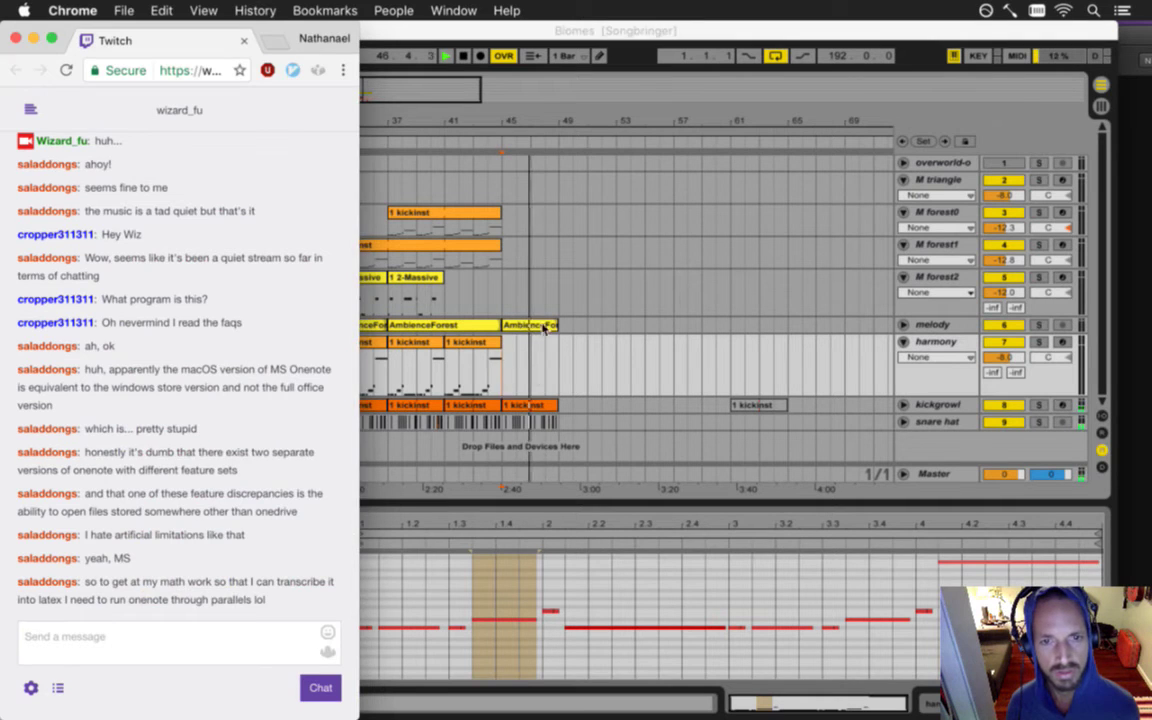
pyautogui.click(540, 329)
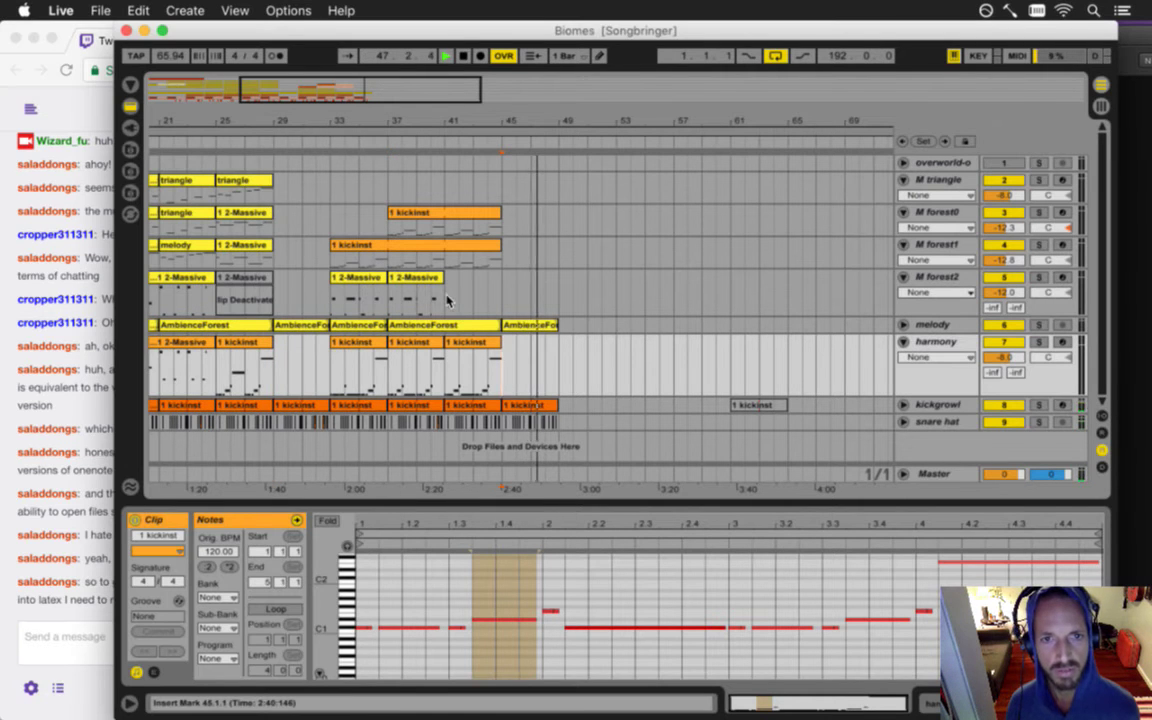
pyautogui.click(560, 300)
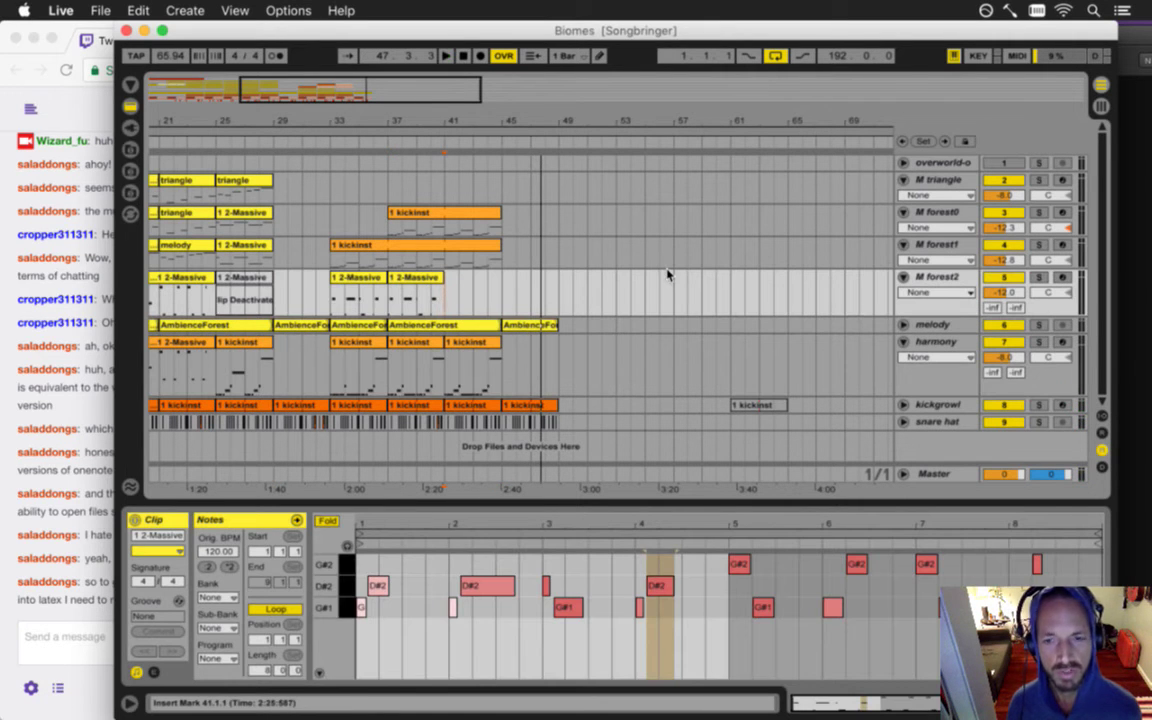
pyautogui.press('space')
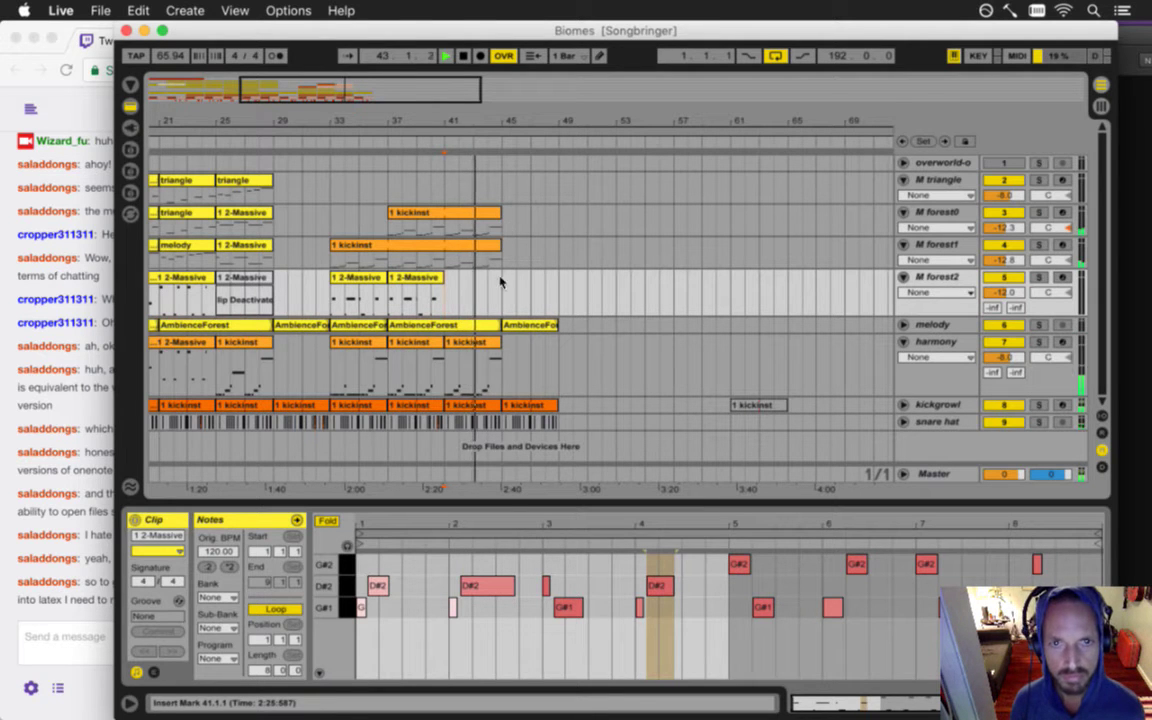
# - Copy the harmony clip at bar 41 onto forest1 and forest0 at bars 41 to 45
pyautogui.click(465, 368)
pyautogui.click(473, 259)
pyautogui.moveTo(473, 259); pyautogui.dragTo(465, 221)
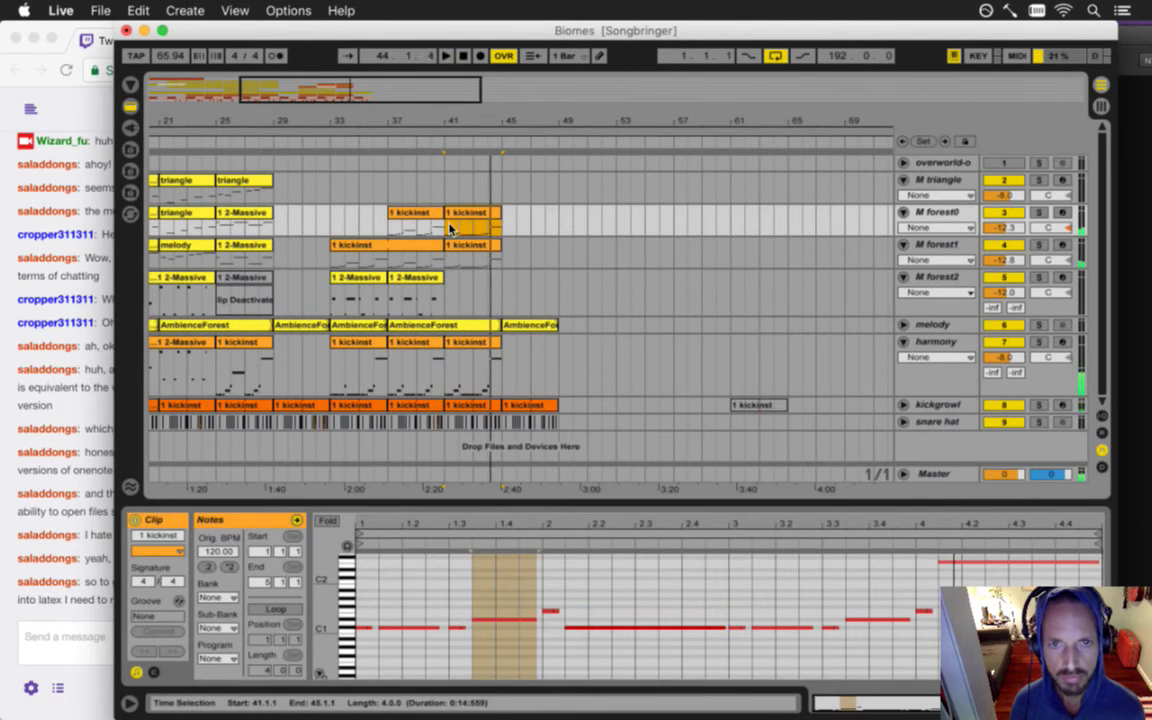
# - Solo the forest0 and forest1 tracks and play them from bar 41 while viewing the forest1 clip's notes
pyautogui.click(453, 229)
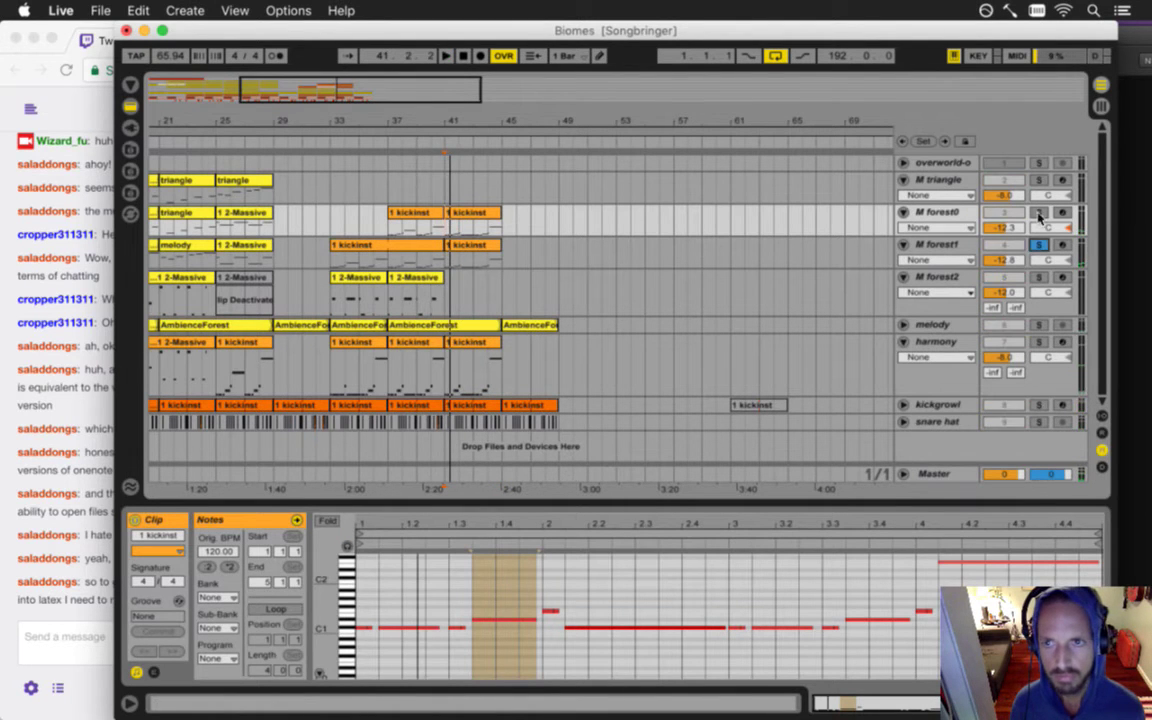
pyautogui.click(473, 252)
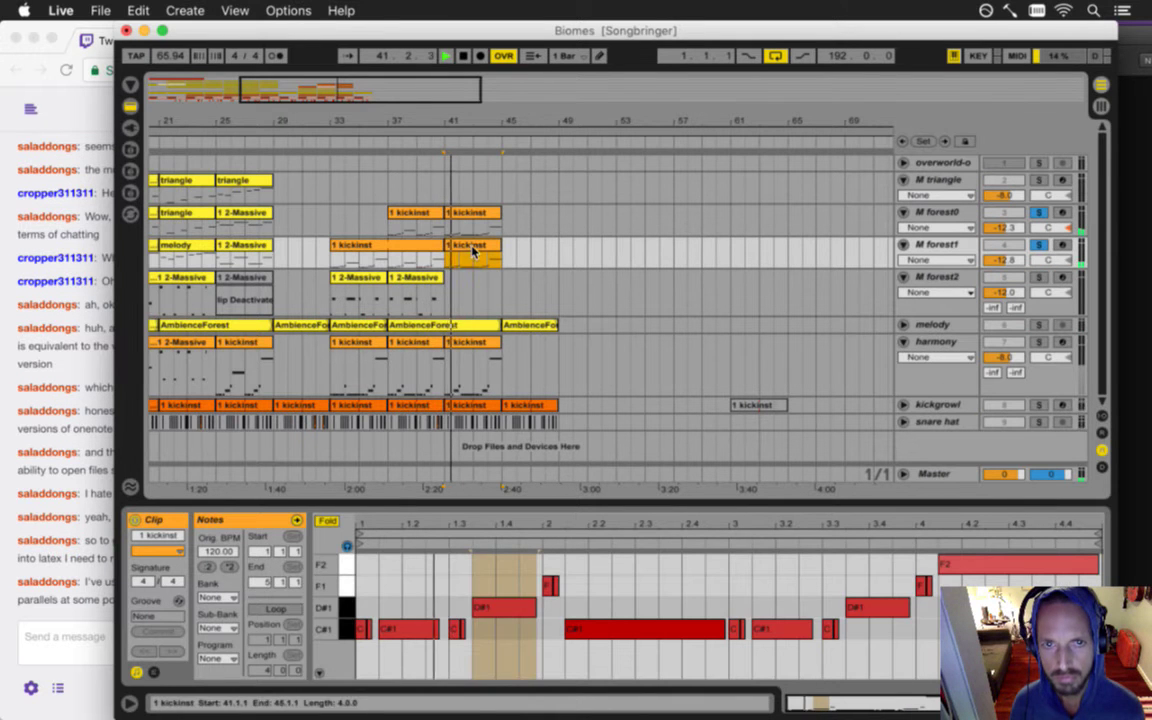
pyautogui.click(480, 590)
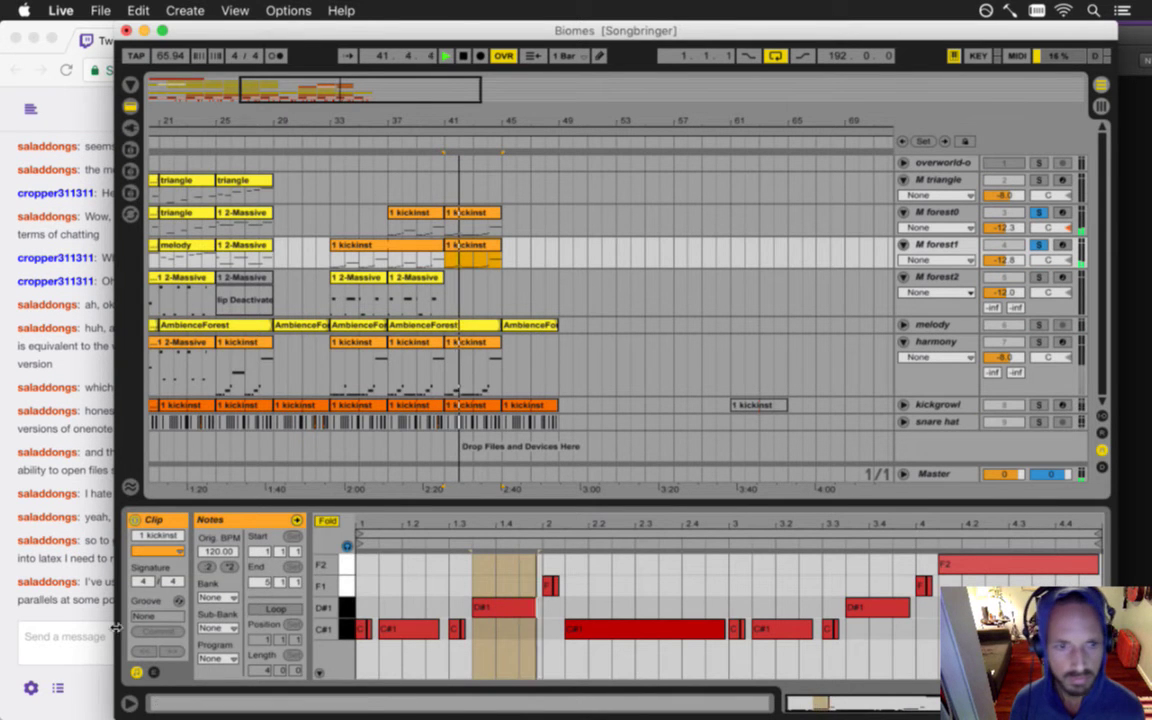
# - Switch to Chrome to read the latest Twitch chat message about Parallels, and return to Live
pyautogui.click(80, 614)
pyautogui.tripleClick(108, 598)
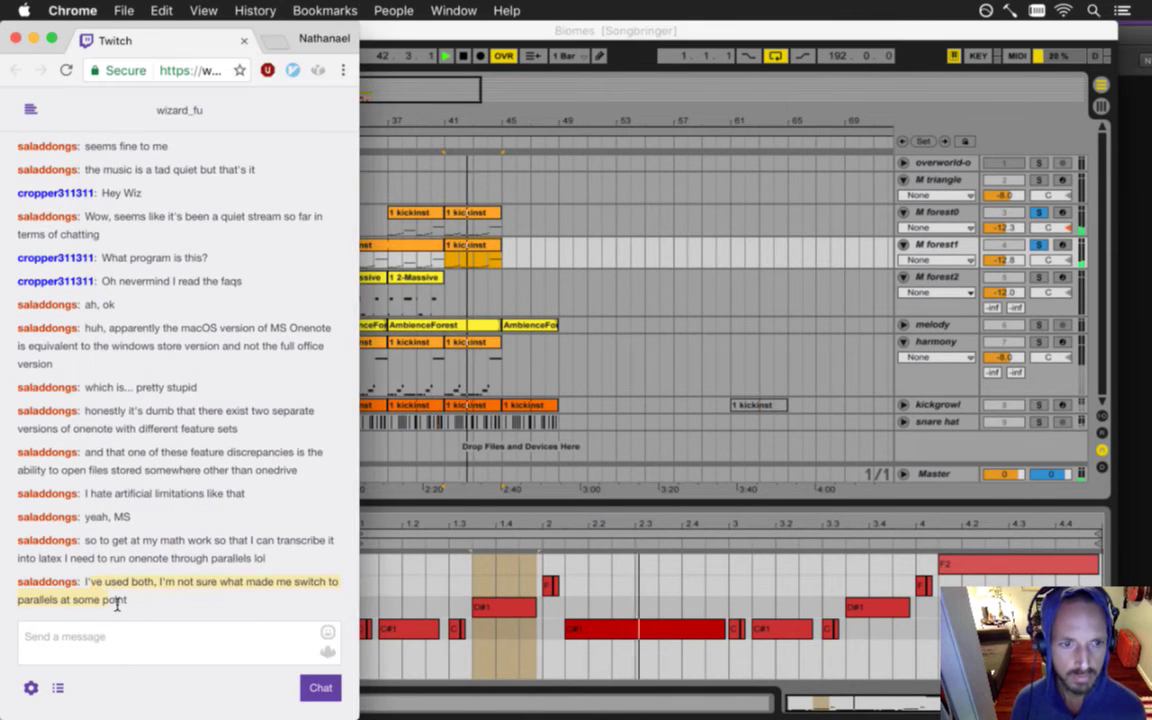
pyautogui.click(455, 520)
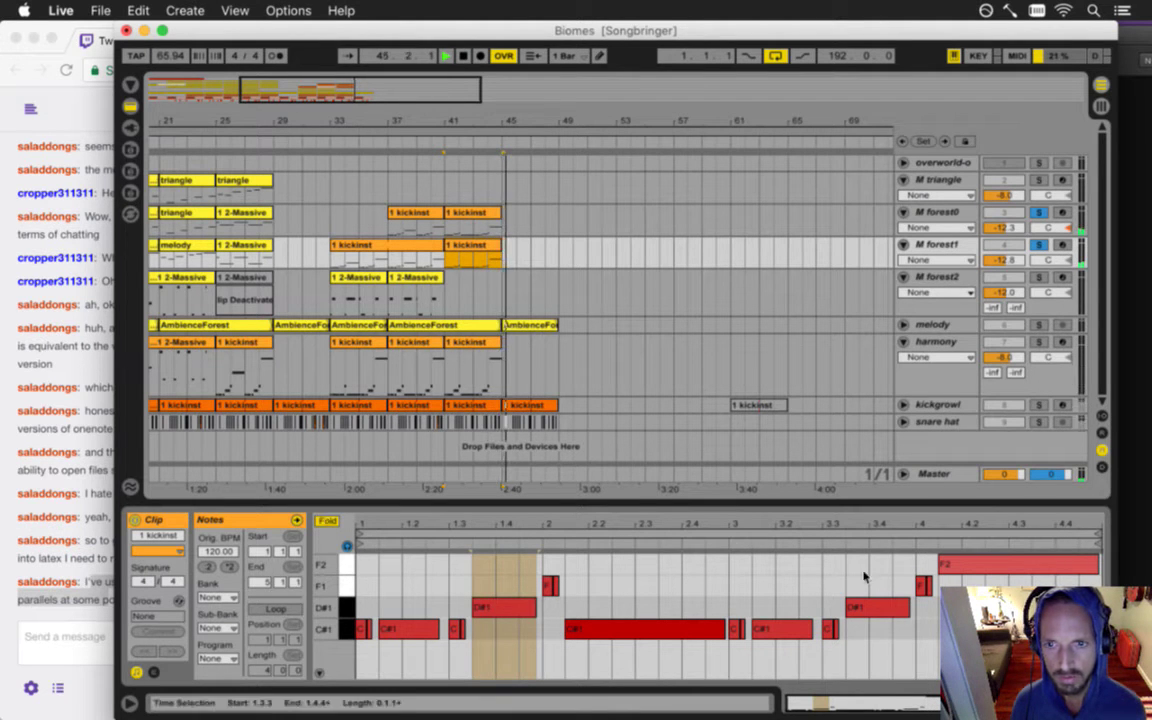
# - Select the forest0 clip at bar 41, turn off the solo on forest0 and forest1, and play the full mix from there
pyautogui.click(488, 225)
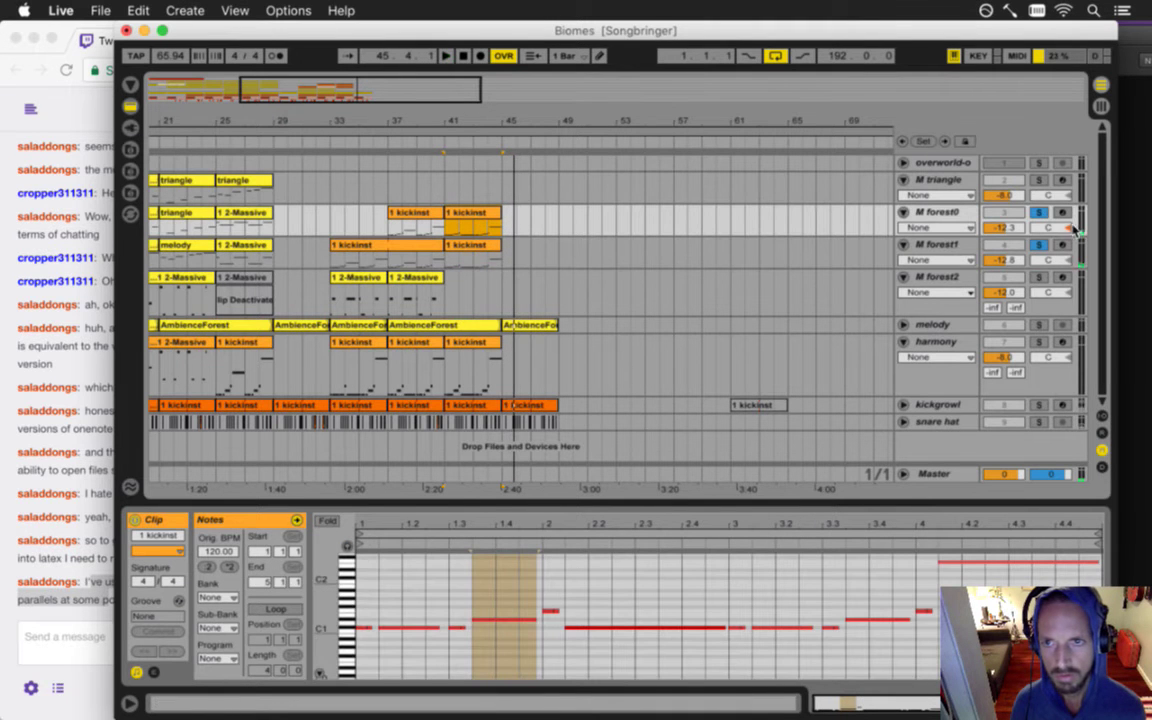
pyautogui.click(1040, 213)
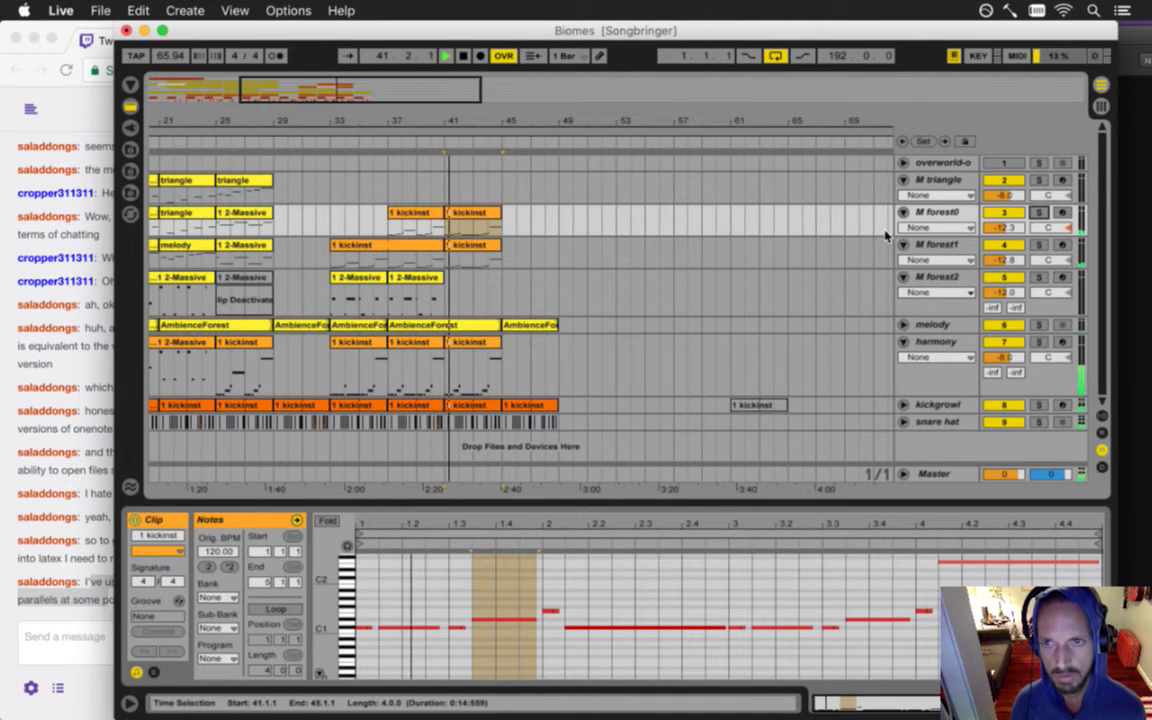
# - Solo the forest0 track and read the latest Twitch chat message while it plays
pyautogui.click(1040, 212)
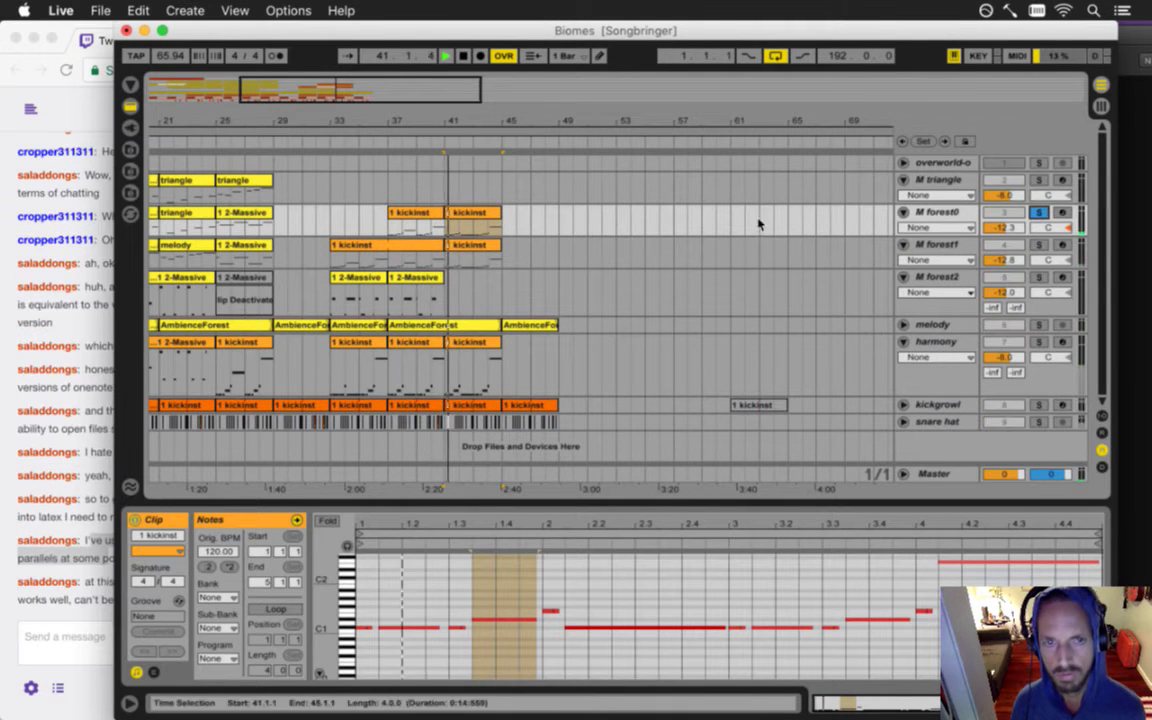
pyautogui.click(82, 602)
pyautogui.moveTo(96, 582); pyautogui.dragTo(129, 600)
pyautogui.moveTo(210, 606); pyautogui.dragTo(108, 606)
pyautogui.click(501, 90)
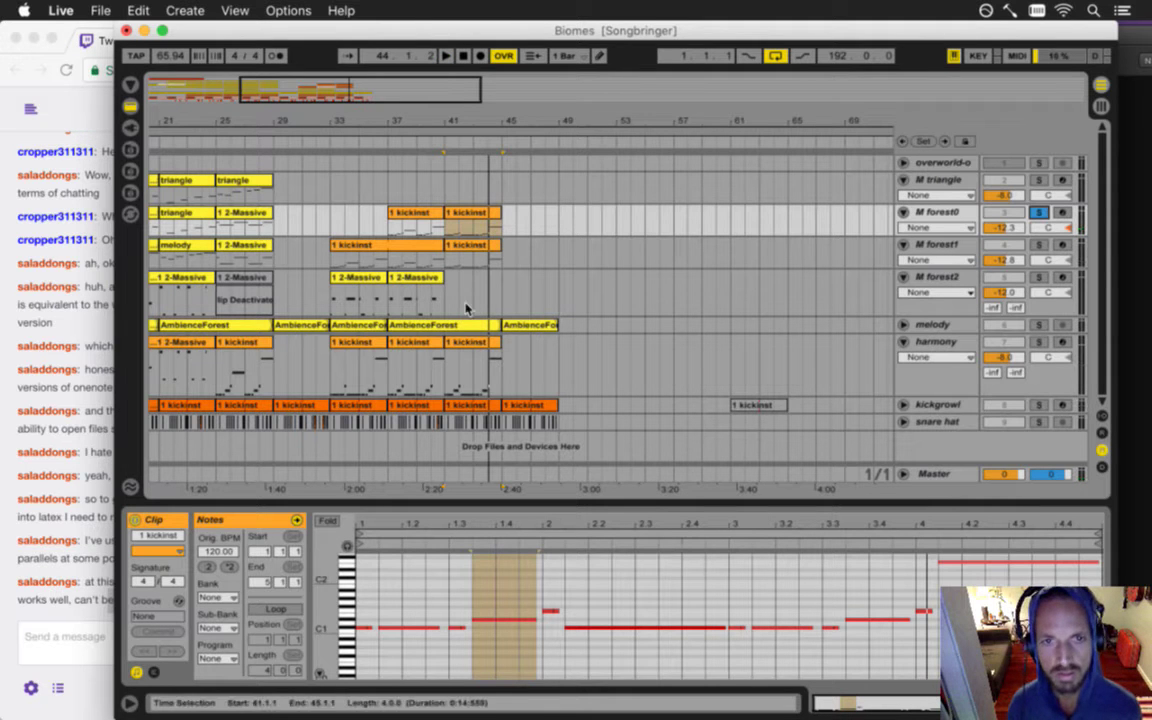
# - Fold the forest0 clip at bar 41 to its used notes, lower its long final F2 note to F1, and play the result
pyautogui.click(328, 522)
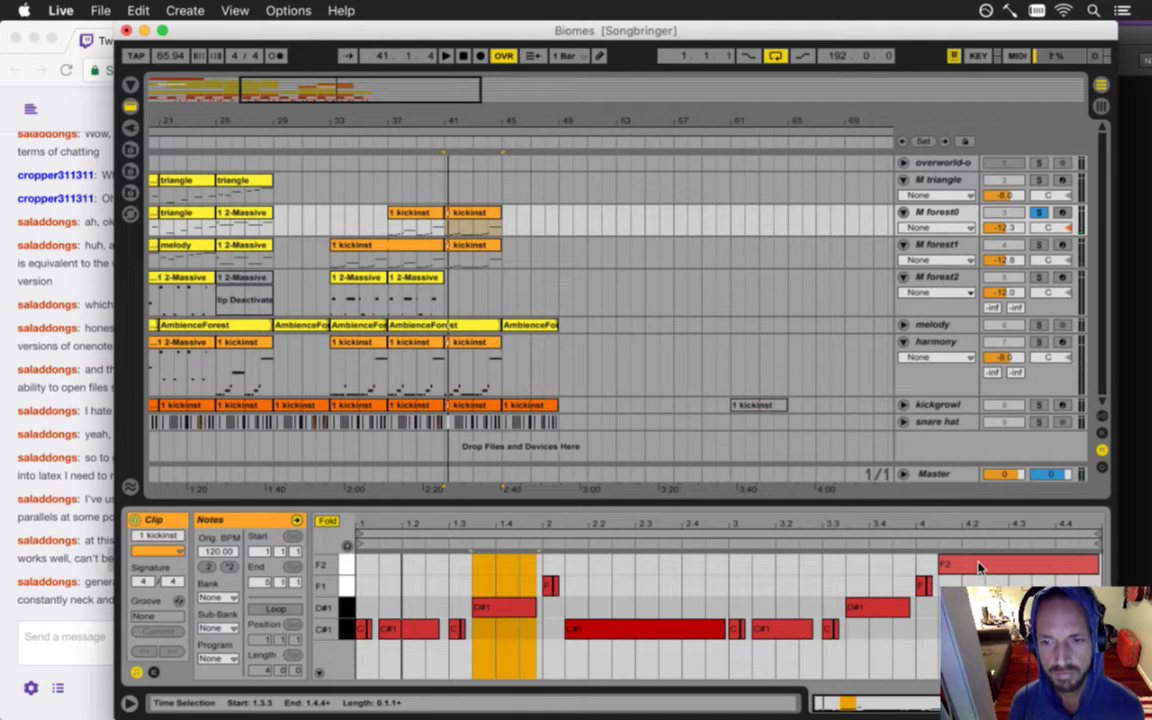
pyautogui.click(923, 586)
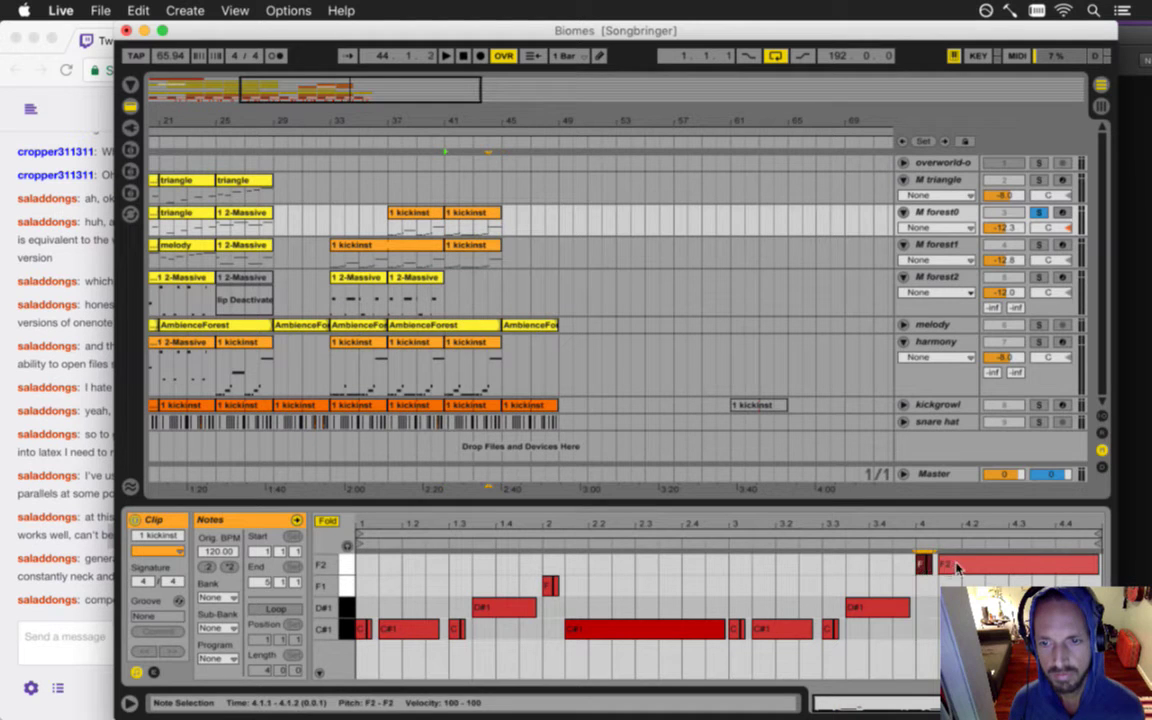
pyautogui.moveTo(951, 568); pyautogui.dragTo(951, 588)
pyautogui.click(487, 229)
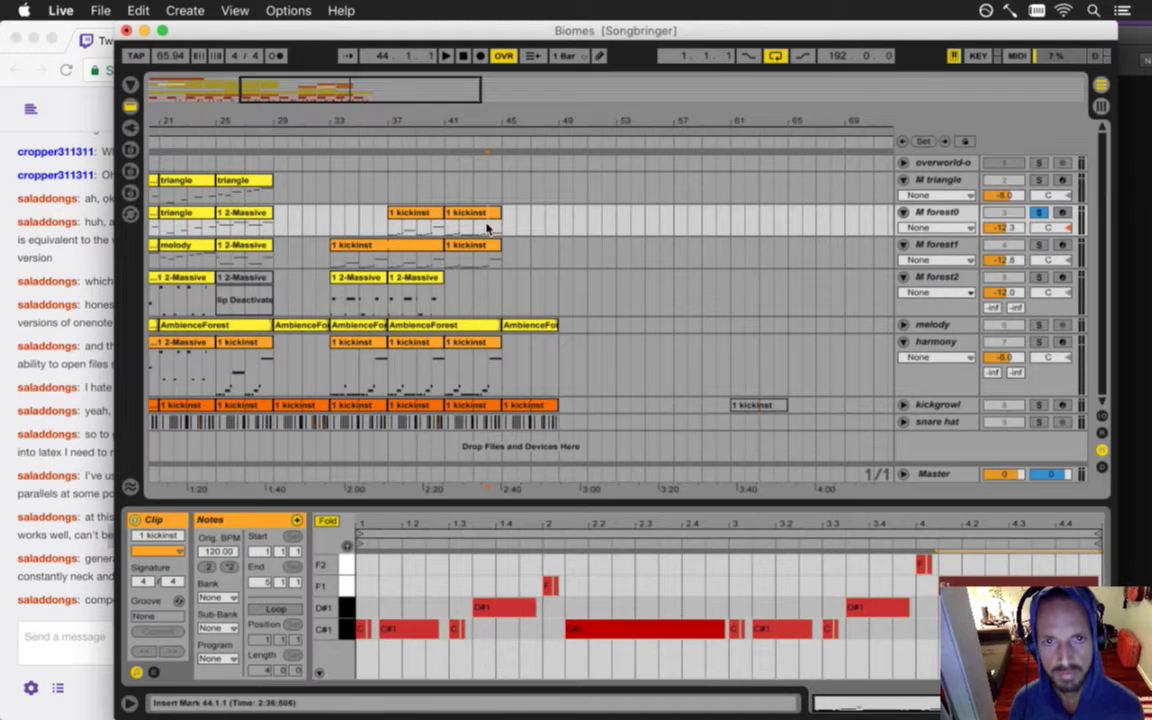
pyautogui.press('space')
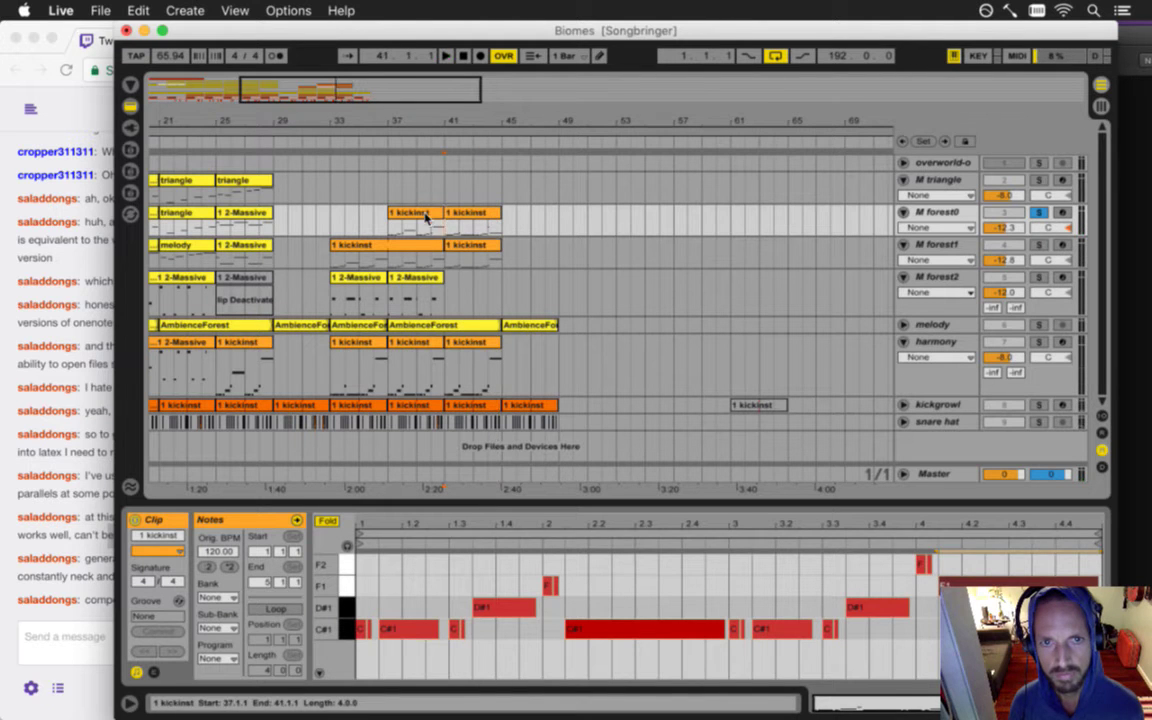
# - Lower the long final F2 note in the forest0 clip at bar 37 to F1, and play the unsoloed mix from bar 37
pyautogui.click(425, 218)
pyautogui.click(930, 619)
pyautogui.click(922, 608)
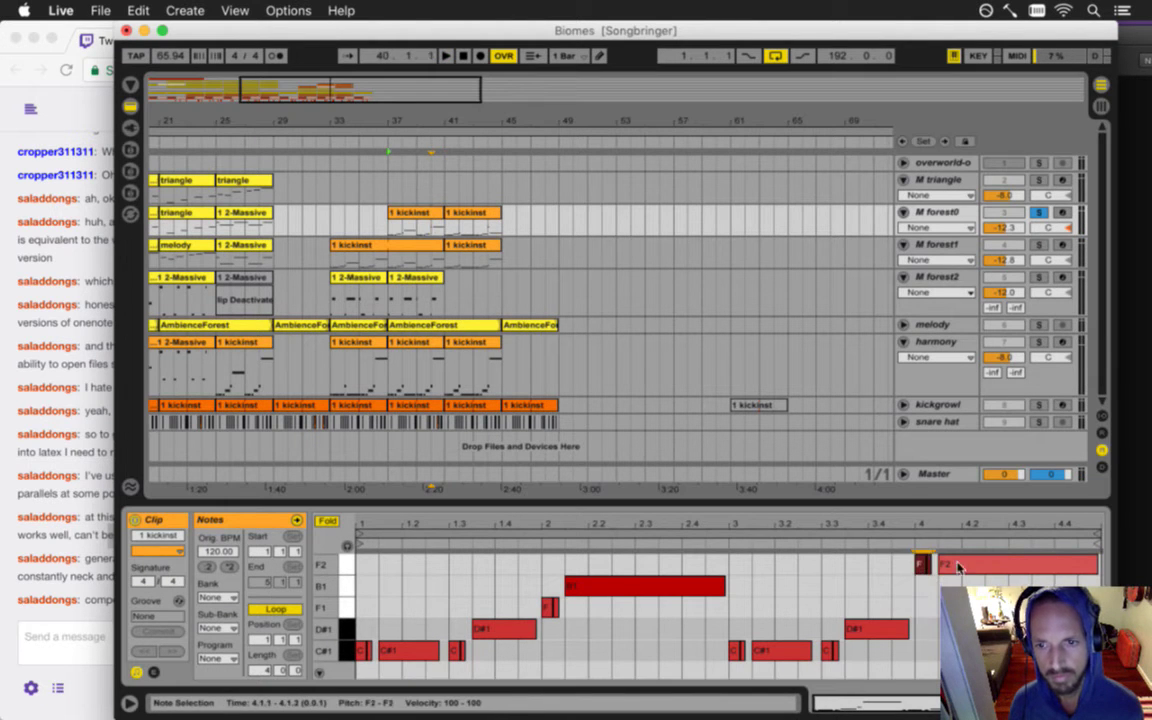
pyautogui.moveTo(956, 567); pyautogui.dragTo(962, 580)
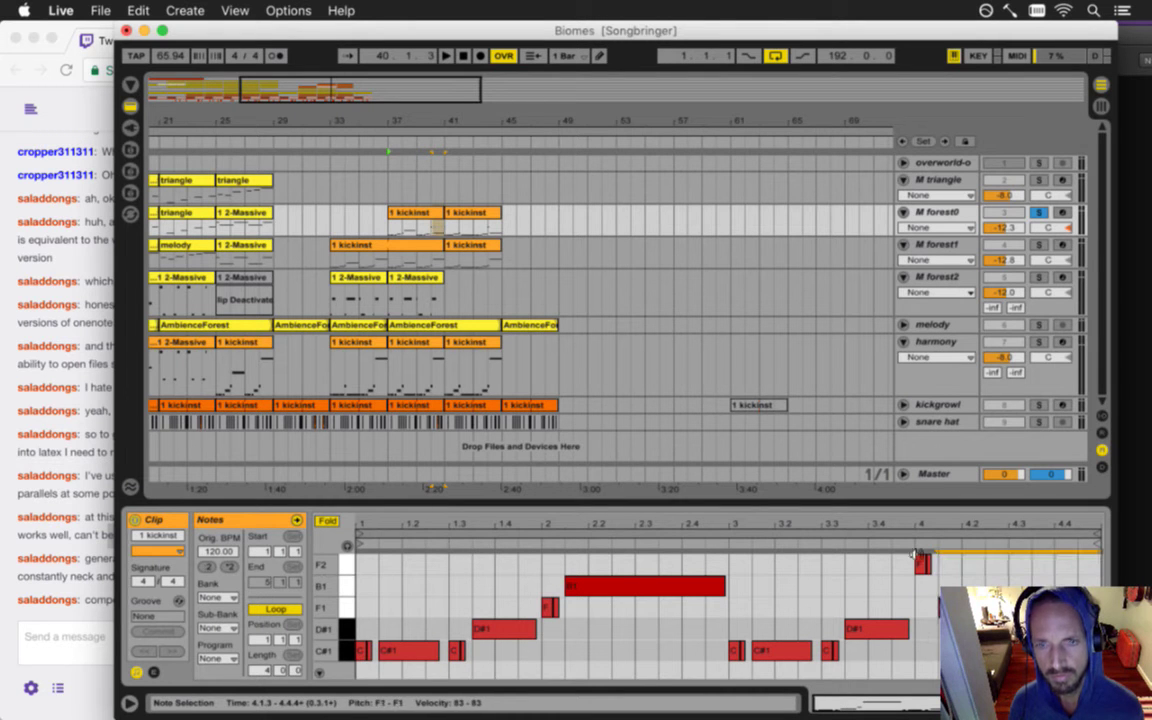
pyautogui.click(389, 232)
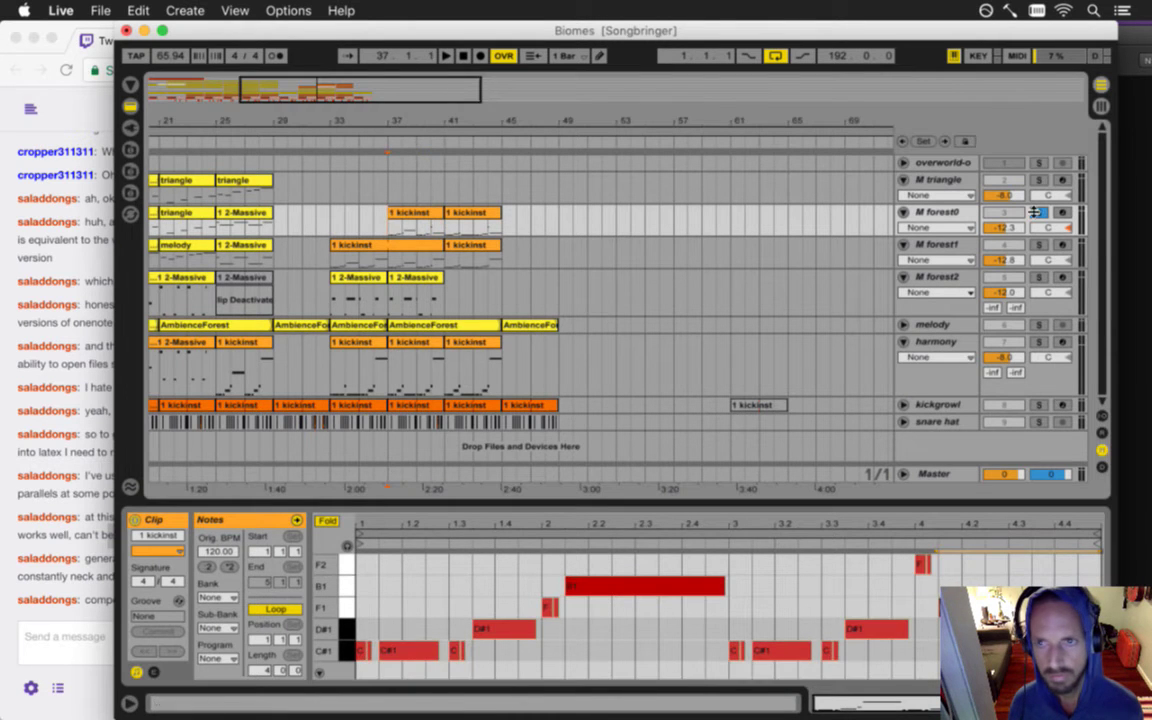
pyautogui.press('space')
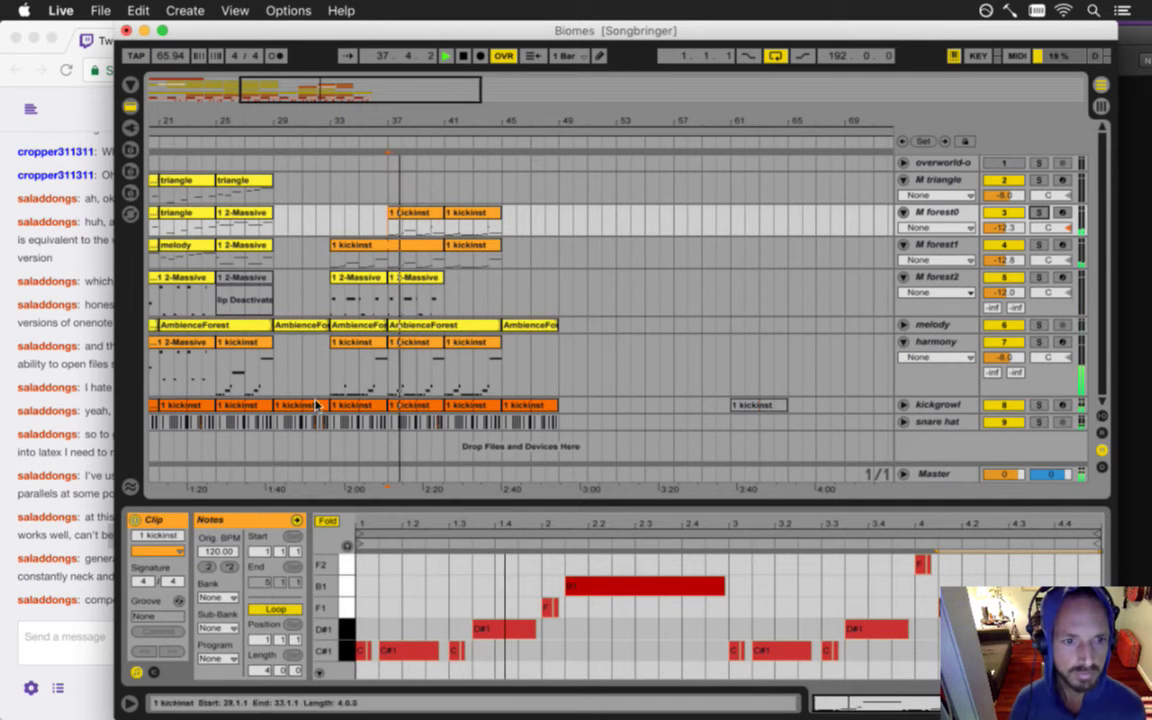
# - Switch to Chrome to read the two latest Twitch chat messages during playback, and return to Live
pyautogui.click(102, 612)
pyautogui.moveTo(102, 612); pyautogui.dragTo(211, 599)
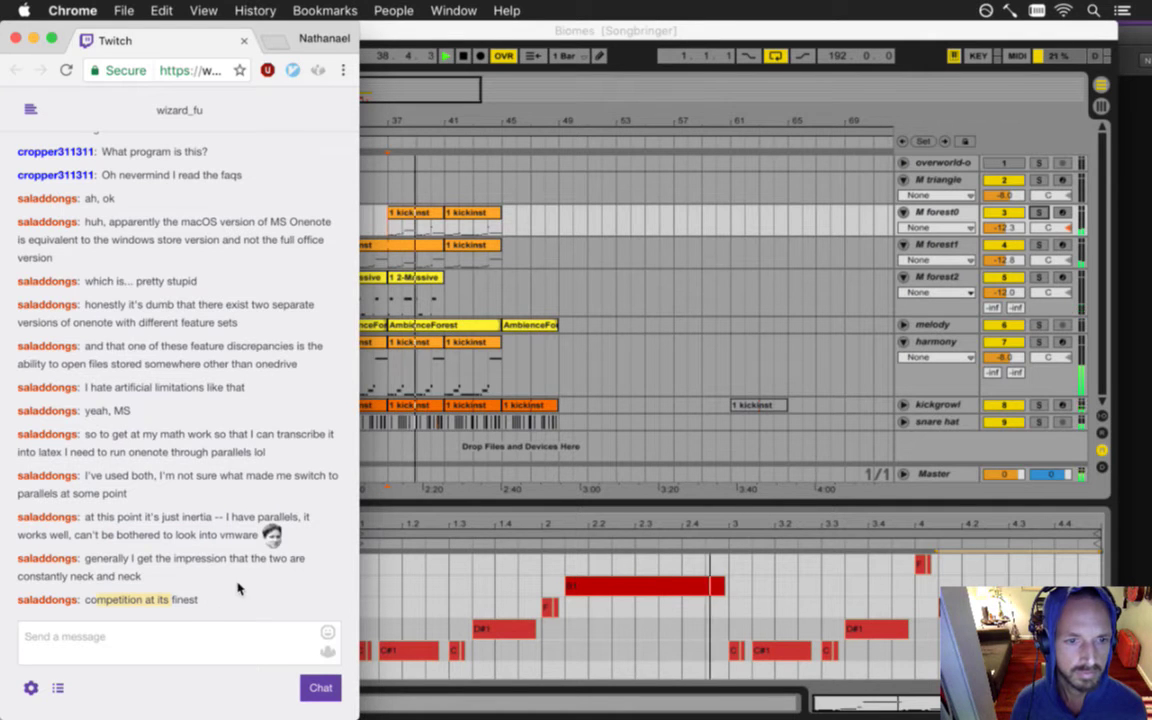
pyautogui.click(193, 612)
pyautogui.moveTo(113, 563); pyautogui.dragTo(167, 580)
pyautogui.click(166, 580)
pyautogui.moveTo(103, 559); pyautogui.dragTo(193, 607)
pyautogui.click(196, 605)
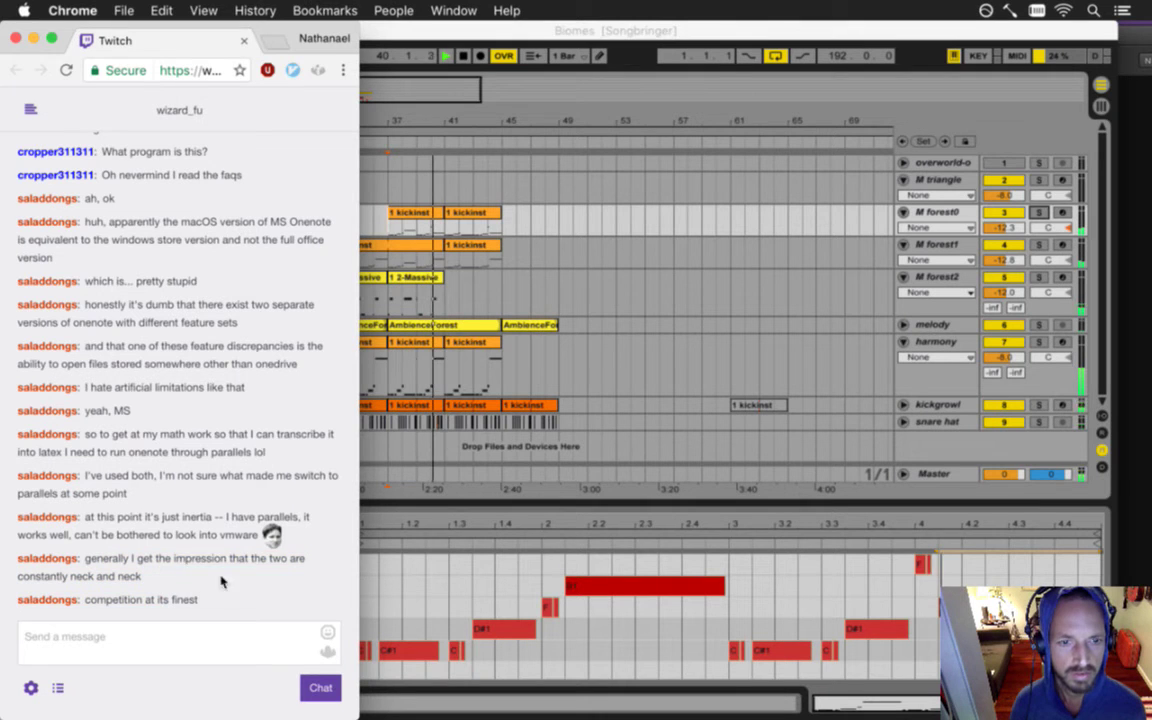
pyautogui.click(517, 385)
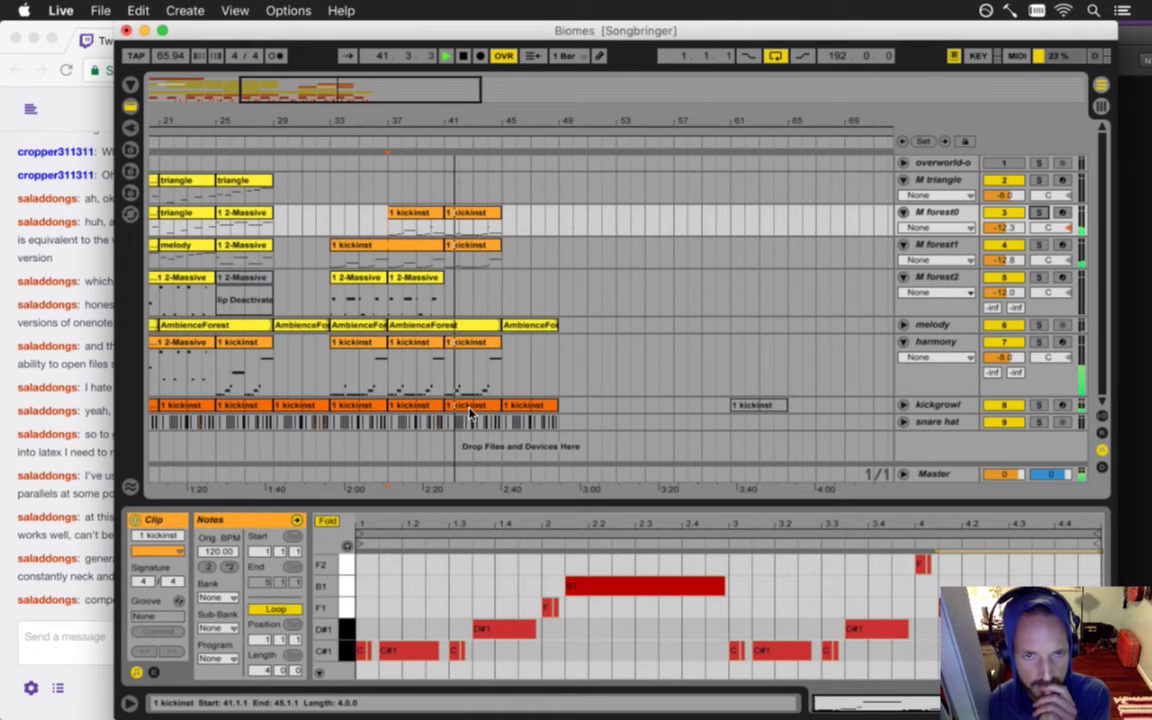
# - Select the snare hat clips from bar 41 to bar 45 and examine their pattern while the mix plays
pyautogui.moveTo(447, 121); pyautogui.dragTo(448, 131)
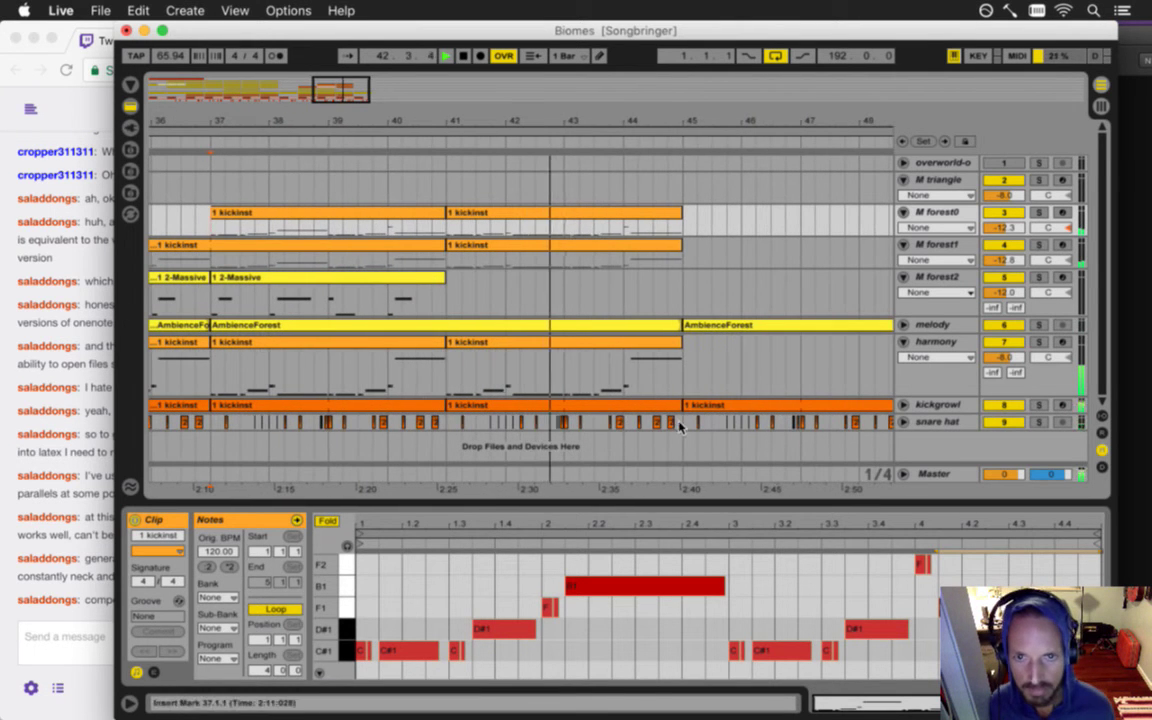
pyautogui.moveTo(680, 426); pyautogui.dragTo(551, 427)
pyautogui.keyDown('shift'); pyautogui.click(455, 428); pyautogui.keyUp('shift')
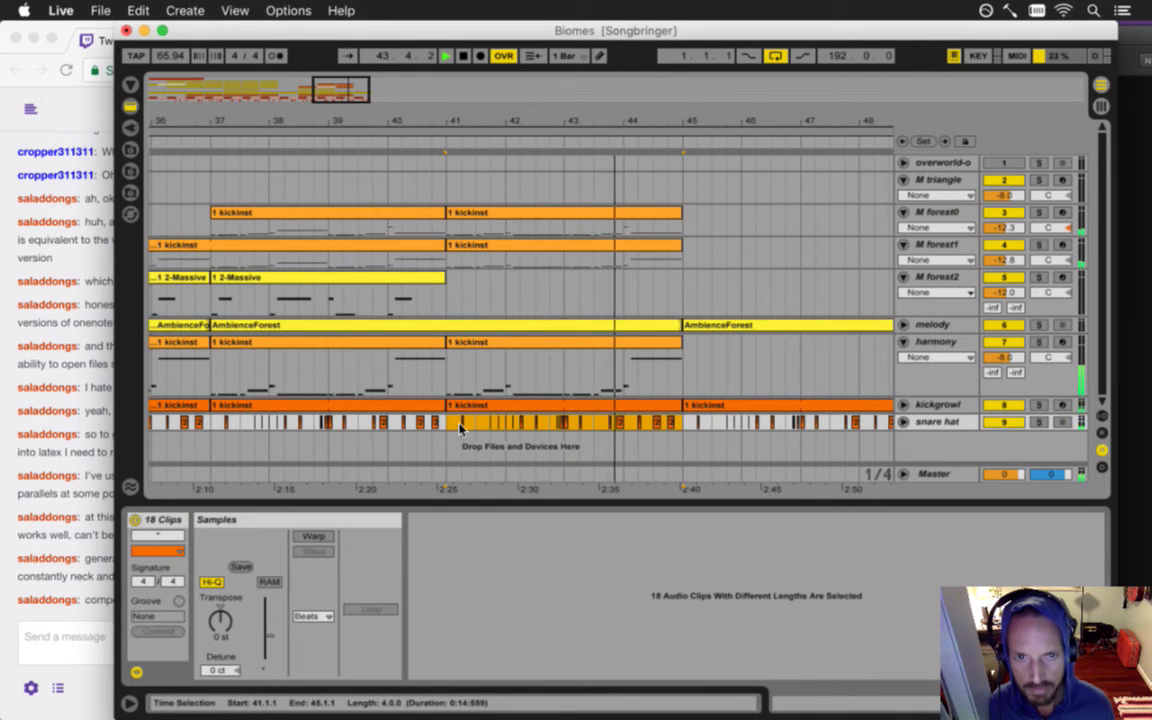
pyautogui.moveTo(460, 147); pyautogui.dragTo(463, 188)
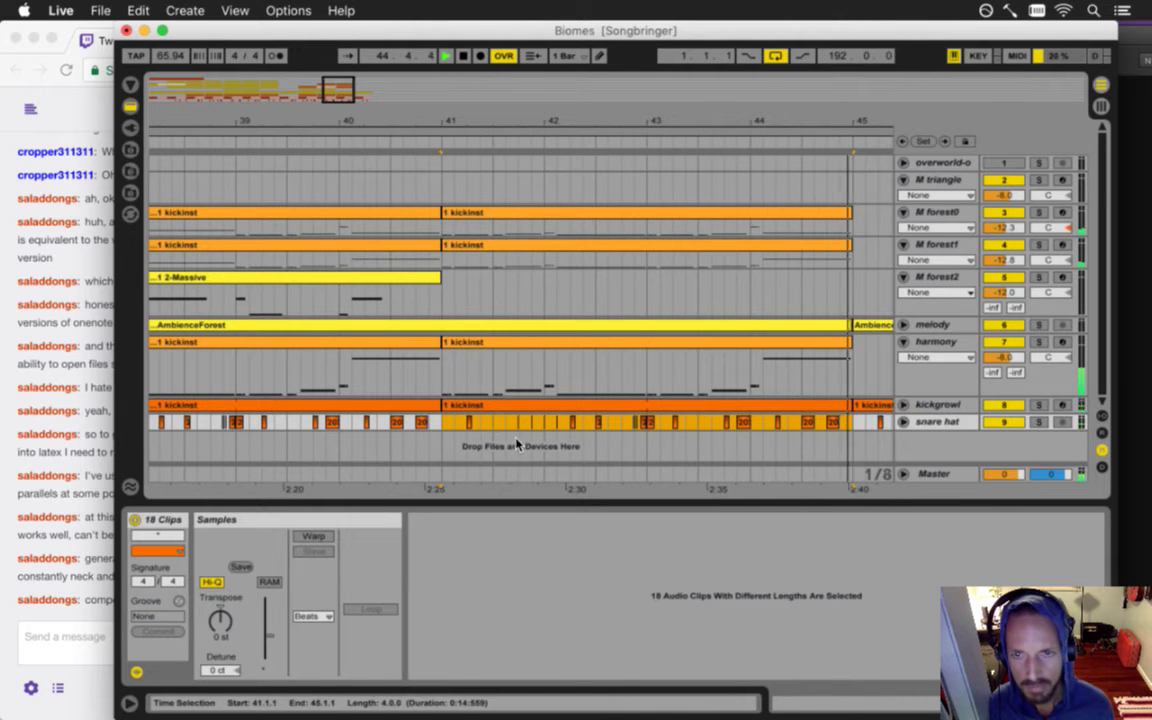
pyautogui.moveTo(514, 122); pyautogui.dragTo(510, 122)
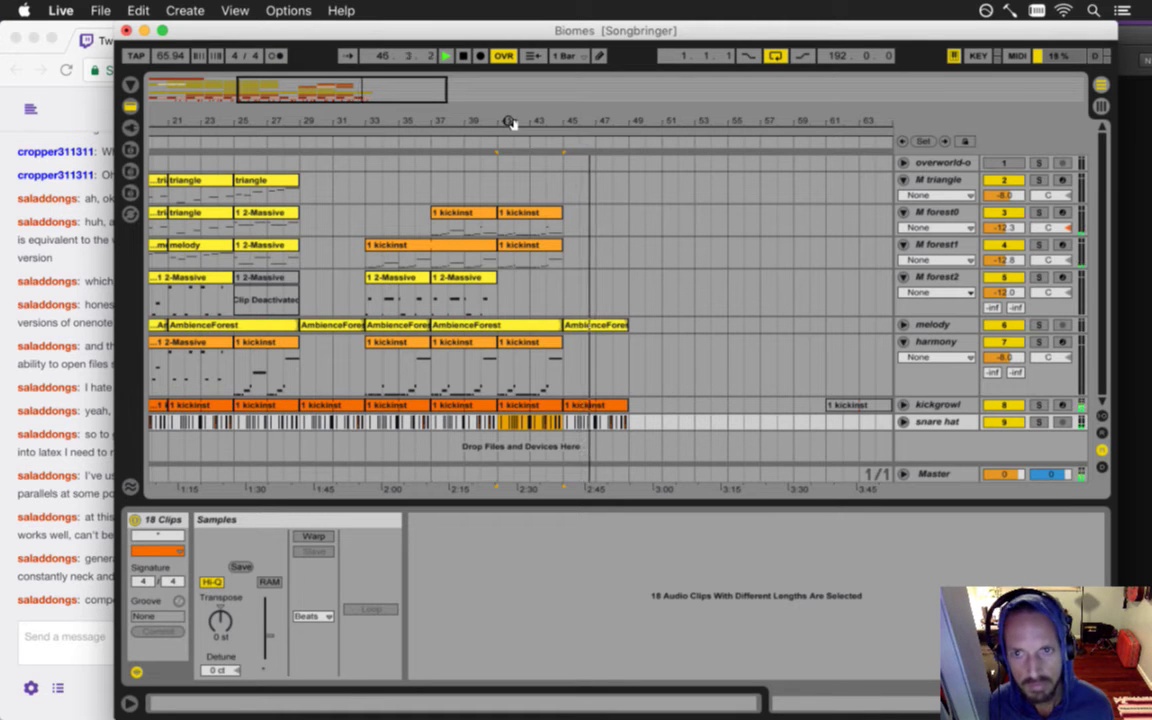
pyautogui.moveTo(509, 121); pyautogui.dragTo(537, 117)
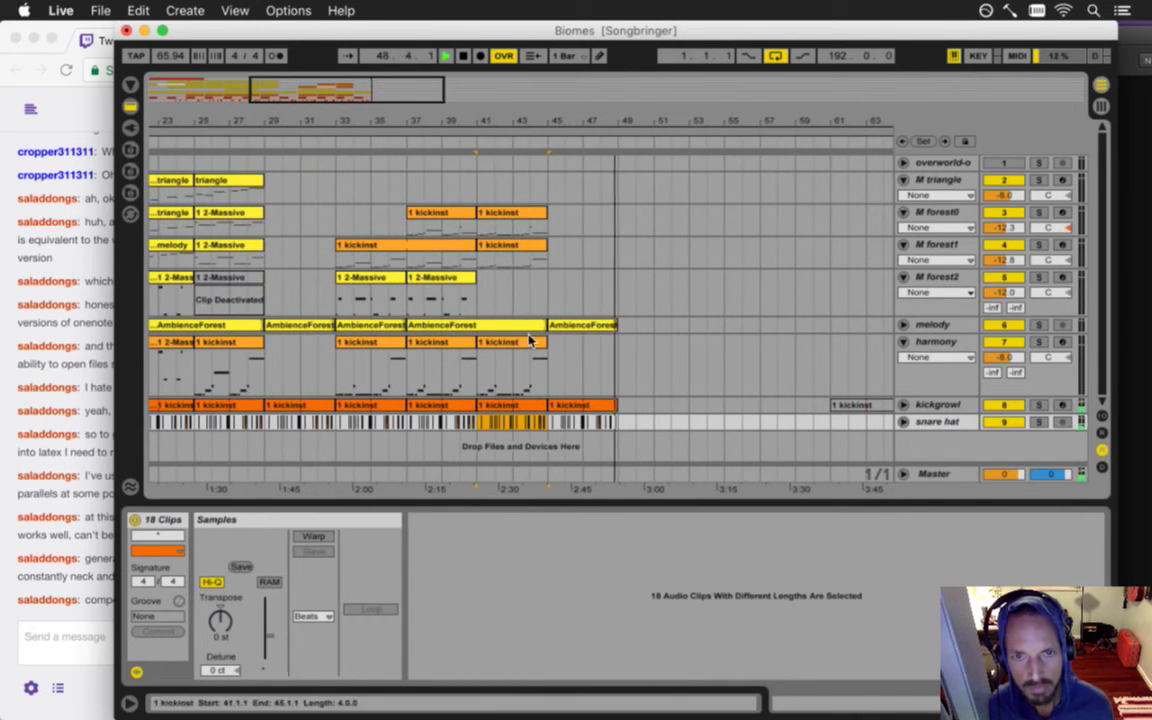
# - Copy the harmony clip at bar 41 onto the triangle track at bars 45 and 41, and play from bar 41
pyautogui.moveTo(506, 342); pyautogui.dragTo(577, 347)
pyautogui.click(546, 370)
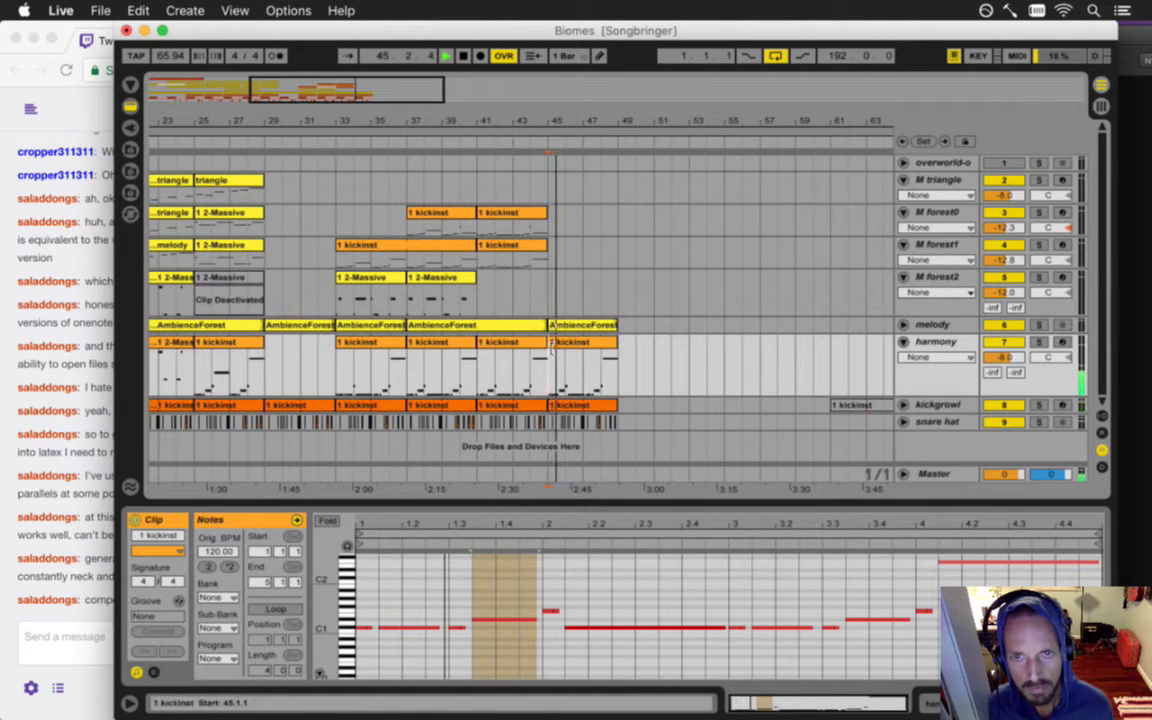
pyautogui.moveTo(568, 350); pyautogui.dragTo(558, 193)
pyautogui.click(552, 200)
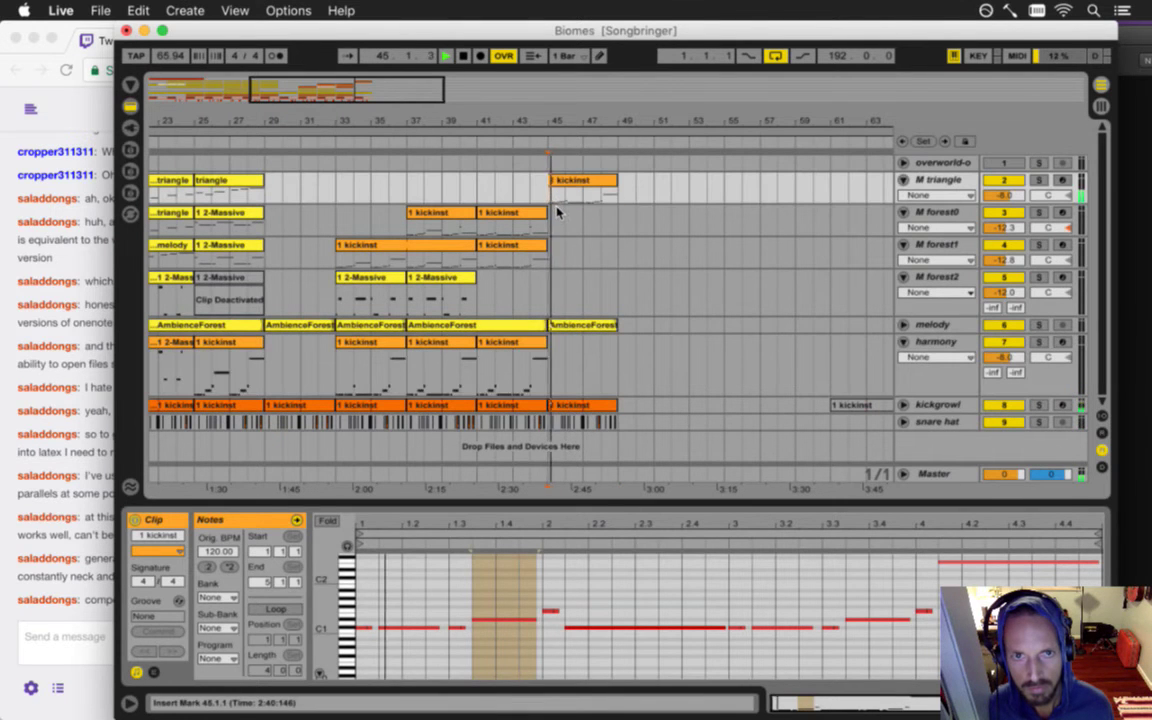
pyautogui.moveTo(567, 185); pyautogui.dragTo(481, 196)
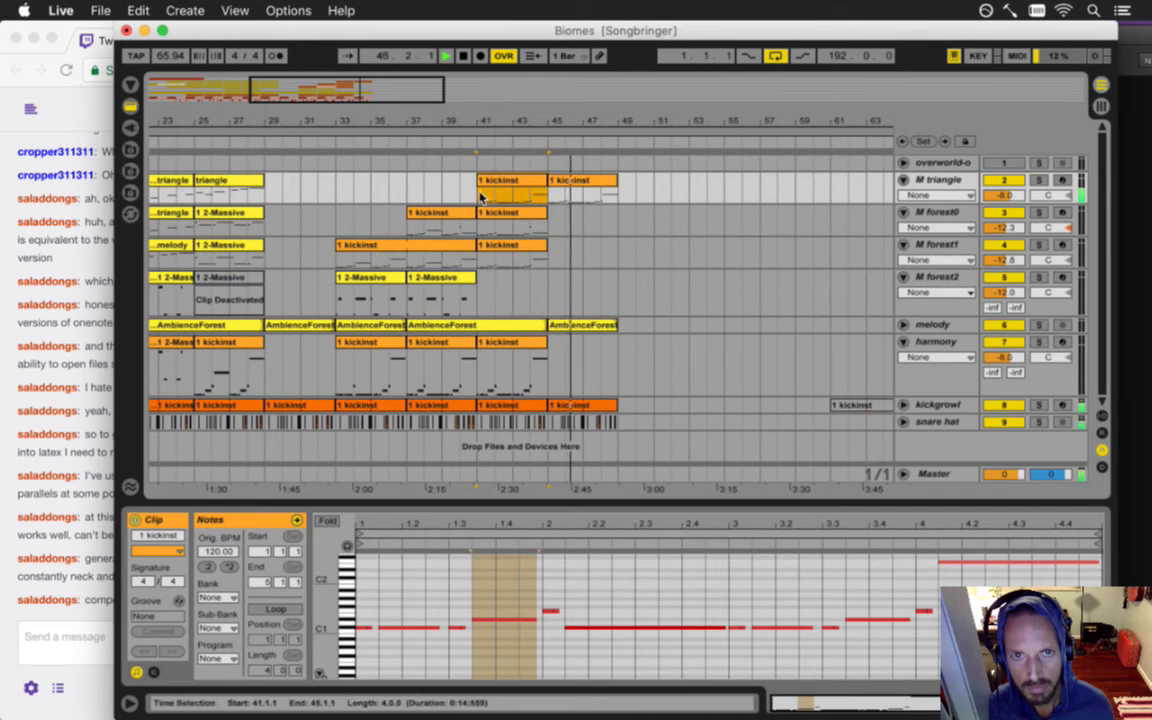
pyautogui.click(482, 197)
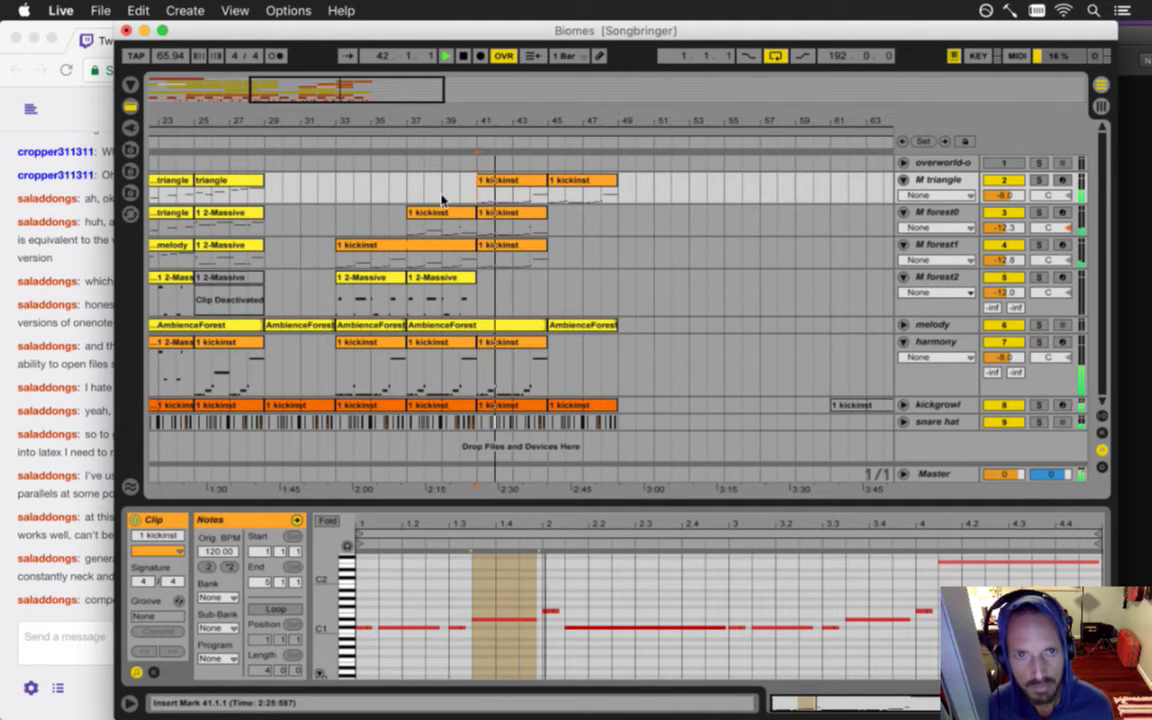
# - Select all C#1 notes in the harmony clip at bar 41, raise them to G1, and audition the change
pyautogui.click(501, 342)
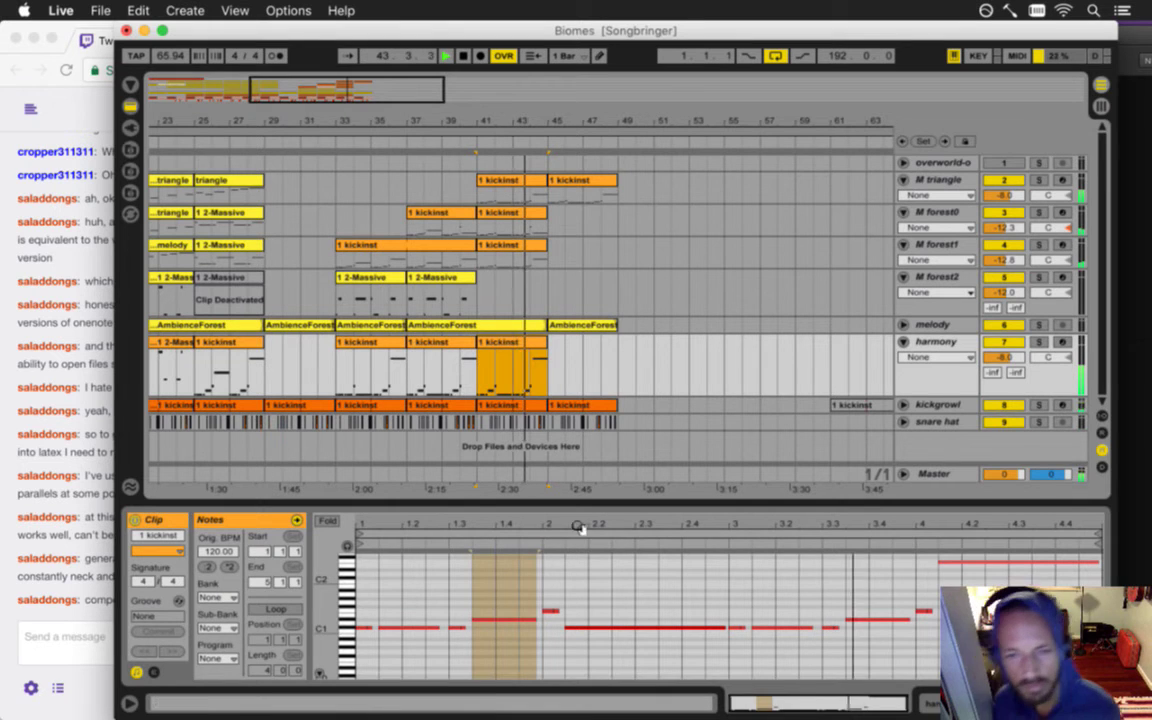
pyautogui.click(447, 615)
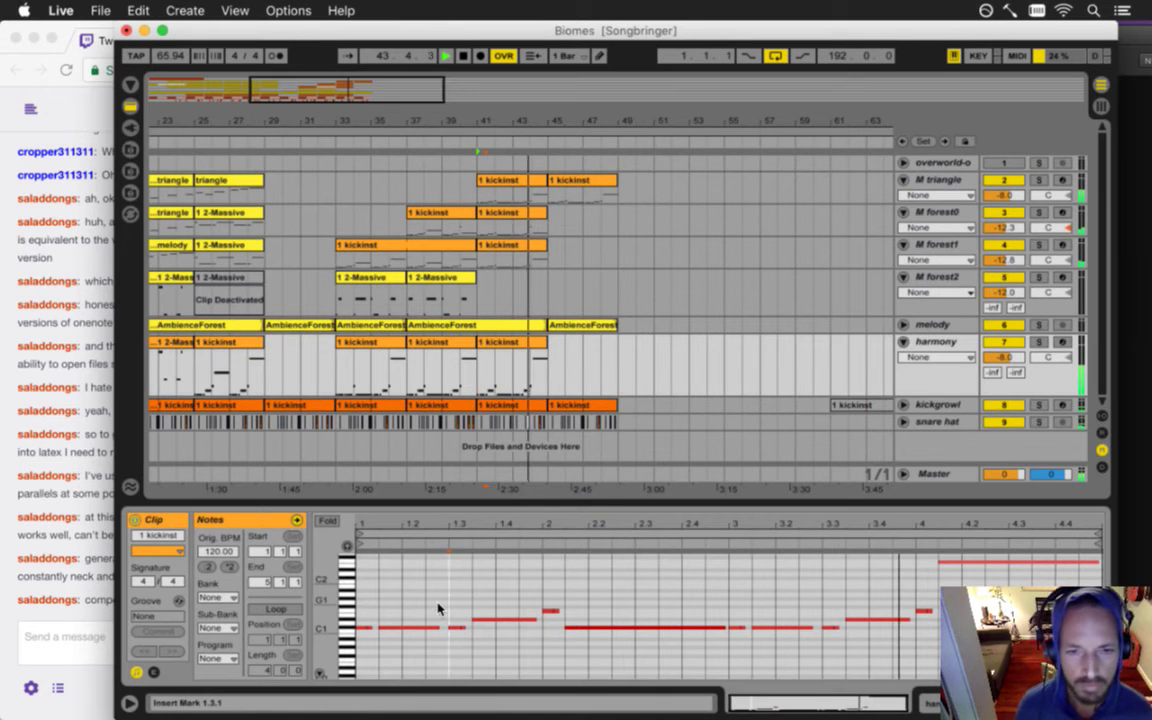
pyautogui.click(347, 630)
pyautogui.moveTo(366, 526); pyautogui.dragTo(339, 556)
pyautogui.moveTo(366, 628); pyautogui.dragTo(375, 605)
pyautogui.press('space')
pyautogui.press('space')
pyautogui.press('space')
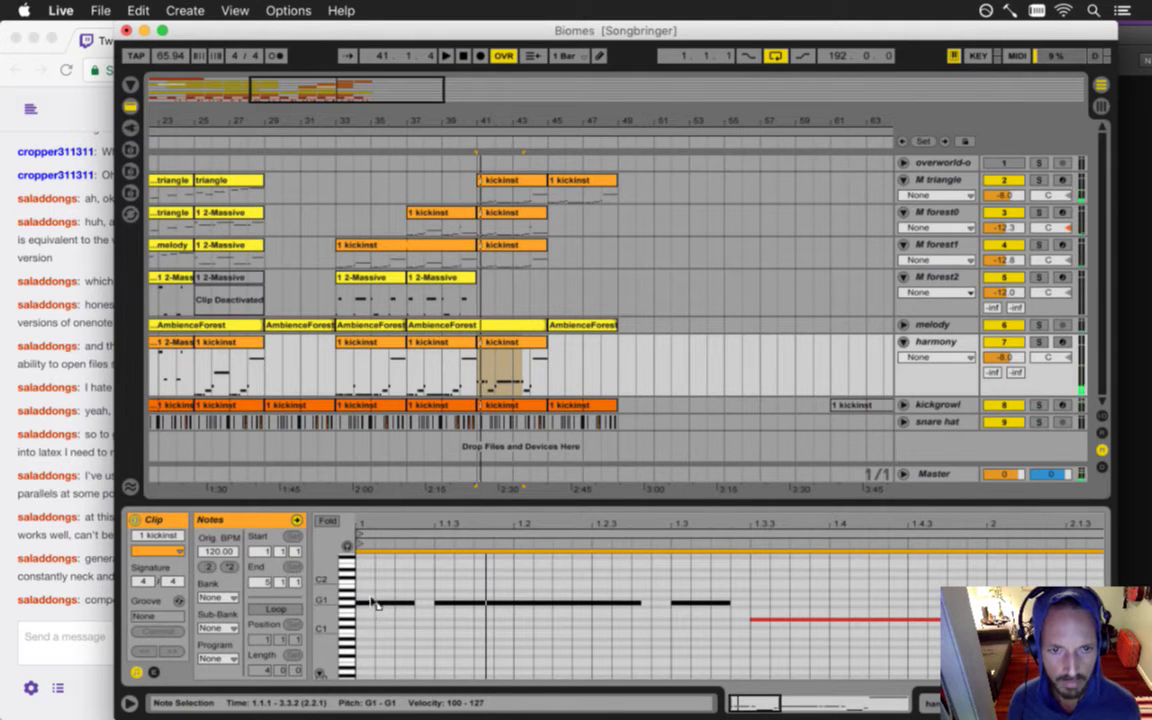
# - Try the selected harmony notes at G#1, settle them on C#2, and play the clip from bar 41
pyautogui.moveTo(376, 608); pyautogui.dragTo(372, 601)
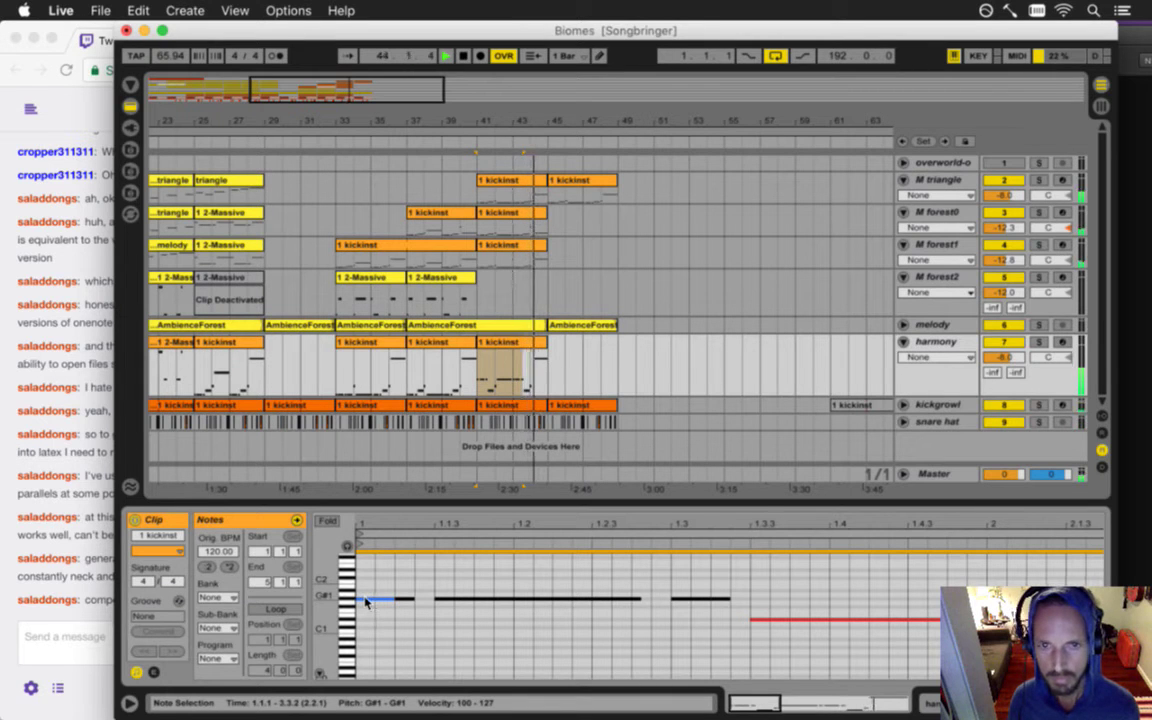
pyautogui.moveTo(368, 600); pyautogui.dragTo(370, 580)
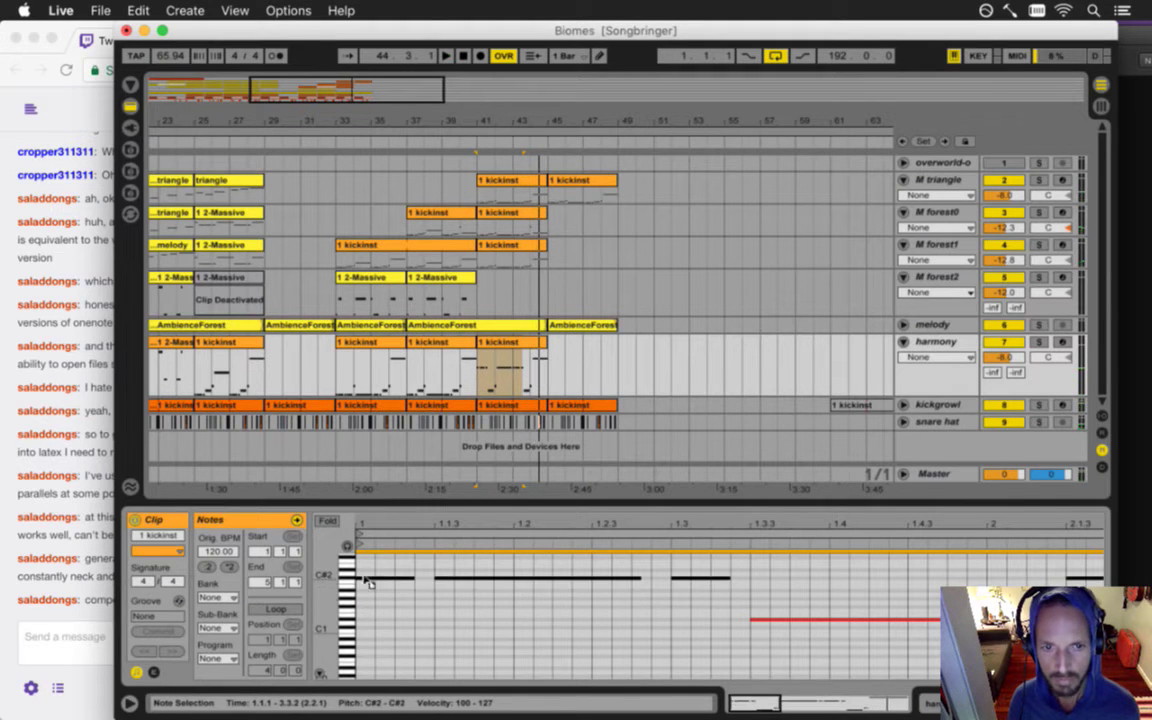
pyautogui.press('space')
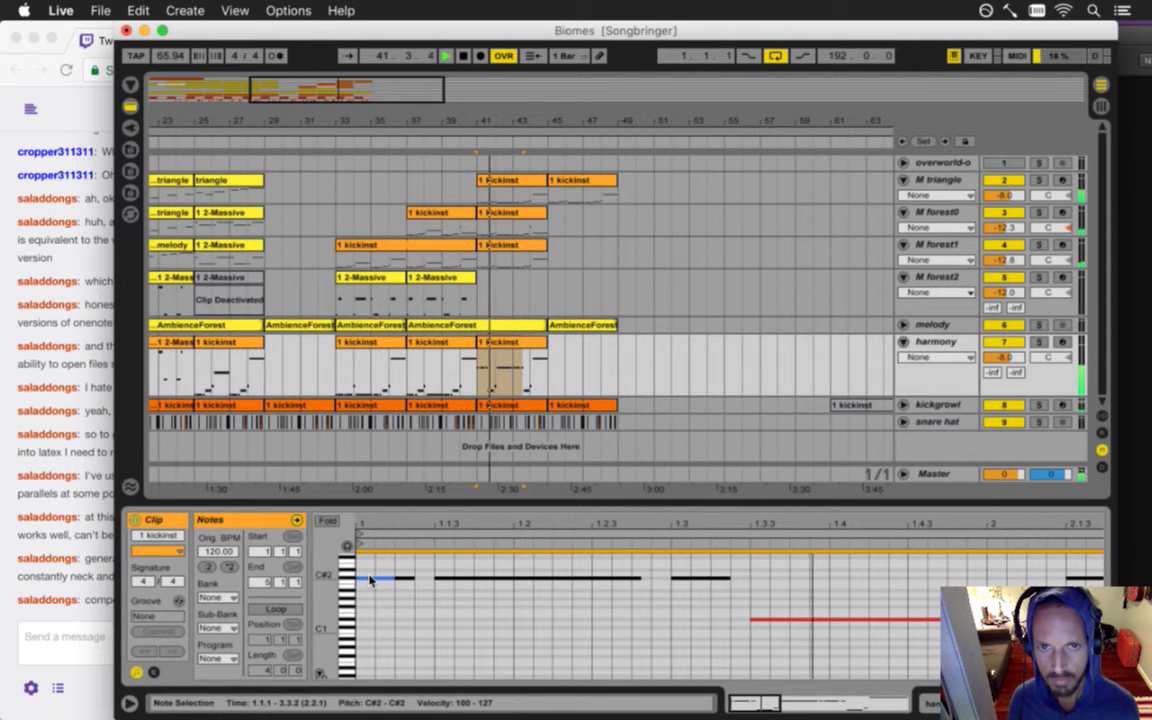
pyautogui.click(520, 589)
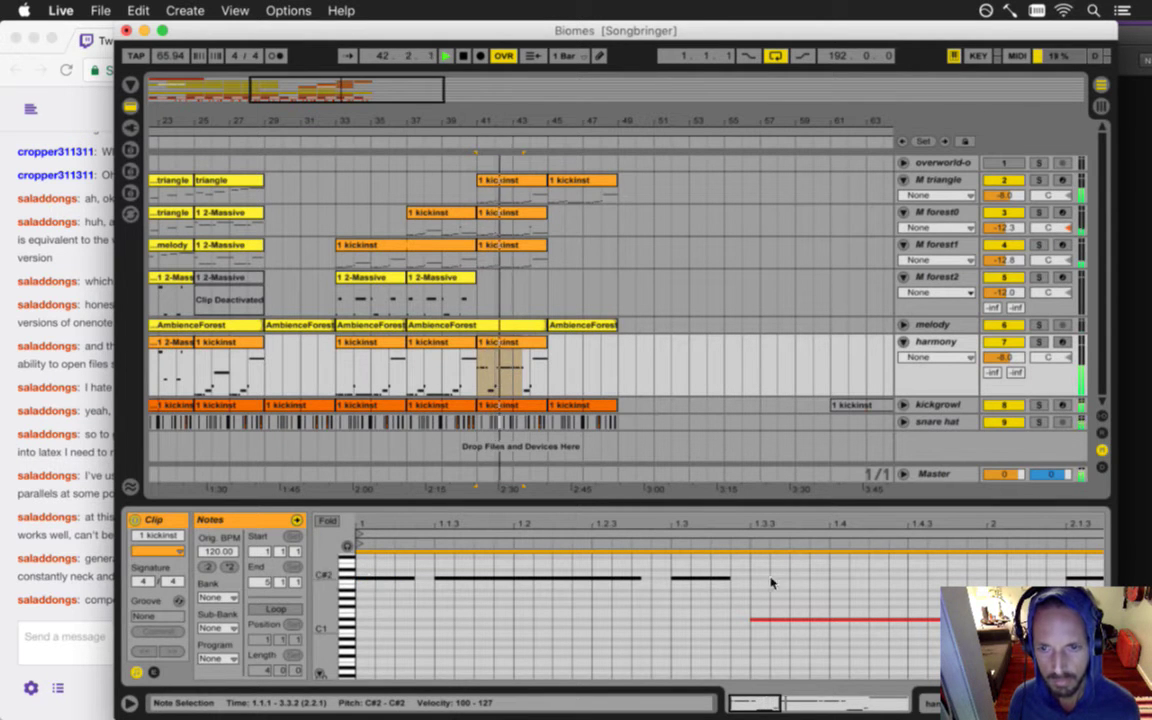
# - Raise both D#1 notes in the harmony clip at bar 41 to G#1, and play the mix from bar 41
pyautogui.moveTo(716, 521); pyautogui.dragTo(717, 527)
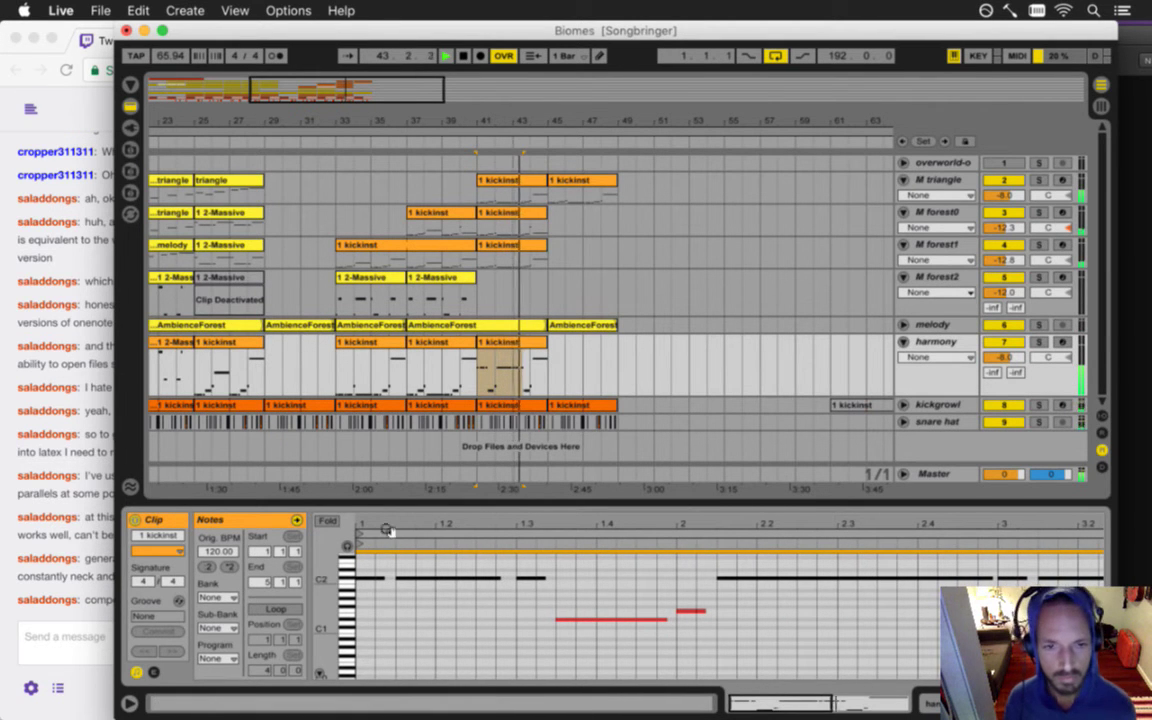
pyautogui.click(585, 619)
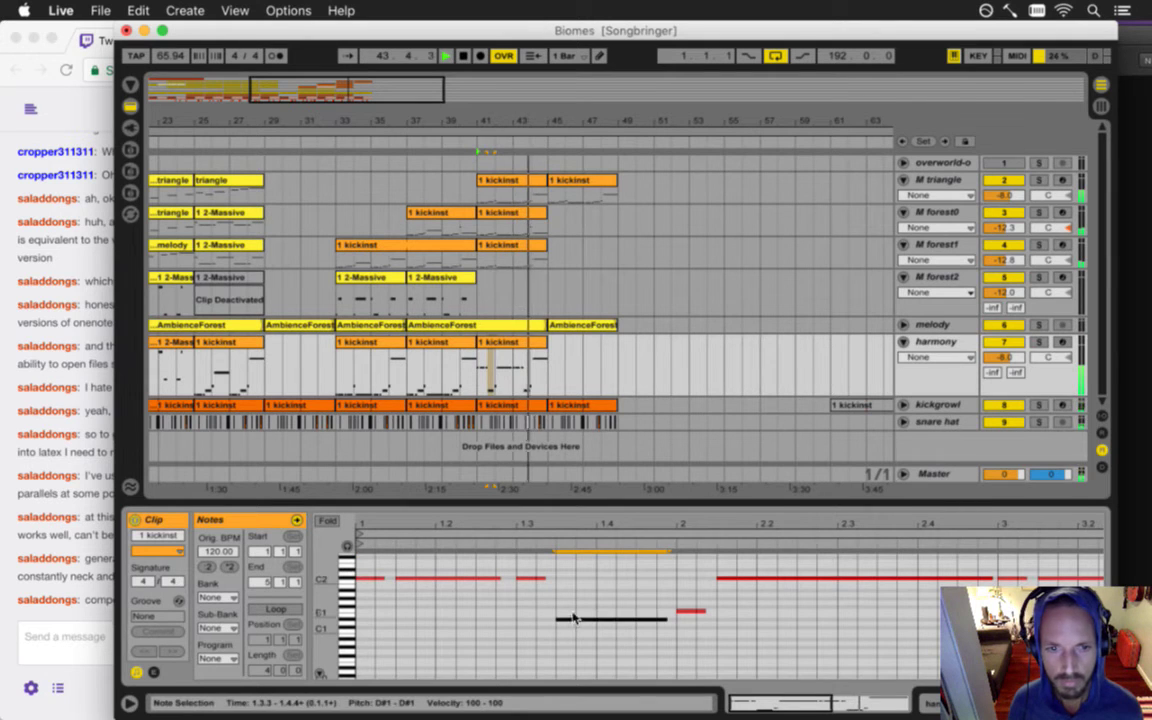
pyautogui.moveTo(596, 529); pyautogui.dragTo(596, 500)
pyautogui.click(517, 621)
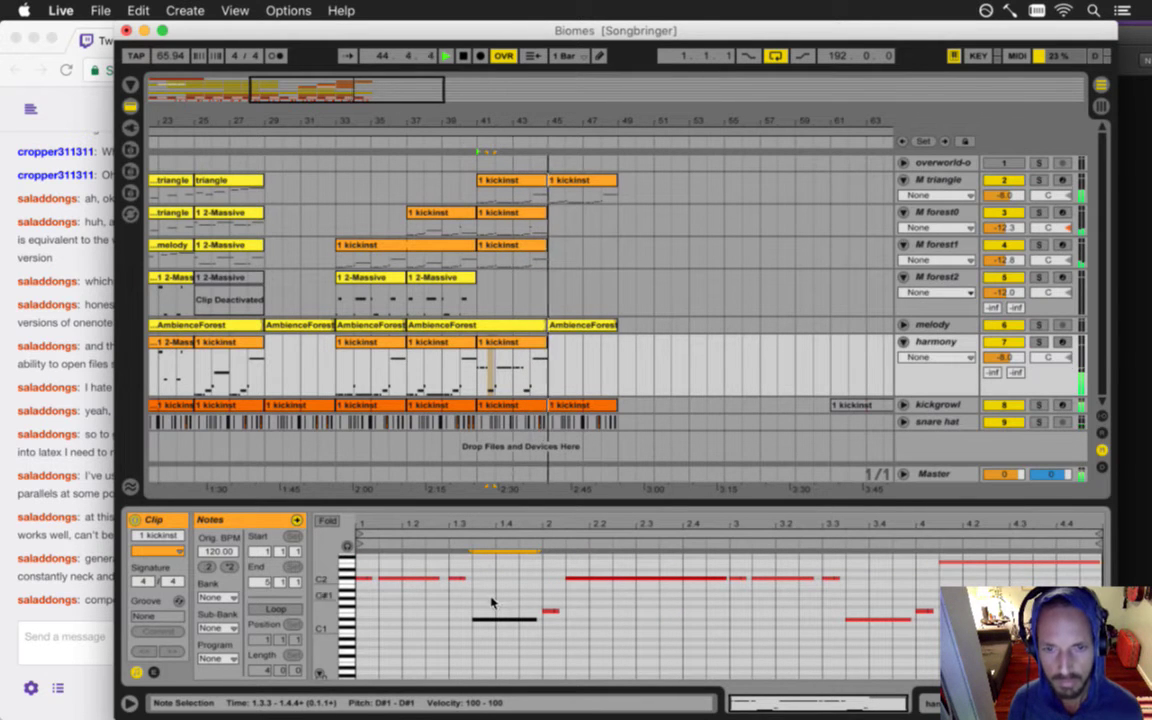
pyautogui.keyDown('shift'); pyautogui.click(856, 619); pyautogui.keyUp('shift')
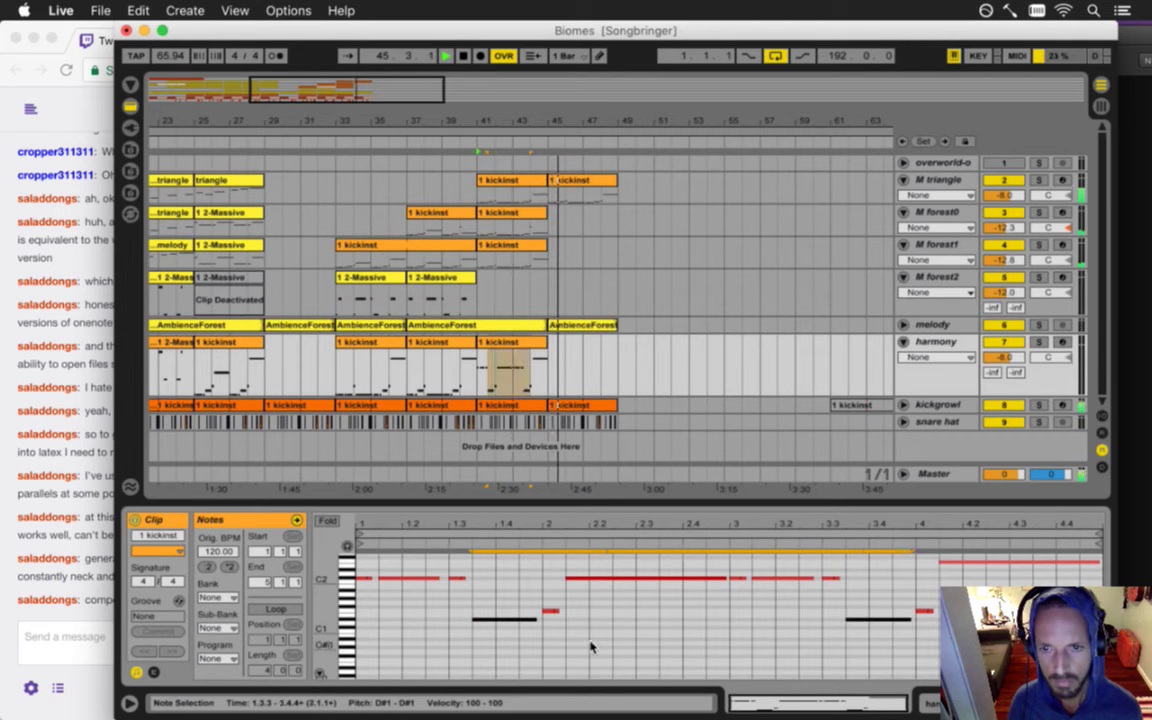
pyautogui.moveTo(487, 621); pyautogui.dragTo(489, 600)
pyautogui.press('space')
pyautogui.click(481, 369)
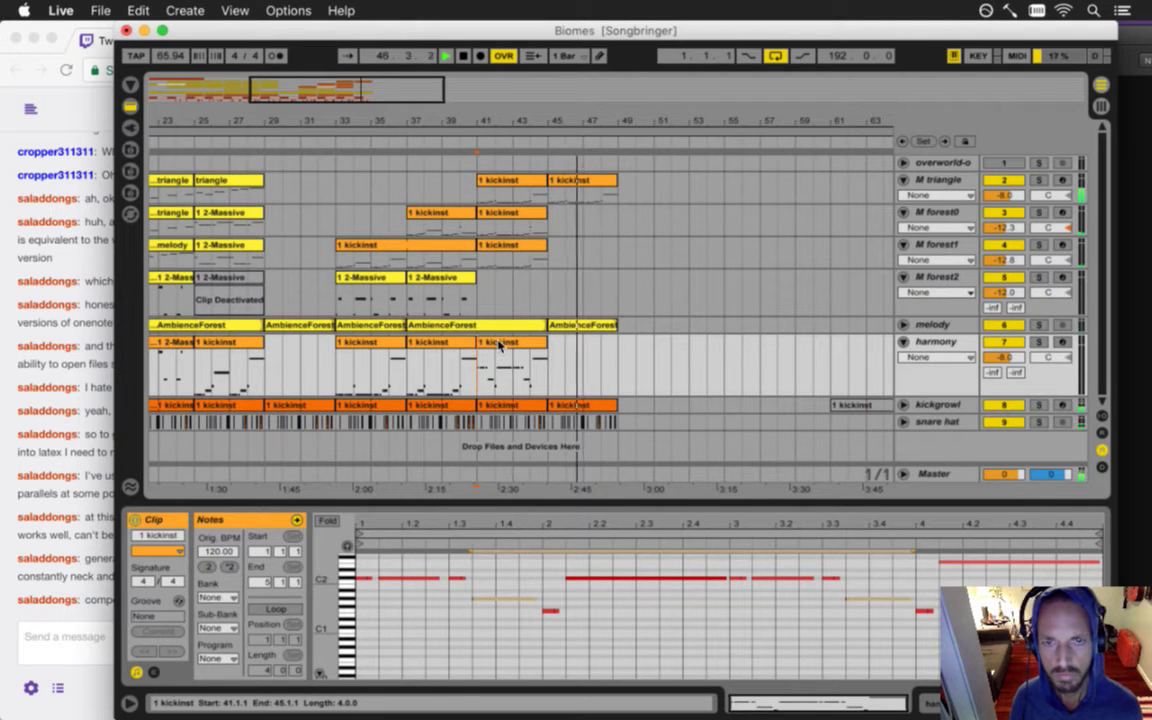
pyautogui.click(470, 300)
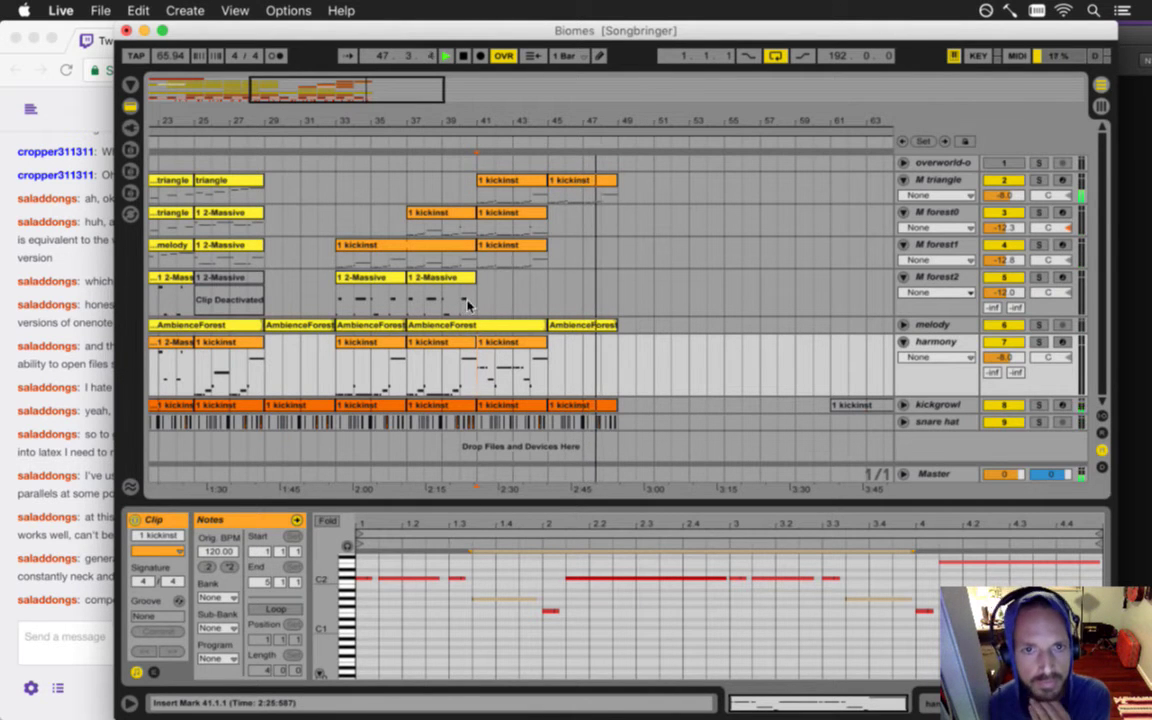
# - Stop playback, delete the triangle track's clip at bar 45, and save the set
pyautogui.click(590, 181)
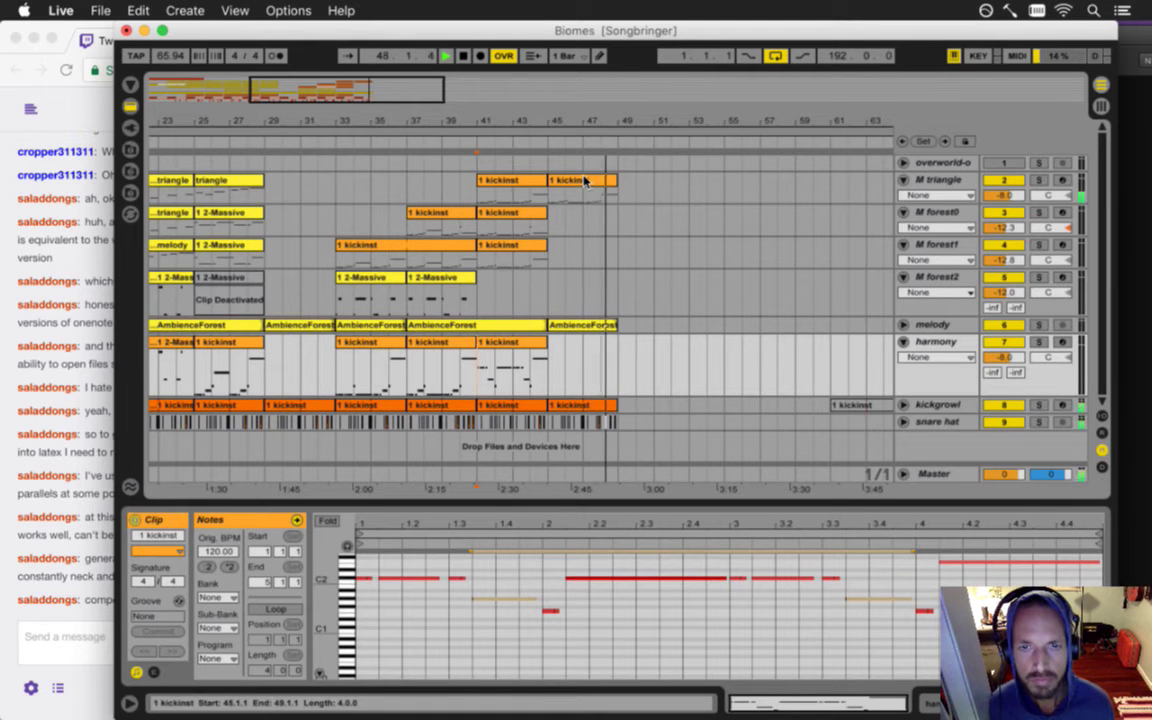
pyautogui.click(586, 181)
pyautogui.press('space')
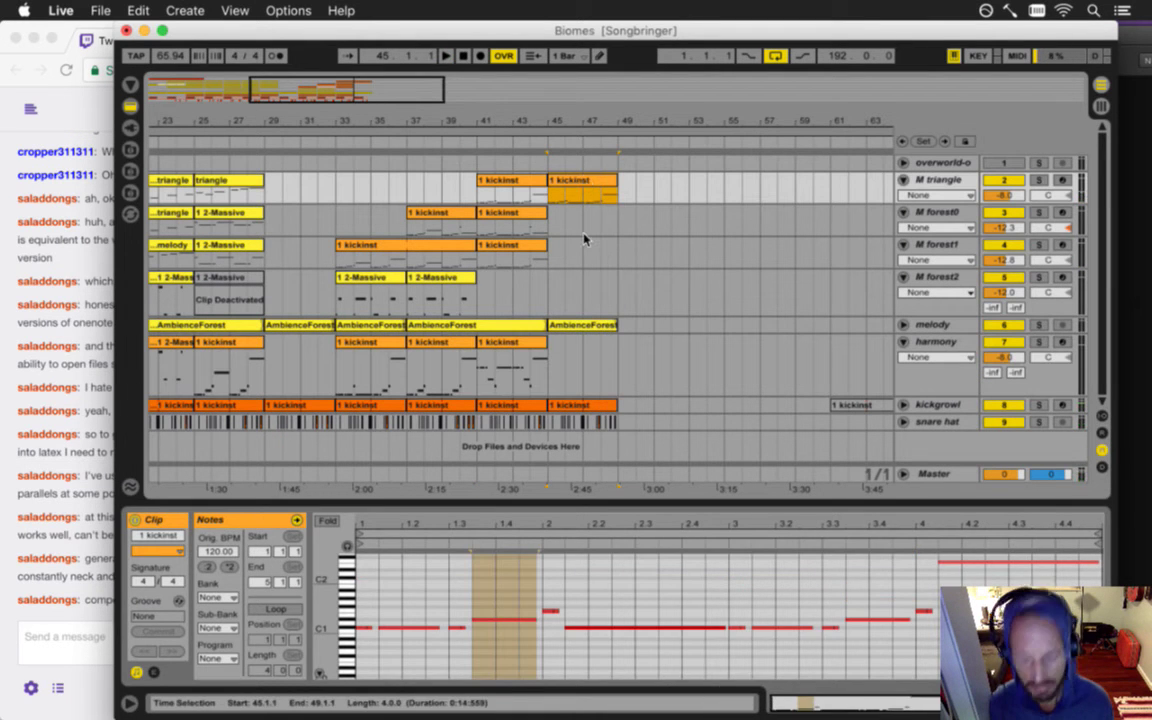
pyautogui.press('Delete')
pyautogui.press('super+s')
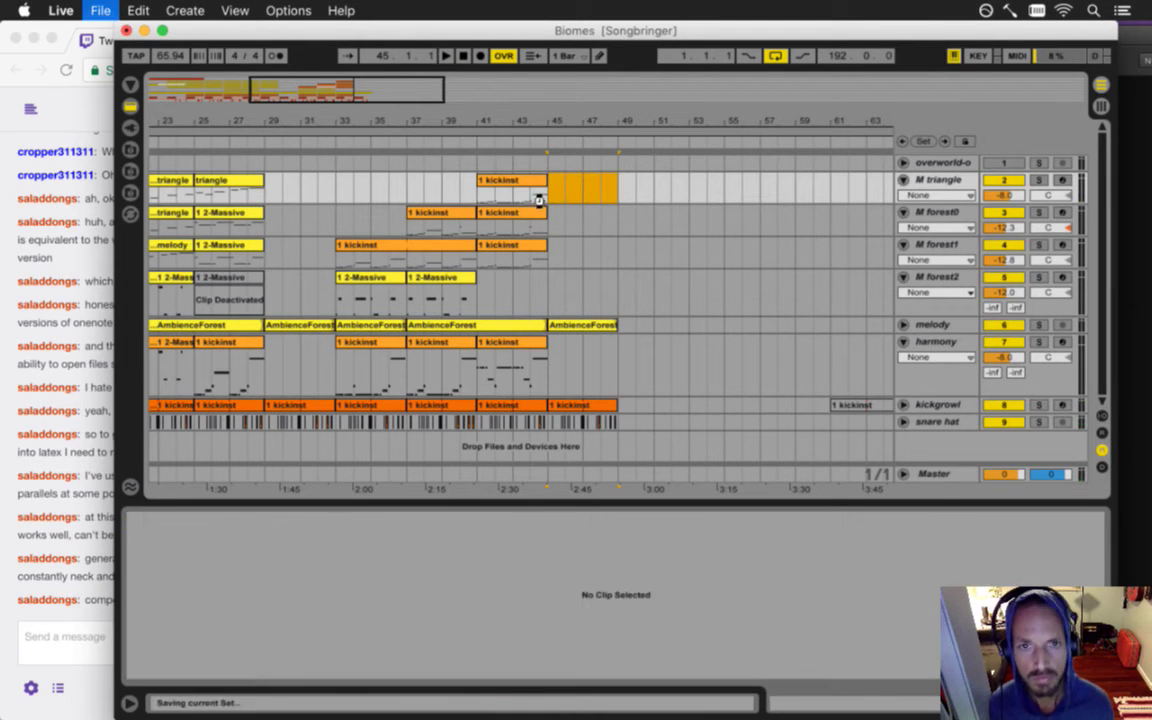
# - Try a copy of the harmony clip at bar 45, audition it from there, and undo the copy
pyautogui.moveTo(520, 342); pyautogui.dragTo(583, 343)
pyautogui.click(554, 360)
pyautogui.press('space')
pyautogui.press('super+z')
# - Try a copy of the forest1 clip at bar 45, play it, and delete the copy
pyautogui.moveTo(506, 250); pyautogui.dragTo(577, 254)
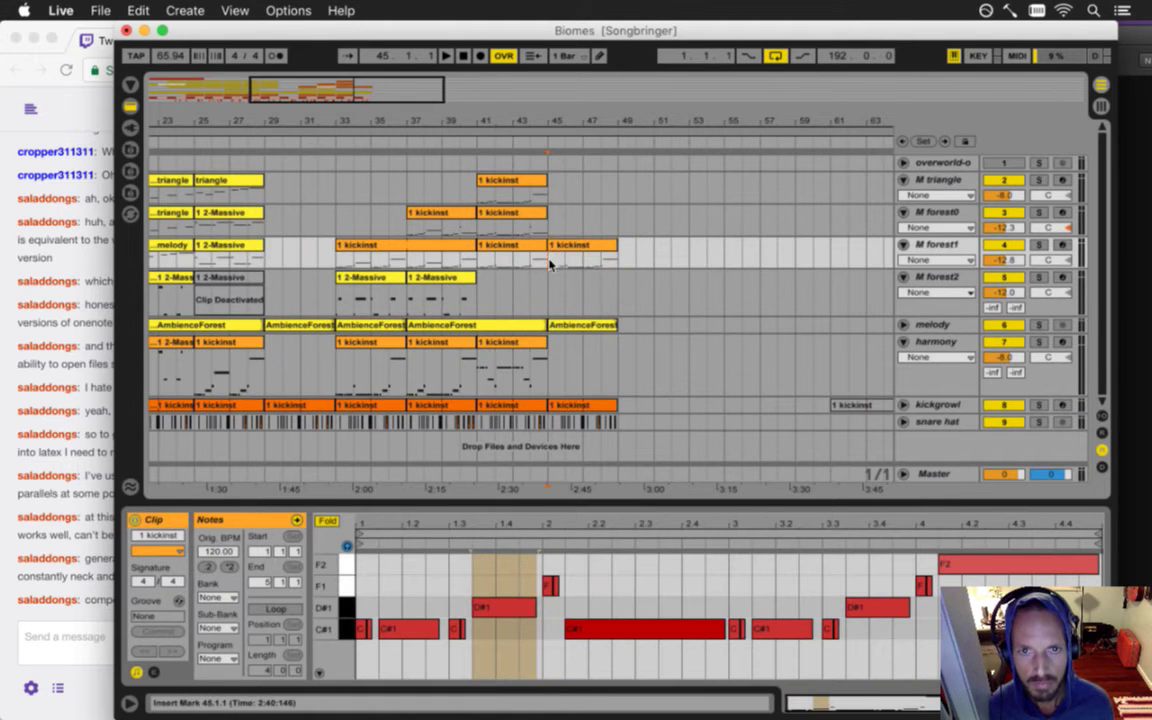
pyautogui.press('space')
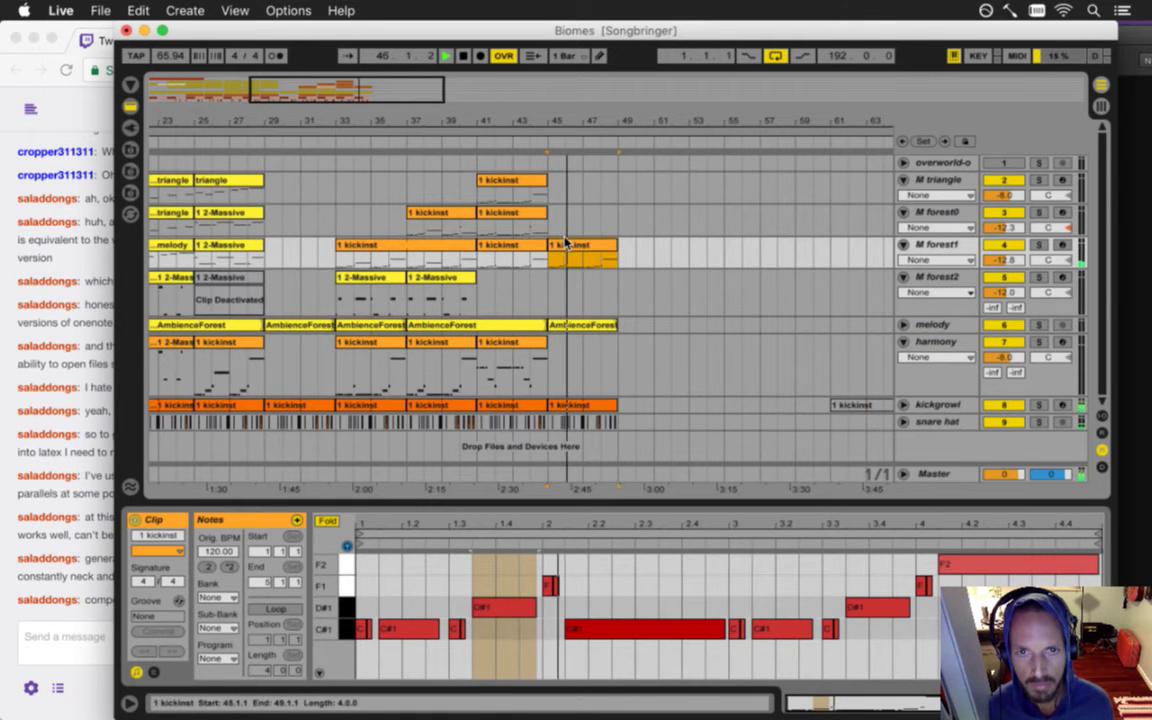
pyautogui.press('Delete')
# - Copy the forest0 clip from bar 41 to bar 45, play the mix from bar 45, and save the set
pyautogui.moveTo(498, 216); pyautogui.dragTo(567, 218)
pyautogui.click(553, 229)
pyautogui.press('space')
pyautogui.press('space')
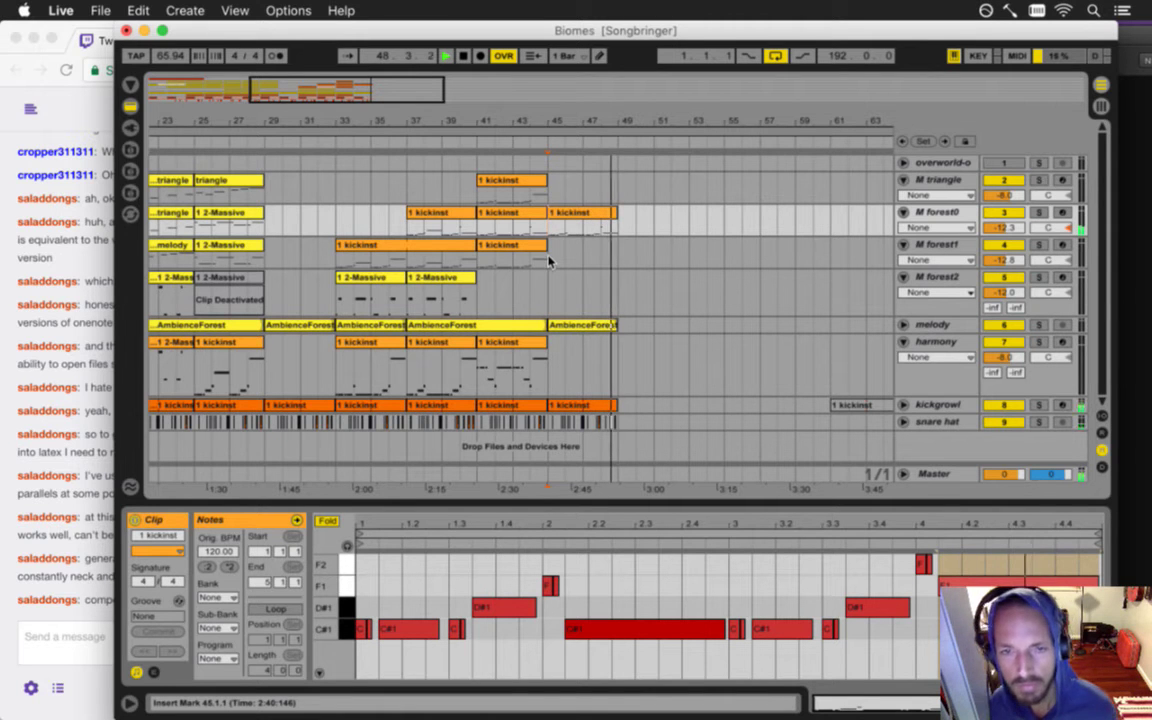
pyautogui.press('super+s')
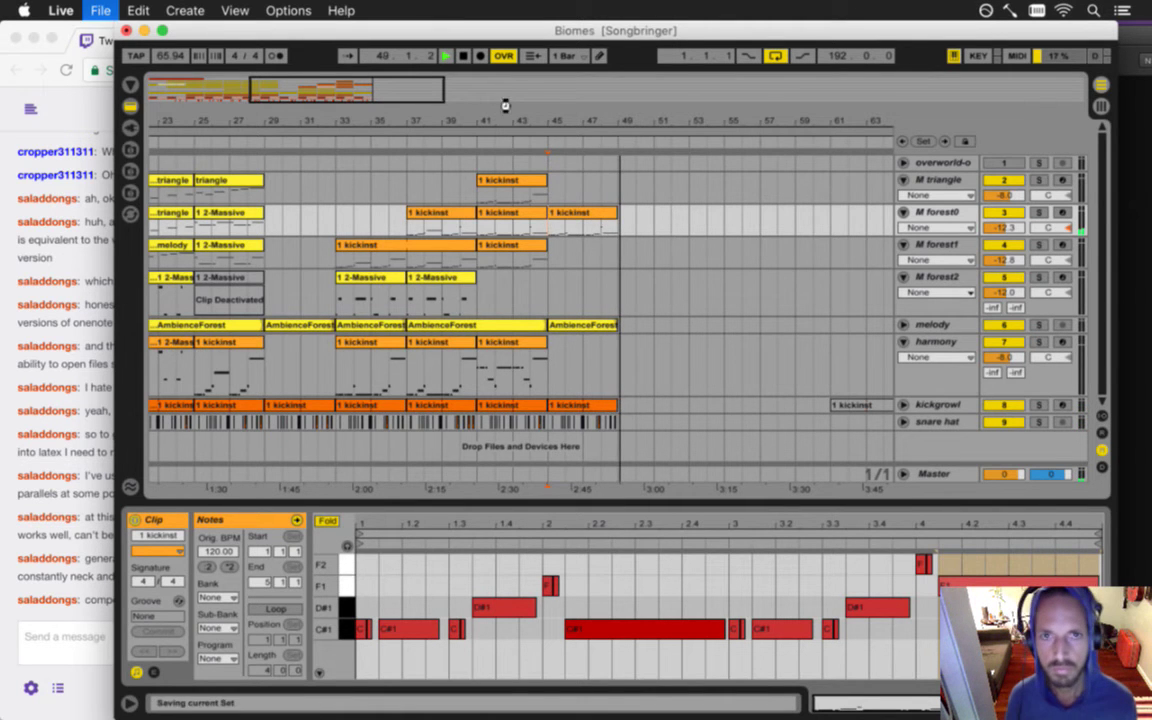
pyautogui.moveTo(492, 123); pyautogui.dragTo(499, 121)
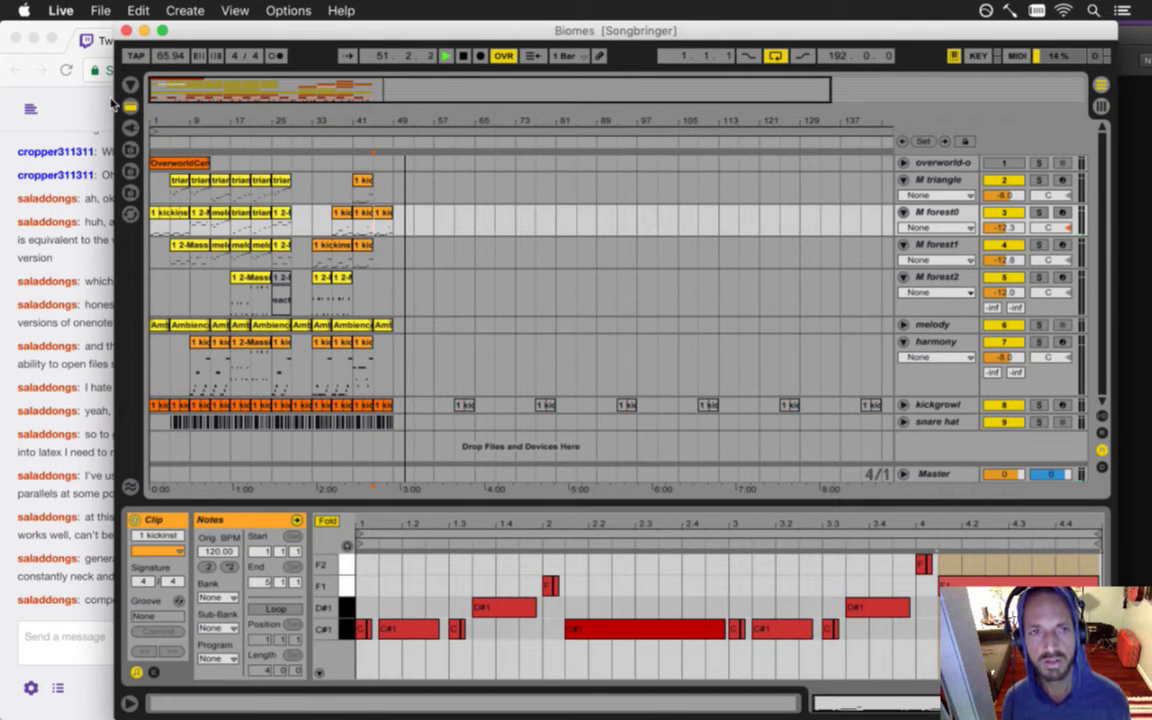
# - Switch to iTerm2 and check the Songbringer repository's git status with gs
pyautogui.press('super+Tab')
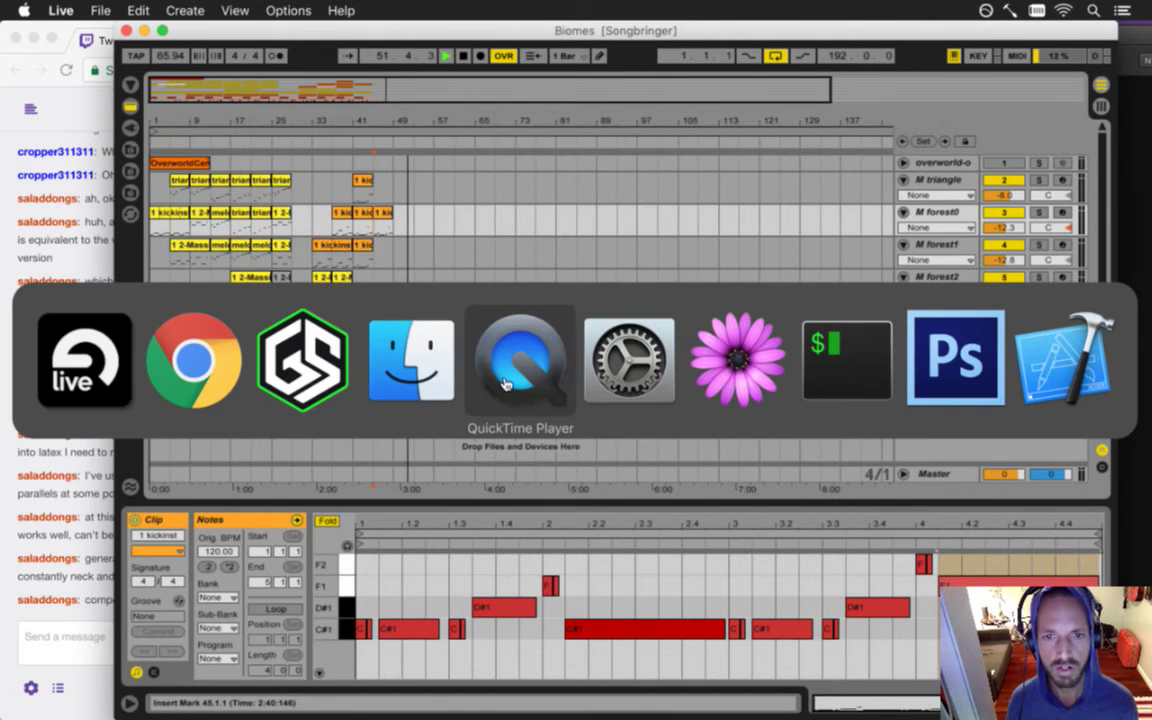
pyautogui.press('super+q')
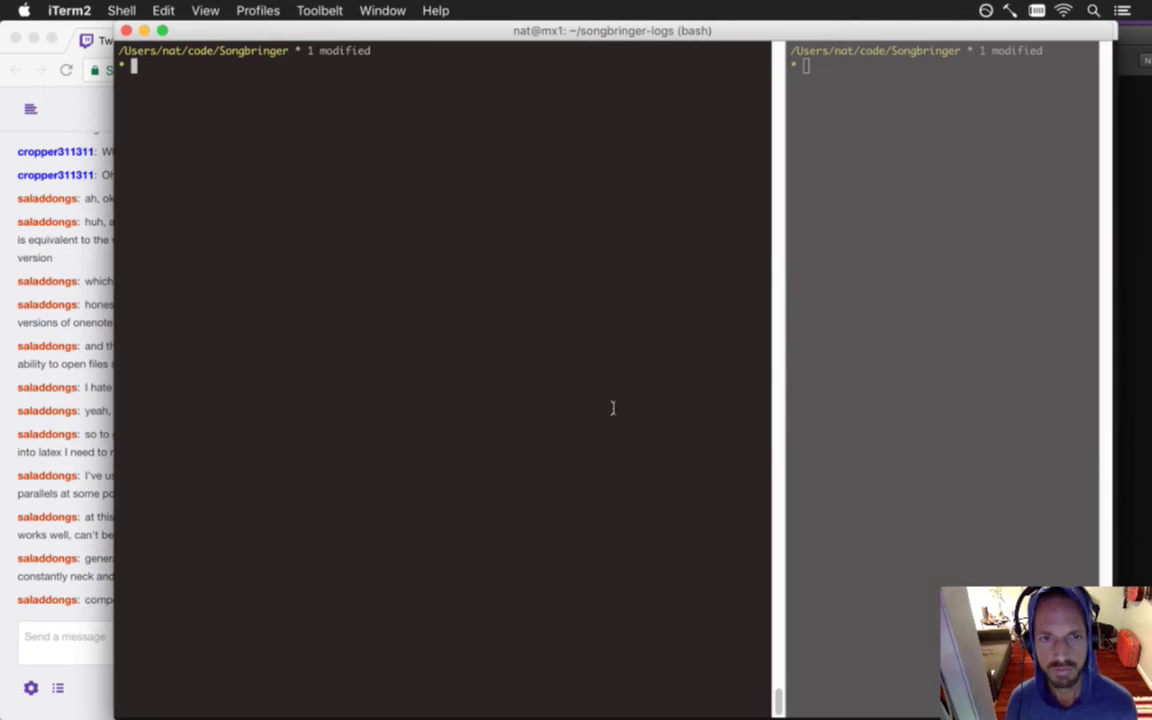
pyautogui.write('gs')
pyautogui.press('Return')
# - Commit the modified Biomes.als with gc using the message "forest biome (3 tracks)", and push it with gp
pyautogui.write('g')
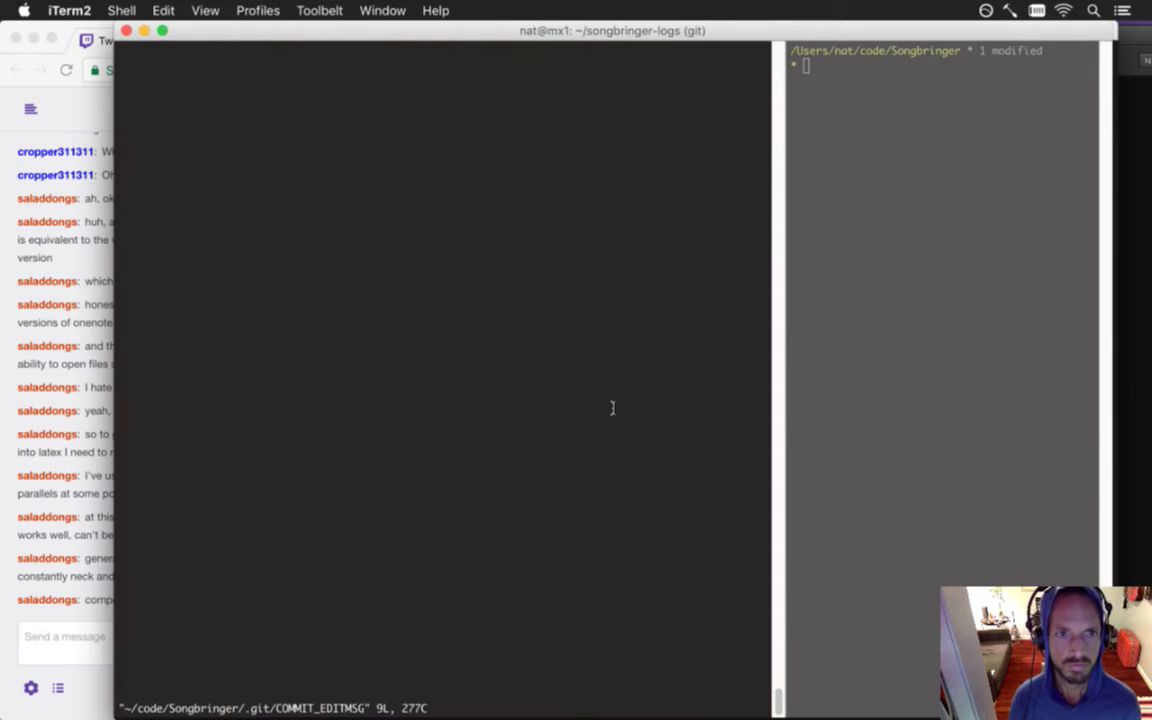
pyautogui.write('/')
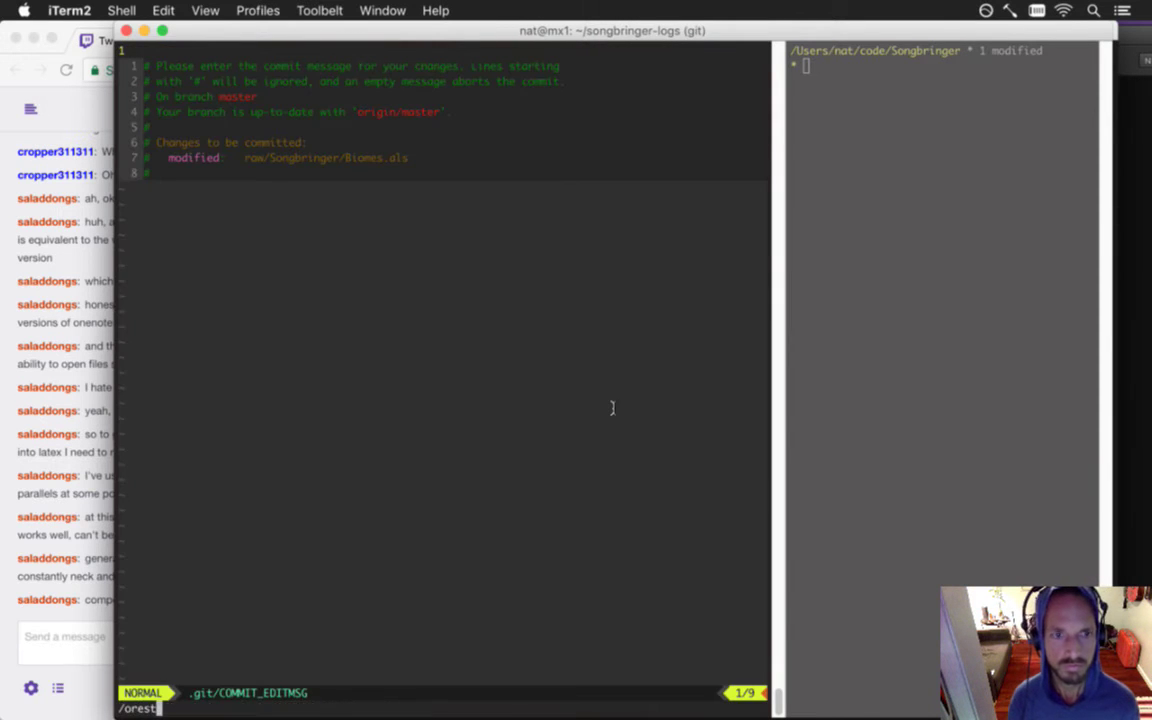
pyautogui.write('orest')
pyautogui.press('Escape')
pyautogui.write('i')
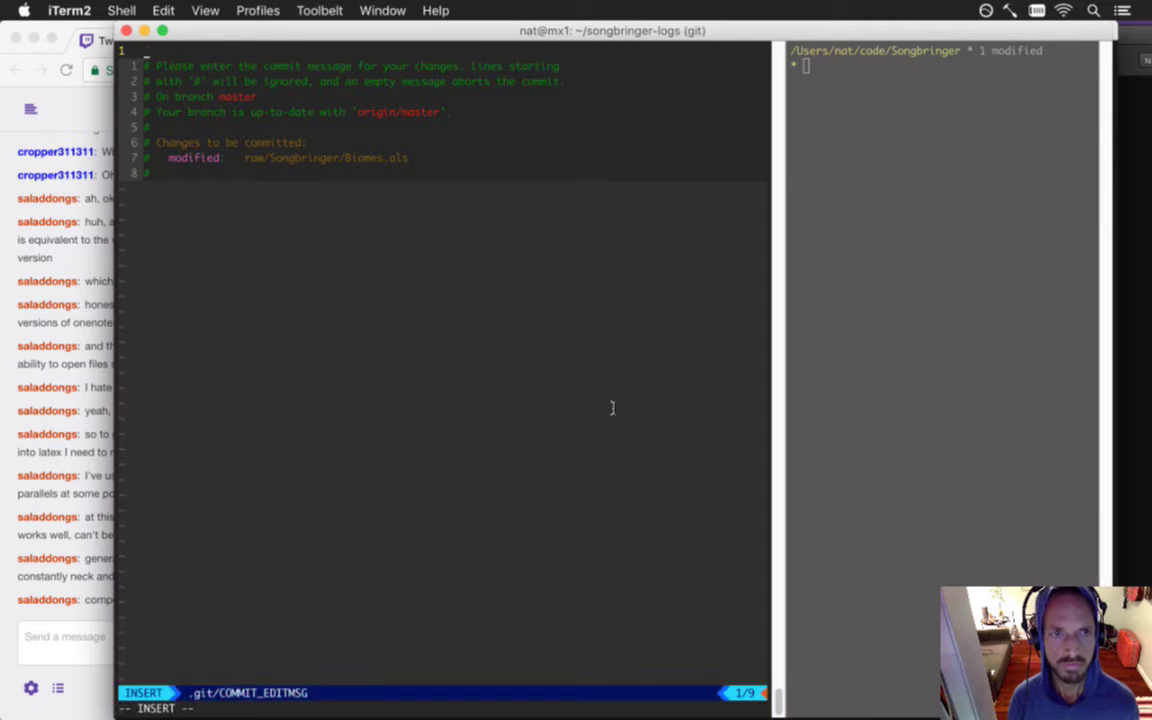
pyautogui.write('forest biome (3 tr')
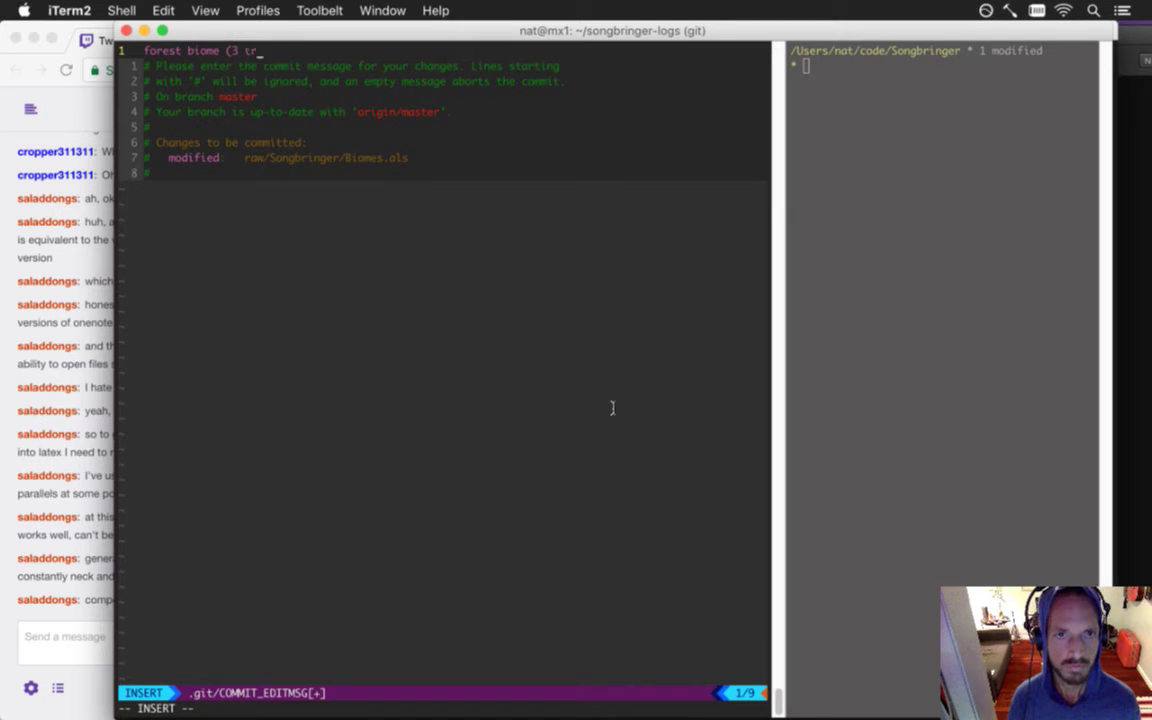
pyautogui.press('Escape')
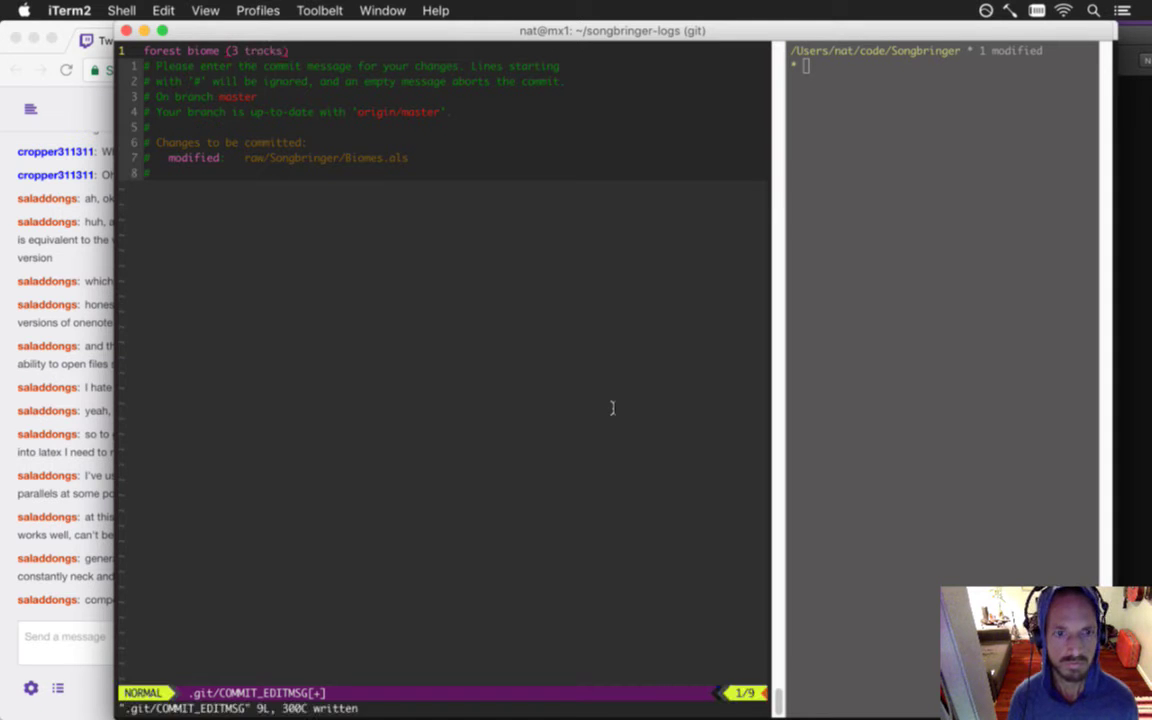
pyautogui.write(':wq')
pyautogui.press('Return')
pyautogui.write('gp')
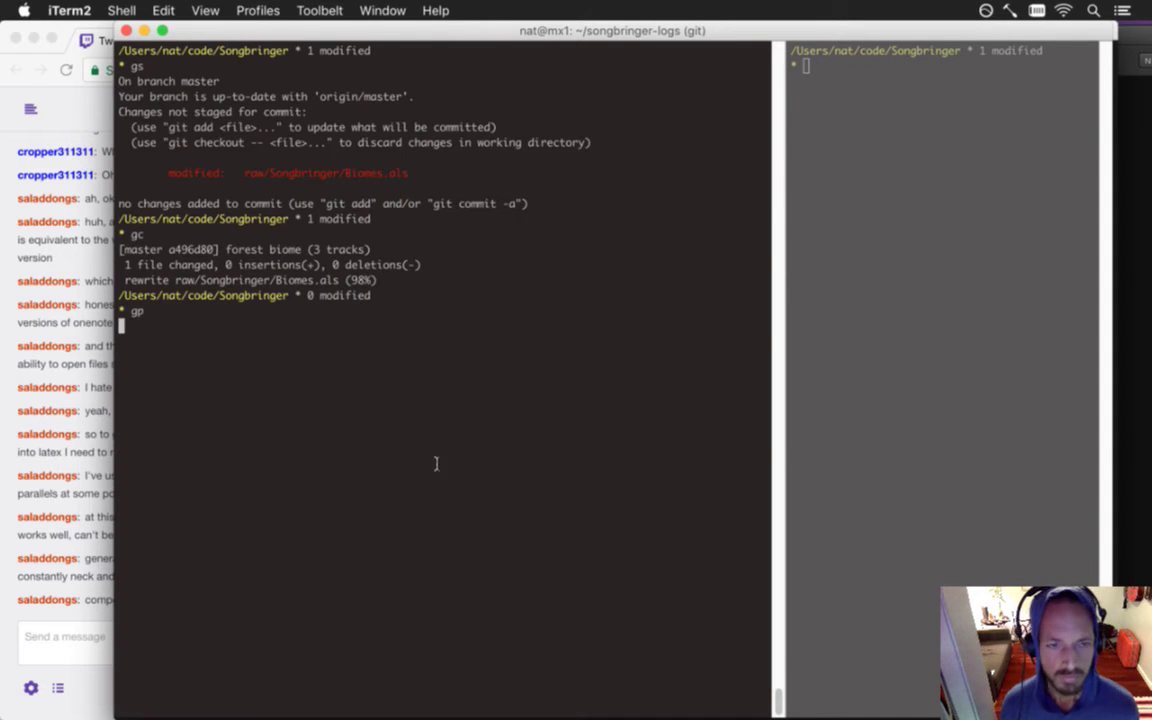
# - Switch back to Ableton Live, stop playback, and return the playback position to the start of the arrangement
pyautogui.press('super+Tab')
pyautogui.click(215, 398)
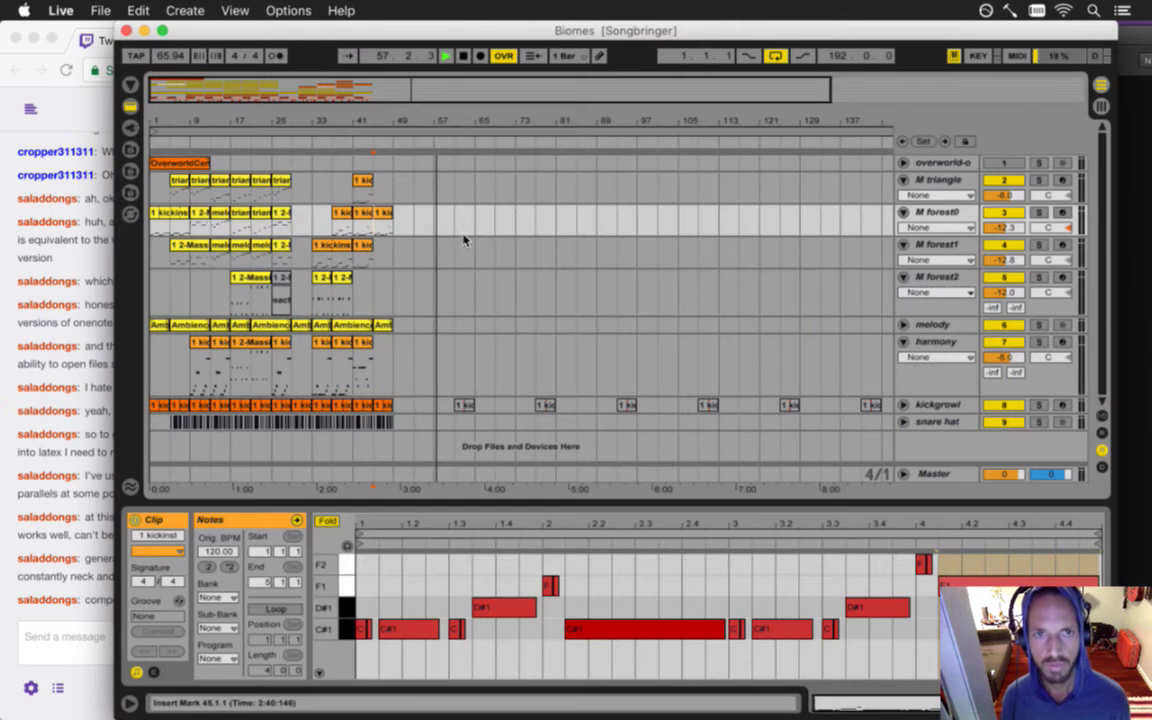
pyautogui.click(464, 56)
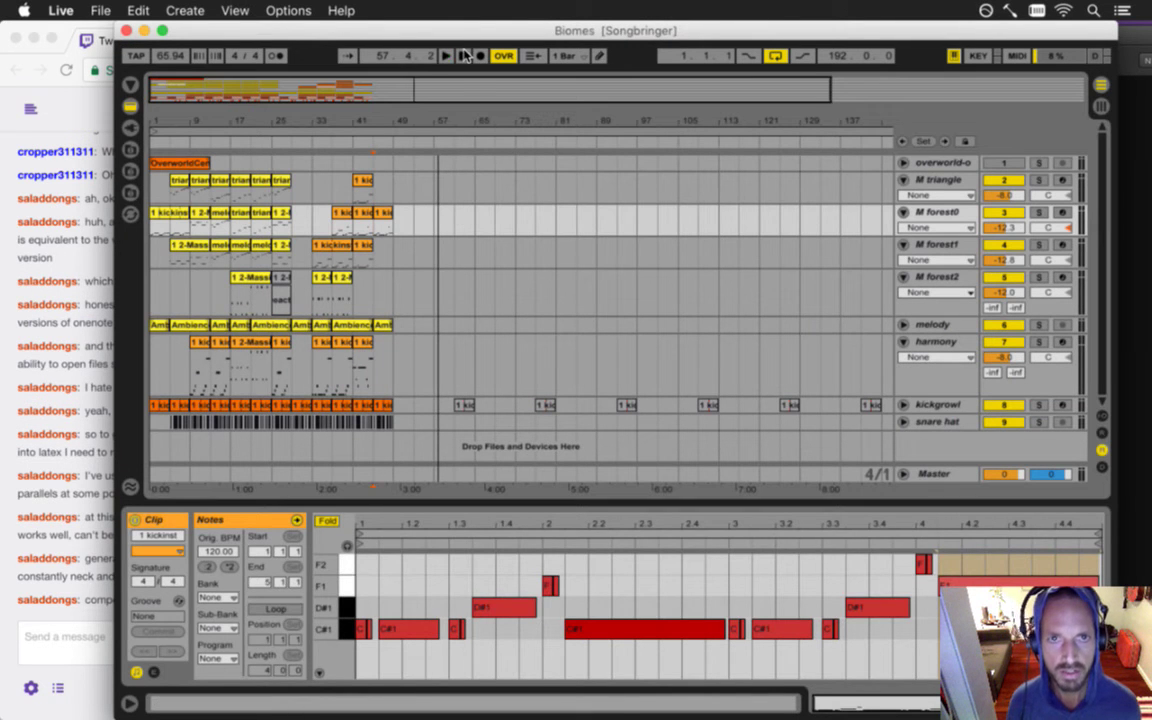
pyautogui.click(464, 56)
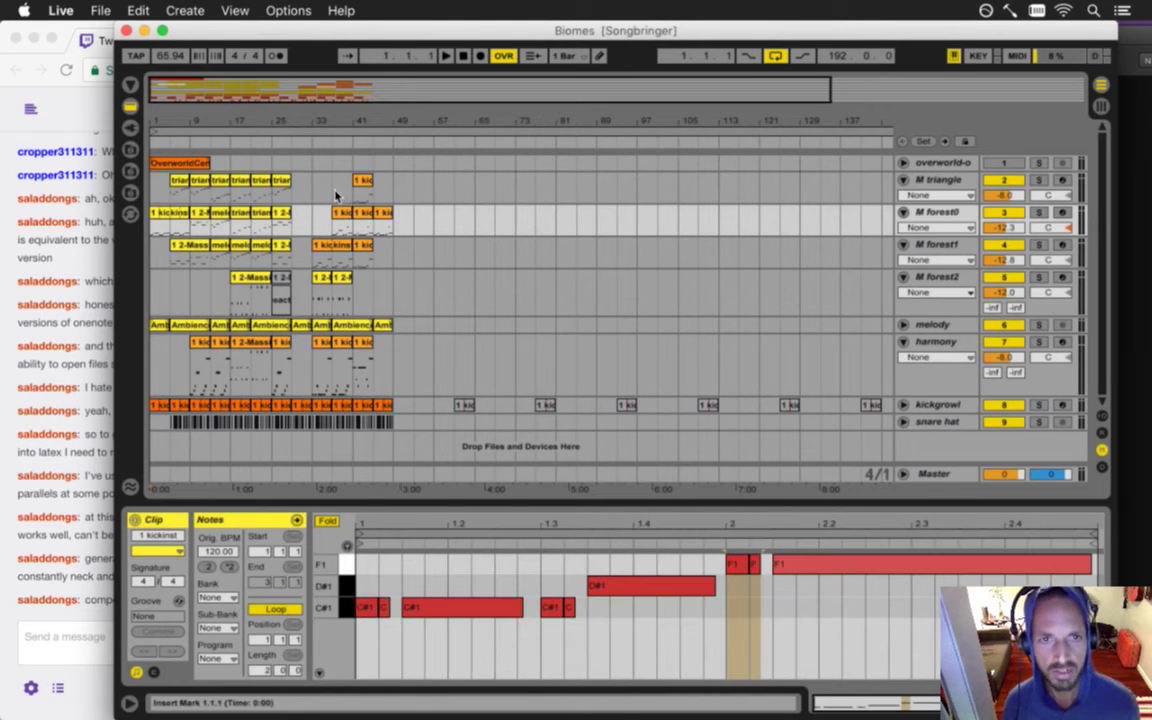
# - Open the AmbienceCliff0.als set from the Songbringer folder
pyautogui.click(100, 10)
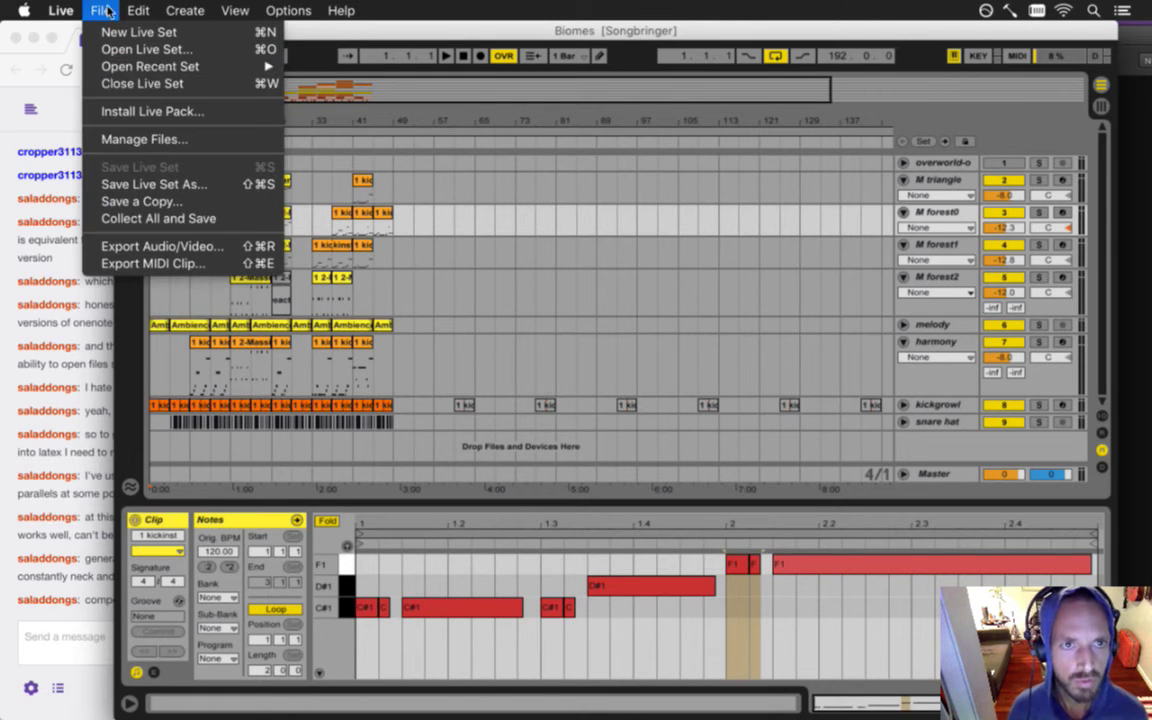
pyautogui.moveTo(153, 67)
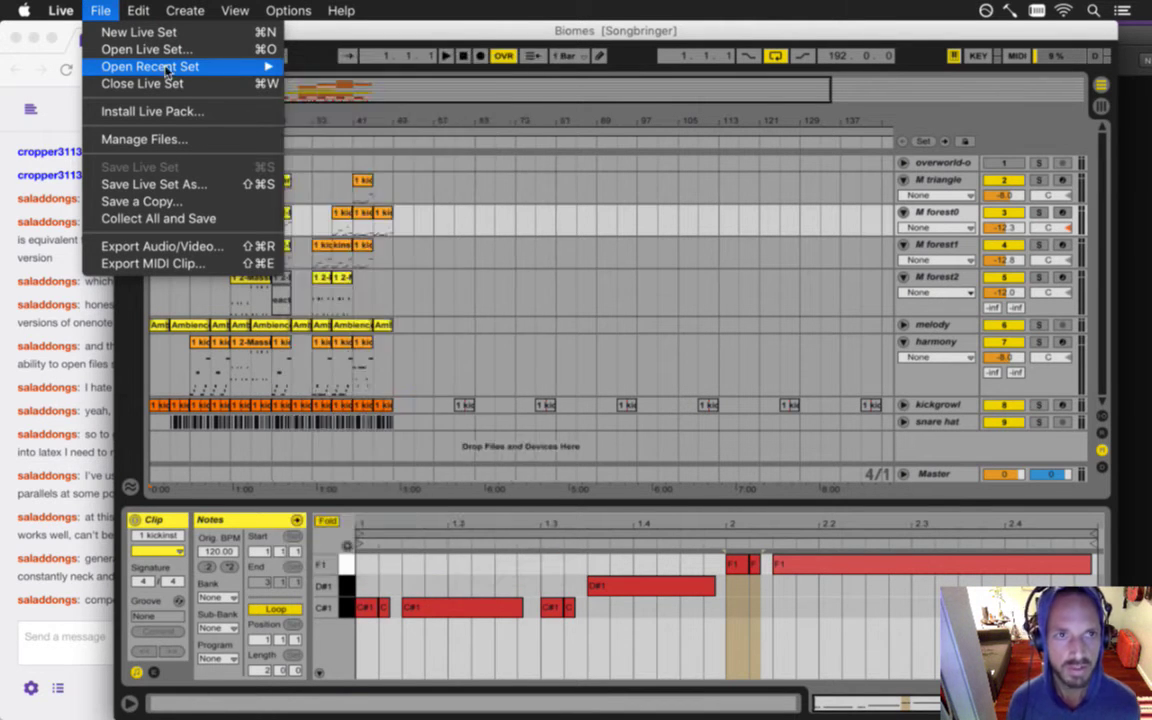
pyautogui.click(169, 49)
pyautogui.press('super+o')
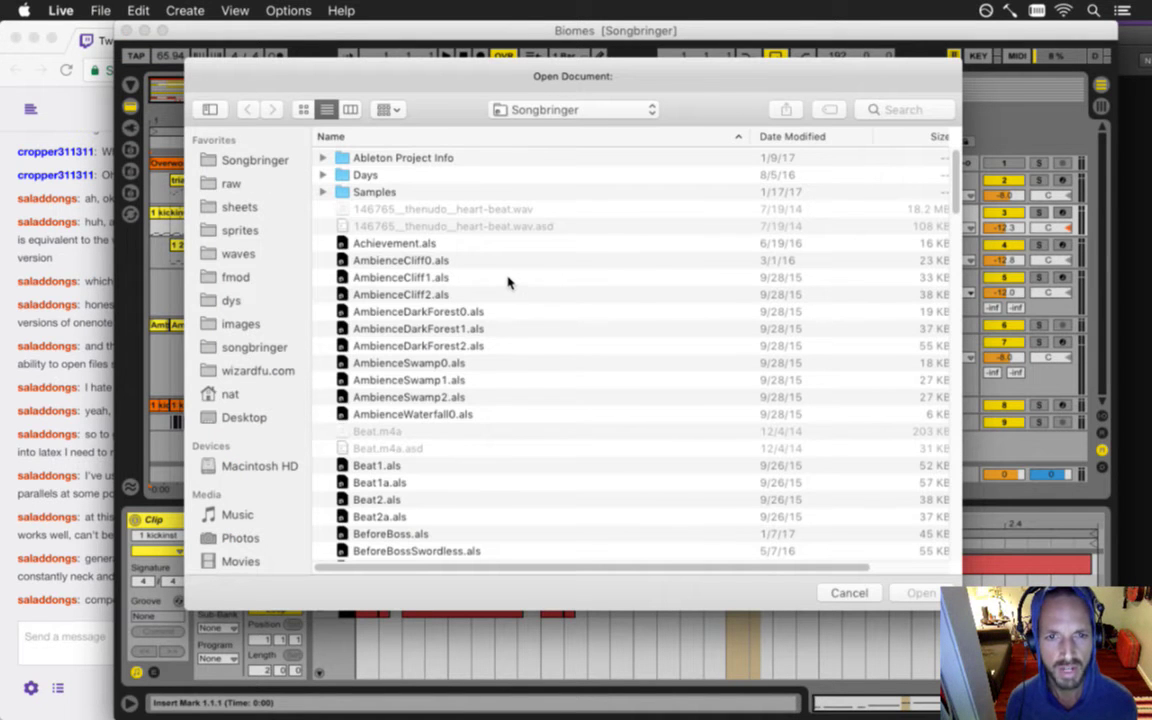
pyautogui.scroll(-1, 522, 287)
pyautogui.scroll(-3, 507, 280)
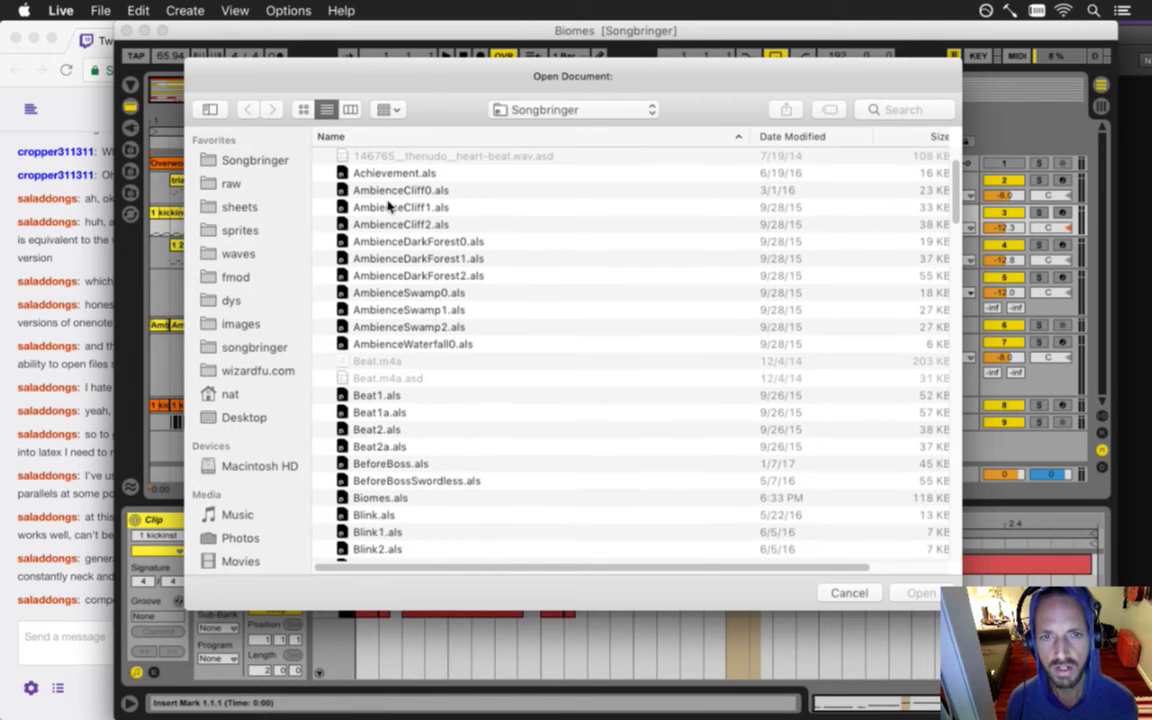
pyautogui.scroll(-1, 396, 210)
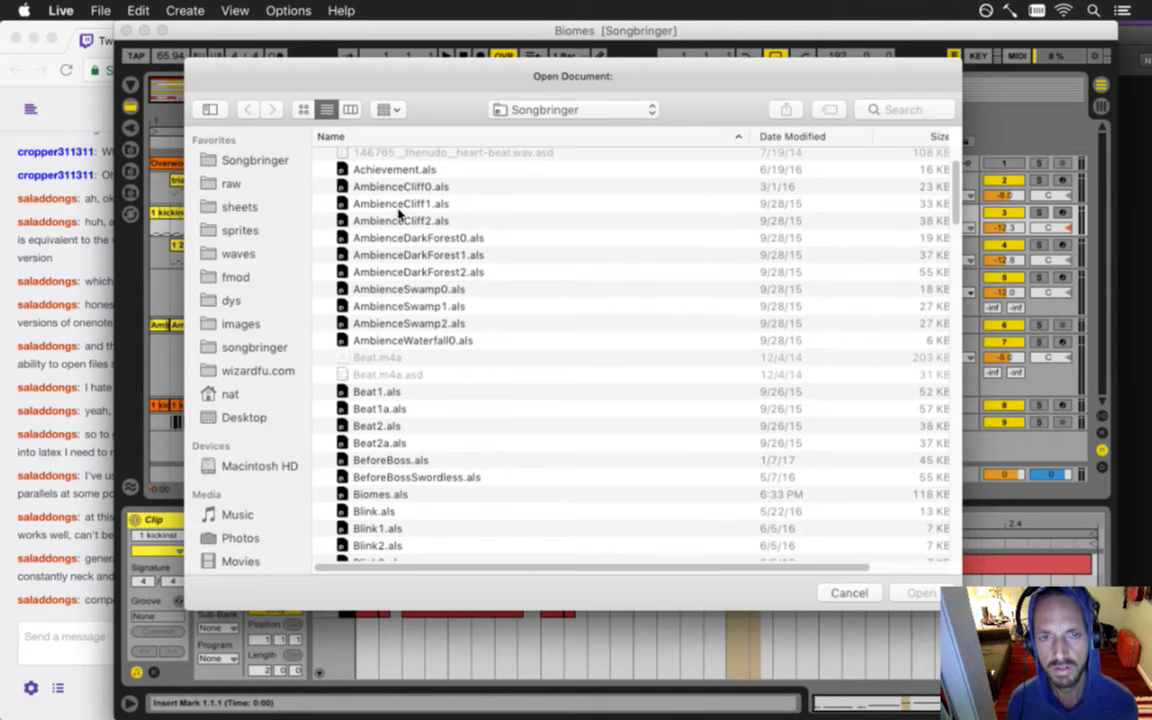
pyautogui.scroll(-3, 400, 210)
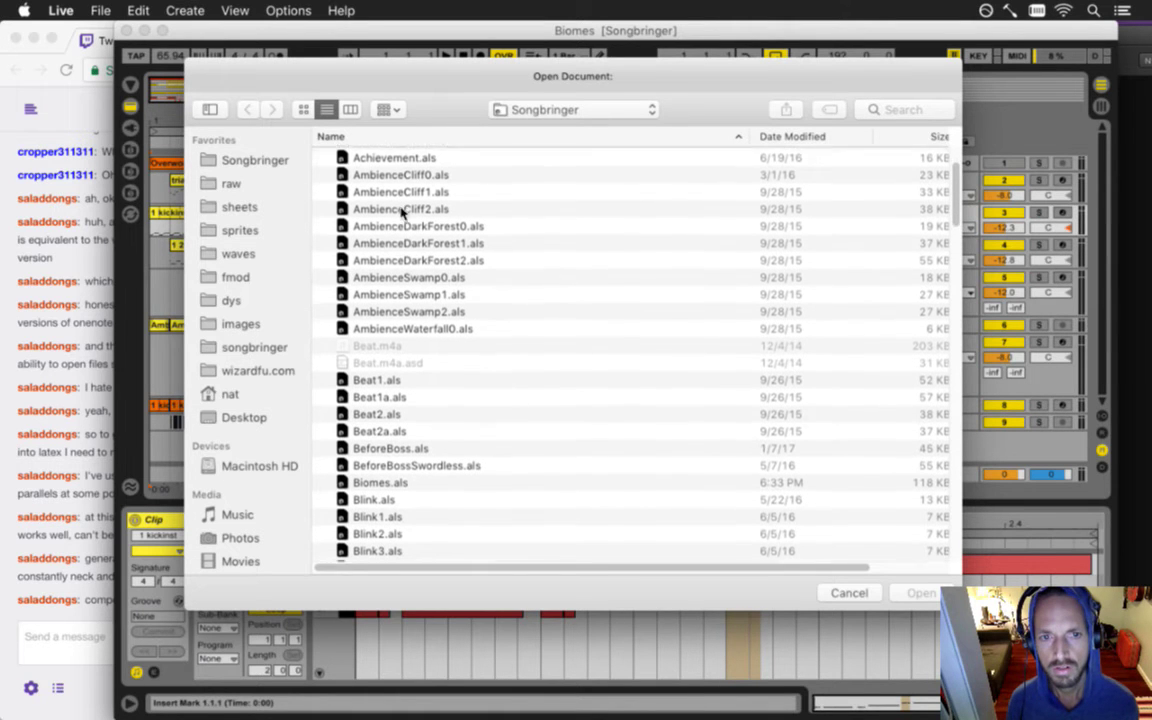
pyautogui.scroll(3, 401, 210)
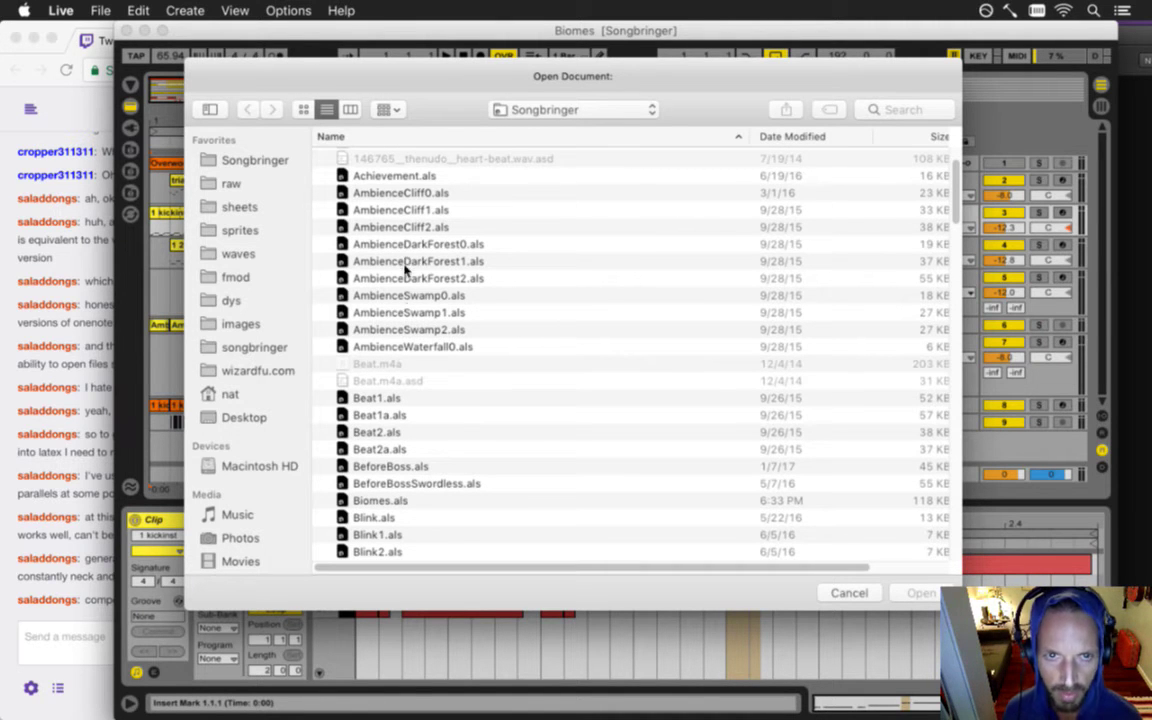
pyautogui.click(404, 195)
pyautogui.press('Return')
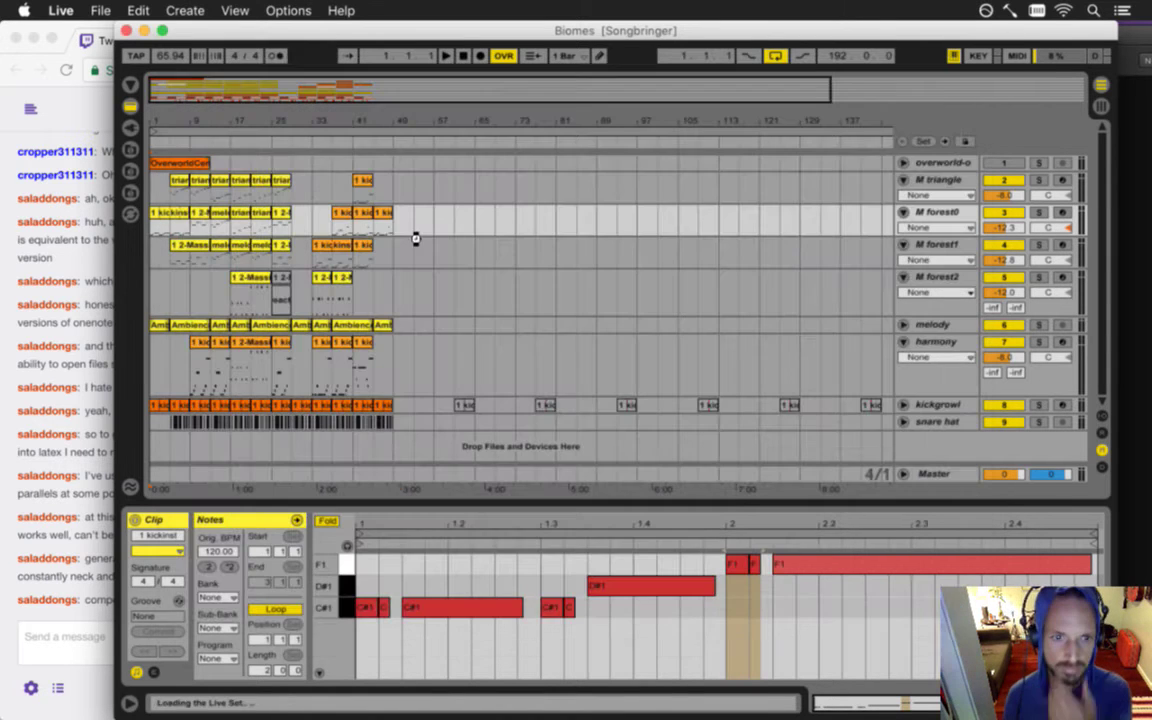
# - Listen to AmbienceCliff0 from bar 9, stop it, and select the AmbienceCliff clip and its 1 Audio track
pyautogui.press('space')
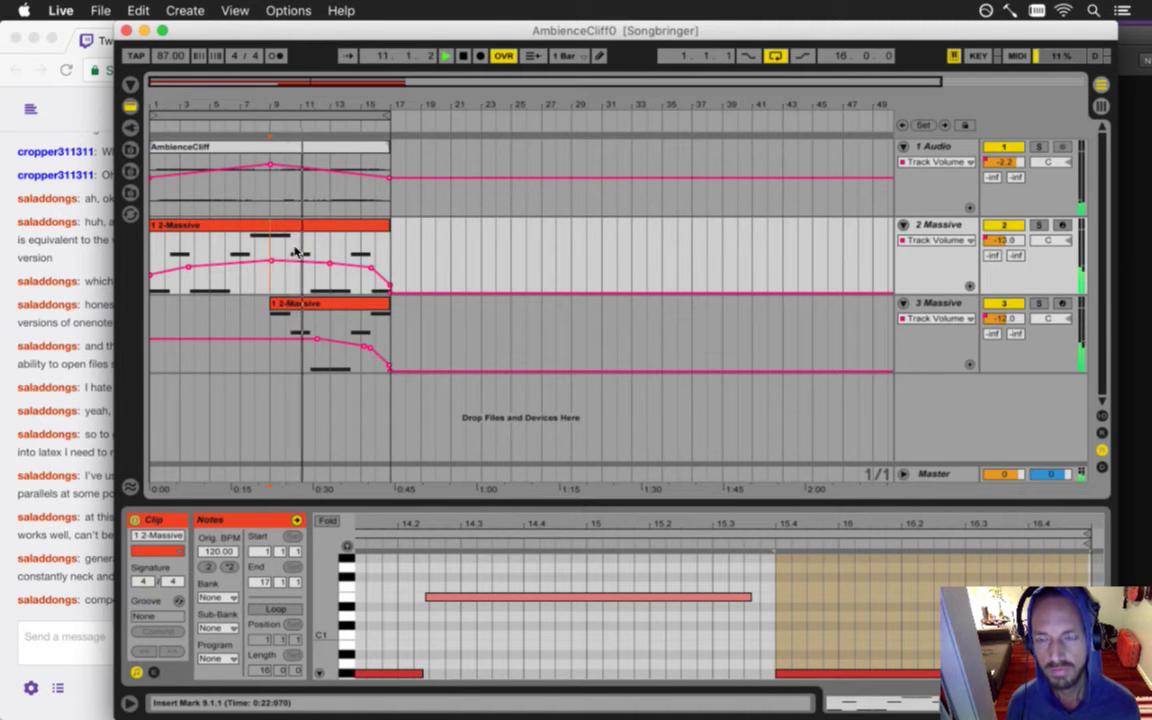
pyautogui.click(270, 190)
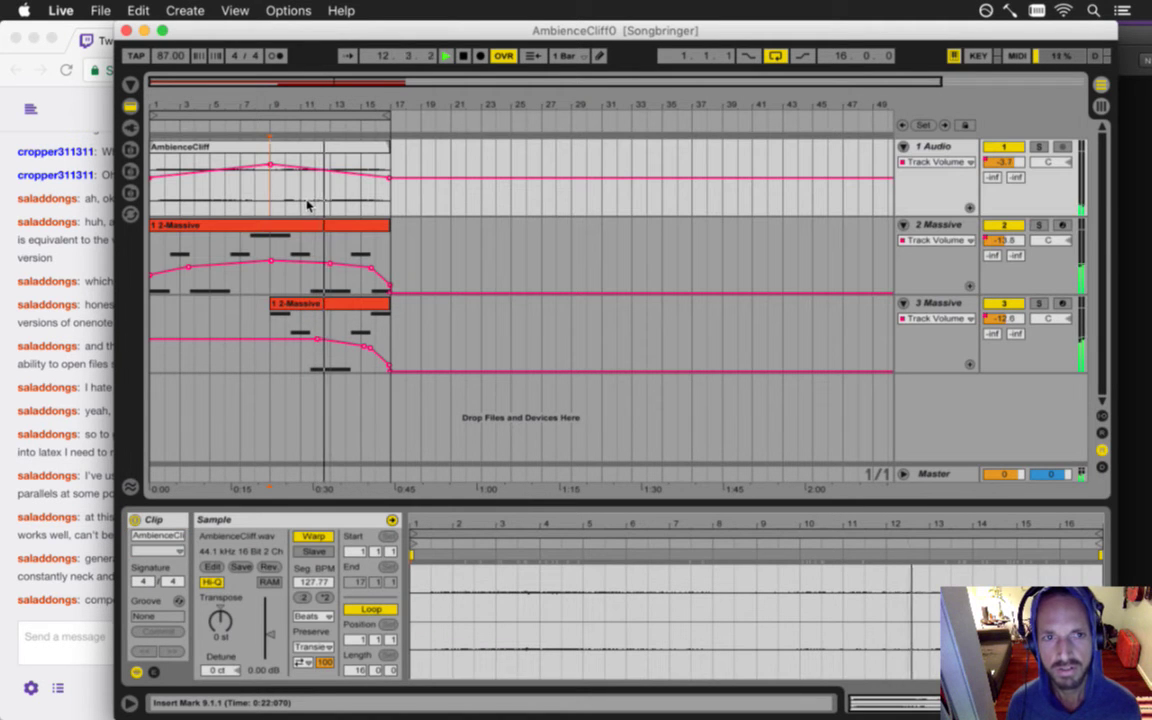
pyautogui.click(320, 178)
pyautogui.press('space')
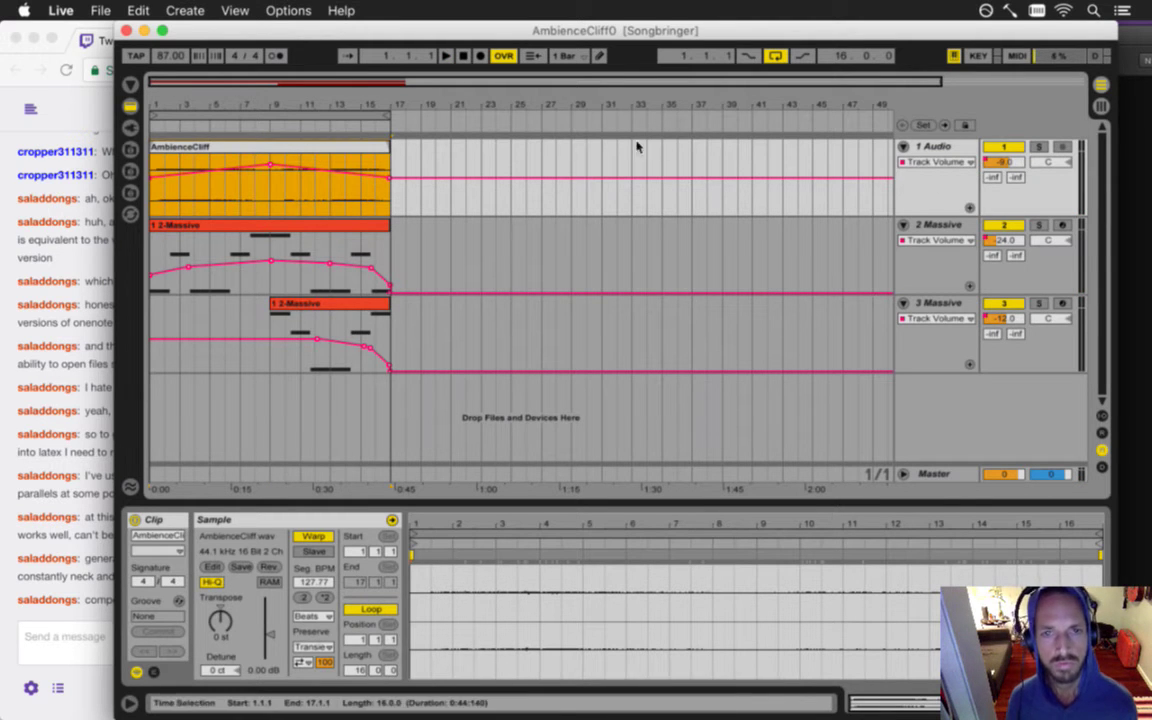
pyautogui.click(948, 147)
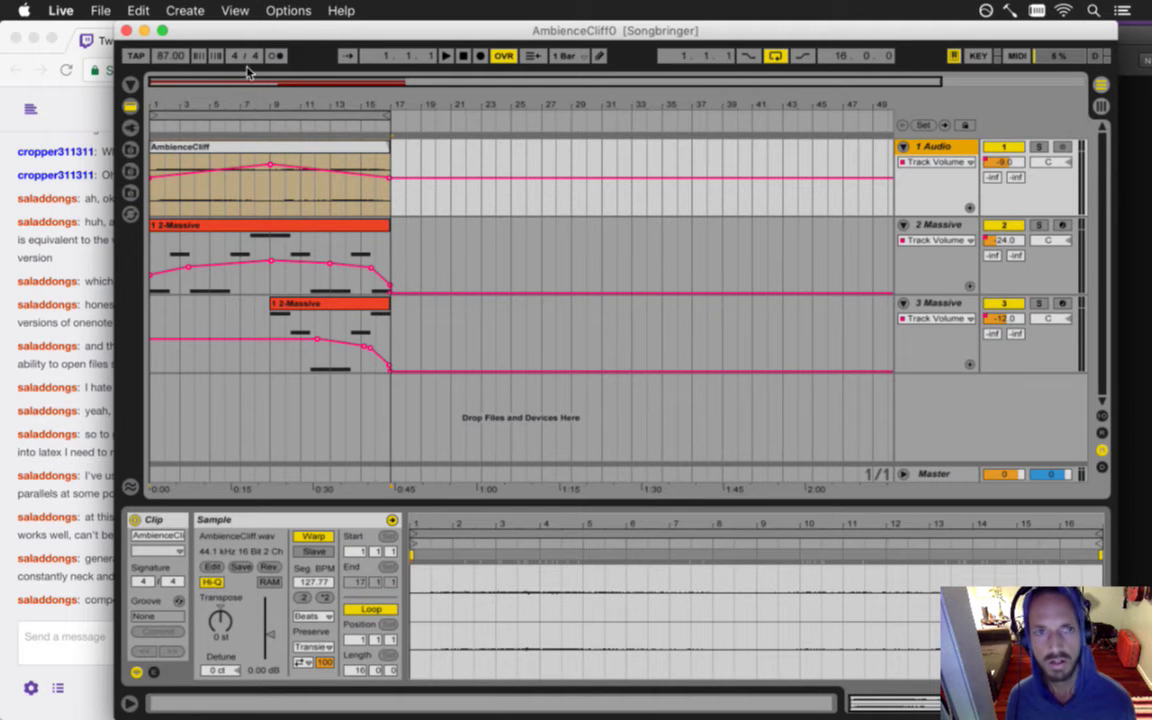
# - Reopen the recent Biomes.als set and place the insert marker at bar 49 on the melody track
pyautogui.click(100, 10)
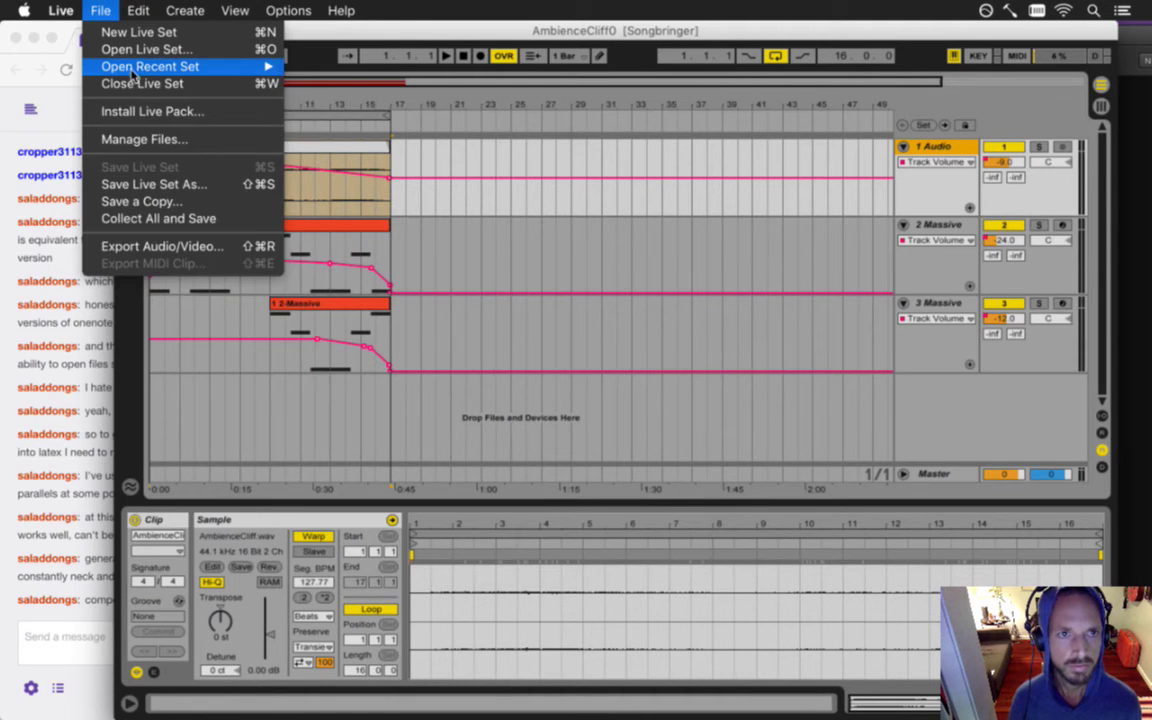
pyautogui.moveTo(131, 68)
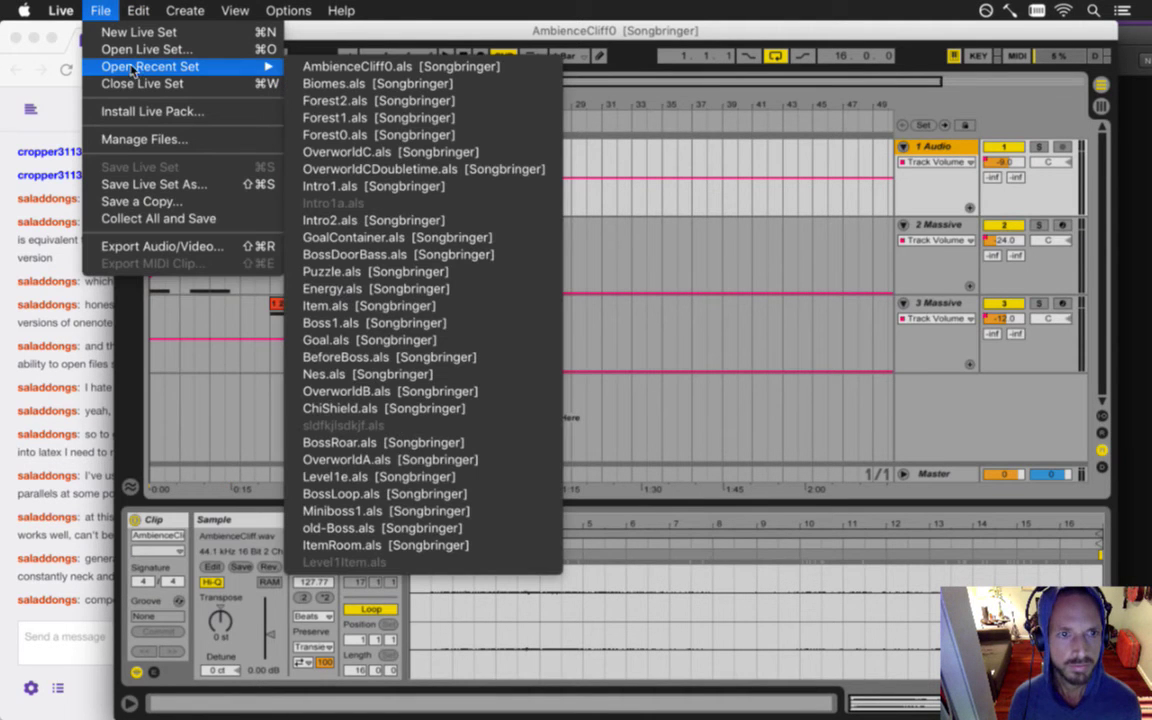
pyautogui.click(335, 83)
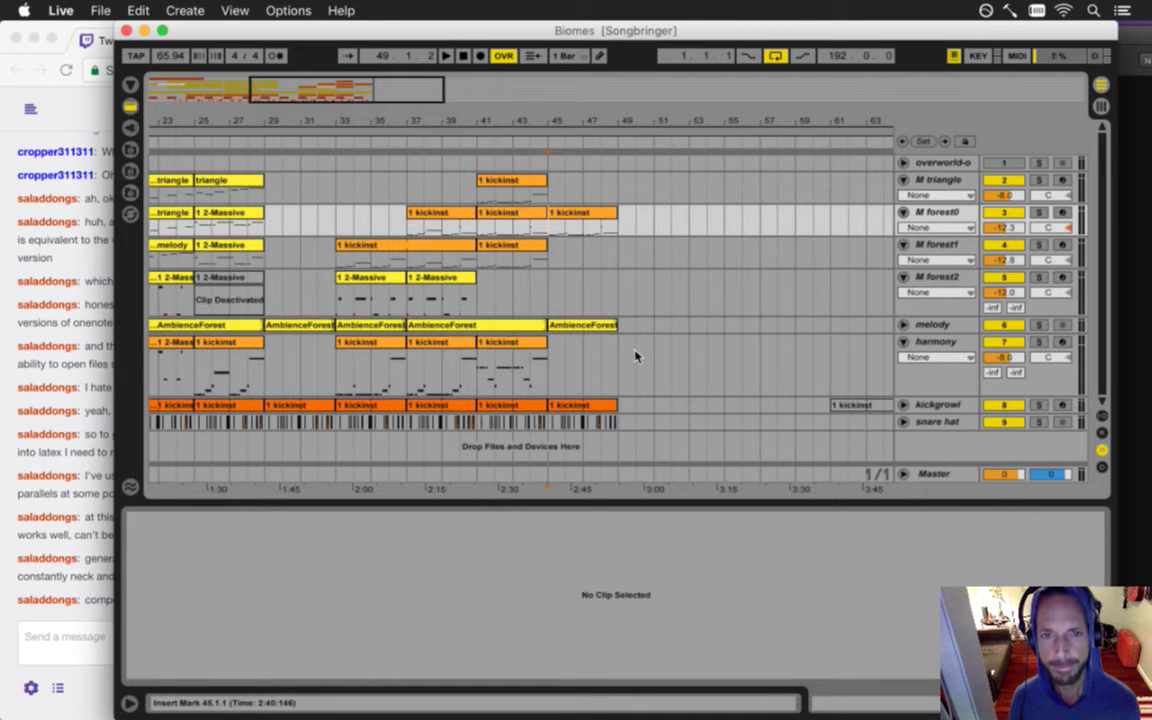
pyautogui.click(618, 326)
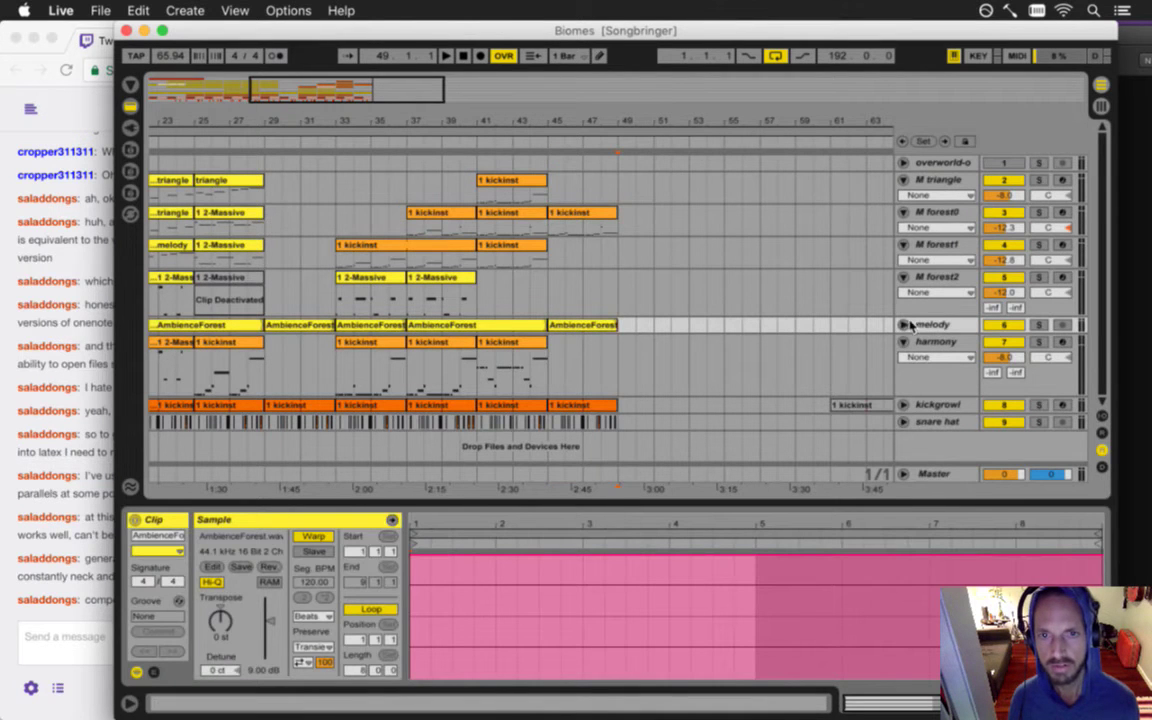
# - Rename the melody track to "M ambience"
pyautogui.click(942, 326)
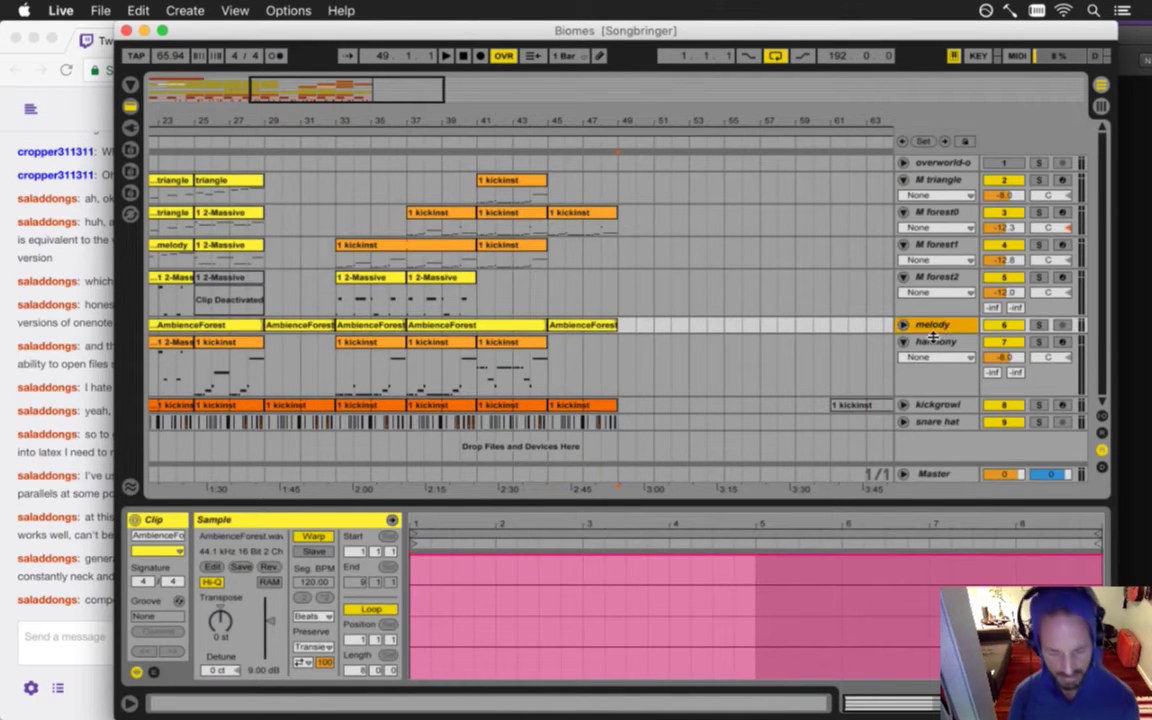
pyautogui.press('super+r')
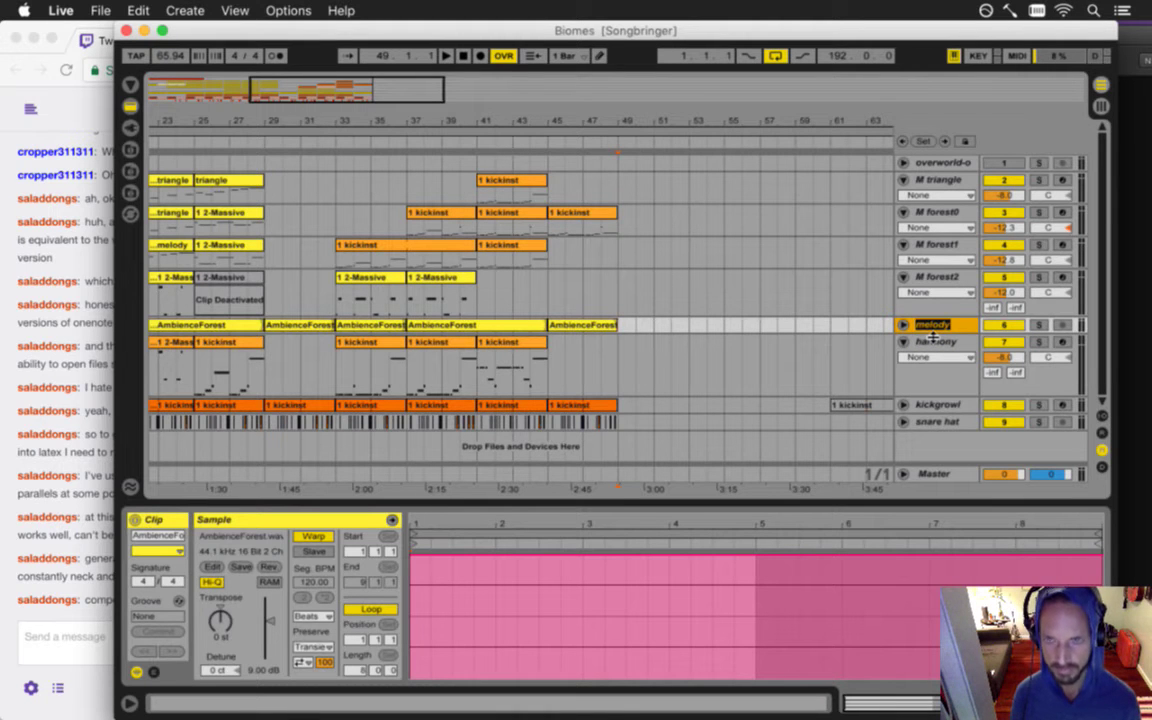
pyautogui.write('M amb')
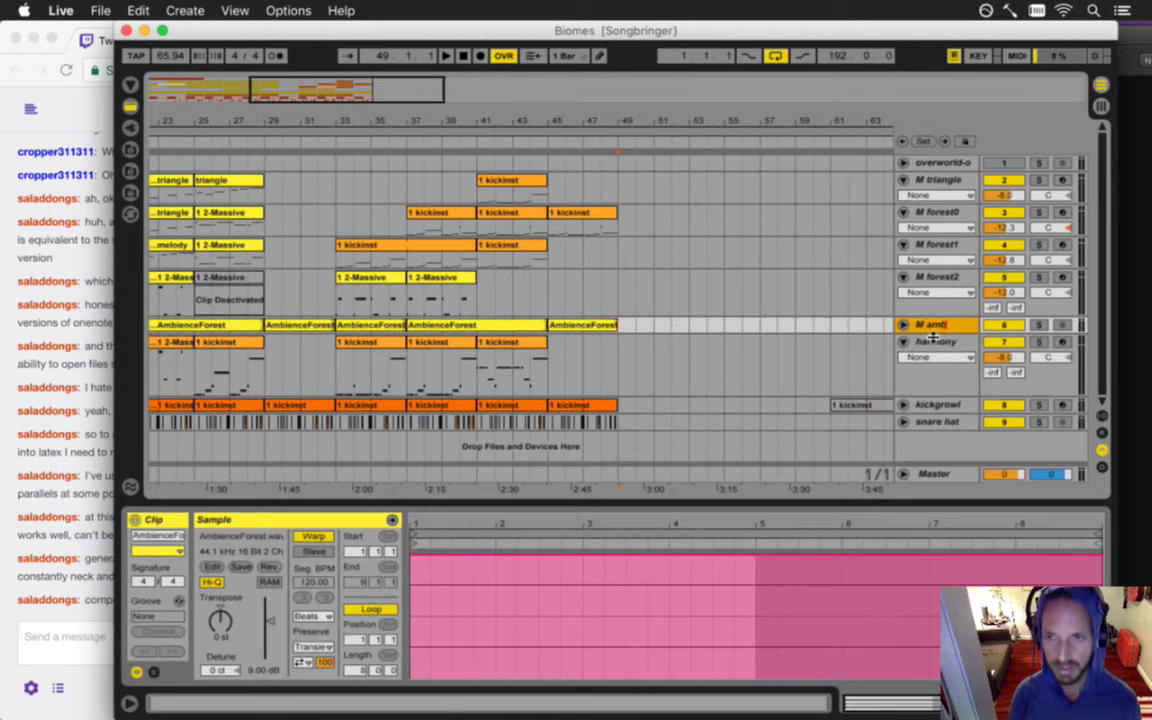
pyautogui.write('ience')
pyautogui.press('Return')
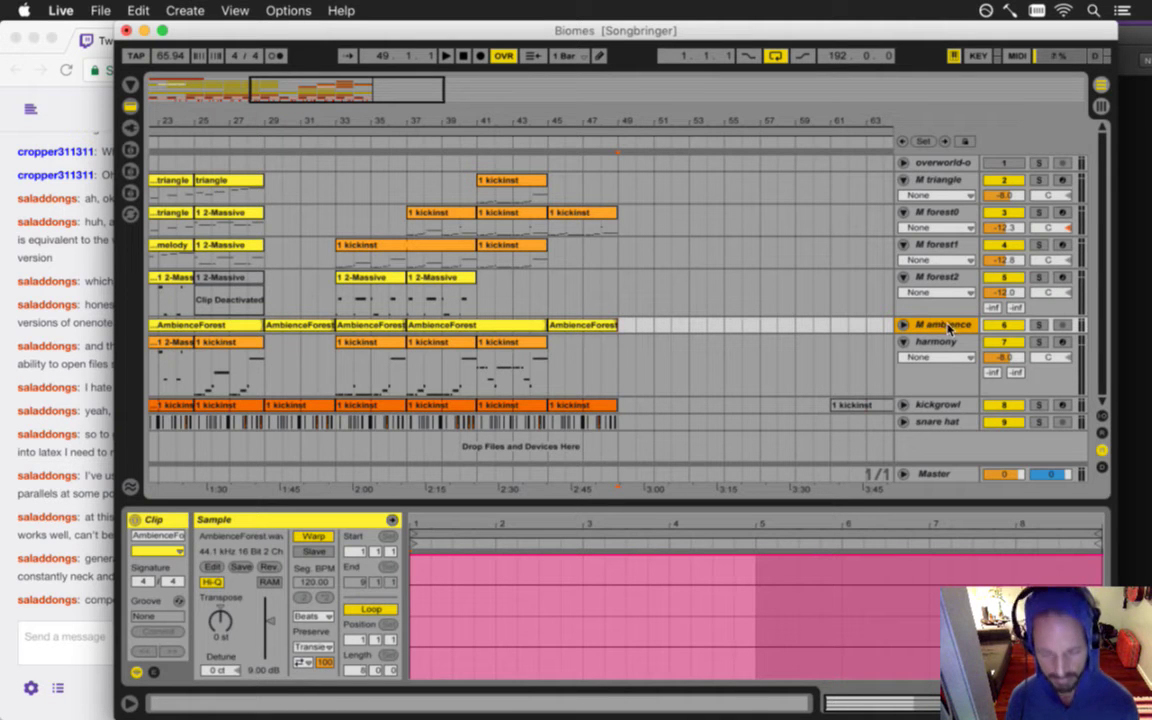
# - Add an audio track with the copied AmbienceCliff clip and move the clip onto M ambience at bar 49
pyautogui.press('super+t')
pyautogui.scroll(-2, 910, 331)
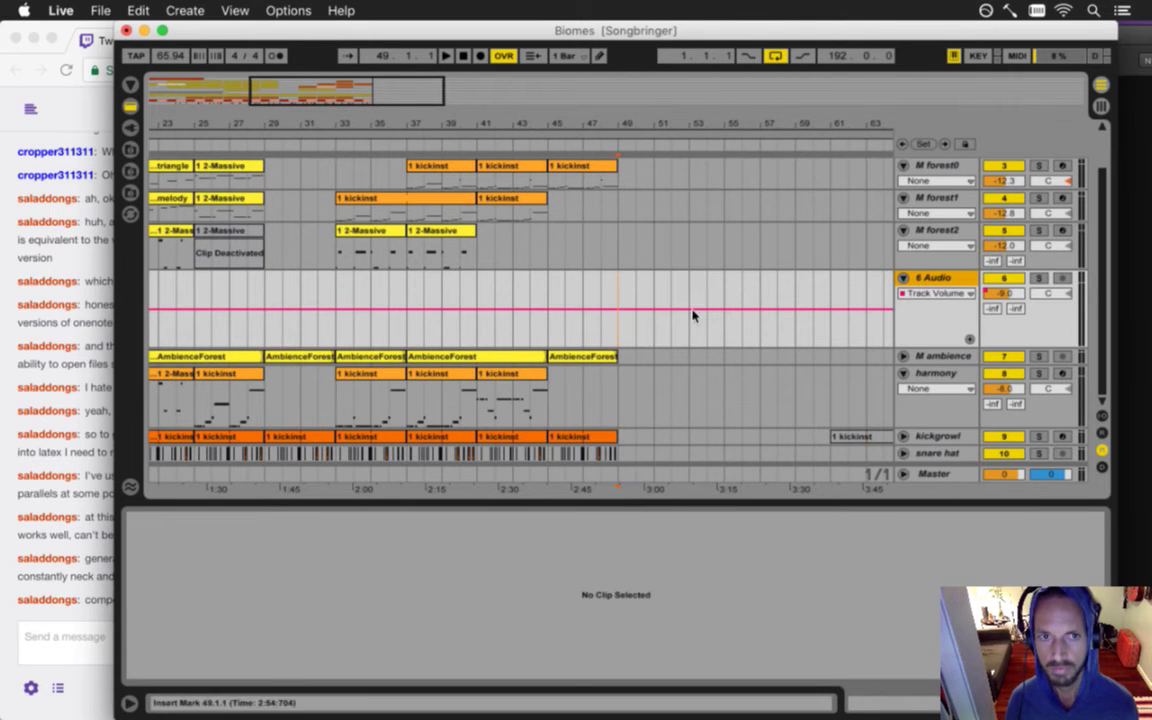
pyautogui.moveTo(378, 110); pyautogui.dragTo(388, 117)
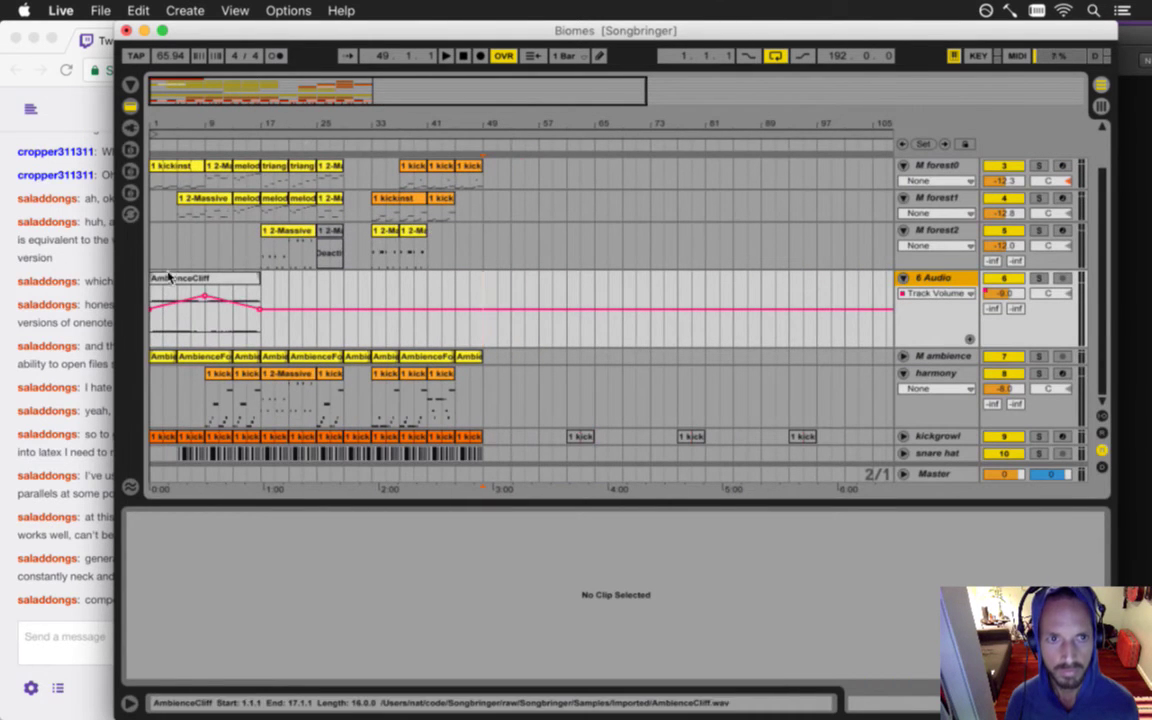
pyautogui.click(167, 282)
pyautogui.moveTo(164, 281); pyautogui.dragTo(496, 360)
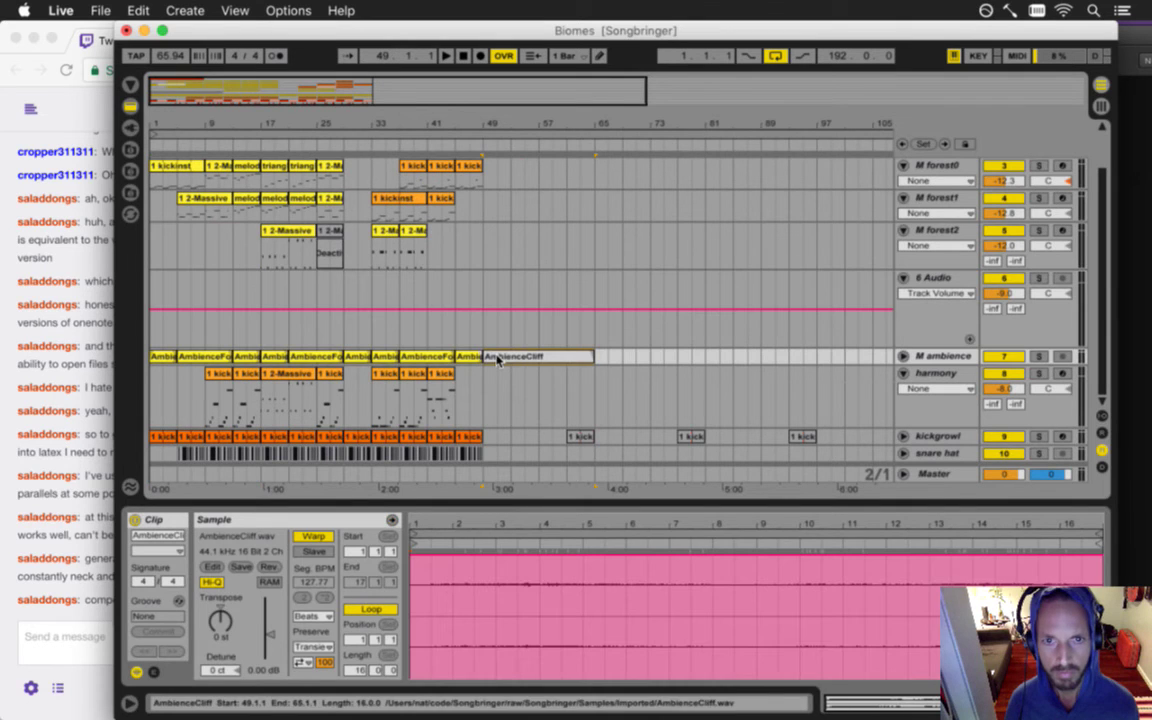
# - Shape M ambience's volume automation over AmbienceCliff from -16 dB at bar 49 to -9 dB at bar 57 and back by bar 65, and play it
pyautogui.click(903, 356)
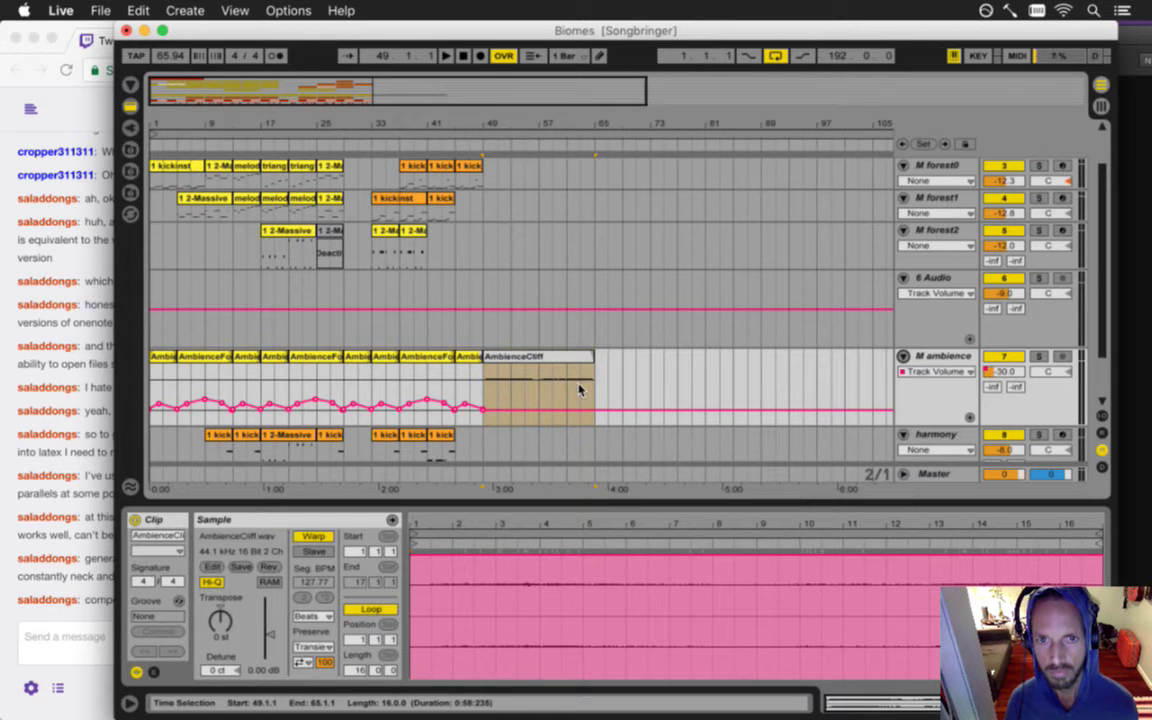
pyautogui.moveTo(473, 118); pyautogui.dragTo(459, 117)
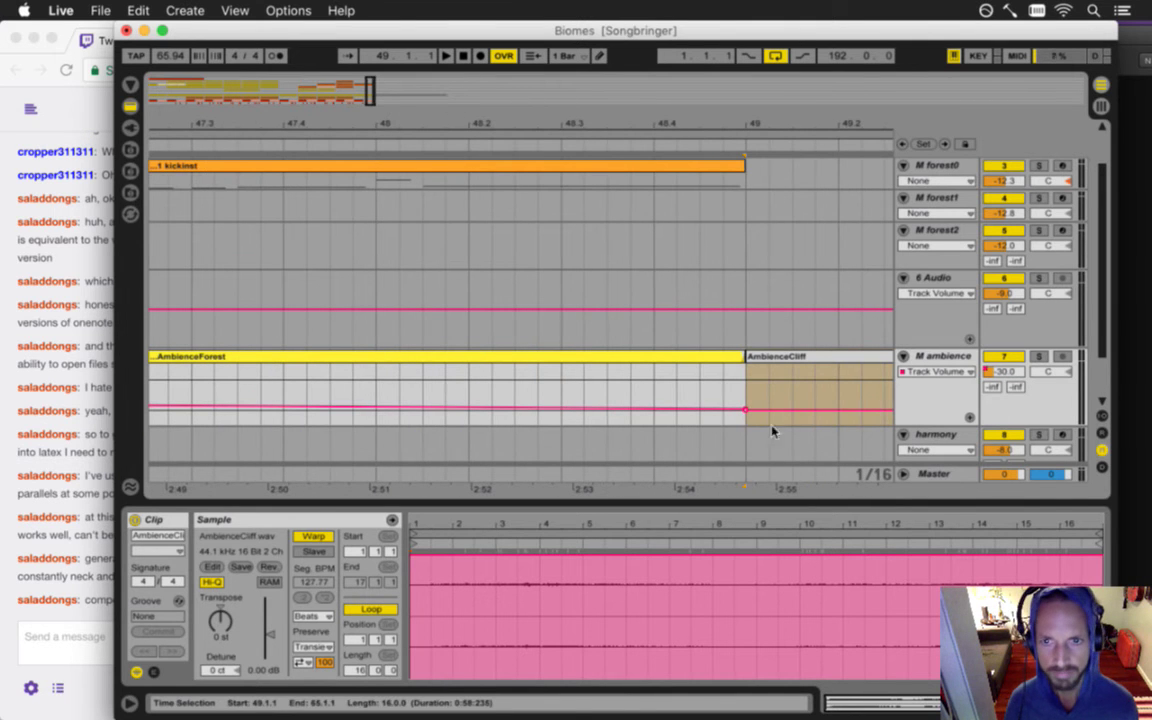
pyautogui.moveTo(747, 413); pyautogui.dragTo(747, 391)
pyautogui.moveTo(666, 118); pyautogui.dragTo(670, 118)
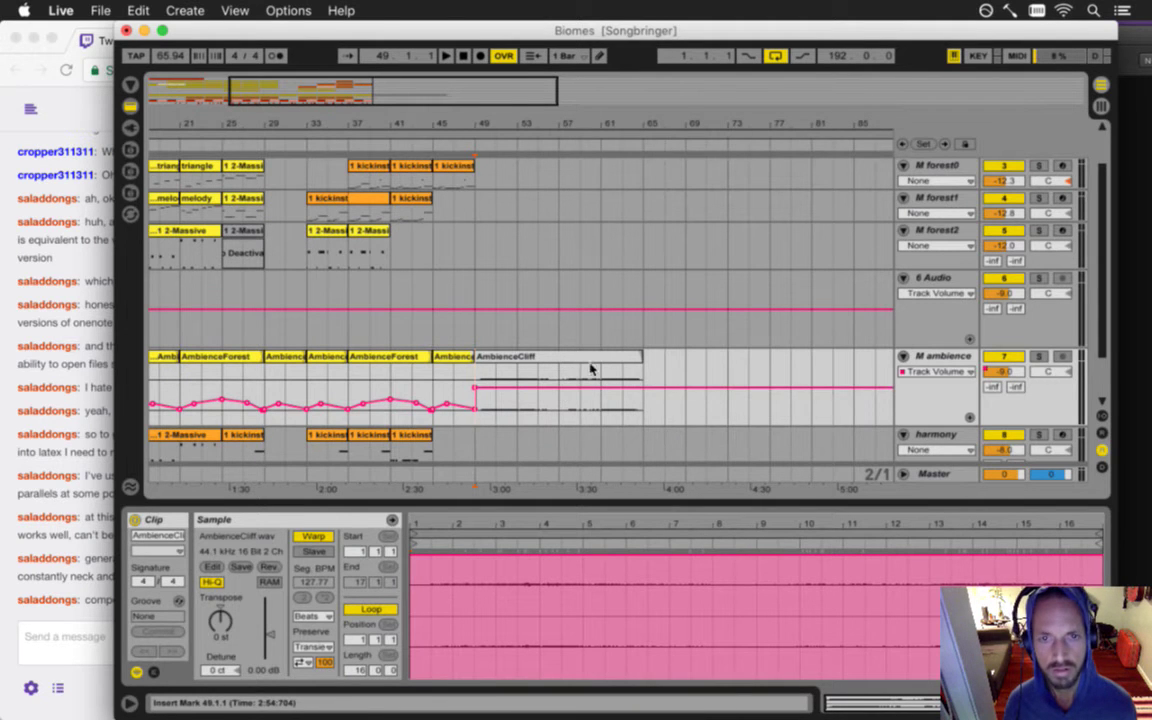
pyautogui.click(560, 391)
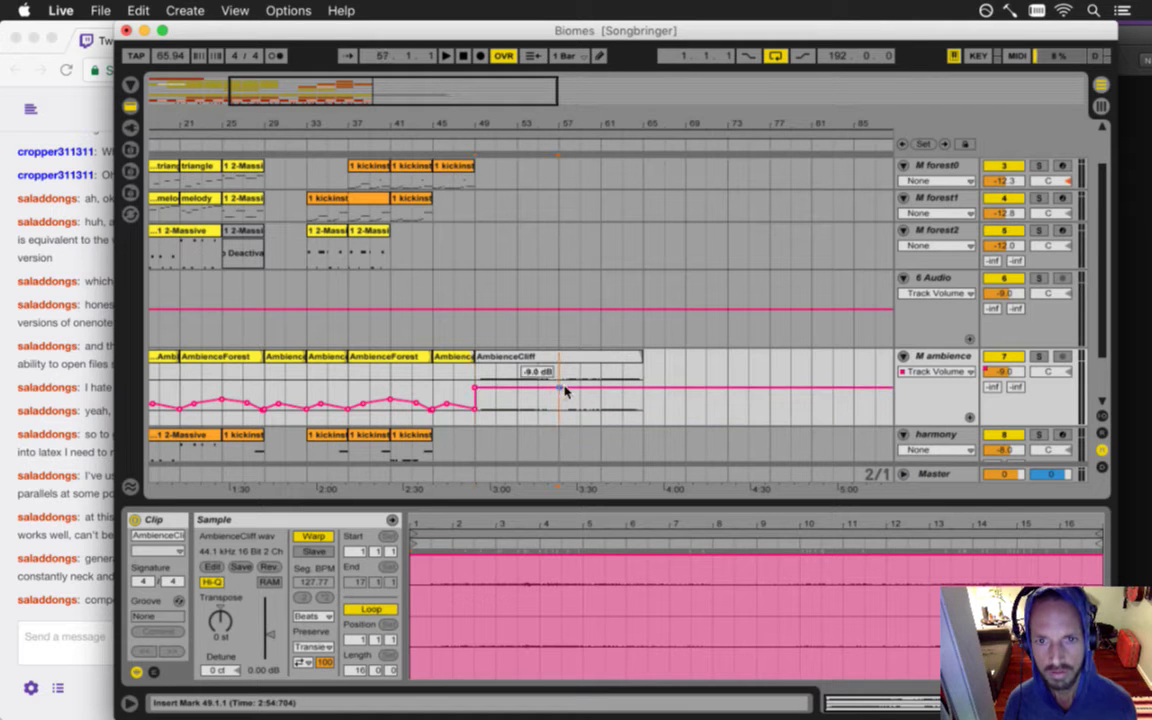
pyautogui.click(644, 391)
pyautogui.moveTo(645, 393); pyautogui.dragTo(645, 391)
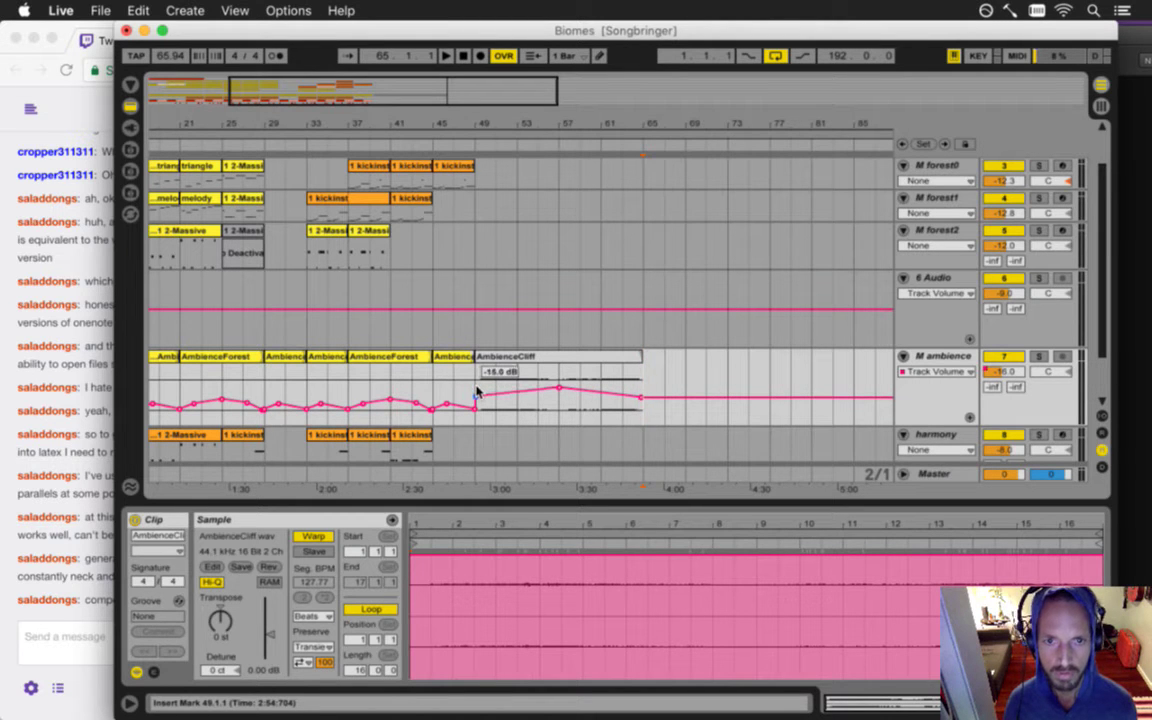
pyautogui.press('space')
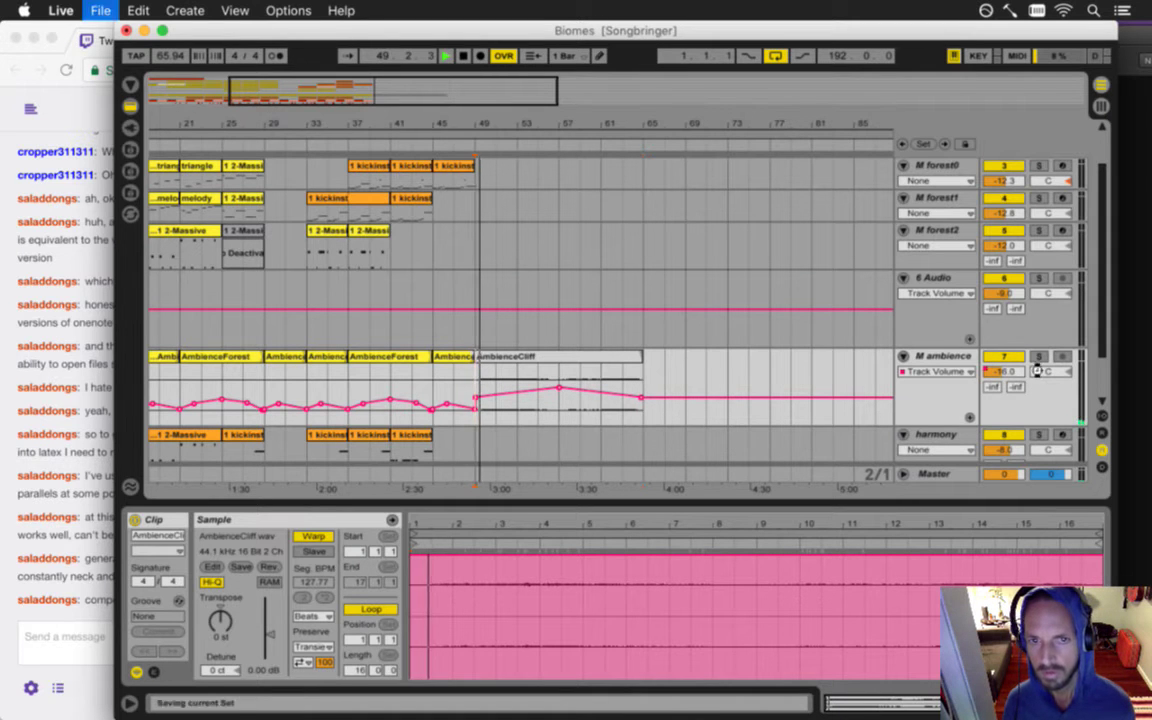
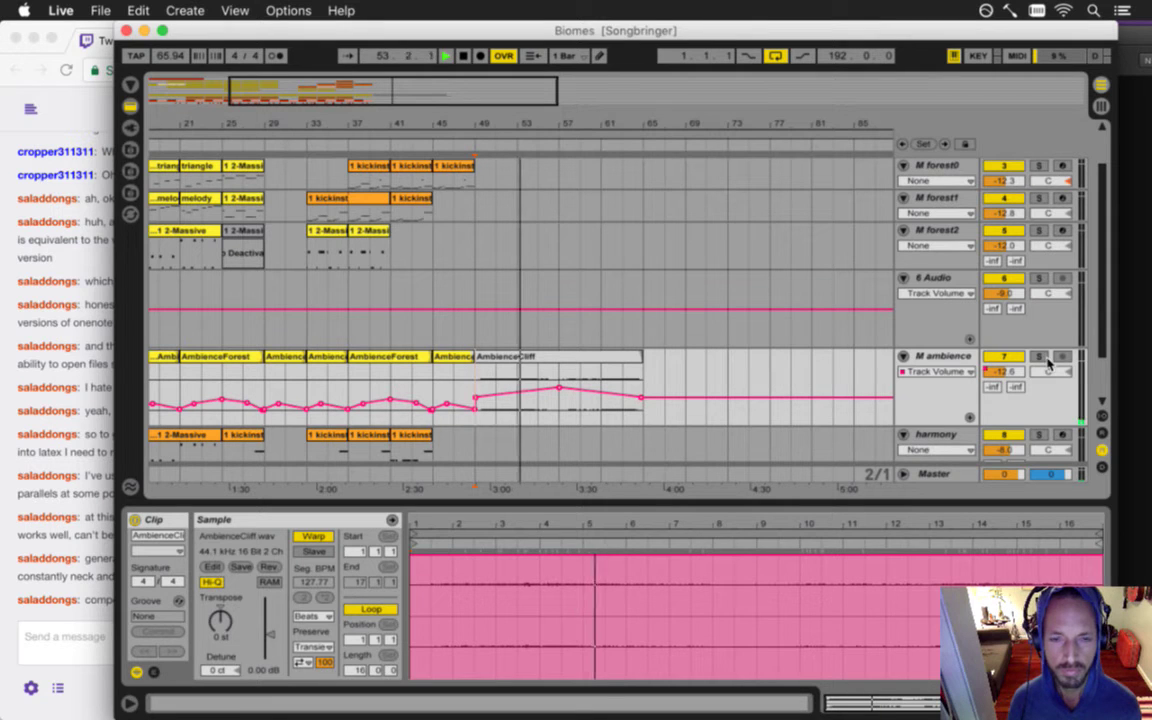
# - Raise the AmbienceCliff volume peak to about -5.8 dB and its start and end points to about -11 dB, save, and stop playback
pyautogui.click(950, 357)
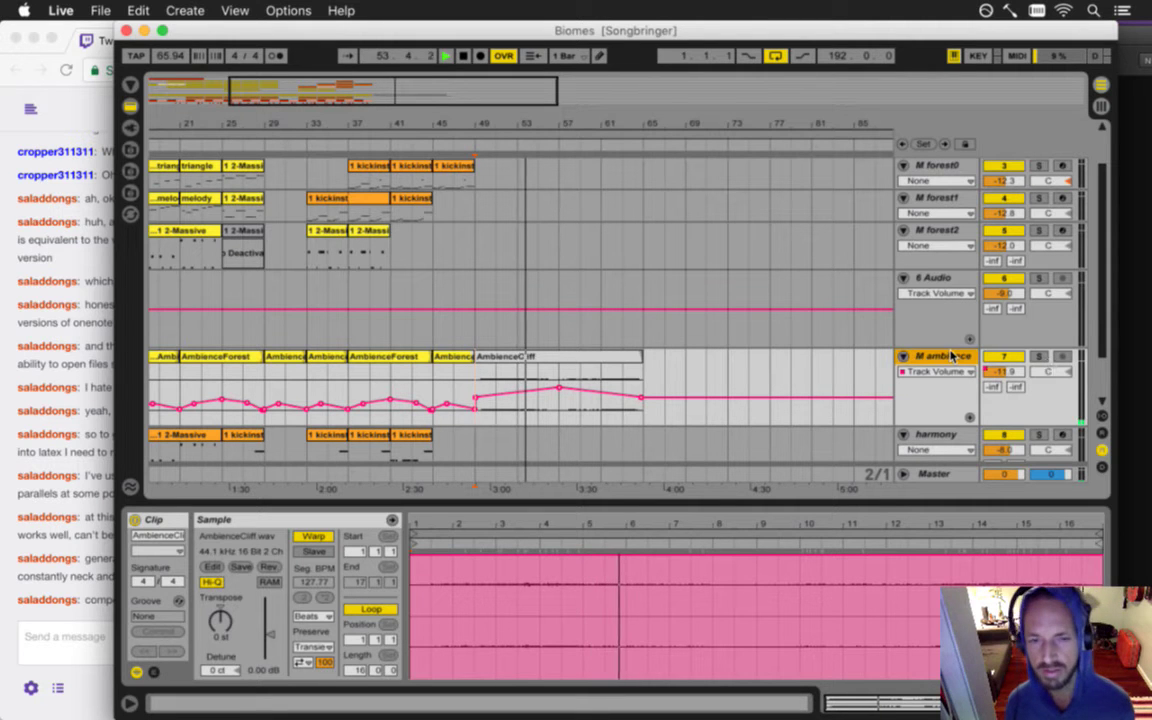
pyautogui.doubleClick(950, 355)
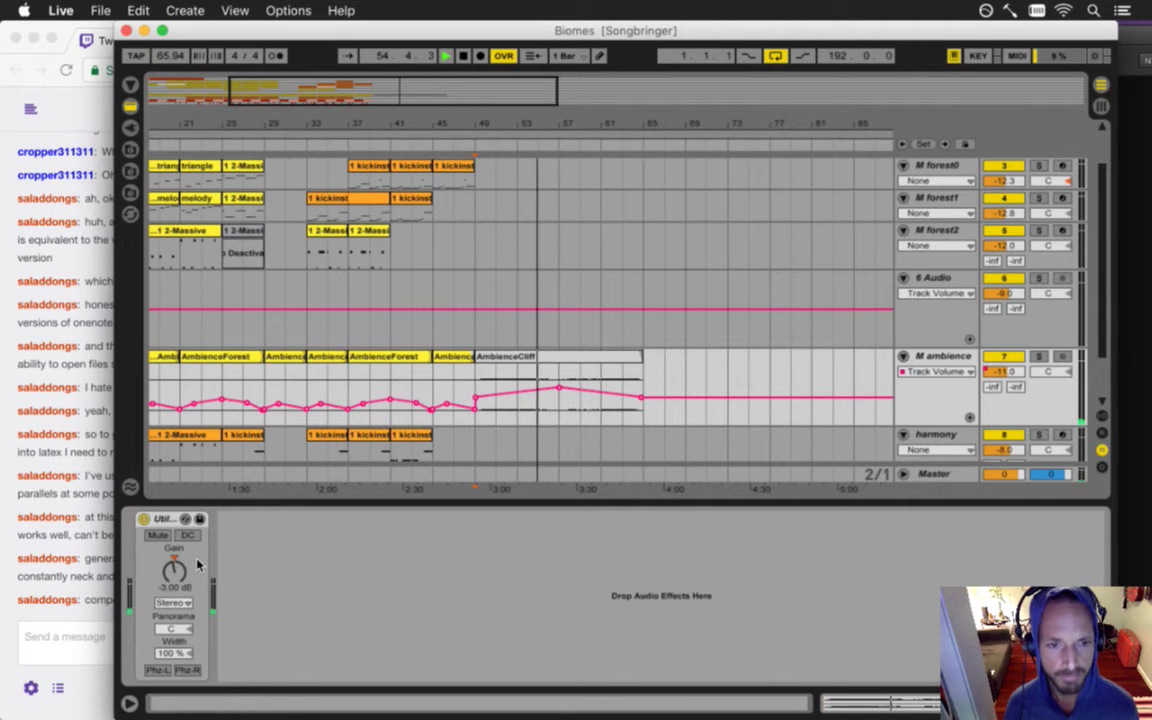
pyautogui.moveTo(559, 388)
pyautogui.moveTo(559, 388); pyautogui.dragTo(555, 382)
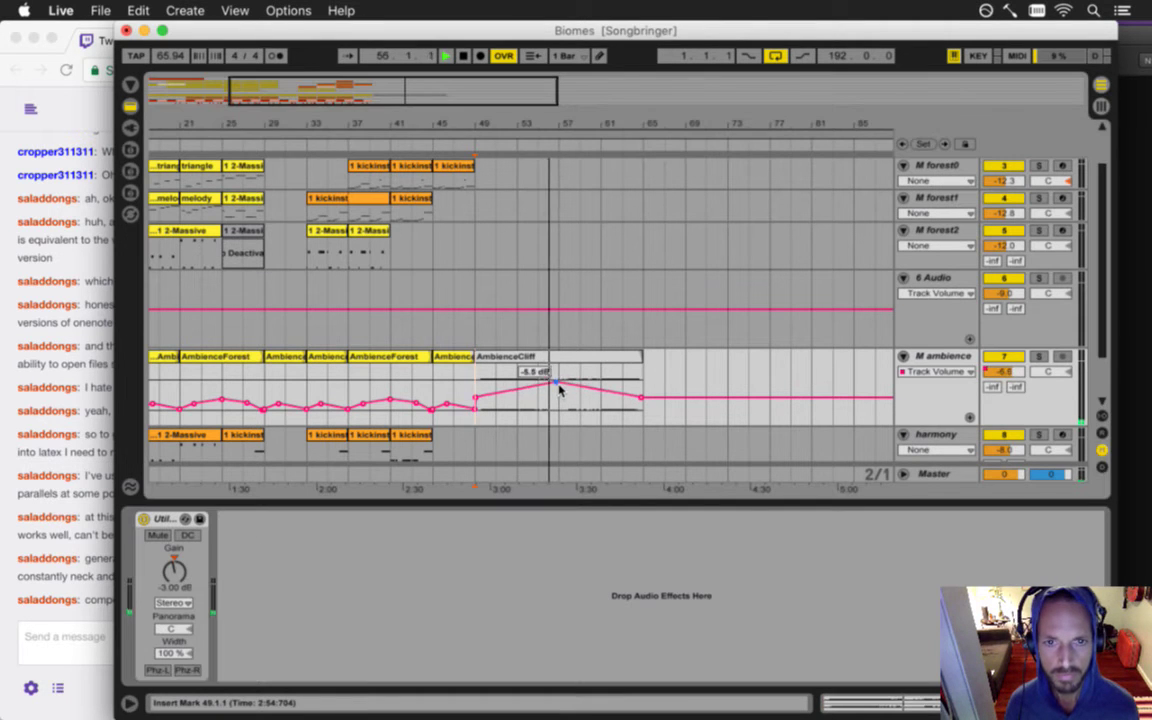
pyautogui.moveTo(478, 400)
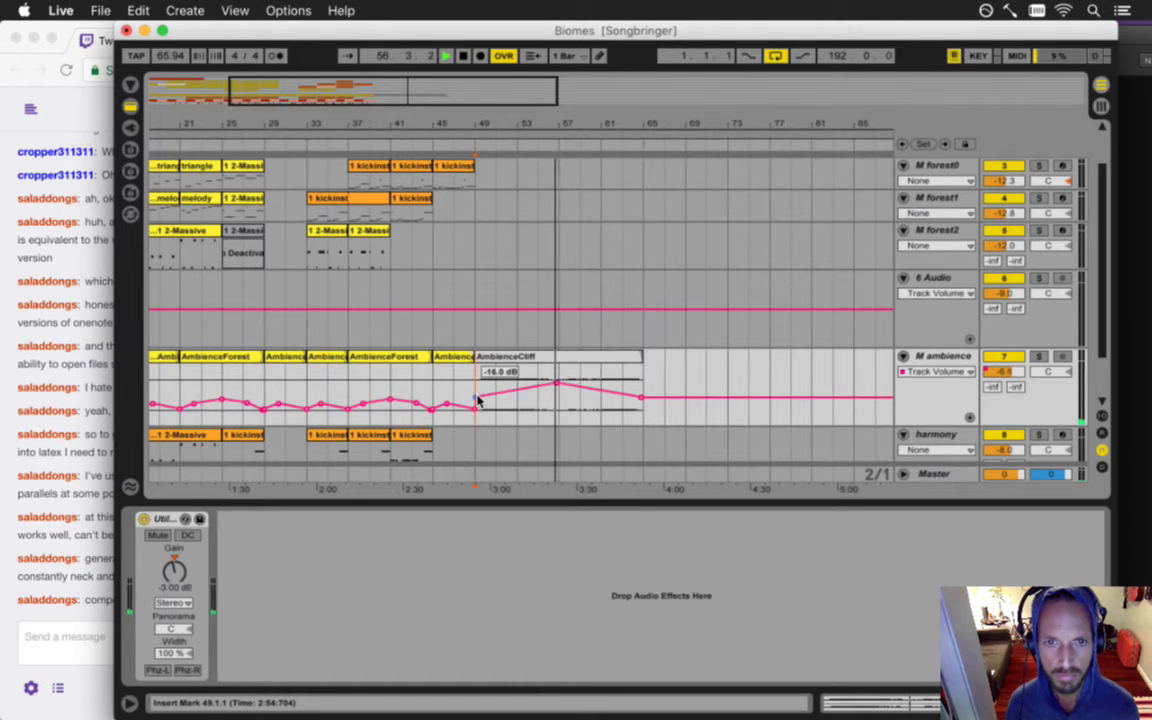
pyautogui.moveTo(478, 400); pyautogui.dragTo(478, 398)
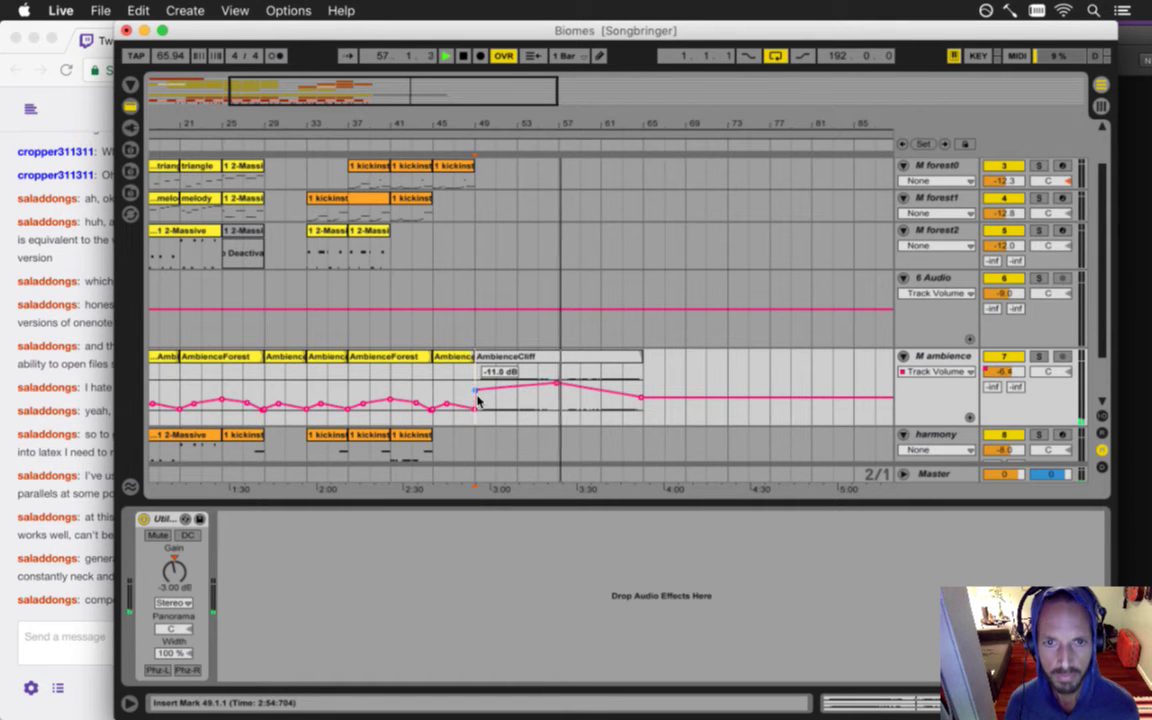
pyautogui.moveTo(641, 399); pyautogui.dragTo(642, 403)
pyautogui.press('super+s')
pyautogui.press('space')
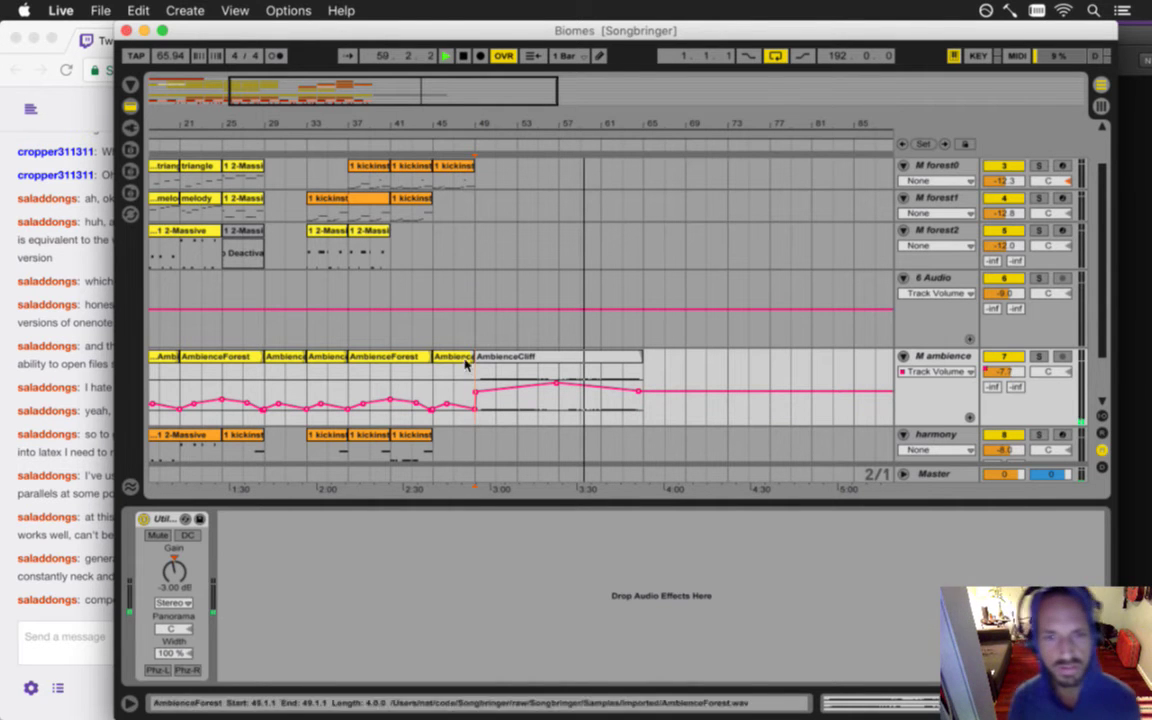
# - Duplicate the 16-bar AmbienceCliff clip with its volume automation to bars 65 and 81 on M ambience
pyautogui.moveTo(501, 140); pyautogui.dragTo(499, 70)
pyautogui.moveTo(376, 357); pyautogui.dragTo(510, 360)
pyautogui.scroll(-3, 548, 321)
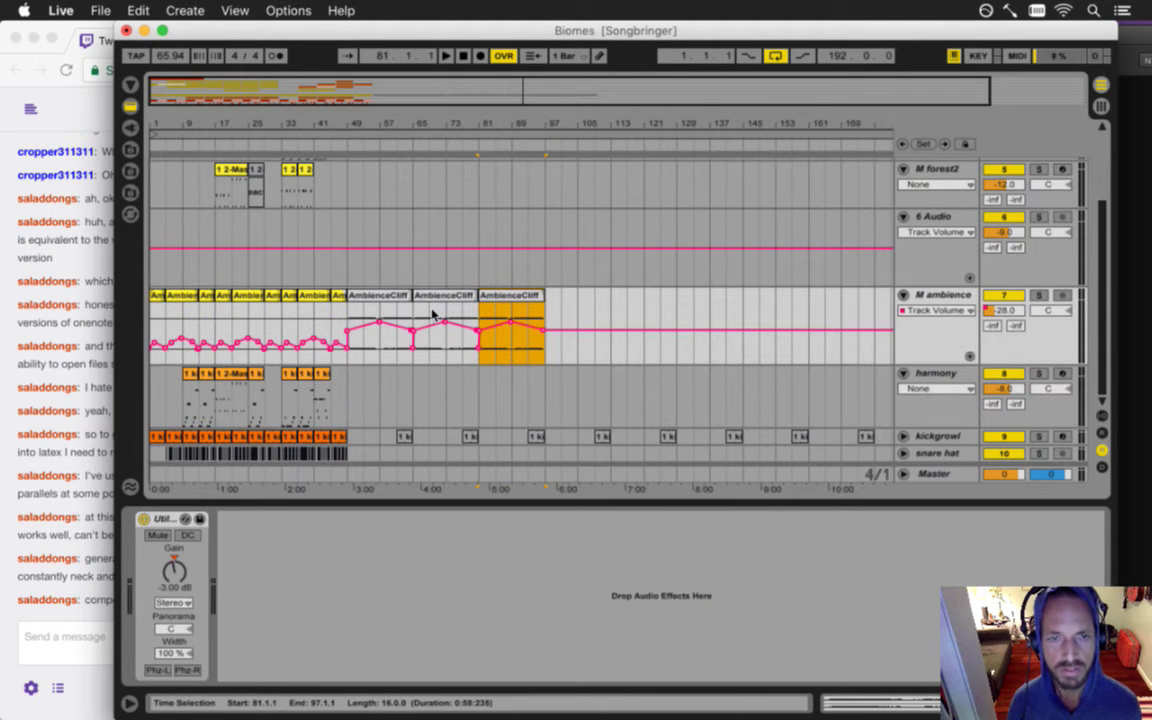
# - Delete the empty 6 Audio track, save the set, reduce the M ambience track height, and collapse the harmony track
pyautogui.moveTo(290, 123); pyautogui.dragTo(296, 119)
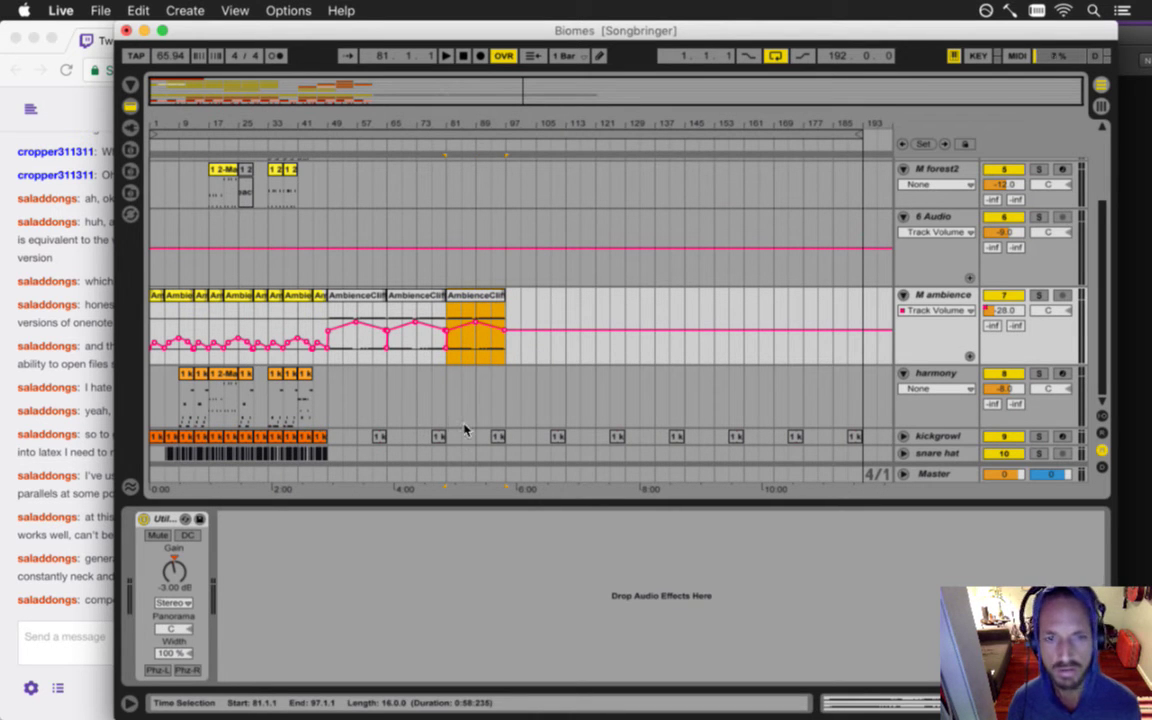
pyautogui.scroll(5, 455, 345)
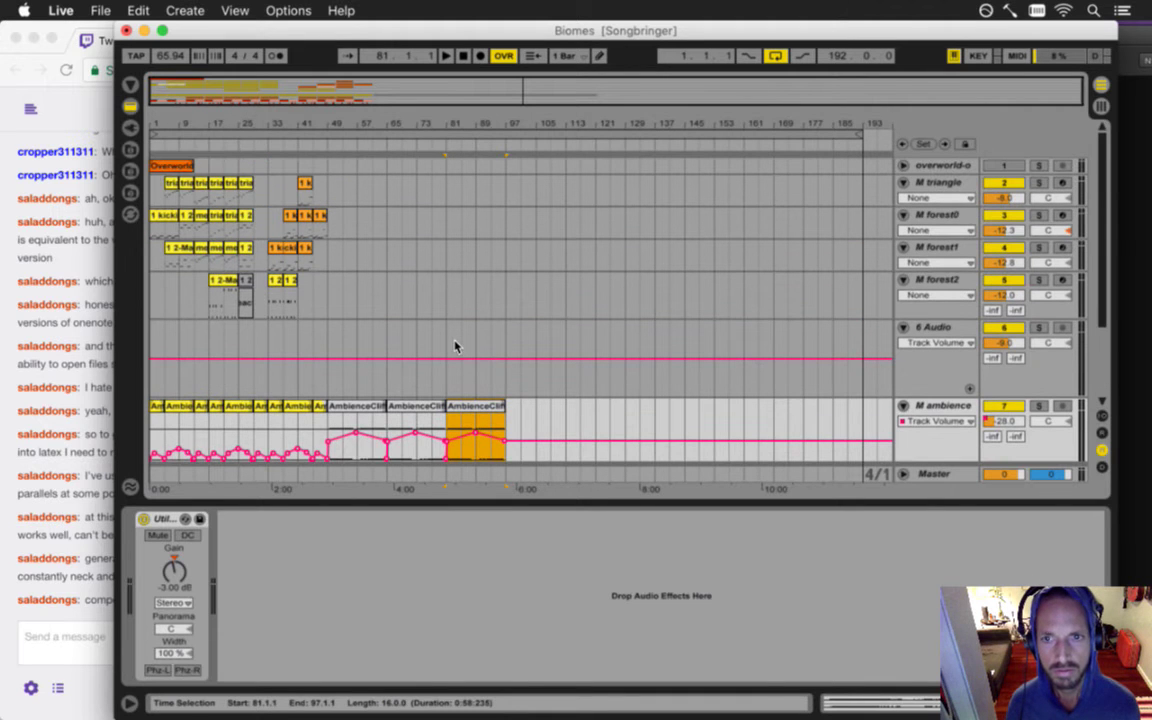
pyautogui.click(932, 328)
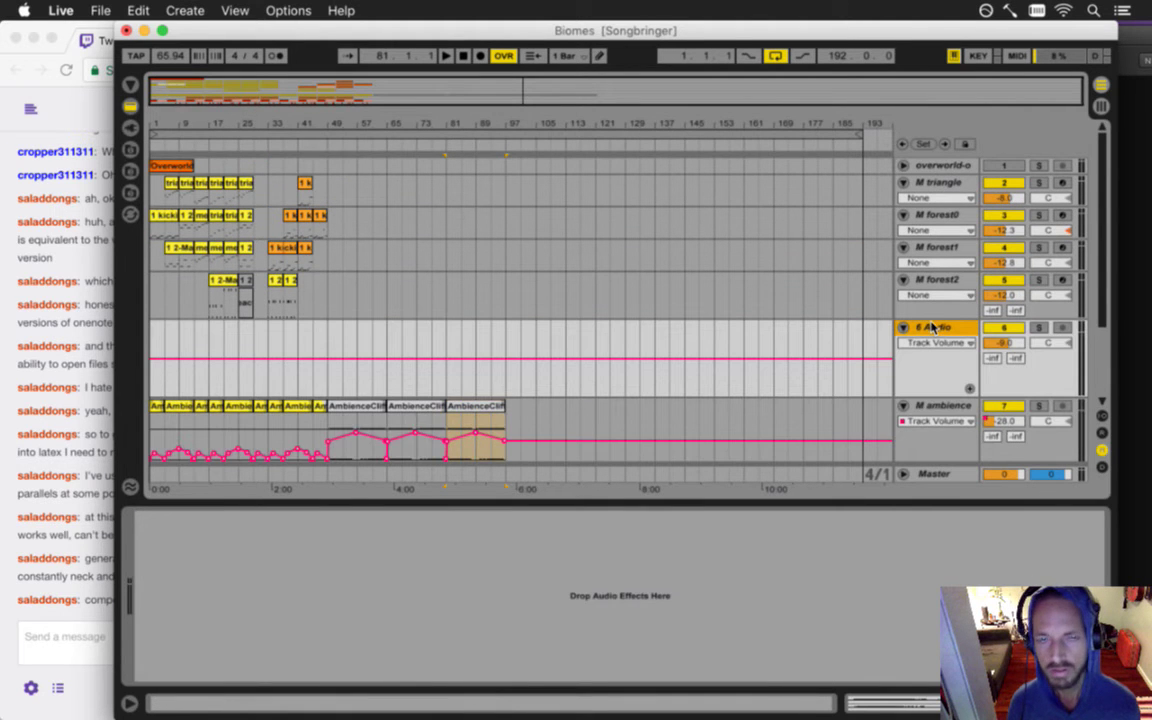
pyautogui.press('Delete')
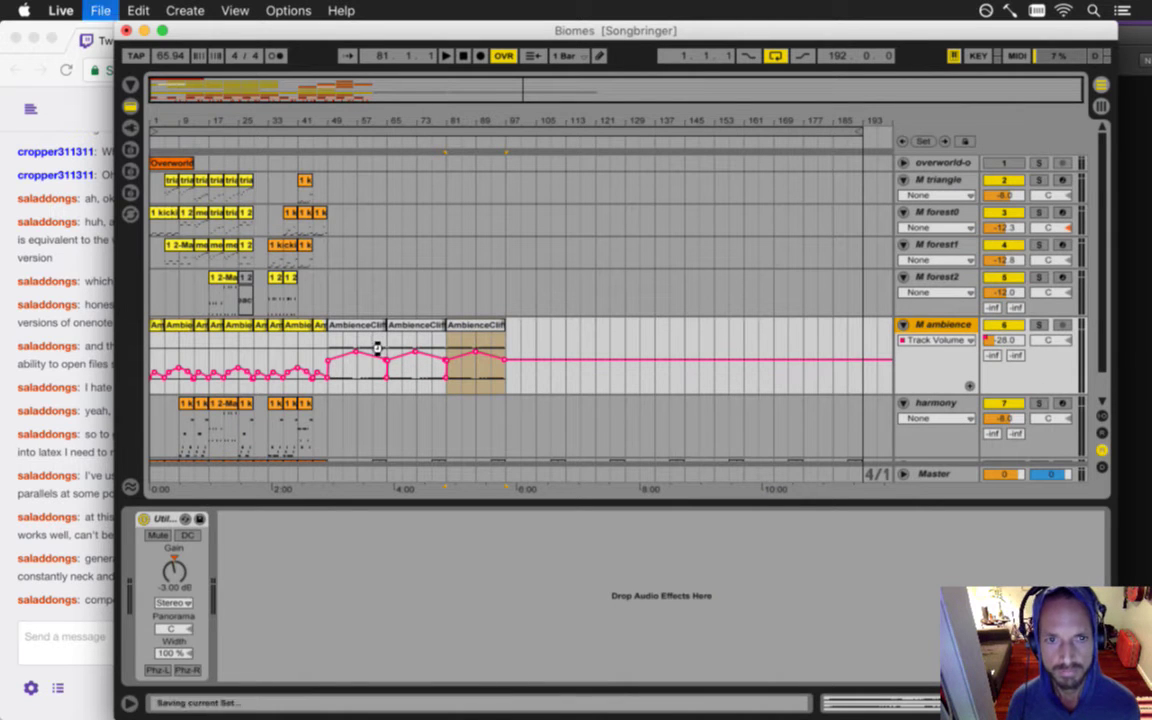
pyautogui.moveTo(913, 400); pyautogui.dragTo(913, 386)
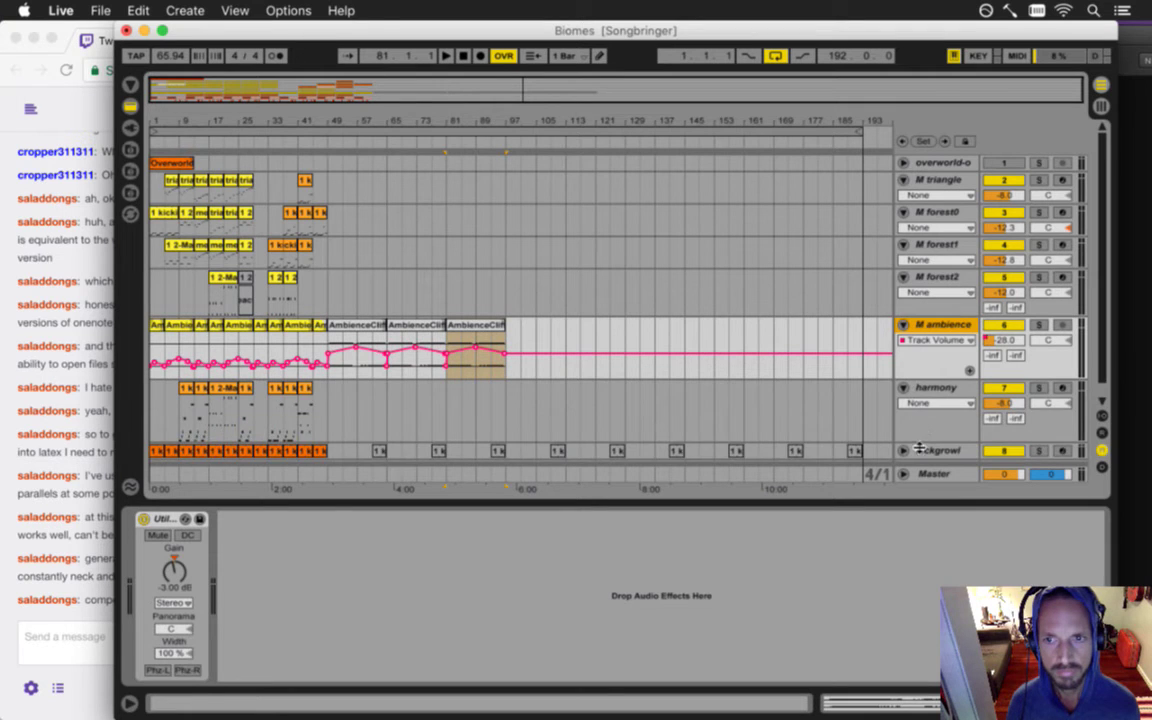
pyautogui.moveTo(918, 447); pyautogui.dragTo(918, 403)
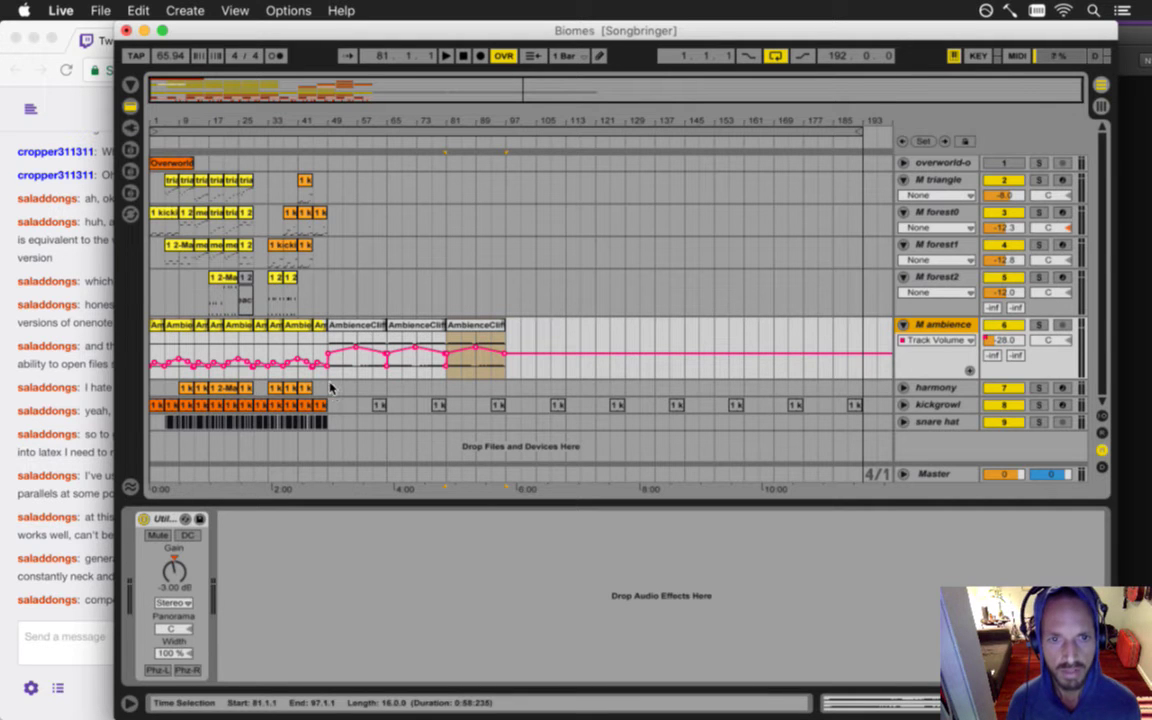
# - Try copying the kickgrowl and snare hat material from bars 29–49 to bar 49, and undo the paste
pyautogui.moveTo(232, 117); pyautogui.dragTo(218, 115)
pyautogui.moveTo(522, 418); pyautogui.dragTo(310, 421)
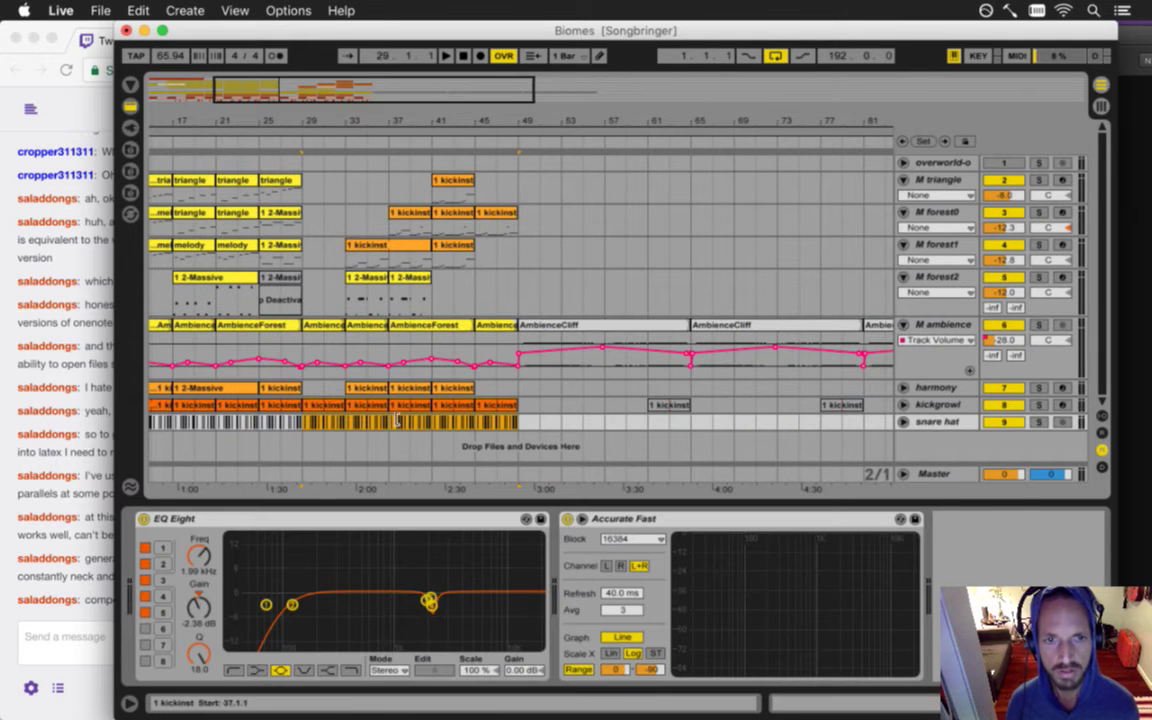
pyautogui.click(522, 408)
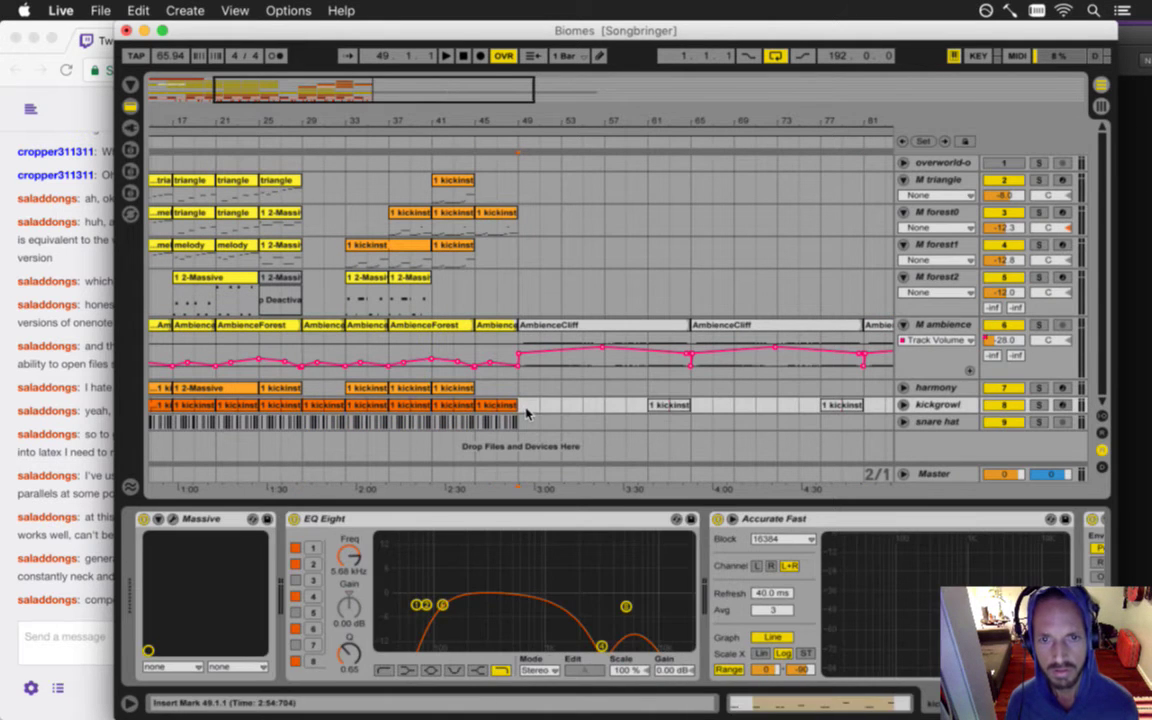
pyautogui.press('super+v')
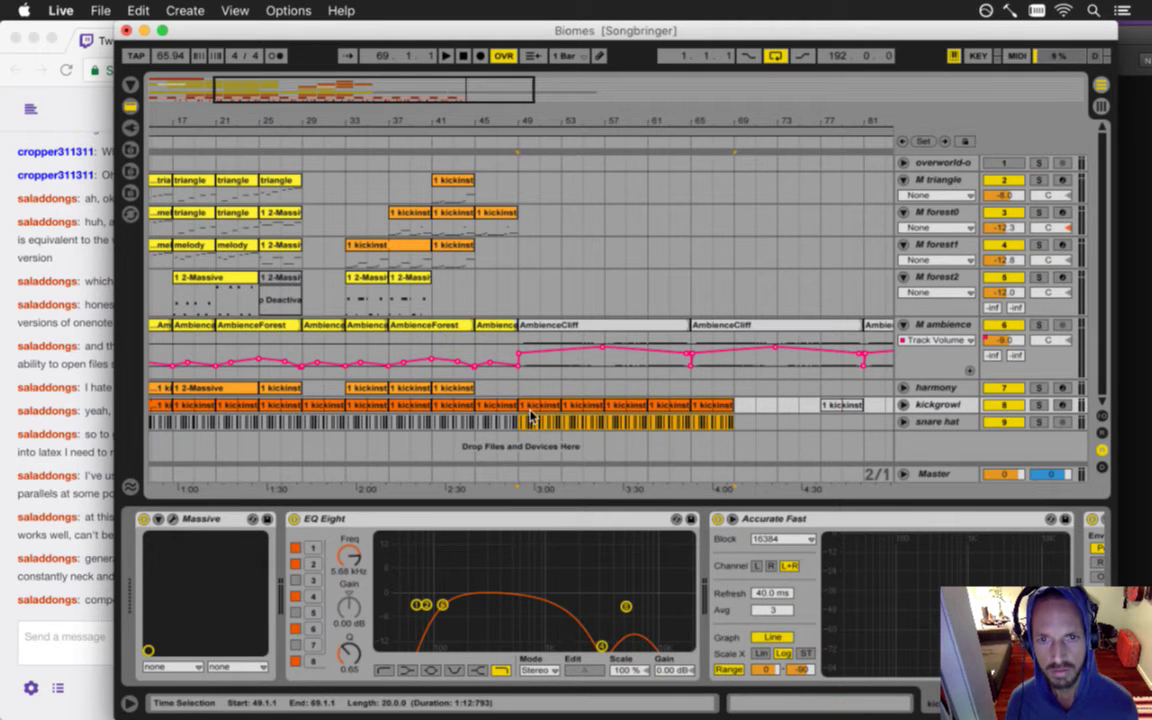
pyautogui.press('super+z')
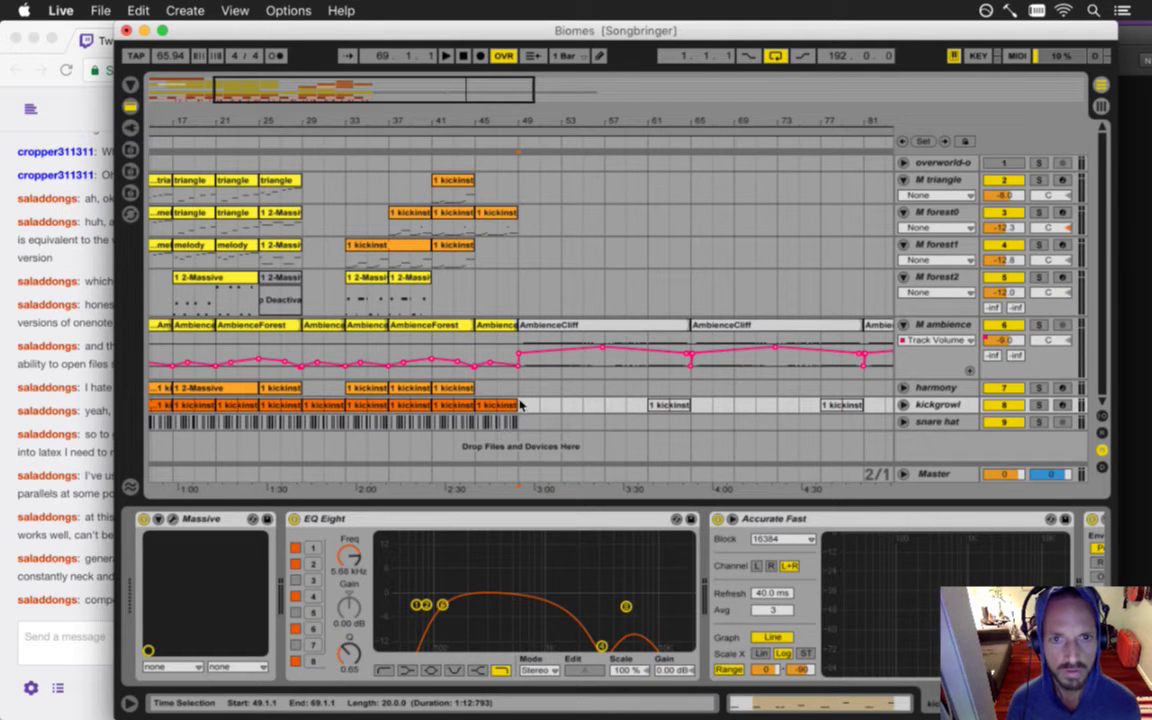
# - Copy the kickgrowl and snare hat material from bars 33–49 and paste it at bar 49
pyautogui.moveTo(518, 393); pyautogui.dragTo(358, 407)
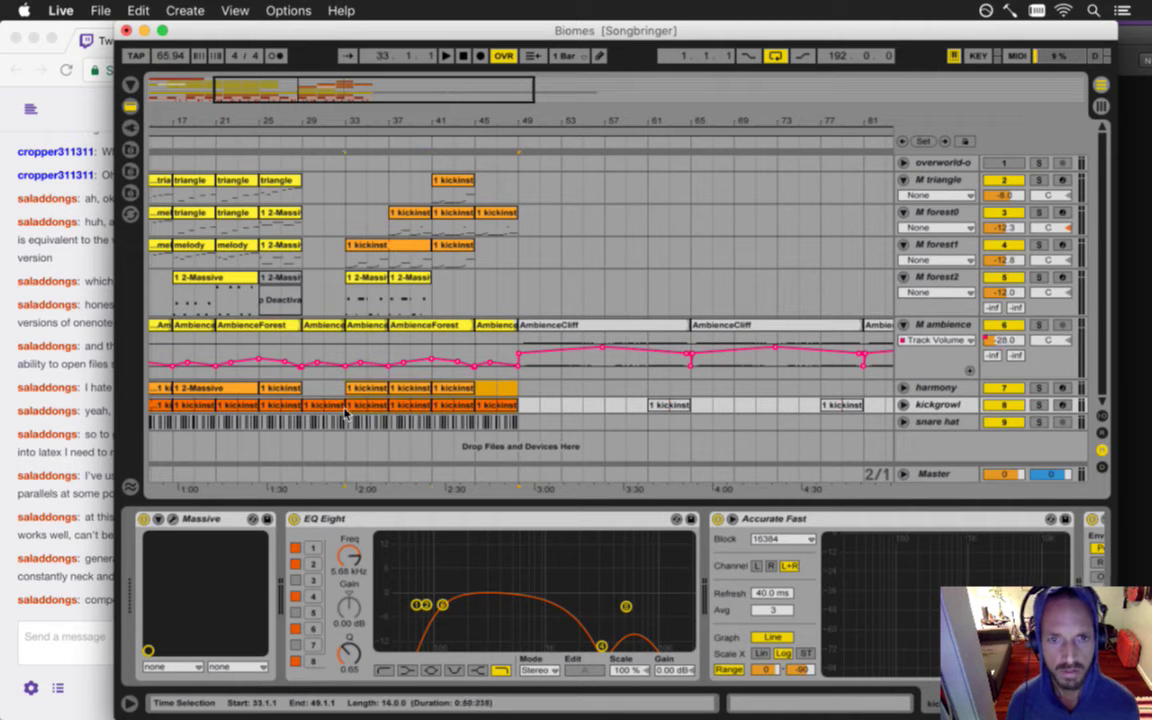
pyautogui.click(518, 392)
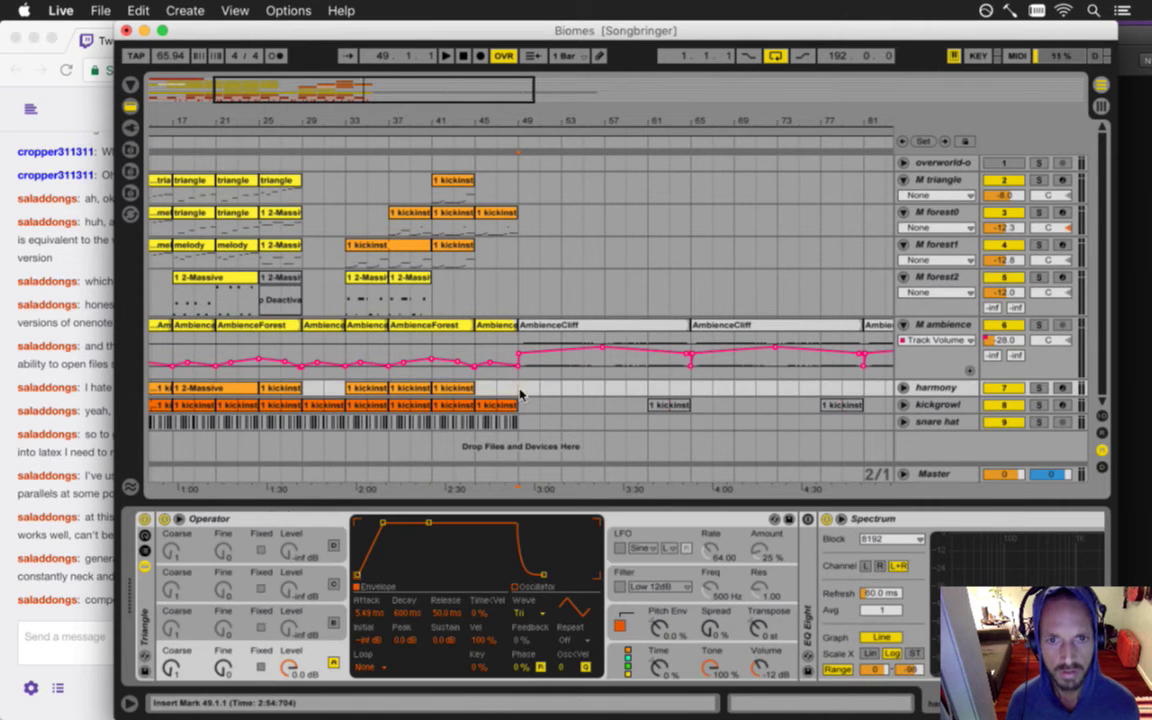
pyautogui.moveTo(519, 421); pyautogui.dragTo(410, 425)
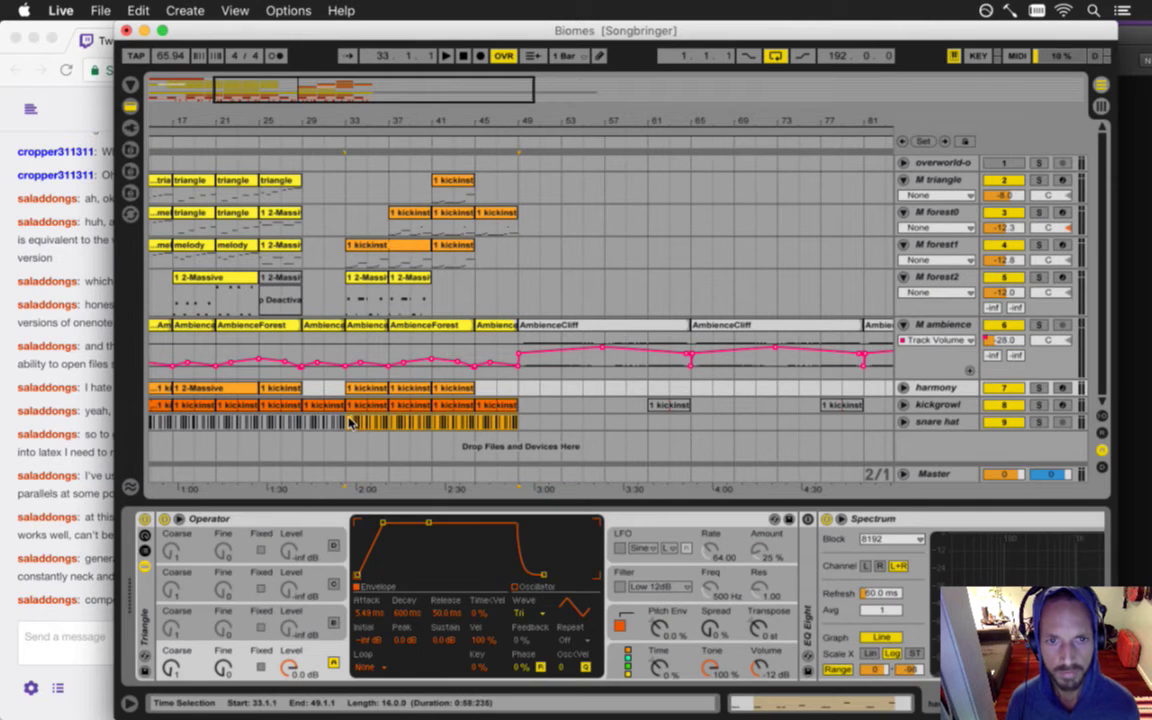
pyautogui.click(523, 408)
pyautogui.press('super+v')
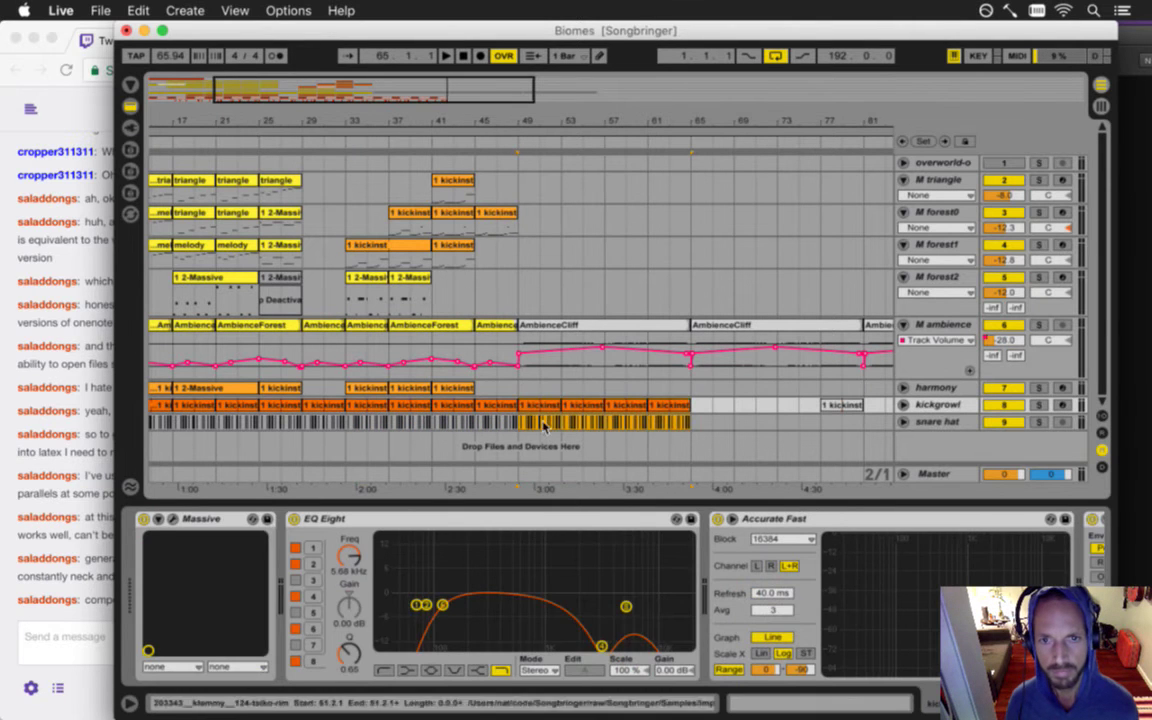
# - Play the arrangement from bar 49 and open the notes of the kickgrowl clip at bar 49
pyautogui.click(514, 408)
pyautogui.click(522, 391)
pyautogui.press('space')
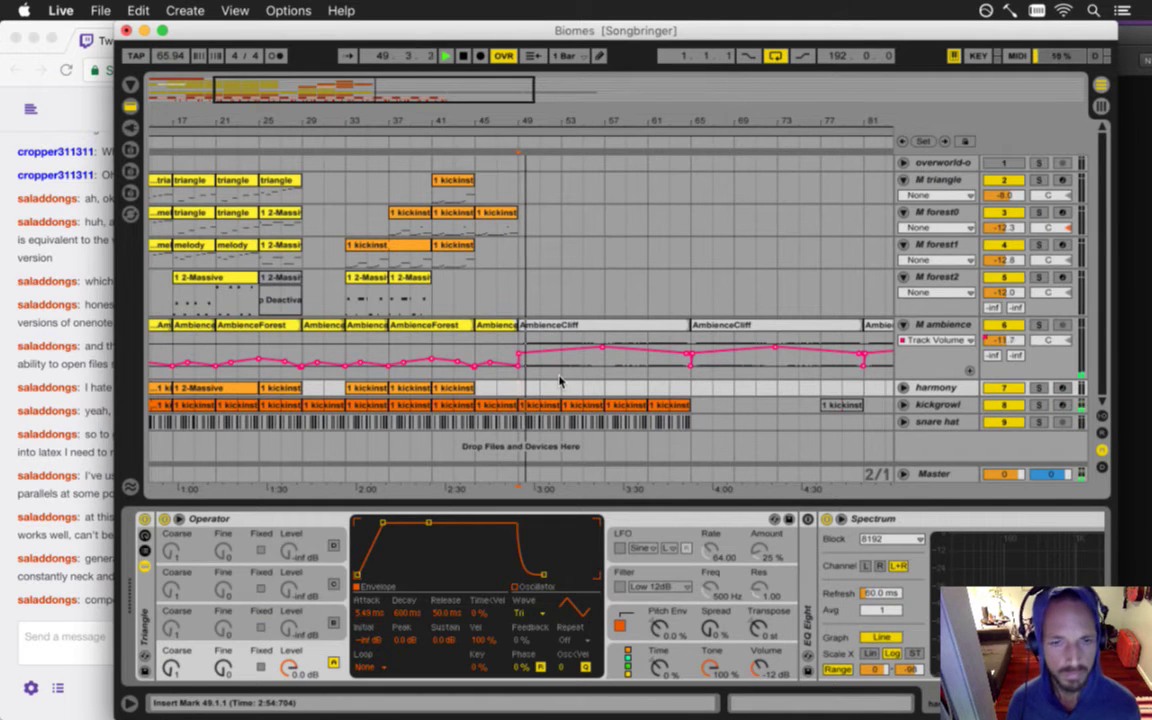
pyautogui.click(538, 401)
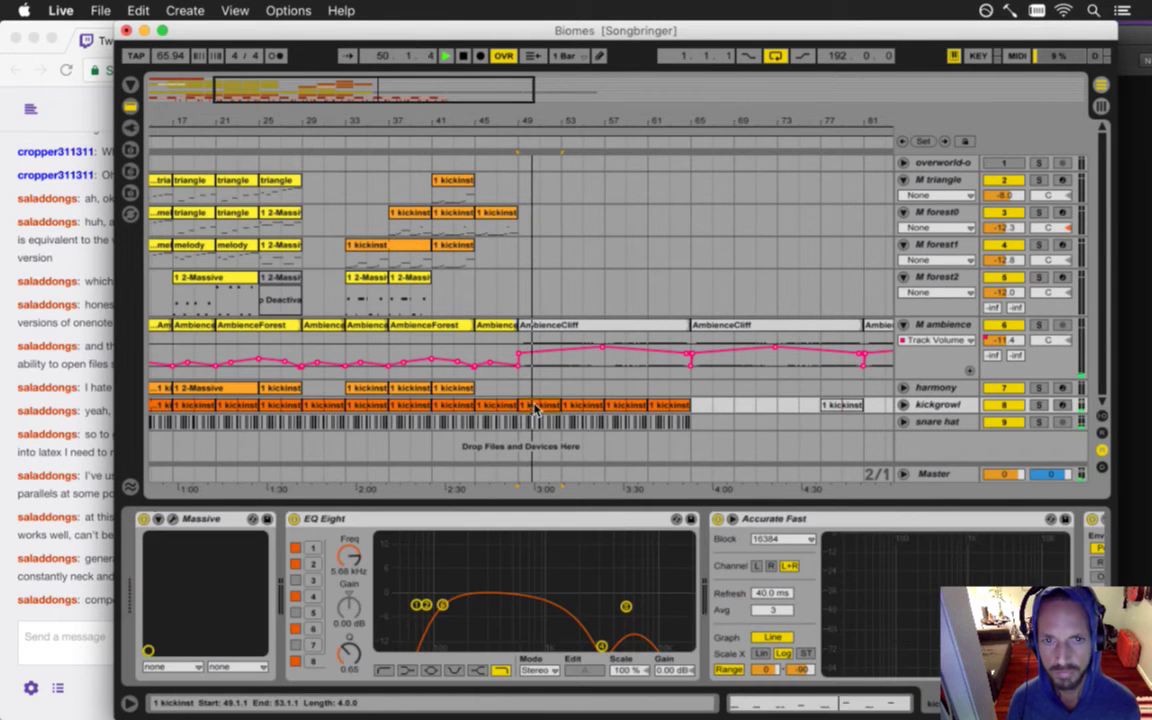
pyautogui.hotkey('shift', 'Tab')
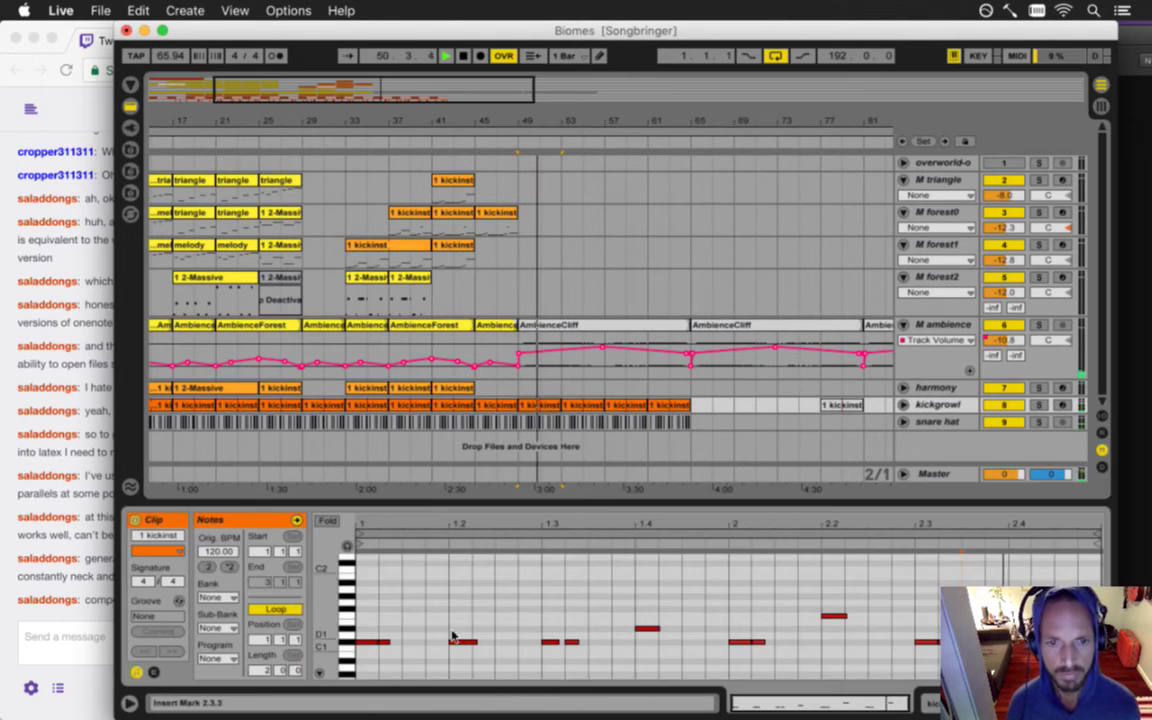
# - Replace the C#1 note at 1.3 in the bar 49 kickgrowl clip with consecutive very short notes and audition them
pyautogui.moveTo(408, 626); pyautogui.dragTo(382, 652)
pyautogui.press('space')
pyautogui.moveTo(595, 628); pyautogui.dragTo(577, 660)
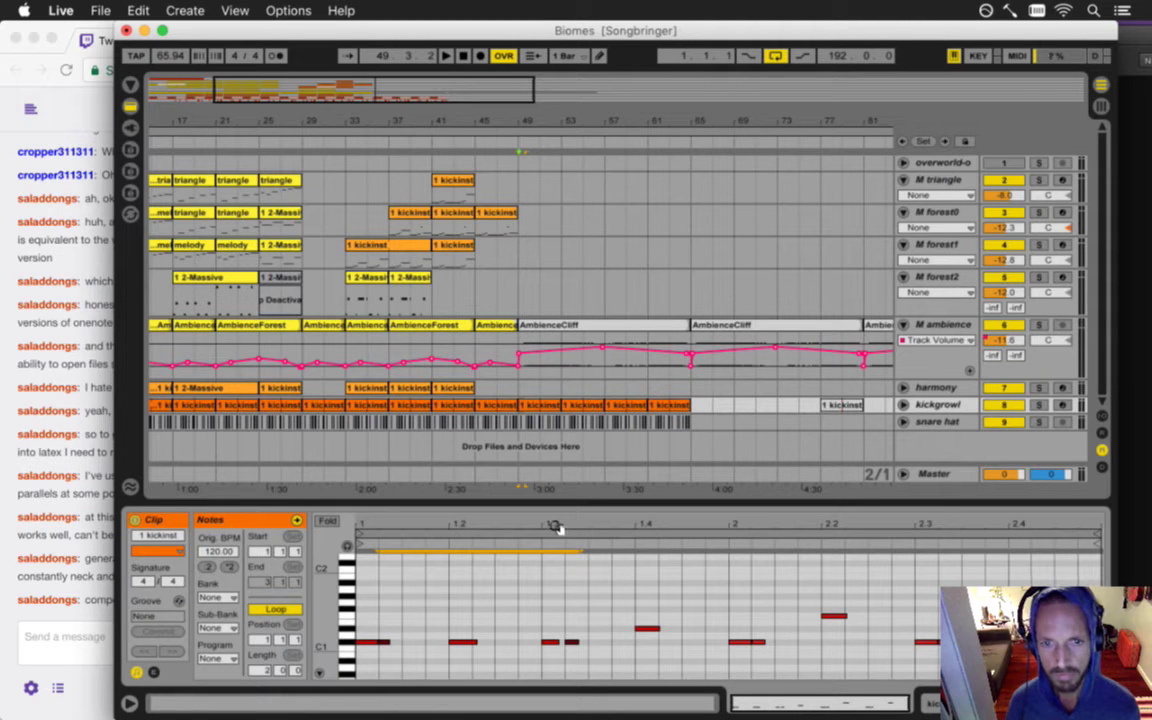
pyautogui.moveTo(555, 527); pyautogui.dragTo(499, 532)
pyautogui.click(543, 613)
pyautogui.click(607, 643)
pyautogui.moveTo(608, 647)
pyautogui.mouseDown()
pyautogui.moveTo(493, 652)
pyautogui.moveTo(620, 645)
pyautogui.mouseUp()
pyautogui.click(500, 420)
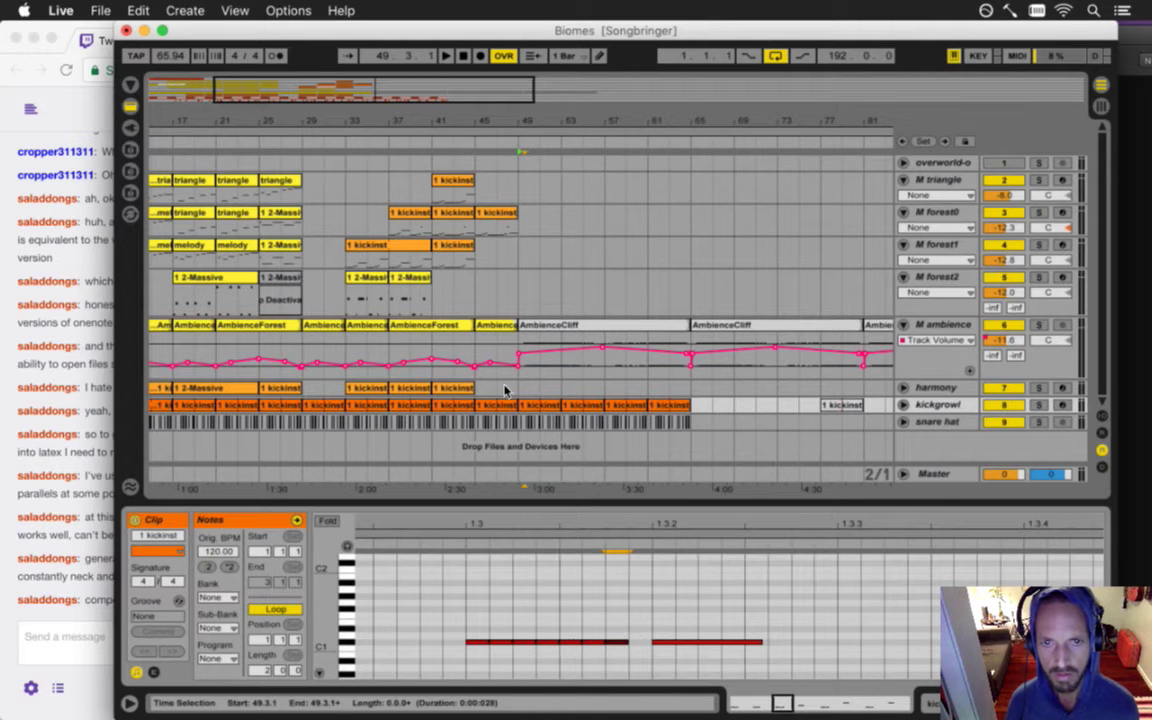
pyautogui.press('space')
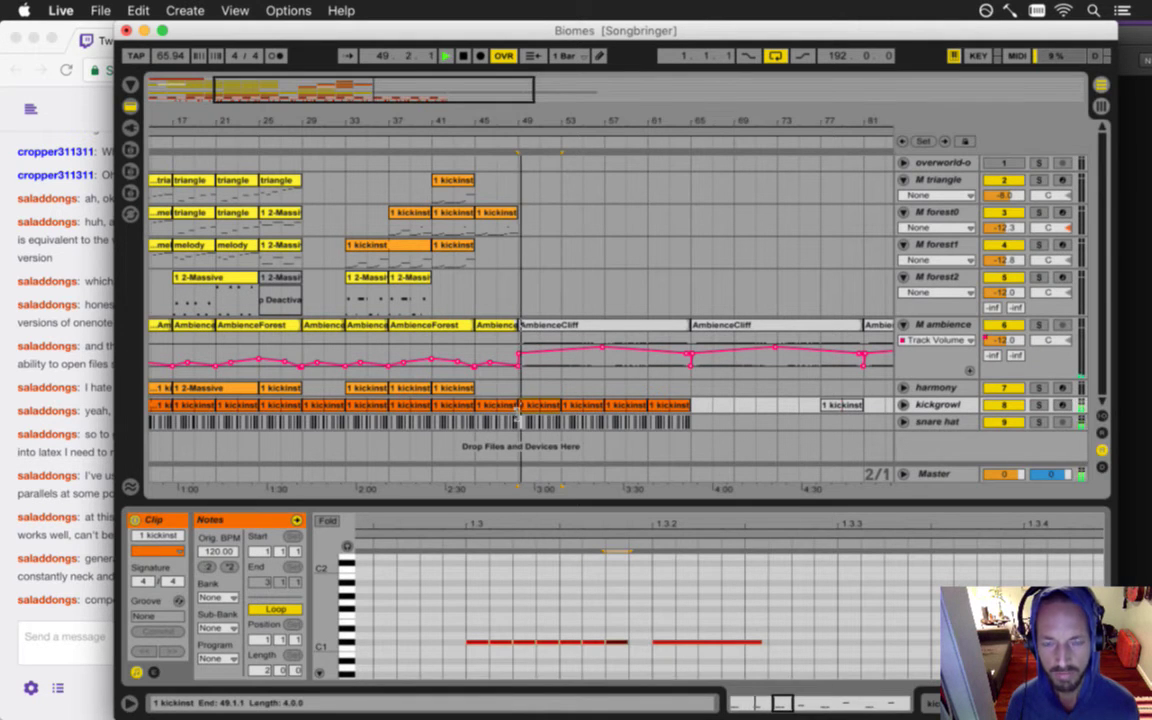
pyautogui.press('space')
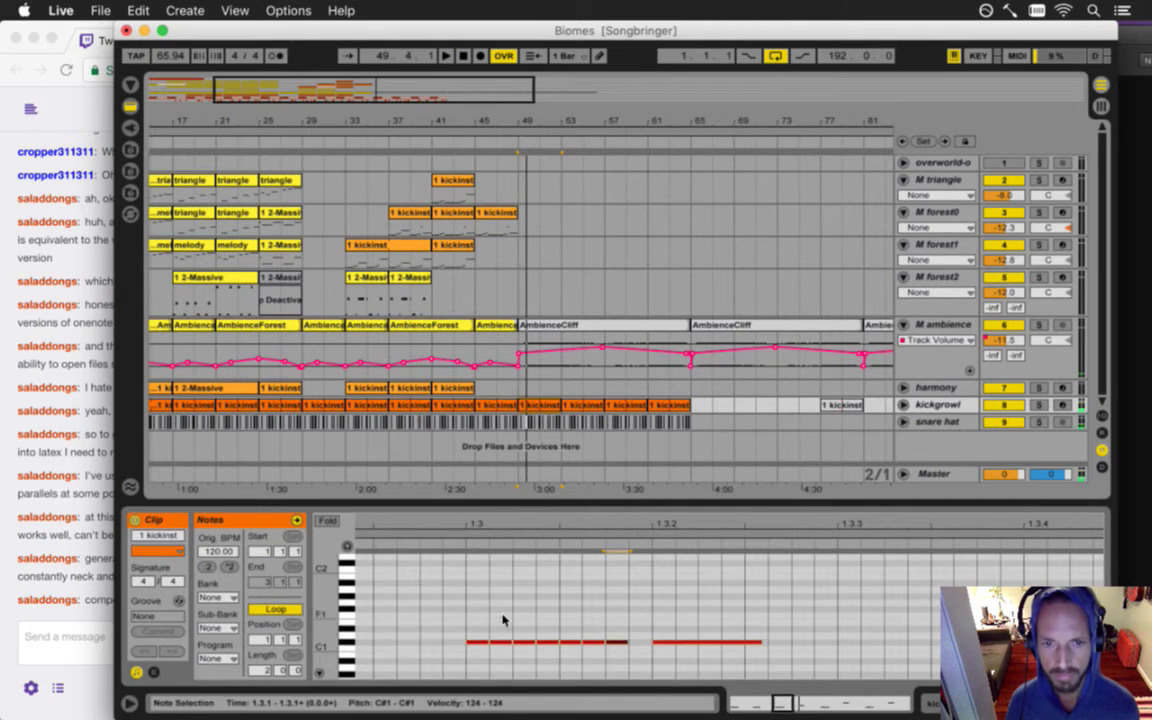
# - Delete every other short note at 1.3 to leave a four-note roll, and play it back
pyautogui.press('space')
pyautogui.press('Delete')
pyautogui.doubleClick(548, 642)
pyautogui.doubleClick(594, 642)
pyautogui.press('space')
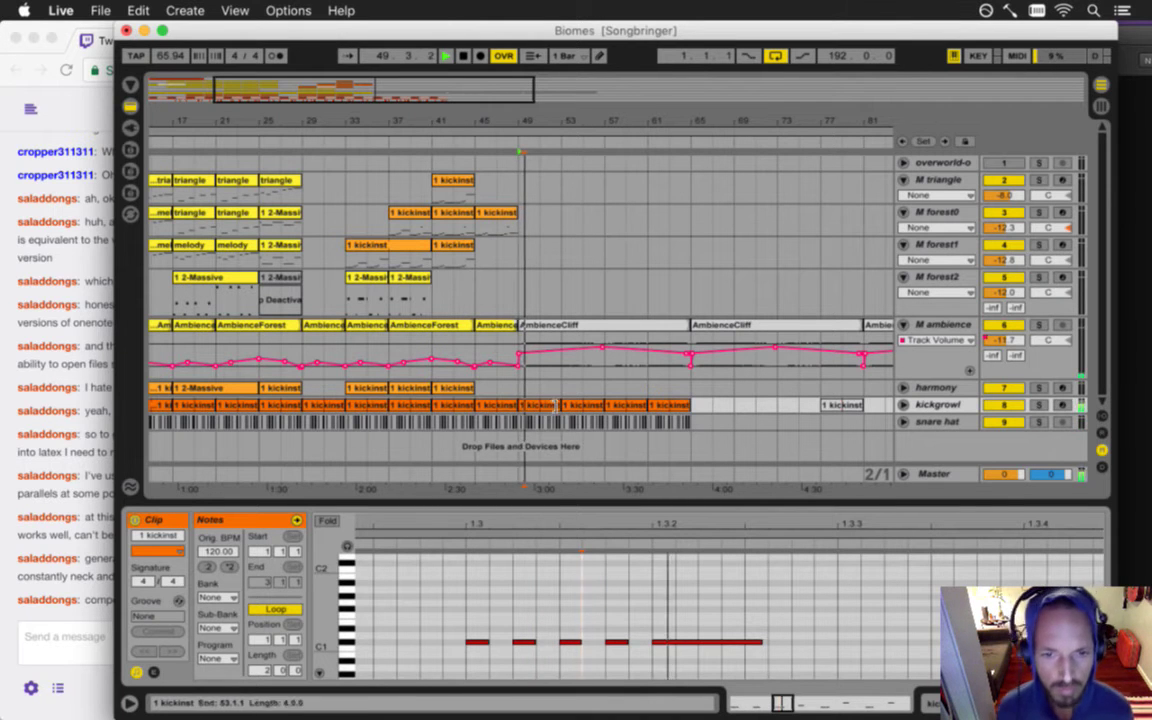
pyautogui.press('space')
pyautogui.moveTo(524, 522); pyautogui.dragTo(523, 523)
pyautogui.click(531, 558)
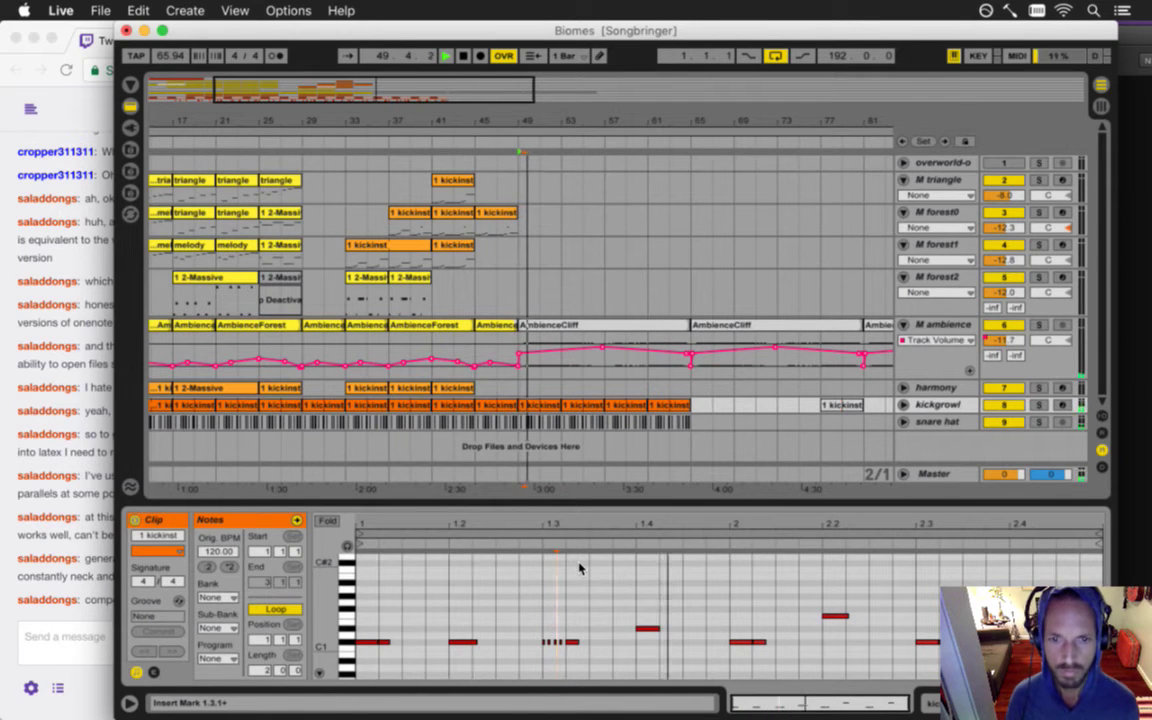
# - Select the four roll notes at 1.3 and shorten them together slightly
pyautogui.moveTo(560, 524); pyautogui.dragTo(545, 540)
pyautogui.moveTo(389, 622); pyautogui.dragTo(620, 651)
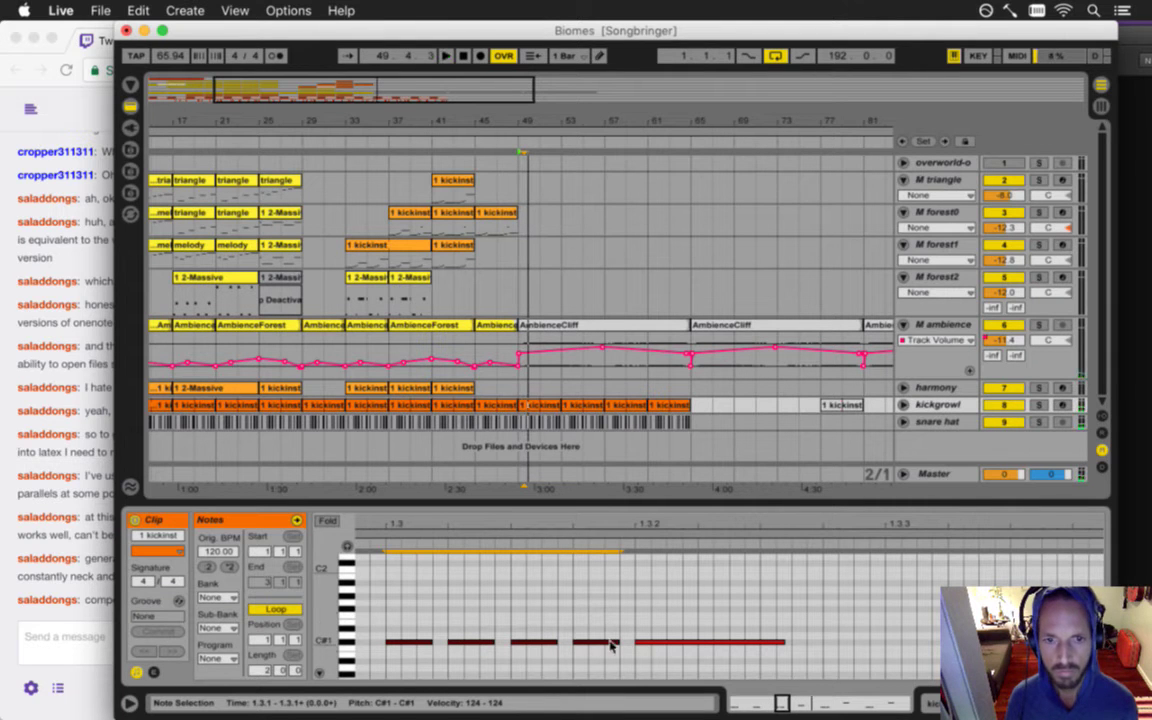
pyautogui.moveTo(615, 651); pyautogui.dragTo(614, 646)
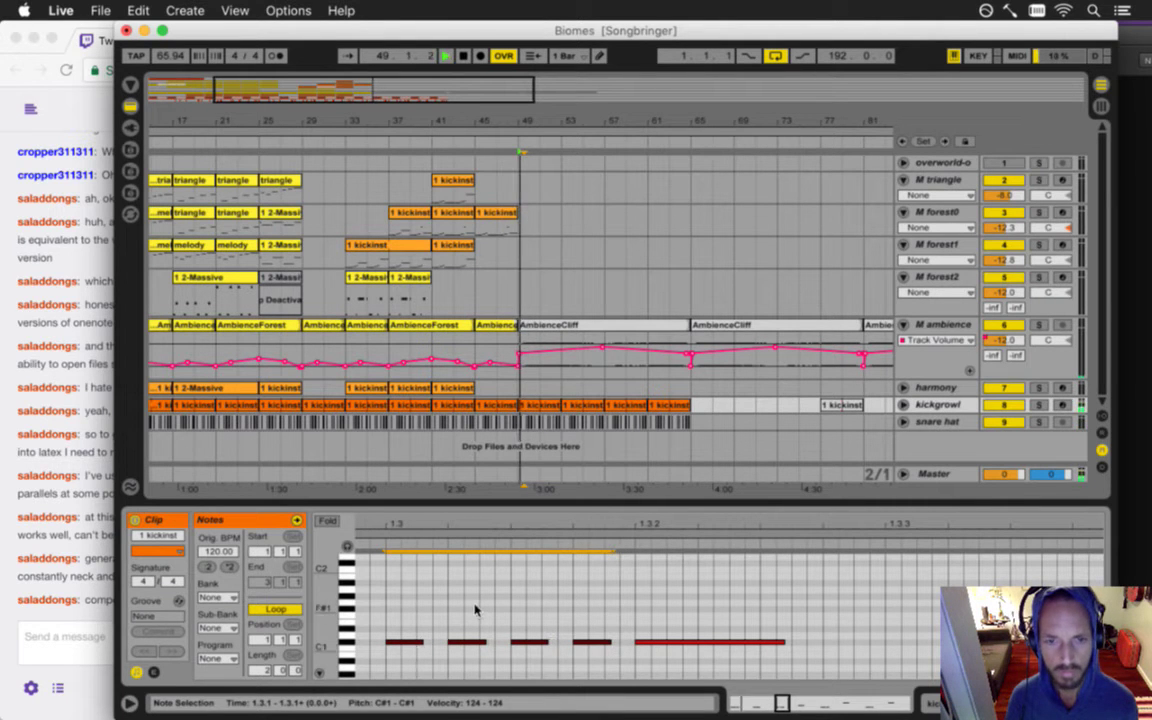
# - Vary the velocities of the first three roll notes, lower them together to the 74–100 range, and replay the roll
pyautogui.click(419, 648)
pyautogui.click(526, 644)
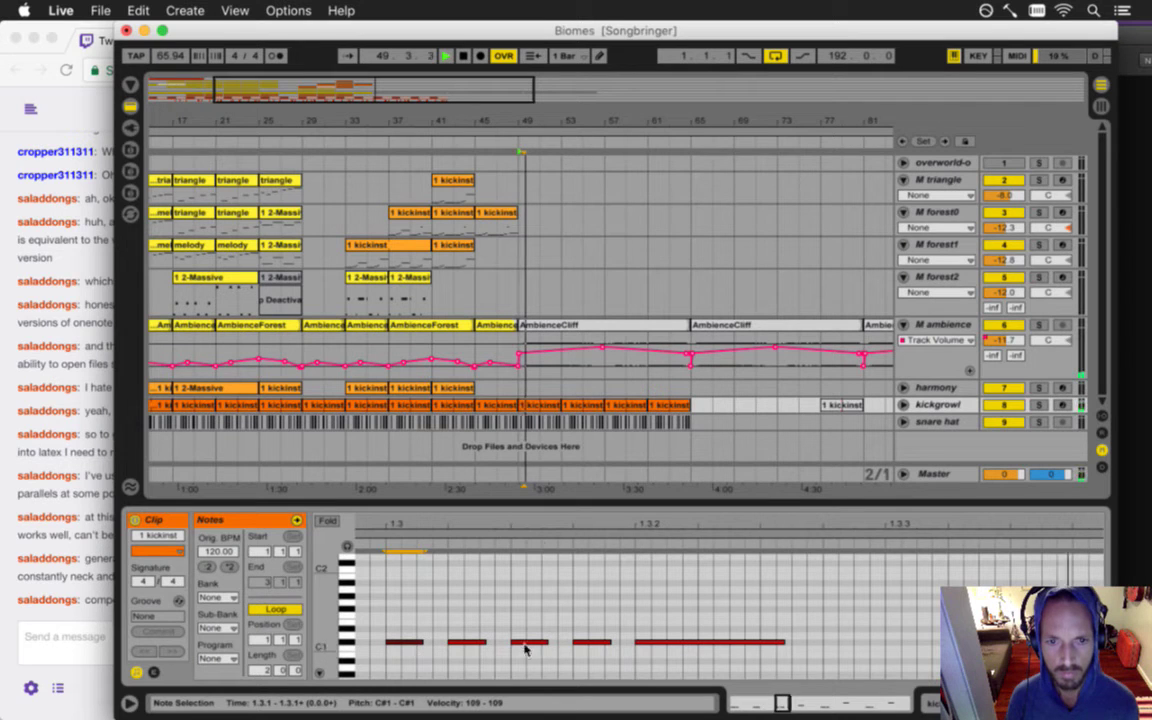
pyautogui.click(465, 645)
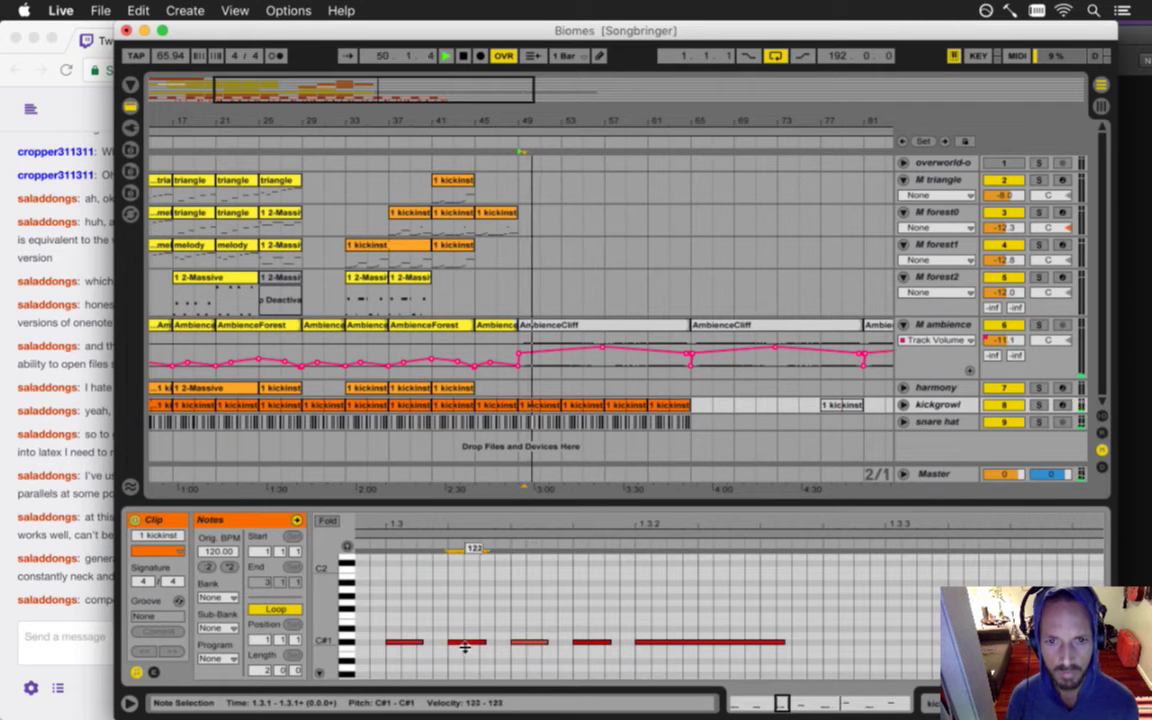
pyautogui.moveTo(390, 621); pyautogui.dragTo(558, 662)
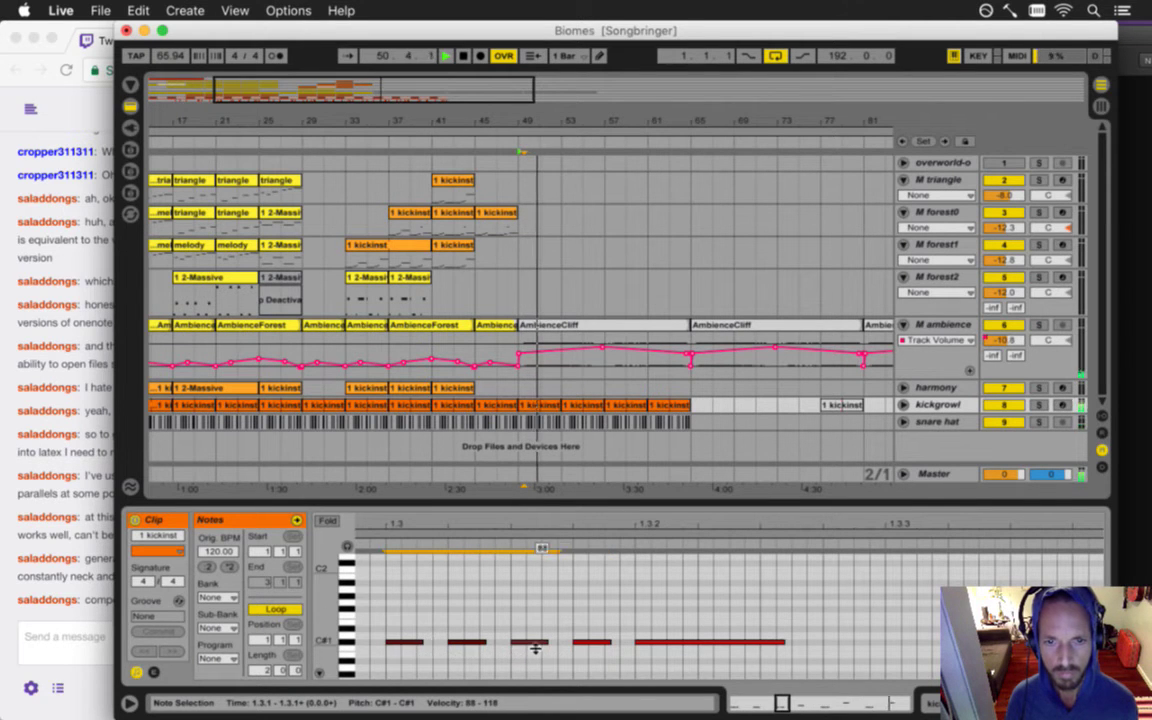
pyautogui.click(521, 482)
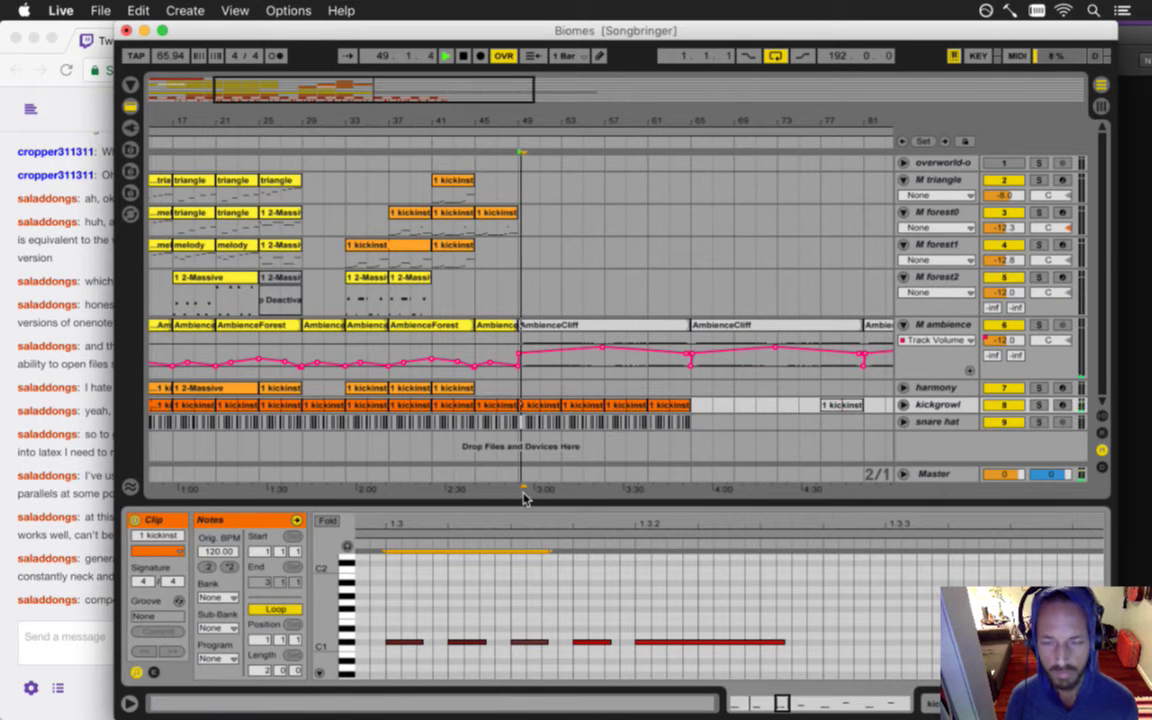
pyautogui.click(458, 571)
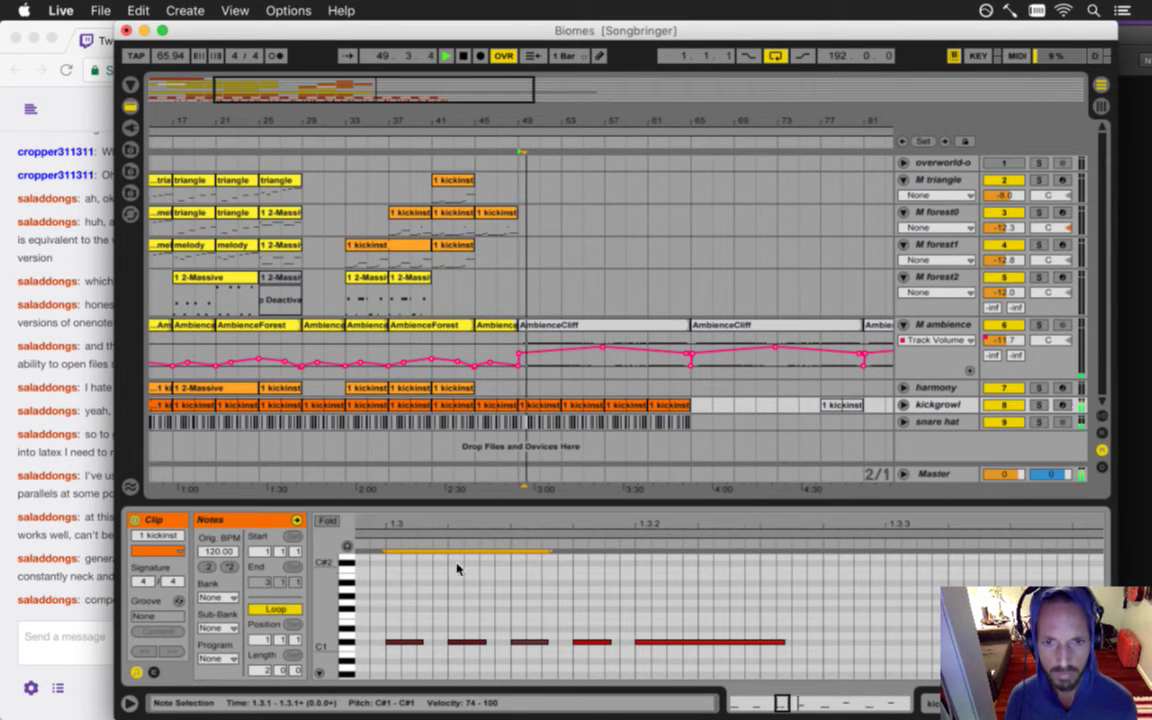
# - Copy the bar 49 kickgrowl clip's opening notes, including the roll, and paste them at the start of the bar 53 clip
pyautogui.moveTo(458, 527); pyautogui.dragTo(458, 527)
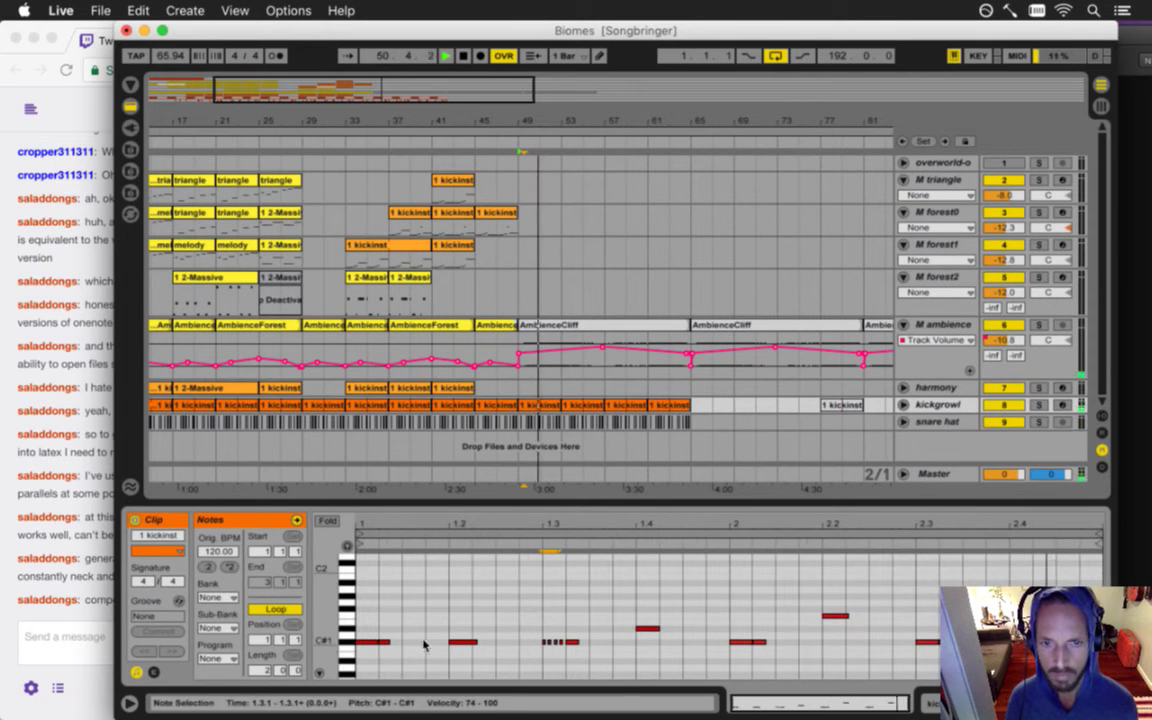
pyautogui.click(494, 590)
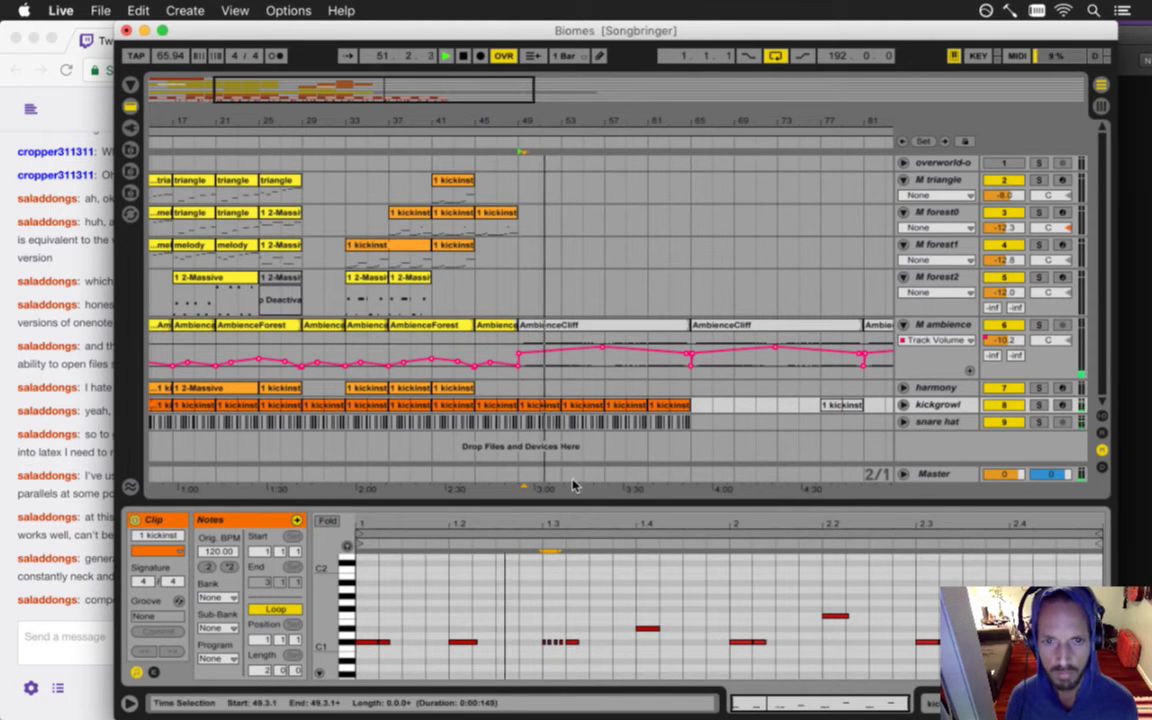
pyautogui.click(528, 612)
pyautogui.moveTo(528, 612); pyautogui.dragTo(362, 585)
pyautogui.press('super+c')
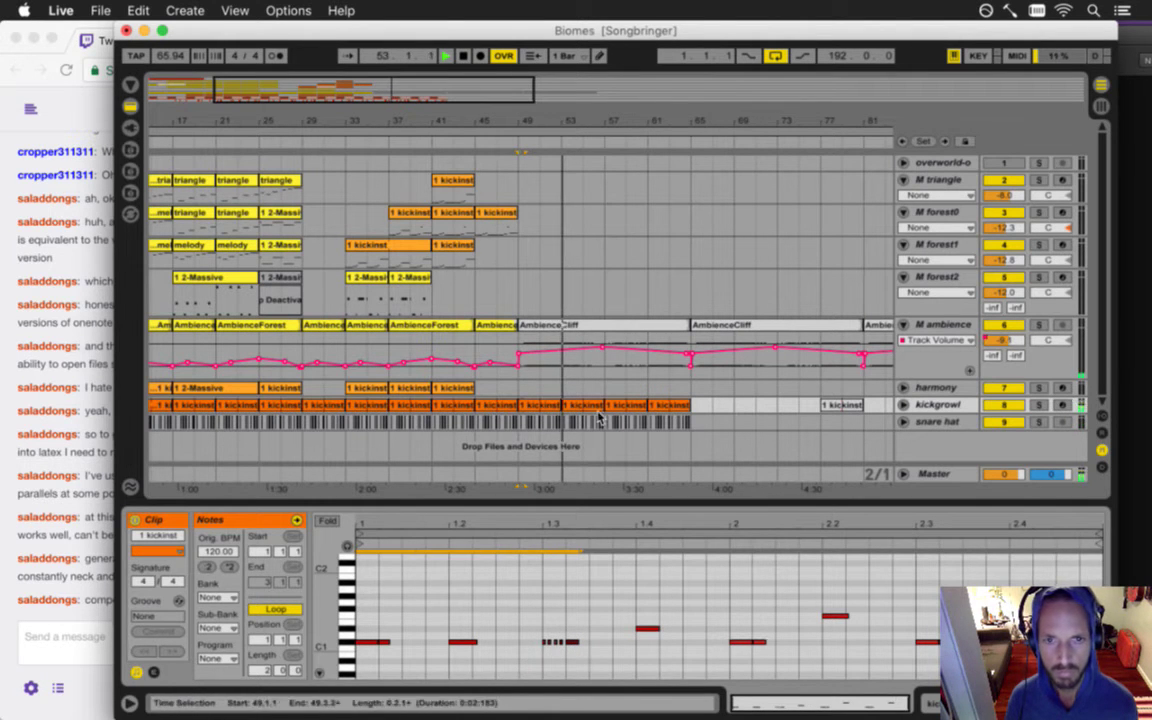
pyautogui.click(589, 408)
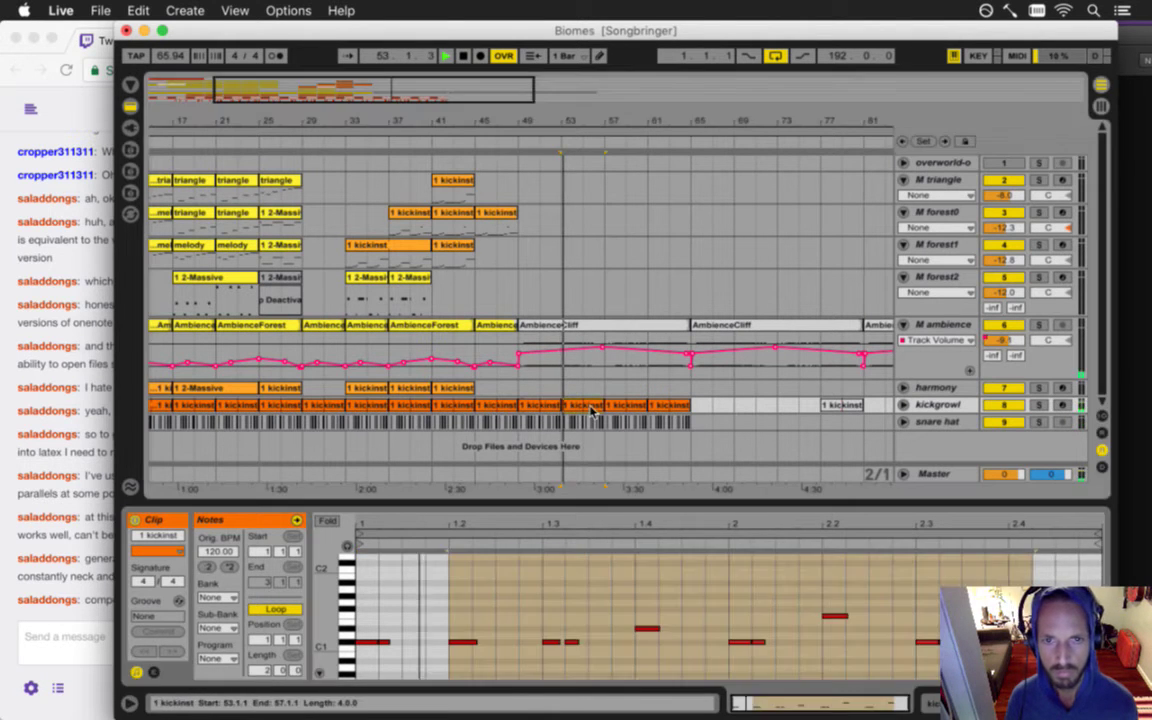
pyautogui.click(359, 587)
pyautogui.press('super+v')
# - Stop playback and paste the copied opening notes with the roll at the start of the bar 57 kickgrowl clip
pyautogui.click(625, 406)
pyautogui.press('space')
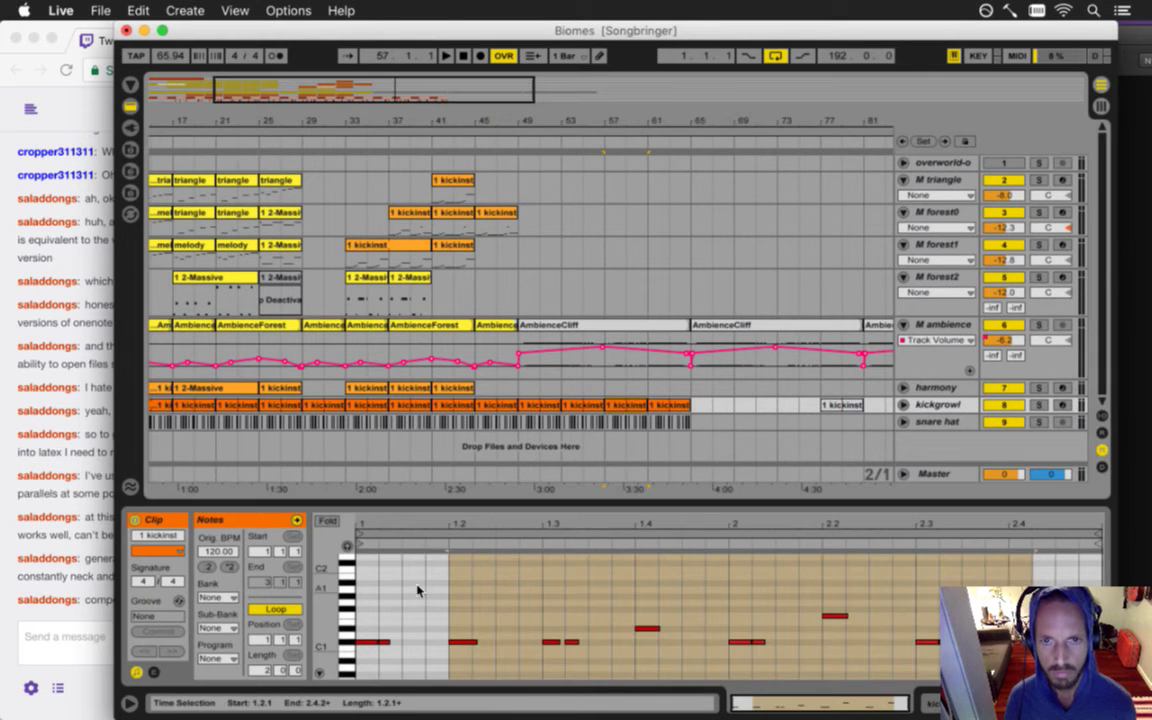
pyautogui.click(360, 604)
pyautogui.press('super+v')
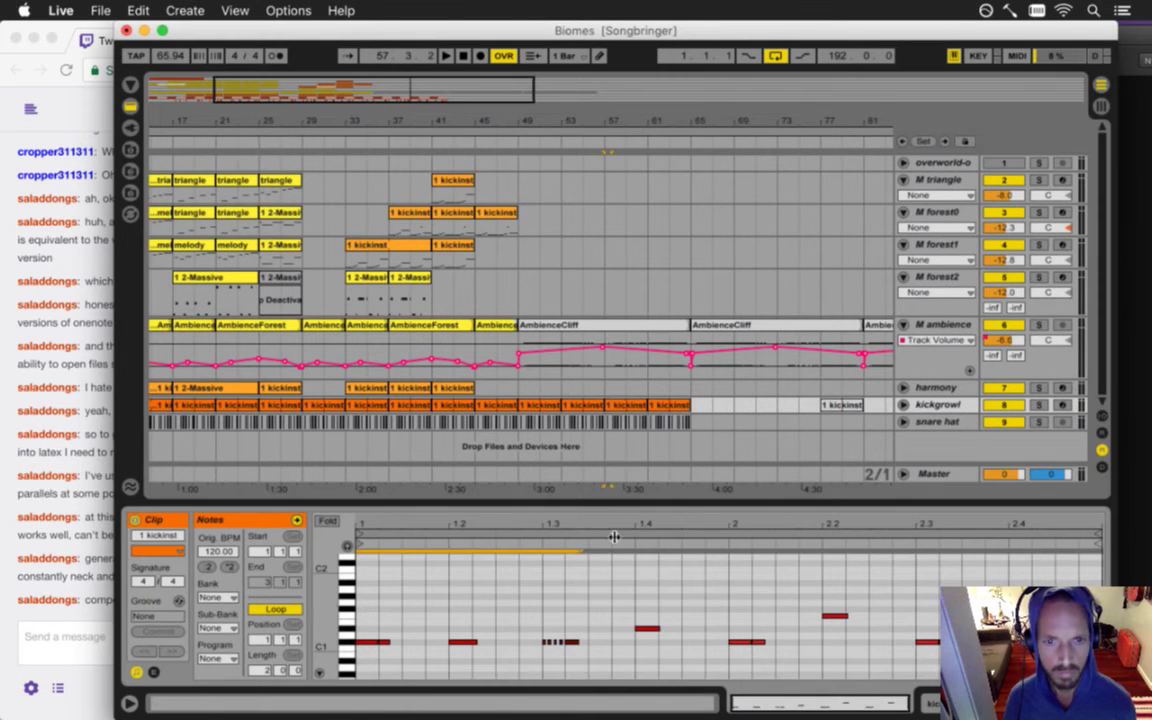
pyautogui.click(666, 406)
pyautogui.press('super+z')
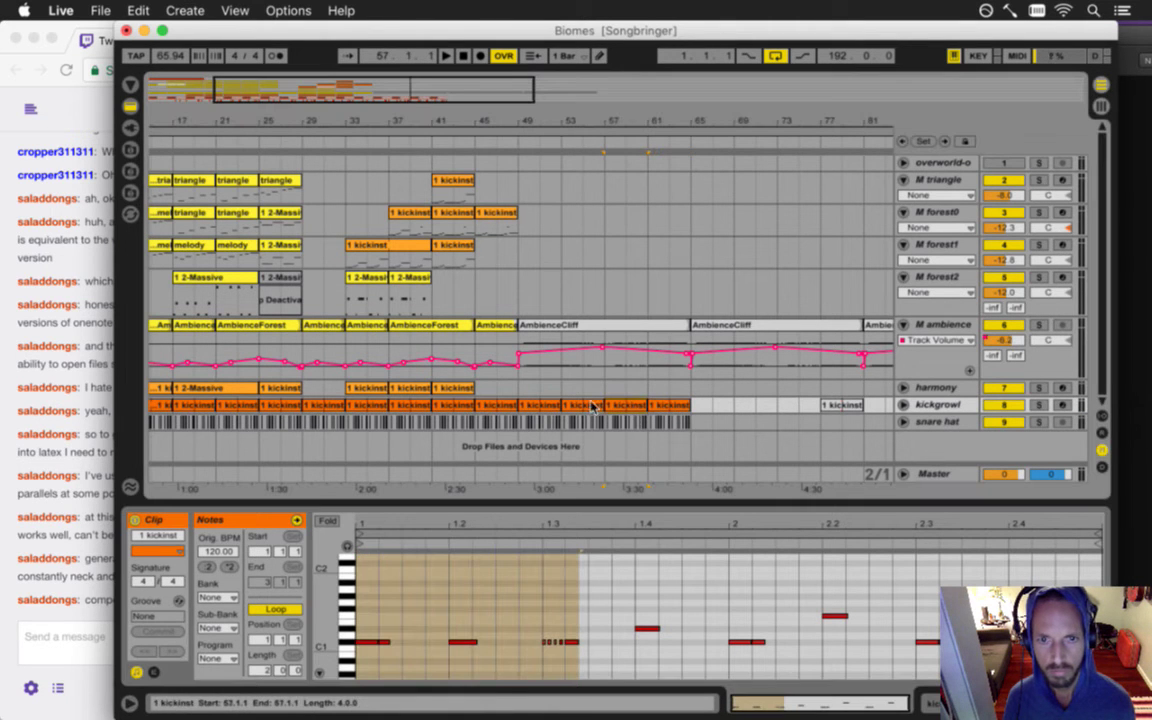
# - Paste the copied roll pattern at the start of the bar 45 kickgrowl clip, saving the set, and audition it
pyautogui.click(487, 406)
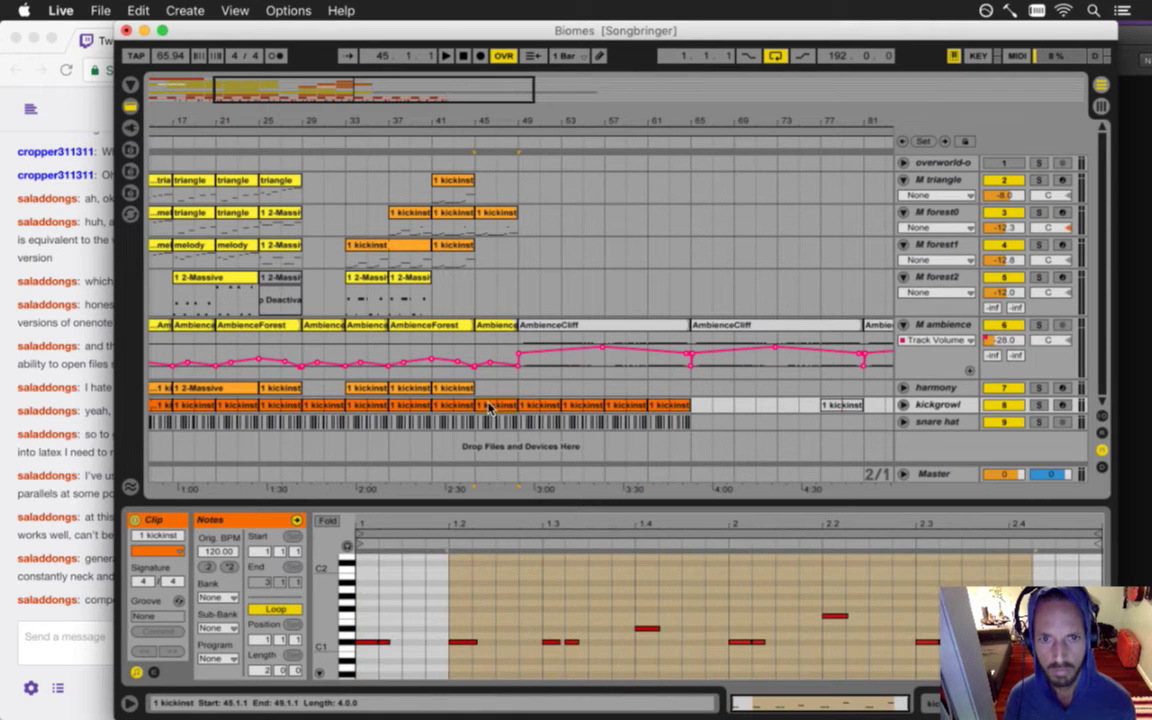
pyautogui.press('super+s')
pyautogui.click(366, 595)
pyautogui.press('super+v')
pyautogui.press('space')
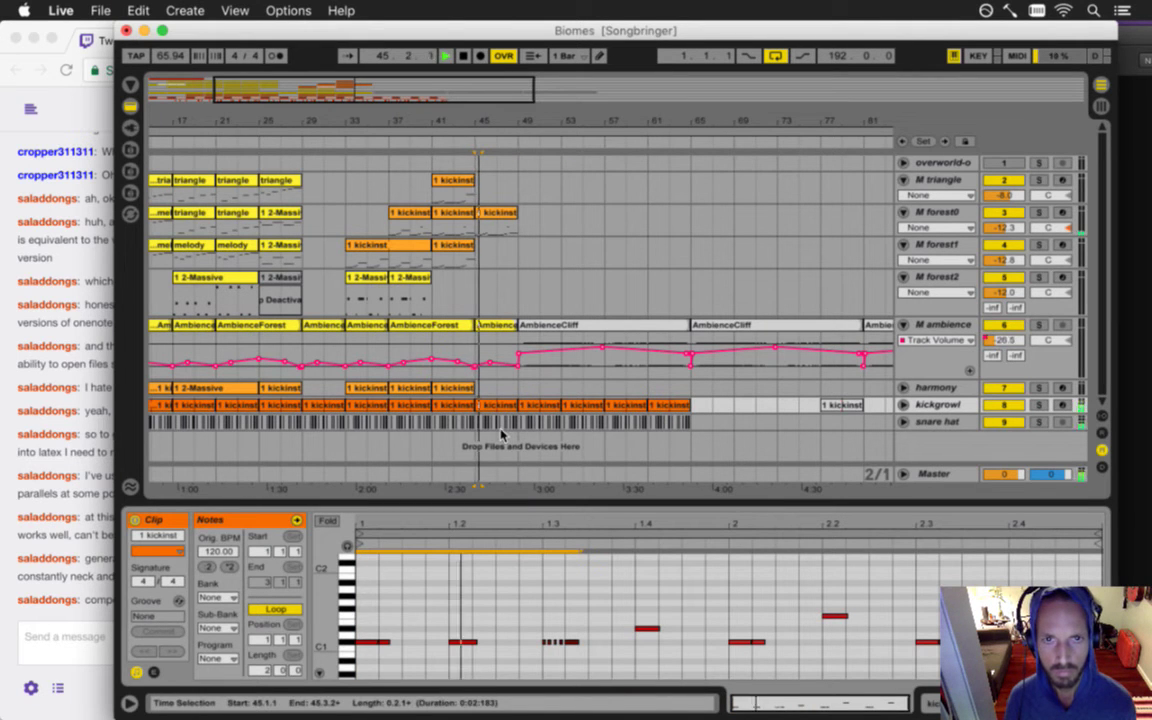
pyautogui.press('space')
# - Listen to the forest-to-cliff transition, playing from bar 49 and again from bar 47
pyautogui.click(522, 390)
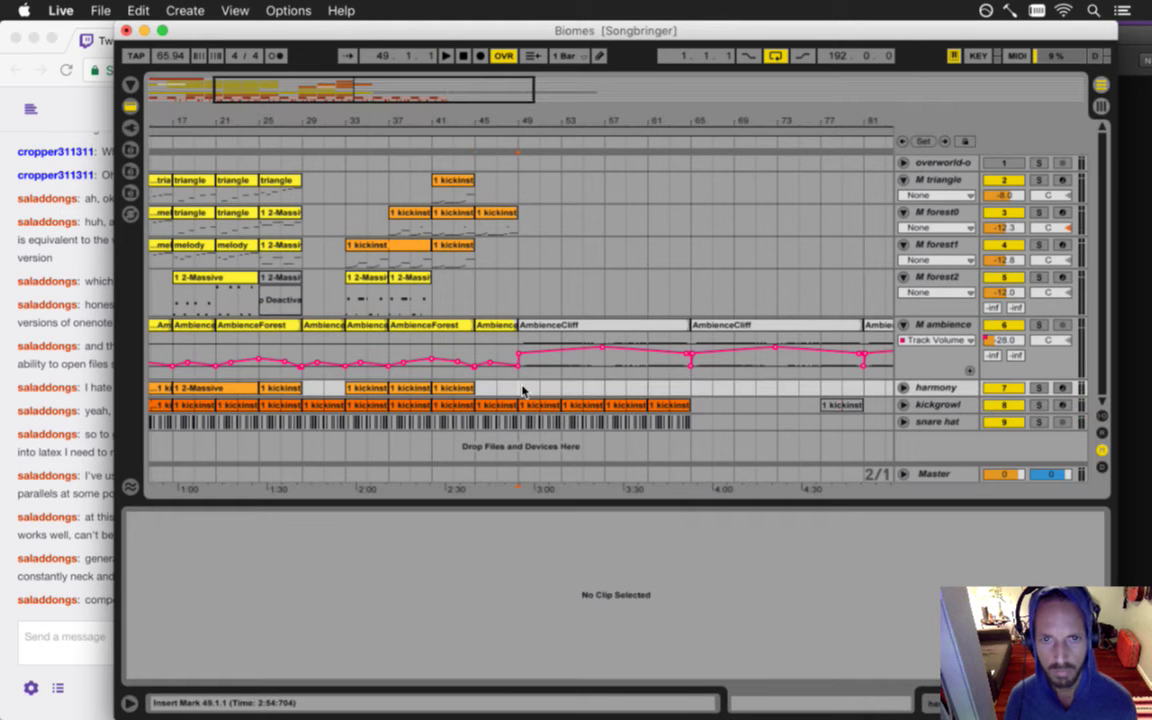
pyautogui.press('space')
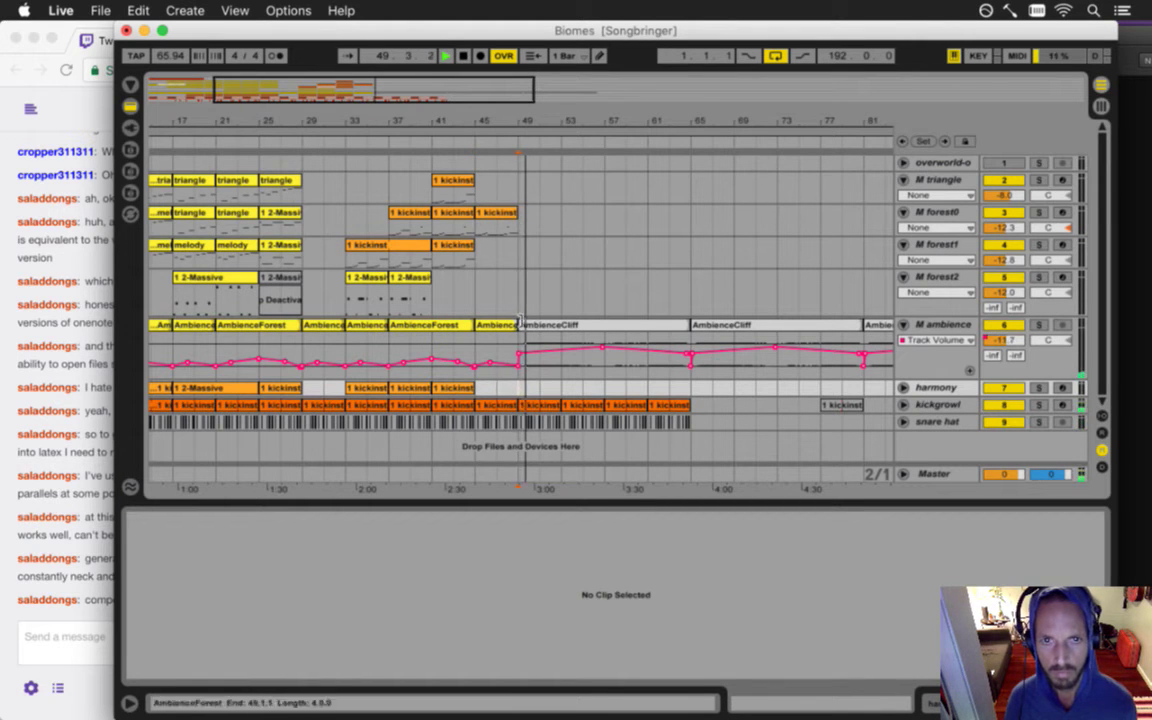
pyautogui.moveTo(488, 118); pyautogui.dragTo(509, 238)
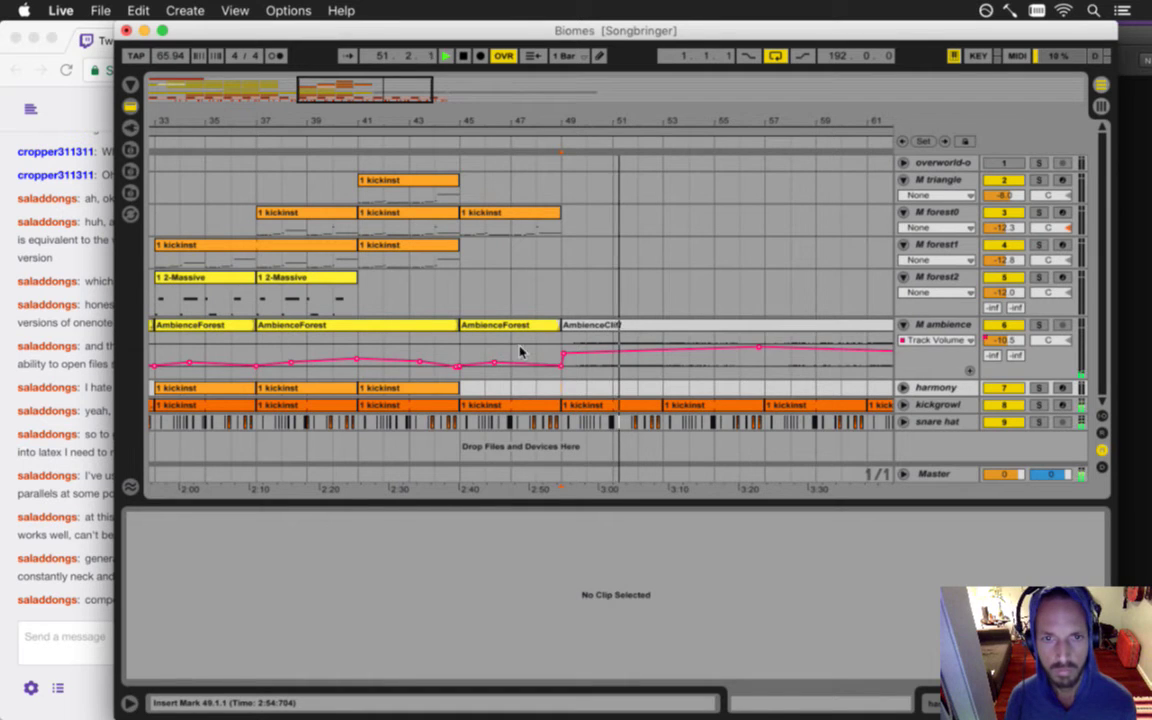
pyautogui.click(514, 349)
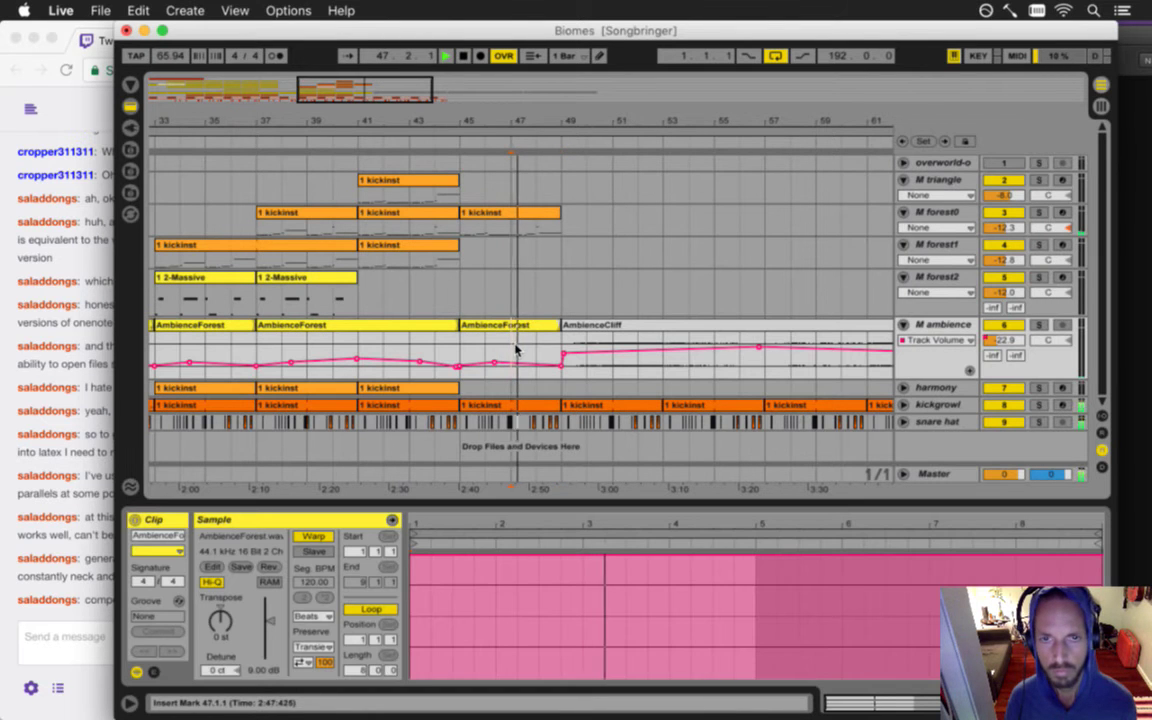
# - Copy the M forest0 kickinst clip from bar 45 to bar 49 and listen to it
pyautogui.click(480, 215)
pyautogui.moveTo(480, 215); pyautogui.dragTo(568, 224)
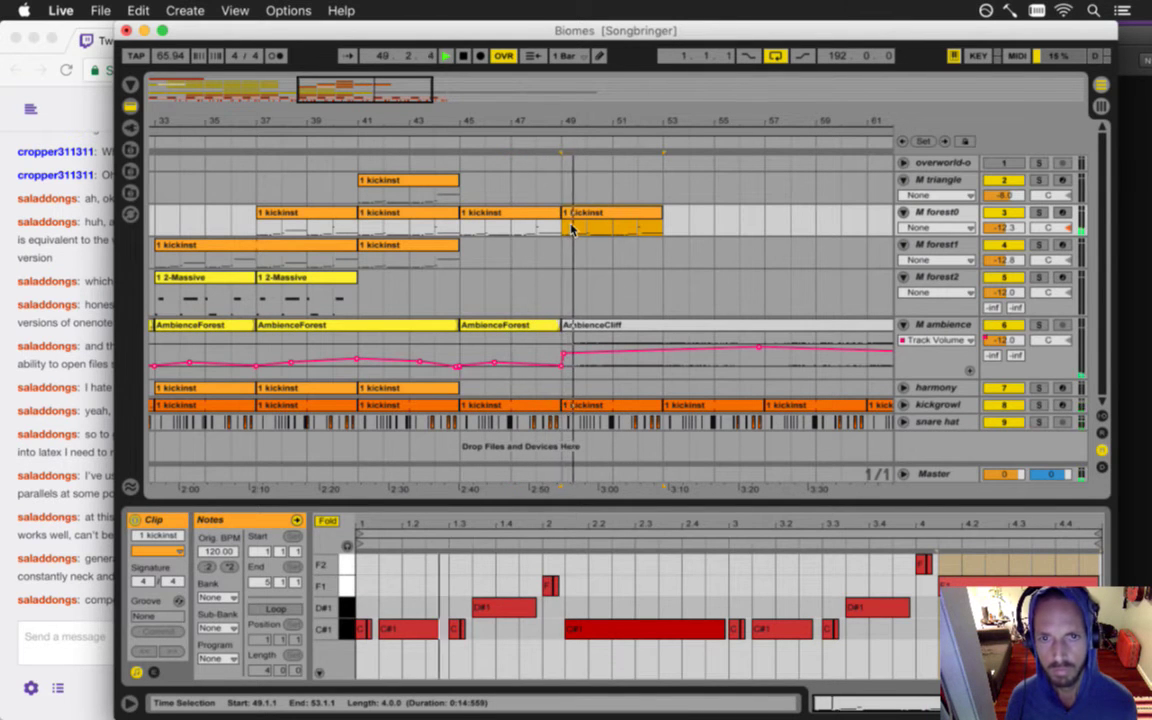
pyautogui.click(622, 352)
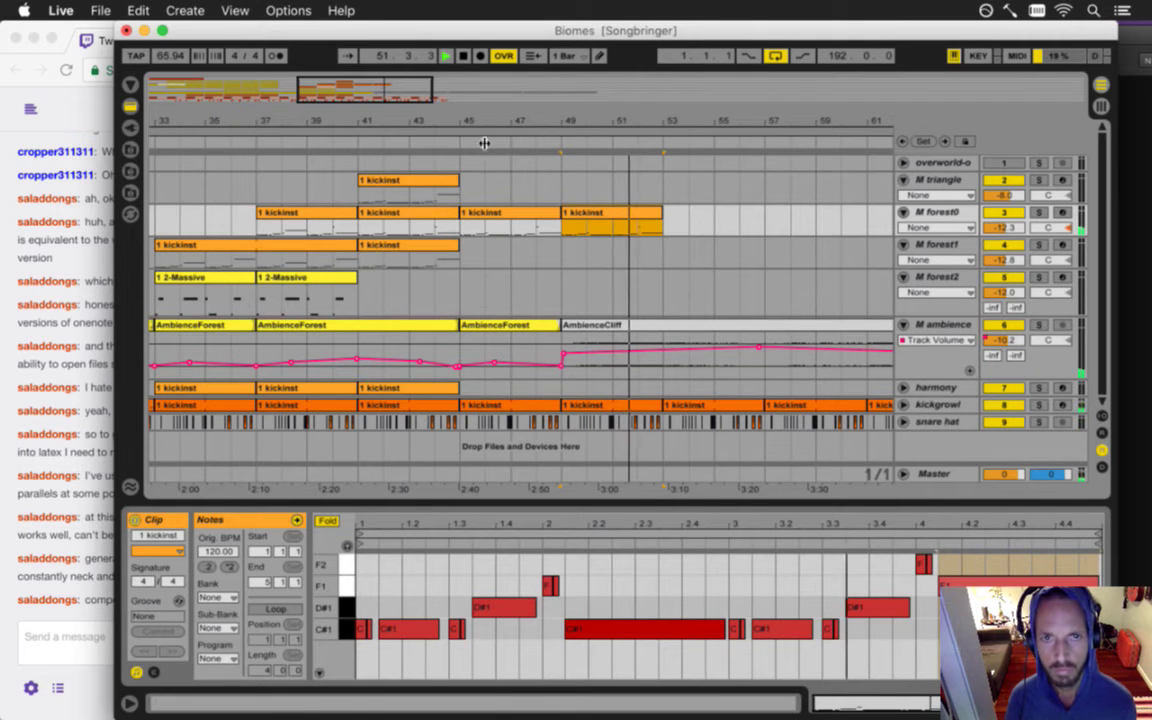
# - Try a copy of the bar 37 2-Massive clip at bar 49 on M forest2, audition it, and delete it
pyautogui.moveTo(481, 124); pyautogui.dragTo(481, 100)
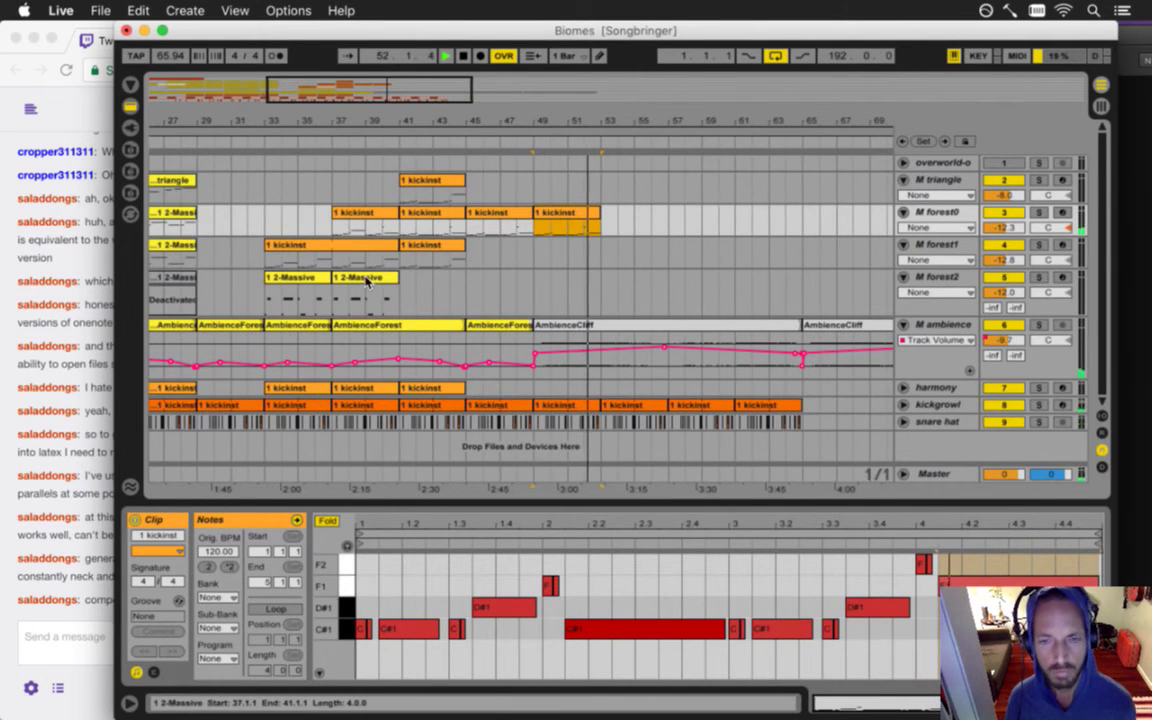
pyautogui.moveTo(350, 275); pyautogui.dragTo(550, 278)
pyautogui.press('space')
pyautogui.click(532, 297)
pyautogui.press('space')
pyautogui.press('space')
pyautogui.click(547, 280)
pyautogui.press('Delete')
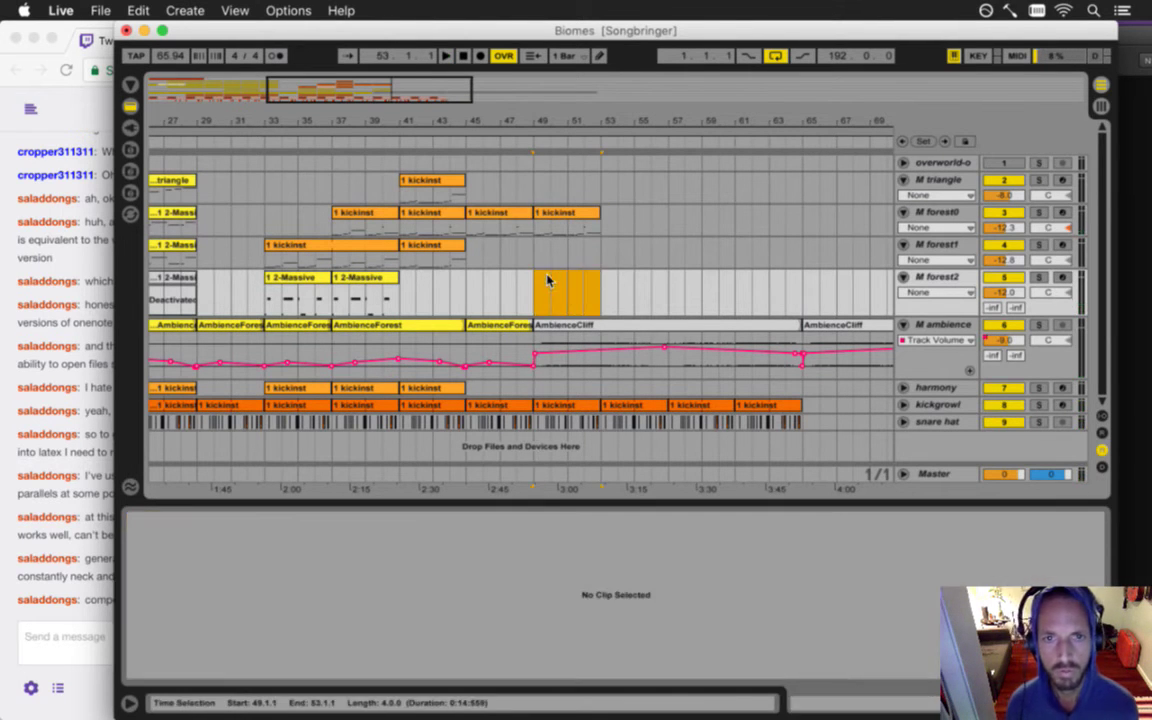
# - Save the Biomes set and open the recent AmbienceCliff0 set
pyautogui.press('super+s')
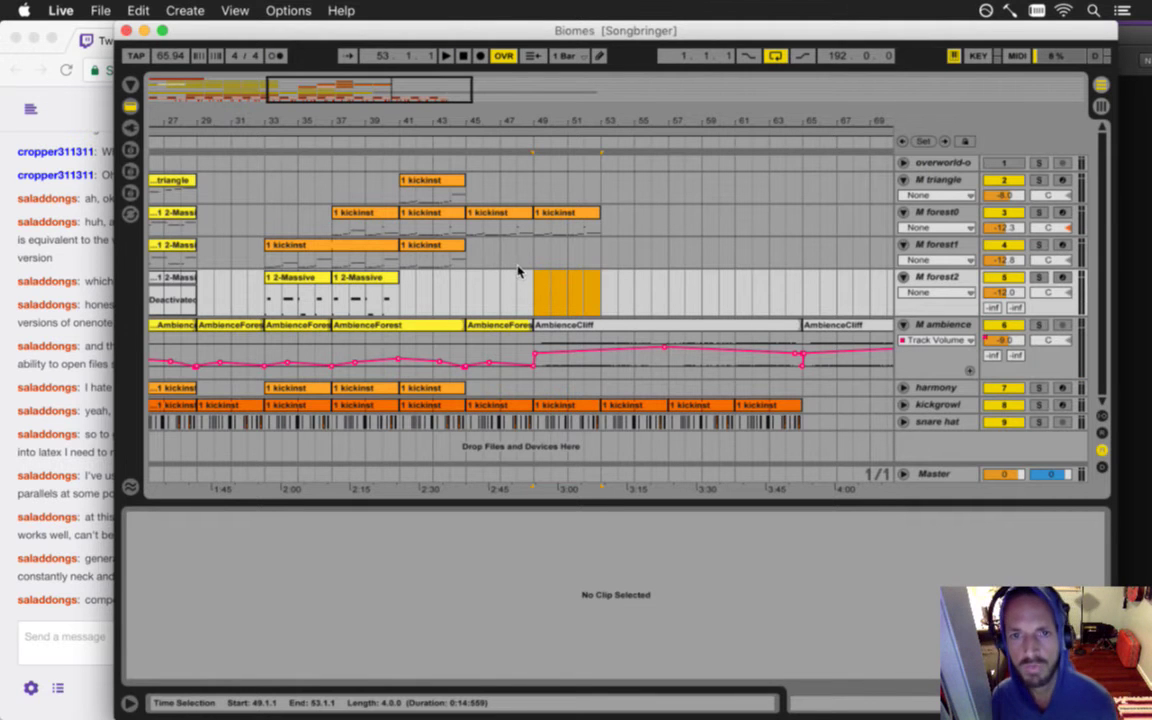
pyautogui.click(108, 10)
pyautogui.moveTo(188, 67)
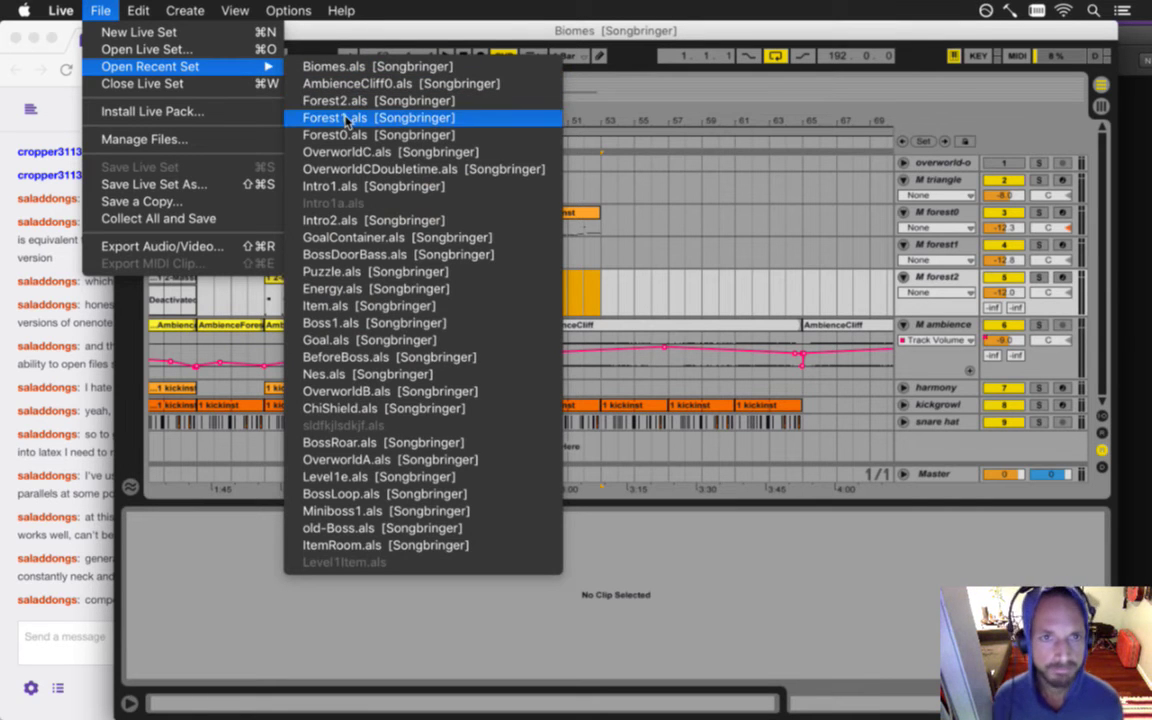
pyautogui.click(350, 66)
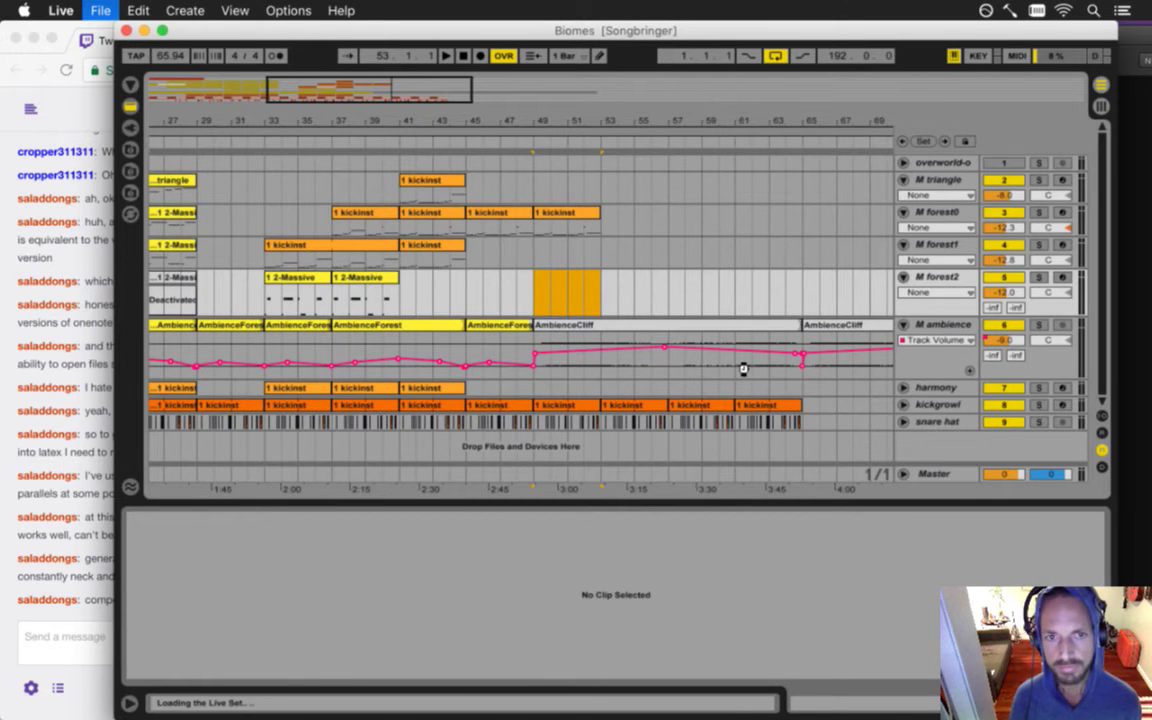
# - Solo the 2 Massive and 3 Massive tracks in turn and compare them by playing from bar 9
pyautogui.press('space')
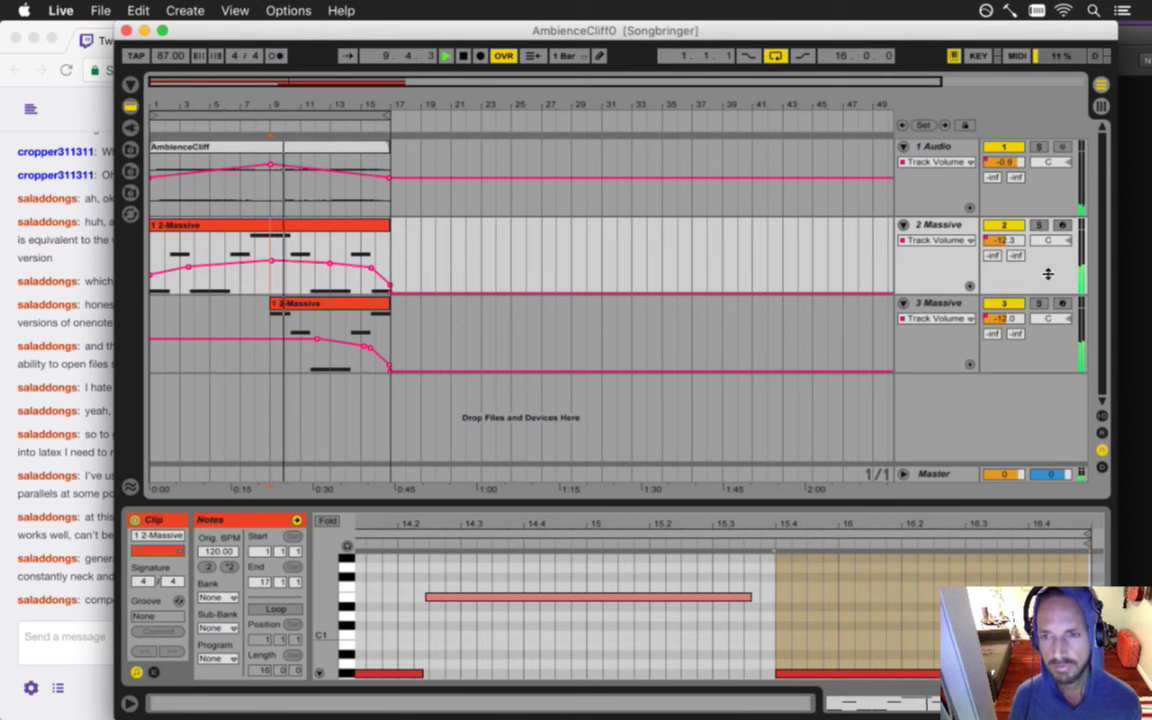
pyautogui.click(1040, 226)
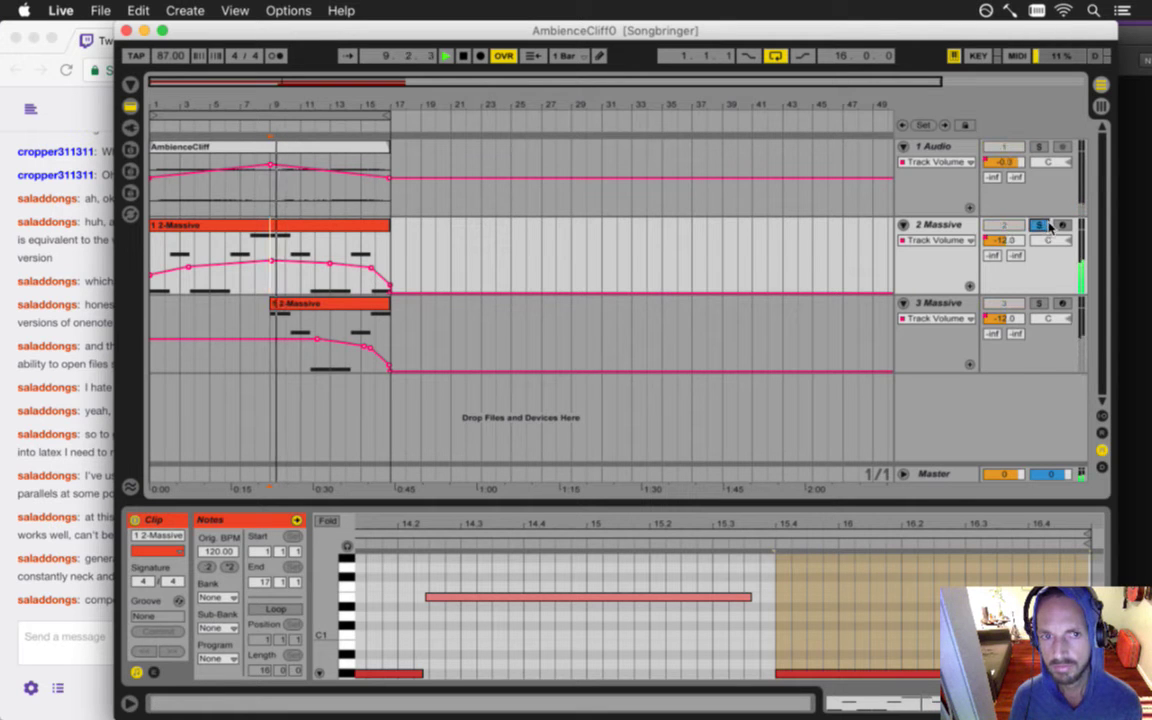
pyautogui.click(1041, 304)
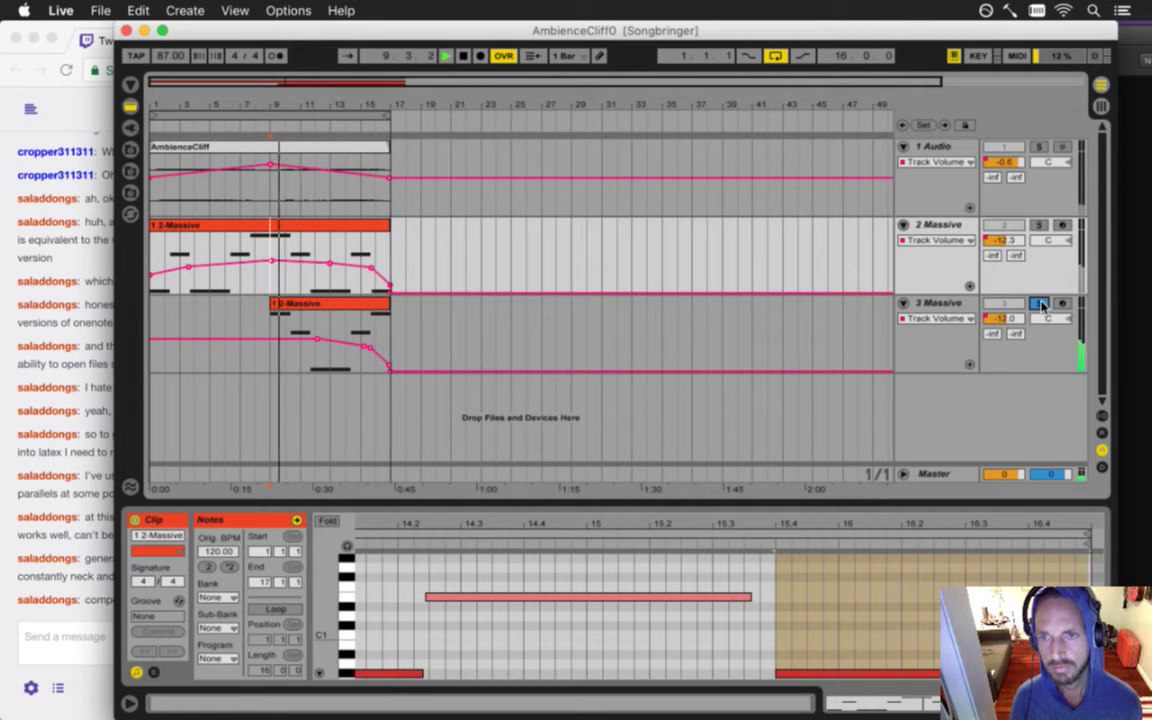
pyautogui.press('space')
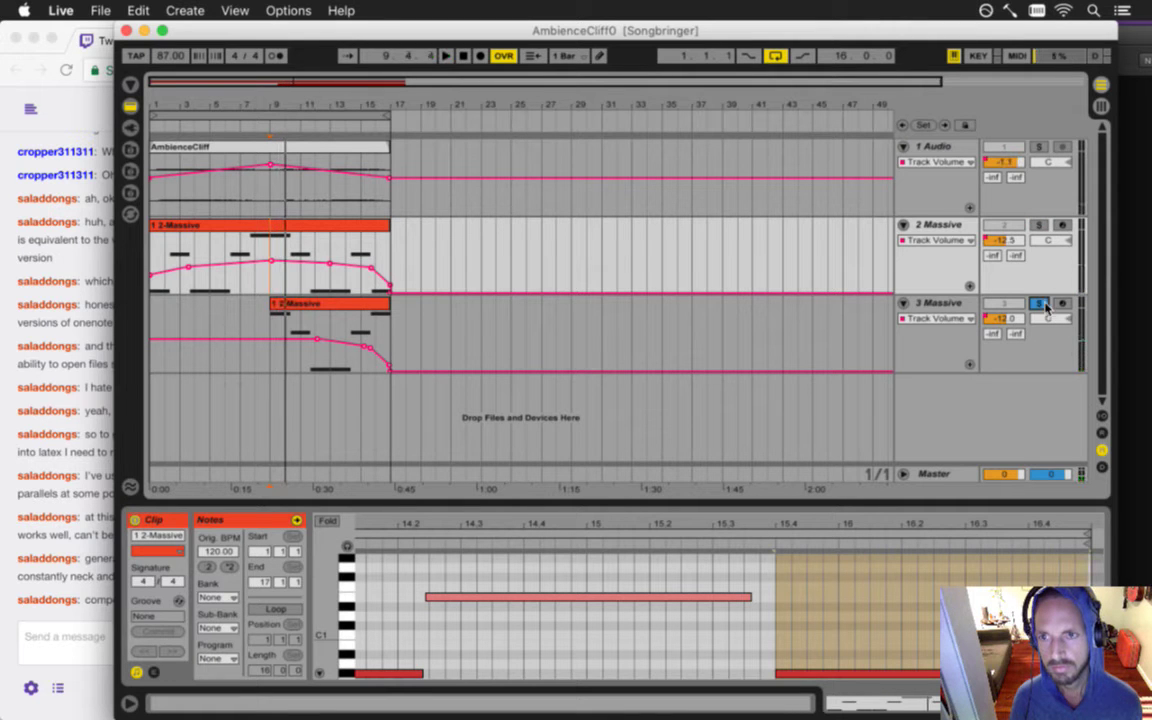
pyautogui.click(1038, 226)
pyautogui.press('space')
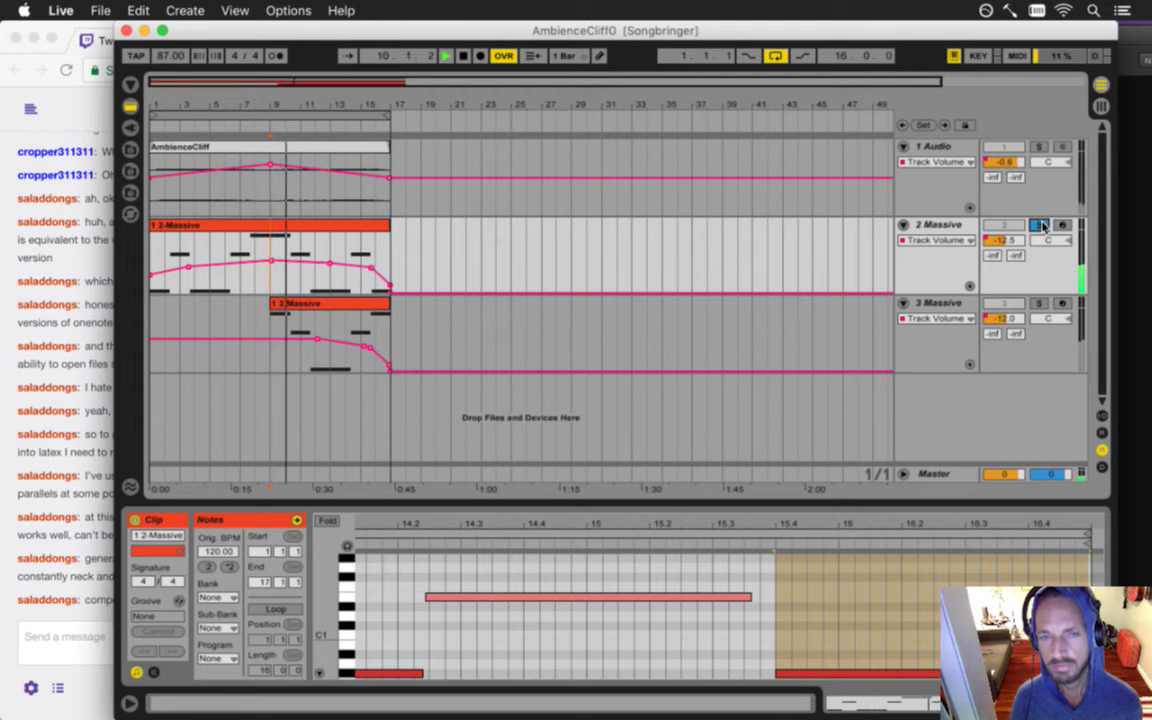
pyautogui.press('space')
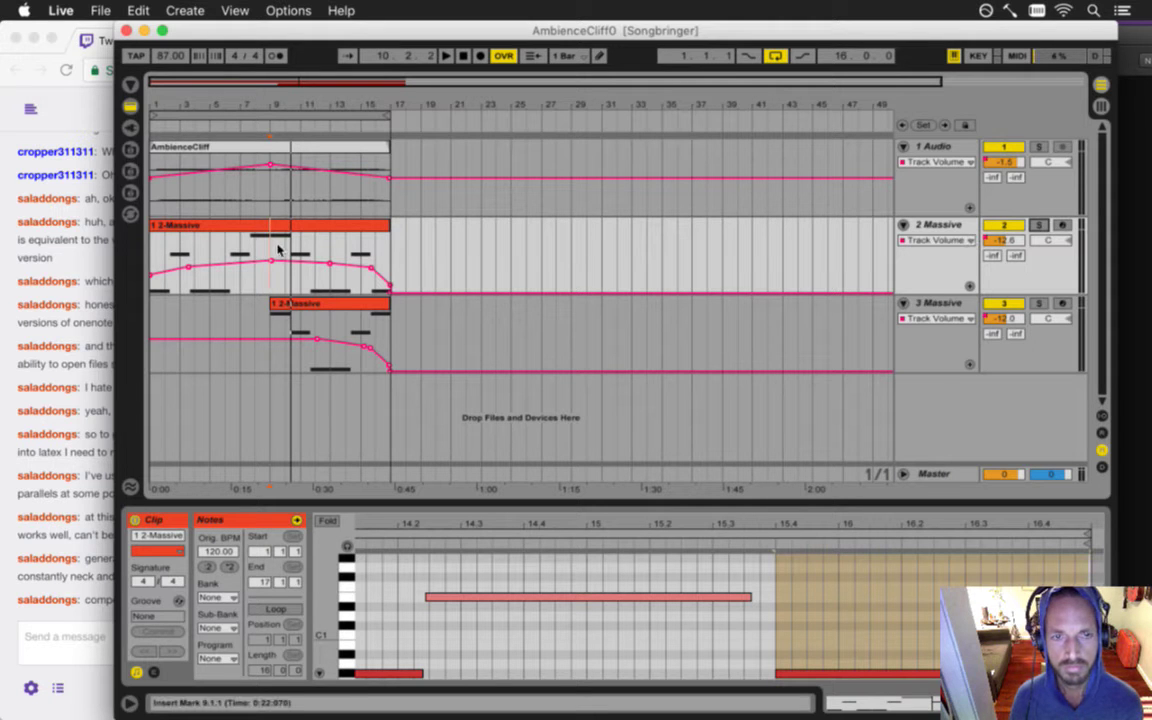
# - Copy the whole 2 Massive track and reopen the Biomes set
pyautogui.click(946, 226)
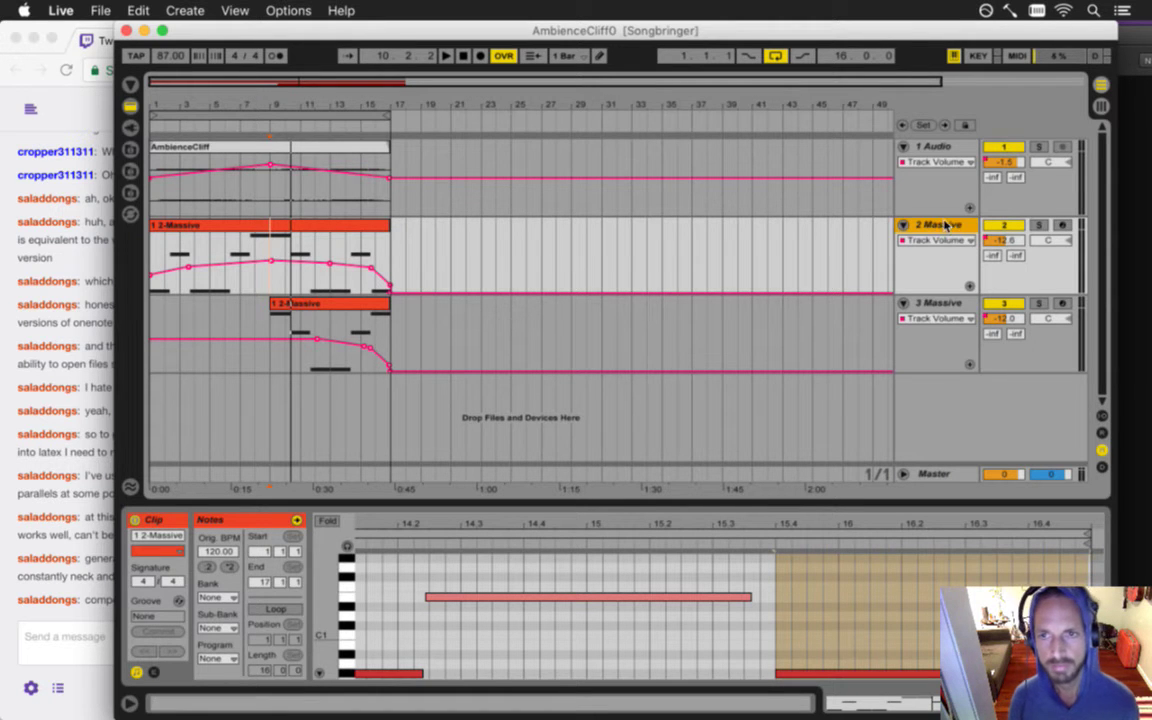
pyautogui.click(101, 10)
pyautogui.moveTo(150, 66)
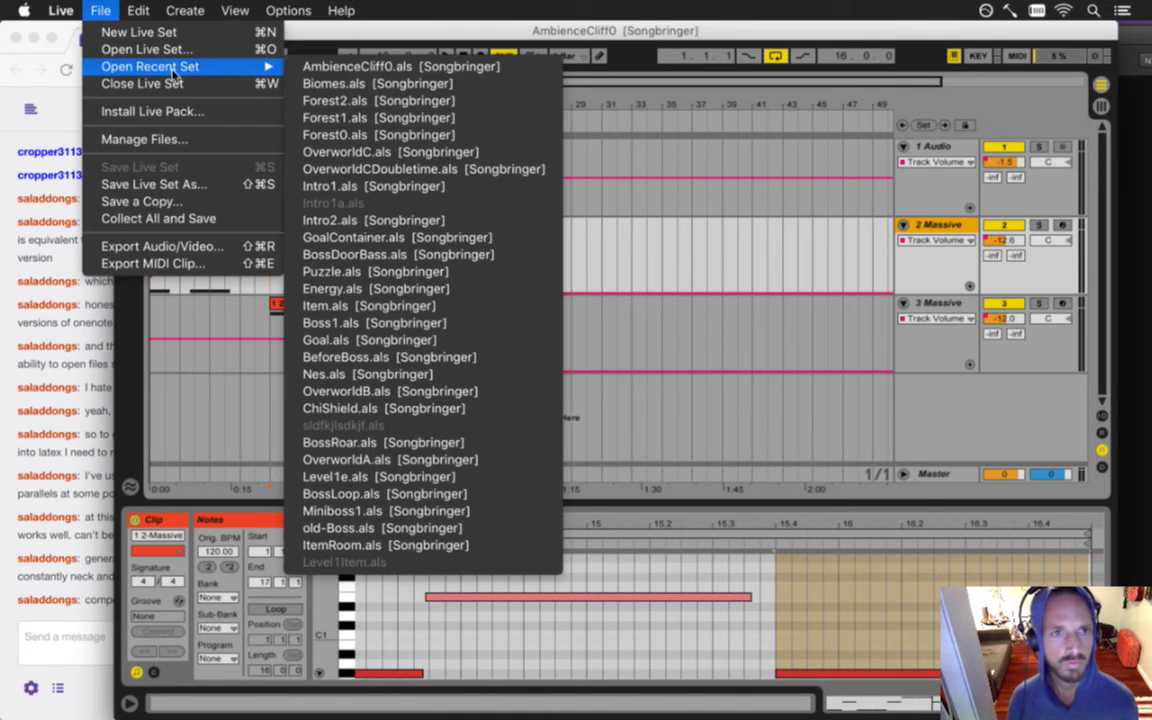
pyautogui.click(373, 83)
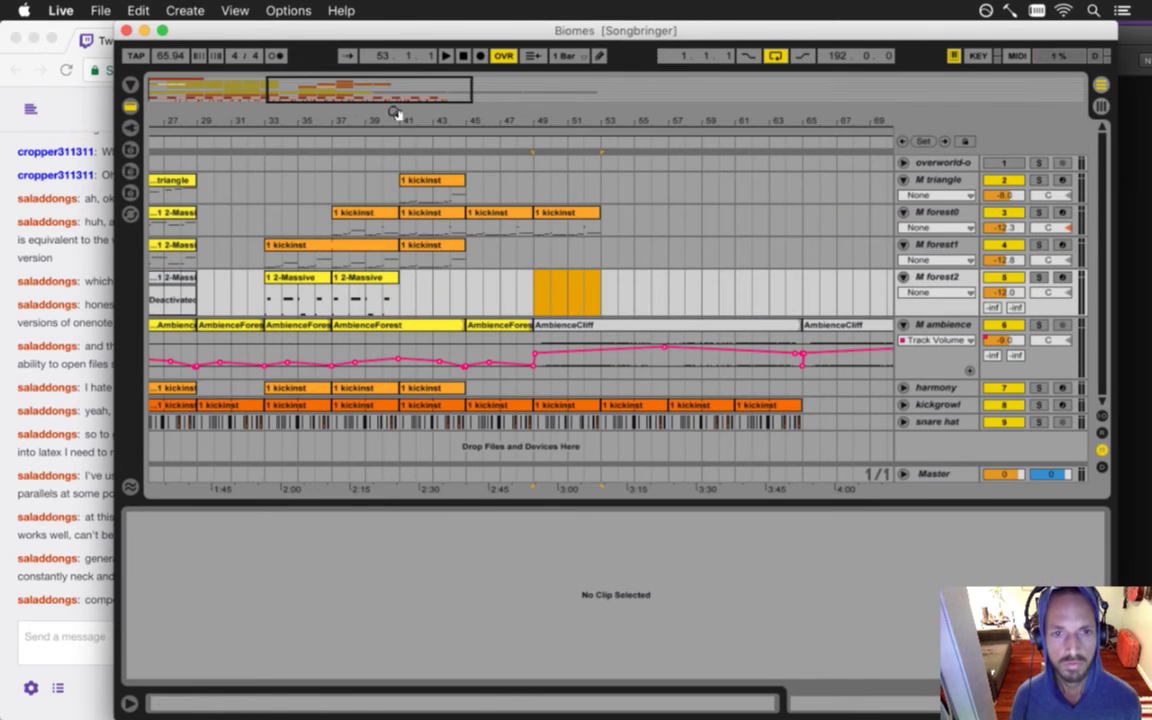
# - Paste the copied Massive track between the M forest2 and M ambience tracks
pyautogui.click(938, 279)
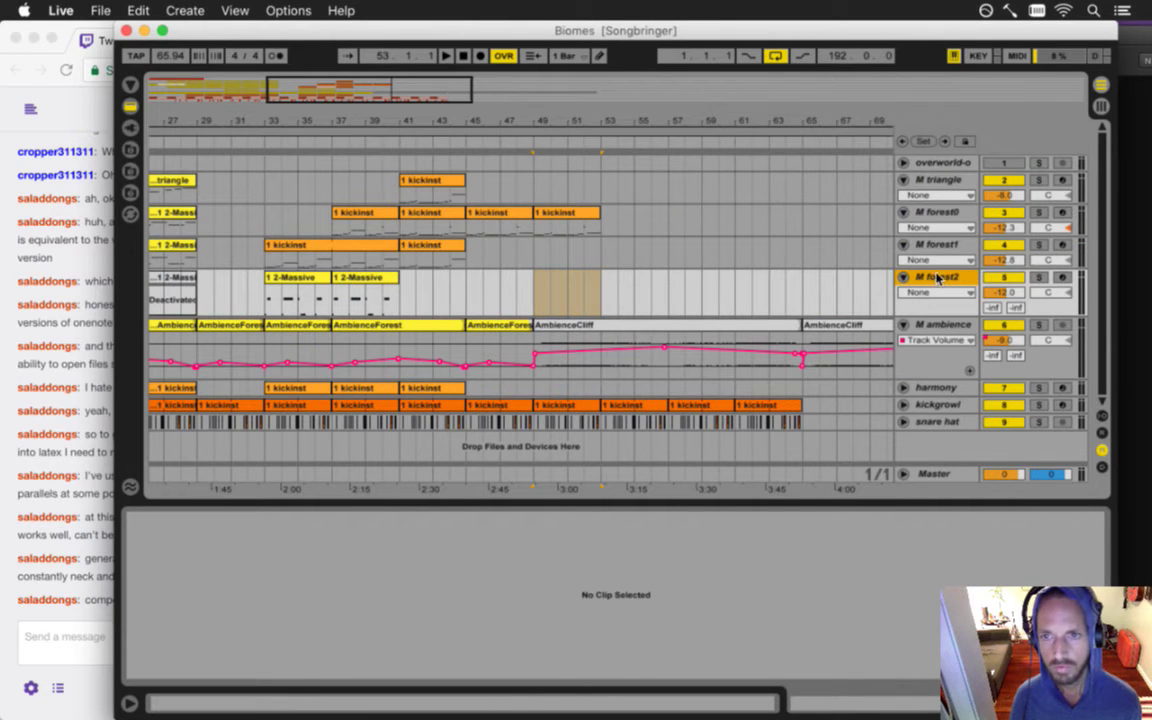
pyautogui.click(930, 328)
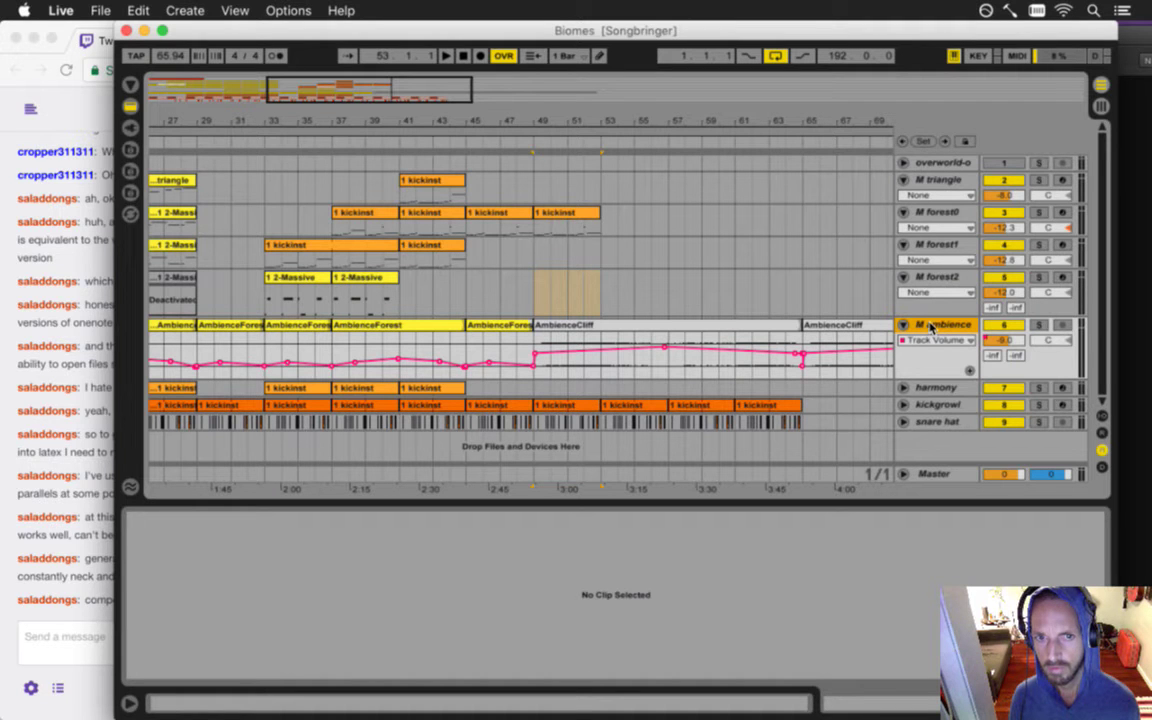
pyautogui.click(938, 280)
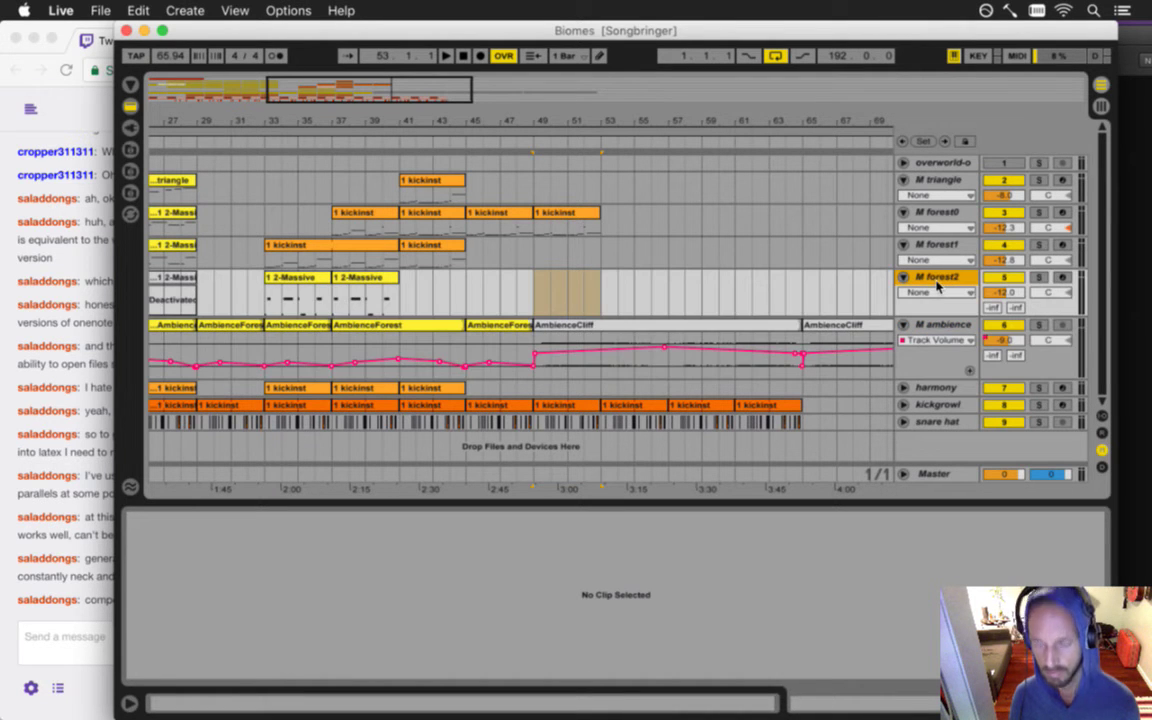
pyautogui.click(930, 328)
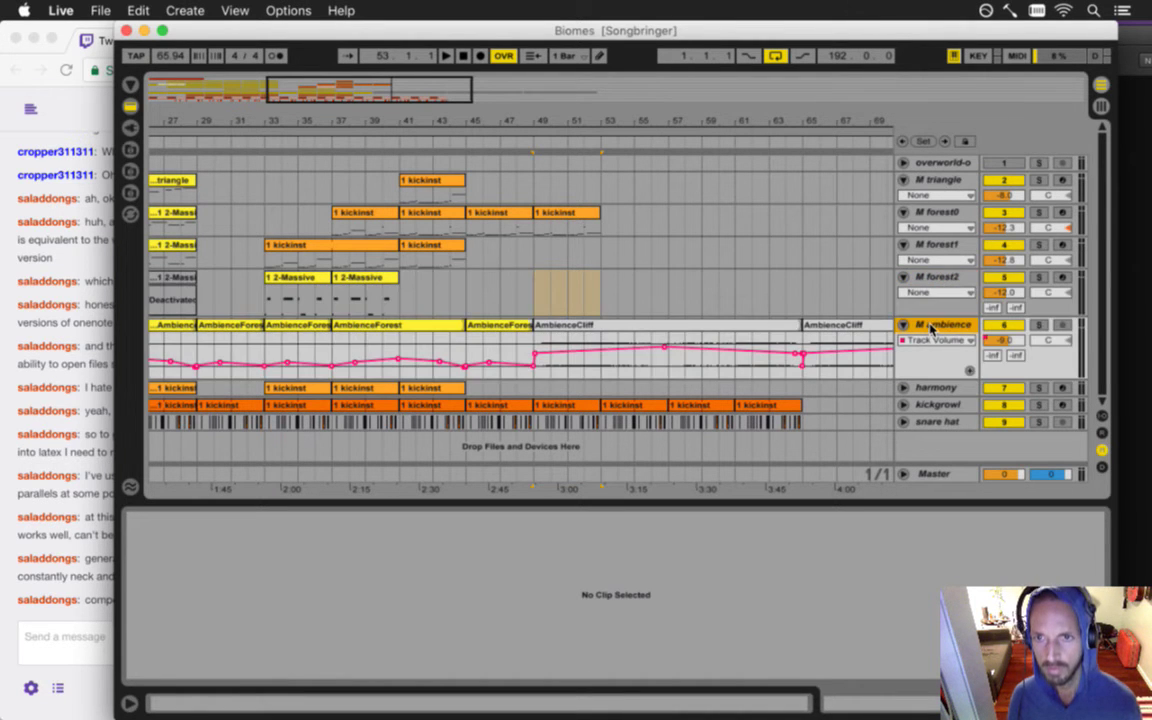
pyautogui.click(929, 281)
pyautogui.press('super+v')
pyautogui.moveTo(938, 285); pyautogui.dragTo(933, 375)
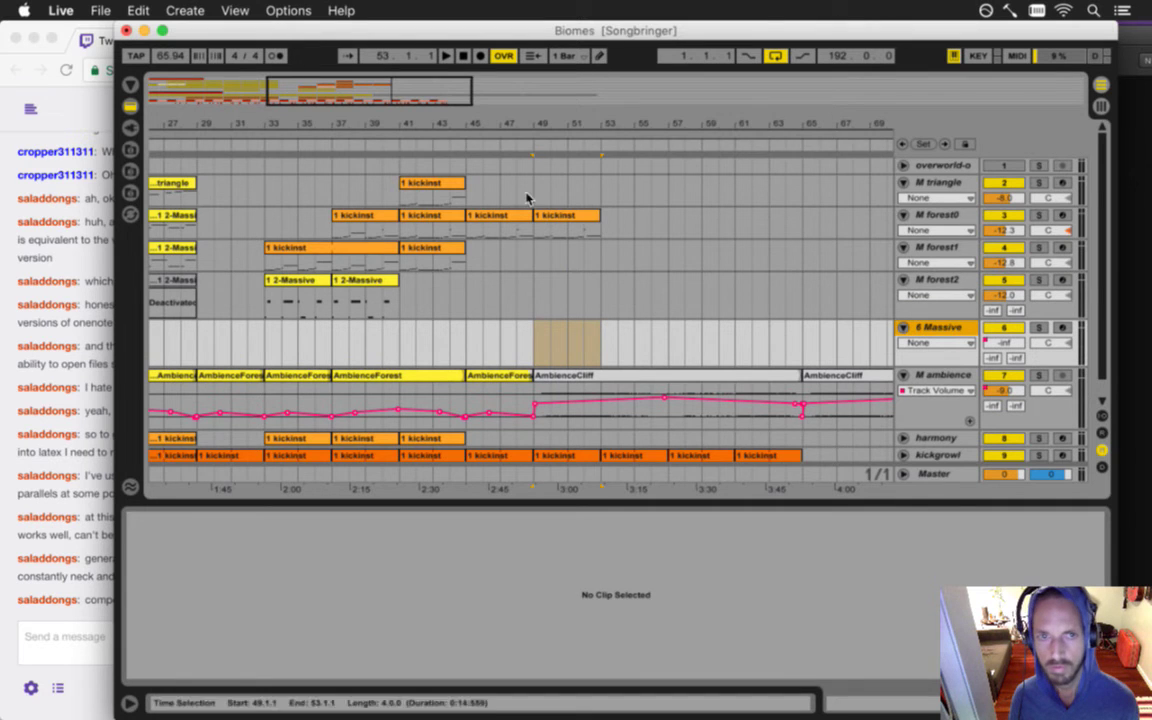
# - Move the pasted track's 2-Massive clip to start at bar 49 and listen to it with the arrangement
pyautogui.moveTo(432, 127); pyautogui.dragTo(436, 118)
pyautogui.moveTo(166, 330); pyautogui.dragTo(424, 330)
pyautogui.press('space')
pyautogui.moveTo(424, 123); pyautogui.dragTo(427, 130)
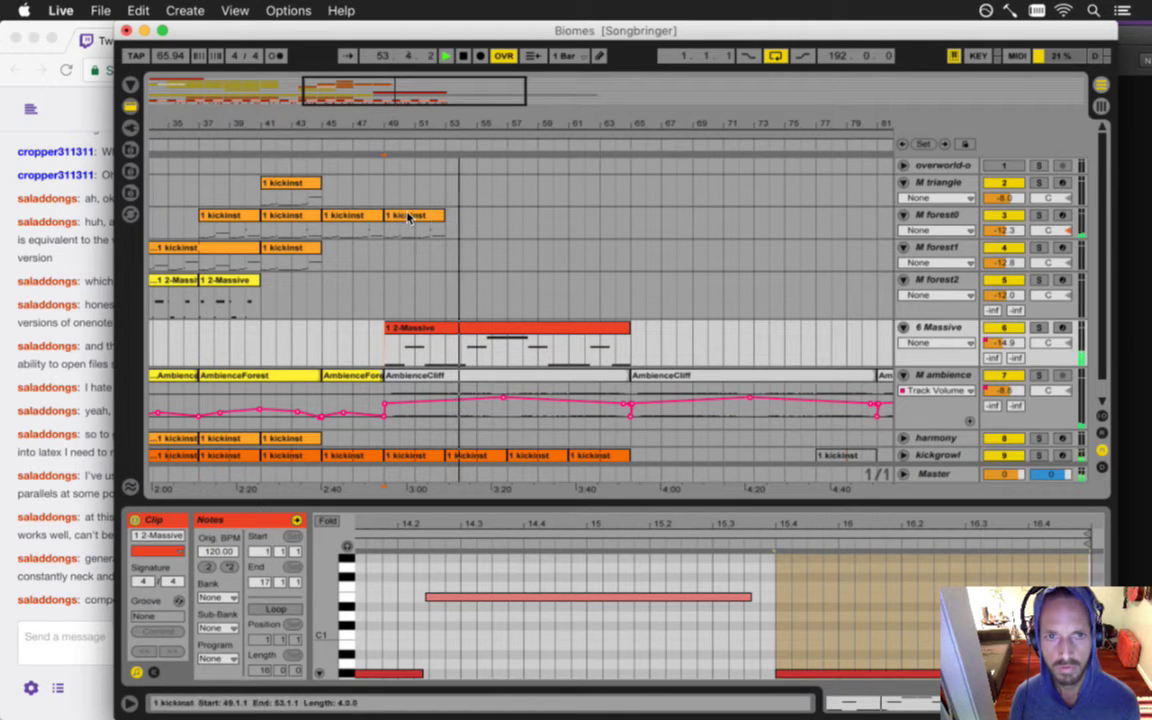
# - Copy the M forest0 kickinst clip from bar 49 to bar 53
pyautogui.moveTo(404, 217); pyautogui.dragTo(465, 218)
pyautogui.click(357, 222)
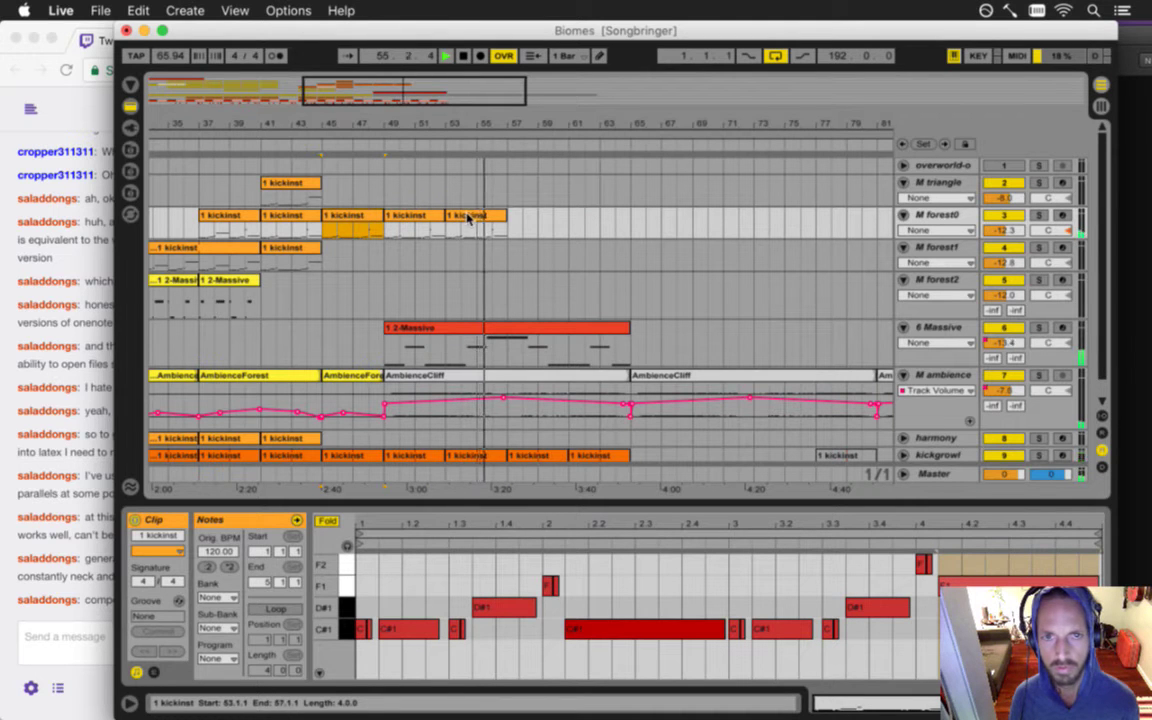
# - Try a copy of the bar 53 kickinst clip on M forest1, audition it, and delete it
pyautogui.moveTo(469, 217); pyautogui.dragTo(470, 247)
pyautogui.click(447, 261)
pyautogui.press('space')
pyautogui.press('space')
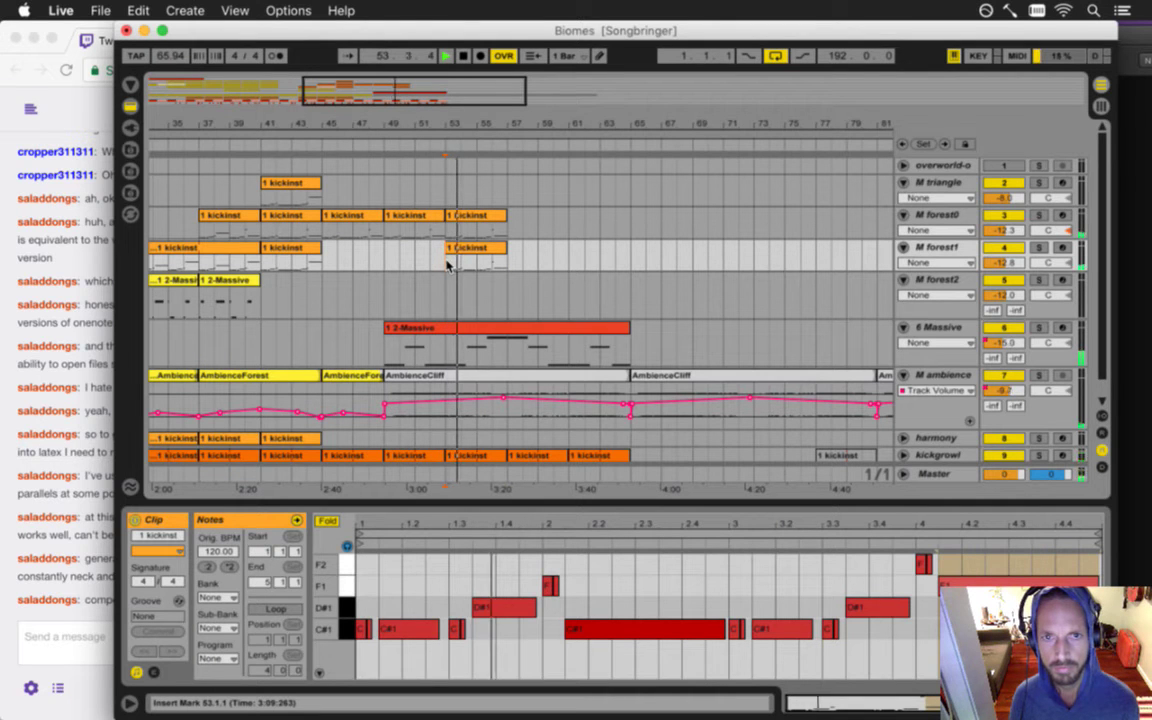
pyautogui.click(470, 248)
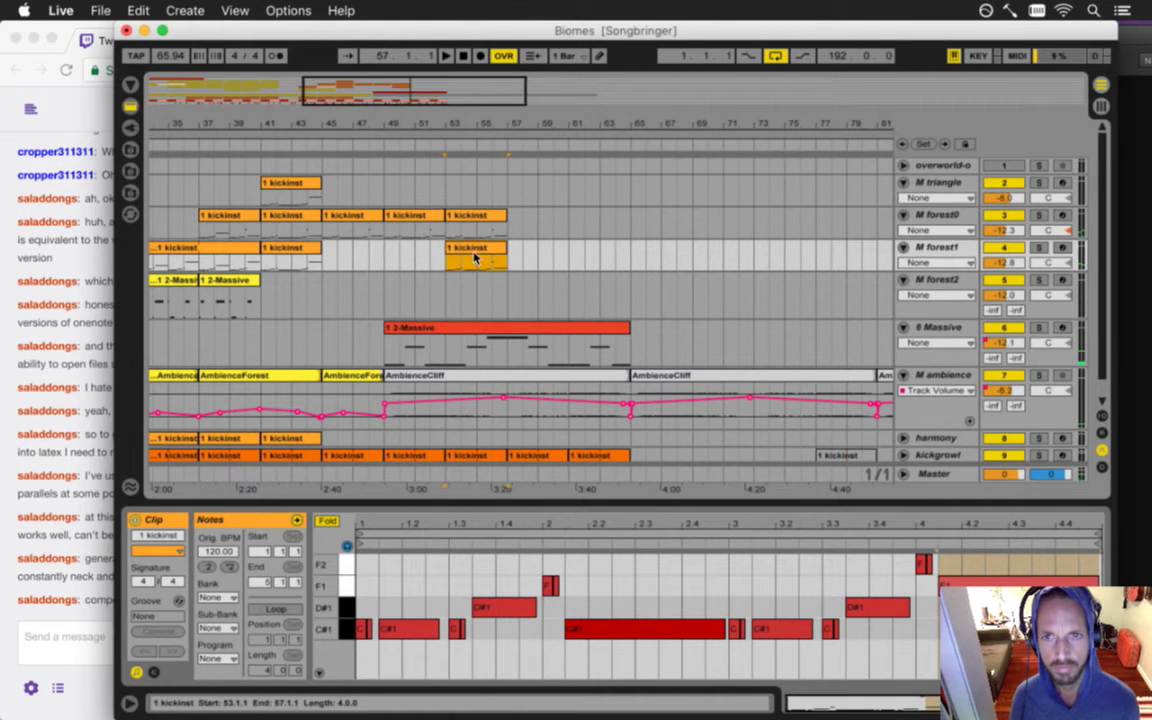
pyautogui.press('Delete')
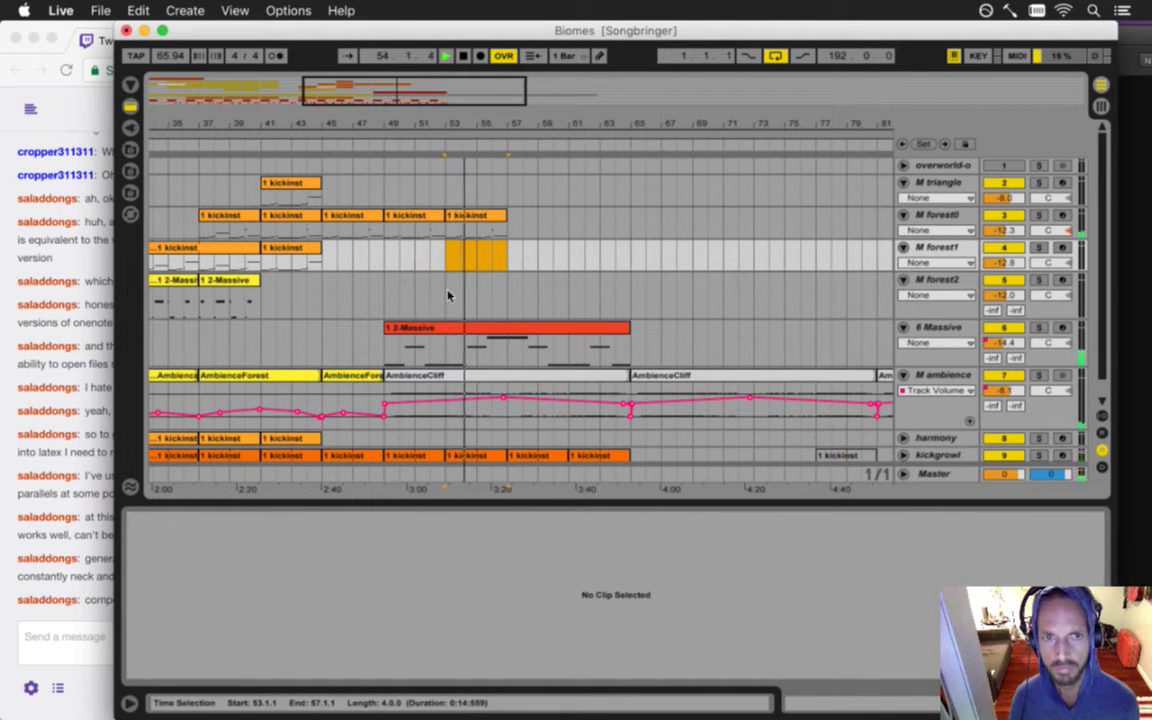
# - Recolor the 2-Massive clip at bar 49 yellow and save the set
pyautogui.rightClick(448, 331)
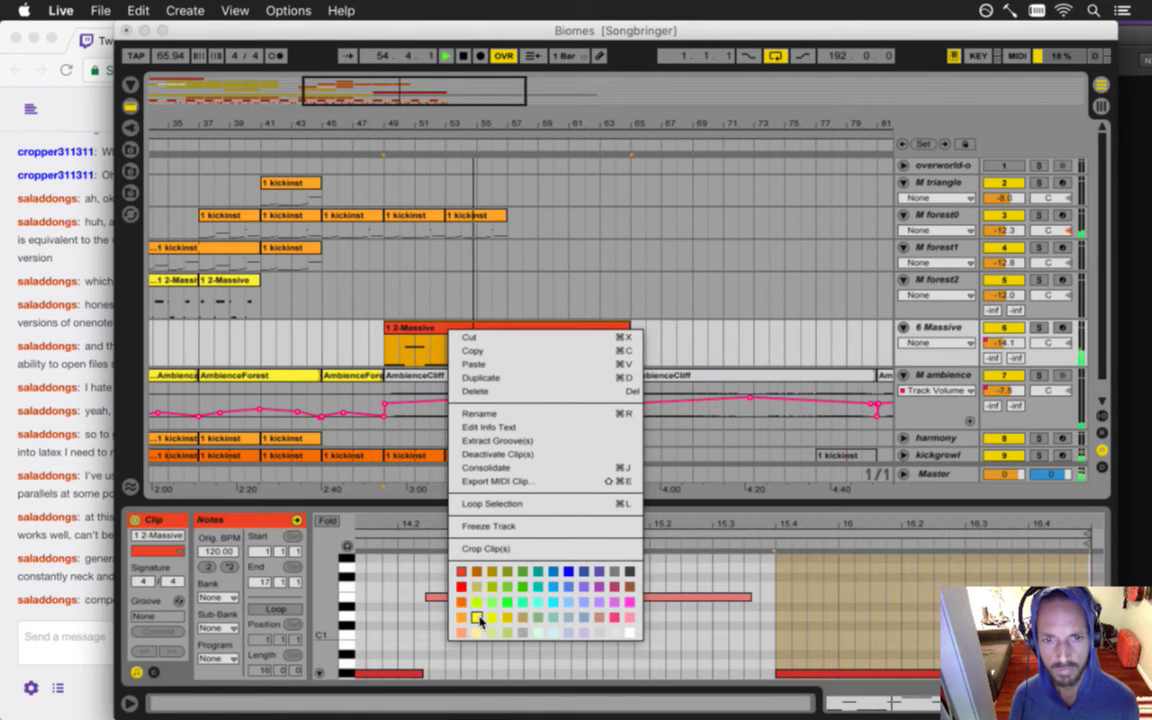
pyautogui.click(476, 617)
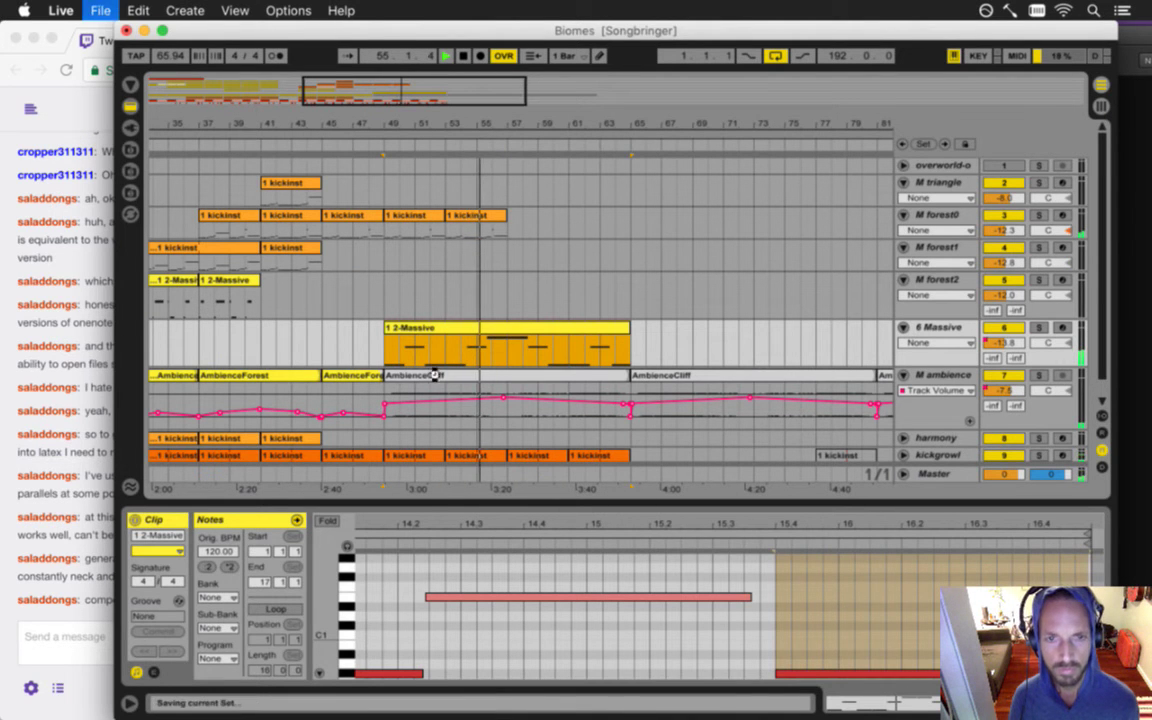
pyautogui.scroll(-1, 550, 369)
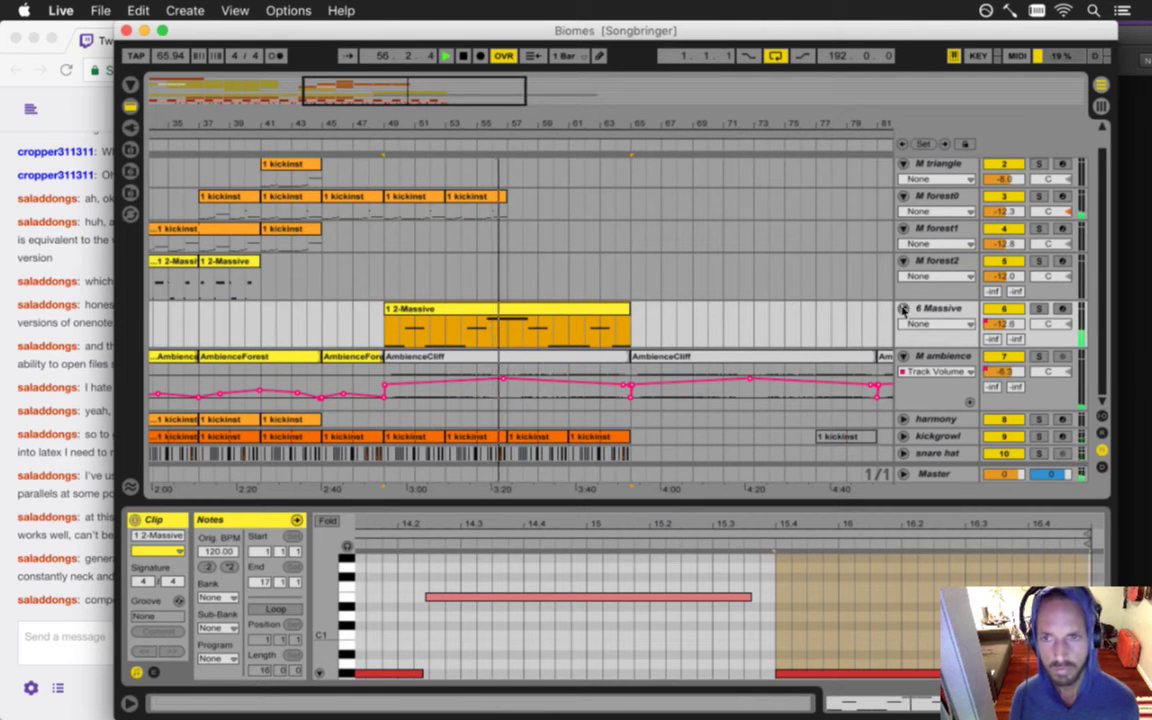
# - Rename the 6 Massive track as M cliffs0
pyautogui.click(940, 310)
pyautogui.press('super+r')
pyautogui.write('M f')
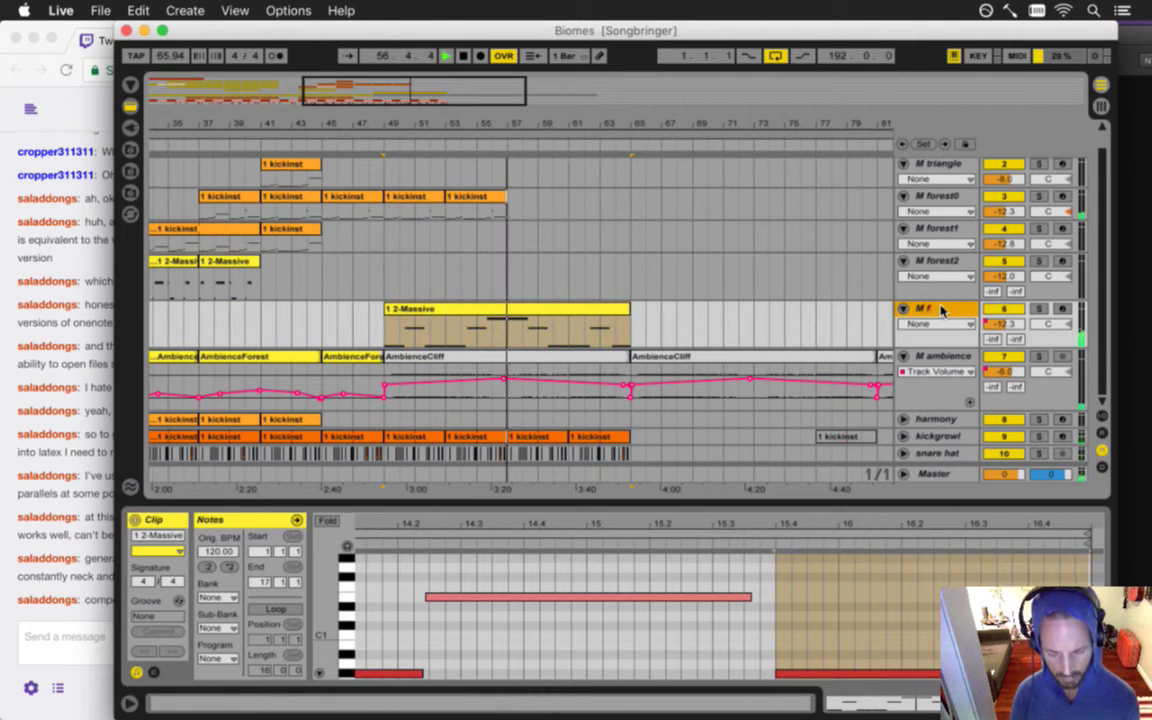
pyautogui.write('orest')
pyautogui.press('BackSpace')
pyautogui.press('BackSpace')
pyautogui.press('BackSpace')
pyautogui.press('BackSpace')
pyautogui.press('BackSpace')
pyautogui.press('BackSpace')
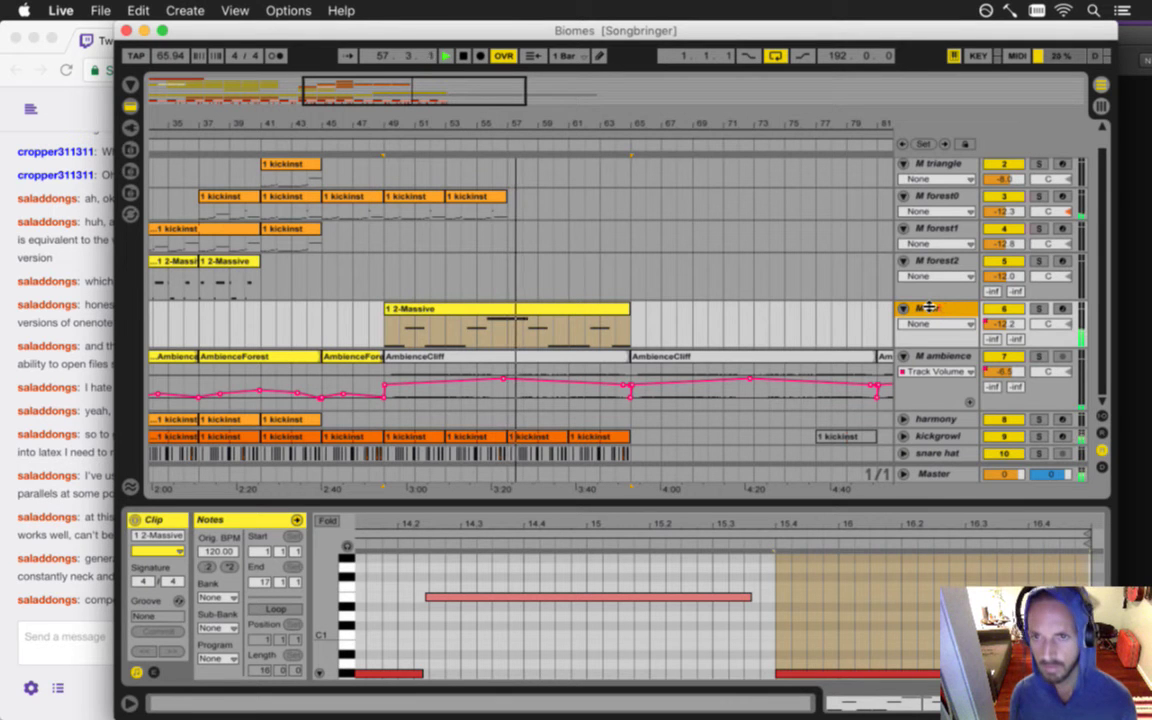
pyautogui.write('cliff')
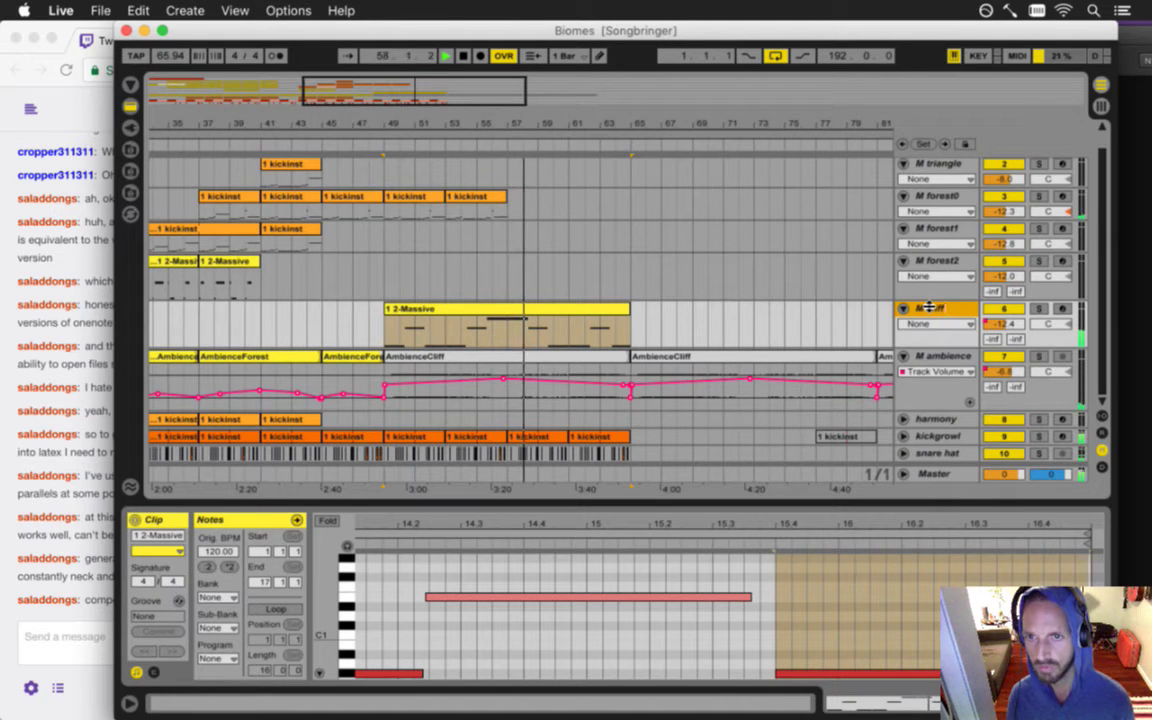
pyautogui.write('0s0')
pyautogui.press('Return')
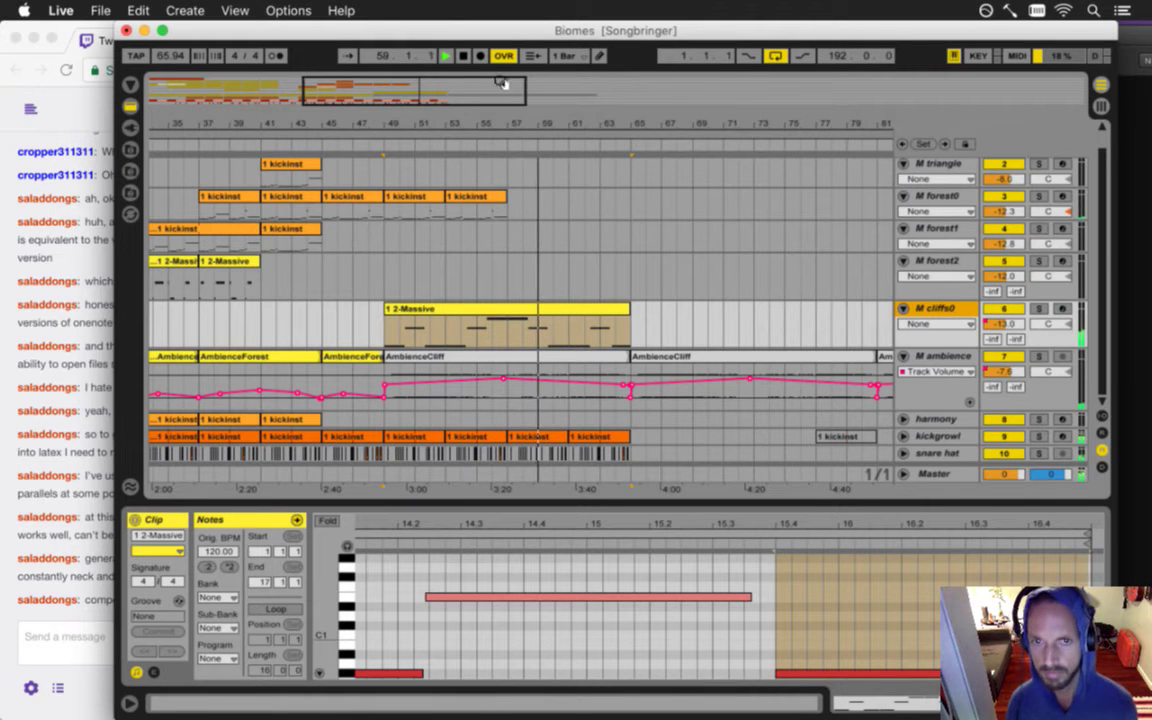
# - Hide the Notes settings of the M cliffs0 clip, review its notes, stop playback, and save the set
pyautogui.click(533, 311)
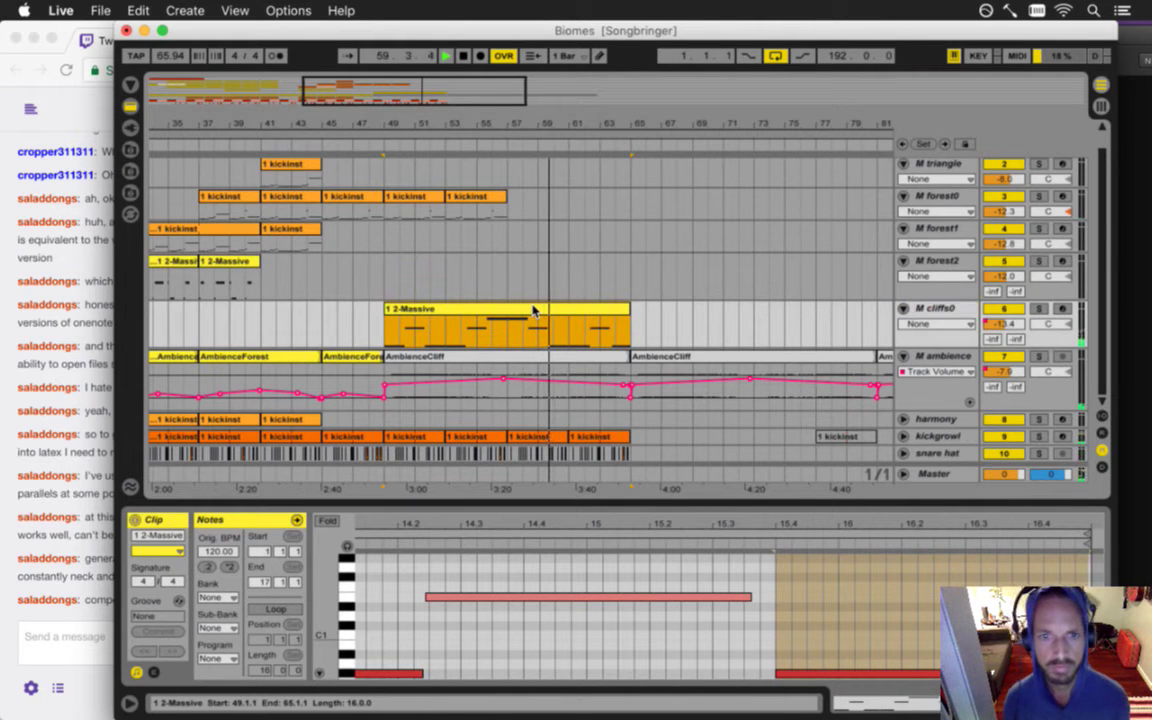
pyautogui.click(135, 672)
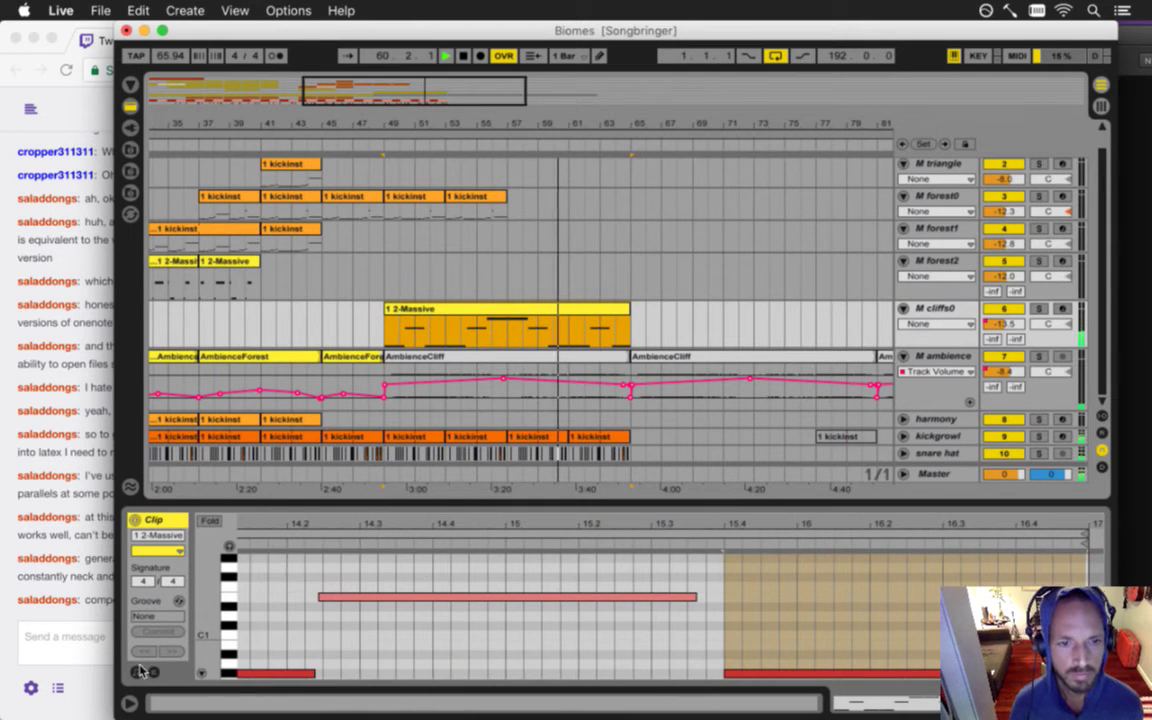
pyautogui.moveTo(275, 539); pyautogui.dragTo(885, 529)
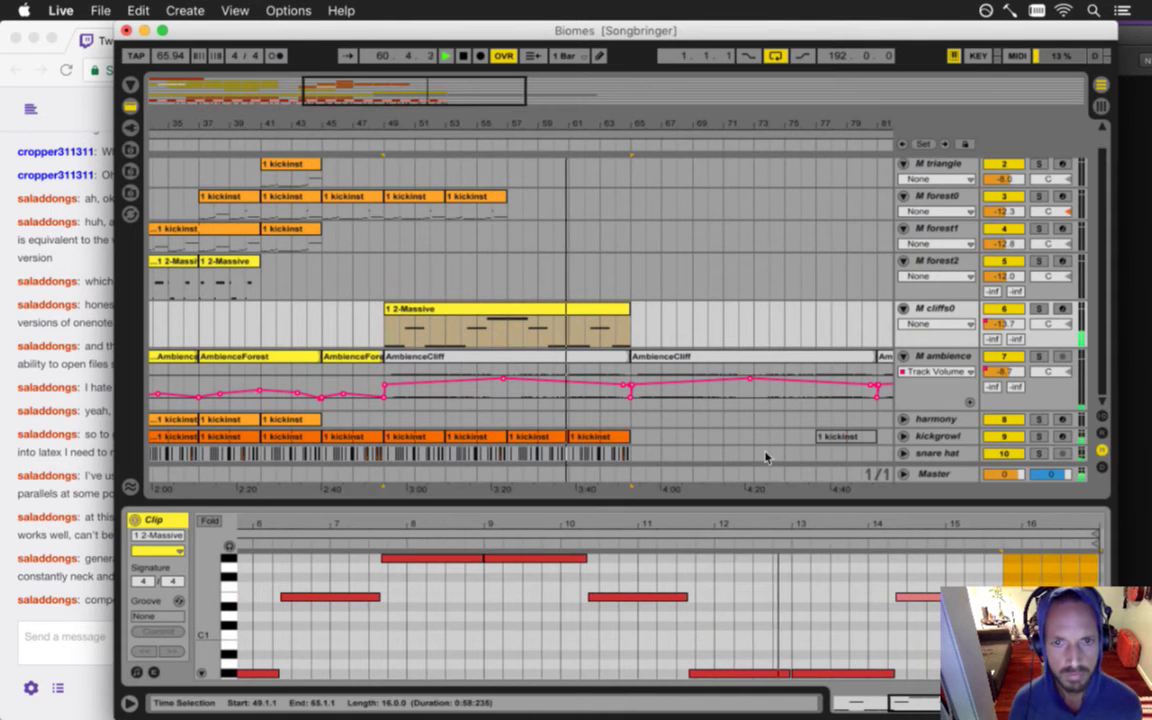
pyautogui.press('space')
pyautogui.press('super+s')
# - Rename the 2-Massive clip at bar 49 as "cliffs 0" and save the set
pyautogui.click(387, 331)
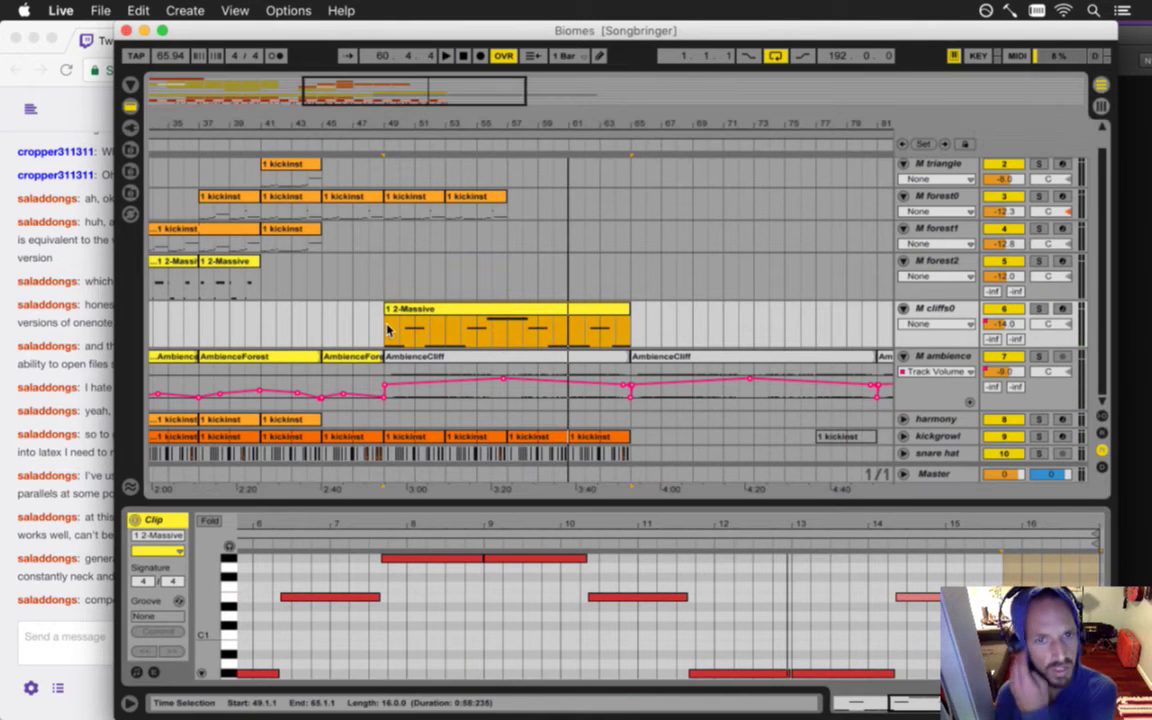
pyautogui.press('super+r')
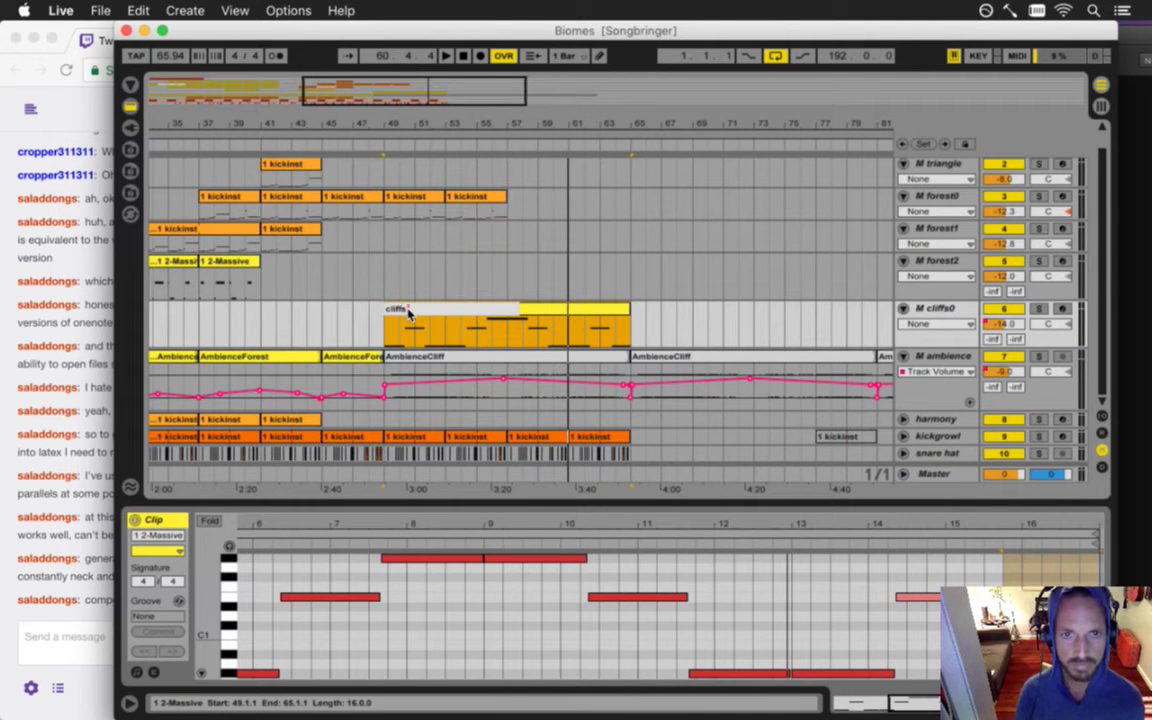
pyautogui.write('cliffs 0')
pyautogui.press('Return')
pyautogui.press('super+s')
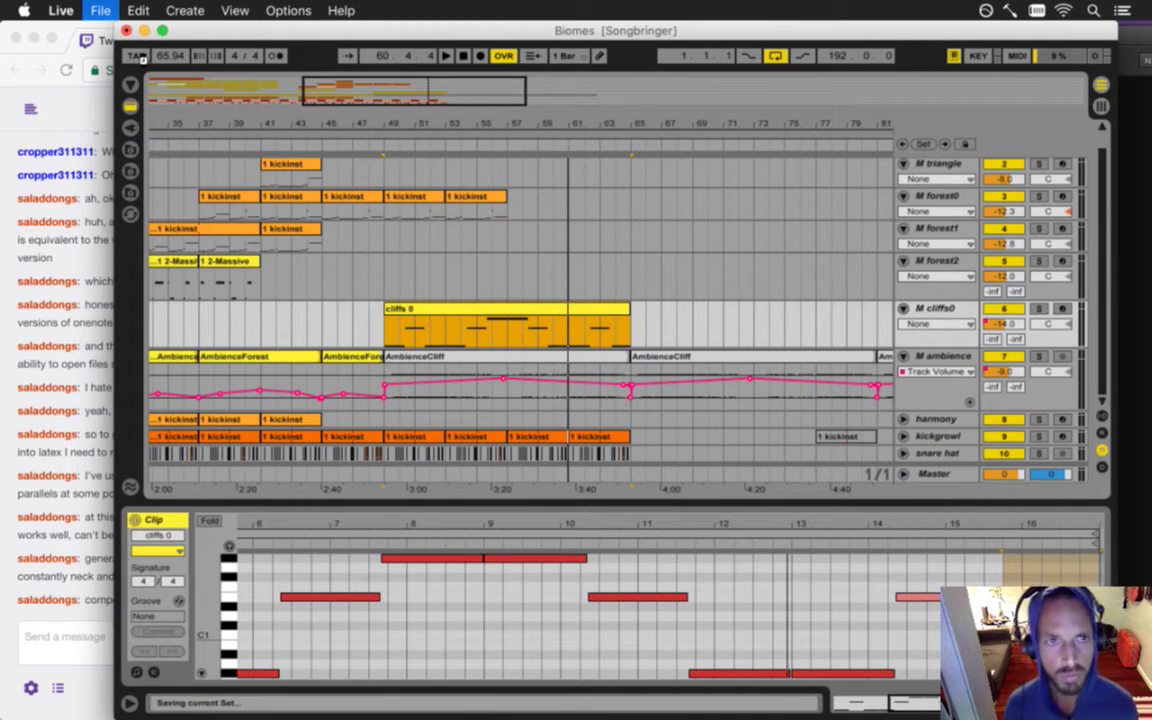
# - Check the newest message in the Twitch chat window and return to the Biomes arrangement at bar 49
pyautogui.click(105, 9)
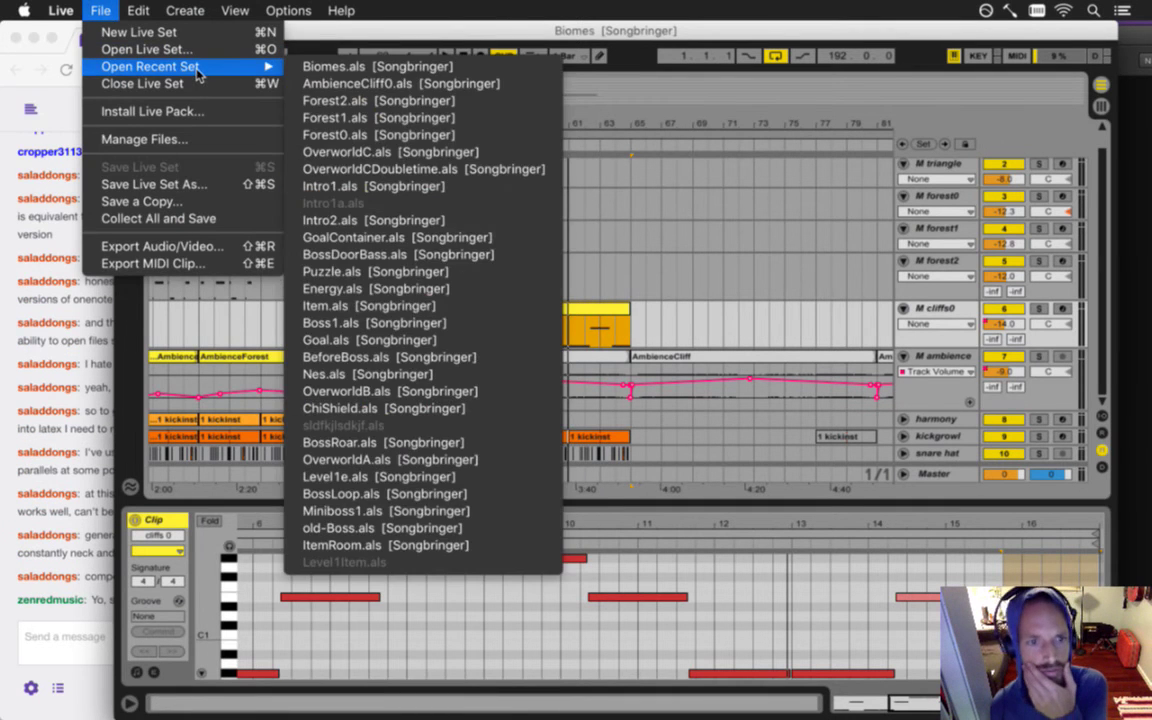
pyautogui.click(88, 552)
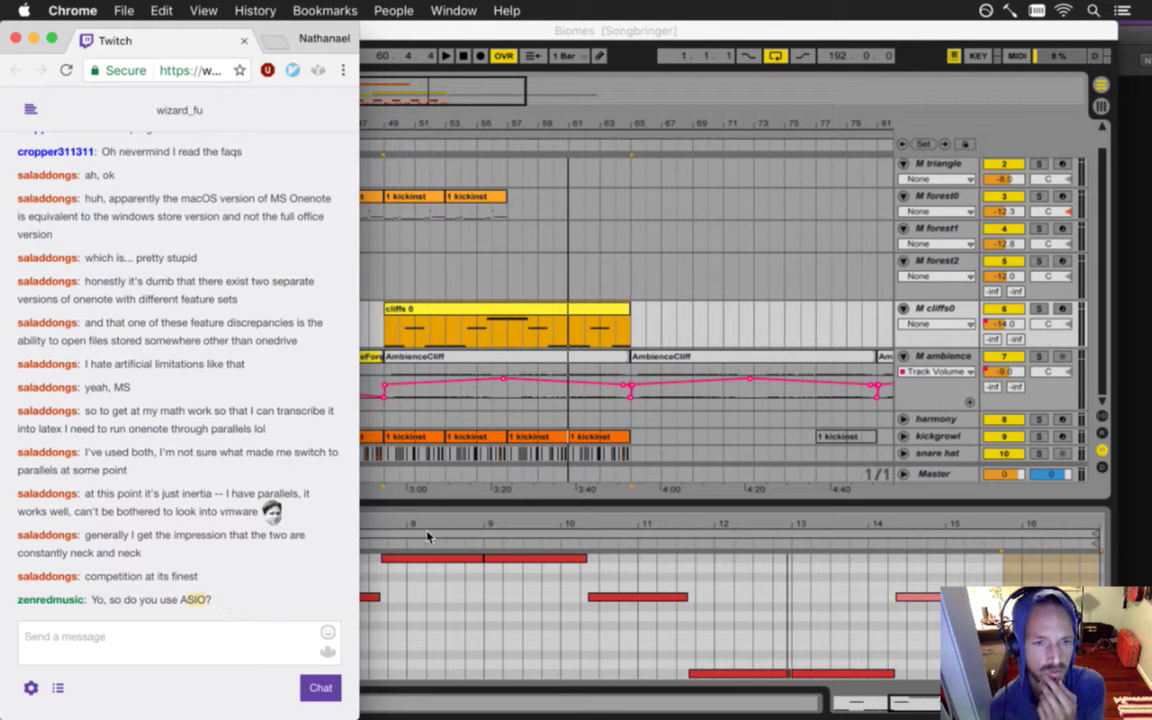
pyautogui.click(375, 334)
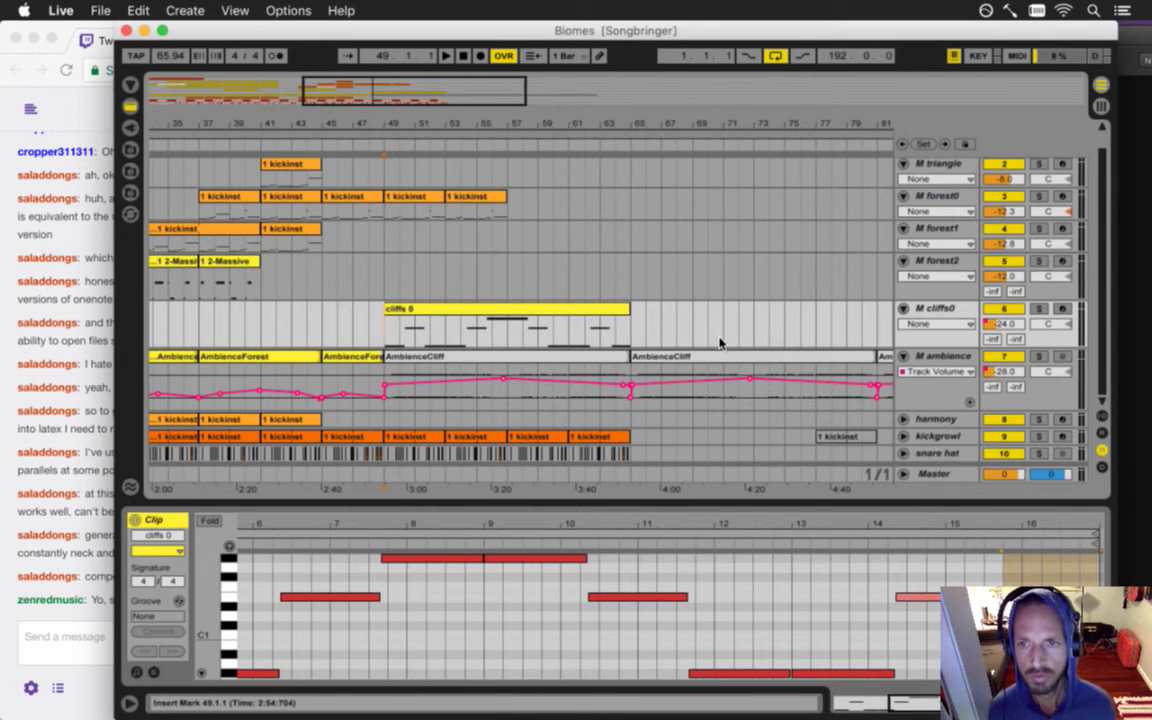
# - Open the AmbienceCliff1.als set from the Songbringer project folder
pyautogui.click(100, 10)
pyautogui.moveTo(240, 66)
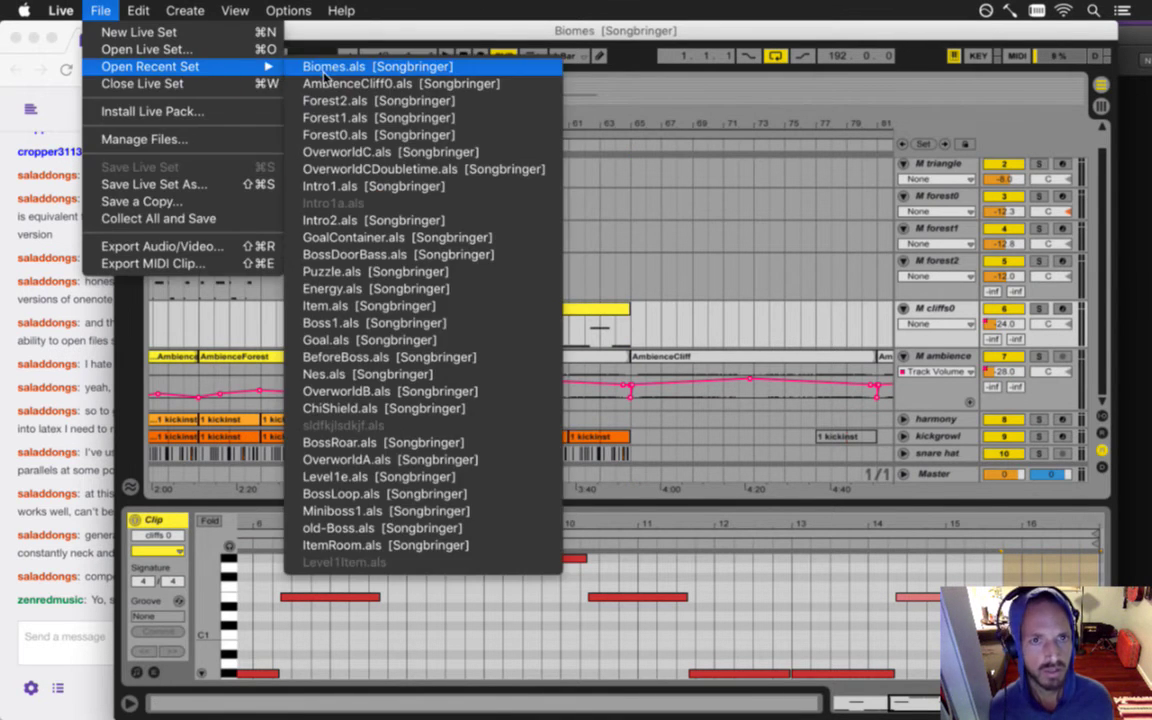
pyautogui.click(157, 49)
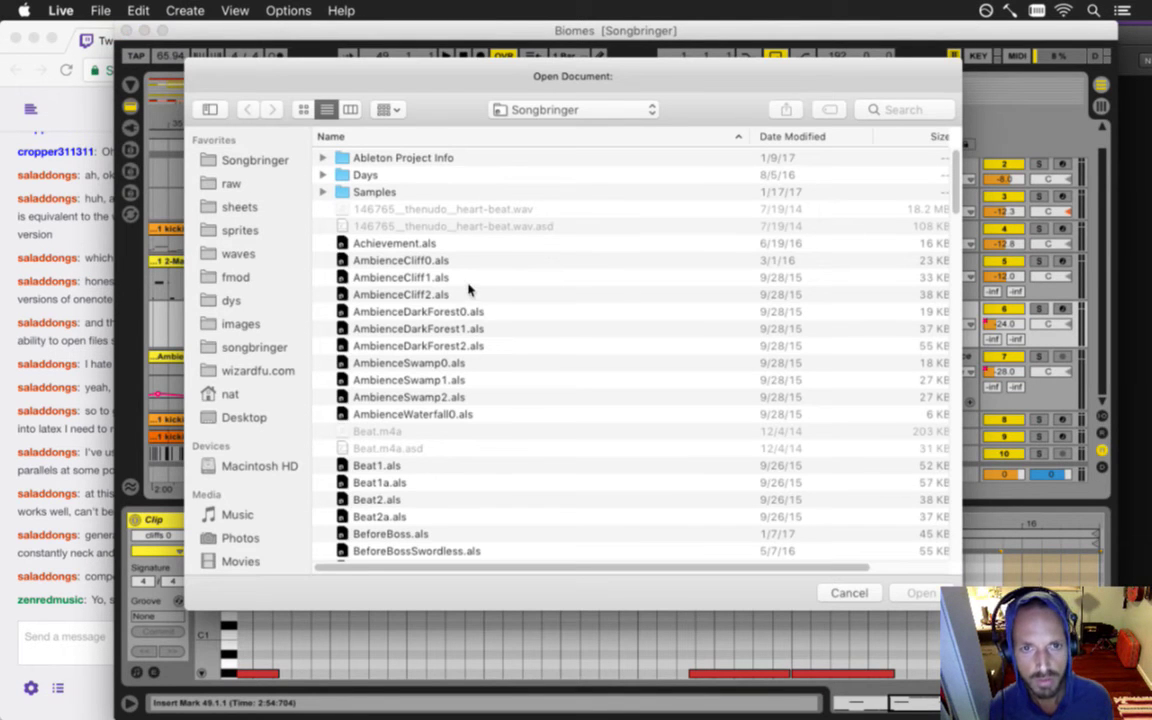
pyautogui.click(466, 284)
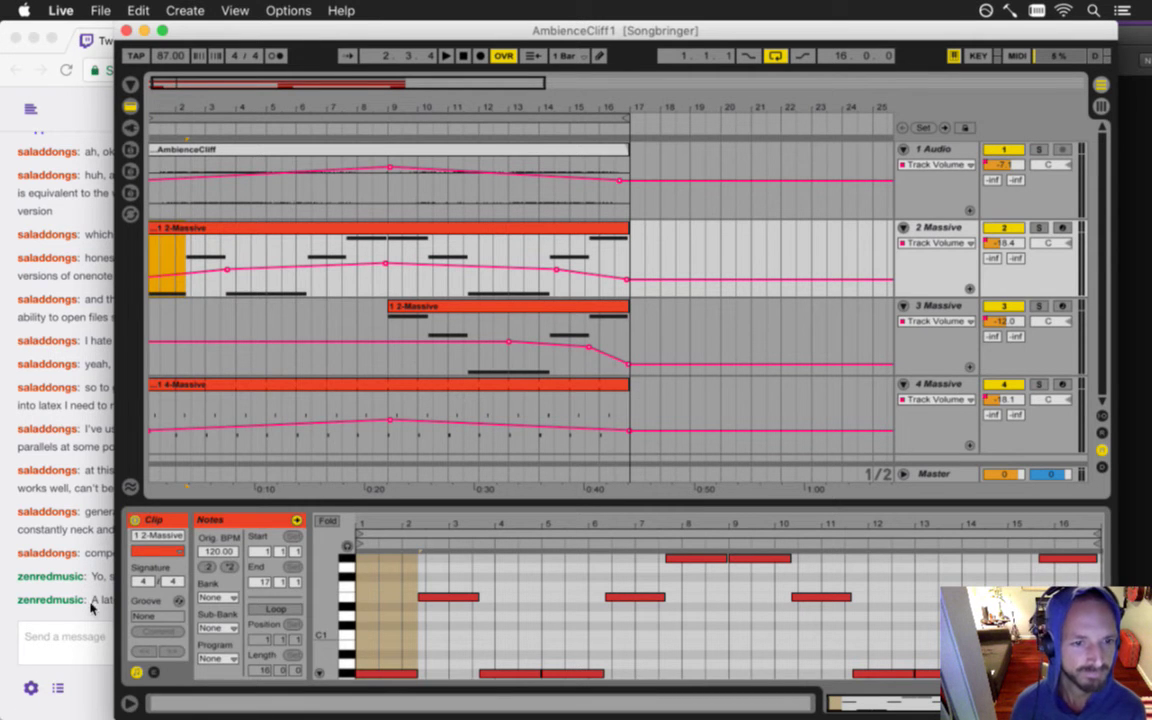
# - Read the new Twitch chat message in Chrome and return to the AmbienceCliff1 set
pyautogui.click(77, 635)
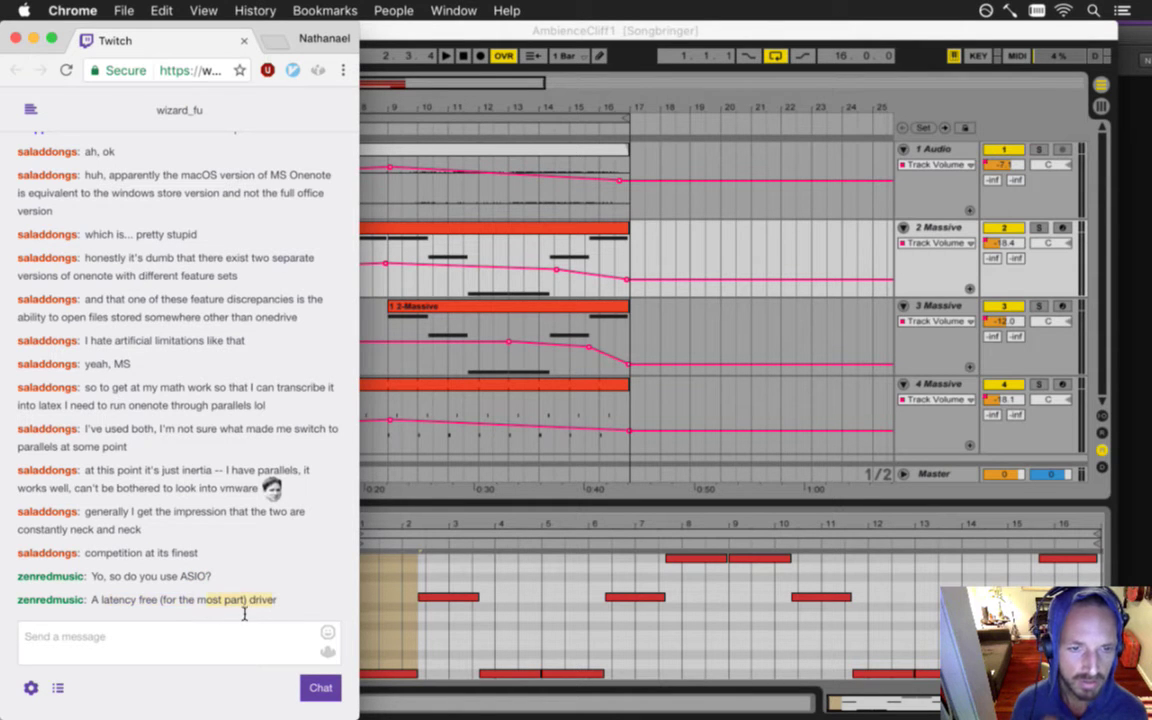
pyautogui.click(460, 503)
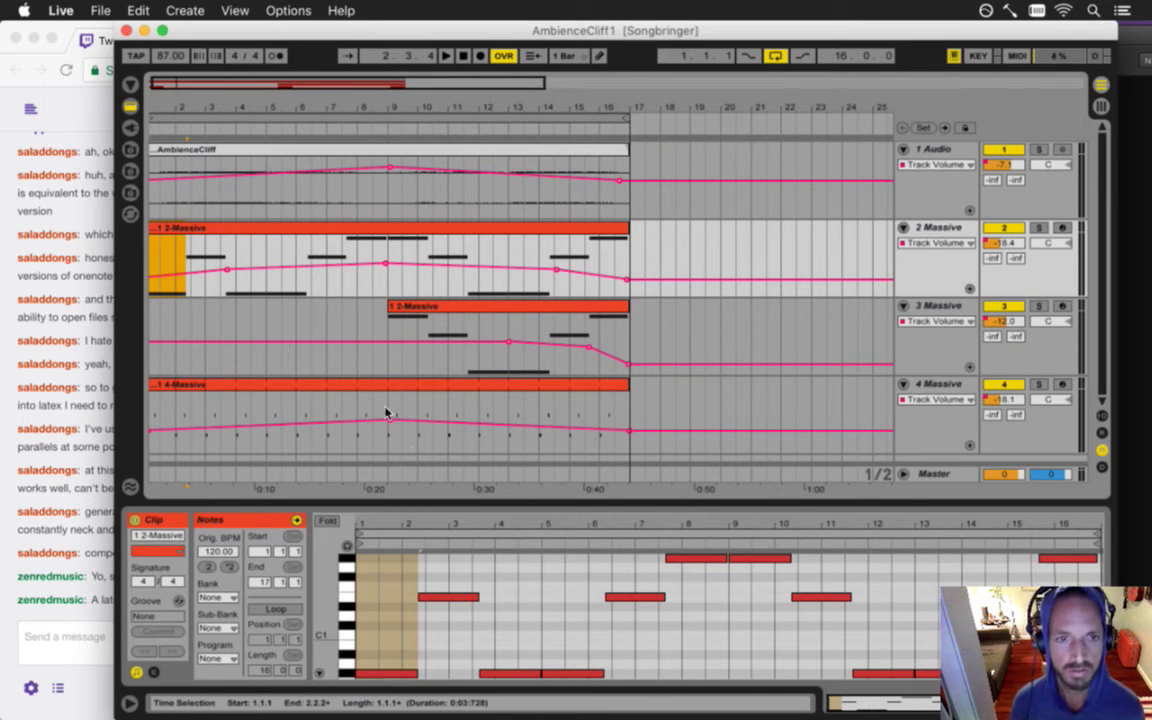
# - Play the set from the beginning and solo the 4 Massive track to audition its part
pyautogui.press('space')
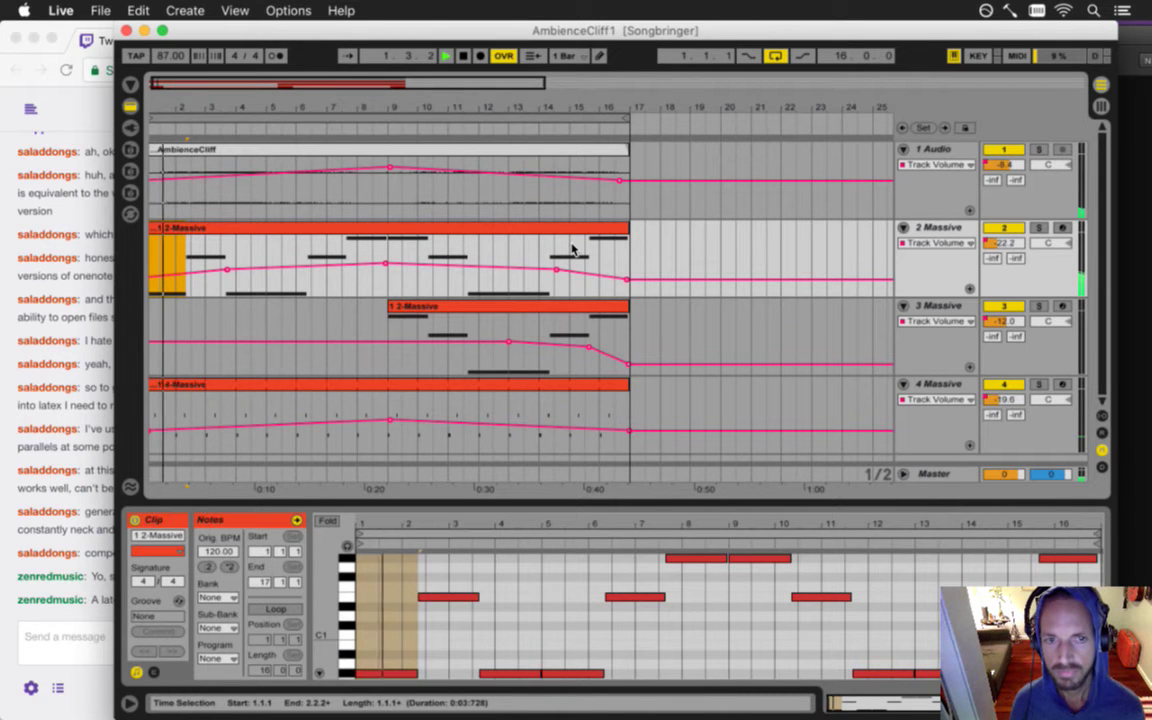
pyautogui.click(955, 388)
pyautogui.press('space')
pyautogui.click(1038, 387)
pyautogui.press('space')
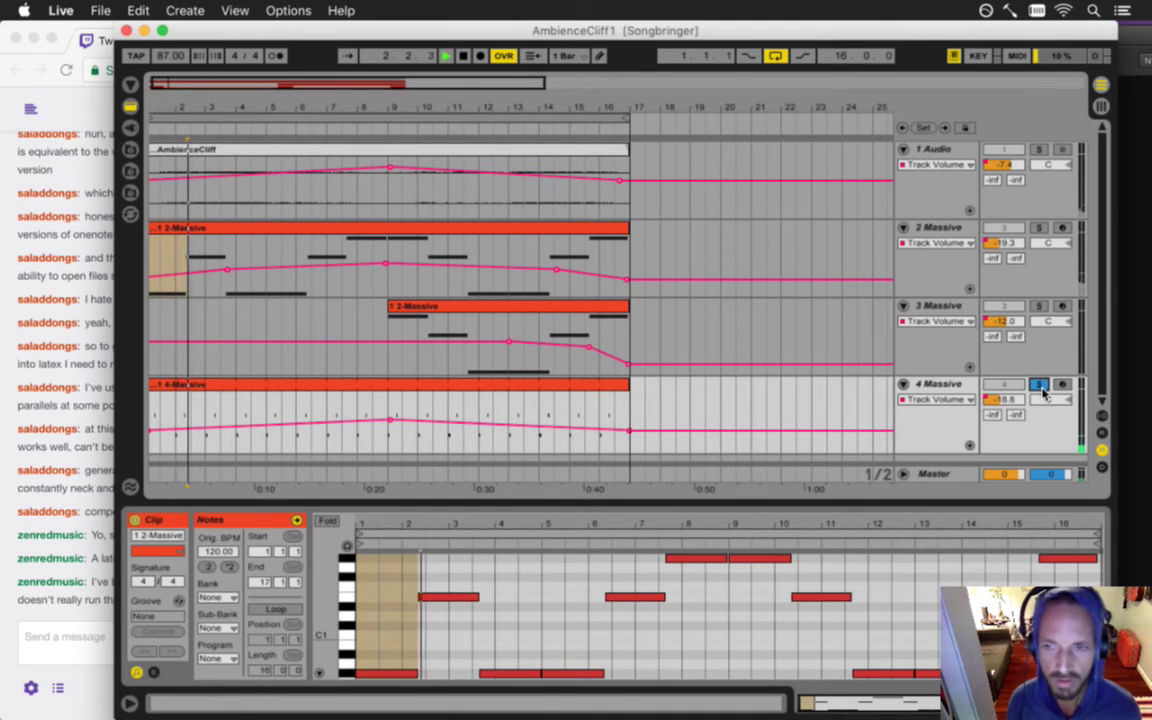
# - Switch to the Twitch chat in Chrome, read the latest message, and return to the playing set
pyautogui.click(55, 607)
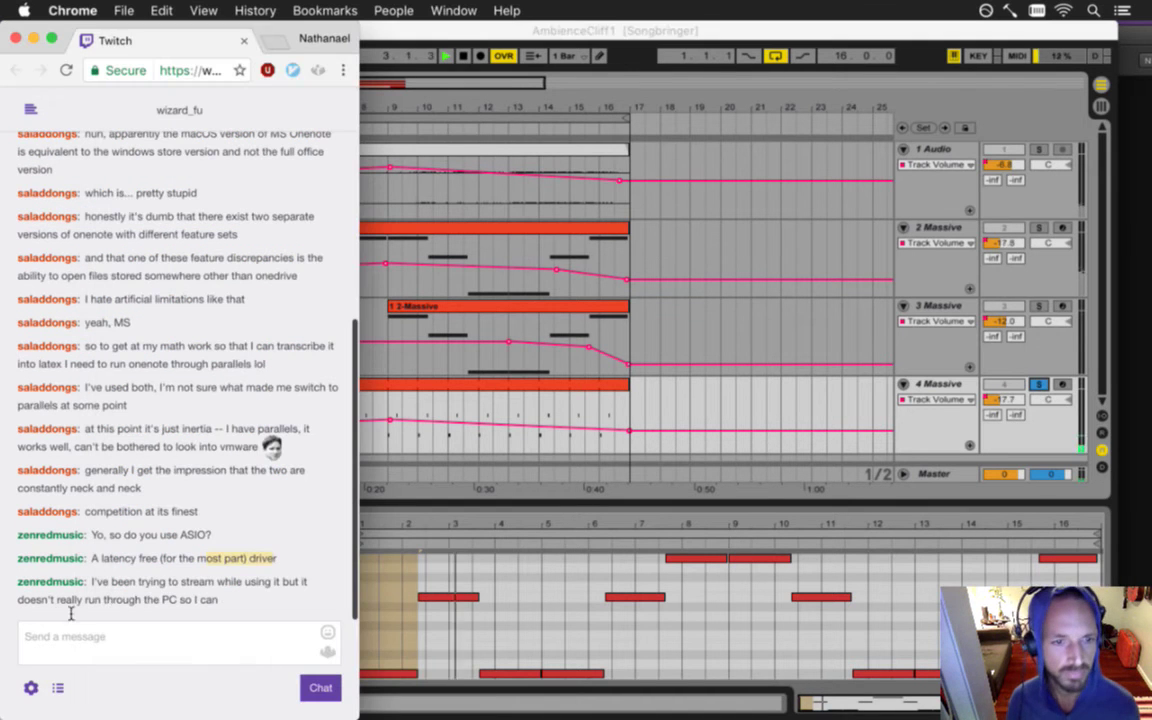
pyautogui.moveTo(115, 585); pyautogui.dragTo(235, 600)
pyautogui.click(237, 600)
pyautogui.click(476, 465)
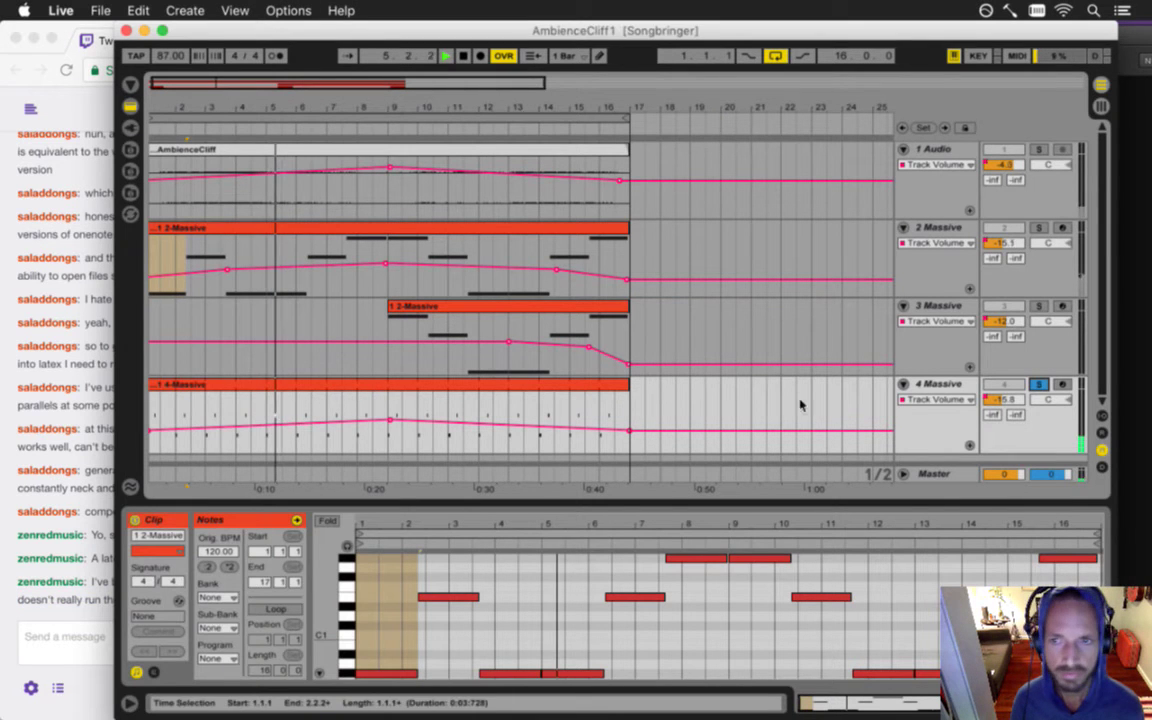
# - Play the set from bar 9 and toggle solo on the 3 Massive track to audition its part, then stop
pyautogui.click(391, 319)
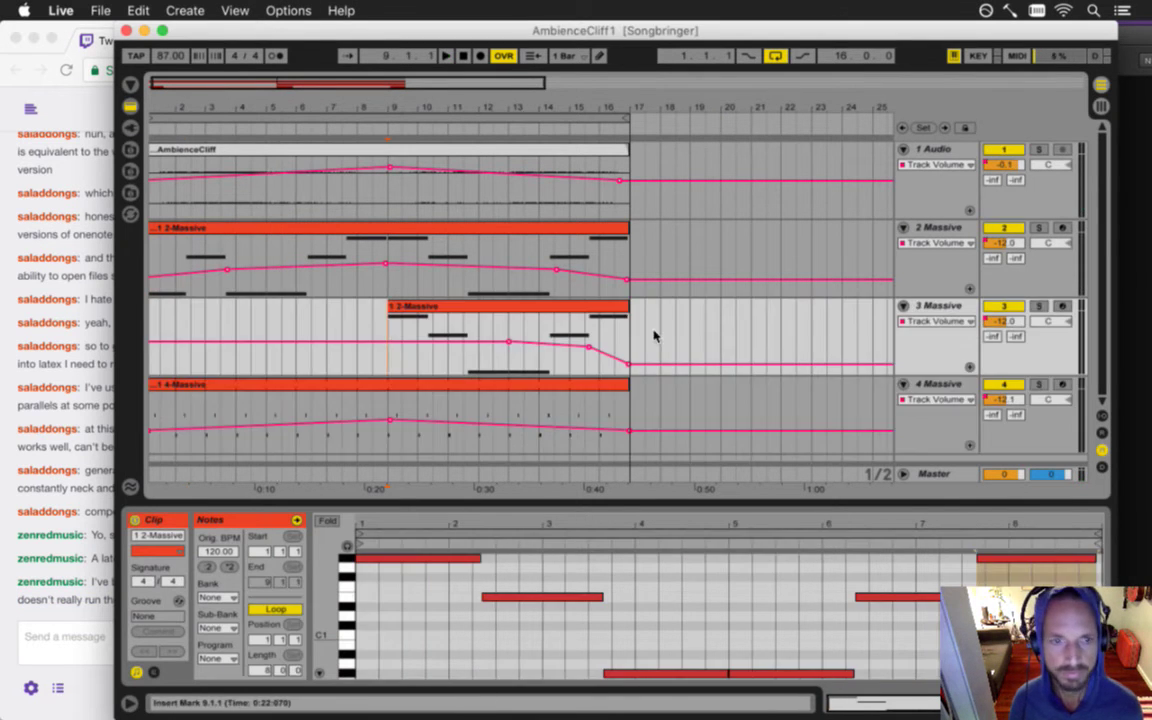
pyautogui.press('space')
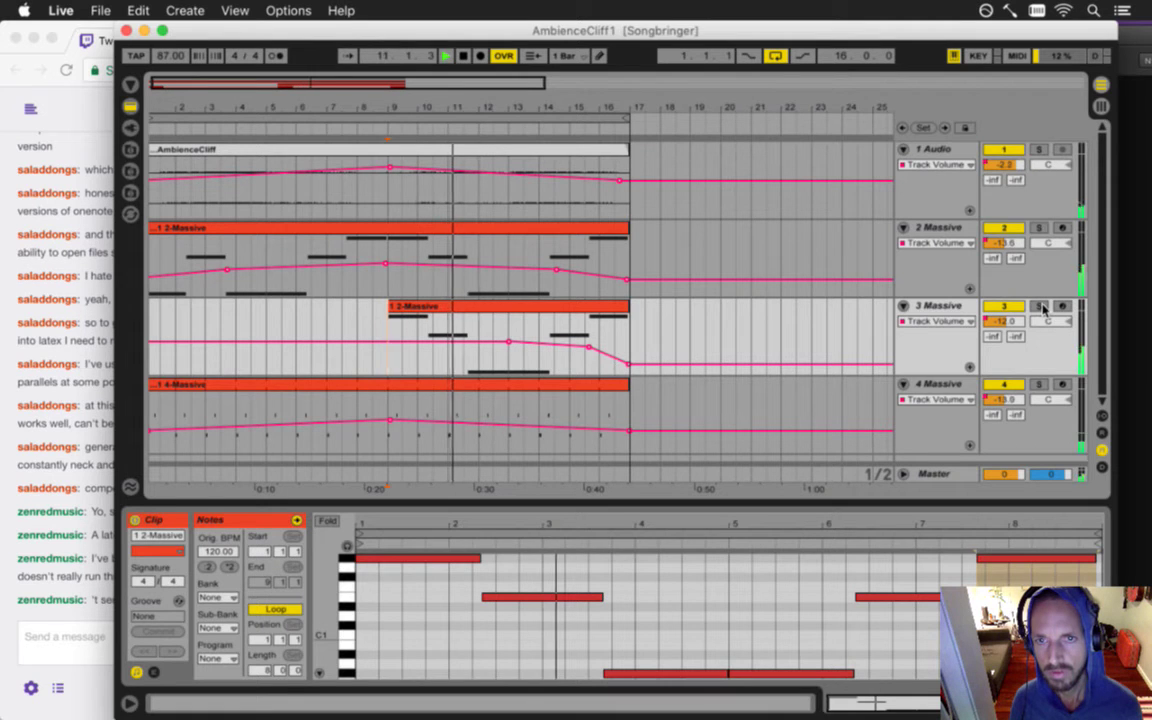
pyautogui.click(1040, 307)
pyautogui.press('space')
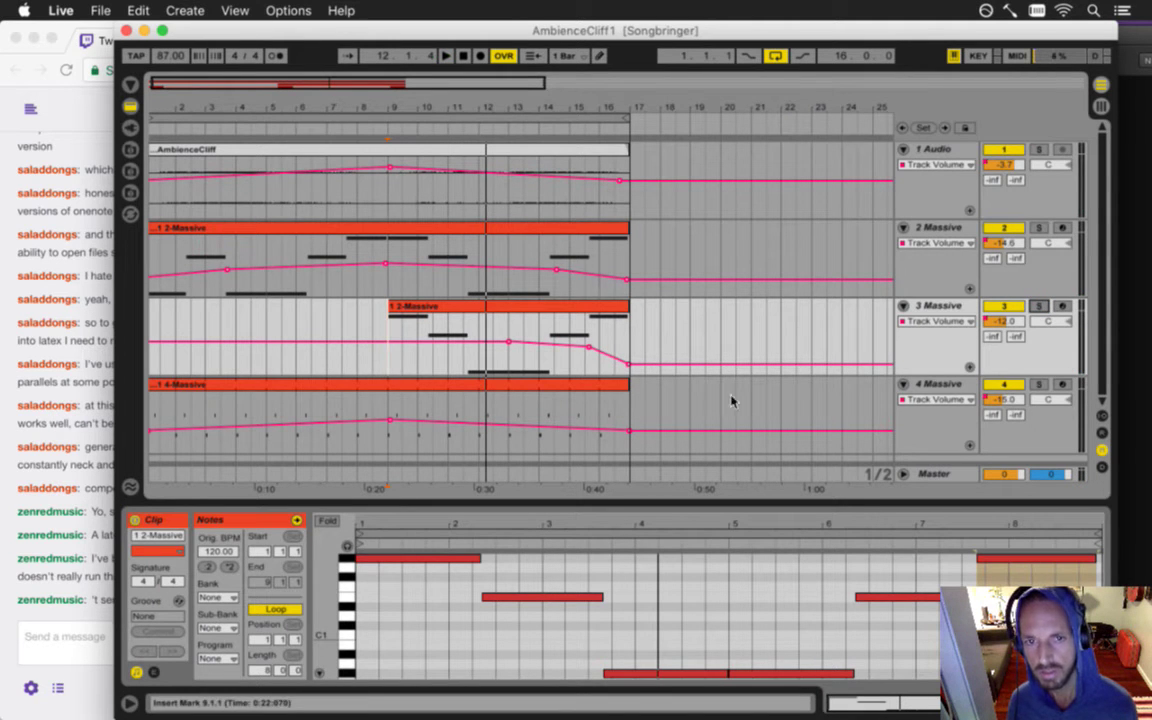
# - Copy the 4 Massive track and reopen the Biomes.als set
pyautogui.click(950, 392)
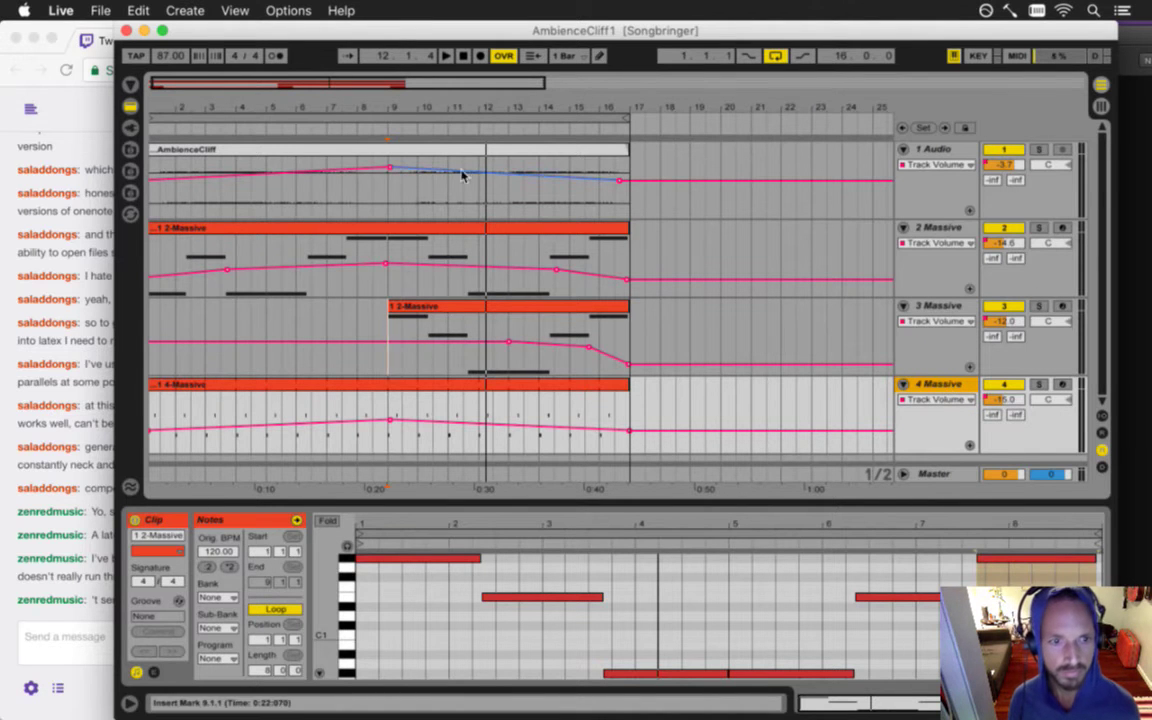
pyautogui.click(104, 10)
pyautogui.moveTo(150, 66)
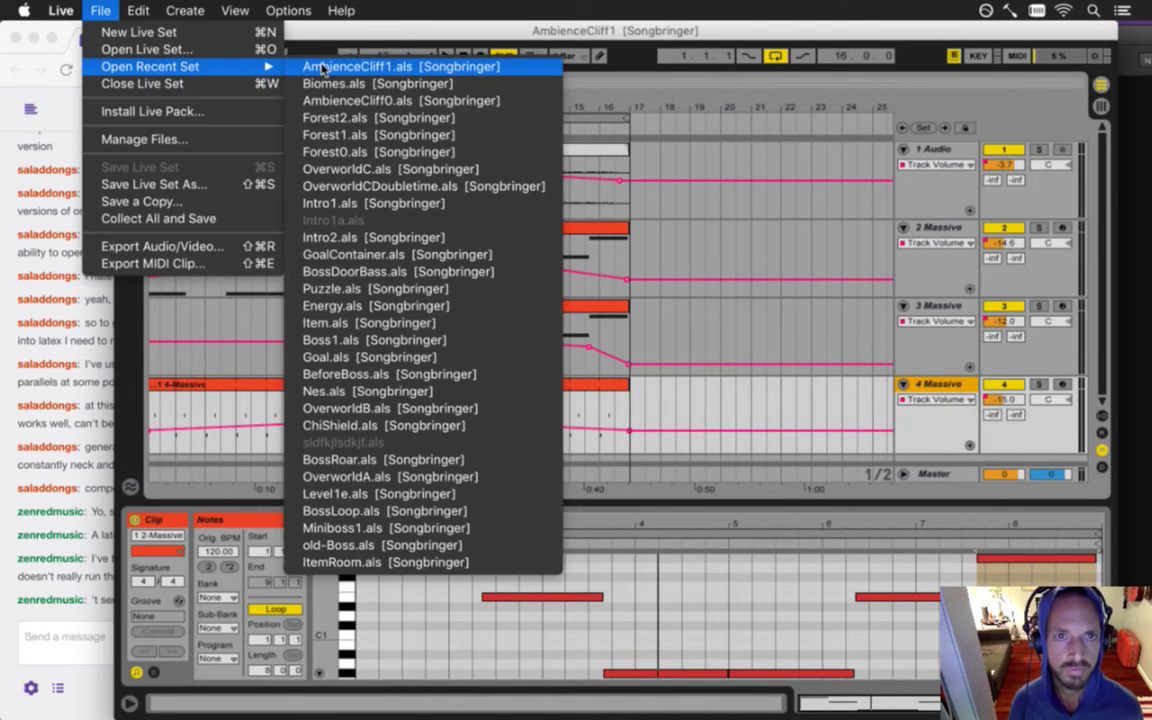
pyautogui.click(329, 84)
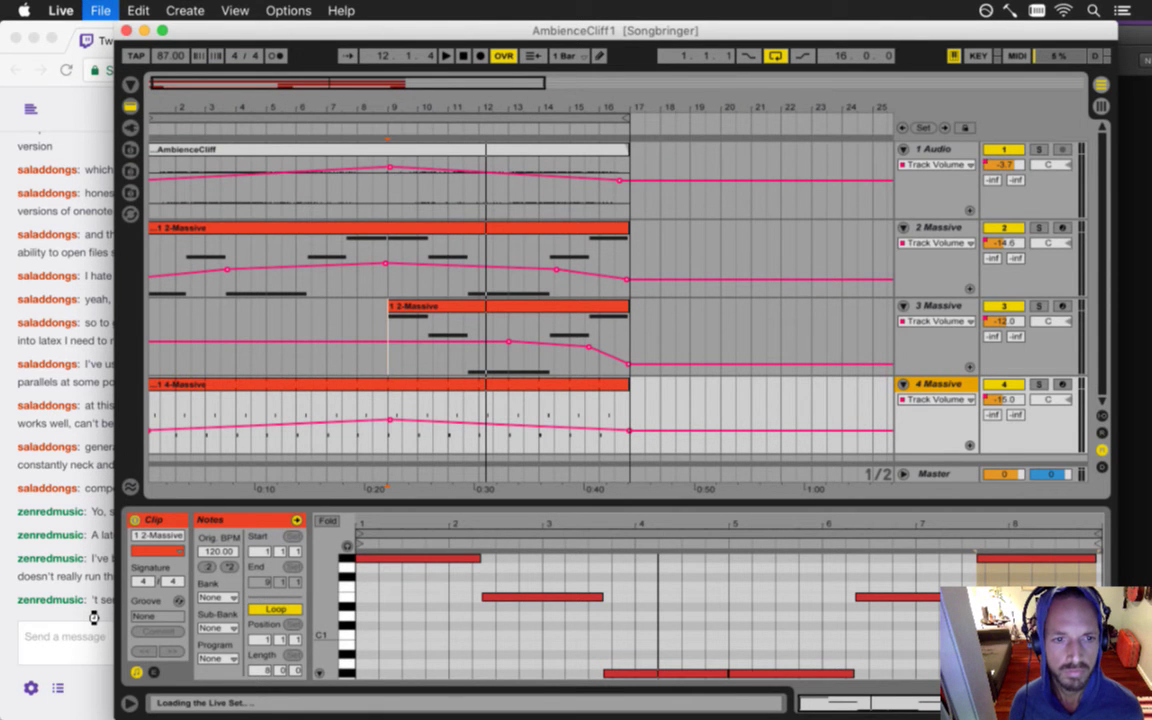
# - Paste the copied Massive track beside M cliffs0, move it directly below that track, and rename it M cliffs1
pyautogui.click(86, 556)
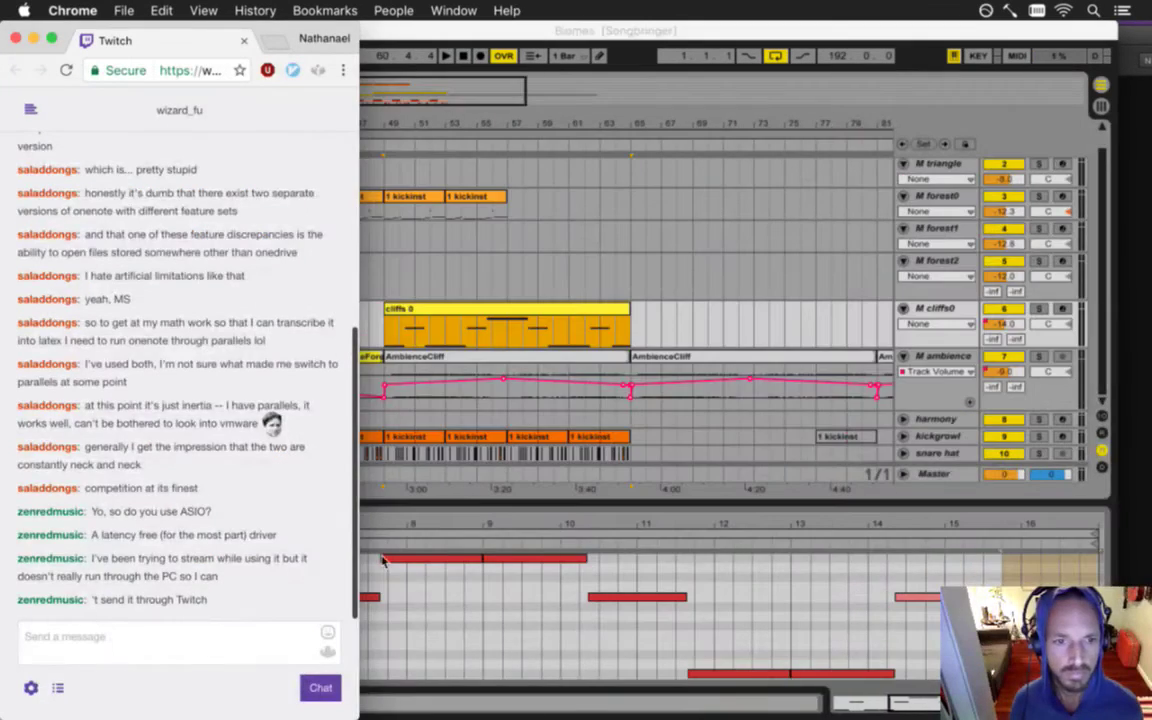
pyautogui.click(643, 343)
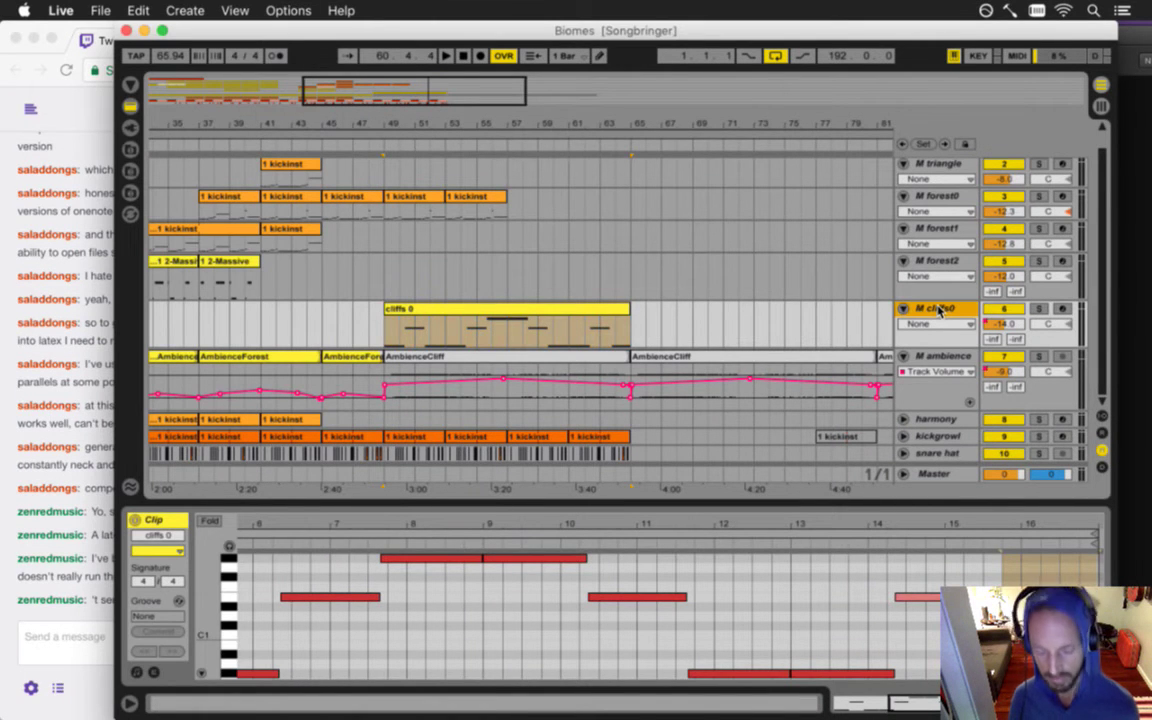
pyautogui.press('super+v')
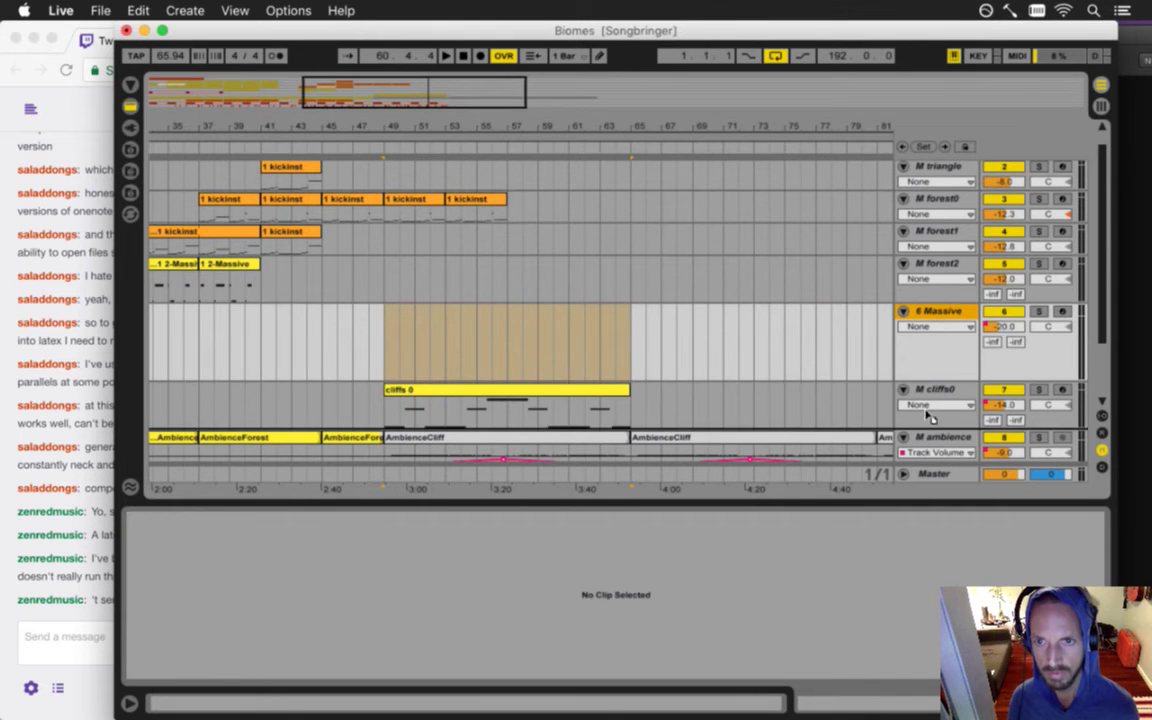
pyautogui.moveTo(935, 313); pyautogui.dragTo(933, 357)
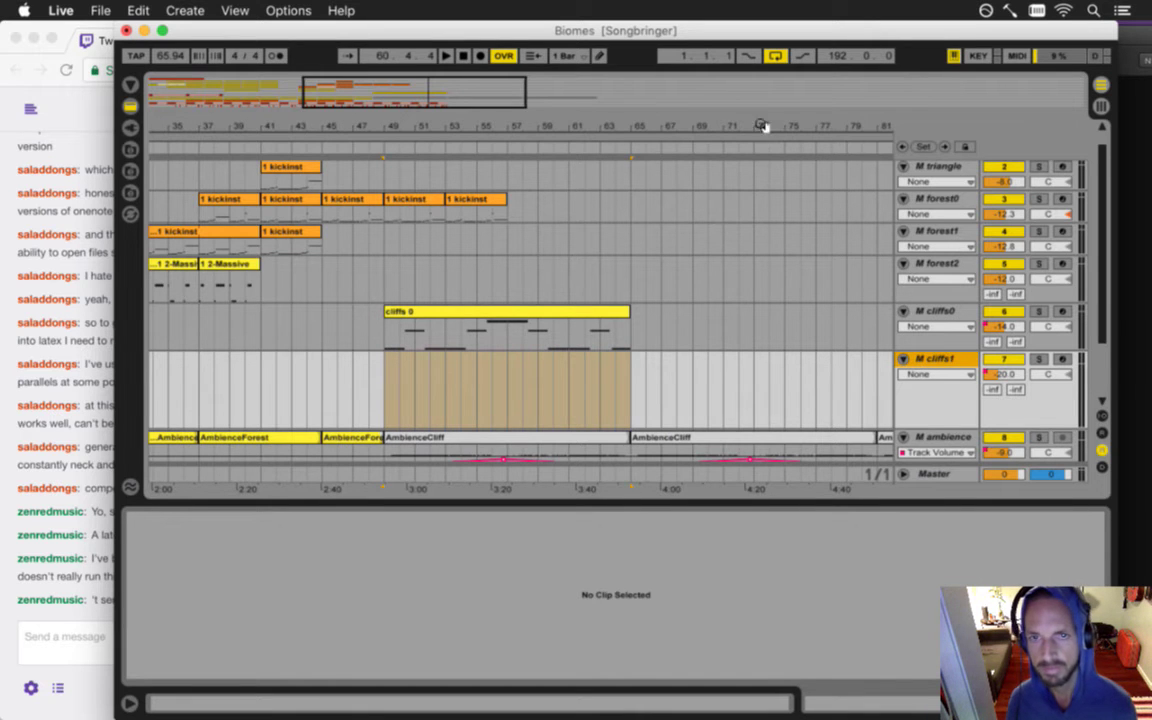
# - Move the 4-Massive clip on M cliffs1 to the cliff section and trim its start so it spans bars 53 to 65
pyautogui.moveTo(681, 127); pyautogui.dragTo(401, 121)
pyautogui.moveTo(172, 359); pyautogui.dragTo(343, 362)
pyautogui.press('z')
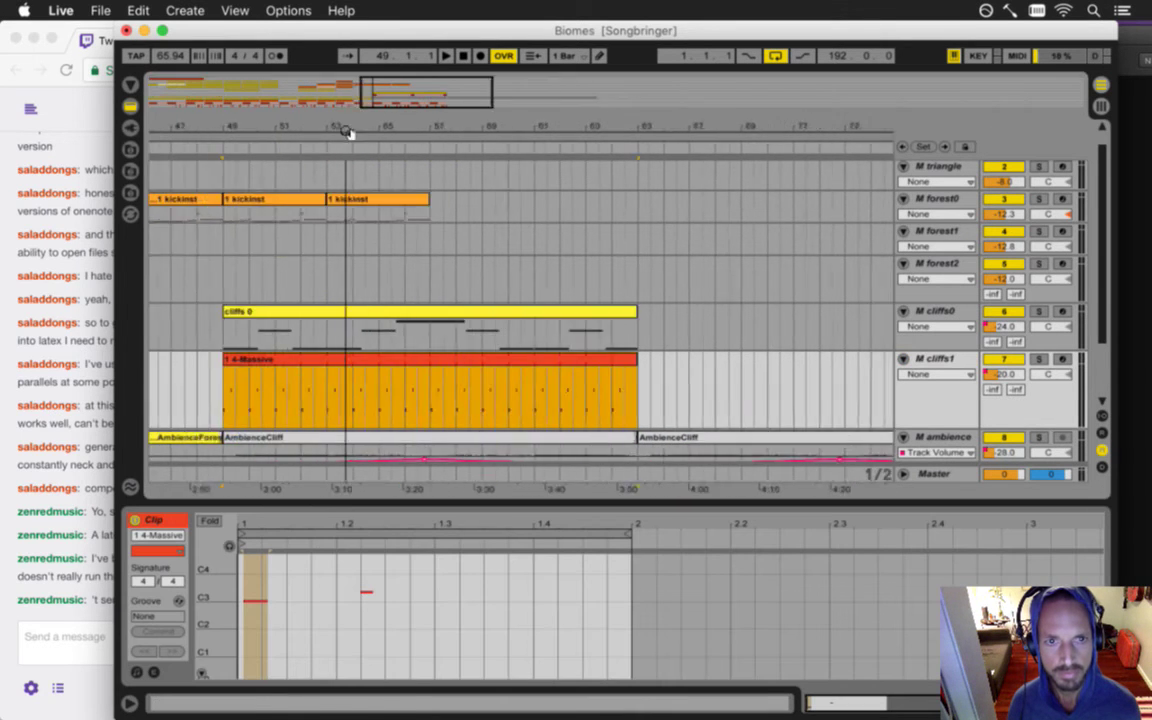
pyautogui.moveTo(164, 375); pyautogui.dragTo(314, 376)
pyautogui.moveTo(200, 121); pyautogui.dragTo(180, 111)
pyautogui.scroll(-3, 367, 358)
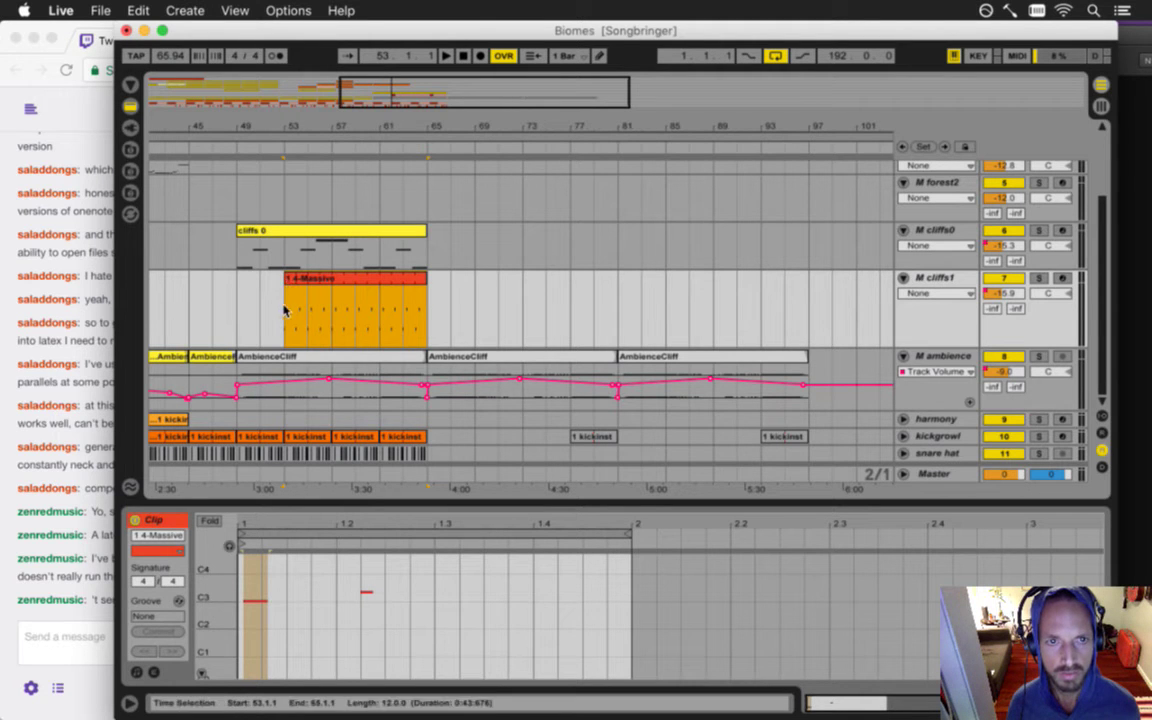
# - Recolor the 4-Massive clip at bar 53 yellow, rename it "cliffs 1", and save the set
pyautogui.rightClick(330, 290)
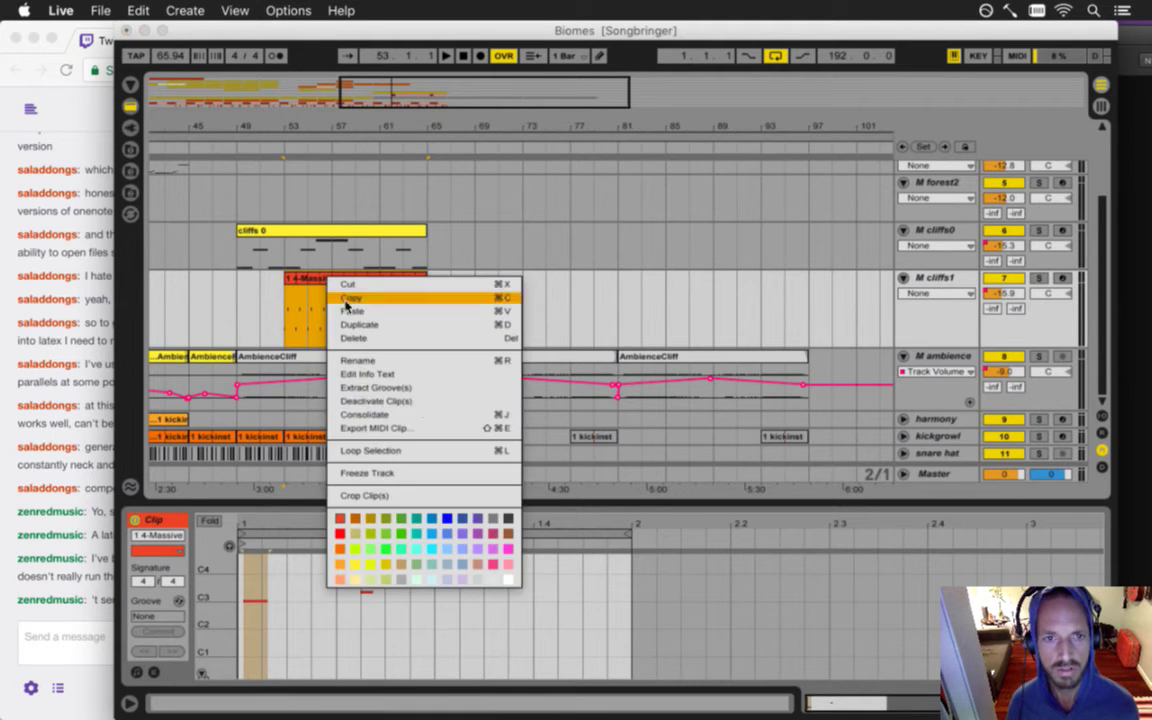
pyautogui.click(370, 562)
pyautogui.press('super+r')
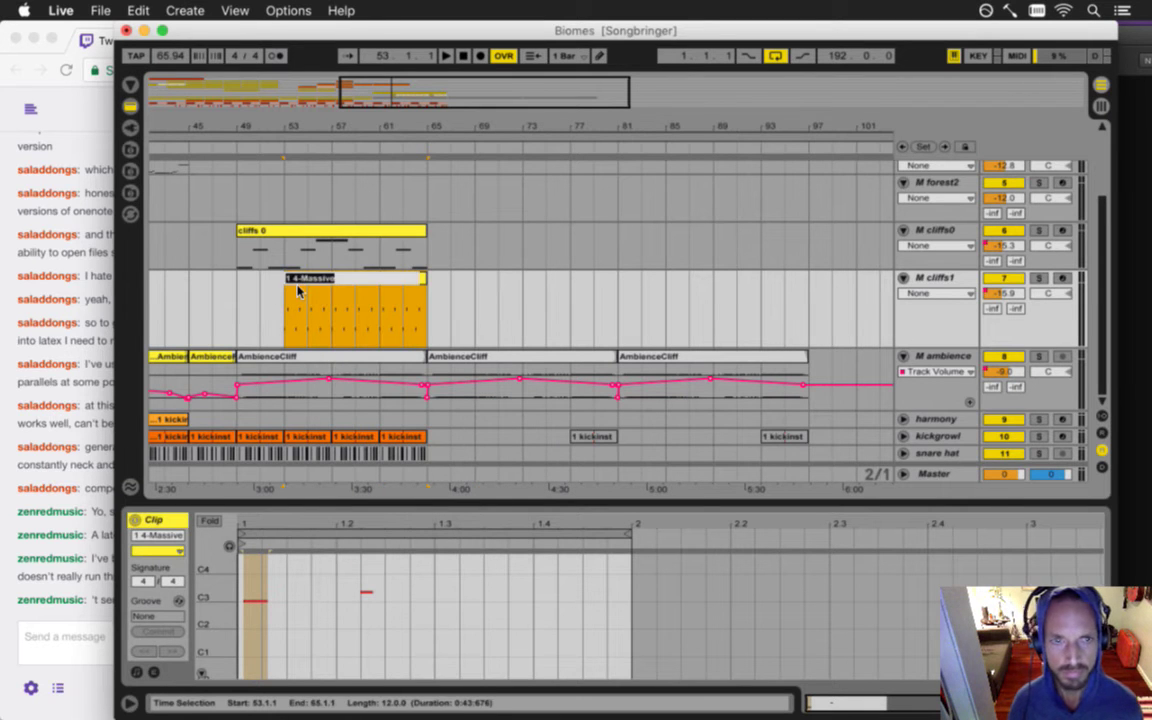
pyautogui.write('cliffs 1')
pyautogui.press('Return')
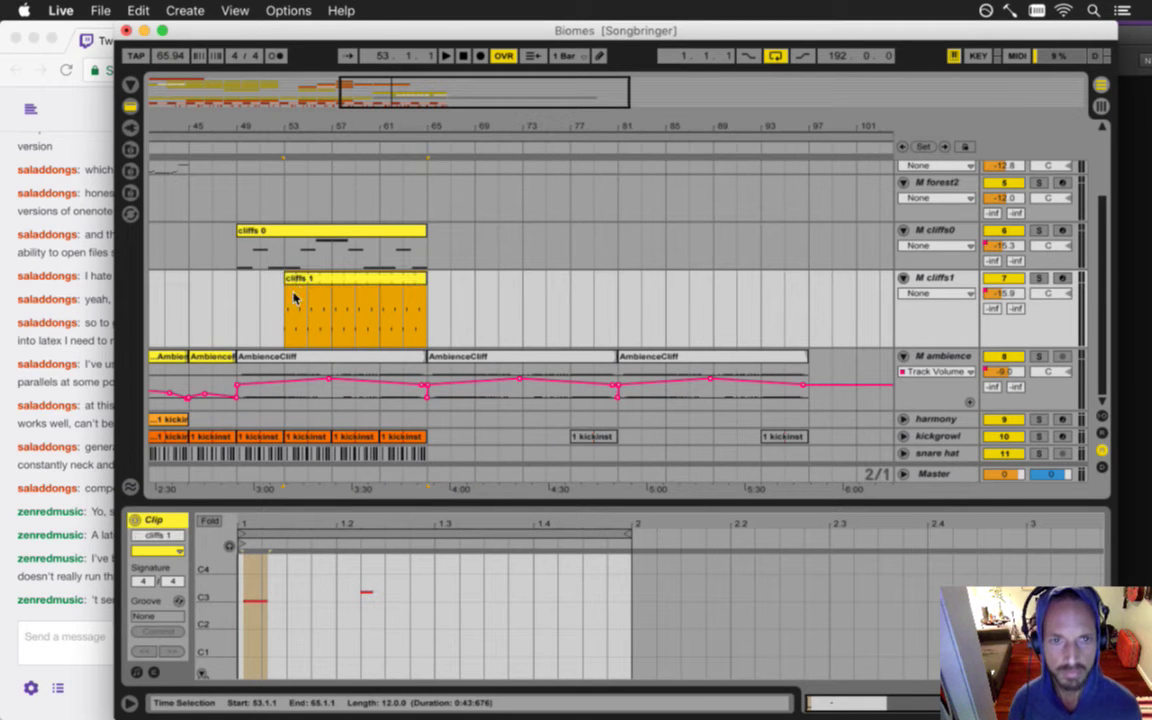
pyautogui.click(282, 305)
pyautogui.press('super+s')
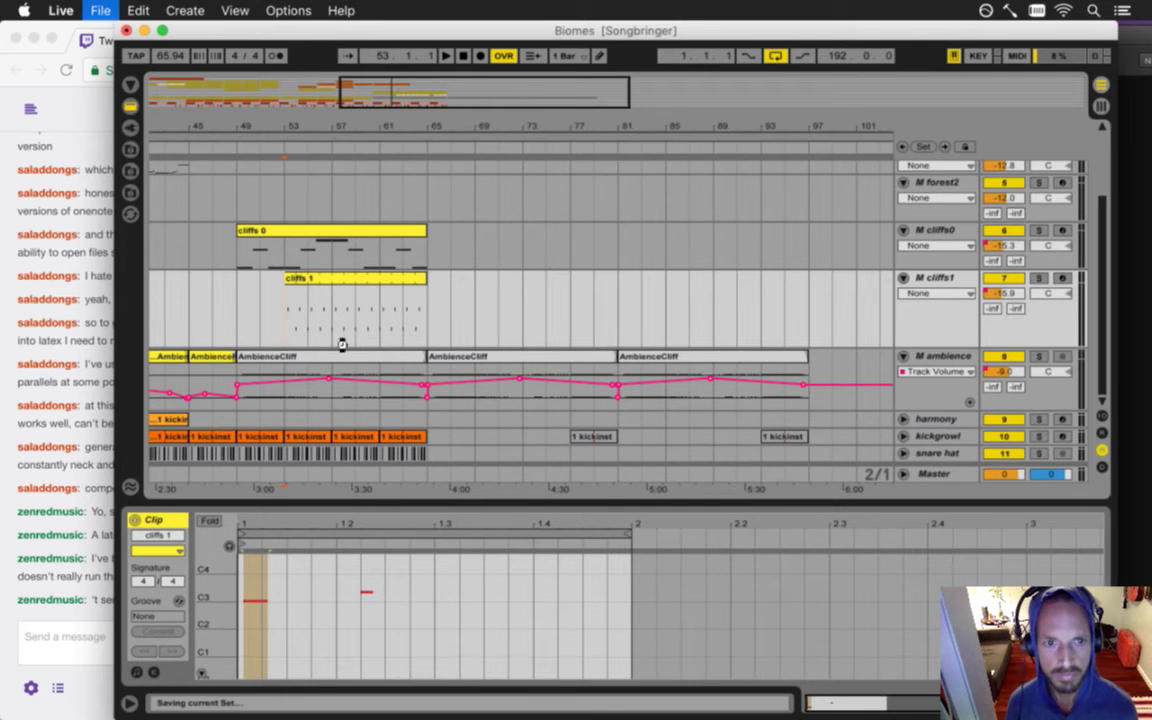
# - Play the arrangement from bar 53 to audition cliffs 1 with the cliffs 0 melody, looking over the surrounding tracks
pyautogui.press('space')
pyautogui.moveTo(160, 126); pyautogui.dragTo(321, 131)
pyautogui.scroll(3, 301, 191)
pyautogui.scroll(2, 302, 190)
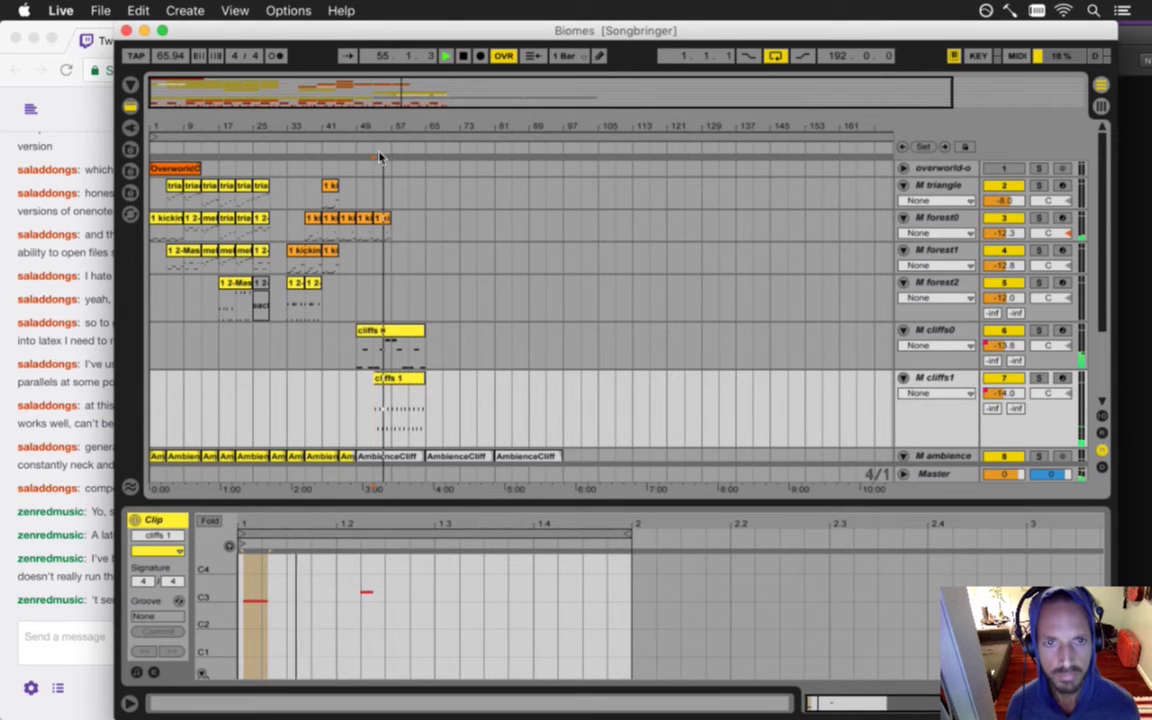
pyautogui.moveTo(380, 123); pyautogui.dragTo(376, 114)
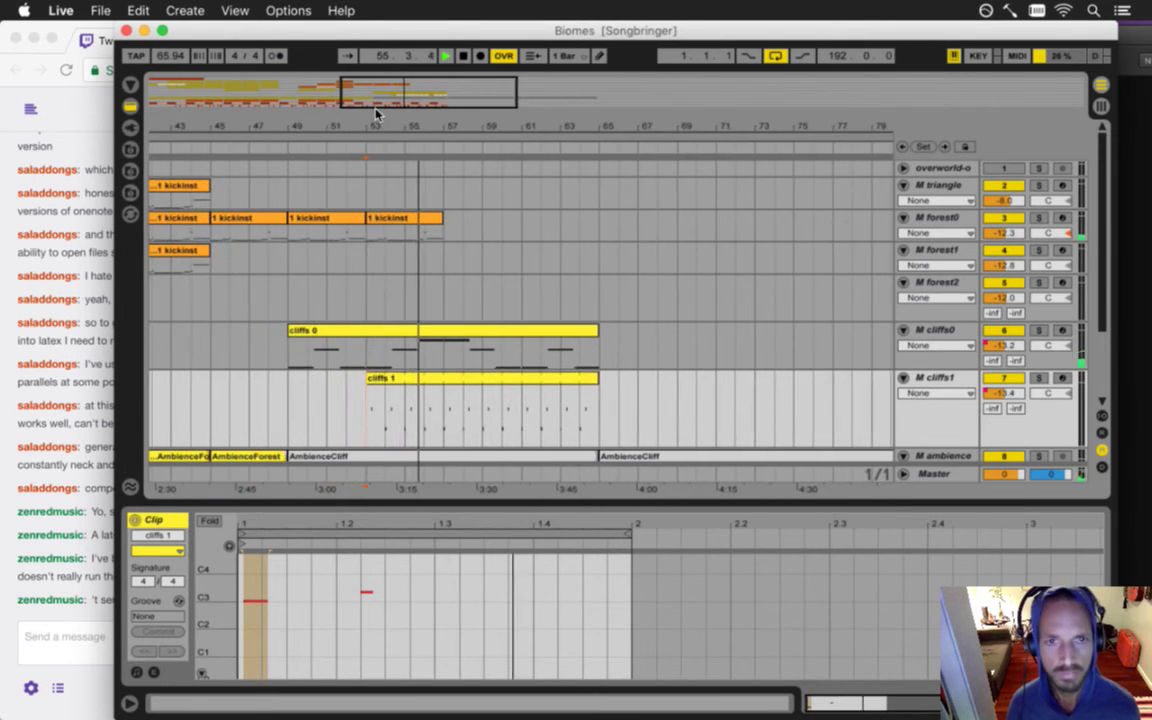
pyautogui.scroll(-2, 489, 267)
pyautogui.scroll(2, 485, 267)
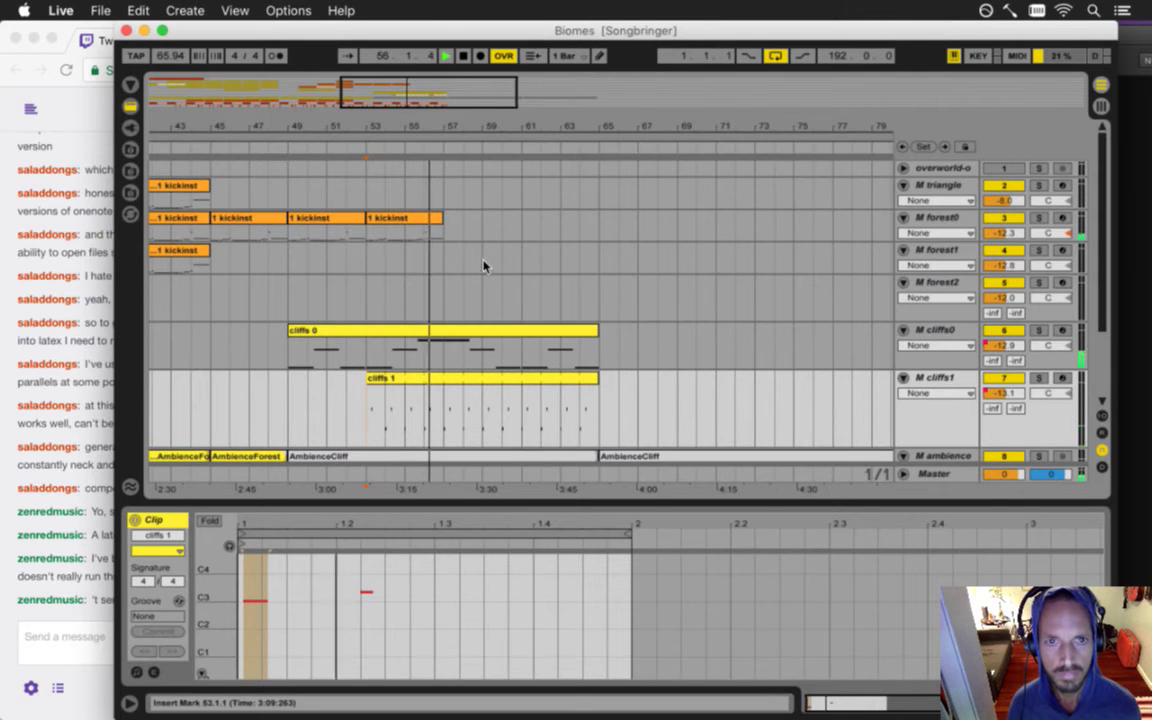
# - Add three more kickinst clips on the M forest0 track from bar 57 to bar 69
pyautogui.moveTo(452, 234)
pyautogui.mouseDown()
pyautogui.moveTo(219, 234)
pyautogui.moveTo(454, 222)
pyautogui.mouseUp()
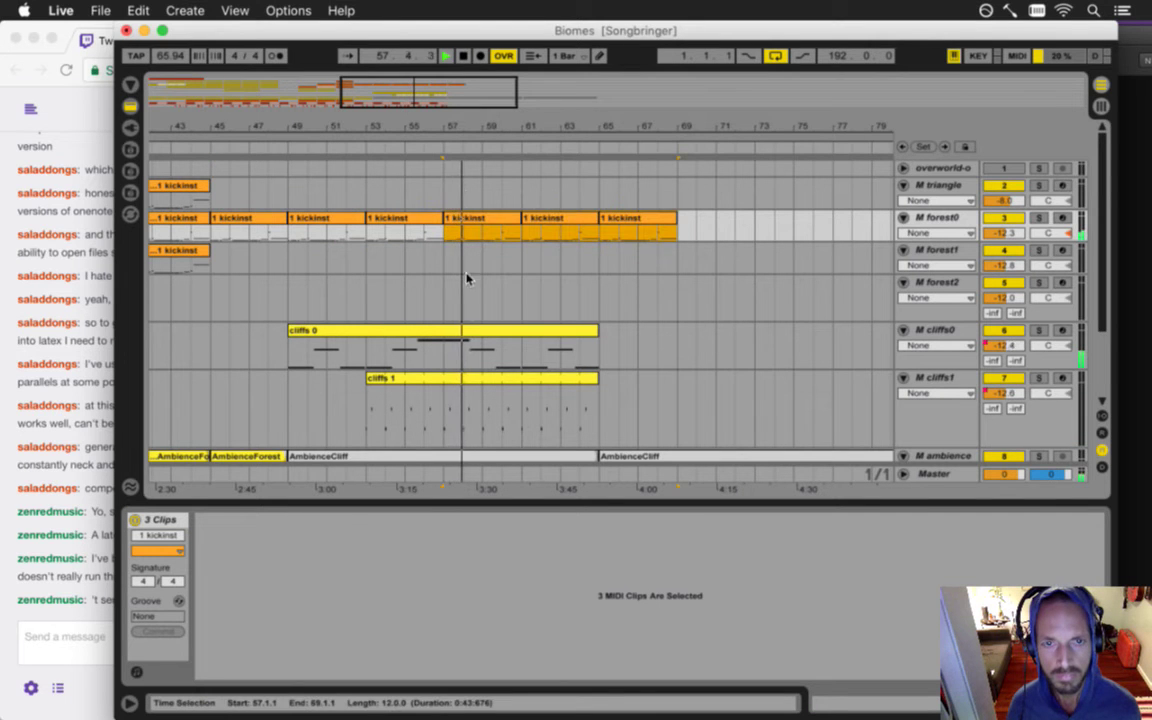
pyautogui.scroll(-6, 468, 276)
pyautogui.scroll(4, 468, 276)
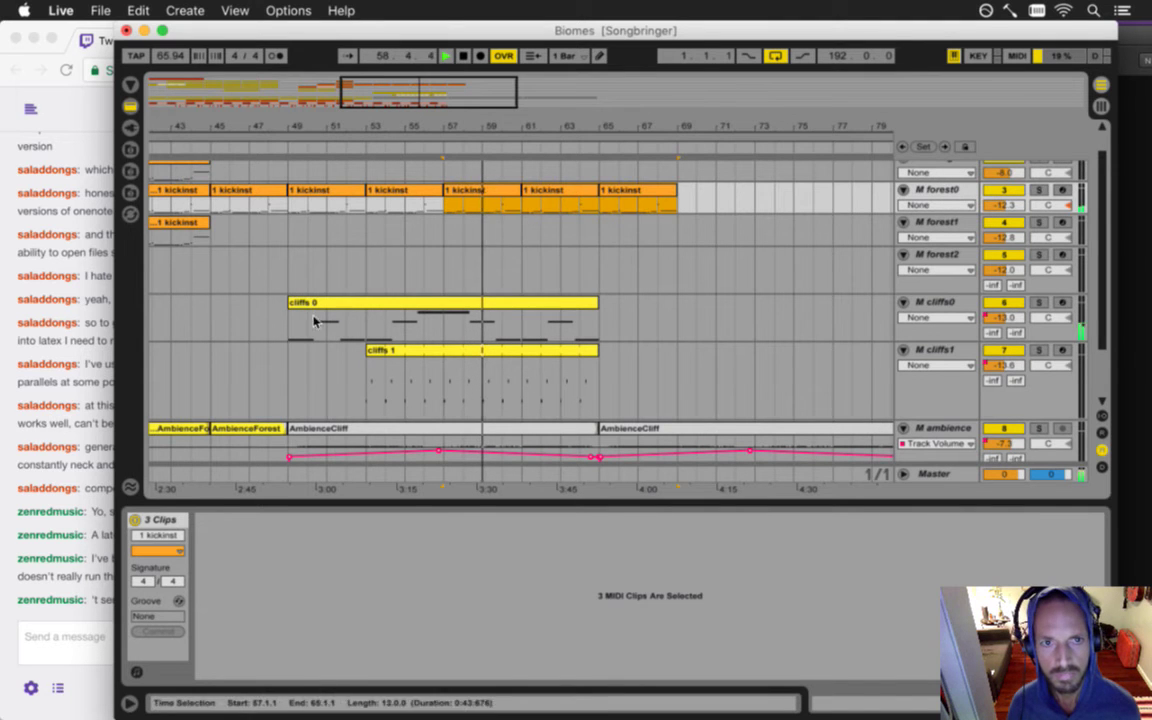
# - Copy the cliffs 0 clip onto M forest0 at bar 57, play from there, and shorten the copy to end at bar 65
pyautogui.moveTo(296, 302); pyautogui.dragTo(444, 205)
pyautogui.press('space')
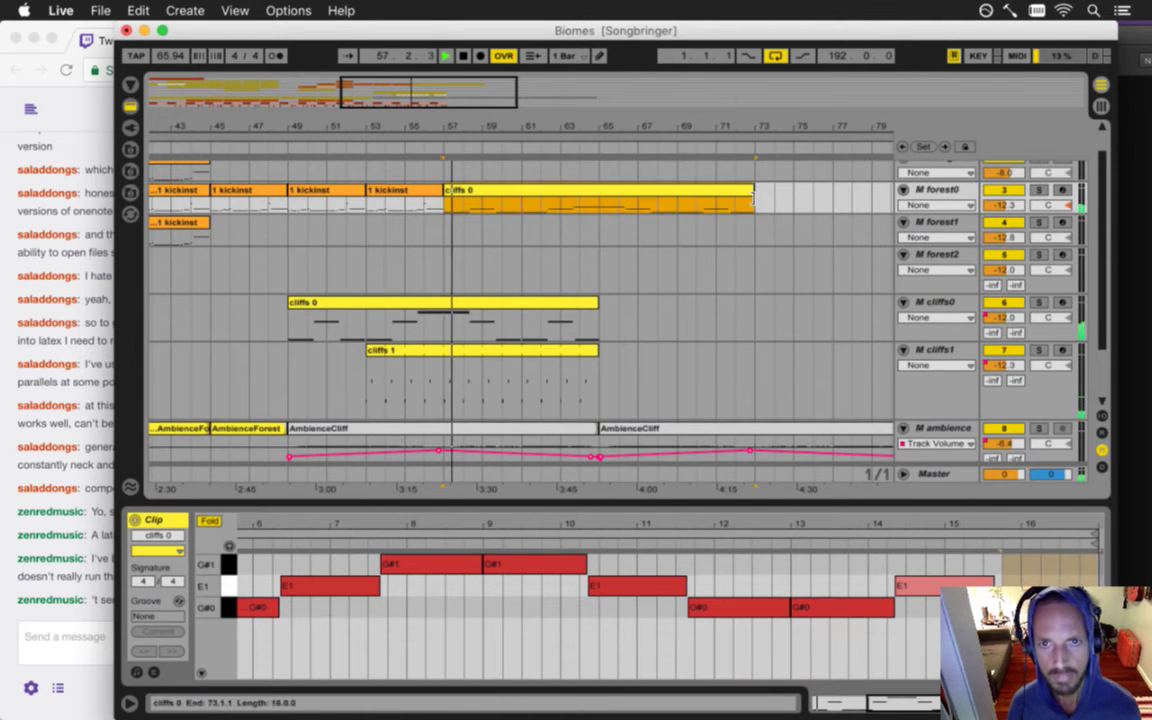
pyautogui.moveTo(754, 196); pyautogui.dragTo(599, 205)
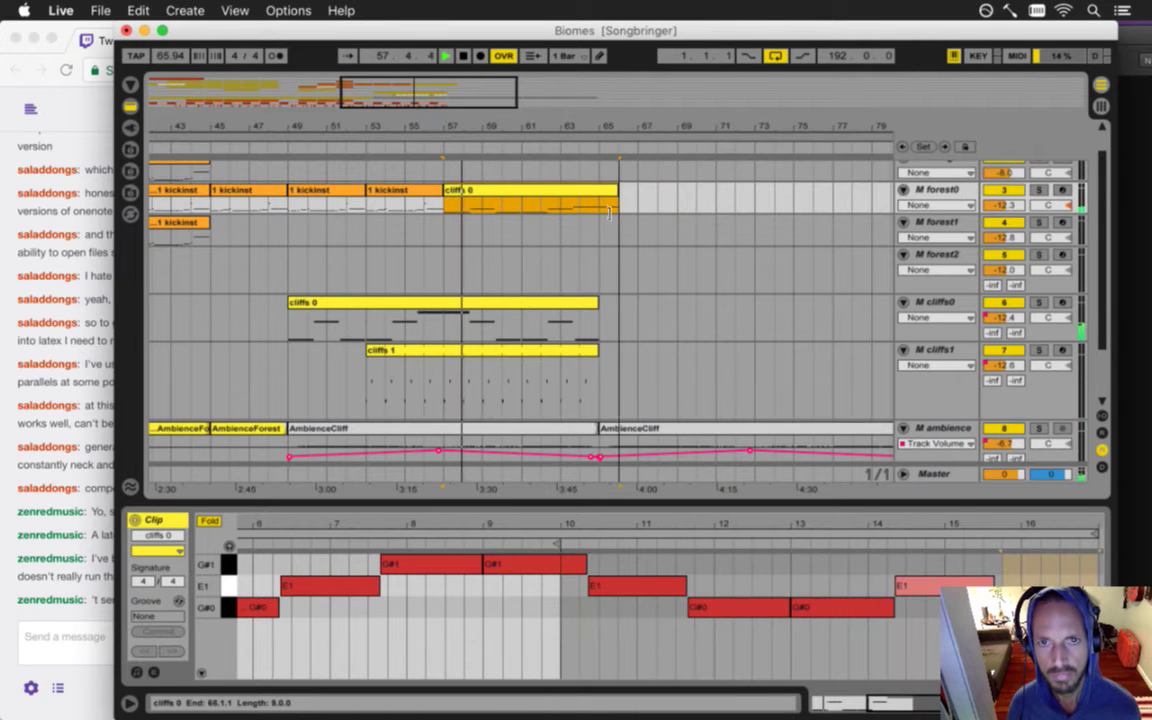
# - Copy the cliffs 0 clip from M forest0 onto M forest1 at bar 57 and play from there
pyautogui.moveTo(515, 126); pyautogui.dragTo(486, 128)
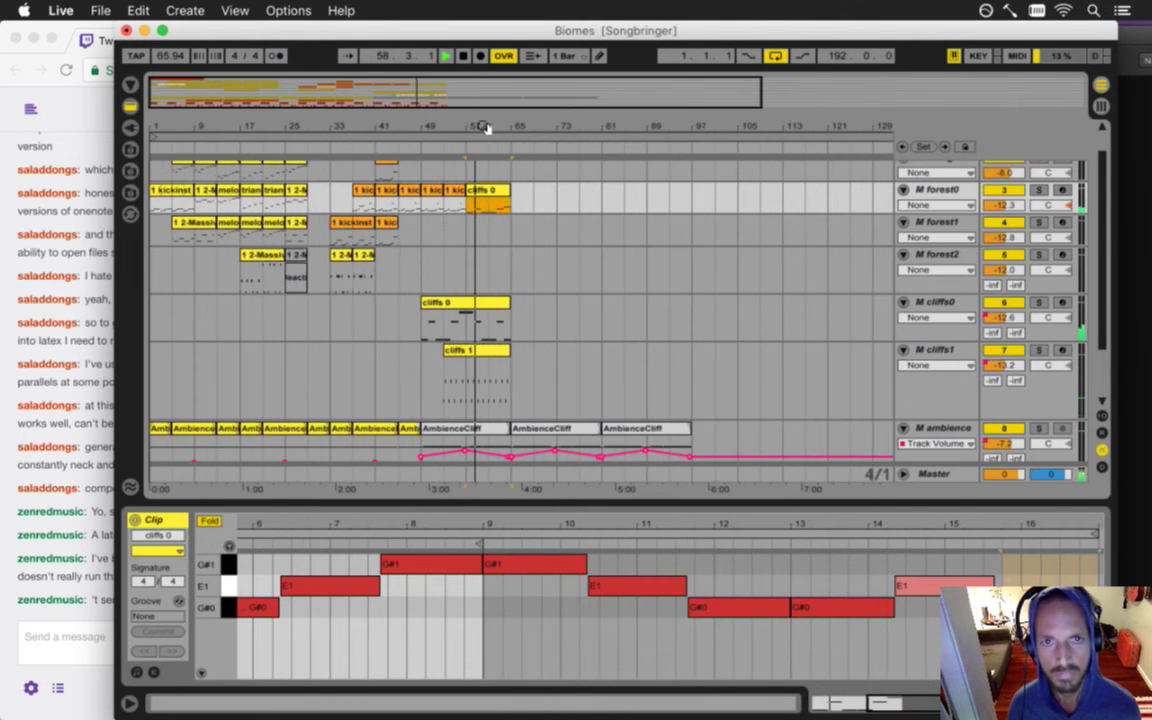
pyautogui.moveTo(483, 195); pyautogui.dragTo(487, 226)
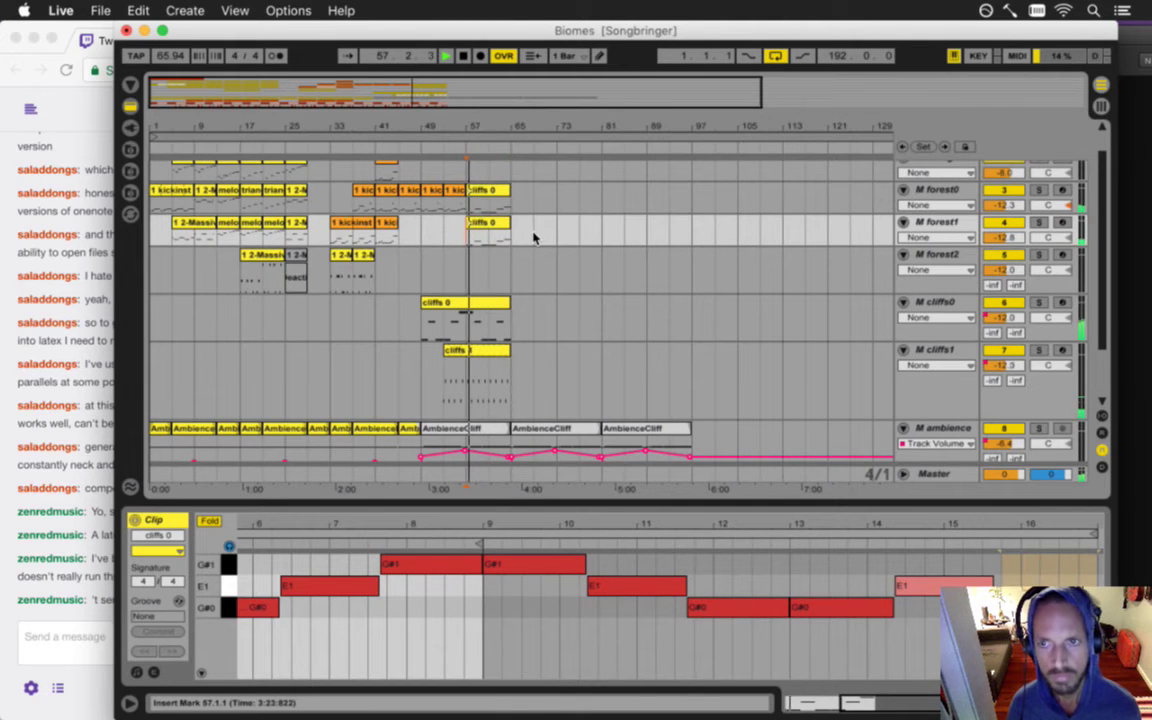
pyautogui.moveTo(440, 124); pyautogui.dragTo(434, 156)
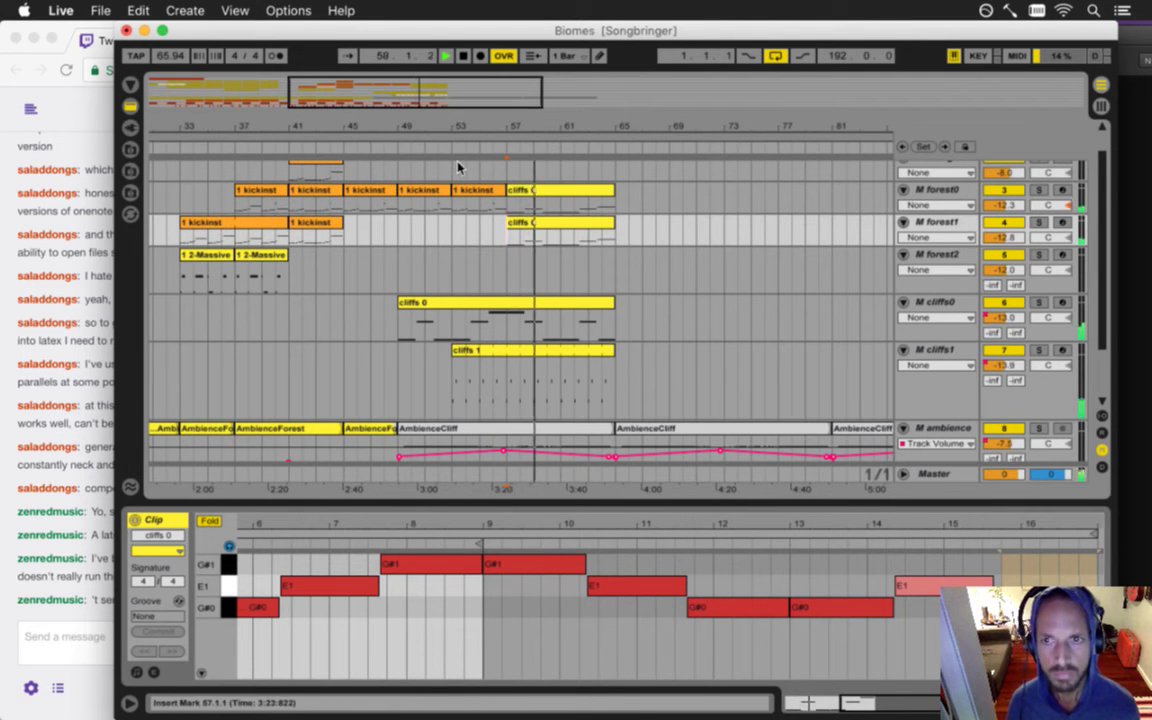
# - Show all pitches for the M forest1 cliffs 0 clip, lower its E1 notes to C#1, and replay from bar 57
pyautogui.click(522, 232)
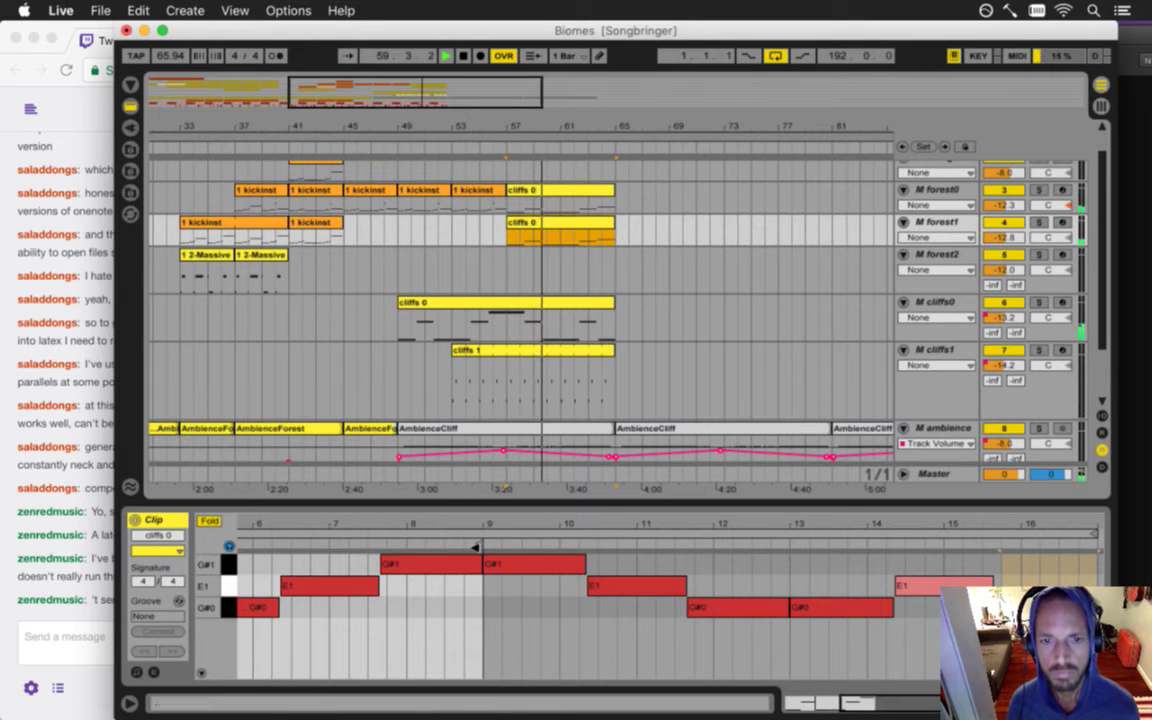
pyautogui.doubleClick(341, 525)
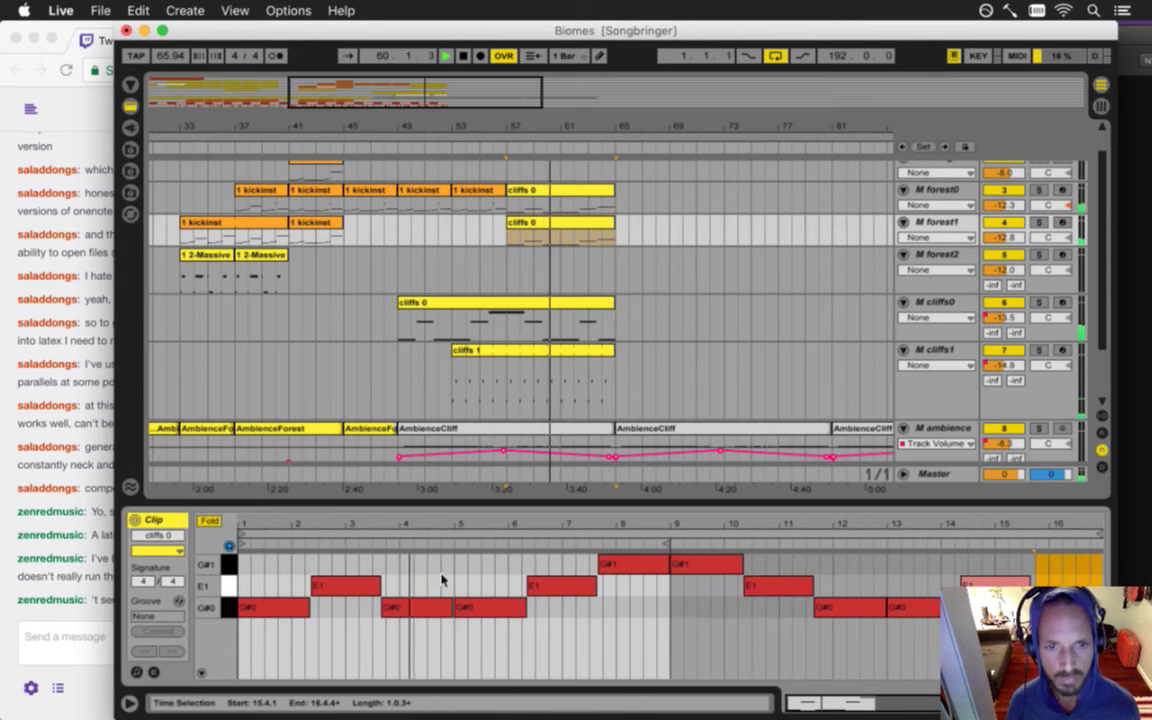
pyautogui.click(209, 521)
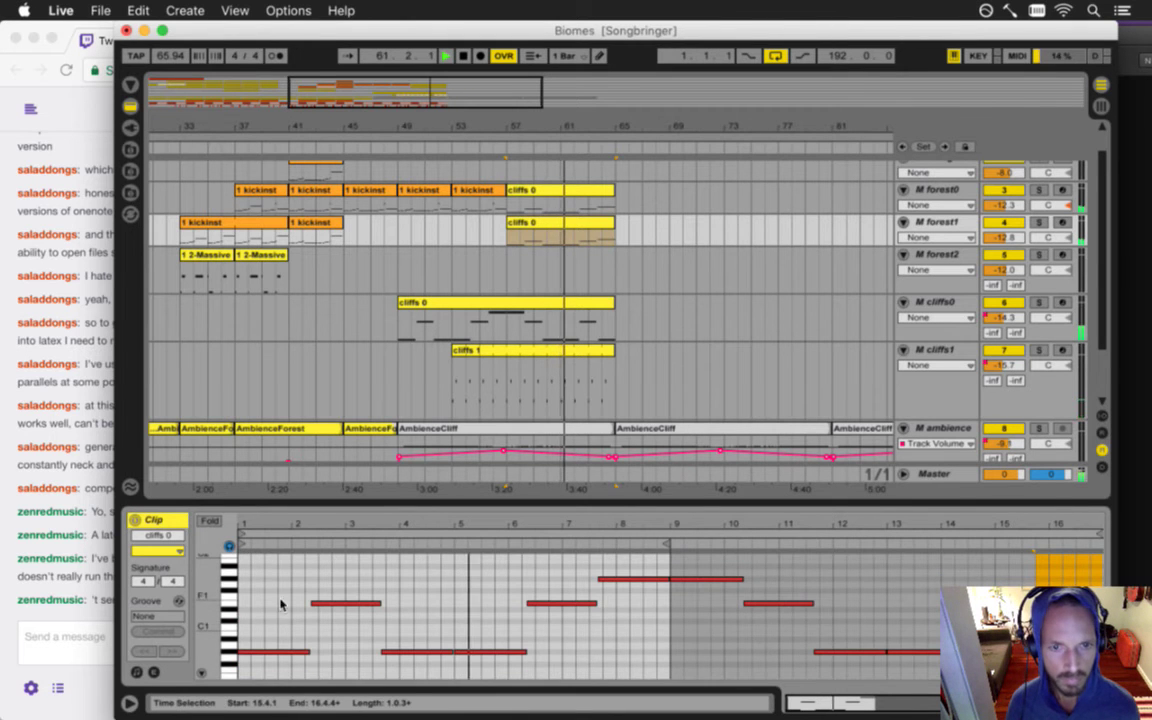
pyautogui.click(229, 603)
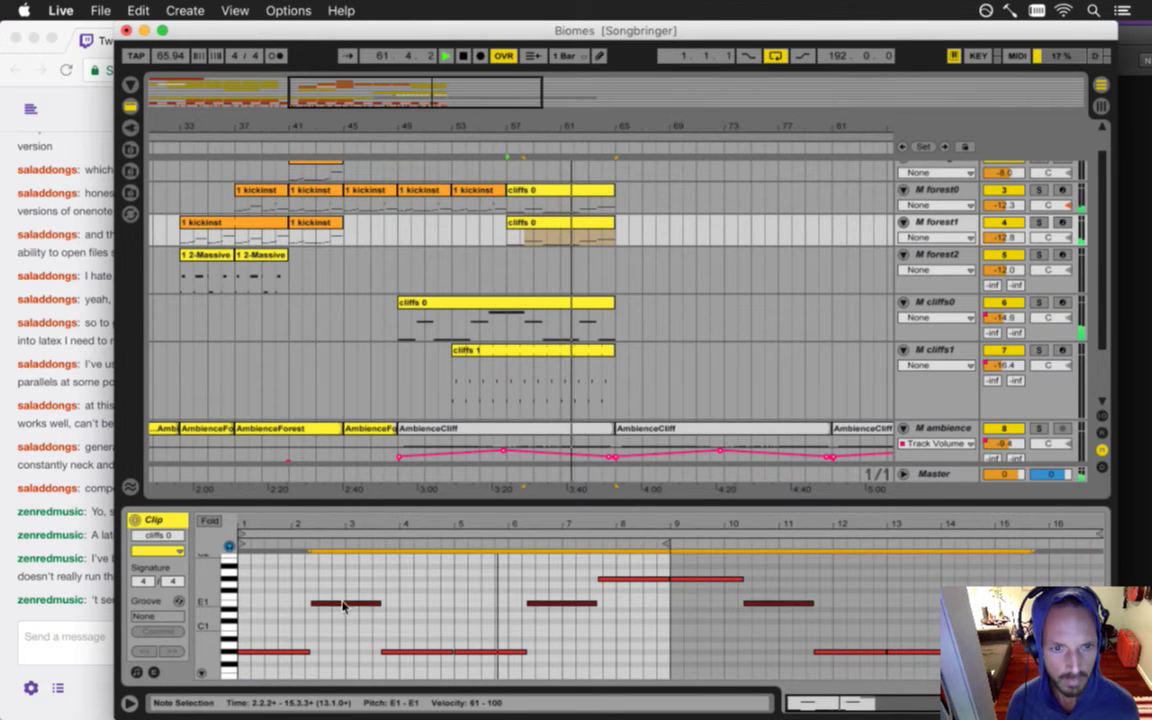
pyautogui.moveTo(350, 604); pyautogui.dragTo(345, 626)
pyautogui.press('Up')
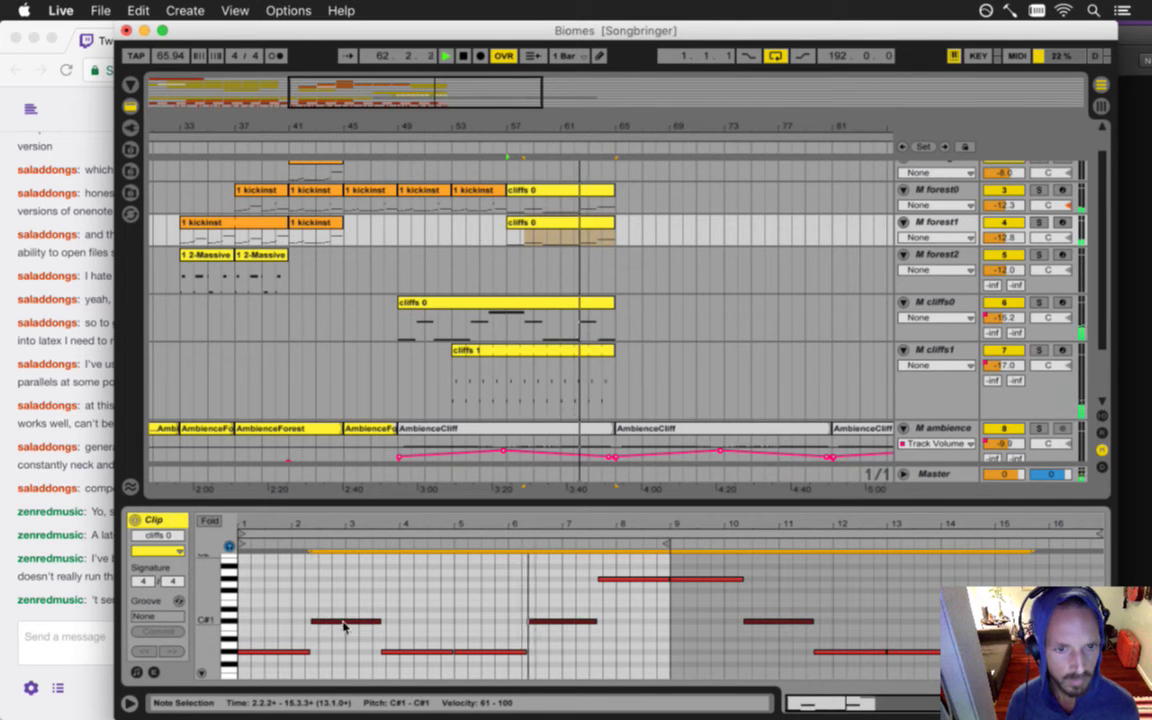
pyautogui.press('space')
pyautogui.press('space')
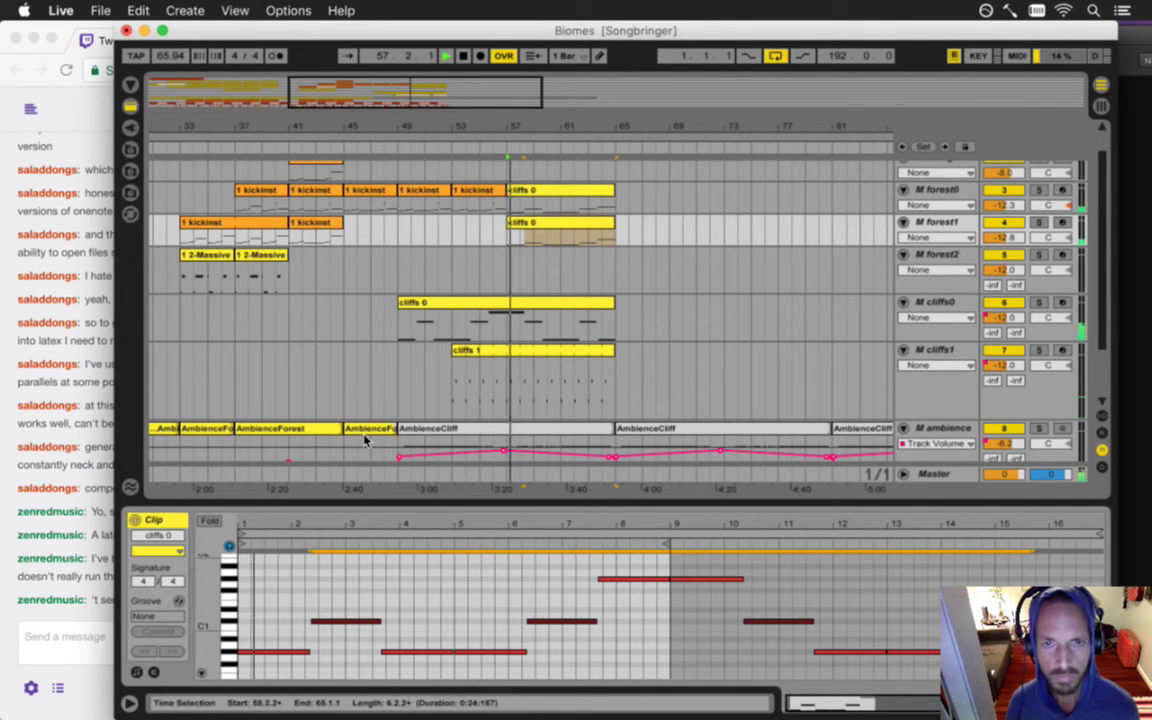
# - Switch to the Twitch chat in Chrome to read the latest messages, and return to Live
pyautogui.click(65, 607)
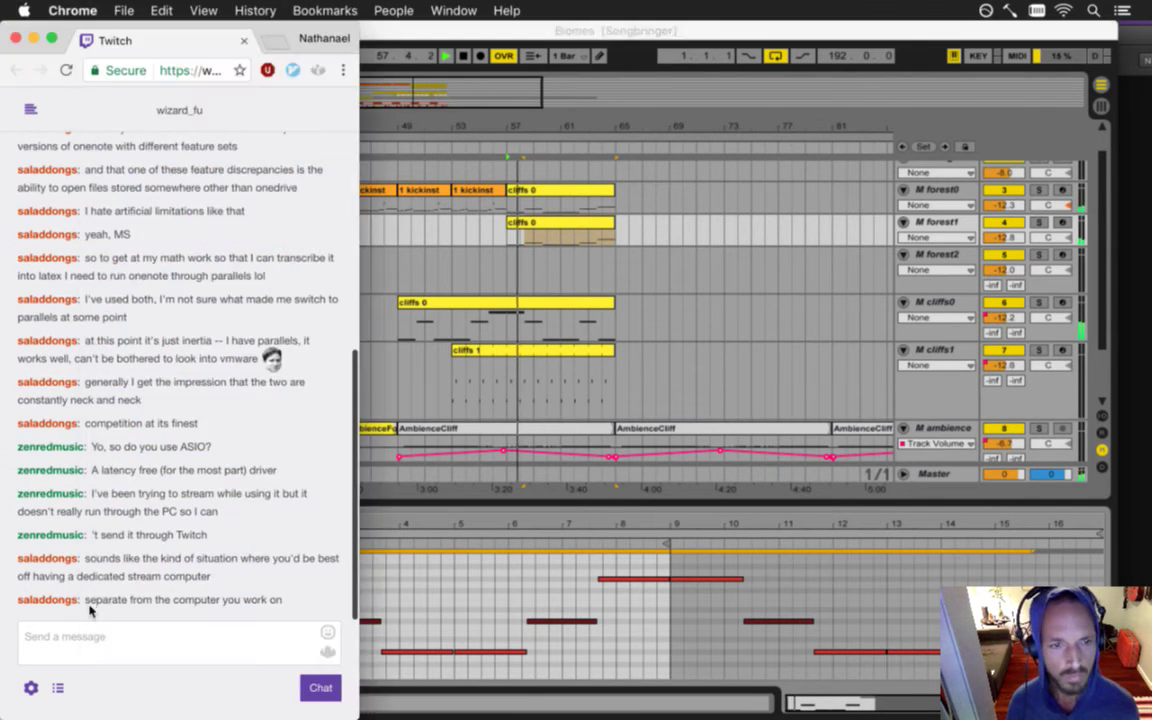
pyautogui.moveTo(95, 560); pyautogui.dragTo(193, 582)
pyautogui.moveTo(125, 604); pyautogui.dragTo(241, 602)
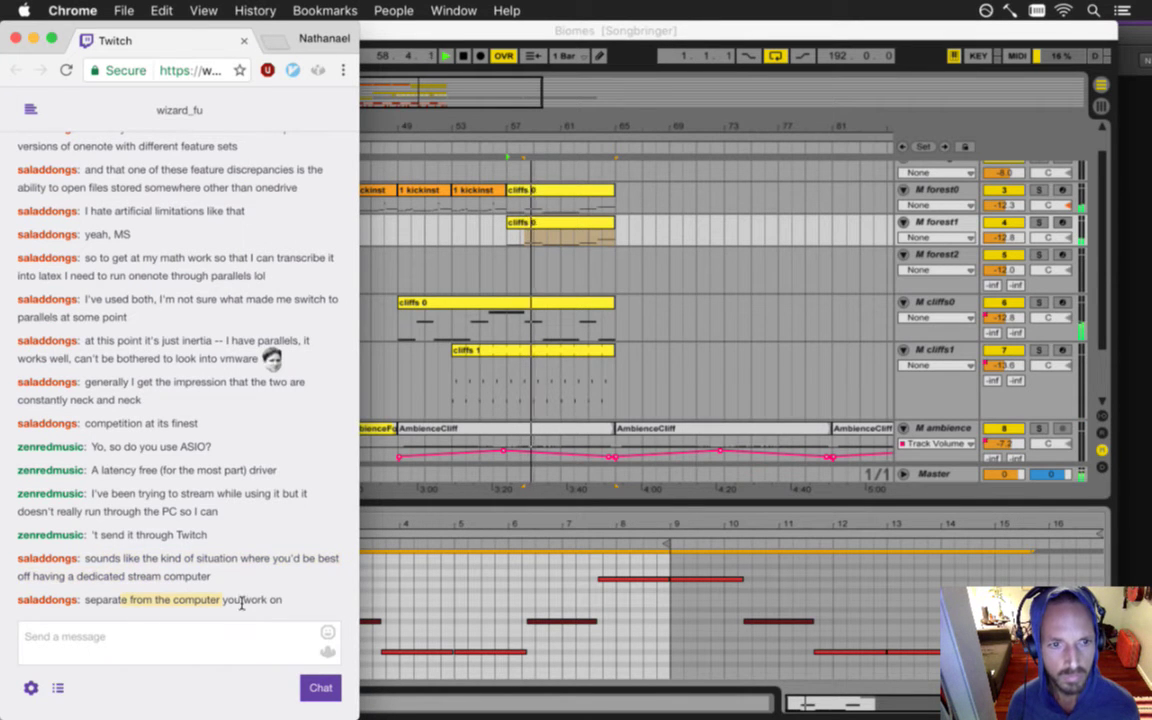
pyautogui.click(628, 65)
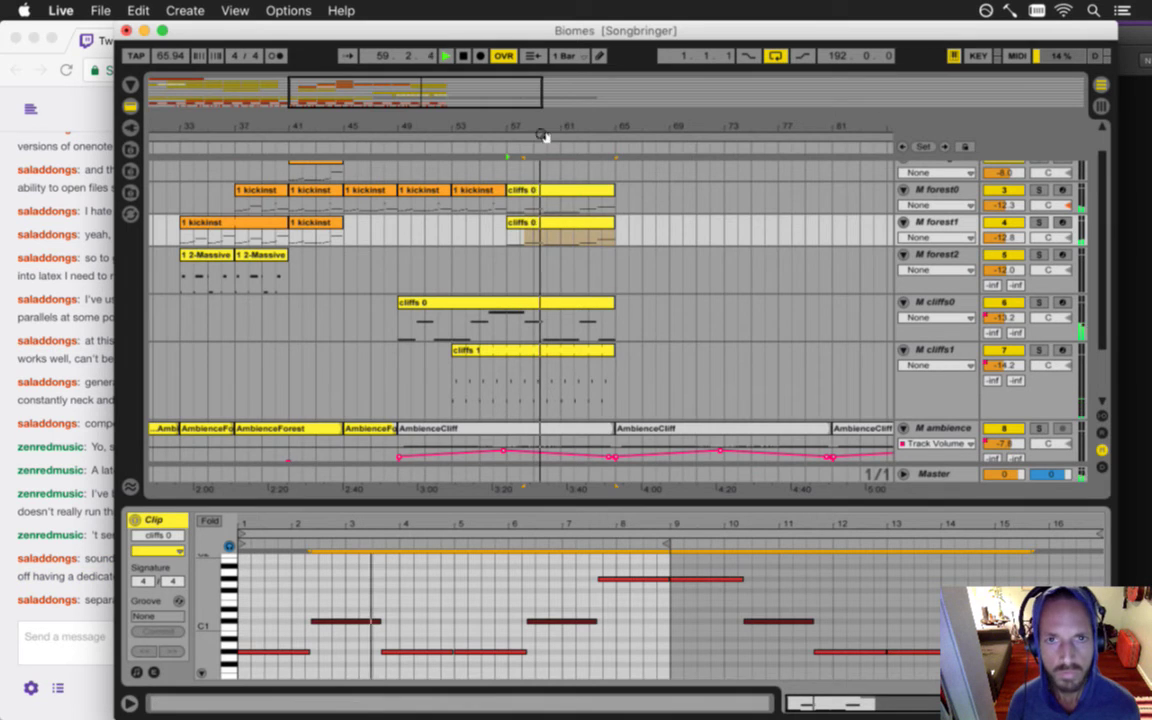
# - Lower the G#1 notes in the M forest1 cliffs 0 clip to G#0, stop playback, and save the set
pyautogui.moveTo(543, 129); pyautogui.dragTo(545, 154)
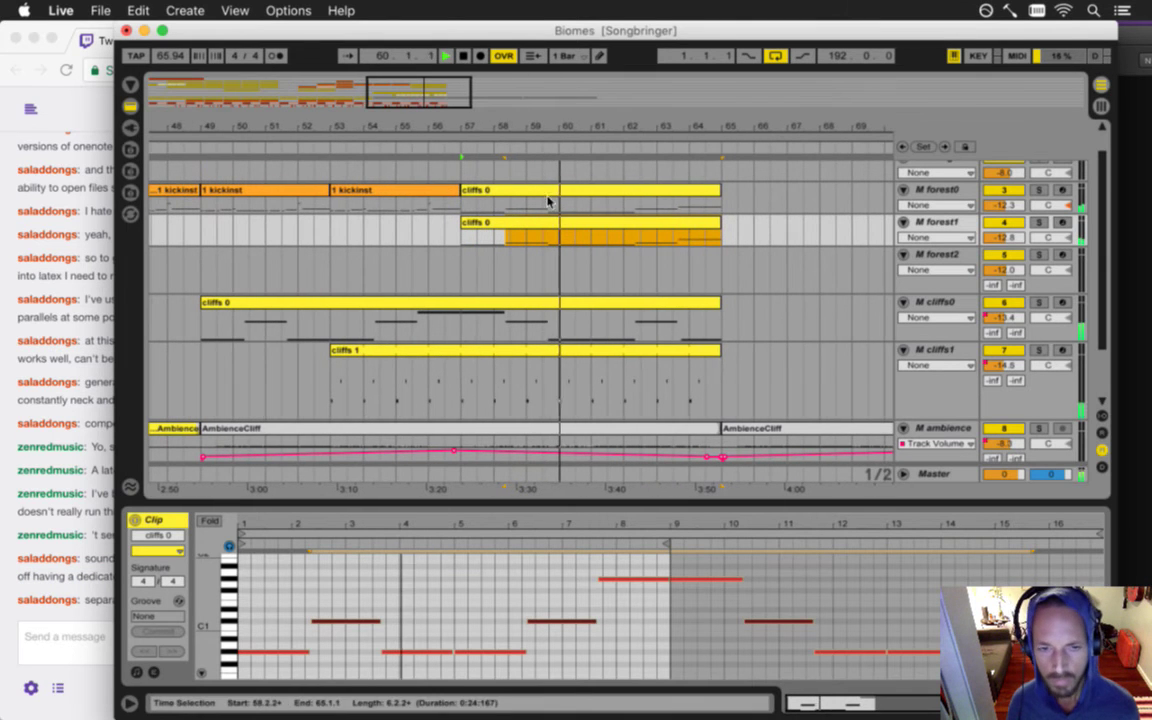
pyautogui.click(577, 619)
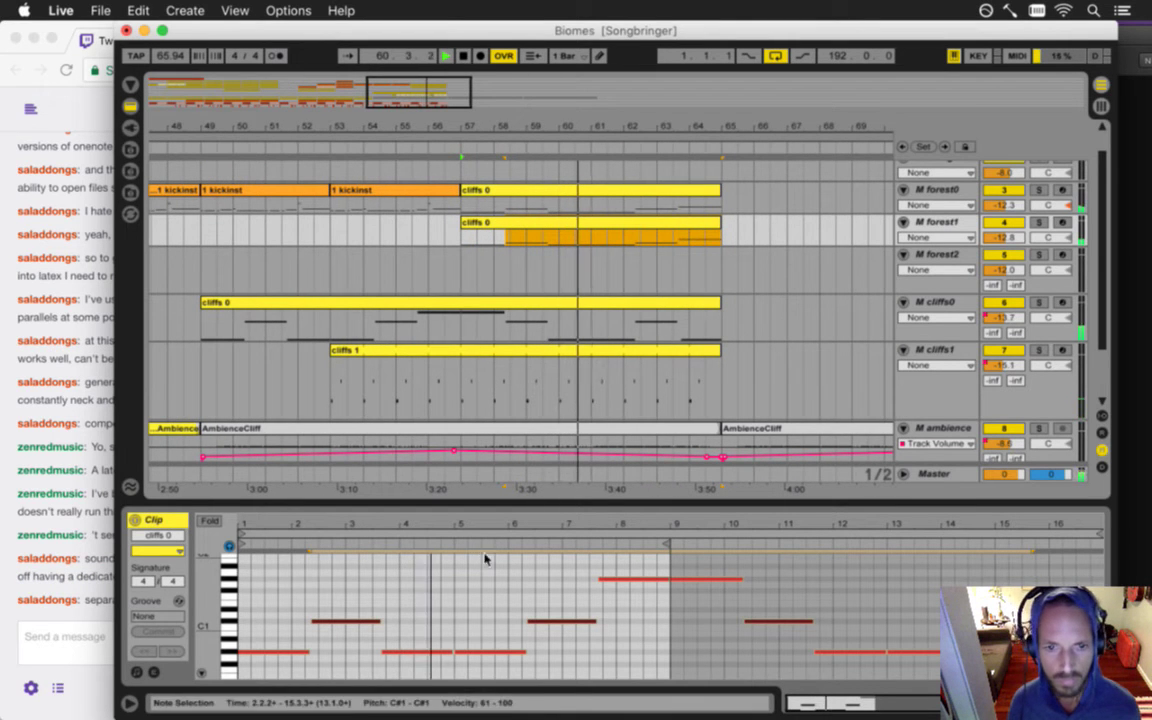
pyautogui.click(229, 585)
pyautogui.moveTo(617, 580); pyautogui.dragTo(620, 653)
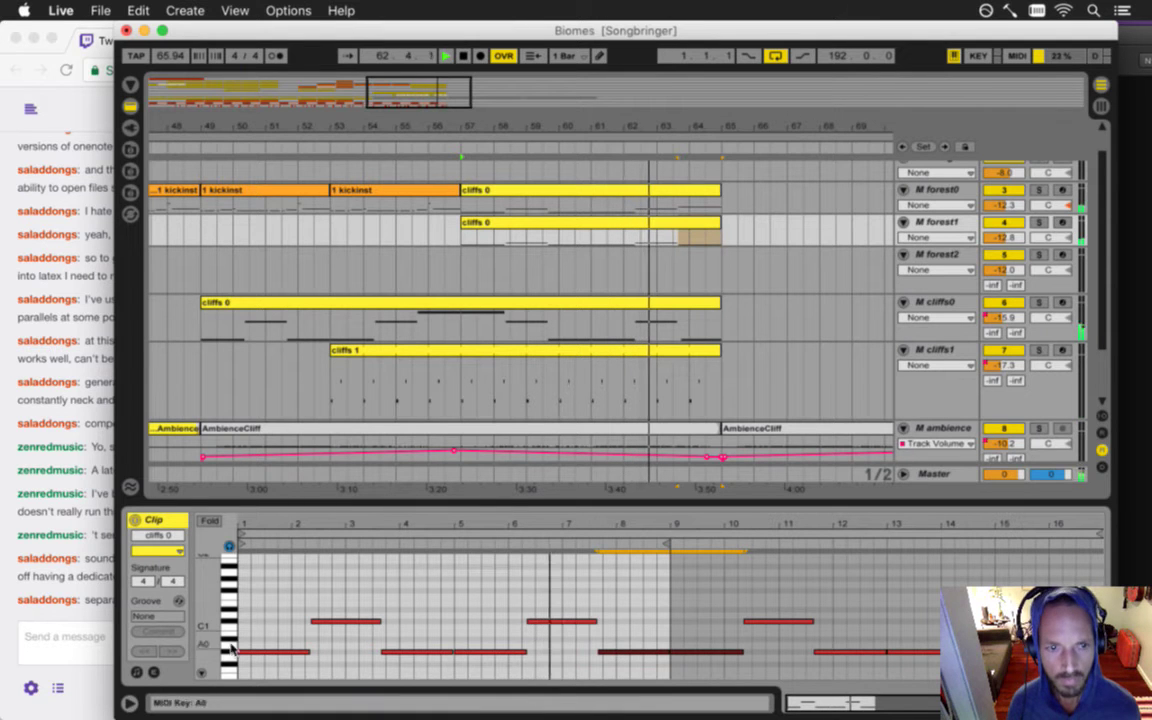
pyautogui.scroll(-3, 215, 643)
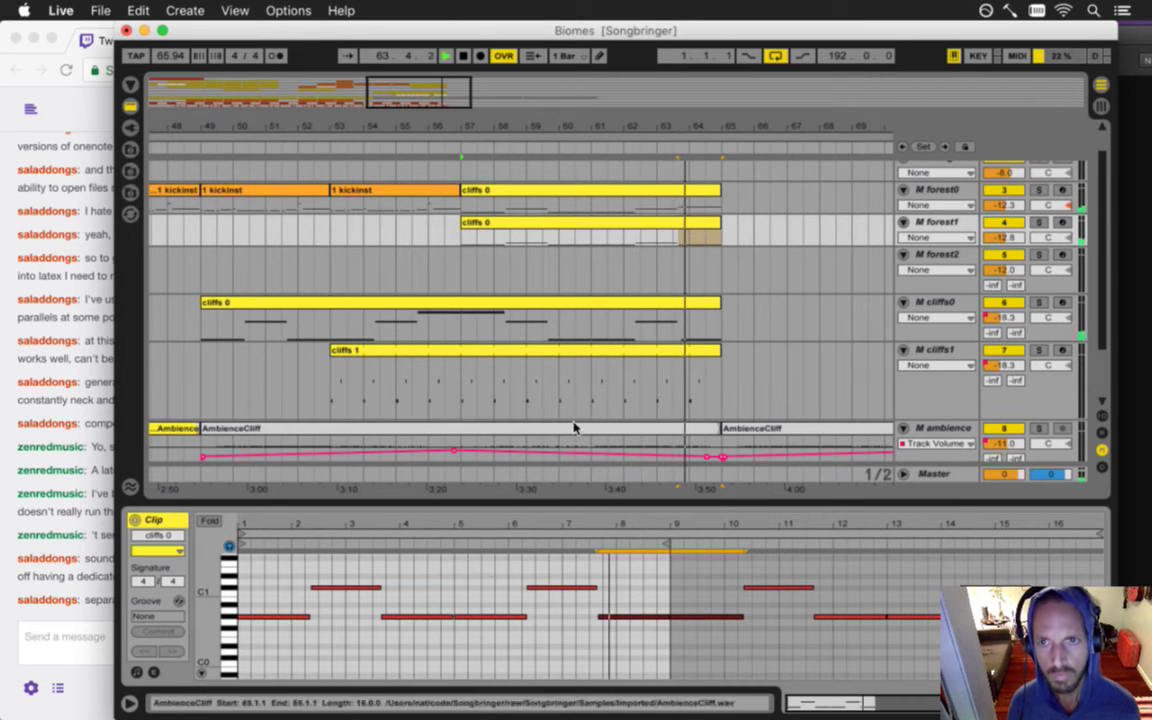
pyautogui.moveTo(507, 133); pyautogui.dragTo(509, 125)
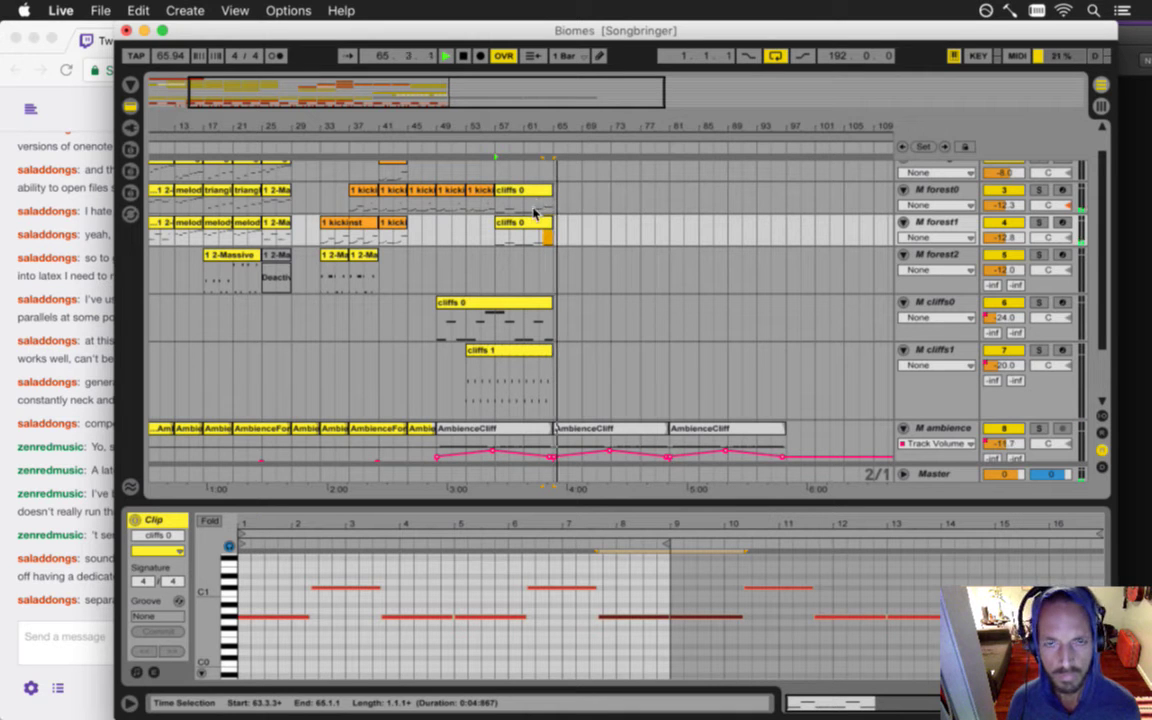
pyautogui.press('space')
pyautogui.press('super+s')
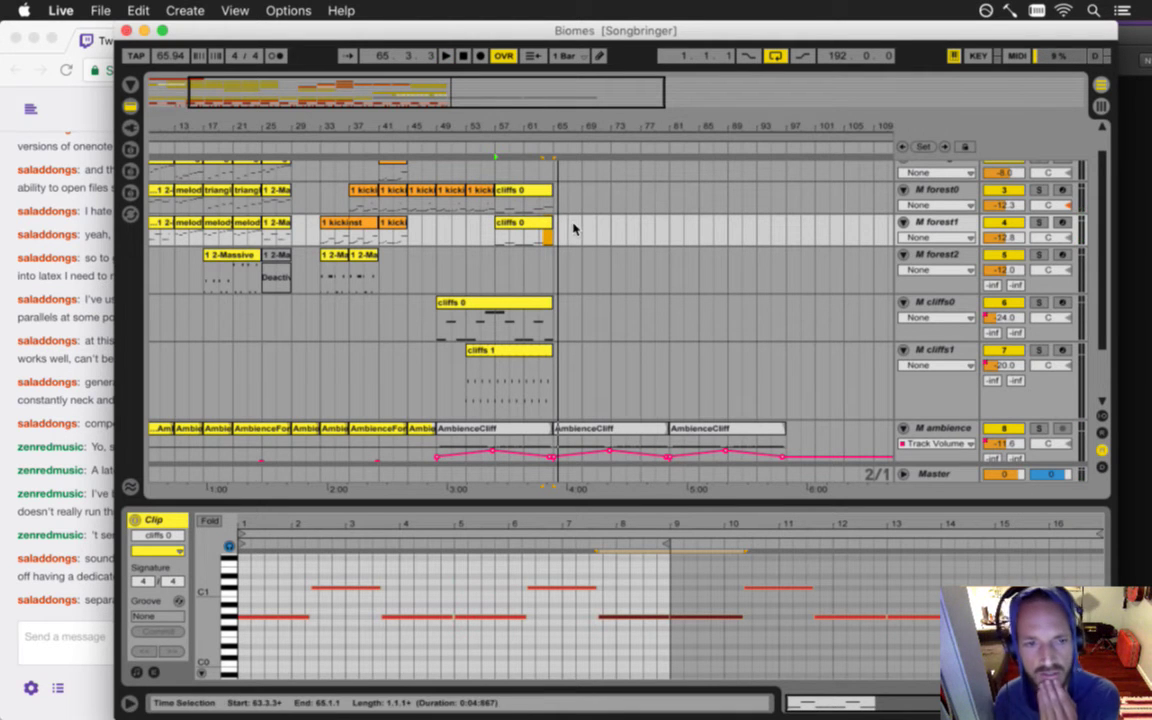
# - Raise the M ambience track volume automation across the first AmbienceCliff clip, from bar 49 to bar 65
pyautogui.scroll(-3, 681, 390)
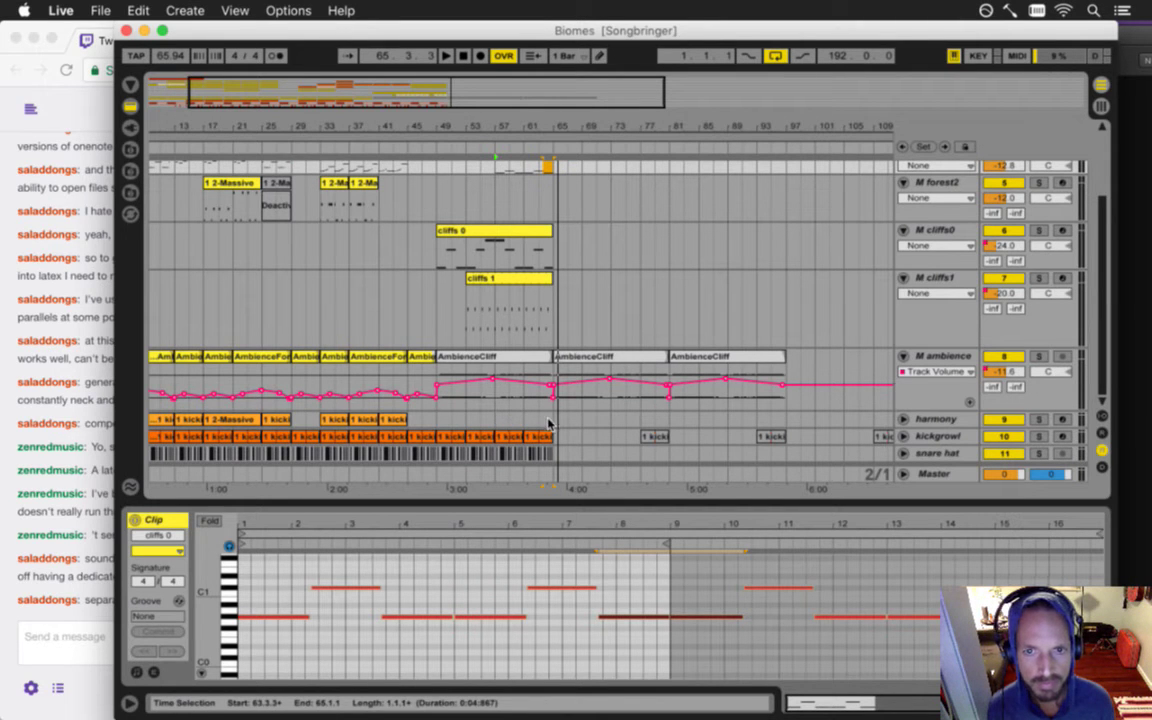
pyautogui.scroll(2, 548, 415)
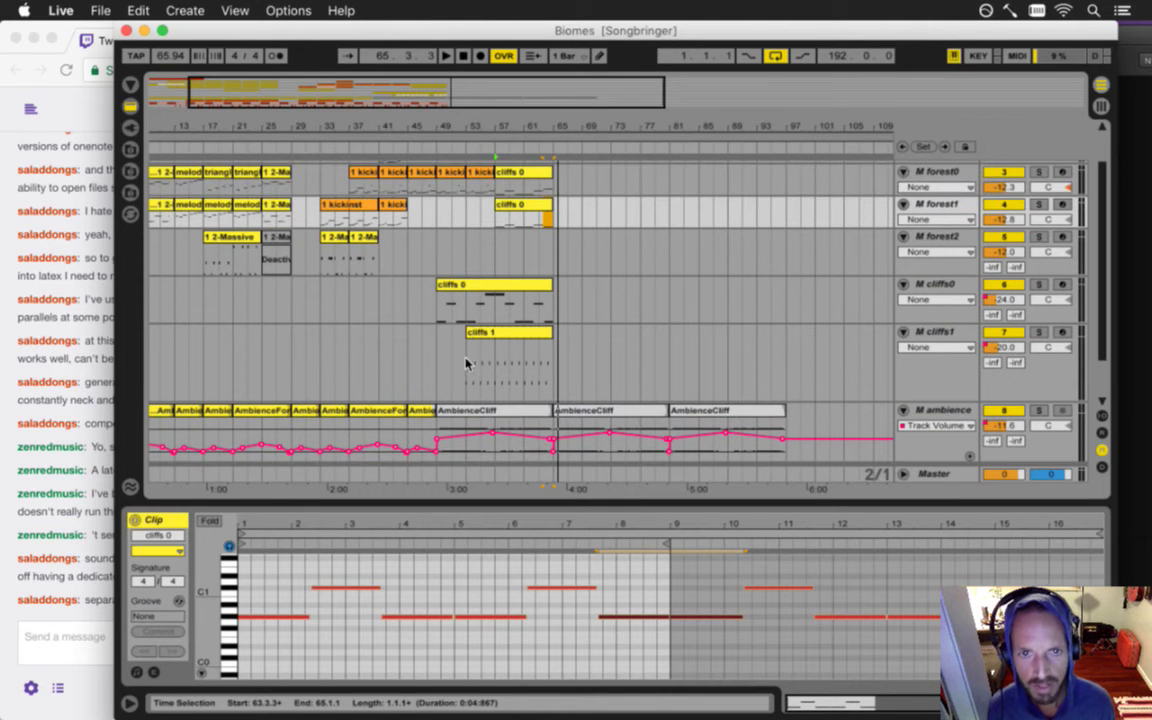
pyautogui.click(498, 416)
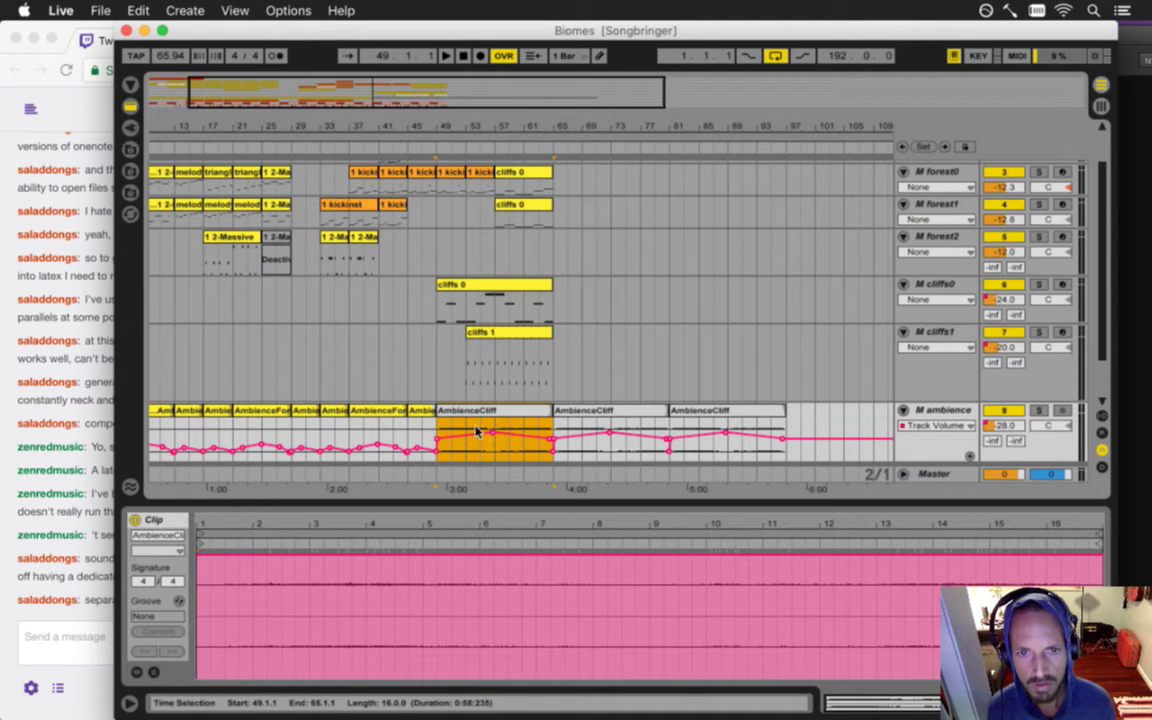
pyautogui.moveTo(496, 440); pyautogui.dragTo(493, 426)
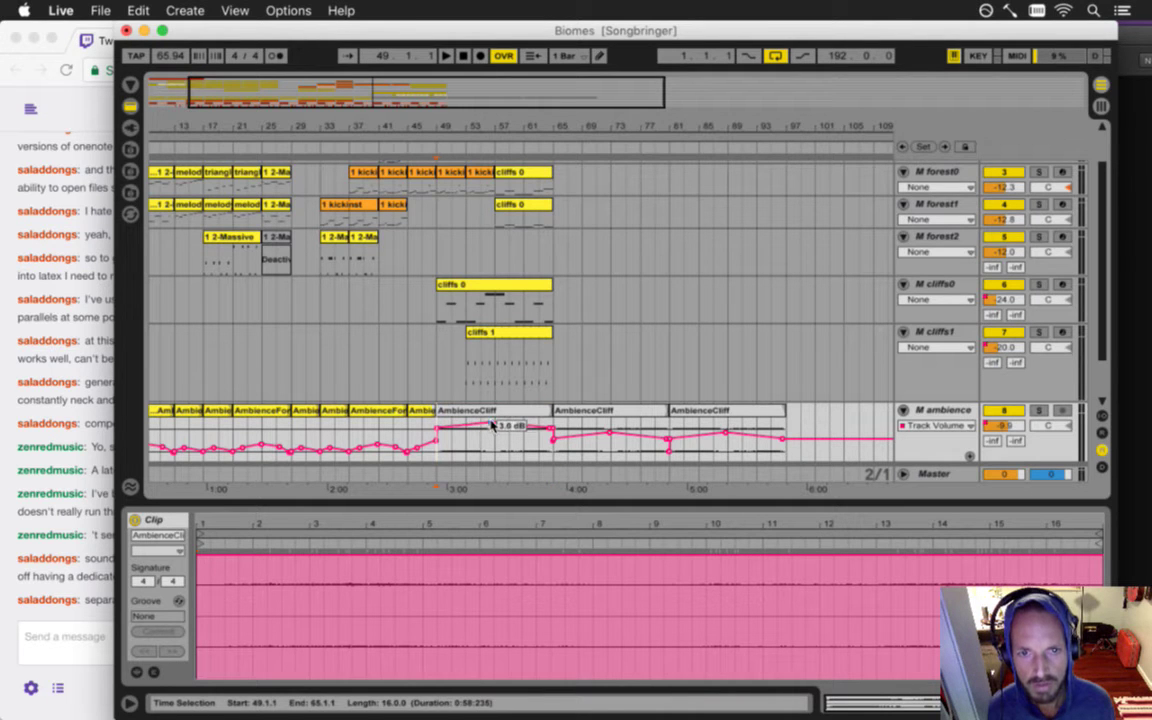
# - Copy the first AmbienceCliff clip with its volume automation over the clips at bars 65 and 81, and save the set
pyautogui.click(500, 411)
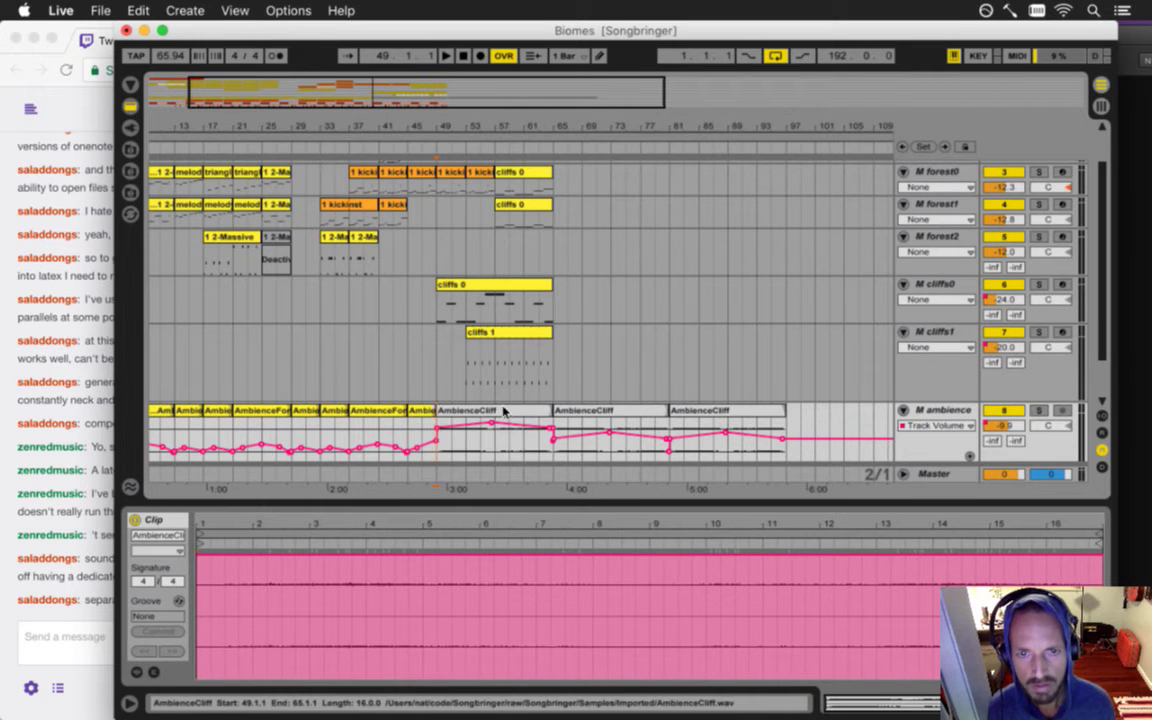
pyautogui.click(558, 455)
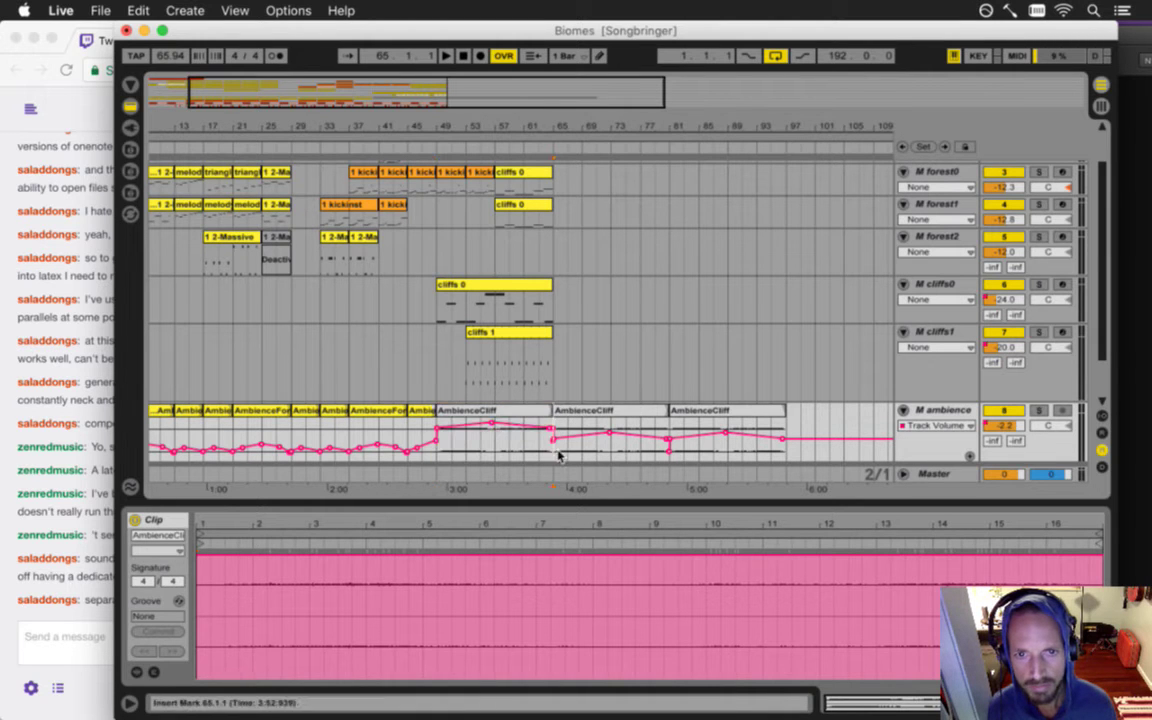
pyautogui.press('super+v')
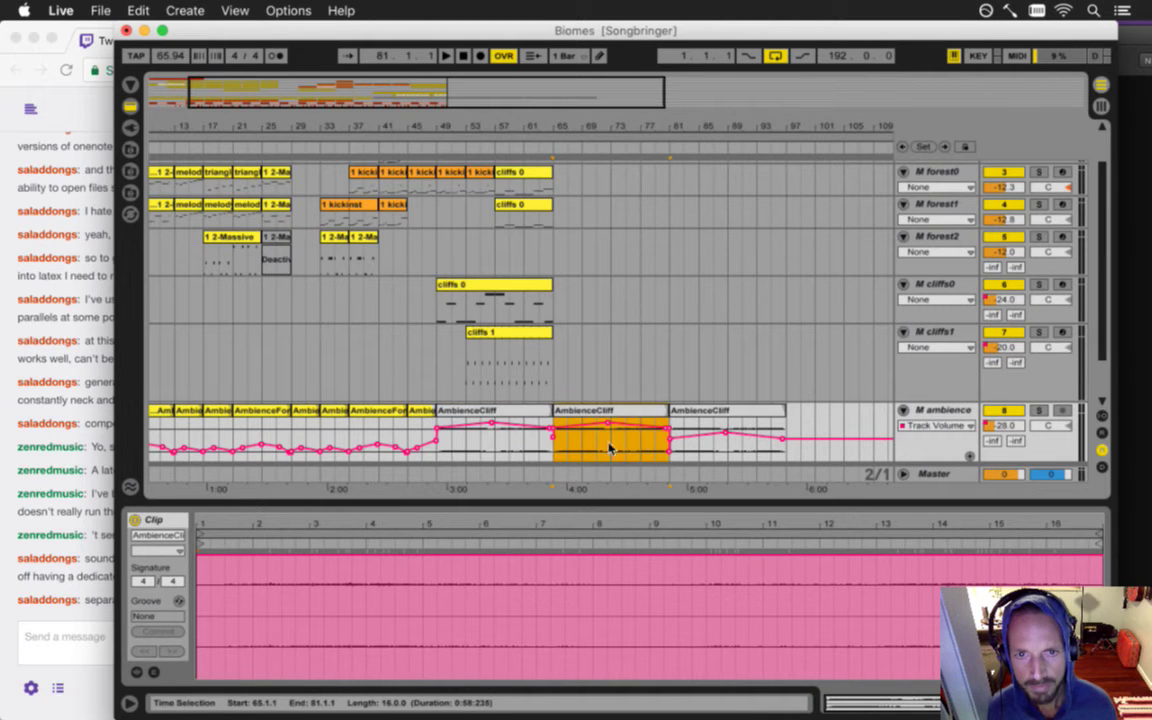
pyautogui.click(676, 455)
pyautogui.press('super+v')
pyautogui.click(440, 452)
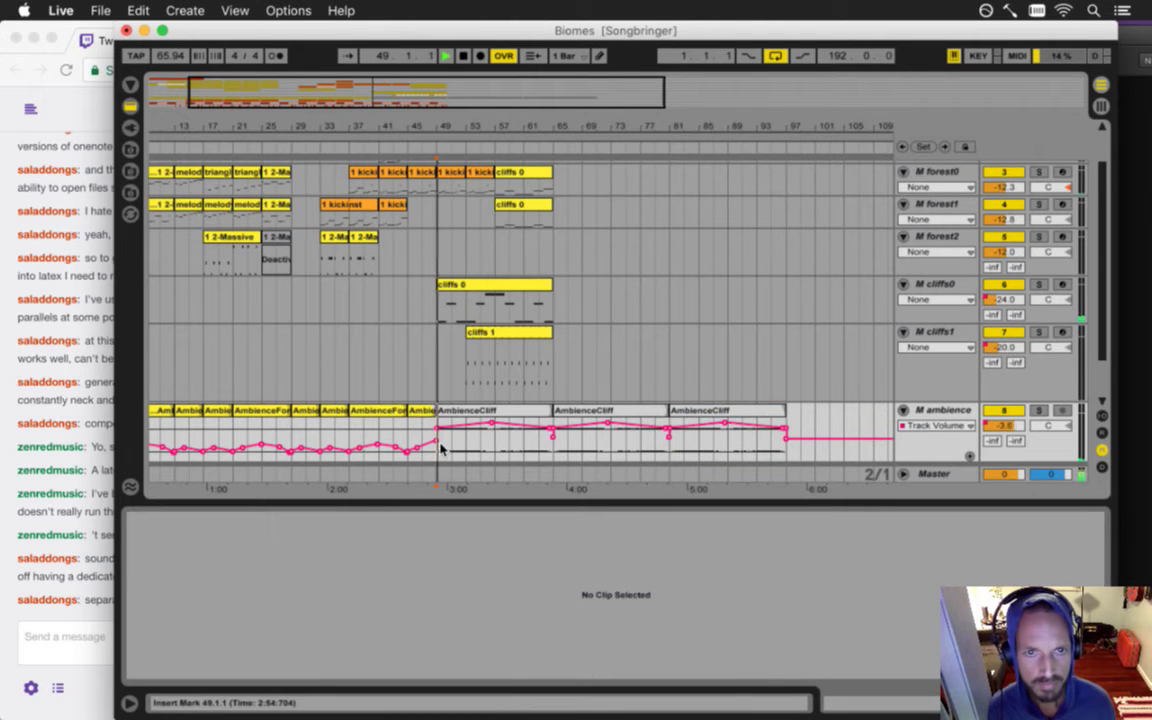
pyautogui.scroll(3, 957, 218)
pyautogui.press('super+s')
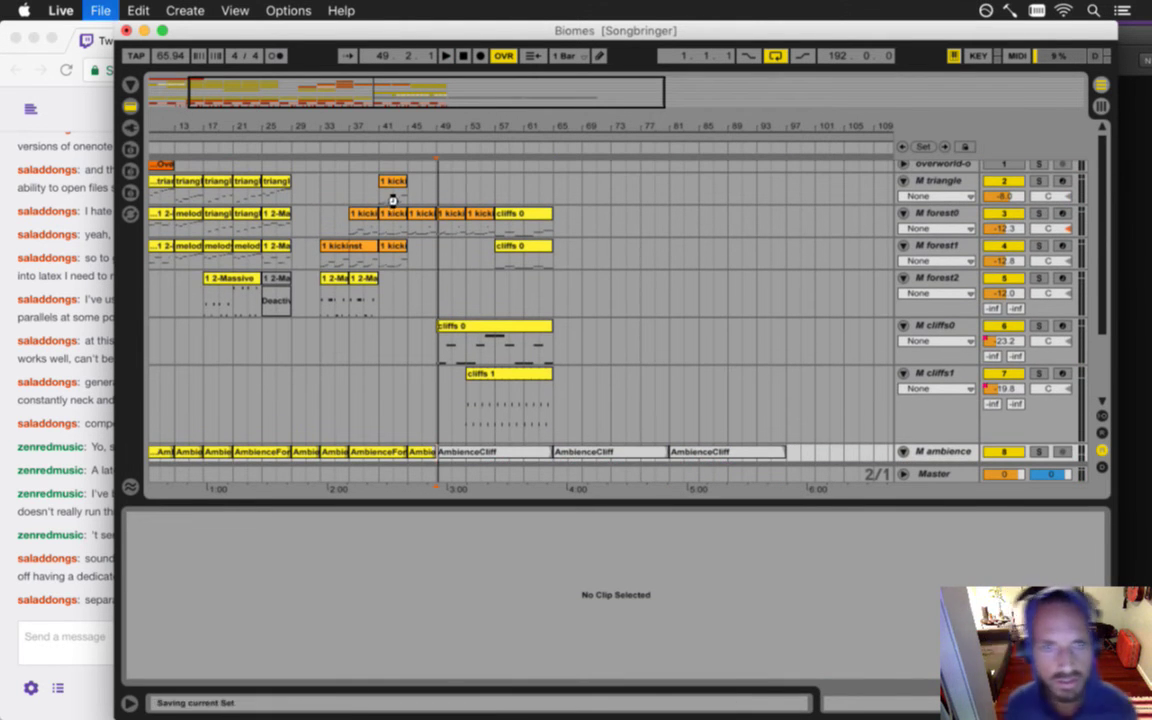
# - Play from bar 41 and reduce the heights of the M forest2, M cliffs0, M cliffs1 and M ambience tracks
pyautogui.click(381, 199)
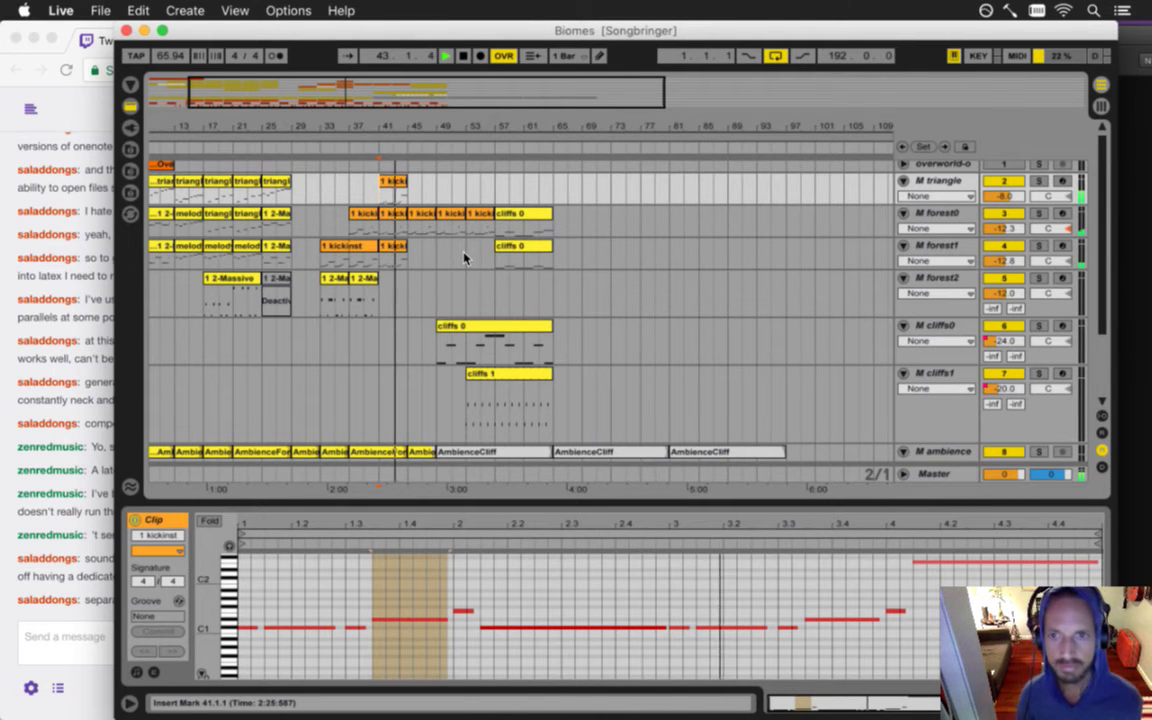
pyautogui.moveTo(941, 443); pyautogui.dragTo(918, 307)
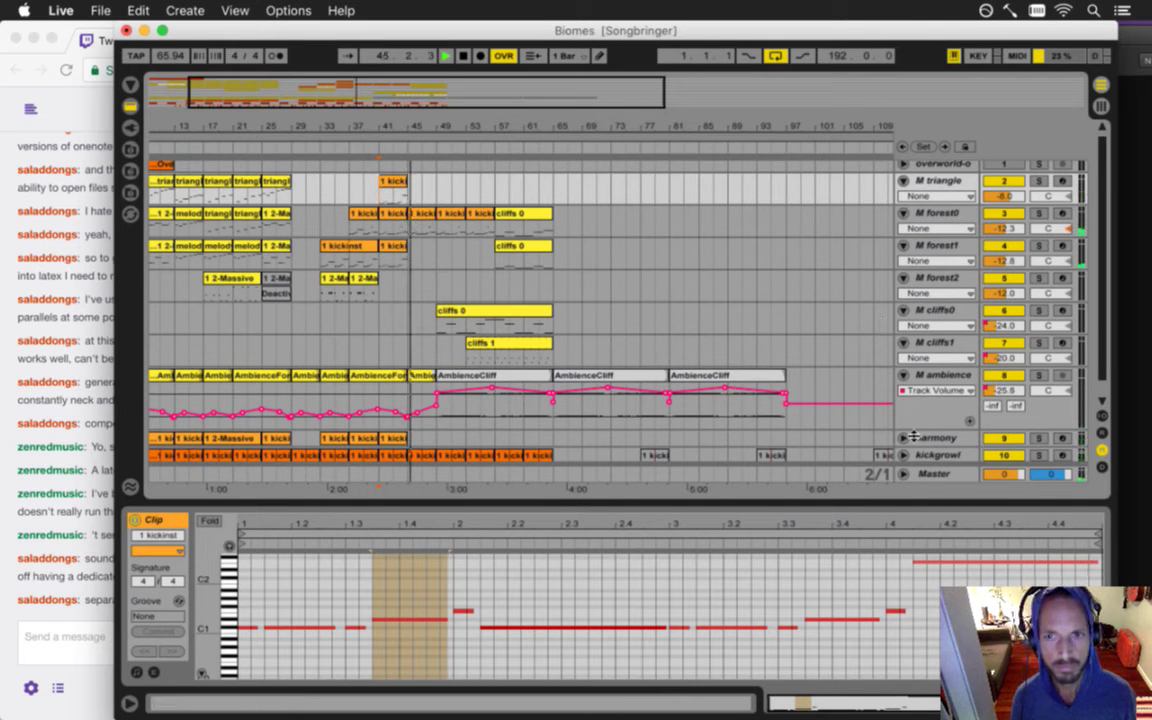
pyautogui.moveTo(926, 436); pyautogui.dragTo(924, 422)
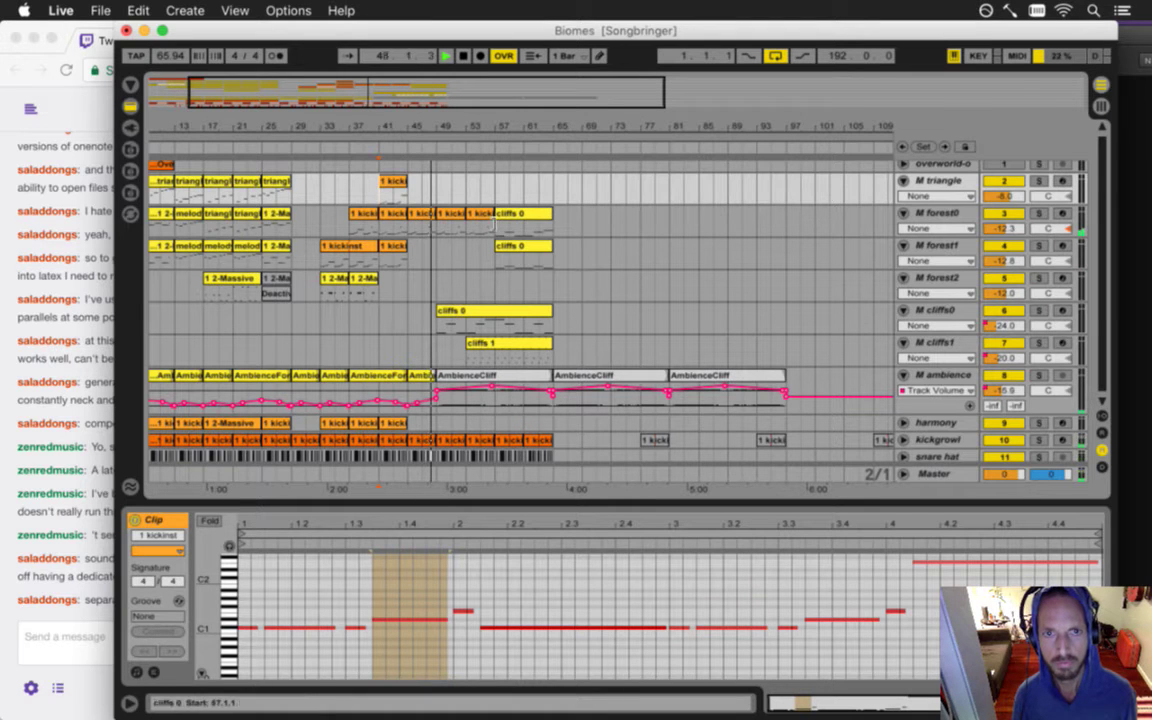
# - Lengthen the short C#1, F1 and F2 notes in the M forest0 kickinst clip at bar 45, and replay from there
pyautogui.click(423, 216)
pyautogui.click(366, 583)
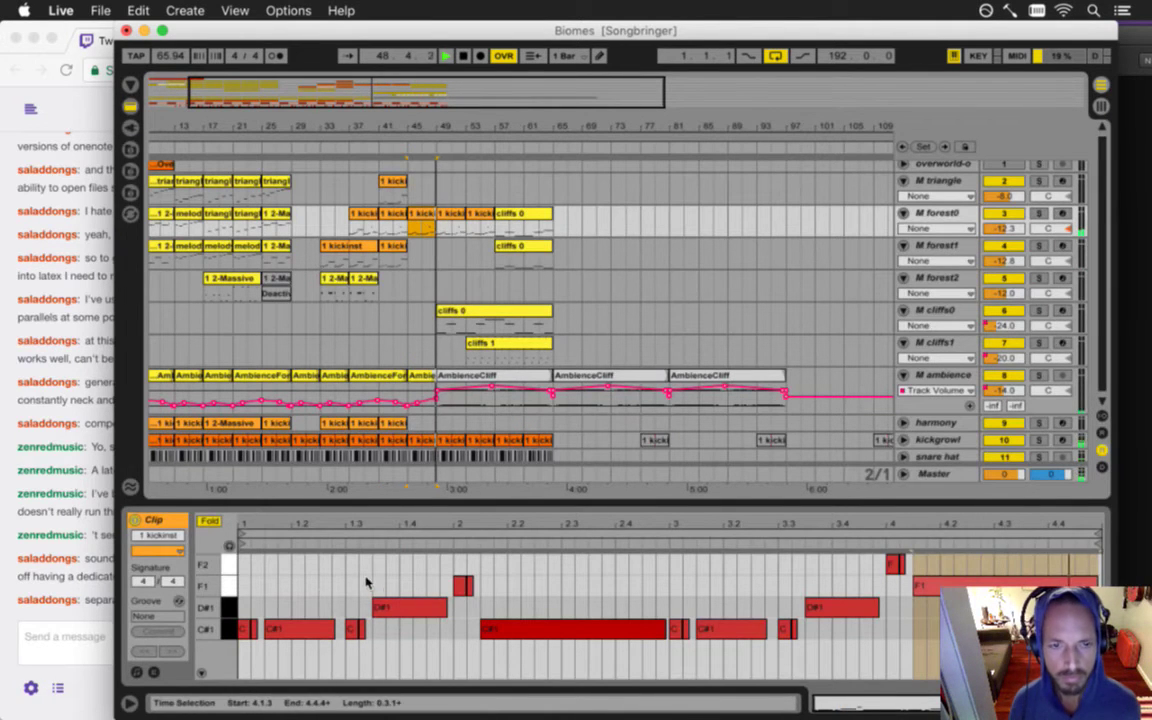
pyautogui.click(241, 631)
pyautogui.keyDown('shift'); pyautogui.click(352, 630); pyautogui.keyUp('shift')
pyautogui.keyDown('shift'); pyautogui.click(465, 587); pyautogui.keyUp('shift')
pyautogui.keyDown('shift'); pyautogui.click(678, 629); pyautogui.keyUp('shift')
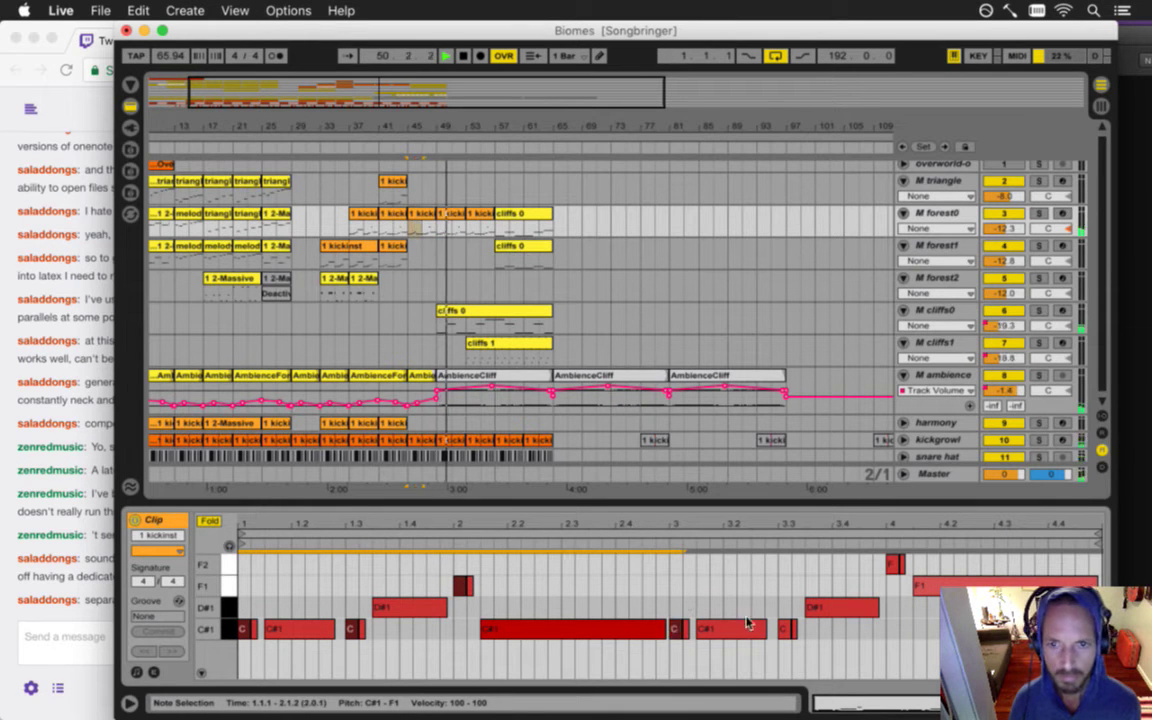
pyautogui.keyDown('shift'); pyautogui.click(895, 566); pyautogui.keyUp('shift')
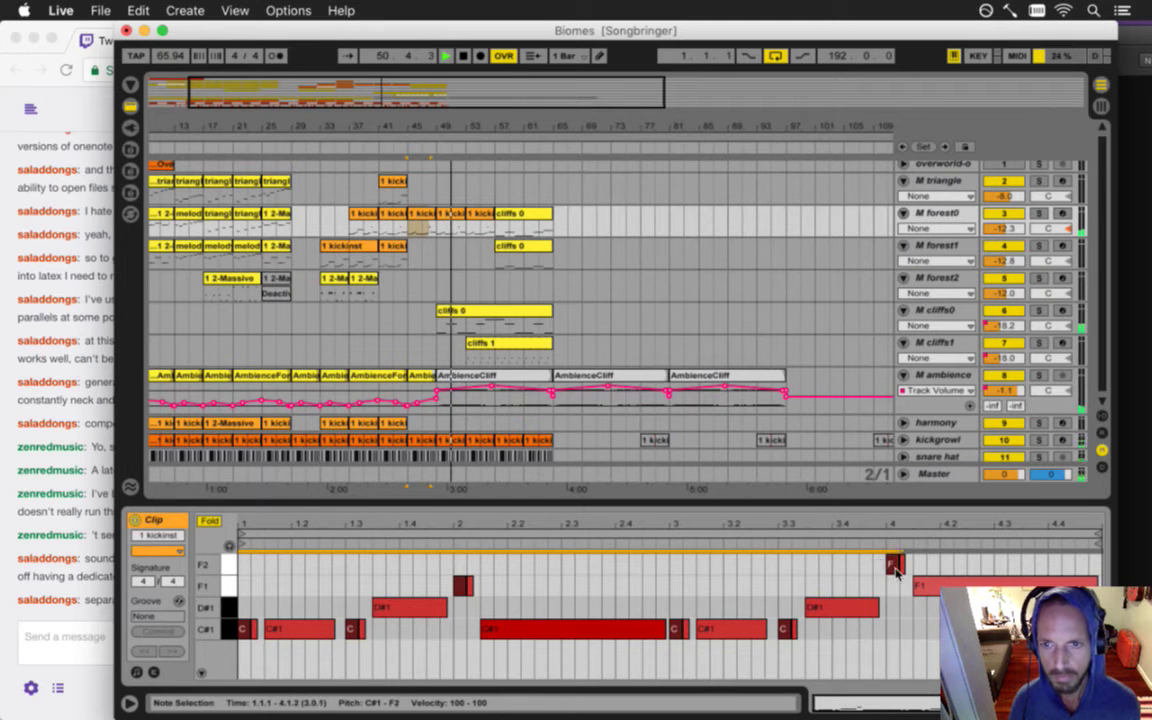
pyautogui.moveTo(897, 568); pyautogui.dragTo(909, 567)
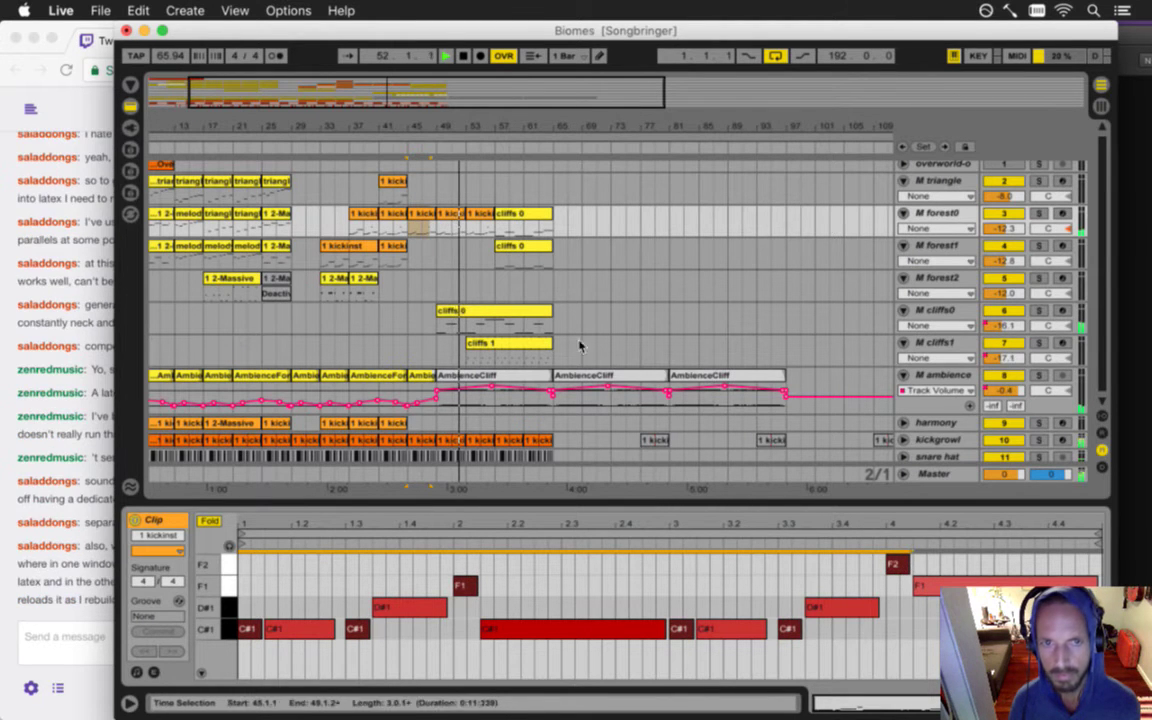
pyautogui.click(409, 230)
pyautogui.press('space')
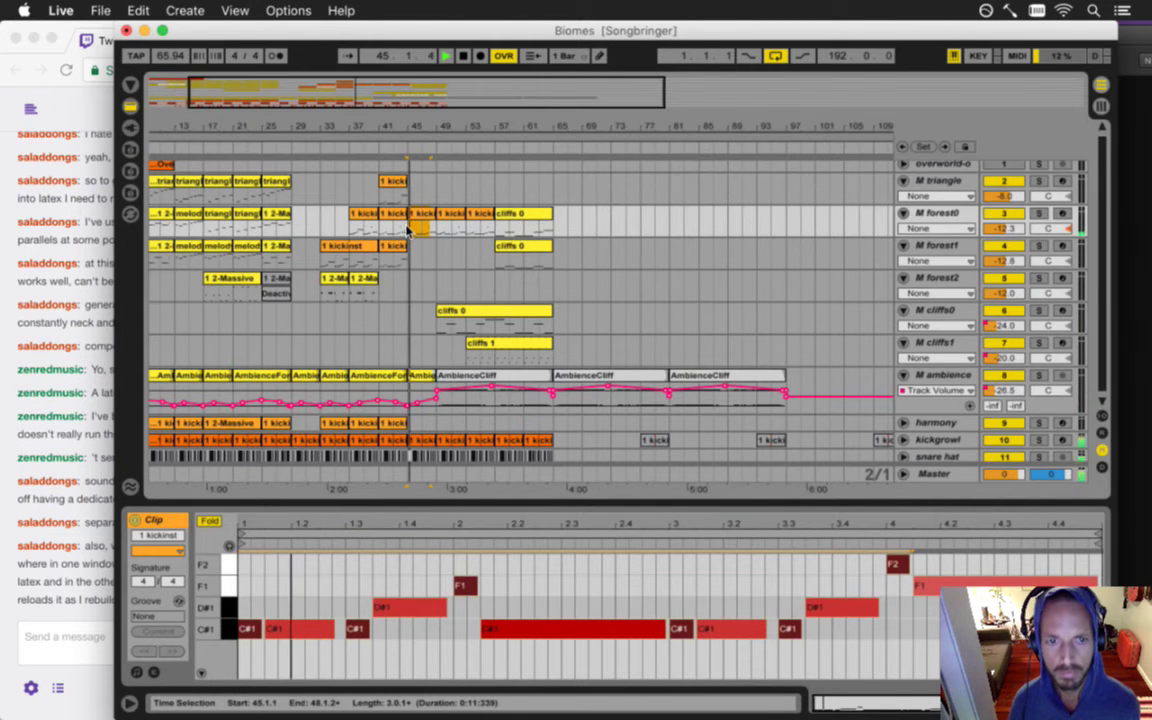
# - Switch to the Twitch chat in Chrome, read the newest message about the emacs and LaTeX setup, and return to Live
pyautogui.click(50, 644)
pyautogui.moveTo(86, 547); pyautogui.dragTo(207, 597)
pyautogui.click(170, 553)
pyautogui.moveTo(111, 547); pyautogui.dragTo(126, 565)
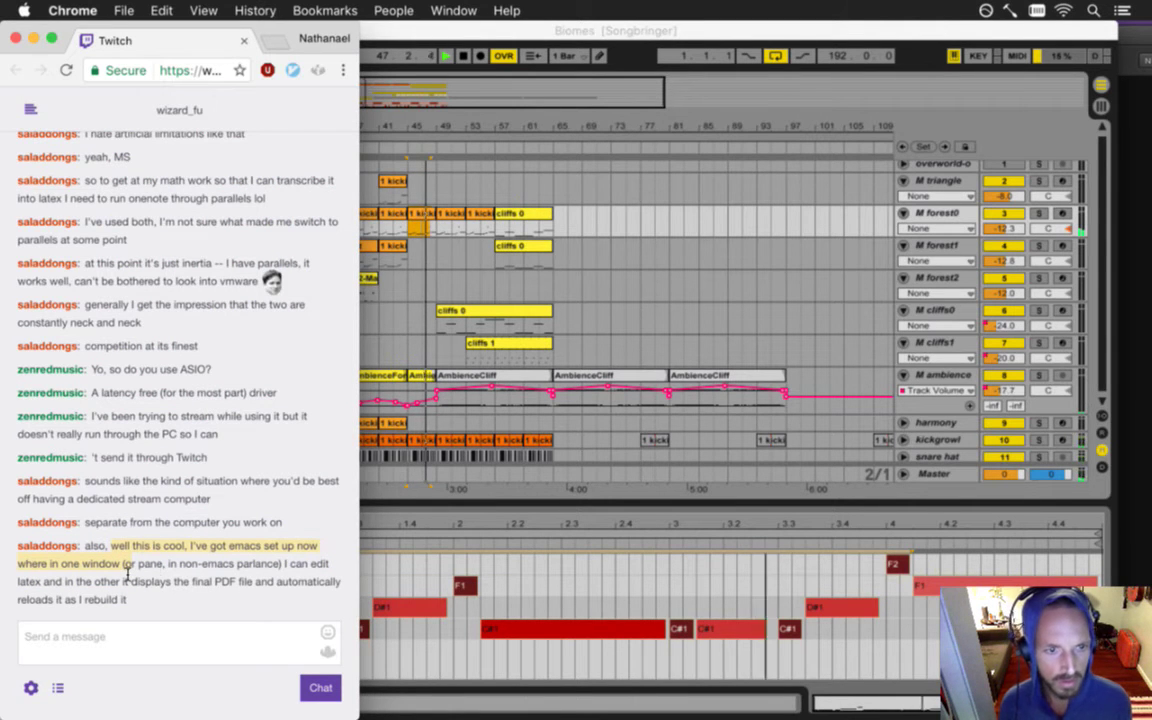
pyautogui.click(207, 570)
pyautogui.moveTo(207, 570); pyautogui.dragTo(244, 591)
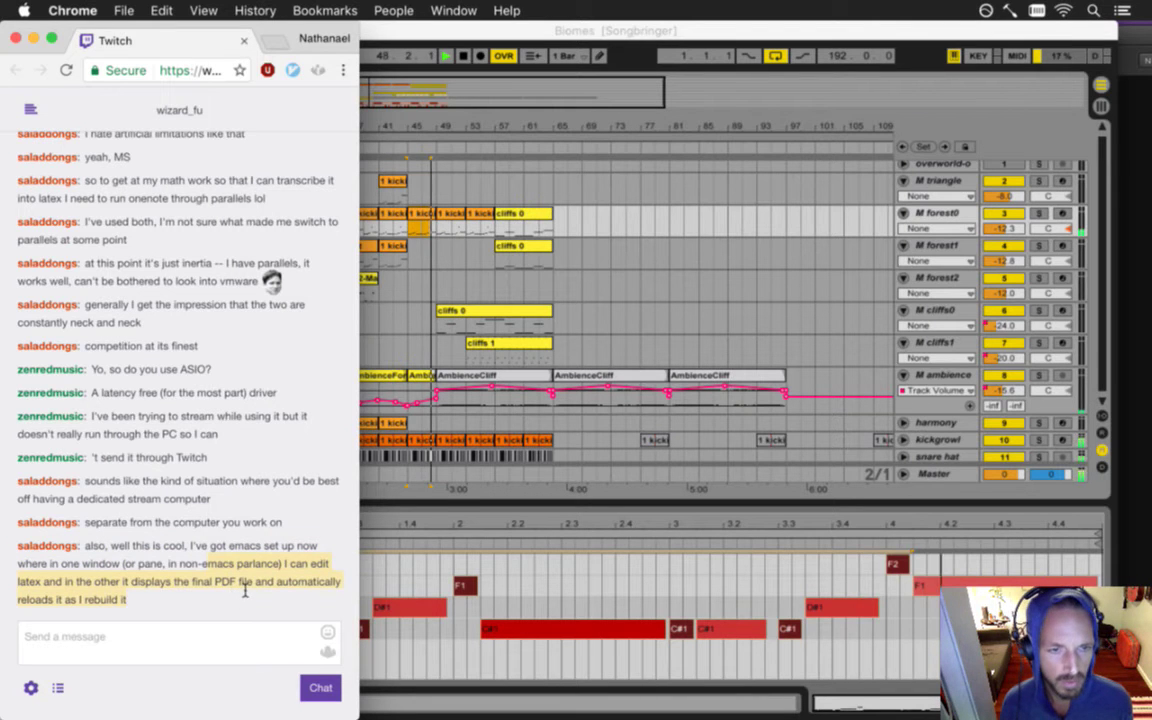
pyautogui.click(445, 505)
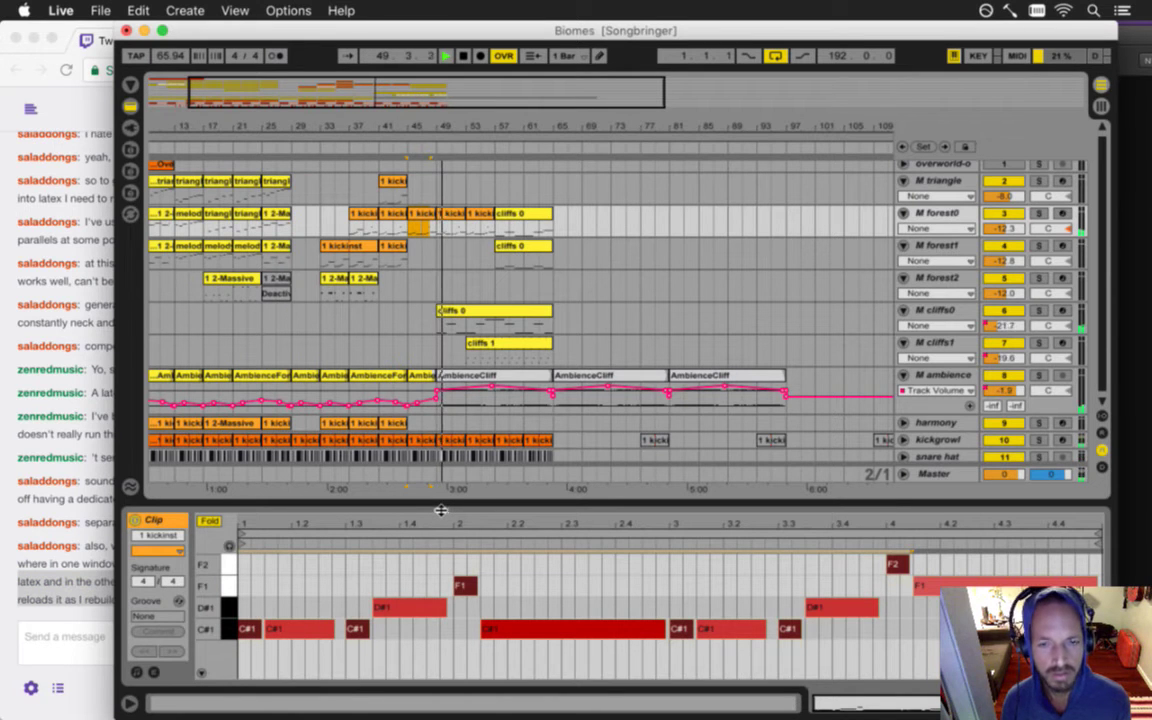
pyautogui.moveTo(421, 216); pyautogui.dragTo(450, 220)
pyautogui.click(450, 221)
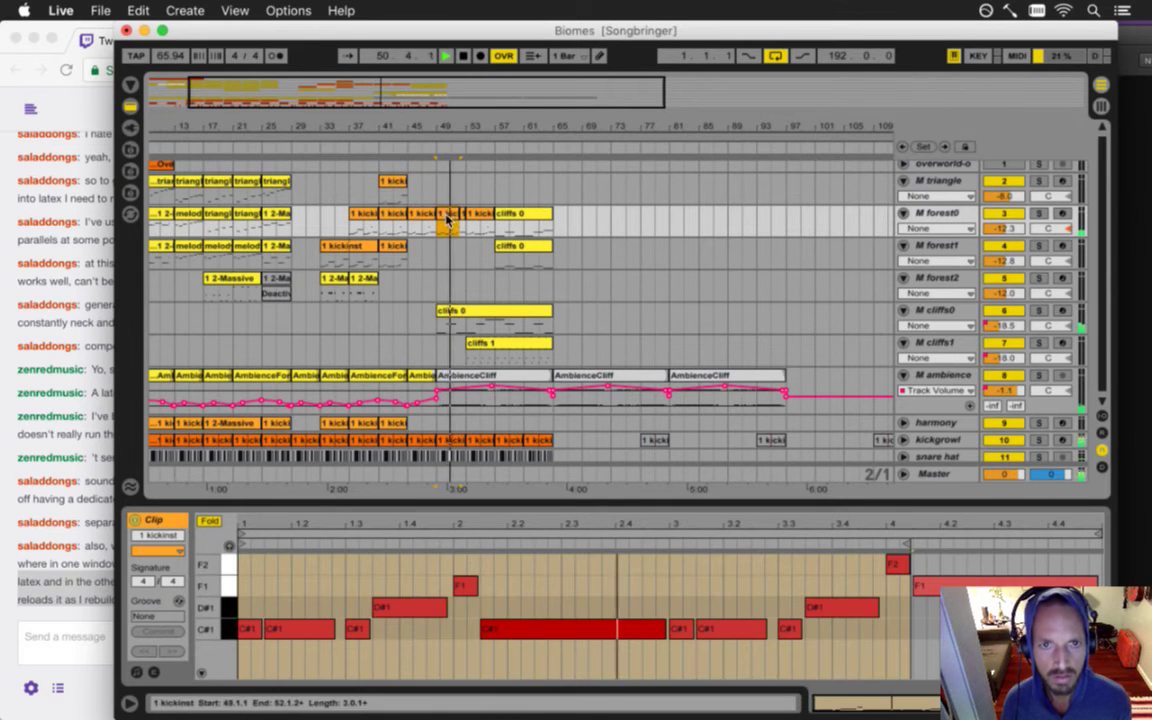
pyautogui.press('super+z')
# - Copy the full M forest0 kickinst clip at bar 45 over the clips at bars 49 and 53, and play from bar 43
pyautogui.moveTo(416, 215); pyautogui.dragTo(481, 214)
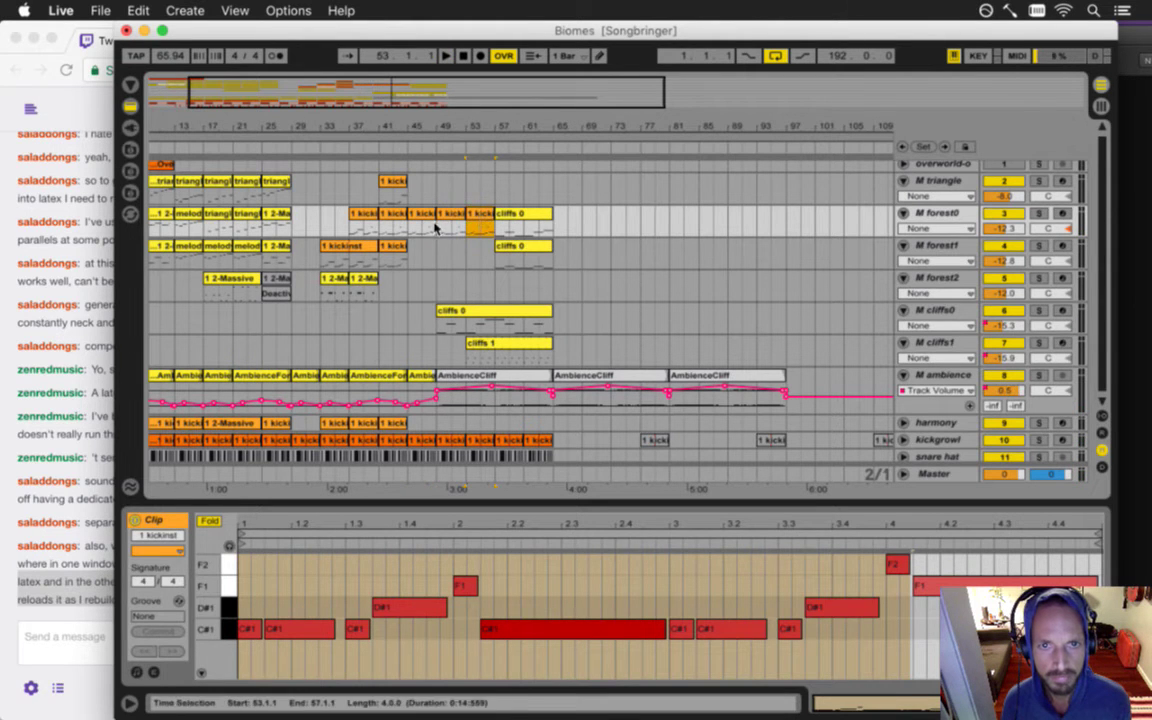
pyautogui.click(409, 230)
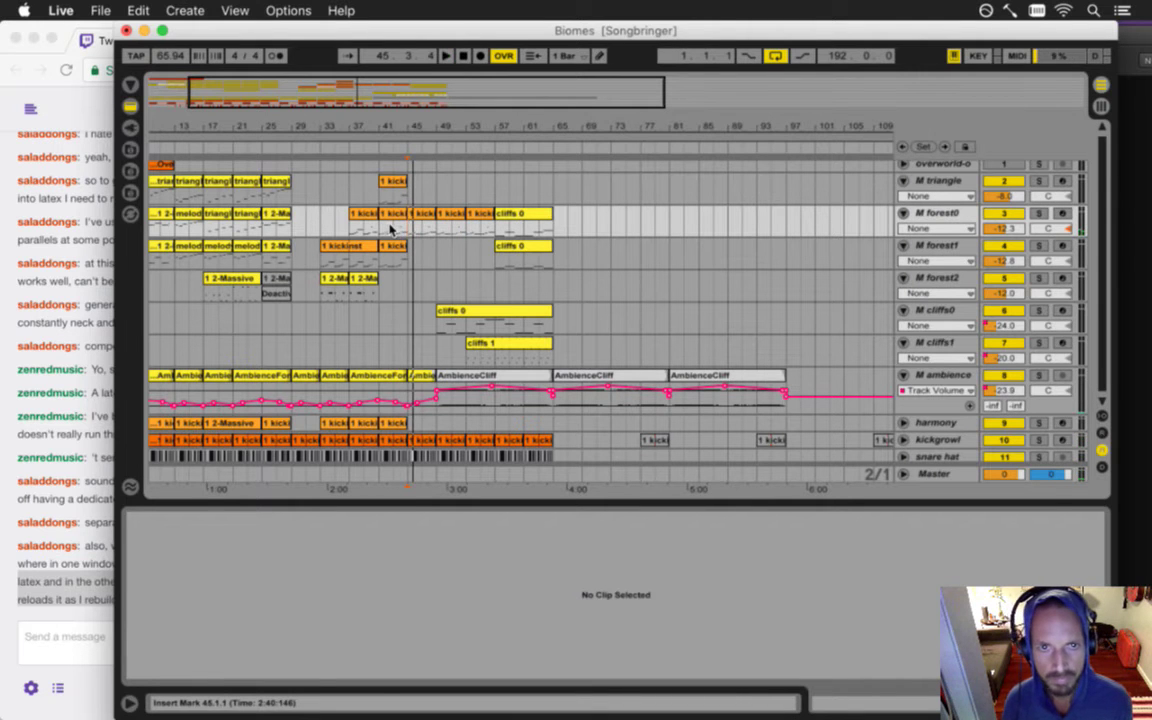
pyautogui.click(395, 231)
pyautogui.press('space')
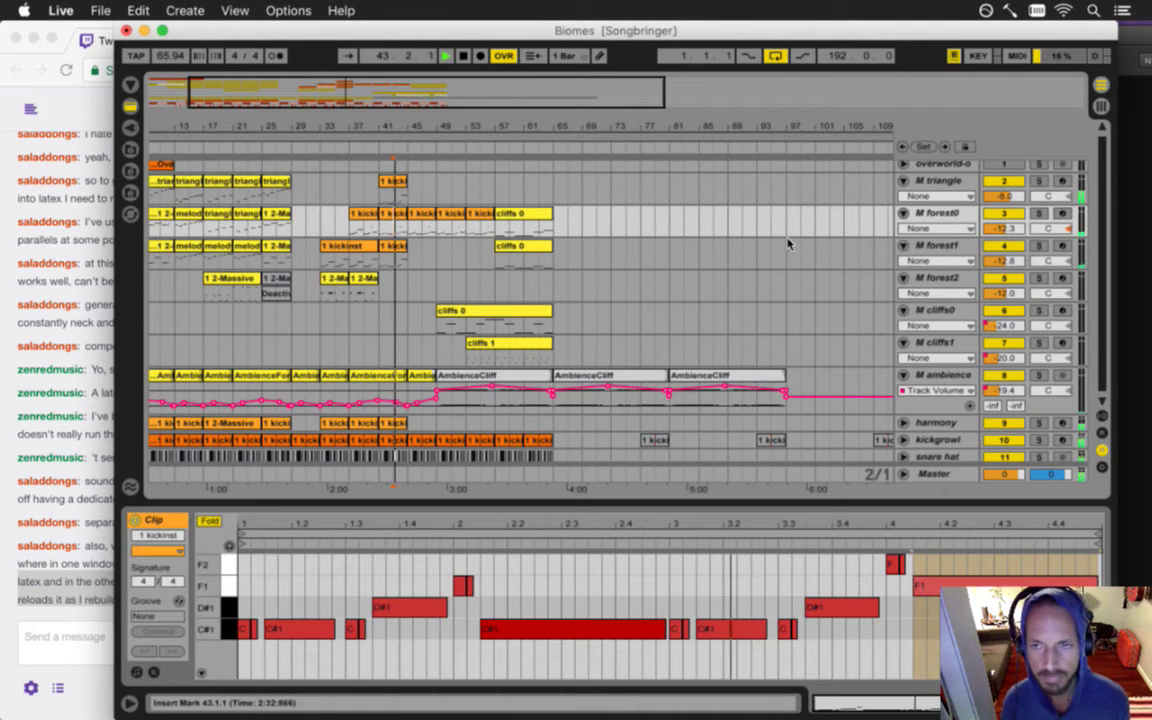
# - Solo the M triangle track and listen to the end of its kickinst clip from bar 44
pyautogui.moveTo(401, 126); pyautogui.dragTo(454, 123)
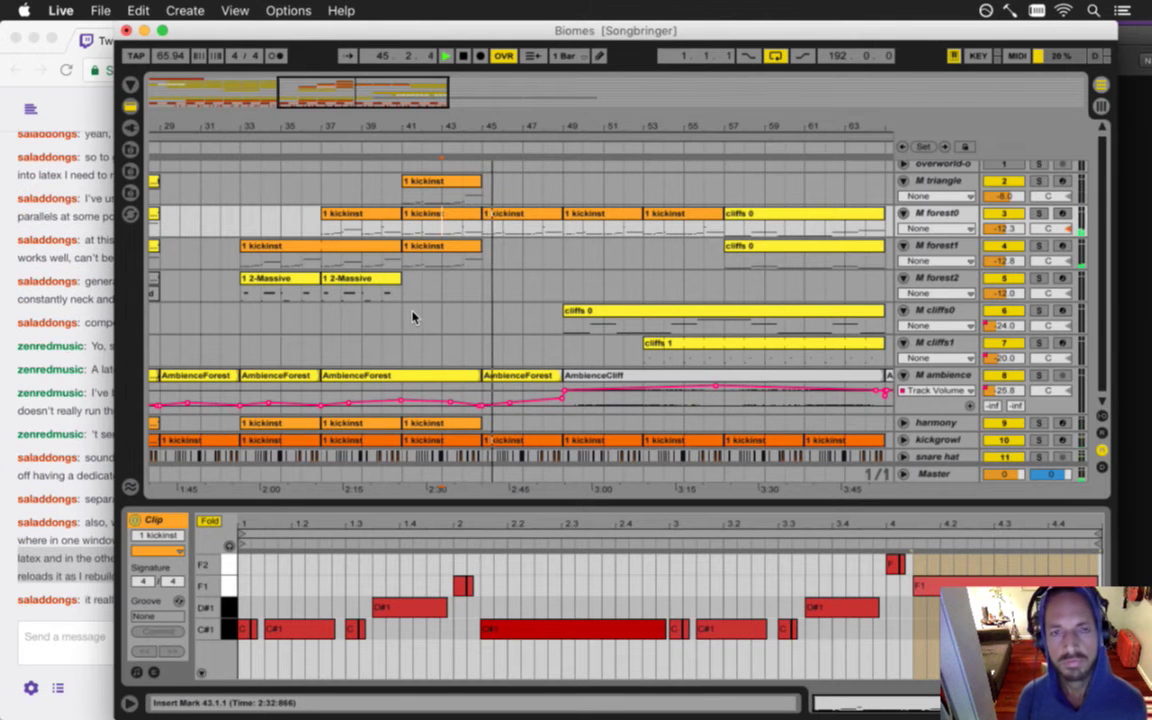
pyautogui.click(465, 182)
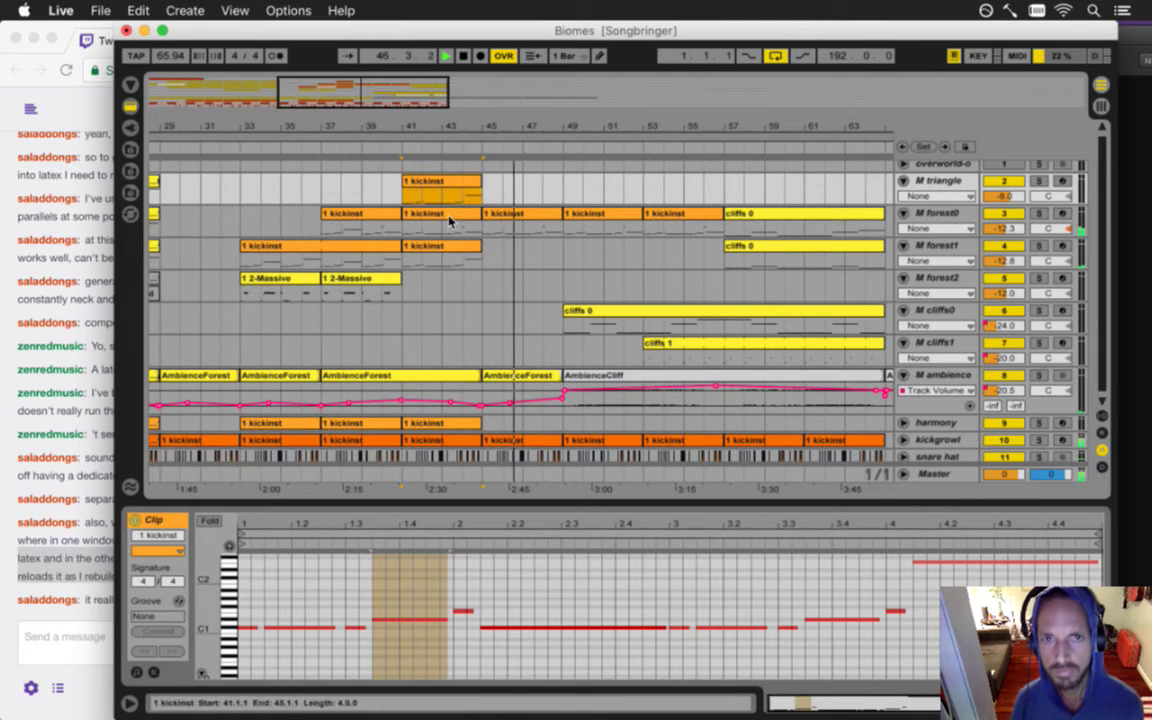
pyautogui.click(1039, 181)
pyautogui.click(463, 200)
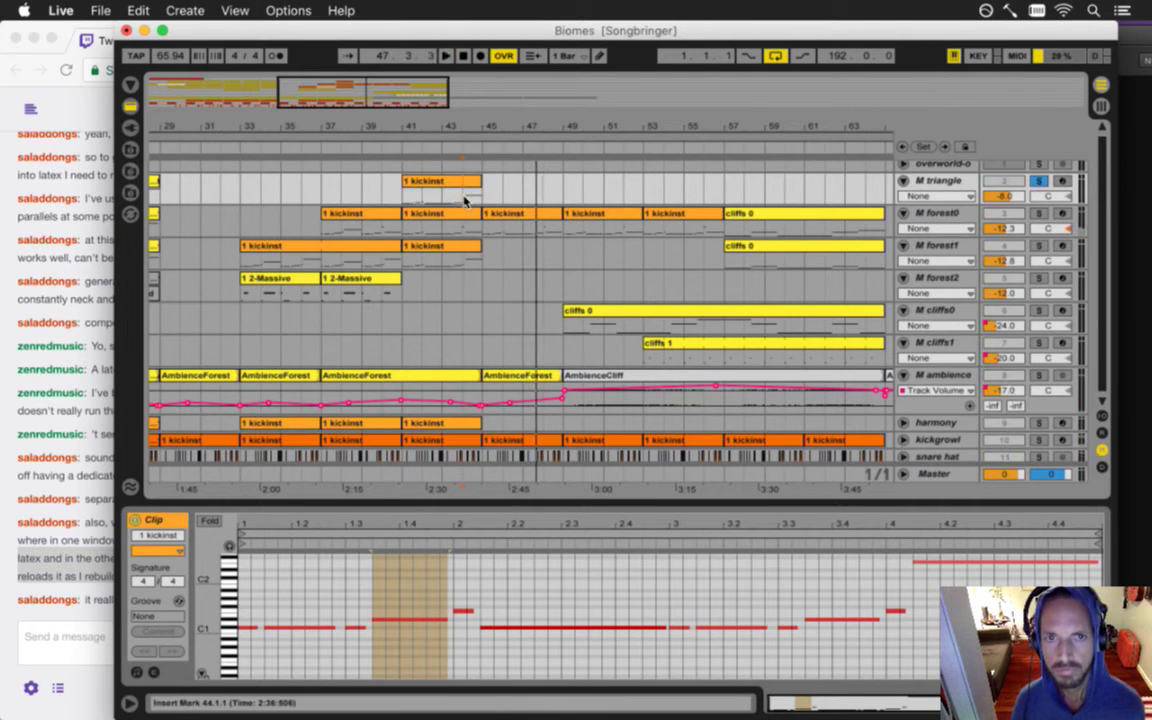
pyautogui.press('space')
pyautogui.press('space')
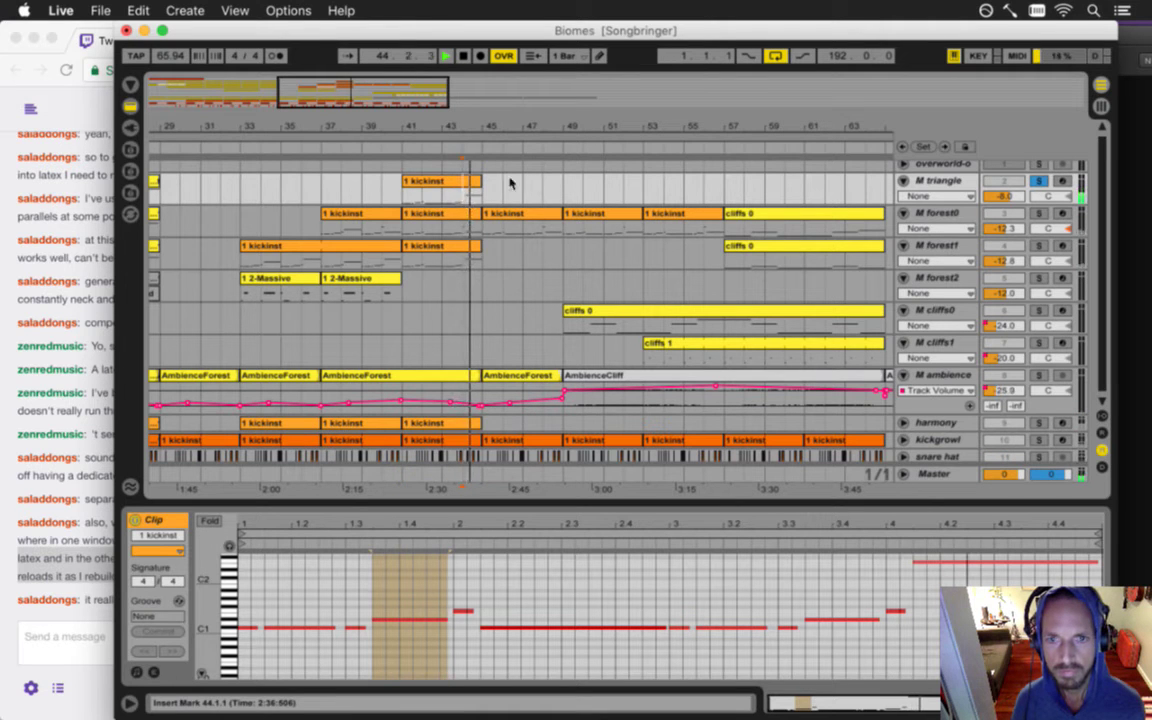
# - Extend the M triangle kickinst clip and its final F2 note to bar 49, and replay from bar 44 without solo
pyautogui.moveTo(475, 185); pyautogui.dragTo(563, 185)
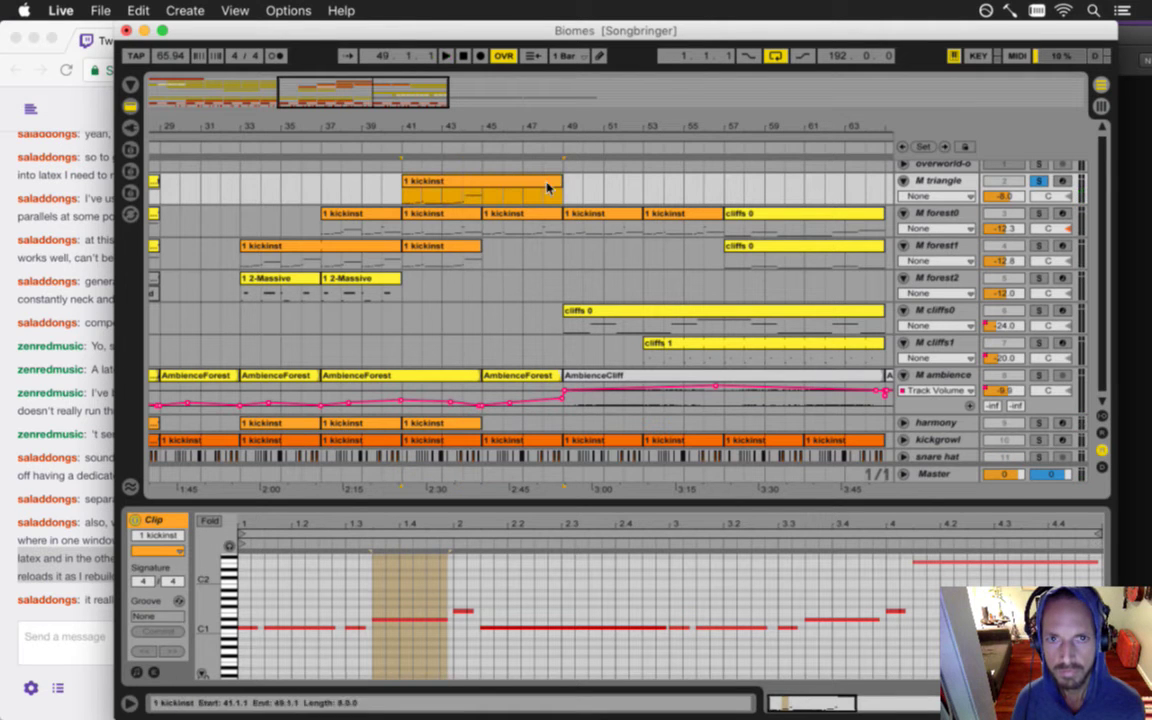
pyautogui.doubleClick(810, 532)
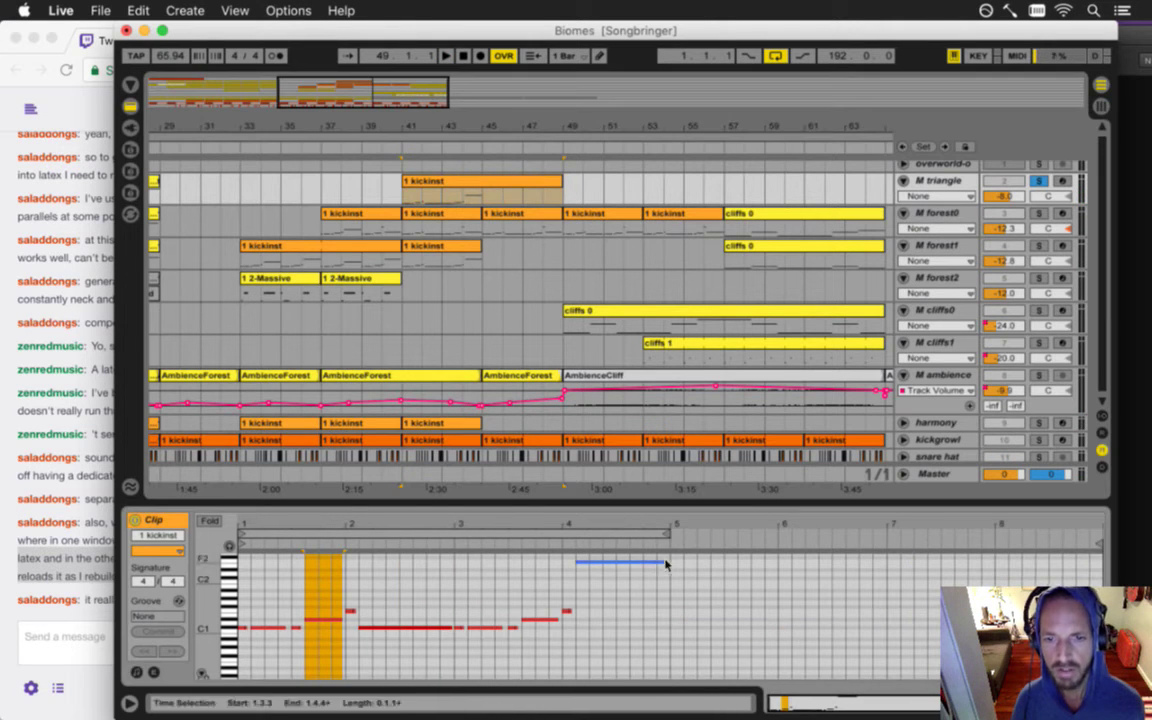
pyautogui.moveTo(668, 567); pyautogui.dragTo(1078, 567)
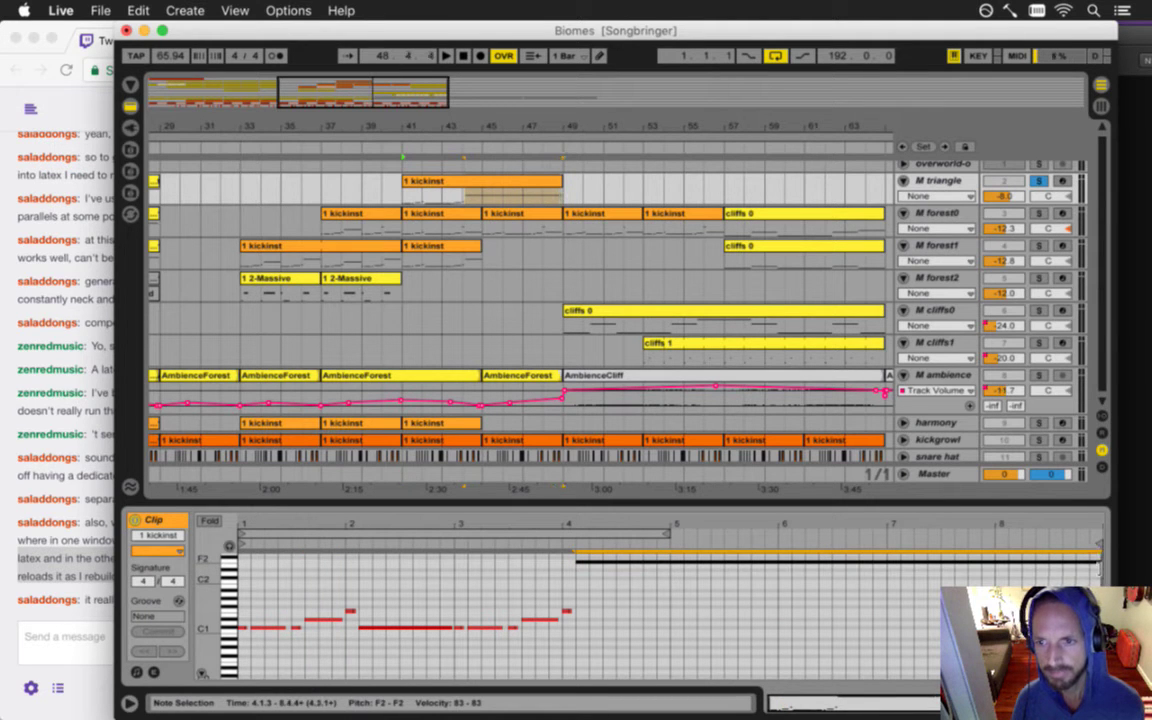
pyautogui.click(482, 198)
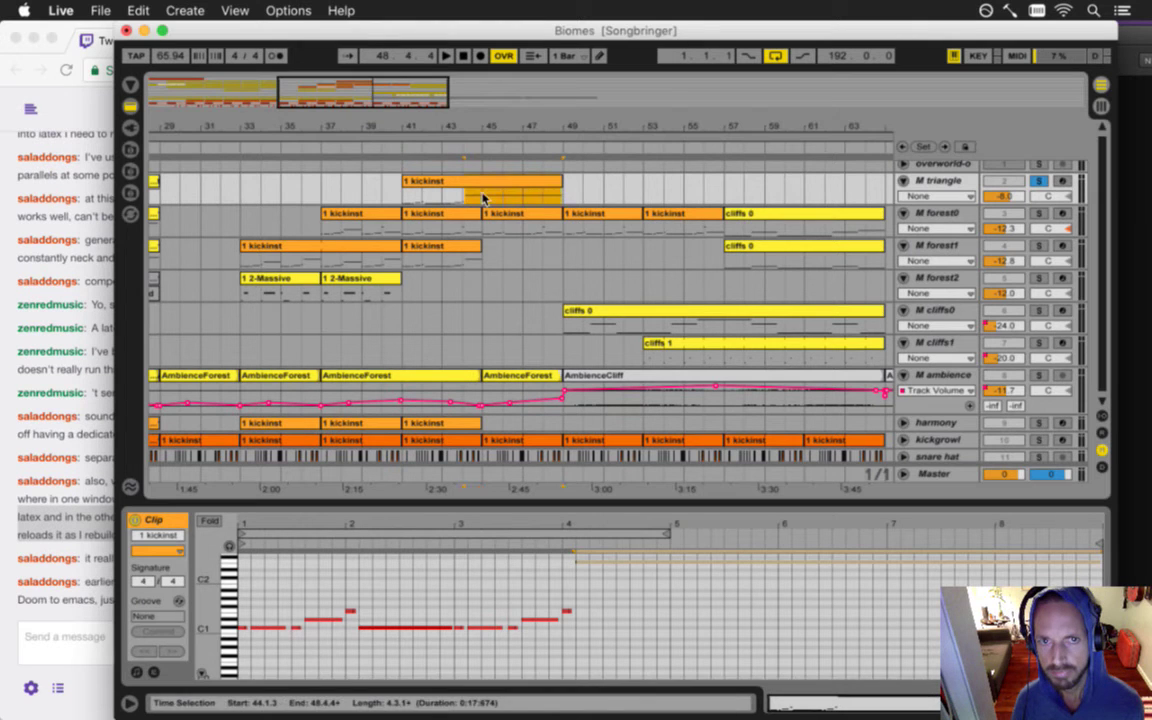
pyautogui.click(482, 197)
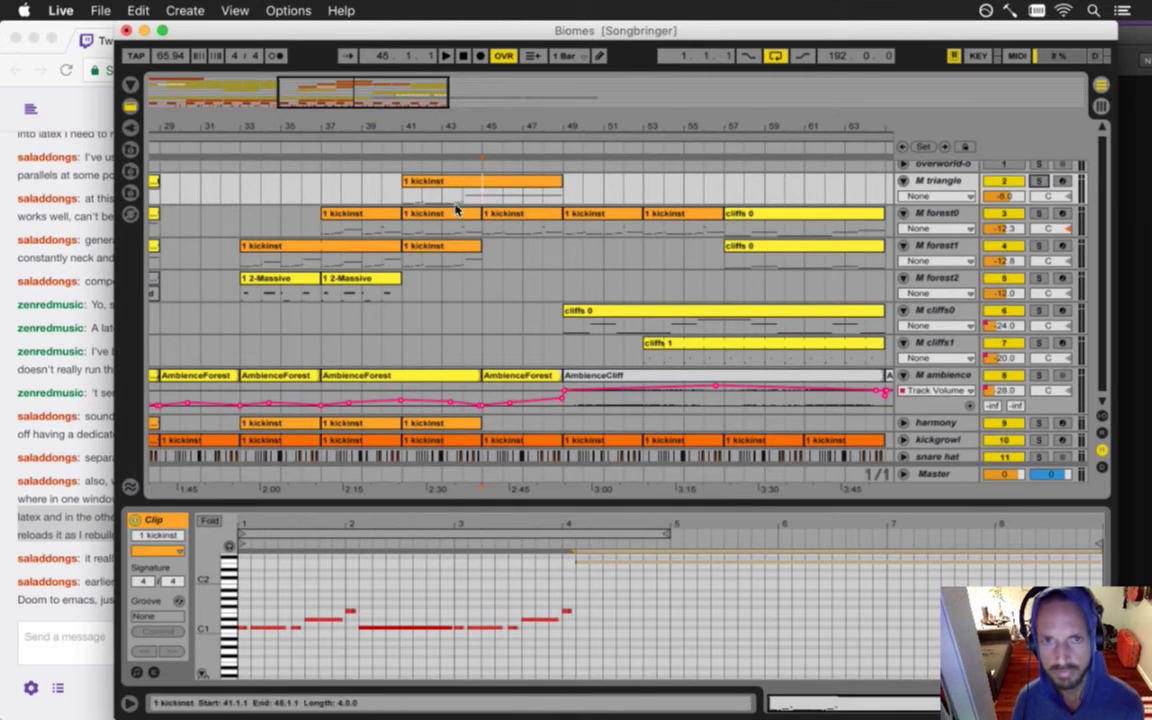
pyautogui.press('space')
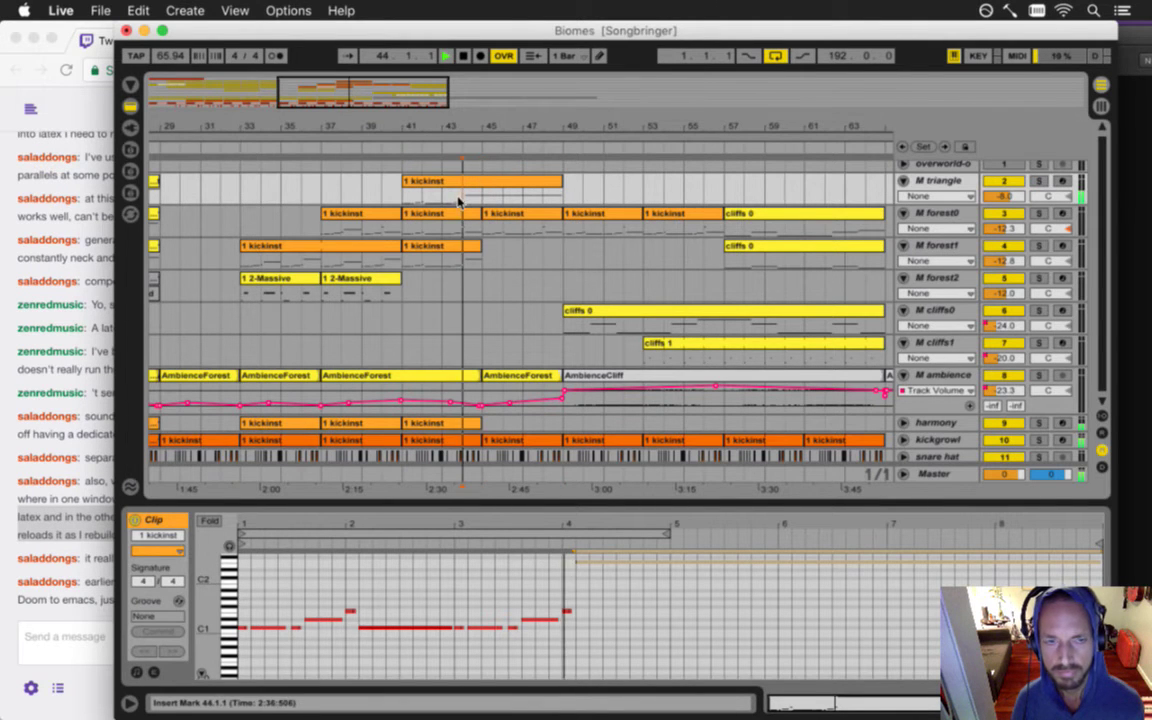
# - Switch to the Twitch chat in Chrome, read the latest messages about emacs and Doom, and return to Live
pyautogui.click(110, 592)
pyautogui.moveTo(121, 559); pyautogui.dragTo(258, 560)
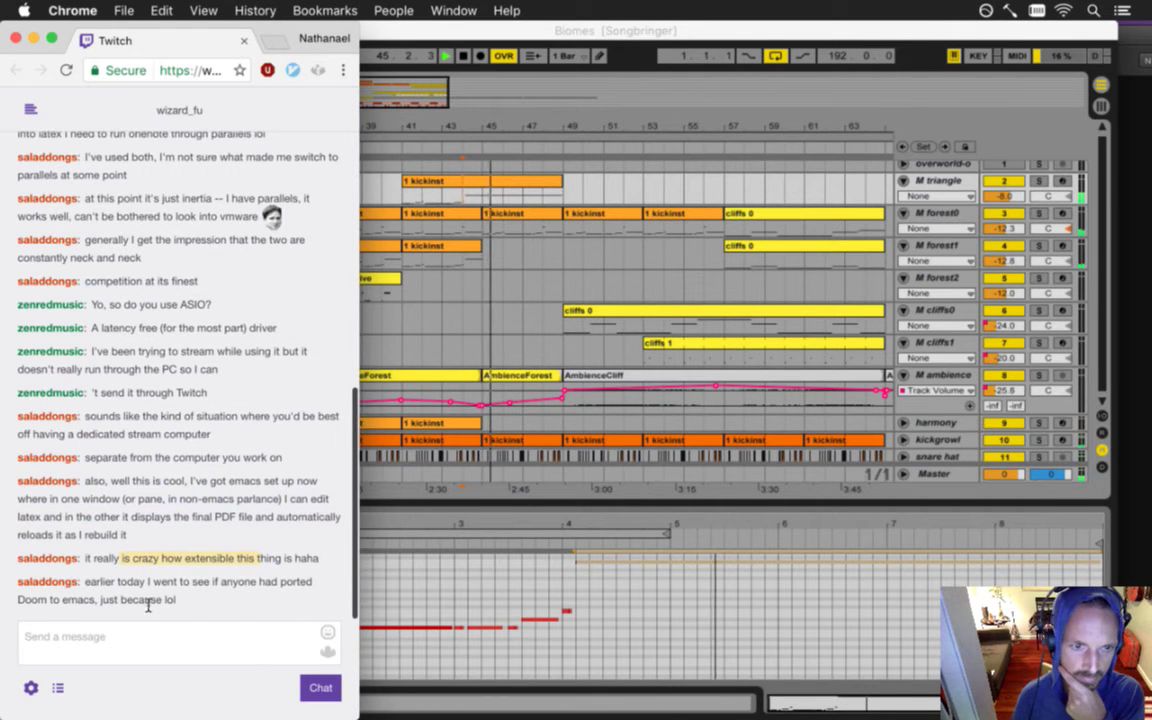
pyautogui.moveTo(106, 589); pyautogui.dragTo(183, 607)
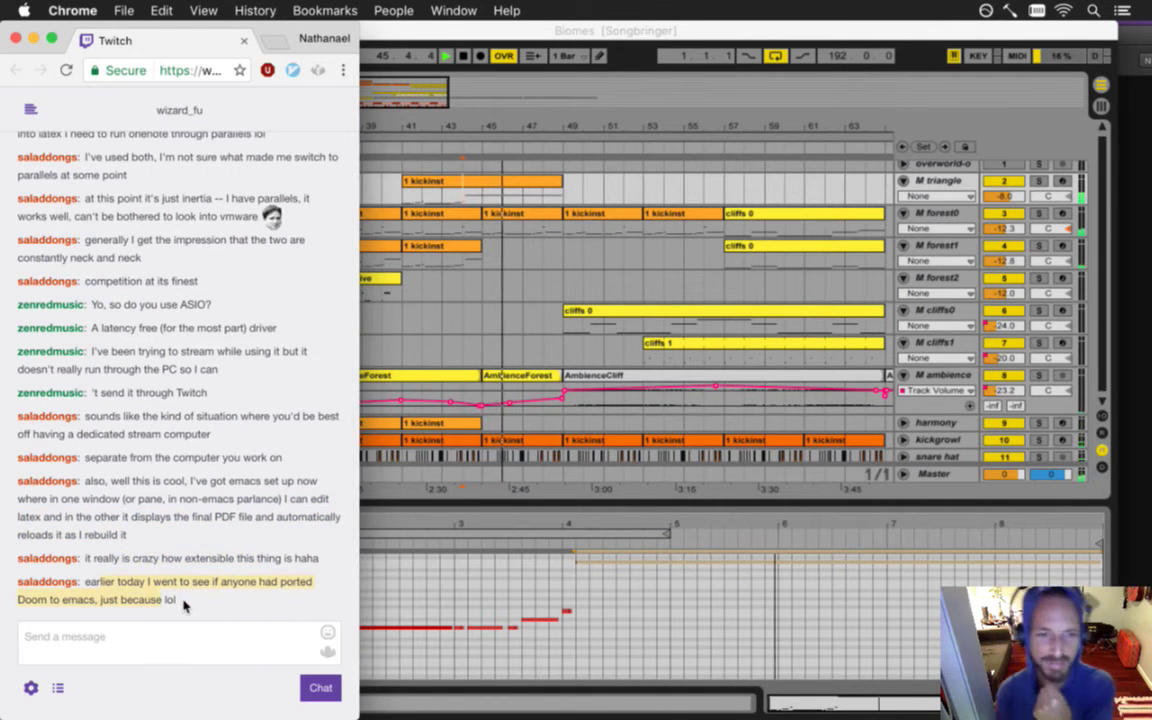
pyautogui.click(558, 121)
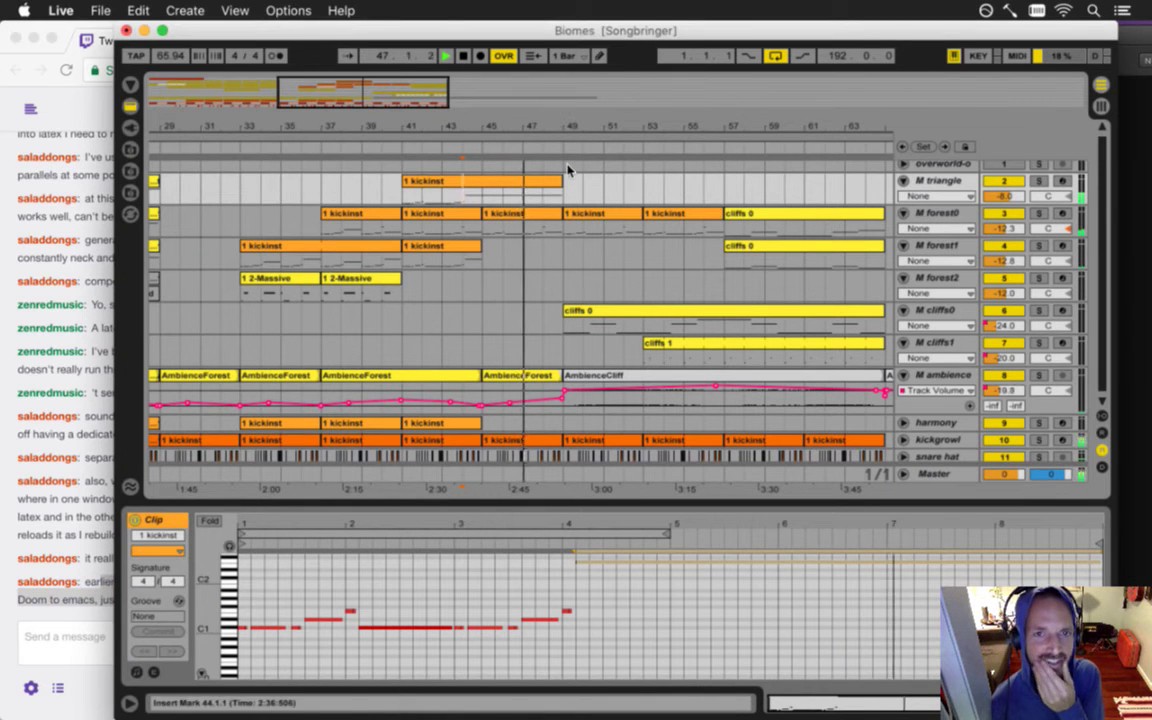
# - Add a clip volume envelope to the M triangle kickinst clip that fades out across the long F2 note, and play from bar 41
pyautogui.click(527, 185)
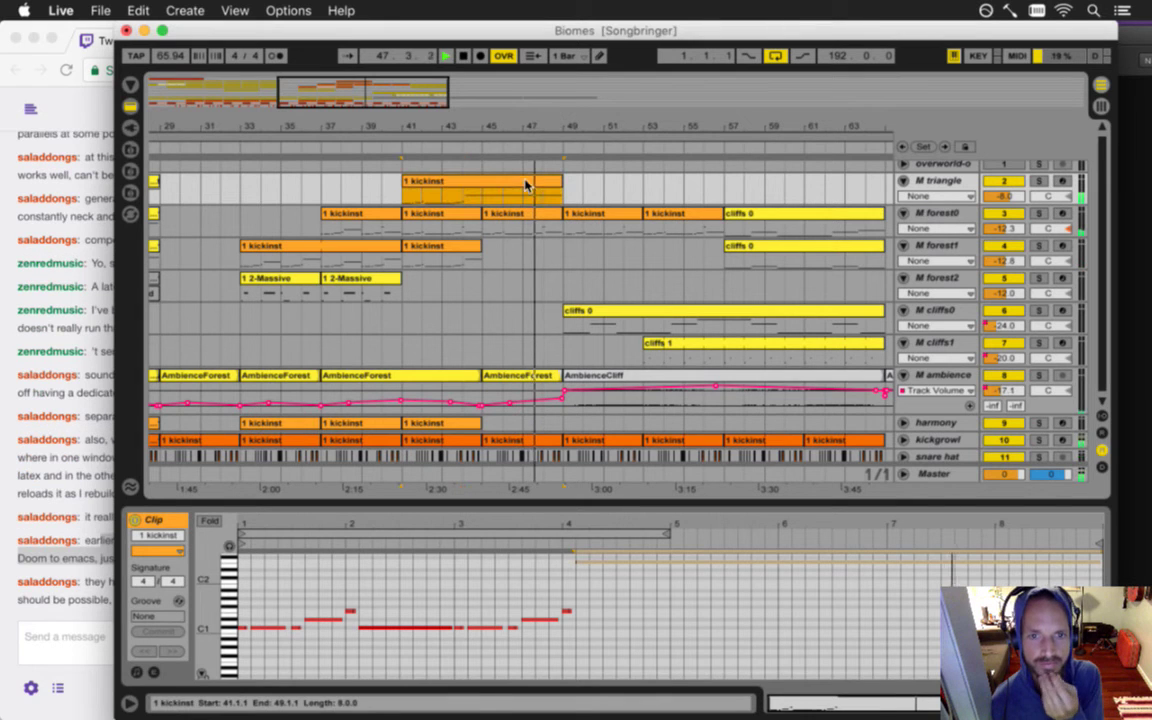
pyautogui.hotkey('shift', 'Tab')
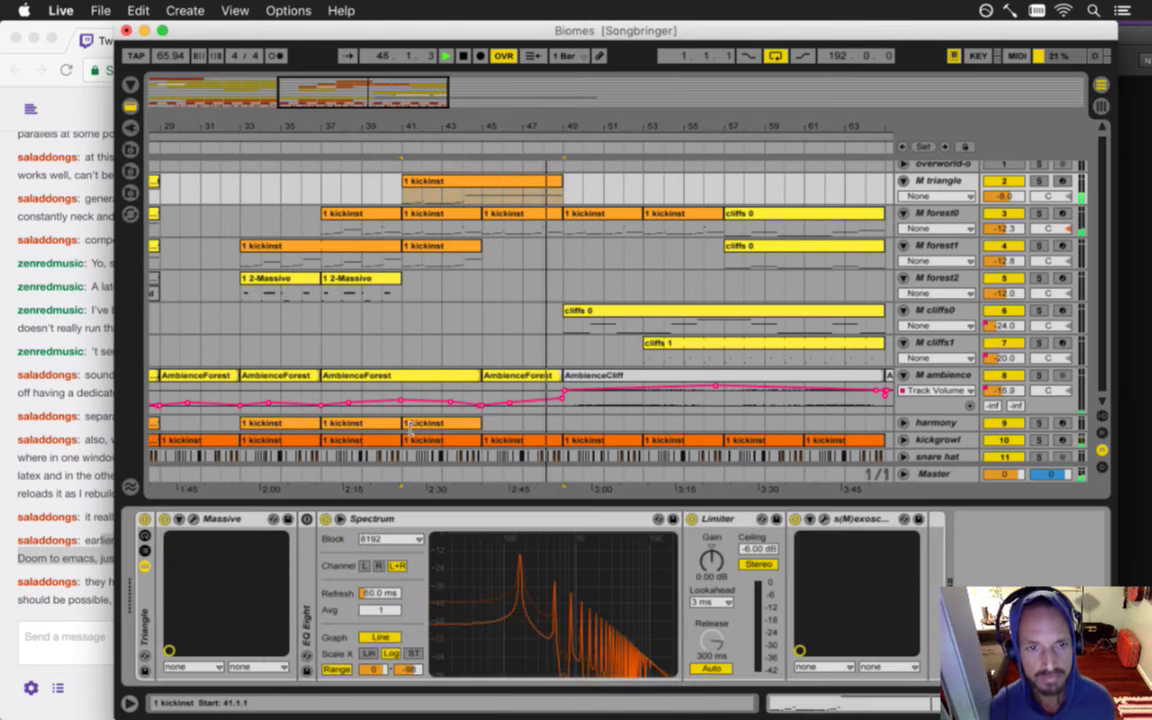
pyautogui.hotkey('shift', 'Tab')
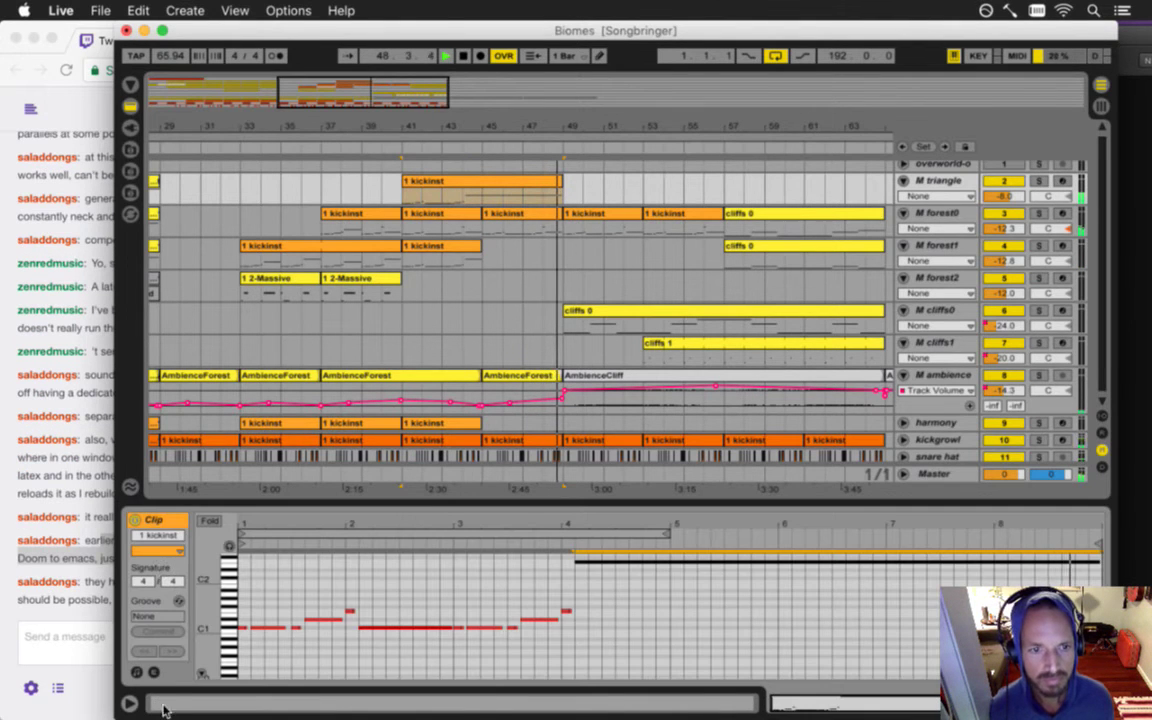
pyautogui.click(154, 672)
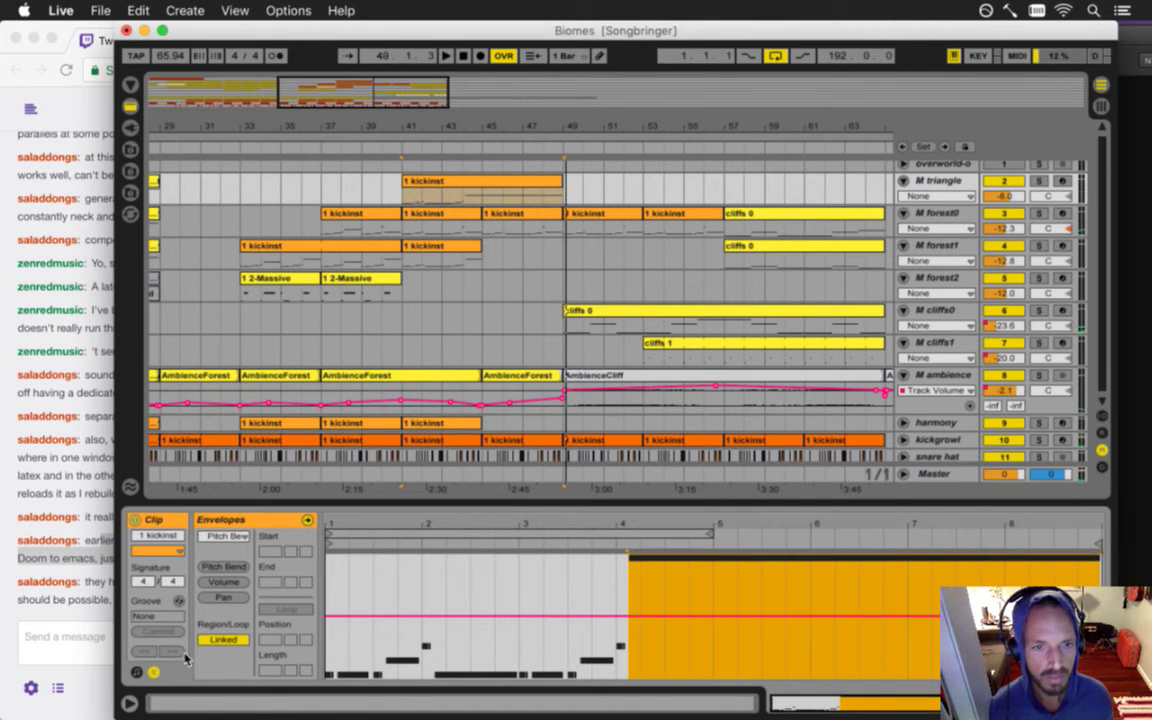
pyautogui.click(228, 584)
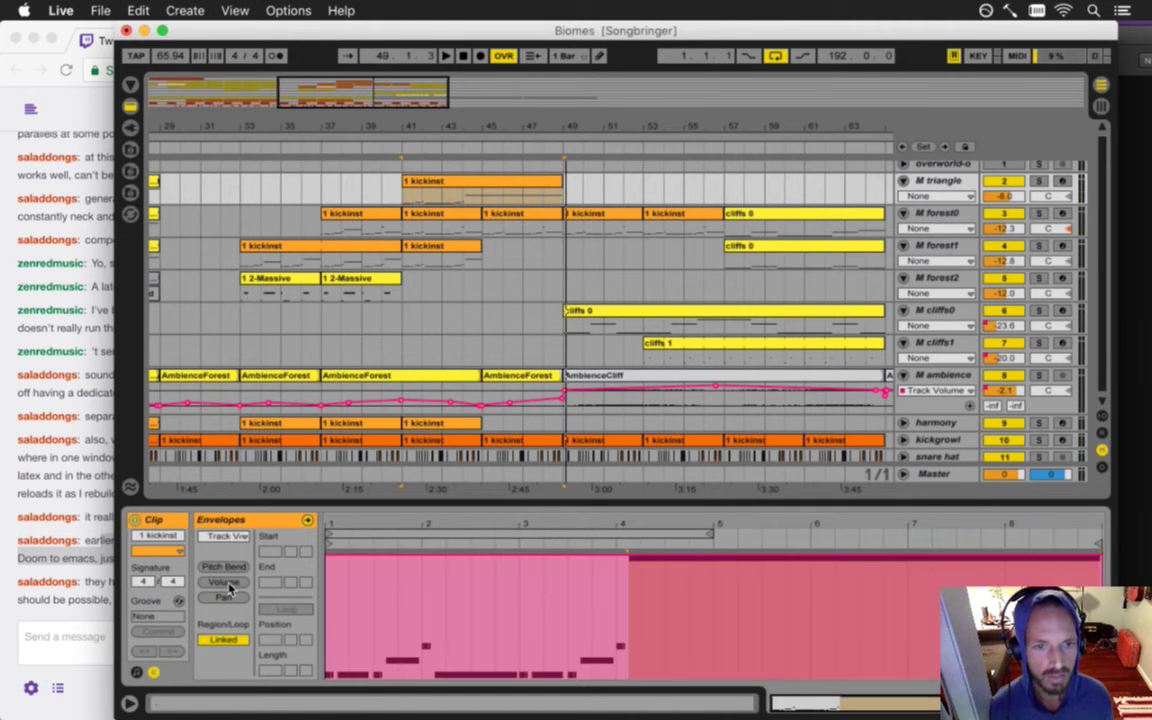
pyautogui.click(632, 564)
pyautogui.moveTo(1101, 557); pyautogui.dragTo(1102, 558)
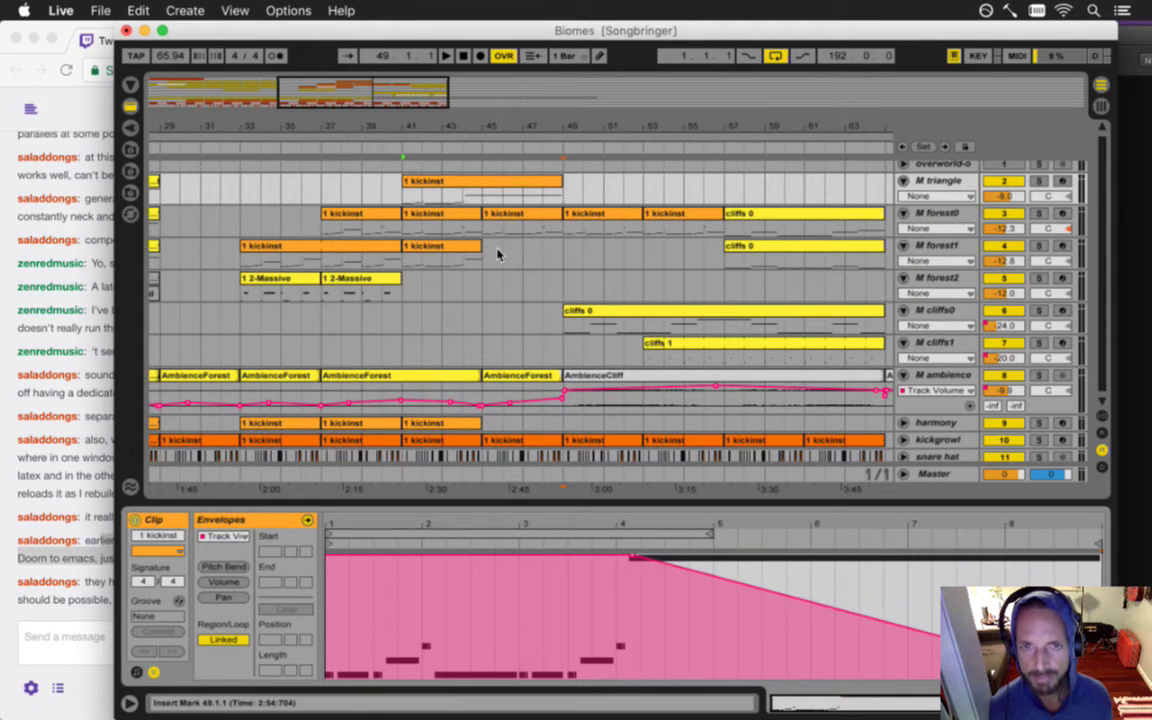
pyautogui.click(405, 198)
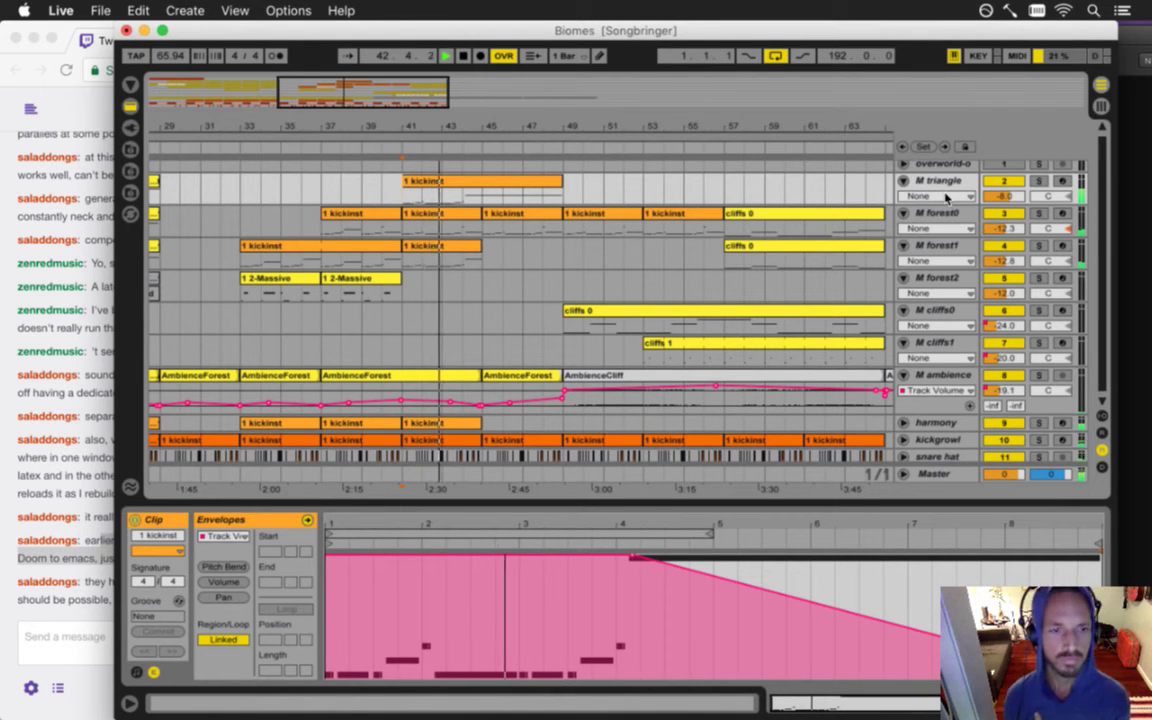
# - Switch to the Twitch chat in Chrome, read the message about porting with OpenGL, and return to Live
pyautogui.click(113, 597)
pyautogui.moveTo(115, 598); pyautogui.dragTo(125, 601)
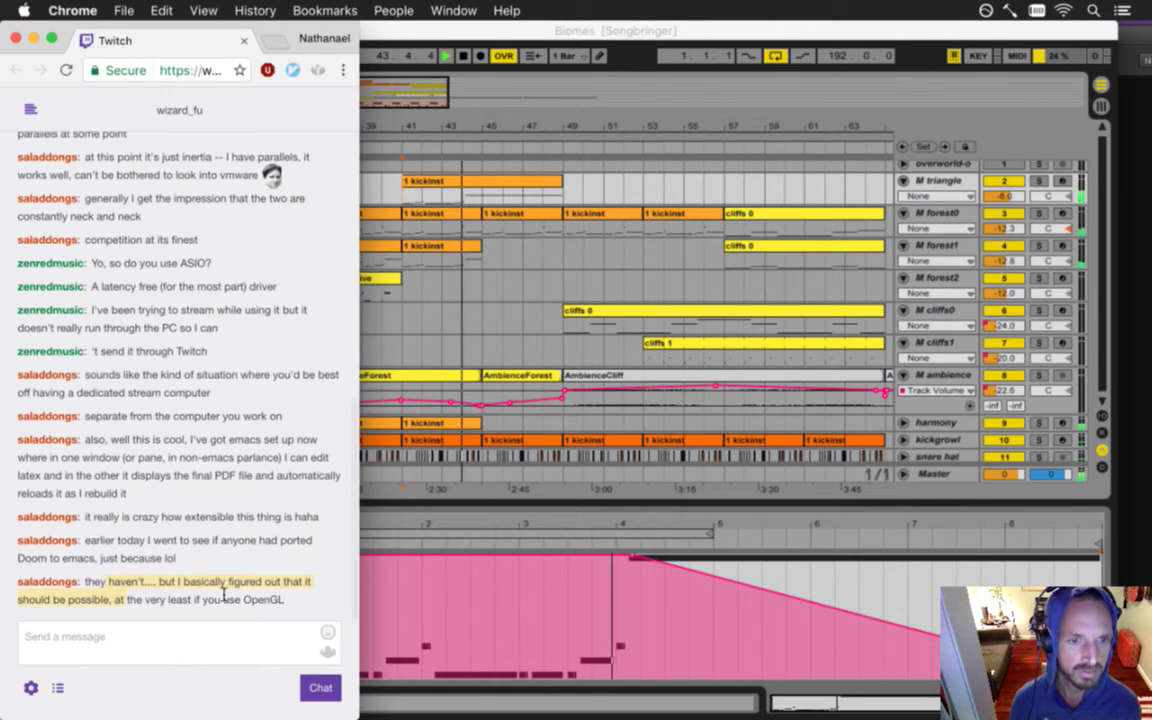
pyautogui.click(650, 68)
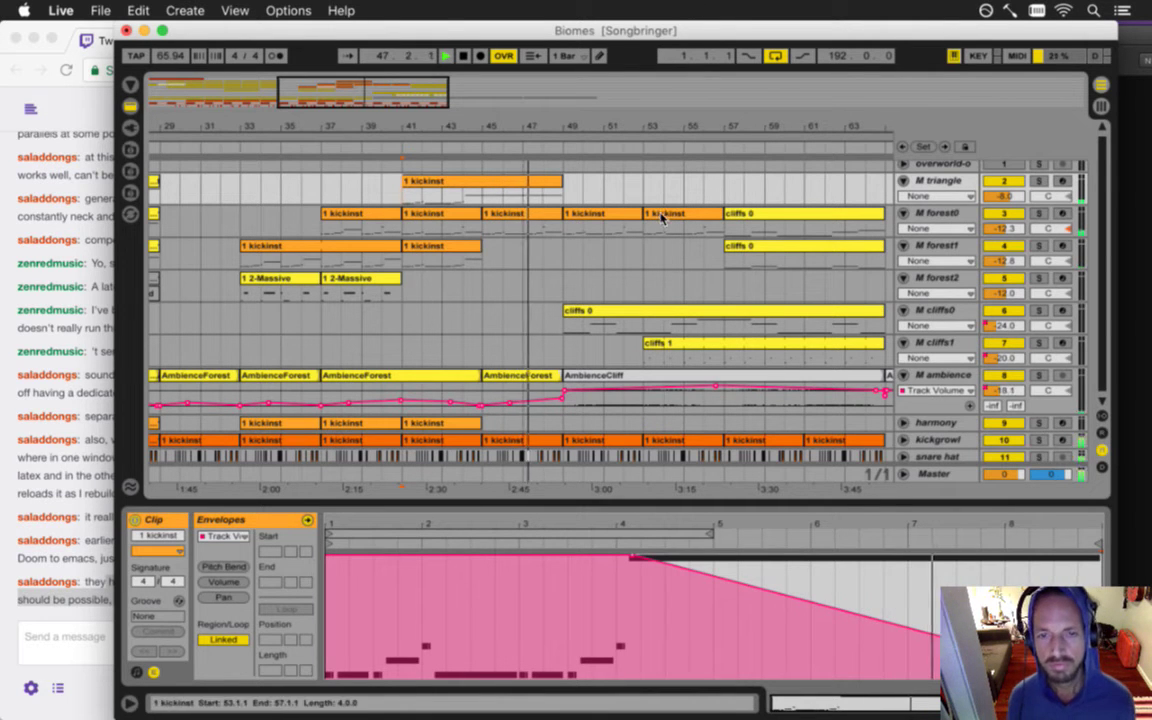
# - Listen through the transition into the cliff section at bar 49 and select the AmbienceCliff clip starting there
pyautogui.moveTo(549, 129); pyautogui.dragTo(550, 121)
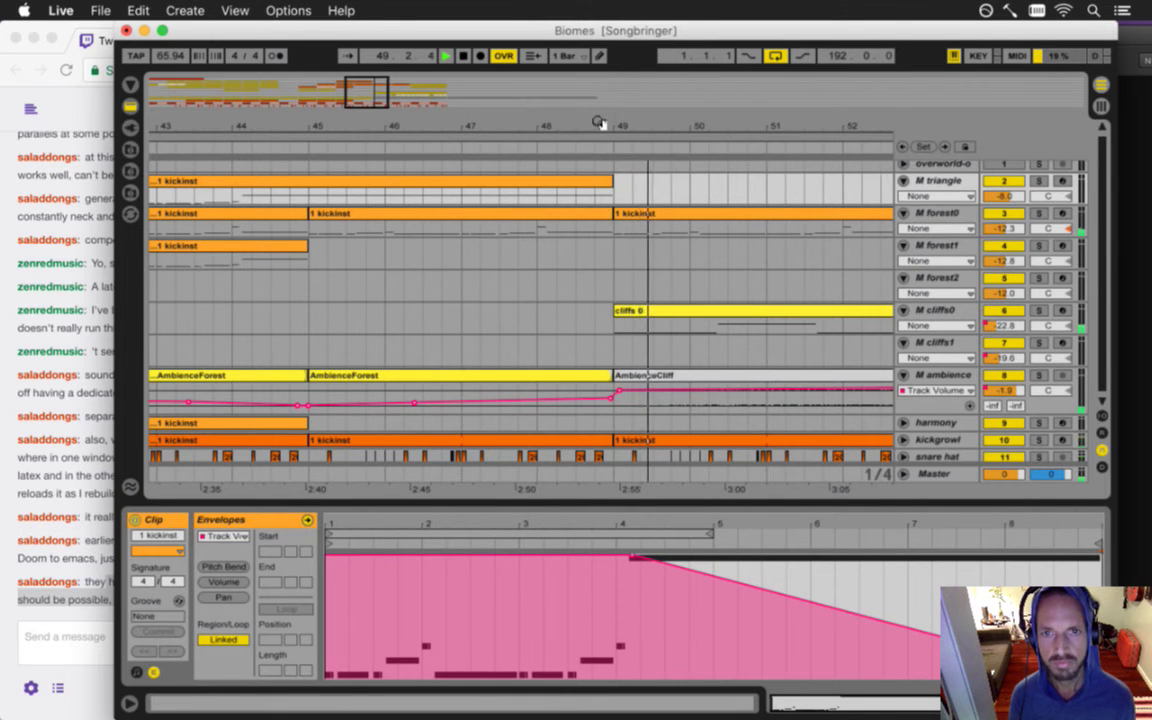
pyautogui.scroll(-6, 597, 121)
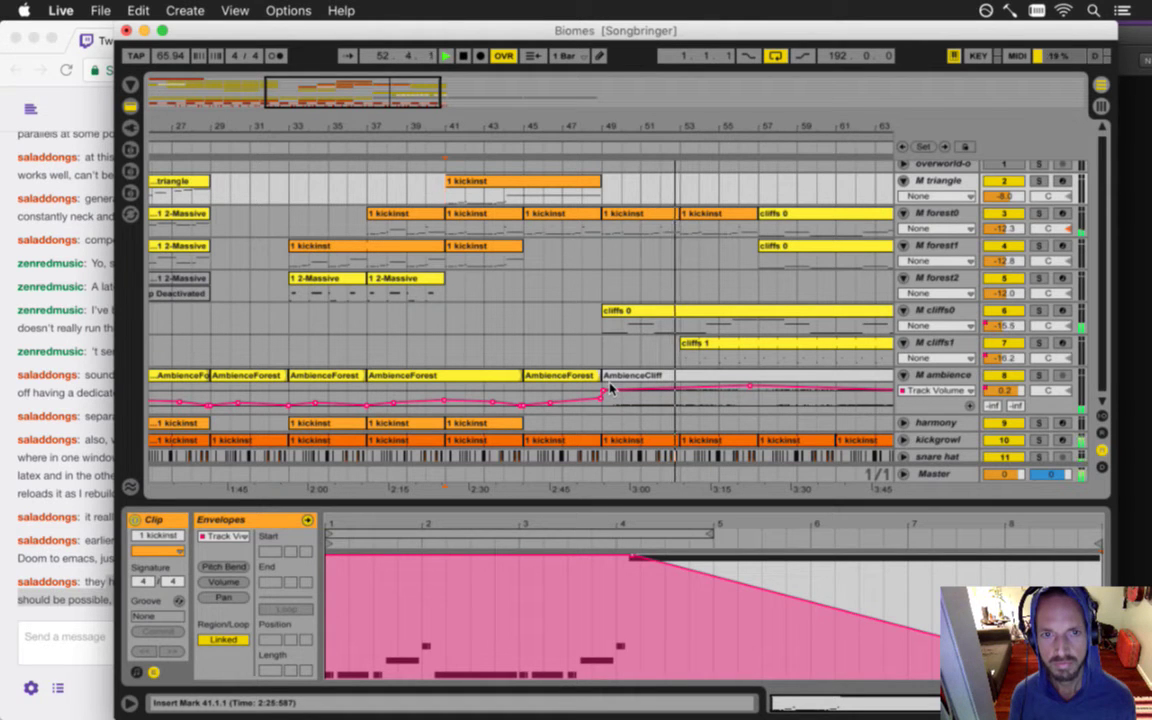
pyautogui.click(604, 381)
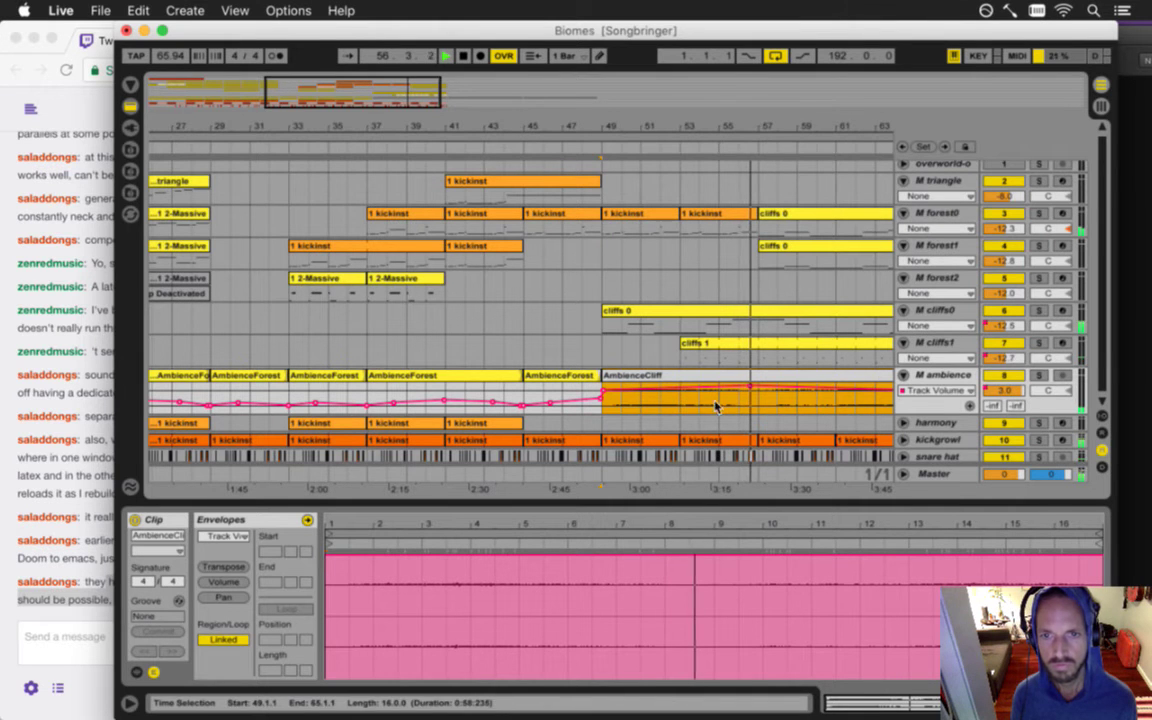
# - Expand the snare hat track to show its clips from bar 57 in detail, and stop playback
pyautogui.moveTo(648, 126); pyautogui.dragTo(591, 133)
pyautogui.click(944, 457)
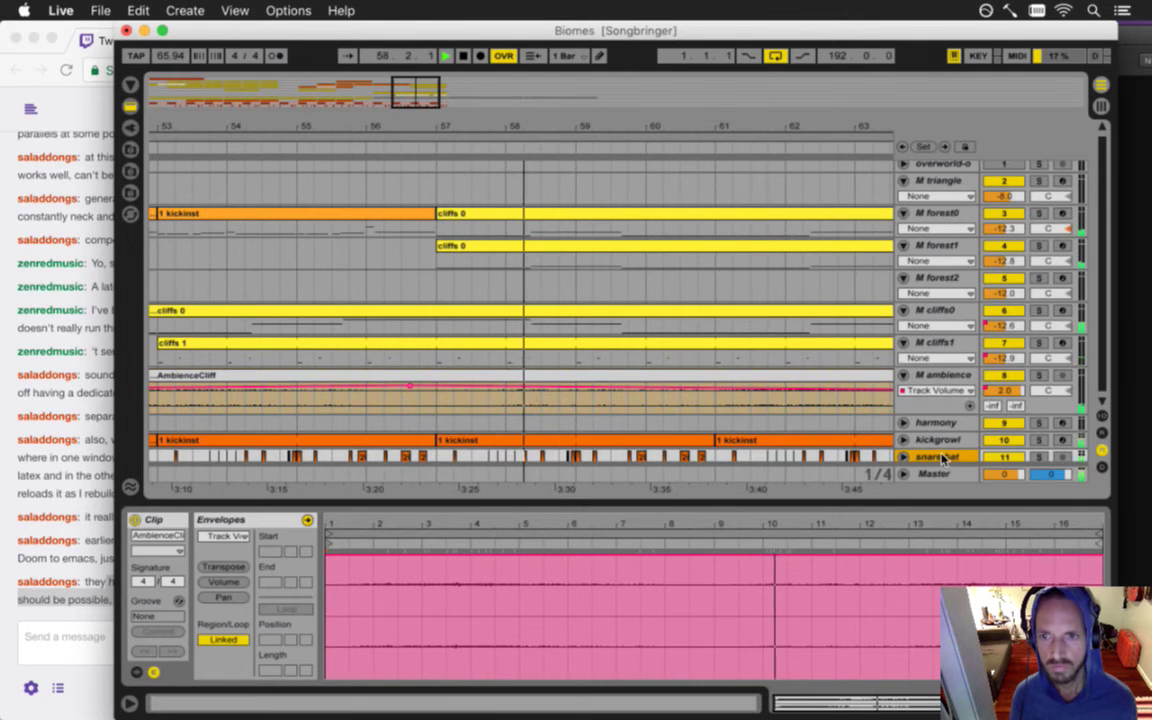
pyautogui.scroll(-1, 1106, 244)
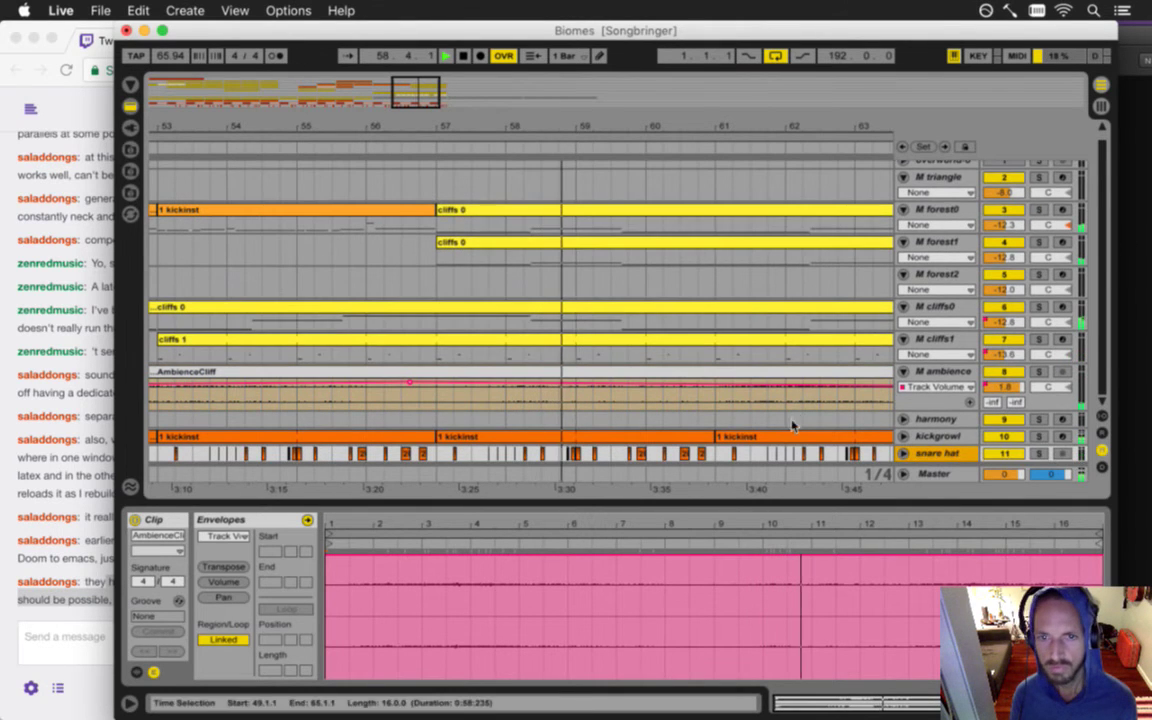
pyautogui.click(905, 457)
pyautogui.click(904, 454)
pyautogui.moveTo(514, 123); pyautogui.dragTo(515, 122)
pyautogui.press('space')
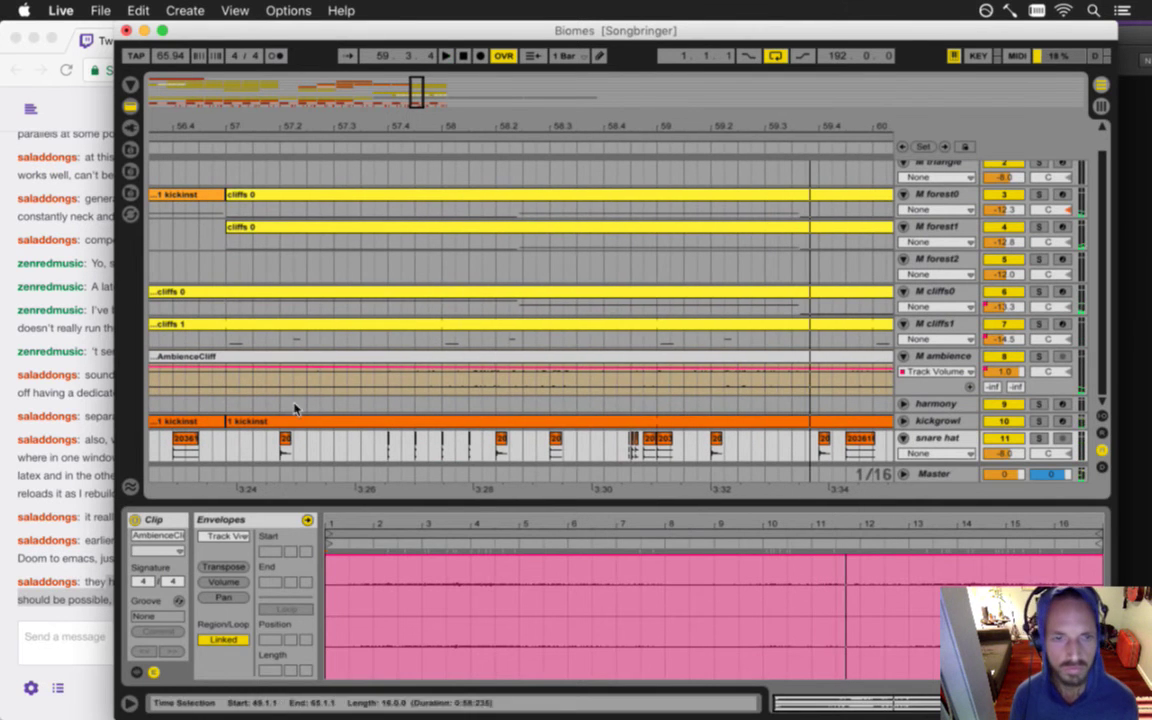
# - Copy the taiko-rim clip at 57.2.1 on the snare hat track to 57.1.3 and listen from bar 57
pyautogui.click(227, 457)
pyautogui.press('space')
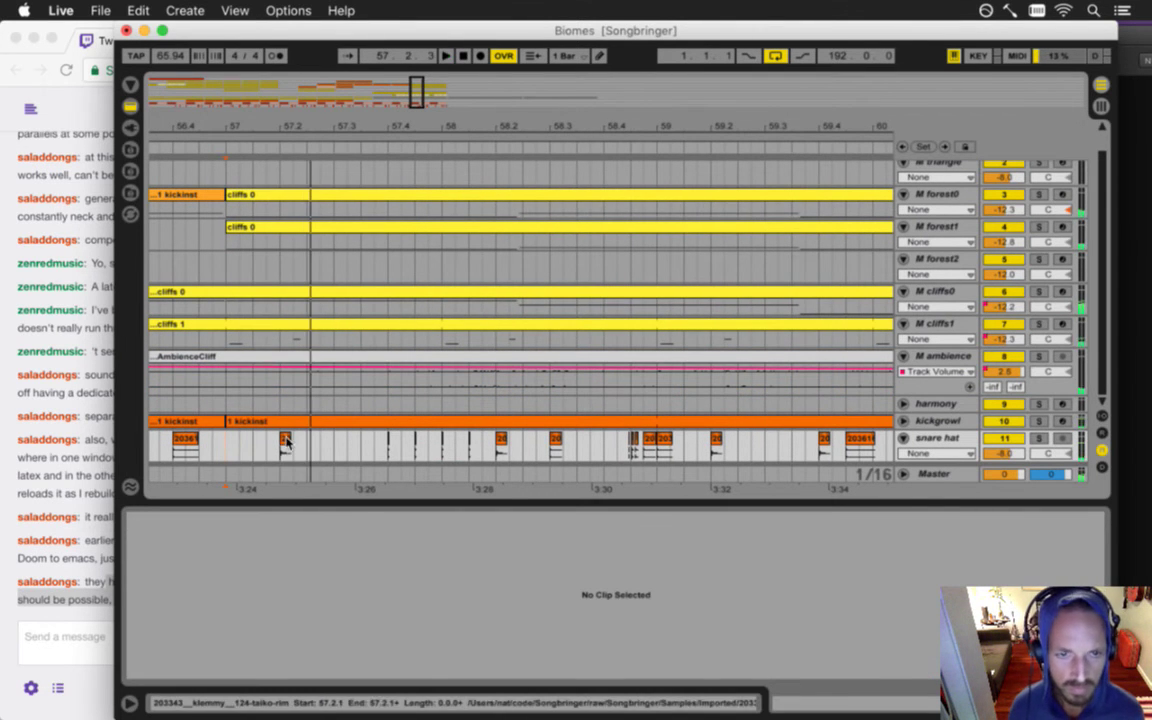
pyautogui.click(262, 443)
pyautogui.click(257, 443)
pyautogui.press('space')
pyautogui.click(225, 449)
pyautogui.press('space')
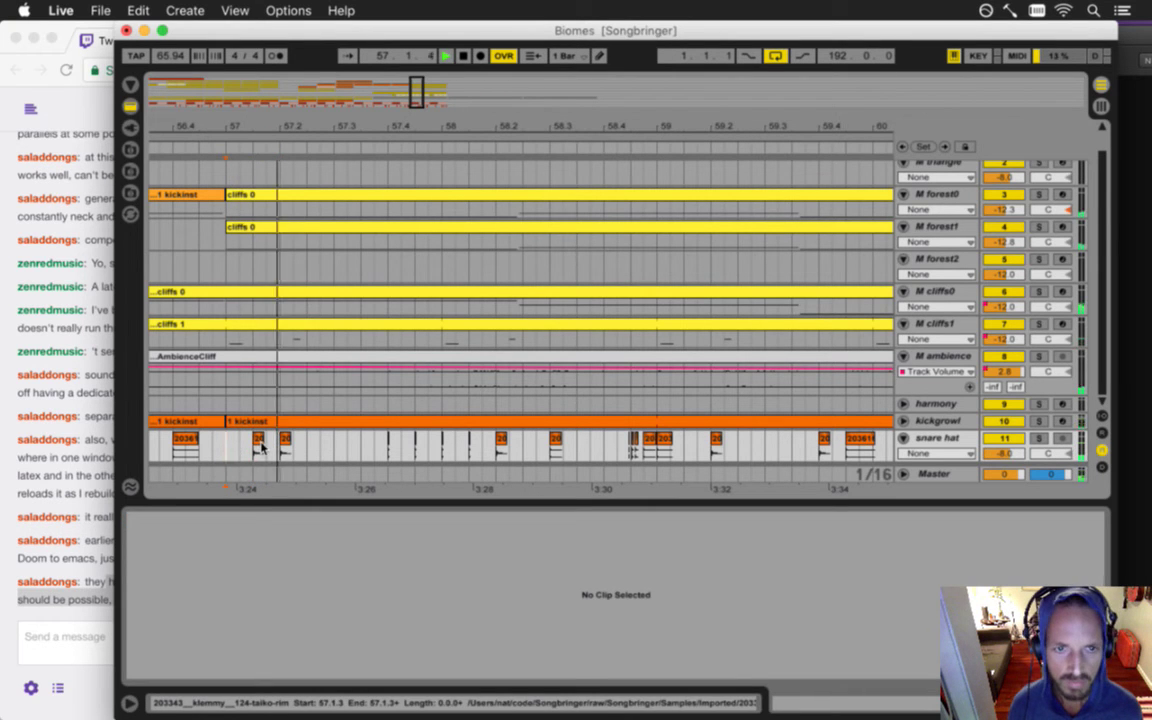
pyautogui.press('space')
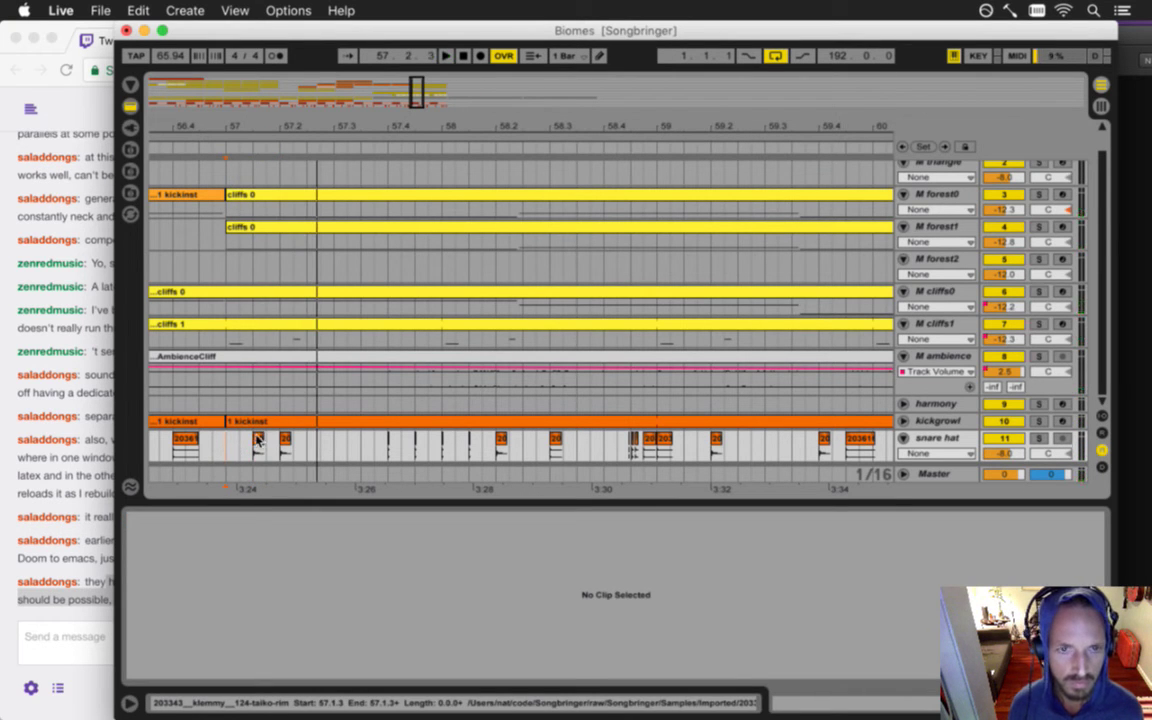
# - Copy the four short hat clips leading up to 58.2 into the range 57.2.2 to 57.4.2 and play from bar 57
pyautogui.moveTo(378, 441); pyautogui.dragTo(482, 445)
pyautogui.moveTo(386, 442); pyautogui.dragTo(307, 443)
pyautogui.press('space')
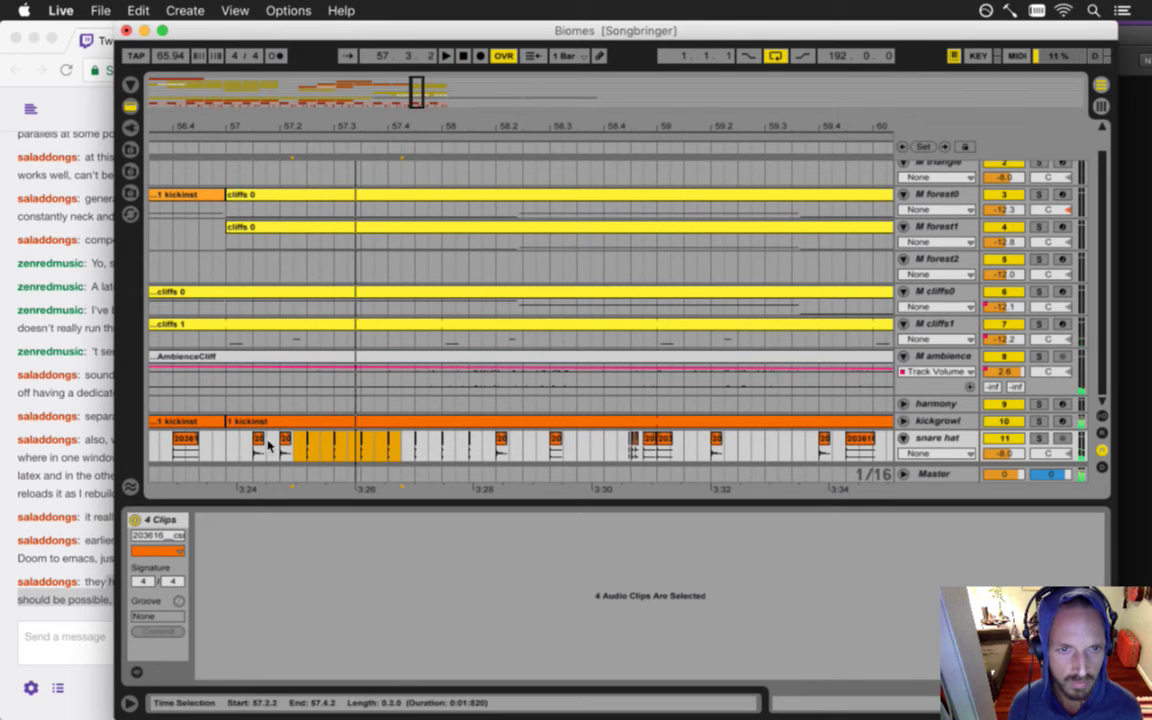
pyautogui.click(232, 448)
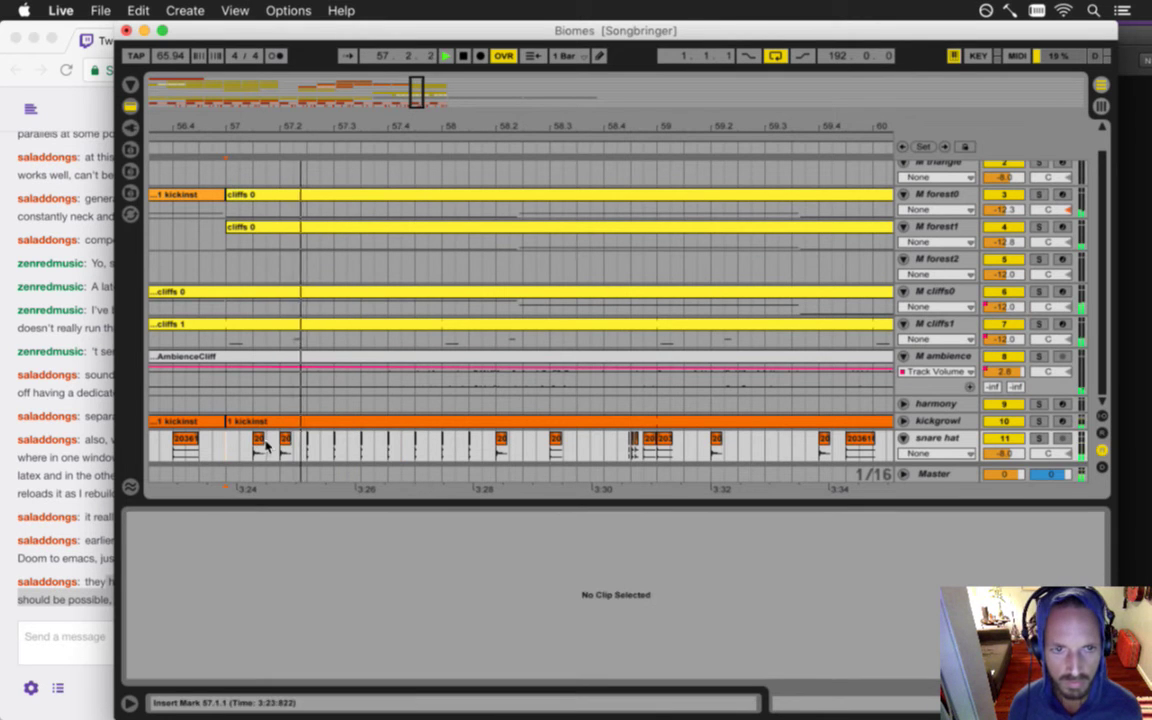
# - Try a copy of the taiko-rim clip at 57.3.3 on the snare hat track, listen to it, and undo the copy
pyautogui.click(345, 443)
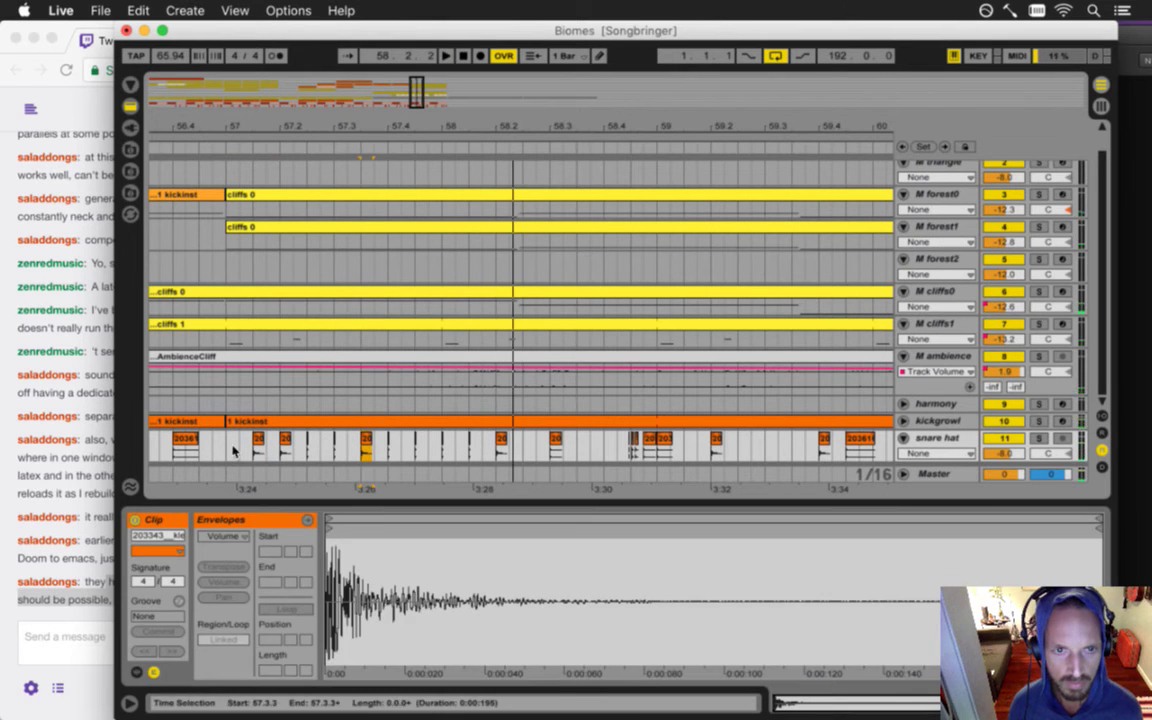
pyautogui.click(296, 447)
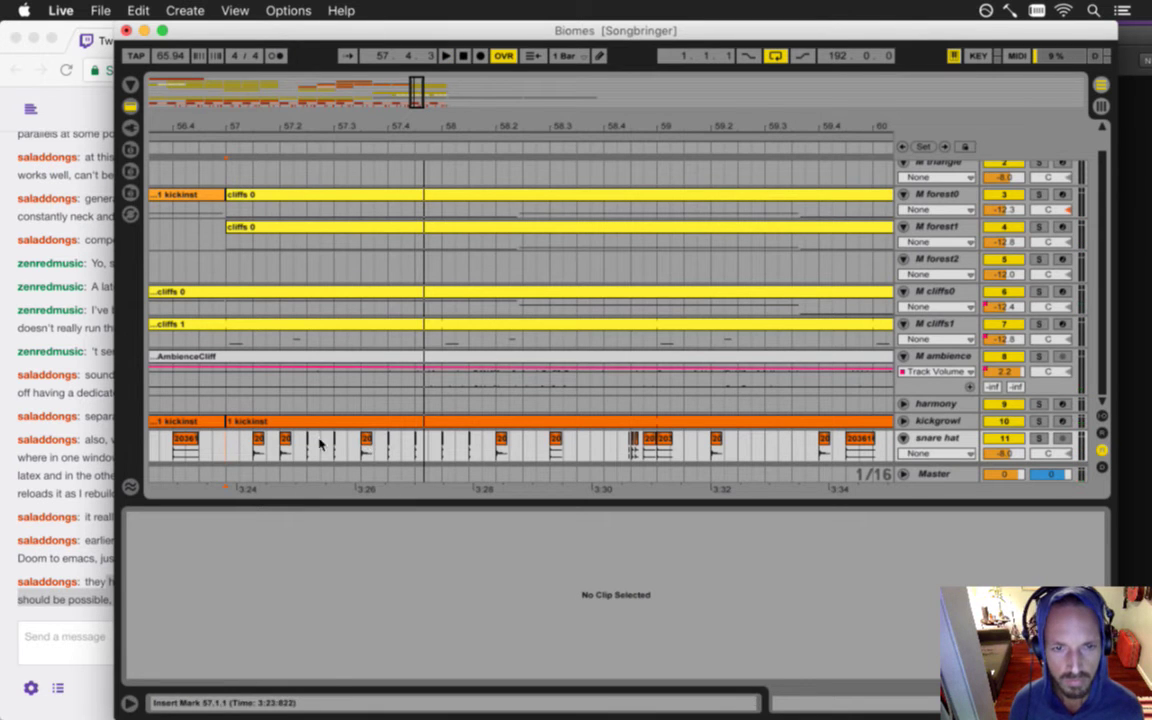
pyautogui.press('super+z')
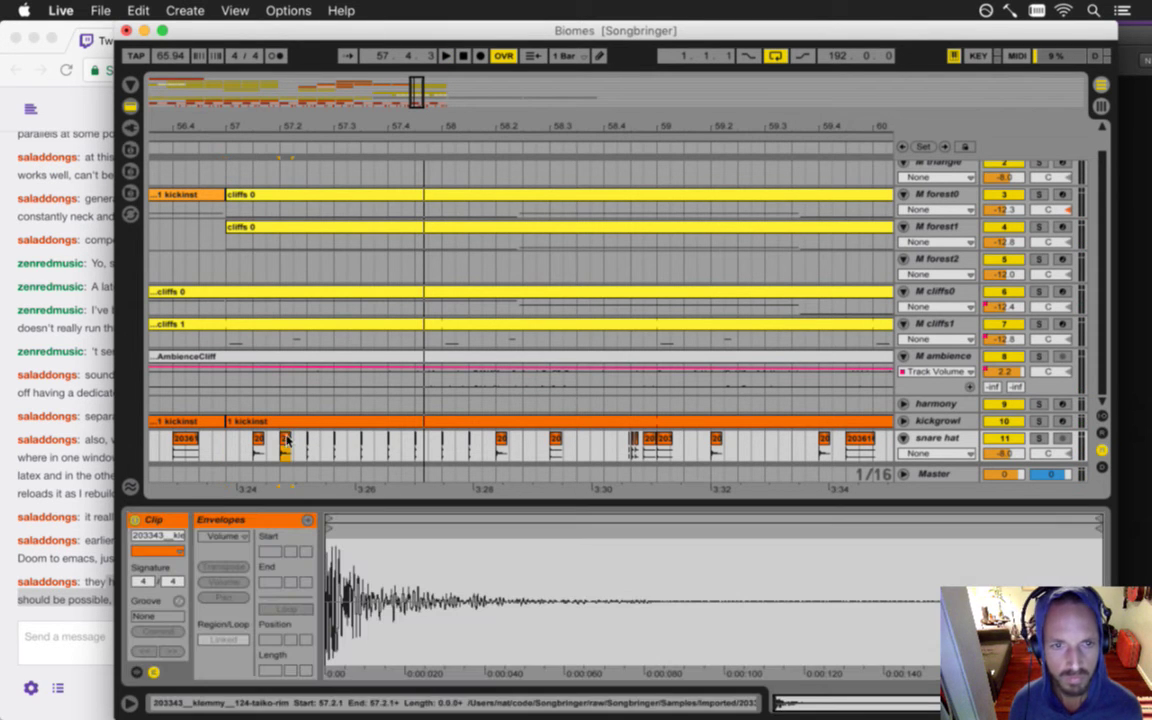
# - Place a copy of the taiko-rim clip at 57.4.1 on the snare hat track and listen from bar 57
pyautogui.click(338, 443)
pyautogui.moveTo(343, 439); pyautogui.dragTo(396, 441)
pyautogui.click(228, 447)
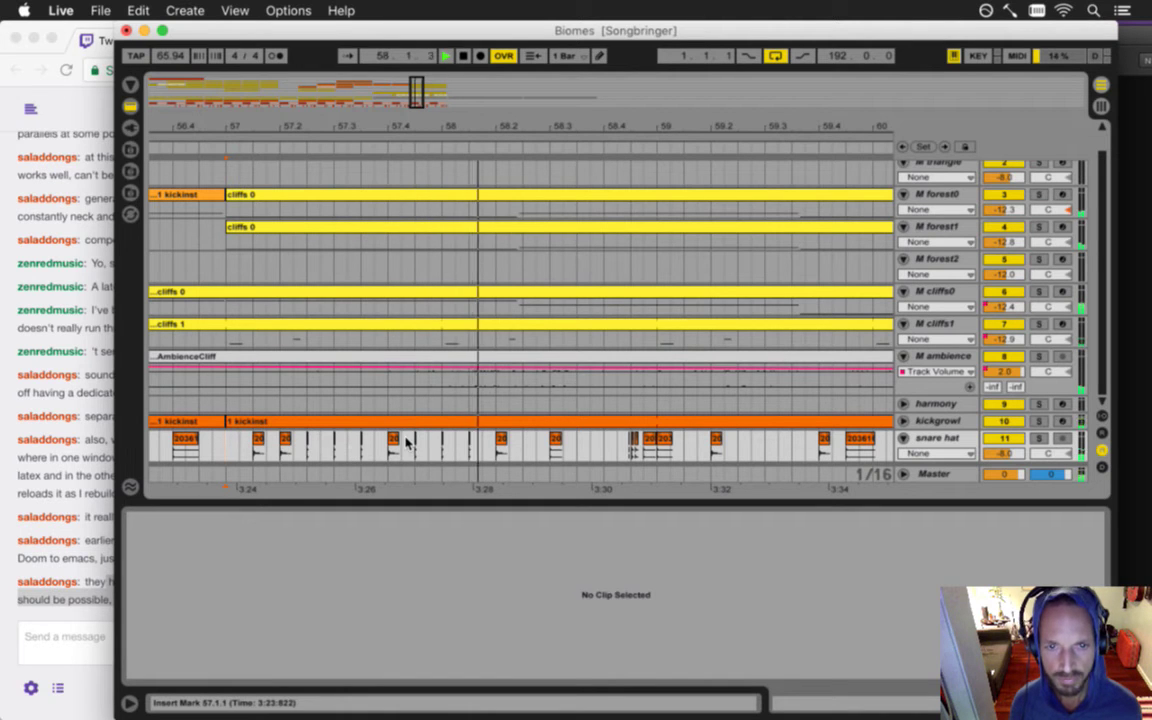
pyautogui.press('space')
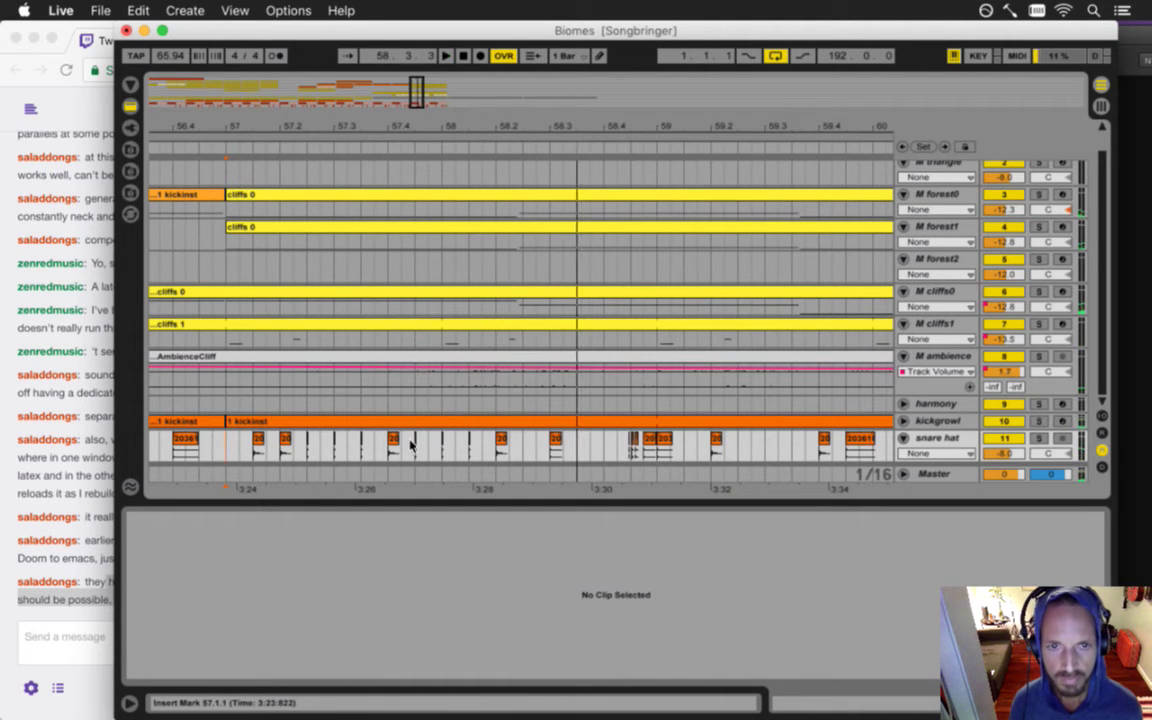
# - Double the hats before 58.2 to sixteenths by copying them in between, at 57.4.4, 58.1.2 and 58.1.4
pyautogui.moveTo(402, 444); pyautogui.dragTo(437, 447)
pyautogui.click(427, 443)
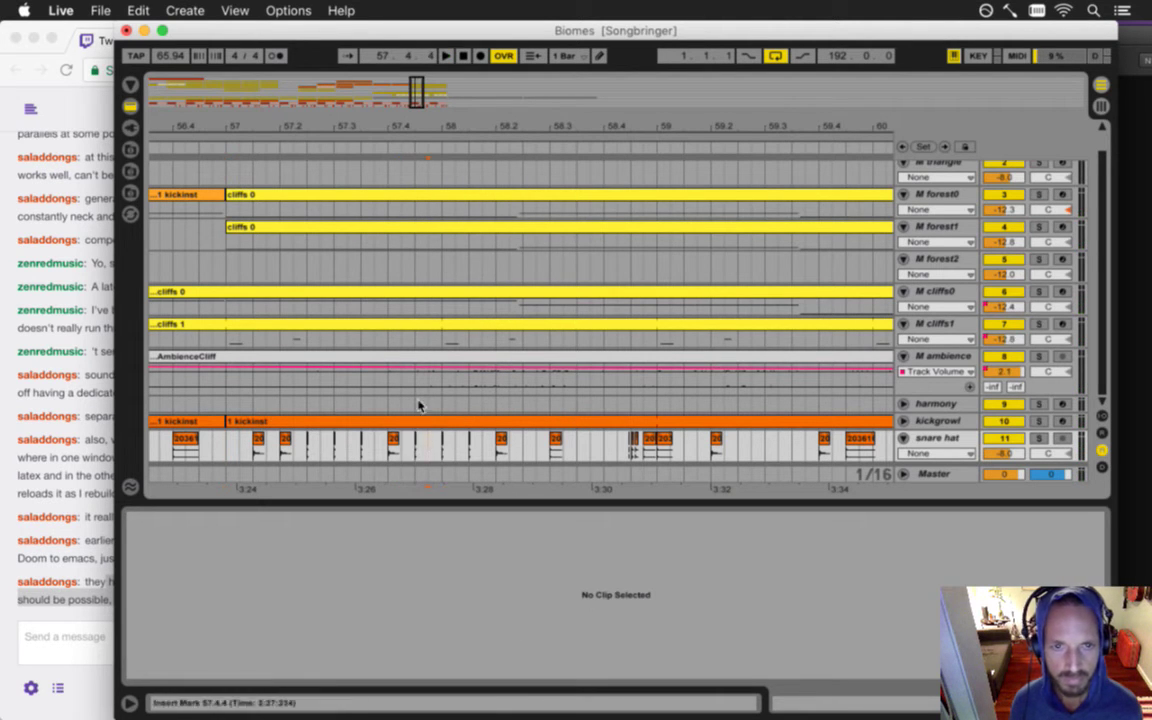
pyautogui.moveTo(411, 442); pyautogui.dragTo(482, 452)
pyautogui.moveTo(403, 126); pyautogui.dragTo(410, 200)
pyautogui.moveTo(428, 440); pyautogui.dragTo(440, 444)
pyautogui.click(397, 454)
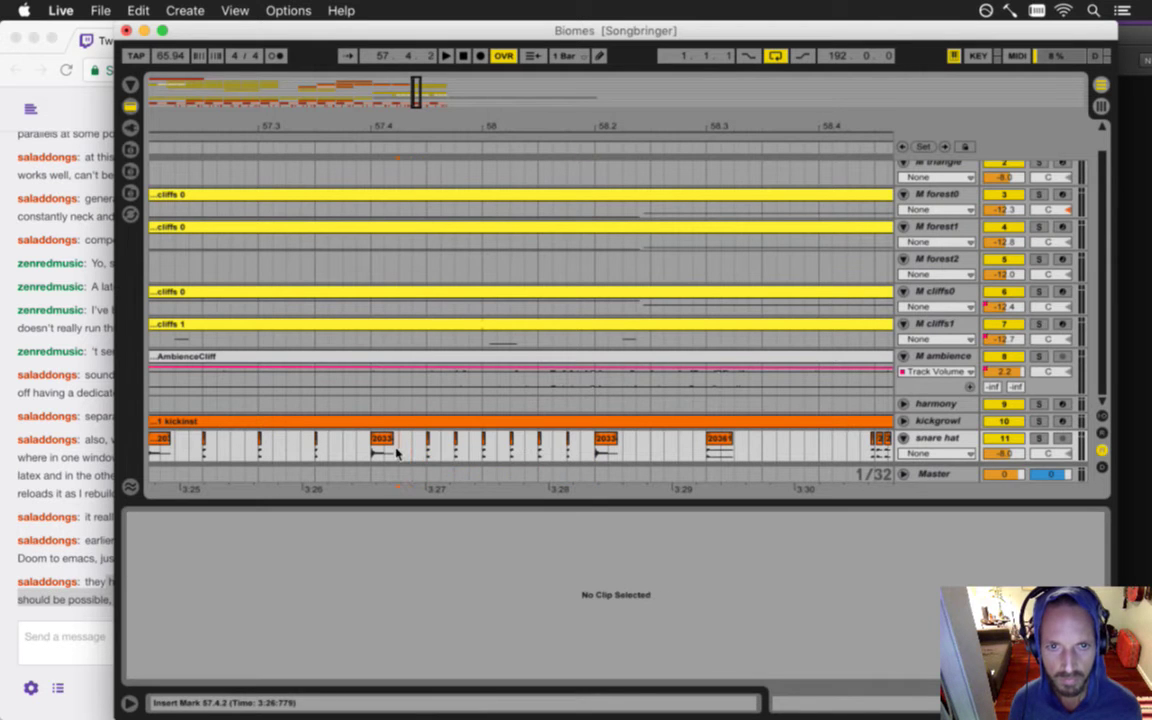
# - Copy a single short hat clip to 58.2.3 on the snare hat track
pyautogui.click(456, 442)
pyautogui.press('space')
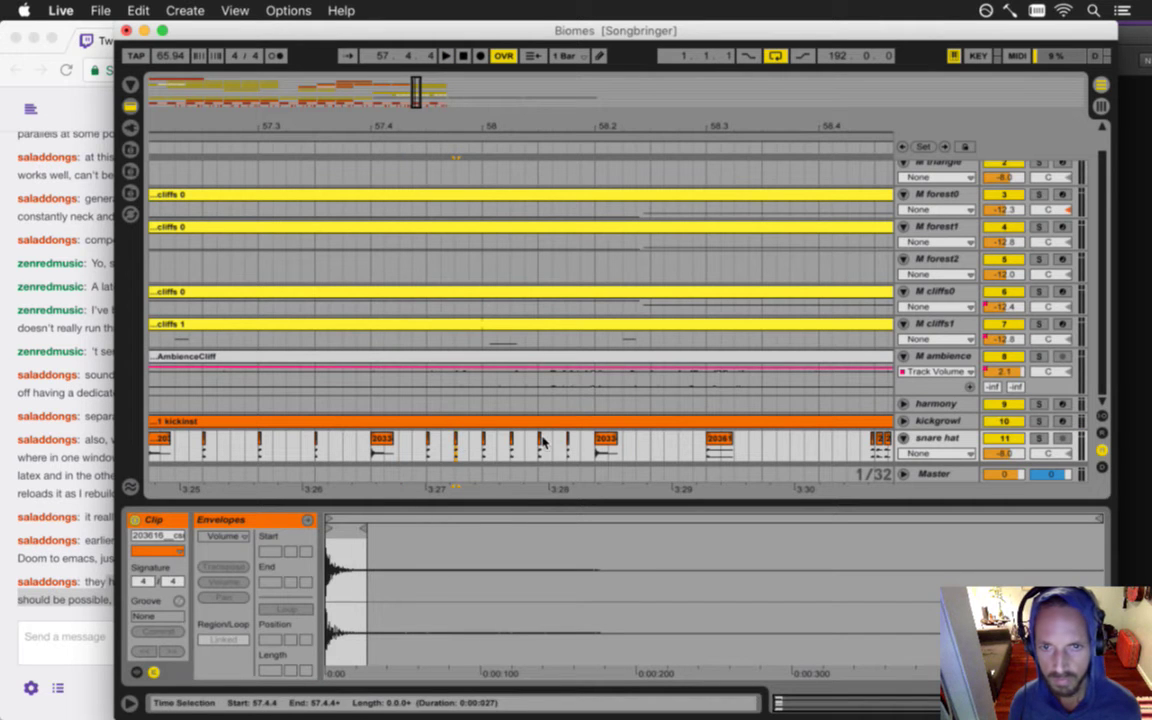
pyautogui.click(321, 441)
pyautogui.click(652, 442)
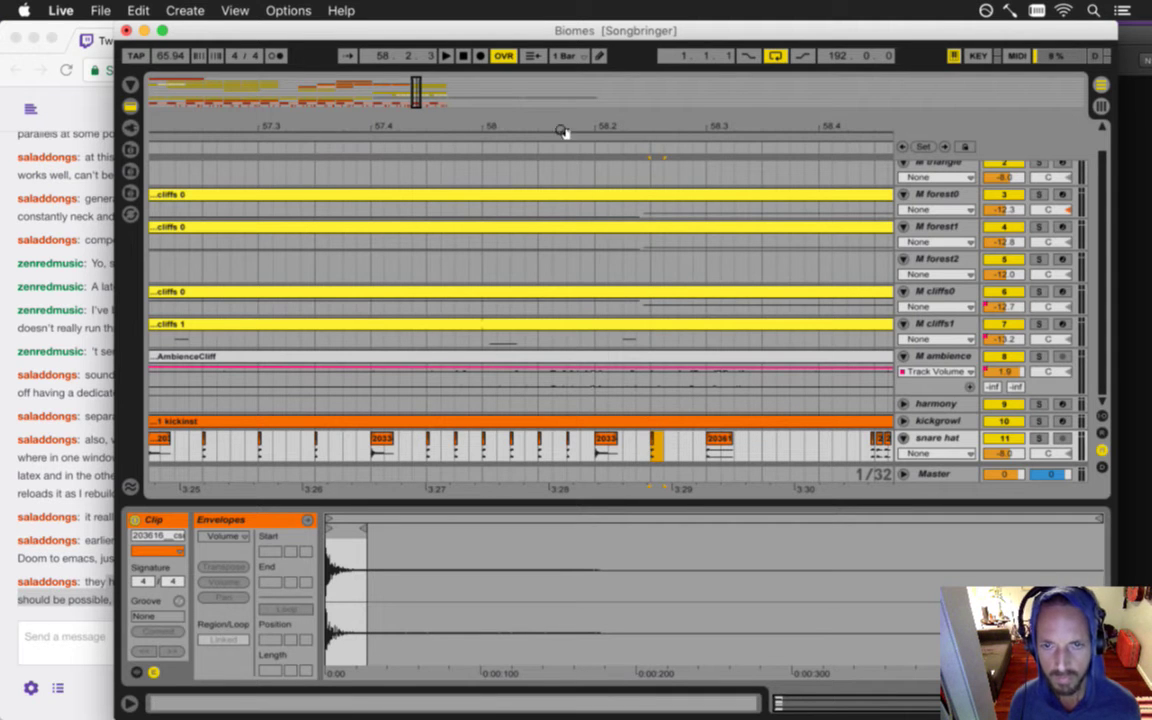
pyautogui.moveTo(527, 119); pyautogui.dragTo(527, 121)
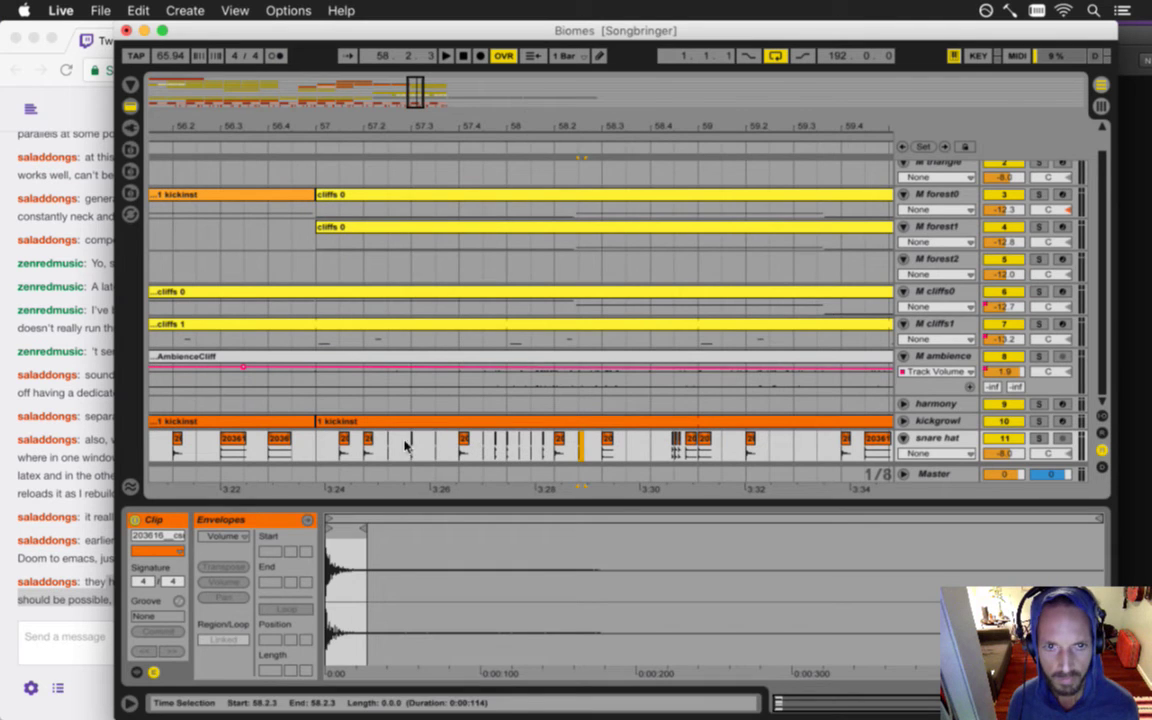
# - Copy two consecutive short hat clips to the range starting at 58.3.3 and listen to the drum pattern from bar 57
pyautogui.moveTo(407, 447); pyautogui.dragTo(445, 450)
pyautogui.moveTo(667, 445); pyautogui.dragTo(620, 453)
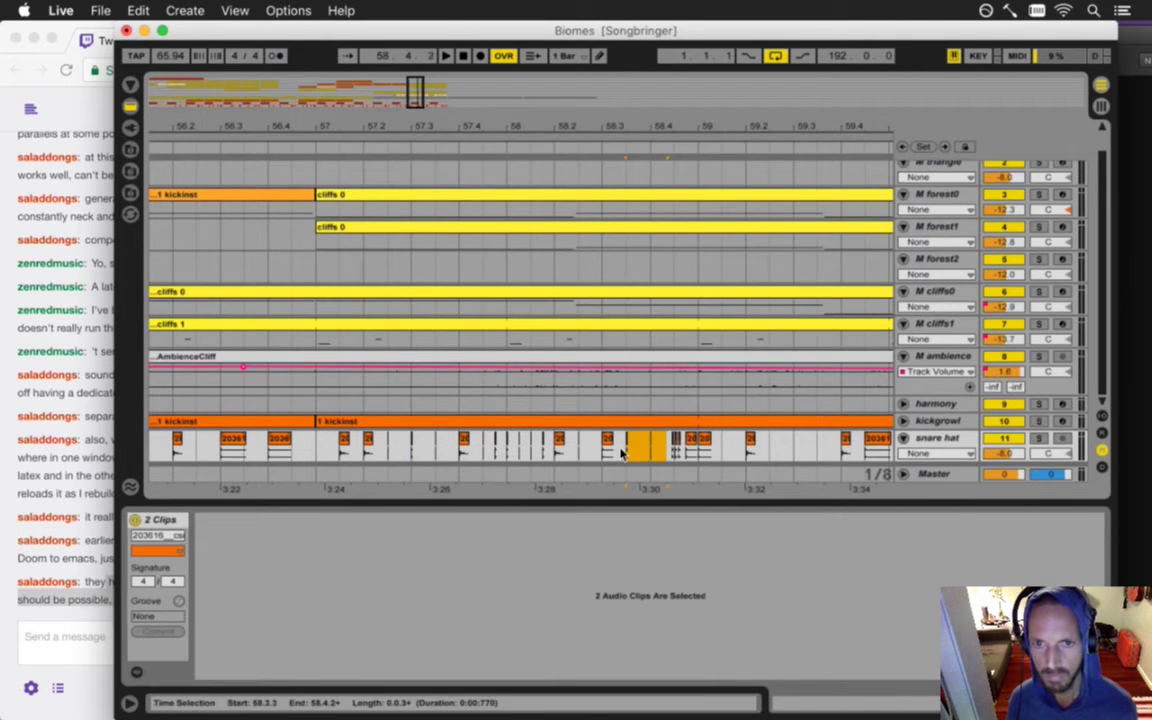
pyautogui.click(320, 451)
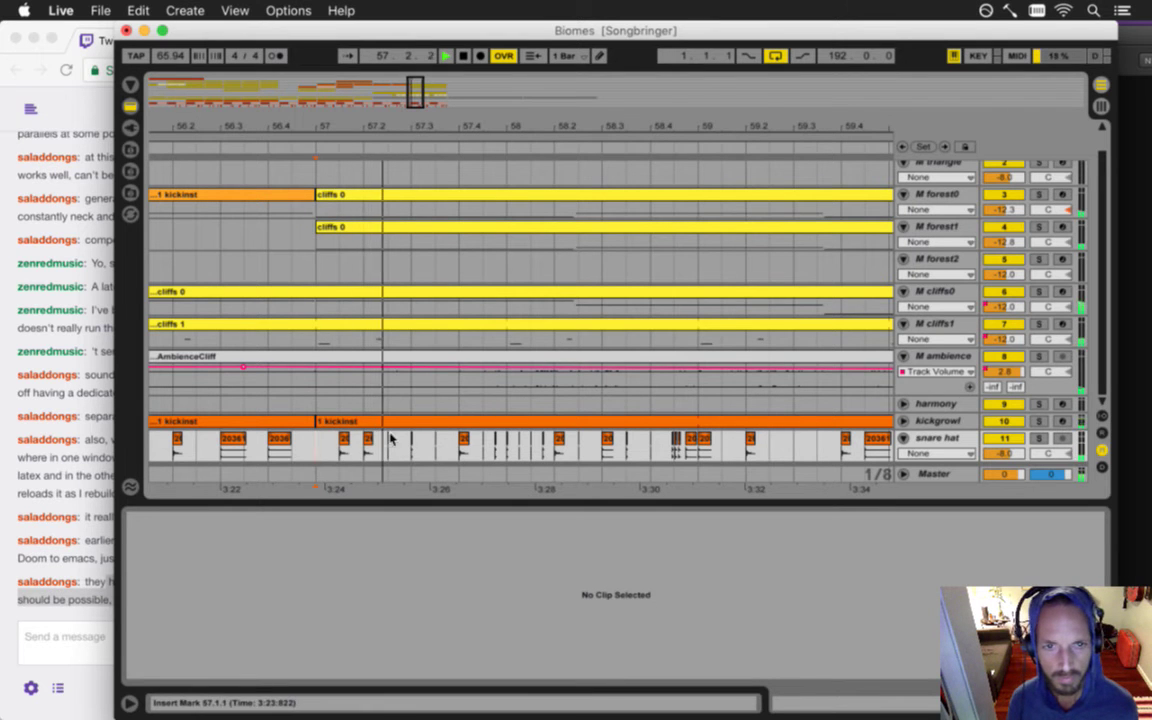
pyautogui.moveTo(512, 128); pyautogui.dragTo(514, 126)
pyautogui.press('space')
# - Delete the old snare hat clips from bar 59 to bar 66 and play the section from bar 57
pyautogui.moveTo(410, 449); pyautogui.dragTo(660, 449)
pyautogui.moveTo(465, 121); pyautogui.dragTo(463, 123)
pyautogui.moveTo(559, 446); pyautogui.dragTo(480, 441)
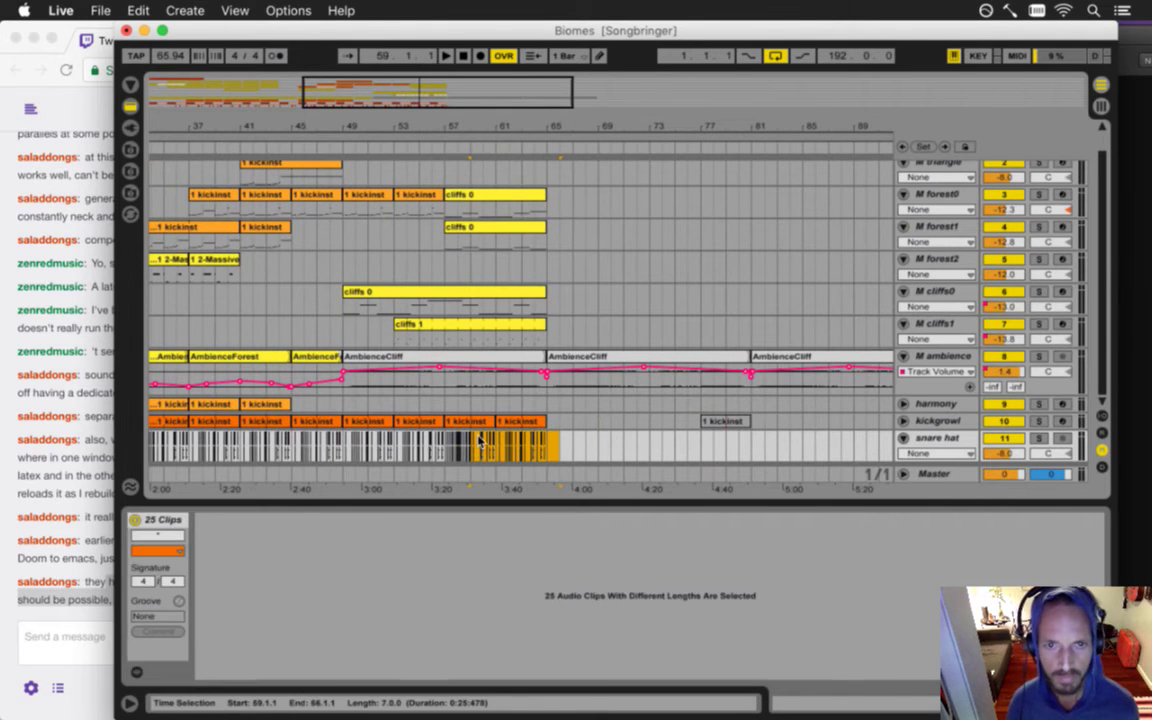
pyautogui.click(480, 441)
pyautogui.moveTo(424, 130); pyautogui.dragTo(422, 131)
pyautogui.click(337, 449)
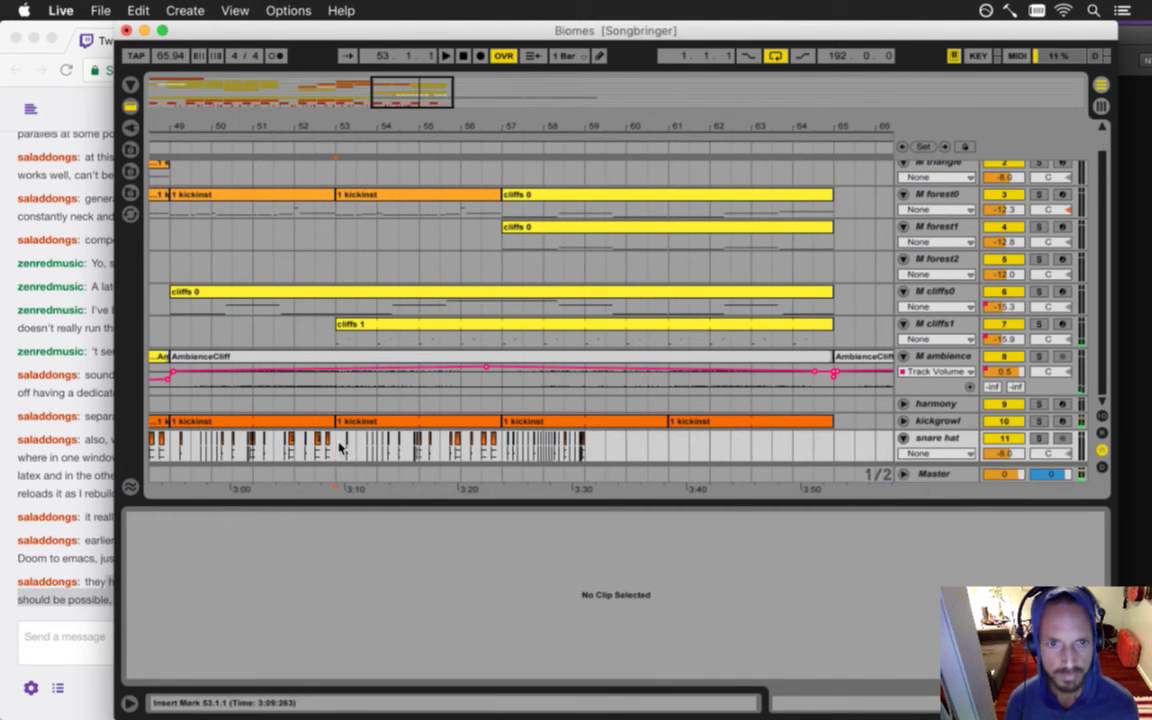
pyautogui.click(503, 447)
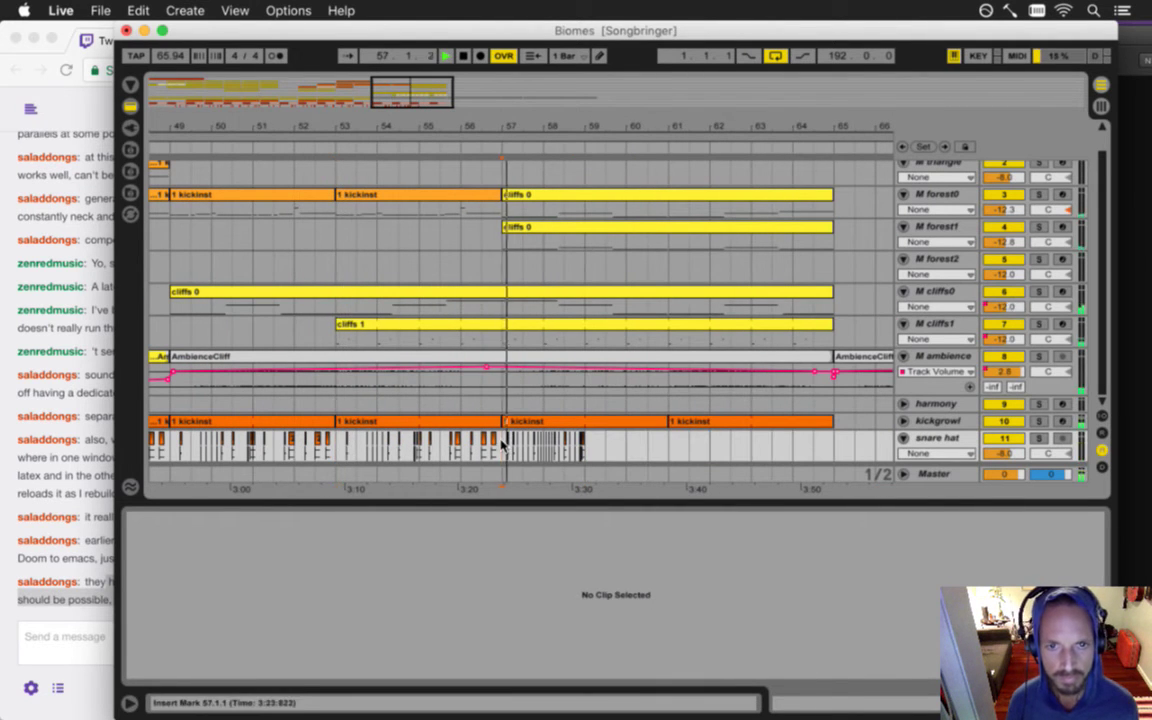
# - Copy the cliffs 0 clip from M forest1 to M forest2, keep only its part from bar 61 to 65, and play from 61
pyautogui.moveTo(530, 127); pyautogui.dragTo(641, 127)
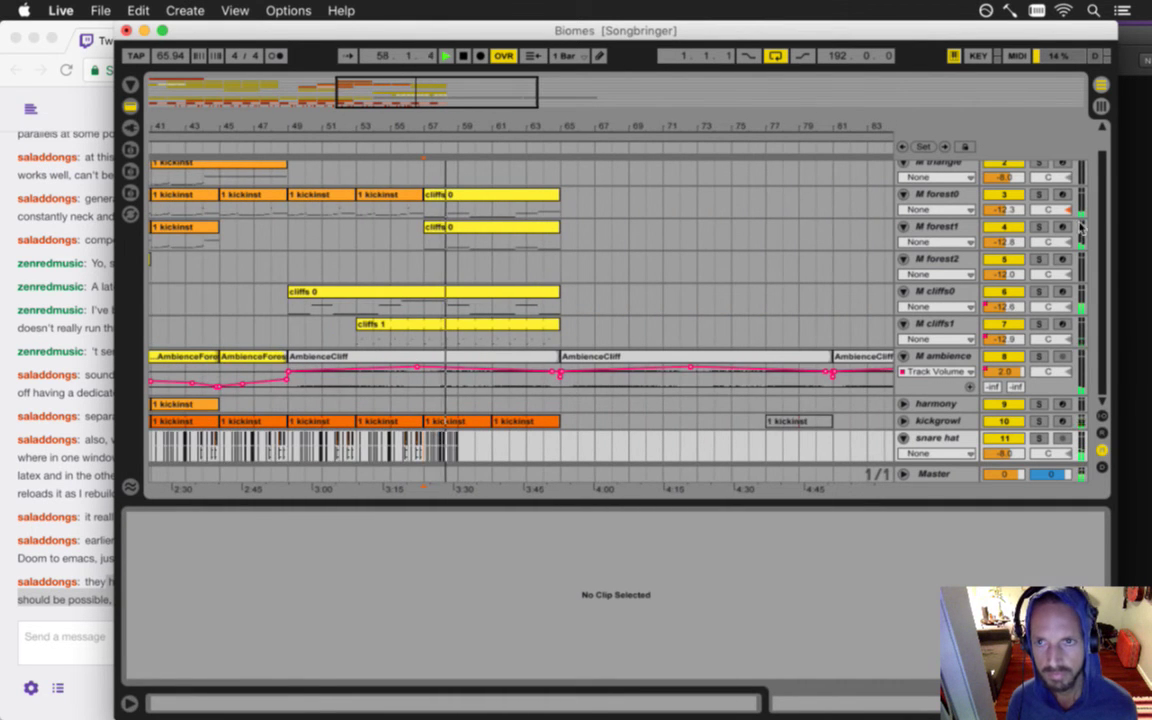
pyautogui.moveTo(1100, 222); pyautogui.dragTo(1100, 216)
pyautogui.moveTo(447, 236); pyautogui.dragTo(518, 268)
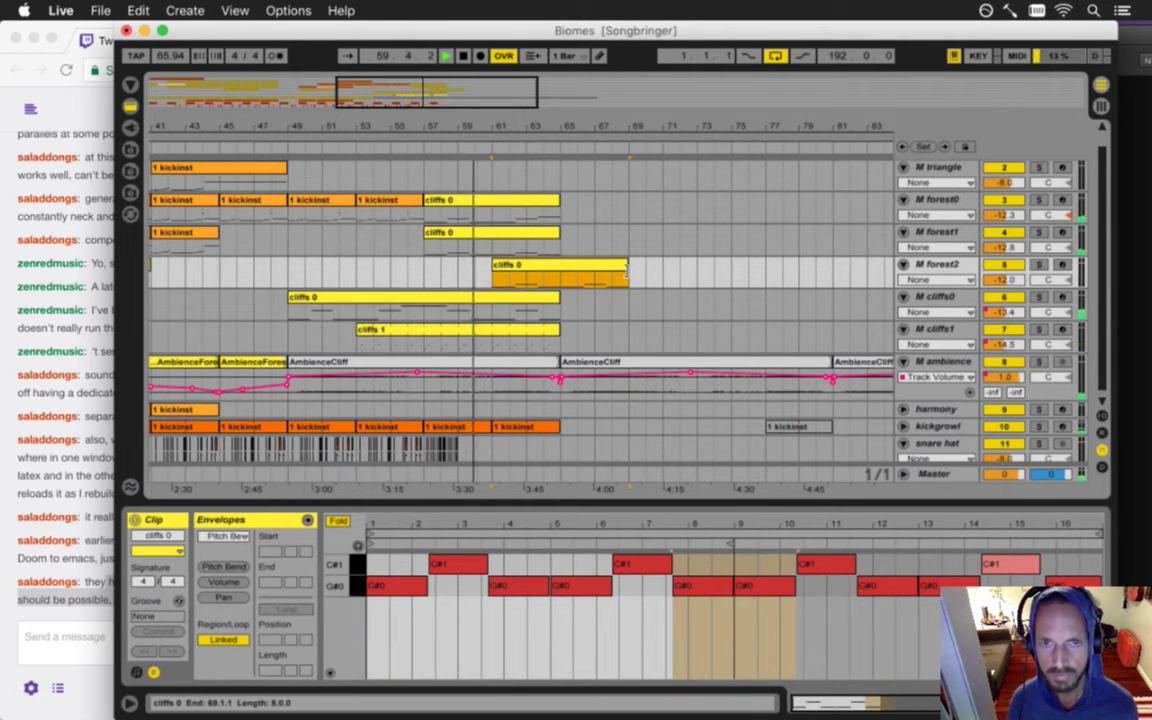
pyautogui.press('super+z')
pyautogui.moveTo(496, 236); pyautogui.dragTo(494, 267)
pyautogui.click(492, 282)
pyautogui.press('super+e')
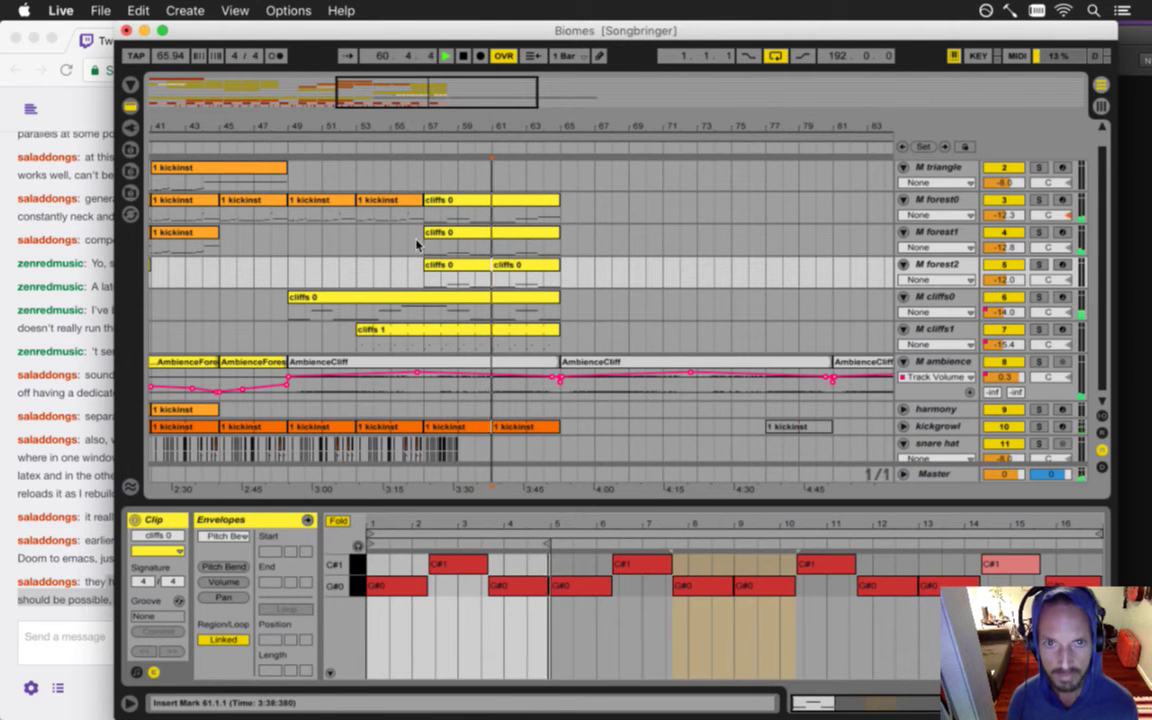
pyautogui.press('Delete')
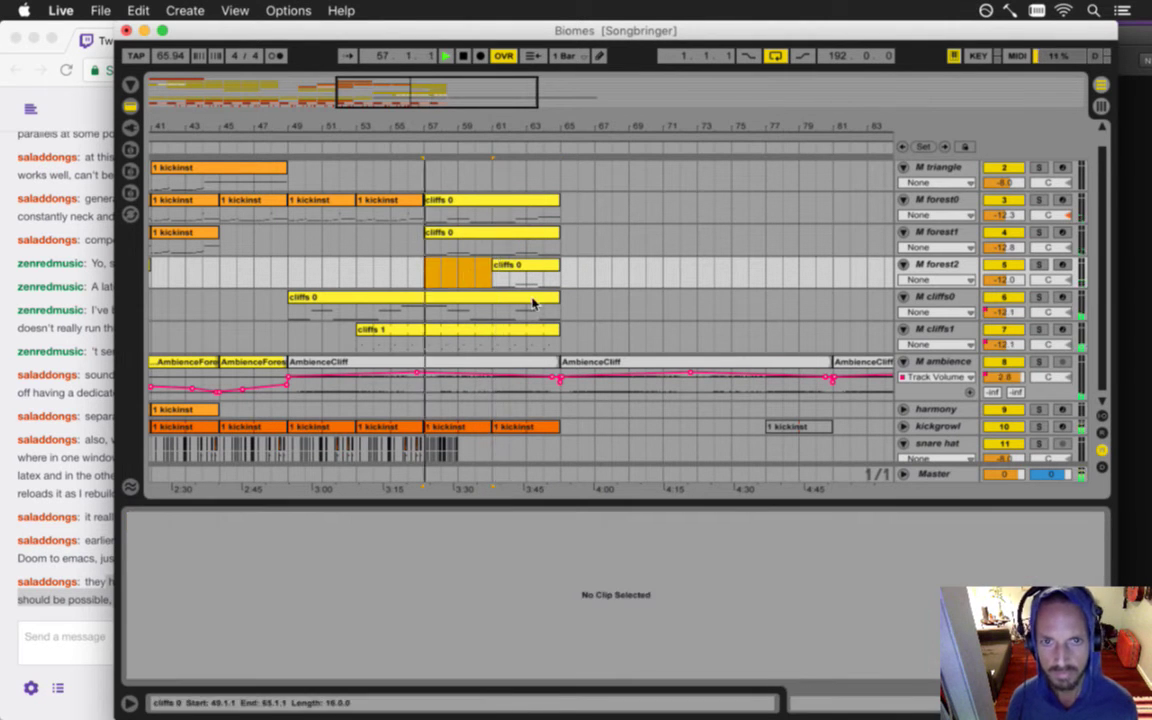
pyautogui.click(493, 279)
pyautogui.press('space')
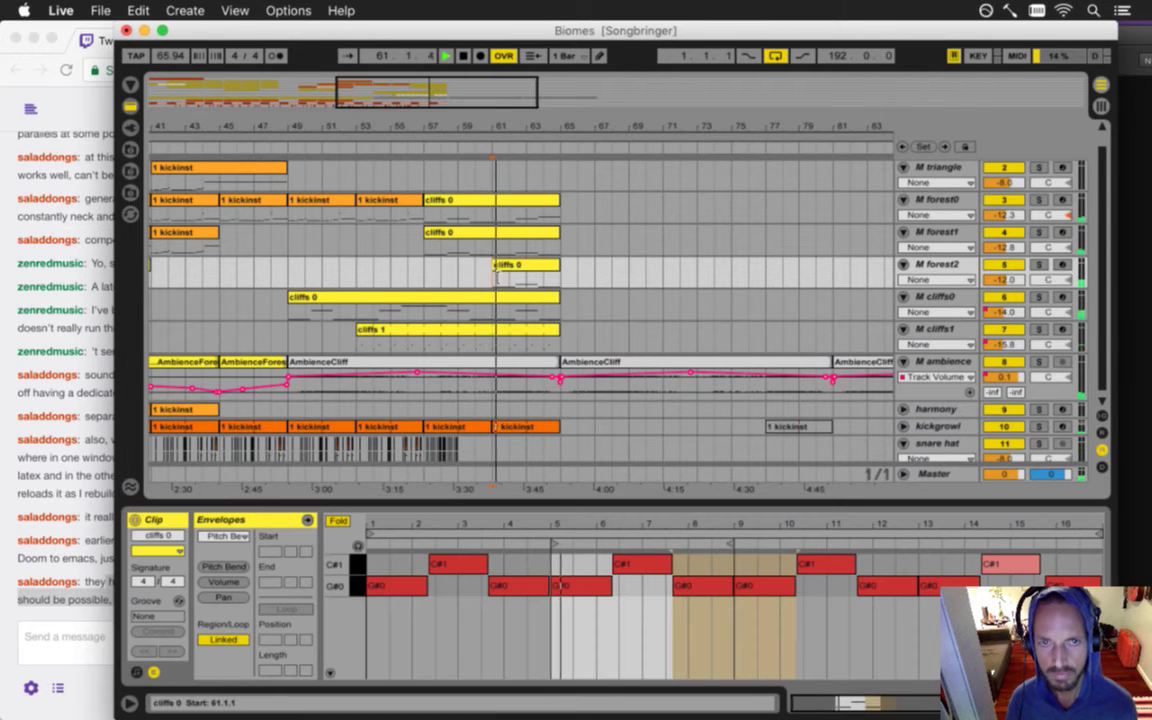
# - Move the cliffs 0 clip at bar 61 from M forest2 up to M triangle and show its notes instead of its envelopes
pyautogui.moveTo(518, 271); pyautogui.dragTo(503, 195)
pyautogui.press('space')
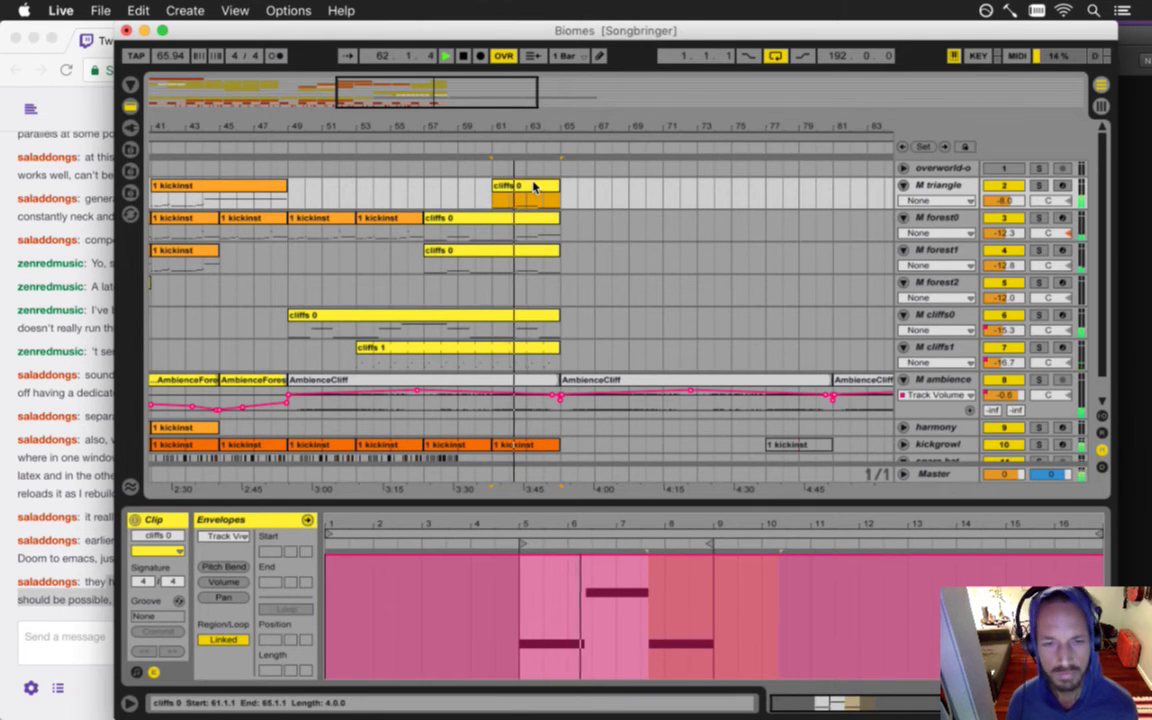
pyautogui.hotkey('shift', 'Tab')
pyautogui.hotkey('shift', 'Tab')
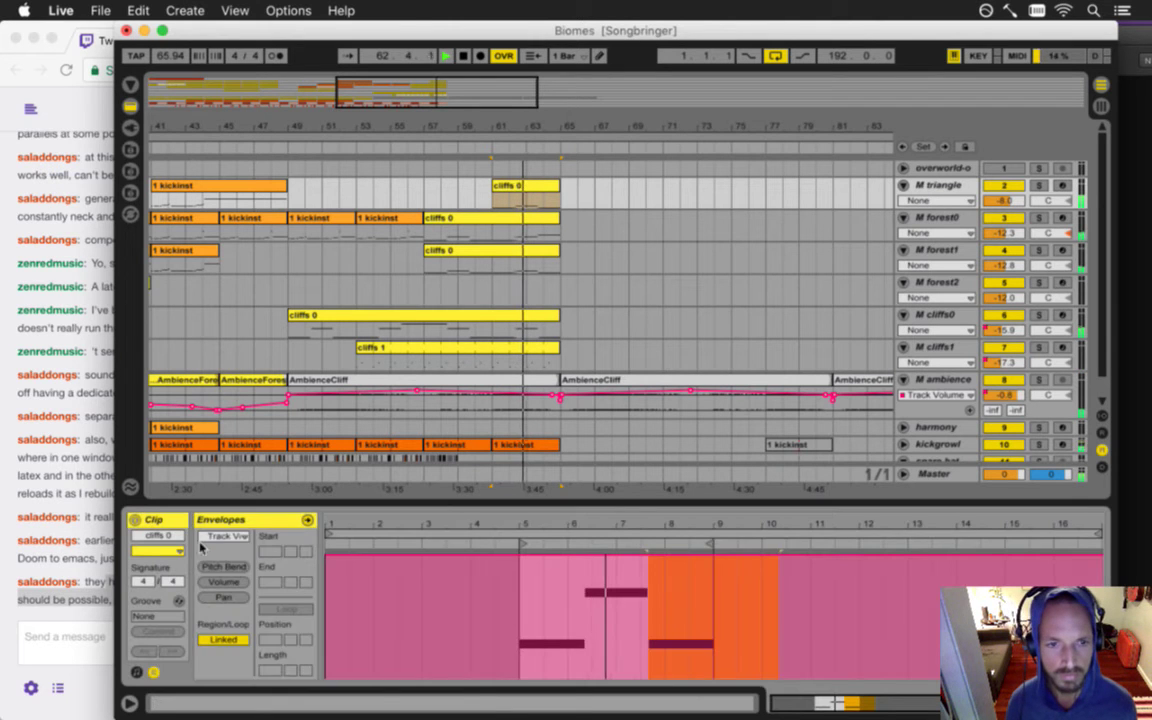
pyautogui.click(153, 672)
pyautogui.click(136, 673)
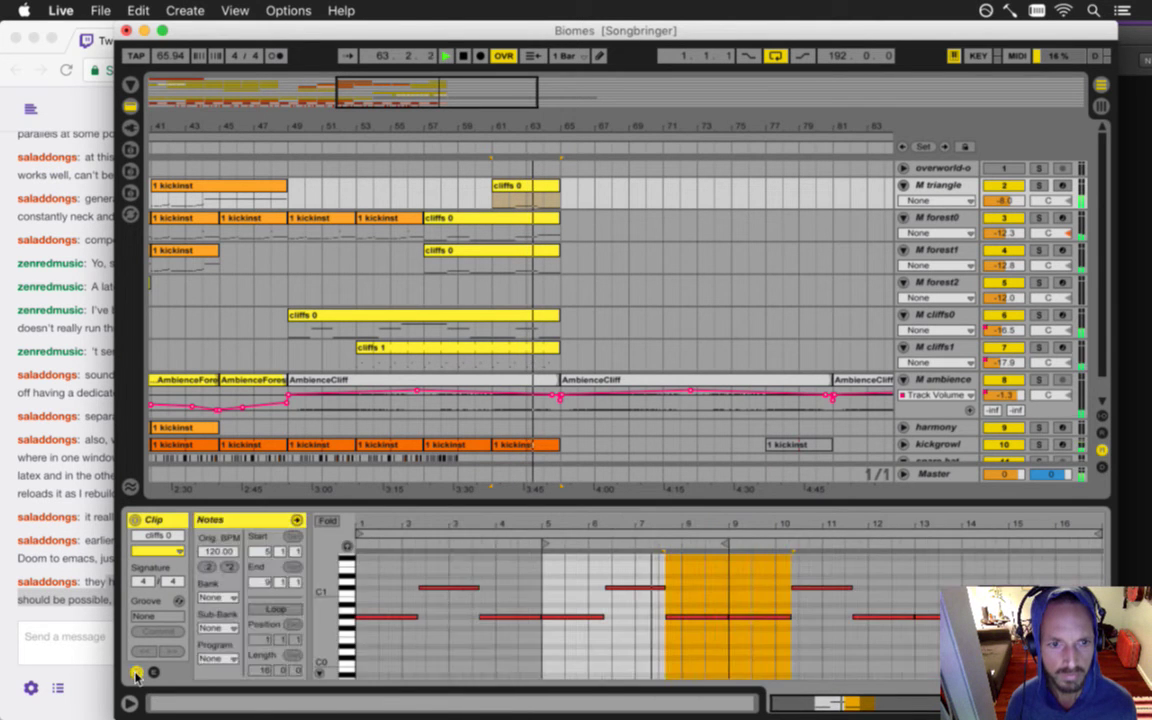
pyautogui.click(136, 673)
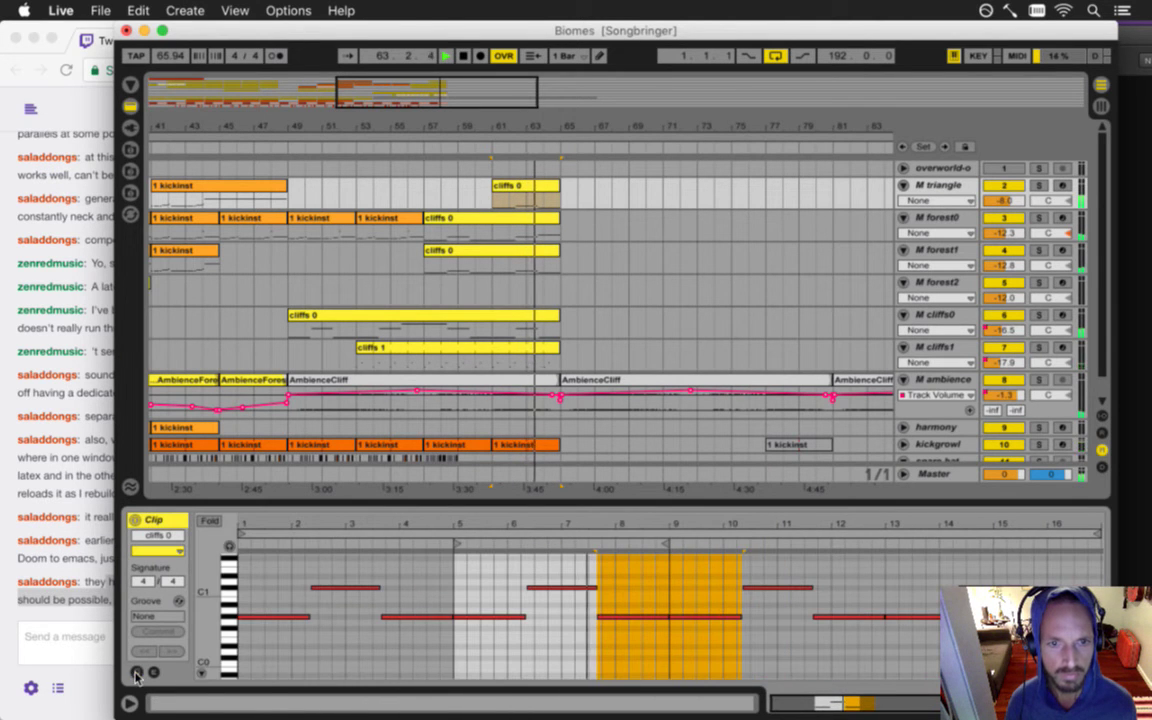
# - Raise the last G#0 note within the M triangle clip's active range to F1 and play from bar 61
pyautogui.click(466, 584)
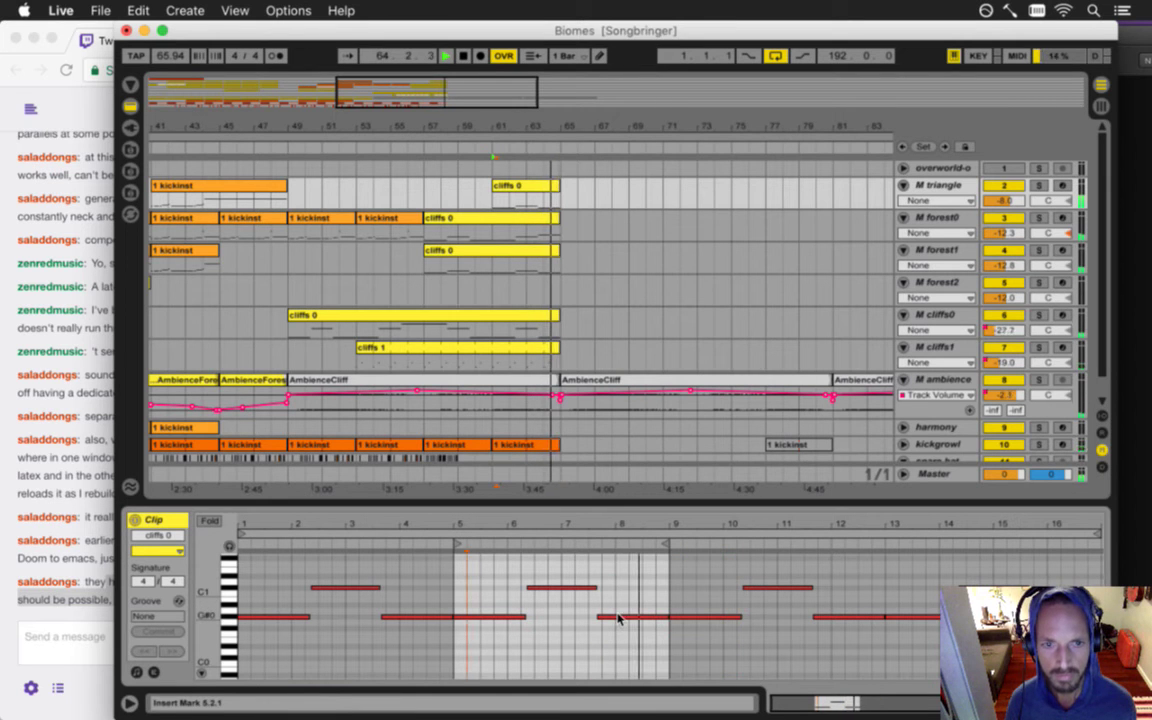
pyautogui.moveTo(618, 617); pyautogui.dragTo(626, 583)
pyautogui.moveTo(628, 570); pyautogui.dragTo(628, 566)
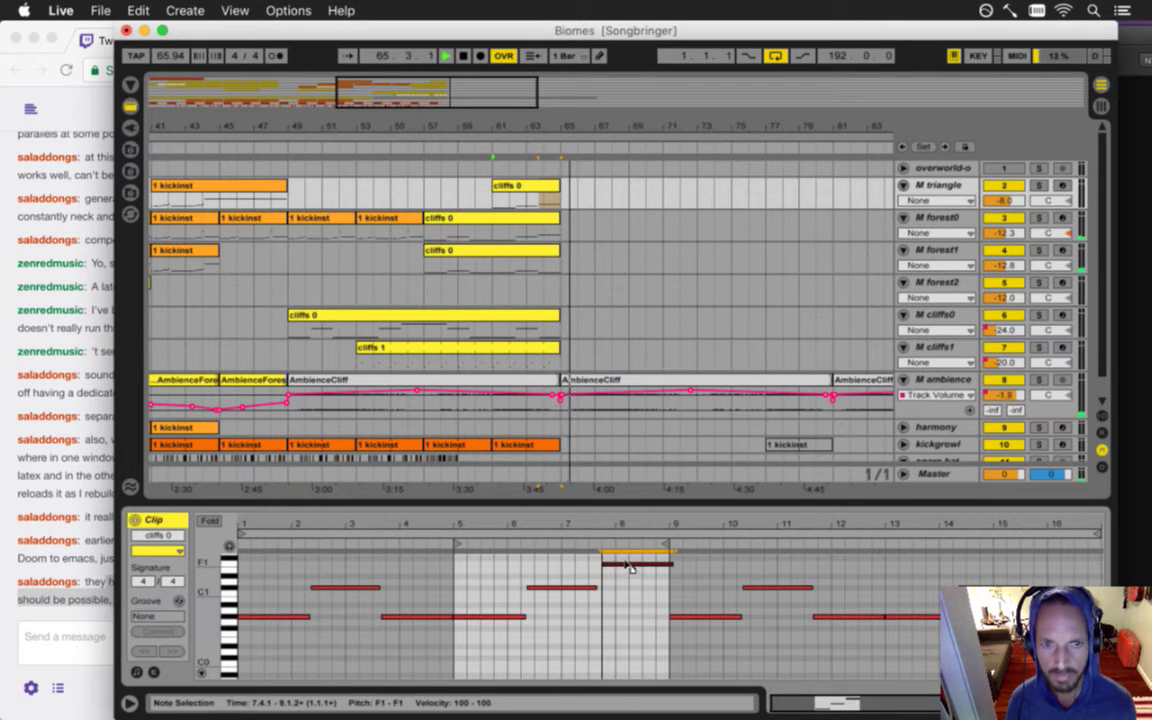
pyautogui.click(493, 198)
pyautogui.press('space')
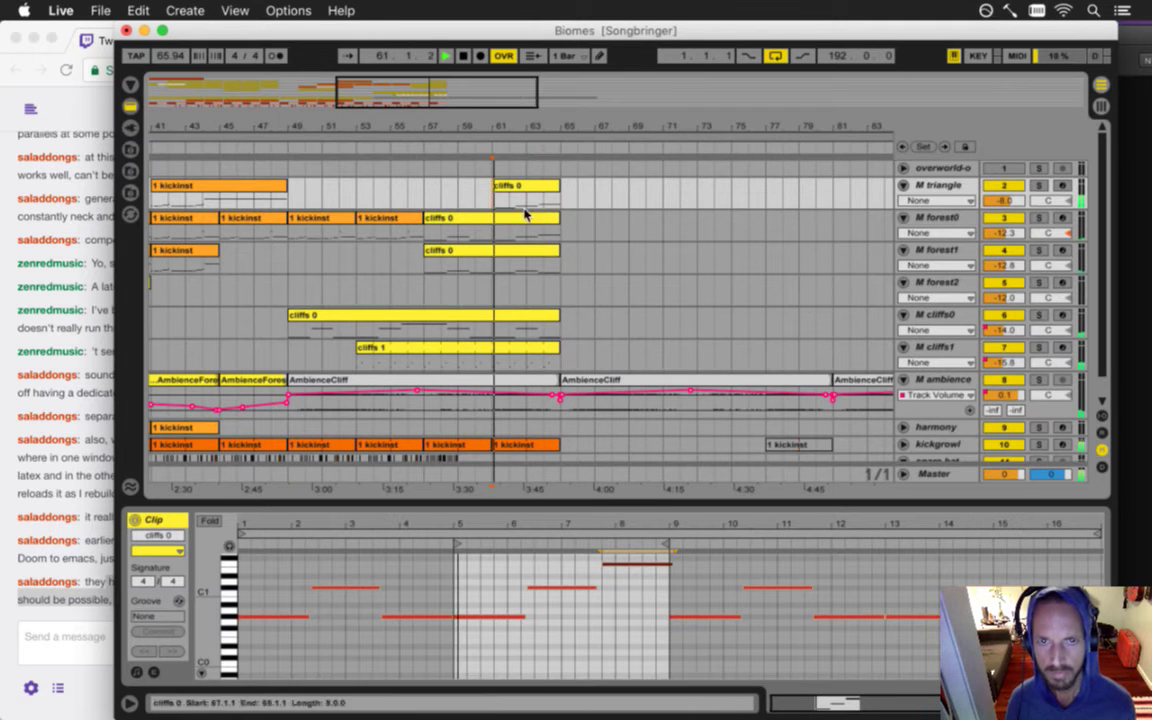
# - Raise the M triangle clip's middle note to D#1 and its first note to C#1, and play from bar 61
pyautogui.press('space')
pyautogui.click(548, 588)
pyautogui.press('Up')
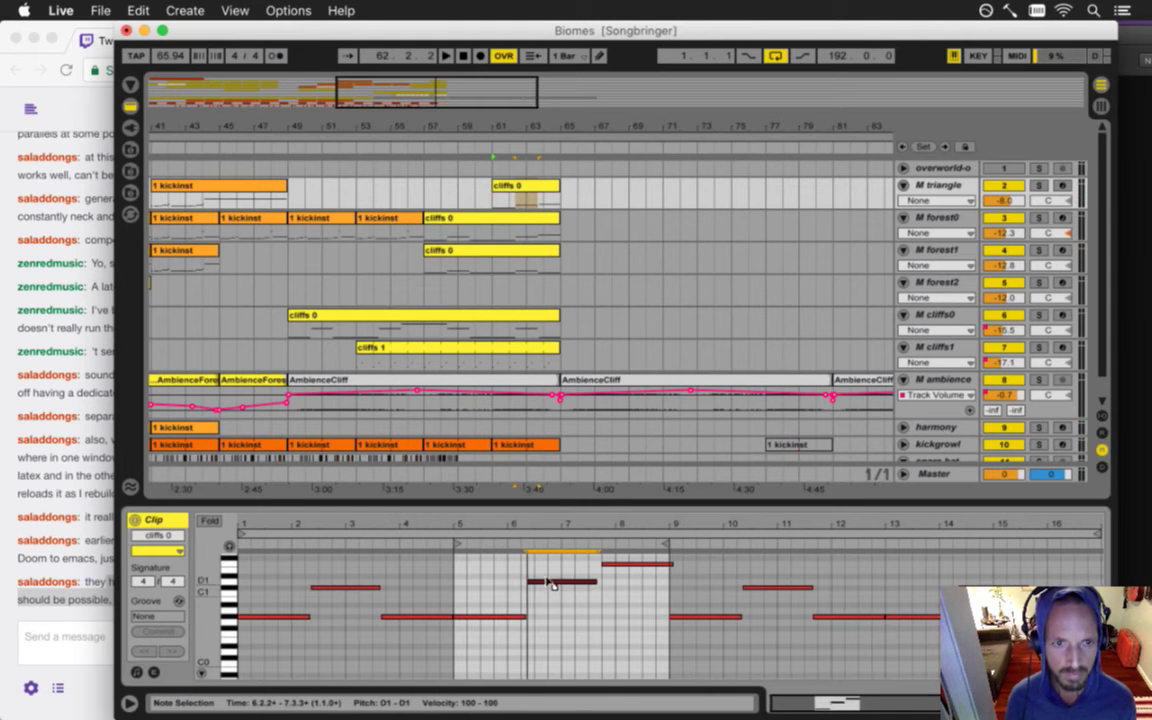
pyautogui.moveTo(503, 619); pyautogui.dragTo(505, 607)
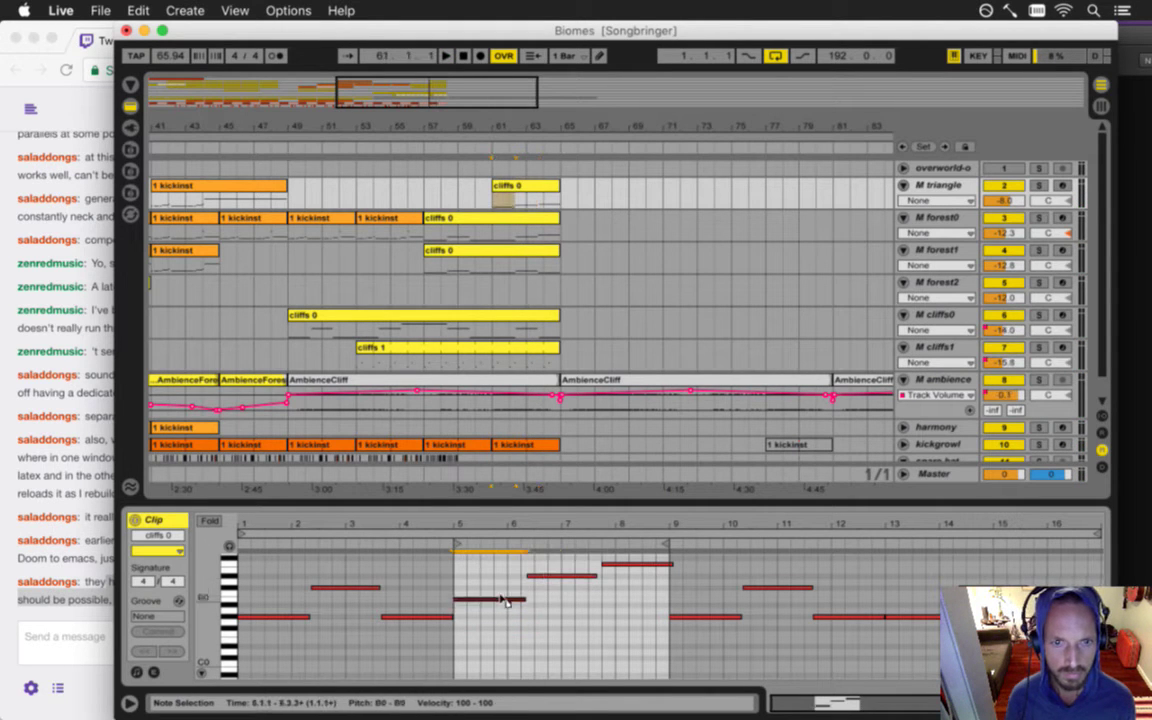
pyautogui.press('space')
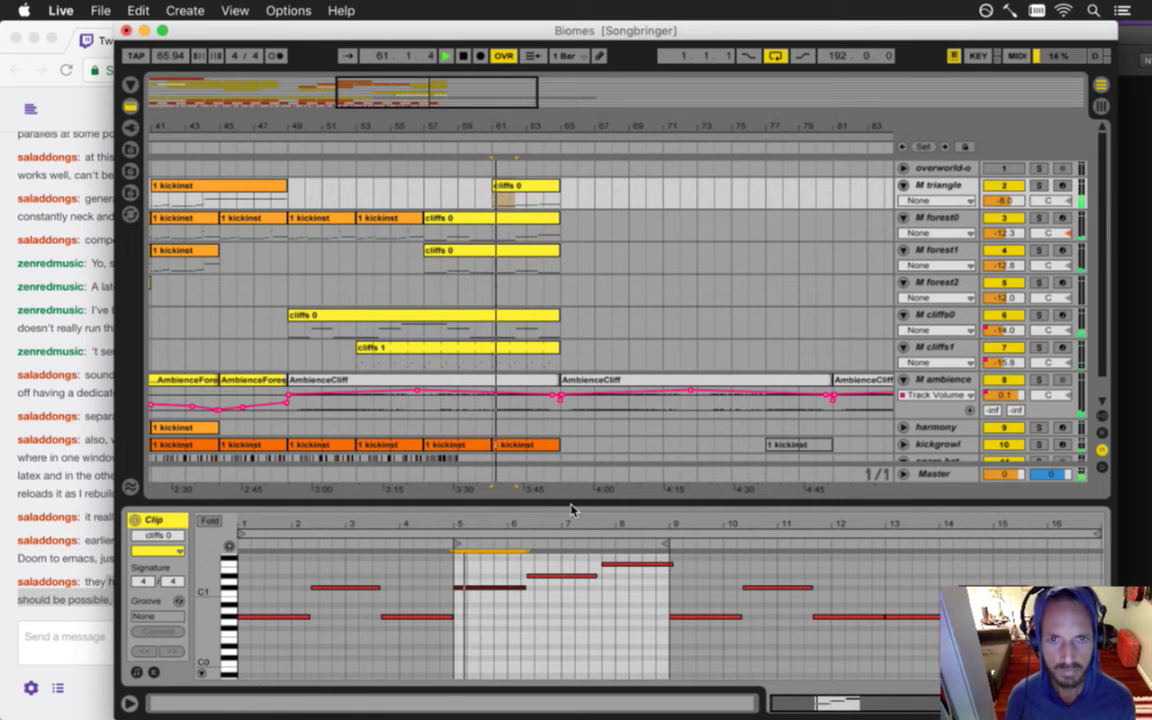
# - Trim the C#1 note in bar 5 of the M triangle clip so it runs from 5.2.1 to 5.4.1
pyautogui.click(457, 590)
pyautogui.moveTo(455, 591); pyautogui.dragTo(481, 589)
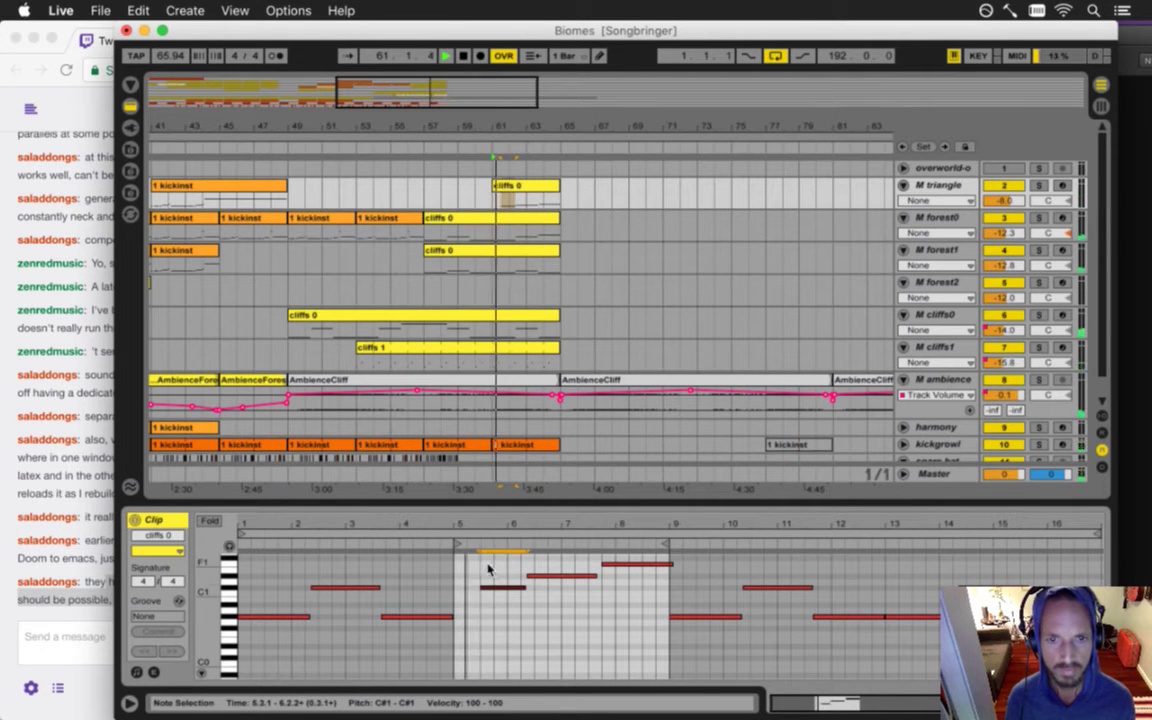
pyautogui.click(478, 590)
pyautogui.press('space')
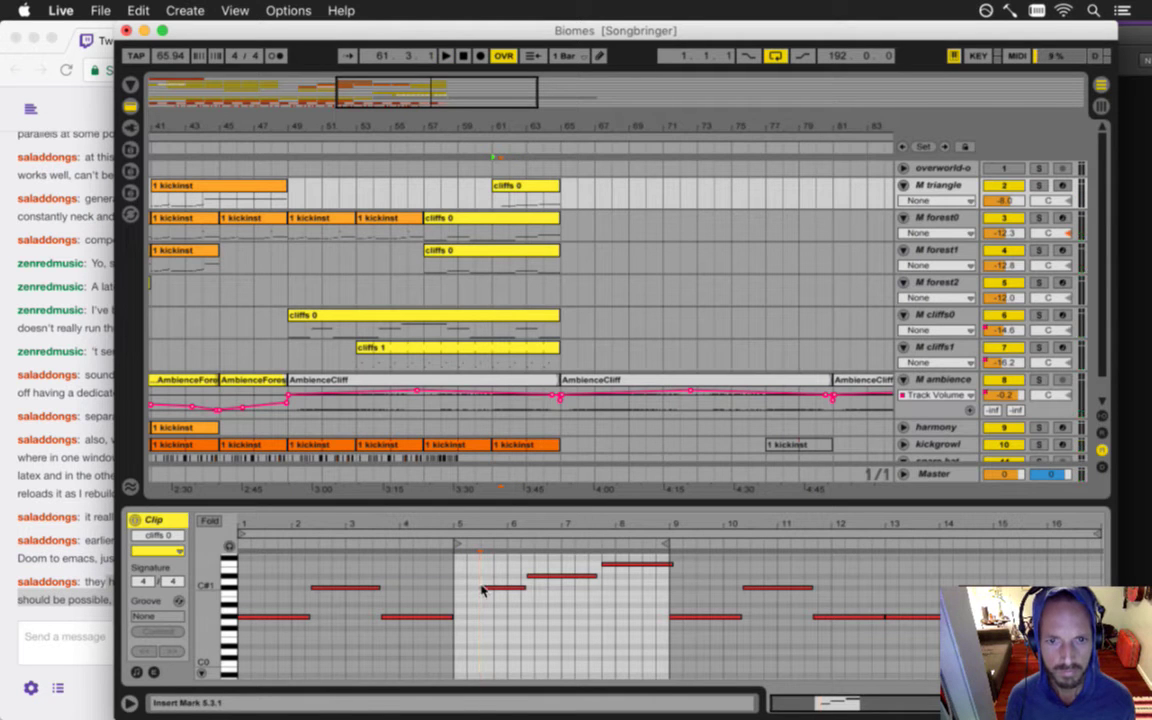
pyautogui.moveTo(481, 590); pyautogui.dragTo(469, 593)
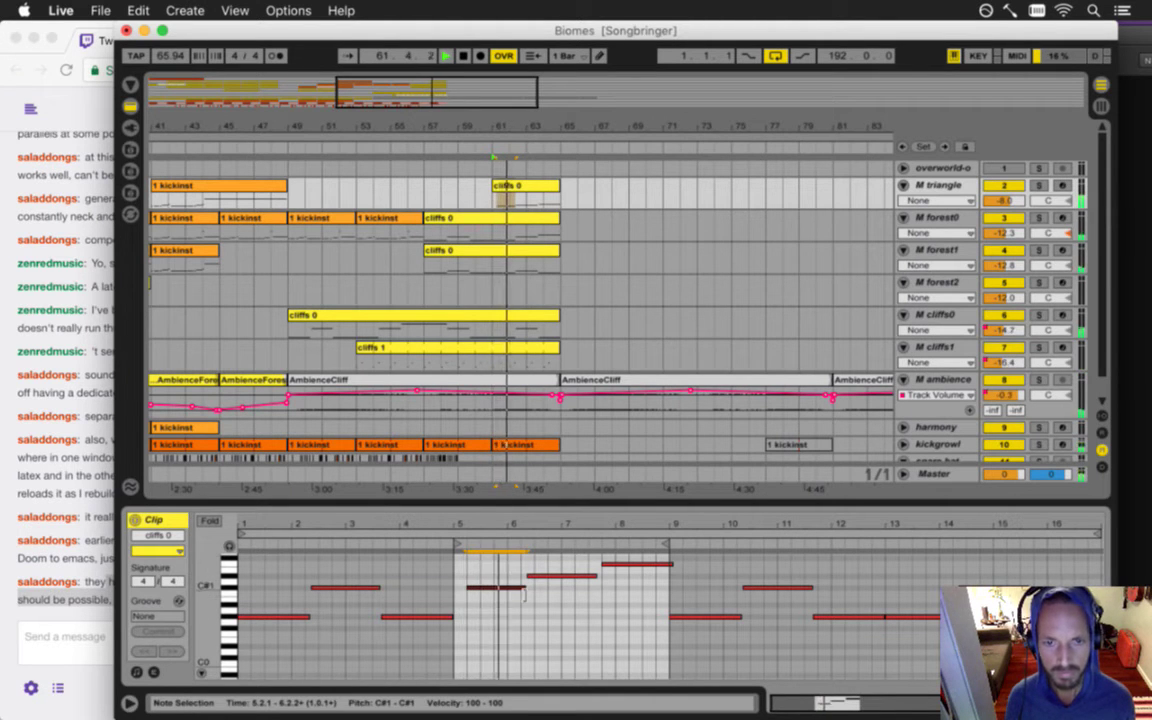
pyautogui.moveTo(523, 592); pyautogui.dragTo(506, 599)
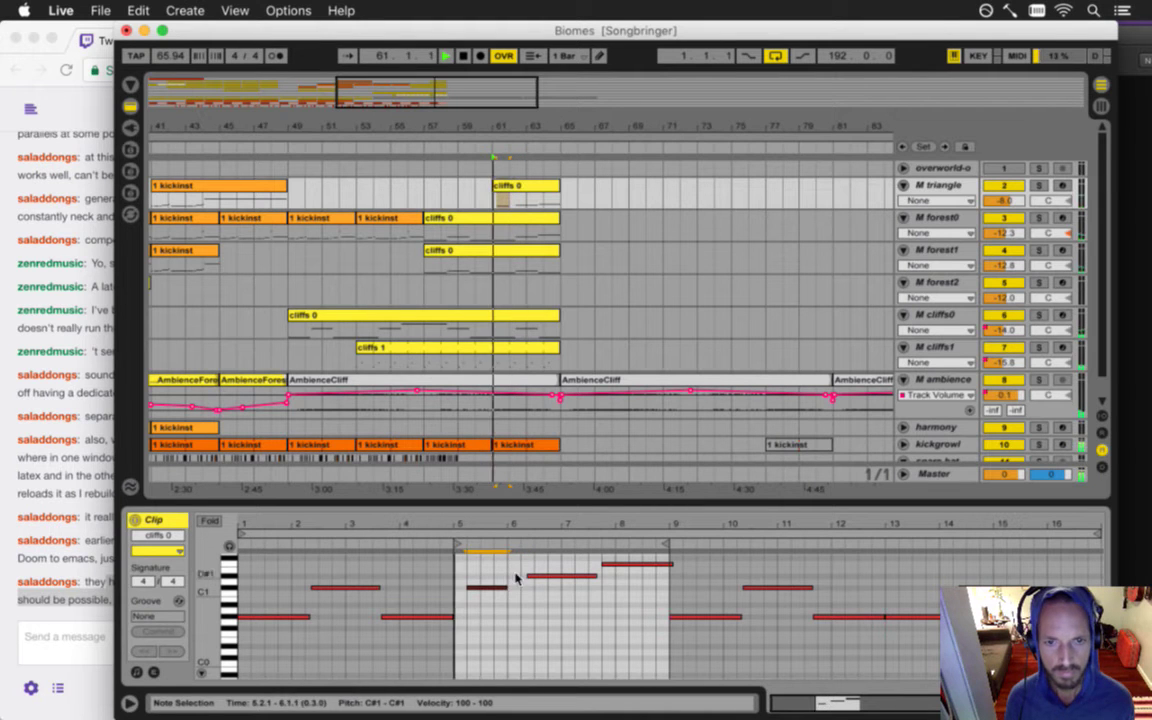
pyautogui.moveTo(470, 530); pyautogui.dragTo(470, 570)
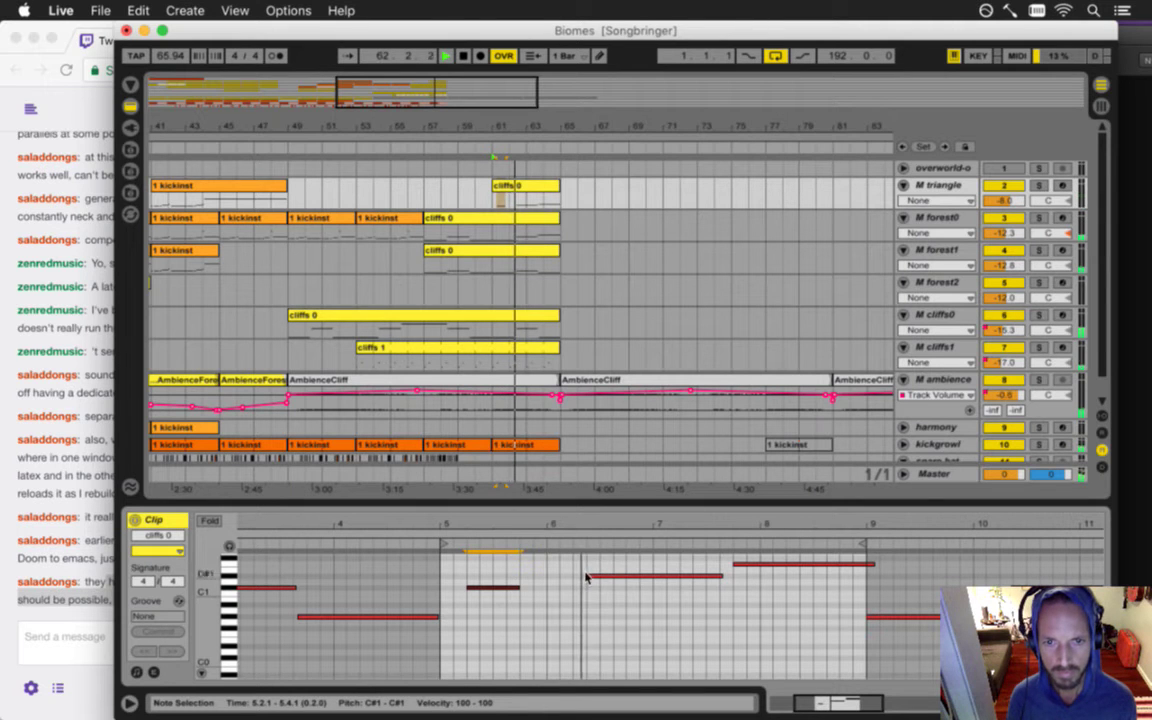
# - Delete the two higher notes in bars 6 to 8 of the M triangle clip
pyautogui.click(580, 577)
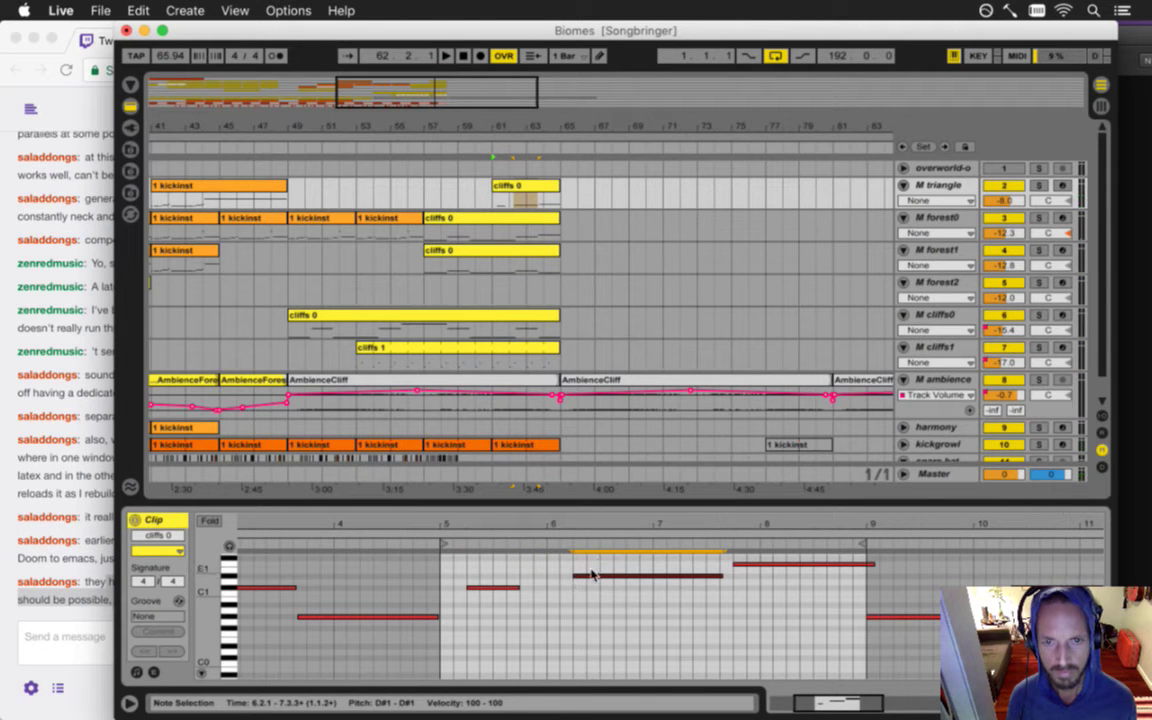
pyautogui.moveTo(716, 558); pyautogui.dragTo(774, 577)
pyautogui.press('Delete')
# - Copy the shortened C#1 note with its preceding rest and paste it into bars 6, 7 and 8
pyautogui.moveTo(491, 591); pyautogui.dragTo(446, 604)
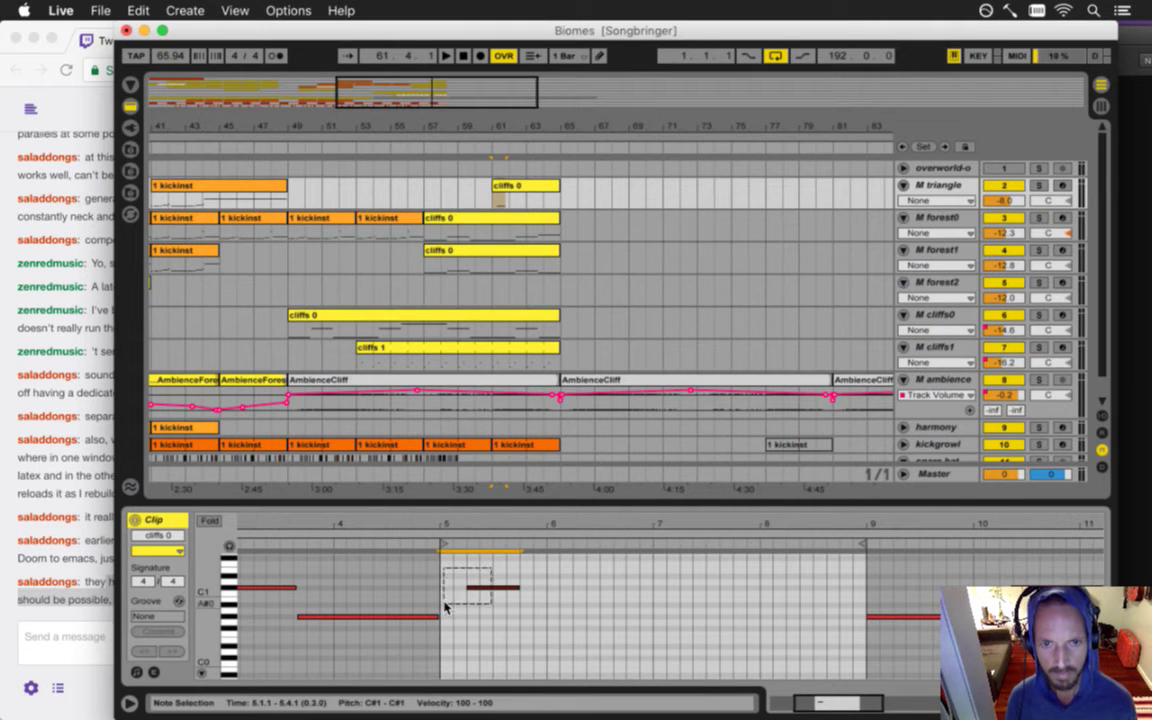
pyautogui.click(552, 612)
pyautogui.press('super+v')
pyautogui.click(655, 587)
pyautogui.press('super+v')
pyautogui.click(765, 588)
pyautogui.press('super+v')
# - Turn on note preview, shift the notes in bars 6, 7 and 8 to B0, G#0 and C#0, and play the line
pyautogui.click(574, 579)
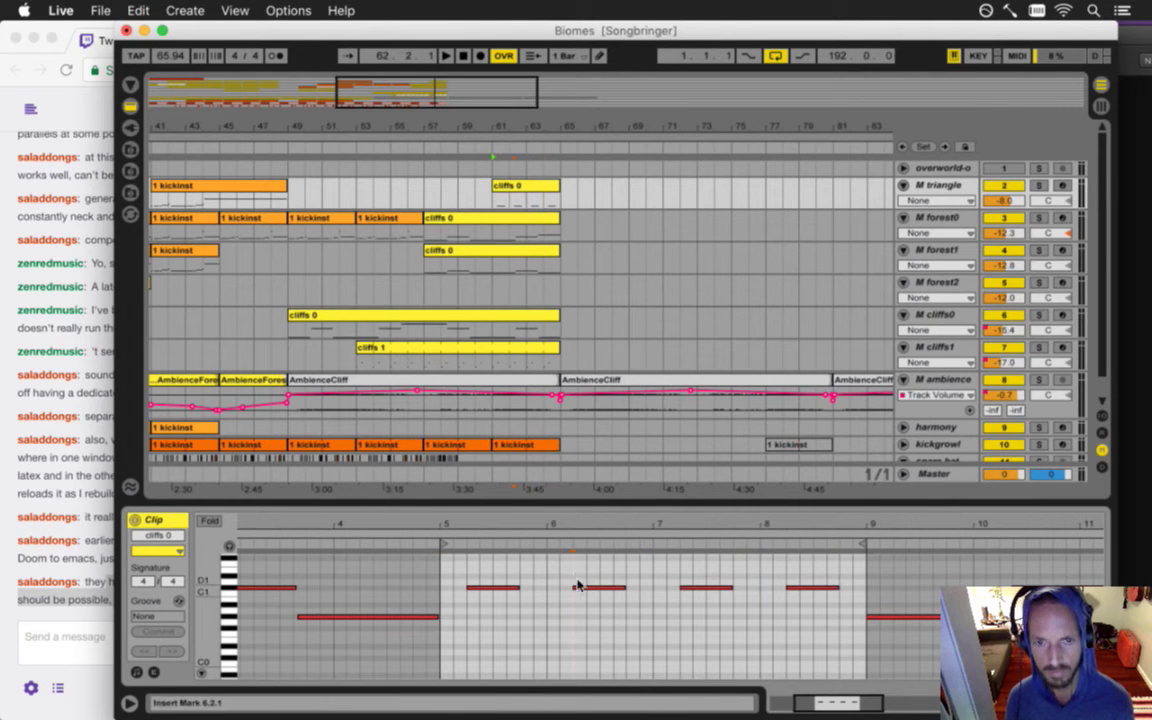
pyautogui.click(592, 588)
pyautogui.moveTo(595, 589); pyautogui.dragTo(592, 595)
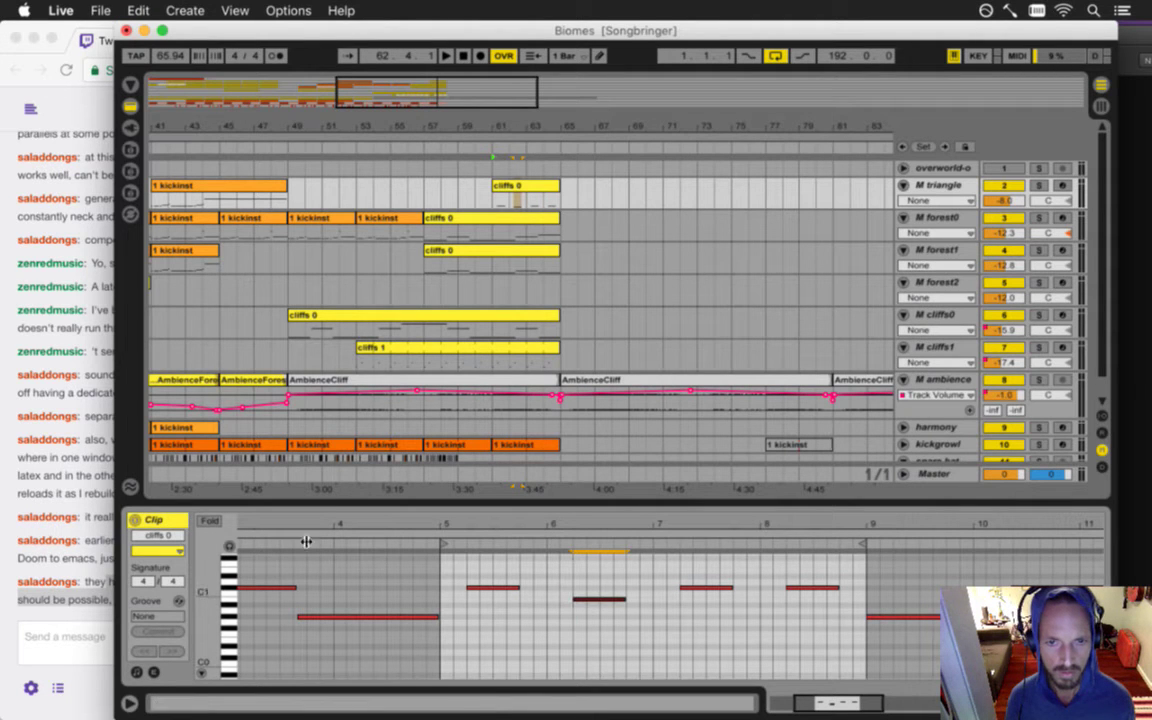
pyautogui.click(229, 547)
pyautogui.moveTo(597, 600); pyautogui.dragTo(600, 590)
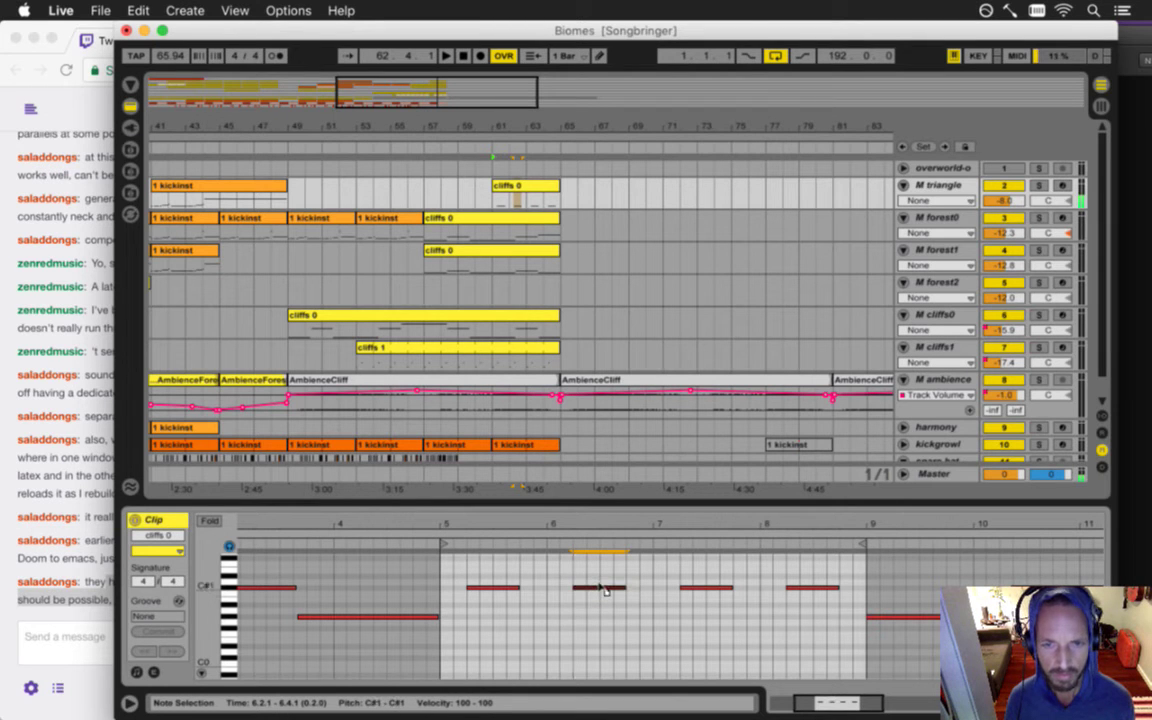
pyautogui.moveTo(603, 589); pyautogui.dragTo(605, 596)
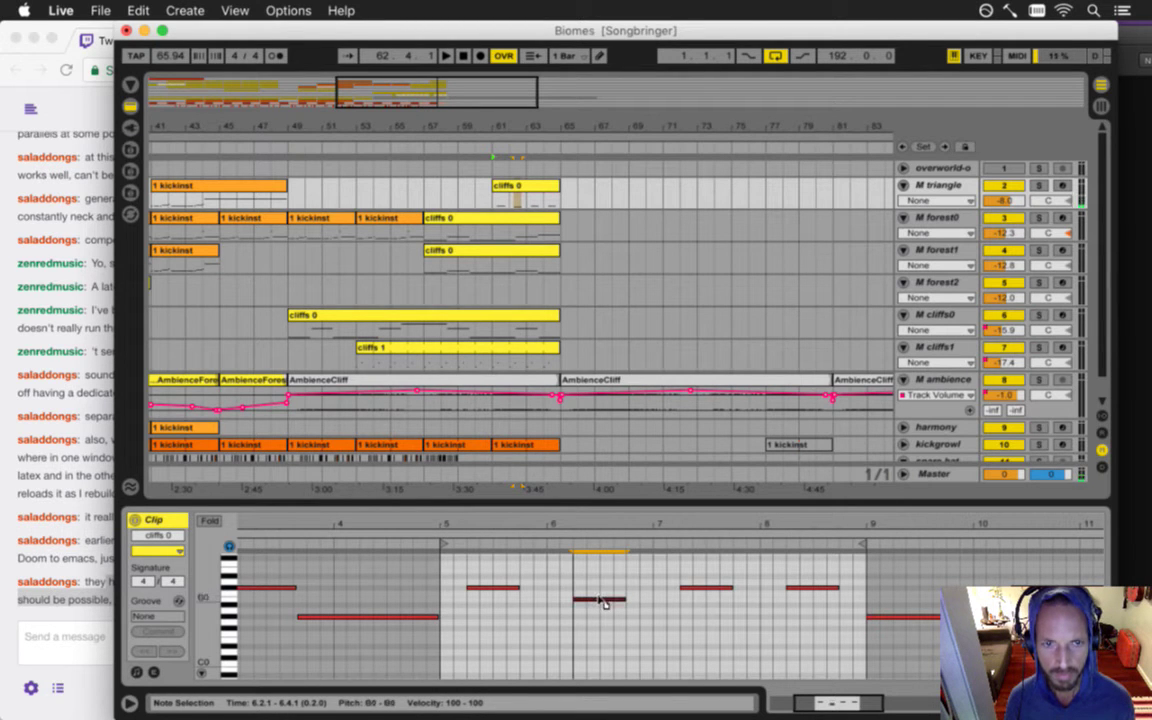
pyautogui.moveTo(699, 590); pyautogui.dragTo(700, 605)
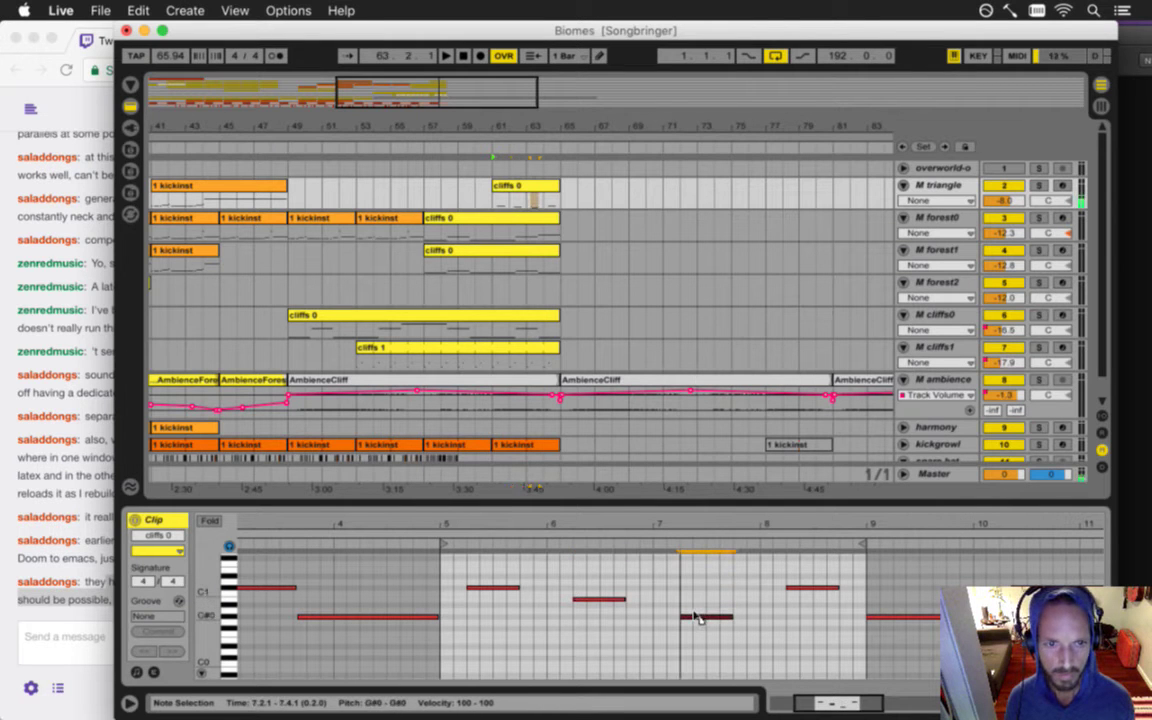
pyautogui.moveTo(808, 588); pyautogui.dragTo(812, 655)
pyautogui.press('space')
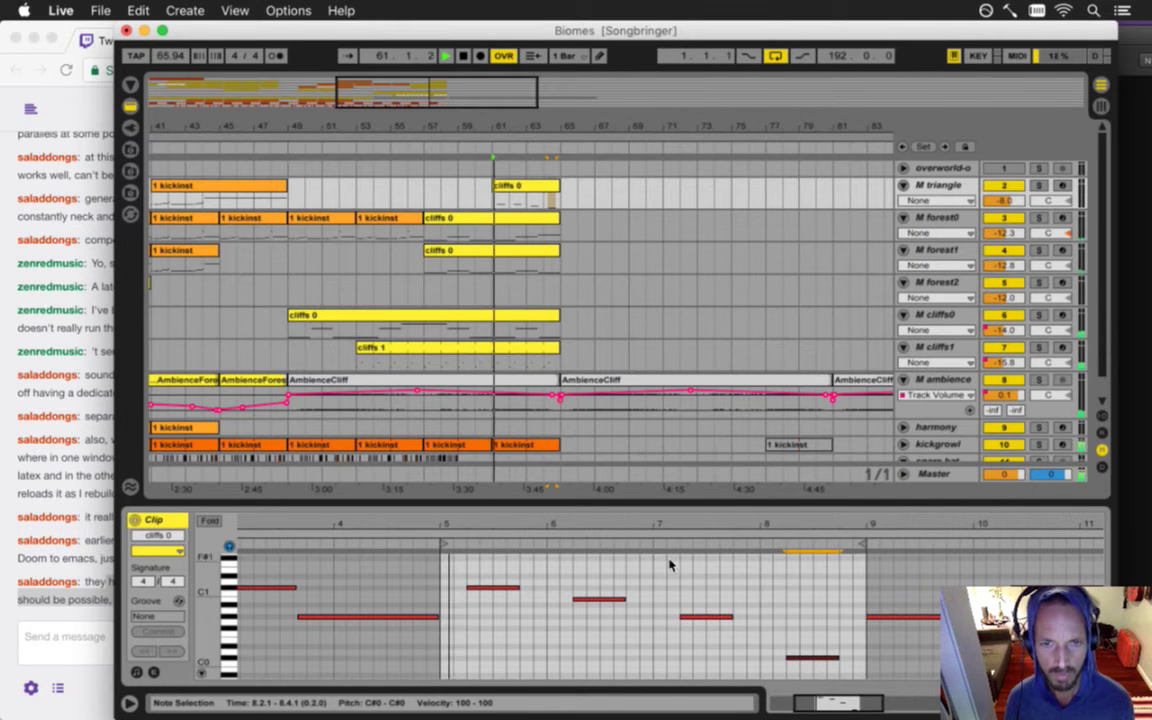
# - Try all notes of the M triangle clip one octave higher during playback, and undo the transposition
pyautogui.press('super+a')
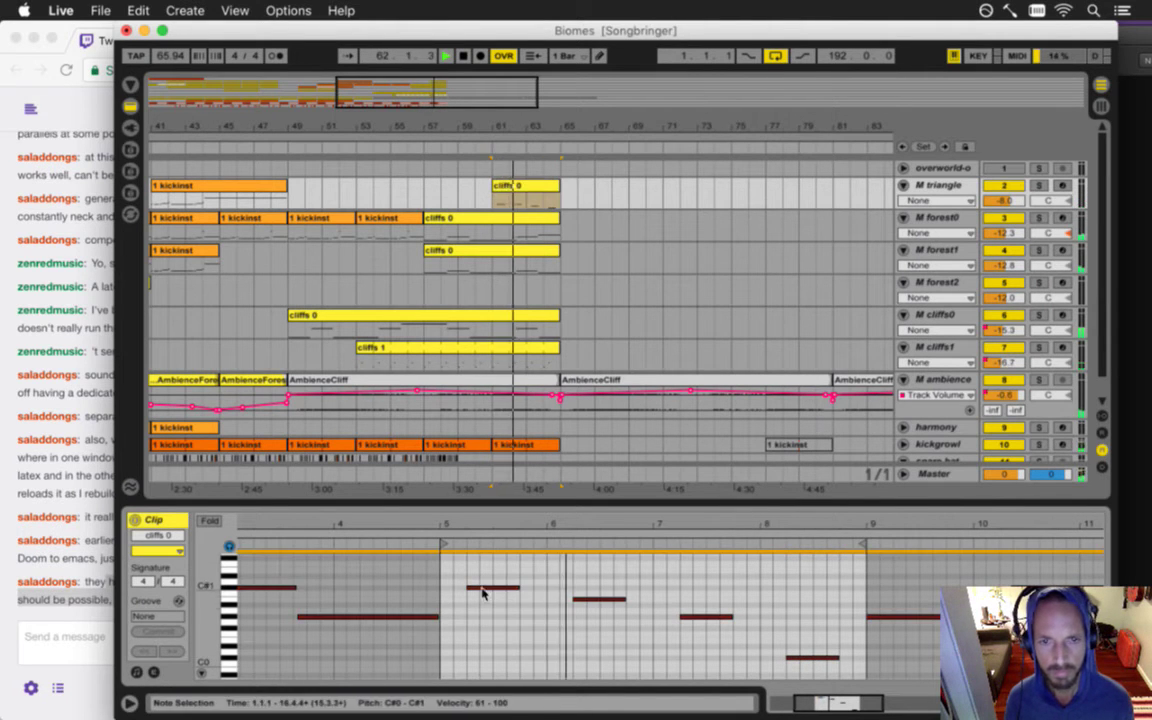
pyautogui.moveTo(211, 586); pyautogui.dragTo(202, 586)
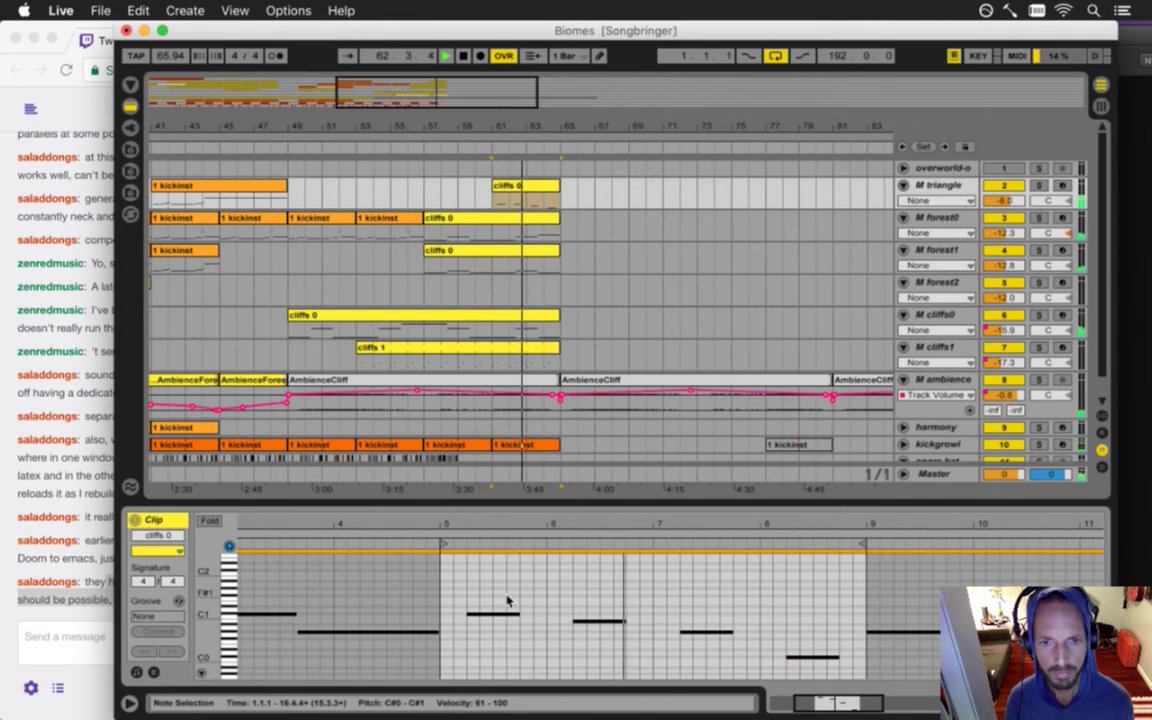
pyautogui.click(487, 615)
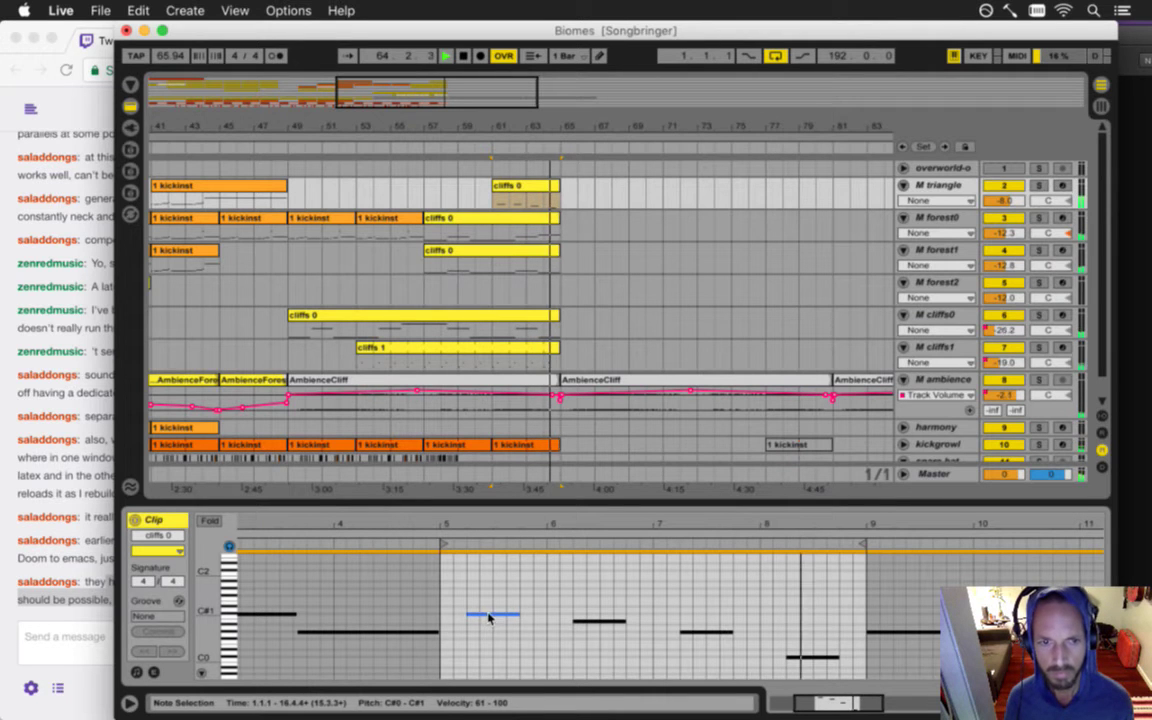
pyautogui.click(730, 618)
pyautogui.click(484, 616)
pyautogui.moveTo(490, 617); pyautogui.dragTo(489, 574)
pyautogui.press('space')
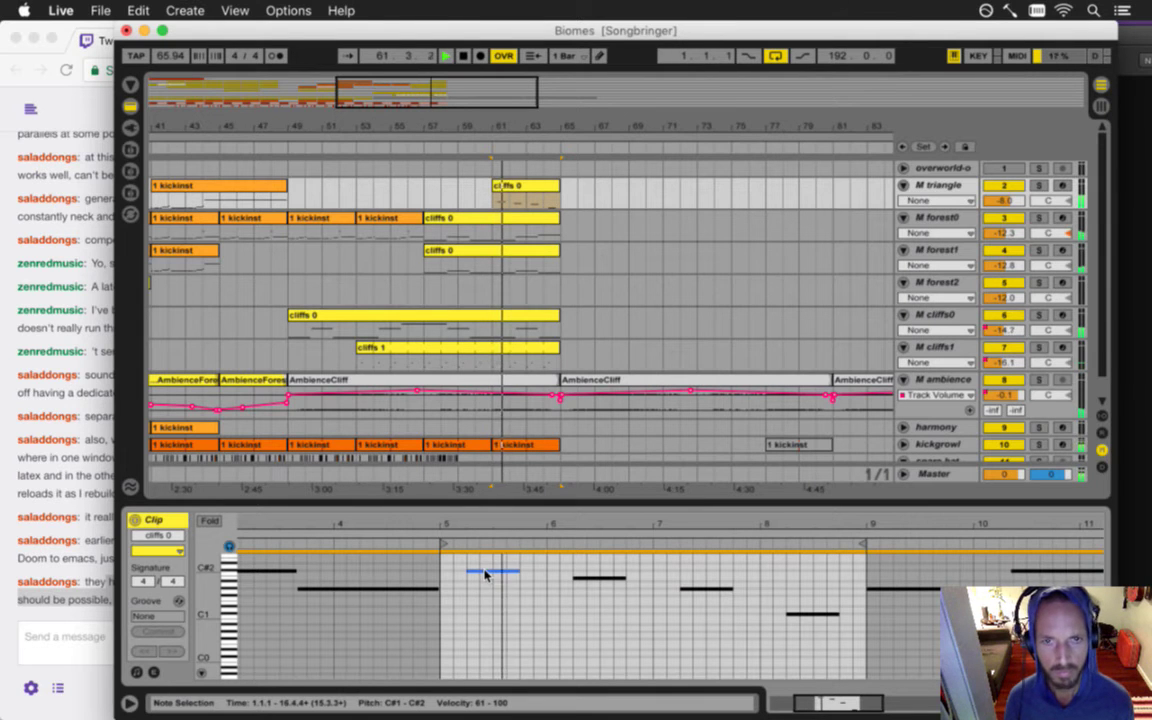
pyautogui.click(602, 527)
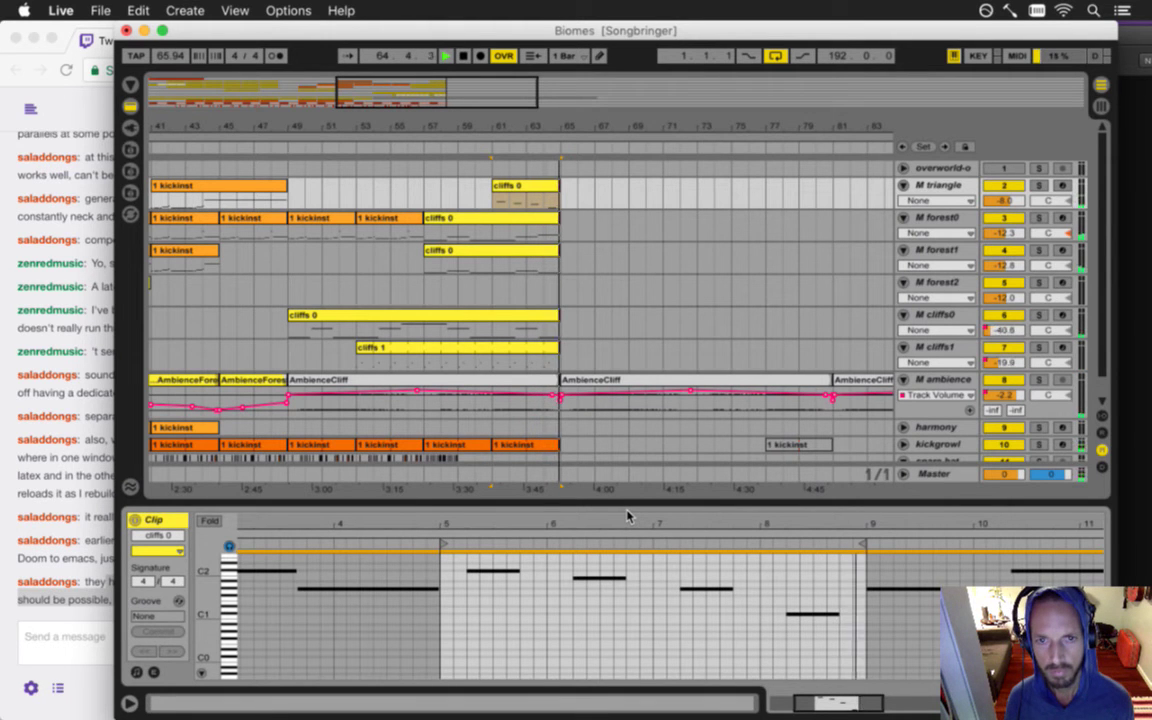
pyautogui.press('space')
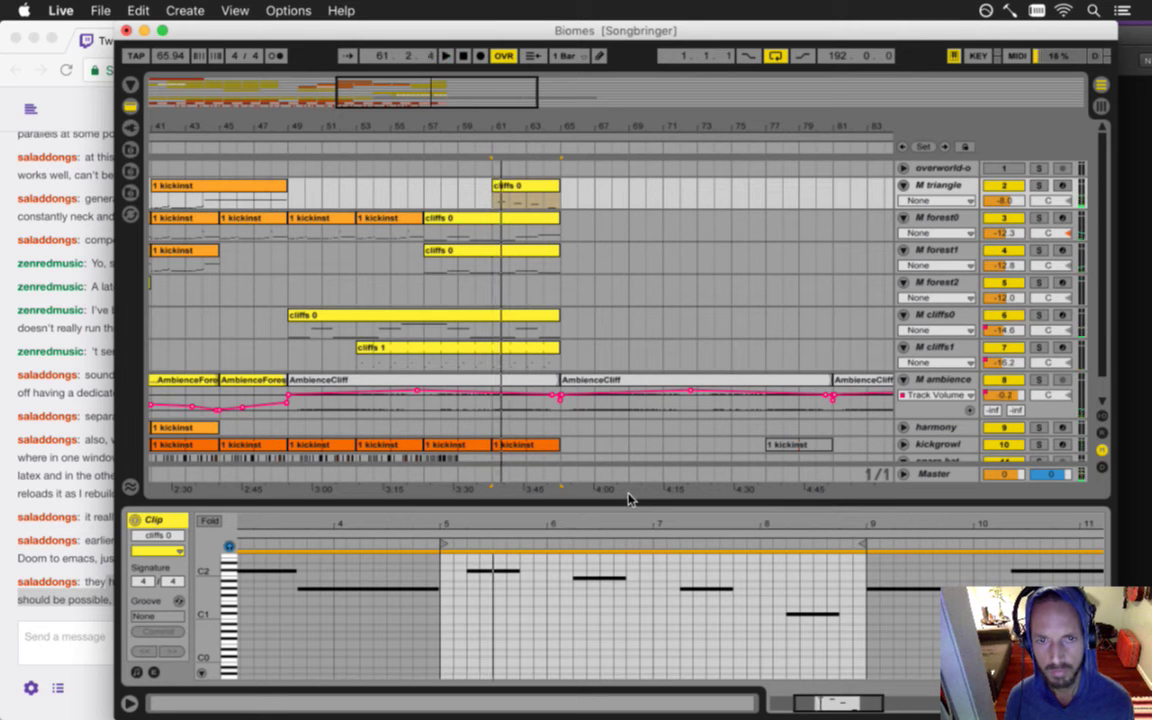
pyautogui.press('super+z')
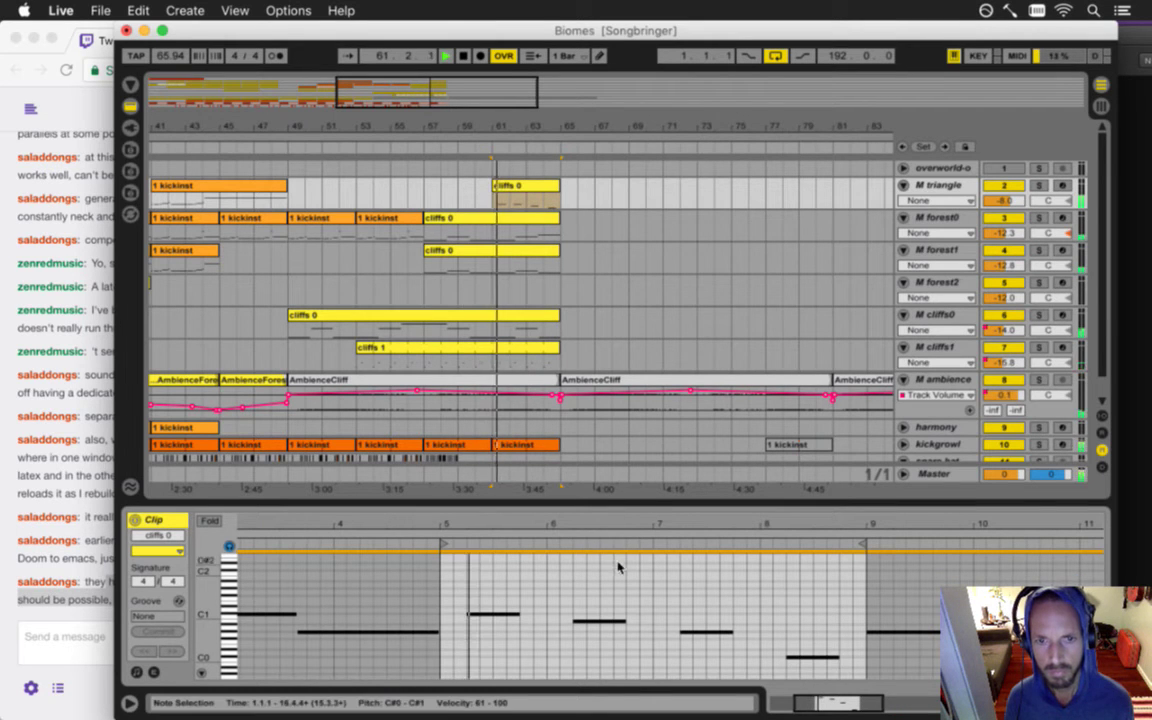
# - Solo the M triangle, M forest0 and M forest1 tracks and listen to them from bar 61
pyautogui.click(494, 236)
pyautogui.press('space')
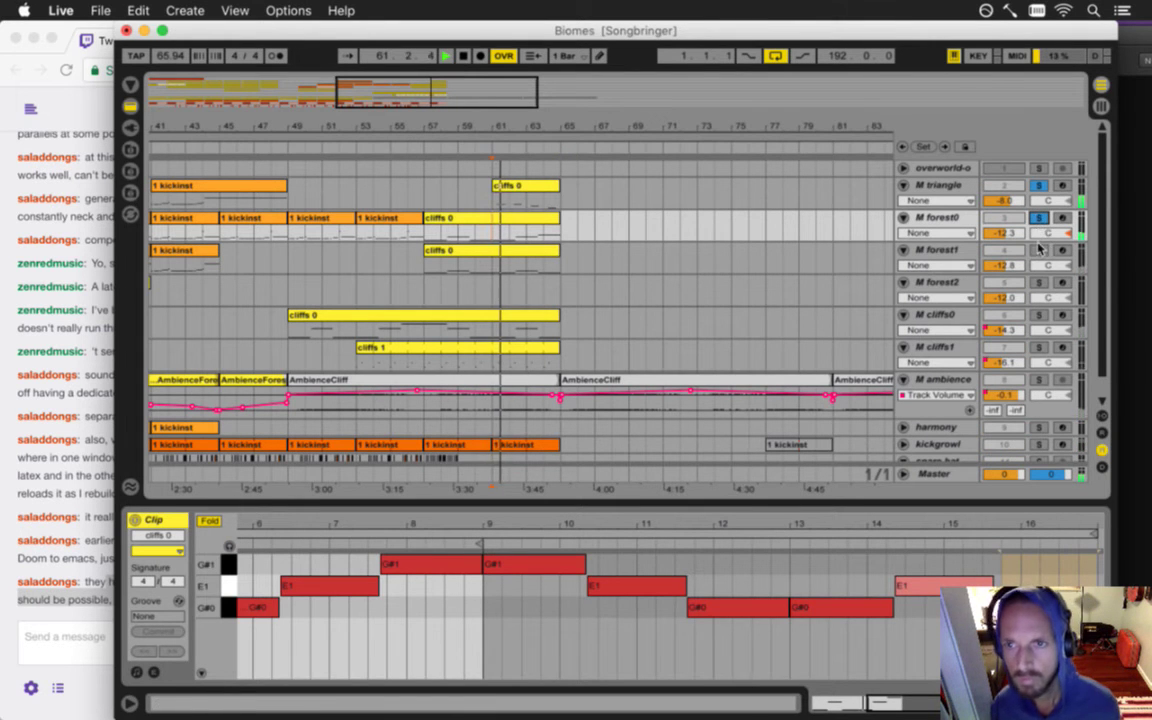
pyautogui.click(1040, 250)
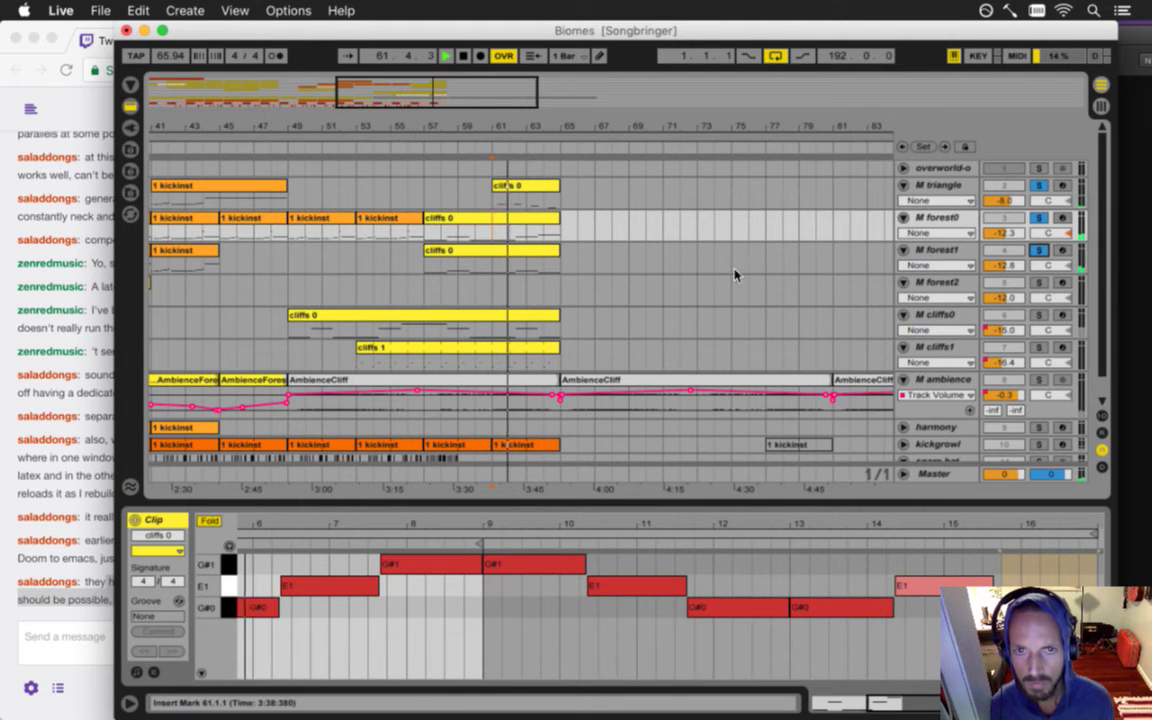
# - Raise the notes in bars 5 to 8 of the M forest1 cliffs 0 clip by one octave, and unsolo the tracks
pyautogui.click(491, 271)
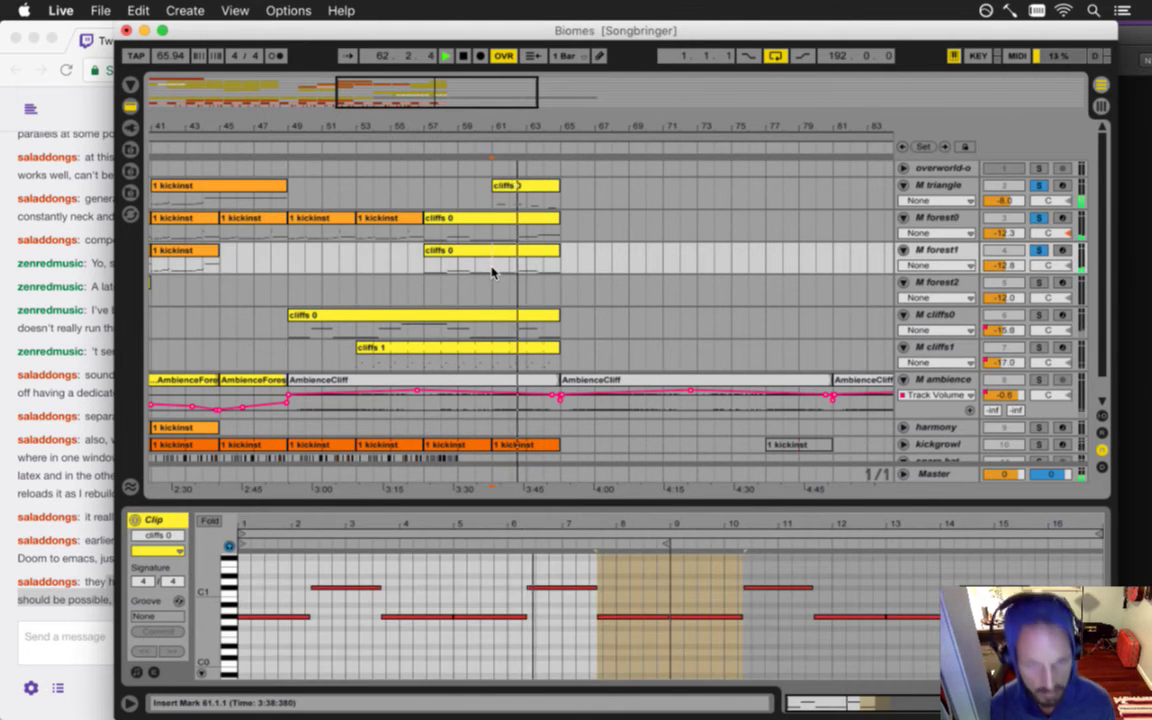
pyautogui.moveTo(489, 580); pyautogui.dragTo(622, 655)
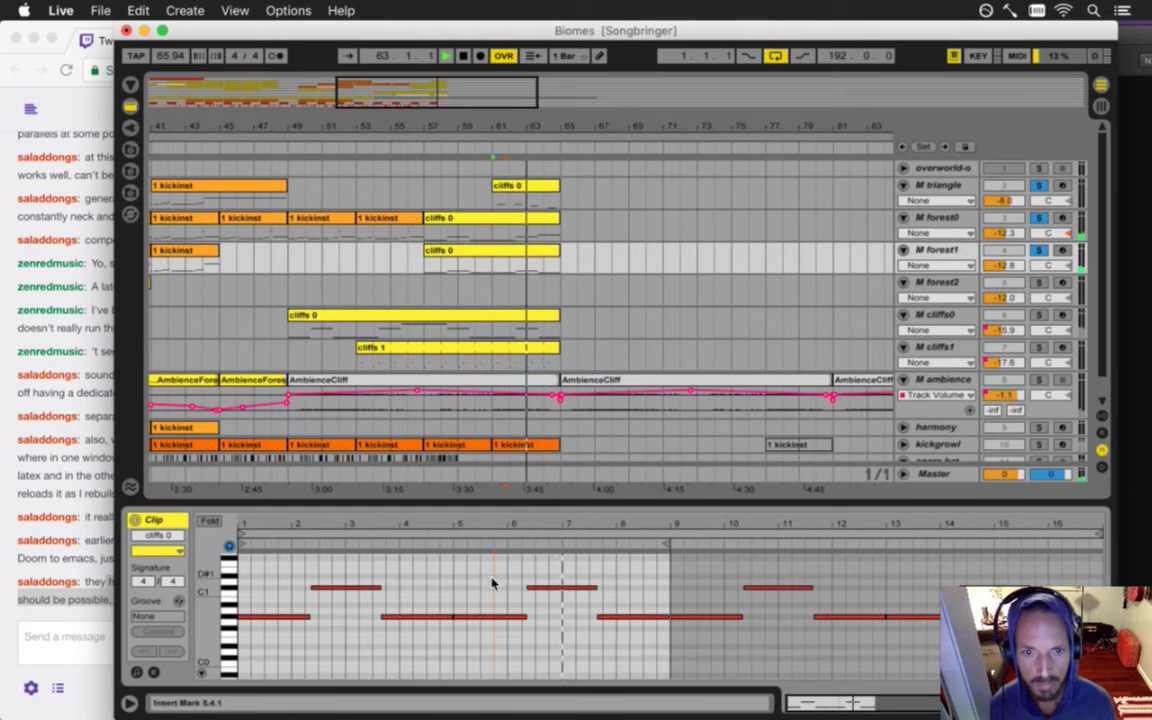
pyautogui.moveTo(473, 620); pyautogui.dragTo(474, 584)
pyautogui.press('space')
pyautogui.press('space')
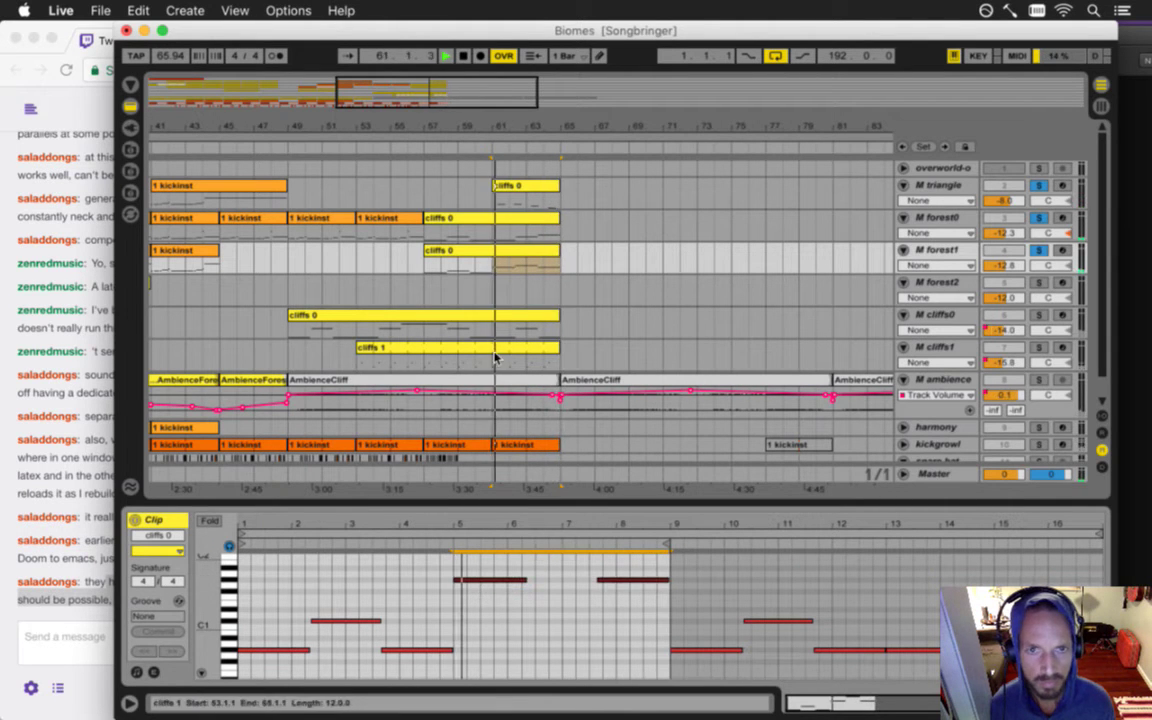
pyautogui.click(1040, 250)
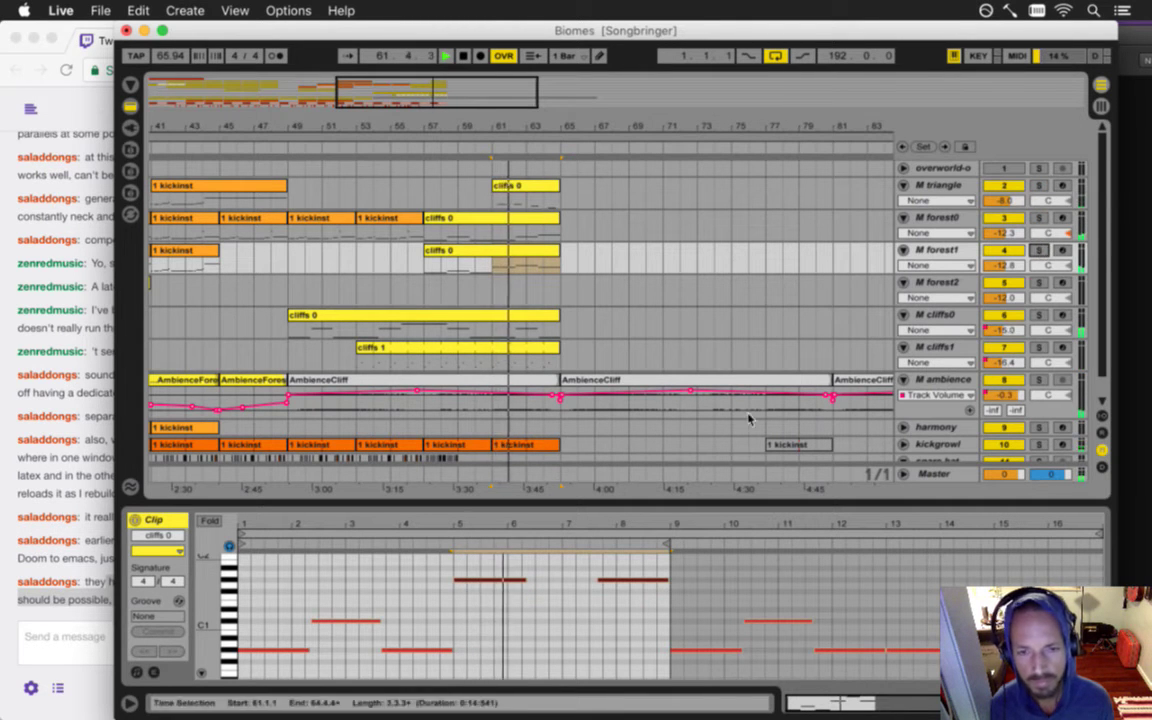
pyautogui.moveTo(211, 586); pyautogui.dragTo(204, 602)
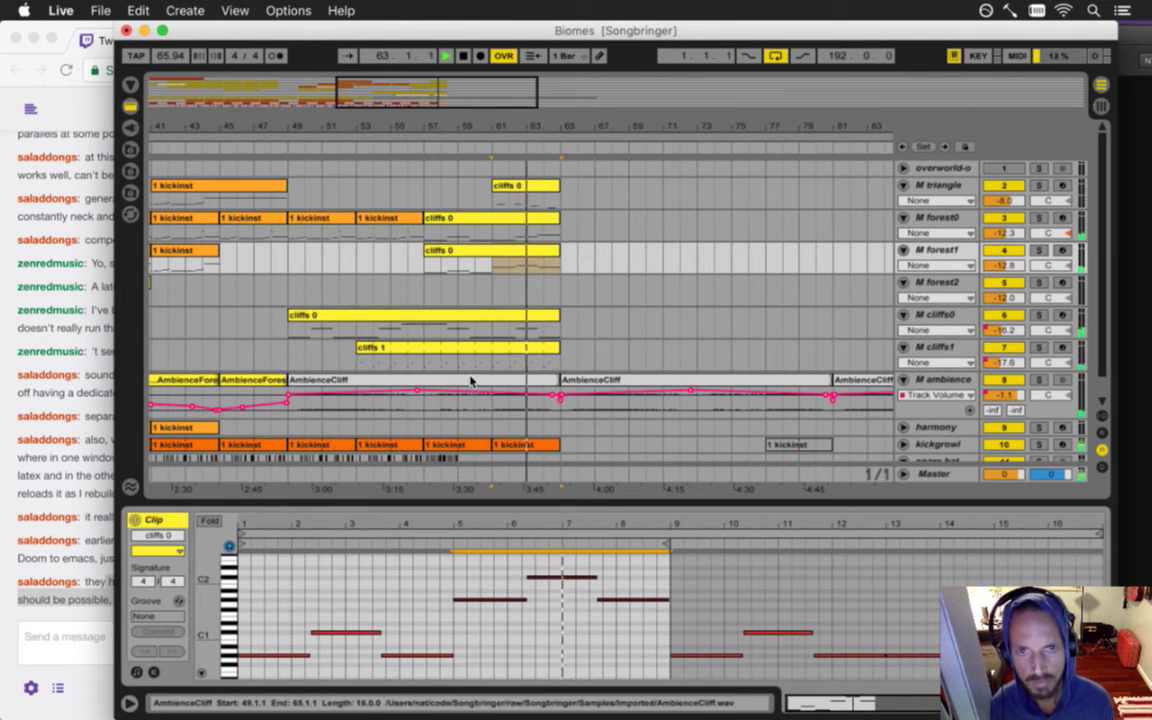
pyautogui.click(527, 190)
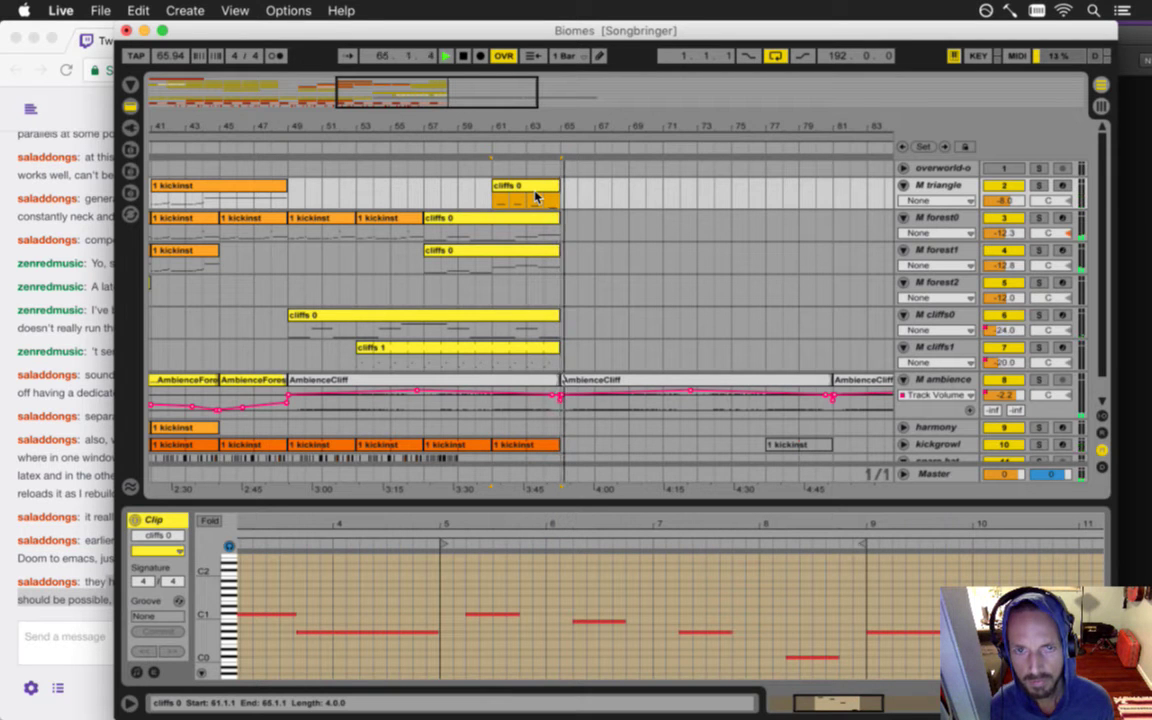
pyautogui.press('space')
pyautogui.press('cmd+d')
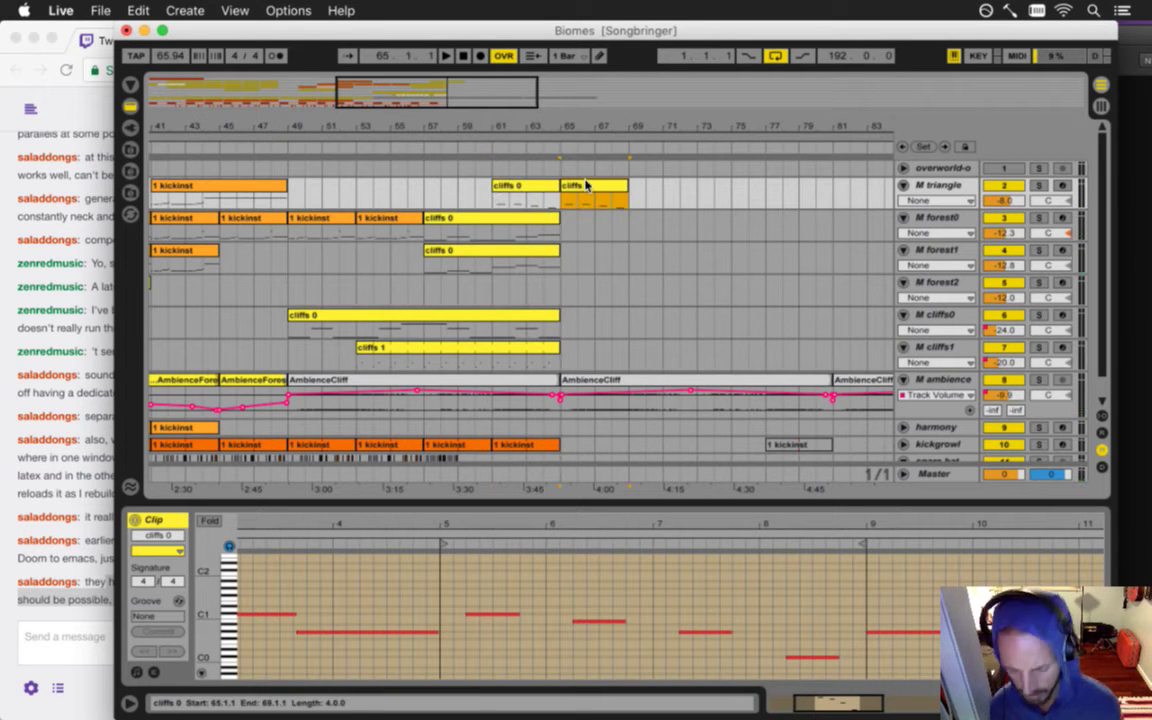
pyautogui.press('Delete')
# - Consolidate the cliffs 0 clip at bar 61 on the M triangle track
pyautogui.click(529, 185)
pyautogui.rightClick(530, 196)
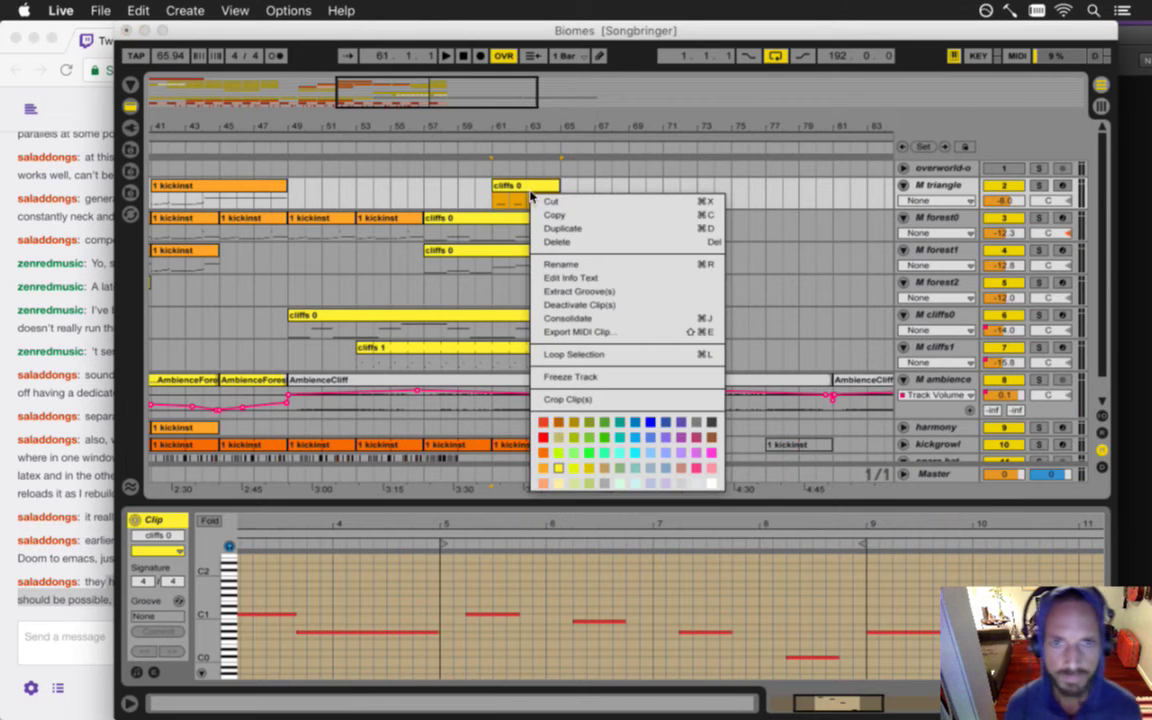
pyautogui.click(595, 320)
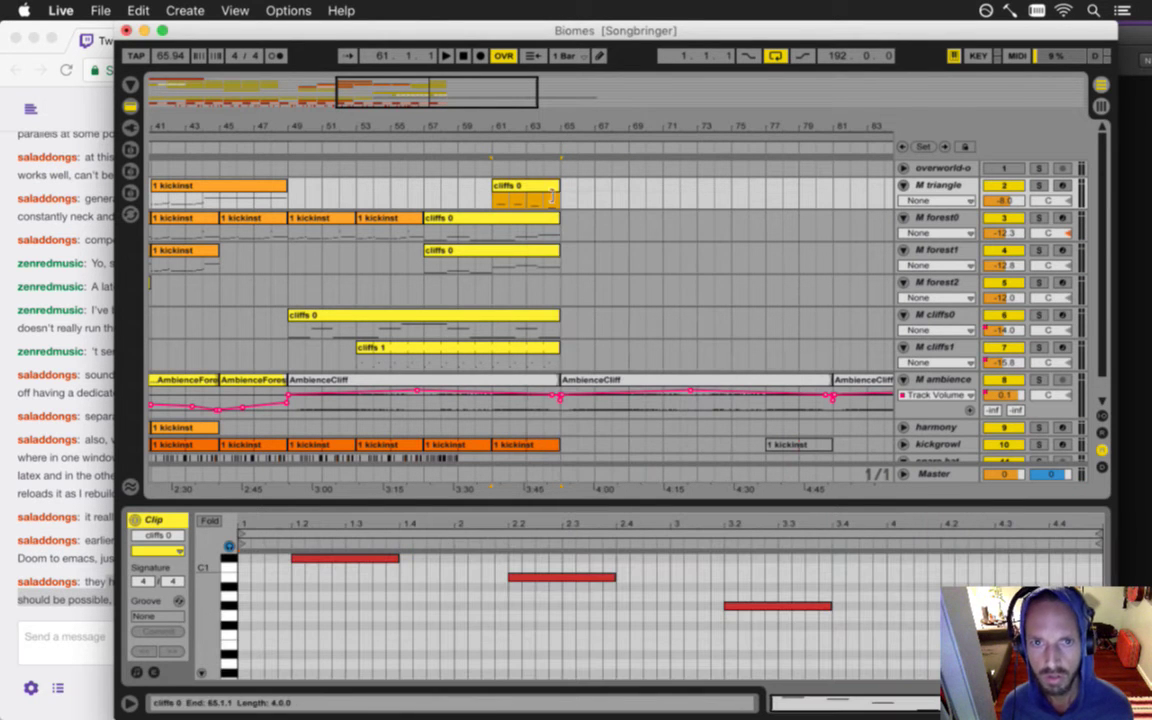
# - Enable looping for the consolidated M triangle clip and extend its end to bar 81
pyautogui.click(558, 192)
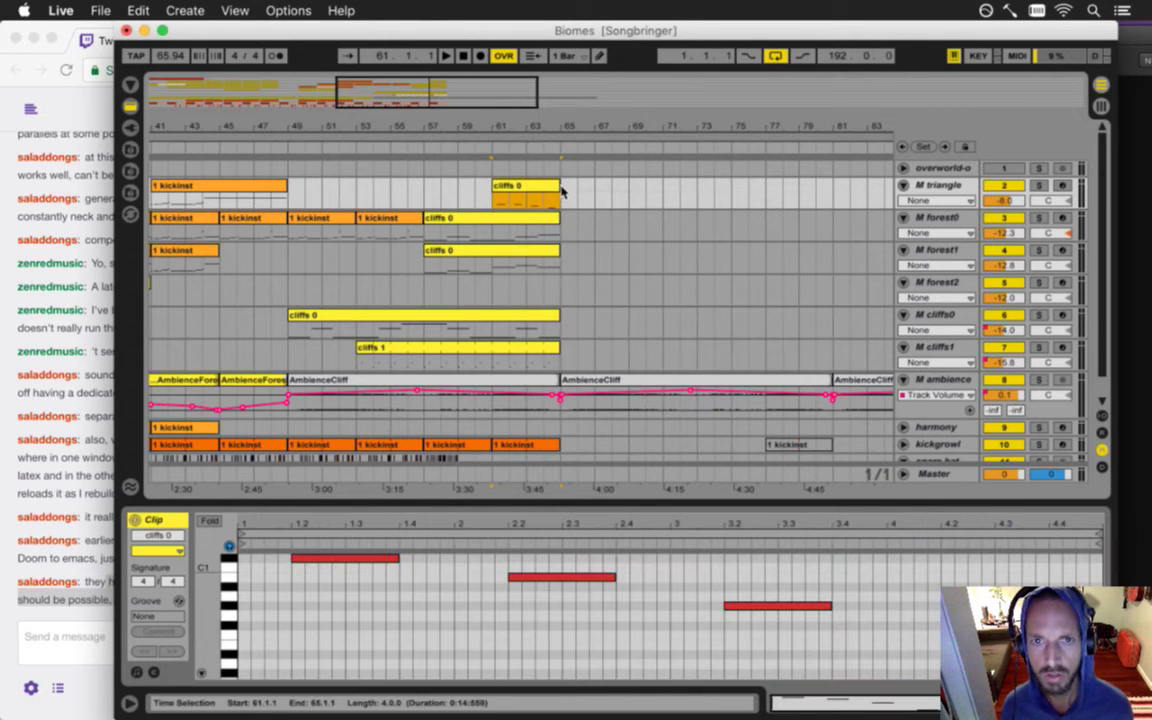
pyautogui.click(139, 671)
pyautogui.click(275, 609)
pyautogui.moveTo(562, 189); pyautogui.dragTo(831, 199)
# - Copy bars 65 to 81 of the M triangle cliffs 0 clip onto the M cliffs0 and M cliffs1 tracks at bar 65
pyautogui.click(562, 203)
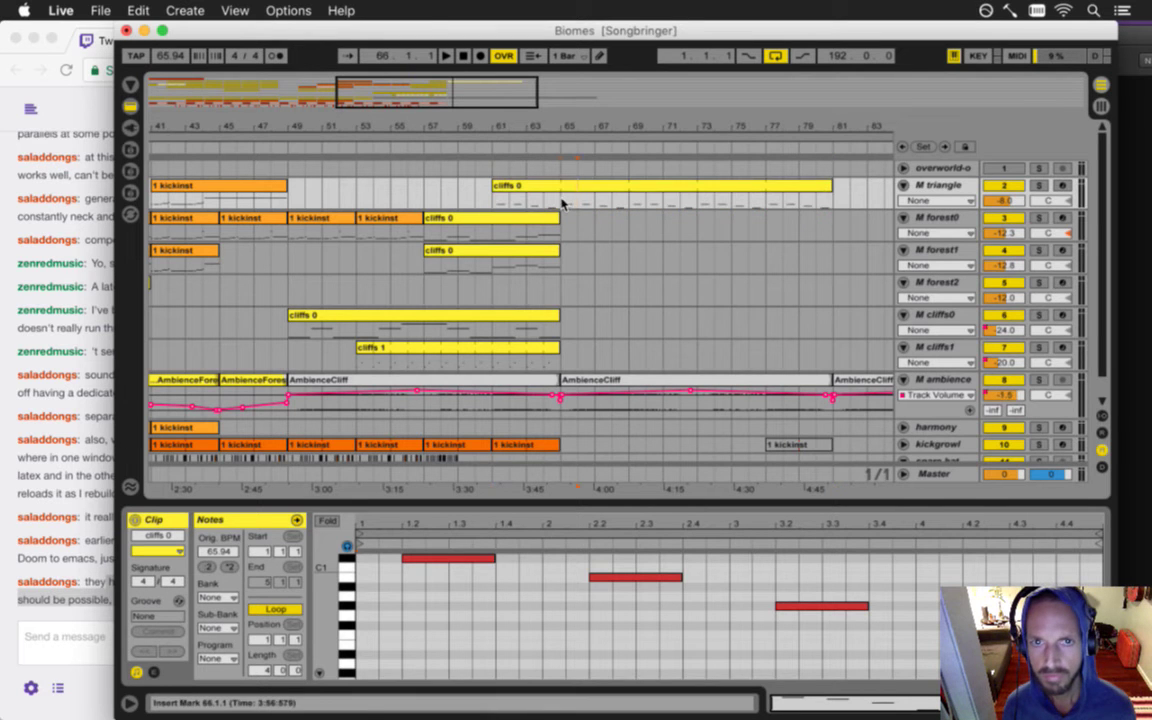
pyautogui.moveTo(567, 203); pyautogui.dragTo(881, 194)
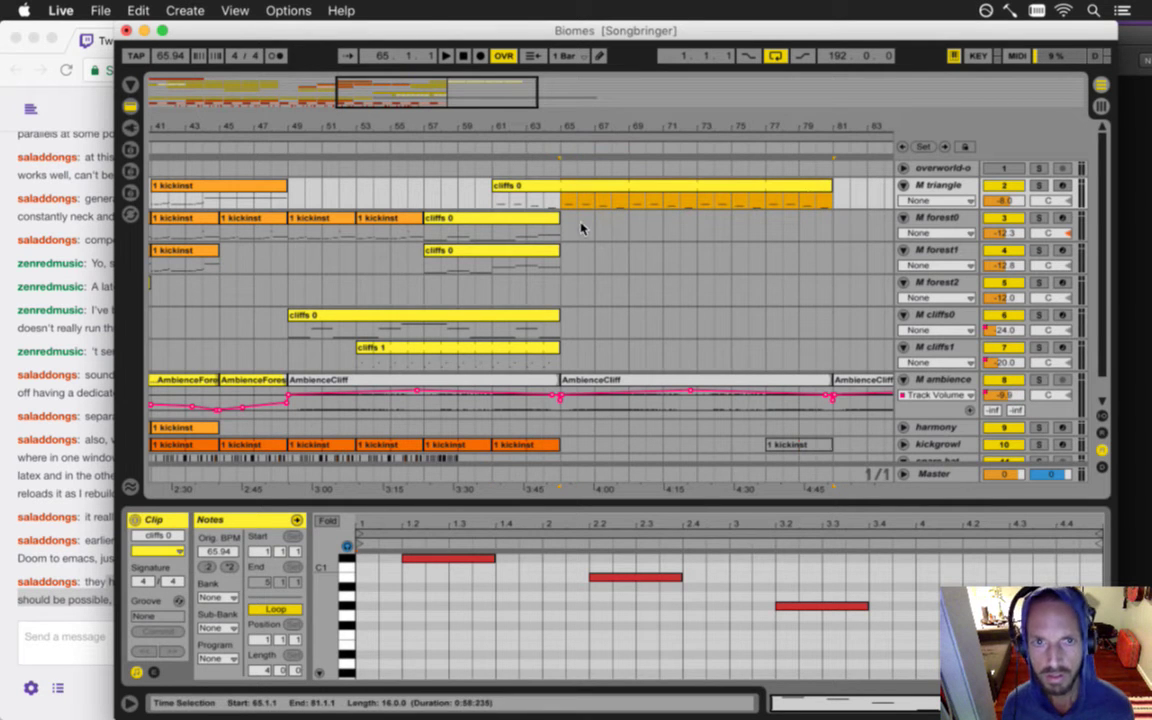
pyautogui.click(508, 190)
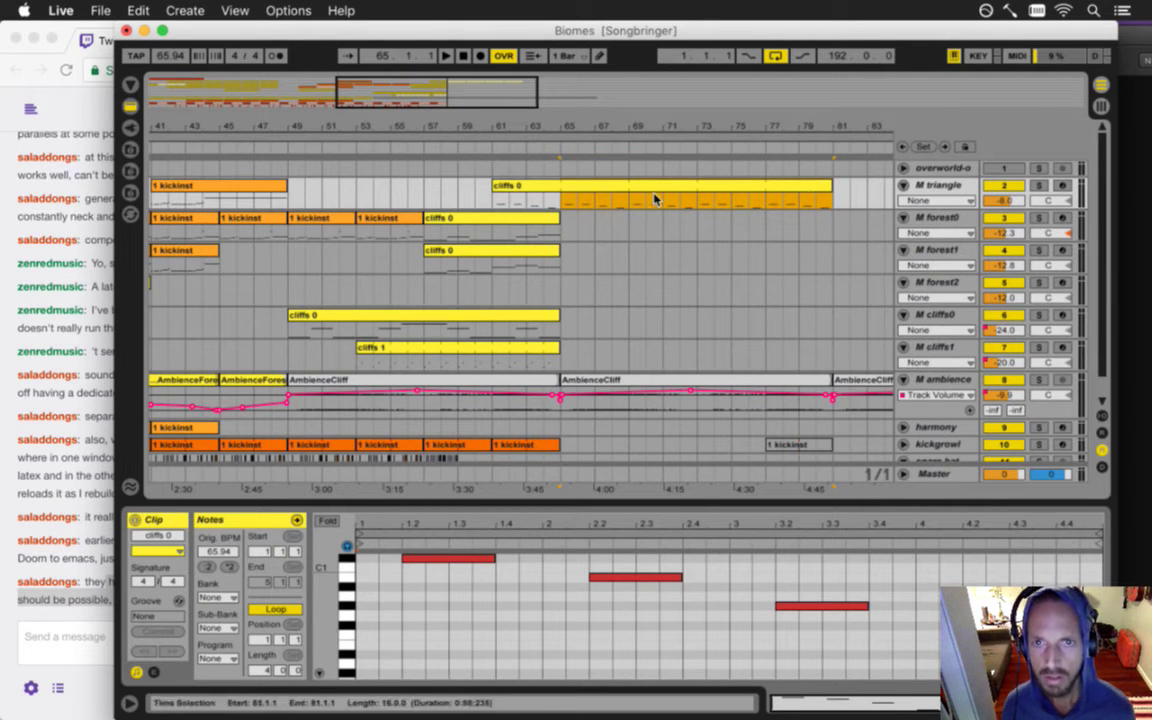
pyautogui.moveTo(581, 190); pyautogui.dragTo(581, 314)
pyautogui.click(563, 325)
pyautogui.press('space')
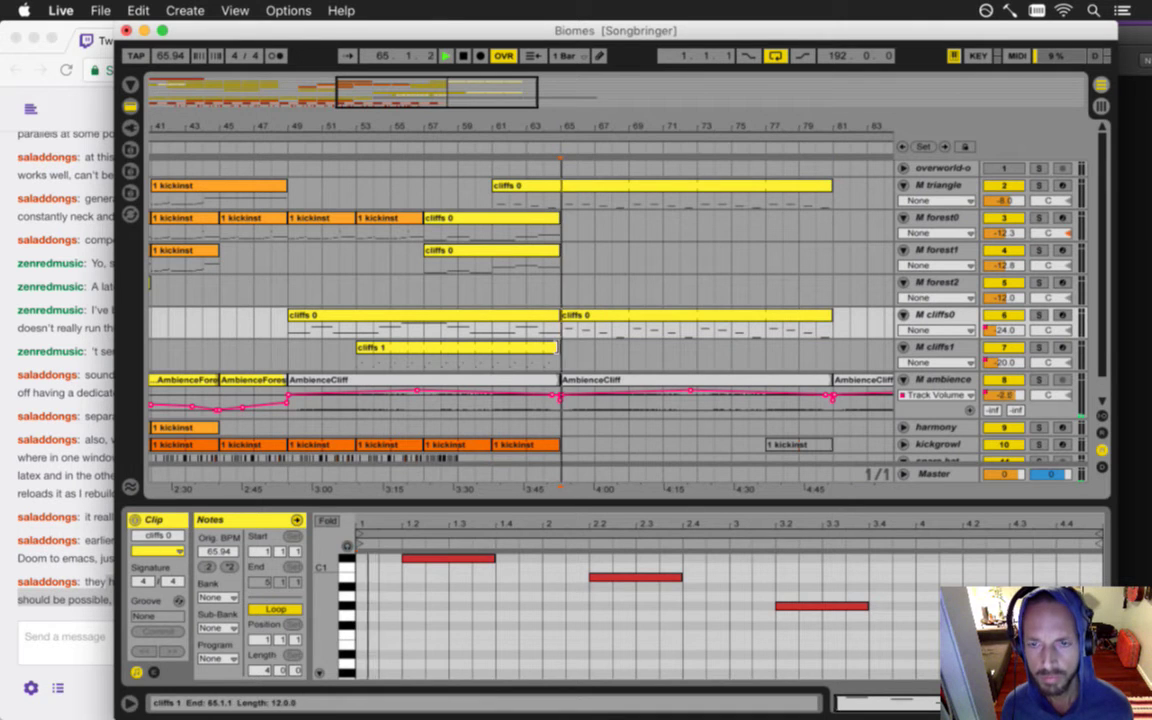
pyautogui.moveTo(577, 318); pyautogui.dragTo(563, 362)
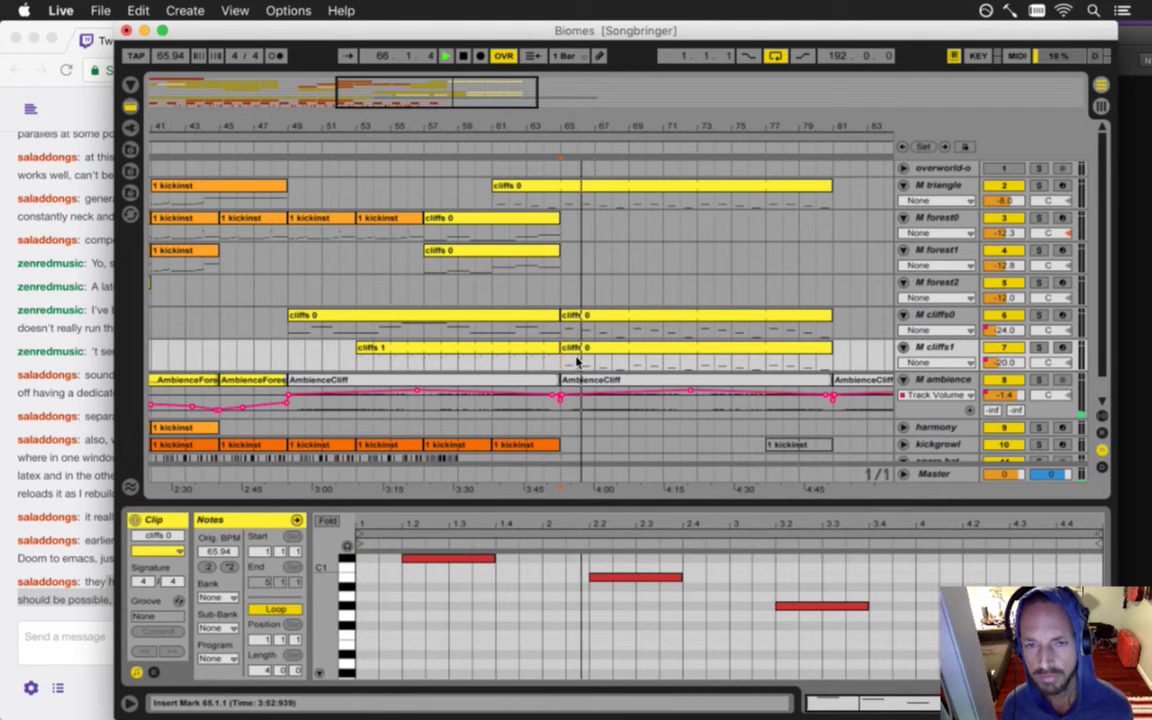
# - Duplicate the snare hat clips from bars 57 to 59 so the pattern repeats from bar 59 to bar 61
pyautogui.scroll(-1, 680, 352)
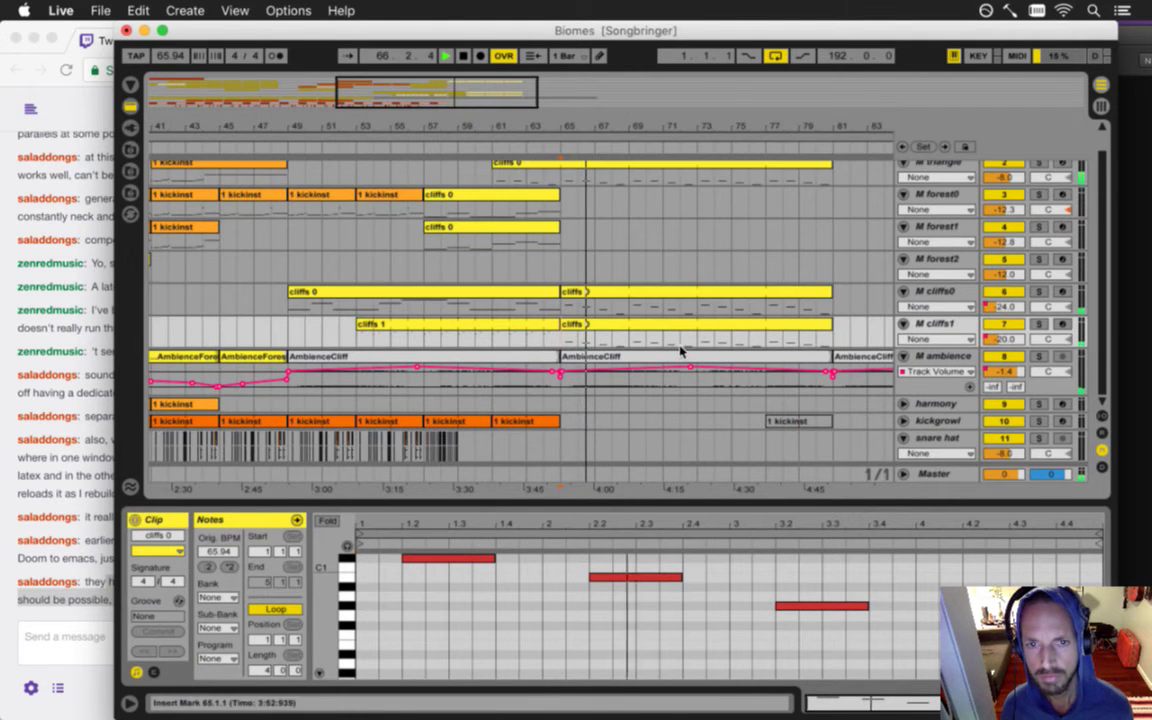
pyautogui.click(424, 448)
pyautogui.press('space')
pyautogui.moveTo(427, 131); pyautogui.dragTo(615, 400)
pyautogui.moveTo(599, 455); pyautogui.dragTo(435, 453)
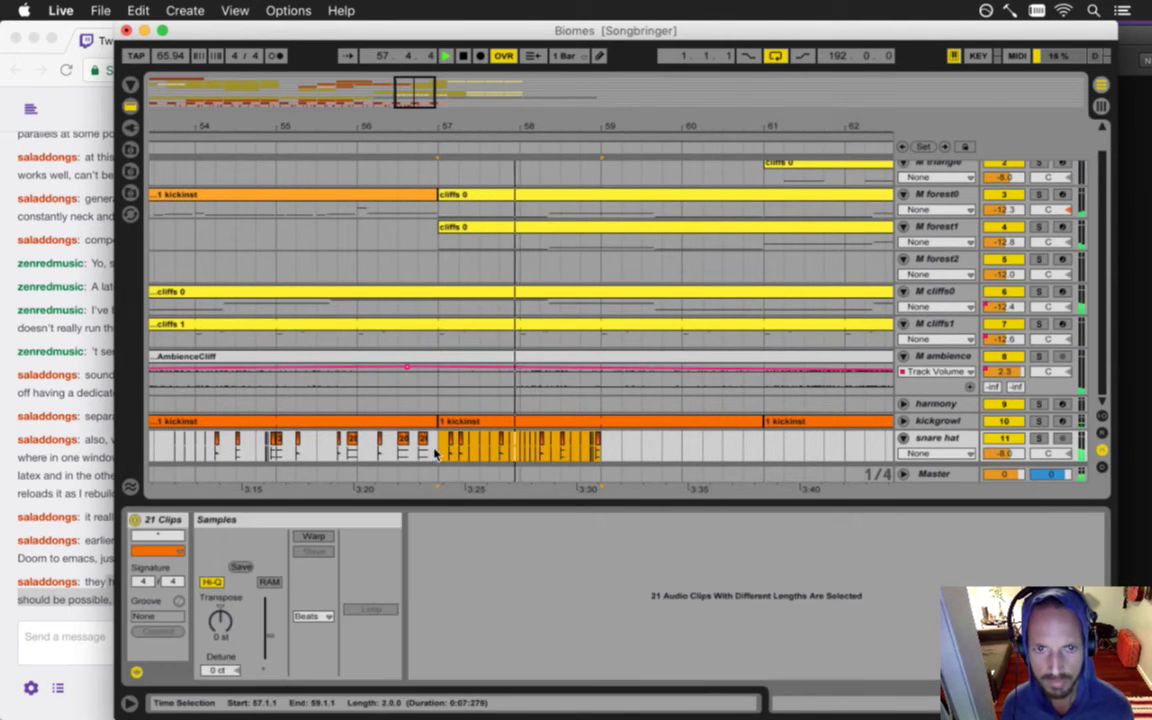
pyautogui.click(603, 453)
pyautogui.press('super+v')
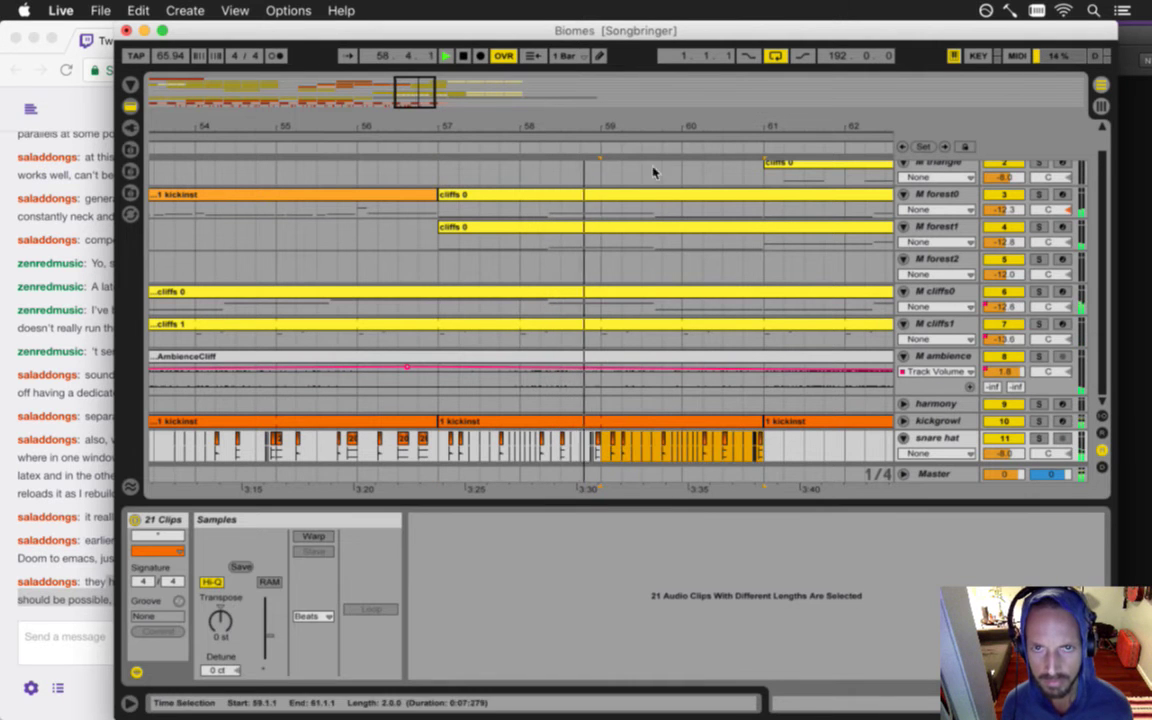
# - Copy the rim hits between 59.4.2 and 60.2 on the snare hat track, paste them a 32nd note later, and play the fill
pyautogui.moveTo(645, 127); pyautogui.dragTo(648, 128)
pyautogui.moveTo(668, 445); pyautogui.dragTo(768, 448)
pyautogui.press('super+c')
pyautogui.moveTo(592, 128); pyautogui.dragTo(594, 126)
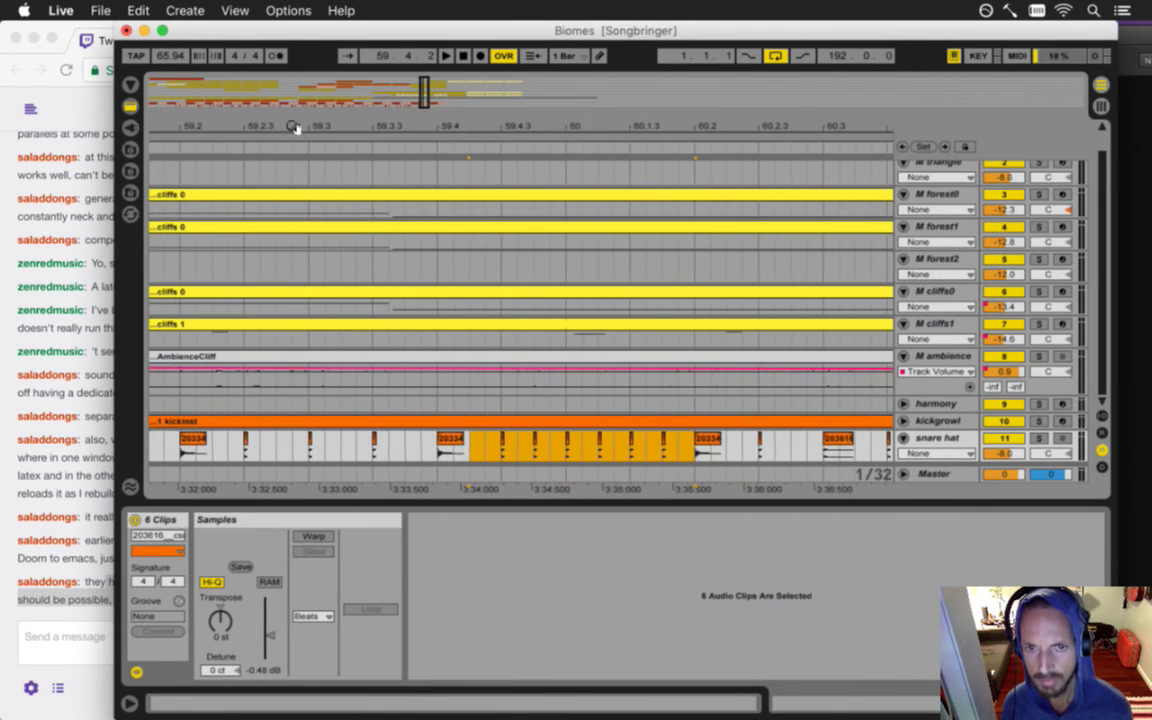
pyautogui.click(486, 454)
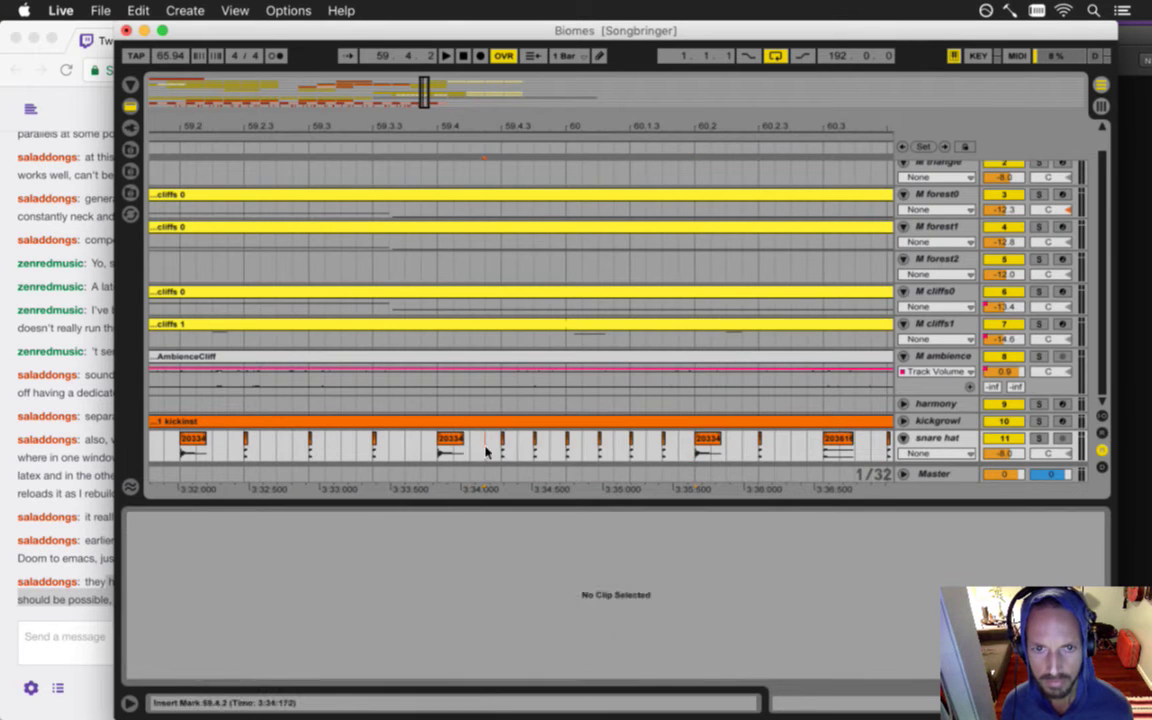
pyautogui.press('super+v')
pyautogui.click(408, 455)
pyautogui.press('space')
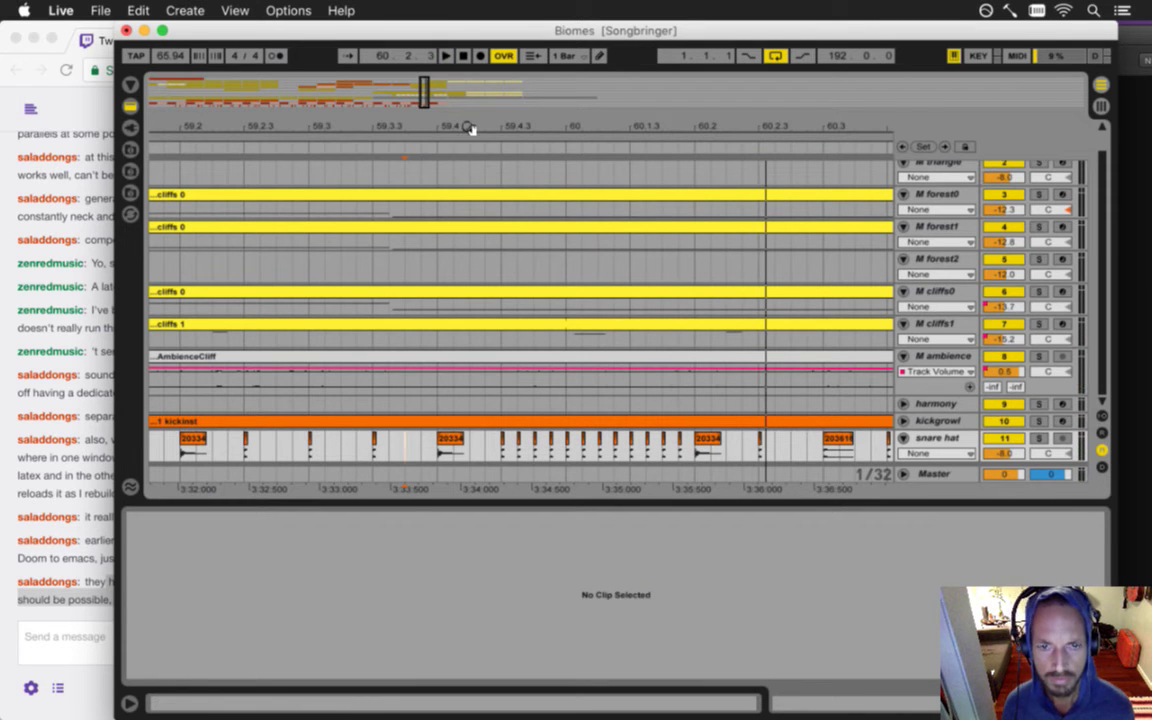
# - Nudge individual synth rim clips at 59.4.4, 60.1.1, 60.1.2 and 60.1.3 slightly off their timing on the snare hat track
pyautogui.moveTo(468, 128); pyautogui.dragTo(417, 129)
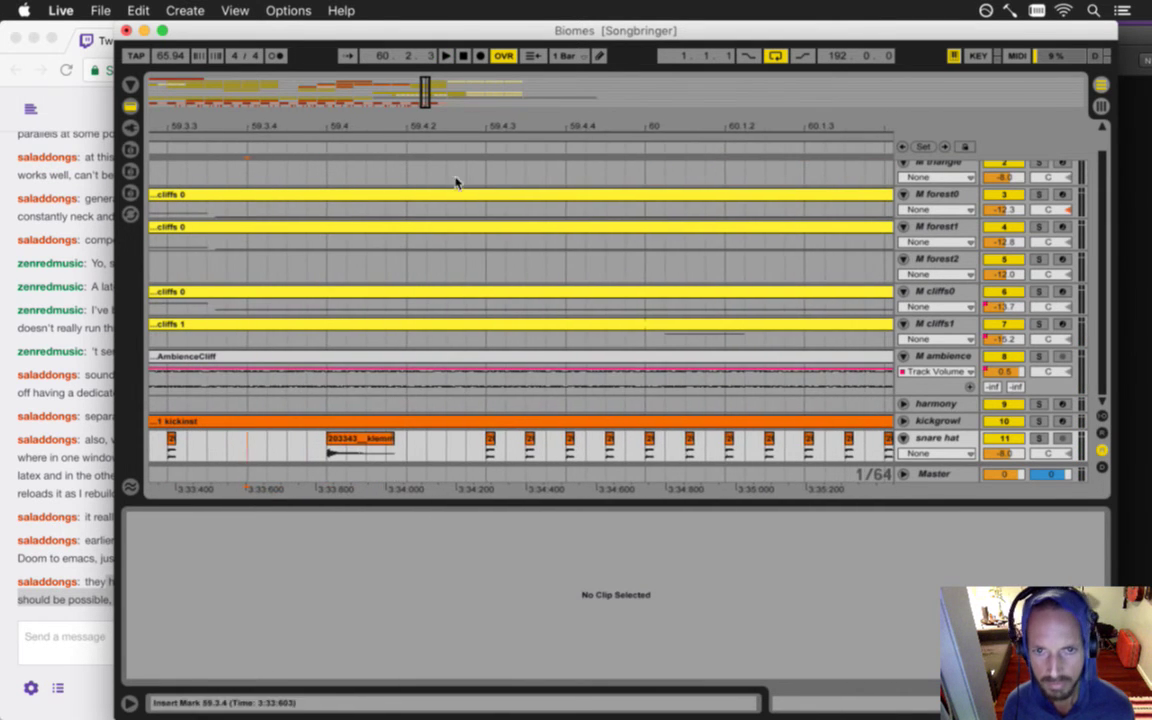
pyautogui.click(570, 442)
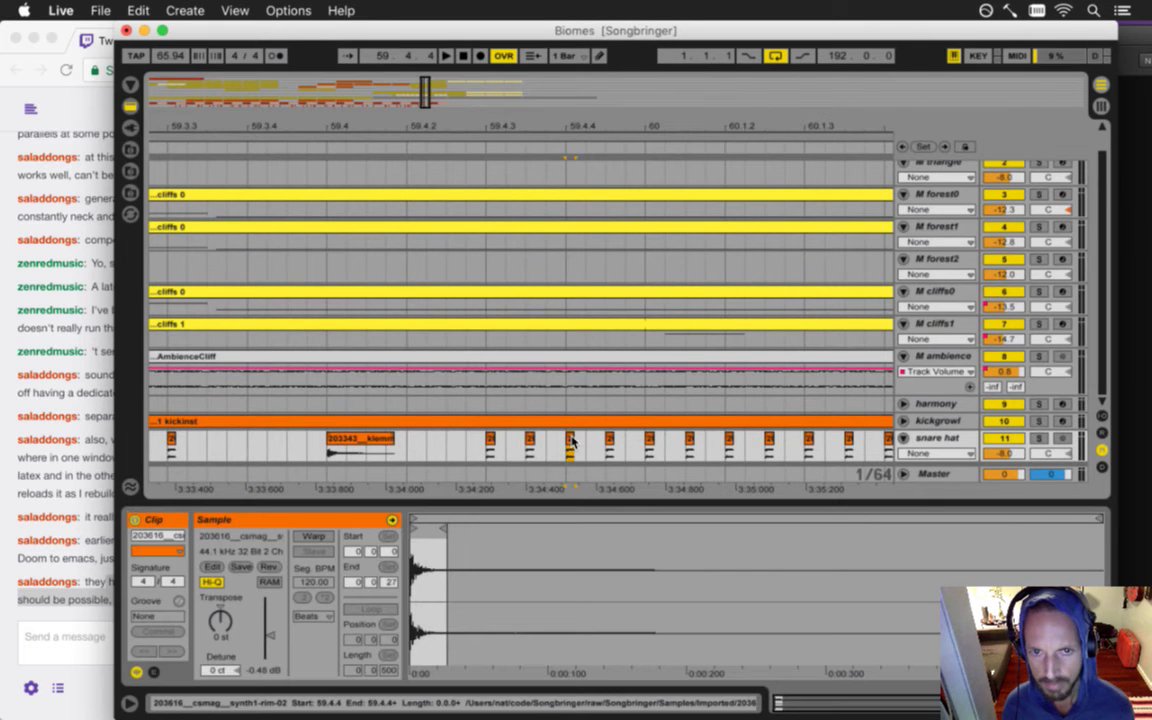
pyautogui.click(575, 442)
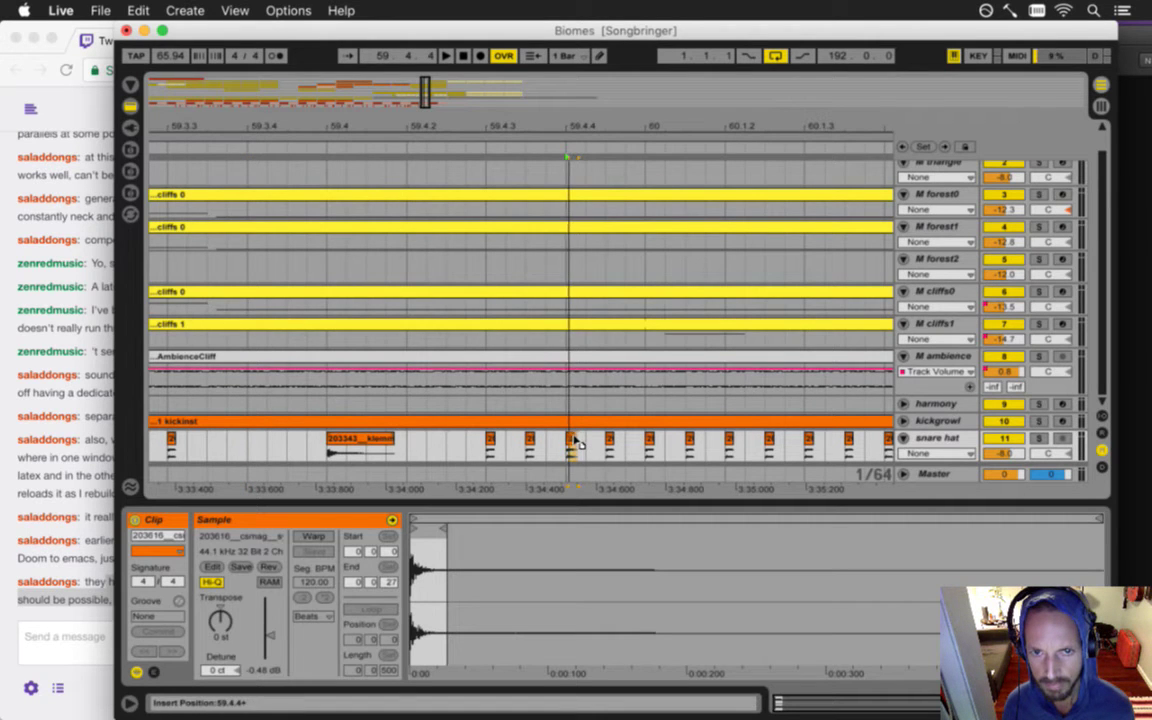
pyautogui.click(573, 442)
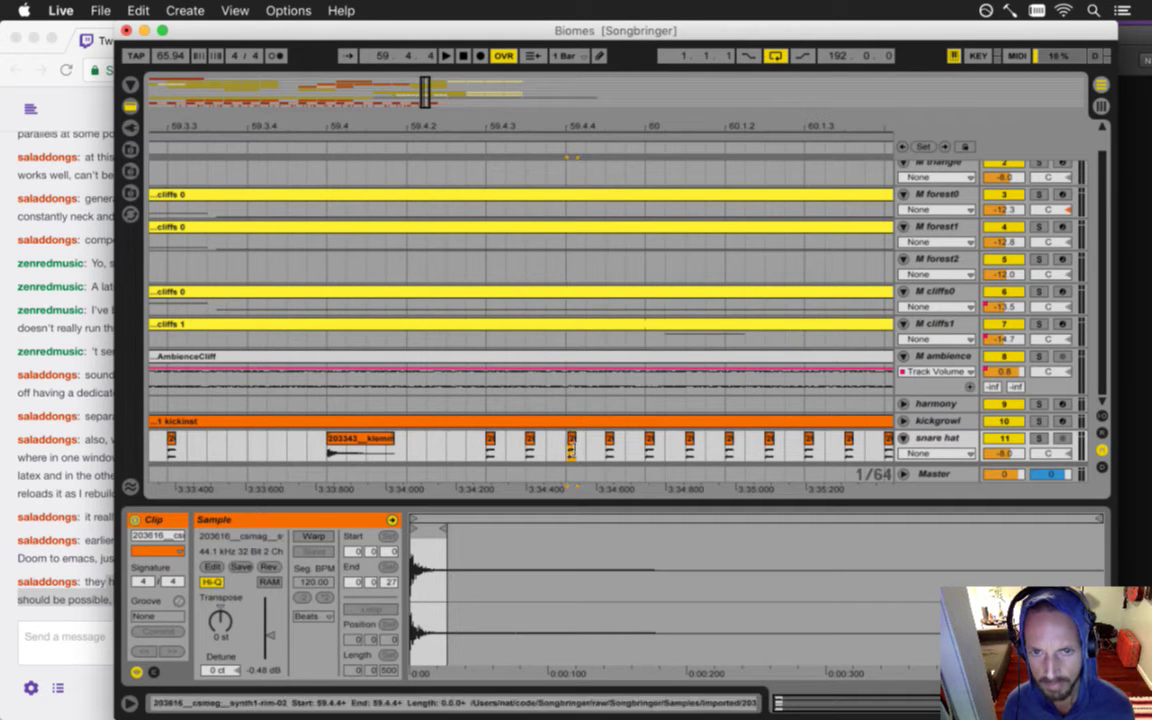
pyautogui.click(691, 443)
pyautogui.click(688, 444)
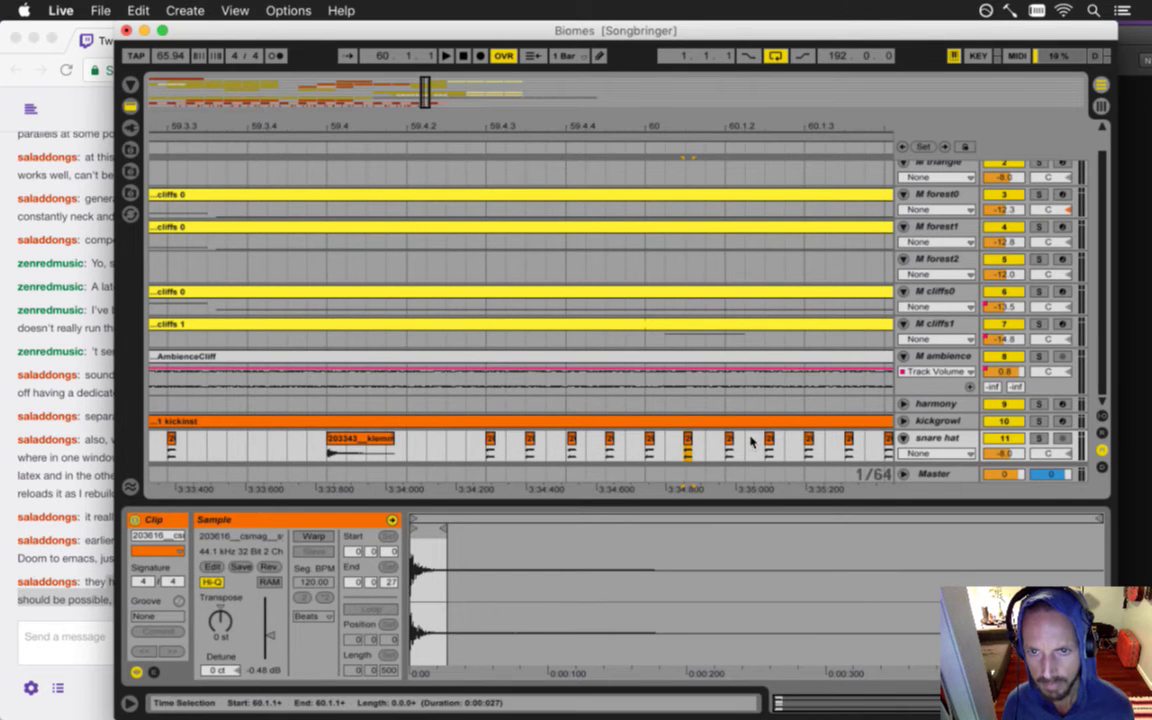
pyautogui.click(770, 442)
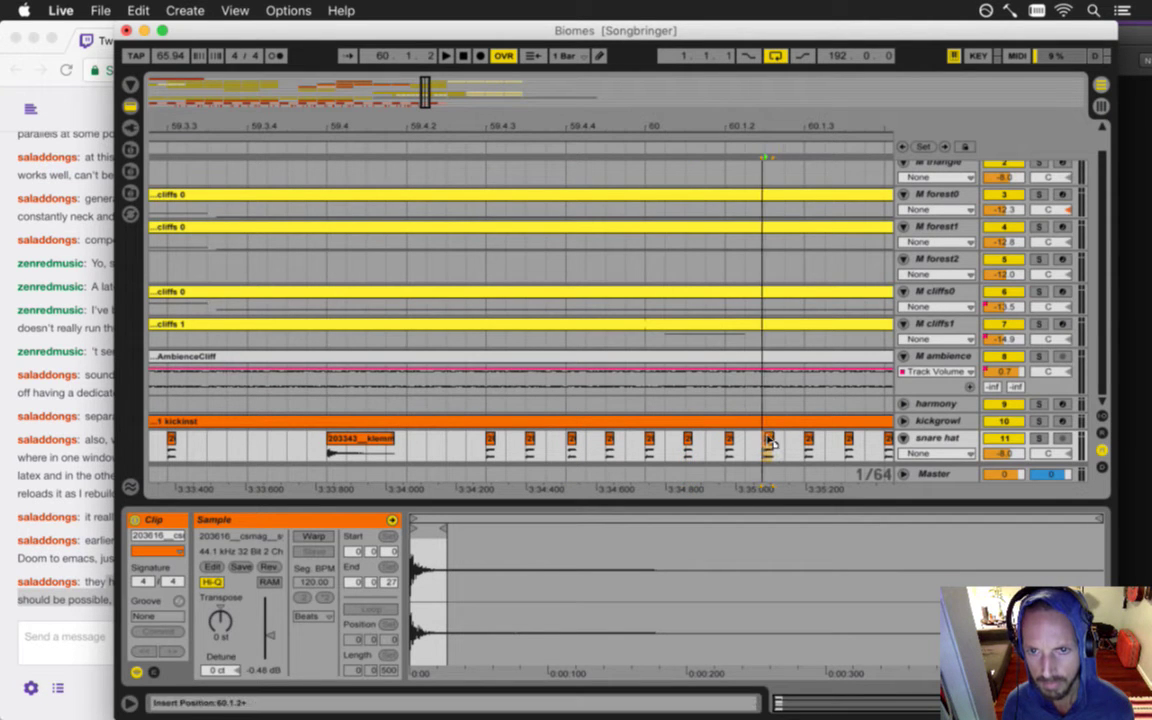
pyautogui.click(770, 442)
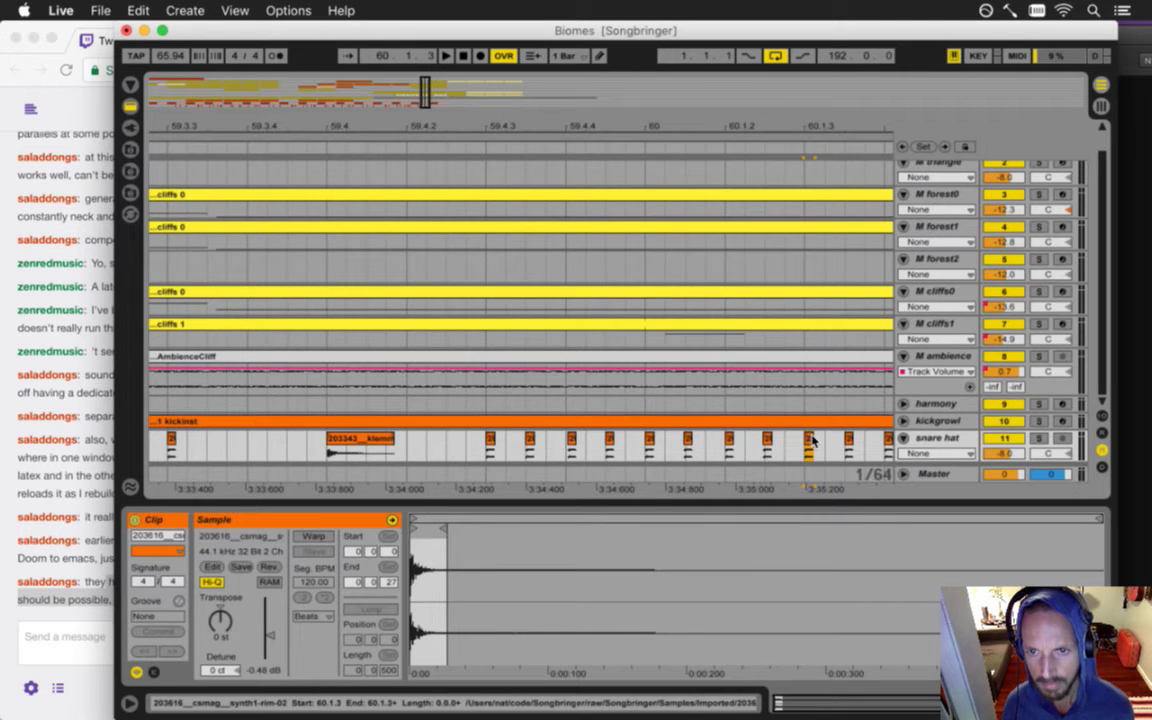
pyautogui.click(812, 440)
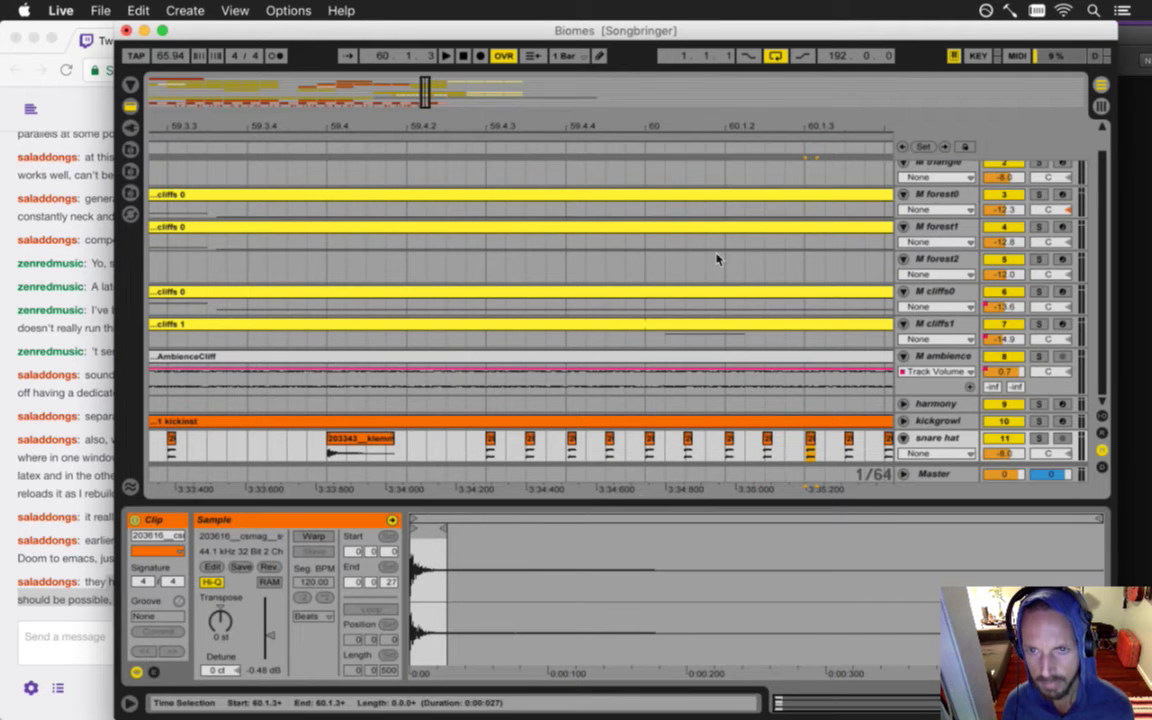
# - Nudge the last rim clip before 60.2 slightly later, and play the fill from 59.4.2
pyautogui.moveTo(666, 129)
pyautogui.mouseDown()
pyautogui.moveTo(462, 127)
pyautogui.moveTo(462, 112)
pyautogui.mouseUp()
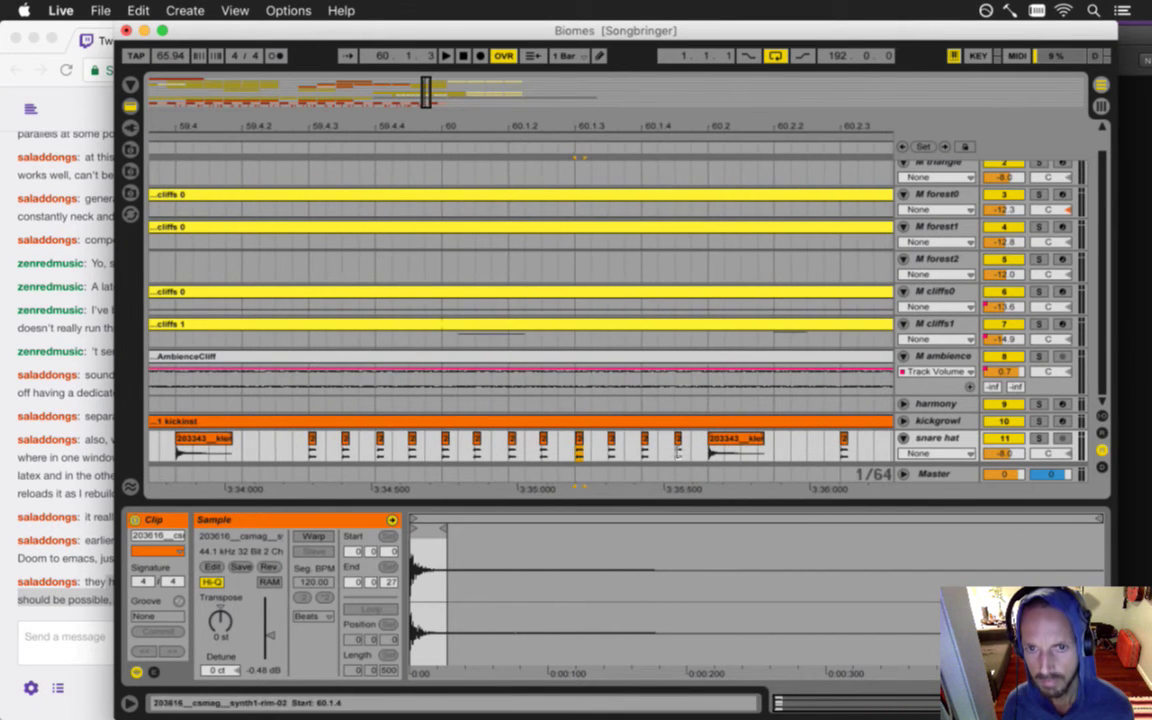
pyautogui.moveTo(688, 128); pyautogui.dragTo(678, 173)
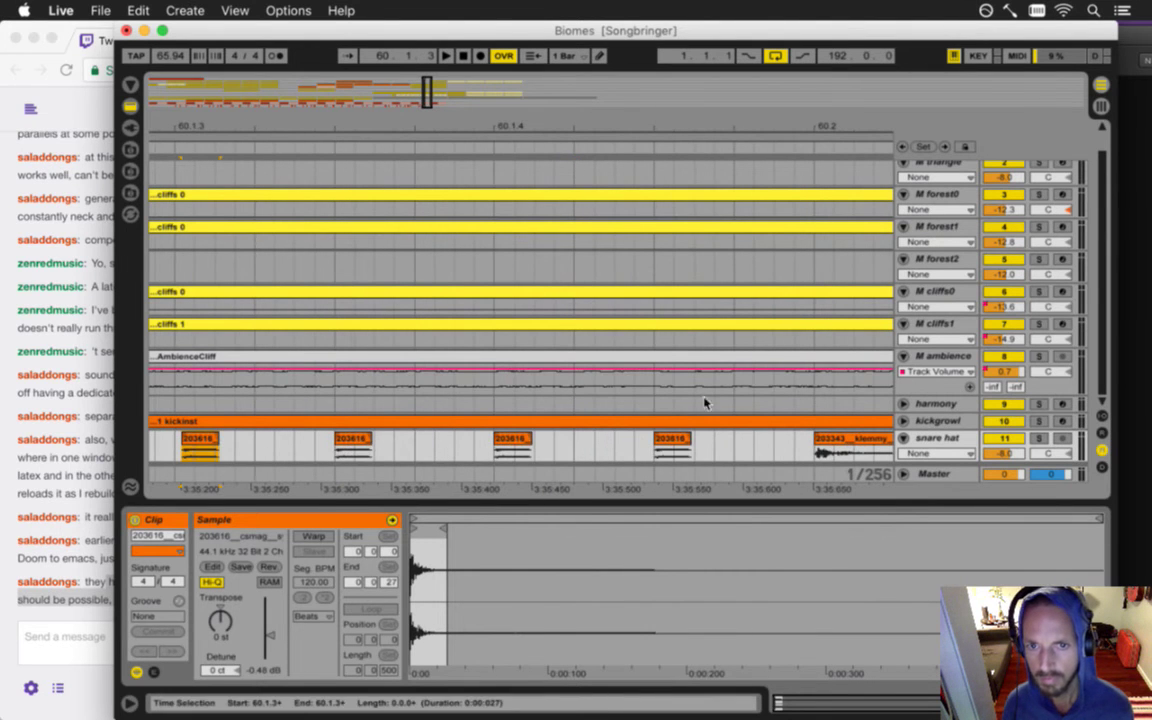
pyautogui.moveTo(672, 441); pyautogui.dragTo(676, 441)
pyautogui.moveTo(585, 131); pyautogui.dragTo(585, 105)
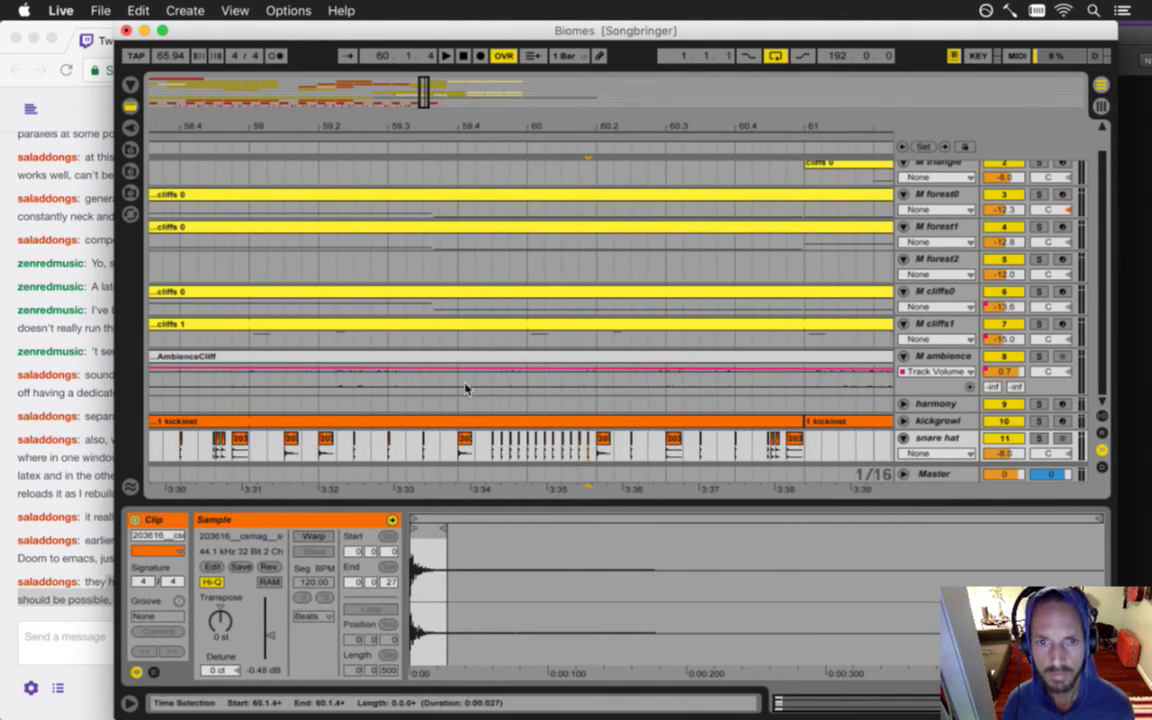
pyautogui.click(481, 442)
pyautogui.press('space')
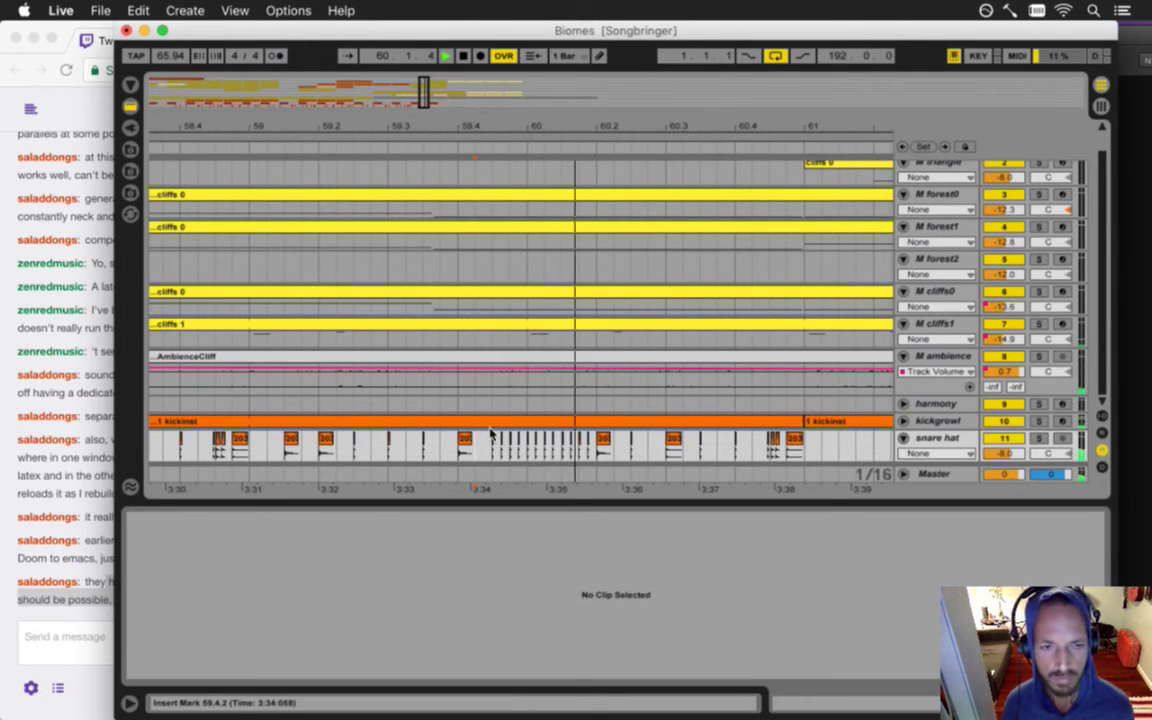
# - Add a short rim hit to the start of bar 59 on the snare hat track, place it just before 59.2, and listen
pyautogui.moveTo(345, 131)
pyautogui.mouseDown()
pyautogui.moveTo(367, 128)
pyautogui.moveTo(356, 148)
pyautogui.moveTo(368, 124)
pyautogui.moveTo(347, 126)
pyautogui.moveTo(342, 108)
pyautogui.mouseUp()
pyautogui.press('space')
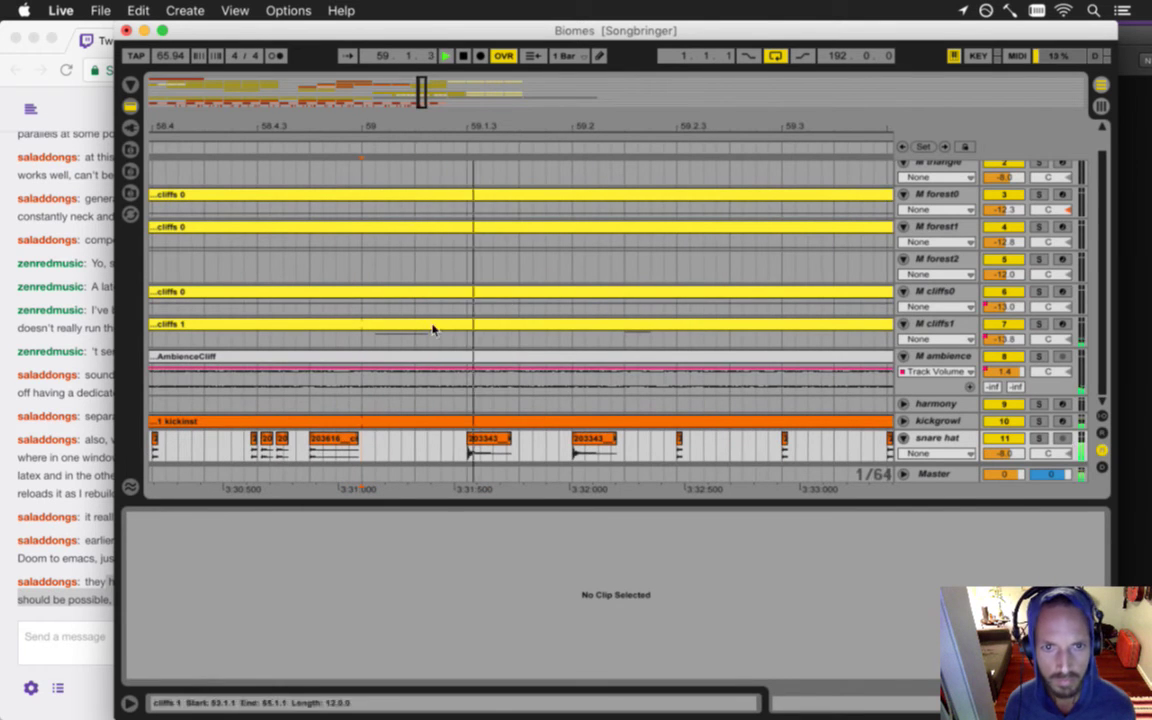
pyautogui.press('space')
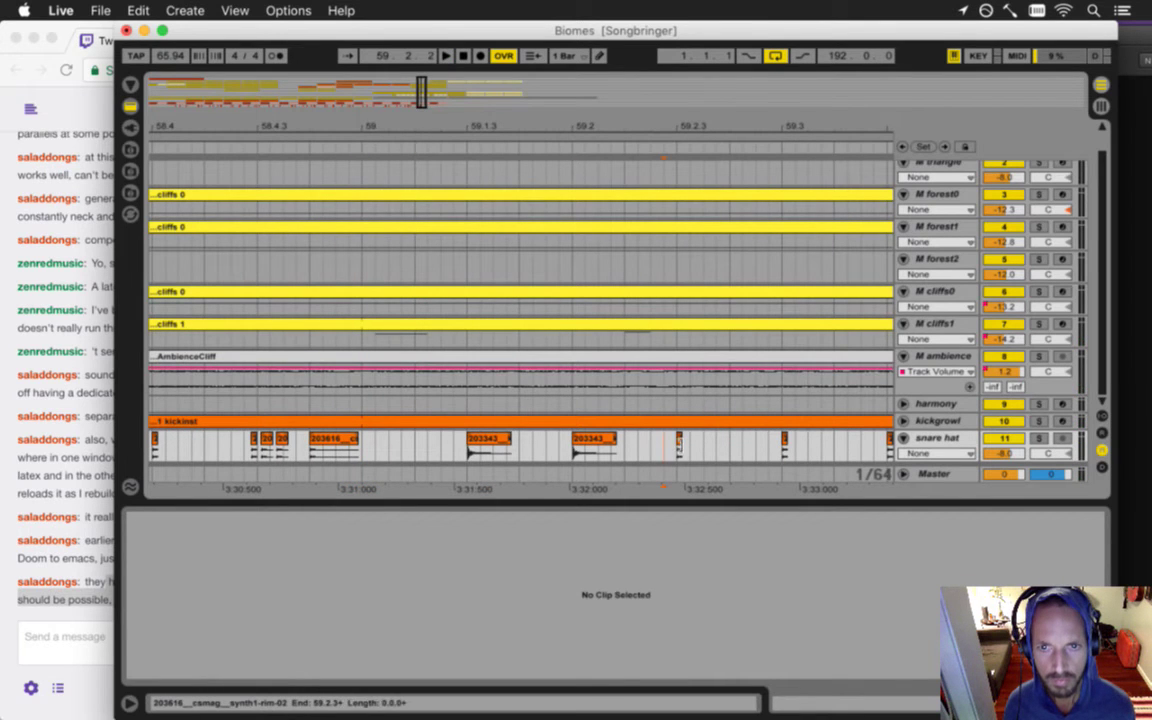
pyautogui.click(427, 440)
pyautogui.click(371, 452)
pyautogui.press('space')
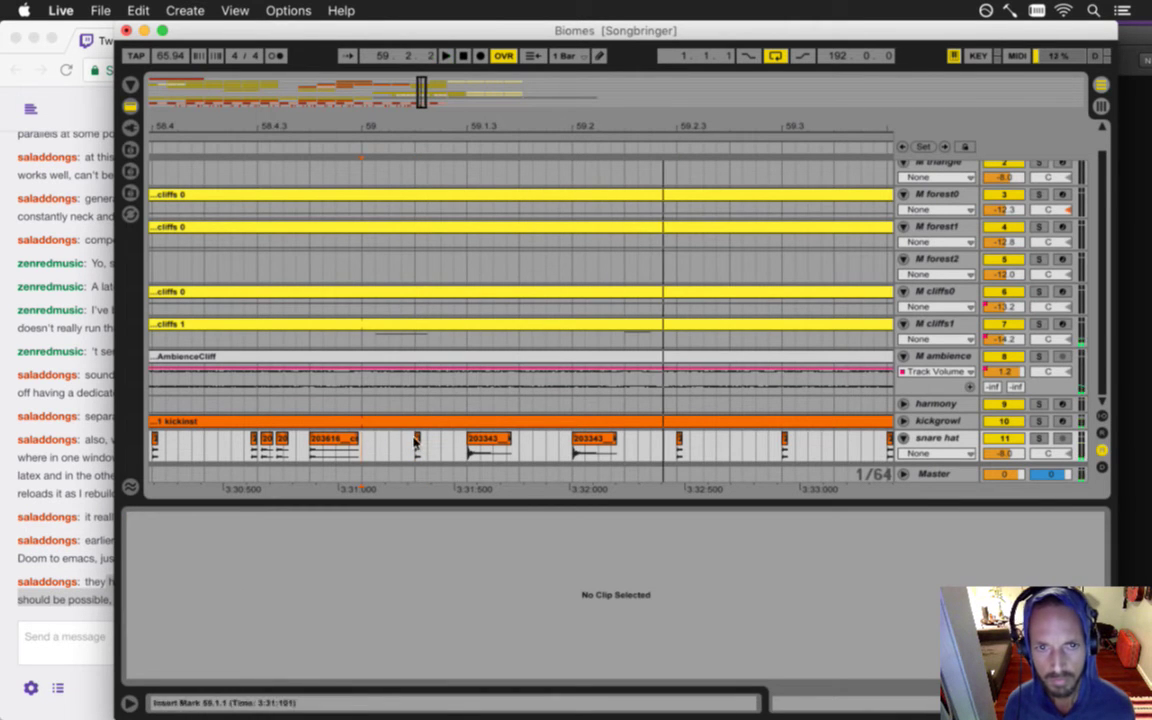
pyautogui.moveTo(418, 439); pyautogui.dragTo(554, 439)
pyautogui.press('space')
pyautogui.press('space')
pyautogui.click(372, 442)
pyautogui.press('space')
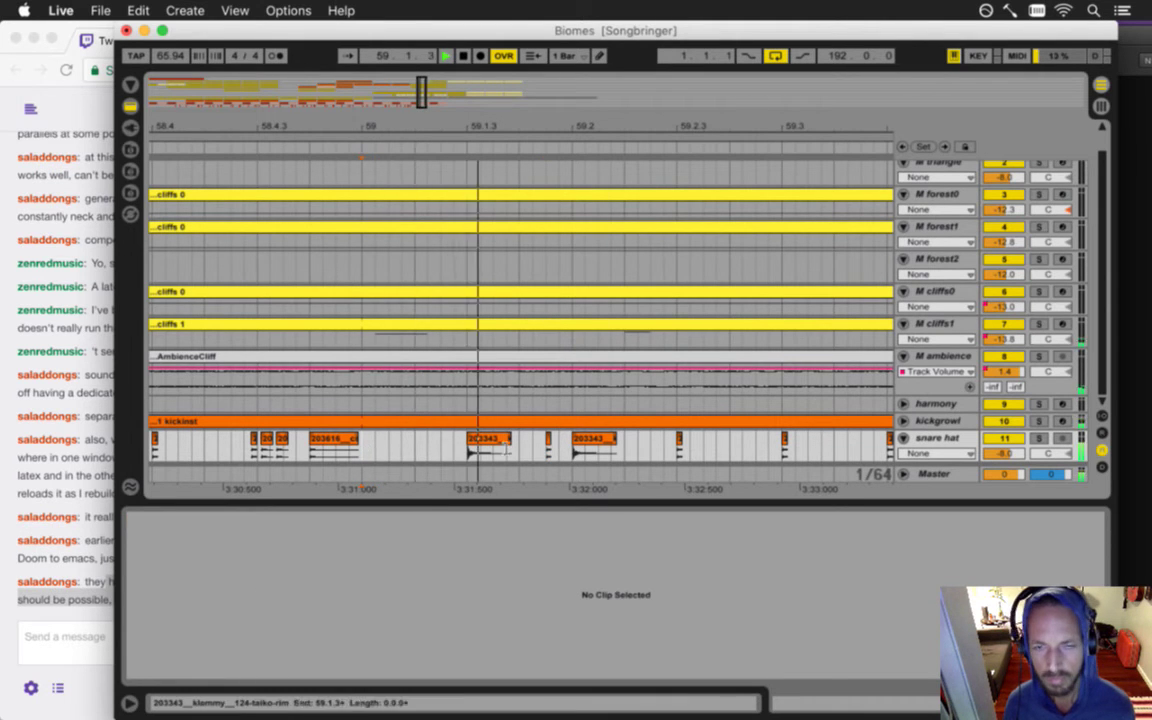
# - Lower the gain of the taiko rim clip at 59.2.1 to -3.51 dB and play it back
pyautogui.press('space')
pyautogui.click(592, 447)
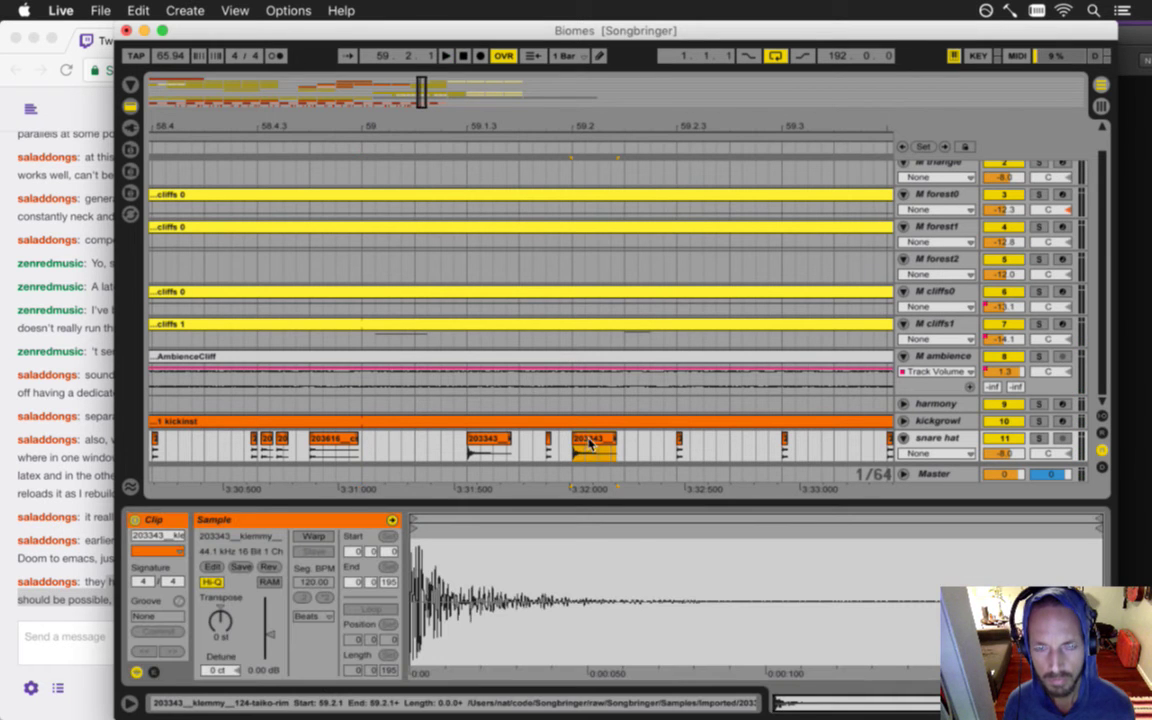
pyautogui.moveTo(268, 637); pyautogui.dragTo(267, 642)
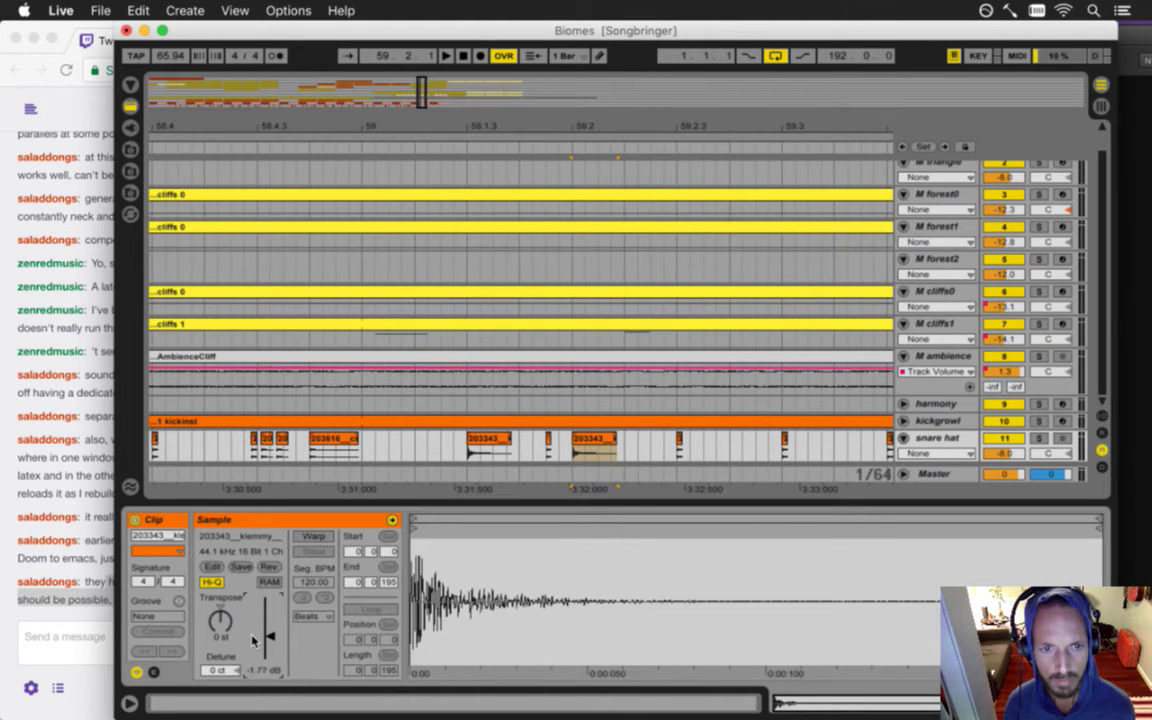
pyautogui.press('space')
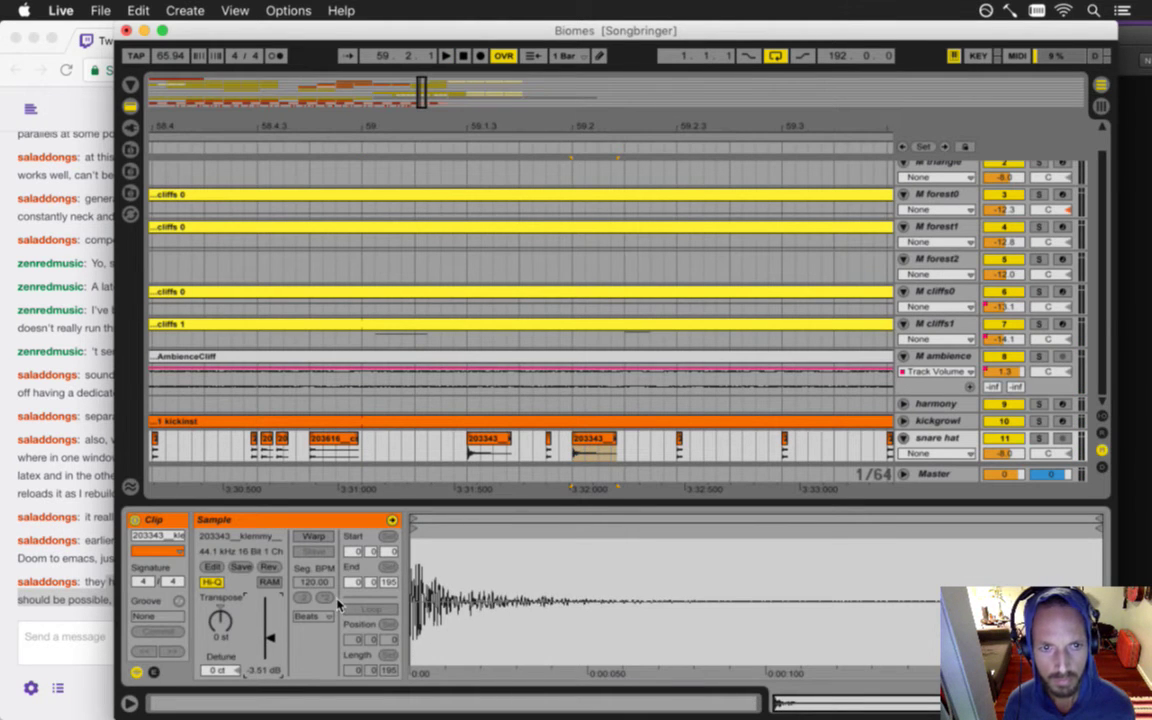
pyautogui.press('space')
pyautogui.click(488, 439)
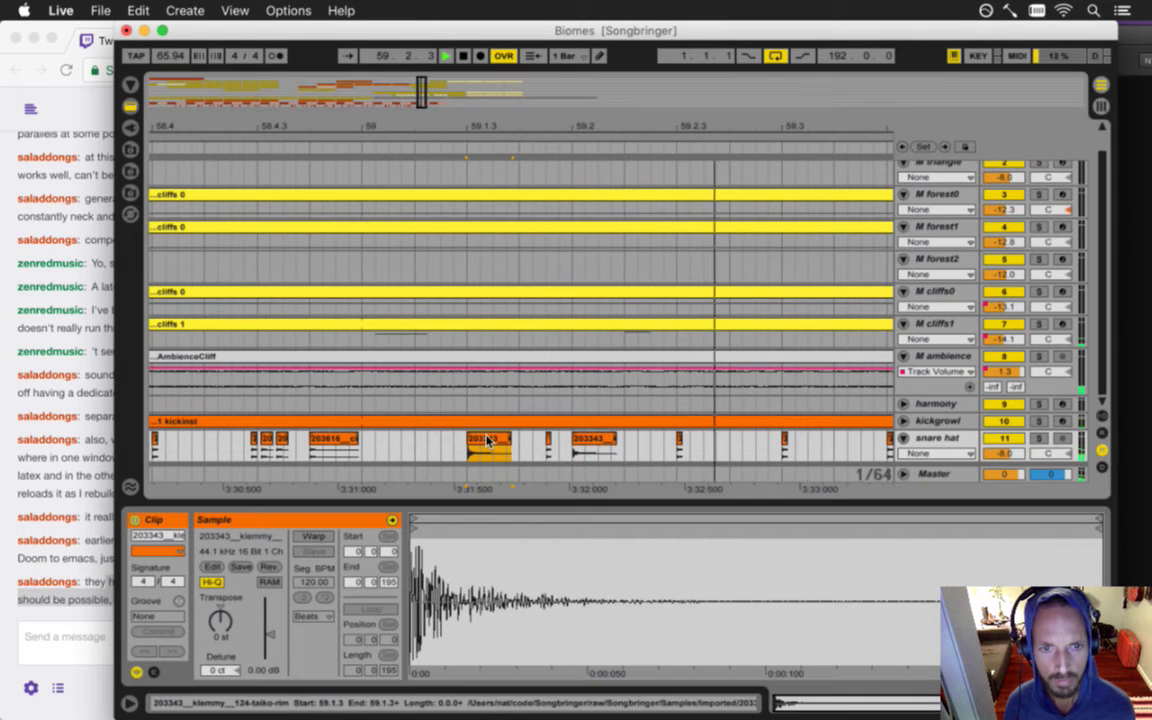
# - Delete the taiko rim clip at 59.2.1 on the snare hat track, and listen from bar 59 and from bar 57
pyautogui.click(597, 441)
pyautogui.press('Delete')
pyautogui.press('space')
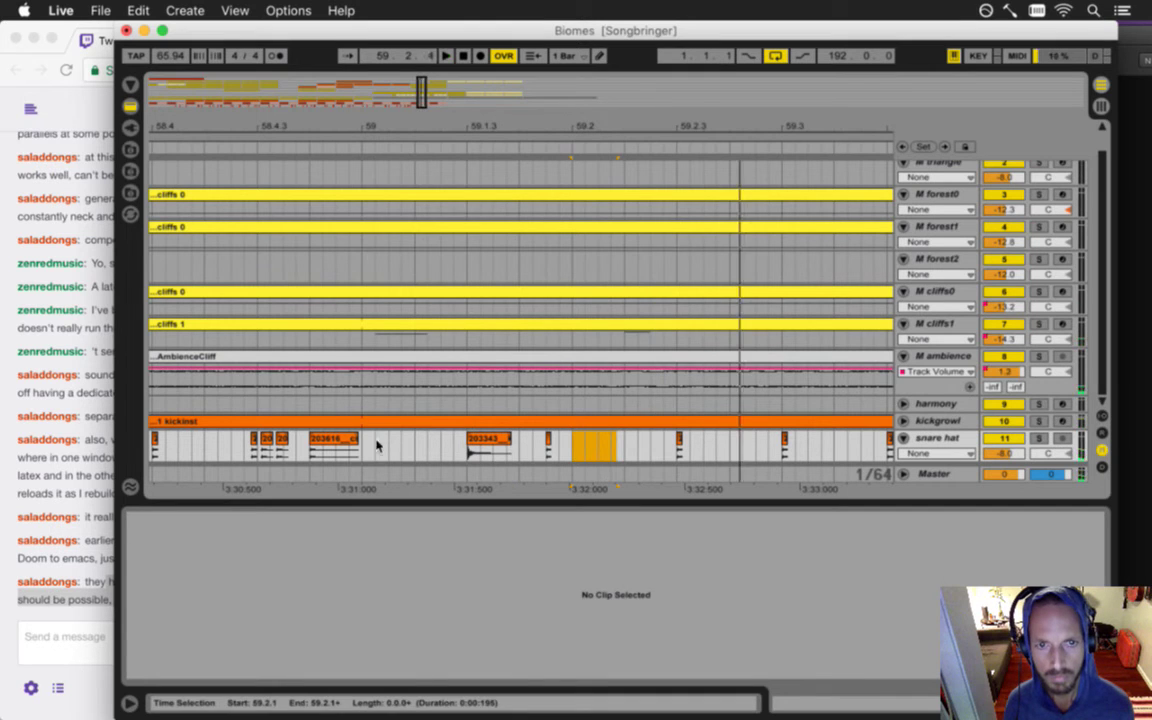
pyautogui.click(372, 441)
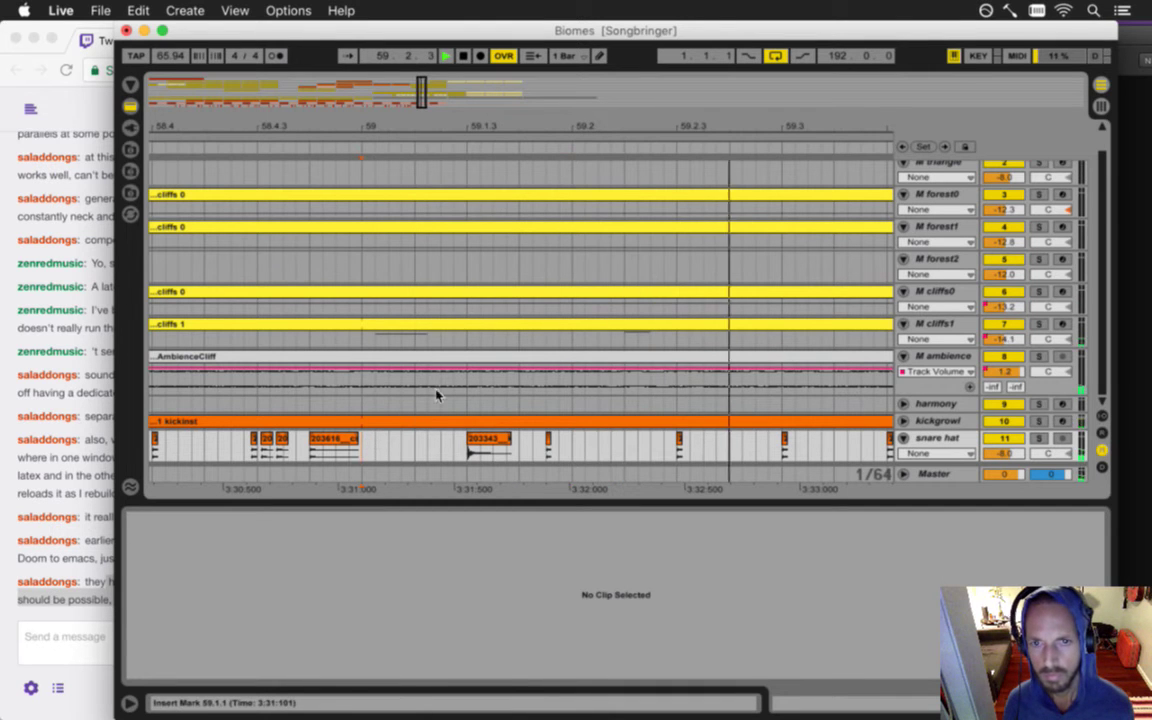
pyautogui.moveTo(446, 126); pyautogui.dragTo(437, 128)
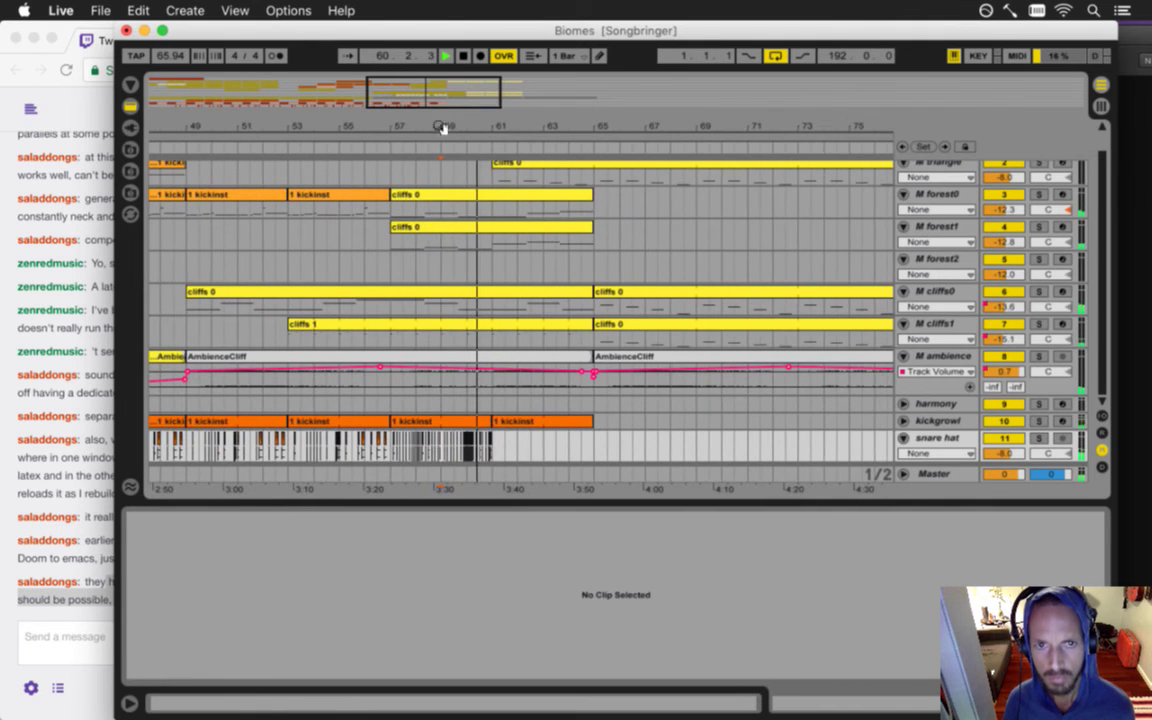
pyautogui.click(406, 430)
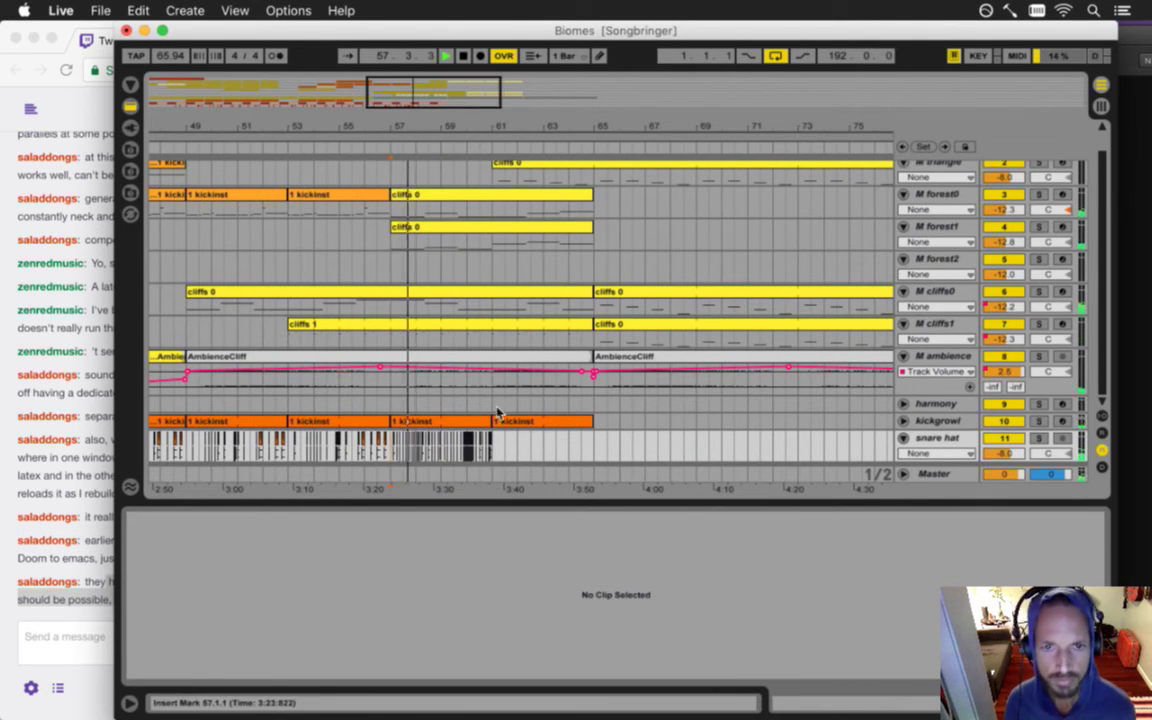
# - Duplicate the snare hat clips of bars 57 to 61 so they repeat from bar 61 to 65
pyautogui.moveTo(495, 449); pyautogui.dragTo(390, 448)
pyautogui.press('super+d')
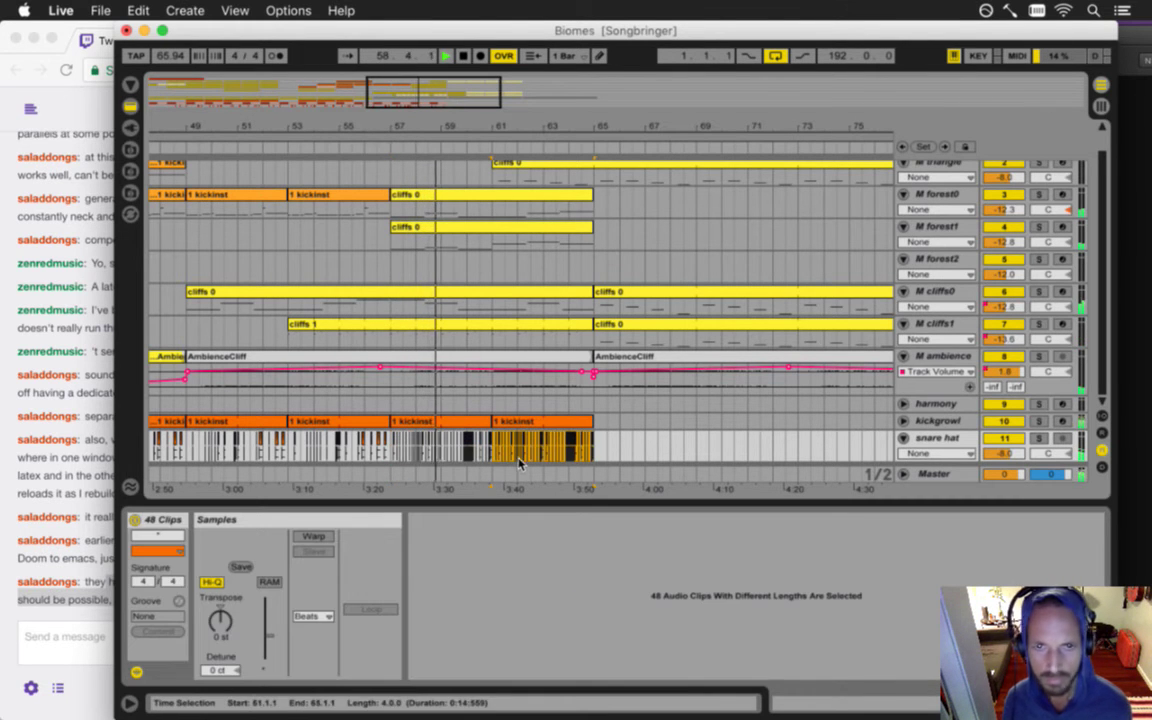
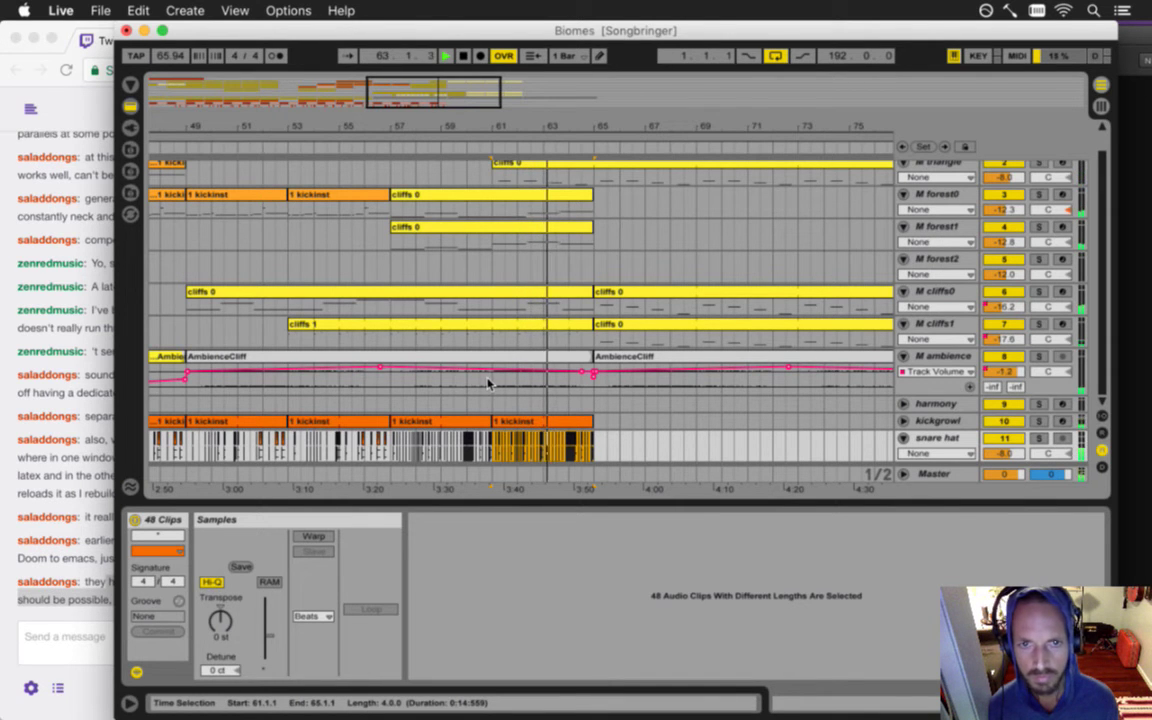
# - Copy the 16-bar cliffs 0 clip at bar 65 onto the M forest0 and M forest1 tracks, and play from bar 65
pyautogui.moveTo(511, 125); pyautogui.dragTo(508, 119)
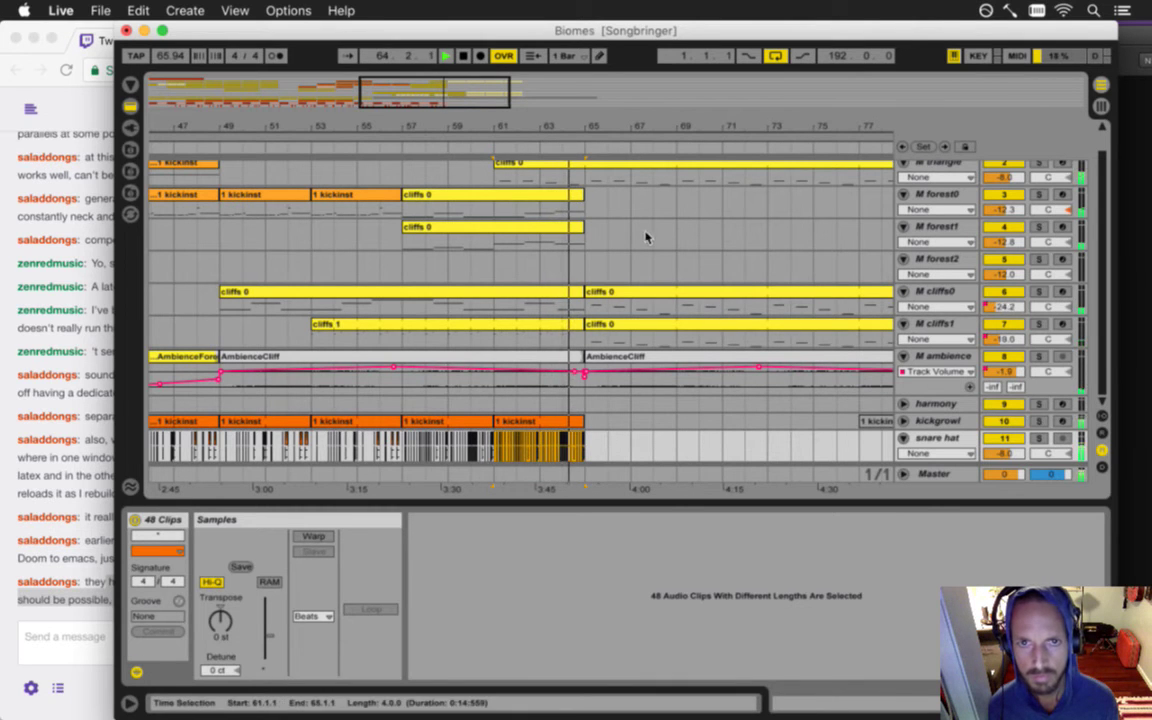
pyautogui.moveTo(576, 127); pyautogui.dragTo(583, 128)
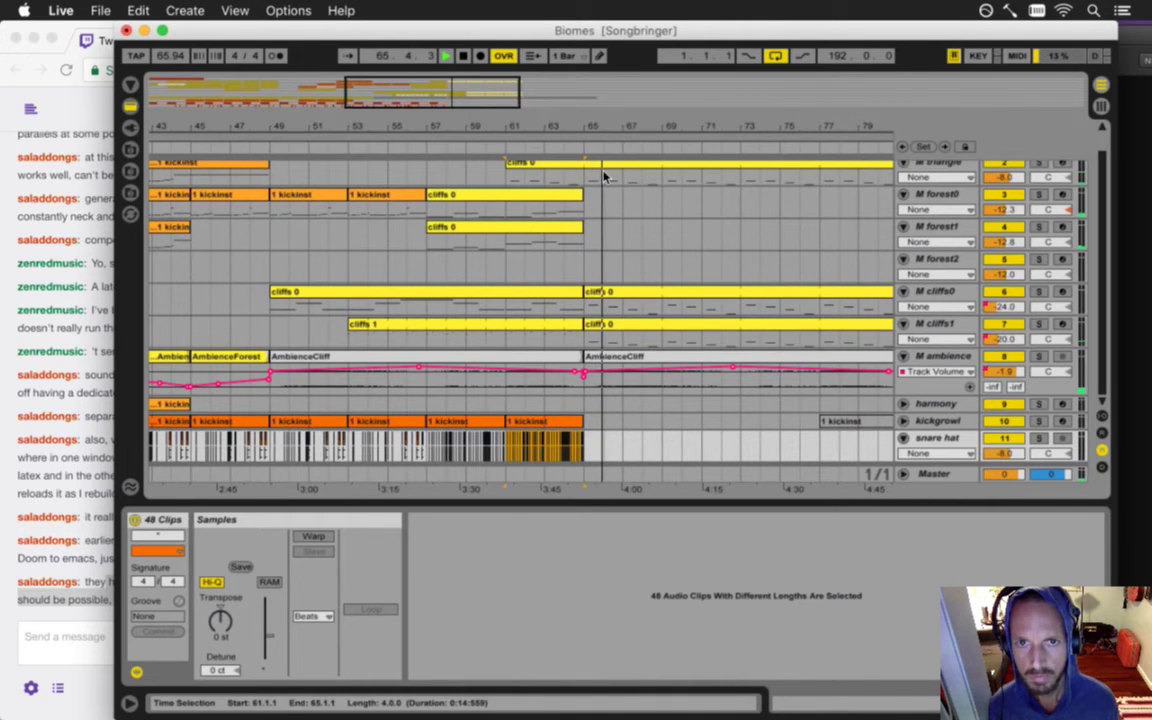
pyautogui.scroll(1, 604, 182)
pyautogui.moveTo(613, 315); pyautogui.dragTo(603, 250)
pyautogui.press('space')
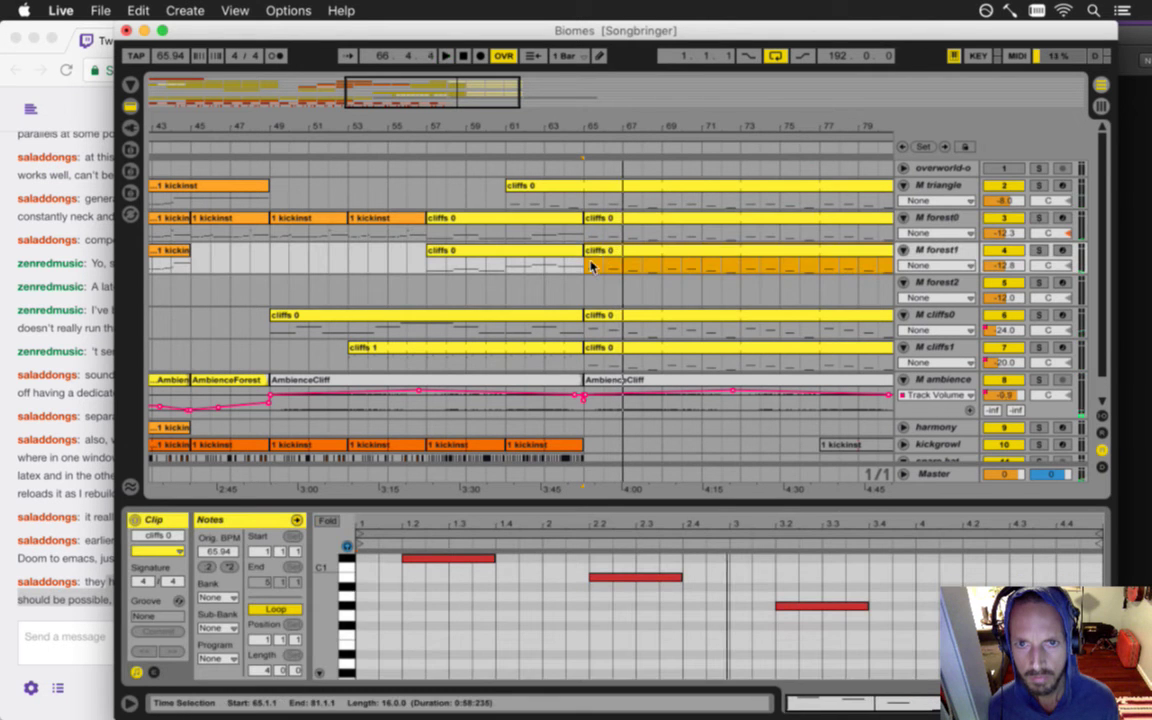
pyautogui.click(586, 265)
pyautogui.press('space')
pyautogui.scroll(-1, 655, 260)
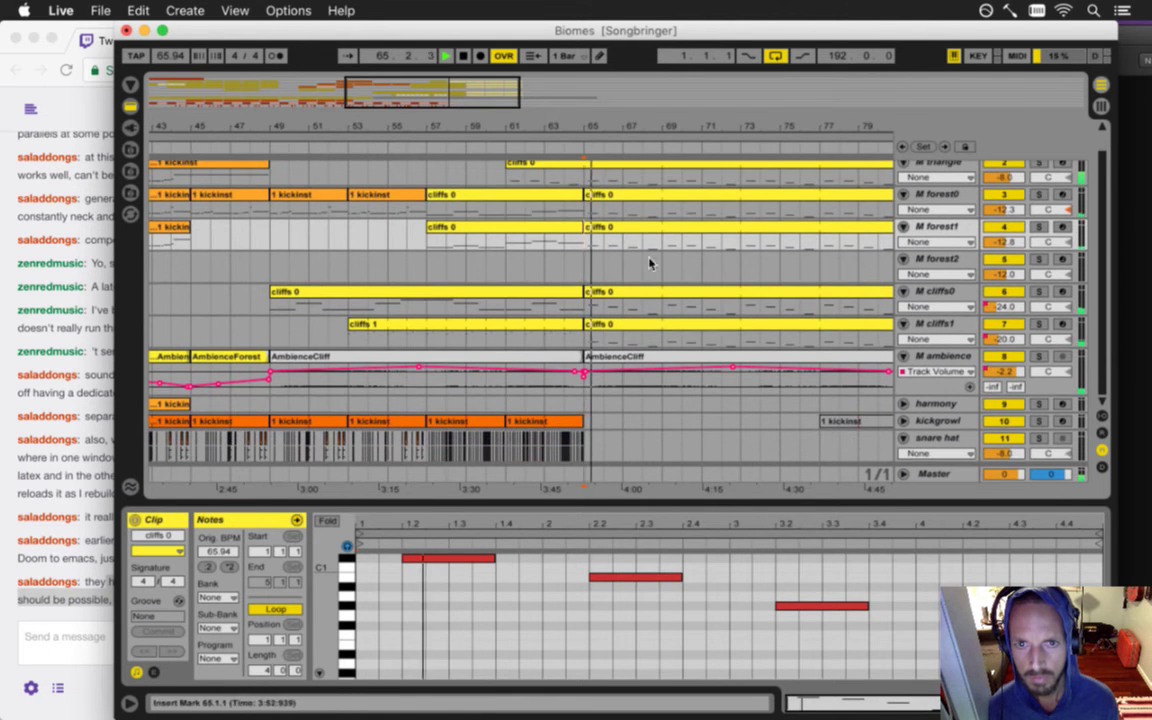
# - Copy the kickgrowl and snare hat clips of bars 57 to 65 and paste them at bar 65
pyautogui.moveTo(585, 440); pyautogui.dragTo(521, 433)
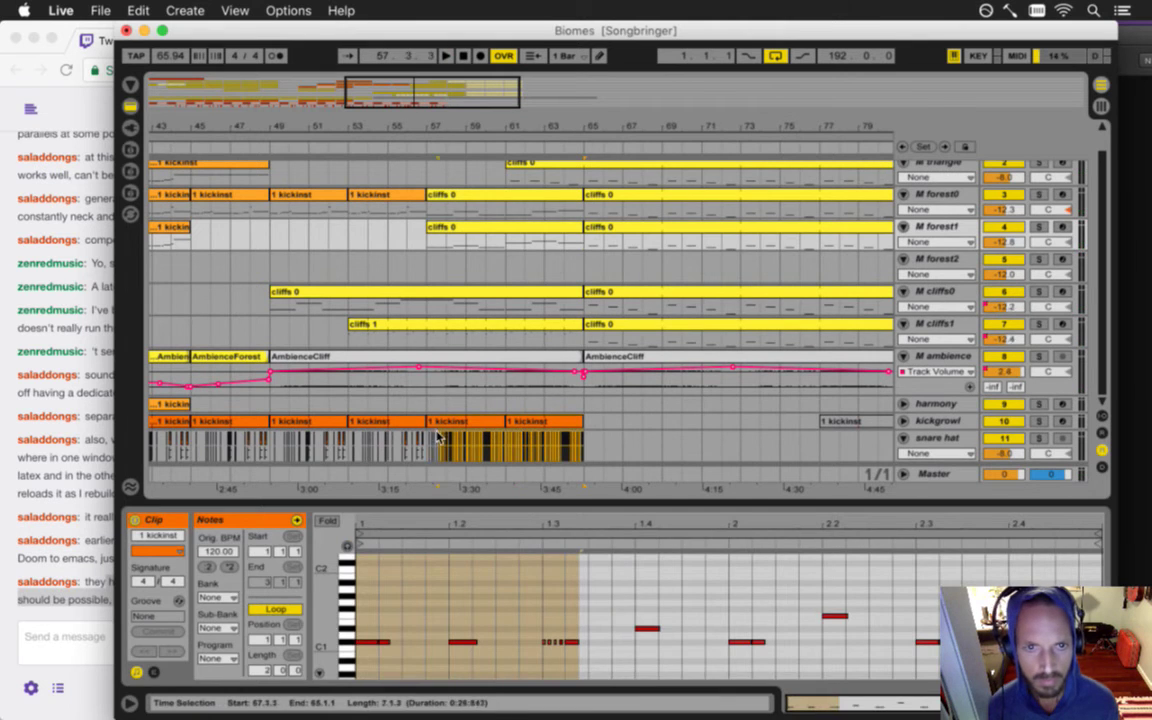
pyautogui.moveTo(427, 432); pyautogui.dragTo(427, 432)
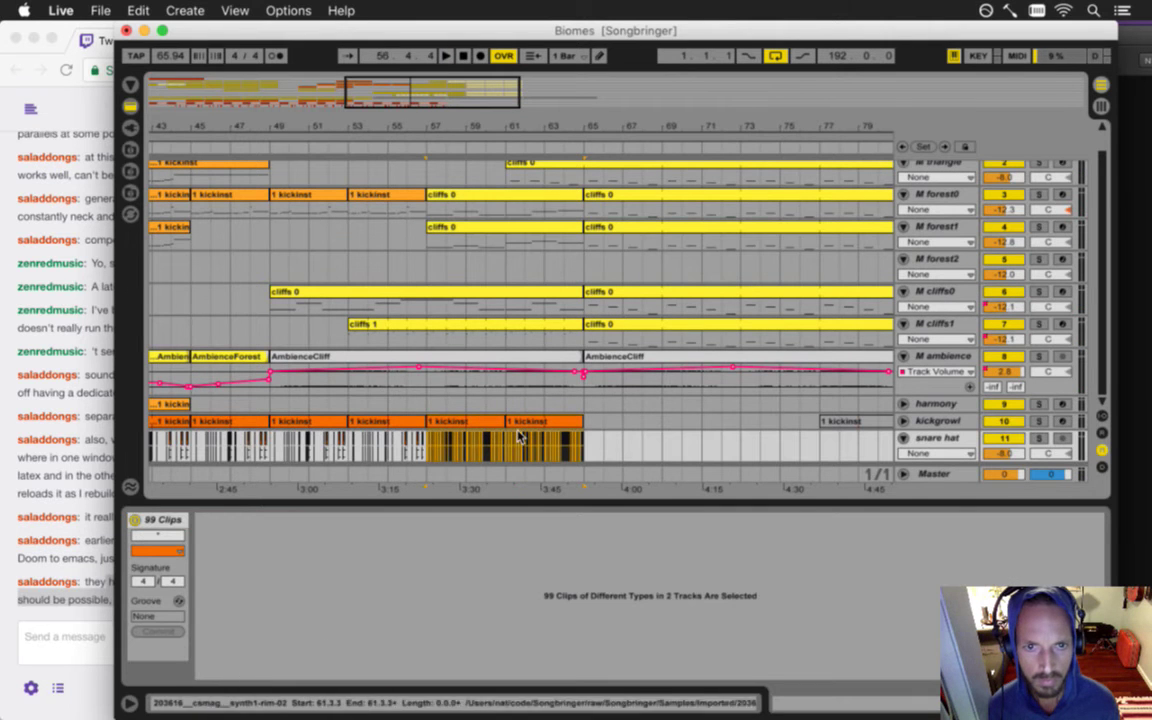
pyautogui.click(590, 423)
pyautogui.press('super+v')
# - In the kickgrowl clip at bar 65, copy the opening C#1 note to 1.1.3 and play it back
pyautogui.click(606, 423)
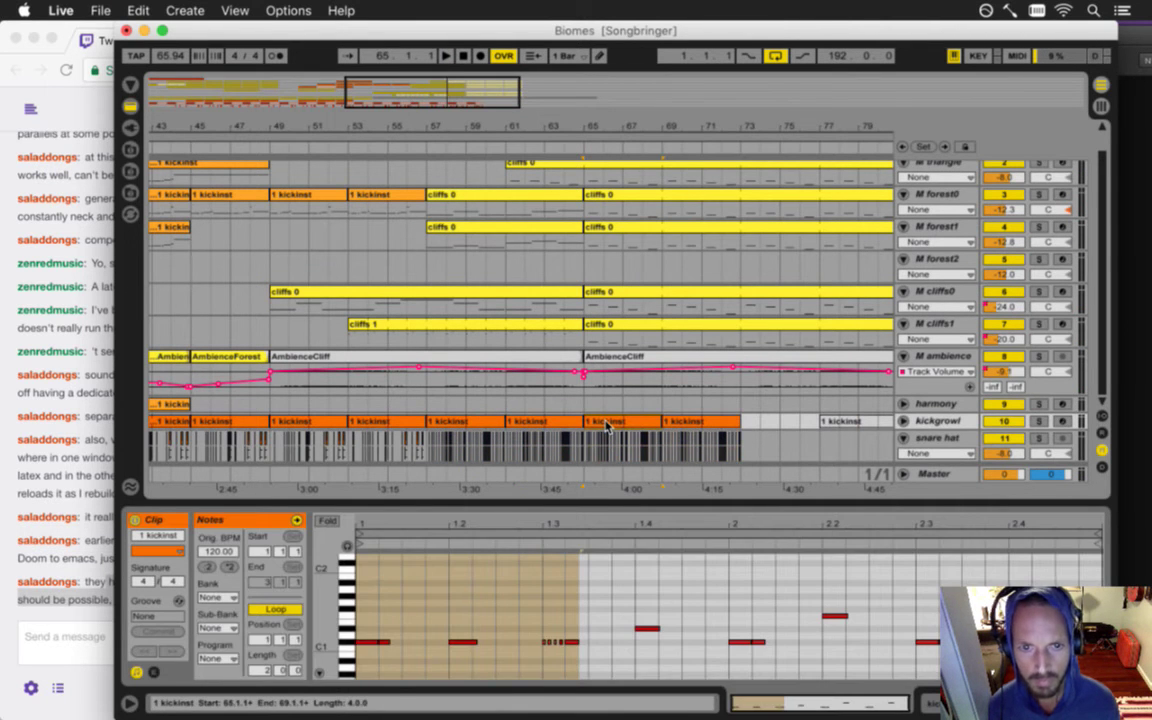
pyautogui.click(371, 643)
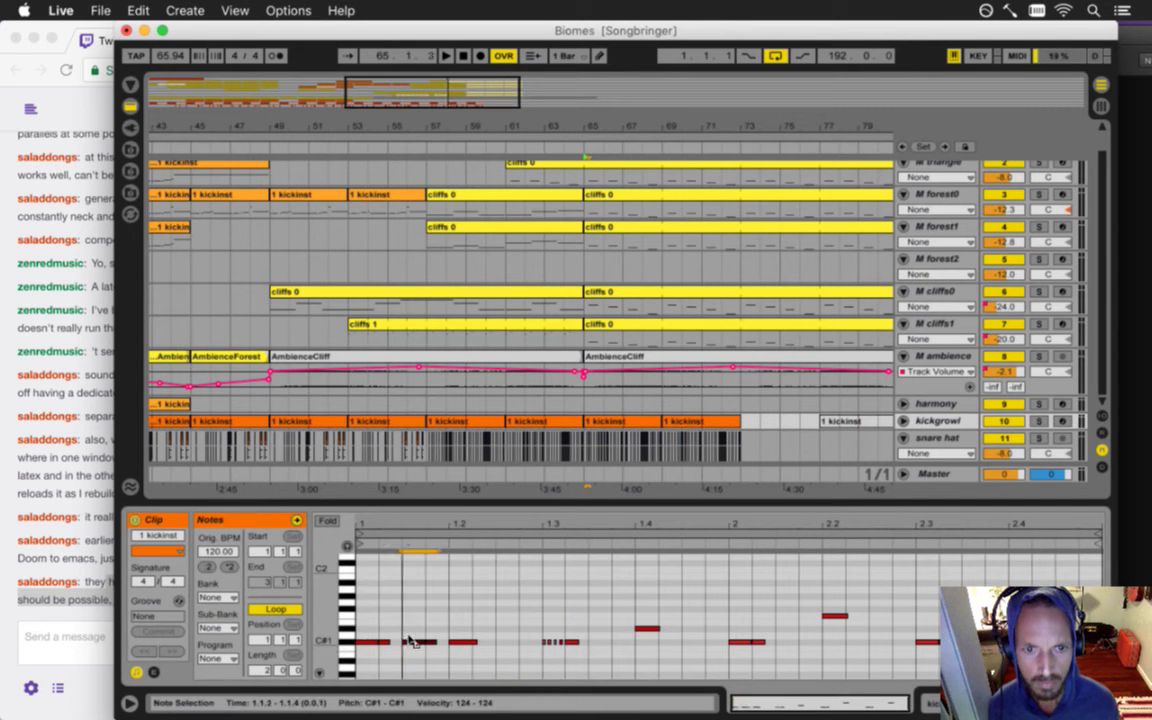
pyautogui.press('space')
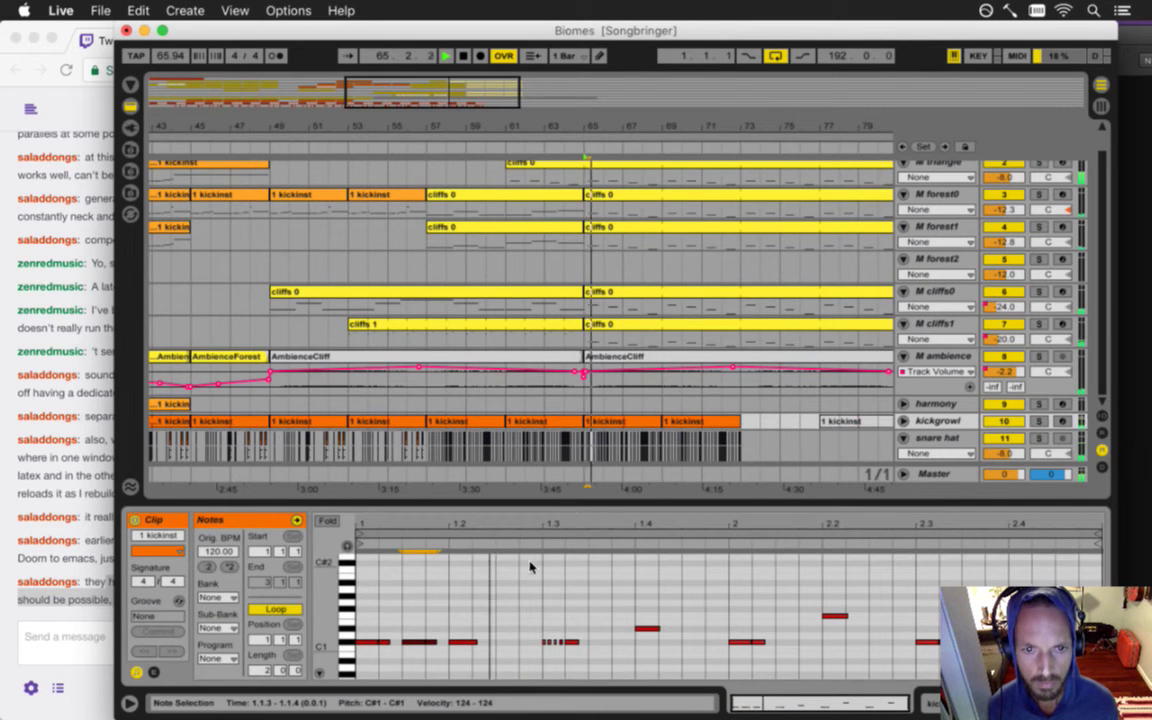
pyautogui.press('space')
# - Delete the C#1 note at 1.3.2, duplicate the four short notes at 1.3 twice to extend the roll, and listen
pyautogui.moveTo(533, 631); pyautogui.dragTo(570, 648)
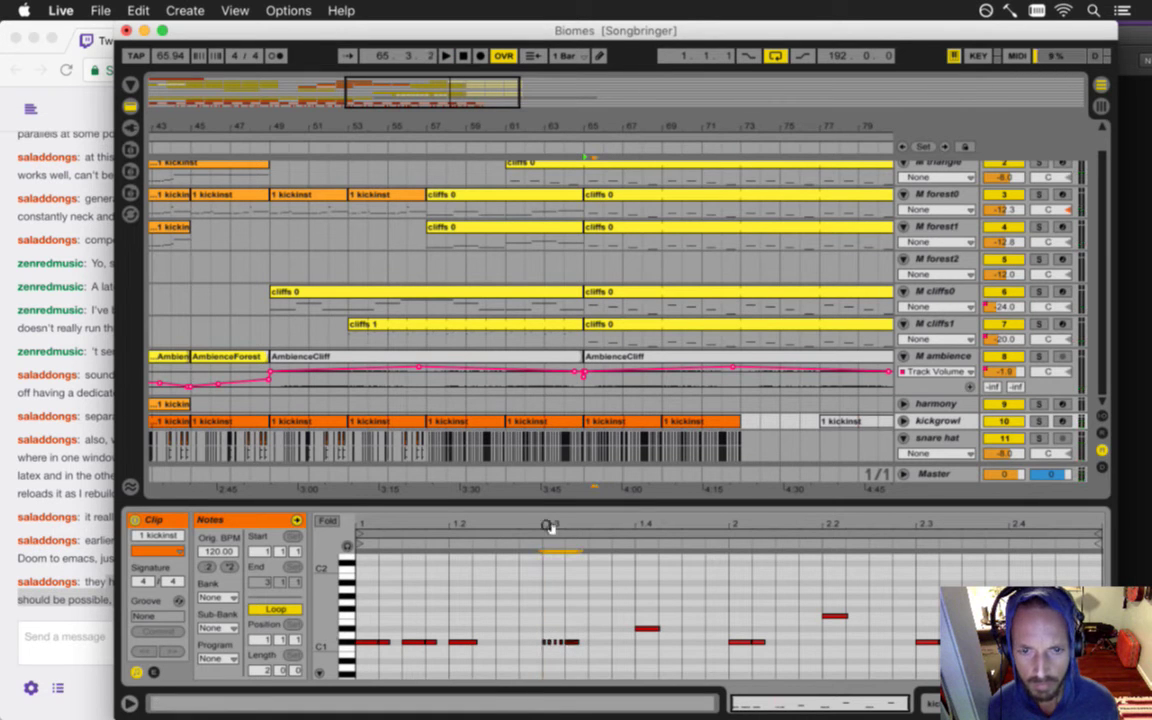
pyautogui.moveTo(553, 525); pyautogui.dragTo(581, 614)
pyautogui.click(598, 643)
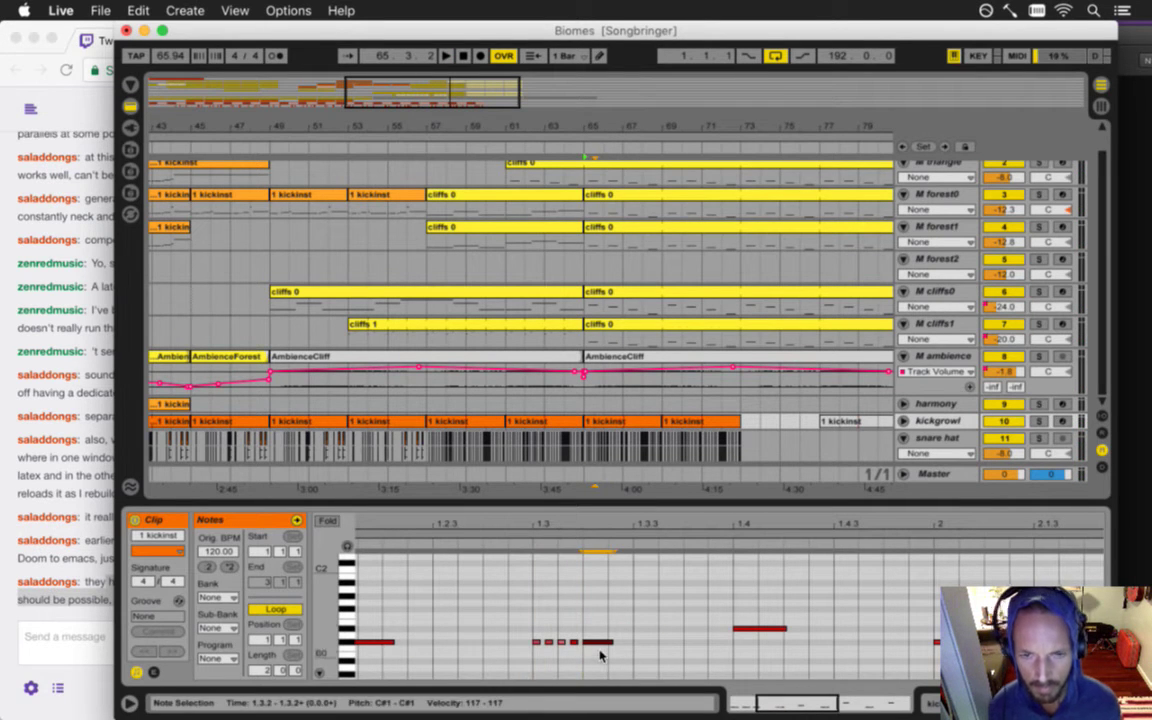
pyautogui.press('Delete')
pyautogui.click(594, 622)
pyautogui.moveTo(587, 628); pyautogui.dragTo(538, 661)
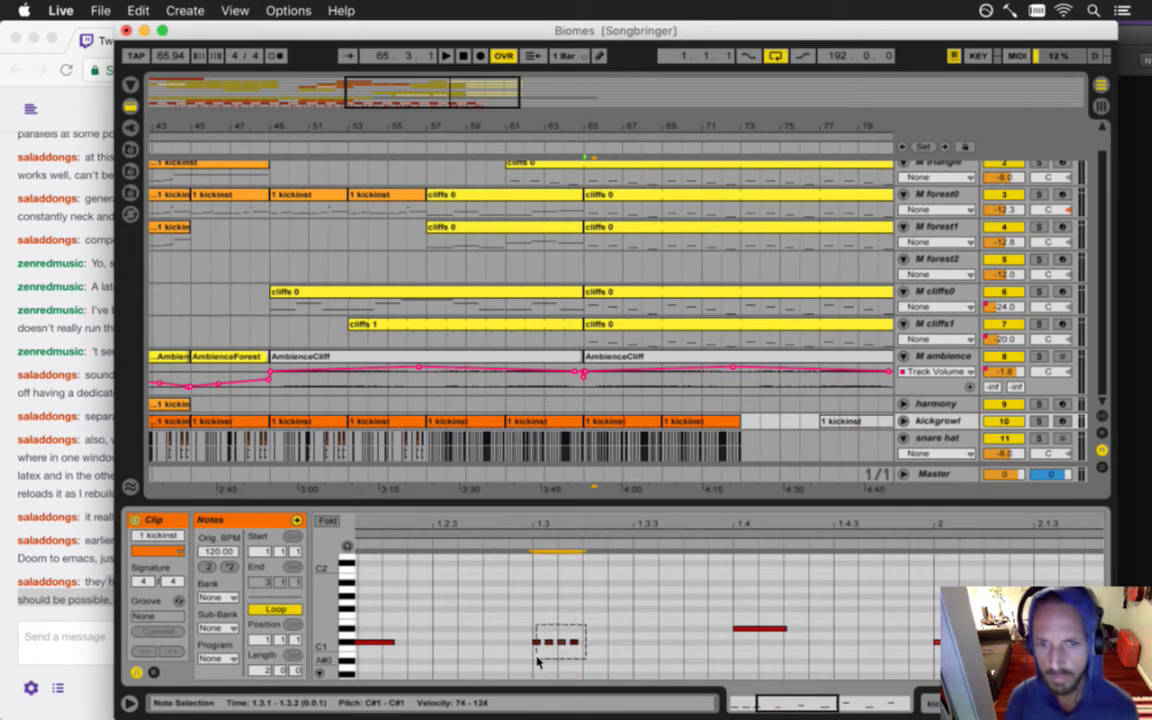
pyautogui.hotkey('ctrl', 'd')
pyautogui.hotkey('ctrl', 'd')
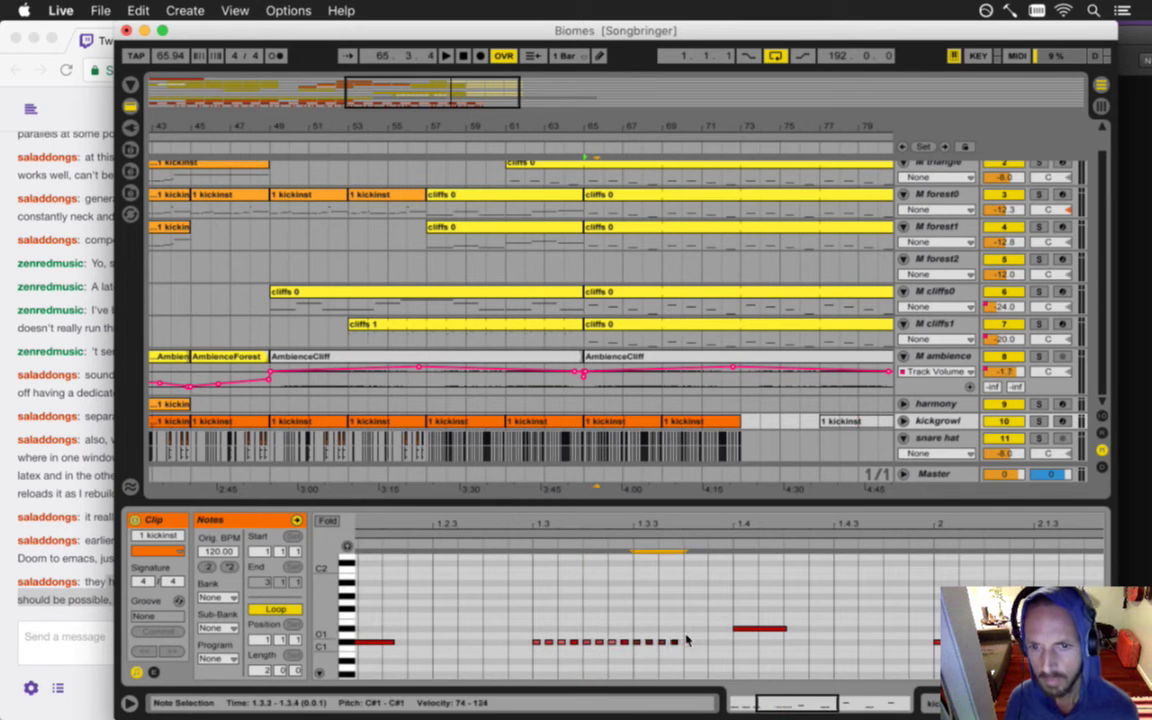
pyautogui.click(602, 405)
pyautogui.press('space')
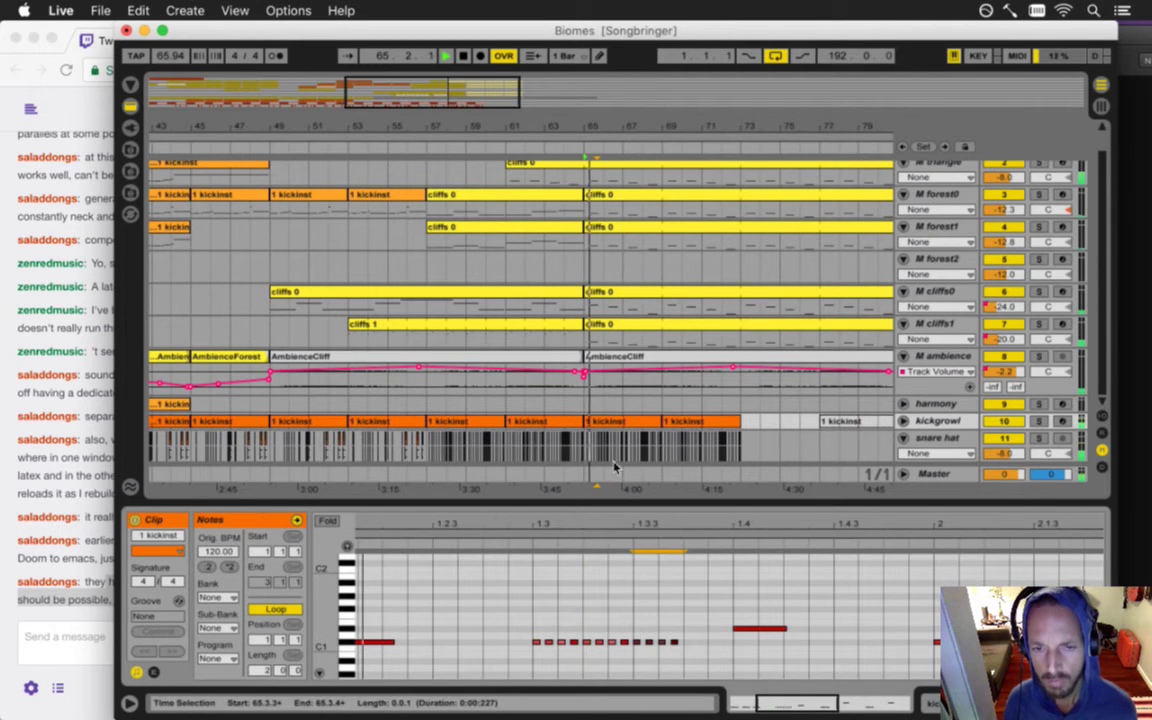
# - Duplicate the C#1 kick note at beat 2 to 2.1.3 and trim the end of the copy
pyautogui.moveTo(621, 535); pyautogui.dragTo(640, 526)
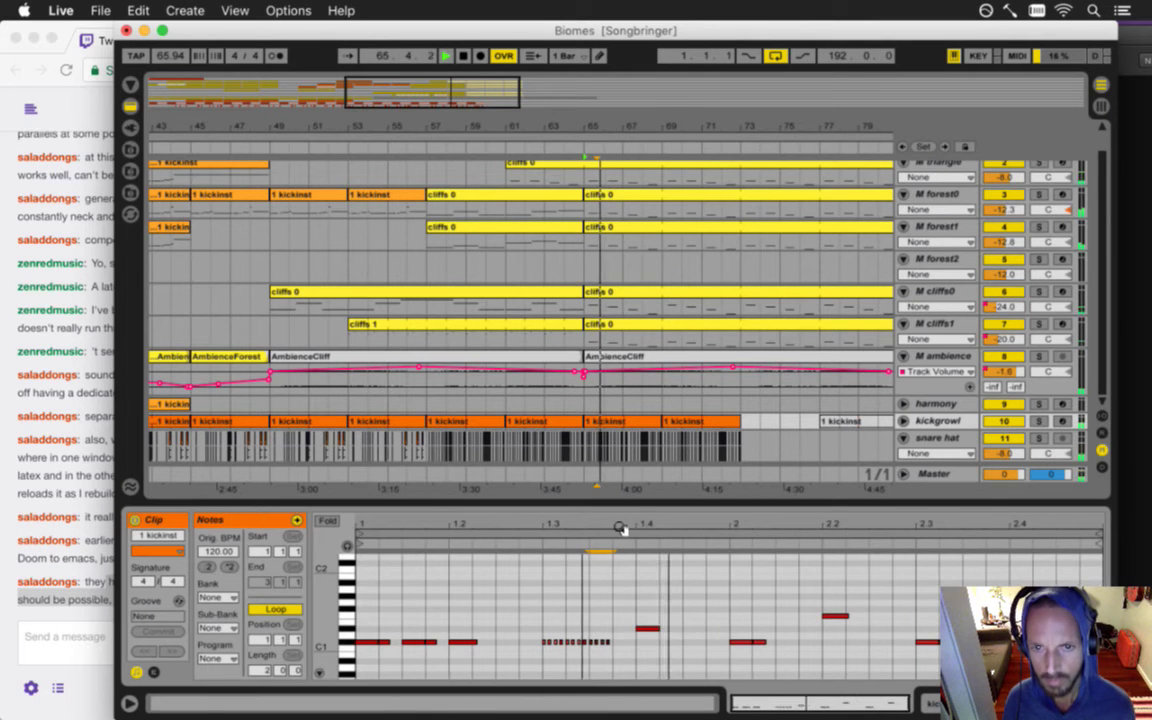
pyautogui.moveTo(736, 619); pyautogui.dragTo(768, 651)
pyautogui.press('super+d')
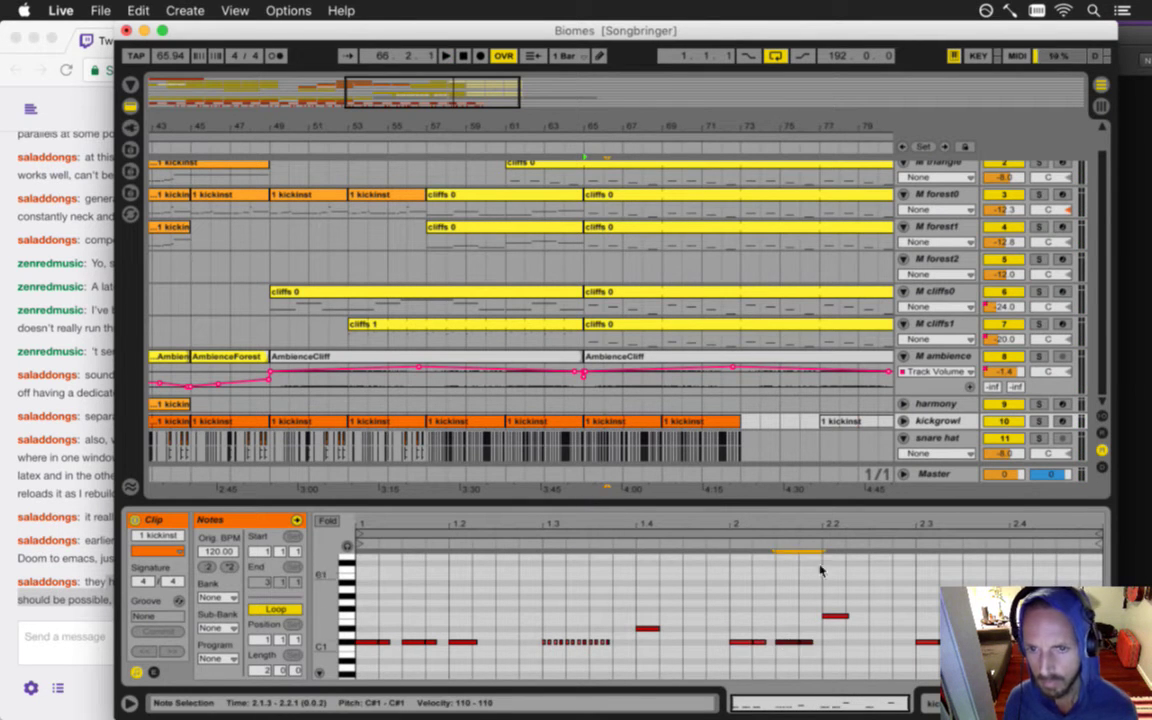
pyautogui.click(805, 656)
pyautogui.moveTo(810, 642); pyautogui.dragTo(810, 649)
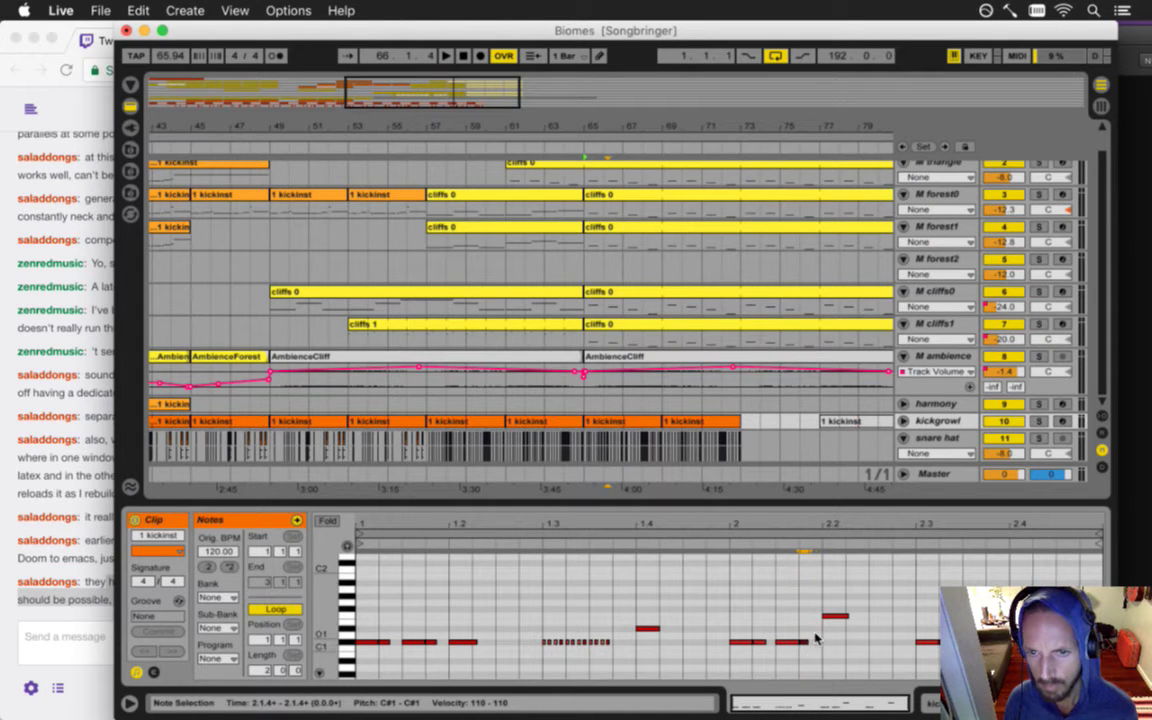
# - Try repeating the kick notes at 2.3 from 2.3.3 in the bar 65 clip, listen, and delete the repeat
pyautogui.moveTo(916, 627); pyautogui.dragTo(953, 651)
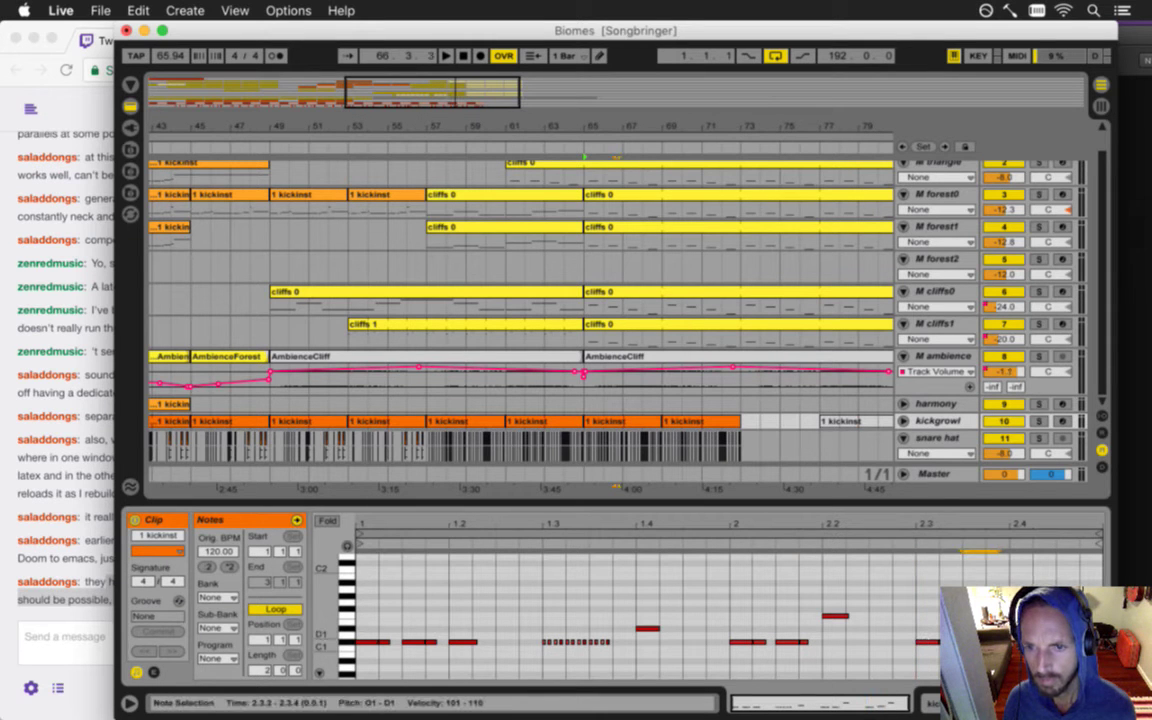
pyautogui.click(985, 634)
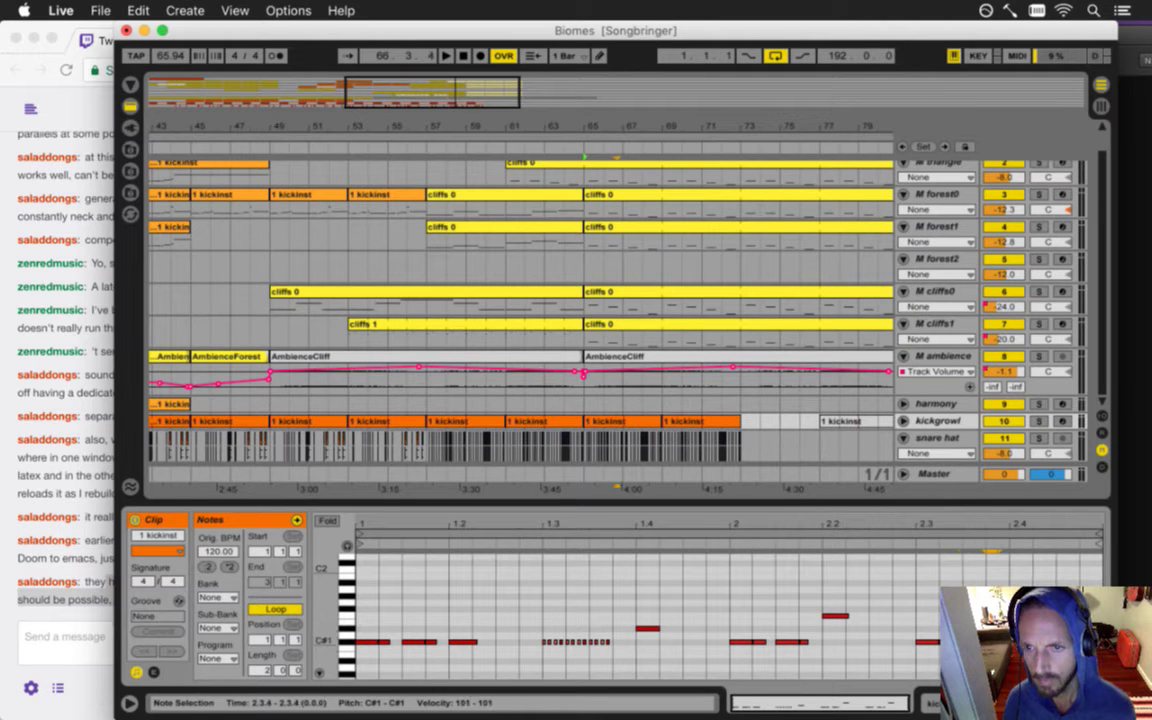
pyautogui.press('space')
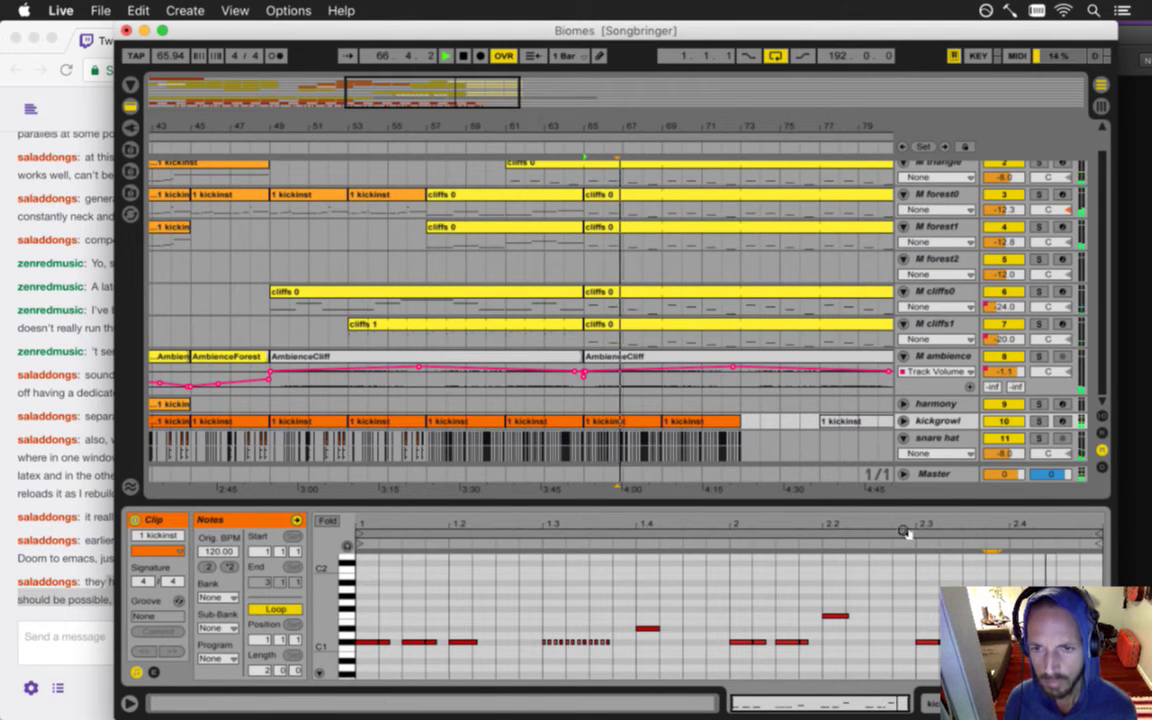
pyautogui.moveTo(962, 562); pyautogui.dragTo(1003, 650)
pyautogui.press('Delete')
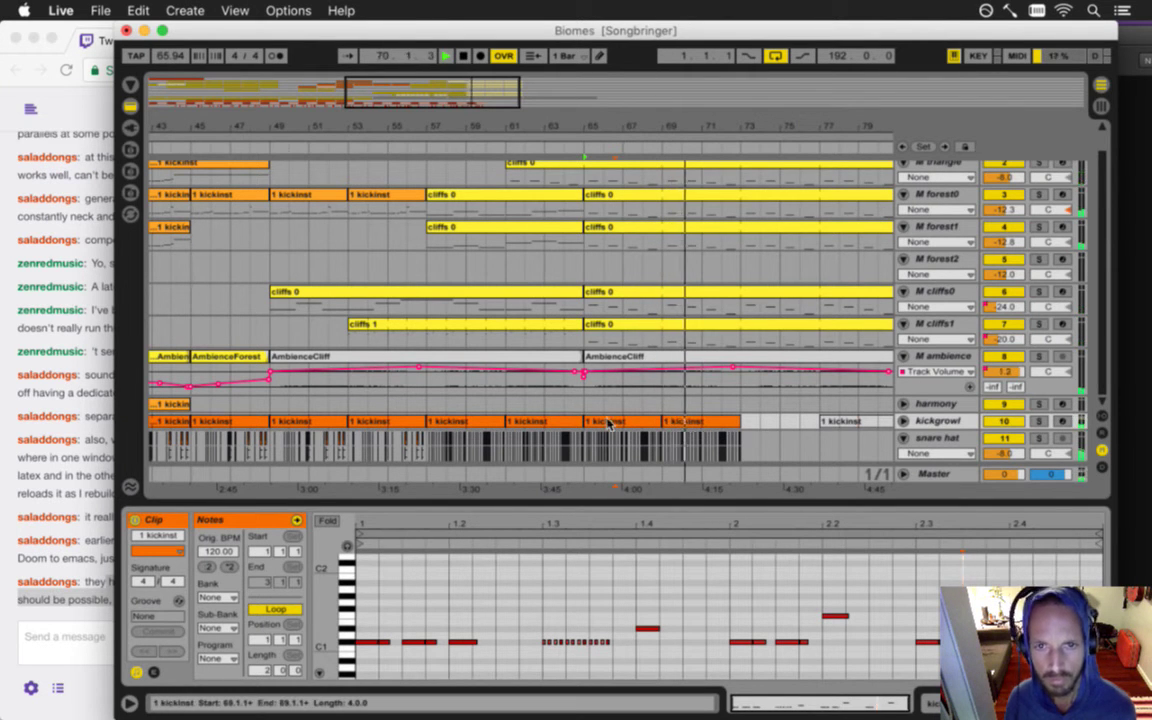
# - In the kickgrowl clip at bar 69, add C#1 kick notes at 1.1.3 and 2.1.3
pyautogui.click(682, 421)
pyautogui.press('space')
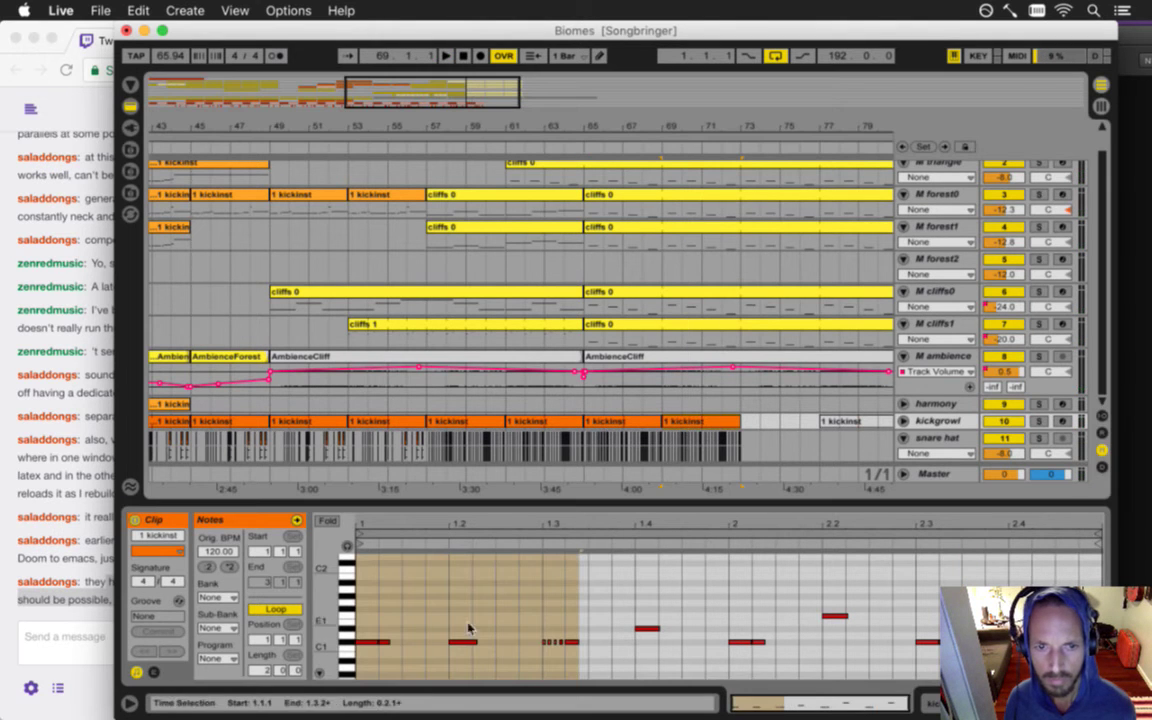
pyautogui.click(380, 641)
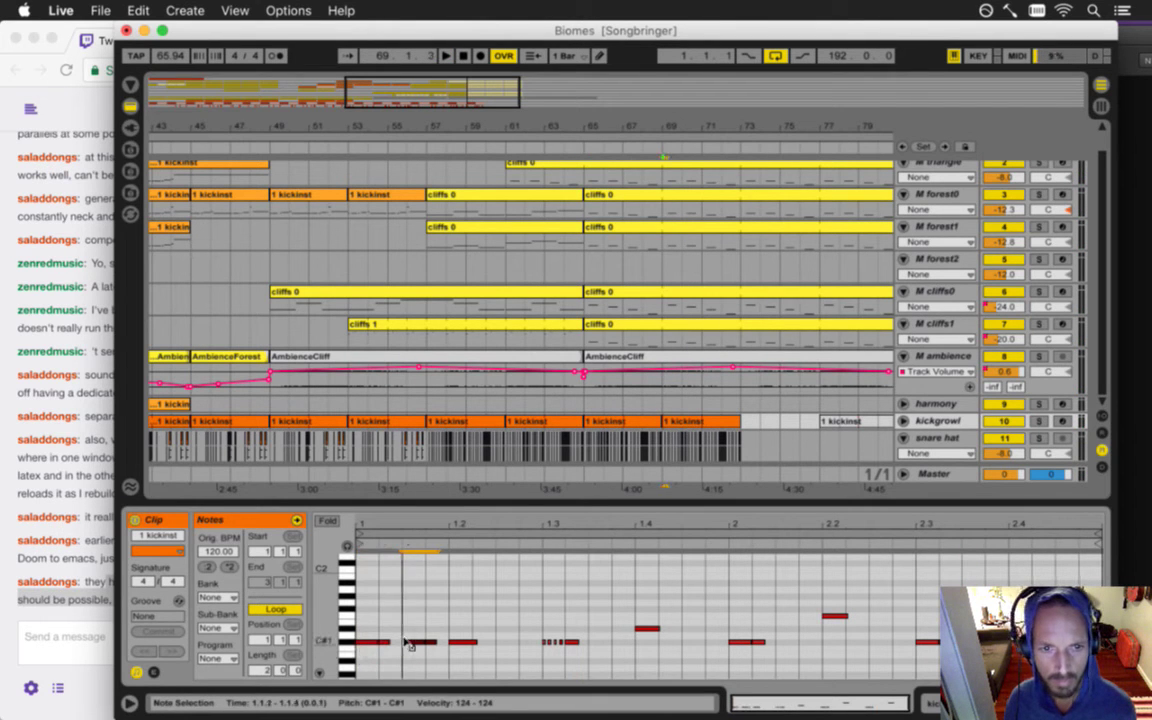
pyautogui.doubleClick(792, 636)
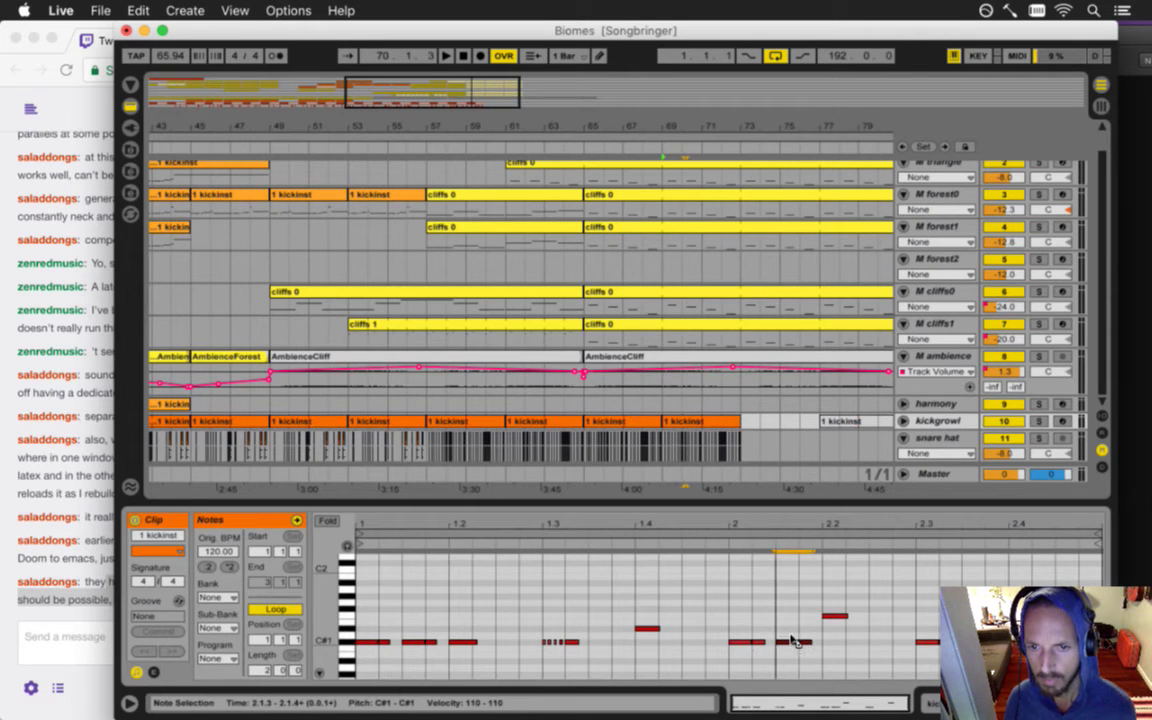
# - Replace the longer C#1 note after the roll at 1.3 with three pasted copies of the roll's short notes
pyautogui.click(575, 635)
pyautogui.click(572, 641)
pyautogui.press('Delete')
pyautogui.moveTo(563, 608); pyautogui.dragTo(545, 654)
pyautogui.click(570, 636)
pyautogui.press('super+v')
pyautogui.click(596, 635)
pyautogui.press('super+v')
pyautogui.click(617, 635)
pyautogui.press('super+v')
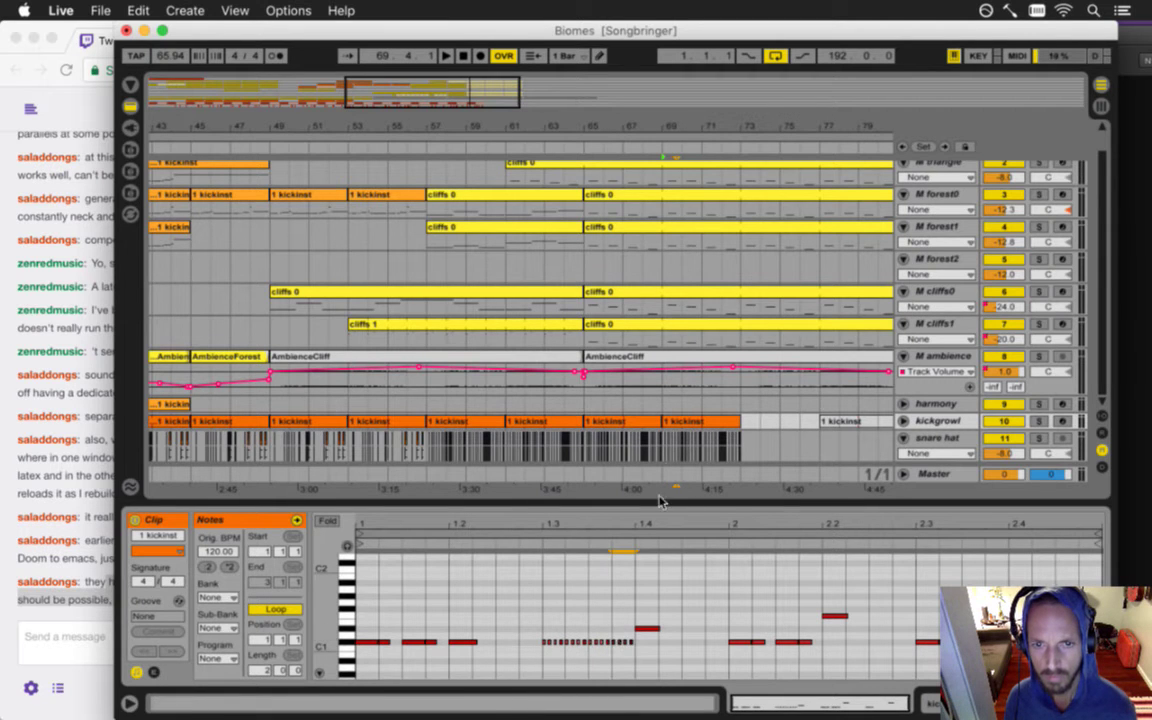
# - Delete the last short note of the roll before 1.4, save the set, and play the bar 69 kick pattern
pyautogui.click(638, 643)
pyautogui.click(629, 643)
pyautogui.press('Delete')
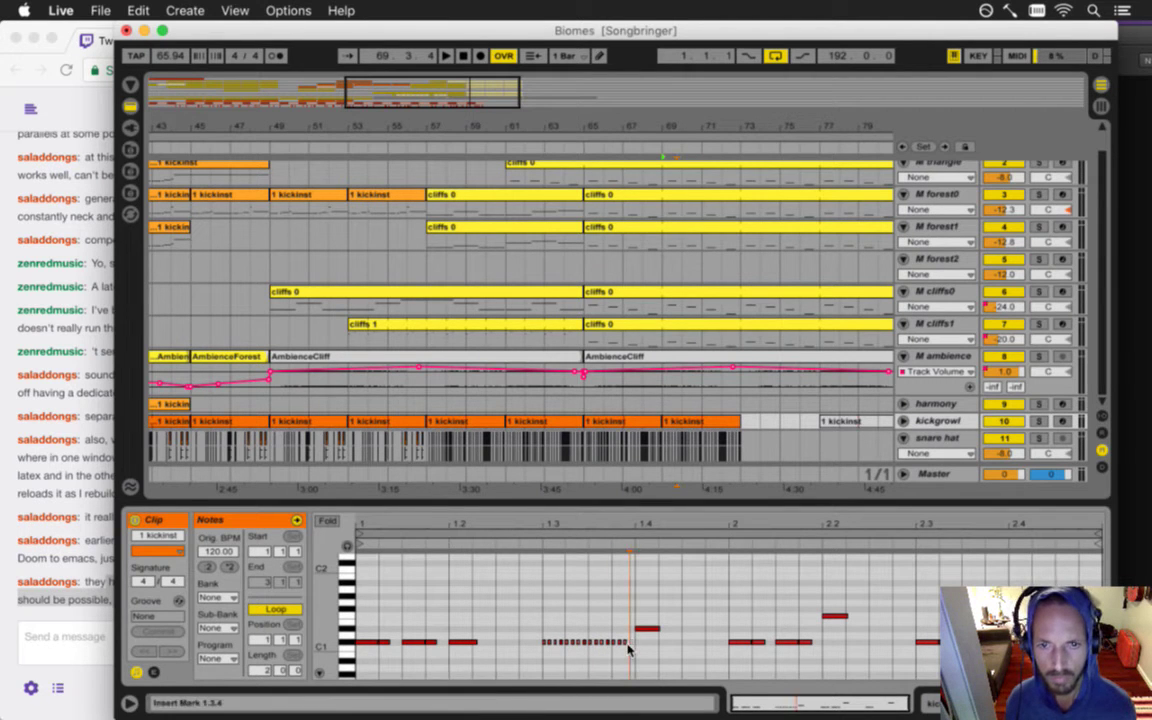
pyautogui.press('super+s')
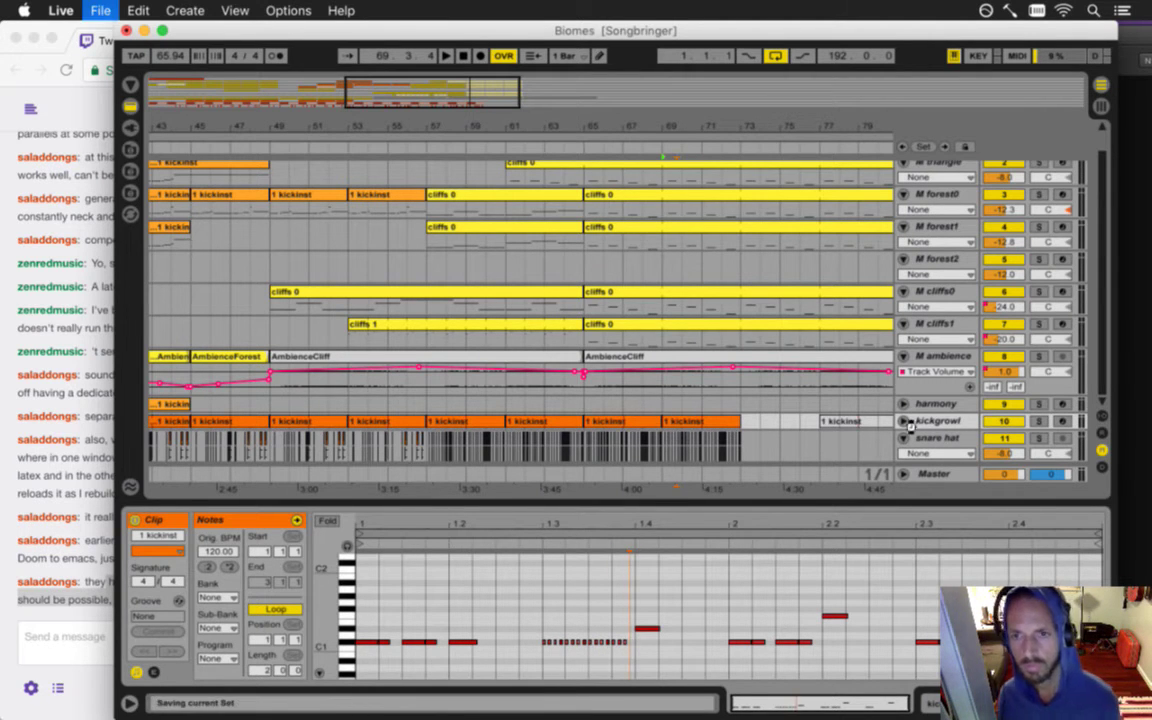
pyautogui.press('space')
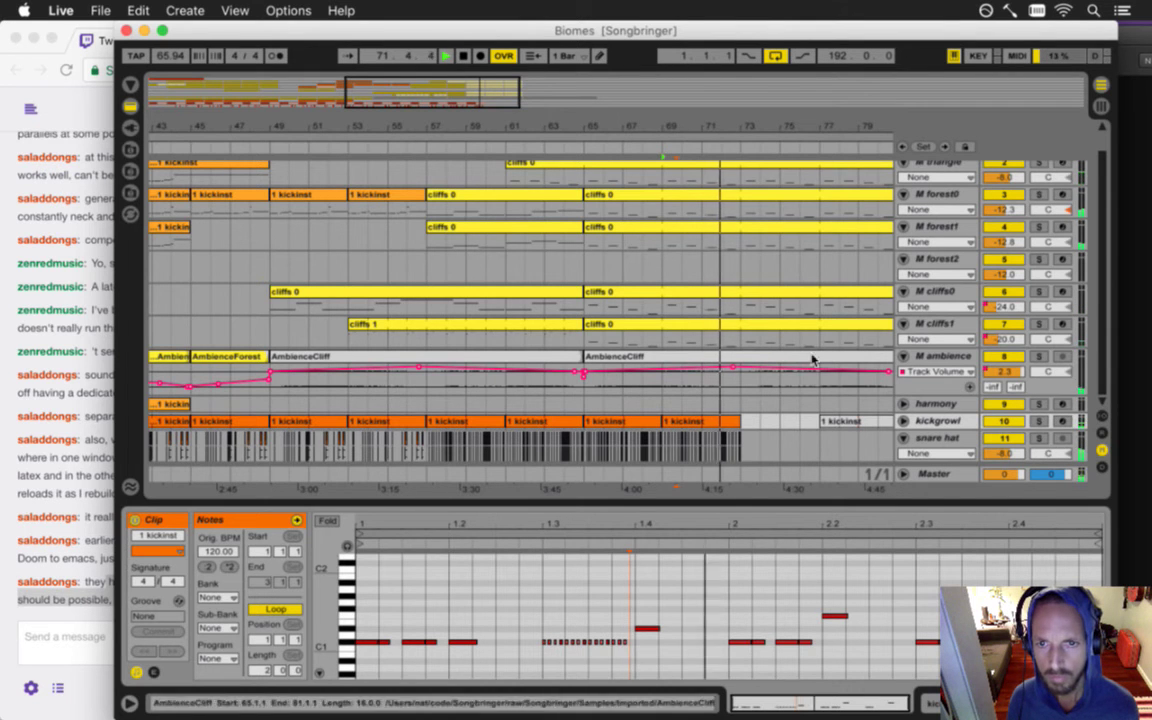
# - Split the M triangle cliffs 0 clip at bar 69
pyautogui.moveTo(681, 124); pyautogui.dragTo(657, 124)
pyautogui.scroll(1, 752, 396)
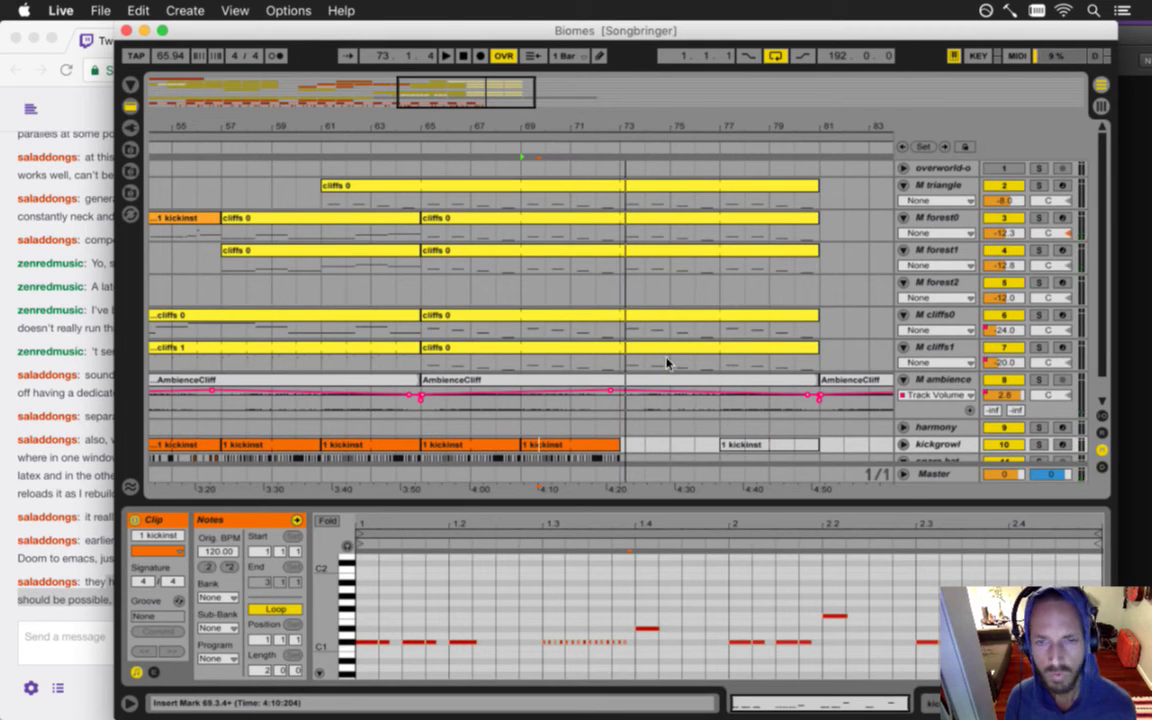
pyautogui.click(616, 203)
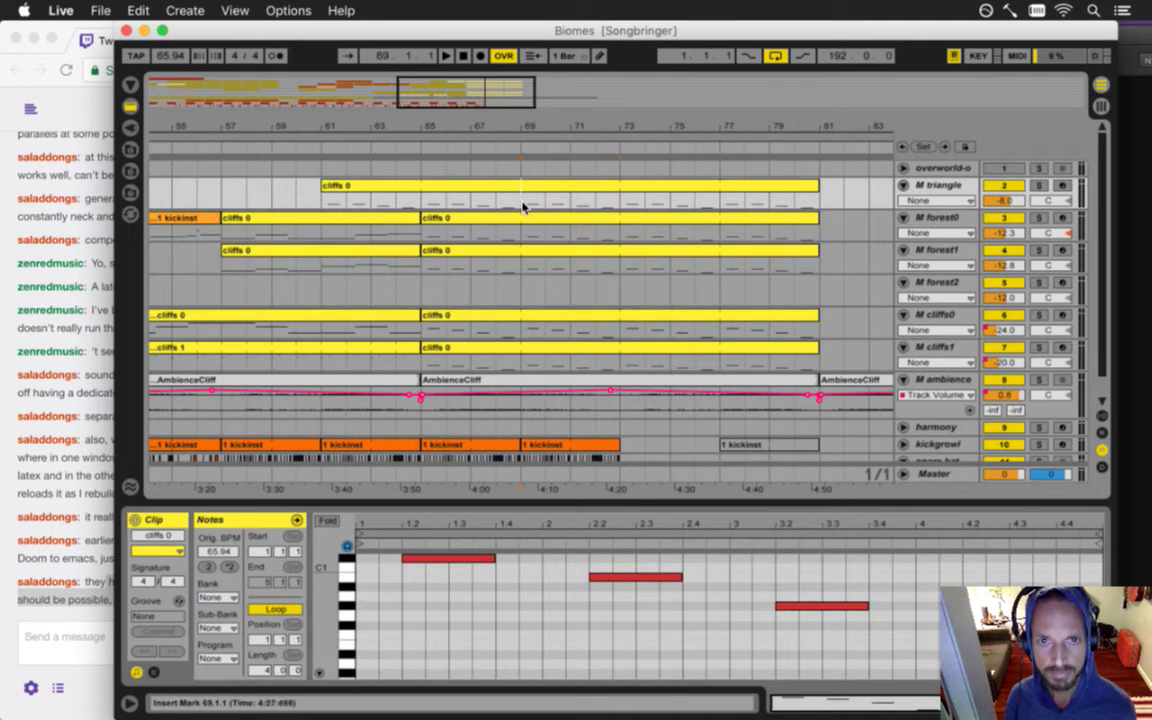
pyautogui.press('super+e')
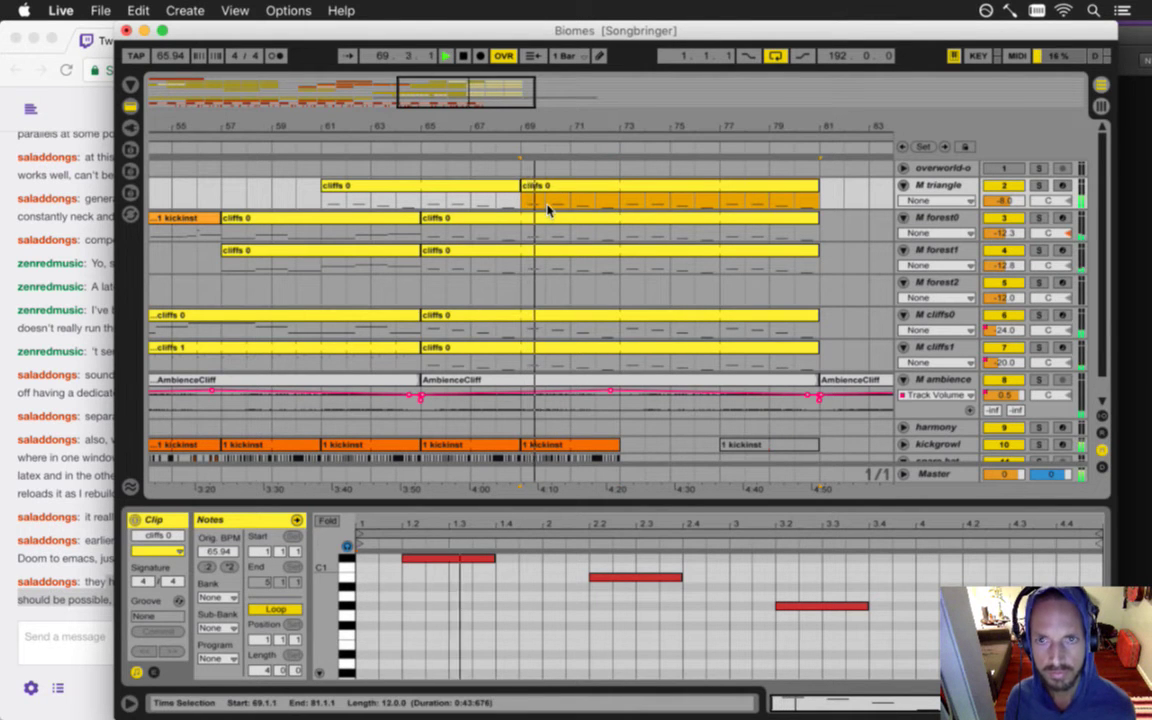
# - Copy all notes of the M triangle clip at bar 69 one octave up, keeping the originals
pyautogui.moveTo(334, 591)
pyautogui.mouseDown()
pyautogui.moveTo(326, 605)
pyautogui.moveTo(336, 581)
pyautogui.moveTo(330, 588)
pyautogui.mouseUp()
pyautogui.press('super+a')
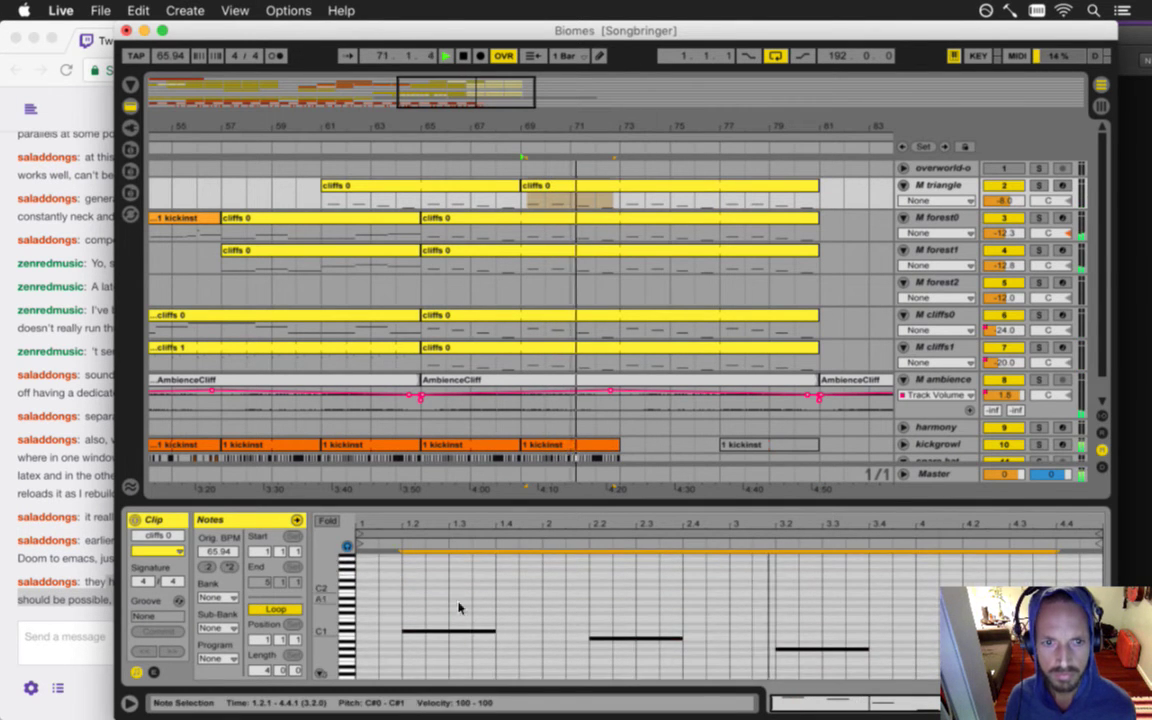
pyautogui.moveTo(420, 632); pyautogui.dragTo(418, 590)
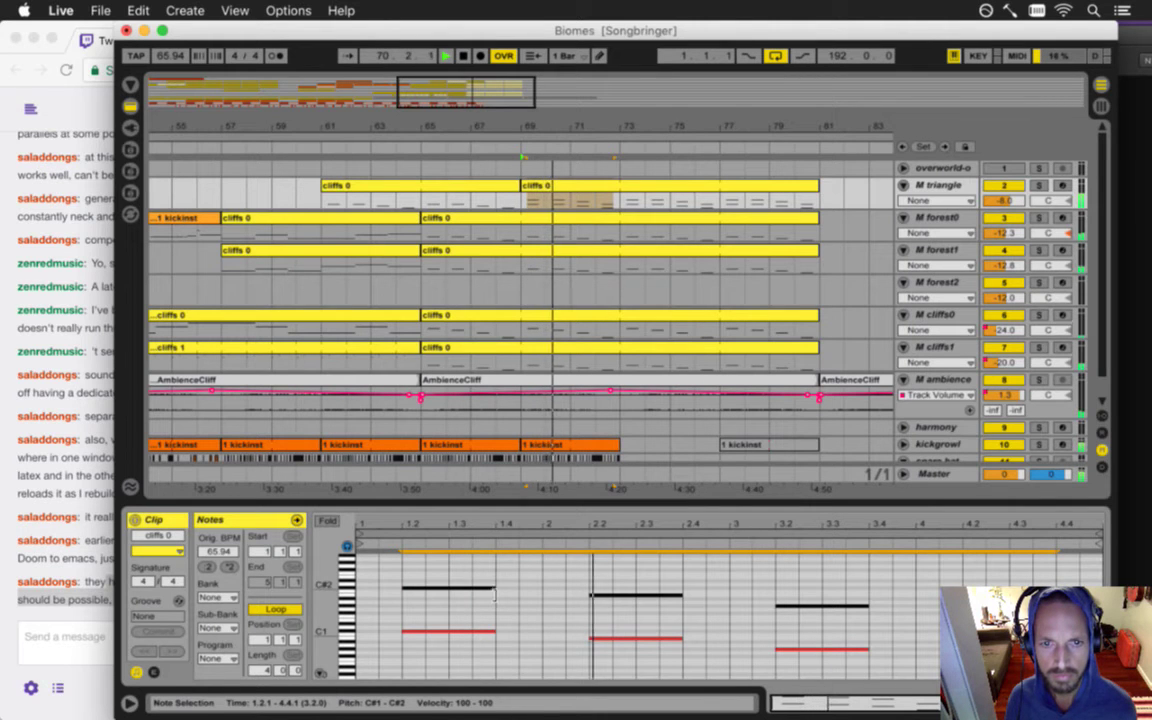
# - Lengthen the upper-octave notes of the M triangle clip at bar 69 so each ends on the following bar line
pyautogui.moveTo(494, 589); pyautogui.dragTo(536, 596)
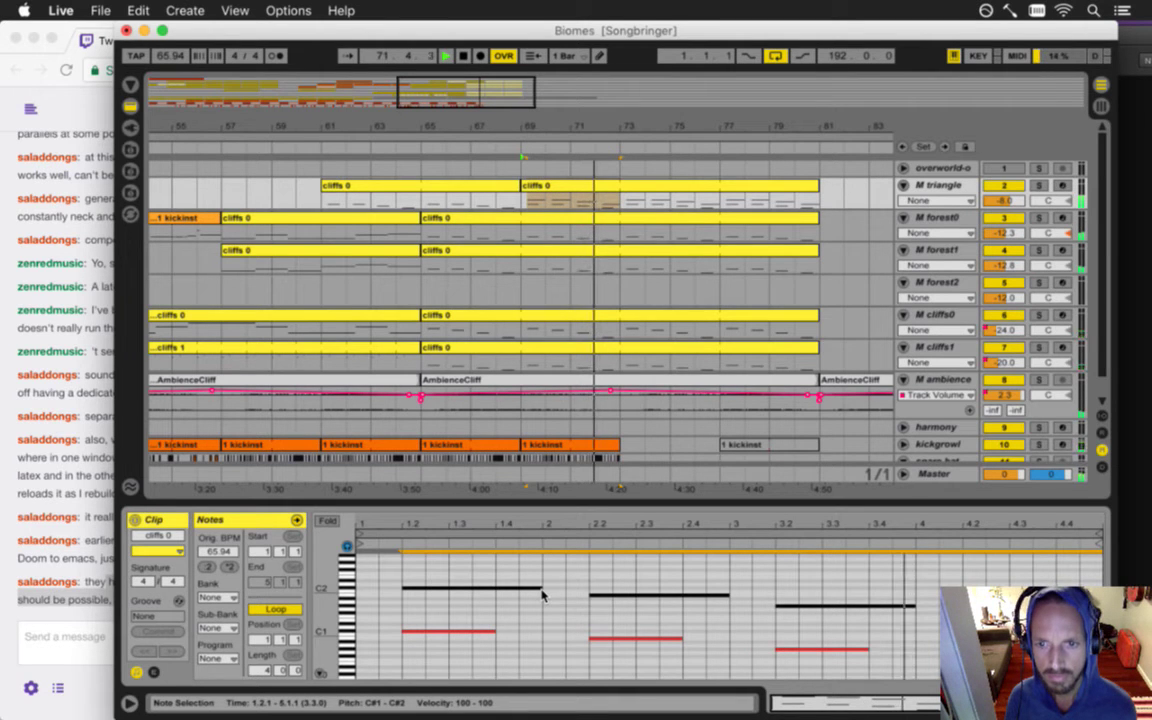
pyautogui.click(539, 593)
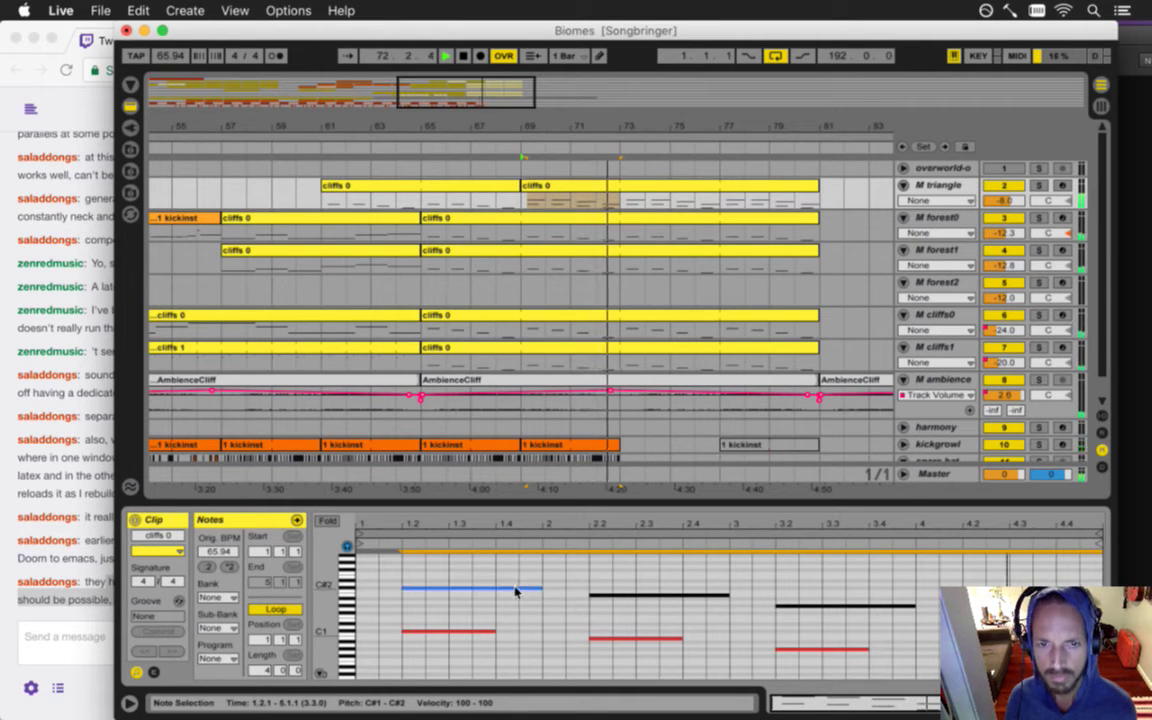
pyautogui.click(575, 596)
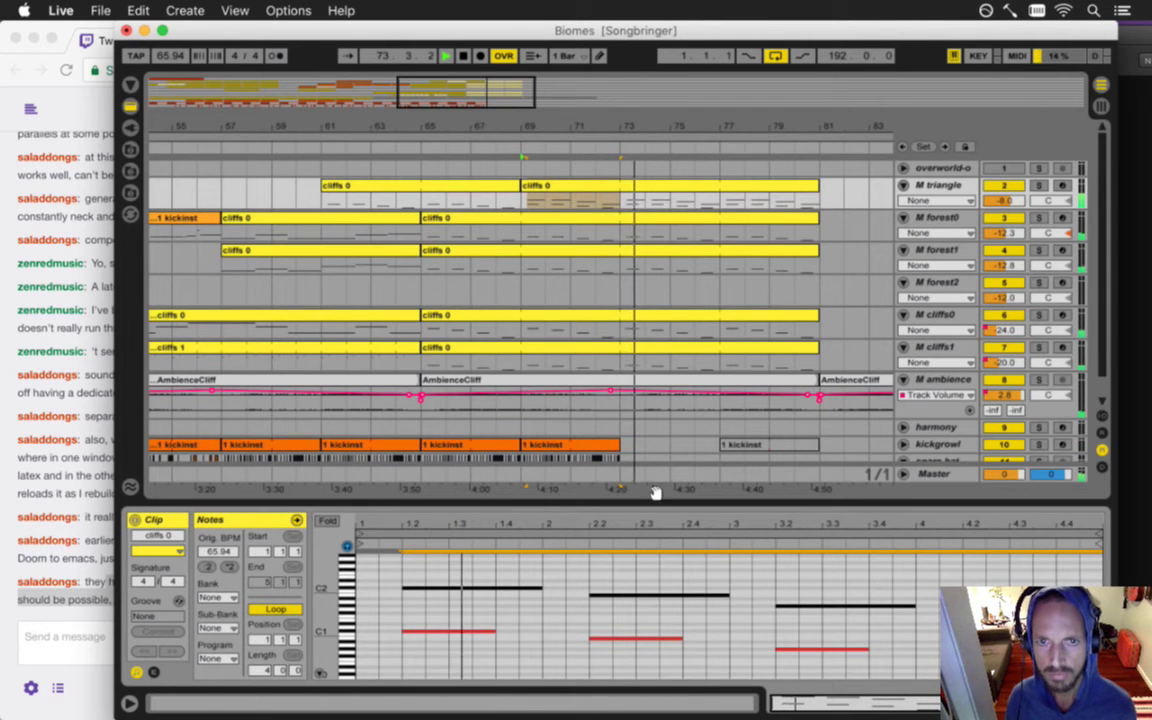
pyautogui.click(578, 588)
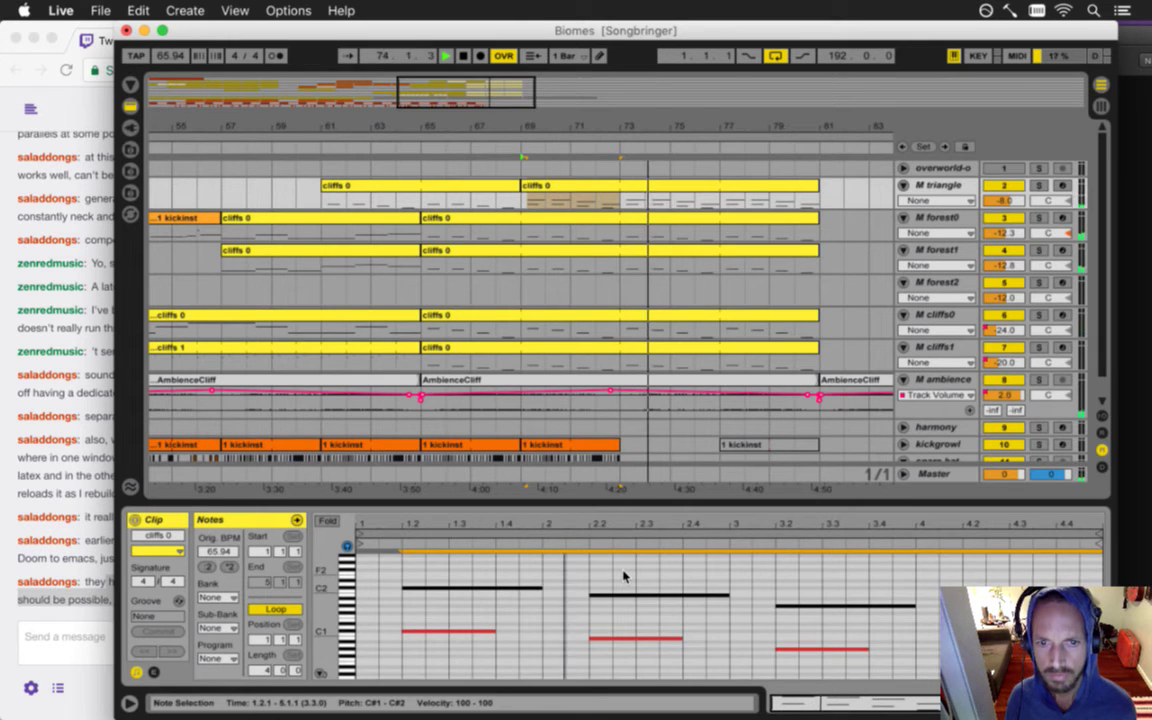
# - Stop playback and raise the M triangle clip's upper note at 2.2 to B2 and the one at 3.2 to G#3
pyautogui.scroll(1, 607, 577)
pyautogui.scroll(1, 600, 610)
pyautogui.scroll(1, 596, 628)
pyautogui.press('space')
pyautogui.click(609, 659)
pyautogui.moveTo(604, 670); pyautogui.dragTo(603, 625)
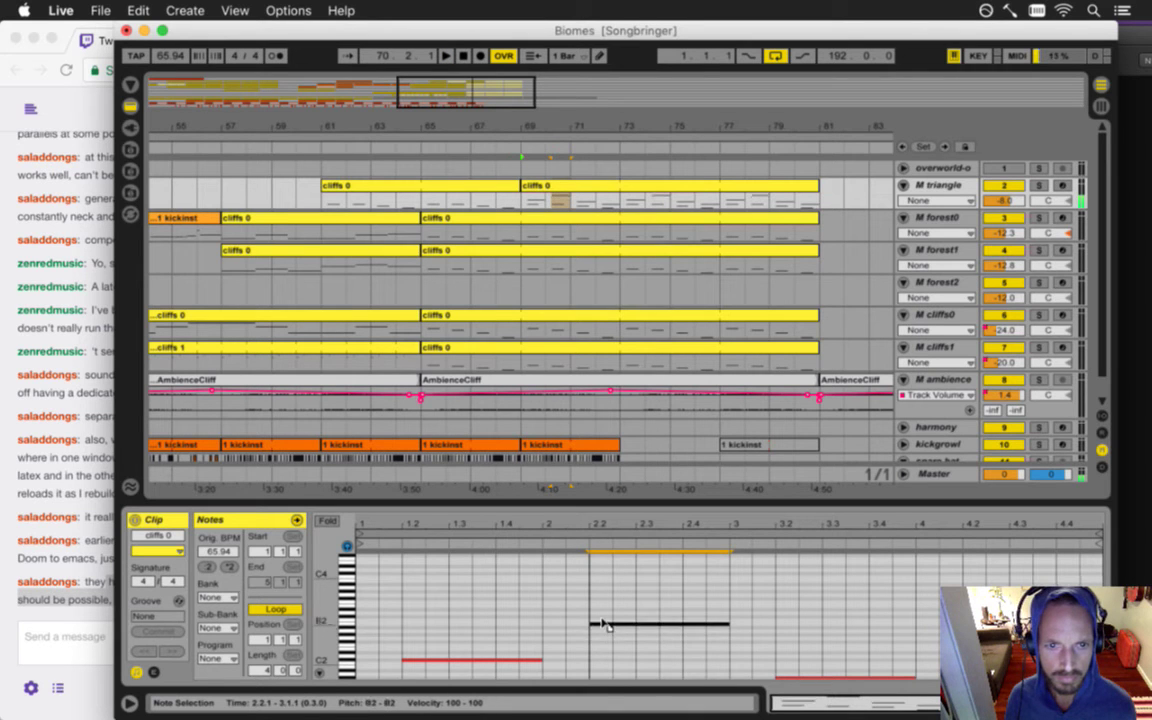
pyautogui.moveTo(786, 681)
pyautogui.mouseDown()
pyautogui.moveTo(786, 627)
pyautogui.moveTo(792, 672)
pyautogui.mouseUp()
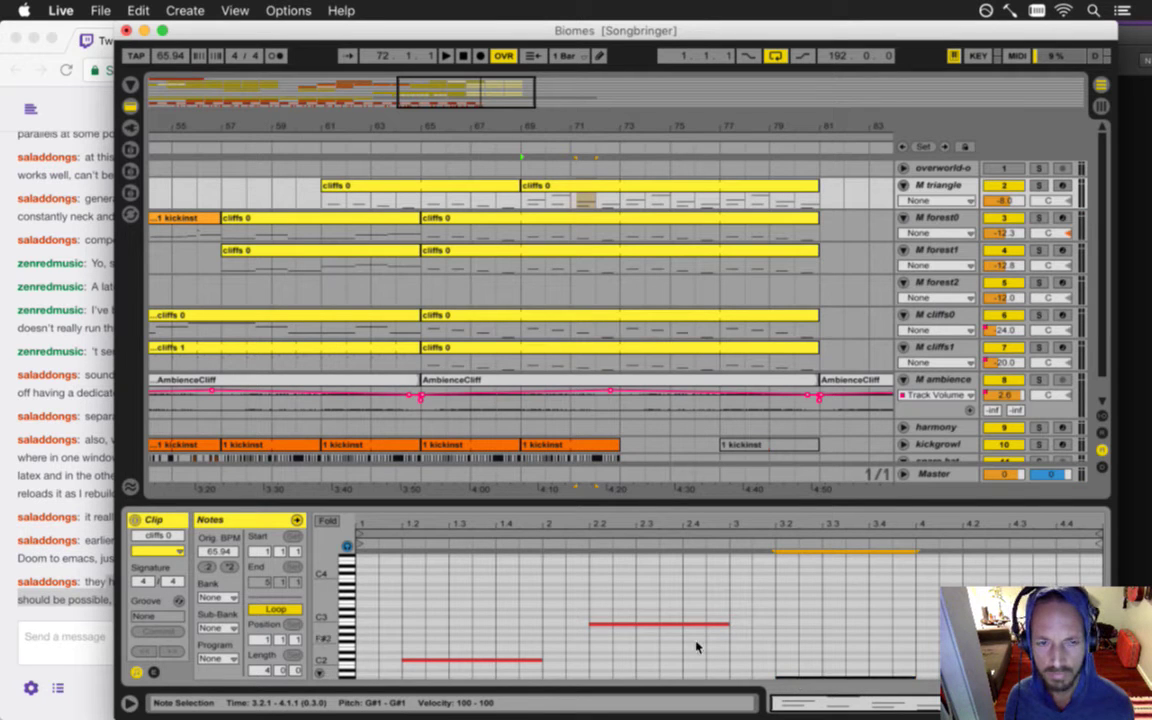
pyautogui.scroll(-3, 755, 648)
pyautogui.moveTo(793, 628); pyautogui.dragTo(799, 596)
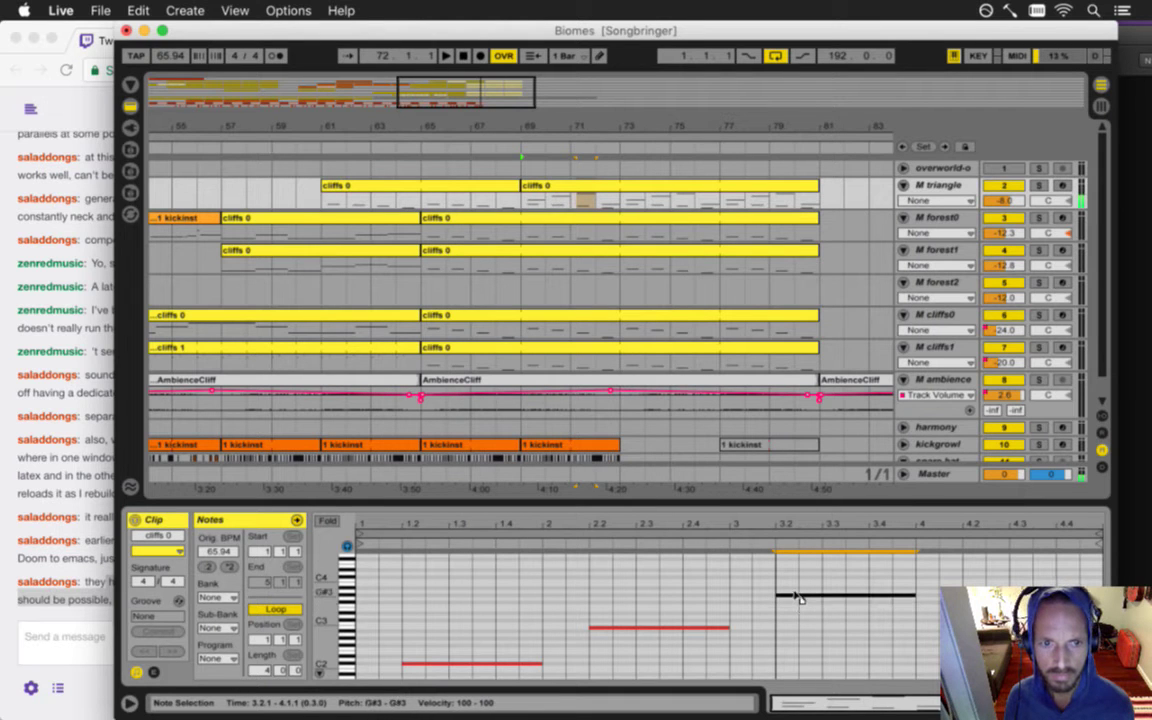
# - Raise the clip's upper note at 4.2 to F2 and check the new messages in the Twitch chat
pyautogui.scroll(-3, 850, 635)
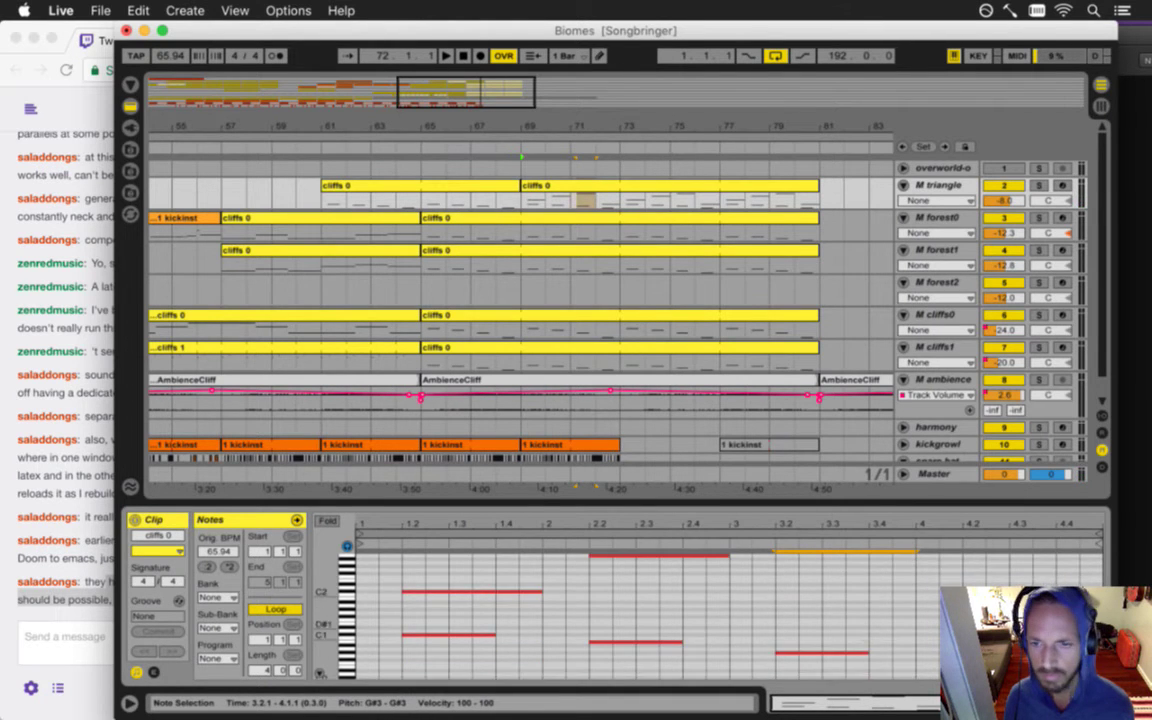
pyautogui.scroll(1, 720, 610)
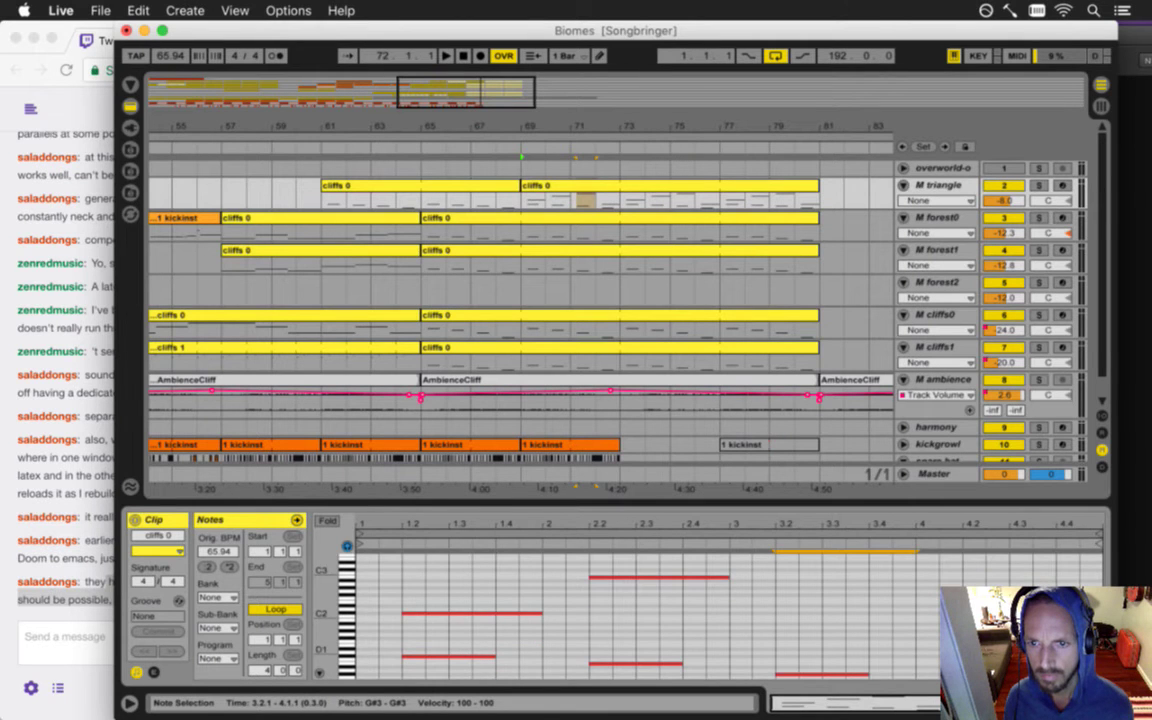
pyautogui.moveTo(985, 625); pyautogui.dragTo(982, 577)
pyautogui.scroll(1, 968, 582)
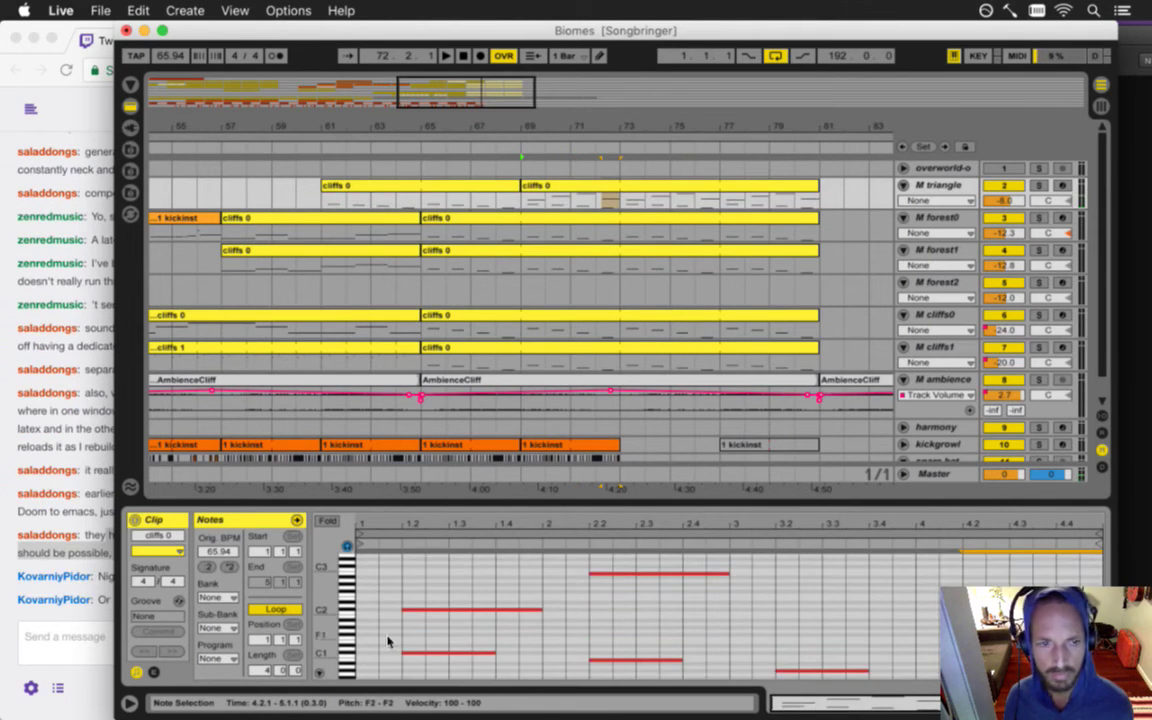
pyautogui.click(80, 565)
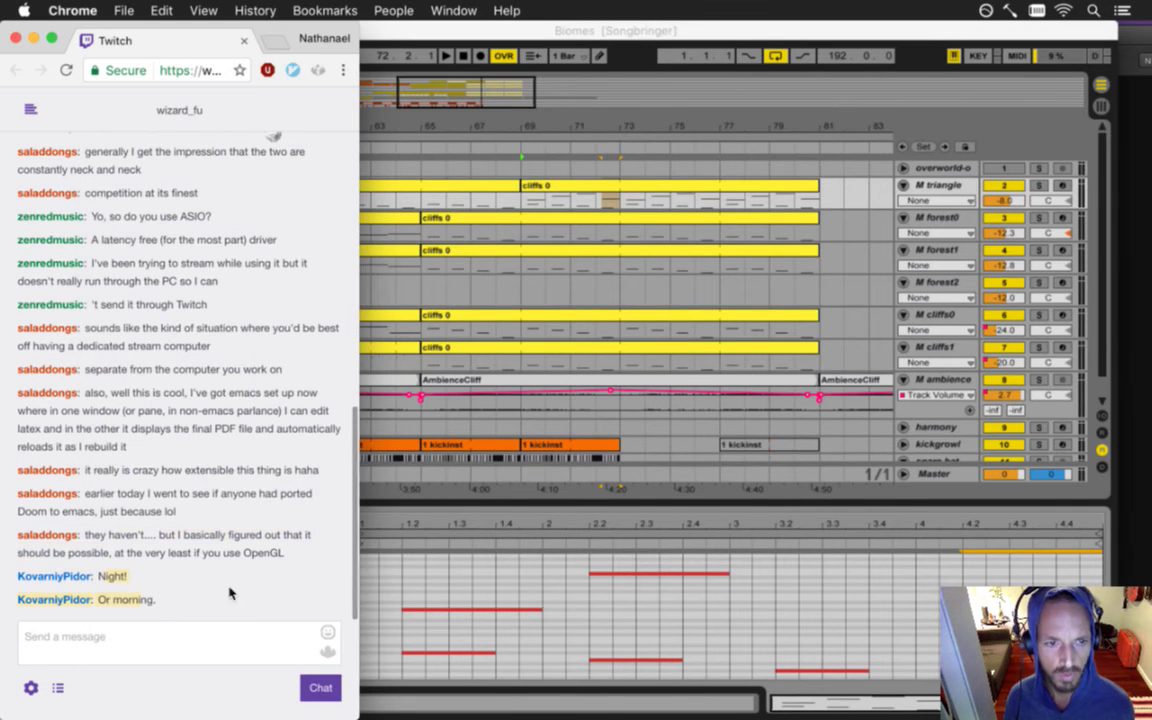
pyautogui.click(1049, 515)
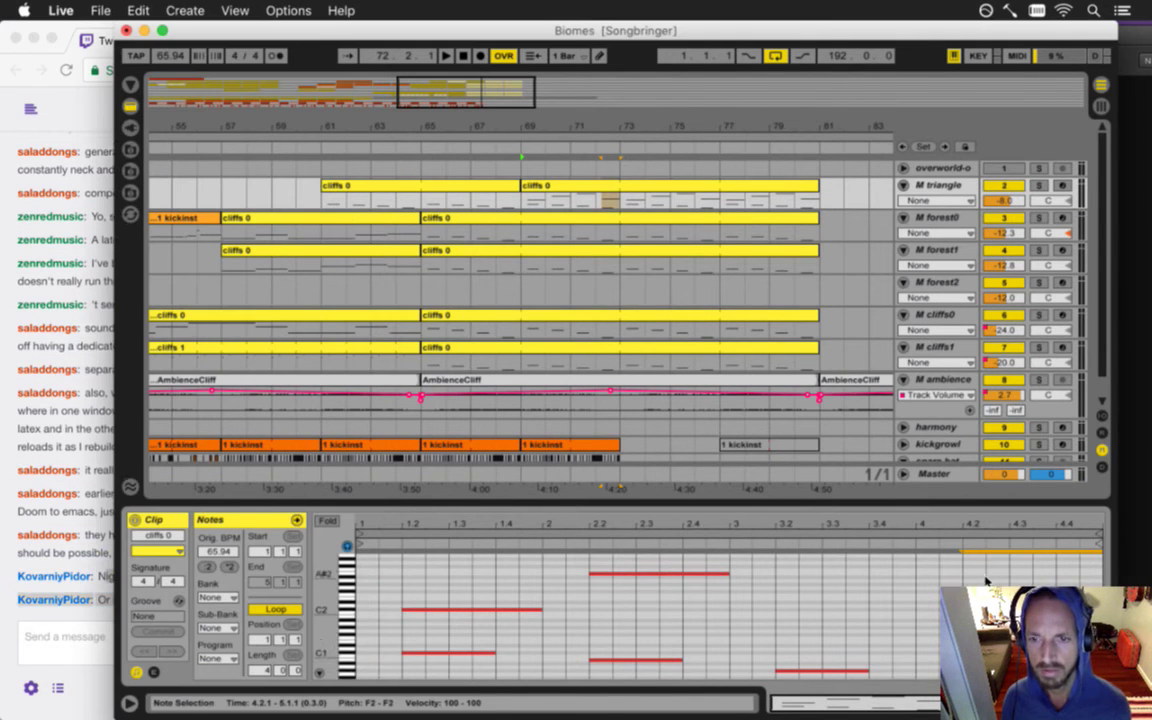
pyautogui.scroll(1, 987, 588)
# - Send the emotes wizHat and HeyGuys as two separate messages in the Twitch chat
pyautogui.click(132, 633)
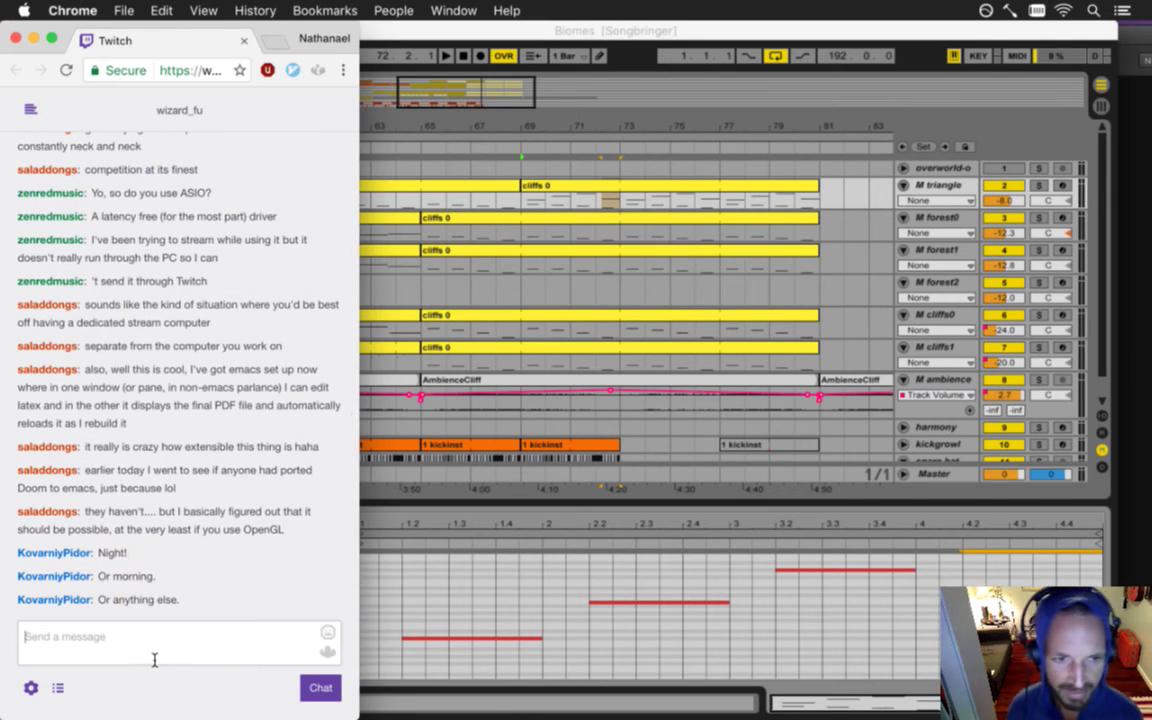
pyautogui.write('wiz')
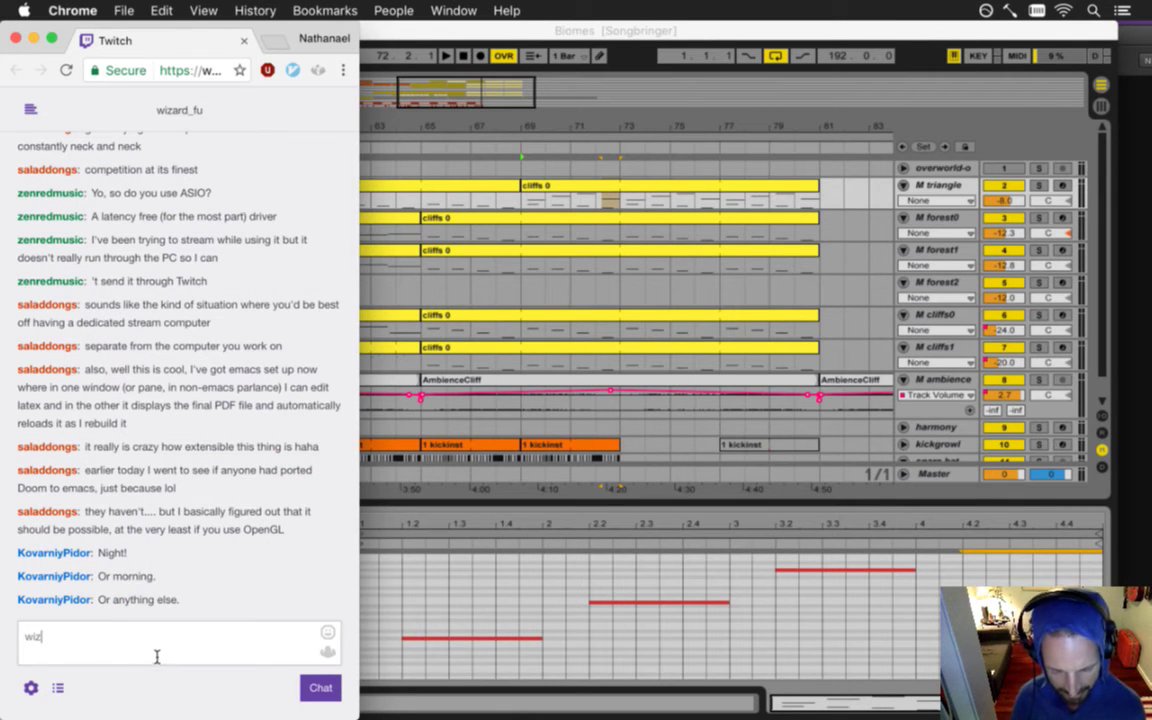
pyautogui.write('Hat')
pyautogui.press('Return')
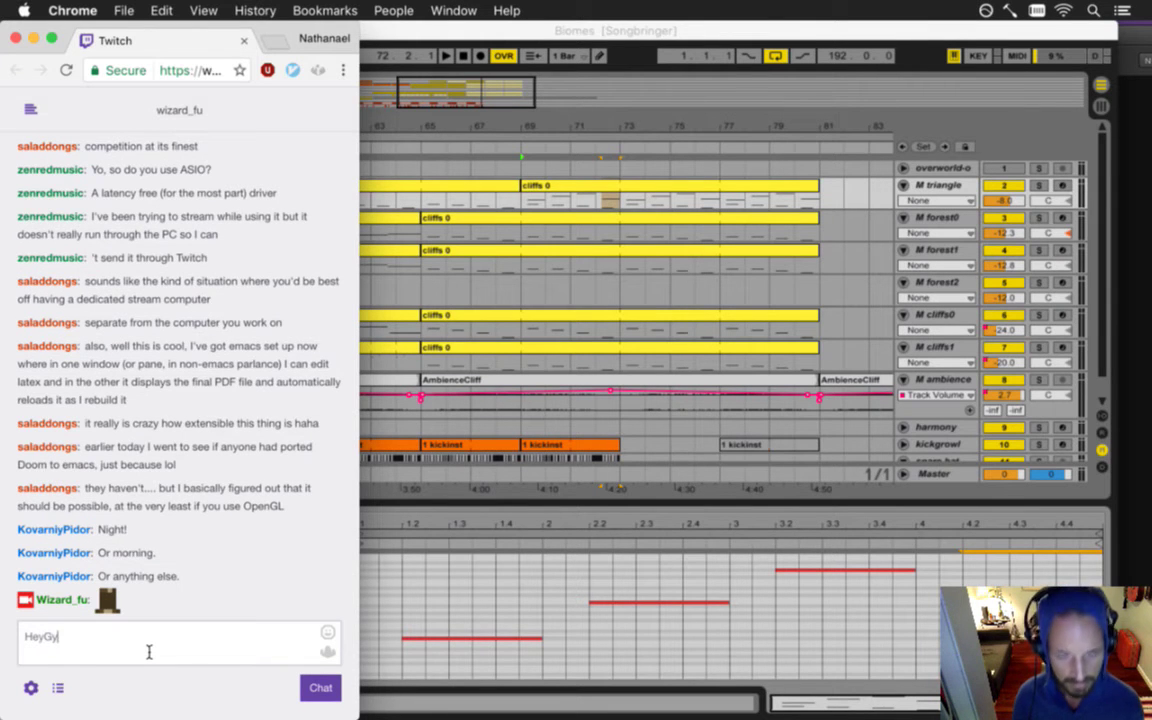
pyautogui.write('HeyGuys')
pyautogui.press('Return')
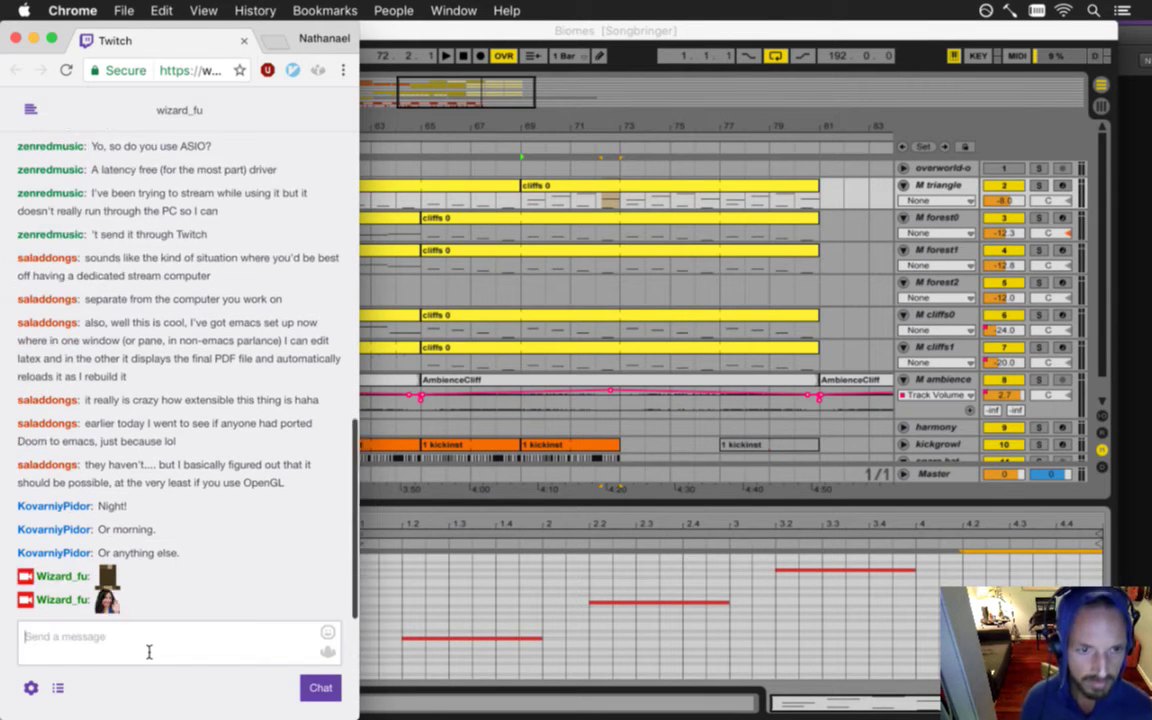
# - Return to Live, raise the M triangle clip's upper note at 4.2 to C#4, and play the section
pyautogui.click(976, 580)
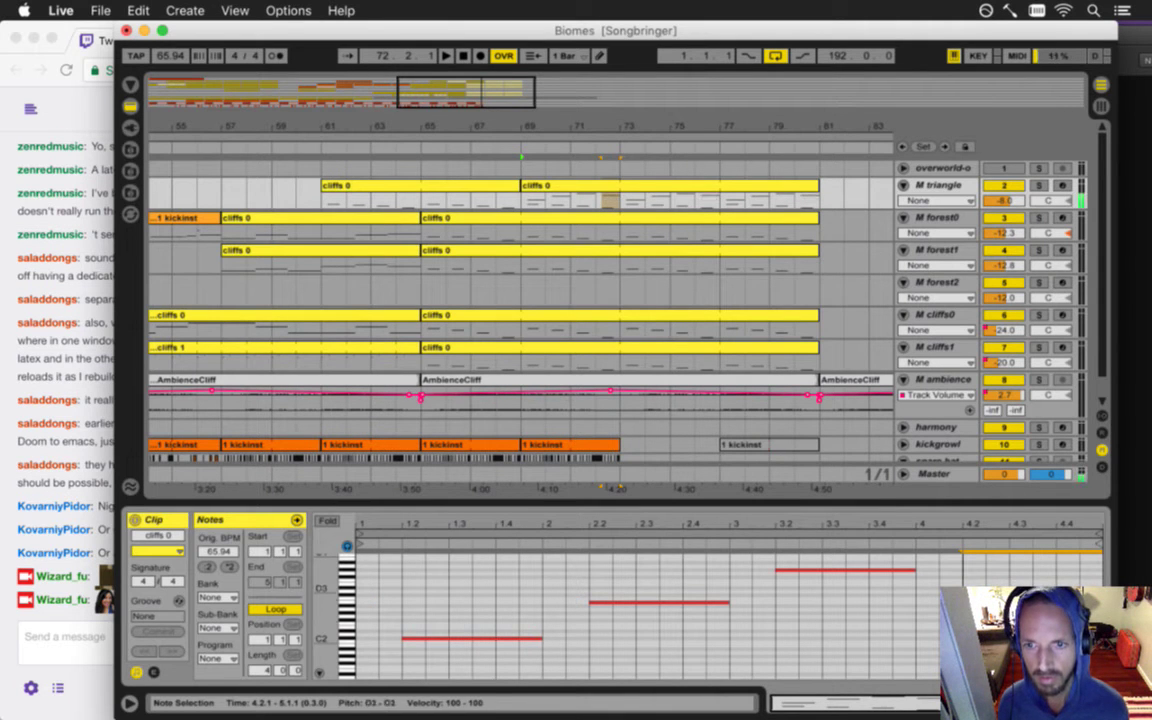
pyautogui.scroll(3, 980, 576)
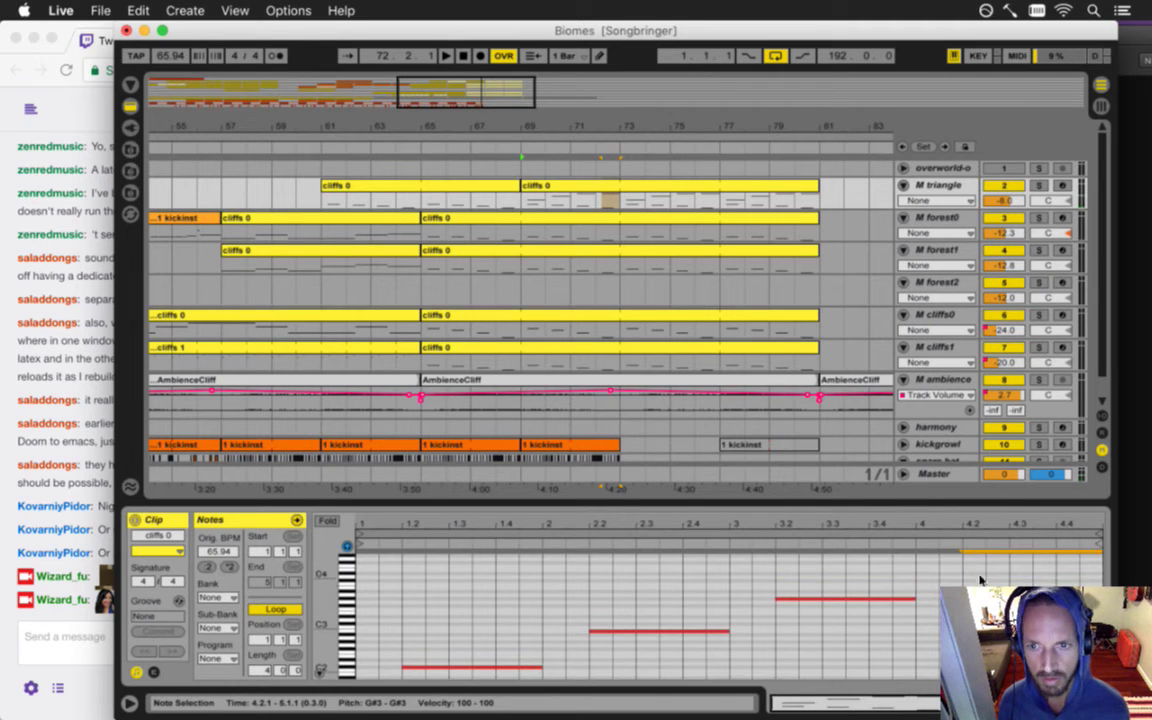
pyautogui.press('Up')
pyautogui.press('Up')
pyautogui.press('Up')
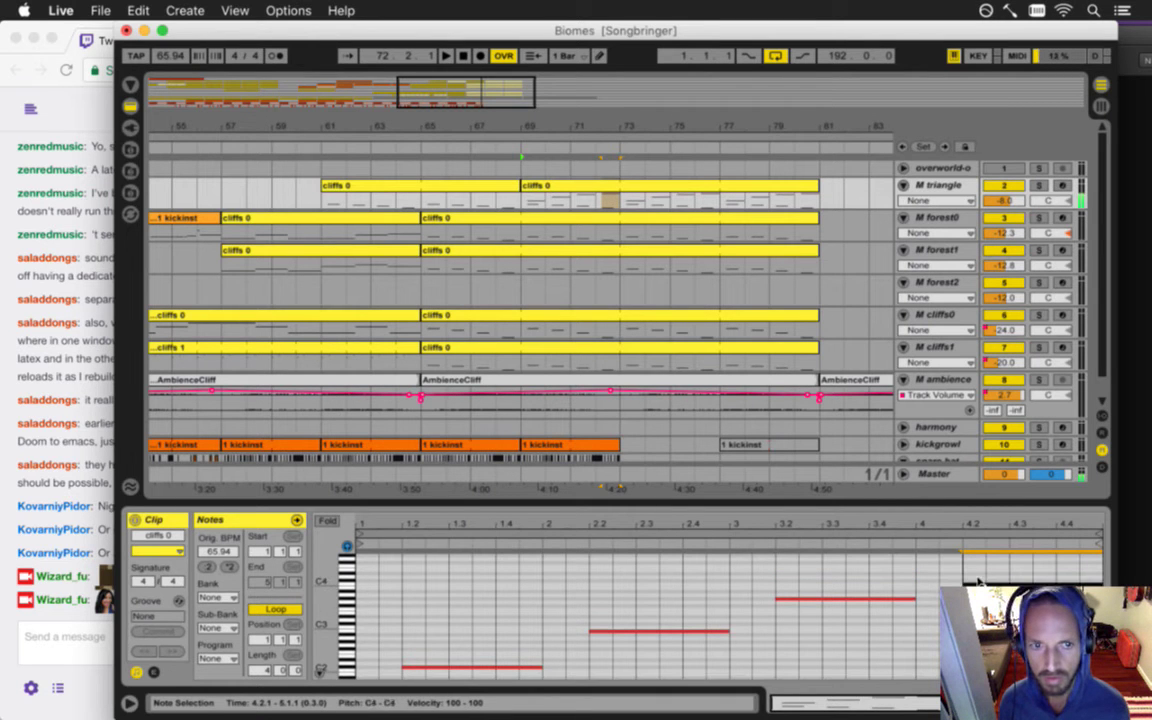
pyautogui.press('space')
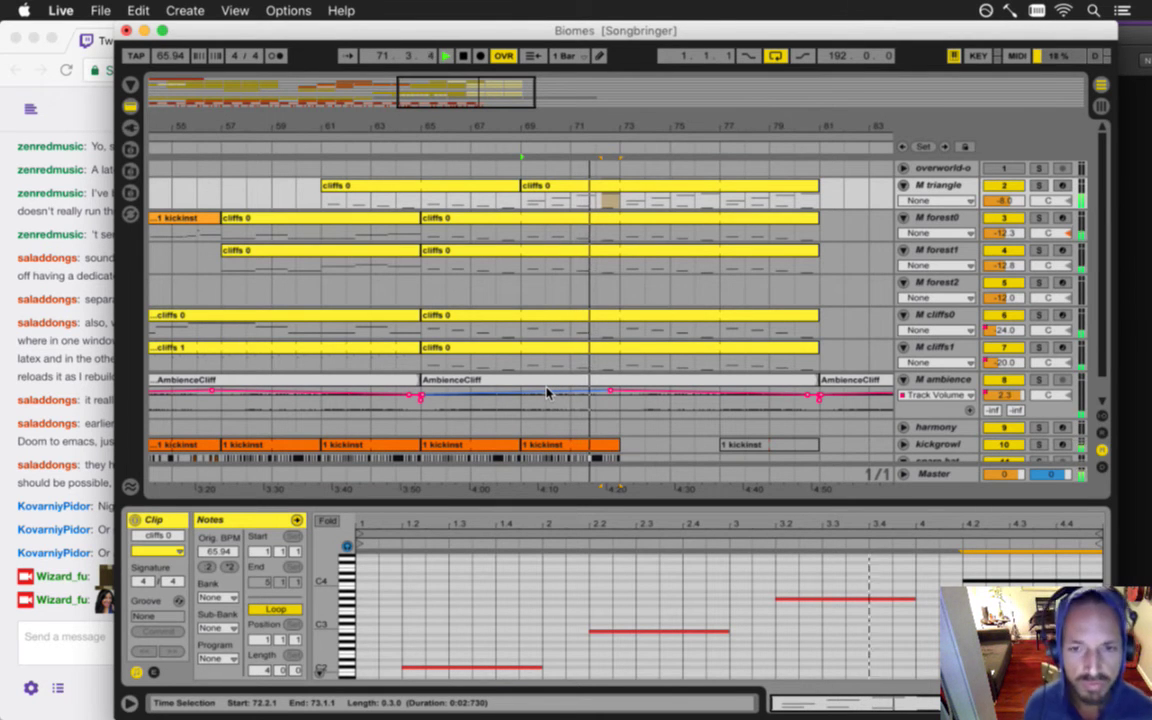
# - Lower the velocity of the C#4 note at 4.2 and set the G#3 note at 3.2 to velocity 83
pyautogui.click(842, 600)
pyautogui.moveTo(847, 606); pyautogui.dragTo(847, 609)
pyautogui.click(993, 581)
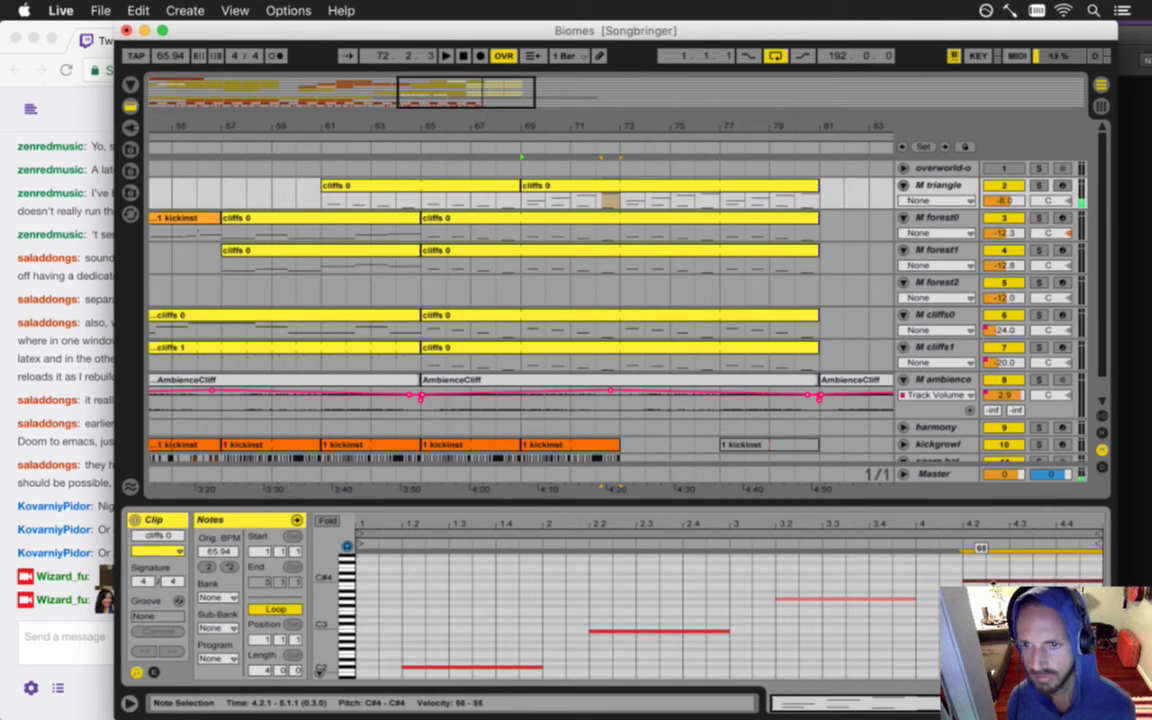
pyautogui.moveTo(892, 602); pyautogui.dragTo(892, 606)
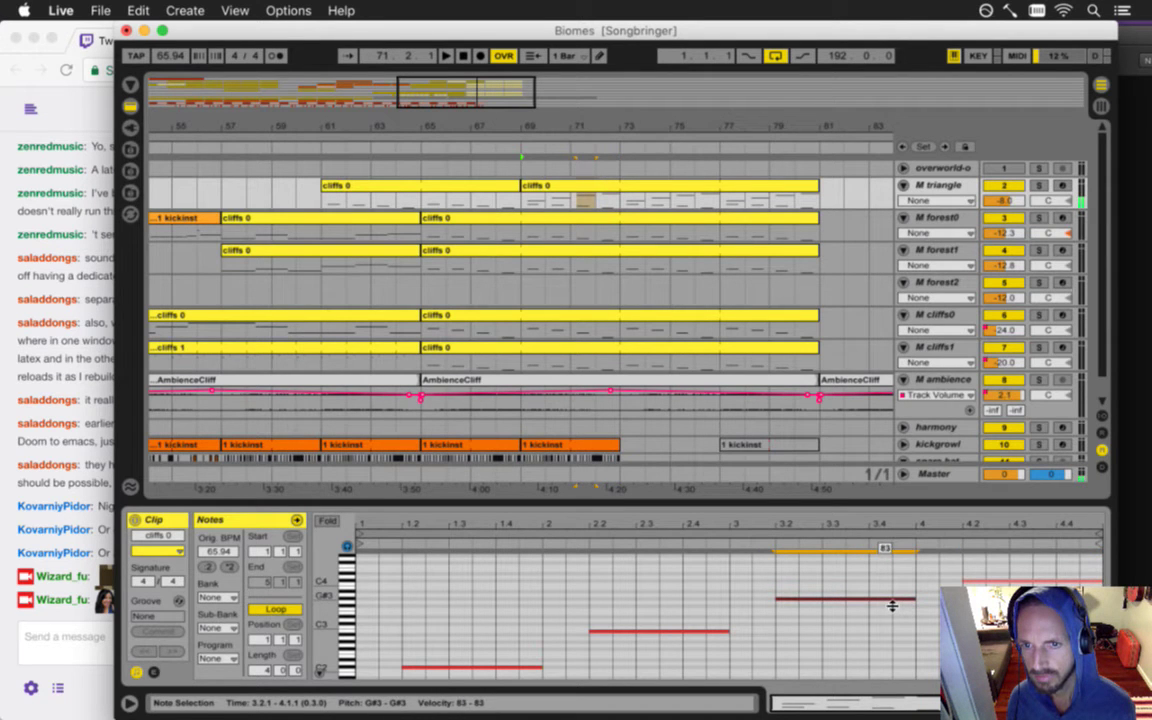
# - Lower the velocities of the upper notes at 2.2, 3.2 and 4.2 together to 89–90, and play the section from bar 69
pyautogui.click(529, 212)
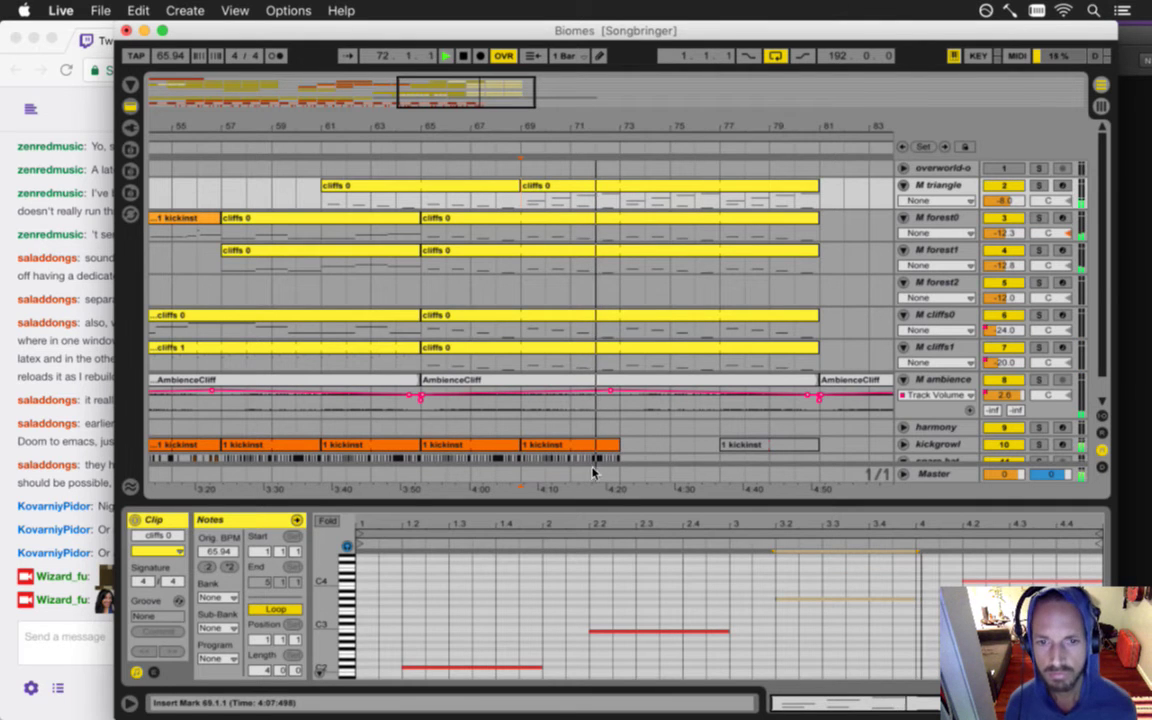
pyautogui.click(828, 600)
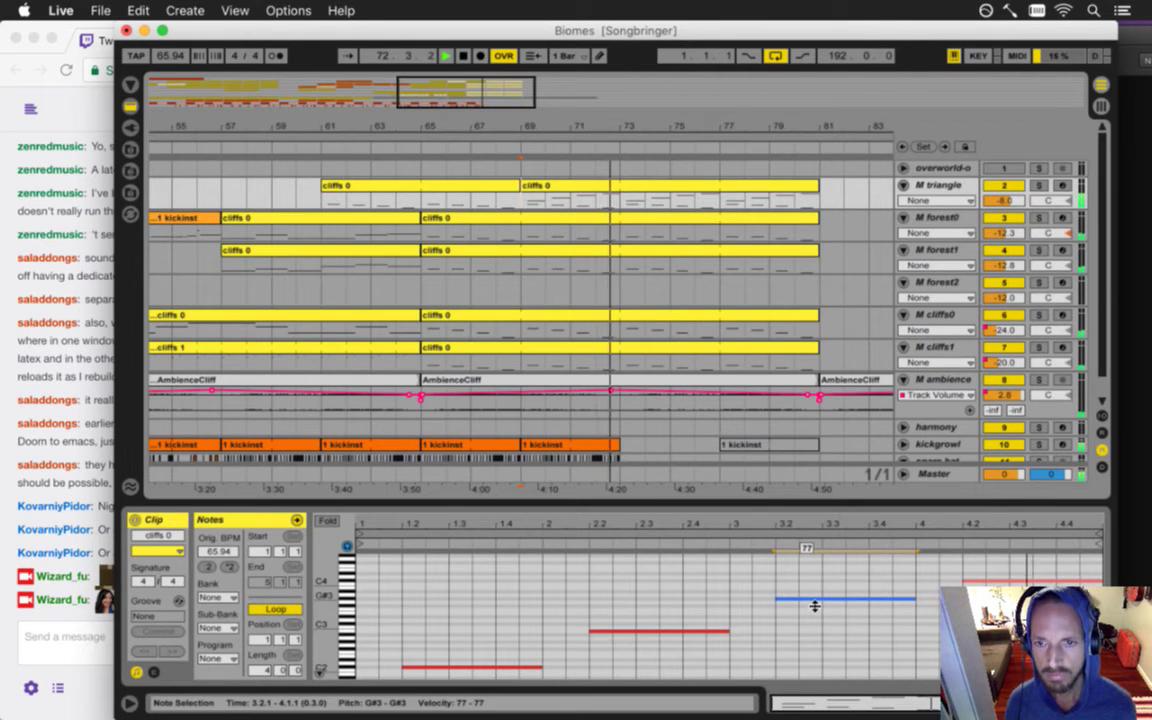
pyautogui.press('Delete')
pyautogui.press('space')
pyautogui.moveTo(644, 573); pyautogui.dragTo(975, 648)
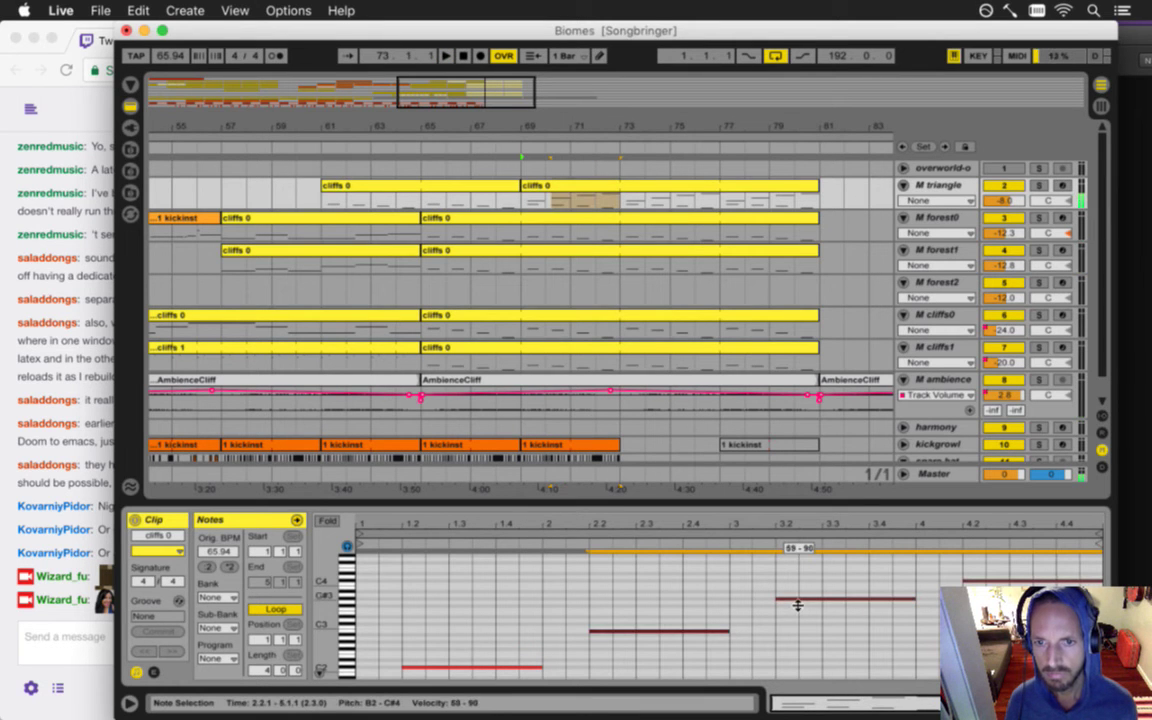
pyautogui.press('space')
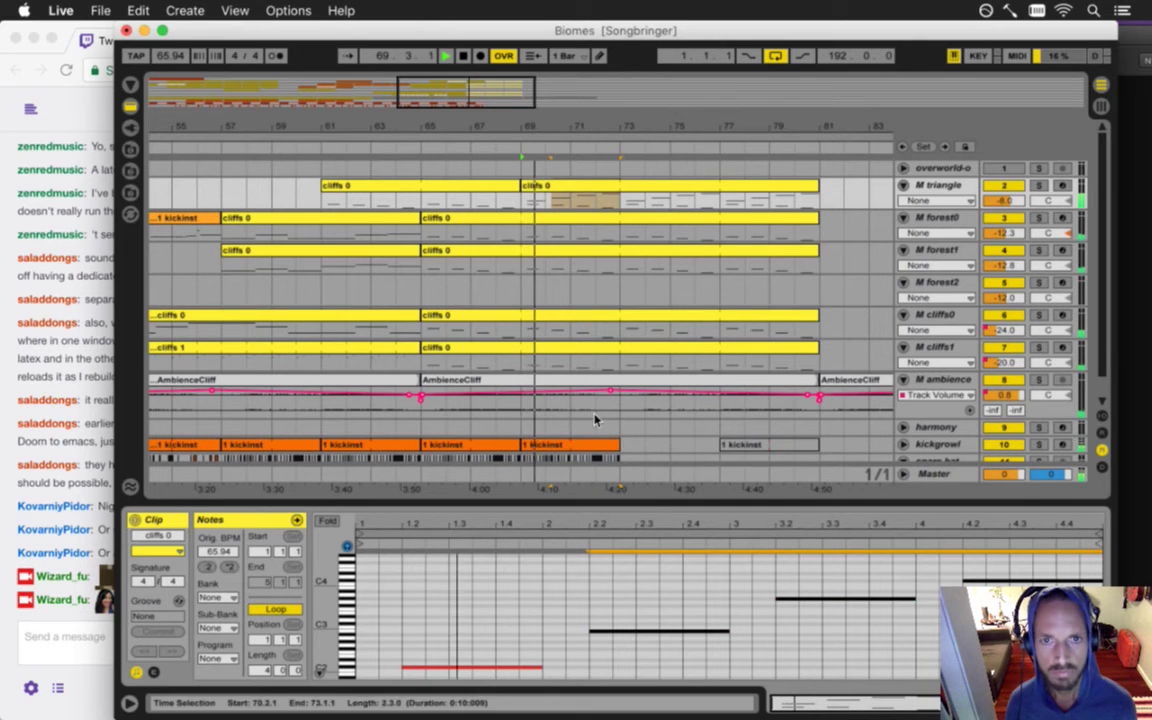
# - Copy the edited M triangle clip at bar 69 onto the M forest1 track at the same bar
pyautogui.click(543, 226)
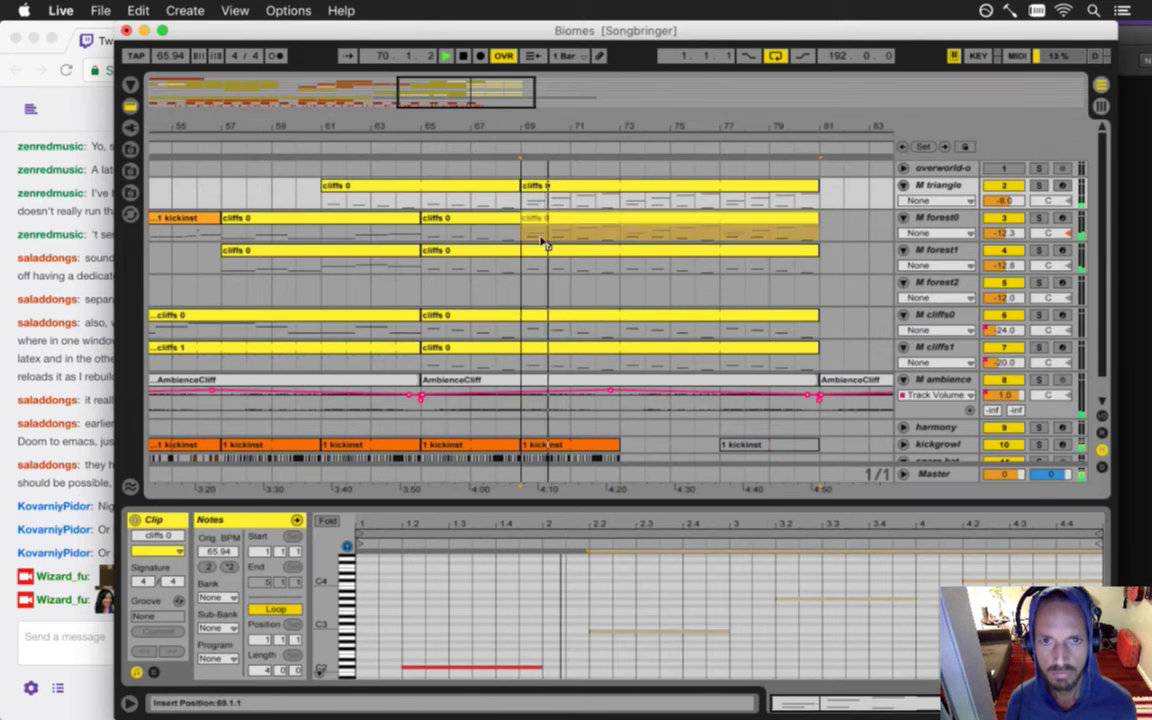
pyautogui.click(545, 254)
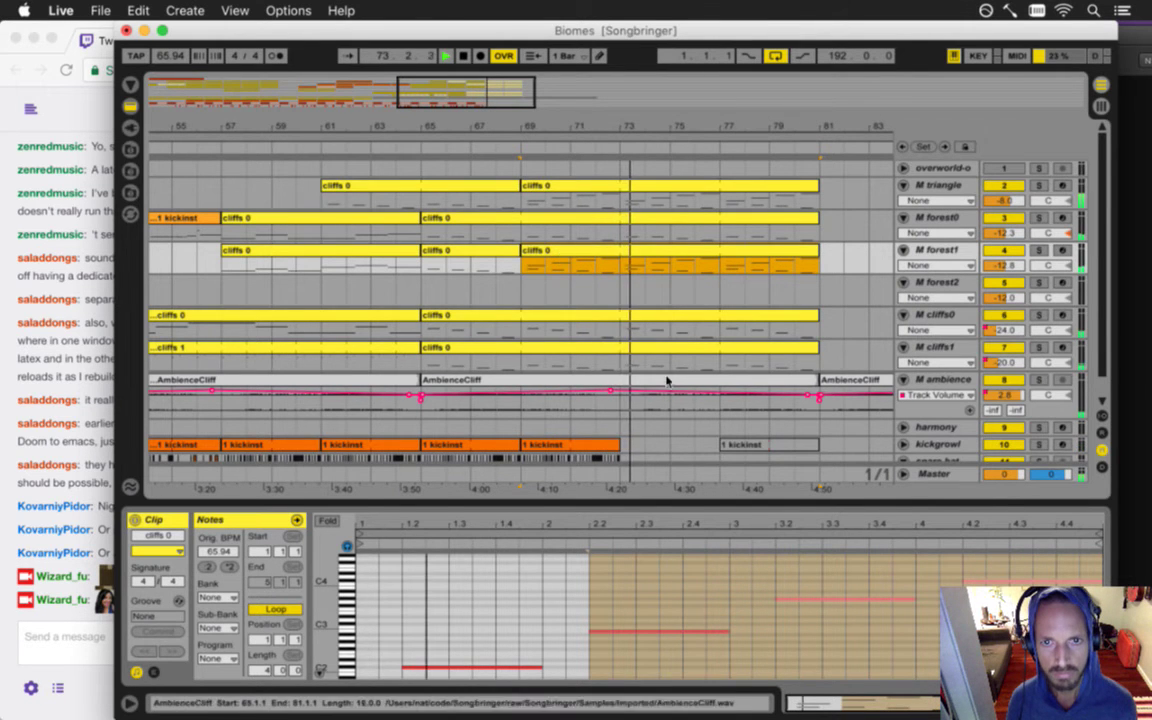
# - Duplicate the kickgrowl and snare hat clips of bars 69 to 73 so the copies start at bar 73
pyautogui.scroll(-1, 640, 410)
pyautogui.click(522, 450)
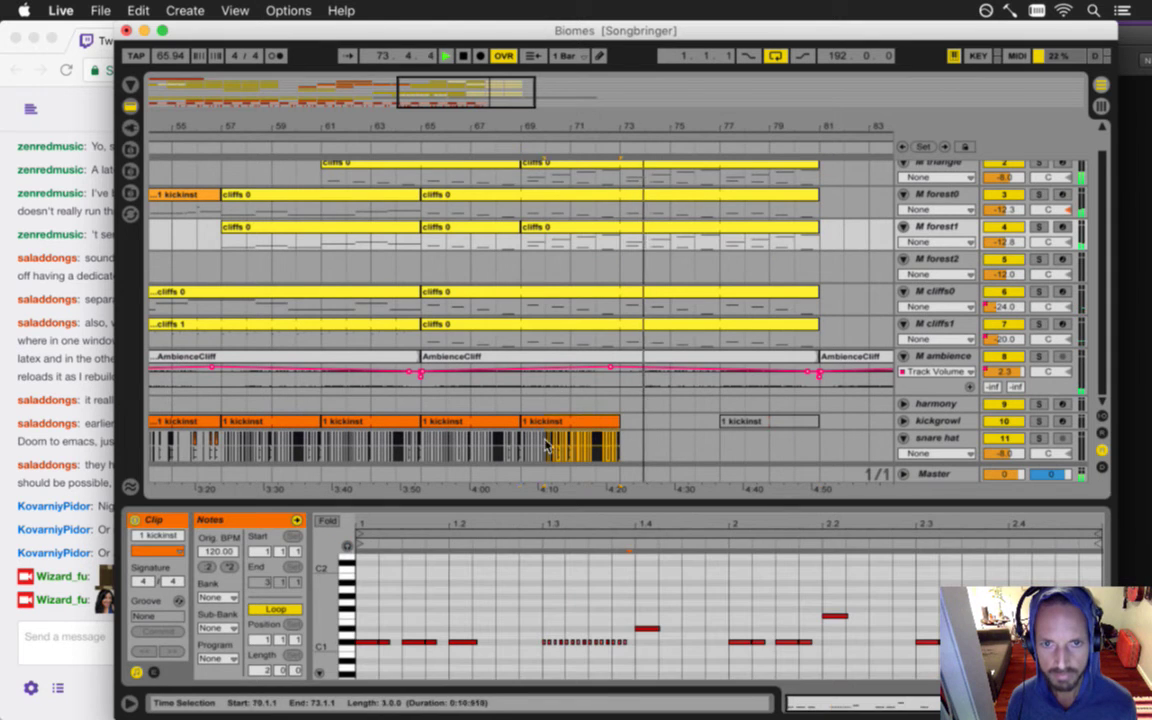
pyautogui.keyDown('shift'); pyautogui.click(638, 443); pyautogui.keyUp('shift')
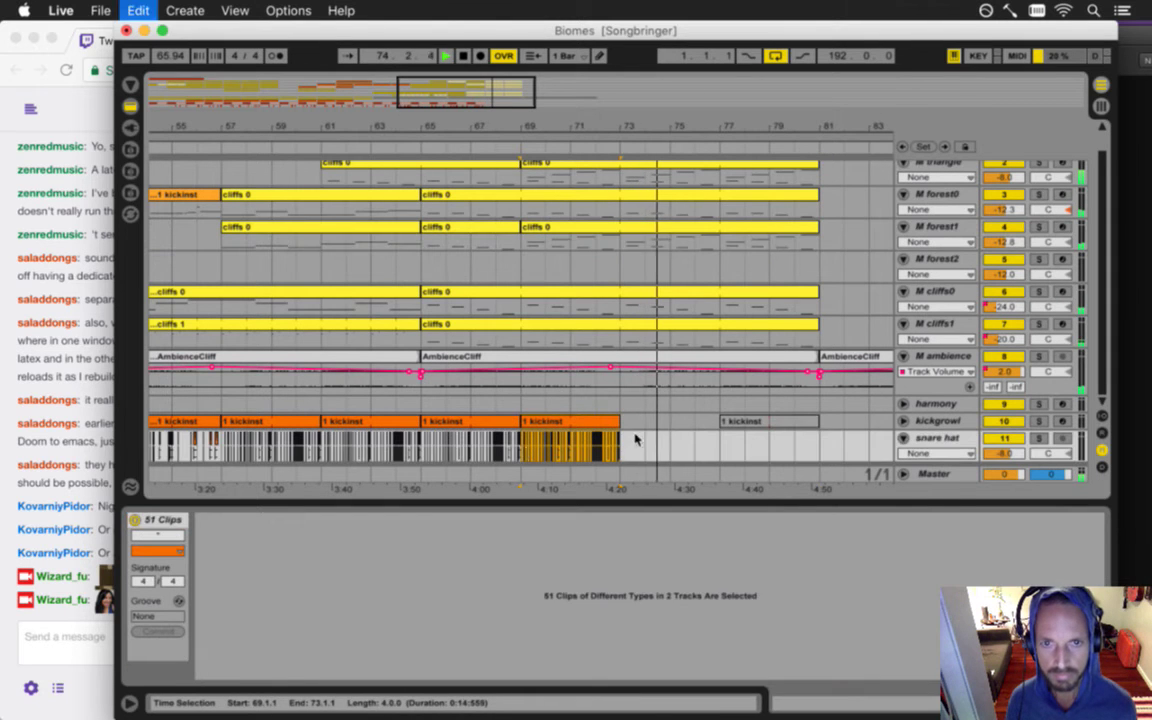
pyautogui.hotkey('ctrl', 'd')
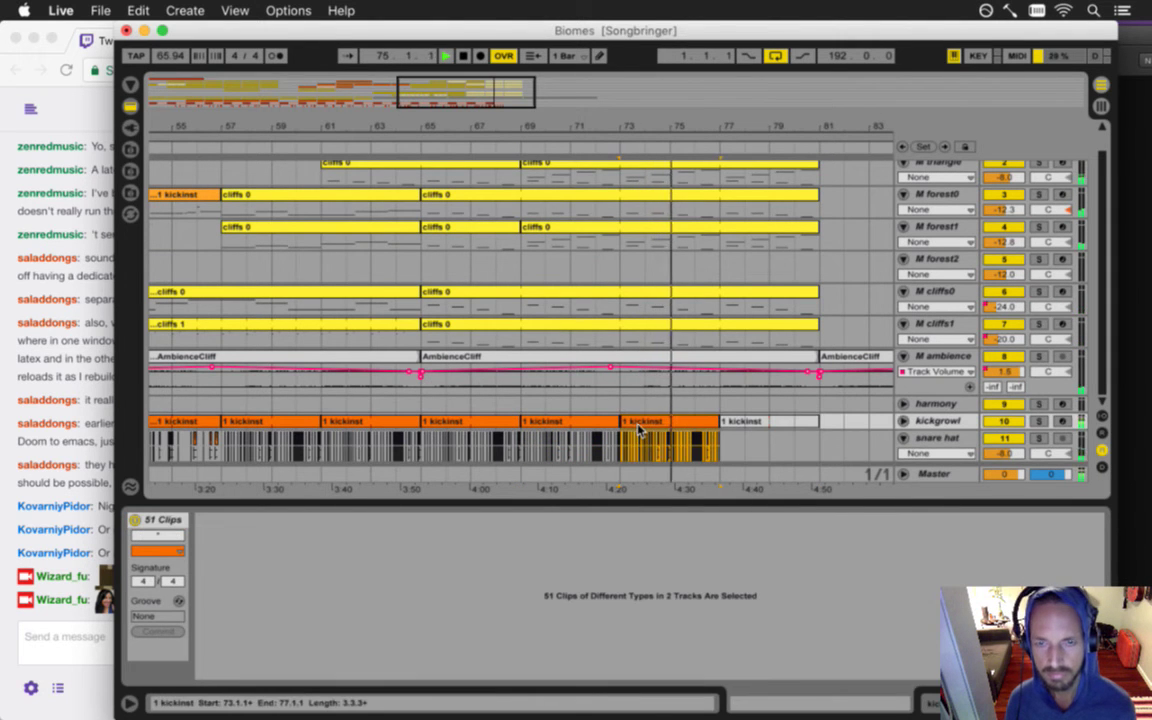
# - Compress all notes of the 1 kickinst clip at bar 73 to half their length, giving an original BPM of 60, and play it
pyautogui.click(638, 424)
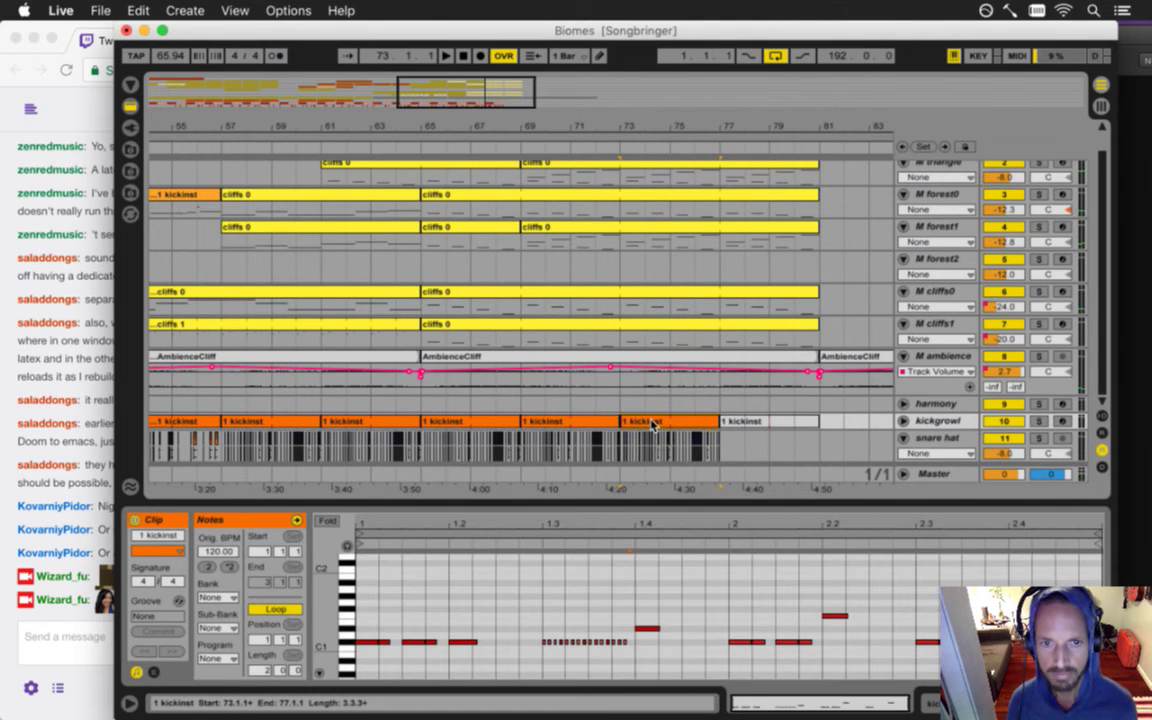
pyautogui.hotkey('ctrl', 'a')
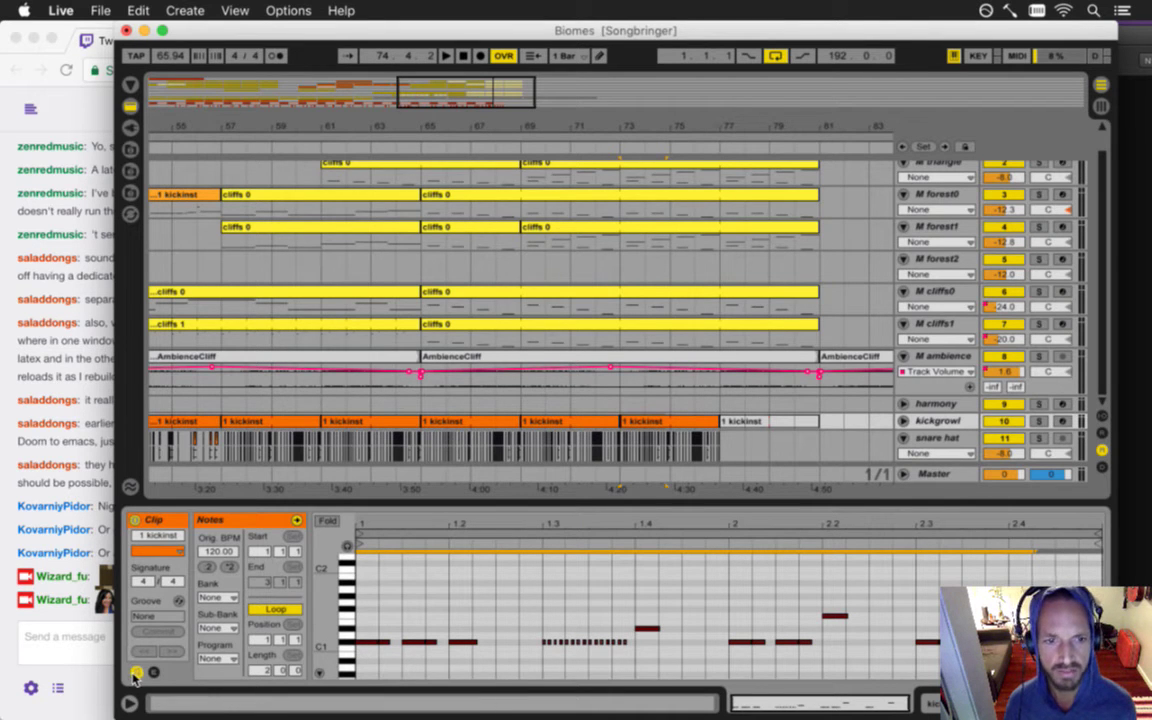
pyautogui.click(229, 567)
pyautogui.press('space')
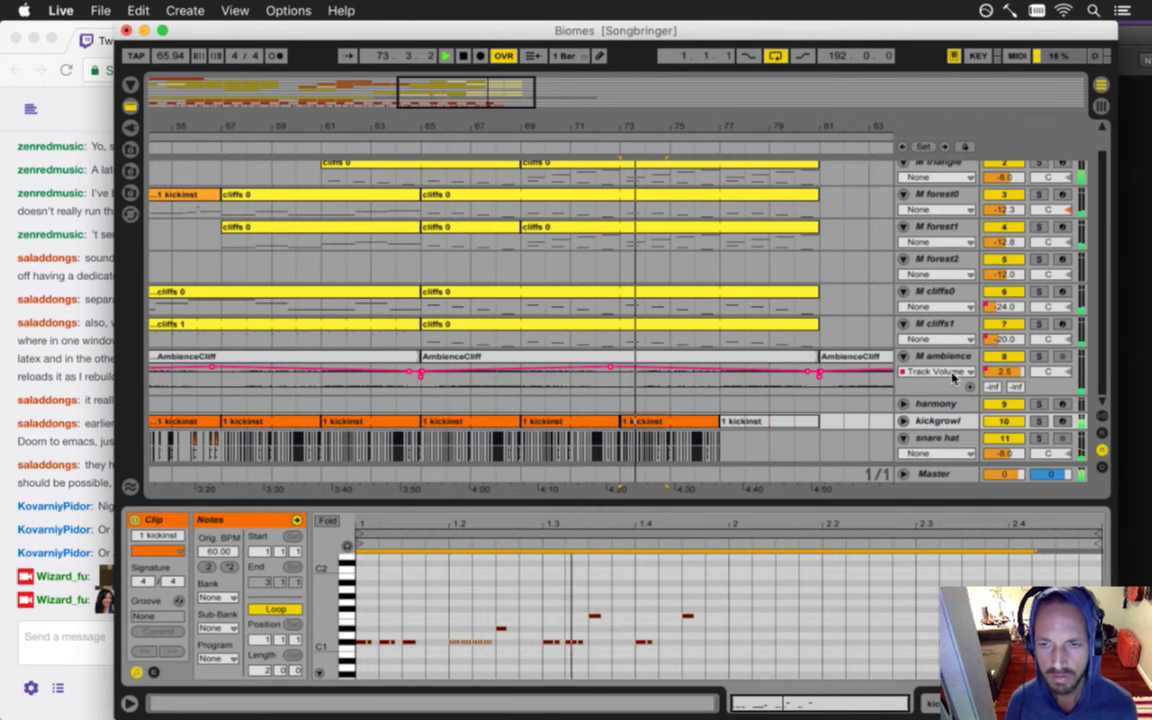
# - Stop playback and repeat the compressed first-bar kick pattern in the second bar of the 1 kickinst clip
pyautogui.press('space')
pyautogui.moveTo(712, 578); pyautogui.dragTo(731, 648)
pyautogui.press('Up')
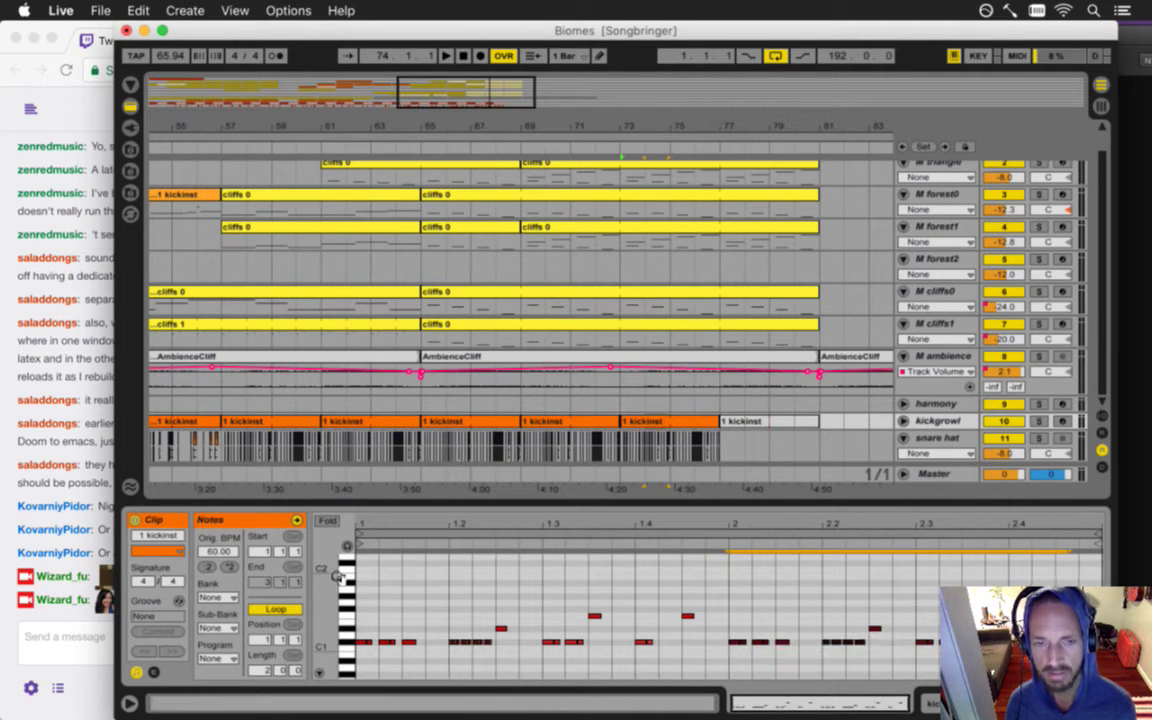
# - Activate the 1 kickinst clip at bar 77 and copy the snare hat clips of bars 73 to 77 to bar 77
pyautogui.press('space')
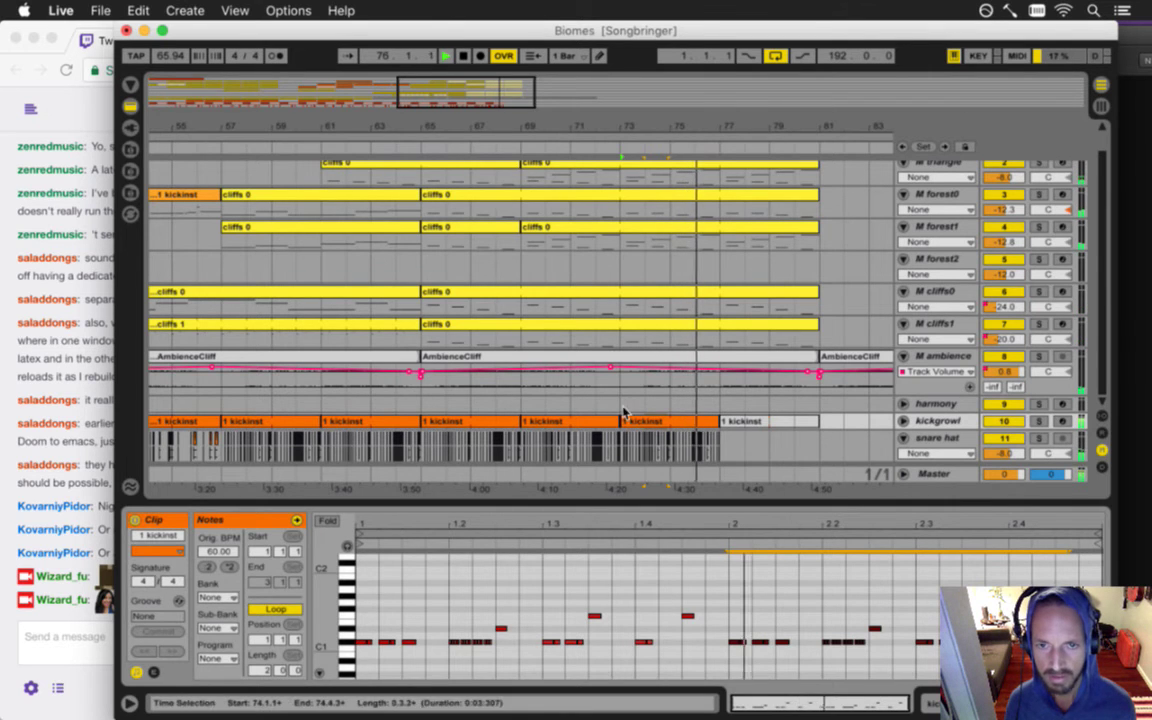
pyautogui.click(735, 421)
pyautogui.moveTo(718, 450); pyautogui.dragTo(627, 455)
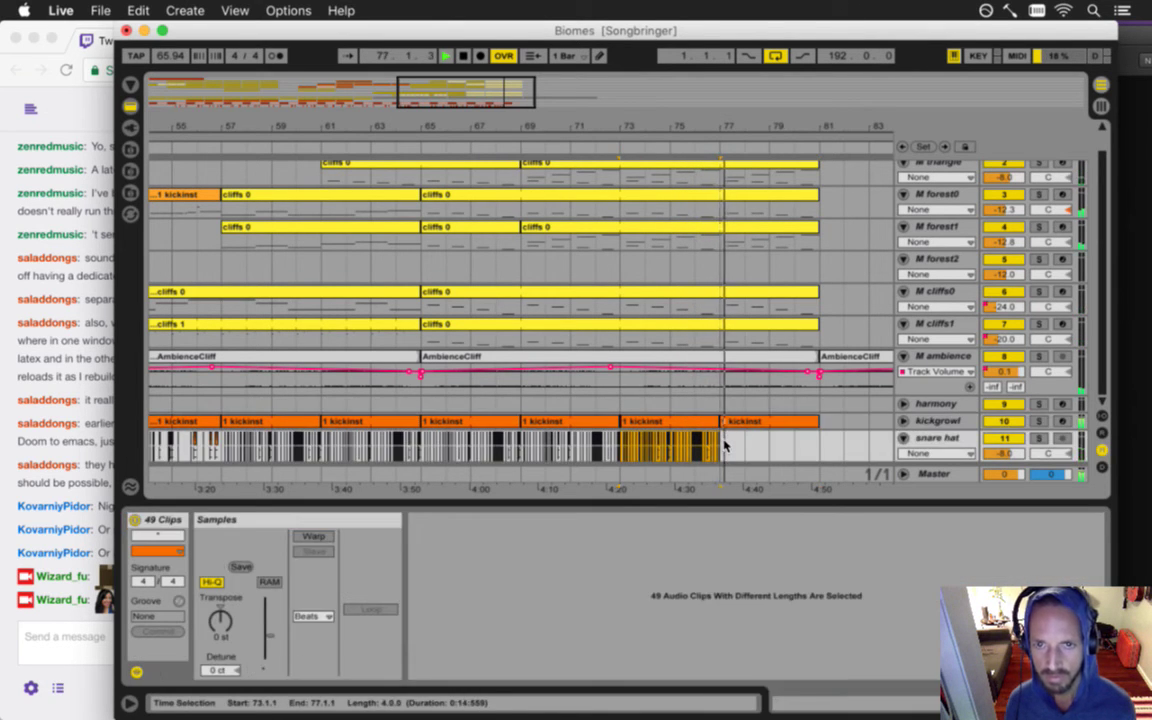
pyautogui.click(725, 447)
pyautogui.press('super+v')
pyautogui.press('space')
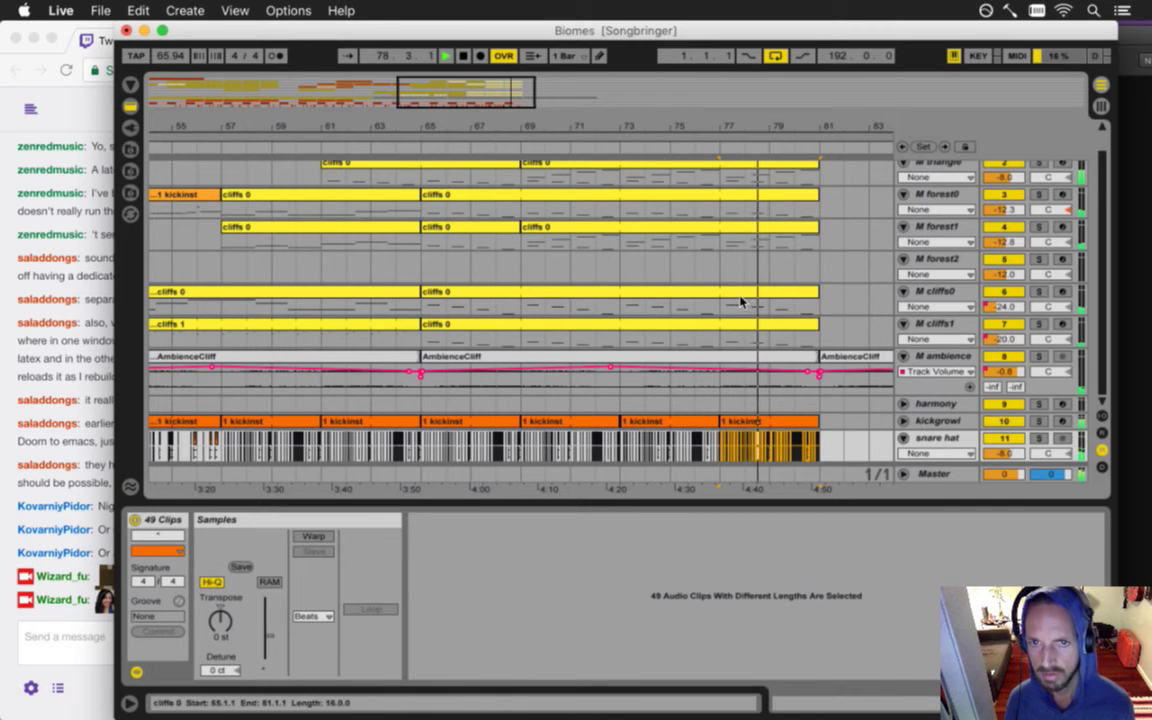
# - Copy the M cliffs0 clip at bar 65 onto the harmony track, colour it orange and rename it cliffs 2
pyautogui.moveTo(467, 293); pyautogui.dragTo(468, 404)
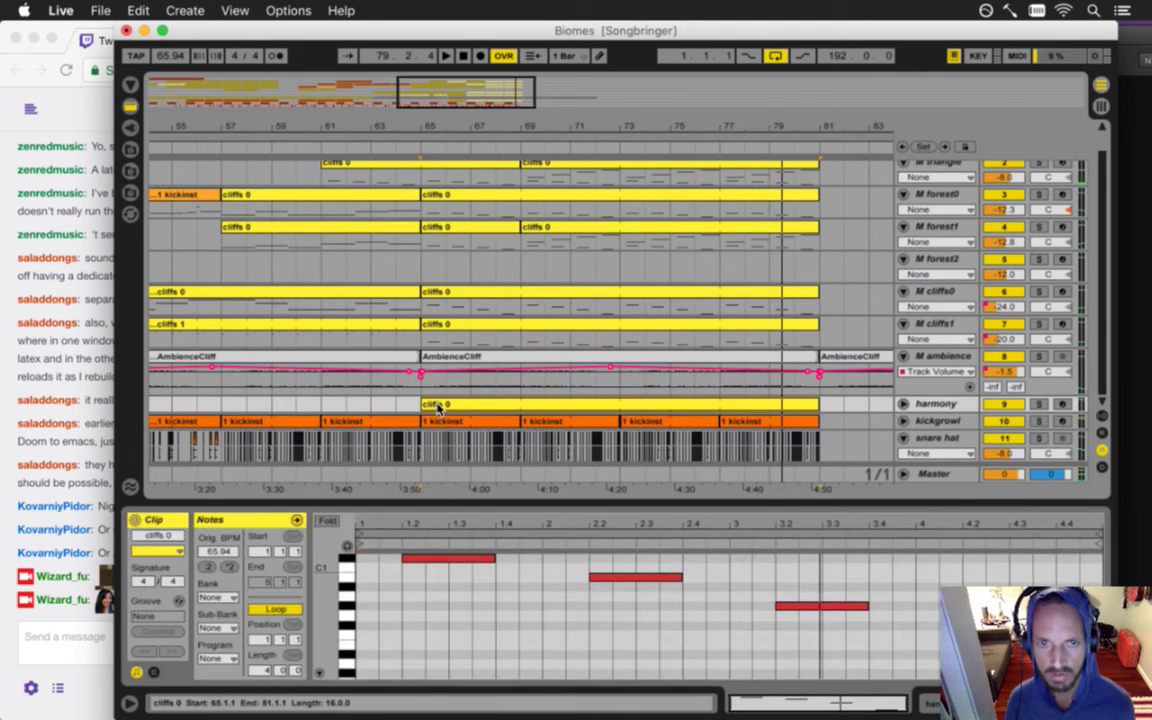
pyautogui.rightClick(463, 406)
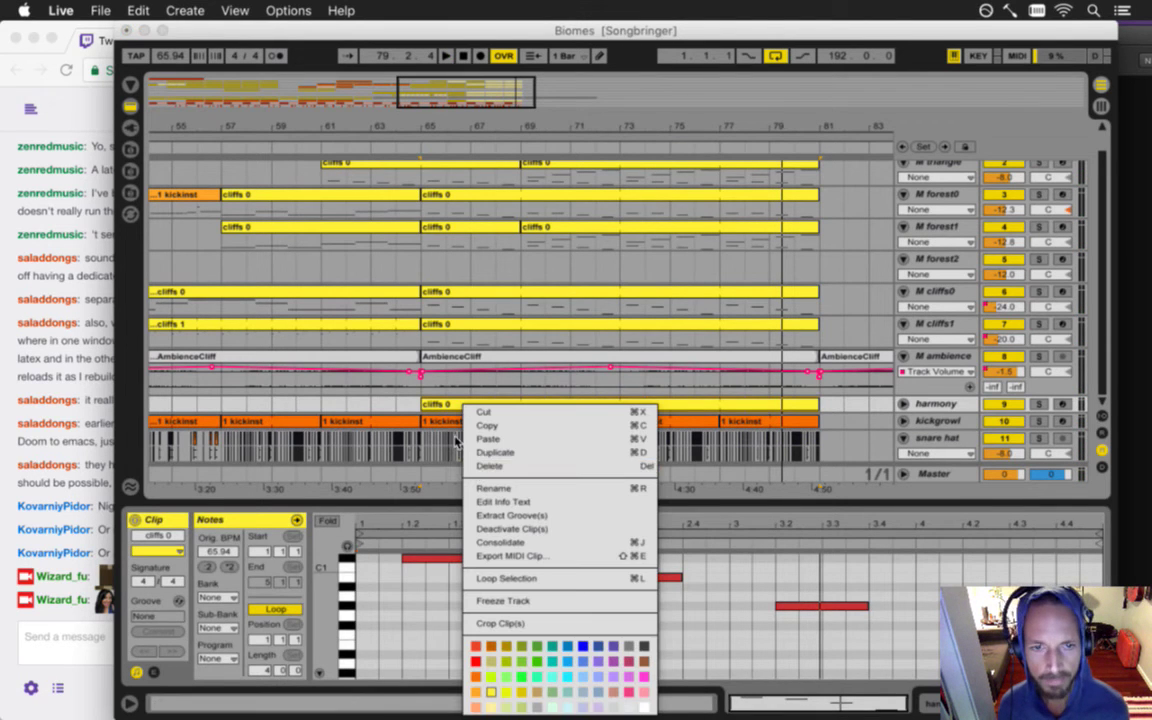
pyautogui.click(475, 691)
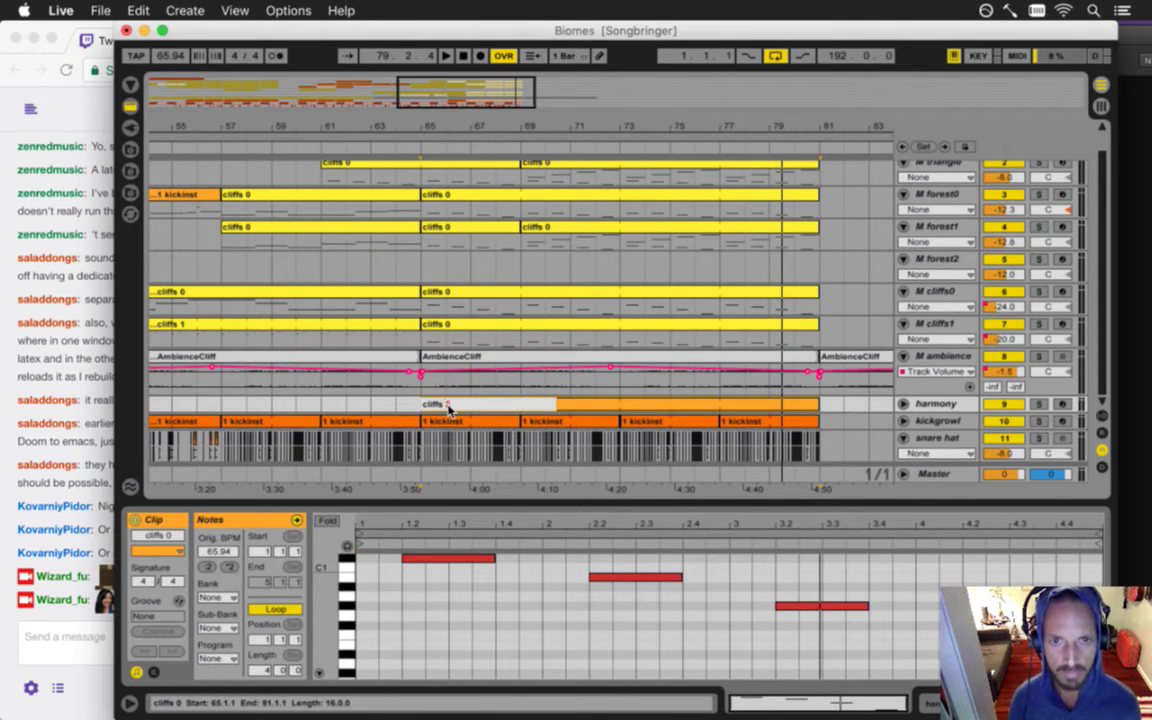
pyautogui.press('space')
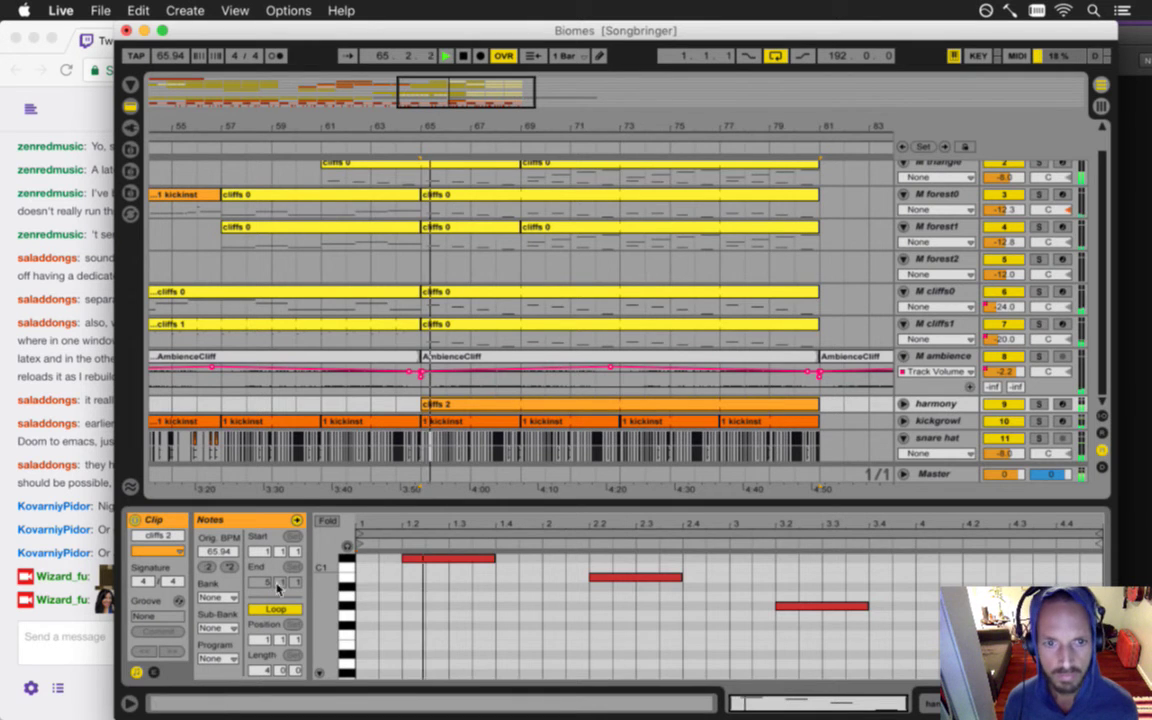
# - Copy the first note of the cliffs 2 clip to C#2 at the start of bar 1
pyautogui.moveTo(325, 580); pyautogui.dragTo(324, 578)
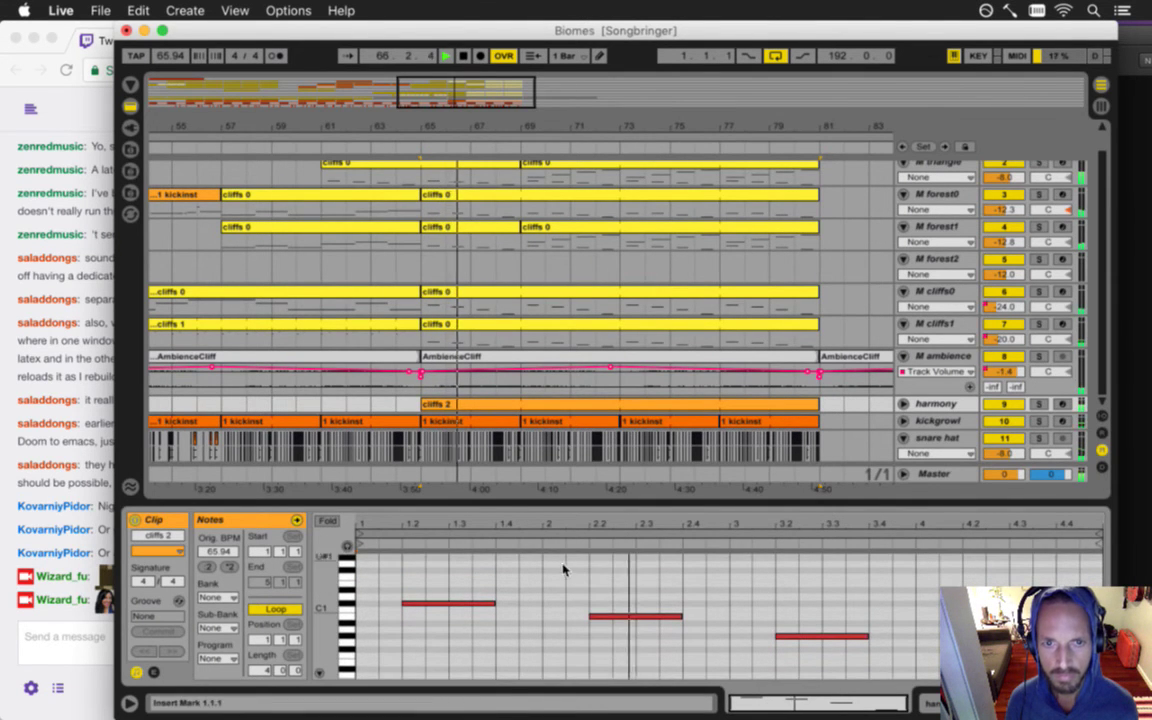
pyautogui.press('space')
pyautogui.click(518, 594)
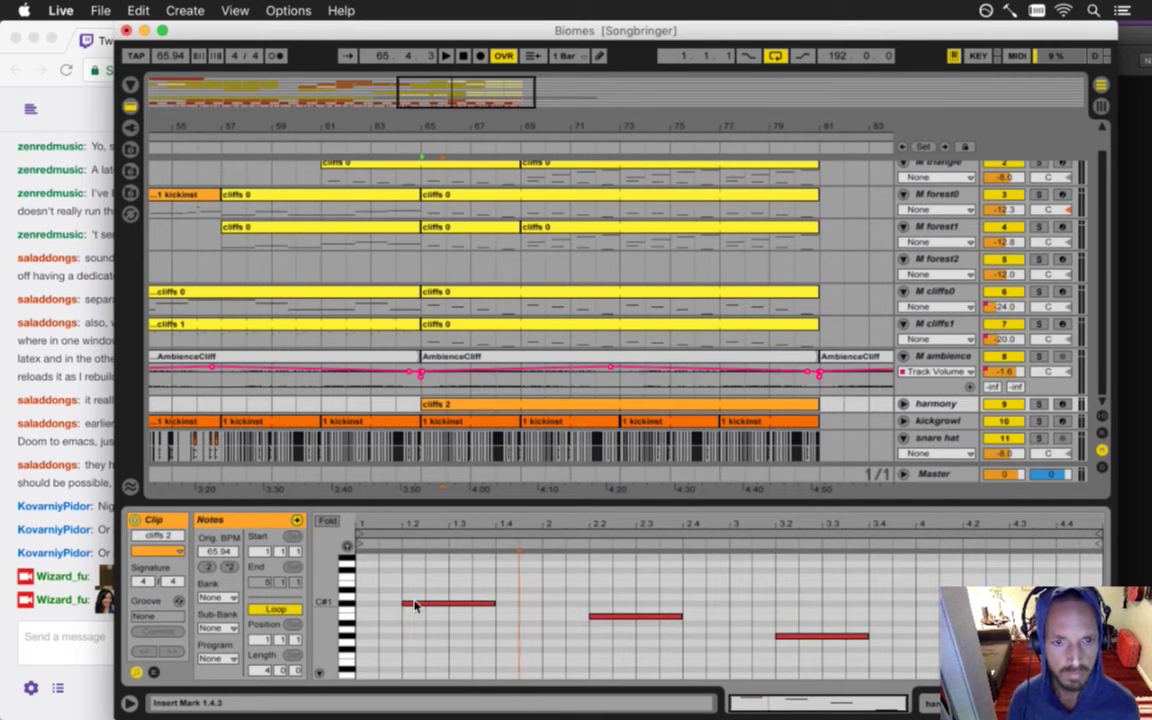
pyautogui.moveTo(328, 596); pyautogui.dragTo(343, 596)
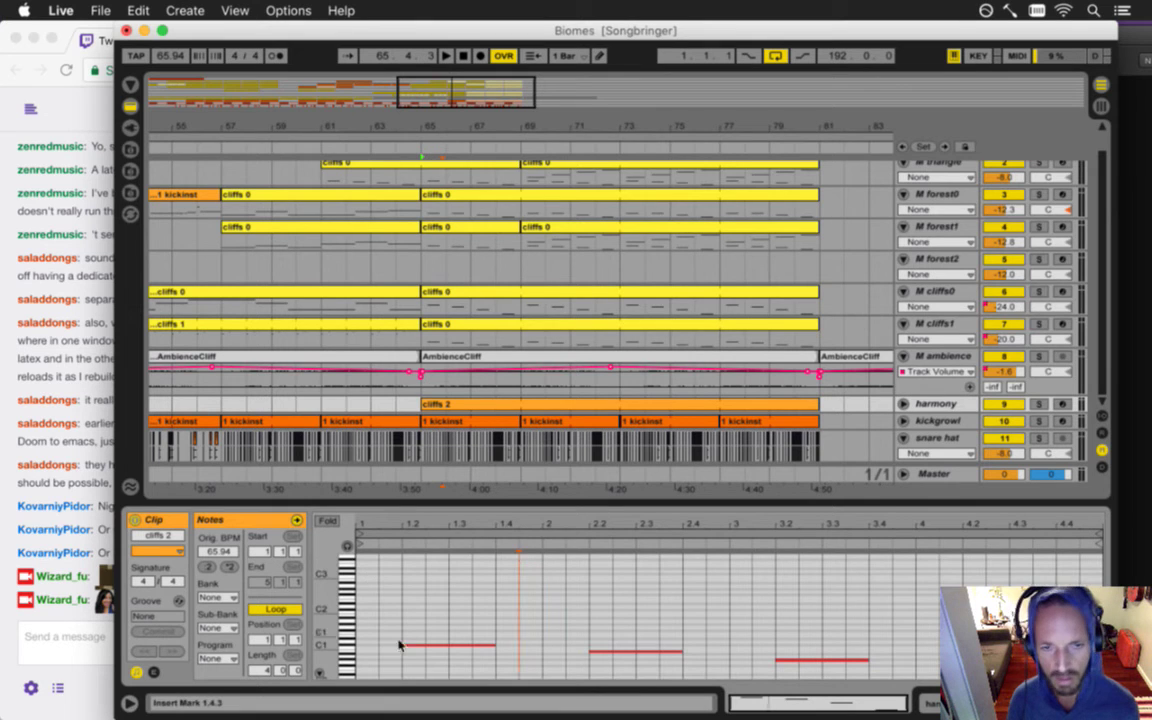
pyautogui.moveTo(413, 648); pyautogui.dragTo(323, 616)
pyautogui.moveTo(365, 514); pyautogui.dragTo(357, 520)
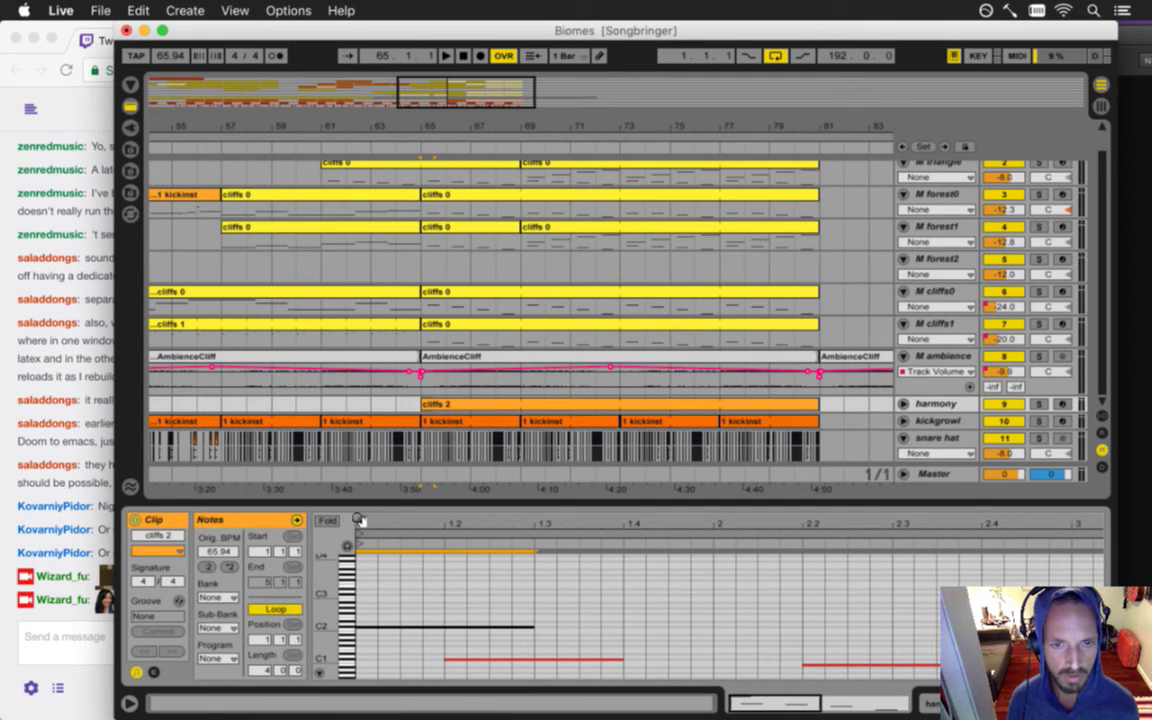
# - Shorten the C#2 note to end at 1.1.2 and play the cliffs 2 clip from its start
pyautogui.click(535, 632)
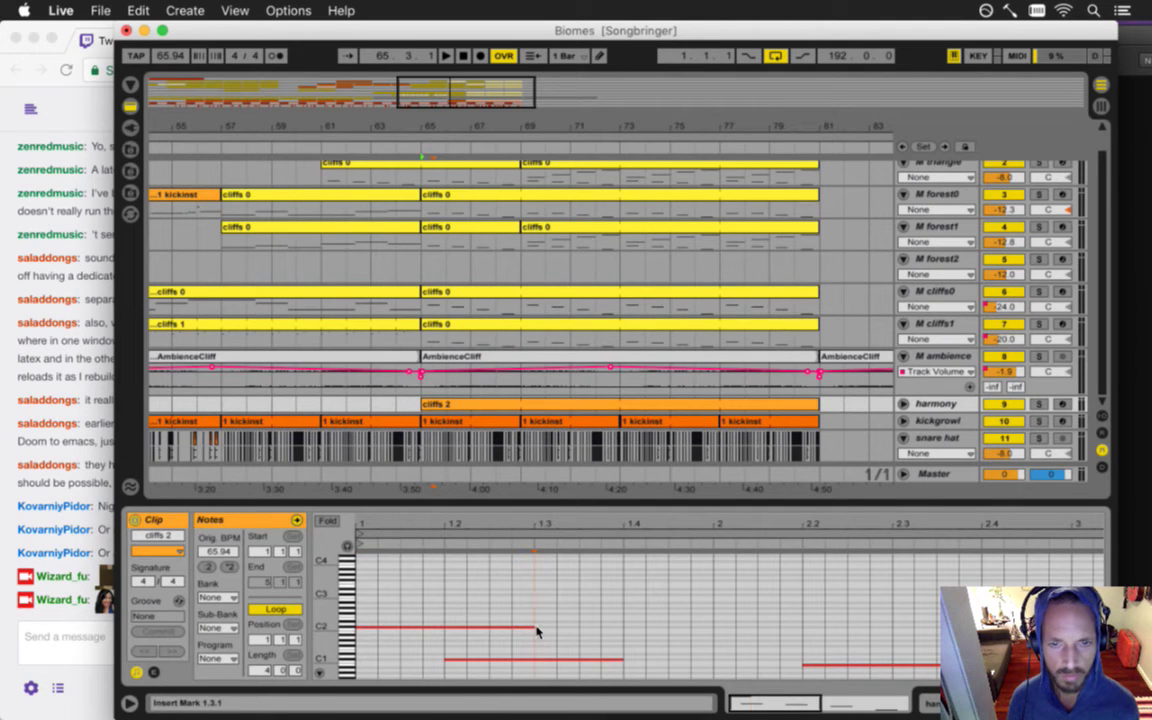
pyautogui.click(477, 629)
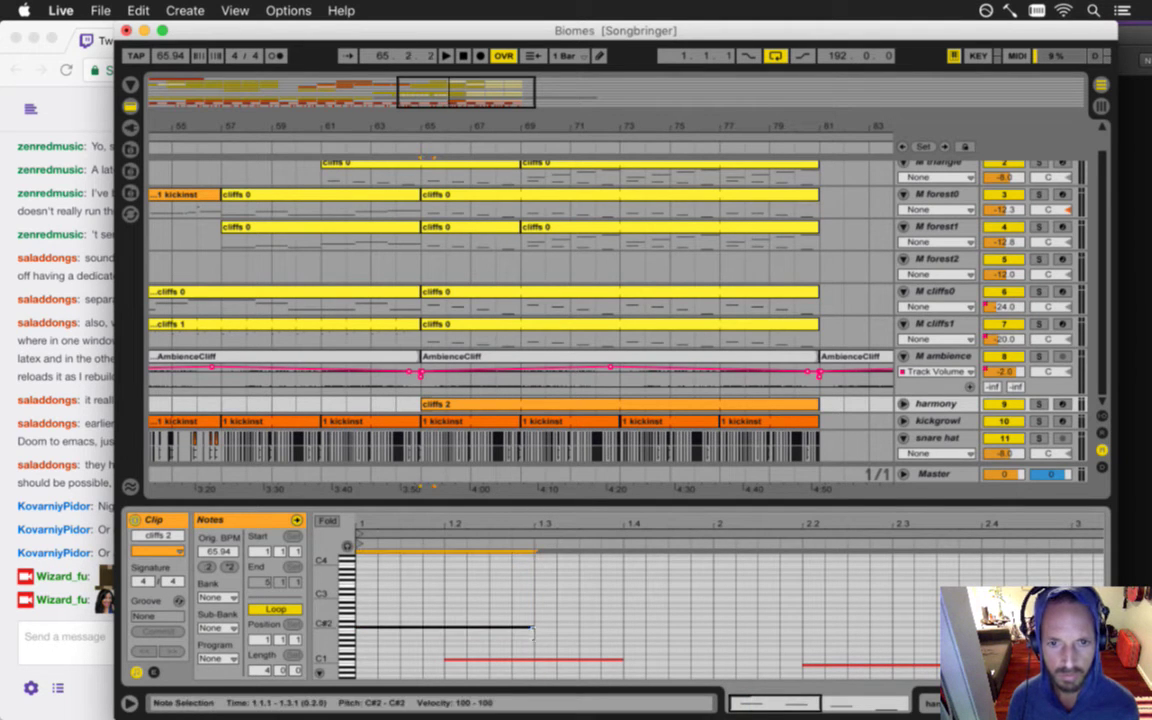
pyautogui.press('space')
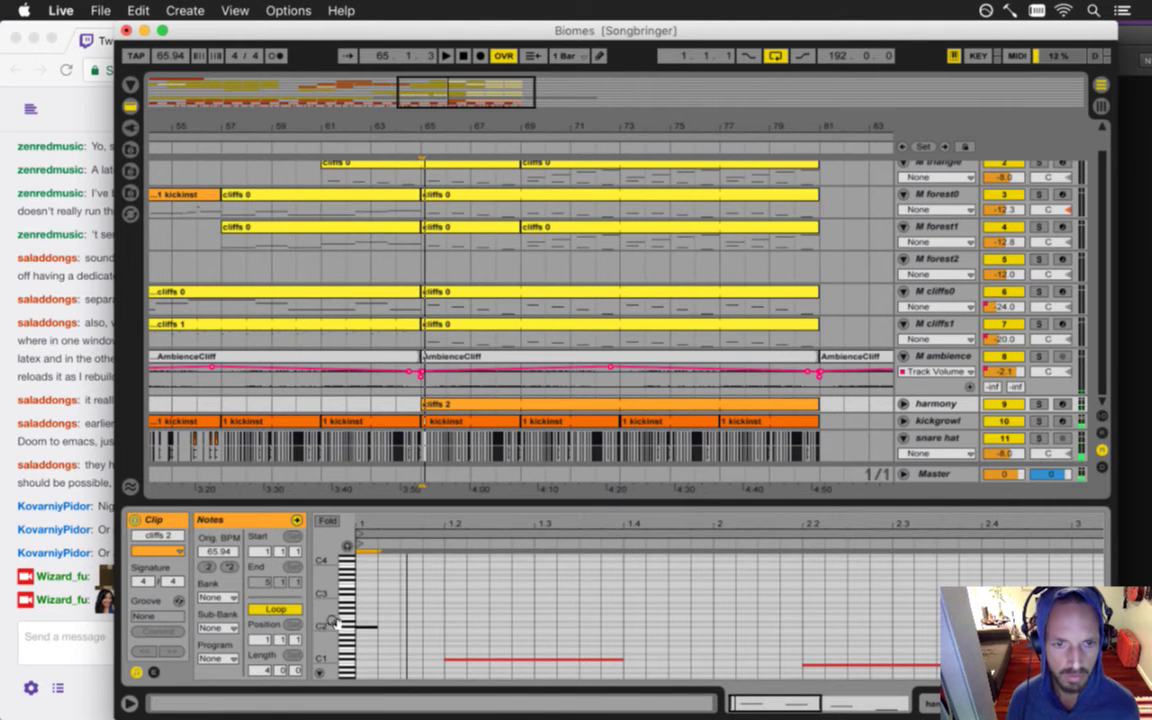
pyautogui.moveTo(366, 526); pyautogui.dragTo(346, 566)
pyautogui.press('space')
pyautogui.press('space')
pyautogui.press('space')
pyautogui.press('space')
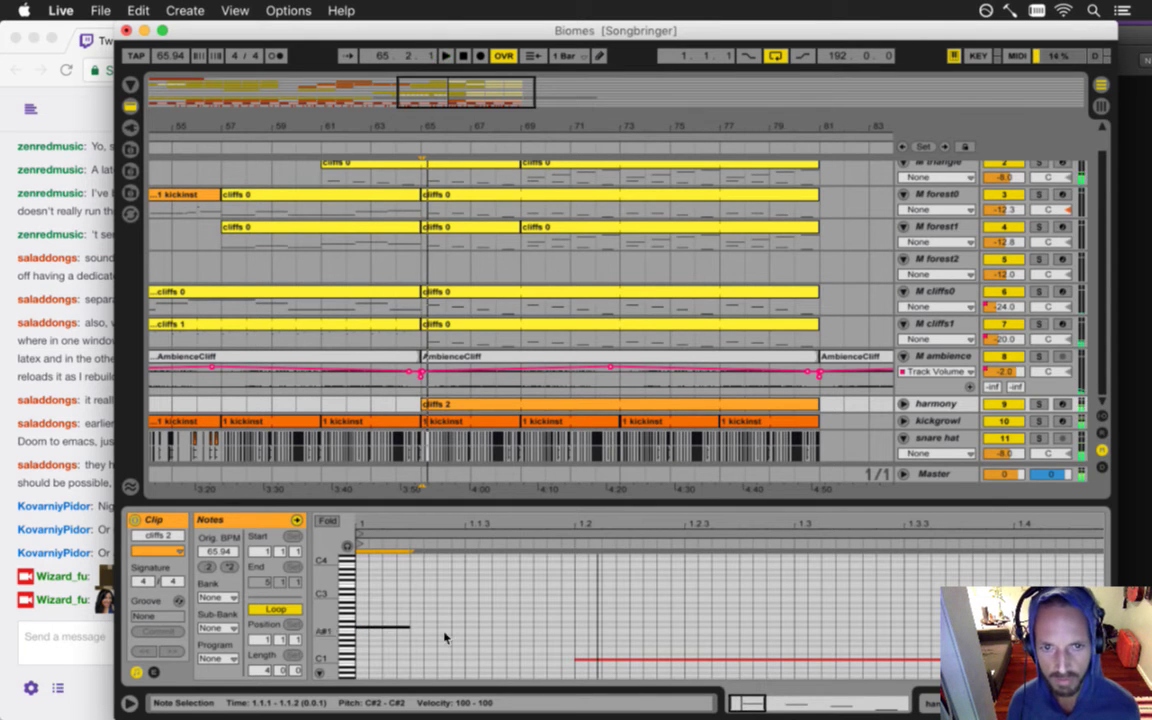
# - Add descending copies of the short note at G#1 on 1.1.2, F1 on 1.1.3 and D#1 on 1.1.4, and play them
pyautogui.moveTo(380, 628); pyautogui.dragTo(434, 628)
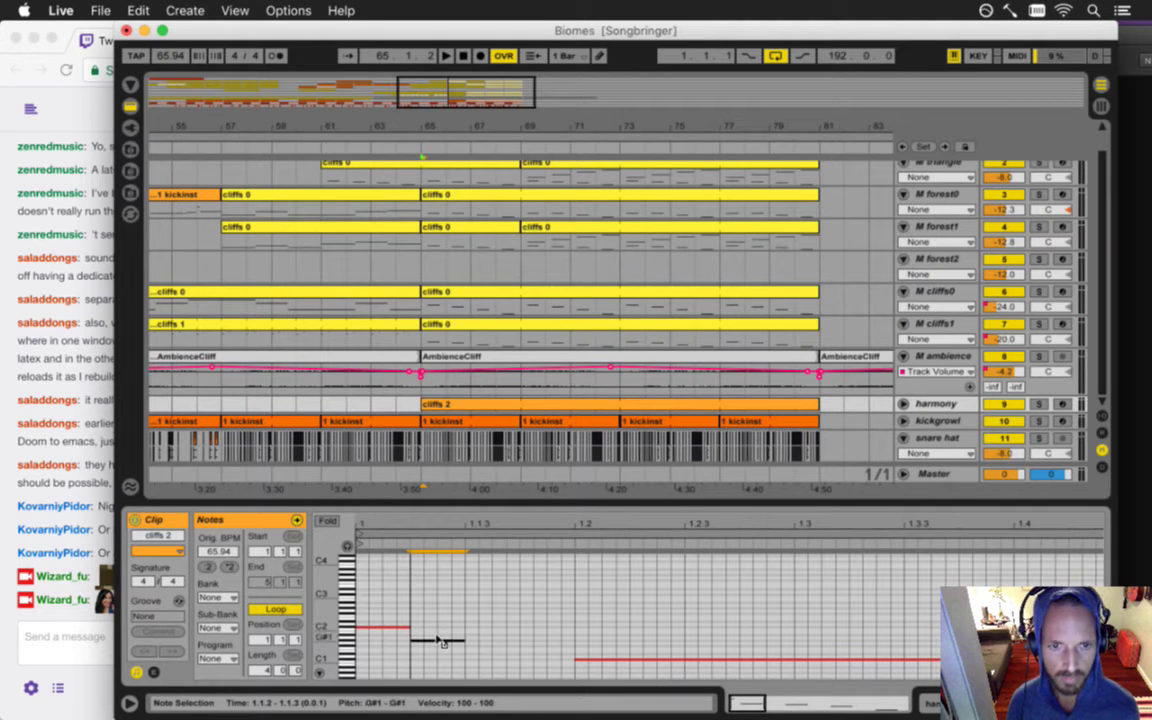
pyautogui.moveTo(428, 644); pyautogui.dragTo(484, 648)
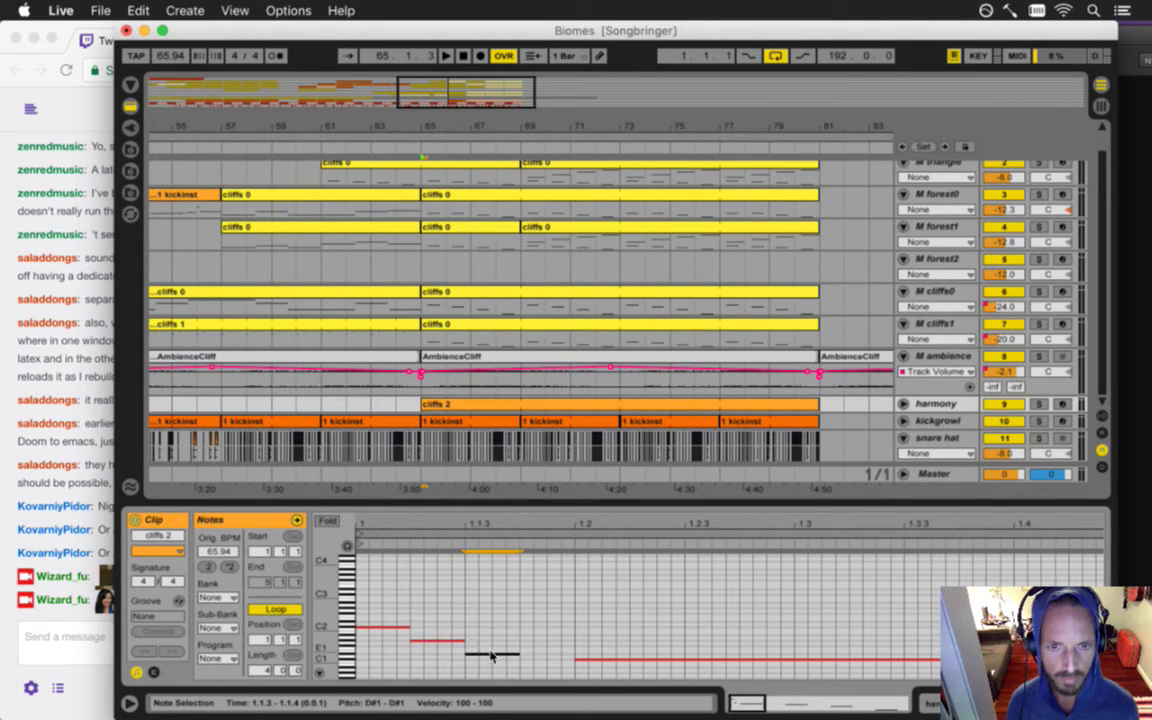
pyautogui.click(481, 657)
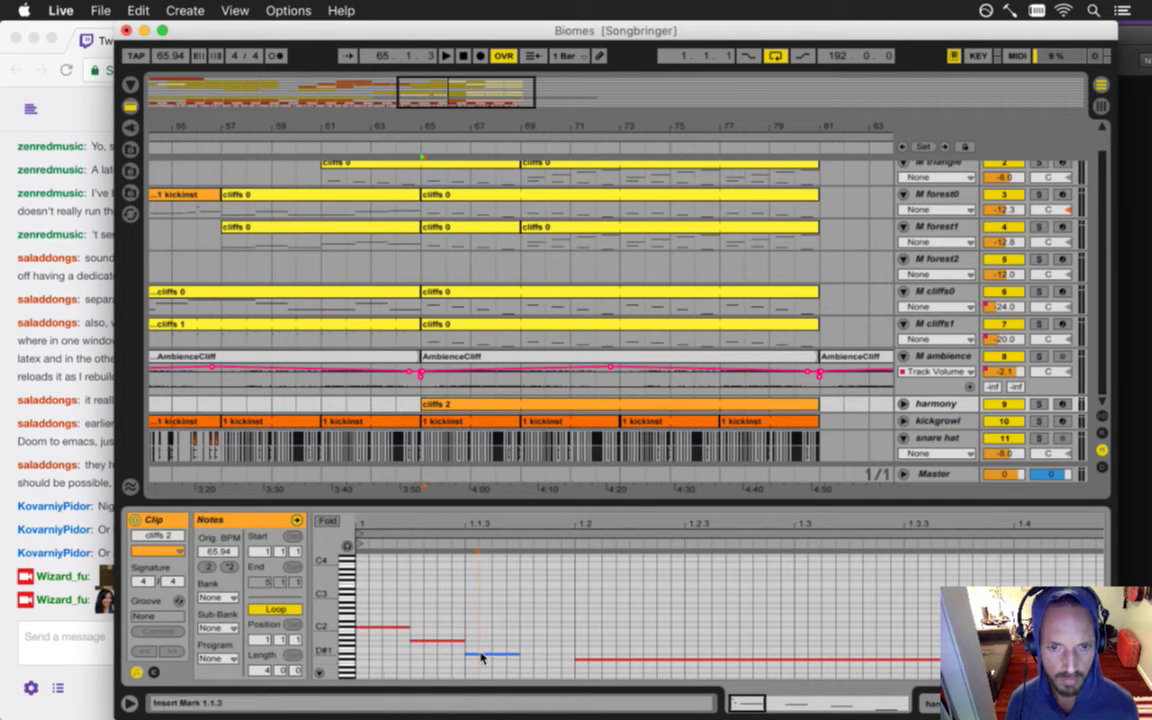
pyautogui.moveTo(481, 657); pyautogui.dragTo(485, 652)
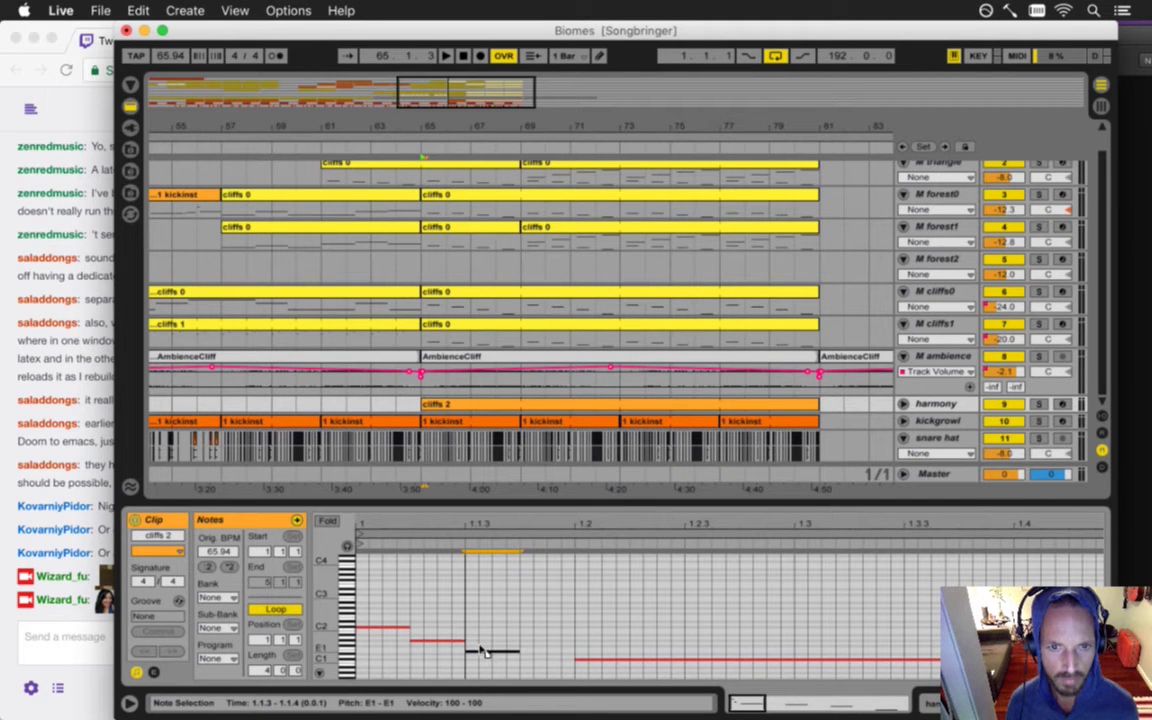
pyautogui.moveTo(541, 651); pyautogui.dragTo(544, 660)
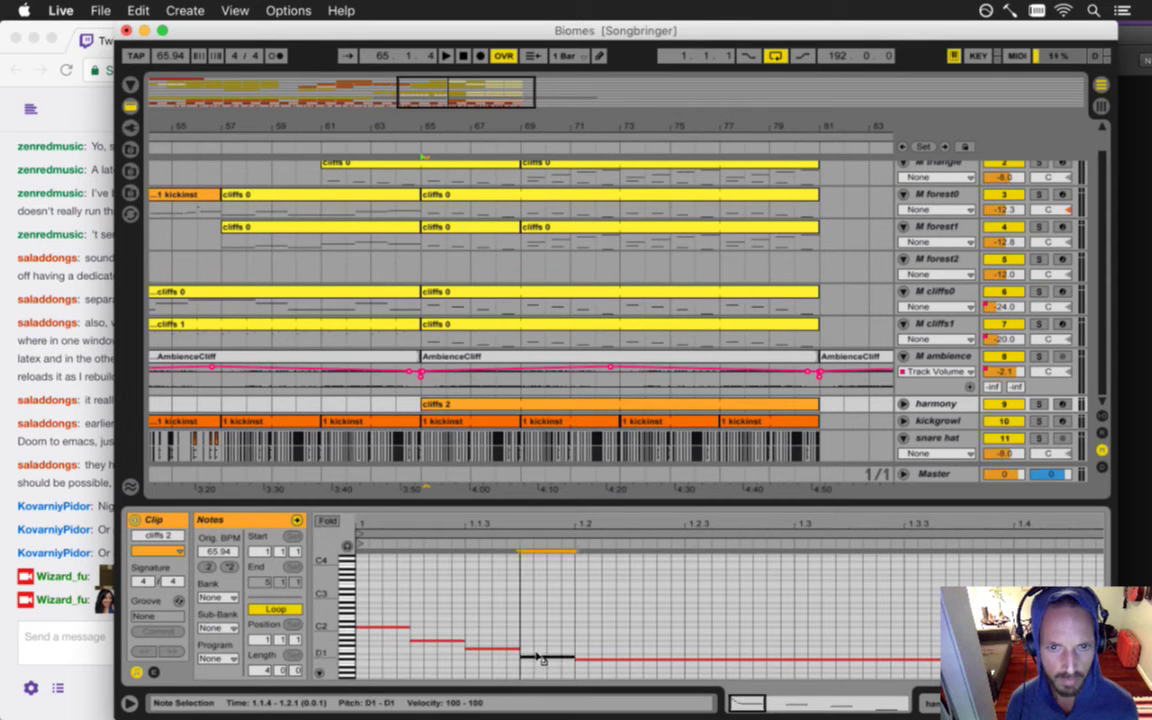
pyautogui.press('space')
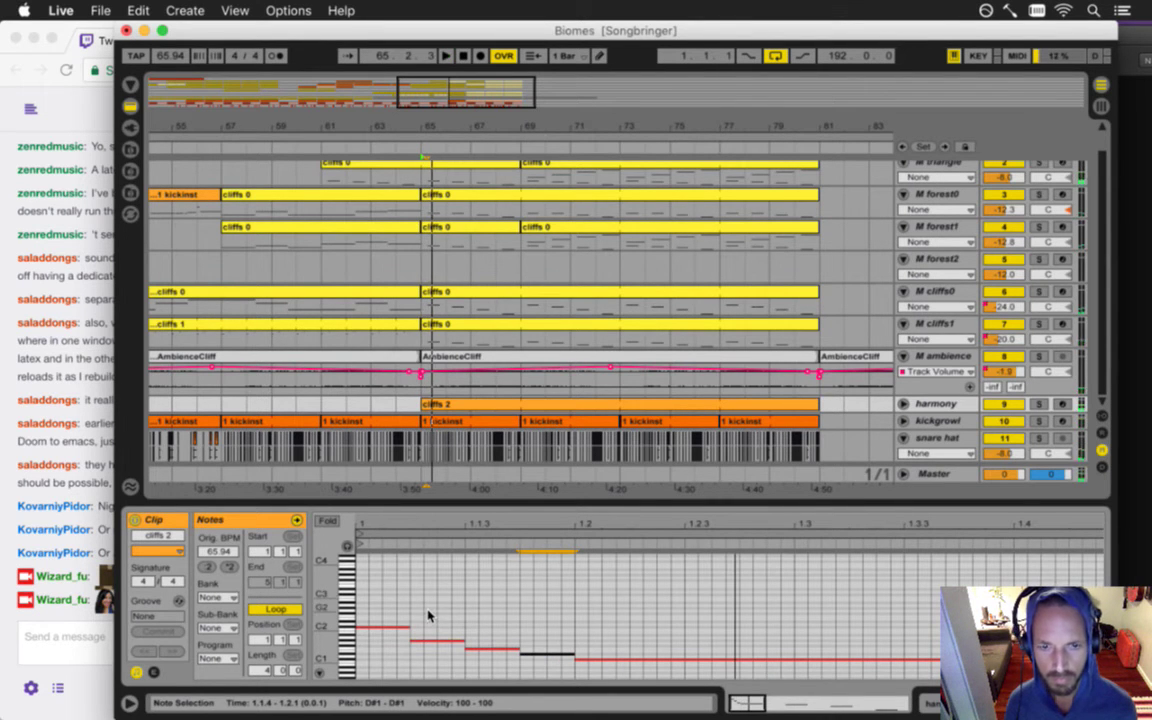
# - Shorten all four notes before 1.2 to half their length and play the result
pyautogui.moveTo(374, 601); pyautogui.dragTo(549, 686)
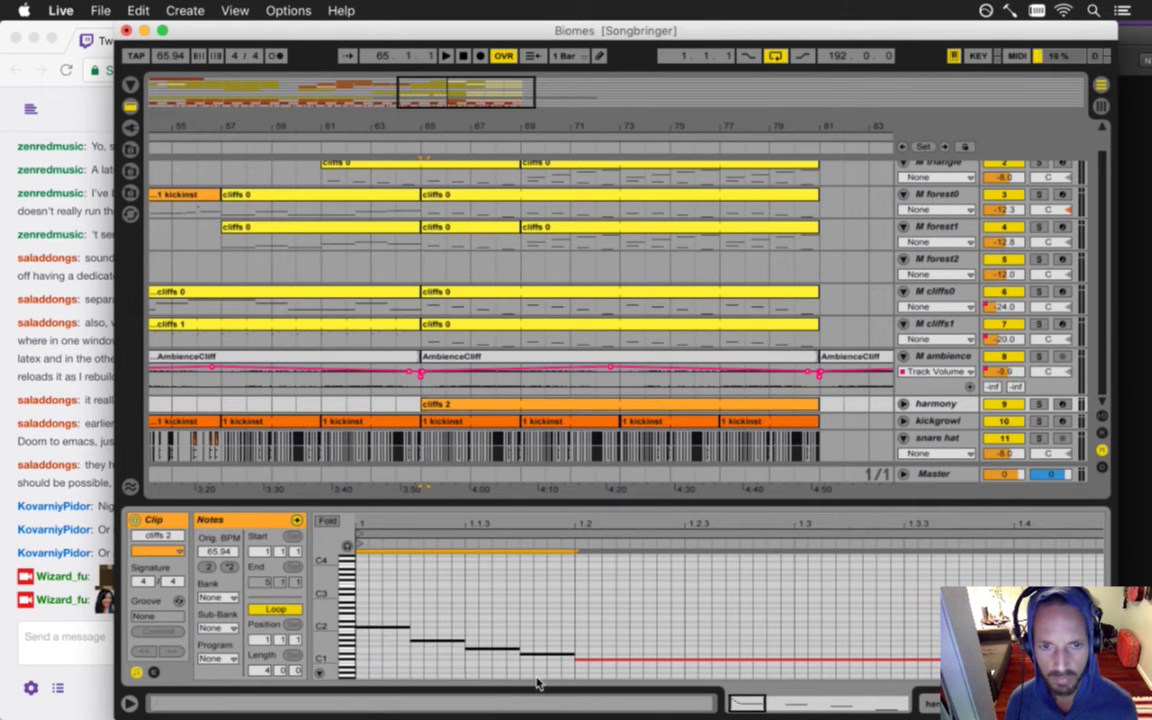
pyautogui.press('space')
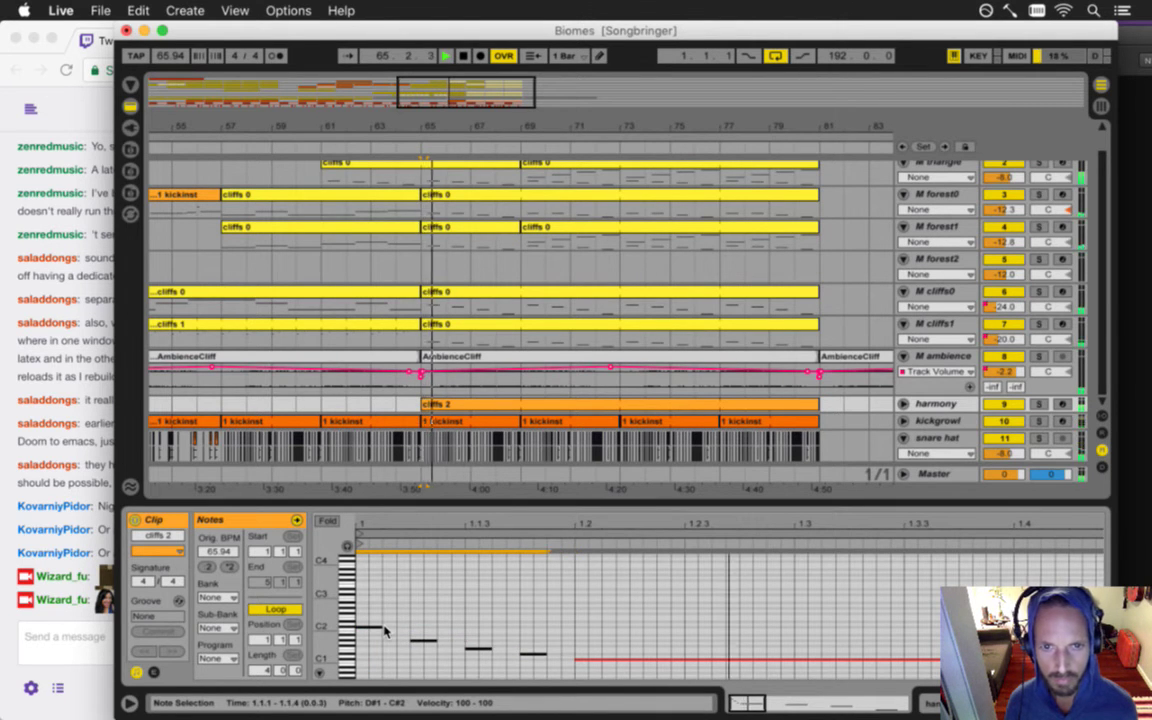
pyautogui.press('space')
pyautogui.press('space')
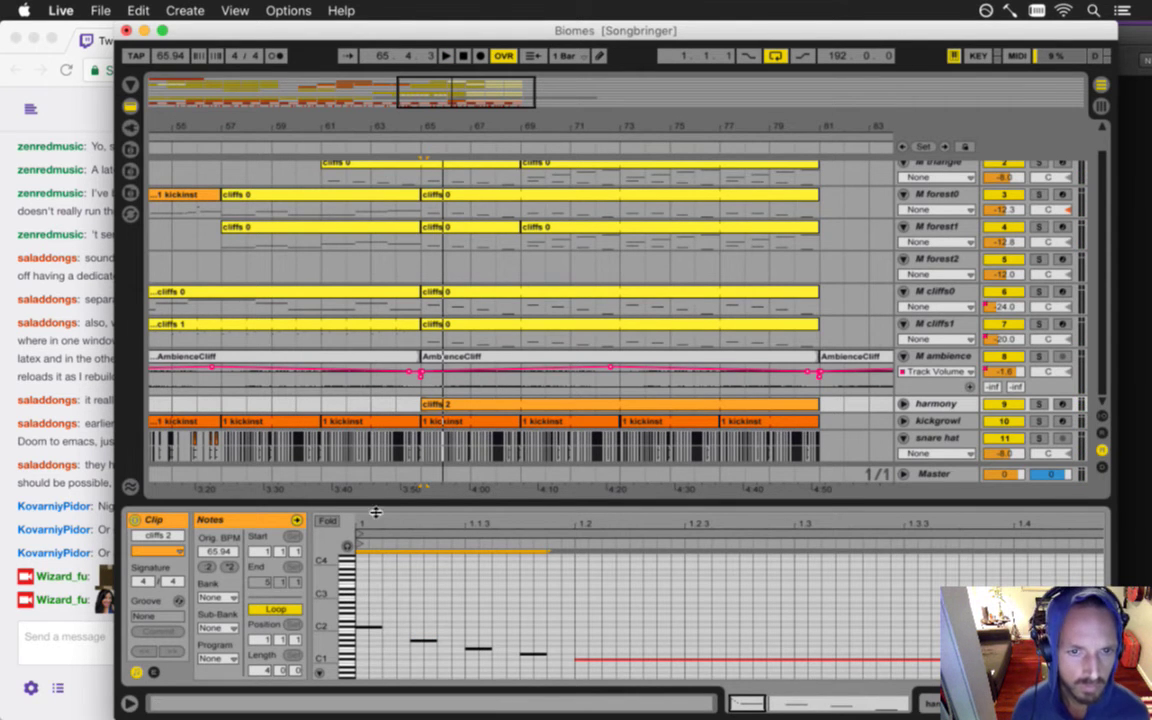
# - Turn the four short notes into a rising run by moving the first to C#1, second to D#1 and fourth to G#1, and play it
pyautogui.moveTo(375, 513); pyautogui.dragTo(369, 404)
pyautogui.moveTo(333, 546); pyautogui.dragTo(333, 466)
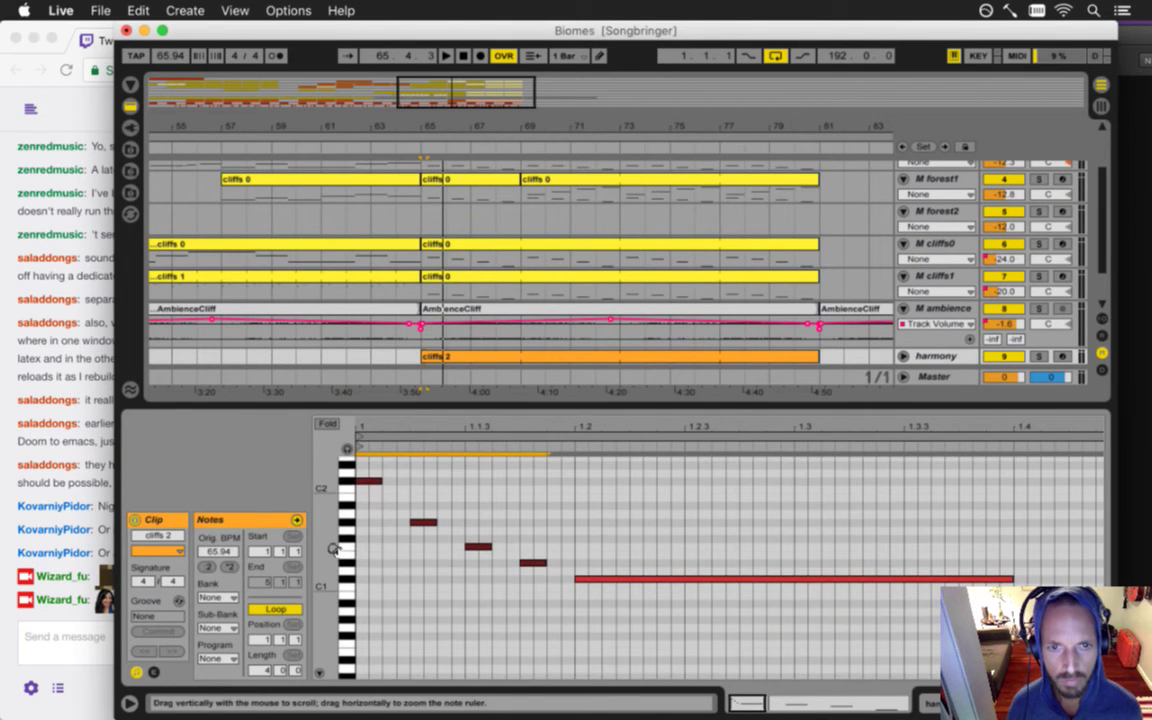
pyautogui.click(366, 482)
pyautogui.moveTo(366, 613); pyautogui.dragTo(366, 563)
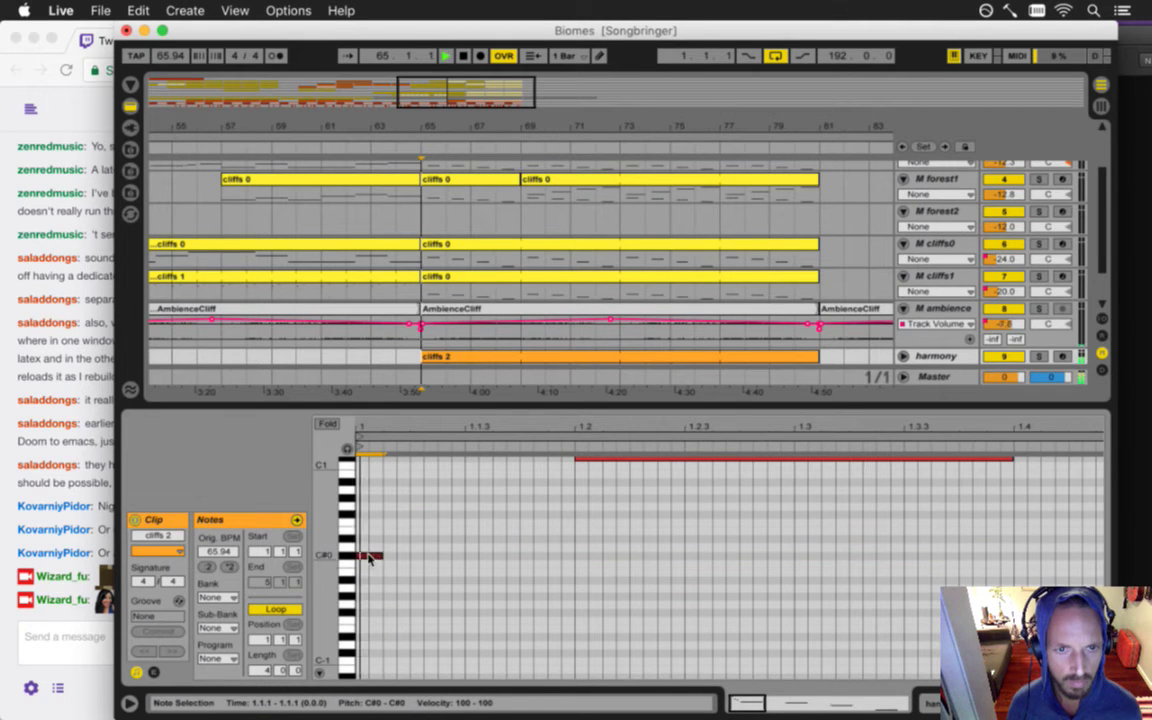
pyautogui.scroll(3, 365, 550)
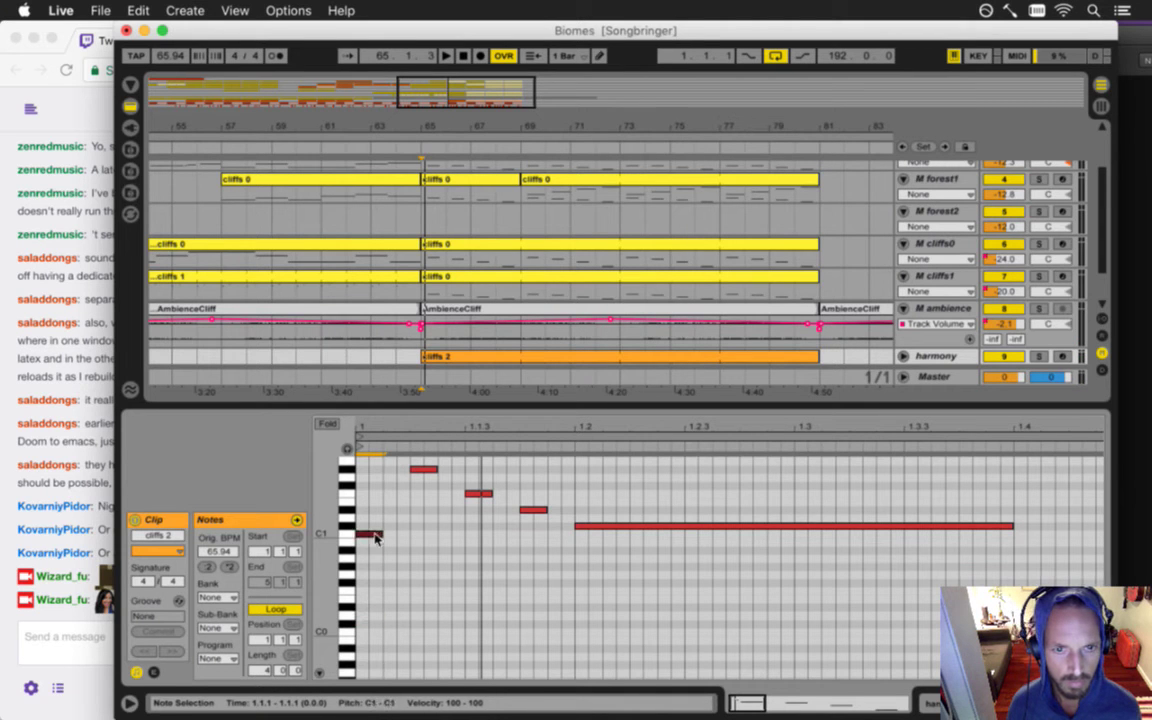
pyautogui.scroll(4, 400, 540)
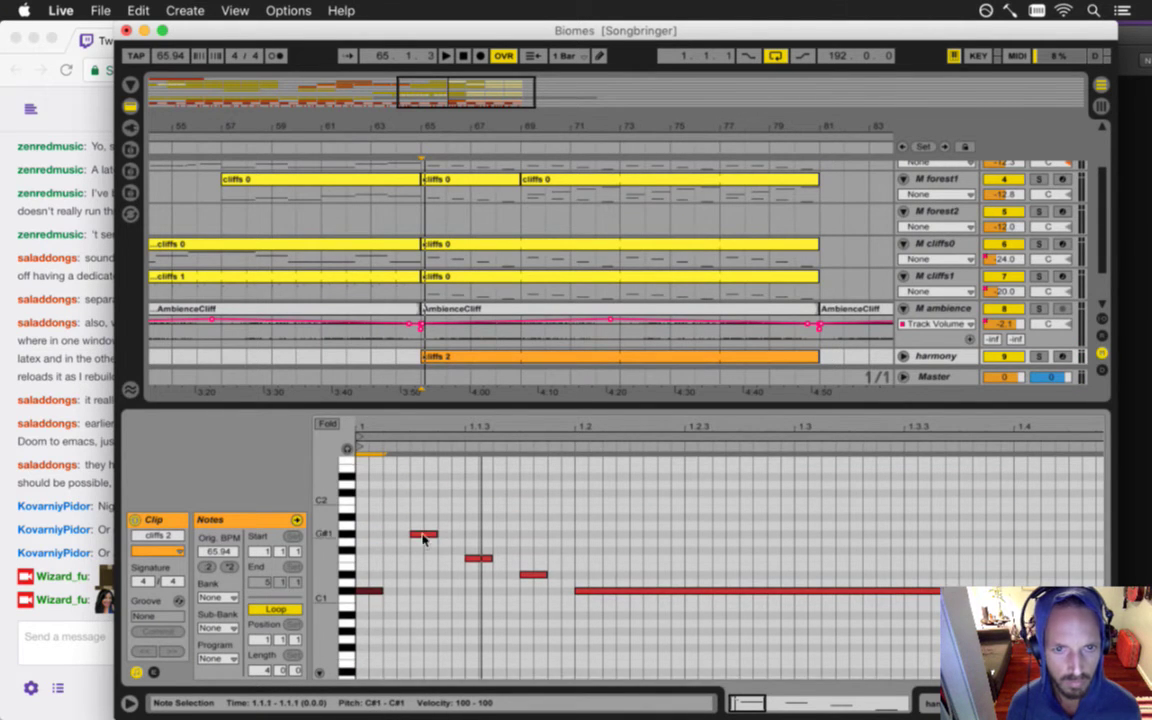
pyautogui.moveTo(422, 538); pyautogui.dragTo(428, 560)
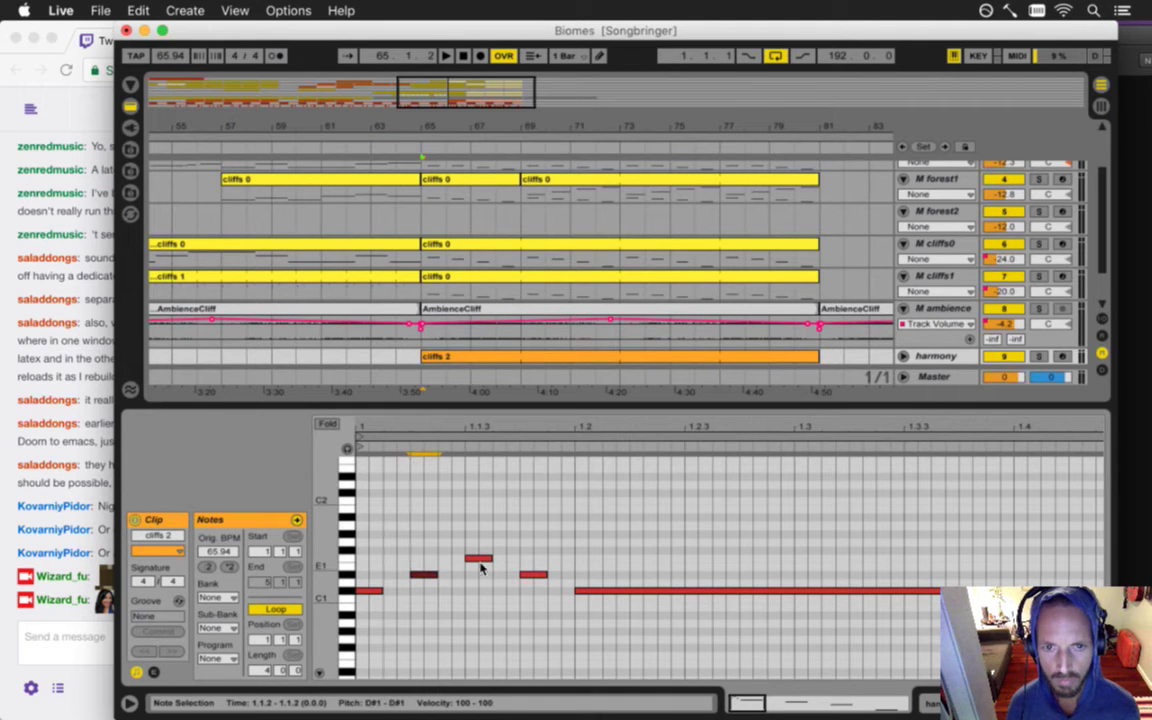
pyautogui.click(533, 567)
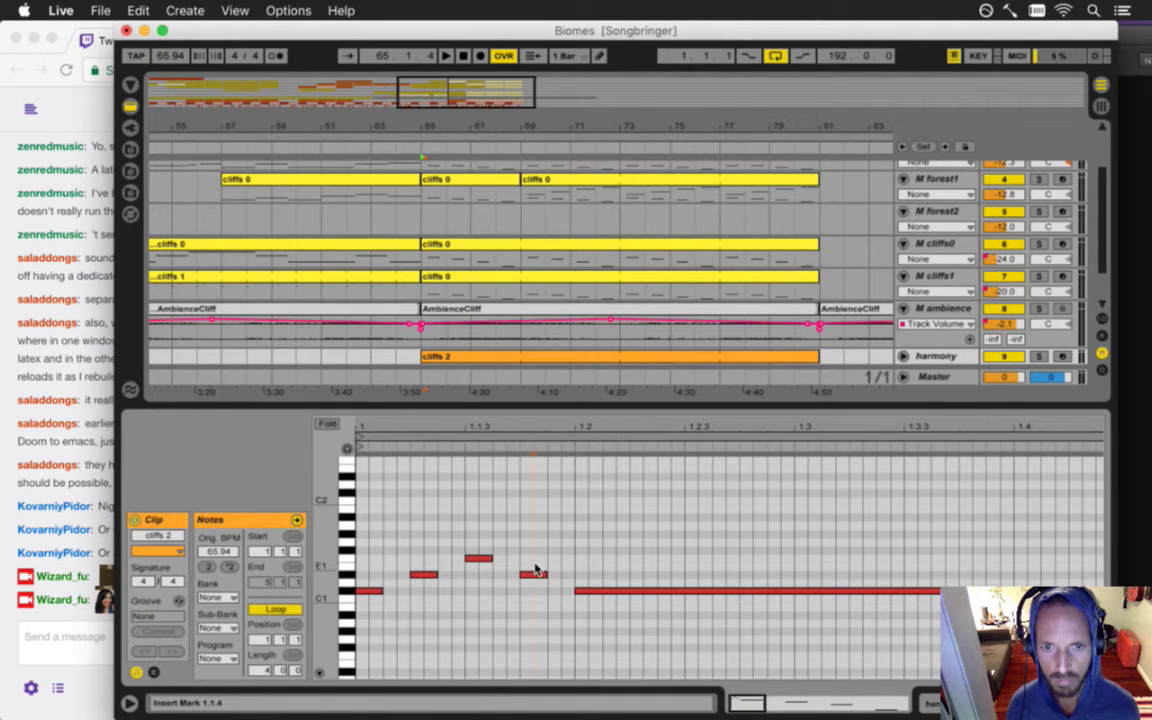
pyautogui.moveTo(535, 574); pyautogui.dragTo(537, 558)
pyautogui.press('space')
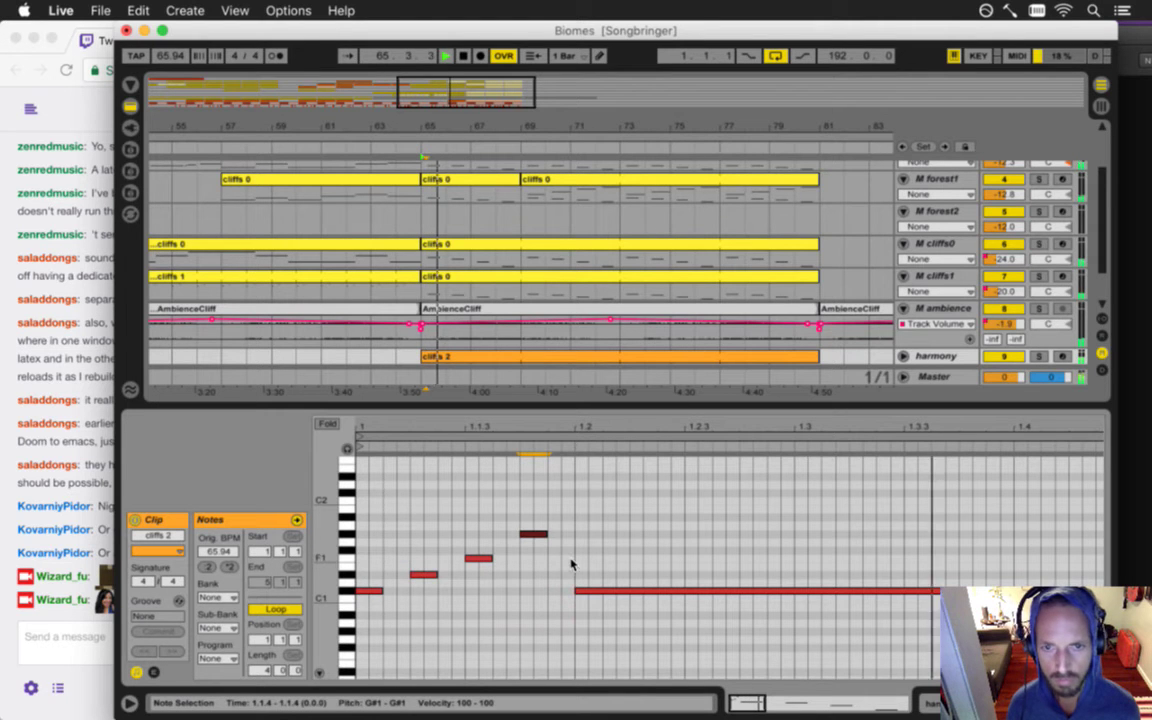
pyautogui.press('space')
# - Lengthen the G#1 note at 1.1.4 by half its length and play the run
pyautogui.click(558, 532)
pyautogui.moveTo(545, 540); pyautogui.dragTo(561, 540)
pyautogui.press('space')
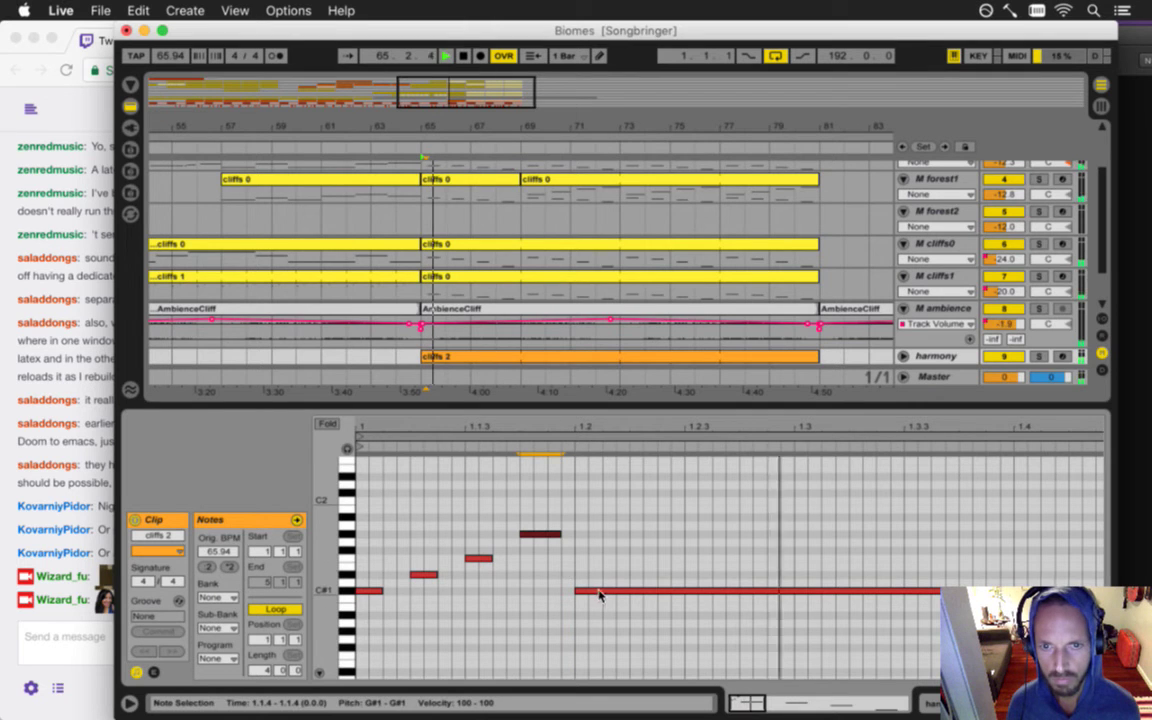
# - Raise the long note at 1.2 in the cliffs 2 clip to D#1
pyautogui.click(617, 592)
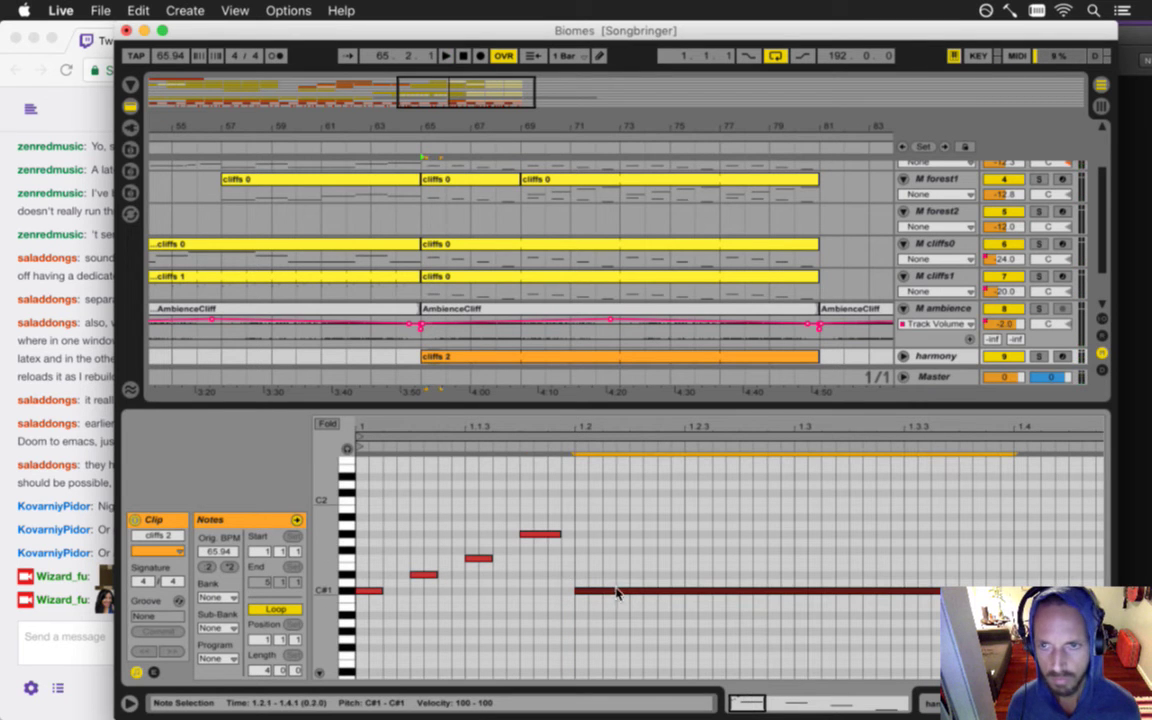
pyautogui.press('space')
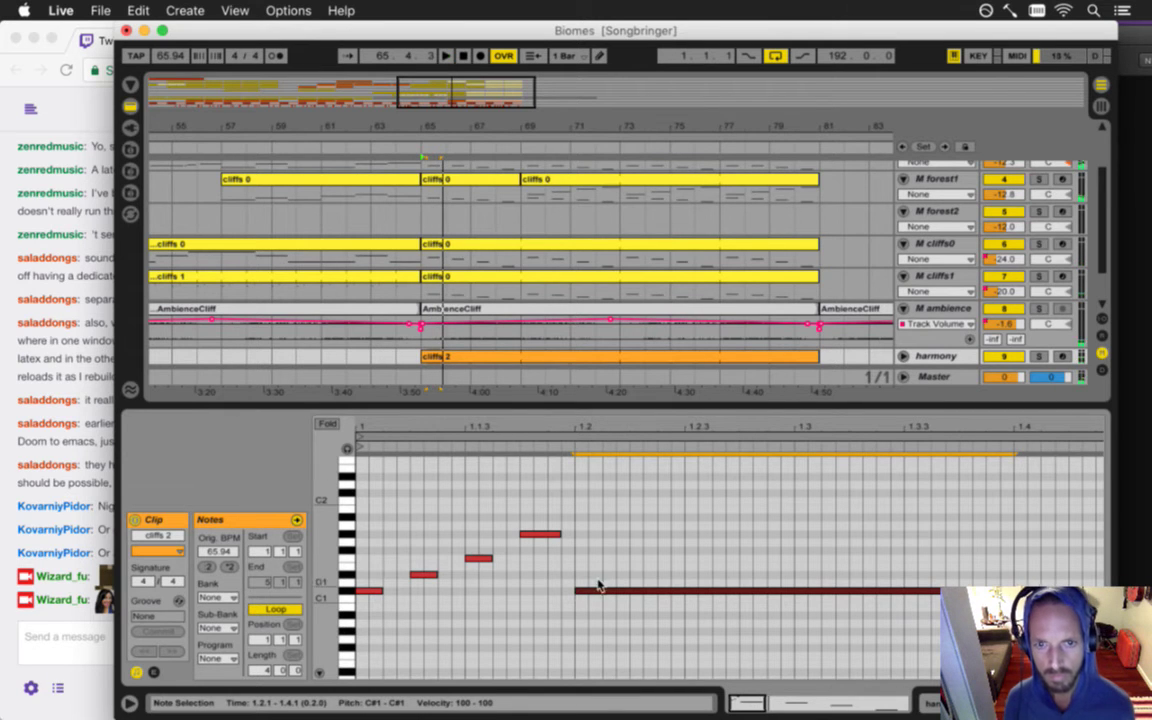
pyautogui.moveTo(600, 591); pyautogui.dragTo(602, 575)
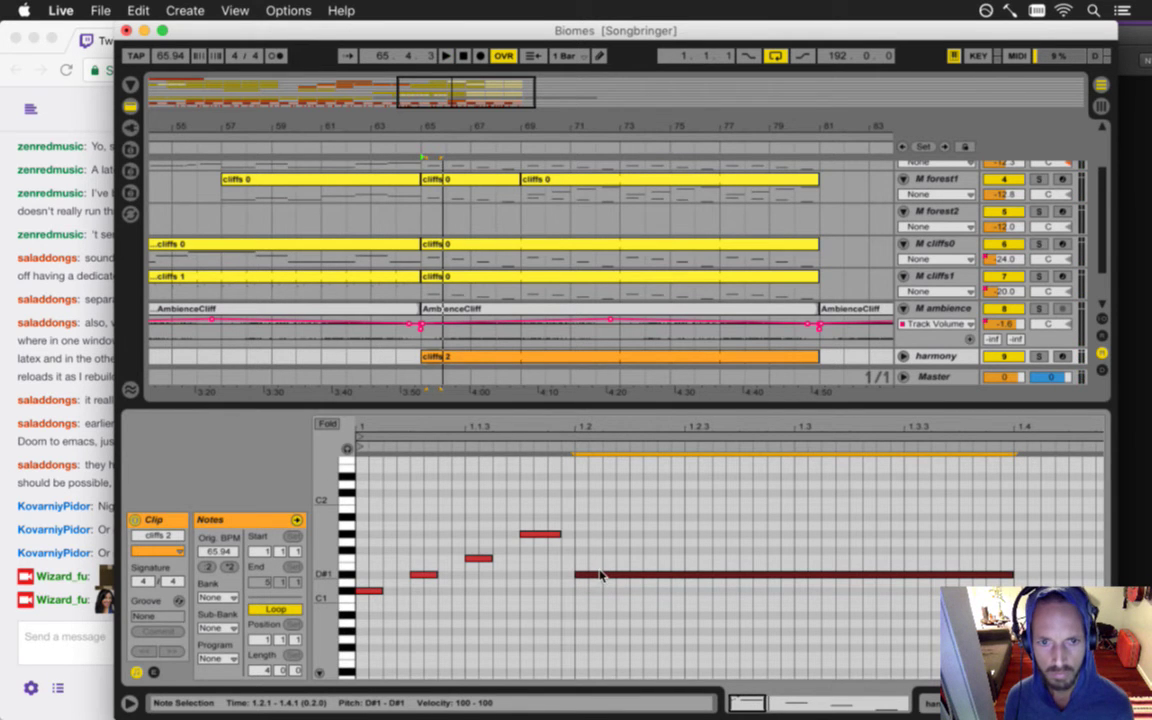
# - Try the long note at 1.2 in the cliffs 2 clip on G#0 and C#0, playing both versions
pyautogui.moveTo(600, 576); pyautogui.dragTo(604, 631)
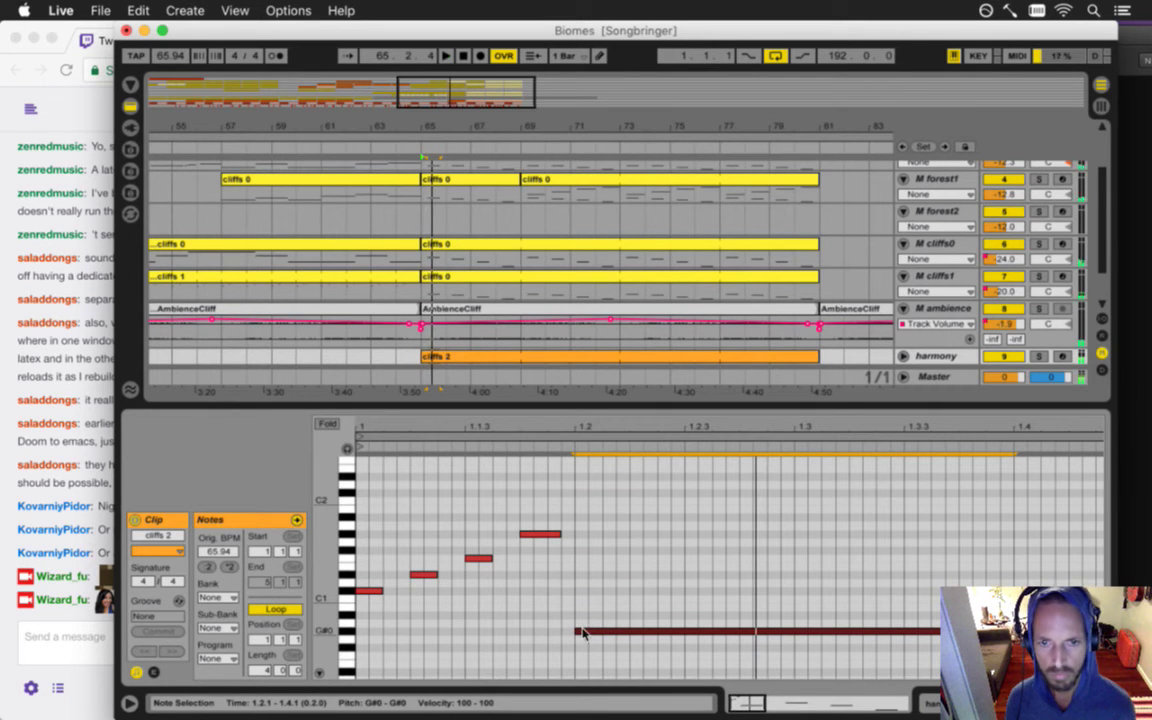
pyautogui.press('space')
pyautogui.moveTo(588, 633)
pyautogui.mouseDown()
pyautogui.moveTo(605, 670)
pyautogui.moveTo(591, 656)
pyautogui.moveTo(603, 633)
pyautogui.mouseUp()
pyautogui.press('space')
pyautogui.press('space')
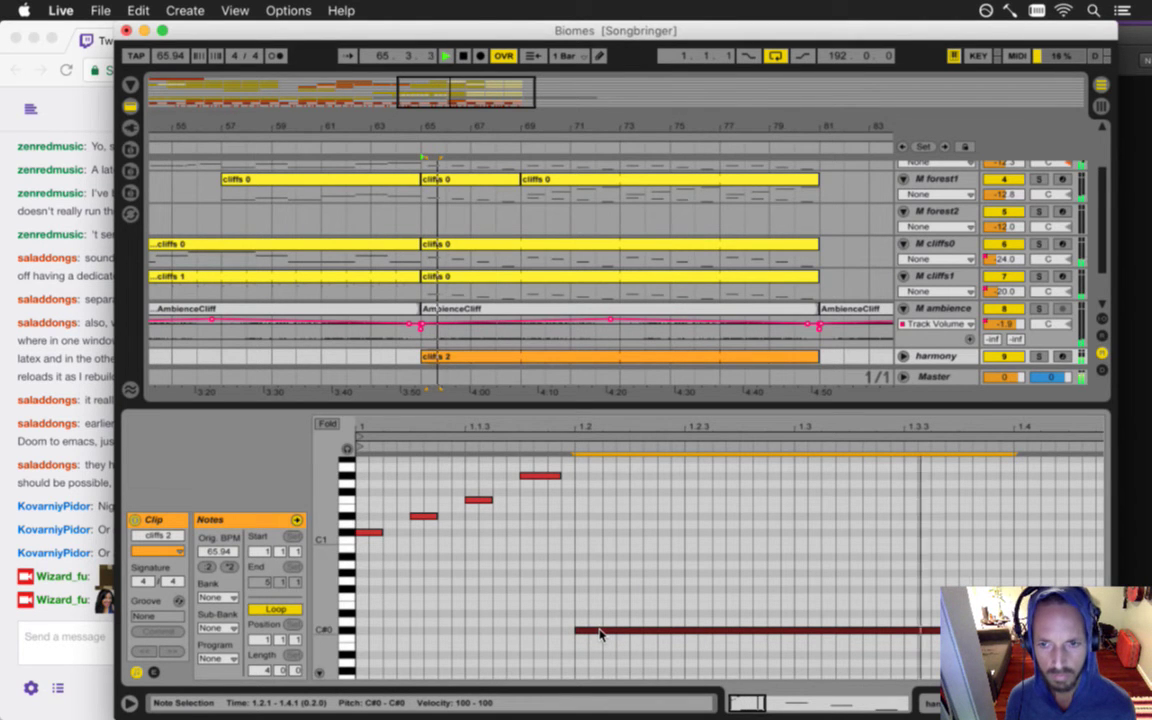
# - Raise the long note at 1.2 by fourteen semitones to D#1 and play it
pyautogui.press('Up')
pyautogui.press('Up')
pyautogui.press('Up')
pyautogui.press('Up')
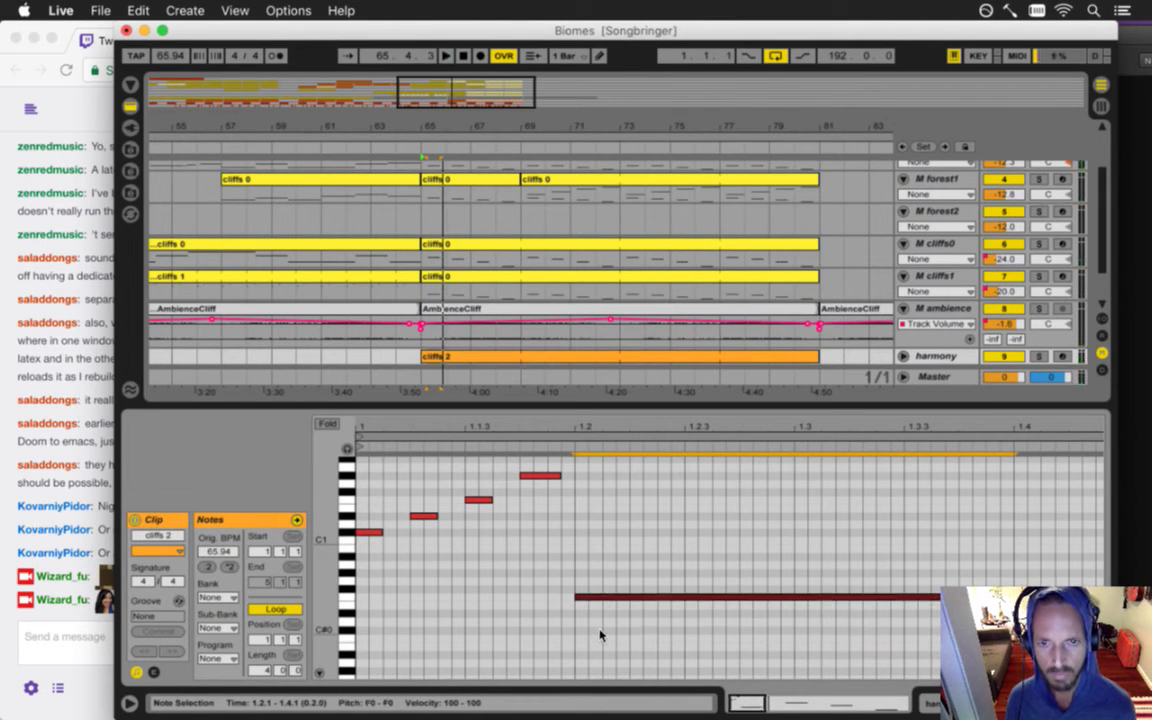
pyautogui.press('Up')
pyautogui.press('Up')
pyautogui.press('Up')
pyautogui.press('Up')
pyautogui.press('Up')
pyautogui.press('Up')
pyautogui.press('Up')
pyautogui.press('Up')
pyautogui.press('Up')
pyautogui.press('Up')
pyautogui.press('space')
# - Raise the long note at 1.2 to C#2 and play the phrase
pyautogui.moveTo(591, 515); pyautogui.dragTo(588, 530)
pyautogui.scroll(2, 585, 521)
pyautogui.scroll(3, 582, 570)
pyautogui.moveTo(586, 624); pyautogui.dragTo(593, 540)
pyautogui.press('space')
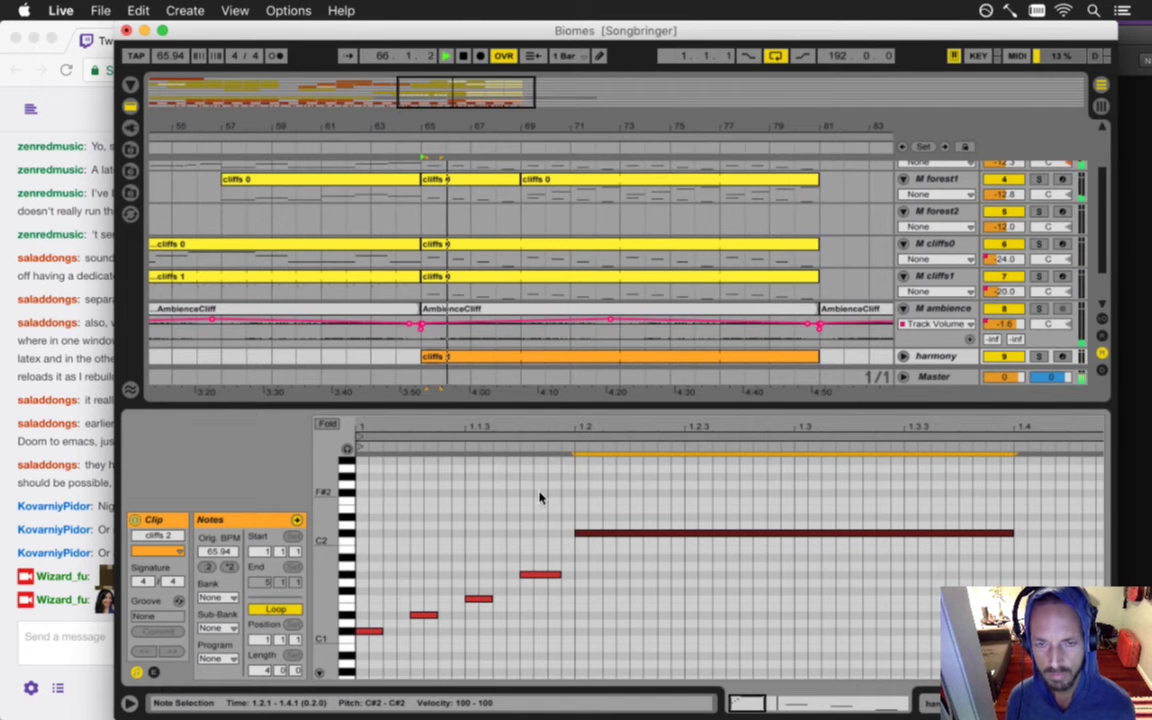
pyautogui.scroll(3, 537, 496)
pyautogui.scroll(-4, 542, 499)
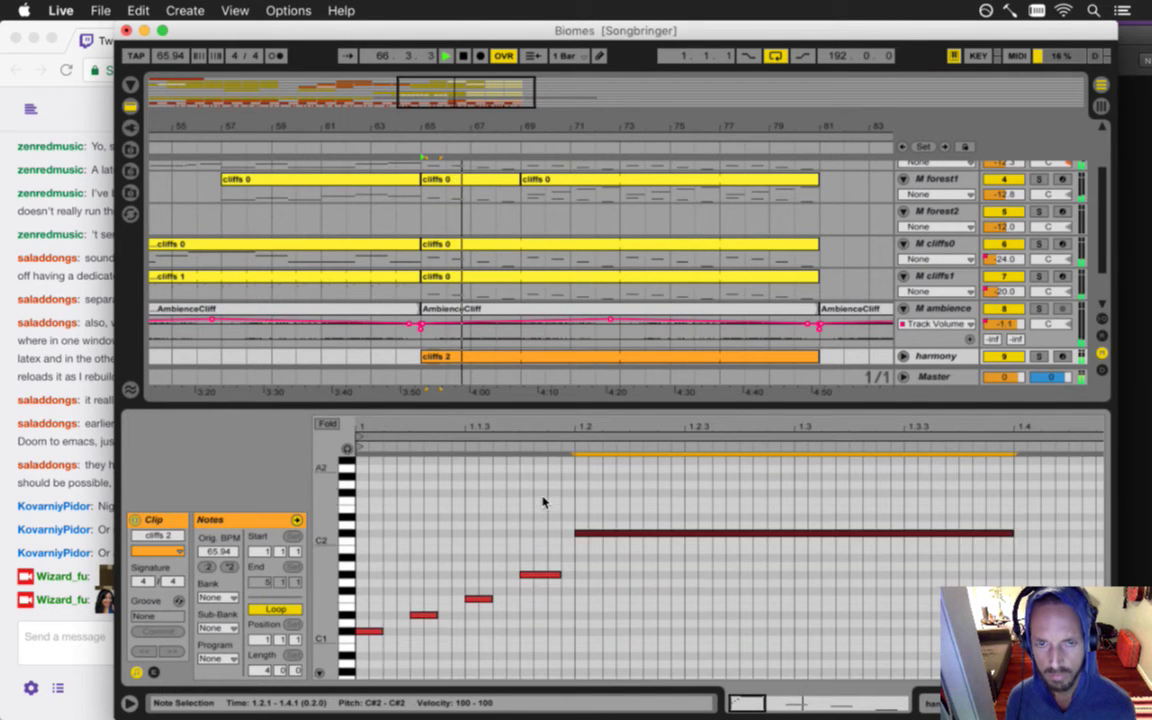
# - Copy the four-note rising run from the start of the clip to the beginnings of bars 2, 3 and 4
pyautogui.moveTo(576, 430); pyautogui.dragTo(437, 475)
pyautogui.moveTo(433, 549); pyautogui.dragTo(355, 643)
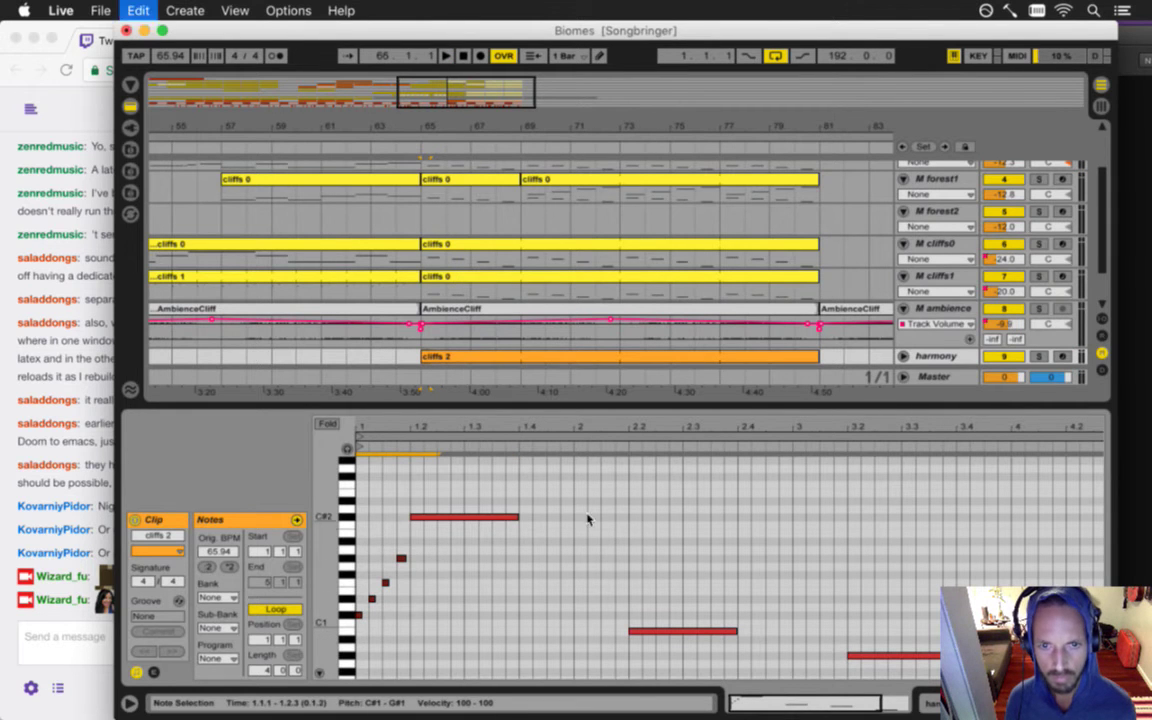
pyautogui.press('super+d')
pyautogui.press('super+d')
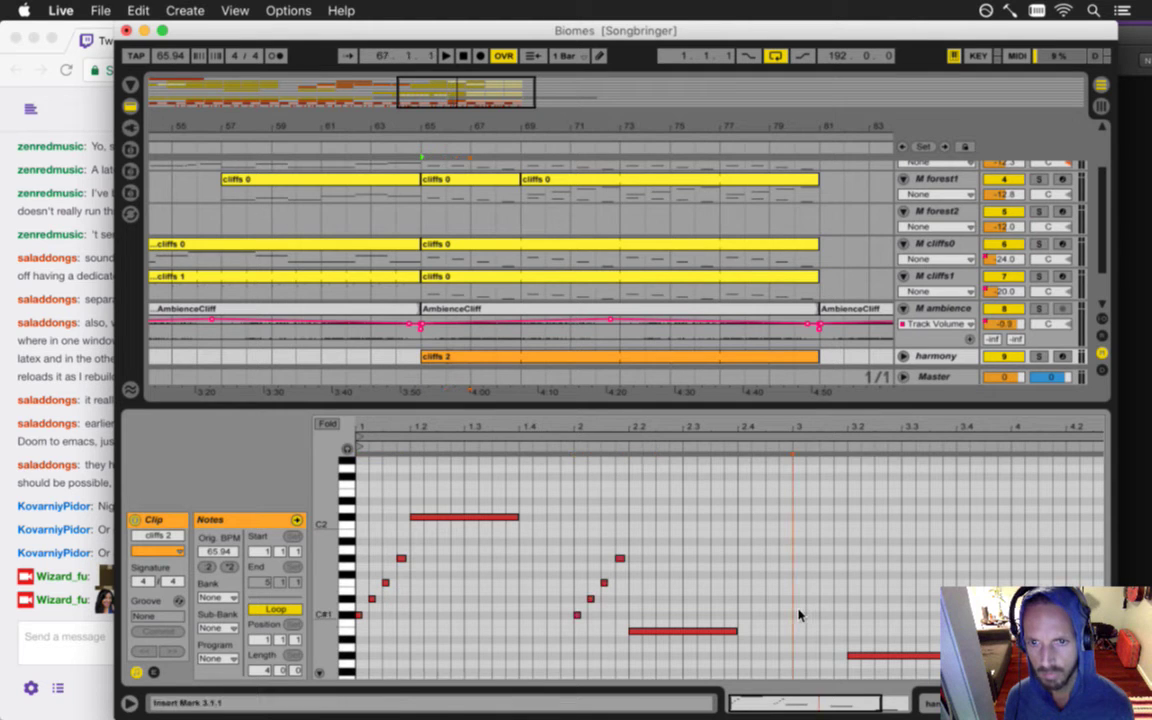
pyautogui.click(1011, 599)
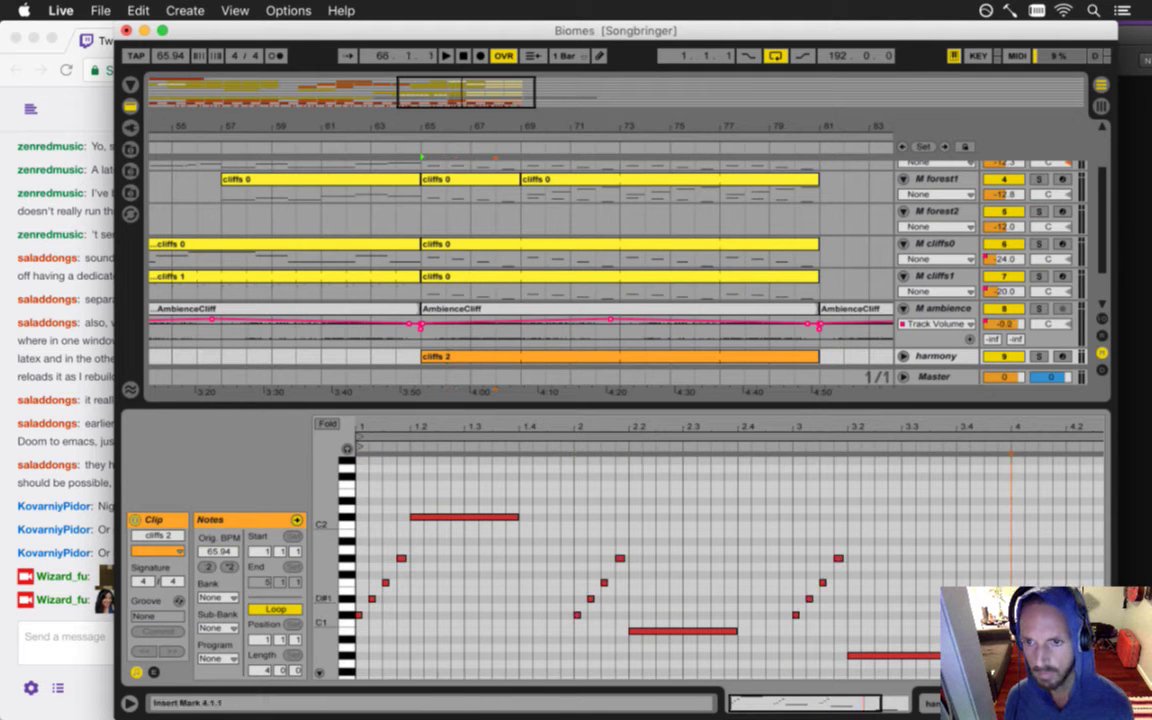
pyautogui.moveTo(868, 430); pyautogui.dragTo(866, 434)
pyautogui.press('super+v')
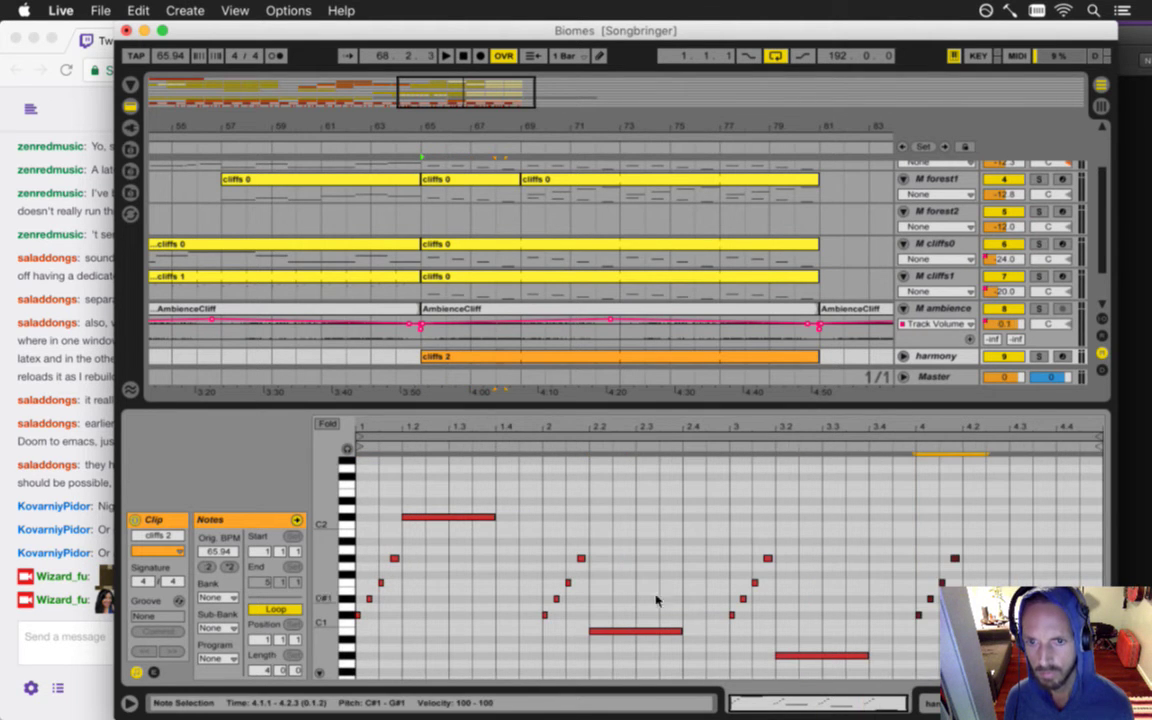
# - During playback, raise the long note at 2.2 to B1 and the one at 3.2 to G#1
pyautogui.press('space')
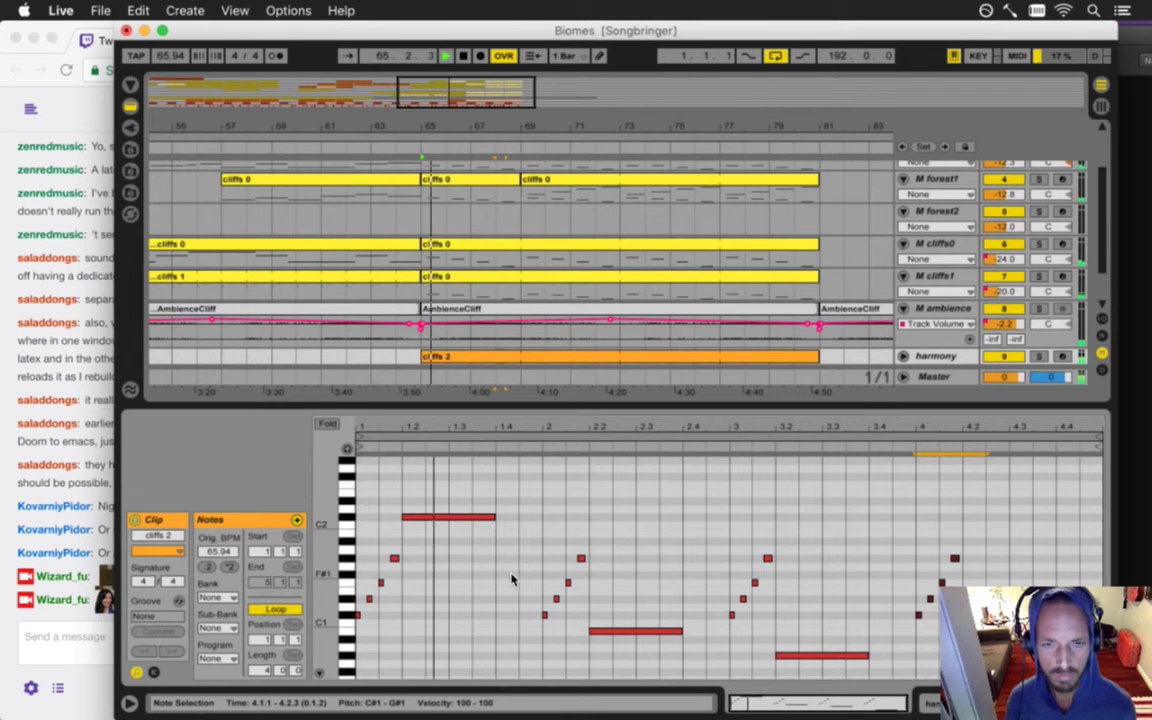
pyautogui.moveTo(620, 631); pyautogui.dragTo(612, 535)
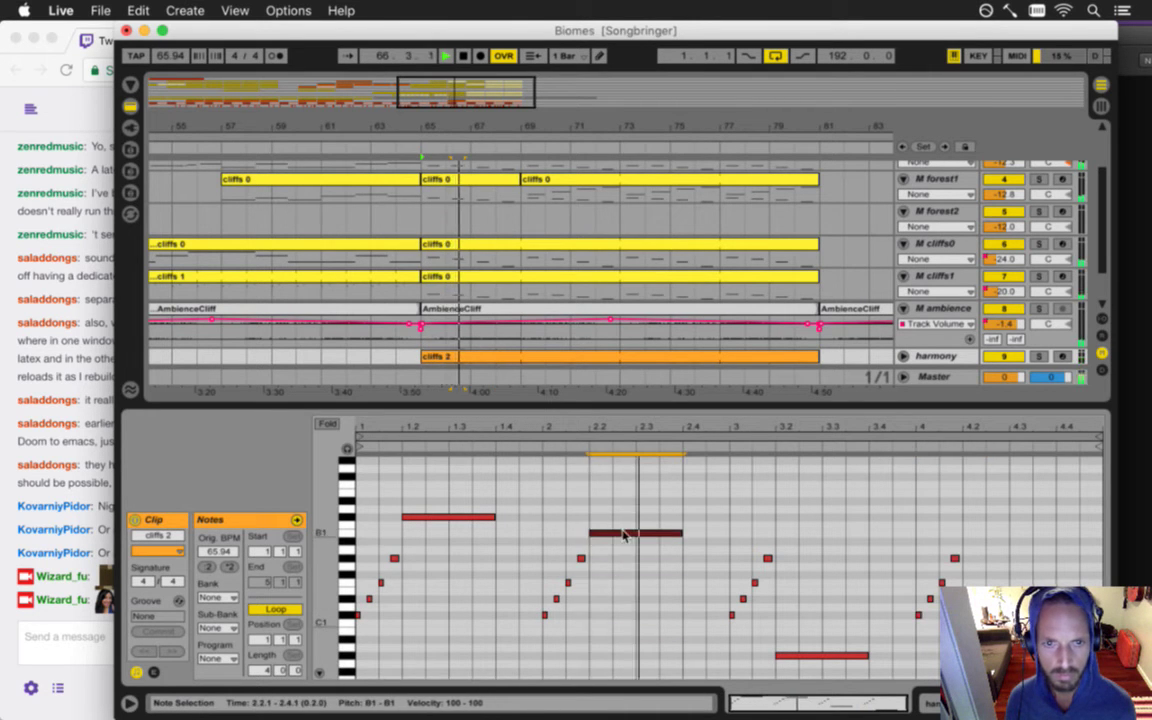
pyautogui.moveTo(818, 656); pyautogui.dragTo(830, 561)
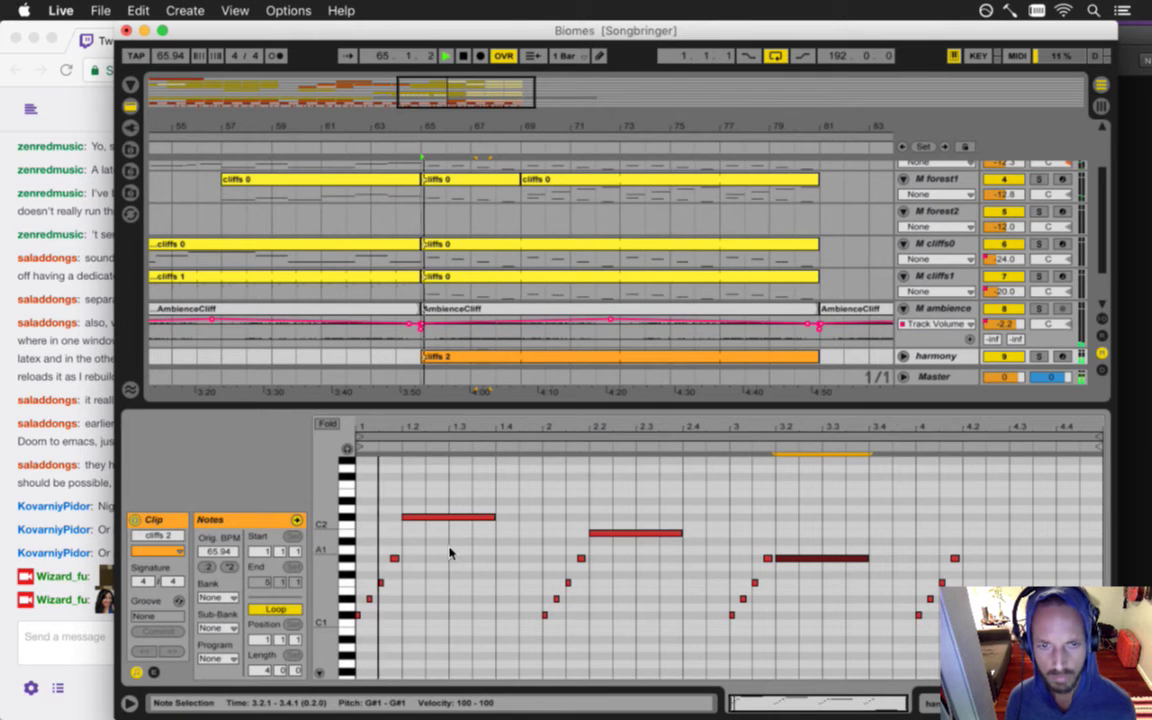
# - Double the rising run in bar 2 with a copy of each note placed directly behind the original
pyautogui.moveTo(579, 432); pyautogui.dragTo(569, 442)
pyautogui.moveTo(495, 524); pyautogui.dragTo(515, 616)
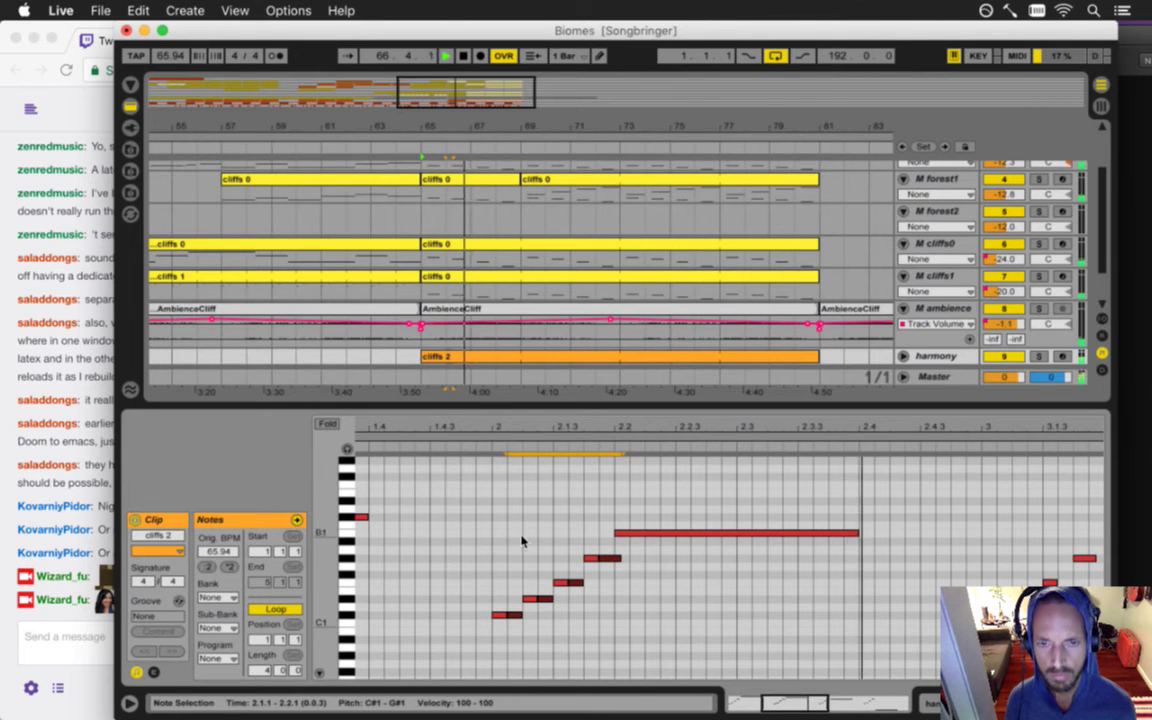
pyautogui.moveTo(630, 424); pyautogui.dragTo(609, 418)
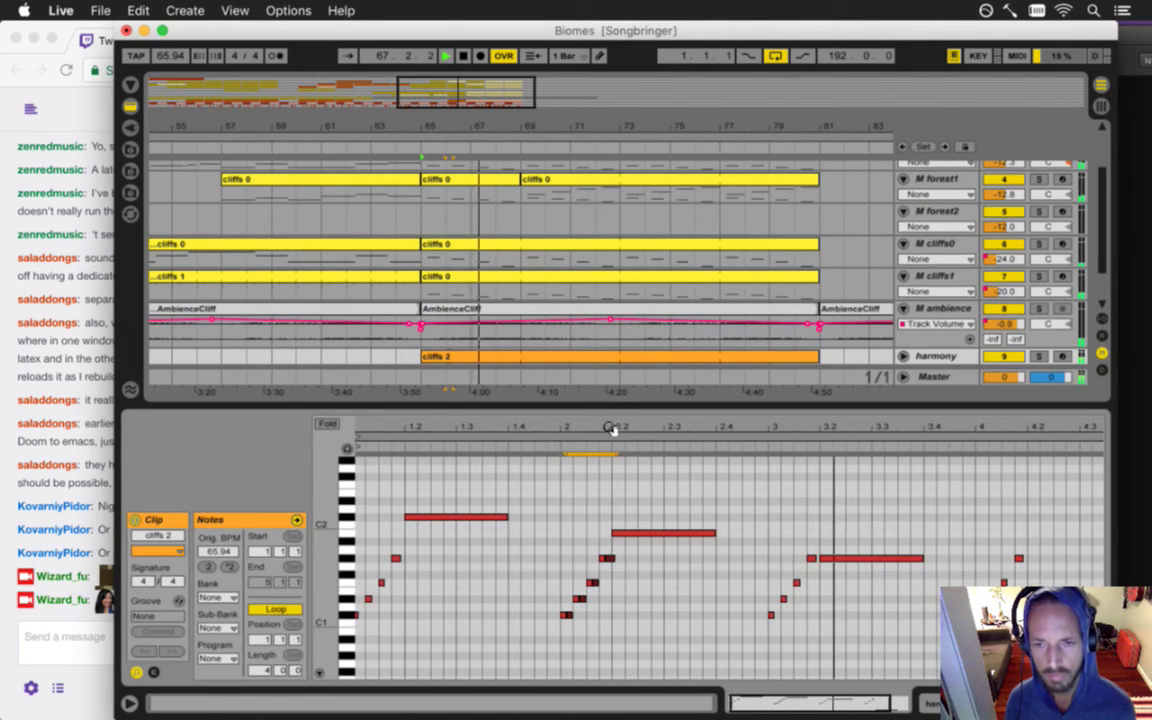
pyautogui.moveTo(765, 431); pyautogui.dragTo(721, 428)
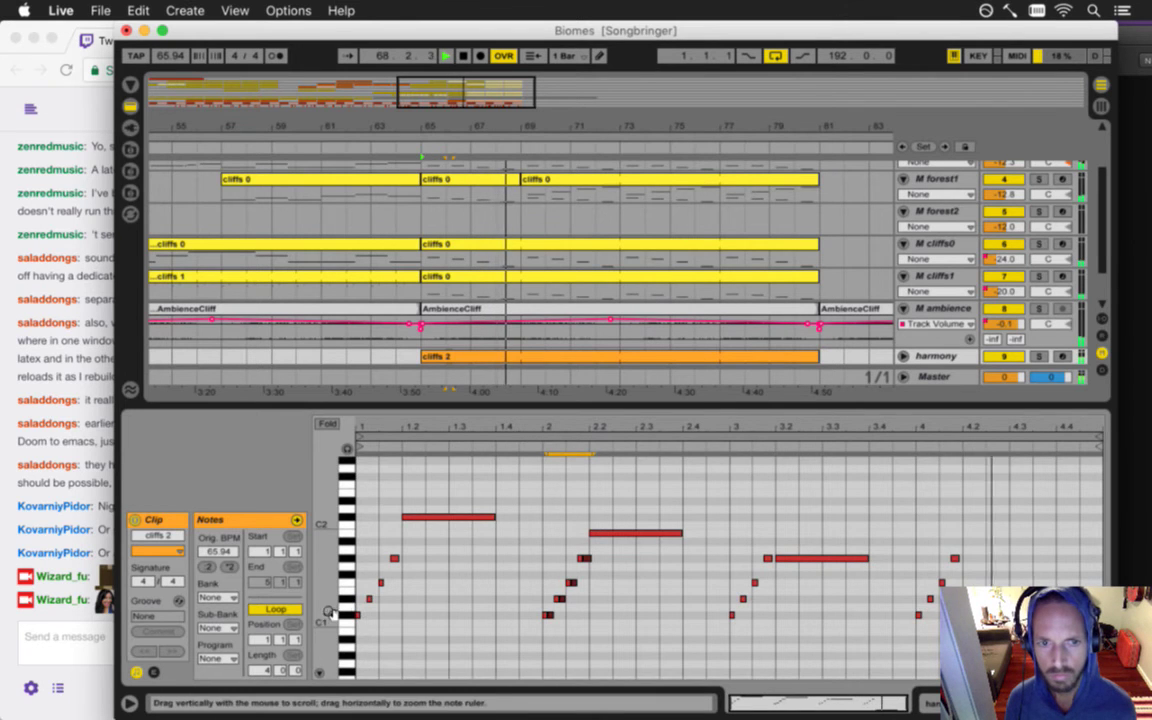
# - Add a two-beat note on C#1 at 4.2 in the cliffs 2 clip
pyautogui.moveTo(345, 612); pyautogui.dragTo(330, 611)
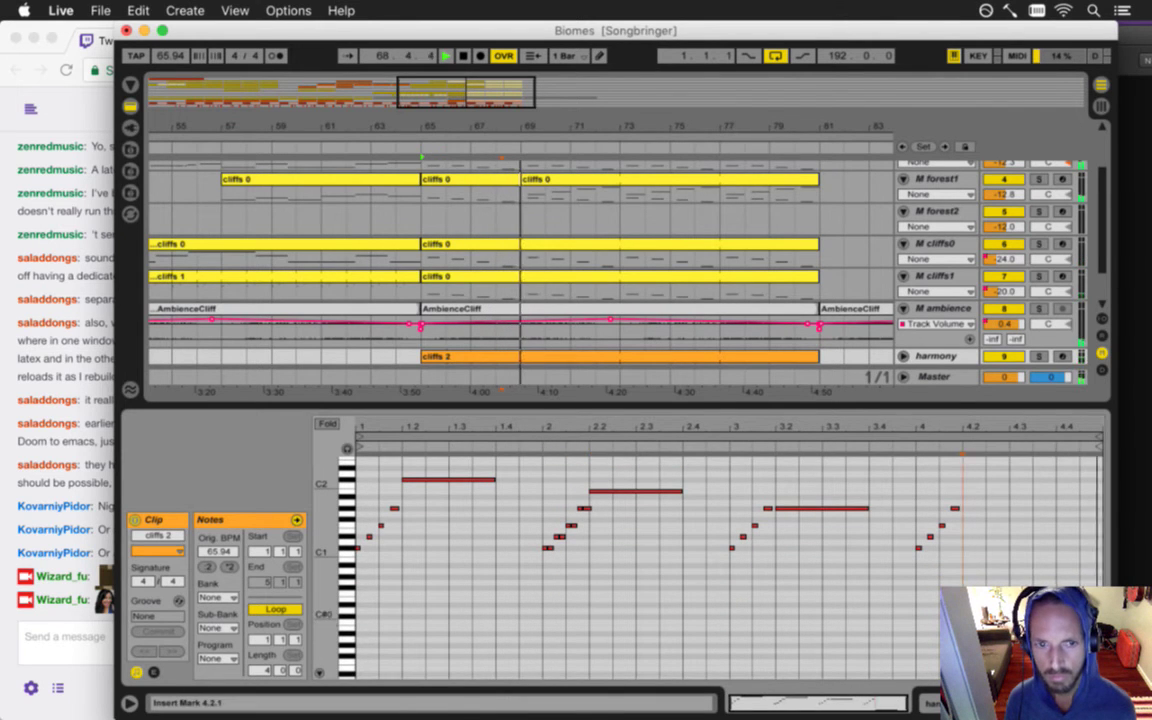
pyautogui.doubleClick(981, 577)
pyautogui.moveTo(981, 577); pyautogui.dragTo(987, 550)
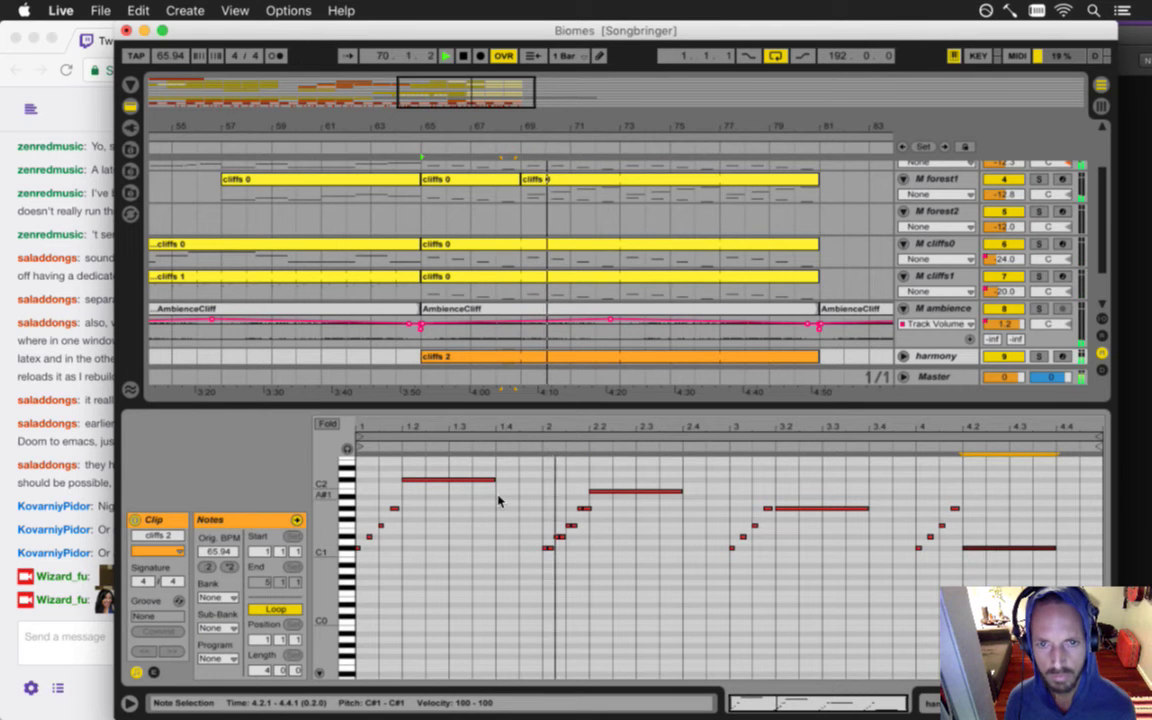
# - Shorten the doubled notes of the rising run in bar 2
pyautogui.moveTo(560, 419); pyautogui.dragTo(558, 429)
pyautogui.moveTo(536, 556); pyautogui.dragTo(625, 516)
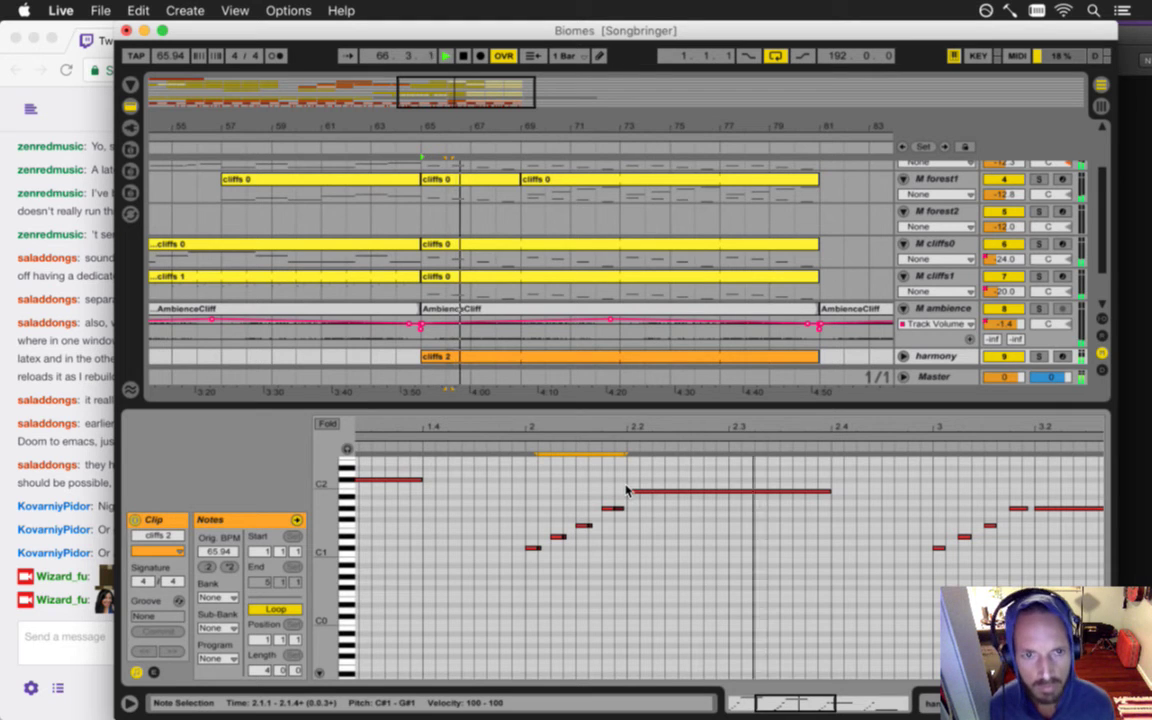
pyautogui.moveTo(643, 433); pyautogui.dragTo(640, 427)
# - Copy the four long notes at their original pitches as half-beat notes, one at the end of each bar, starting at 1.4.3
pyautogui.moveTo(463, 468); pyautogui.dragTo(453, 494)
pyautogui.moveTo(649, 477); pyautogui.dragTo(662, 496)
pyautogui.moveTo(825, 491); pyautogui.dragTo(834, 514)
pyautogui.moveTo(980, 527); pyautogui.dragTo(990, 554)
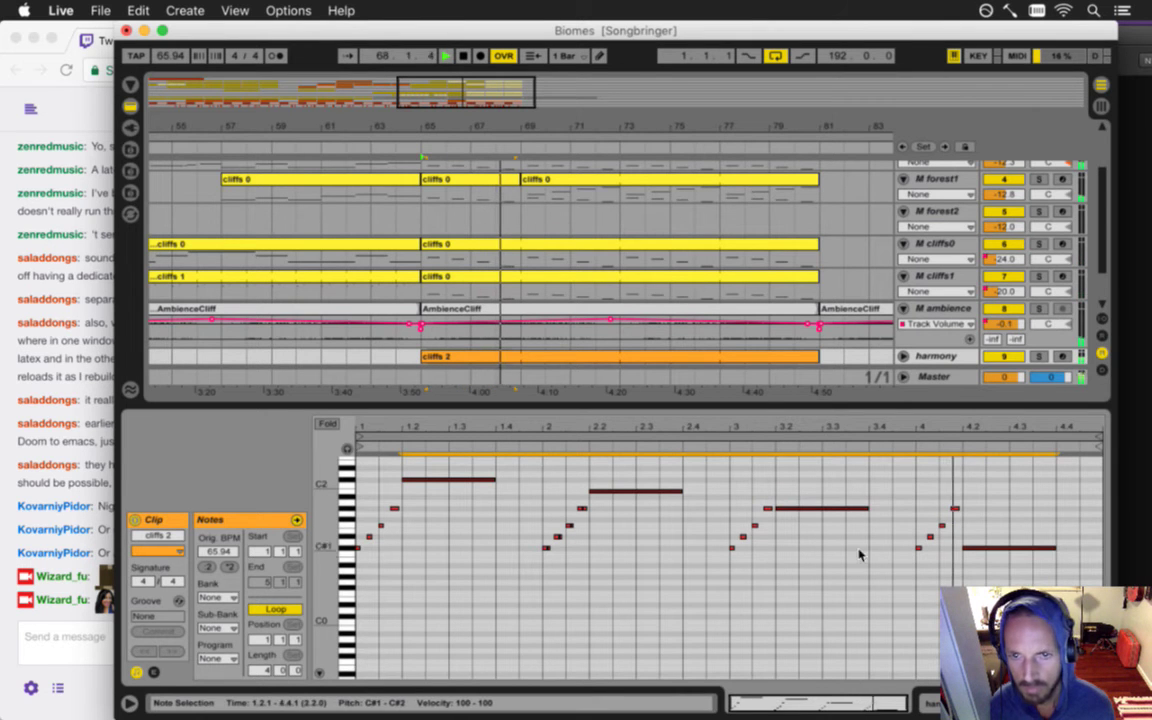
pyautogui.moveTo(419, 481); pyautogui.dragTo(462, 469)
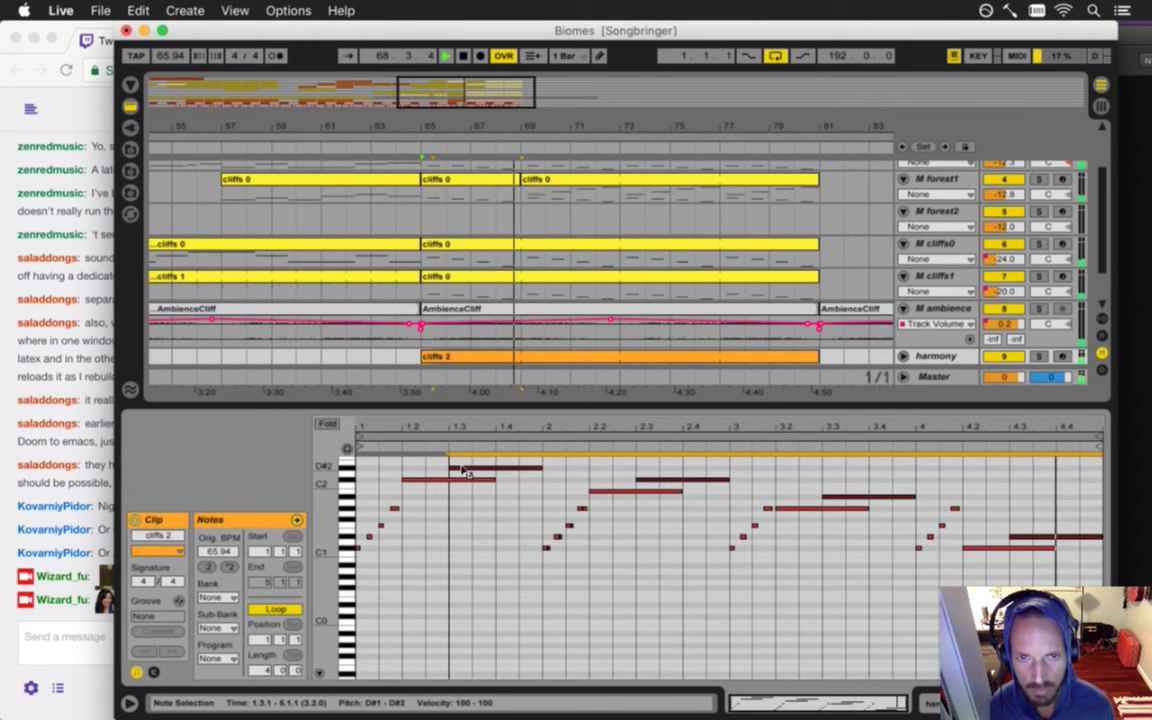
pyautogui.moveTo(539, 469)
pyautogui.mouseDown()
pyautogui.moveTo(472, 469)
pyautogui.moveTo(536, 483)
pyautogui.mouseUp()
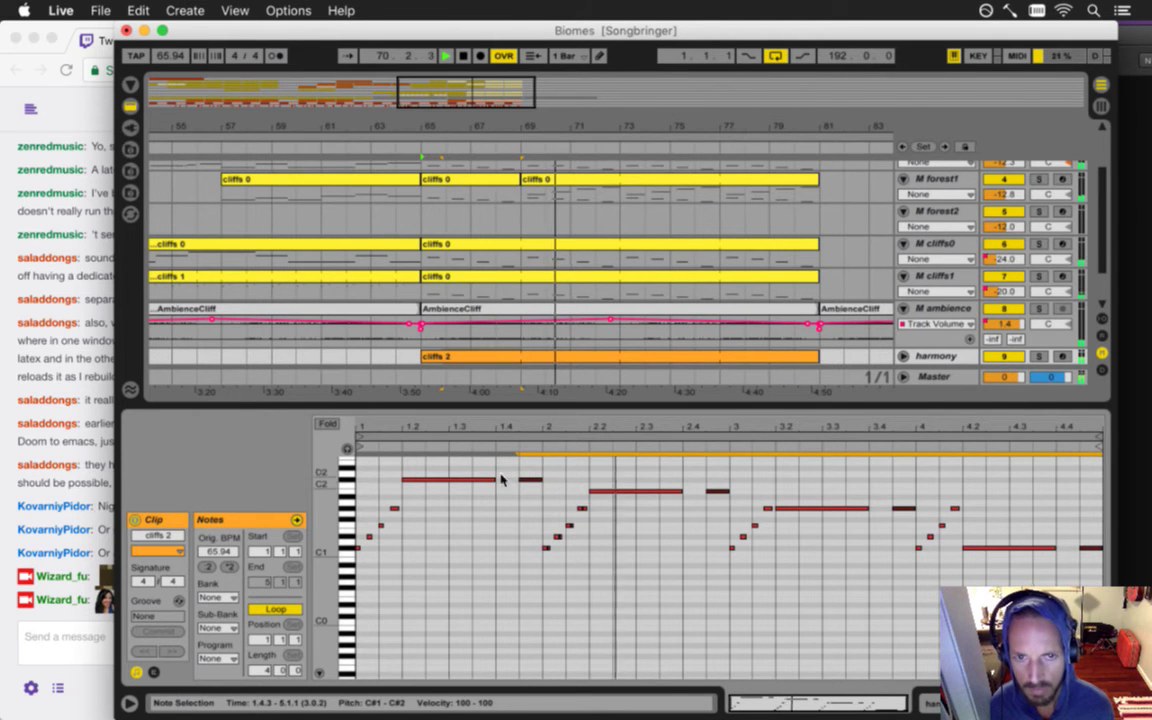
# - Try the four half-beat notes an octave higher, play them, and lower them by an octave again
pyautogui.moveTo(334, 484); pyautogui.dragTo(300, 543)
pyautogui.press('space')
pyautogui.moveTo(533, 543); pyautogui.dragTo(537, 524)
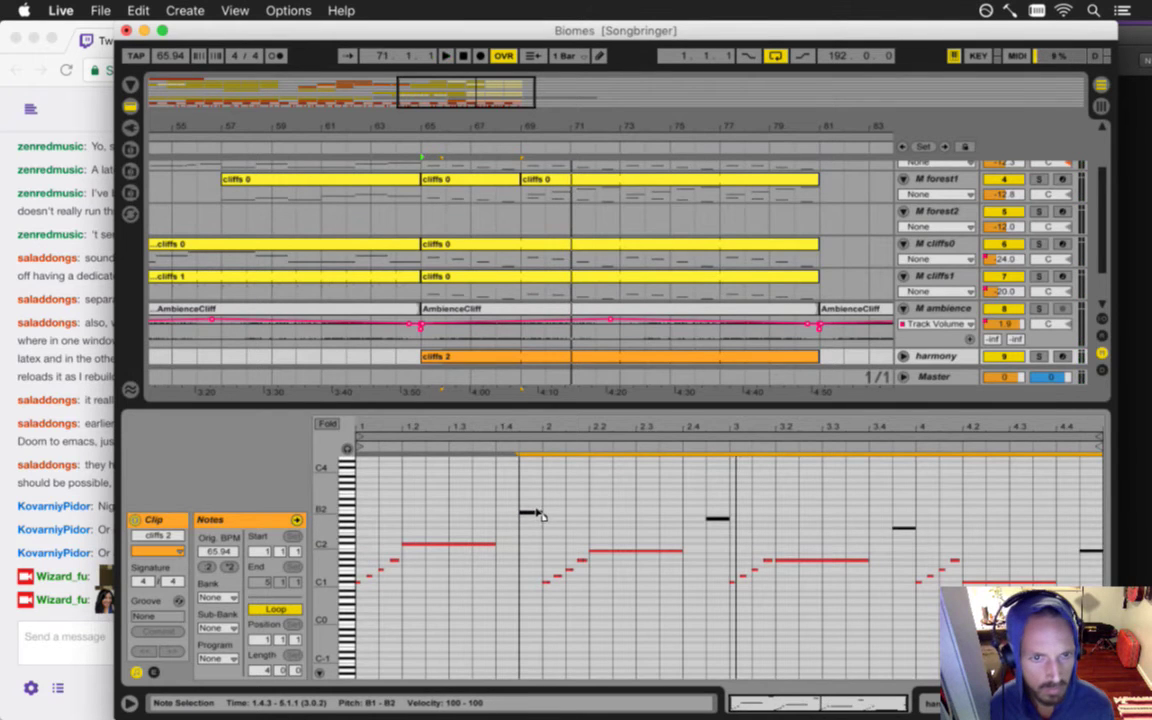
pyautogui.click(509, 457)
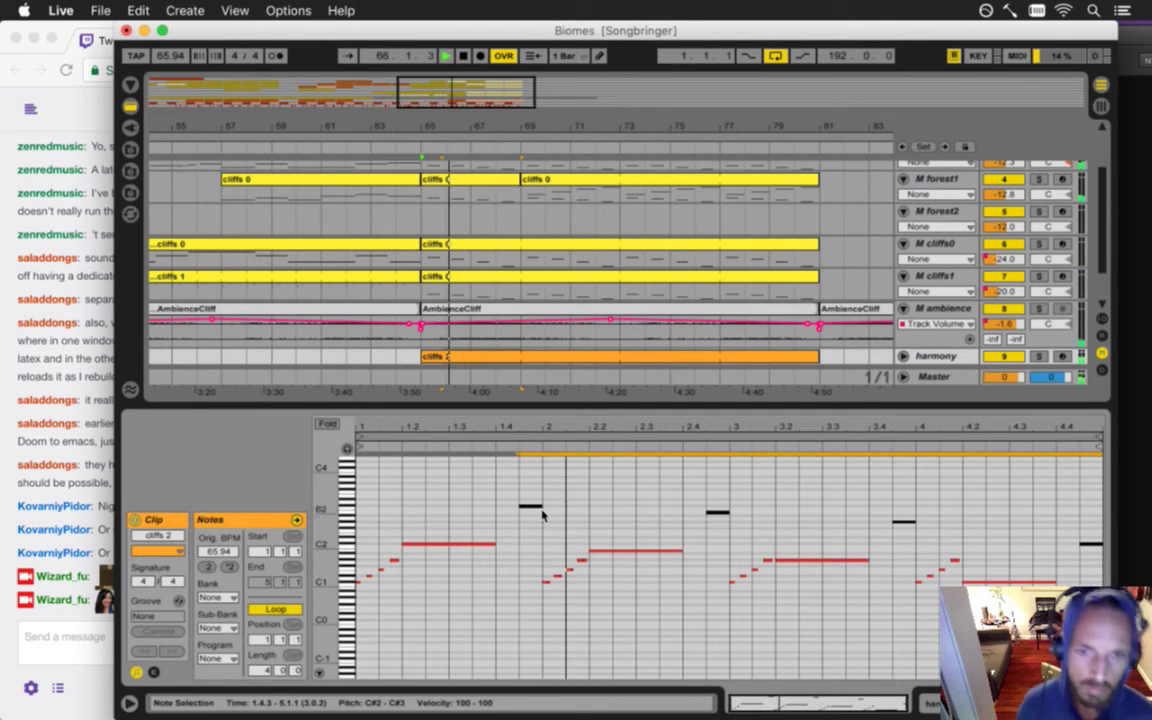
pyautogui.hotkey('shift', 'Down')
pyautogui.press('space')
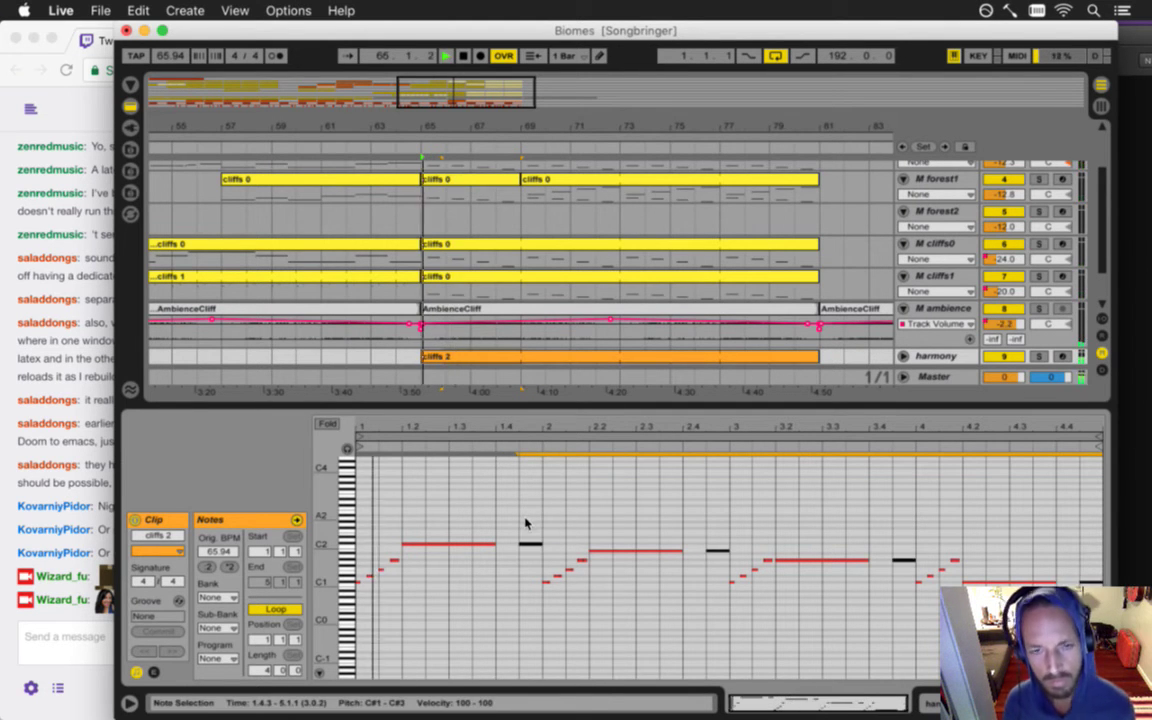
pyautogui.moveTo(322, 525); pyautogui.dragTo(322, 550)
pyautogui.moveTo(427, 429); pyautogui.dragTo(417, 440)
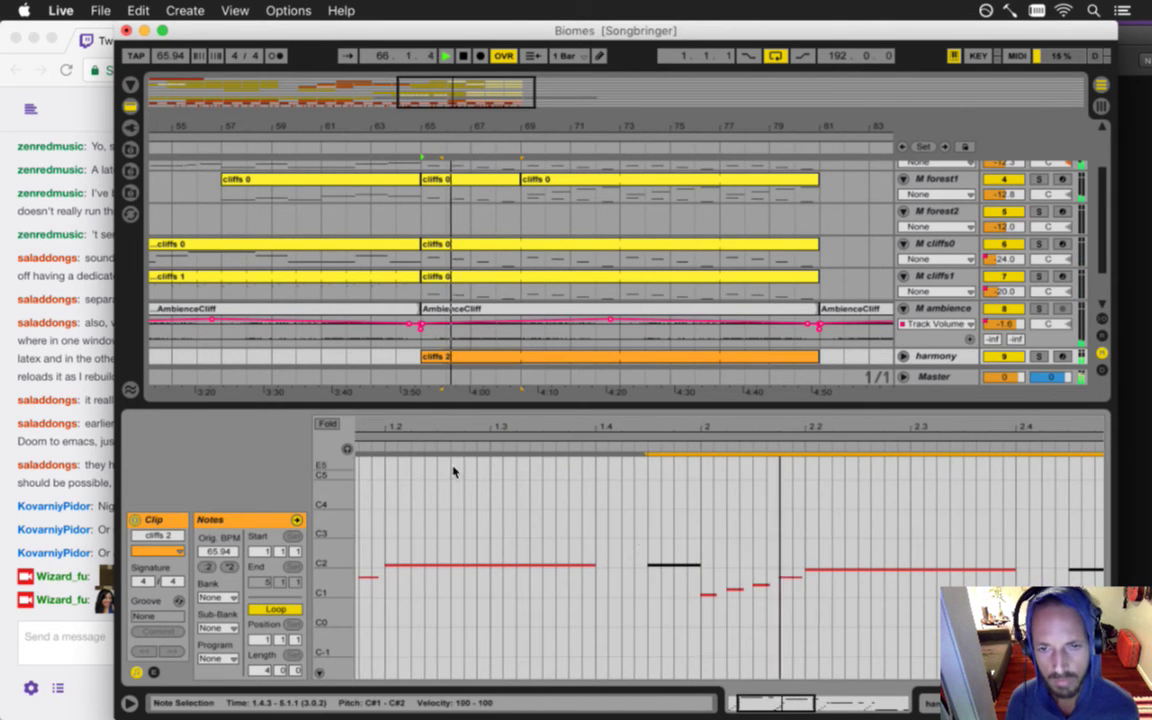
pyautogui.moveTo(316, 550); pyautogui.dragTo(329, 507)
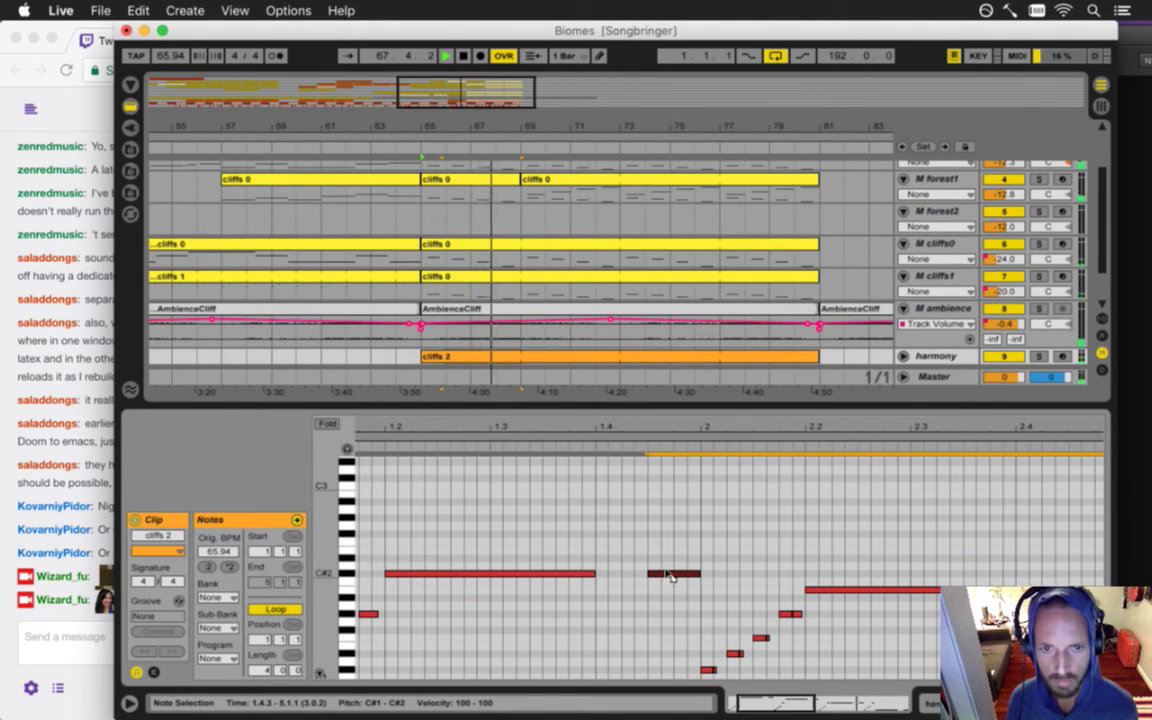
pyautogui.moveTo(627, 432); pyautogui.dragTo(627, 424)
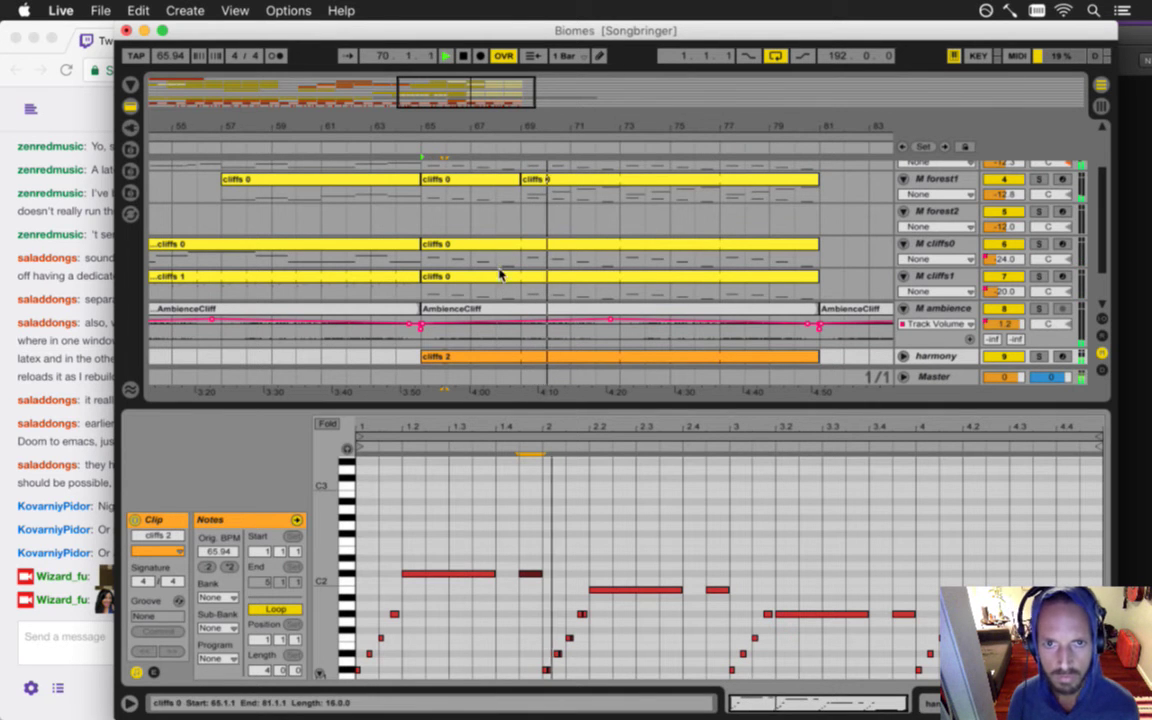
# - Unfold the harmony track and split its cliffs 2 clip at bar 69
pyautogui.moveTo(450, 122); pyautogui.dragTo(447, 127)
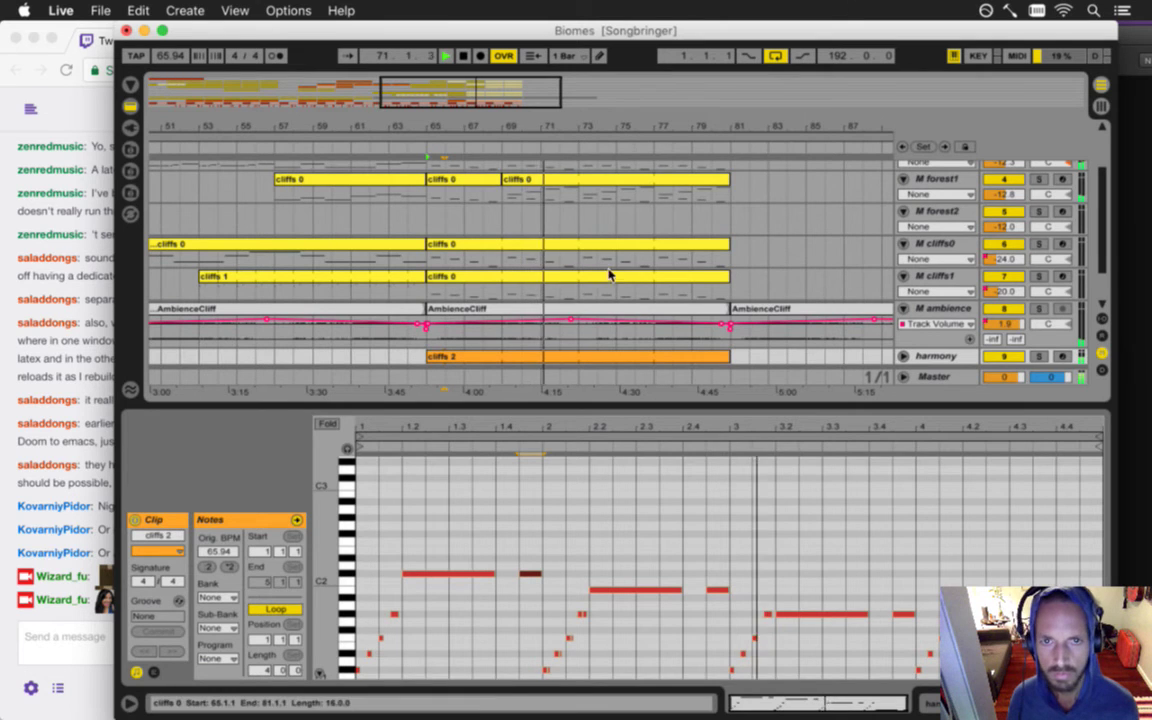
pyautogui.click(489, 361)
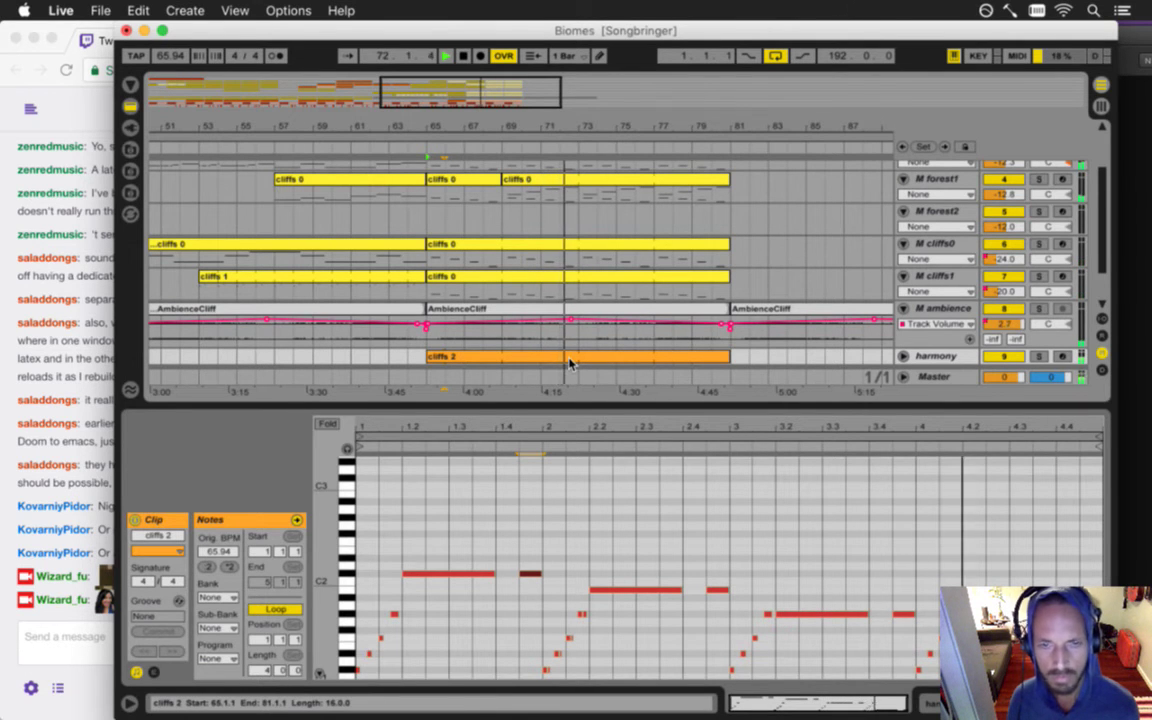
pyautogui.click(617, 373)
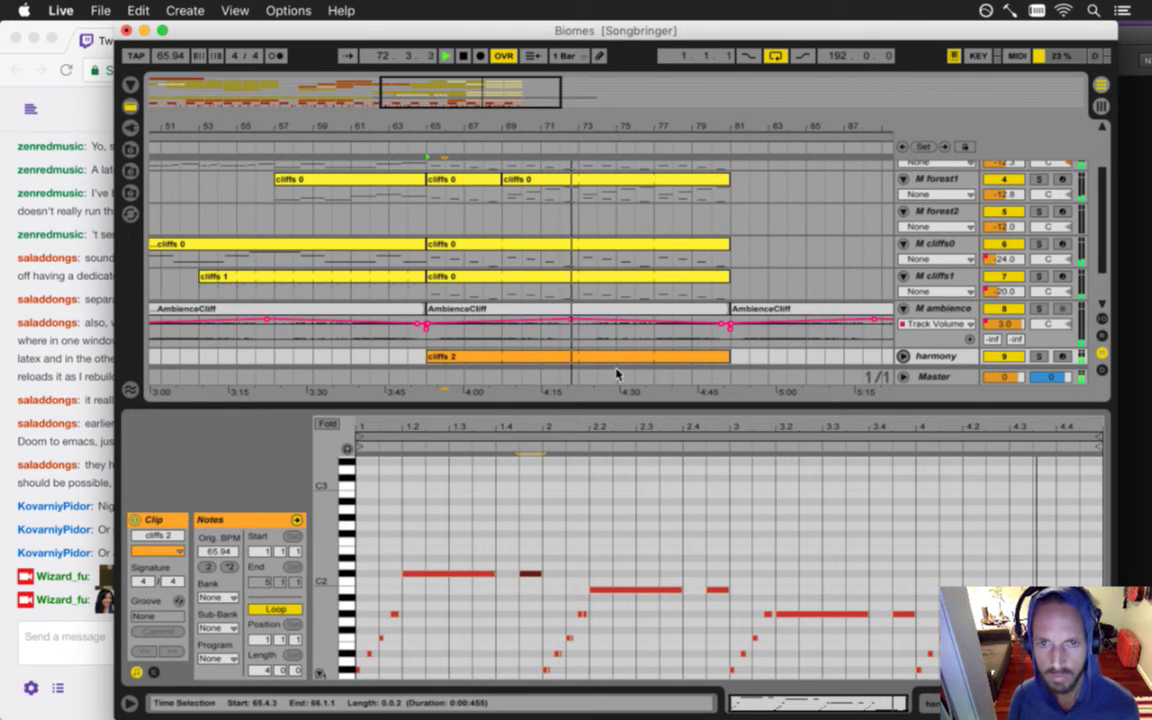
pyautogui.click(903, 357)
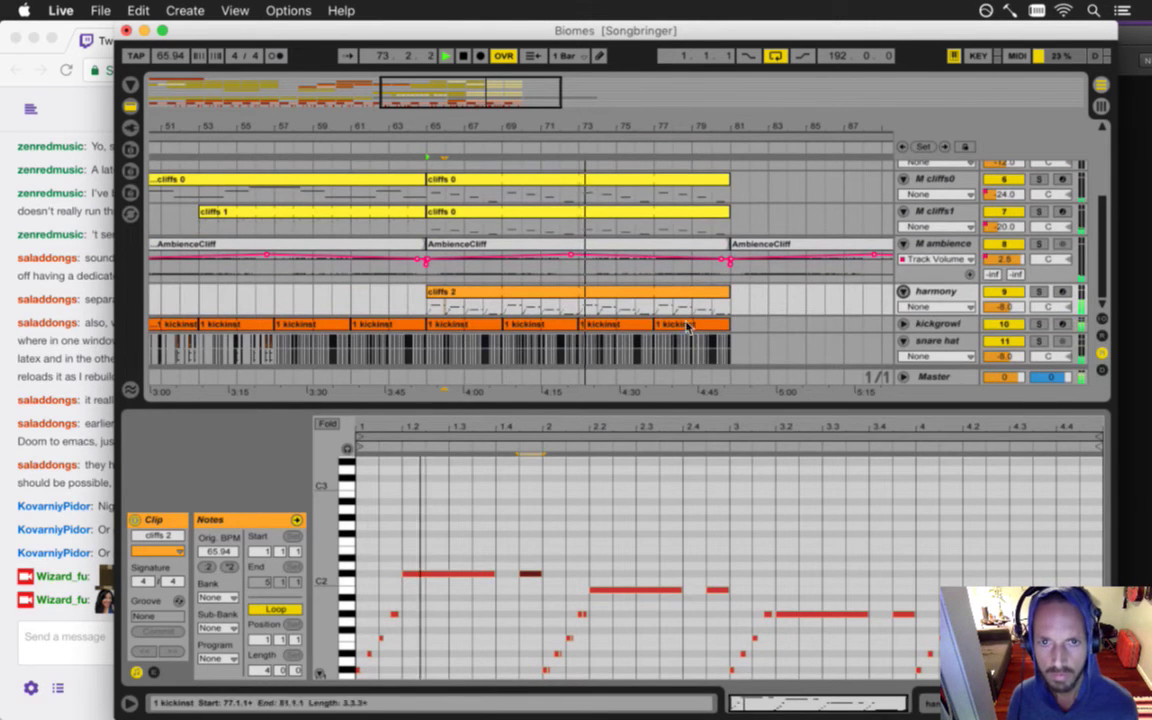
pyautogui.click(588, 307)
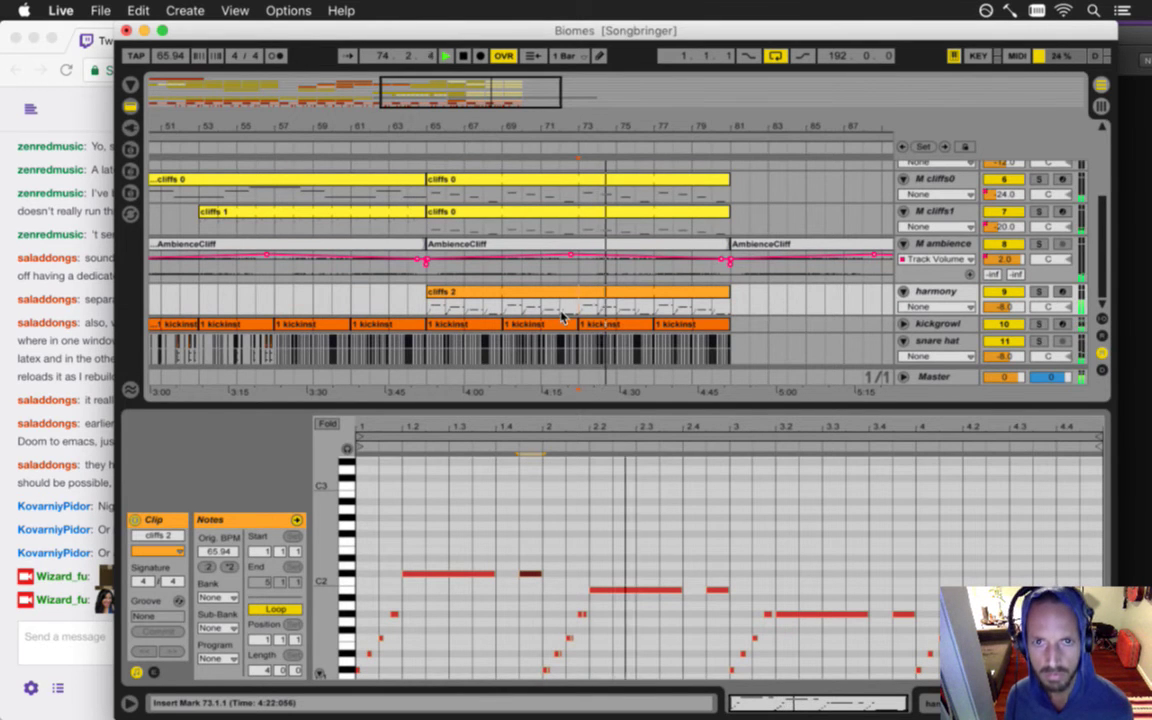
pyautogui.click(504, 303)
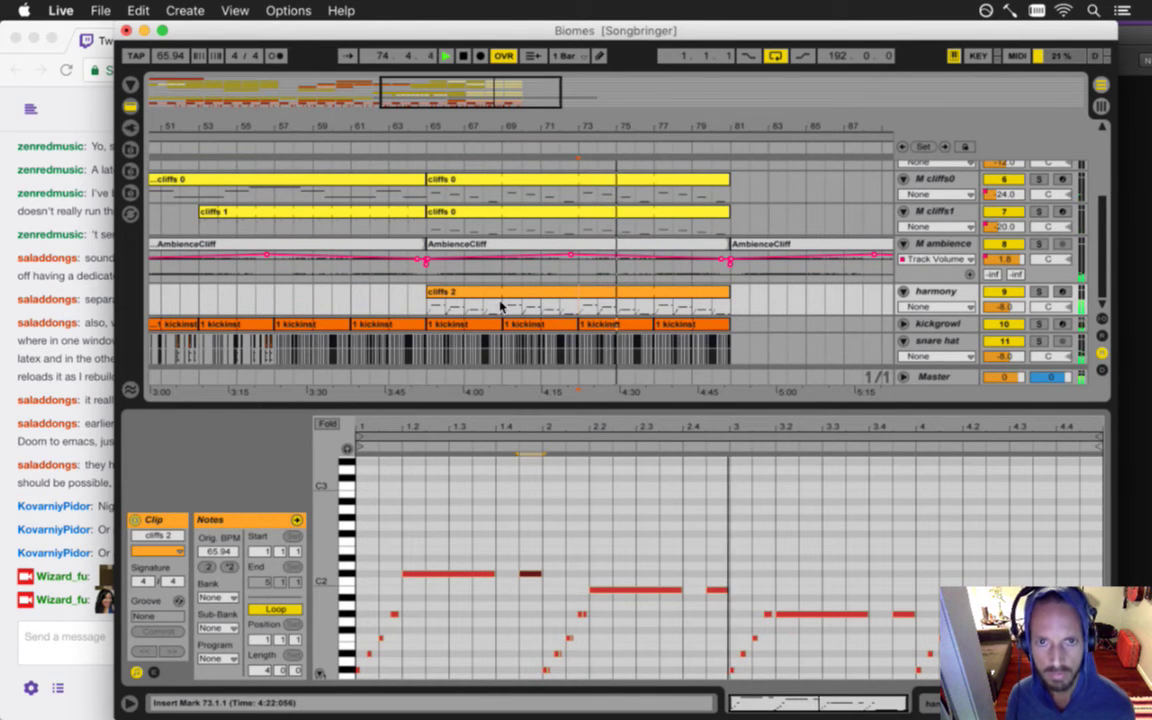
pyautogui.press('super+e')
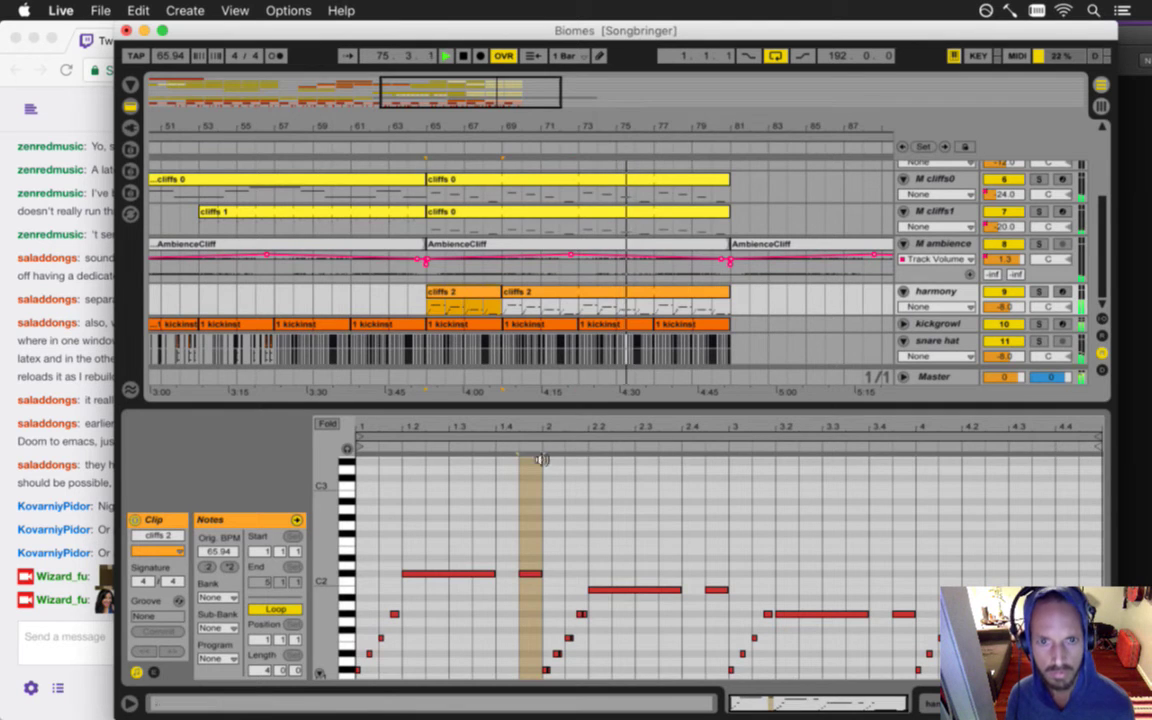
# - Delete the four half-beat notes at the bar ends of the first cliffs 2 clip and save the set
pyautogui.click(530, 550)
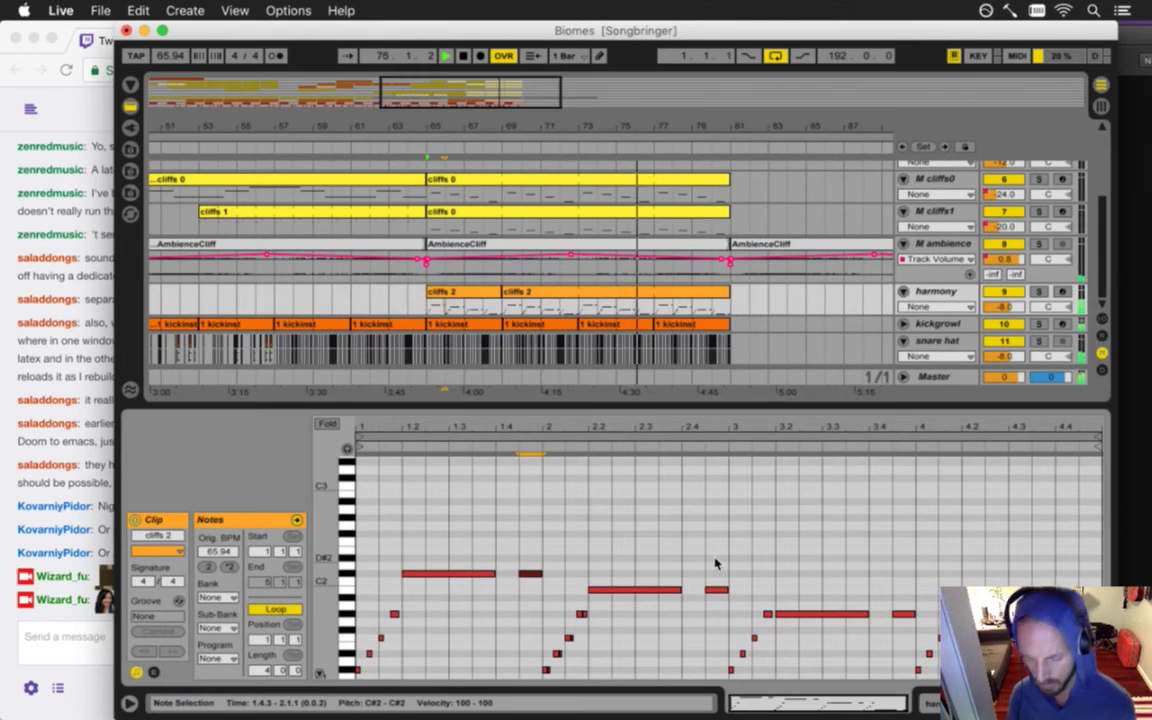
pyautogui.moveTo(708, 562); pyautogui.dragTo(728, 596)
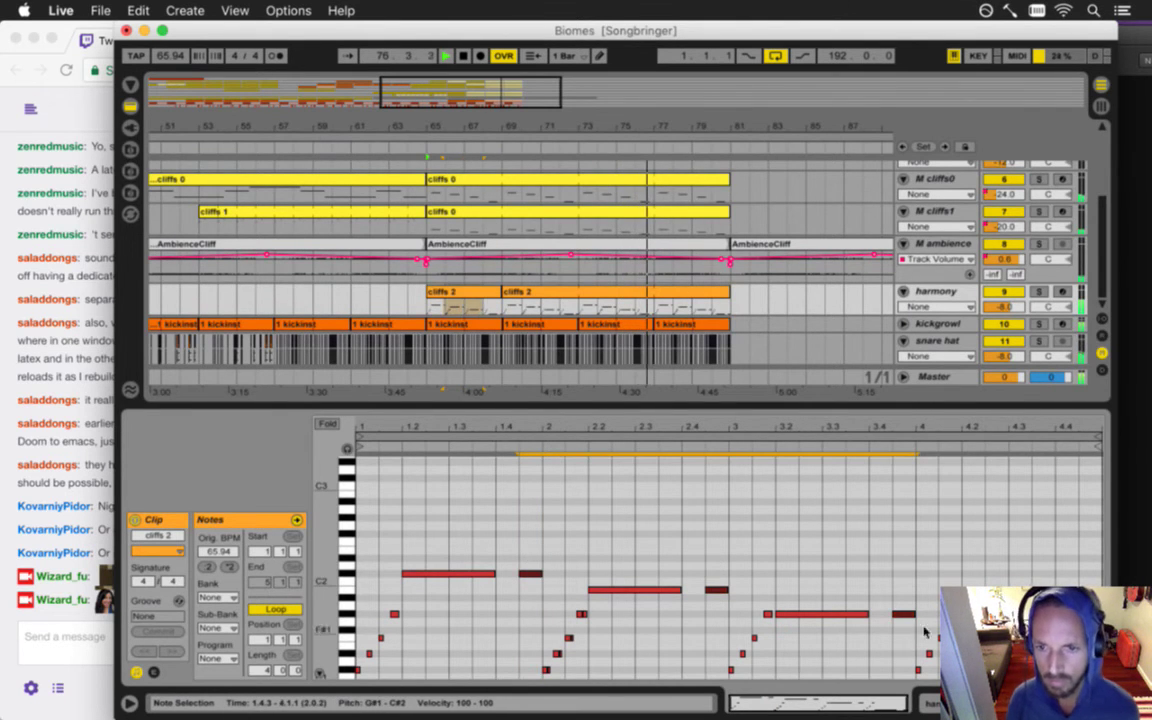
pyautogui.moveTo(1080, 655); pyautogui.dragTo(1100, 675)
pyautogui.press('Delete')
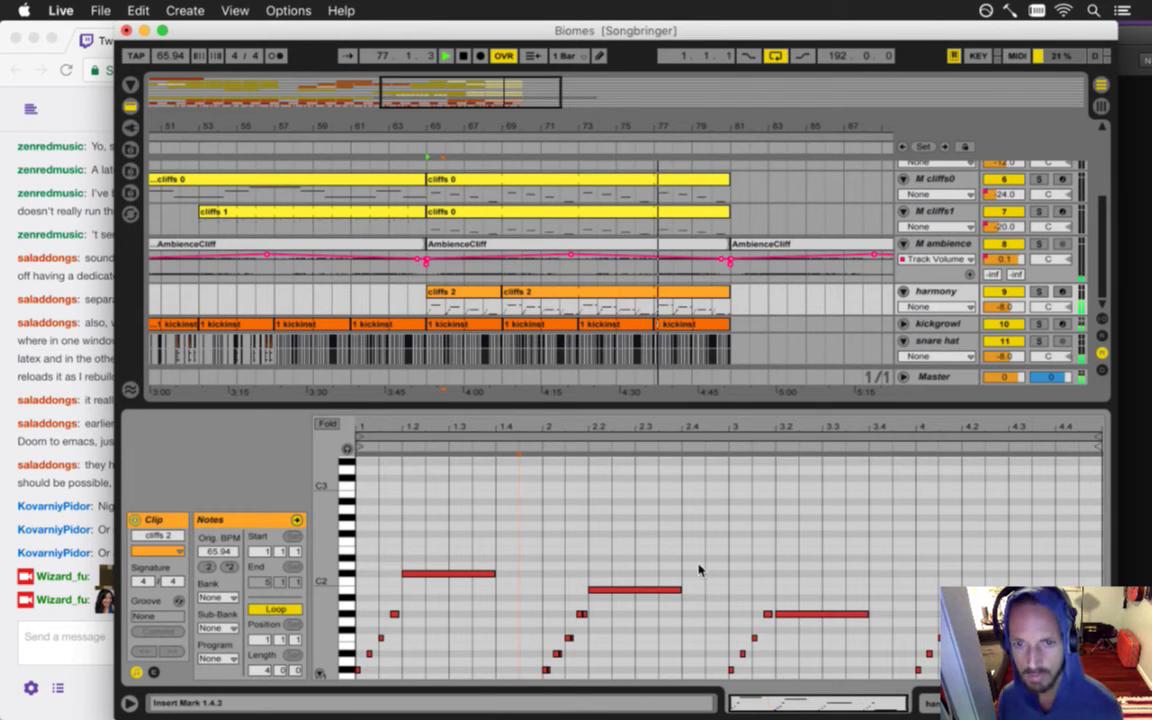
pyautogui.press('super+s')
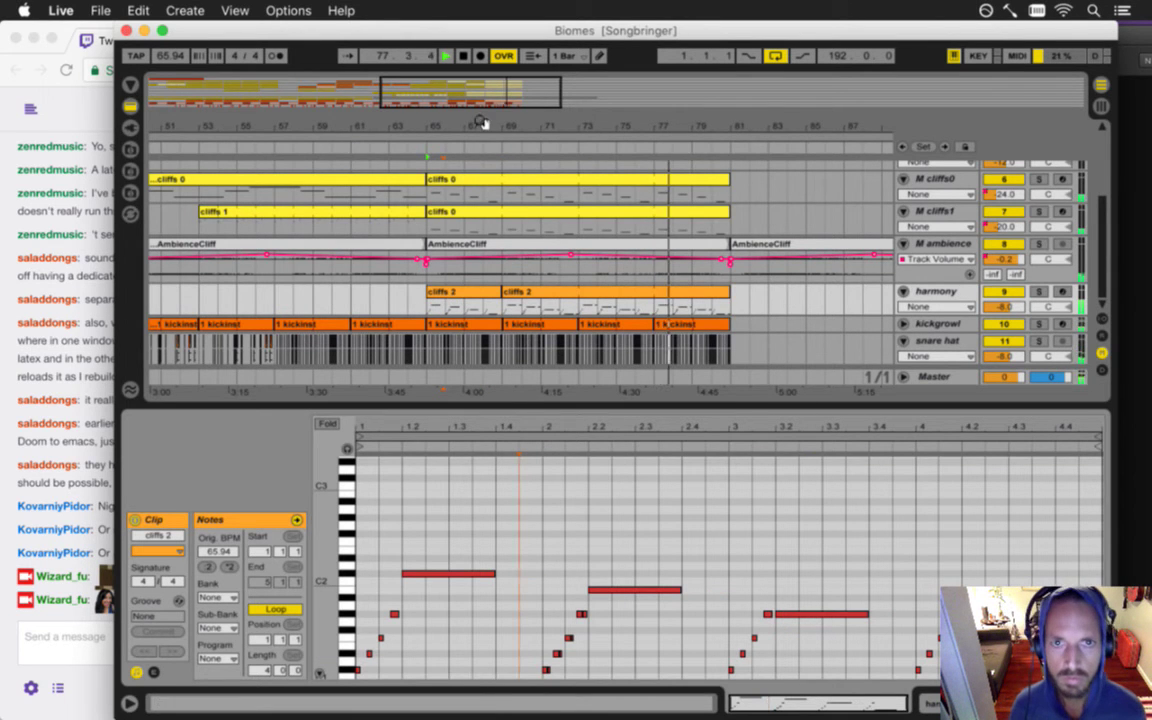
# - Copy the kickinst clip at bar 77 from the kickgrowl track onto the M forest2 track at the same position
pyautogui.moveTo(476, 121); pyautogui.dragTo(466, 122)
pyautogui.moveTo(1106, 210); pyautogui.dragTo(1098, 156)
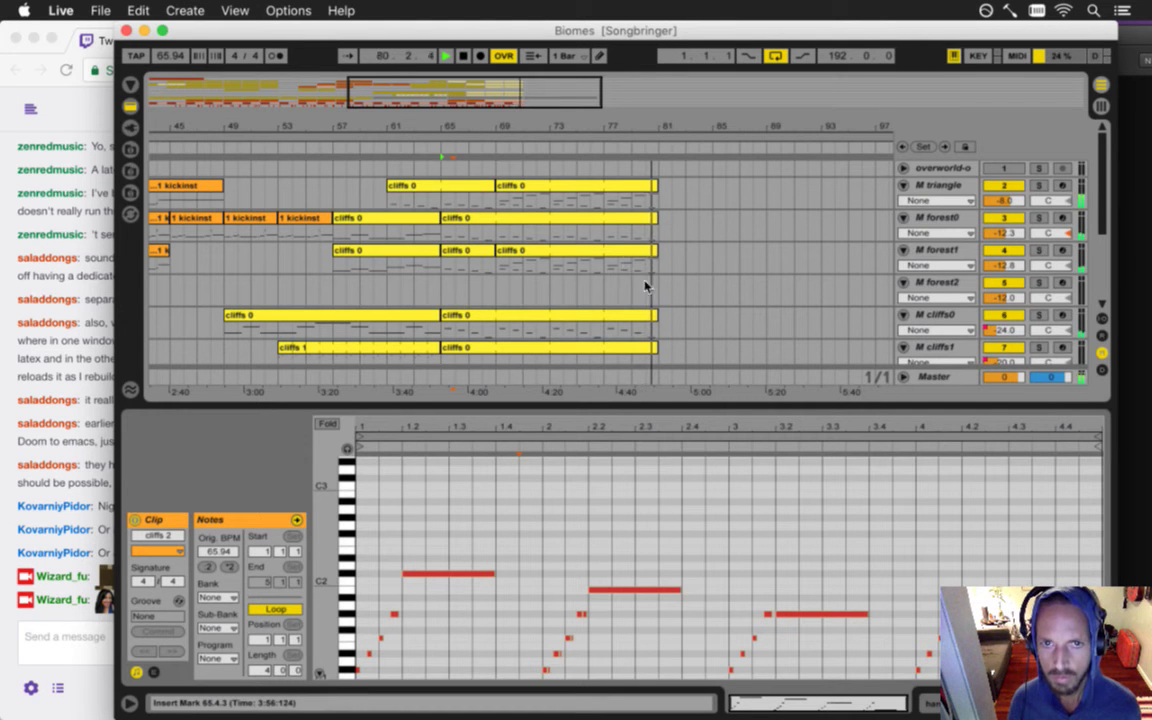
pyautogui.scroll(-5, 625, 262)
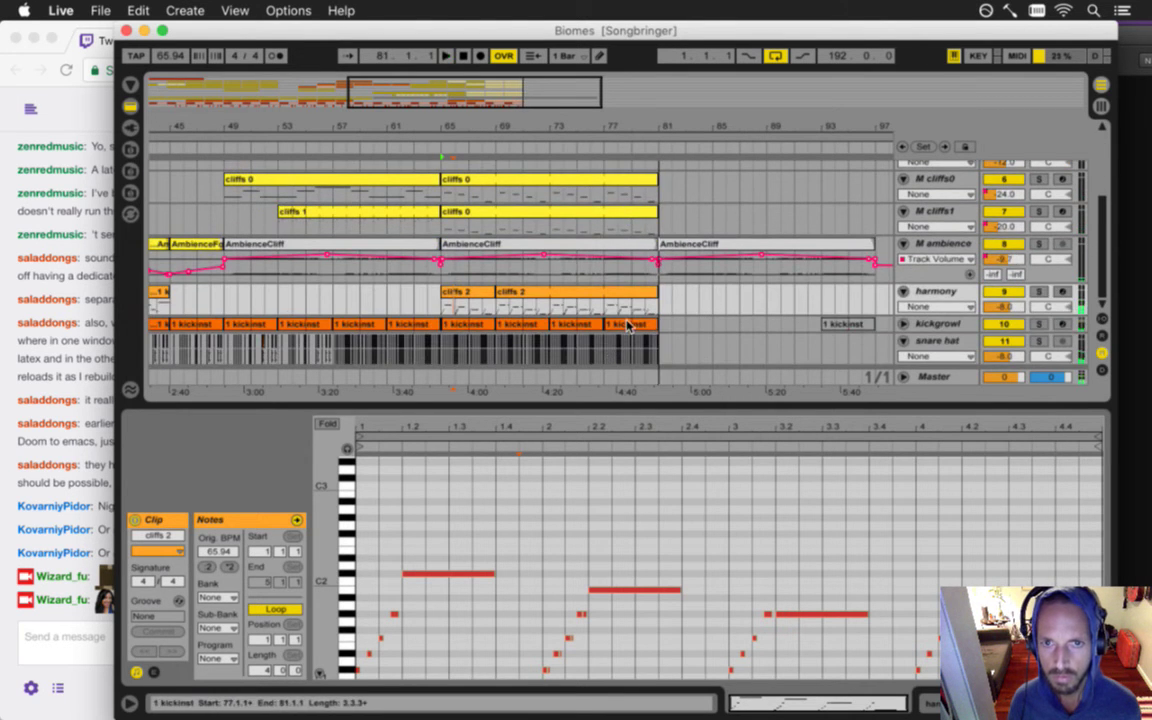
pyautogui.click(627, 328)
pyautogui.scroll(2, 625, 165)
pyautogui.moveTo(625, 168); pyautogui.dragTo(608, 240)
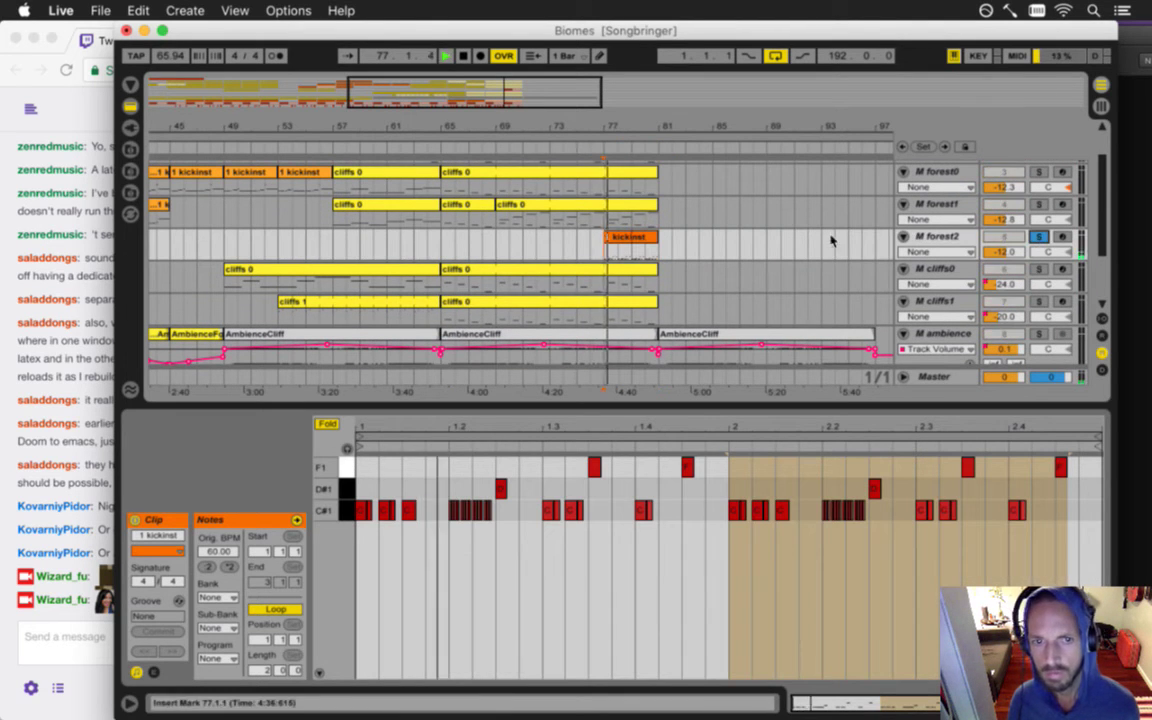
# - Play the copied kickinst clip with M forest2 soloed and again with the full mix
pyautogui.click(1039, 237)
pyautogui.press('space')
pyautogui.press('space')
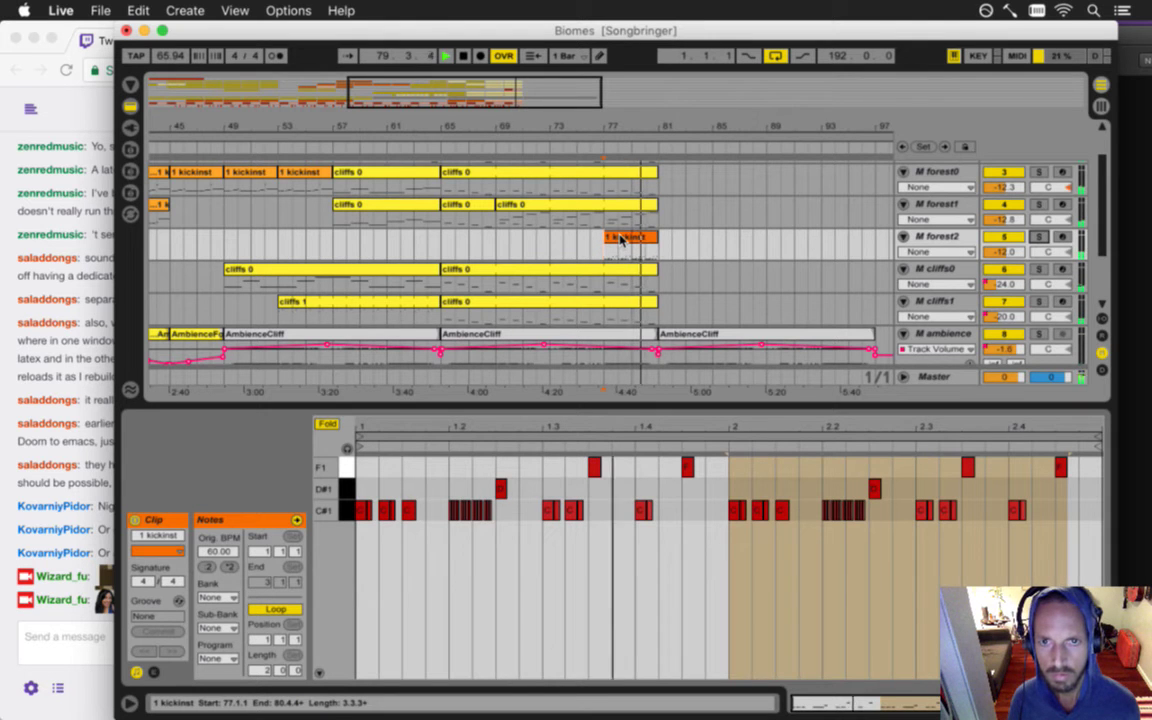
# - Extend the start of the M forest2 kickinst clip back to bar 73 and colour the clip yellow
pyautogui.moveTo(603, 128); pyautogui.dragTo(597, 78)
pyautogui.scroll(-3, 640, 225)
pyautogui.scroll(3, 638, 231)
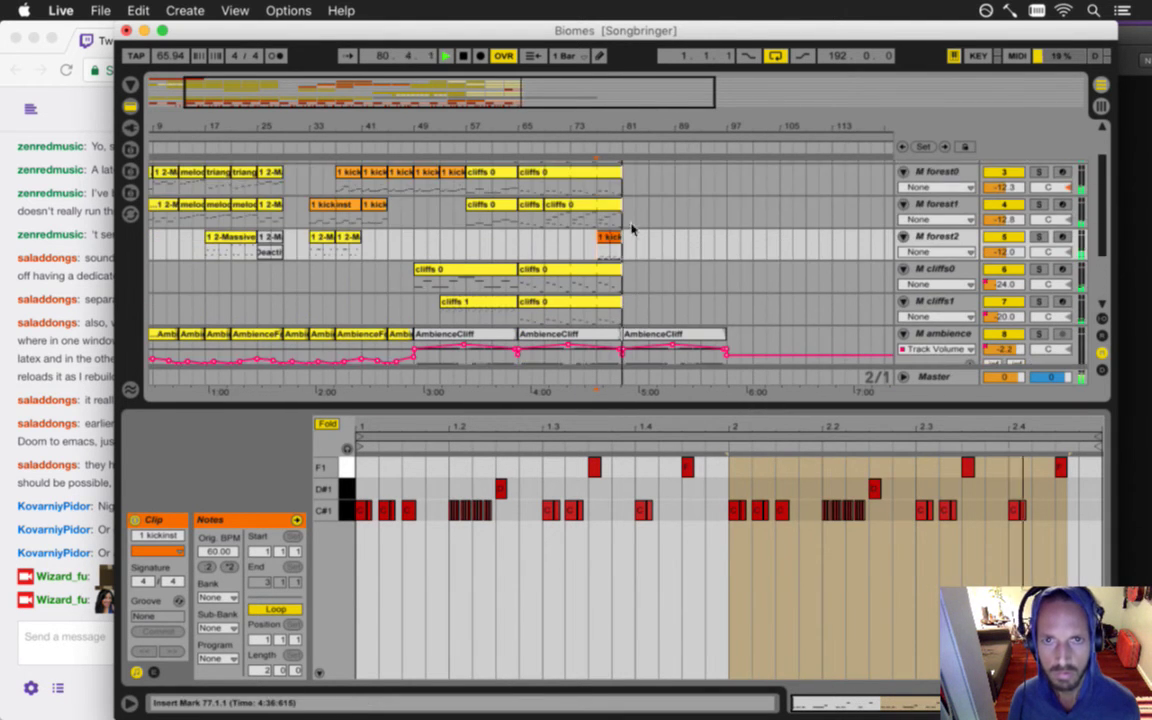
pyautogui.moveTo(588, 130); pyautogui.dragTo(588, 180)
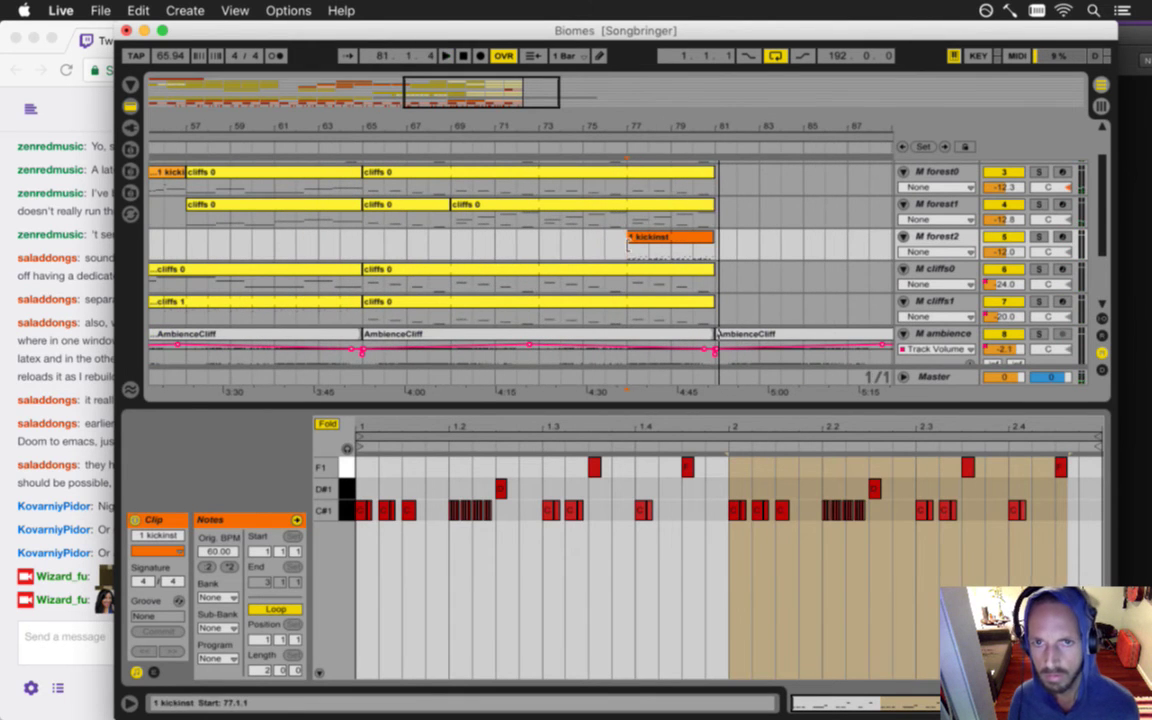
pyautogui.moveTo(630, 246); pyautogui.dragTo(540, 246)
pyautogui.rightClick(576, 242)
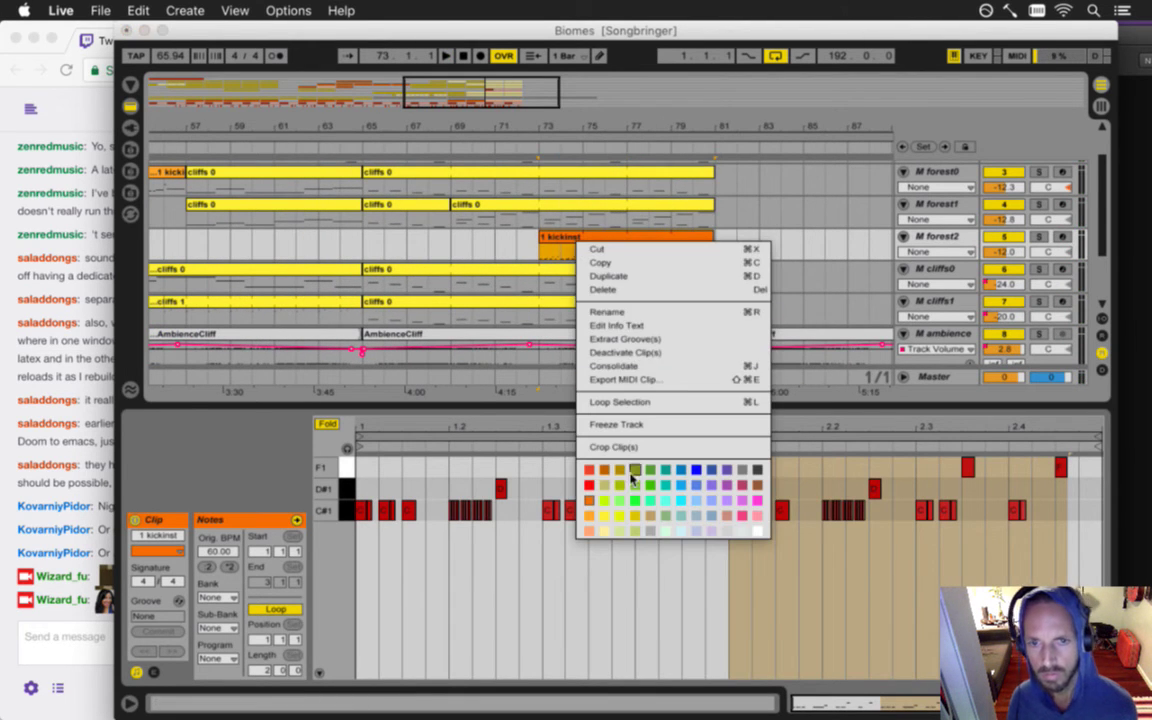
pyautogui.click(604, 514)
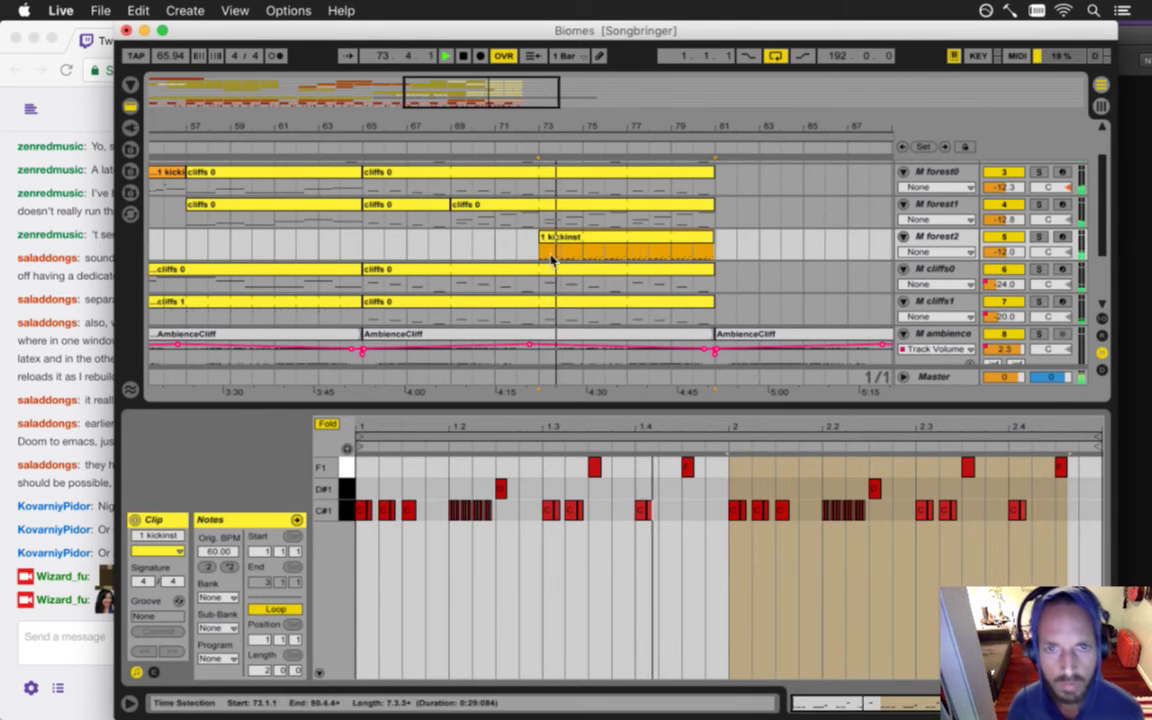
# - Delete the part of the M forest2 kickinst clip between bars 73 and 77 and save the set
pyautogui.moveTo(539, 250); pyautogui.dragTo(625, 253)
pyautogui.press('Delete')
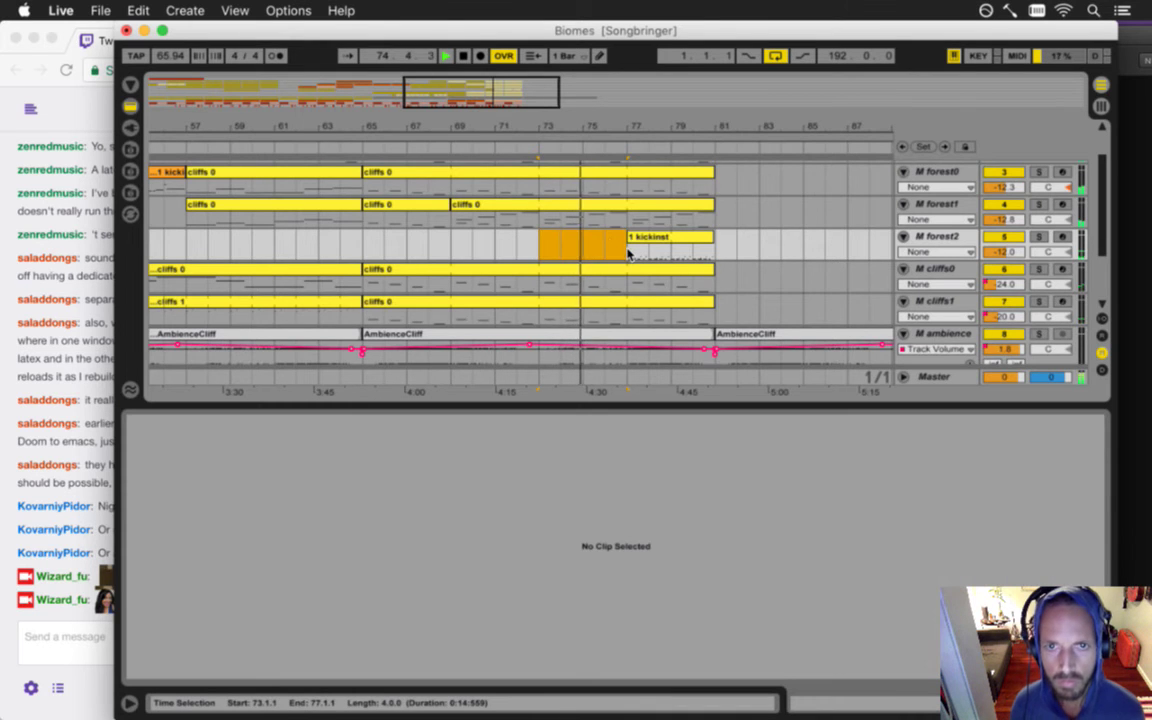
pyautogui.scroll(-5, 598, 242)
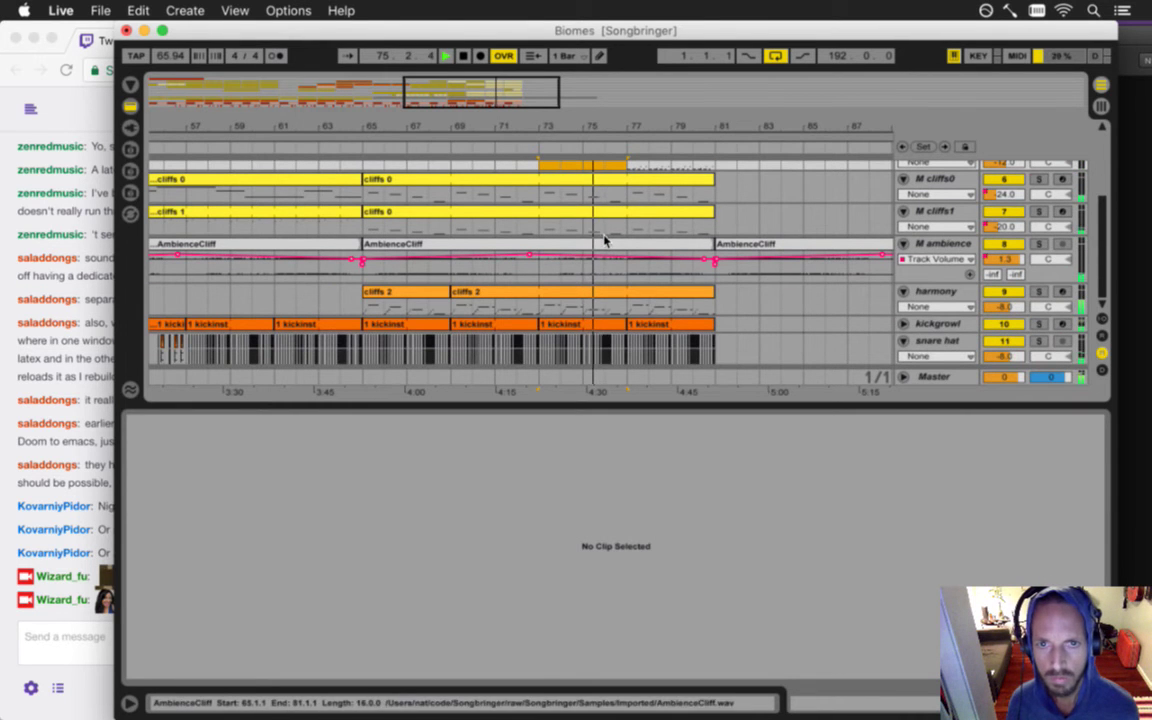
pyautogui.press('super+s')
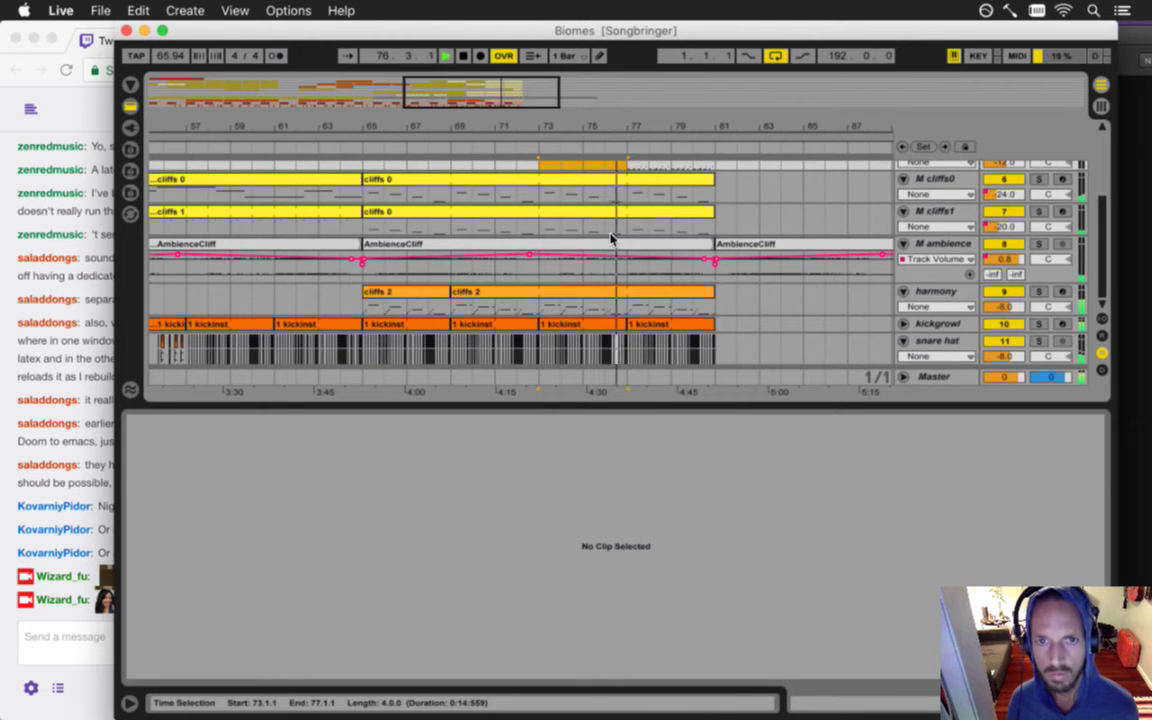
# - Review the arrangement during playback and play M cliffs1 soloed from bar 77
pyautogui.scroll(3, 613, 238)
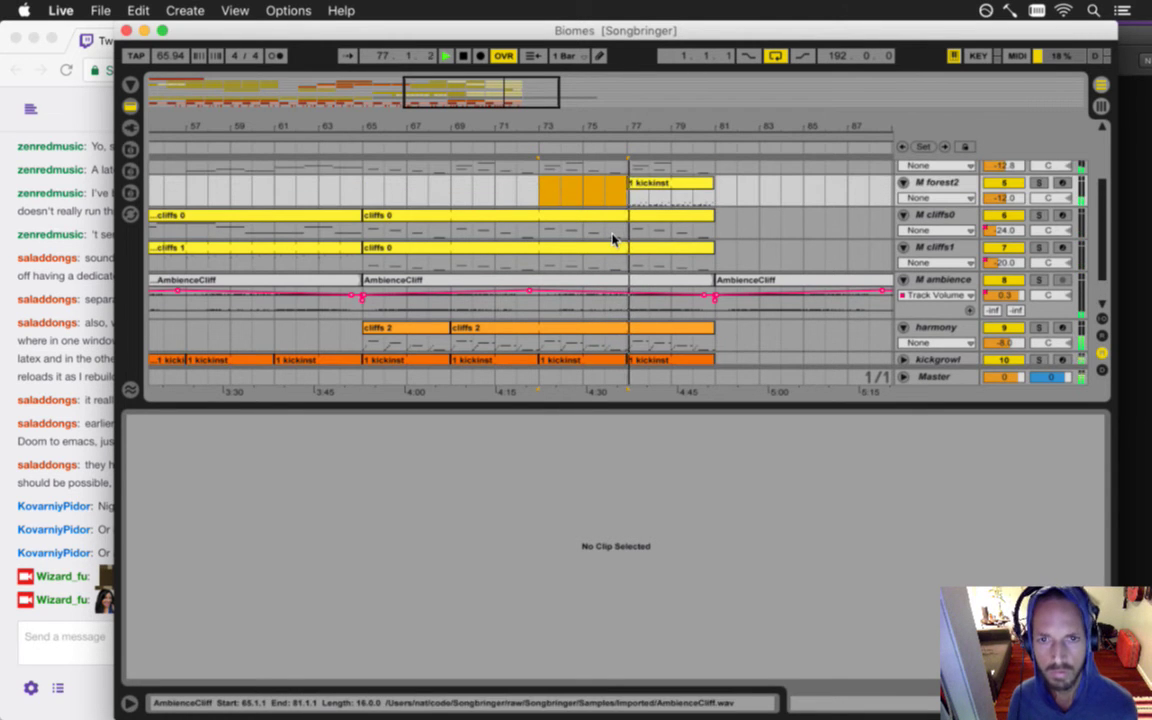
pyautogui.scroll(5, 613, 238)
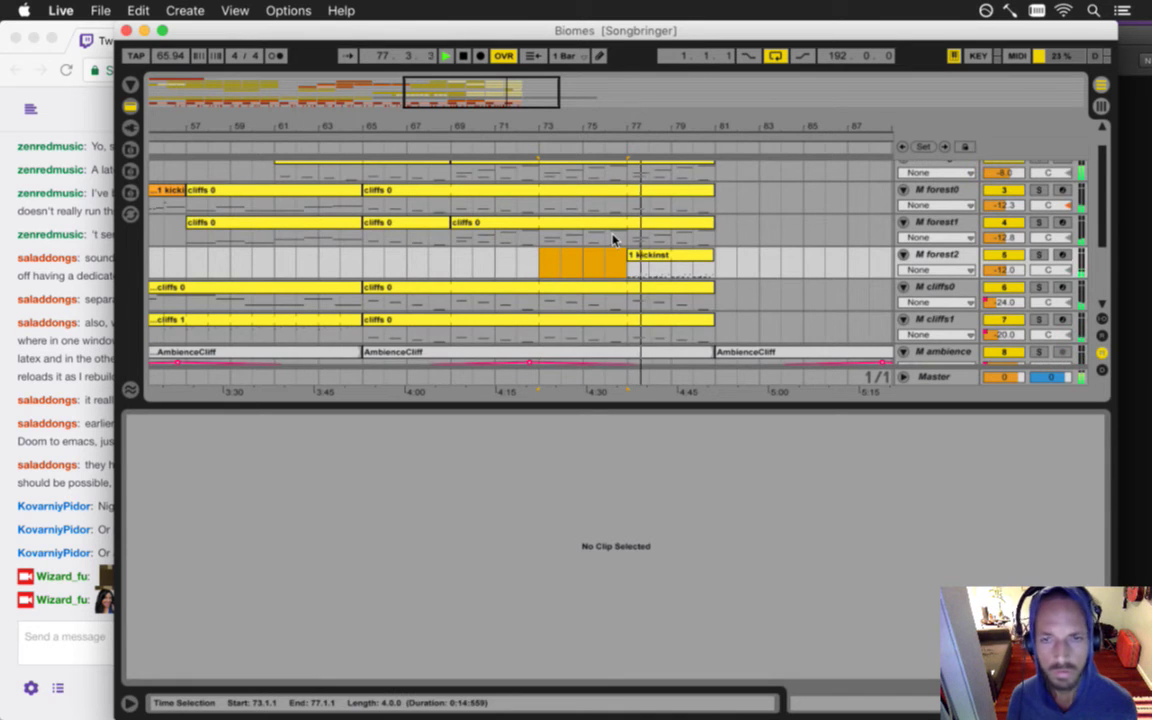
pyautogui.scroll(2, 613, 238)
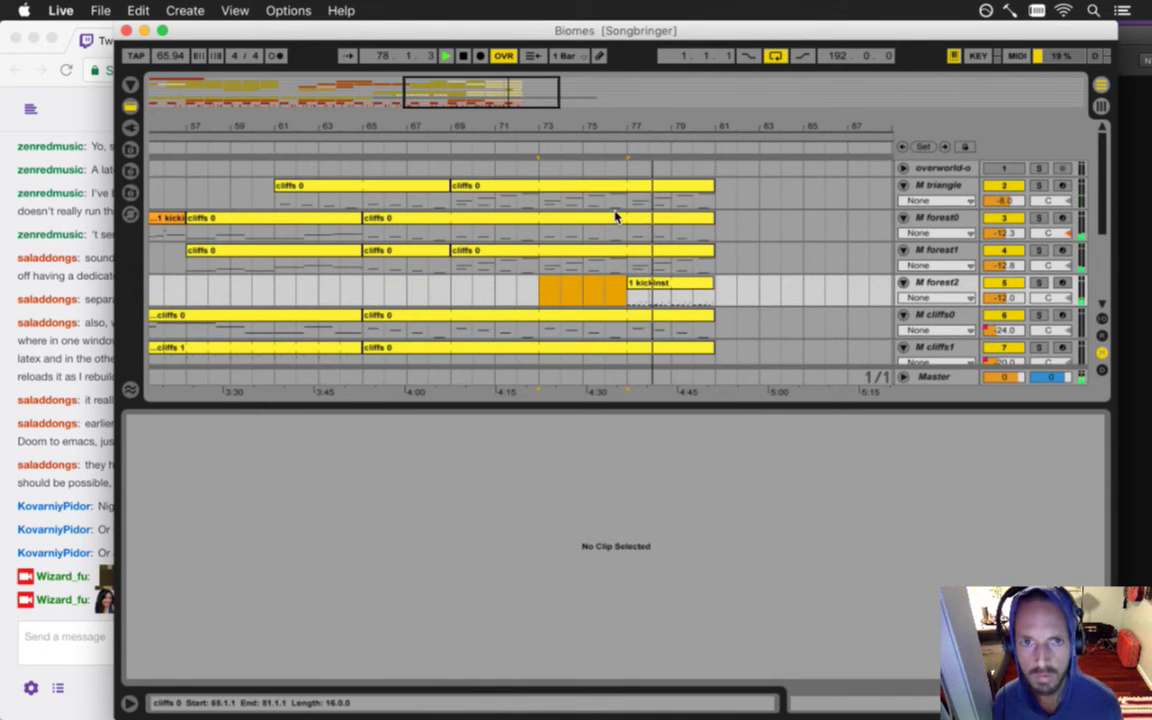
pyautogui.moveTo(522, 122); pyautogui.dragTo(480, 165)
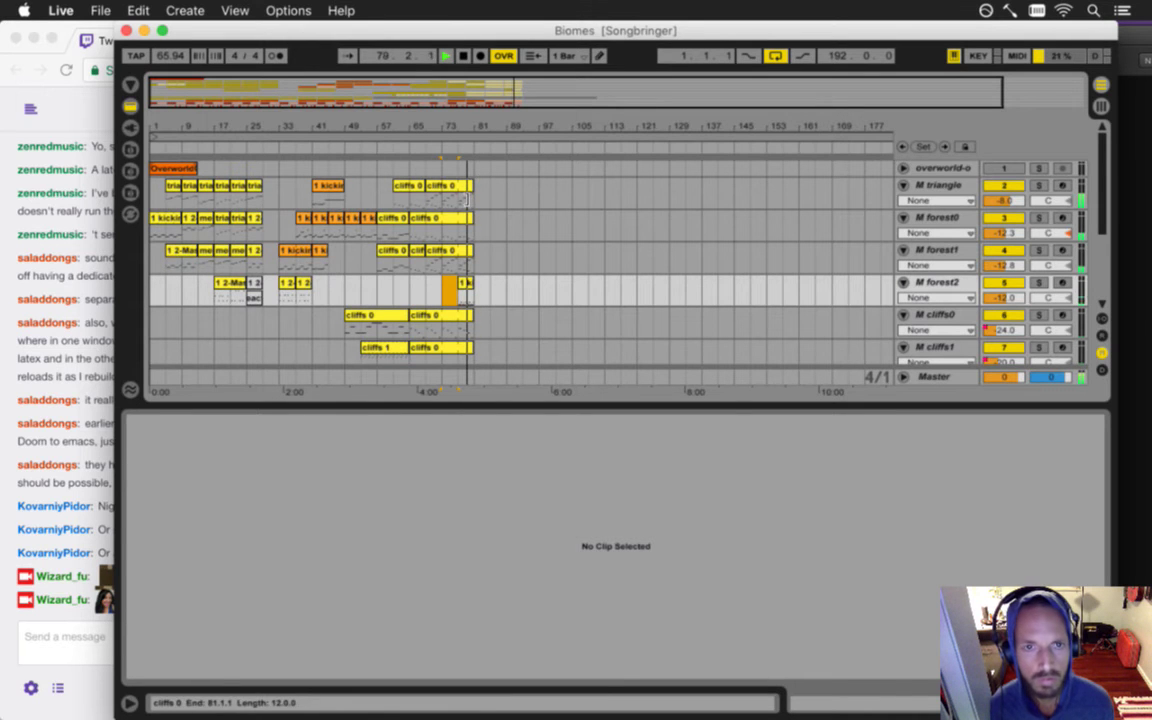
pyautogui.moveTo(457, 131); pyautogui.dragTo(457, 140)
pyautogui.scroll(-3, 787, 283)
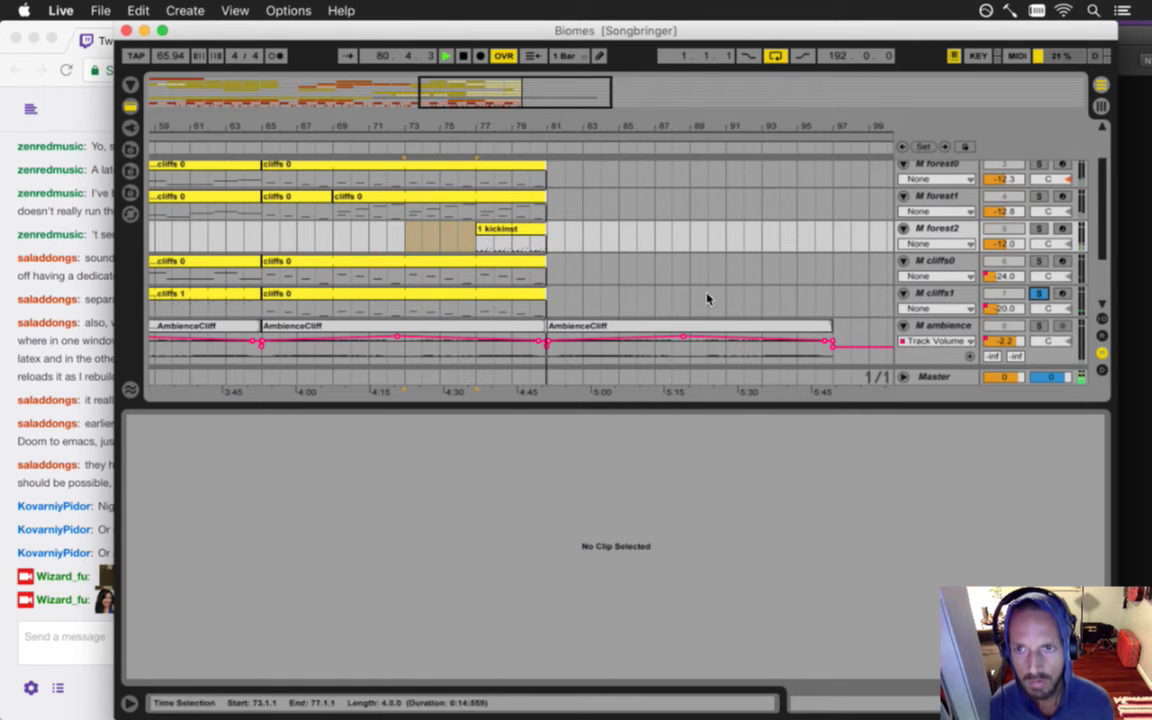
pyautogui.click(481, 313)
pyautogui.press('space')
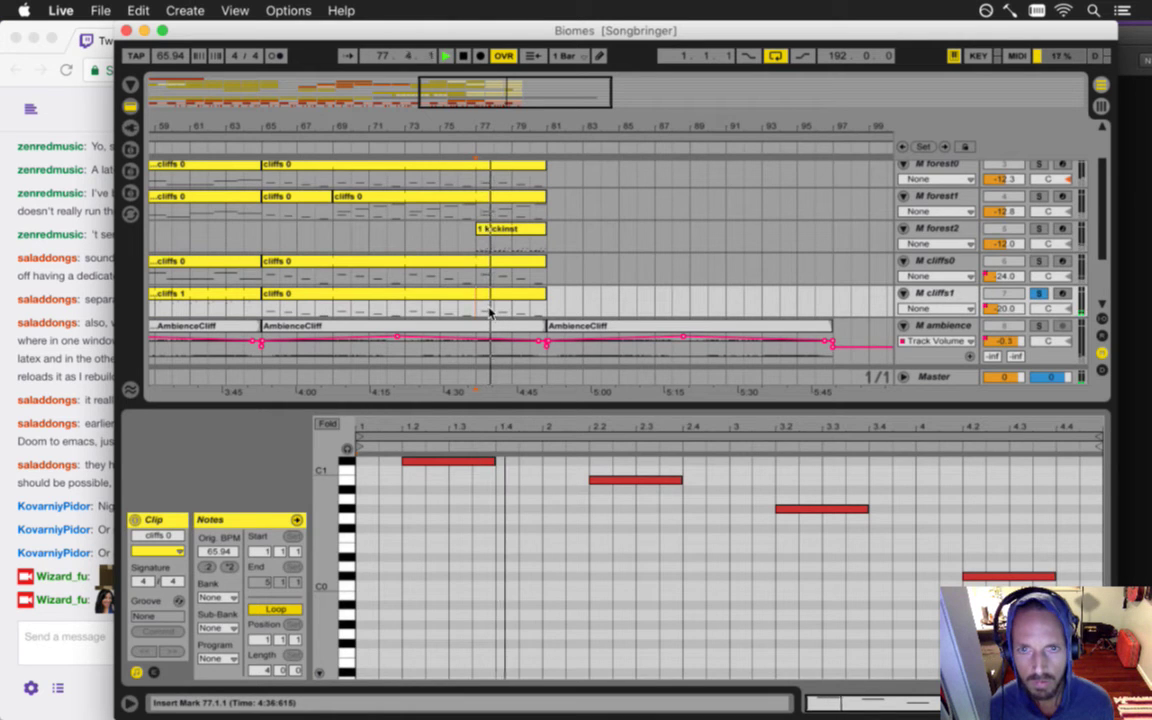
# - Split the M cliffs1 clip at bar 73 and raise the second half's notes by an octave, starting them at 1.1.1
pyautogui.click(406, 313)
pyautogui.press('super+e')
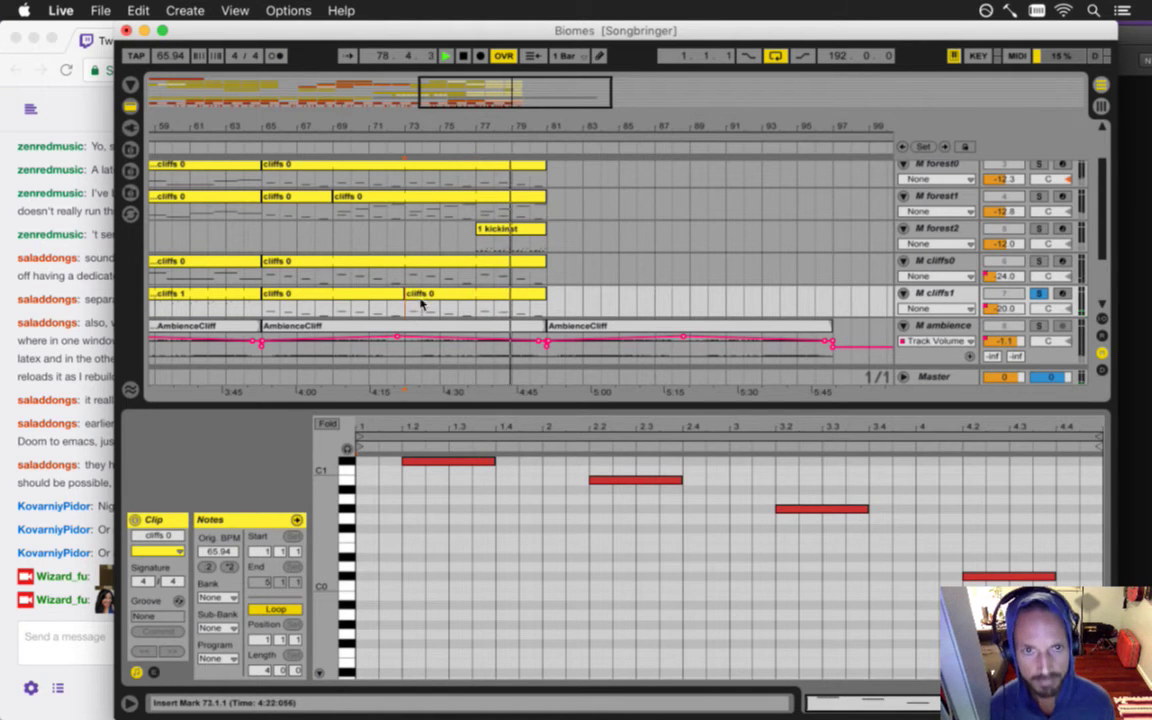
pyautogui.click(422, 293)
pyautogui.press('space')
pyautogui.moveTo(326, 473); pyautogui.dragTo(326, 532)
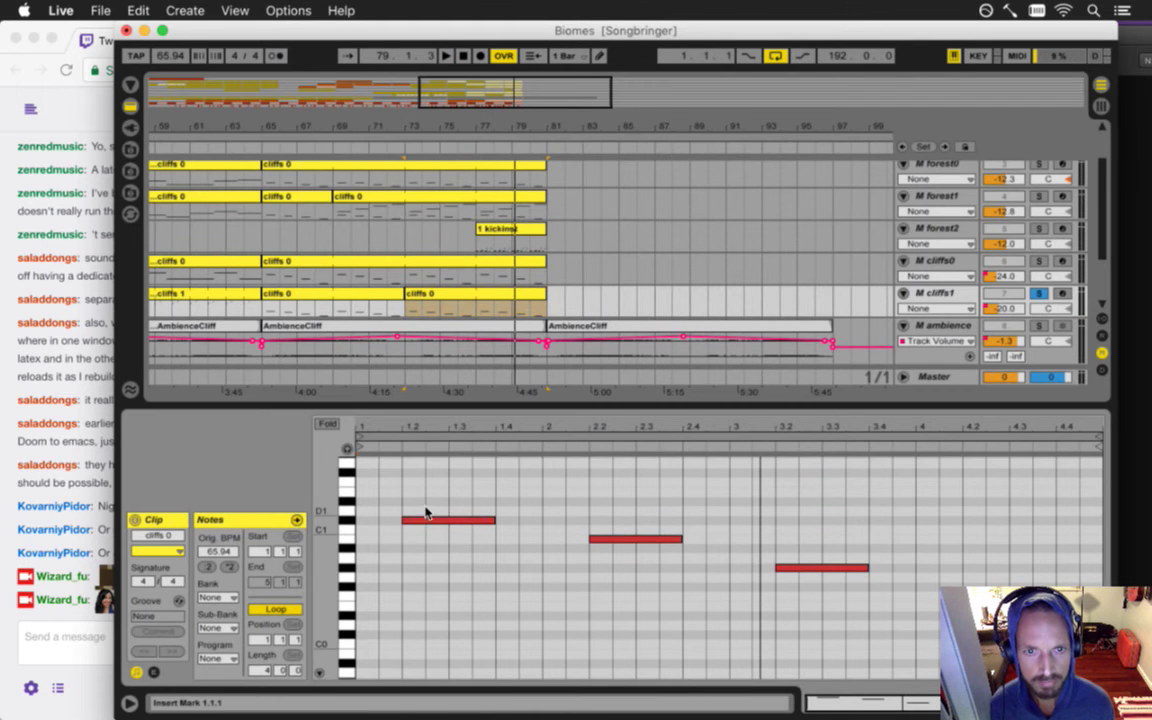
pyautogui.press('super+a')
pyautogui.scroll(-3, 424, 480)
pyautogui.moveTo(424, 453); pyautogui.dragTo(428, 480)
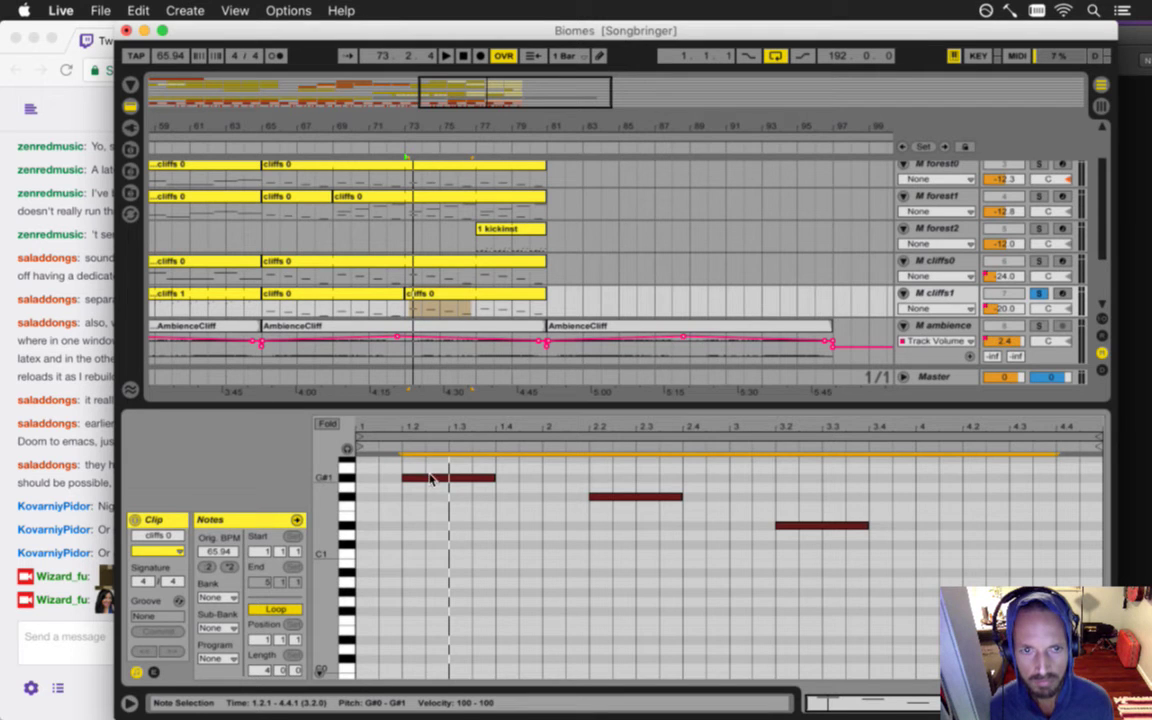
pyautogui.moveTo(432, 479); pyautogui.dragTo(376, 512)
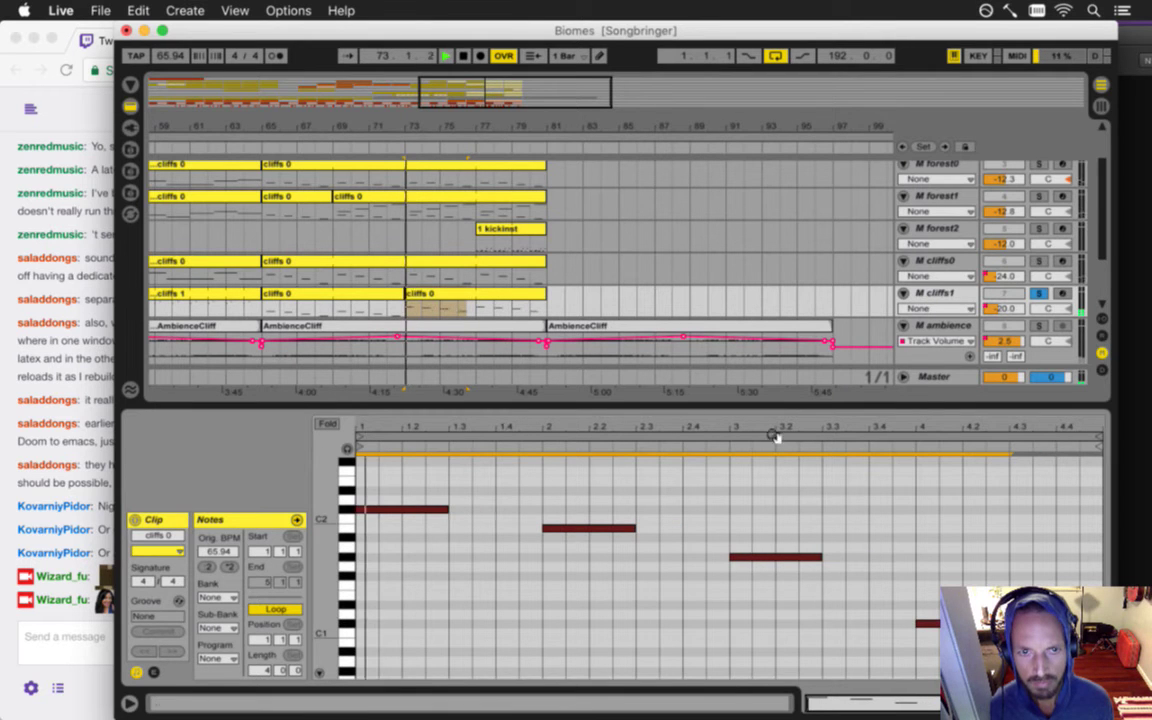
# - Shift the raised M cliffs1 notes later so the first starts at 1.3, and play them with the full mix
pyautogui.press('space')
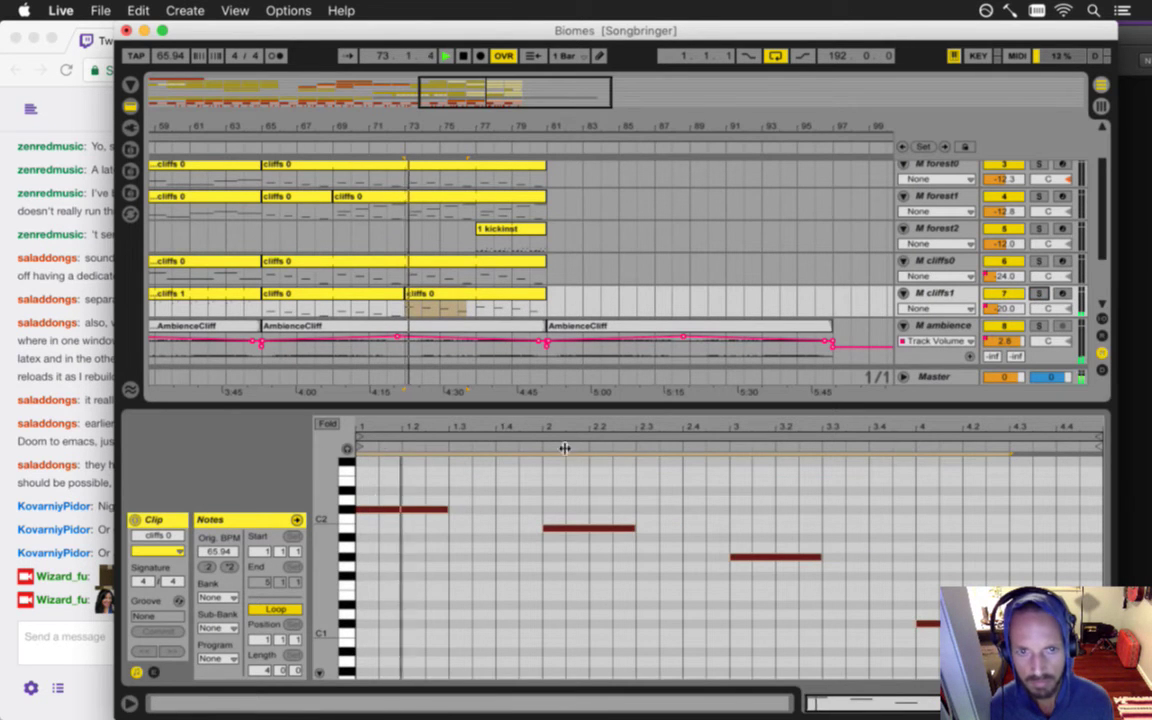
pyautogui.moveTo(383, 512); pyautogui.dragTo(441, 512)
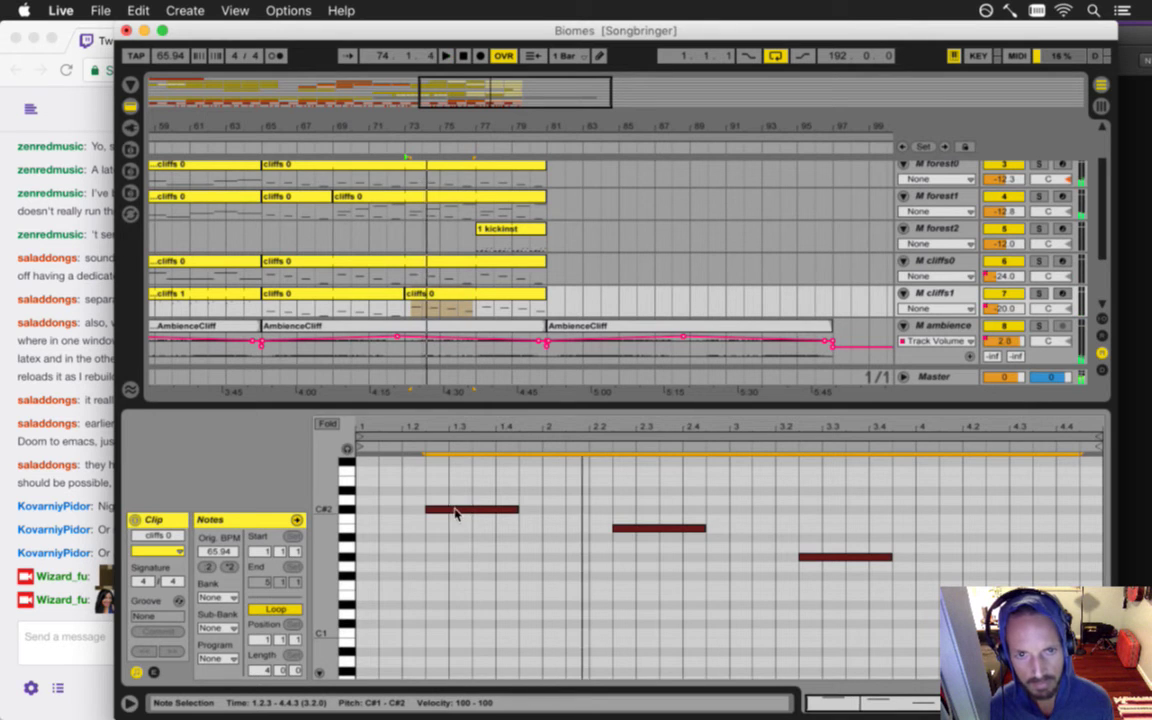
pyautogui.moveTo(455, 513); pyautogui.dragTo(474, 513)
pyautogui.press('space')
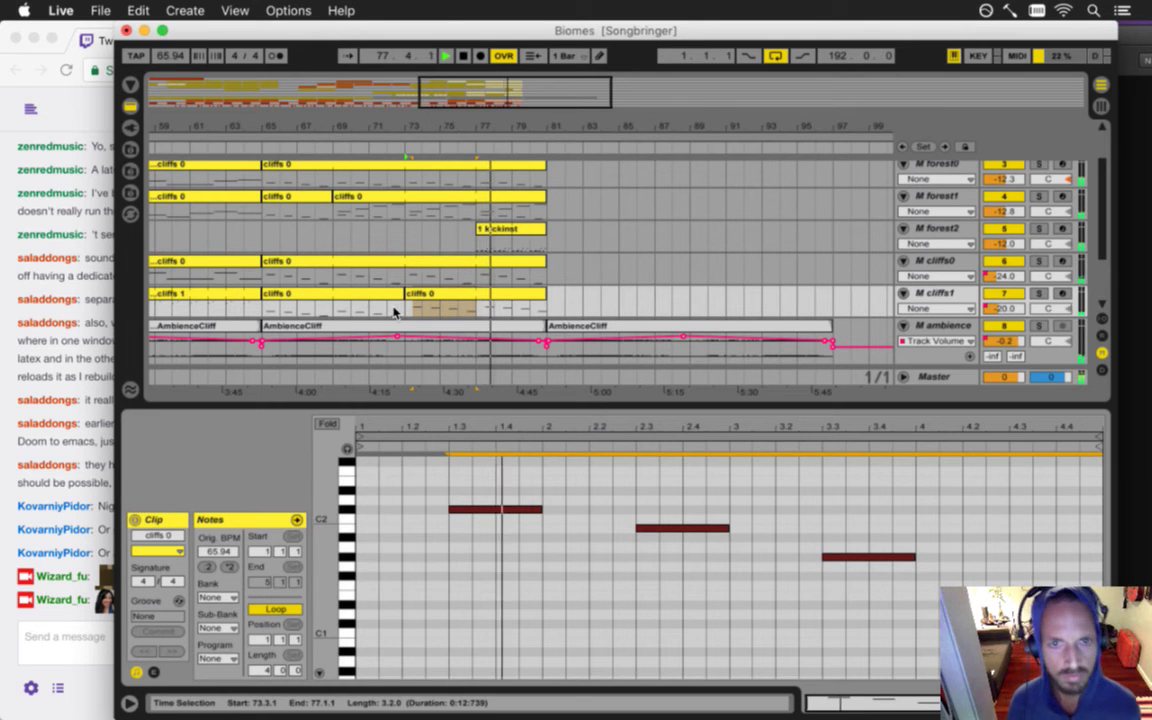
# - Examine the notes of the M cliffs1 clip at bar 65 with all of them selected
pyautogui.click(290, 297)
pyautogui.click(486, 536)
pyautogui.press('super+a')
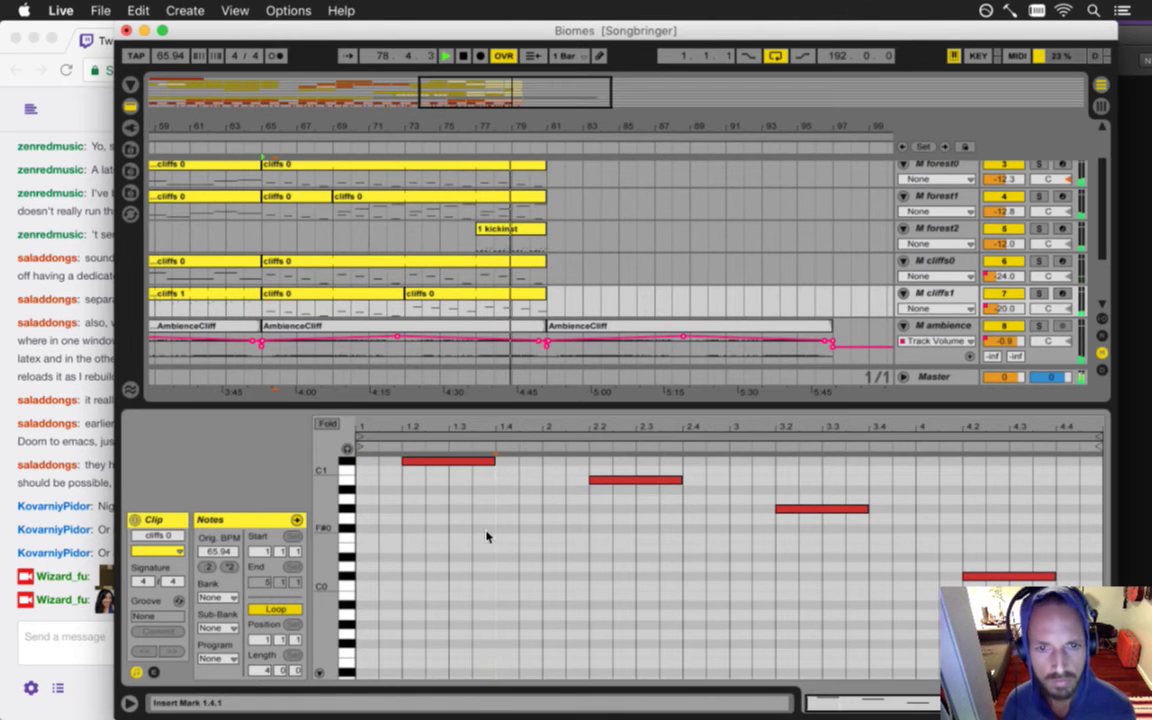
pyautogui.scroll(3, 321, 491)
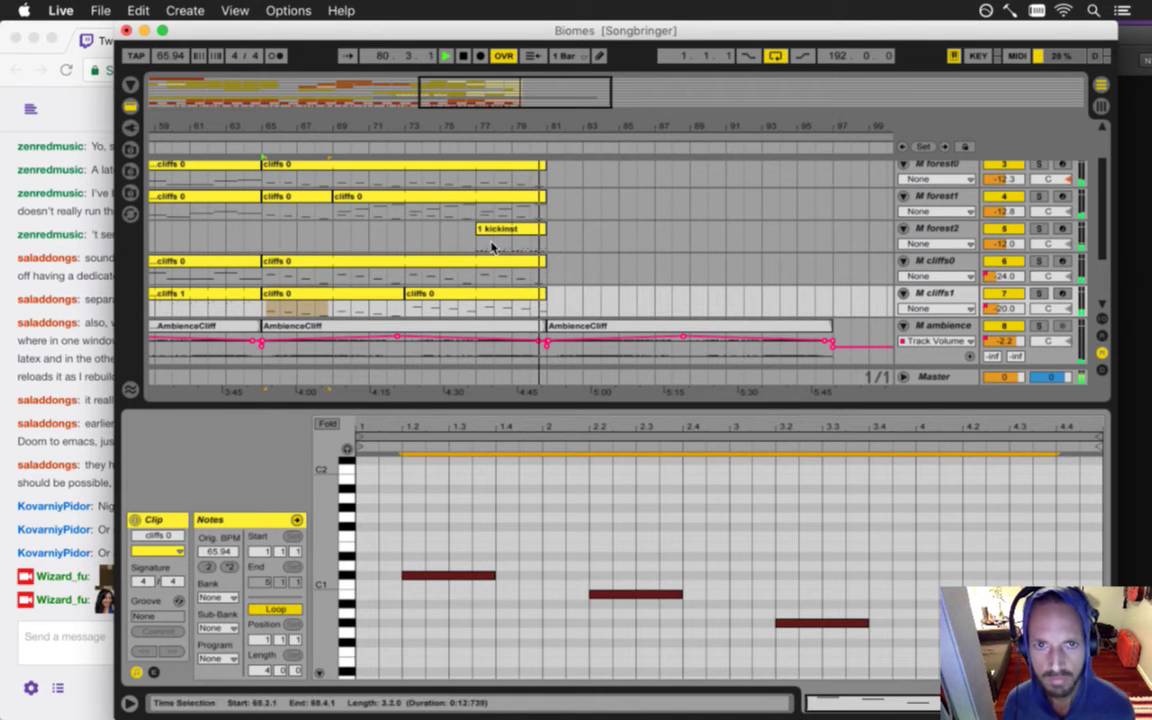
# - Try a copy of the M forest2 kickinst clip on M cliffs1 at bar 77, play it, and undo it
pyautogui.moveTo(498, 231); pyautogui.dragTo(501, 298)
pyautogui.click(482, 311)
pyautogui.press('space')
pyautogui.press('space')
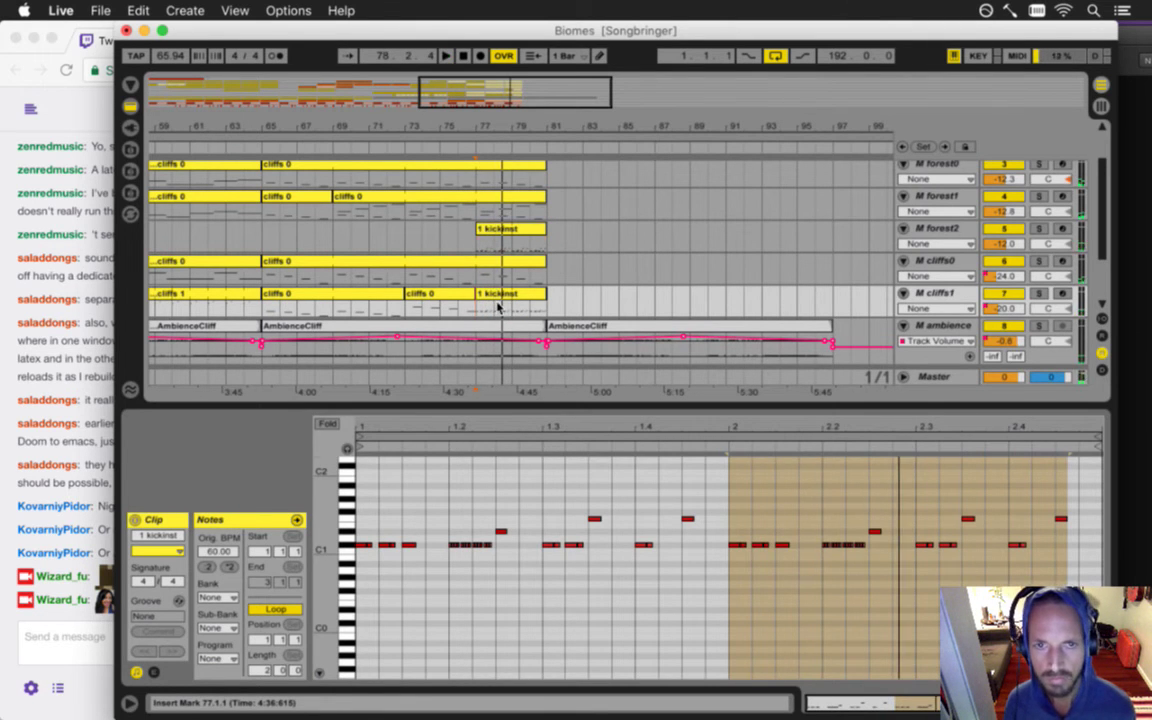
pyautogui.press('super+z')
# - Try copies of the kickinst clip on M cliffs0 and on M forest1 at bar 77, play them, and undo them
pyautogui.moveTo(497, 232); pyautogui.dragTo(488, 280)
pyautogui.click(480, 279)
pyautogui.press('space')
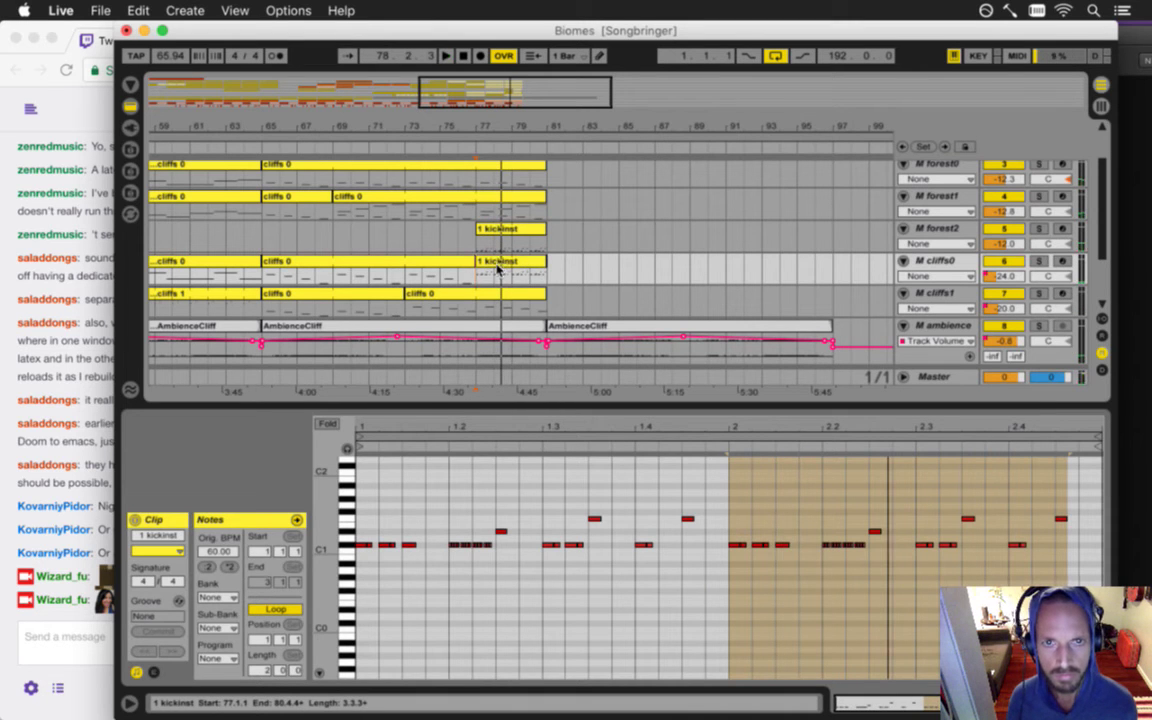
pyautogui.moveTo(495, 235); pyautogui.dragTo(494, 215)
pyautogui.press('space')
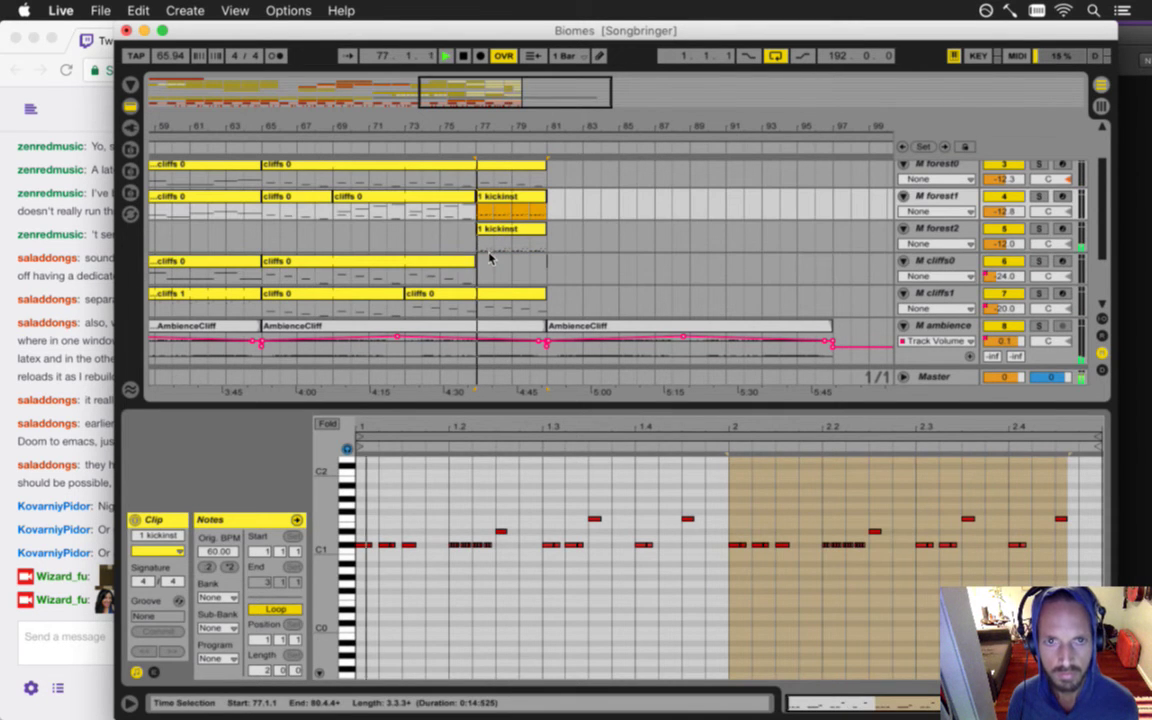
pyautogui.press('super+z')
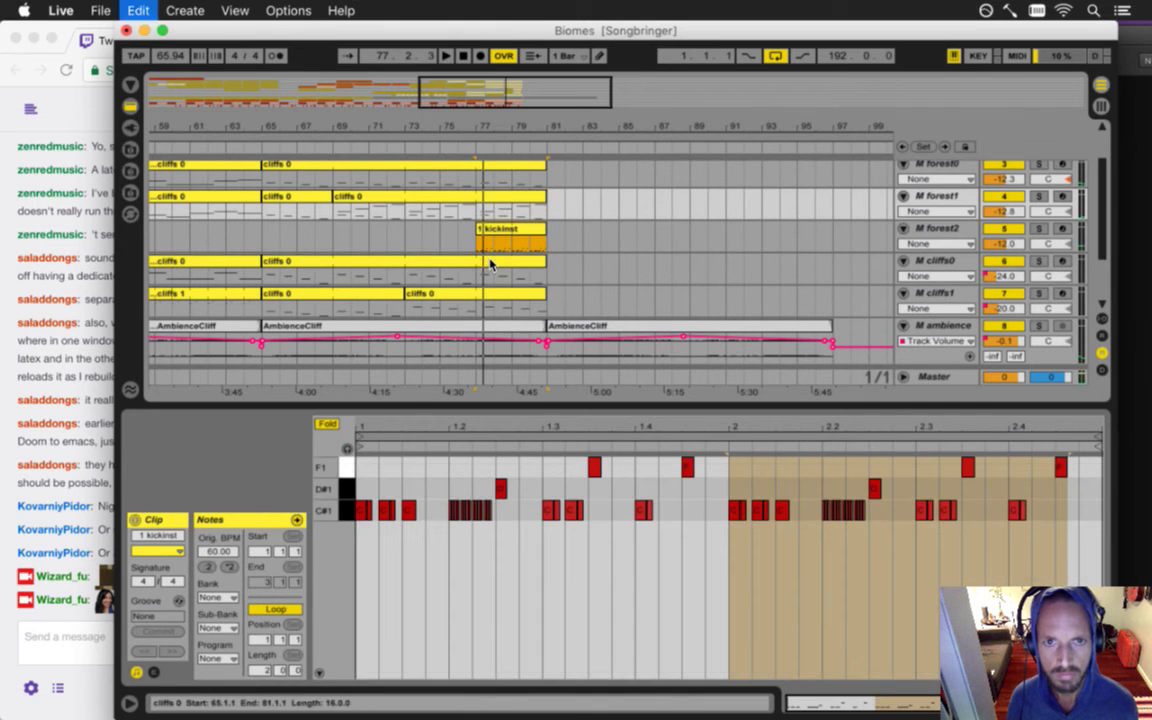
# - Copy the M forest2 kickinst clip onto M forest1 at bar 77 and play it
pyautogui.moveTo(491, 230); pyautogui.dragTo(491, 208)
pyautogui.press('space')
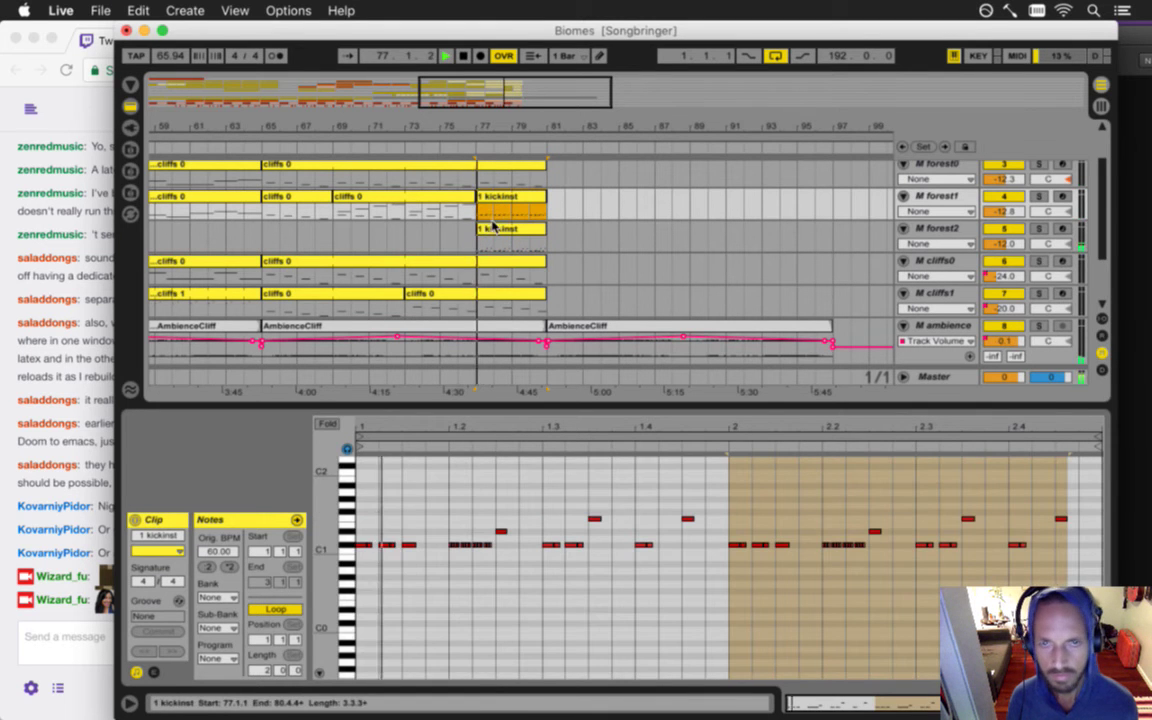
# - Undo the kickinst copy on M forest1 and copy the M forest2 kickinst clip onto M triangle at bar 77
pyautogui.scroll(2, 498, 229)
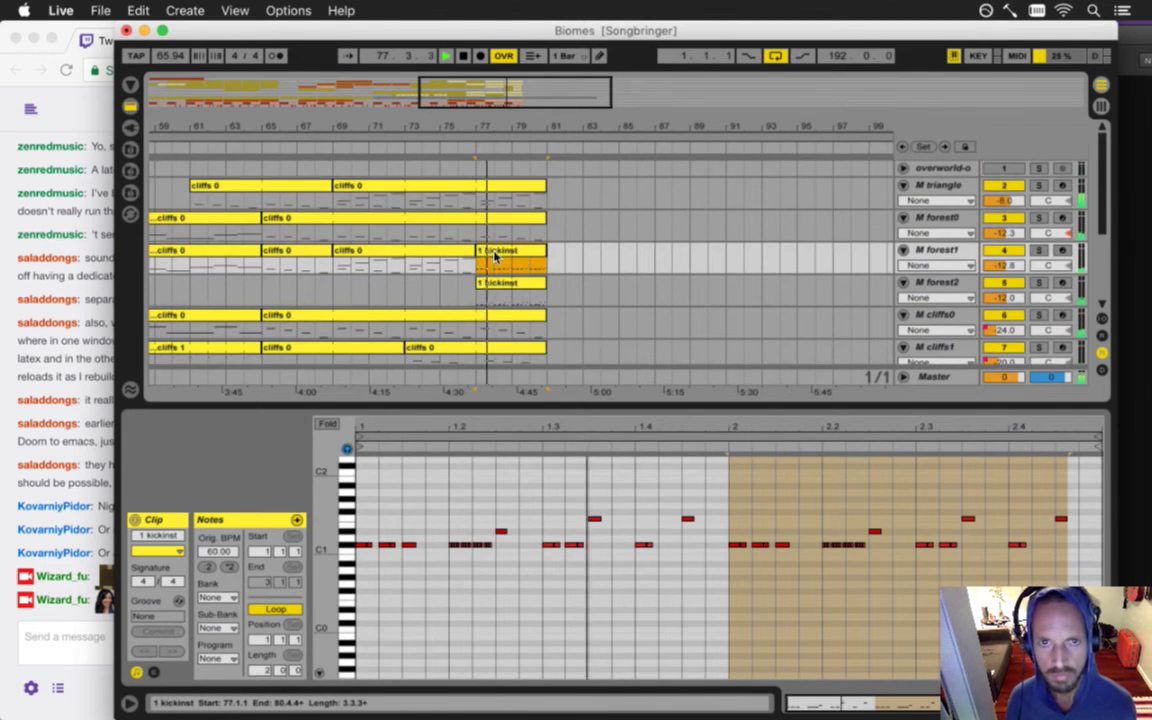
pyautogui.press('super+z')
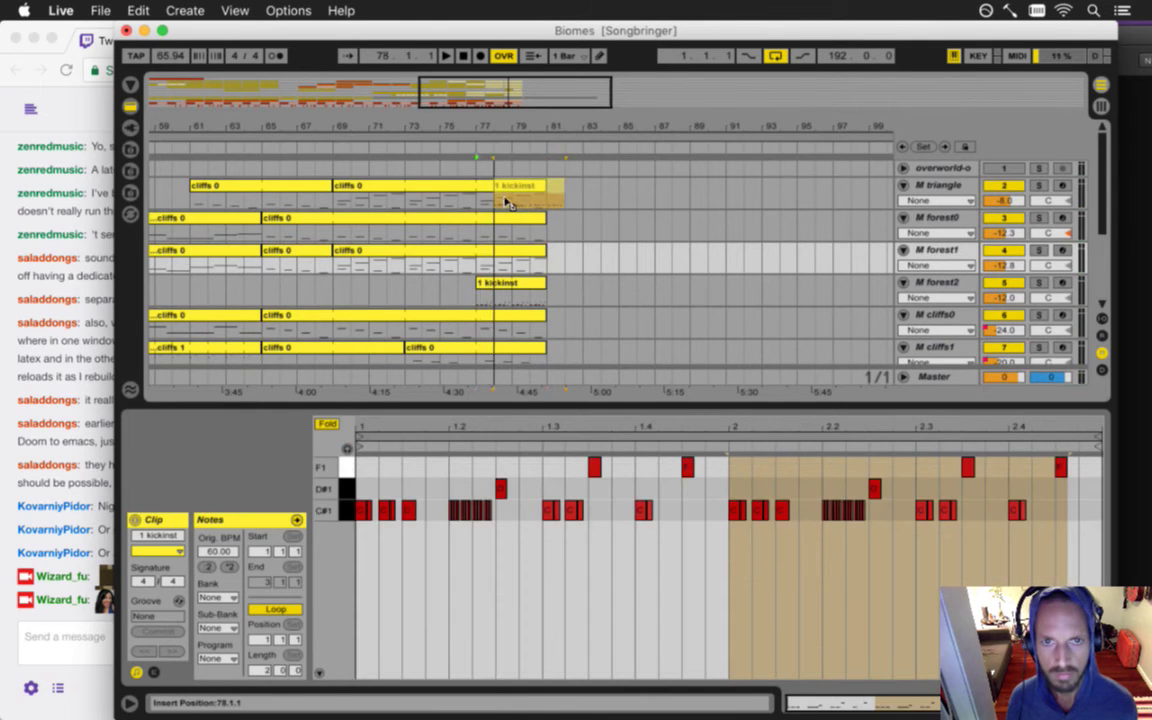
pyautogui.moveTo(509, 203); pyautogui.dragTo(493, 204)
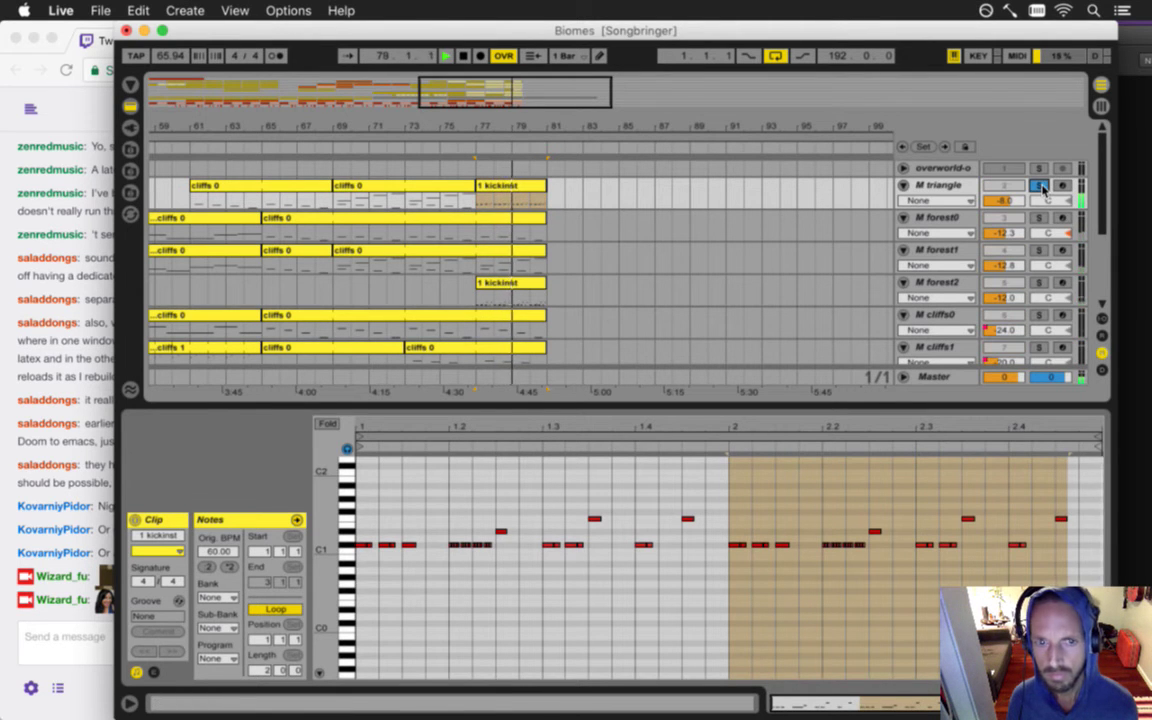
# - Transpose all notes of the M triangle kickinst clip up one octave and play it unsoloed with the other tracks
pyautogui.click(363, 548)
pyautogui.press('super+a')
pyautogui.moveTo(367, 546); pyautogui.dragTo(372, 465)
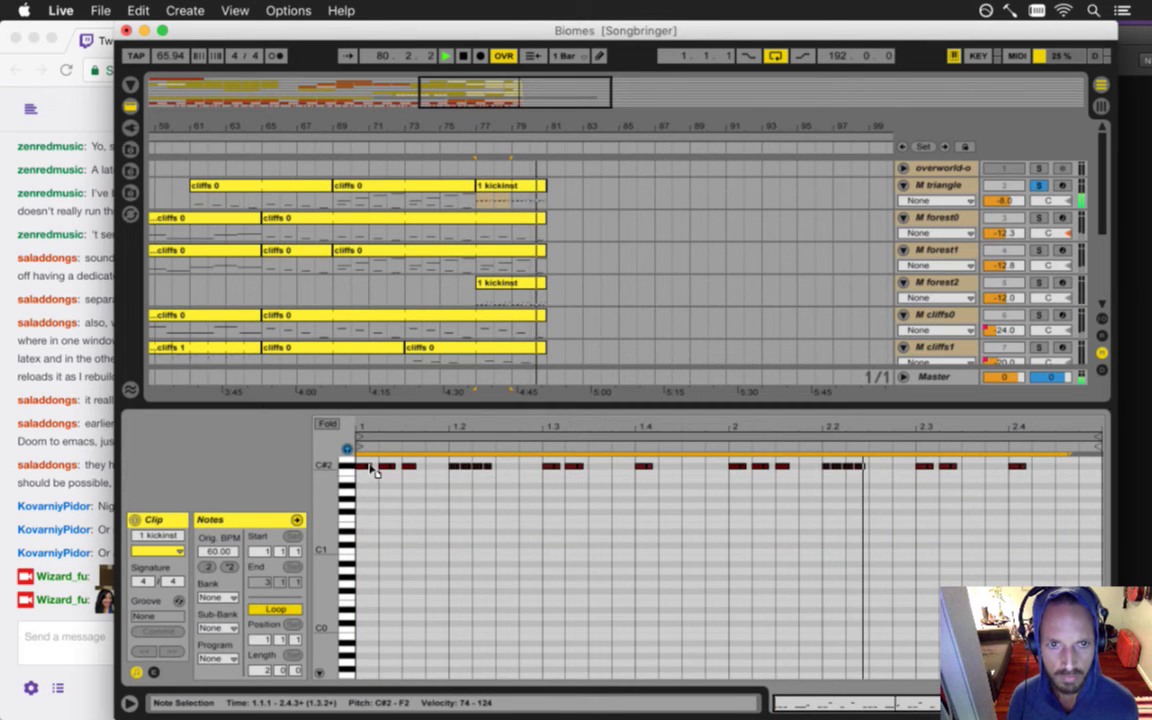
pyautogui.click(1039, 186)
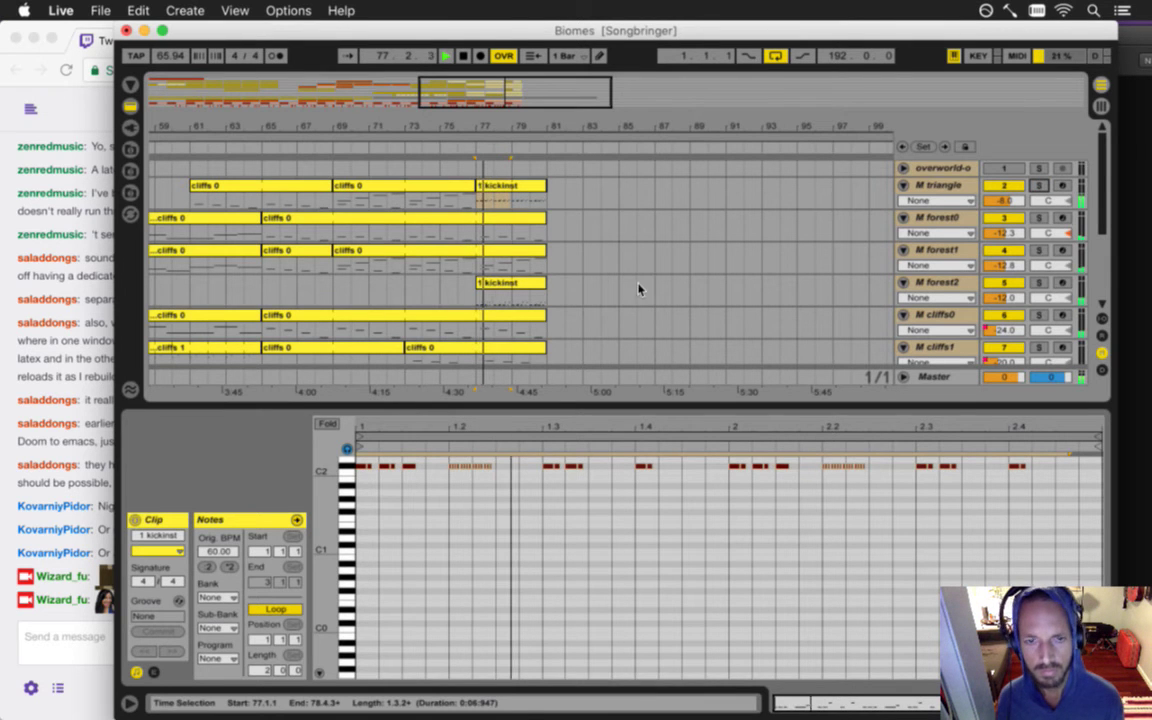
pyautogui.moveTo(331, 500); pyautogui.dragTo(321, 578)
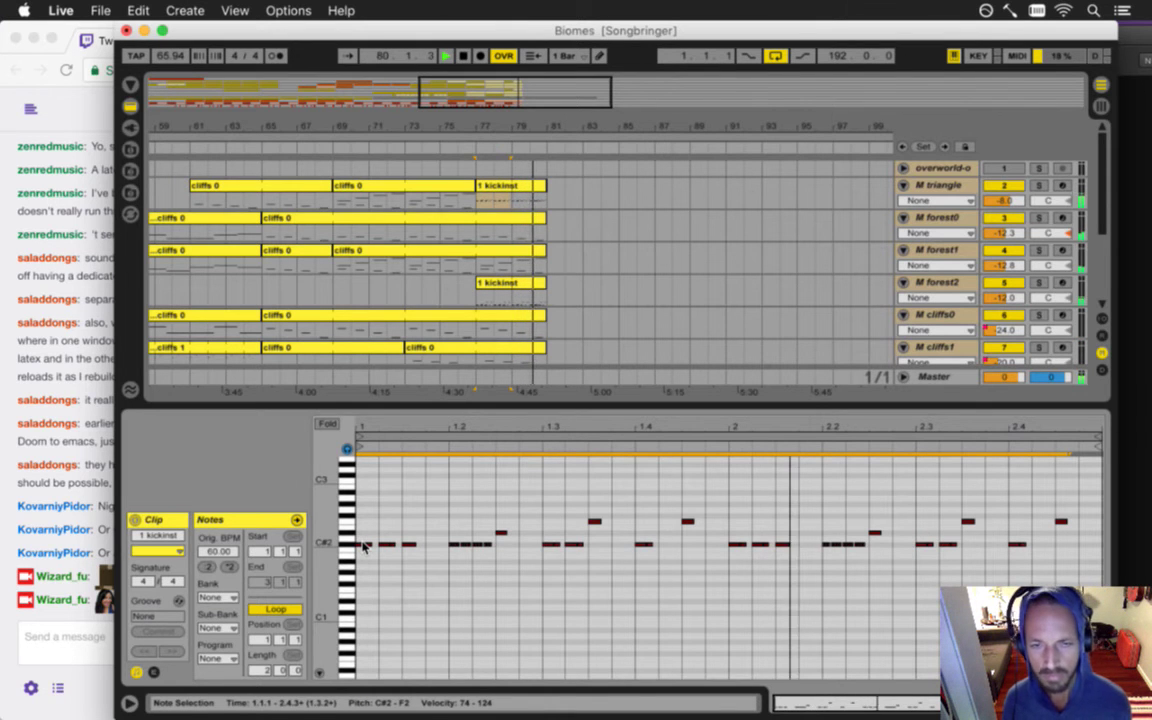
# - Extend the M triangle kickinst clip to bar 85 and stop playback
pyautogui.click(510, 186)
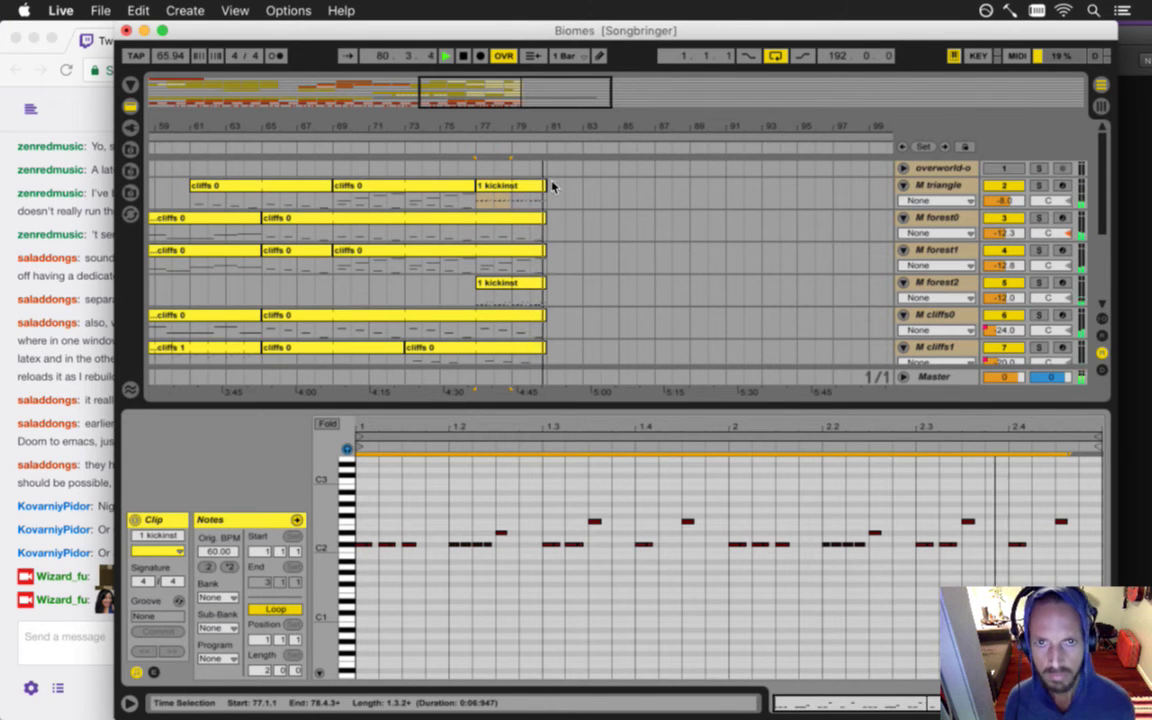
pyautogui.moveTo(548, 186); pyautogui.dragTo(623, 195)
pyautogui.press('space')
# - Try a copy of the M forest2 kickinst clip on the harmony track at bar 77, play it, and undo it
pyautogui.scroll(-4, 588, 258)
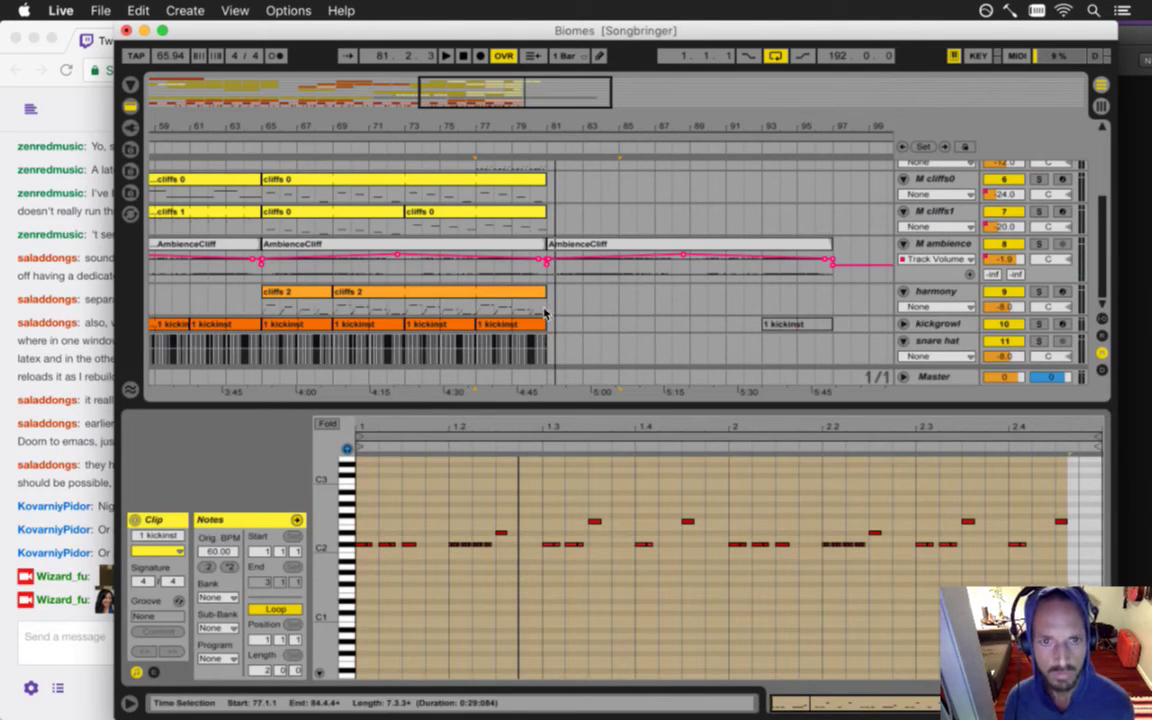
pyautogui.scroll(2, 545, 313)
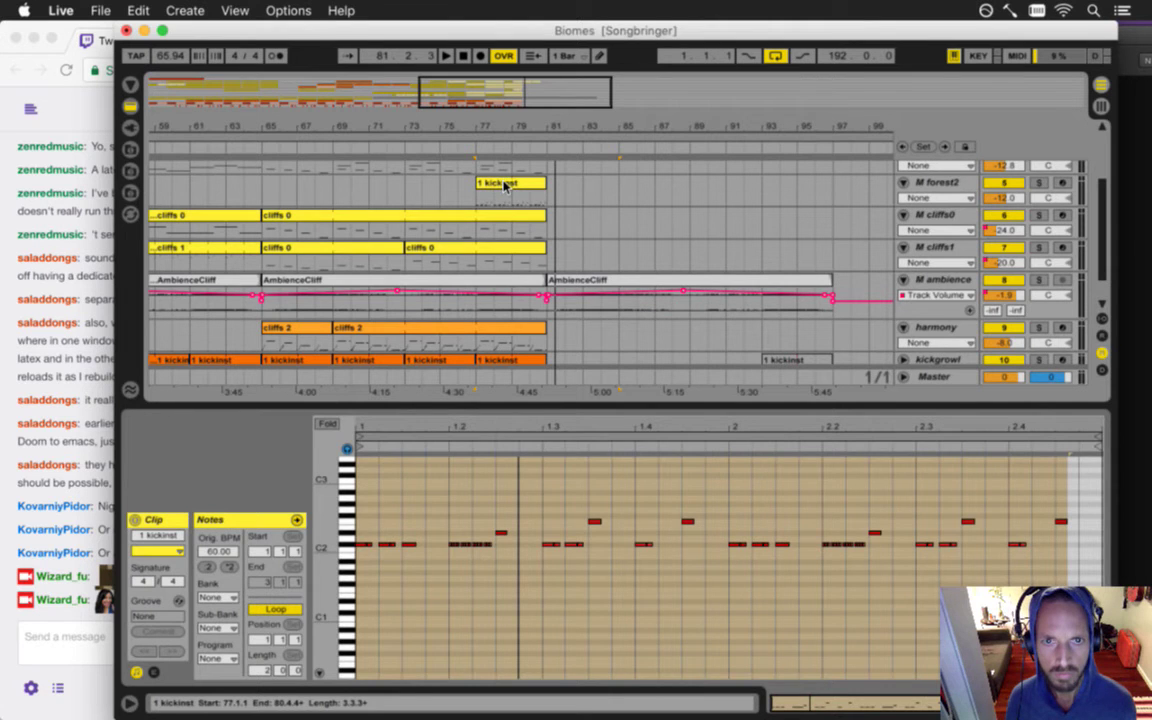
pyautogui.moveTo(505, 185); pyautogui.dragTo(478, 312)
pyautogui.press('space')
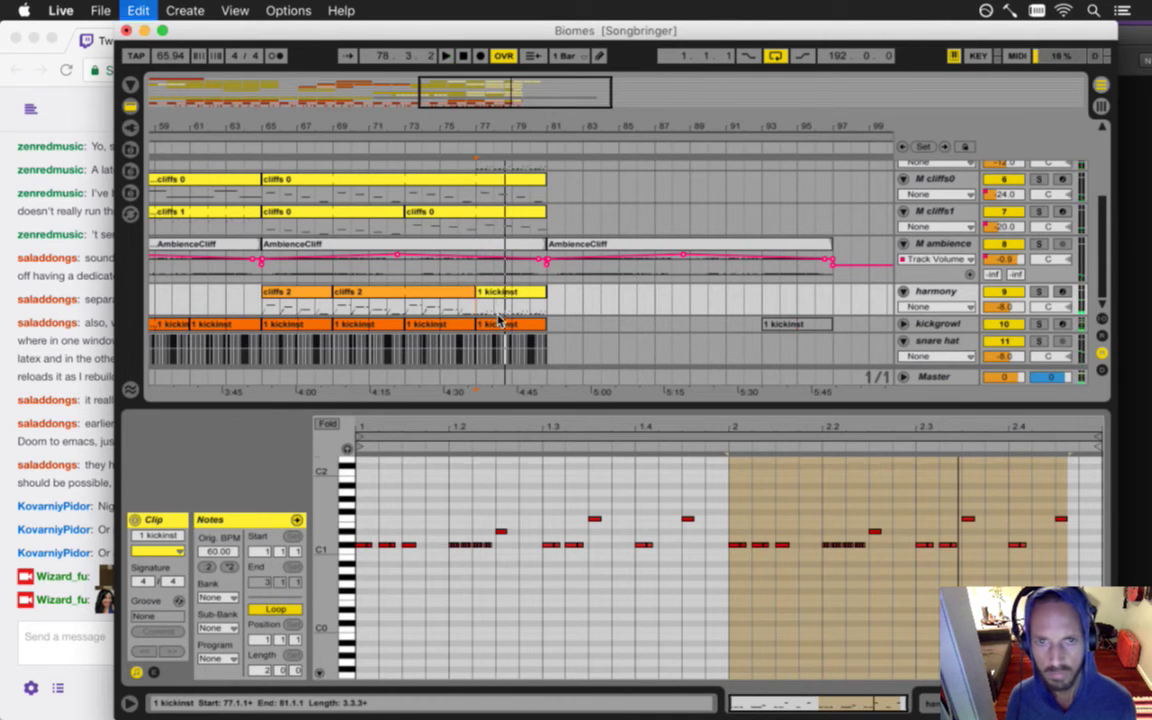
pyautogui.click(499, 320)
pyautogui.click(483, 308)
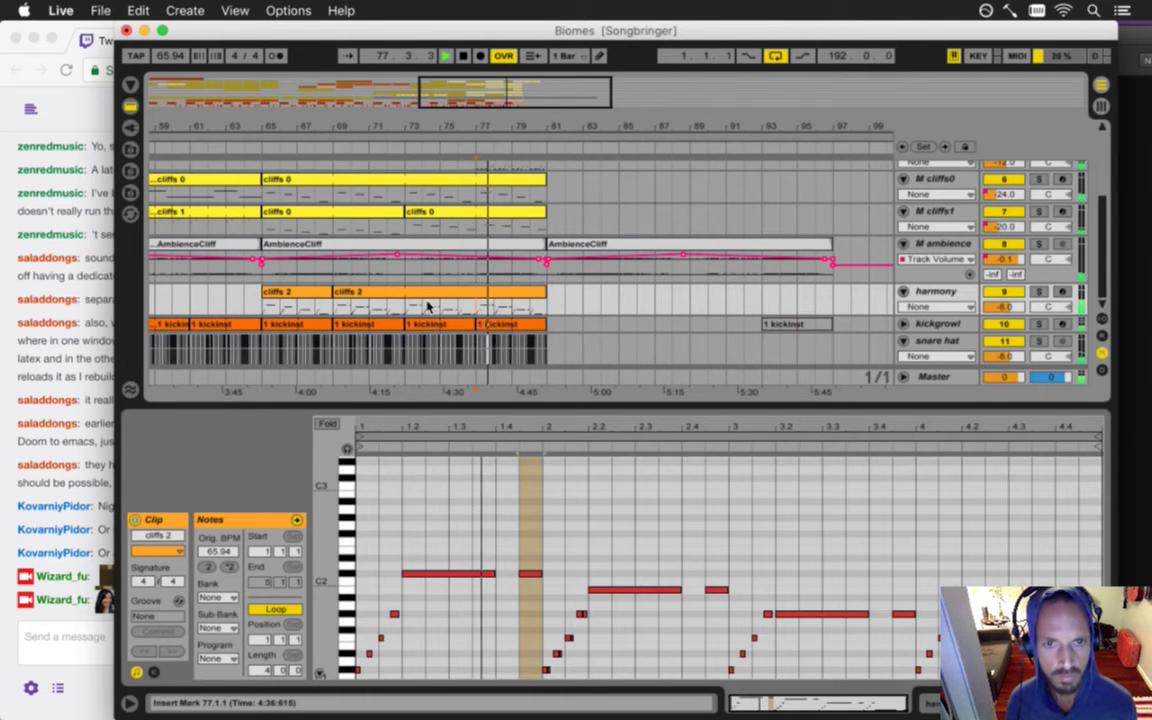
# - Listen to the cliffs arrangement from bar 77, from bar 65 and from bar 57
pyautogui.scroll(1, 887, 288)
pyautogui.scroll(-1, 653, 296)
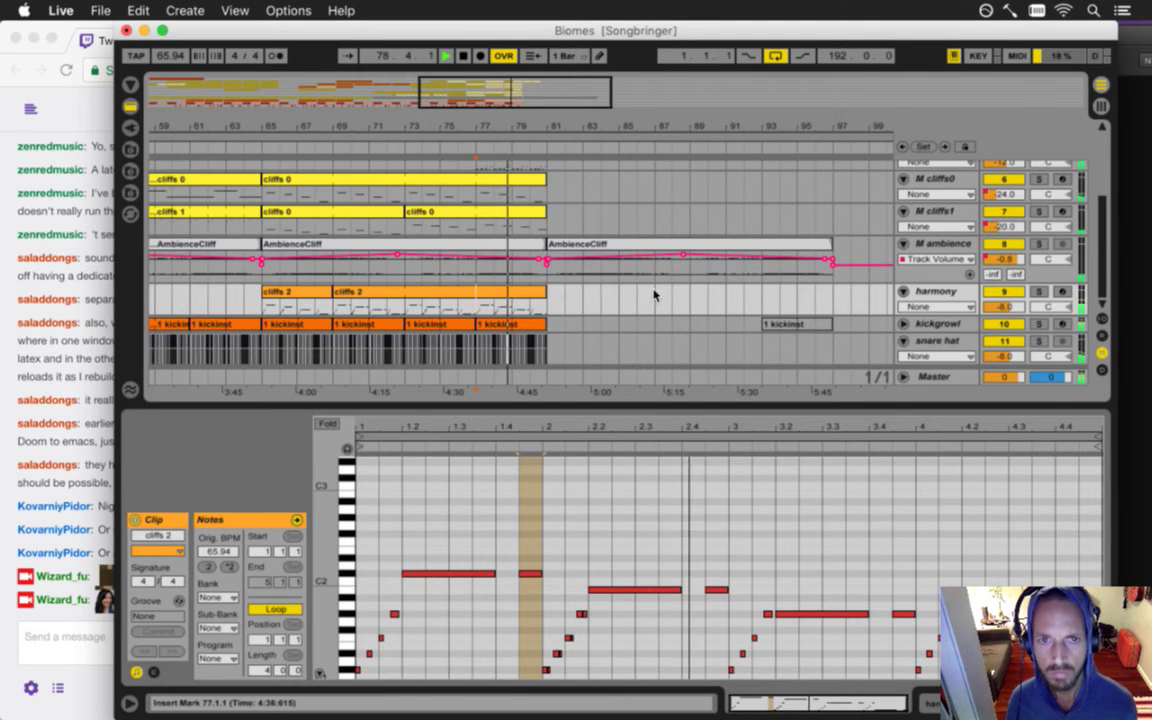
pyautogui.scroll(1, 365, 306)
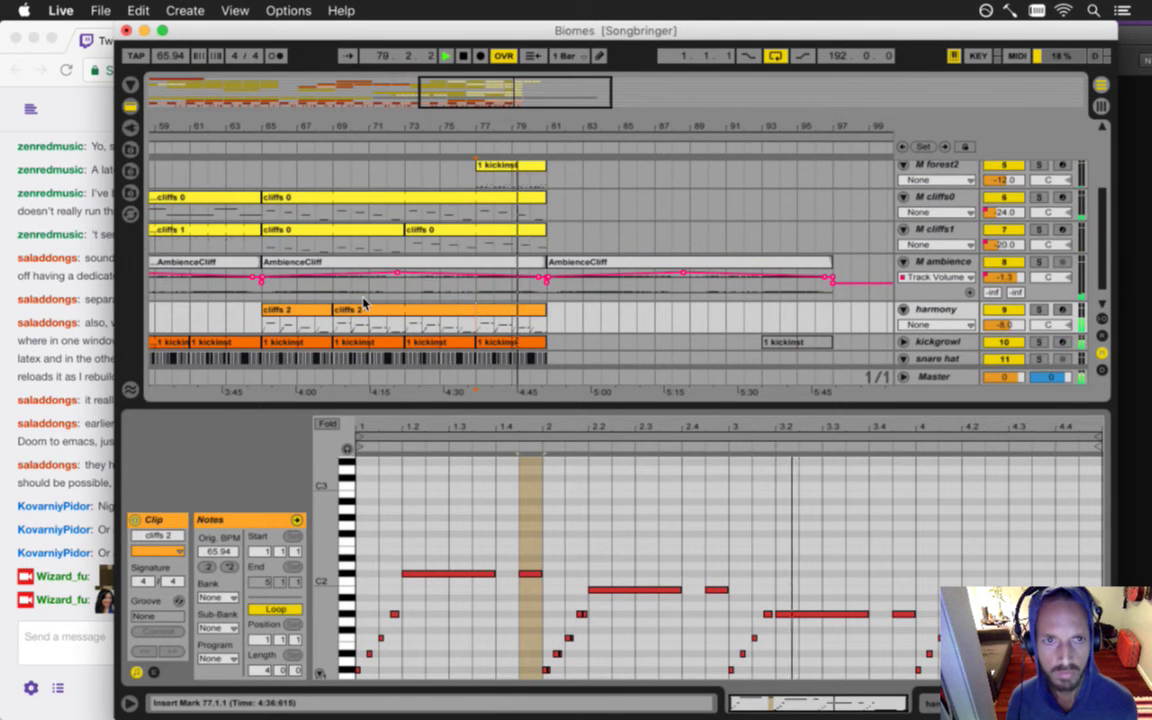
pyautogui.moveTo(293, 122); pyautogui.dragTo(283, 122)
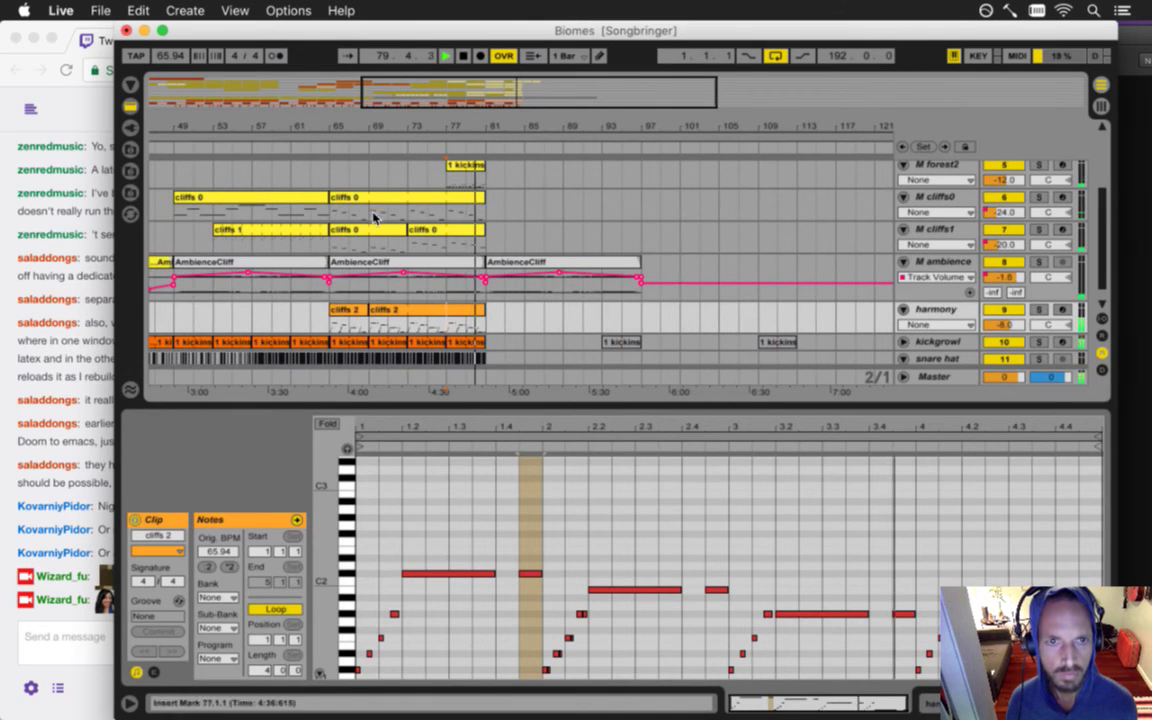
pyautogui.click(330, 325)
pyautogui.press('space')
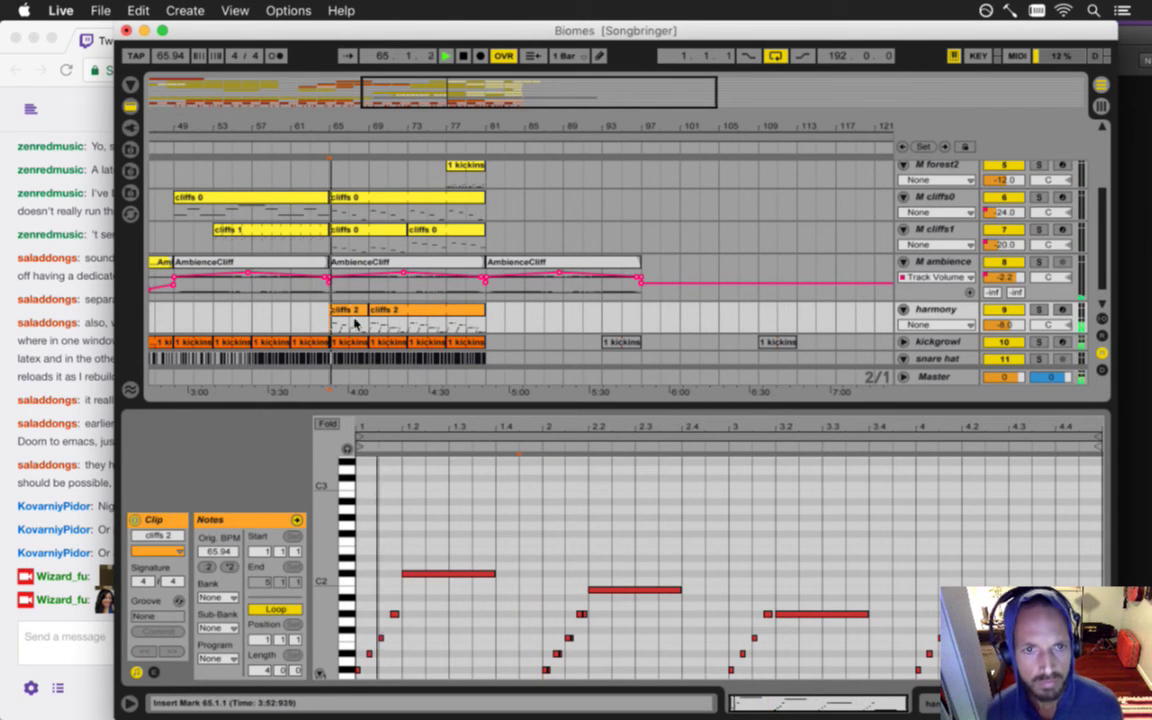
pyautogui.click(258, 320)
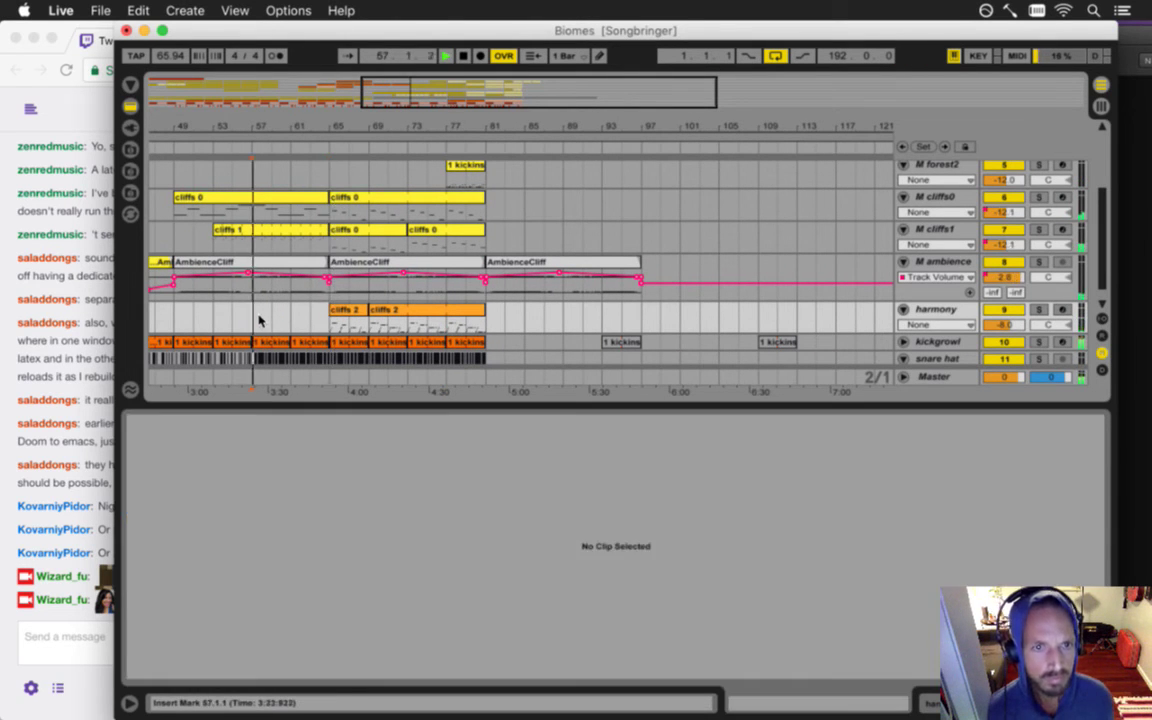
# - Copy bars 49 to 65 of the tracks from M triangle to M cliffs1 and paste them at bar 81
pyautogui.moveTo(276, 121); pyautogui.dragTo(275, 127)
pyautogui.moveTo(357, 137); pyautogui.dragTo(355, 117)
pyautogui.scroll(3, 360, 196)
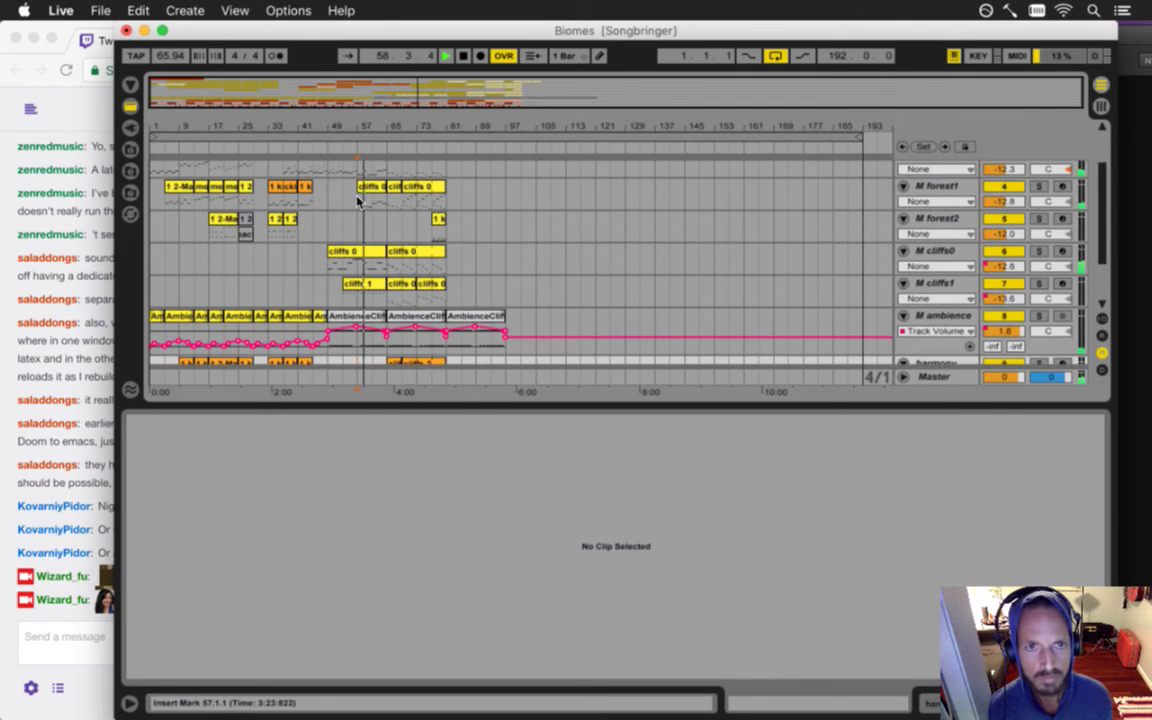
pyautogui.scroll(1, 347, 228)
pyautogui.scroll(1, 347, 236)
pyautogui.scroll(-5, 347, 236)
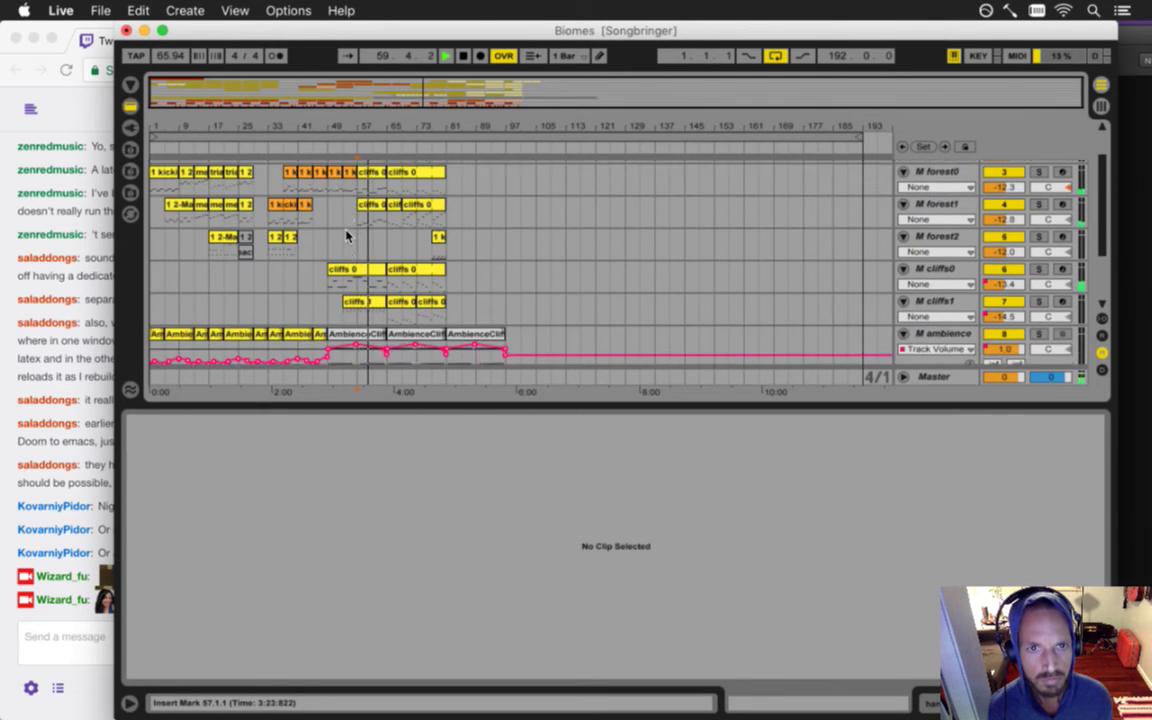
pyautogui.scroll(2, 347, 236)
pyautogui.scroll(2, 347, 236)
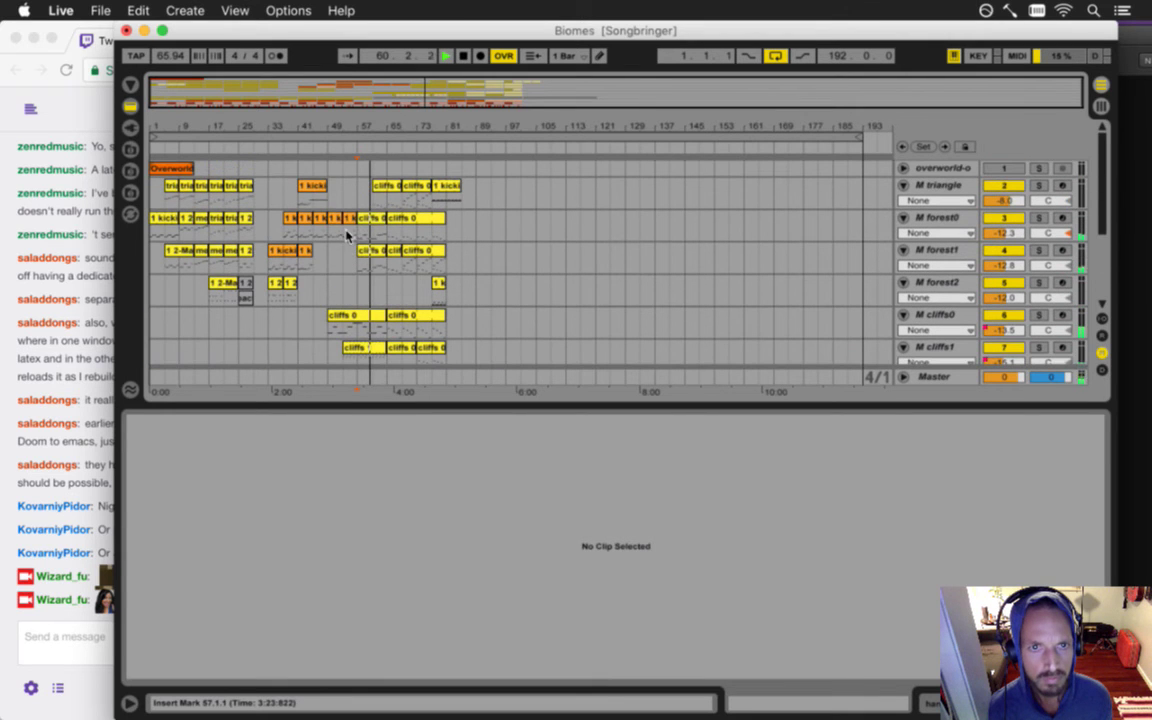
pyautogui.click(333, 190)
pyautogui.scroll(-2, 384, 333)
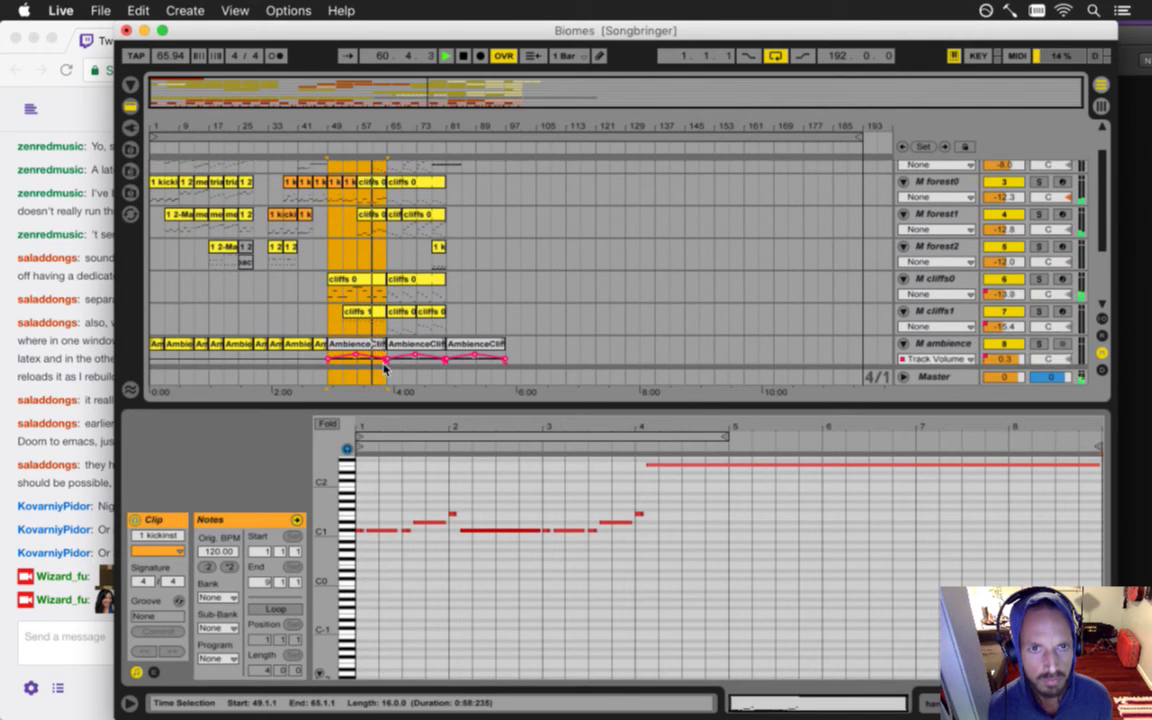
pyautogui.moveTo(386, 321); pyautogui.dragTo(387, 320)
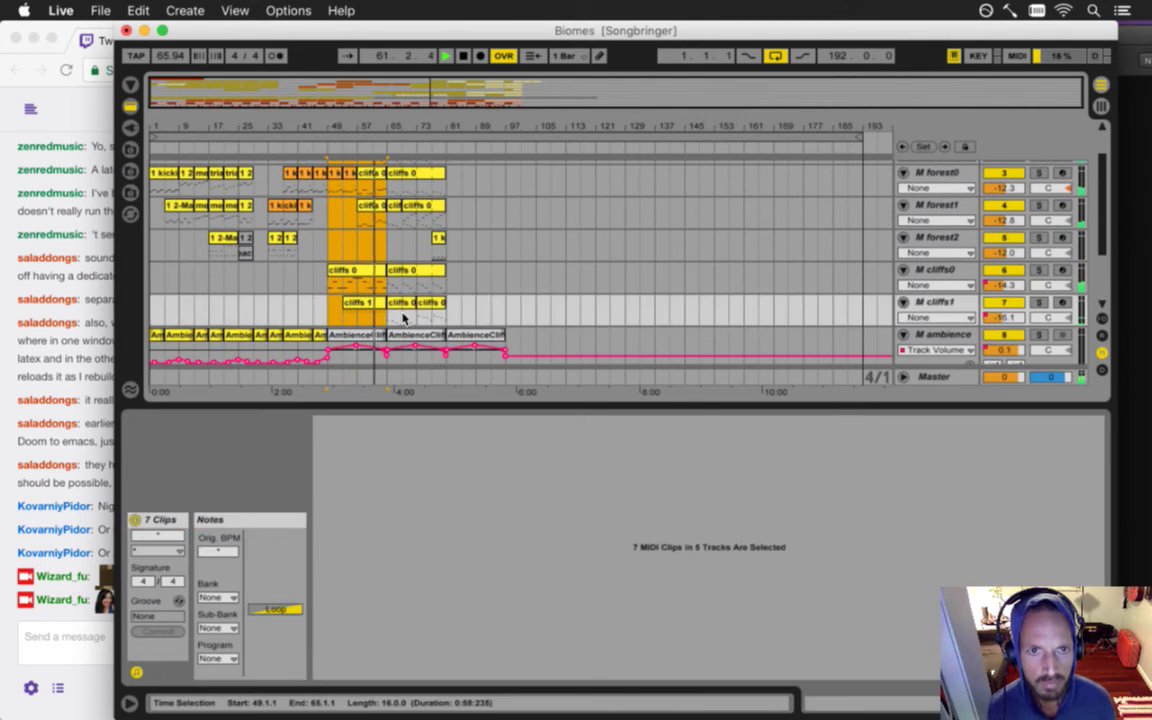
pyautogui.scroll(2, 459, 195)
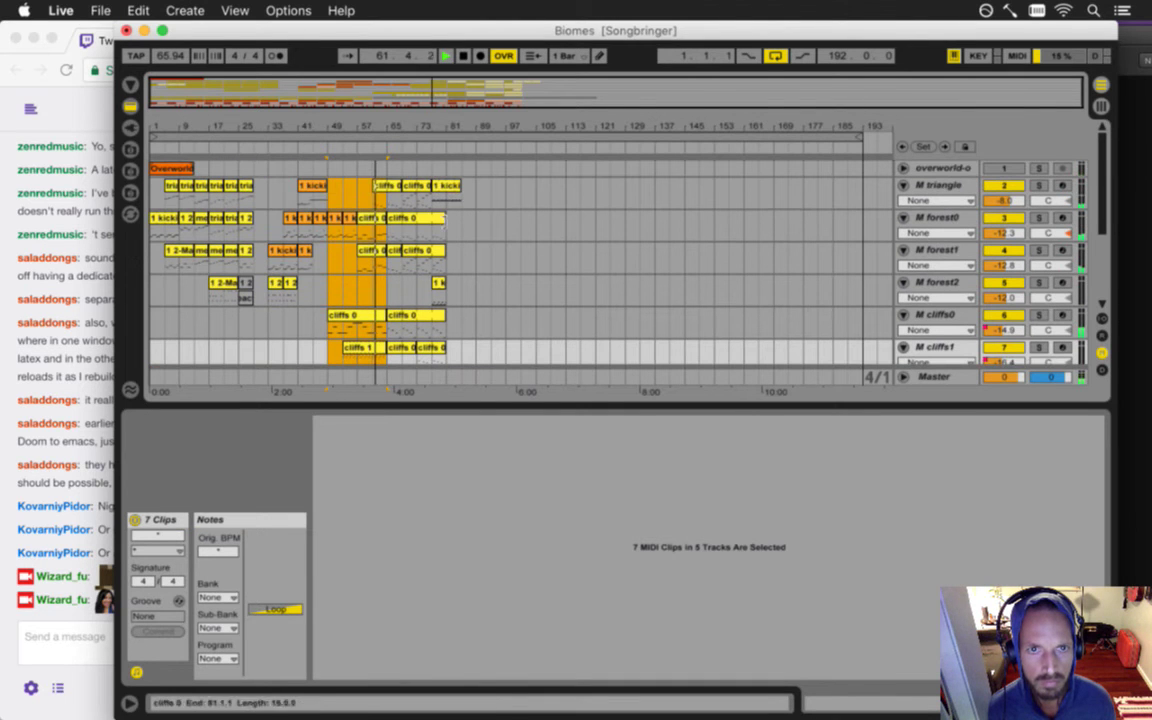
pyautogui.click(448, 201)
pyautogui.press('super+v')
# - Copy bars 49 to 65 of the harmony and kickgrowl tracks and paste them at bar 81
pyautogui.scroll(-5, 460, 240)
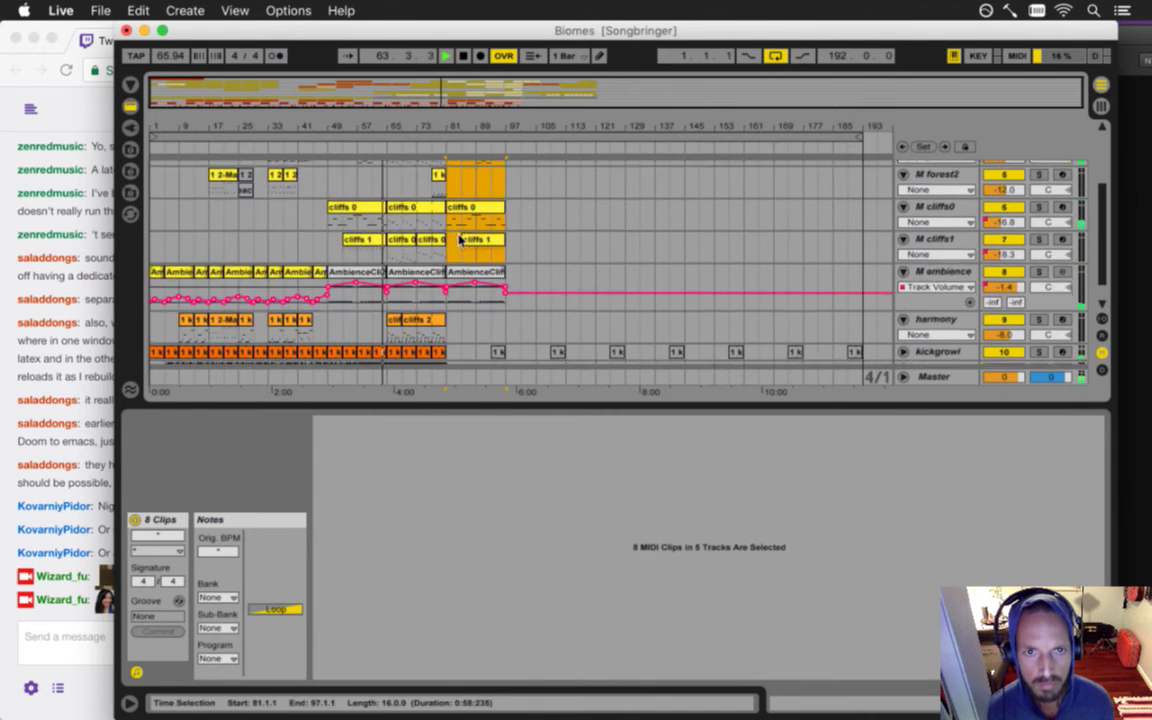
pyautogui.click(331, 300)
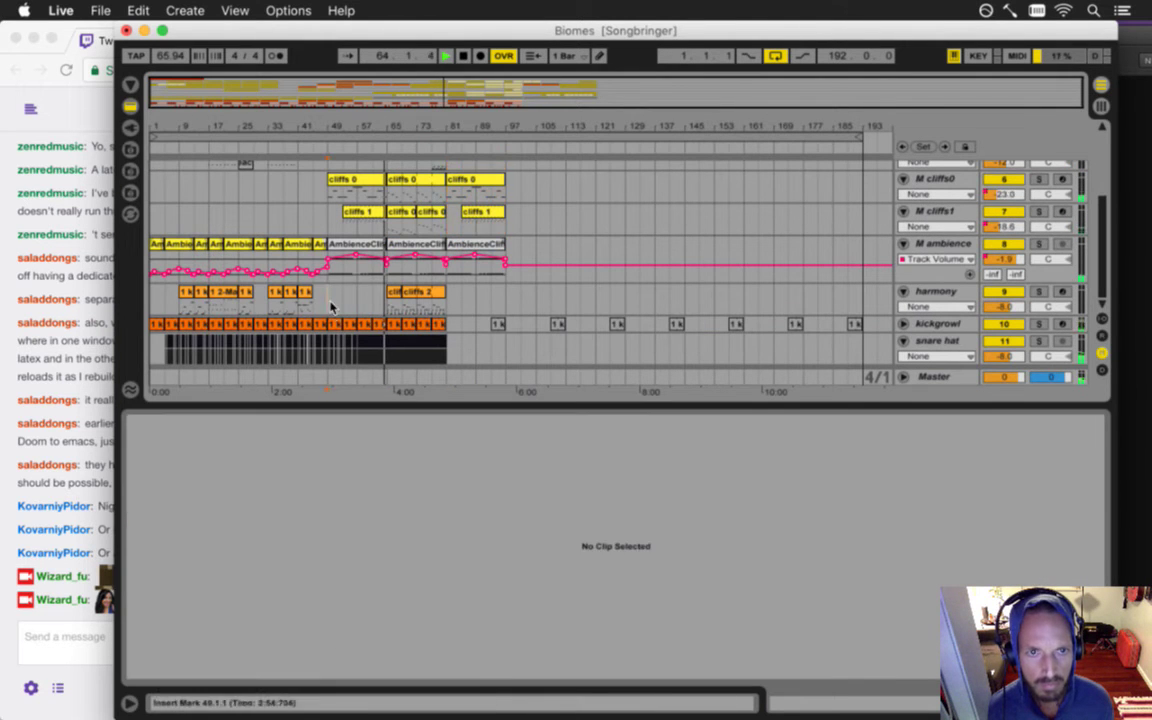
pyautogui.moveTo(379, 326); pyautogui.dragTo(385, 329)
pyautogui.press('super+c')
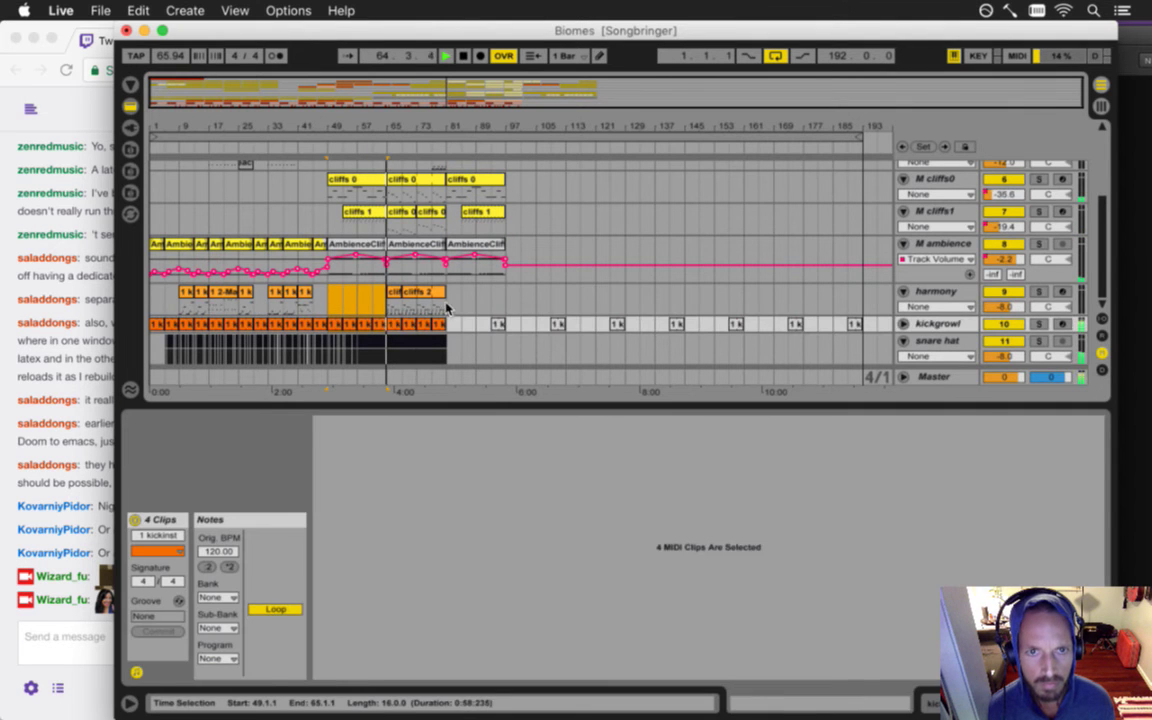
pyautogui.click(448, 303)
pyautogui.press('super+v')
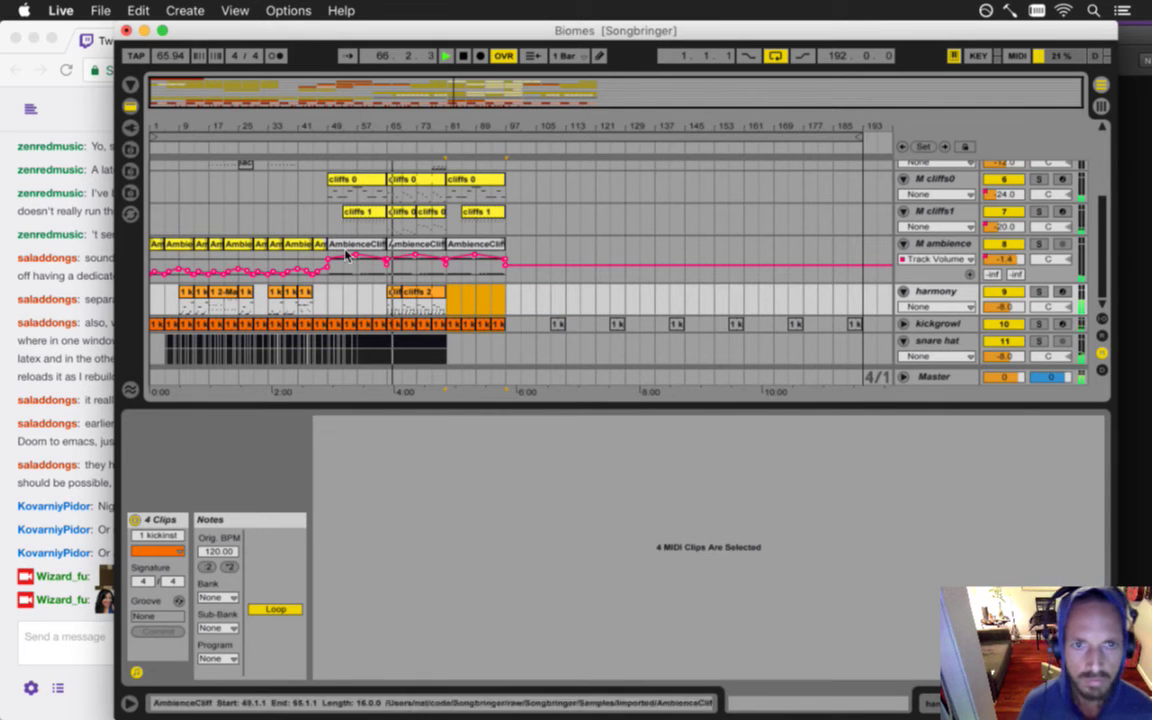
# - Copy the snare hat clips from bars 57 to 65 and paste them at bar 81
pyautogui.moveTo(390, 125); pyautogui.dragTo(463, 230)
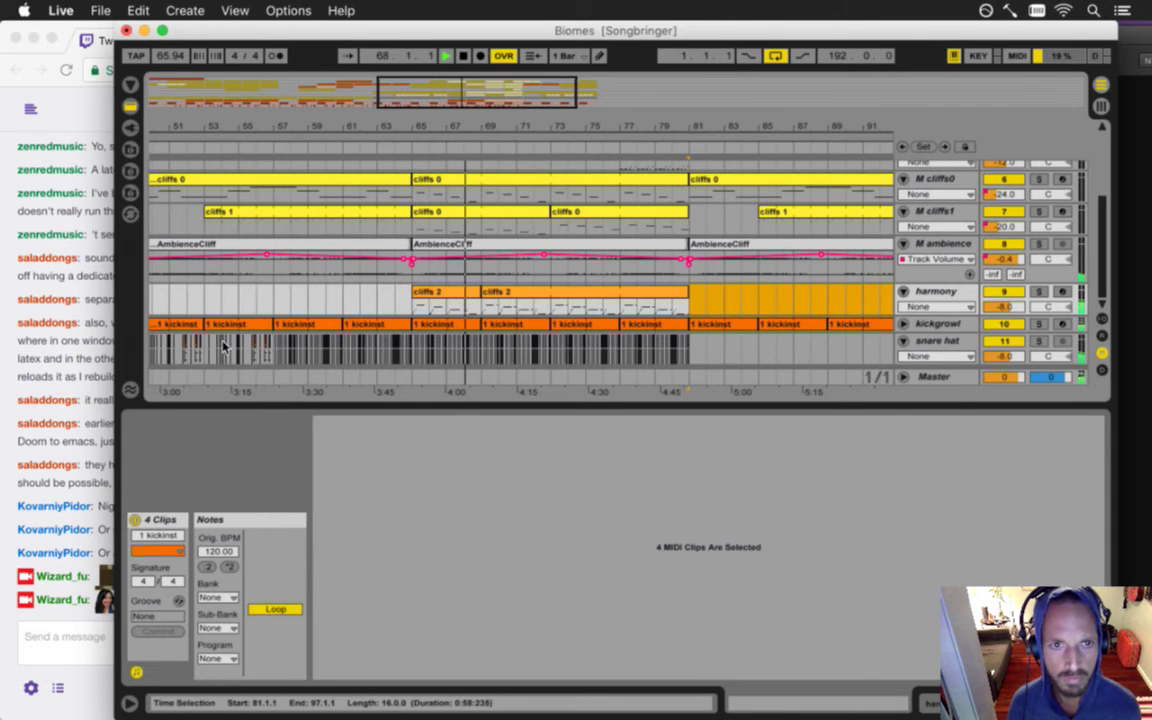
pyautogui.moveTo(275, 348); pyautogui.dragTo(425, 352)
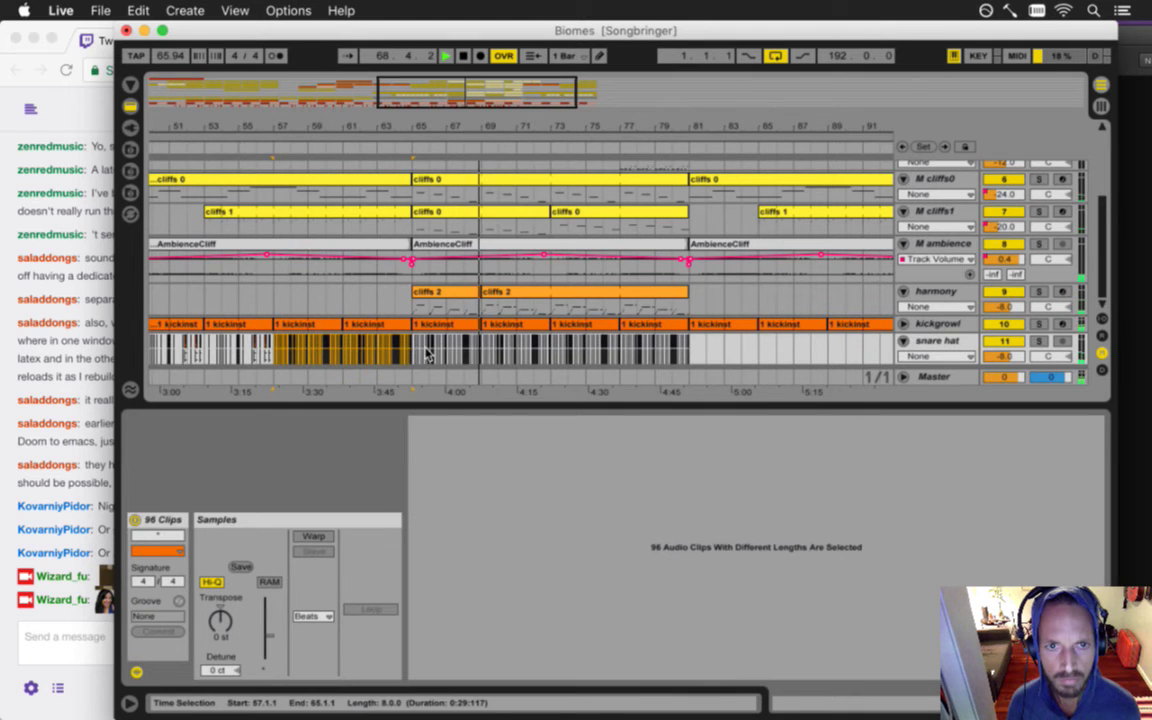
pyautogui.click(693, 350)
pyautogui.press('super+v')
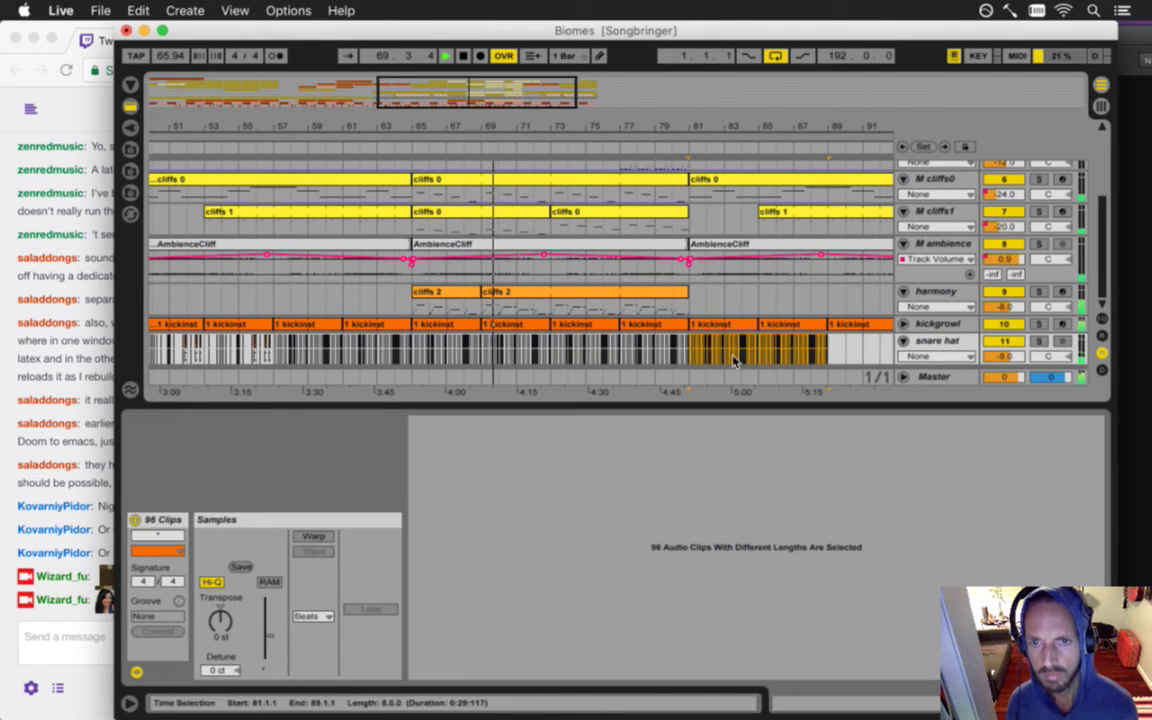
# - Copy the snare hat clips from bars 49 to 57 and paste them at bar 89
pyautogui.moveTo(684, 122); pyautogui.dragTo(678, 112)
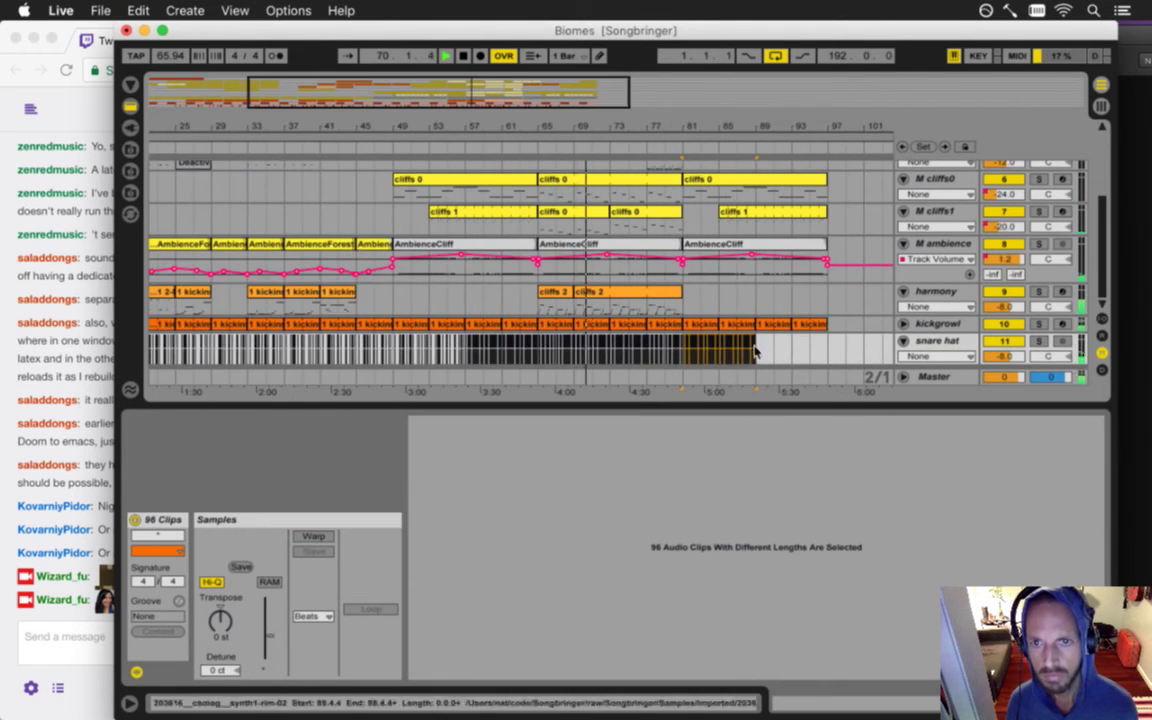
pyautogui.moveTo(400, 342); pyautogui.dragTo(465, 352)
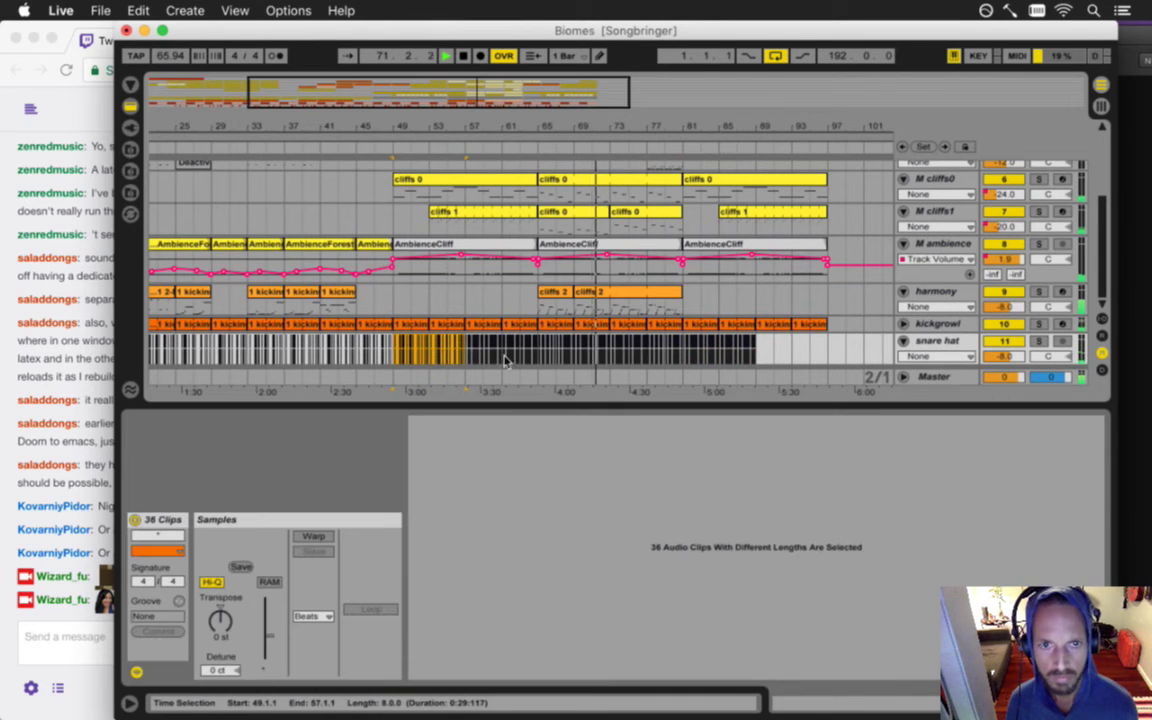
pyautogui.click(765, 353)
pyautogui.hotkey('ctrl', 'v')
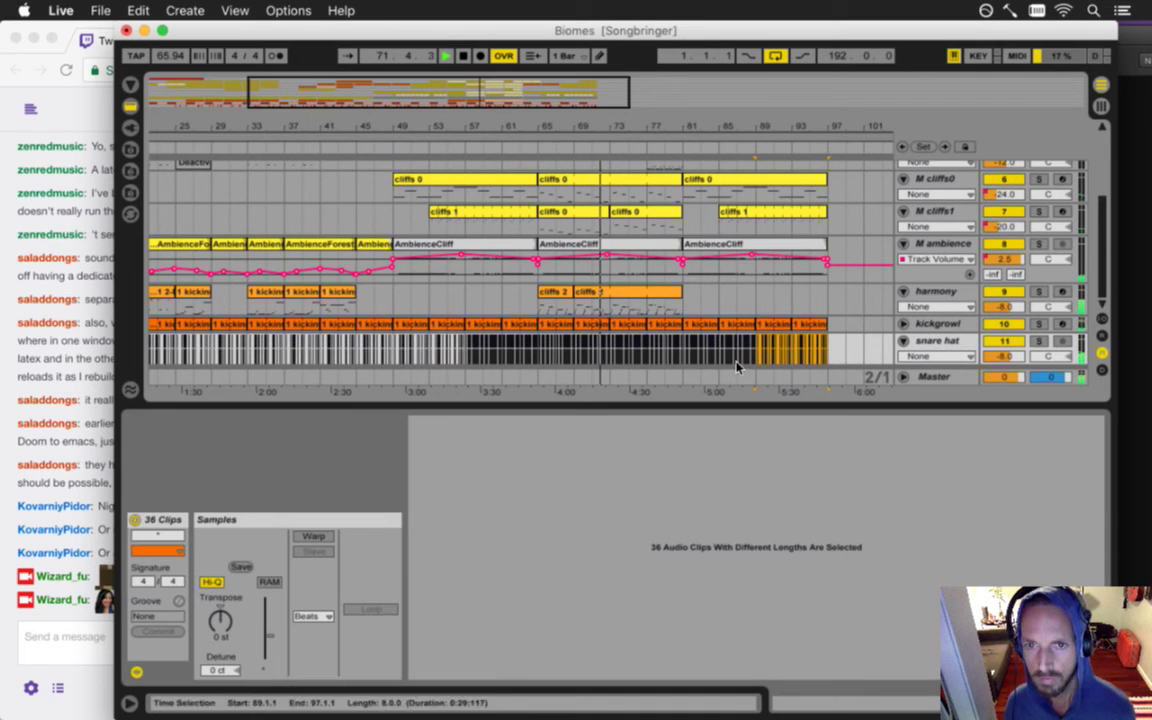
# - Try a copy of the M cliffs1 clip from bar 73 on M forest2 at bar 87 and remove it
pyautogui.moveTo(557, 124); pyautogui.dragTo(504, 127)
pyautogui.moveTo(600, 121); pyautogui.dragTo(570, 120)
pyautogui.scroll(5, 605, 220)
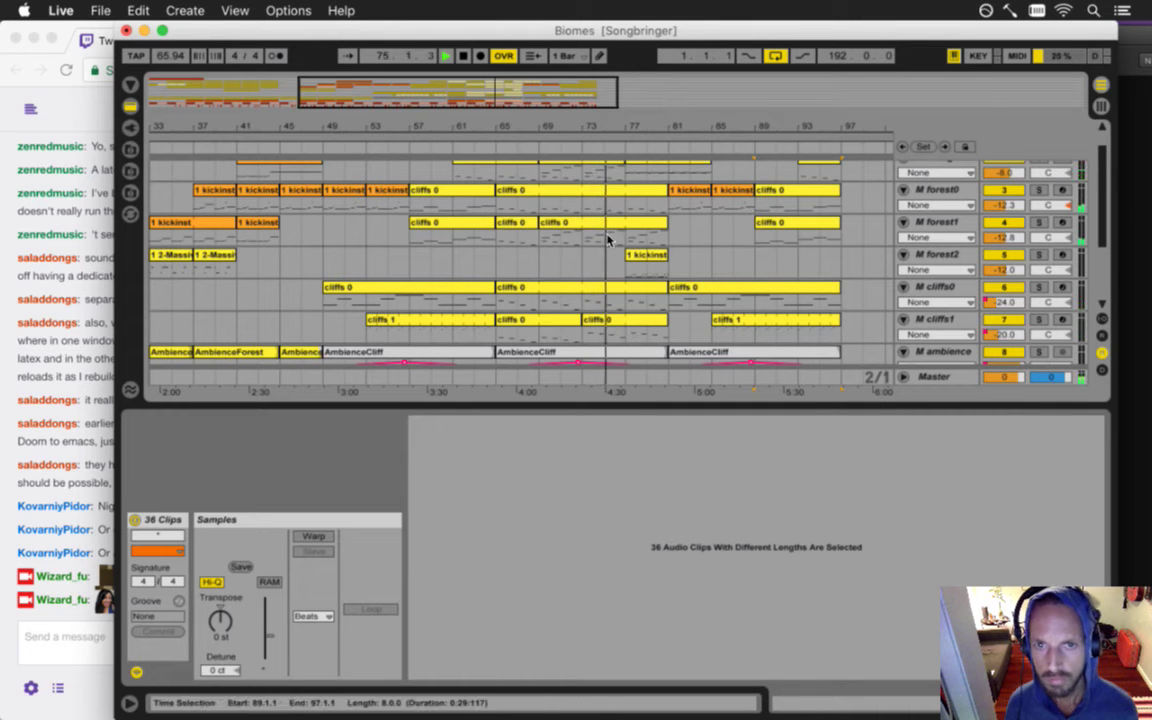
pyautogui.keyDown('alt'); pyautogui.moveTo(556, 224); pyautogui.dragTo(731, 261); pyautogui.keyUp('alt')
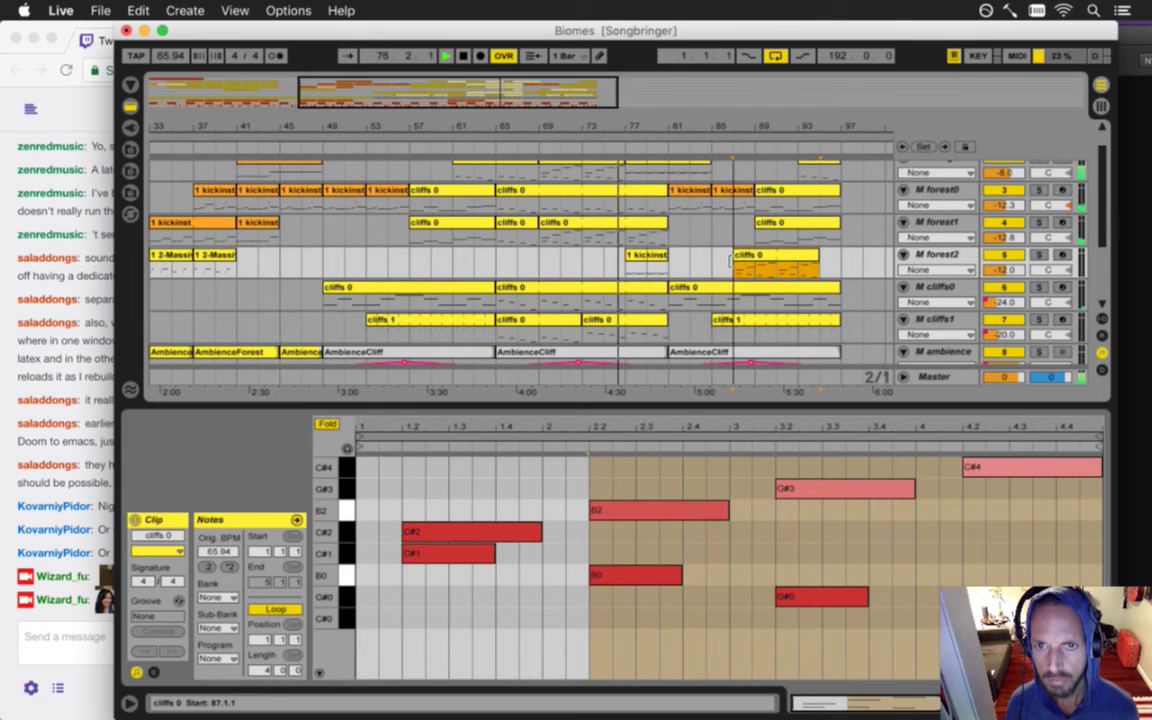
pyautogui.press('Delete')
pyautogui.click(585, 332)
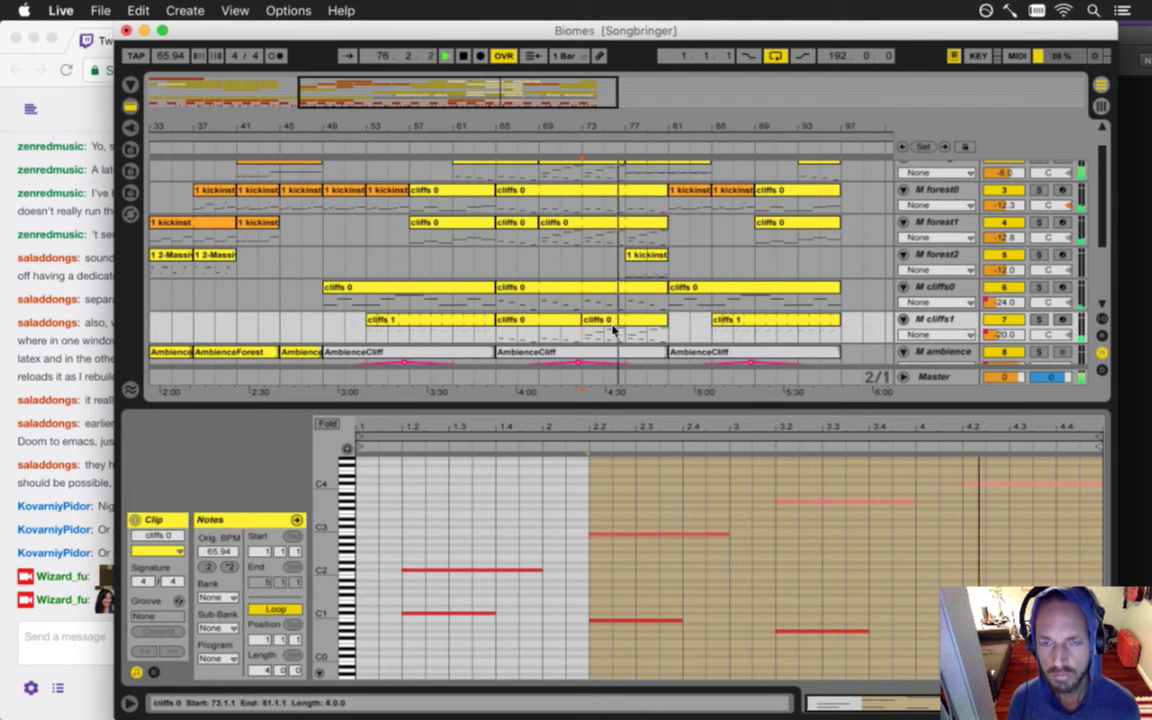
# - Place a four-bar cliffs 0 clip on M cliffs0 at bar 77 and copy M cliffs0's bar 65 material onto M forest2 at bar 73
pyautogui.moveTo(710, 258); pyautogui.dragTo(650, 290)
pyautogui.click(798, 258)
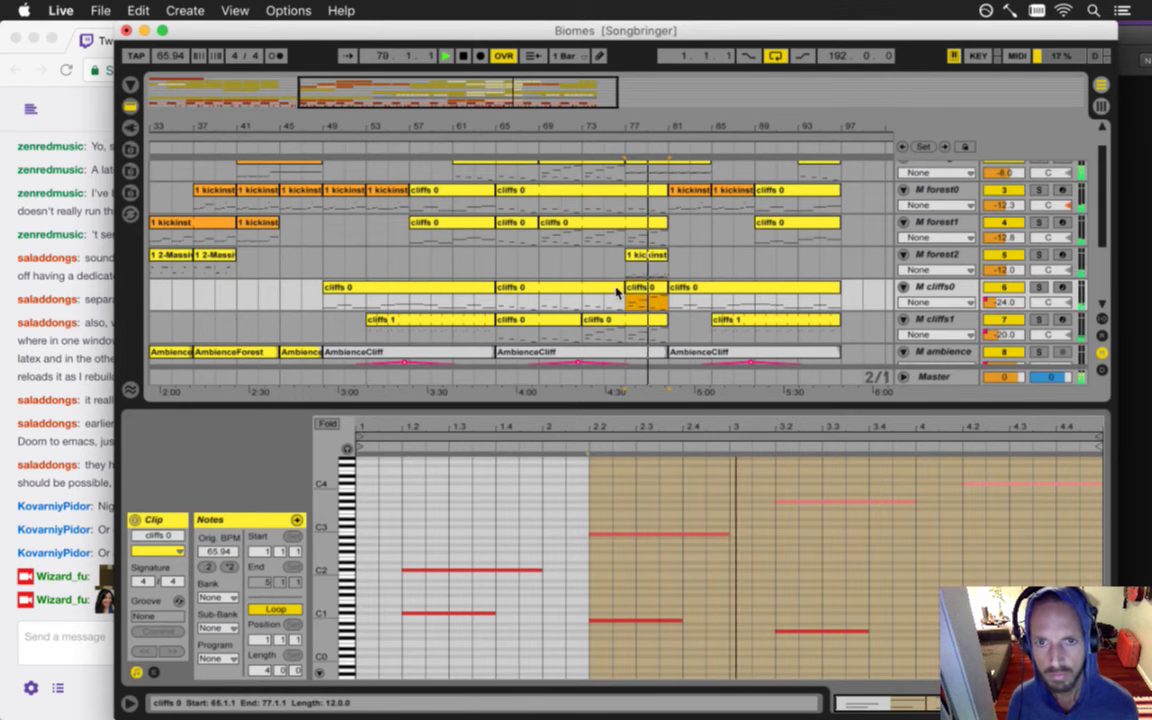
pyautogui.press('space')
pyautogui.keyDown('alt'); pyautogui.moveTo(519, 288); pyautogui.dragTo(601, 256); pyautogui.keyUp('alt')
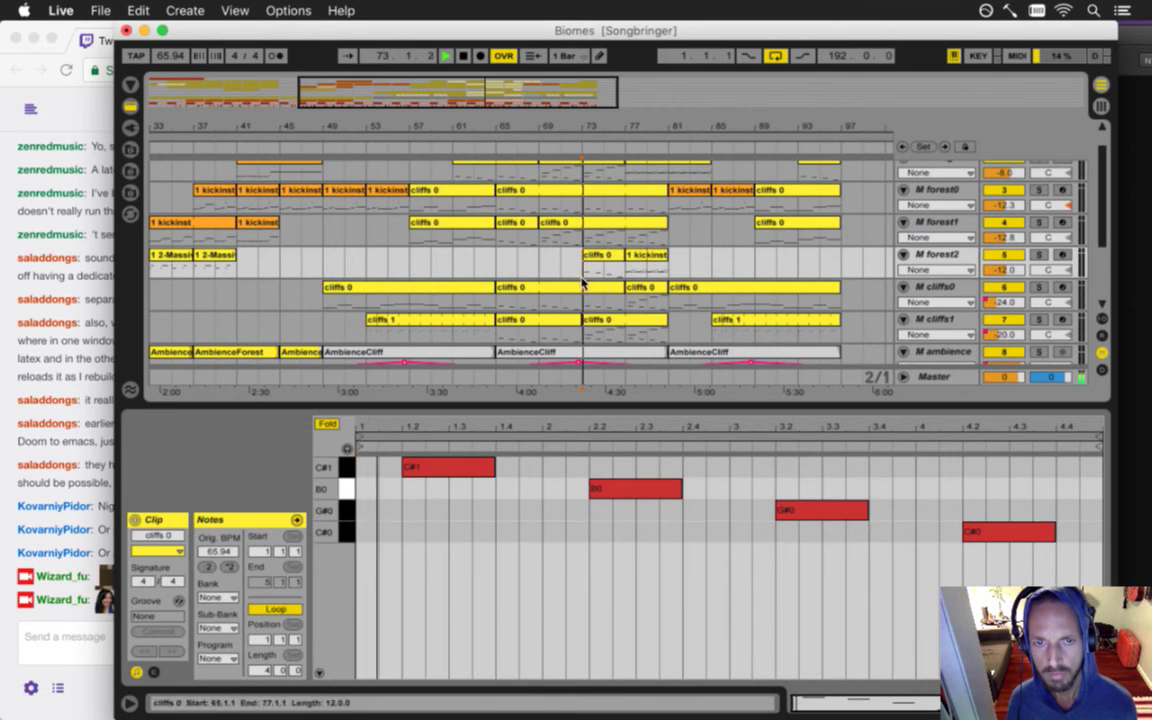
# - Shorten all notes in the M forest2 clip at bar 73 to sixteenths and add two copies of them at eighth-note spacing
pyautogui.moveTo(436, 532); pyautogui.dragTo(1062, 499)
pyautogui.moveTo(995, 456); pyautogui.dragTo(382, 530)
pyautogui.moveTo(489, 474); pyautogui.dragTo(419, 474)
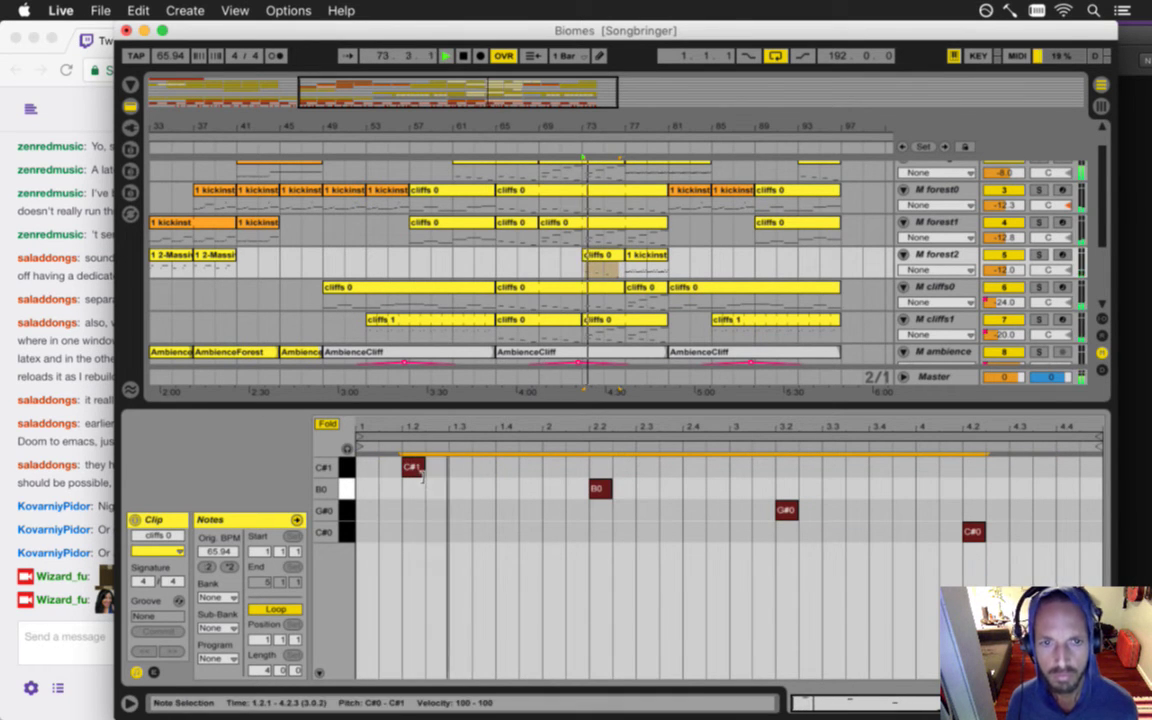
pyautogui.moveTo(424, 475); pyautogui.dragTo(413, 475)
pyautogui.press('space')
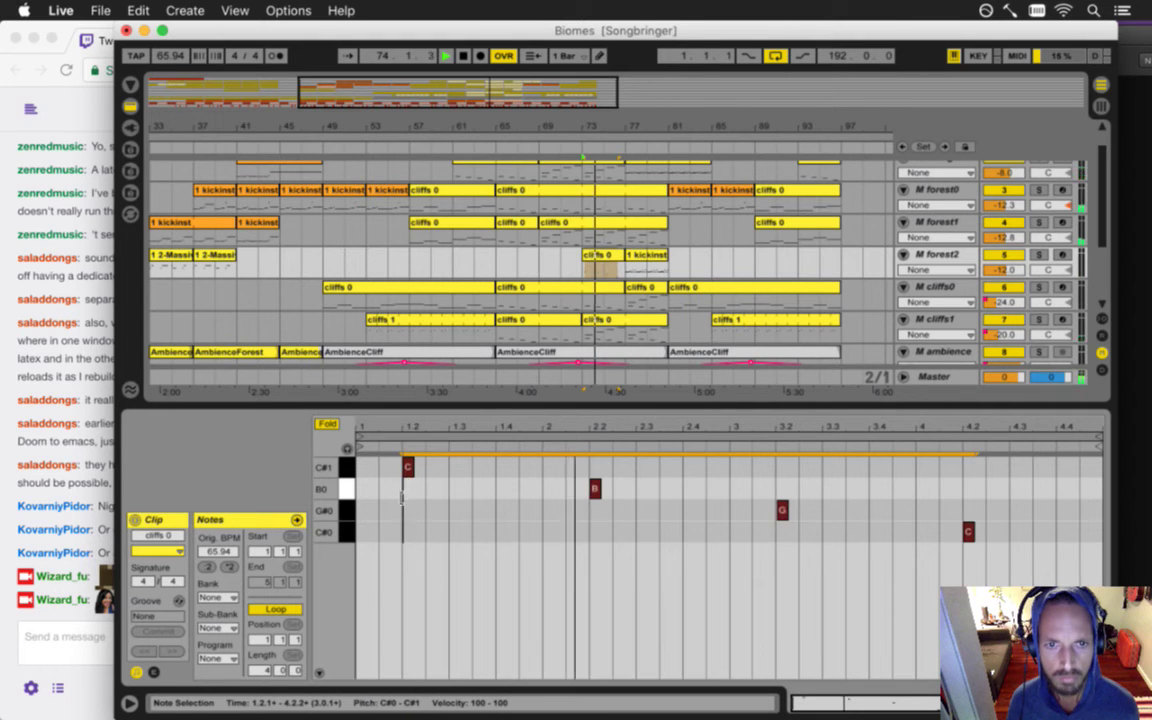
pyautogui.moveTo(408, 470); pyautogui.dragTo(434, 478)
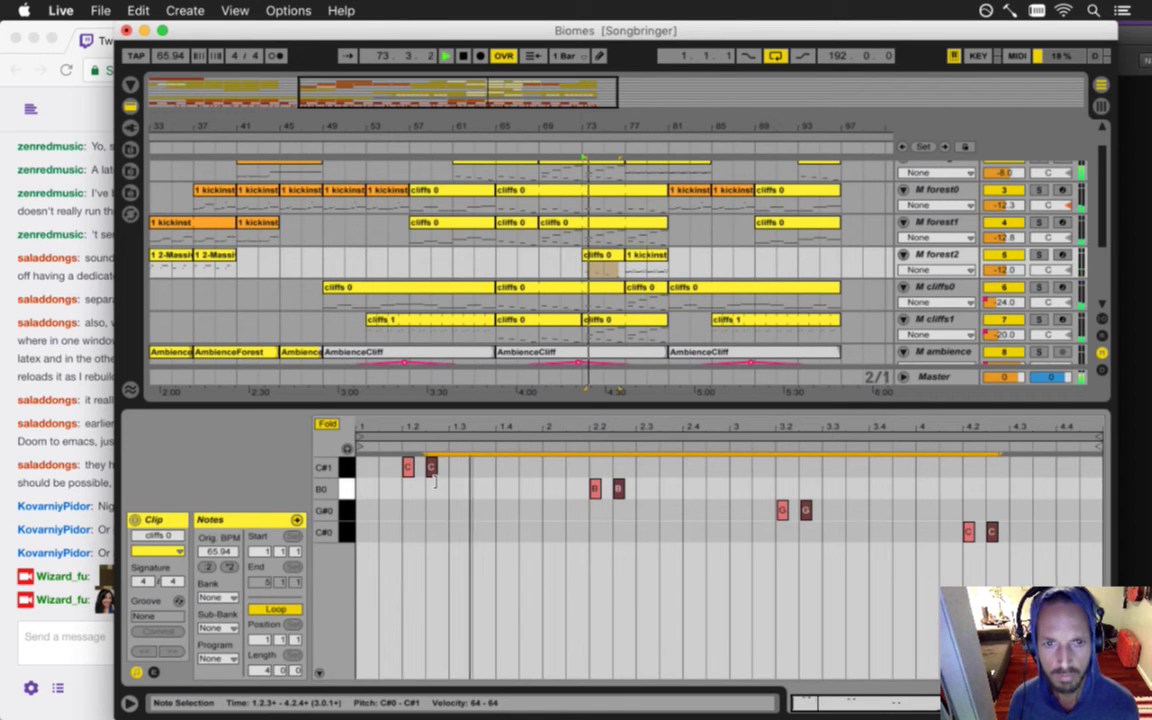
pyautogui.moveTo(431, 470); pyautogui.dragTo(453, 470)
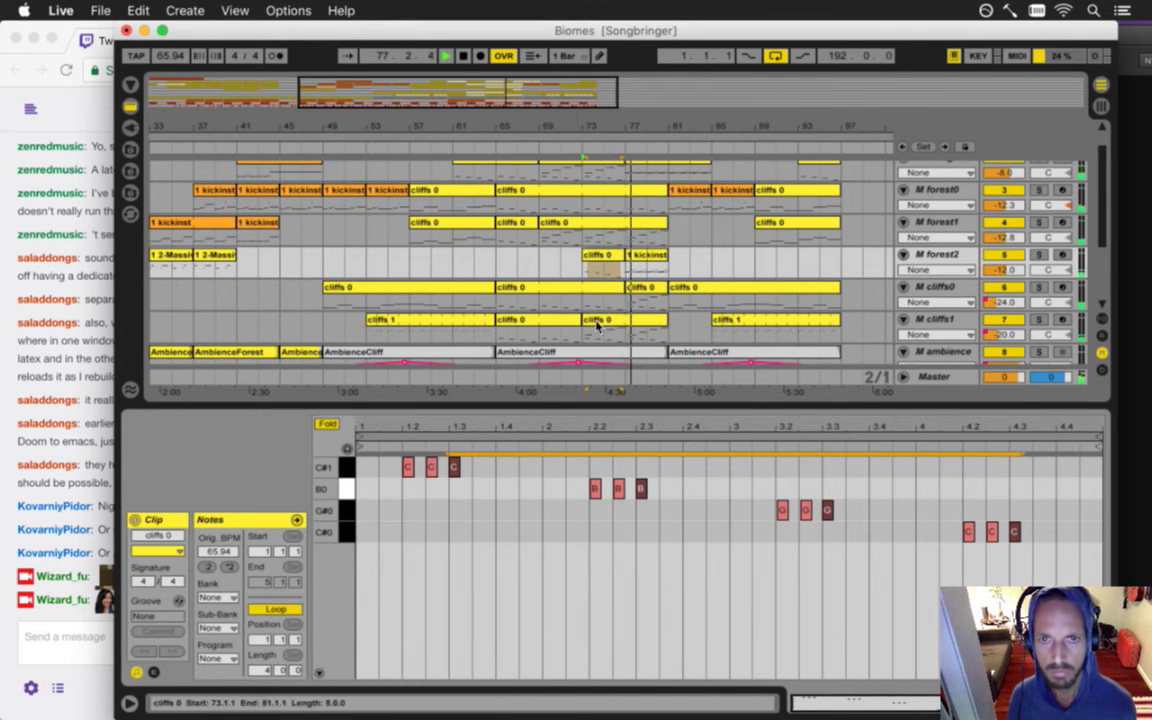
pyautogui.click(595, 258)
pyautogui.click(627, 264)
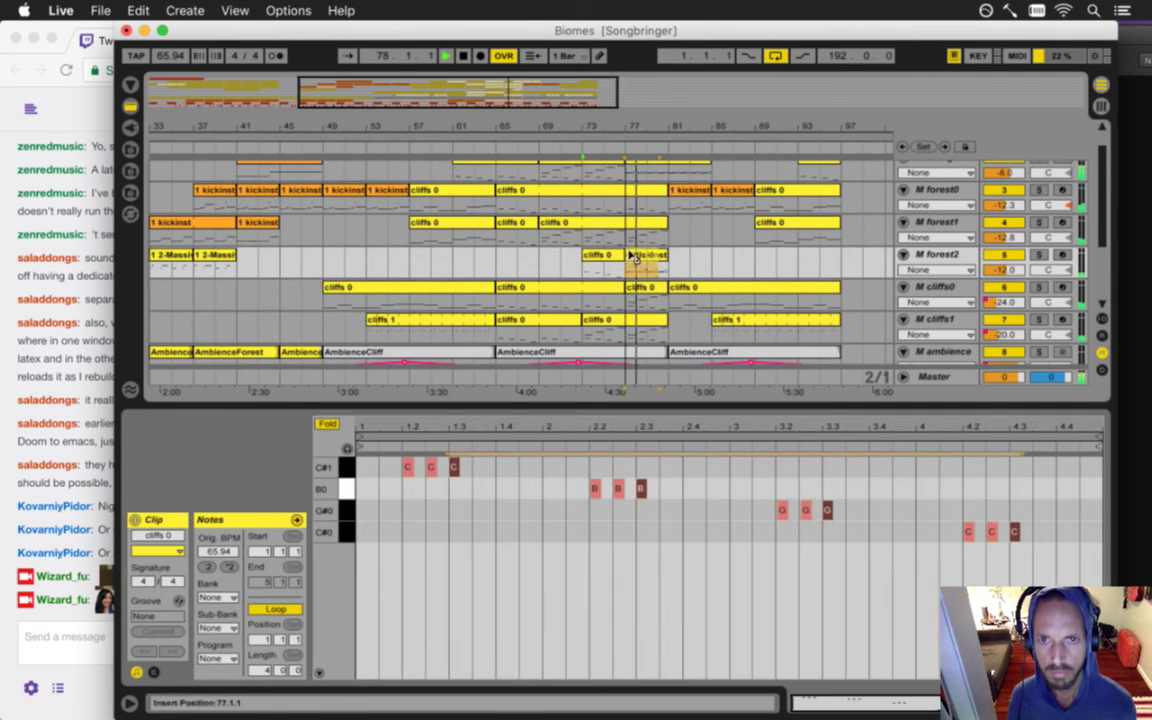
pyautogui.press('super+v')
pyautogui.moveTo(660, 259); pyautogui.dragTo(667, 260)
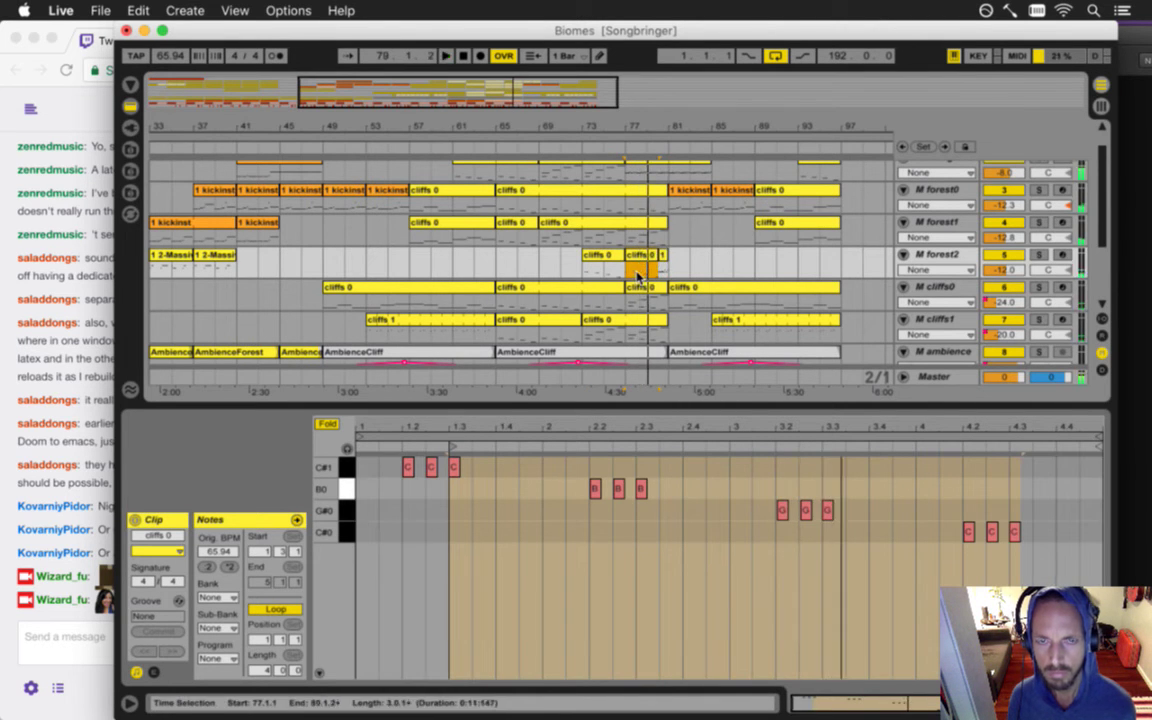
pyautogui.press('space')
pyautogui.press('super+z')
pyautogui.press('super+z')
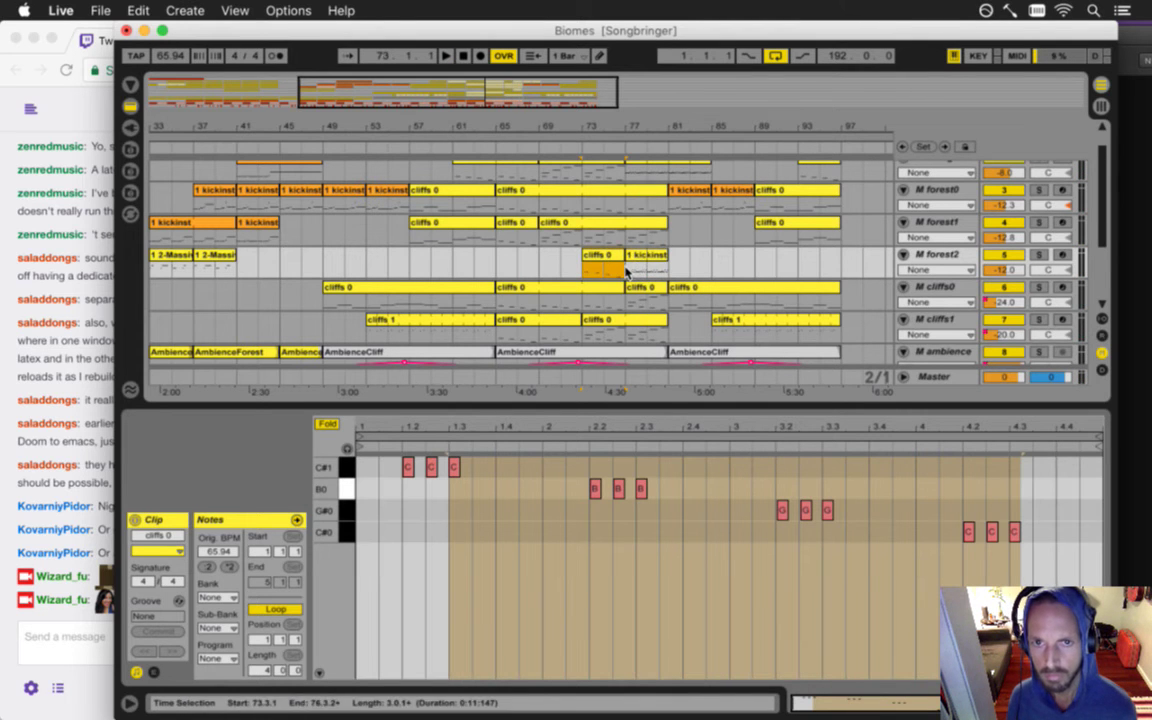
# - Paste the M forest2 clip from bar 73 over the kickinst clip at bar 77, audition it, and delete it
pyautogui.click(627, 271)
pyautogui.press('super+v')
pyautogui.click(583, 274)
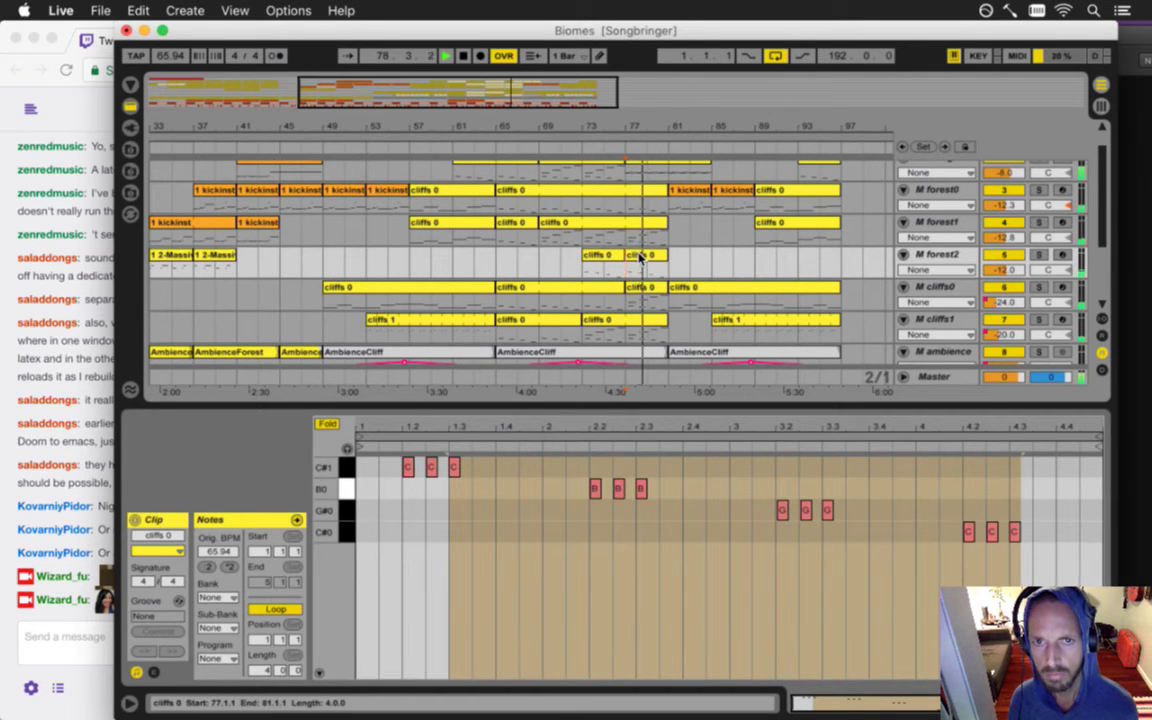
pyautogui.scroll(-3, 641, 258)
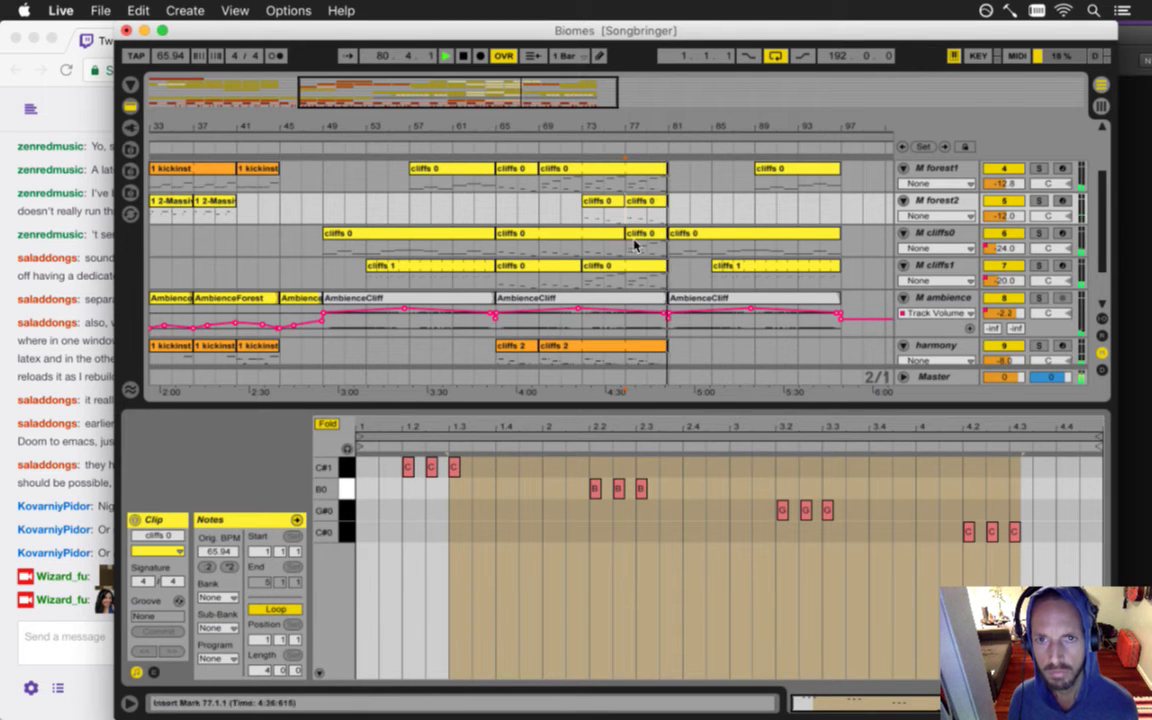
pyautogui.scroll(3, 627, 245)
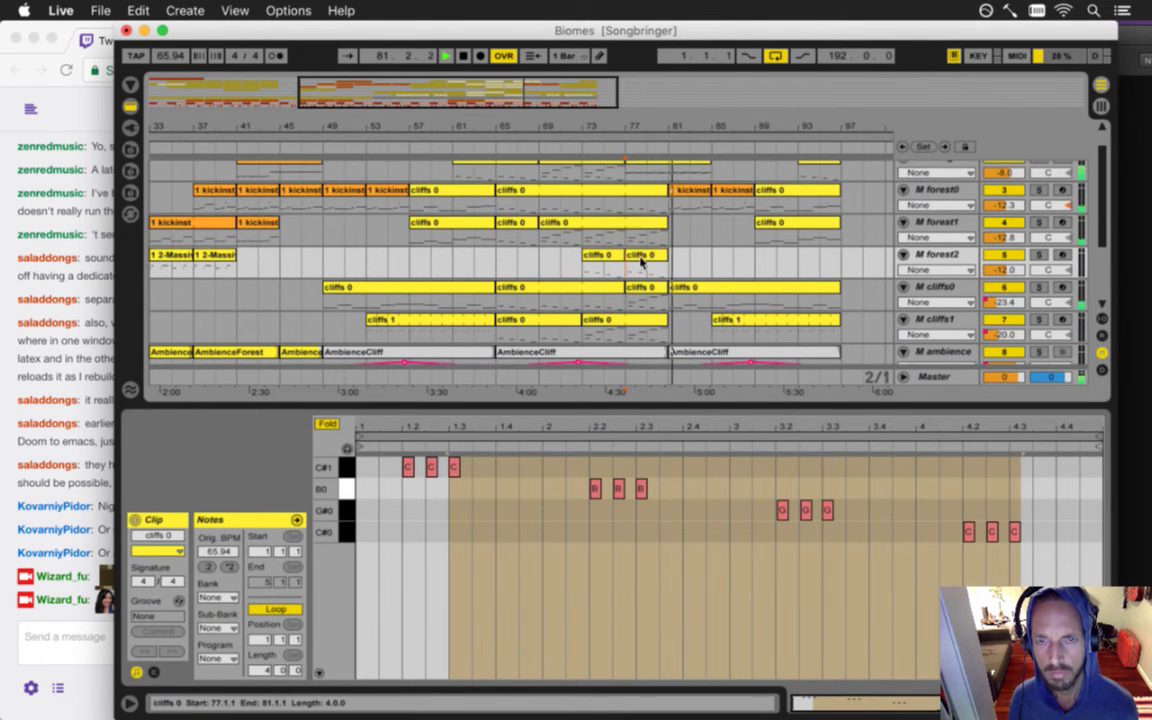
pyautogui.press('Delete')
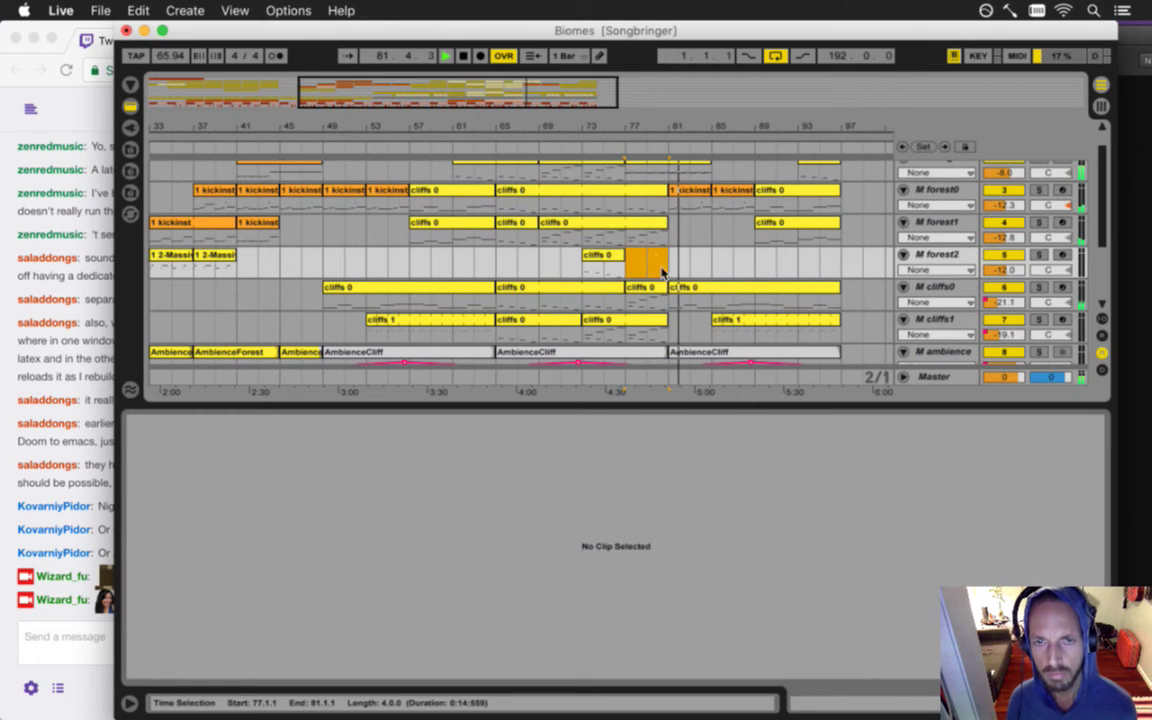
# - Copy the M cliffs0 clip at bar 77 onto M forest0, extend its start back to bar 73, and play from bar 69
pyautogui.click(643, 289)
pyautogui.scroll(2, 645, 285)
pyautogui.moveTo(645, 315); pyautogui.dragTo(640, 236)
pyautogui.press('space')
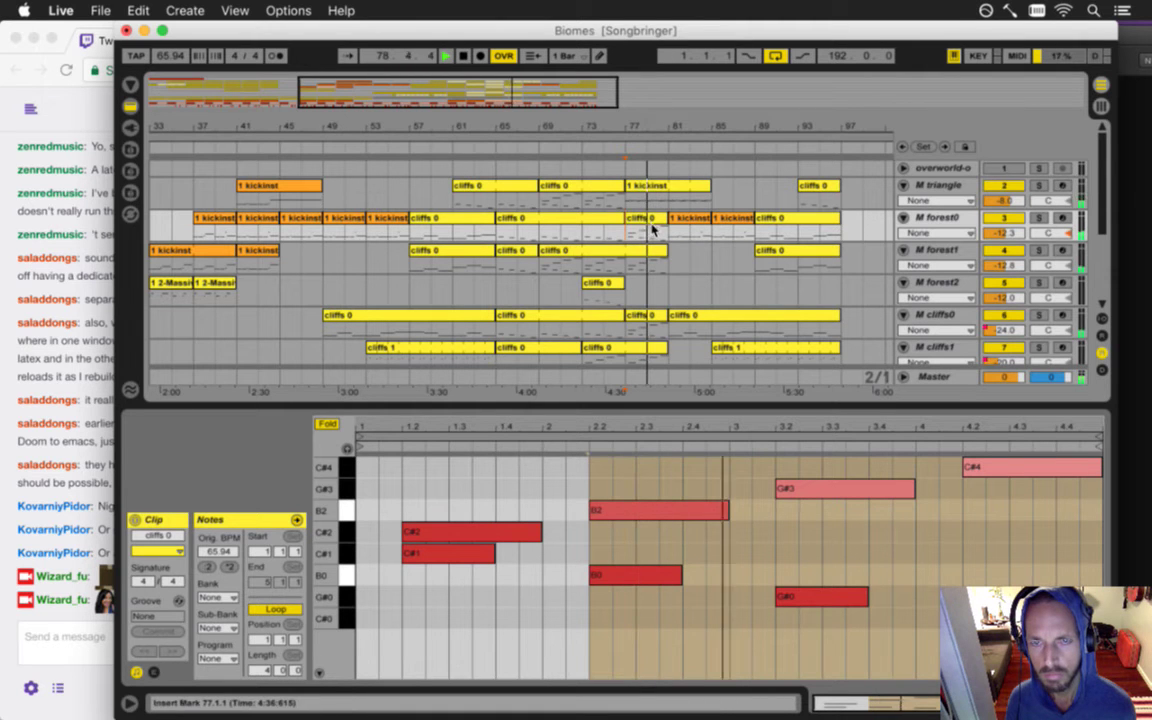
pyautogui.scroll(-1, 660, 222)
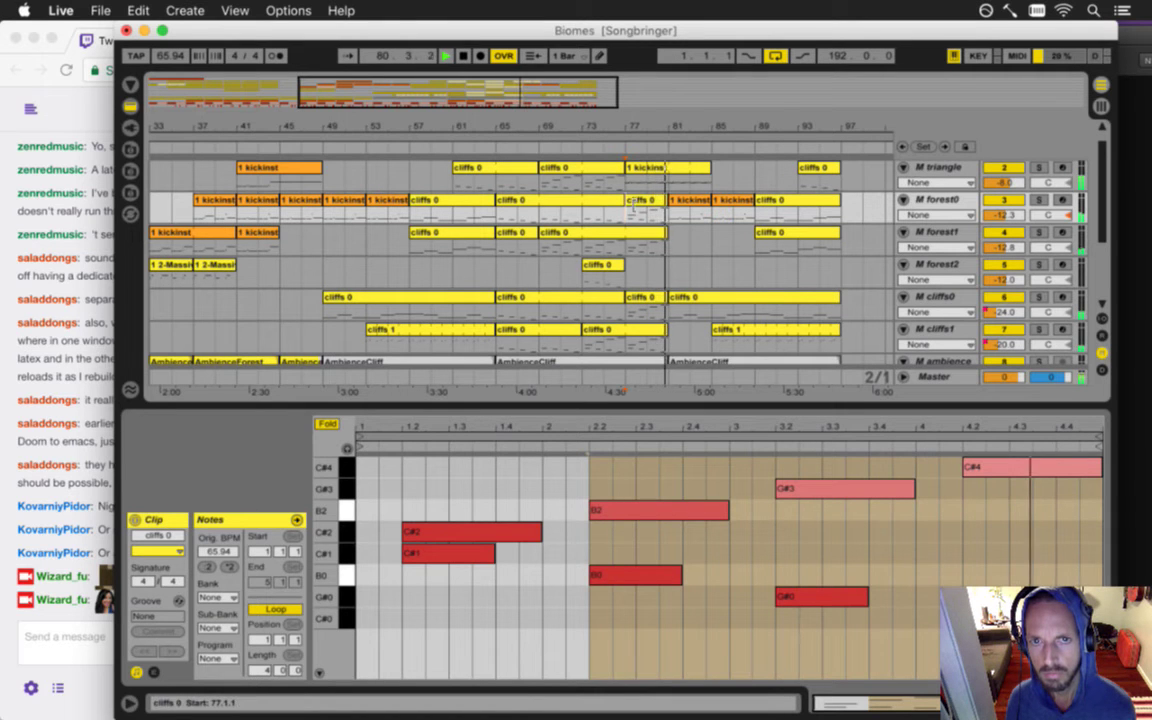
pyautogui.moveTo(630, 208); pyautogui.dragTo(613, 207)
pyautogui.click(581, 215)
pyautogui.click(540, 215)
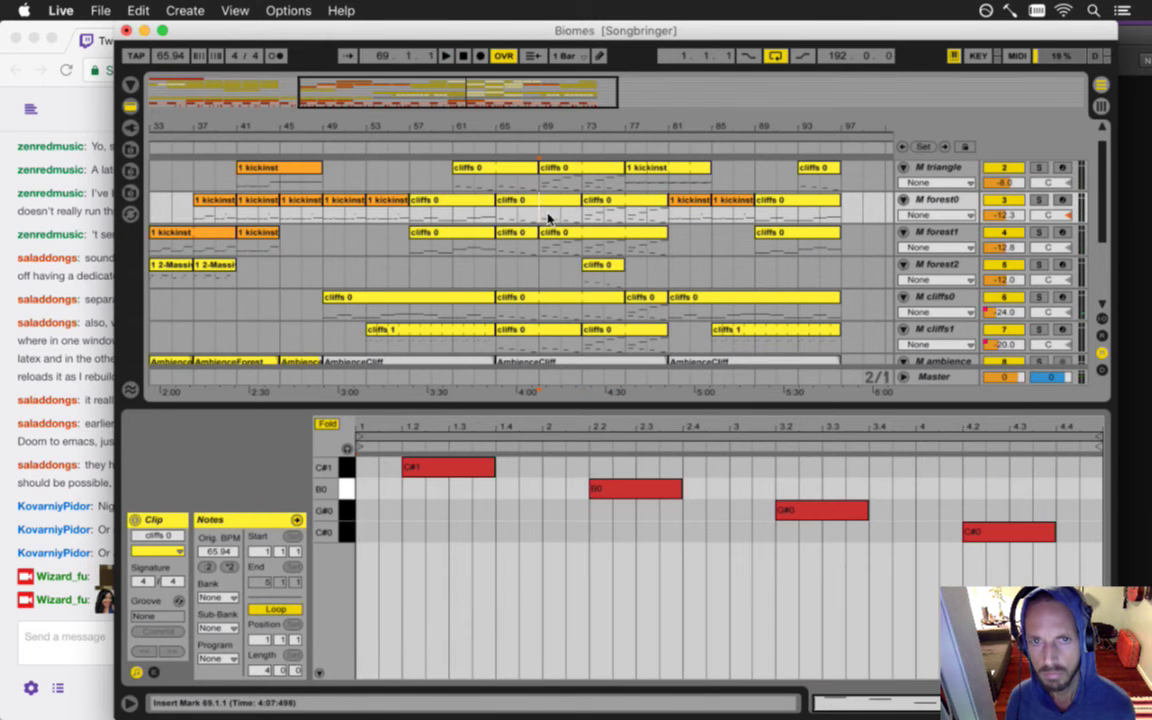
pyautogui.press('space')
# - Transpose all notes in the M forest0 clip at bar 73 down one octave with the note view unfolded
pyautogui.click(607, 204)
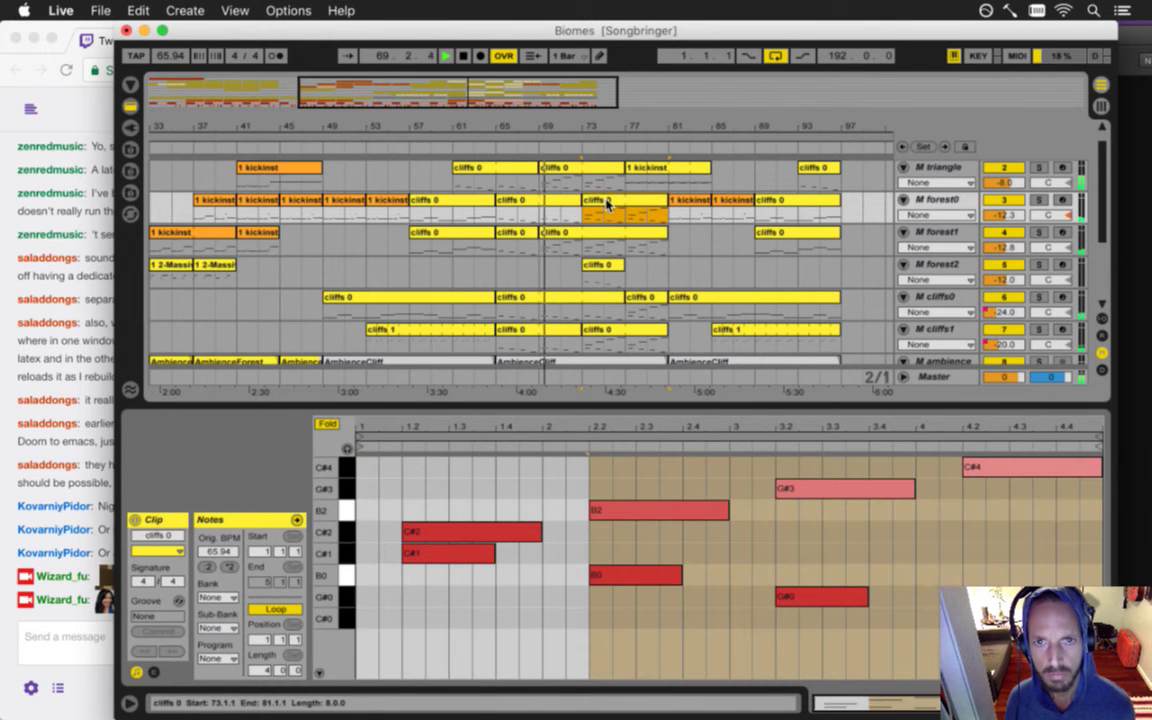
pyautogui.click(474, 496)
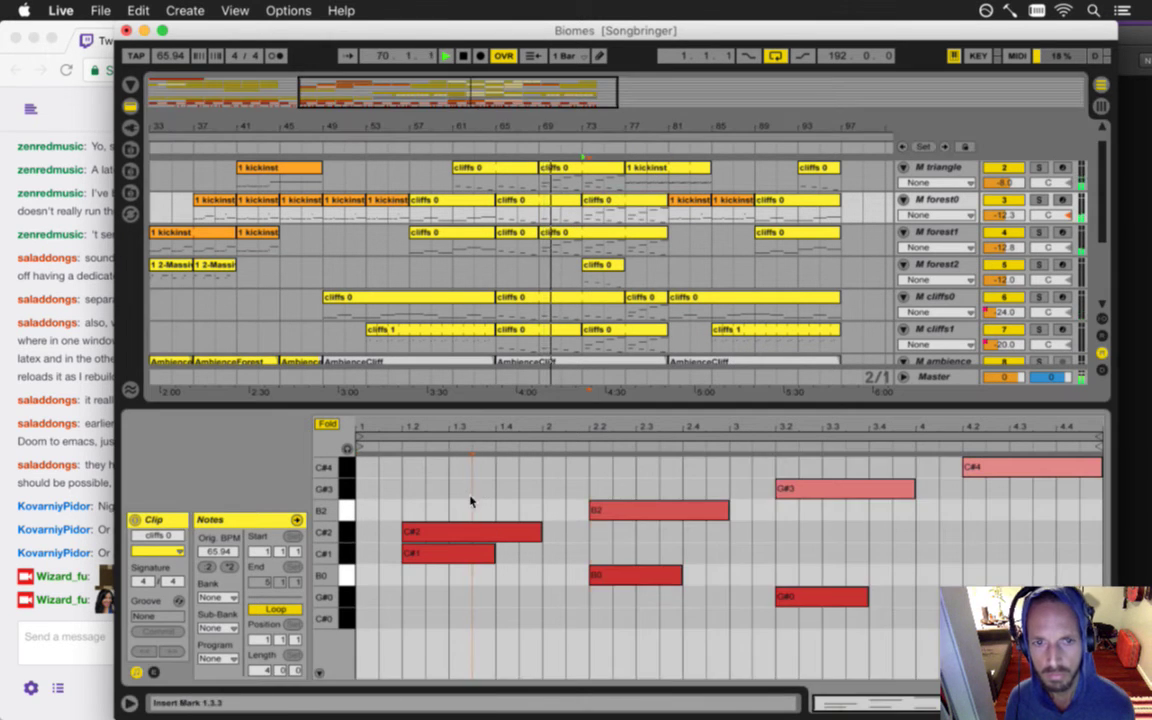
pyautogui.click(330, 424)
pyautogui.press('super+a')
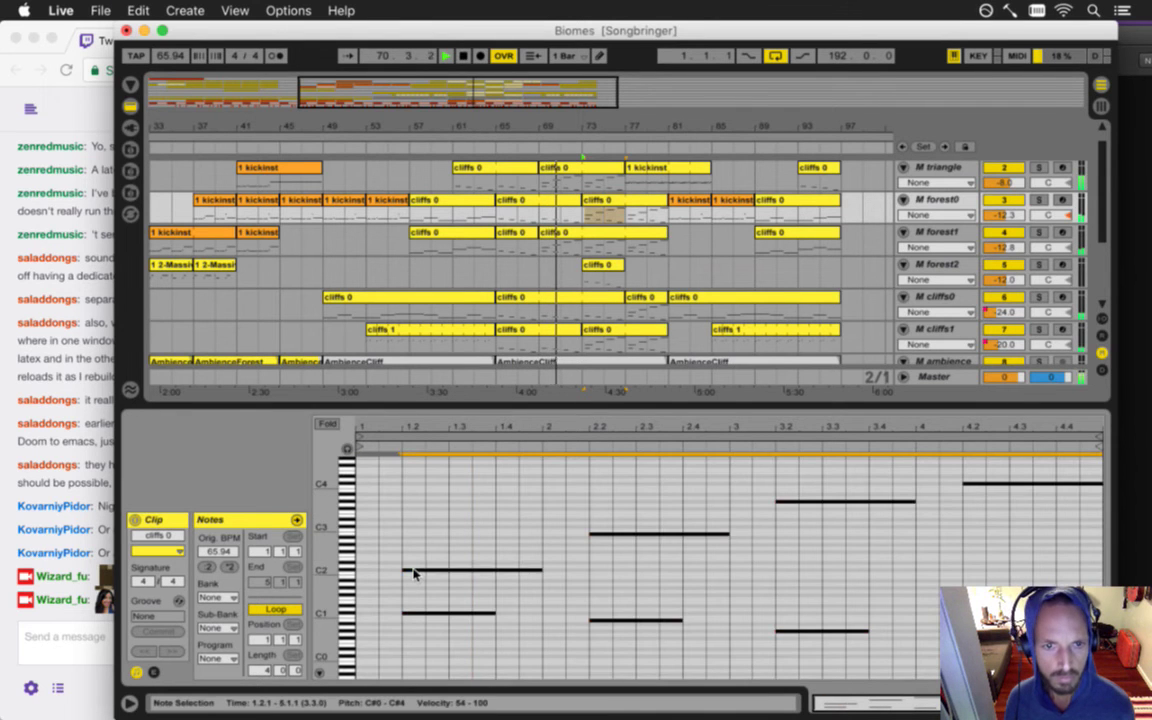
pyautogui.moveTo(415, 573); pyautogui.dragTo(410, 615)
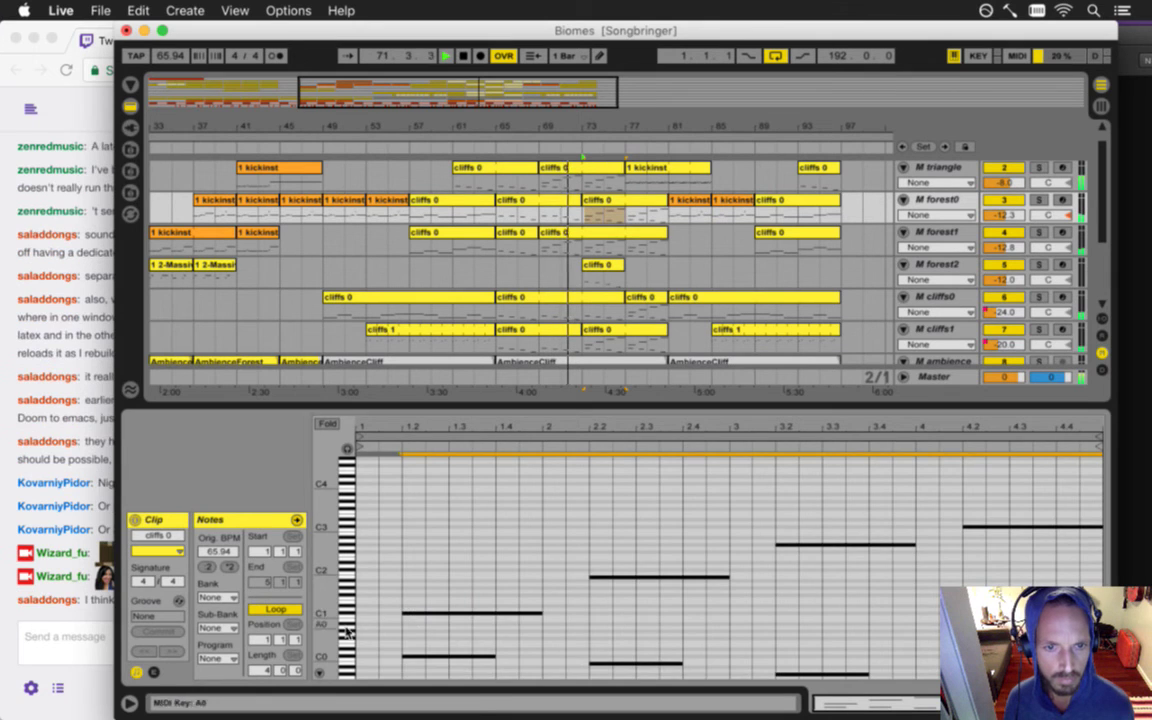
pyautogui.scroll(-5, 335, 615)
pyautogui.click(50, 636)
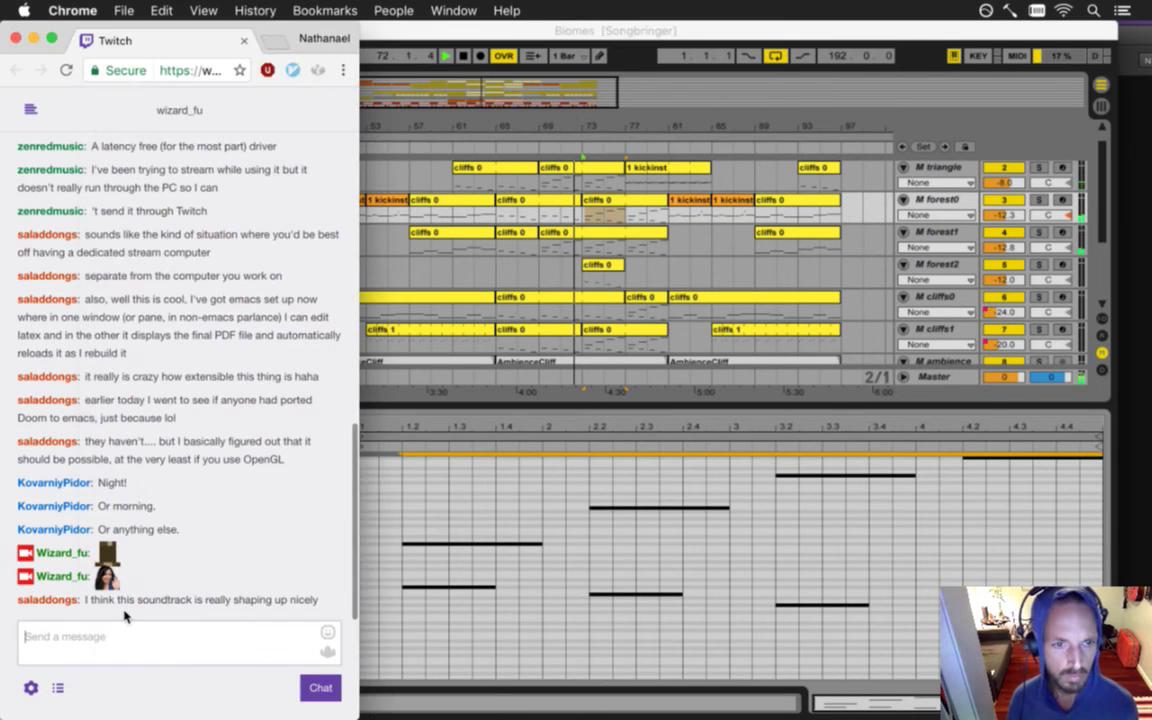
pyautogui.moveTo(118, 604); pyautogui.dragTo(297, 613)
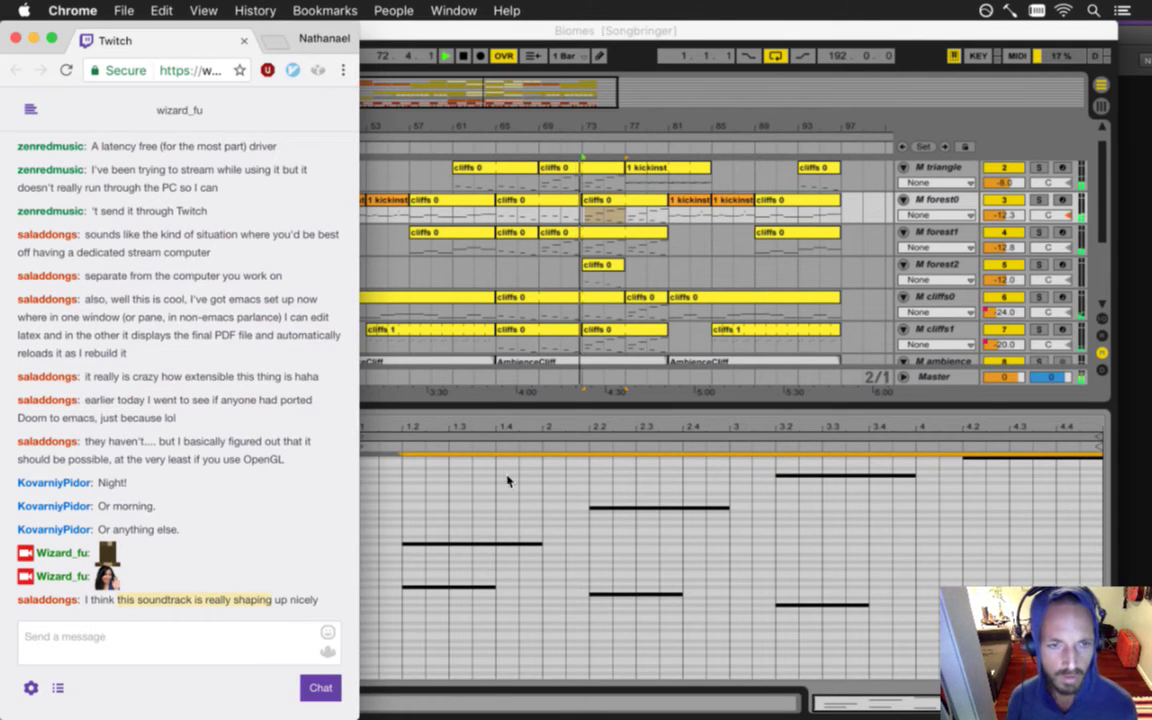
pyautogui.click(520, 406)
# - Delete the lower line of notes from the M forest0 clip at bar 73
pyautogui.click(432, 588)
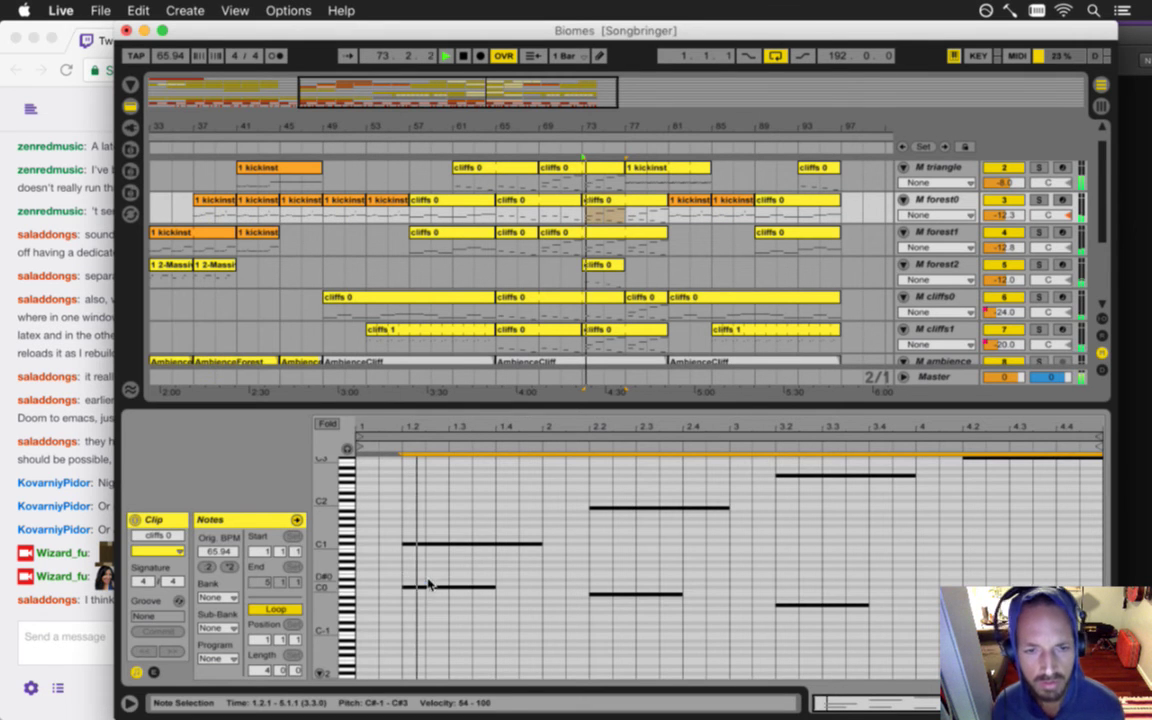
pyautogui.moveTo(402, 578); pyautogui.dragTo(684, 603)
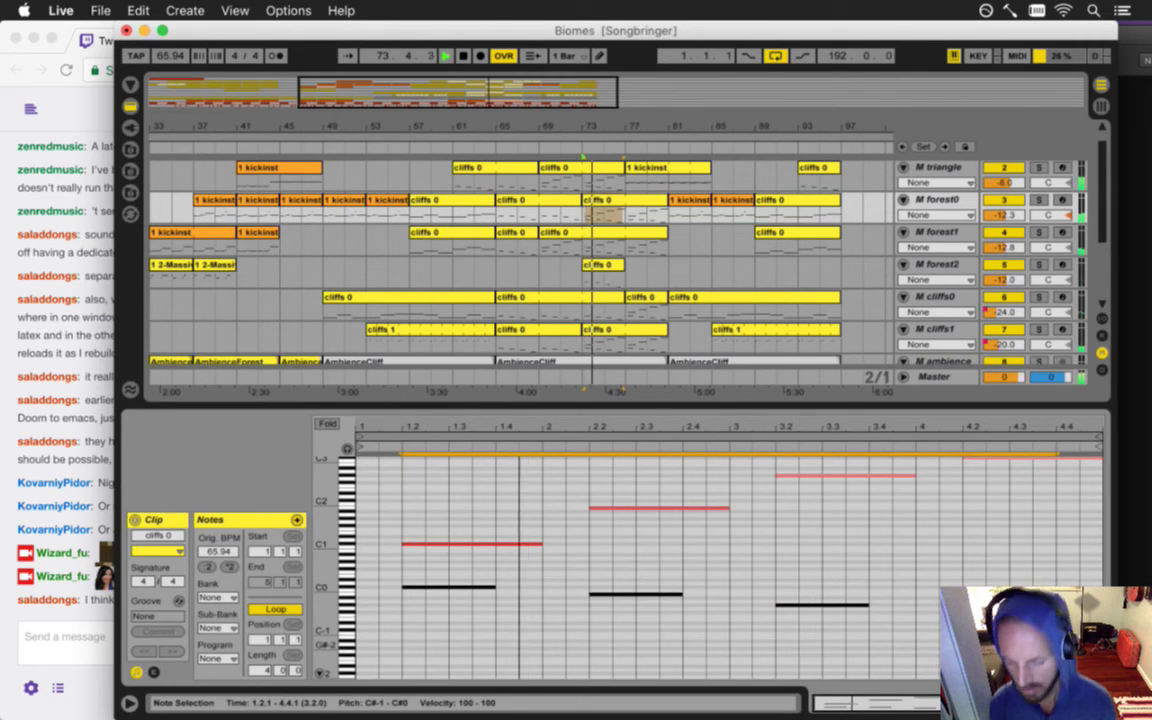
pyautogui.press('Delete')
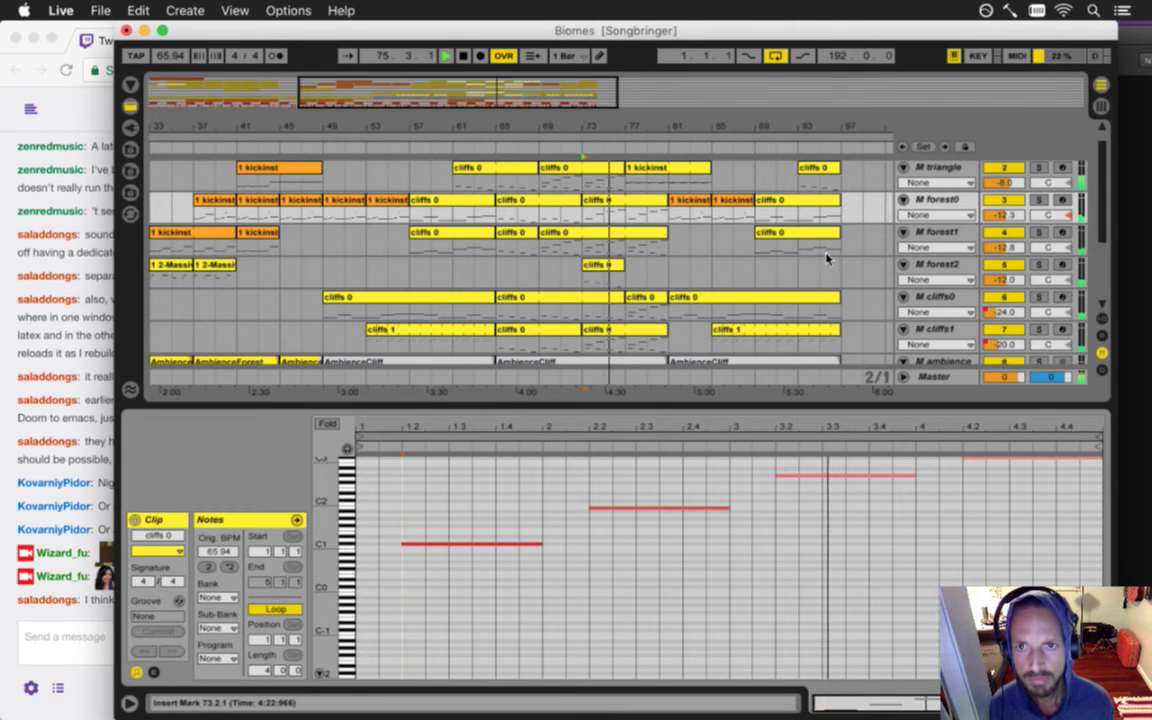
# - Copy the cliffs 1 clip from M cliffs1 onto the harmony track and make it span bars 81 to 97
pyautogui.scroll(1, 808, 236)
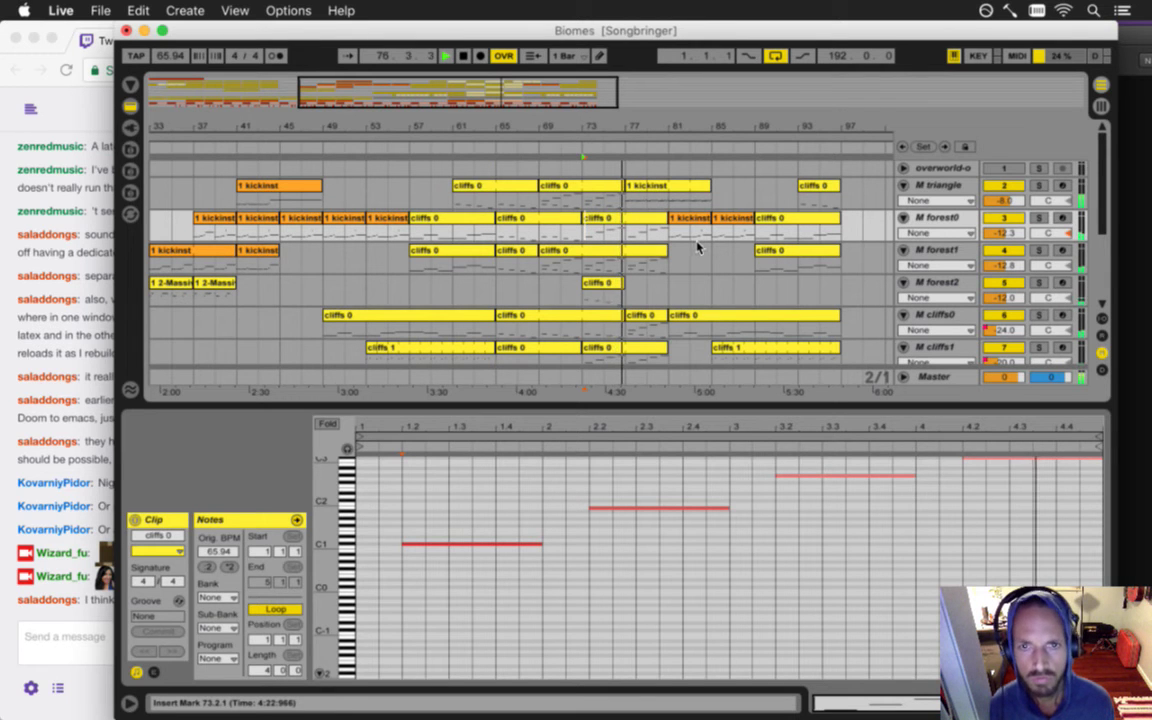
pyautogui.scroll(-6, 685, 246)
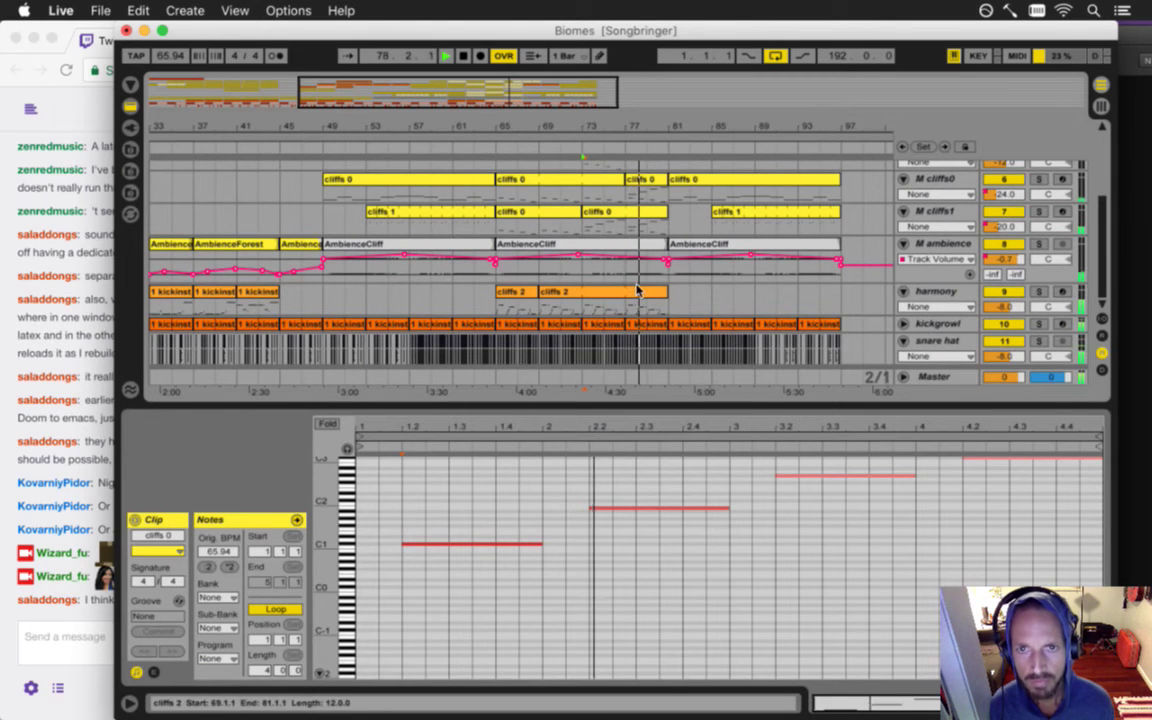
pyautogui.moveTo(727, 216); pyautogui.dragTo(727, 292)
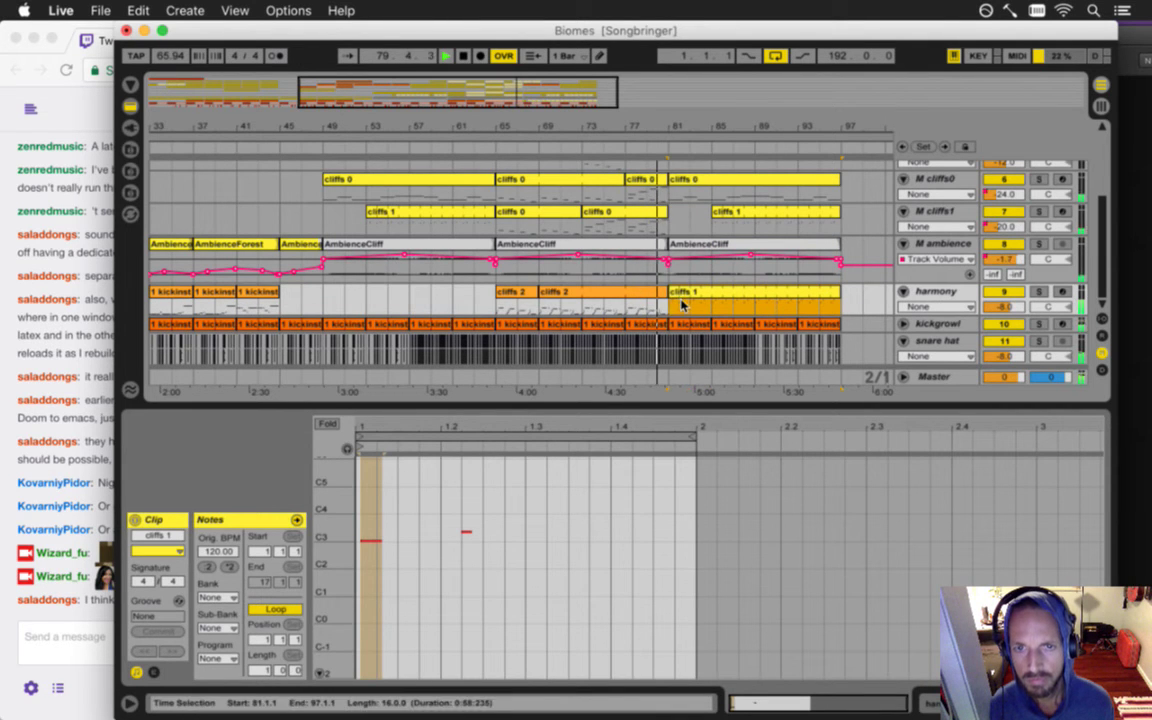
pyautogui.scroll(5, 683, 304)
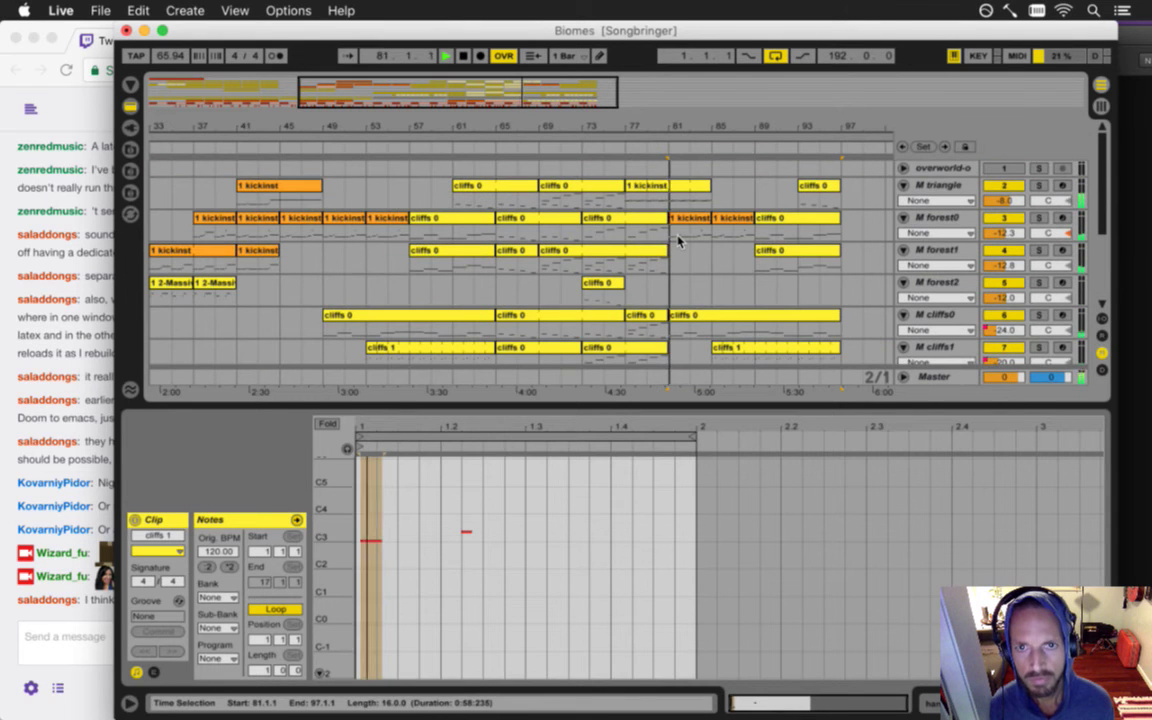
pyautogui.scroll(-5, 679, 247)
pyautogui.click(680, 293)
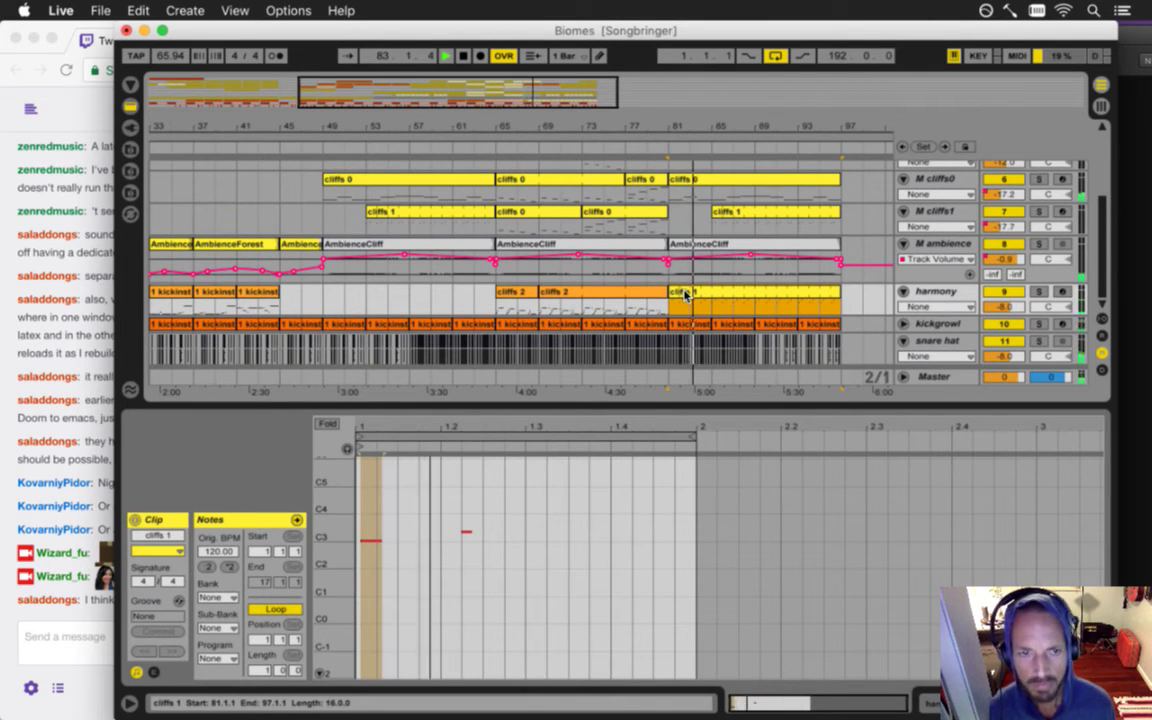
# - Split the cliffs 1 clip on the harmony track at bar 85
pyautogui.moveTo(689, 121); pyautogui.dragTo(681, 123)
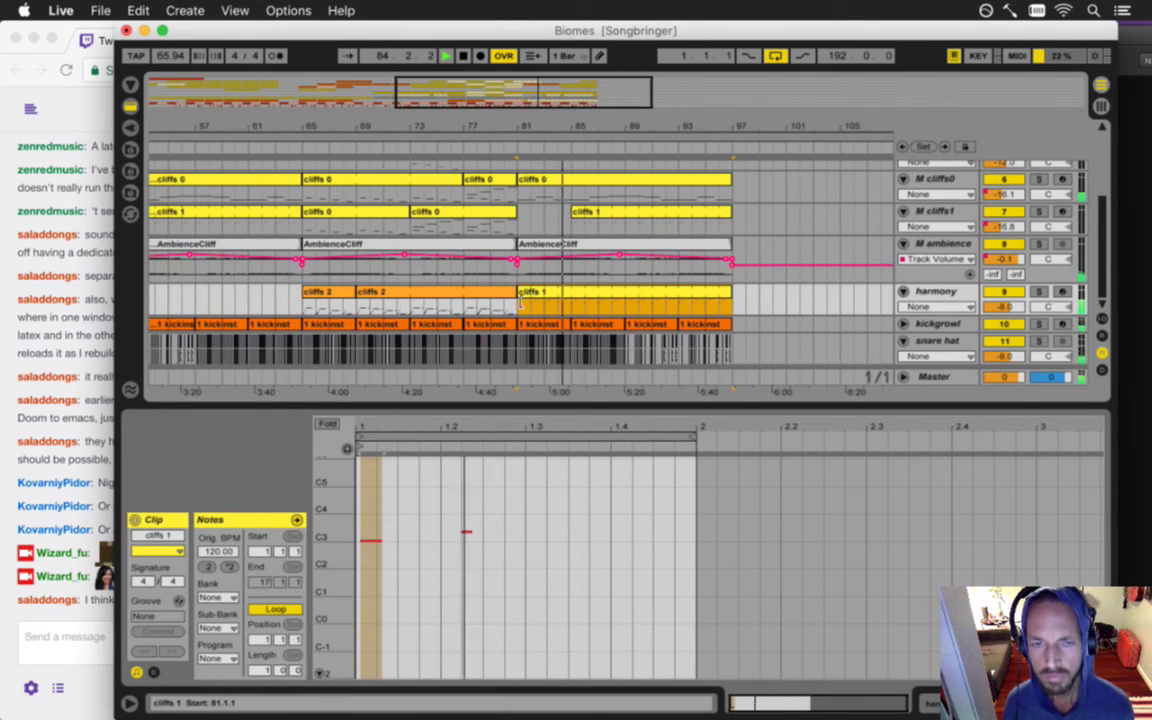
pyautogui.click(427, 496)
pyautogui.click(712, 296)
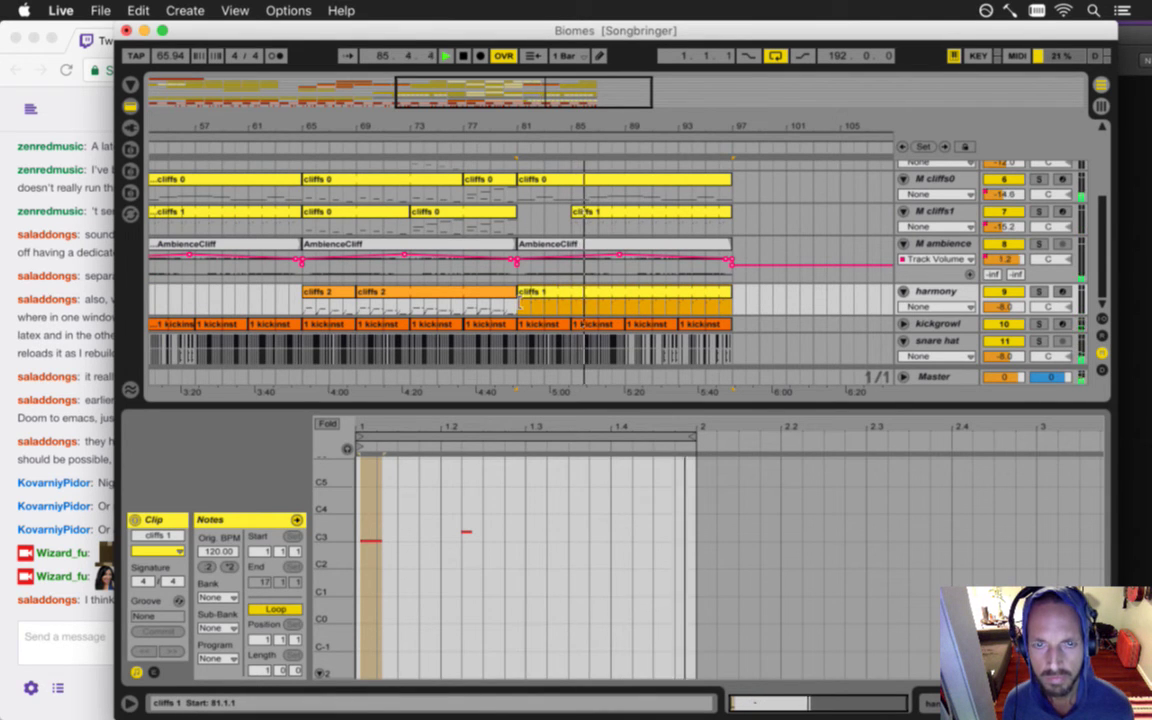
pyautogui.click(571, 306)
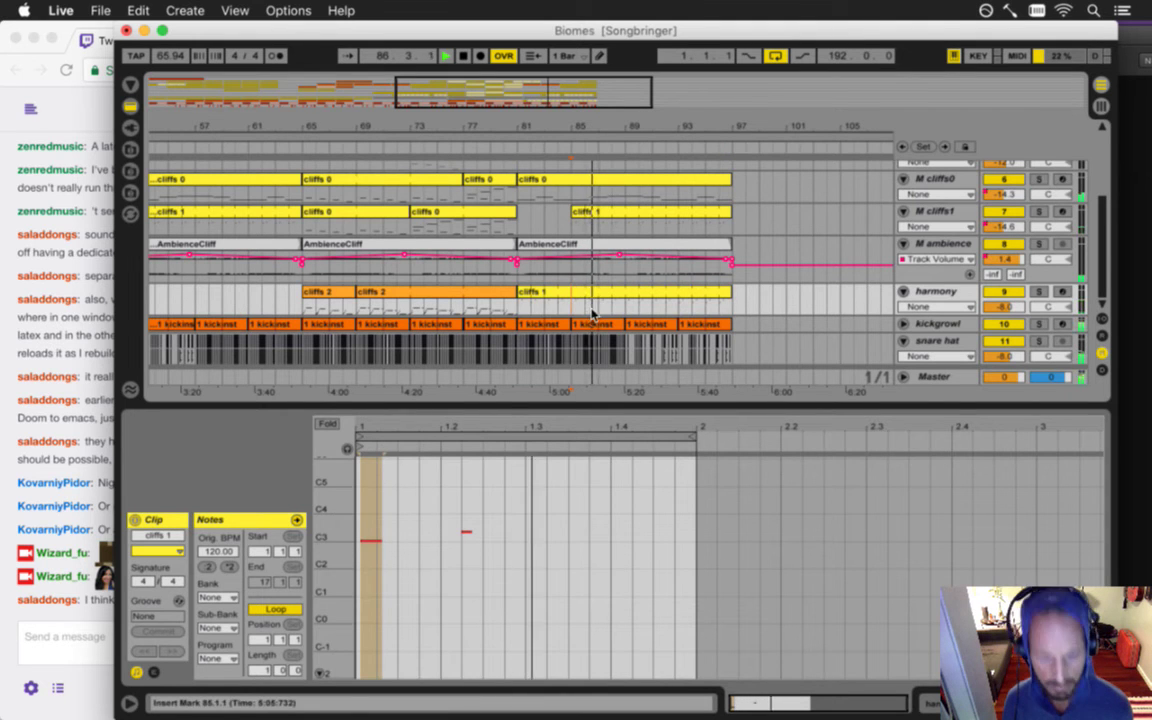
# - Transpose all notes in the harmony clip at bars 81 to 85 down an octave and play from bar 81
pyautogui.click(535, 293)
pyautogui.click(404, 550)
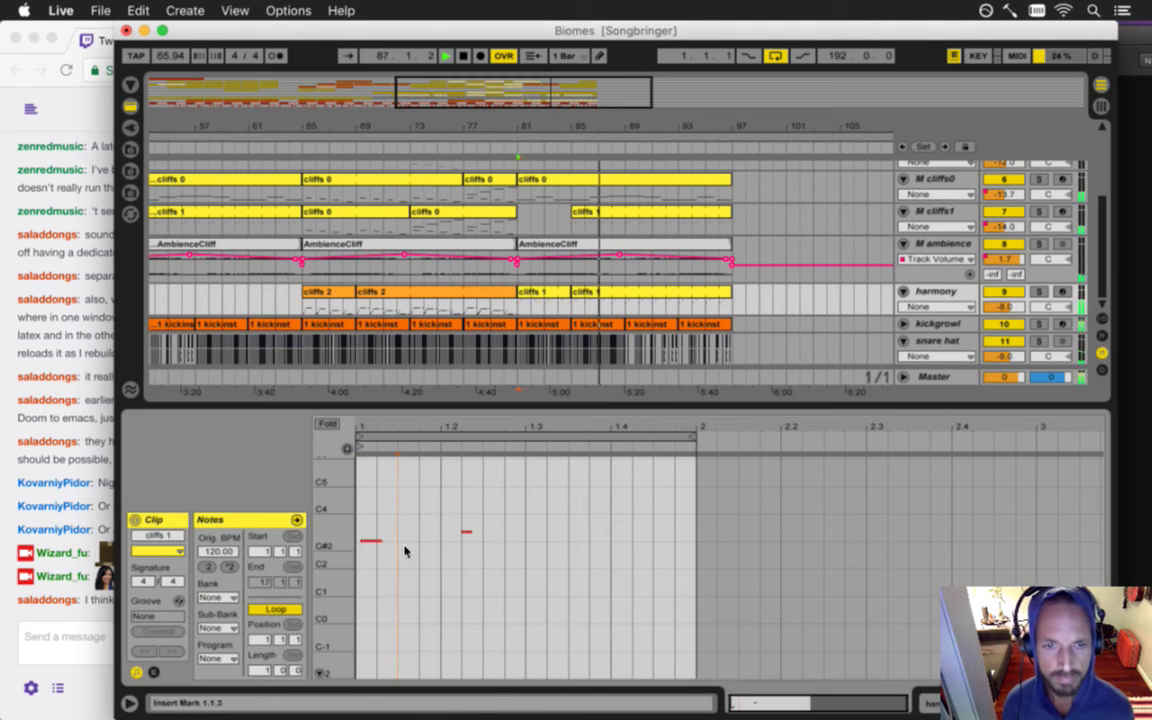
pyautogui.press('super+a')
pyautogui.moveTo(342, 537); pyautogui.dragTo(378, 628)
pyautogui.press('space')
pyautogui.click(517, 316)
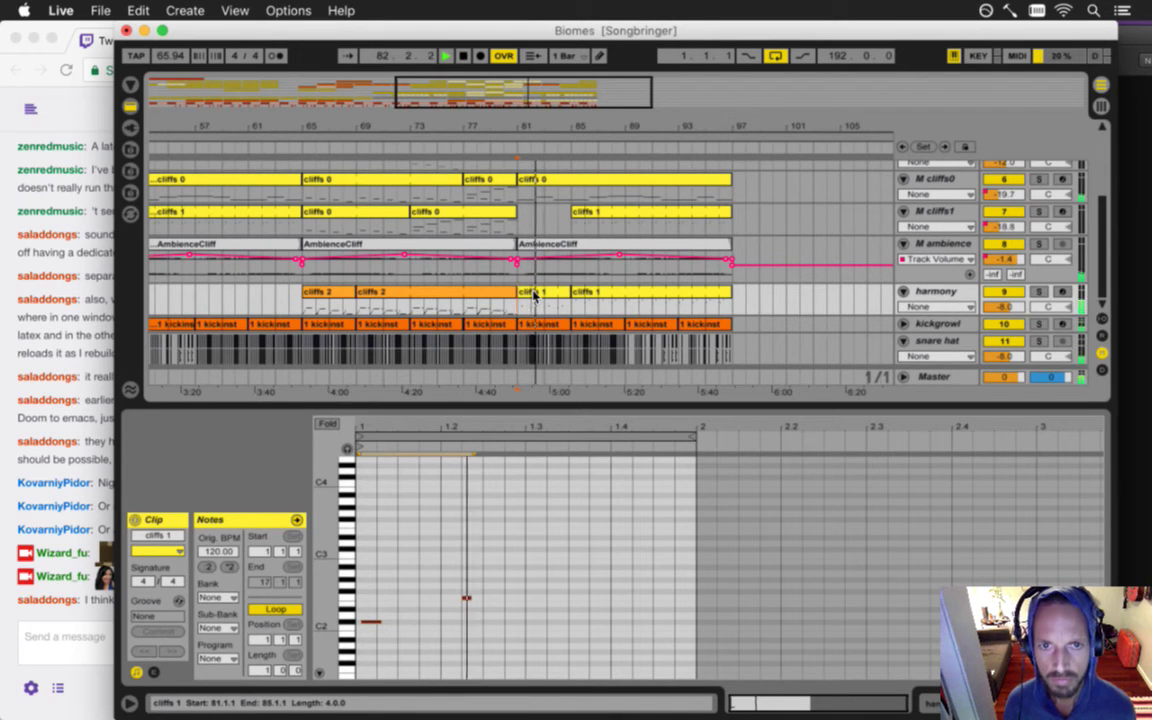
# - Copy the cliffs 1 clip from the harmony track into the gap on M cliffs1 at bars 81 to 85
pyautogui.moveTo(532, 290); pyautogui.dragTo(540, 223)
pyautogui.click(540, 226)
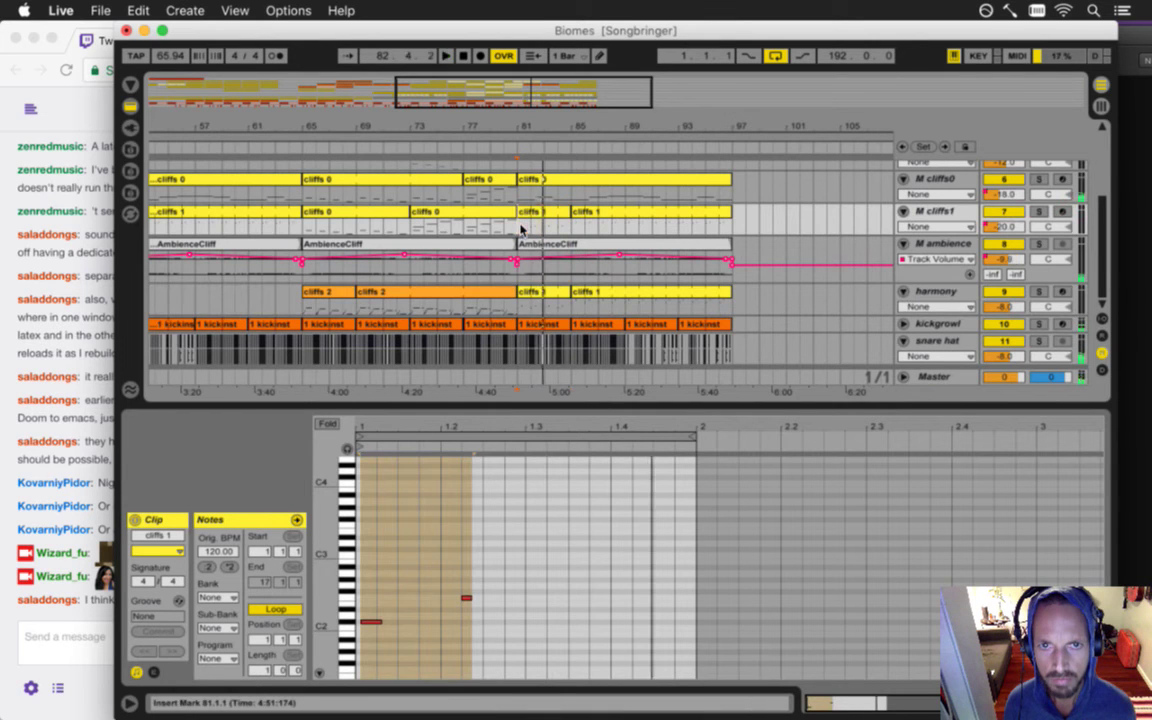
pyautogui.scroll(1, 530, 261)
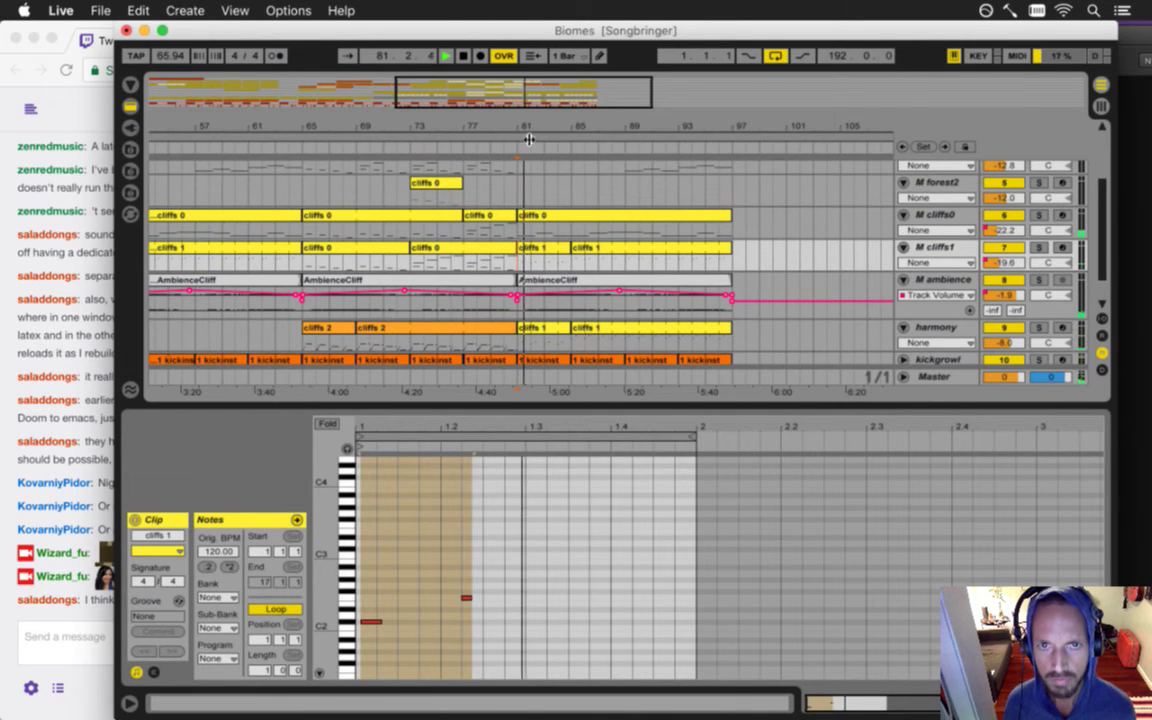
pyautogui.scroll(5, 525, 259)
pyautogui.click(505, 249)
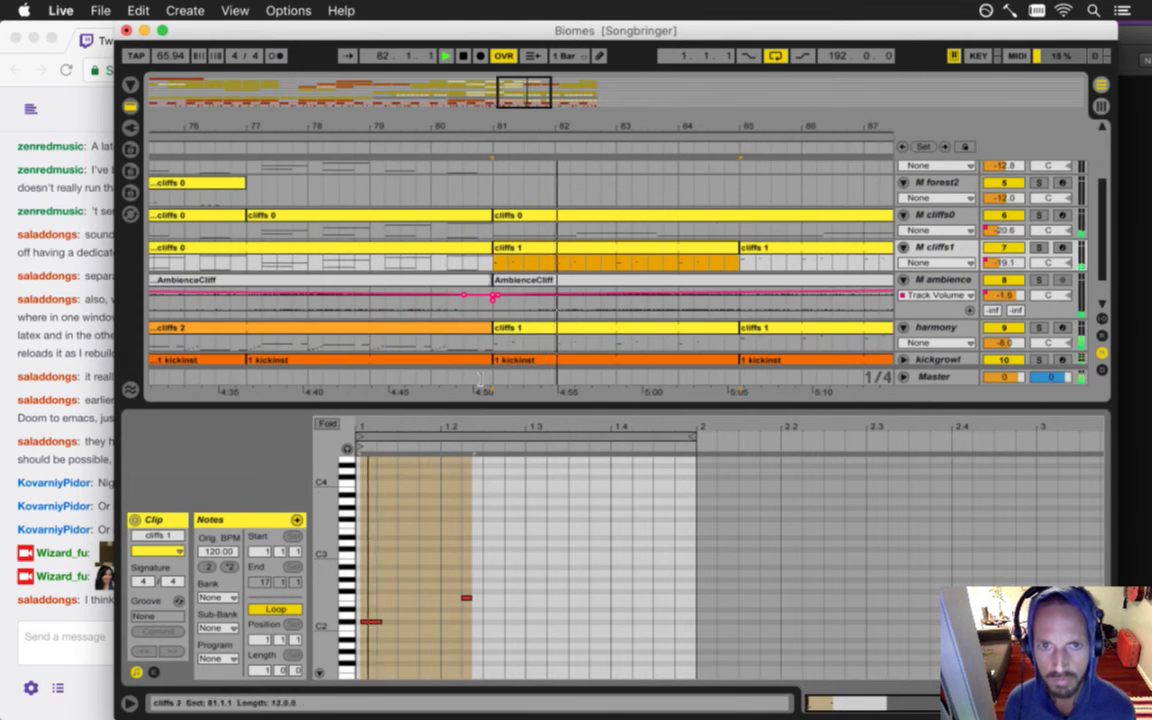
# - Copy the two notes at the start of the M cliffs1 clip and paste them at beat 1.3
pyautogui.moveTo(495, 567); pyautogui.dragTo(366, 639)
pyautogui.press('super+c')
pyautogui.click(526, 583)
pyautogui.press('super+v')
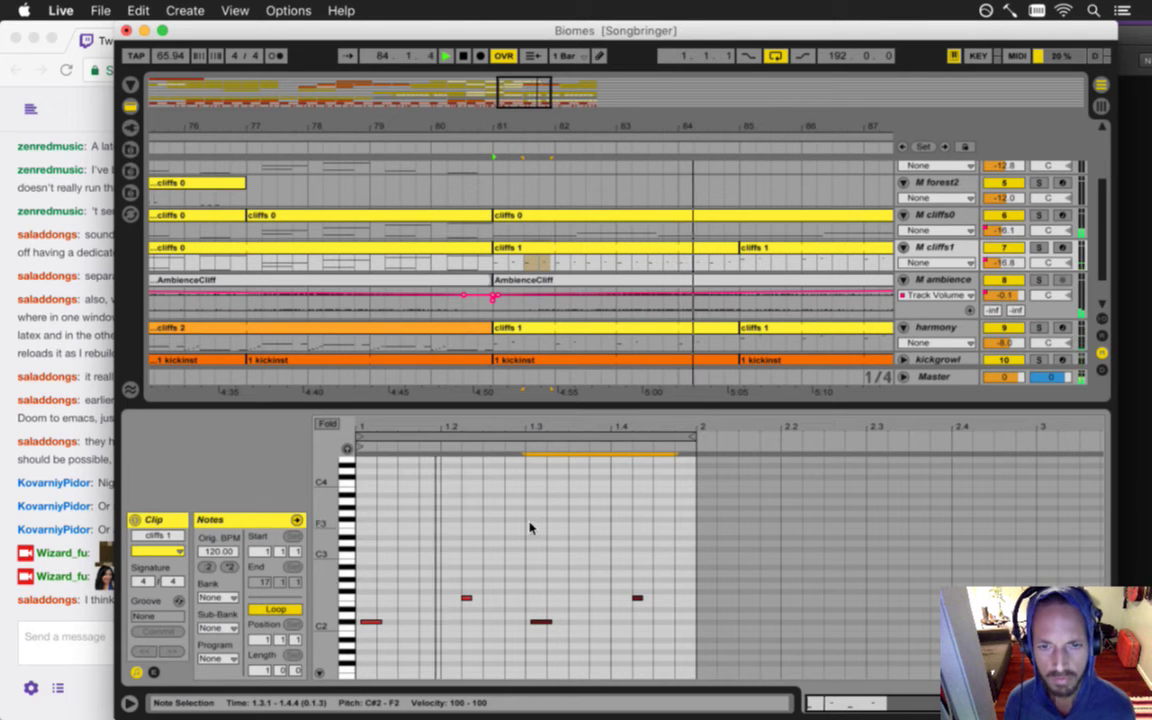
# - Extend the cliffs 1 clip at bar 81 on M cliffs1 so that it ends at bar 97
pyautogui.moveTo(503, 128)
pyautogui.mouseDown()
pyautogui.moveTo(504, 118)
pyautogui.moveTo(511, 137)
pyautogui.mouseUp()
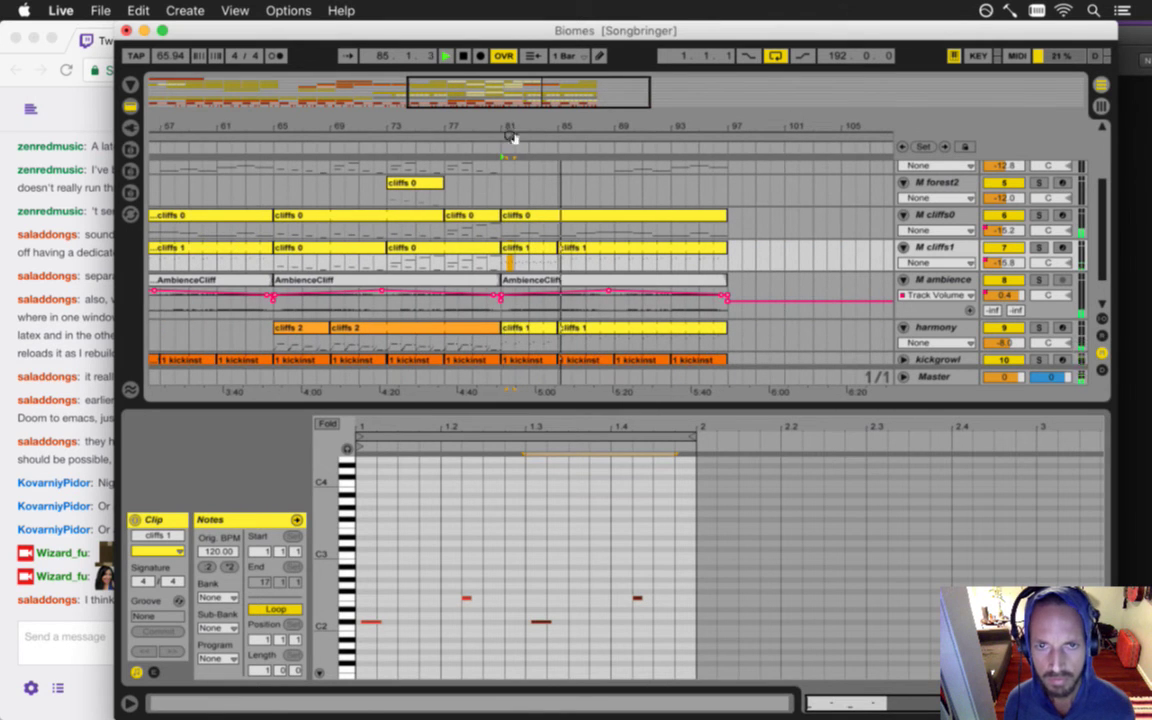
pyautogui.moveTo(509, 258); pyautogui.dragTo(595, 259)
pyautogui.press('super+z')
pyautogui.click(526, 250)
pyautogui.click(560, 257)
pyautogui.hotkey('ctrl', 'e')
pyautogui.click(560, 257)
pyautogui.click(553, 252)
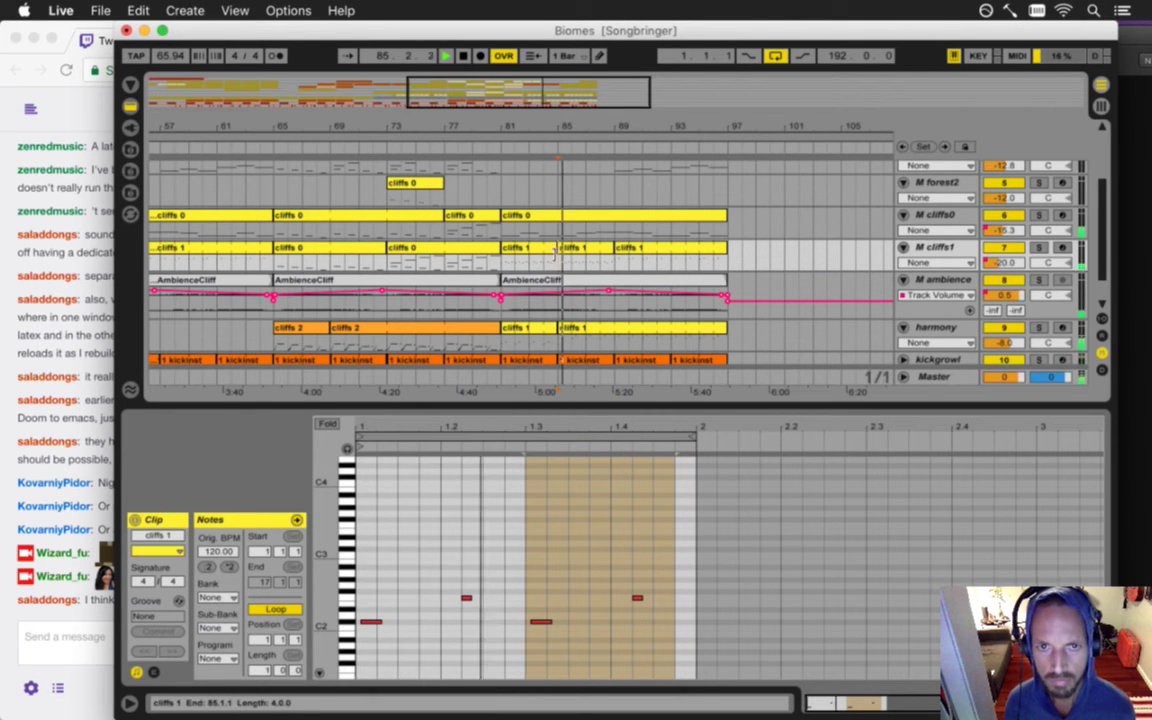
pyautogui.moveTo(553, 252); pyautogui.dragTo(727, 257)
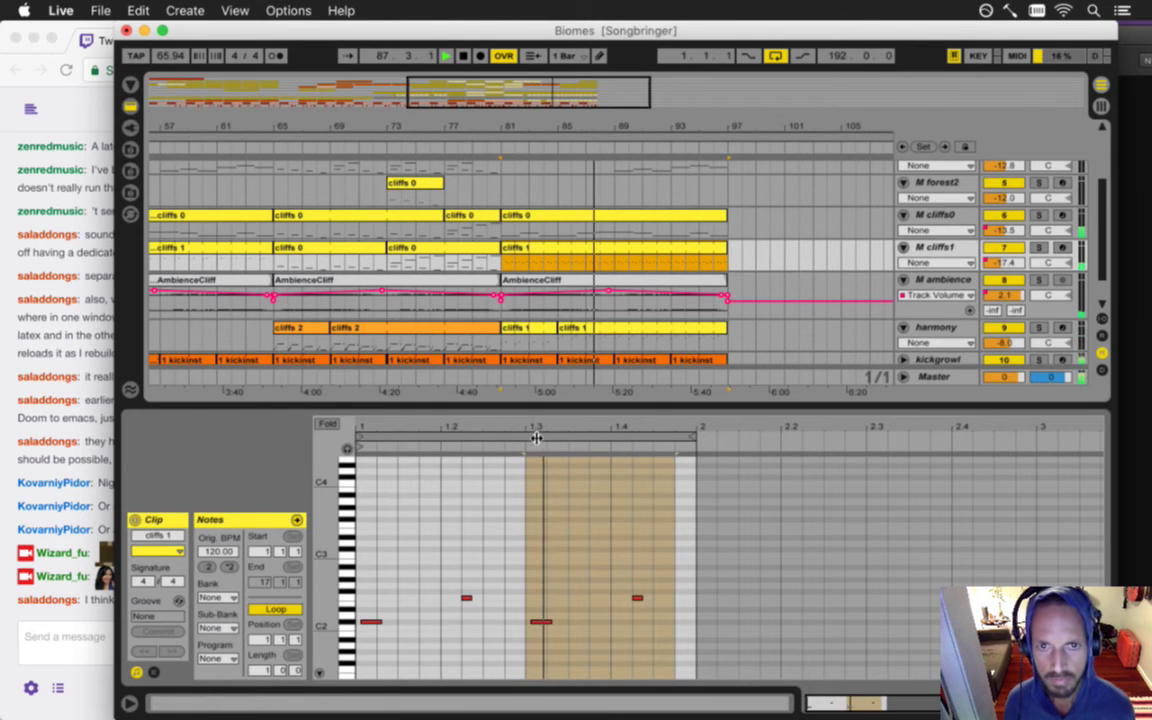
# - Copy the cliffs 1 clip from M cliffs1 onto M triangle at bar 89 and shorten it to end at bar 93
pyautogui.scroll(2, 568, 350)
pyautogui.scroll(3, 568, 350)
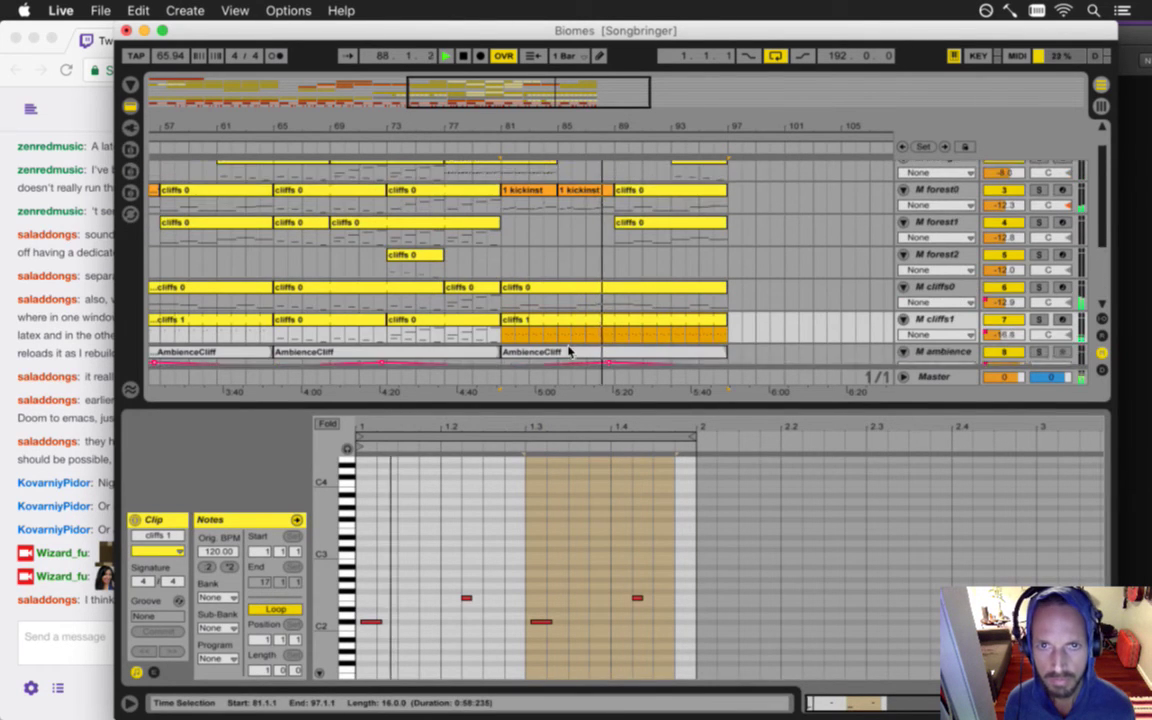
pyautogui.scroll(-4, 568, 350)
pyautogui.scroll(-2, 568, 350)
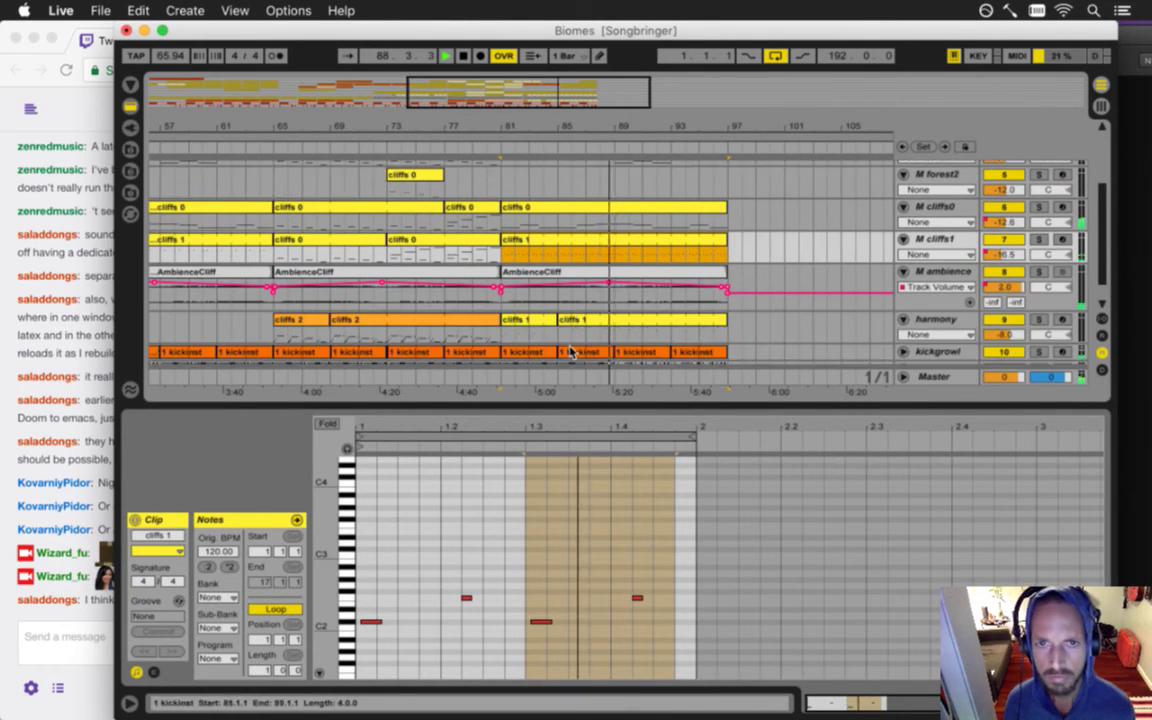
pyautogui.scroll(1, 569, 351)
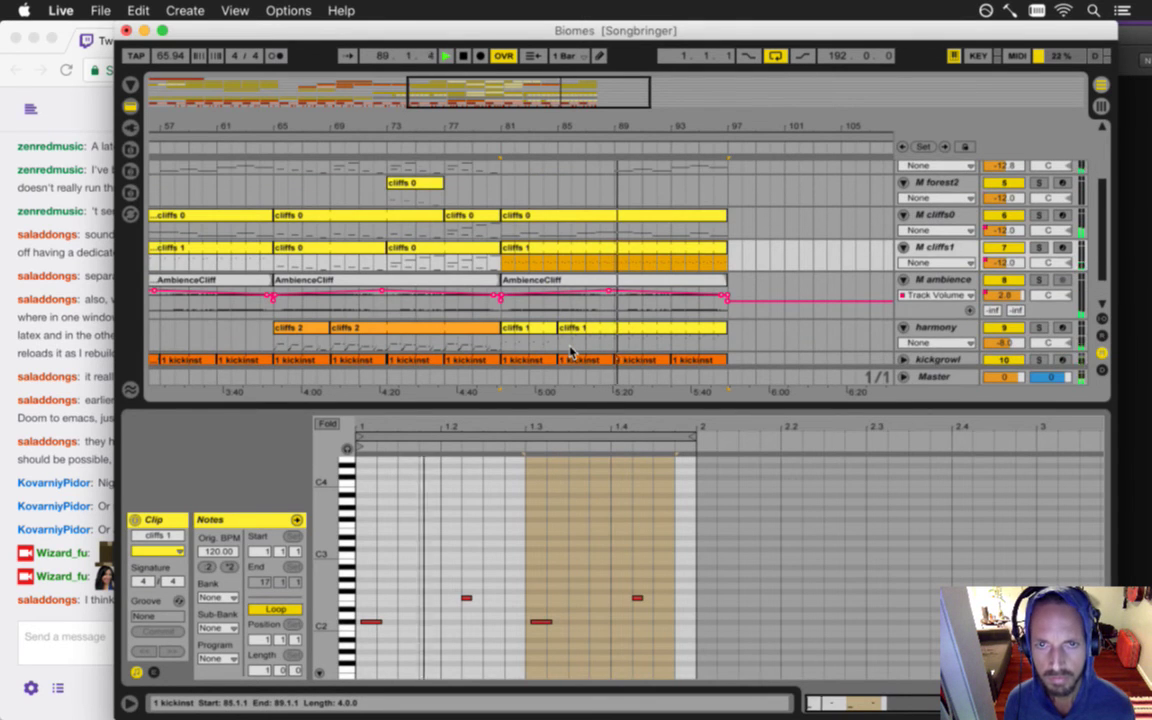
pyautogui.scroll(-1, 570, 352)
pyautogui.scroll(3, 575, 345)
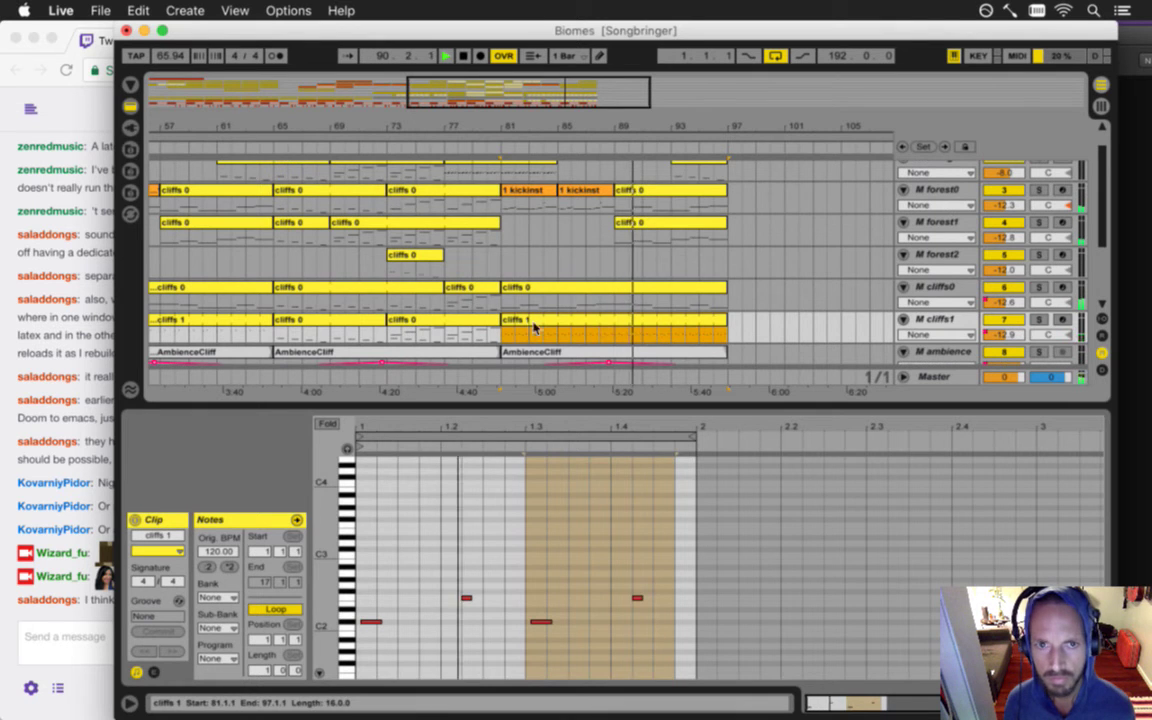
pyautogui.moveTo(512, 324); pyautogui.dragTo(624, 190)
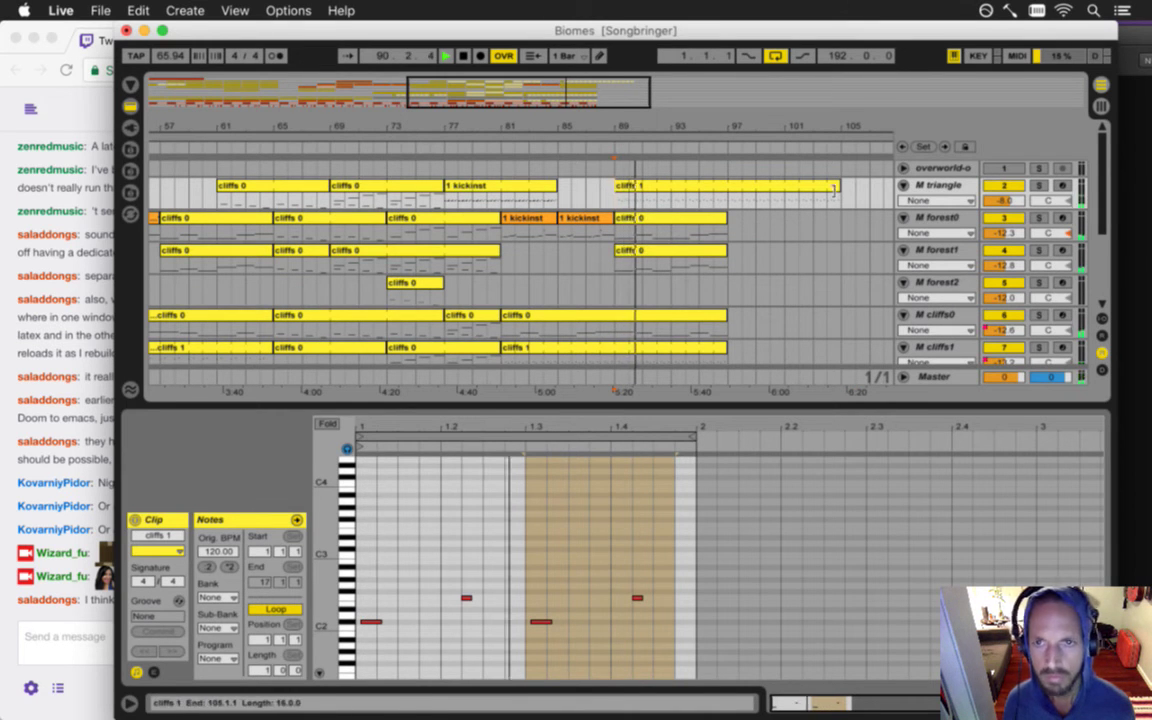
pyautogui.moveTo(838, 197); pyautogui.dragTo(672, 199)
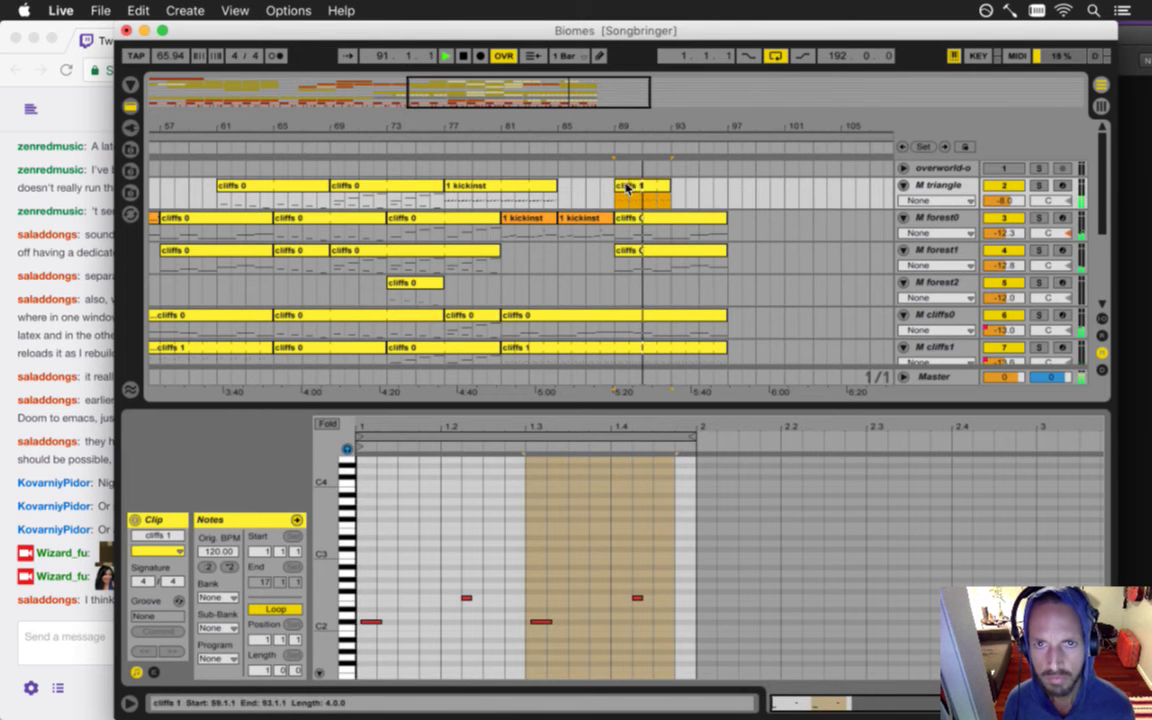
# - Duplicate the M triangle clip to bars 93 to 97 and transpose all notes in the duplicate up an octave
pyautogui.press('super+d')
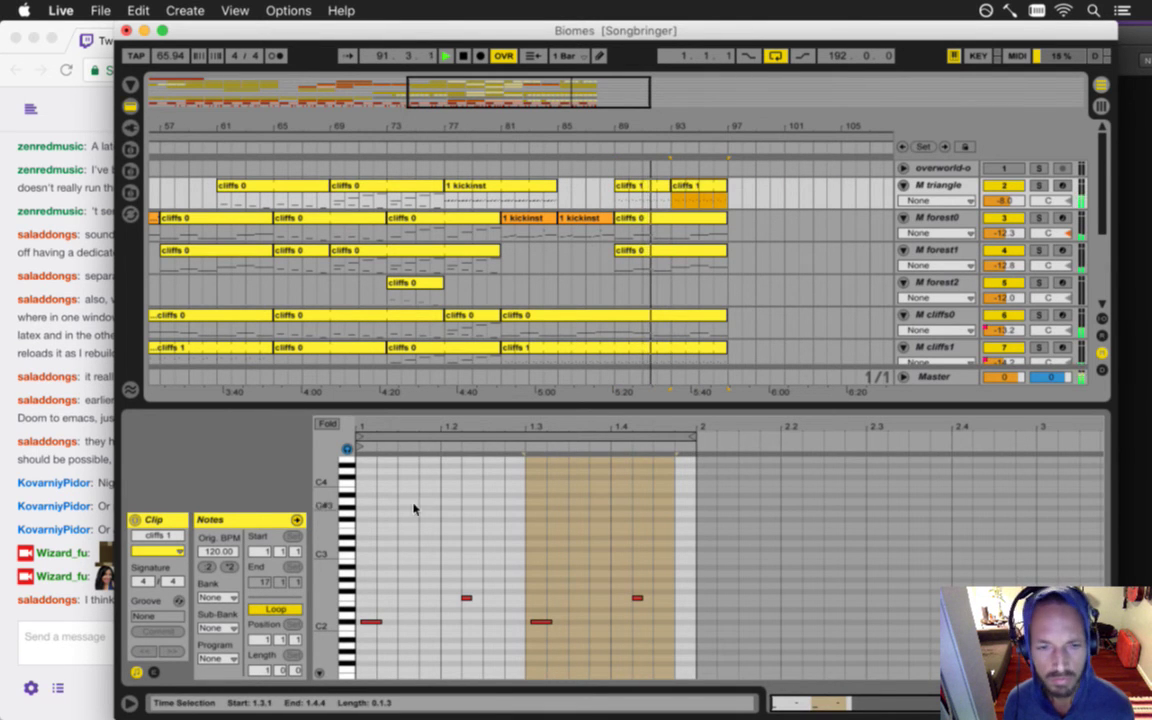
pyautogui.click(597, 558)
pyautogui.press('super+a')
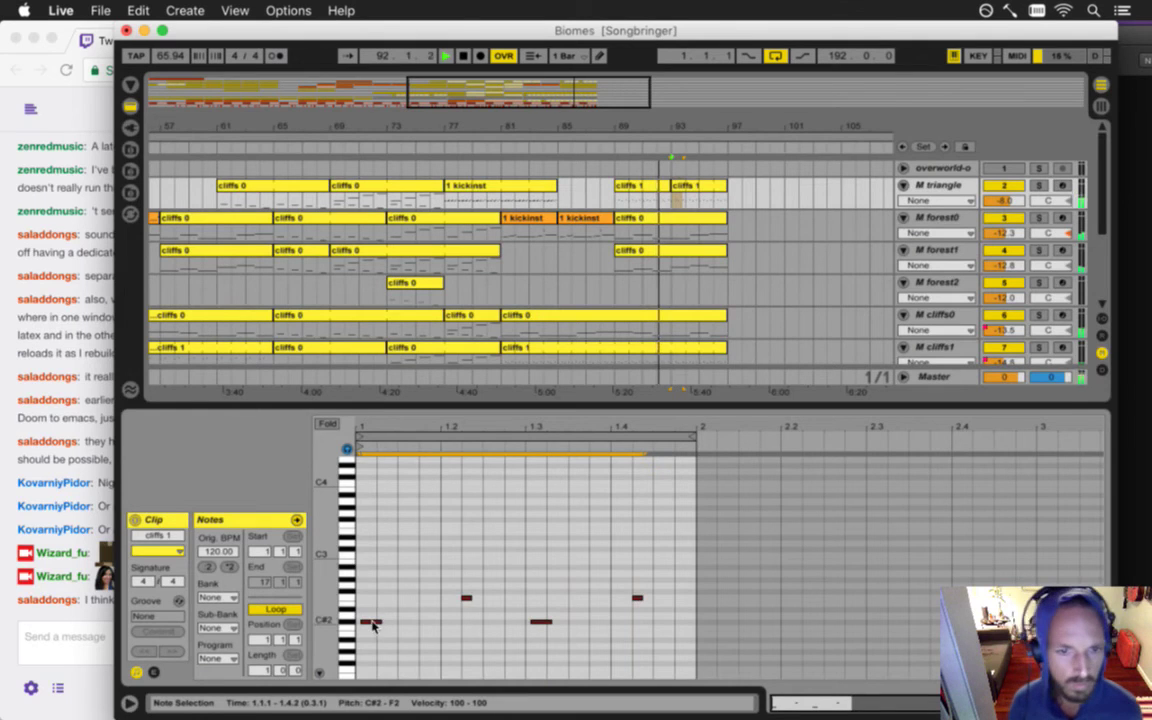
pyautogui.moveTo(376, 621); pyautogui.dragTo(378, 550)
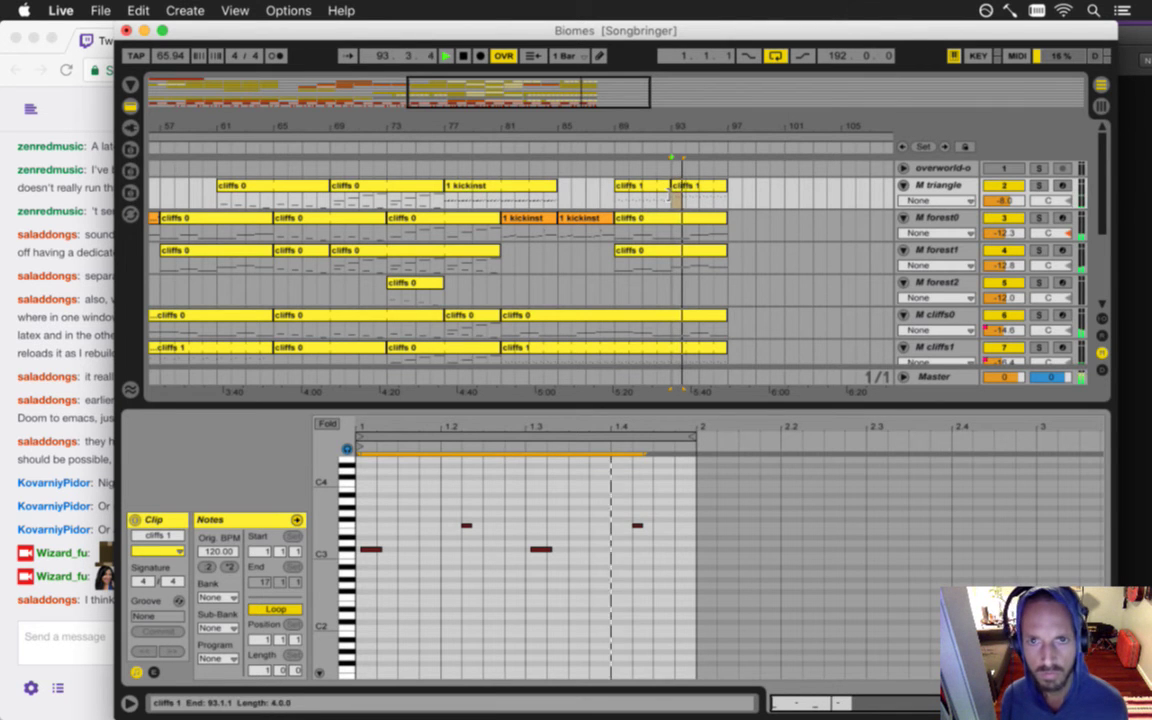
# - Copy the cliffs 1 clip at bar 93 from M triangle onto M forest0 and play from bar 93
pyautogui.click(686, 189)
pyautogui.moveTo(686, 189); pyautogui.dragTo(680, 226)
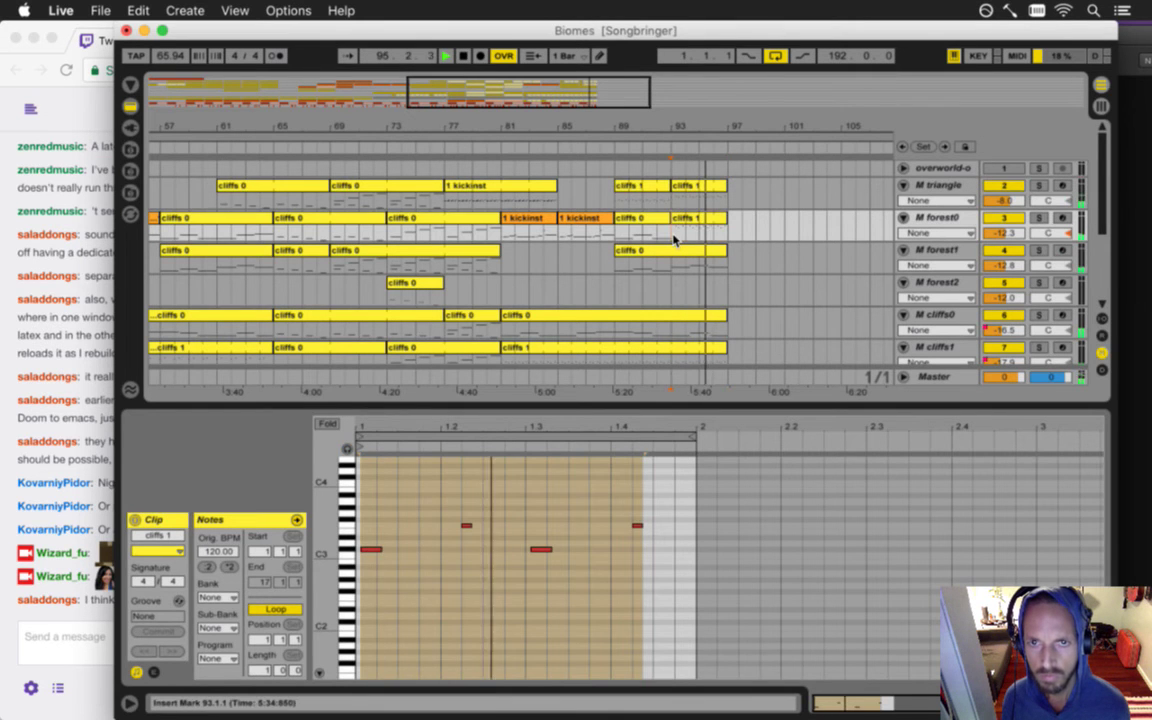
pyautogui.click(679, 233)
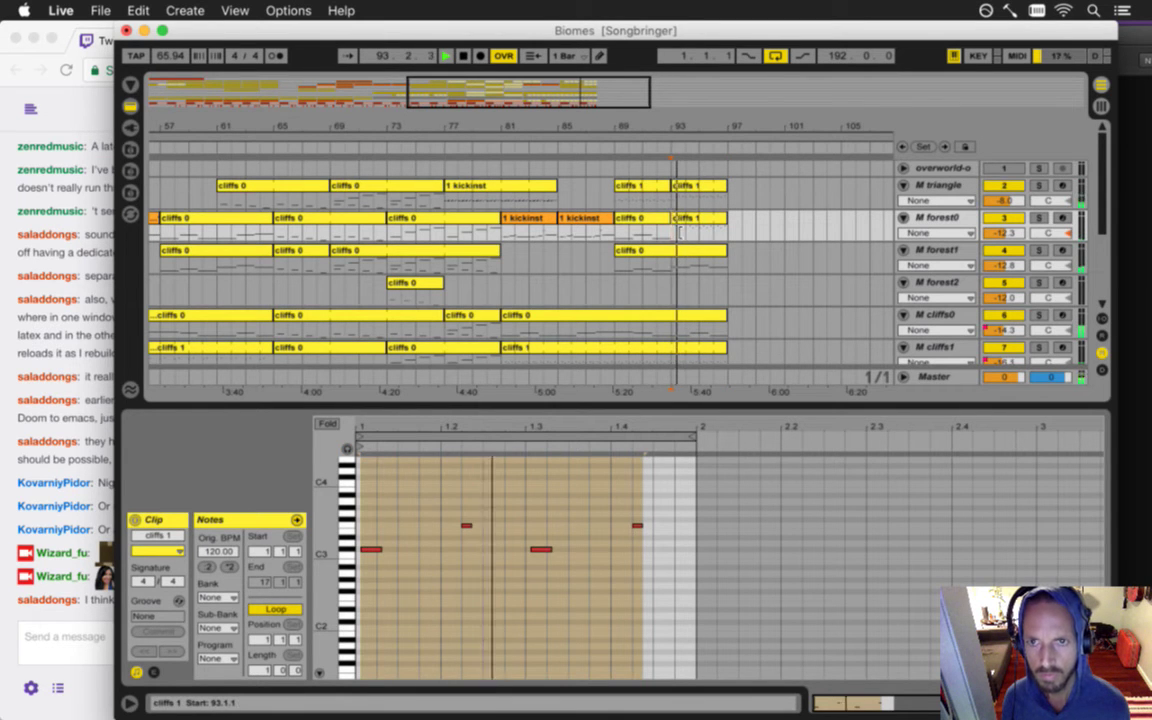
# - Lengthen all notes in the M forest0 clip at bar 93 by about two sixteenths and replay from bar 93
pyautogui.click(550, 520)
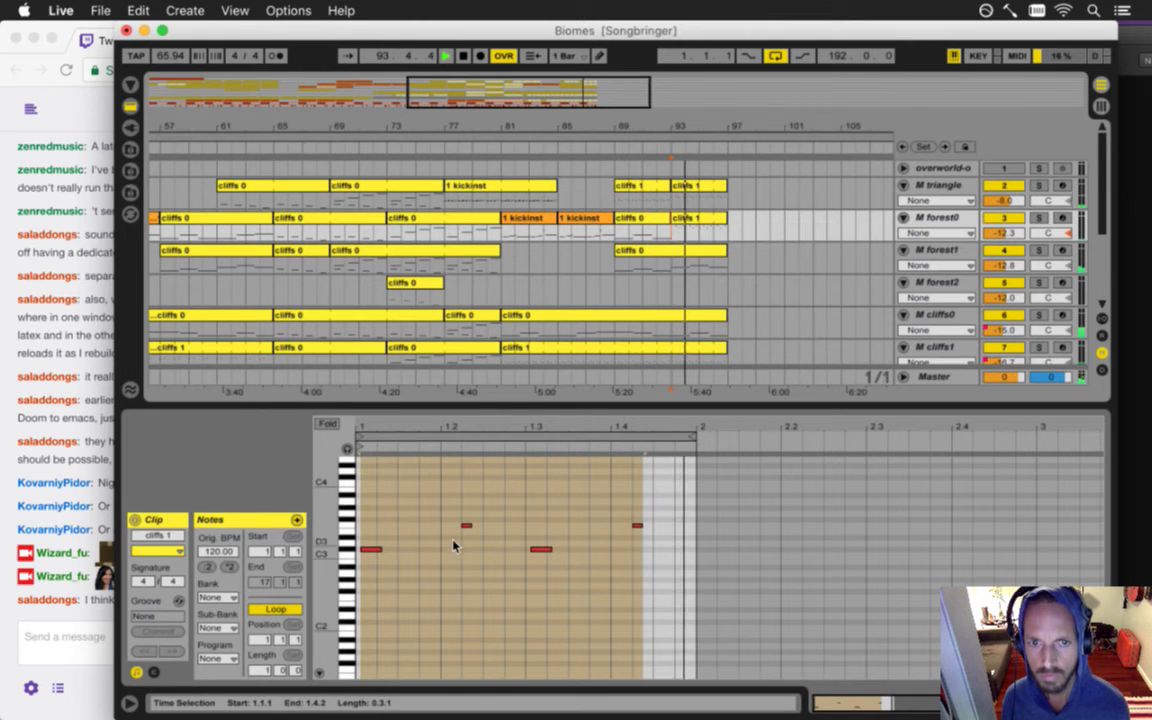
pyautogui.moveTo(652, 500); pyautogui.dragTo(432, 538)
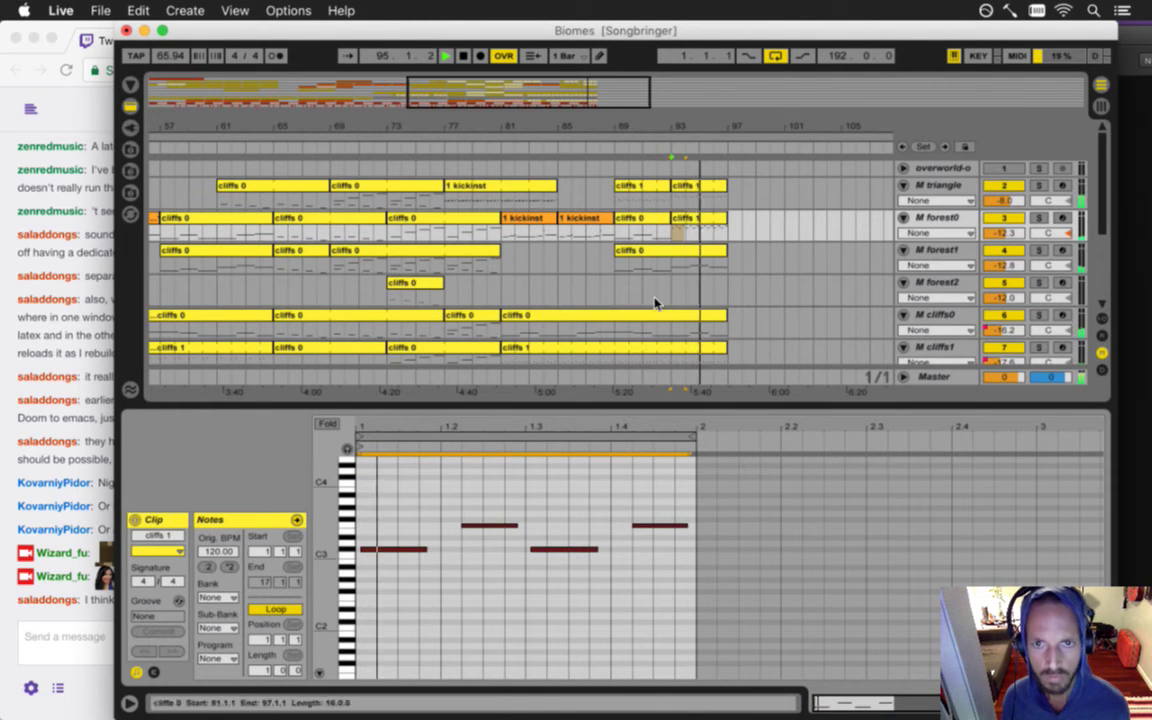
pyautogui.click(669, 239)
pyautogui.press('space')
pyautogui.press('space')
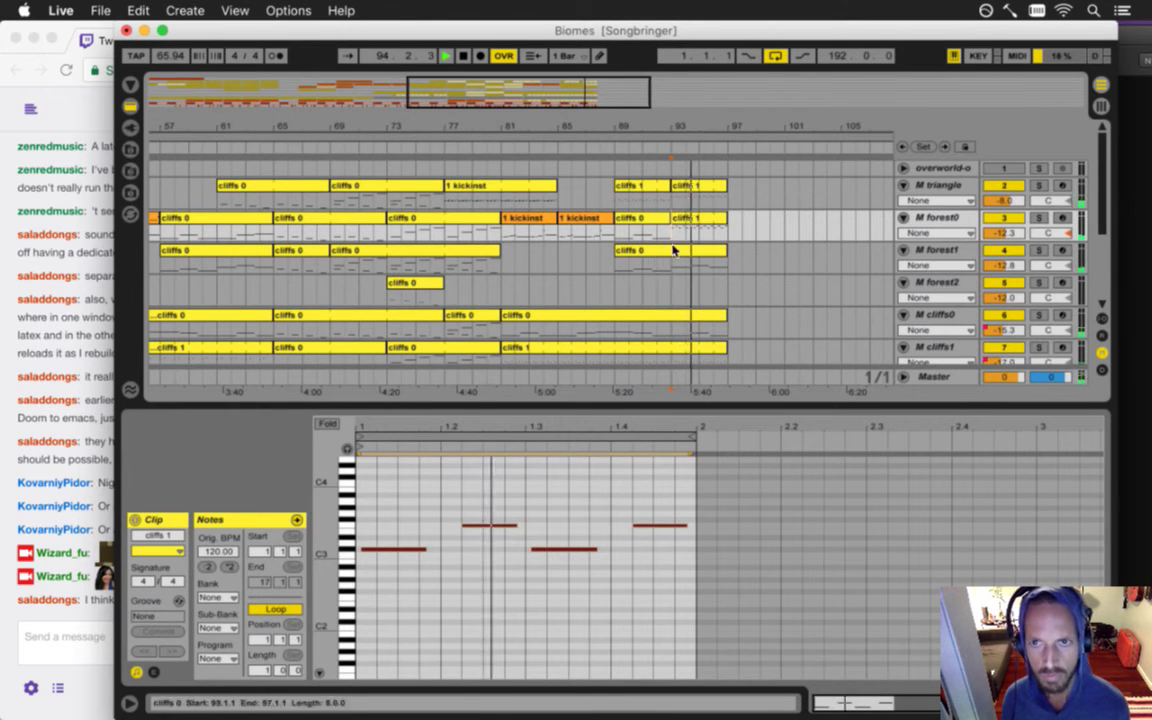
# - Listen through to bar 97, stop playback and save the Biomes song
pyautogui.moveTo(643, 129); pyautogui.dragTo(643, 132)
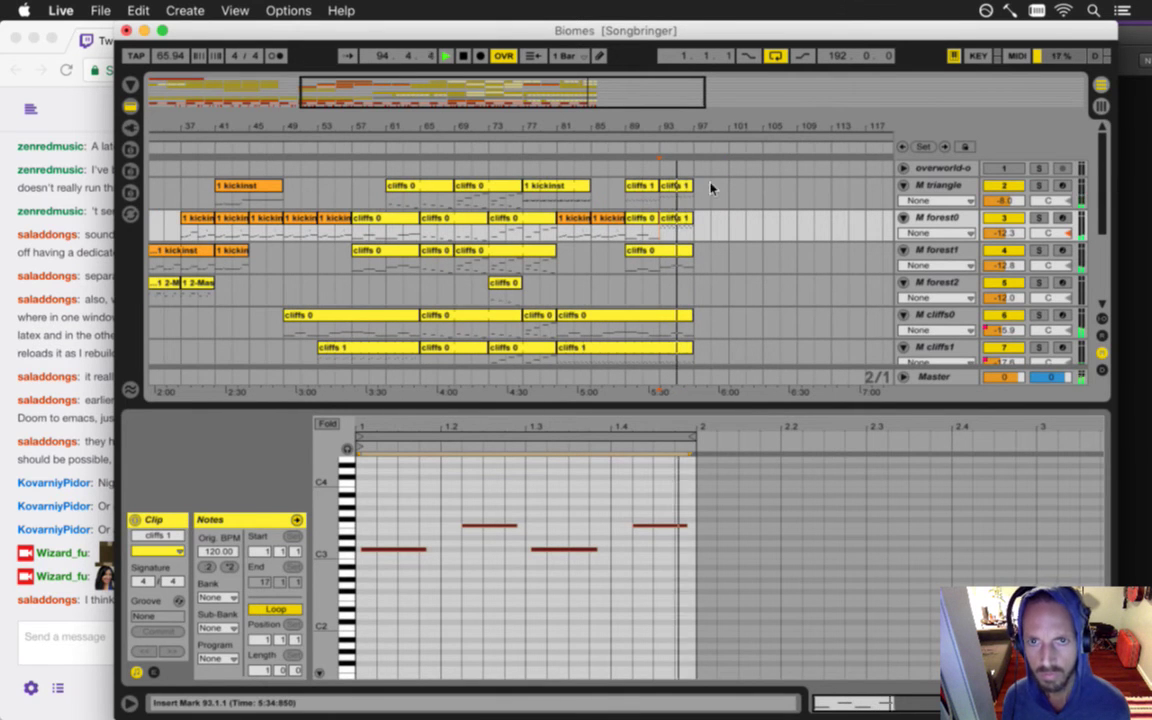
pyautogui.scroll(-3, 698, 186)
pyautogui.scroll(-4, 698, 186)
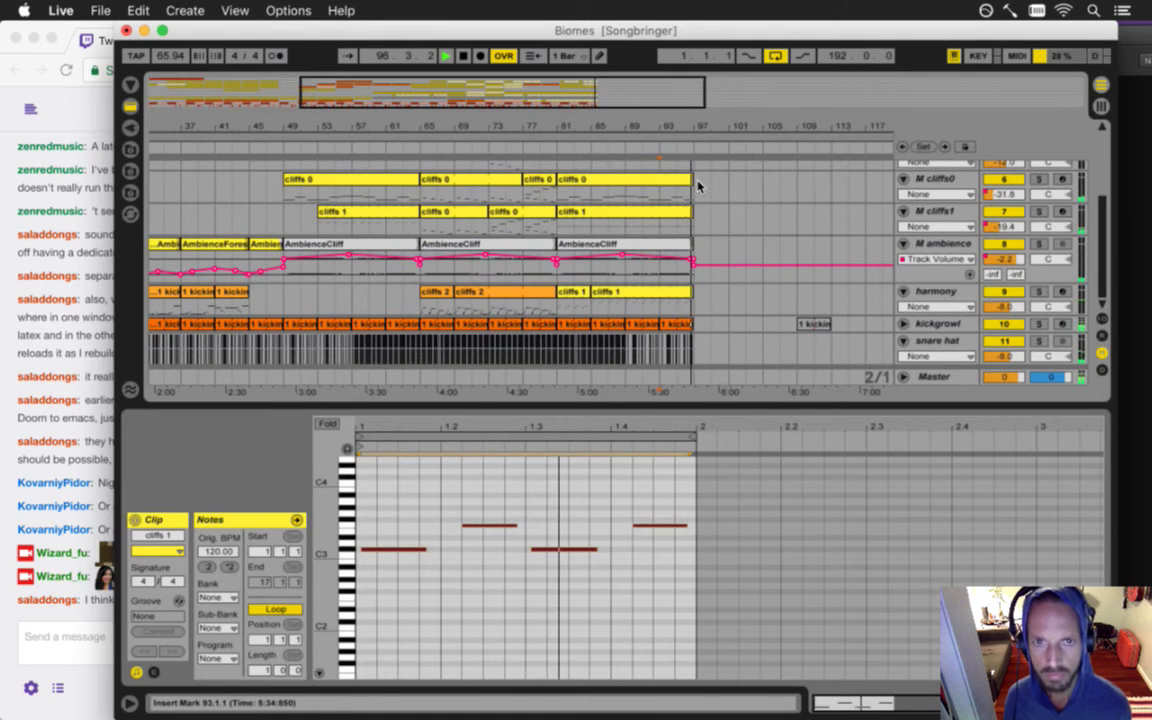
pyautogui.press('space')
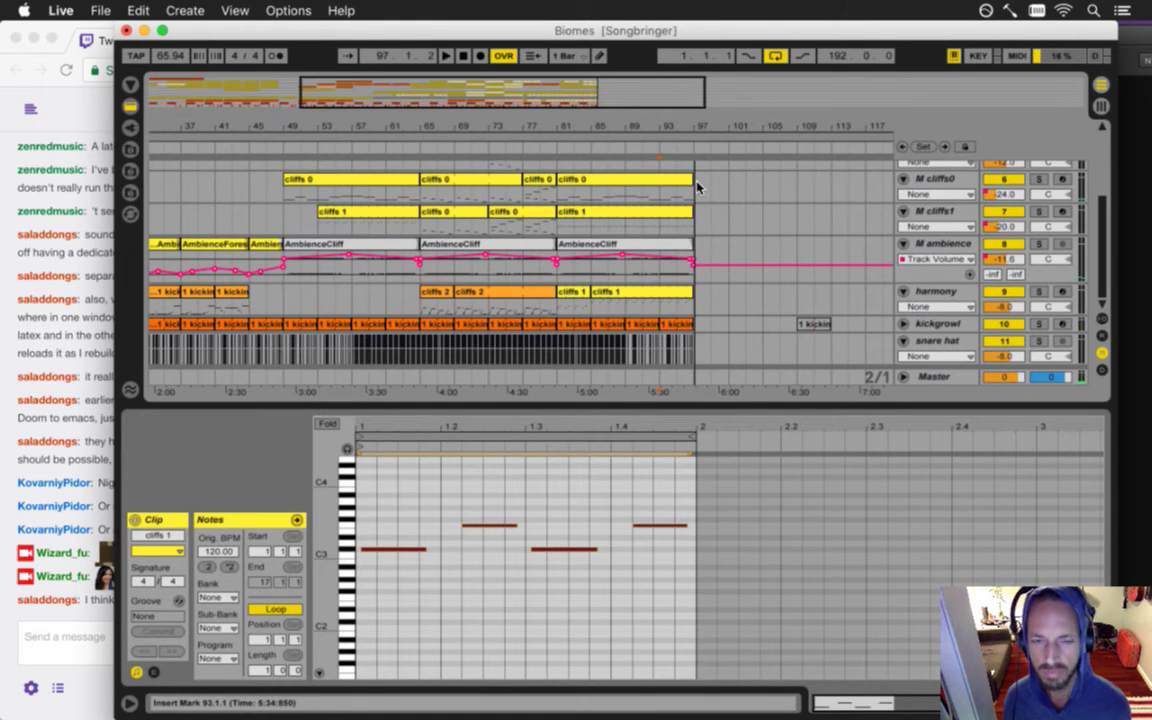
pyautogui.press('super+s')
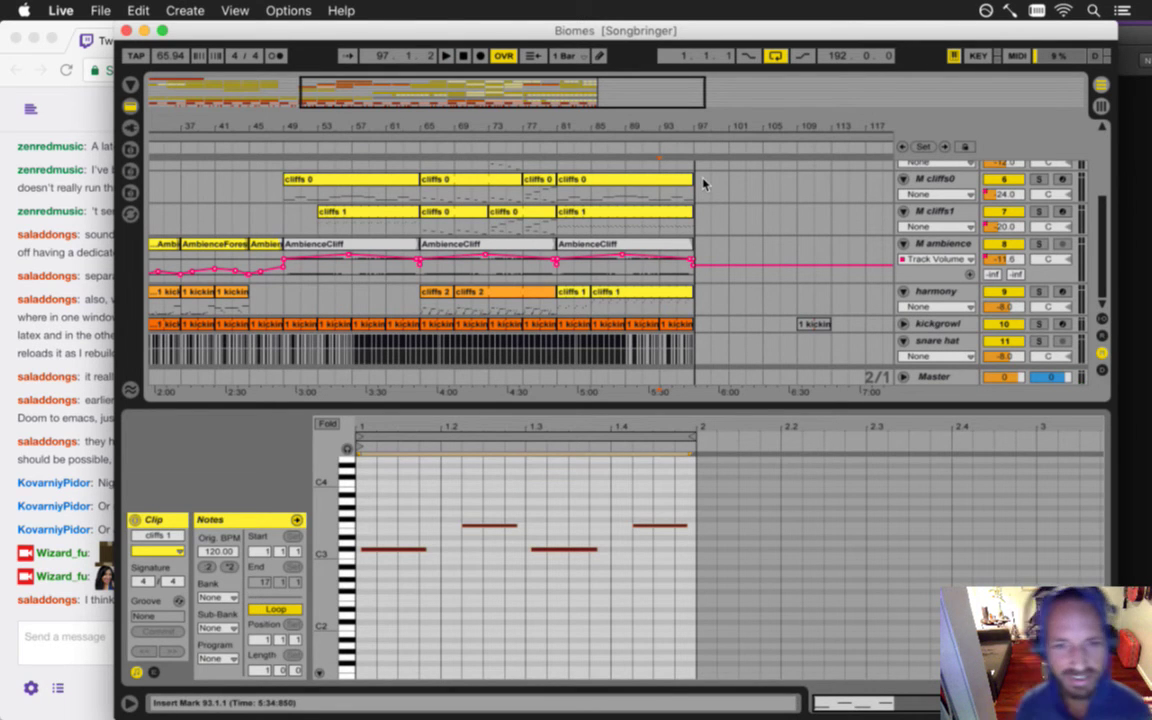
# - Switch to iTerm2 and check the Songbringer repository's status with gs
pyautogui.press('super+Tab')
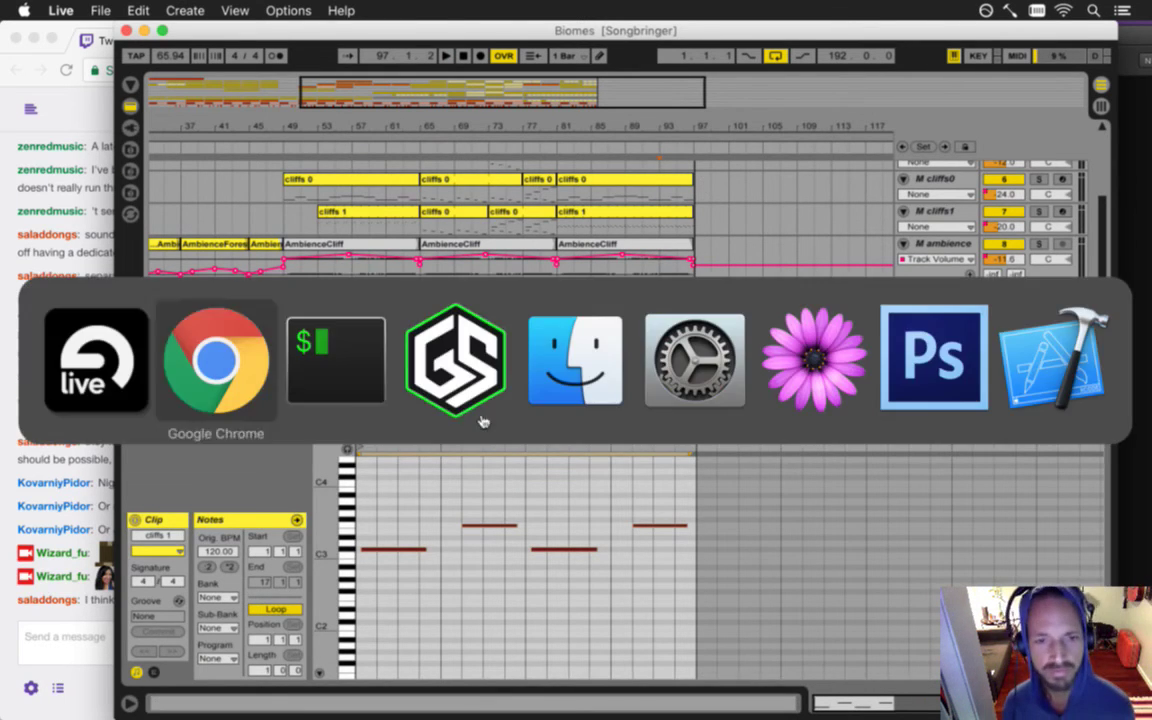
pyautogui.click(347, 400)
pyautogui.click(82, 614)
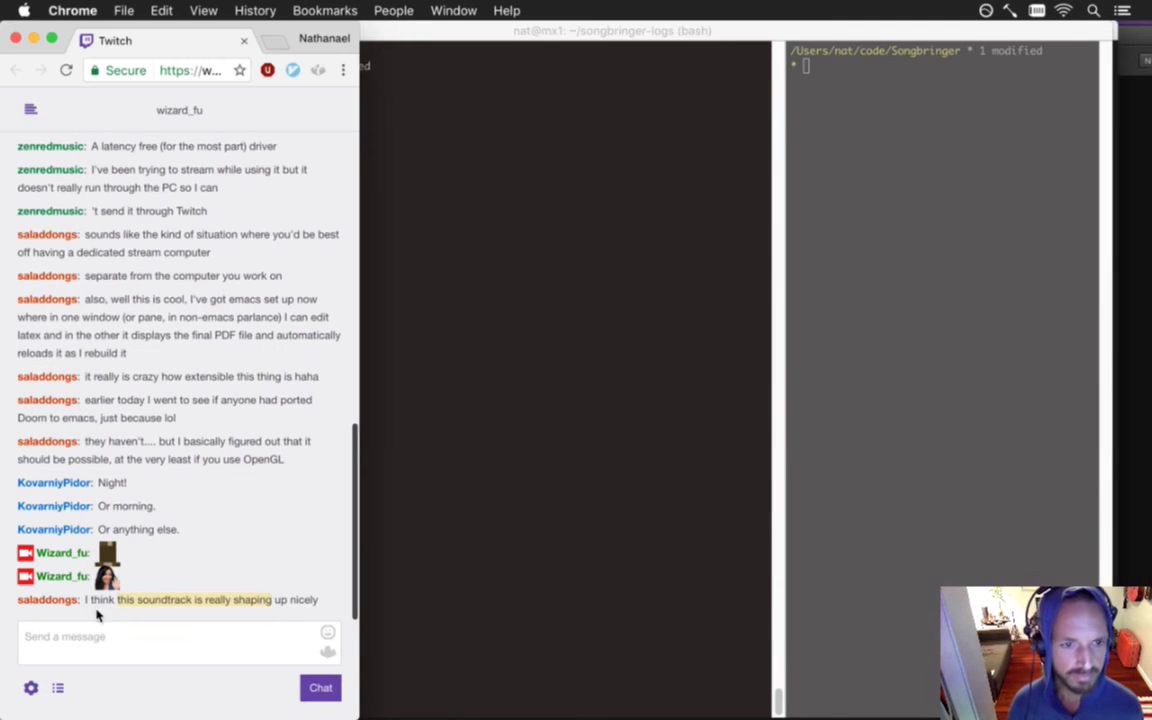
pyautogui.click(511, 476)
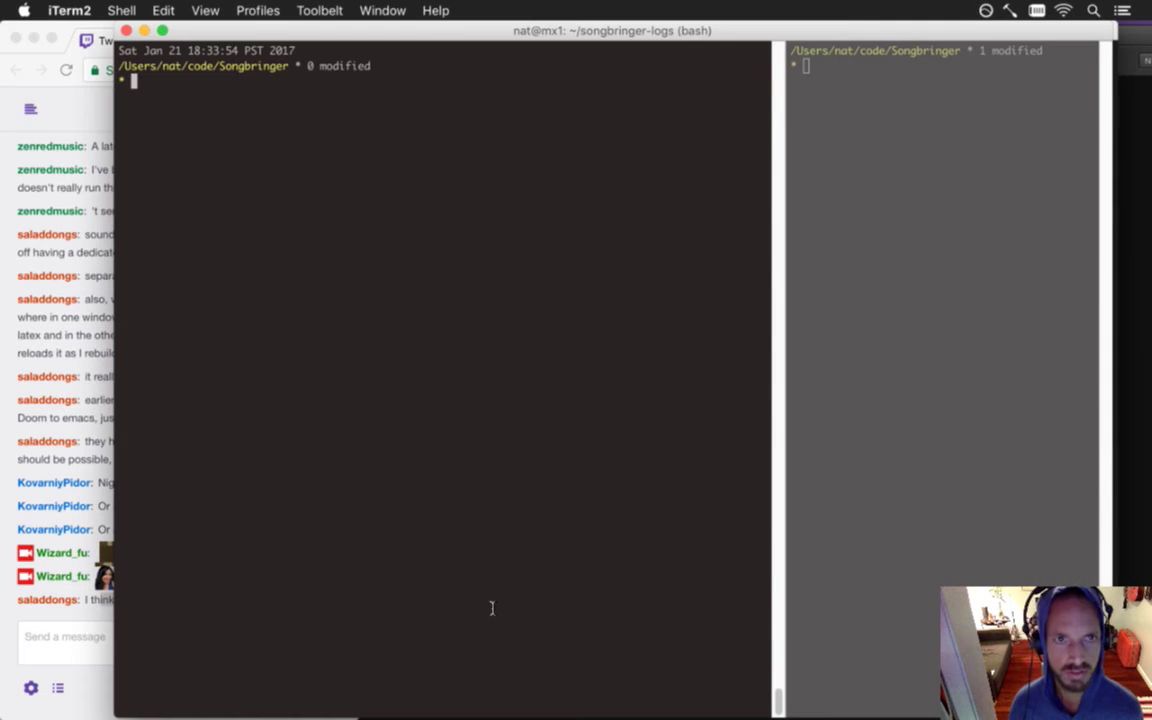
pyautogui.write('go')
pyautogui.press('BackSpace')
pyautogui.press('BackSpace')
pyautogui.write('gs')
pyautogui.press('Return')
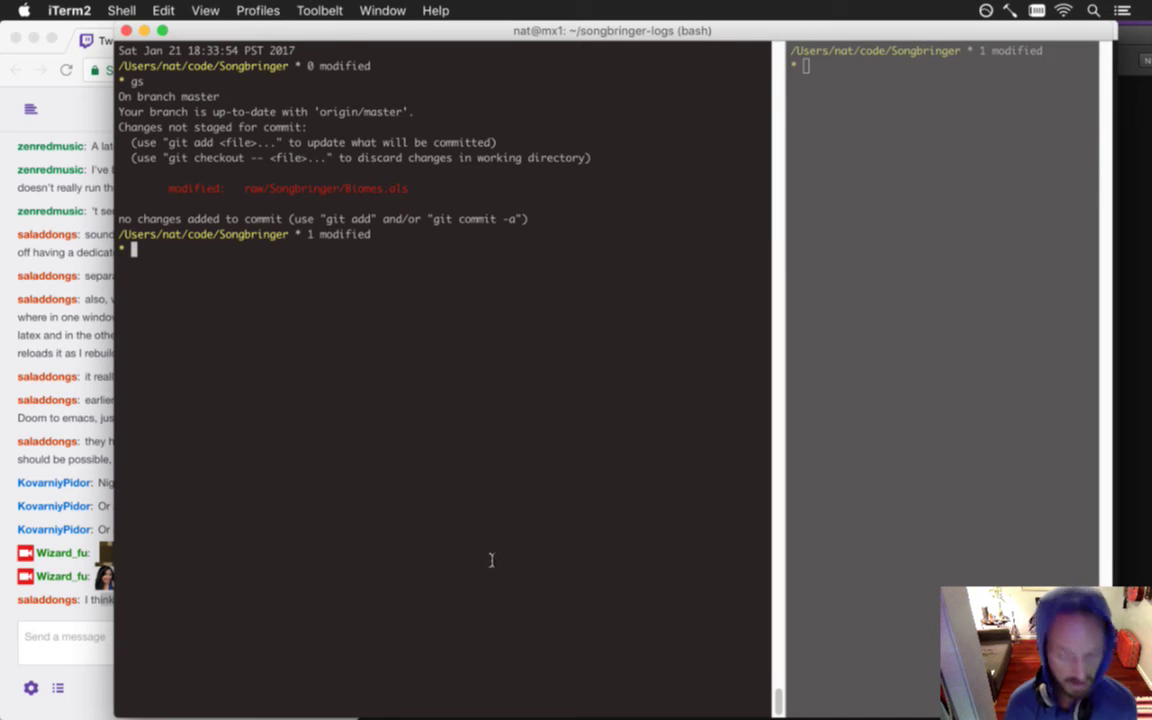
# - Switch back to Live and show the whole Biomes arrangement
pyautogui.press('super+Tab')
pyautogui.press('super+Tab')
pyautogui.click(337, 372)
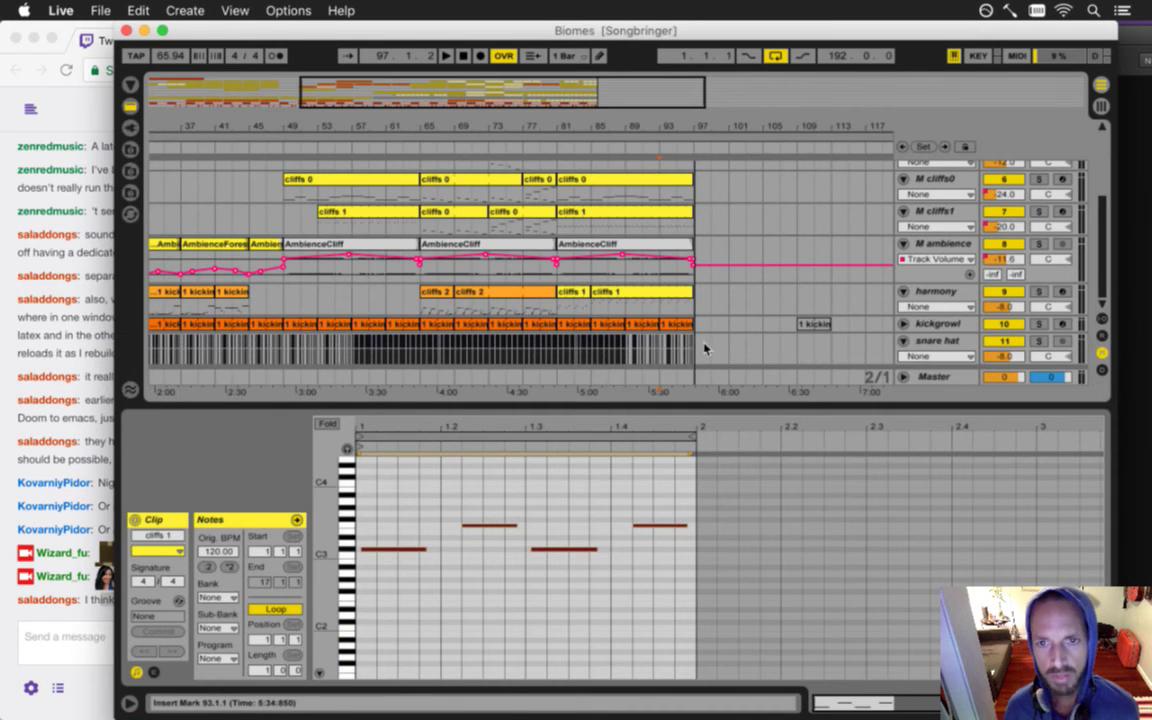
pyautogui.moveTo(661, 126); pyautogui.dragTo(661, 60)
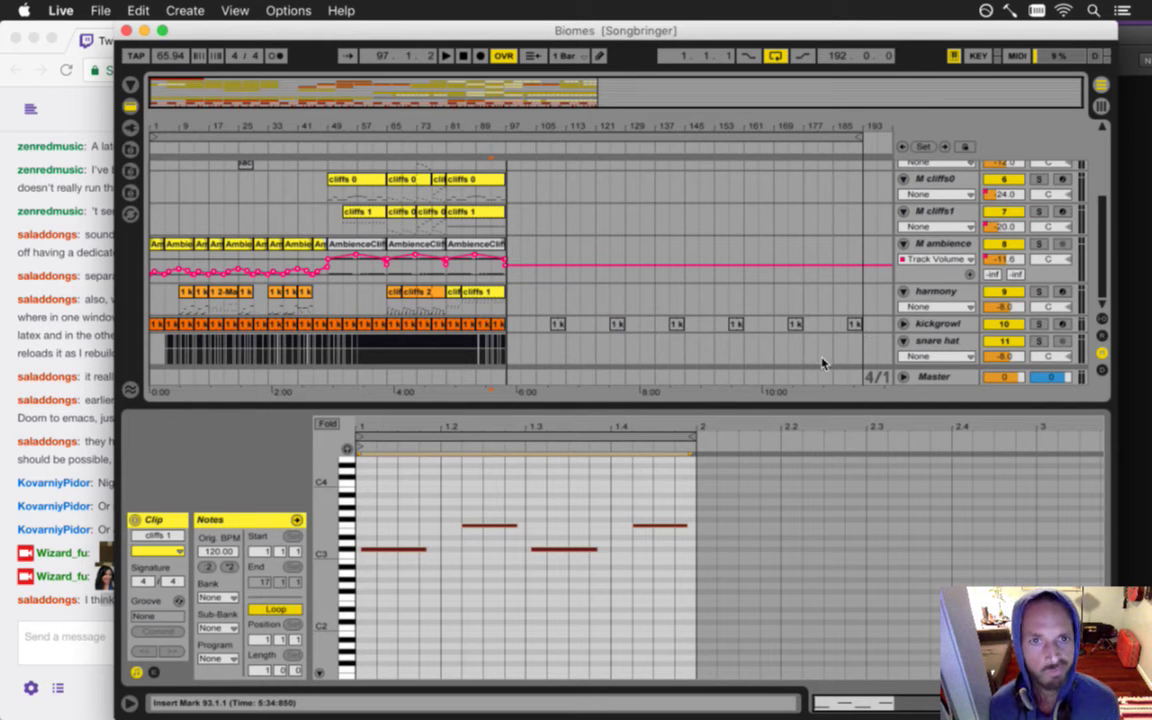
# - Switch to iTerm2, commit the changed Biomes.als with gc using "." as the message, and push it with gp
pyautogui.press('super+Tab')
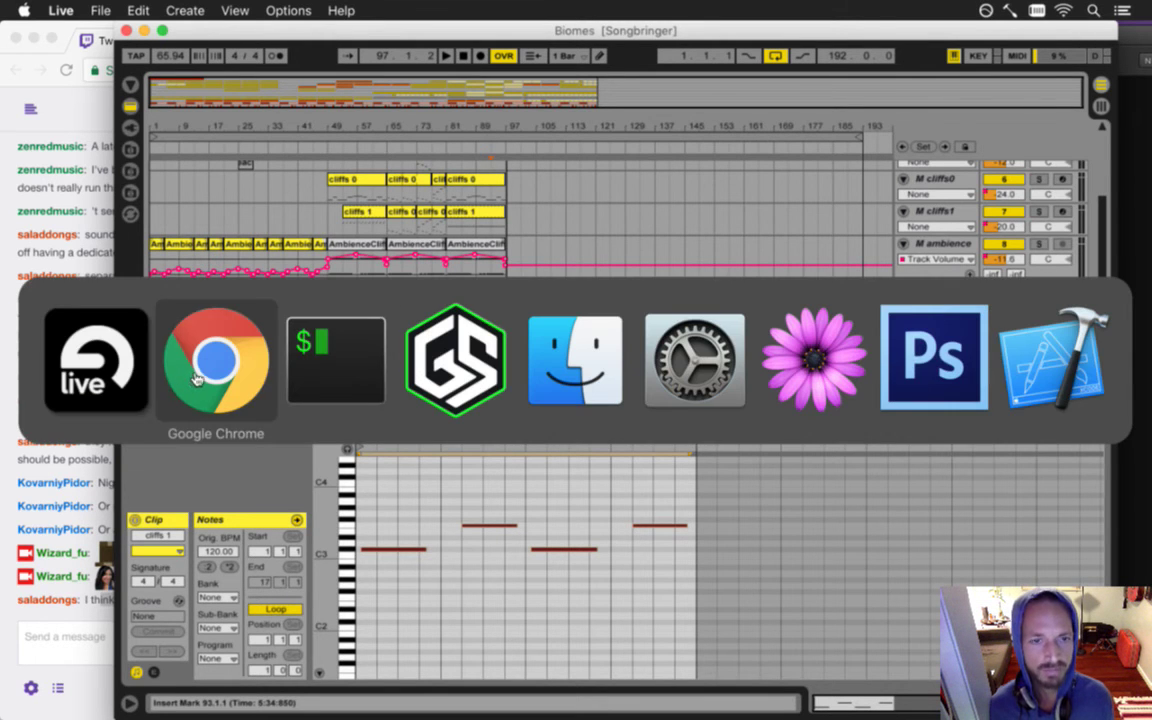
pyautogui.click(330, 375)
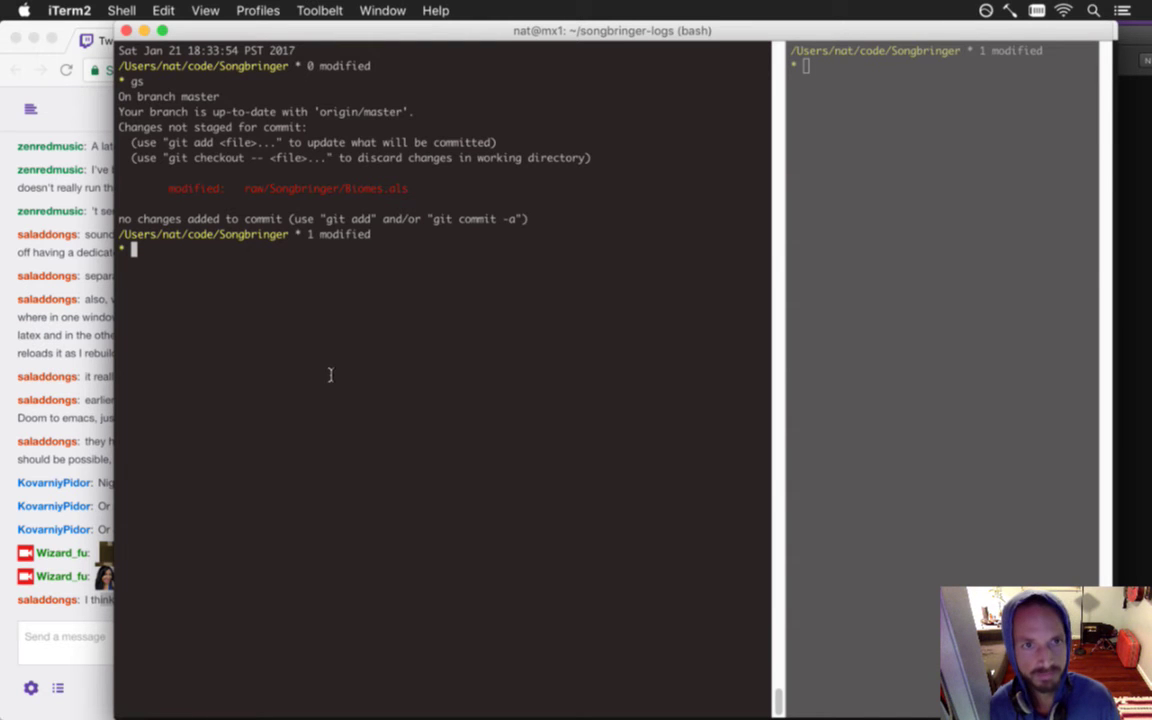
pyautogui.write('gc')
pyautogui.press('Return')
pyautogui.write('i.')
pyautogui.press('Escape')
pyautogui.write(':wq')
pyautogui.press('Return')
pyautogui.write('gp')
pyautogui.press('Return')
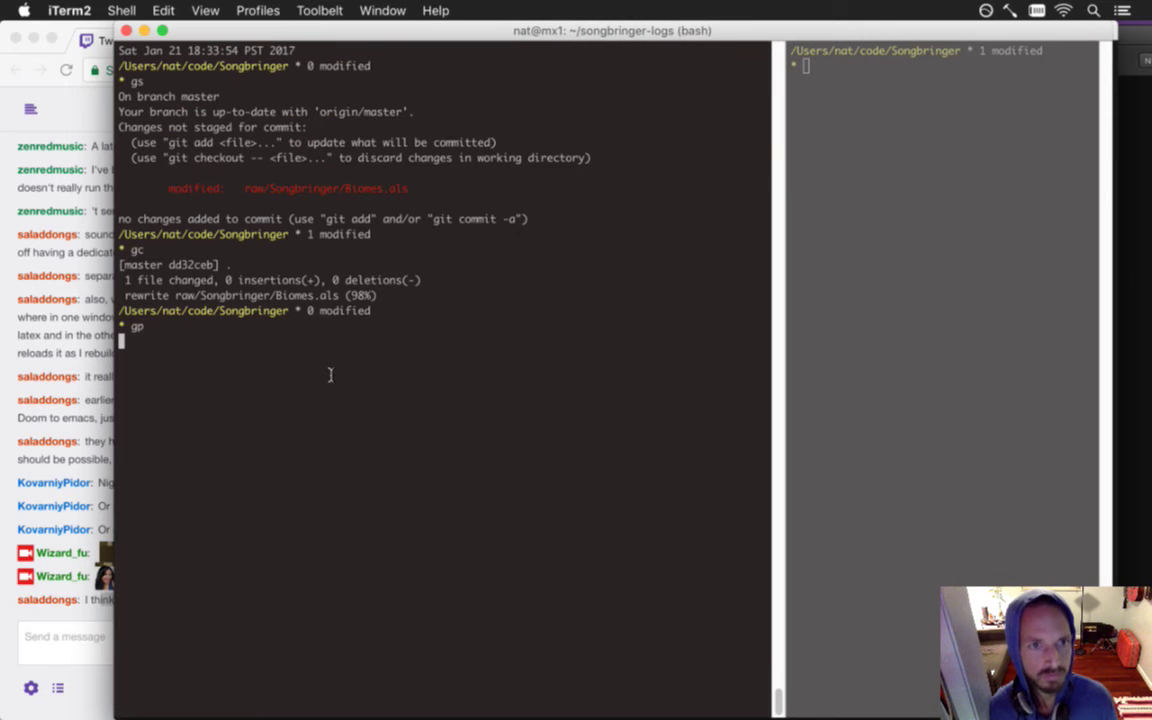
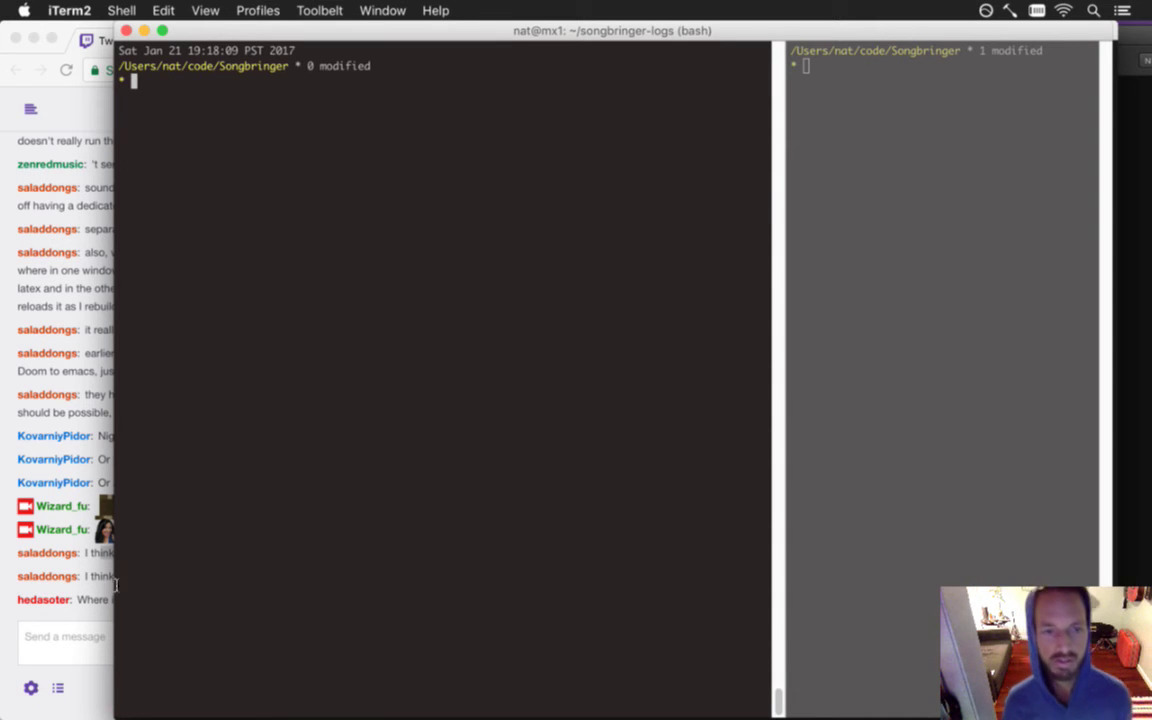
# - Switch to the Twitch chat in Chrome and read the newest message
pyautogui.click(93, 610)
pyautogui.moveTo(78, 601); pyautogui.dragTo(184, 612)
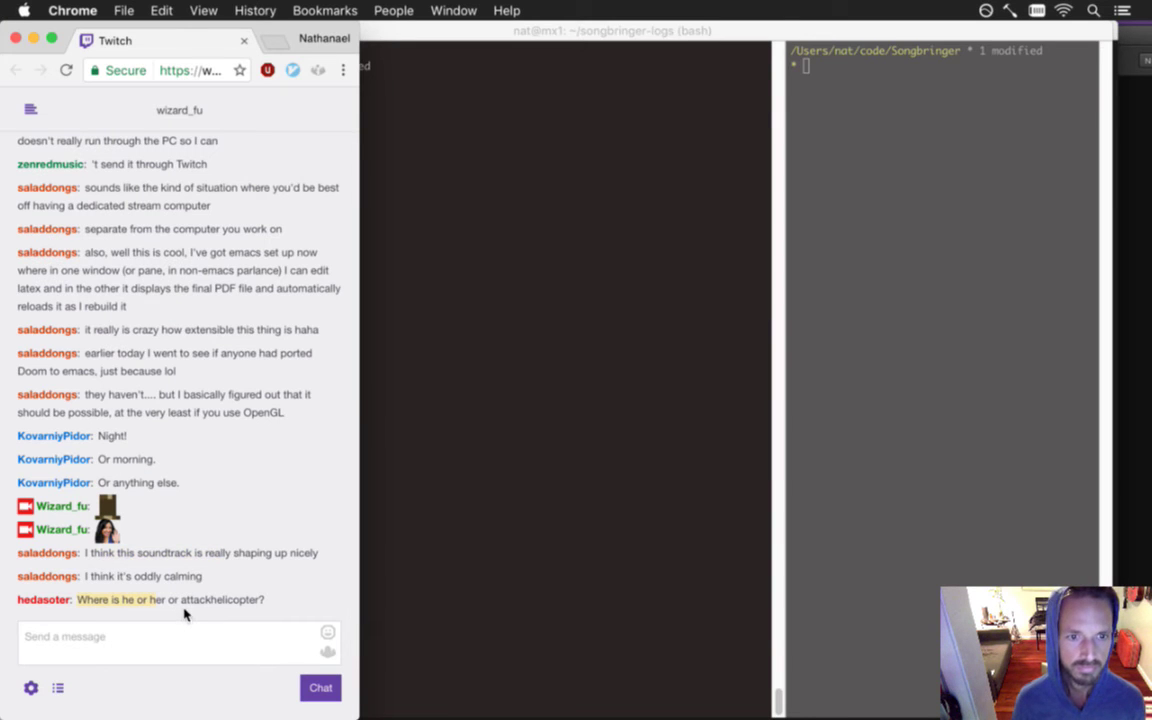
pyautogui.click(161, 634)
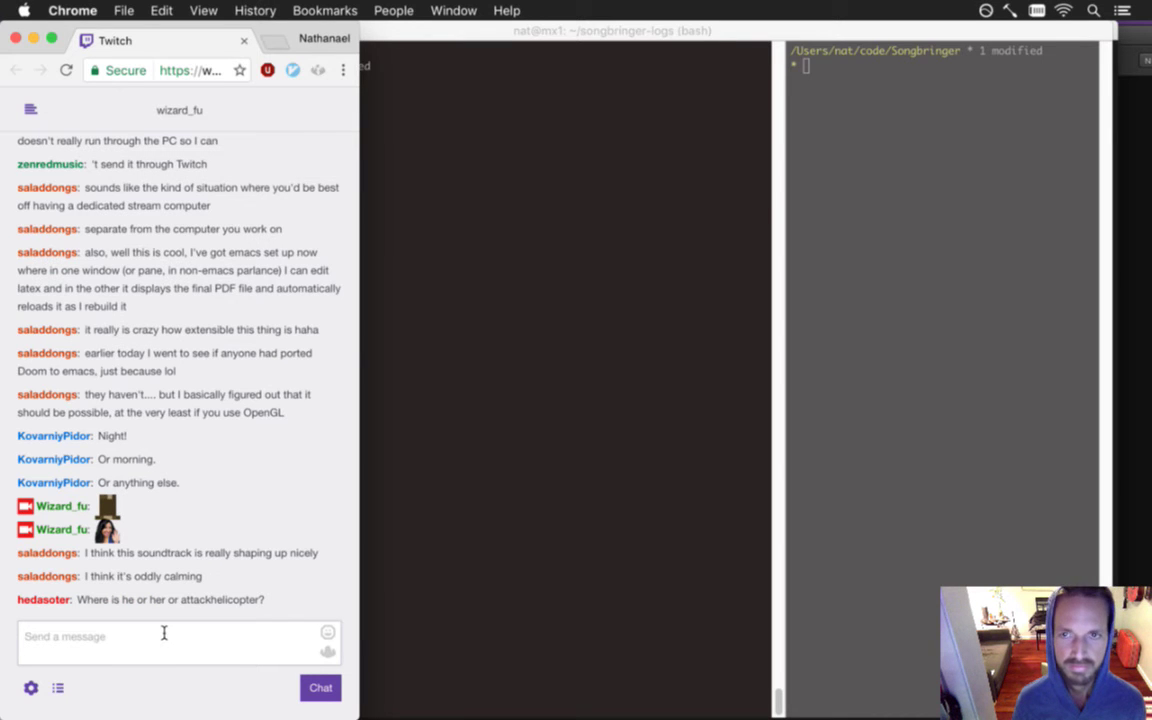
# - Switch to Ableton Live and place the insert marker at bar 97 on the M cliffs1 track
pyautogui.press('super+Tab')
pyautogui.click(372, 400)
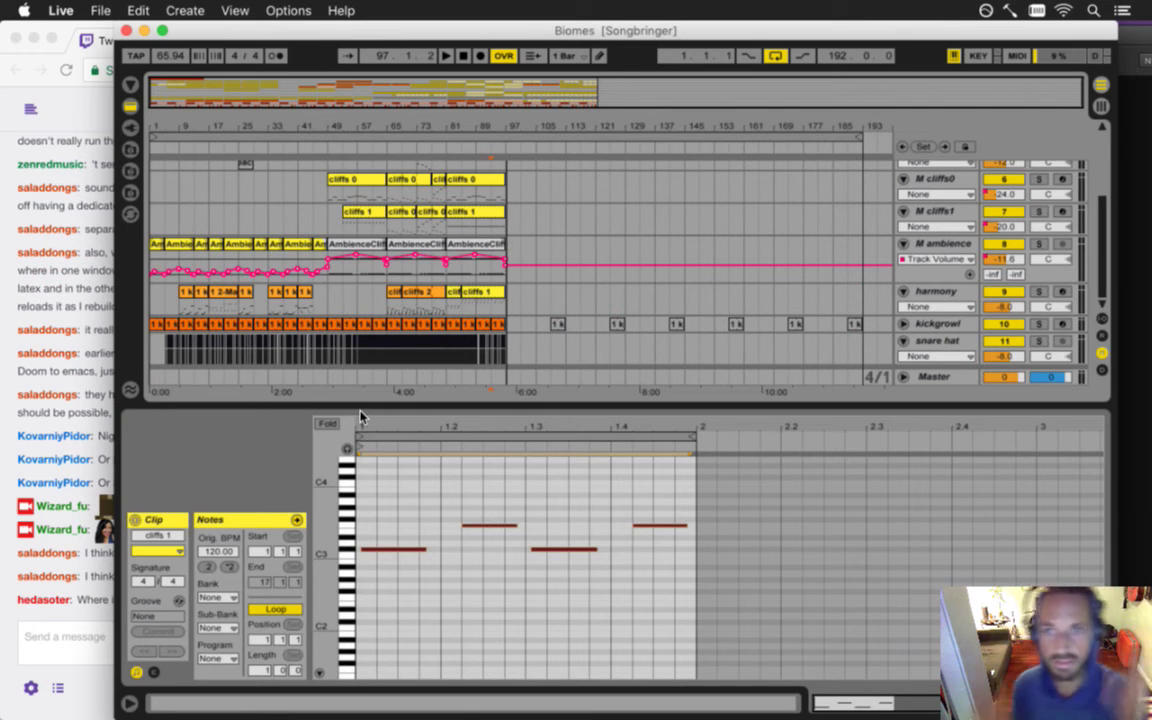
pyautogui.click(507, 233)
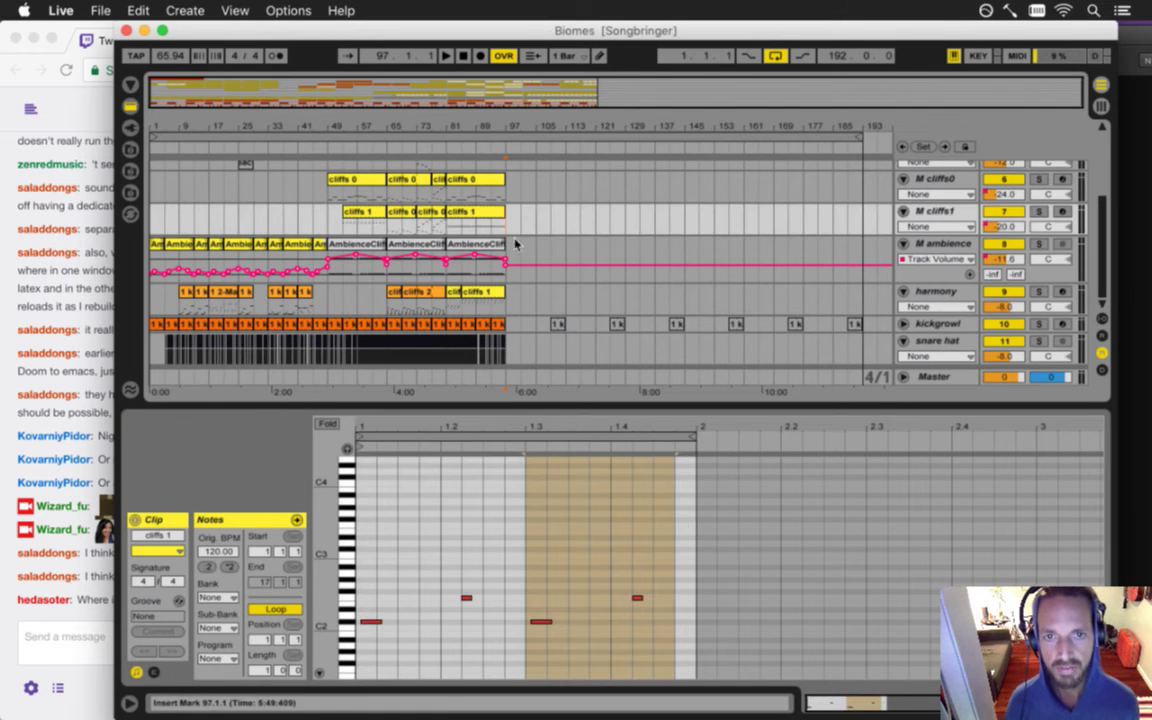
# - Switch to iTerm2, run gs in the Songbringer folder and clear the terminal
pyautogui.press('super+Tab')
pyautogui.click(350, 386)
pyautogui.write('gs')
pyautogui.press('Return')
pyautogui.write('clear')
pyautogui.press('Return')
# - Return to Ableton Live and place the insert marker at bar 97 on the M triangle track
pyautogui.press('super+Tab')
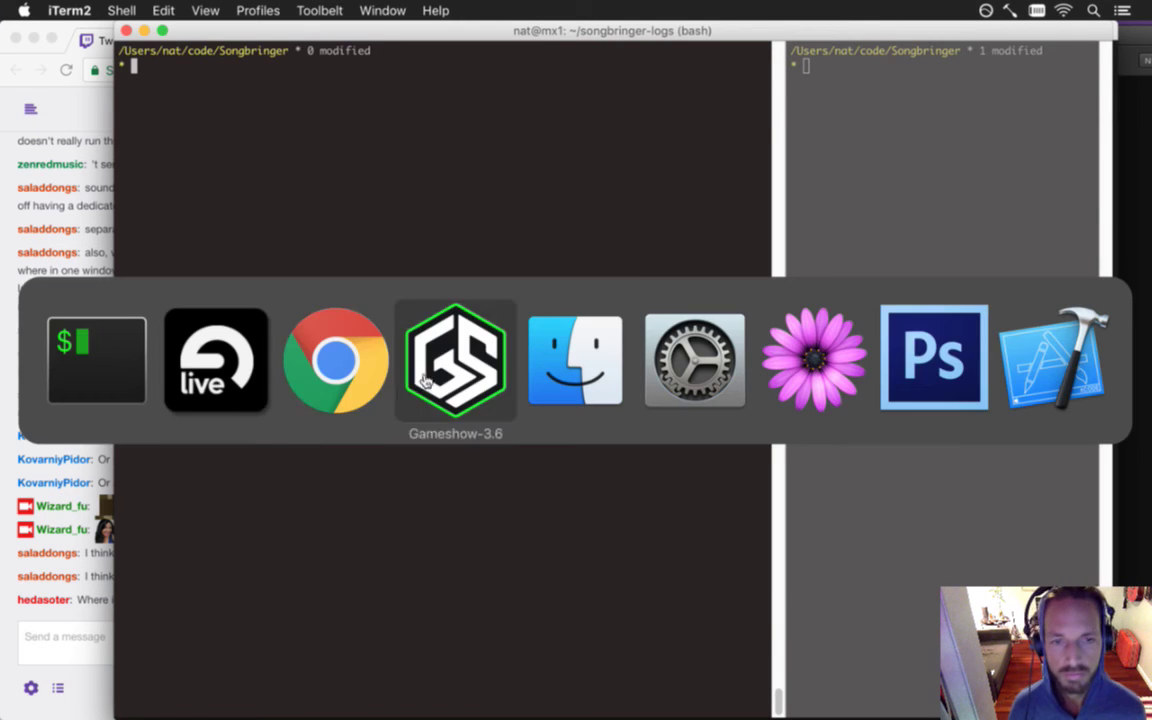
pyautogui.click(226, 396)
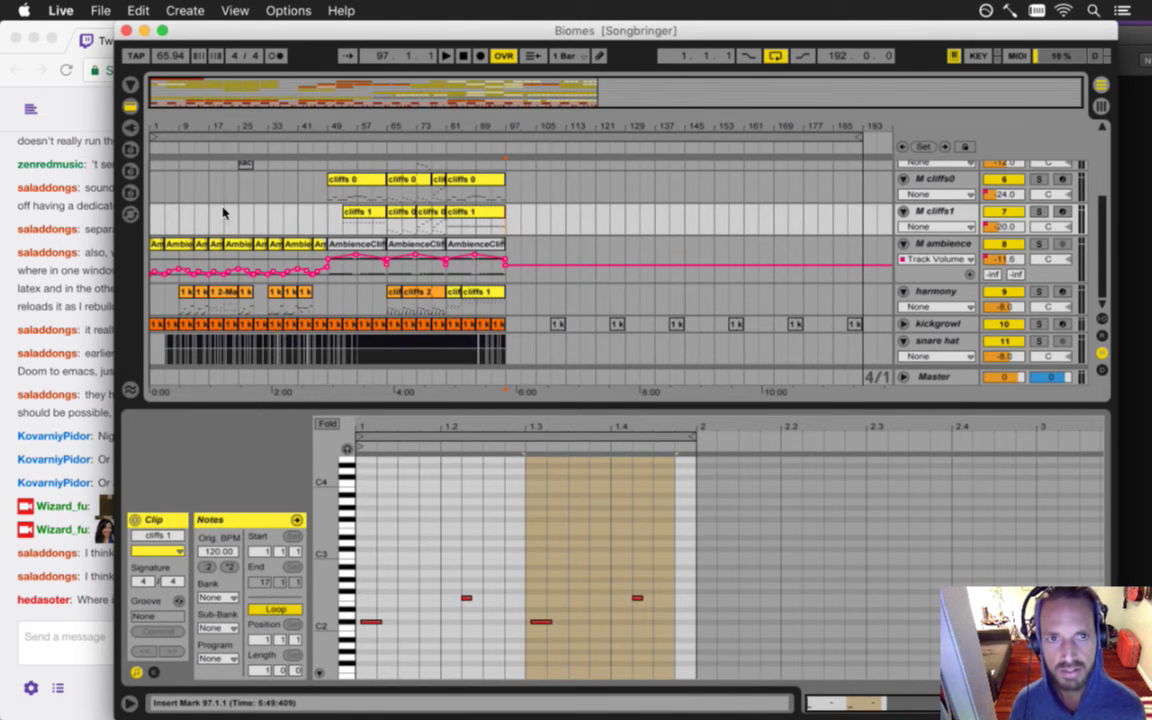
pyautogui.scroll(5, 645, 221)
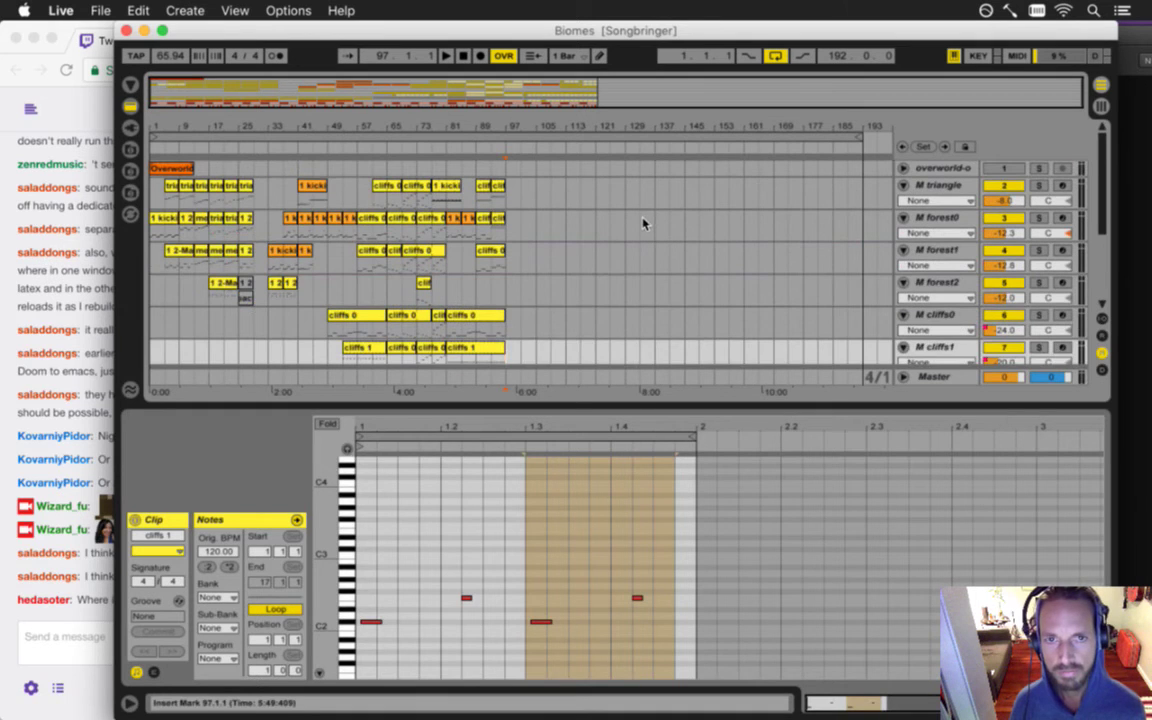
pyautogui.click(507, 190)
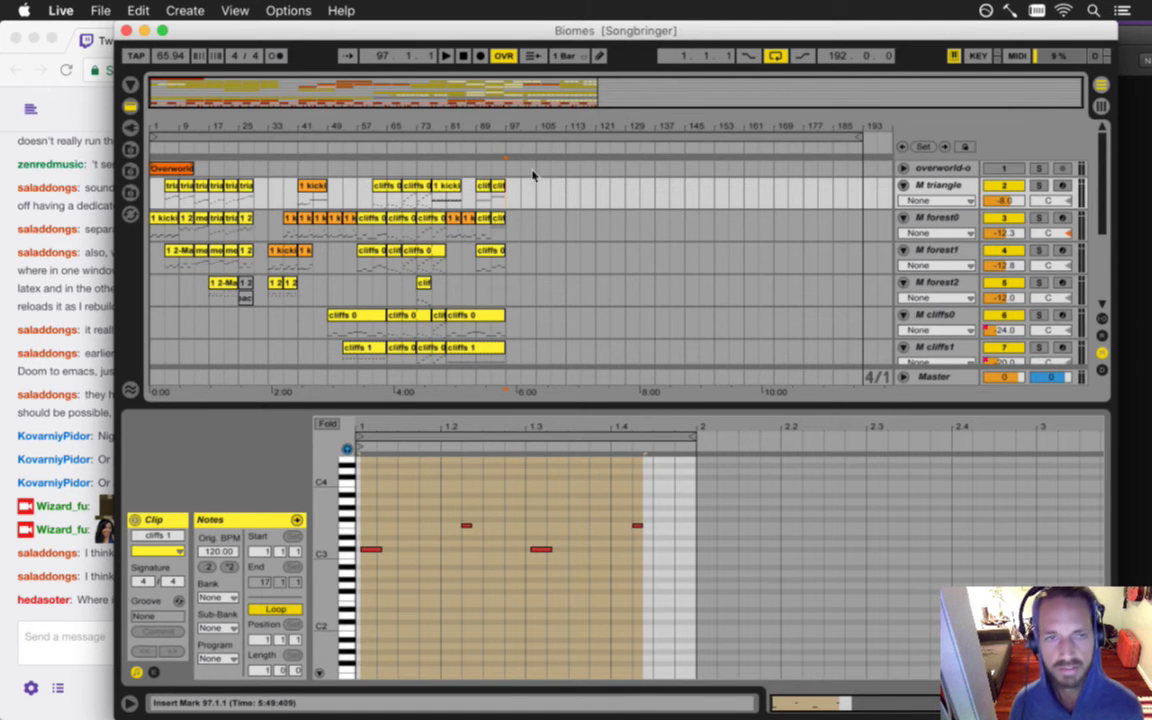
# - Browse the recent Live sets and the set files in the Songbringer project folder
pyautogui.click(100, 10)
pyautogui.moveTo(143, 70)
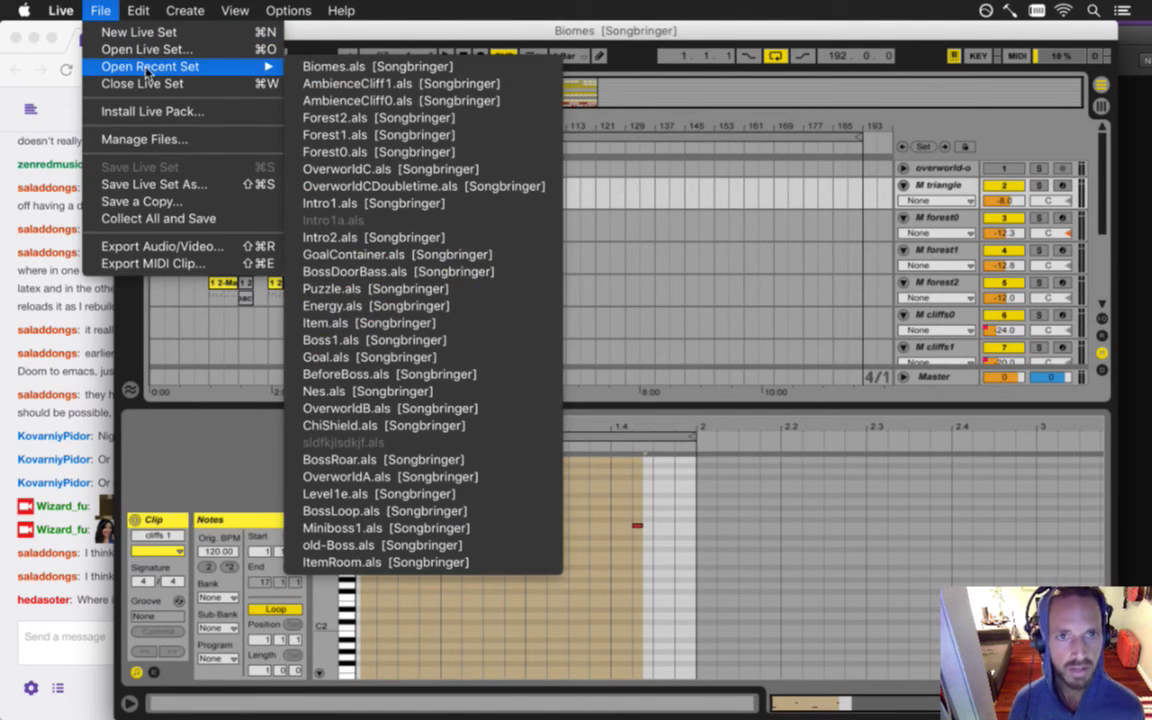
pyautogui.click(249, 63)
pyautogui.click(90, 7)
pyautogui.moveTo(144, 68)
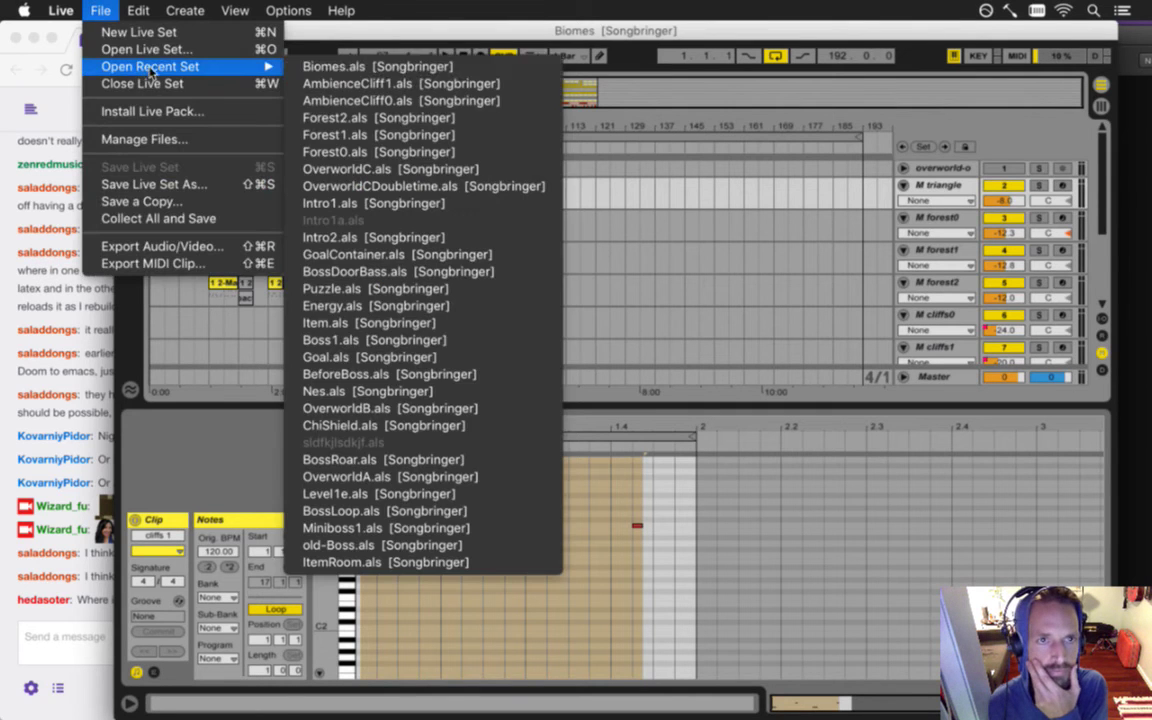
pyautogui.click(482, 186)
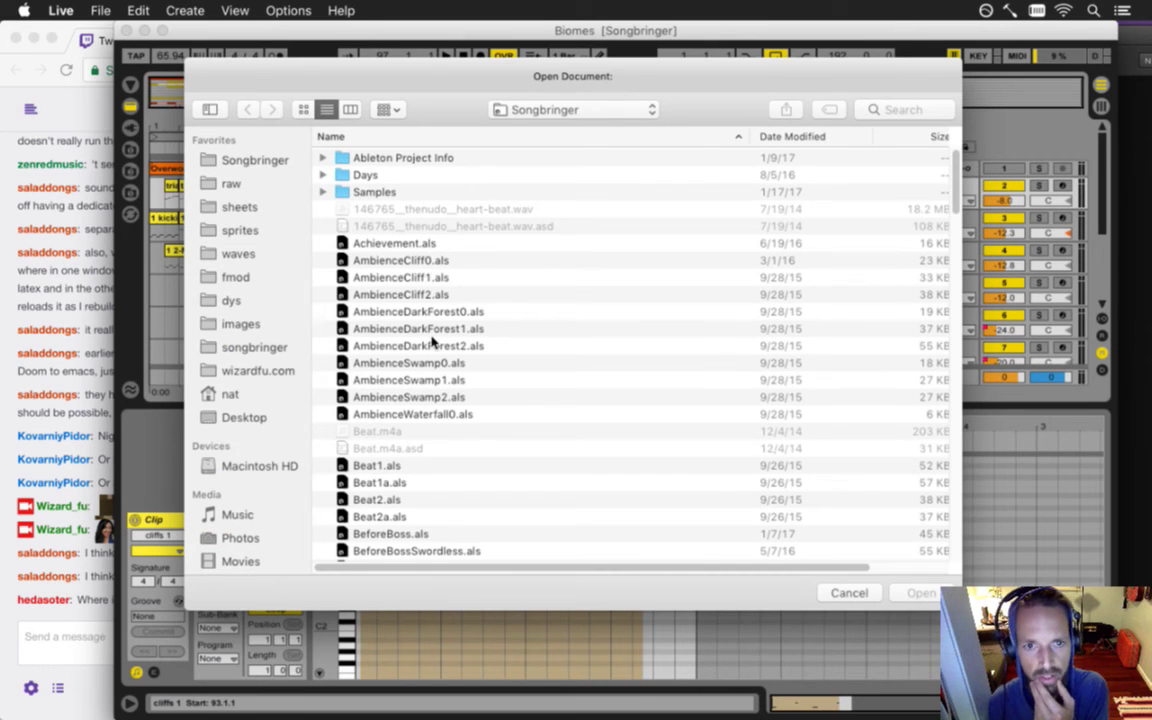
pyautogui.scroll(-2, 420, 335)
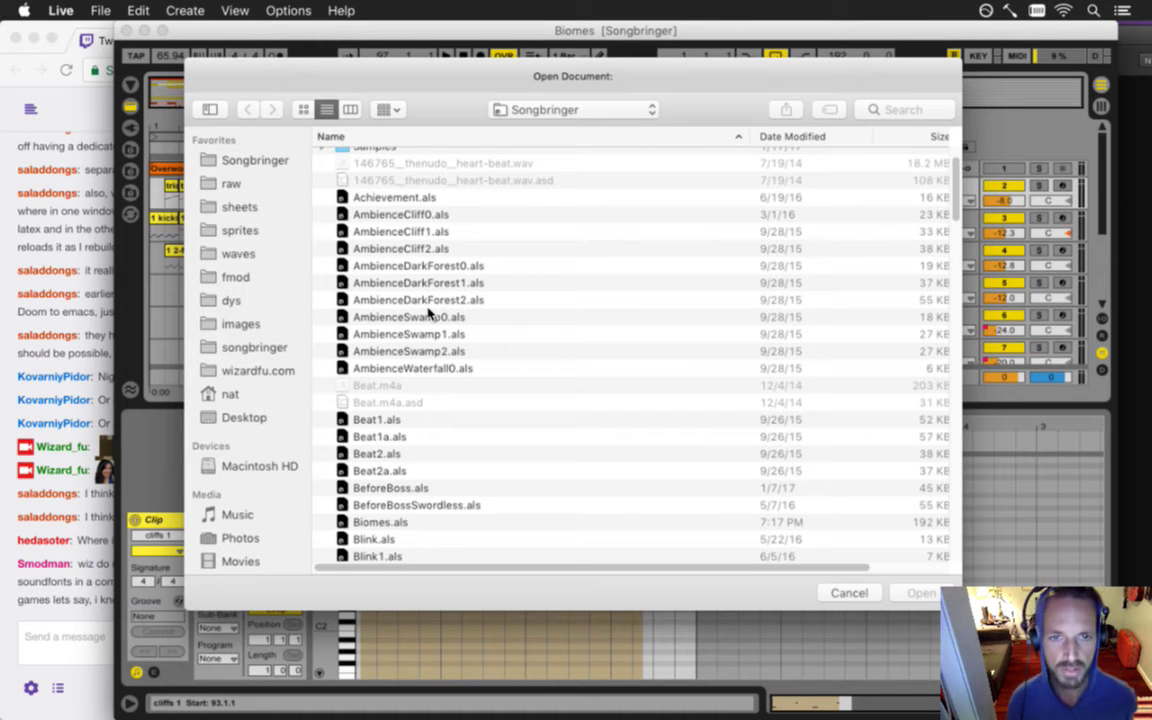
# - Read the Twitch chat question about soundfont legality in Chrome, and return to Ableton Live to cancel opening a set
pyautogui.click(68, 545)
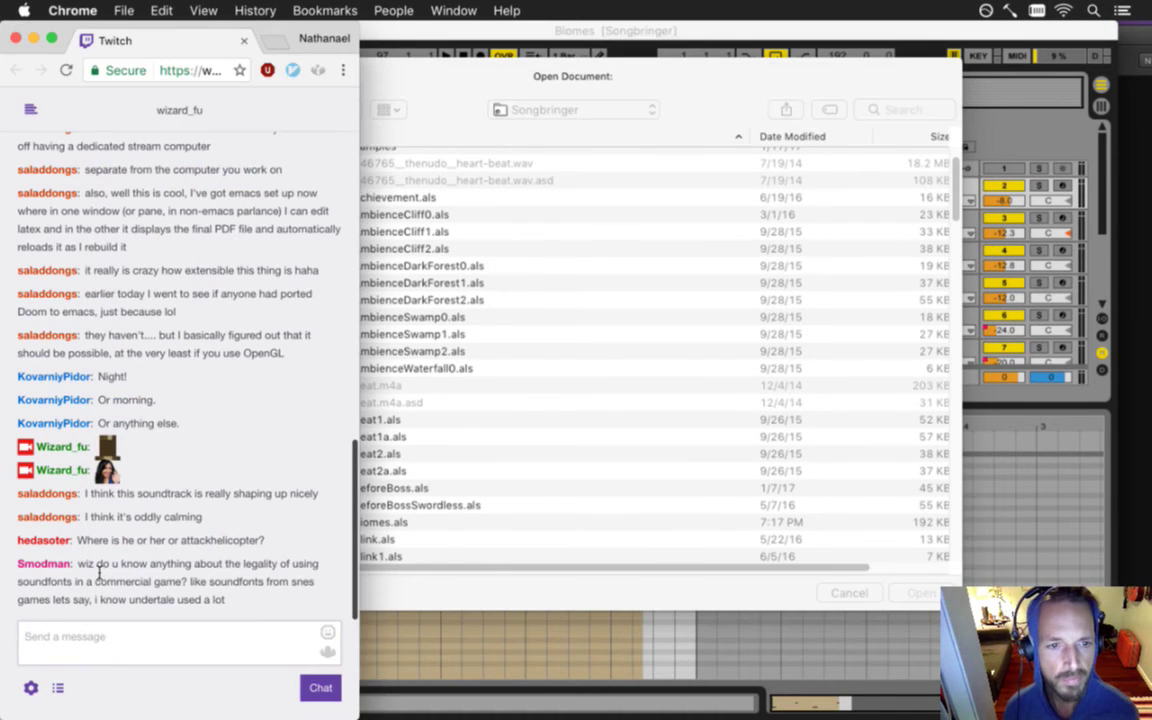
pyautogui.moveTo(103, 566); pyautogui.dragTo(188, 594)
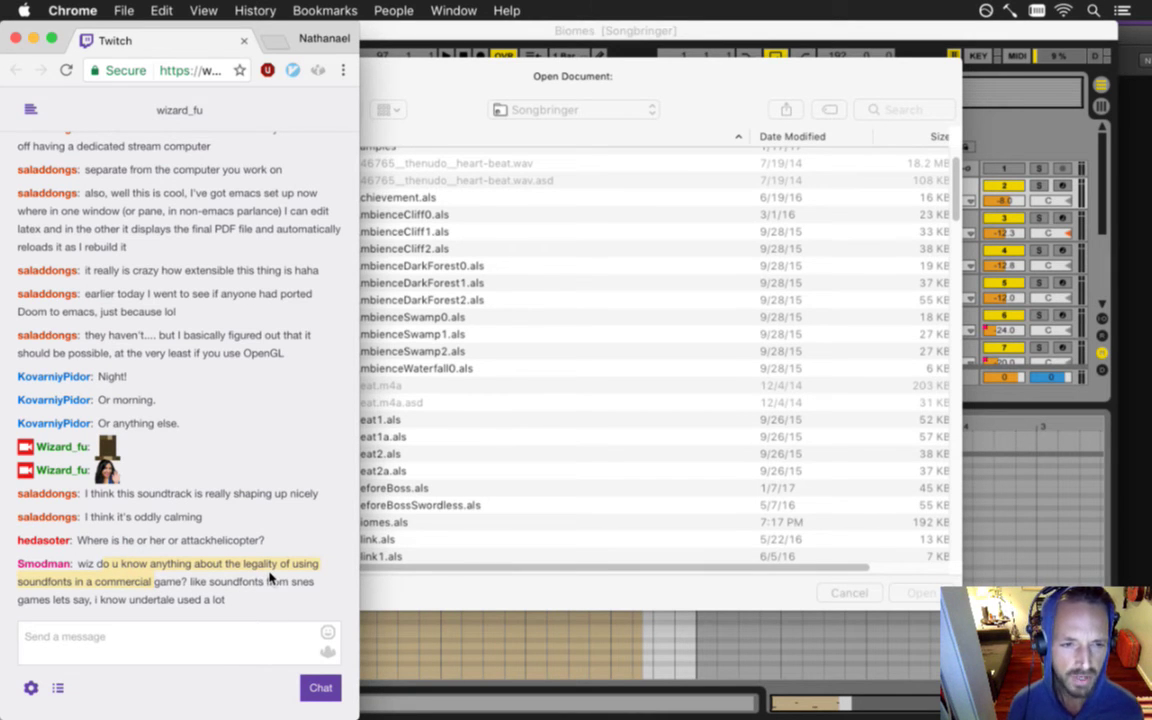
pyautogui.click(200, 592)
pyautogui.moveTo(191, 582); pyautogui.dragTo(244, 596)
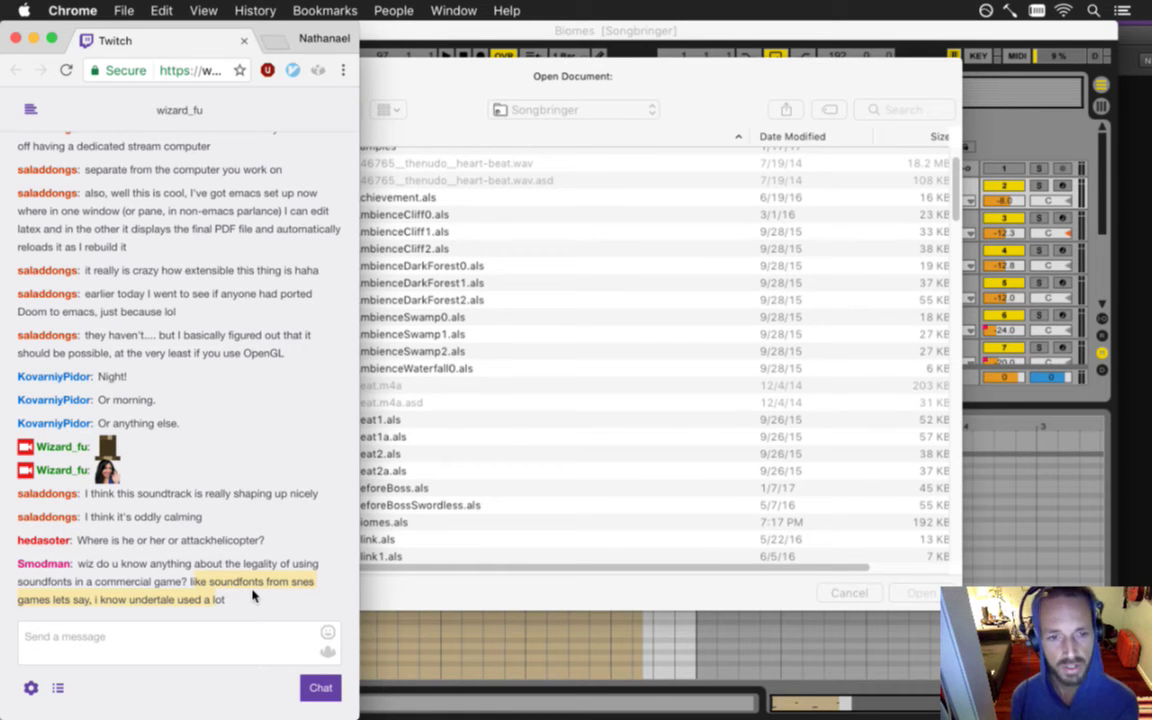
pyautogui.click(434, 112)
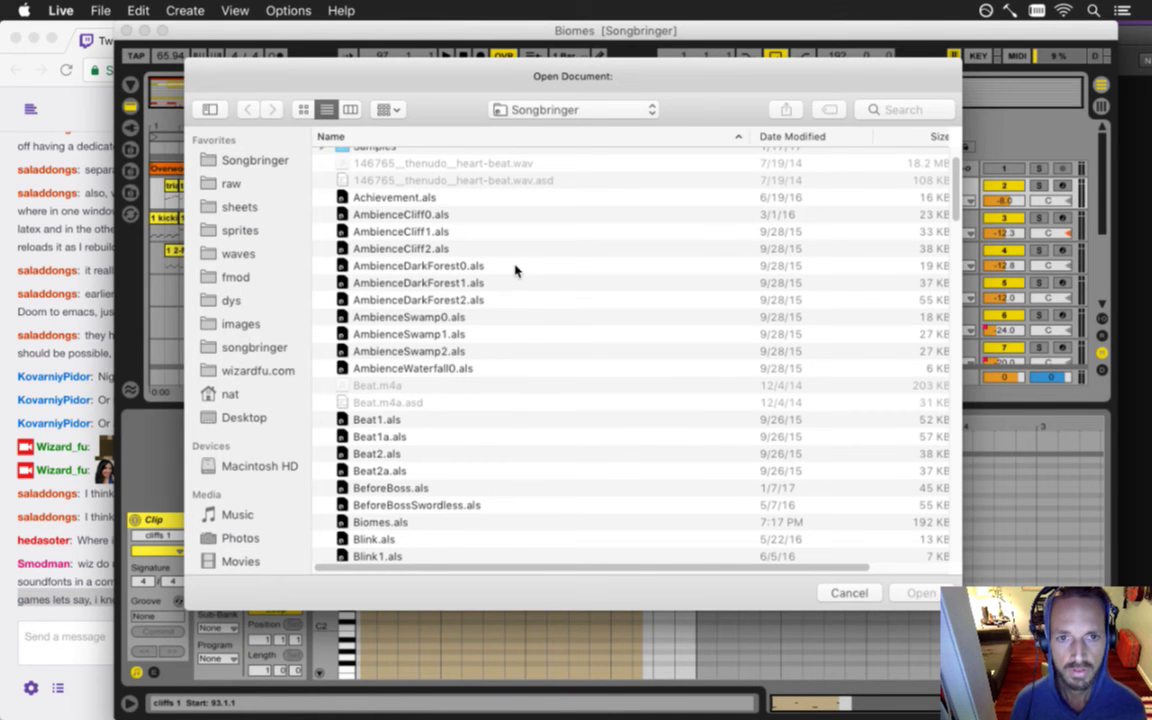
pyautogui.click(849, 593)
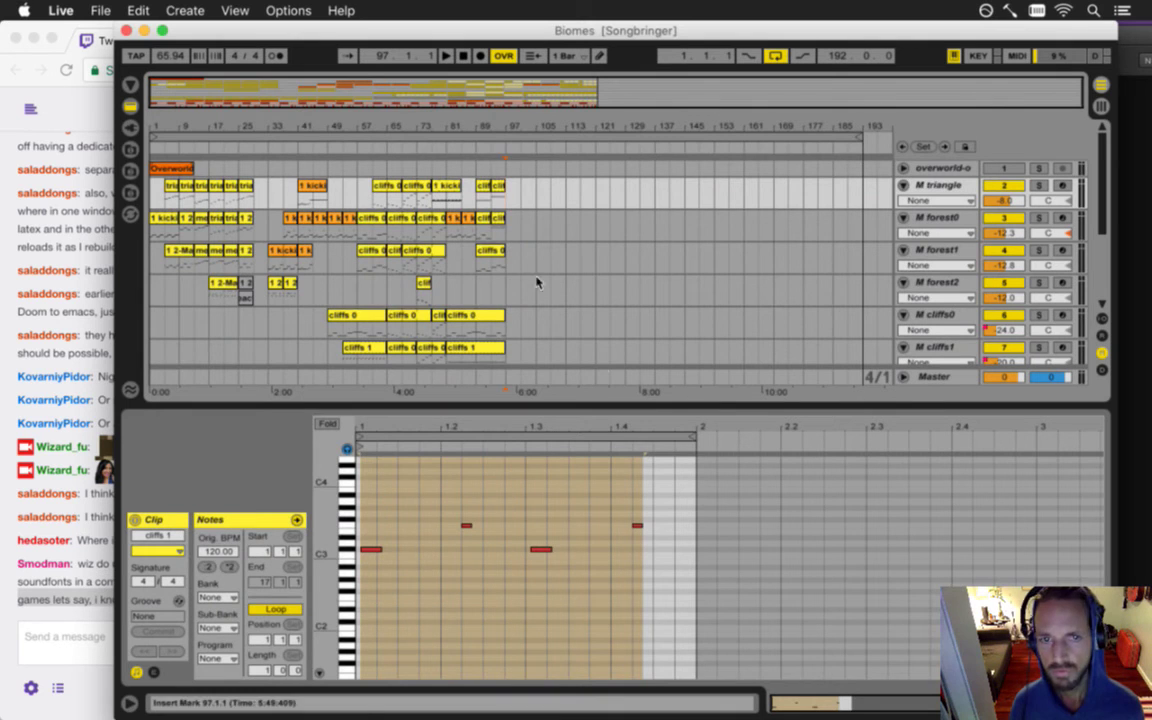
# - Audition the arrangement from bars 1, 17 and 37
pyautogui.click(152, 200)
pyautogui.press('space')
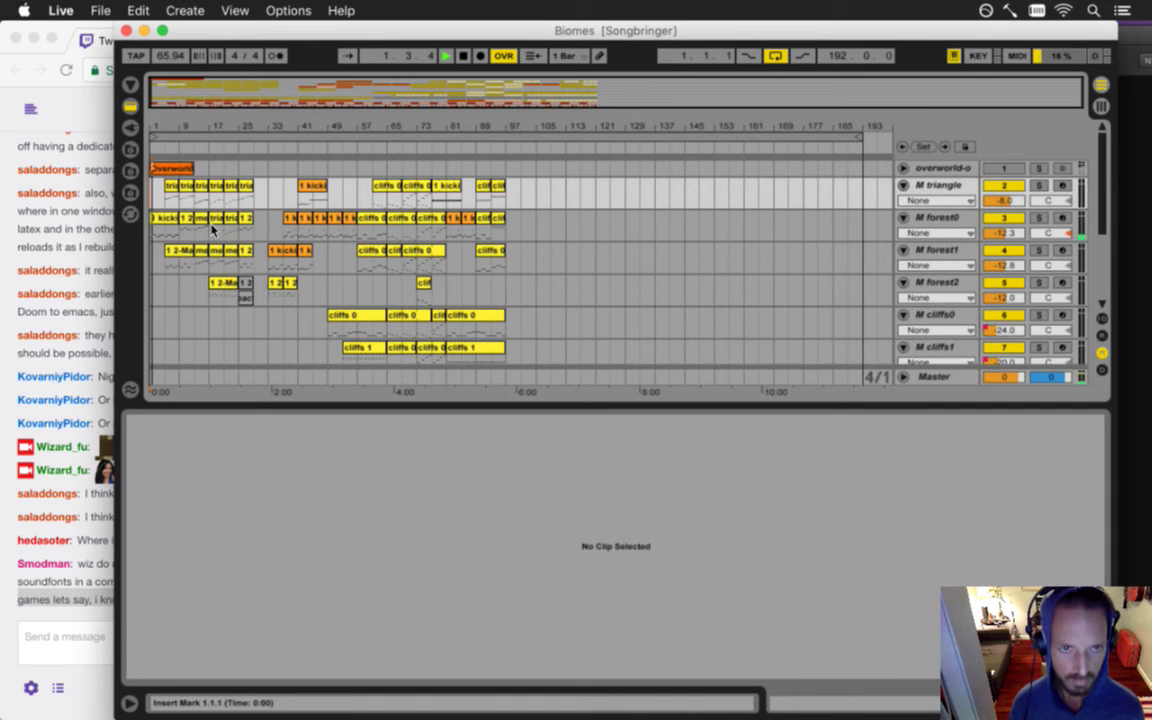
pyautogui.click(209, 230)
pyautogui.press('space')
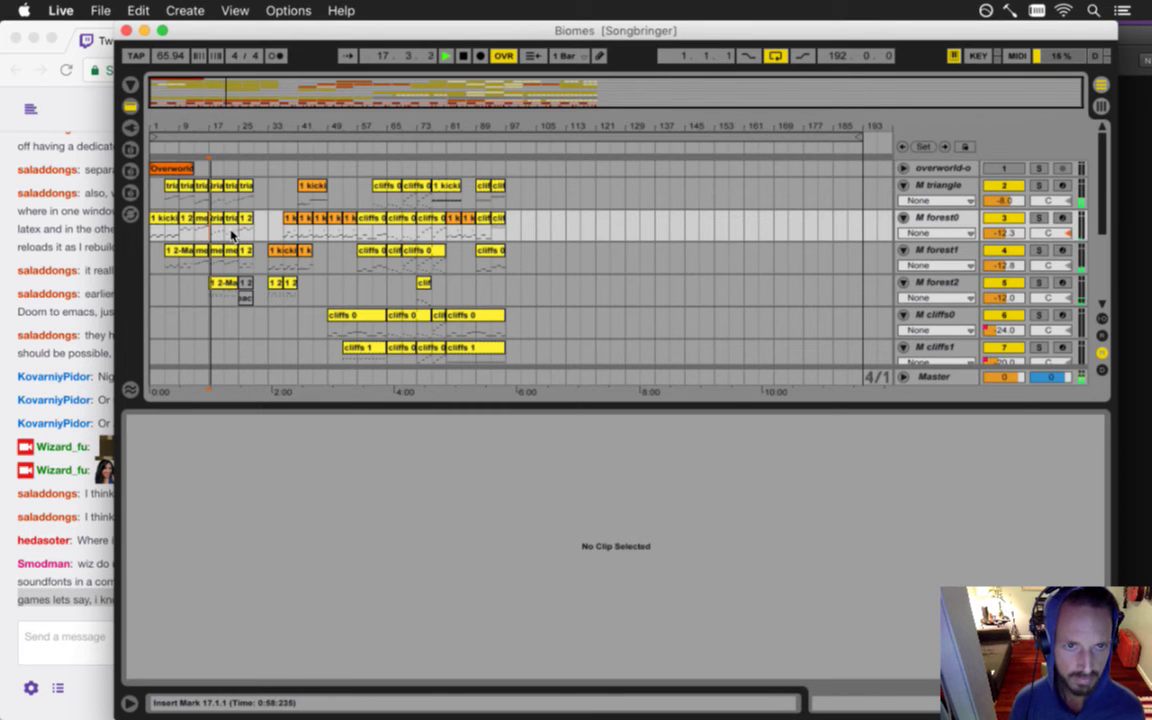
pyautogui.click(284, 228)
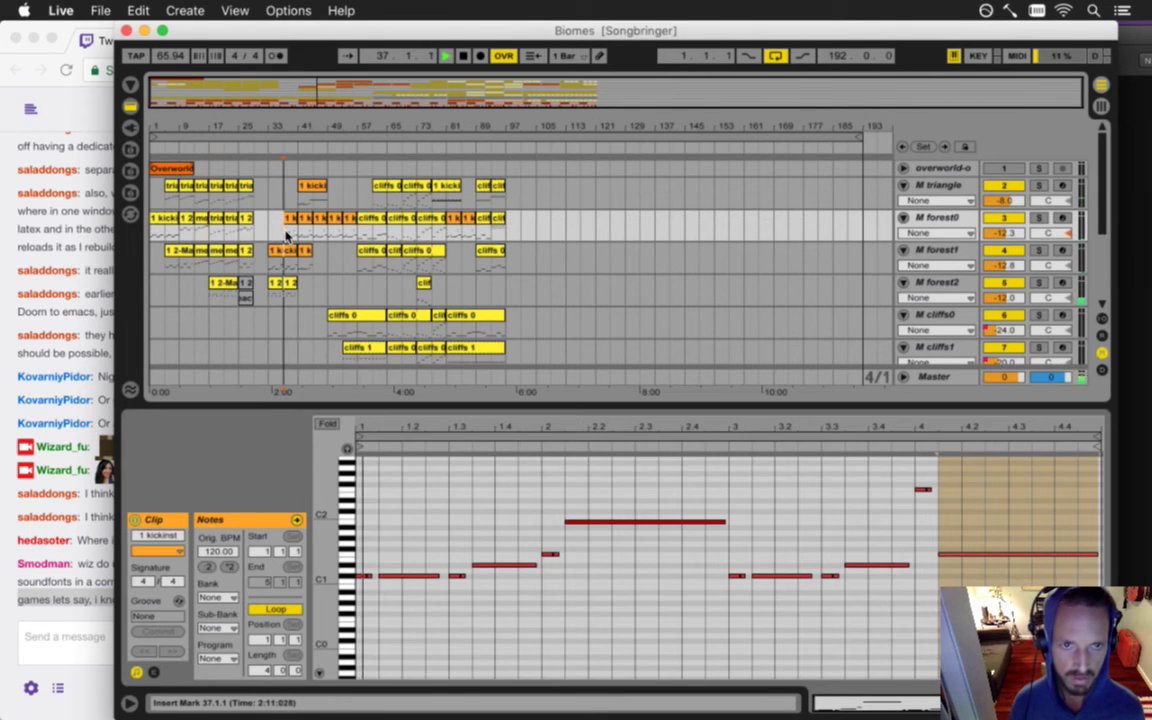
# - Audition the arrangement from bars 57, 73, 81 and 97, and stop playback
pyautogui.click(361, 231)
pyautogui.press('space')
pyautogui.press('space')
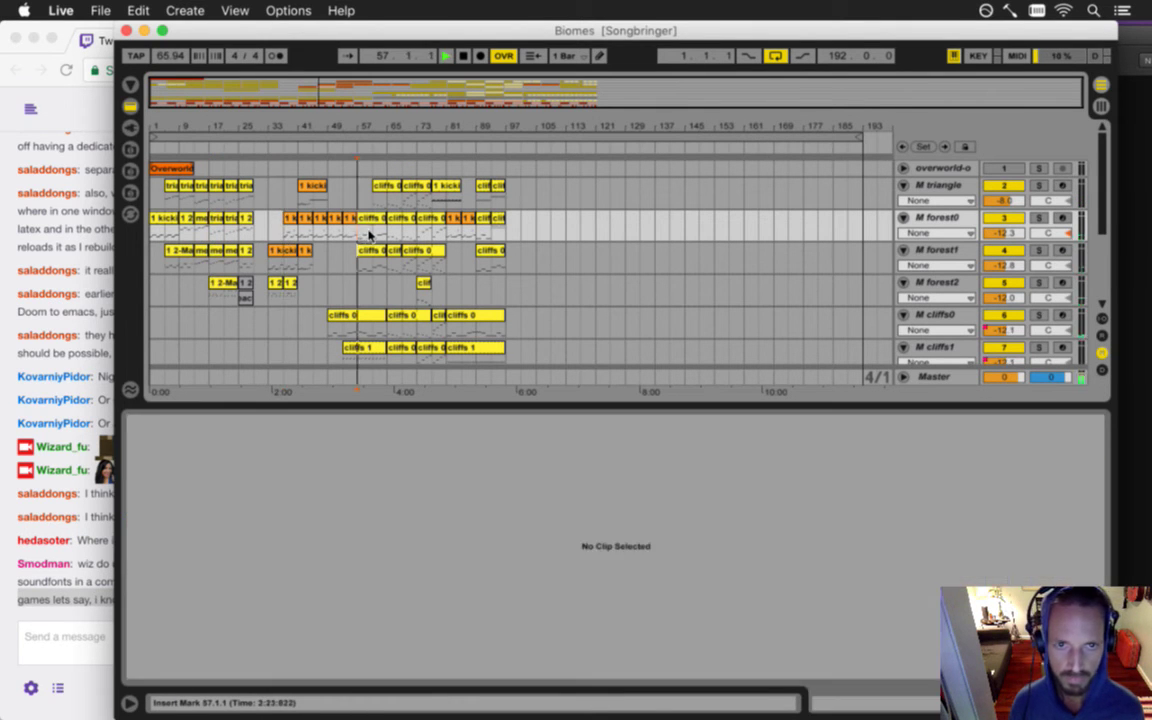
pyautogui.click(415, 231)
pyautogui.press('space')
pyautogui.press('space')
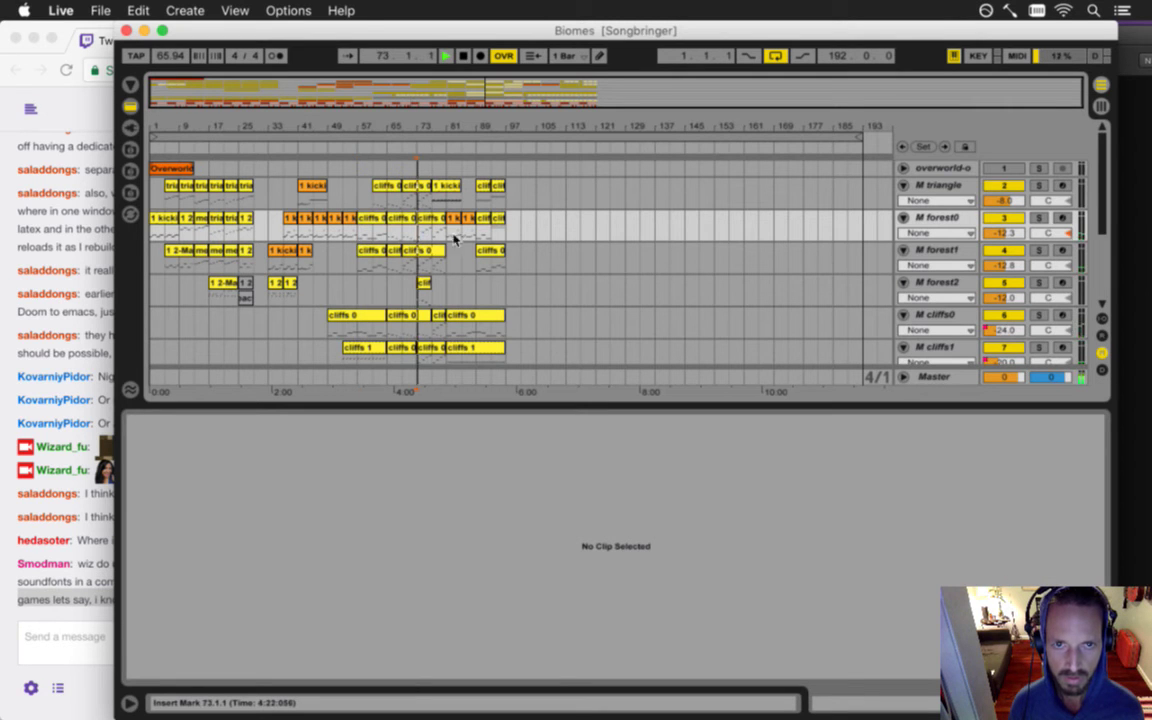
pyautogui.click(446, 222)
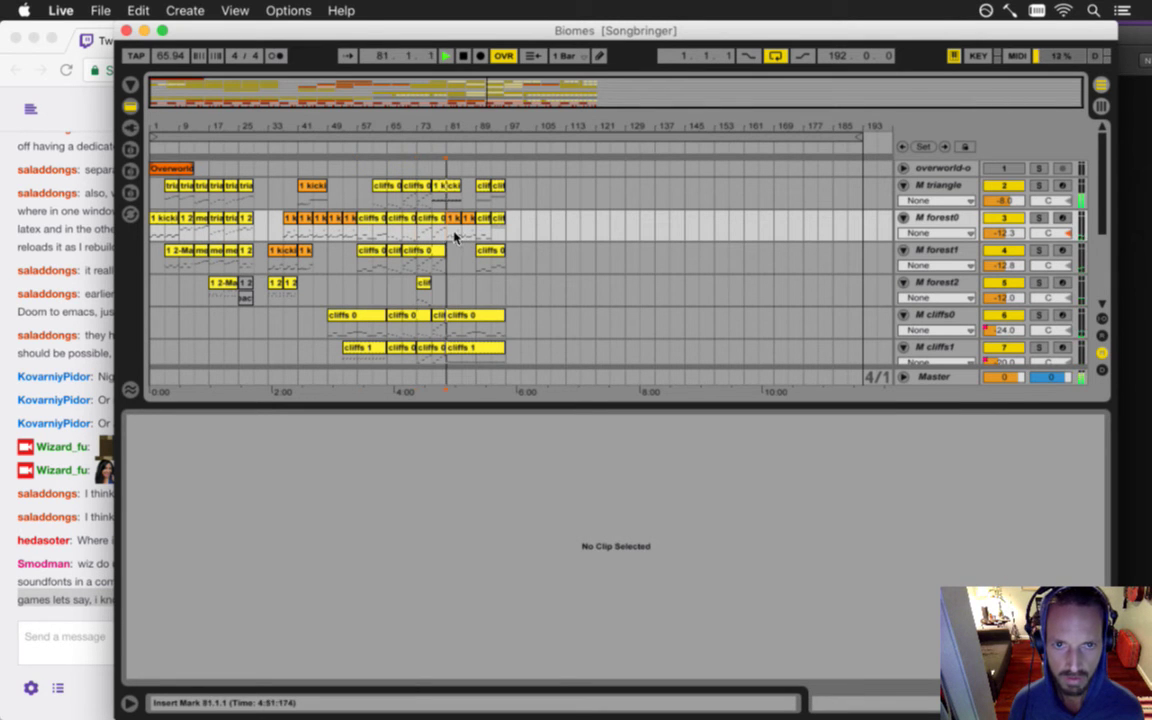
pyautogui.click(503, 204)
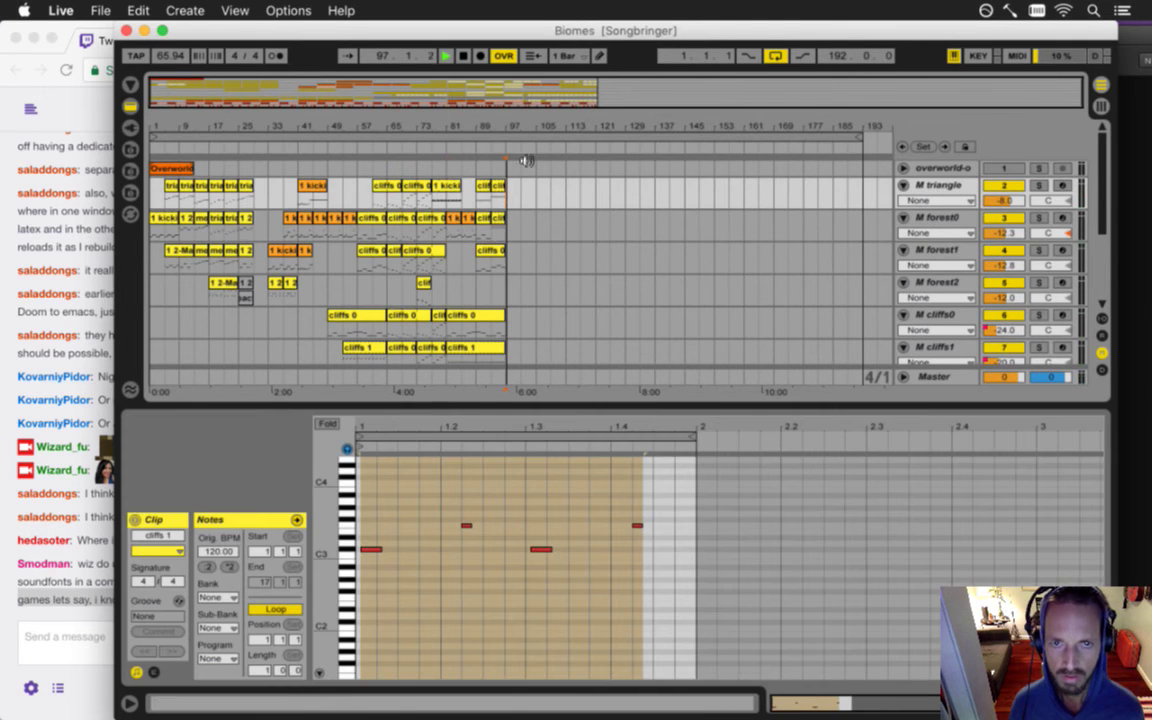
pyautogui.moveTo(516, 124); pyautogui.dragTo(514, 125)
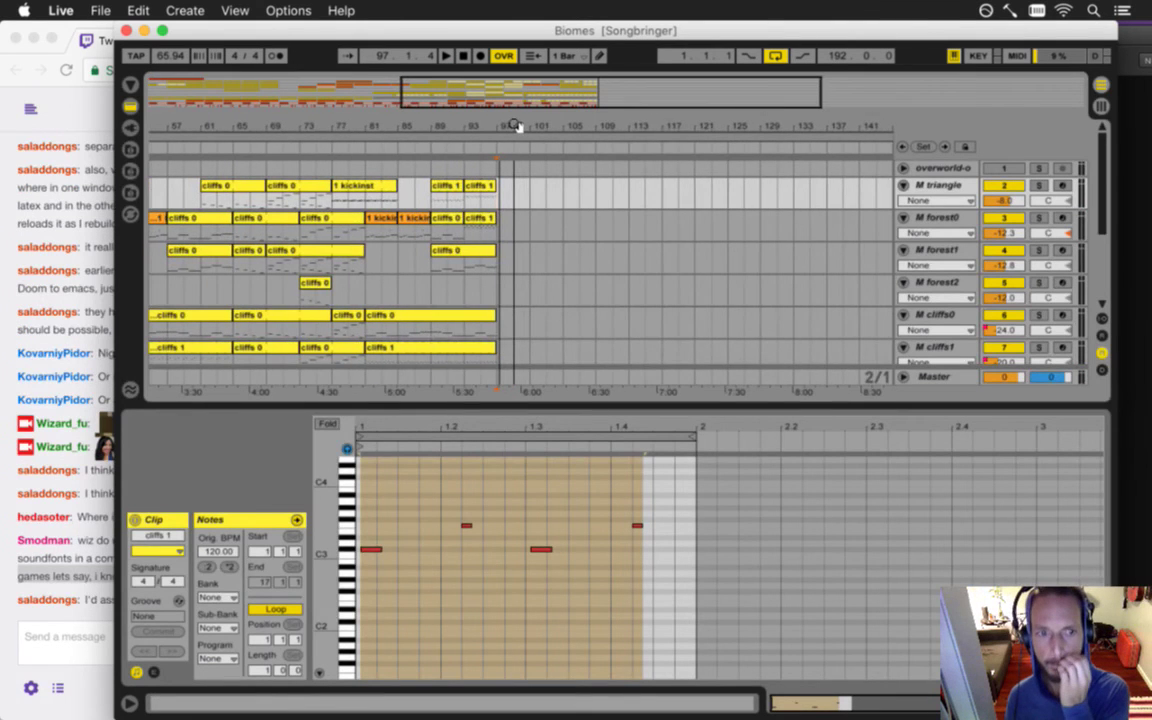
pyautogui.press('+')
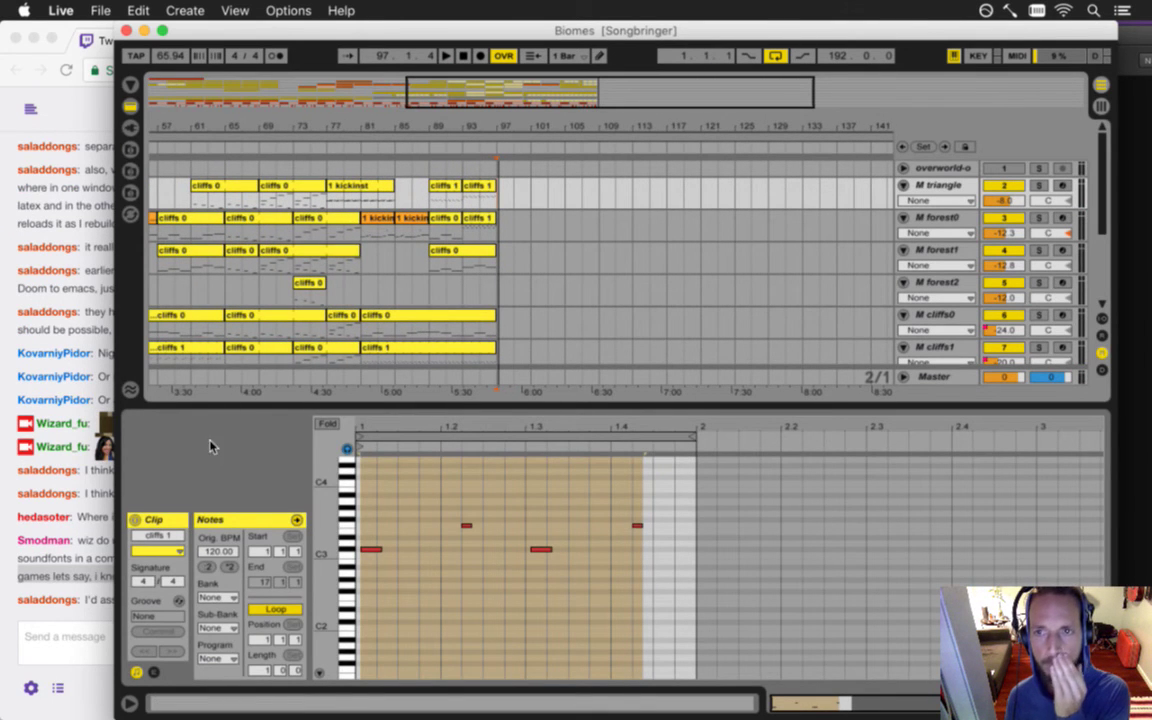
# - Check the newest Twitch chat message in Chrome, and return to Ableton Live to look over the recent sets
pyautogui.click(103, 574)
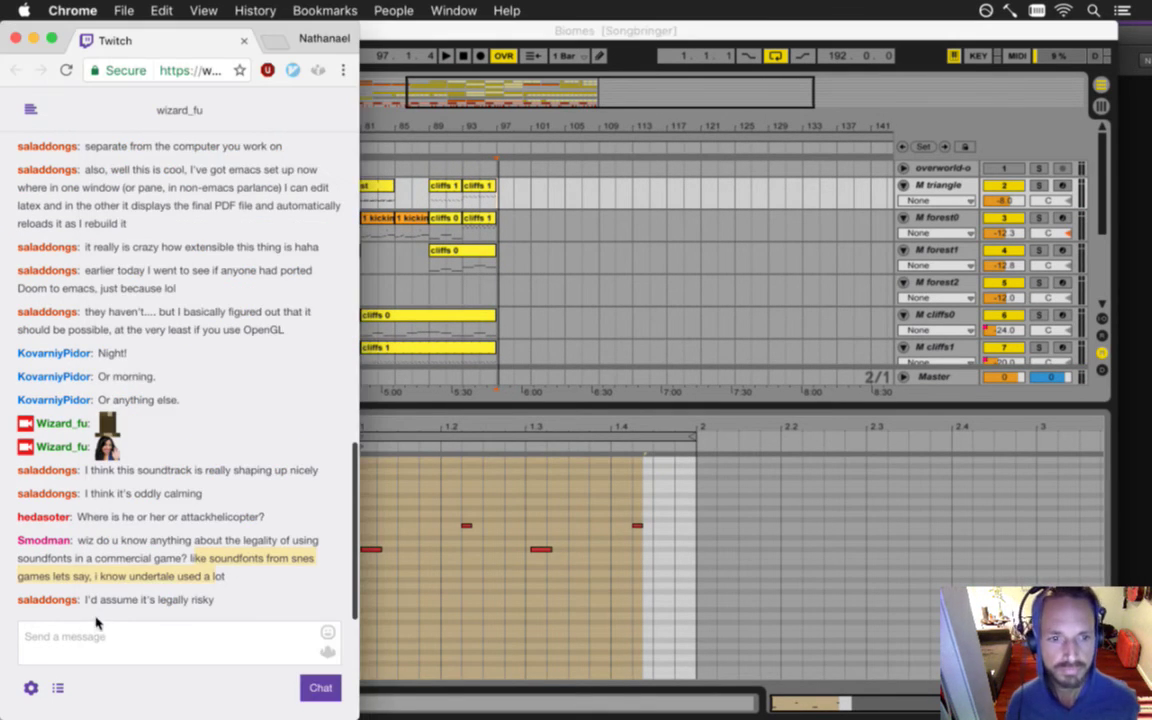
pyautogui.click(822, 45)
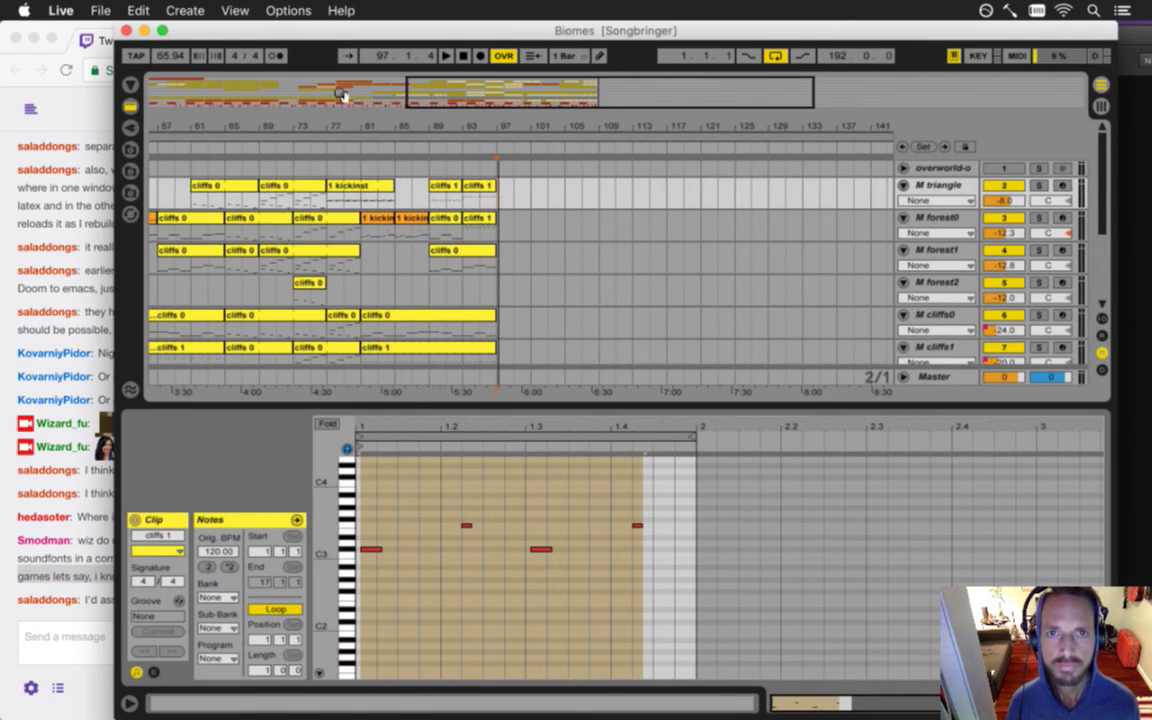
pyautogui.click(101, 11)
pyautogui.moveTo(210, 68)
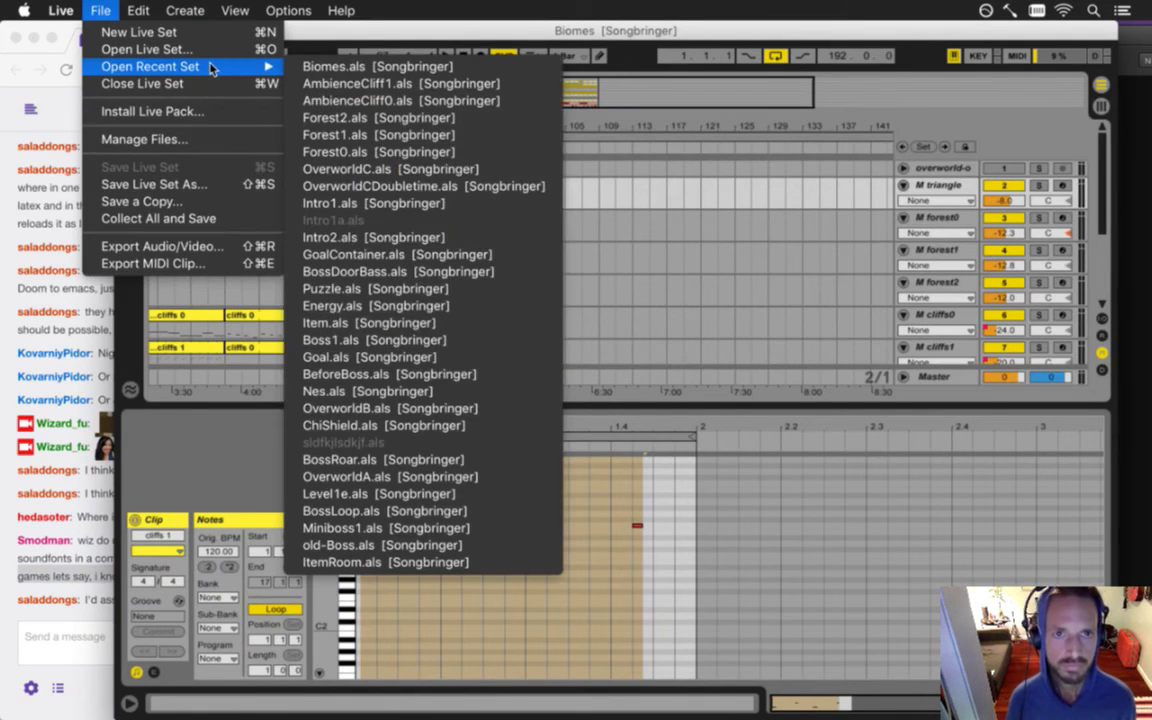
pyautogui.click(331, 38)
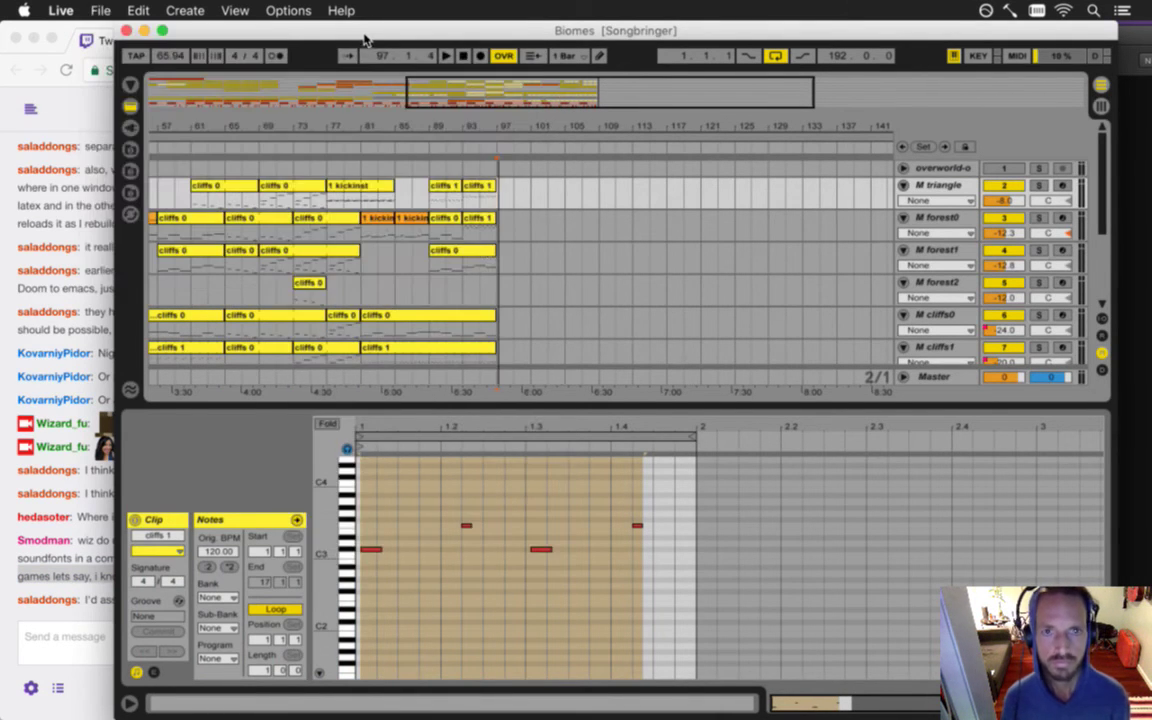
# - Play the arrangement from bar 93 to the end of the clips, reviewing the tracks from M triangle down to harmony
pyautogui.click(470, 267)
pyautogui.press('space')
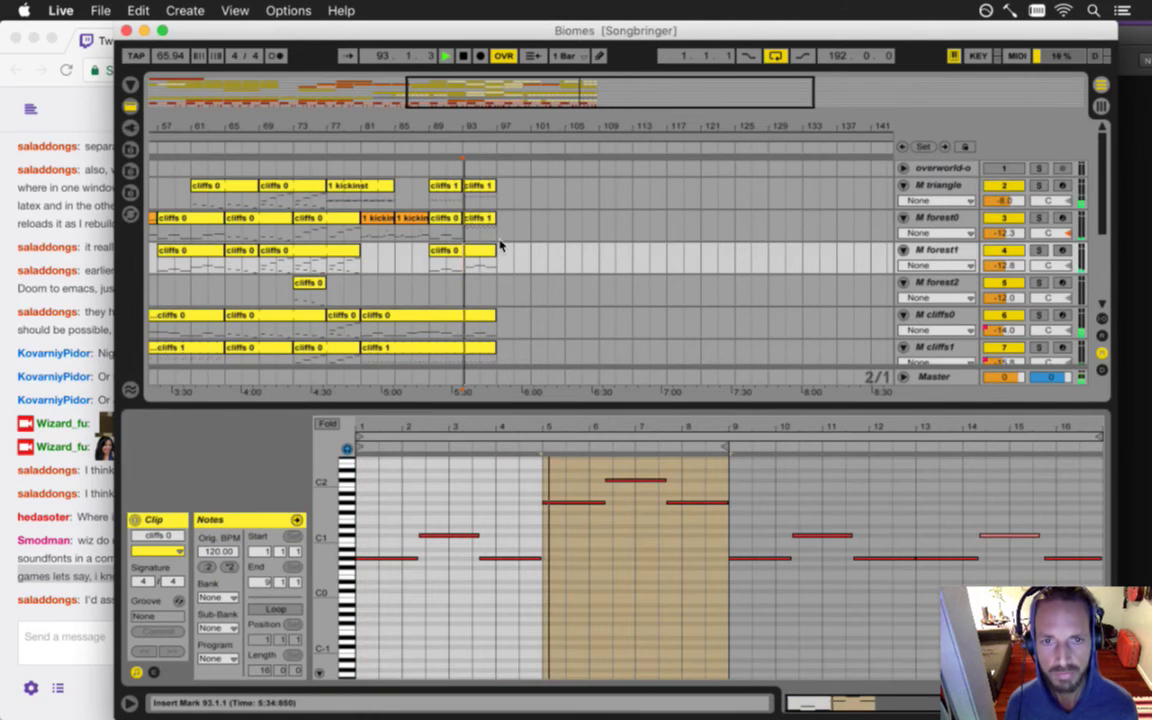
pyautogui.scroll(-1, 660, 205)
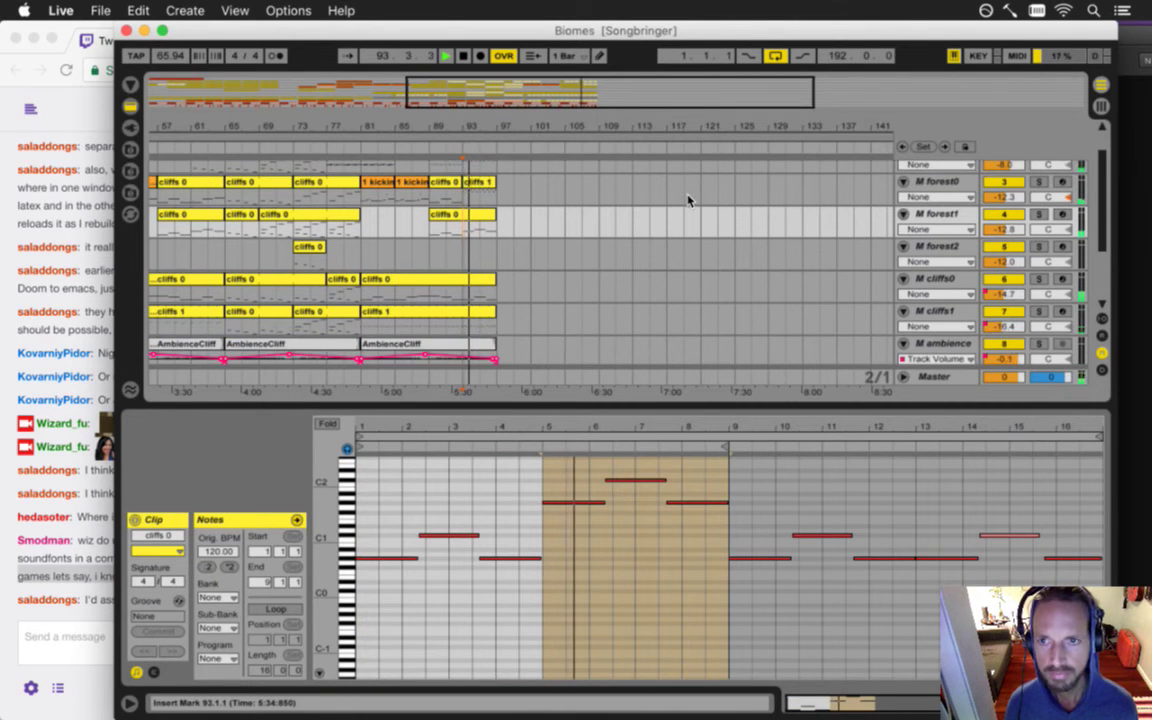
pyautogui.scroll(-1, 640, 204)
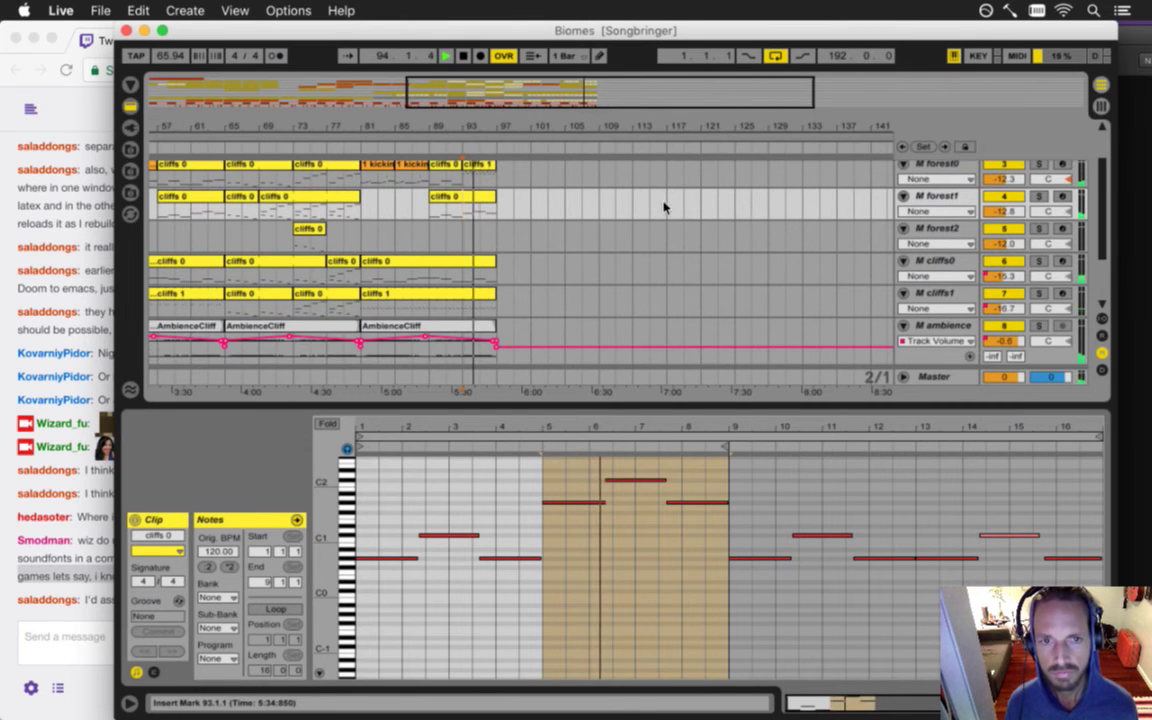
pyautogui.scroll(2, 622, 202)
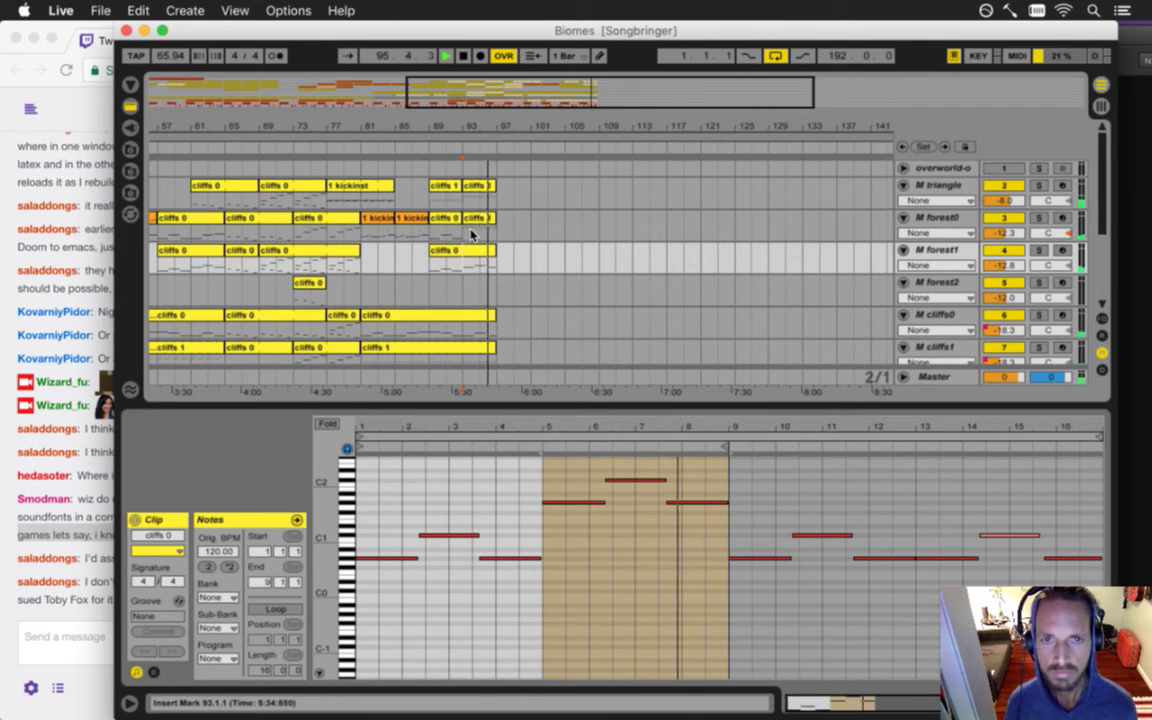
pyautogui.scroll(-3, 470, 235)
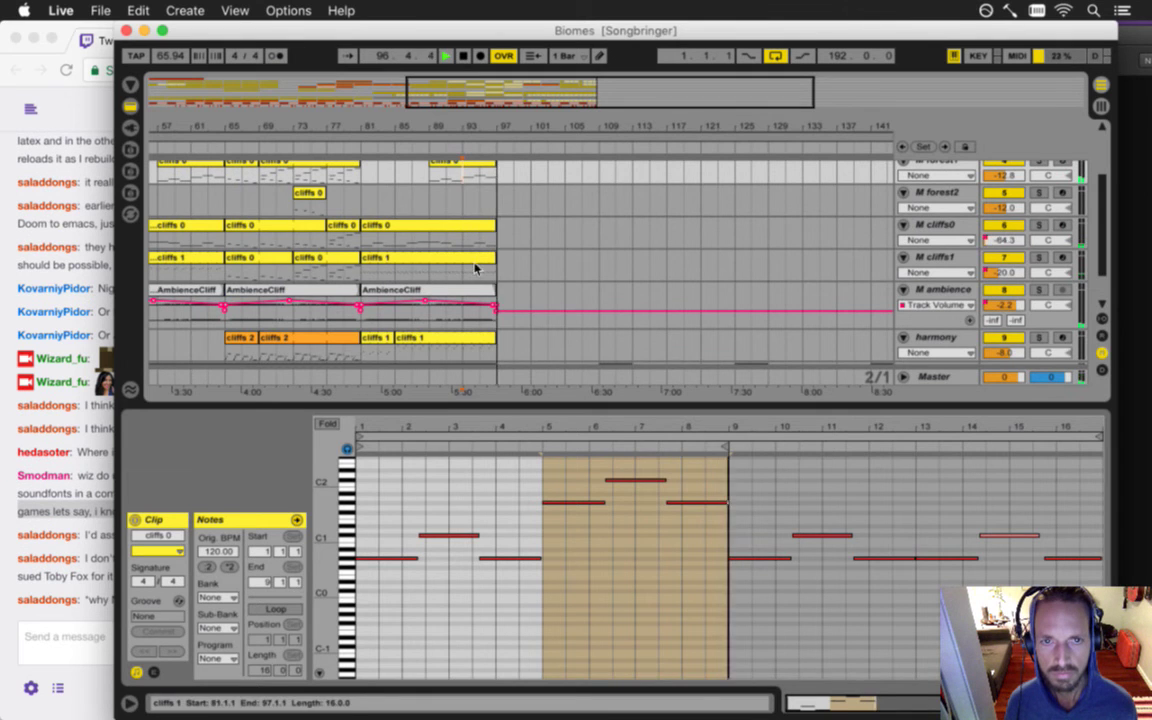
pyautogui.press('space')
pyautogui.scroll(3, 470, 250)
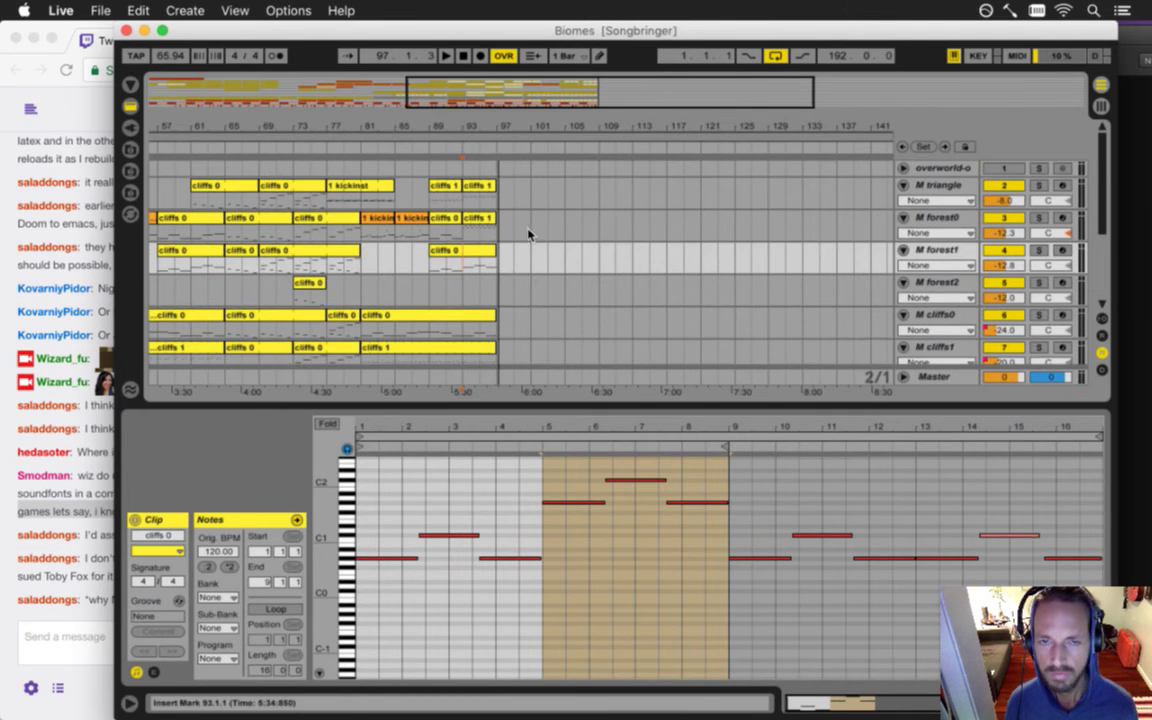
pyautogui.scroll(-2, 530, 234)
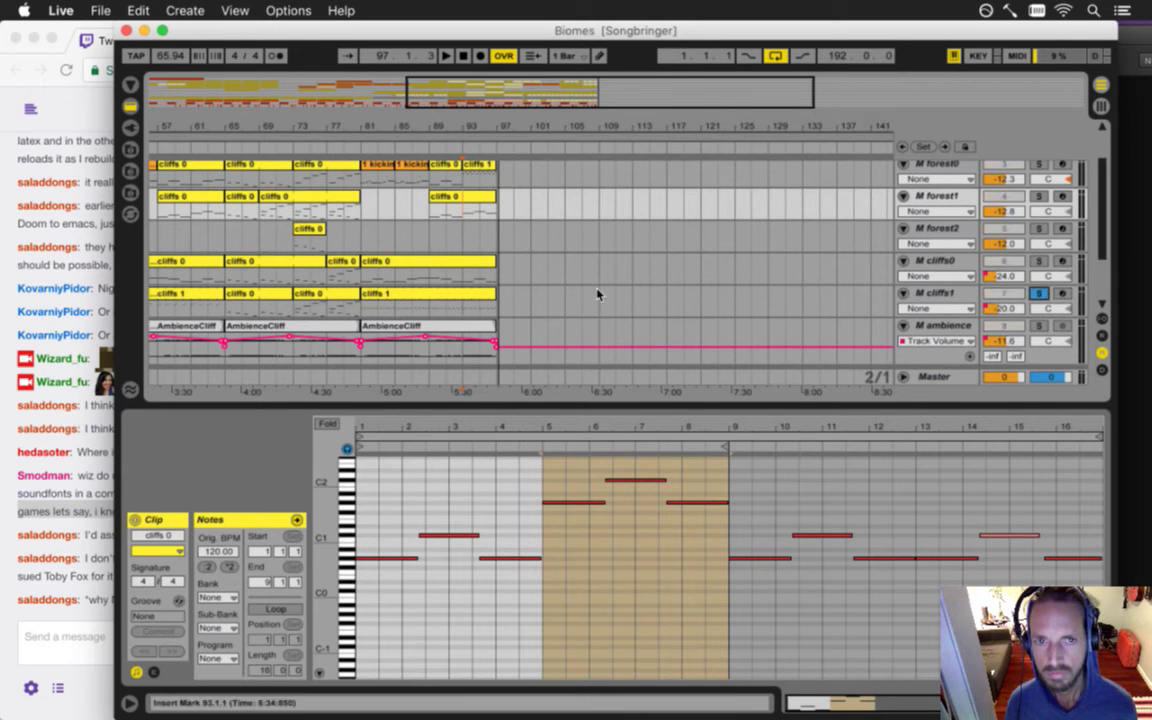
# - Play the M cliffs1 track soloed from bar 93, check the newest Twitch chat messages in Chrome, and return to Ableton Live
pyautogui.click(463, 300)
pyautogui.press('space')
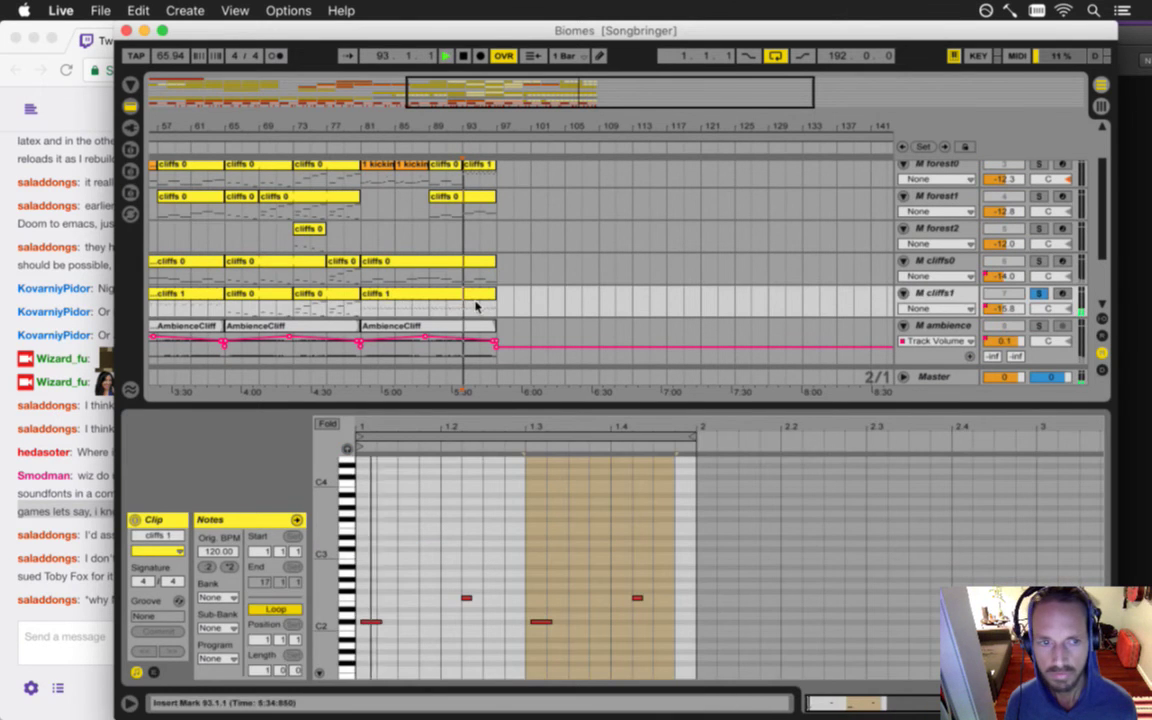
pyautogui.click(95, 607)
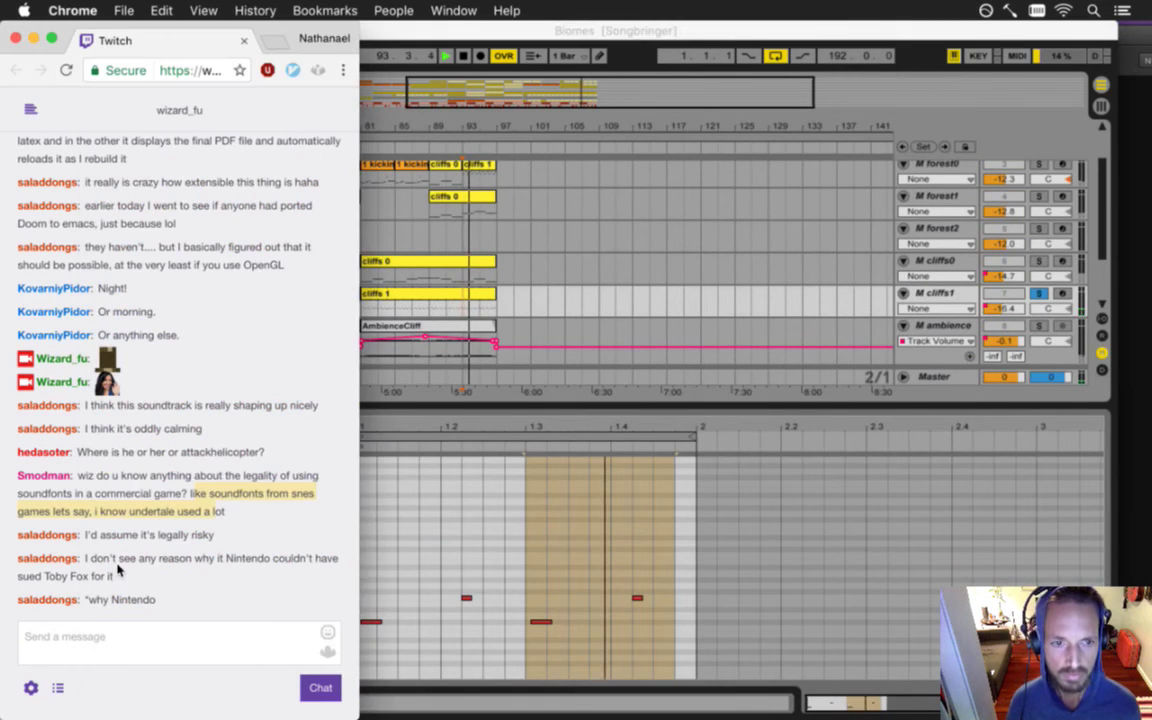
pyautogui.moveTo(113, 577); pyautogui.dragTo(97, 558)
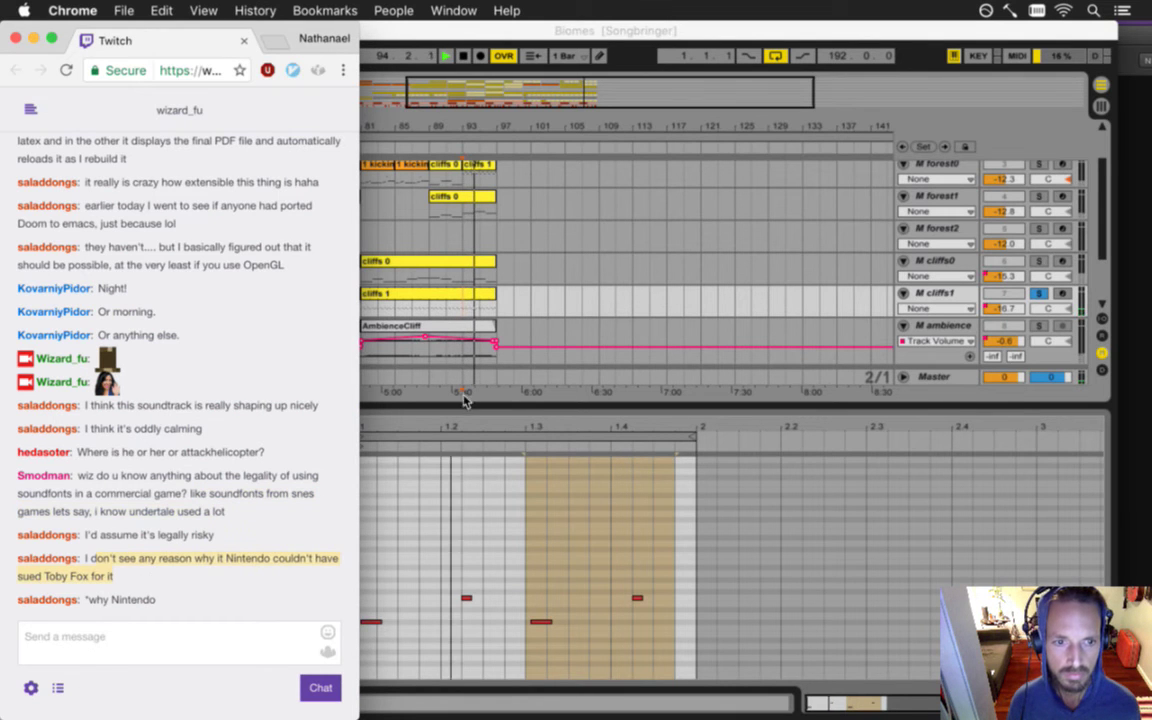
pyautogui.click(731, 35)
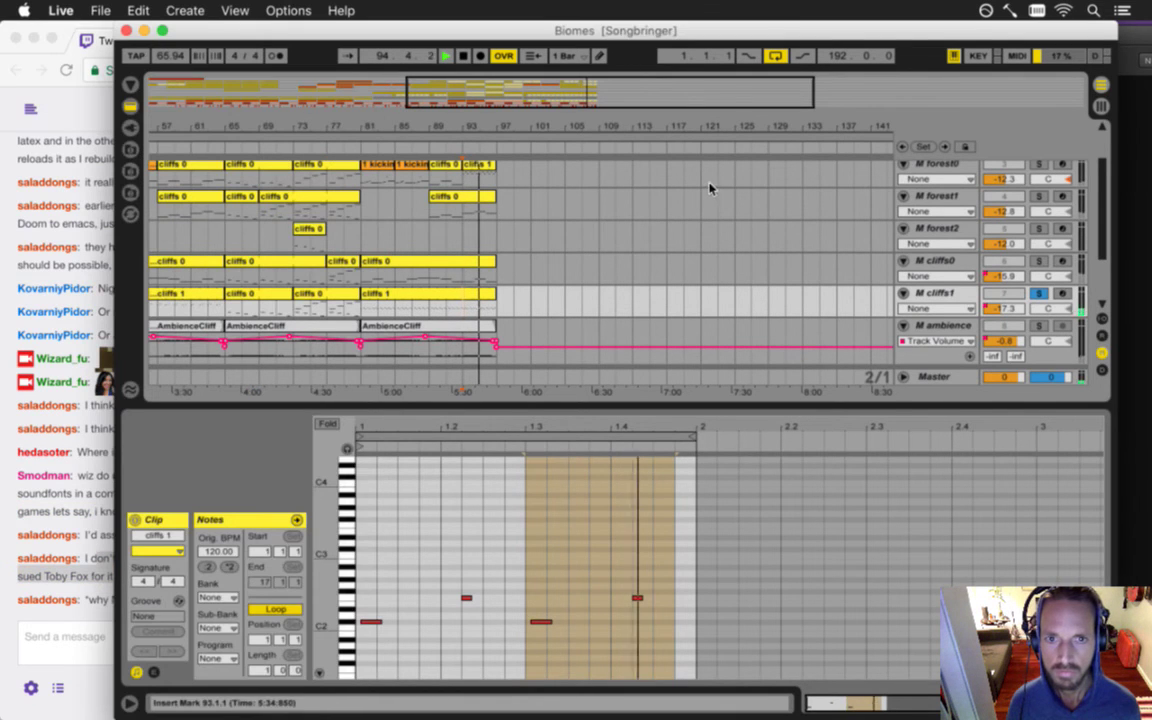
# - Unsolo M cliffs1, audition M cliffs0 soloed from bar 93, and clear its solo
pyautogui.click(1039, 294)
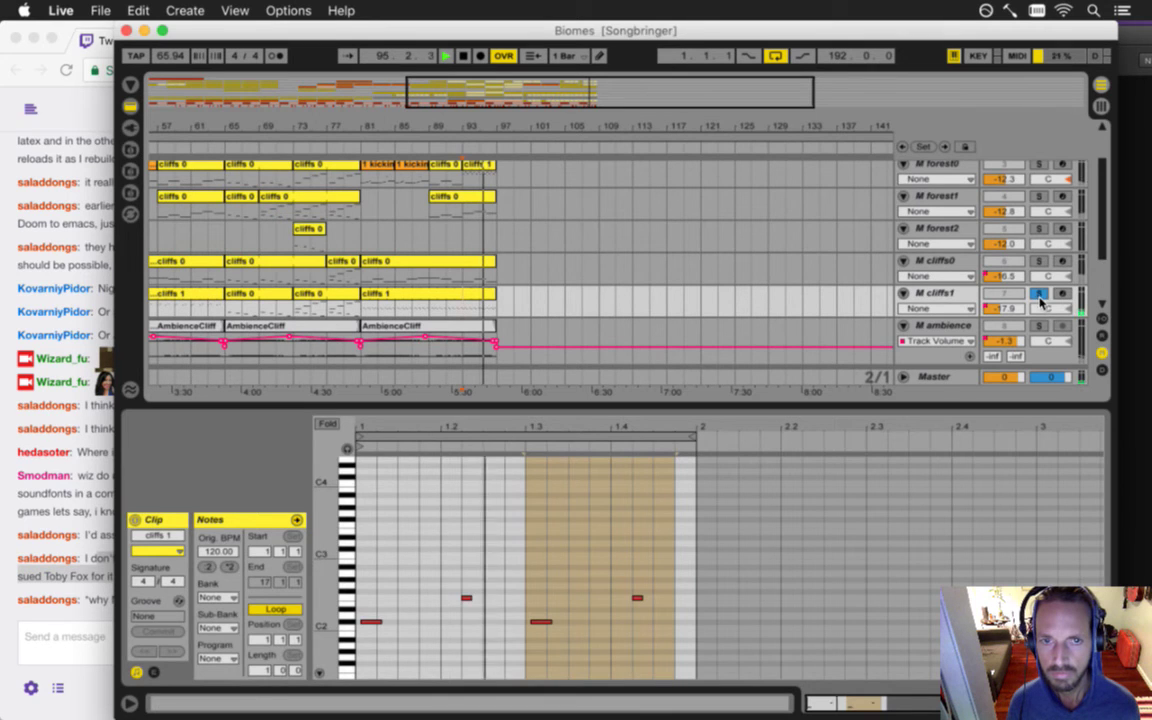
pyautogui.click(1039, 261)
pyautogui.press('space')
pyautogui.press('space')
pyautogui.press('space')
pyautogui.click(1039, 261)
pyautogui.scroll(3, 1040, 263)
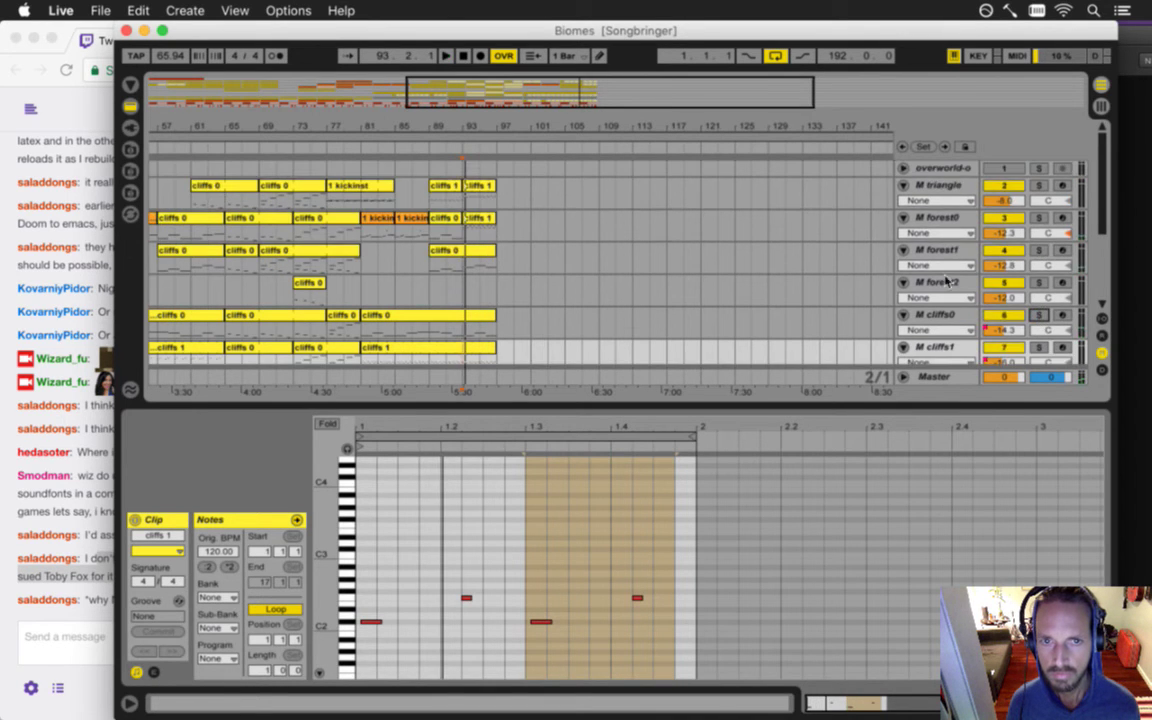
# - Try ending the last M cliffs0 clip at bar 93, audition the change, and extend the clip back to bar 97
pyautogui.moveTo(490, 322); pyautogui.dragTo(463, 329)
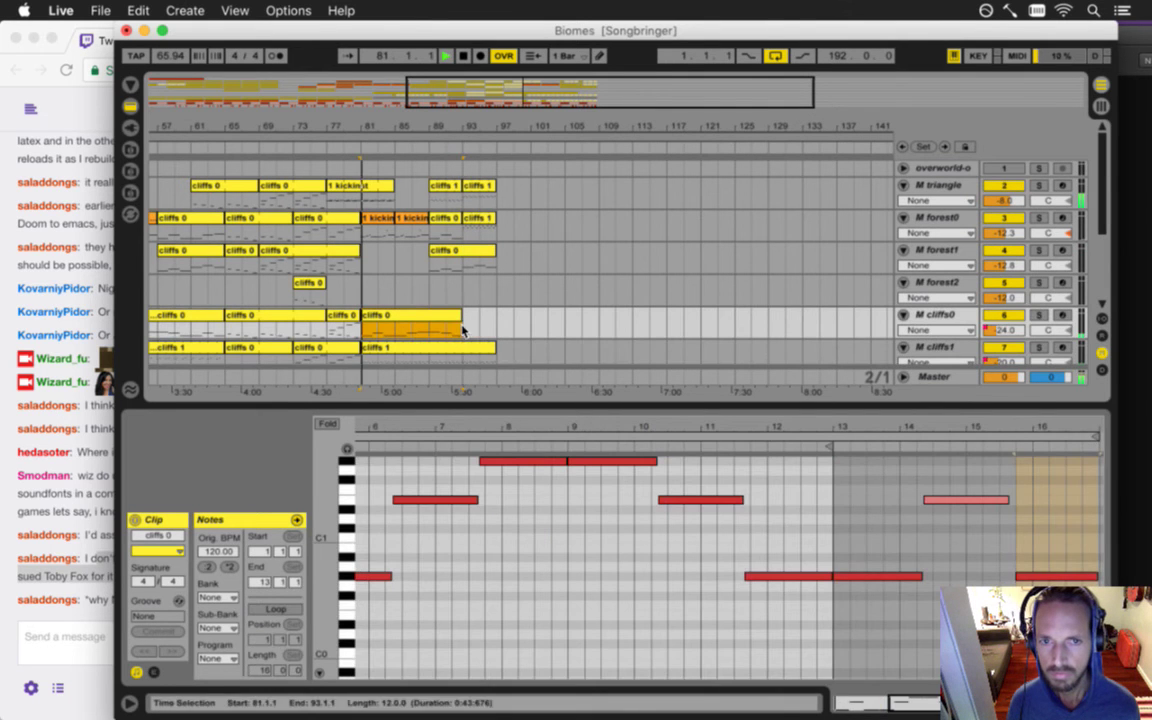
pyautogui.click(467, 331)
pyautogui.press('space')
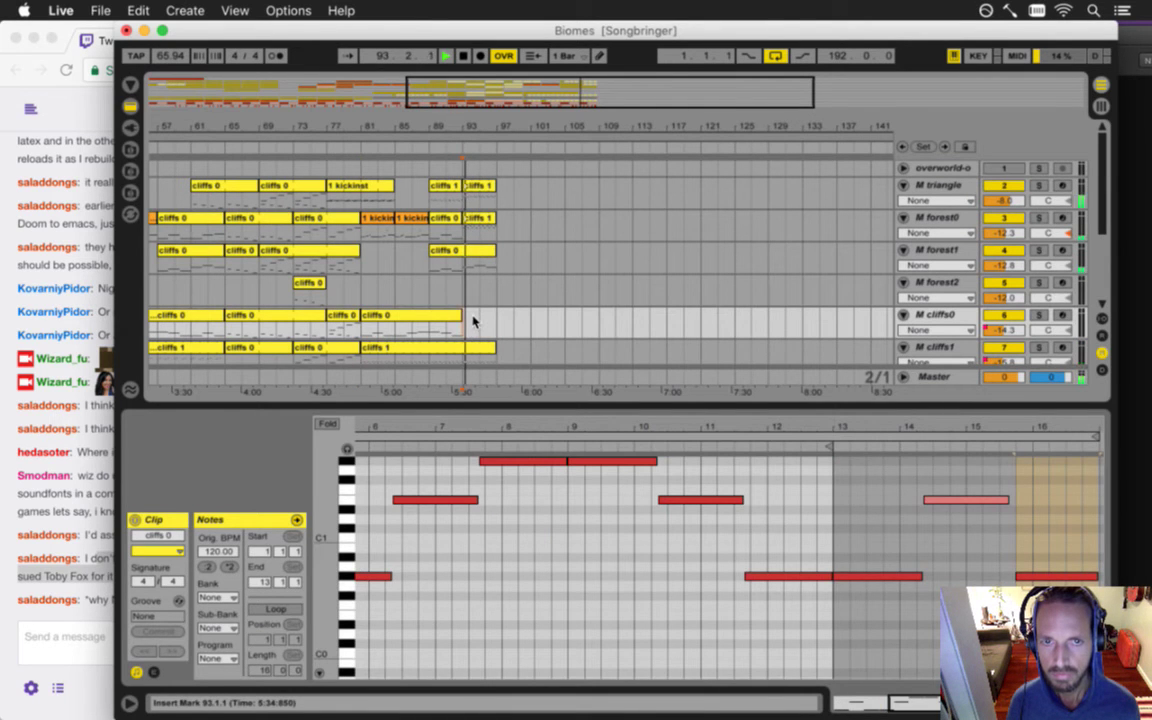
pyautogui.moveTo(460, 318); pyautogui.dragTo(496, 318)
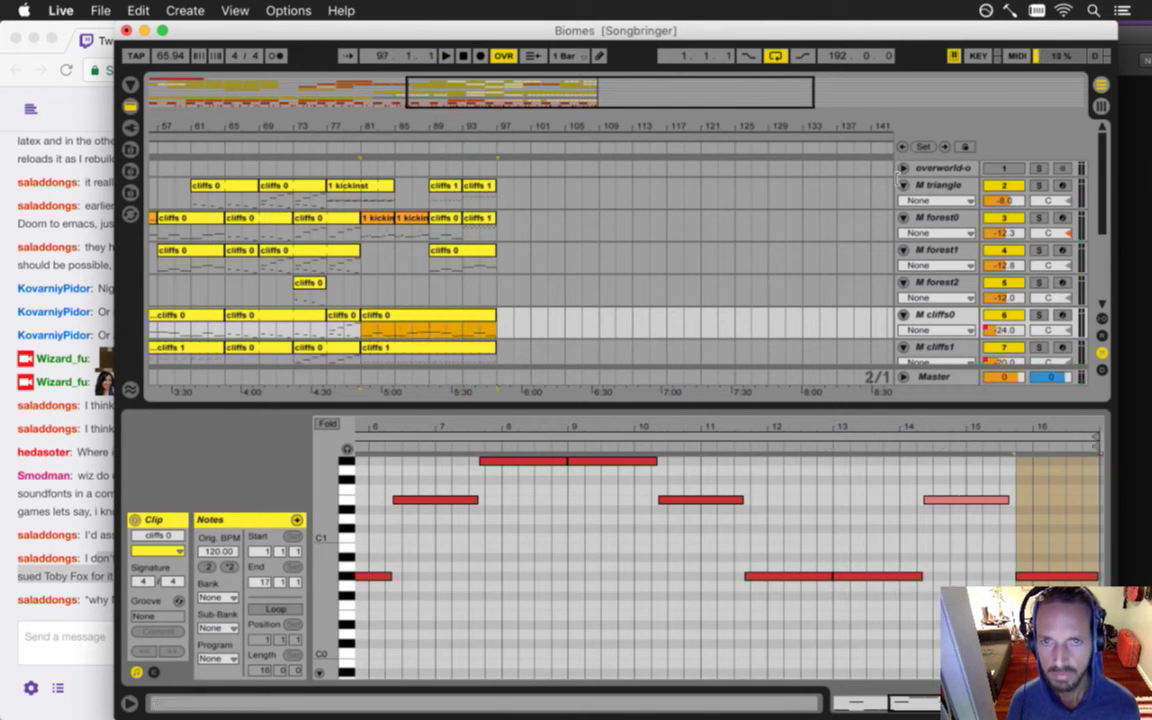
# - Audition M forest0, M triangle, M forest1 and harmony with track solos, playing from bar 93
pyautogui.press('space')
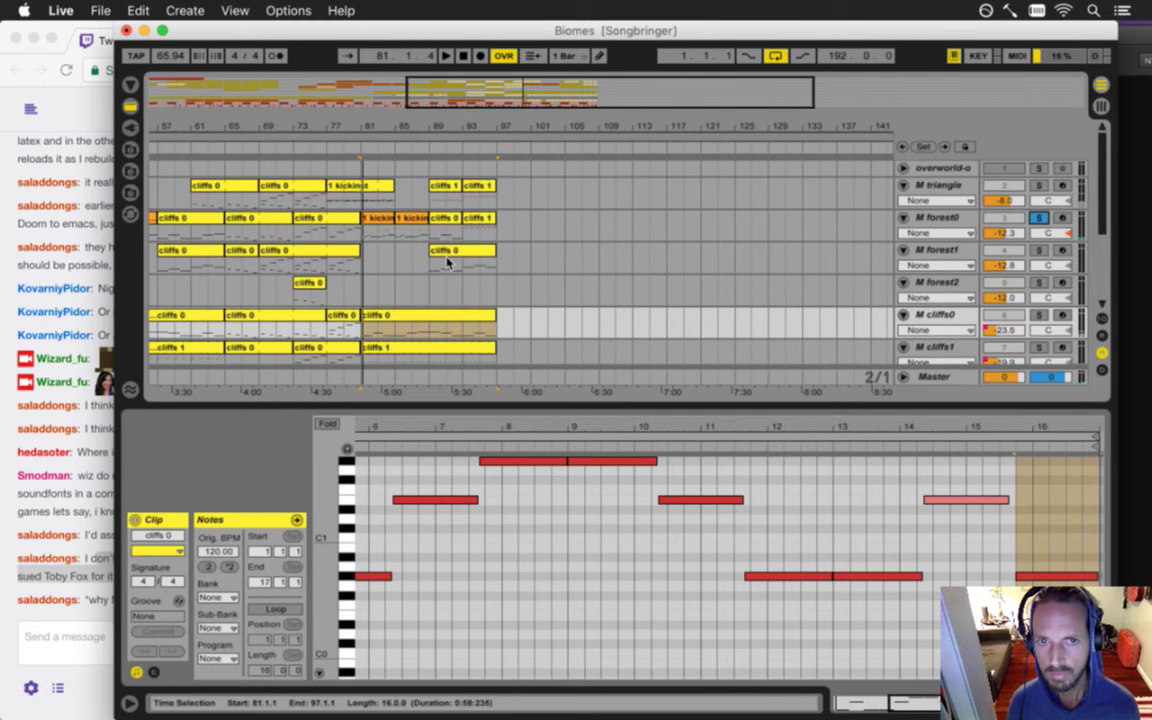
pyautogui.click(465, 236)
pyautogui.press('space')
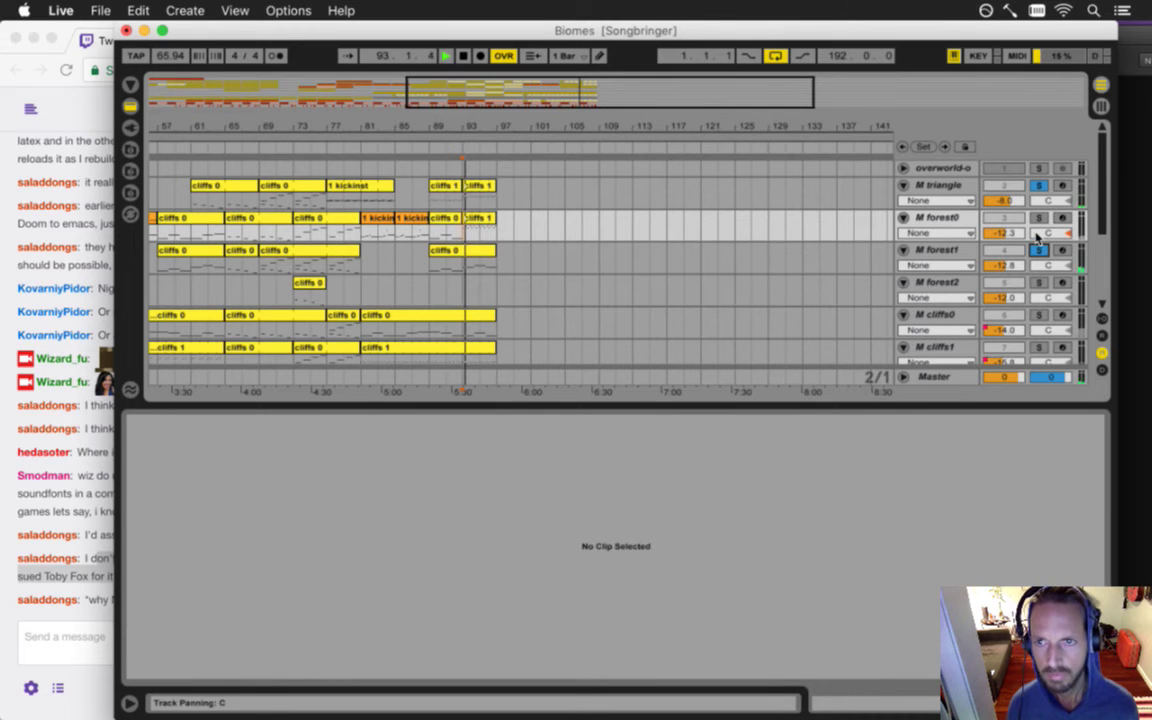
pyautogui.scroll(-5, 1033, 232)
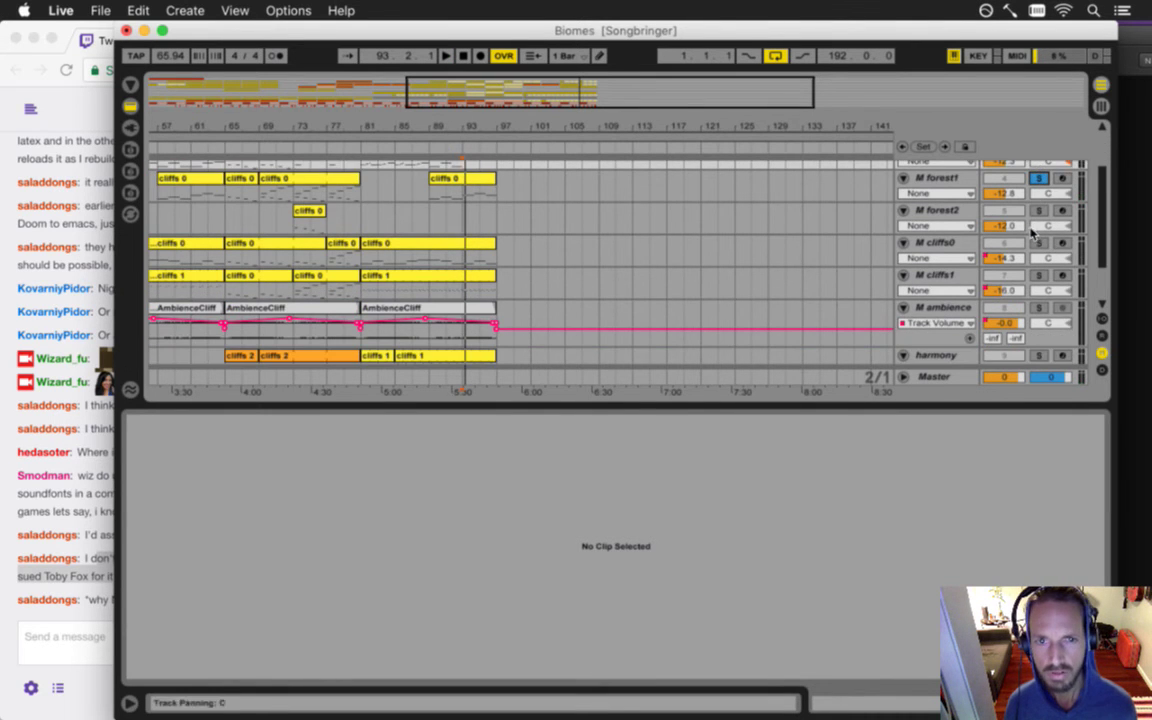
pyautogui.scroll(-4, 1033, 232)
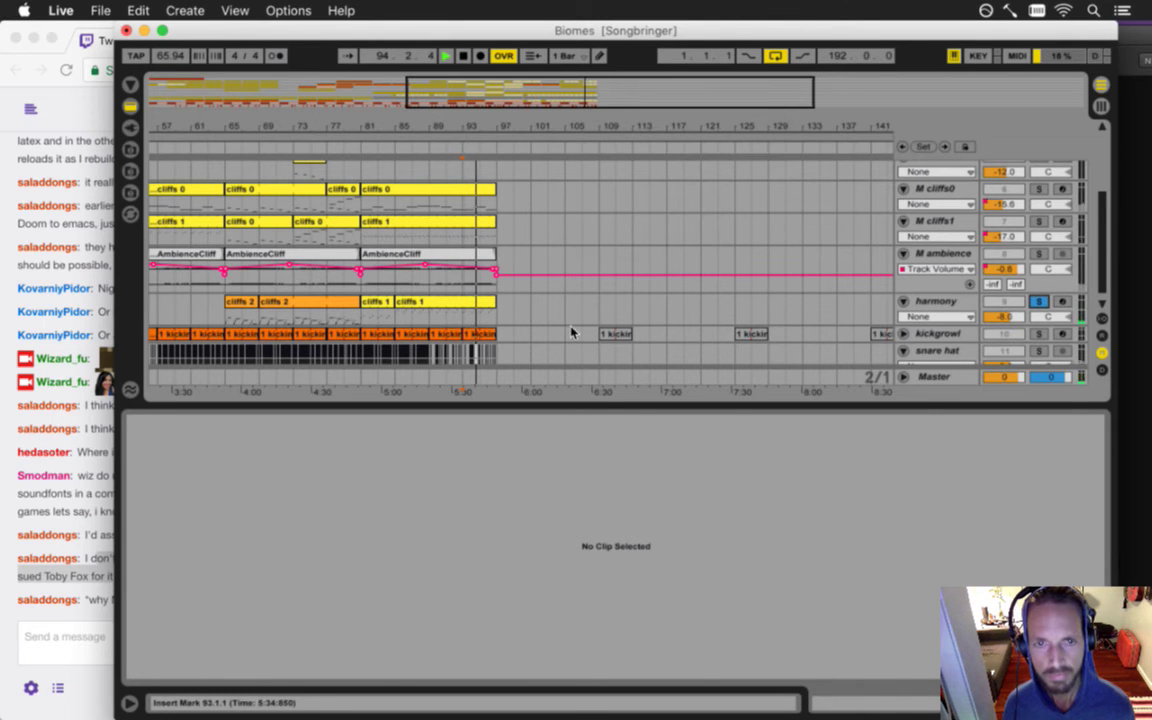
pyautogui.scroll(6, 573, 274)
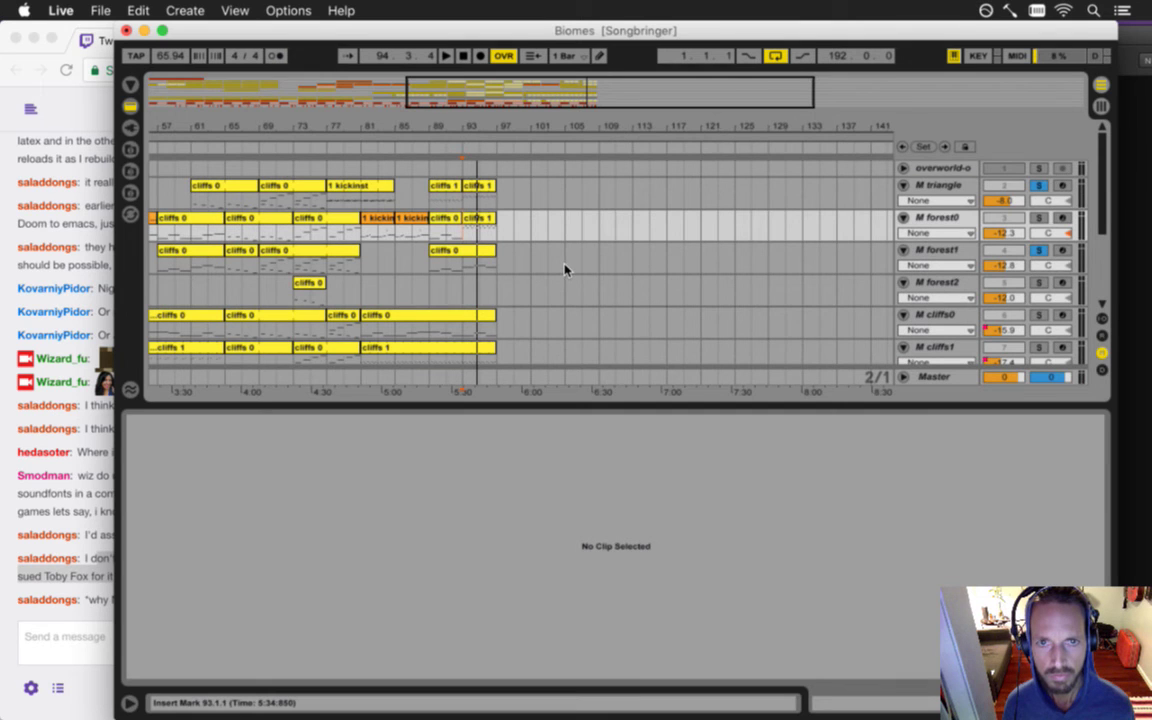
# - While playing from bar 89, split the M cliffs1 clip at bar 93 and open the M triangle clip starting at bar 93
pyautogui.click(476, 219)
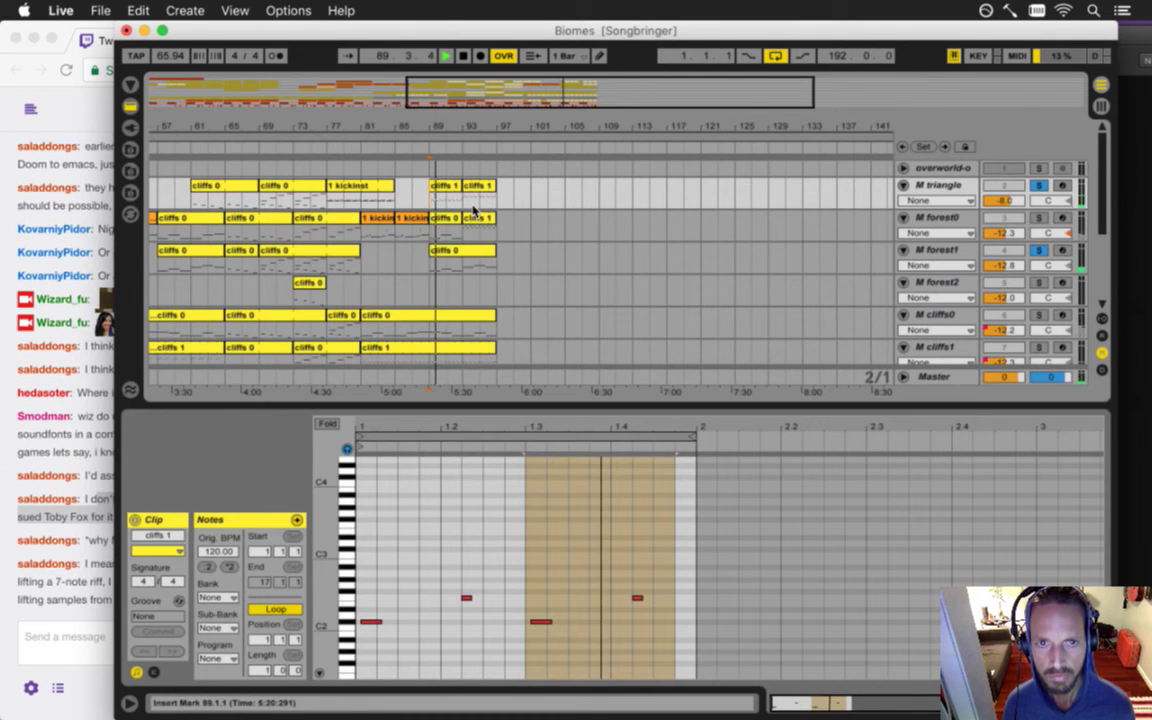
pyautogui.scroll(-5, 474, 210)
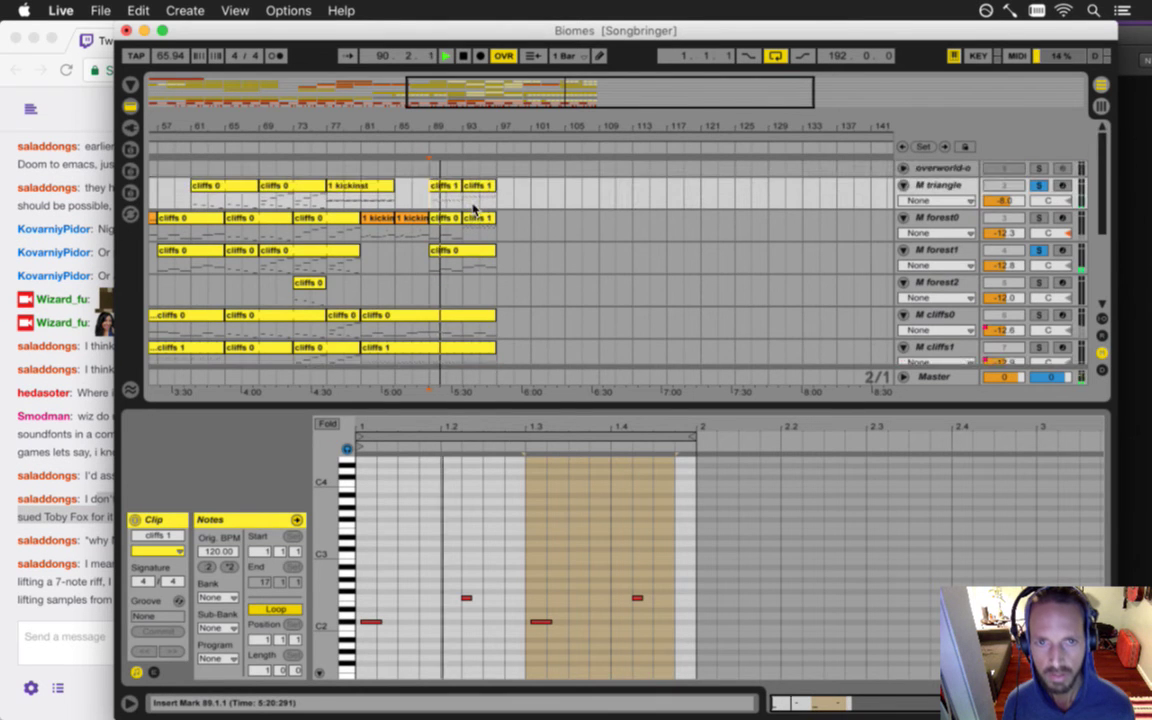
pyautogui.click(466, 293)
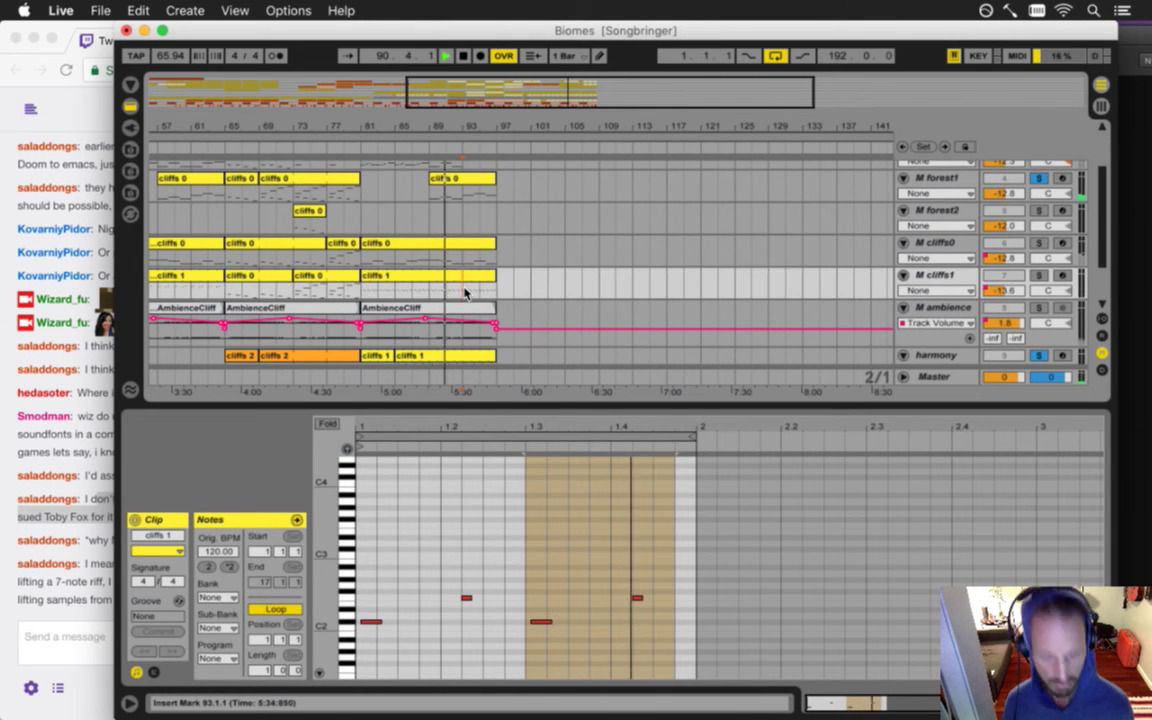
pyautogui.press('super+e')
pyautogui.scroll(3, 466, 292)
pyautogui.click(476, 190)
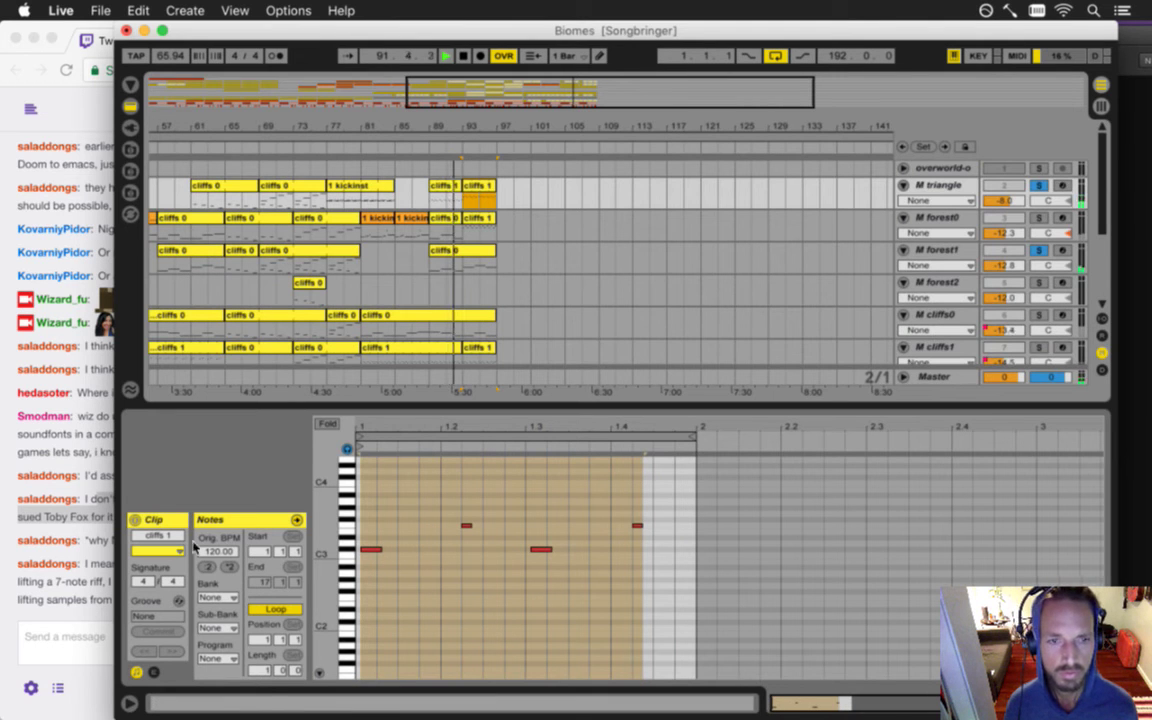
# - Read the newest Twitch chat message in Chrome about lifting samples from an SNES game, and return to Ableton Live
pyautogui.click(76, 606)
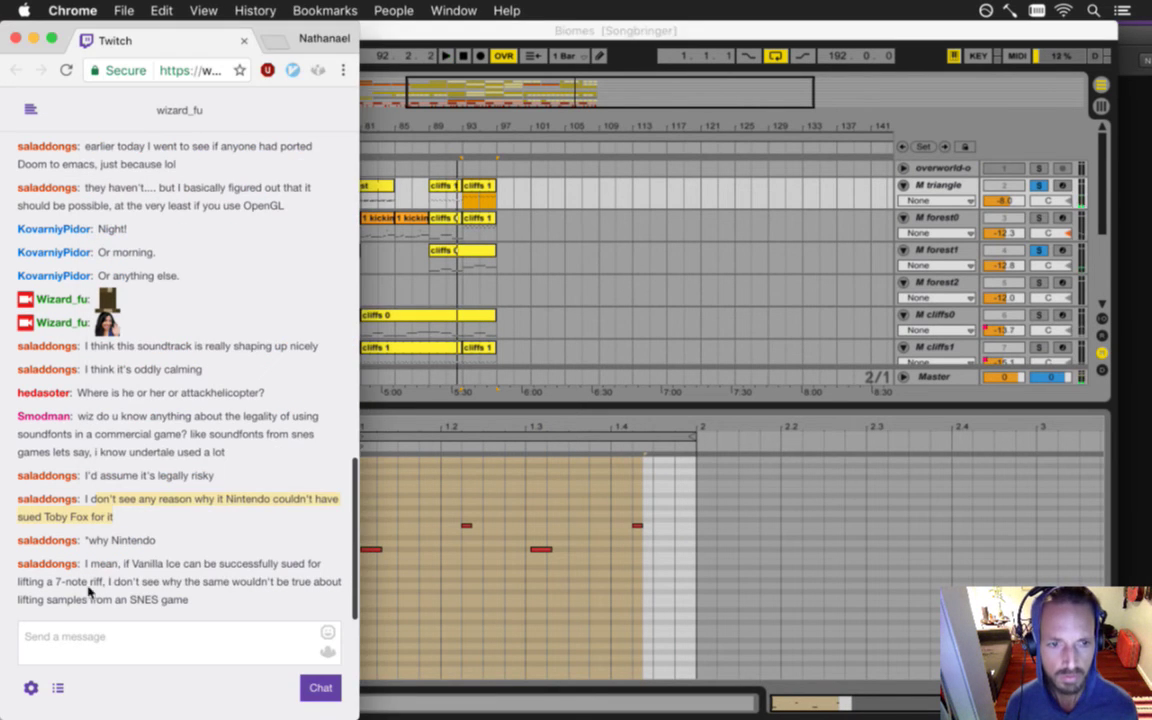
pyautogui.moveTo(106, 566); pyautogui.dragTo(136, 586)
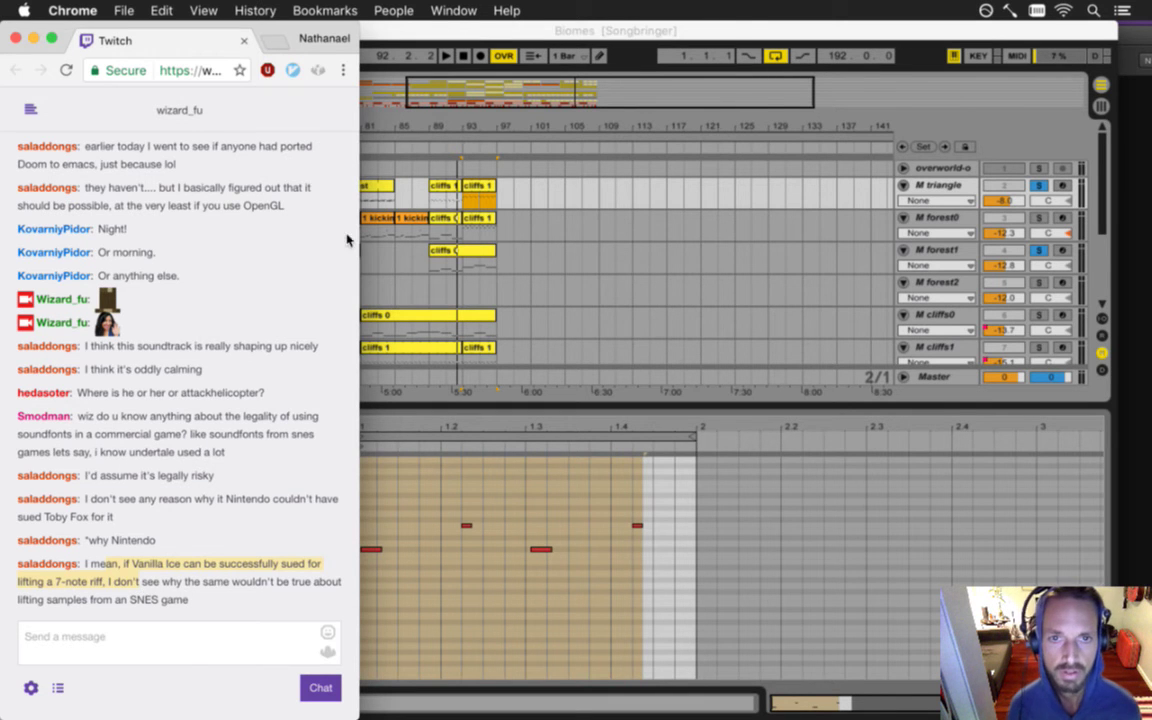
pyautogui.click(473, 126)
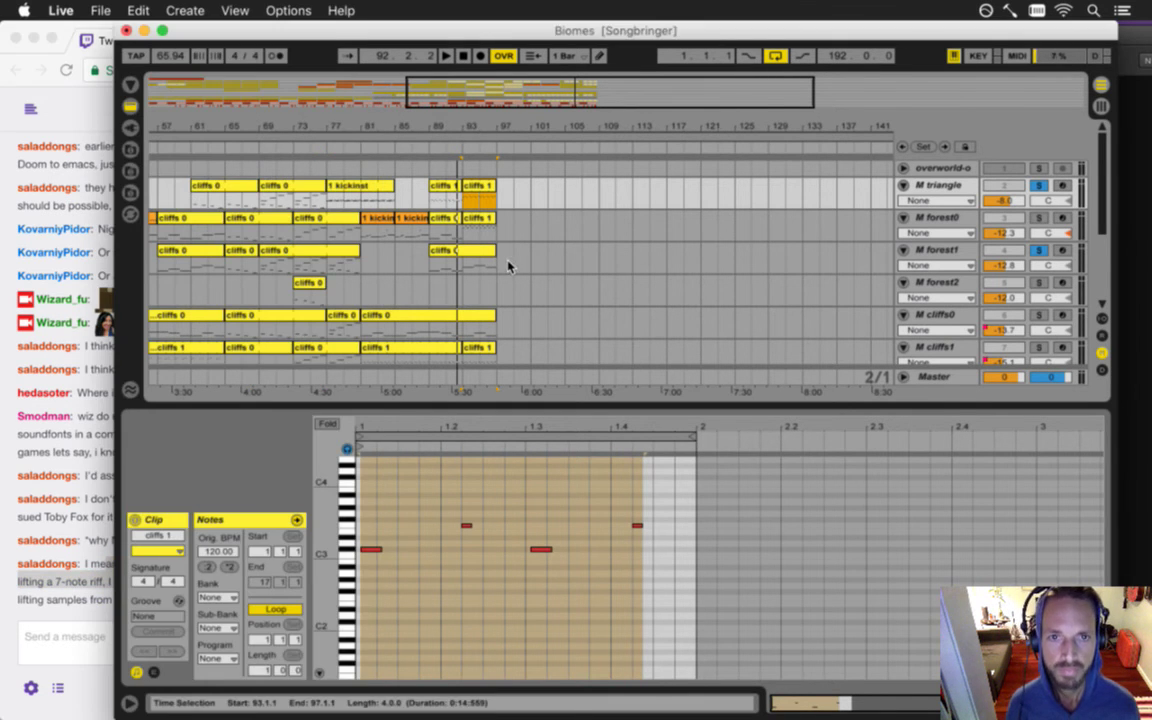
pyautogui.click(103, 601)
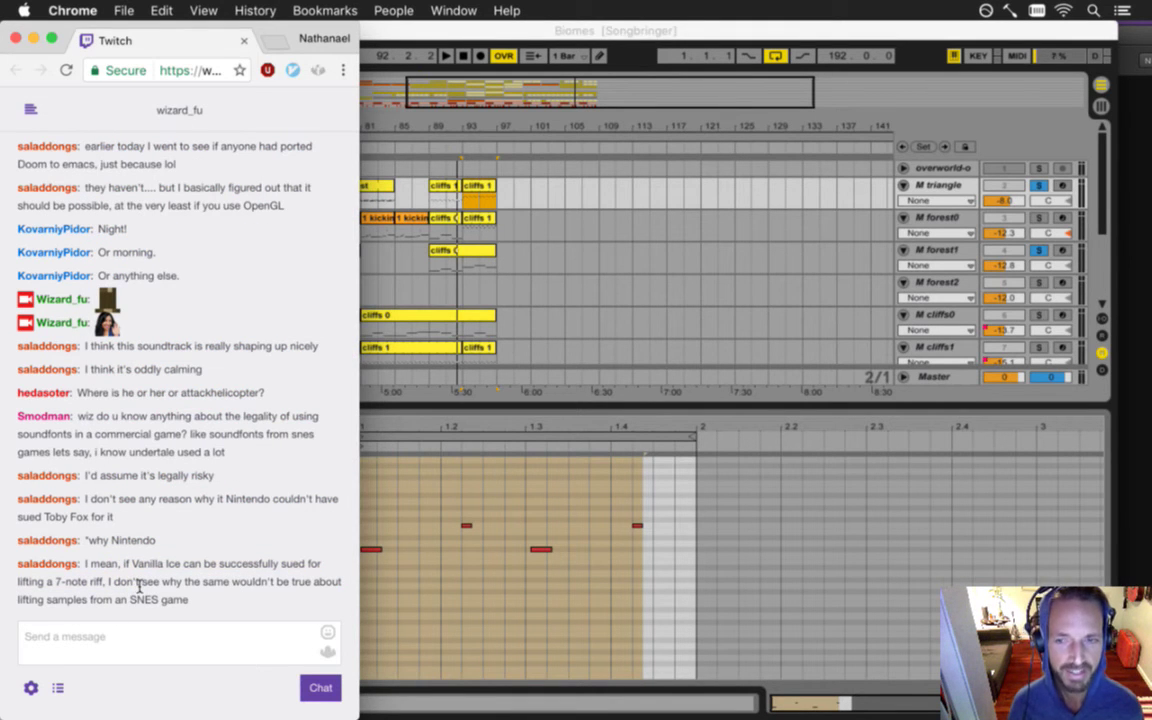
pyautogui.moveTo(133, 564); pyautogui.dragTo(186, 585)
pyautogui.click(460, 101)
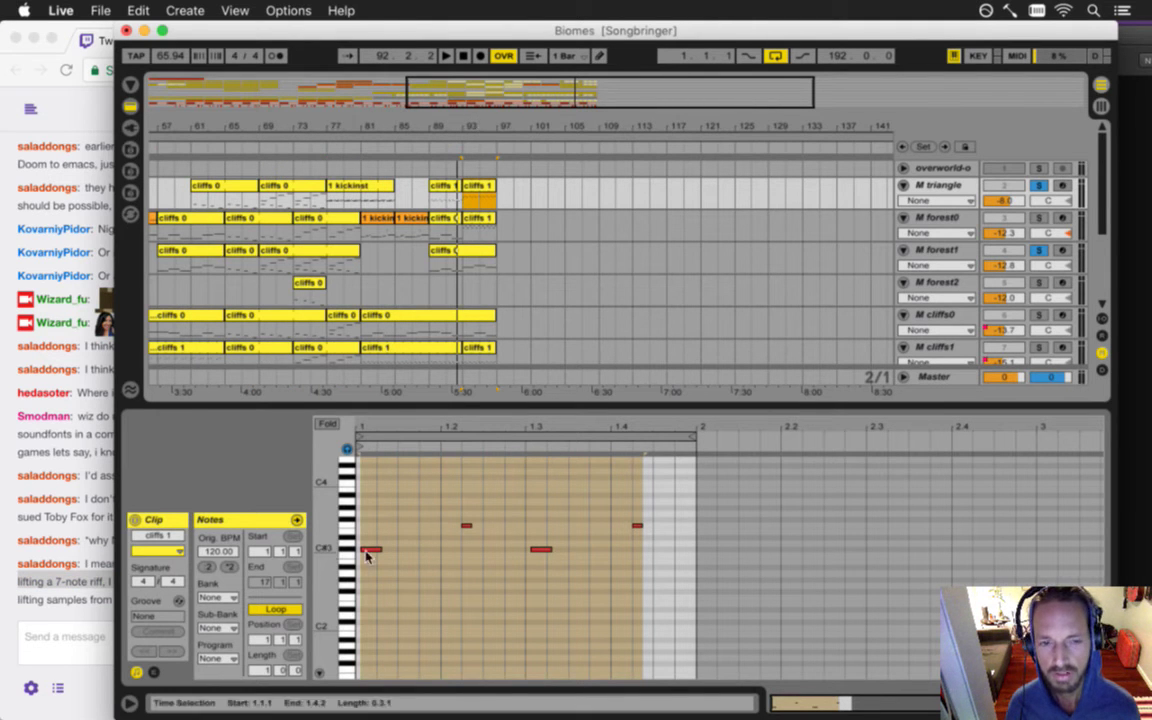
# - Hide the clip's Notes box and audition the soloed tracks from bar 93 with the M triangle clip open
pyautogui.click(137, 672)
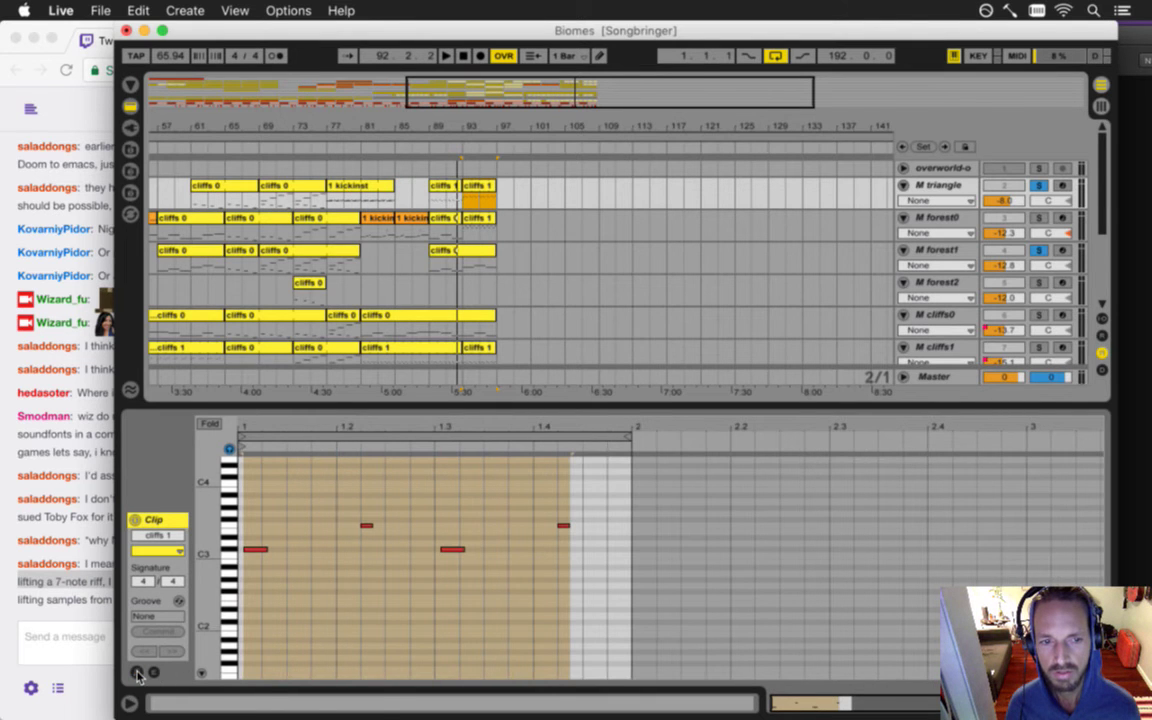
pyautogui.moveTo(474, 127); pyautogui.dragTo(473, 137)
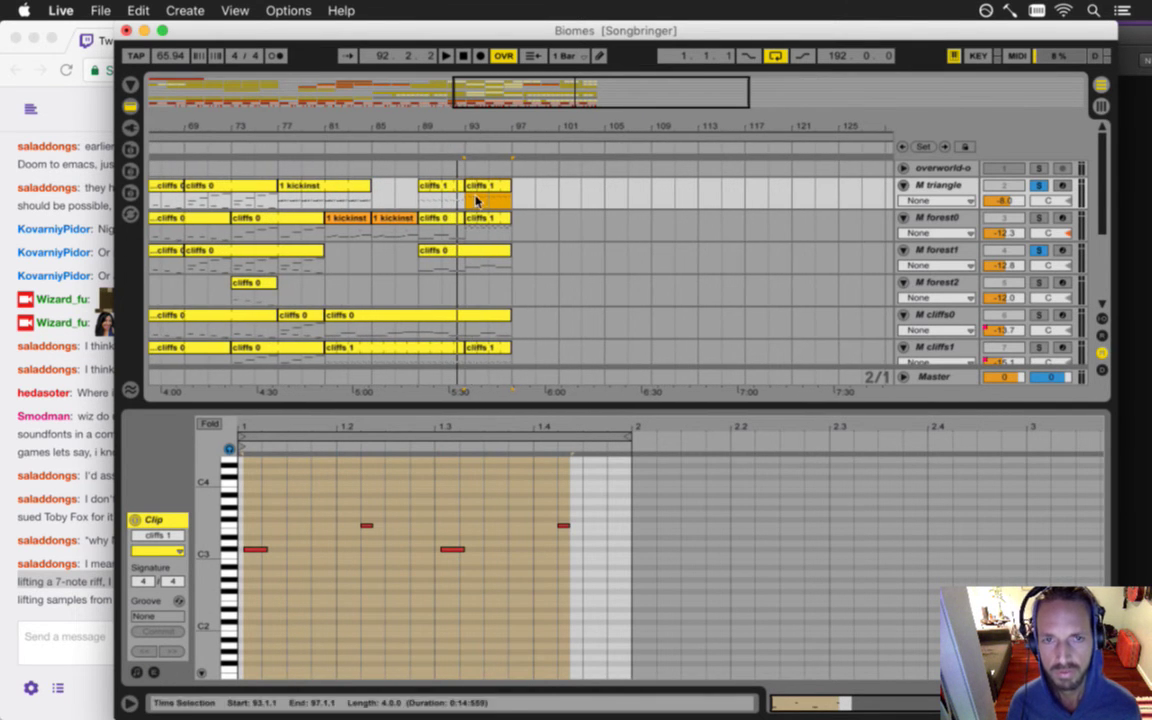
pyautogui.click(483, 218)
pyautogui.press('space')
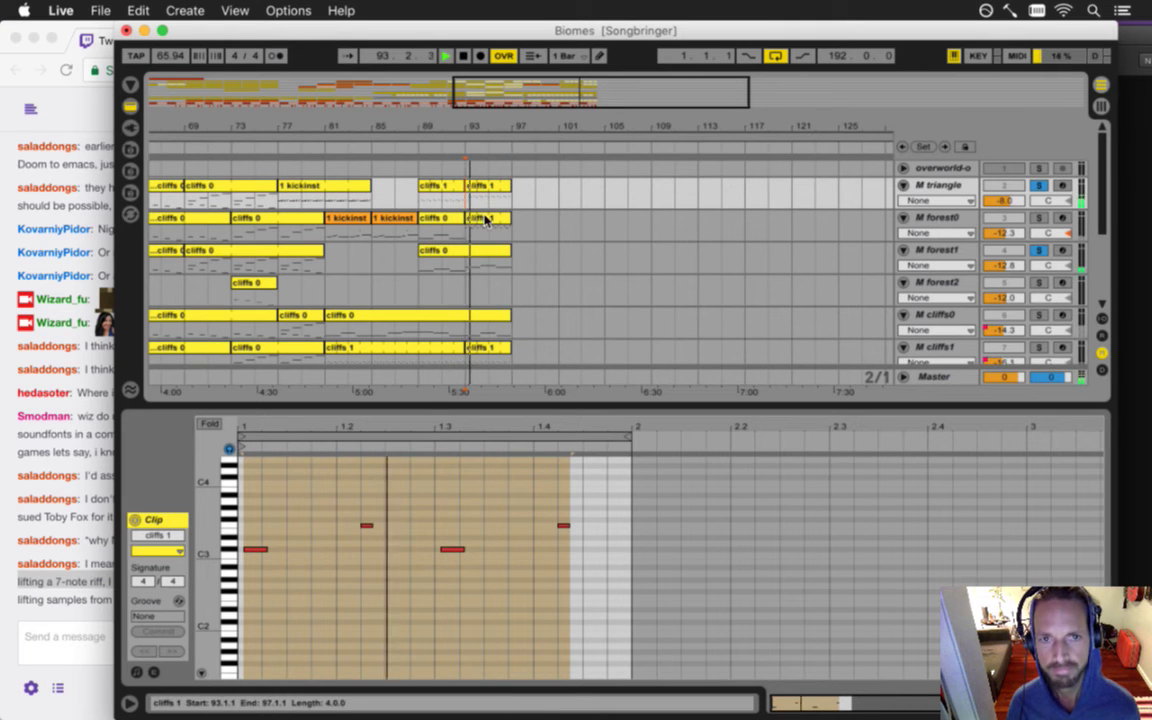
pyautogui.press('space')
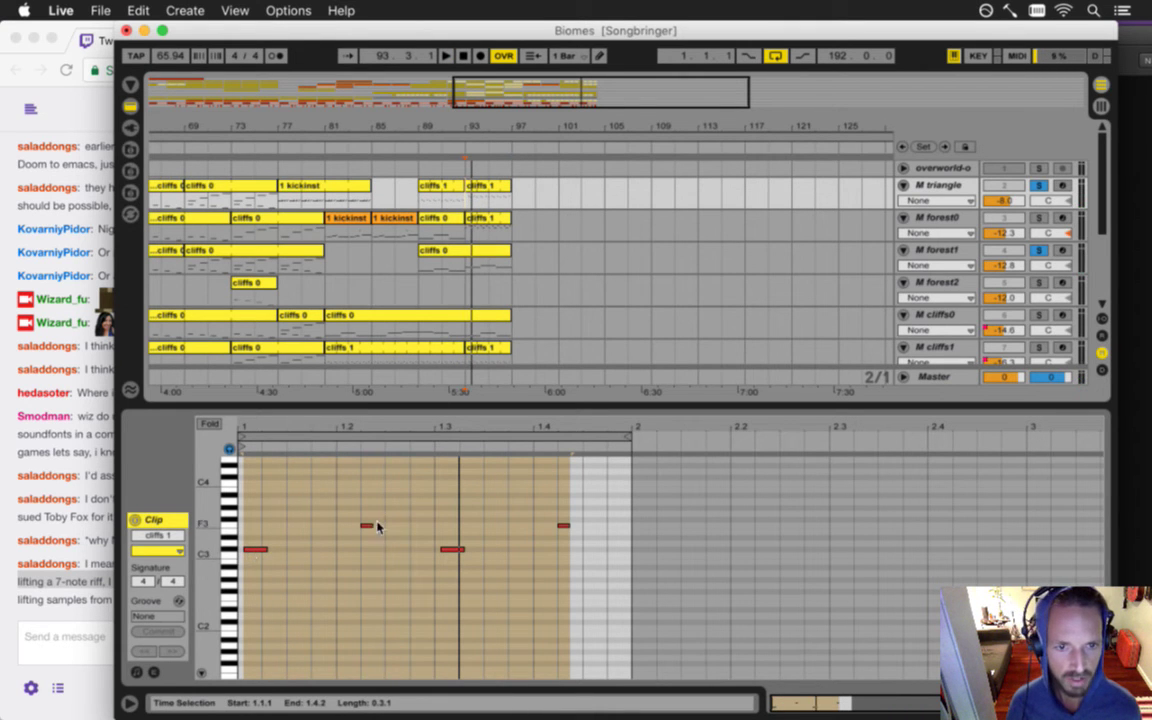
# - Undo the split of the M cliffs1 clip at bar 93
pyautogui.scroll(-5, 470, 330)
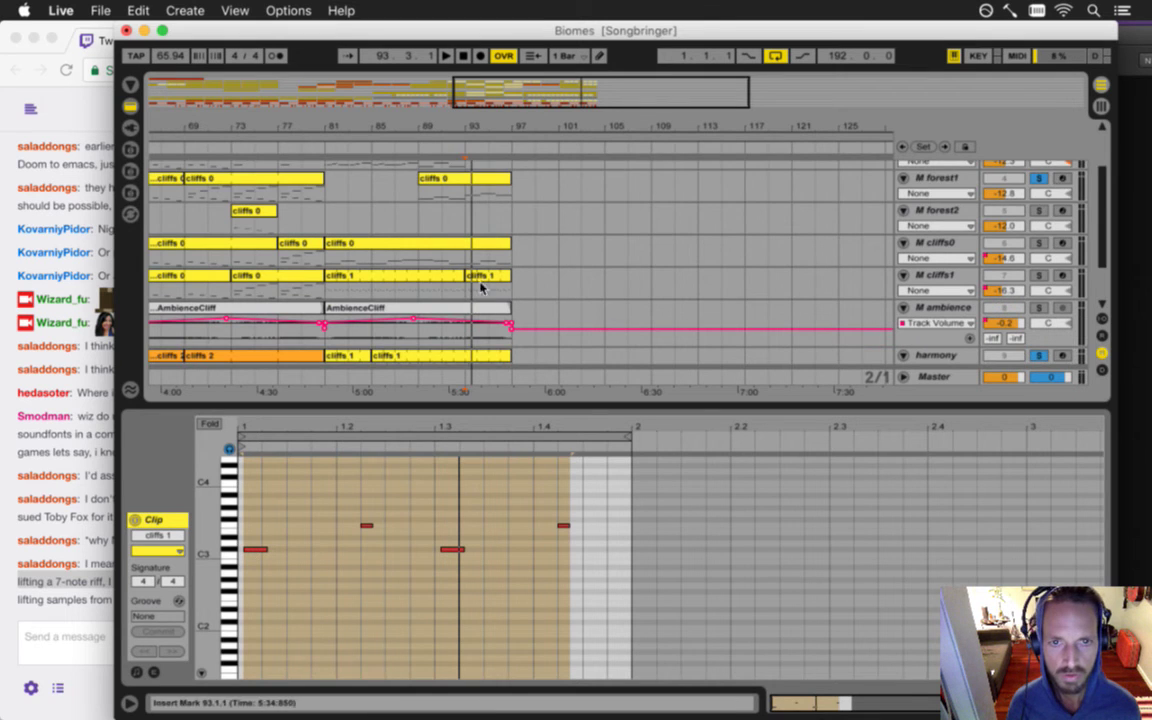
pyautogui.scroll(-1, 476, 325)
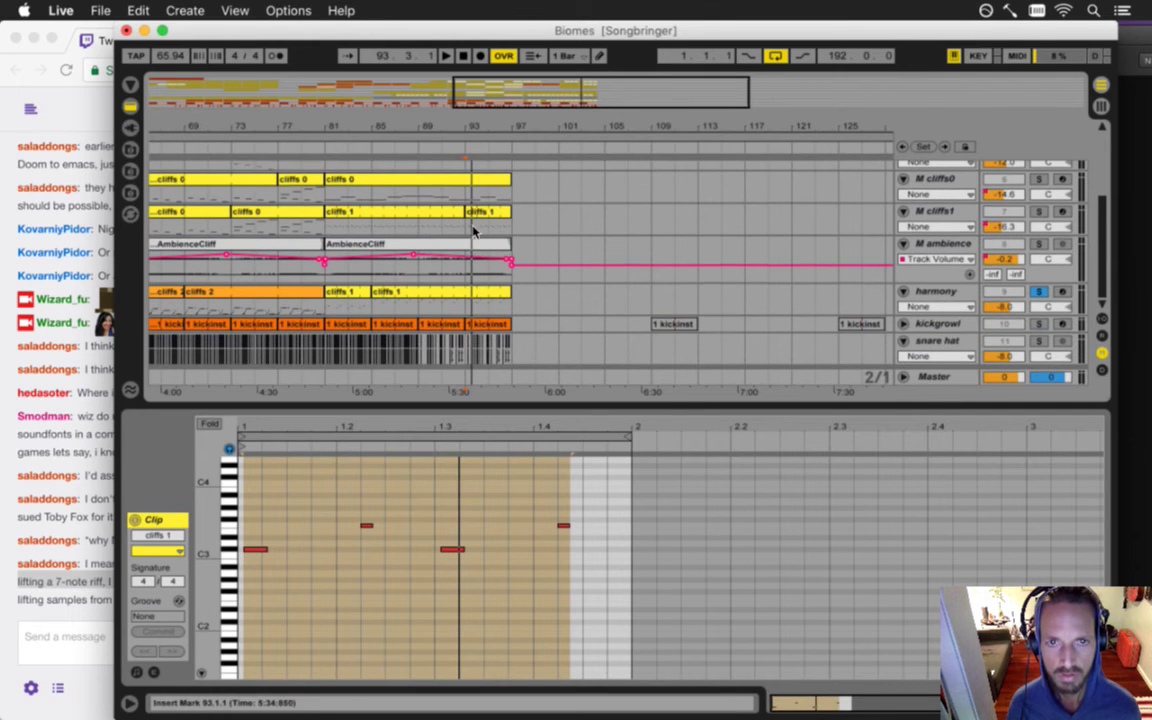
pyautogui.press('super+z')
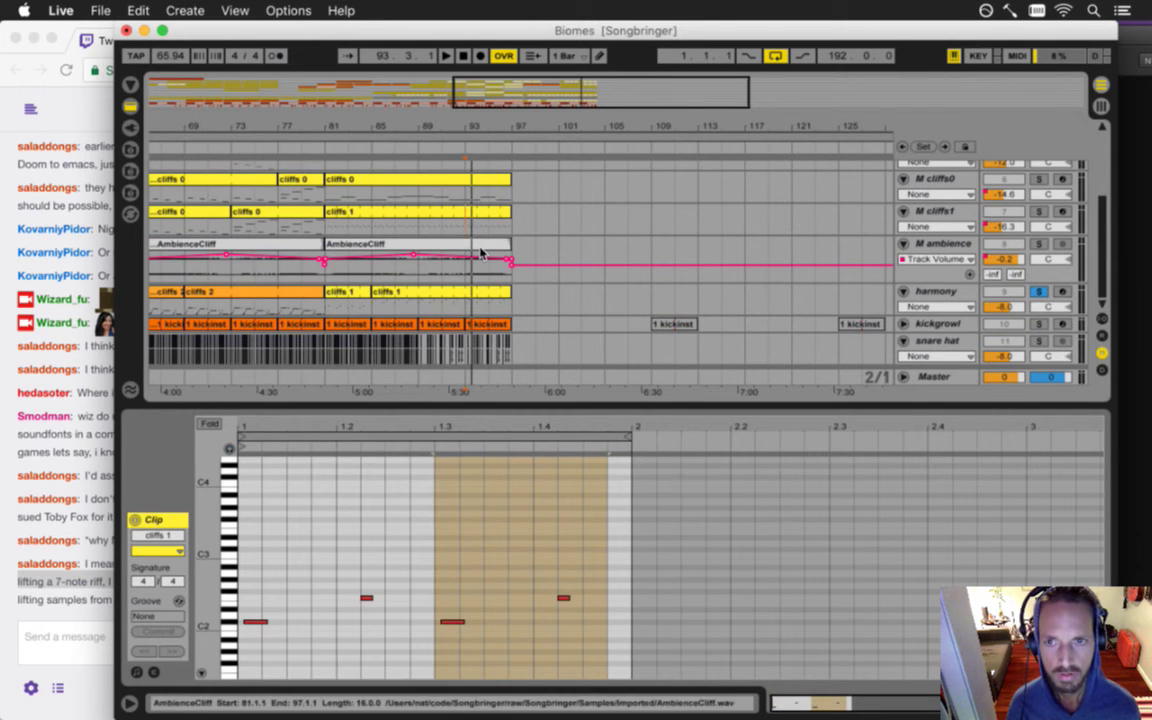
# - Try splitting the harmony clip at bar 93, examine the notes of the new piece, and undo the split
pyautogui.click(465, 310)
pyautogui.press('super+v')
pyautogui.click(438, 523)
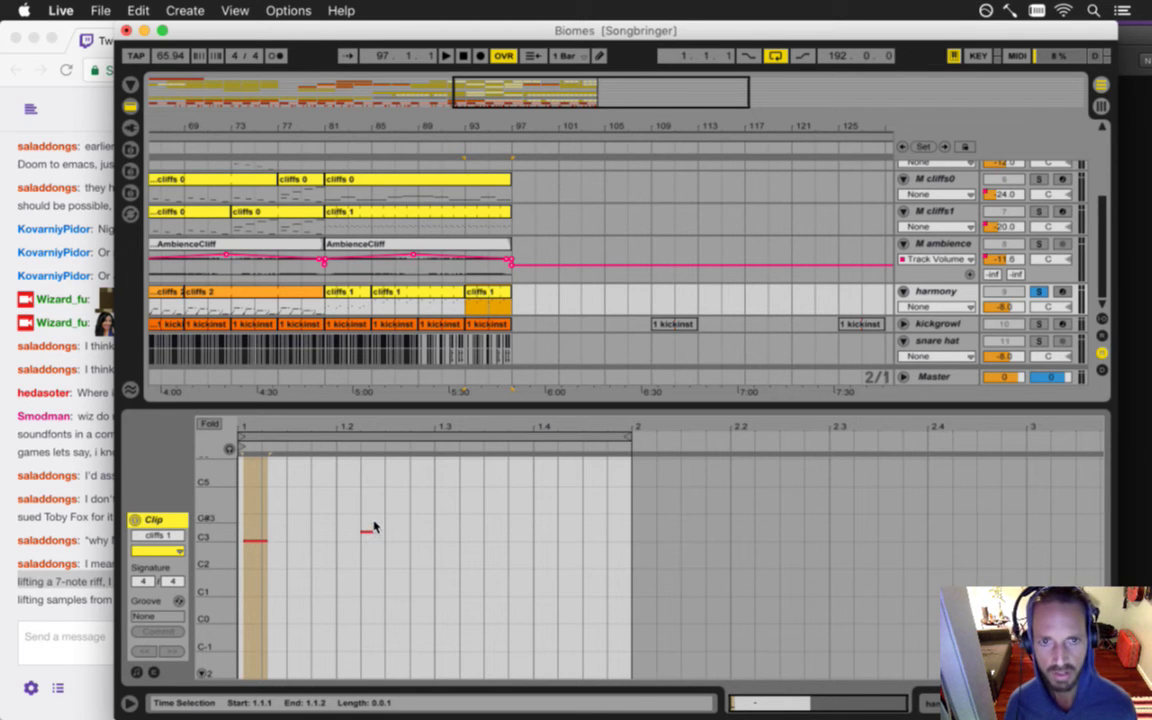
pyautogui.moveTo(206, 543); pyautogui.dragTo(212, 552)
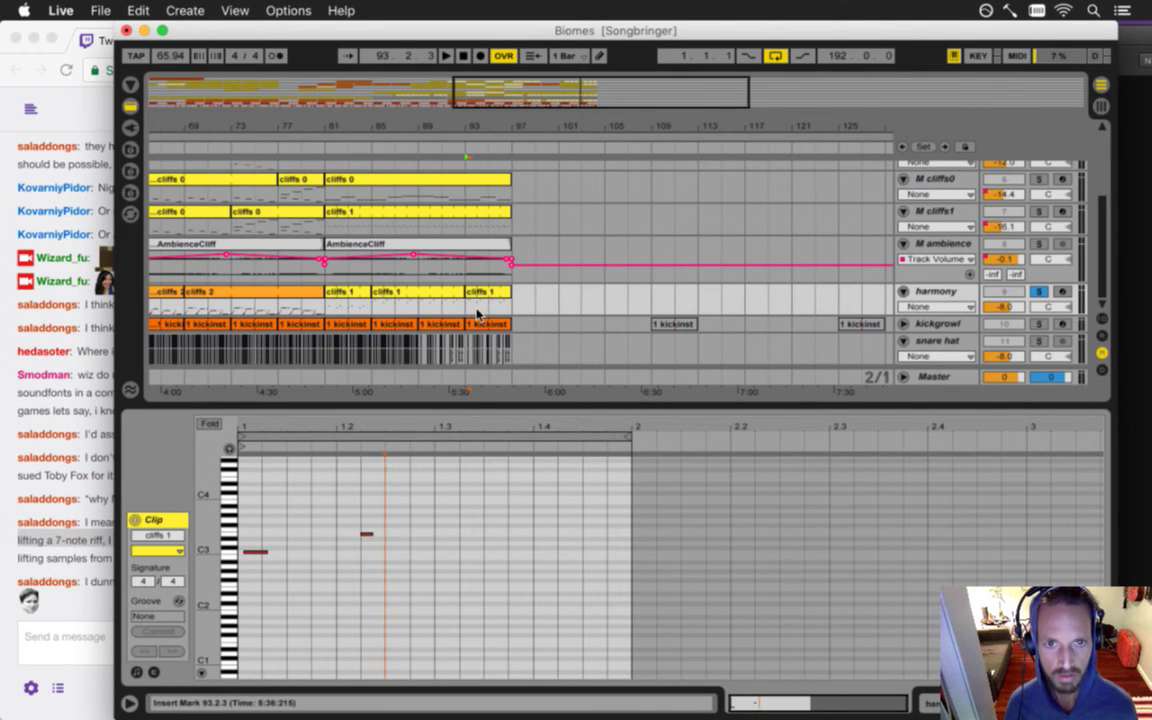
pyautogui.press('Delete')
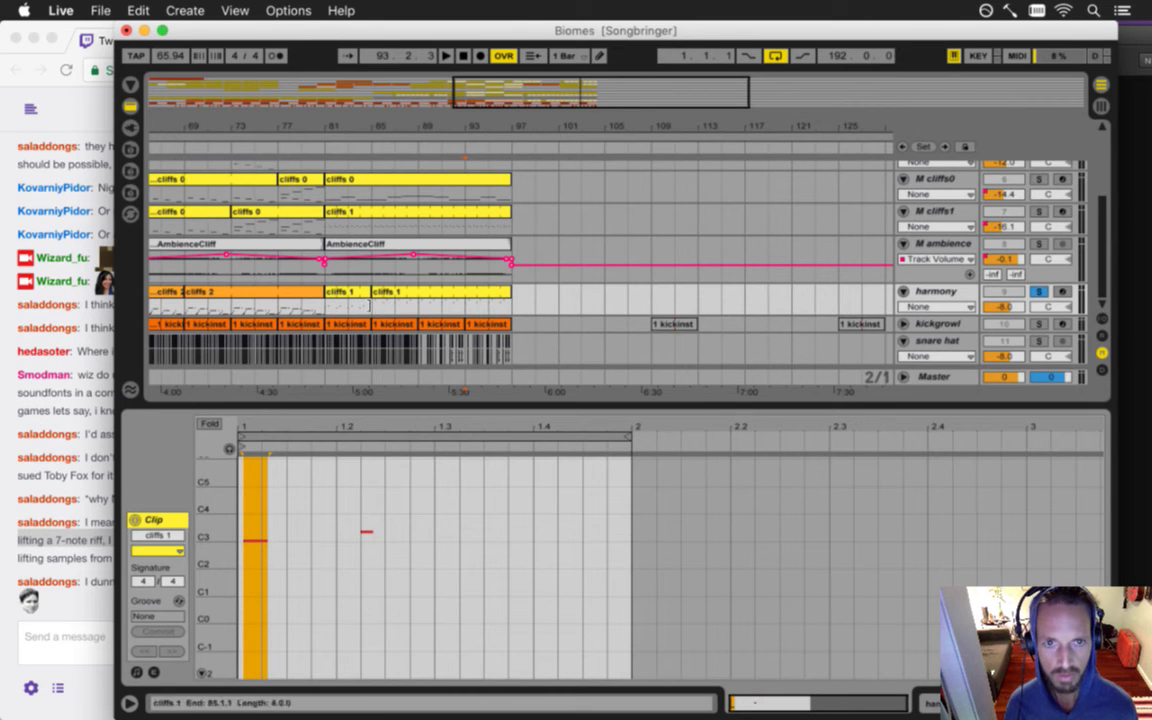
# - Play the arrangement from bar 85 with harmony soloed and examine the notes of its cliffs 1 clip
pyautogui.click(374, 303)
pyautogui.press('space')
pyautogui.moveTo(1104, 232)
pyautogui.mouseDown()
pyautogui.moveTo(1104, 160)
pyautogui.moveTo(1109, 247)
pyautogui.mouseUp()
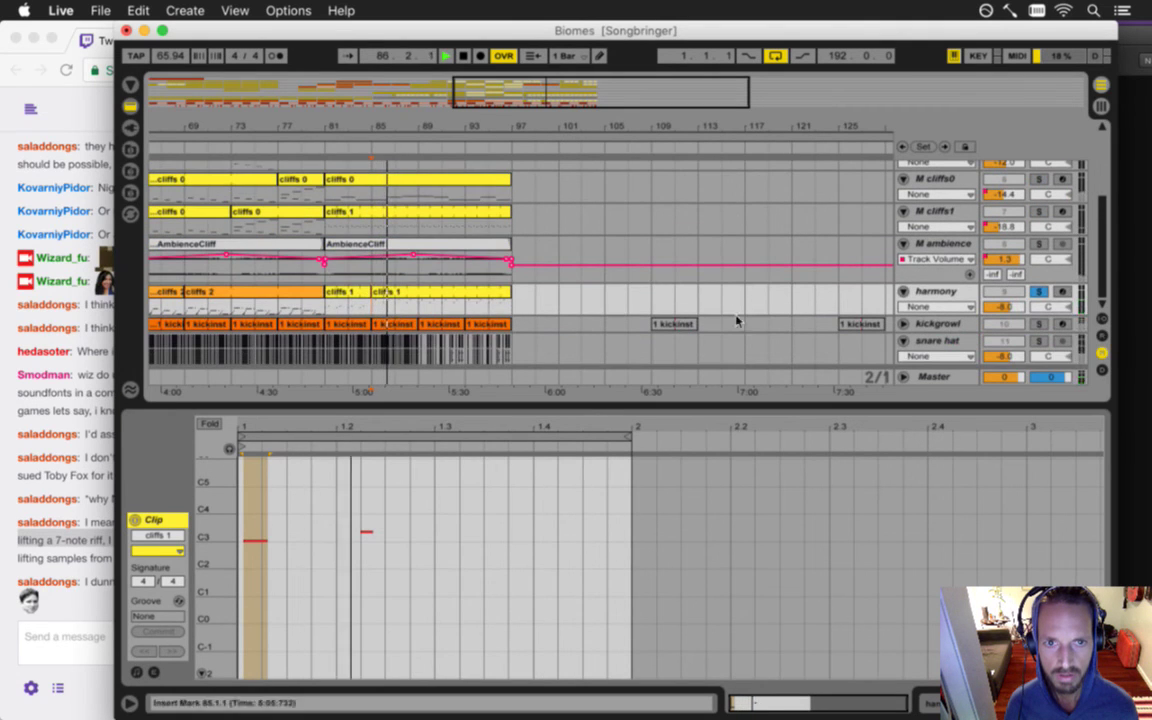
pyautogui.click(337, 535)
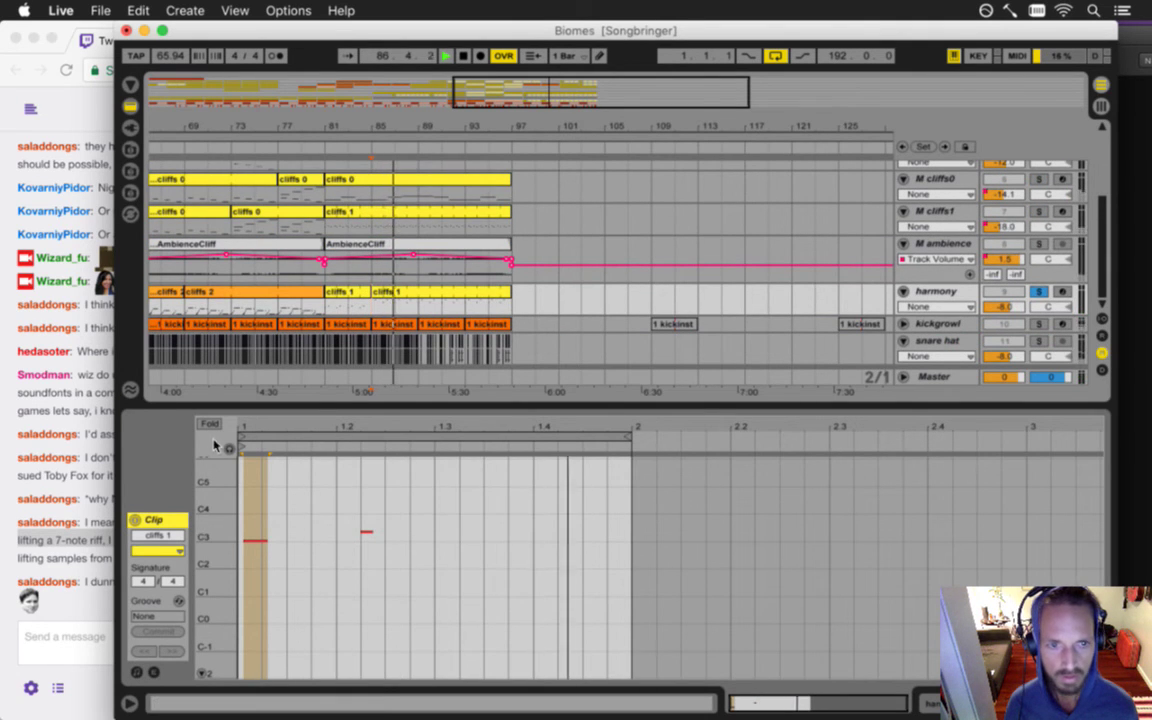
# - Raise the second note of the harmony cliffs 1 clip at bar 85 to F3 and audition it
pyautogui.click(366, 532)
pyautogui.press('space')
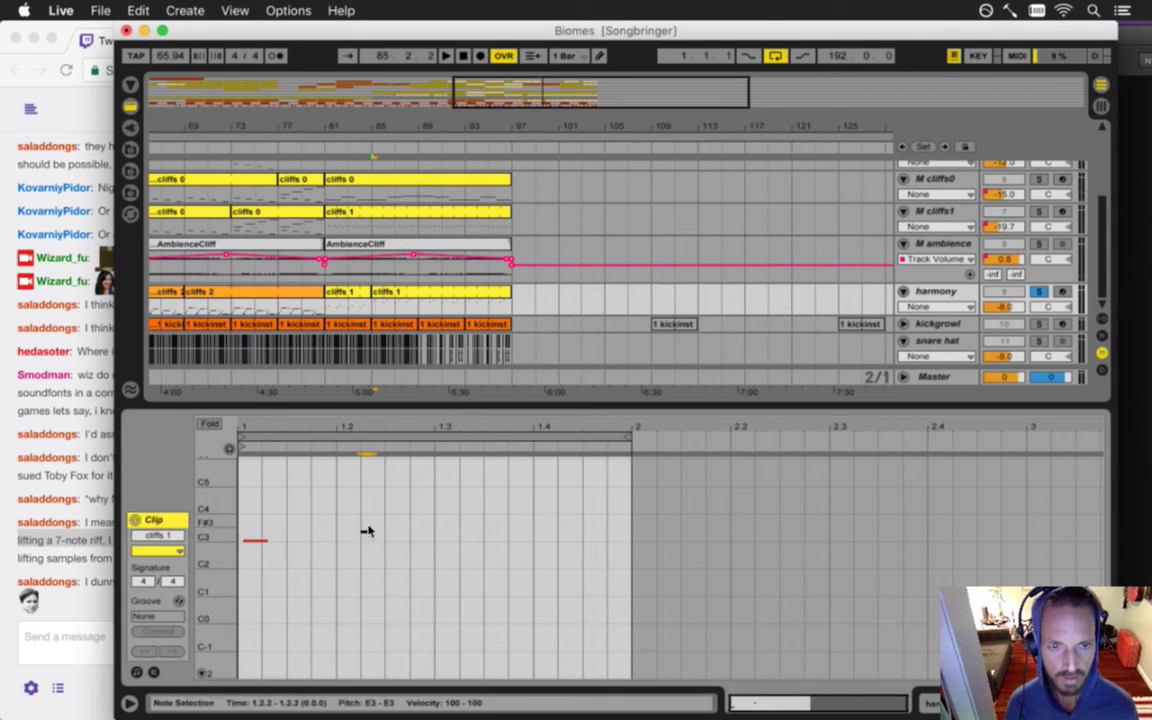
pyautogui.moveTo(210, 541); pyautogui.dragTo(221, 545)
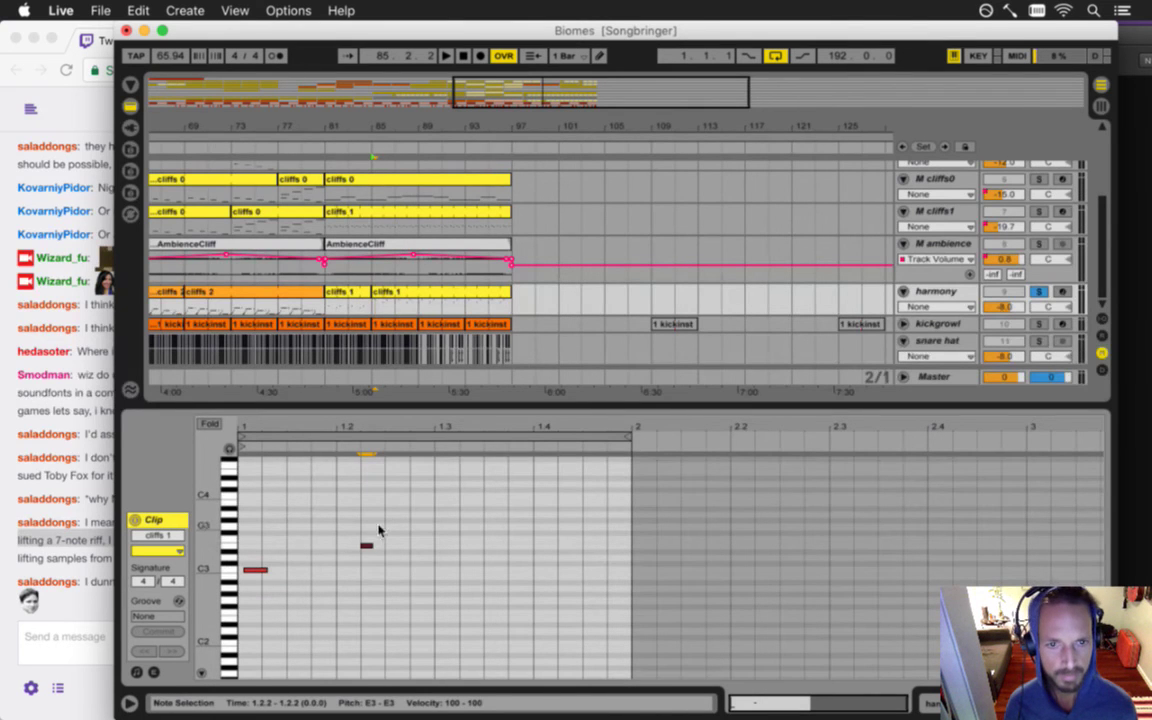
pyautogui.moveTo(368, 548); pyautogui.dragTo(368, 543)
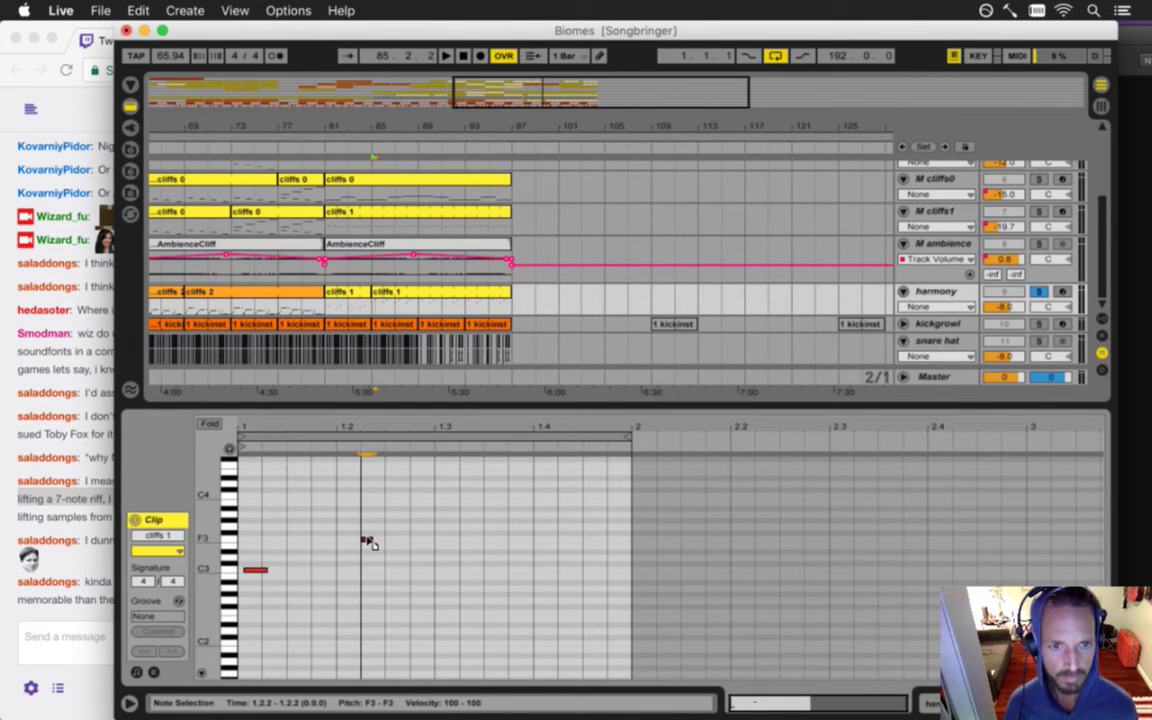
pyautogui.press('space')
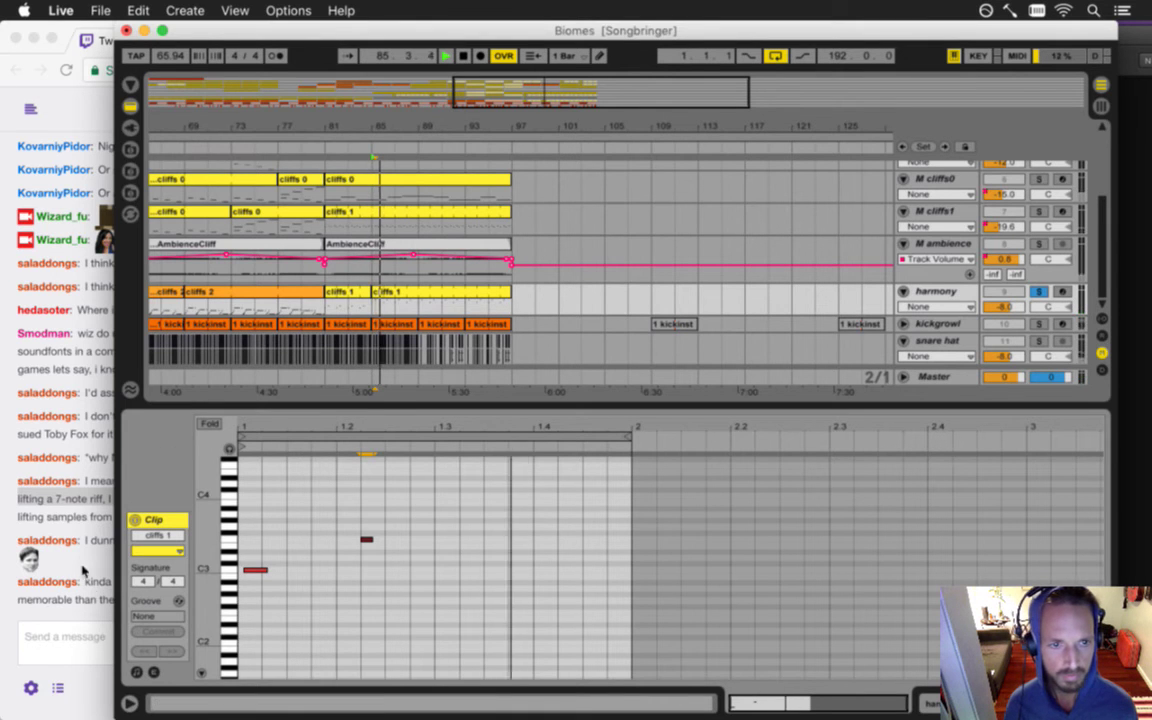
# - Switch to the Twitch chat in Chrome, read the latest messages, and return to the Biomes set in Live
pyautogui.click(62, 224)
pyautogui.moveTo(98, 549); pyautogui.dragTo(128, 555)
pyautogui.moveTo(128, 490); pyautogui.dragTo(173, 528)
pyautogui.click(152, 545)
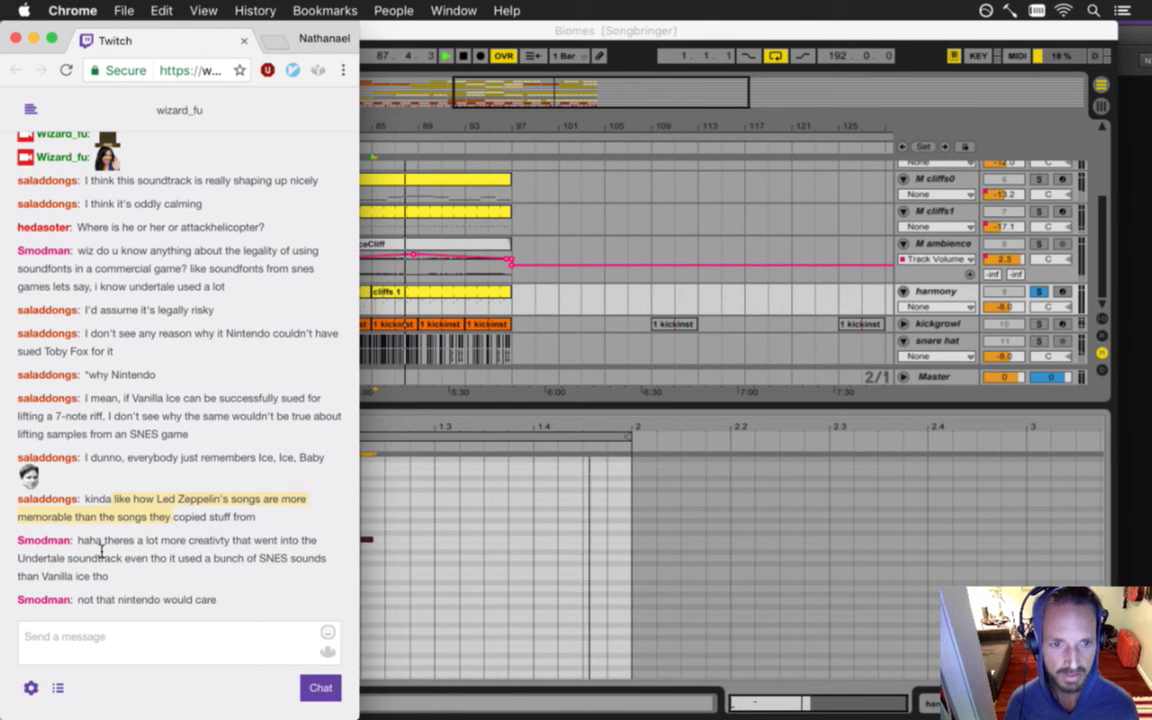
pyautogui.moveTo(104, 541); pyautogui.dragTo(160, 601)
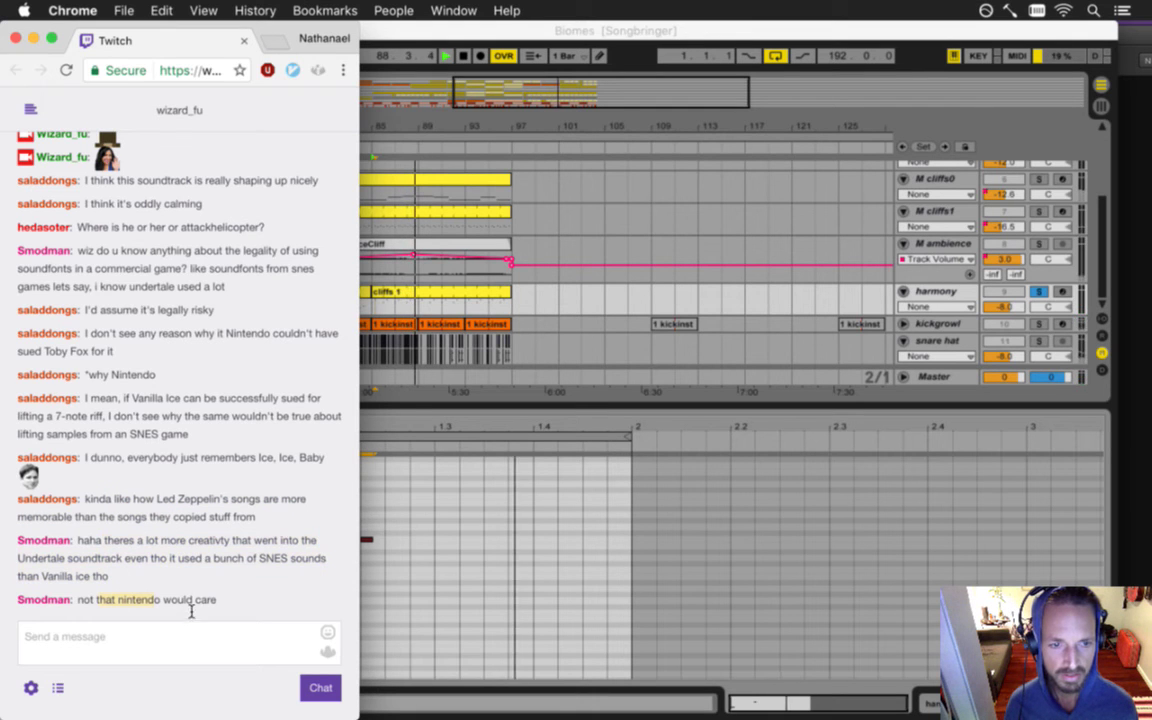
pyautogui.click(520, 303)
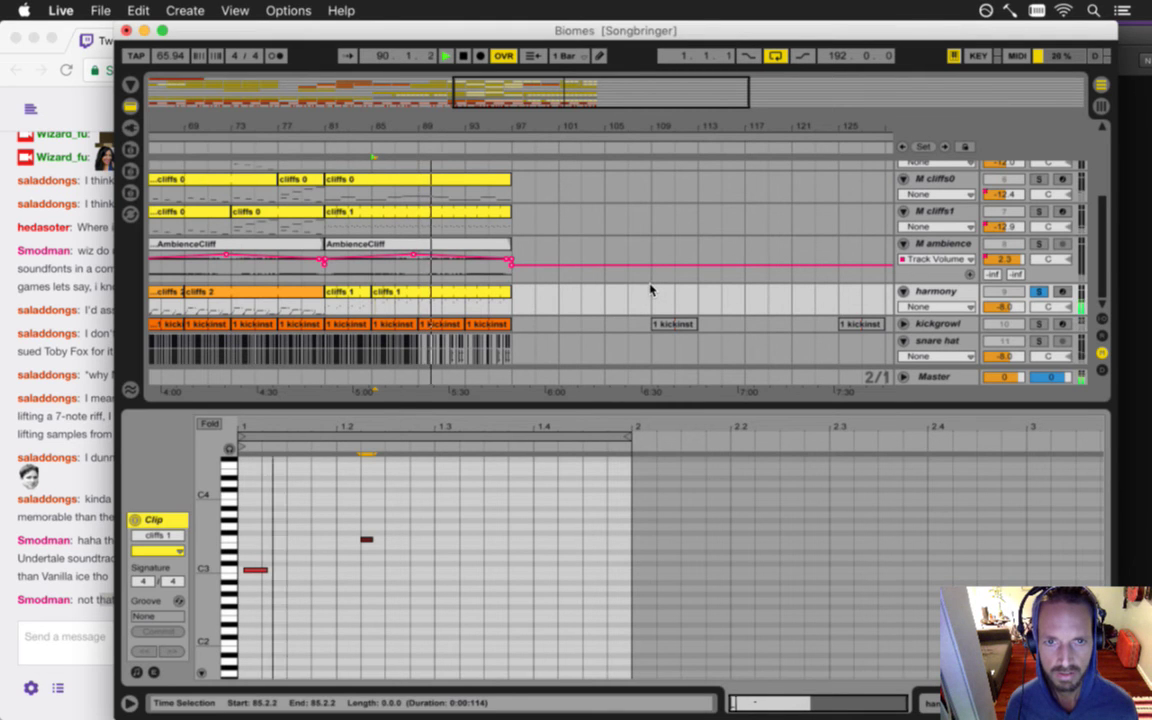
# - Unsolo harmony, compare the notes of its cliffs 1 clips at bars 81 and 85, and play from bar 85
pyautogui.press('space')
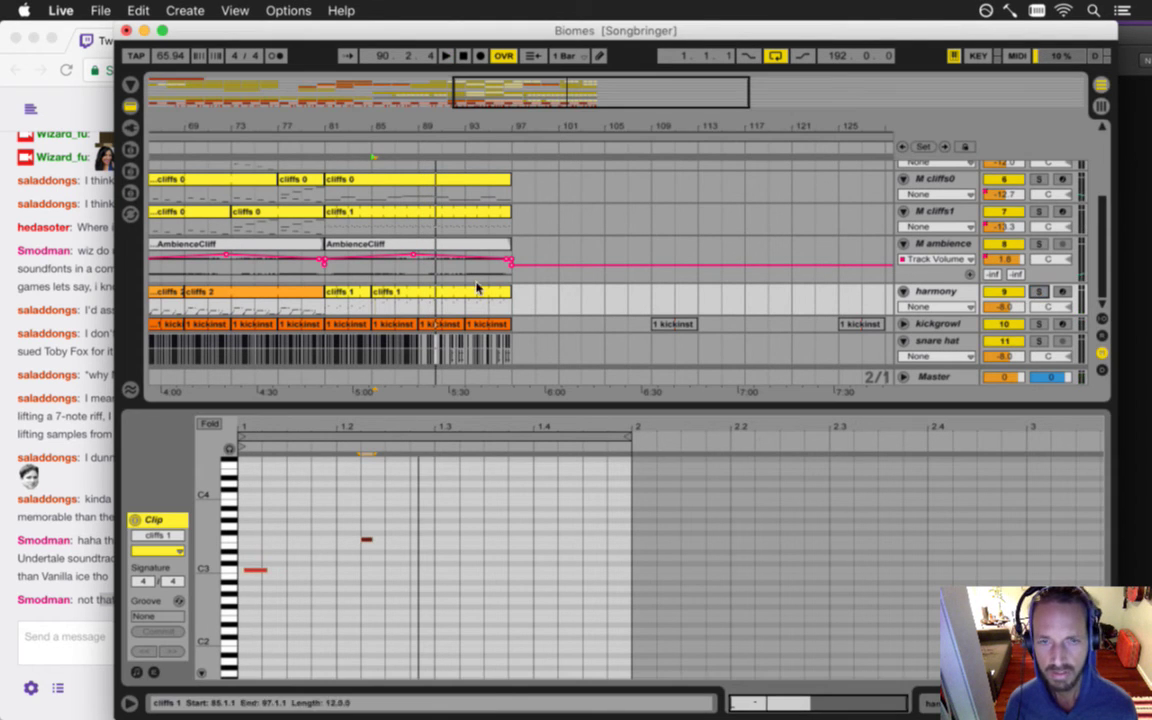
pyautogui.click(346, 297)
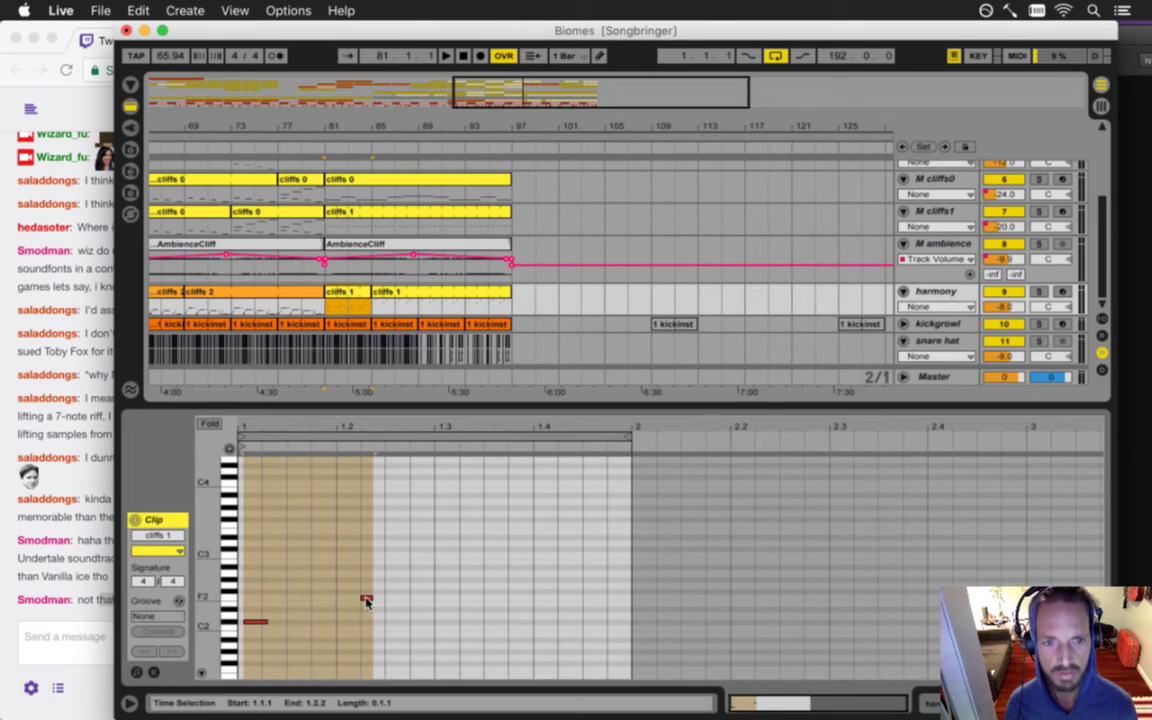
pyautogui.click(375, 308)
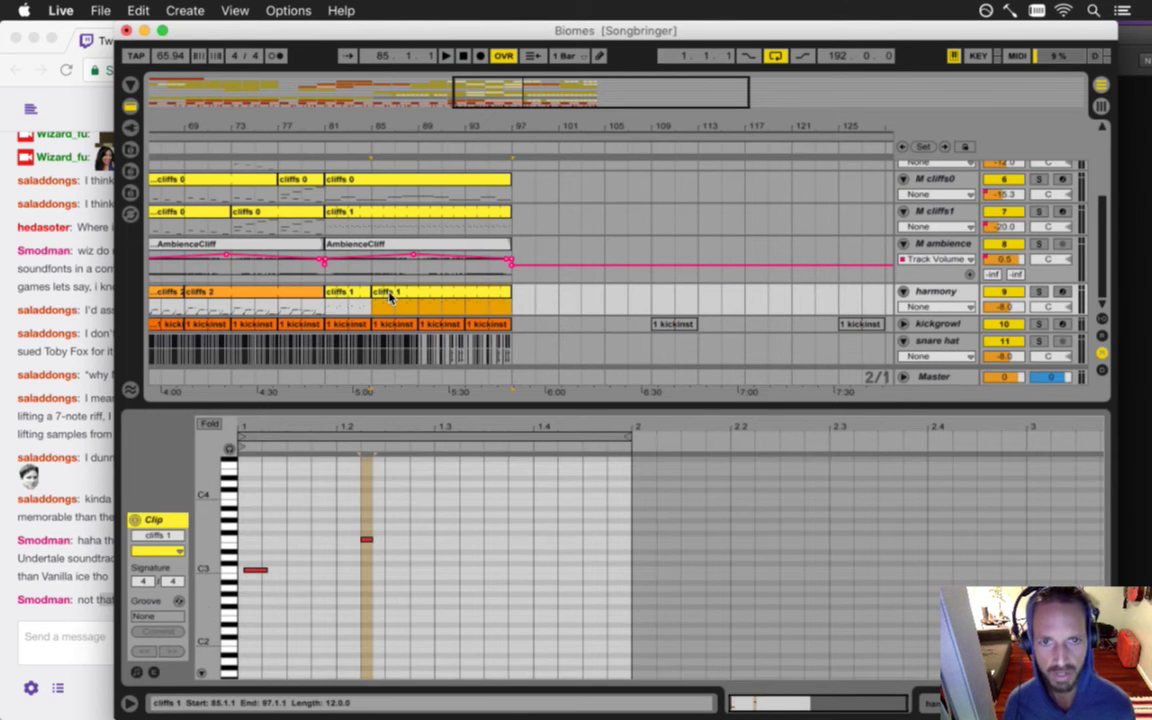
pyautogui.press('space')
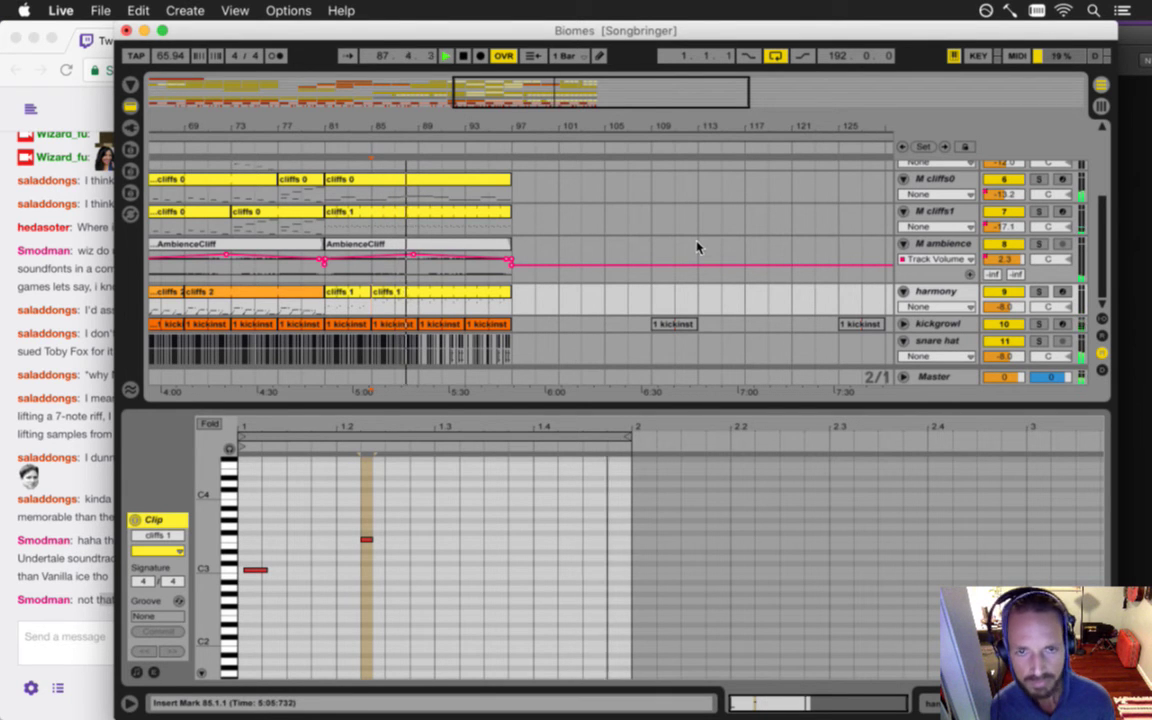
# - Recolour the two harmony cliffs 1 clips between bars 81 and 97 orange
pyautogui.scroll(4, 558, 222)
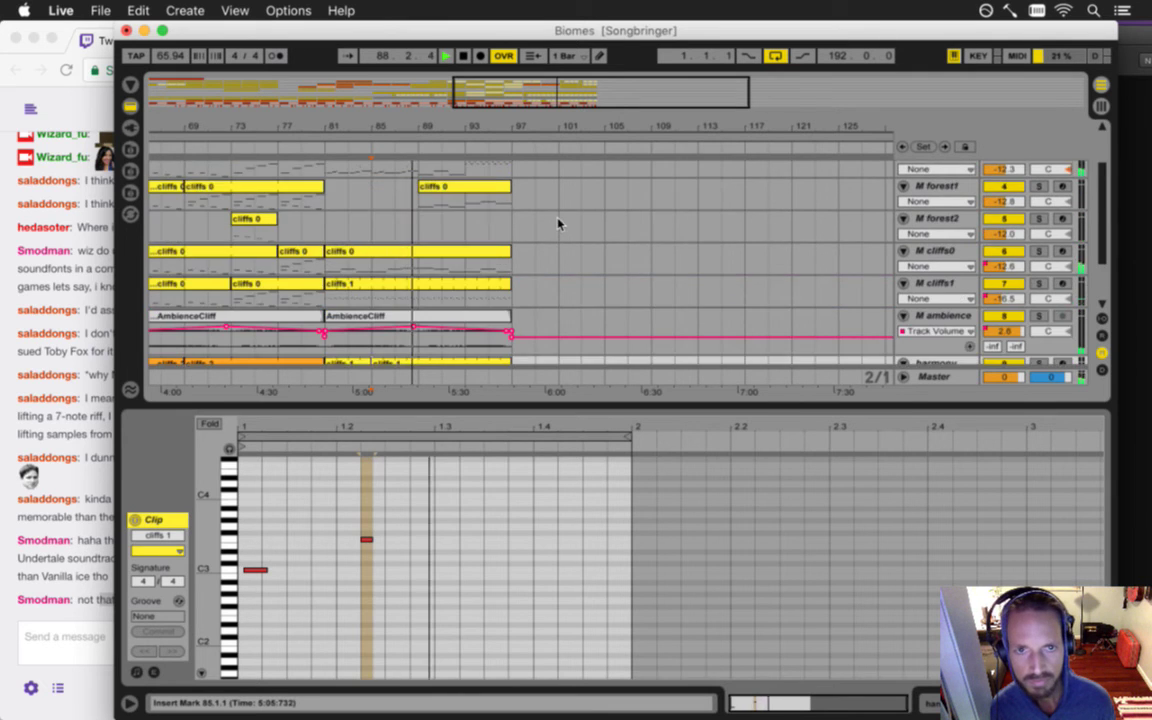
pyautogui.scroll(-4, 558, 222)
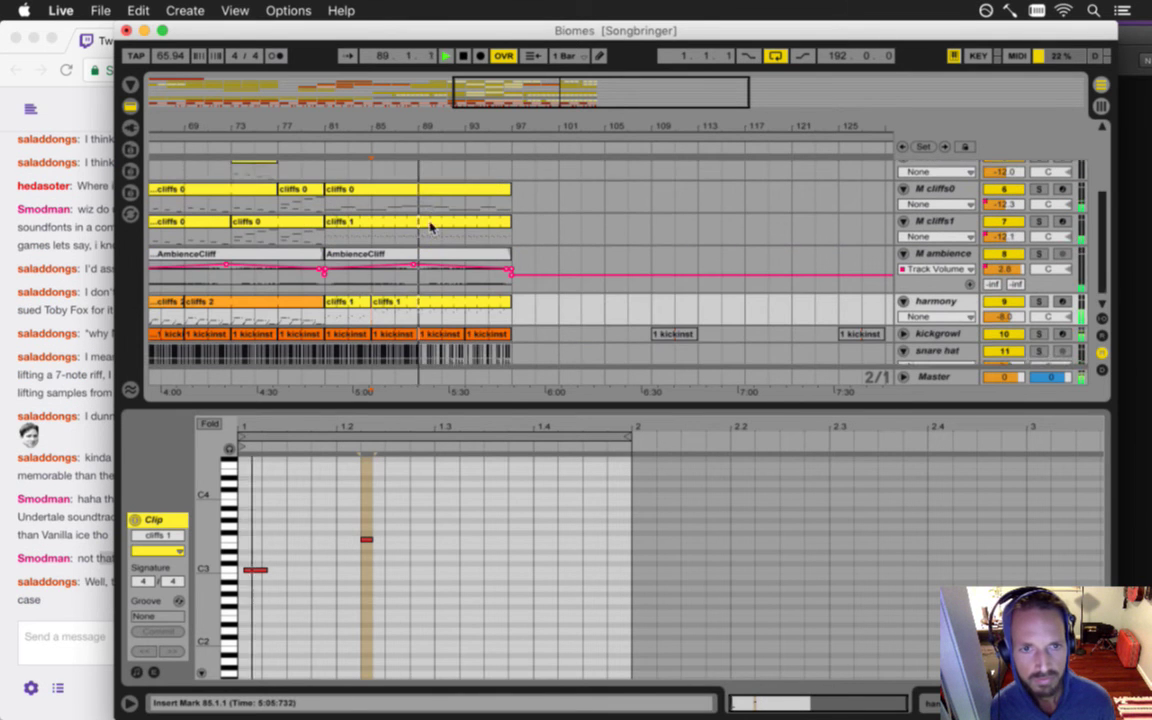
pyautogui.keyDown('shift'); pyautogui.click(345, 291); pyautogui.keyUp('shift')
pyautogui.rightClick(350, 298)
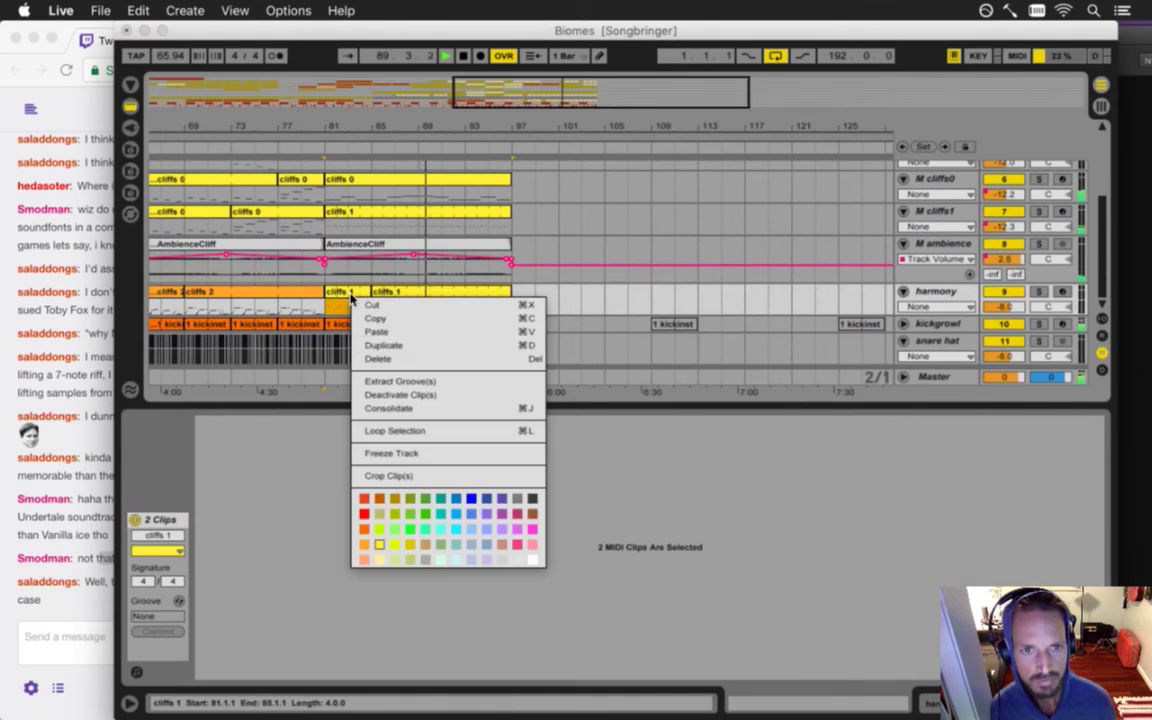
pyautogui.click(366, 545)
# - Recolour the two M forest0 1 kickinst clips between bars 81 and 89 yellow and save the set
pyautogui.scroll(5, 400, 350)
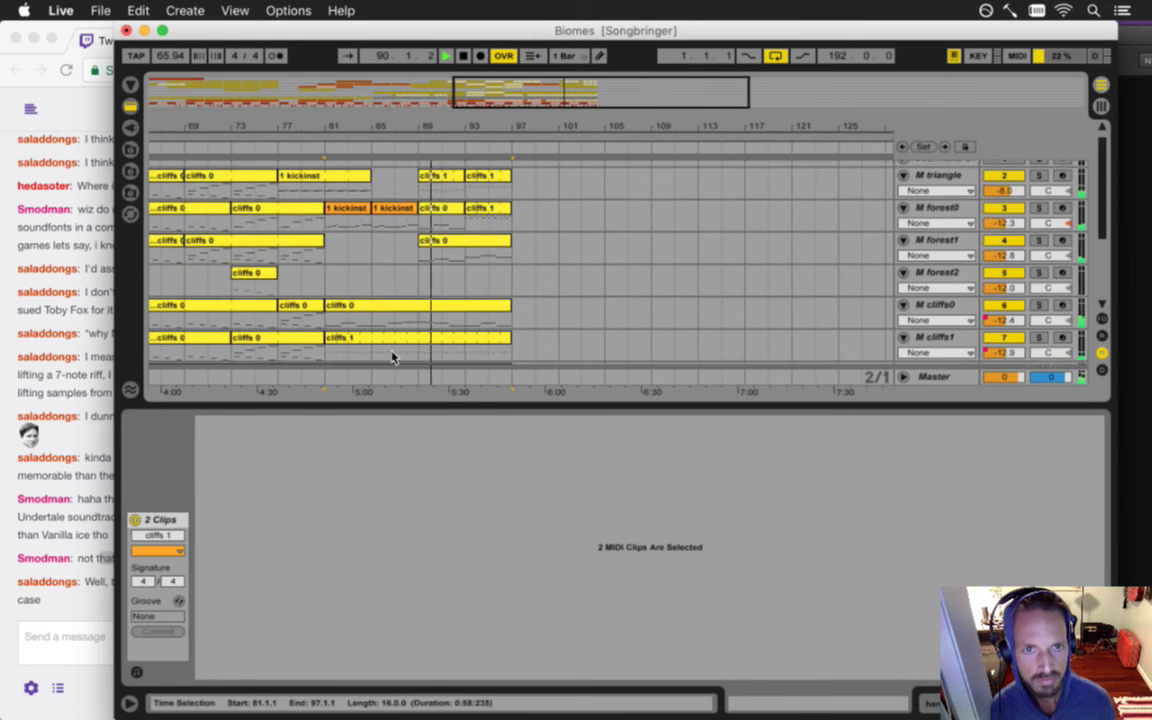
pyautogui.click(398, 219)
pyautogui.keyDown('shift'); pyautogui.click(345, 219); pyautogui.keyUp('shift')
pyautogui.rightClick(343, 219)
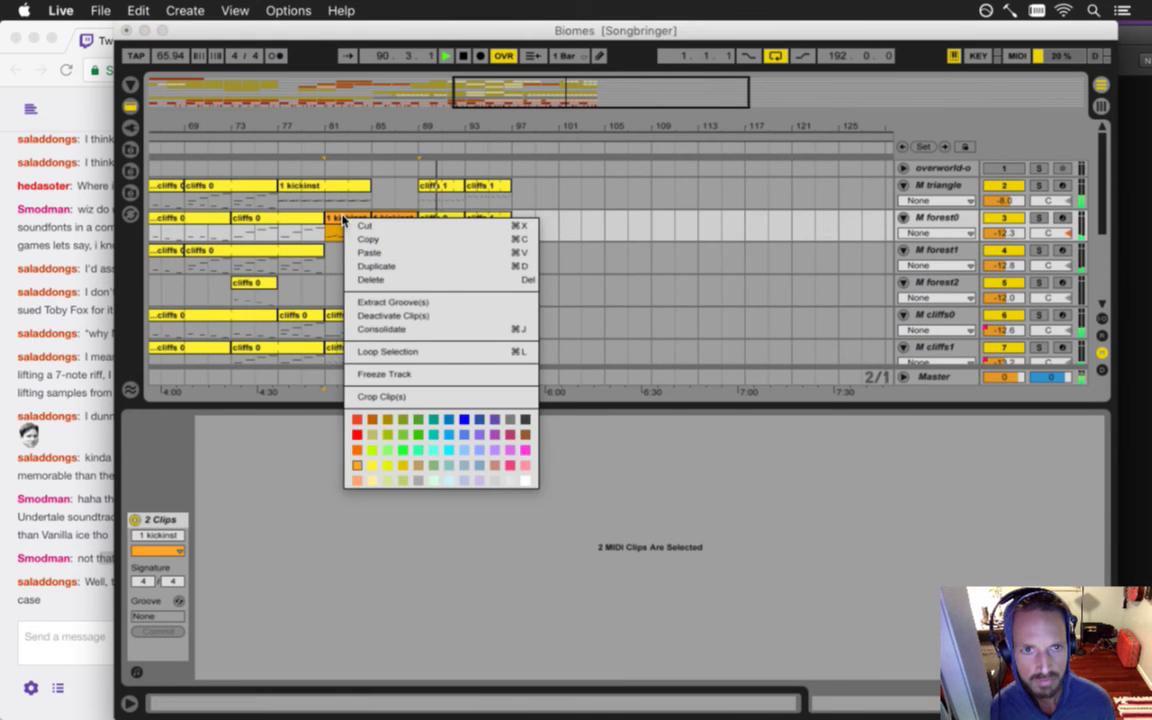
pyautogui.click(372, 465)
pyautogui.scroll(-5, 481, 270)
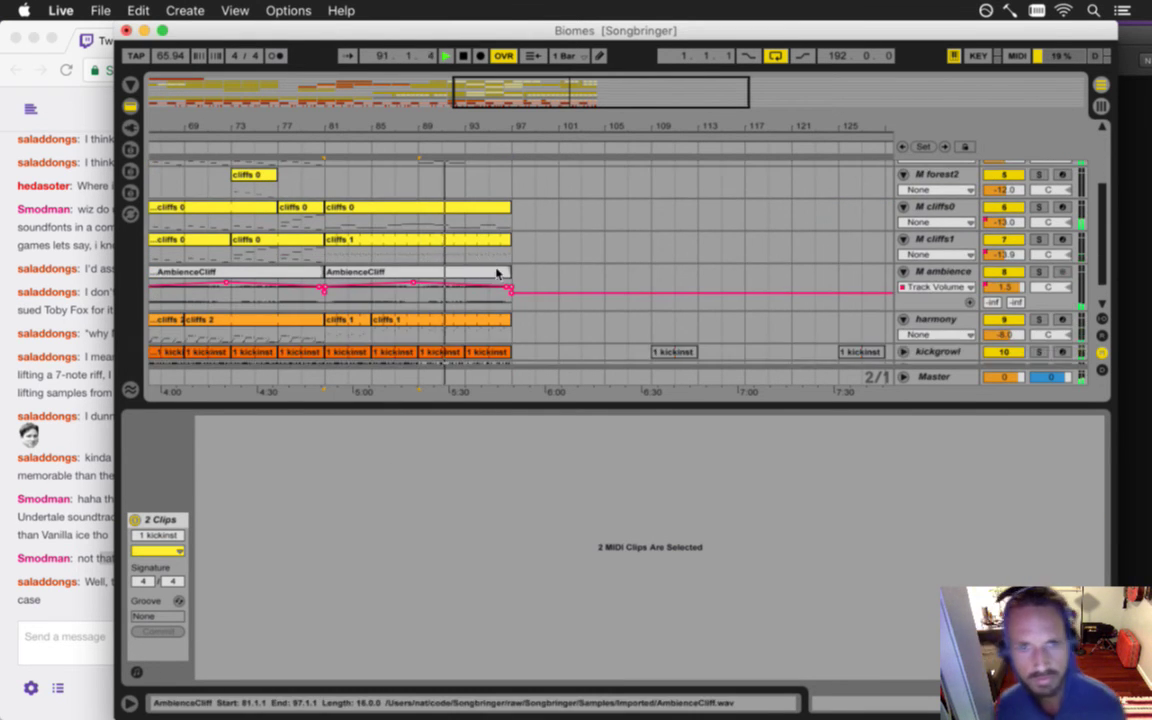
pyautogui.scroll(-1, 516, 289)
pyautogui.press('super+s')
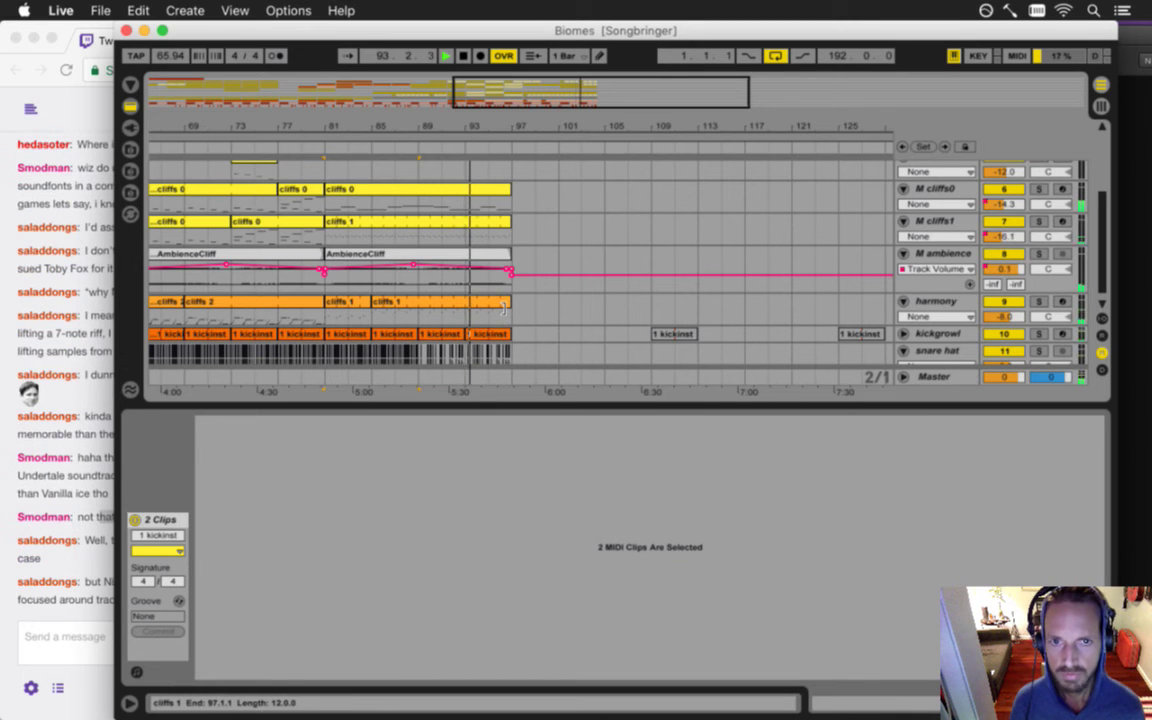
# - Split the orange harmony cliffs 1 clip at bar 93
pyautogui.scroll(3, 504, 307)
pyautogui.scroll(-2, 504, 308)
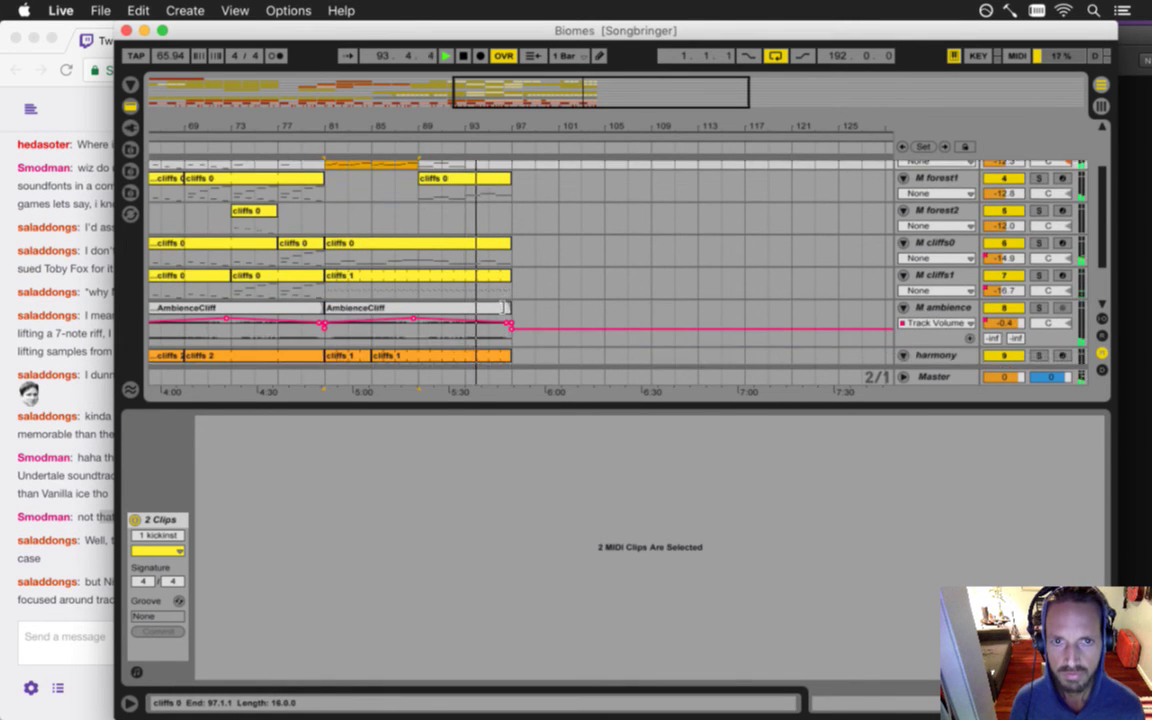
pyautogui.scroll(-1, 504, 308)
pyautogui.click(470, 311)
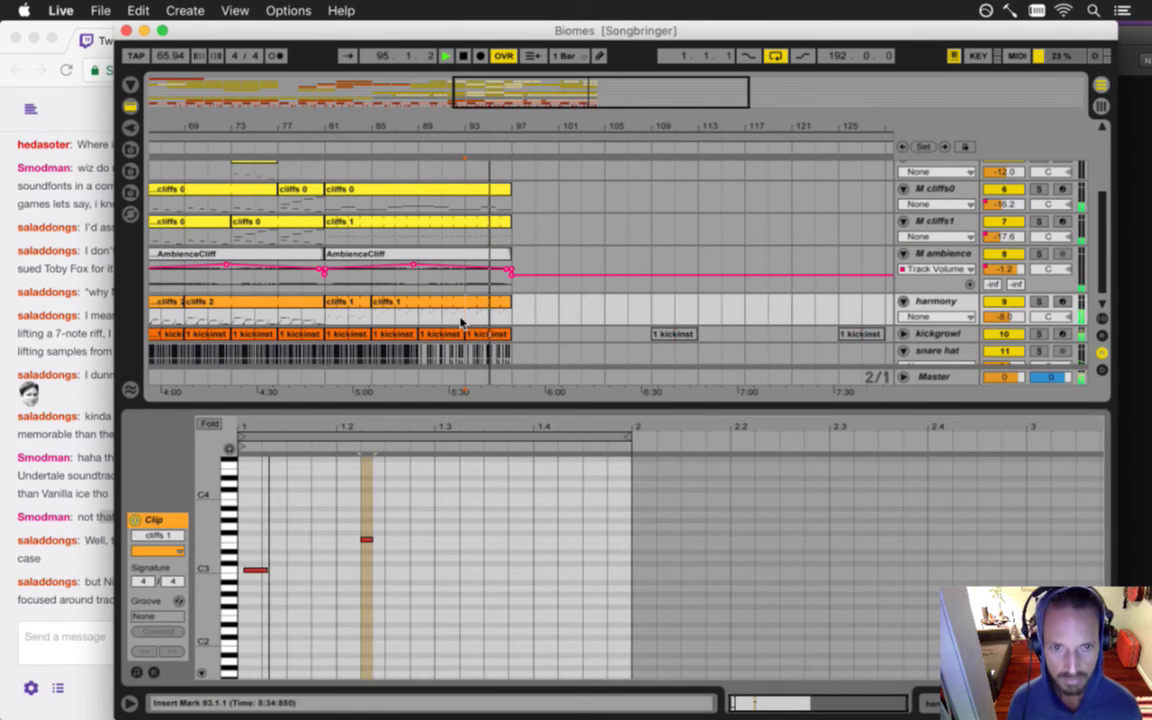
pyautogui.hotkey('ctrl', 'e')
# - Move both notes of the harmony cliffs 1 clip at bar 85 lower and about half a beat later
pyautogui.click(298, 543)
pyautogui.hotkey('ctrl', 'a')
pyautogui.moveTo(259, 581); pyautogui.dragTo(316, 641)
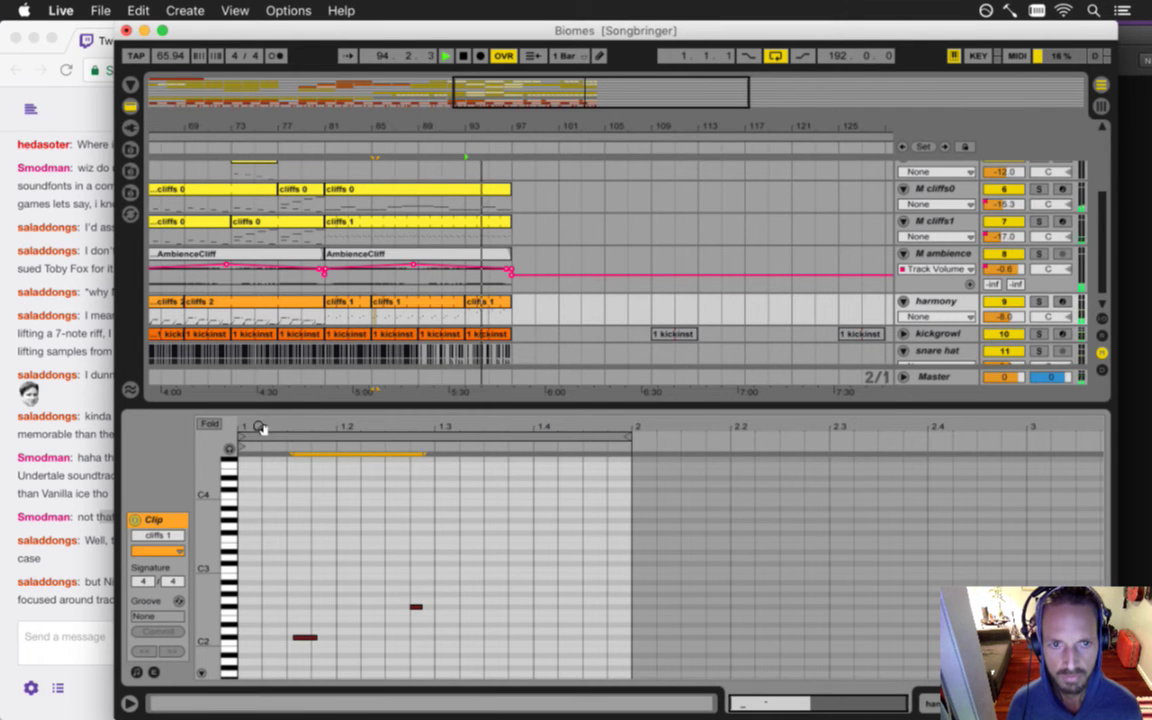
pyautogui.press('space')
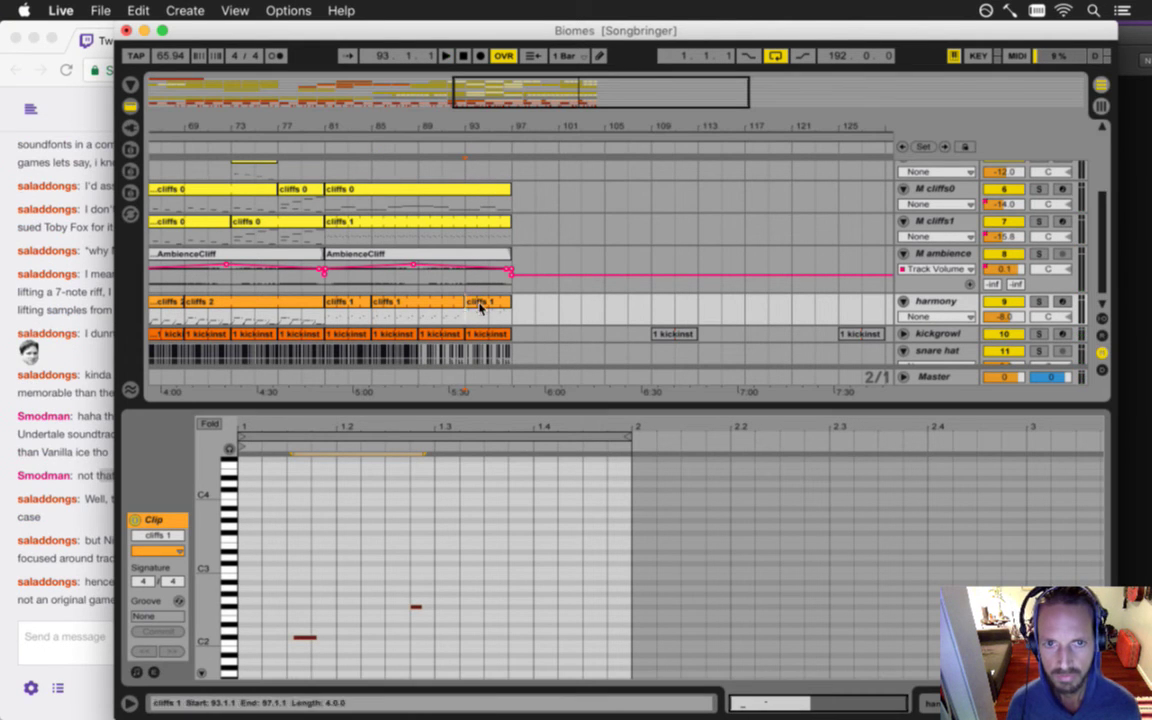
# - Examine the notes of the harmony clip at bar 93 and audition the arrangement from bar 85
pyautogui.click(482, 305)
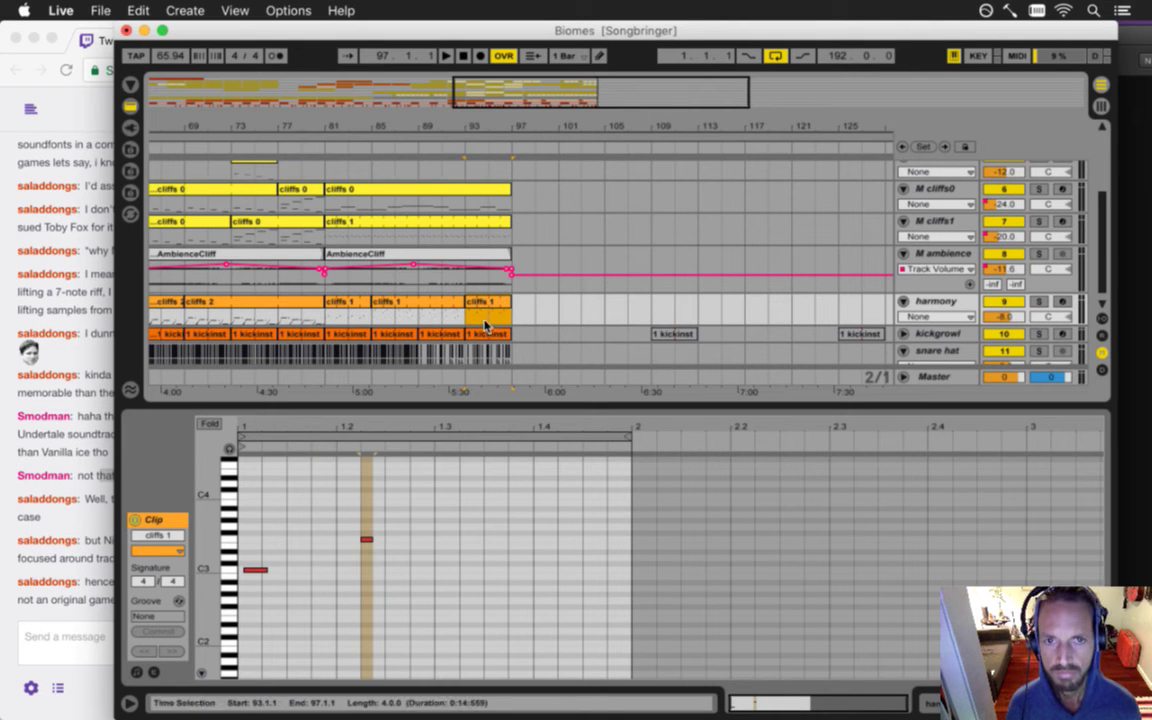
pyautogui.click(375, 319)
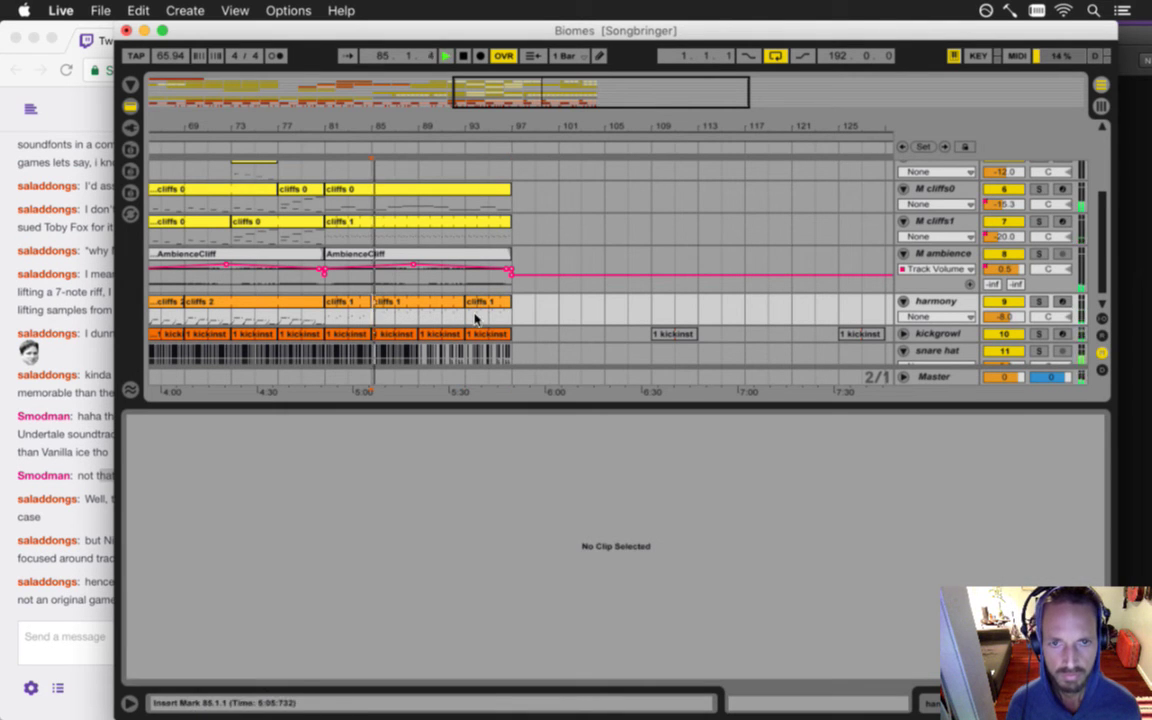
pyautogui.click(478, 305)
# - Switch to the Twitch chat, read the newest messages about game samples, and return to Live
pyautogui.click(104, 540)
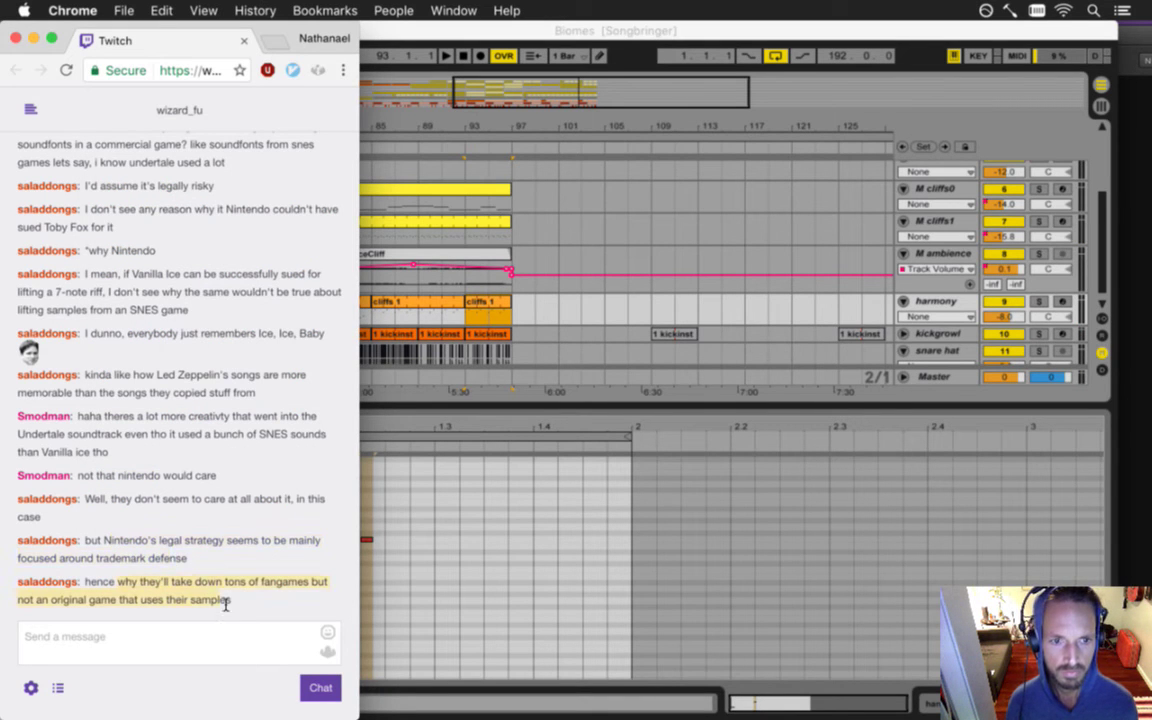
pyautogui.click(514, 318)
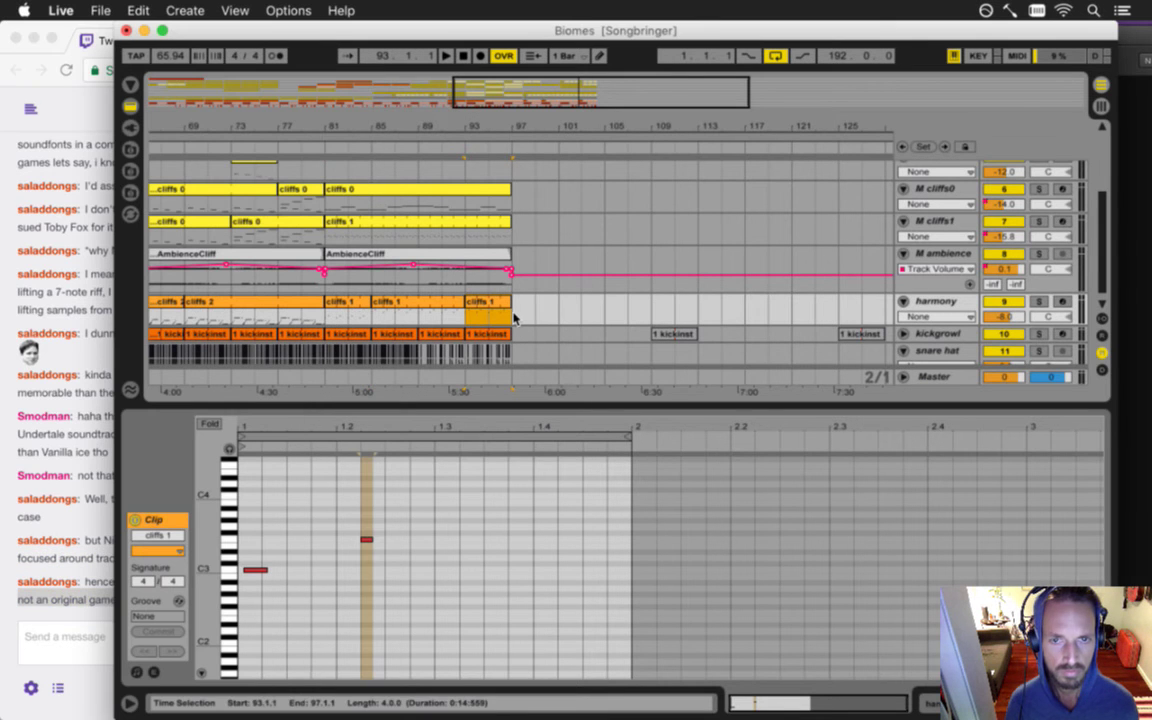
# - Try moving both notes of the bar 93 harmony clip one beat later, audition them, and undo the move
pyautogui.moveTo(382, 508); pyautogui.dragTo(262, 600)
pyautogui.press('super+x')
pyautogui.click(340, 553)
pyautogui.press('super+v')
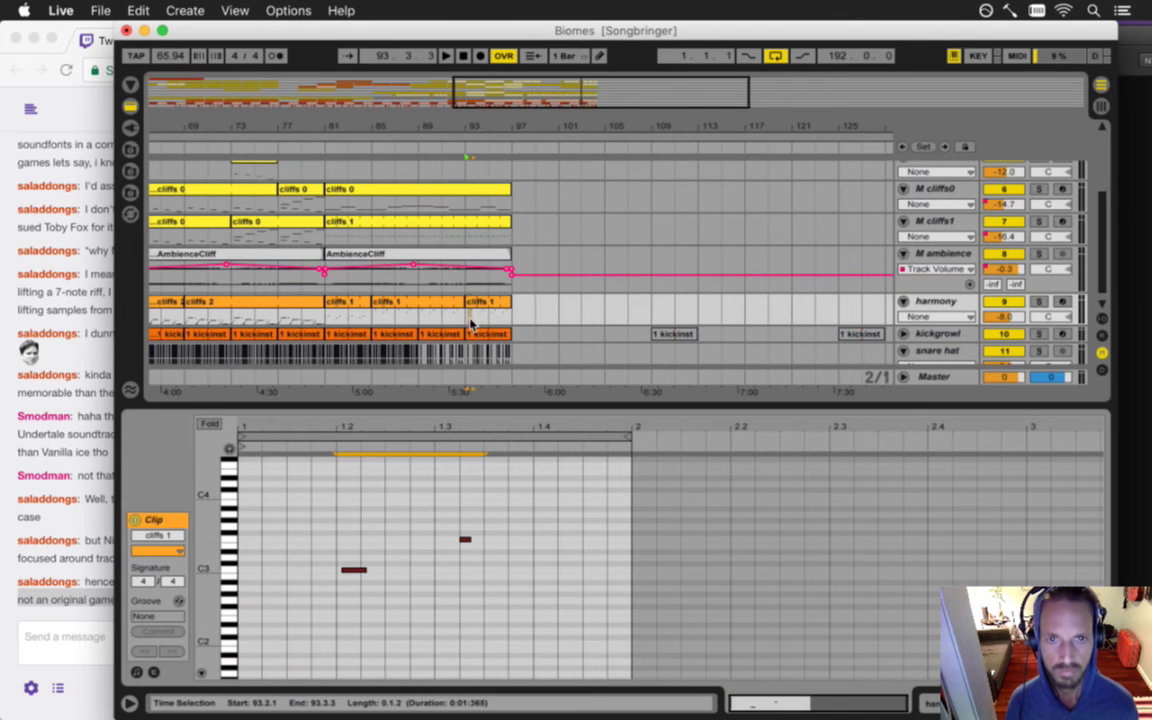
pyautogui.press('space')
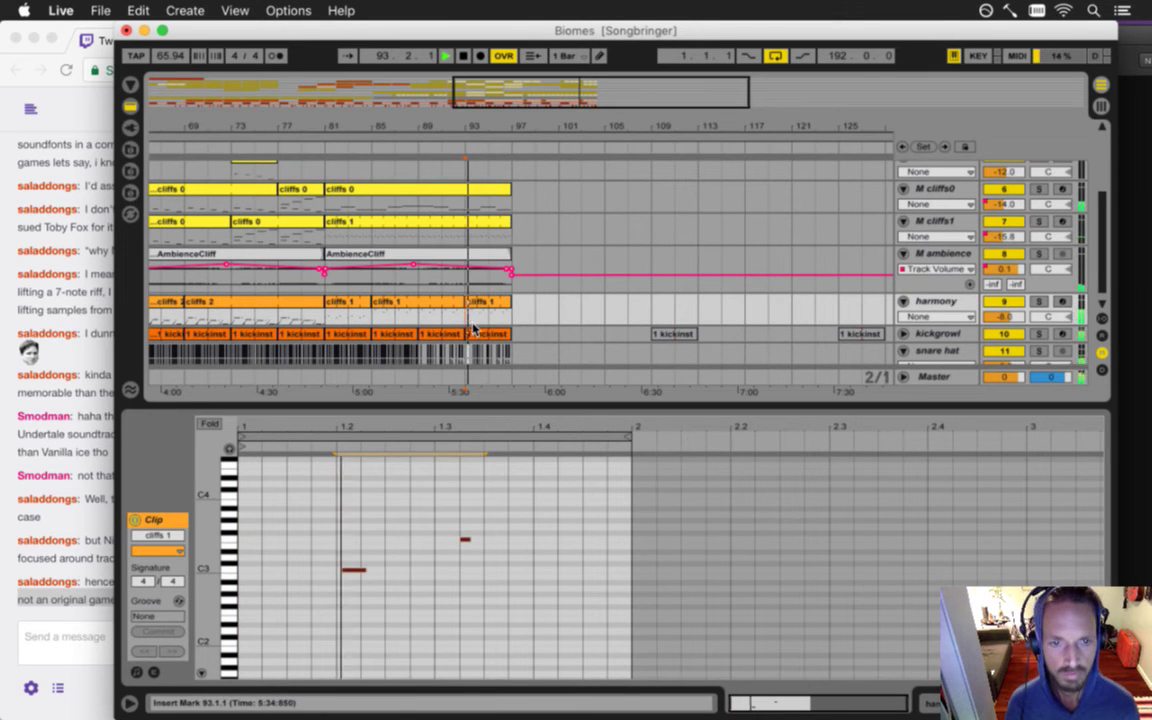
pyautogui.press('space')
pyautogui.press('super+z')
pyautogui.press('super+shift+z')
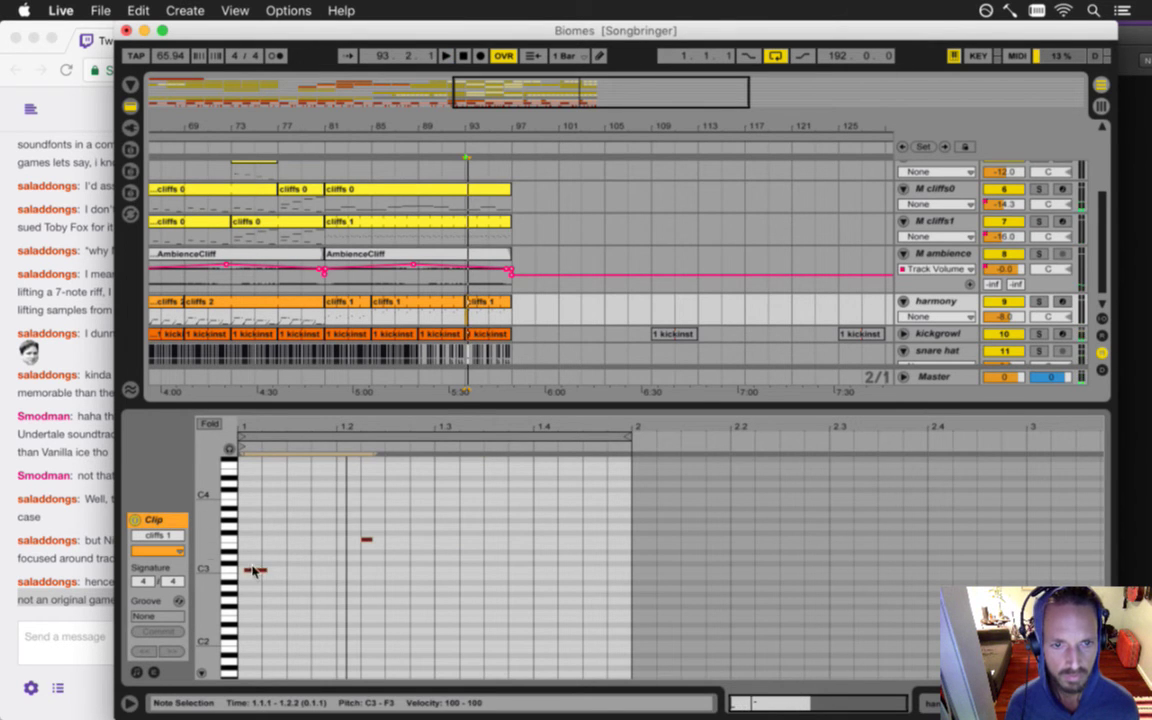
# - Shift both notes of the bar 93 harmony clip so the first starts at 1.1.2, and audition the timing
pyautogui.press('Right')
pyautogui.moveTo(268, 566); pyautogui.dragTo(276, 567)
pyautogui.press('space')
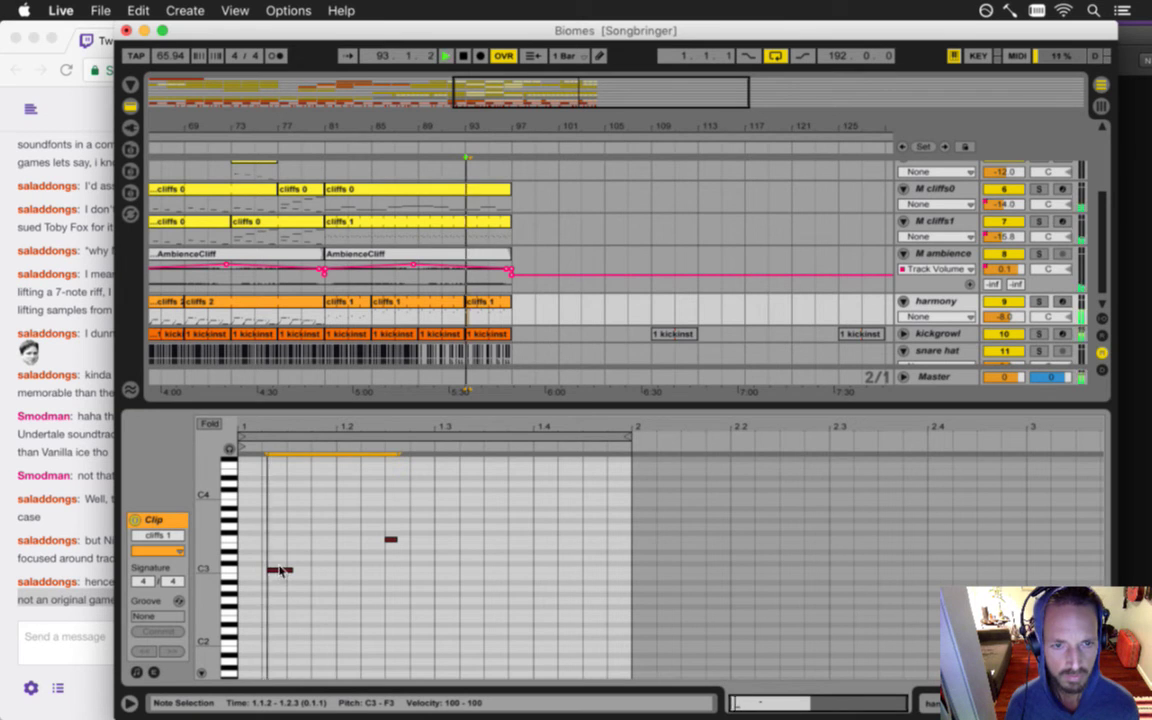
pyautogui.press('space')
# - Delete the F3 note from the bar 93 harmony clip and play the arrangement from bar 93
pyautogui.click(390, 540)
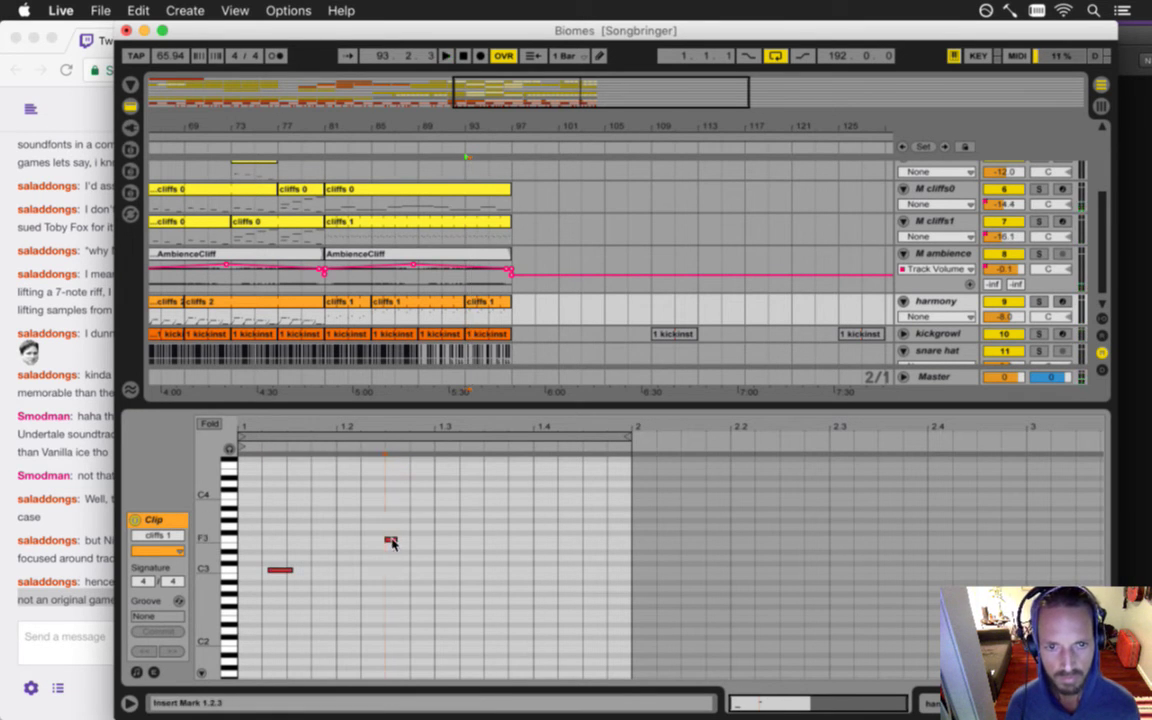
pyautogui.doubleClick(390, 540)
pyautogui.press('space')
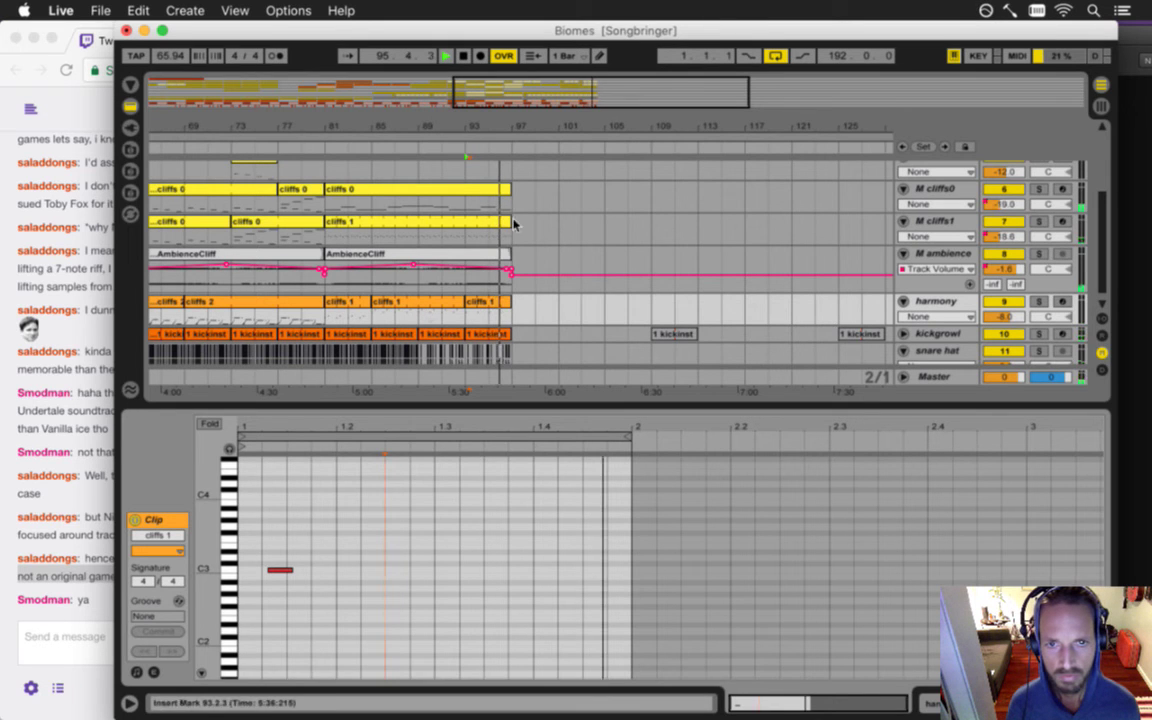
# - Copy the harmony cliffs 1 clip from bar 93 to bar 97
pyautogui.click(478, 304)
pyautogui.click(527, 301)
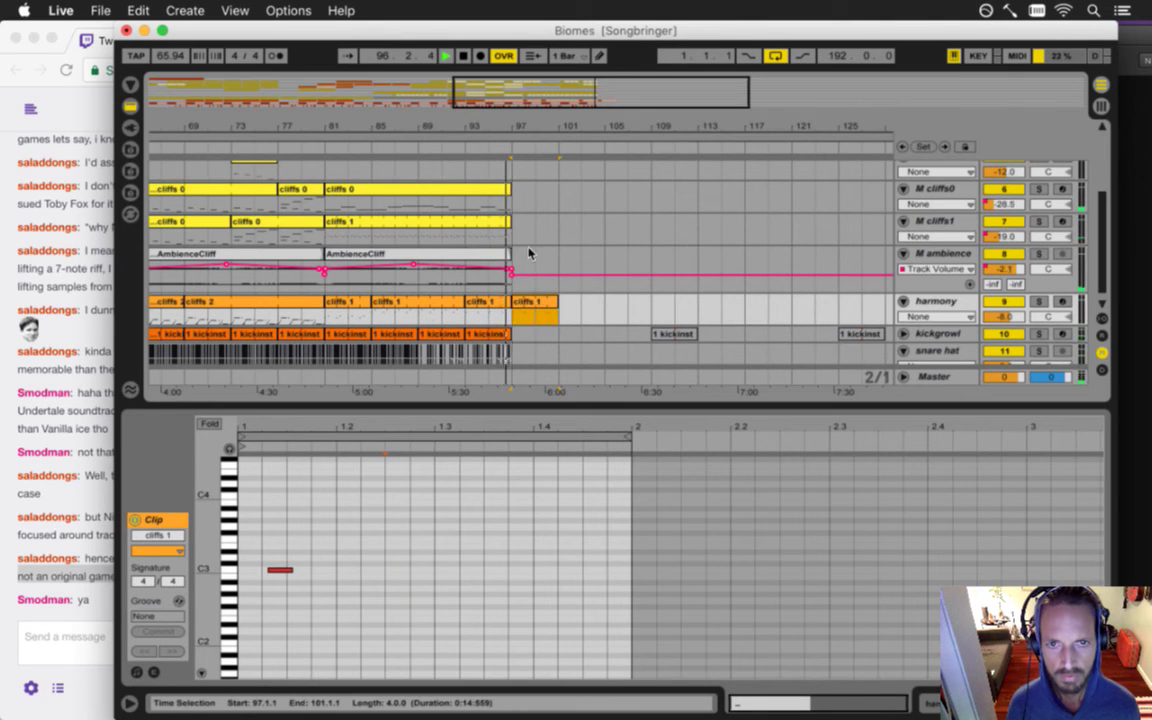
# - Try trimming the start of the M triangle cliffs 1 clip at bar 93 to bar 95, and undo the trim
pyautogui.scroll(4, 530, 253)
pyautogui.click(478, 188)
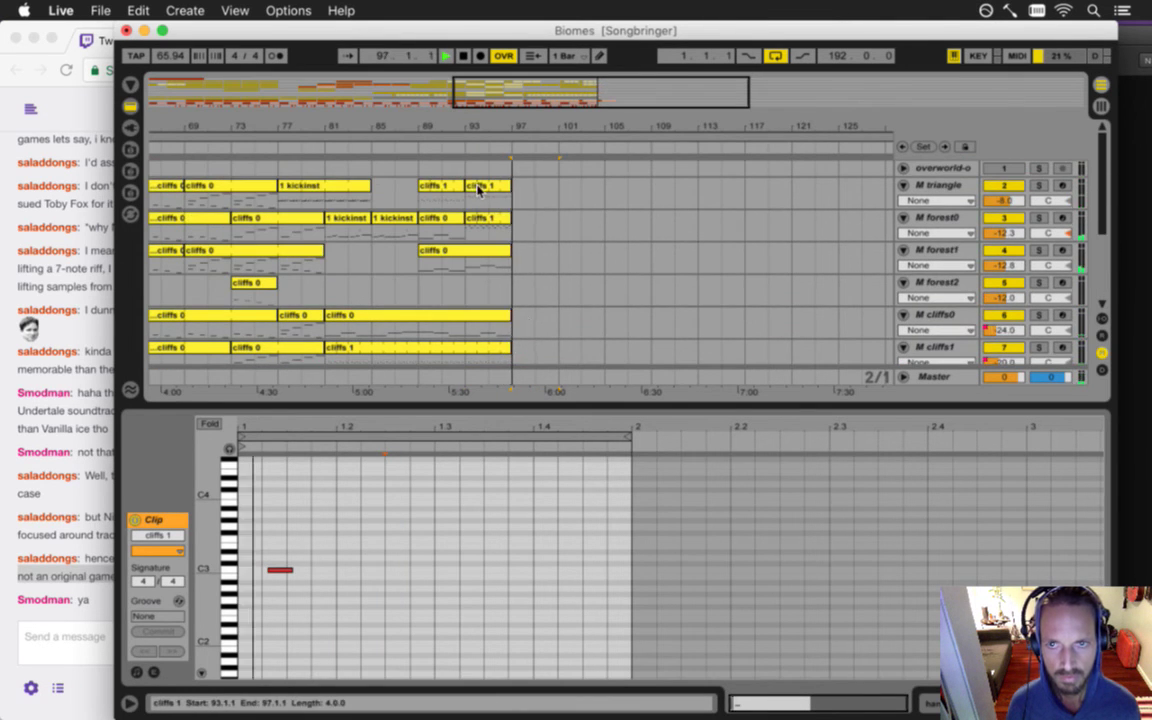
pyautogui.press('super+z')
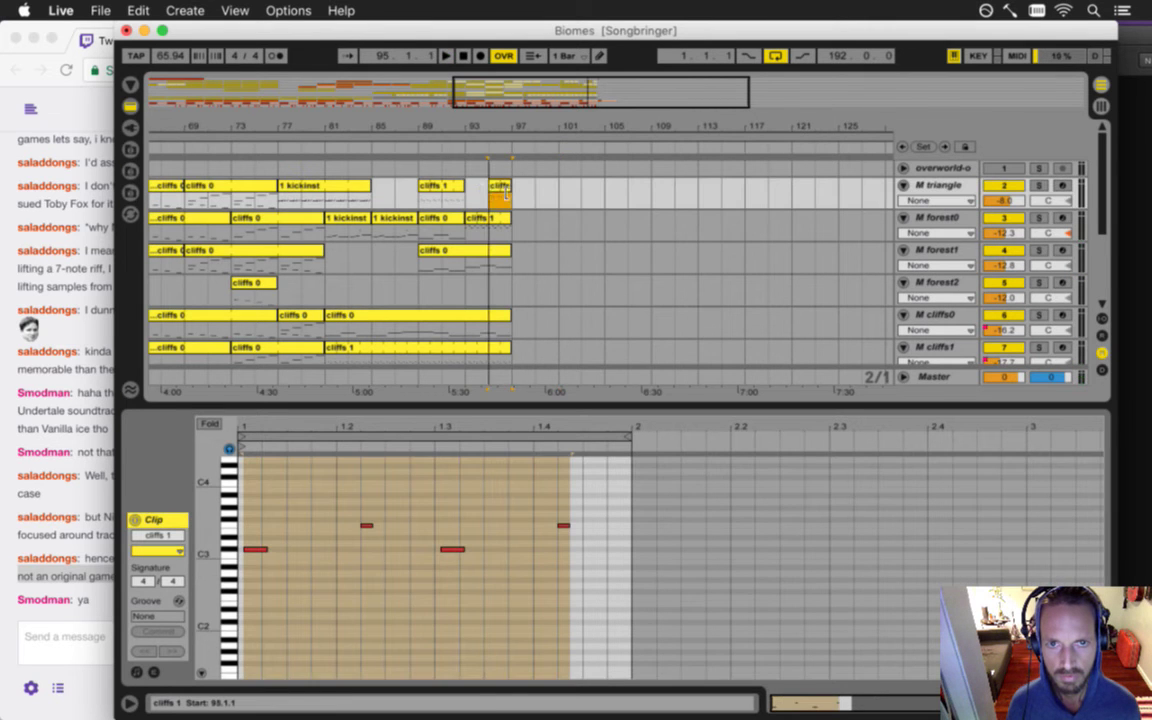
# - Open the AmbienceDarkForest0.als set from the Songbringer project folder
pyautogui.scroll(-4, 481, 279)
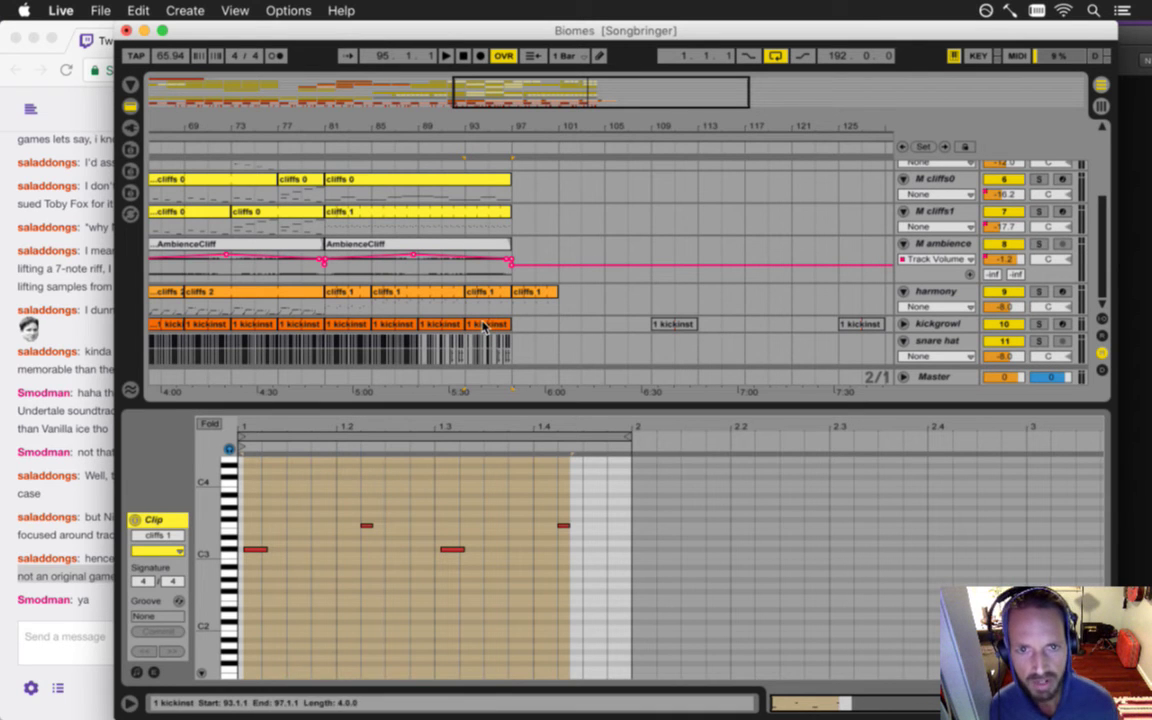
pyautogui.click(100, 10)
pyautogui.moveTo(166, 72)
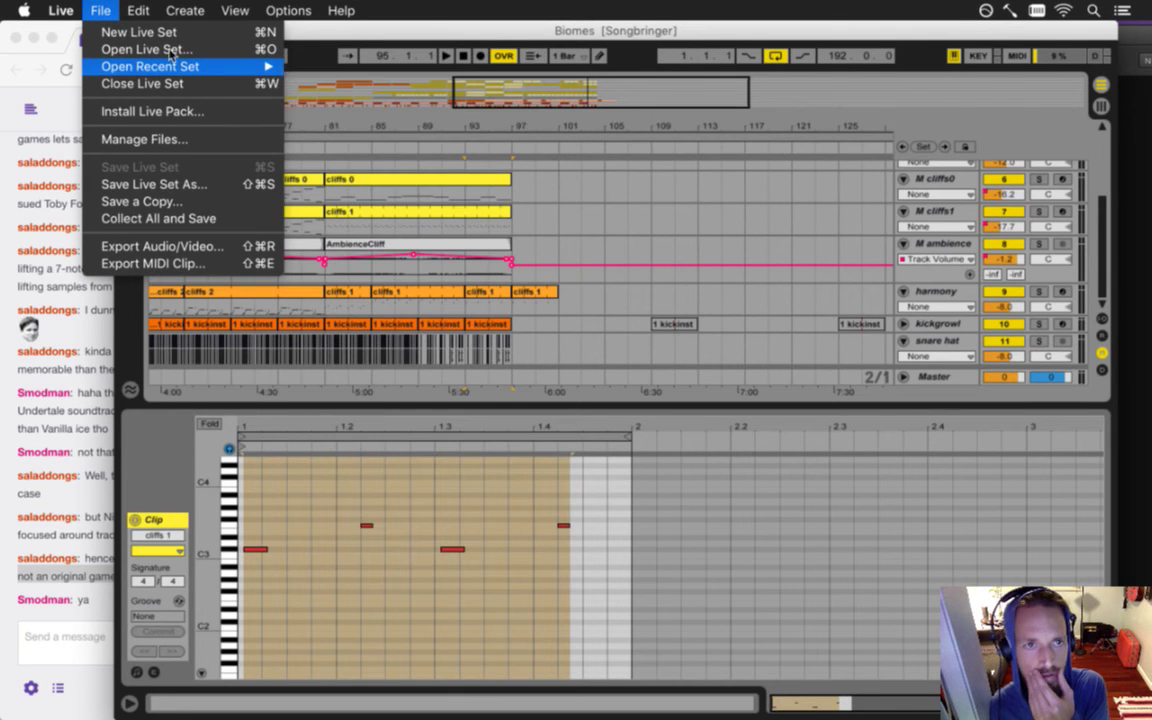
pyautogui.click(135, 49)
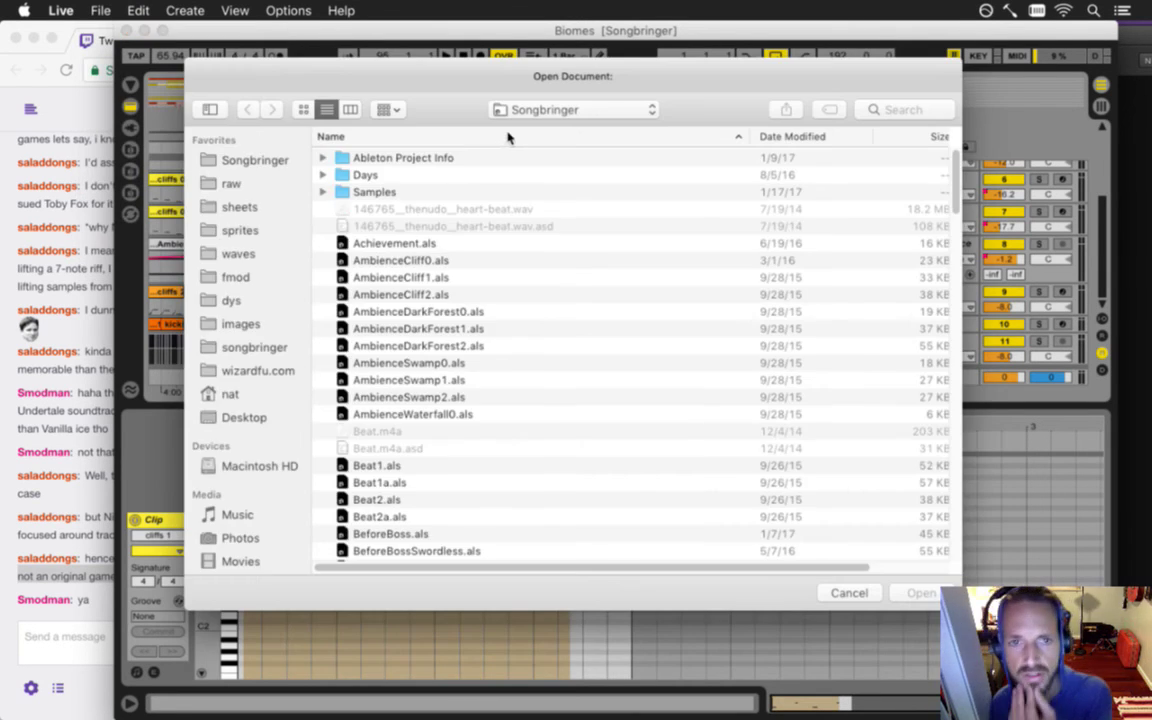
pyautogui.click(435, 313)
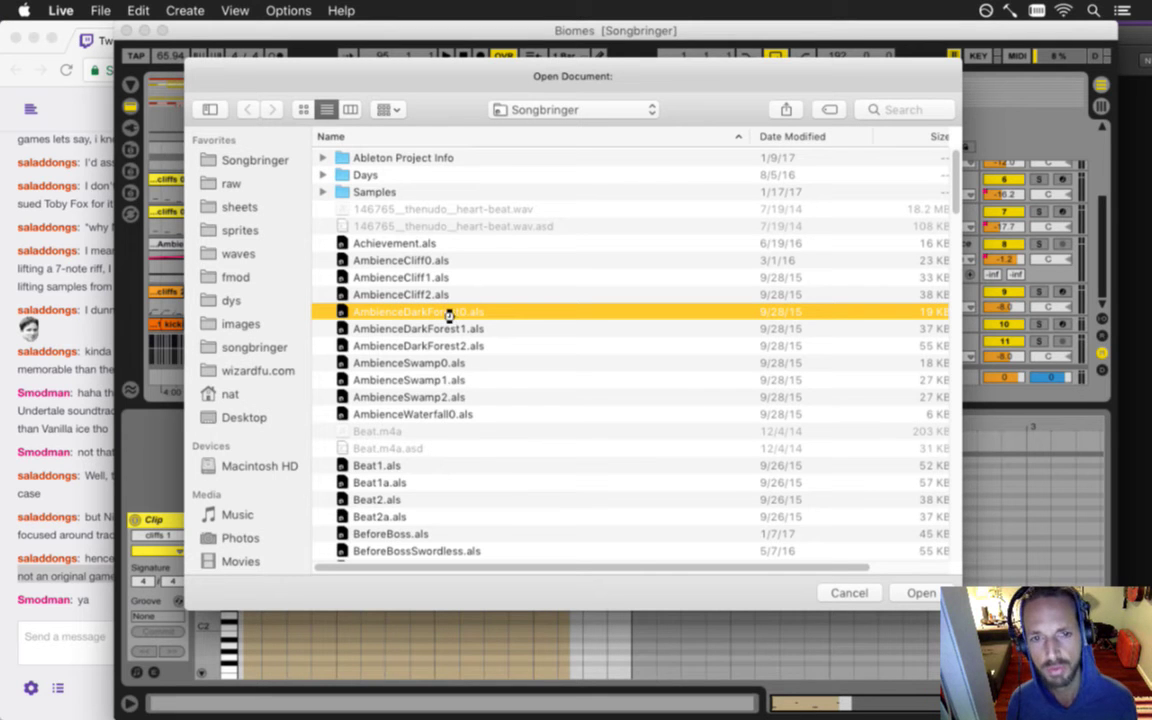
pyautogui.doubleClick(449, 315)
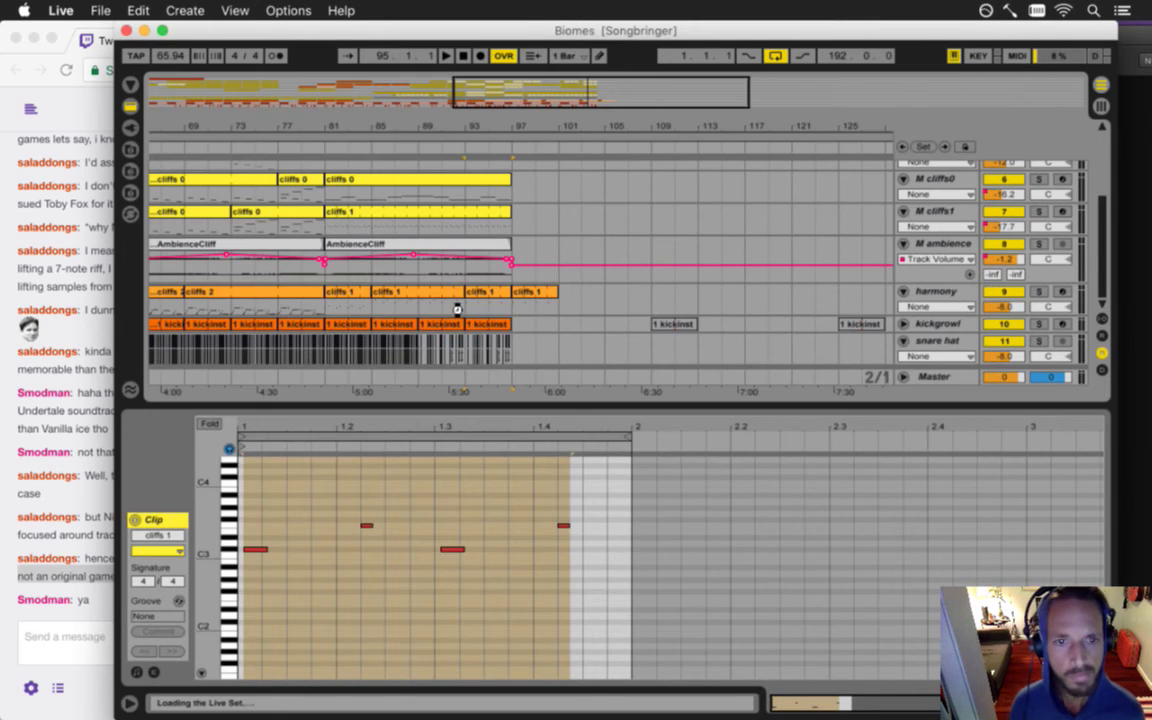
# - Play the dark forest ambience and audition the 1 Audio and 2 Massive tracks using solo, ending with 2 Massive soloed and playback stopped
pyautogui.press('space')
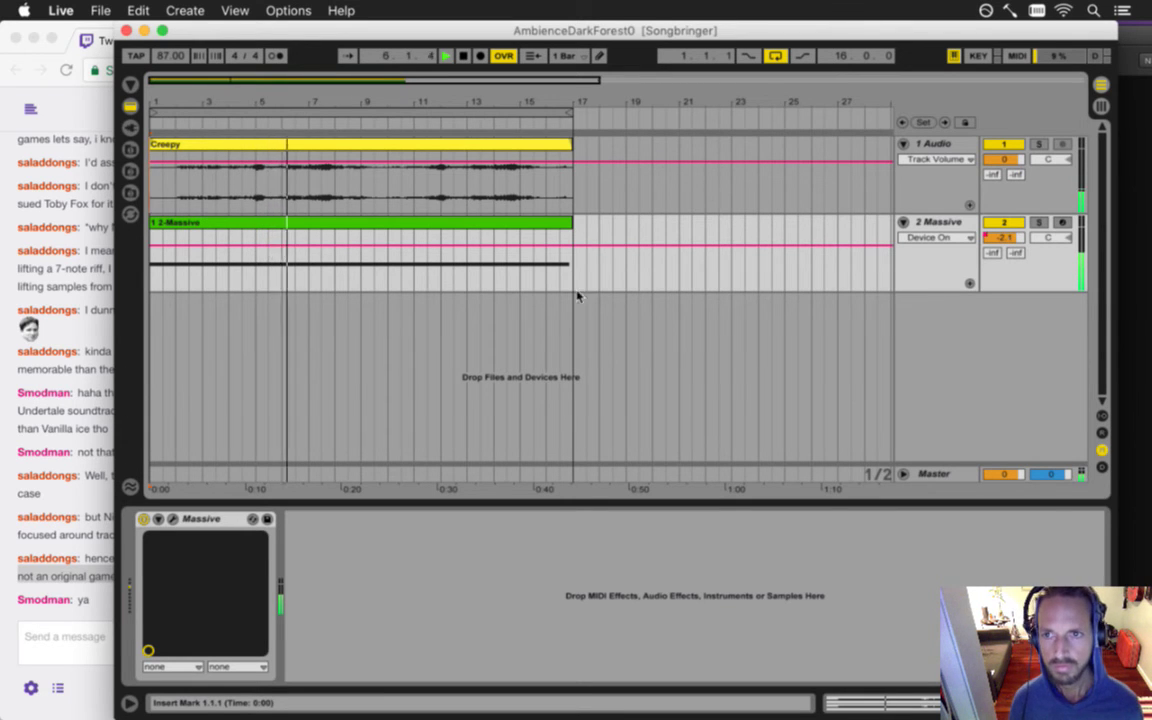
pyautogui.click(1043, 222)
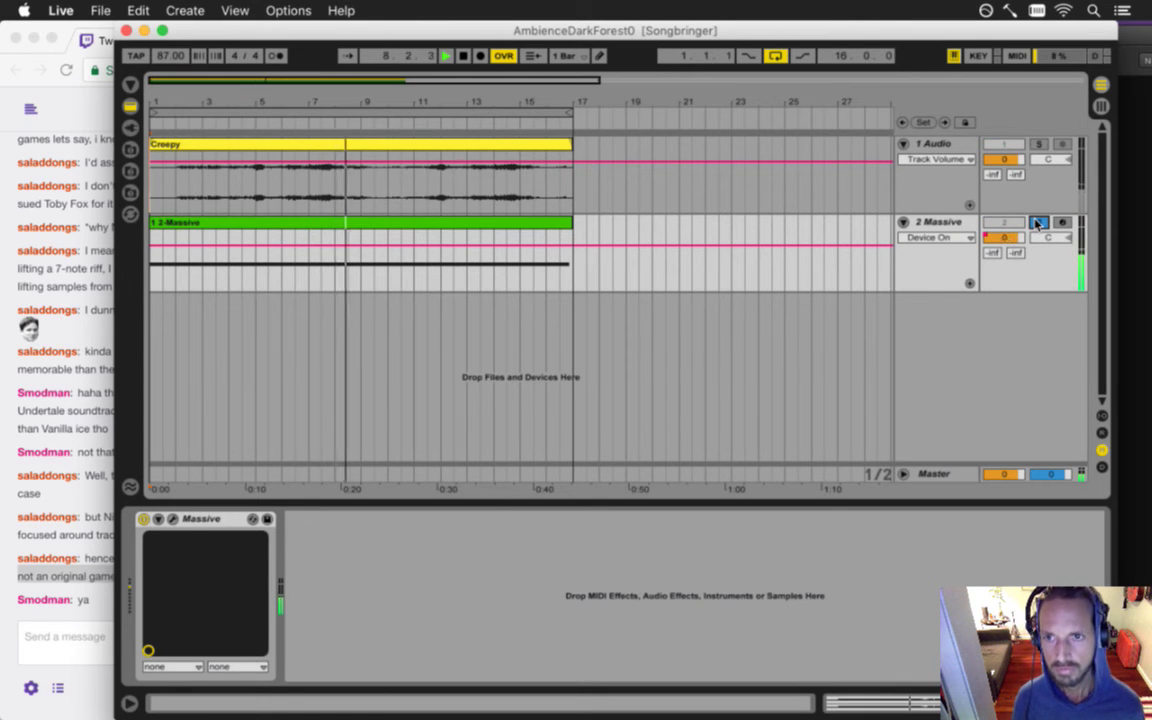
pyautogui.click(1037, 146)
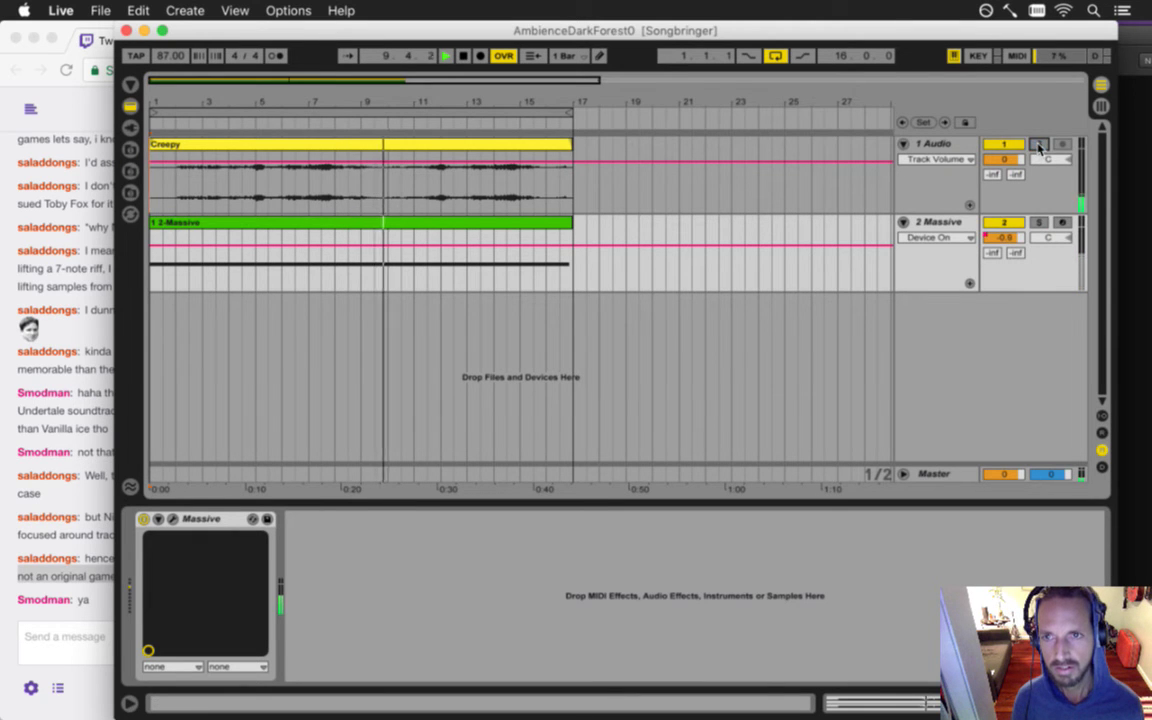
pyautogui.click(1038, 223)
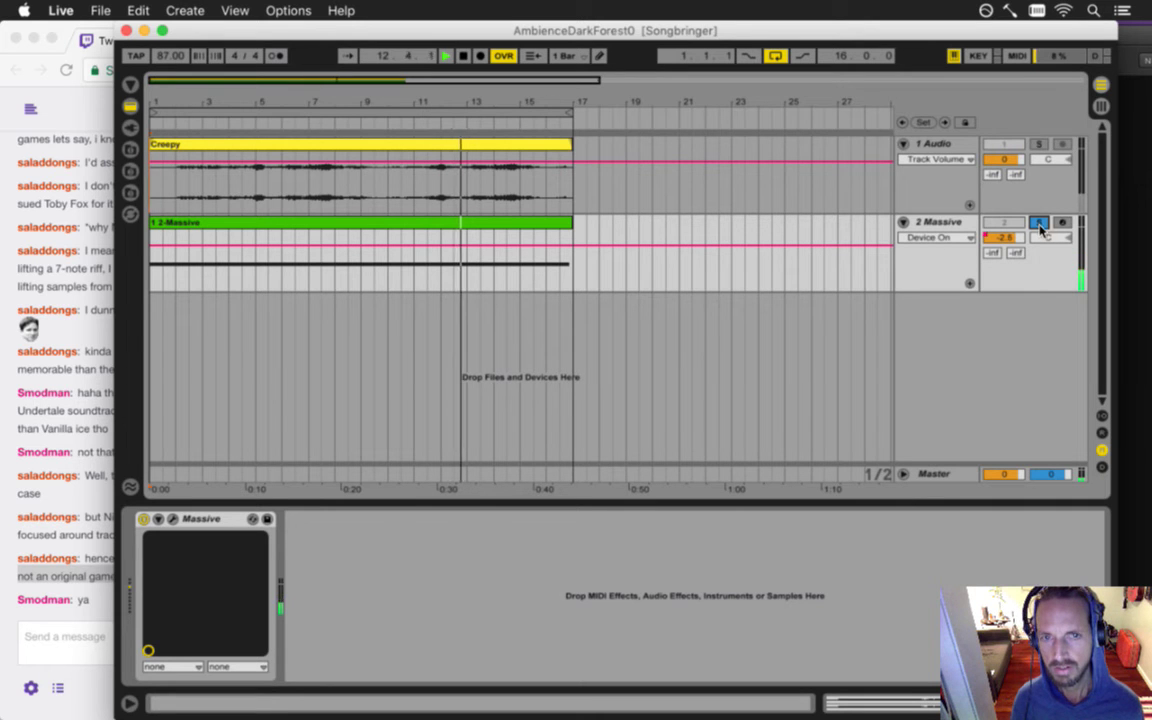
pyautogui.press('space')
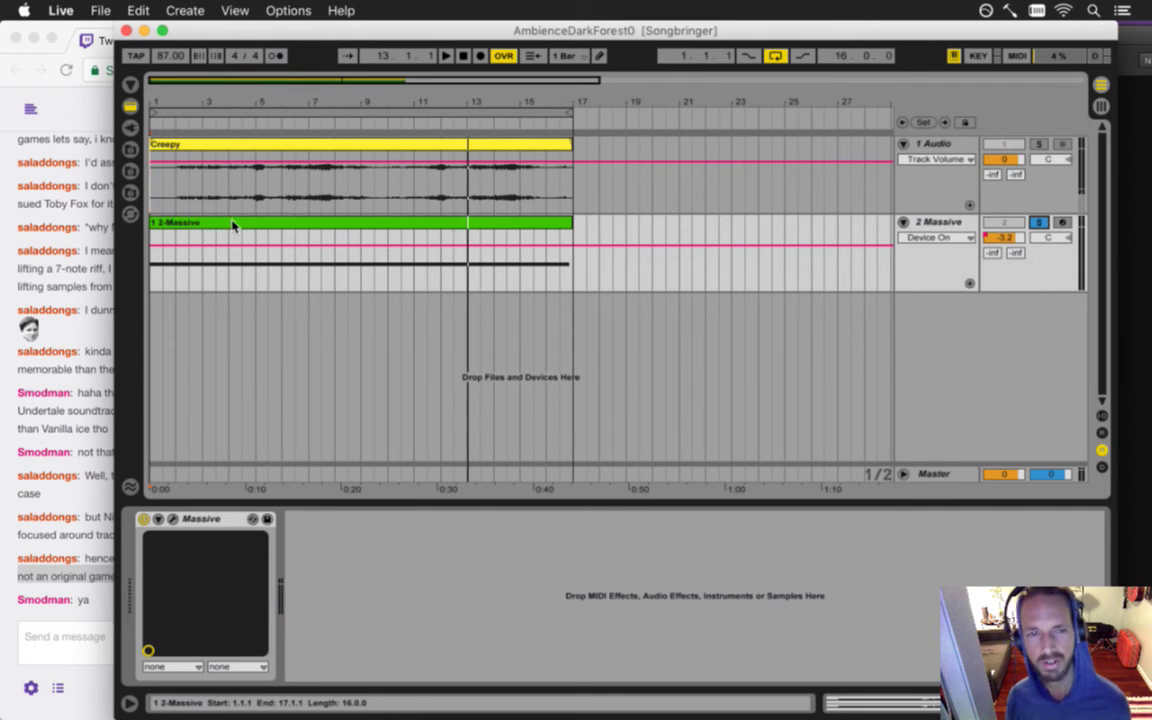
# - Examine the LFO 5 settings of the Massive synth on the 2 Massive track, and close the plug-in window
pyautogui.click(204, 223)
pyautogui.click(173, 519)
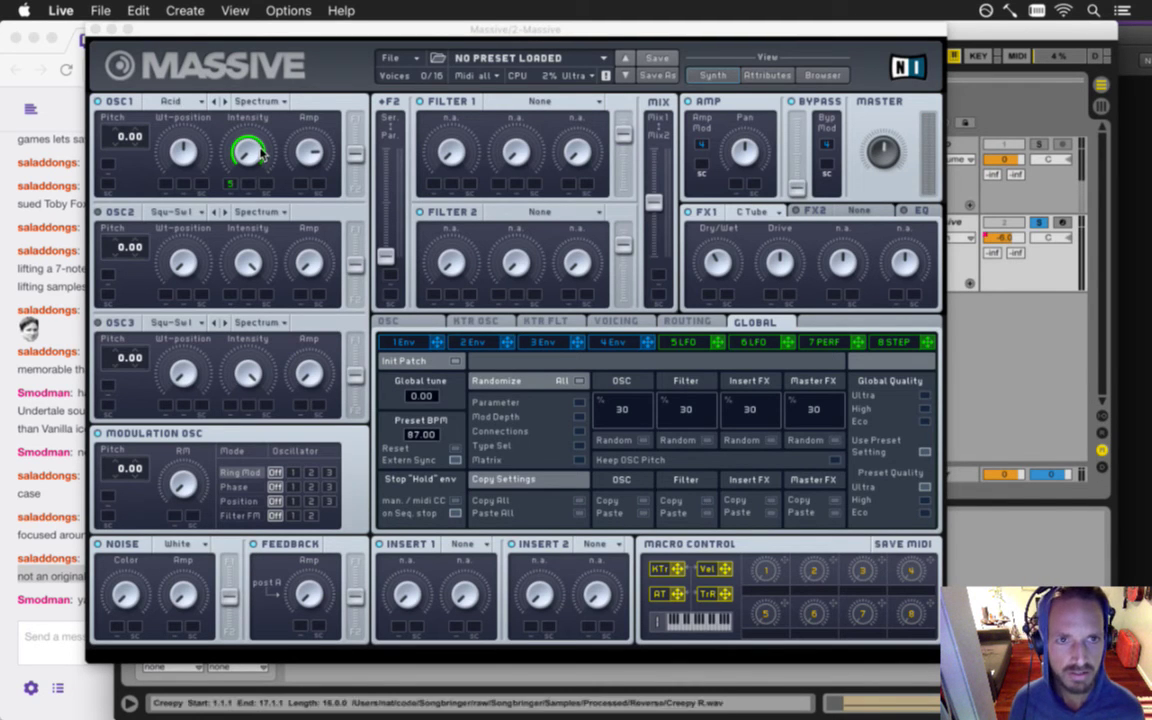
pyautogui.click(684, 341)
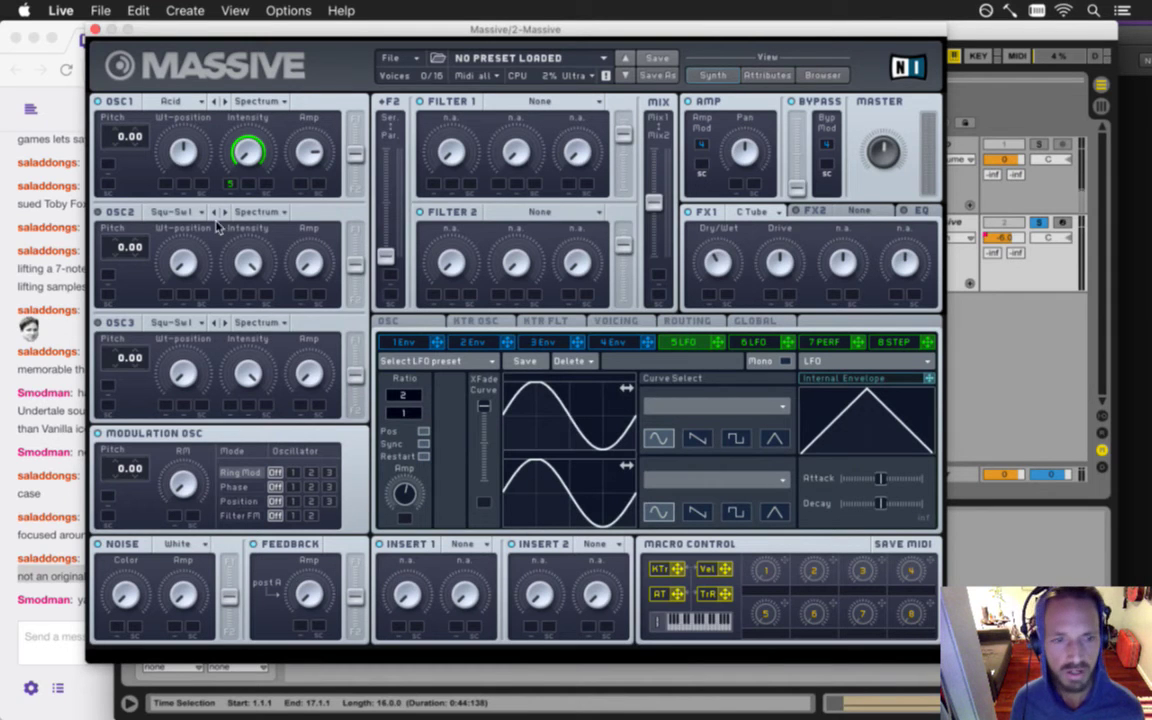
pyautogui.click(94, 31)
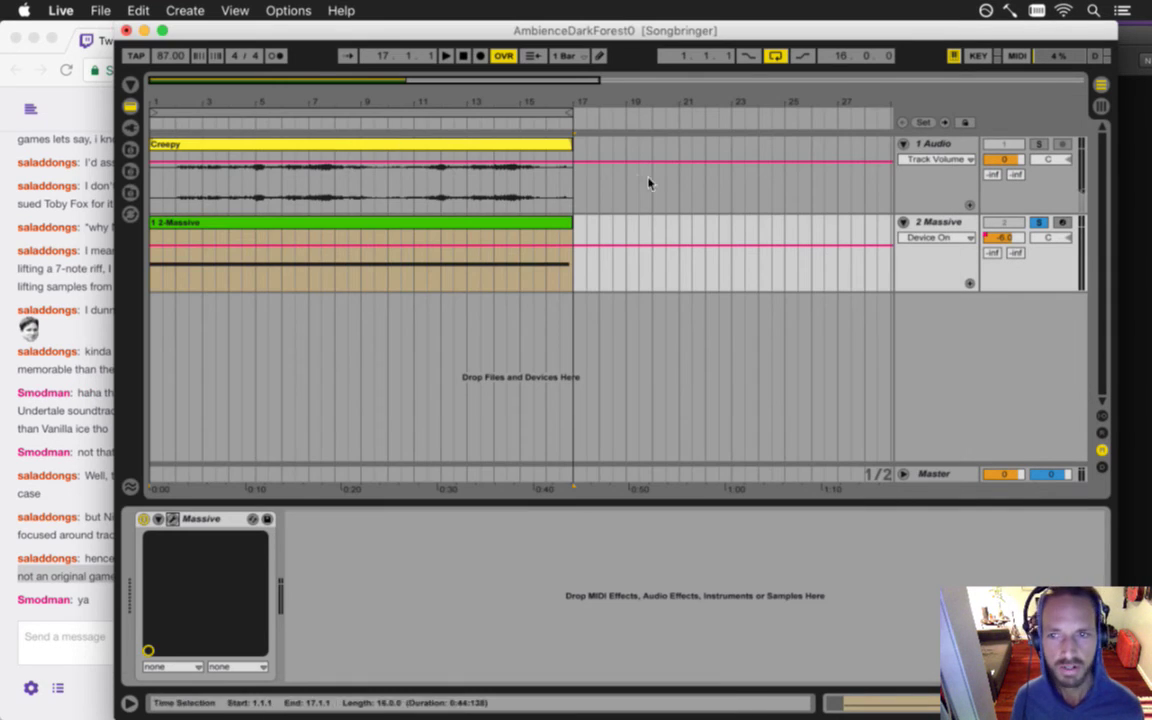
# - Copy the 1 Audio track holding the Creepy clip, and reopen Biomes.als without saving changes to AmbienceDarkForest0
pyautogui.press('space')
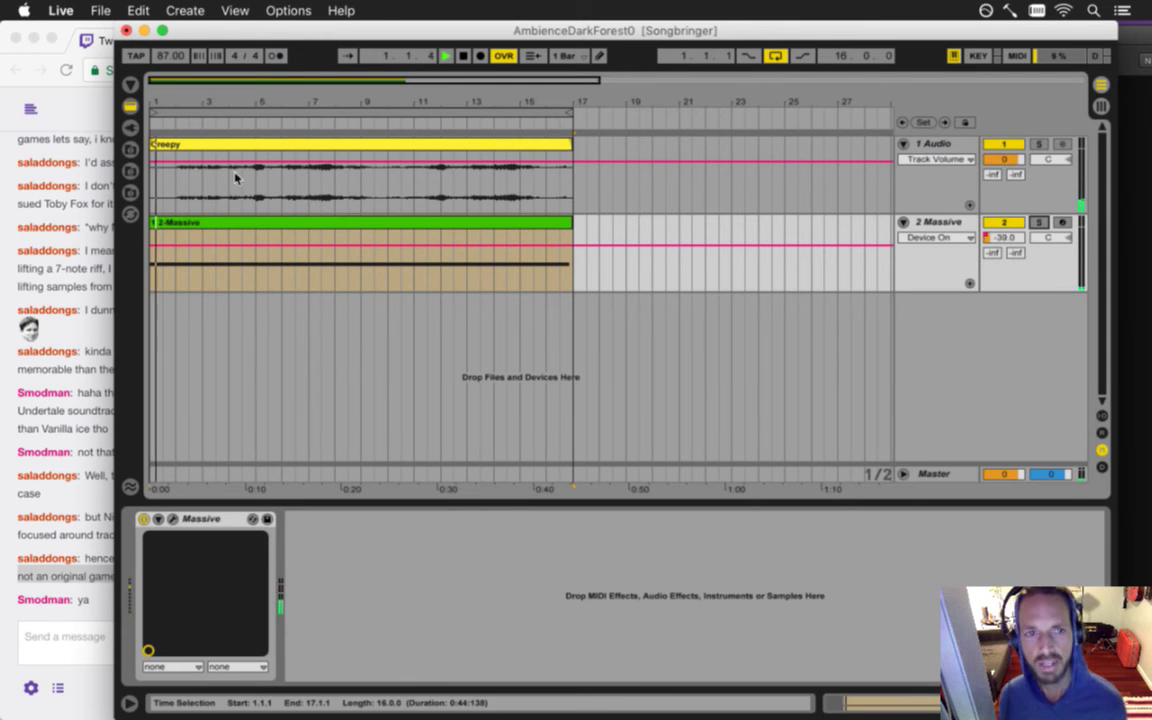
pyautogui.click(193, 147)
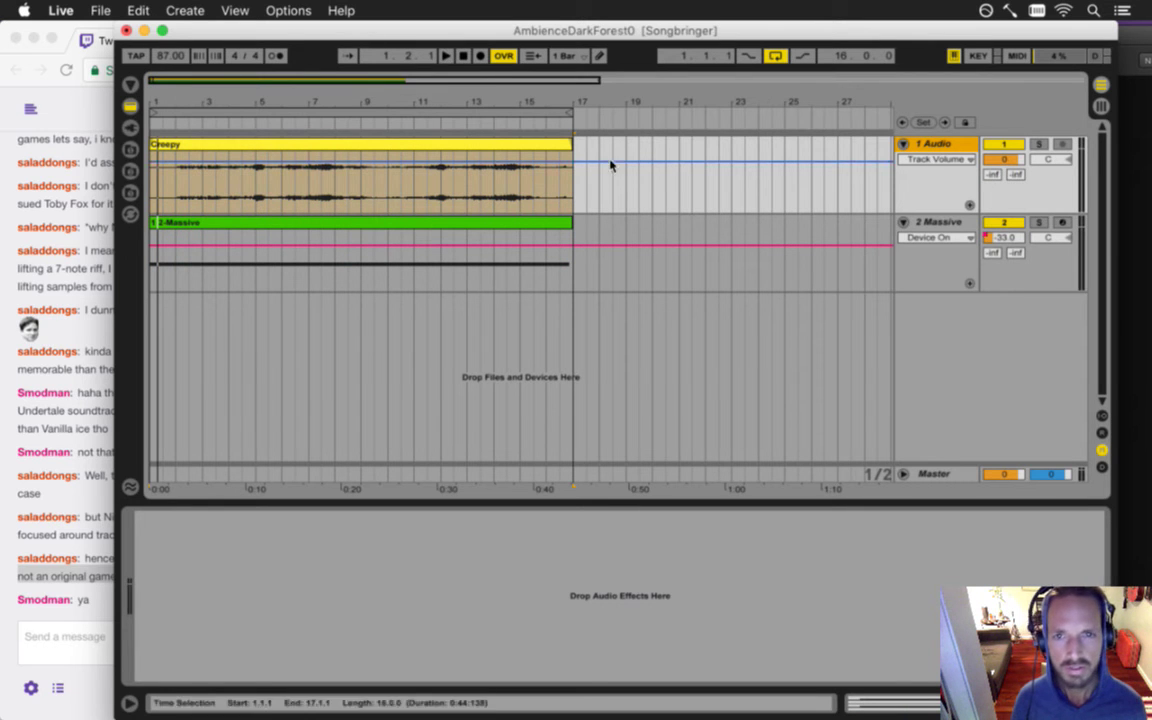
pyautogui.click(98, 10)
pyautogui.moveTo(150, 66)
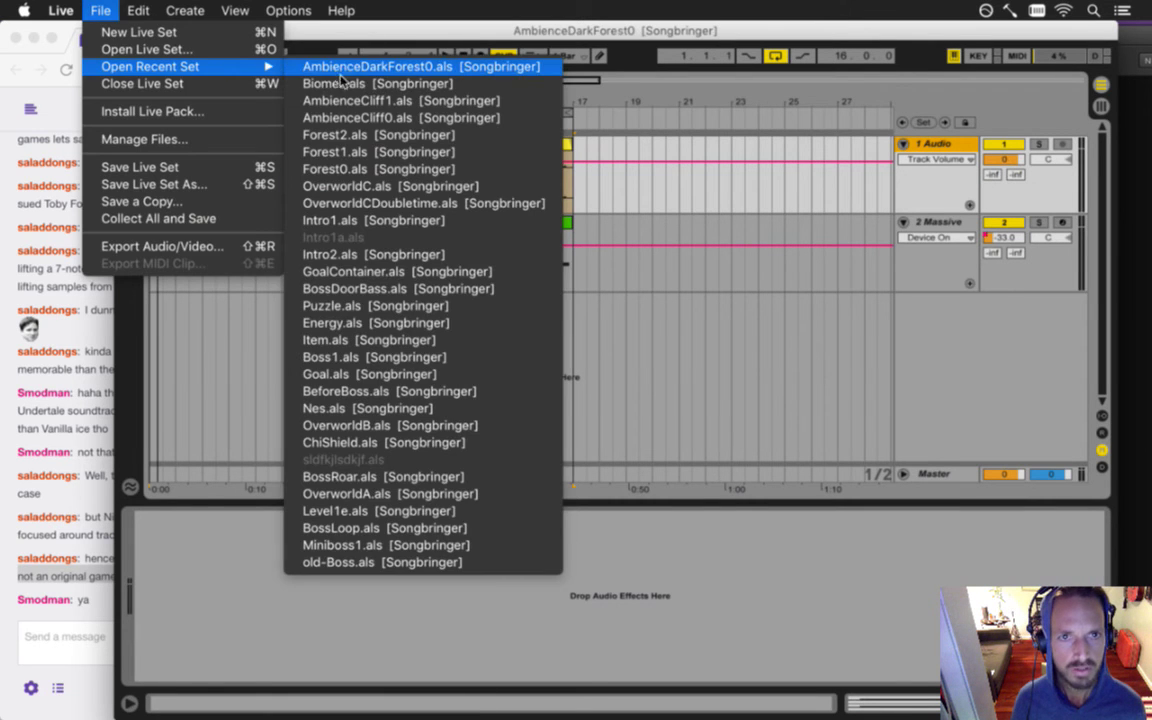
pyautogui.click(330, 83)
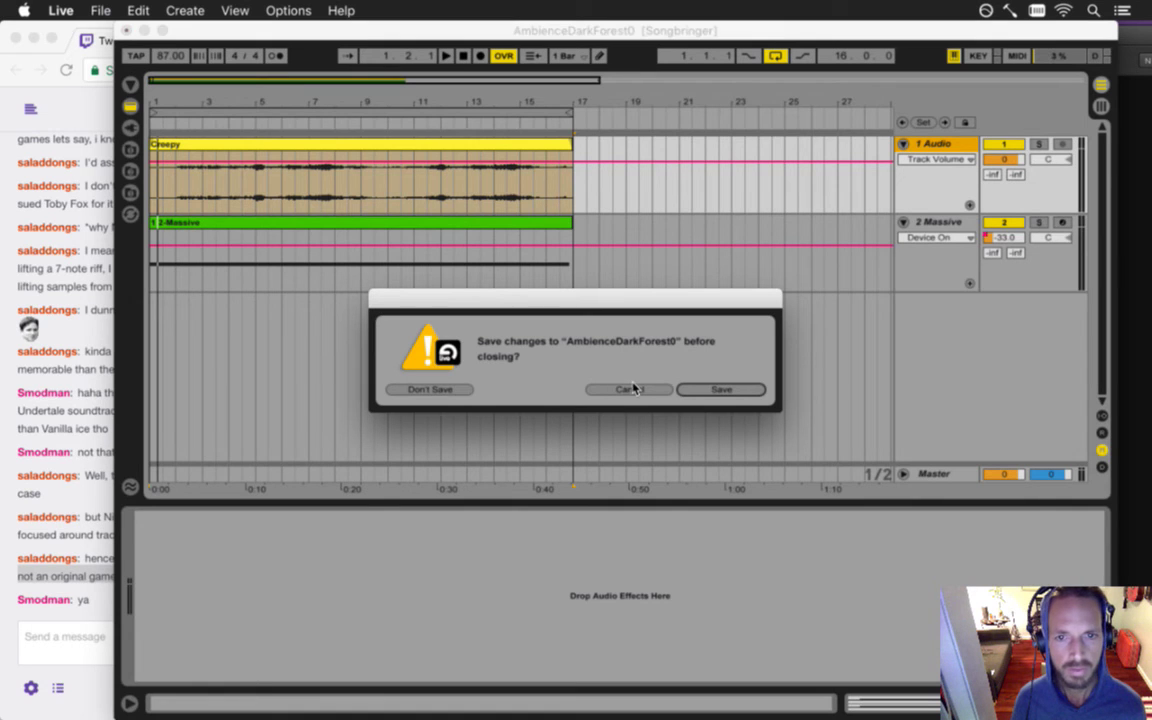
pyautogui.click(449, 392)
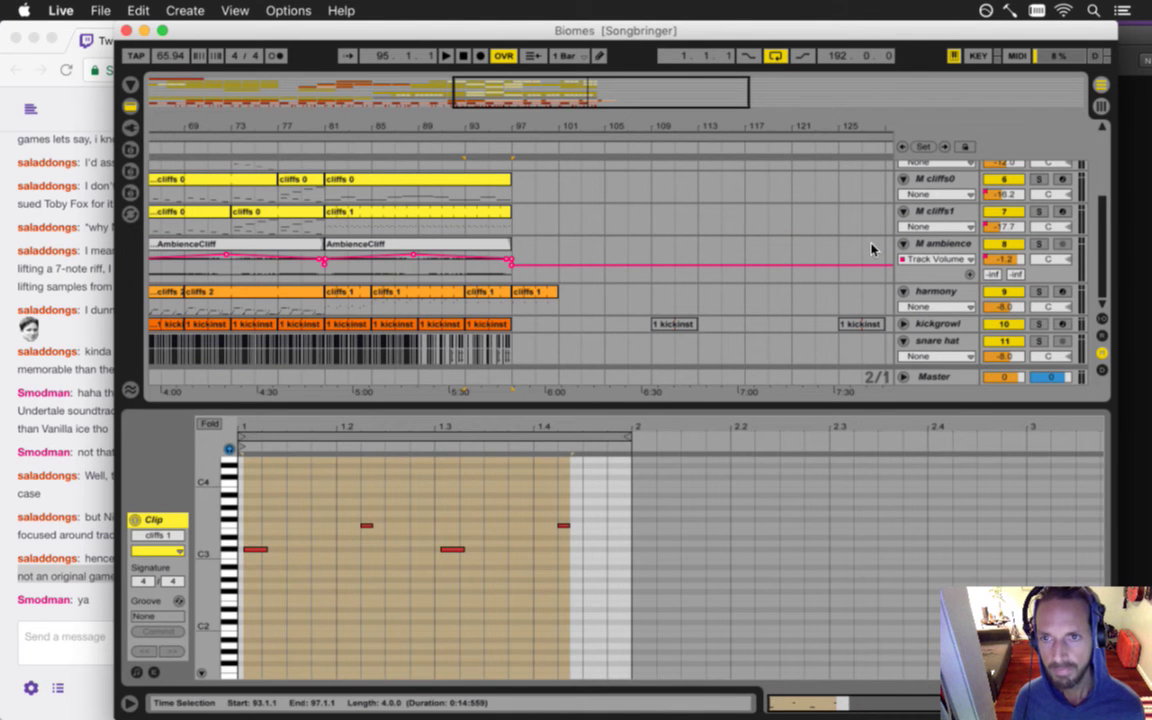
# - Paste the copied audio track above M ambience and set its automation display to None
pyautogui.click(520, 252)
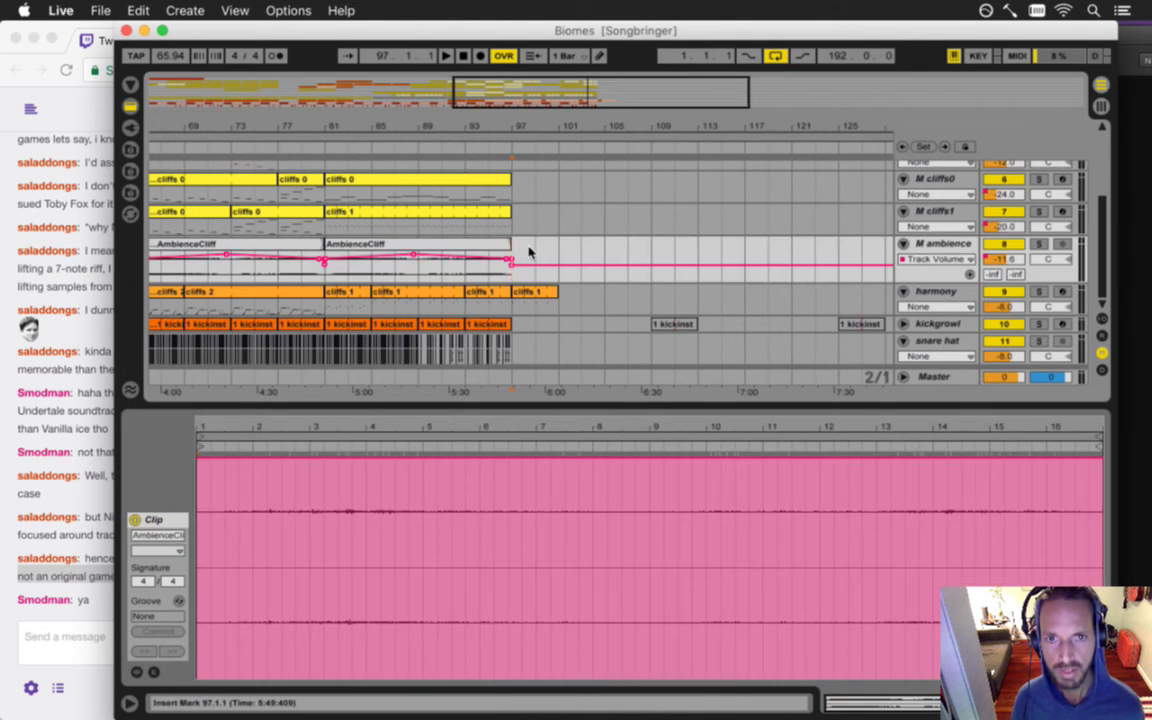
pyautogui.press('super+t')
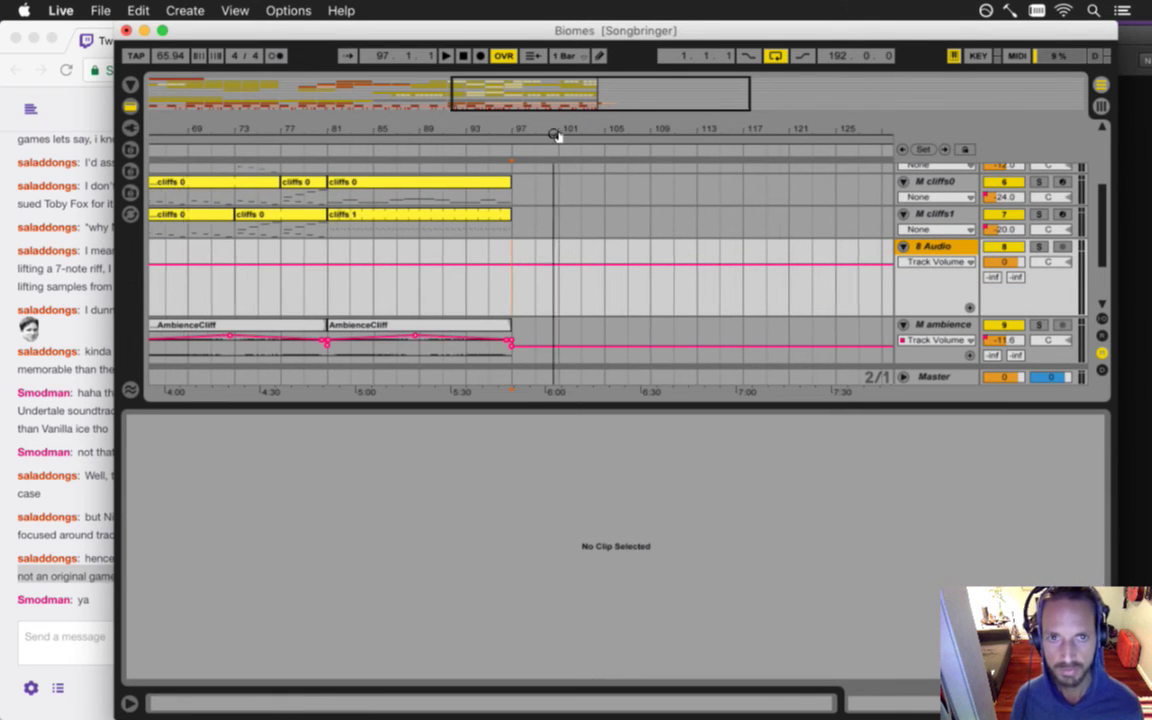
pyautogui.moveTo(554, 134); pyautogui.dragTo(519, 134)
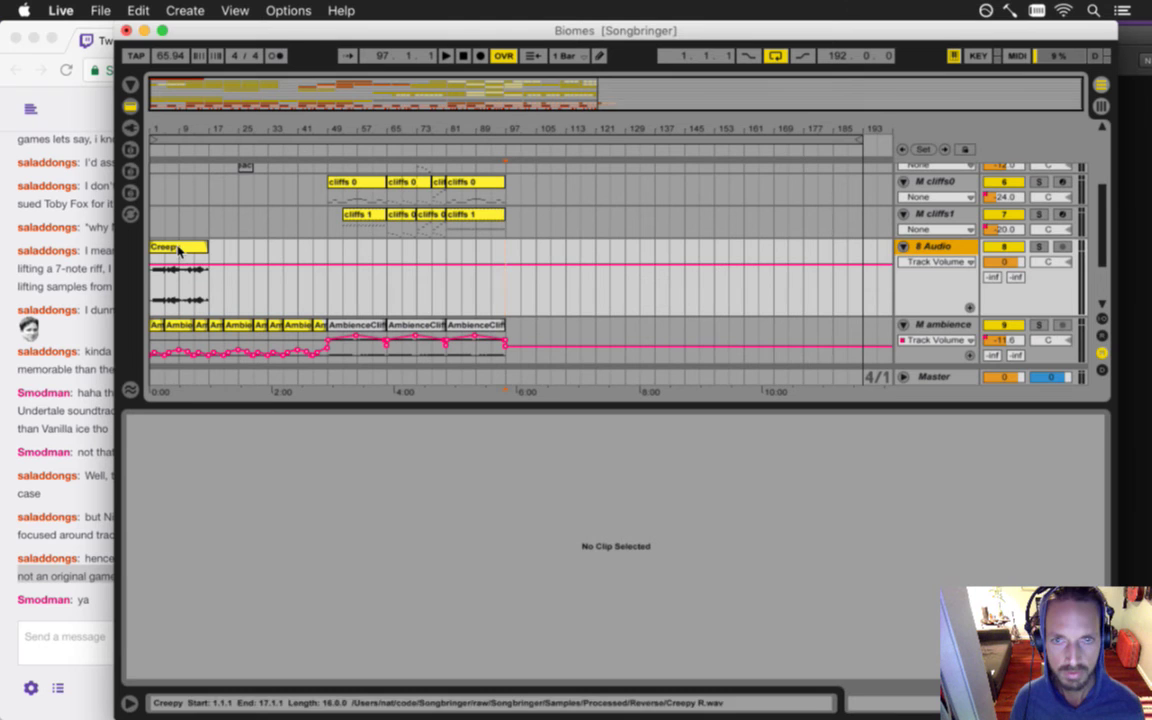
pyautogui.click(938, 261)
pyautogui.click(912, 278)
# - Move the Creepy clip onto the M ambience track at bar 97 and delete the emptied audio track
pyautogui.moveTo(178, 246); pyautogui.dragTo(535, 333)
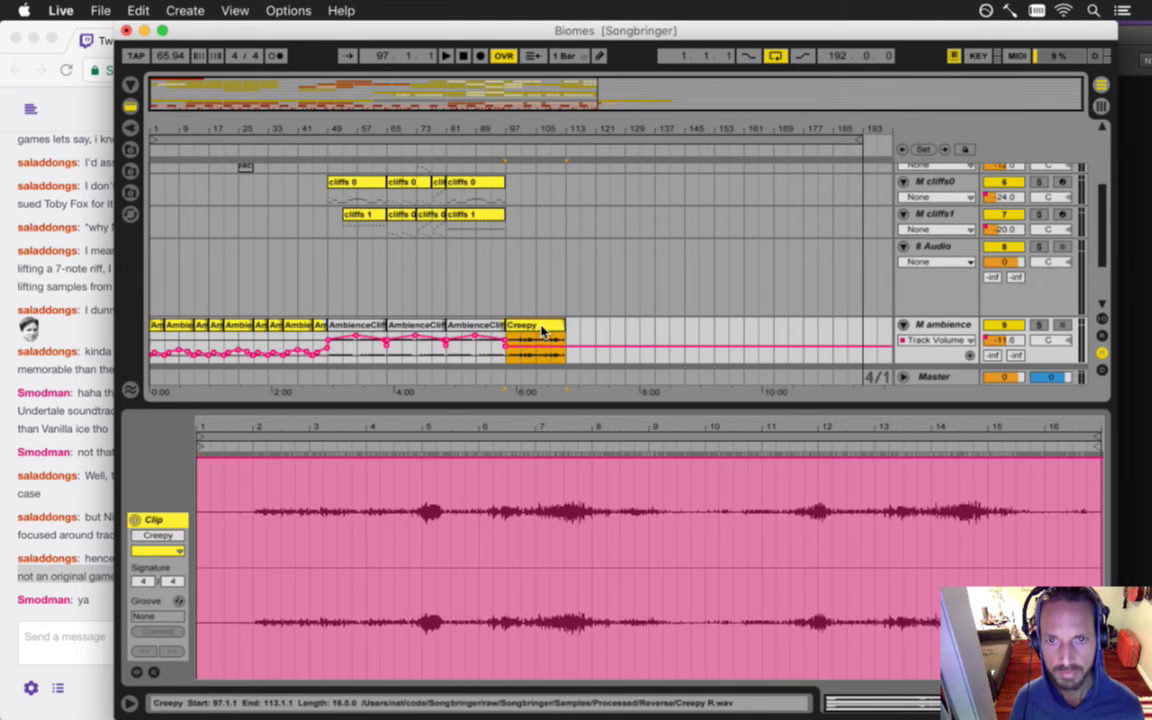
pyautogui.click(933, 254)
pyautogui.press('Delete')
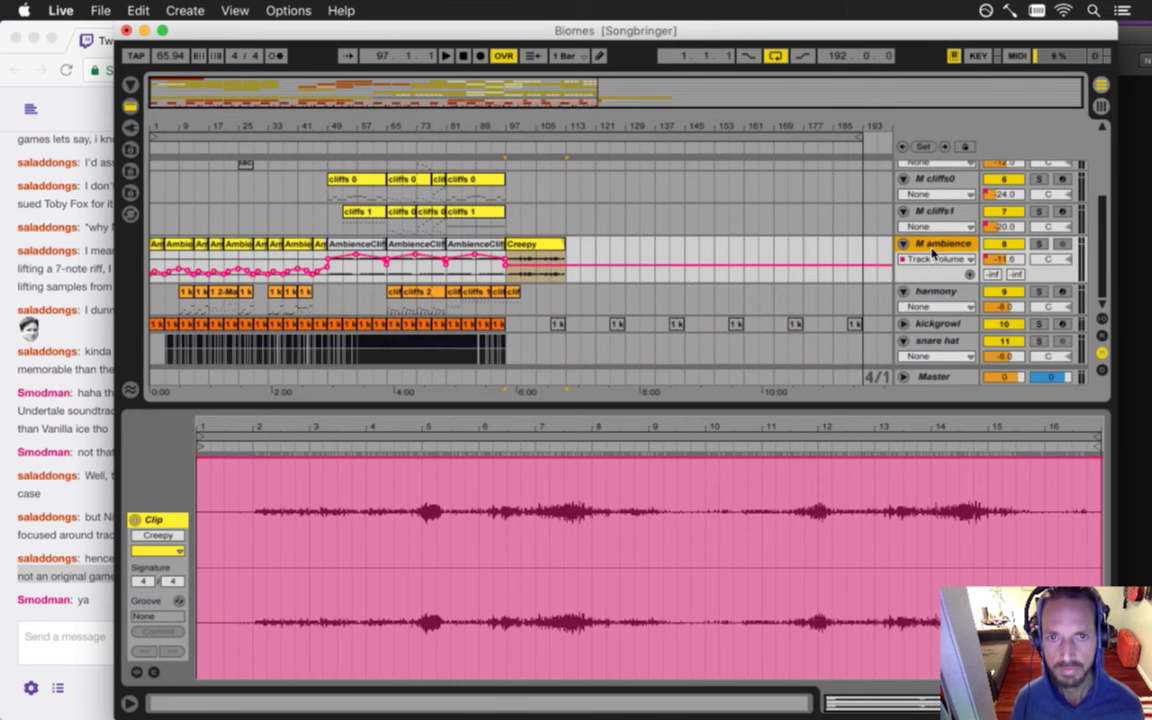
# - Save the Biomes set and reopen AmbienceDarkForest0.als
pyautogui.press('super+s')
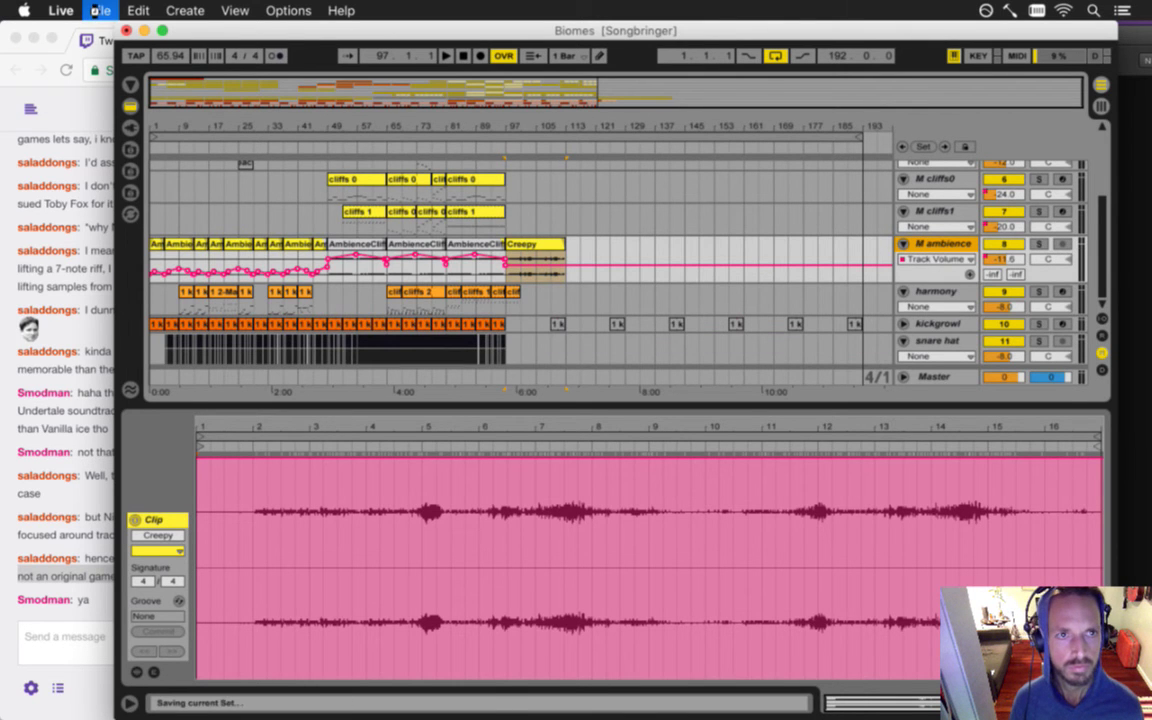
pyautogui.click(97, 12)
pyautogui.moveTo(200, 66)
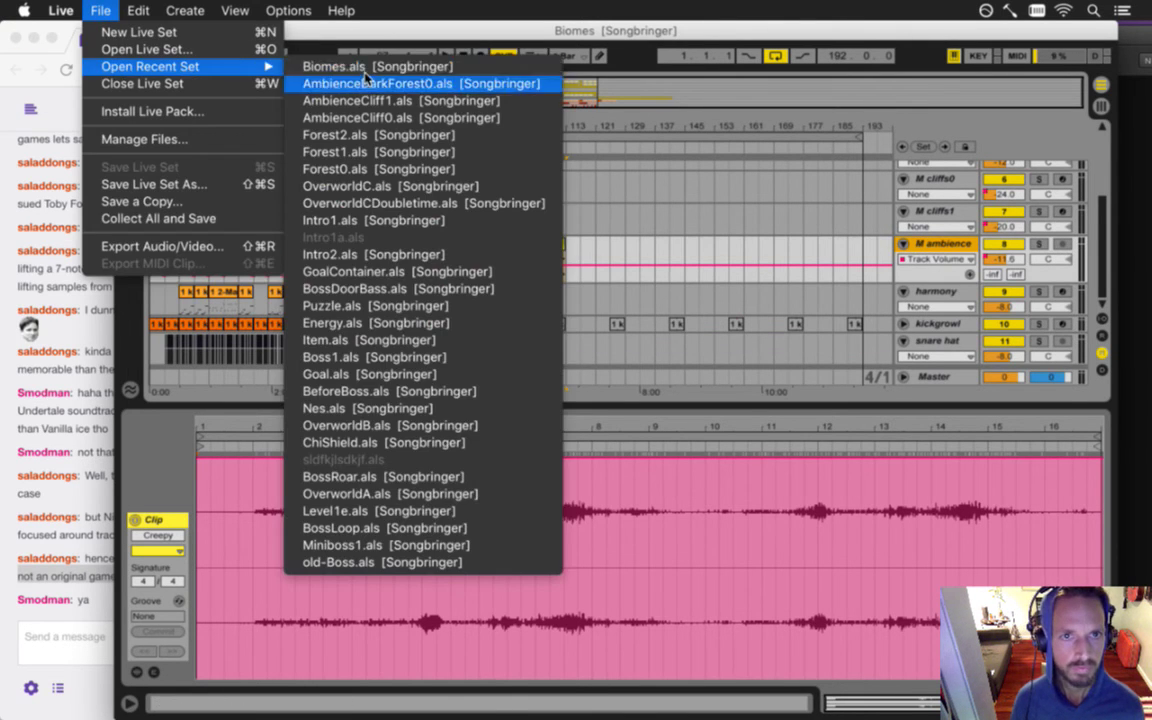
pyautogui.click(367, 85)
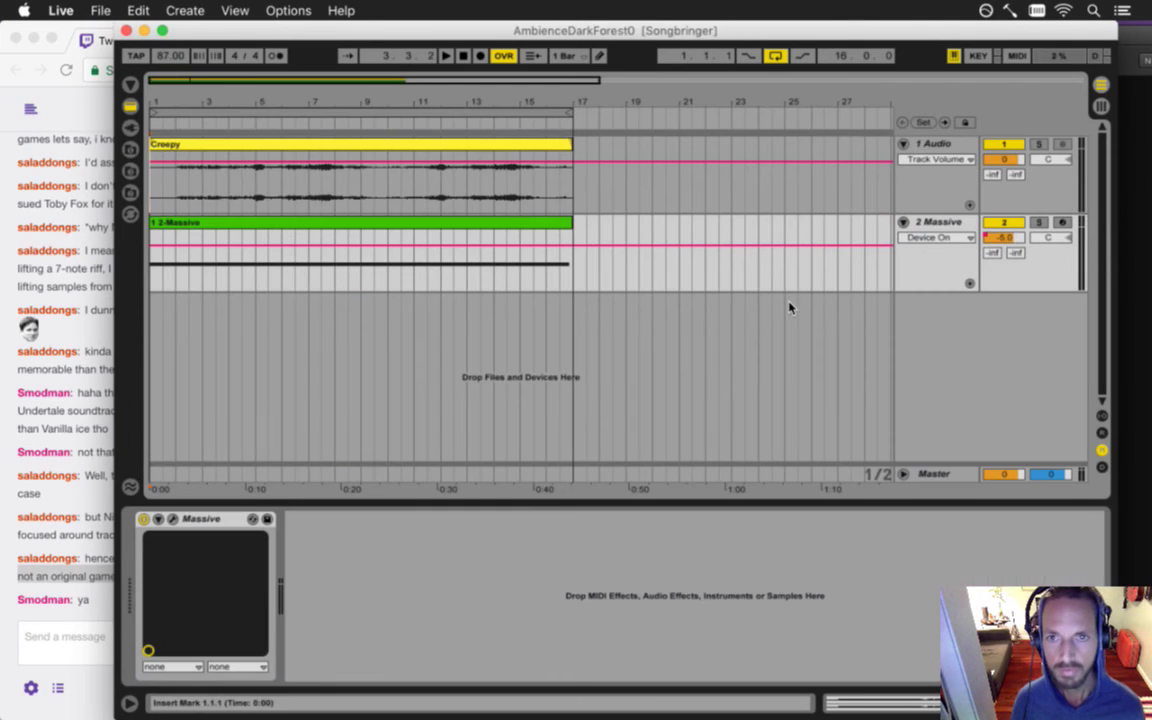
# - Copy the 2 Massive track, and open the Creepy clip's sample settings for viewing
pyautogui.click(495, 224)
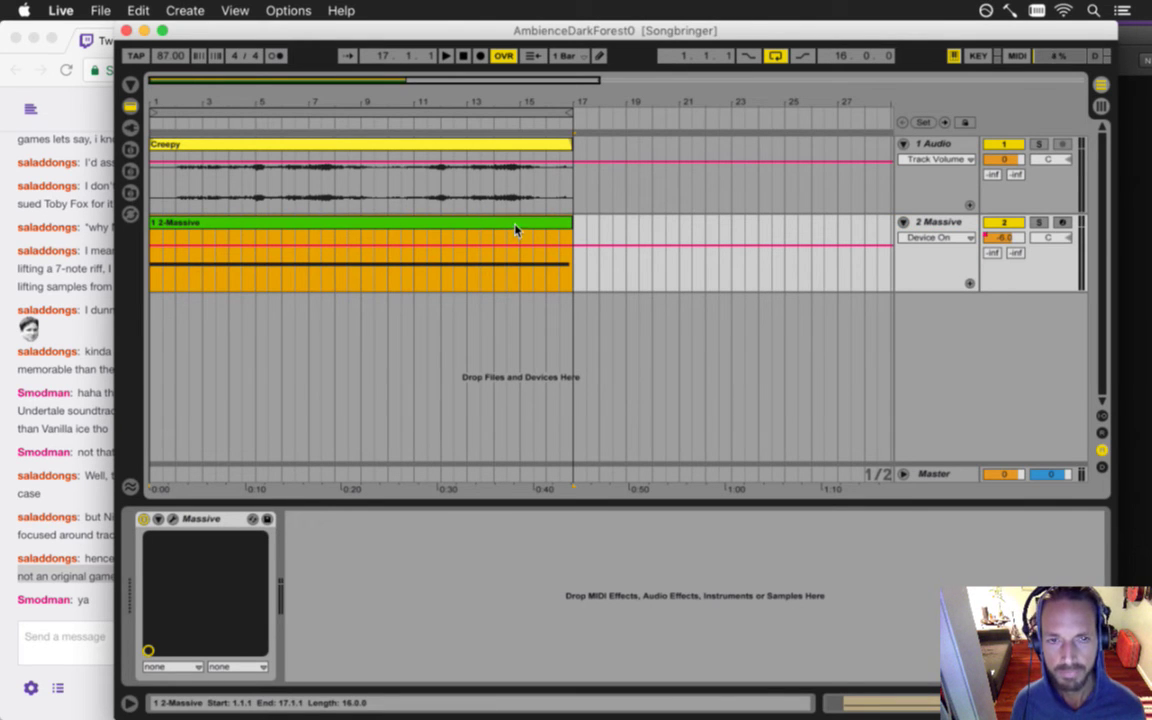
pyautogui.click(955, 227)
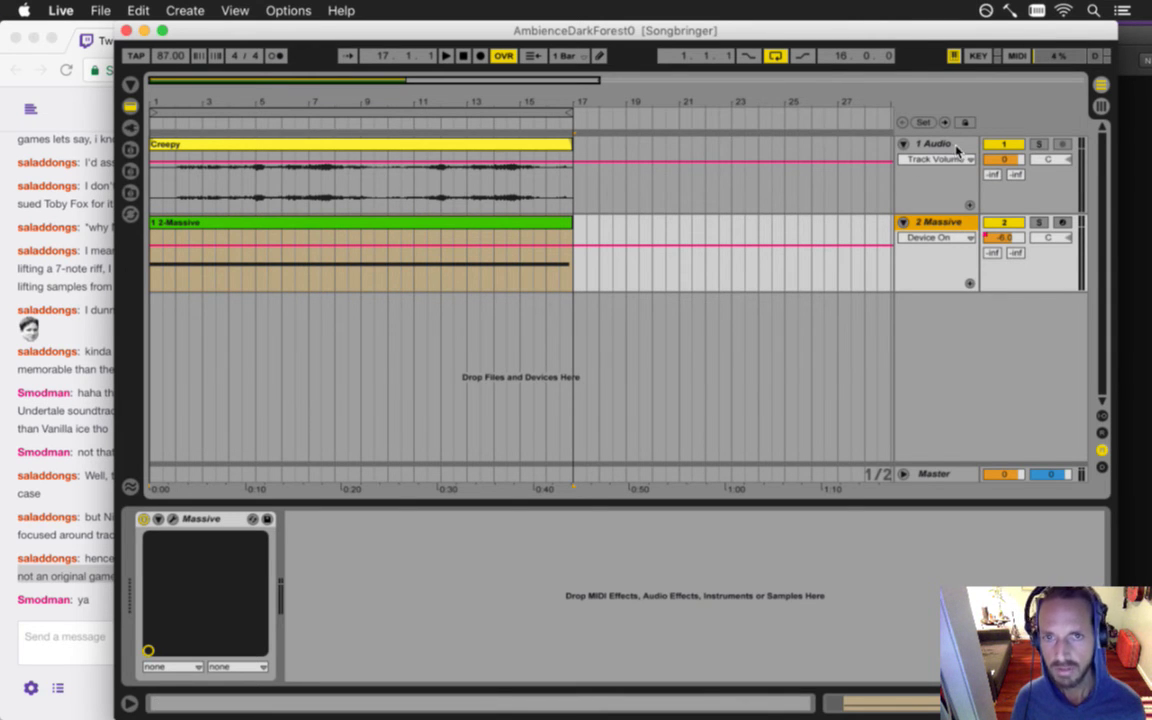
pyautogui.click(435, 150)
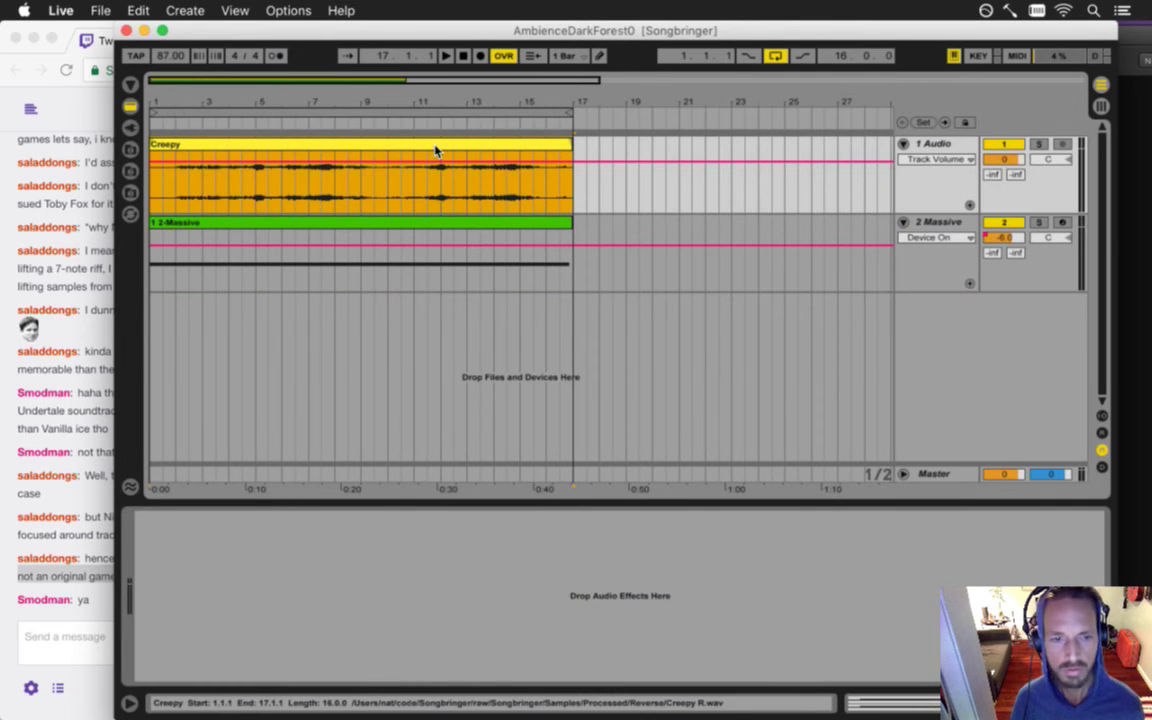
pyautogui.doubleClick(438, 150)
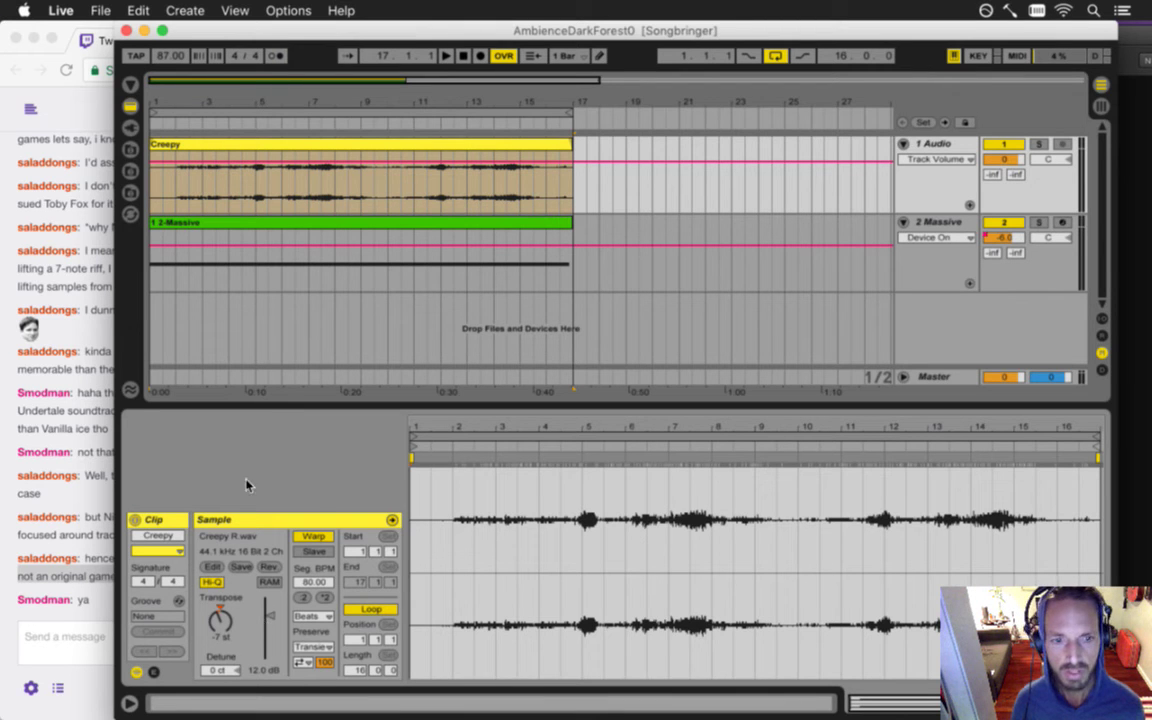
# - Switch back to the Biomes.als set
pyautogui.click(100, 10)
pyautogui.moveTo(150, 66)
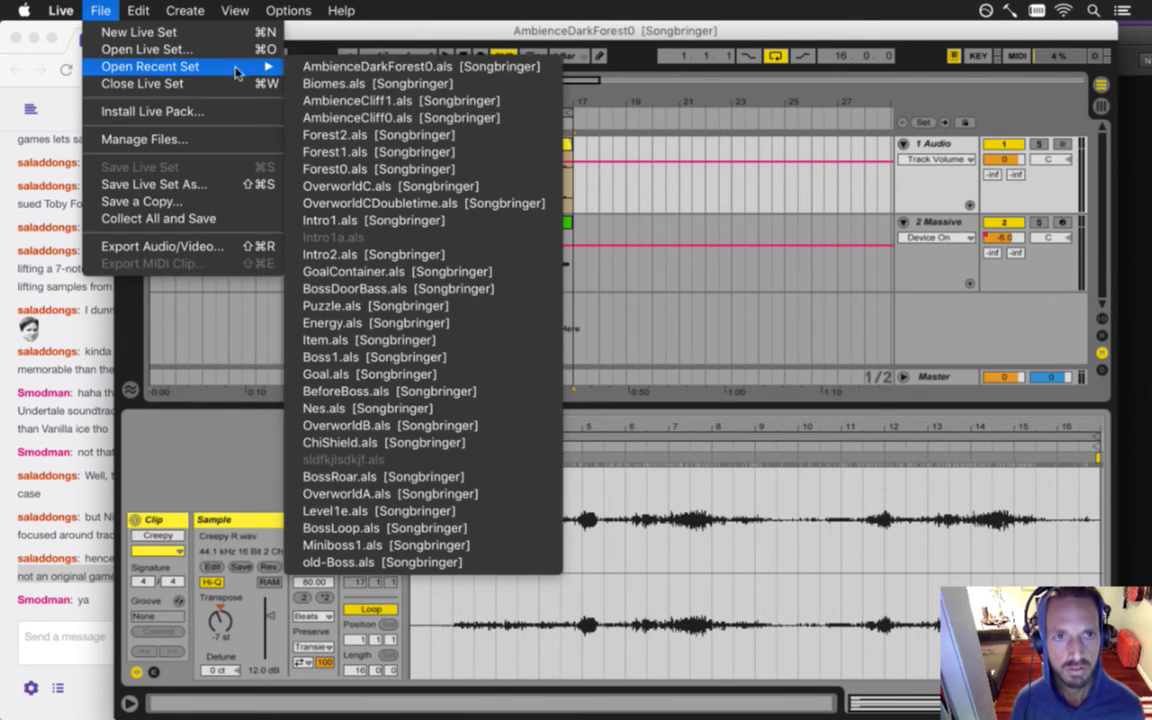
pyautogui.click(358, 83)
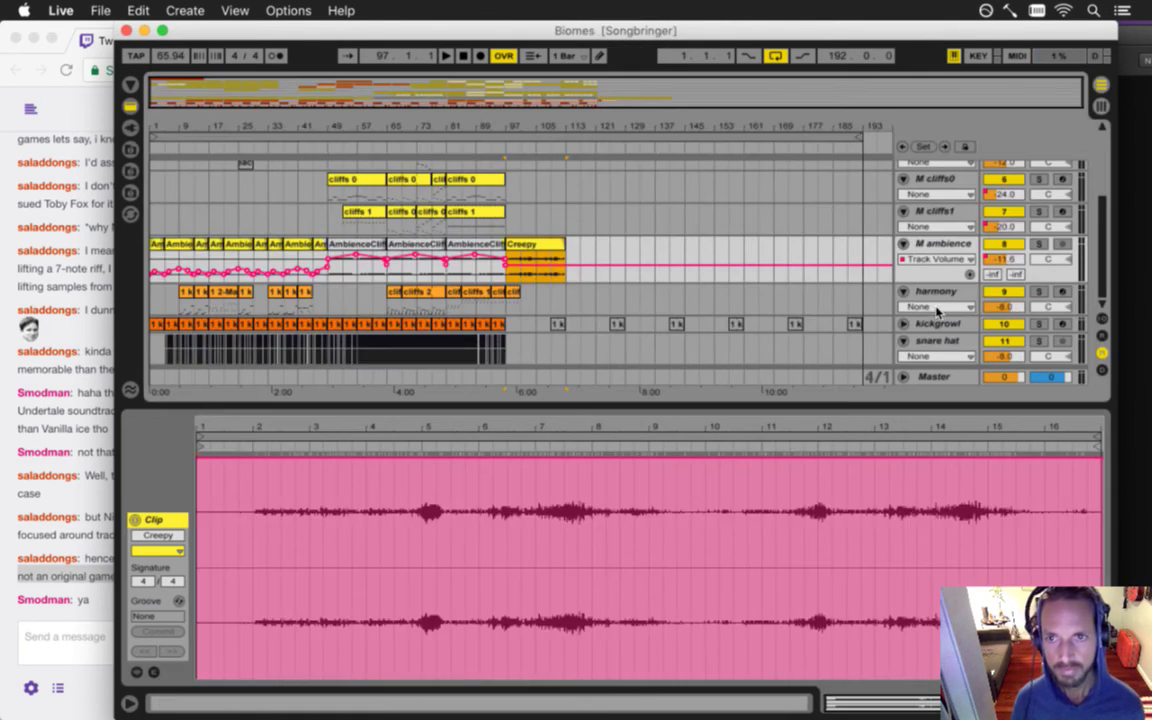
# - Paste the copied Massive track and place it between M cliffs1 and M ambience
pyautogui.click(931, 211)
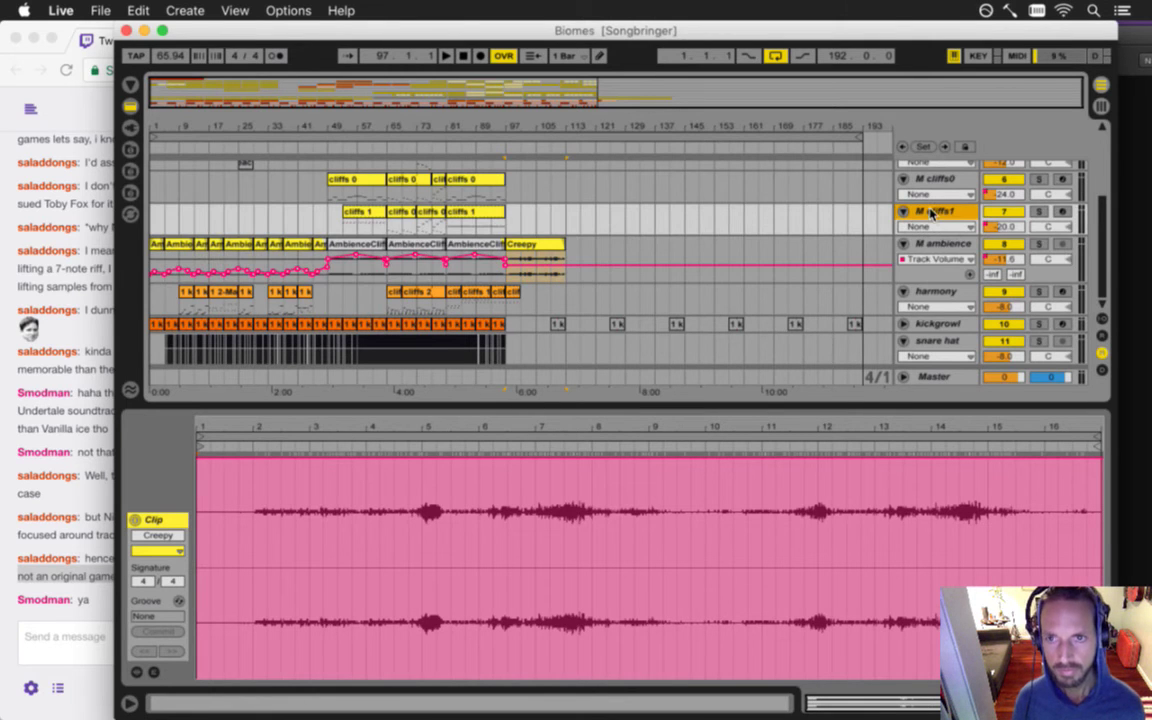
pyautogui.press('super+v')
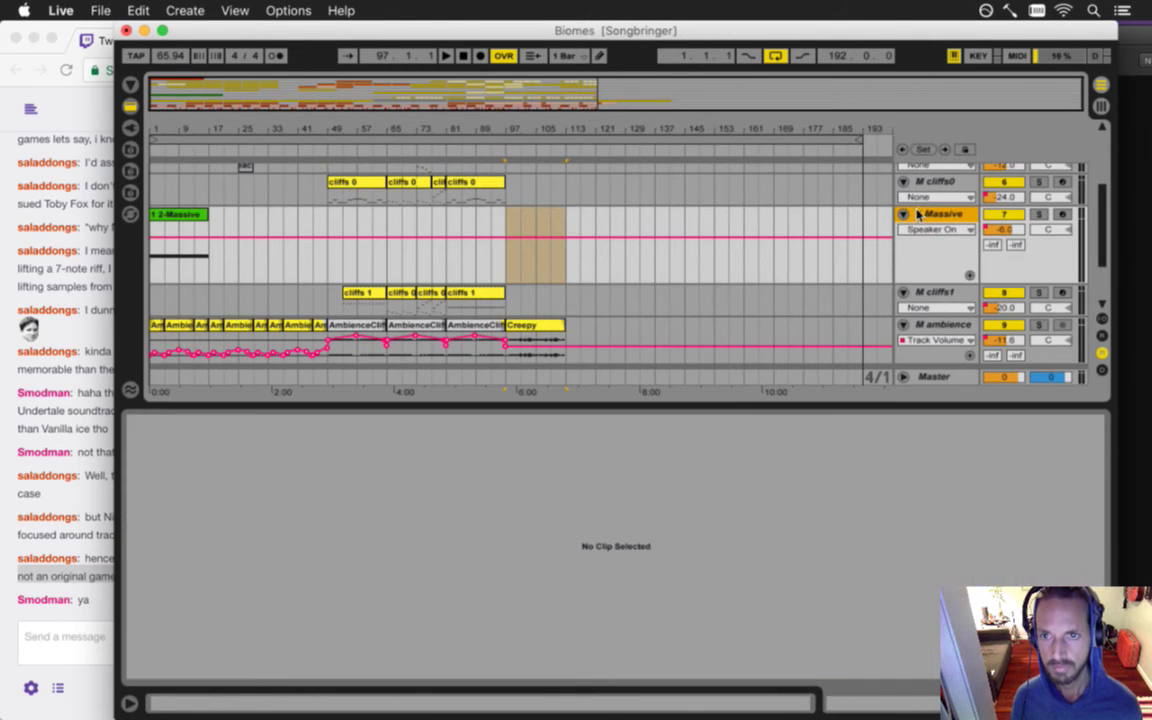
pyautogui.moveTo(923, 304); pyautogui.dragTo(923, 308)
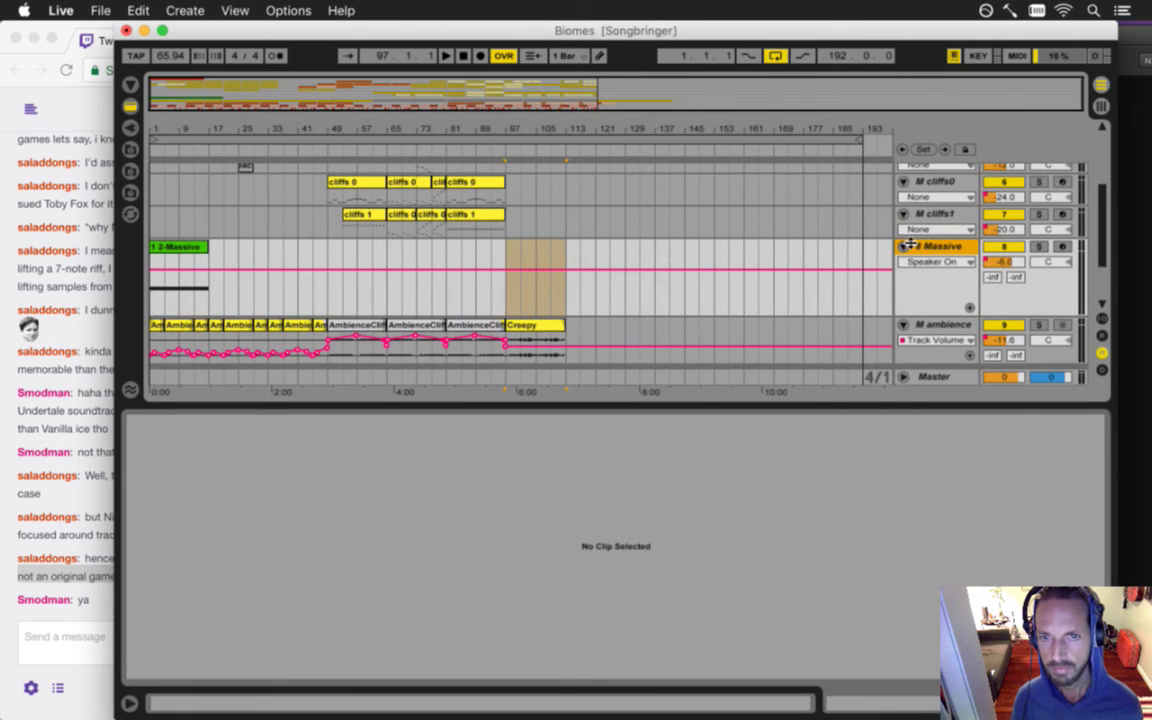
# - Rename the pasted Massive track M dark0 and, with its Track Volume automation shown, move the 1 2-Massive clip to bar 97
pyautogui.scroll(-2, 928, 232)
pyautogui.press('super+r')
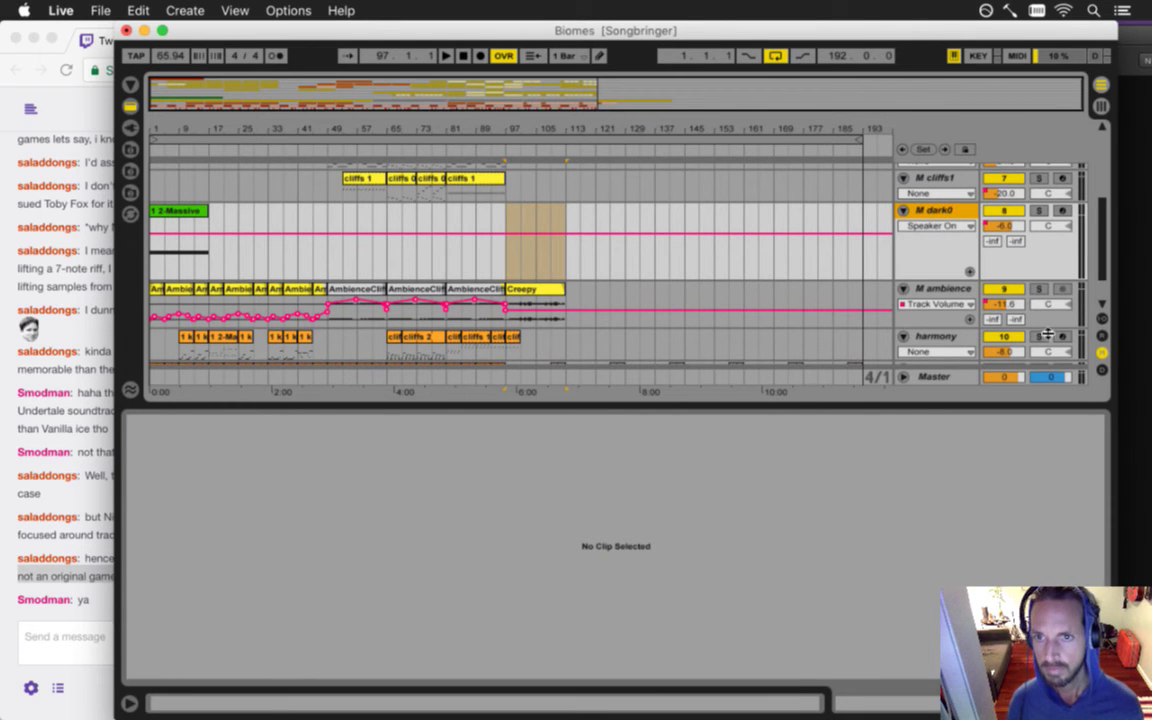
pyautogui.click(930, 228)
pyautogui.click(930, 265)
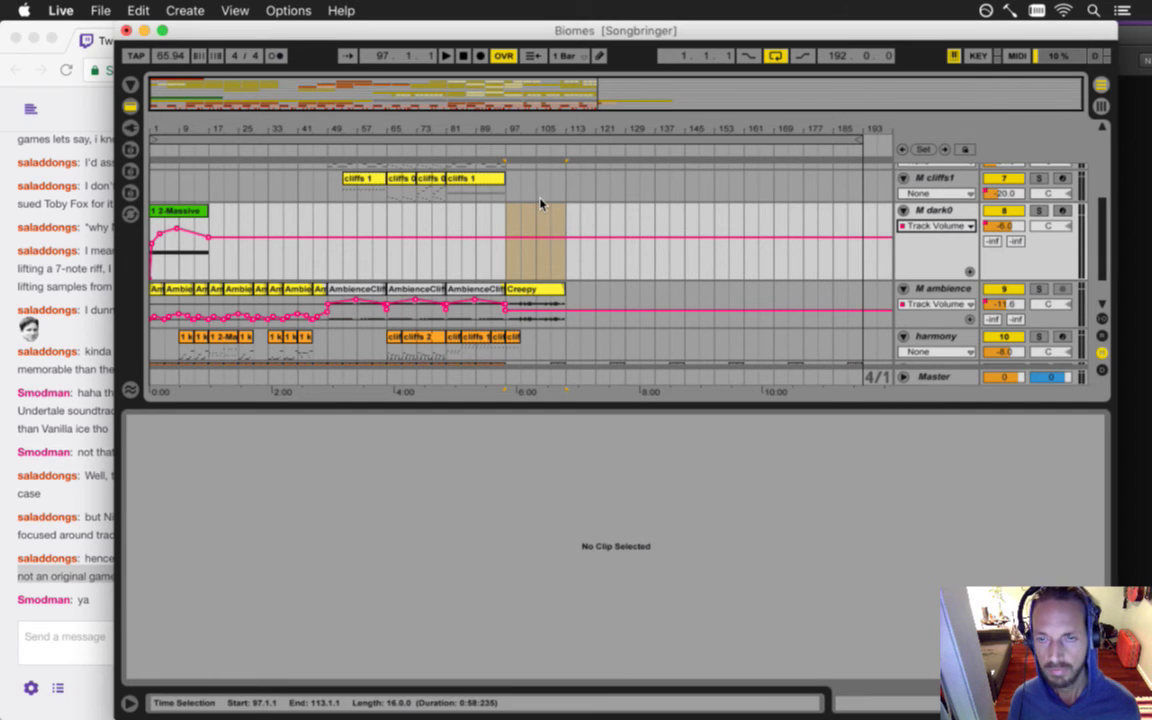
pyautogui.moveTo(164, 210); pyautogui.dragTo(520, 207)
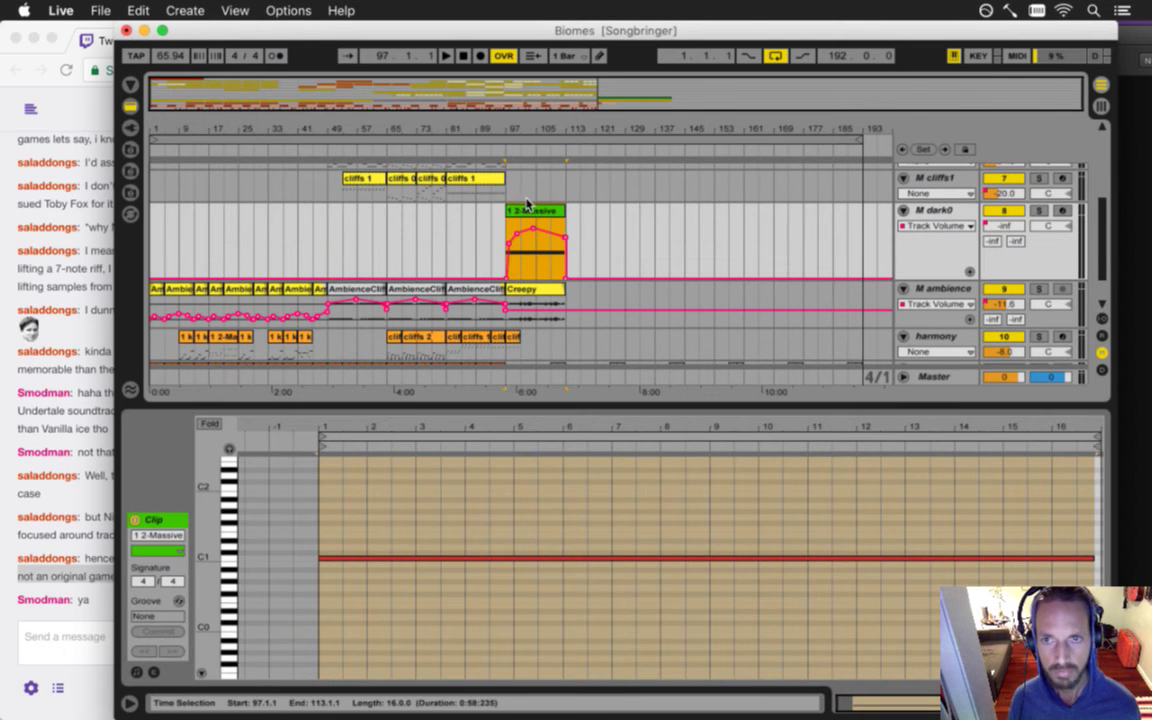
pyautogui.scroll(-2, 568, 236)
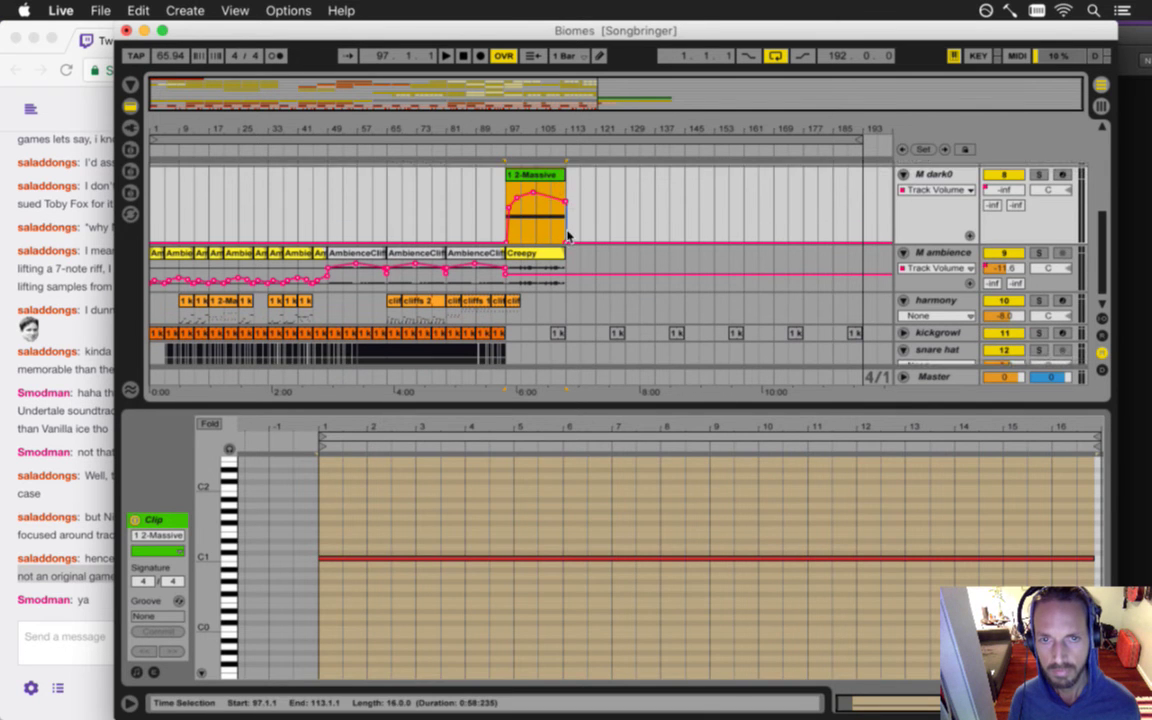
# - Check the M ambience track's effects and show the Creepy clip's sample settings
pyautogui.click(539, 248)
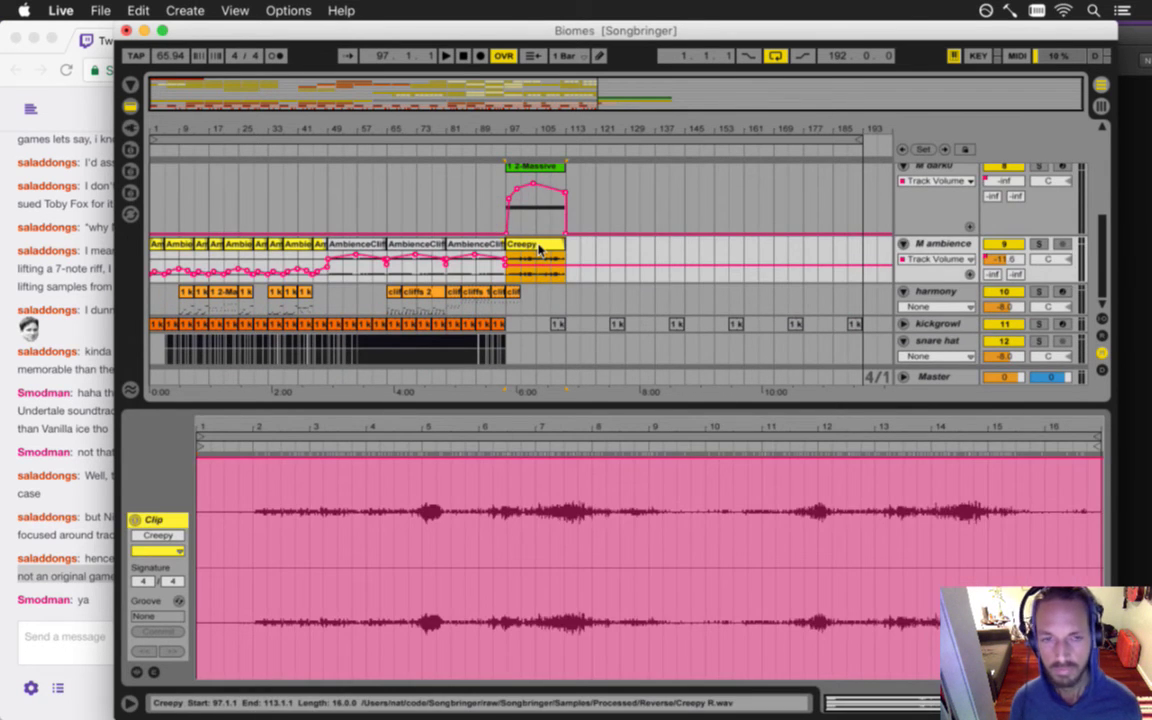
pyautogui.hotkey('shift', 'Tab')
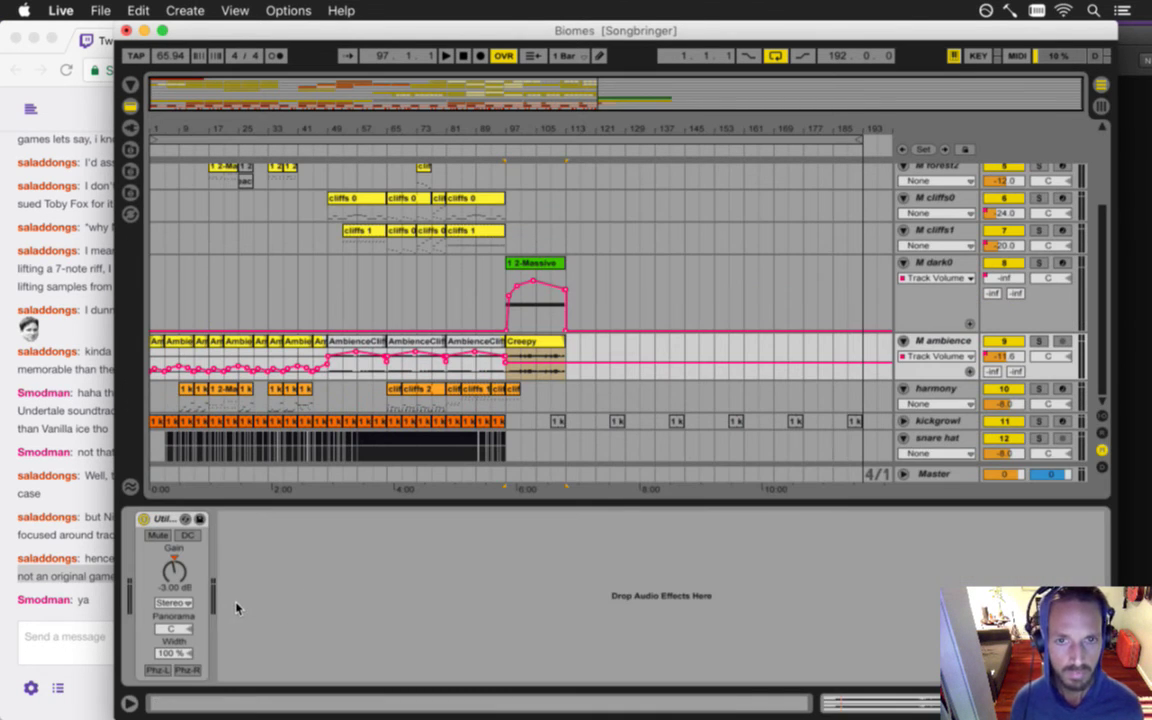
pyautogui.hotkey('shift', 'Tab')
pyautogui.click(545, 329)
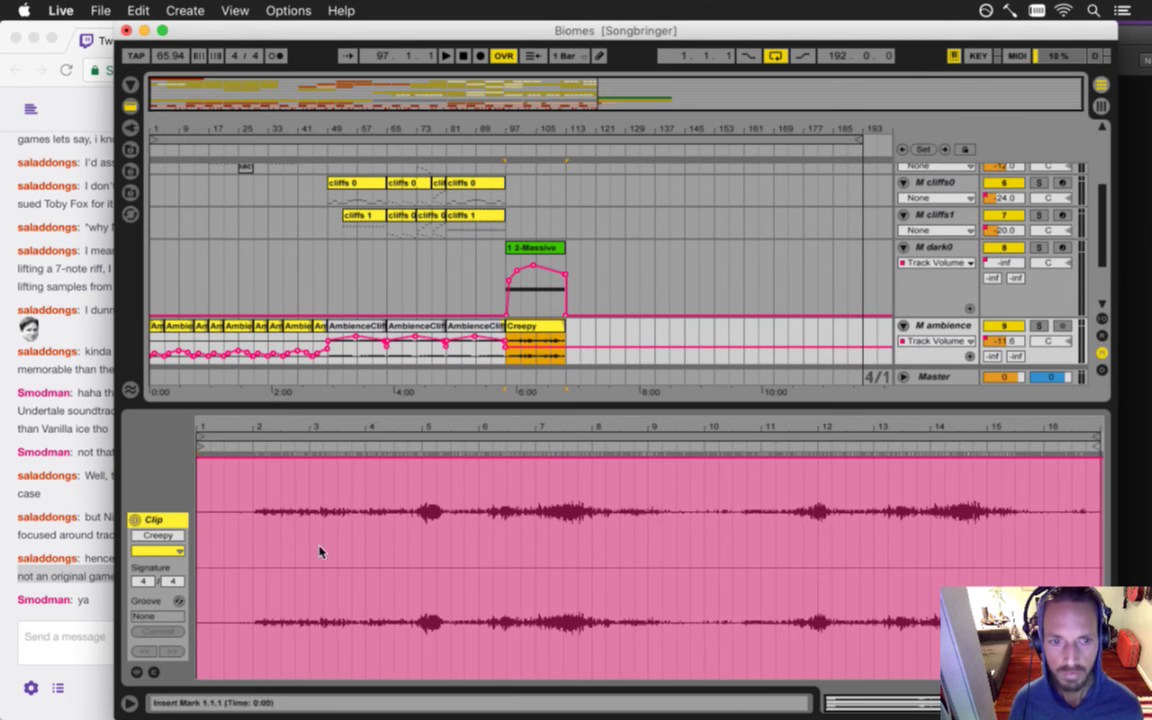
pyautogui.click(137, 672)
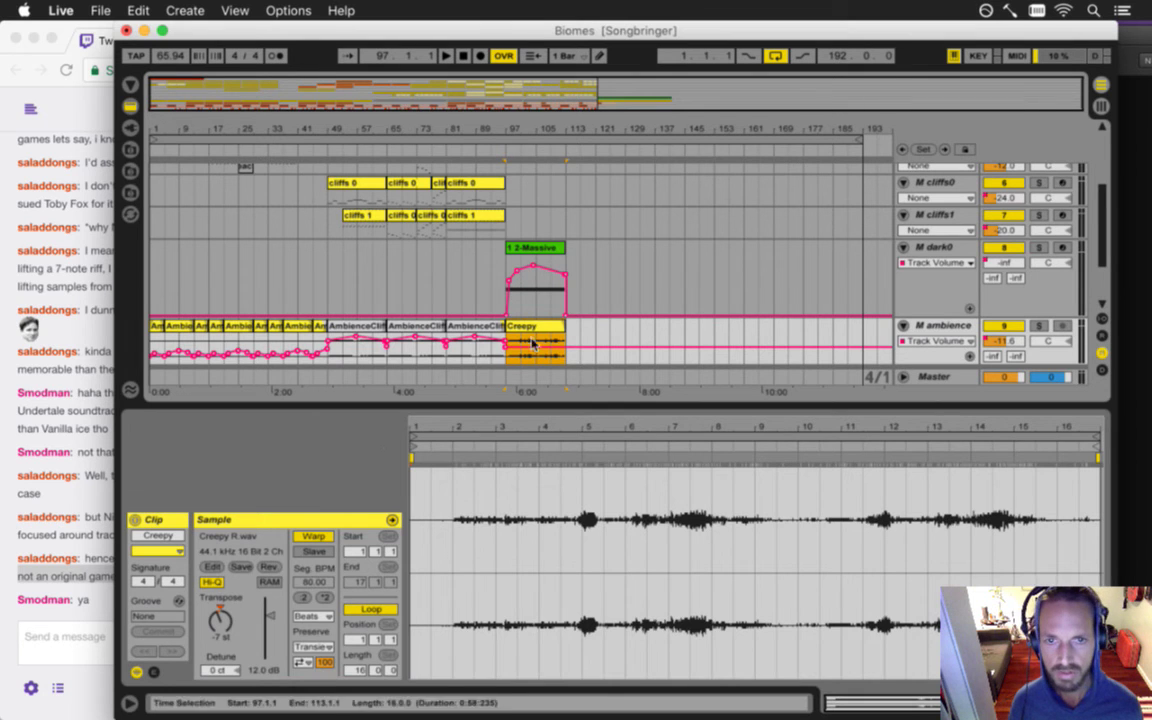
# - Raise the M ambience volume automation under Creepy to -2.2 dB at bar 97, with a peak of about 0 dB near bar 104
pyautogui.moveTo(512, 123); pyautogui.dragTo(509, 129)
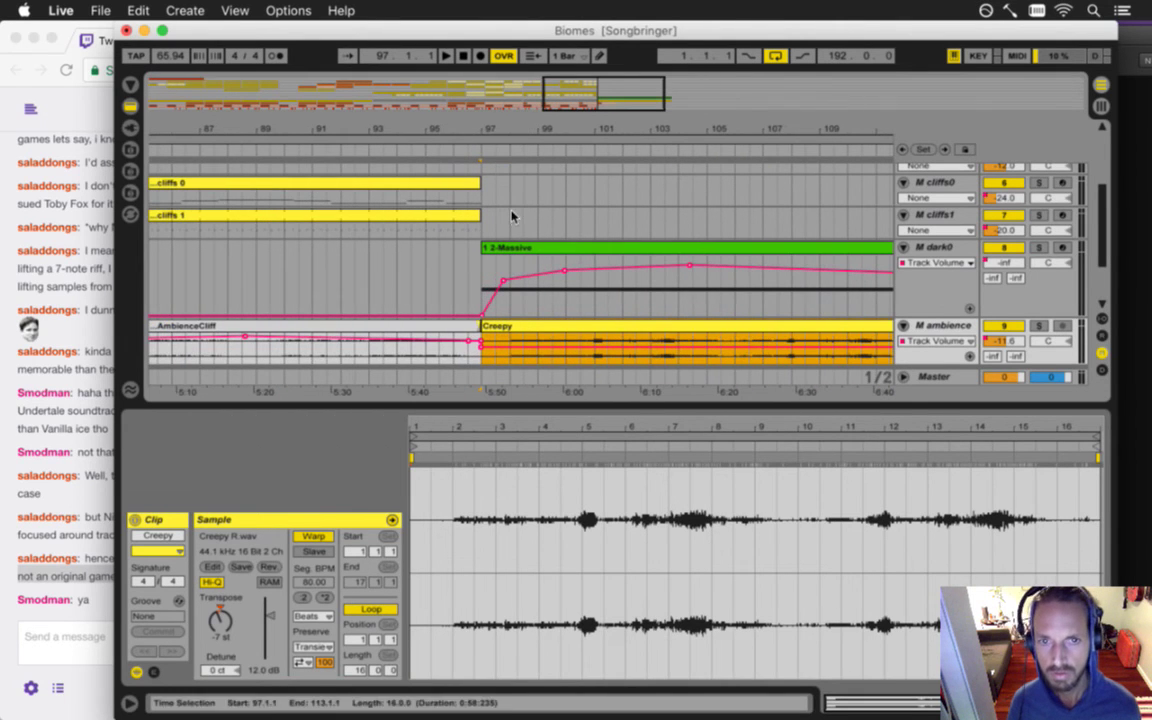
pyautogui.click(481, 343)
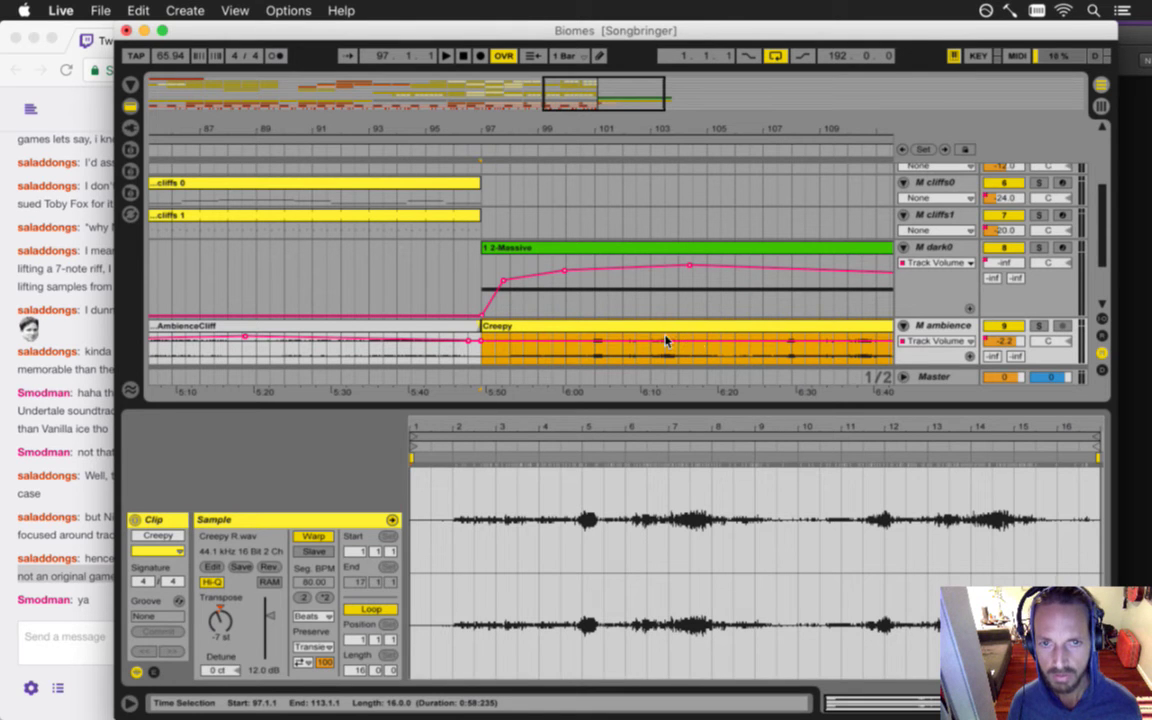
pyautogui.moveTo(684, 343); pyautogui.dragTo(680, 344)
pyautogui.moveTo(771, 129); pyautogui.dragTo(744, 86)
pyautogui.click(708, 300)
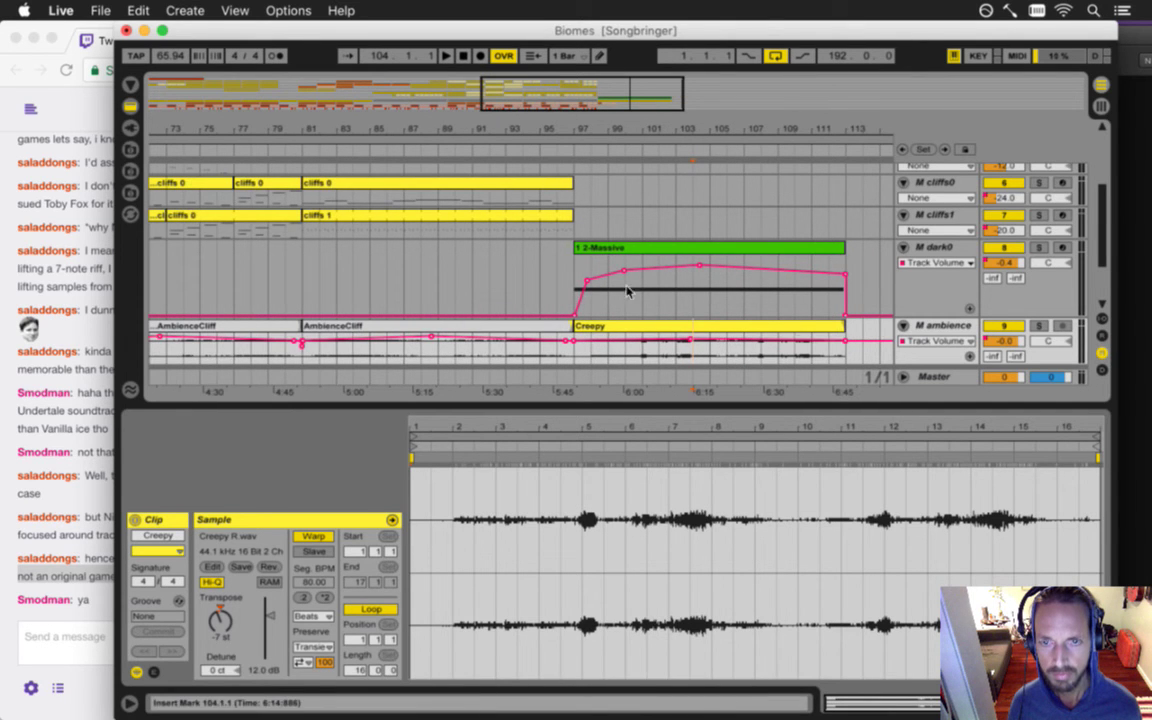
# - Audition the new dark section from bar 97 and save the set
pyautogui.click(575, 362)
pyautogui.press('space')
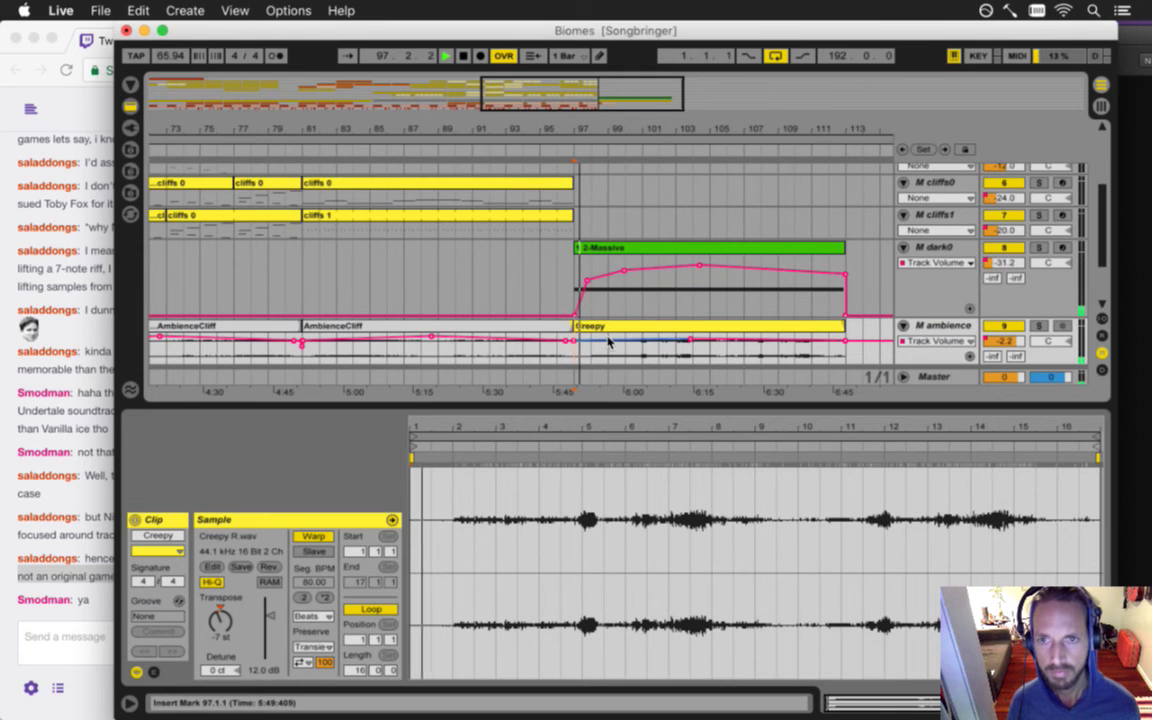
pyautogui.scroll(-5, 603, 283)
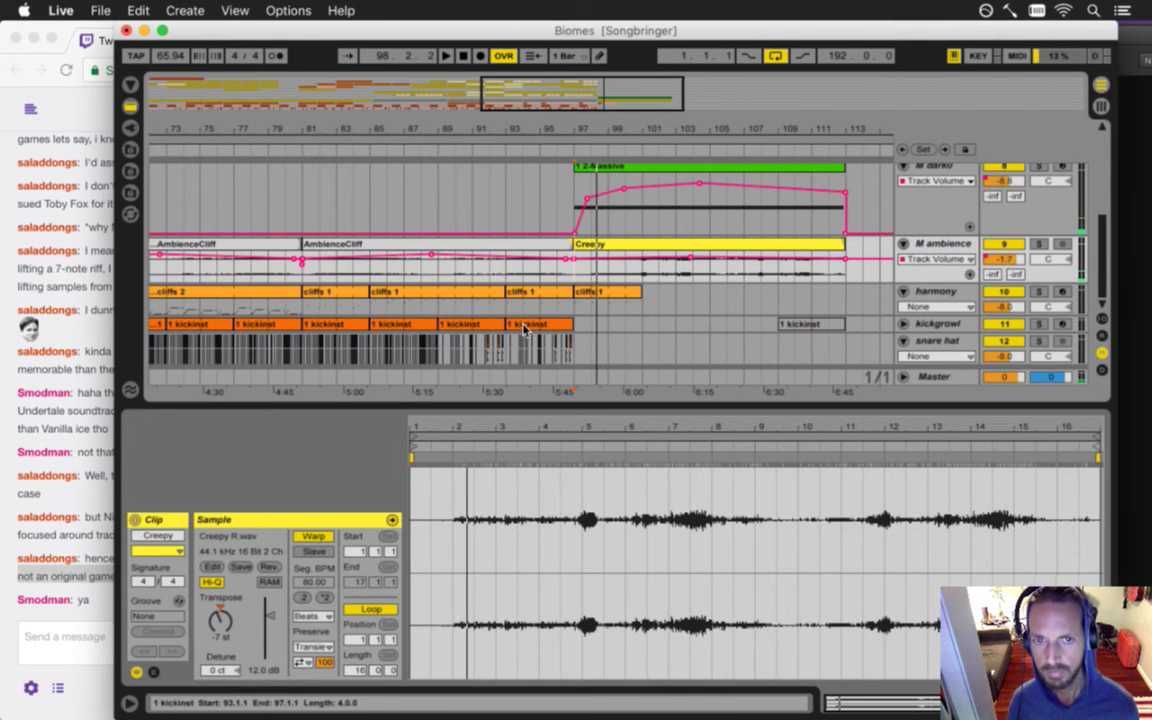
pyautogui.press('super+s')
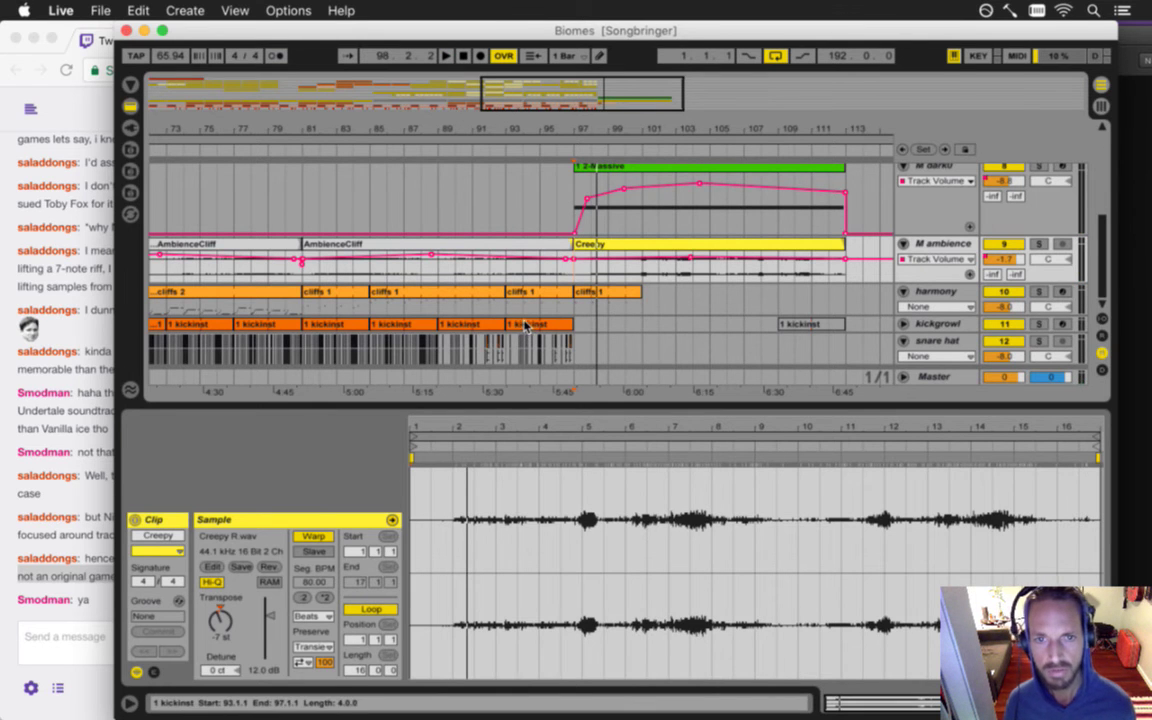
# - Copy the last 1 kickinst clip and the final four bars of snare hat clips to bars 97–101
pyautogui.moveTo(524, 328); pyautogui.dragTo(490, 360)
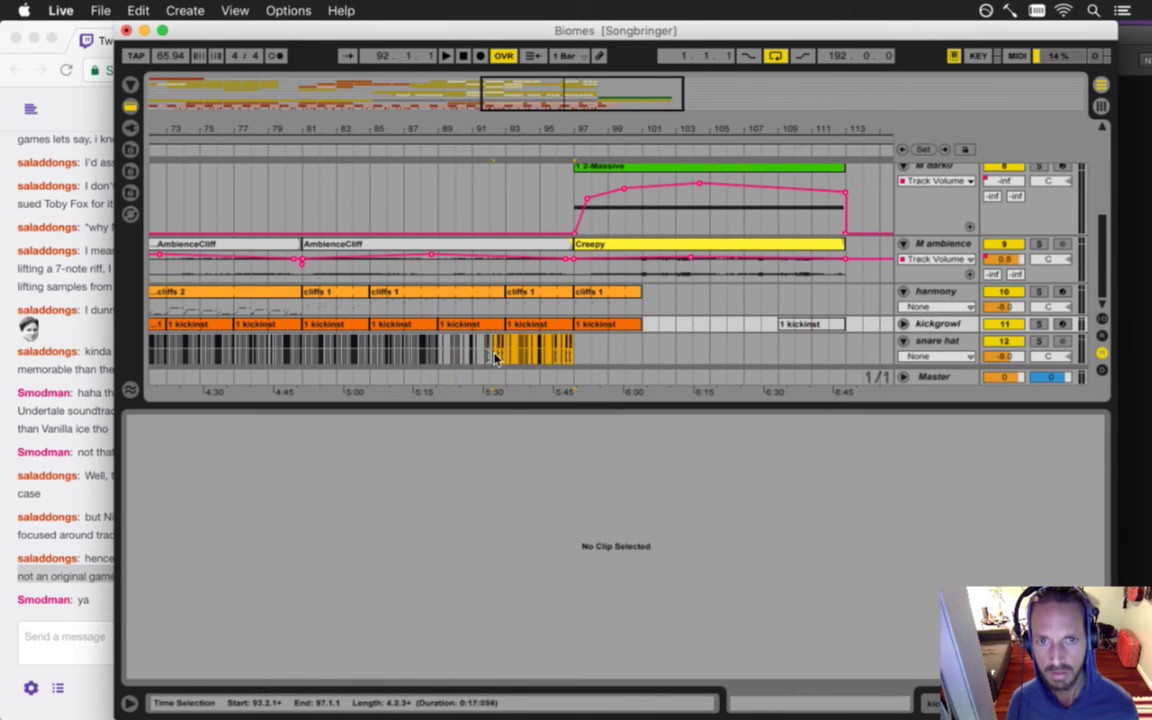
pyautogui.press('super+c')
pyautogui.click(586, 348)
pyautogui.press('super+v')
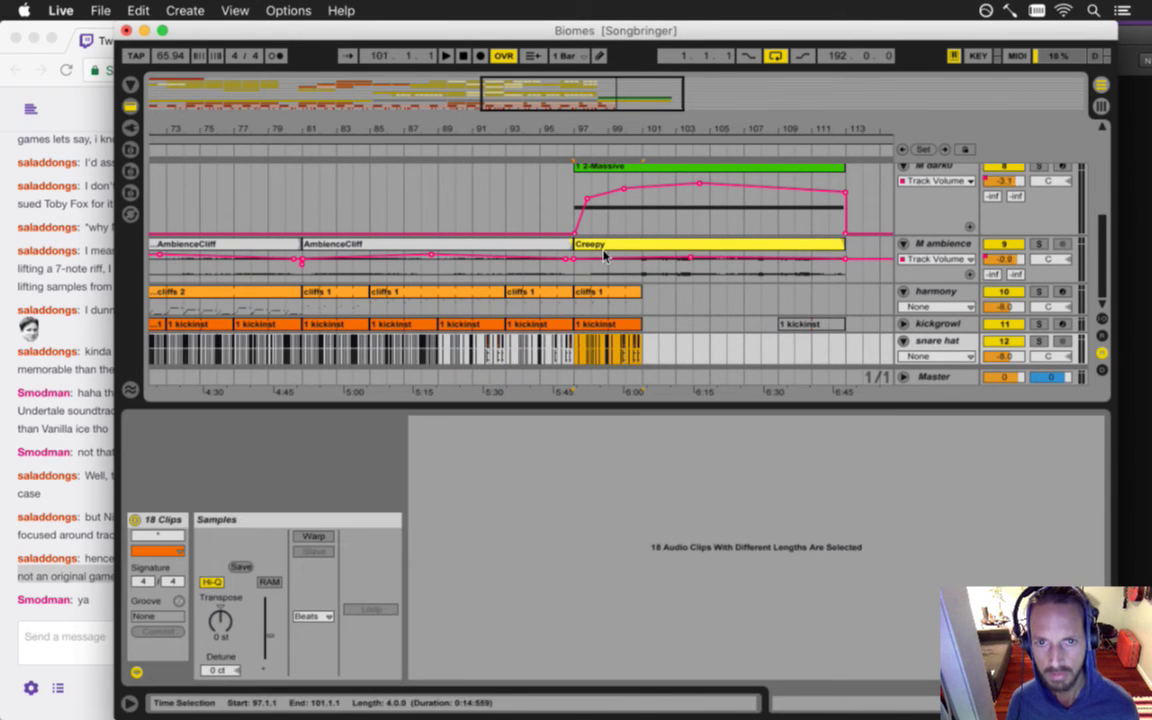
# - Play the section from bar 97 and examine the notes of the 1 kickinst clip starting there
pyautogui.moveTo(590, 127)
pyautogui.mouseDown()
pyautogui.moveTo(586, 152)
pyautogui.moveTo(601, 121)
pyautogui.mouseUp()
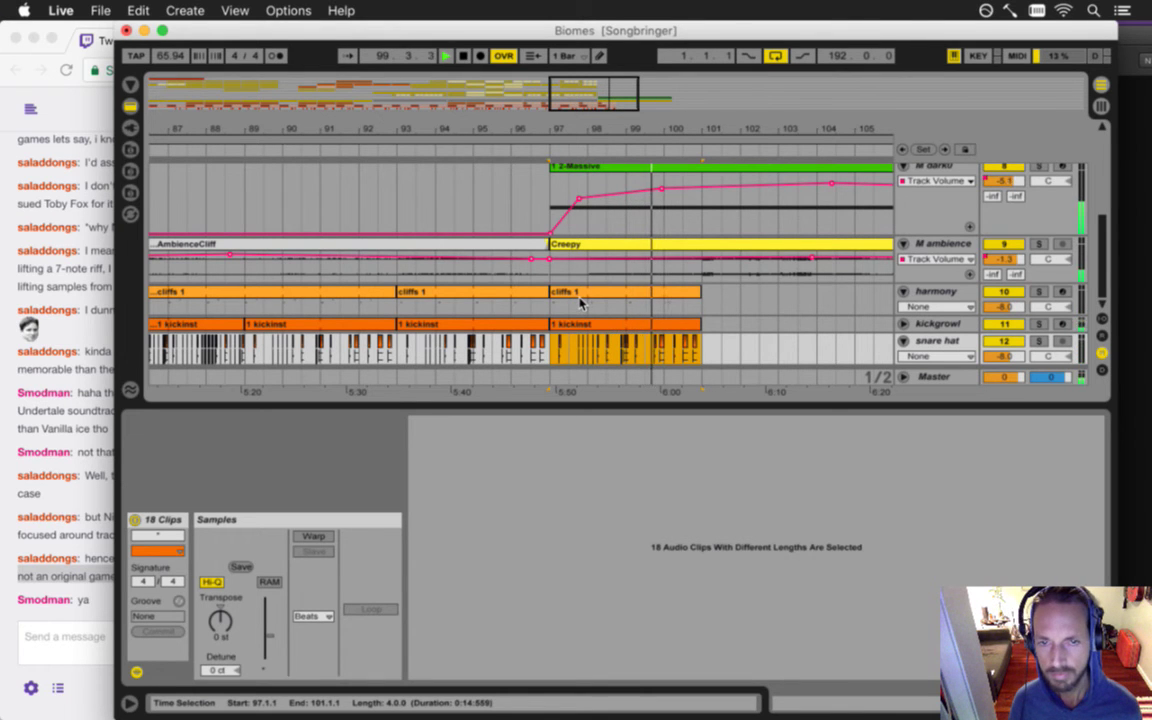
pyautogui.moveTo(594, 134); pyautogui.dragTo(588, 133)
pyautogui.click(594, 325)
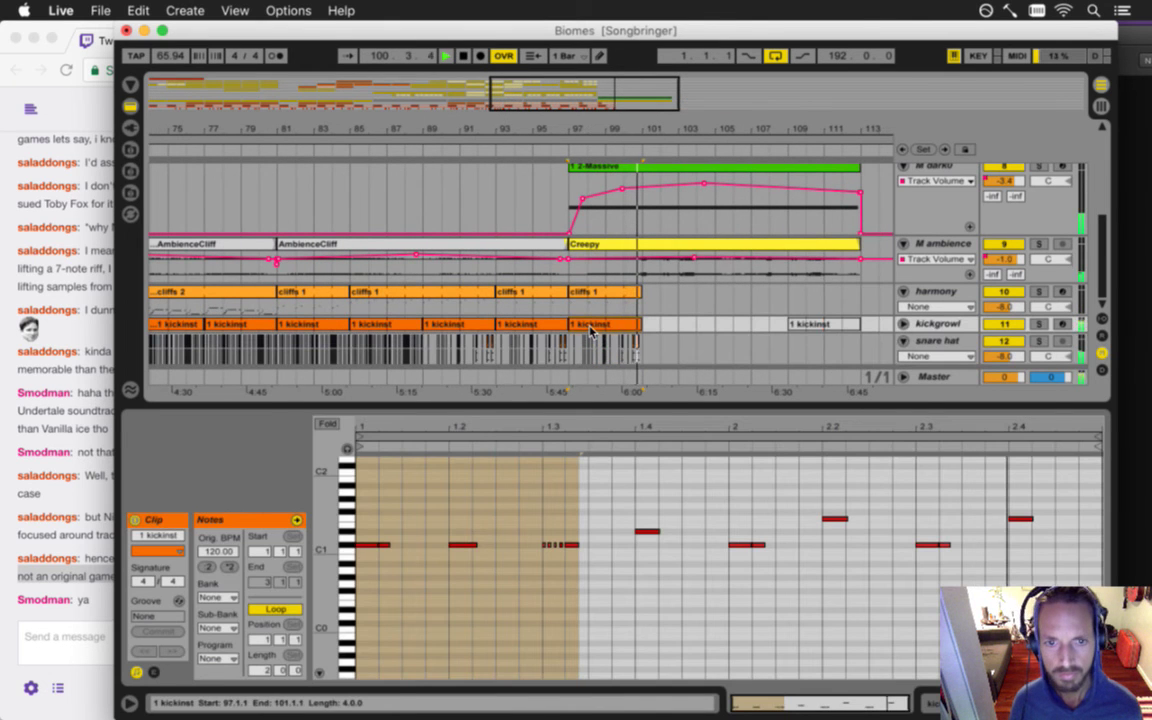
pyautogui.click(452, 426)
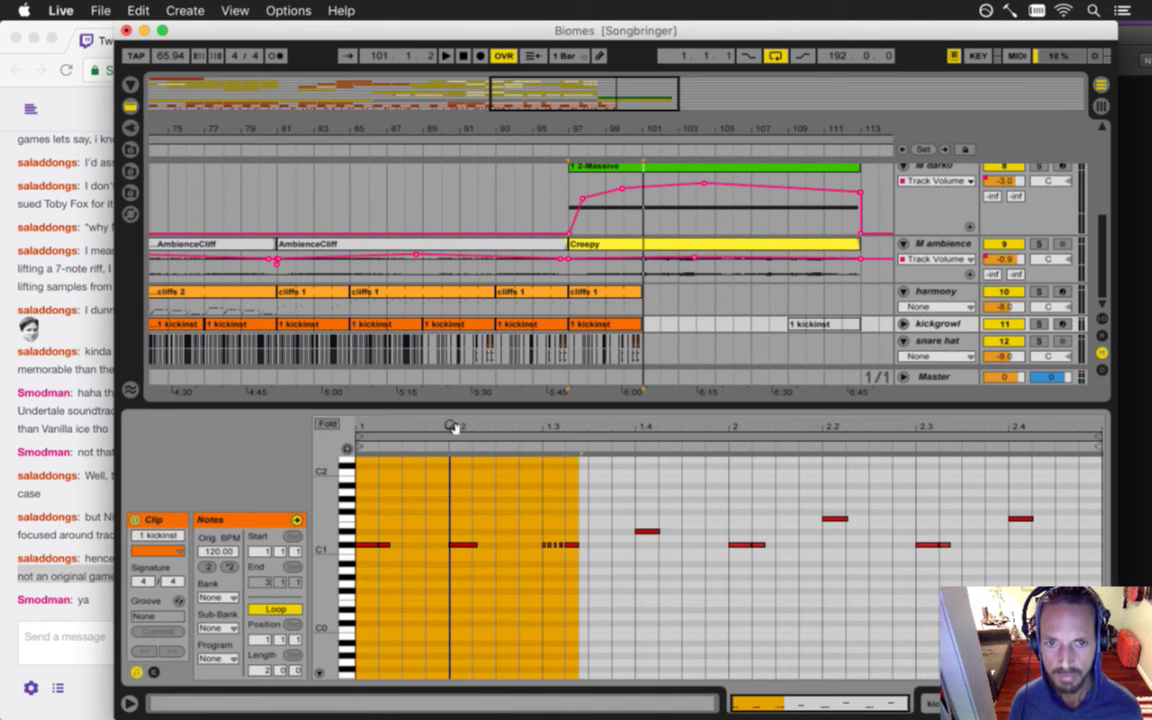
pyautogui.click(448, 485)
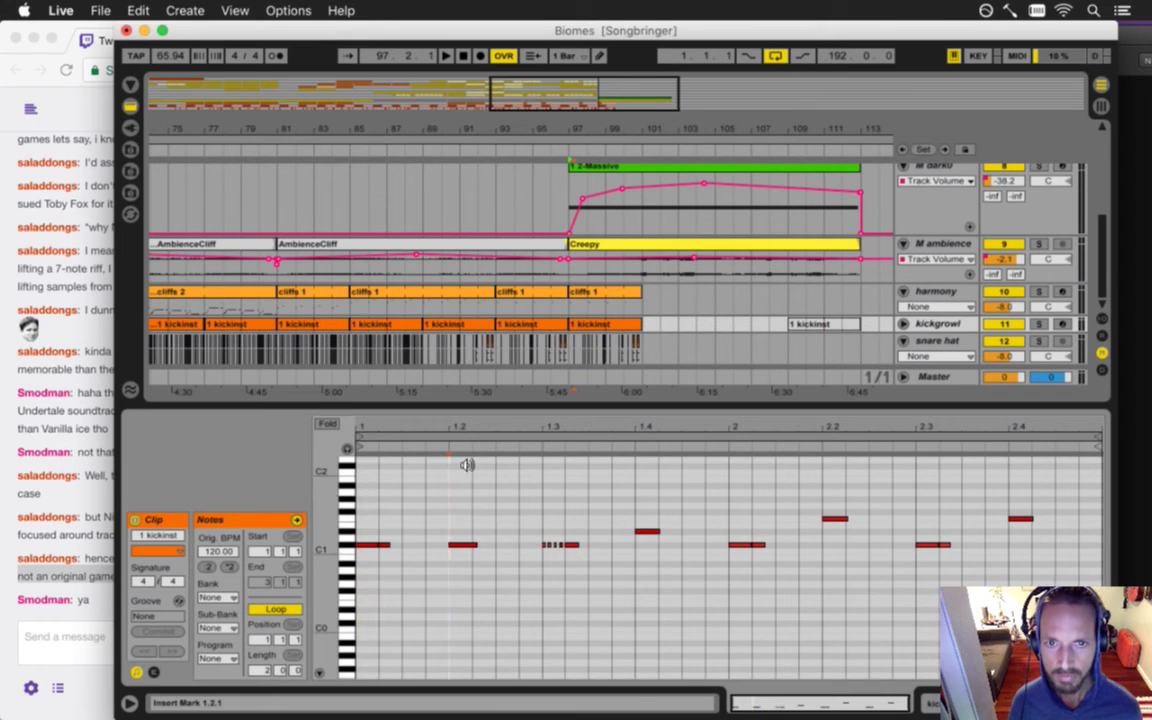
pyautogui.click(570, 300)
pyautogui.press('space')
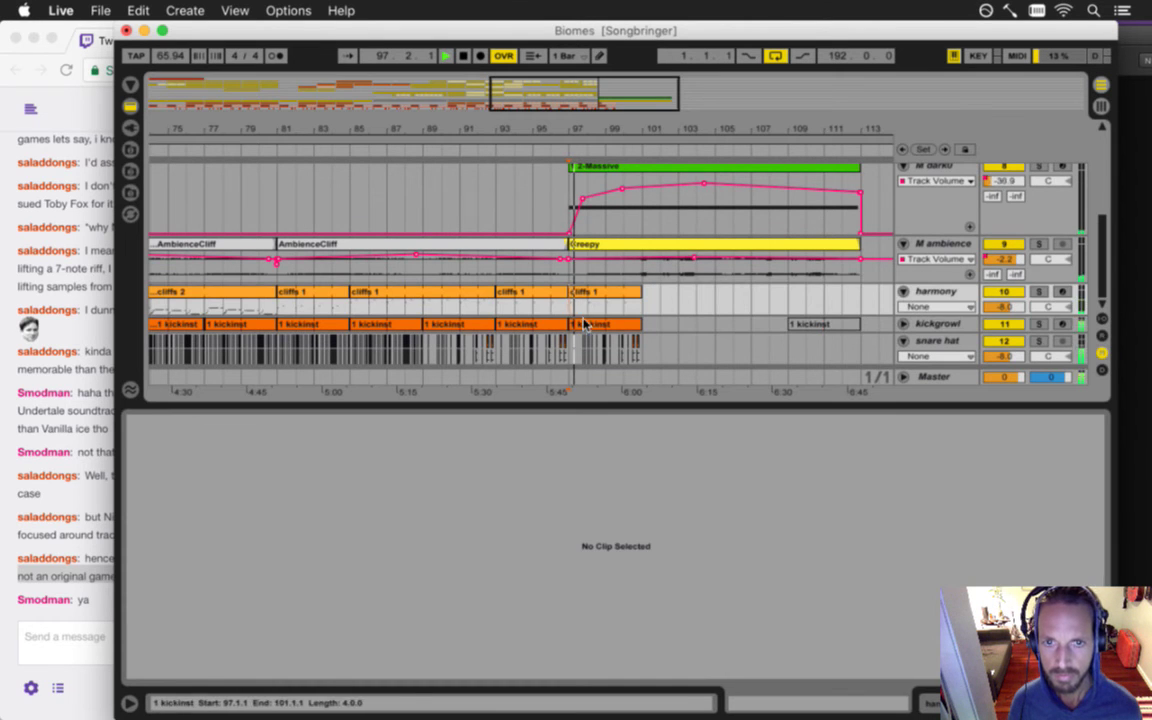
pyautogui.click(590, 324)
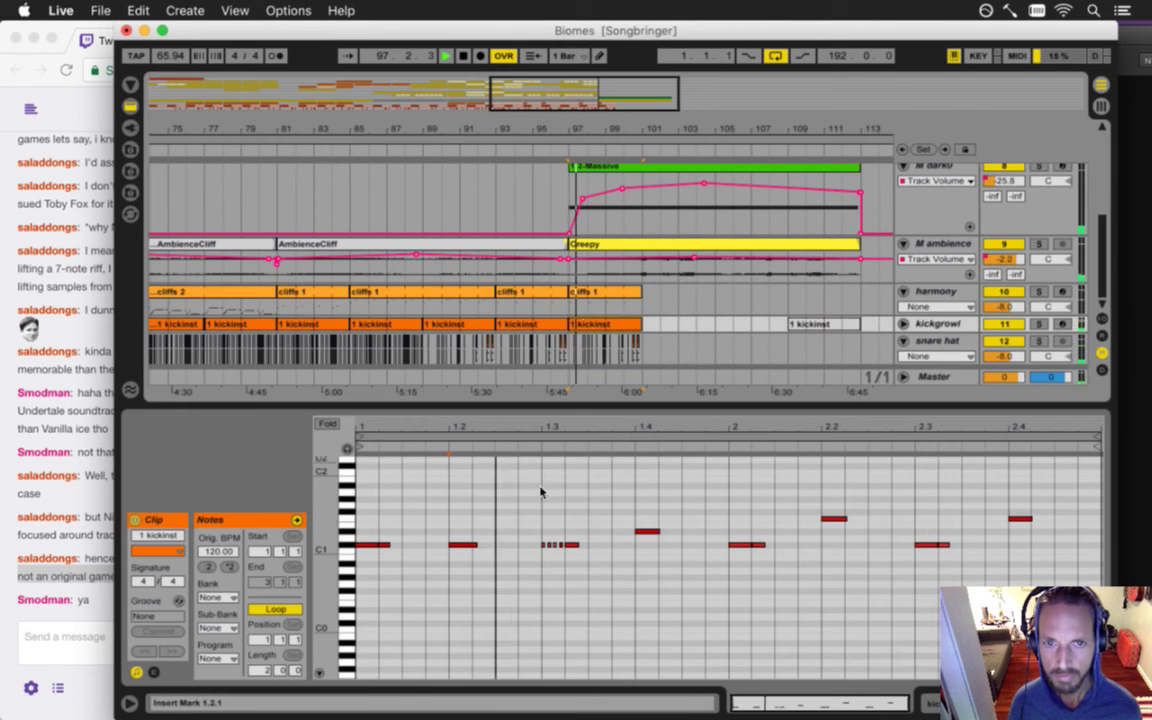
pyautogui.press('space')
# - Thin the rapid C#1 burst at 1.3 in the kick clip to one longer first note followed by two short ones
pyautogui.click(543, 541)
pyautogui.moveTo(543, 541); pyautogui.dragTo(561, 565)
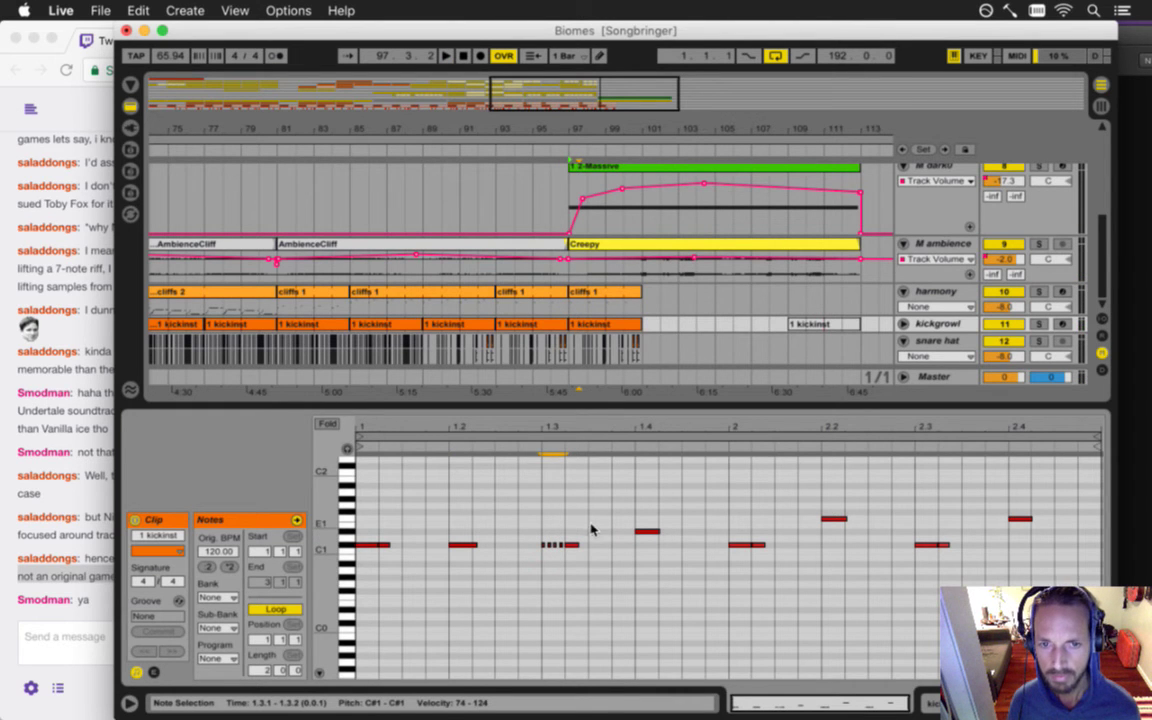
pyautogui.moveTo(555, 432); pyautogui.dragTo(555, 547)
pyautogui.click(537, 541)
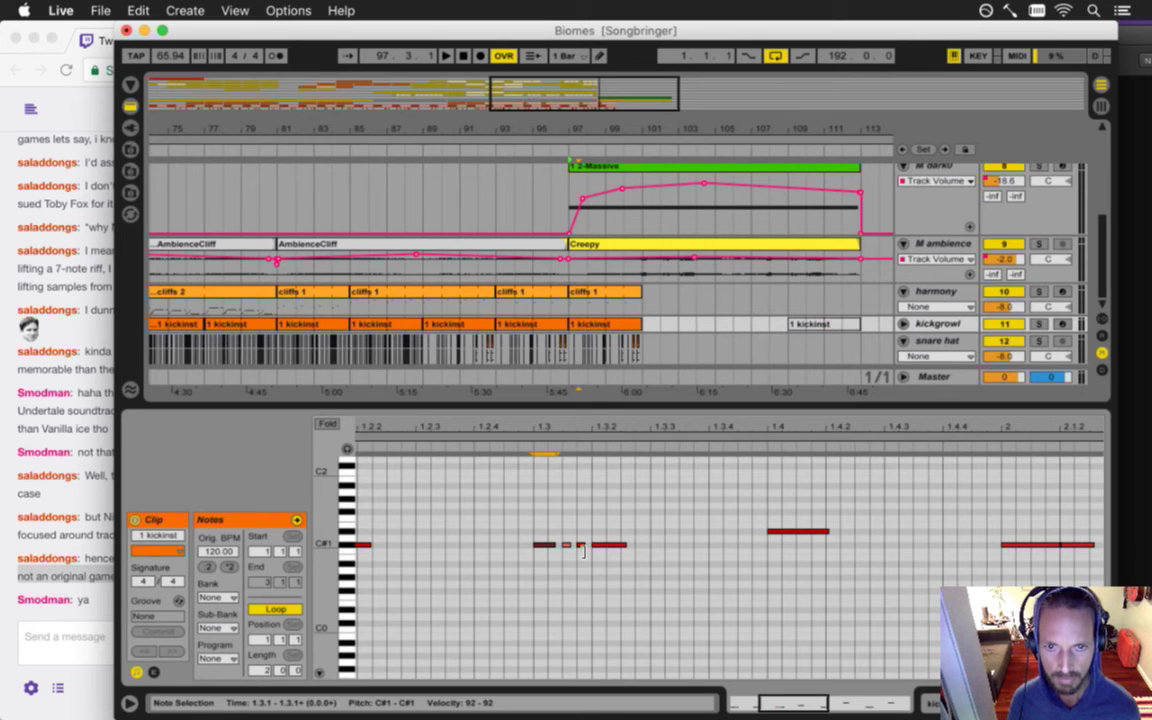
pyautogui.press('space')
# - Try the two short C#1 notes just before beat 1.3 instead of after it, and play the result
pyautogui.moveTo(555, 434); pyautogui.dragTo(550, 428)
pyautogui.moveTo(534, 521); pyautogui.dragTo(566, 562)
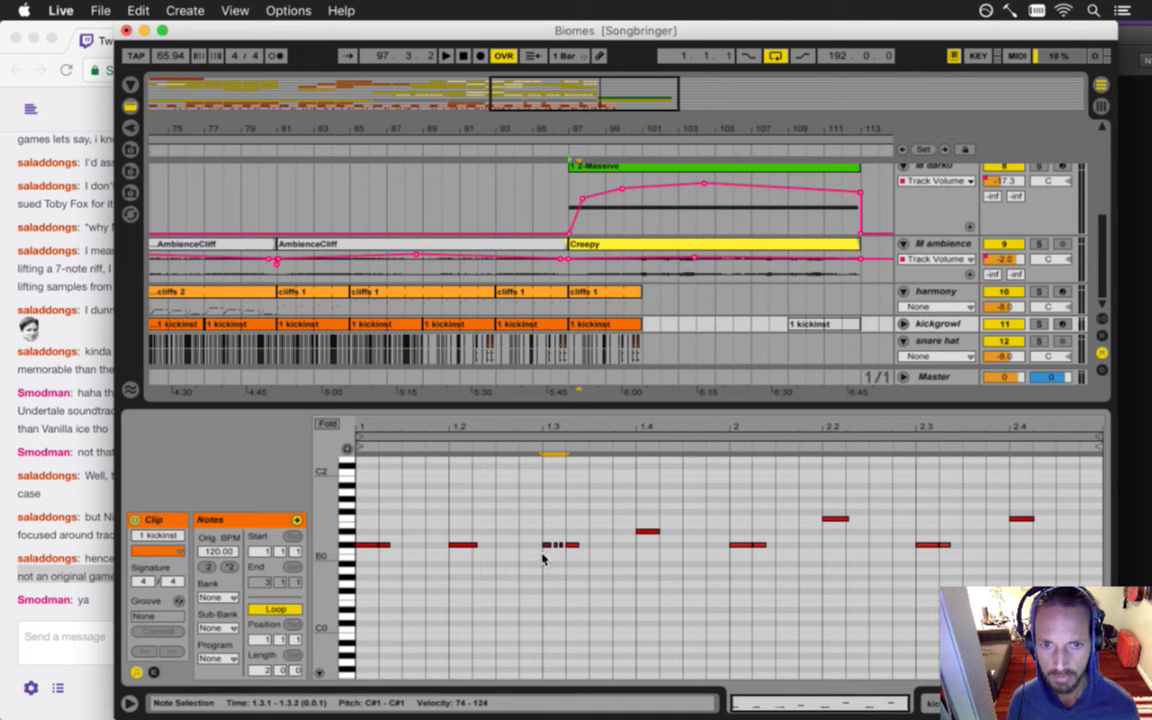
pyautogui.moveTo(550, 432); pyautogui.dragTo(554, 458)
pyautogui.press('super+x')
pyautogui.click(523, 553)
pyautogui.press('super+v')
pyautogui.moveTo(476, 434); pyautogui.dragTo(492, 428)
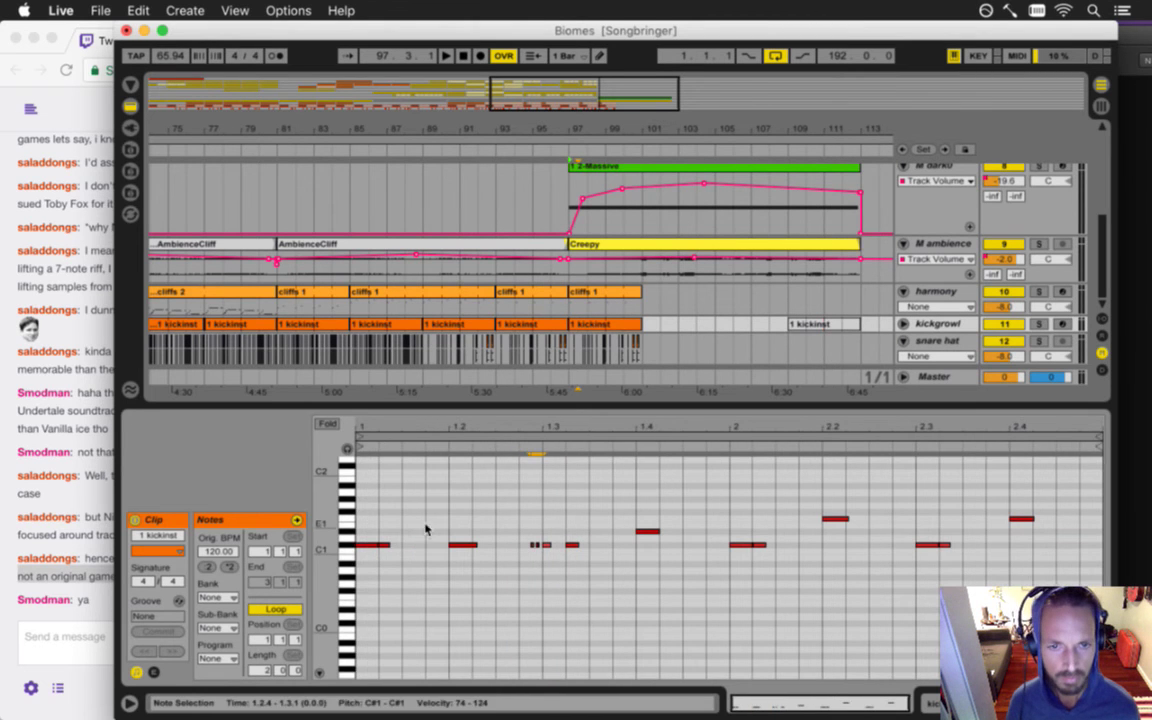
pyautogui.press('space')
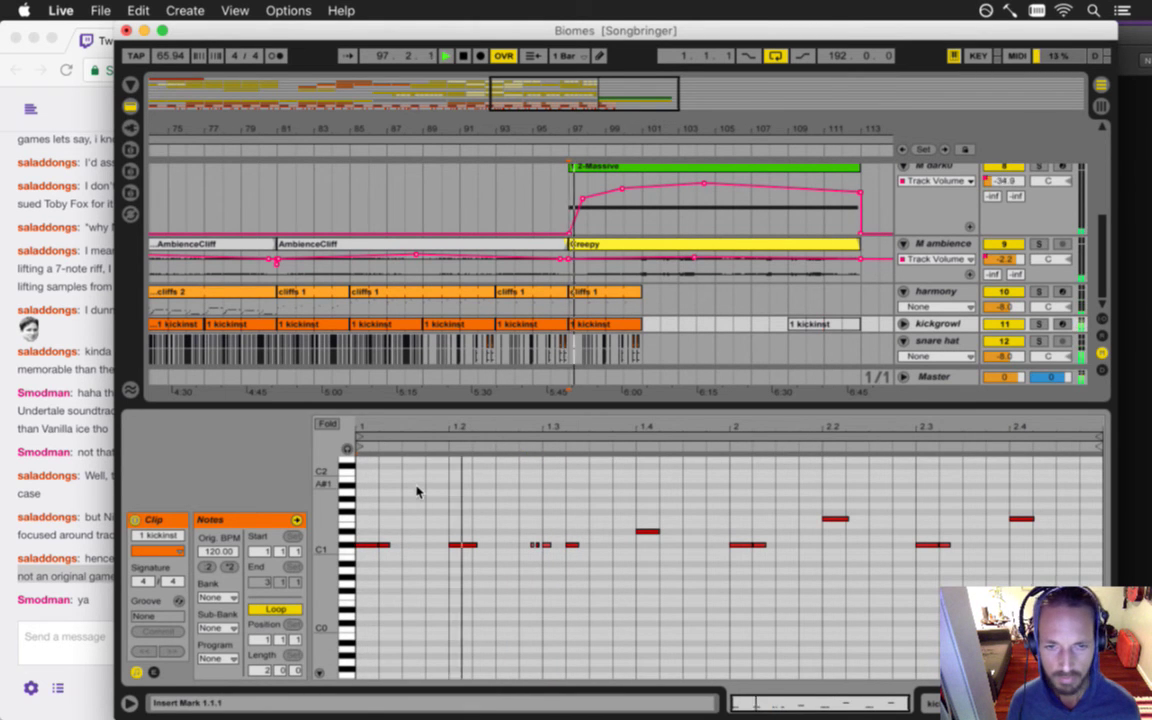
pyautogui.press('space')
# - Duplicate the two short C#1 notes to follow the note at 1.3 and play the pattern
pyautogui.moveTo(530, 442); pyautogui.dragTo(530, 474)
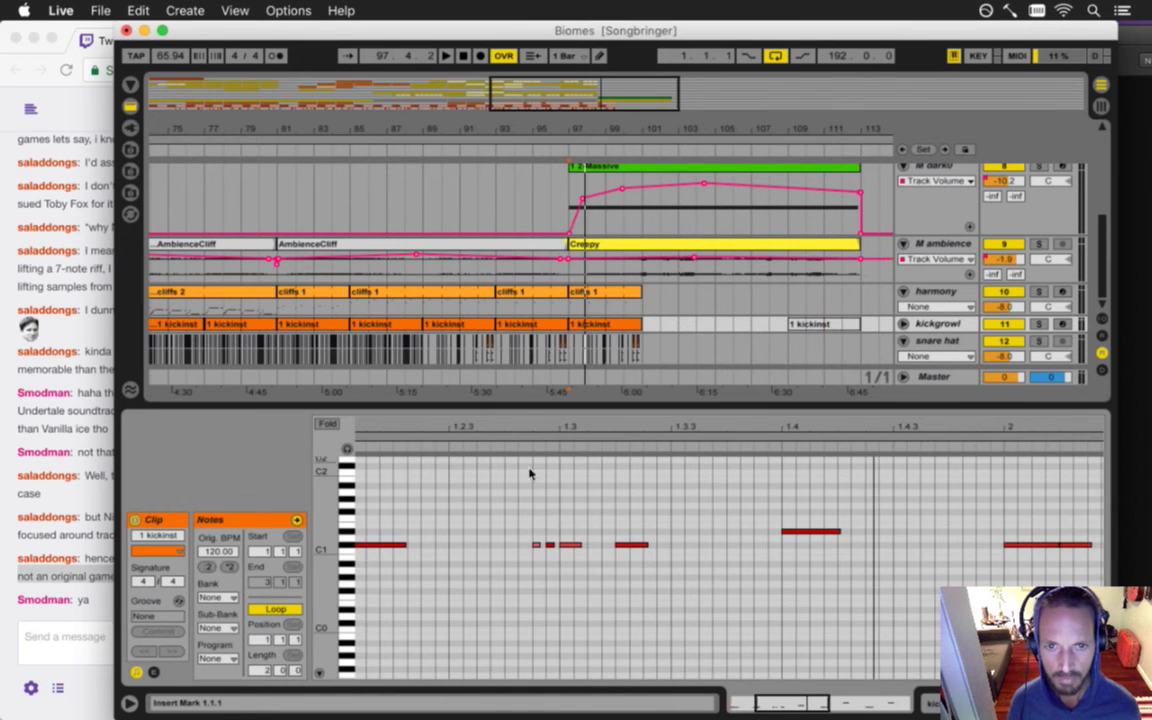
pyautogui.moveTo(543, 553); pyautogui.dragTo(595, 550)
pyautogui.click(536, 548)
pyautogui.press('super+v')
pyautogui.scroll(2, 386, 512)
pyautogui.doubleClick(409, 429)
pyautogui.press('space')
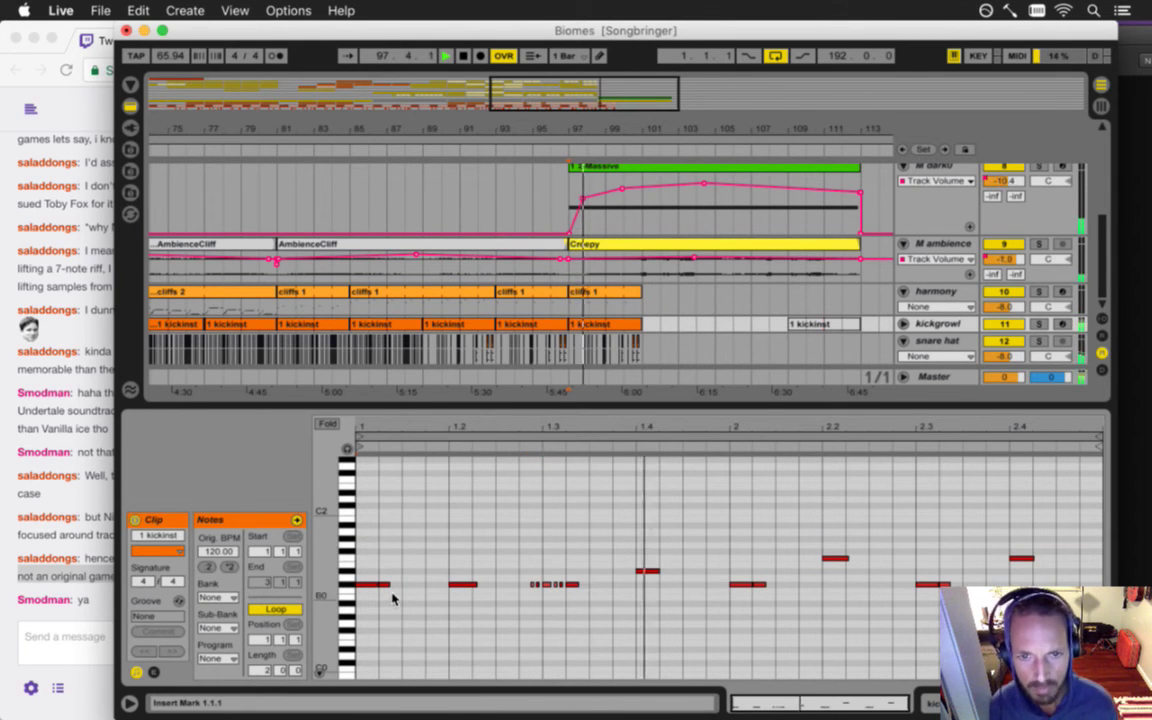
# - Try the leading pair of short C#1 notes earlier at 1.2.4, then delete that pair
pyautogui.moveTo(522, 566)
pyautogui.mouseDown()
pyautogui.moveTo(540, 602)
pyautogui.moveTo(520, 586)
pyautogui.mouseUp()
pyautogui.press('space')
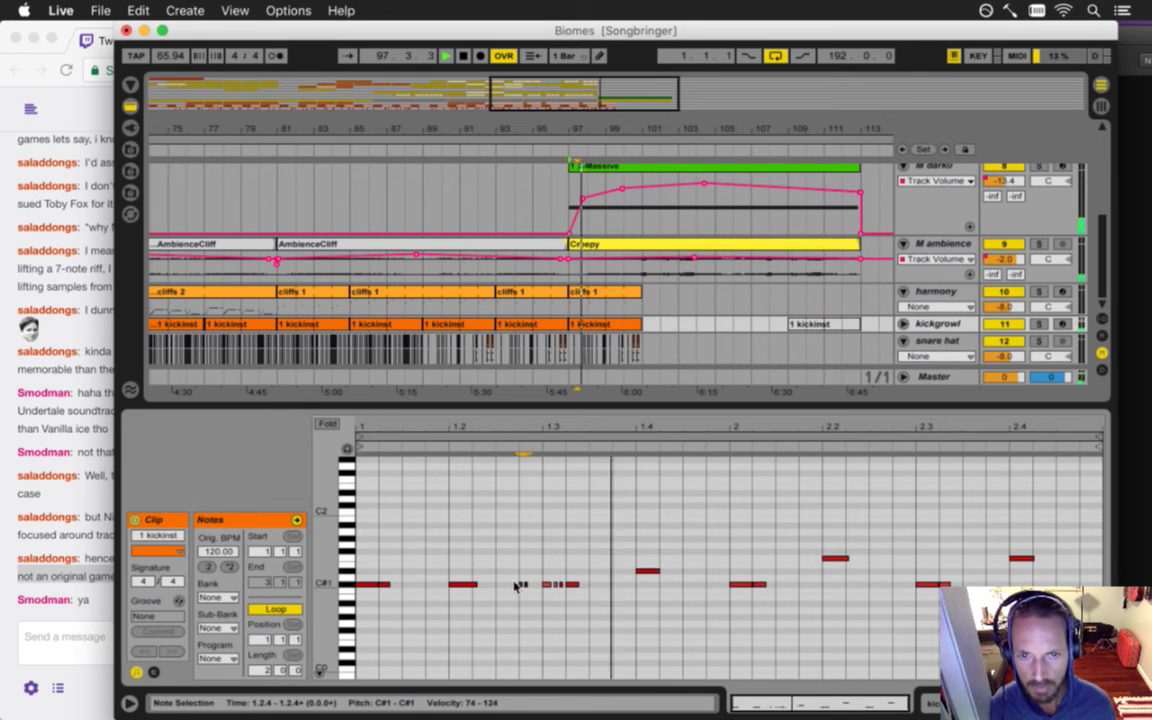
pyautogui.moveTo(514, 571); pyautogui.dragTo(540, 598)
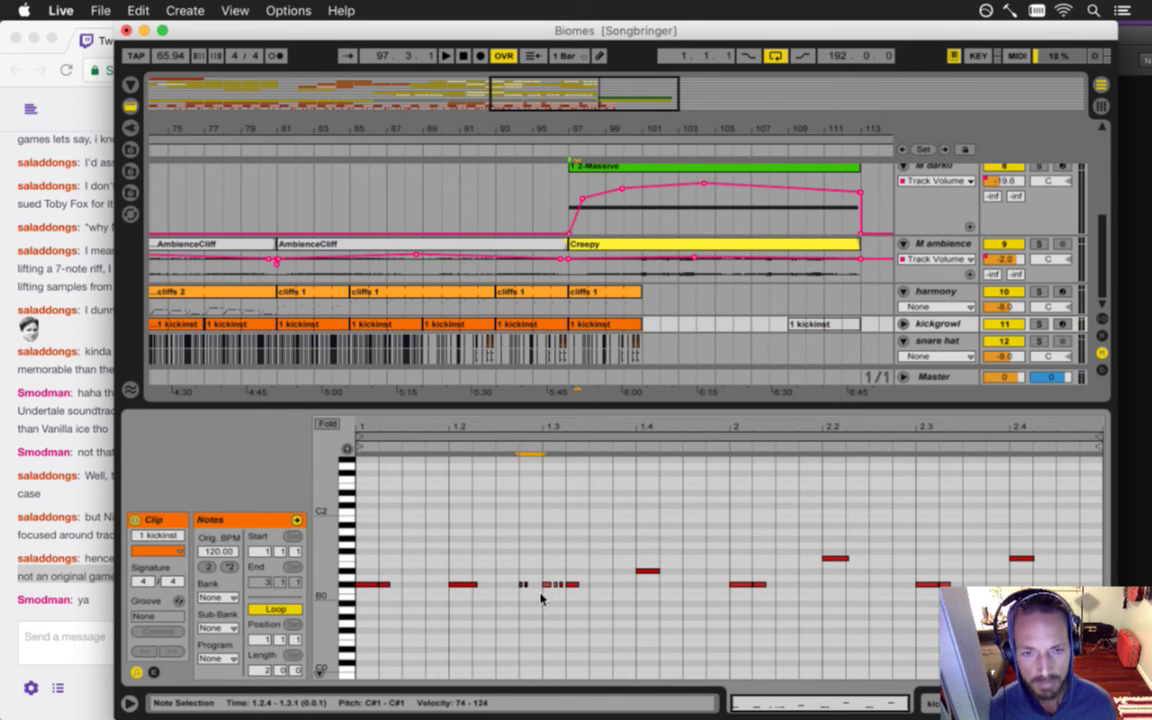
pyautogui.press('Delete')
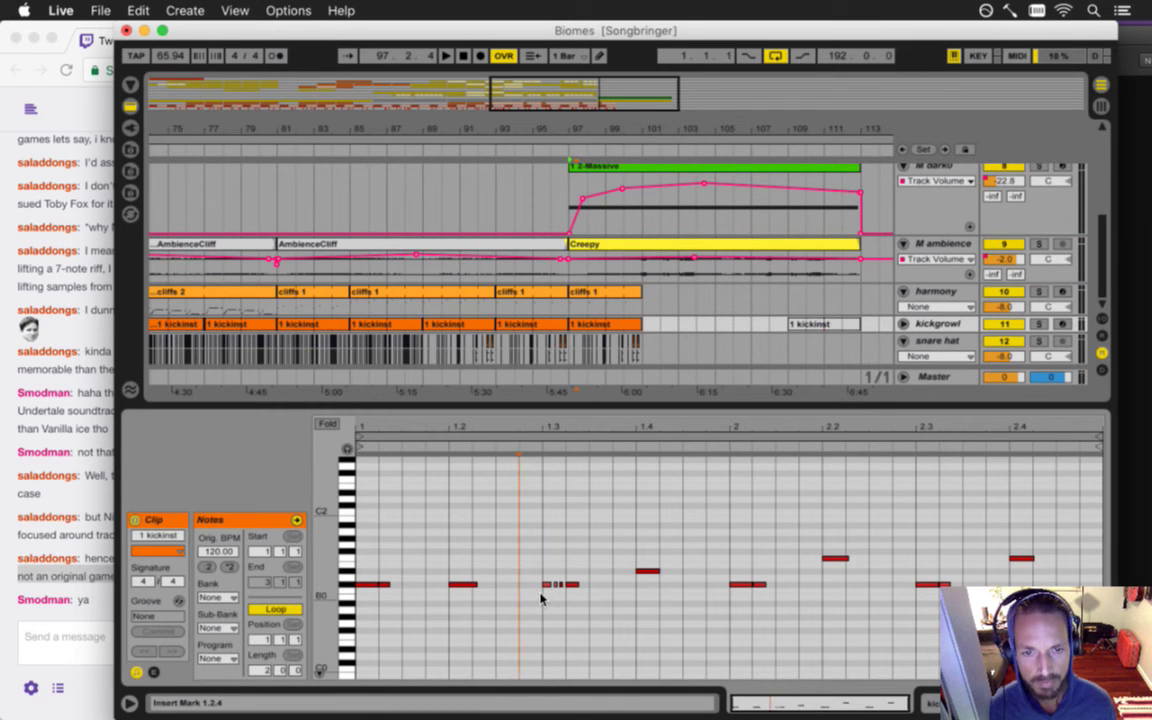
# - Shift the second C#1 note of the kick clip to midway between 1.1.2 and 1.1.3 and audition the rhythm
pyautogui.doubleClick(405, 586)
pyautogui.moveTo(403, 583); pyautogui.dragTo(408, 586)
pyautogui.press('space')
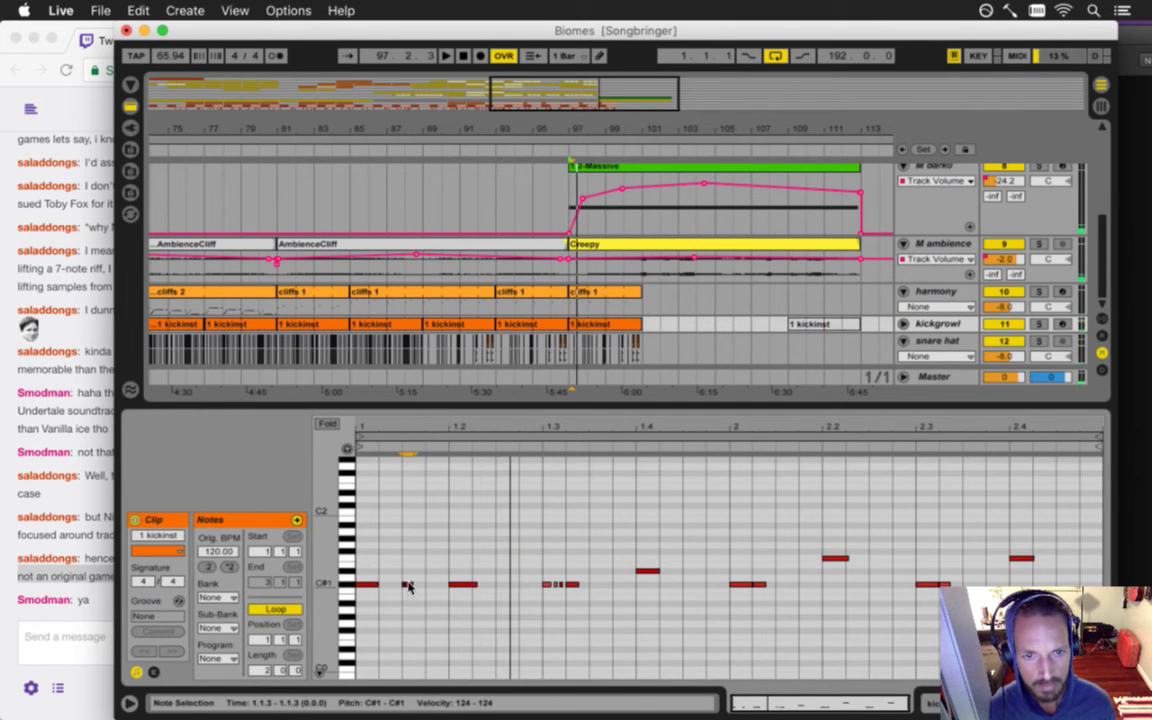
pyautogui.moveTo(382, 426); pyautogui.dragTo(363, 550)
pyautogui.moveTo(453, 586); pyautogui.dragTo(427, 587)
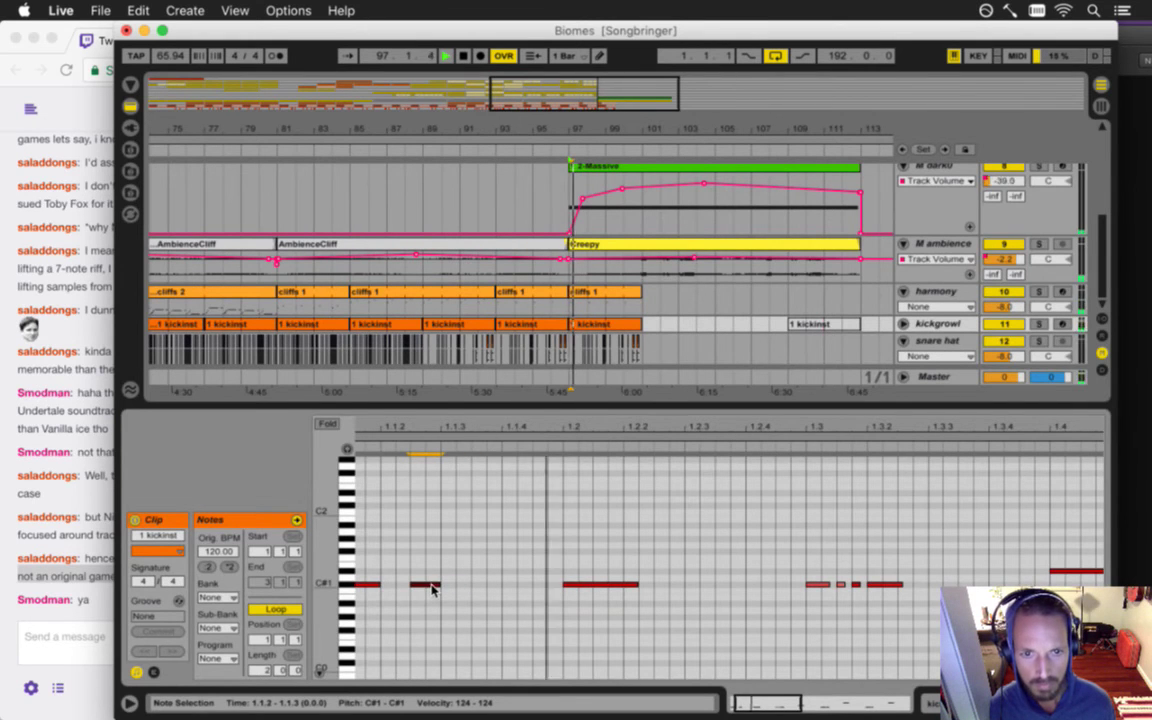
pyautogui.press('space')
pyautogui.press('space')
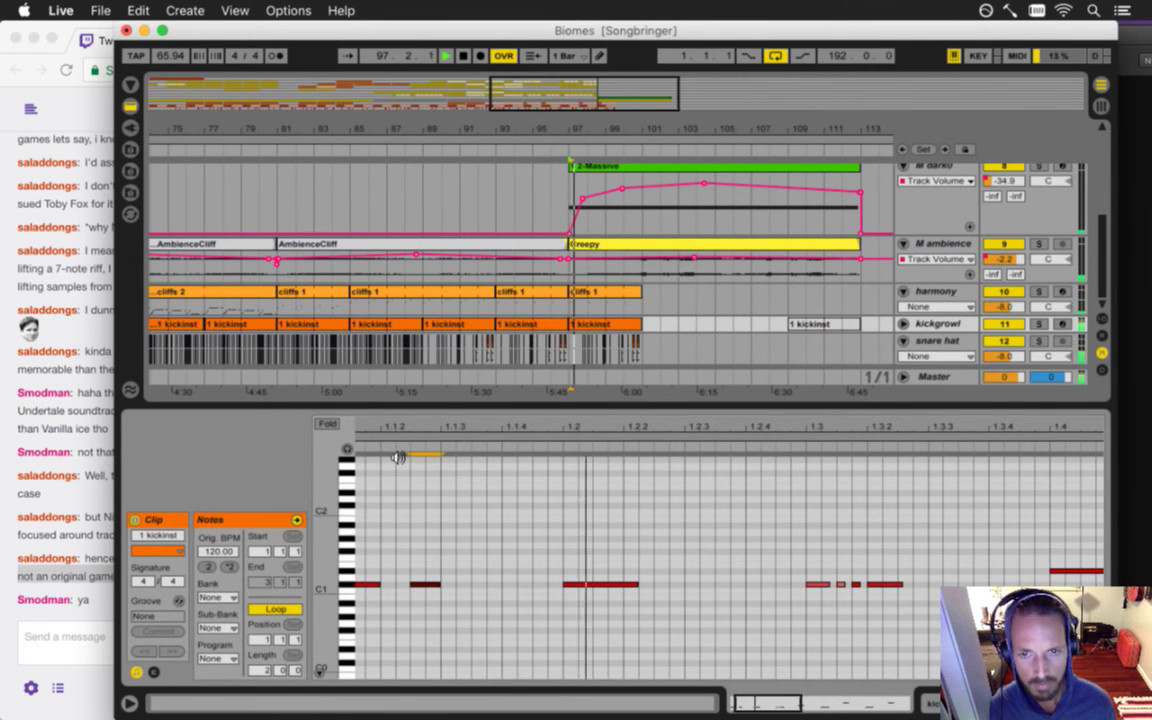
# - Nudge the kick clip's second C#1 note slightly earlier, to just after 1.1.2, and play the pattern
pyautogui.press('Tab')
pyautogui.press('Tab')
pyautogui.click(428, 432)
pyautogui.moveTo(458, 426); pyautogui.dragTo(404, 427)
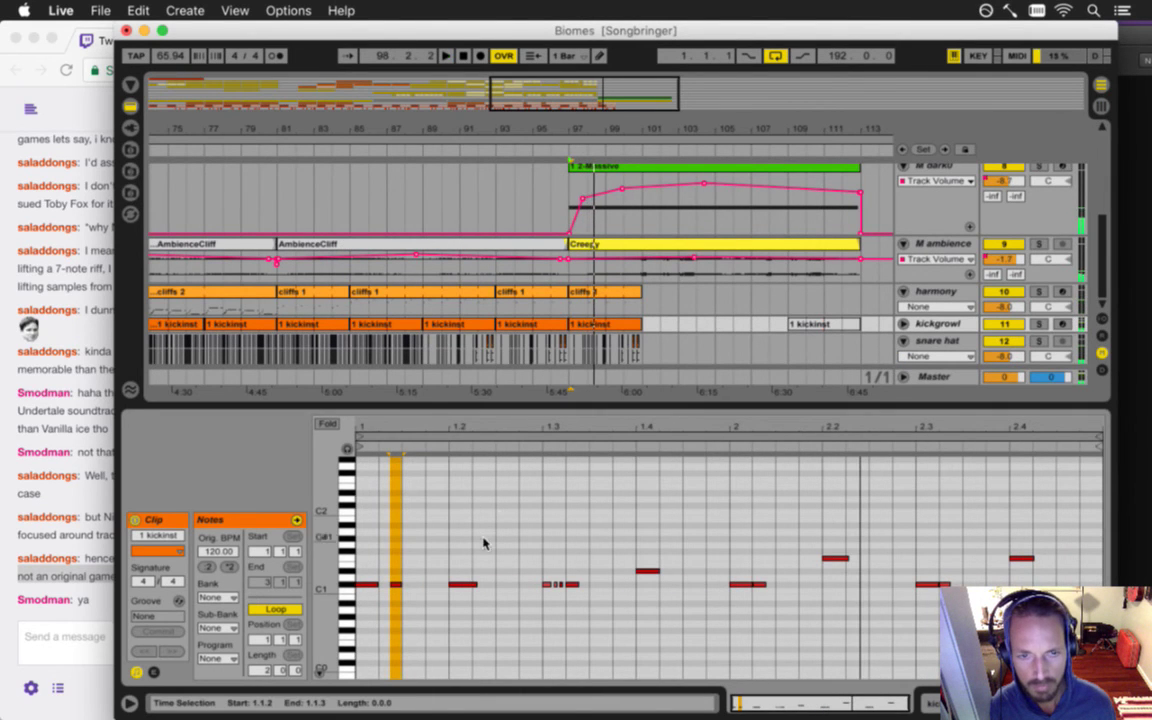
pyautogui.press('Right')
pyautogui.press('Left')
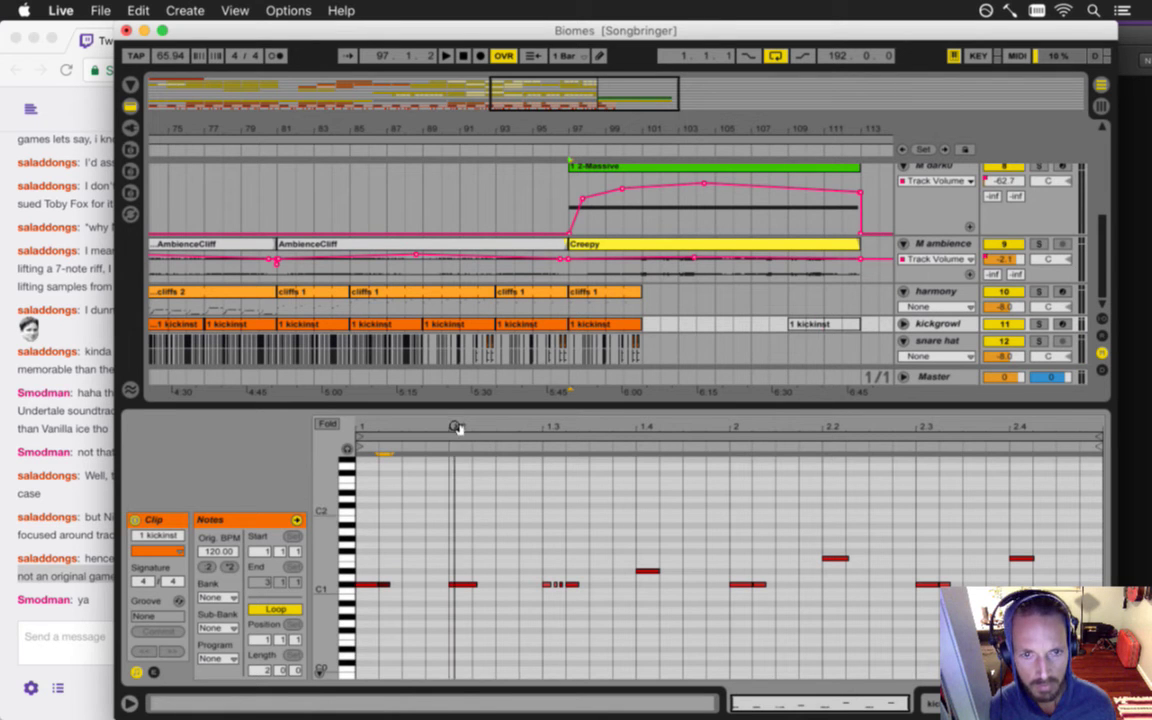
# - Raise the three short C#1 notes just after 1.1.2, 2.1.2 and 2.3.2 together to F1 and play the result
pyautogui.keyDown('shift'); pyautogui.click(765, 580); pyautogui.keyUp('shift')
pyautogui.click(760, 578)
pyautogui.moveTo(407, 567); pyautogui.dragTo(389, 603)
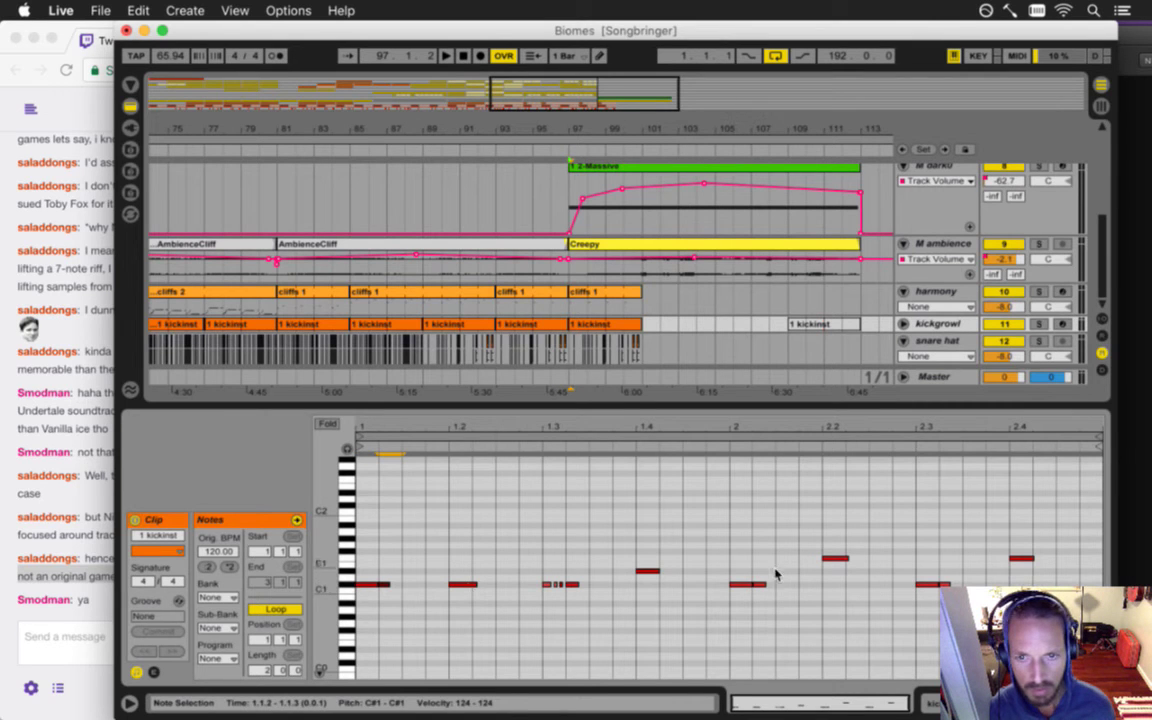
pyautogui.moveTo(776, 565); pyautogui.dragTo(757, 604)
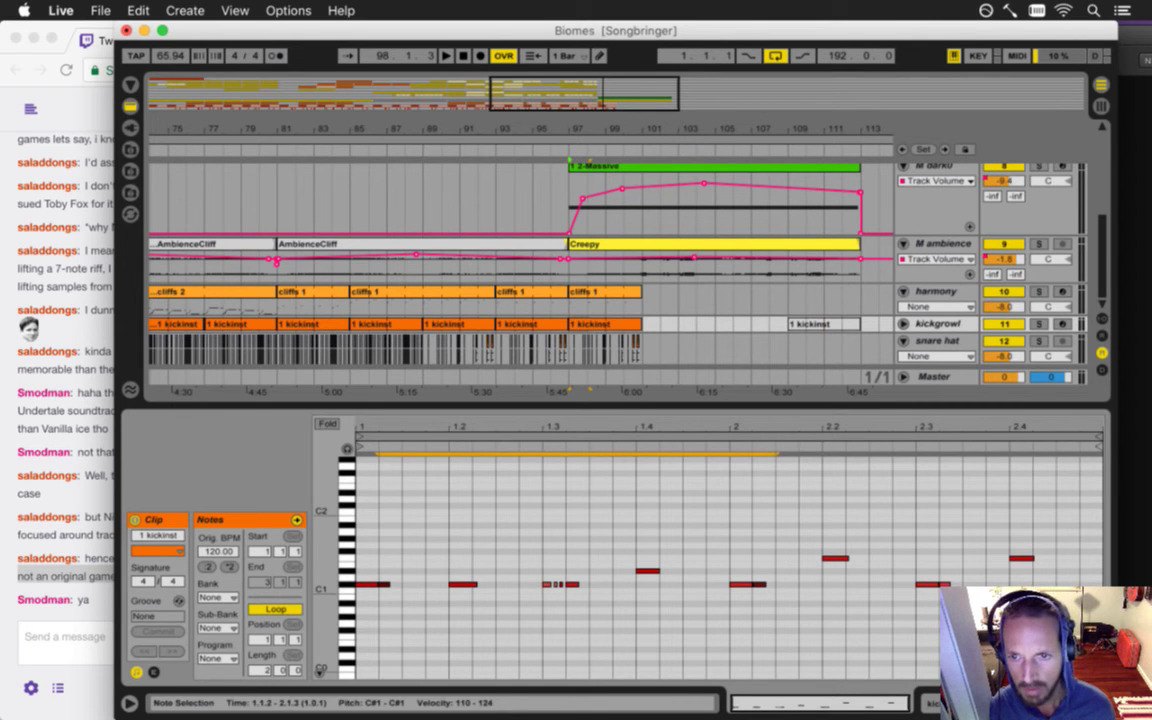
pyautogui.moveTo(373, 427); pyautogui.dragTo(373, 427)
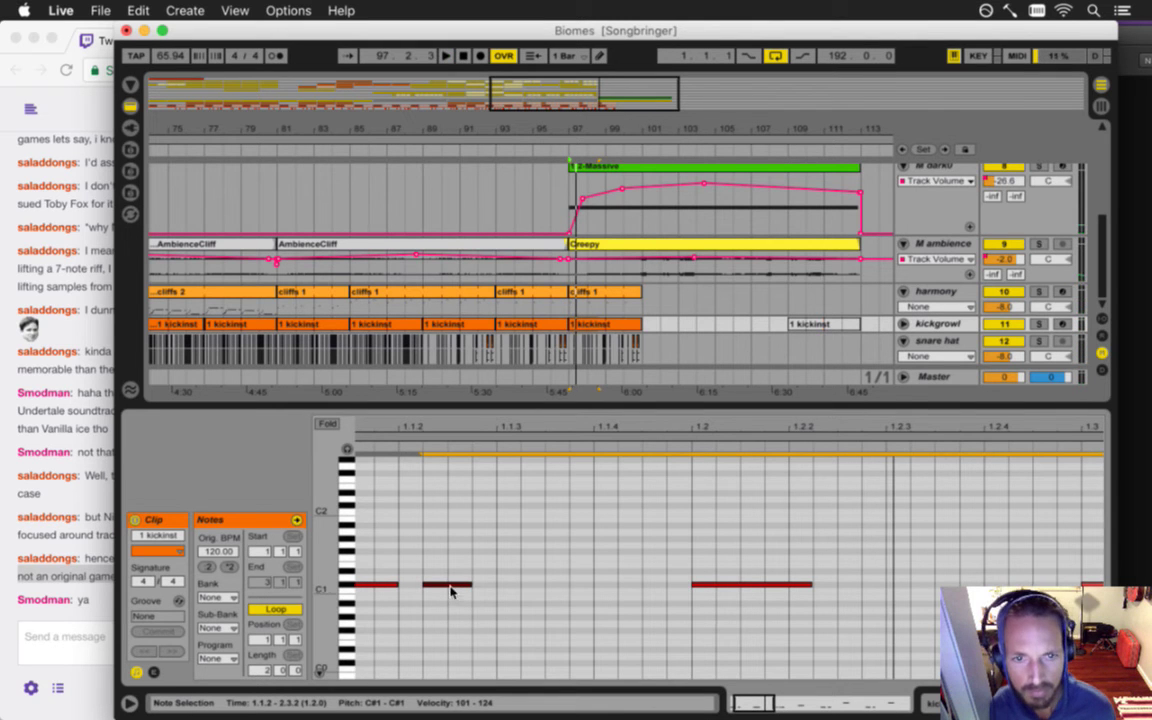
pyautogui.moveTo(453, 587); pyautogui.dragTo(453, 523)
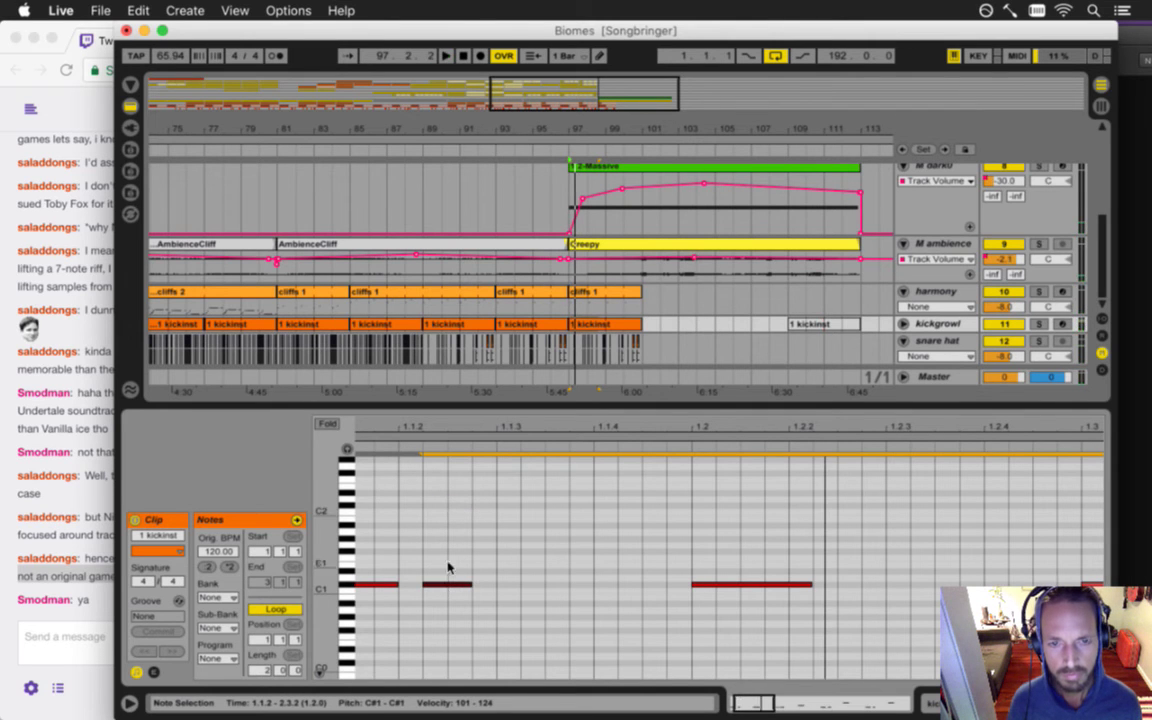
pyautogui.moveTo(442, 585); pyautogui.dragTo(447, 562)
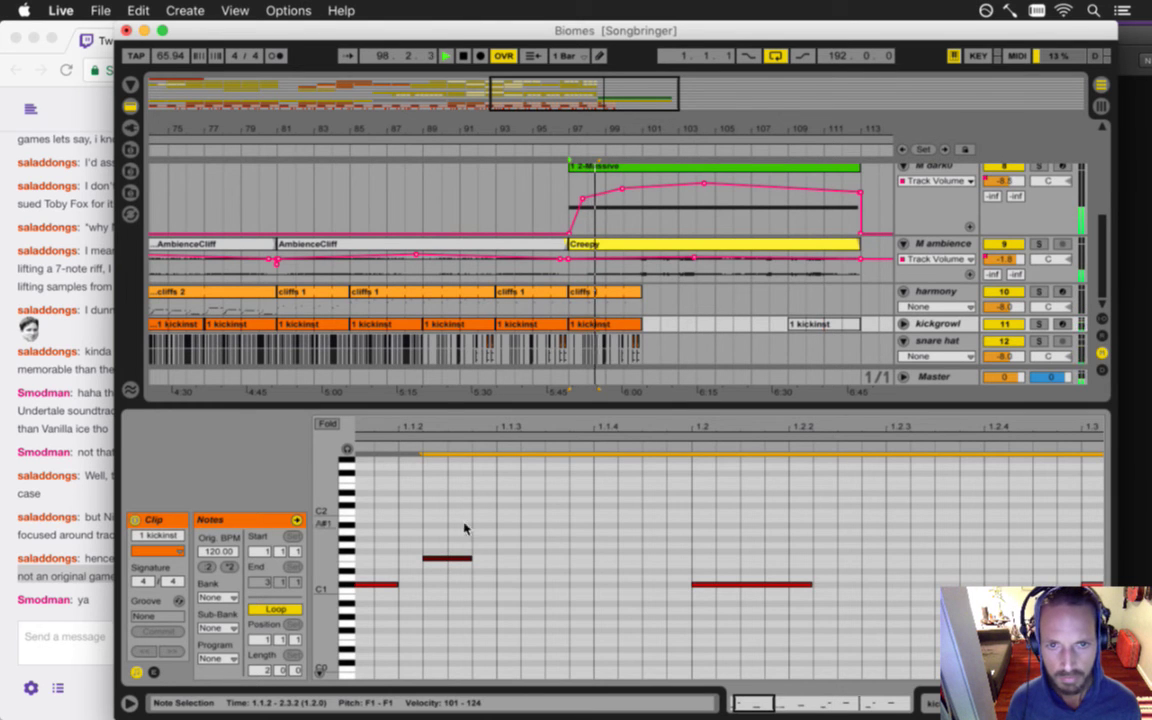
pyautogui.moveTo(430, 424)
pyautogui.mouseDown()
pyautogui.moveTo(442, 424)
pyautogui.moveTo(418, 428)
pyautogui.mouseUp()
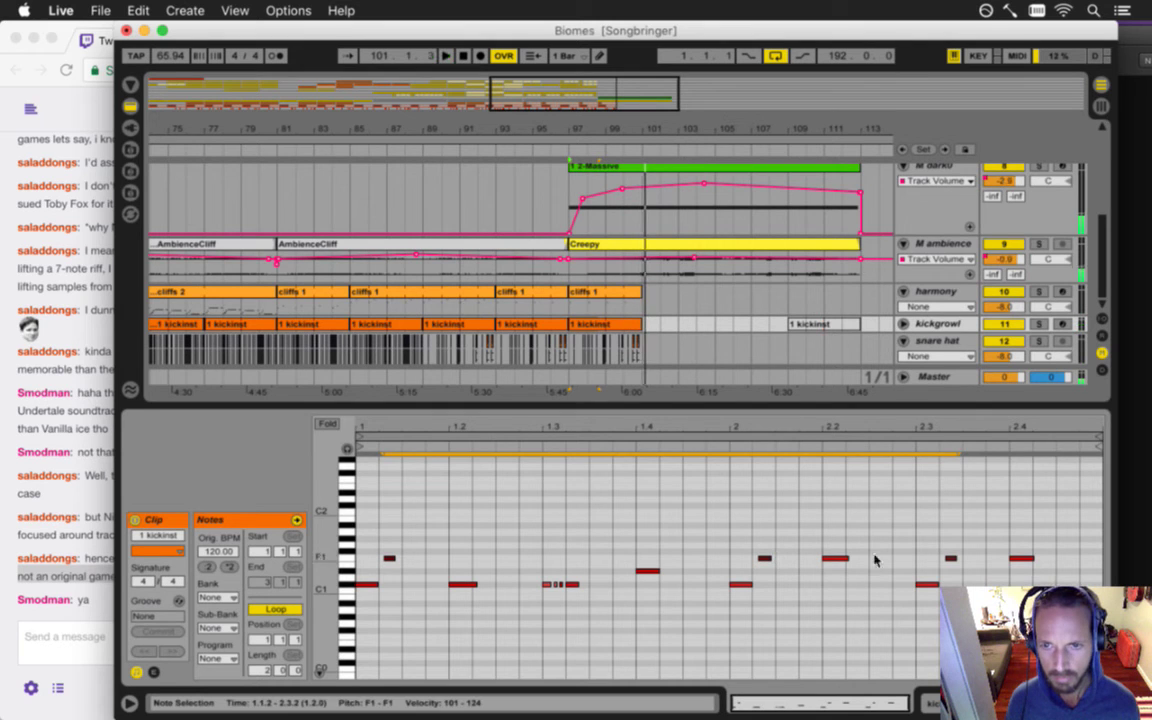
# - Return the short note at 2.3.2 from F1 to C#1 and audition the kick pattern
pyautogui.click(932, 542)
pyautogui.press('space')
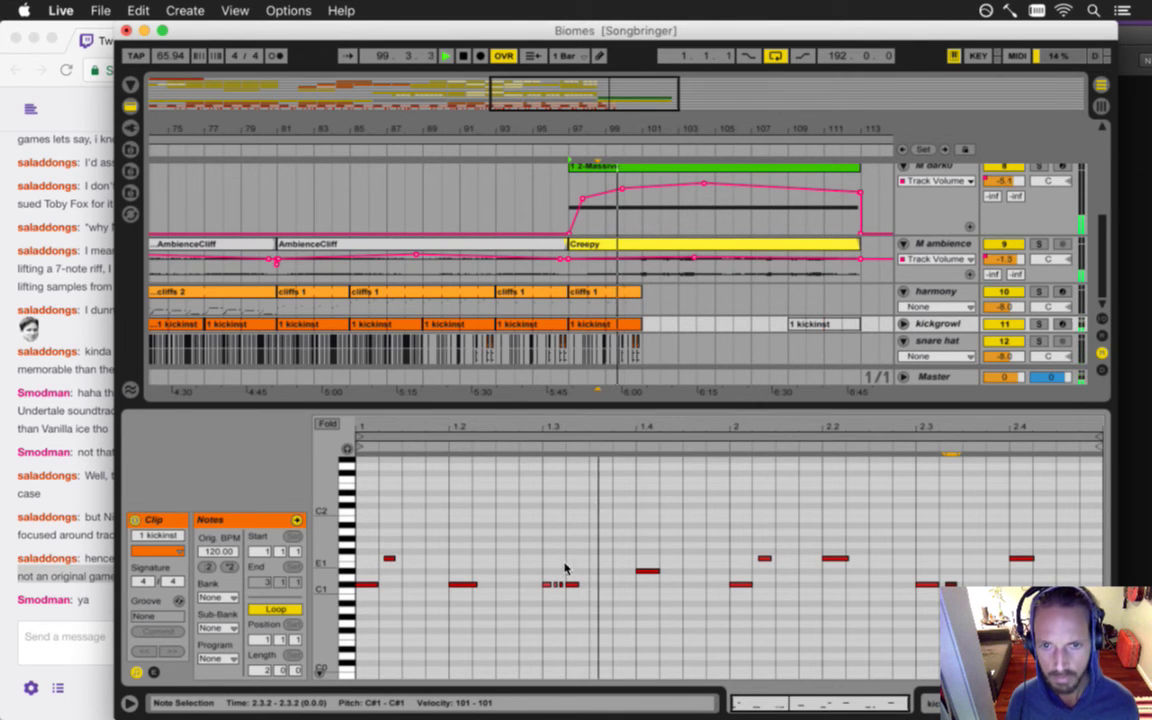
pyautogui.press('space')
# - Raise the kick clip's note at 1.2 to F1, play it, and fold the note editor to the used pitches
pyautogui.click(648, 571)
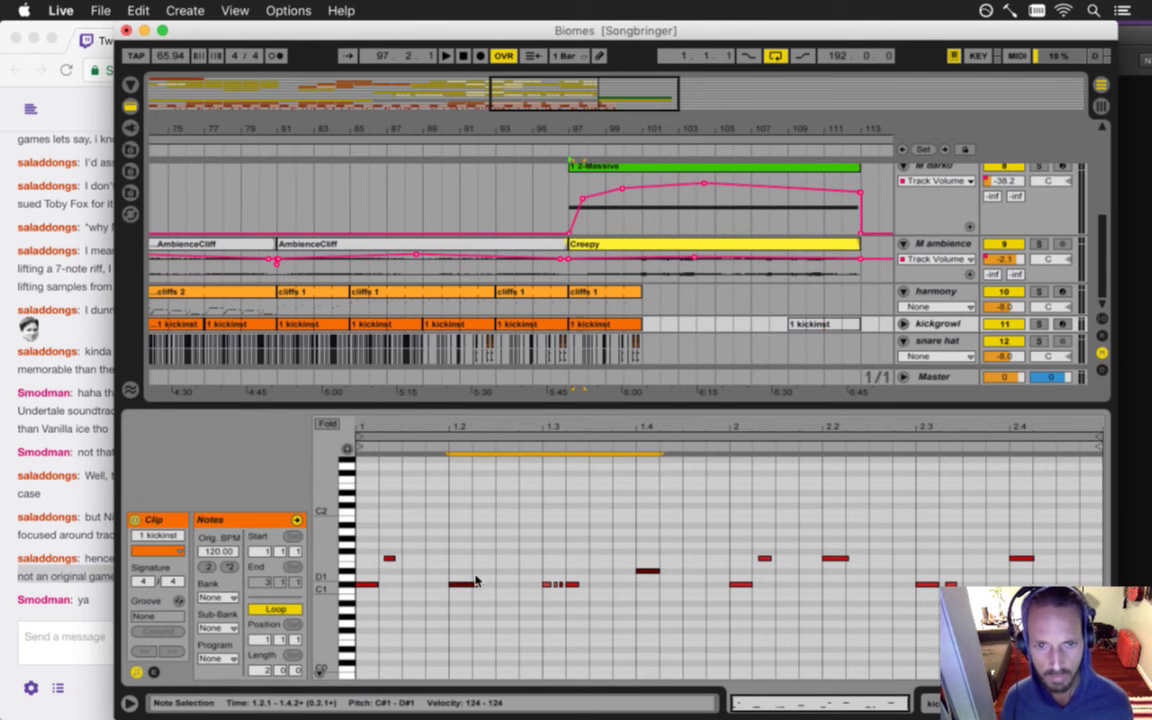
pyautogui.click(469, 584)
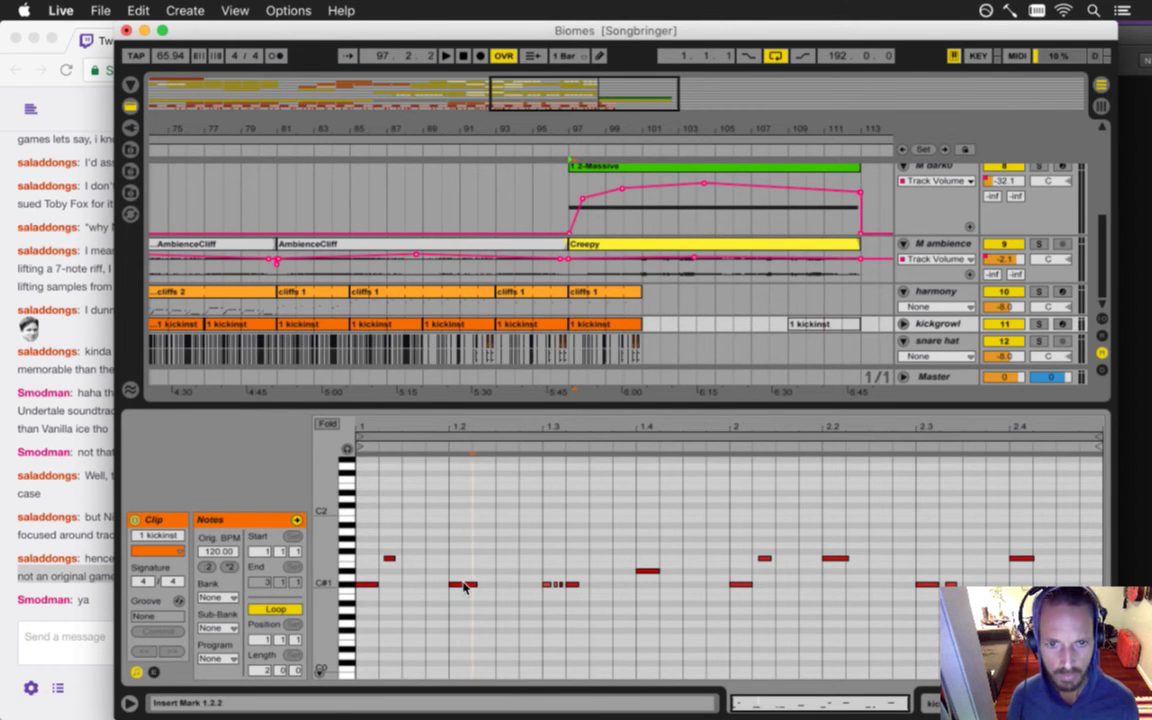
pyautogui.click(466, 586)
pyautogui.press('space')
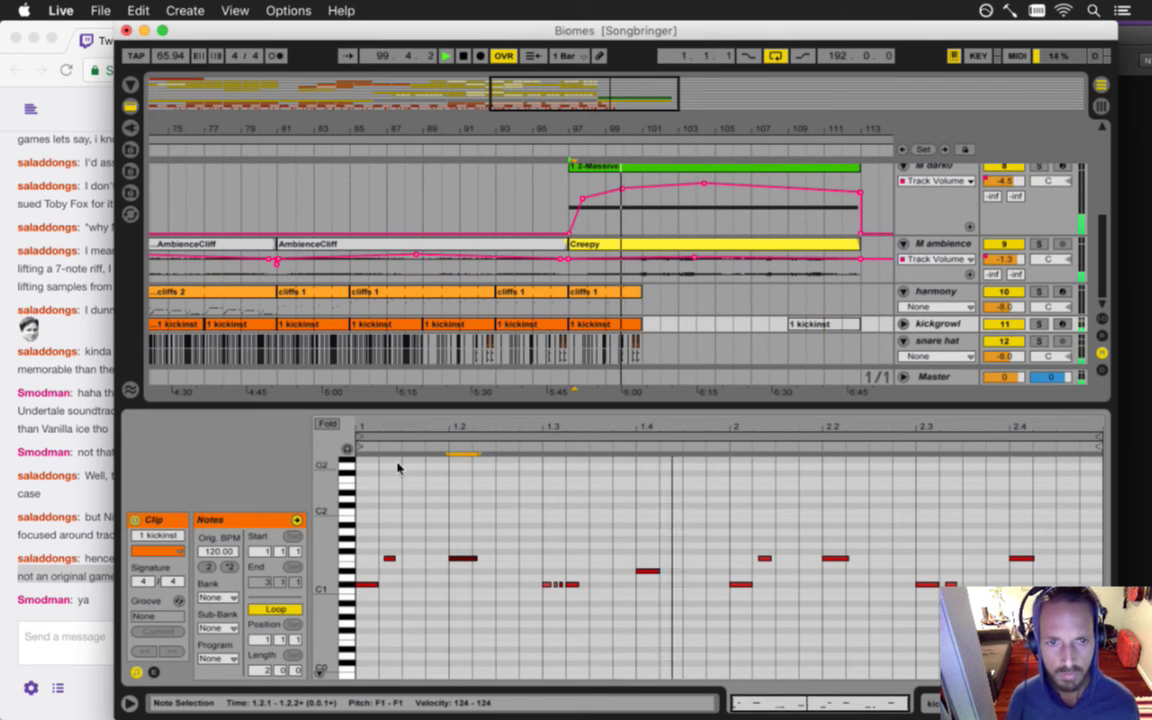
pyautogui.click(331, 426)
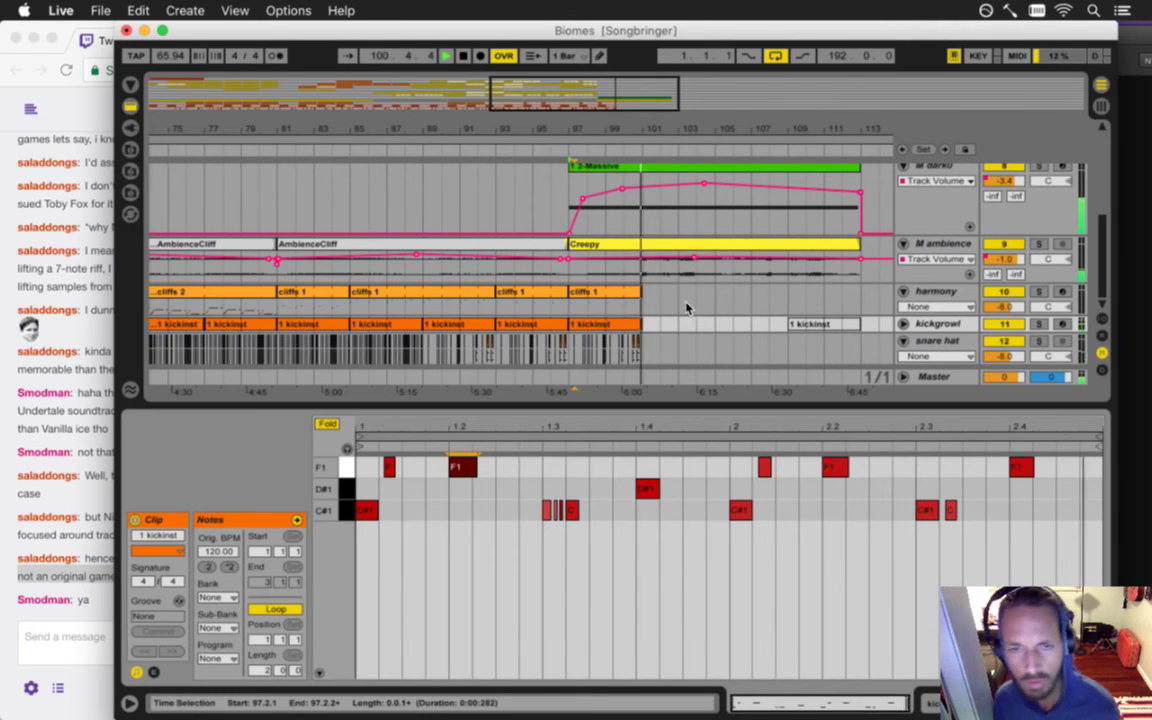
pyautogui.press('space')
# - Duplicate the harmony, kickgrowl and snare hat clips of bars 97 to 101 so they repeat from bar 101 to 105
pyautogui.moveTo(650, 411); pyautogui.dragTo(597, 514)
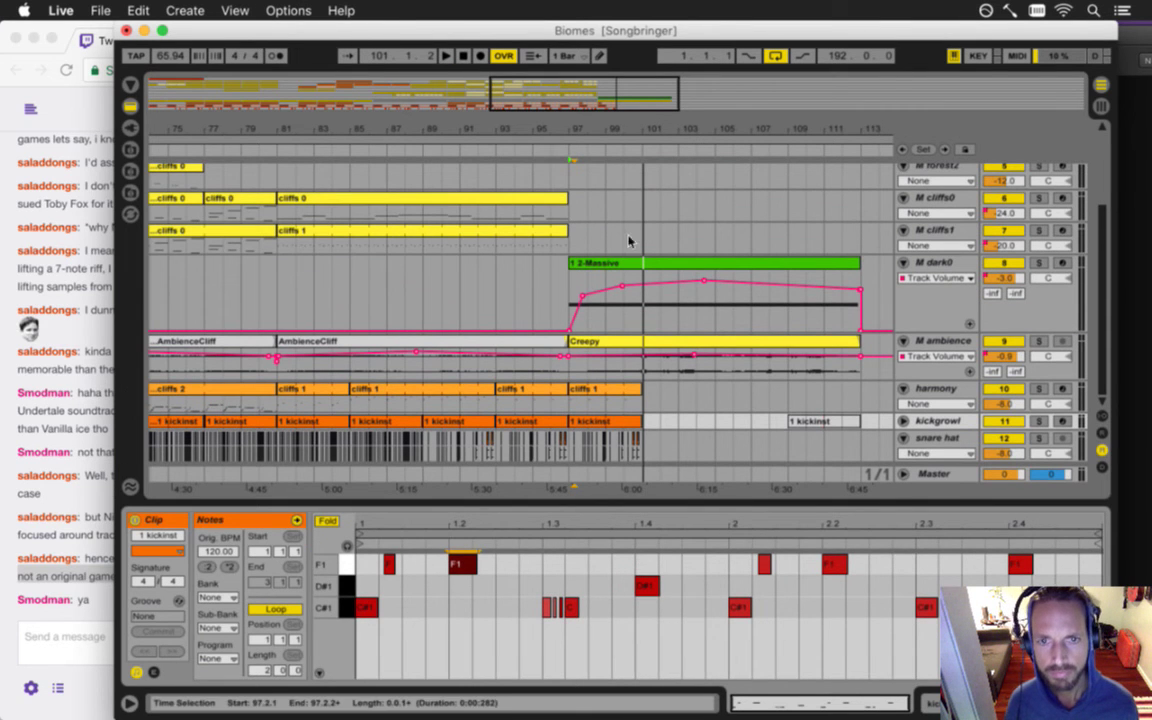
pyautogui.moveTo(649, 411); pyautogui.dragTo(606, 452)
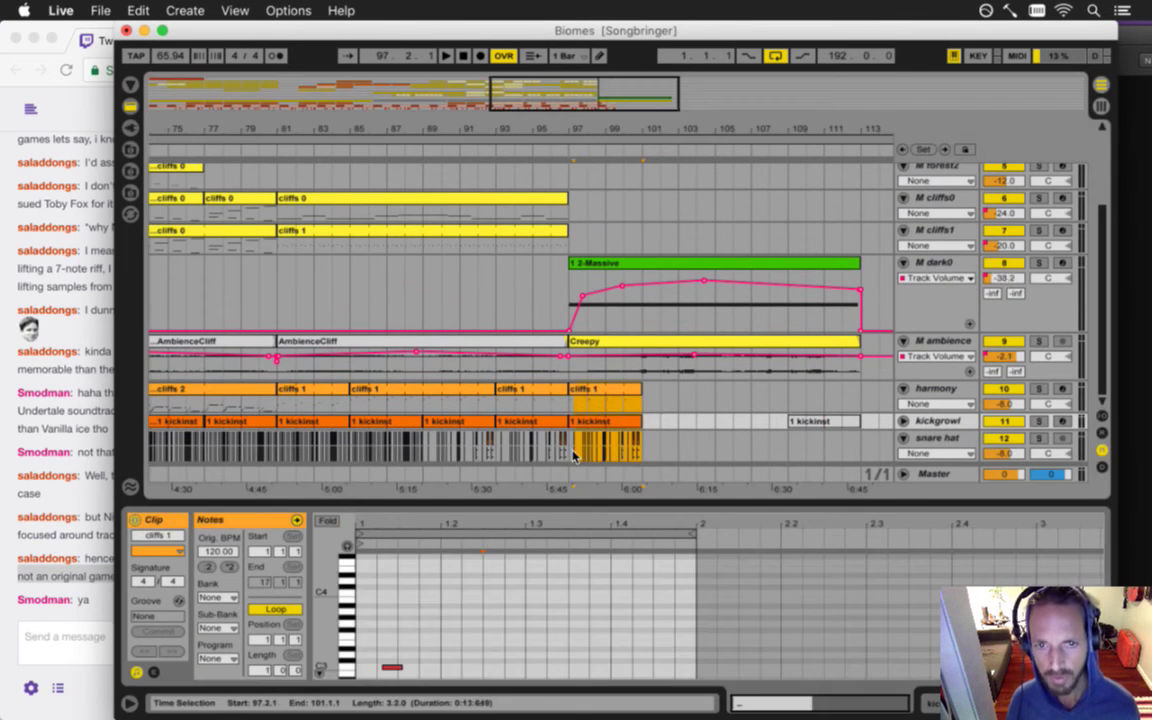
pyautogui.press('super+d')
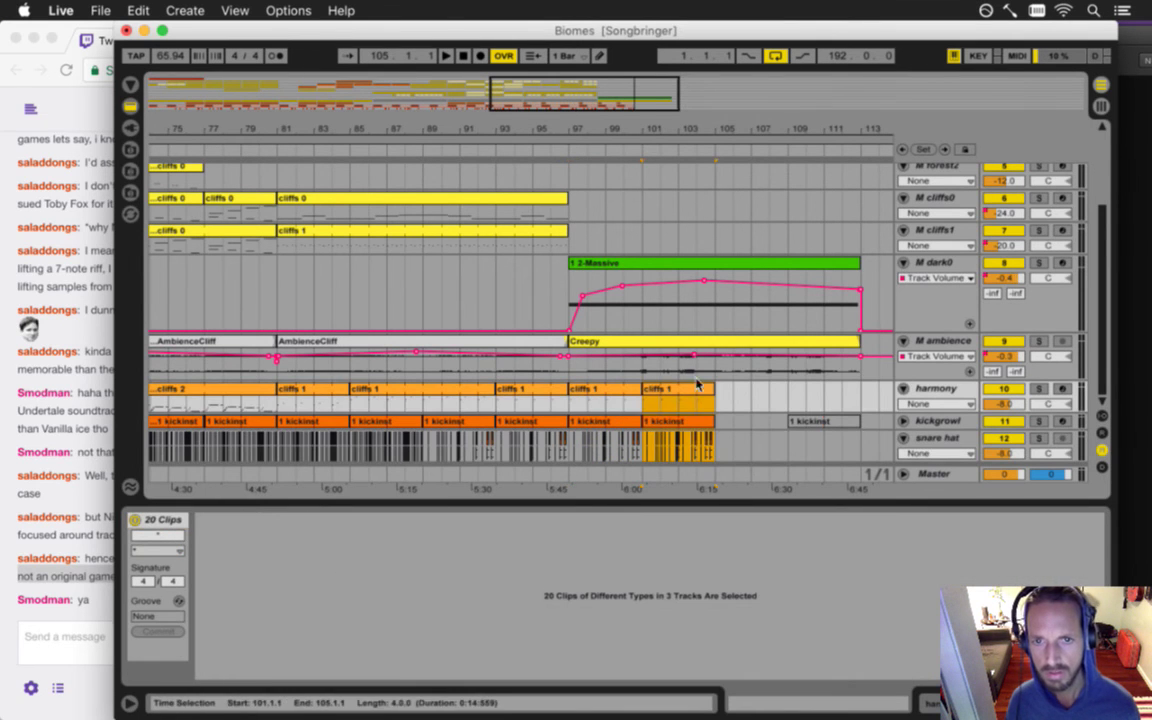
pyautogui.moveTo(665, 130); pyautogui.dragTo(630, 134)
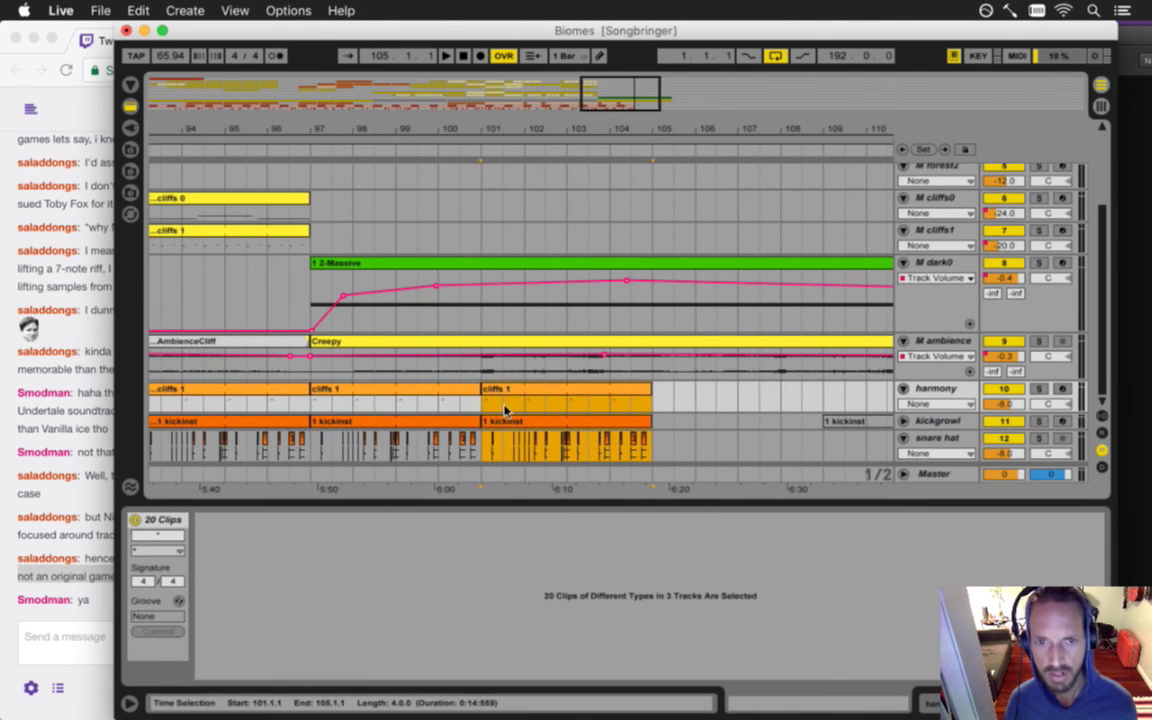
# - Play the arrangement from 101.1.1 on the snare hat track and save the set
pyautogui.click(487, 445)
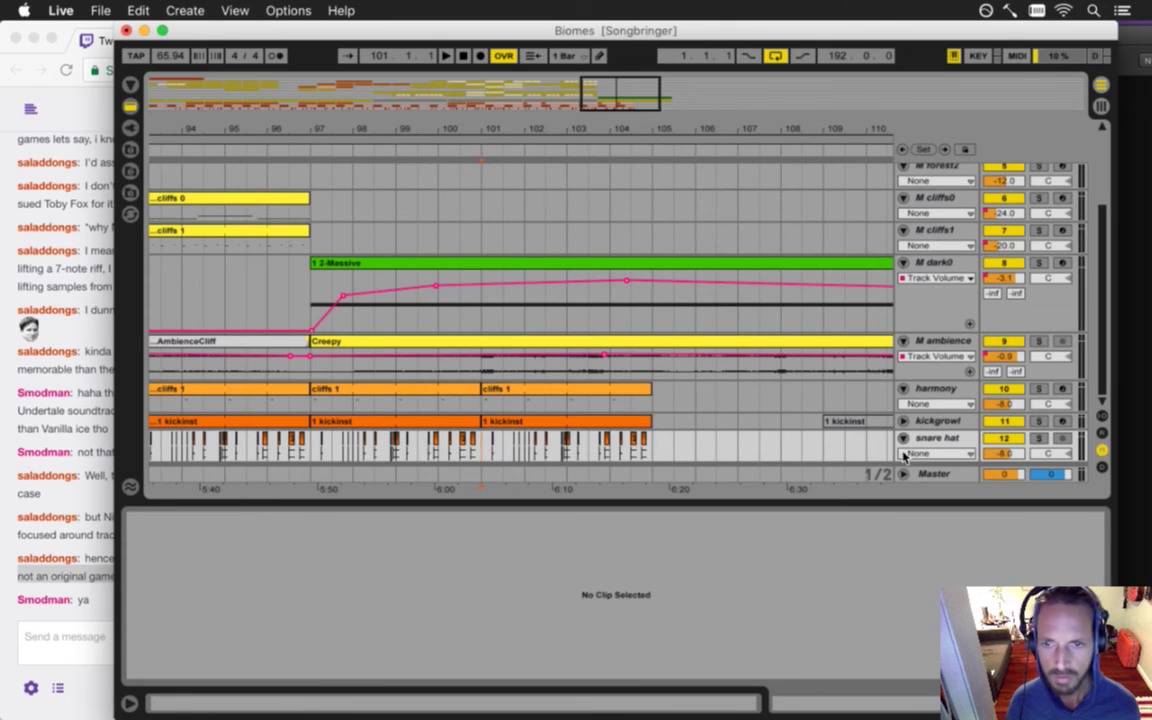
pyautogui.moveTo(496, 127); pyautogui.dragTo(517, 311)
pyautogui.press('space')
pyautogui.press('super+s')
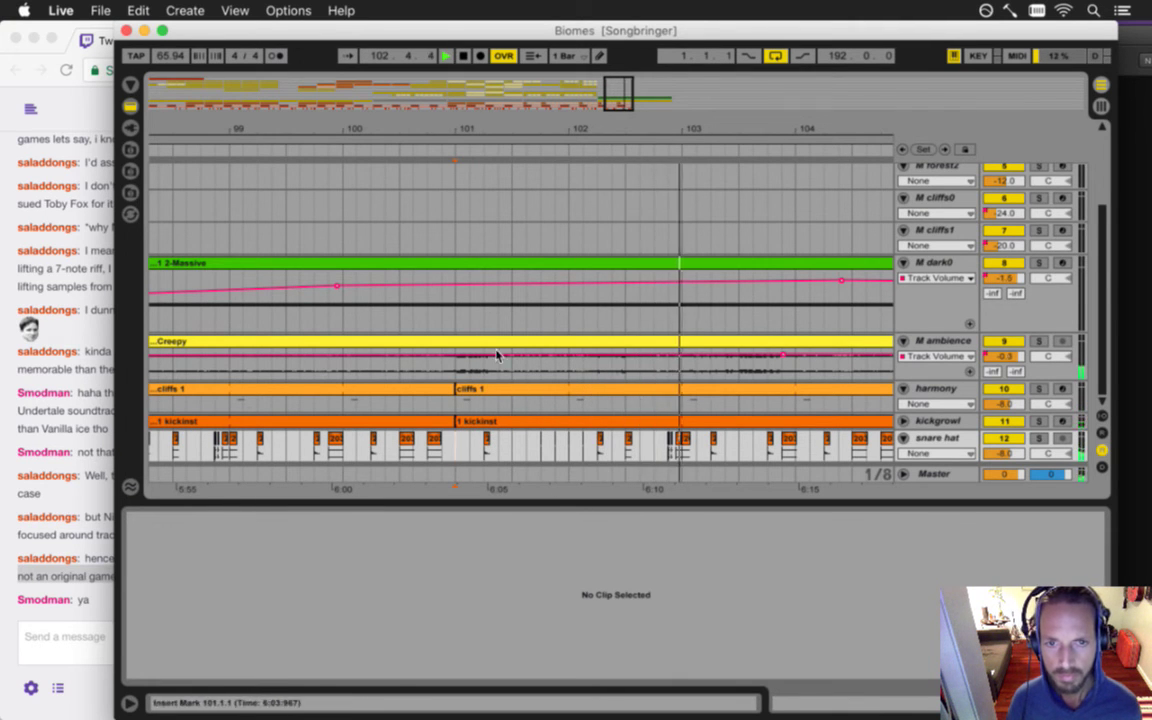
# - Replace the snare hat clips from bar 101 to 105 with a denser four-bar pattern copied from the same track, and play it
pyautogui.click(454, 128)
pyautogui.moveTo(454, 128); pyautogui.dragTo(457, 128)
pyautogui.moveTo(229, 131); pyautogui.dragTo(360, 128)
pyautogui.moveTo(193, 437); pyautogui.dragTo(395, 447)
pyautogui.moveTo(399, 141); pyautogui.dragTo(401, 122)
pyautogui.click(503, 447)
pyautogui.moveTo(504, 128); pyautogui.dragTo(508, 142)
pyautogui.moveTo(789, 446); pyautogui.dragTo(684, 446)
pyautogui.keyDown('shift'); pyautogui.click(466, 452); pyautogui.keyUp('shift')
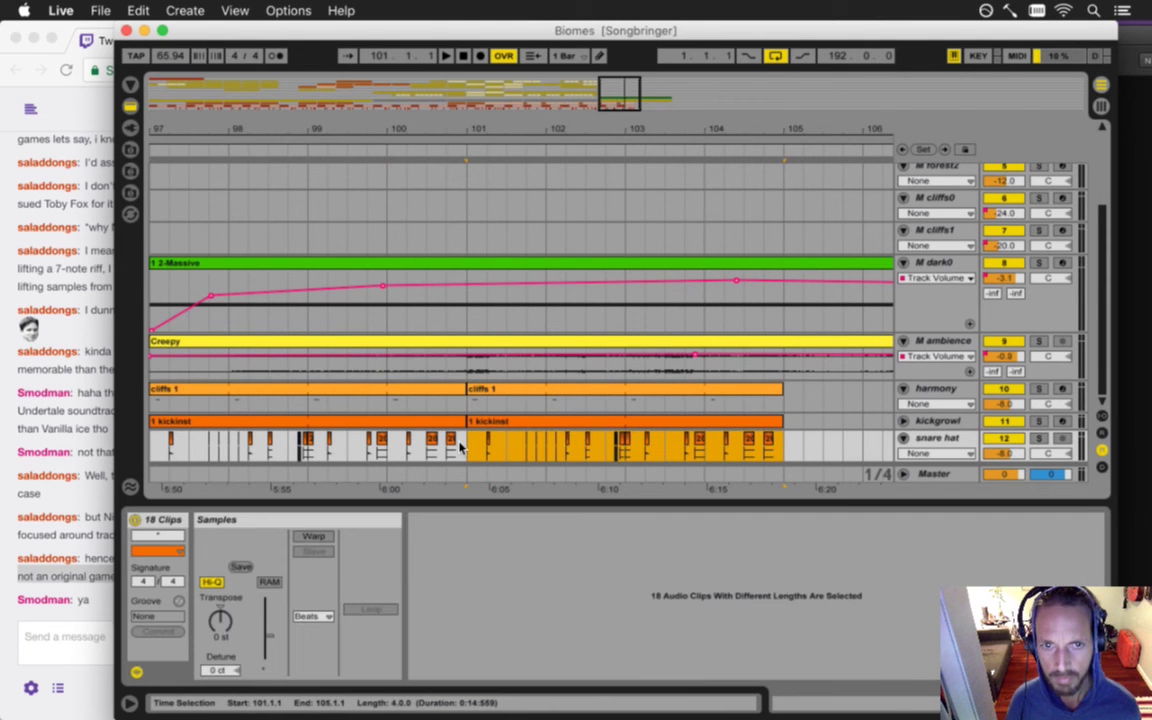
pyautogui.press('Delete')
pyautogui.press('super+v')
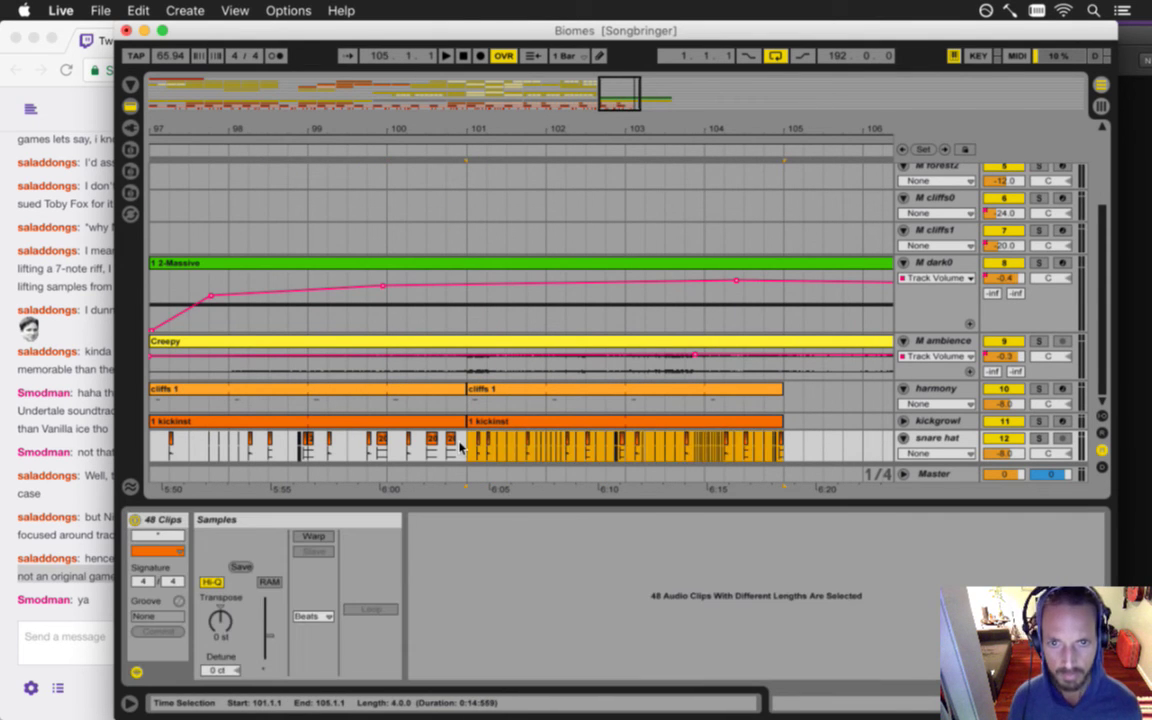
pyautogui.click(462, 453)
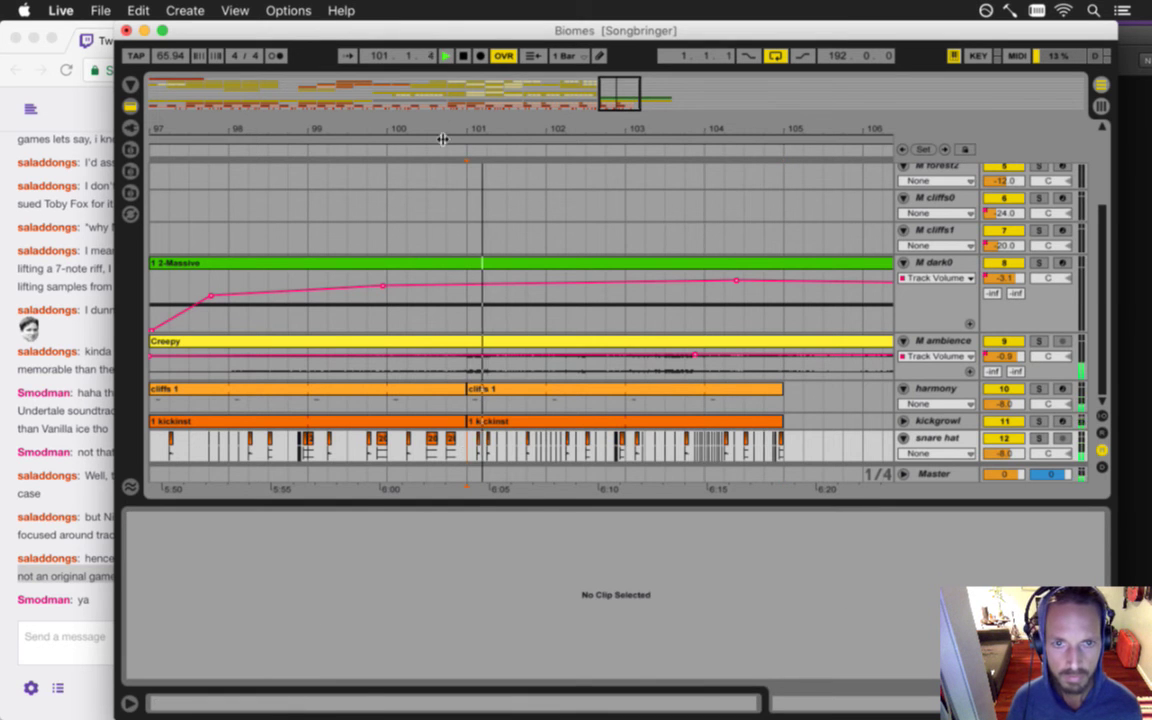
pyautogui.moveTo(433, 124); pyautogui.dragTo(433, 112)
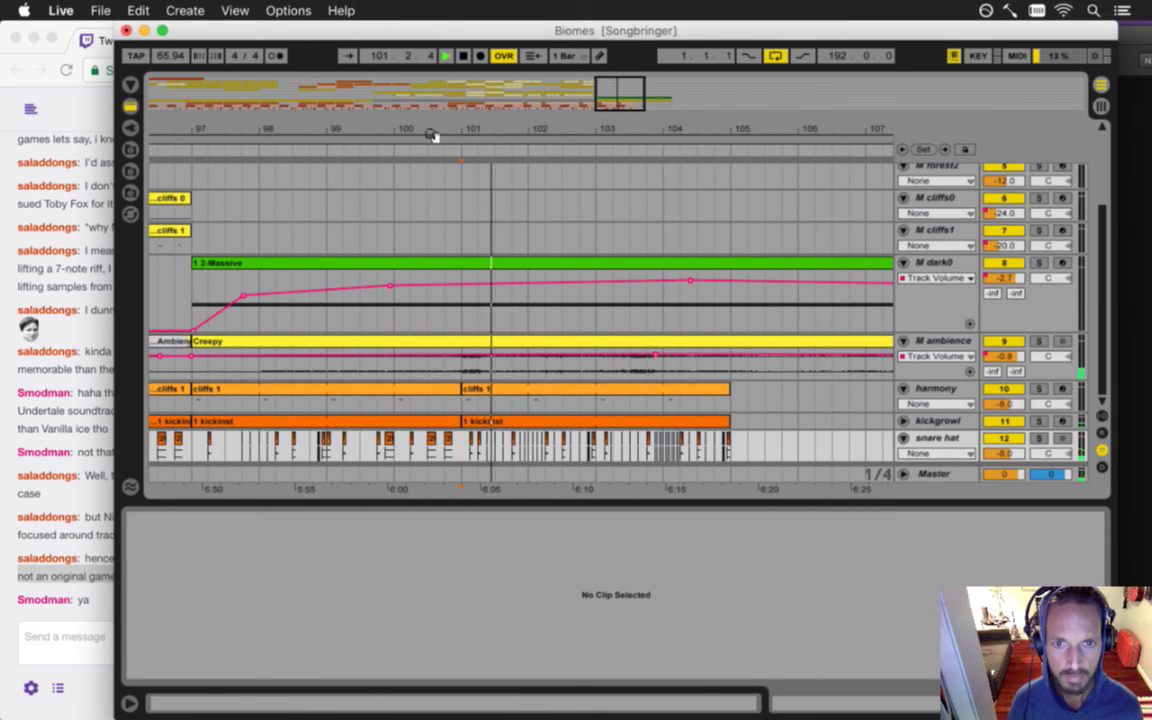
# - Delete the snare hat hit midway through the first beat of bar 101 and audition the pattern from 101.1.1
pyautogui.click(469, 446)
pyautogui.click(475, 446)
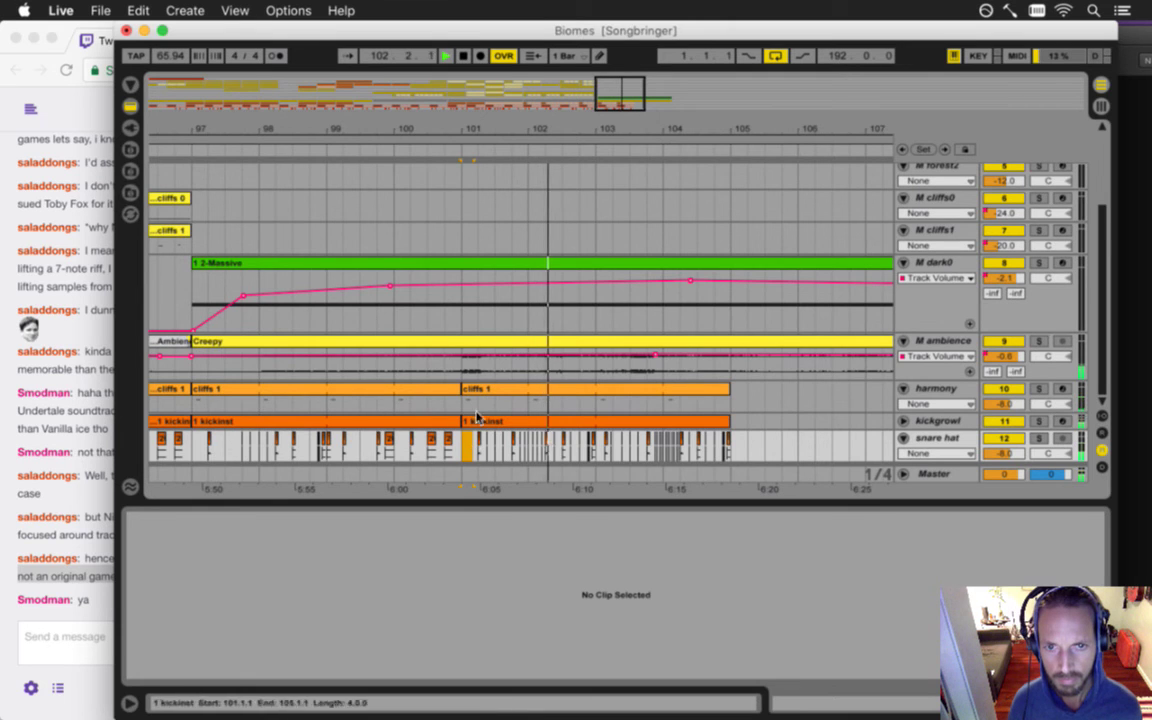
pyautogui.moveTo(483, 108); pyautogui.dragTo(470, 451)
pyautogui.click(440, 451)
pyautogui.press('space')
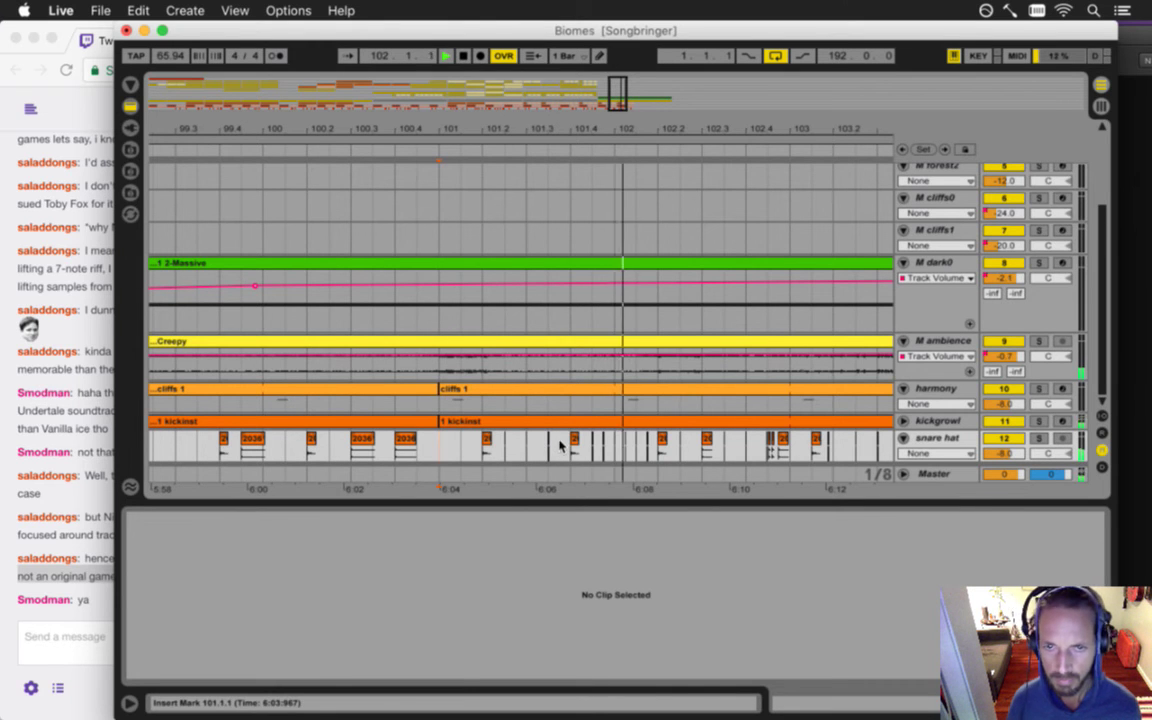
pyautogui.moveTo(532, 130); pyautogui.dragTo(541, 134)
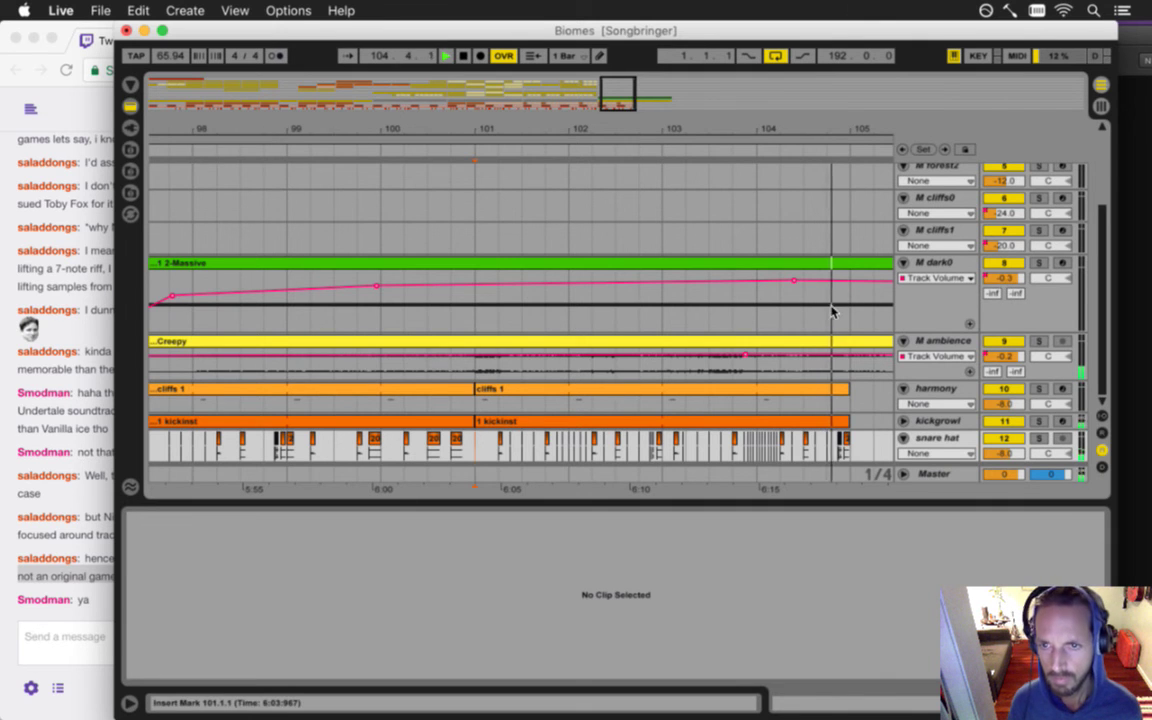
pyautogui.press('space')
# - Recolour the 1 2-Massive clip on the M dark0 track yellow
pyautogui.moveTo(735, 132); pyautogui.dragTo(735, 92)
pyautogui.scroll(4, 815, 216)
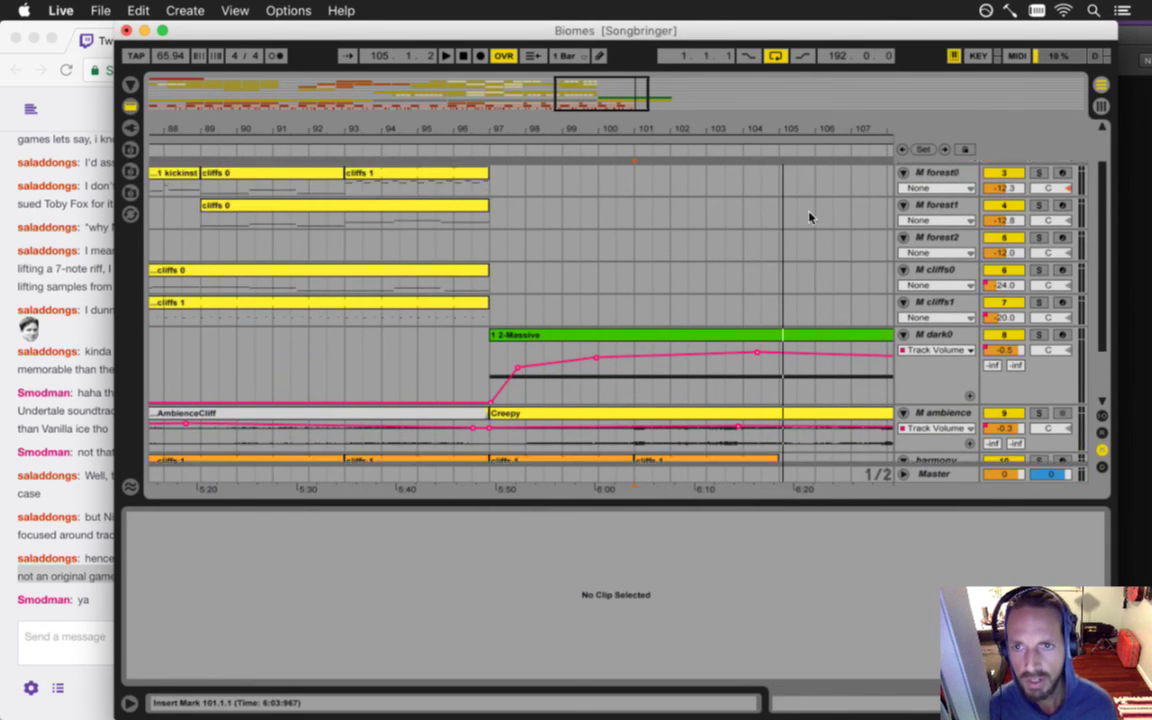
pyautogui.scroll(-3, 809, 214)
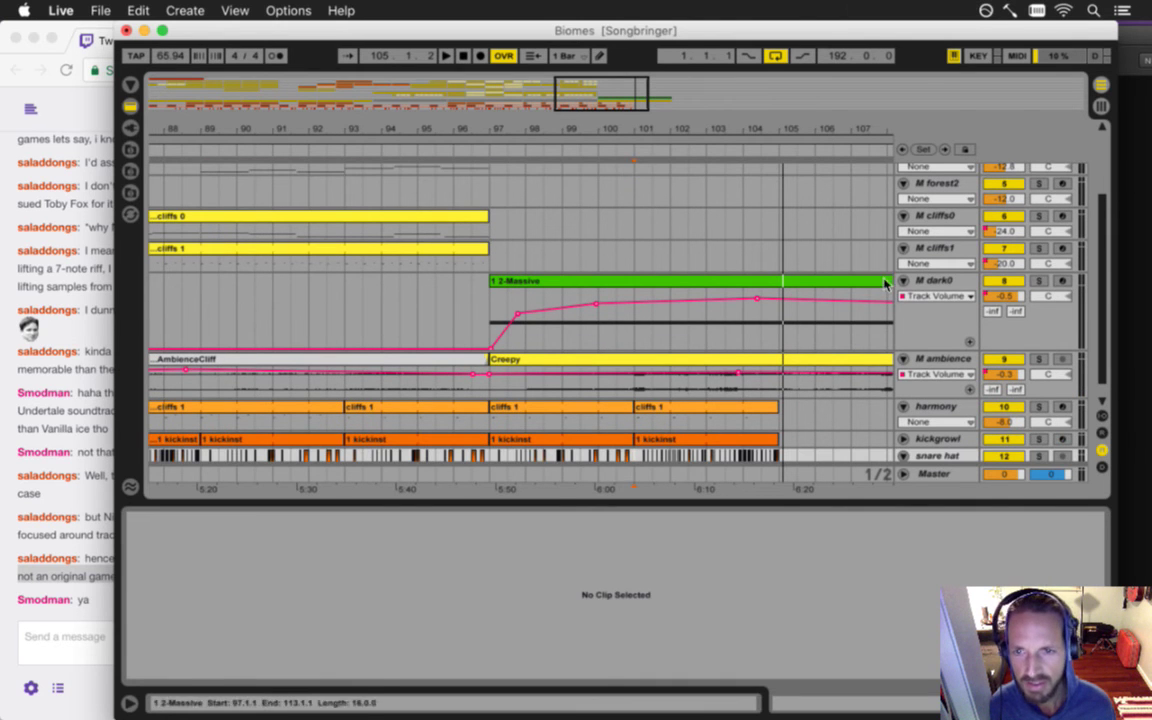
pyautogui.click(635, 280)
pyautogui.rightClick(635, 280)
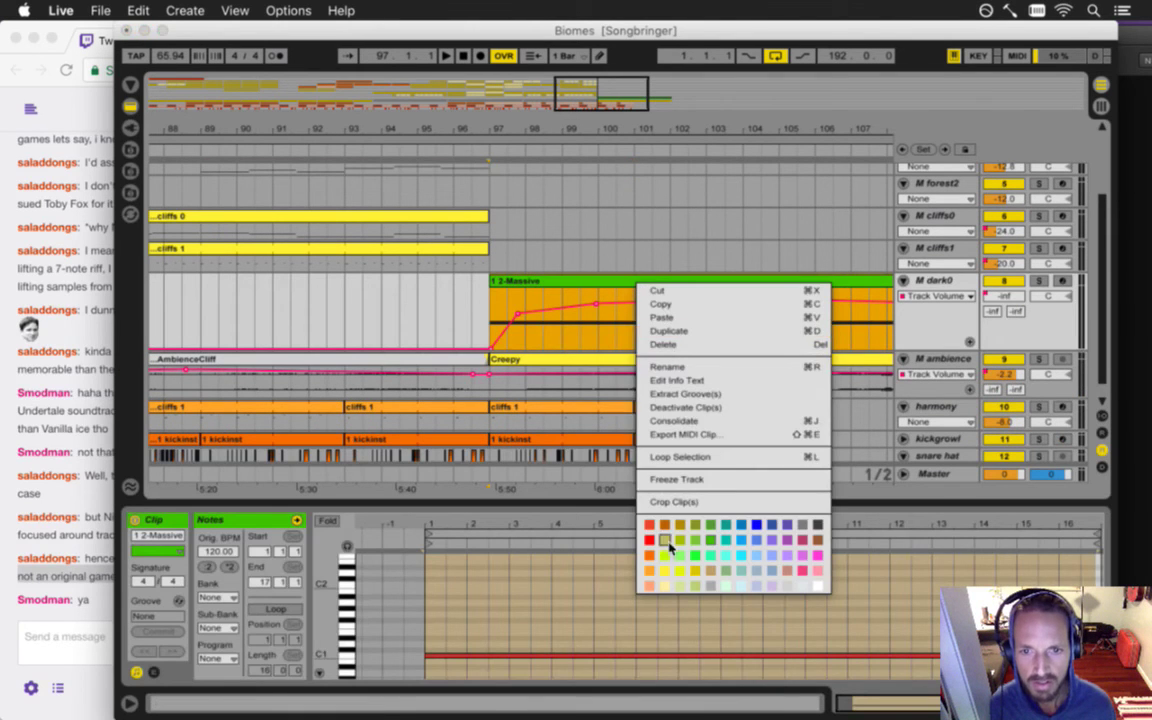
pyautogui.click(665, 570)
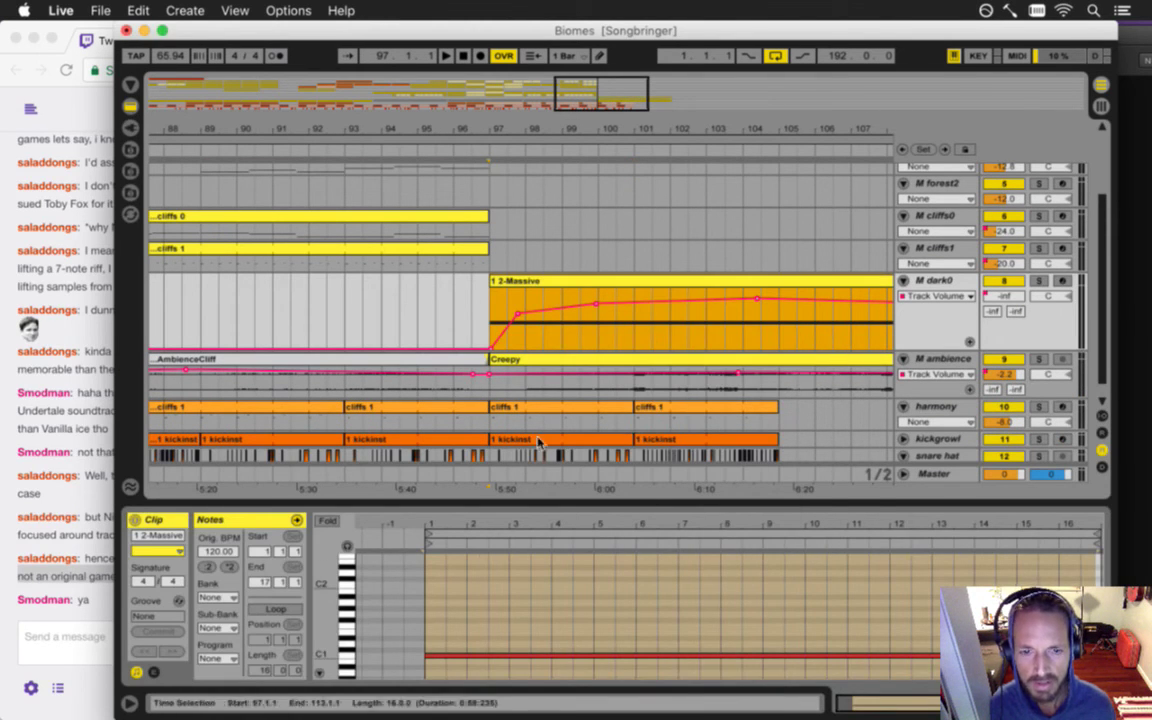
# - Try the long C1 note of the 1 2-Massive clip at C#1, playing from bar 97, and lower it to B0
pyautogui.click(432, 658)
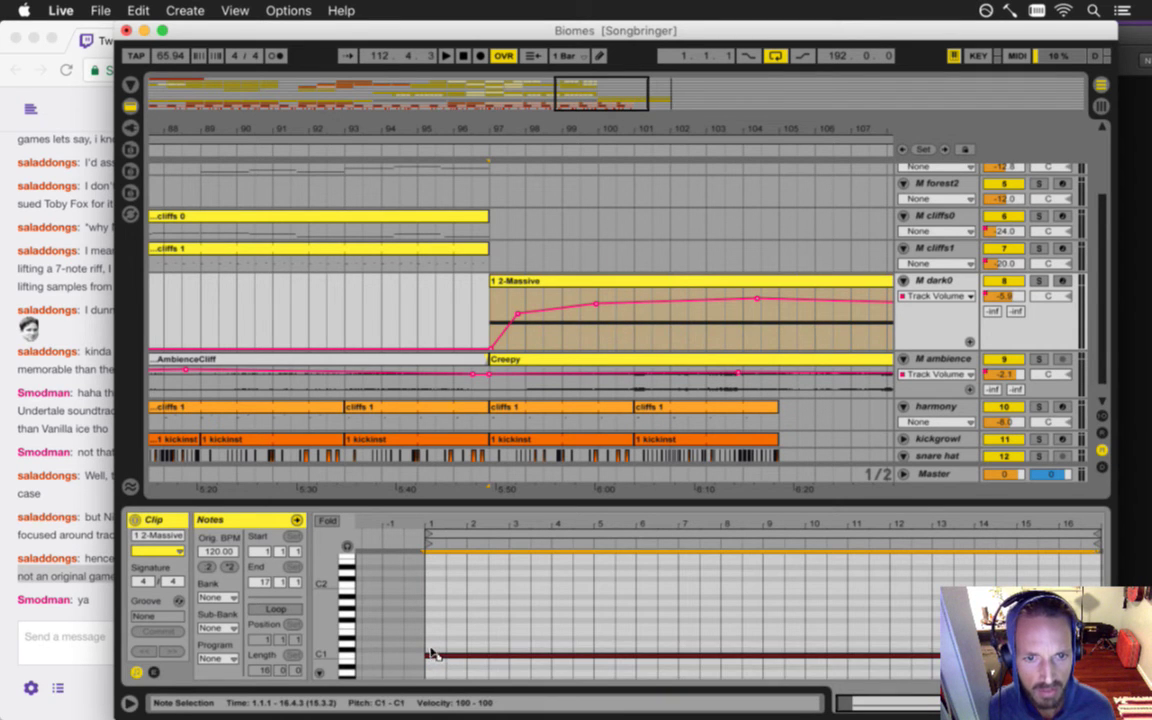
pyautogui.moveTo(432, 655); pyautogui.dragTo(435, 651)
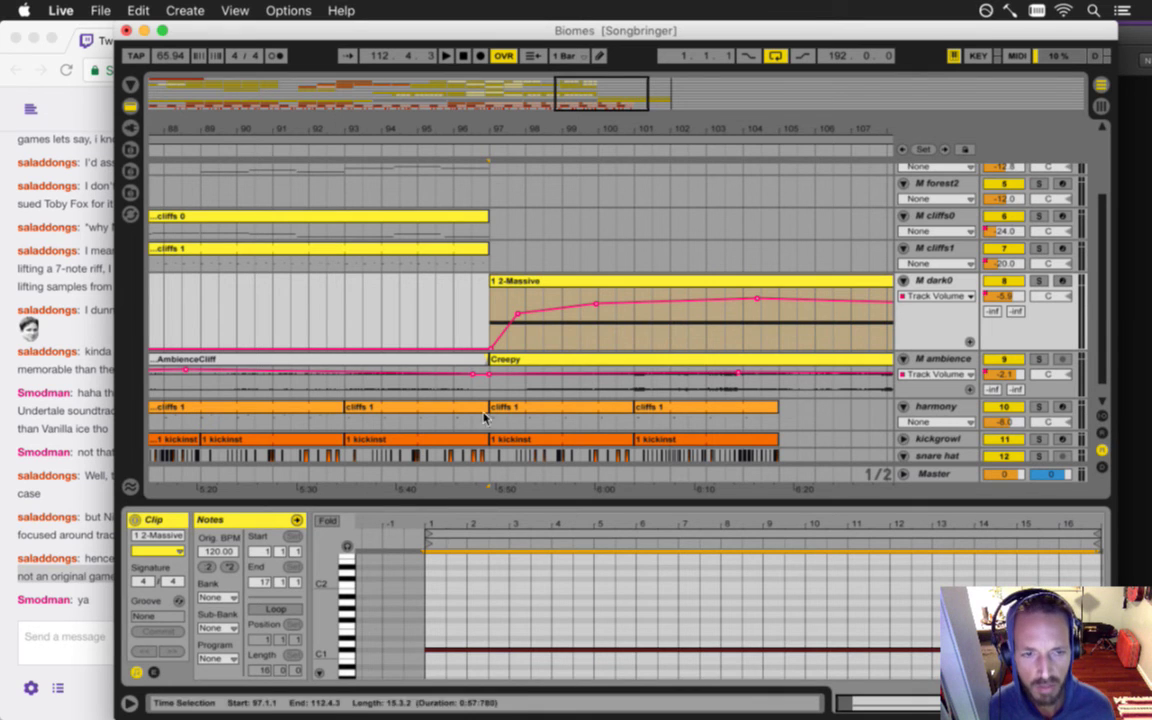
pyautogui.click(489, 311)
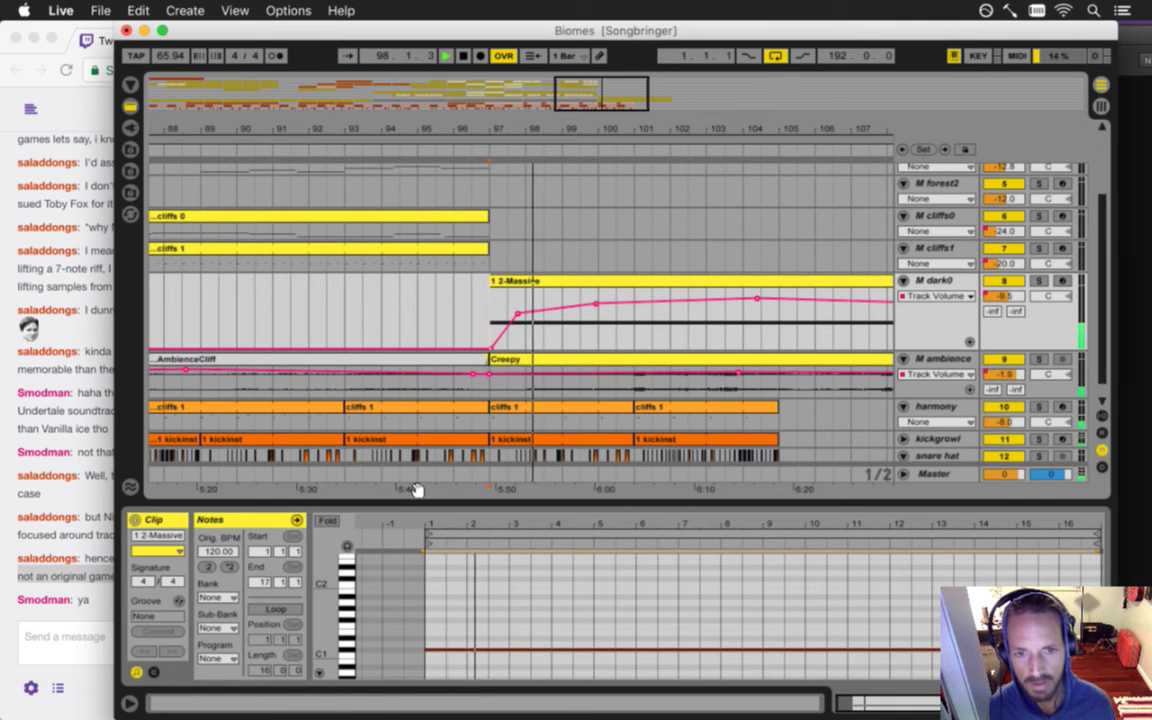
pyautogui.click(432, 650)
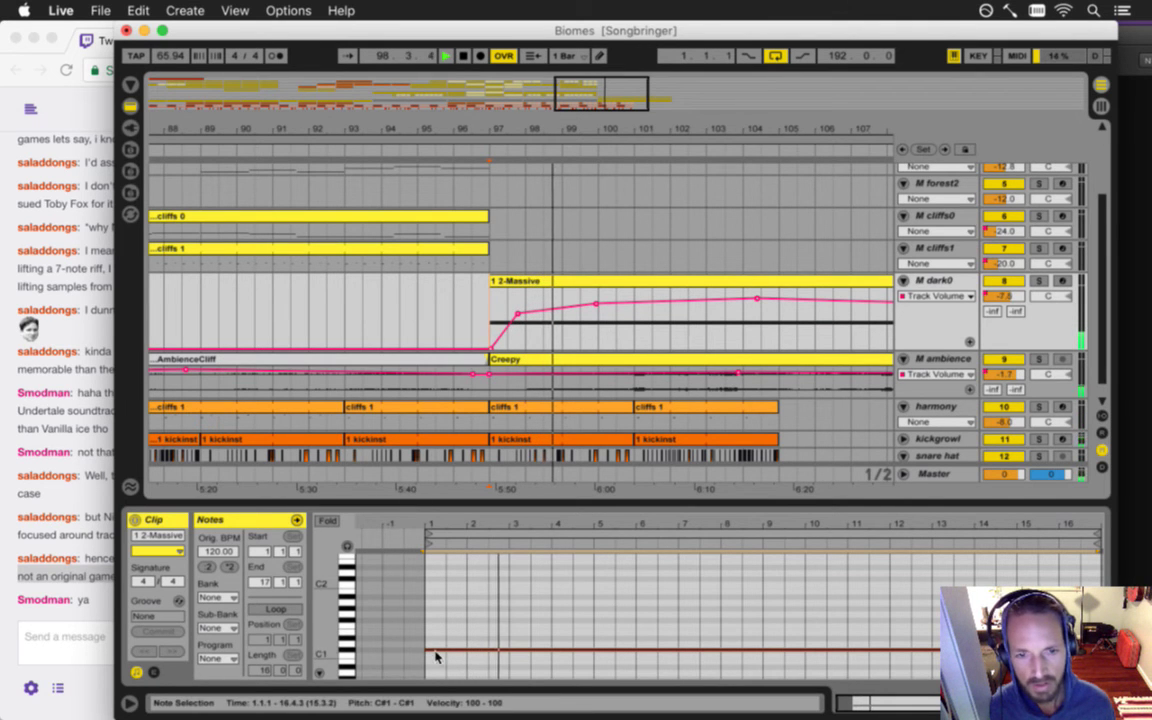
pyautogui.moveTo(436, 652); pyautogui.dragTo(440, 661)
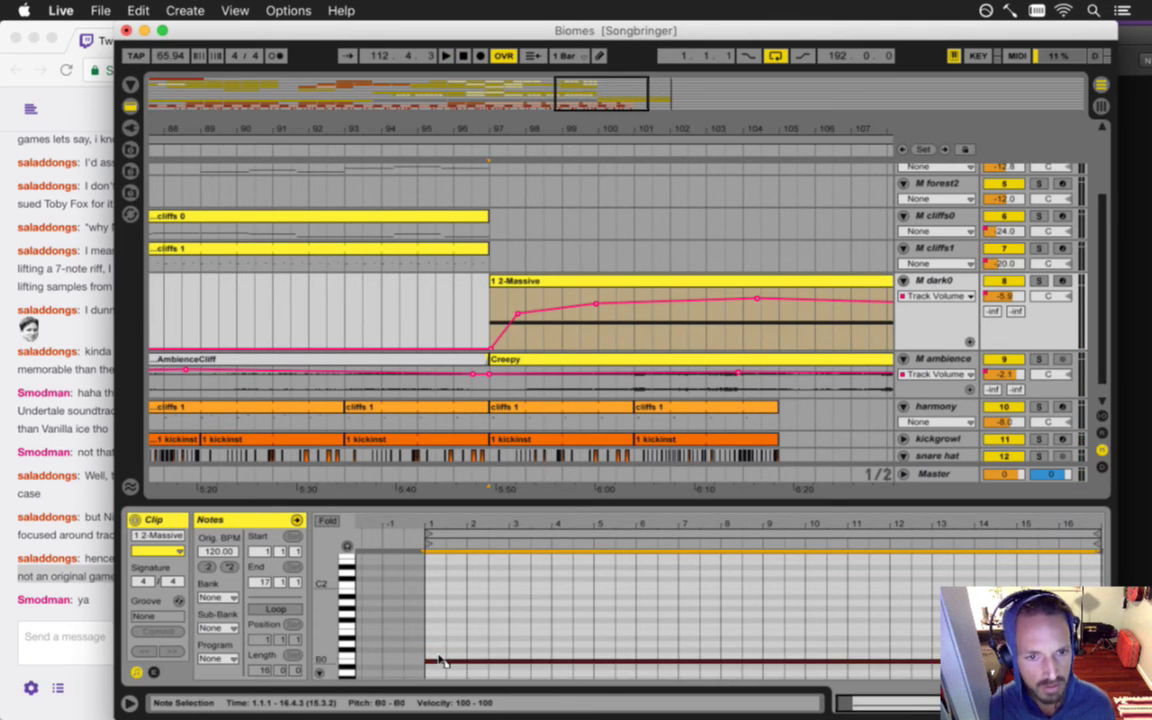
# - Play the section, fold the M dark0 track and rename its 1 2-Massive clip as dark 0
pyautogui.press('space')
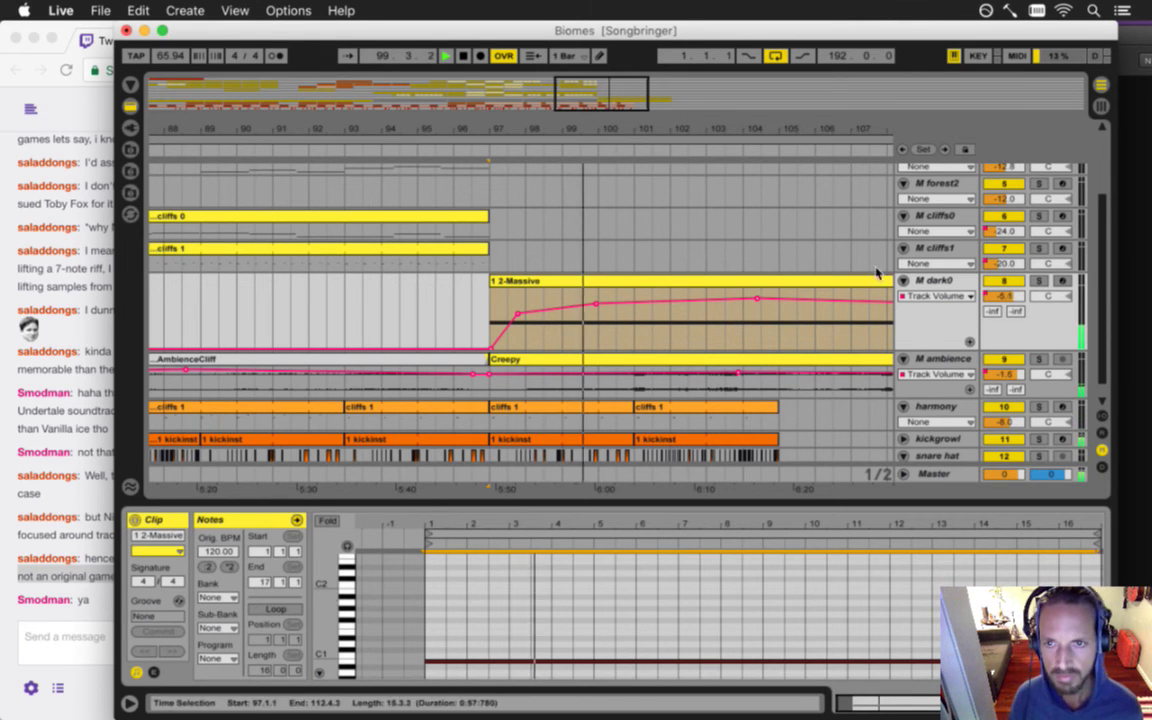
pyautogui.click(905, 282)
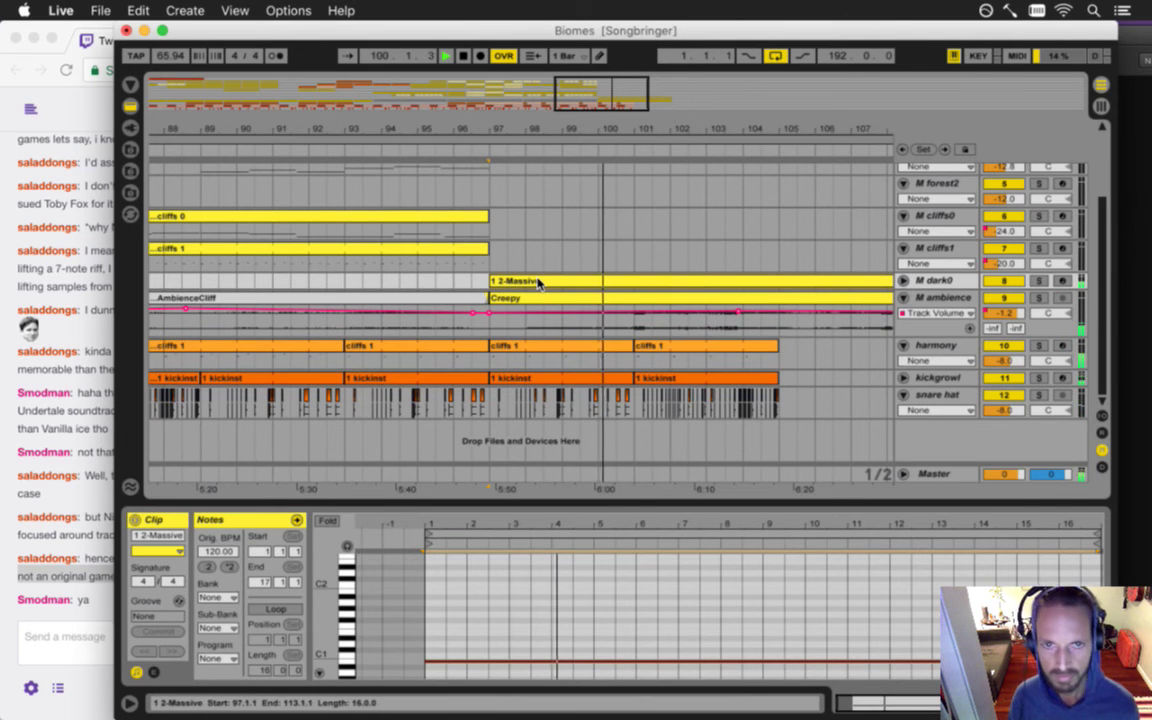
pyautogui.press('super+r')
pyautogui.write('dark 0')
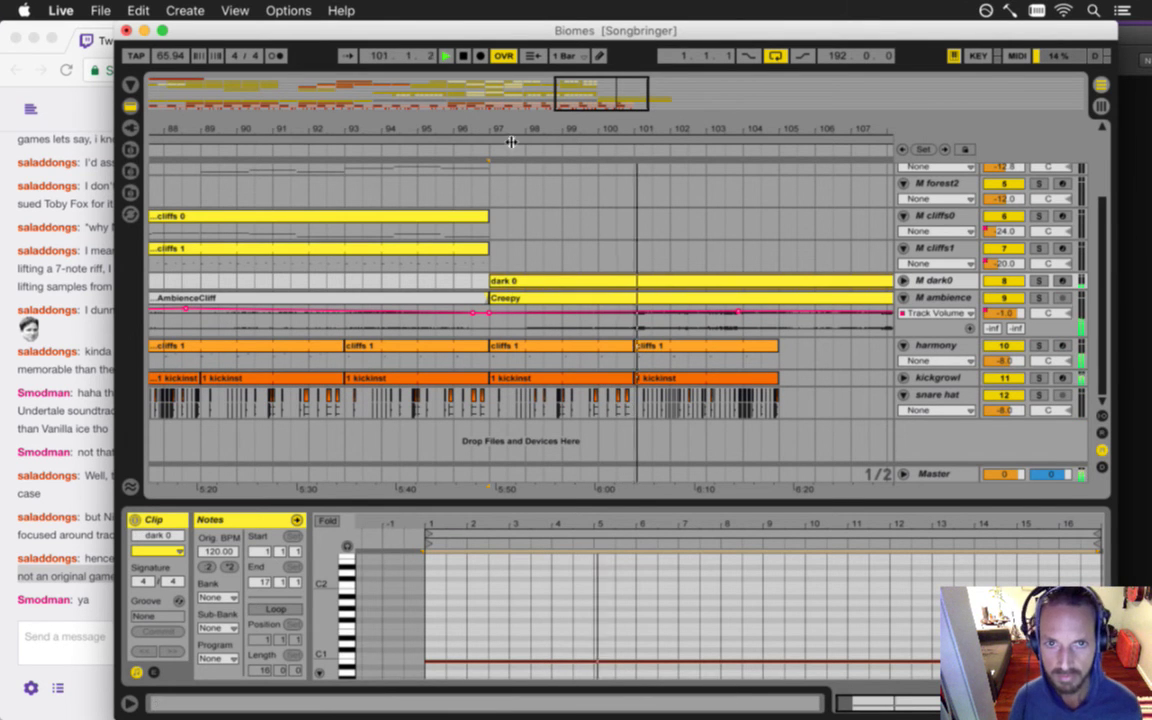
# - Copy the harmony, kickgrowl and snare hat clips of bars 97 to 105 and paste them at bar 105
pyautogui.moveTo(506, 136); pyautogui.dragTo(514, 129)
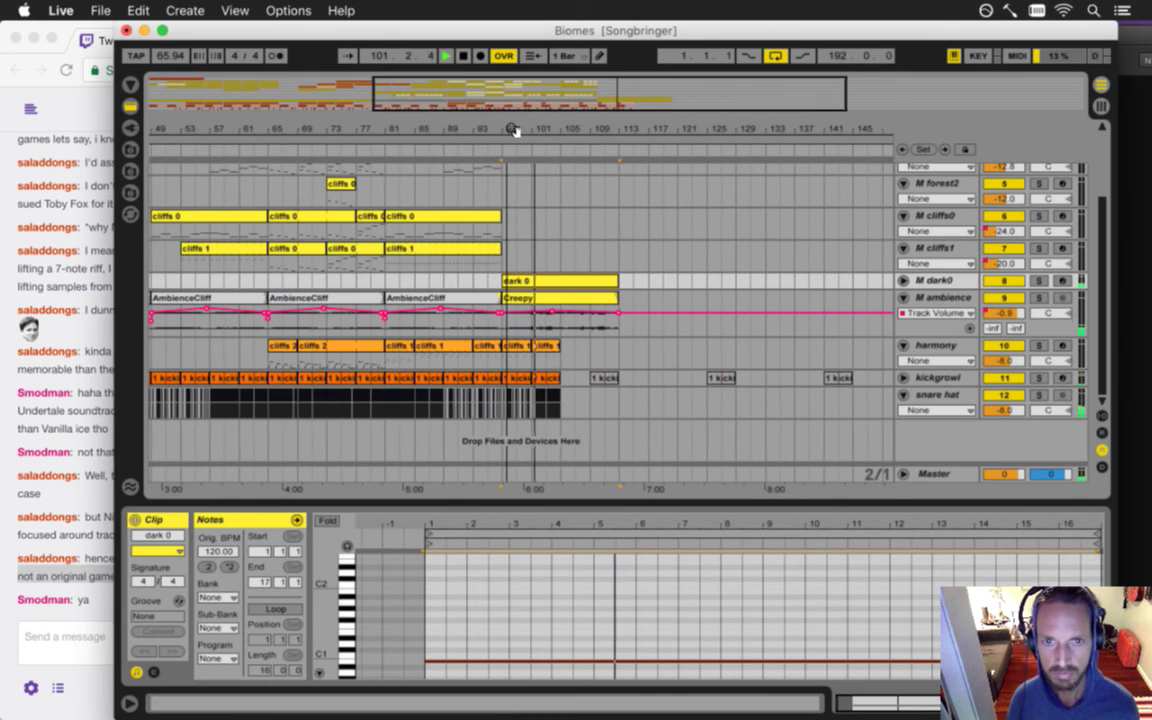
pyautogui.moveTo(565, 358); pyautogui.dragTo(510, 405)
pyautogui.press('super+c')
pyautogui.click(563, 360)
pyautogui.press('super+v')
pyautogui.scroll(4, 540, 363)
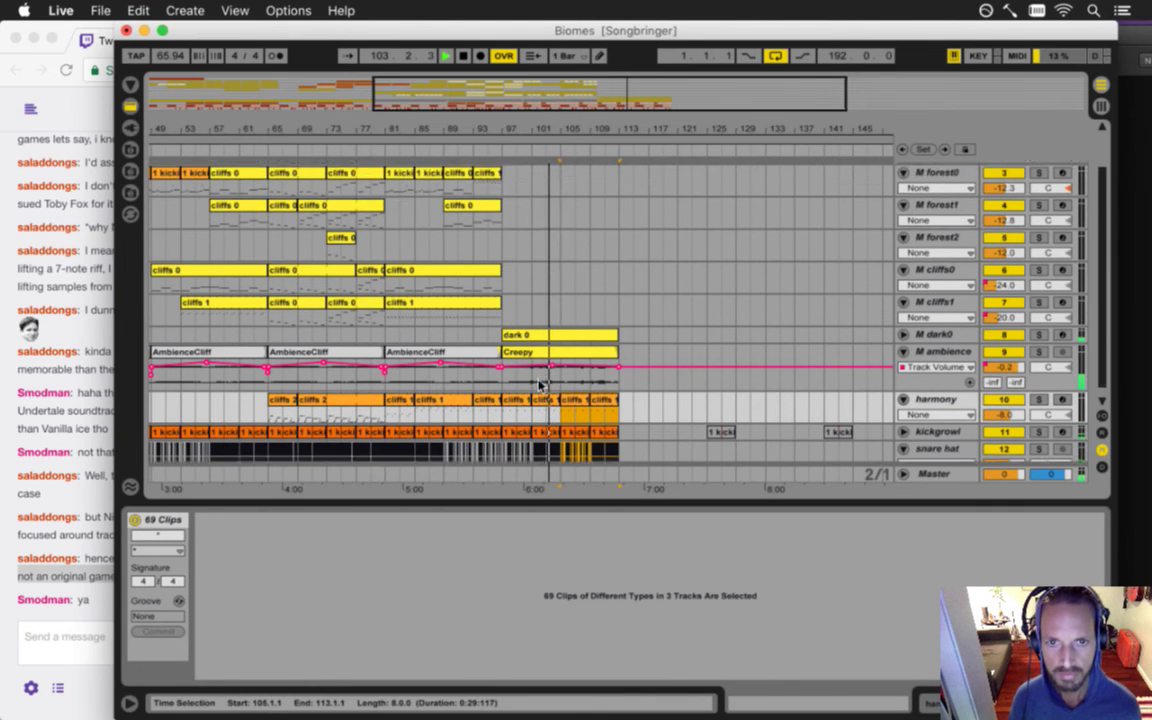
pyautogui.scroll(-3, 540, 396)
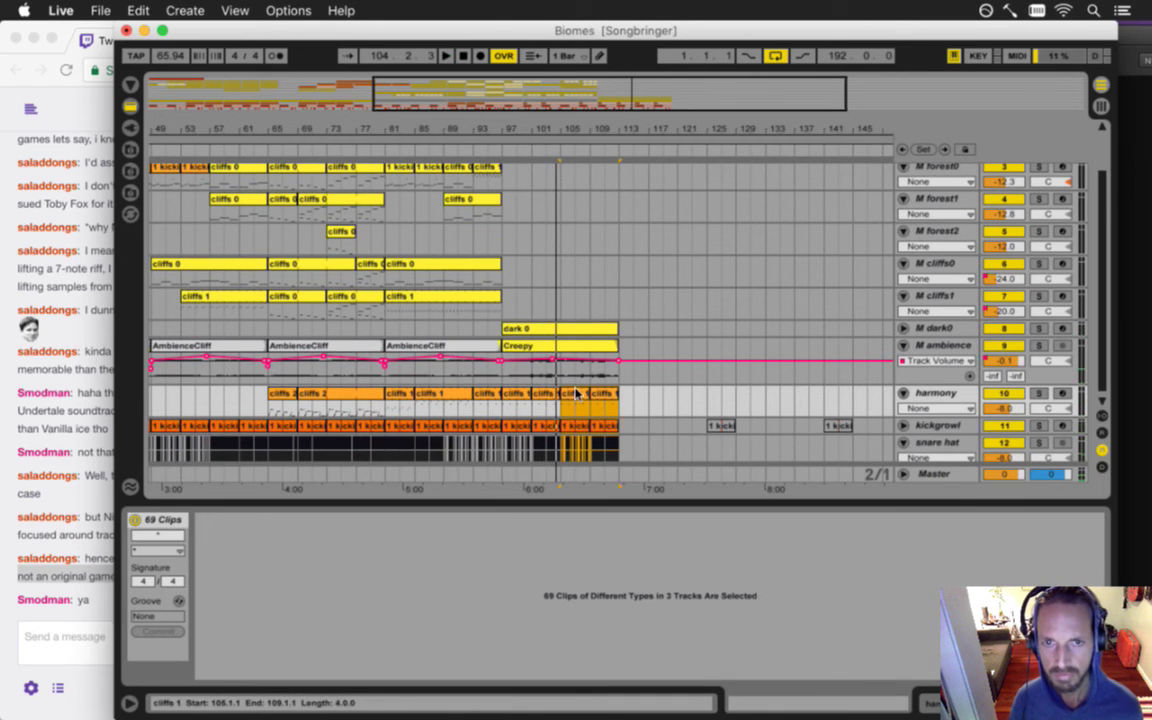
# - Copy a cliffs 1 clip from the harmony track to M cliffs0 at bar 101 and audition it
pyautogui.click(633, 397)
pyautogui.moveTo(575, 397); pyautogui.dragTo(557, 279)
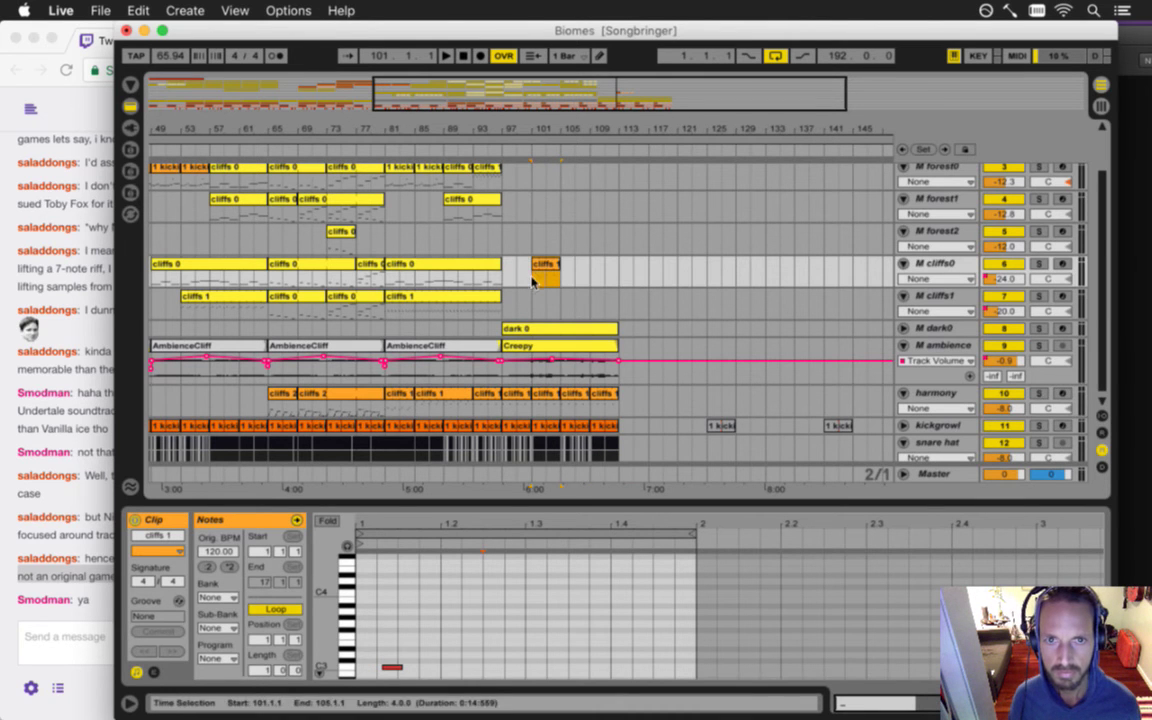
pyautogui.click(537, 232)
pyautogui.press('space')
pyautogui.moveTo(543, 130); pyautogui.dragTo(527, 231)
pyautogui.press('space')
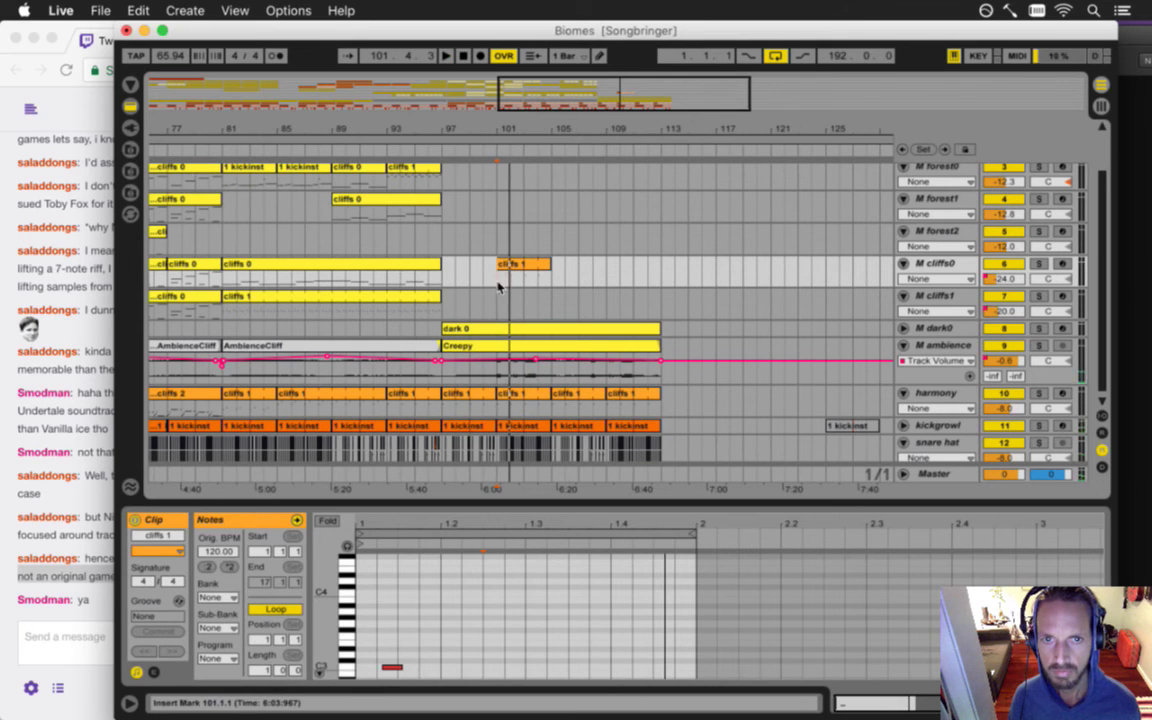
# - Move the copied cliffs 1 clip to M cliffs1 at bar 101, shift its C3 note to 1.2.1, and play it
pyautogui.moveTo(511, 269); pyautogui.dragTo(505, 313)
pyautogui.press('space')
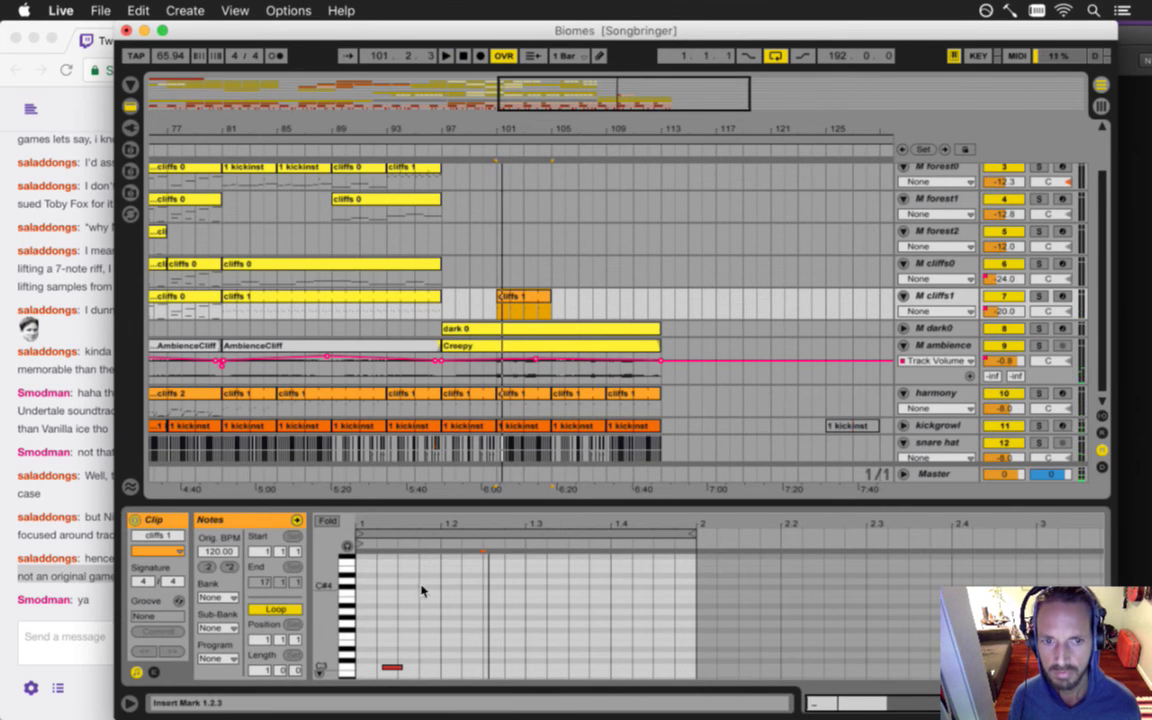
pyautogui.moveTo(502, 129); pyautogui.dragTo(508, 216)
pyautogui.click(398, 632)
pyautogui.moveTo(328, 614); pyautogui.dragTo(326, 538)
pyautogui.click(394, 593)
pyautogui.moveTo(397, 593); pyautogui.dragTo(462, 592)
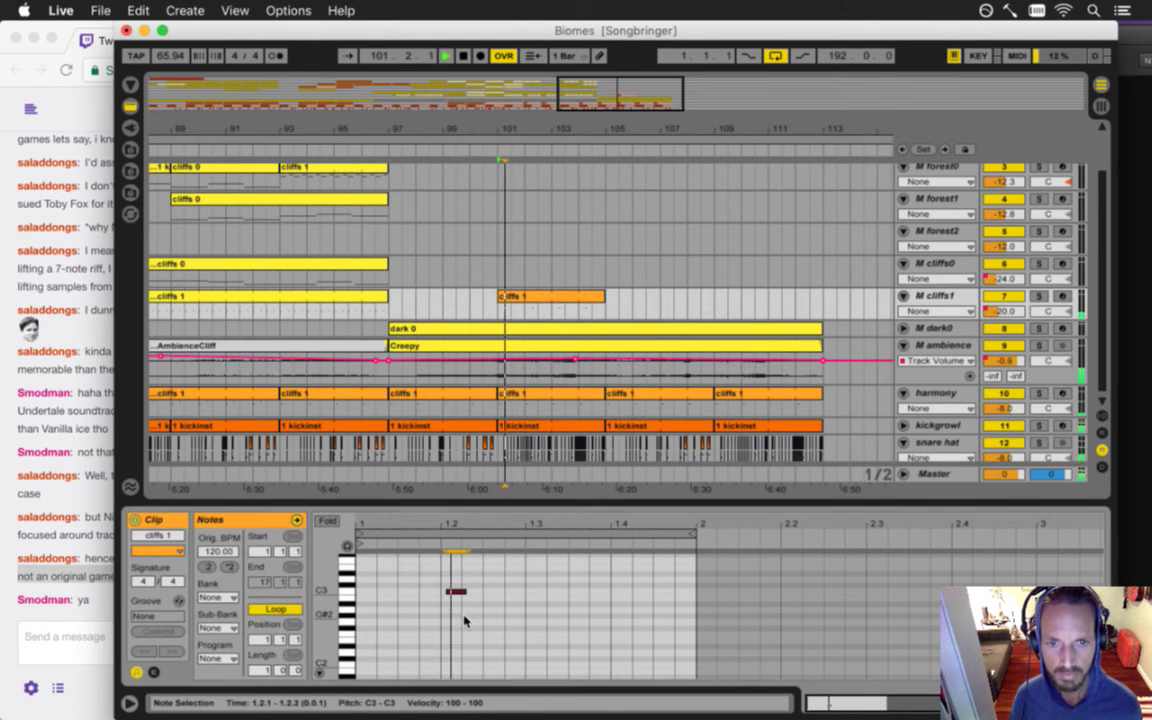
pyautogui.press('space')
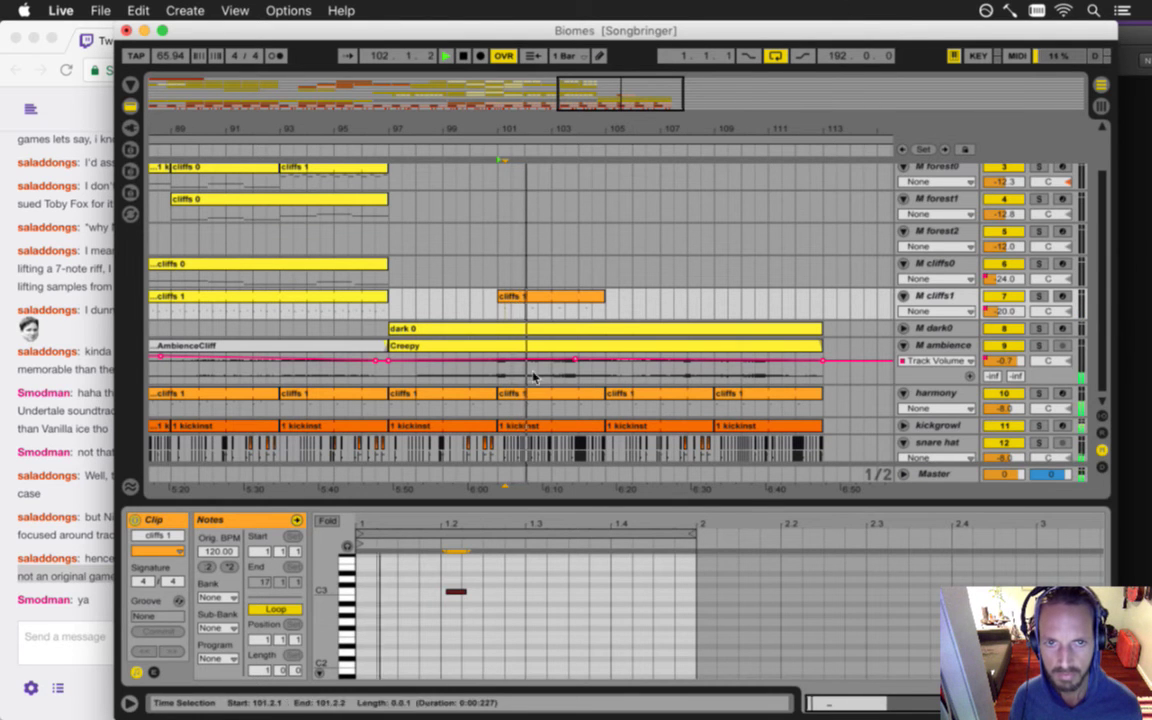
# - Recolour the cliffs 1 clip at bar 101 on M cliffs1 yellow
pyautogui.rightClick(518, 299)
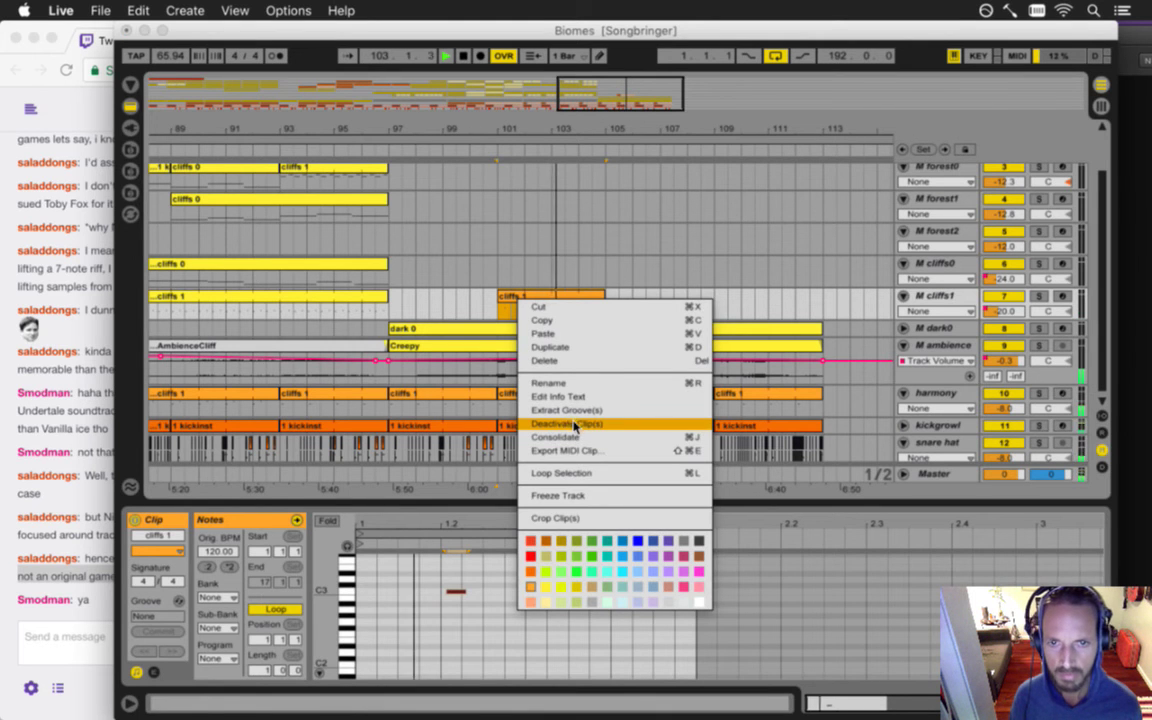
pyautogui.click(549, 585)
pyautogui.click(492, 309)
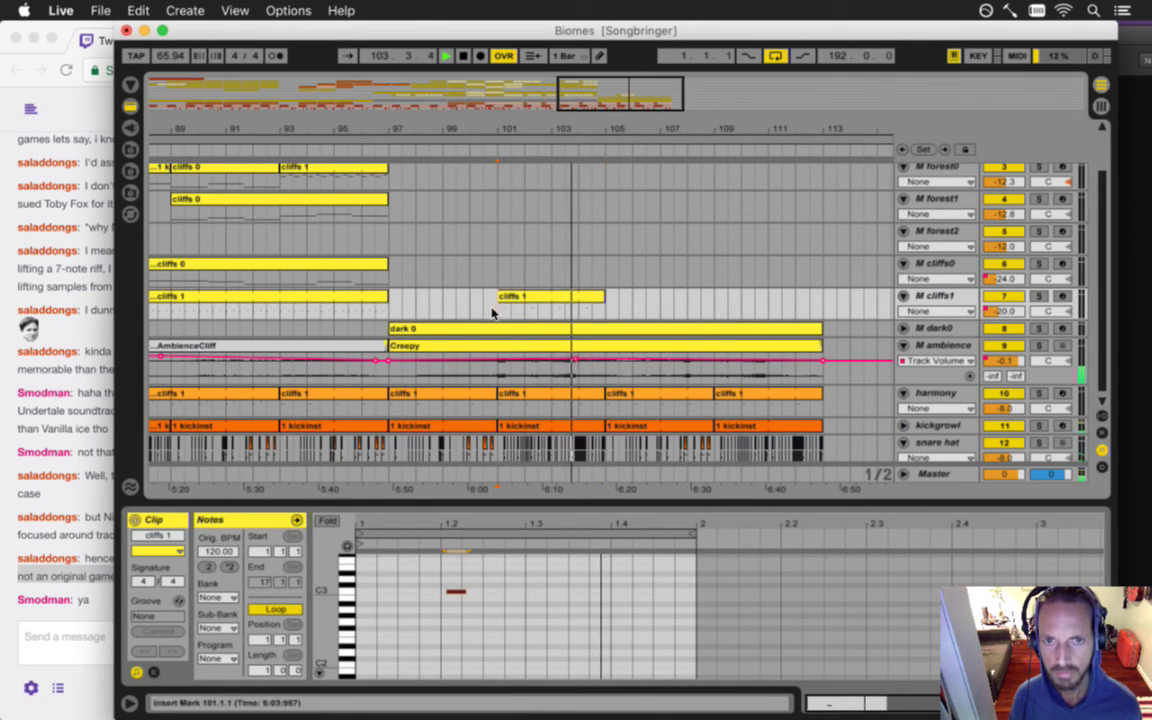
# - Copy the M cliffs1 clip to M cliffs0 at bar 105, extend the original to bar 109, and audition
pyautogui.scroll(3, 505, 318)
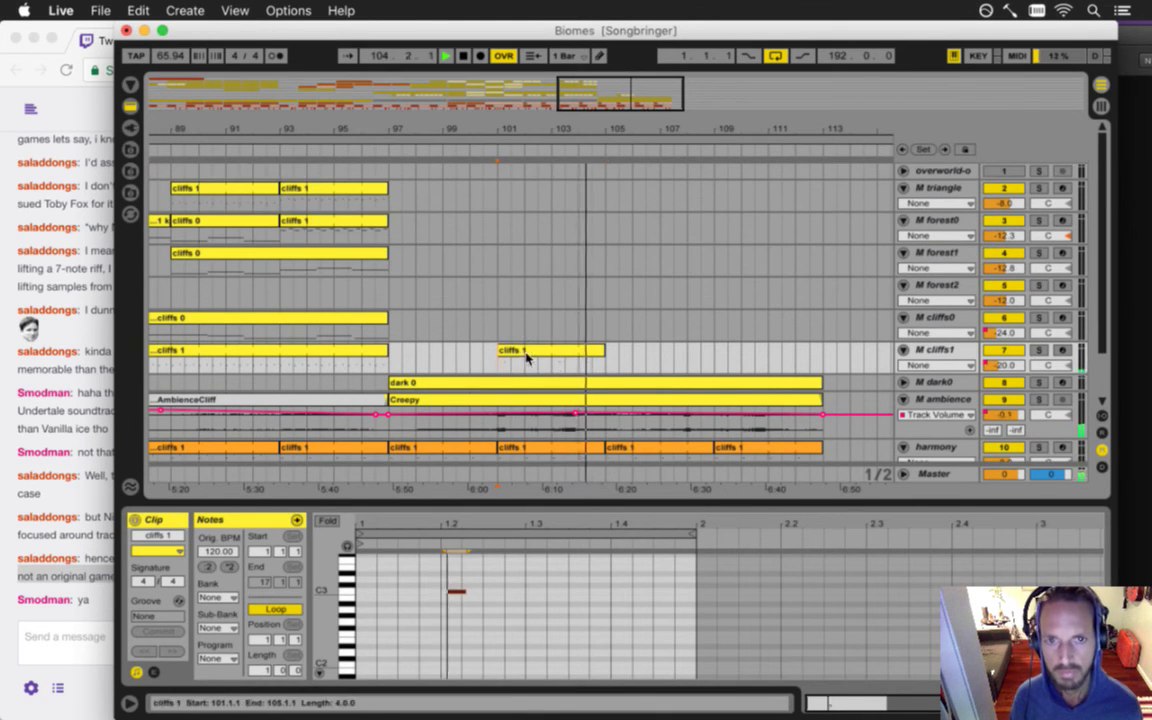
pyautogui.moveTo(507, 354); pyautogui.dragTo(710, 351)
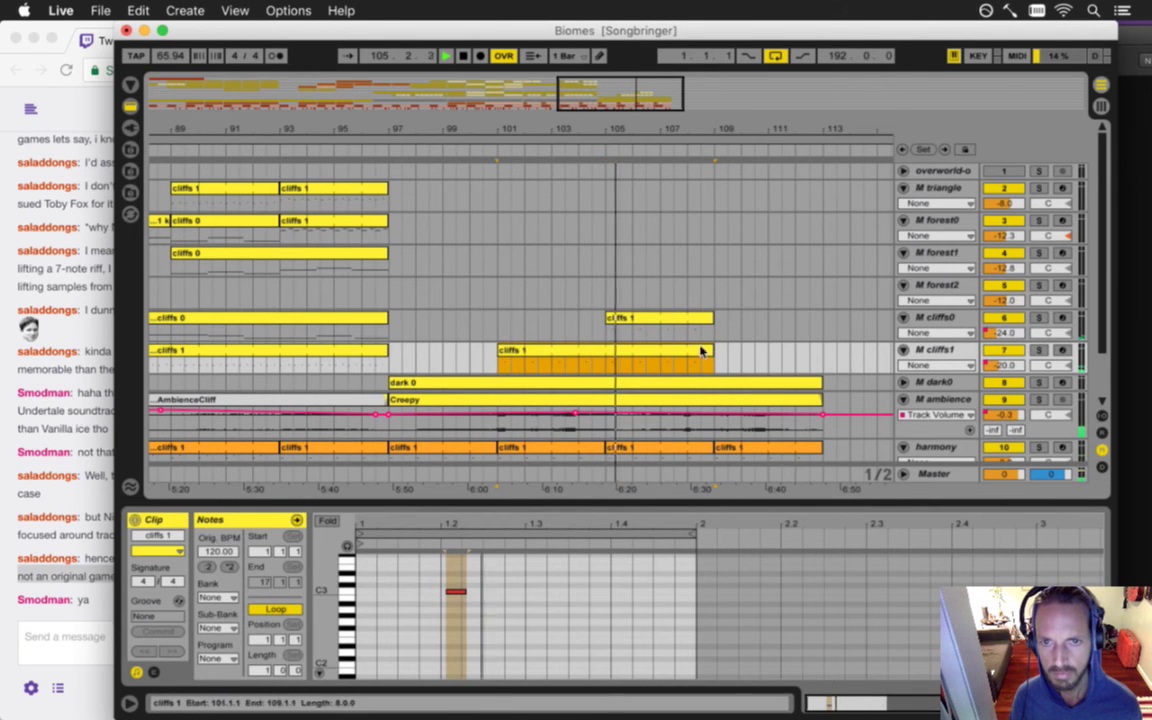
pyautogui.click(609, 321)
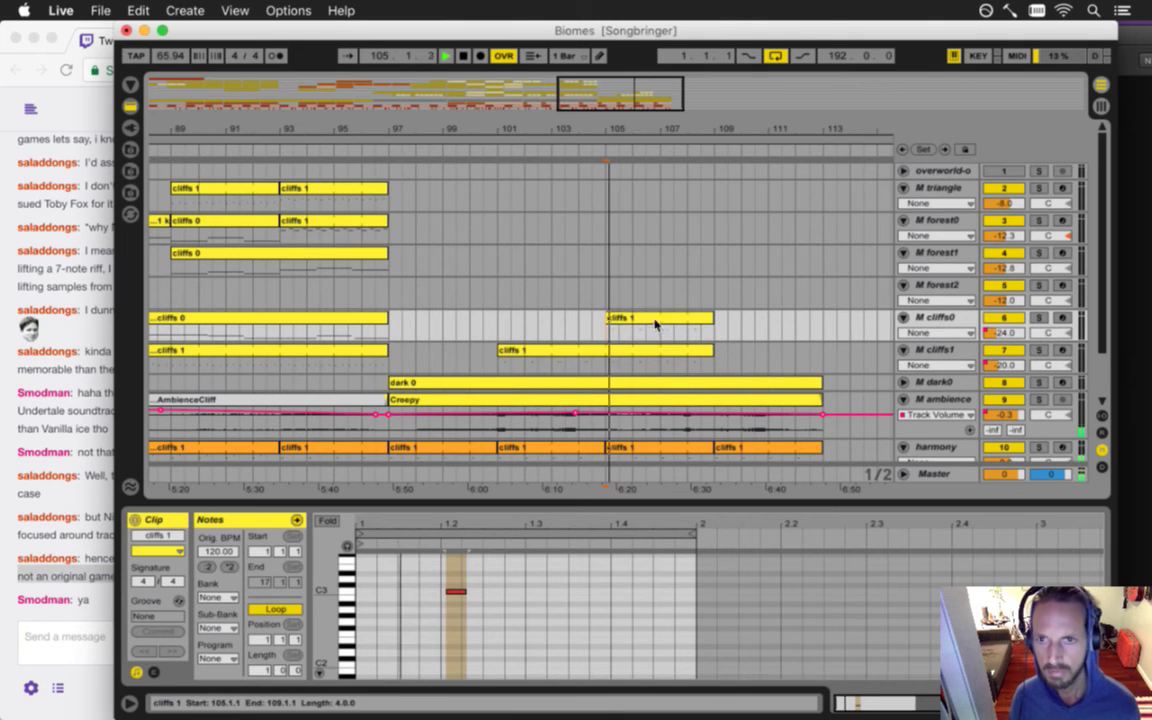
pyautogui.scroll(-1, 700, 311)
pyautogui.scroll(1, 695, 310)
pyautogui.click(620, 321)
pyautogui.press('space')
# - Copy the cliffs 1 clip to M forest1 at bar 109 and extend the M cliffs0 and M cliffs1 clips to bar 113
pyautogui.moveTo(620, 321); pyautogui.dragTo(735, 258)
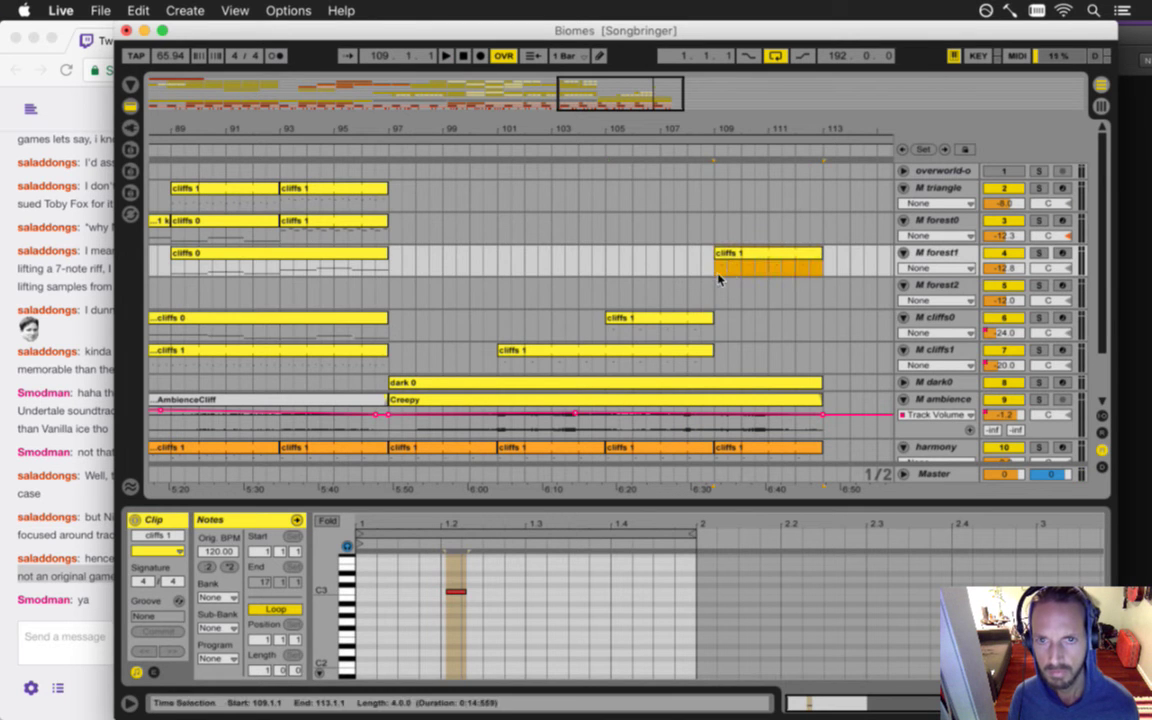
pyautogui.click(718, 273)
pyautogui.press('space')
pyautogui.moveTo(712, 318); pyautogui.dragTo(822, 318)
pyautogui.moveTo(713, 352); pyautogui.dragTo(822, 352)
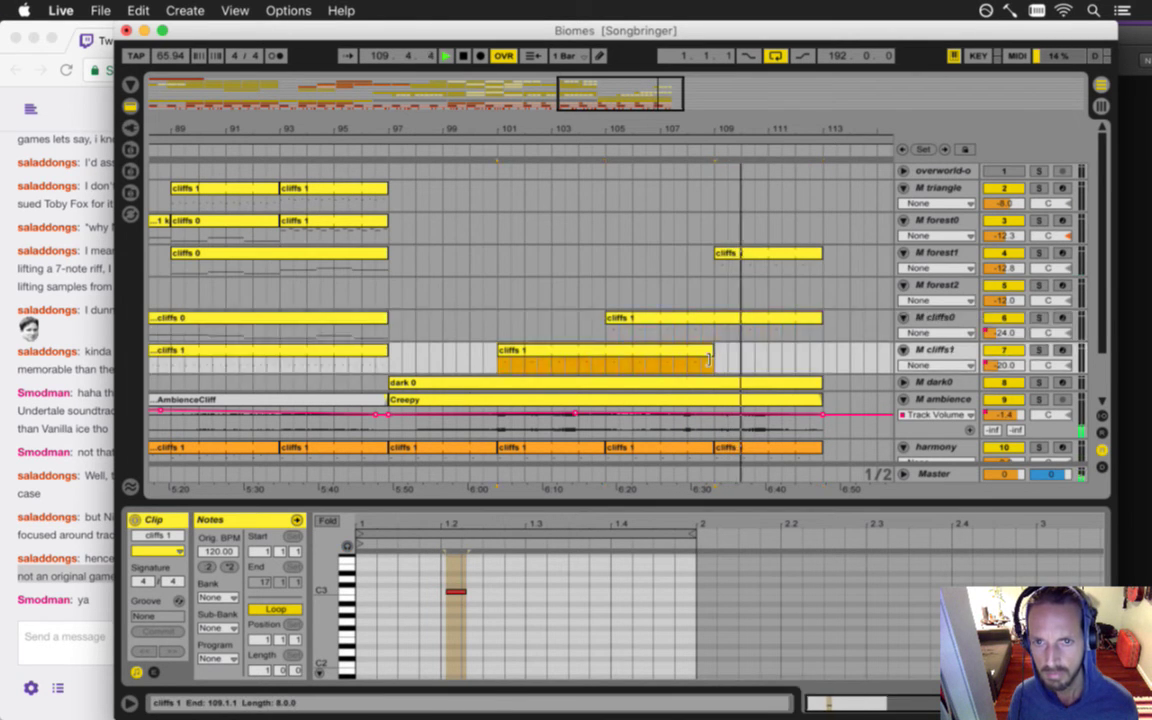
pyautogui.press('space')
pyautogui.click(707, 270)
pyautogui.click(712, 266)
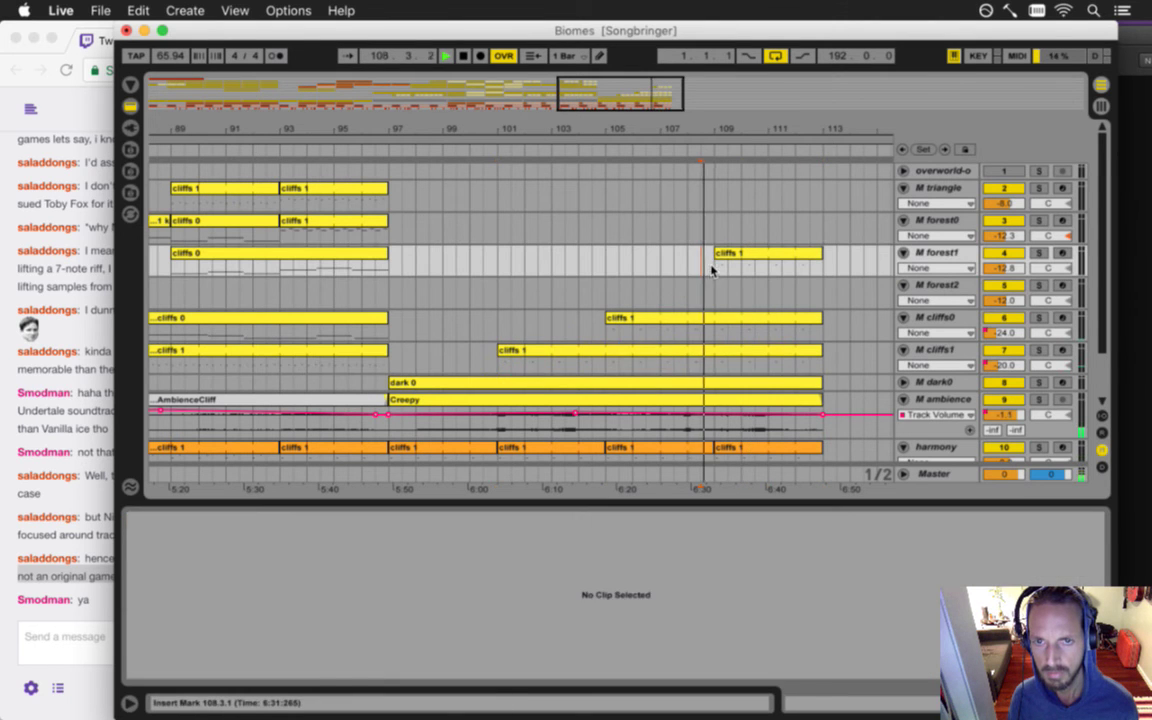
# - Lengthen the C3 note in the M forest1 clip at bar 109 to 1.3.2 and audition the section through bar 113
pyautogui.click(740, 258)
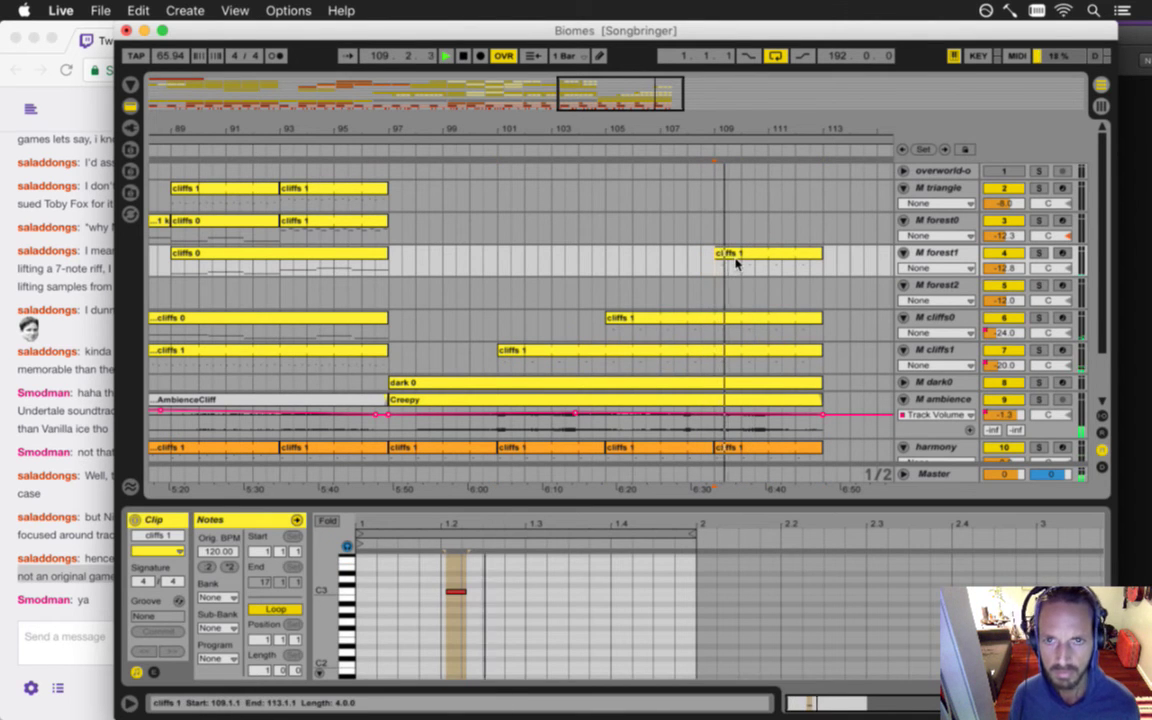
pyautogui.click(750, 258)
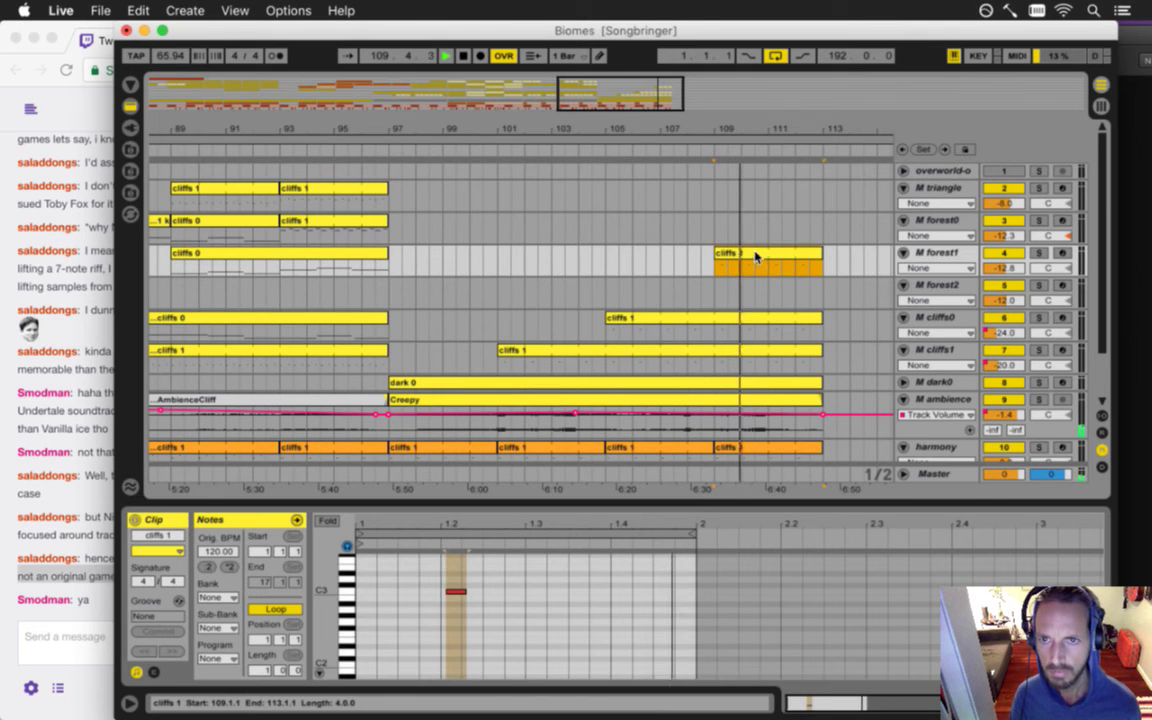
pyautogui.click(465, 587)
pyautogui.moveTo(465, 590); pyautogui.dragTo(545, 595)
pyautogui.press('space')
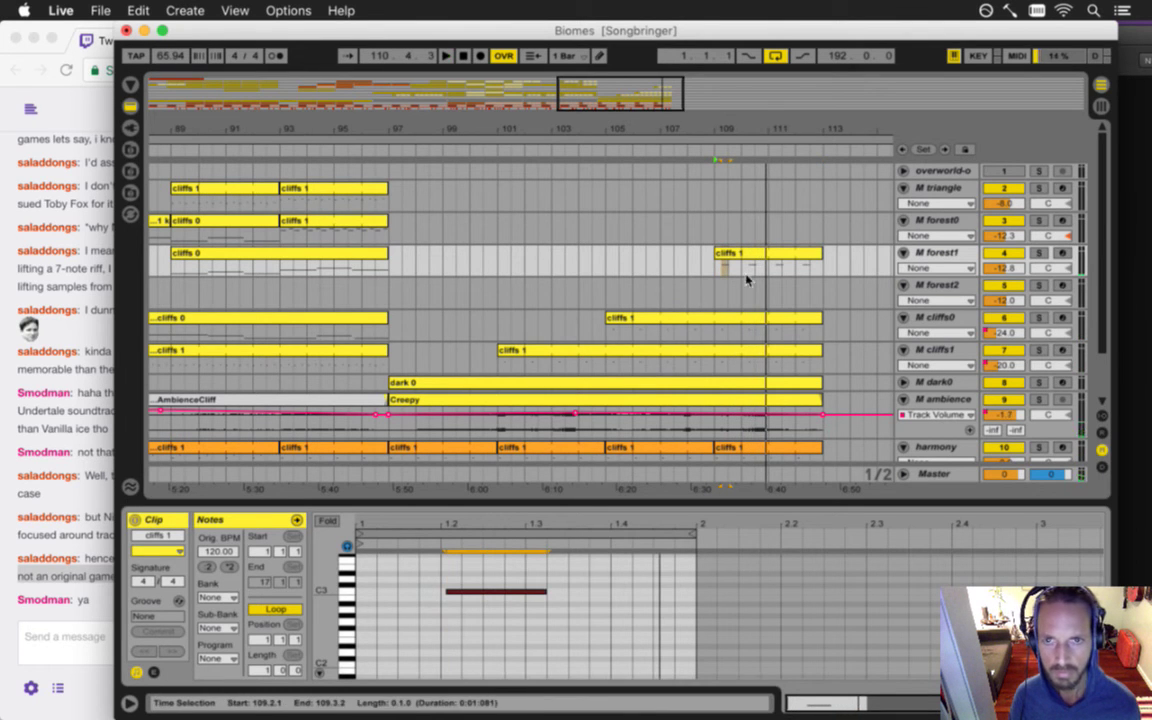
pyautogui.click(718, 271)
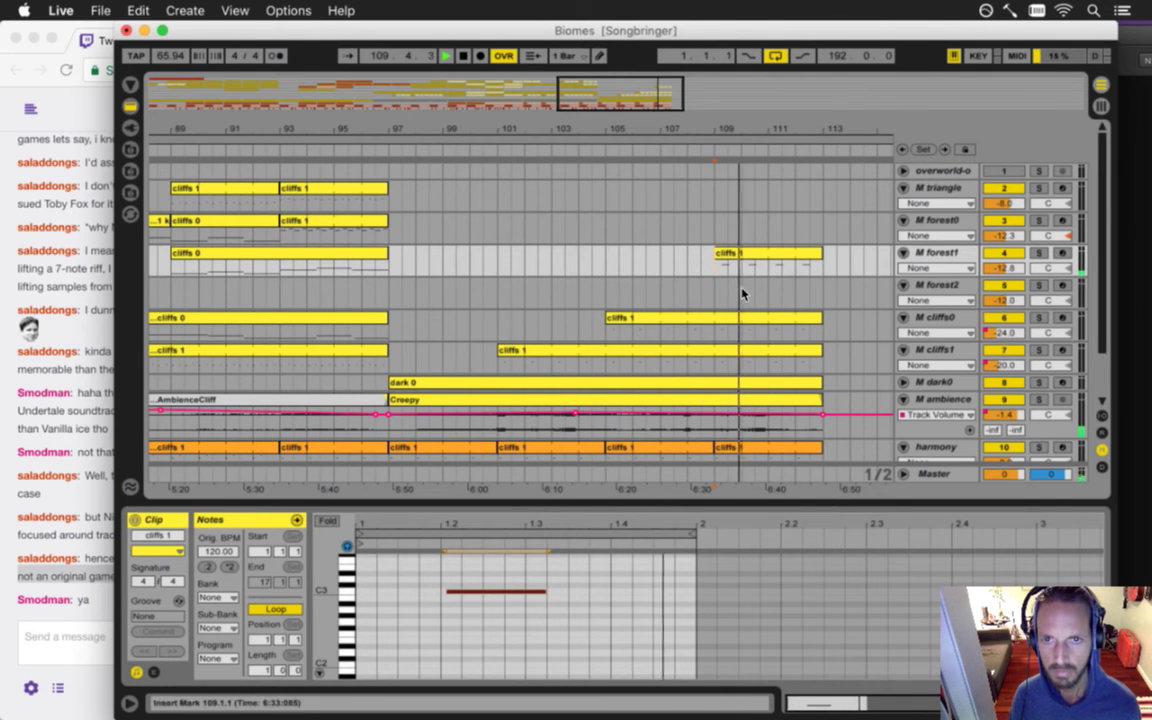
pyautogui.moveTo(733, 116); pyautogui.dragTo(726, 149)
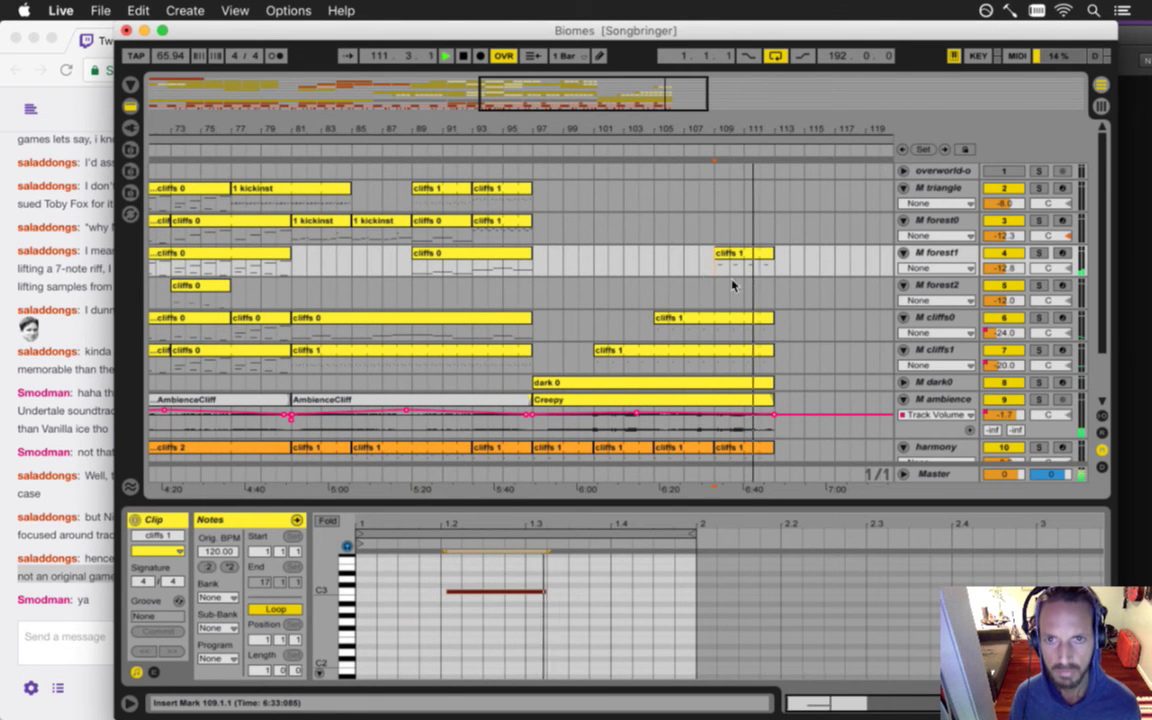
pyautogui.click(701, 271)
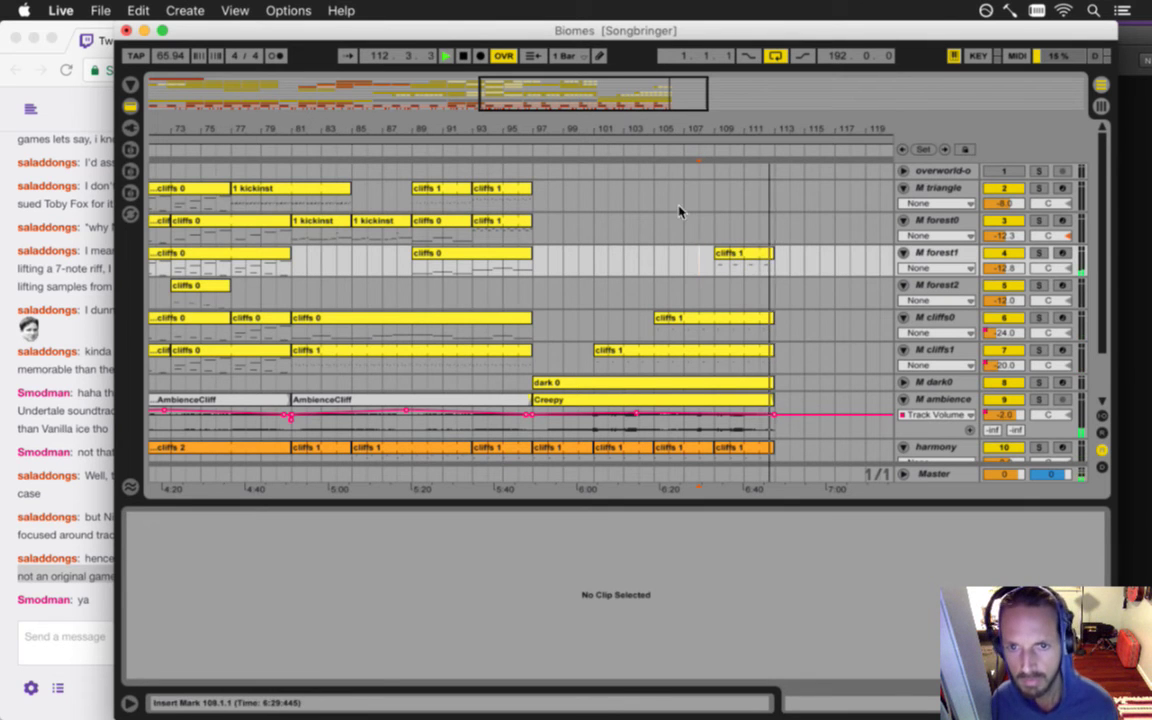
pyautogui.scroll(-3, 683, 233)
pyautogui.press('space')
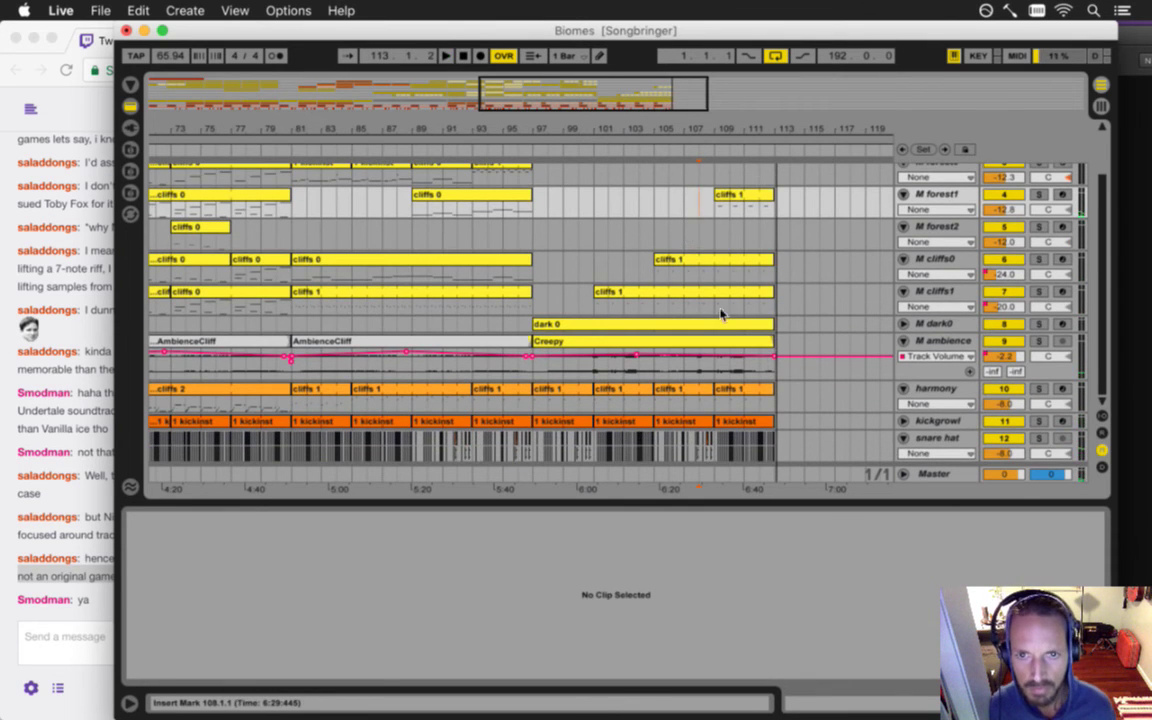
# - Duplicate the Creepy clip on the M ambience track to bars 113 and 129
pyautogui.moveTo(648, 129); pyautogui.dragTo(650, 130)
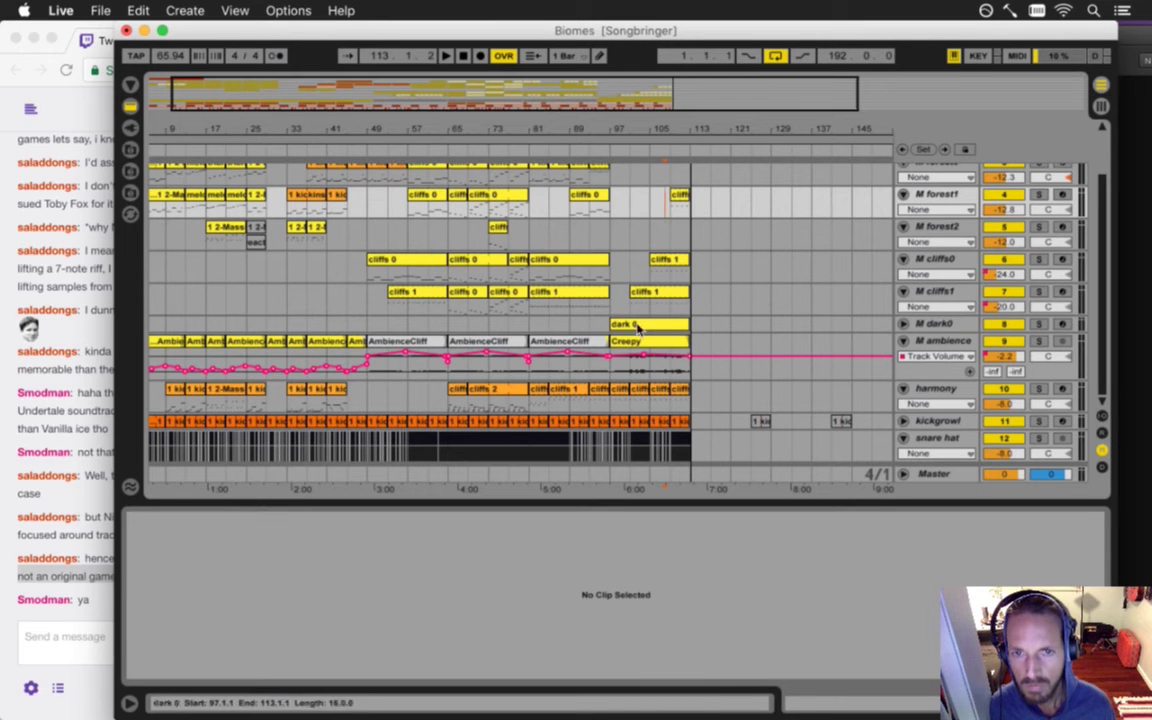
pyautogui.moveTo(639, 342); pyautogui.dragTo(795, 345)
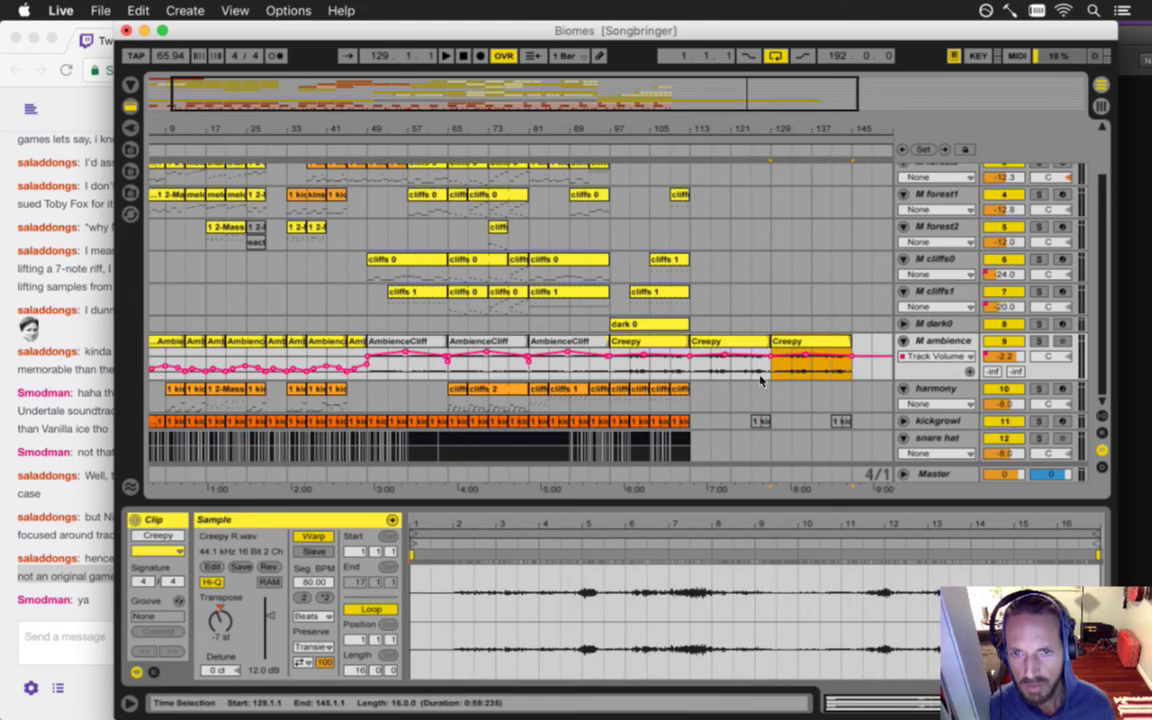
# - Play the harmony track's cliffs 1 clip from bar 105 and examine its note's pitch
pyautogui.click(656, 405)
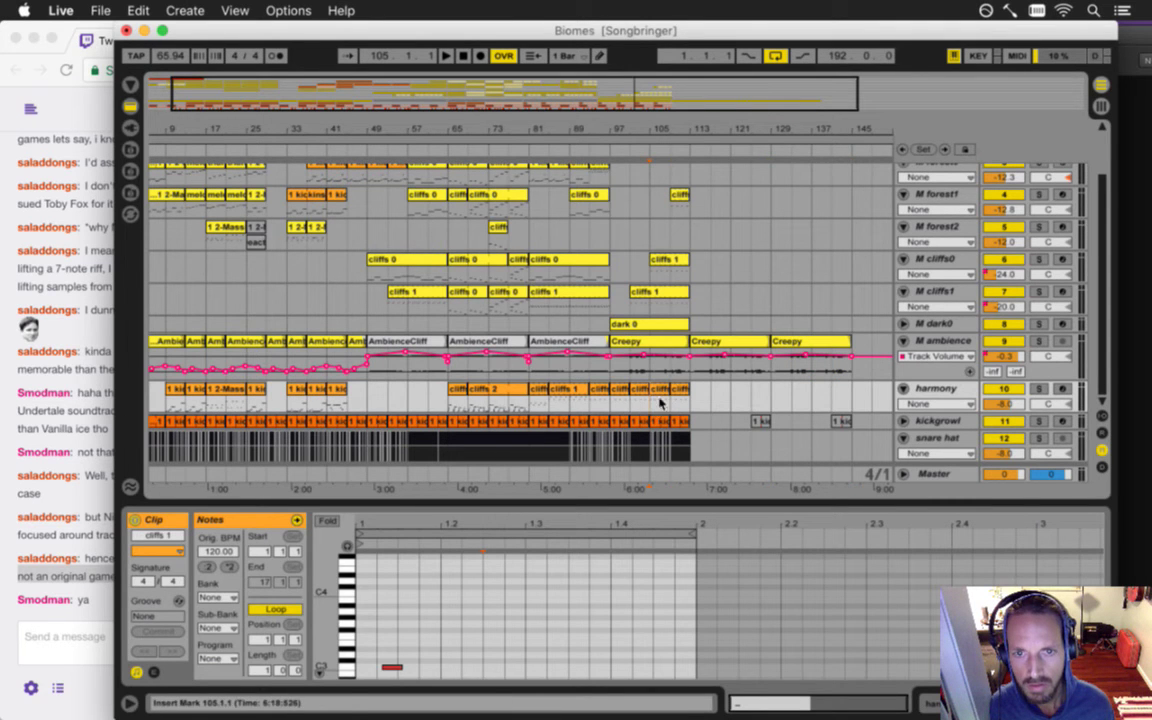
pyautogui.press('space')
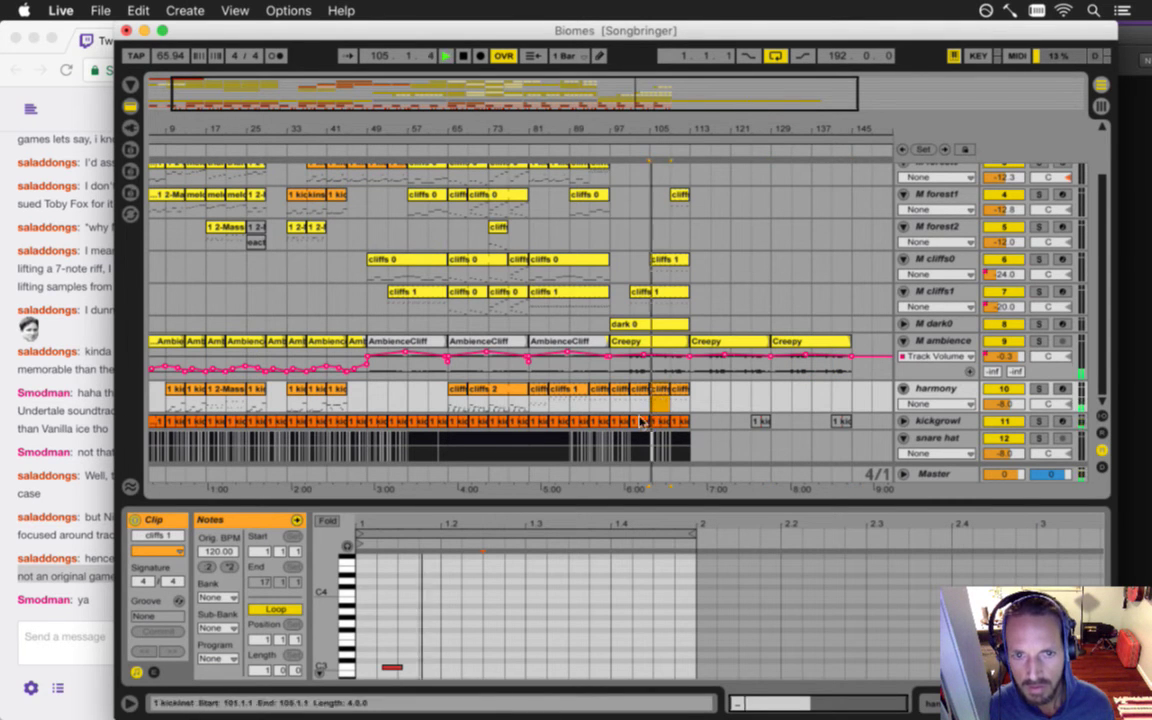
pyautogui.moveTo(337, 634); pyautogui.dragTo(337, 617)
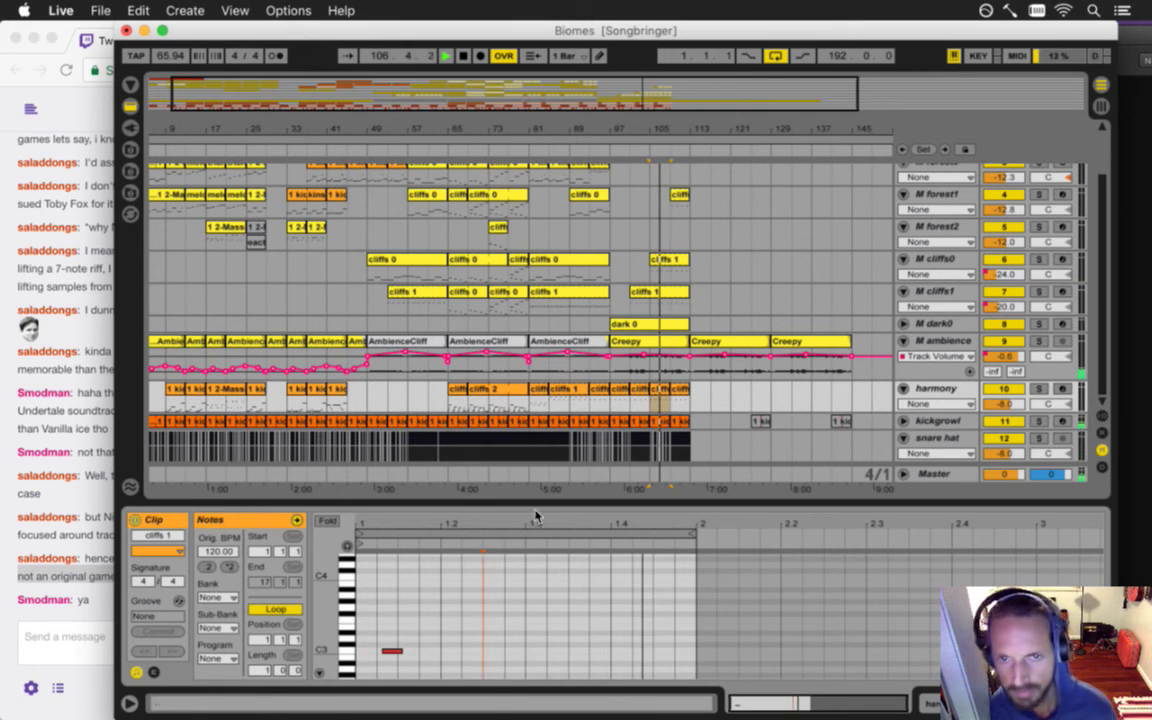
pyautogui.click(675, 407)
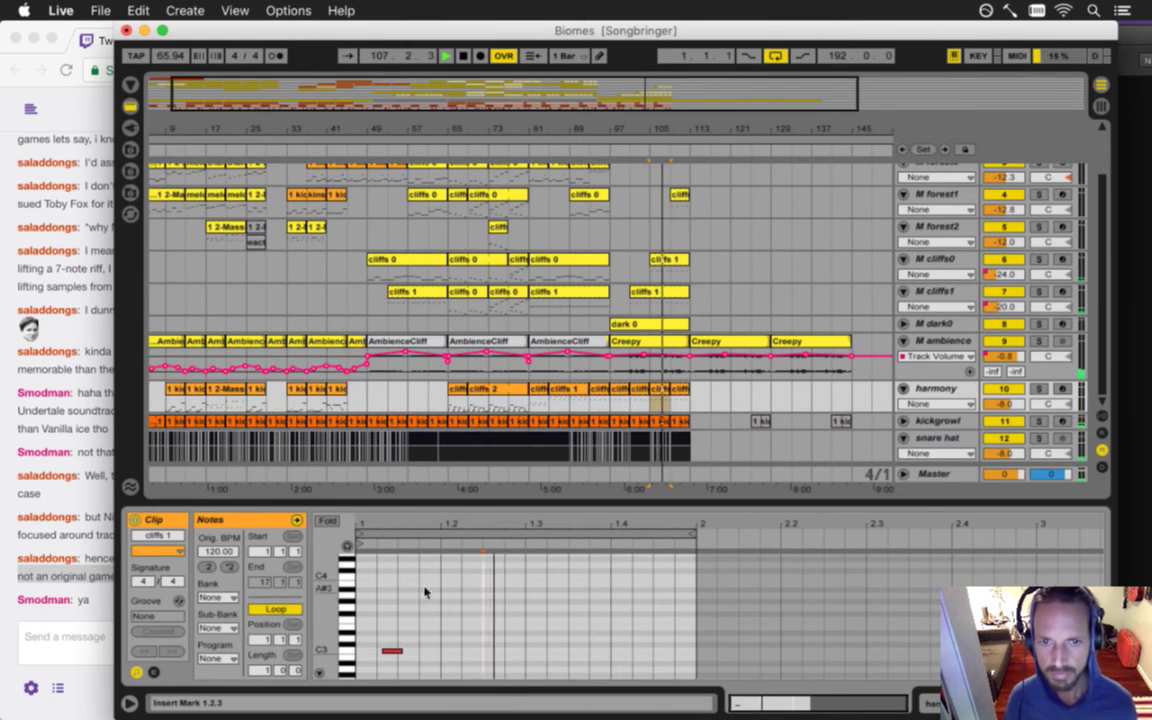
pyautogui.press('space')
pyautogui.click(657, 389)
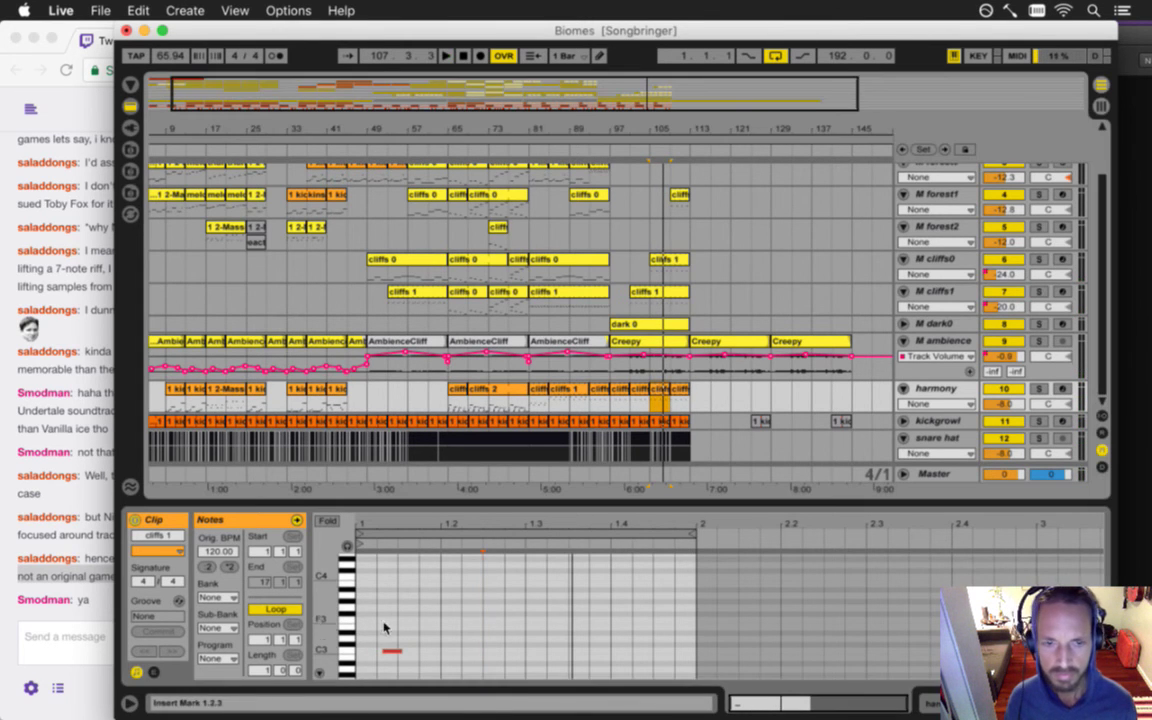
pyautogui.moveTo(329, 631); pyautogui.dragTo(329, 594)
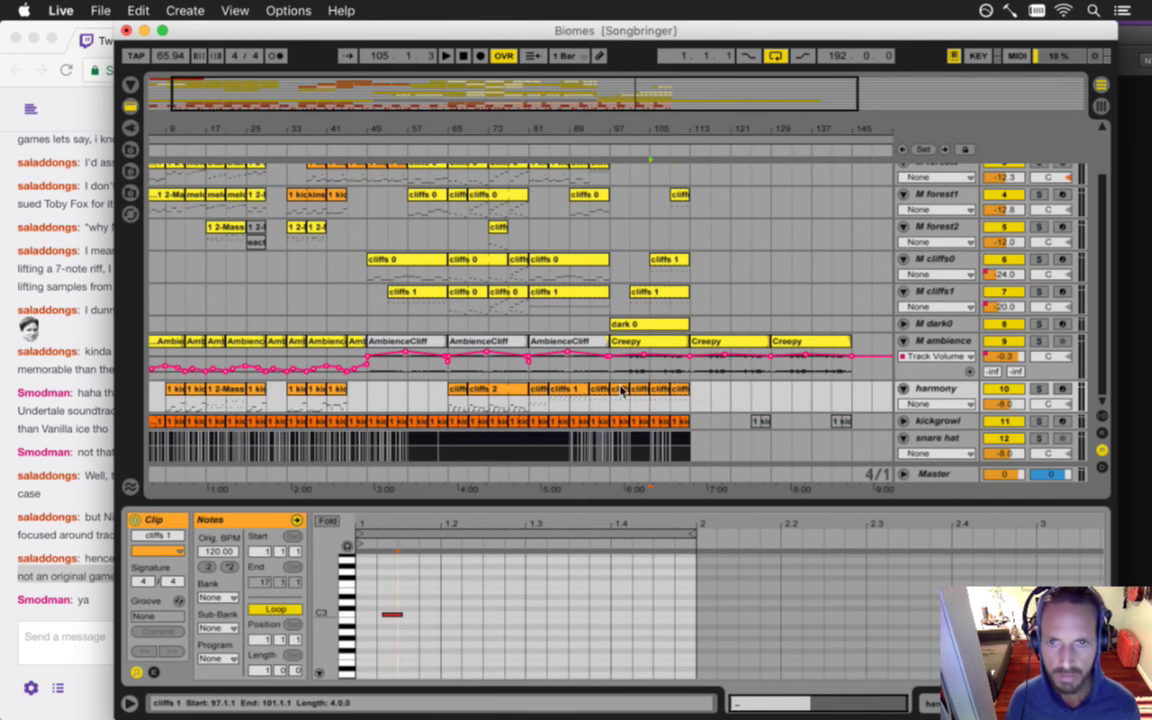
pyautogui.scroll(2, 668, 298)
pyautogui.scroll(-1, 668, 298)
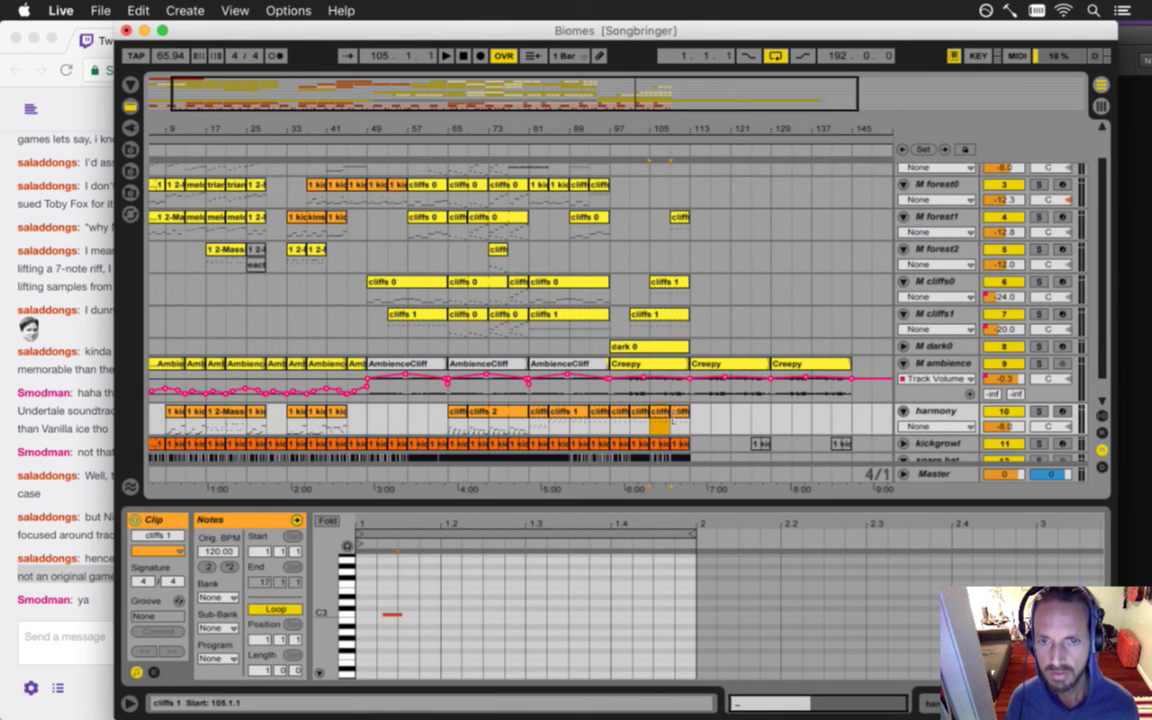
# - Copy the M forest1 cliffs 1 clip to the M triangle track at bar 105 and audition it from there
pyautogui.hotkey('shift', 'Right')
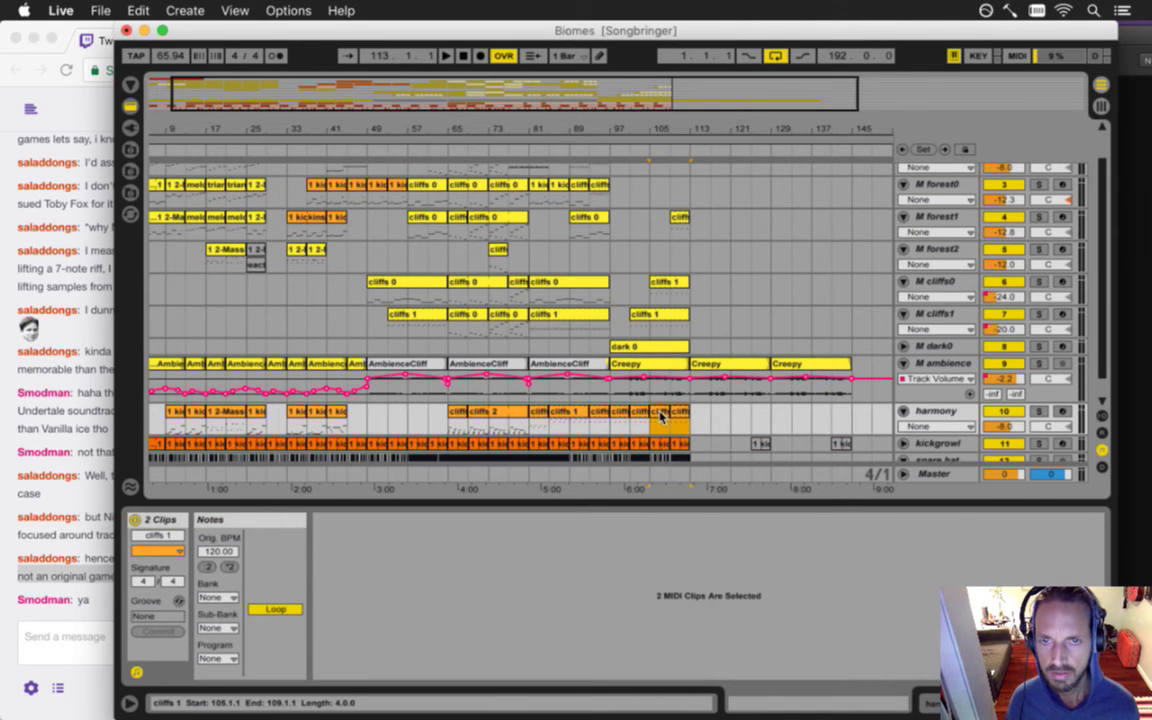
pyautogui.click(678, 213)
pyautogui.moveTo(678, 213)
pyautogui.mouseDown()
pyautogui.moveTo(677, 183)
pyautogui.moveTo(660, 199)
pyautogui.mouseUp()
pyautogui.press('space')
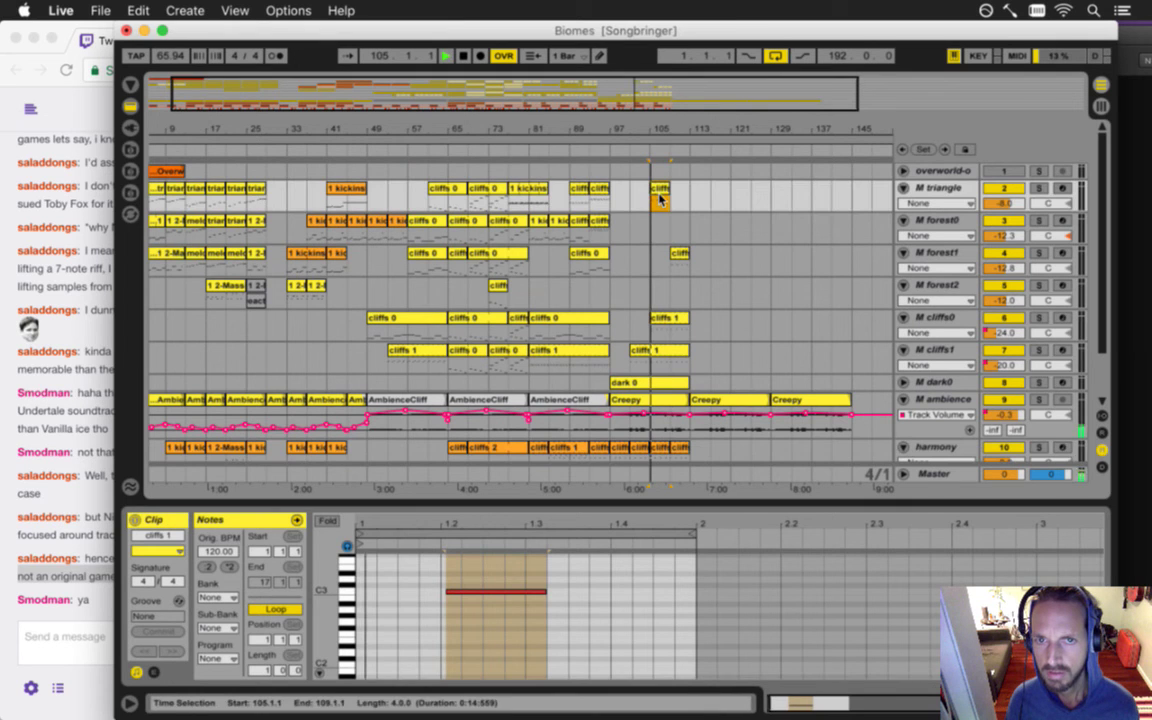
pyautogui.click(940, 190)
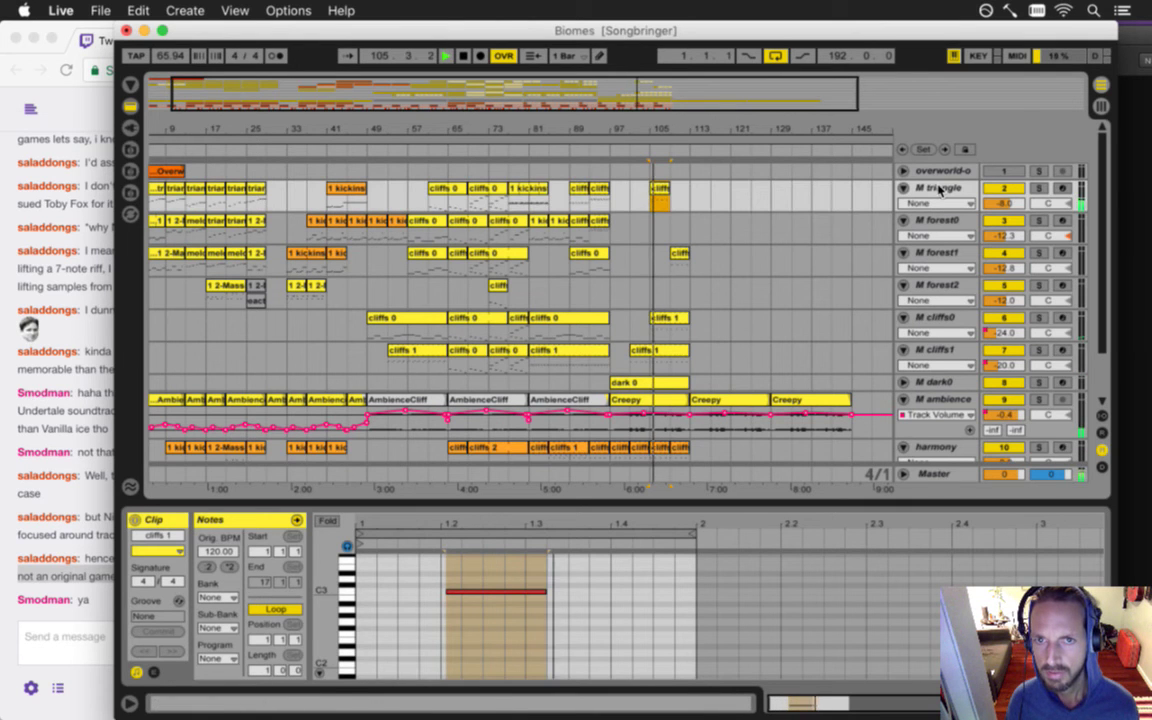
pyautogui.moveTo(656, 133); pyautogui.dragTo(656, 160)
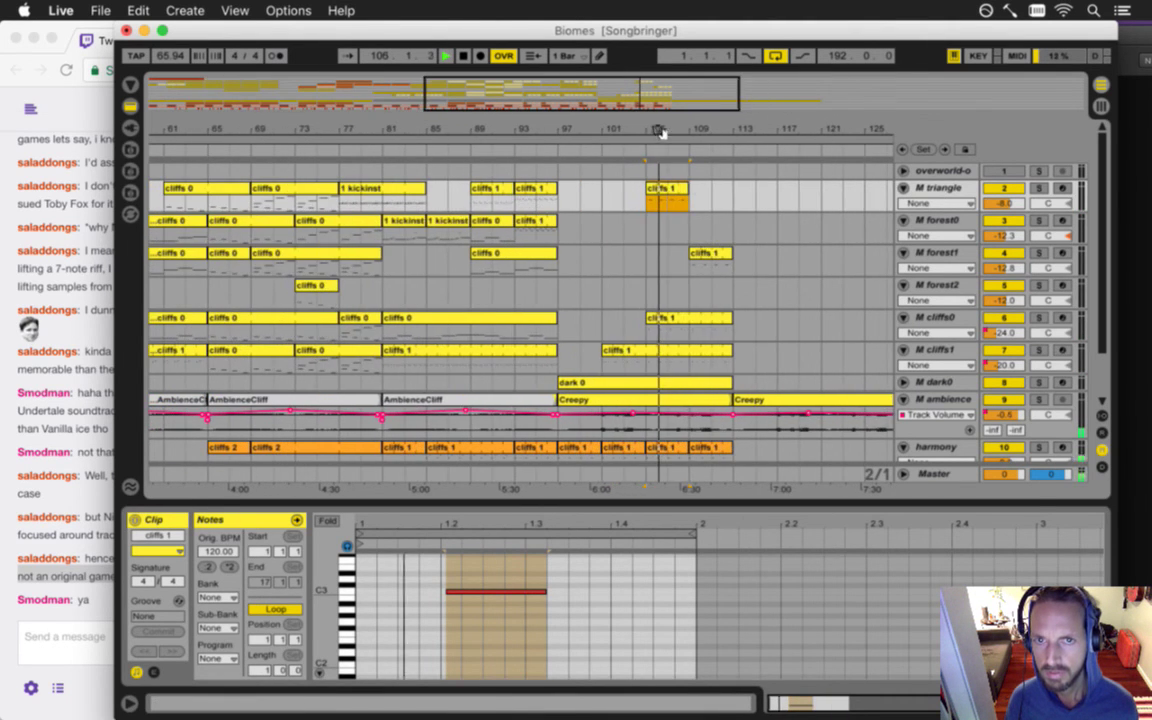
# - Add one-sixteenth notes C#2, D#2 and F2 at 1.1.1, 1.1.2 and 1.1.3 ahead of the C3 note in the M triangle clip
pyautogui.click(484, 591)
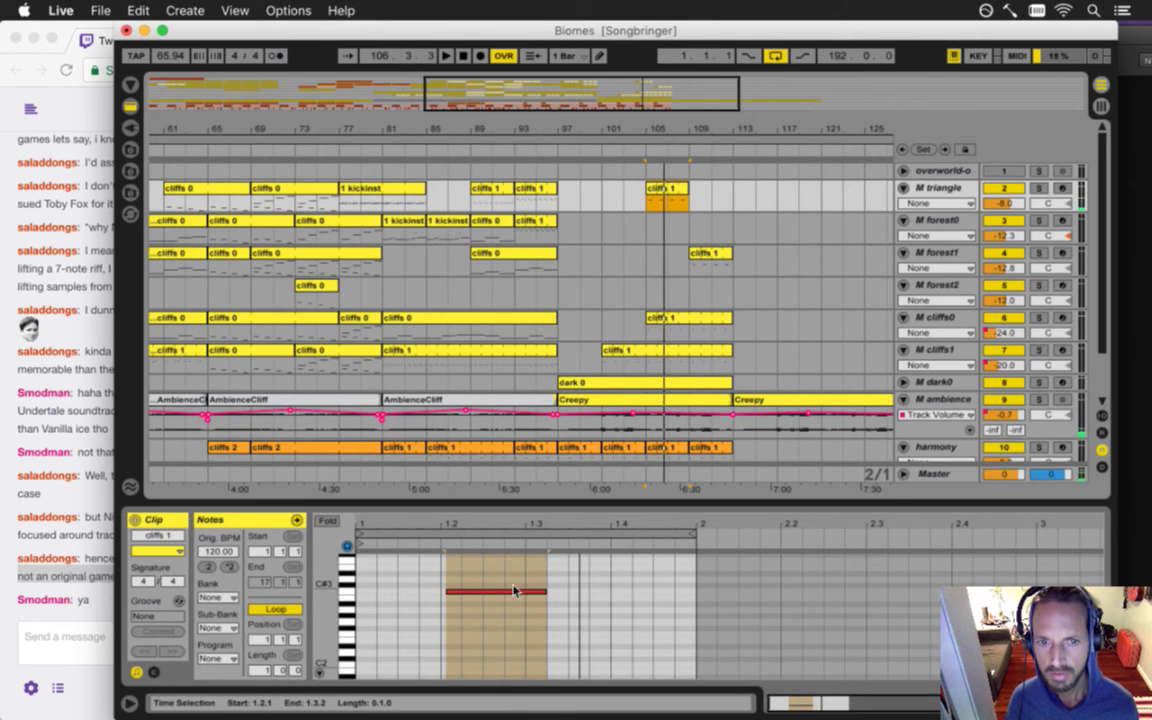
pyautogui.moveTo(544, 594); pyautogui.dragTo(481, 592)
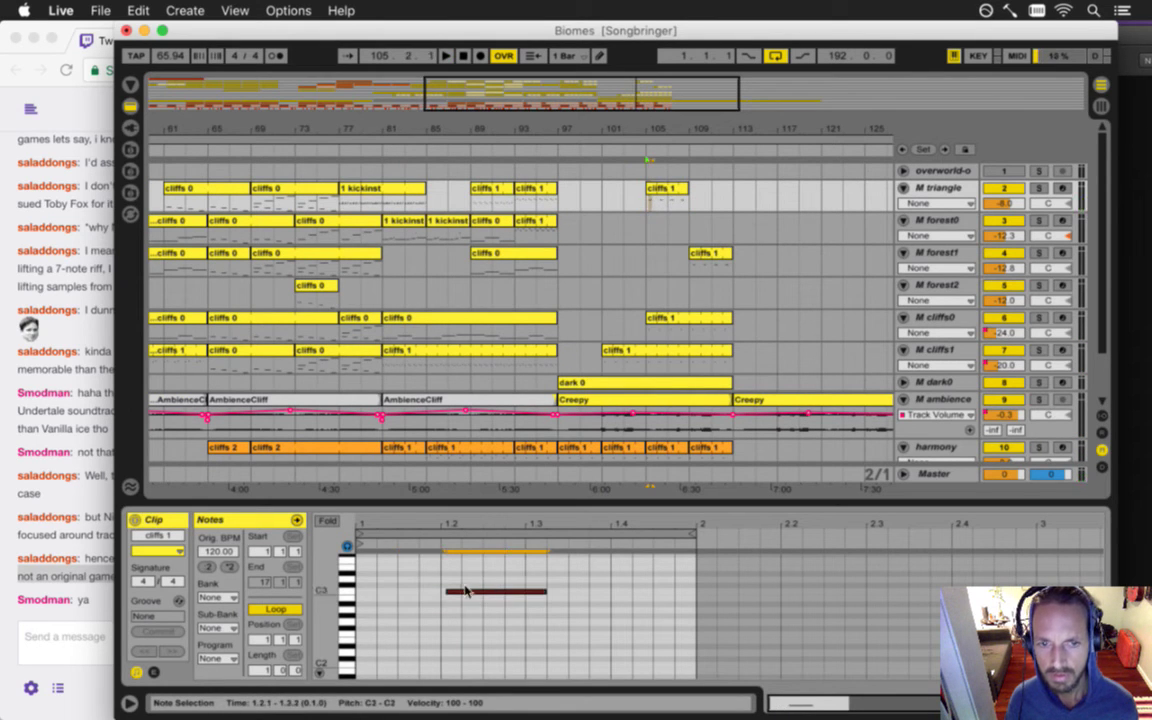
pyautogui.moveTo(334, 614); pyautogui.dragTo(325, 620)
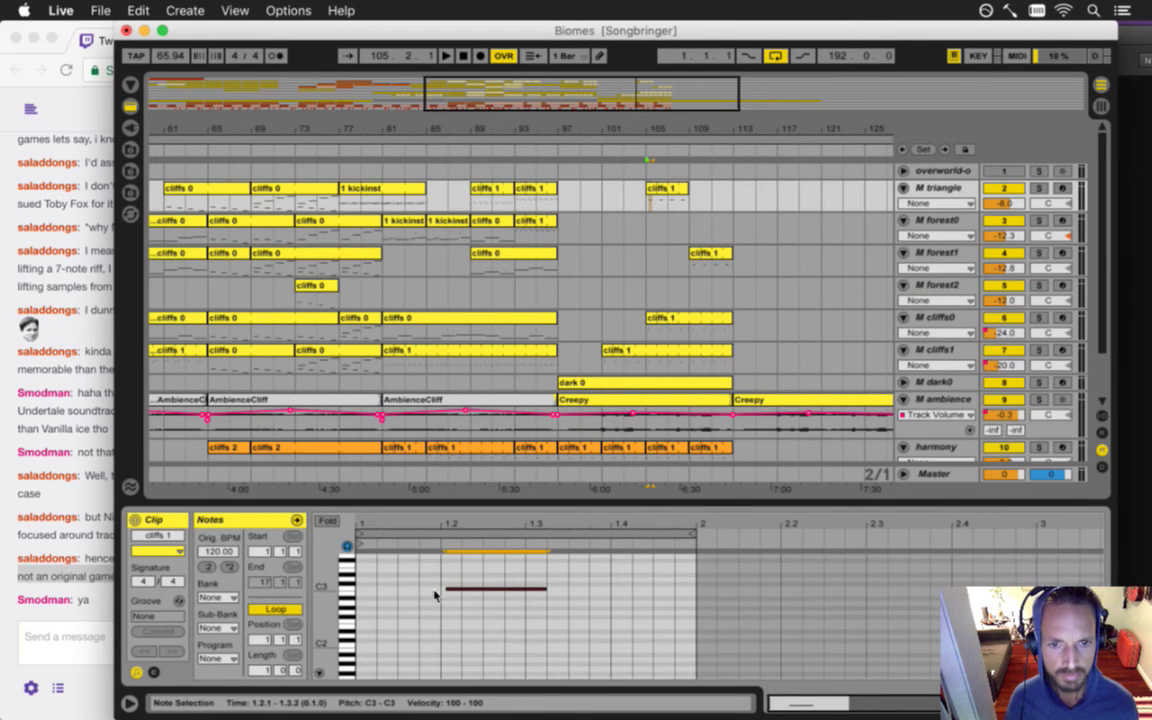
pyautogui.moveTo(355, 532); pyautogui.dragTo(357, 527)
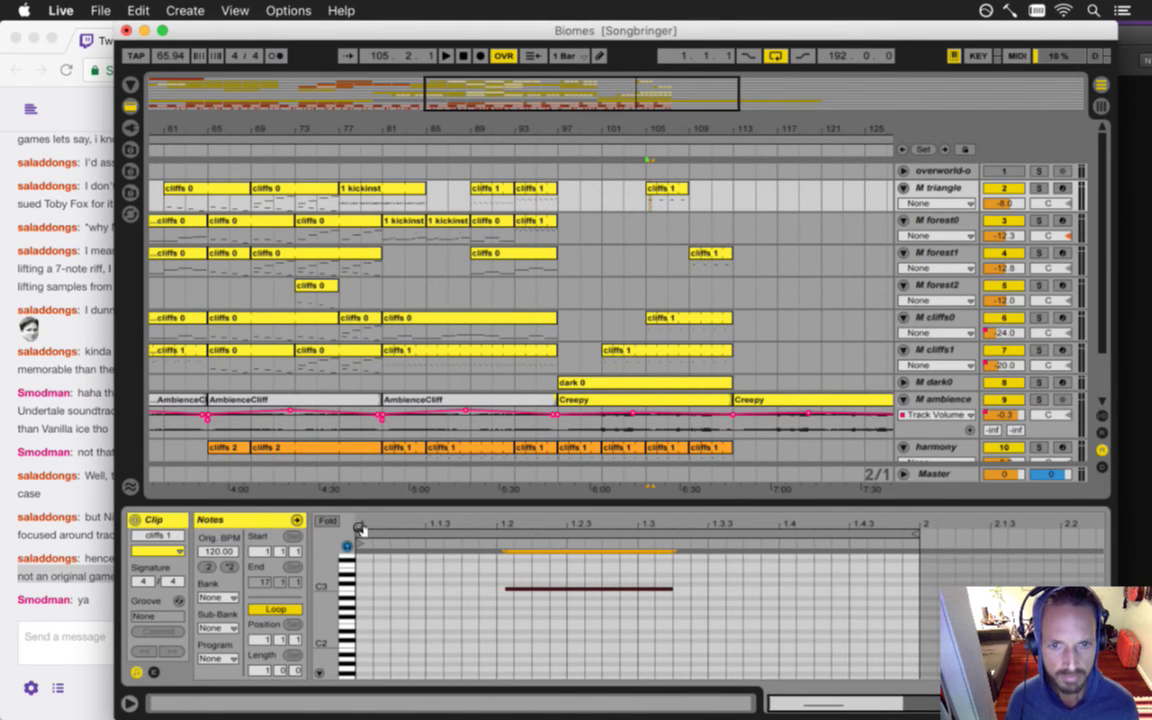
pyautogui.moveTo(325, 606)
pyautogui.mouseDown()
pyautogui.moveTo(359, 608)
pyautogui.moveTo(322, 612)
pyautogui.mouseUp()
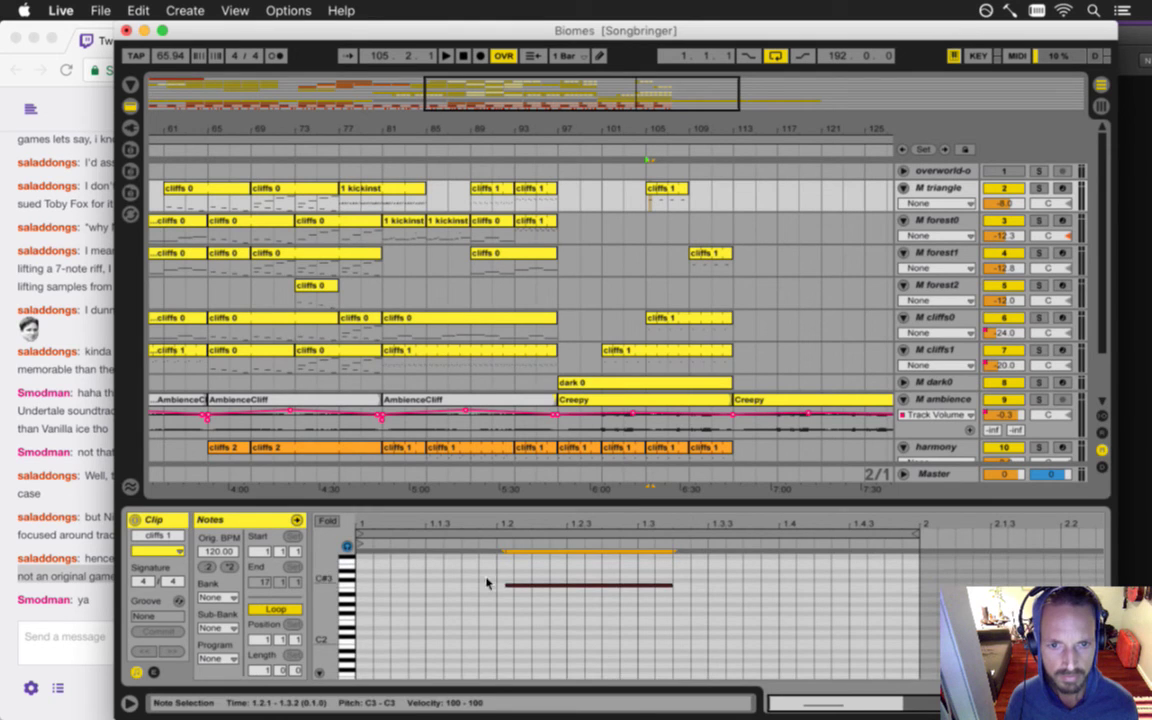
pyautogui.moveTo(522, 587); pyautogui.dragTo(378, 640)
pyautogui.moveTo(523, 641); pyautogui.dragTo(420, 635)
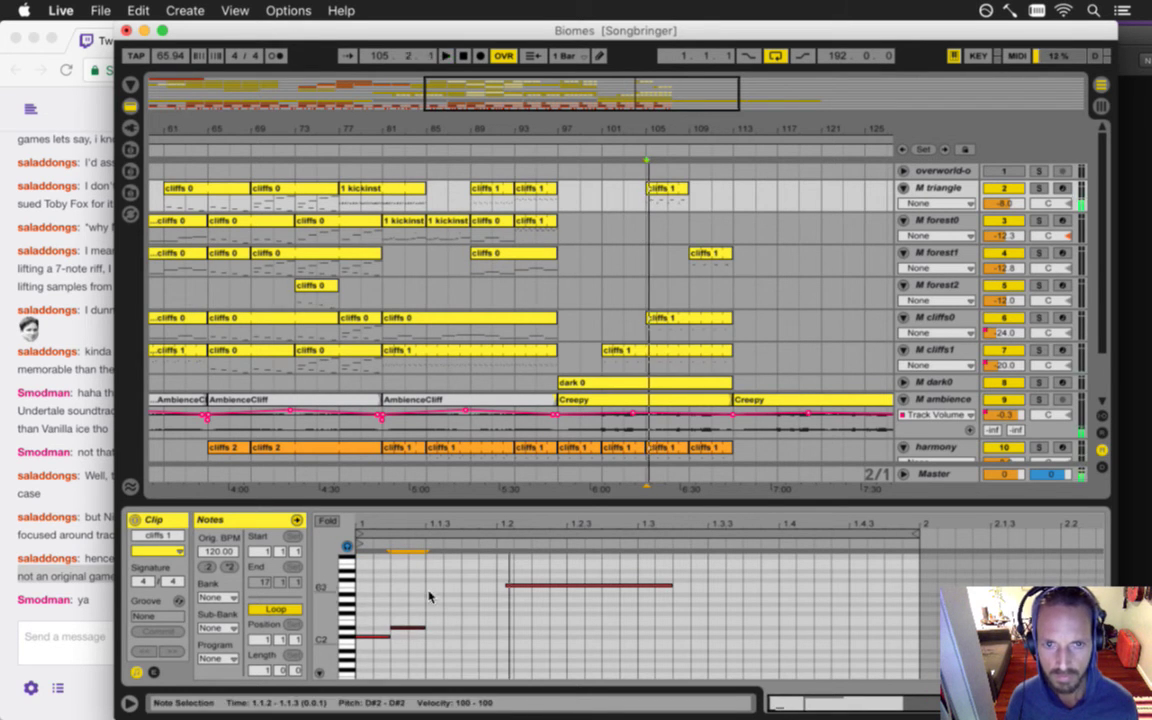
pyautogui.moveTo(408, 630); pyautogui.dragTo(443, 620)
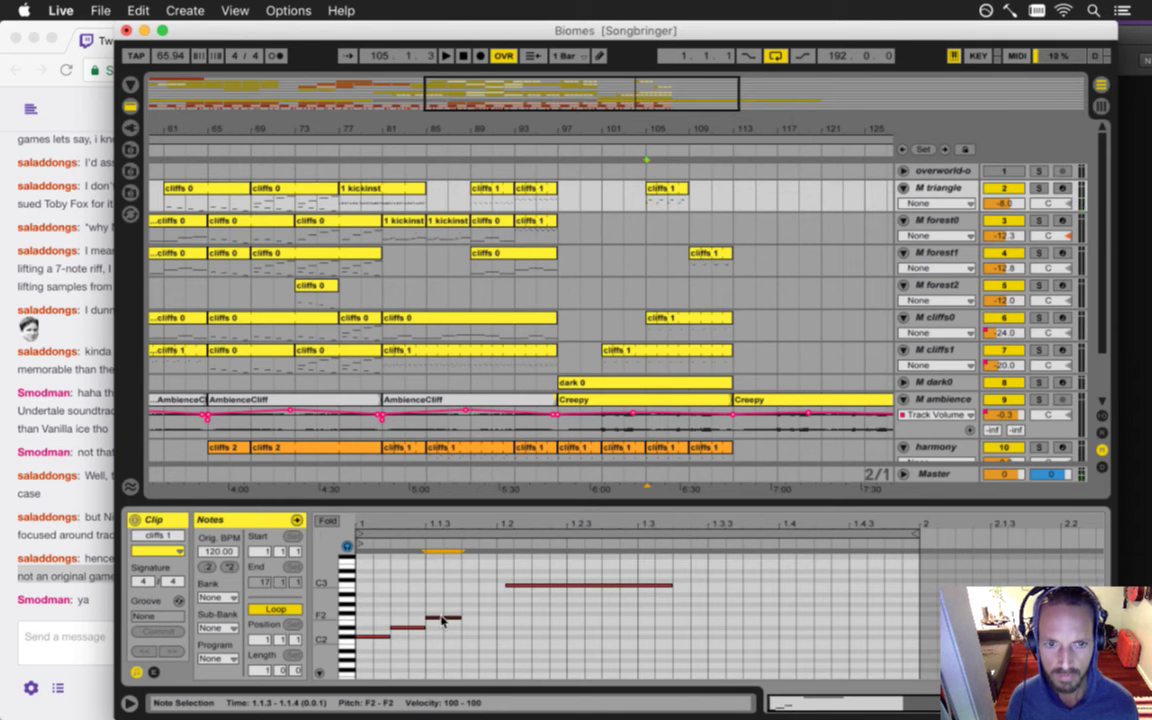
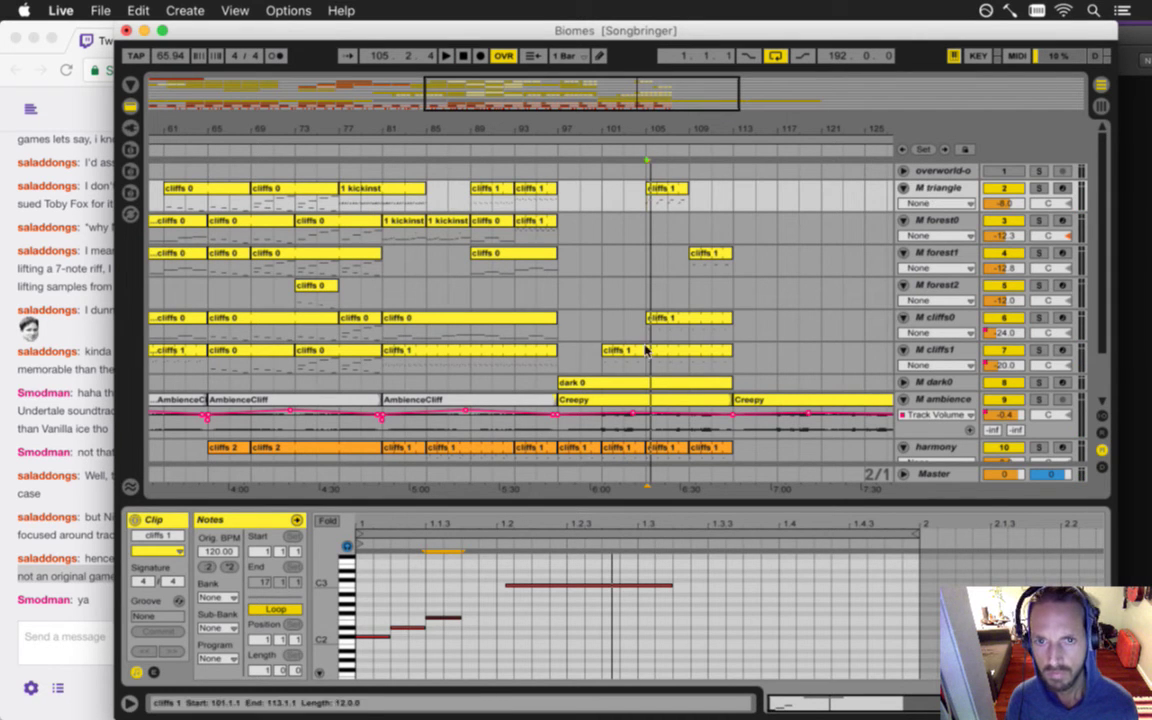
# - Try a copy of the M cliffs0 cliffs 1 clip on M forest0 at bar 105 and audition it with the M triangle clip
pyautogui.moveTo(659, 322); pyautogui.dragTo(694, 231)
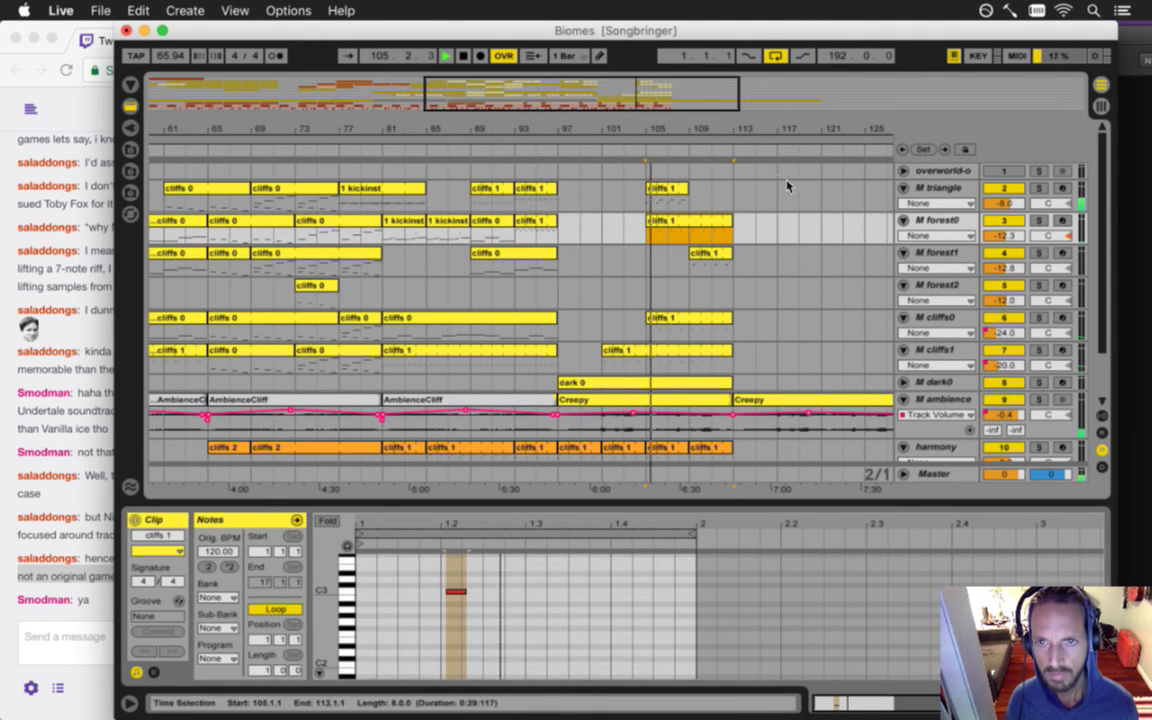
pyautogui.moveTo(661, 134); pyautogui.dragTo(689, 167)
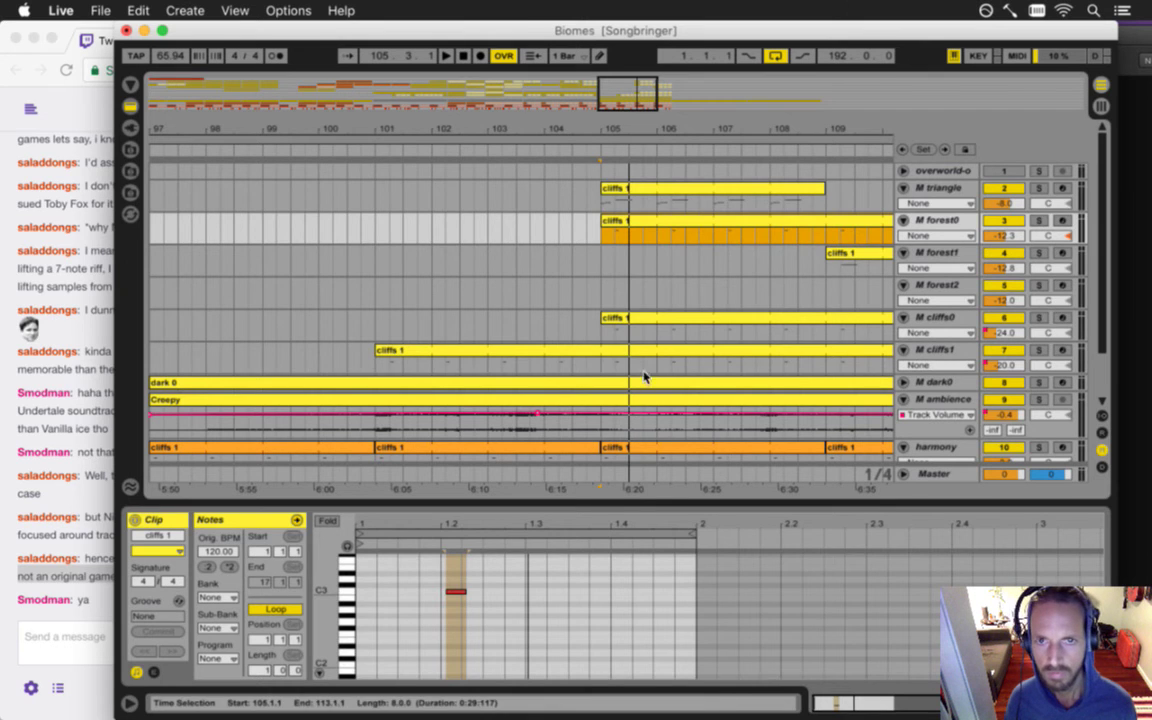
pyautogui.click(595, 205)
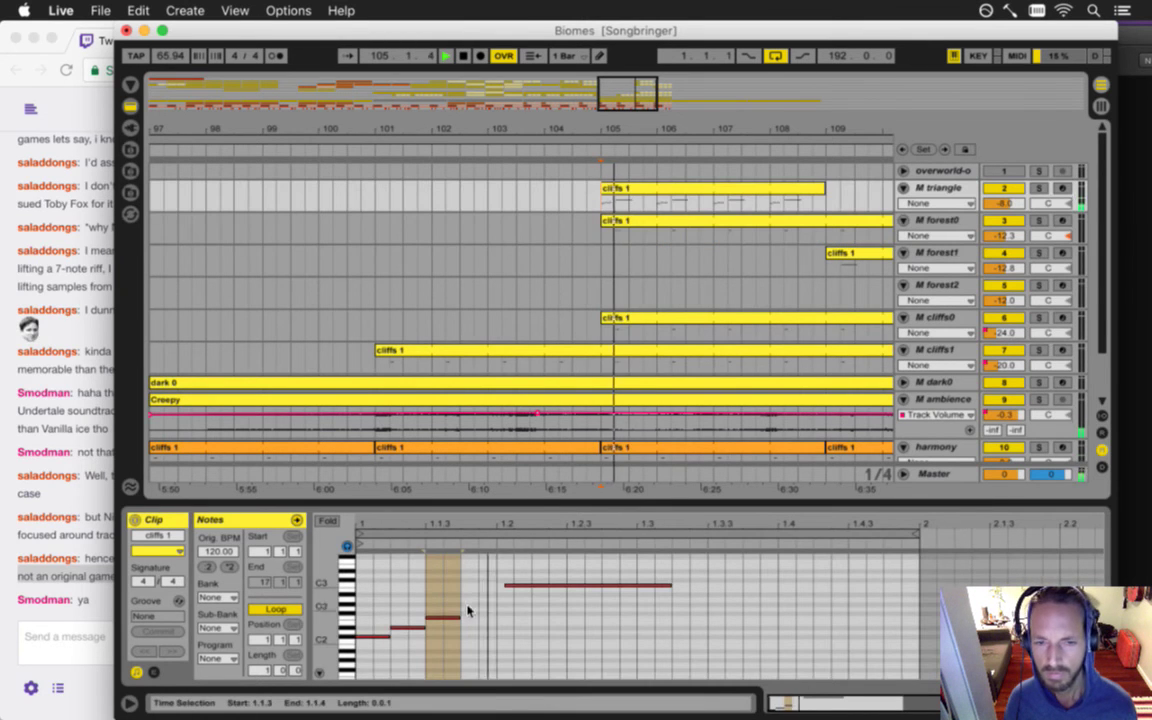
pyautogui.press('space')
pyautogui.click(560, 614)
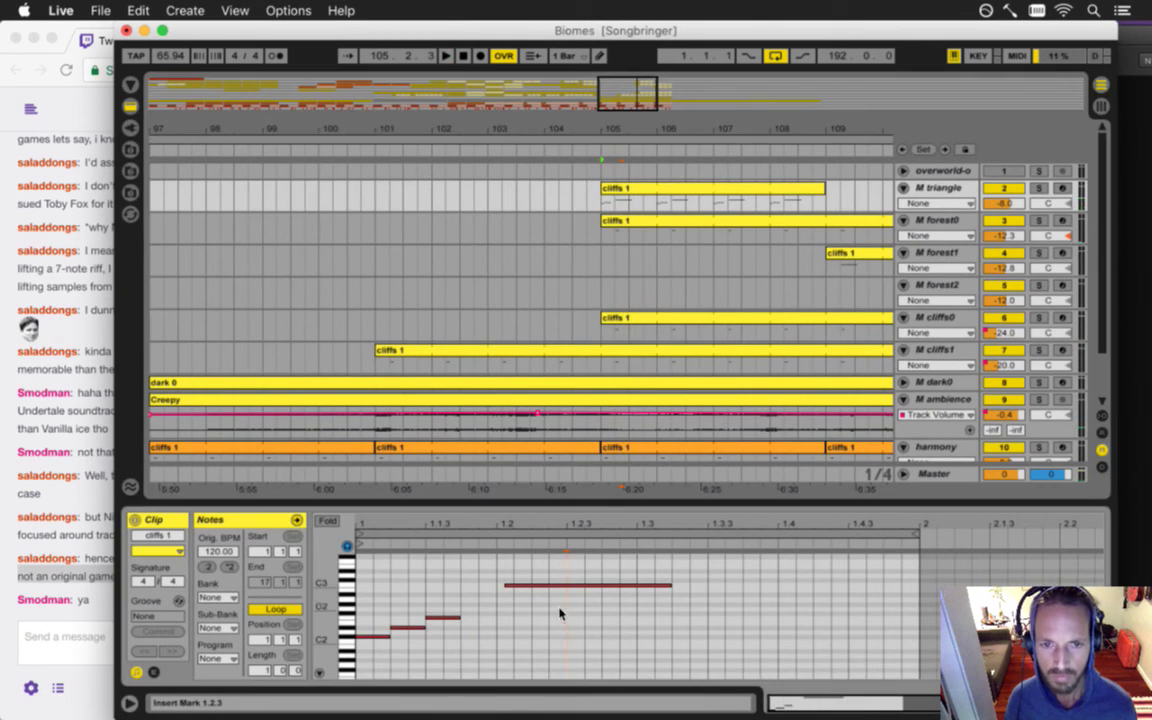
pyautogui.press('space')
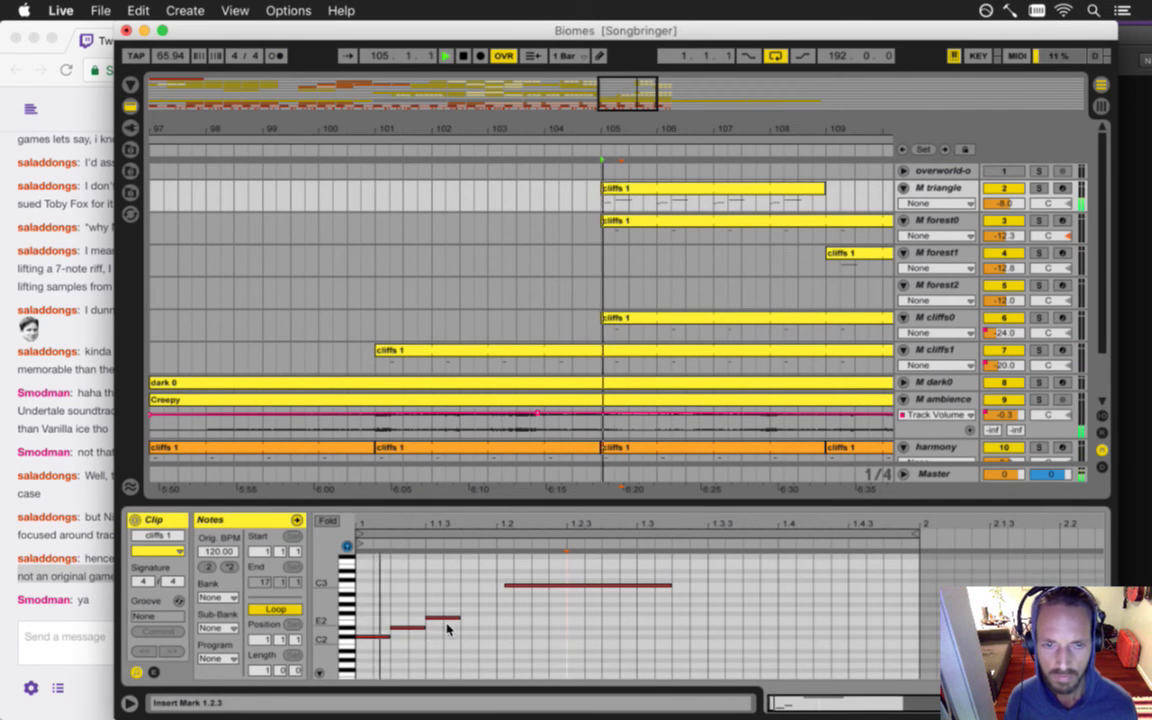
pyautogui.moveTo(600, 127); pyautogui.dragTo(653, 130)
# - Replace the M forest0 clip at bar 105 with a copy of the harmony track's cliffs 1 clip from the same bar
pyautogui.click(610, 237)
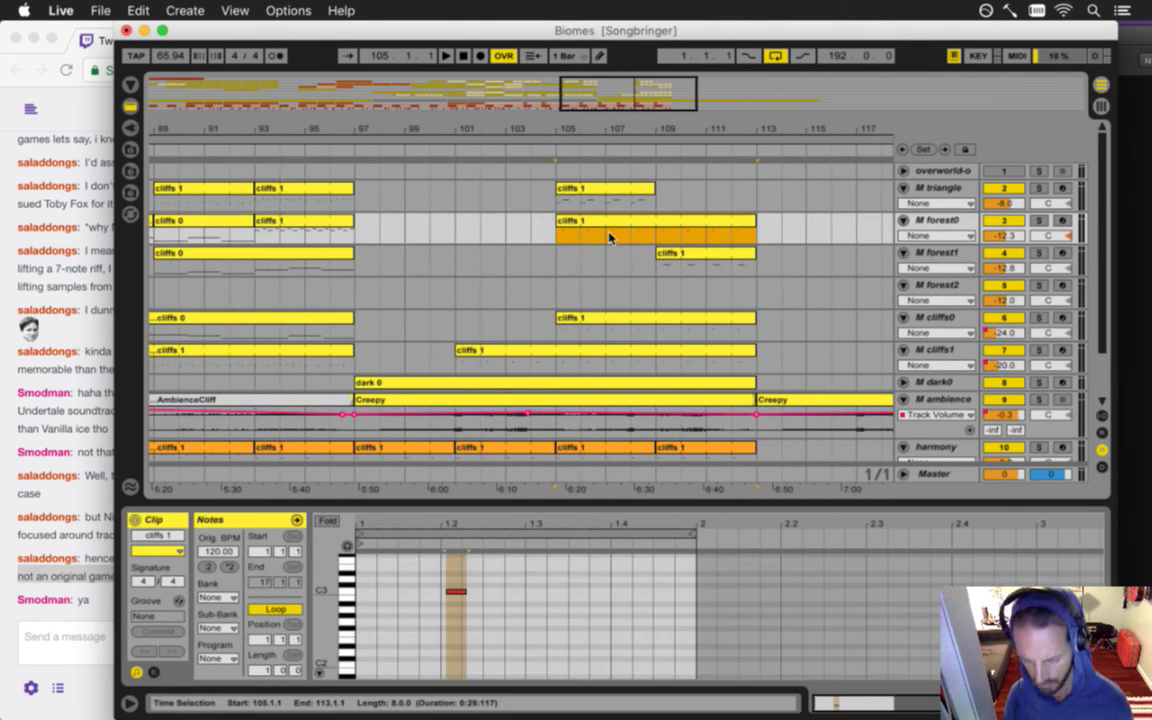
pyautogui.press('Delete')
pyautogui.scroll(-3, 605, 270)
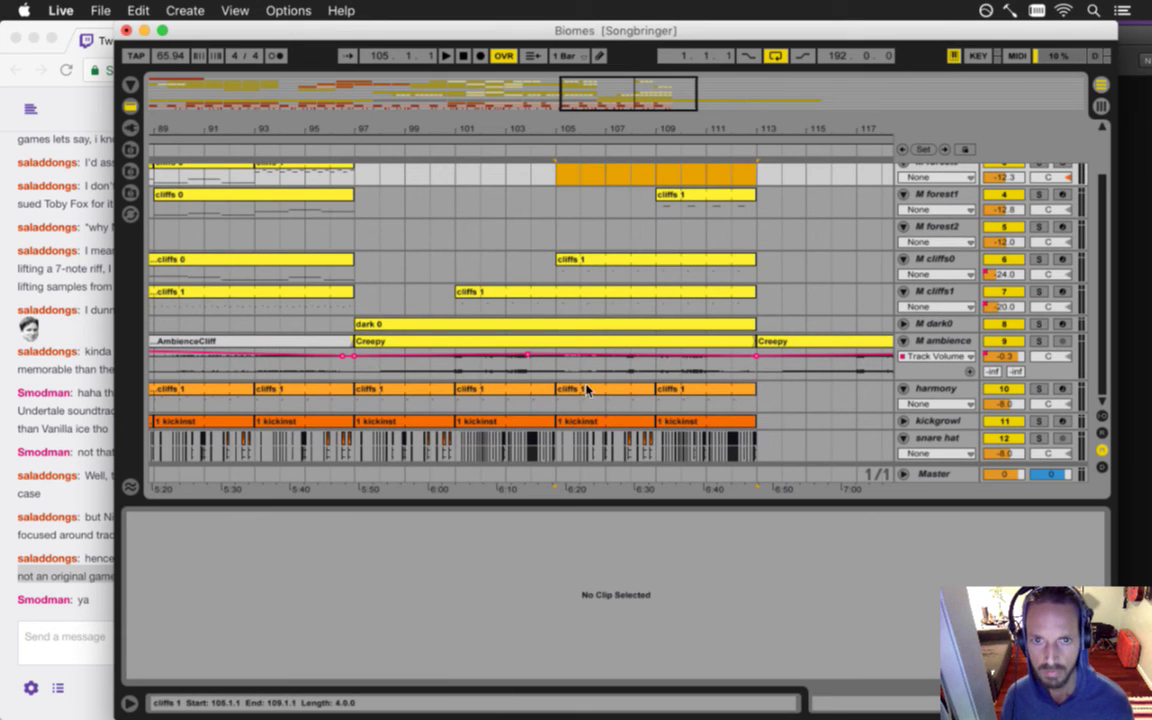
pyautogui.moveTo(580, 394); pyautogui.dragTo(585, 200)
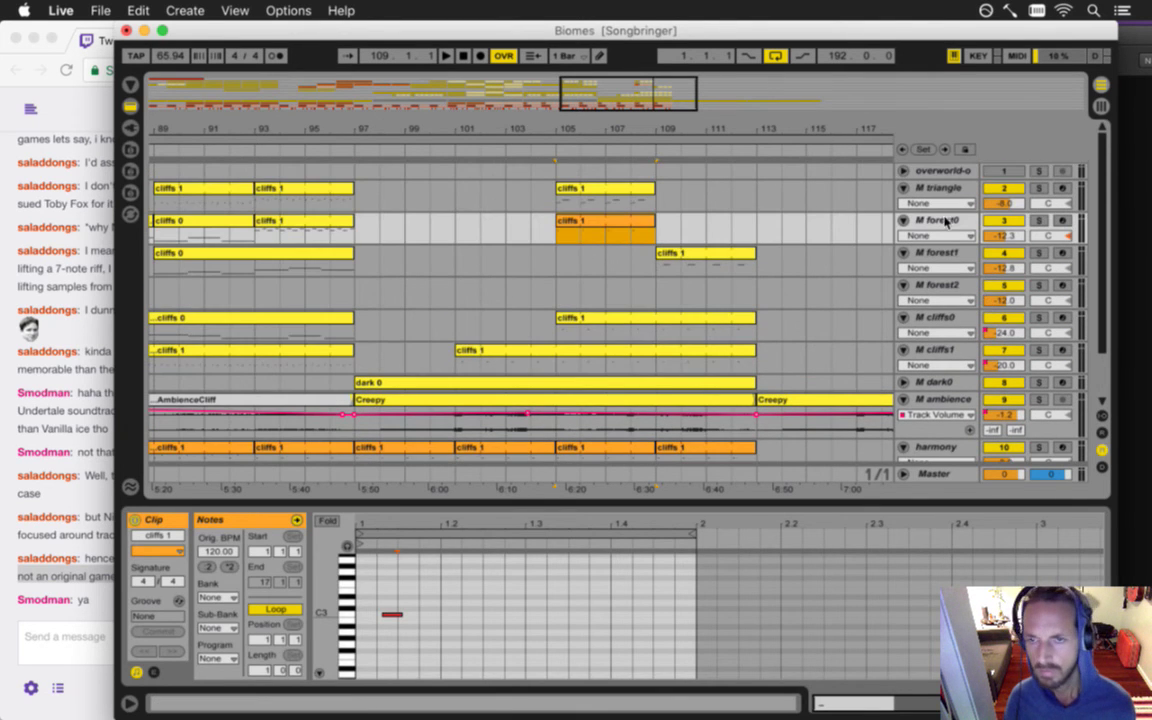
# - Move the M triangle track between M dark0 and M ambience and play the arrangement from bar 105
pyautogui.click(940, 194)
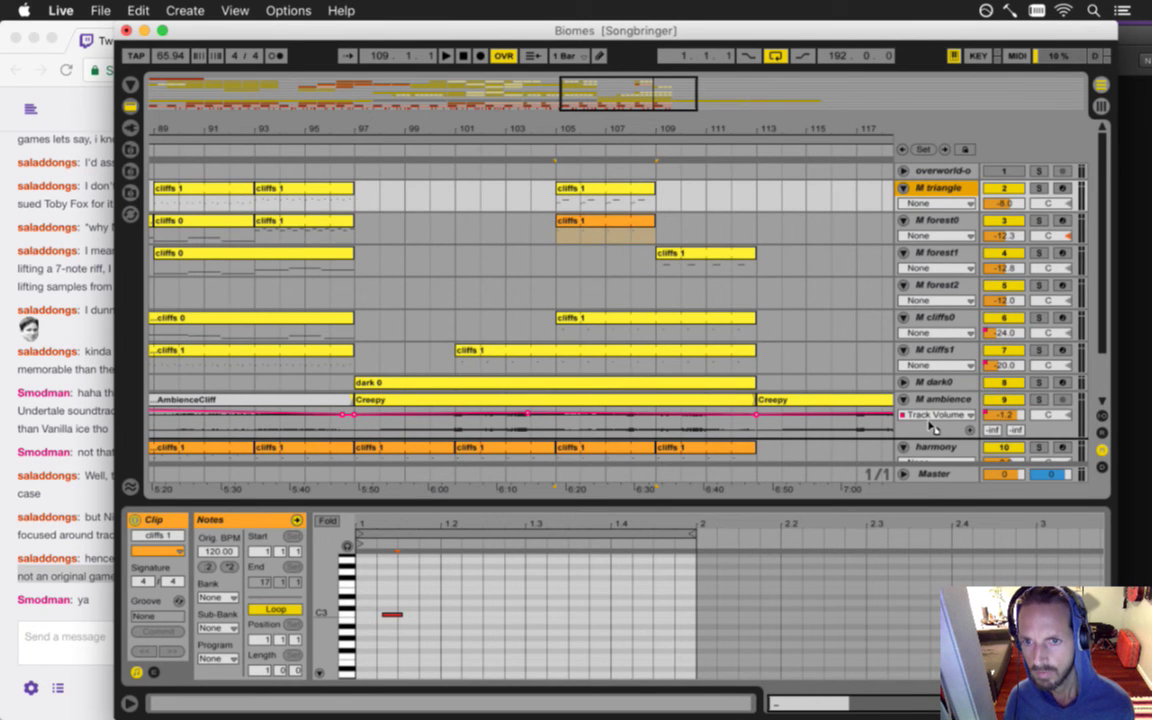
pyautogui.moveTo(936, 397); pyautogui.dragTo(941, 400)
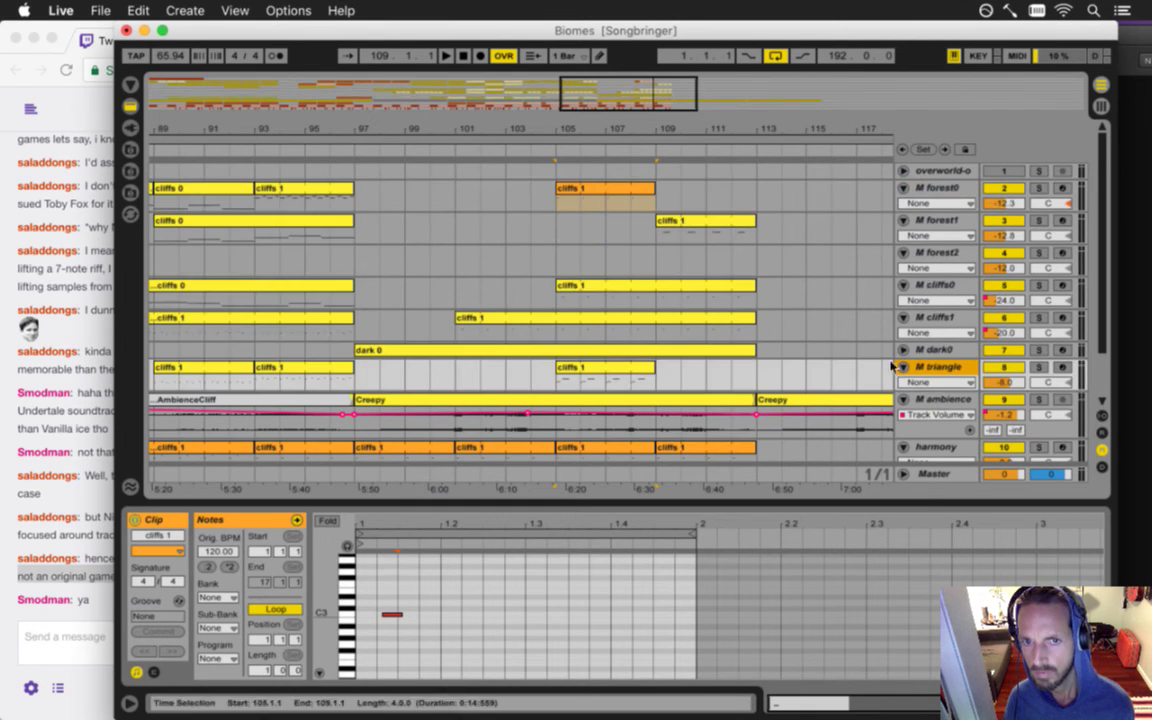
pyautogui.click(557, 385)
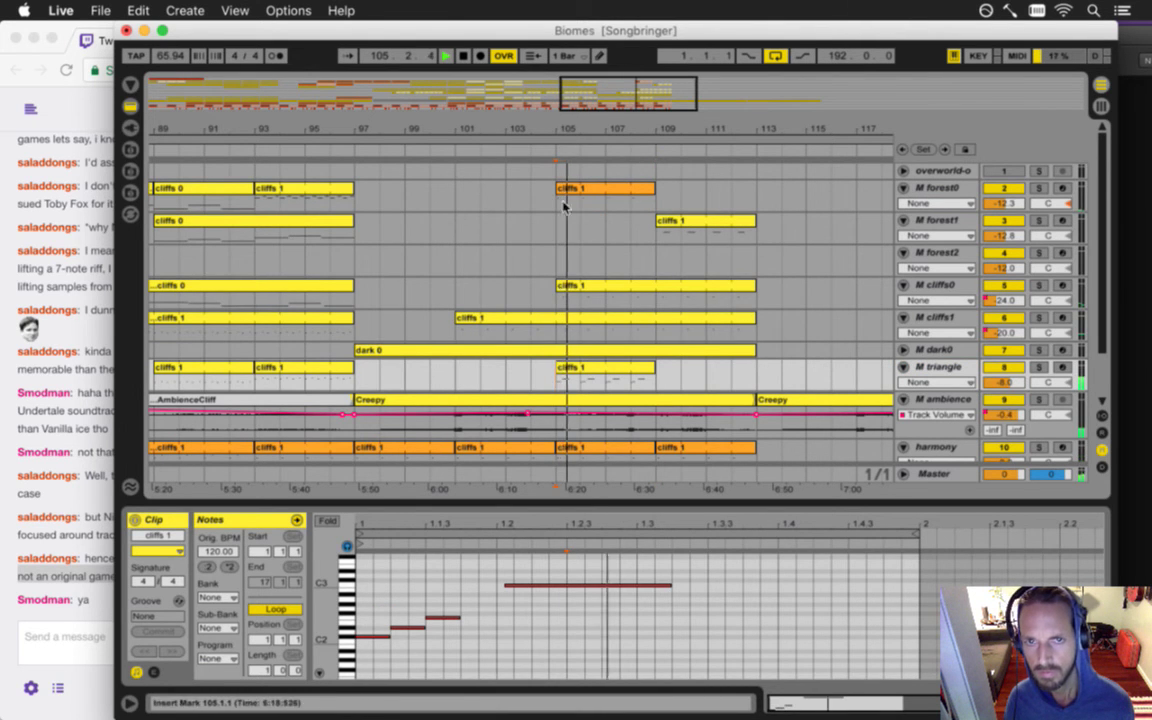
pyautogui.moveTo(590, 130); pyautogui.dragTo(561, 130)
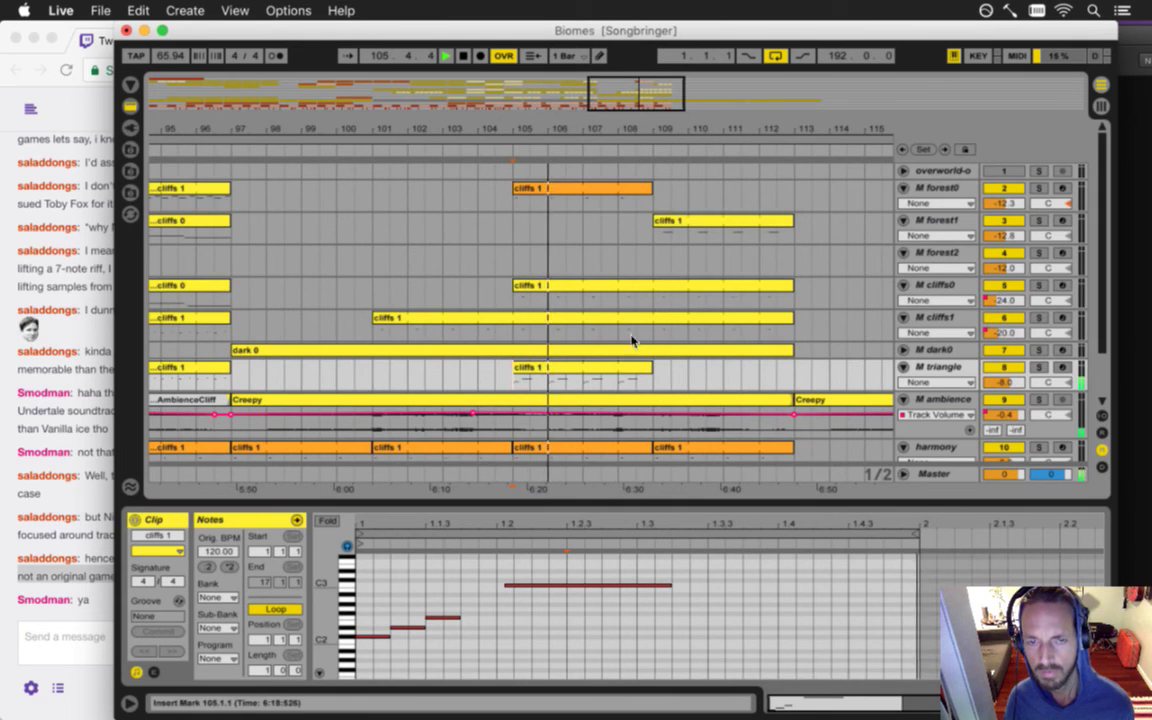
pyautogui.scroll(-2, 634, 328)
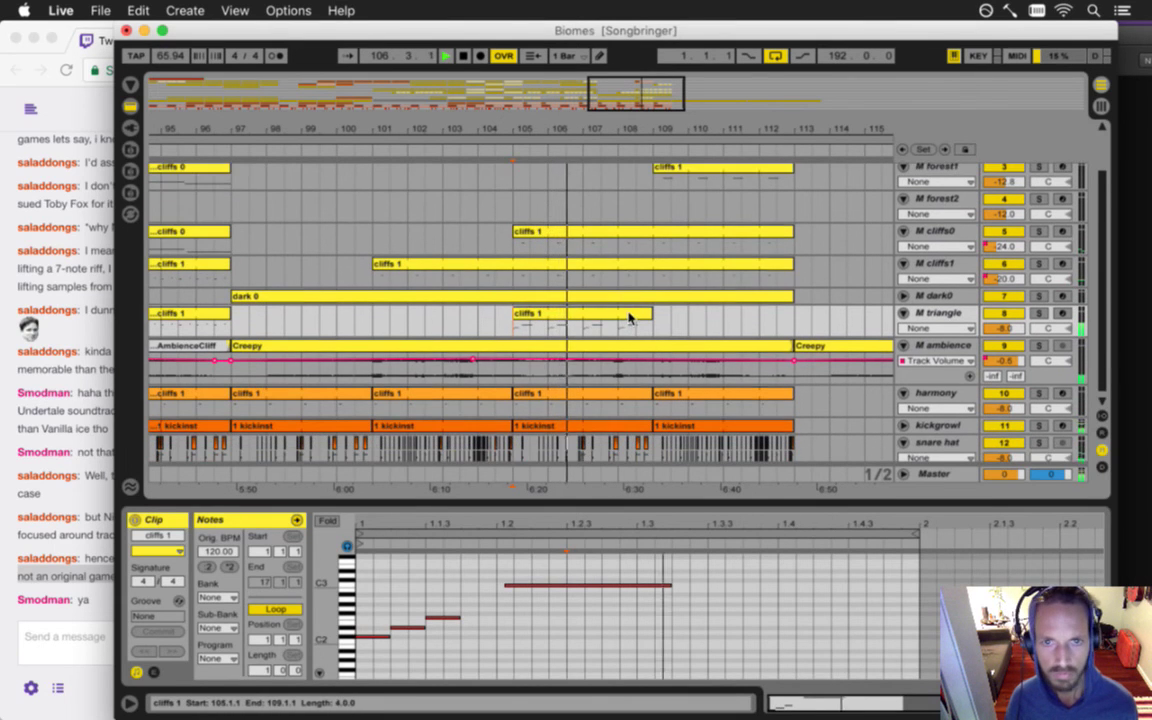
pyautogui.scroll(-1, 628, 319)
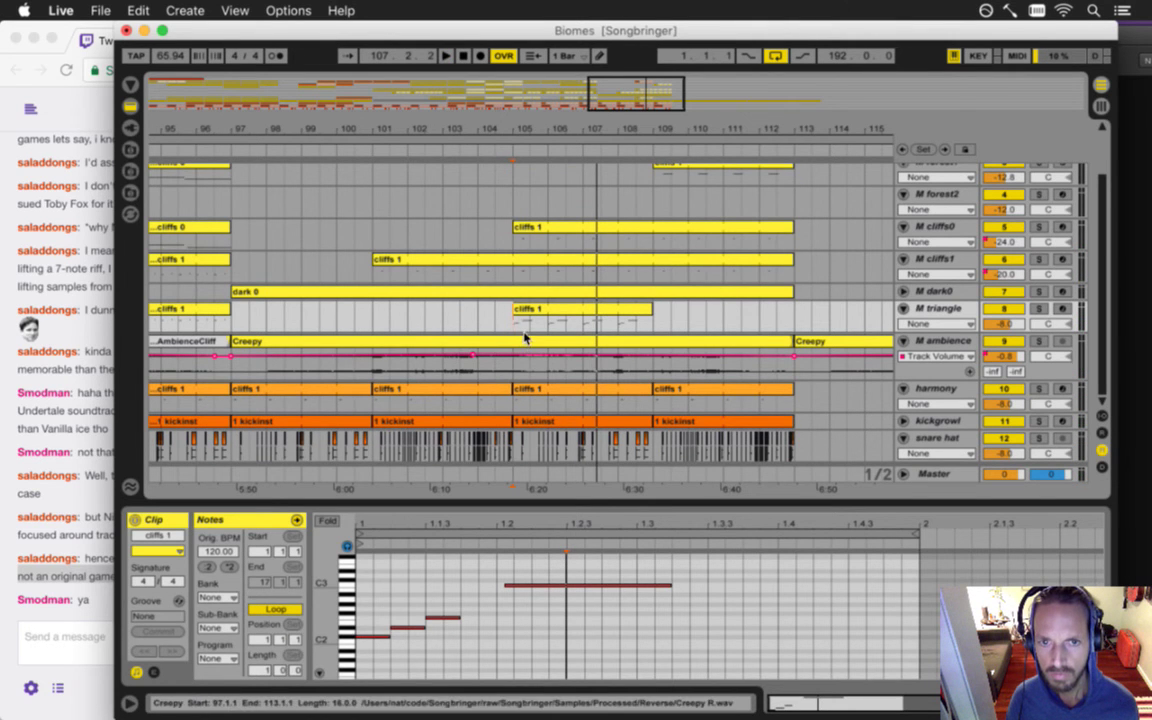
# - Enlarge the M triangle and harmony track lanes to compare their note timing at bar 105
pyautogui.moveTo(517, 128); pyautogui.dragTo(519, 123)
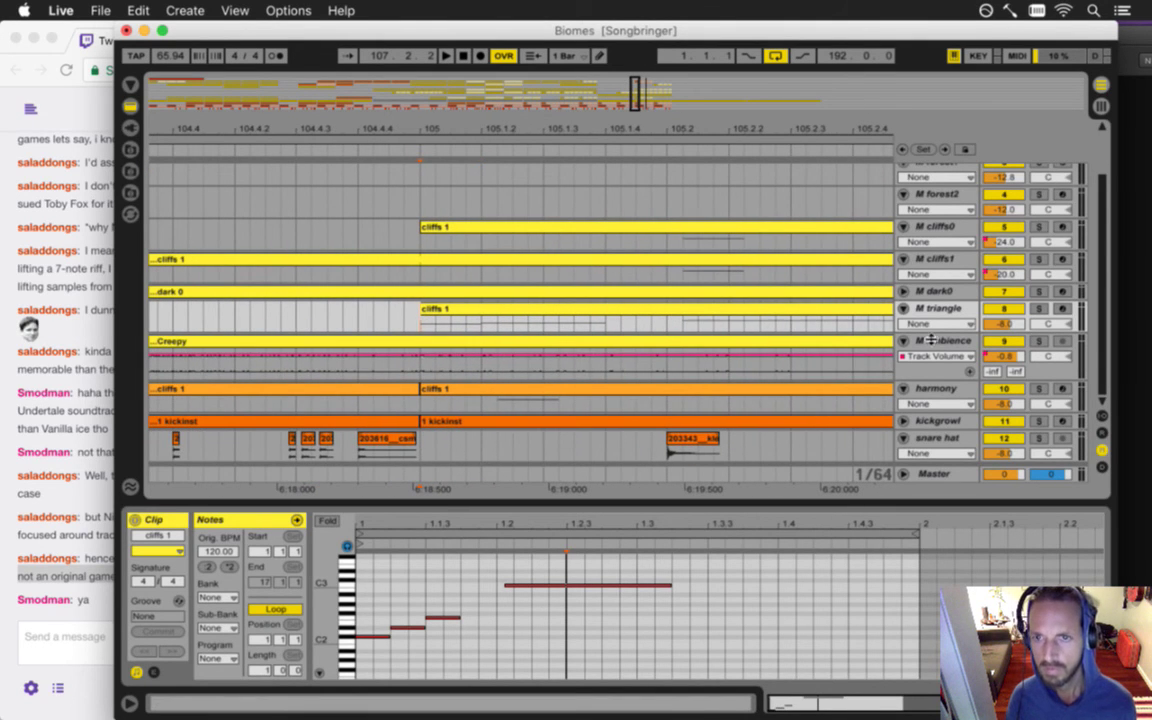
pyautogui.moveTo(931, 341); pyautogui.dragTo(932, 368)
pyautogui.moveTo(936, 452); pyautogui.dragTo(936, 479)
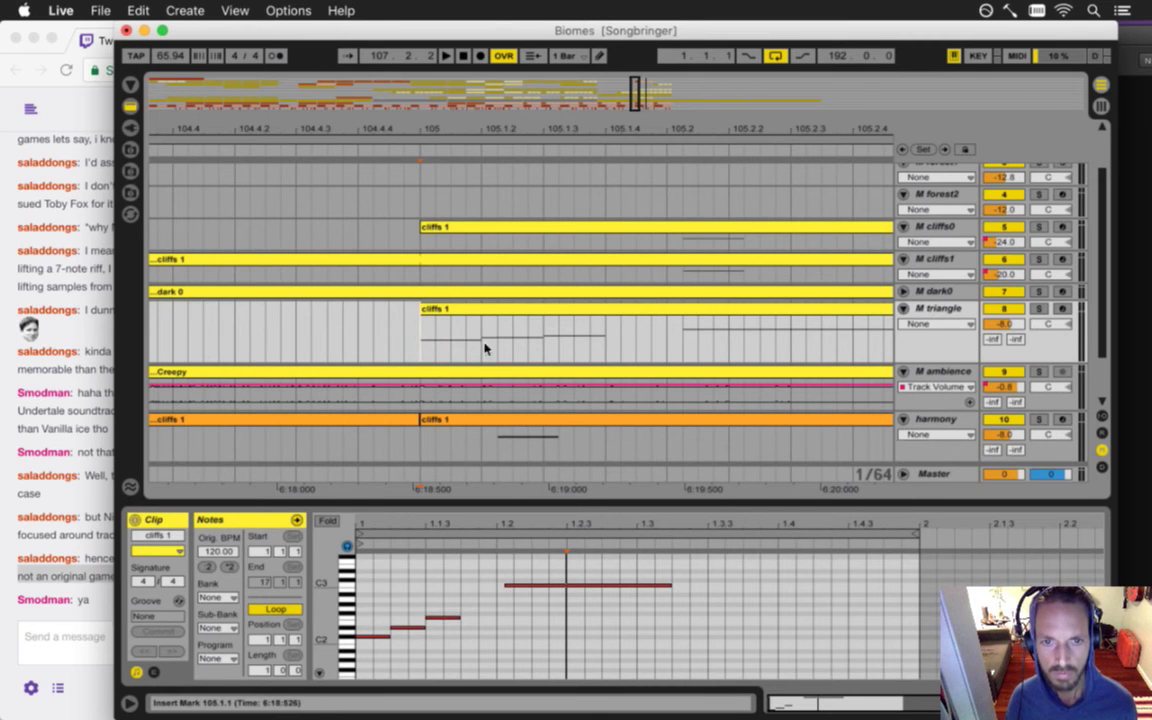
# - Lengthen the M triangle clip's C#2 note past 1.1.2 and shift its F2 note slightly past 1.1.3
pyautogui.moveTo(383, 527); pyautogui.dragTo(384, 535)
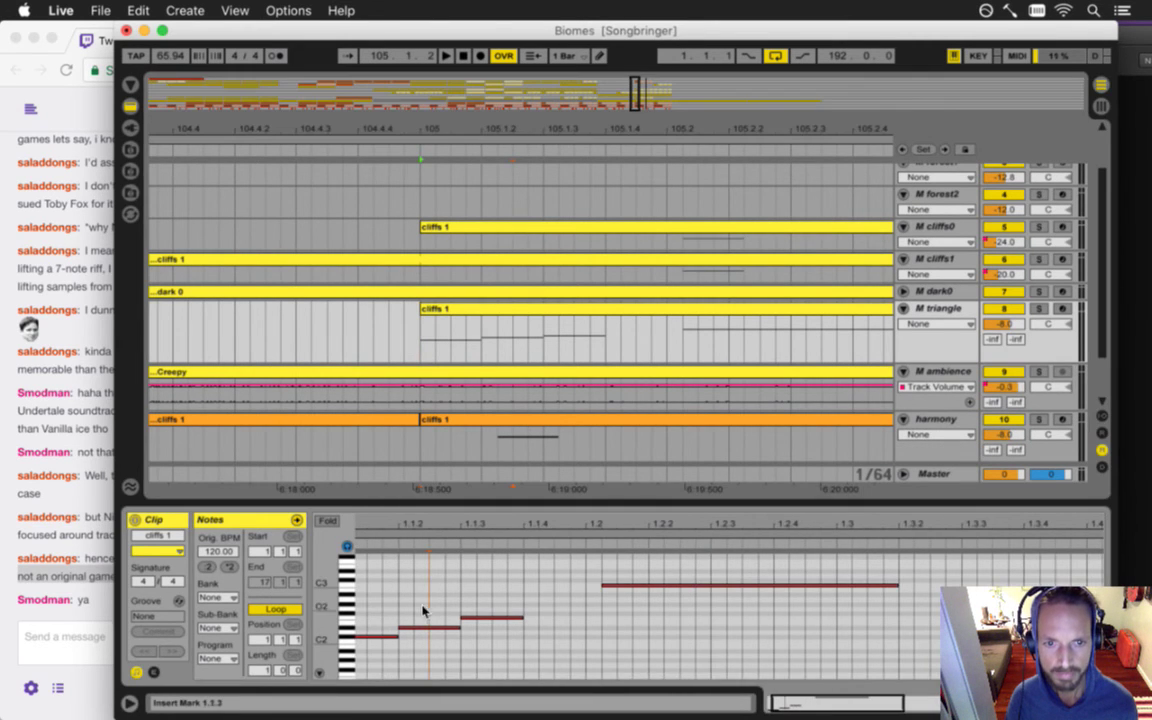
pyautogui.moveTo(401, 636); pyautogui.dragTo(406, 637)
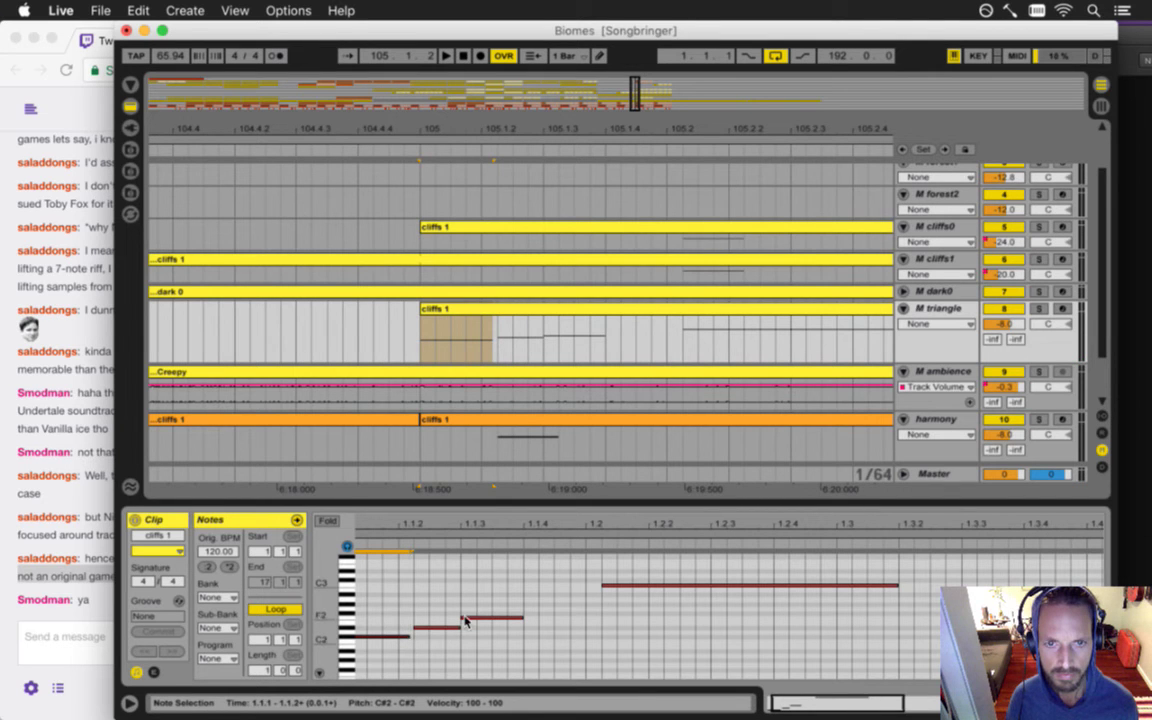
pyautogui.press('space')
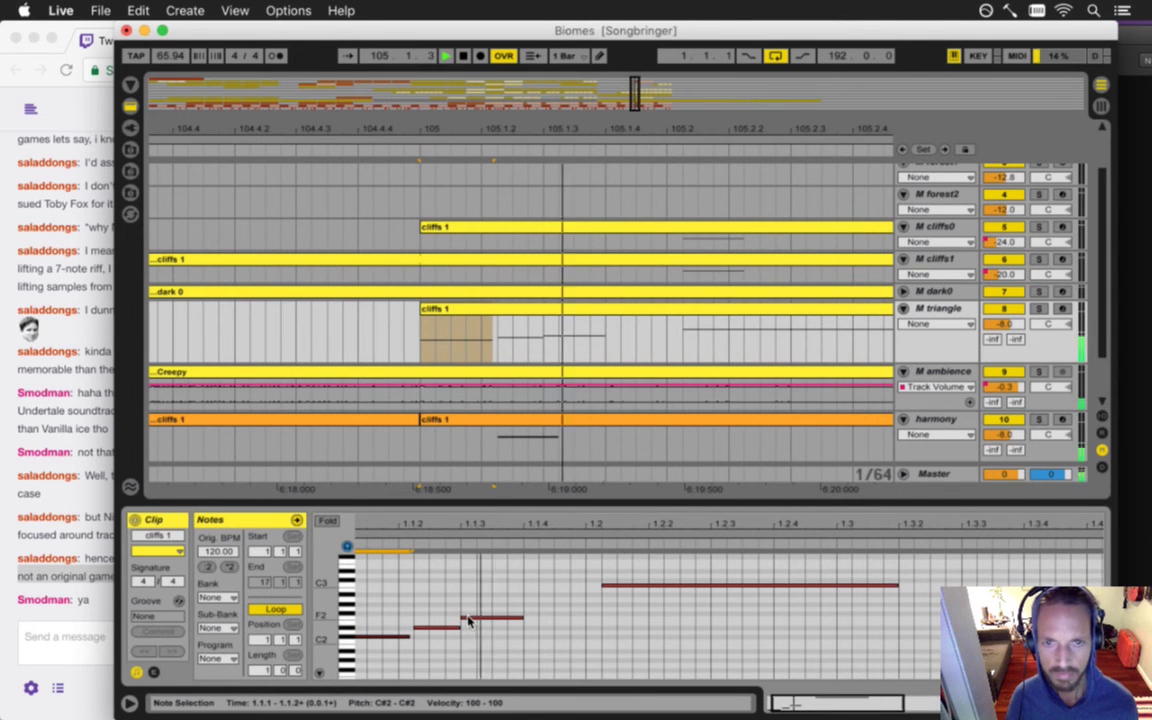
pyautogui.click(477, 622)
pyautogui.moveTo(477, 617); pyautogui.dragTo(499, 618)
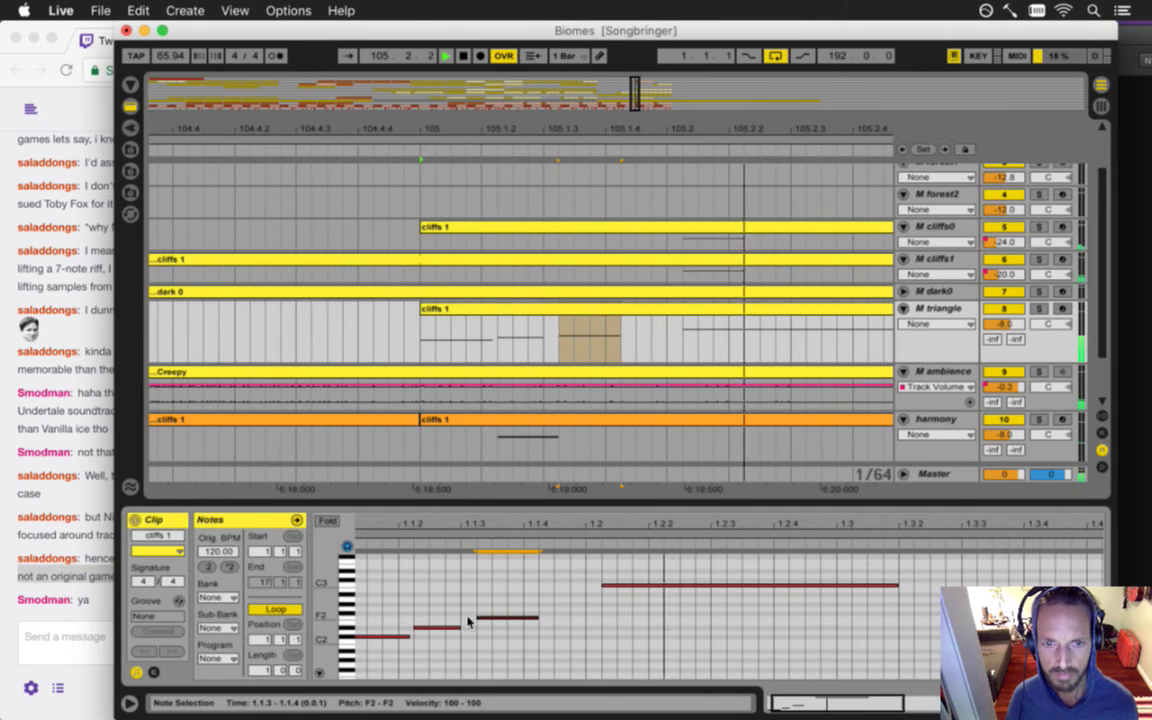
# - Extend the D#2 and C#2 notes to meet the notes that follow them and audition the M triangle clip from bar 105
pyautogui.moveTo(462, 632); pyautogui.dragTo(479, 632)
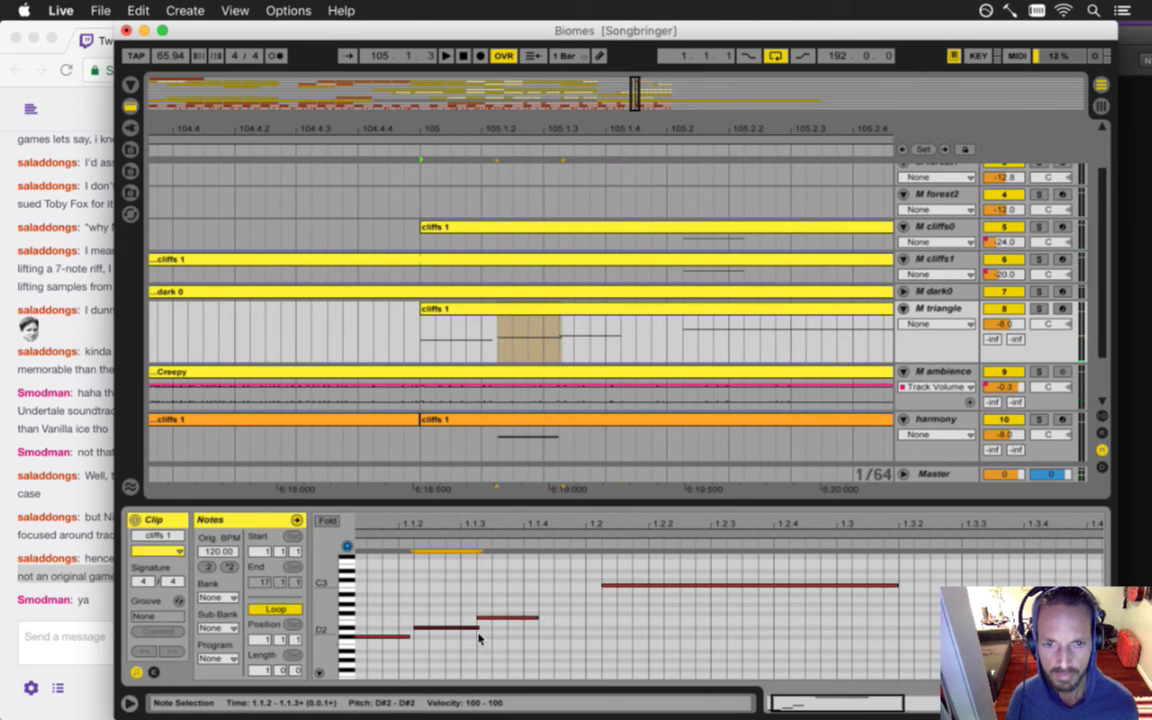
pyautogui.moveTo(410, 638)
pyautogui.mouseDown()
pyautogui.moveTo(530, 638)
pyautogui.moveTo(400, 641)
pyautogui.moveTo(415, 643)
pyautogui.mouseUp()
pyautogui.press('space')
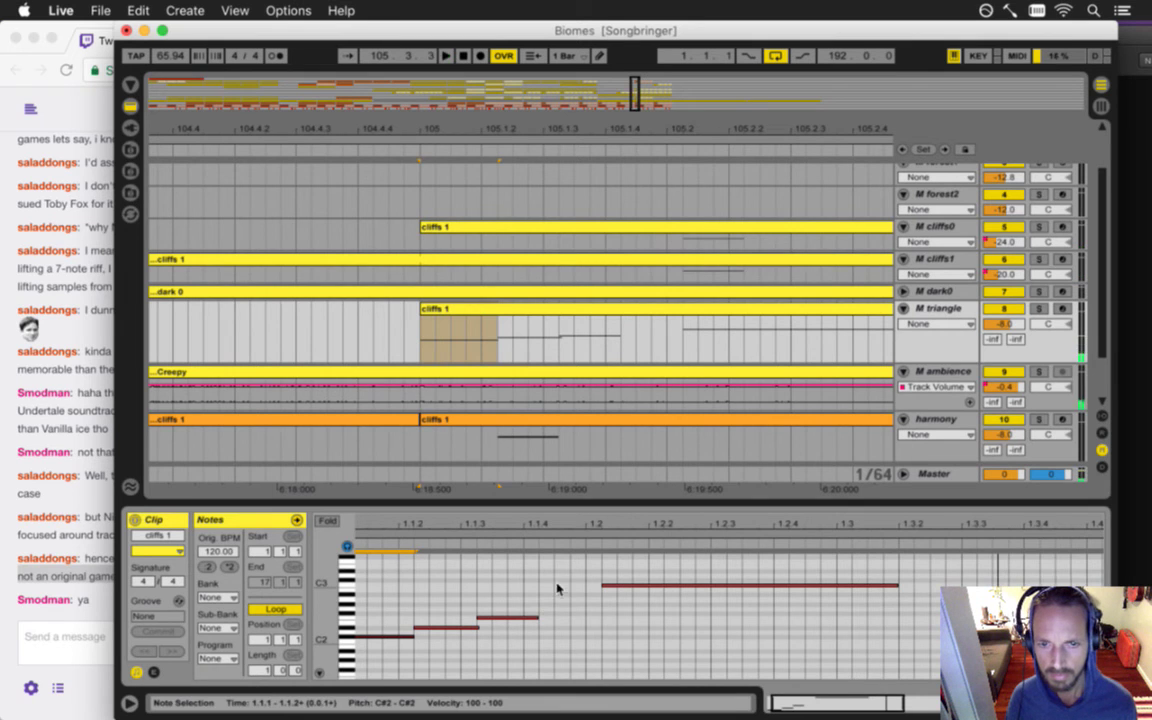
pyautogui.moveTo(542, 530); pyautogui.dragTo(544, 525)
pyautogui.press('space')
pyautogui.press('space')
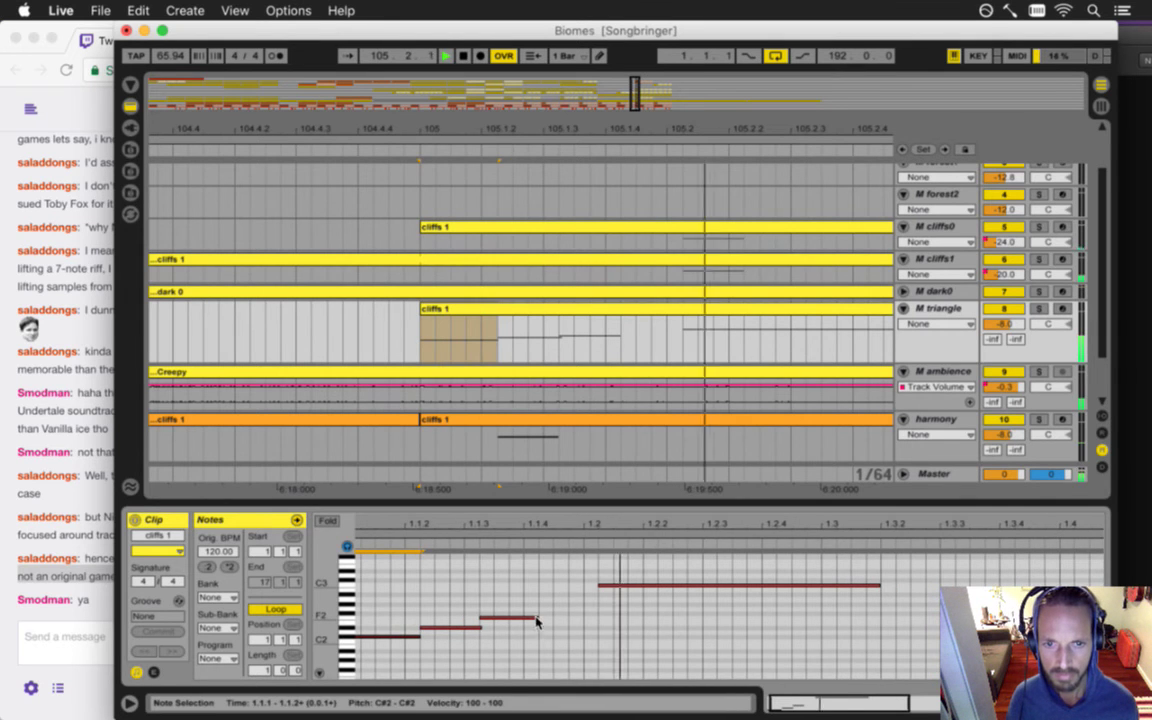
# - Shorten the F2 note at 1.1.3 to end before 1.1.4, and end the D#2 note exactly where the F2 note starts
pyautogui.click(534, 617)
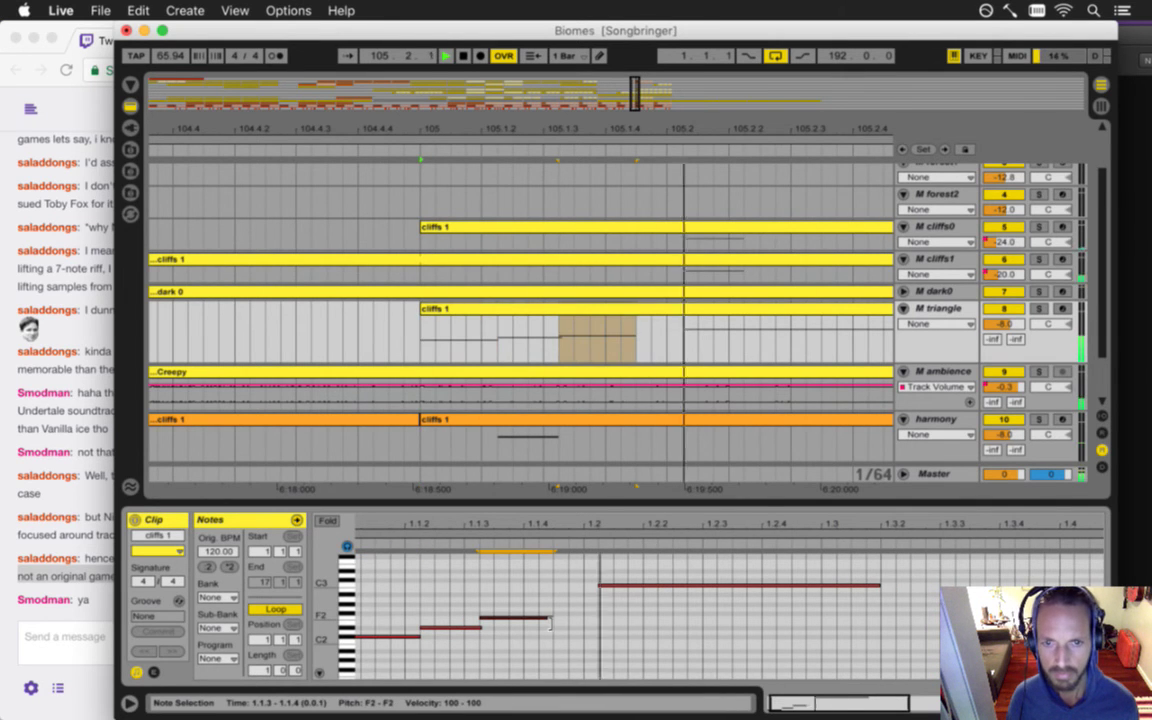
pyautogui.moveTo(549, 622); pyautogui.dragTo(524, 625)
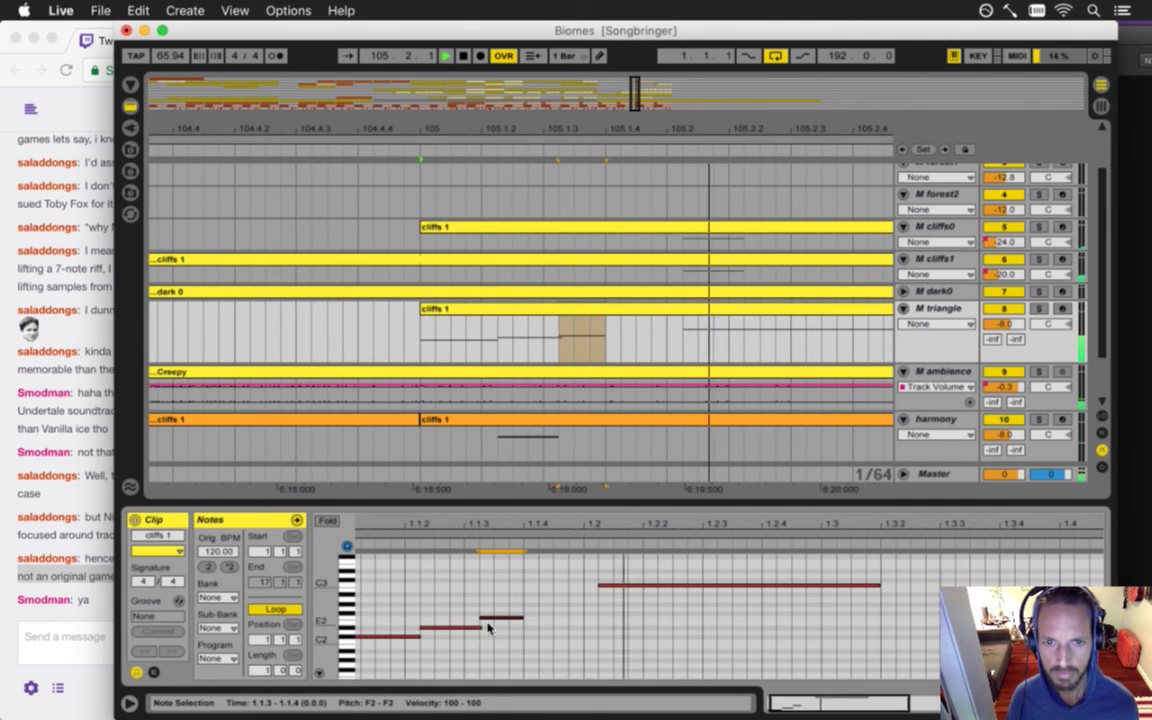
pyautogui.click(455, 628)
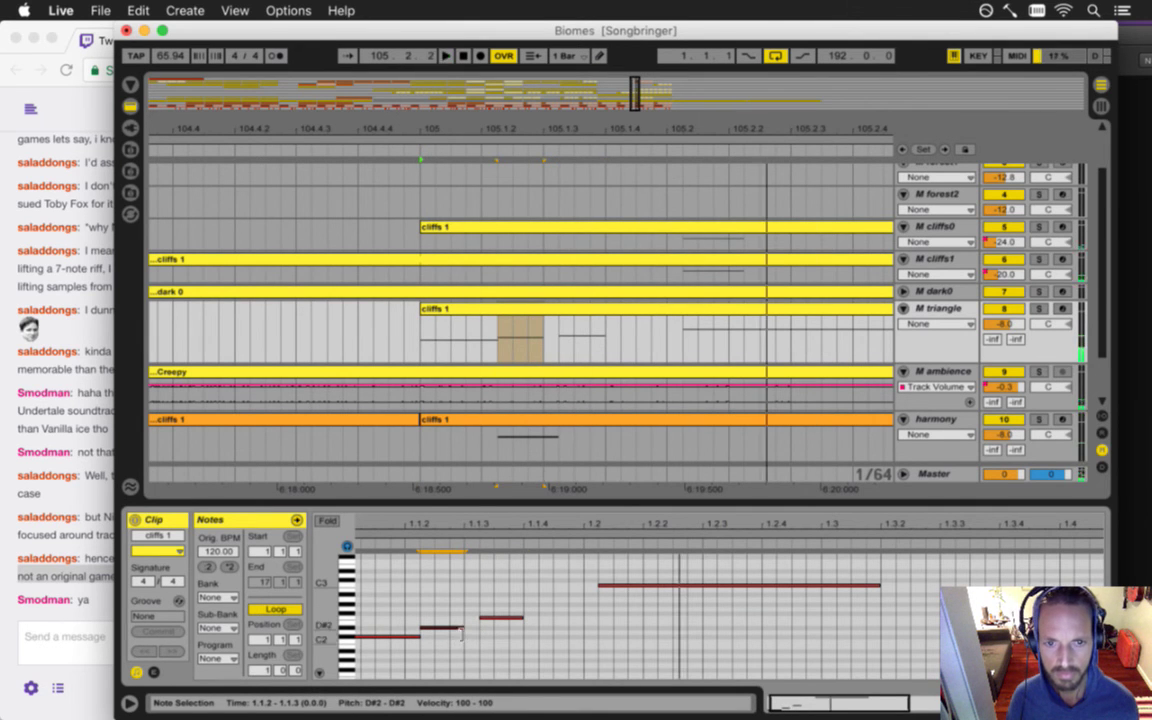
pyautogui.moveTo(461, 629); pyautogui.dragTo(478, 630)
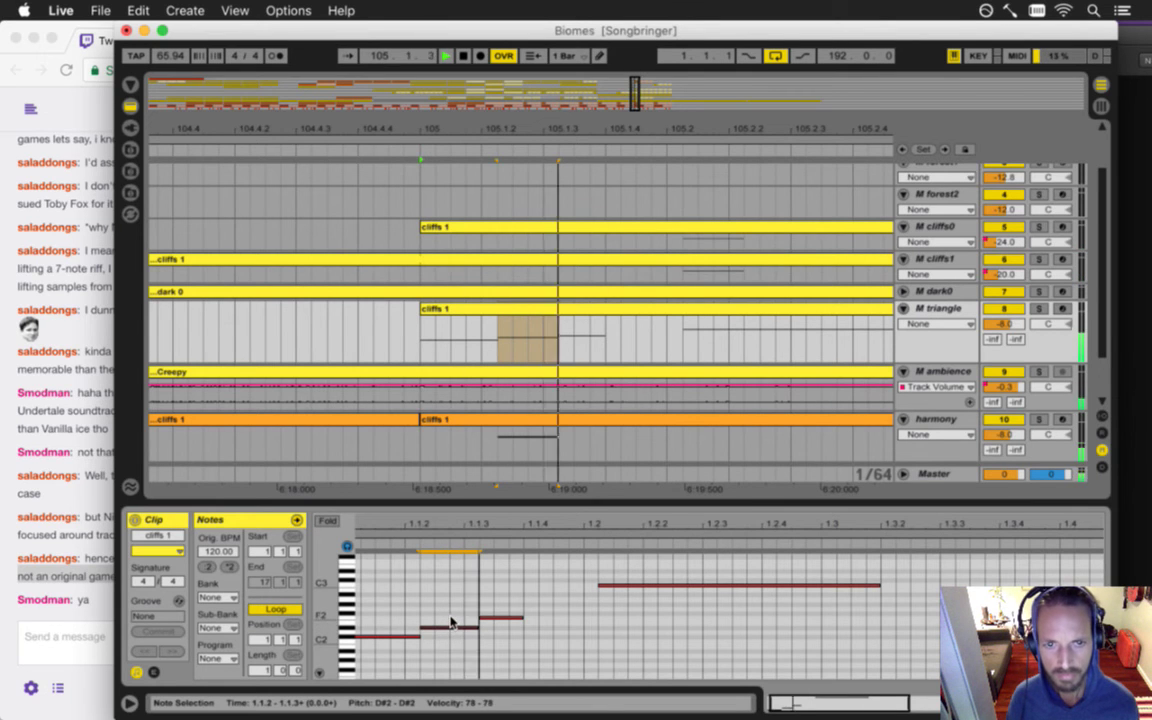
pyautogui.click(460, 438)
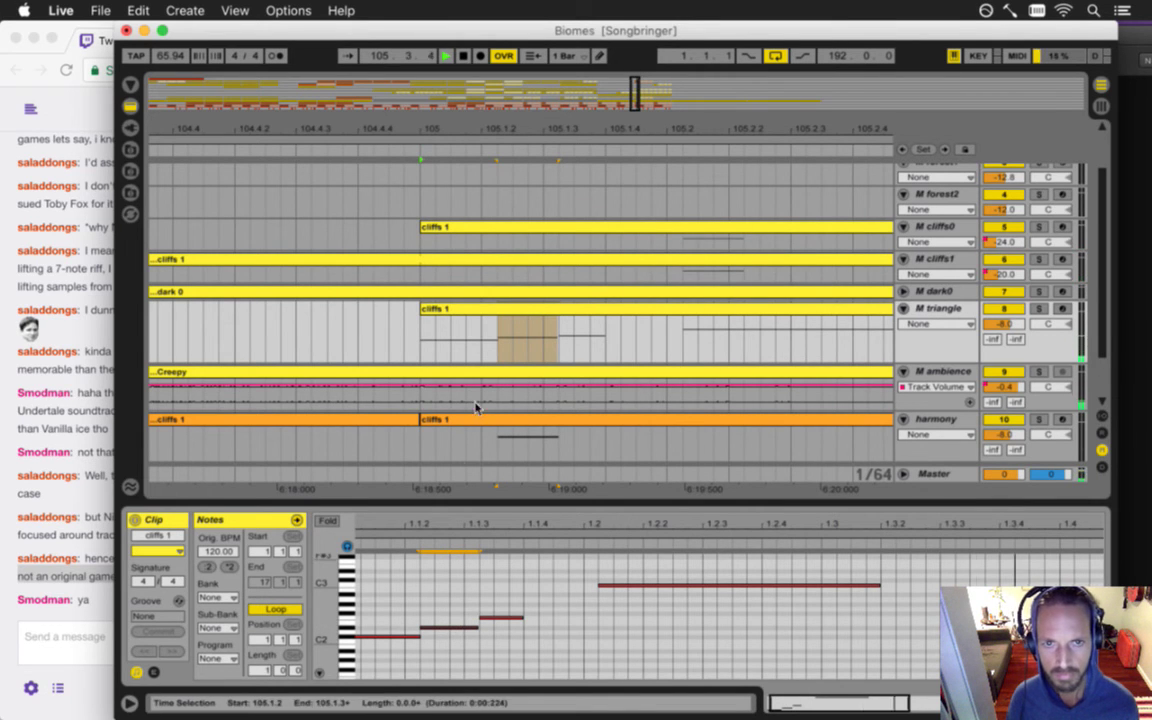
# - Add two short notes to the M triangle clip, C3 at 1.3.3 and C#3 at 1.4.3
pyautogui.moveTo(609, 534); pyautogui.dragTo(610, 528)
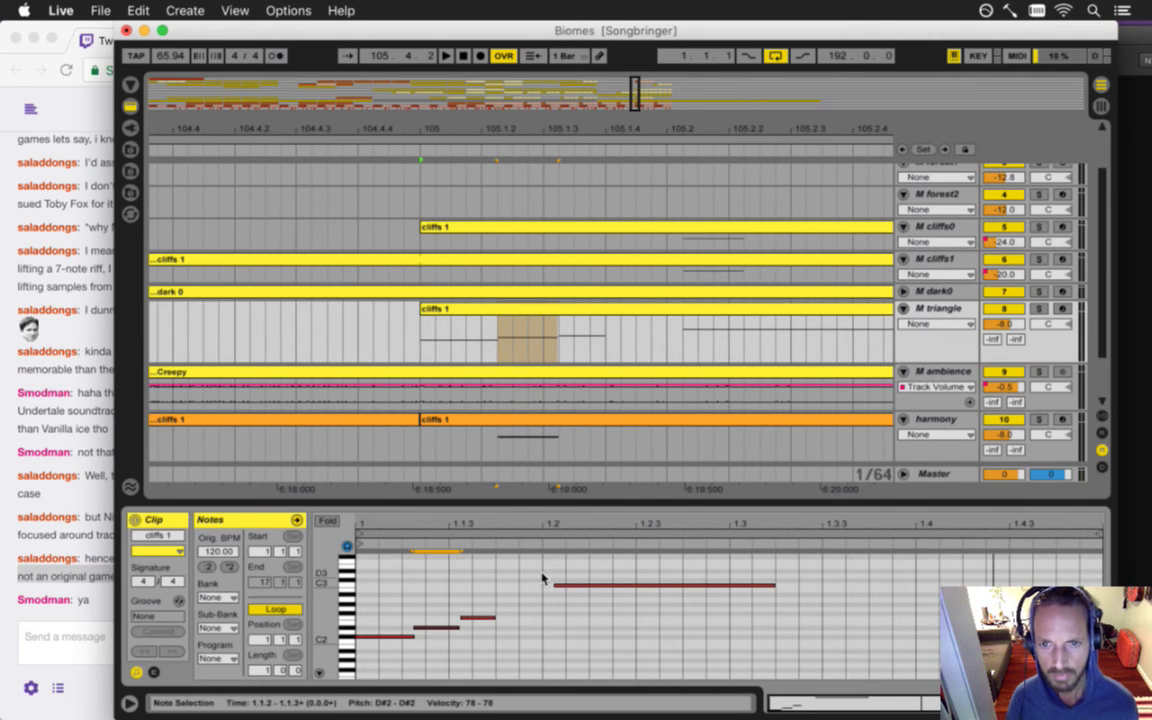
pyautogui.doubleClick(662, 603)
pyautogui.moveTo(665, 603); pyautogui.dragTo(852, 585)
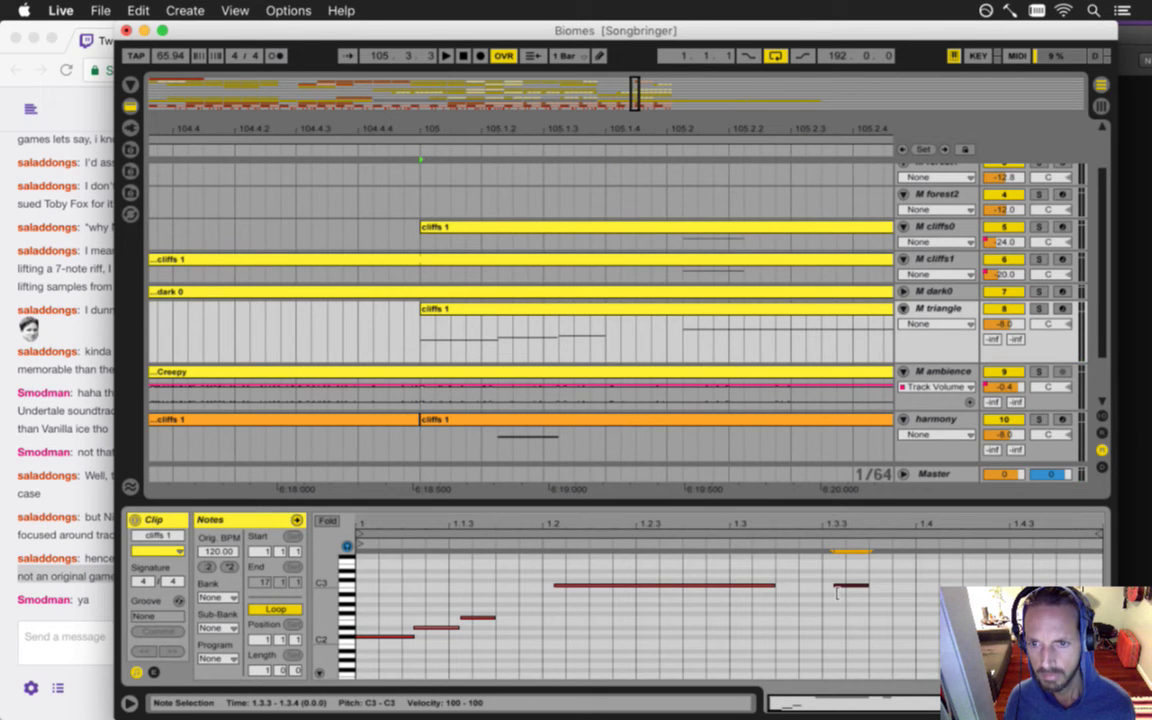
pyautogui.moveTo(856, 585); pyautogui.dragTo(997, 585)
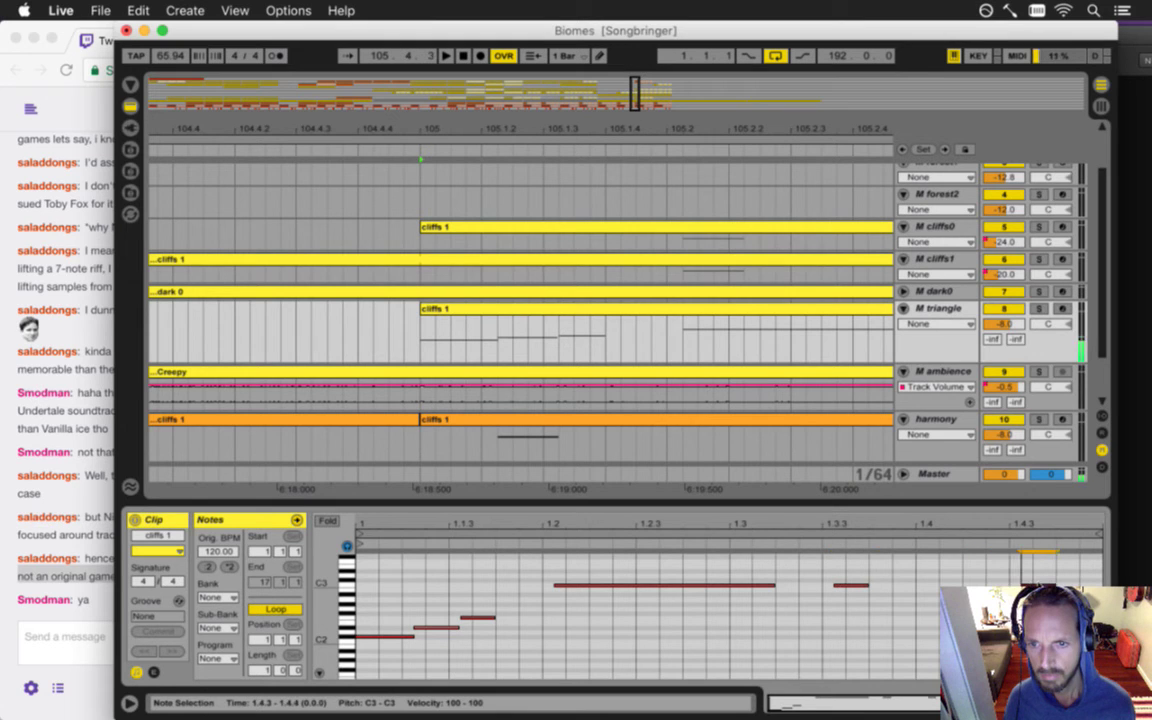
pyautogui.moveTo(1030, 588); pyautogui.dragTo(1032, 581)
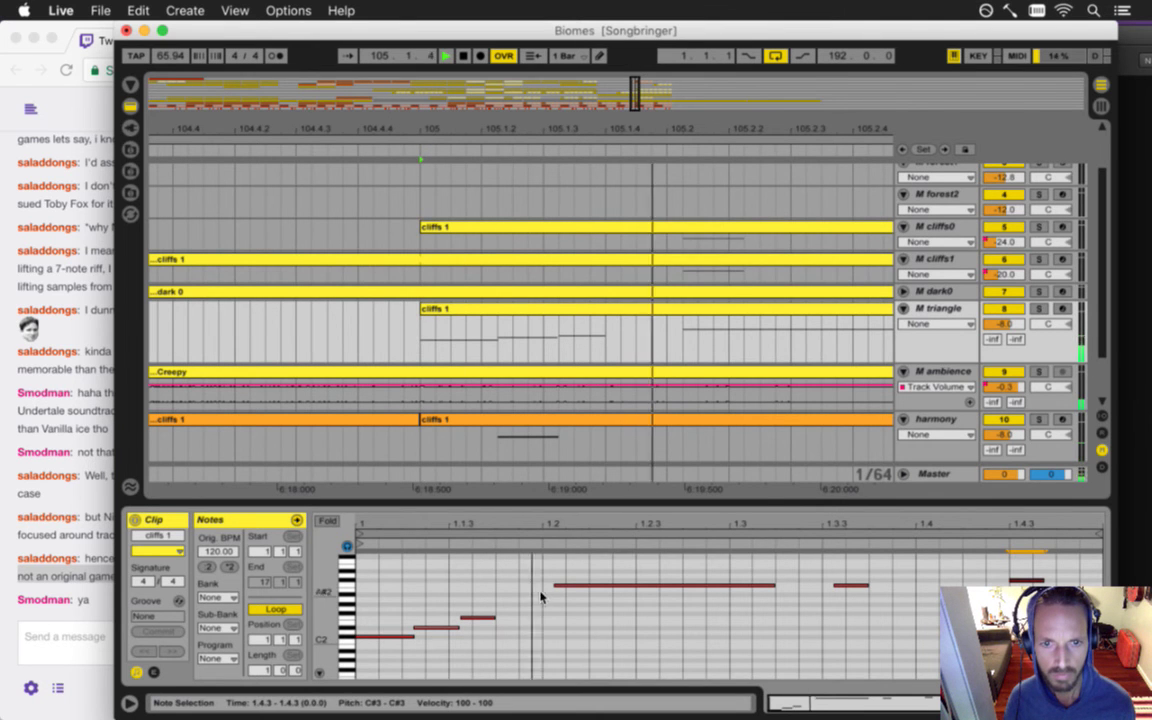
# - Raise the long note starting at 1.2.1 to C#3, auditioning B2 as an alternative before restoring C#3
pyautogui.click(576, 574)
pyautogui.click(580, 586)
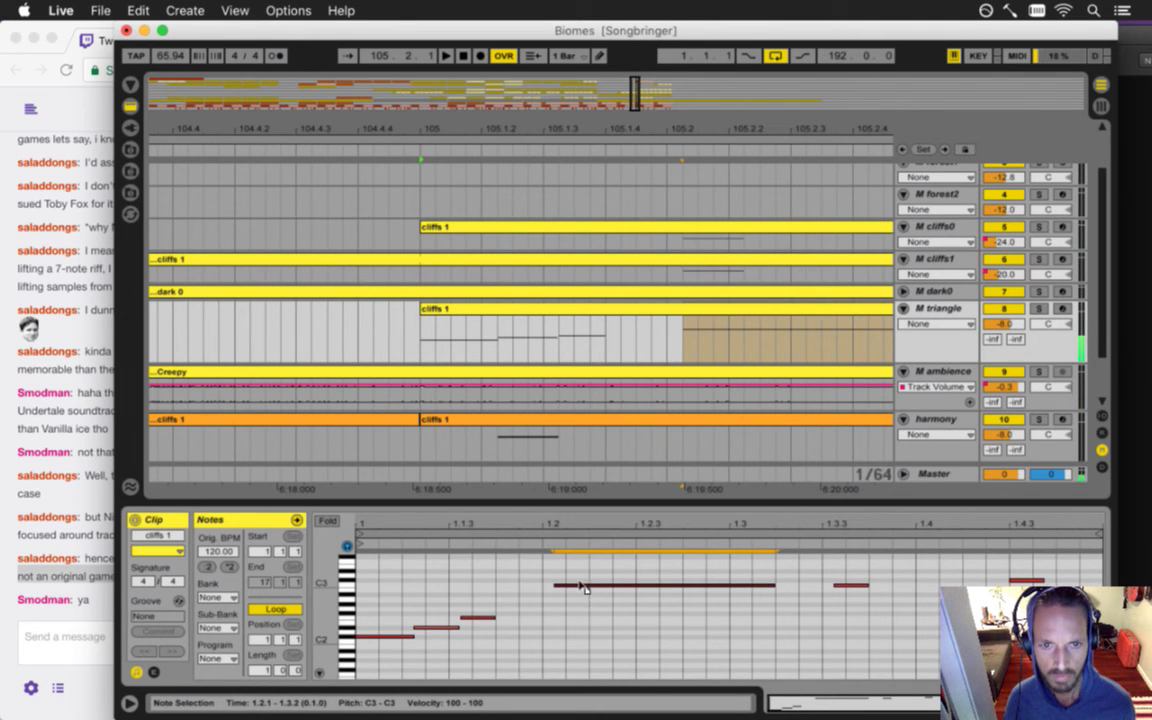
pyautogui.moveTo(580, 584); pyautogui.dragTo(579, 580)
pyautogui.press('space')
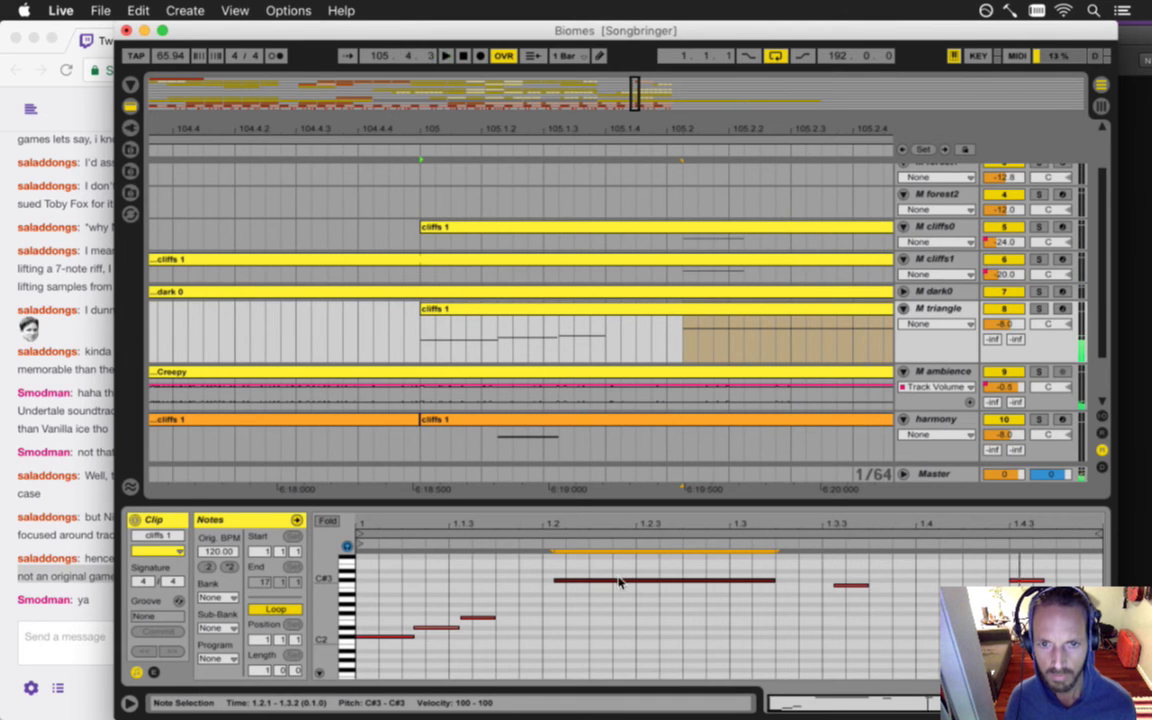
pyautogui.moveTo(594, 582); pyautogui.dragTo(597, 591)
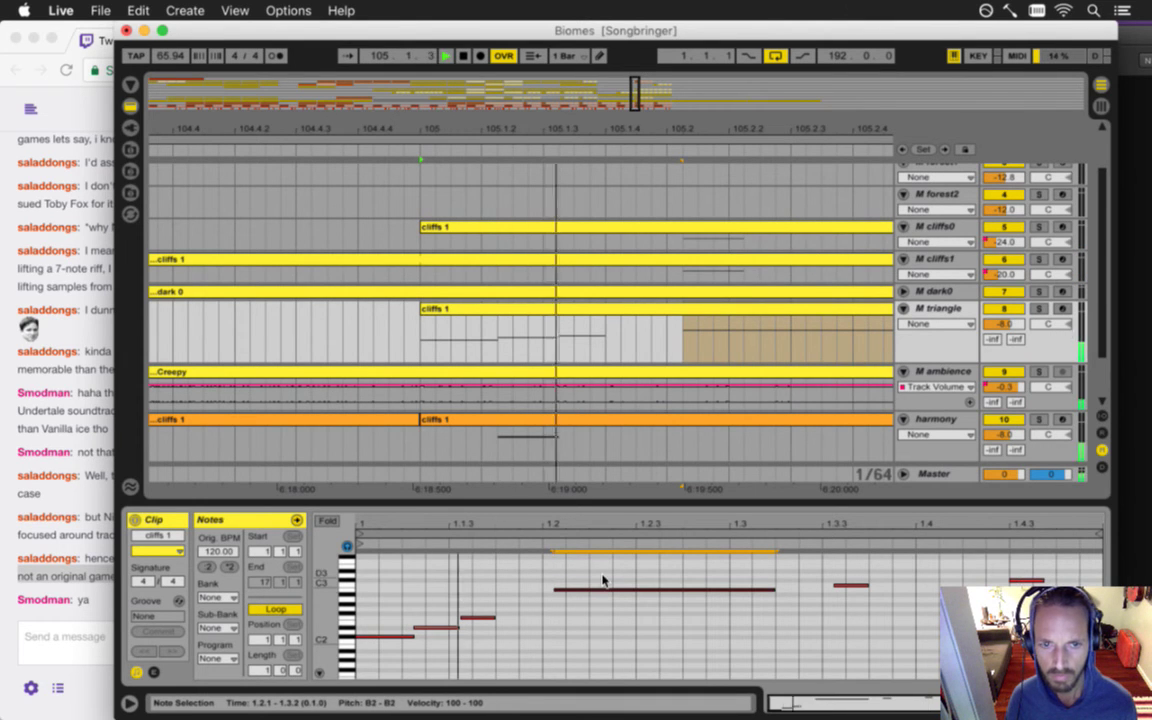
pyautogui.press('super+z')
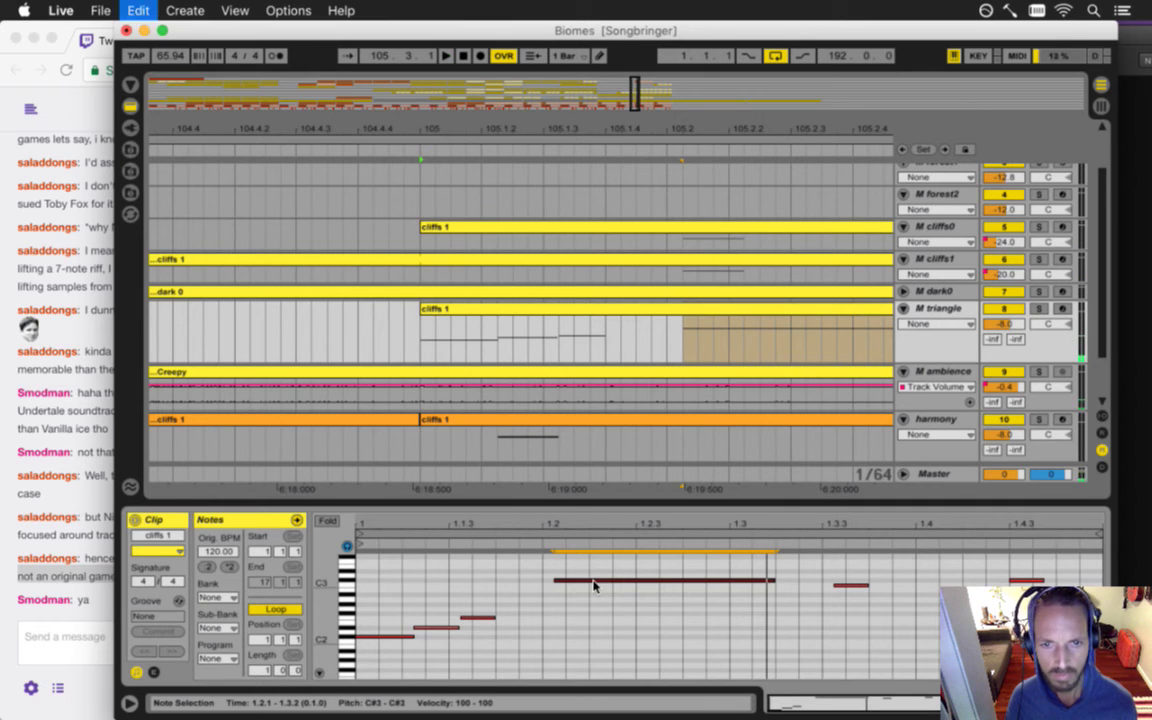
pyautogui.press('space')
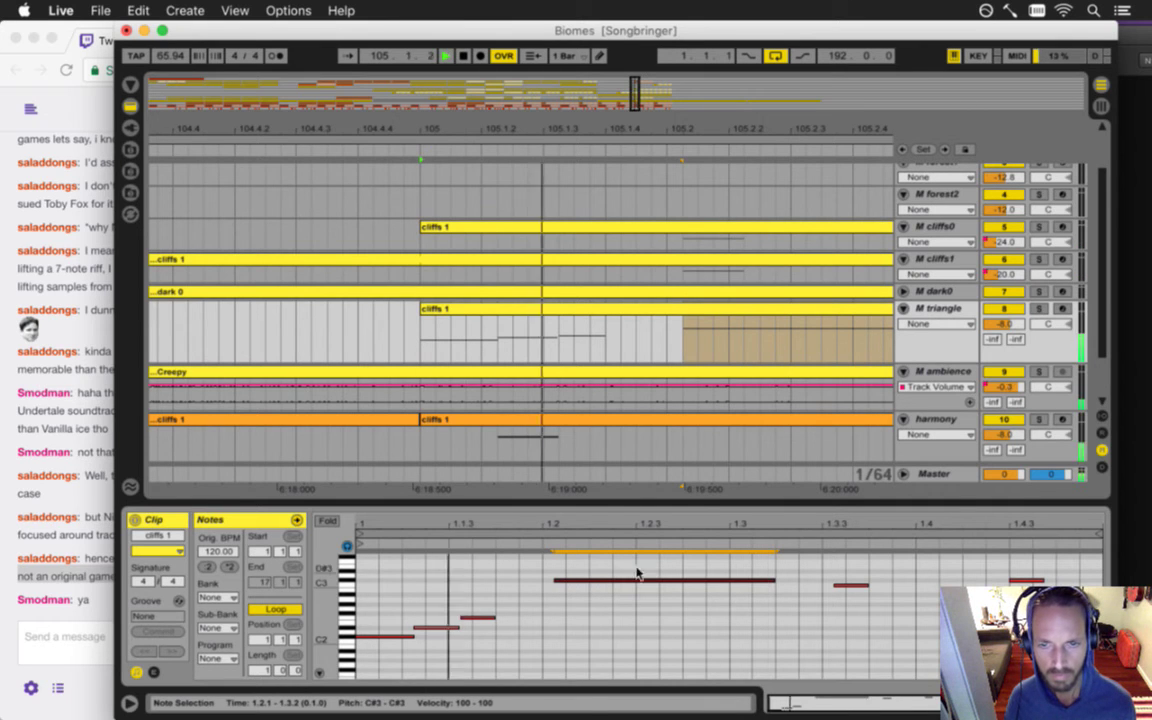
pyautogui.click(694, 579)
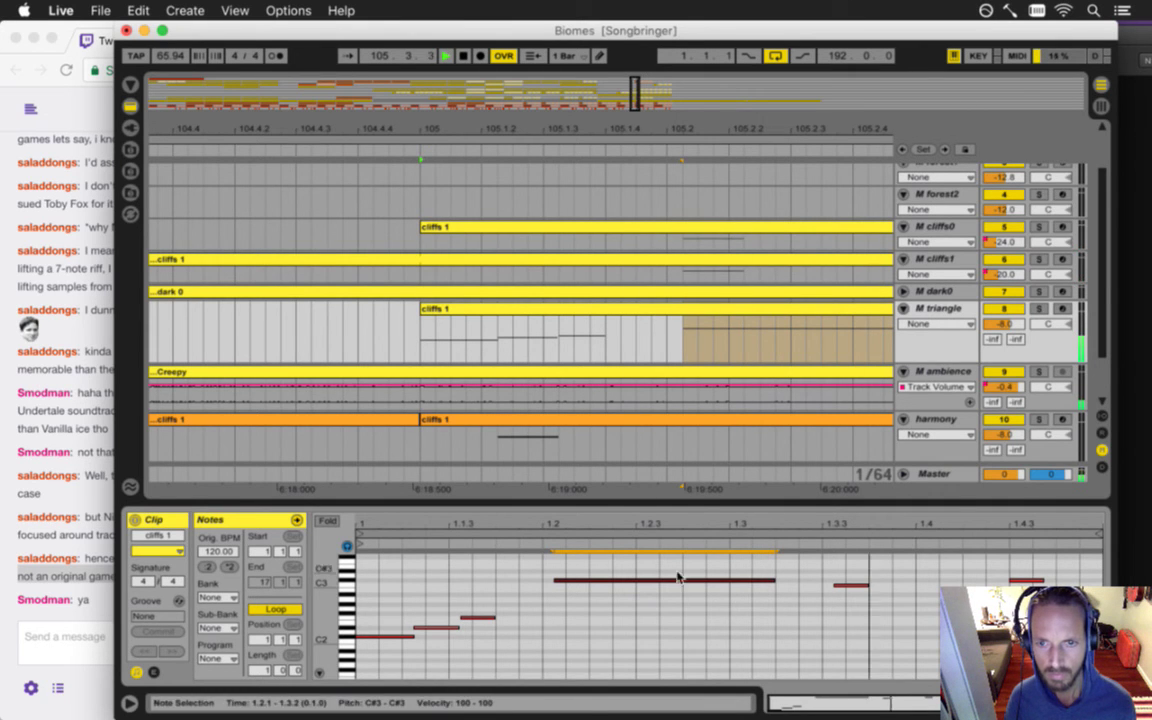
# - Turn the C3 note at 1.3.3 into a run of short F2 notes reaching 1.4.2, shifted slightly earlier as a group
pyautogui.click(847, 586)
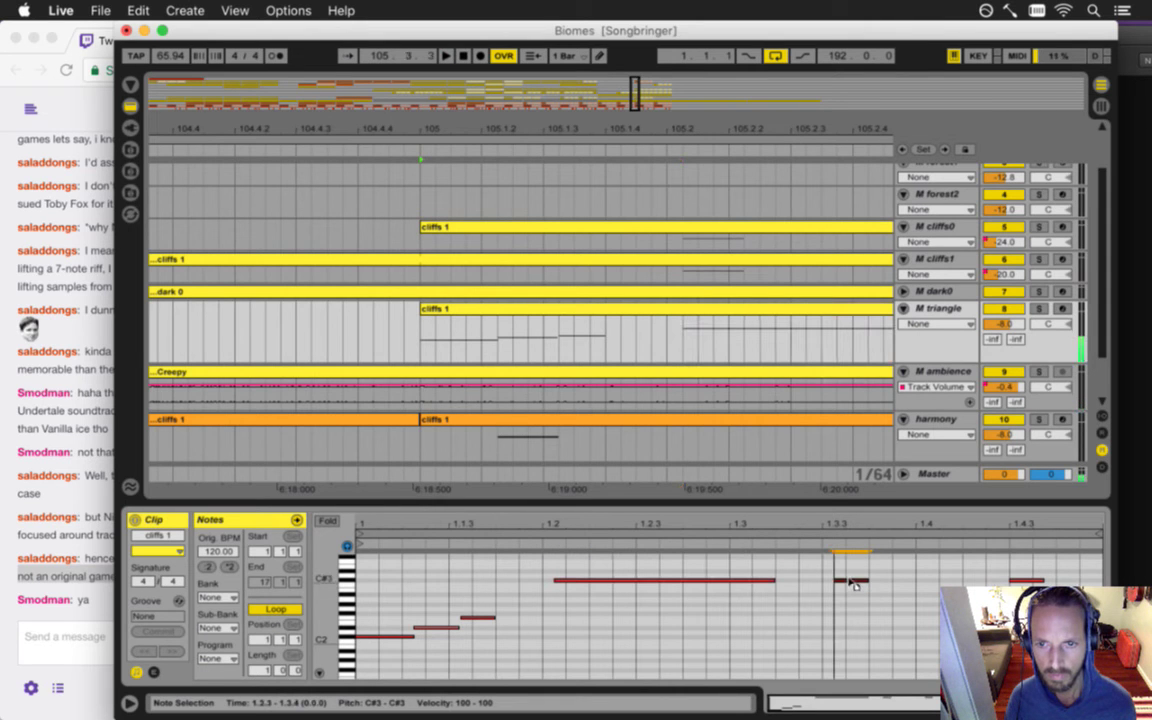
pyautogui.moveTo(851, 581); pyautogui.dragTo(945, 618)
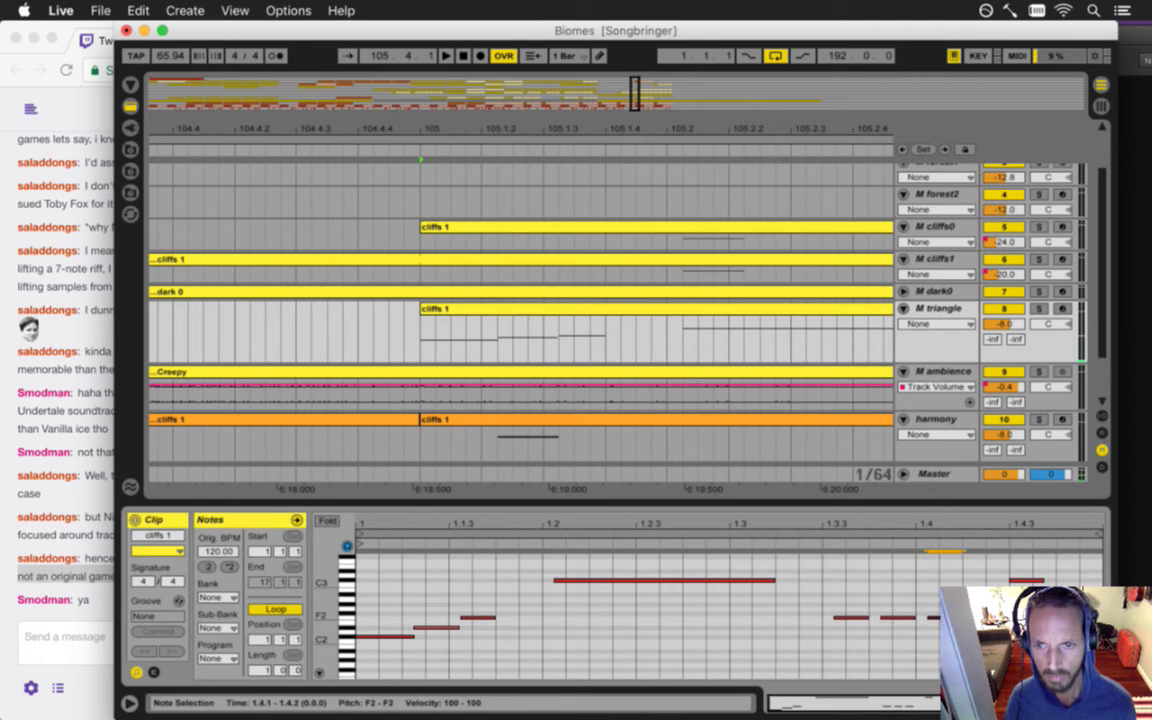
pyautogui.press('space')
pyautogui.moveTo(808, 597); pyautogui.dragTo(990, 636)
pyautogui.moveTo(845, 617); pyautogui.dragTo(834, 617)
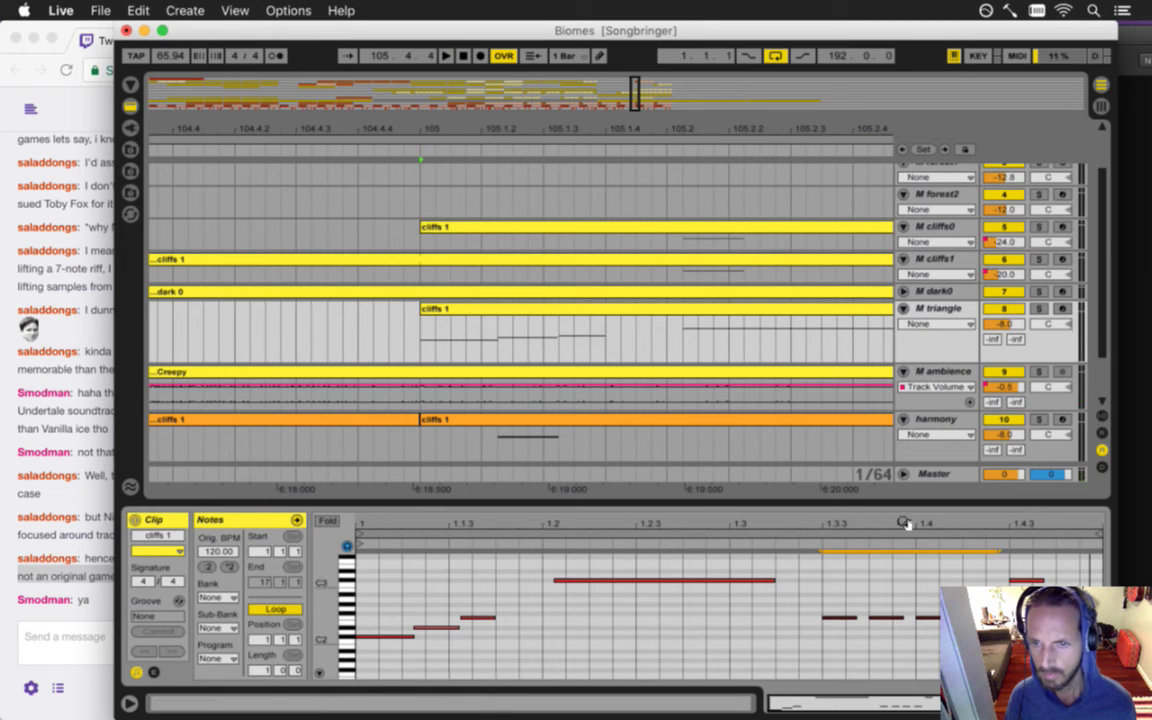
# - Save the Set and audition the M triangle melody from bar 105 with the snare hat track in view
pyautogui.press('super+s')
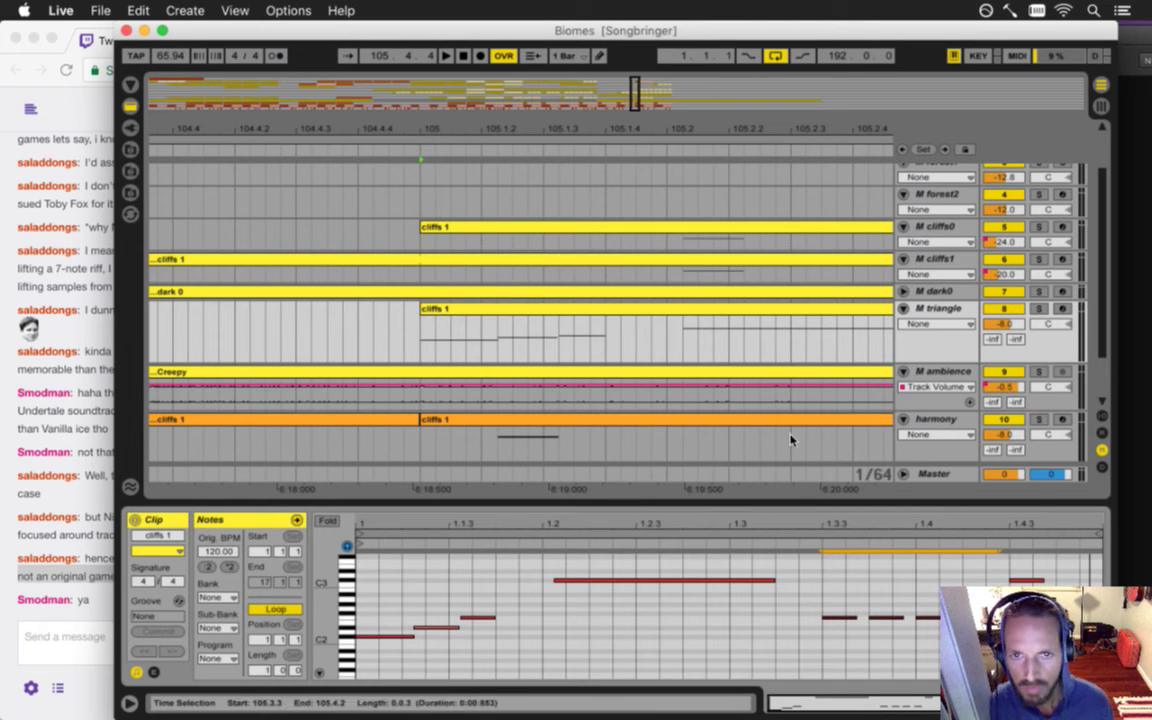
pyautogui.scroll(-3, 790, 340)
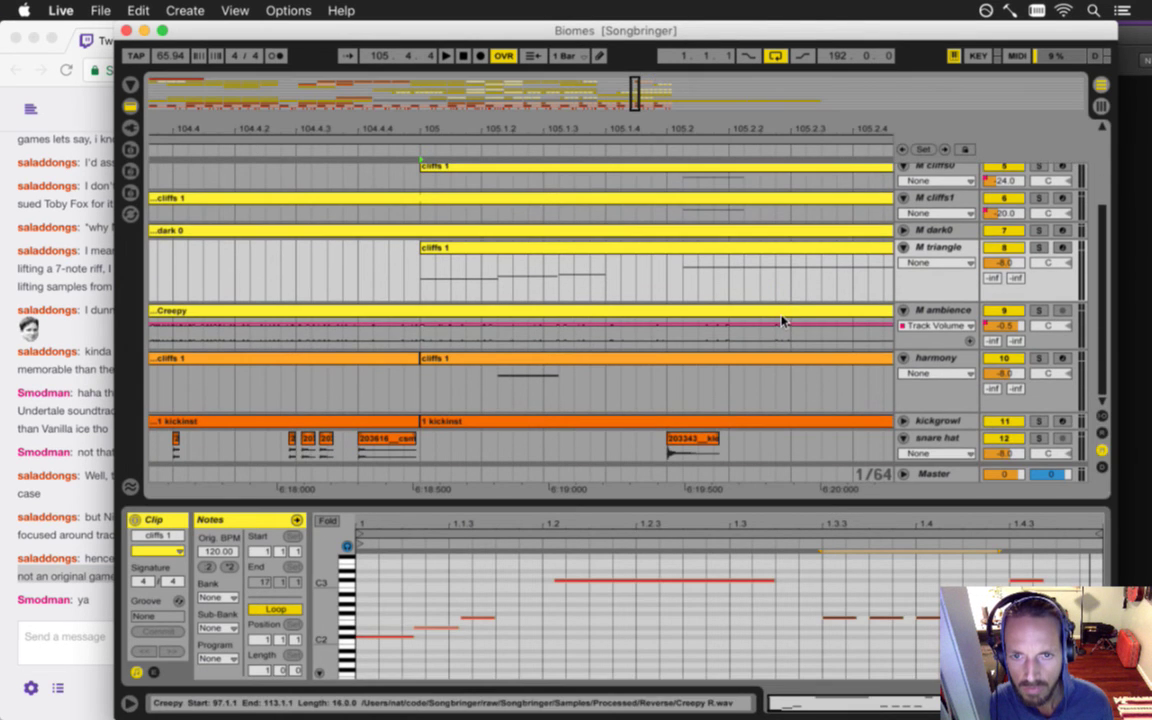
pyautogui.moveTo(668, 132); pyautogui.dragTo(672, 132)
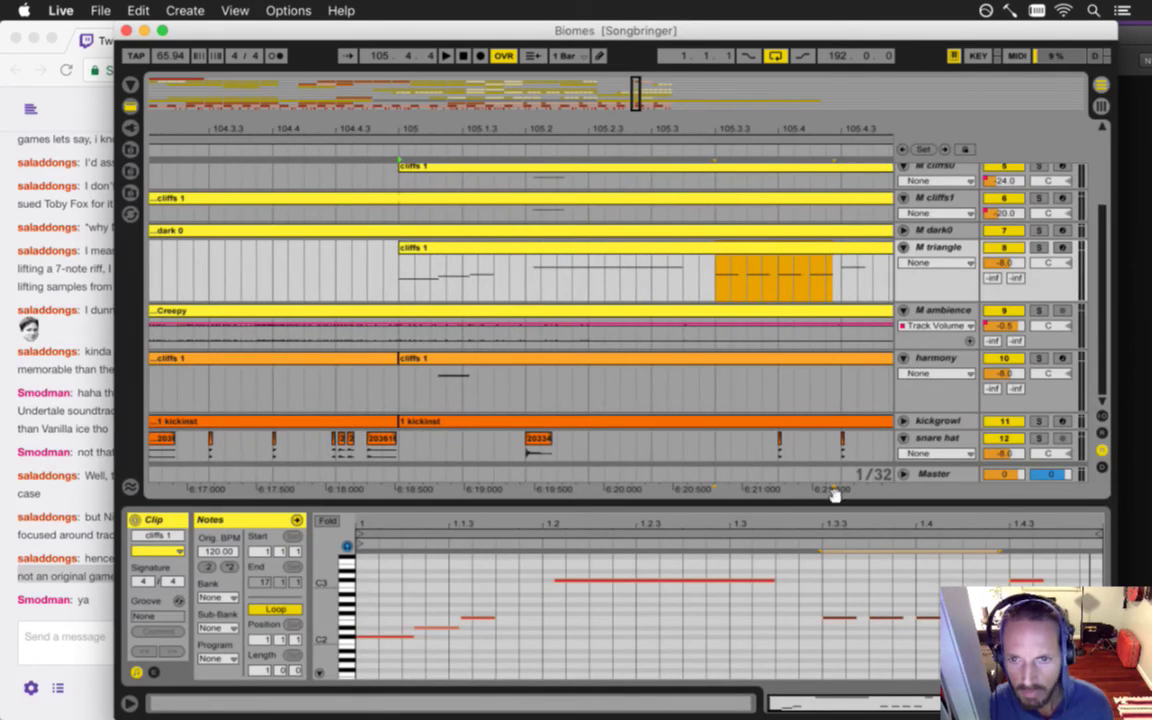
pyautogui.press('space')
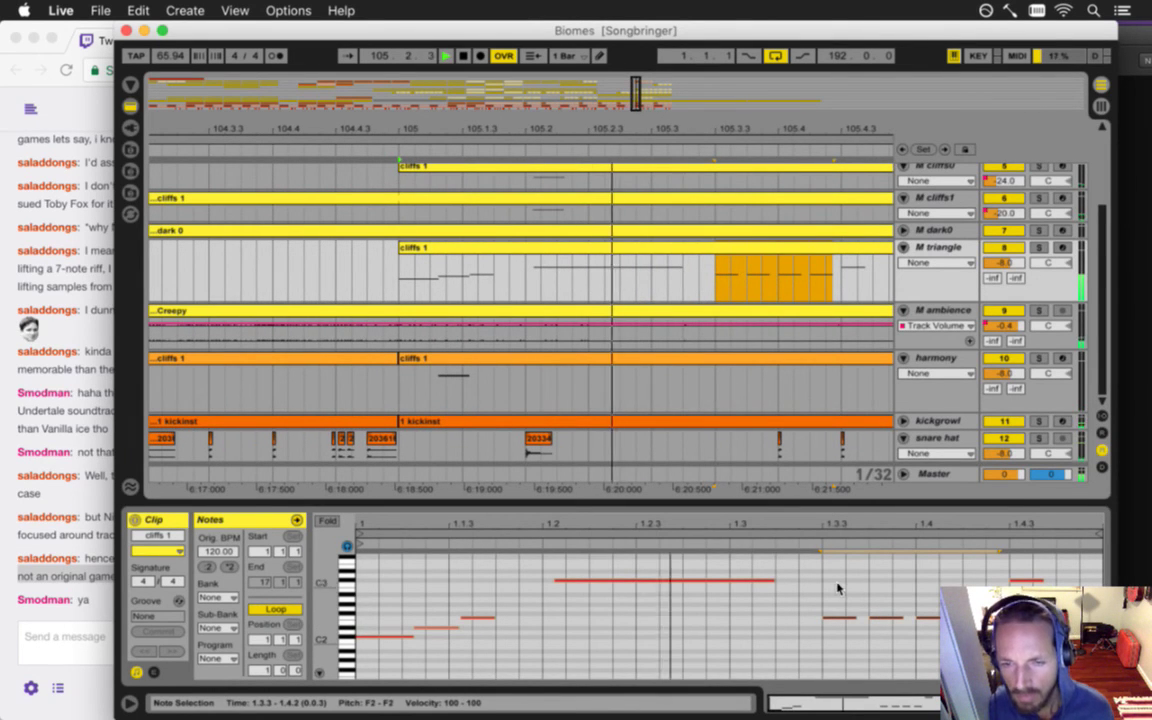
pyautogui.press('space')
# - Move the F2 note run earlier to start at 1.3 and shorten the long C#3 note to end there
pyautogui.moveTo(814, 597); pyautogui.dragTo(965, 634)
pyautogui.moveTo(838, 619); pyautogui.dragTo(798, 636)
pyautogui.click(790, 608)
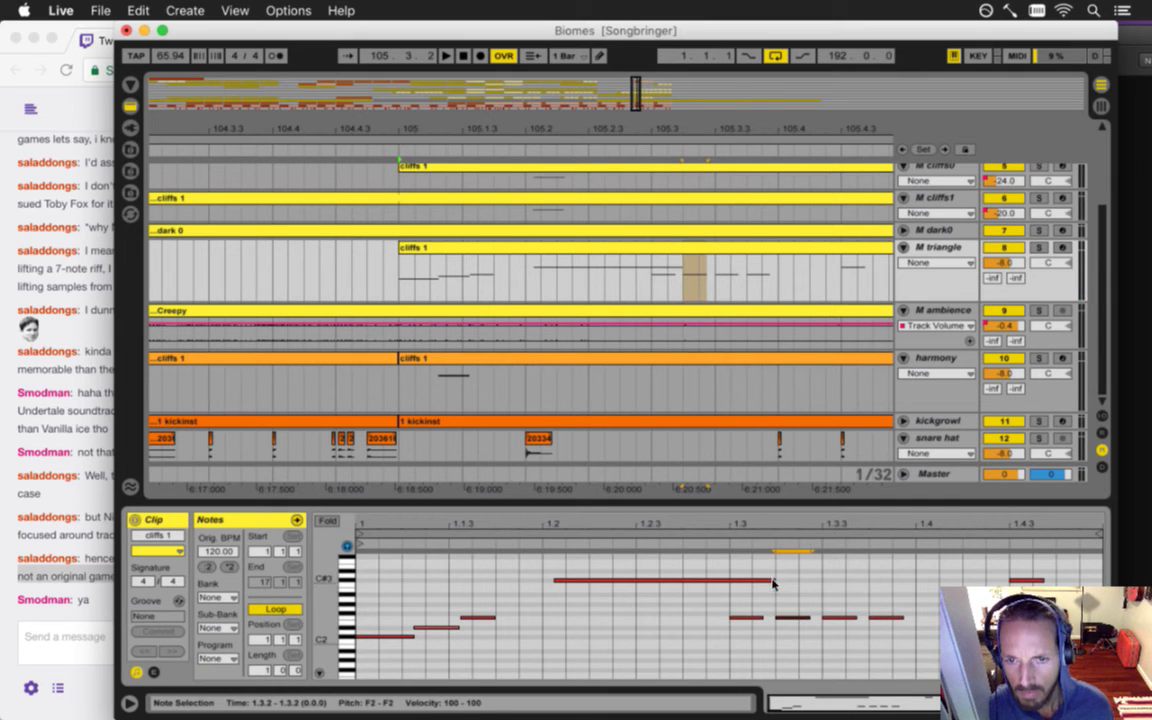
pyautogui.moveTo(773, 581); pyautogui.dragTo(910, 648)
# - Lower the four F2 notes to C#2, space them evenly from 1.3.1 to 1.4.2 and play the result
pyautogui.moveTo(752, 621); pyautogui.dragTo(903, 650)
pyautogui.click(799, 628)
pyautogui.moveTo(788, 637); pyautogui.dragTo(958, 637)
pyautogui.click(866, 634)
pyautogui.click(927, 627)
pyautogui.click(932, 637)
pyautogui.press('space')
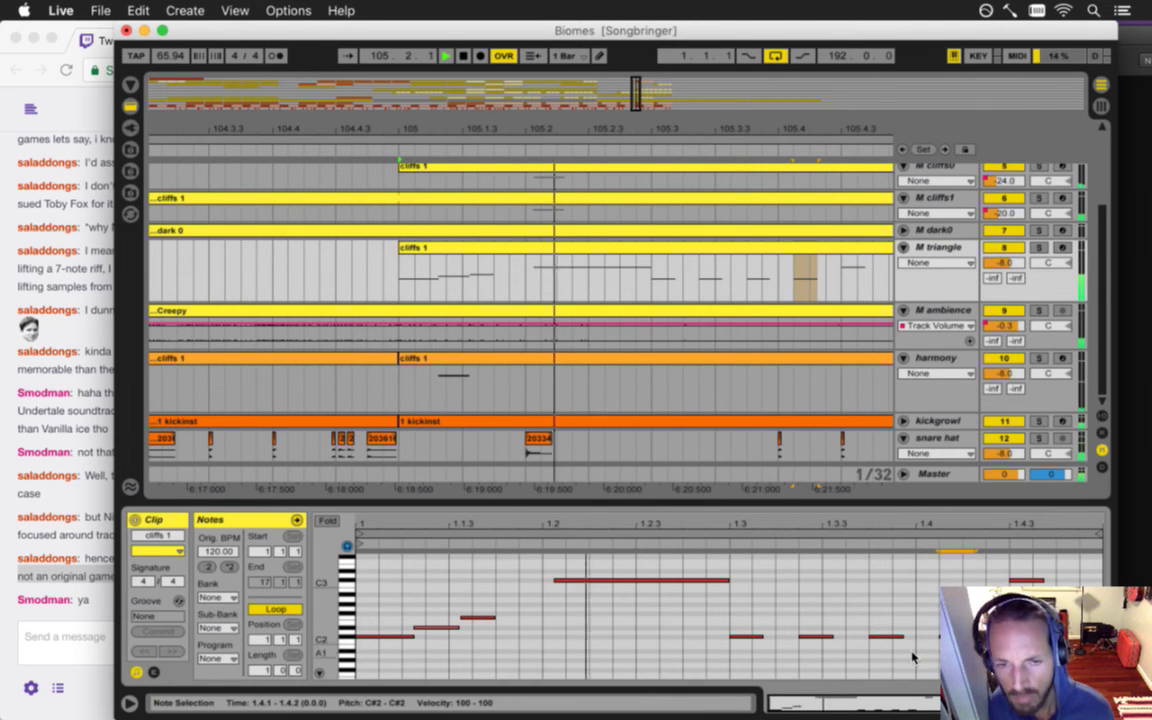
# - Shift the four C#2 notes together slightly later, past 1.3, and audition the clip from bar 105
pyautogui.press('space')
pyautogui.moveTo(721, 613); pyautogui.dragTo(966, 650)
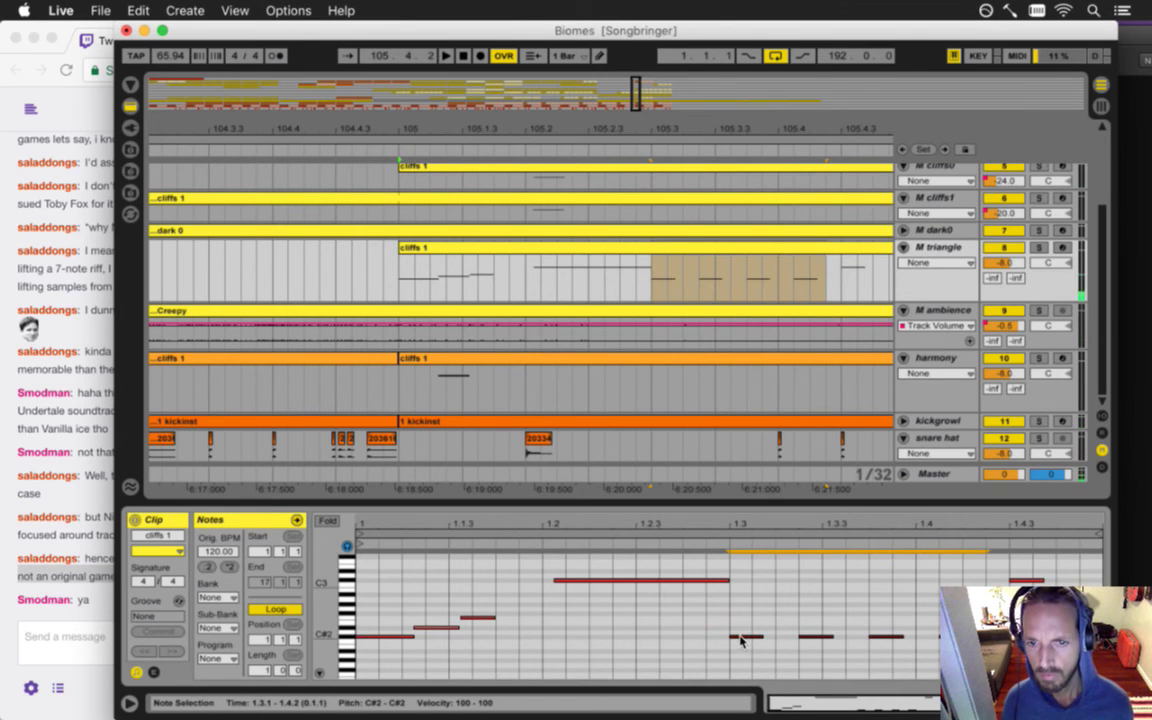
pyautogui.moveTo(740, 641); pyautogui.dragTo(762, 638)
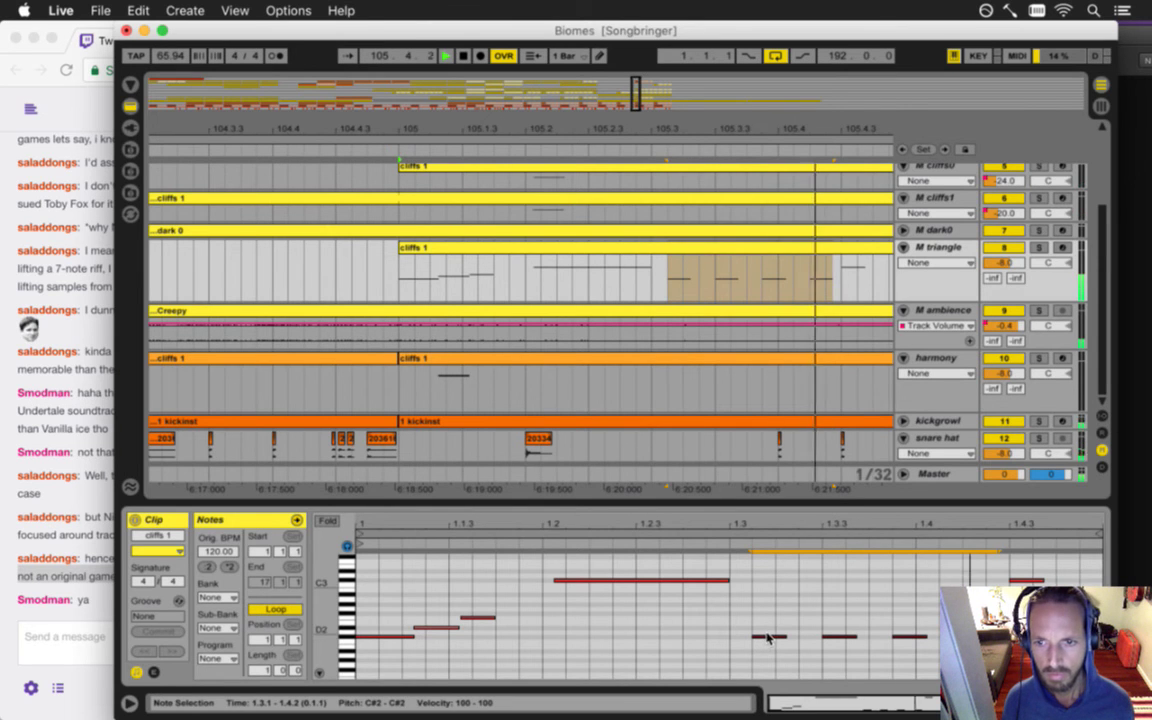
pyautogui.press('space')
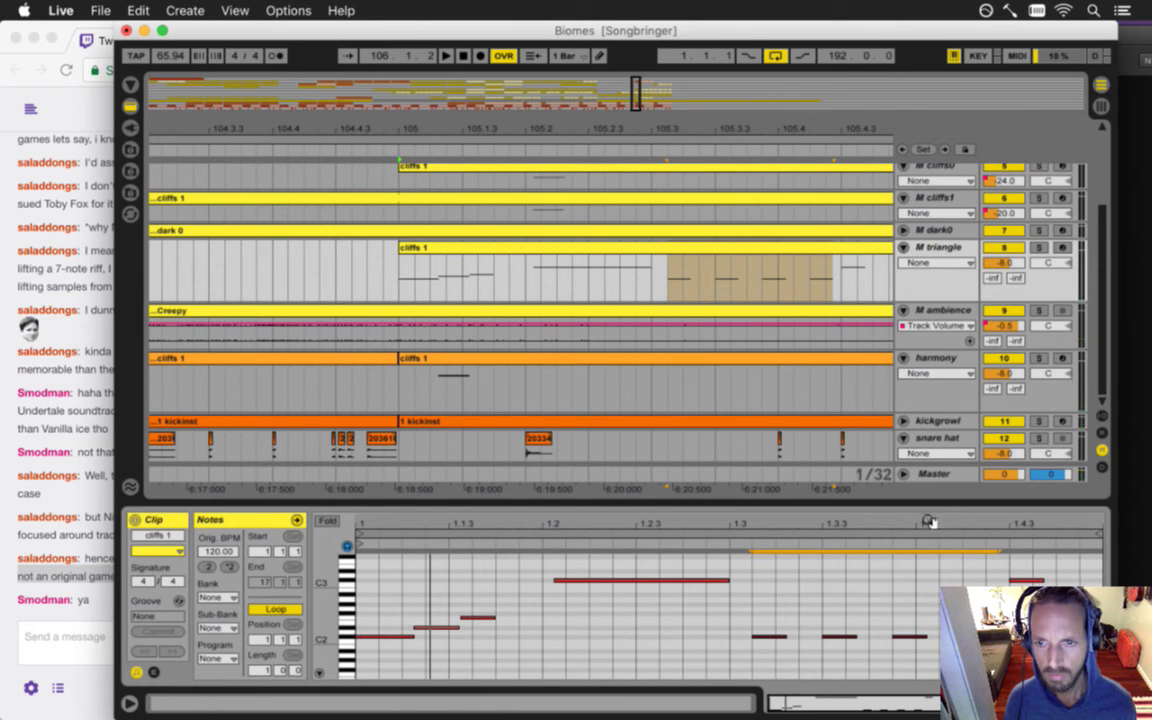
# - Lower the note at 1.4.3 to D#2, lengthen it to 1.4.4 and audition the phrase from bar 105
pyautogui.moveTo(1022, 581); pyautogui.dragTo(1022, 617)
pyautogui.press('Down')
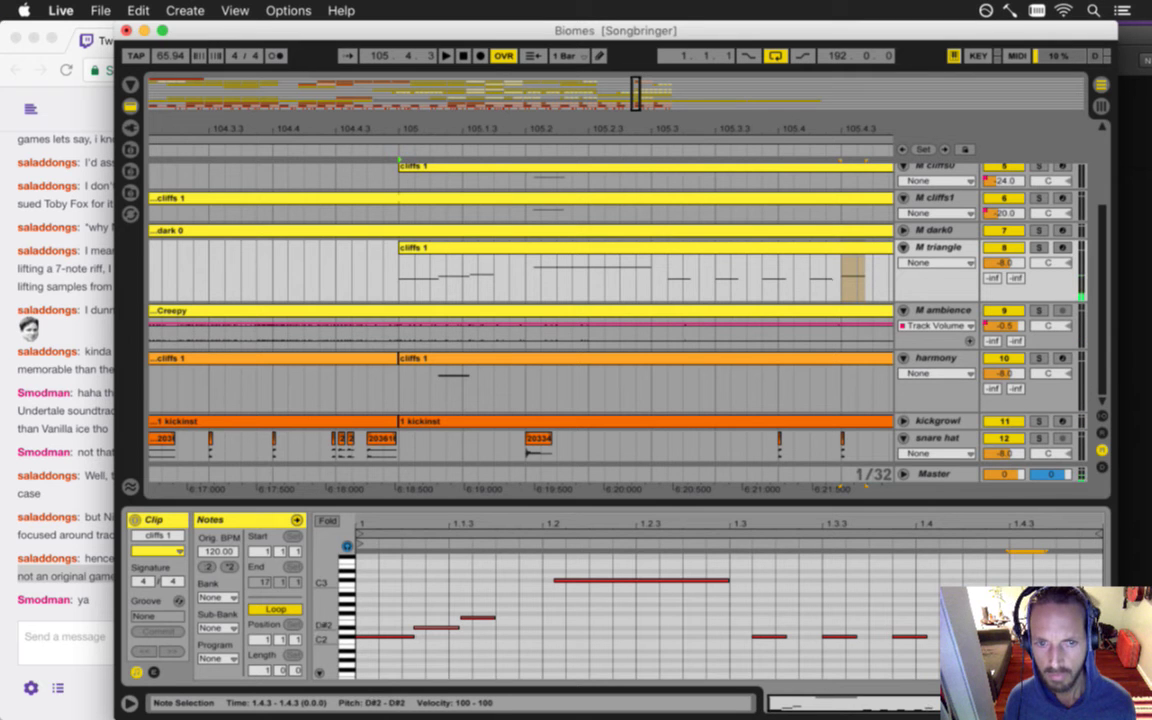
pyautogui.hotkey('shift', 'Right')
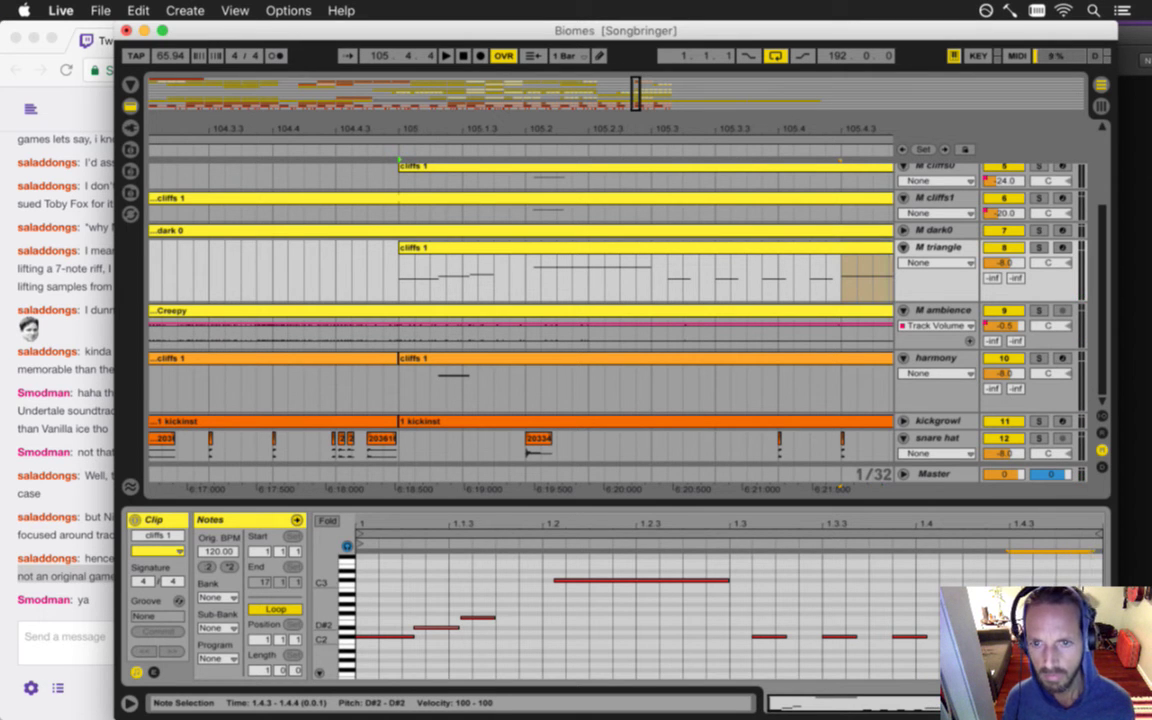
pyautogui.press('space')
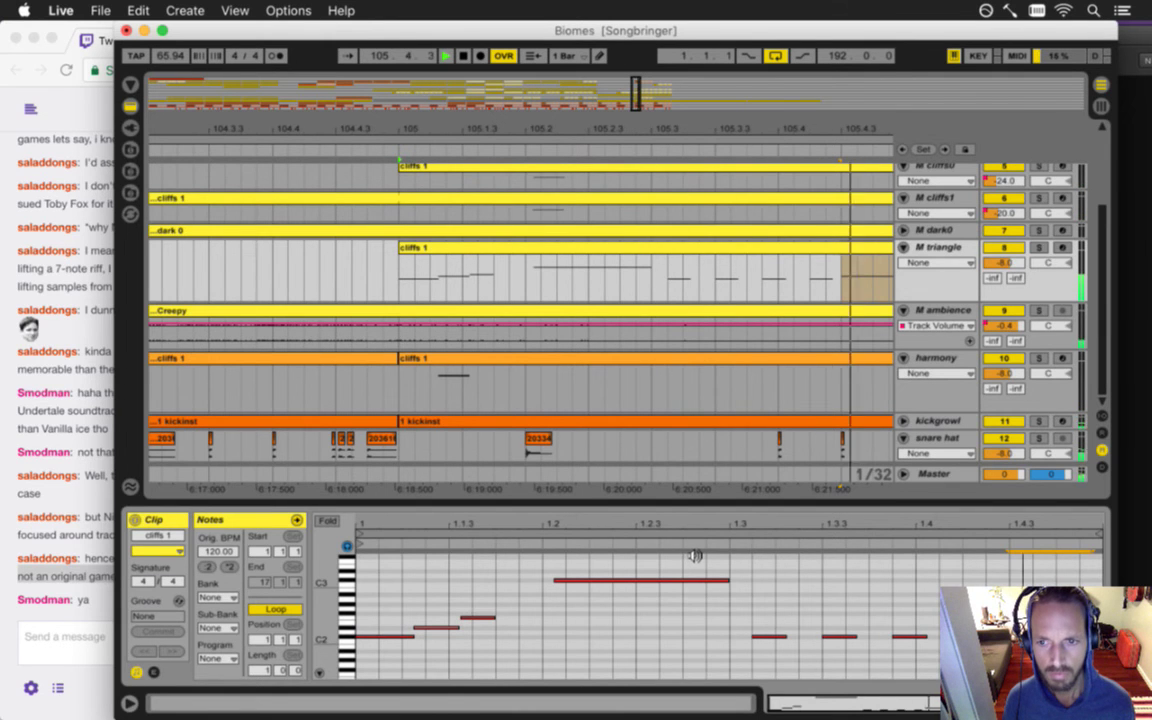
pyautogui.press('space')
pyautogui.press('space')
pyautogui.press('space')
# - Unfold the M dark0 track to show its volume automation across bars 97 to 113 and save the Set
pyautogui.moveTo(511, 123); pyautogui.dragTo(513, 128)
pyautogui.click(632, 273)
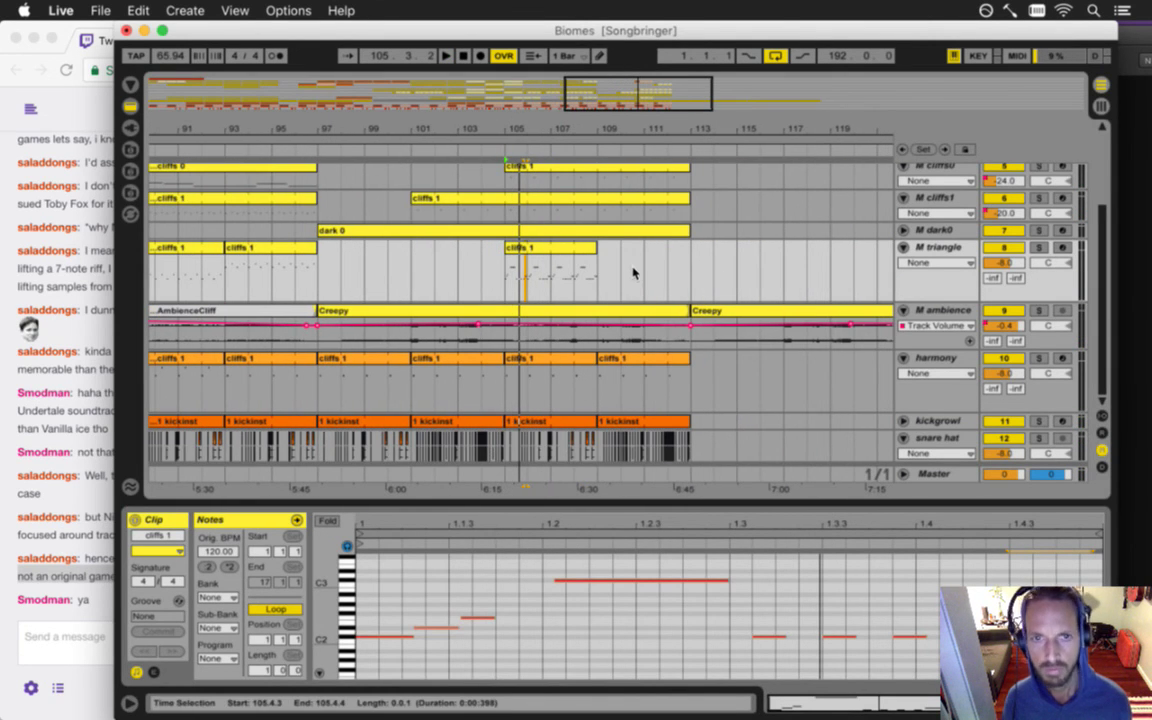
pyautogui.click(904, 231)
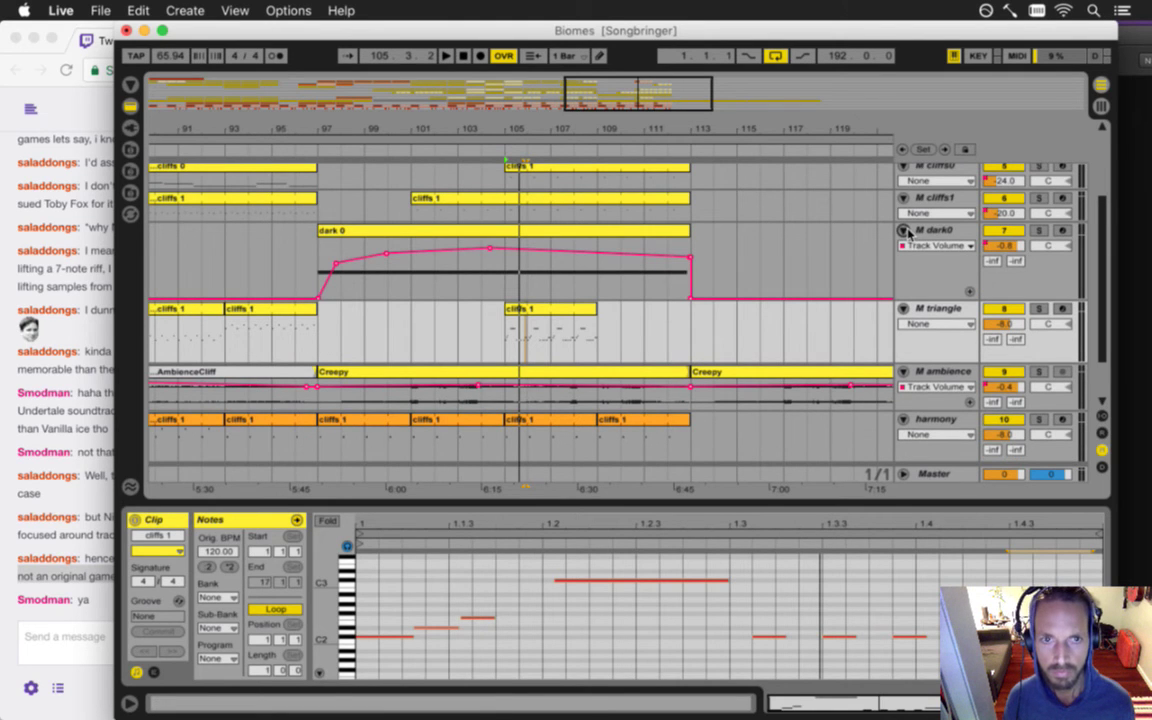
pyautogui.press('super+s')
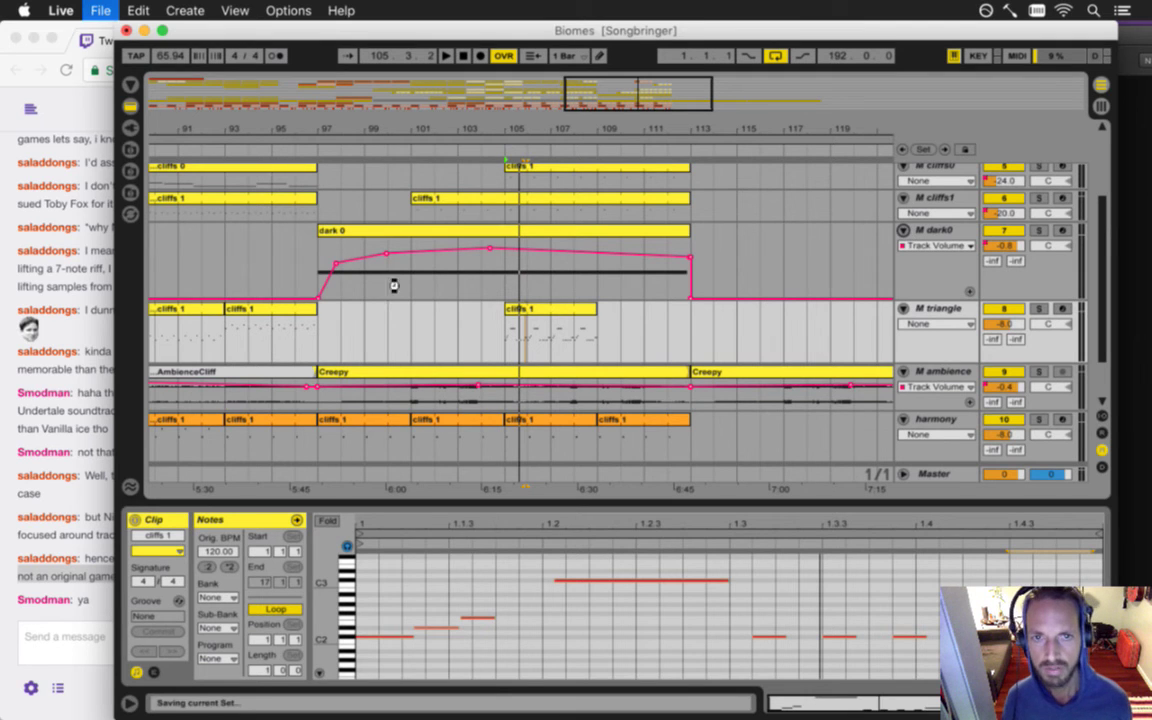
# - Play the arrangement from bar 97 and solo the M dark0 track
pyautogui.click(322, 262)
pyautogui.press('space')
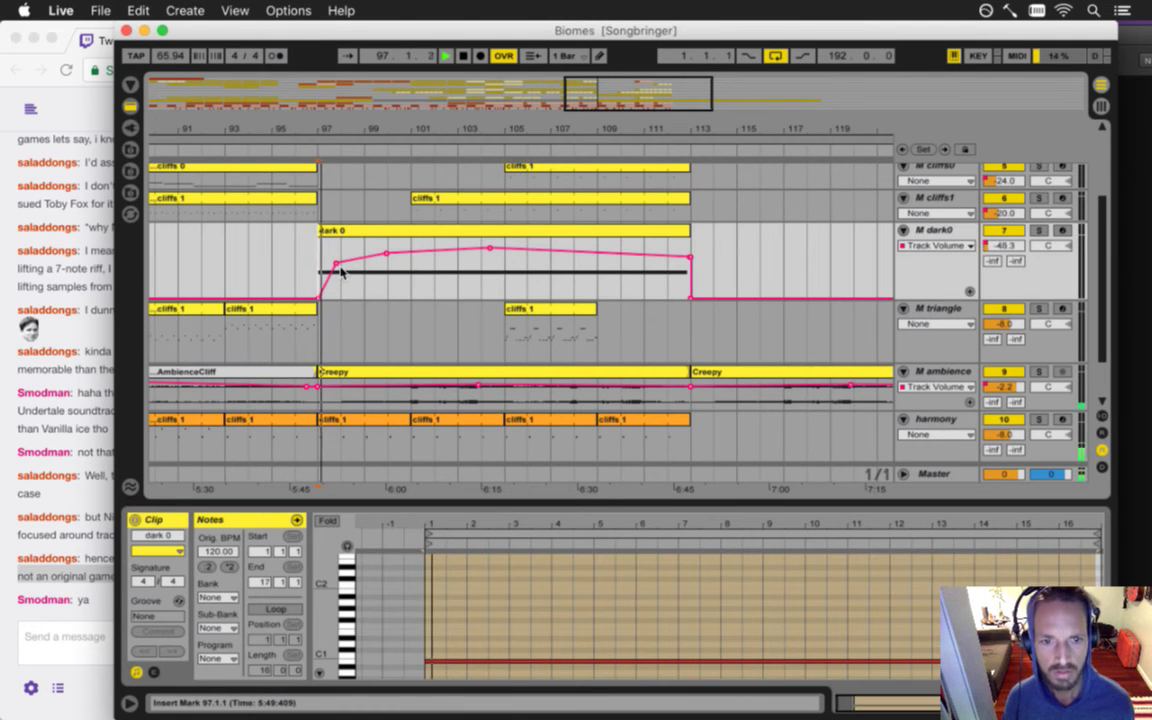
pyautogui.click(1040, 231)
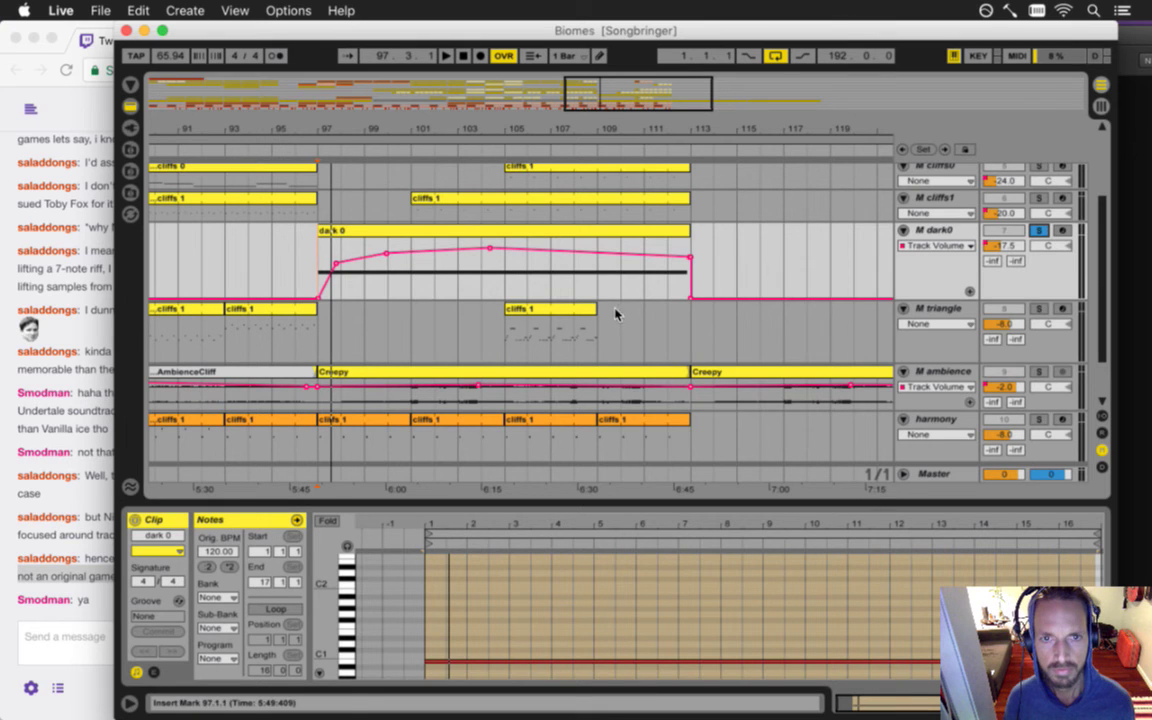
# - Duplicate the dark 0 clip on the M dark0 track to bar 113 and deactivate the copy
pyautogui.moveTo(345, 234); pyautogui.dragTo(727, 242)
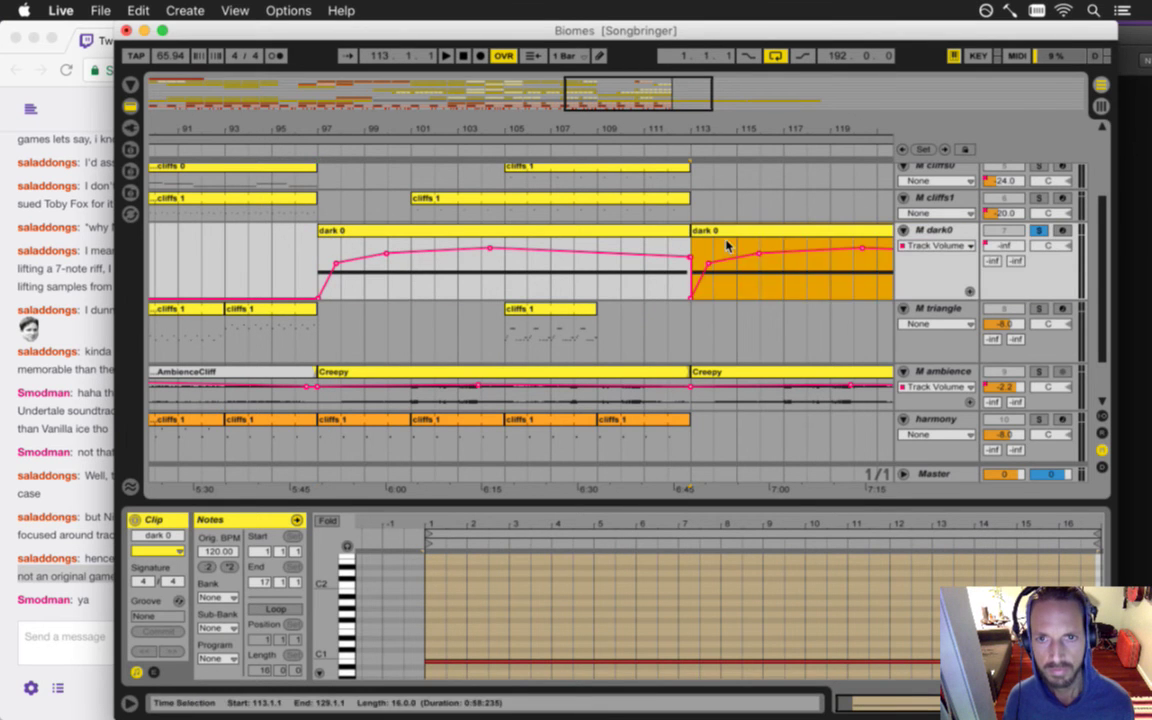
pyautogui.rightClick(727, 232)
pyautogui.click(777, 356)
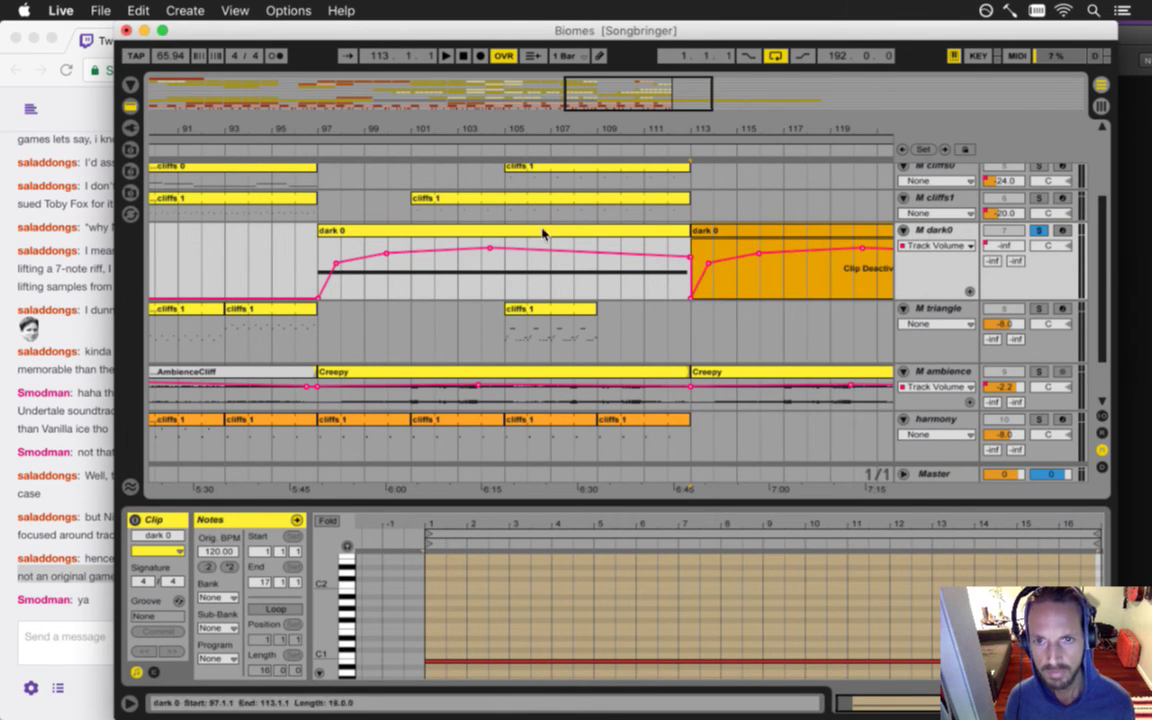
# - Shorten the drone note in the dark 0 clip at bar 97 to one bar, and set the loop length and clip end to match
pyautogui.click(383, 291)
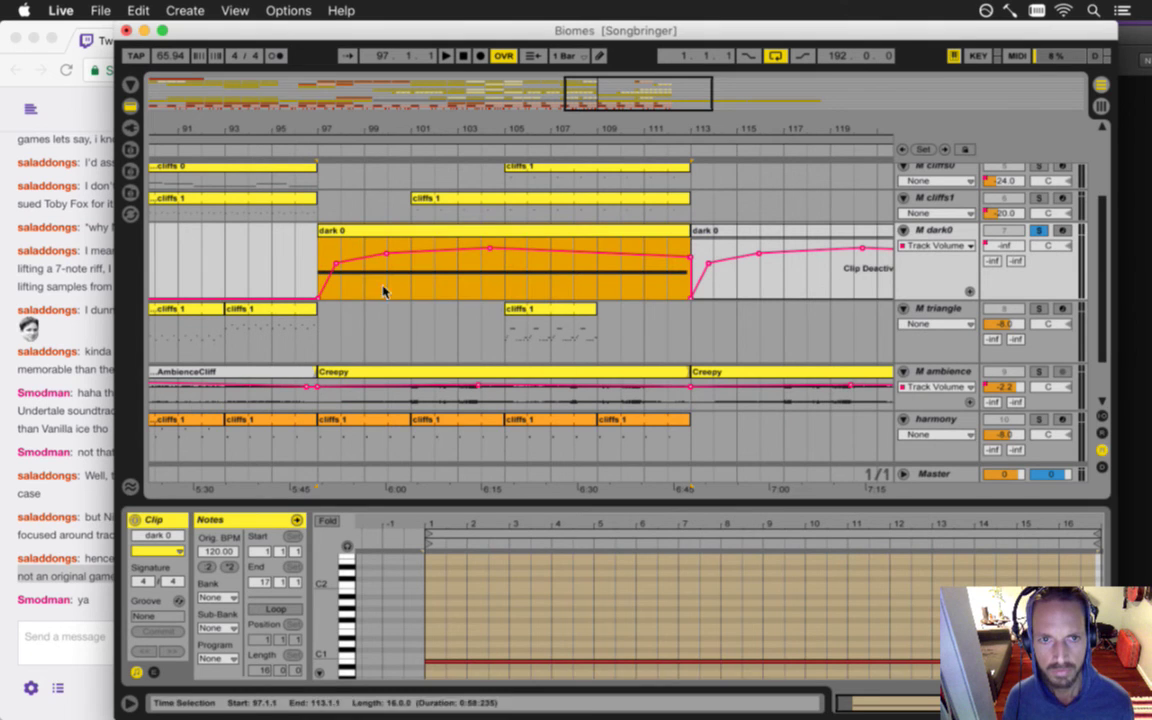
pyautogui.click(482, 524)
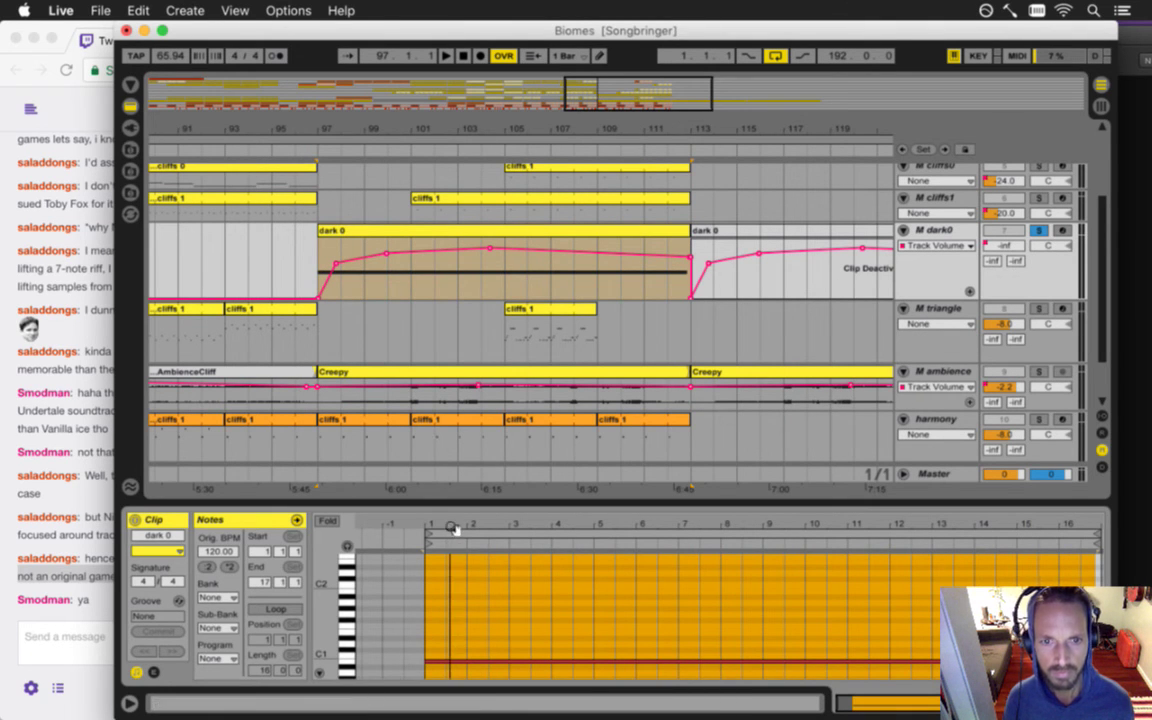
pyautogui.click(492, 635)
pyautogui.moveTo(1096, 659); pyautogui.dragTo(486, 649)
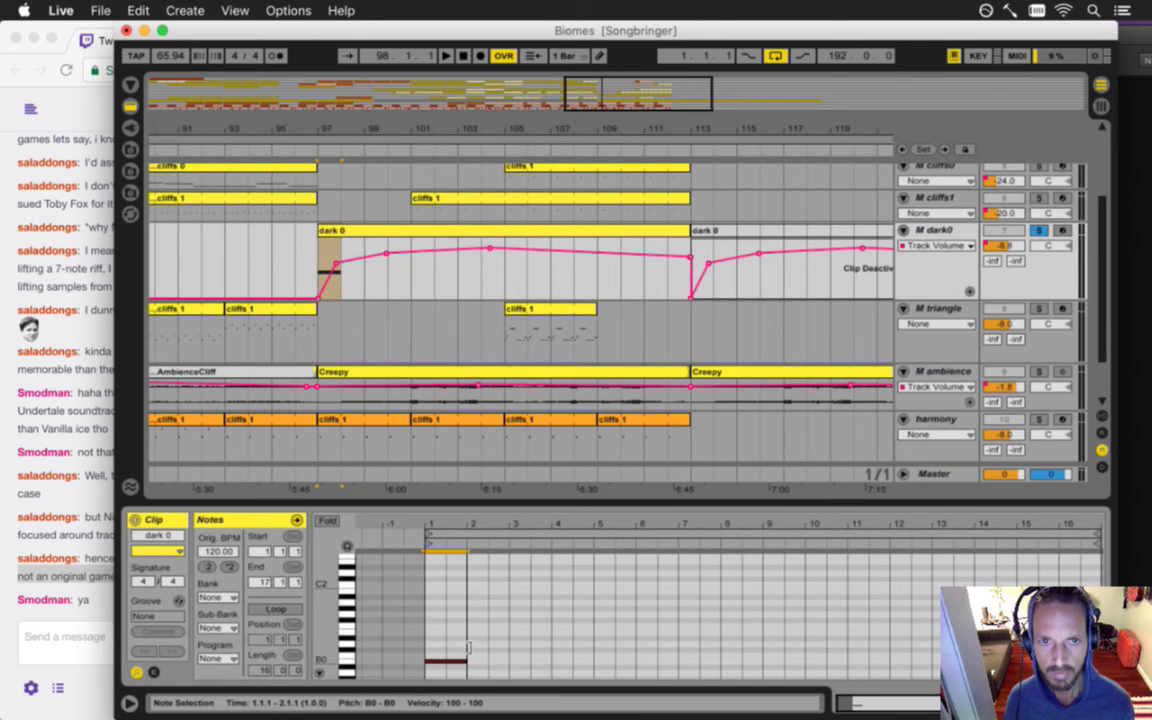
pyautogui.moveTo(1097, 535); pyautogui.dragTo(532, 559)
pyautogui.press('space')
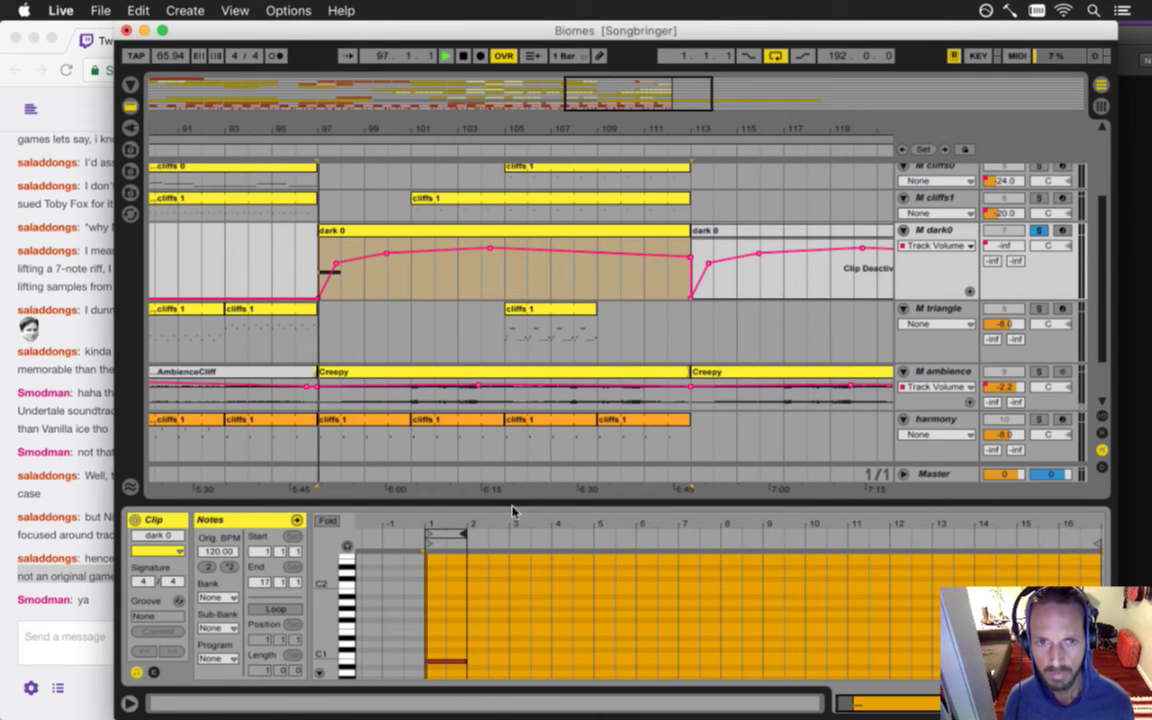
pyautogui.moveTo(1095, 545); pyautogui.dragTo(465, 532)
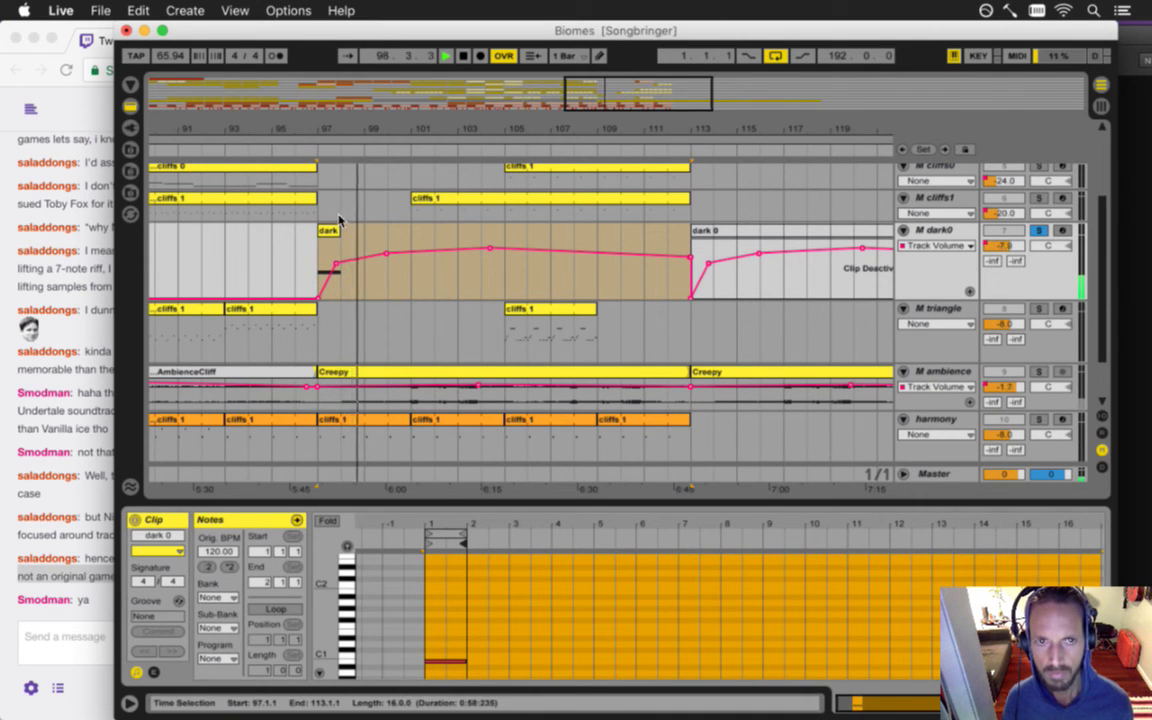
# - Turn on looping for the one-bar dark 0 clip and extend it from bar 97 to bar 113
pyautogui.click(273, 609)
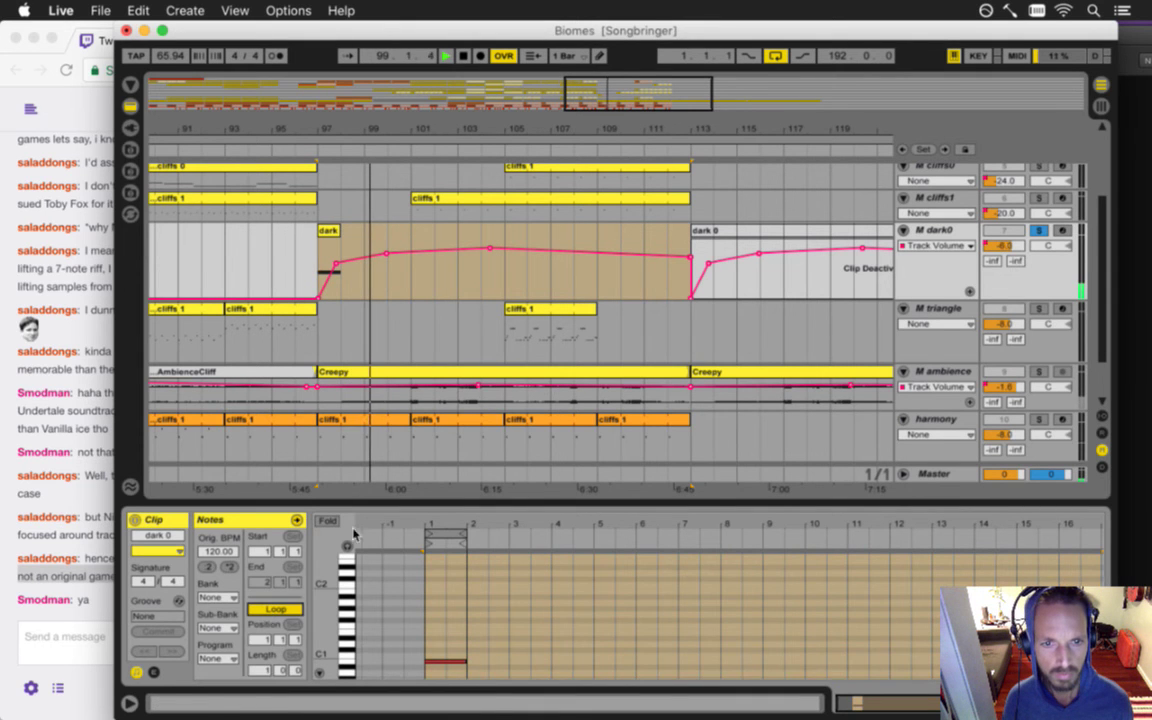
pyautogui.moveTo(338, 265); pyautogui.dragTo(690, 250)
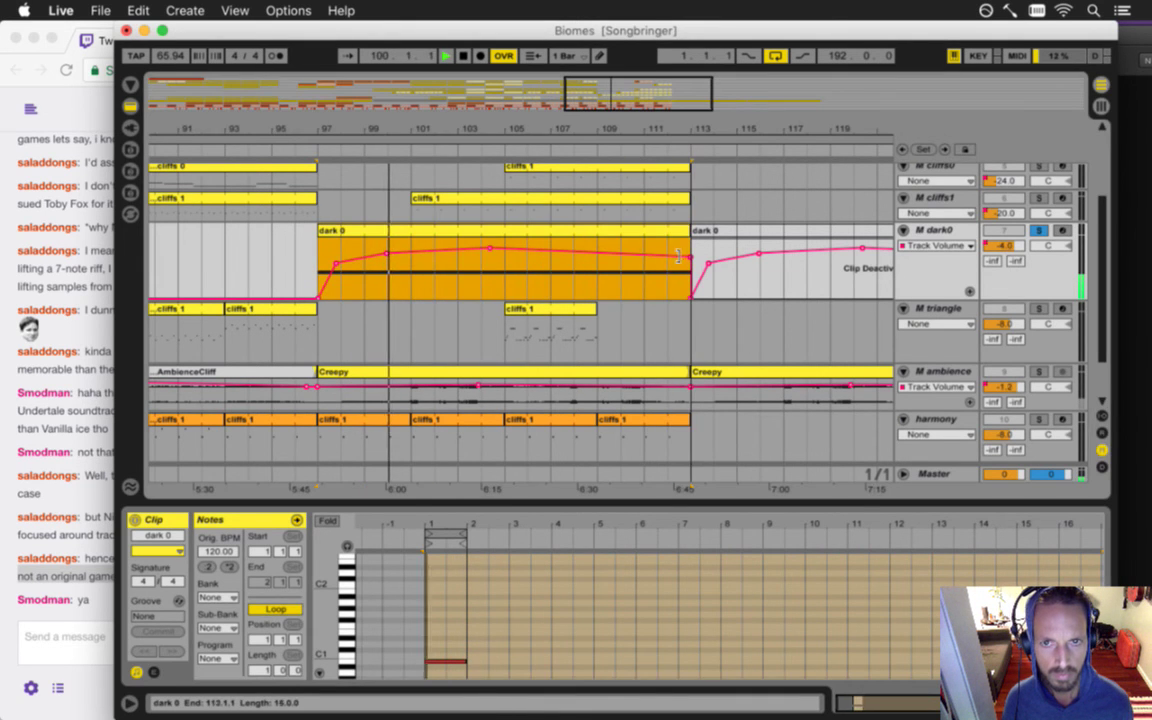
pyautogui.click(315, 264)
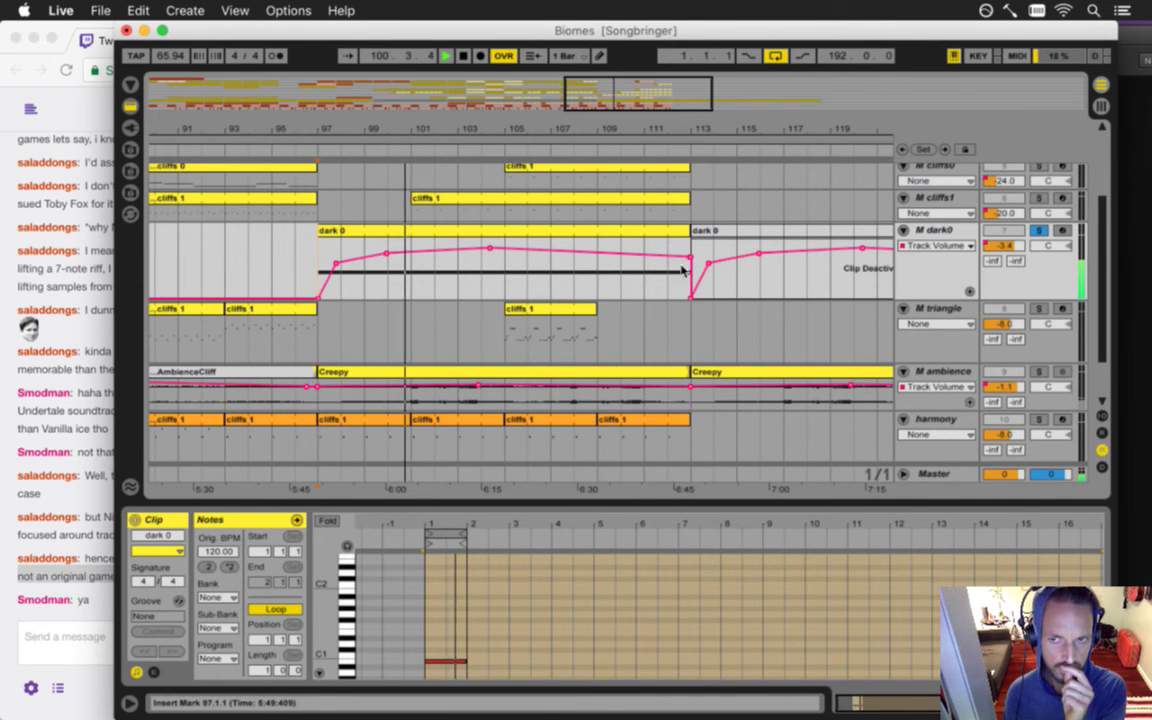
# - Unsolo the M dark0 track, return the insert mark to bar 97 and stop playback
pyautogui.click(1044, 232)
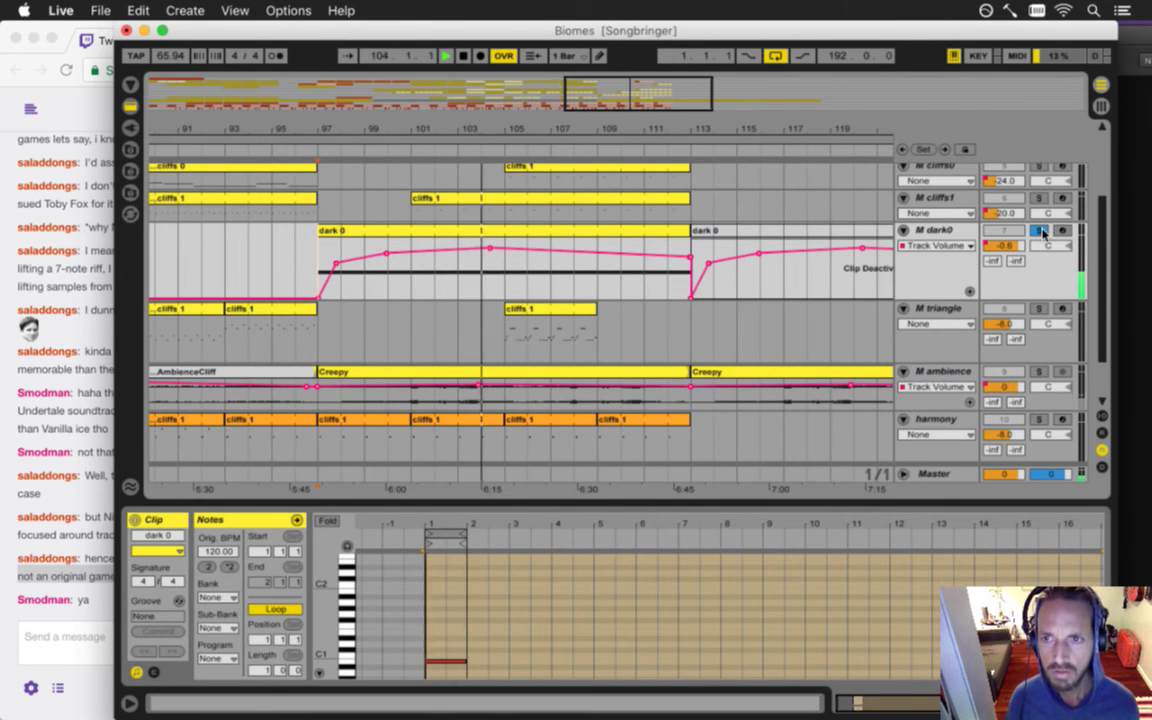
pyautogui.click(1044, 232)
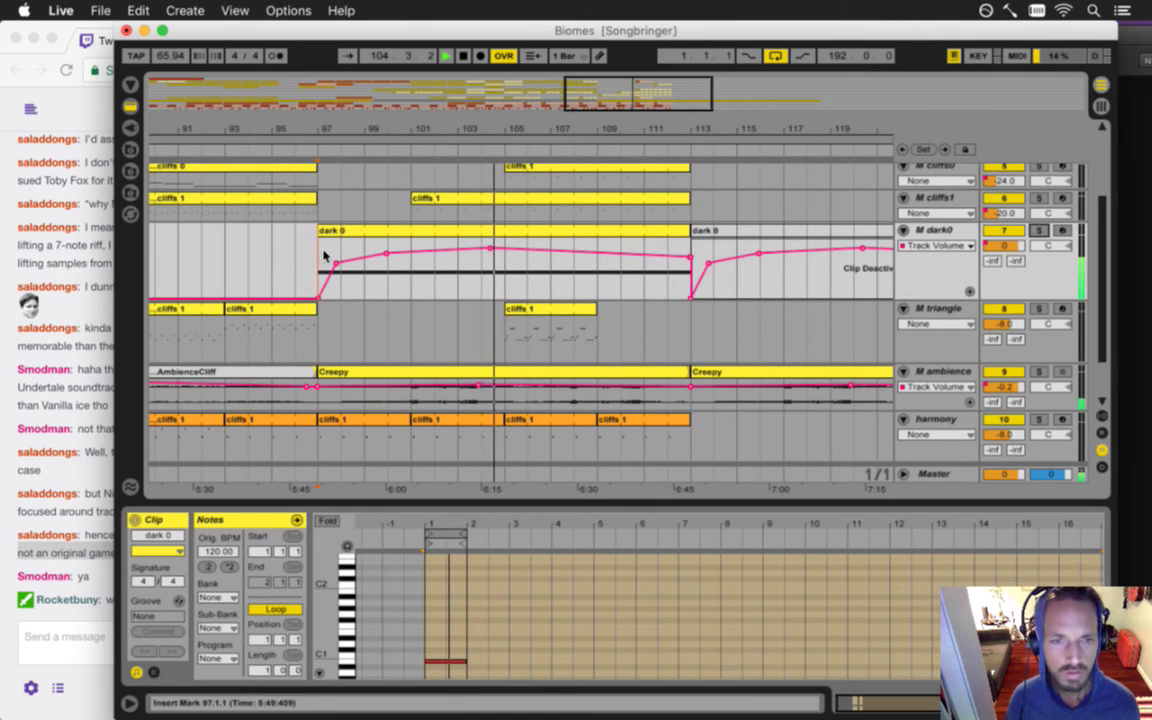
pyautogui.click(322, 256)
pyautogui.press('space')
# - Switch to the Twitch chat in Chrome to read the newest message and return to Live
pyautogui.click(92, 505)
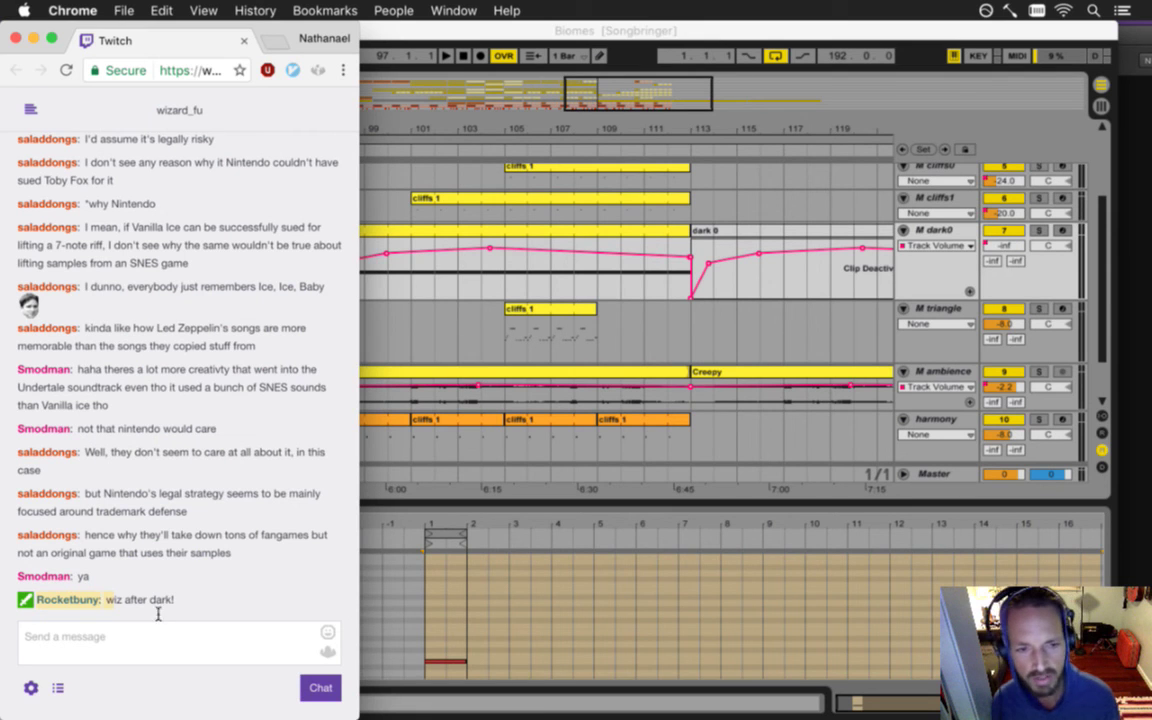
pyautogui.click(586, 170)
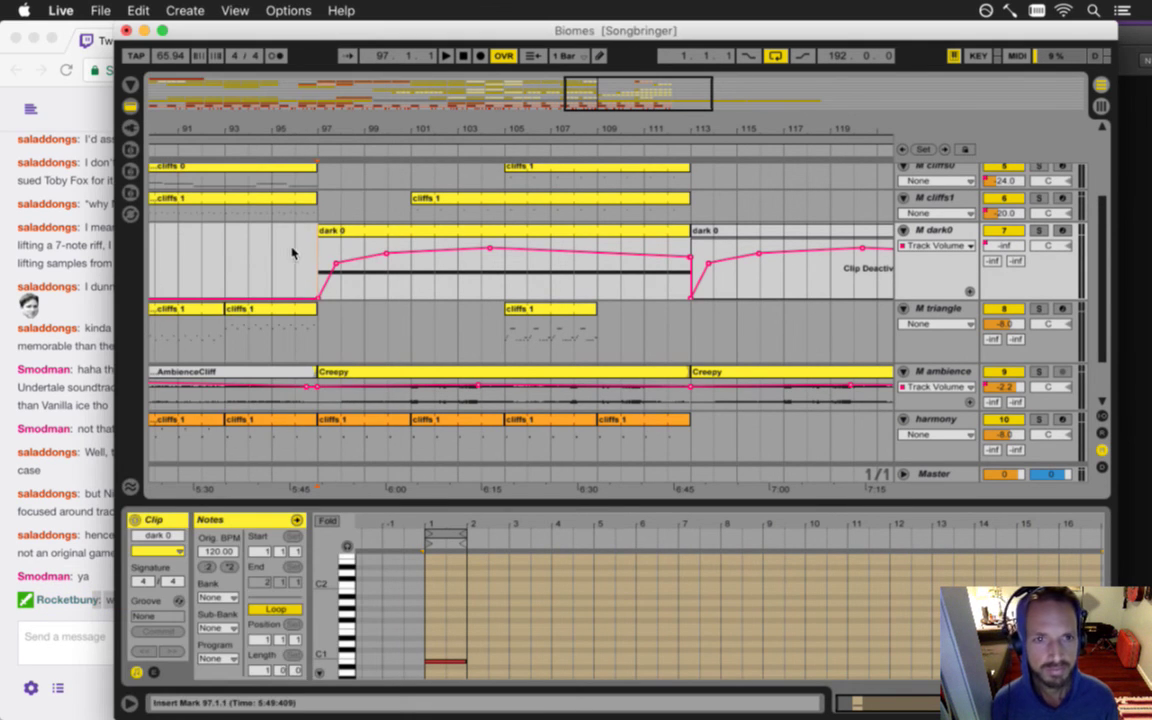
# - Place the insert mark at bar 93, save the Set and play the arrangement from there
pyautogui.scroll(3, 290, 260)
pyautogui.click(223, 323)
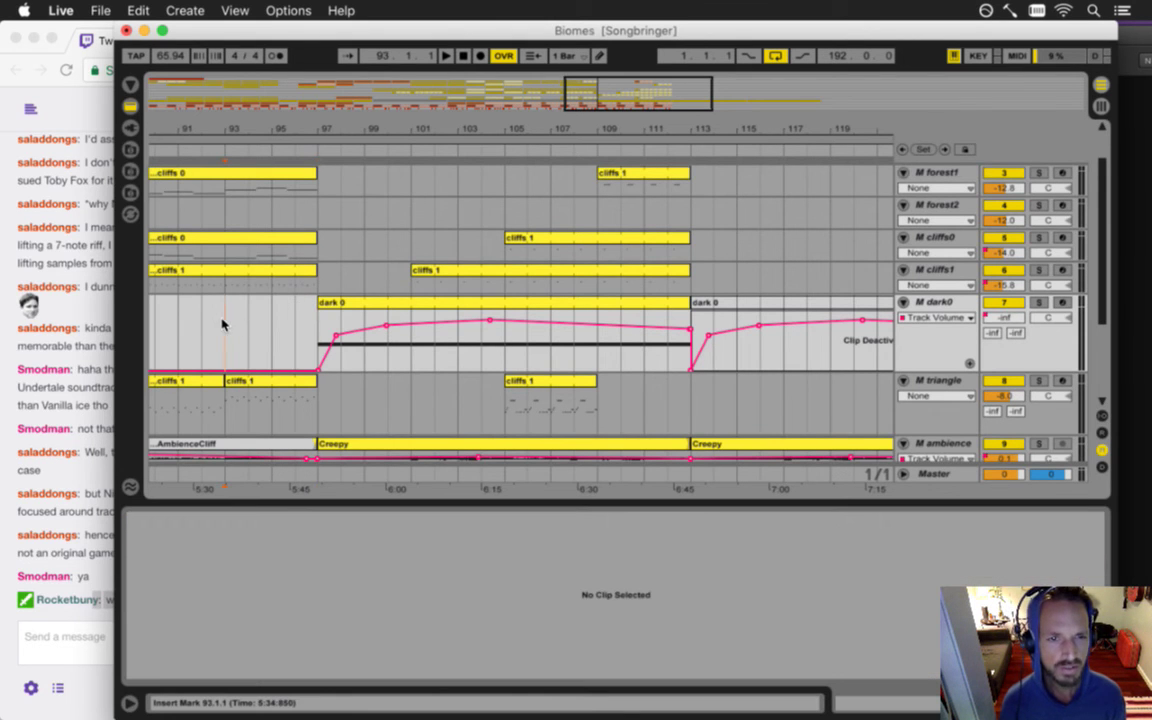
pyautogui.press('super+s')
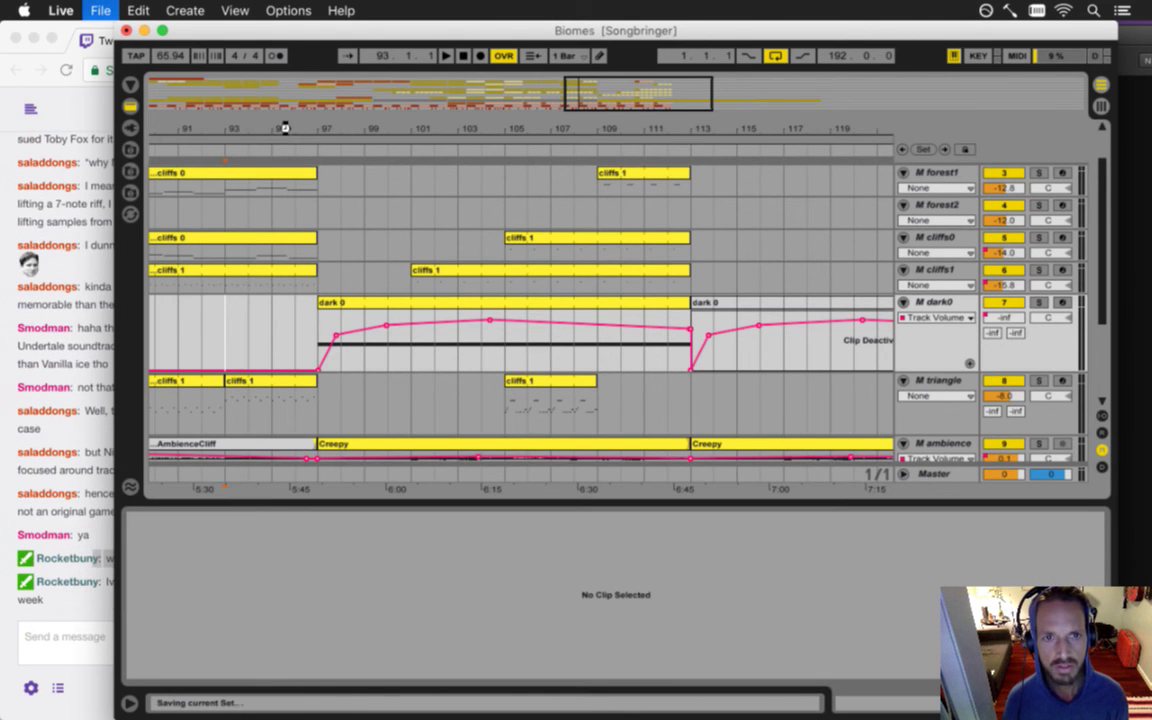
pyautogui.moveTo(278, 140); pyautogui.dragTo(315, 222)
# - Follow the new Twitch chat messages in Chrome while the arrangement plays, returning to Live after reading them
pyautogui.click(80, 601)
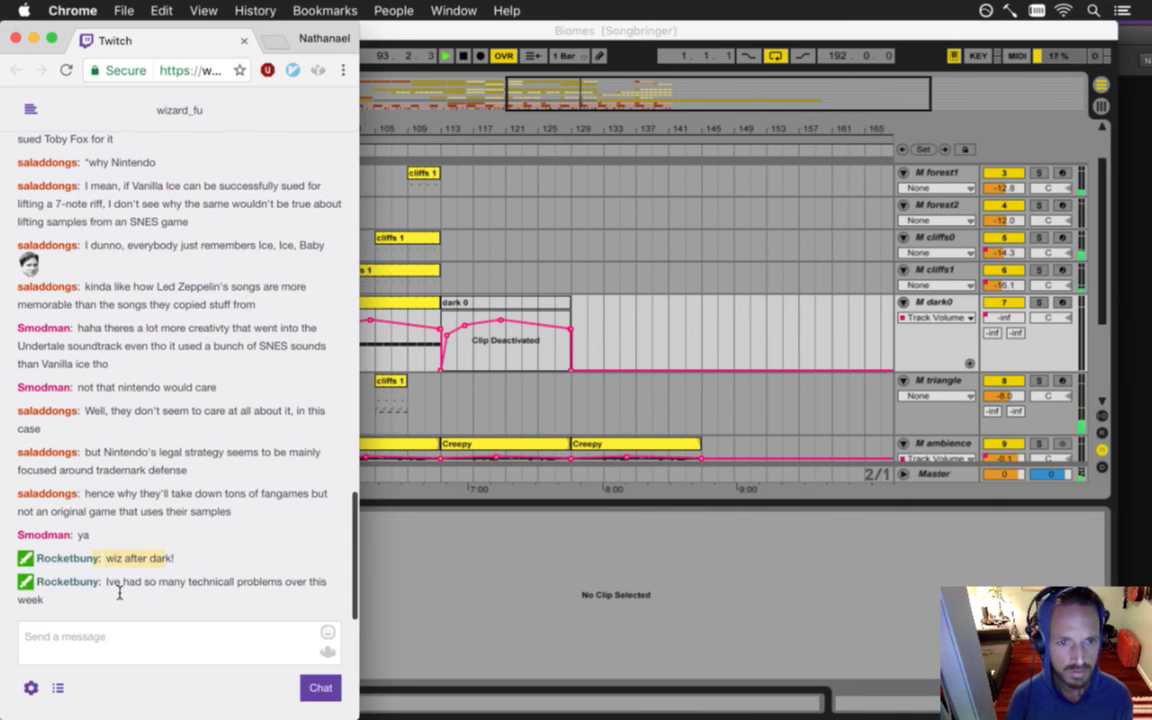
pyautogui.moveTo(136, 592); pyautogui.dragTo(181, 596)
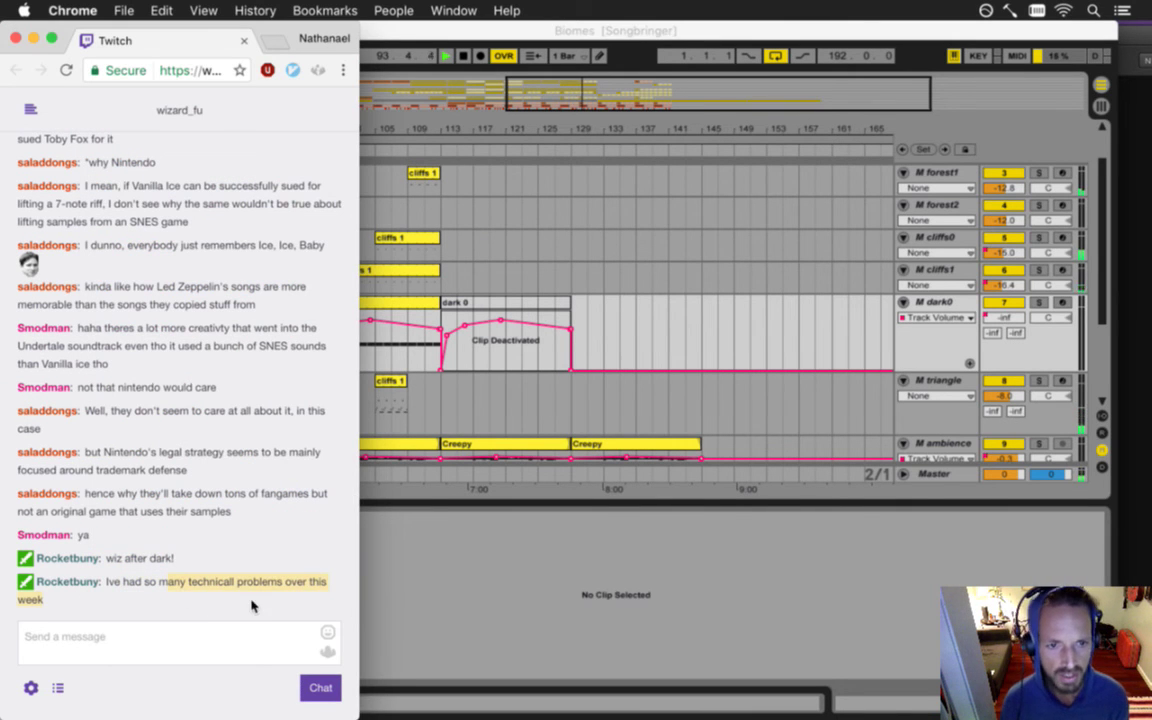
pyautogui.click(614, 40)
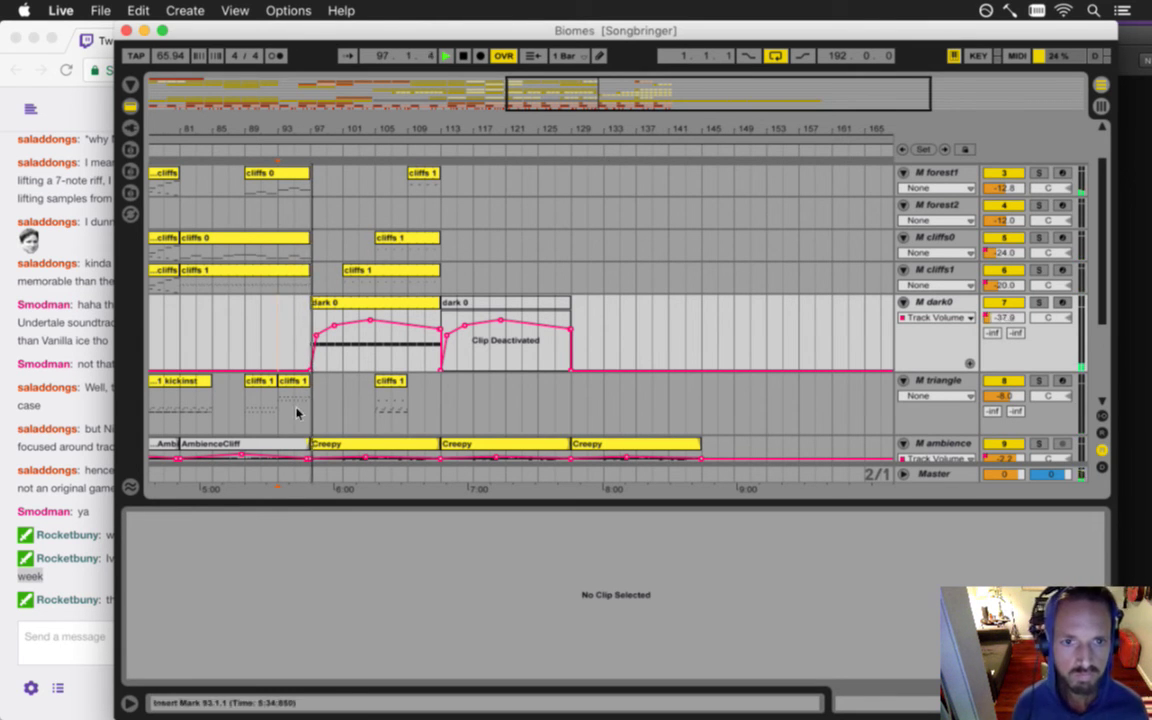
pyautogui.click(113, 562)
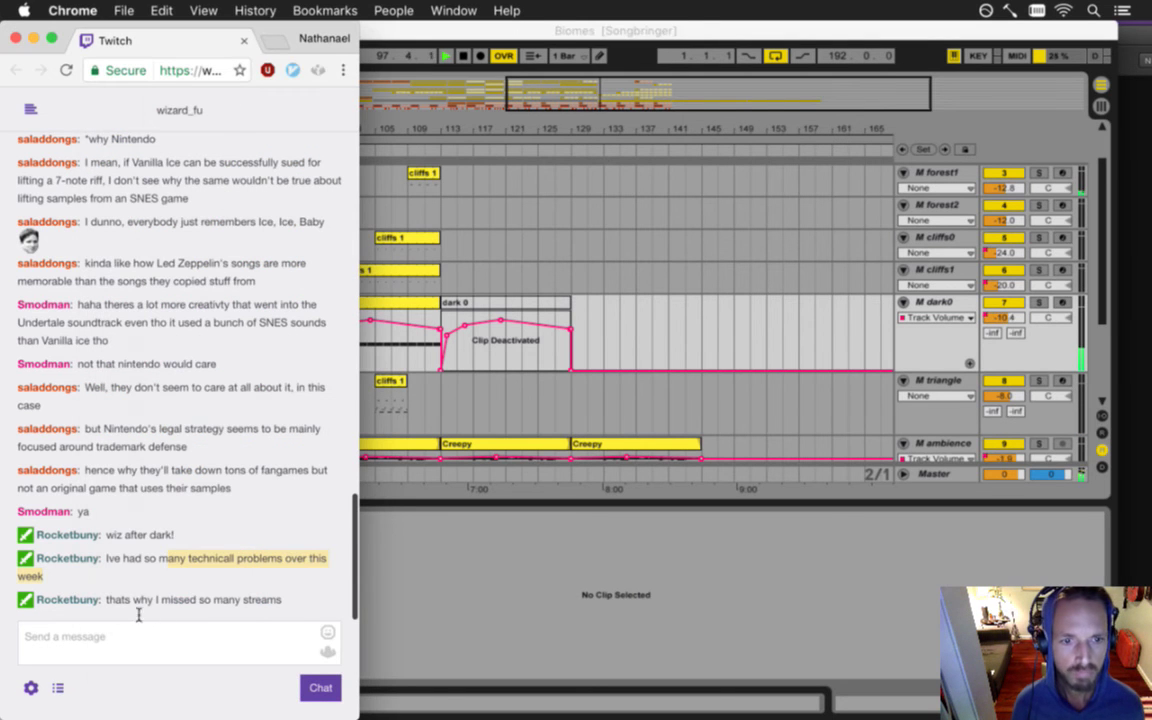
pyautogui.moveTo(134, 605); pyautogui.dragTo(222, 612)
pyautogui.click(413, 47)
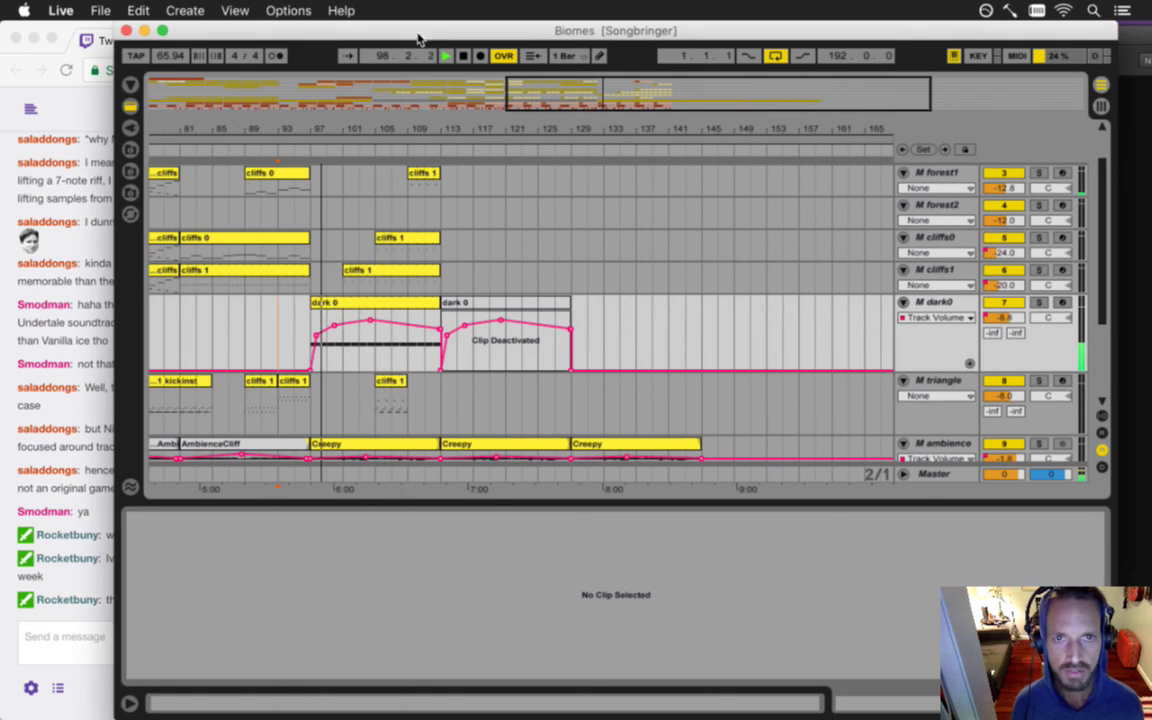
# - Reduce the heights of the M dark0 and M triangle tracks and play the arrangement from bar 95
pyautogui.press('space')
pyautogui.click(299, 316)
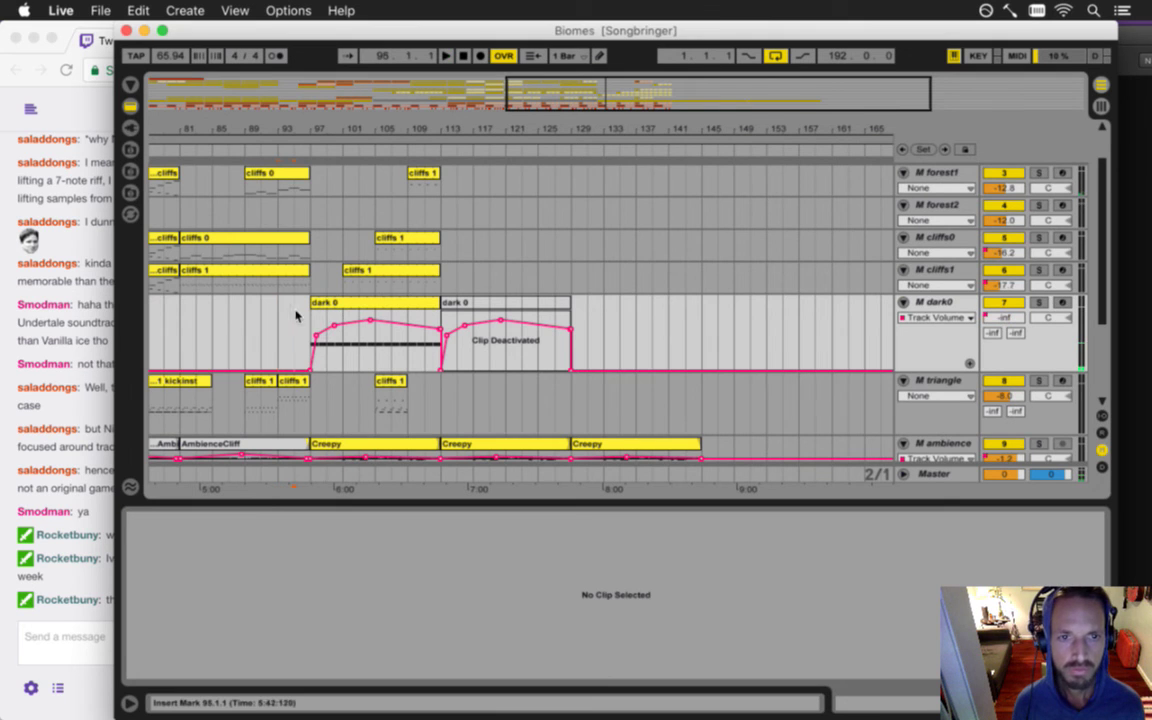
pyautogui.scroll(2, 1104, 210)
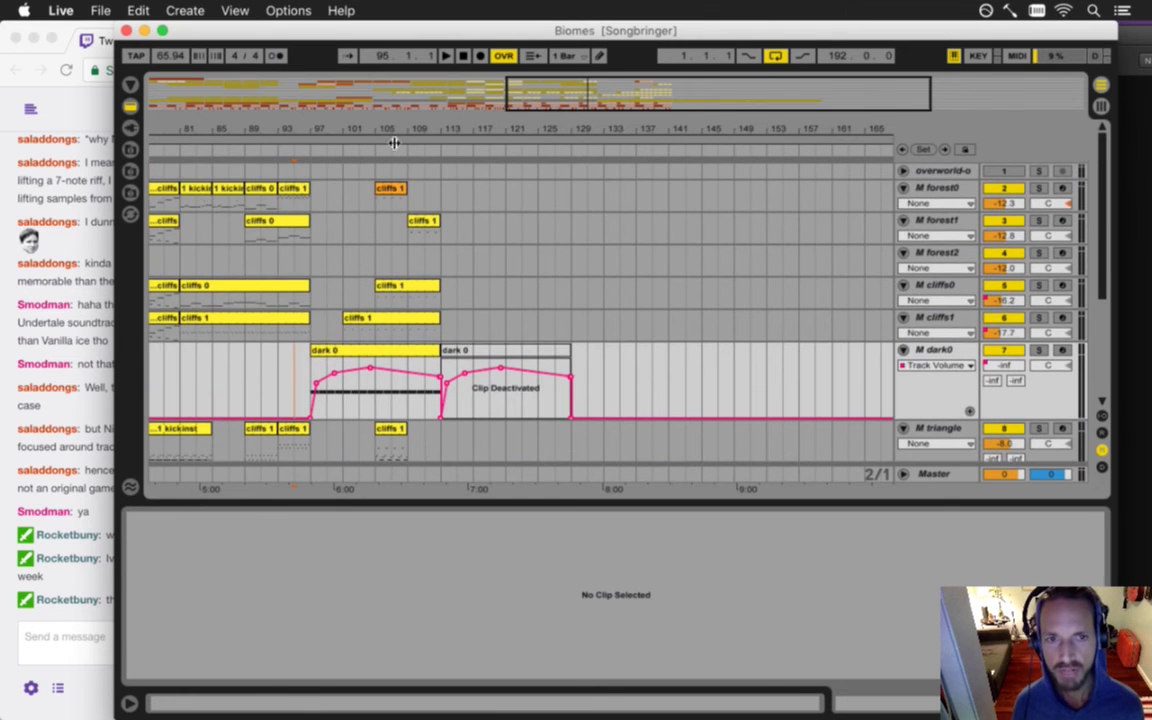
pyautogui.moveTo(923, 418); pyautogui.dragTo(923, 383)
pyautogui.moveTo(928, 440); pyautogui.dragTo(928, 409)
pyautogui.moveTo(300, 160); pyautogui.dragTo(303, 135)
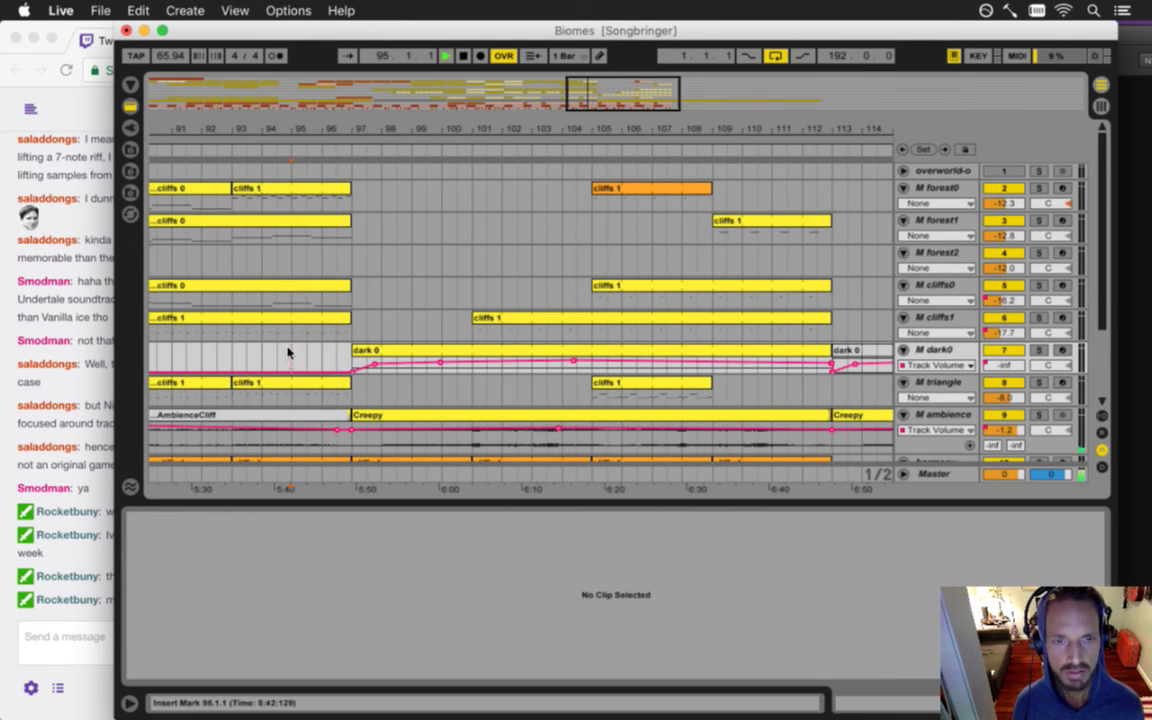
# - Read the latest viewer message in the Twitch chat in Chrome and switch back to Live
pyautogui.click(103, 610)
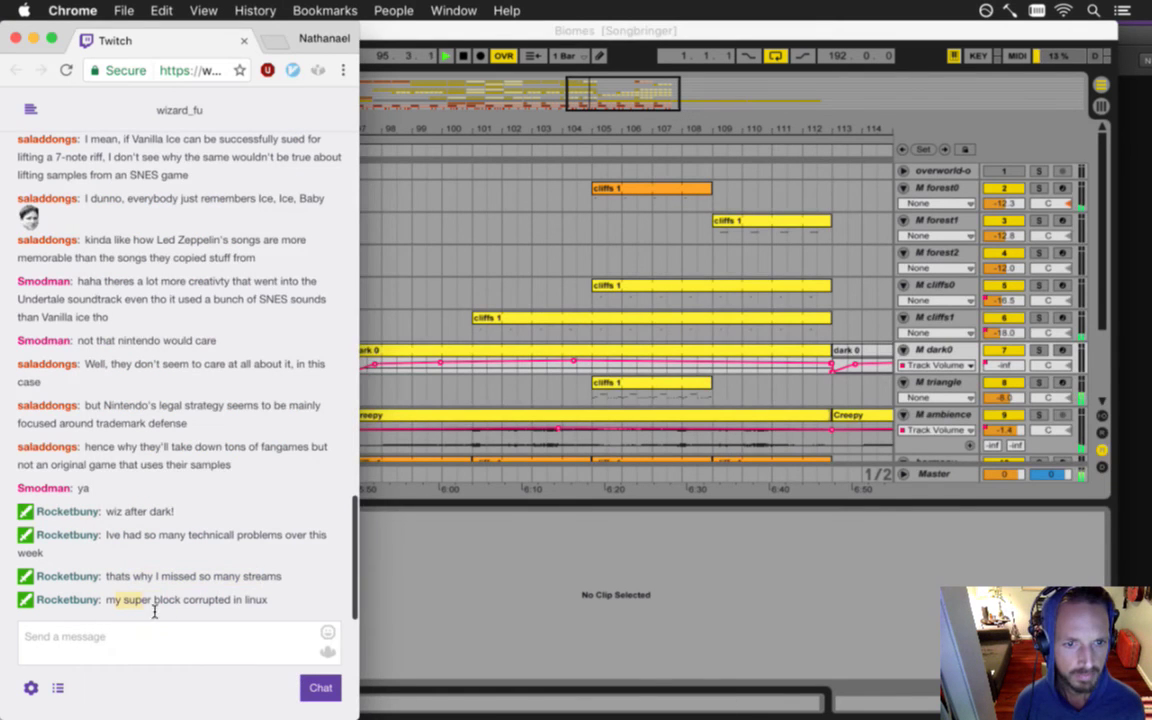
pyautogui.click(397, 518)
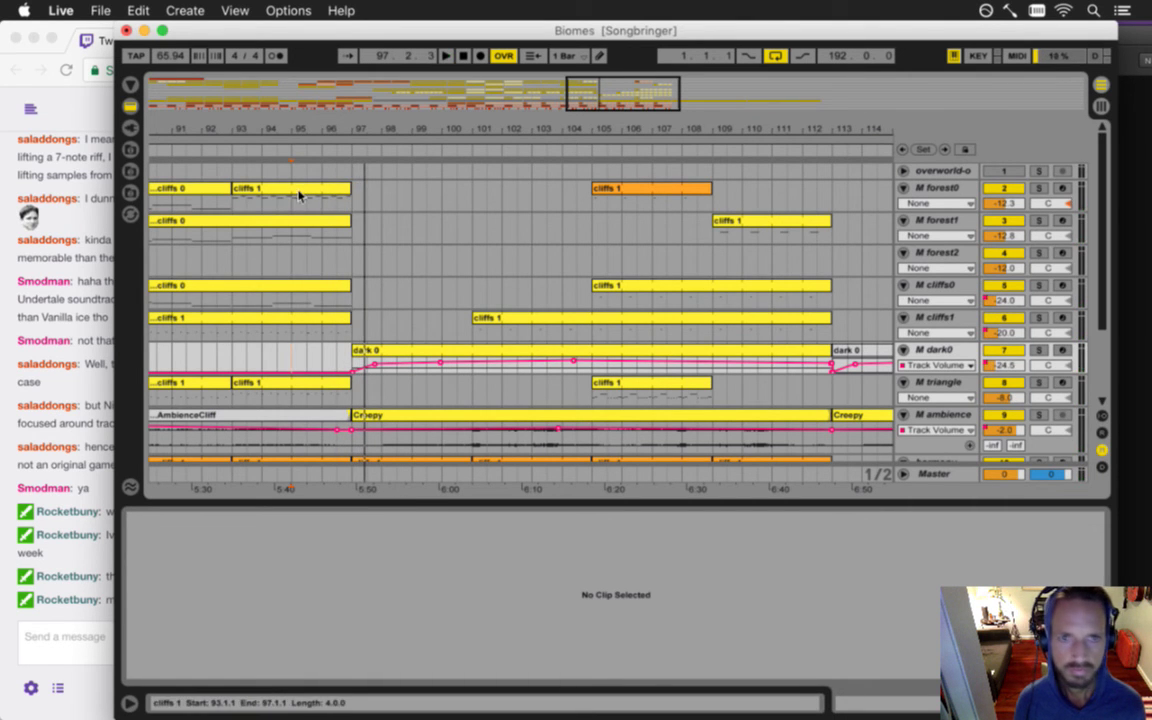
# - Extend the M forest0 cliffs 1 clip from bar 97 to bar 101 and audition the transition from about bar 95
pyautogui.moveTo(350, 190); pyautogui.dragTo(471, 189)
pyautogui.click(357, 206)
pyautogui.press('space')
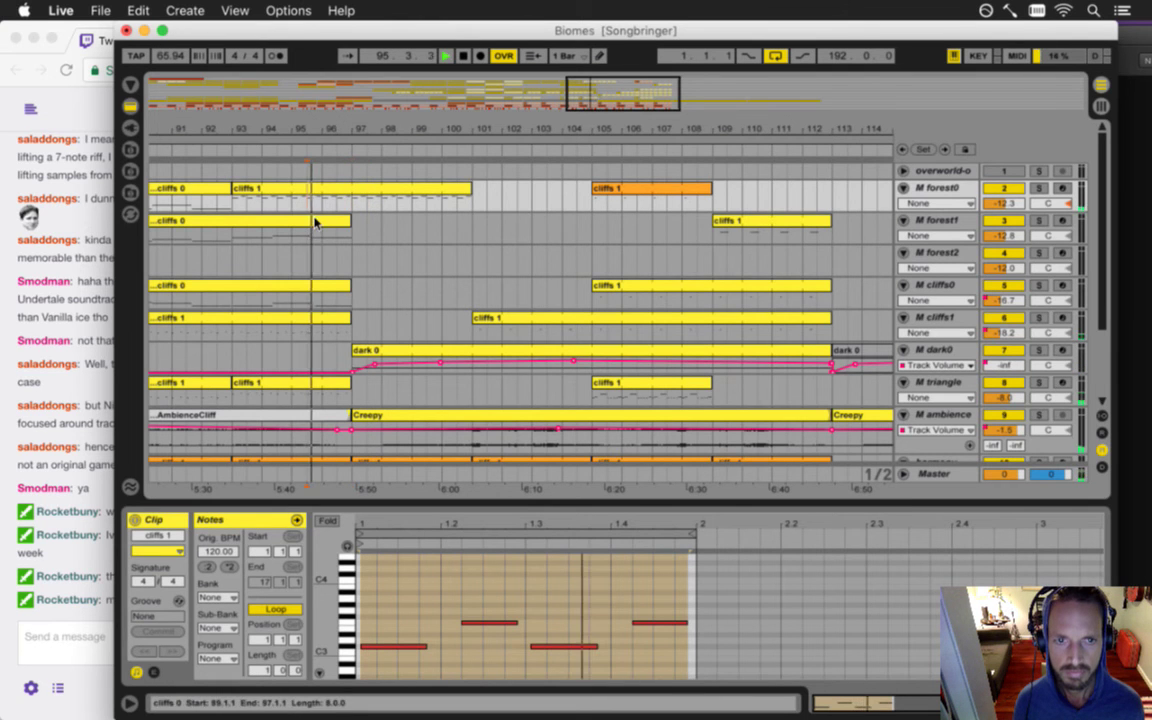
# - Copy the M triangle cliffs 1 clip at bar 93 to bar 97
pyautogui.scroll(-3, 318, 224)
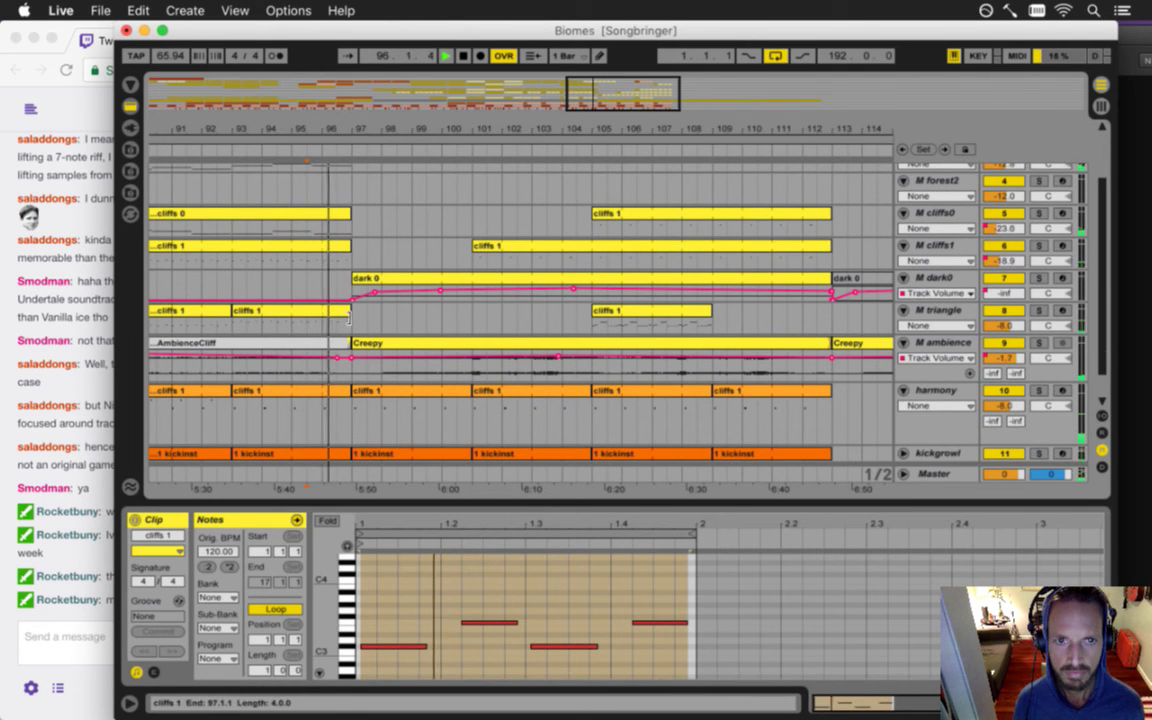
pyautogui.moveTo(299, 311); pyautogui.dragTo(416, 311)
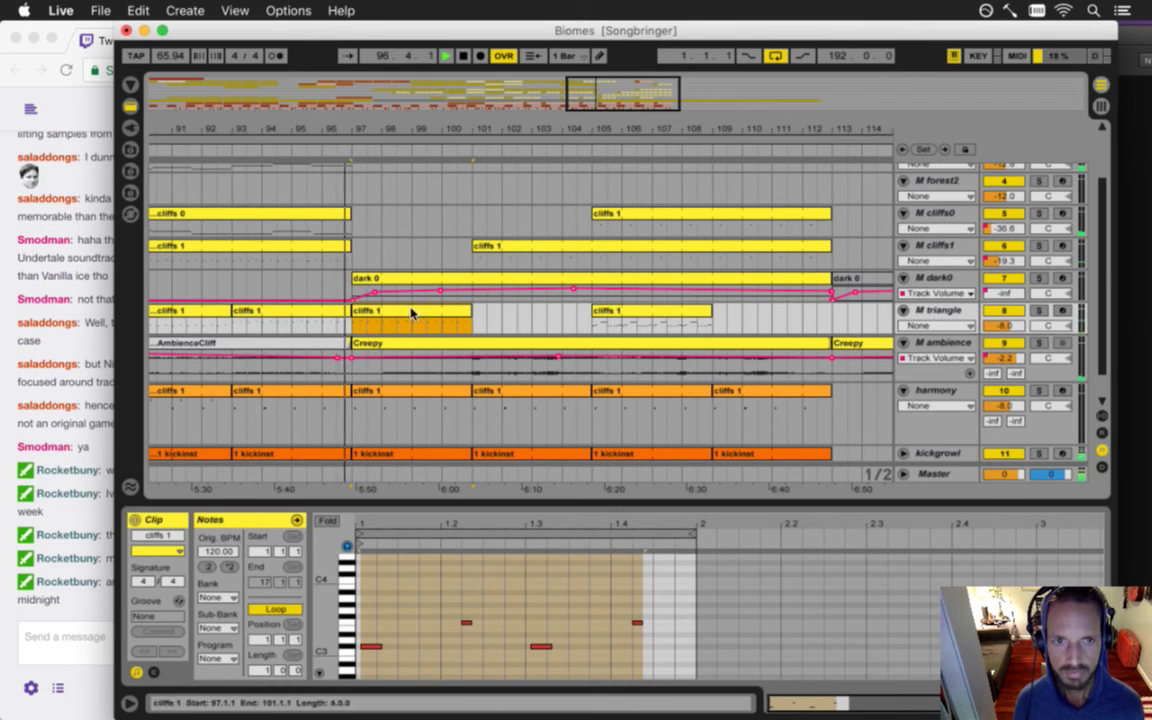
# - Read the newest Twitch chat message in Chrome and go back to the Live arrangement
pyautogui.click(91, 603)
pyautogui.moveTo(126, 583); pyautogui.dragTo(180, 602)
pyautogui.click(424, 326)
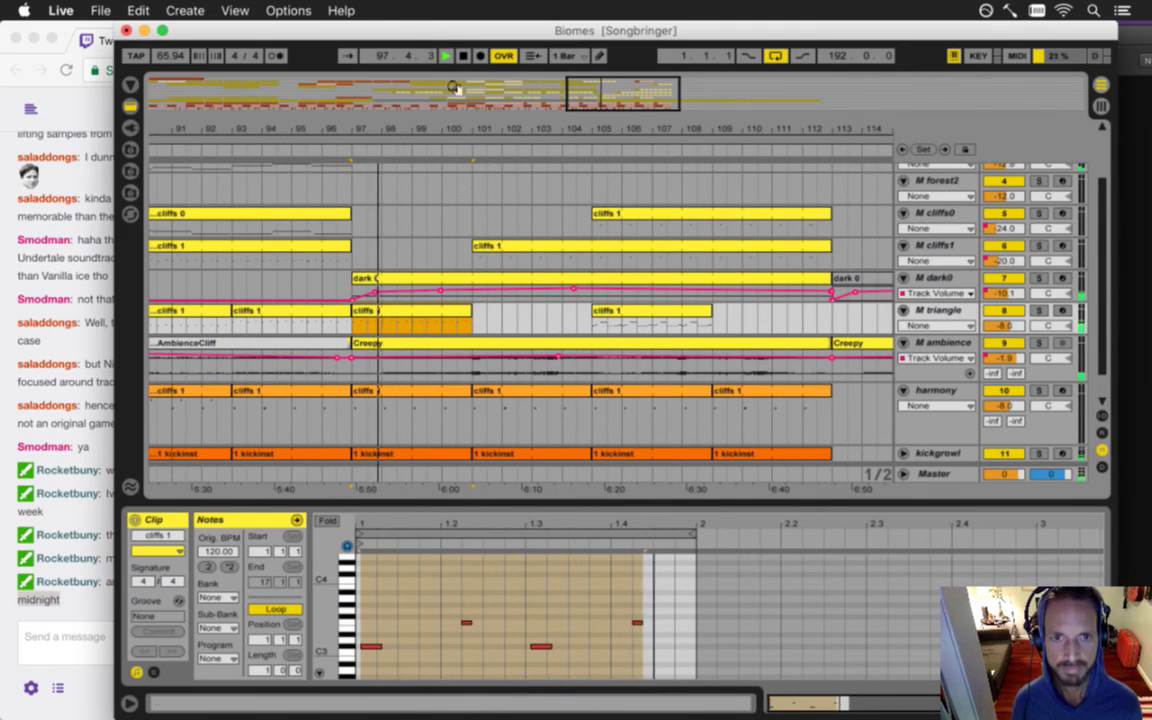
pyautogui.scroll(-1, 432, 326)
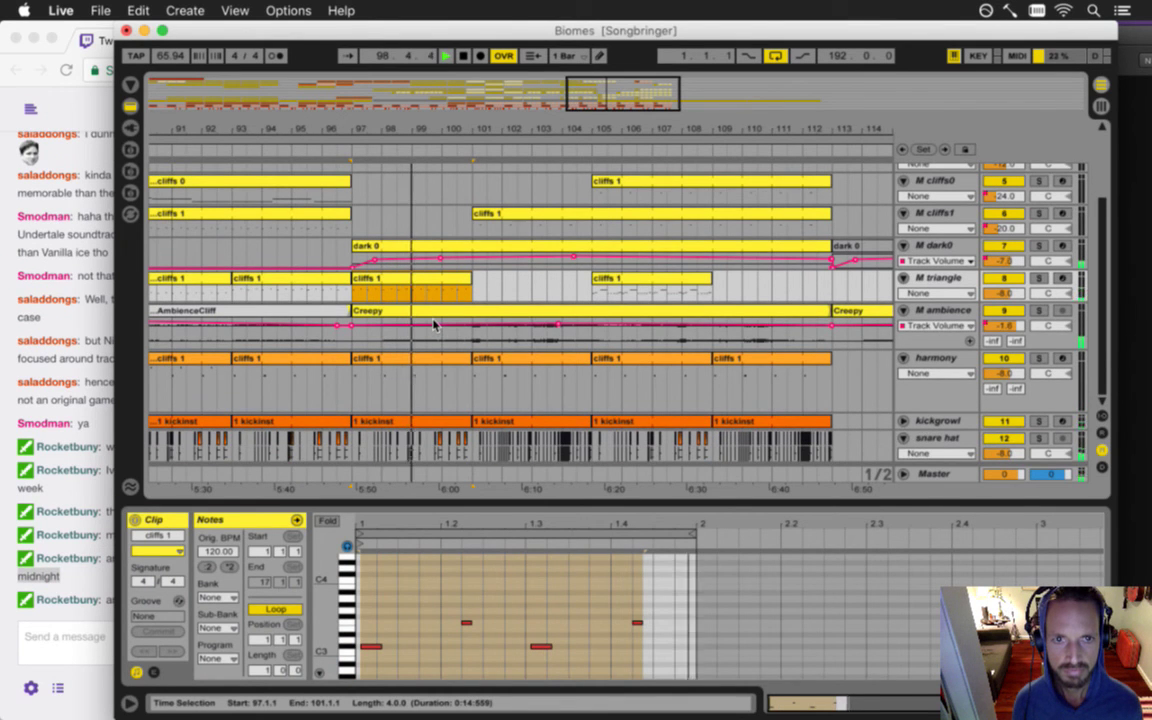
pyautogui.scroll(2, 432, 326)
pyautogui.scroll(2, 433, 323)
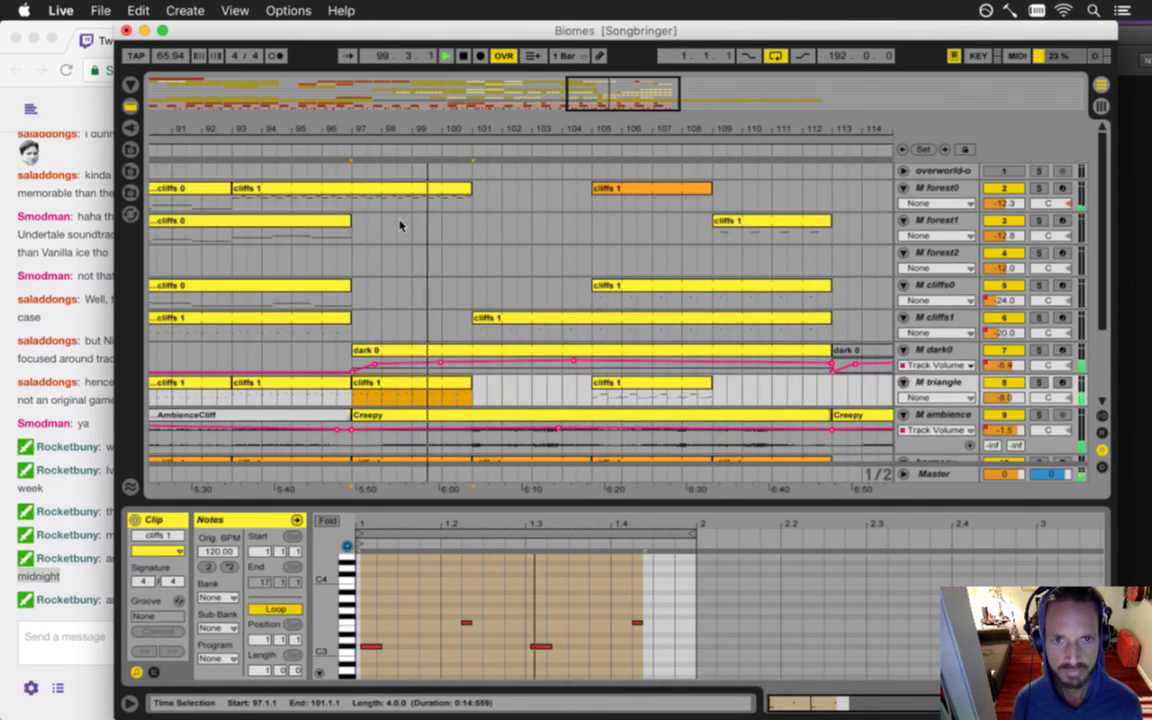
# - Shorten the cliffs 1 clip on M forest0 so it ends at bar 97, and play the arrangement from there
pyautogui.click(443, 193)
pyautogui.moveTo(443, 195); pyautogui.dragTo(356, 191)
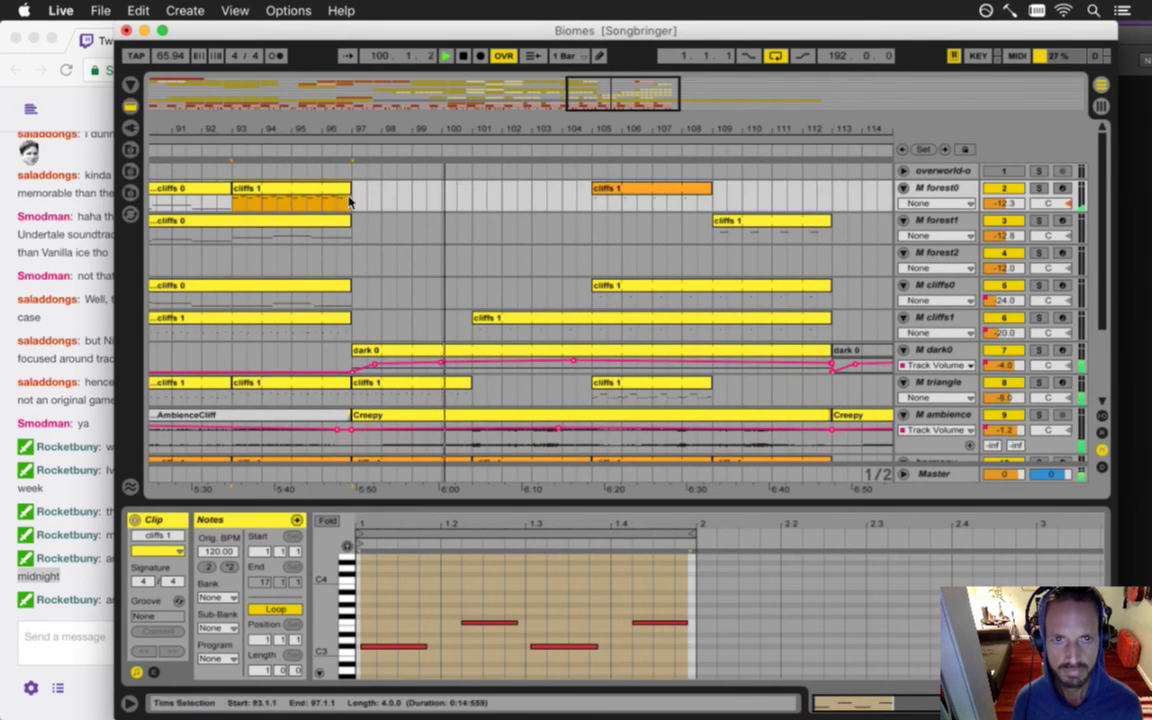
pyautogui.click(352, 208)
pyautogui.press('space')
# - Audition the transition into the dark 0 section, playing from bar 96 and from bar 93
pyautogui.scroll(-3, 360, 258)
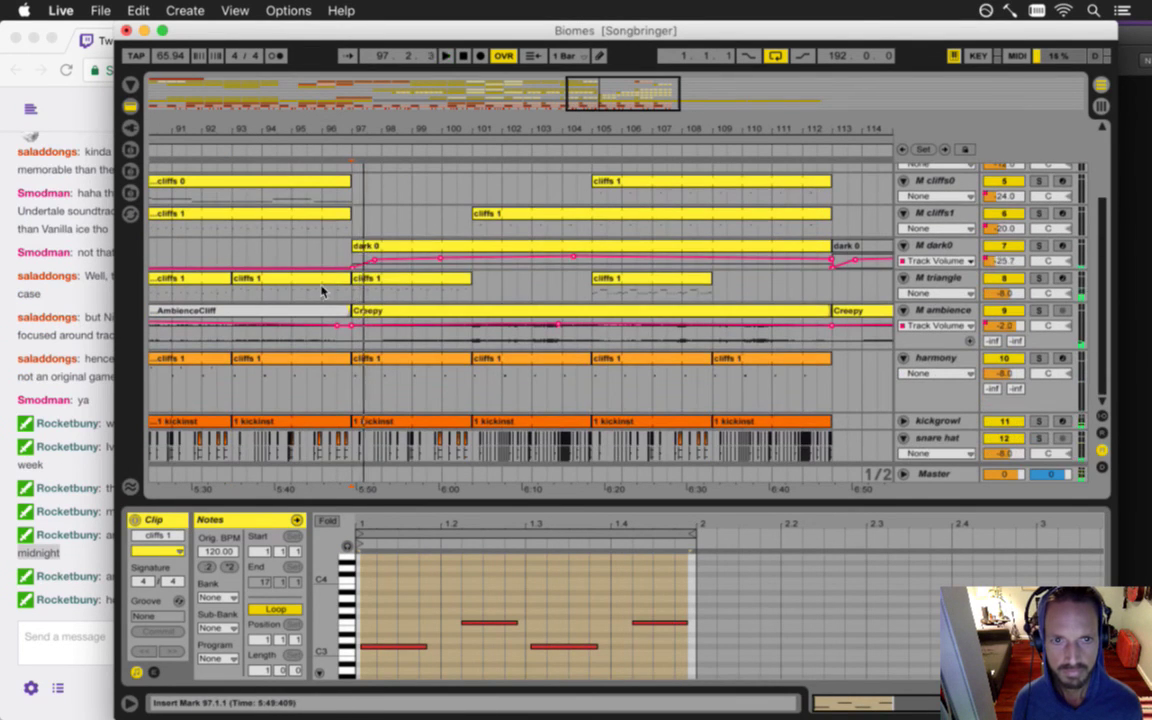
pyautogui.click(324, 289)
pyautogui.press('space')
pyautogui.press('space')
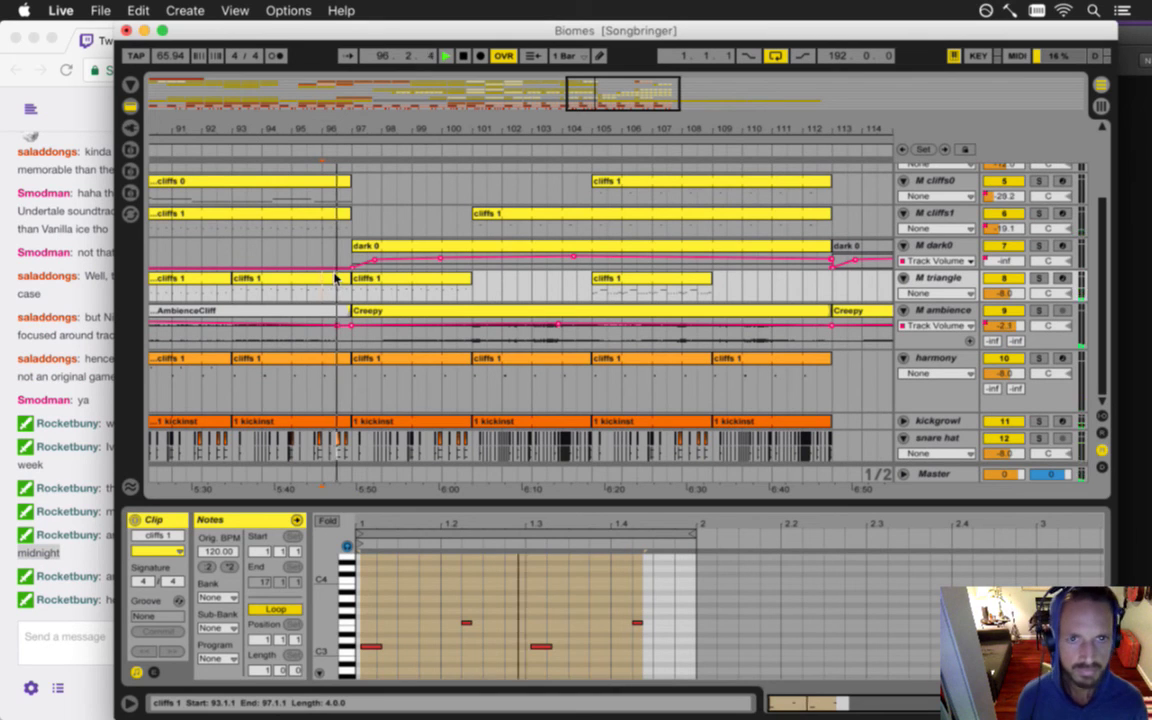
pyautogui.click(331, 264)
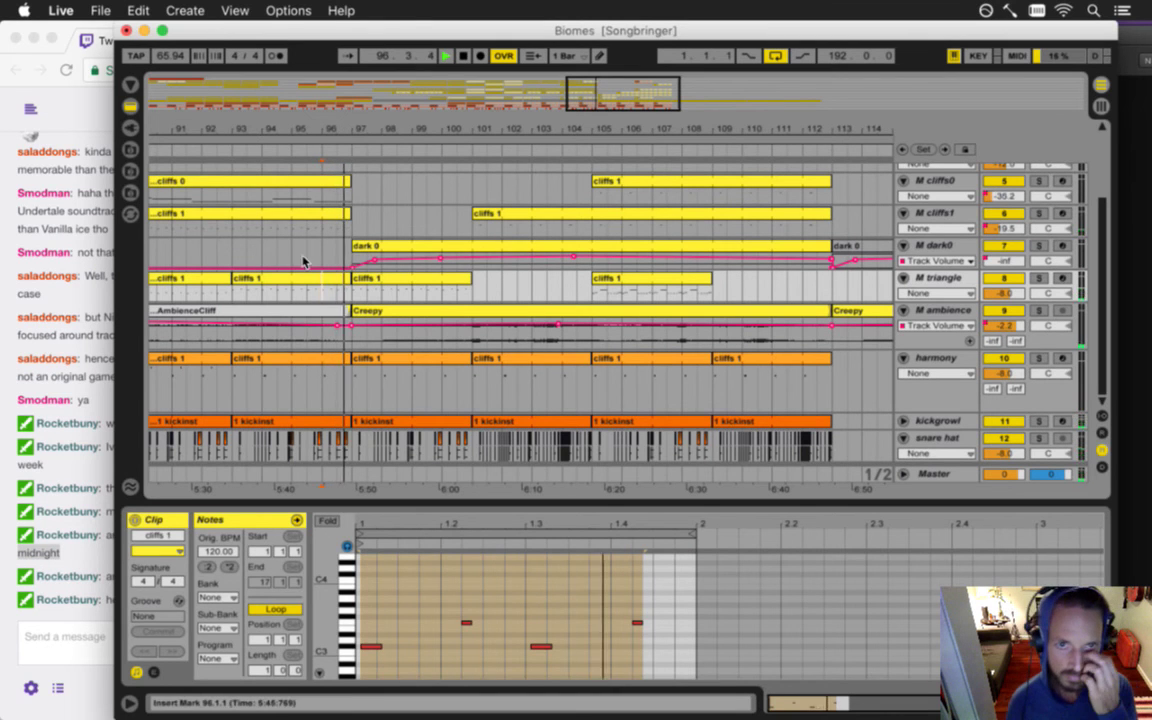
pyautogui.click(252, 294)
# - Switch to the Twitch chat in Chrome, read the newest viewer messages, and return to Live
pyautogui.click(108, 611)
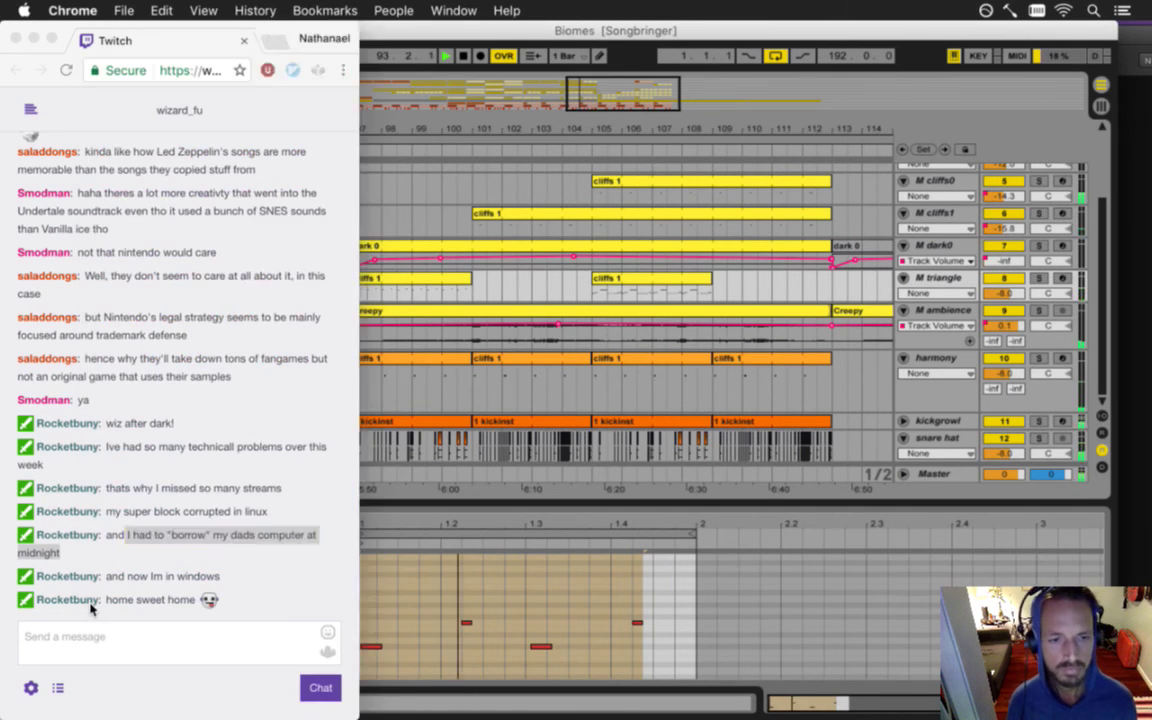
pyautogui.moveTo(119, 591); pyautogui.dragTo(168, 614)
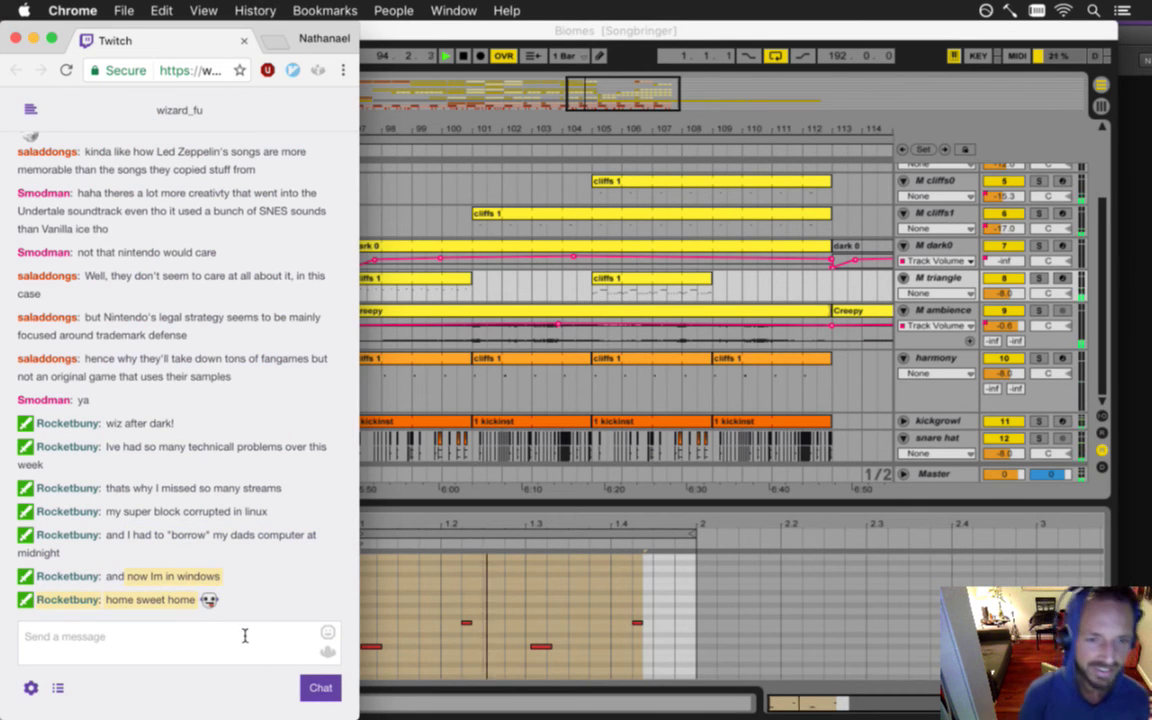
pyautogui.click(435, 273)
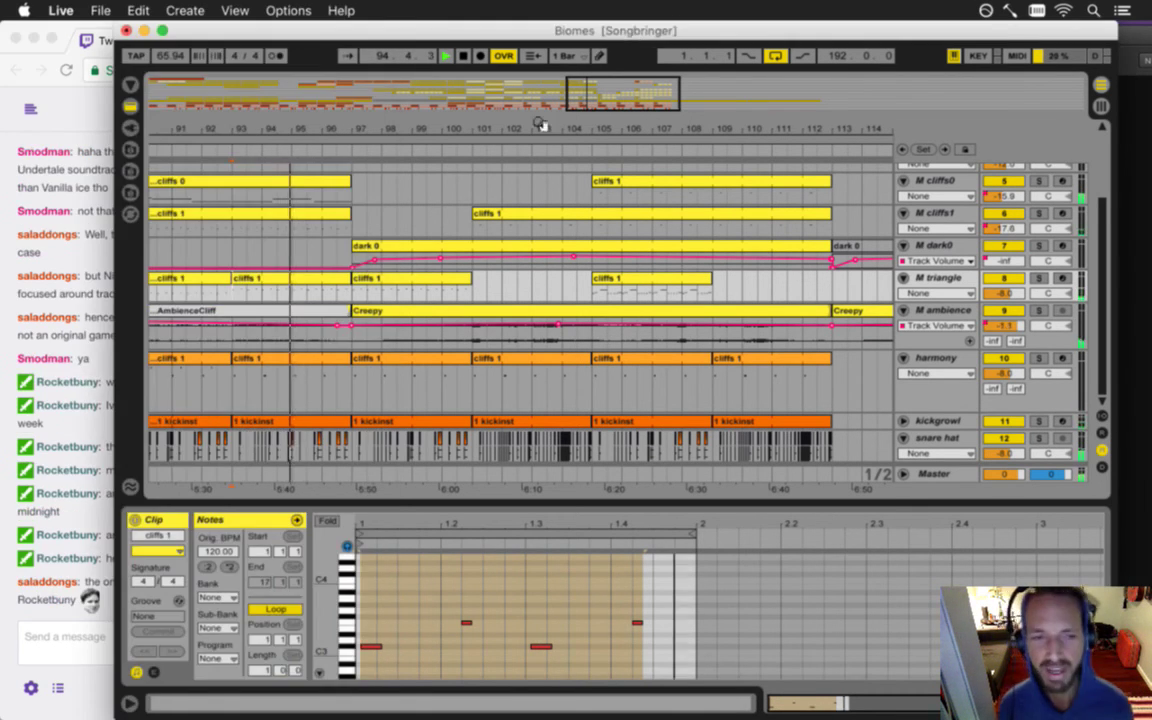
pyautogui.click(28, 606)
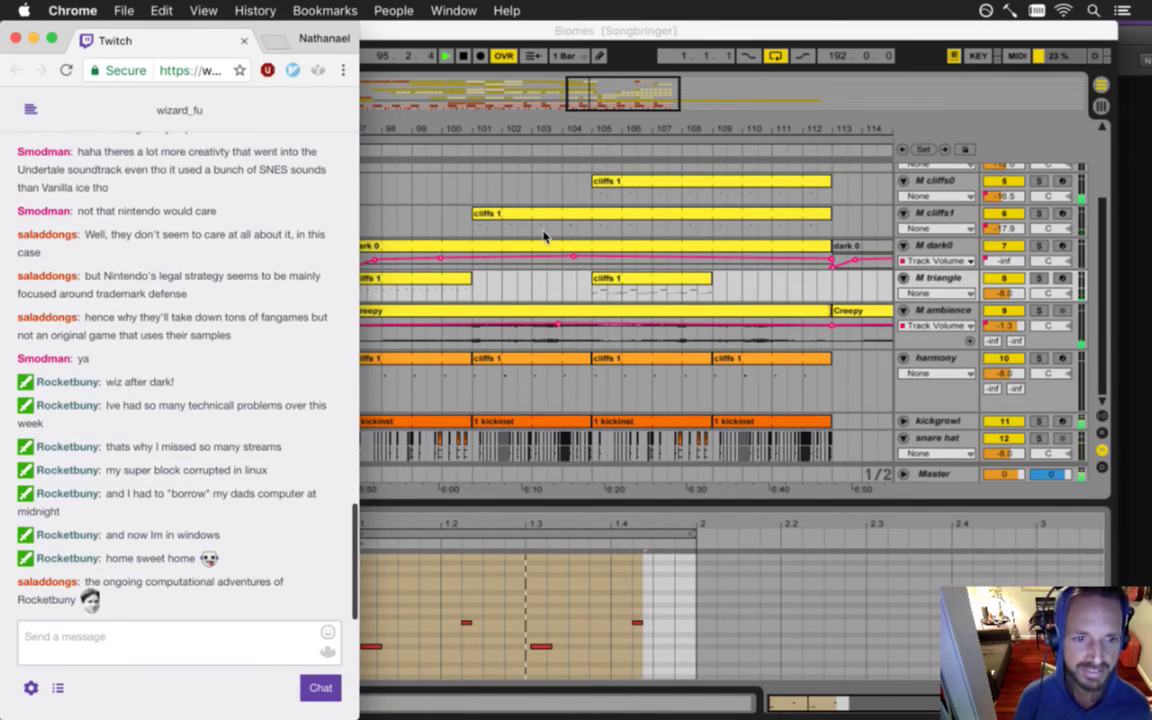
pyautogui.click(620, 53)
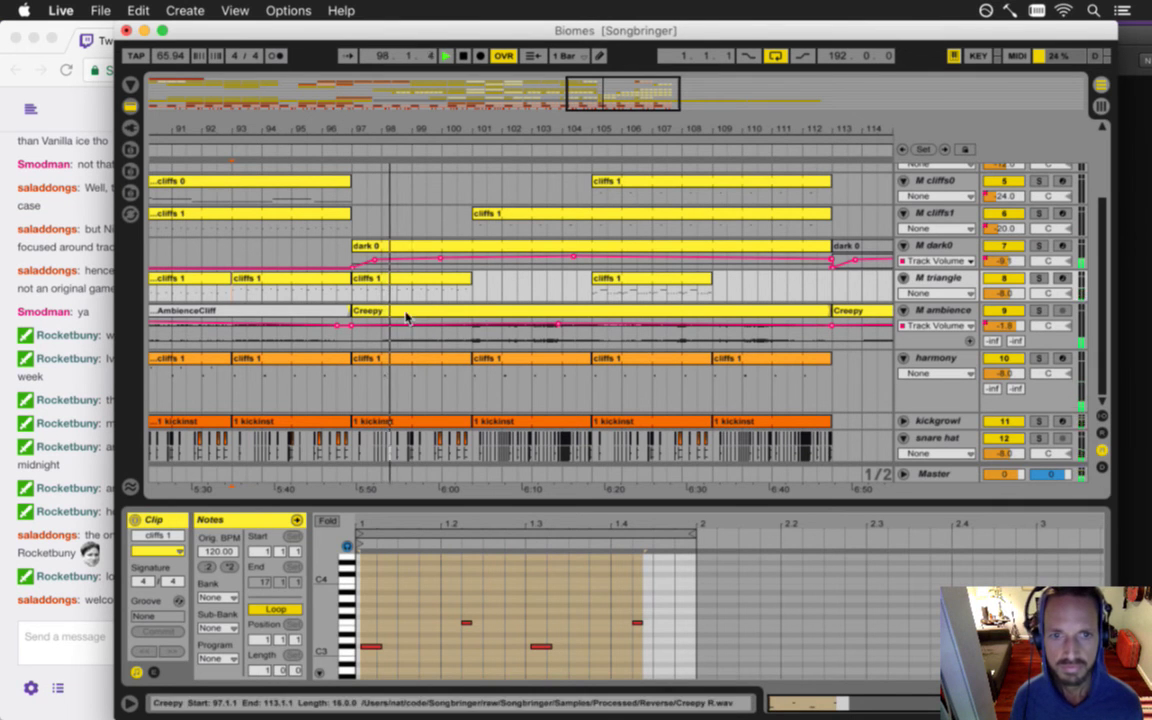
# - Extend the M triangle clip that starts at bar 97 to bar 105 and split it at bar 101
pyautogui.click(387, 282)
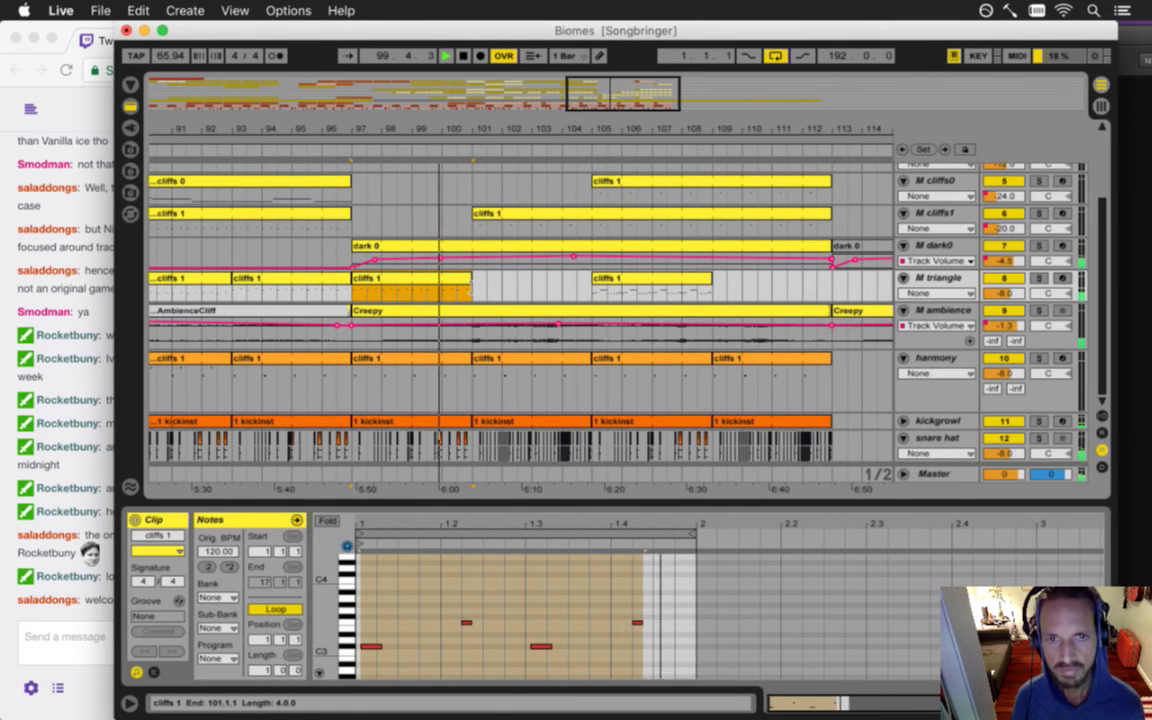
pyautogui.moveTo(470, 286); pyautogui.dragTo(535, 288)
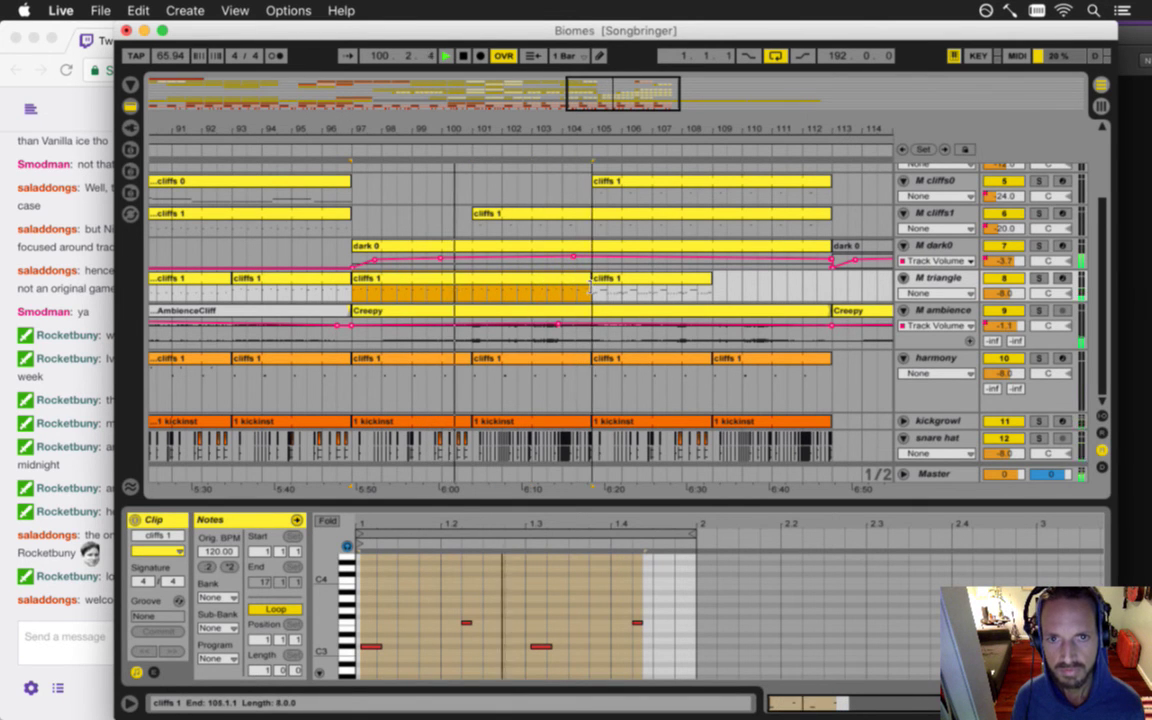
pyautogui.click(469, 296)
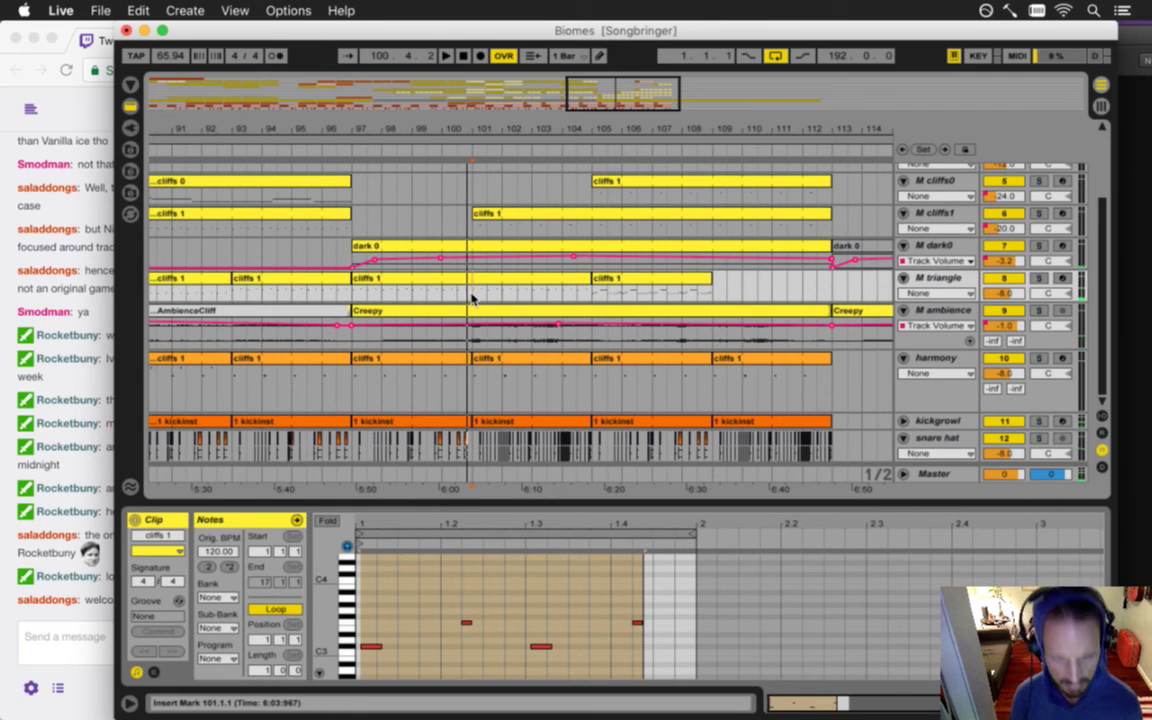
# - Transpose all notes of the M triangle clip at bar 101 down one octave to C#2–F2, and play it
pyautogui.click(506, 280)
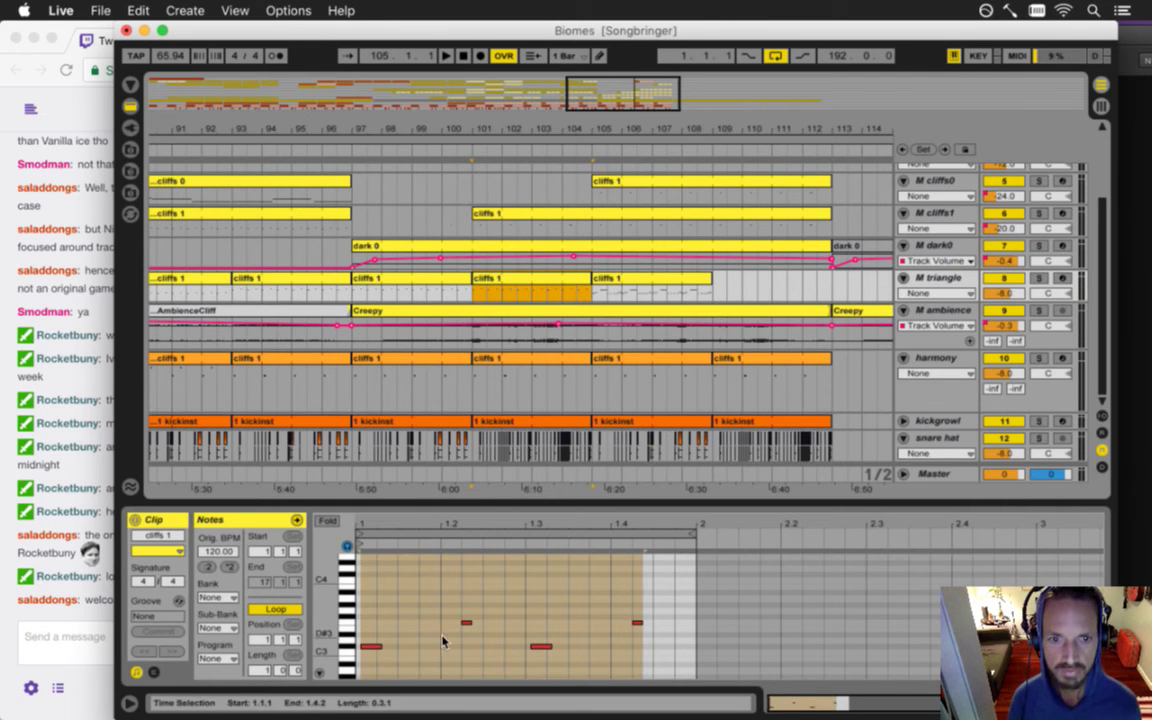
pyautogui.click(396, 625)
pyautogui.click(375, 648)
pyautogui.moveTo(372, 647); pyautogui.dragTo(380, 615)
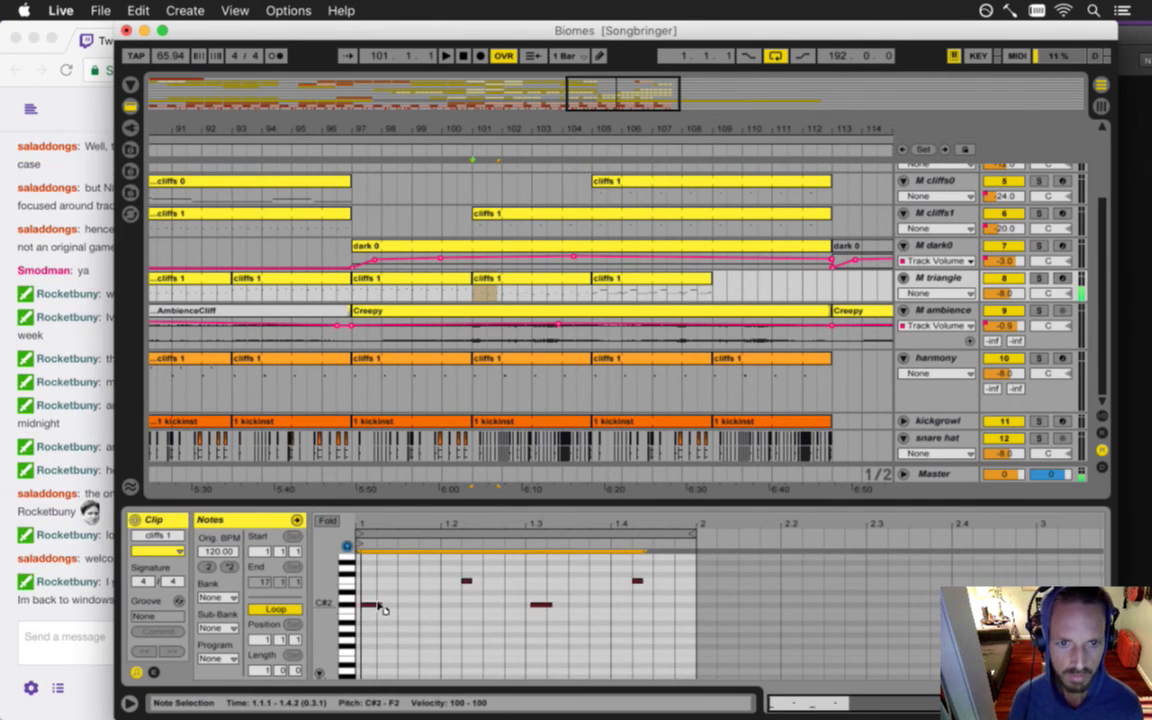
pyautogui.click(375, 606)
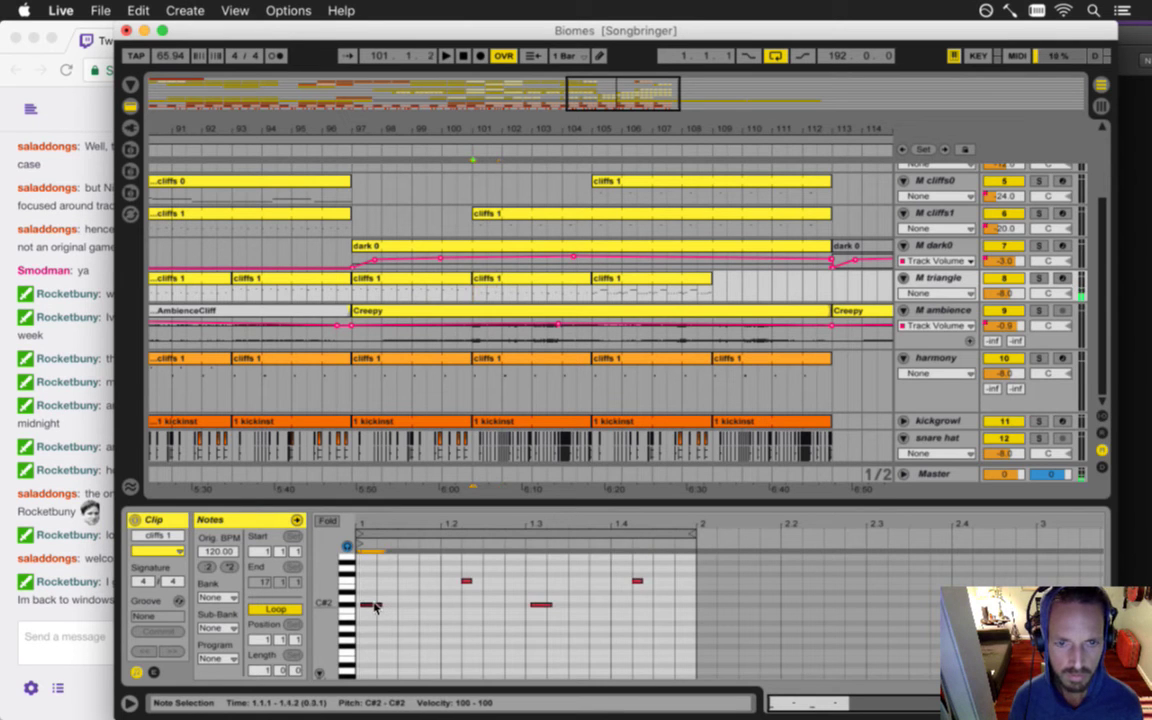
pyautogui.press('space')
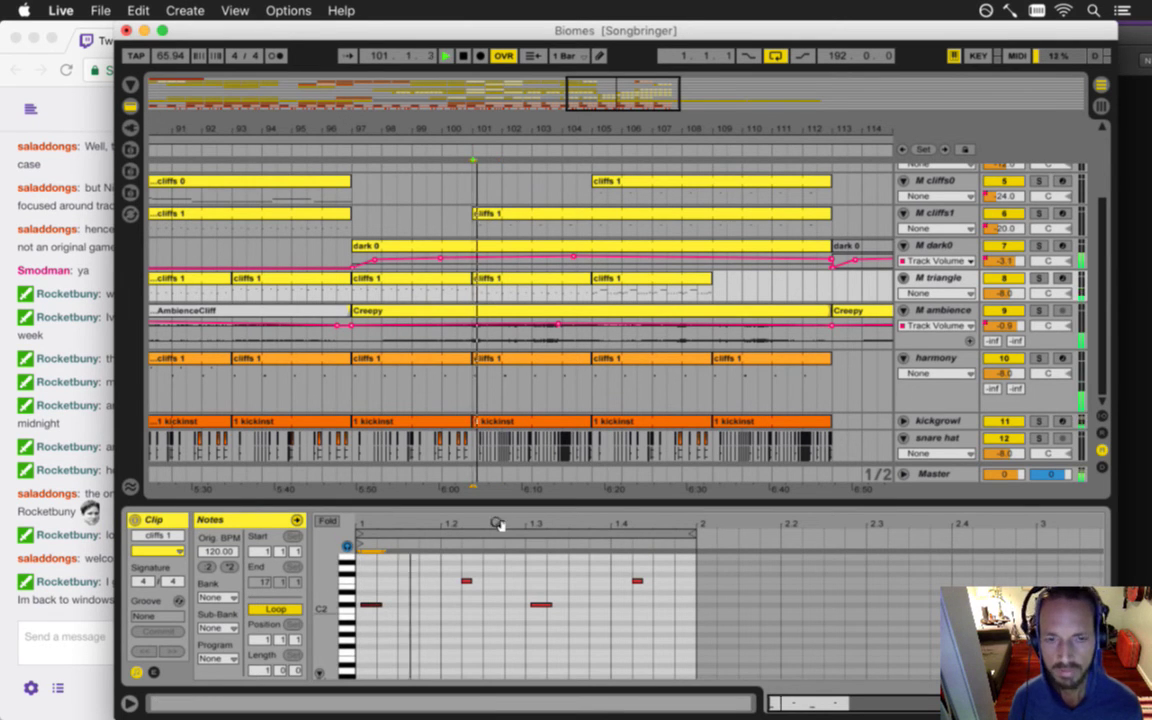
# - Switch to the Twitch chat, highlight the latest viewer message about Windows, and return to Live
pyautogui.click(62, 615)
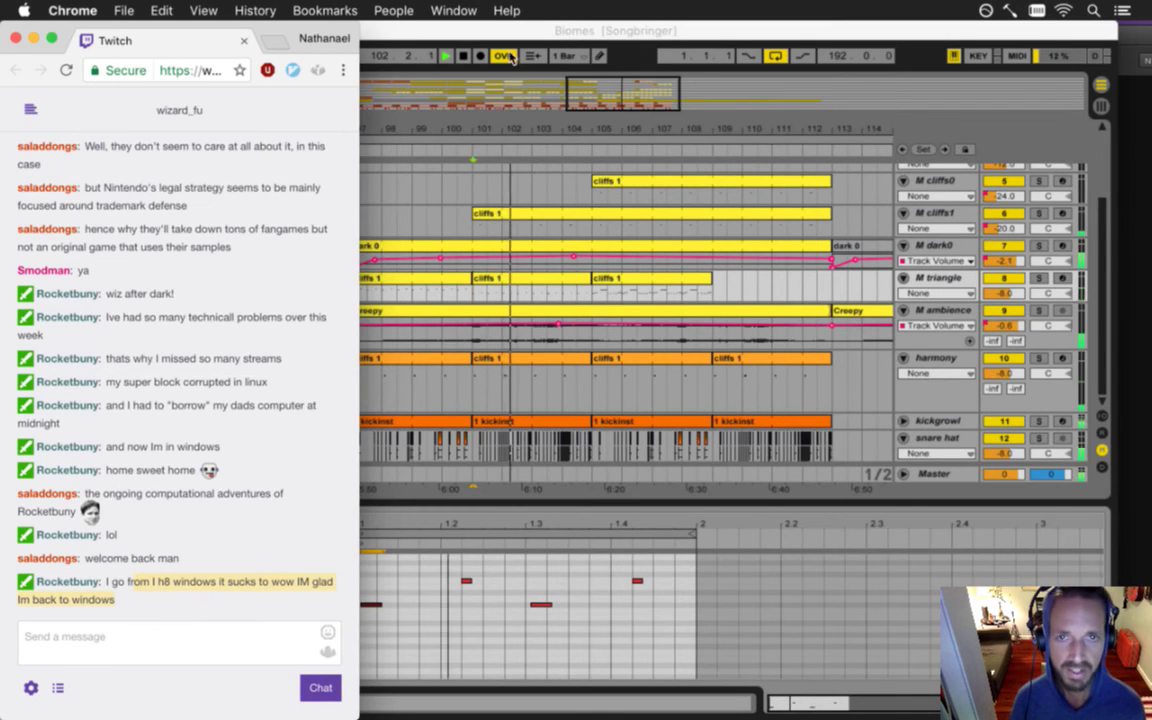
pyautogui.click(612, 226)
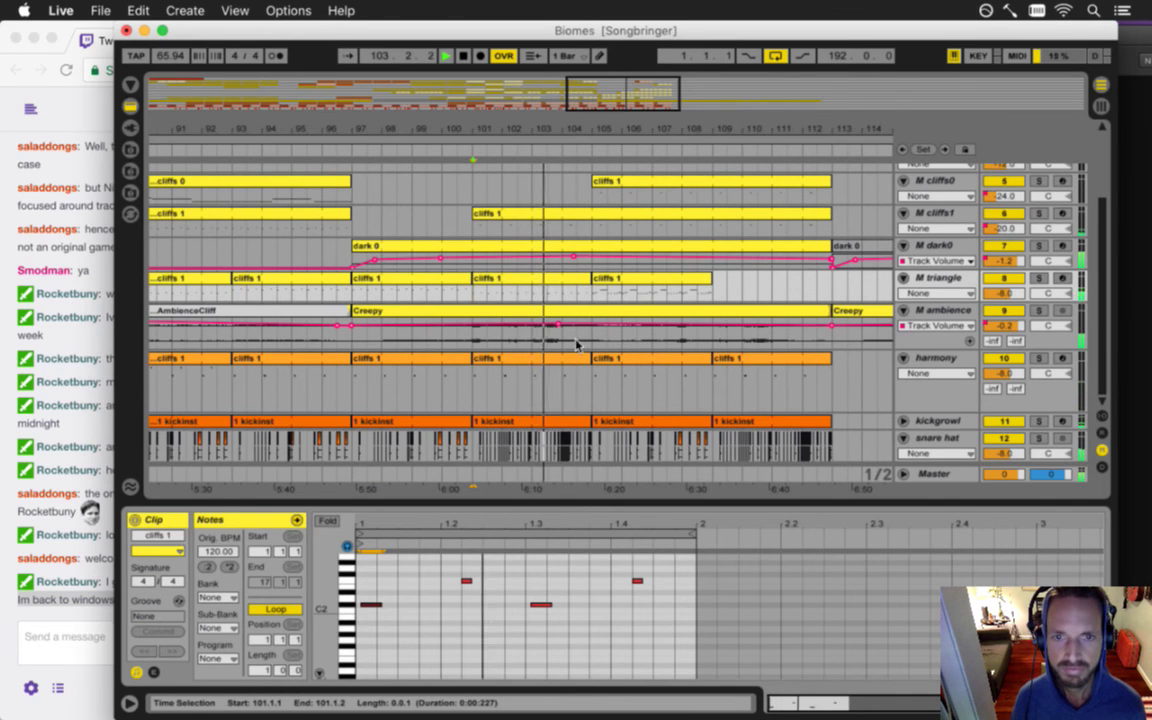
# - Replay the section from bar 101 and briefly solo the harmony track to hear its part alone
pyautogui.click(505, 281)
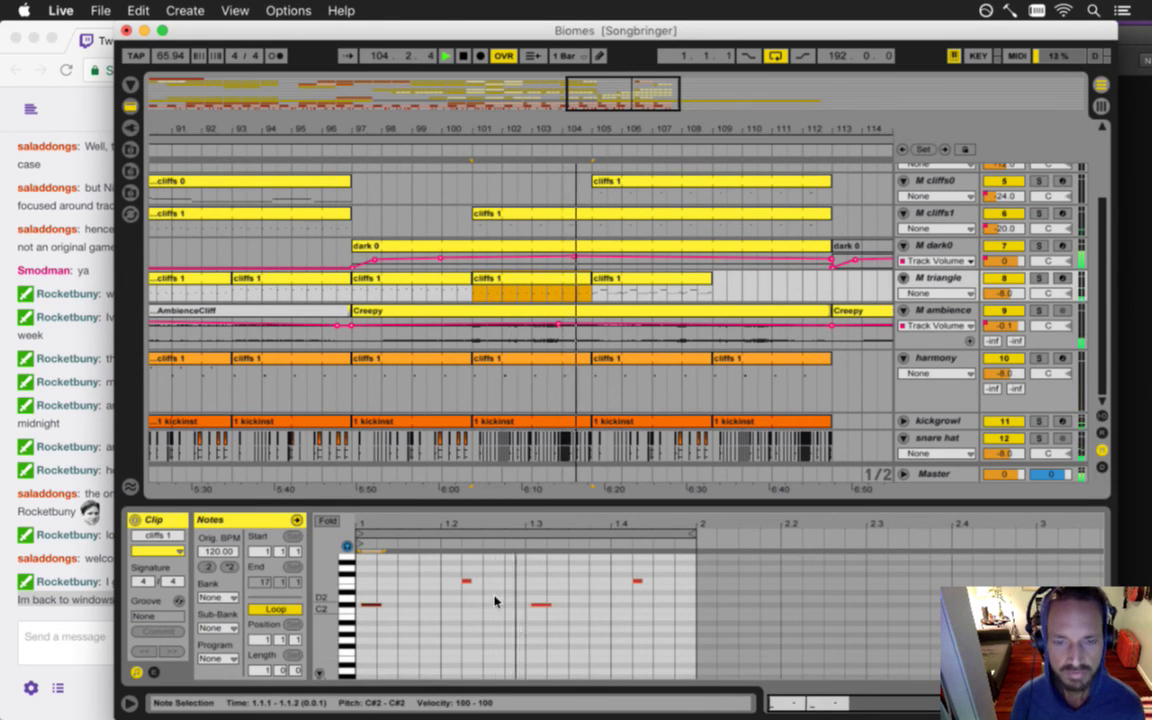
pyautogui.press('space')
pyautogui.press('space')
pyautogui.click(372, 605)
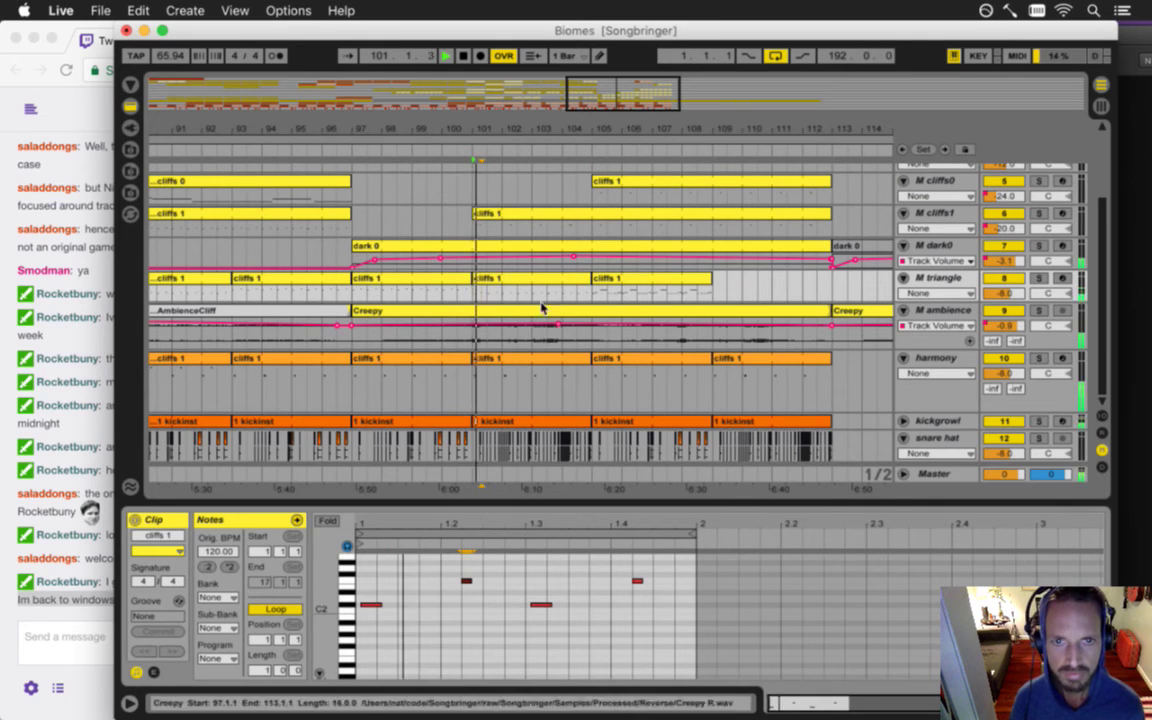
pyautogui.scroll(2, 532, 297)
pyautogui.scroll(-2, 512, 310)
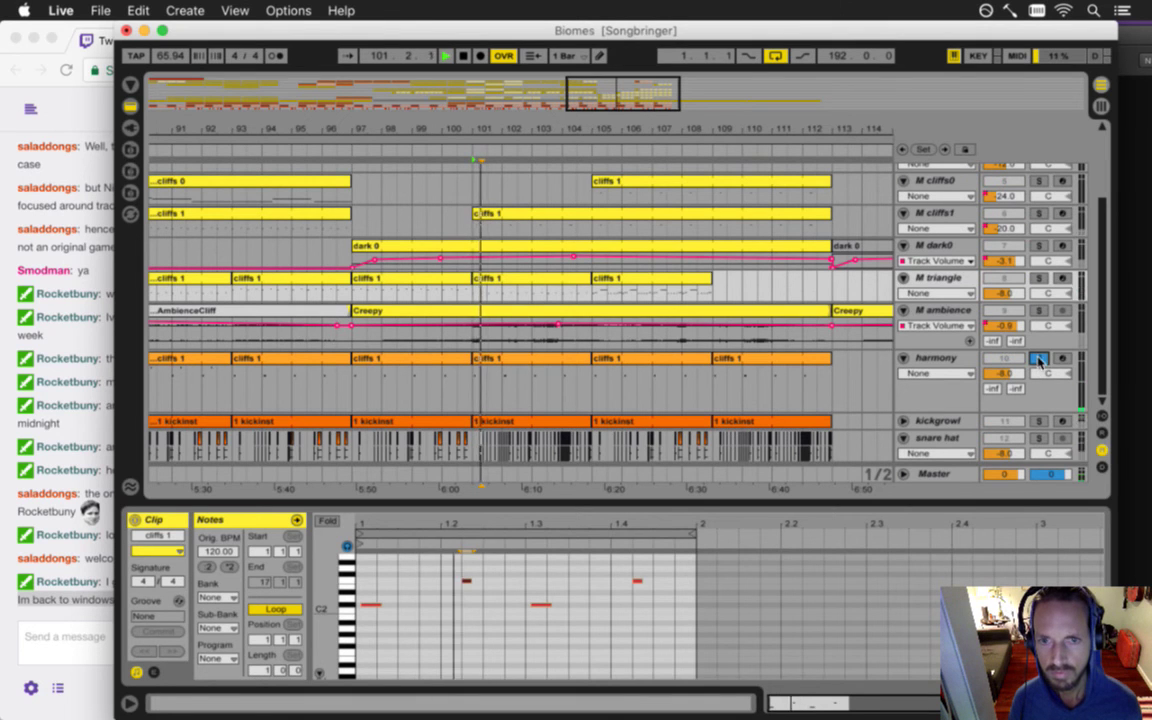
pyautogui.click(1040, 358)
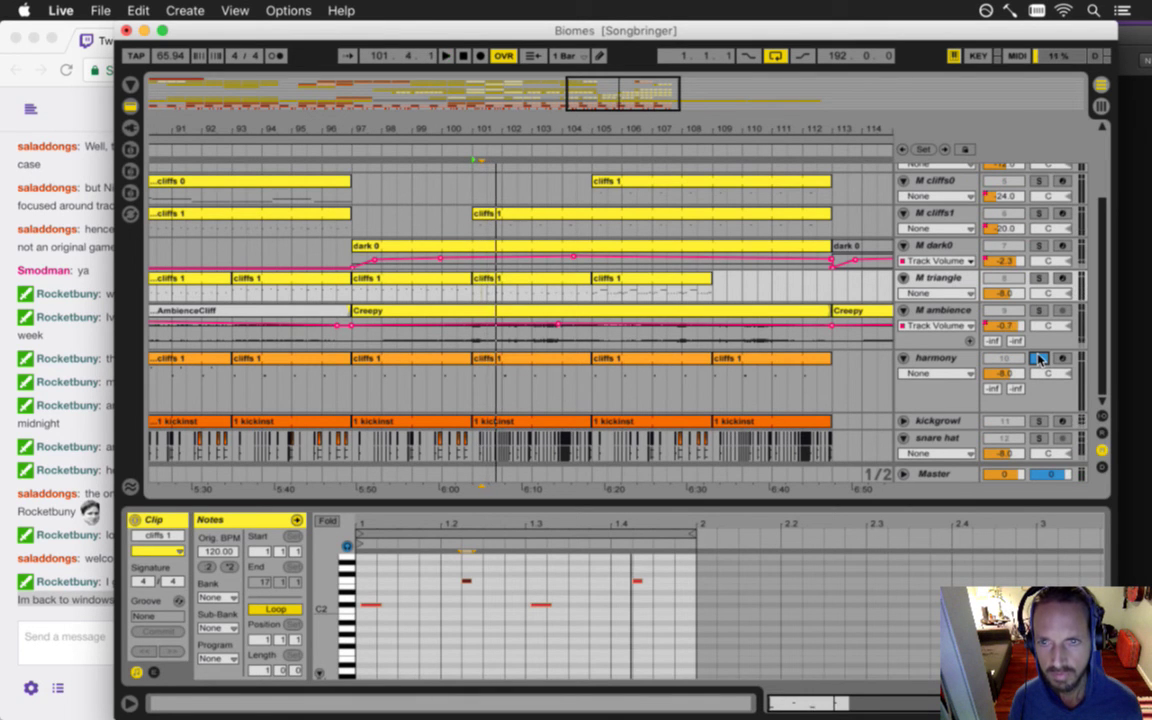
# - Copy the M triangle clip at bars 101–105 onto the harmony track at bar 101 and play from there
pyautogui.click(508, 290)
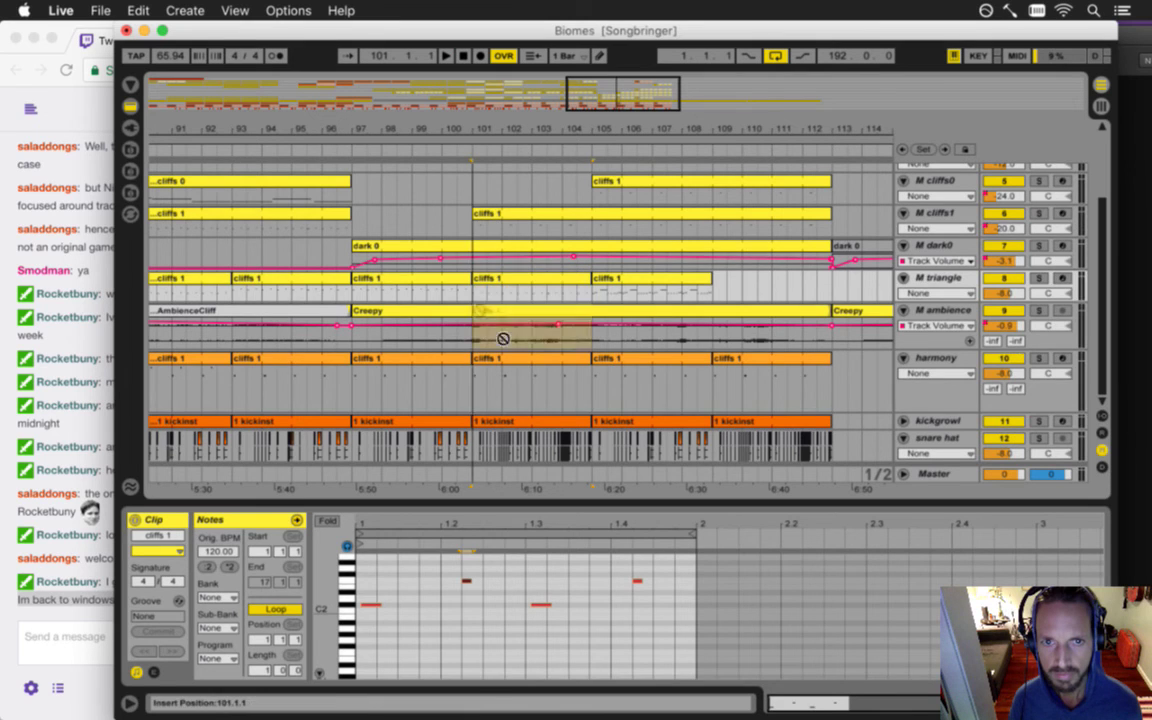
pyautogui.click(488, 386)
pyautogui.click(478, 390)
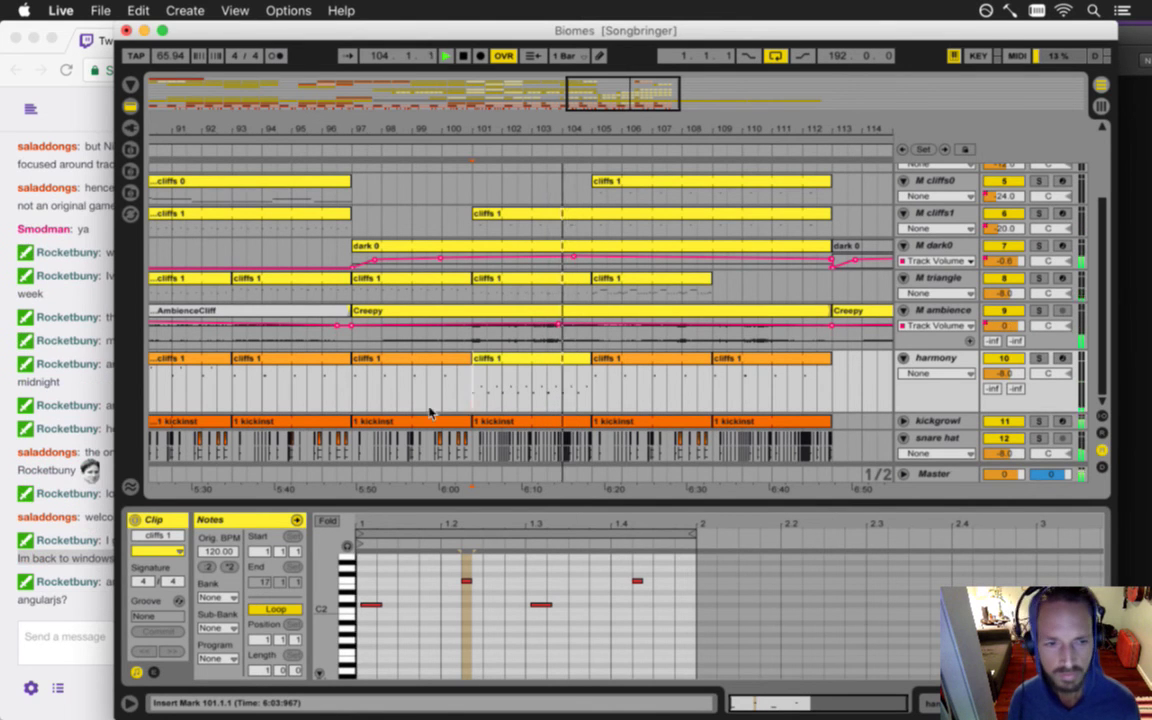
# - Switch to the Twitch chat, highlight the viewer's question about nodejs and angularjs, and return to Live
pyautogui.click(108, 602)
pyautogui.moveTo(138, 596); pyautogui.dragTo(213, 596)
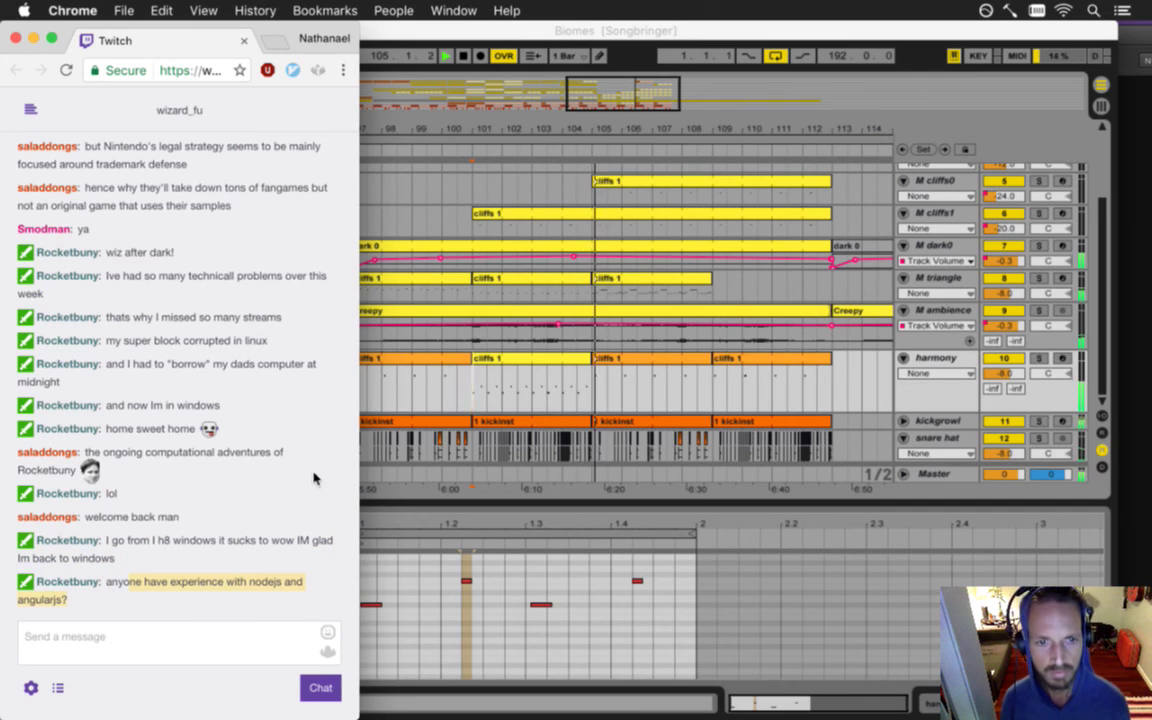
pyautogui.click(630, 53)
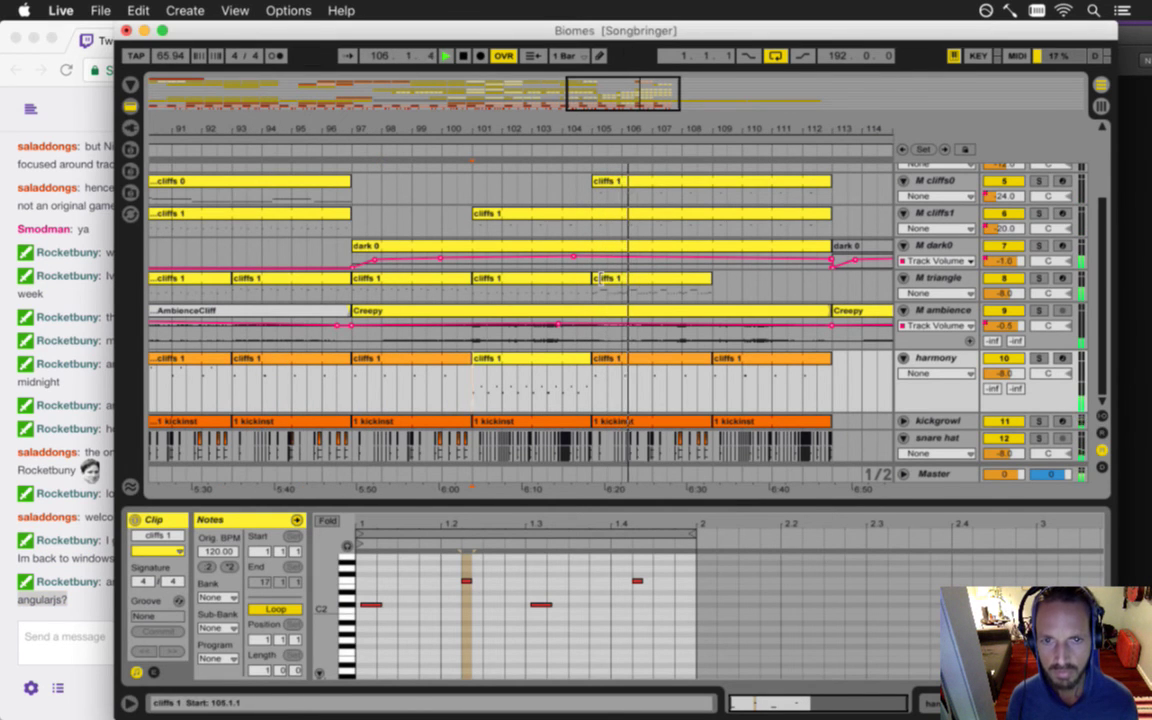
# - Duplicate the harmony track's bar 101 clip to bar 105 and audition it from there
pyautogui.moveTo(530, 361); pyautogui.dragTo(627, 362)
pyautogui.click(594, 386)
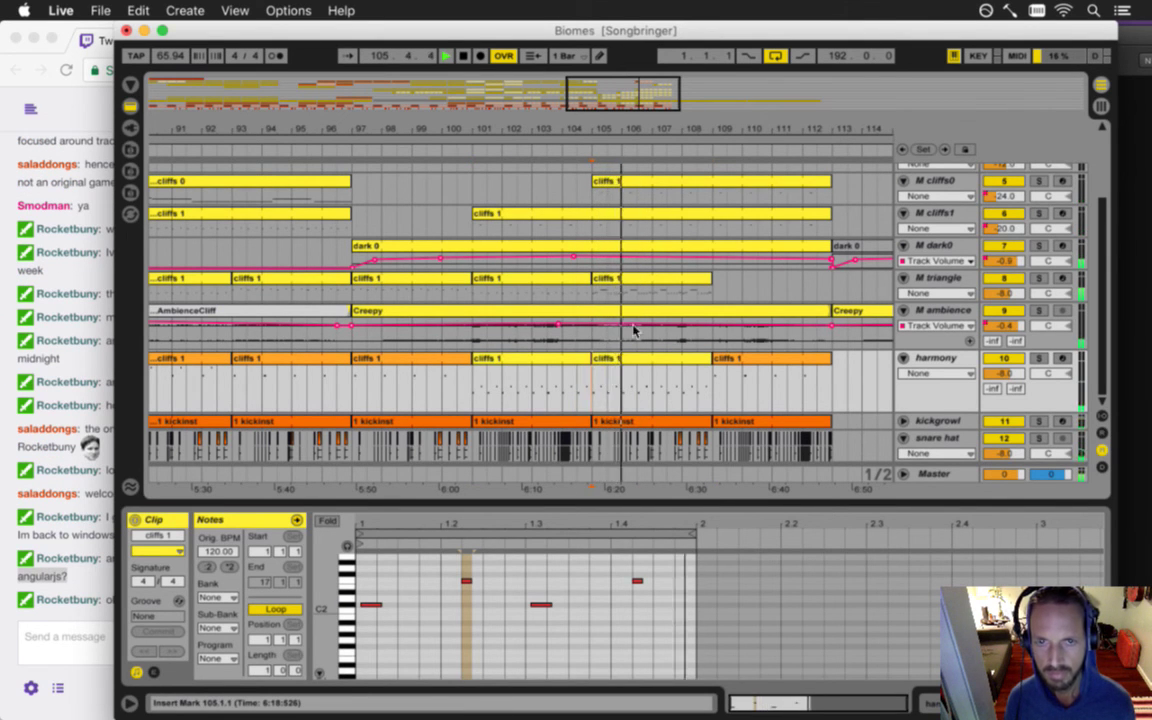
pyautogui.press('space')
# - Select and copy the C#3 and D#2 notes from 1.2 onward in the M triangle clip at bar 105
pyautogui.click(590, 283)
pyautogui.moveTo(589, 288)
pyautogui.mouseDown()
pyautogui.moveTo(712, 290)
pyautogui.moveTo(592, 291)
pyautogui.mouseUp()
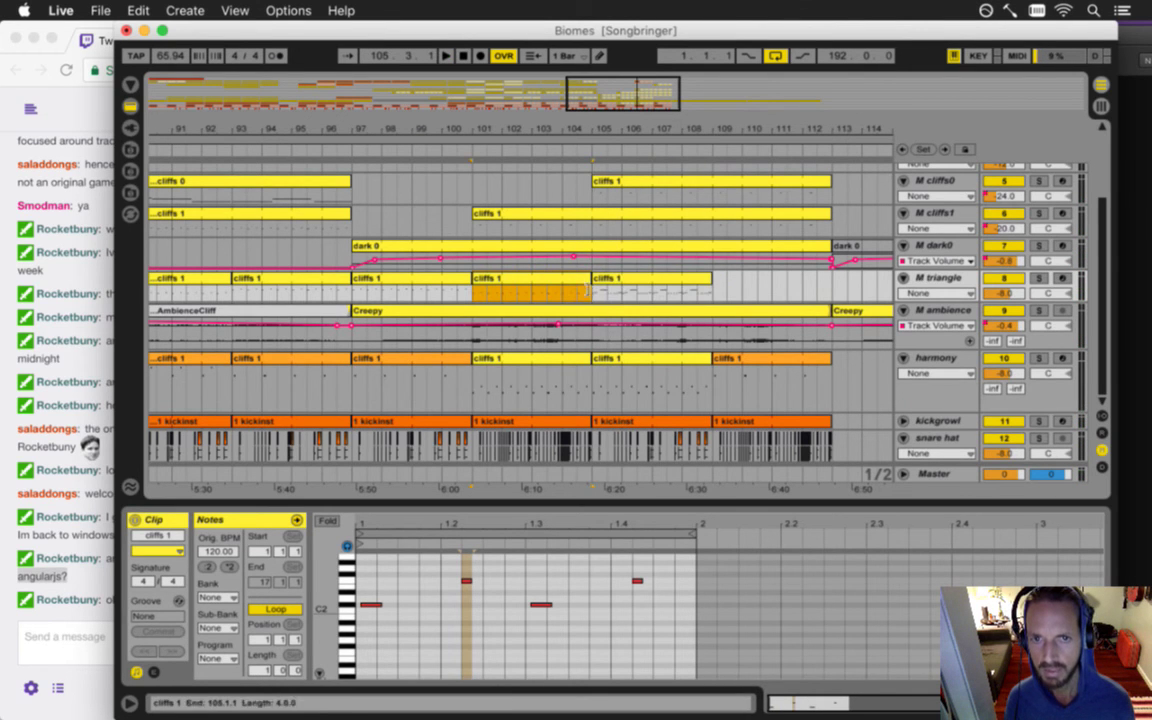
pyautogui.click(612, 285)
pyautogui.click(624, 527)
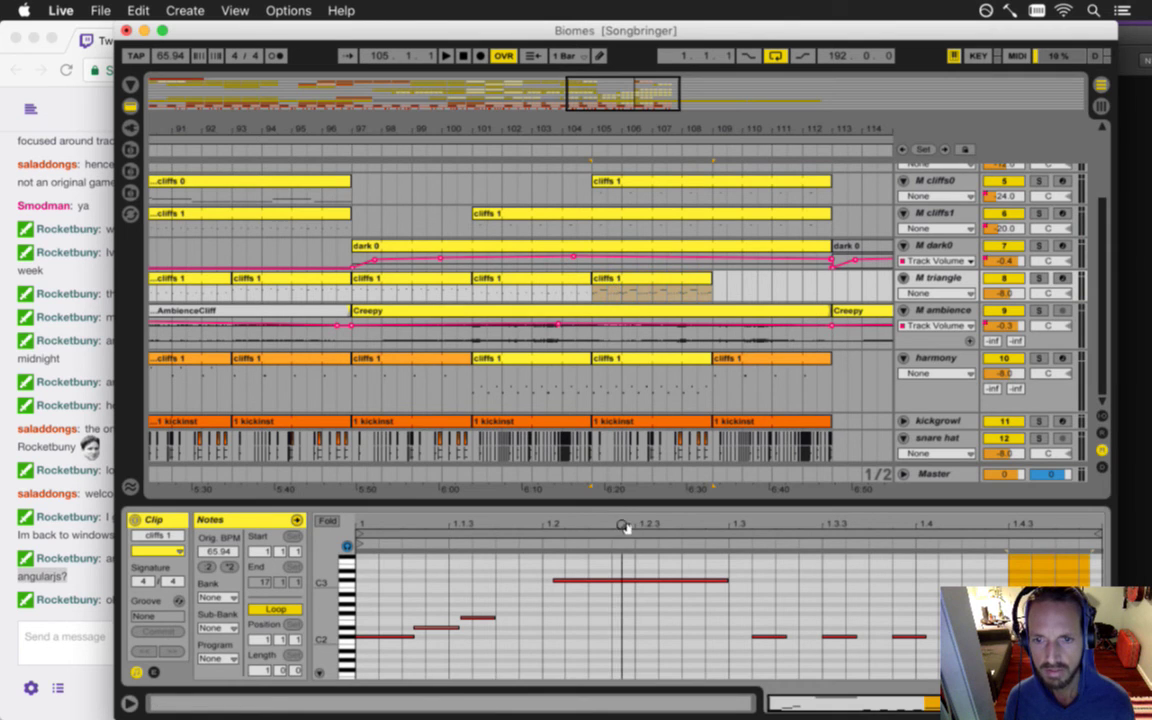
pyautogui.moveTo(617, 568); pyautogui.dragTo(828, 595)
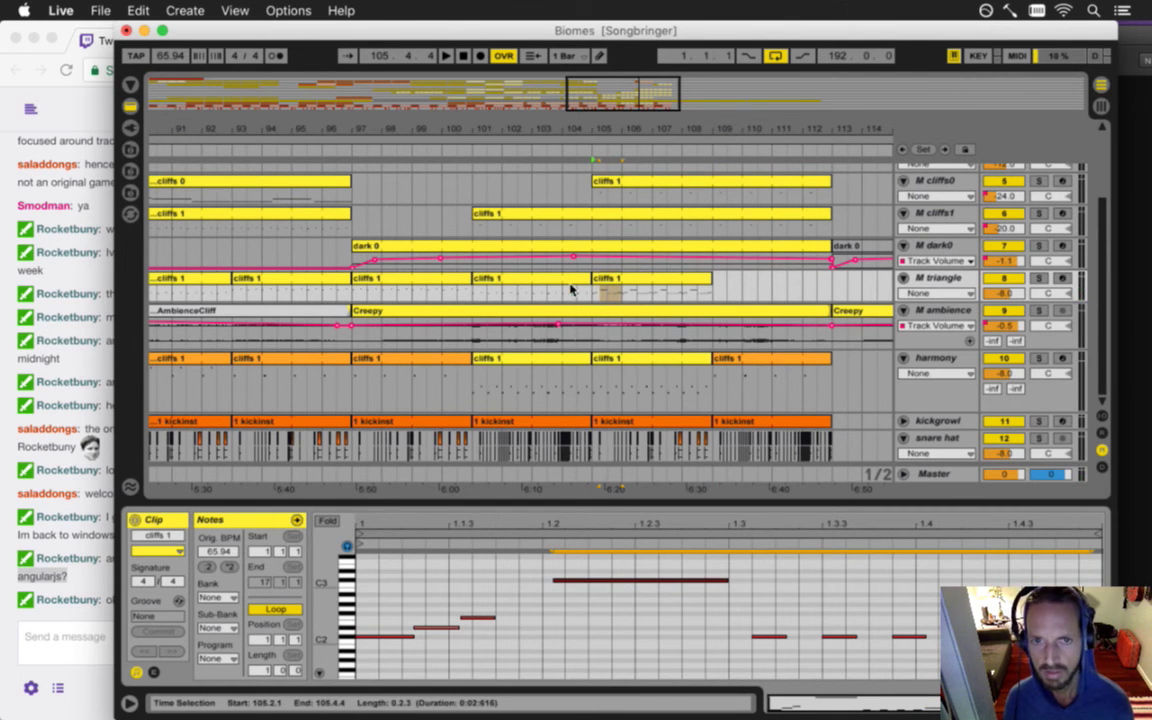
# - Extend the M triangle clip at bar 101 over the following clip to bar 109 and split it at bar 105
pyautogui.moveTo(595, 291); pyautogui.dragTo(695, 292)
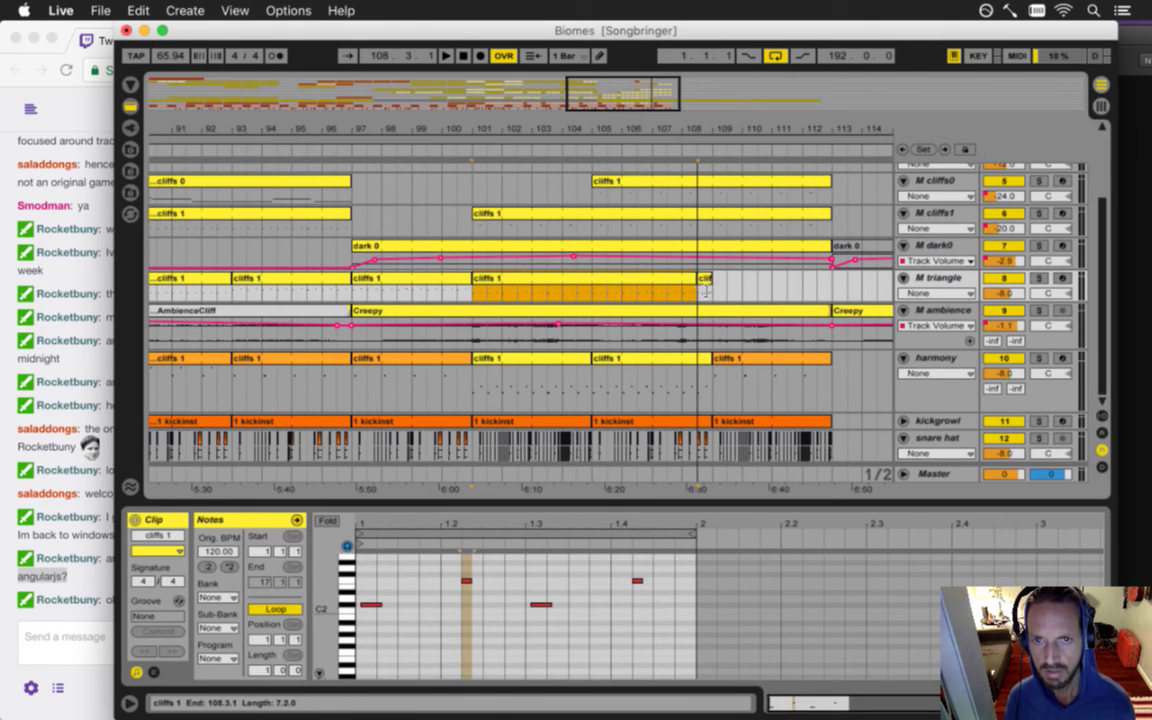
pyautogui.click(590, 293)
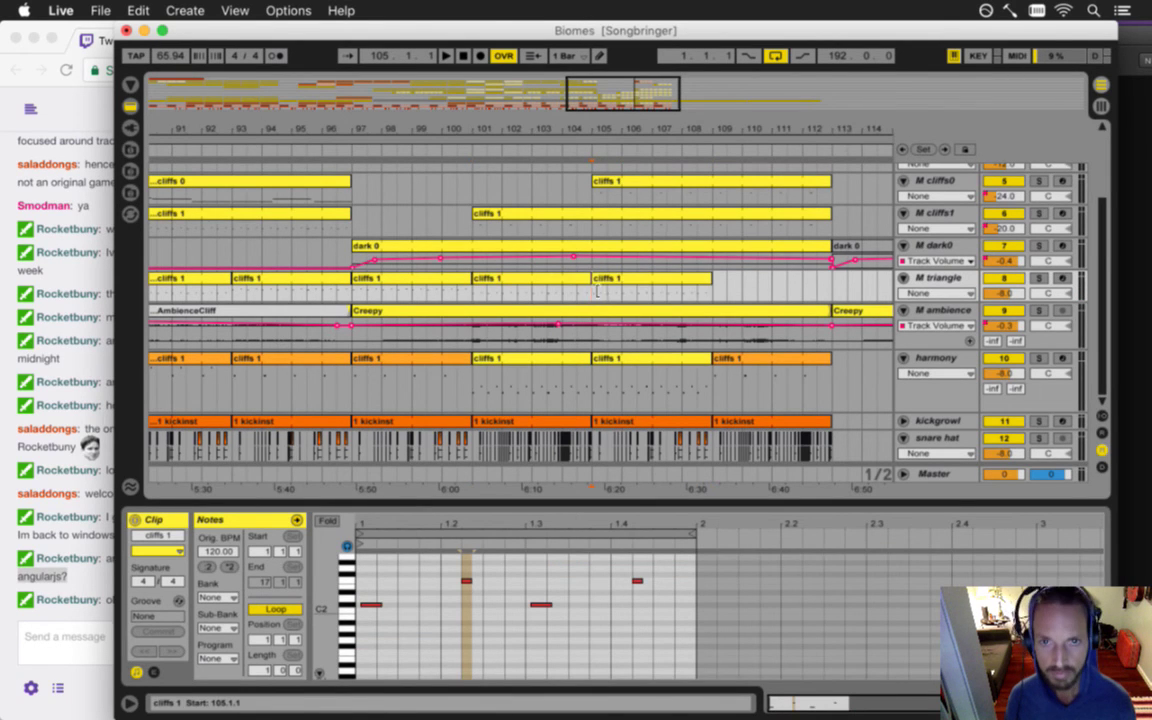
# - Paste the copied notes into the M triangle clip at bar 105, move them to start at 1.2.2, and audition them
pyautogui.click(598, 293)
pyautogui.click(361, 577)
pyautogui.press('super+v')
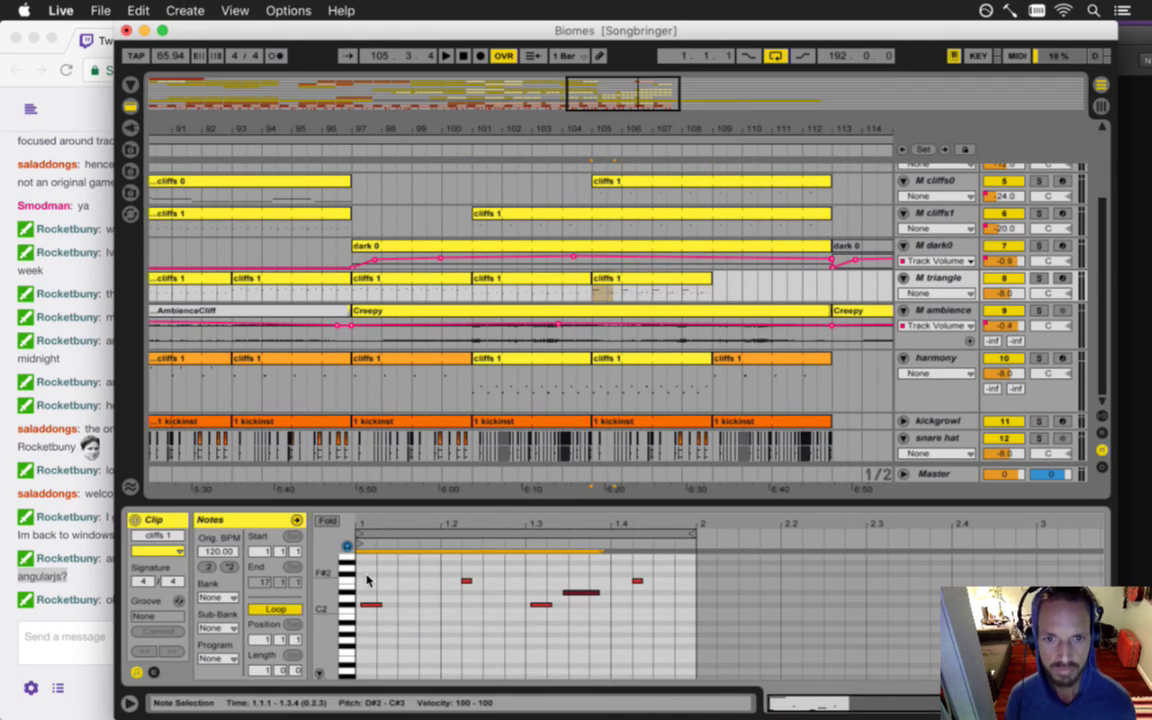
pyautogui.press('space')
pyautogui.moveTo(338, 594); pyautogui.dragTo(474, 569)
pyautogui.press('space')
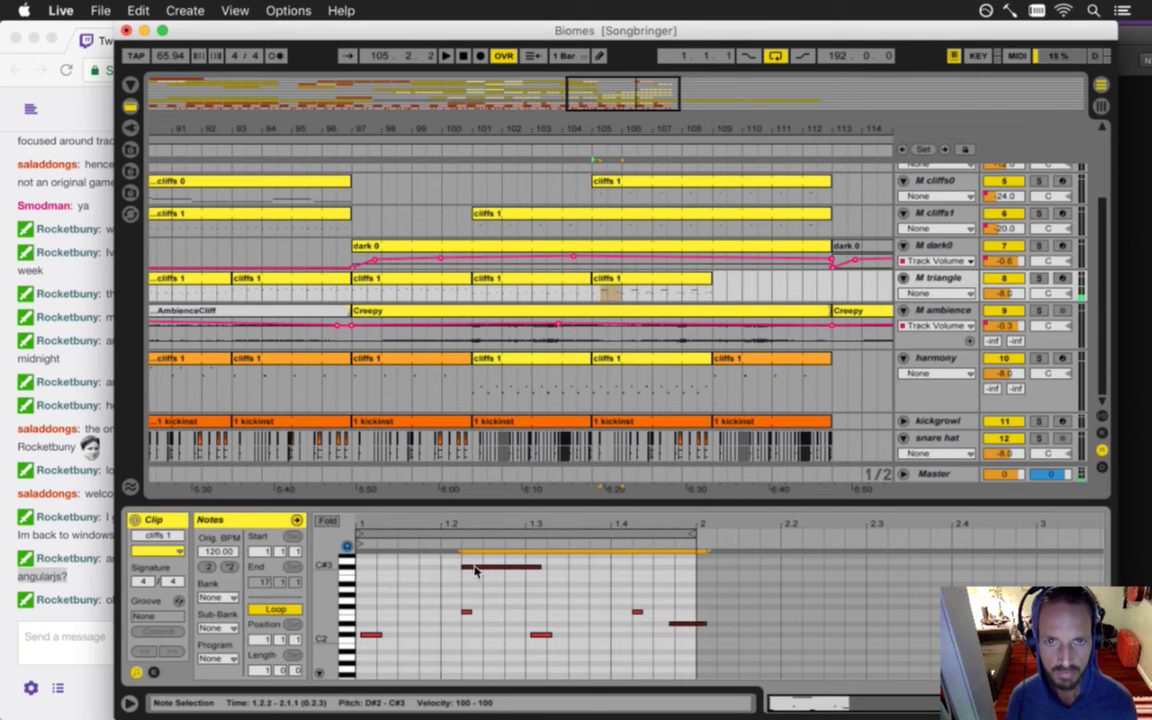
pyautogui.press('space')
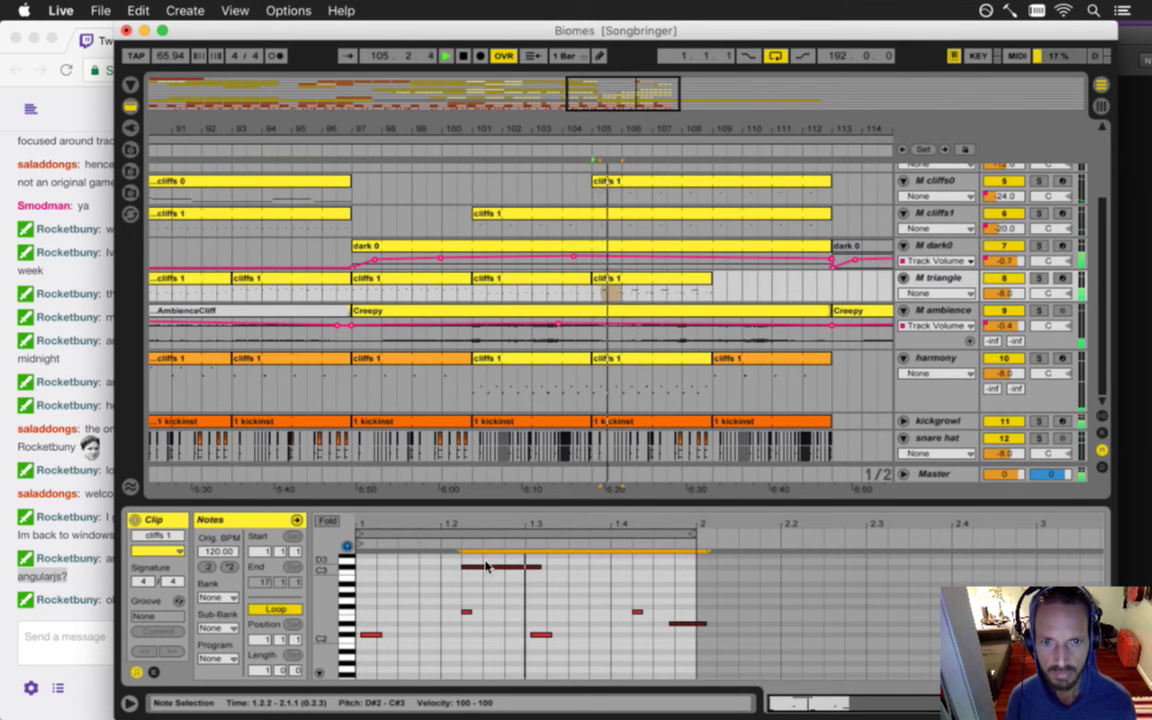
# - Check the new messages in the Twitch chat, return to Live, and replay the arrangement from bar 105
pyautogui.click(70, 620)
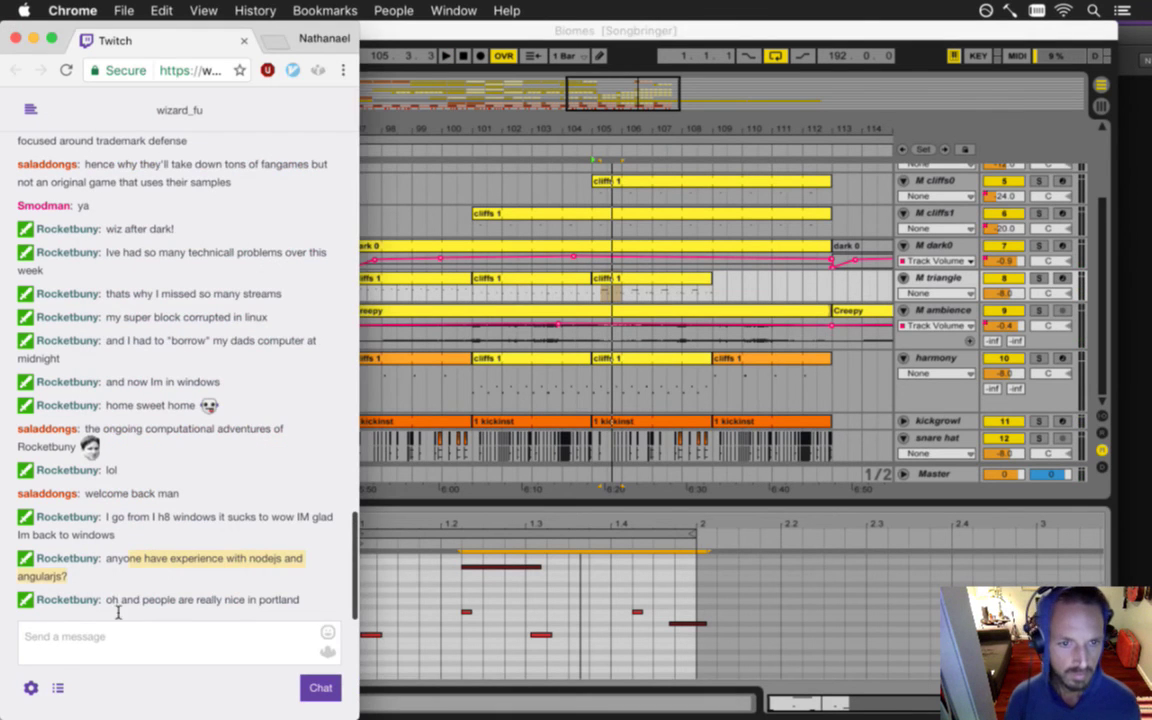
pyautogui.click(524, 509)
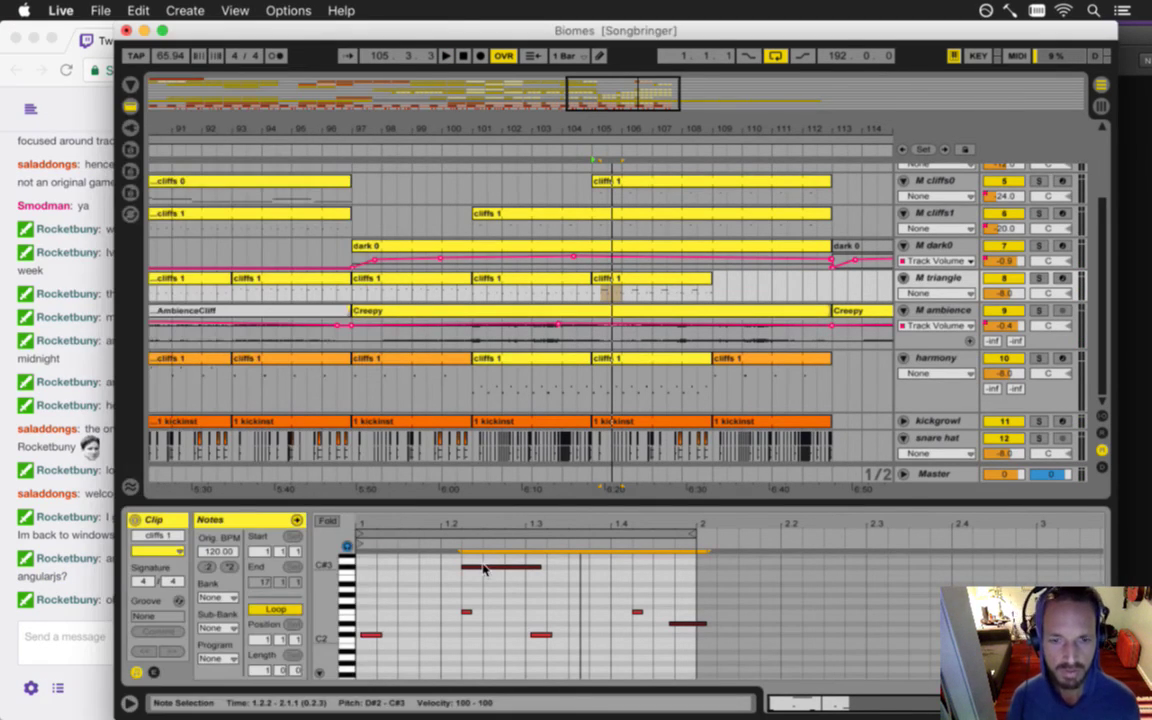
pyautogui.press('space')
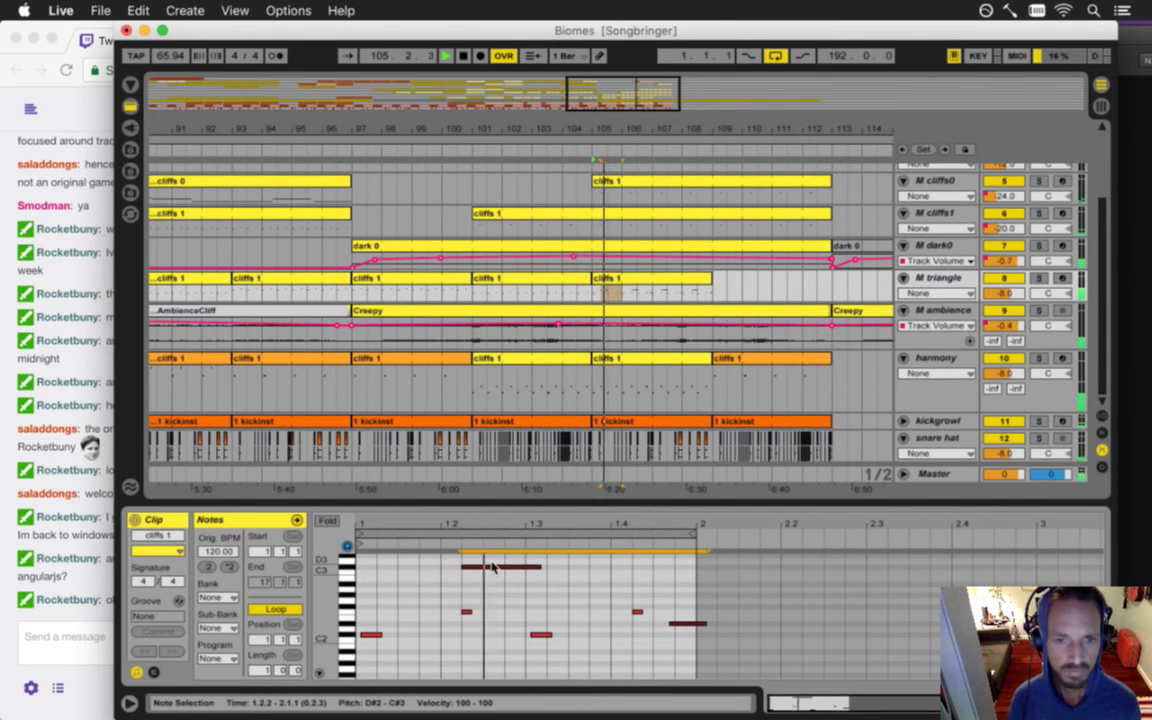
# - Delete the pasted C#3 and D#2 notes from the M triangle clip at bar 105 and split the M dark0 clip at that bar
pyautogui.press('Delete')
pyautogui.press('space')
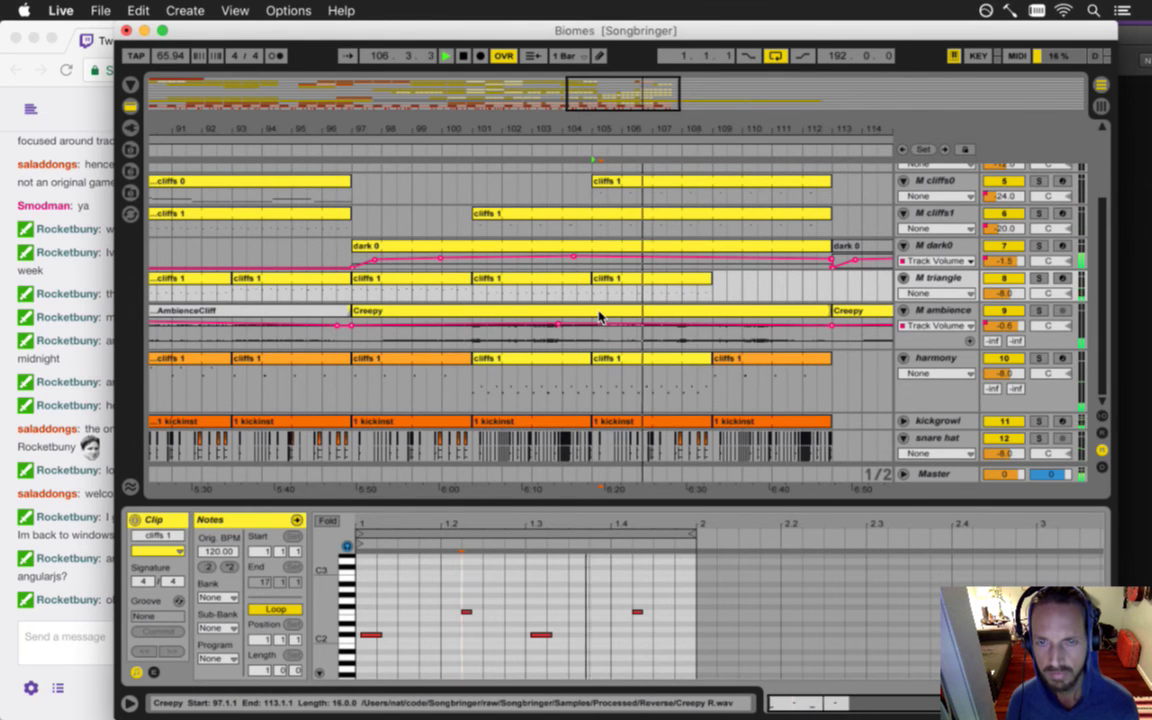
pyautogui.click(596, 260)
pyautogui.hotkey('ctrl', 'e')
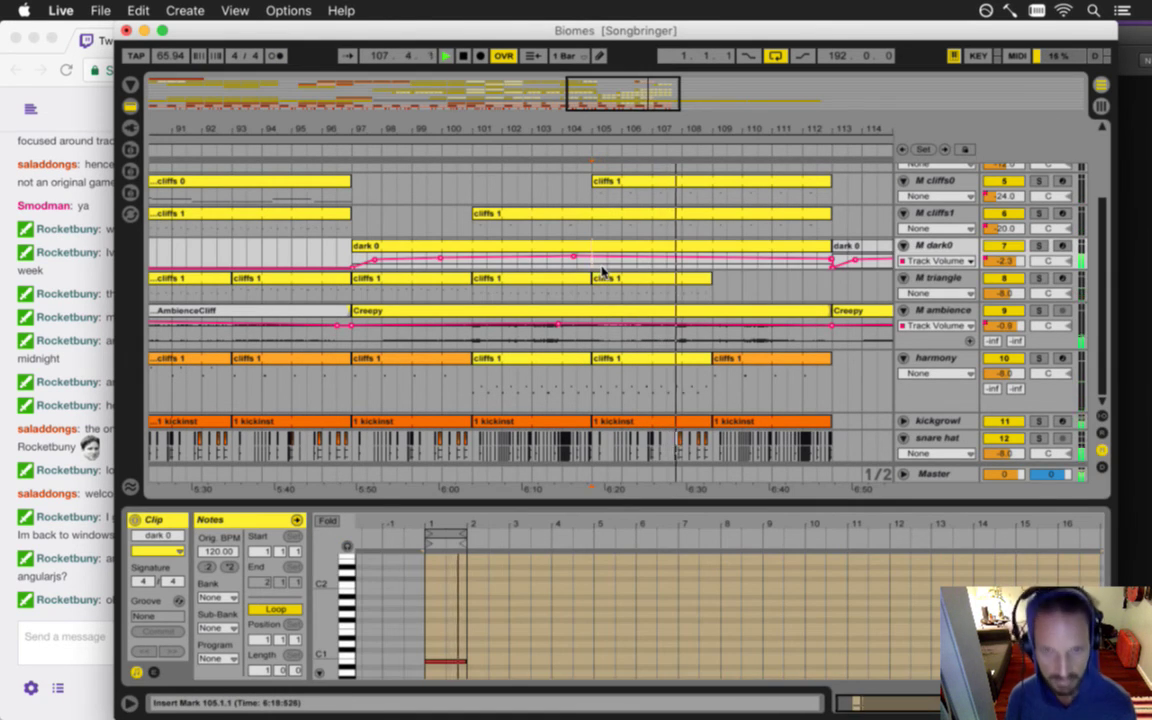
# - Try adding a C1 note above the B0 note in the M dark0 clip at bar 97 and audition from bar 105
pyautogui.moveTo(334, 641); pyautogui.dragTo(290, 642)
pyautogui.moveTo(443, 525); pyautogui.dragTo(425, 521)
pyautogui.press('space')
pyautogui.click(398, 645)
pyautogui.moveTo(381, 656); pyautogui.dragTo(385, 646)
pyautogui.press('space')
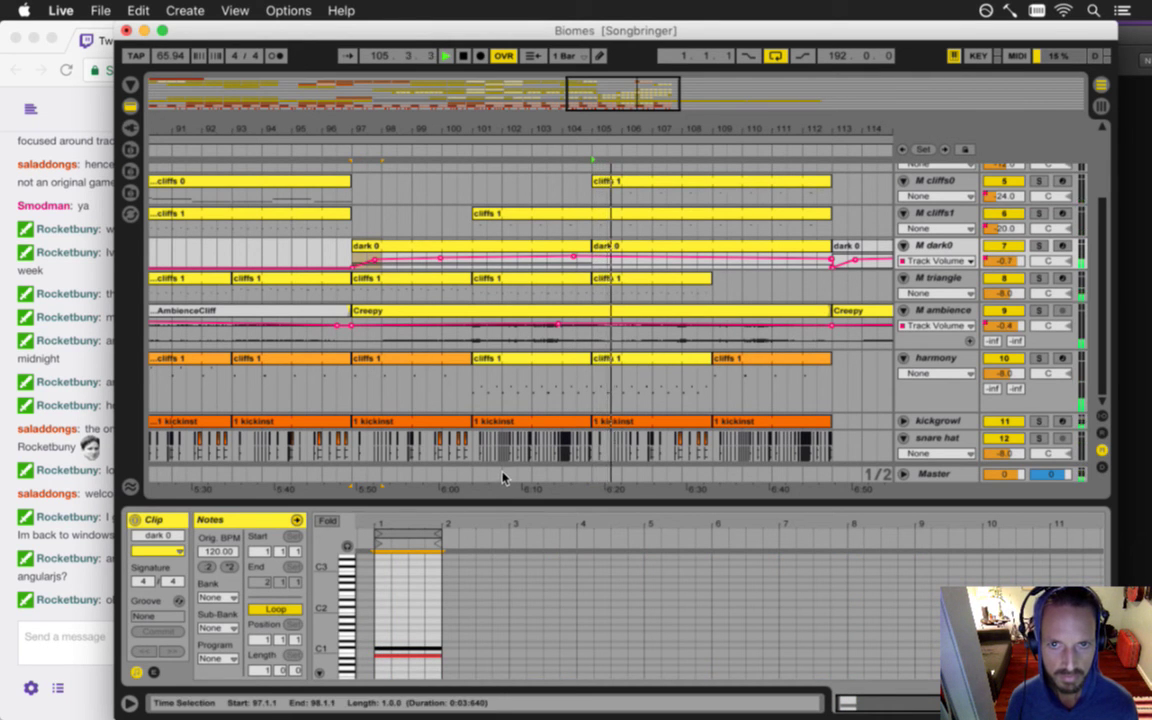
pyautogui.press('space')
# - Transpose the B0 note in the M dark0 clip at bar 105, auditioning it at C#1 before moving it below C1
pyautogui.click(616, 250)
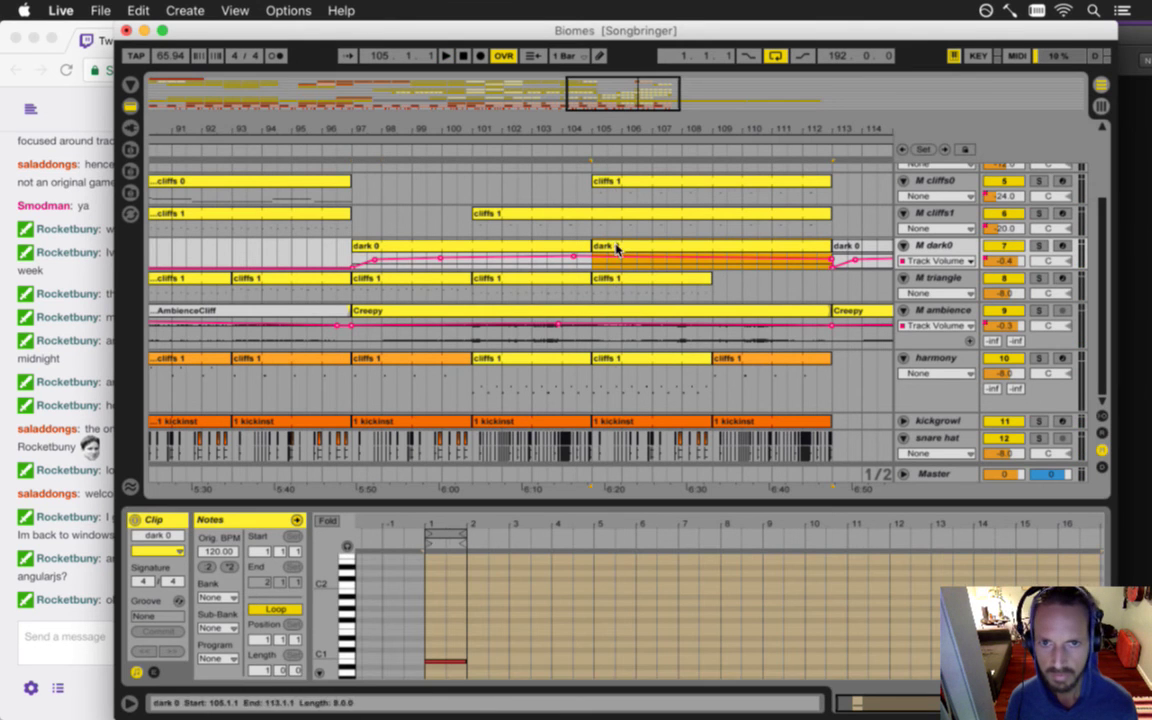
pyautogui.click(440, 666)
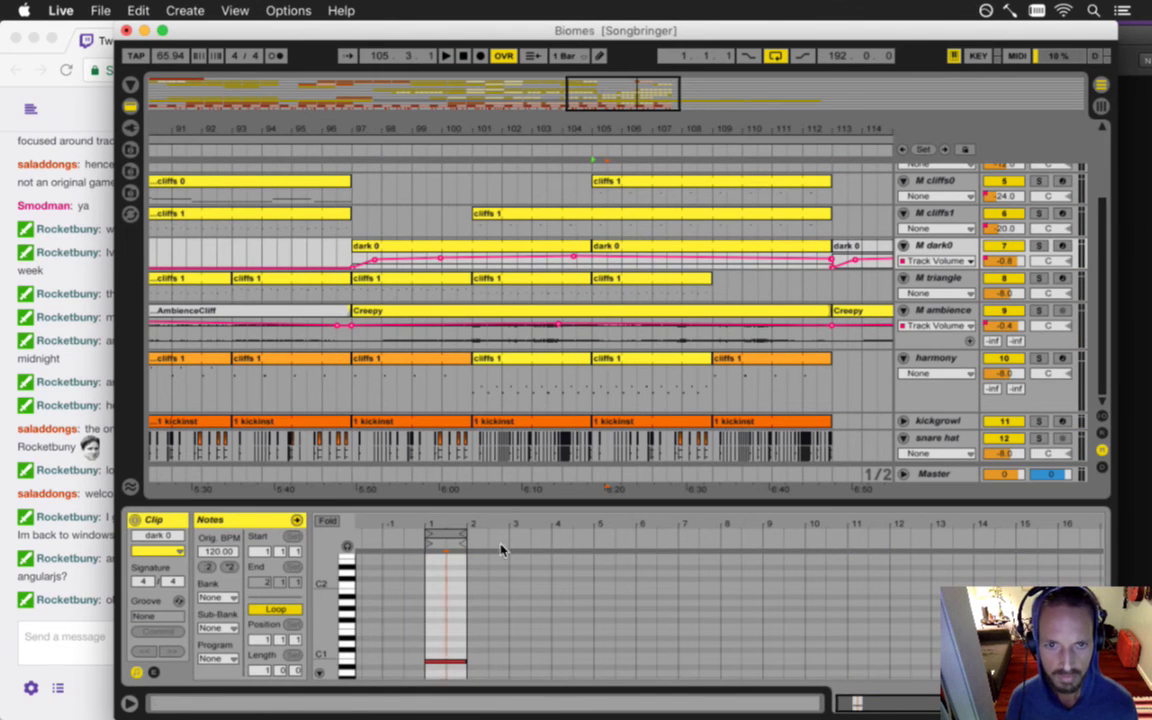
pyautogui.click(601, 252)
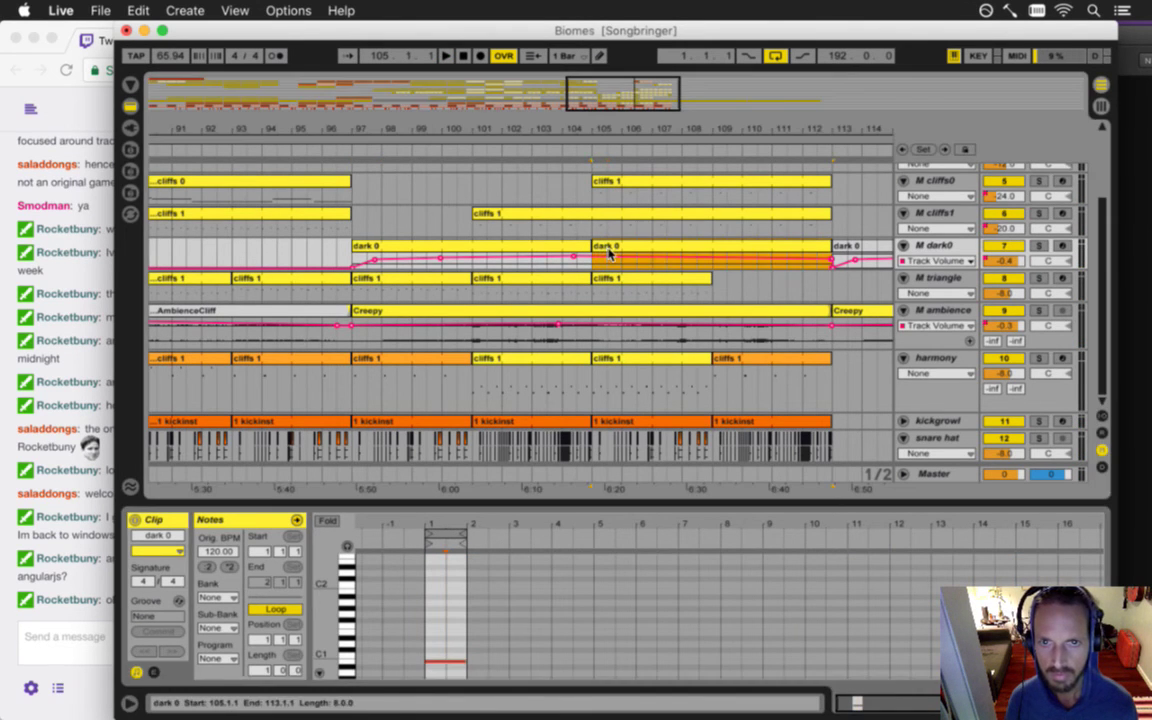
pyautogui.click(437, 664)
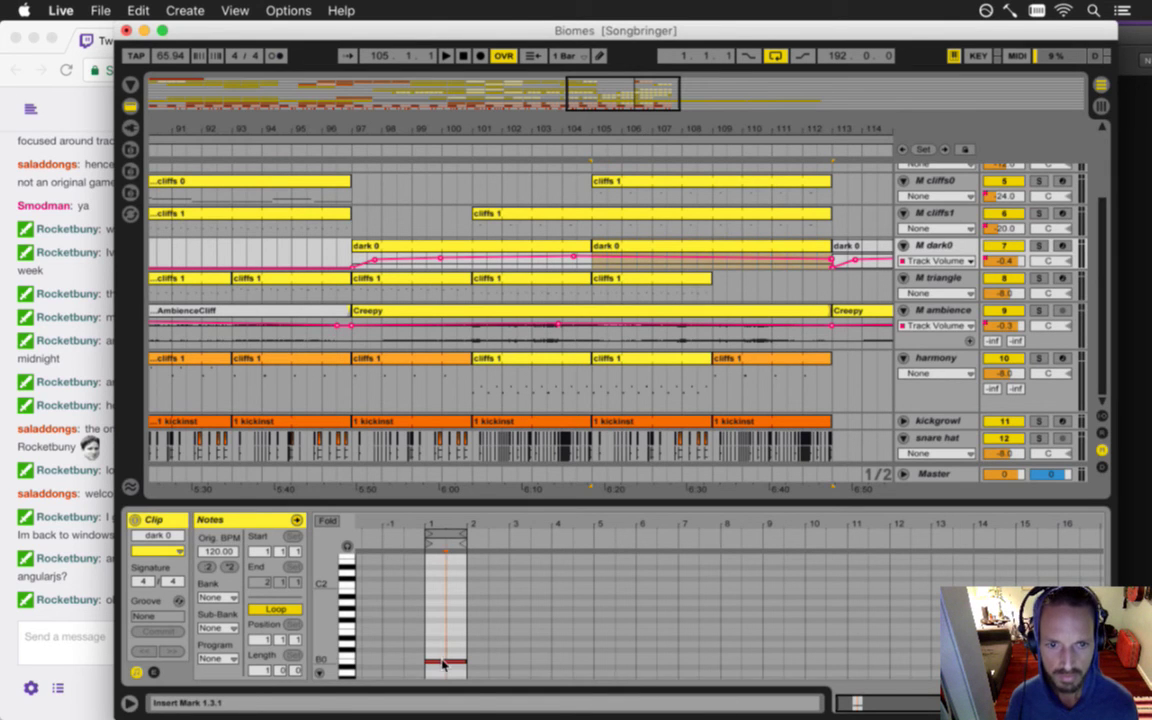
pyautogui.click(445, 663)
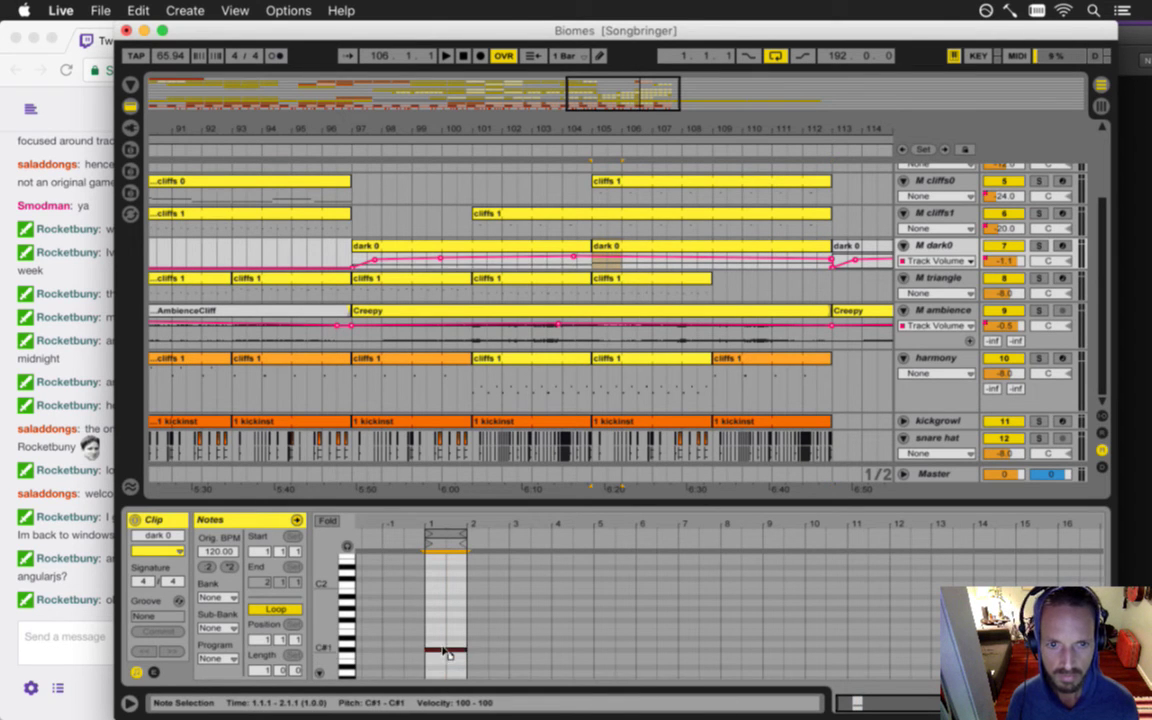
pyautogui.press('space')
pyautogui.moveTo(437, 652)
pyautogui.mouseDown()
pyautogui.moveTo(440, 670)
pyautogui.moveTo(441, 632)
pyautogui.mouseUp()
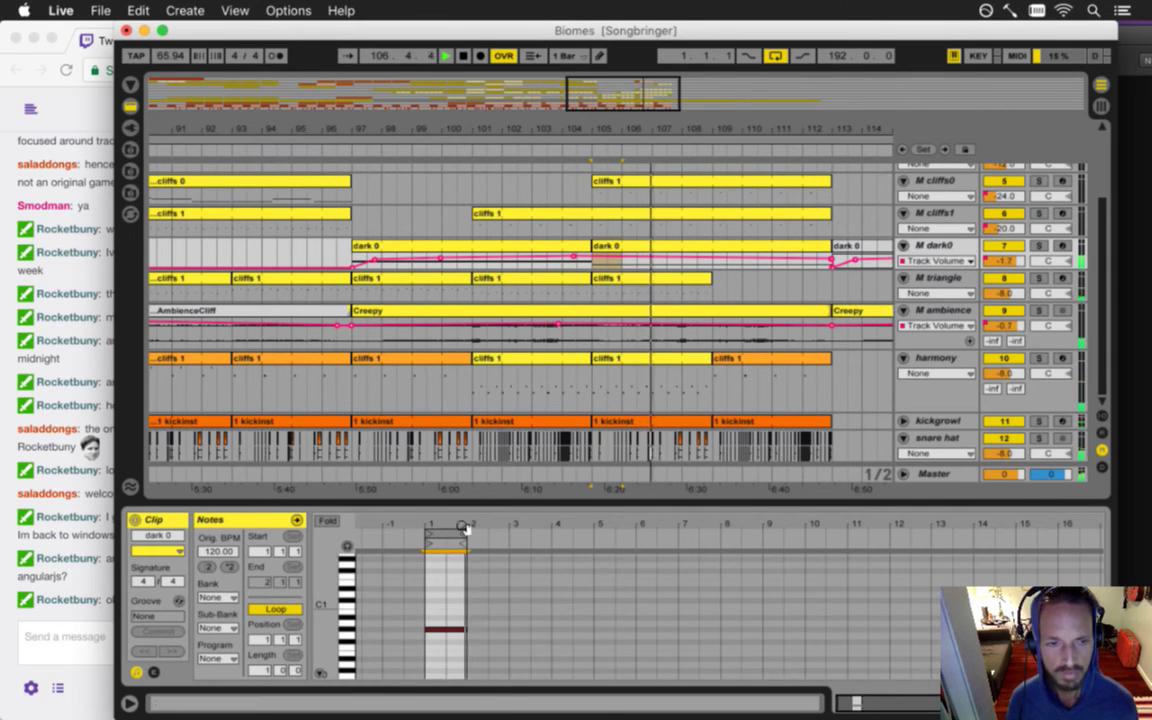
# - Duplicate the harmony track's bar 105 clip over its clip at bar 109
pyautogui.click(592, 291)
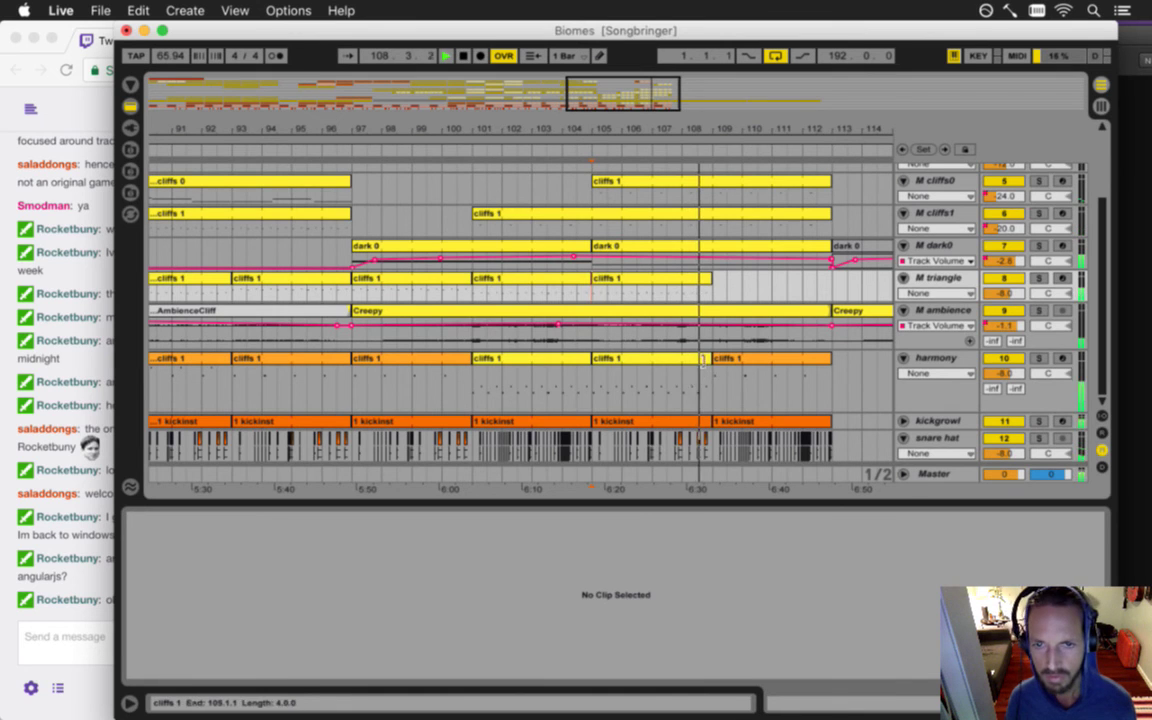
pyautogui.click(607, 362)
pyautogui.click(730, 365)
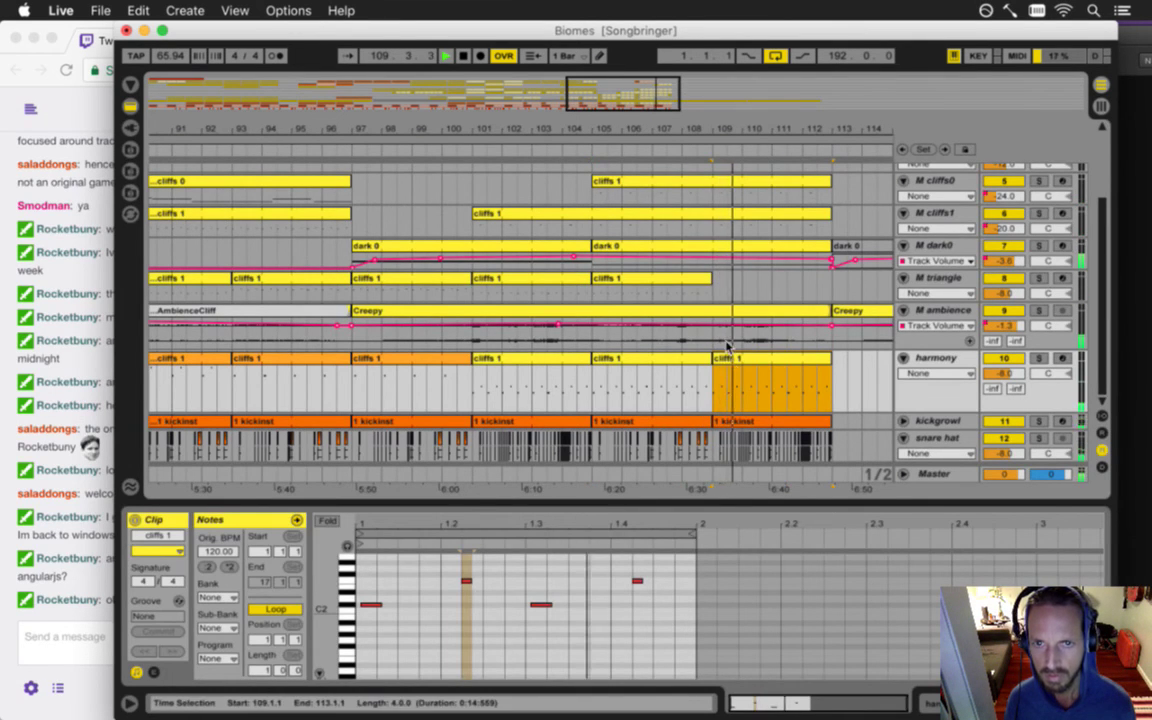
# - Copy the M forest1 clip at bar 109 and the M forest0 clip at bar 105 to bar 113 on their own tracks
pyautogui.scroll(3, 730, 296)
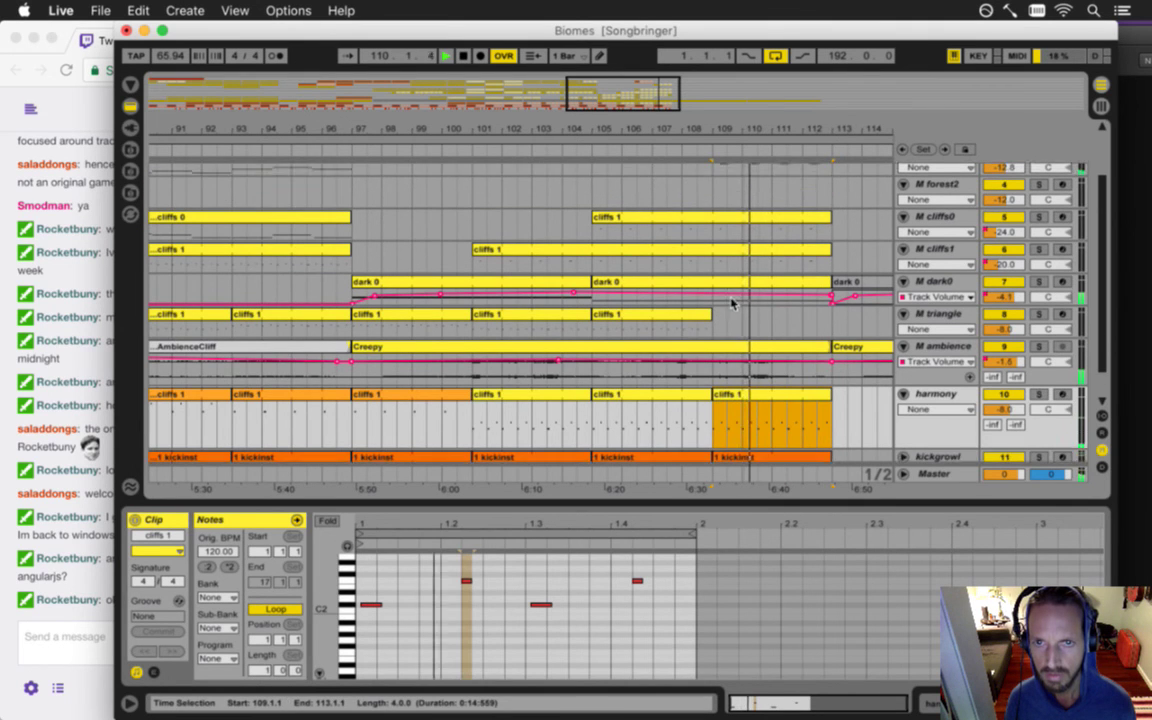
pyautogui.scroll(1, 730, 303)
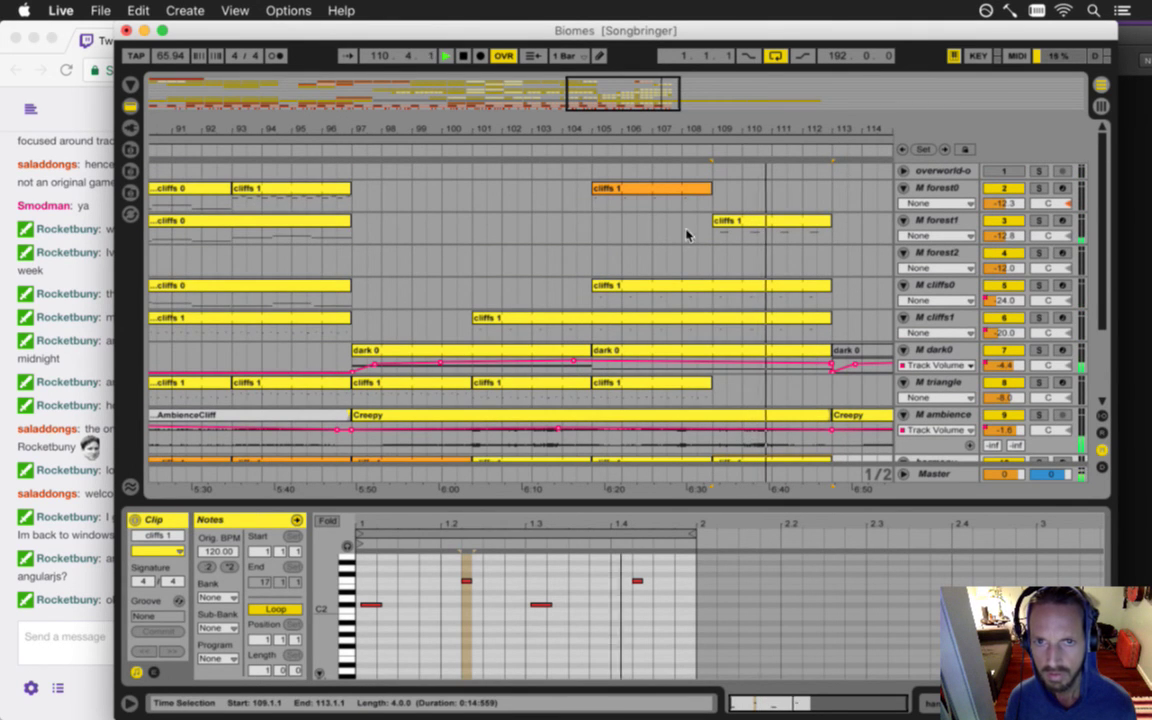
pyautogui.moveTo(700, 134); pyautogui.dragTo(392, 134)
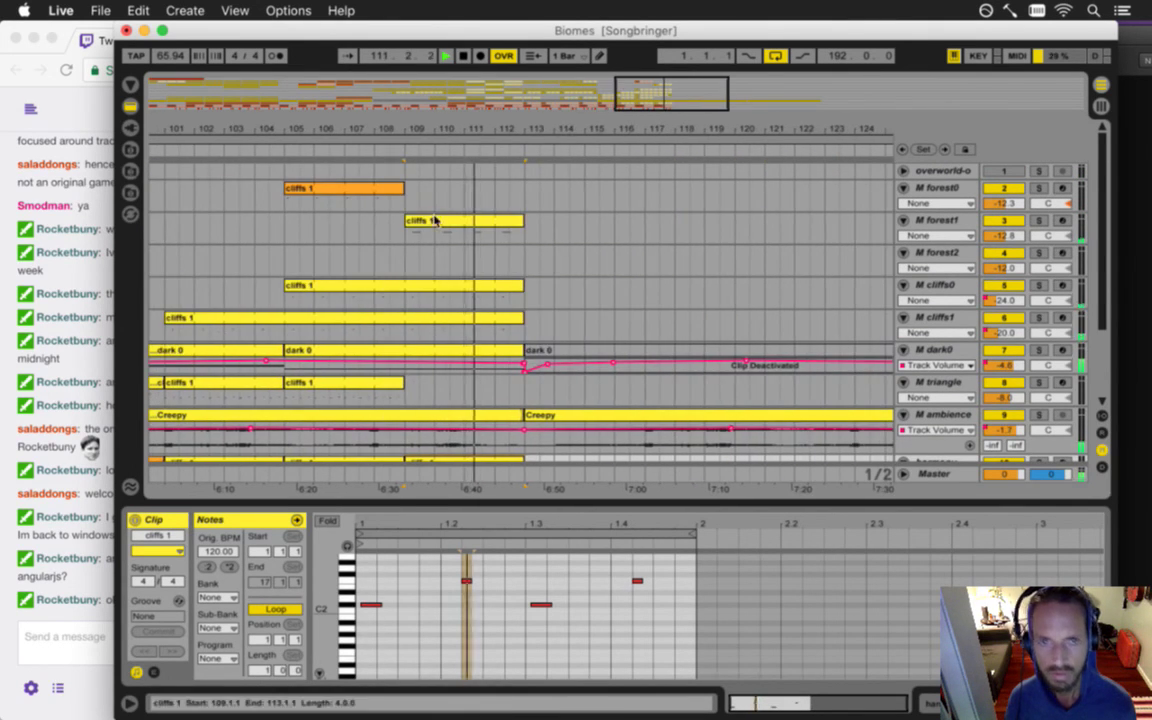
pyautogui.moveTo(437, 225); pyautogui.dragTo(566, 234)
pyautogui.click(566, 226)
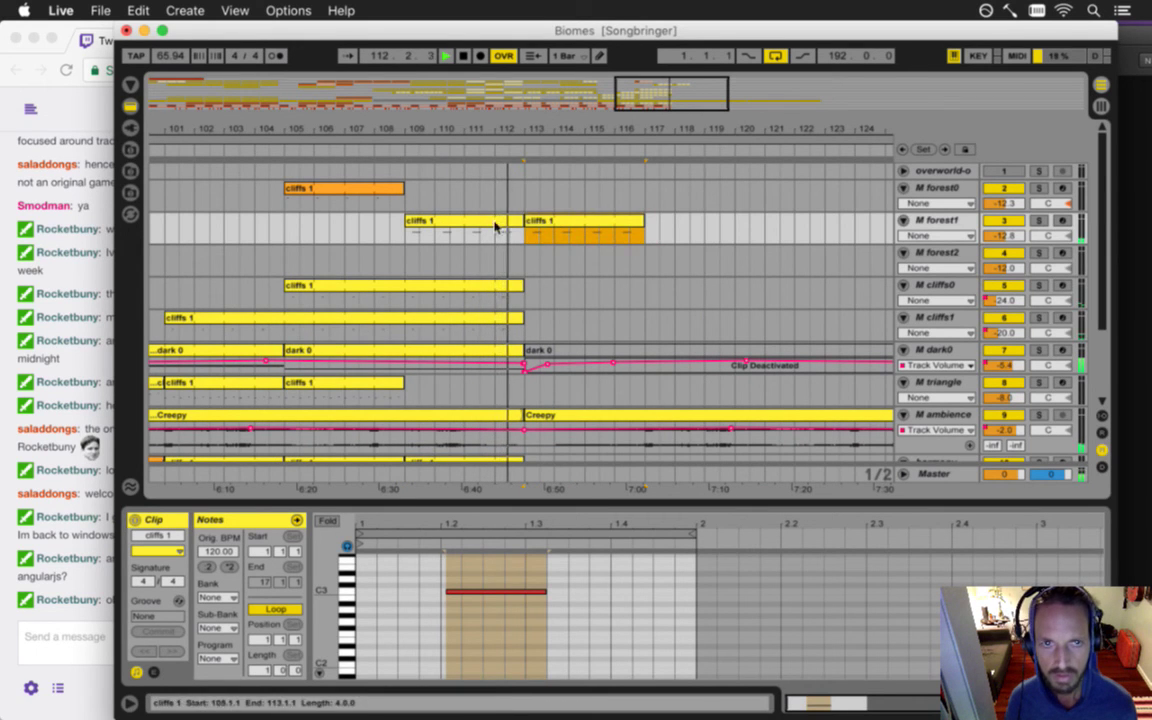
pyautogui.moveTo(303, 188); pyautogui.dragTo(540, 192)
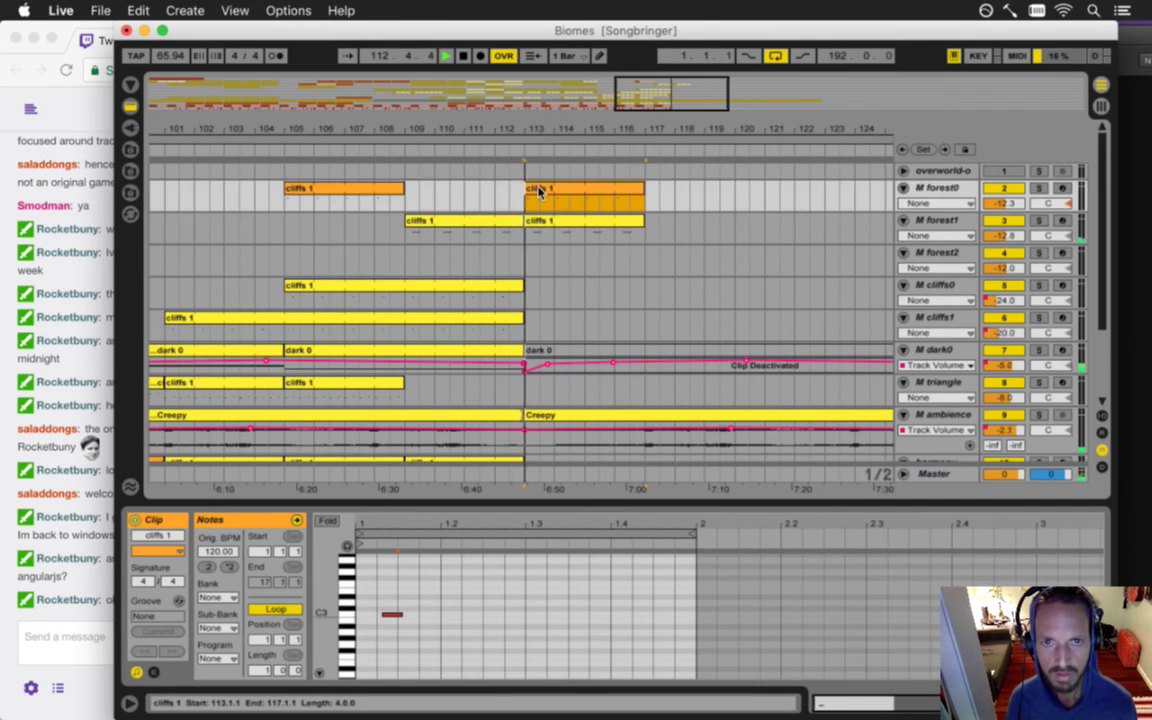
# - Duplicate the harmony track's bar 109 clip to bar 113 and audition from there
pyautogui.scroll(-5, 538, 193)
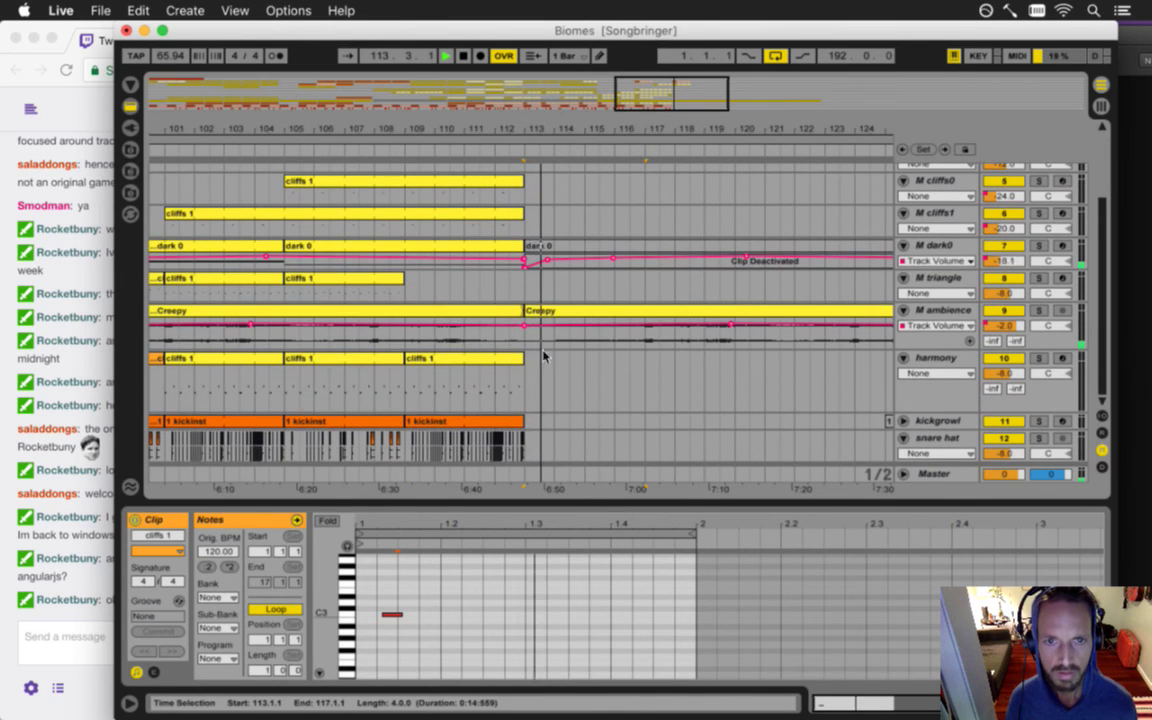
pyautogui.moveTo(416, 360); pyautogui.dragTo(543, 366)
pyautogui.click(527, 386)
# - Duplicate the M dark0 clip at bar 105 to bar 113, over the start of the deactivated clip
pyautogui.scroll(1, 543, 333)
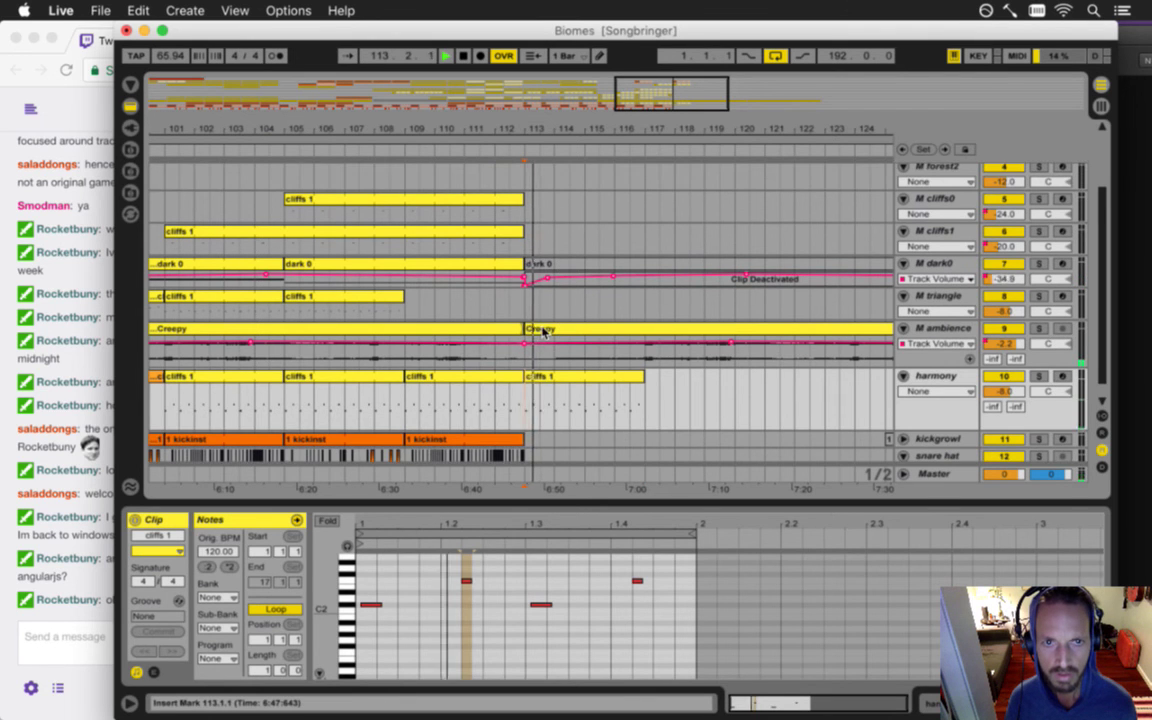
pyautogui.scroll(3, 543, 333)
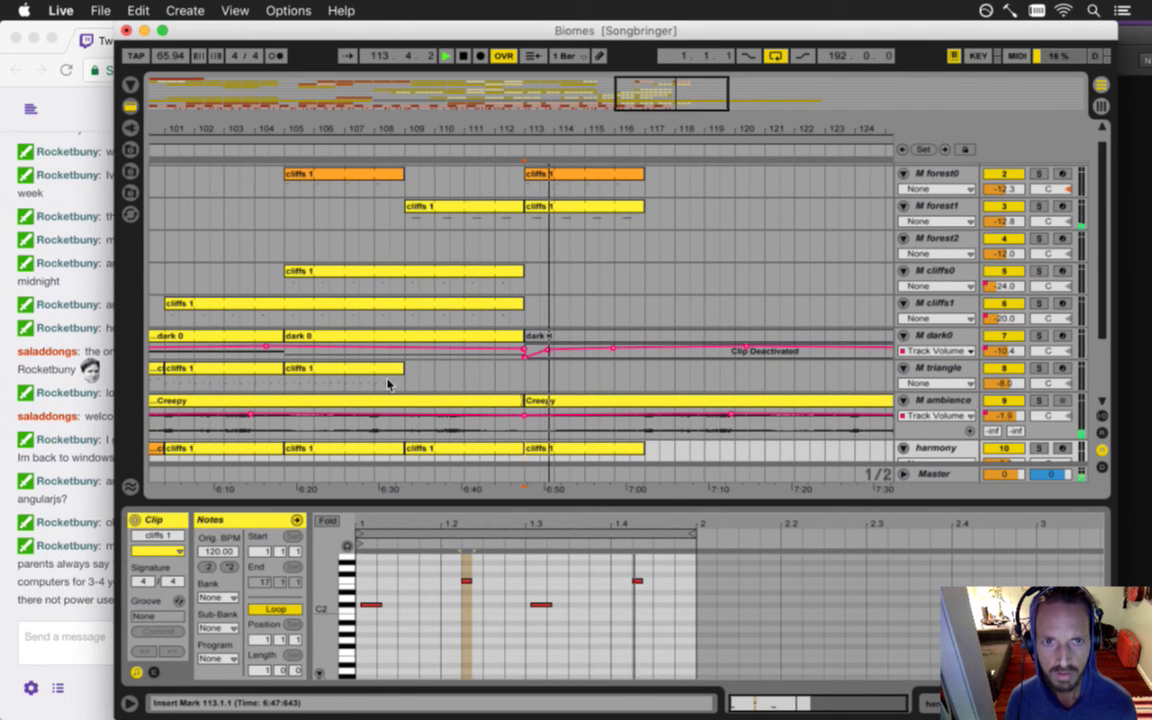
pyautogui.click(404, 334)
pyautogui.click(560, 334)
pyautogui.moveTo(570, 335); pyautogui.dragTo(568, 335)
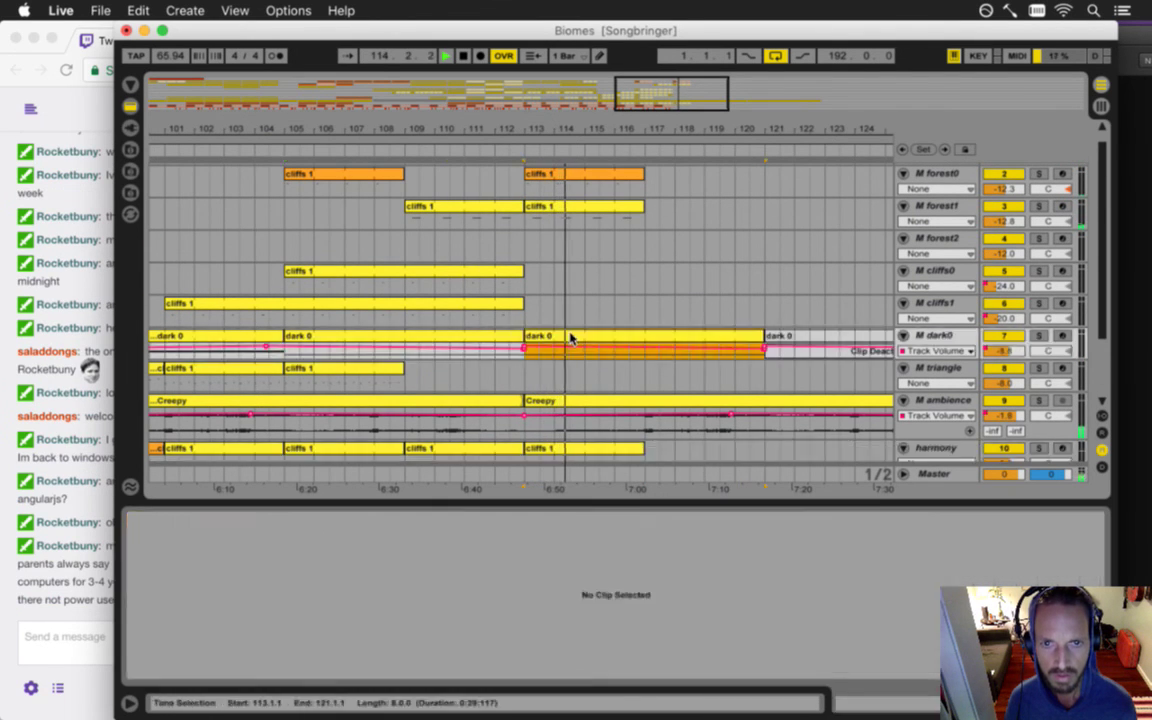
# - Stop playback and read the latest message in the Twitch chat
pyautogui.moveTo(504, 133); pyautogui.dragTo(483, 131)
pyautogui.press('space')
pyautogui.click(57, 573)
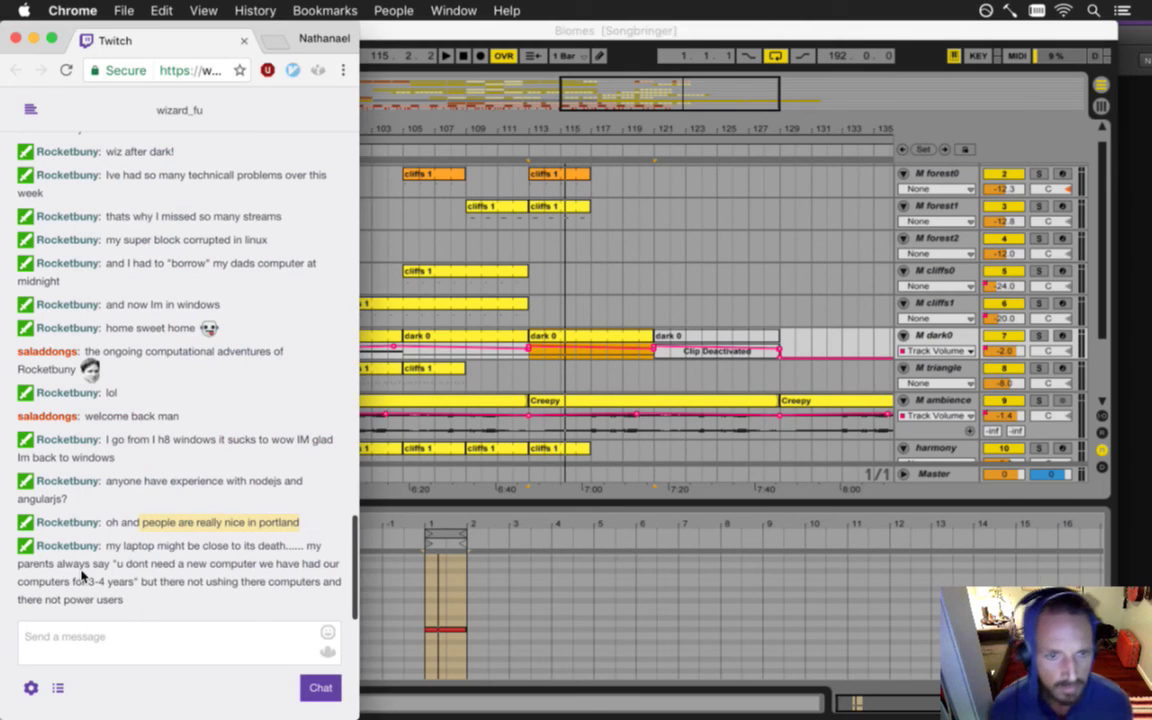
pyautogui.moveTo(121, 547); pyautogui.dragTo(139, 594)
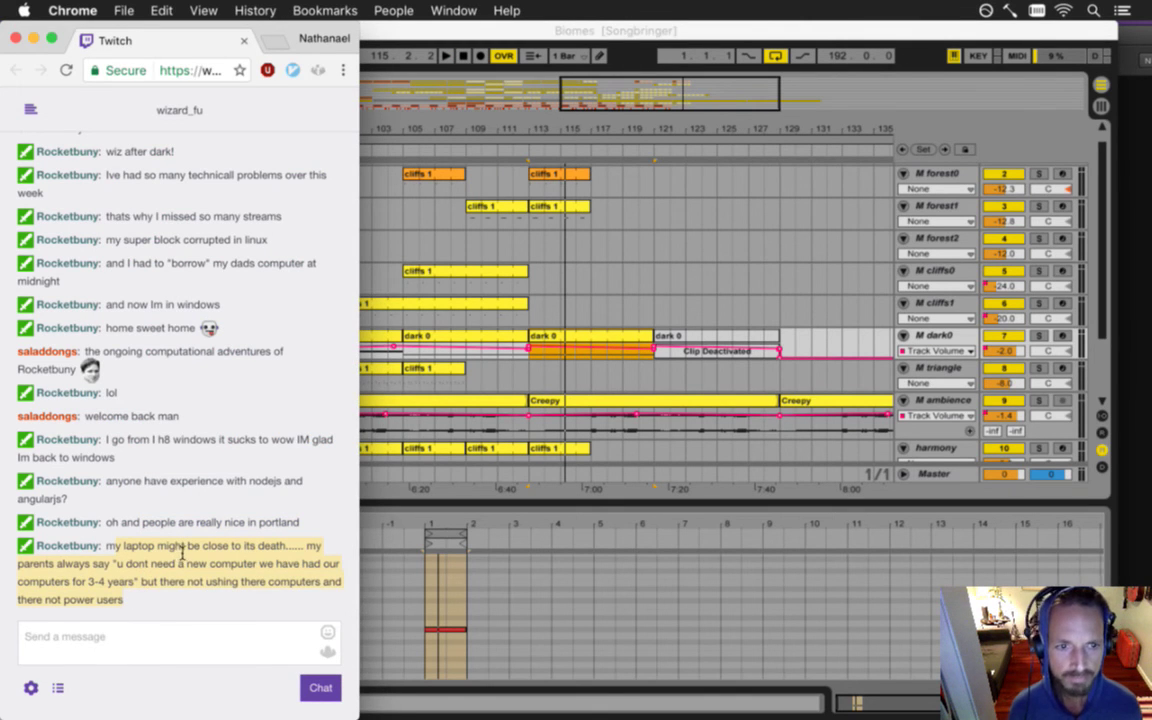
pyautogui.click(140, 577)
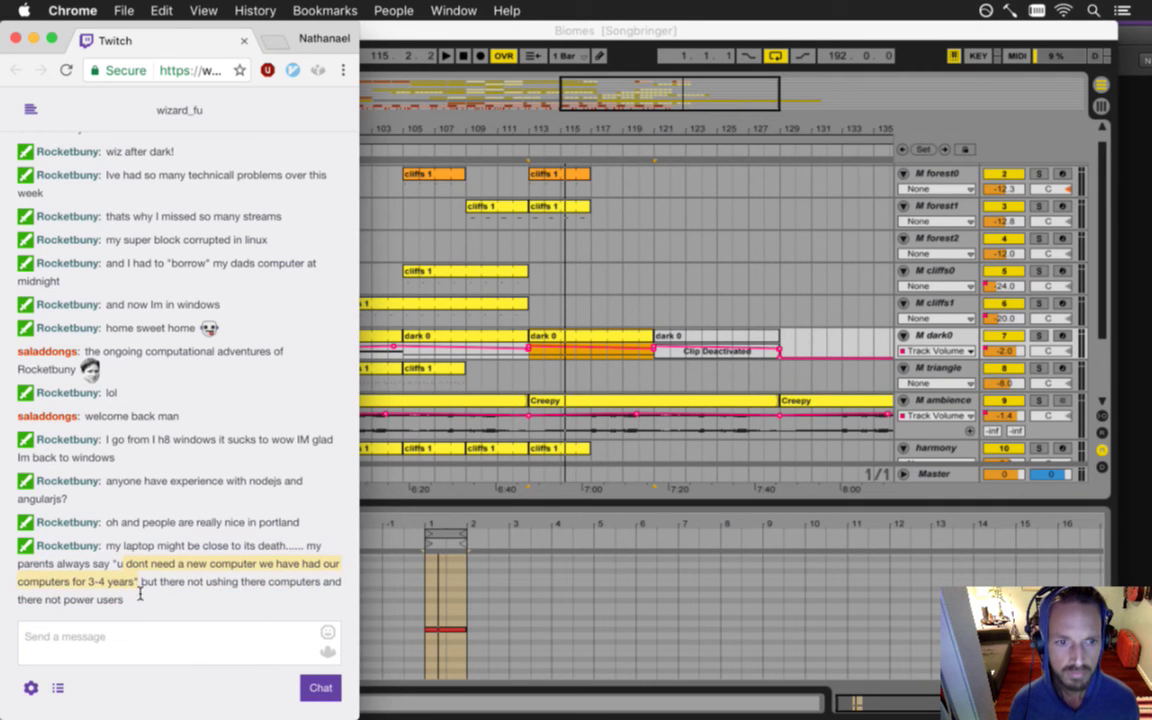
# - Return to Live and consolidate the M dark0 clip spanning bars 97 to 105
pyautogui.click(625, 57)
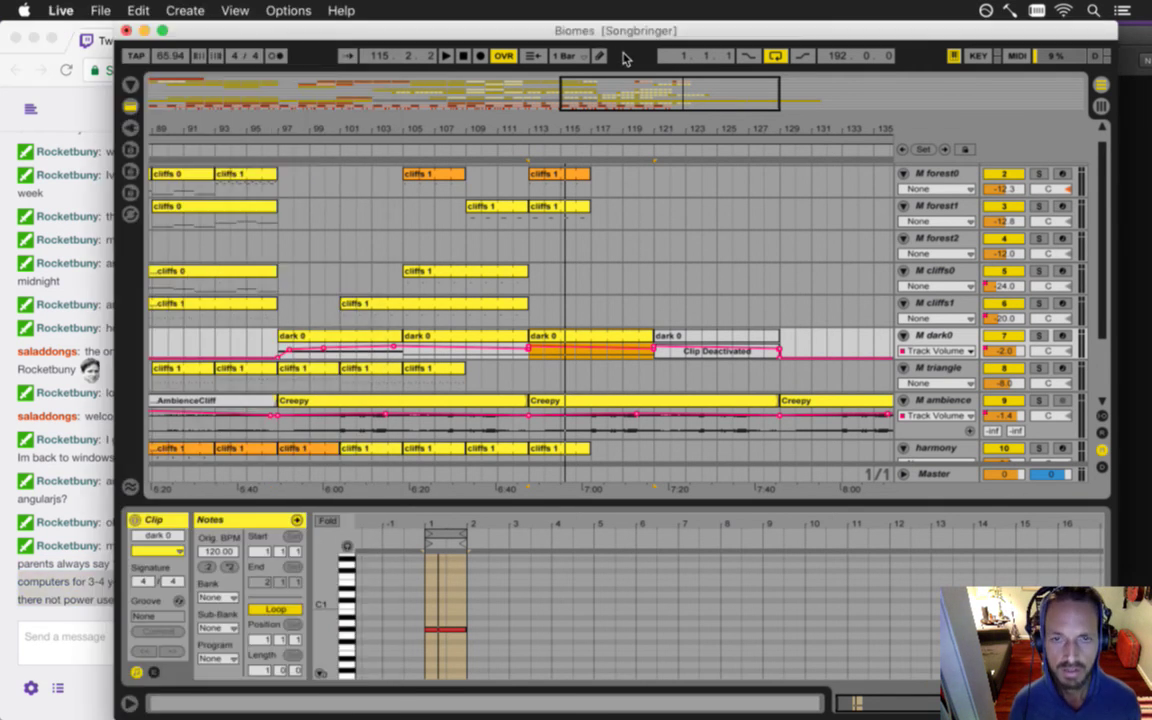
pyautogui.moveTo(484, 124); pyautogui.dragTo(488, 129)
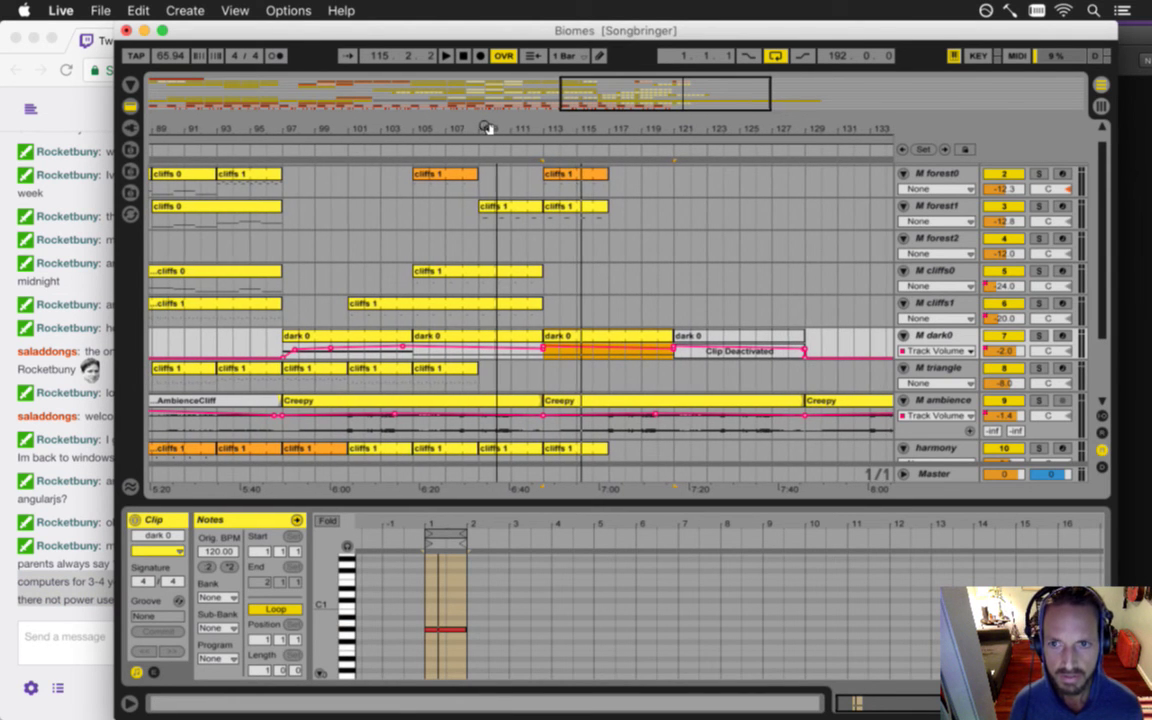
pyautogui.moveTo(325, 116); pyautogui.dragTo(310, 124)
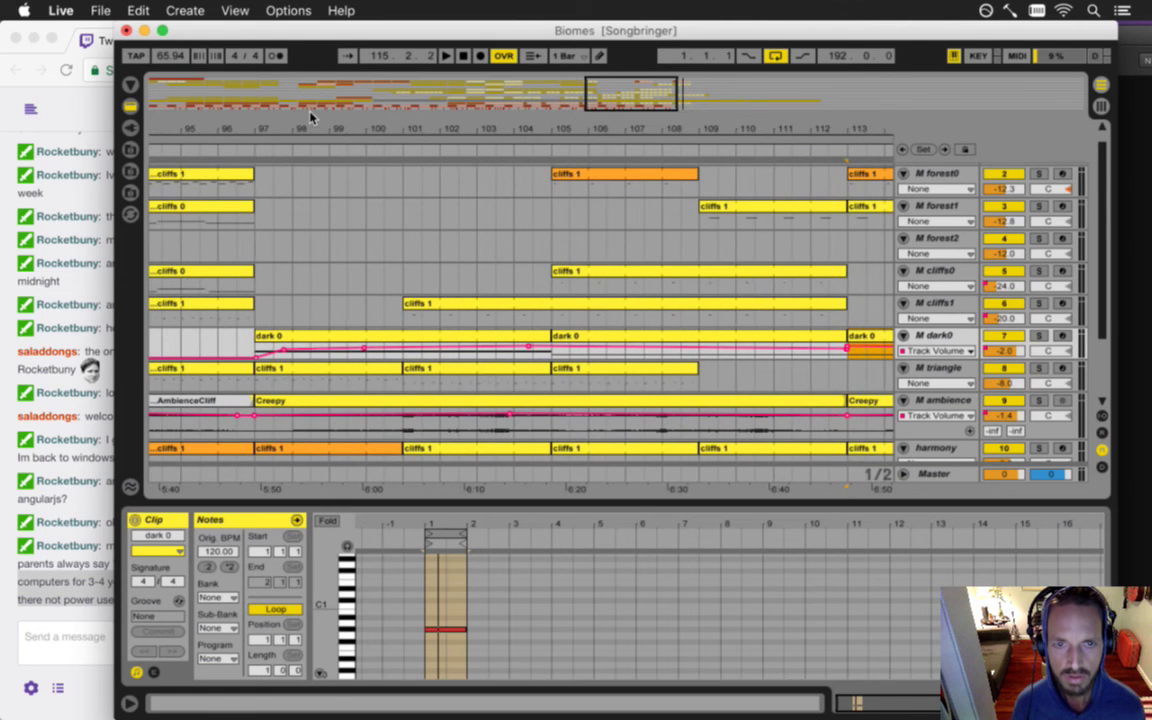
pyautogui.click(287, 337)
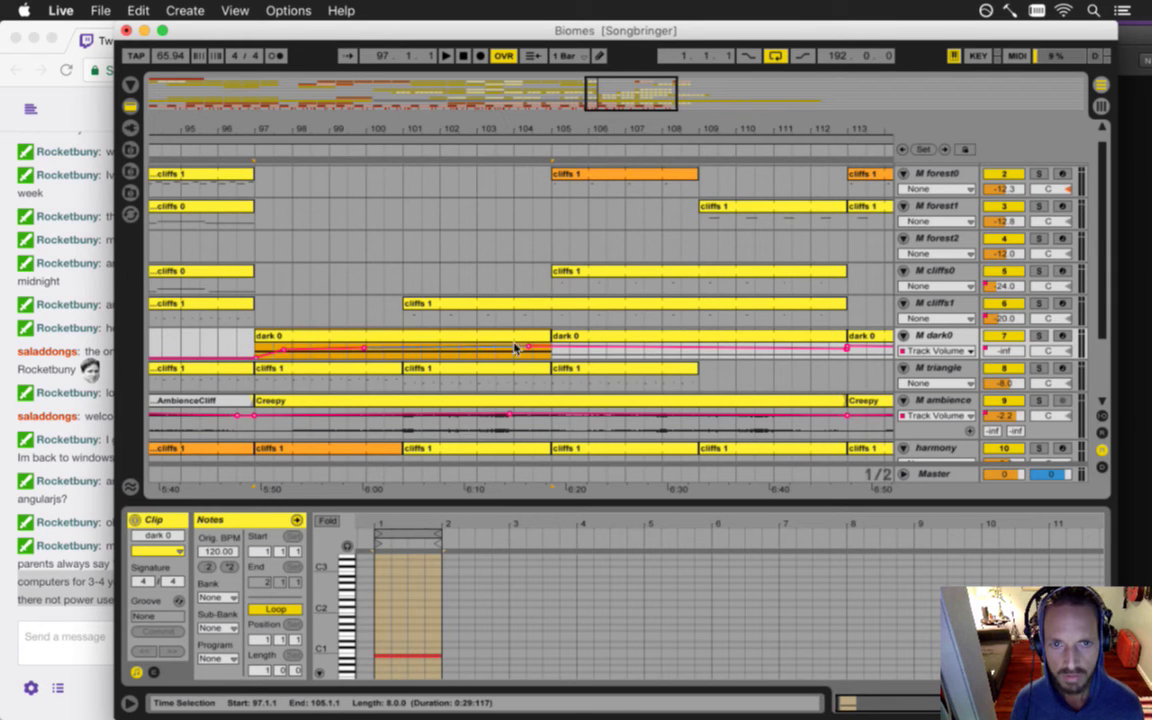
pyautogui.click(279, 341)
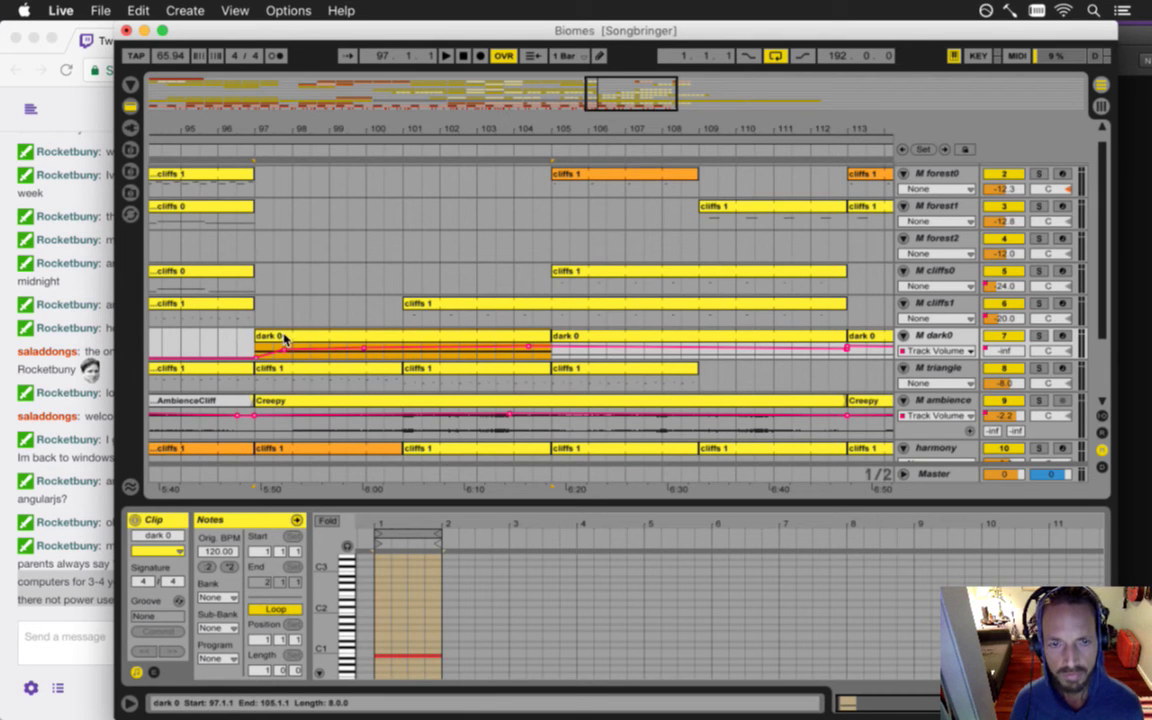
pyautogui.rightClick(286, 339)
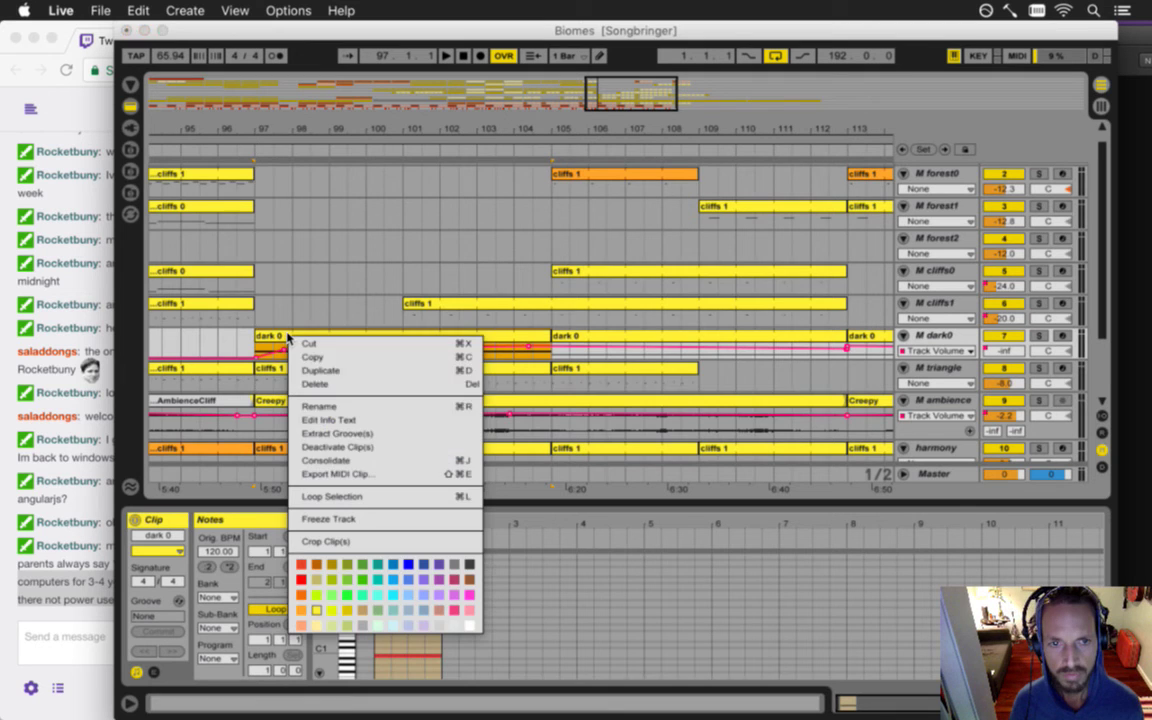
pyautogui.click(365, 461)
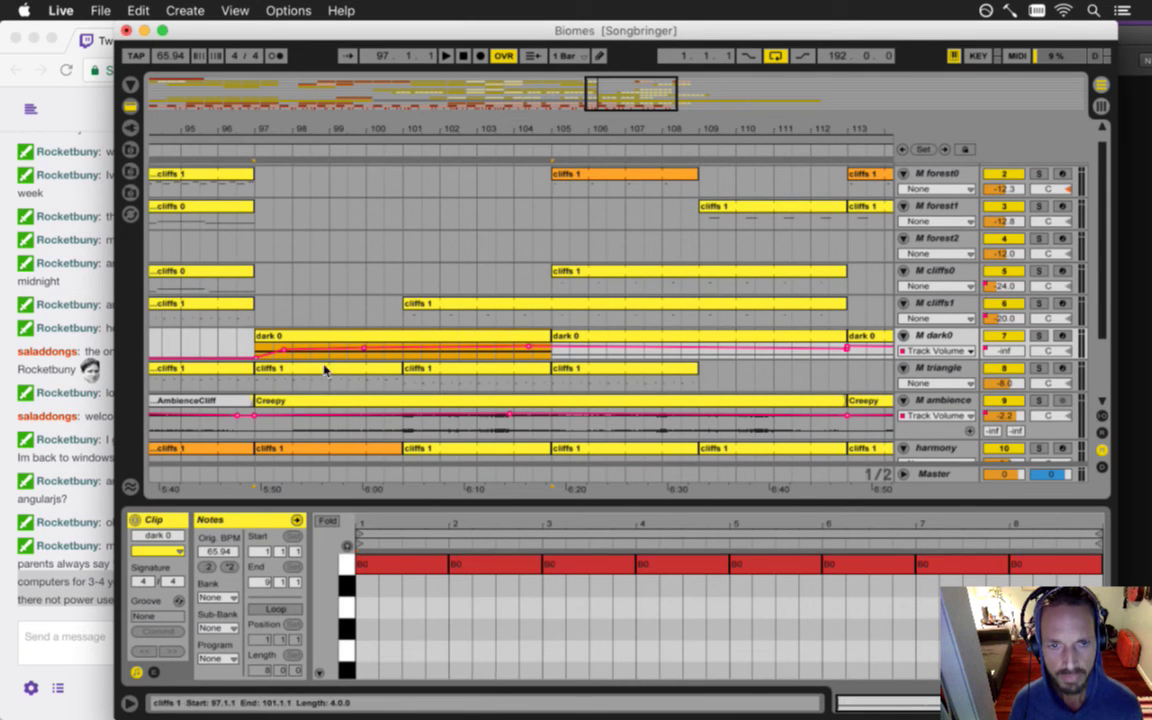
# - Shape the dark 0 clip's track volume envelope as a rise from a low start through about 37% at bar 3 to full at the end
pyautogui.click(155, 672)
pyautogui.click(348, 584)
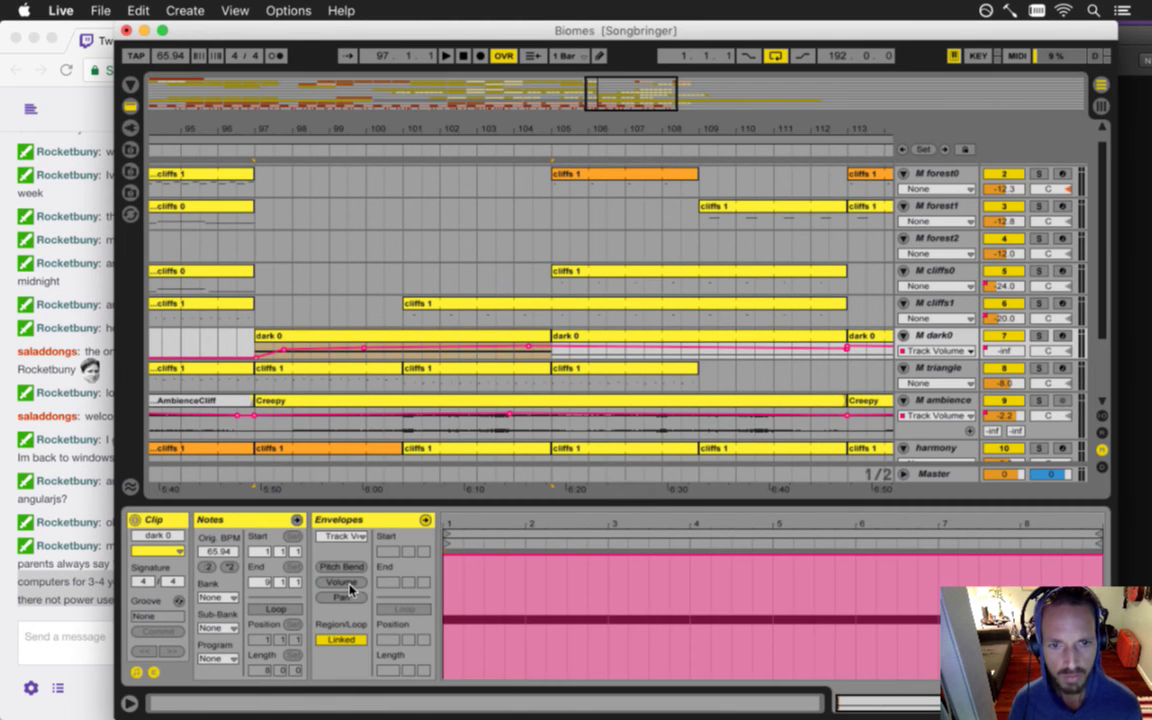
pyautogui.click(1103, 558)
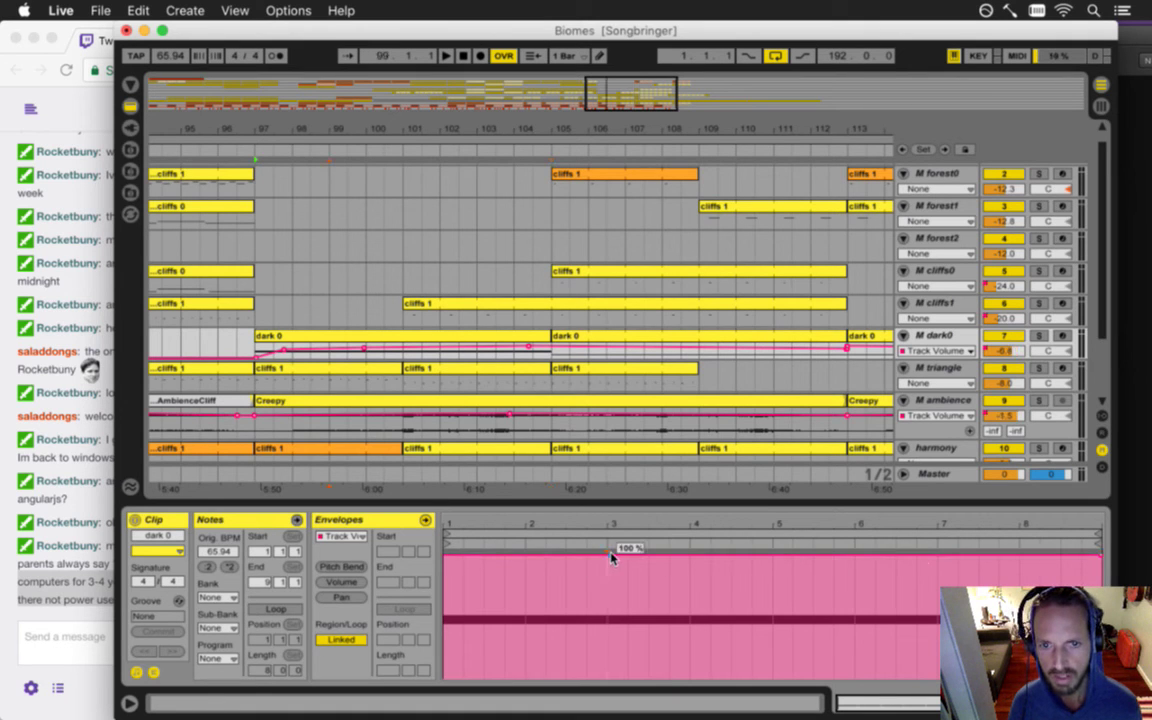
pyautogui.moveTo(611, 557); pyautogui.dragTo(612, 558)
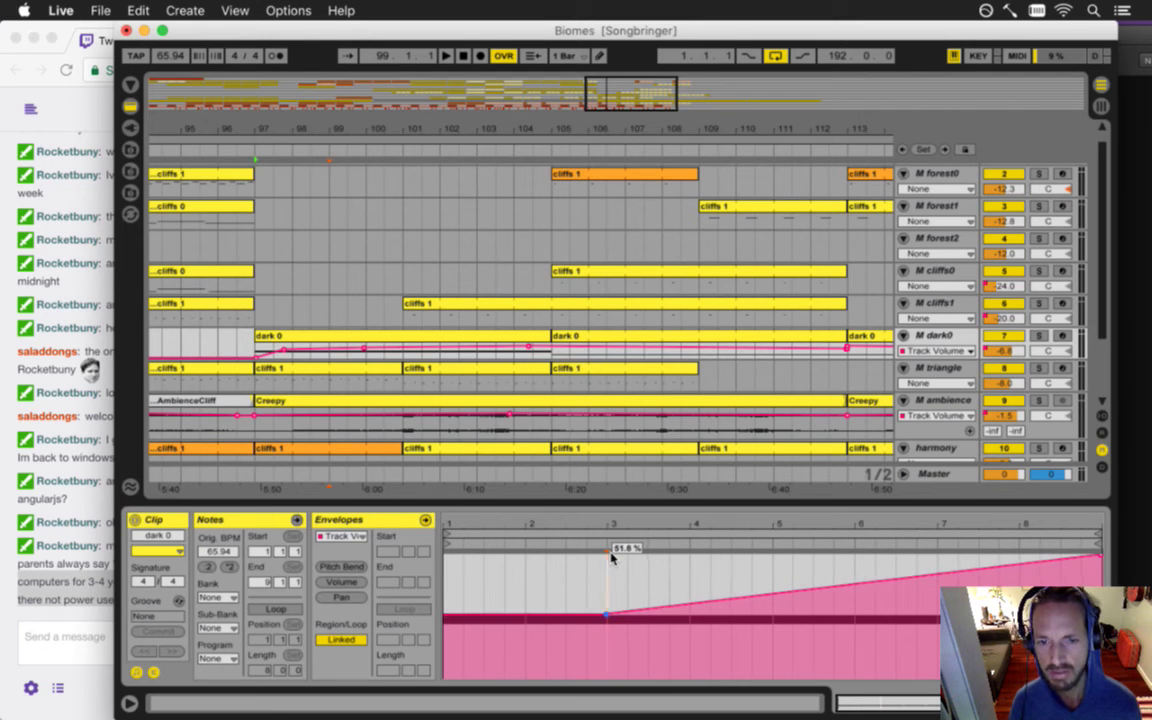
pyautogui.moveTo(612, 558); pyautogui.dragTo(612, 558)
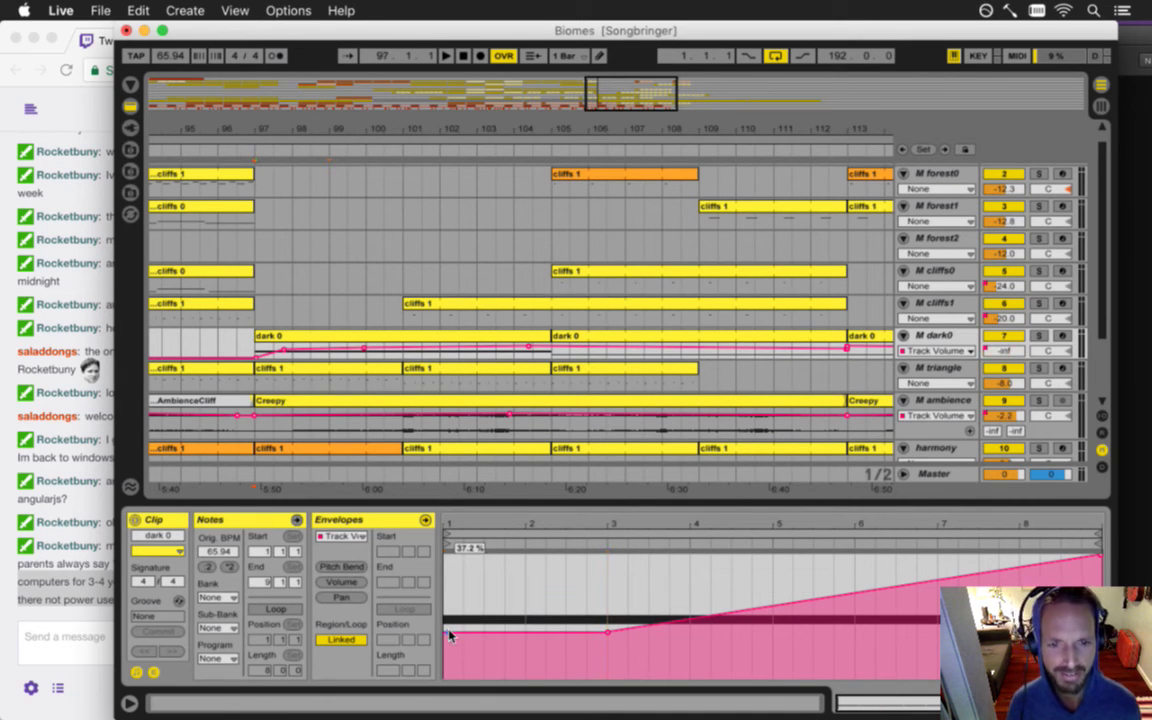
pyautogui.moveTo(449, 636); pyautogui.dragTo(449, 634)
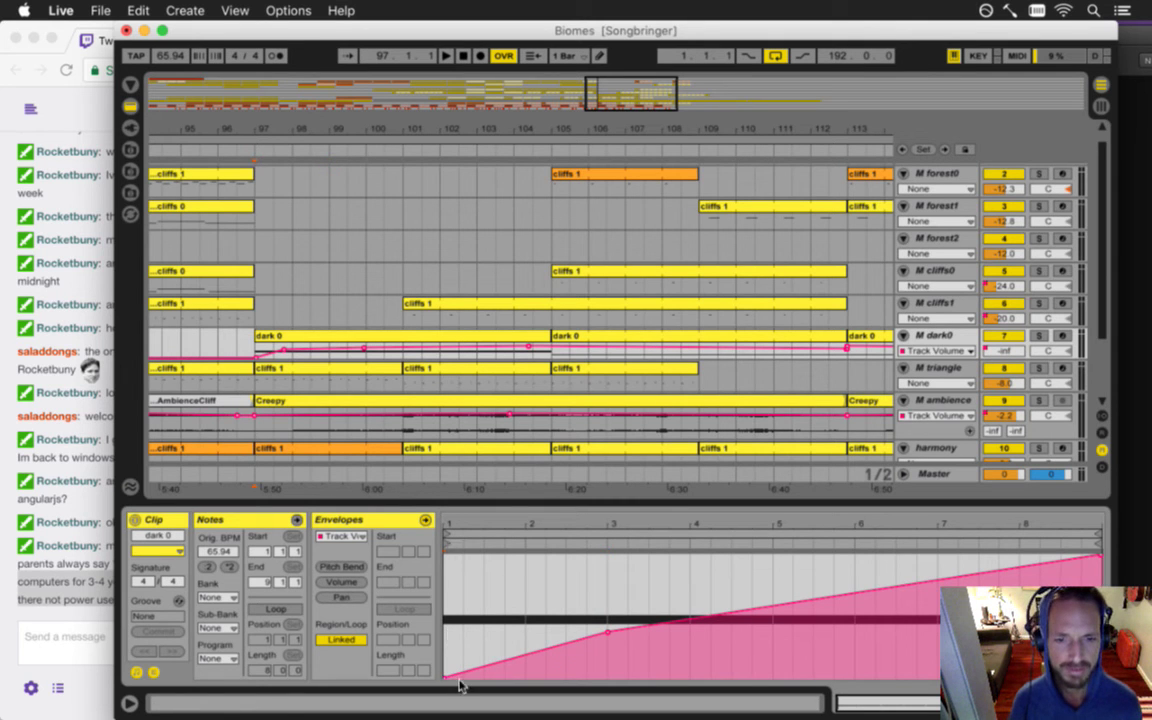
pyautogui.moveTo(446, 680); pyautogui.dragTo(446, 680)
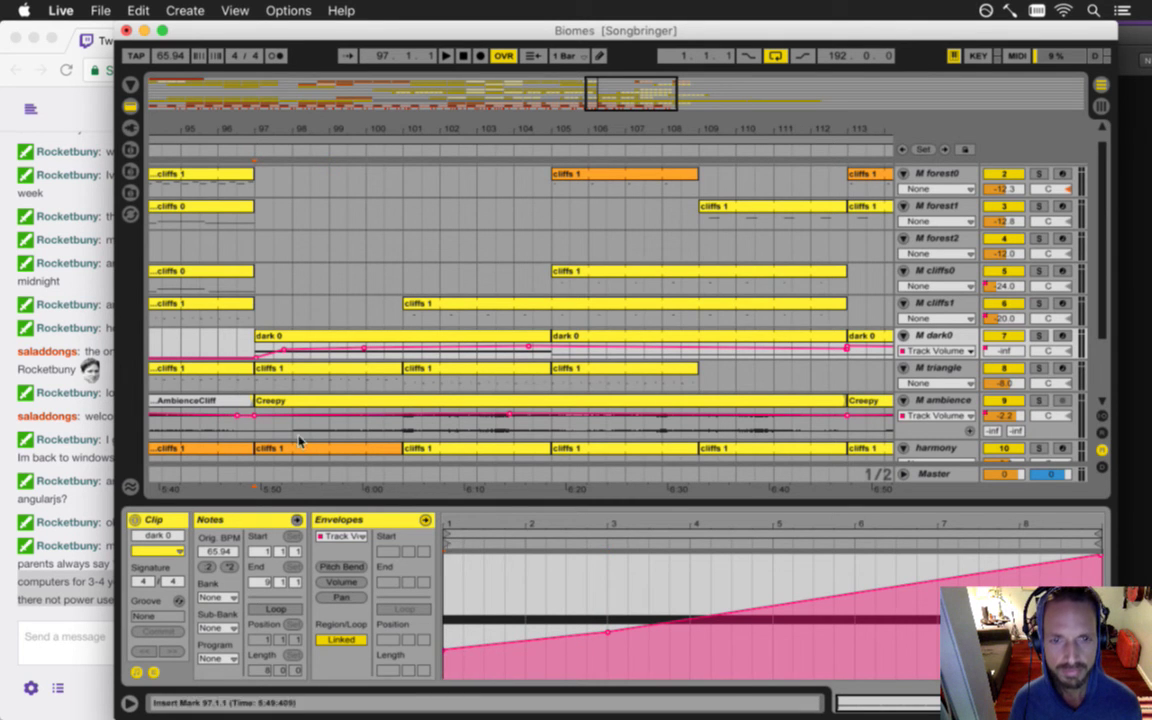
# - Audition from bar 97, raise the clip envelope's bar 3 breakpoint above the midline, and stop playback
pyautogui.press('space')
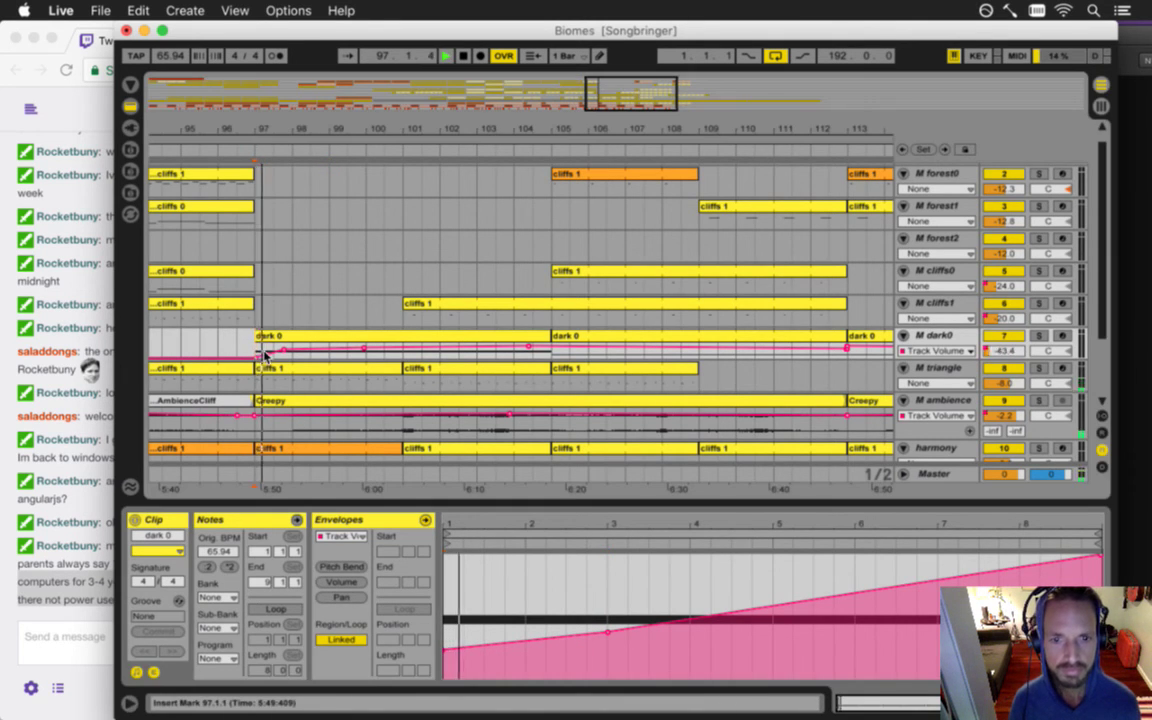
pyautogui.moveTo(609, 633)
pyautogui.moveTo(612, 636); pyautogui.dragTo(607, 598)
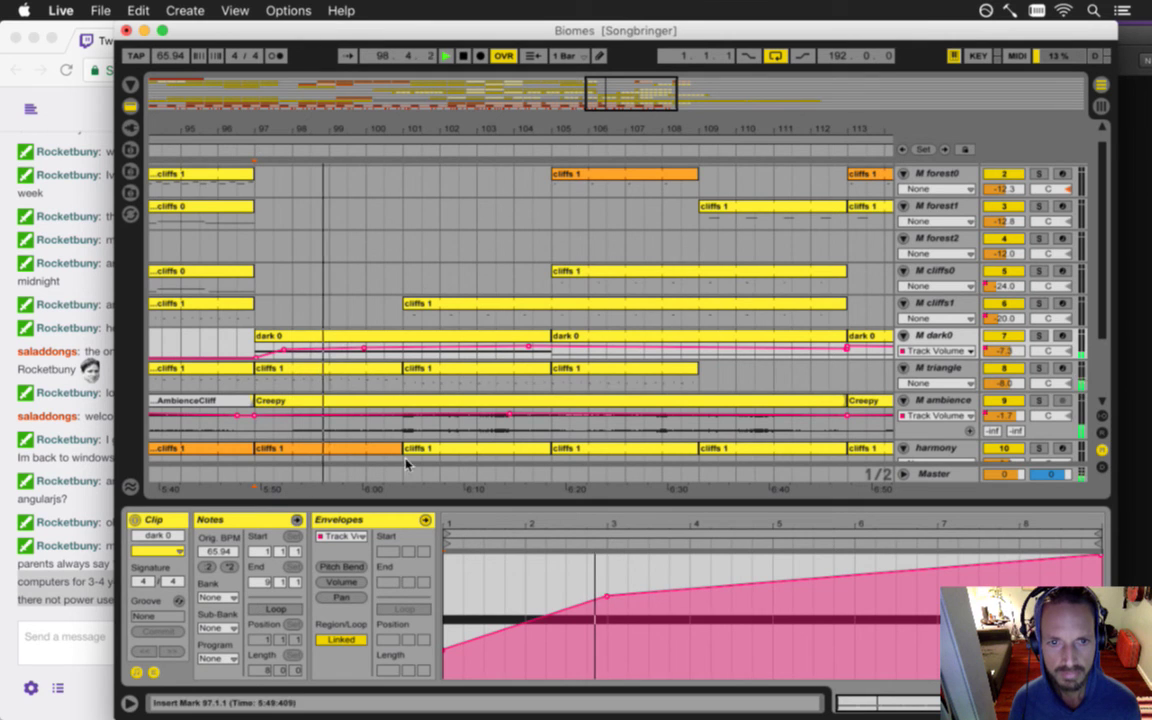
pyautogui.click(275, 350)
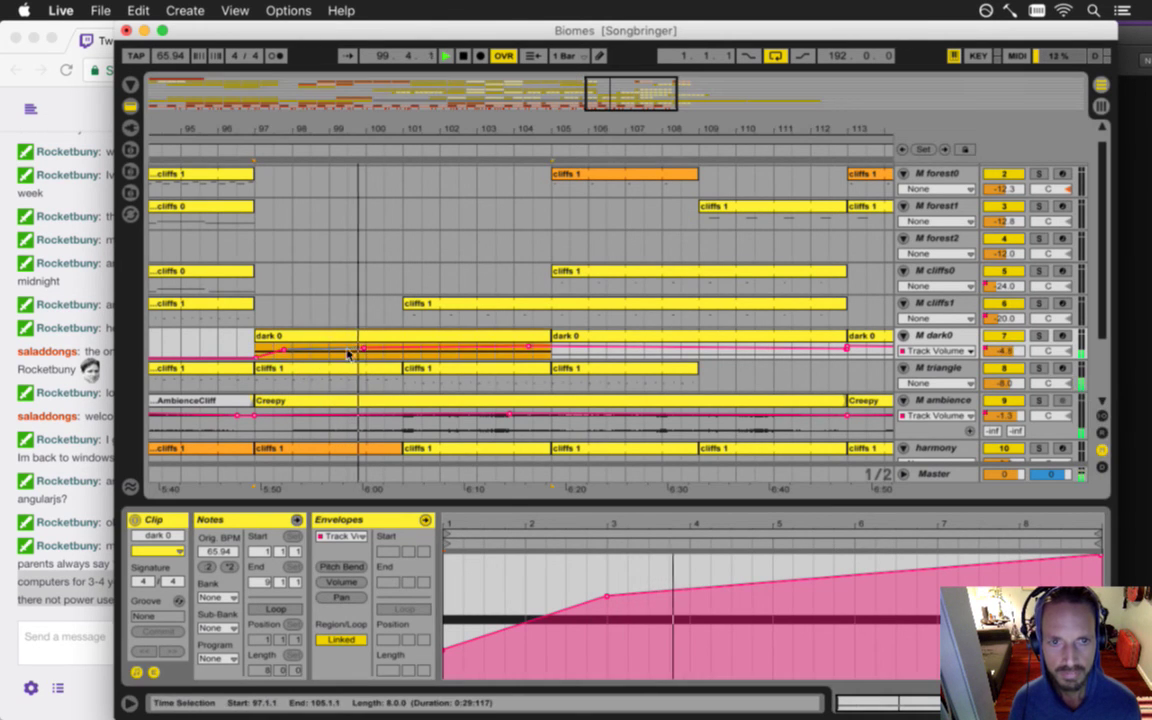
pyautogui.click(258, 362)
pyautogui.press('space')
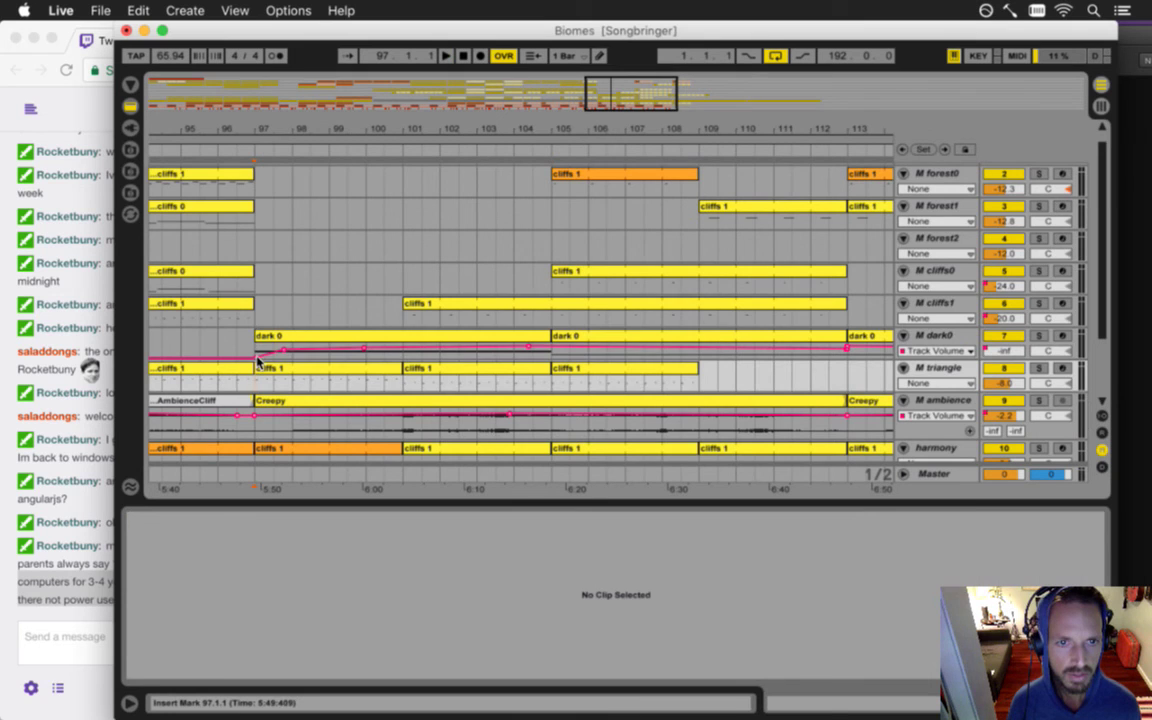
# - Delete the breakpoints of M dark0's arrangement volume automation from bar 97 to bar 113
pyautogui.click(285, 350)
pyautogui.click(256, 357)
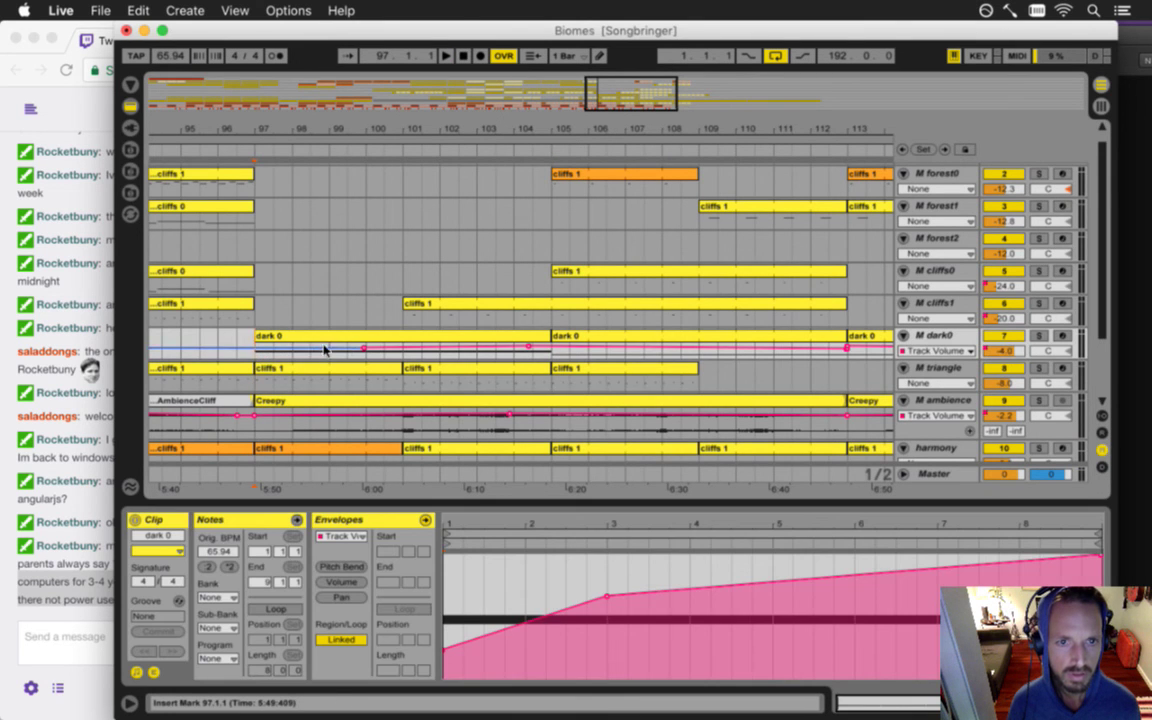
pyautogui.click(531, 346)
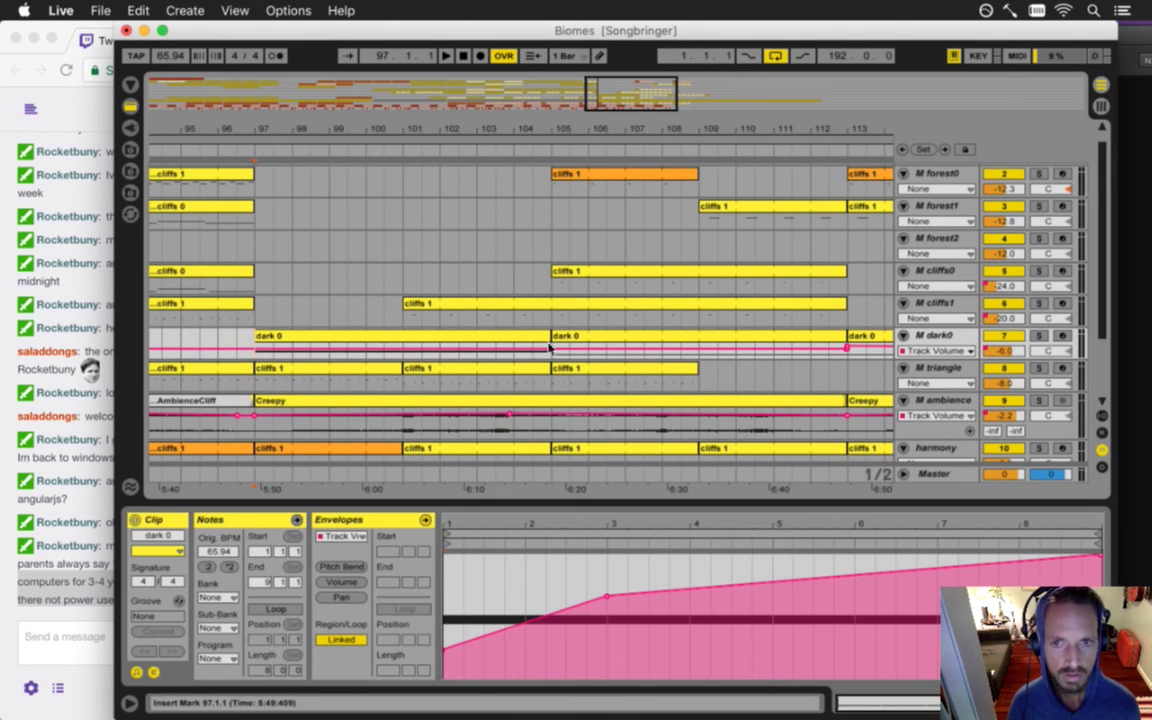
pyautogui.click(848, 347)
# - Remove M dark0's volume automation drop at bar 129 and set the track's displayed automation to None
pyautogui.moveTo(745, 137); pyautogui.dragTo(745, 126)
pyautogui.click(928, 355)
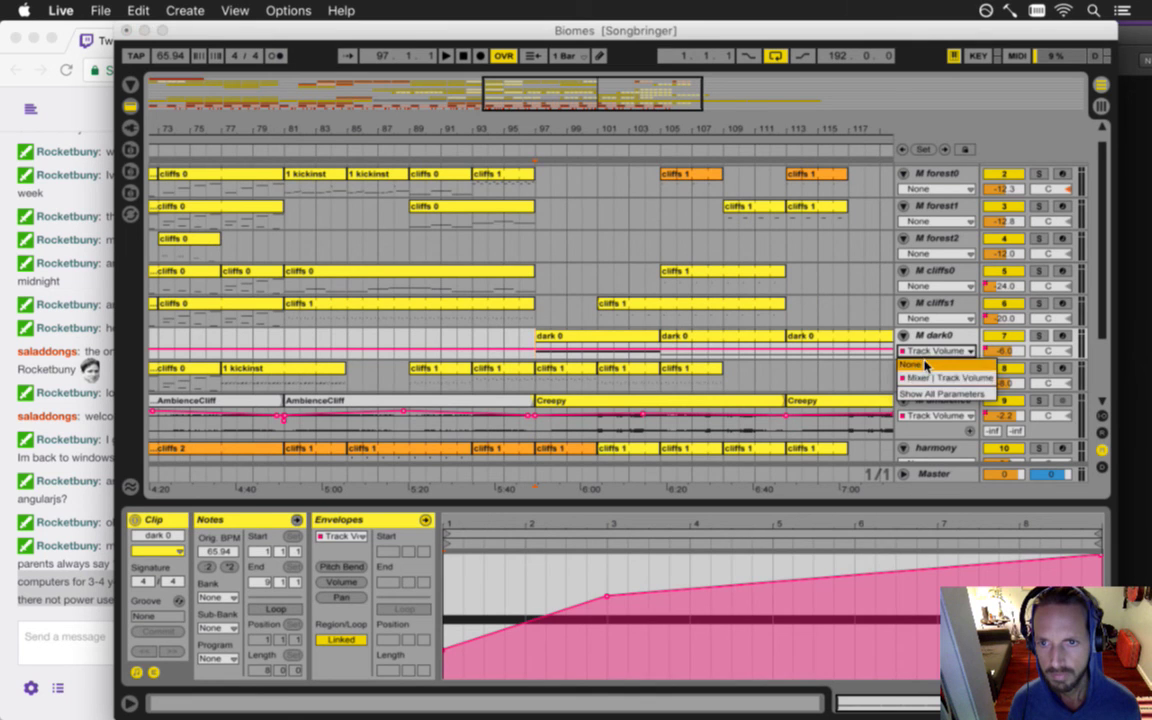
pyautogui.click(835, 322)
pyautogui.click(925, 354)
pyautogui.click(932, 378)
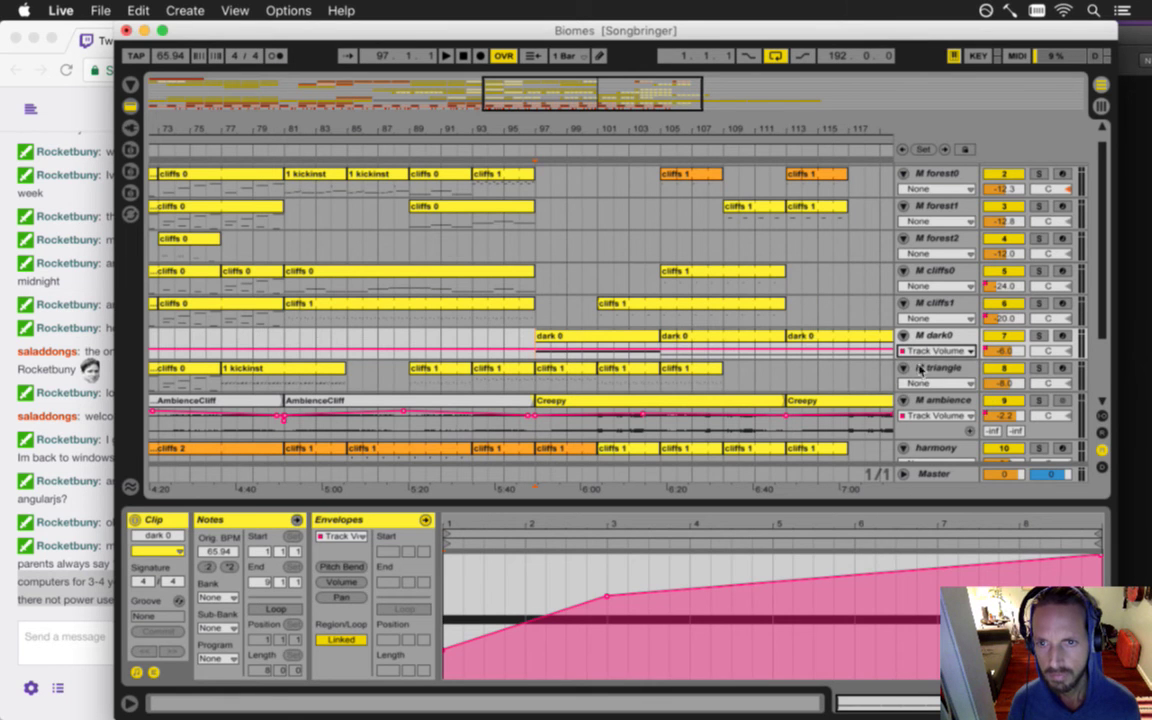
pyautogui.moveTo(604, 122); pyautogui.dragTo(603, 108)
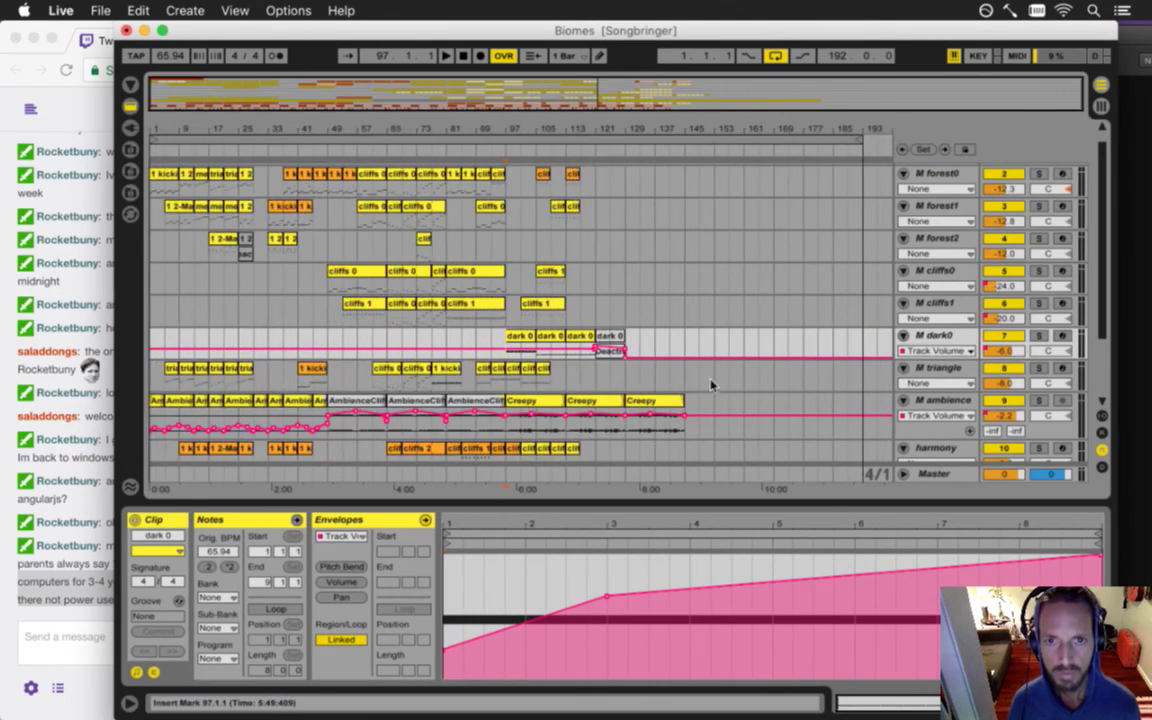
pyautogui.click(626, 355)
pyautogui.click(626, 351)
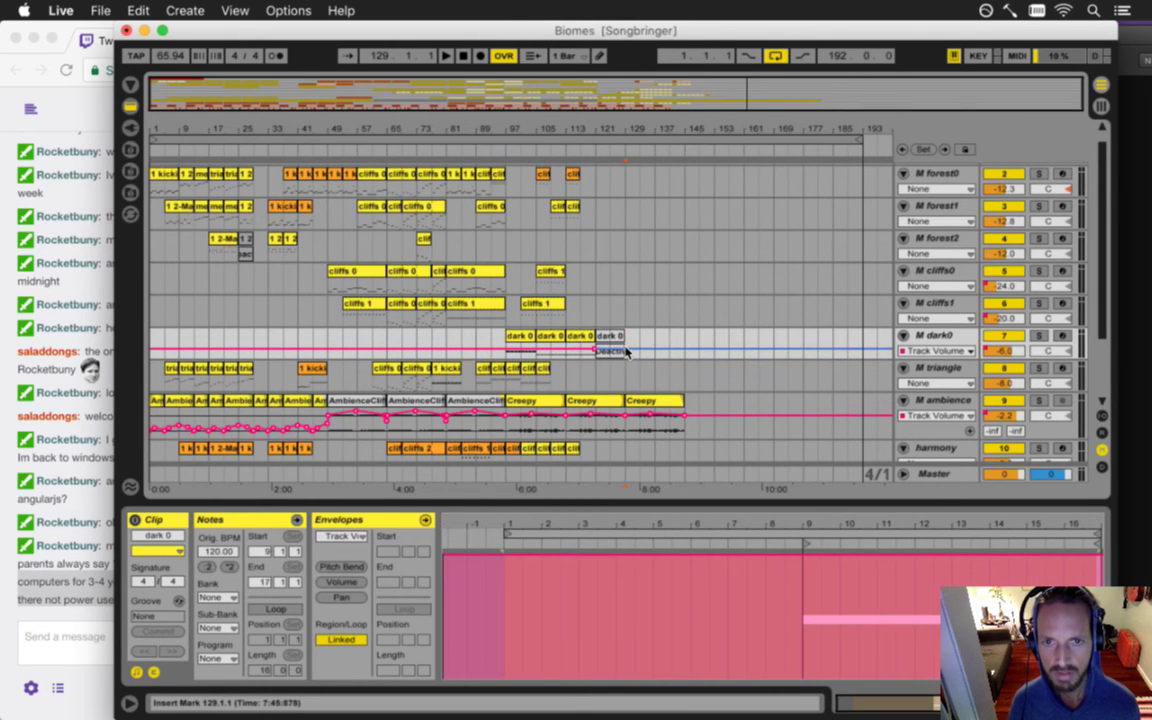
pyautogui.click(930, 351)
pyautogui.click(929, 367)
# - Save the set and audition the dark section from bar 97
pyautogui.moveTo(506, 122); pyautogui.dragTo(527, 148)
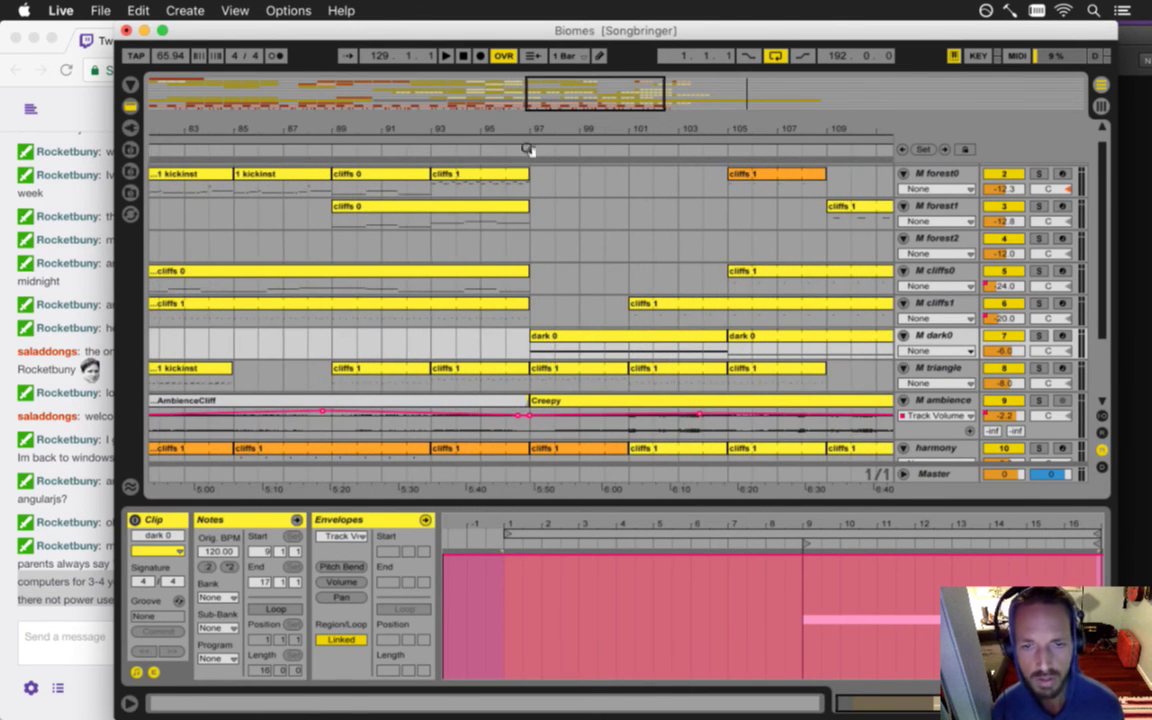
pyautogui.click(572, 340)
pyautogui.press('super+s')
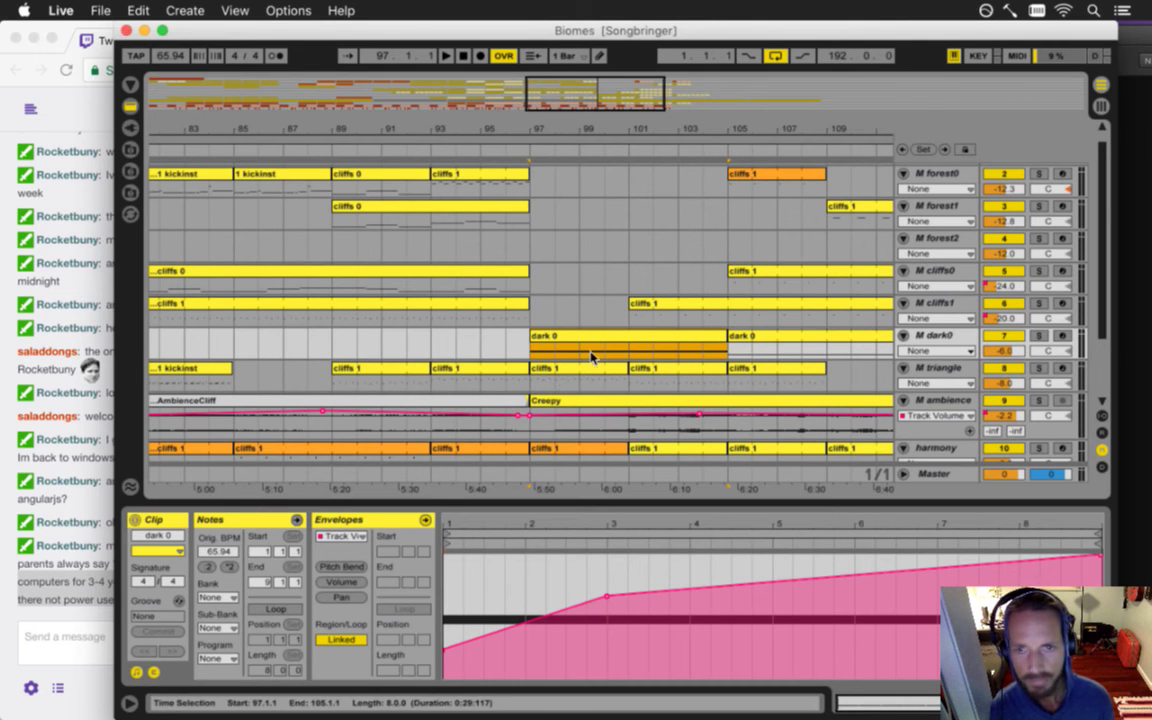
pyautogui.click(543, 348)
pyautogui.press('space')
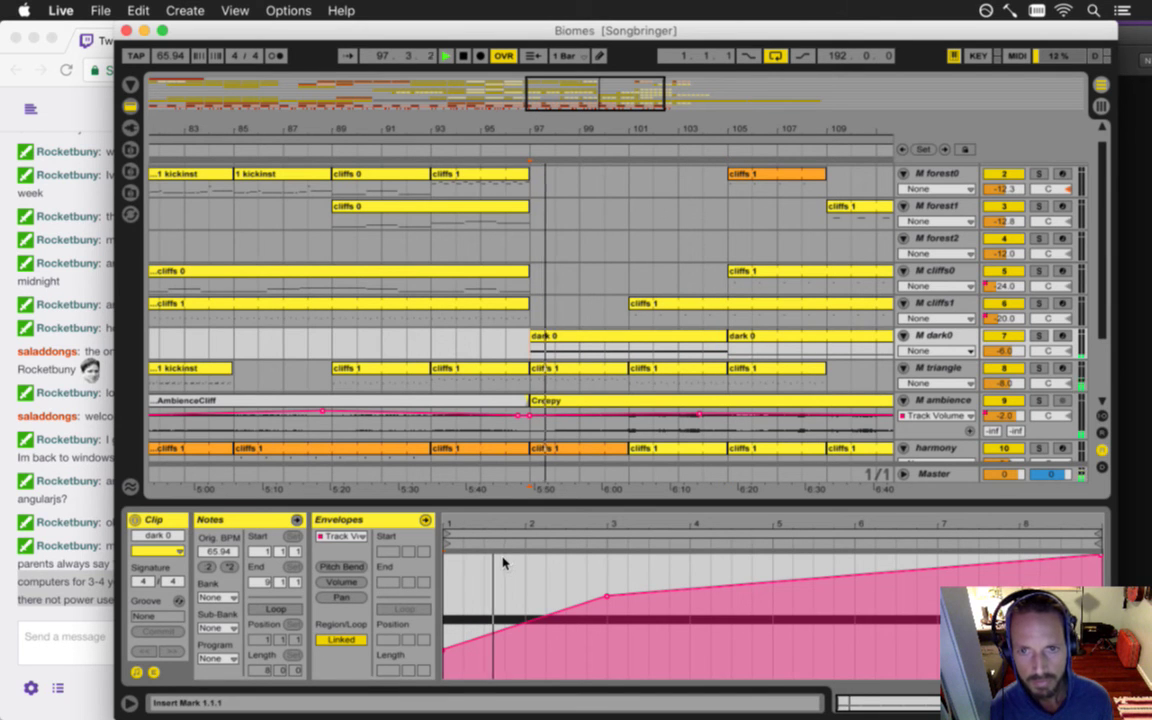
# - Switch to the Twitch chat in Chrome and read the newest messages
pyautogui.click(60, 597)
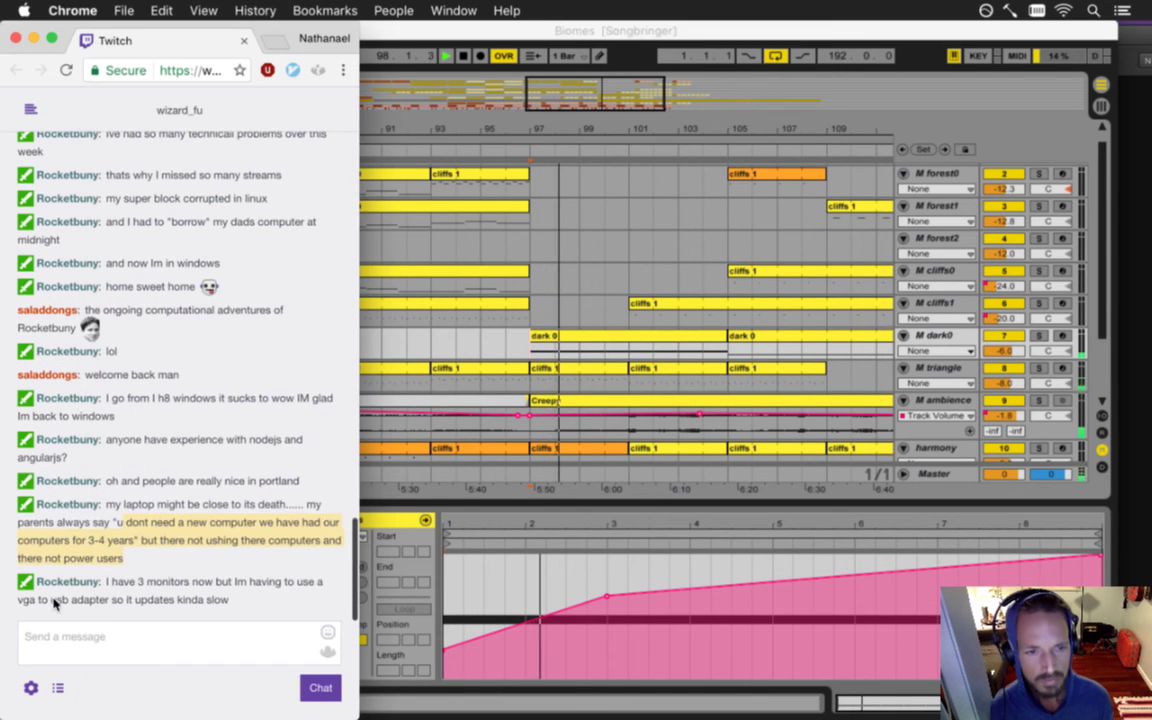
pyautogui.moveTo(129, 599); pyautogui.dragTo(208, 610)
pyautogui.moveTo(127, 599); pyautogui.dragTo(239, 617)
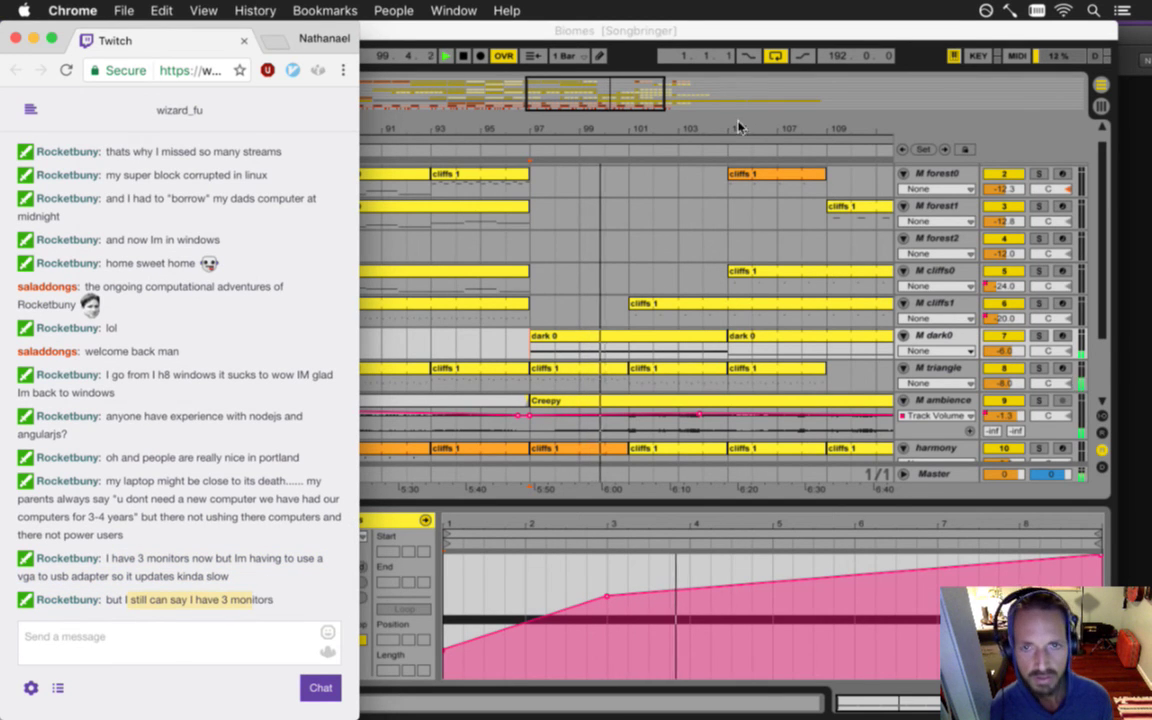
# - Return to Live and hide the Notes and Envelopes boxes of the dark 0 clip
pyautogui.click(656, 101)
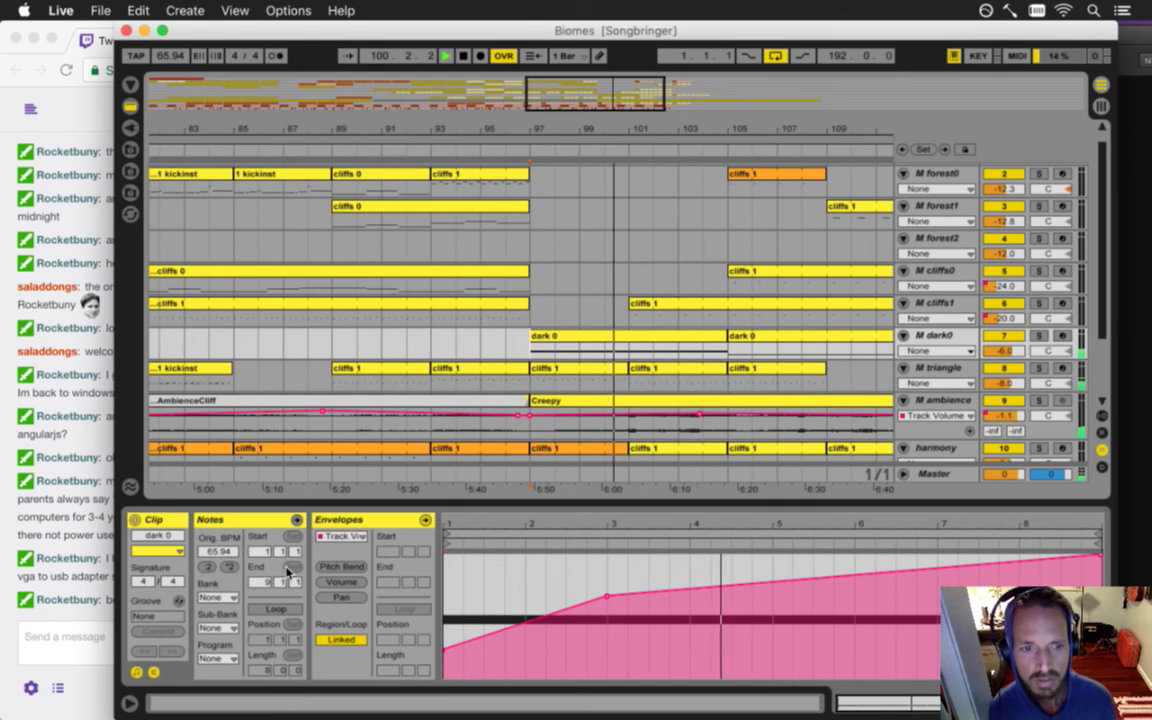
pyautogui.click(155, 674)
pyautogui.click(137, 672)
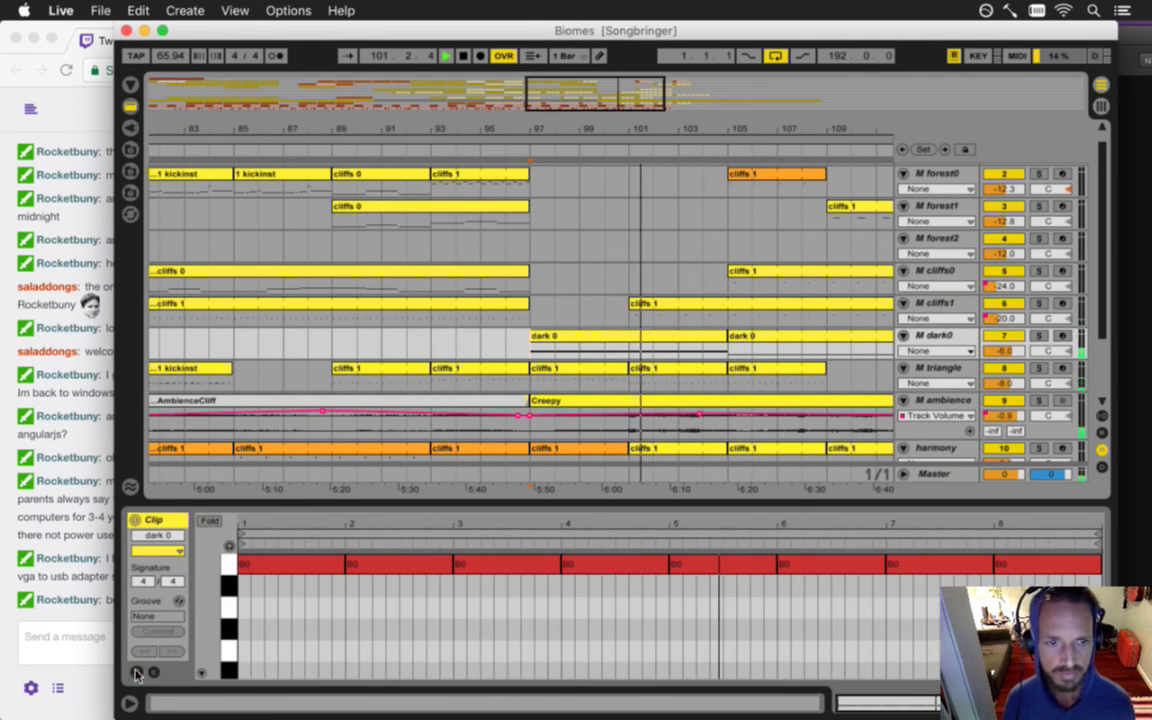
pyautogui.moveTo(598, 149); pyautogui.dragTo(458, 150)
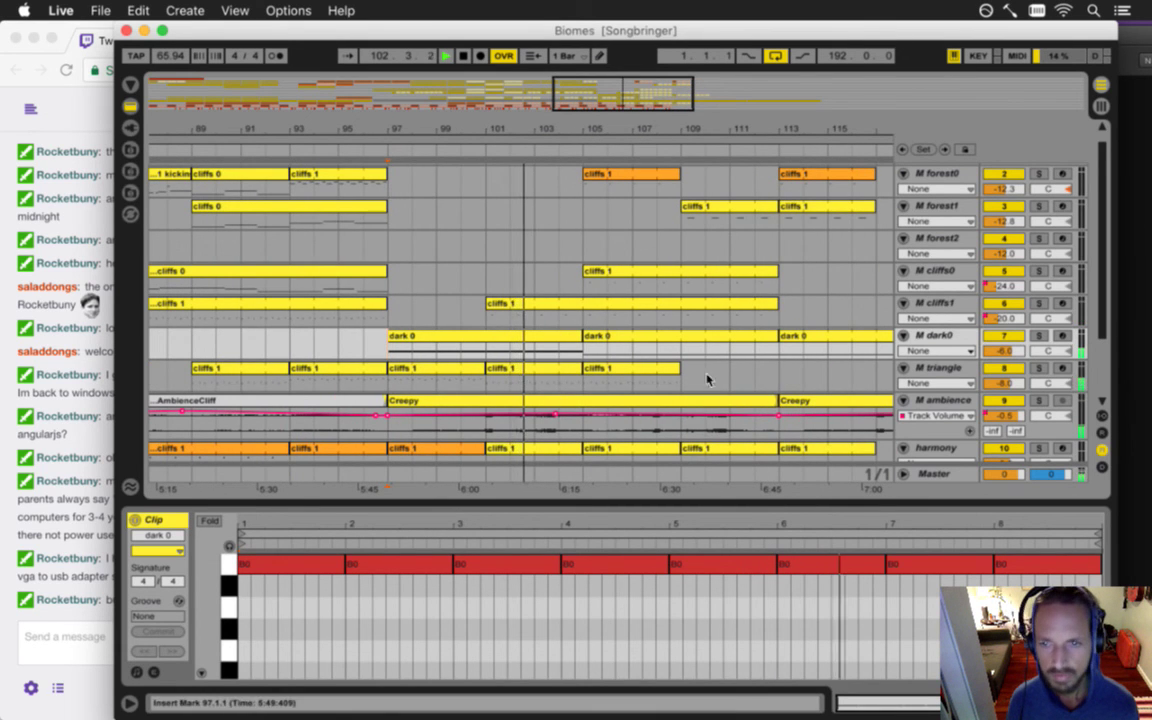
pyautogui.moveTo(1108, 312); pyautogui.dragTo(1121, 360)
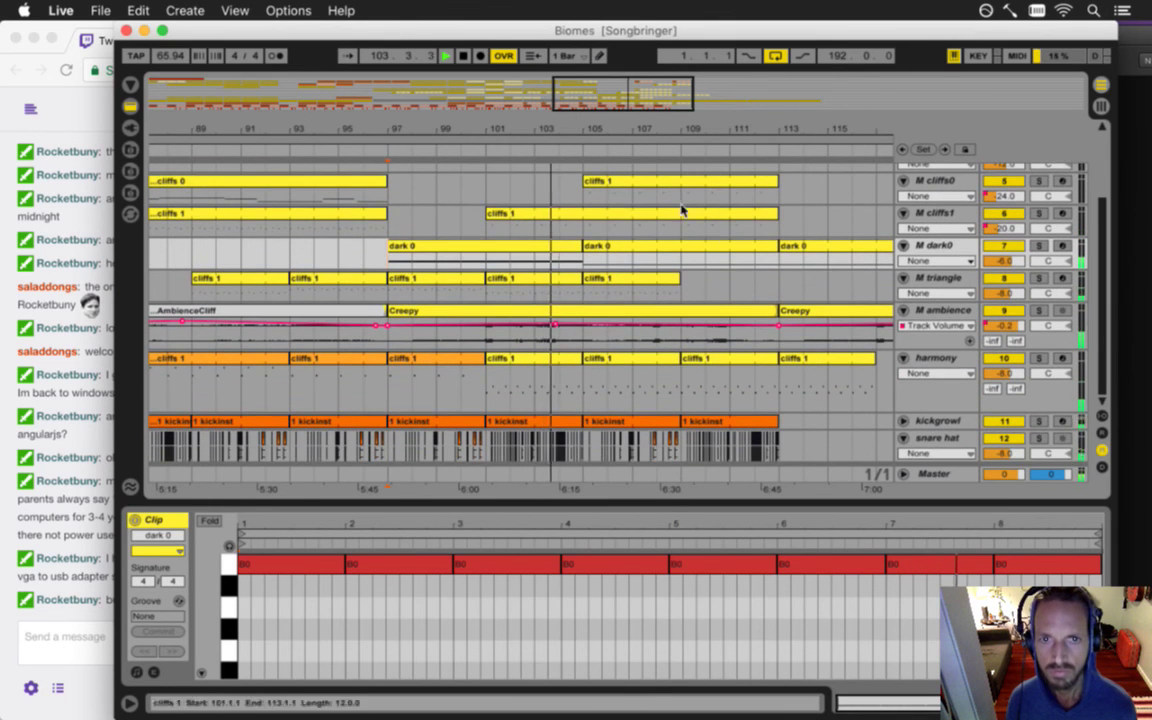
pyautogui.moveTo(597, 129); pyautogui.dragTo(609, 136)
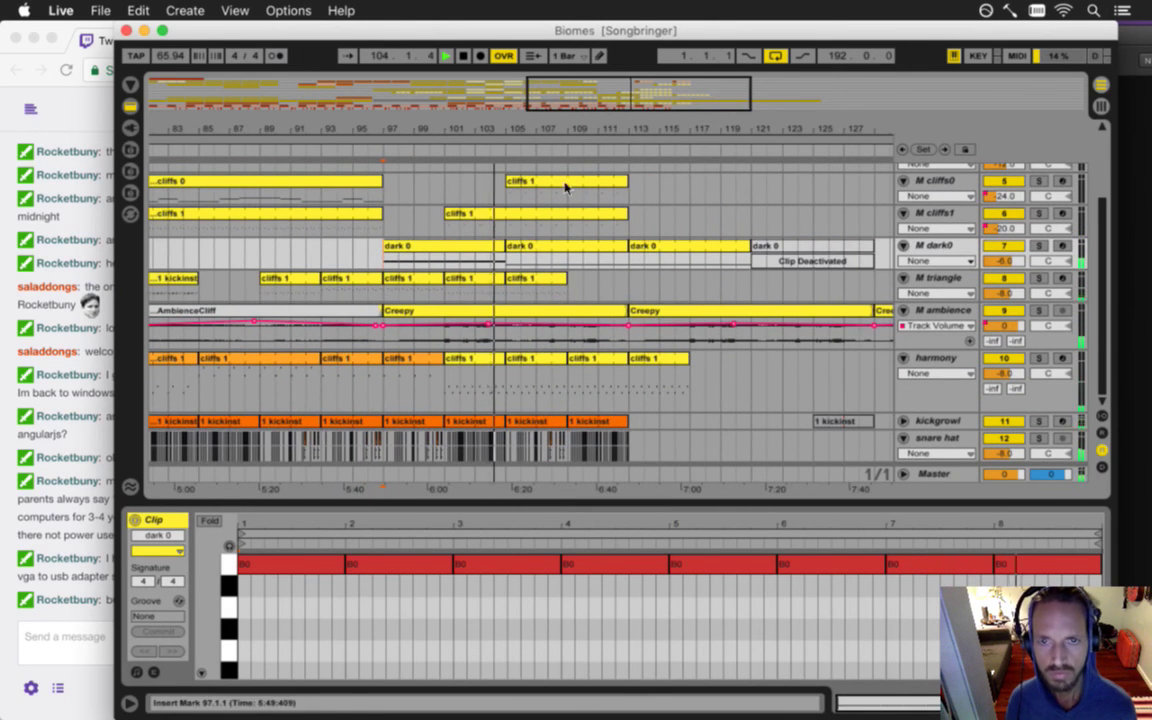
pyautogui.click(795, 245)
pyautogui.rightClick(789, 247)
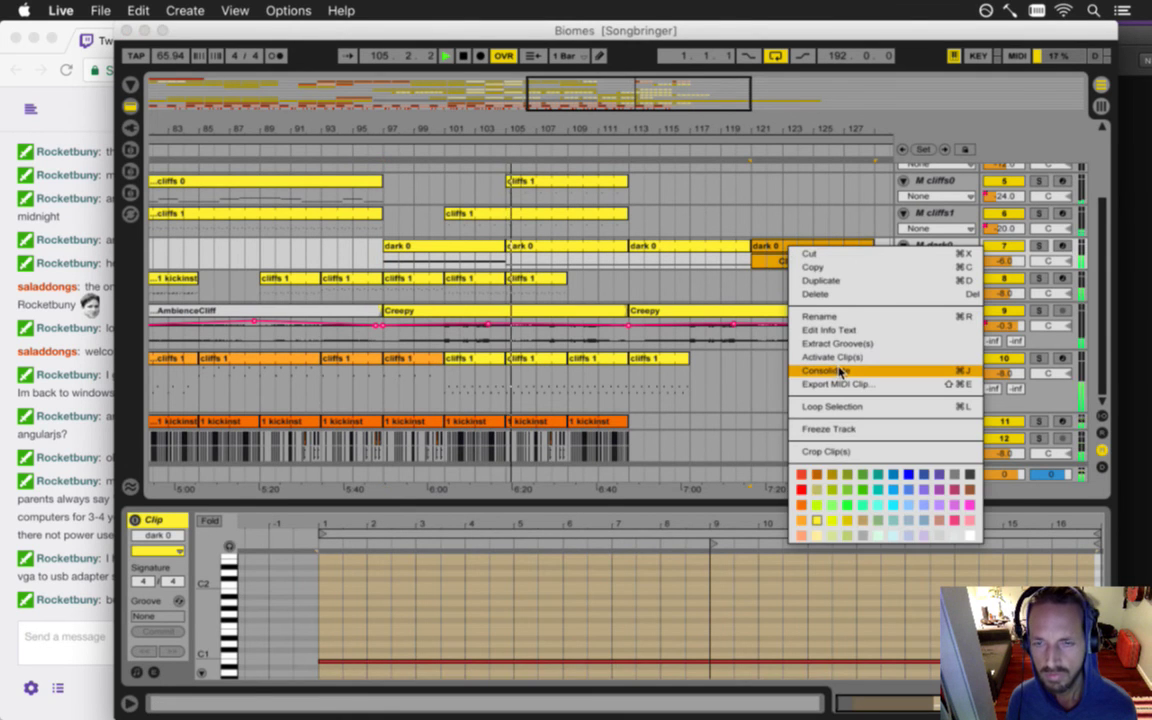
pyautogui.click(767, 291)
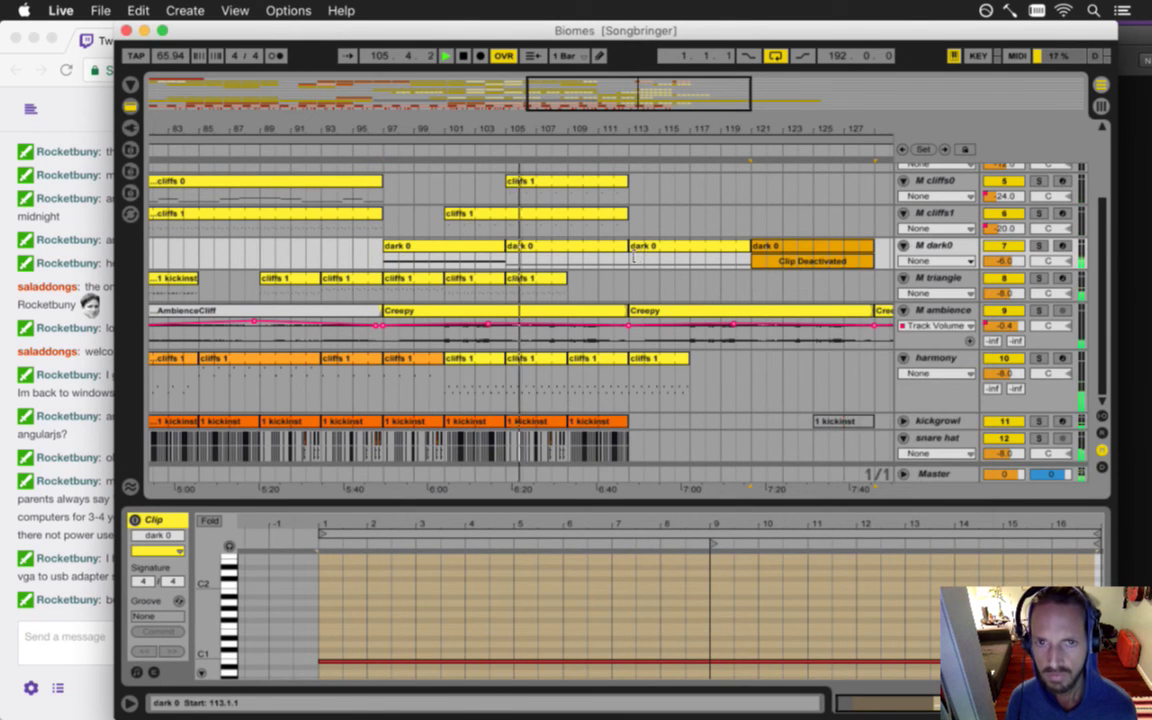
# - Duplicate the M dark0 clips at bars 97 and 105 to bars 113 and 121, replacing the deactivated clip
pyautogui.click(426, 244)
pyautogui.moveTo(433, 244); pyautogui.dragTo(655, 242)
pyautogui.click(648, 253)
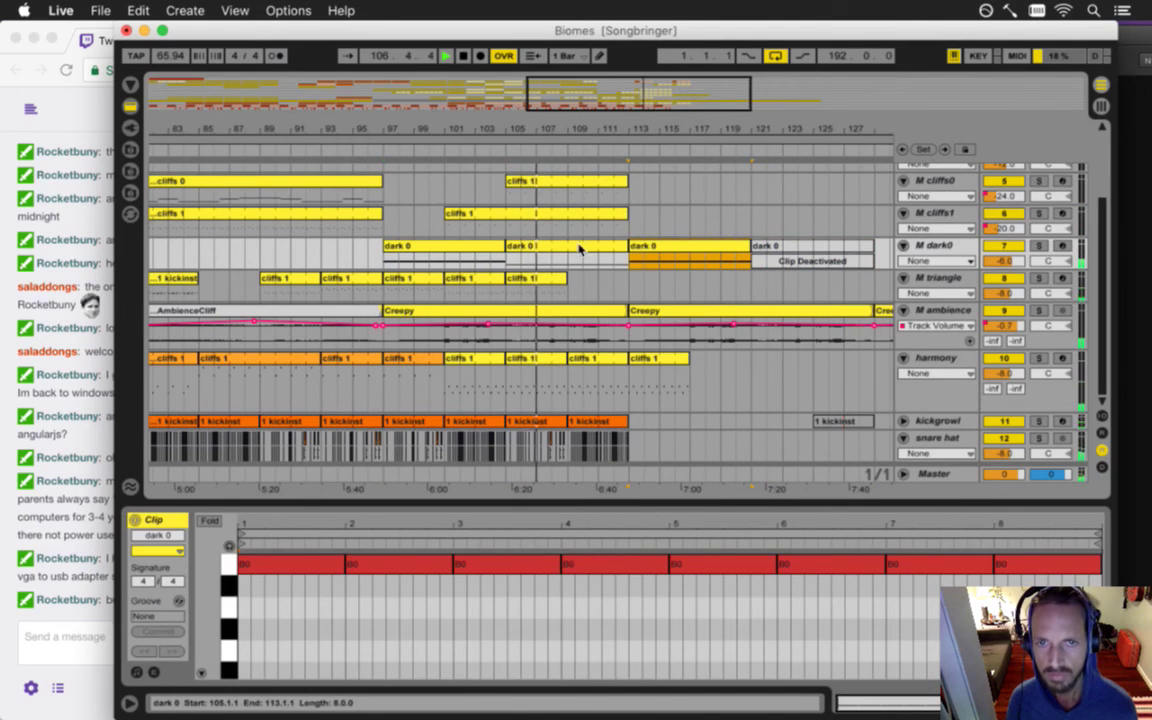
pyautogui.click(770, 253)
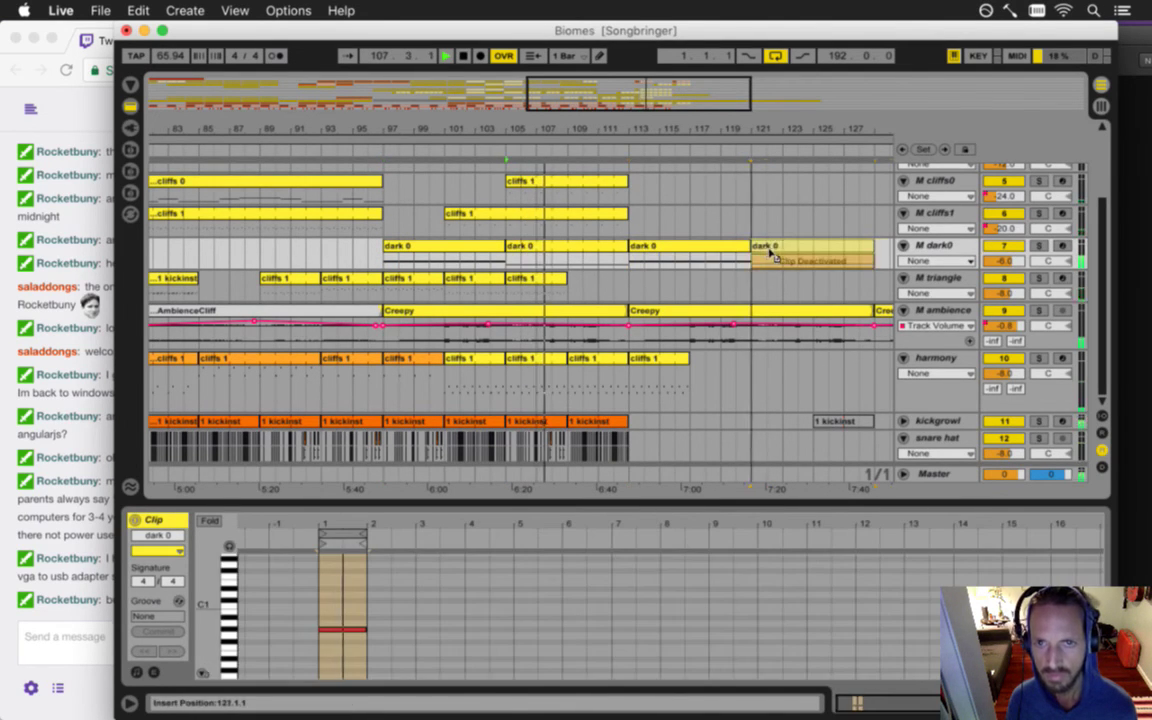
pyautogui.press('0')
# - Transpose all notes of the M dark0 clip at bar 113 from B0 up to C#1
pyautogui.moveTo(653, 134); pyautogui.dragTo(650, 128)
pyautogui.scroll(5, 650, 129)
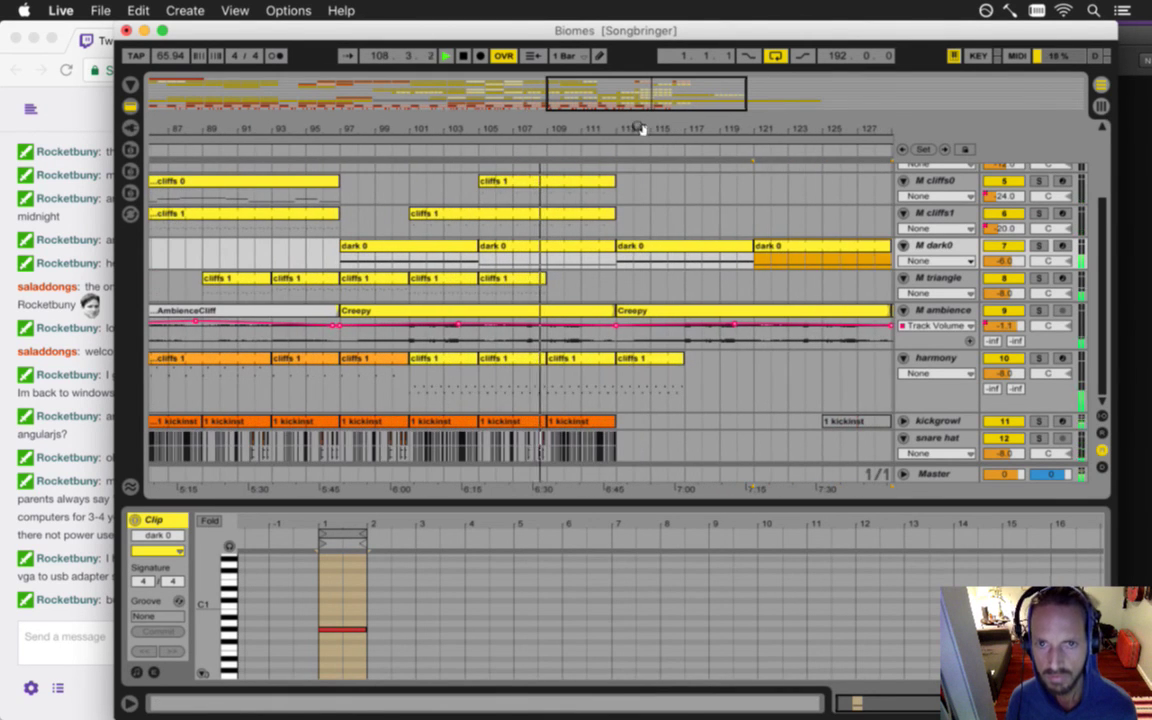
pyautogui.click(649, 245)
pyautogui.moveTo(208, 564); pyautogui.dragTo(210, 577)
pyautogui.click(250, 633)
pyautogui.moveTo(257, 635); pyautogui.dragTo(263, 600)
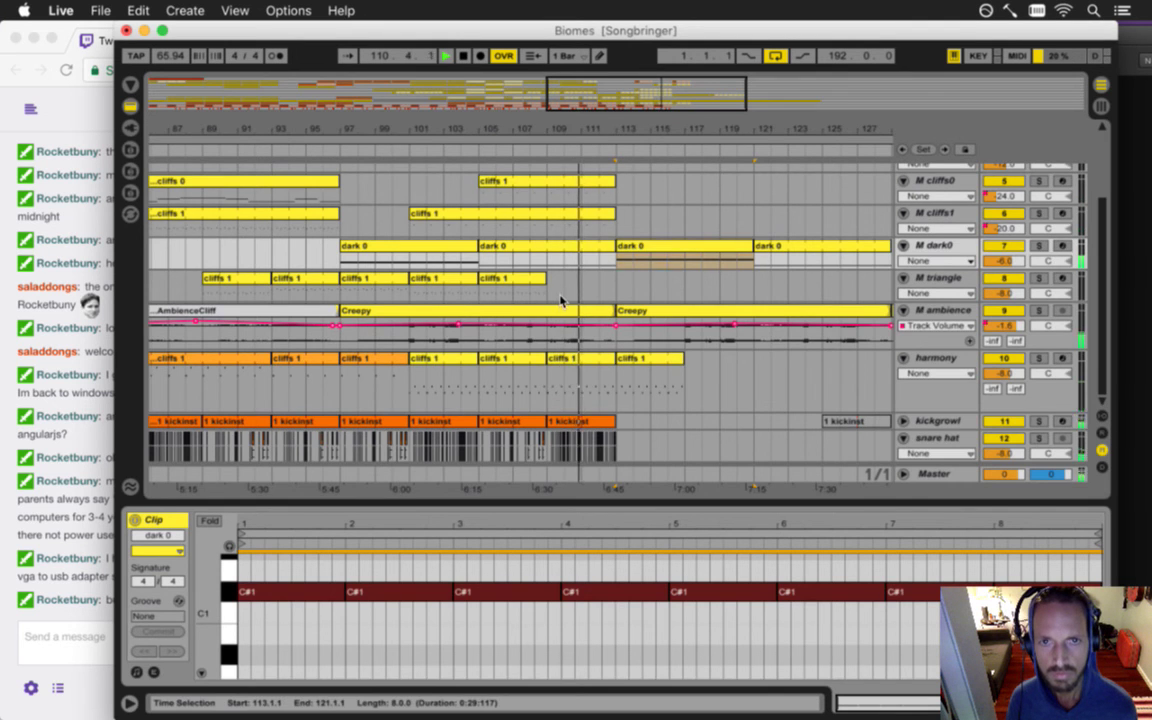
# - Extend the cliffs 1 clips on M cliffs0 and M cliffs1 so both end at bar 121
pyautogui.scroll(5, 561, 300)
pyautogui.scroll(-3, 557, 317)
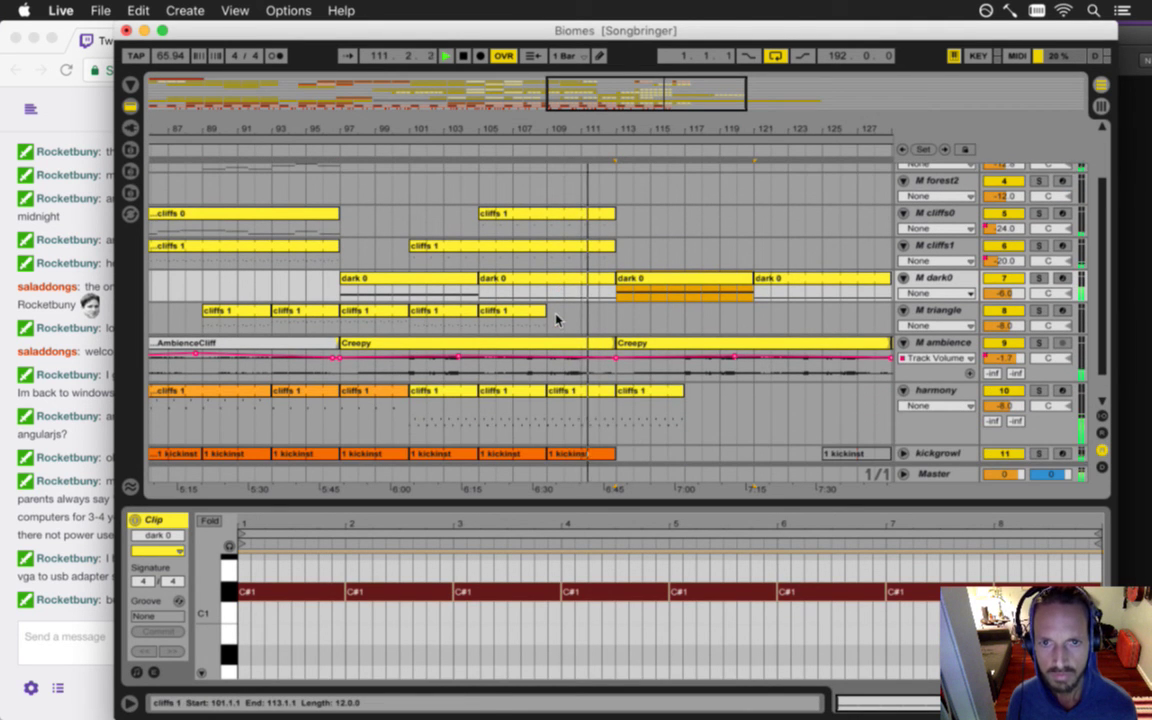
pyautogui.moveTo(613, 213); pyautogui.dragTo(752, 220)
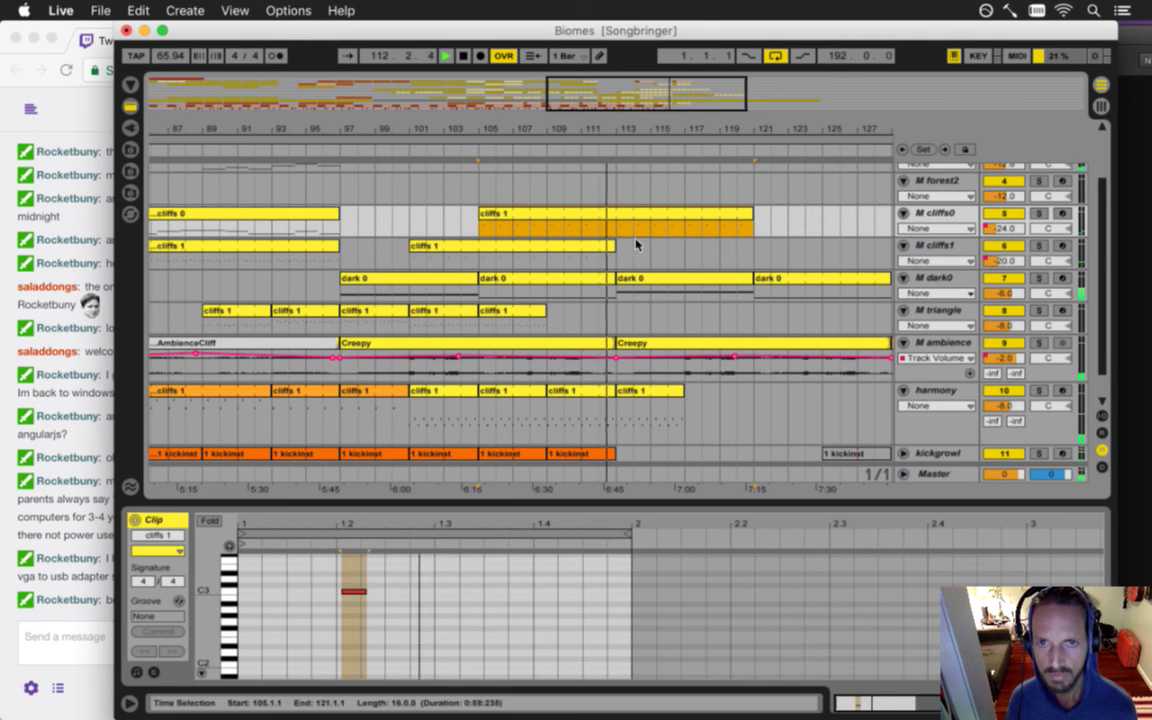
pyautogui.moveTo(615, 250); pyautogui.dragTo(753, 252)
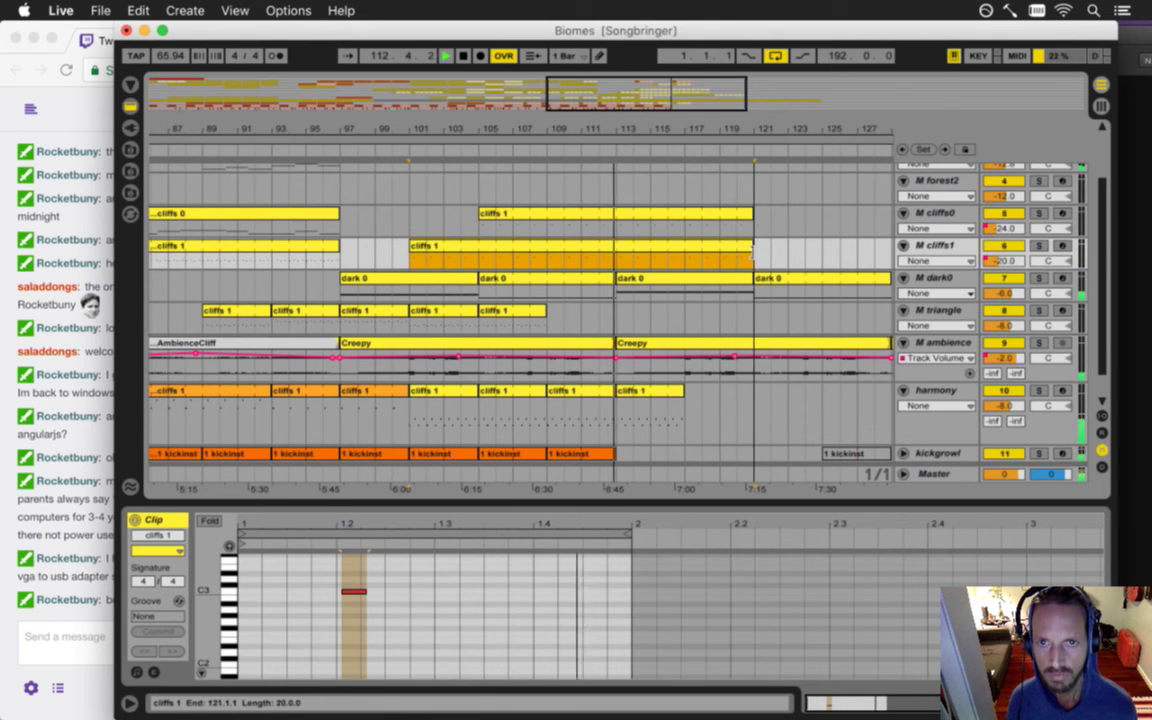
# - Audition the 1 kickinst drum clips on the kickgrowl track from bars 89, 93, 85, 81 and 77 to compare their patterns
pyautogui.click(614, 263)
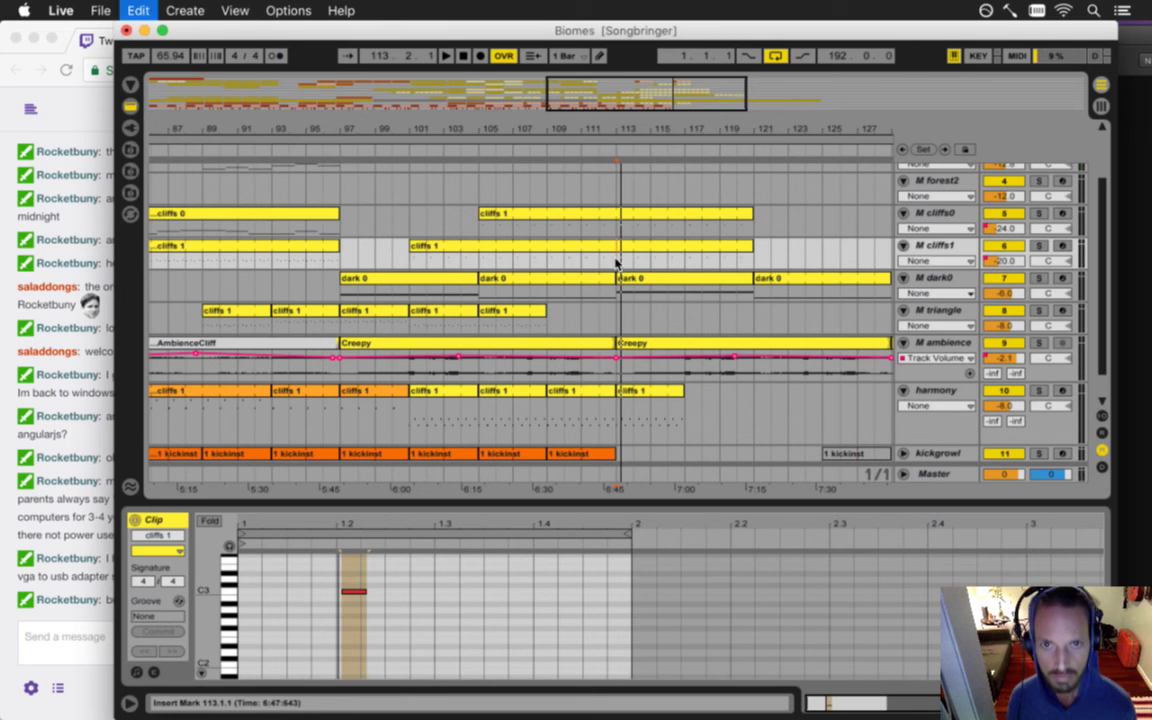
pyautogui.scroll(-1, 640, 397)
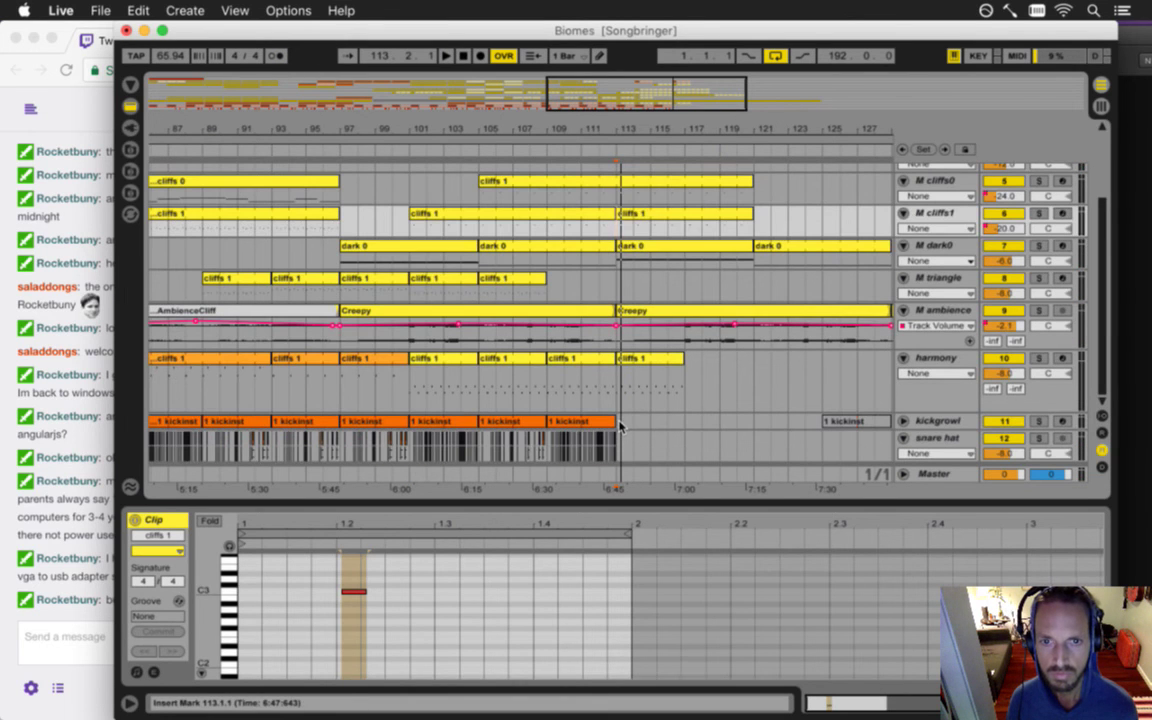
pyautogui.click(619, 425)
pyautogui.moveTo(331, 133); pyautogui.dragTo(334, 131)
pyautogui.click(285, 424)
pyautogui.press('space')
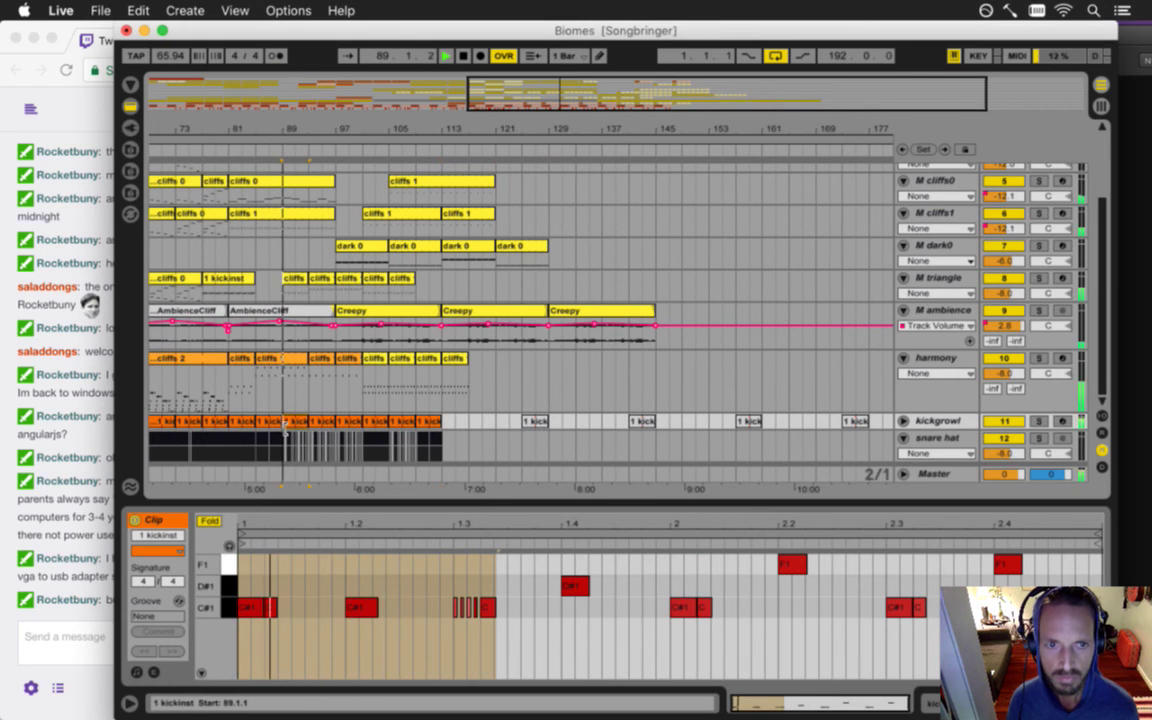
pyautogui.press('space')
pyautogui.click(265, 425)
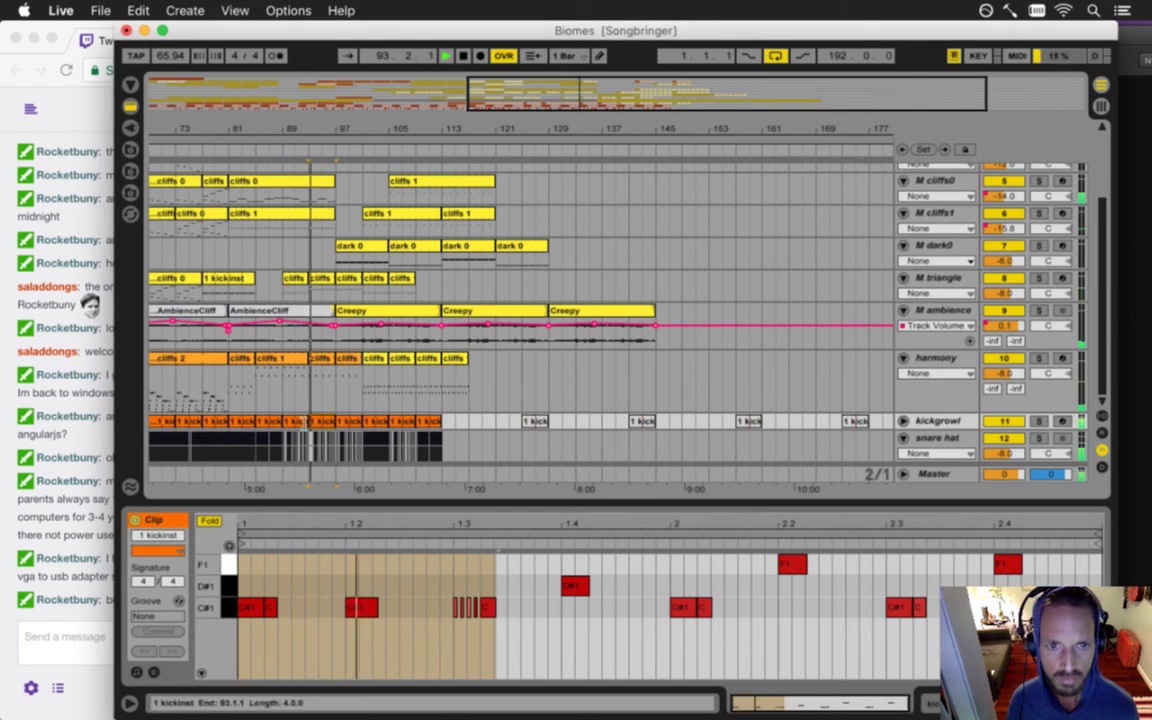
pyautogui.press('space')
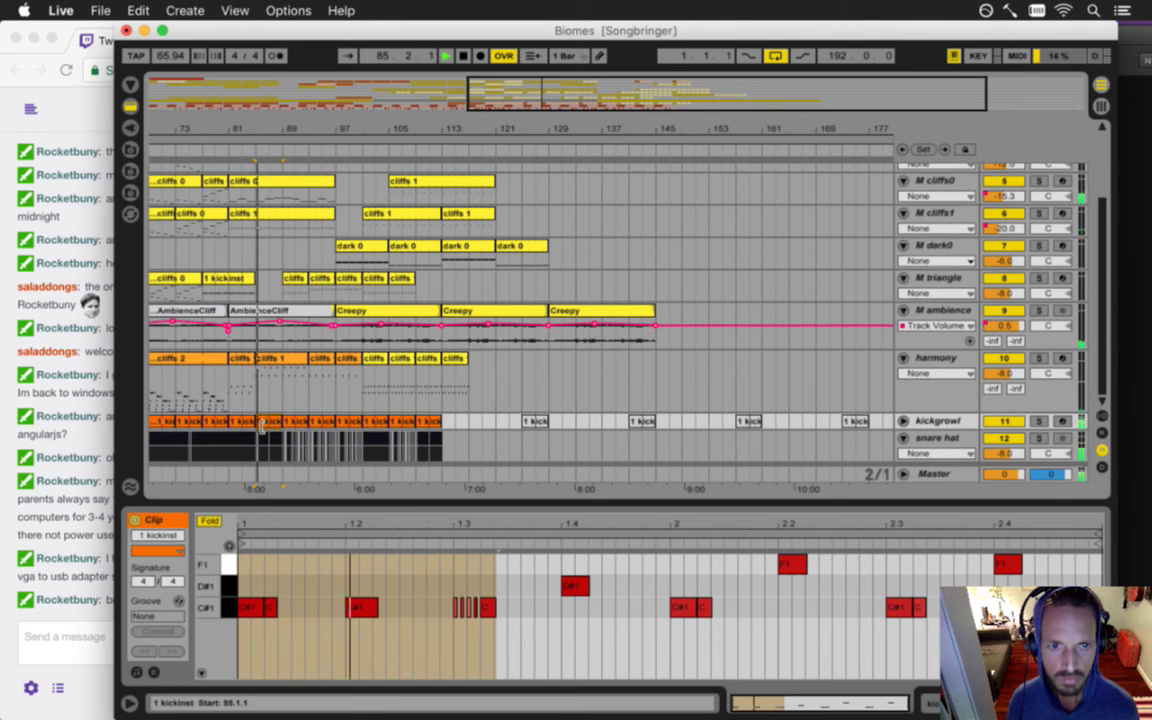
pyautogui.press('space')
pyautogui.click(232, 424)
pyautogui.press('space')
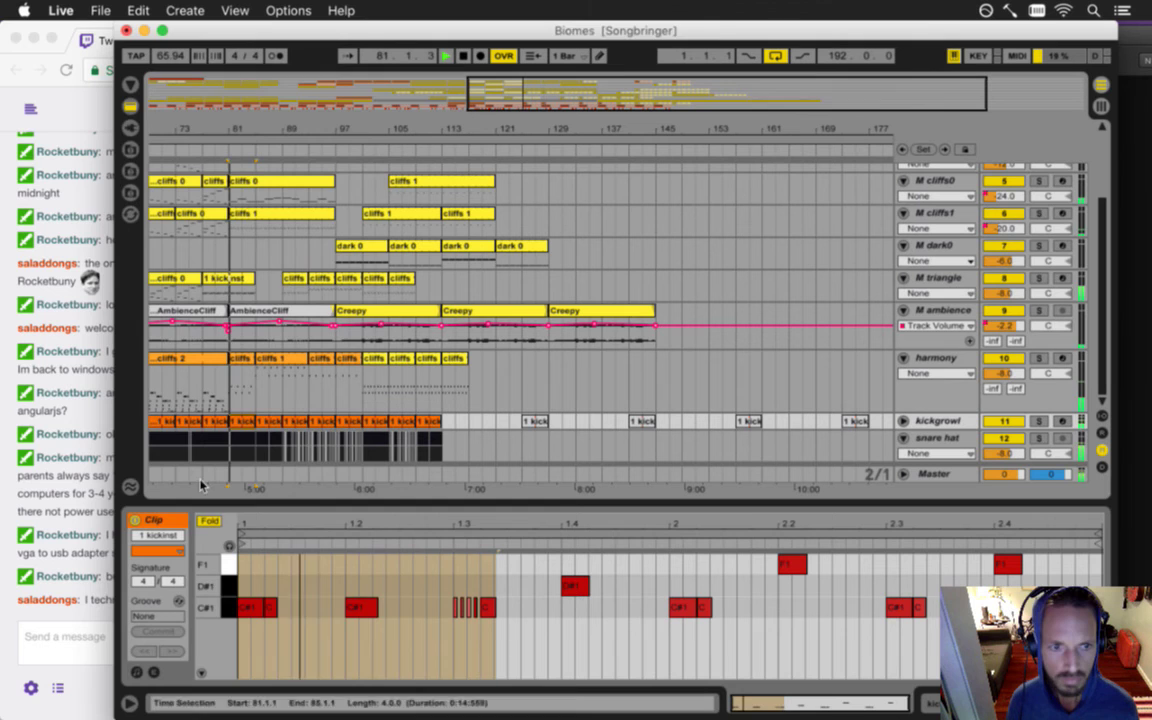
pyautogui.click(96, 610)
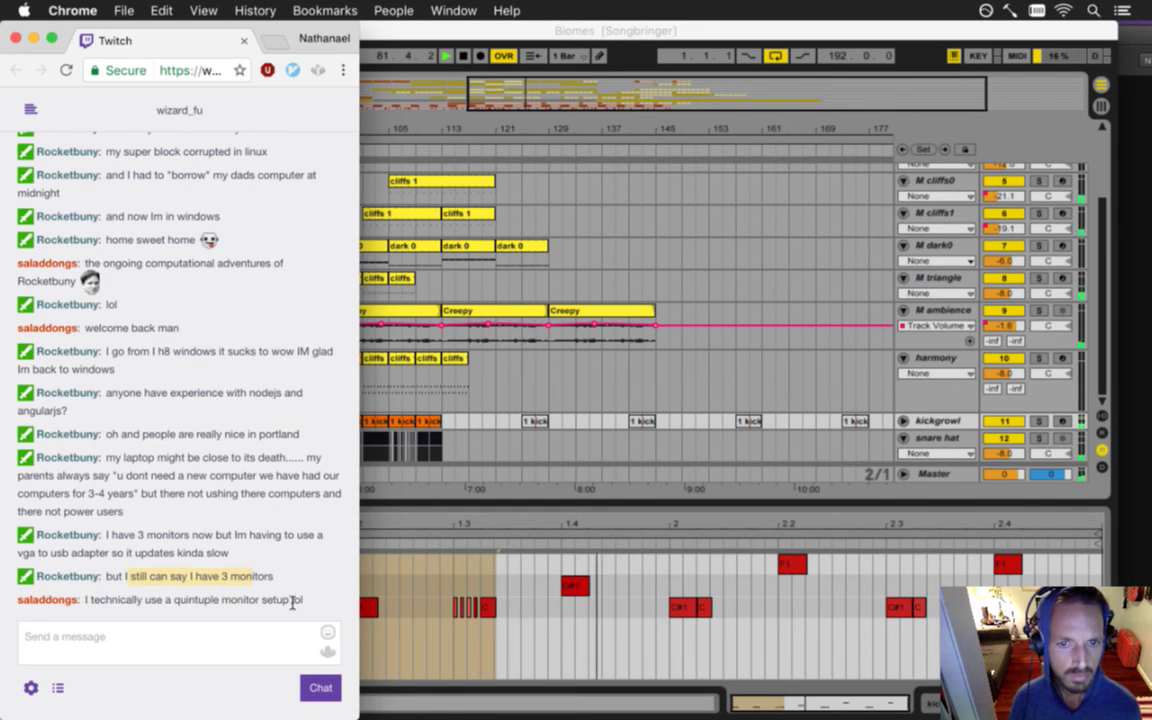
pyautogui.click(373, 580)
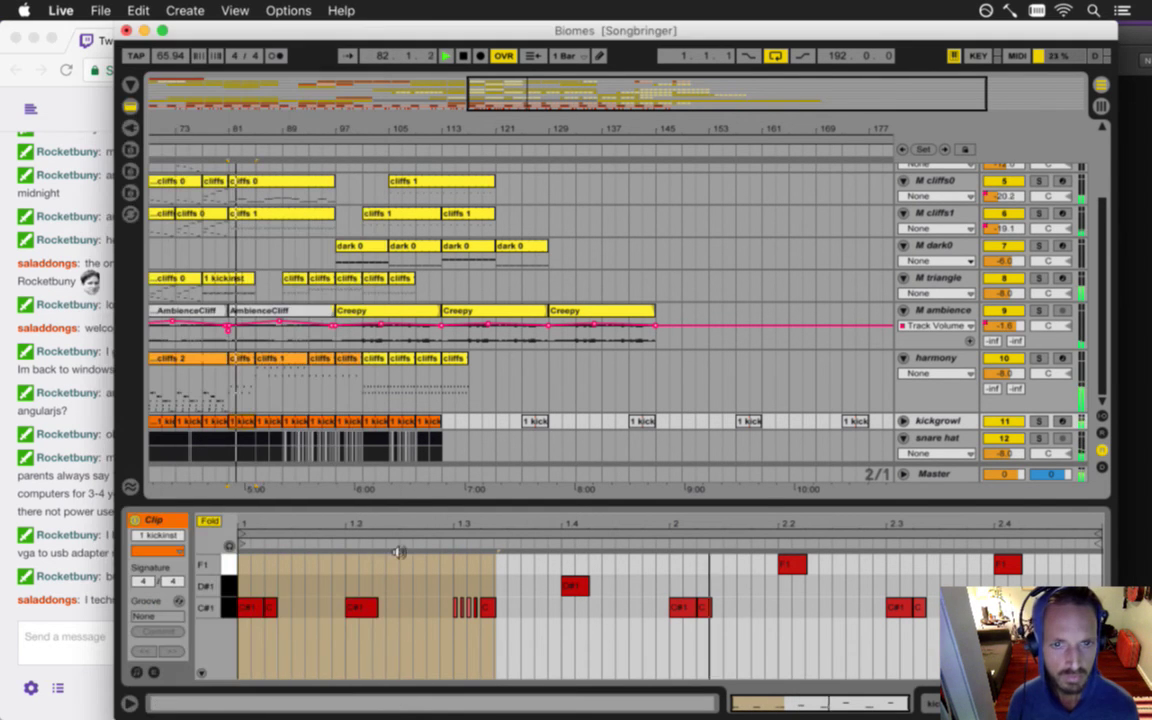
pyautogui.click(211, 424)
pyautogui.press('space')
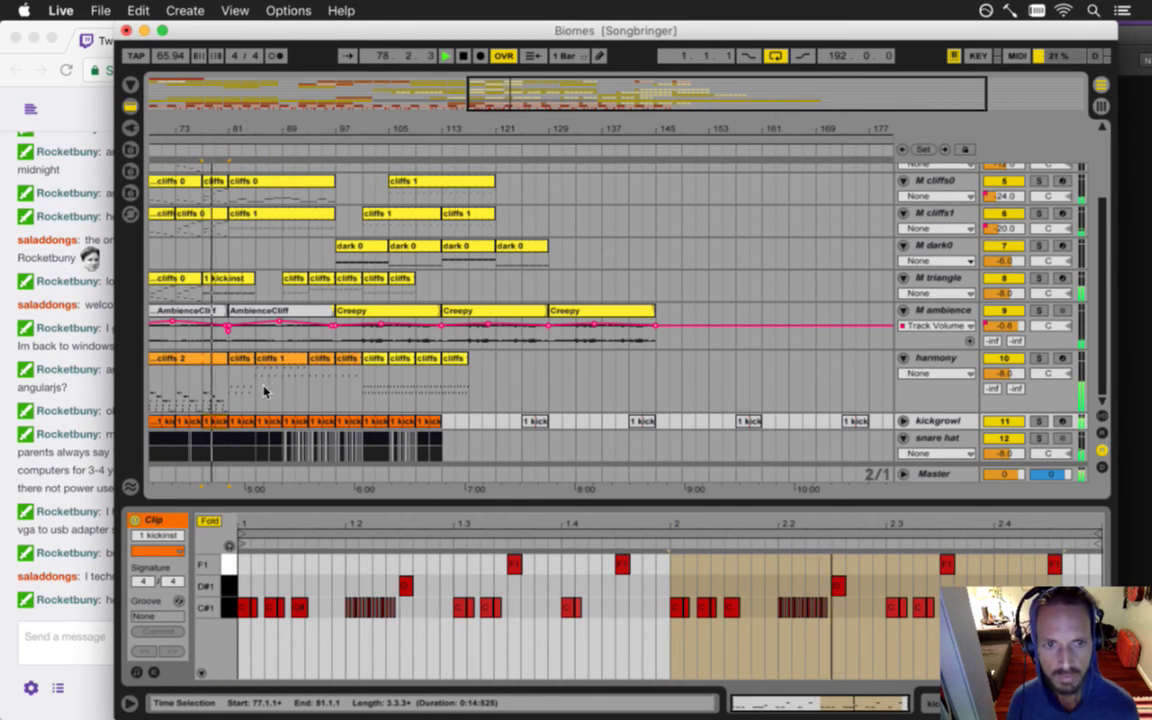
pyautogui.press('space')
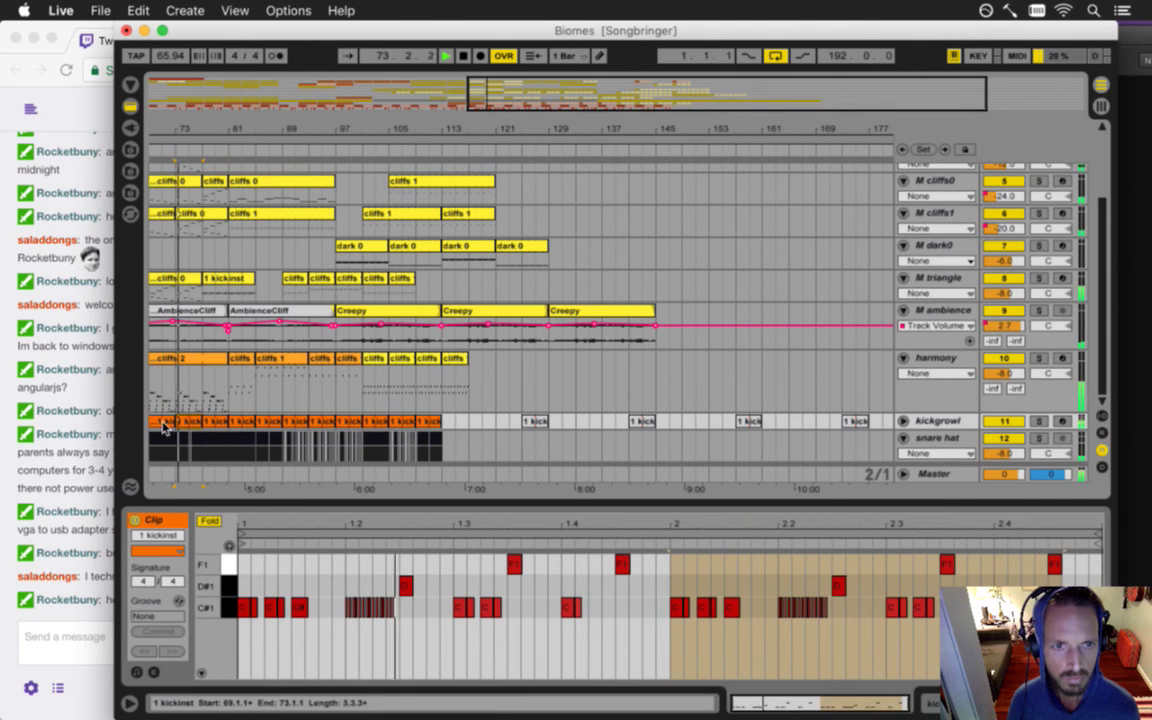
# - Audition the 1 kickinst clip at bar 69 on kickgrowl and paste a copy of it at bar 113
pyautogui.click(157, 427)
pyautogui.press('space')
pyautogui.hscroll(-5, 348, 330)
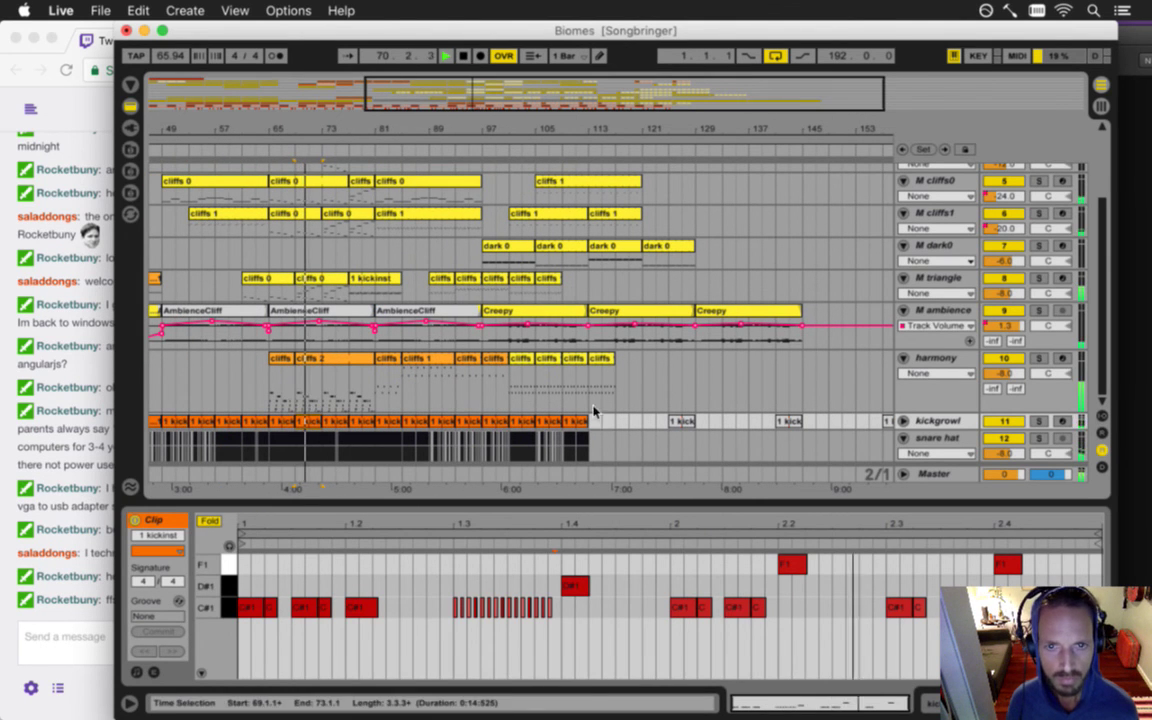
pyautogui.click(590, 425)
pyautogui.press('super+v')
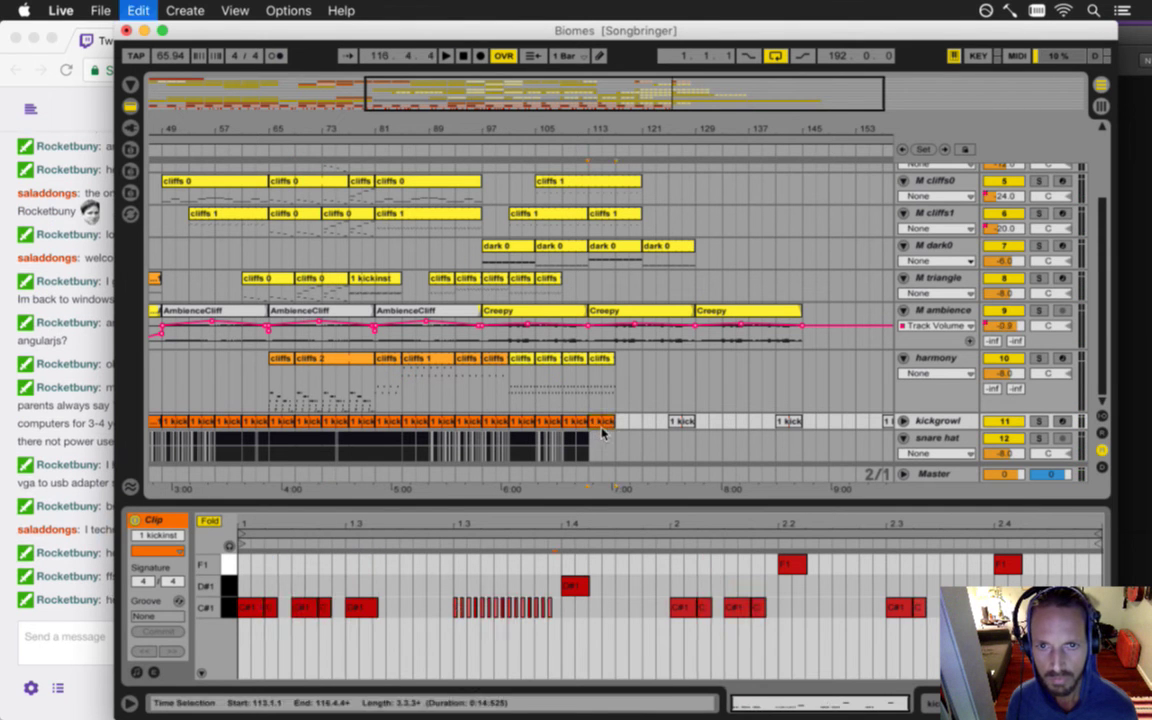
# - Copy the preceding four bars of snare hat clips to bar 113 and play the song from there
pyautogui.click(592, 440)
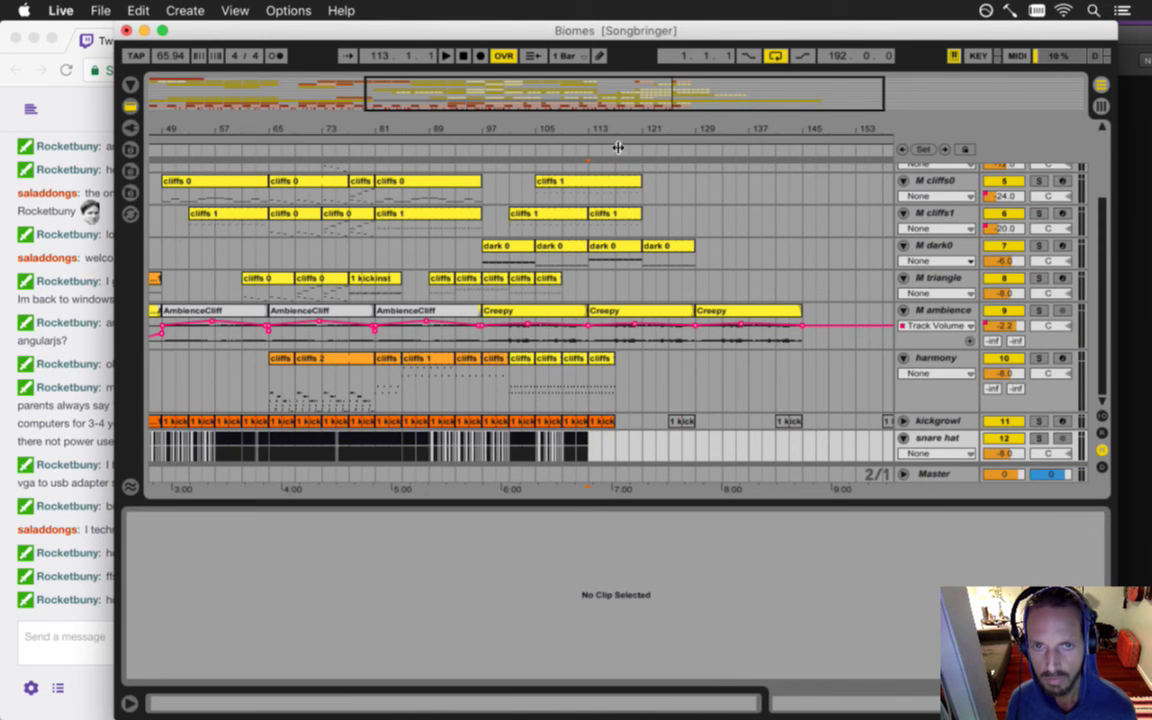
pyautogui.moveTo(604, 132); pyautogui.dragTo(609, 131)
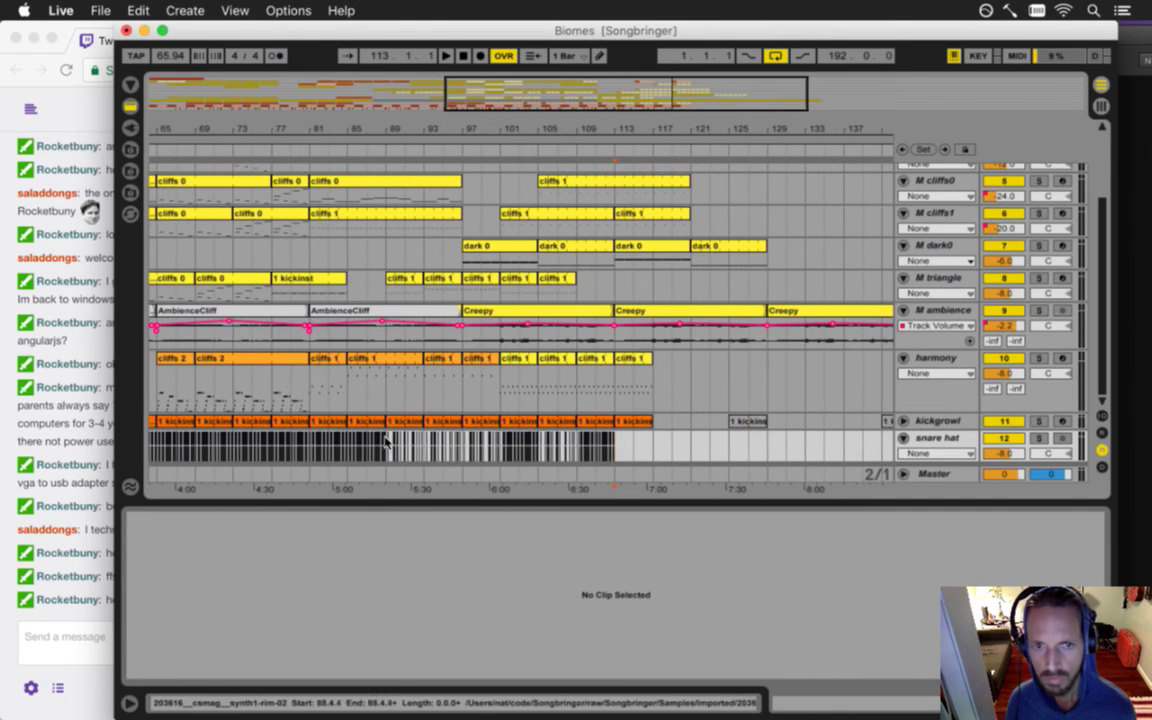
pyautogui.moveTo(617, 441); pyautogui.dragTo(586, 445)
pyautogui.press('super+c')
pyautogui.click(617, 445)
pyautogui.press('super+v')
pyautogui.click(617, 450)
pyautogui.press('space')
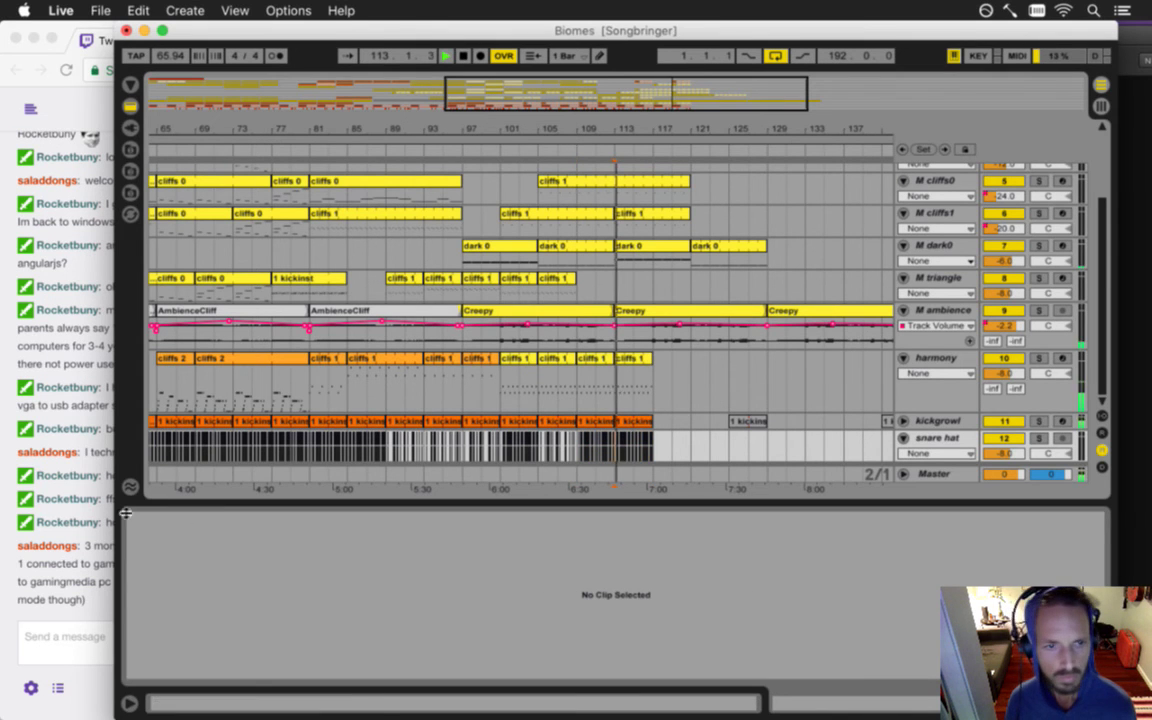
# - Switch to the Twitch chat in Chrome, read the latest messages and return to Live
pyautogui.click(66, 578)
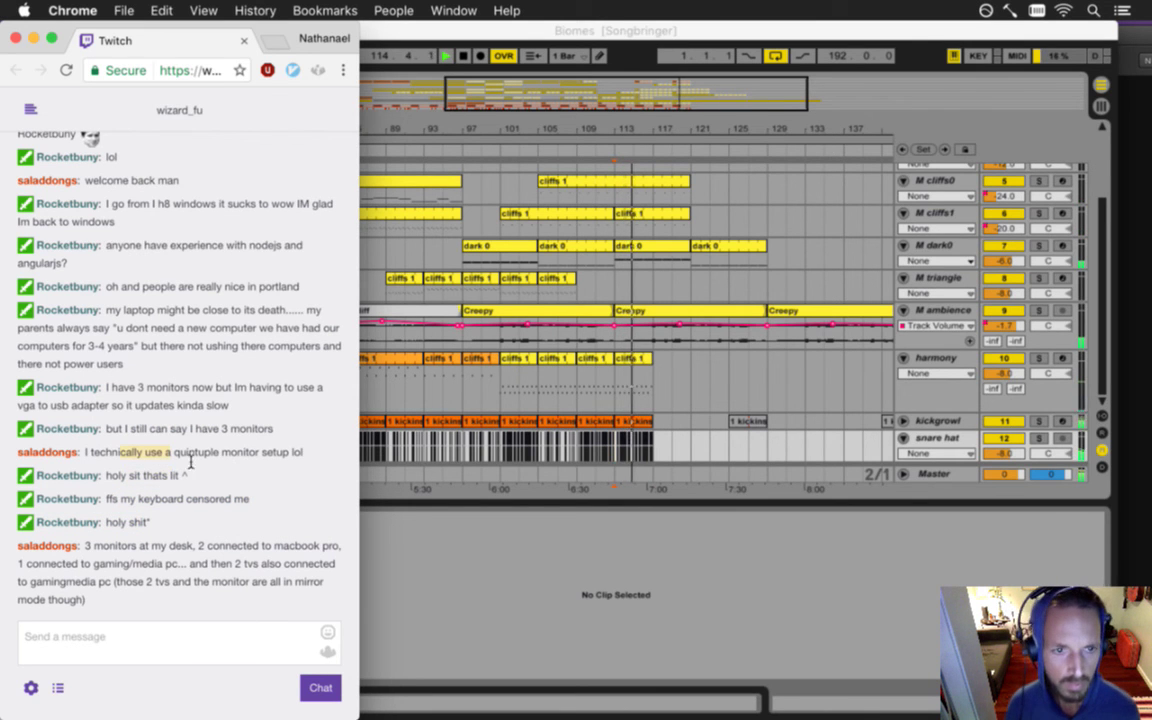
pyautogui.moveTo(137, 563); pyautogui.dragTo(210, 543)
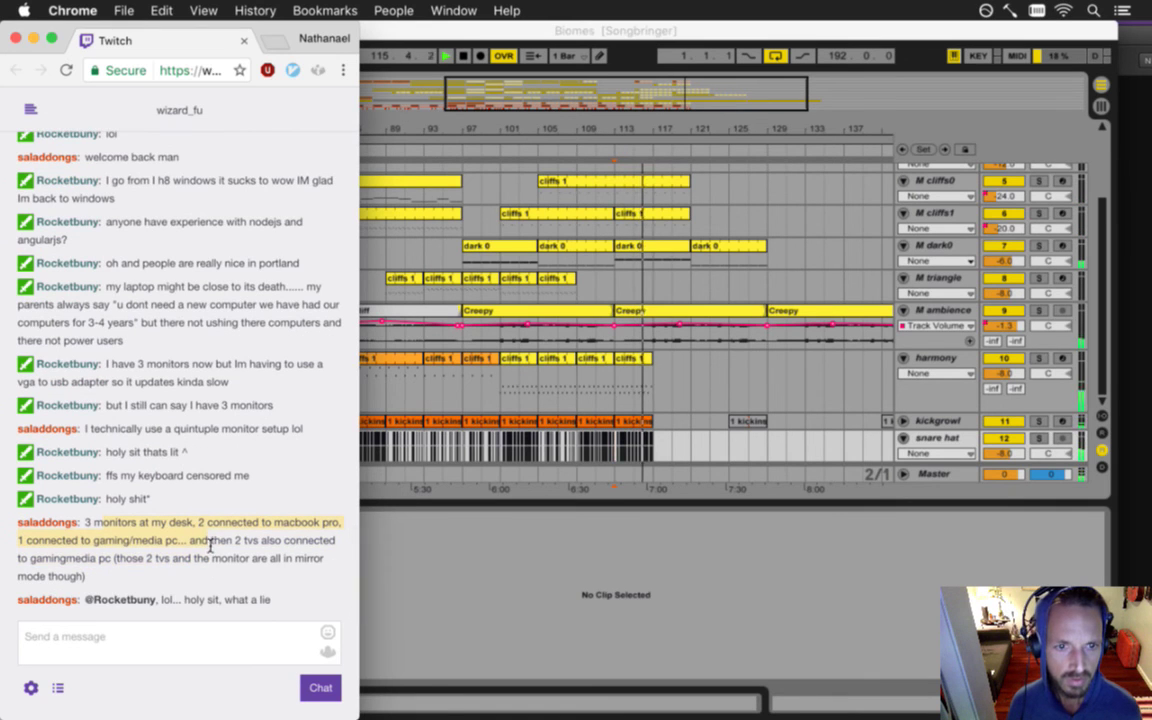
pyautogui.moveTo(110, 583); pyautogui.dragTo(226, 587)
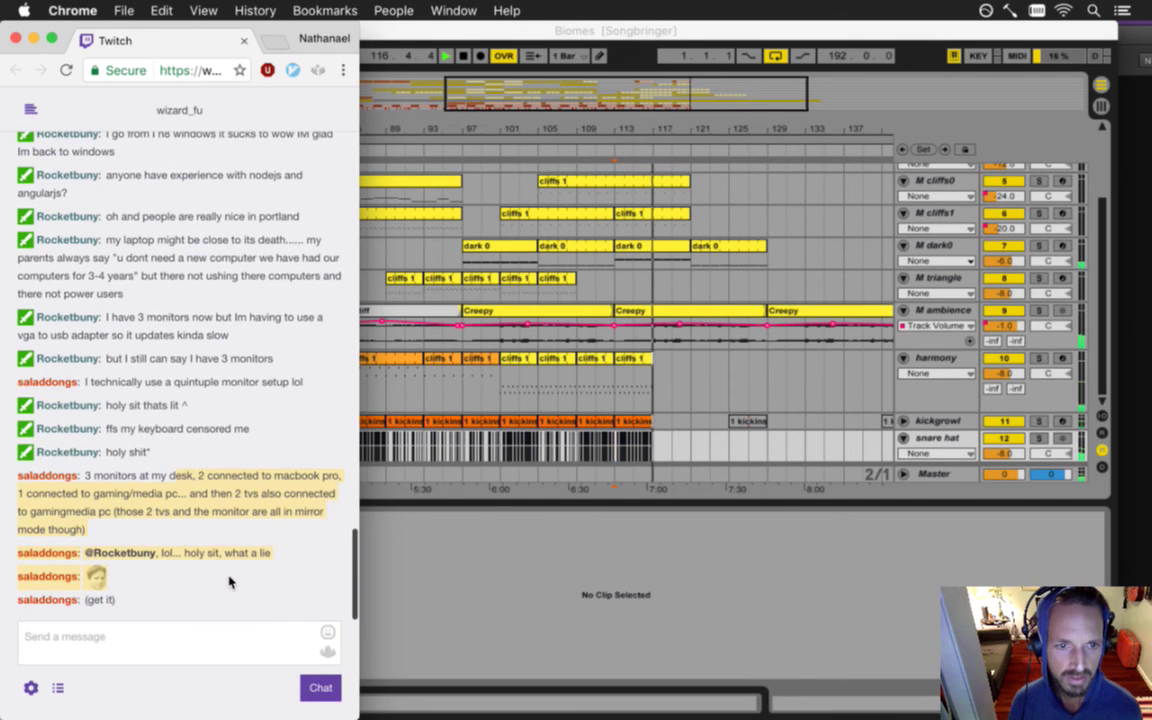
pyautogui.click(227, 581)
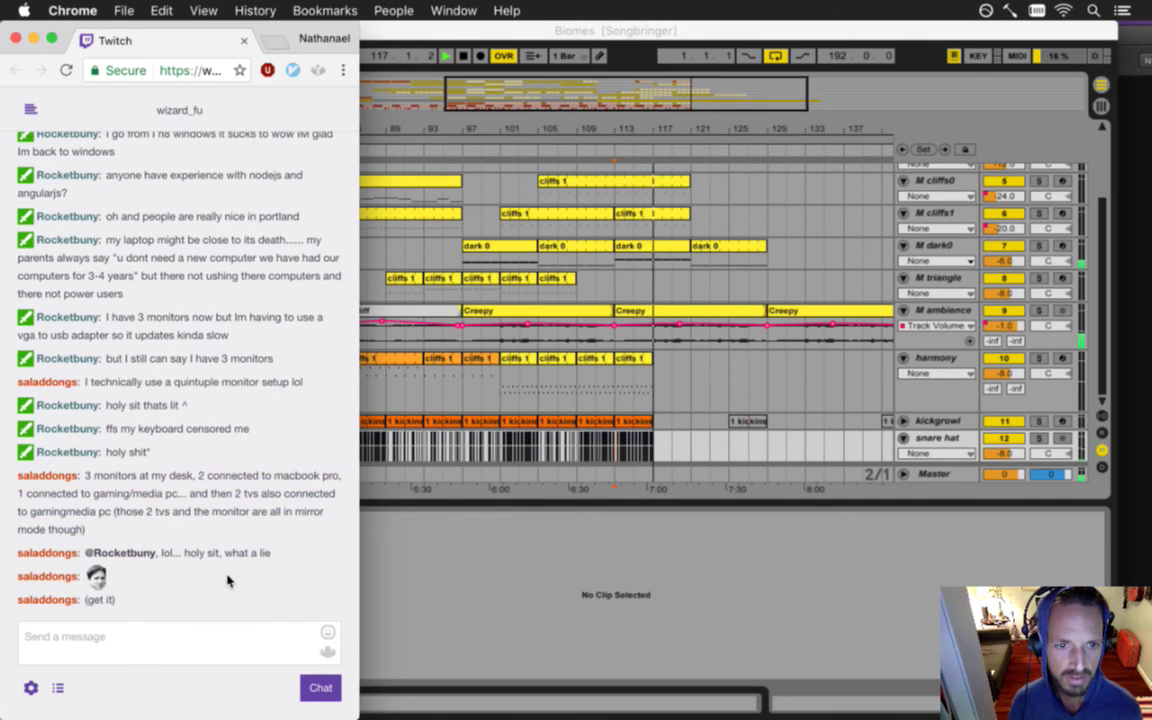
pyautogui.click(678, 538)
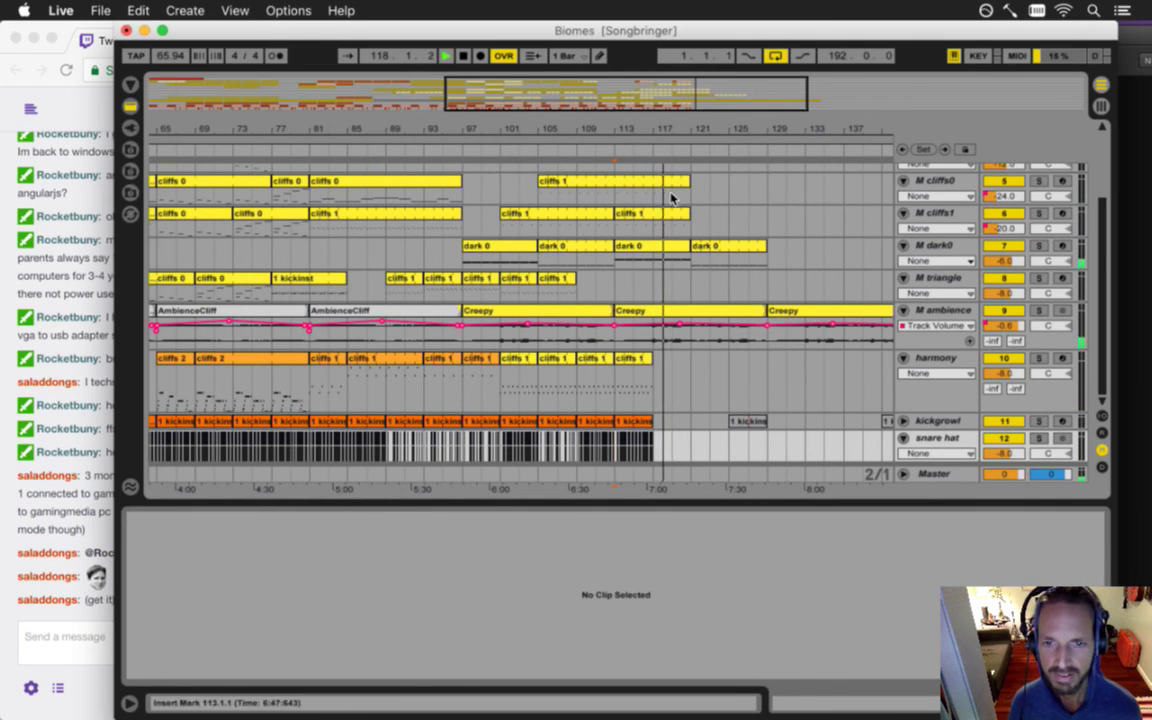
# - Copy the kickgrowl and snare hat clips of bars 113 to 117 and paste them at bar 117
pyautogui.moveTo(638, 131); pyautogui.dragTo(627, 383)
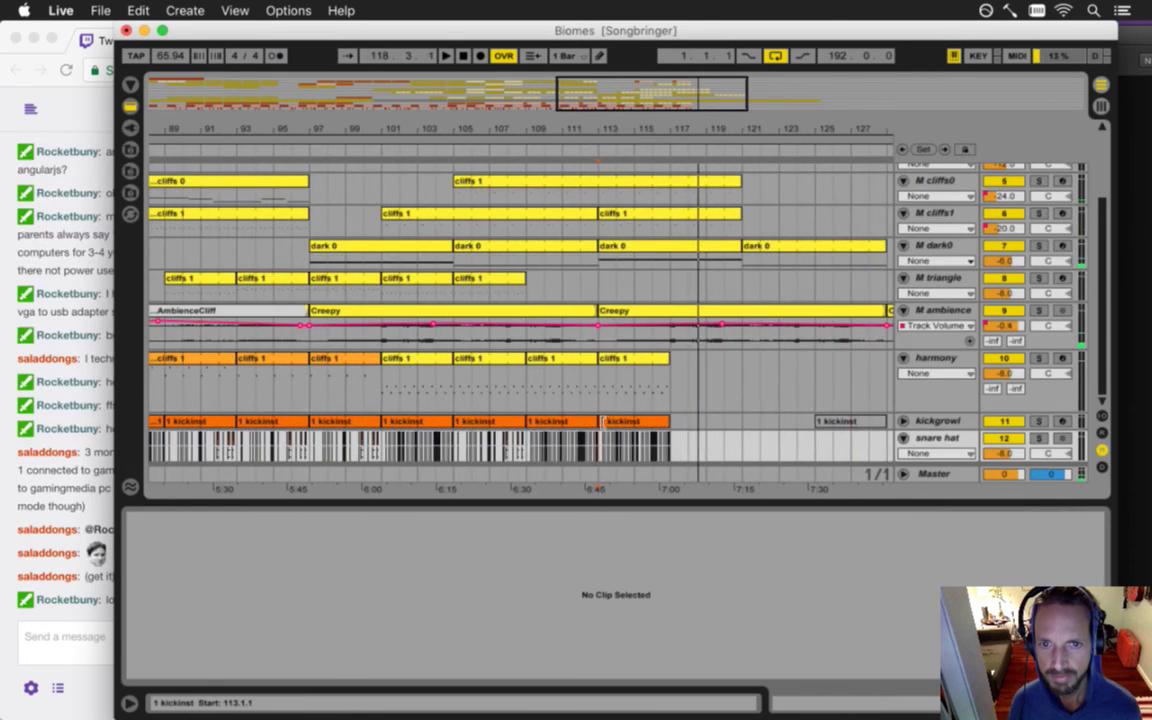
pyautogui.click(603, 421)
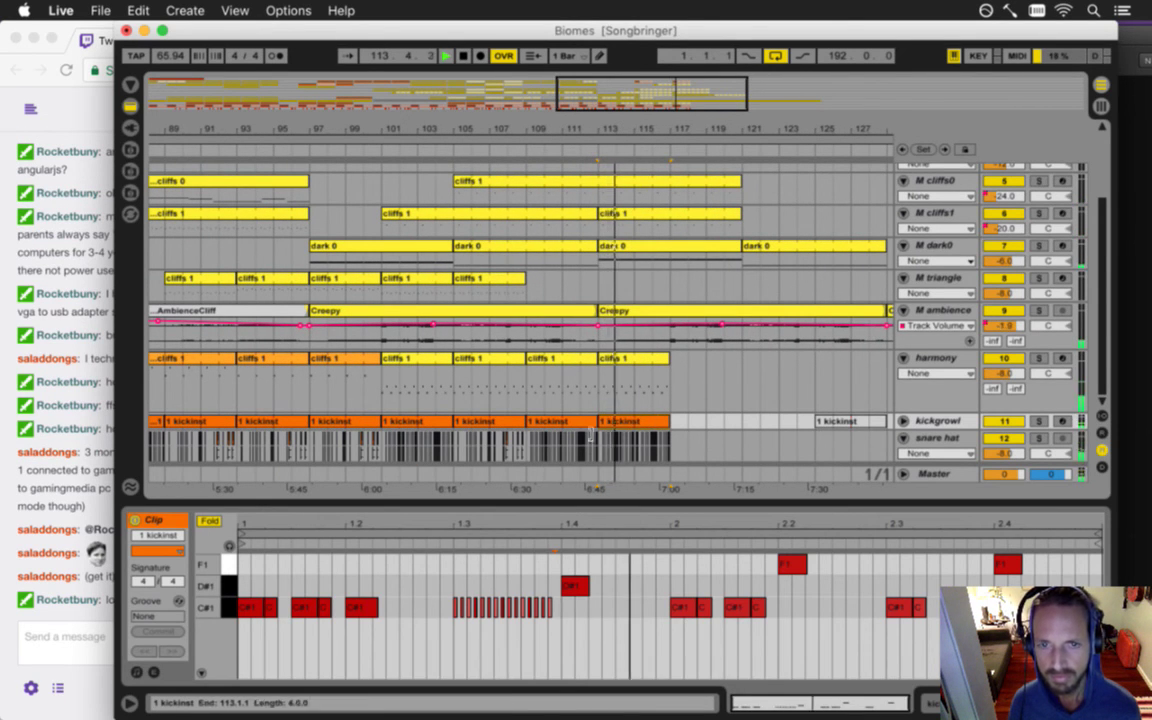
pyautogui.moveTo(676, 422); pyautogui.dragTo(598, 448)
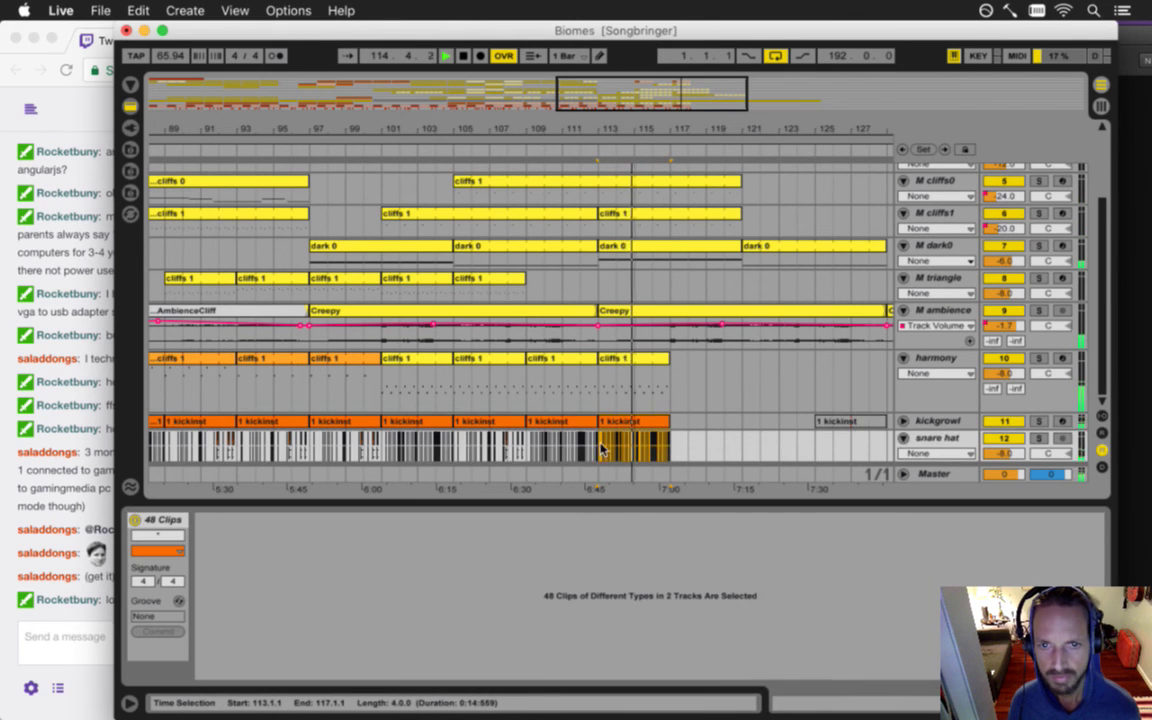
pyautogui.click(676, 426)
pyautogui.press('super+v')
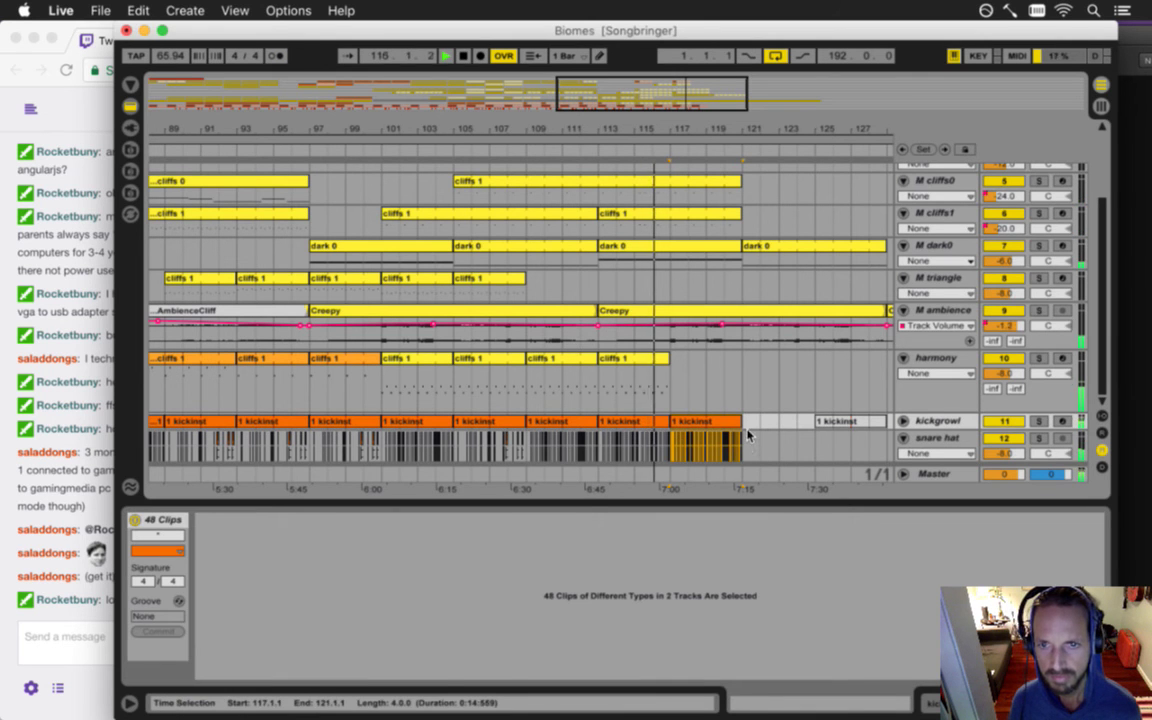
# - Duplicate the cliffs 1 clip at bar 105 on M triangle to bar 113
pyautogui.click(617, 362)
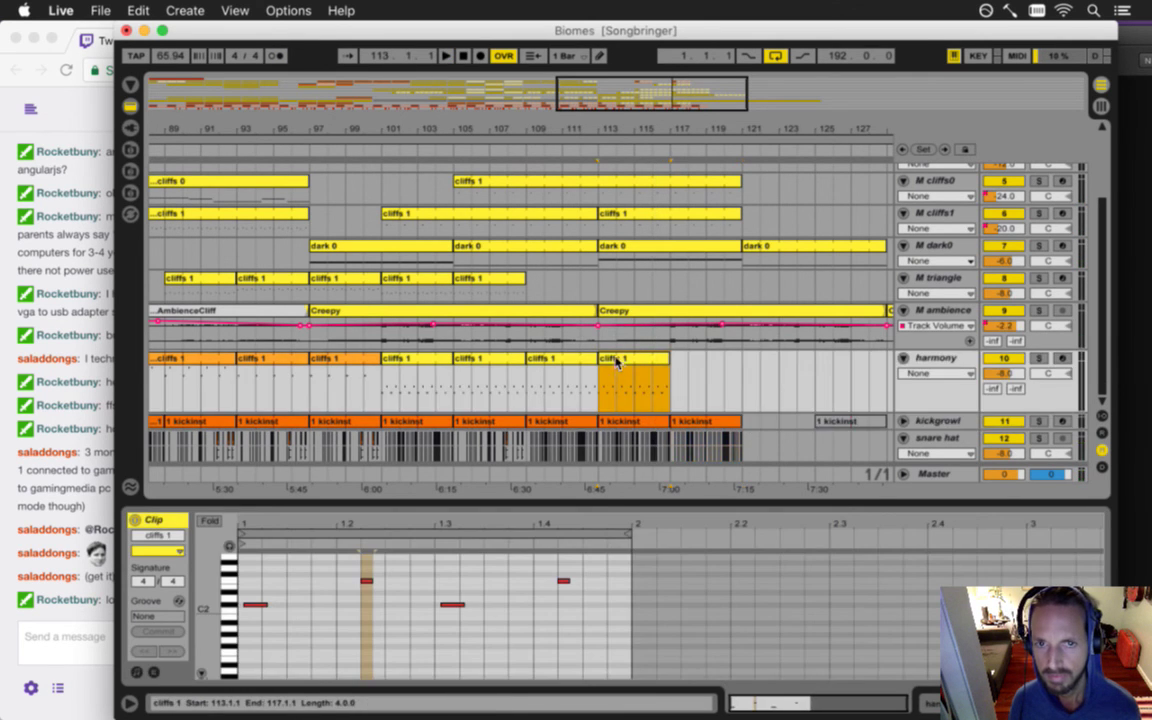
pyautogui.scroll(3, 615, 361)
pyautogui.click(601, 338)
pyautogui.press('space')
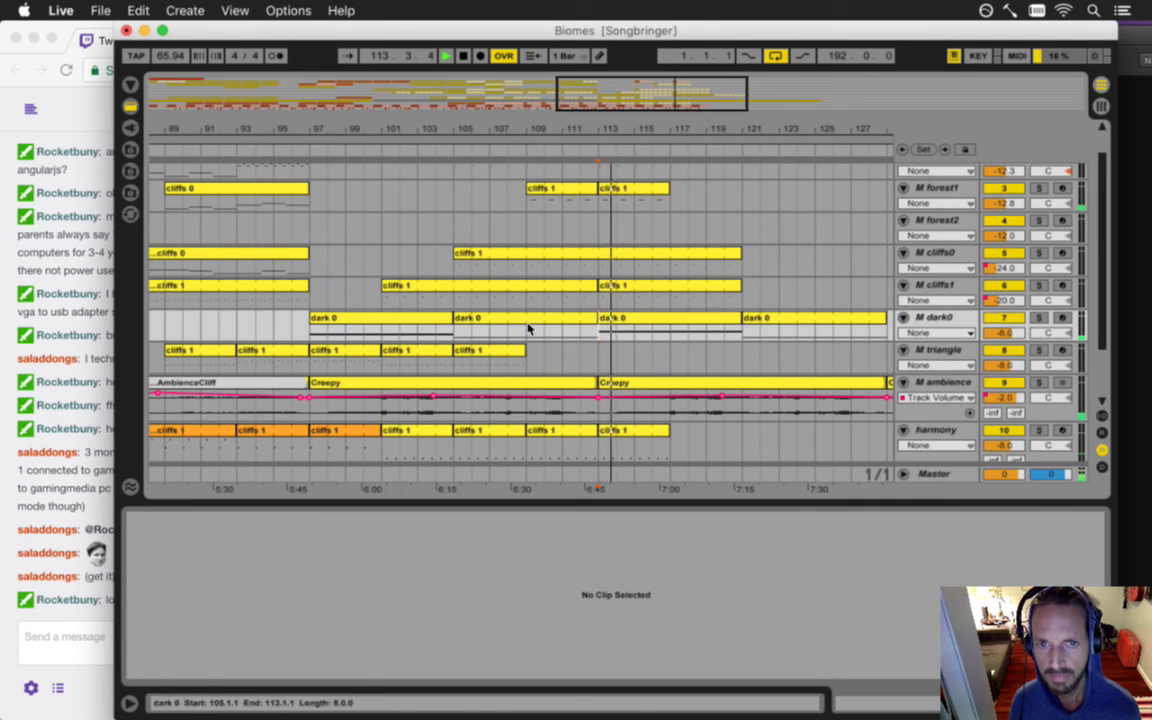
pyautogui.click(566, 334)
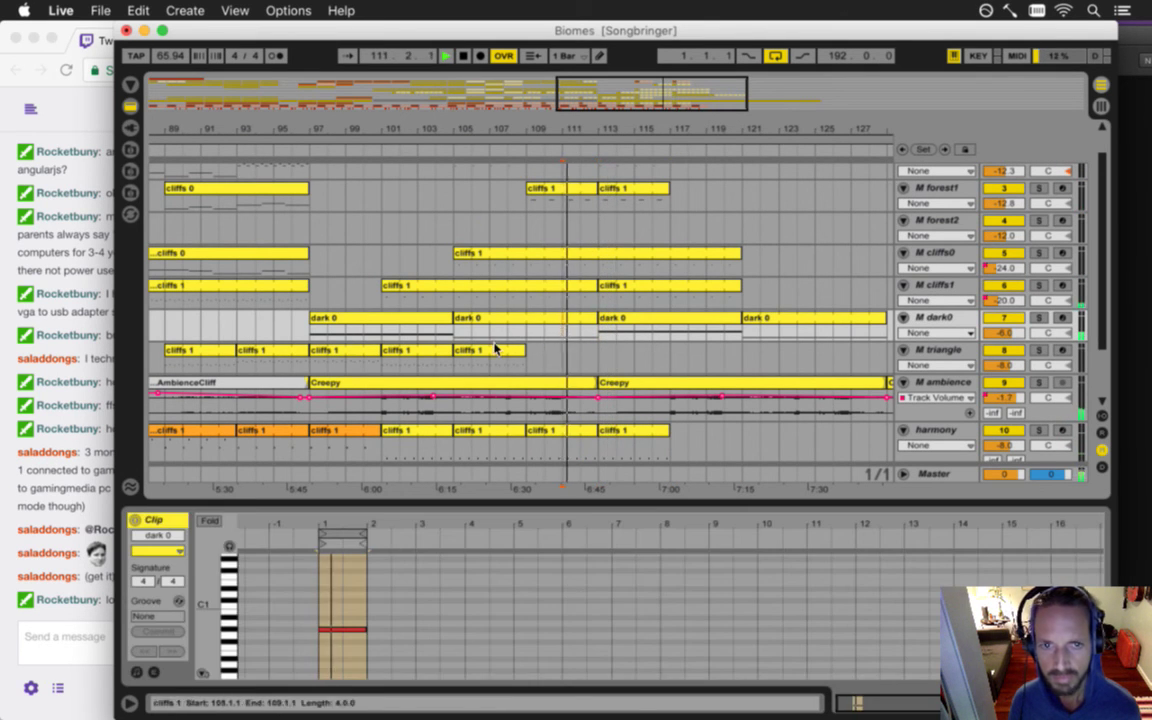
pyautogui.moveTo(470, 351); pyautogui.dragTo(610, 346)
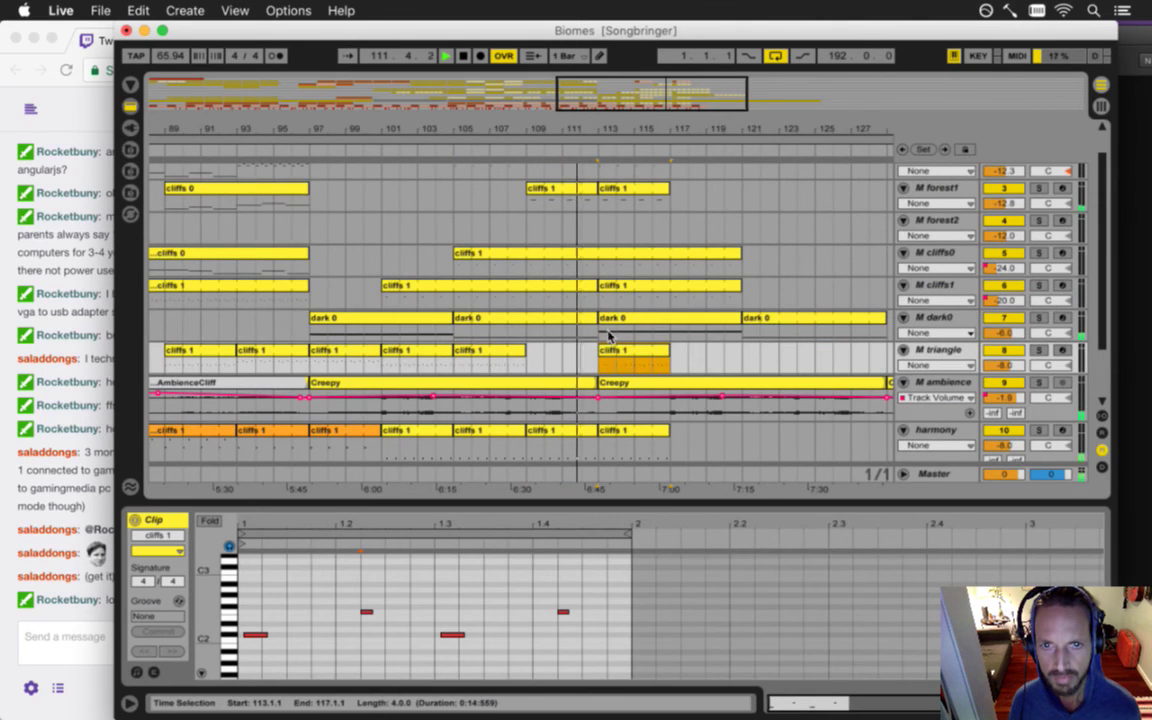
# - Listen to the transition into bar 113 with the added M triangle clip while checking the other tracks
pyautogui.scroll(-2, 612, 338)
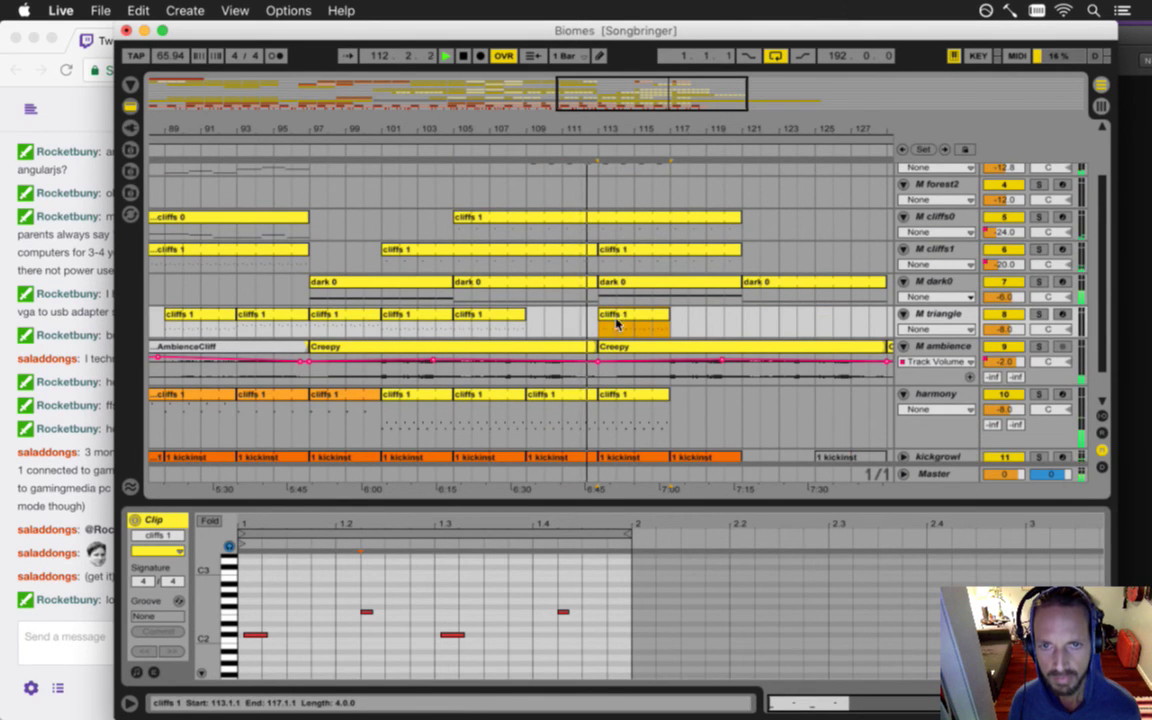
pyautogui.scroll(3, 620, 318)
pyautogui.scroll(-5, 615, 335)
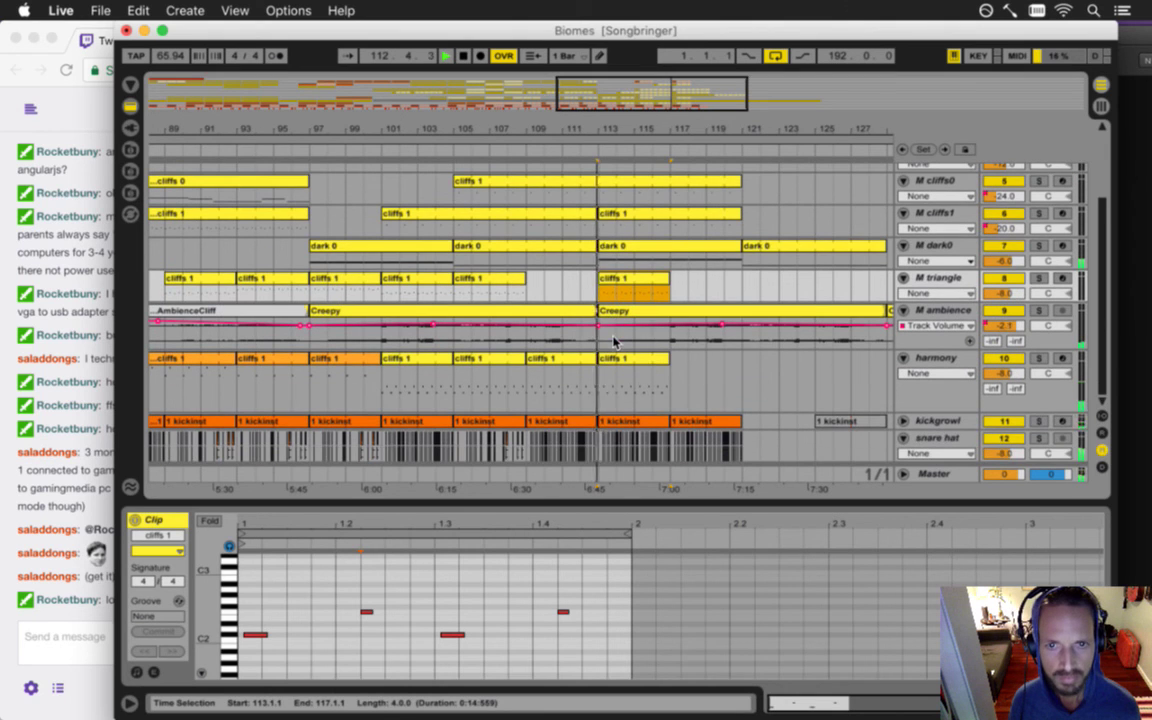
pyautogui.scroll(3, 614, 342)
pyautogui.scroll(-1, 614, 342)
pyautogui.scroll(-2, 615, 340)
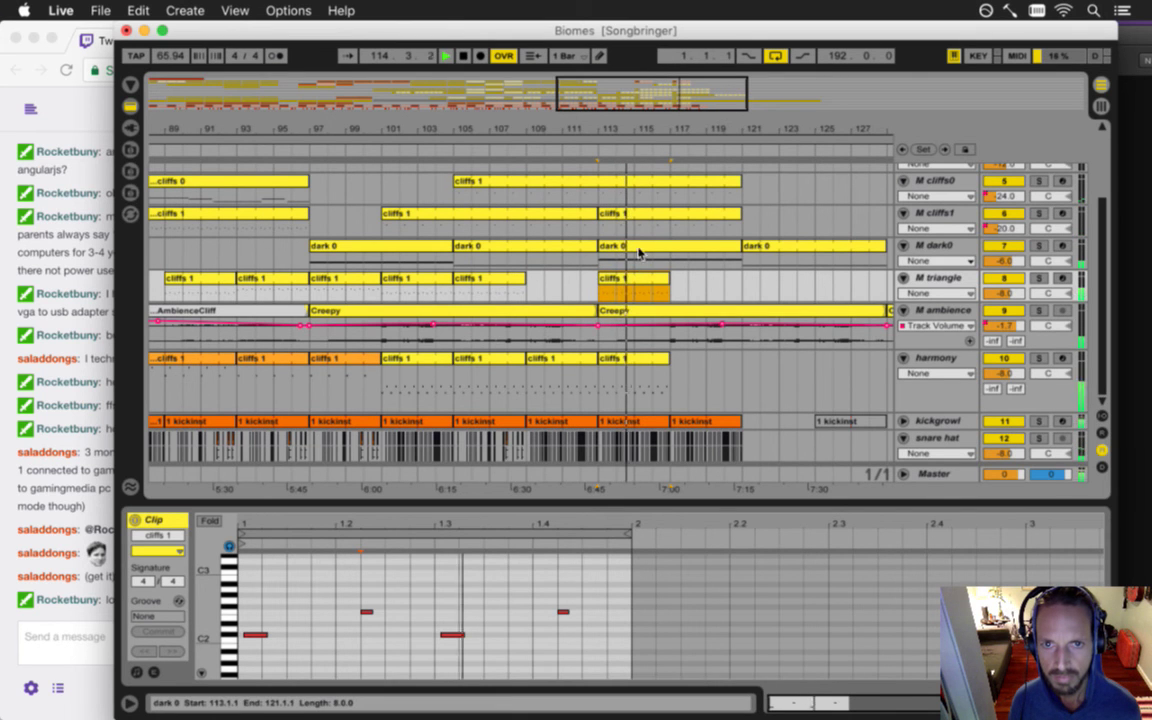
pyautogui.click(566, 262)
pyautogui.press('space')
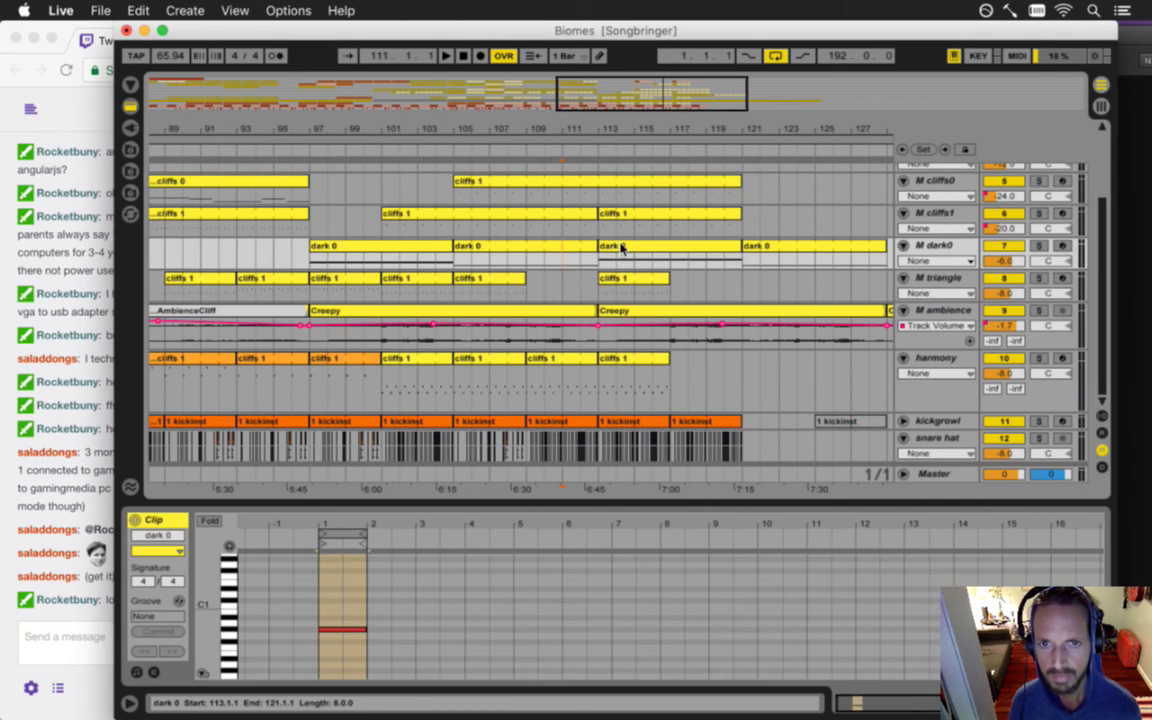
# - Transpose all notes of the M dark0 clip at bar 113 down to G#0 and play the clip from its start
pyautogui.click(621, 248)
pyautogui.click(263, 622)
pyautogui.press('super+a')
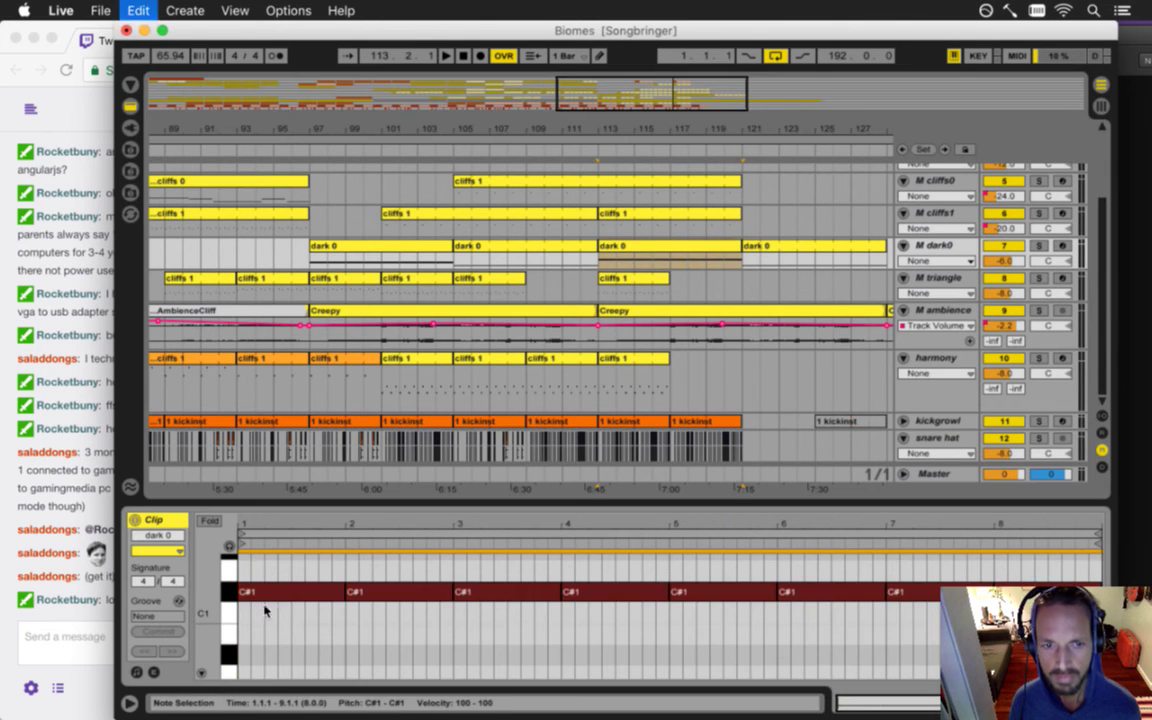
pyautogui.press('Down')
pyautogui.press('Down')
pyautogui.press('Down')
pyautogui.press('space')
pyautogui.moveTo(219, 658); pyautogui.dragTo(216, 635)
pyautogui.press('space')
pyautogui.moveTo(257, 597); pyautogui.dragTo(259, 616)
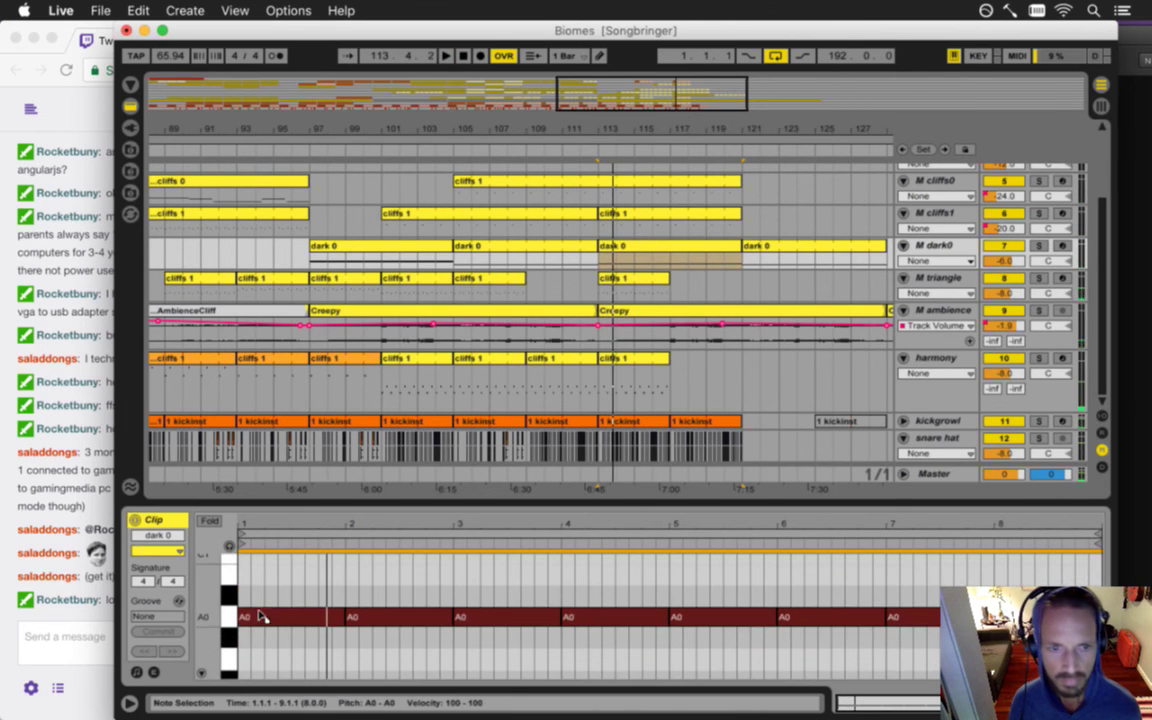
pyautogui.press('Down')
pyautogui.press('space')
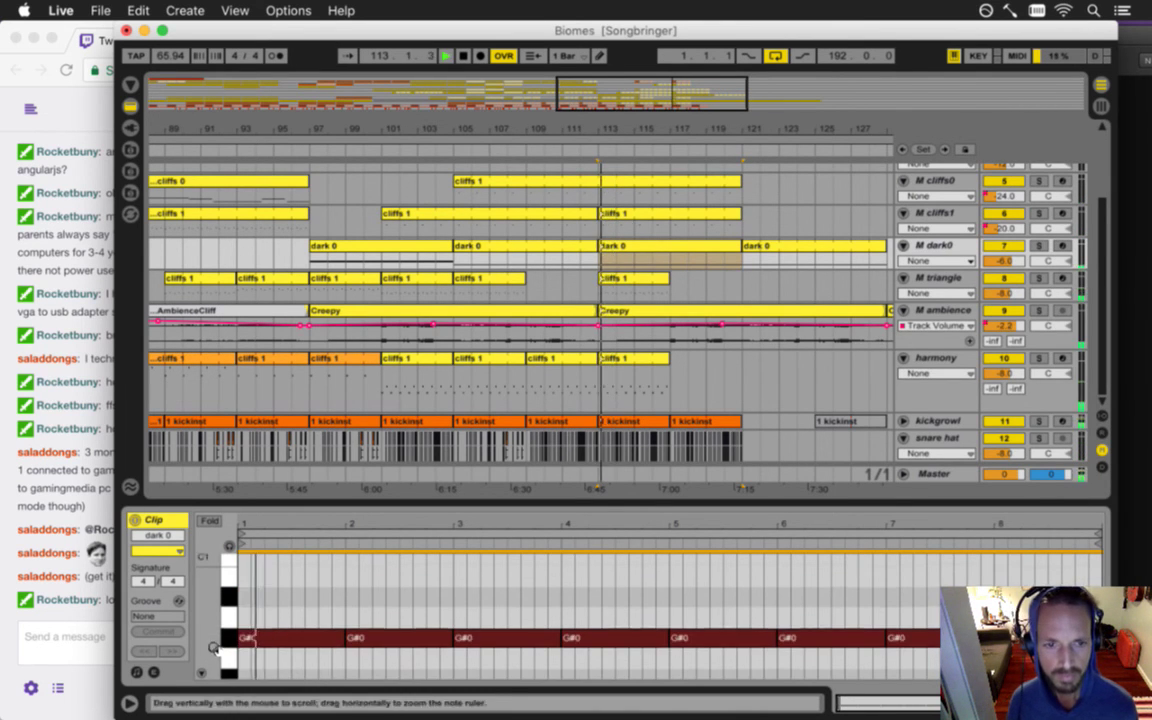
# - Try transposing all notes of the M dark0 clip at bar 113 down to F0, and up to B0 with the track soloed
pyautogui.scroll(-2, 212, 648)
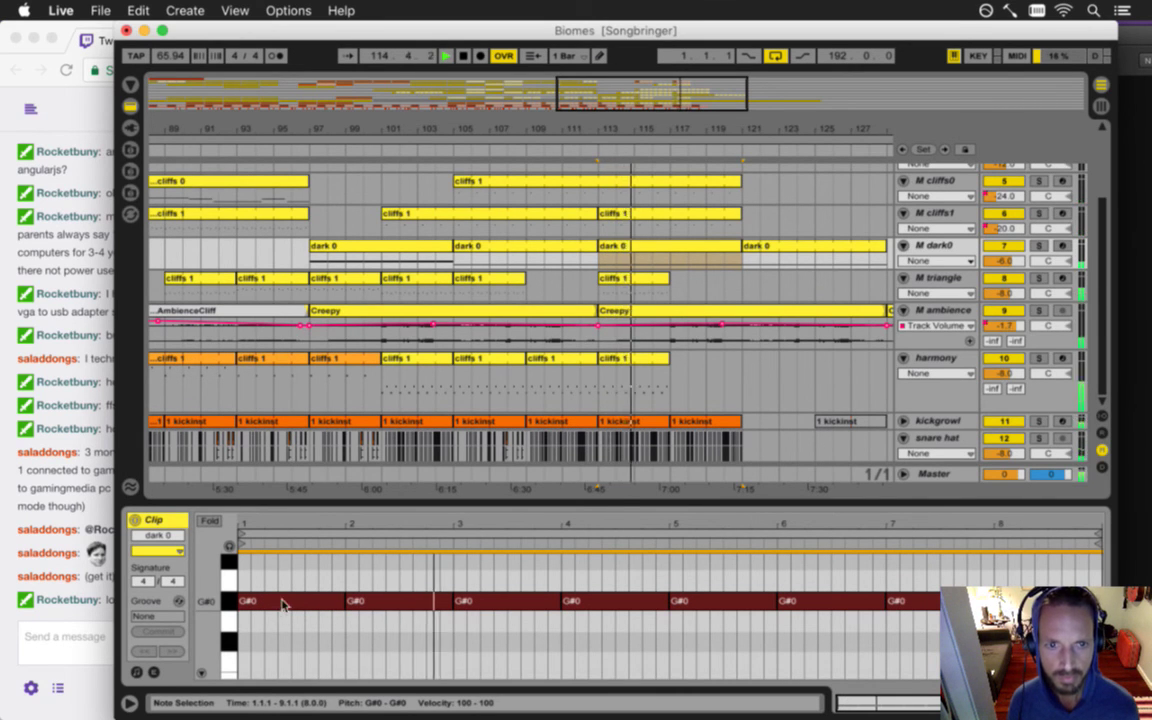
pyautogui.click(479, 247)
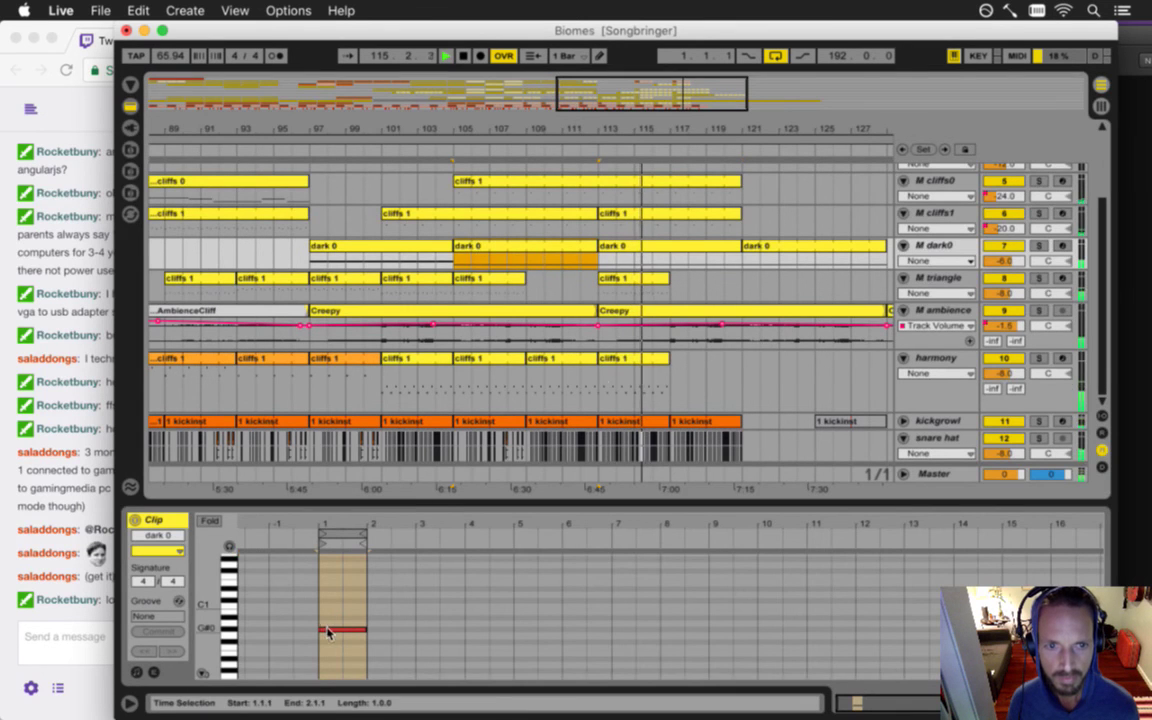
pyautogui.click(625, 247)
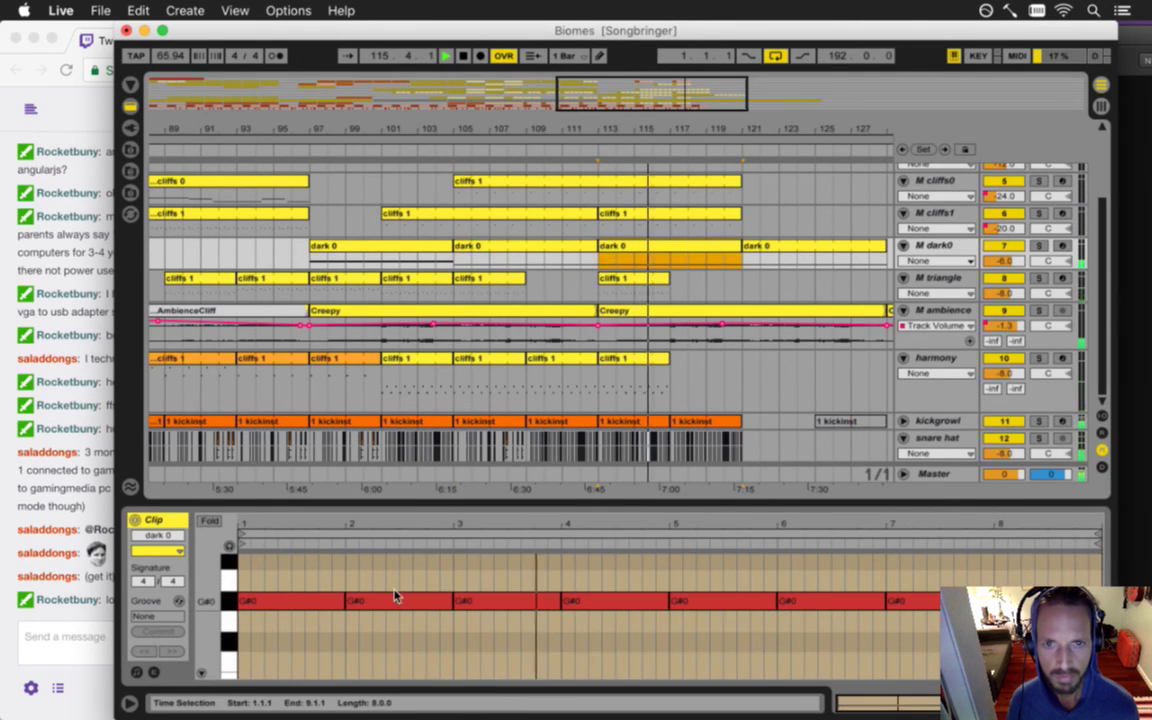
pyautogui.click(269, 587)
pyautogui.press('super+a')
pyautogui.moveTo(269, 603); pyautogui.dragTo(260, 655)
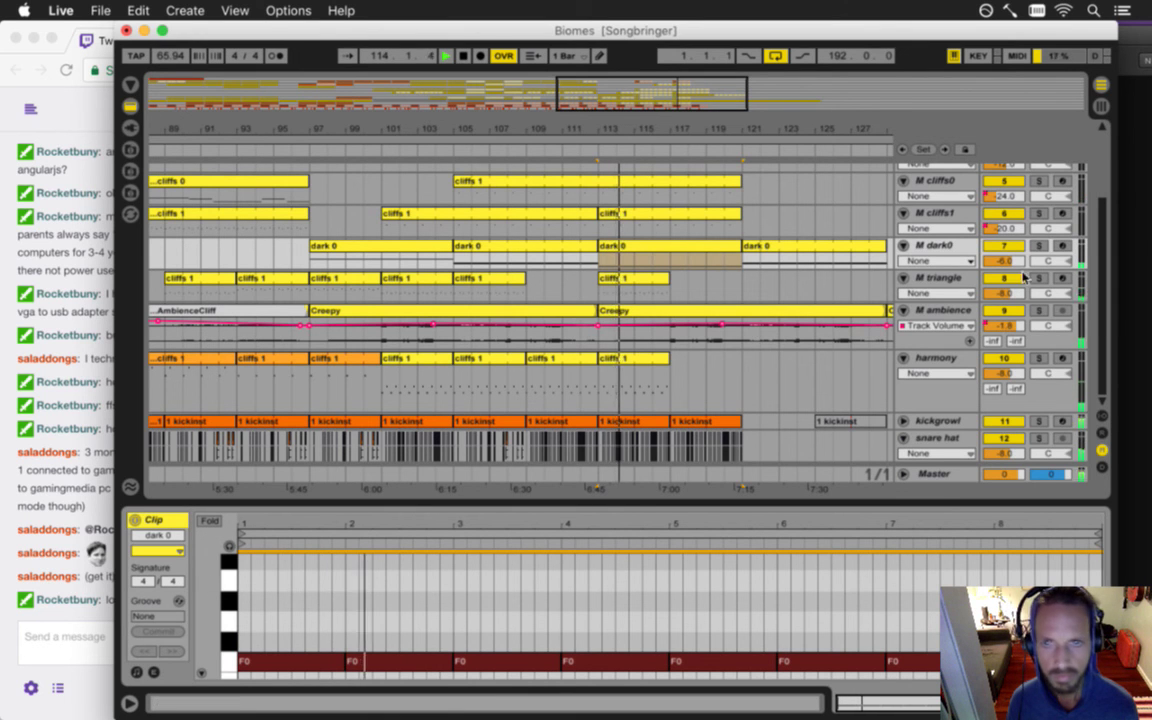
pyautogui.click(1039, 246)
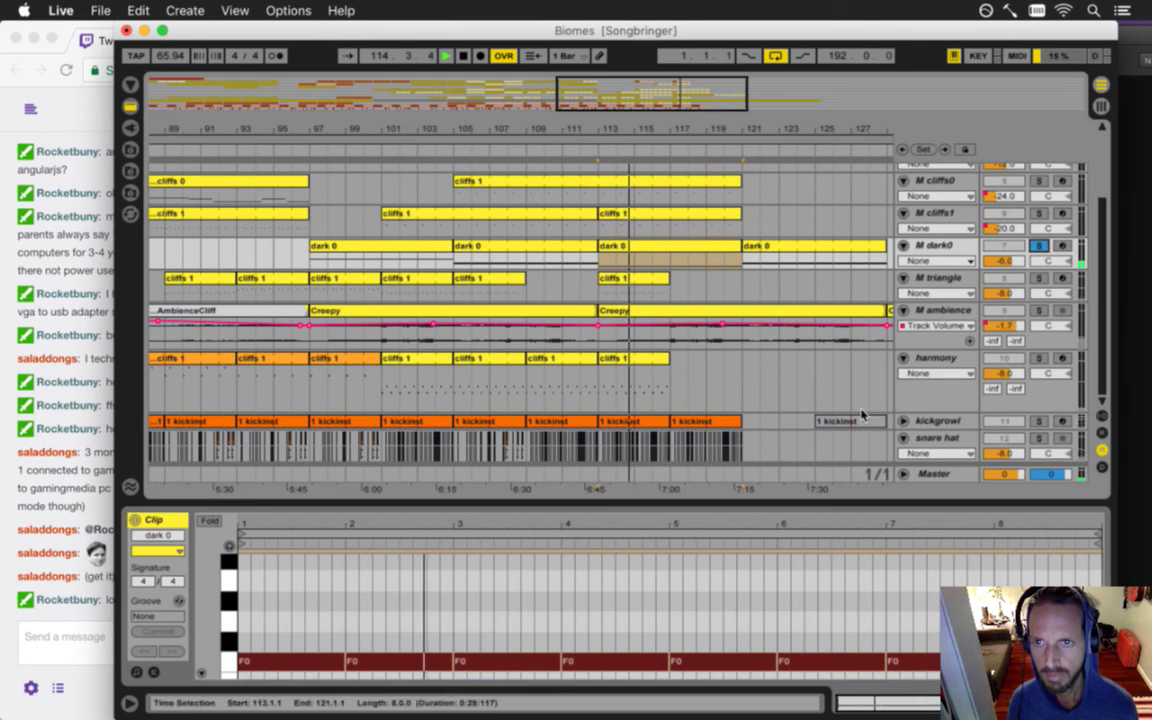
pyautogui.moveTo(257, 660); pyautogui.dragTo(265, 571)
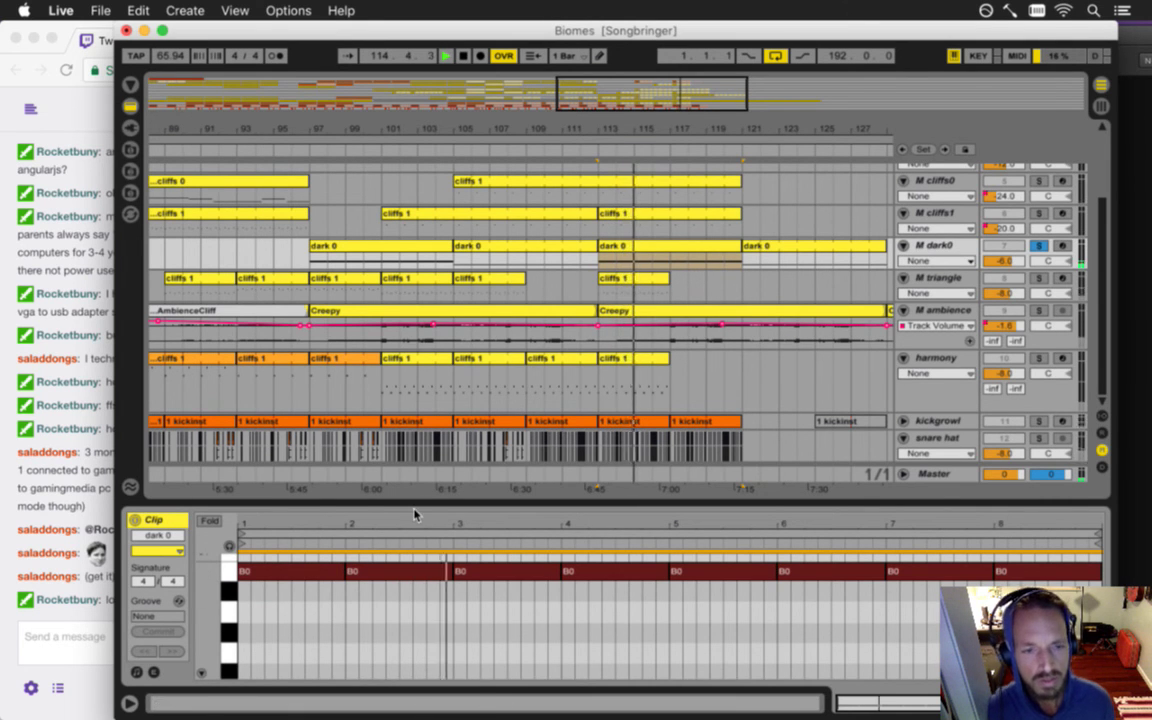
# - Flatten the track volume envelope of the M dark0 clip at bar 113 at full level and play the clip
pyautogui.click(155, 673)
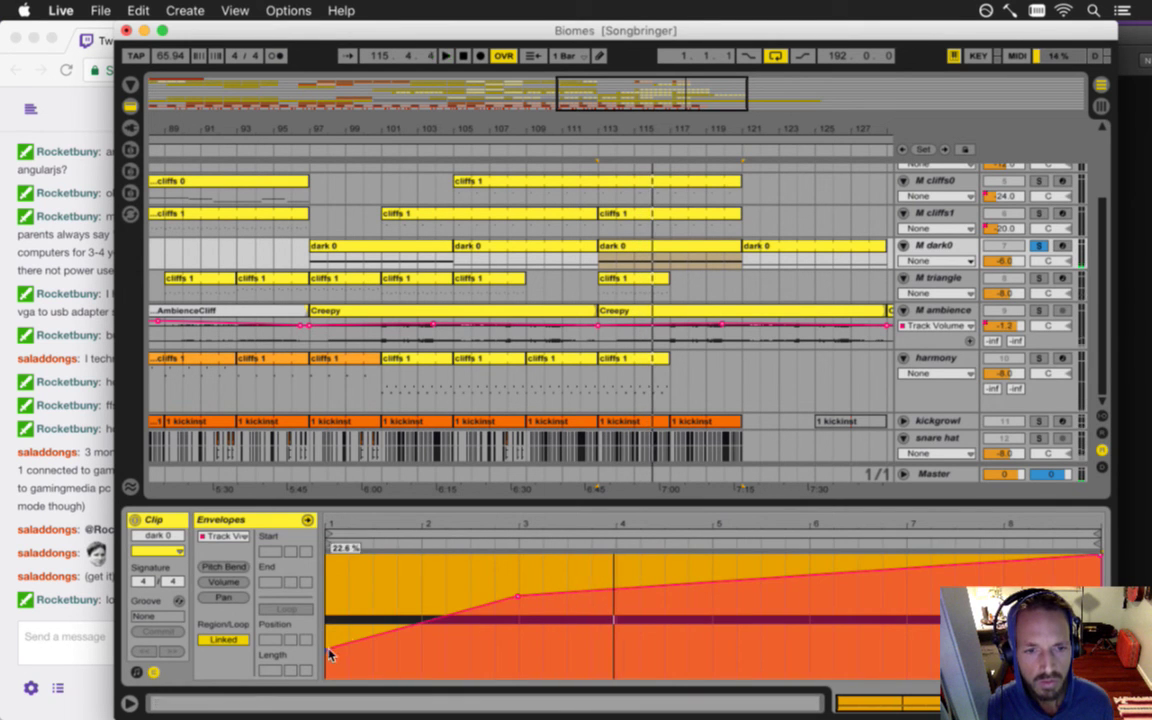
pyautogui.moveTo(328, 648); pyautogui.dragTo(328, 596)
pyautogui.click(518, 595)
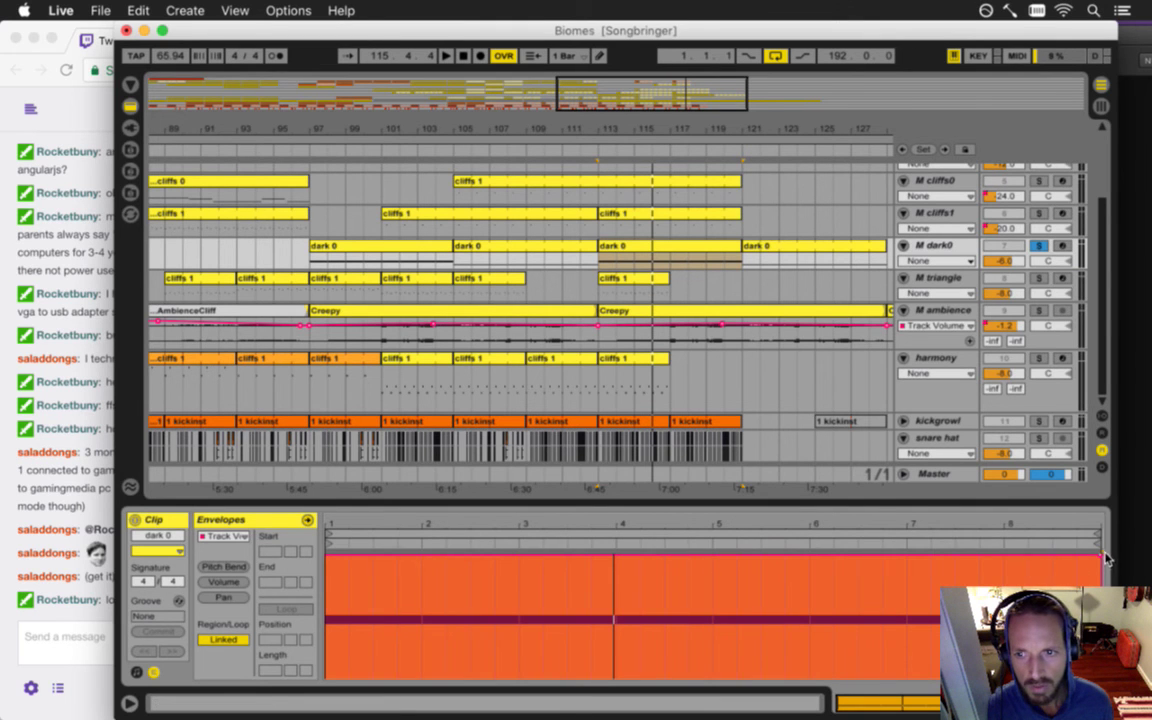
pyautogui.click(153, 673)
pyautogui.click(138, 673)
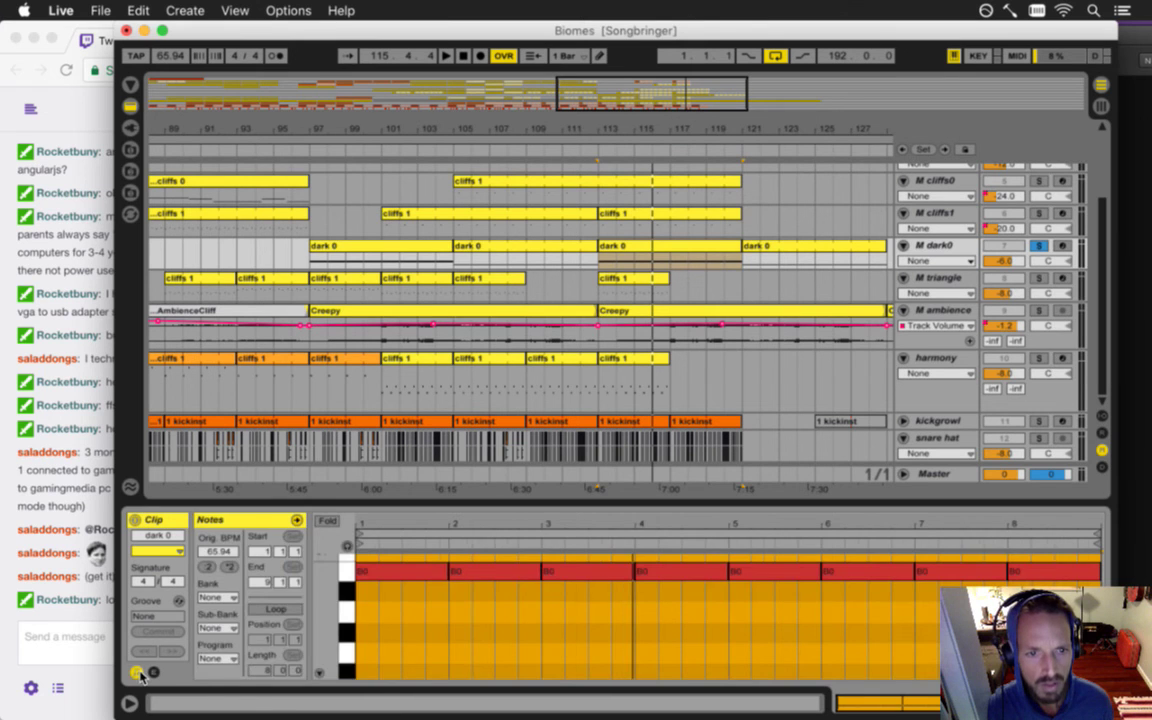
pyautogui.click(138, 673)
pyautogui.press('space')
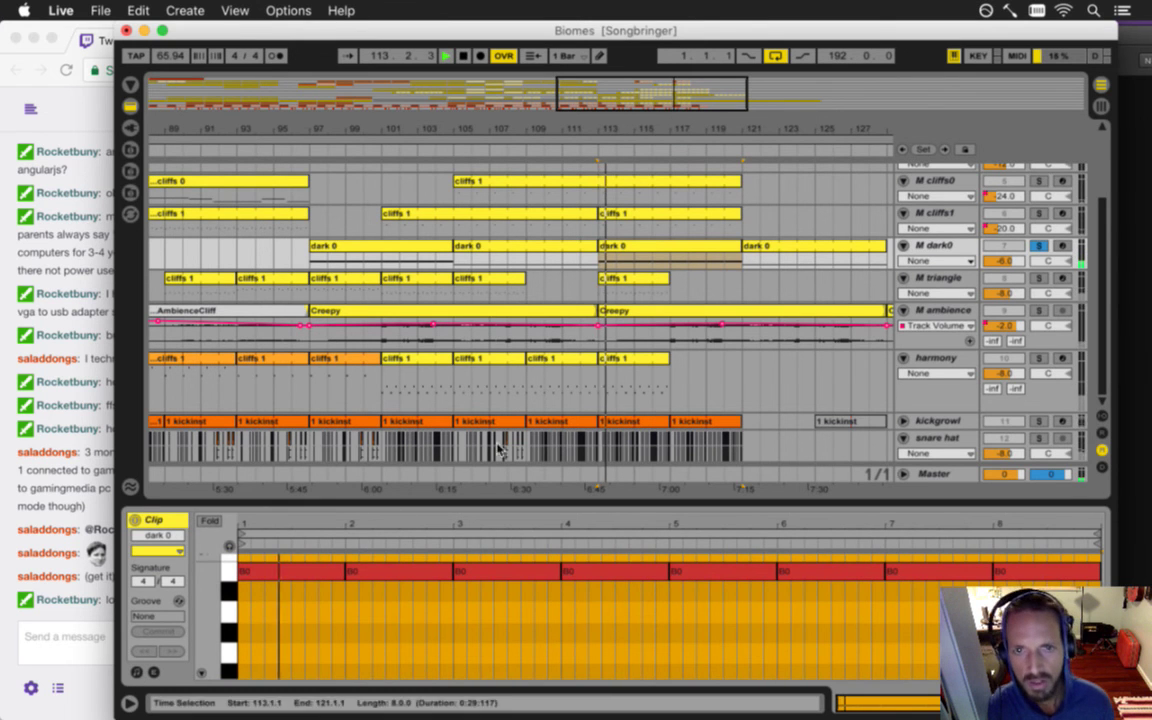
# - Transpose all notes of the M dark0 clip at bar 113 to C#1 and take the track off solo
pyautogui.moveTo(213, 596); pyautogui.dragTo(258, 578)
pyautogui.click(249, 589)
pyautogui.press('super+a')
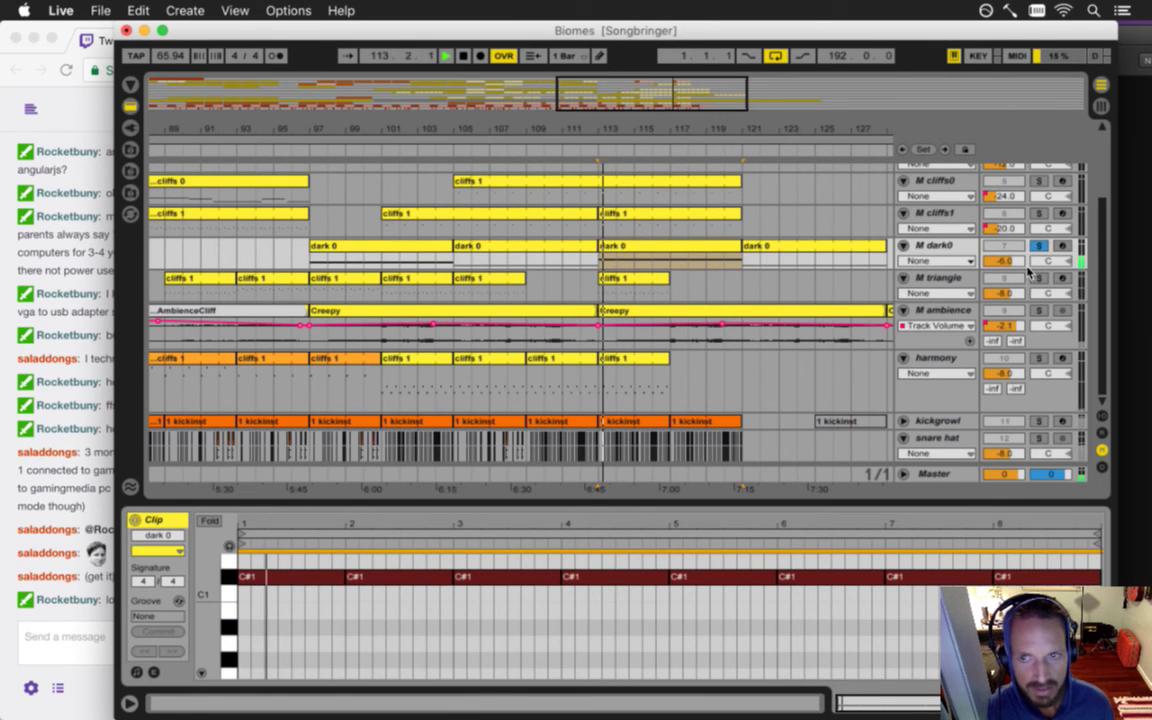
pyautogui.click(650, 280)
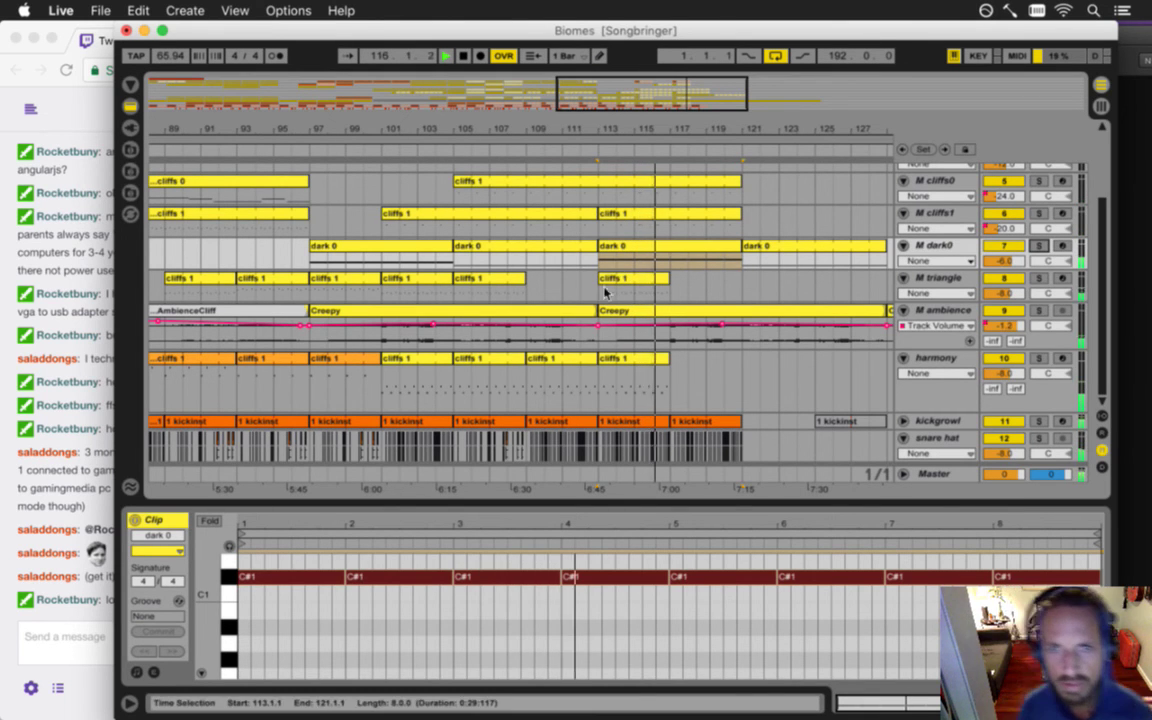
# - Listen to the transition from bar 111 into bar 113 while looking over the clips on all tracks
pyautogui.click(583, 262)
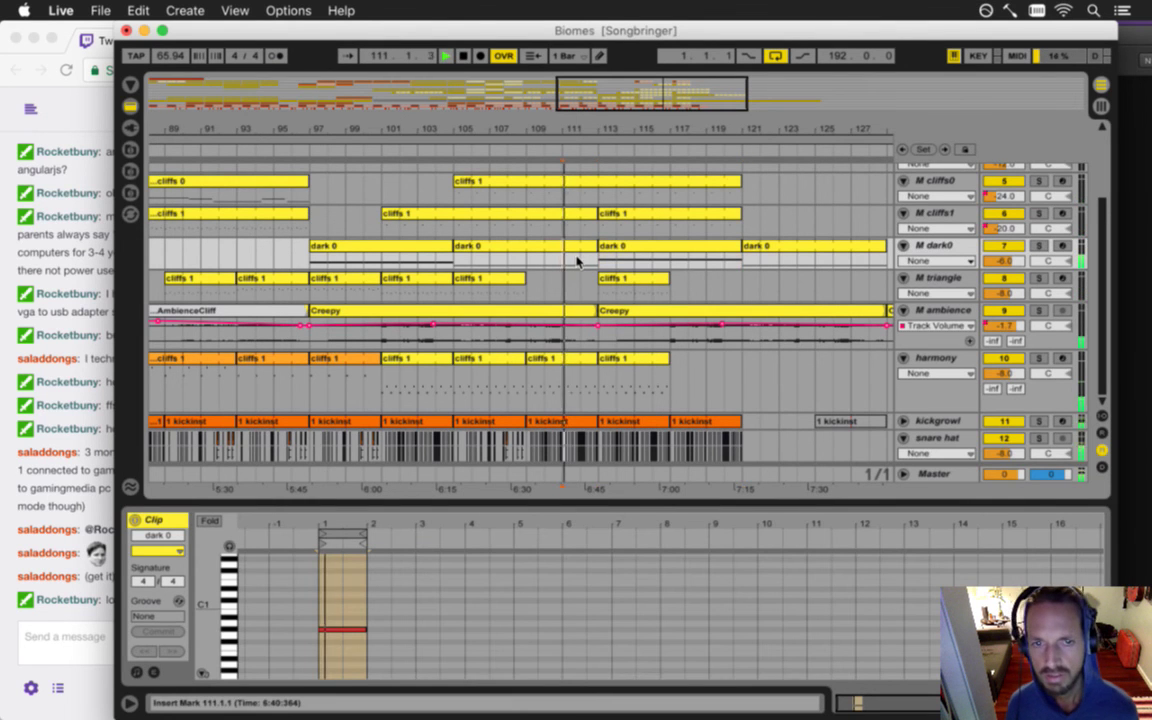
pyautogui.scroll(1, 578, 262)
pyautogui.scroll(-1, 578, 262)
pyautogui.scroll(1, 578, 262)
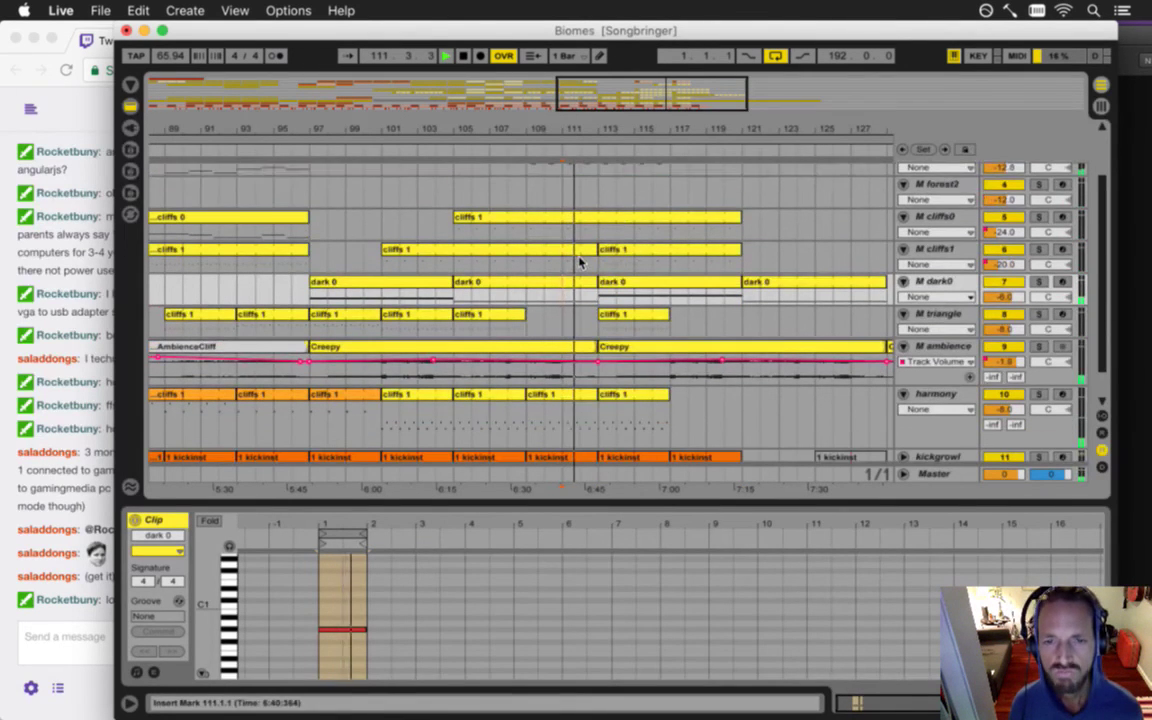
pyautogui.scroll(-1, 580, 262)
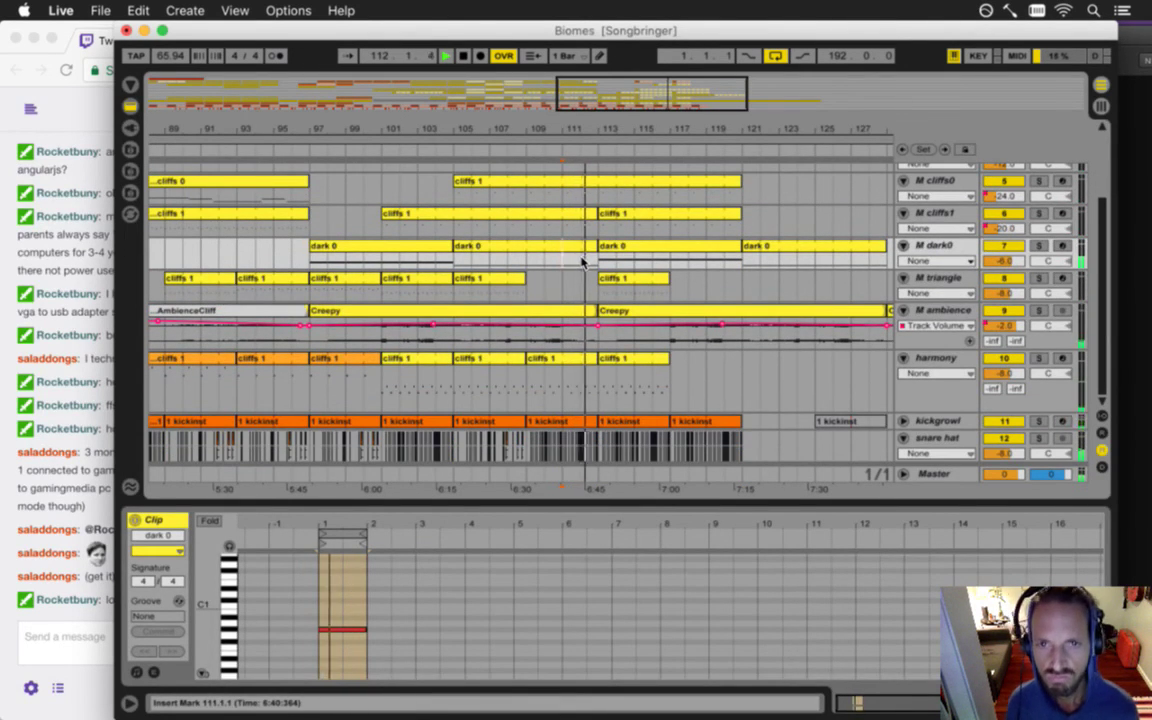
pyautogui.scroll(3, 582, 262)
pyautogui.scroll(-1, 583, 262)
pyautogui.scroll(1, 583, 260)
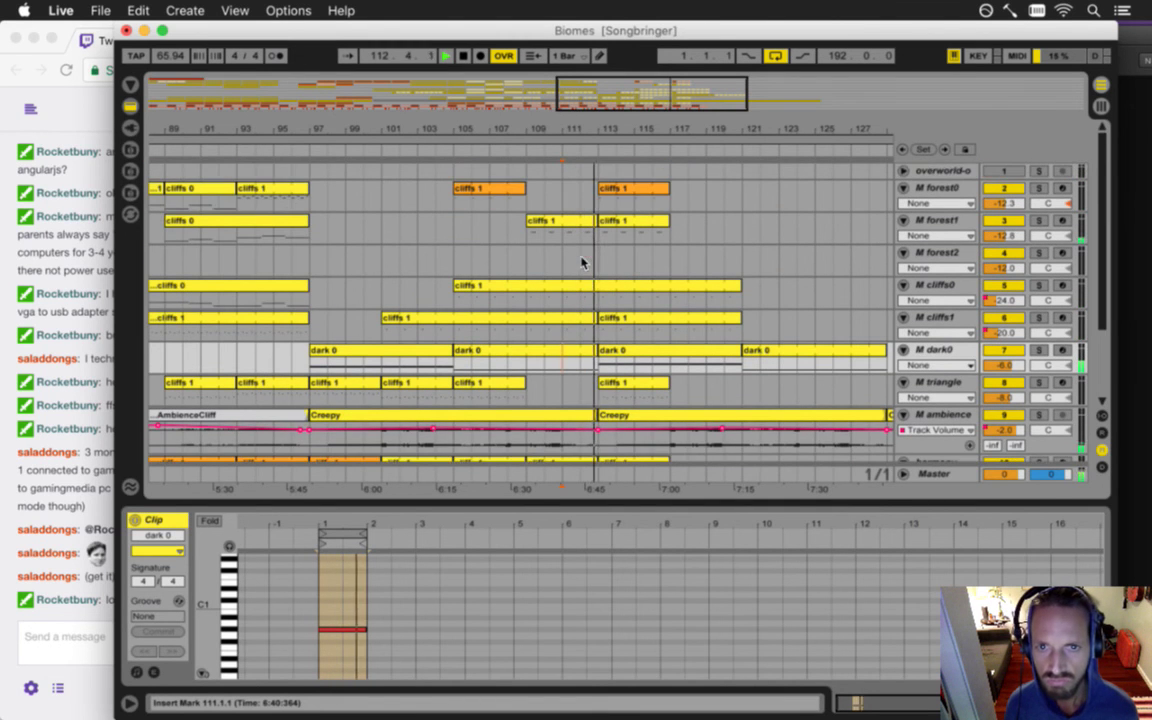
pyautogui.scroll(-1, 630, 249)
pyautogui.scroll(-2, 630, 249)
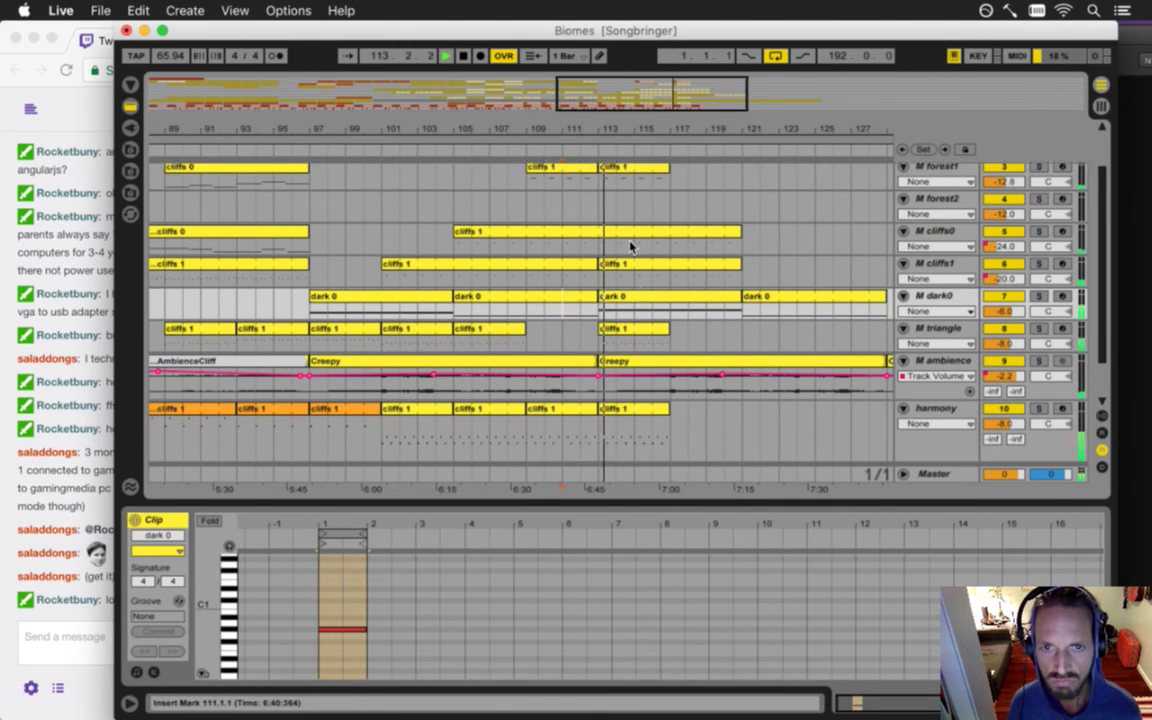
pyautogui.scroll(-1, 633, 247)
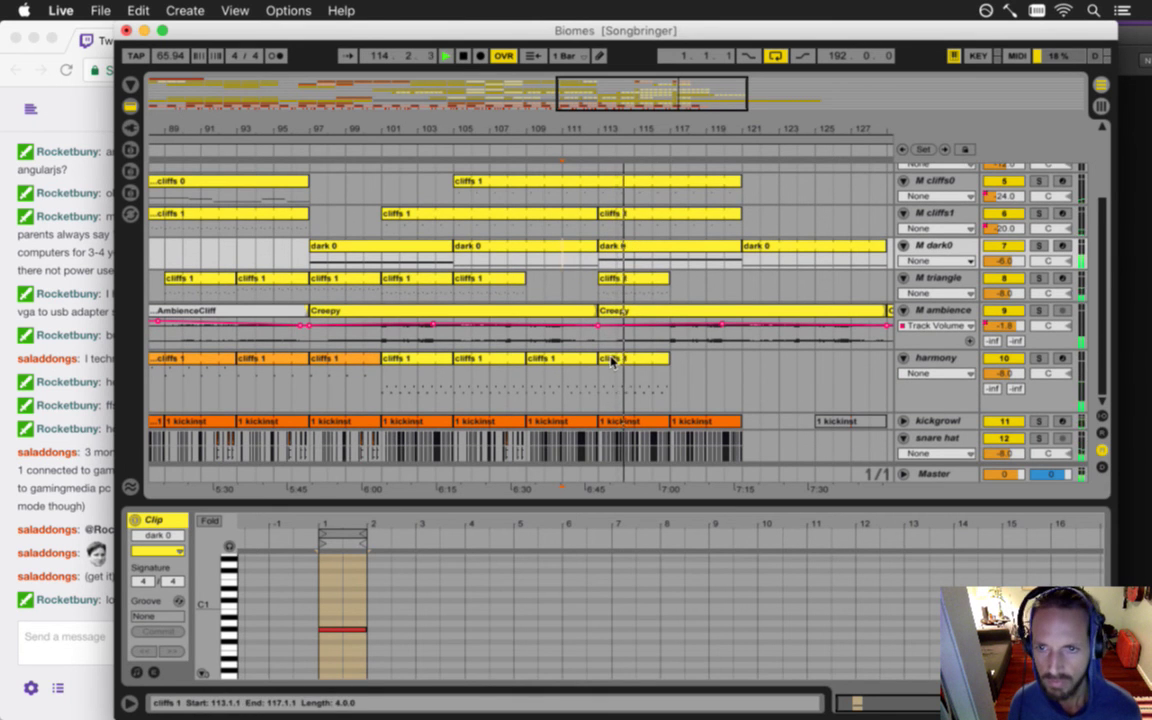
# - Duplicate the harmony cliffs 1 clip at bar 113 to bar 117
pyautogui.click(650, 362)
pyautogui.press('super+d')
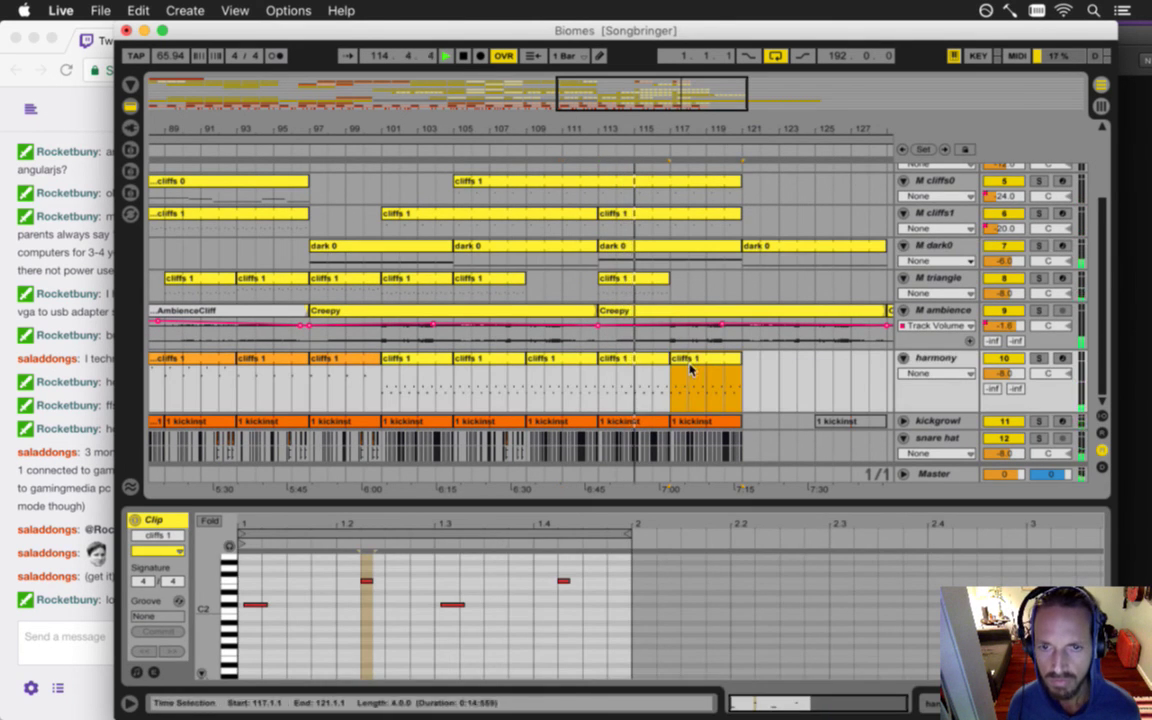
# - Try transposing all notes of the harmony clip at bar 113 down to C1–E1 and listen to it
pyautogui.click(632, 364)
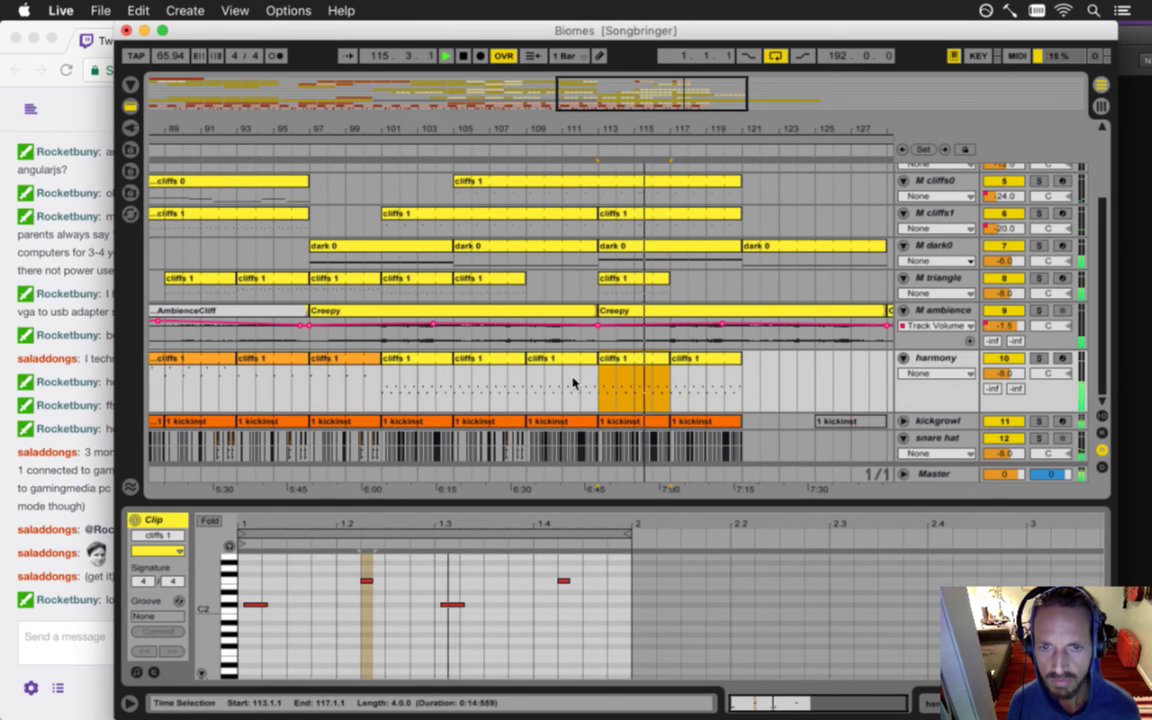
pyautogui.click(368, 586)
pyautogui.press('space')
pyautogui.click(256, 616)
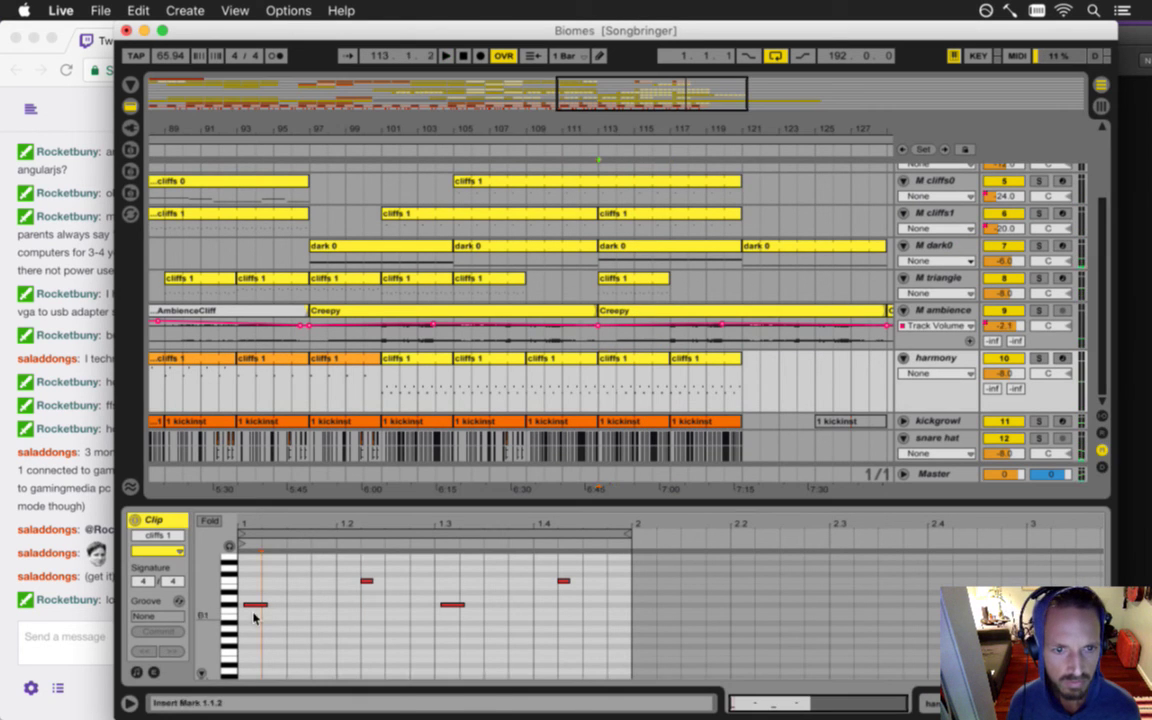
pyautogui.press('super+a')
pyautogui.moveTo(258, 607); pyautogui.dragTo(259, 671)
pyautogui.press('space')
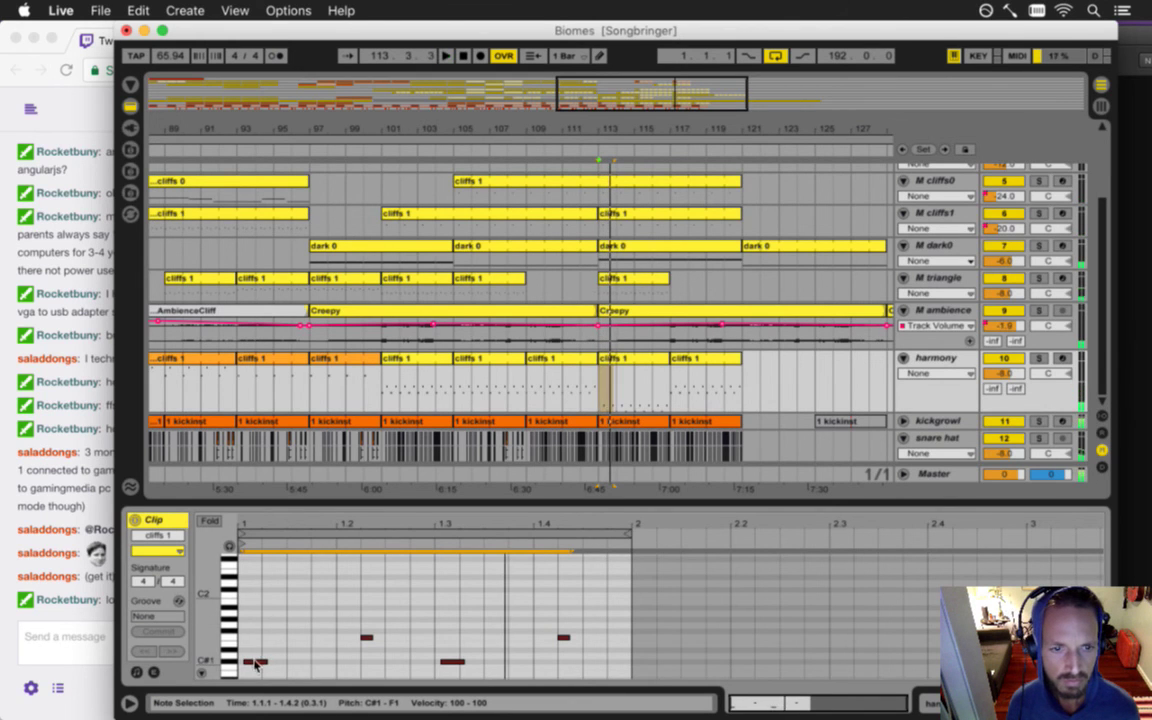
pyautogui.press('space')
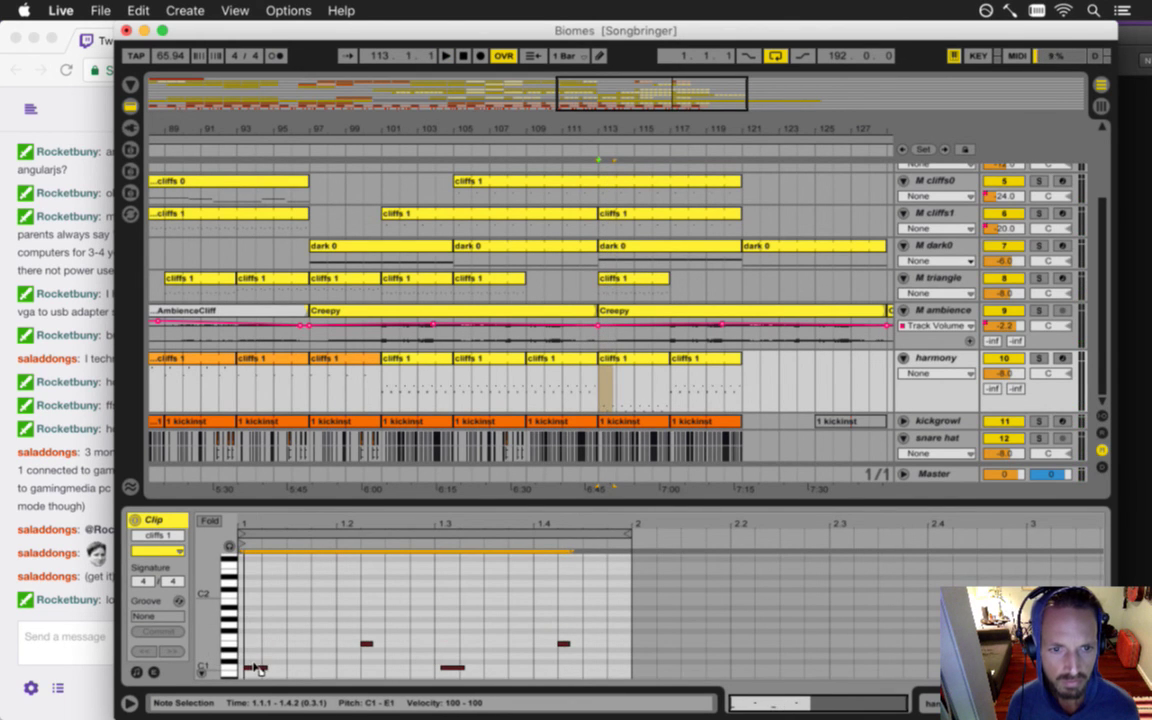
# - Try shifting the harmony clip's notes to start at 1.1.4 and raising them to C#2–F2, listening to the result
pyautogui.moveTo(268, 672); pyautogui.dragTo(300, 672)
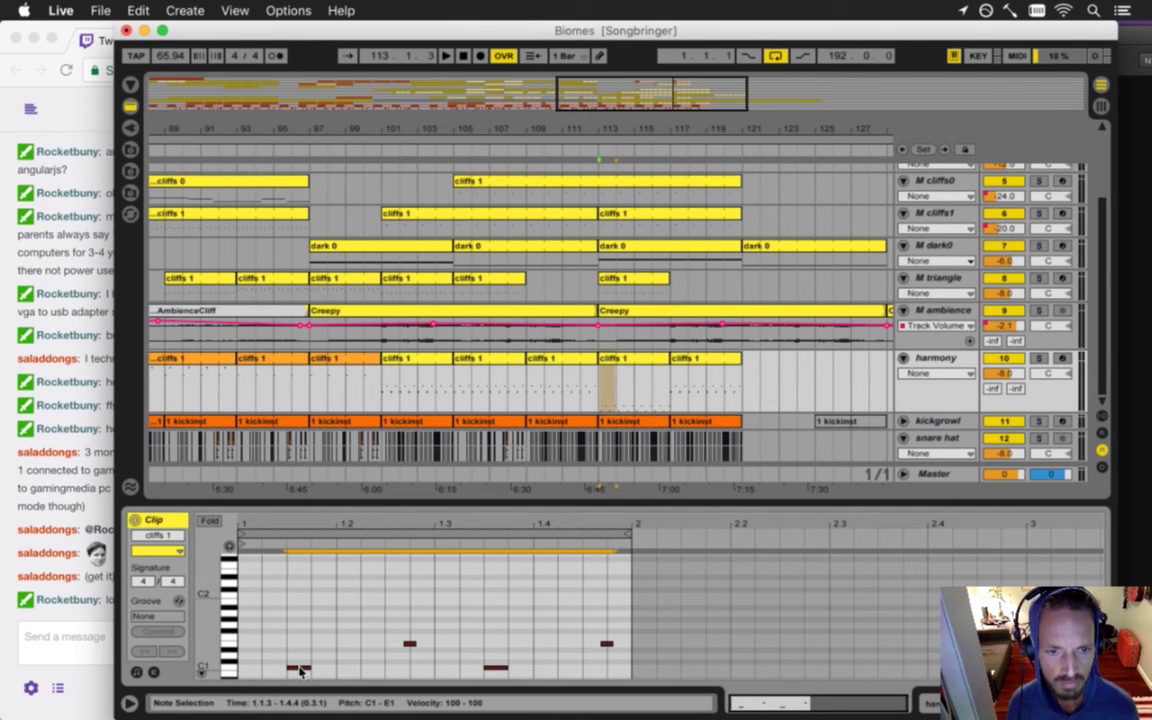
pyautogui.press('super+z')
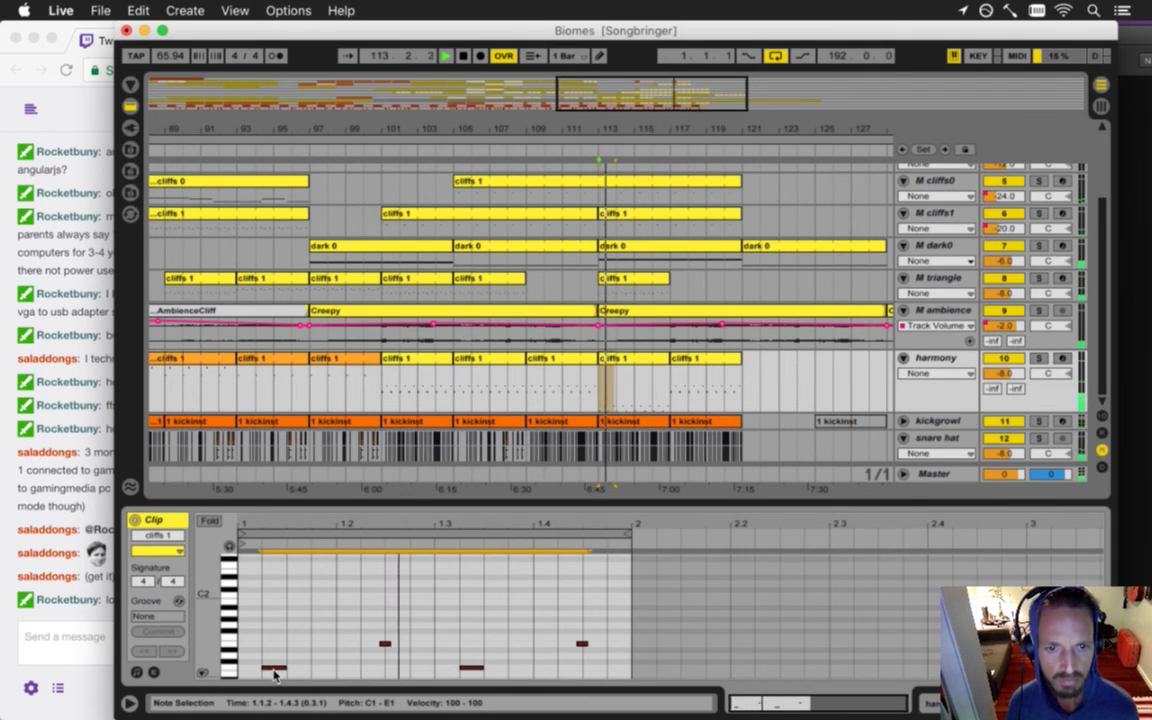
pyautogui.press('space')
pyautogui.moveTo(291, 663); pyautogui.dragTo(333, 591)
pyautogui.press('space')
pyautogui.press('space')
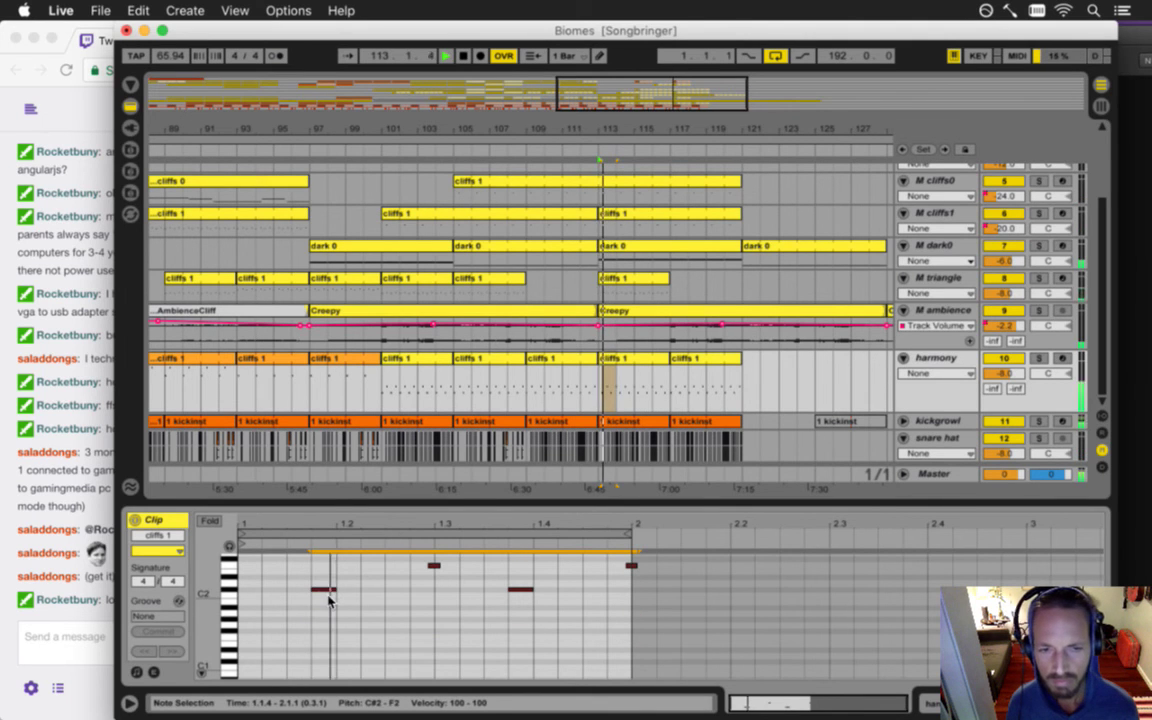
# - Undo the last note moves in the harmony clip and place its notes at 1.1.1 with pitches C#2–F2
pyautogui.moveTo(326, 594); pyautogui.dragTo(286, 597)
pyautogui.press('space')
pyautogui.press('super+z')
pyautogui.press('super+z')
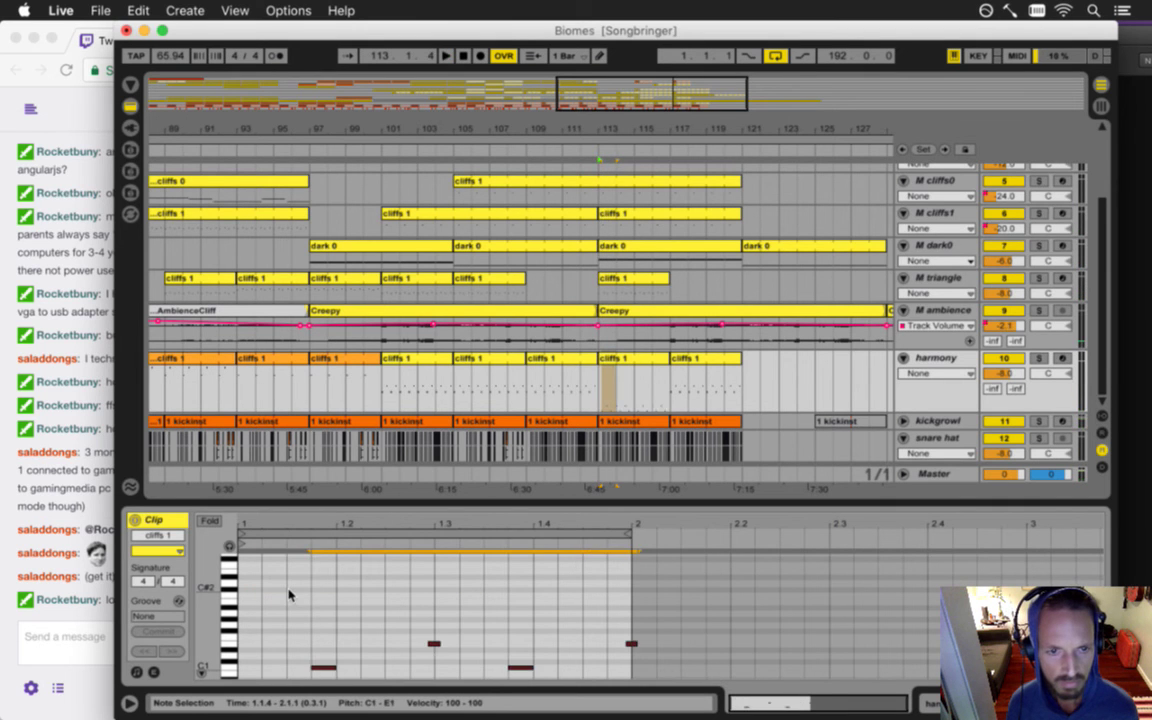
pyautogui.press('Left')
pyautogui.press('Up')
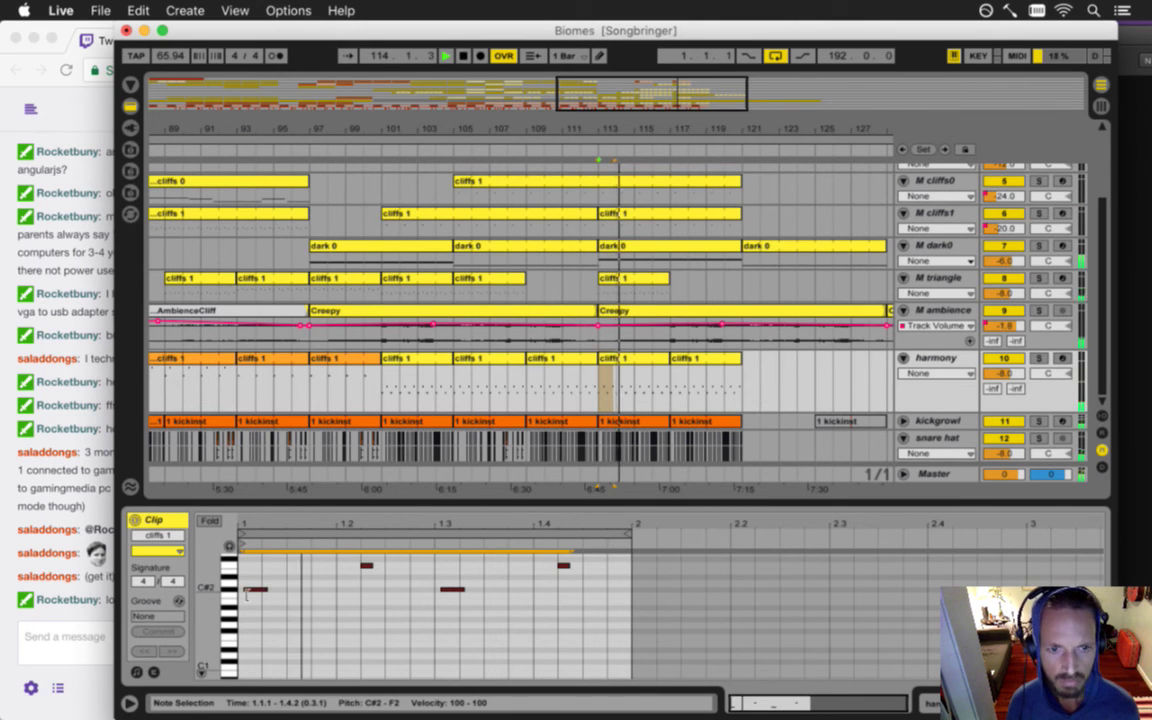
# - Try the bar 113 harmony notes an octave higher at C#3–F3, listen, and bring them back down an octave
pyautogui.moveTo(208, 603); pyautogui.dragTo(258, 583)
pyautogui.press('space')
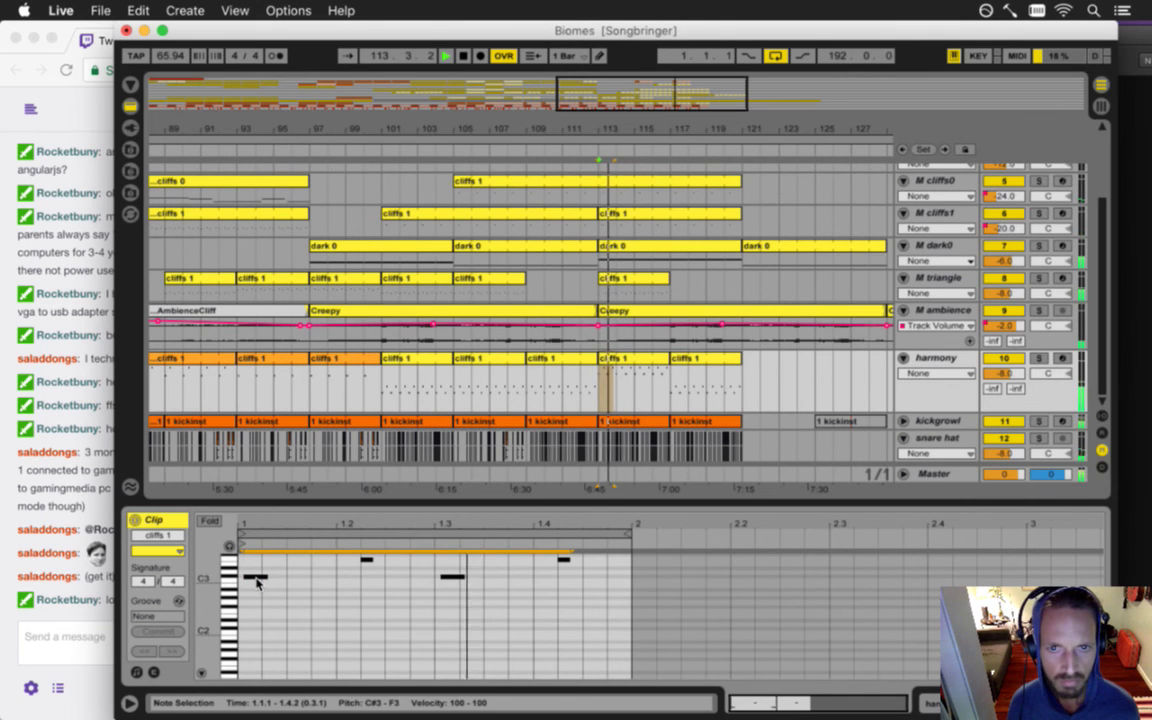
pyautogui.press('space')
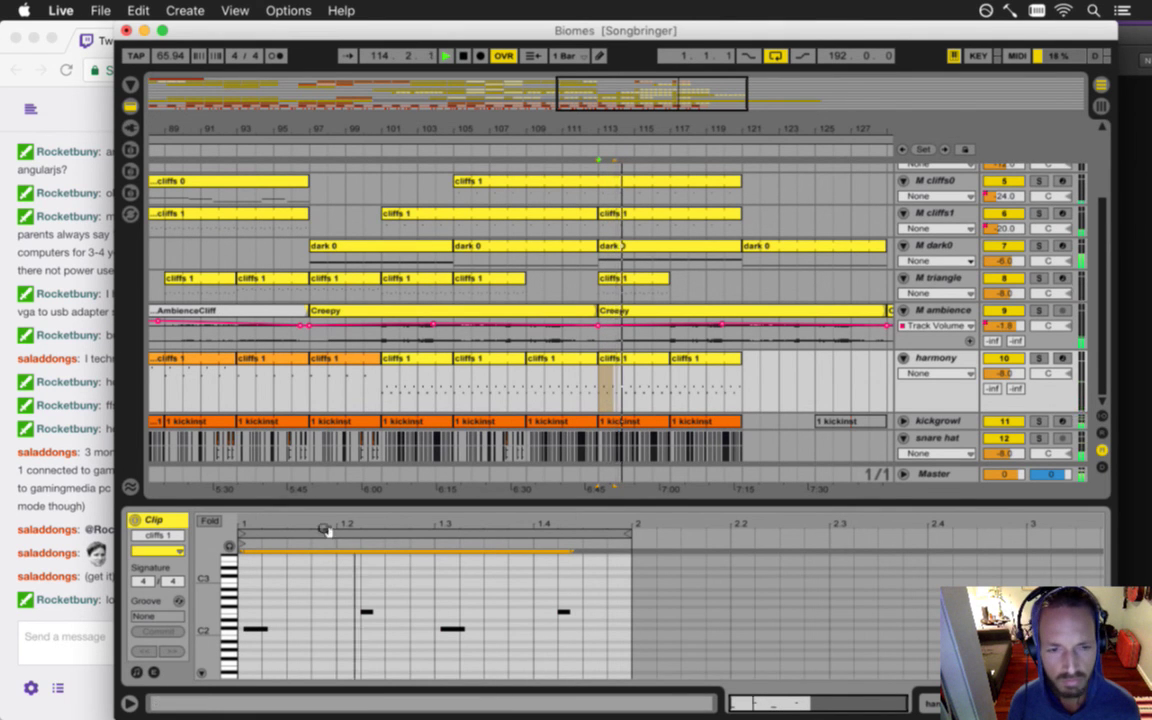
# - Lower only the two longer notes of the harmony clip at bar 113 to below B1 and play the clip
pyautogui.moveTo(213, 635); pyautogui.dragTo(502, 598)
pyautogui.moveTo(252, 606); pyautogui.dragTo(258, 611)
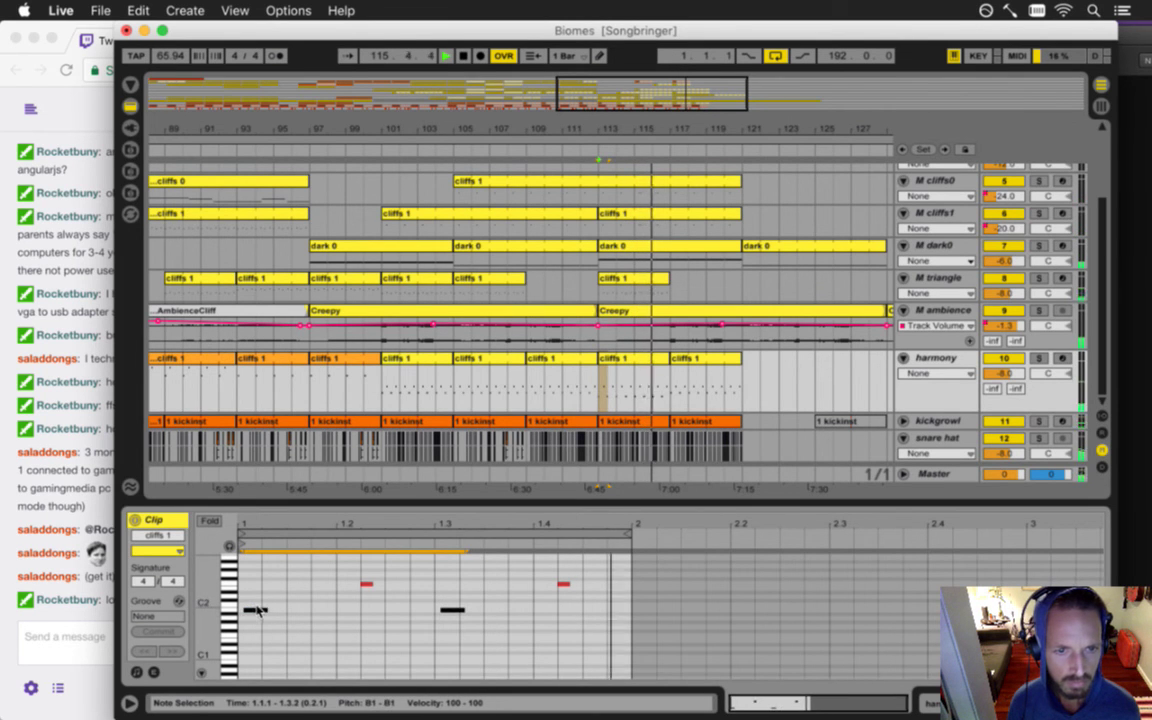
pyautogui.moveTo(258, 614); pyautogui.dragTo(255, 622)
pyautogui.press('space')
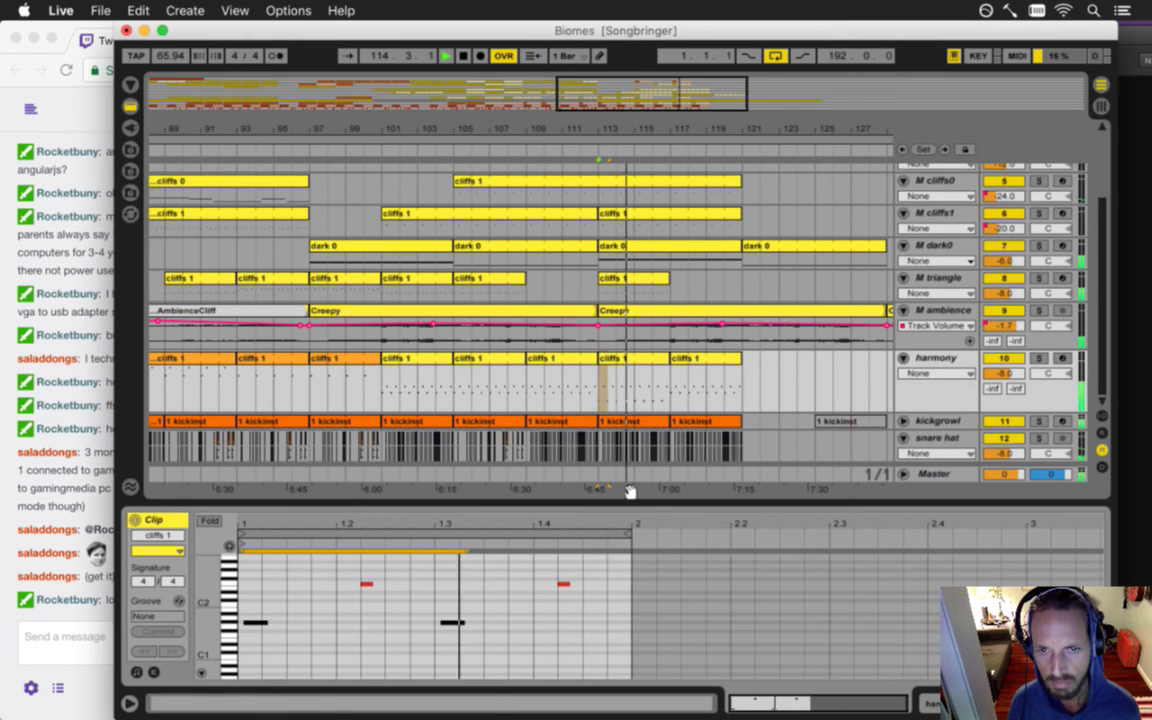
# - Listen to the harmony clips at bars 113 and 117 and check the clips on the forest tracks
pyautogui.click(613, 360)
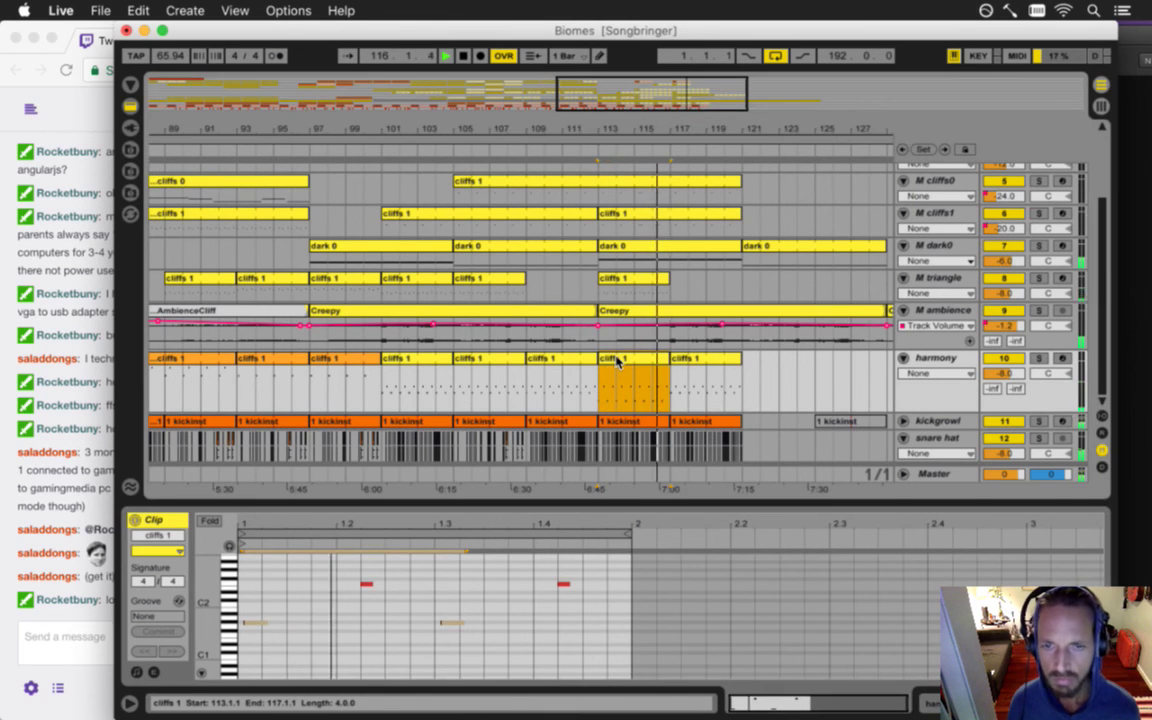
pyautogui.click(689, 360)
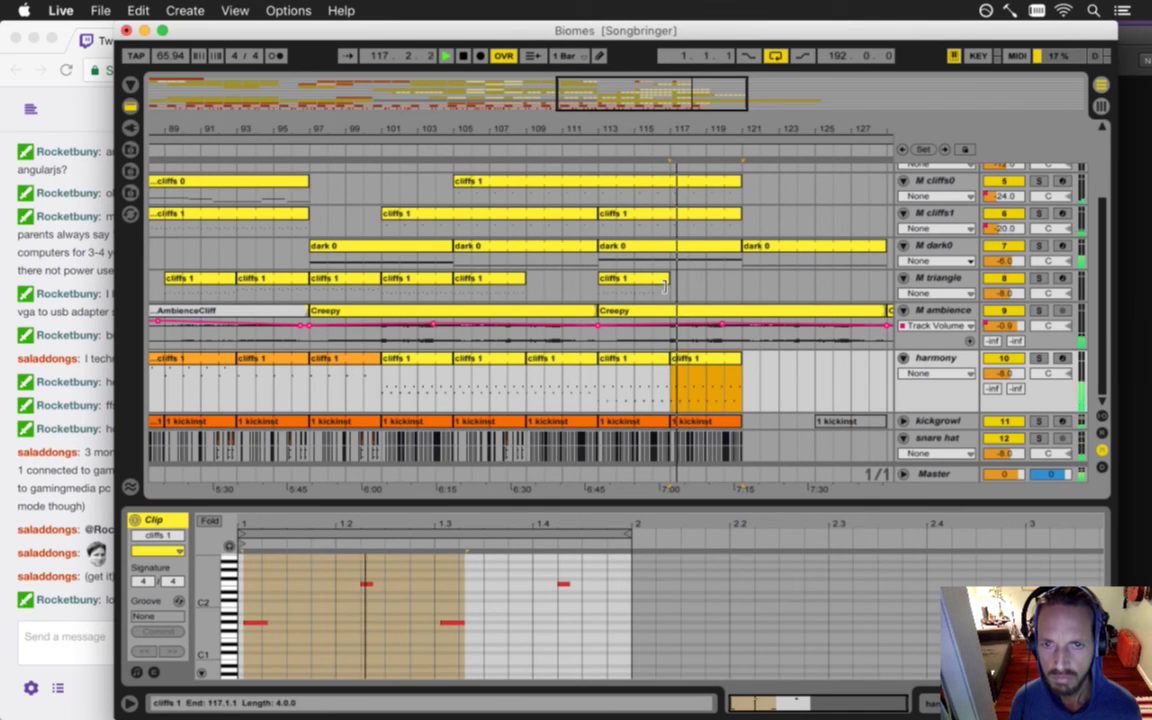
pyautogui.scroll(3, 685, 312)
pyautogui.scroll(2, 682, 311)
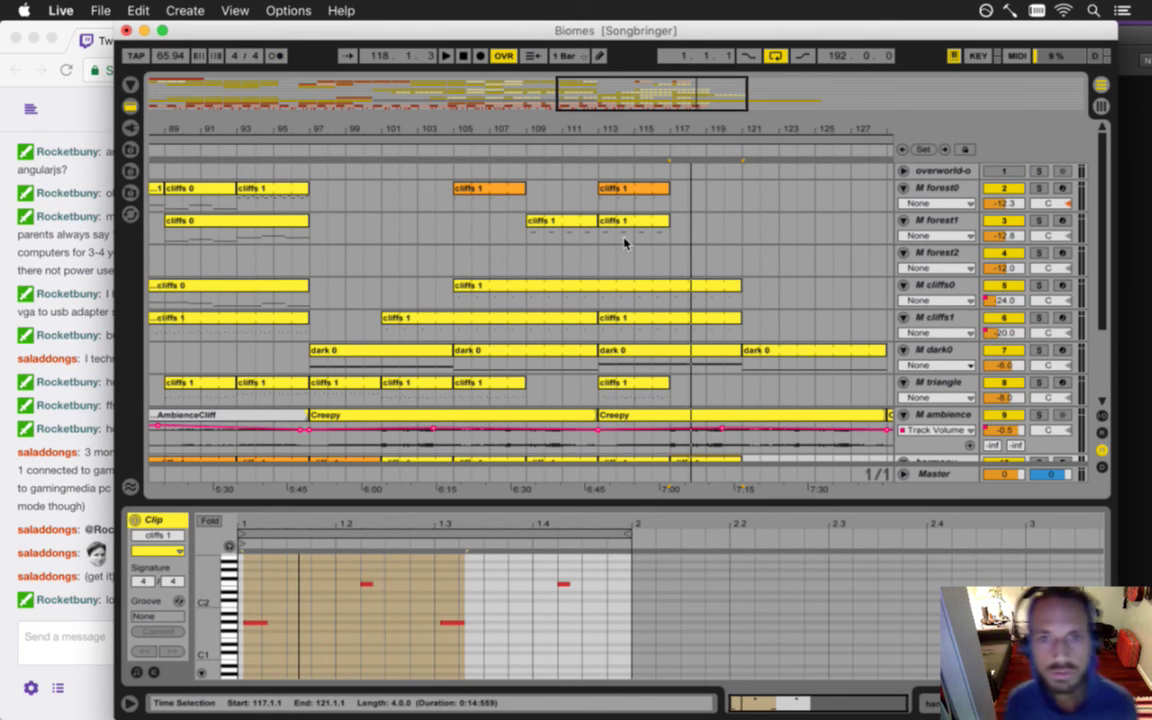
# - Copy the forest1 clip at bar 113 to the triangle track at bar 117 and play it
pyautogui.moveTo(617, 222); pyautogui.dragTo(667, 319)
pyautogui.click(693, 381)
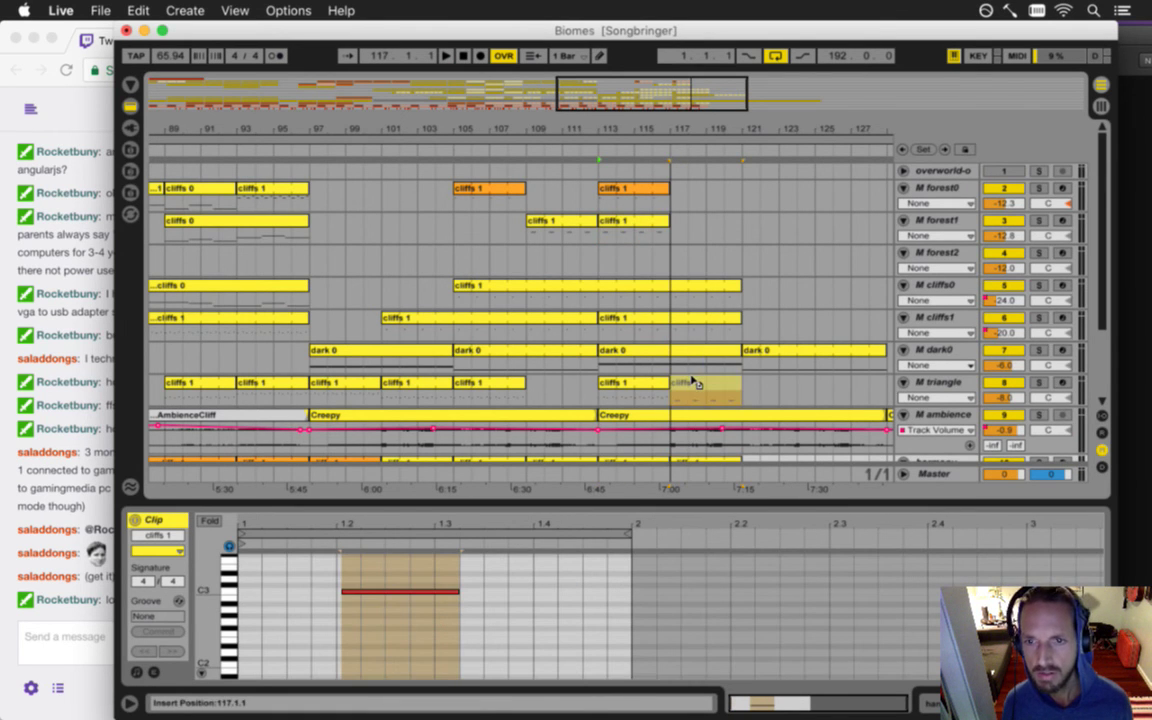
pyautogui.moveTo(693, 381); pyautogui.dragTo(760, 383)
pyautogui.scroll(-1, 757, 362)
pyautogui.scroll(-2, 757, 362)
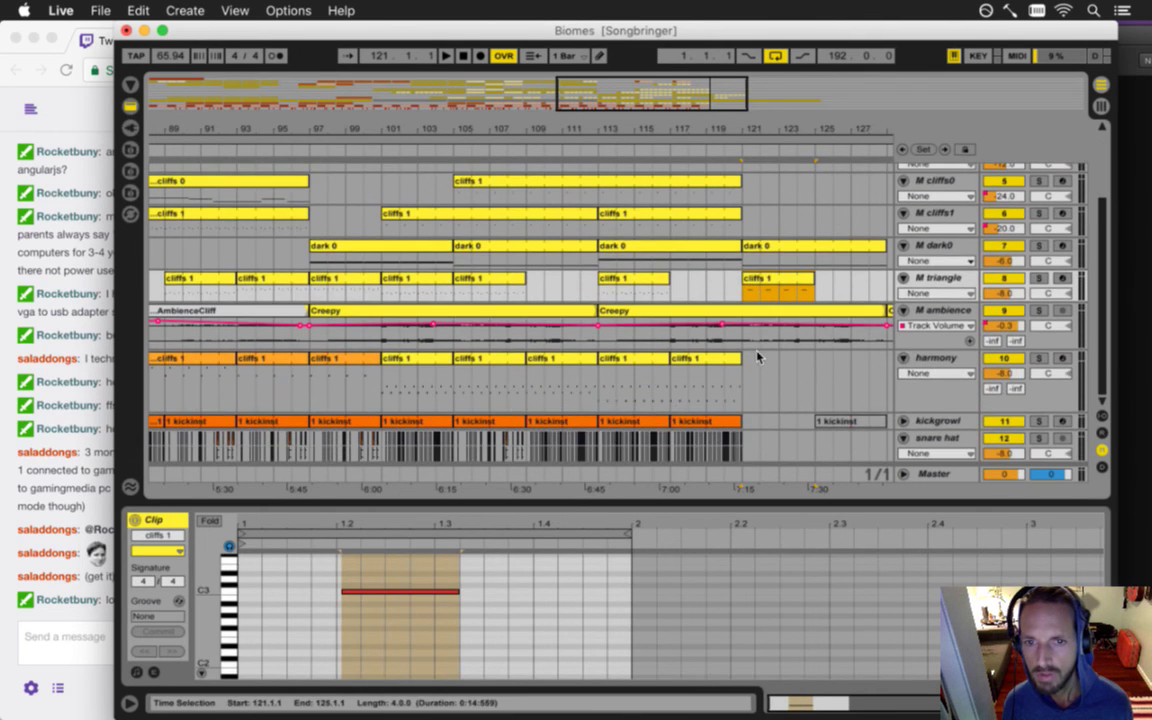
pyautogui.moveTo(742, 285); pyautogui.dragTo(670, 288)
pyautogui.click(670, 343)
pyautogui.press('space')
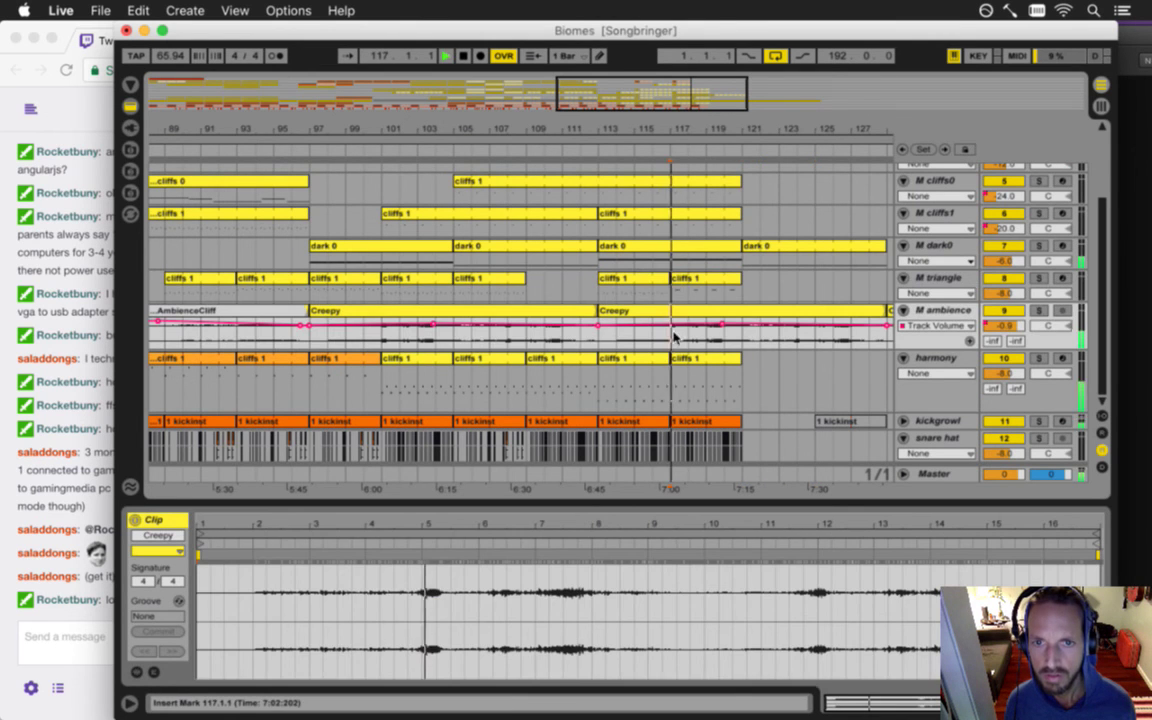
pyautogui.press('space')
# - Move the triangle clip's note to F2 at 1.1.1, shorten it to end at 1.1.4, and add a short G#2 and a longer C#3
pyautogui.click(687, 280)
pyautogui.click(316, 606)
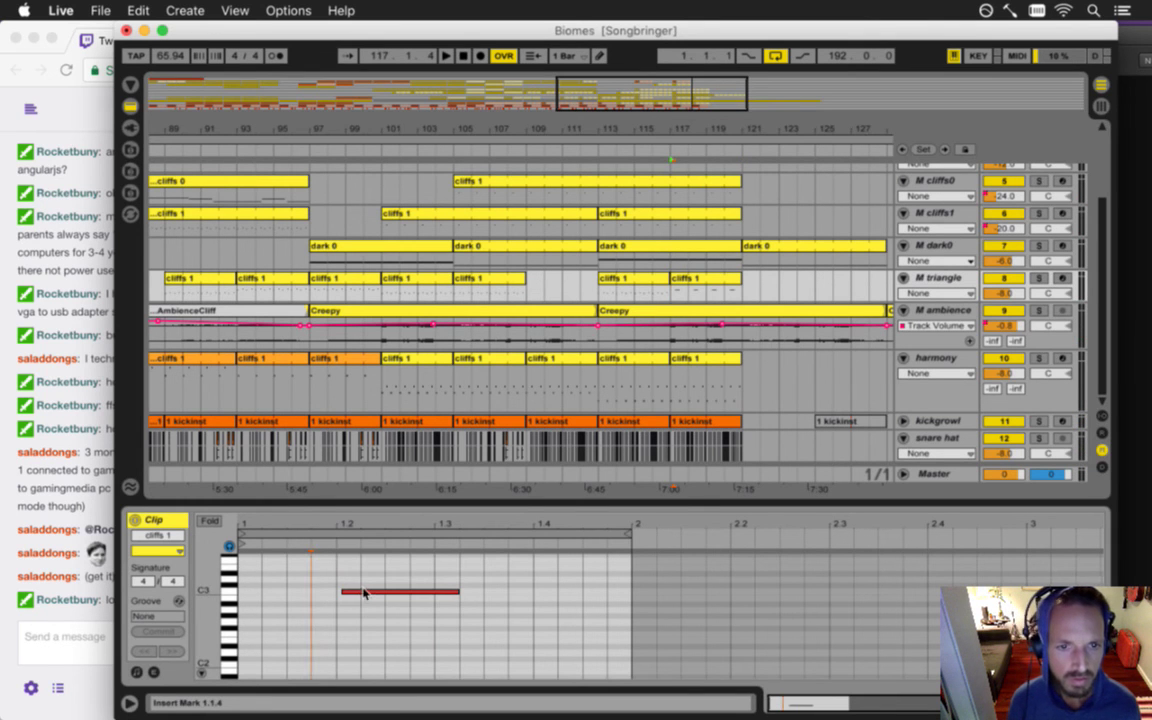
pyautogui.moveTo(363, 596); pyautogui.dragTo(268, 635)
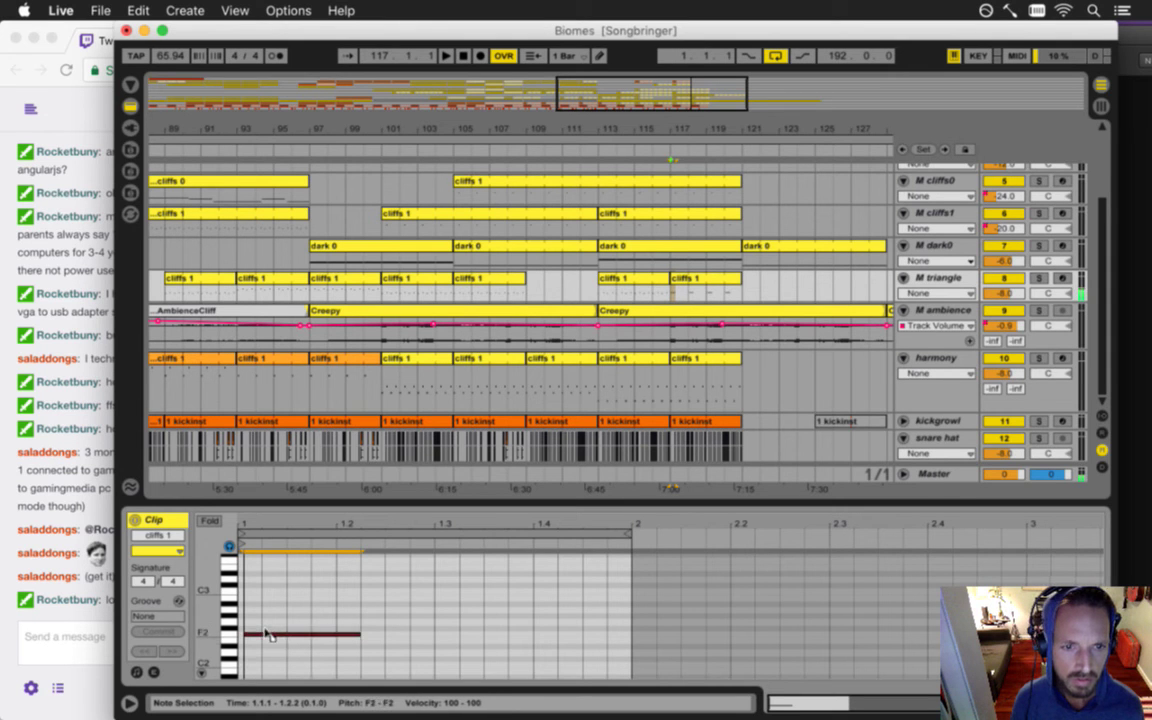
pyautogui.click(338, 629)
pyautogui.moveTo(358, 640); pyautogui.dragTo(298, 640)
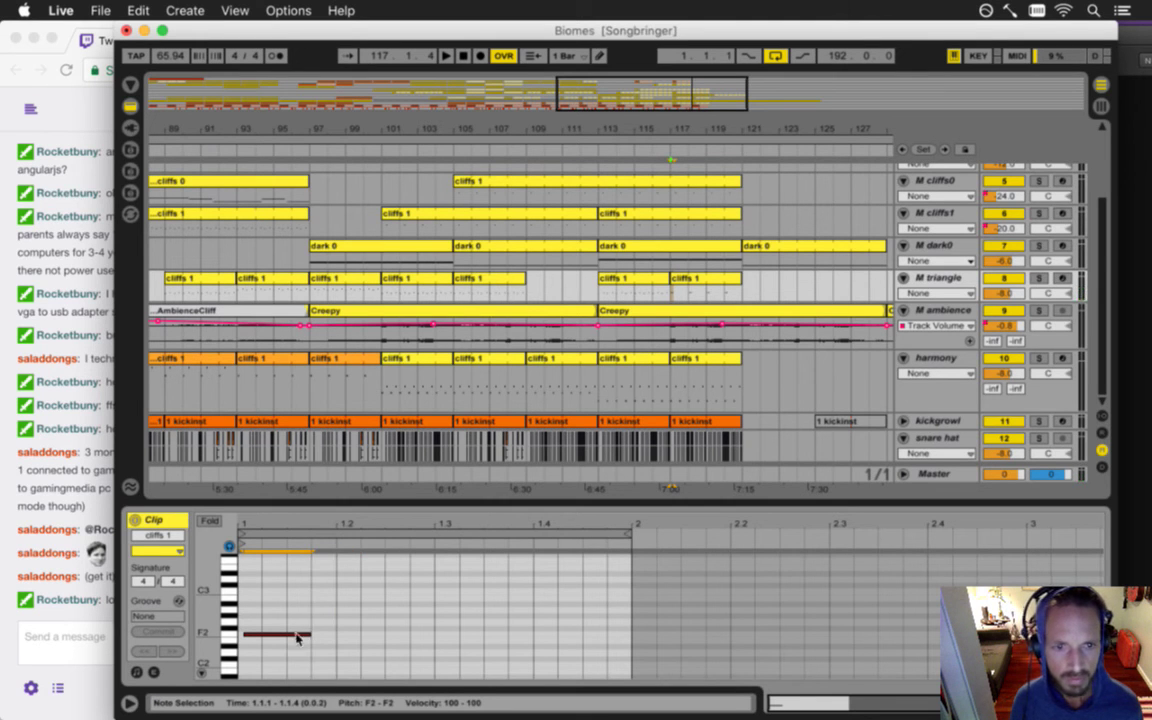
pyautogui.moveTo(280, 636); pyautogui.dragTo(527, 593)
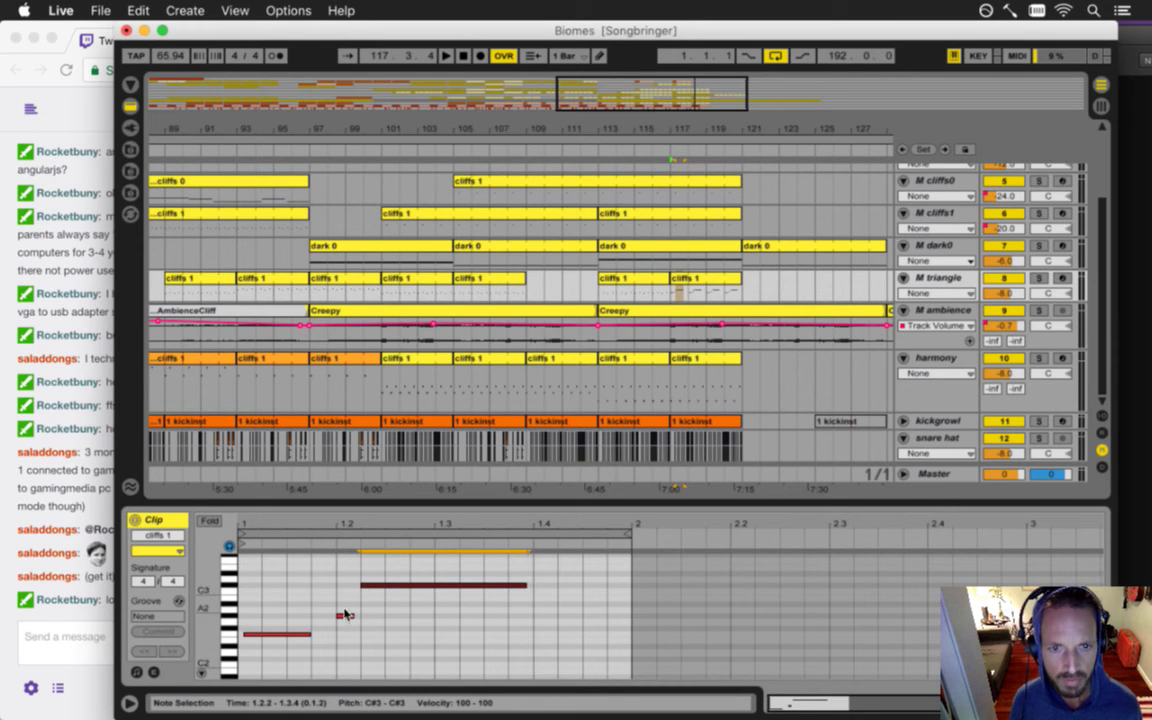
# - Shorten the C#3 note to end at 1.2.4 and add a short B2 note directly after it
pyautogui.doubleClick(418, 603)
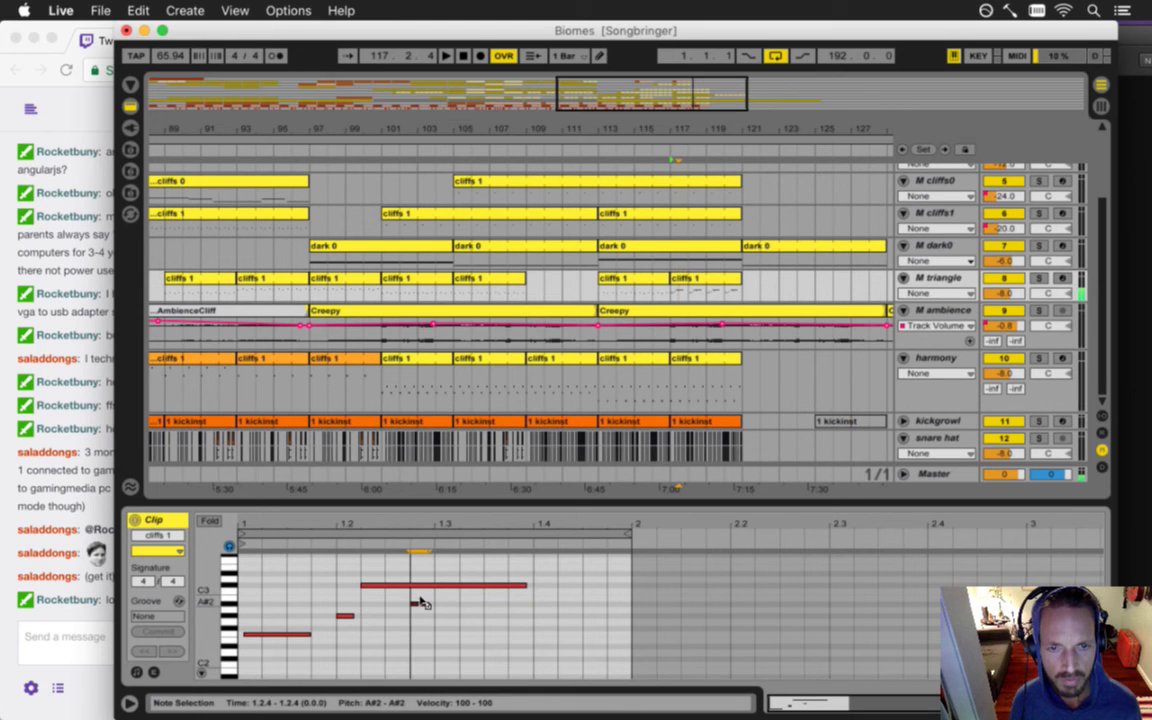
pyautogui.moveTo(421, 599); pyautogui.dragTo(447, 593)
pyautogui.moveTo(529, 587); pyautogui.dragTo(412, 590)
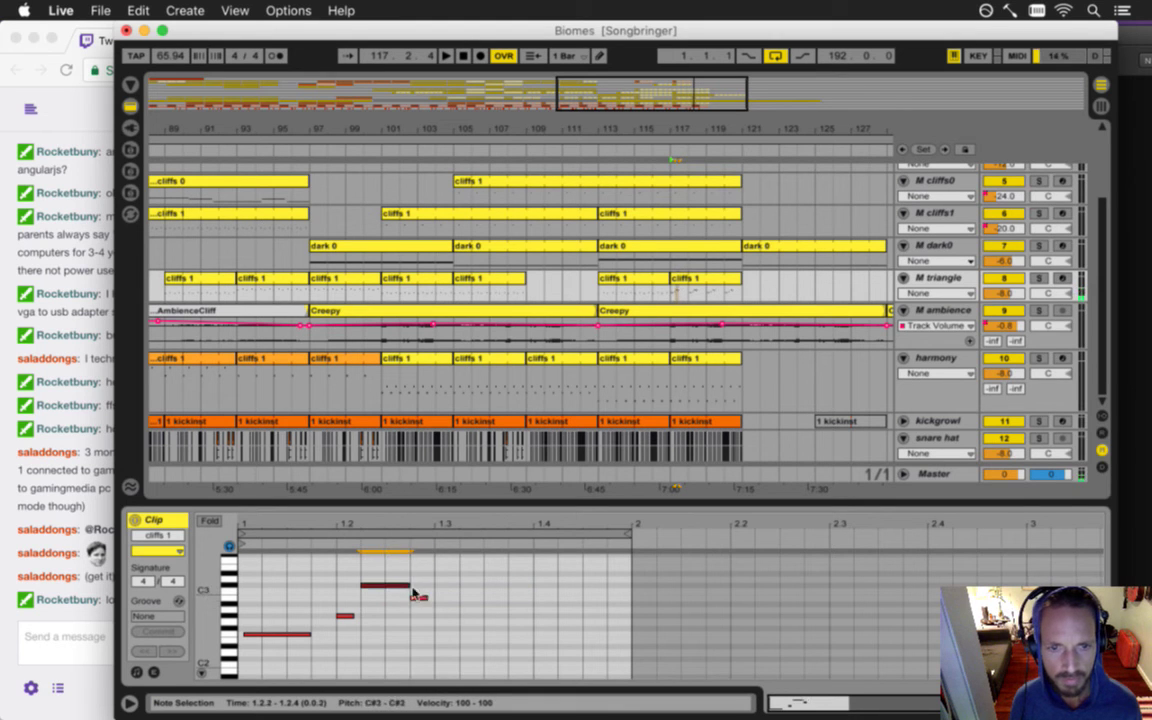
# - Add a descending run of short A#2, G#2, F#2, F2, D#2 and C#2 notes from 1.3.1 to 1.4.2 and play from bar 117
pyautogui.doubleClick(442, 605)
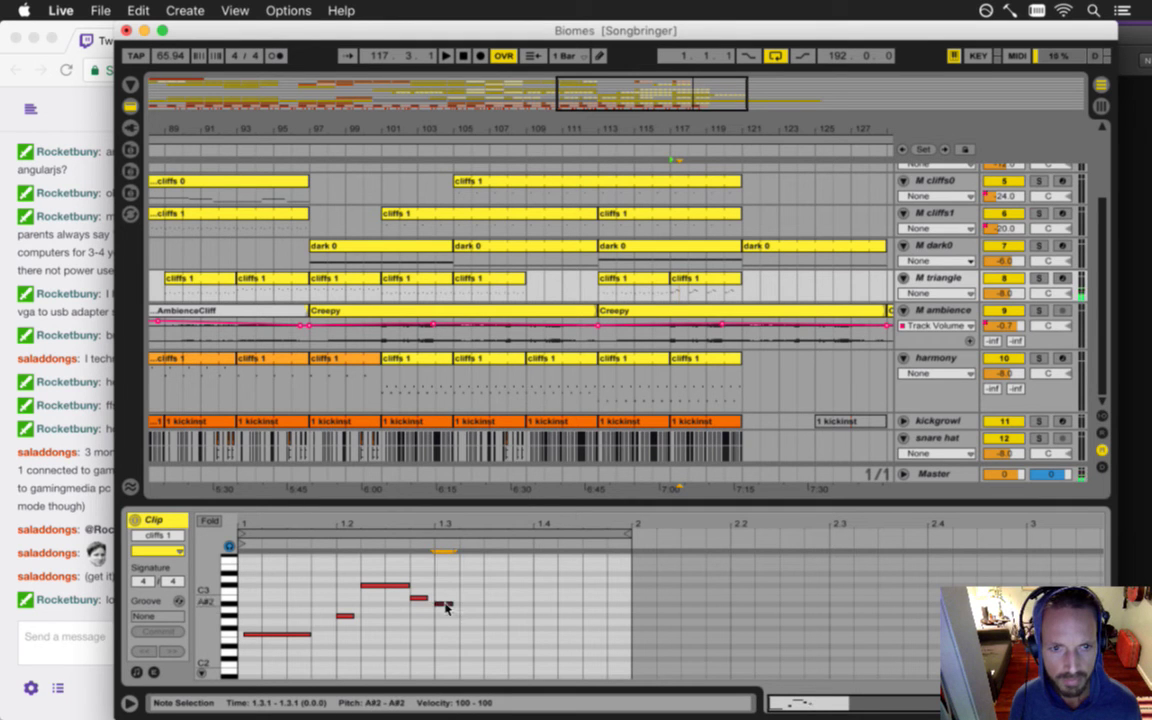
pyautogui.doubleClick(466, 614)
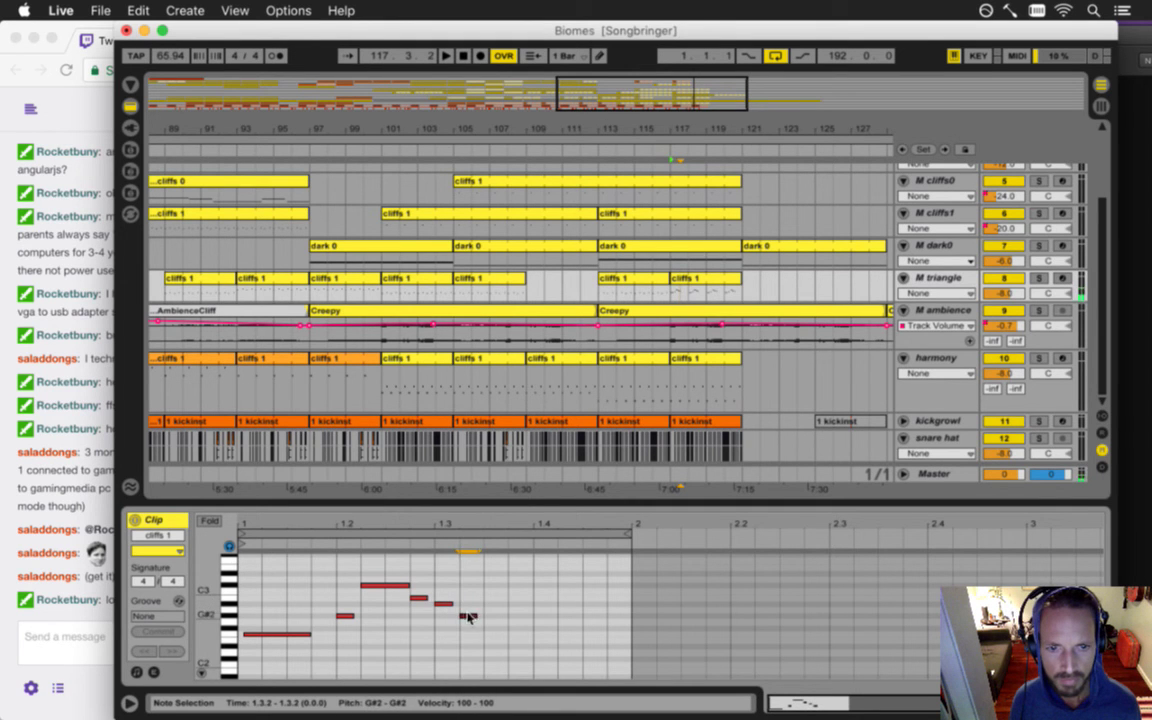
pyautogui.doubleClick(491, 628)
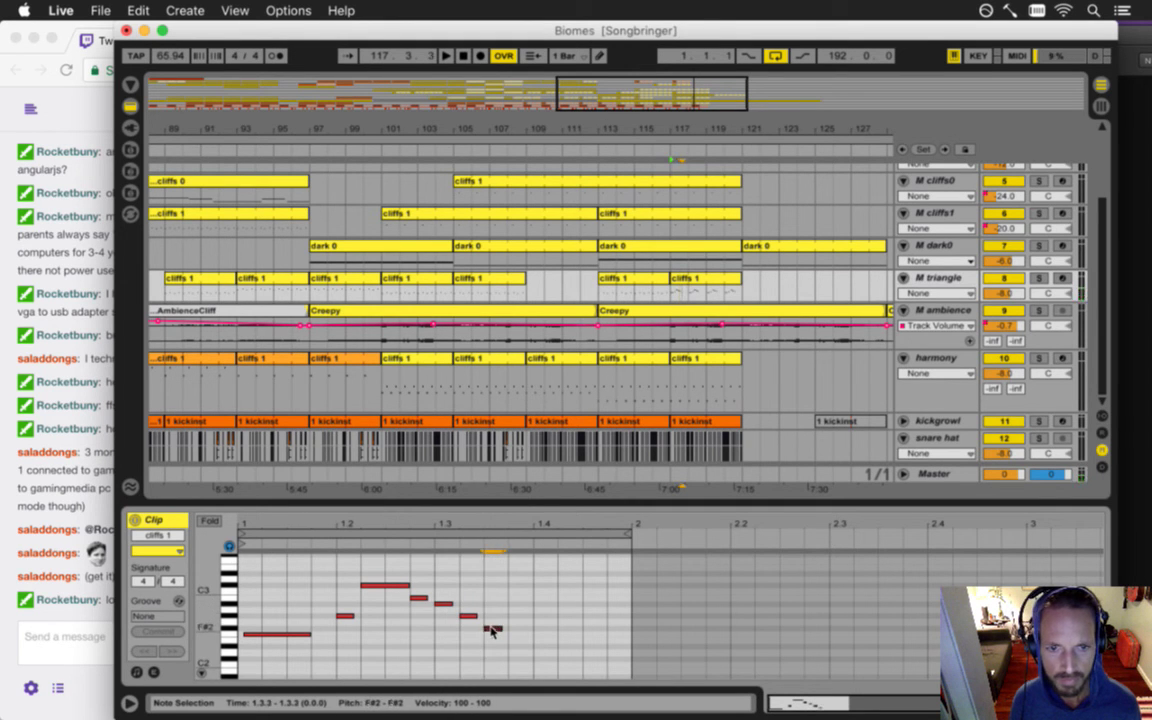
pyautogui.moveTo(495, 628); pyautogui.dragTo(499, 631)
pyautogui.doubleClick(516, 633)
pyautogui.doubleClick(541, 645)
pyautogui.doubleClick(567, 659)
pyautogui.press('space')
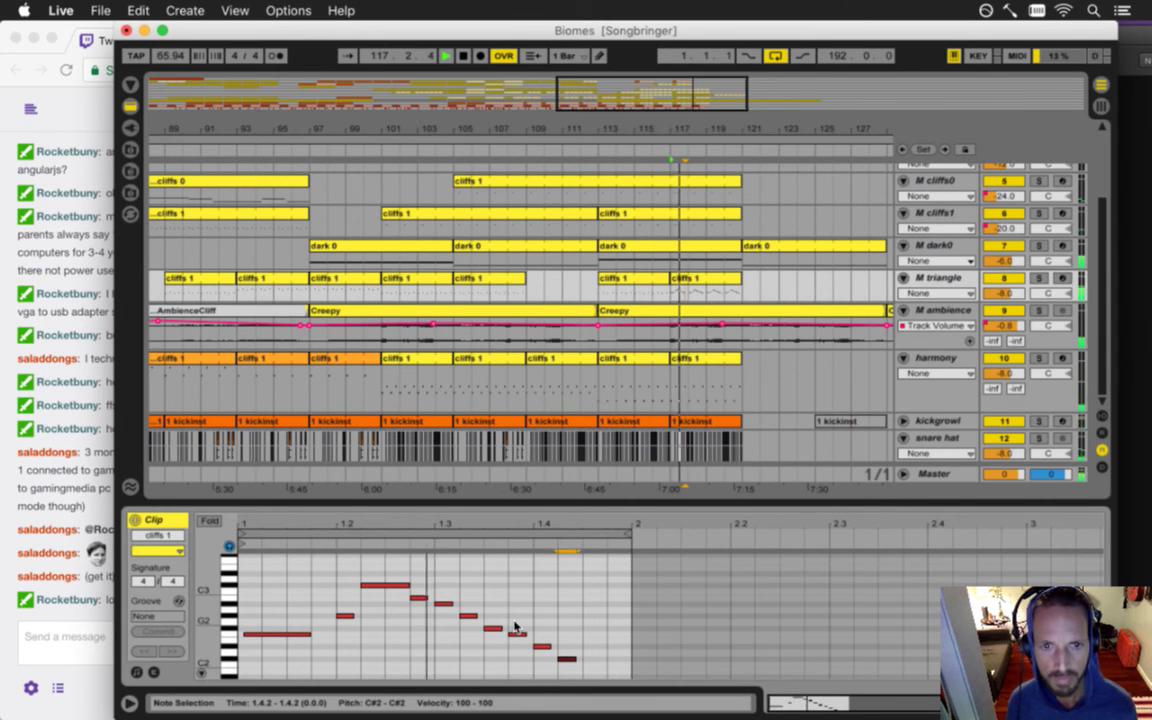
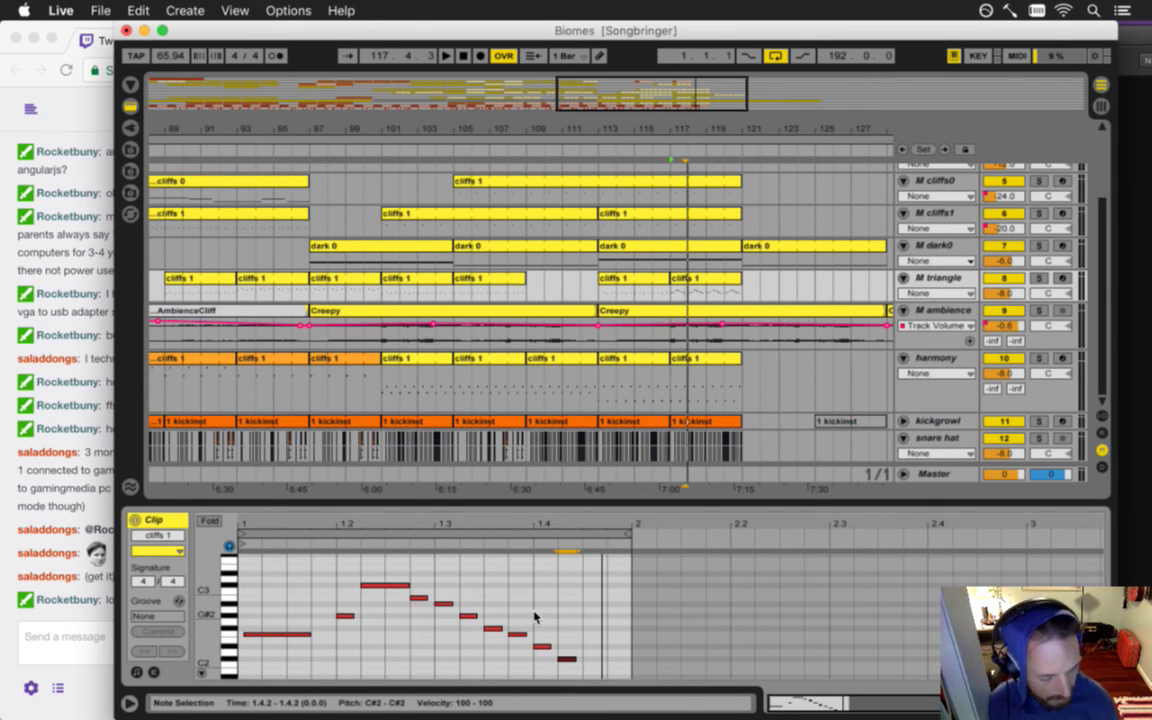
pyautogui.click(667, 388)
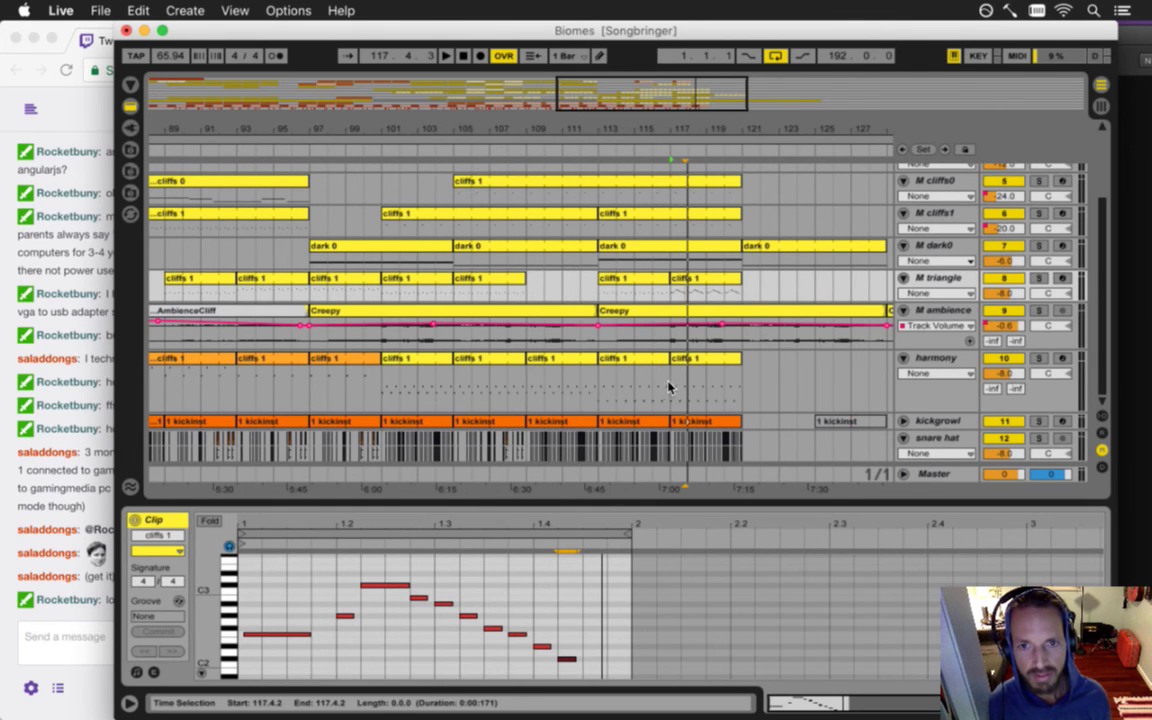
pyautogui.click(670, 388)
pyautogui.press('space')
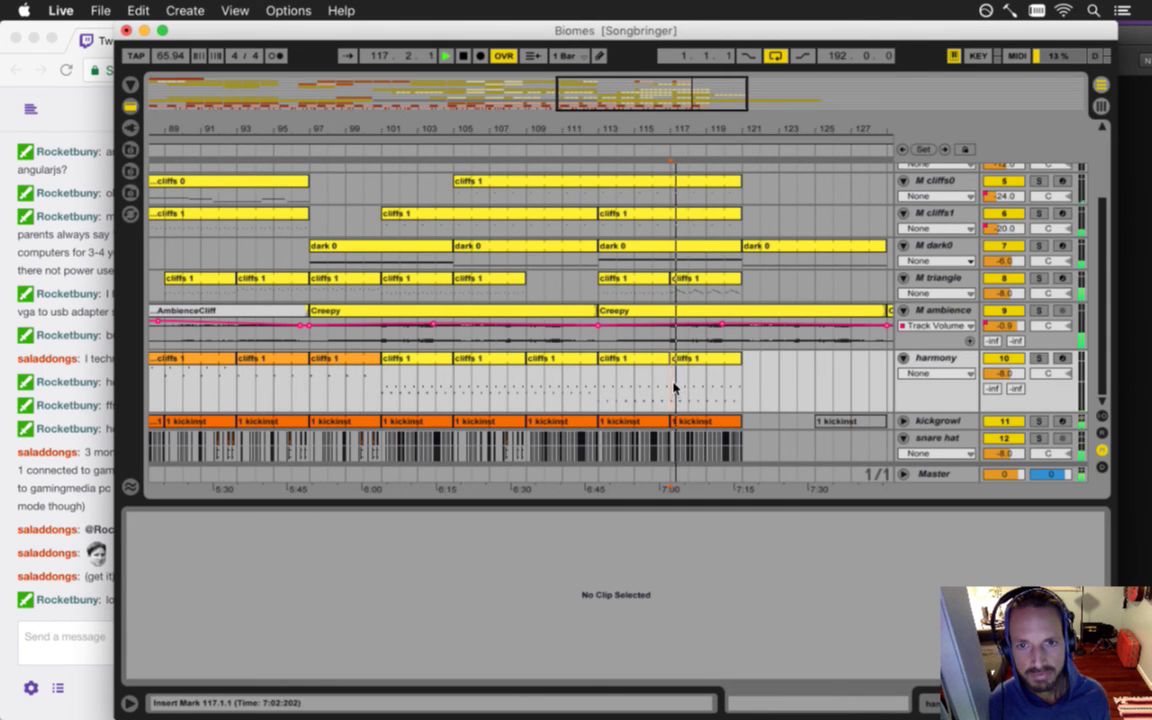
# - Reopen the triangle clip at bar 117 and turn on the triplet grid in its note editor
pyautogui.doubleClick(681, 279)
pyautogui.press('space')
pyautogui.click(471, 532)
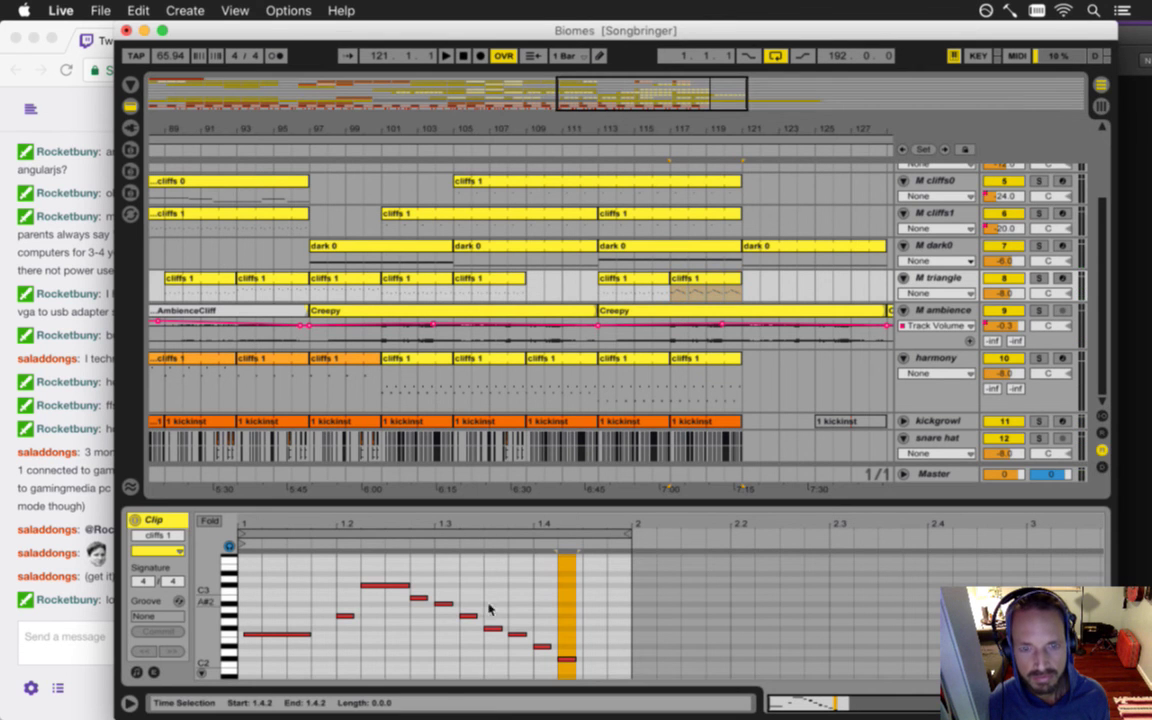
pyautogui.rightClick(436, 574)
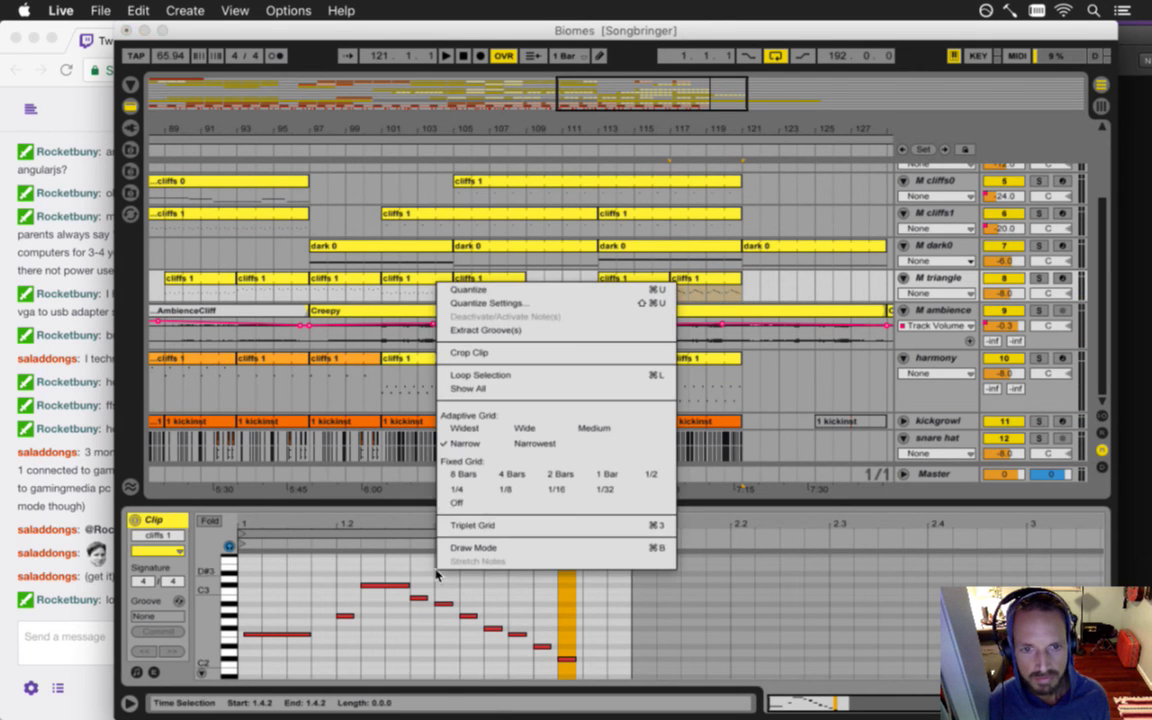
pyautogui.click(486, 525)
pyautogui.moveTo(410, 524); pyautogui.dragTo(432, 622)
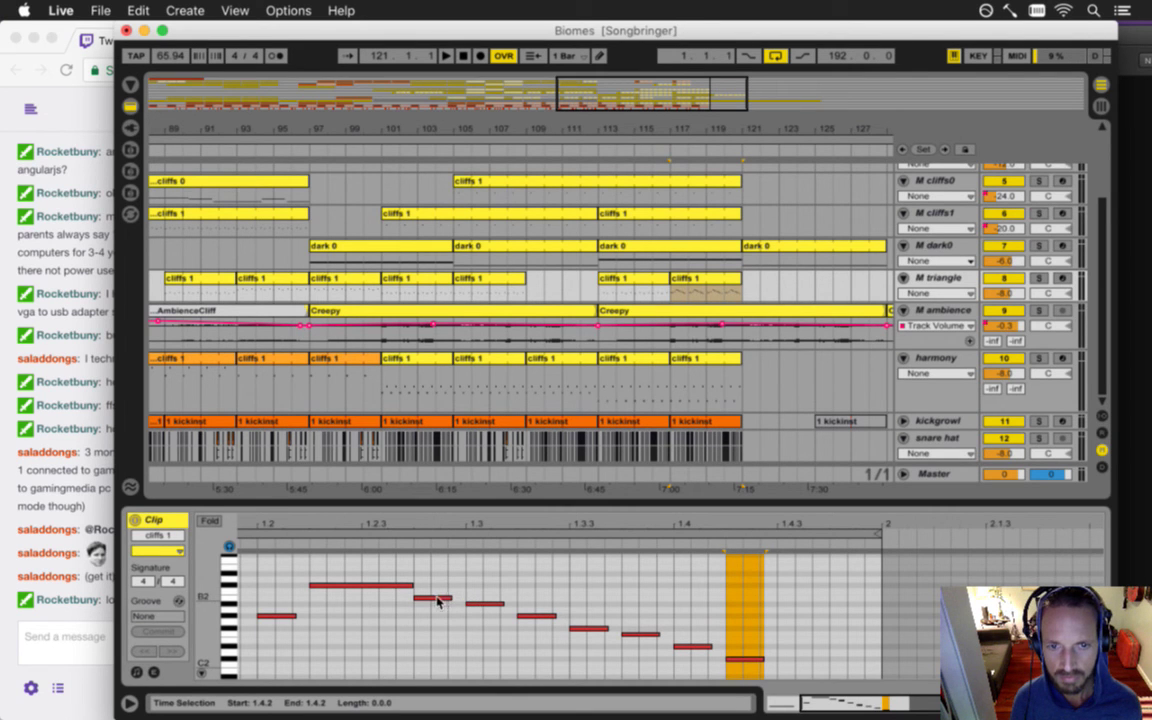
pyautogui.click(482, 605)
pyautogui.moveTo(485, 607); pyautogui.dragTo(541, 623)
pyautogui.press('super+z')
pyautogui.press('super+z')
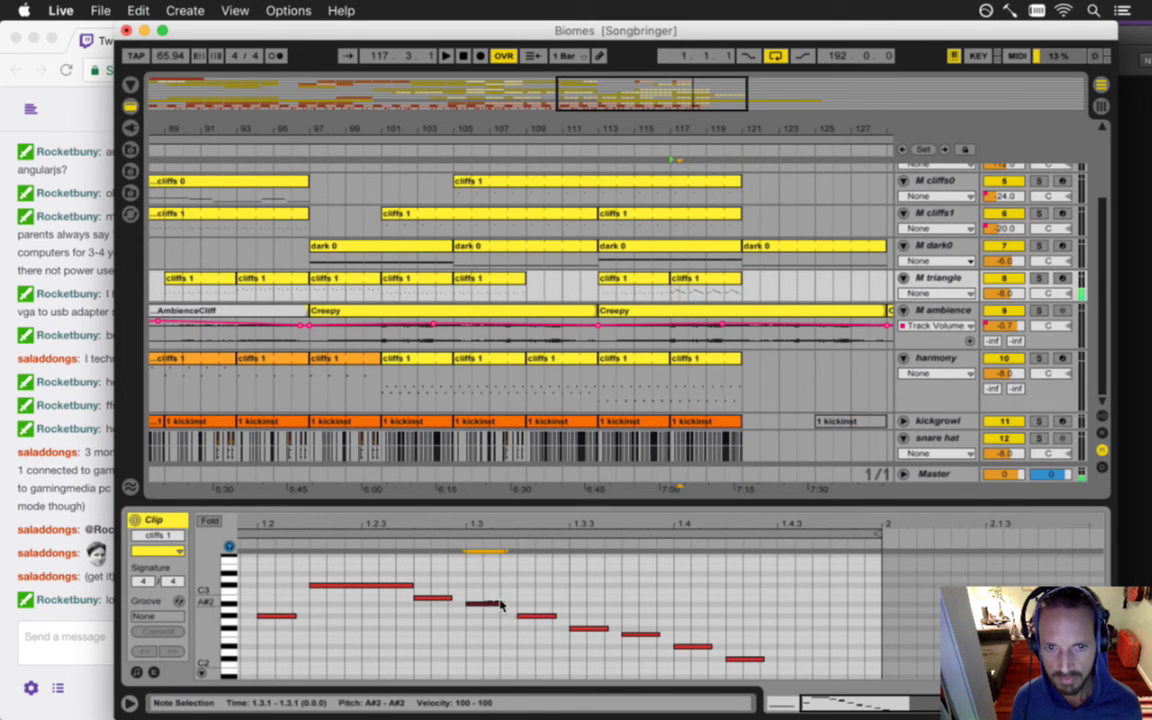
# - Spread the descending notes from A#2 to C#2 over the triplet grid, ending at 1.4.4, and play the clip
pyautogui.moveTo(486, 603); pyautogui.dragTo(863, 661)
pyautogui.press('space')
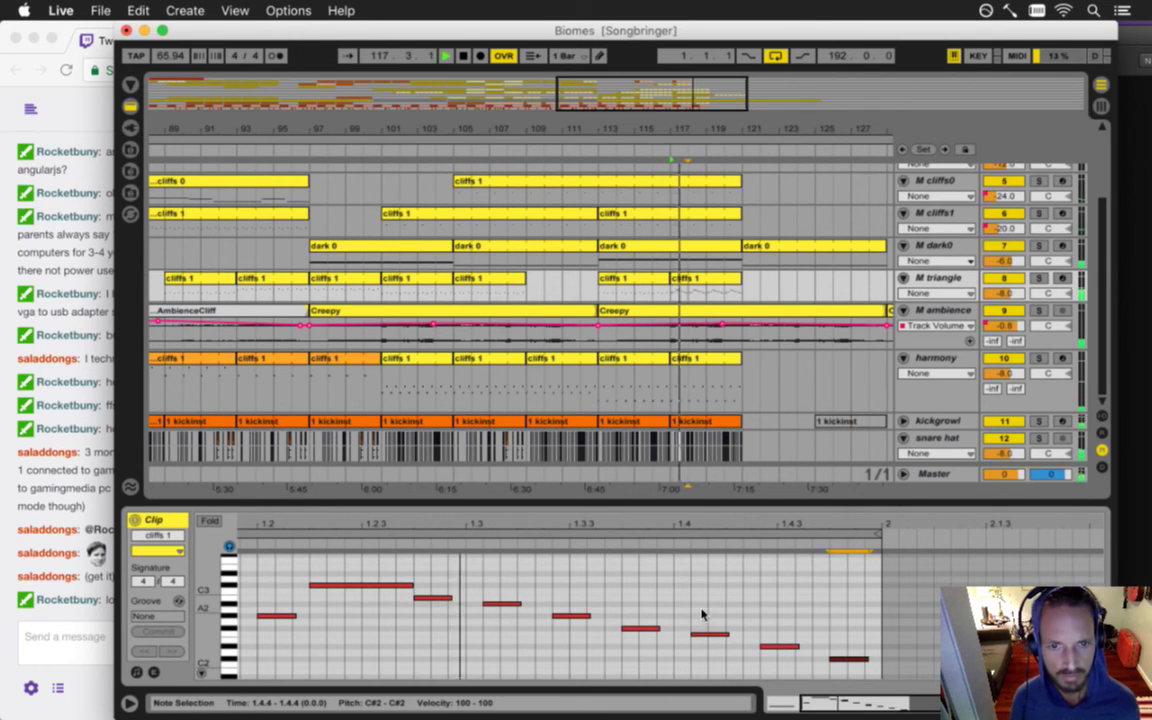
pyautogui.press('space')
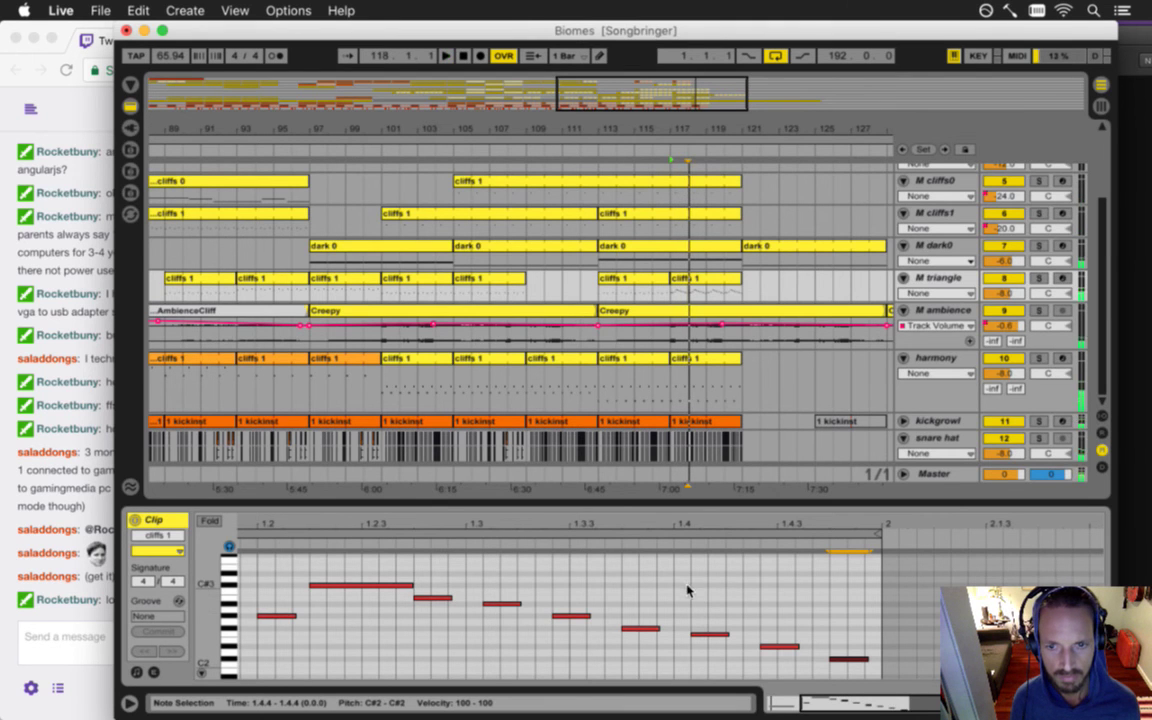
# - Delete the F2 note near 1.4.1 from the triangle clip's descending run
pyautogui.click(703, 622)
pyautogui.click(705, 635)
pyautogui.press('space')
pyautogui.press('Delete')
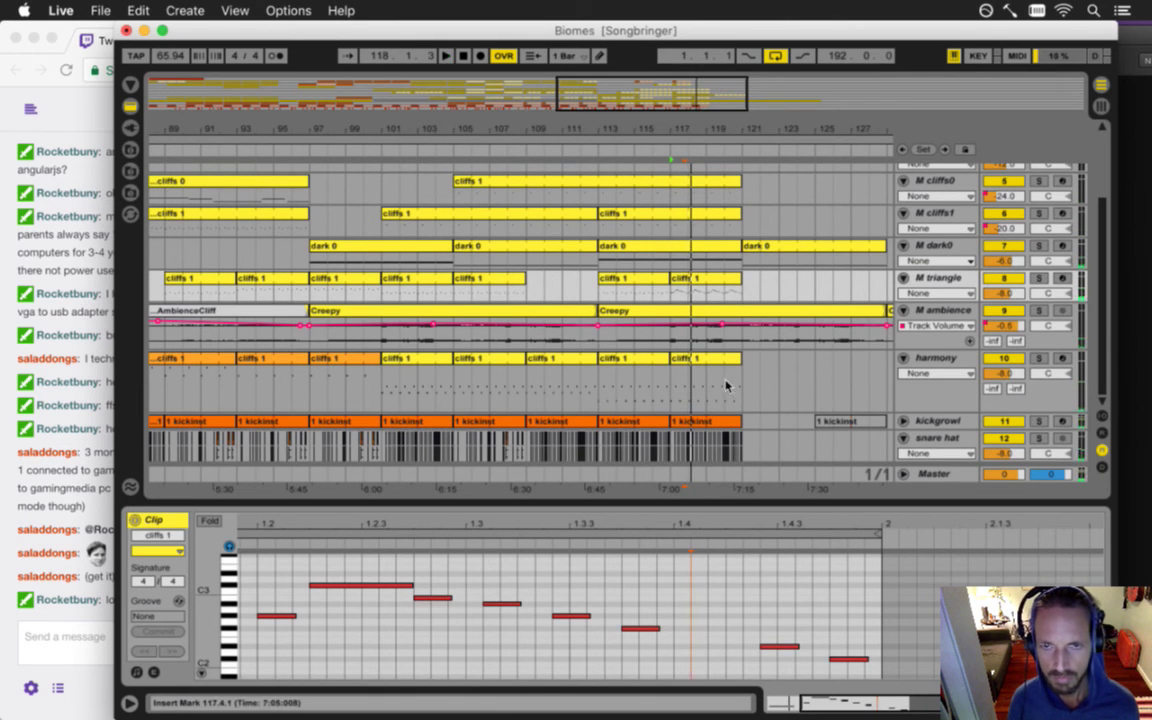
# - Listen to the harmony clip at bar 117 and replace it with a copy of the triangle clip
pyautogui.click(697, 364)
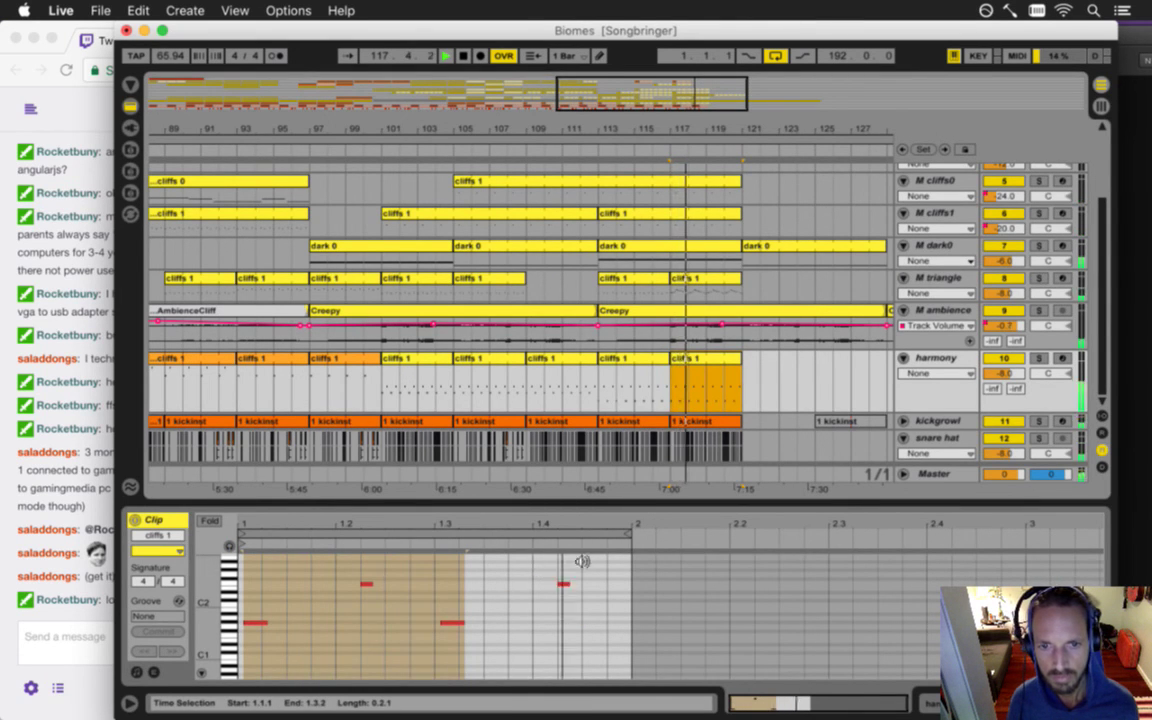
pyautogui.press('space')
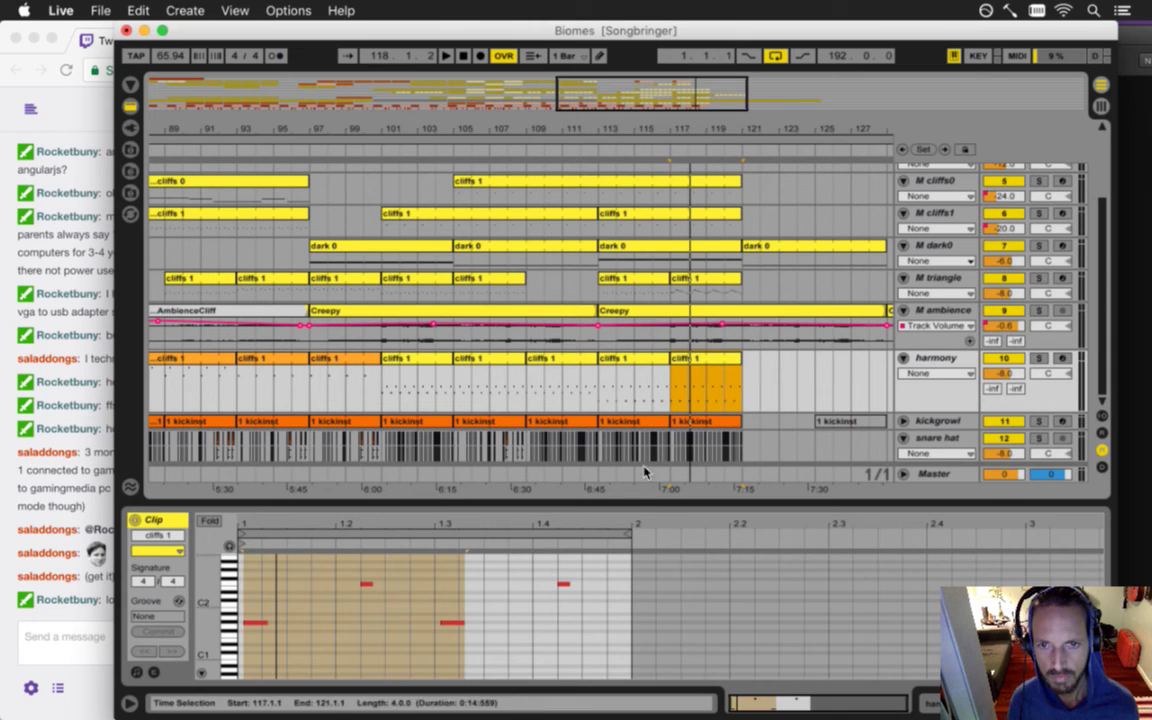
pyautogui.press('Delete')
pyautogui.press('space')
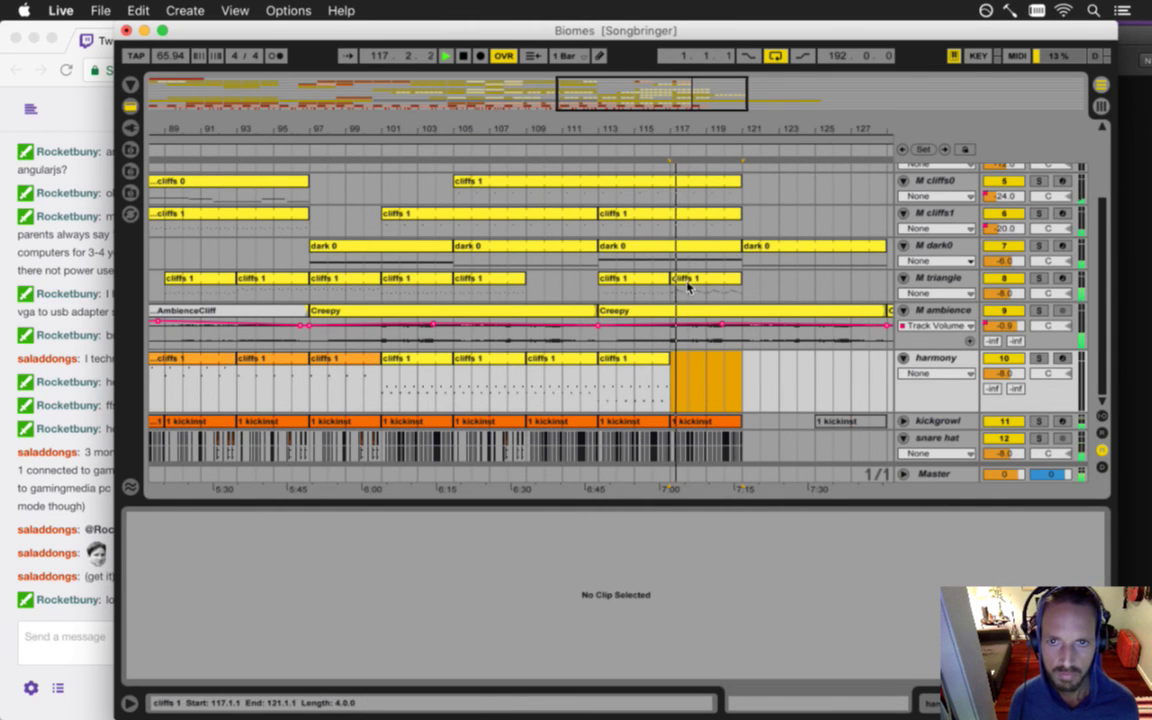
pyautogui.press('super+z')
pyautogui.press('space')
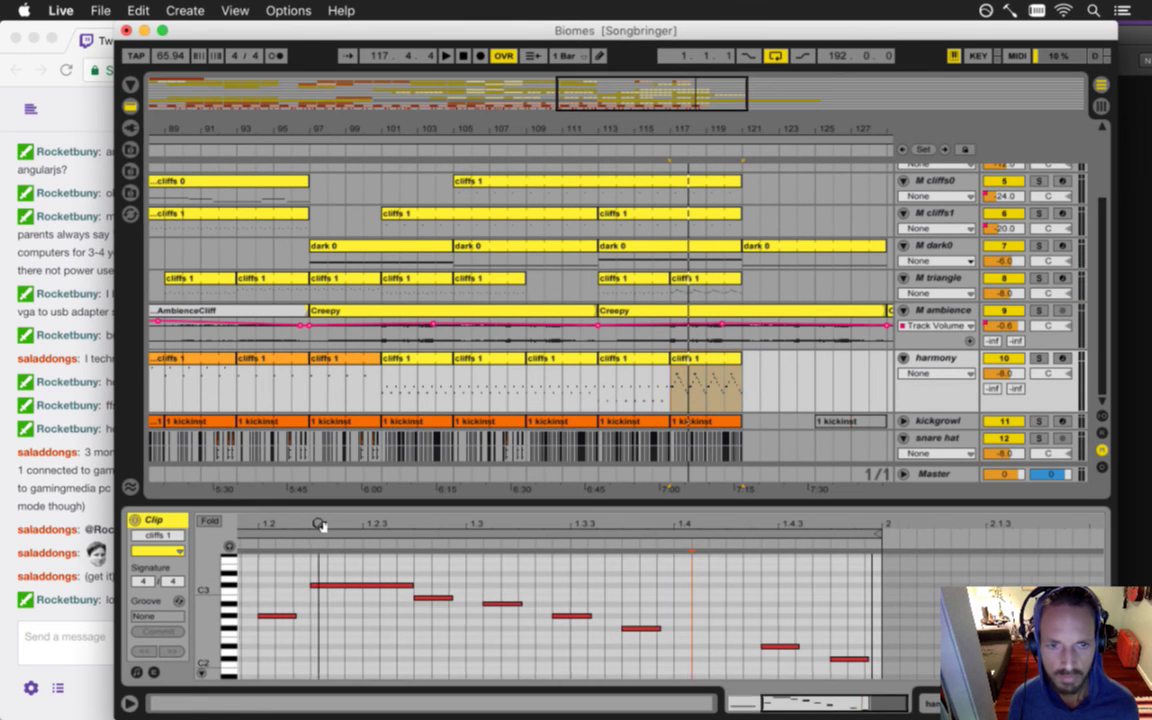
# - Transpose all notes of the new harmony clip down an octave to C#1–C#2 and play it
pyautogui.moveTo(319, 525); pyautogui.dragTo(470, 529)
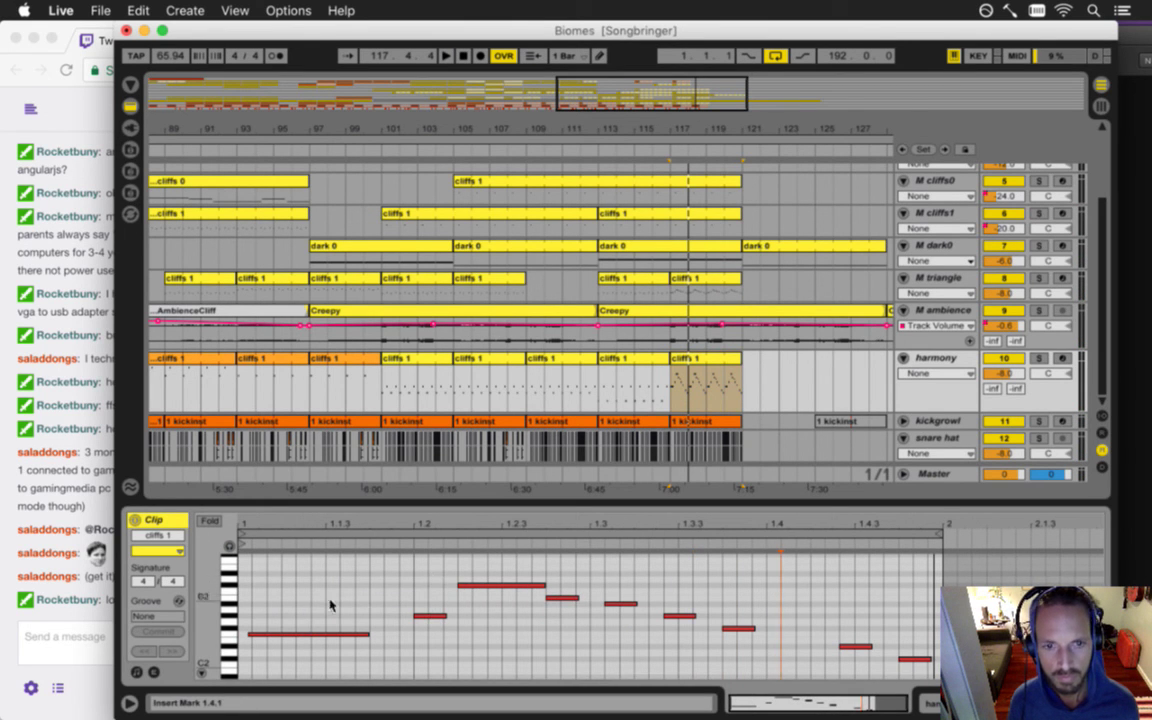
pyautogui.press('super+a')
pyautogui.moveTo(271, 633)
pyautogui.mouseDown()
pyautogui.moveTo(269, 682)
pyautogui.moveTo(266, 649)
pyautogui.mouseUp()
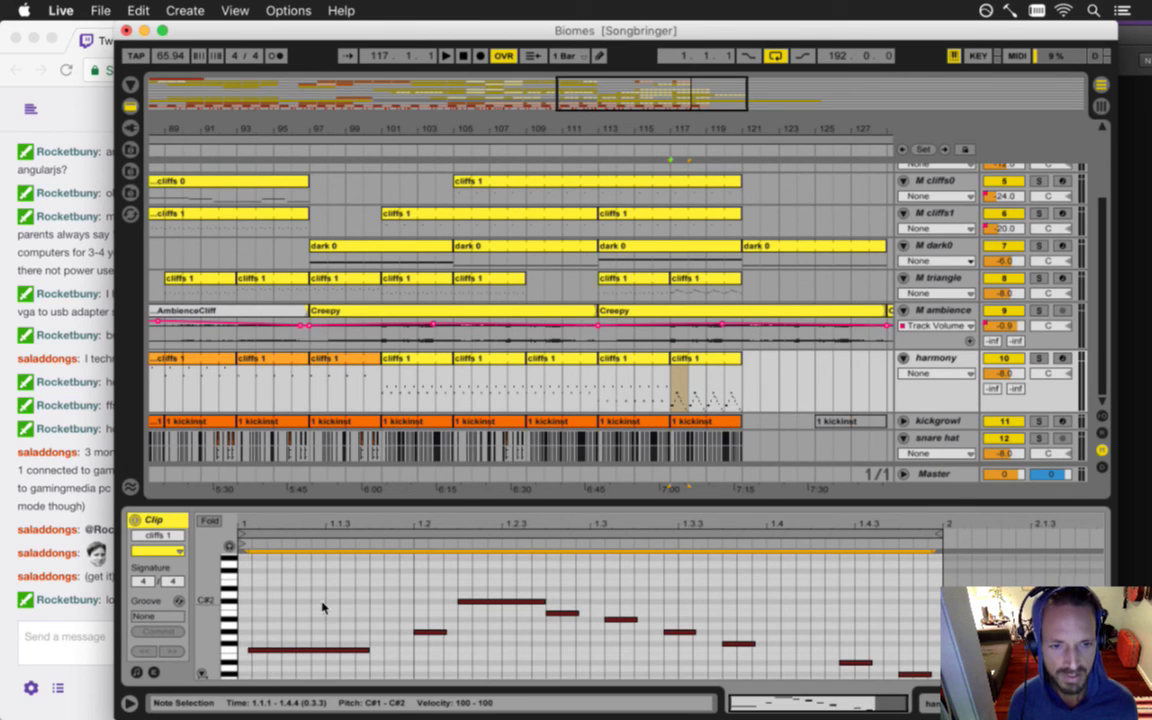
pyautogui.press('space')
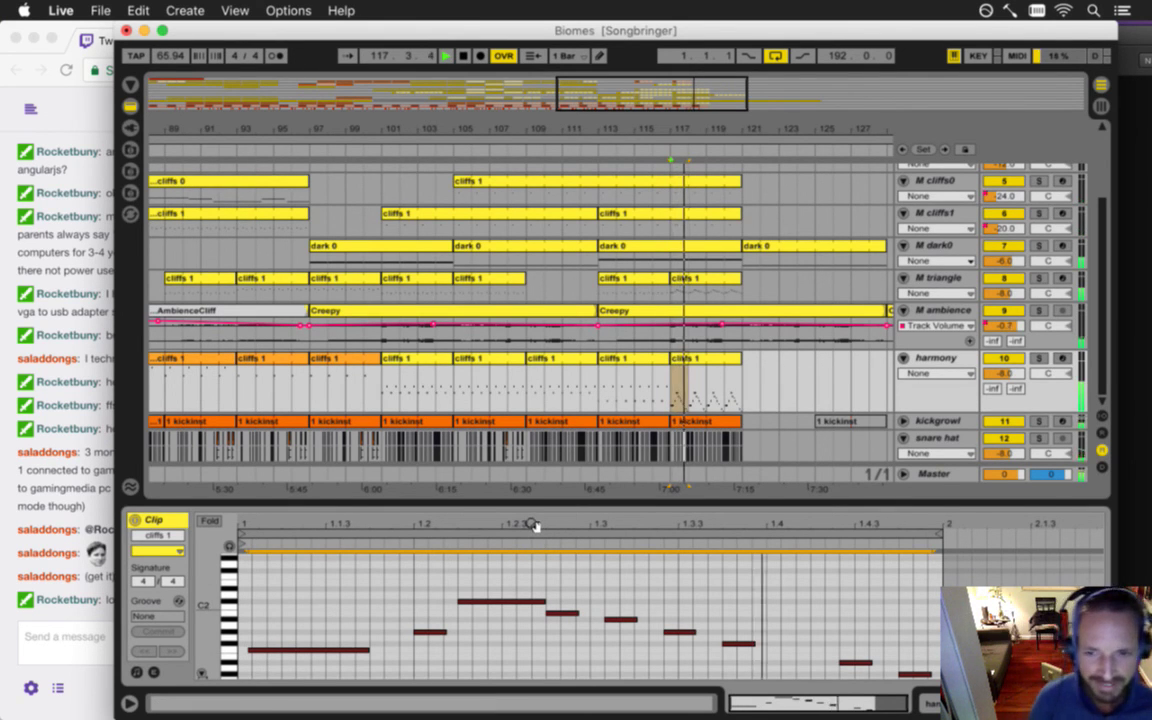
pyautogui.press('space')
# - Try a longer F1 note just after 1.4.1 in the harmony clip, listen to it, and delete it
pyautogui.click(761, 628)
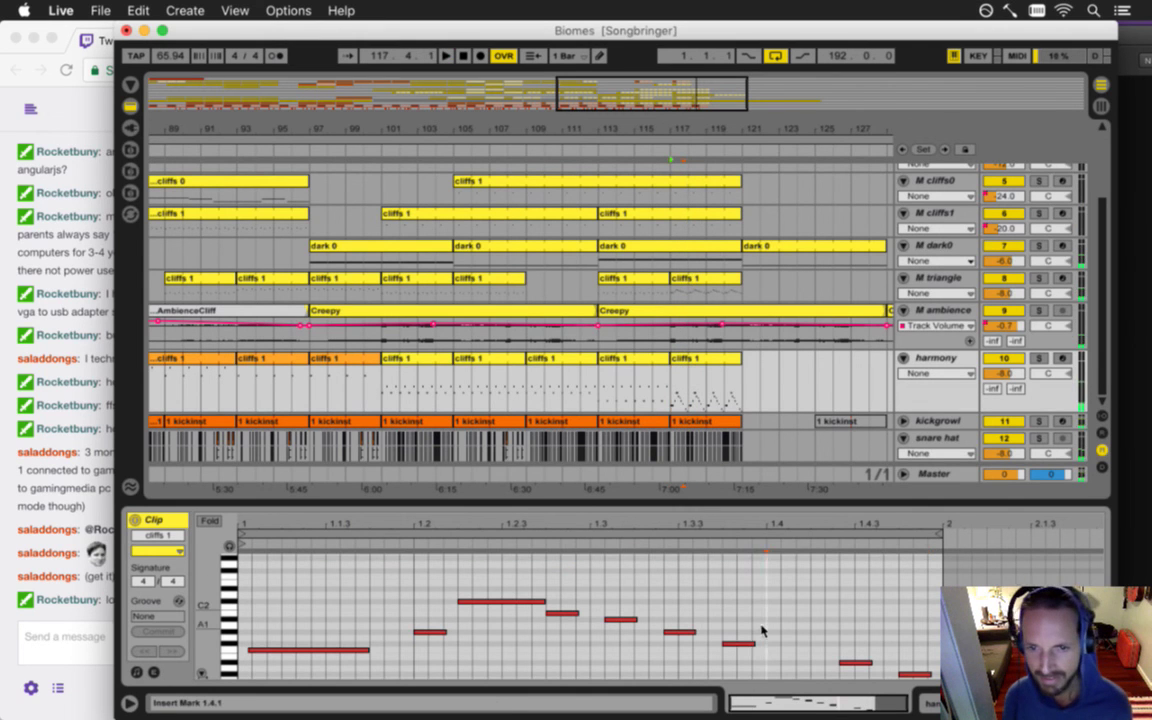
pyautogui.moveTo(743, 644); pyautogui.dragTo(793, 648)
pyautogui.press('space')
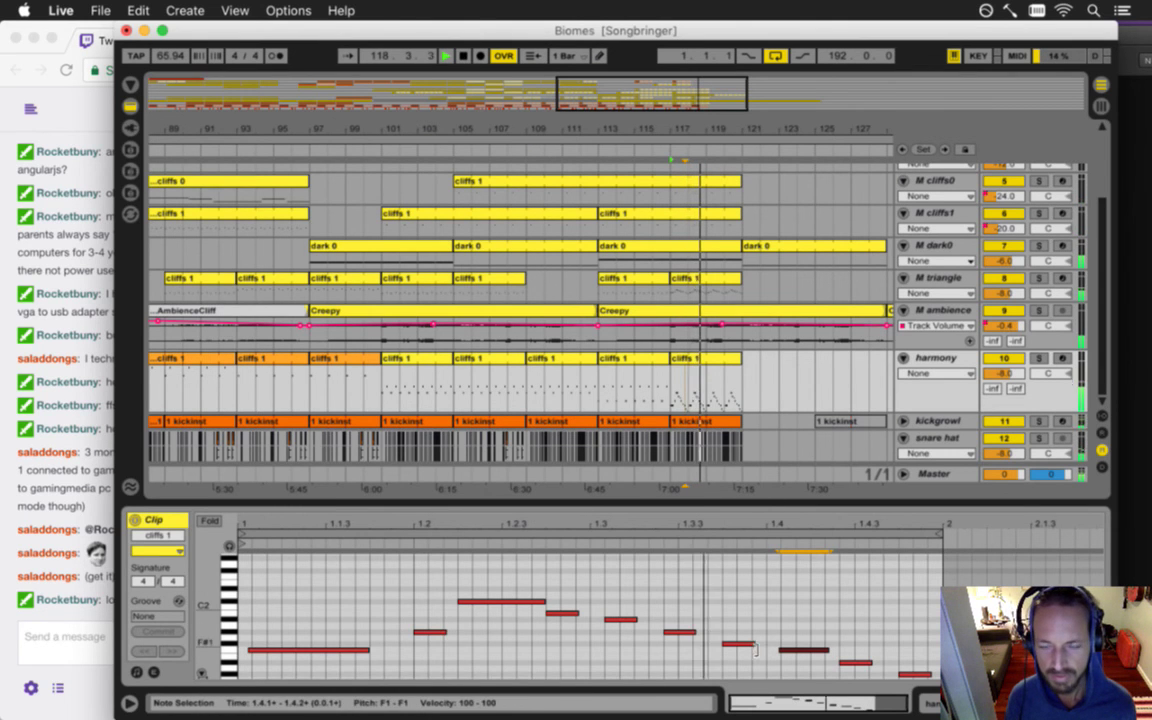
pyautogui.press('space')
pyautogui.click(793, 652)
pyautogui.press('Delete')
# - Lower the F#1 note's velocity to 69 in the harmony clip and add a short F1 note at 1.4.1 with velocity 69
pyautogui.press('space')
pyautogui.click(737, 644)
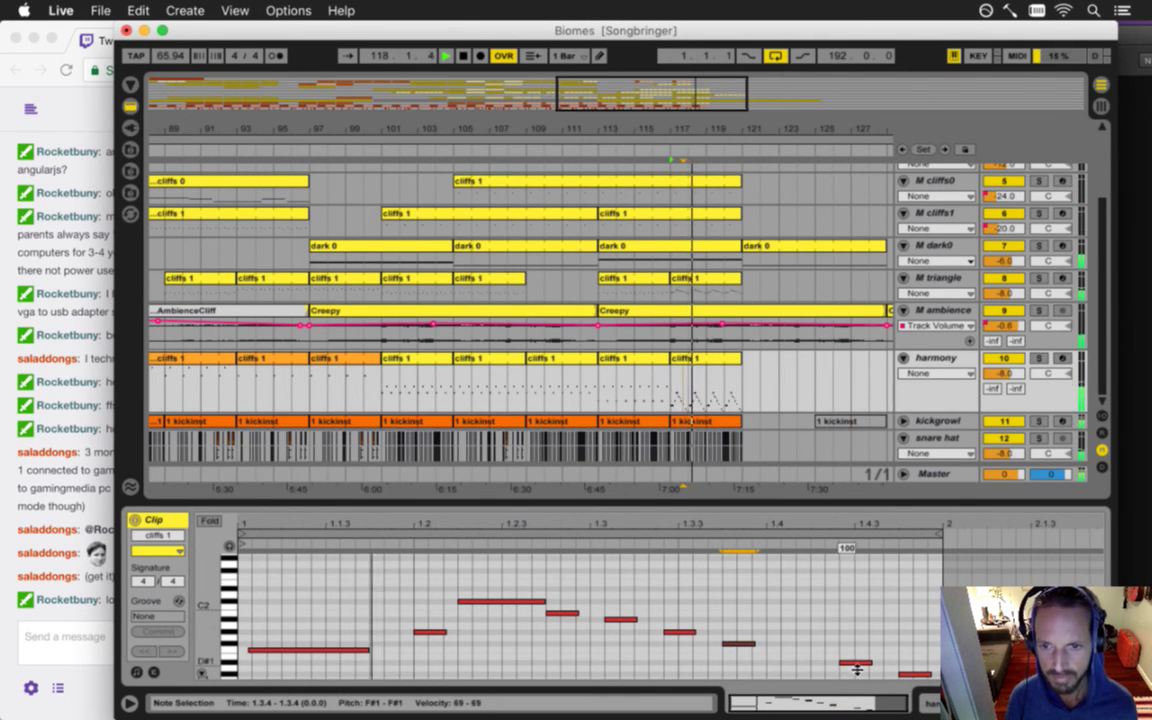
pyautogui.press('space')
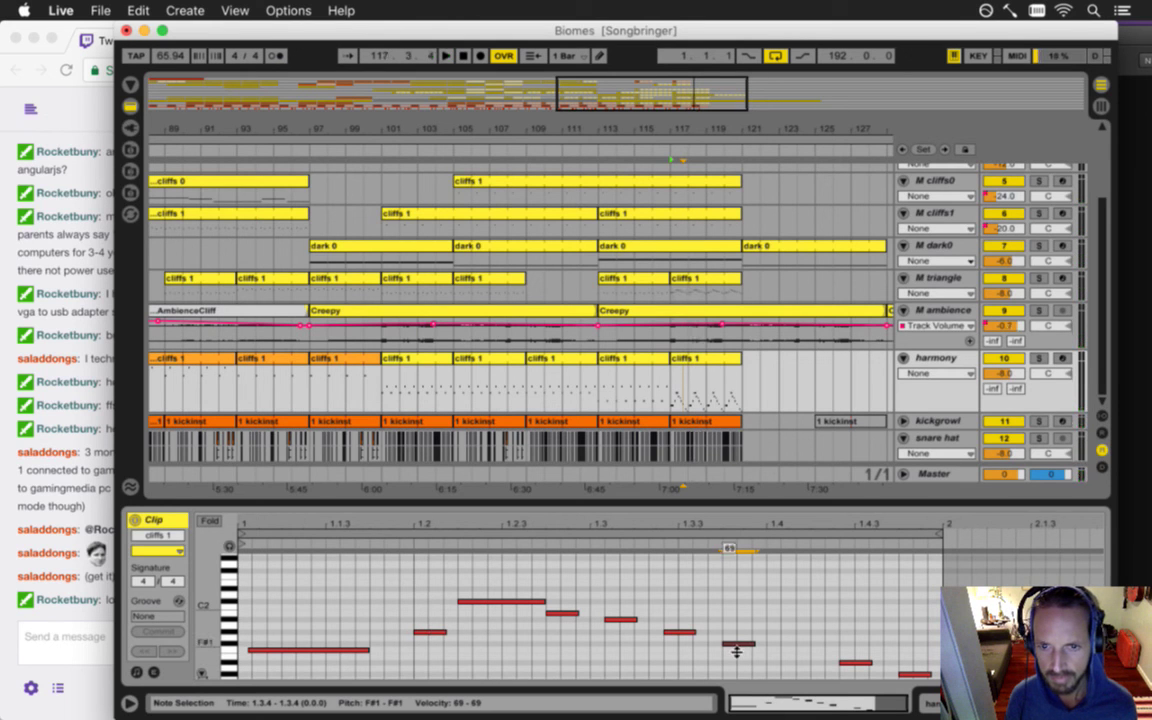
pyautogui.doubleClick(795, 650)
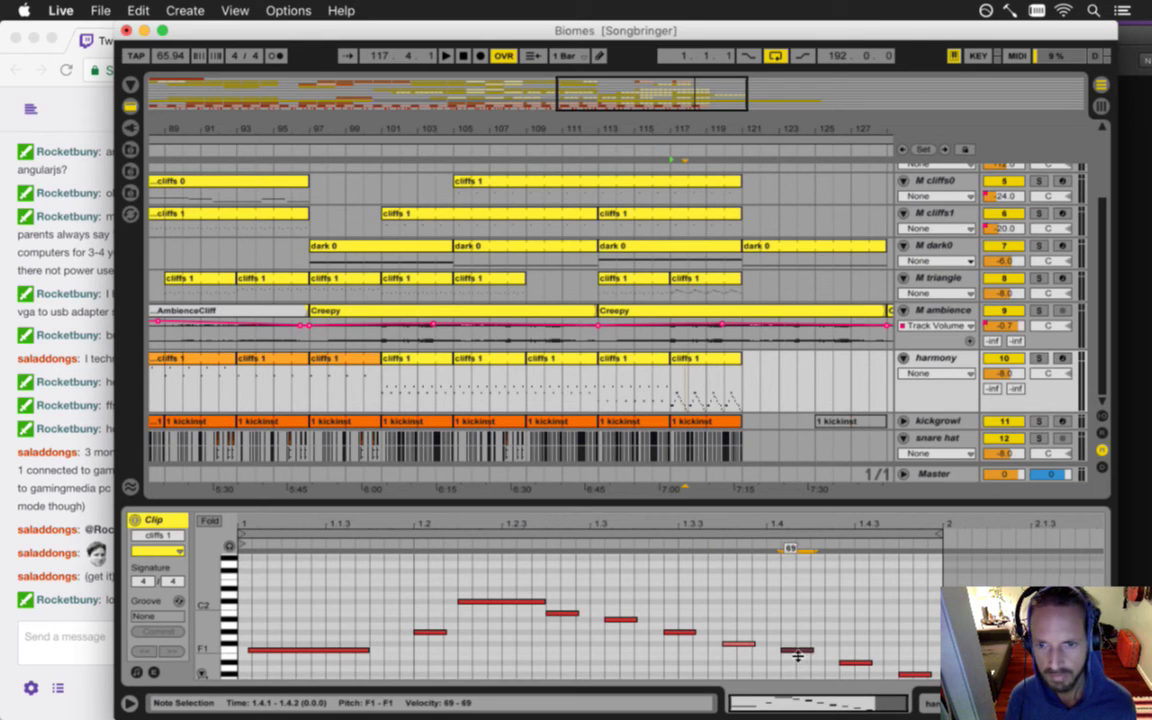
# - Play the song from bar 117 to hear the edited harmony clip and read the newest Twitch chat comments meanwhile
pyautogui.click(853, 662)
pyautogui.click(674, 398)
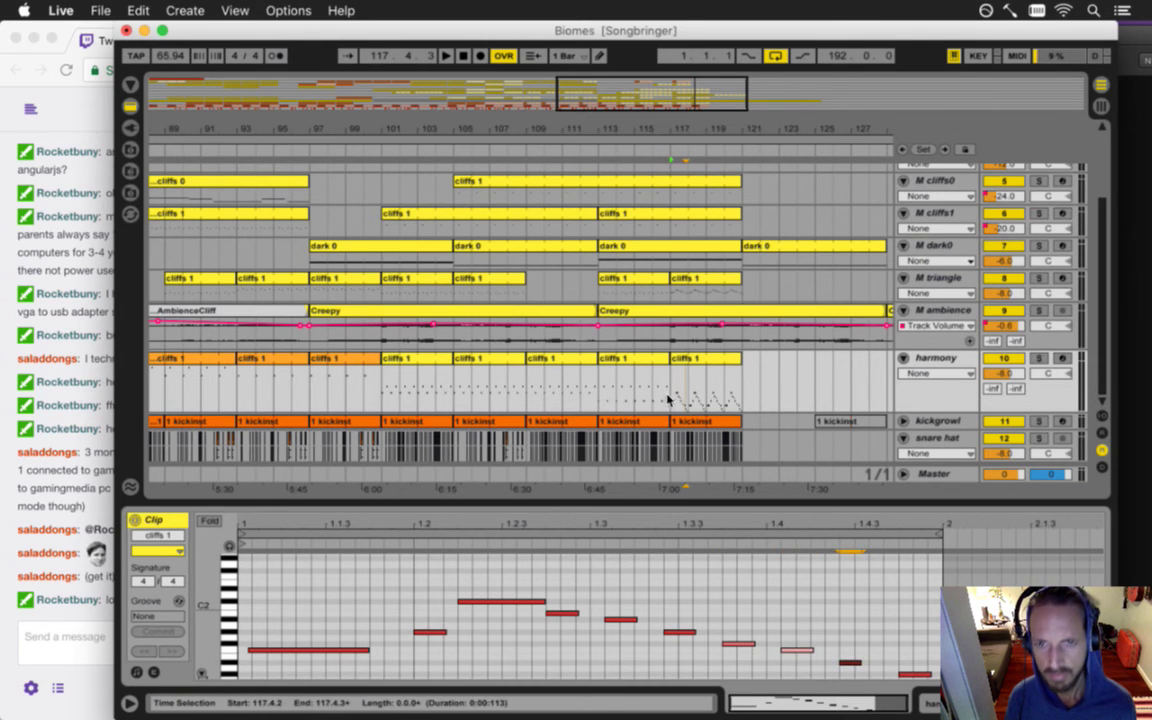
pyautogui.press('space')
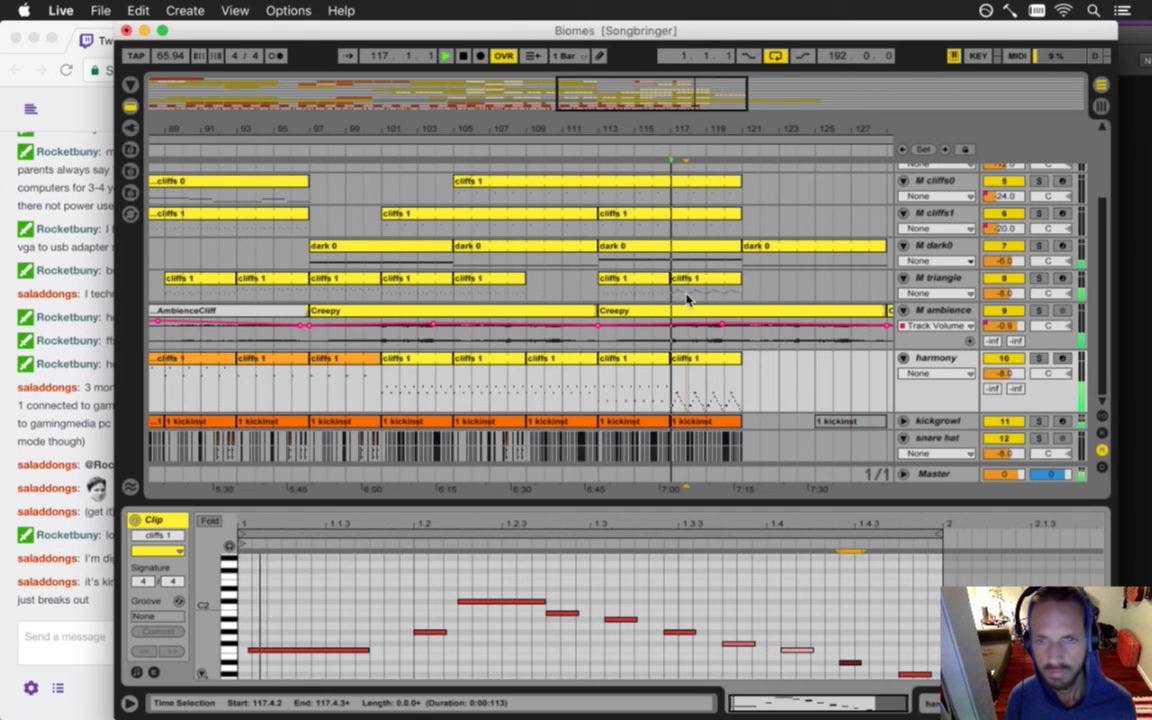
pyautogui.click(84, 602)
pyautogui.moveTo(101, 583); pyautogui.dragTo(113, 609)
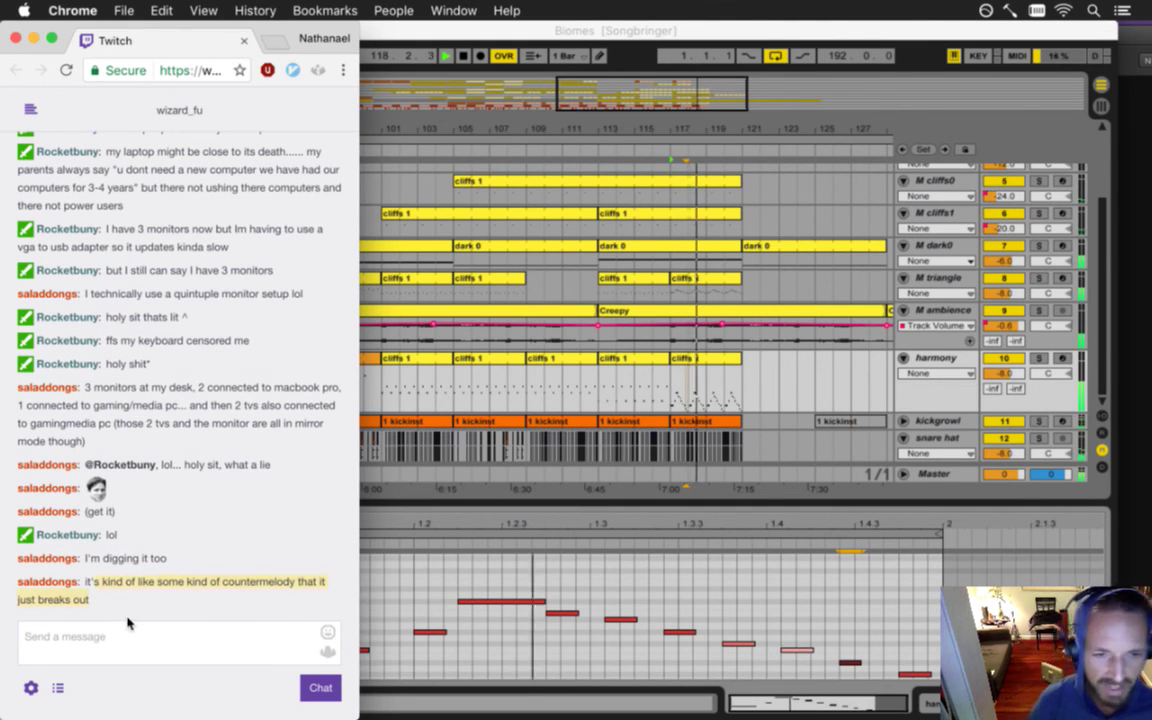
pyautogui.click(683, 128)
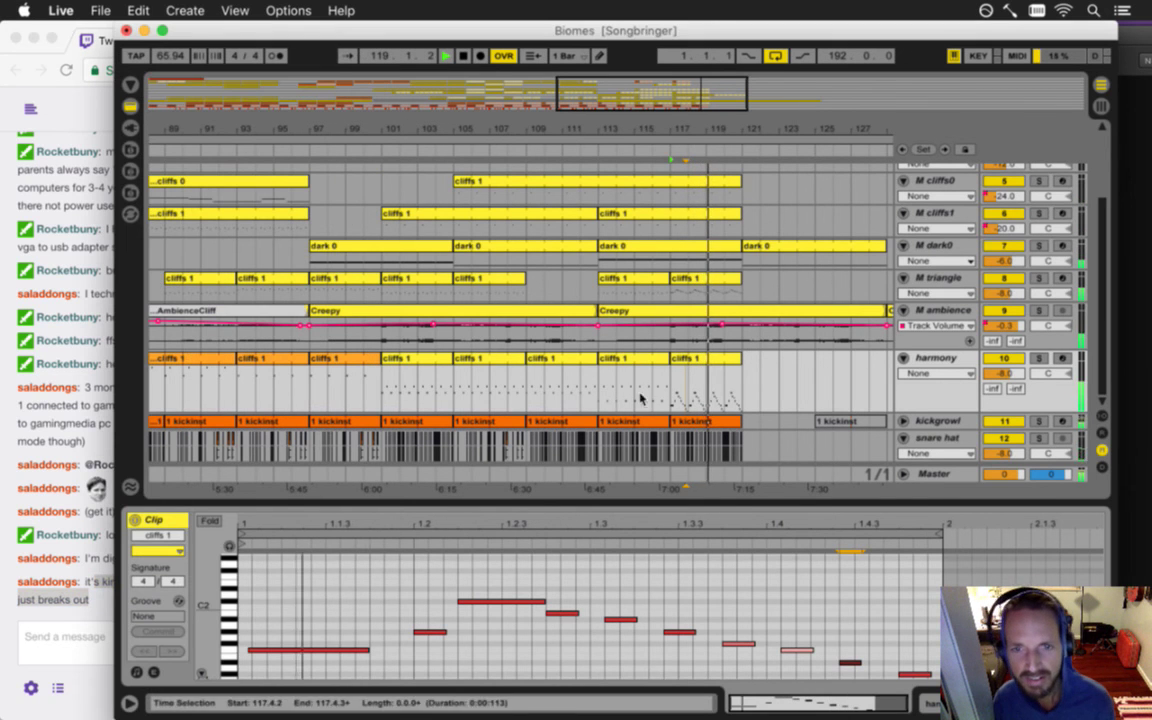
# - In the triangle clip at bar 117, add two short E2 notes just after 1.4.1, set the first's velocity to 88, and play it
pyautogui.click(710, 282)
pyautogui.press('space')
pyautogui.click(638, 628)
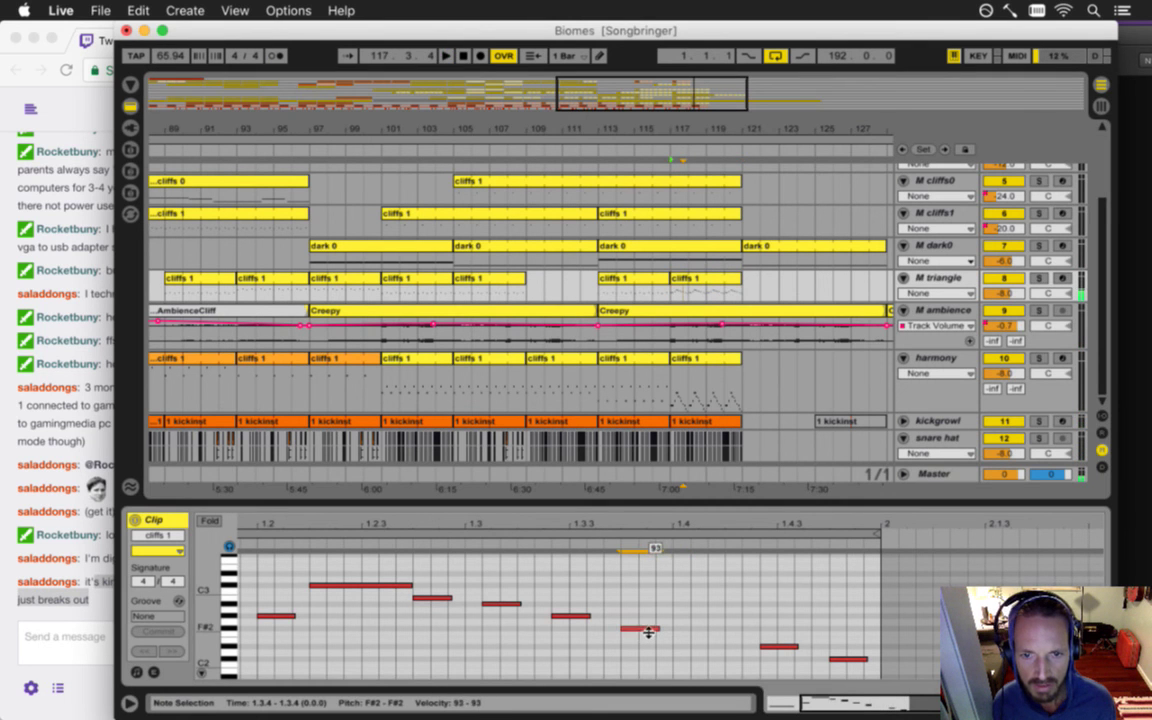
pyautogui.moveTo(648, 632); pyautogui.dragTo(728, 643)
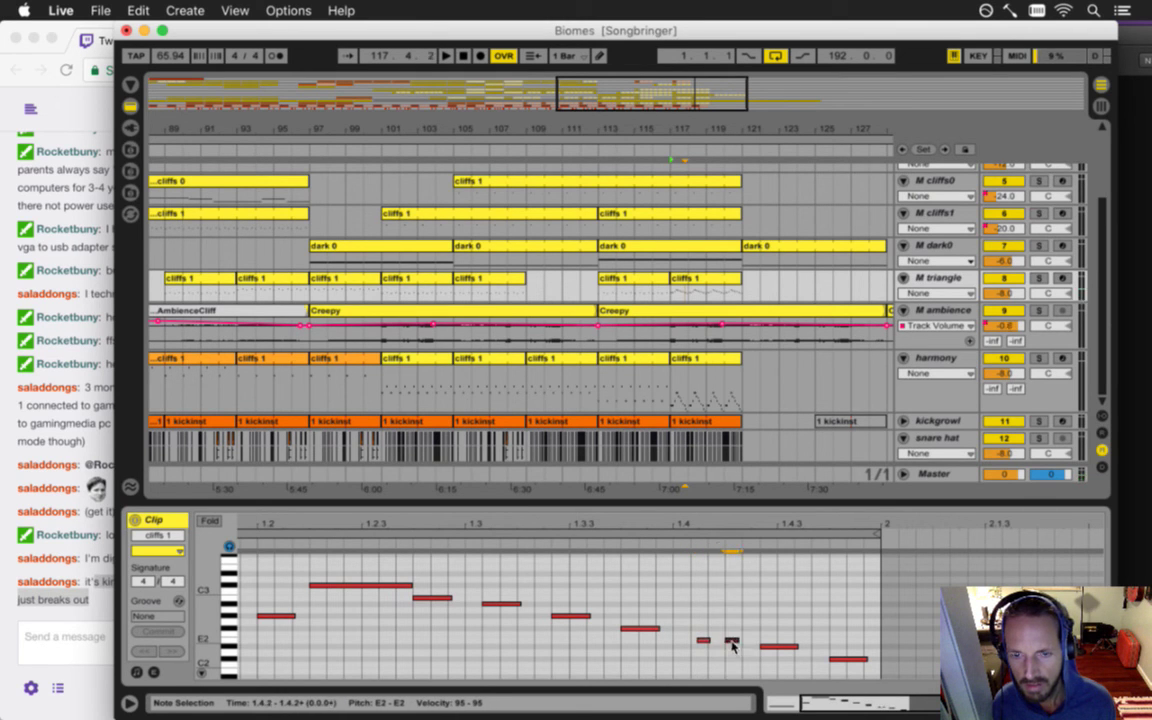
pyautogui.click(704, 641)
pyautogui.click(704, 642)
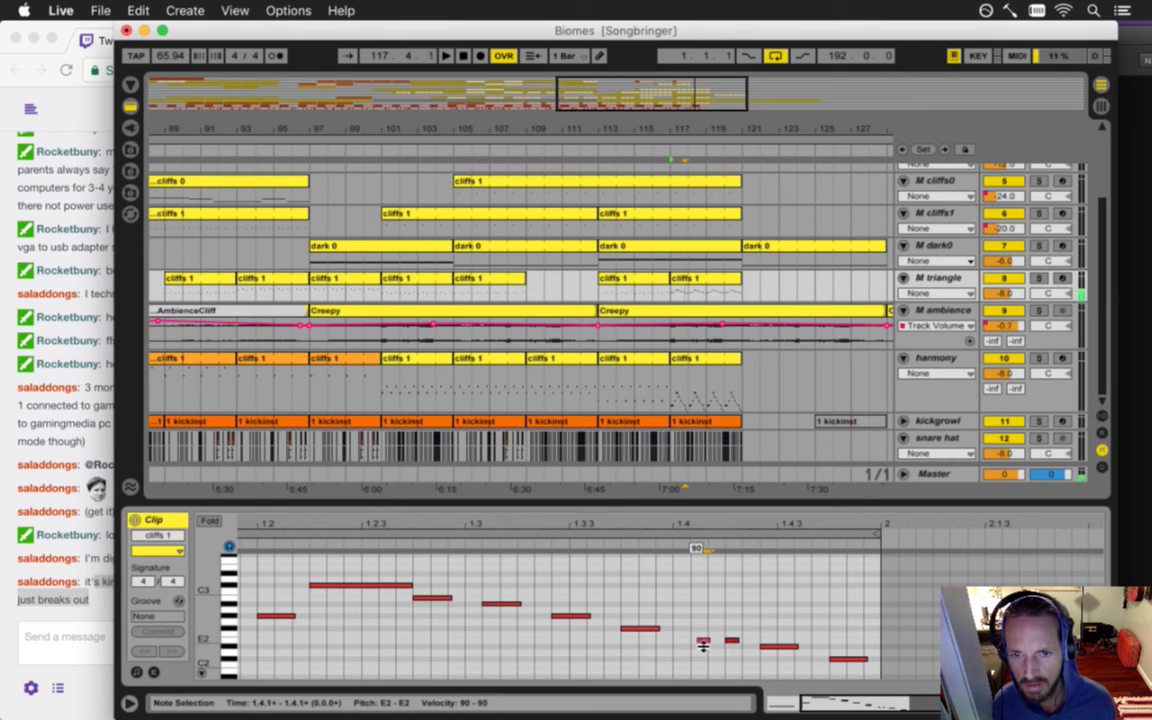
pyautogui.press('space')
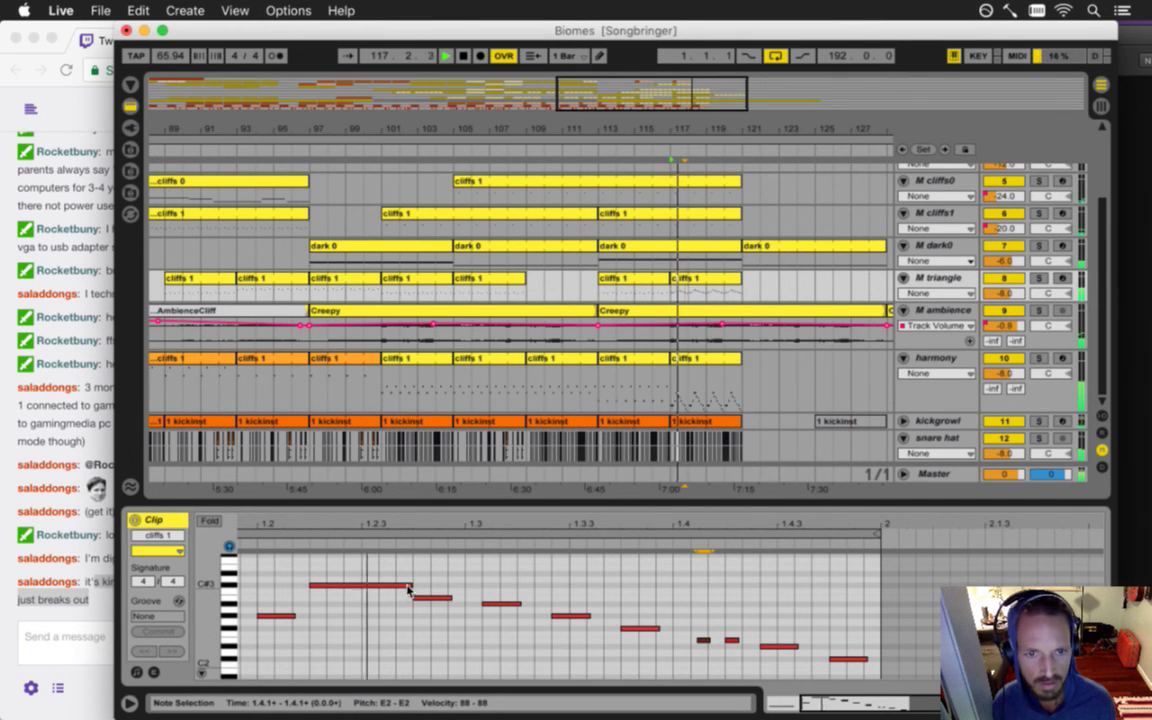
# - Start the triangle clip's B2 note slightly later, at 1.2.4+, extend it to 1.3.1+, and listen to the result
pyautogui.click(426, 598)
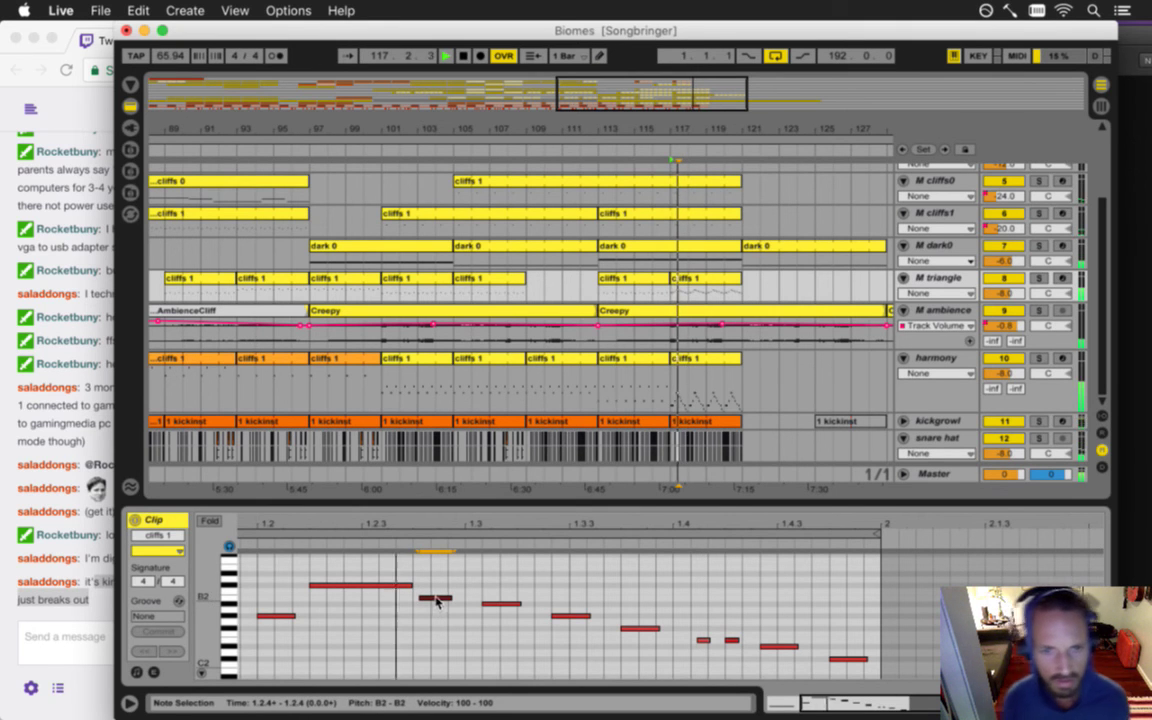
pyautogui.moveTo(447, 598); pyautogui.dragTo(467, 598)
pyautogui.press('space')
pyautogui.press('space')
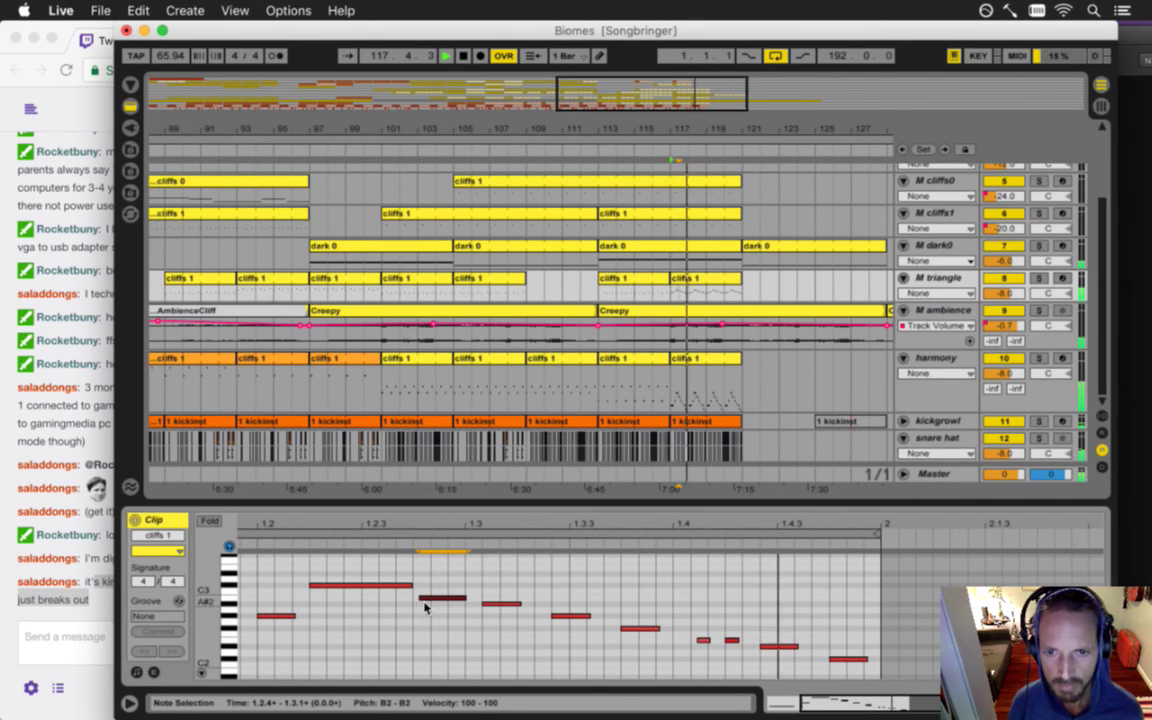
pyautogui.press('space')
# - Shift the two short E2 notes slightly earlier, play the clip, and lengthen the first one
pyautogui.moveTo(689, 623)
pyautogui.mouseDown()
pyautogui.moveTo(729, 644)
pyautogui.moveTo(697, 641)
pyautogui.mouseUp()
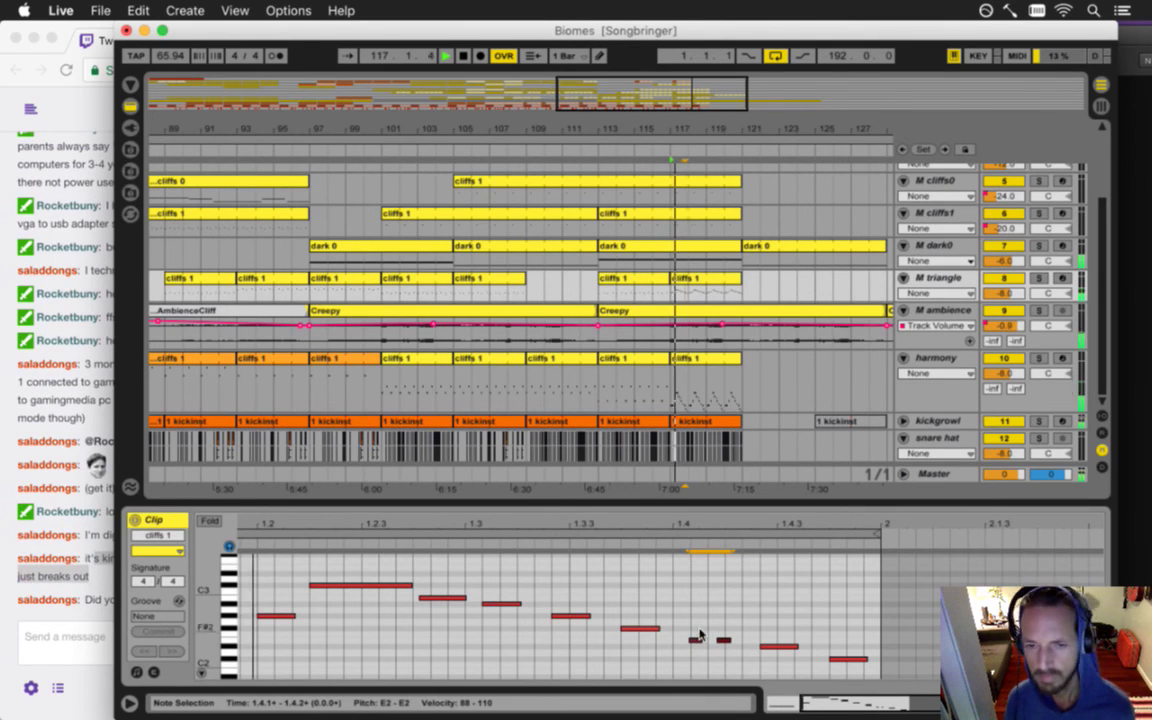
pyautogui.press('space')
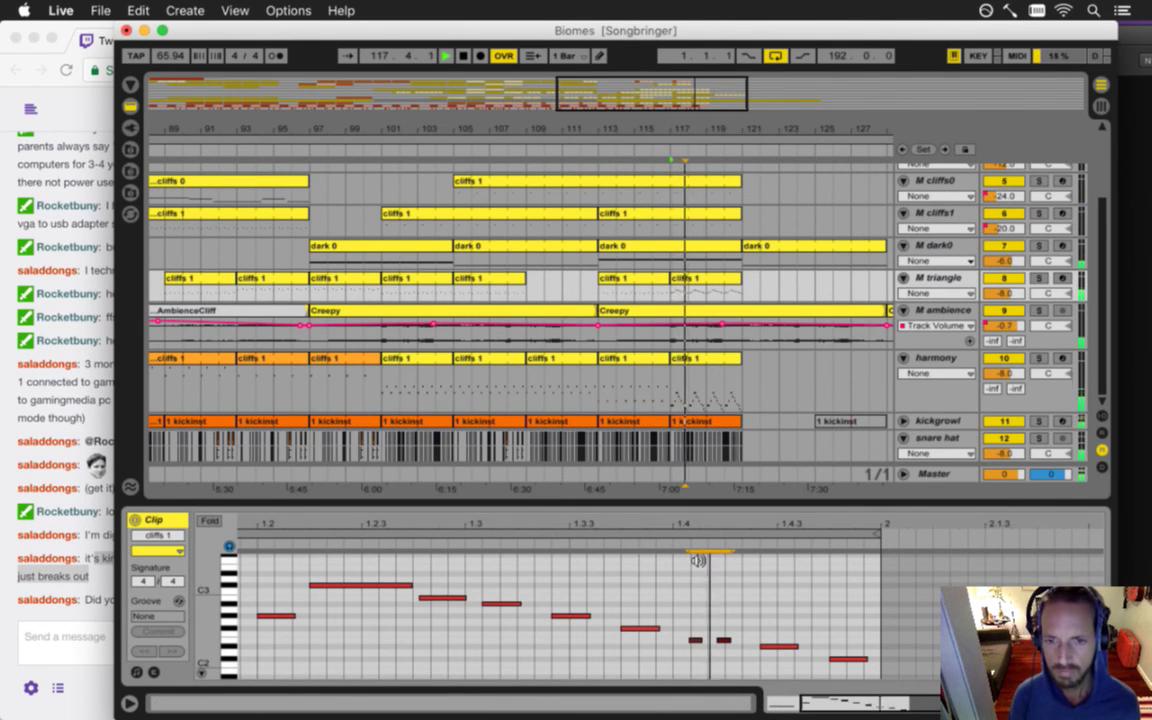
pyautogui.press('space')
pyautogui.click(700, 640)
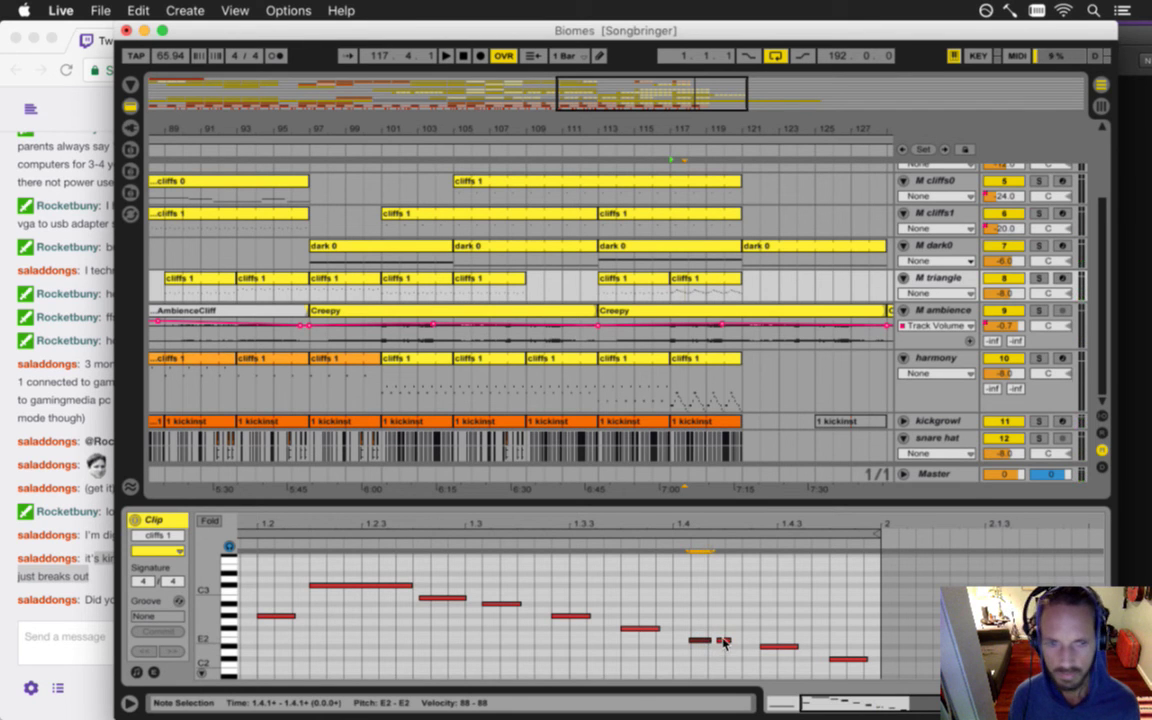
# - Lower the two short E2 notes to C#2, merging them into one note from 1.4.1+ to 1.4.2+, and listen to the change
pyautogui.moveTo(724, 642); pyautogui.dragTo(726, 669)
pyautogui.press('space')
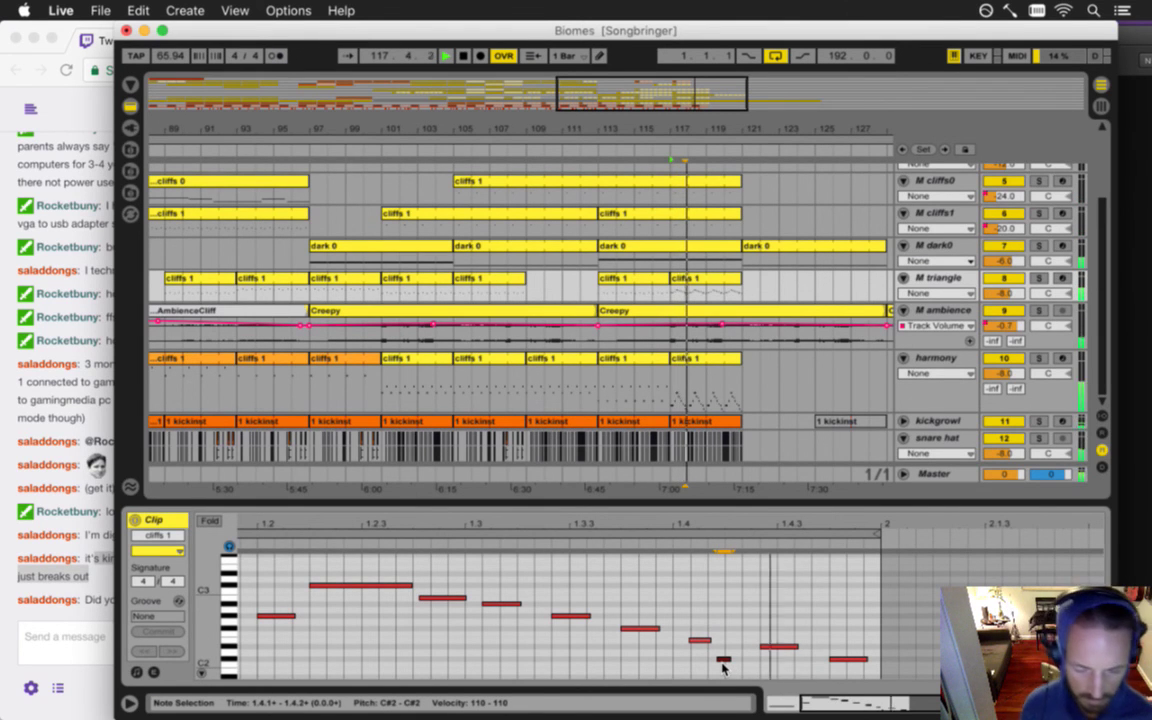
pyautogui.press('space')
pyautogui.moveTo(710, 643)
pyautogui.mouseDown()
pyautogui.moveTo(727, 643)
pyautogui.moveTo(714, 657)
pyautogui.mouseUp()
pyautogui.press('space')
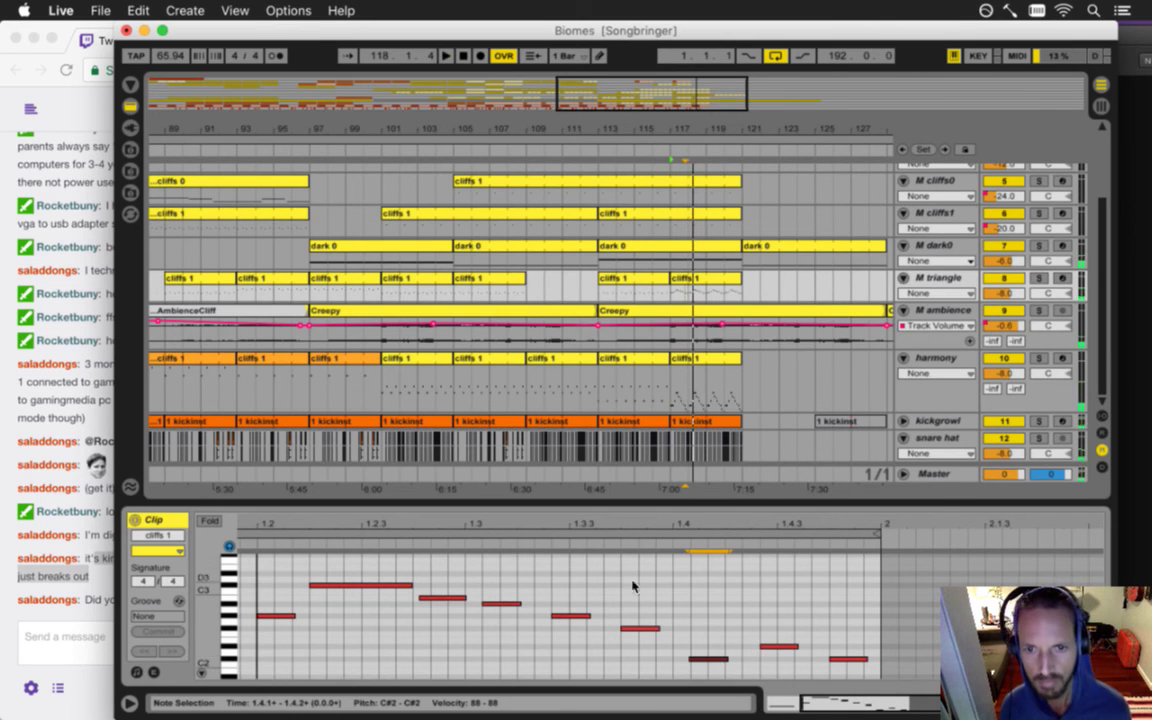
# - Lower the triangle clip's G#2 note just before 1.3.3 to F#2 and listen to it
pyautogui.moveTo(568, 617); pyautogui.dragTo(572, 625)
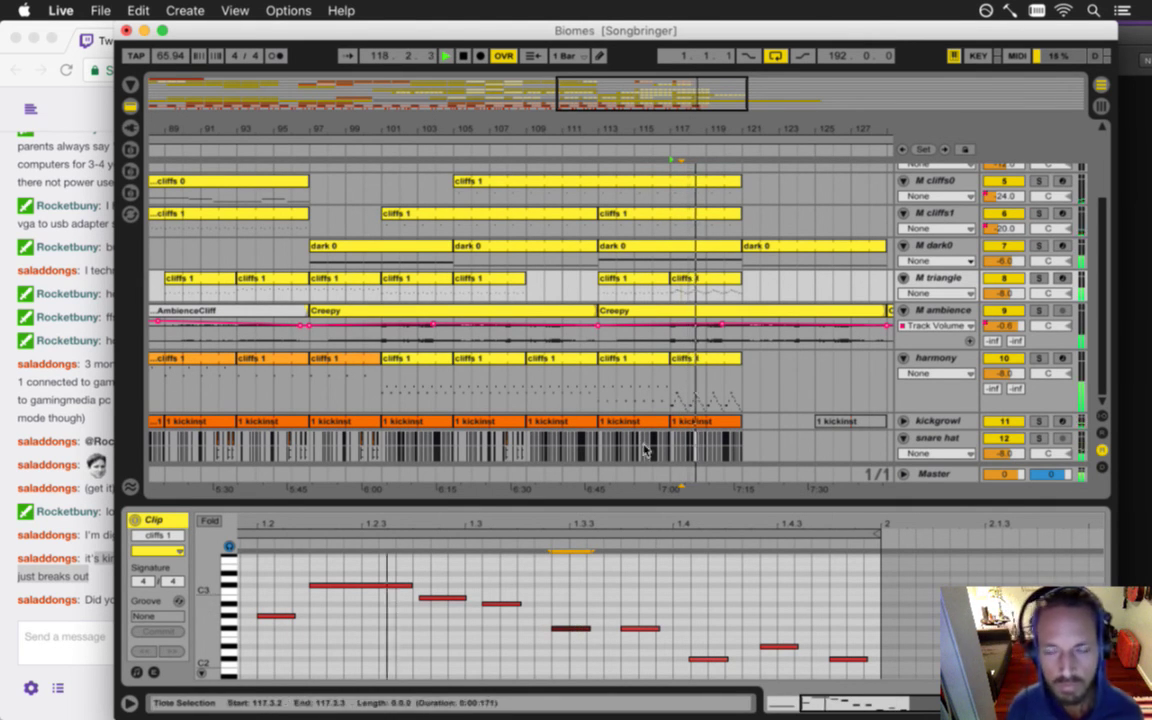
pyautogui.click(700, 289)
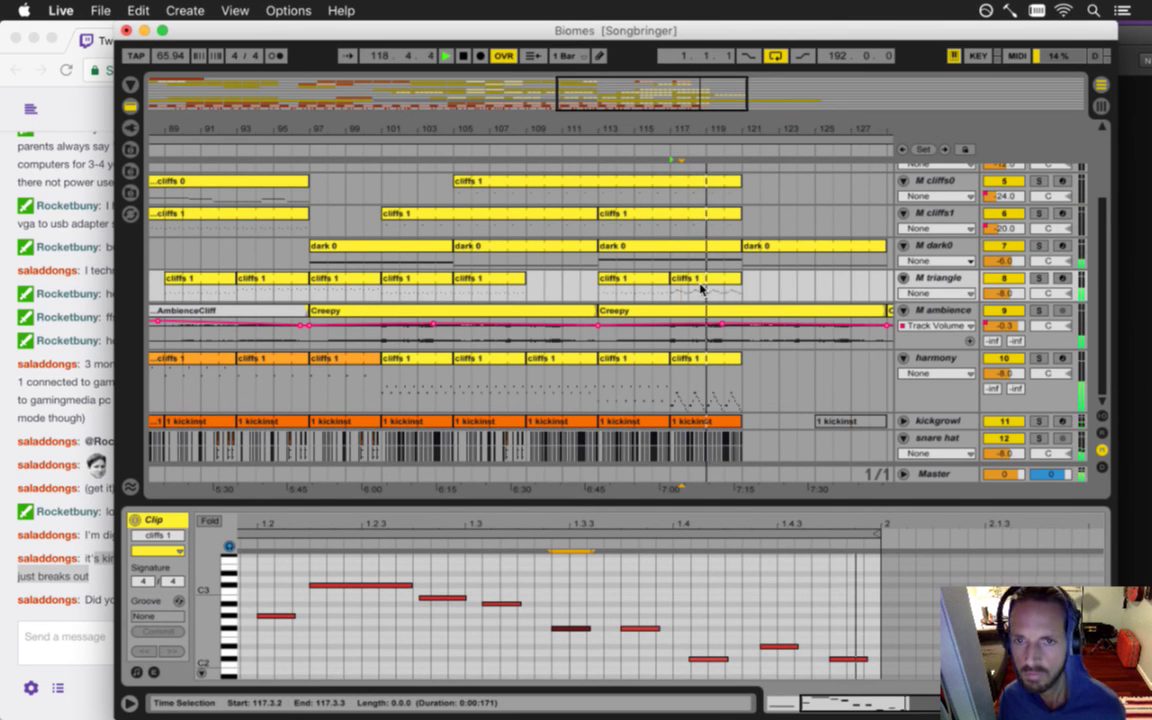
pyautogui.click(690, 279)
# - Split the triangle track's clip starting at bar 117 at bars 119 and 118
pyautogui.click(695, 292)
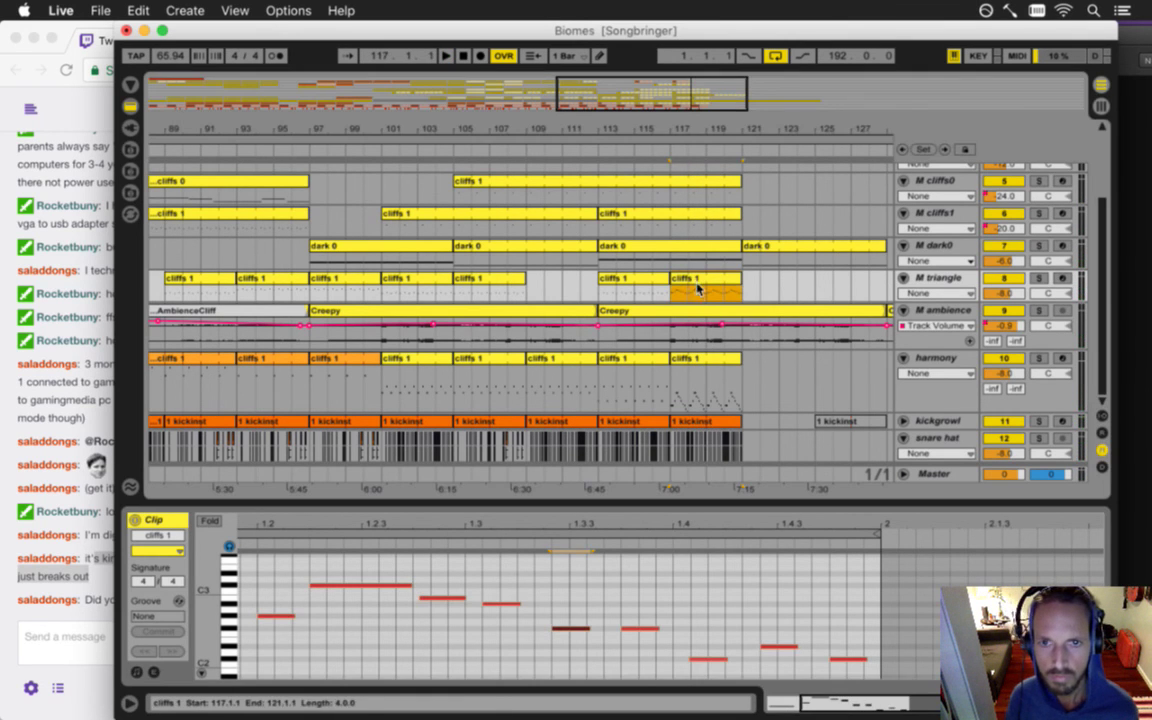
pyautogui.click(686, 296)
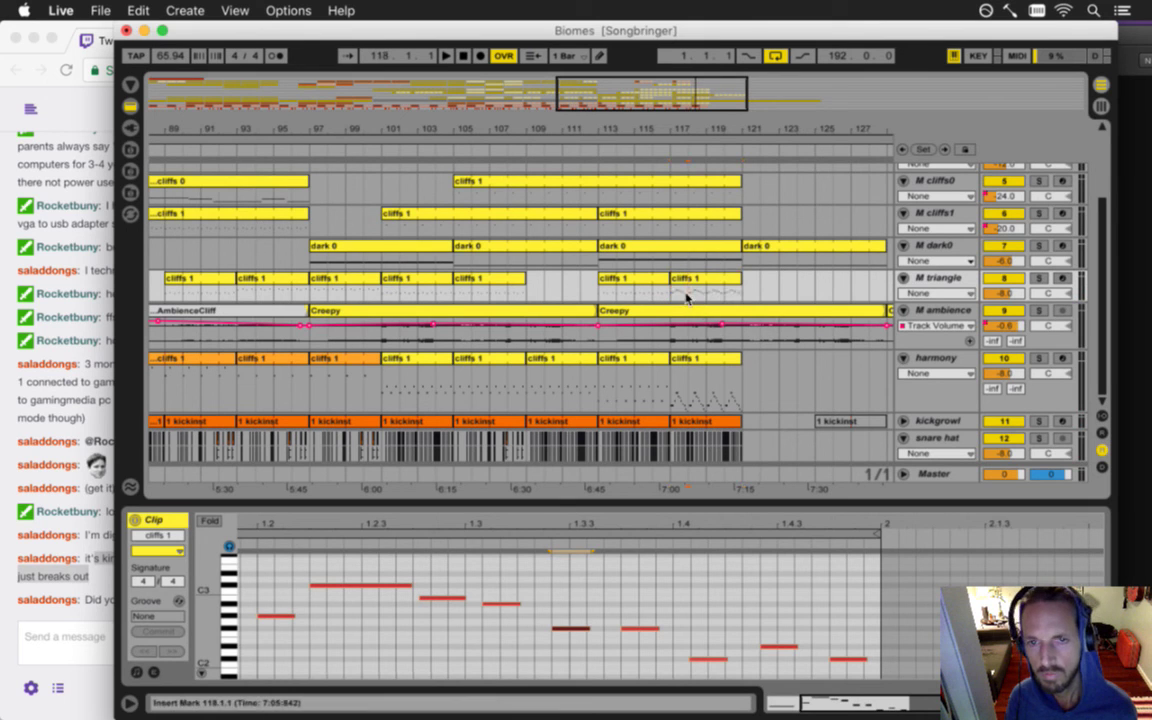
pyautogui.press('super+e')
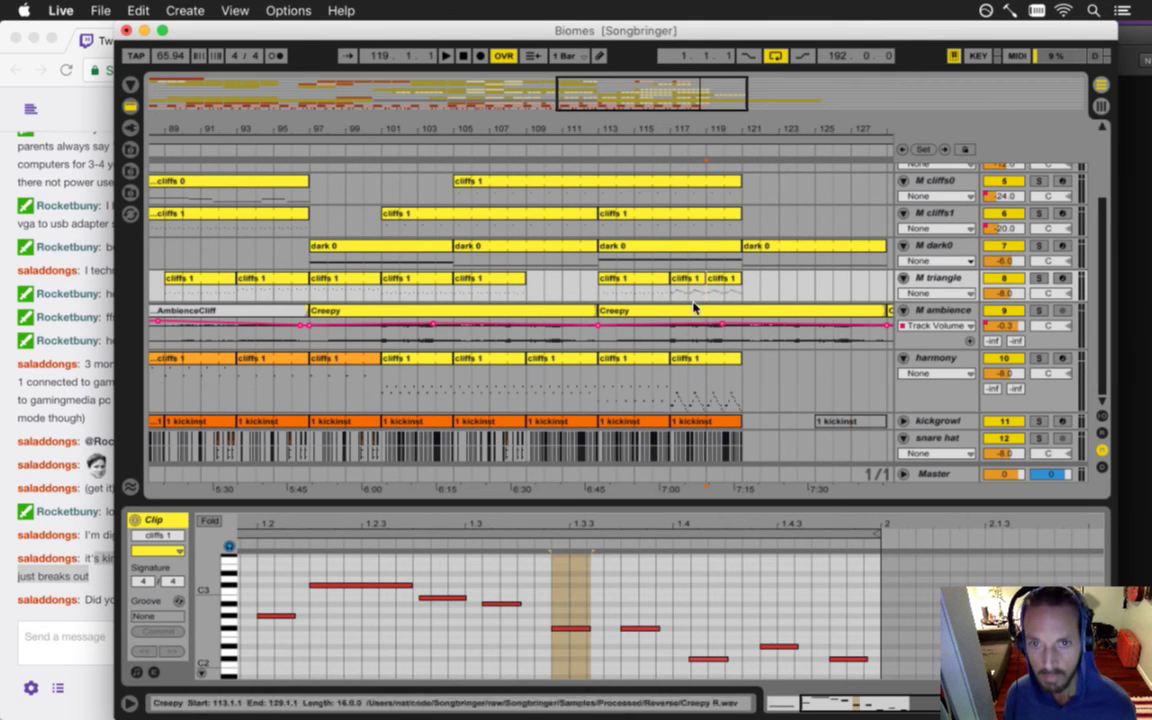
pyautogui.press('super+e')
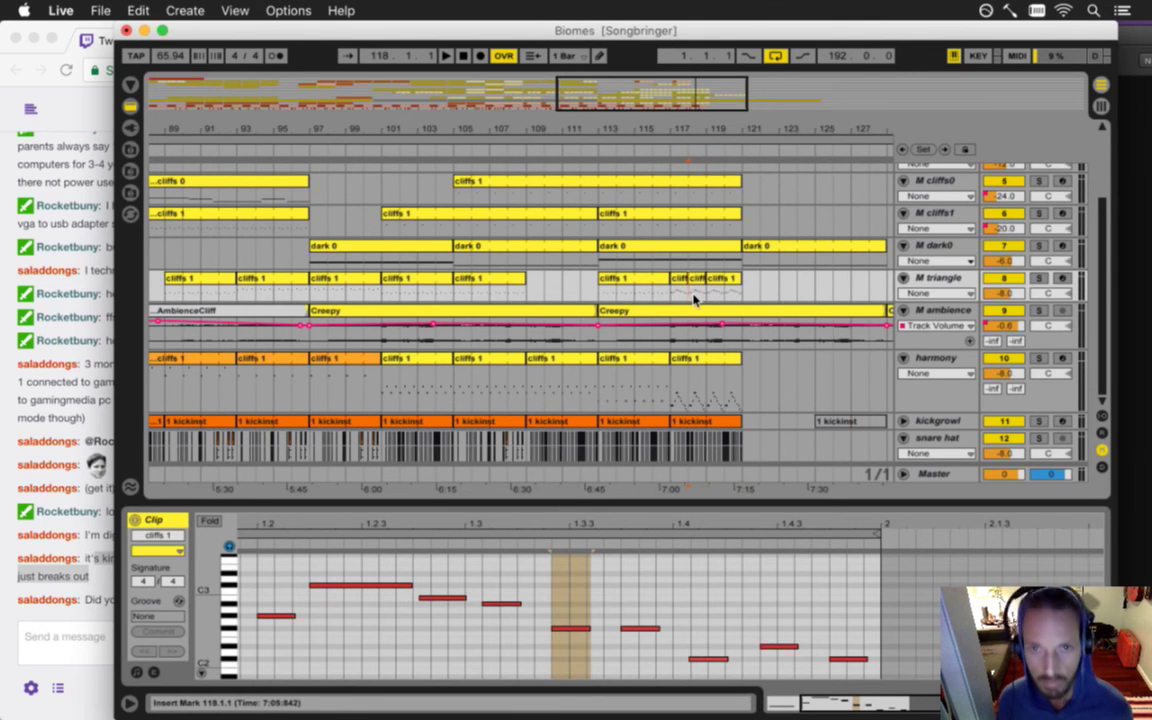
# - Consolidate the two one-bar triangle clips from bar 117 to bar 119 into one clip and save the set
pyautogui.click(698, 278)
pyautogui.keyDown('shift'); pyautogui.click(662, 278); pyautogui.keyUp('shift')
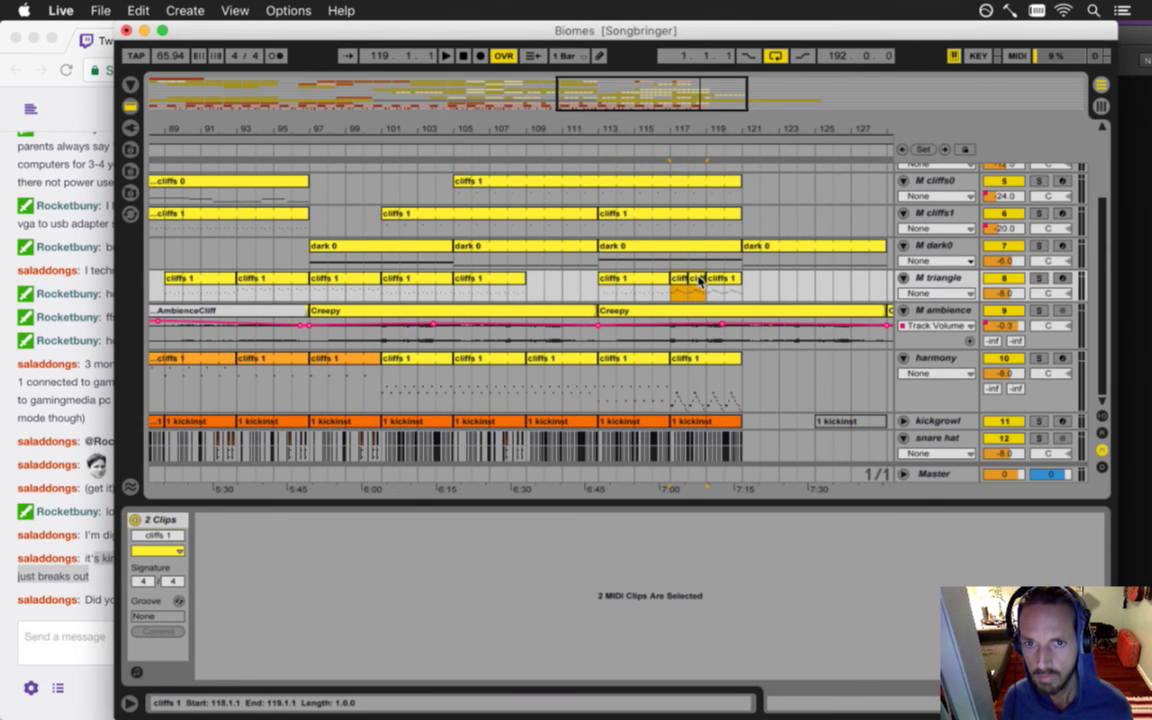
pyautogui.rightClick(688, 282)
pyautogui.click(743, 401)
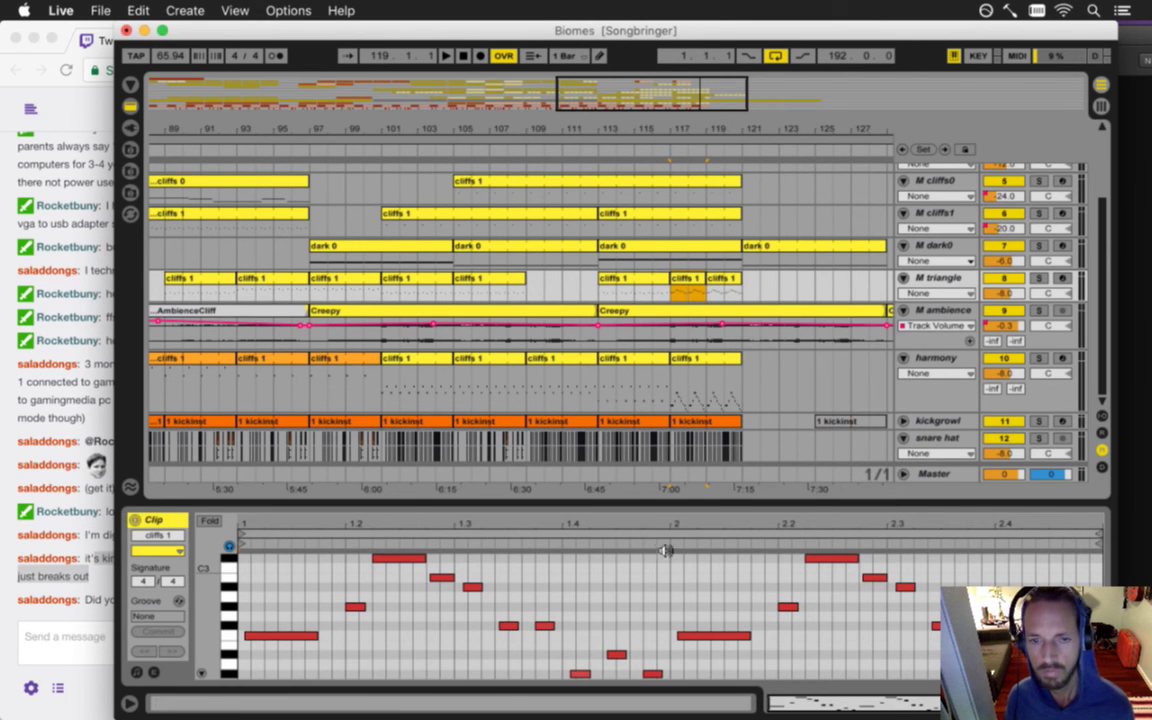
pyautogui.press('super+s')
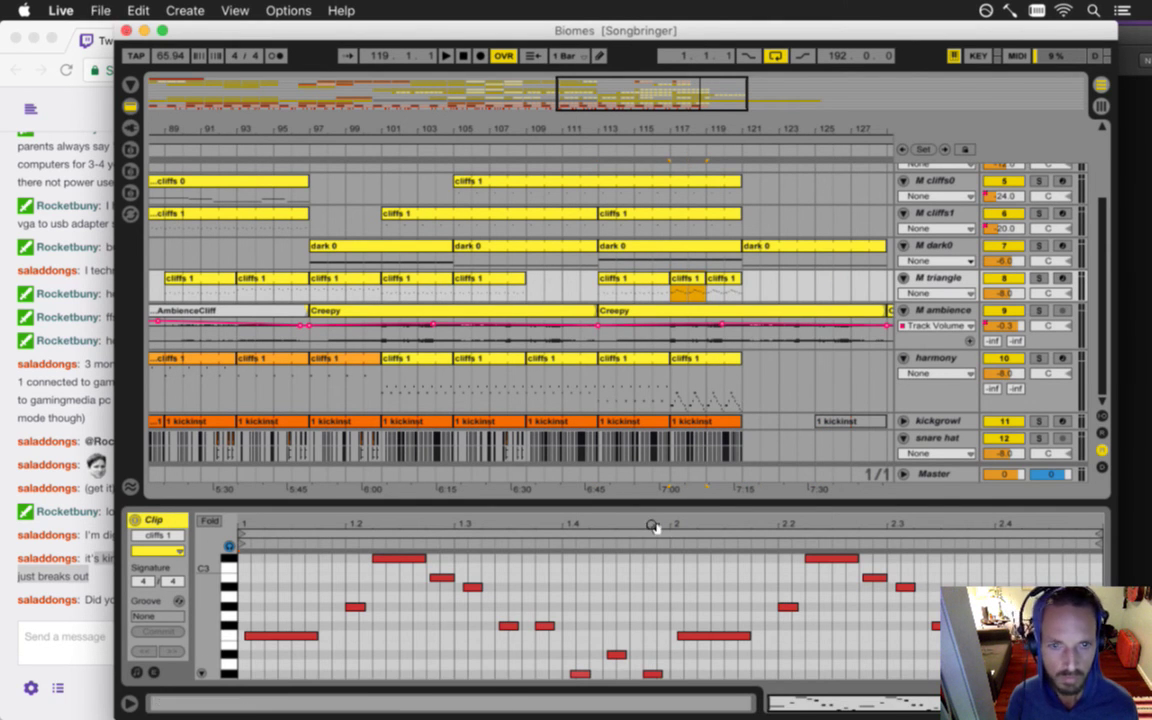
# - Enlarge the note editor to view the consolidated two-bar triangle clip
pyautogui.click(652, 526)
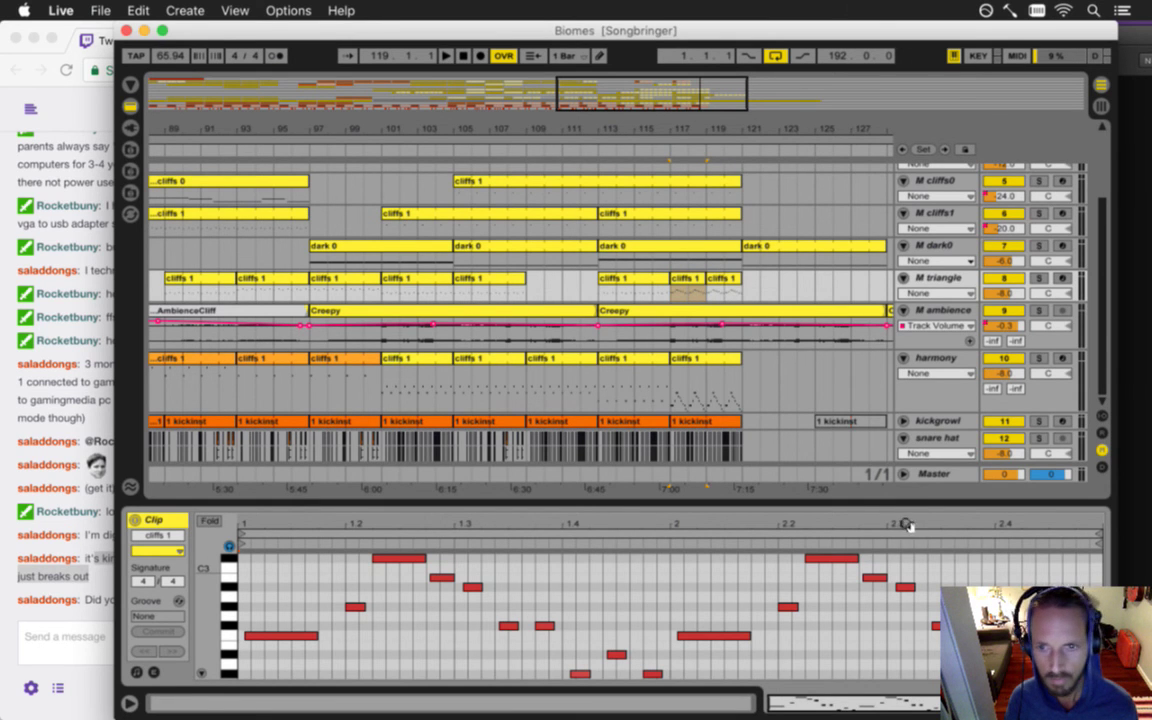
pyautogui.scroll(2, 808, 578)
pyautogui.scroll(-2, 810, 575)
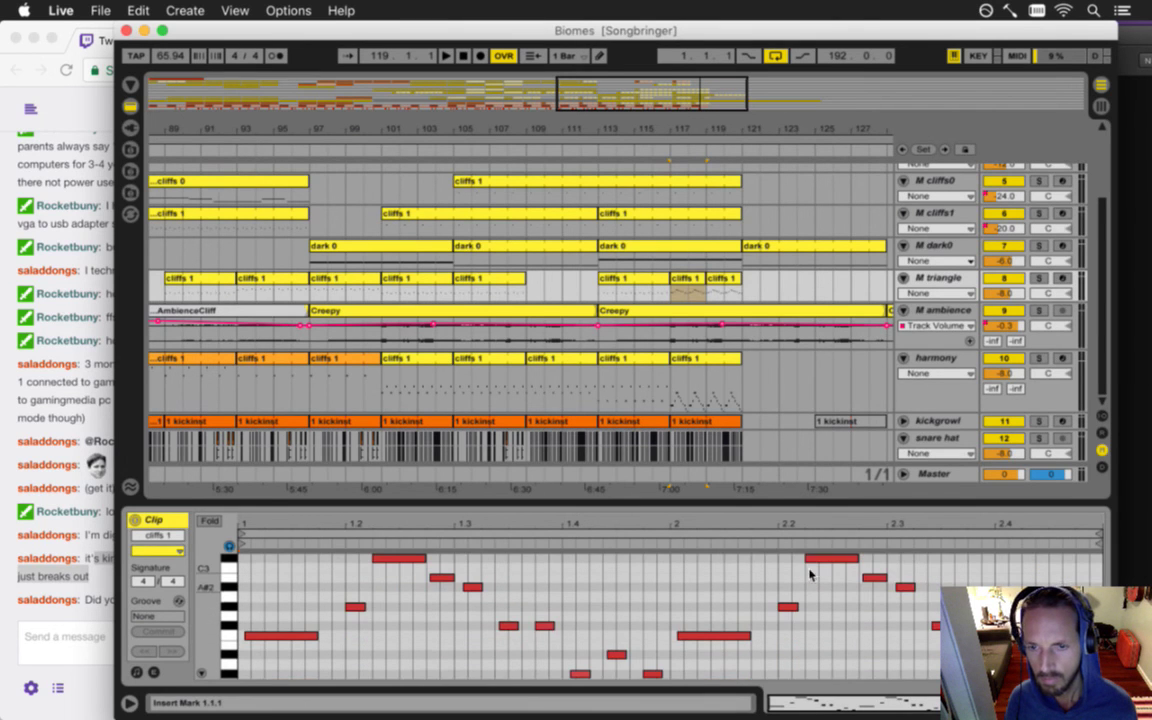
pyautogui.moveTo(829, 512); pyautogui.dragTo(690, 312)
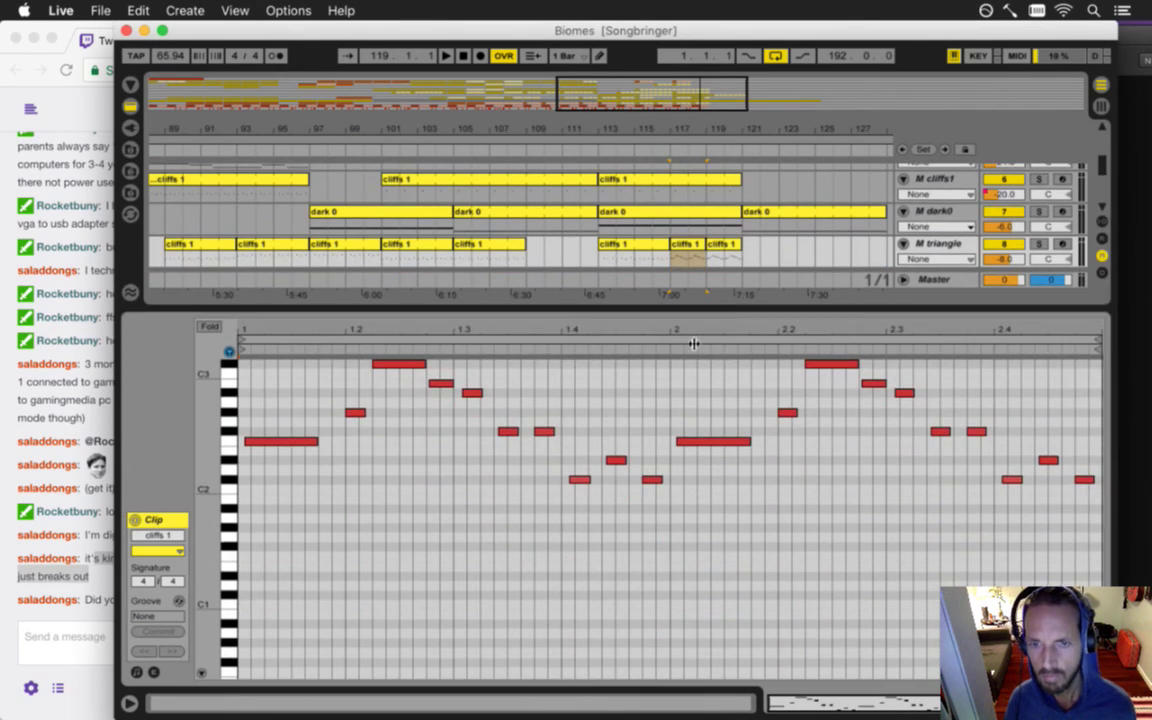
# - Switch to the Twitch chat and read the viewers' messages about composing music and FL Studio
pyautogui.click(36, 597)
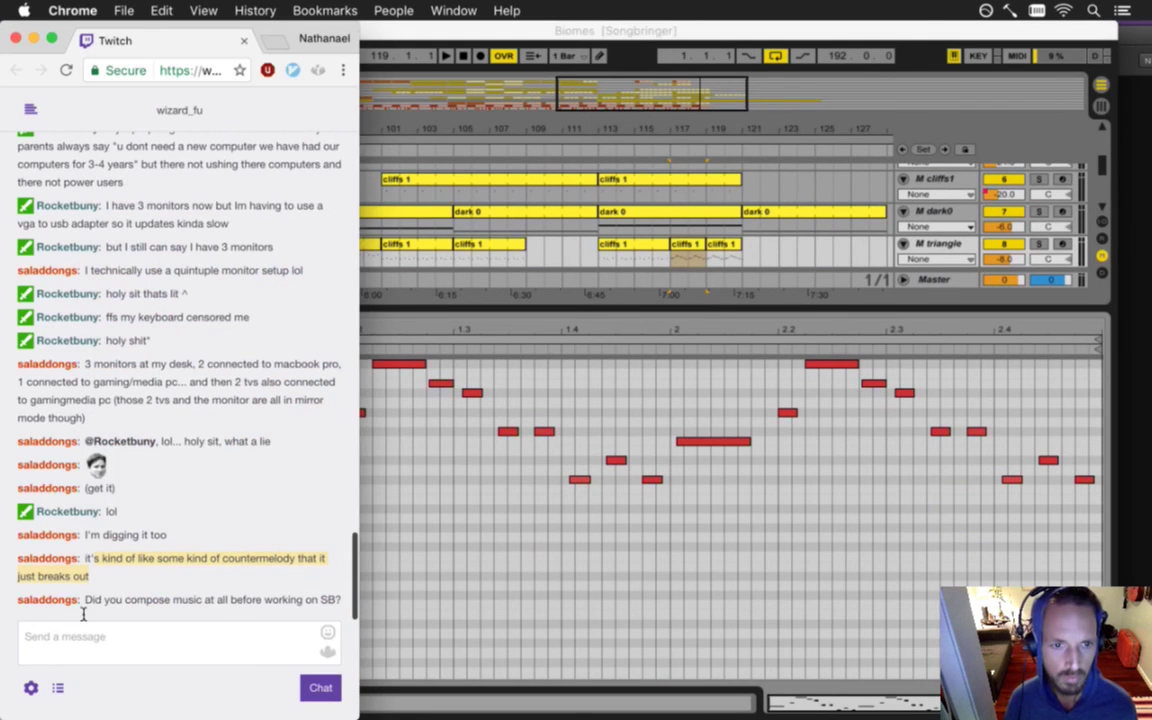
pyautogui.moveTo(104, 606); pyautogui.dragTo(300, 612)
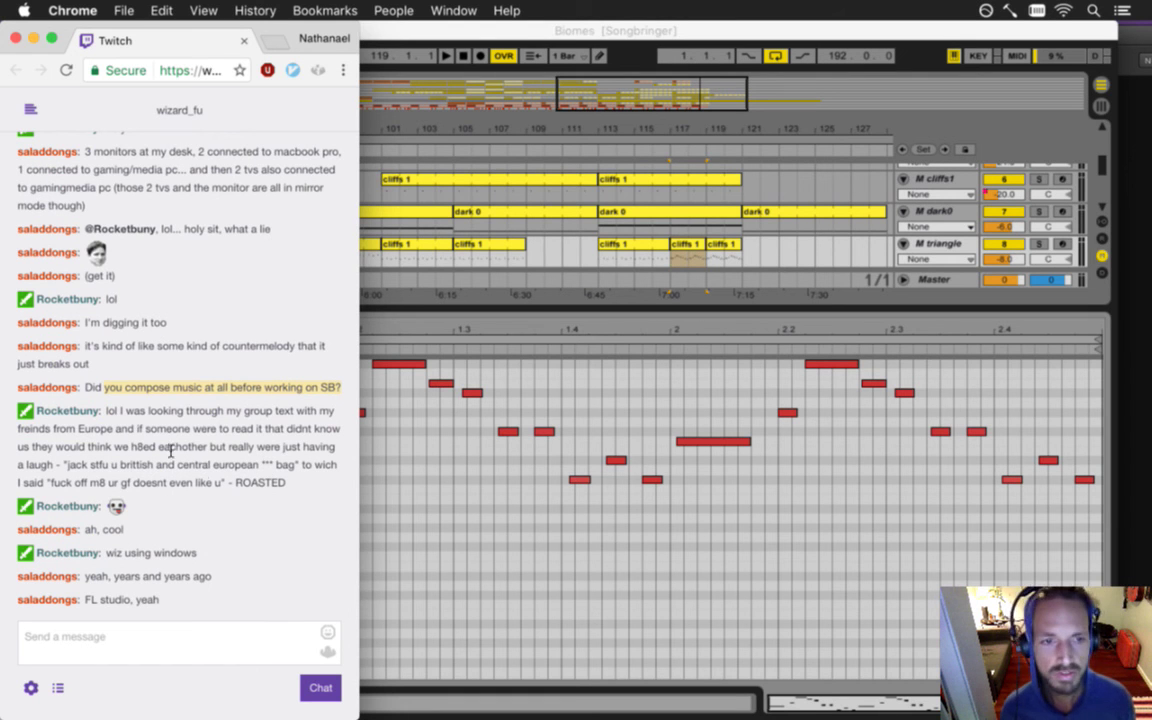
pyautogui.moveTo(120, 413); pyautogui.dragTo(244, 487)
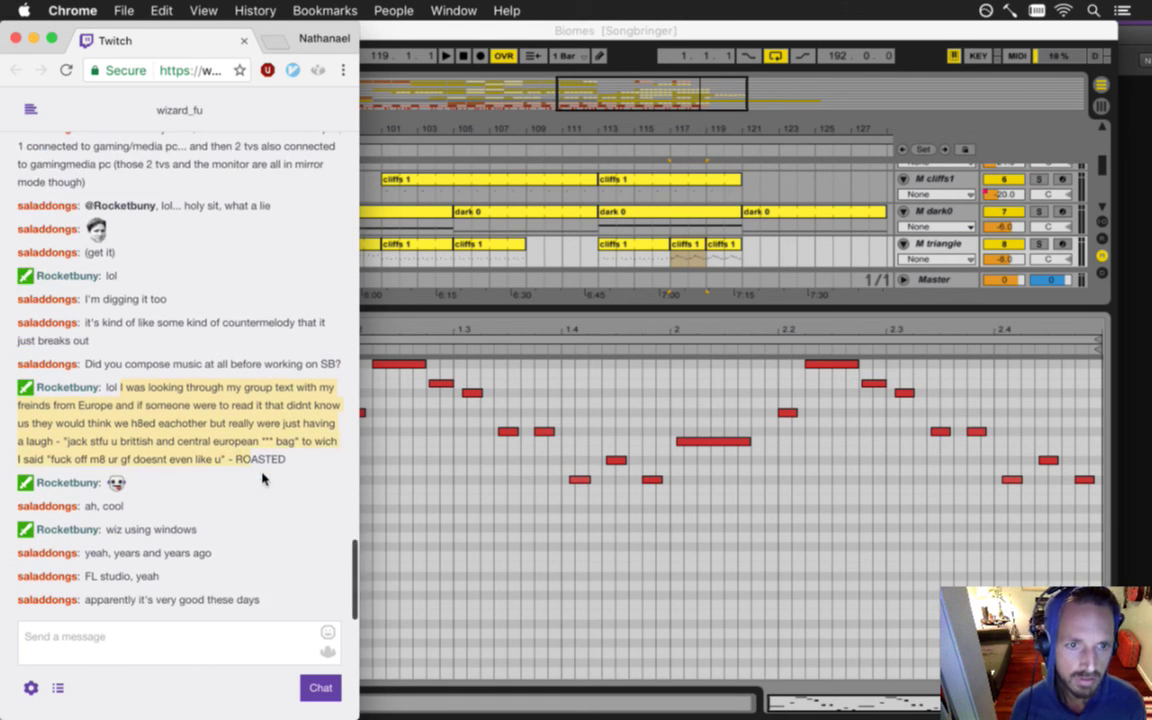
pyautogui.click(158, 452)
pyautogui.moveTo(80, 447); pyautogui.dragTo(55, 408)
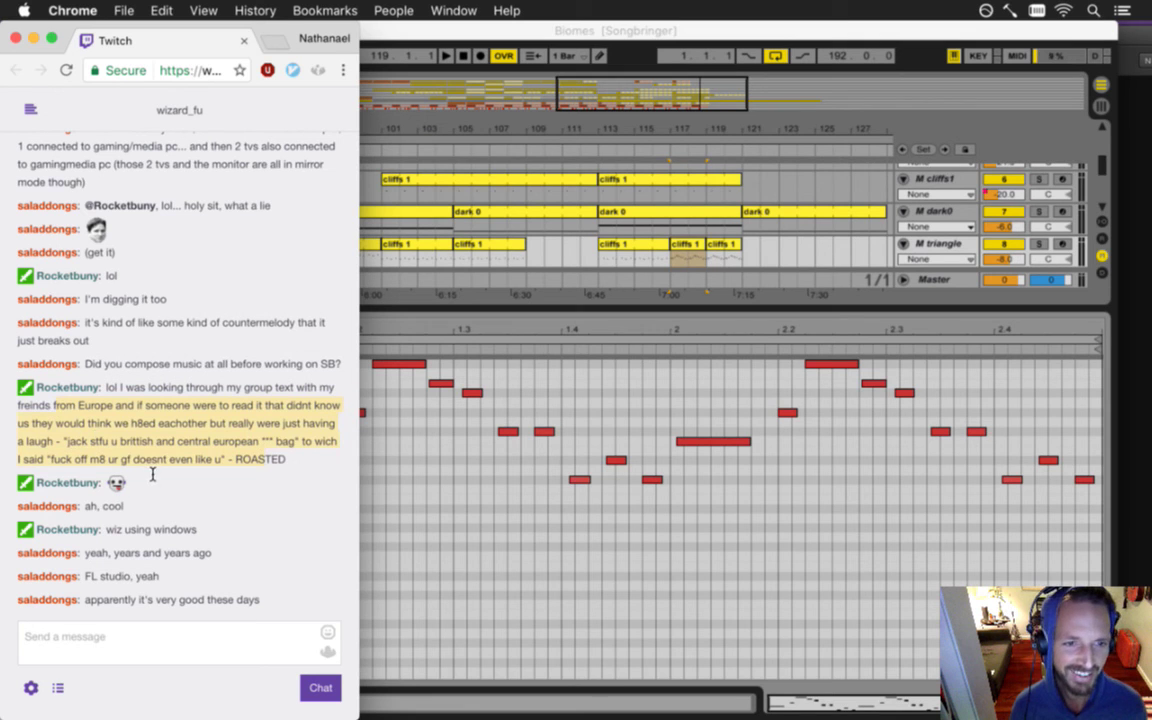
pyautogui.moveTo(125, 530); pyautogui.dragTo(187, 530)
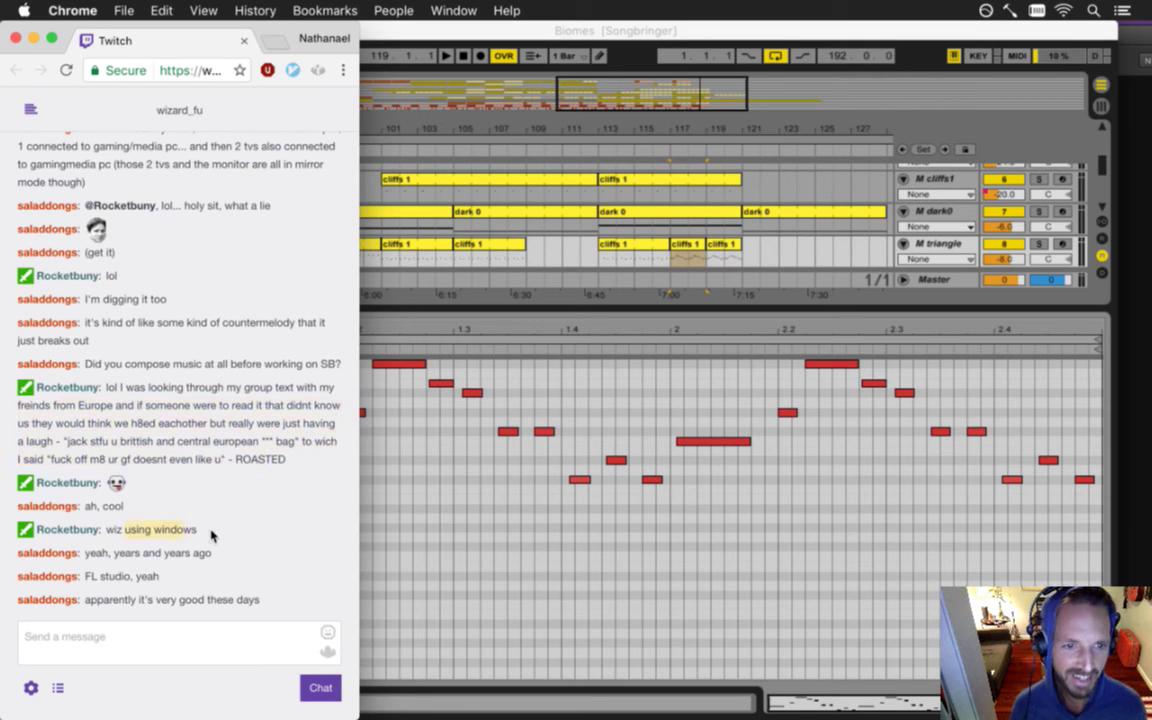
pyautogui.moveTo(86, 578); pyautogui.dragTo(157, 580)
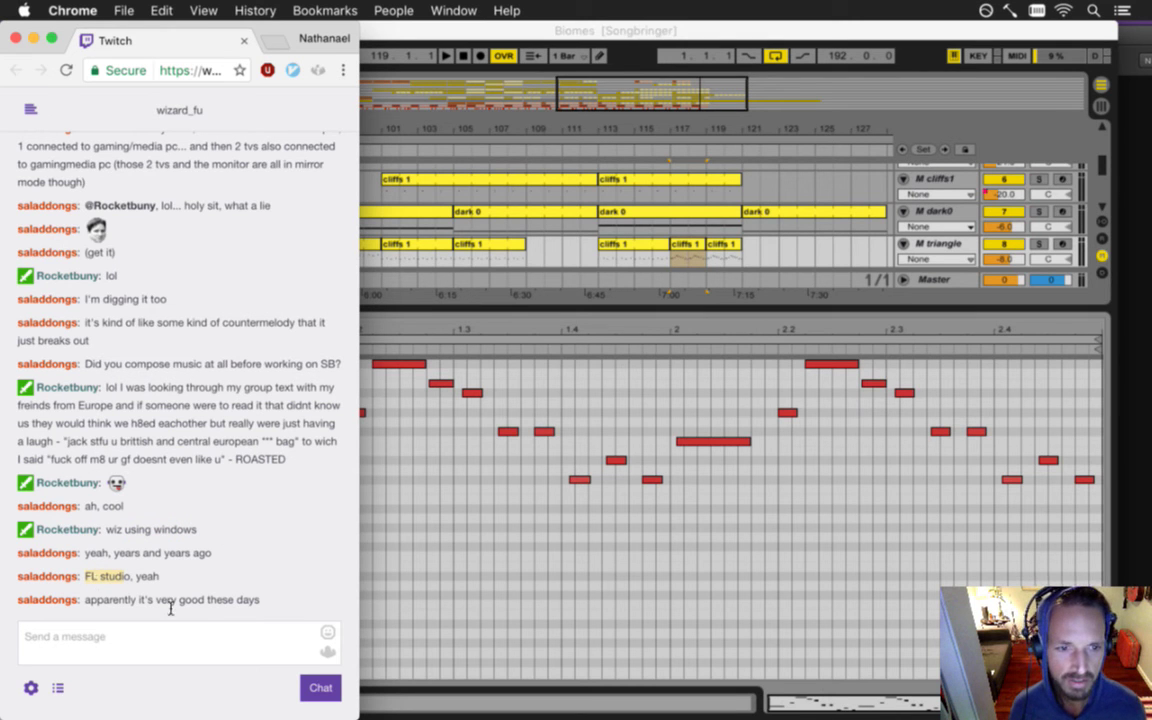
# - Shrink the note editor back to its smaller height and return to the Twitch chat
pyautogui.click(537, 312)
pyautogui.moveTo(527, 316); pyautogui.dragTo(498, 508)
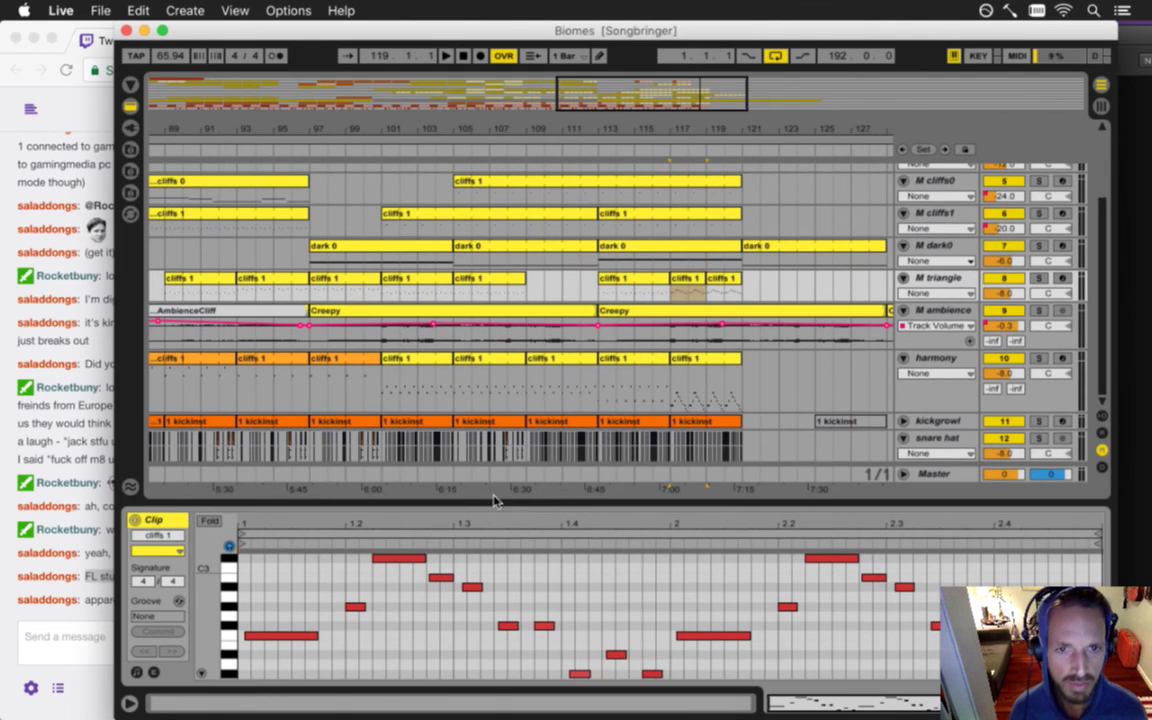
pyautogui.click(95, 617)
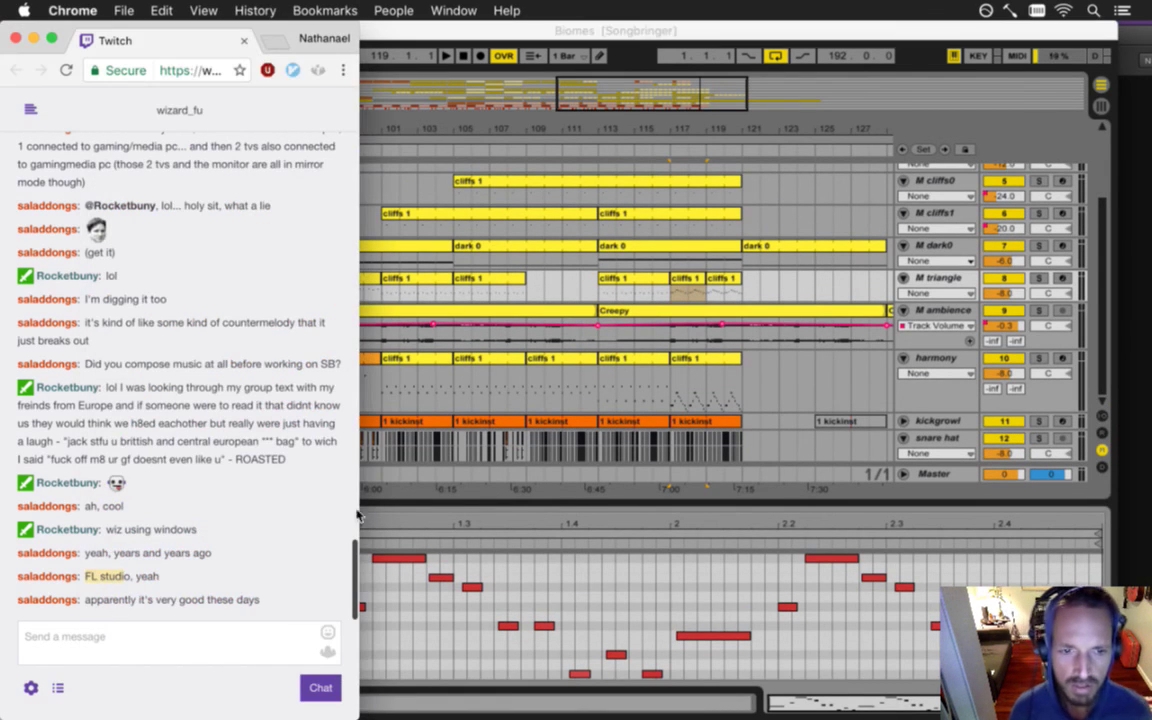
# - Switch back to Live and, in the second bar of the triangle clip at bar 117, raise the five notes from 2.2.4 to D#3, F3, F#3, G#3 and A#3
pyautogui.click(910, 48)
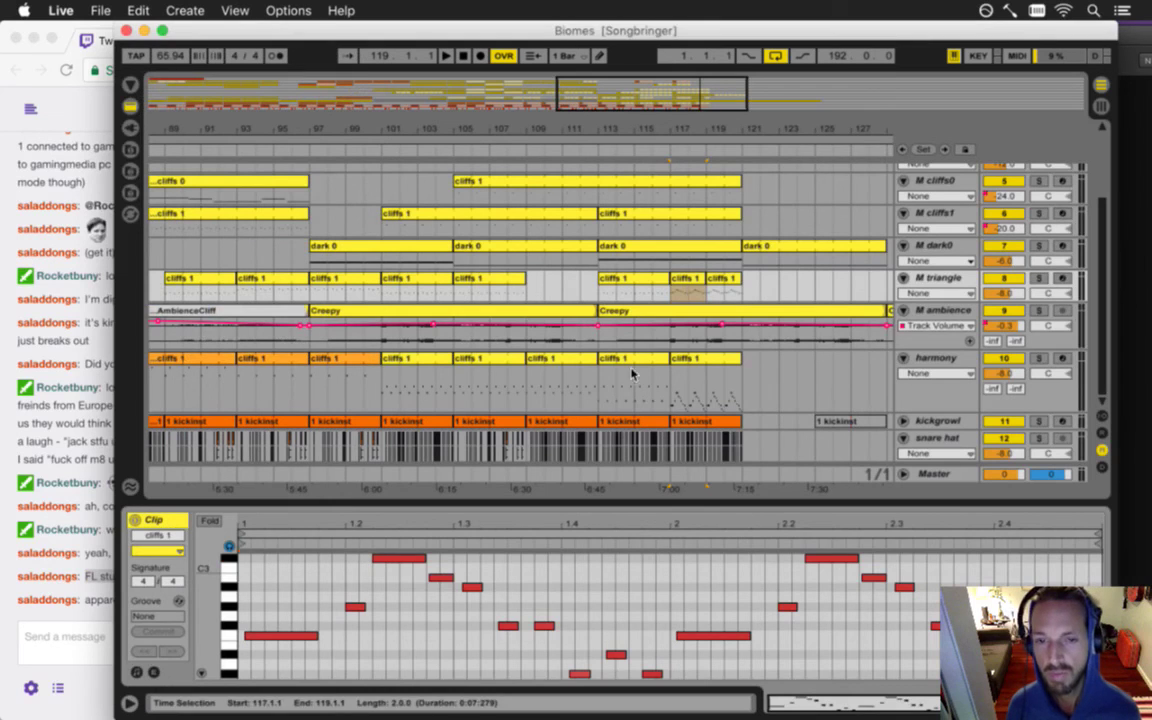
pyautogui.click(689, 287)
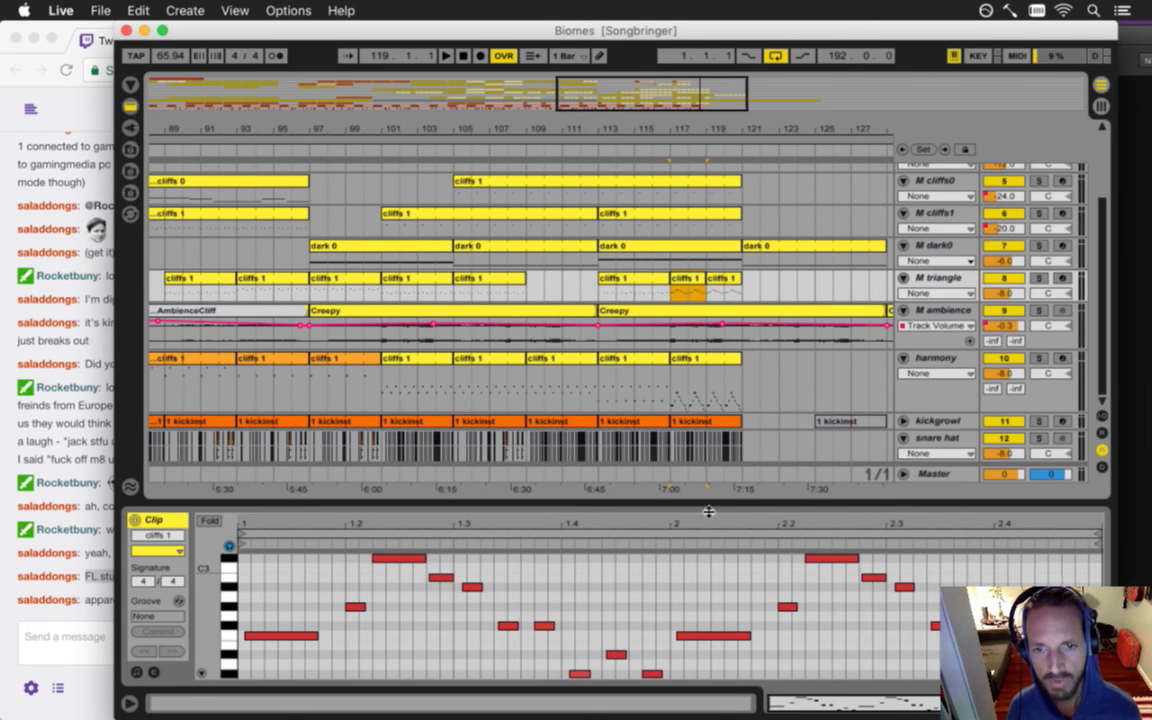
pyautogui.moveTo(708, 512); pyautogui.dragTo(708, 349)
pyautogui.moveTo(210, 392); pyautogui.dragTo(218, 493)
pyautogui.moveTo(906, 361); pyautogui.dragTo(652, 348)
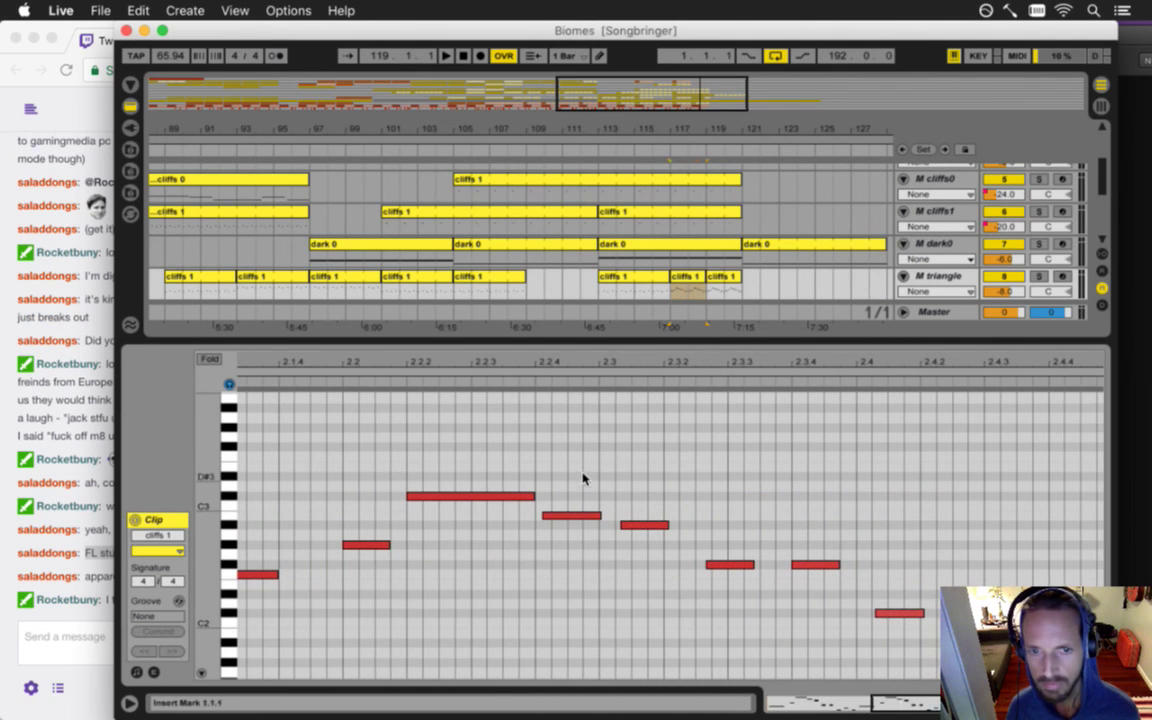
pyautogui.moveTo(563, 514); pyautogui.dragTo(566, 479)
pyautogui.moveTo(626, 524)
pyautogui.mouseDown()
pyautogui.moveTo(643, 509)
pyautogui.moveTo(650, 458)
pyautogui.moveTo(650, 524)
pyautogui.moveTo(648, 459)
pyautogui.mouseUp()
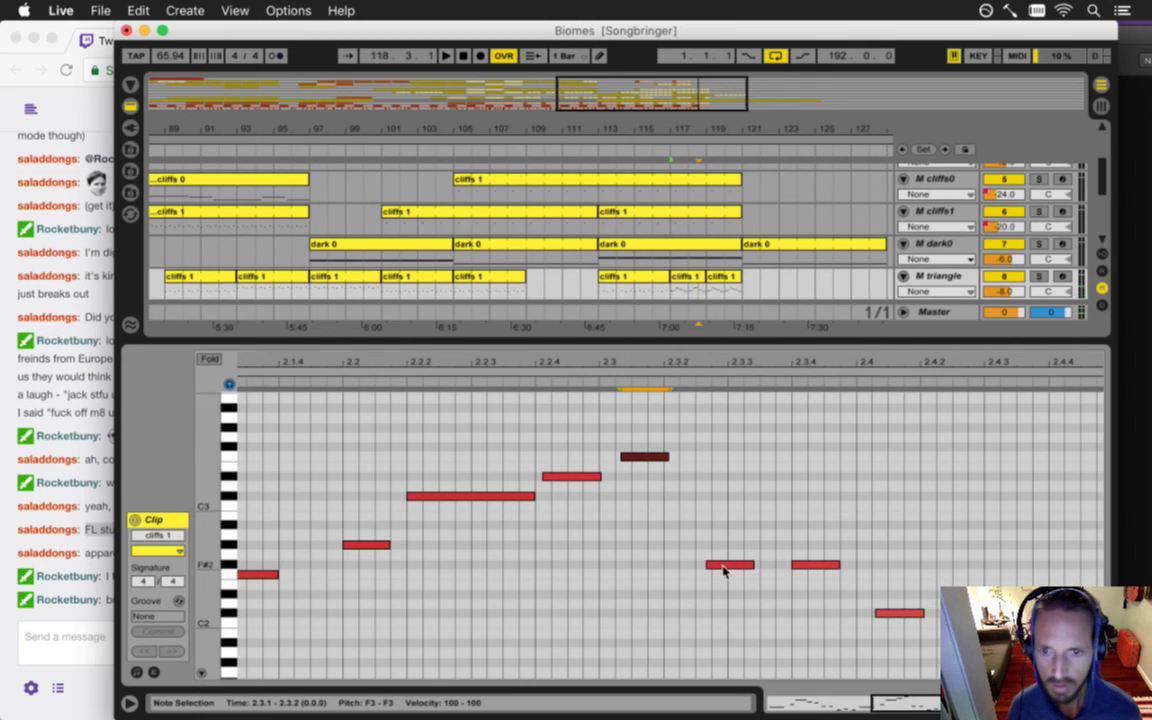
pyautogui.moveTo(726, 568); pyautogui.dragTo(730, 452)
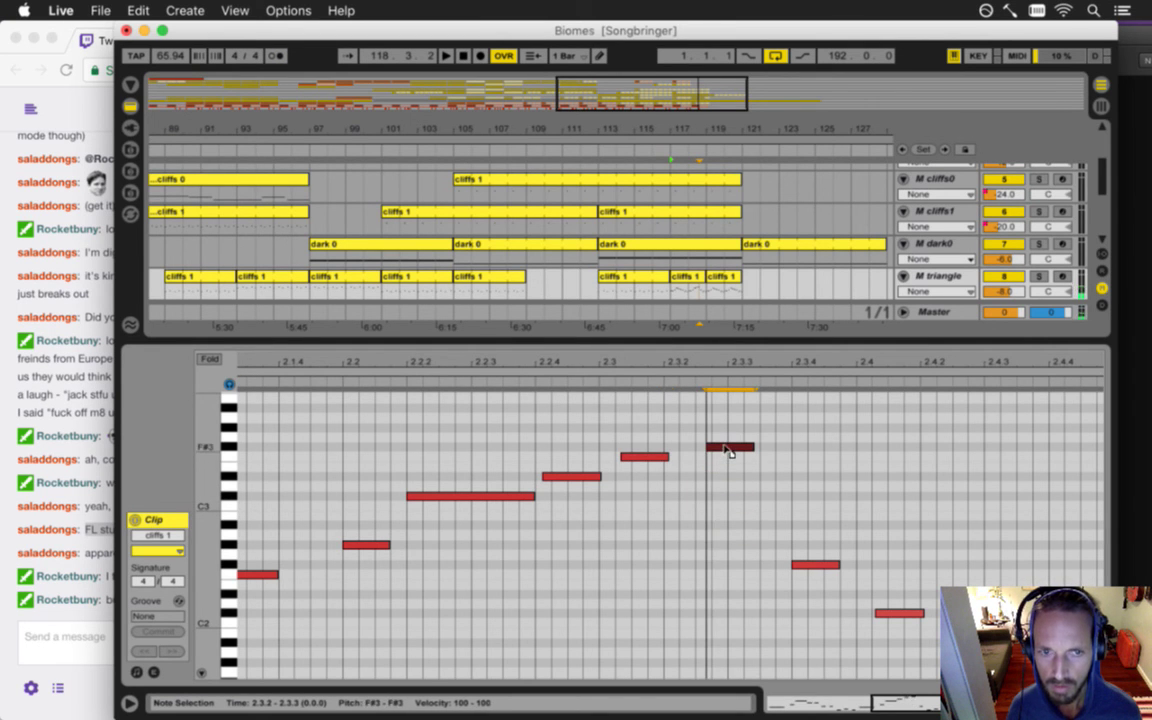
pyautogui.moveTo(815, 568); pyautogui.dragTo(815, 428)
pyautogui.moveTo(899, 614); pyautogui.dragTo(893, 406)
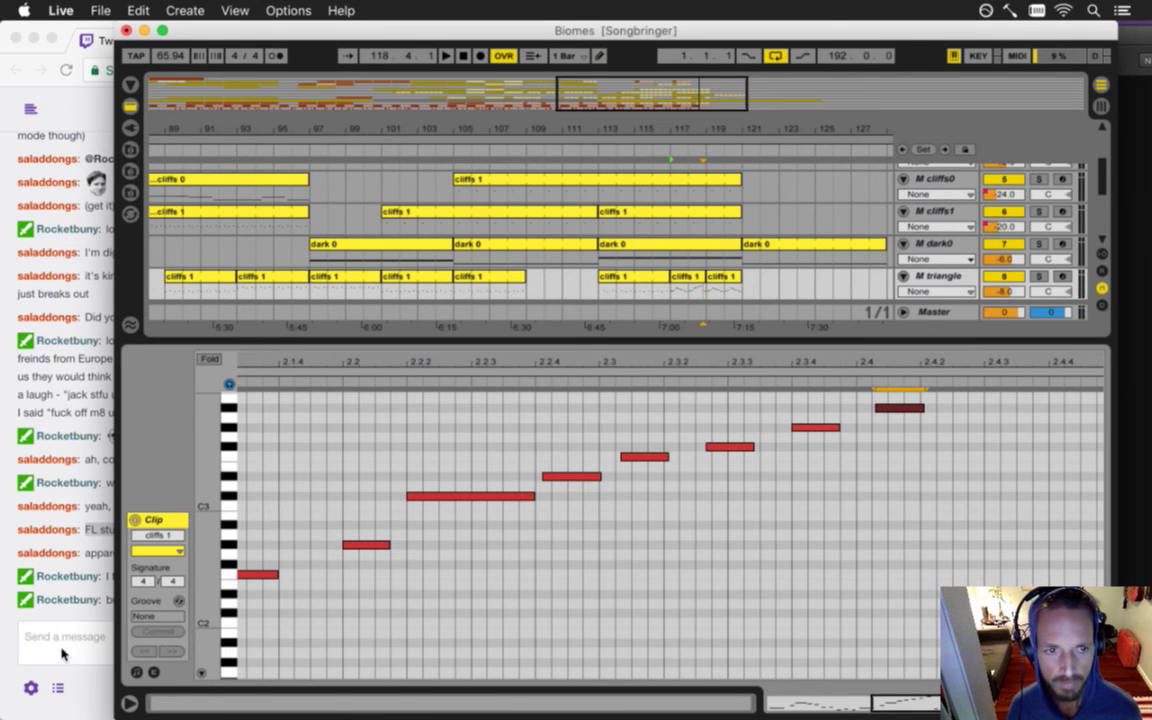
# - Finish the rising triangle run by setting the note at 2.4.2 to B3 and the last note at 2.4.4 to C#4
pyautogui.click(975, 568)
pyautogui.doubleClick(985, 575)
pyautogui.moveTo(985, 575); pyautogui.dragTo(978, 398)
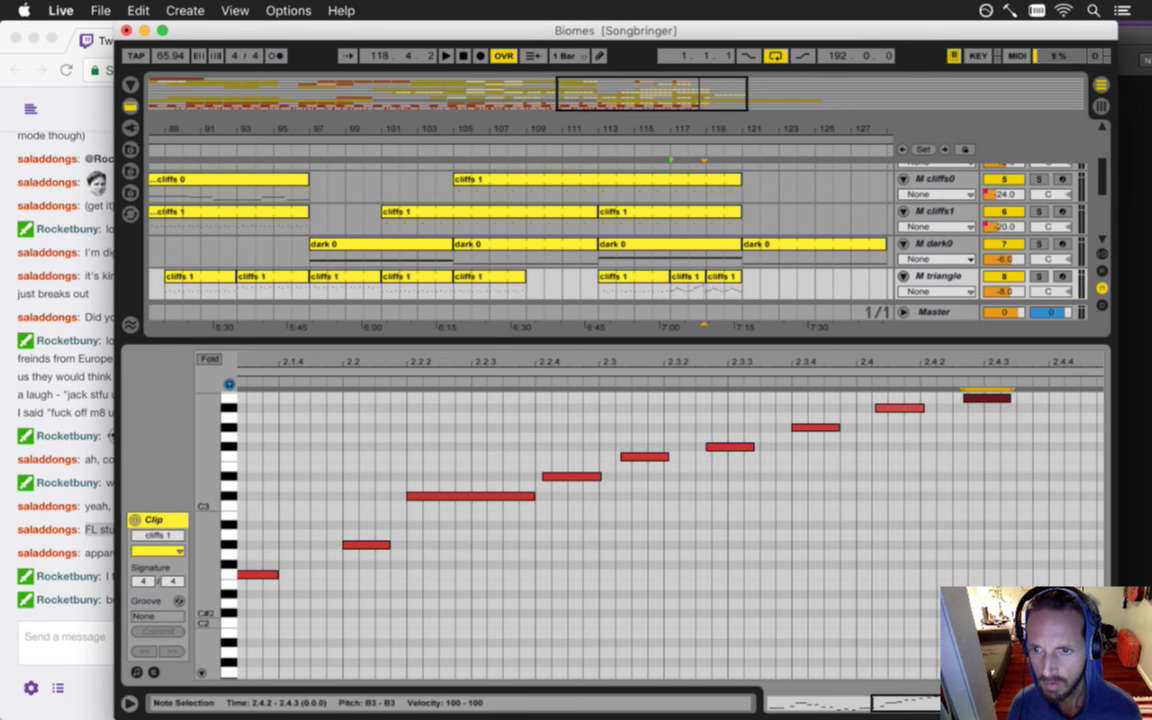
pyautogui.doubleClick(1057, 512)
pyautogui.moveTo(1057, 512); pyautogui.dragTo(1059, 437)
pyautogui.scroll(3, 980, 497)
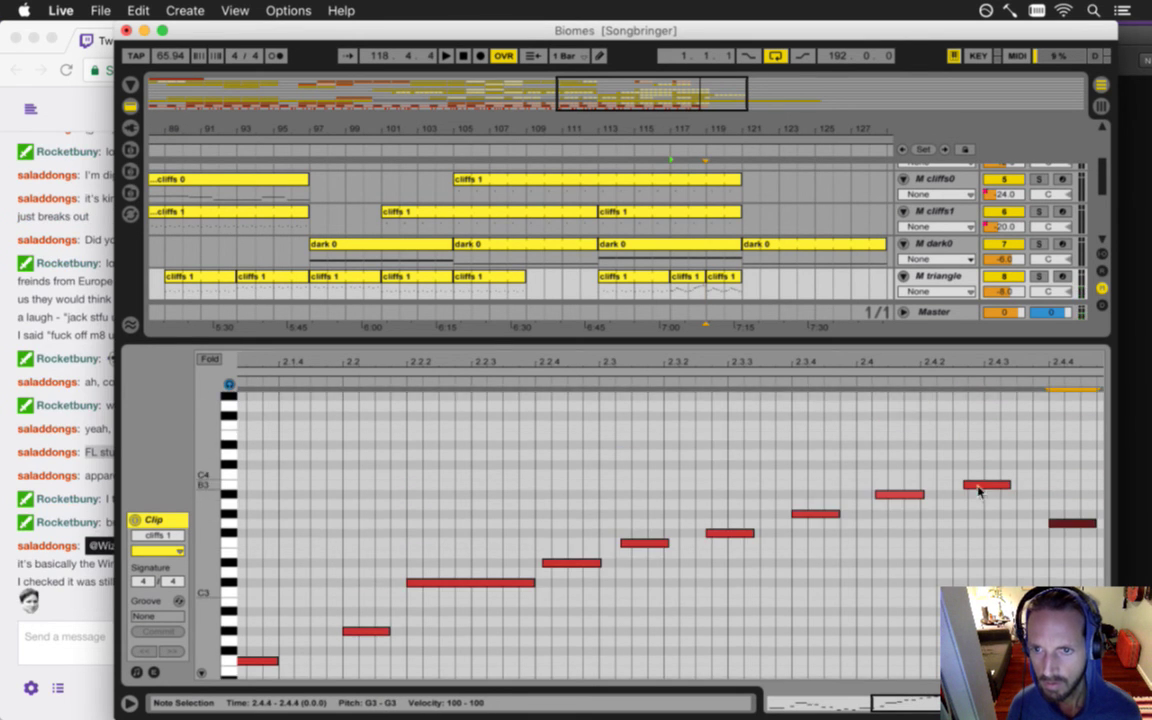
pyautogui.click(983, 486)
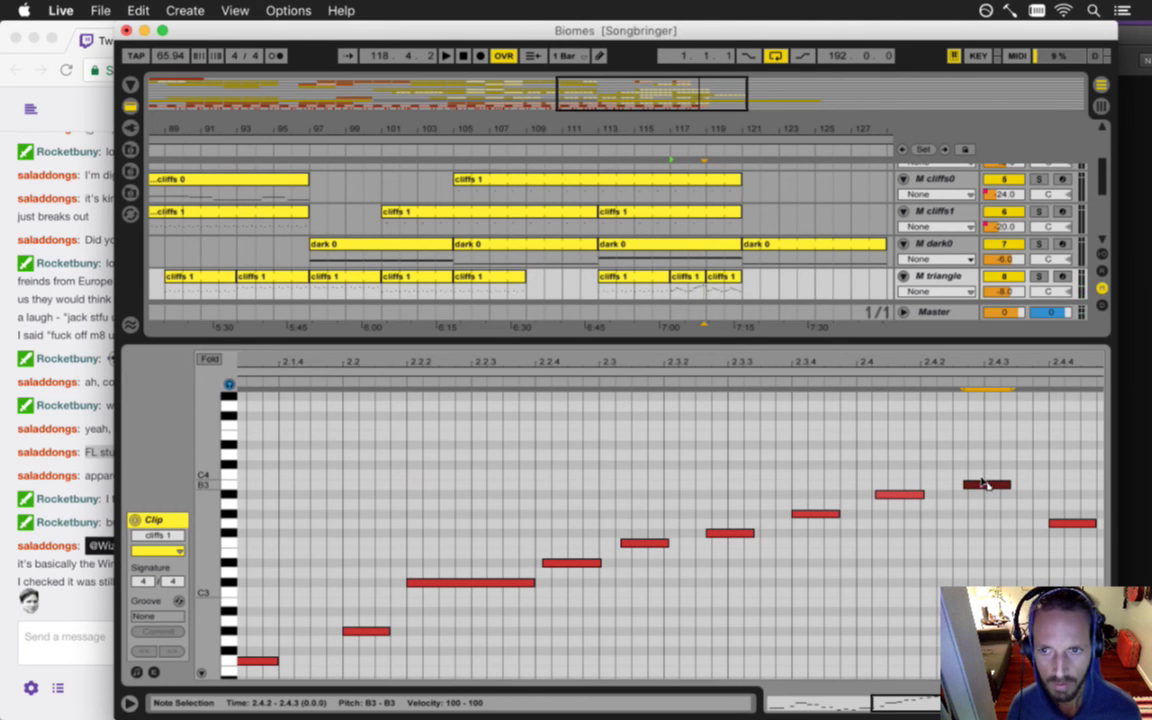
pyautogui.moveTo(1068, 521); pyautogui.dragTo(1067, 469)
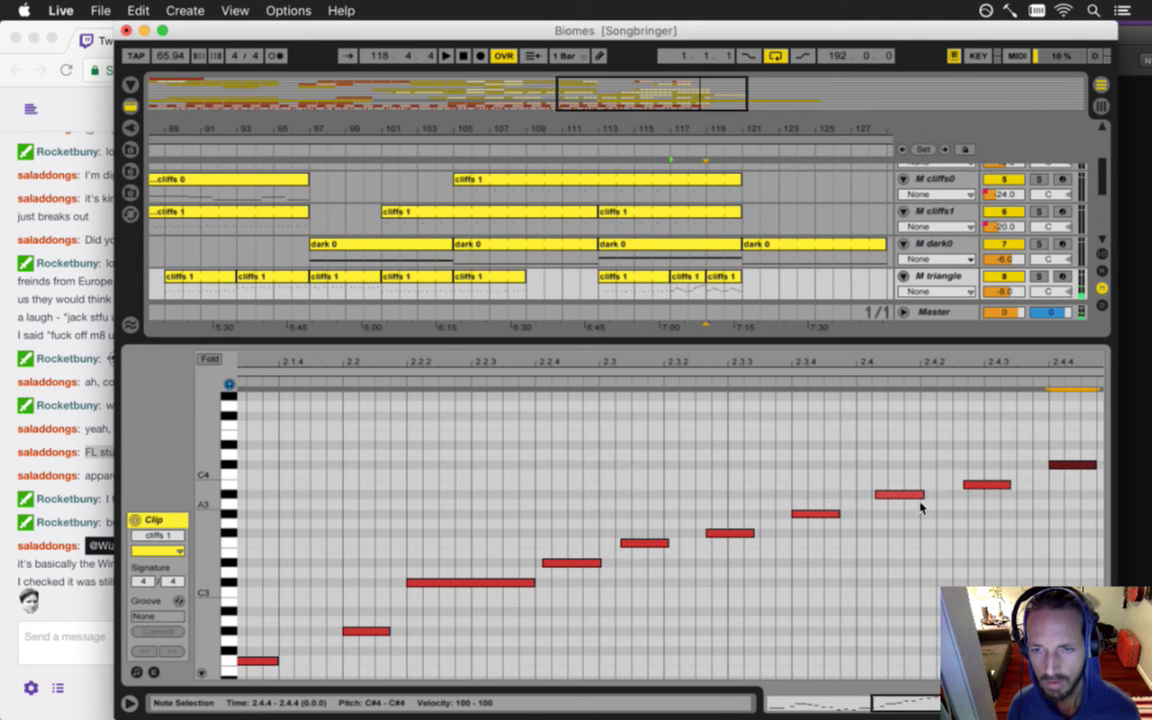
# - Play the arrangement from bar 117 and switch to the Twitch chat to read the messages about FL Studio on Mac
pyautogui.press('space')
pyautogui.click(74, 574)
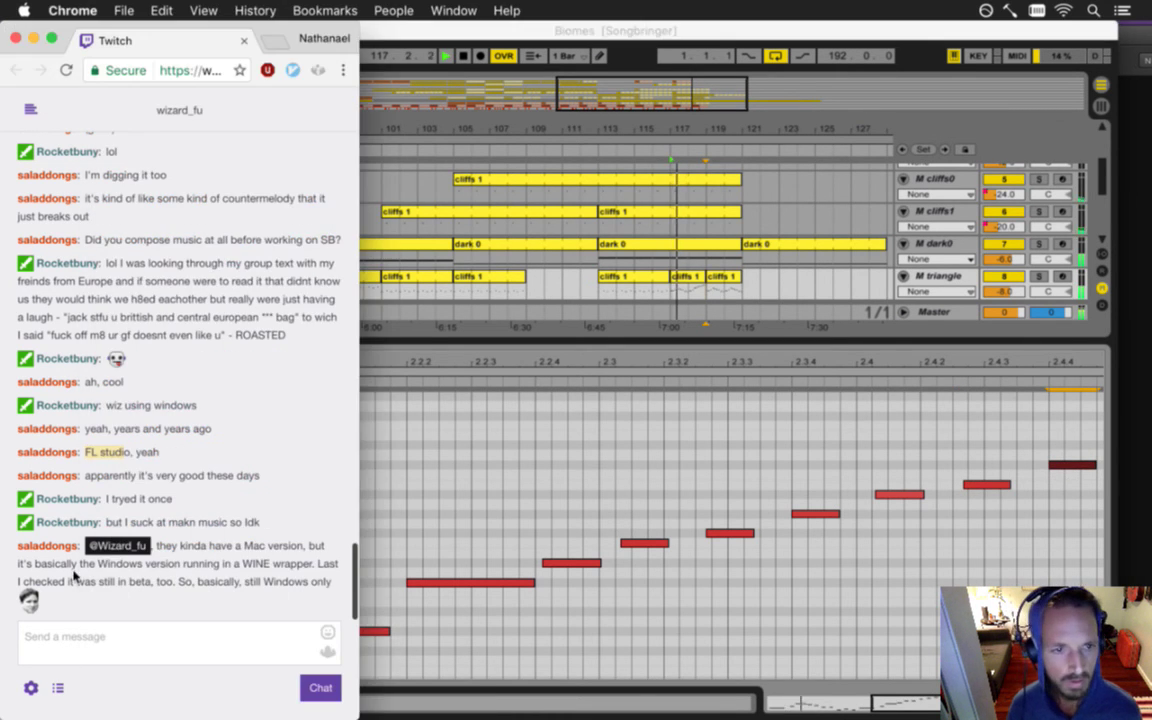
pyautogui.moveTo(112, 500); pyautogui.dragTo(188, 522)
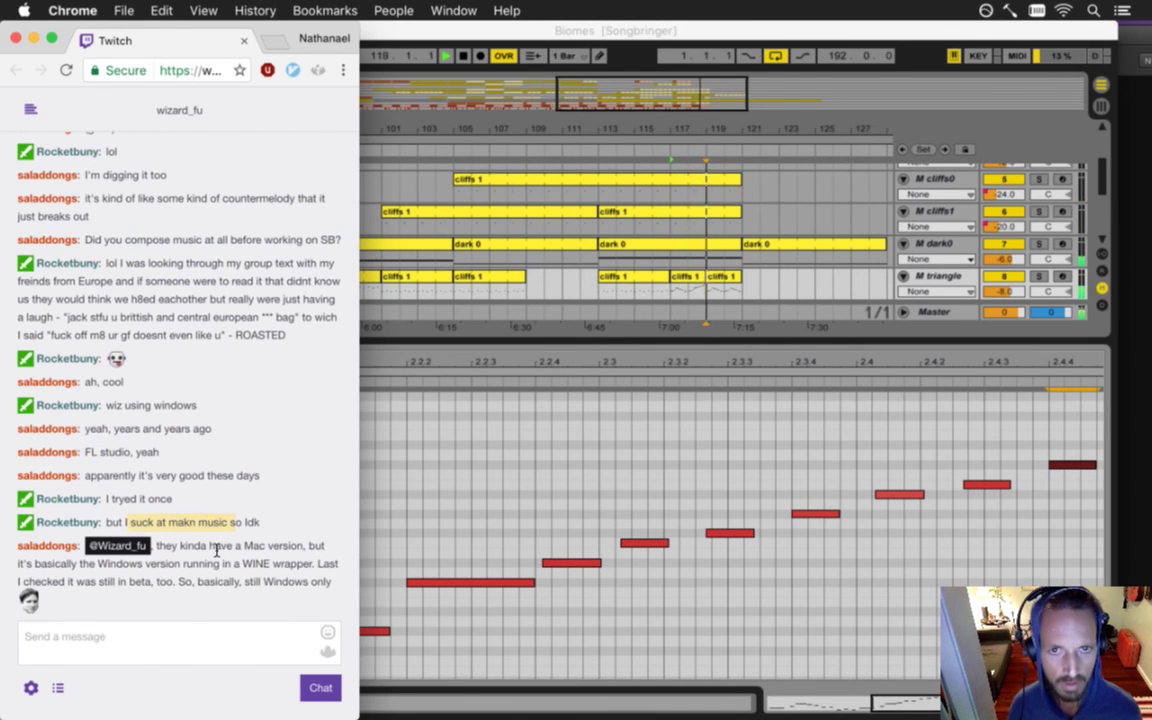
pyautogui.click(181, 557)
pyautogui.moveTo(181, 553); pyautogui.dragTo(233, 588)
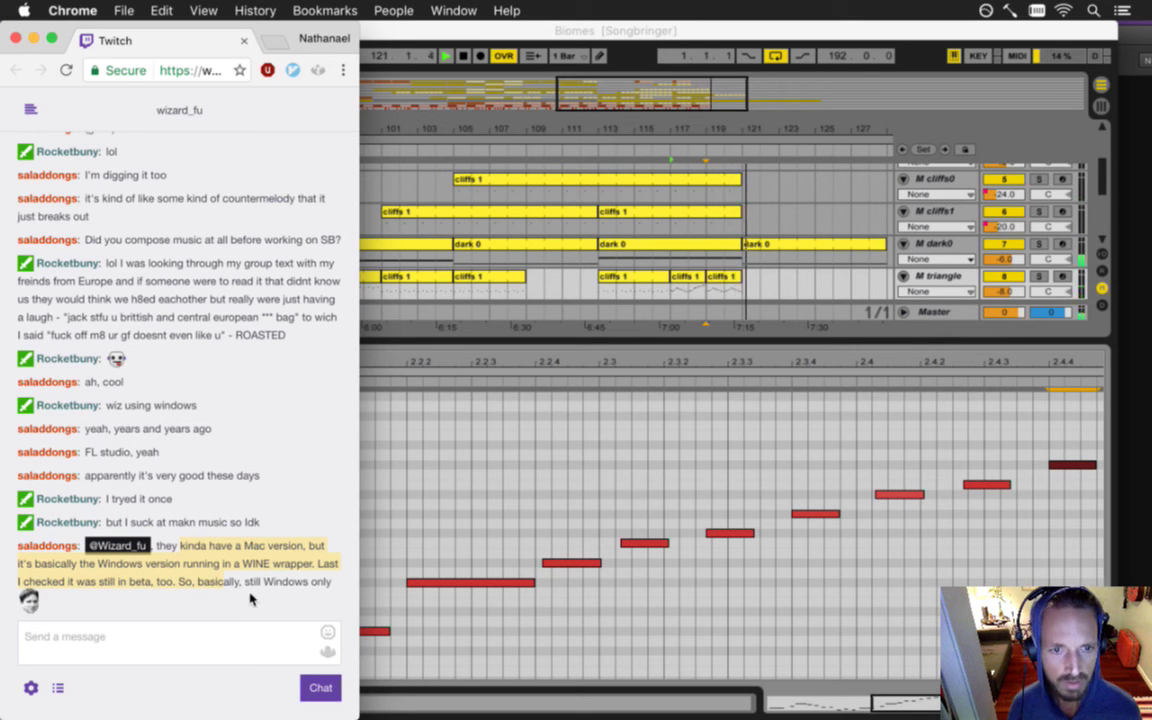
# - Return to Live, shrink the note editor to its smaller height and save the set
pyautogui.click(720, 125)
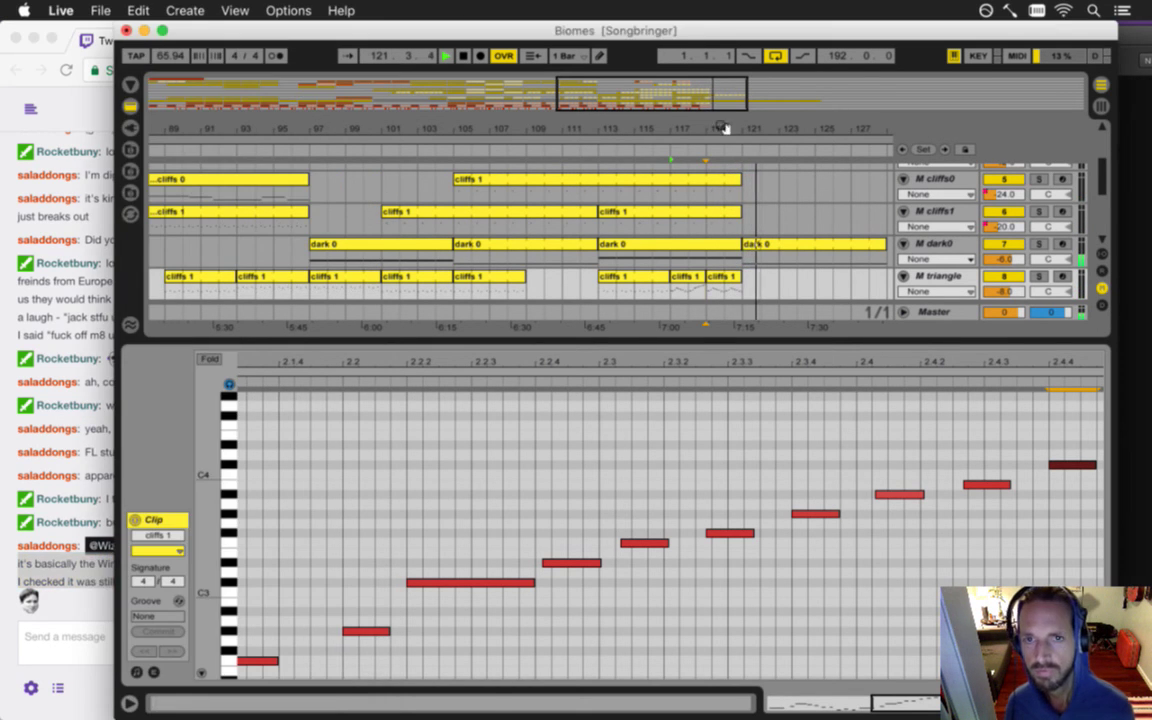
pyautogui.moveTo(695, 370); pyautogui.dragTo(702, 589)
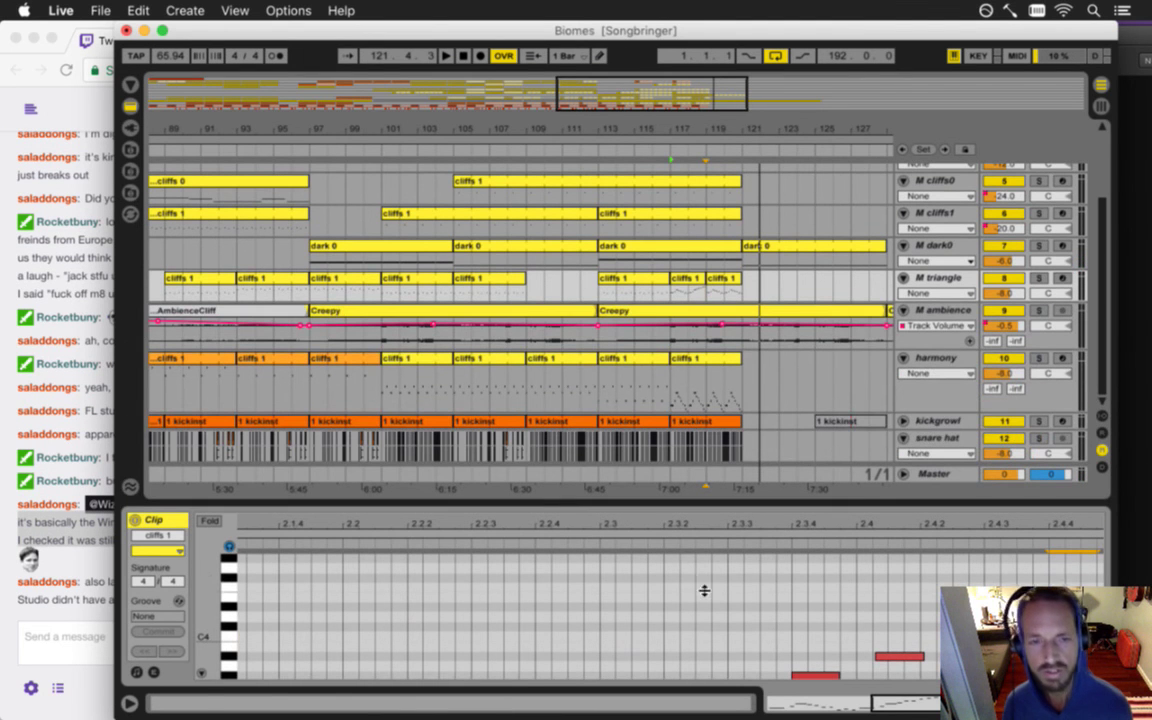
pyautogui.press('super+s')
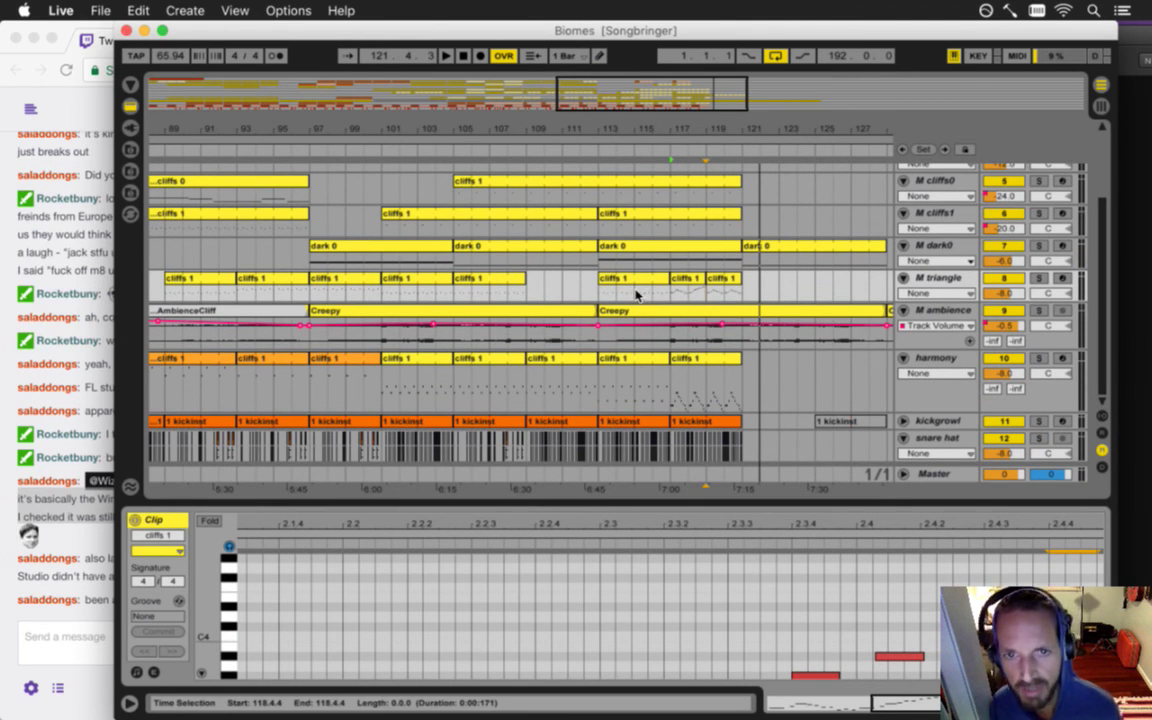
# - Play the arrangement from bar 115 while reading the newest Twitch chat messages, and return to Live
pyautogui.click(636, 294)
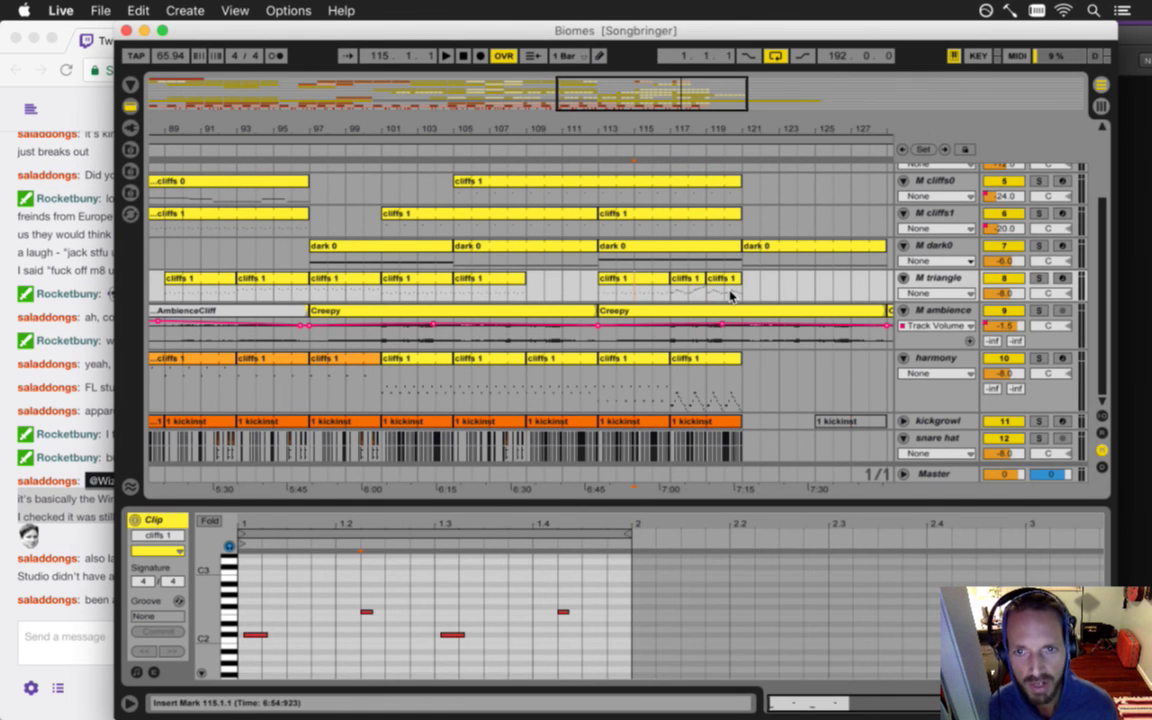
pyautogui.press('space')
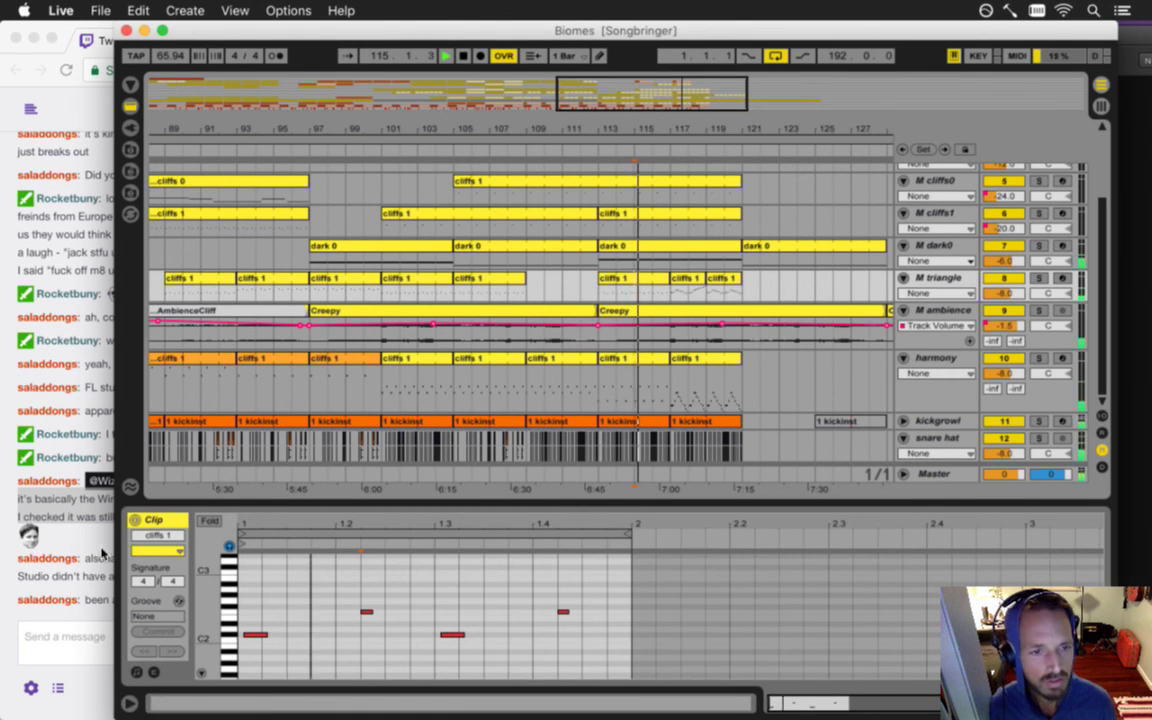
pyautogui.click(97, 565)
pyautogui.moveTo(86, 560); pyautogui.dragTo(187, 590)
pyautogui.click(186, 585)
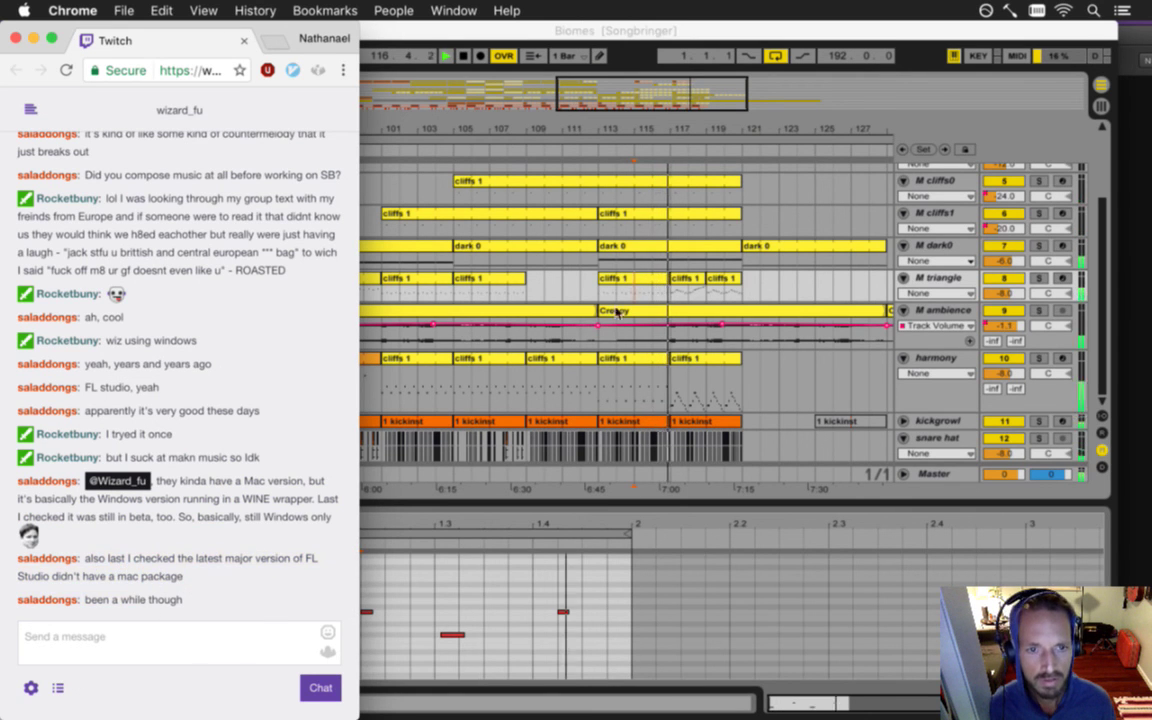
pyautogui.click(801, 116)
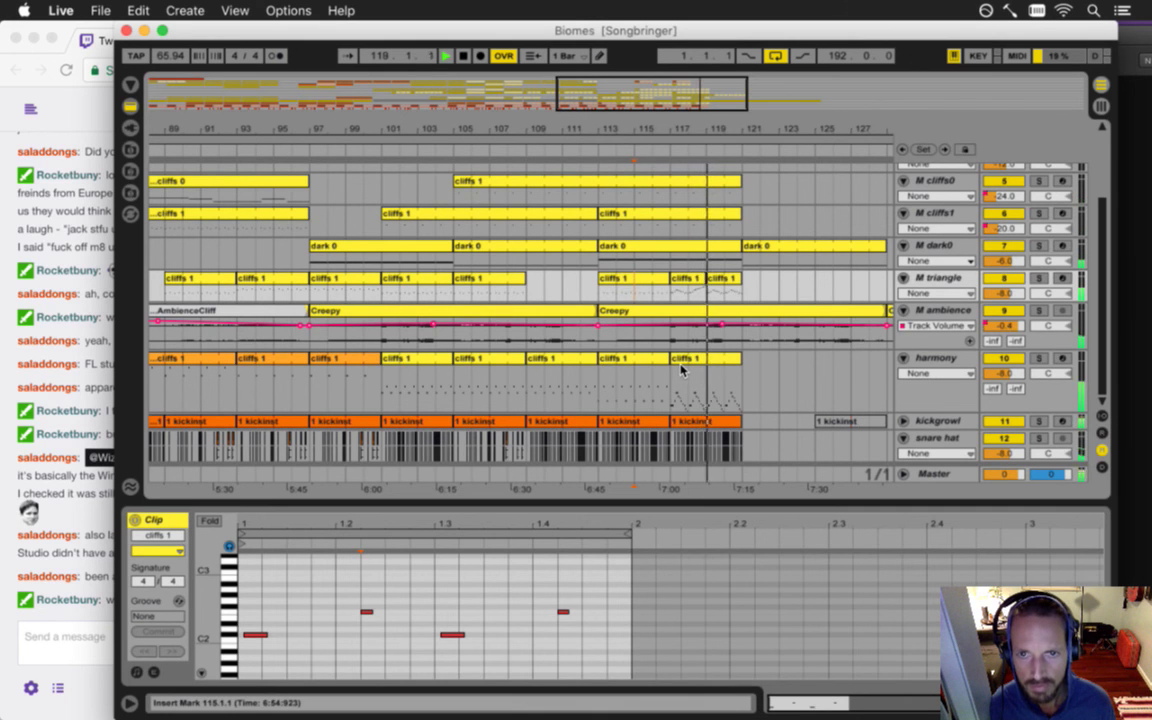
# - Copy the two-bar triangle clip at bar 119 onto the harmony track at the same position, and place another copy at bar 121
pyautogui.click(684, 279)
pyautogui.click(725, 288)
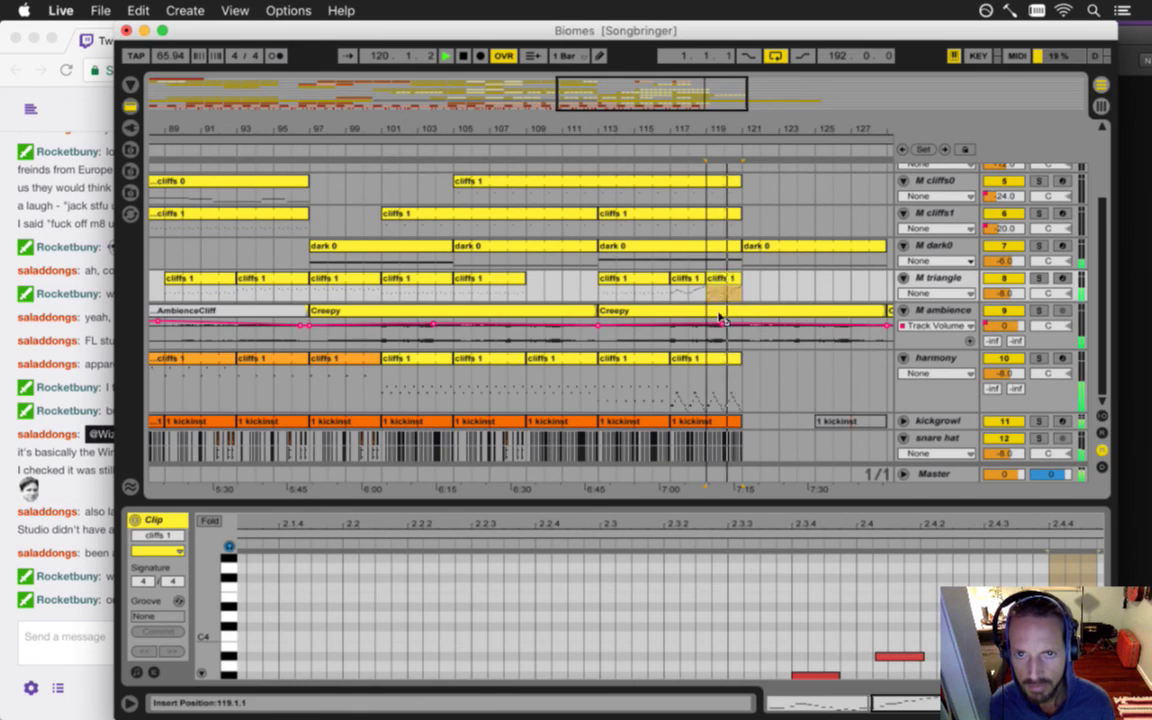
pyautogui.keyDown('alt'); pyautogui.moveTo(723, 279); pyautogui.dragTo(719, 385); pyautogui.keyUp('alt')
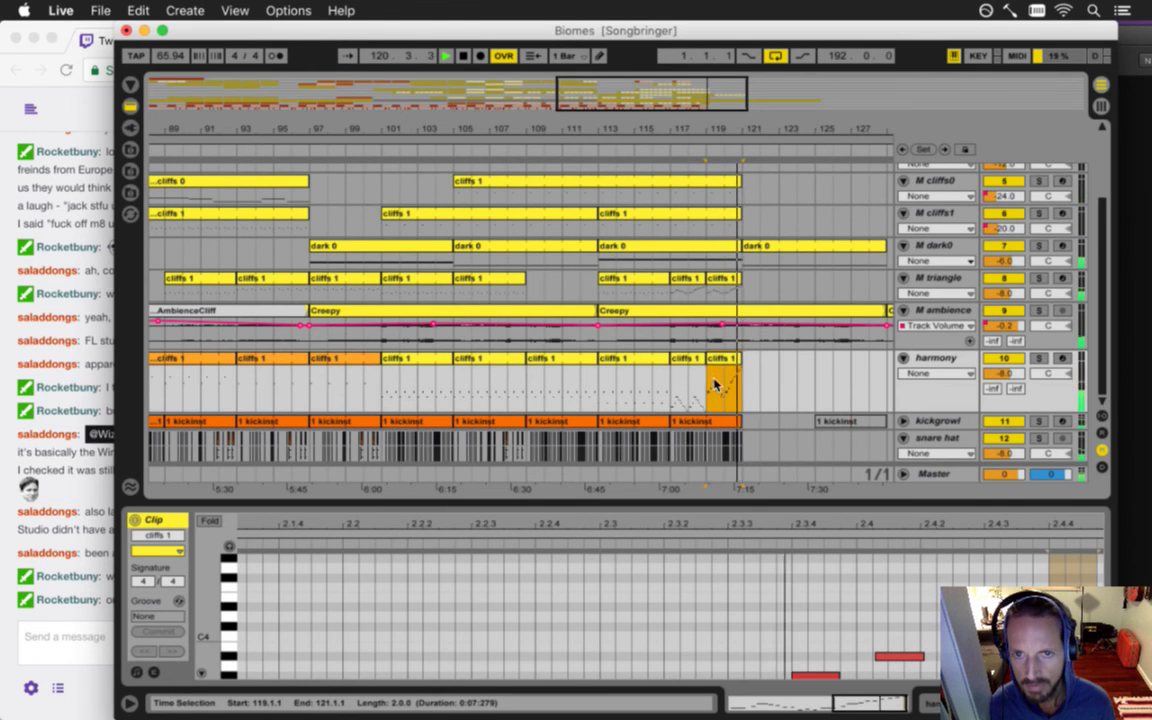
pyautogui.click(722, 362)
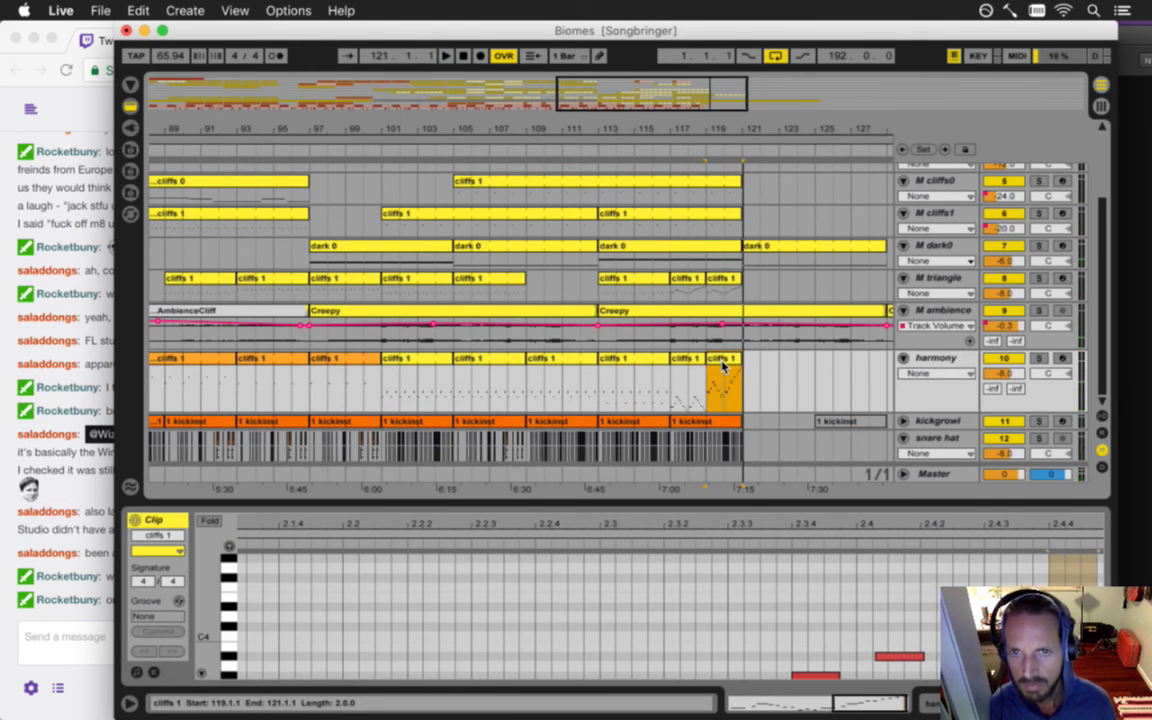
pyautogui.click(725, 368)
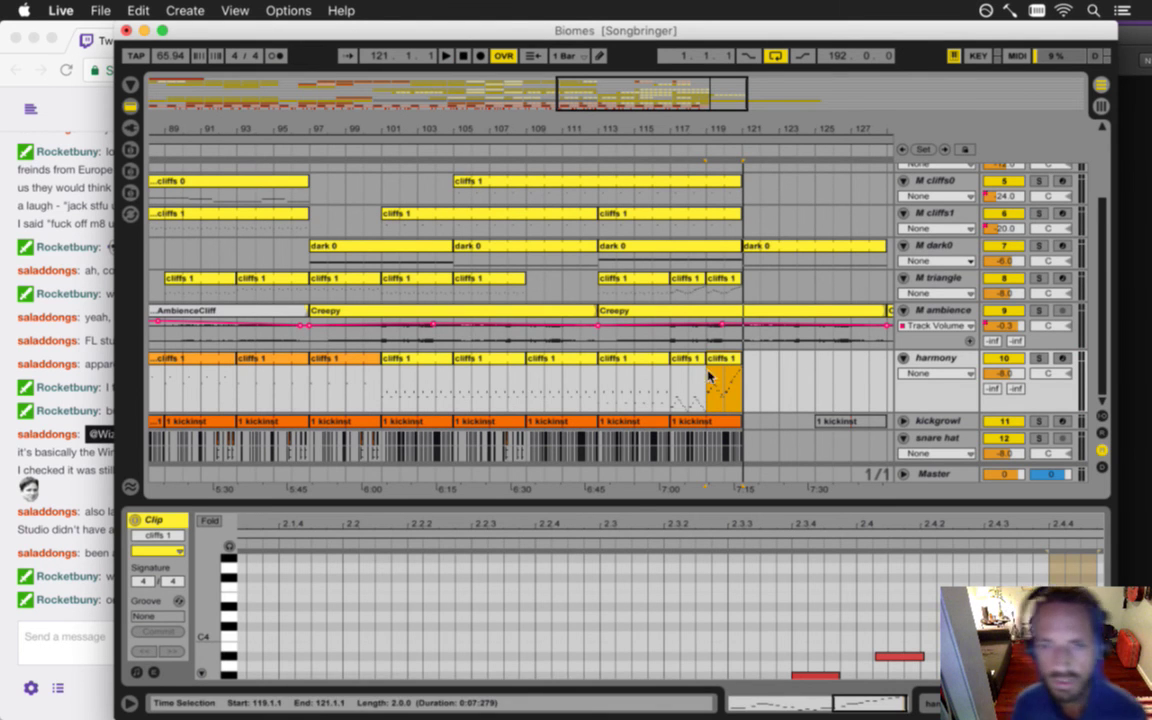
pyautogui.click(719, 361)
pyautogui.moveTo(724, 360)
pyautogui.mouseDown()
pyautogui.moveTo(769, 362)
pyautogui.moveTo(714, 362)
pyautogui.mouseUp()
pyautogui.click(716, 363)
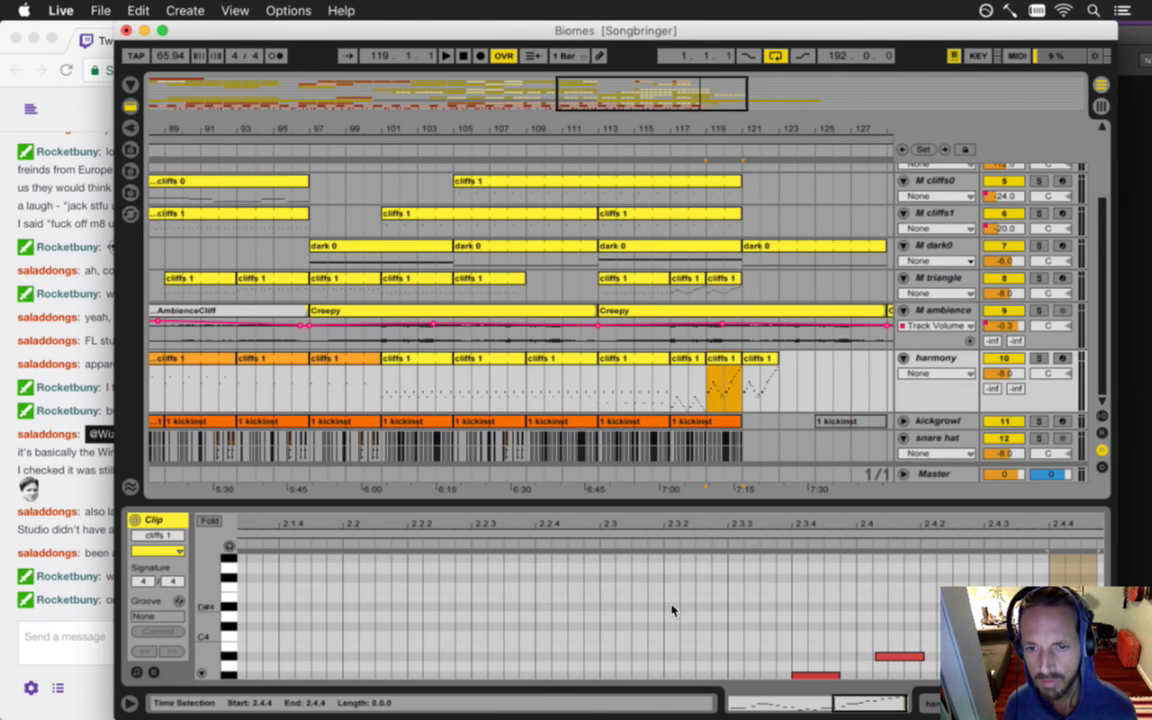
# - Transpose all notes of the harmony clip at bar 119 down one octave
pyautogui.moveTo(206, 647); pyautogui.dragTo(206, 535)
pyautogui.press('super+a')
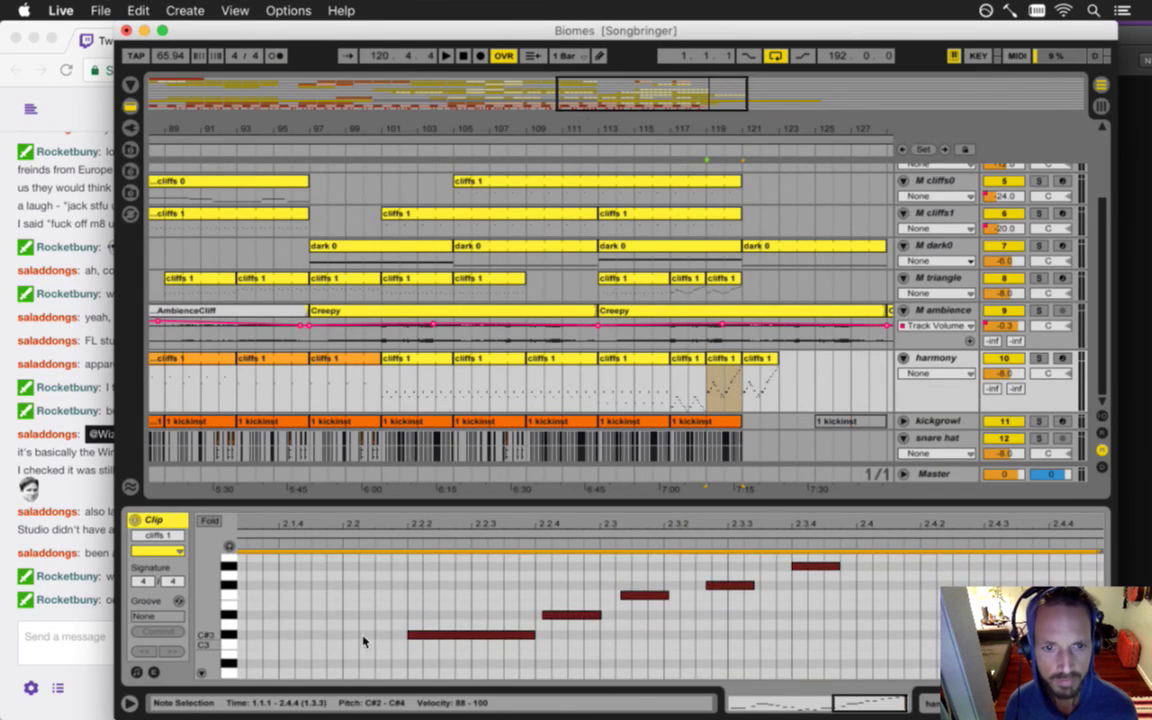
pyautogui.scroll(2, 358, 655)
pyautogui.scroll(-5, 358, 655)
pyautogui.moveTo(268, 524); pyautogui.dragTo(268, 450)
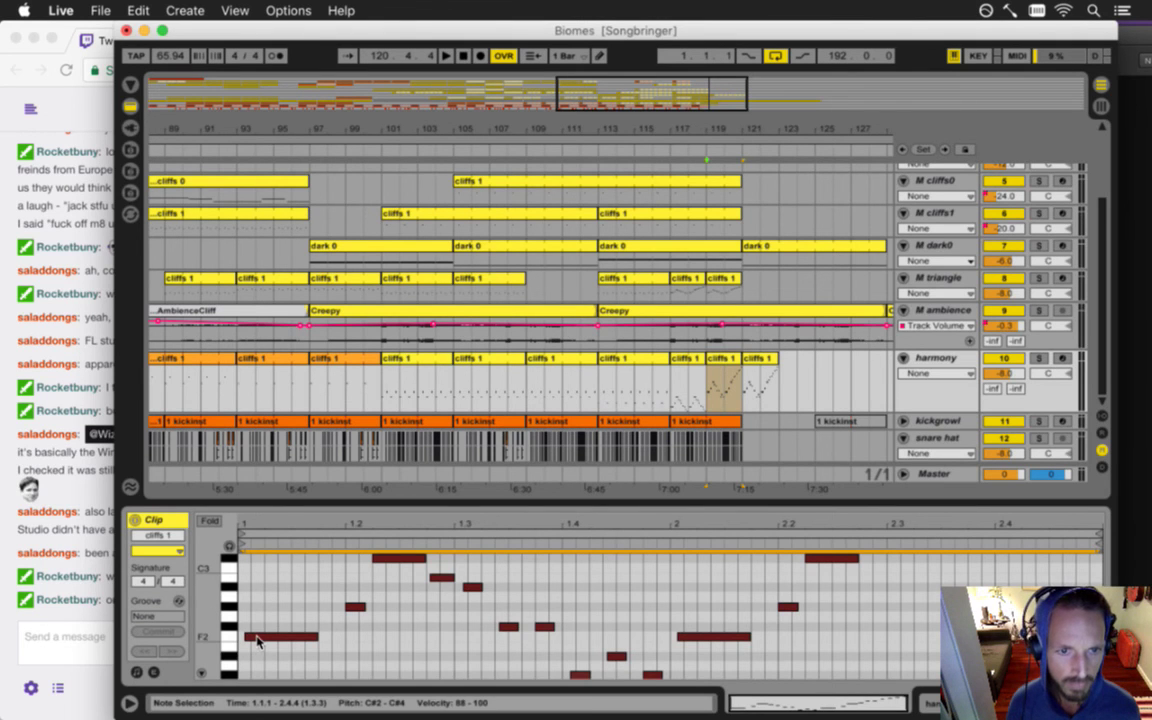
pyautogui.moveTo(256, 642)
pyautogui.mouseDown()
pyautogui.moveTo(265, 678)
pyautogui.moveTo(255, 665)
pyautogui.mouseUp()
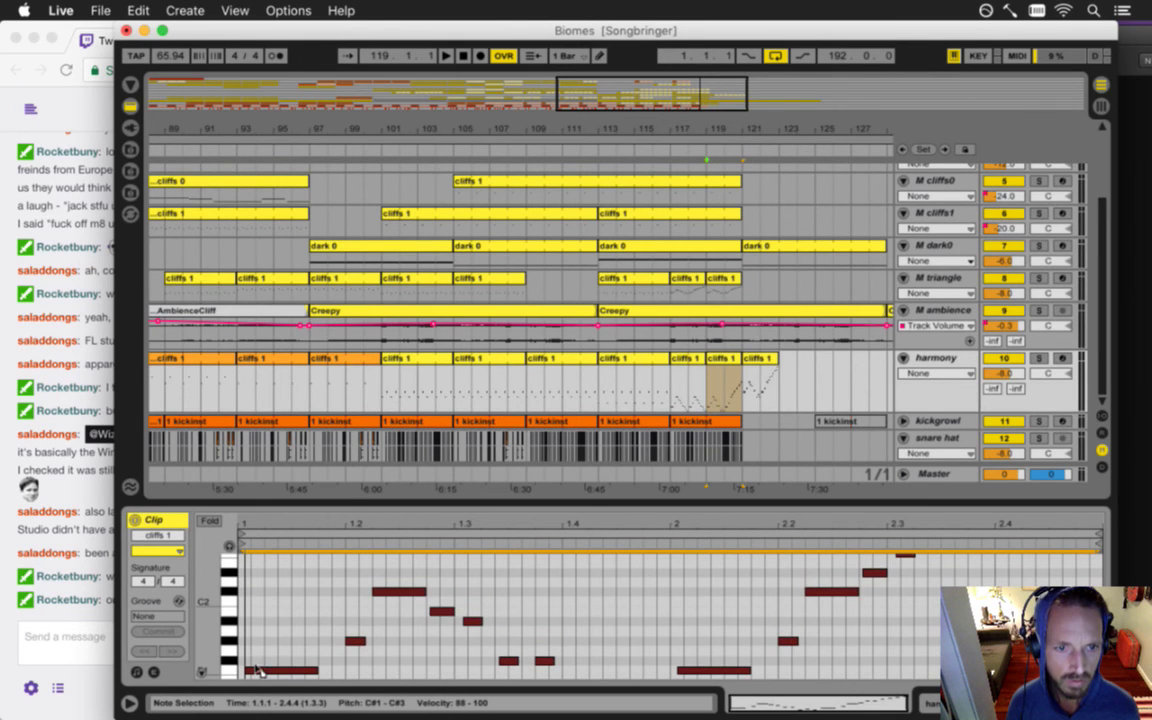
pyautogui.scroll(-1, 252, 655)
# - Play the lowered harmony from bar 119, read the viewers' comments about the riffs in the Twitch chat, and return to Live
pyautogui.press('space')
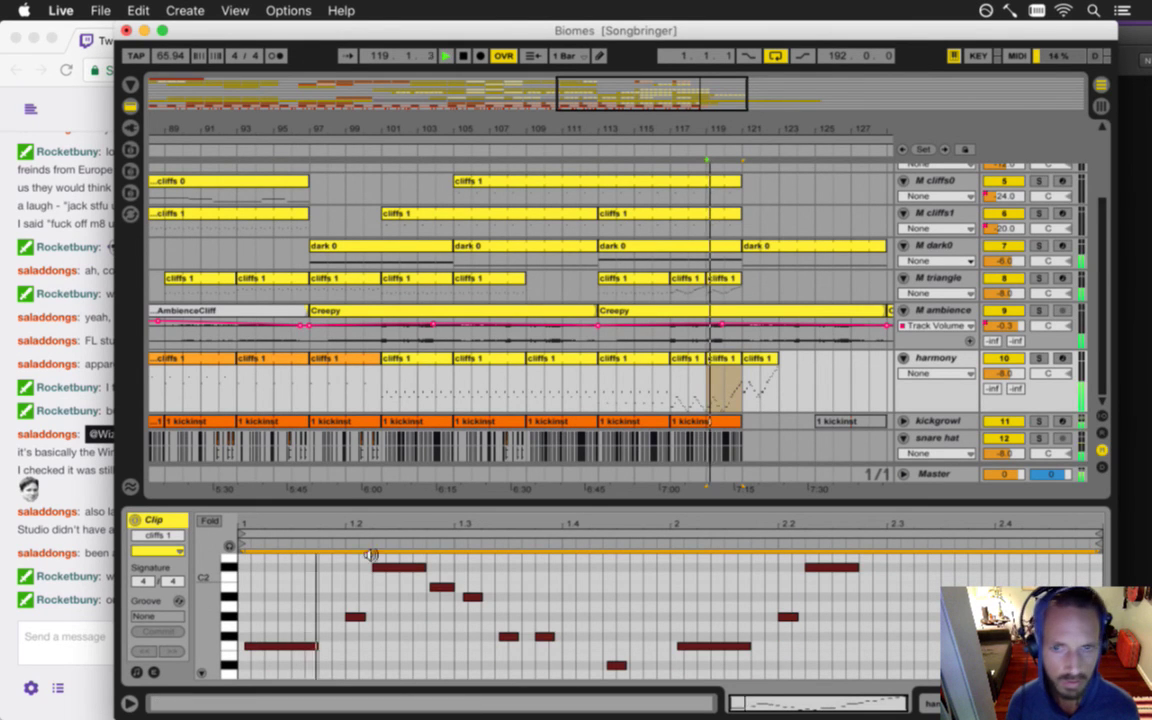
pyautogui.click(74, 614)
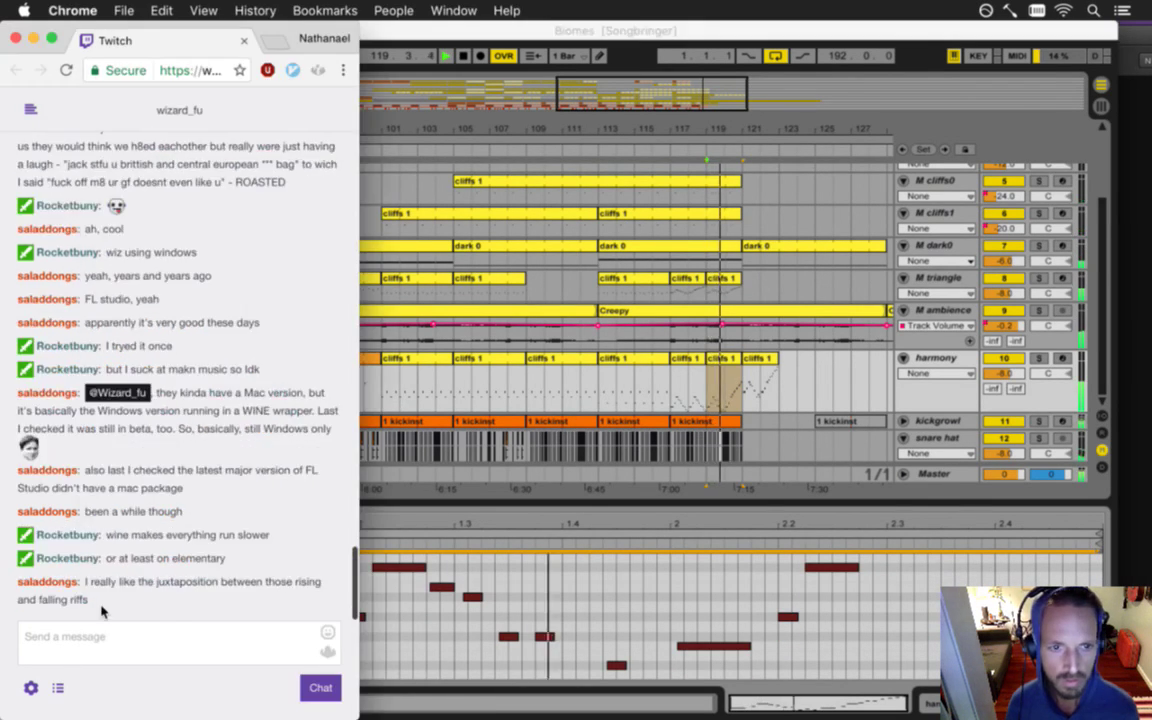
pyautogui.moveTo(131, 535); pyautogui.dragTo(180, 602)
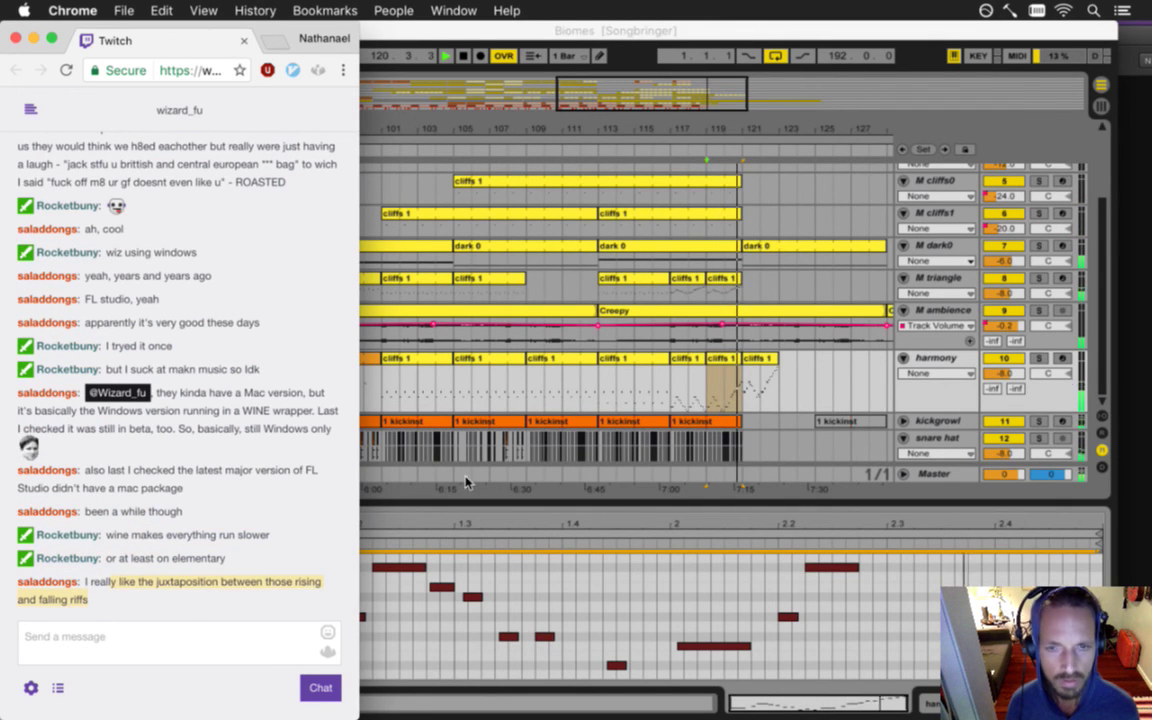
pyautogui.click(716, 397)
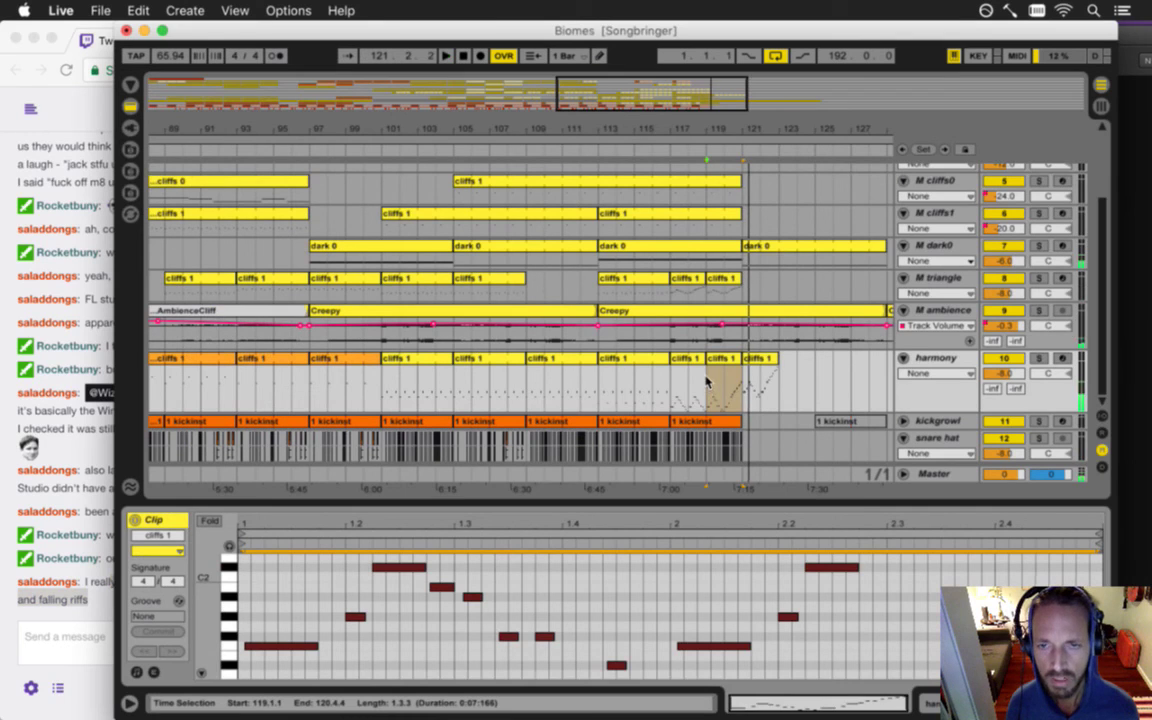
# - Open the harmony clip at bar 117 and play from there with the triangle and harmony tracks soloed
pyautogui.click(713, 393)
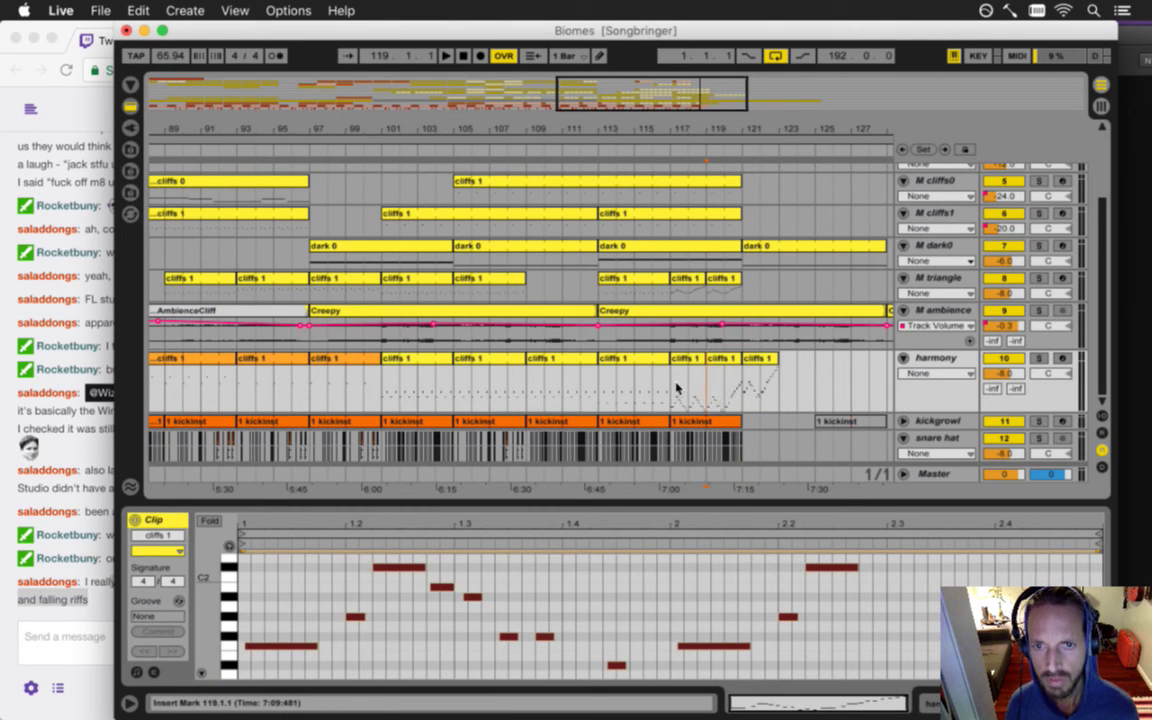
pyautogui.click(688, 289)
pyautogui.click(683, 372)
pyautogui.doubleClick(683, 372)
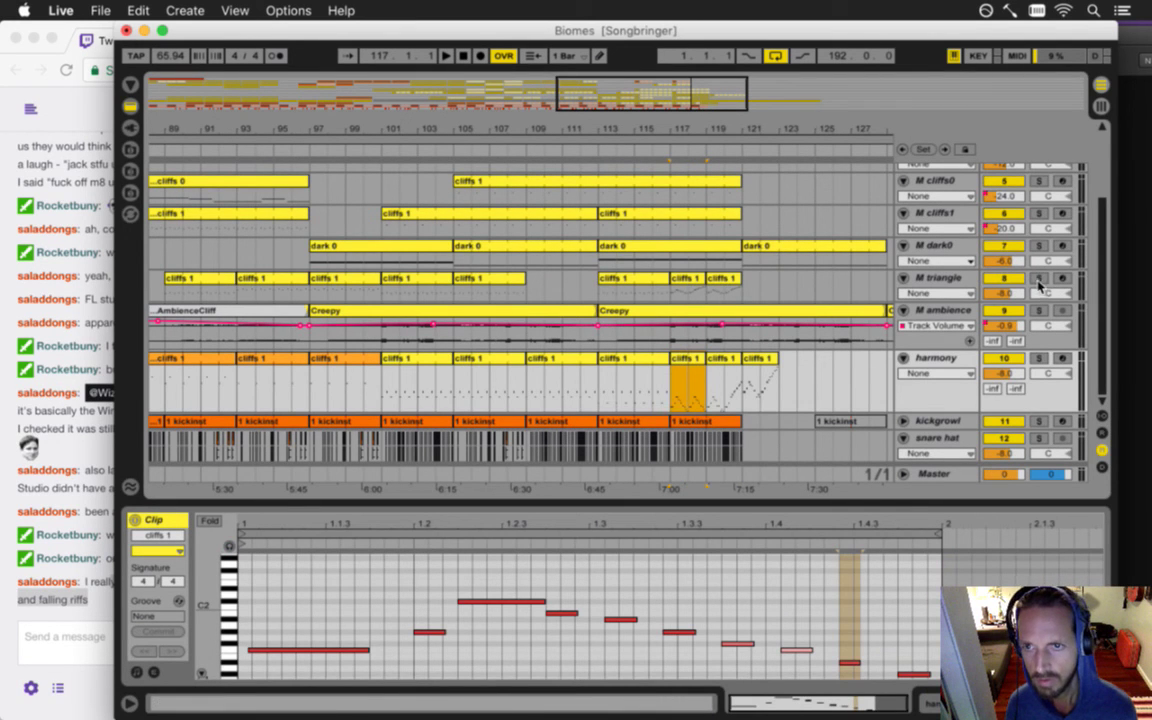
pyautogui.press('space')
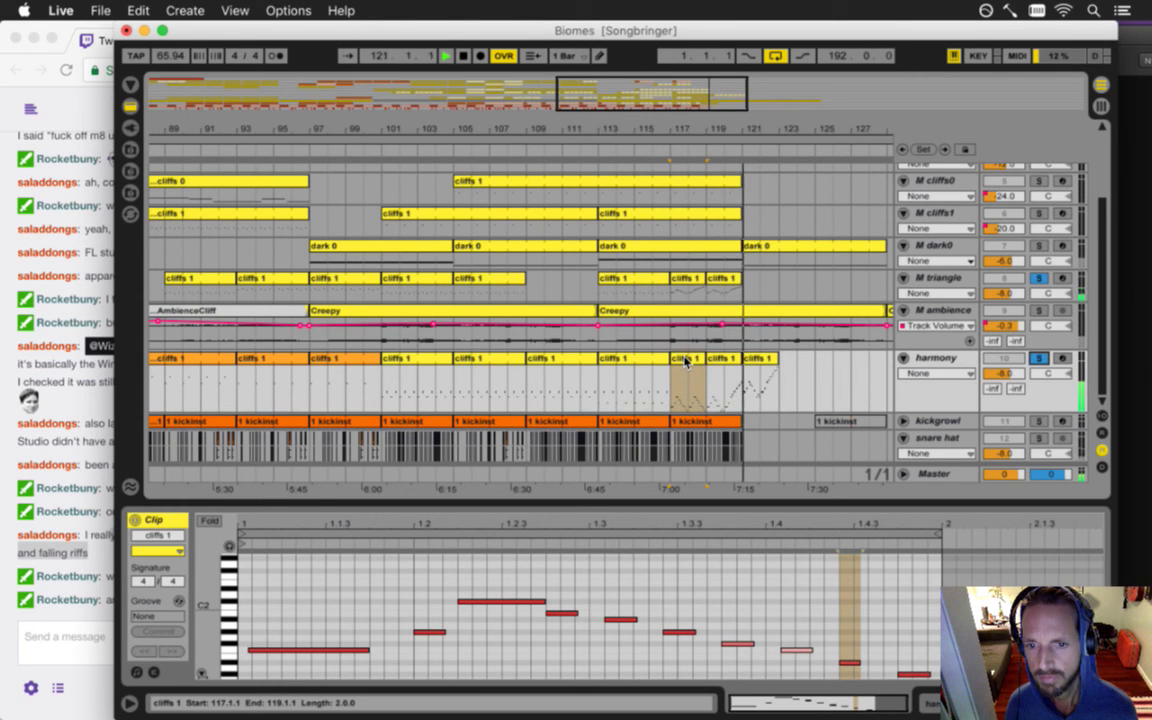
# - Select bars 117 to 121 of the drum part and solo the kickgrowl and snare hat tracks
pyautogui.click(735, 363)
pyautogui.click(733, 370)
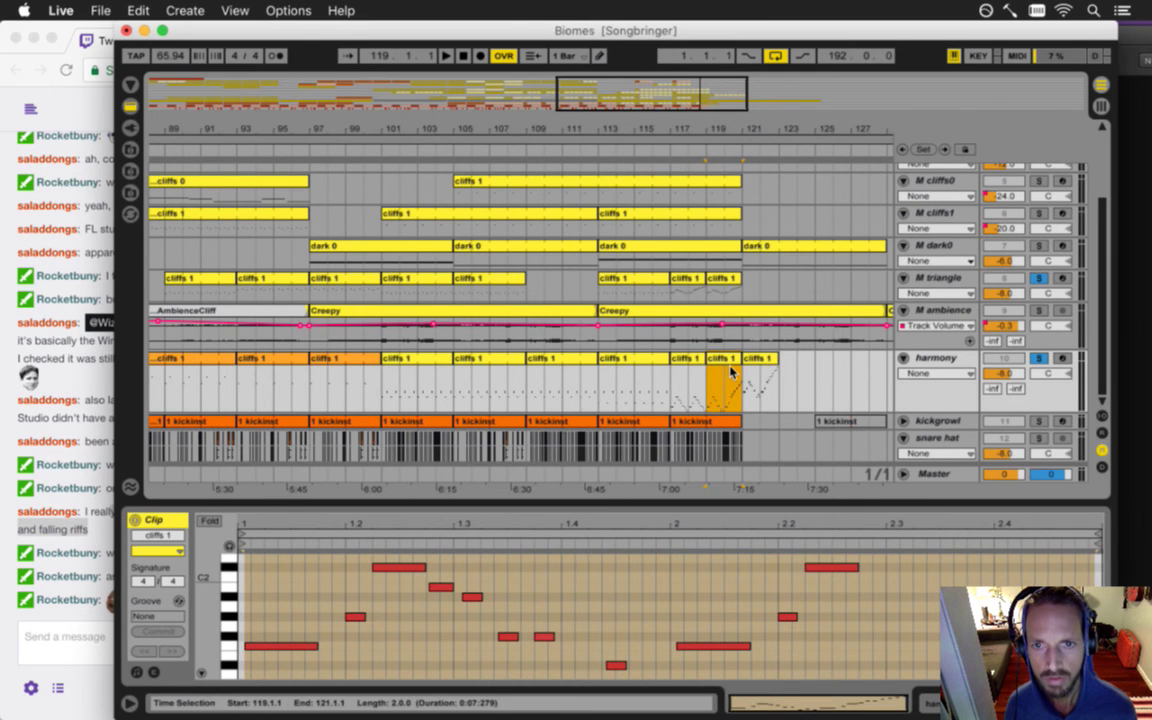
pyautogui.scroll(5, 731, 372)
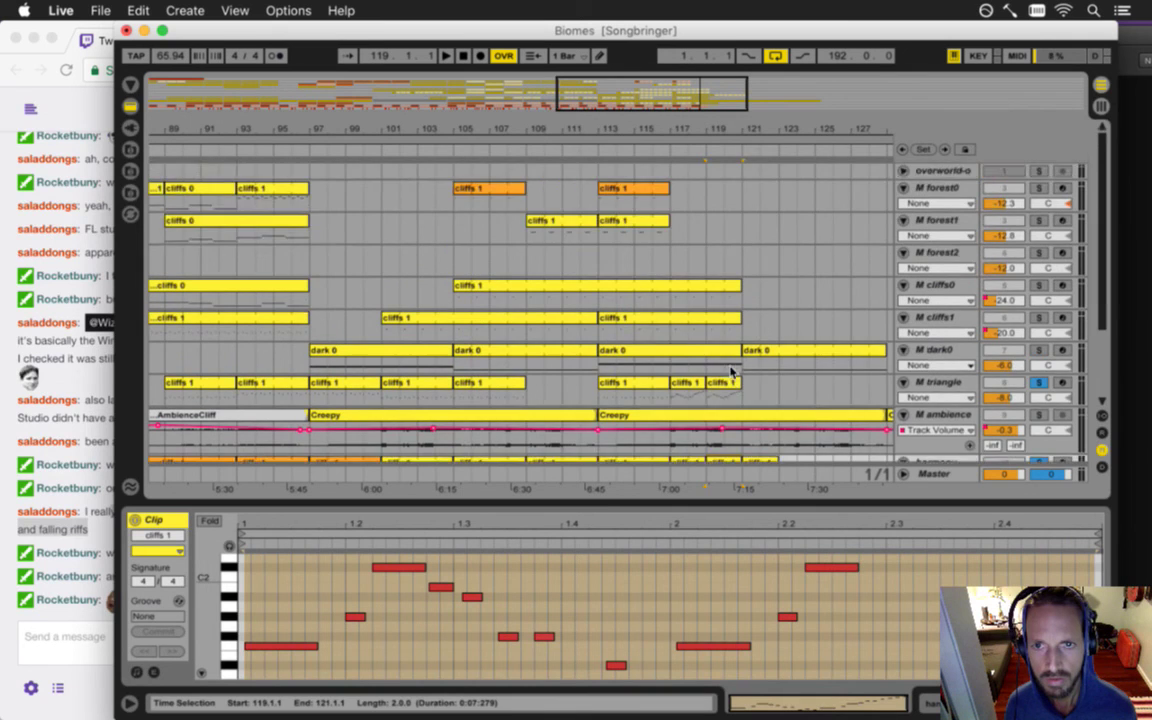
pyautogui.scroll(-2, 731, 372)
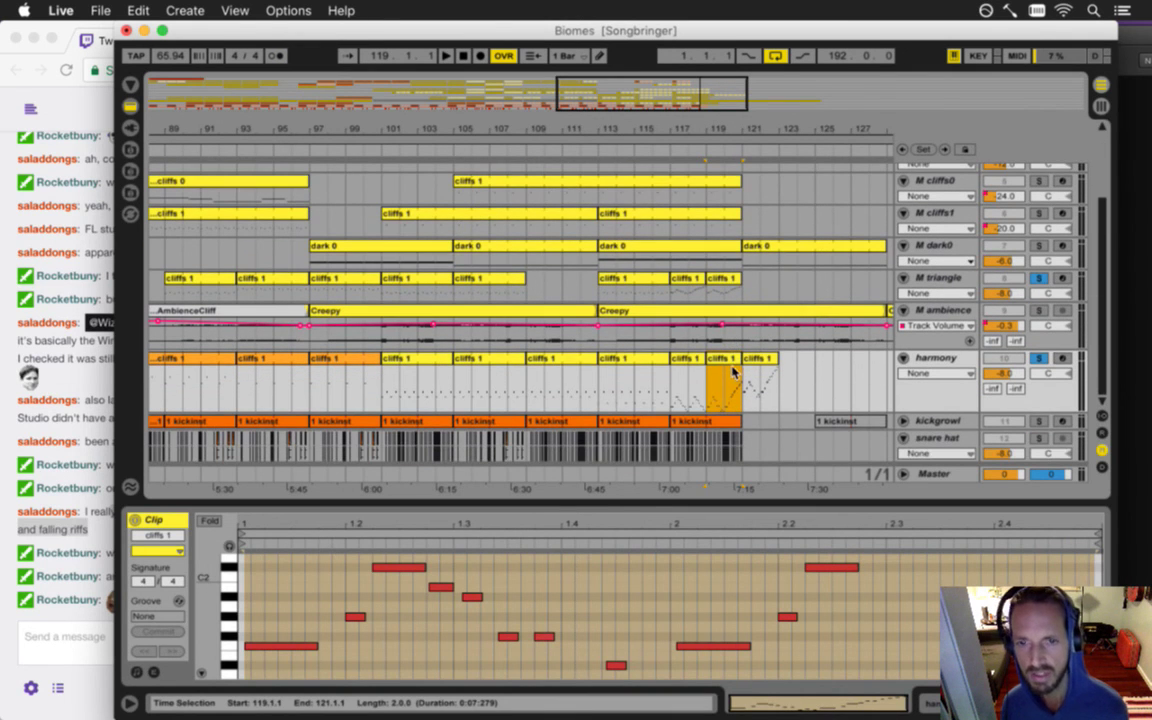
pyautogui.moveTo(745, 425); pyautogui.dragTo(672, 430)
pyautogui.click(674, 423)
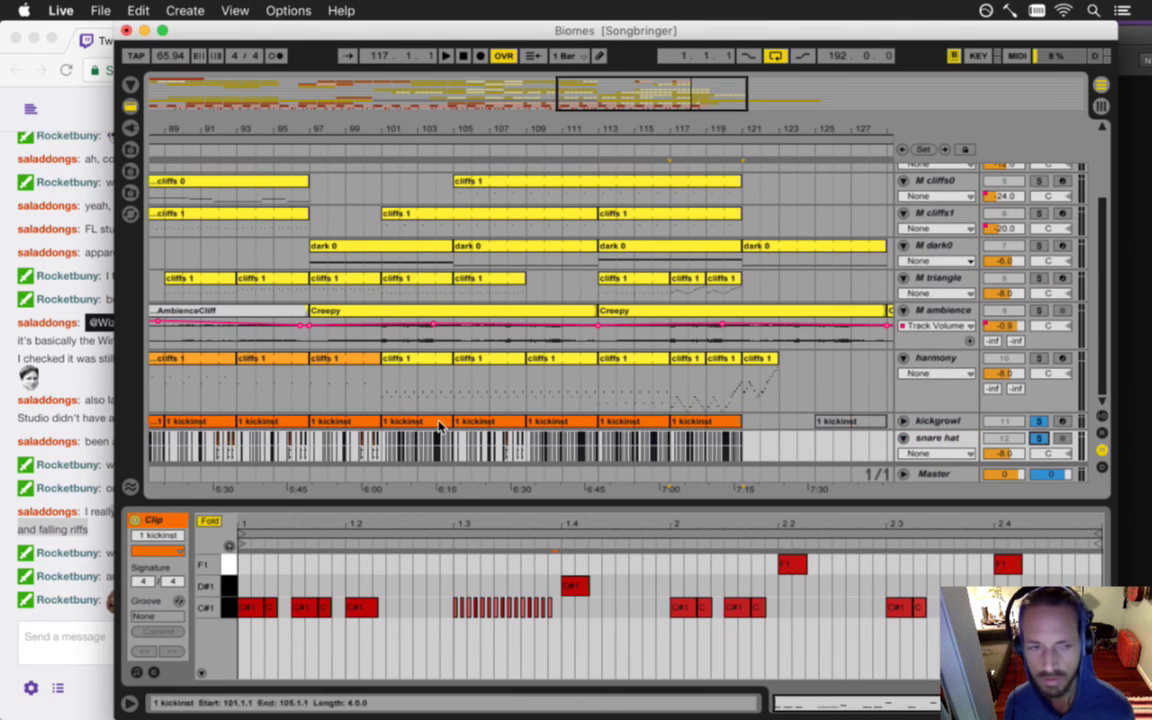
# - Switch to the Twitch chat in Chrome, highlight the word "juxtaposition", and open a new, widened browser window beside the chat
pyautogui.click(98, 530)
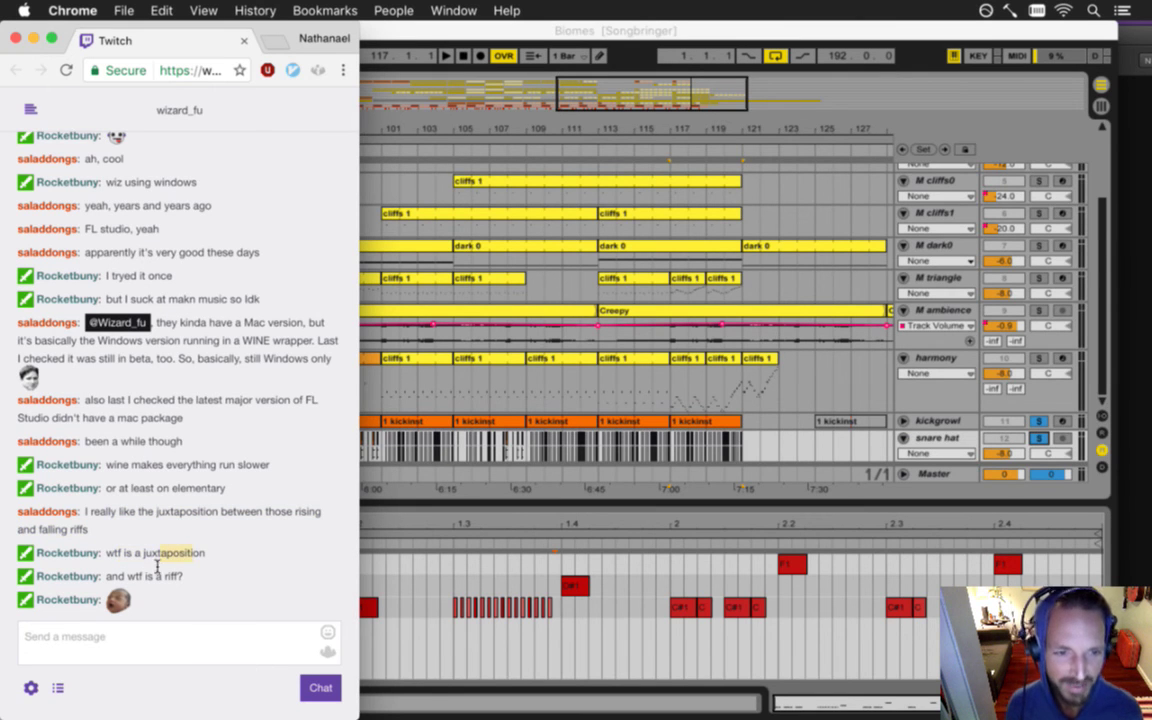
pyautogui.click(145, 587)
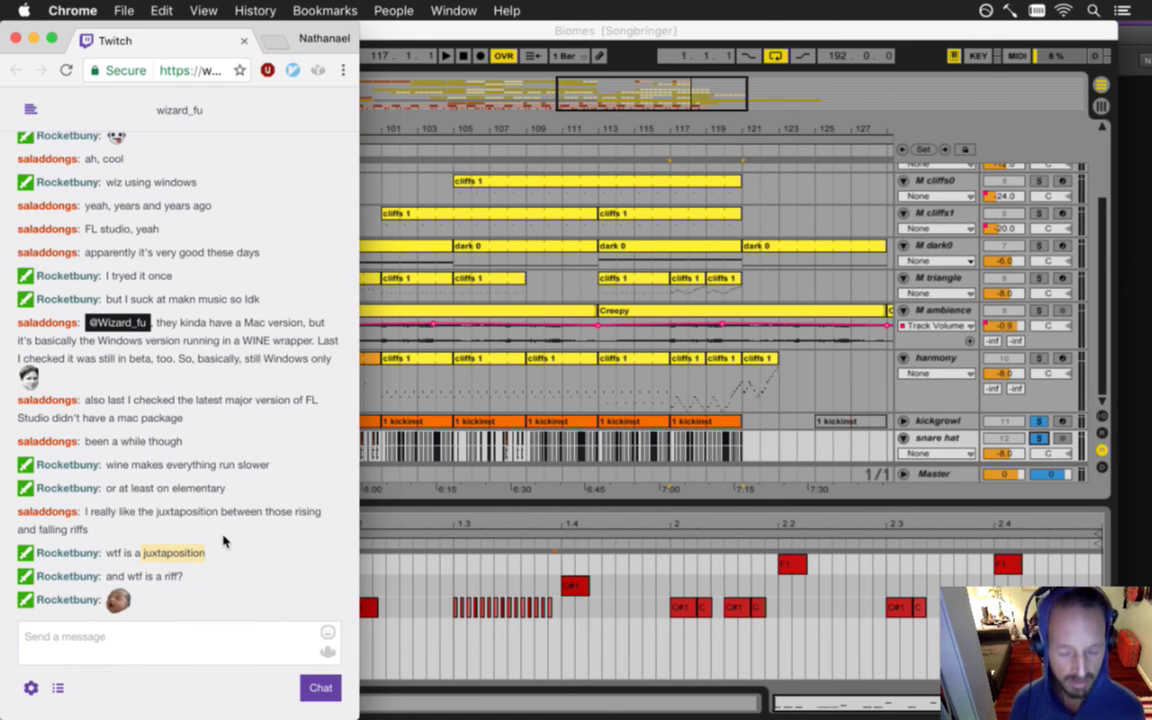
pyautogui.press('super+n')
pyautogui.moveTo(188, 36); pyautogui.dragTo(590, 38)
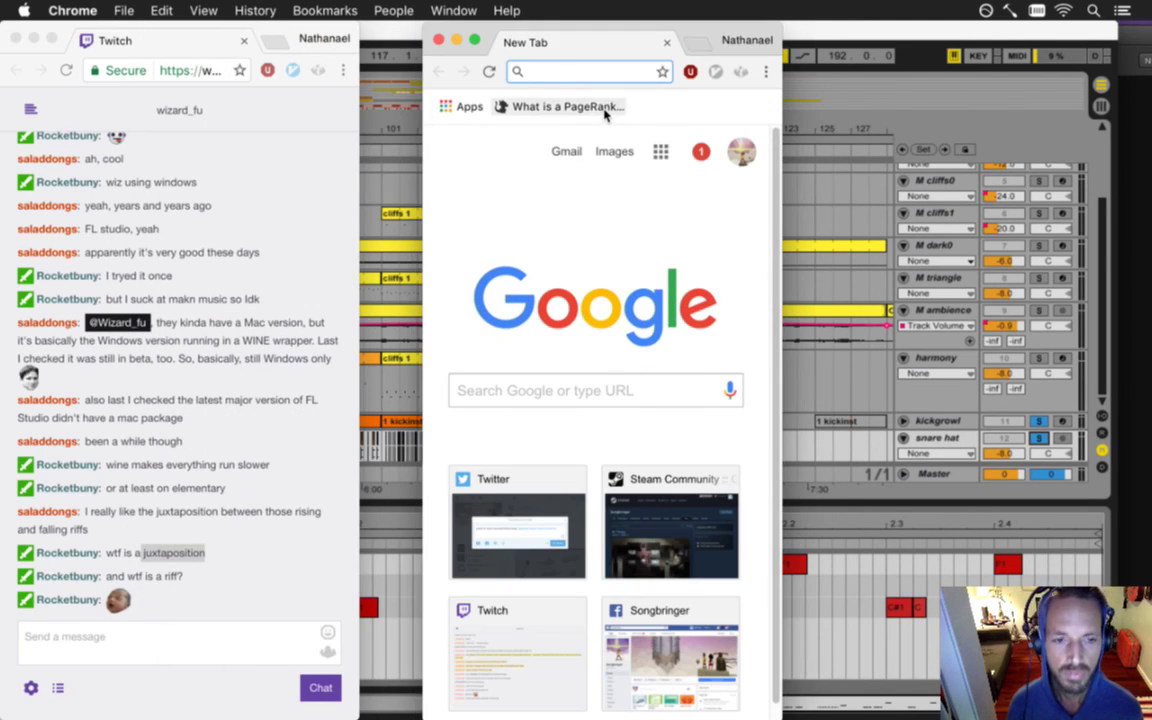
pyautogui.moveTo(782, 205); pyautogui.dragTo(1090, 205)
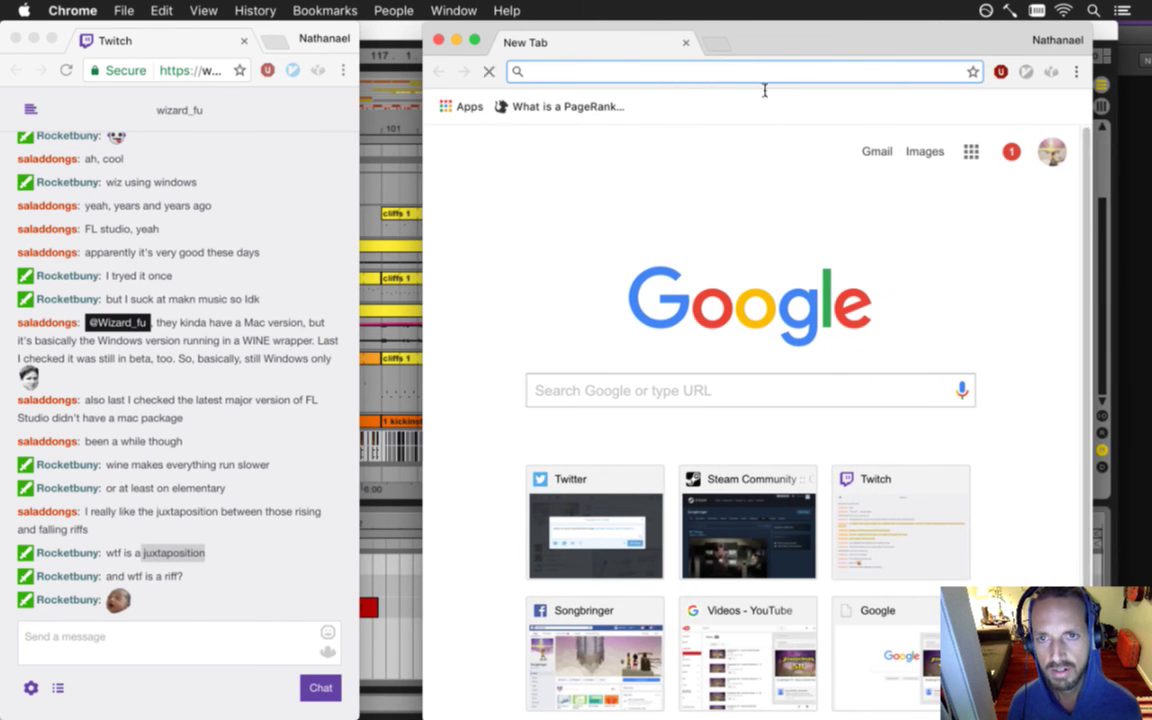
pyautogui.moveTo(771, 51); pyautogui.dragTo(751, 55)
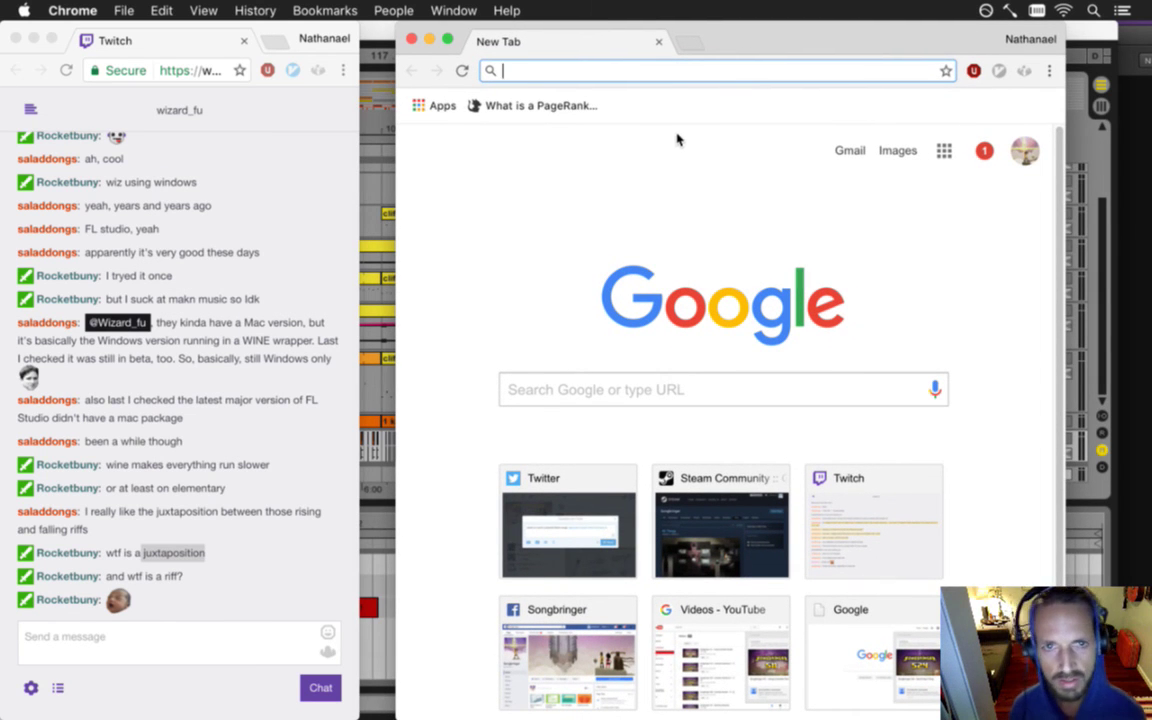
# - Search Google for "define juxtaposition", read the definition, close the window, and return to Live
pyautogui.write('define juxta')
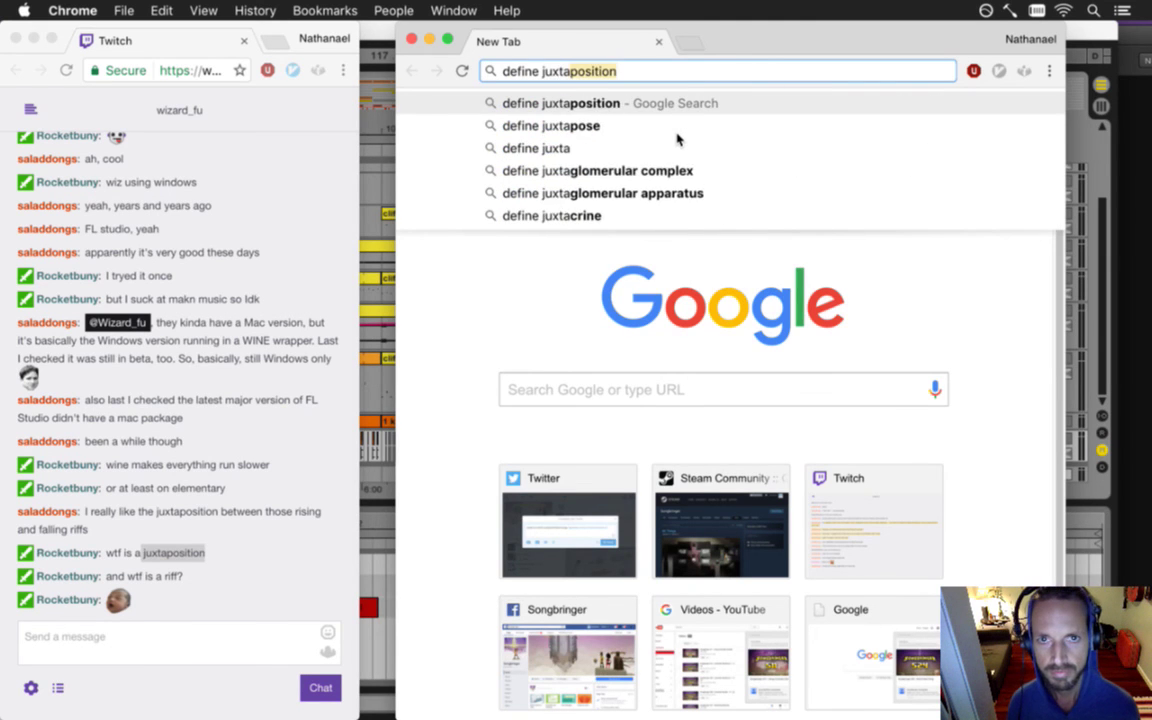
pyautogui.press('Return')
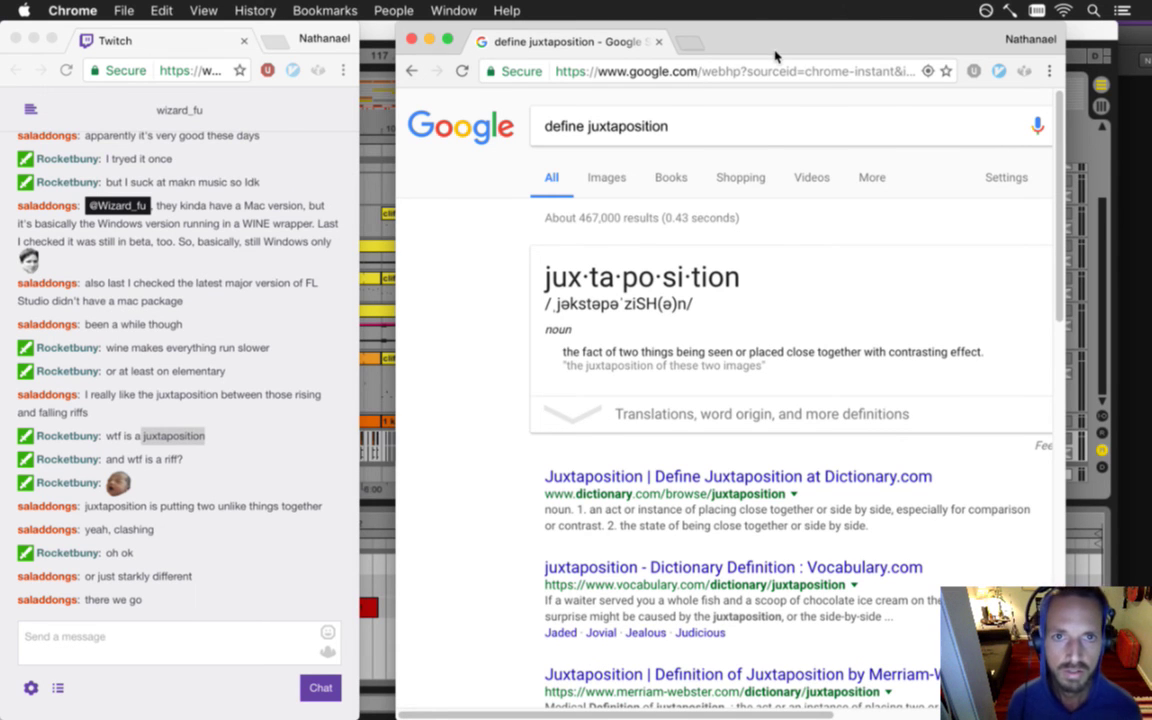
pyautogui.press('super+w')
pyautogui.click(649, 44)
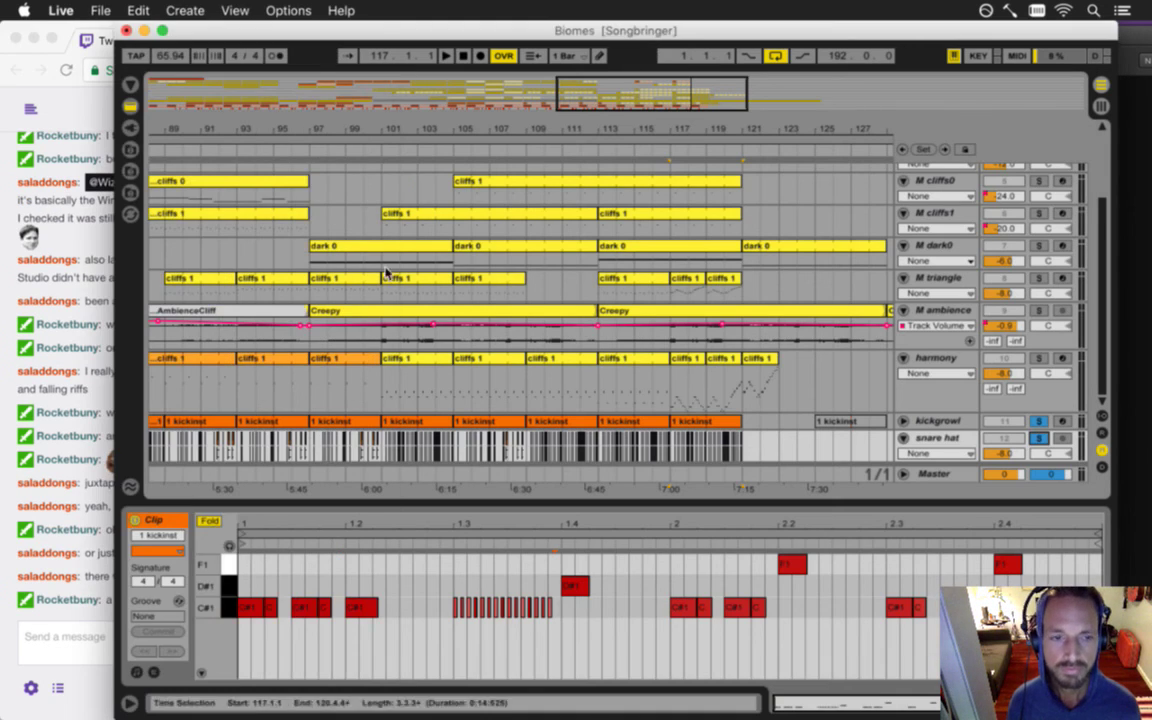
# - Read the viewer's question about bars in the Twitch chat, view the whole song arrangement in Live, and return to the chat
pyautogui.click(85, 522)
pyautogui.moveTo(115, 601); pyautogui.dragTo(180, 612)
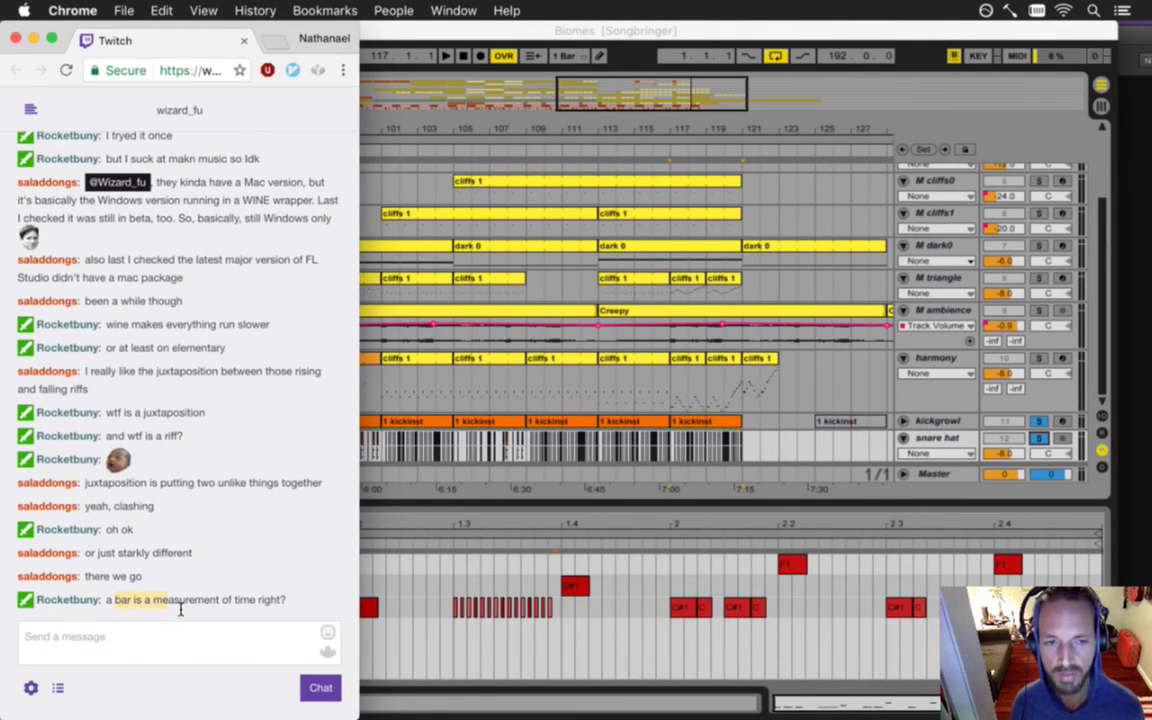
pyautogui.moveTo(103, 612); pyautogui.dragTo(248, 606)
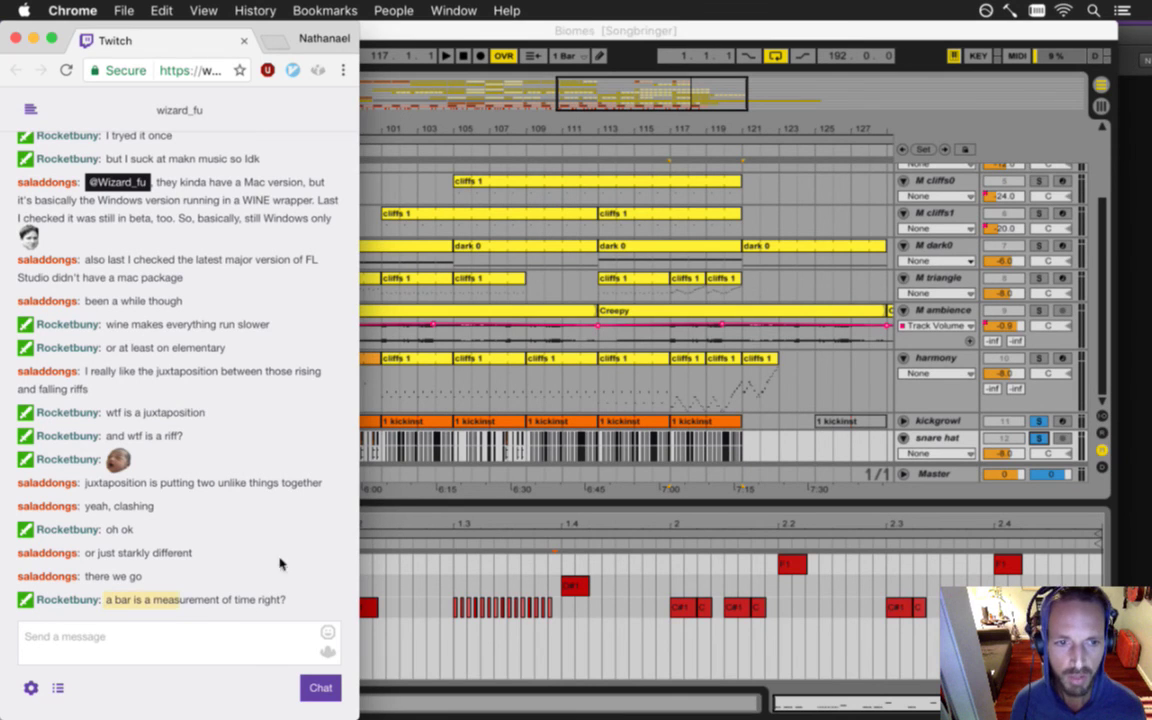
pyautogui.click(483, 109)
pyautogui.moveTo(216, 123); pyautogui.dragTo(212, 124)
pyautogui.scroll(-3, 213, 123)
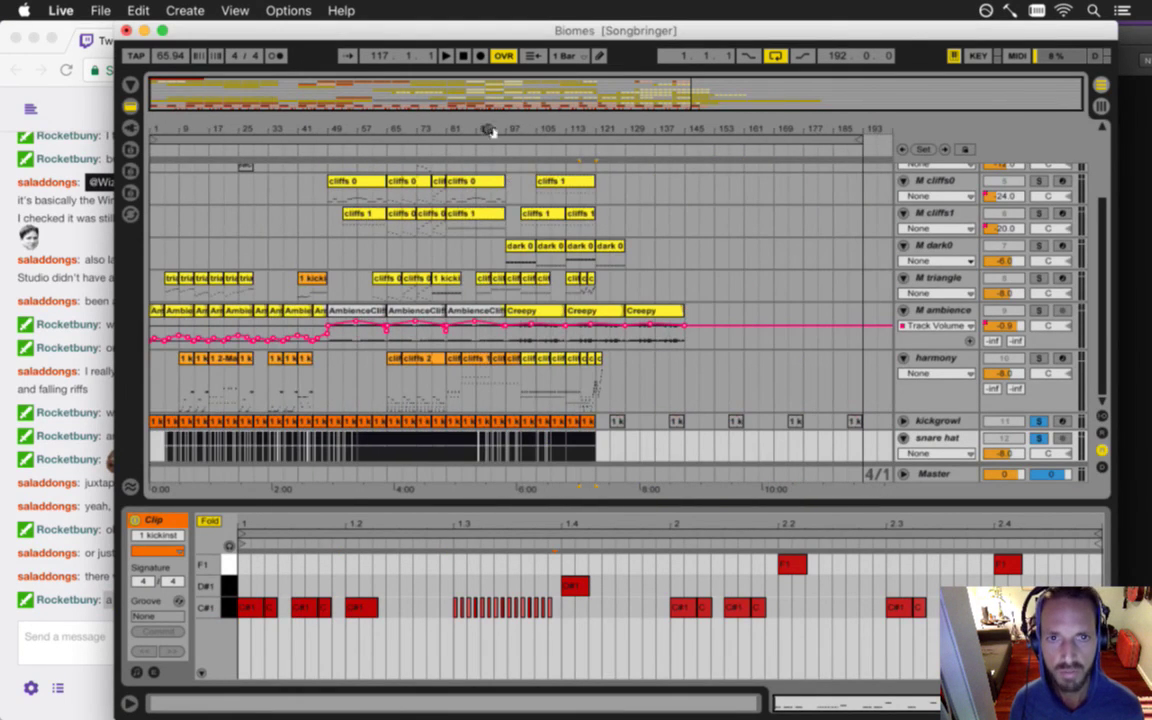
pyautogui.click(75, 617)
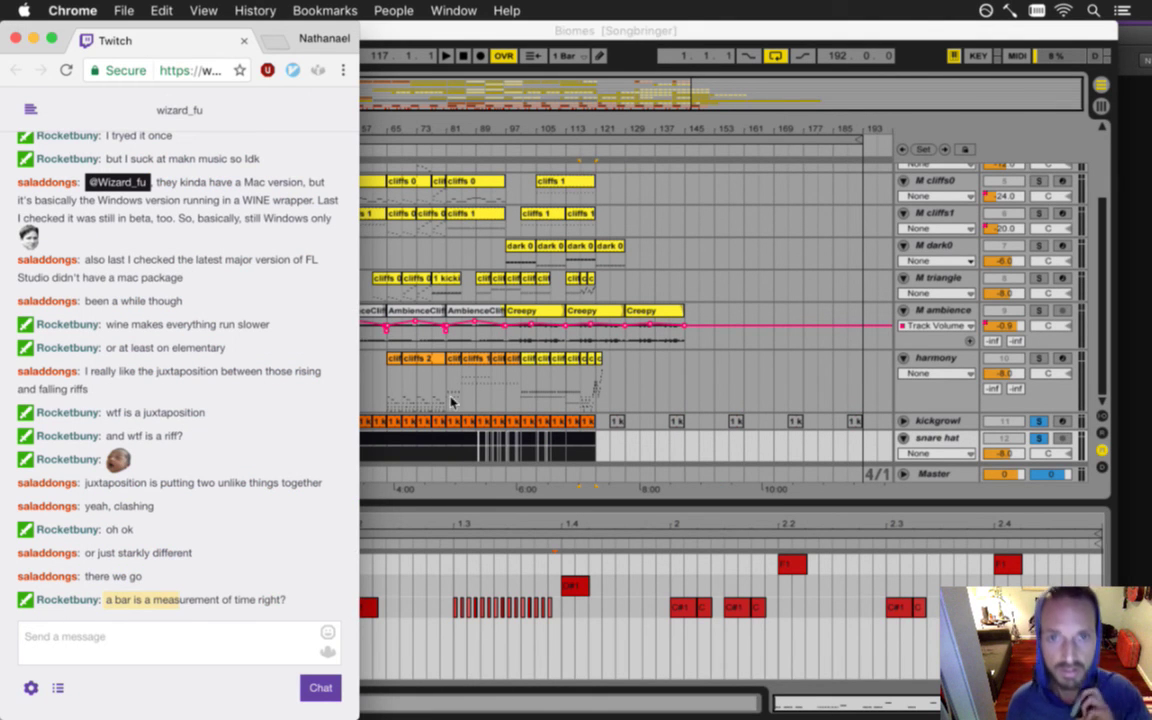
# - Return to Live and select the first beat of the M cliffs0 clip at bar 105, from 105.1.1 to 105.2.1
pyautogui.click(556, 125)
pyautogui.scroll(5, 555, 132)
pyautogui.click(316, 192)
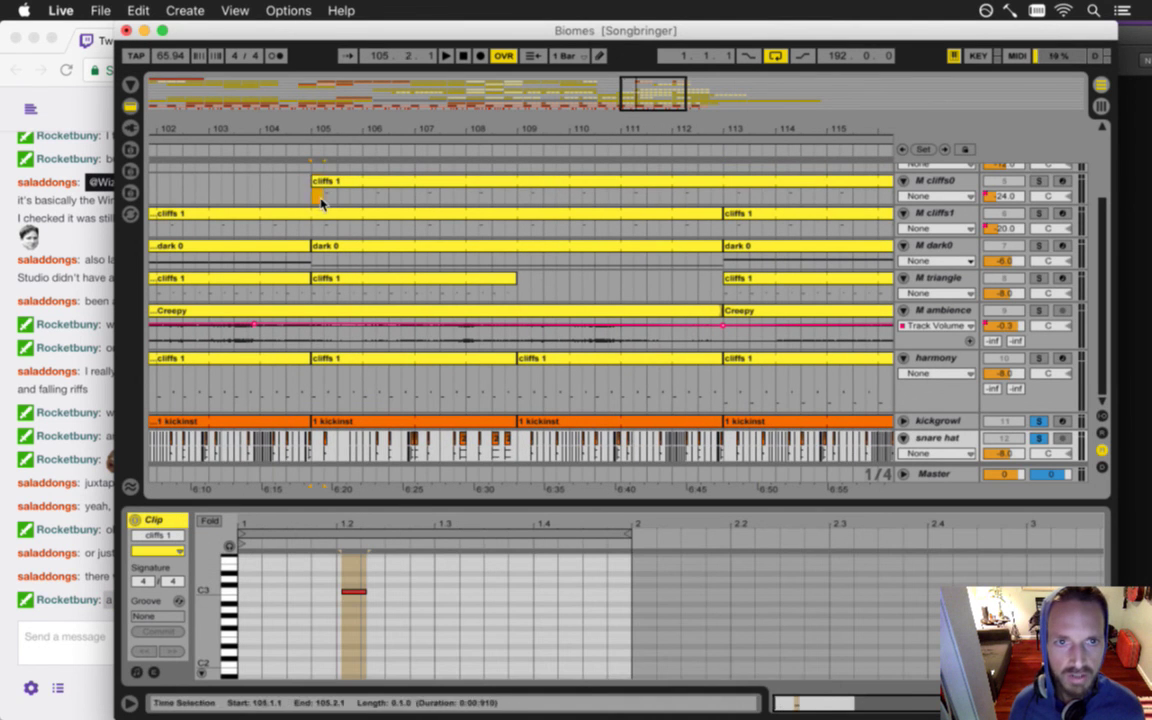
pyautogui.click(314, 196)
pyautogui.moveTo(319, 203); pyautogui.dragTo(325, 196)
pyautogui.moveTo(314, 126); pyautogui.dragTo(536, 125)
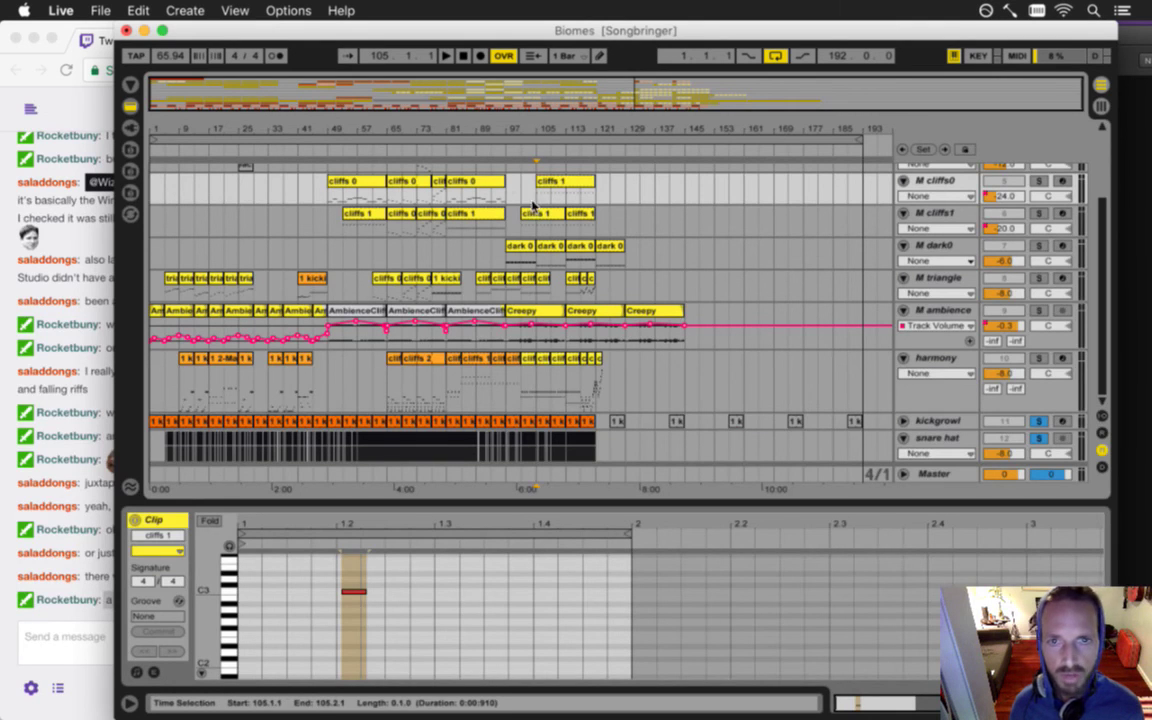
# - Play the song from bar 105 with the drum tracks soloed, then stop playback
pyautogui.press('space')
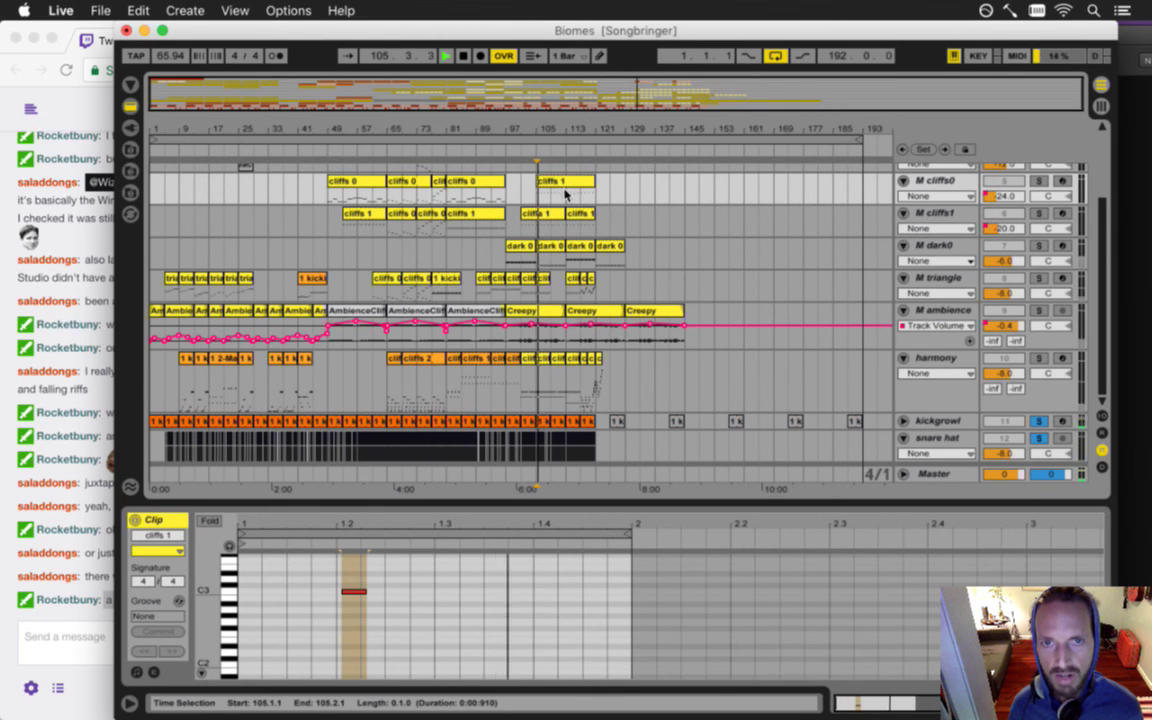
pyautogui.moveTo(548, 129); pyautogui.dragTo(532, 219)
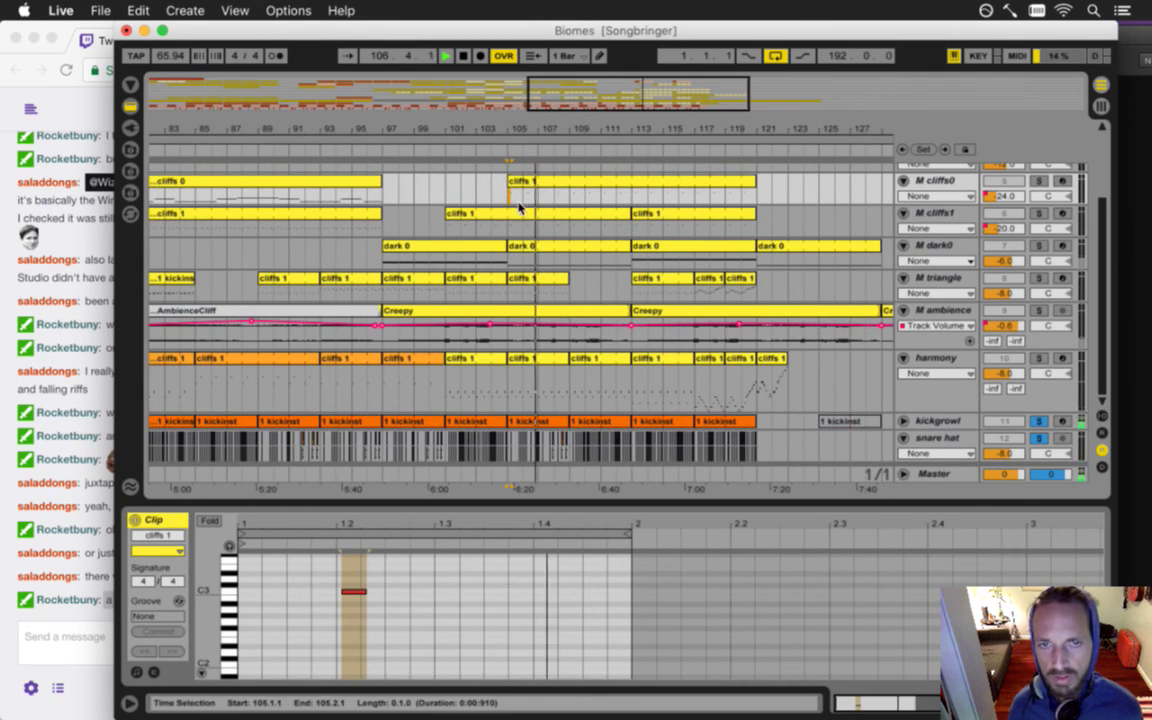
pyautogui.press('space')
# - Highlight the M cliffs0 clip at bar 105 and narrow the selection to bars 105 to 109
pyautogui.click(530, 183)
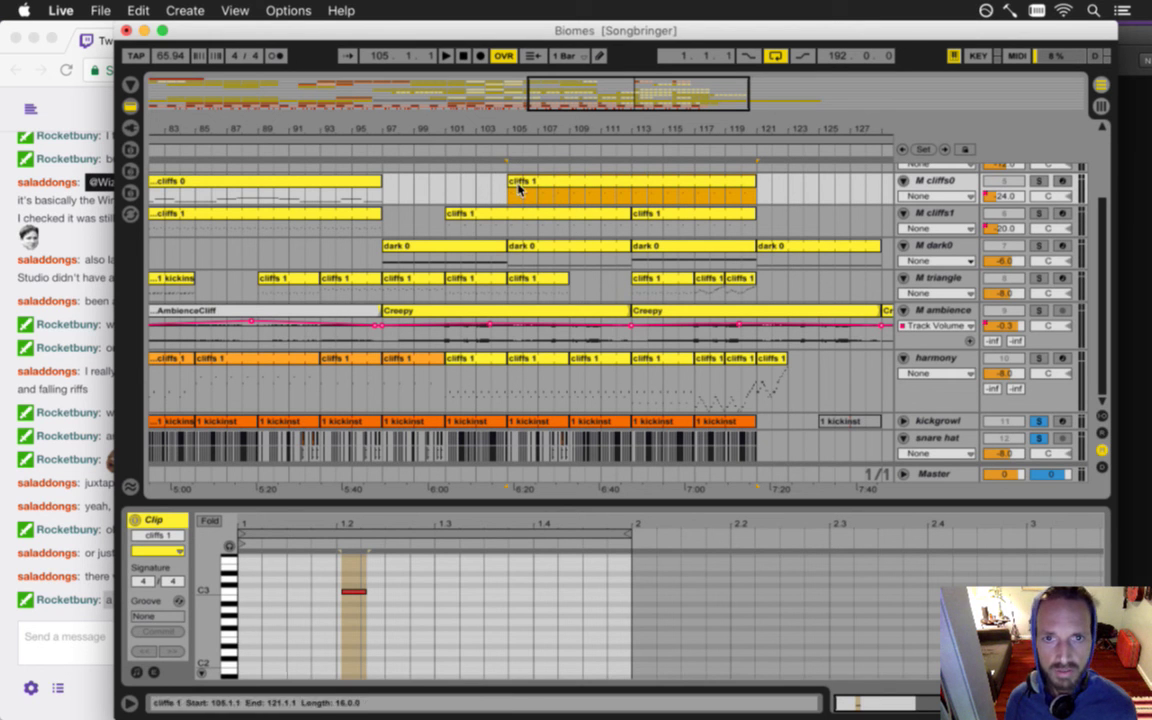
pyautogui.click(509, 193)
pyautogui.moveTo(507, 133); pyautogui.dragTo(508, 60)
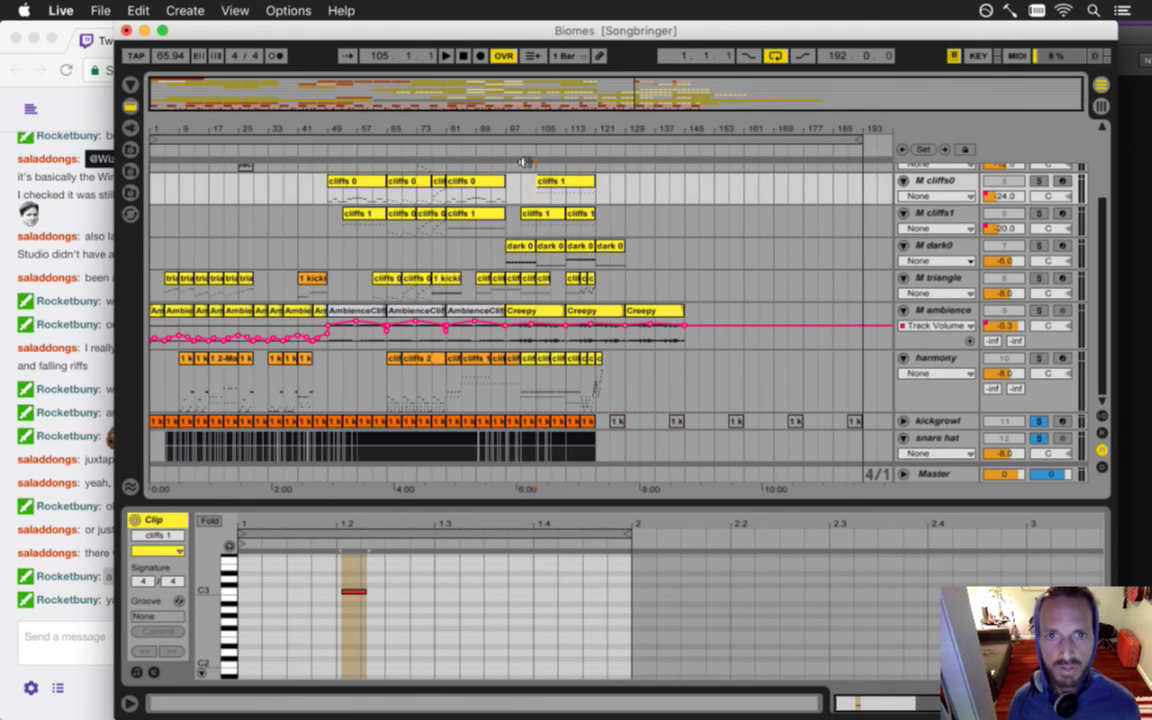
pyautogui.moveTo(508, 192); pyautogui.dragTo(535, 194)
pyautogui.click(521, 192)
pyautogui.click(541, 196)
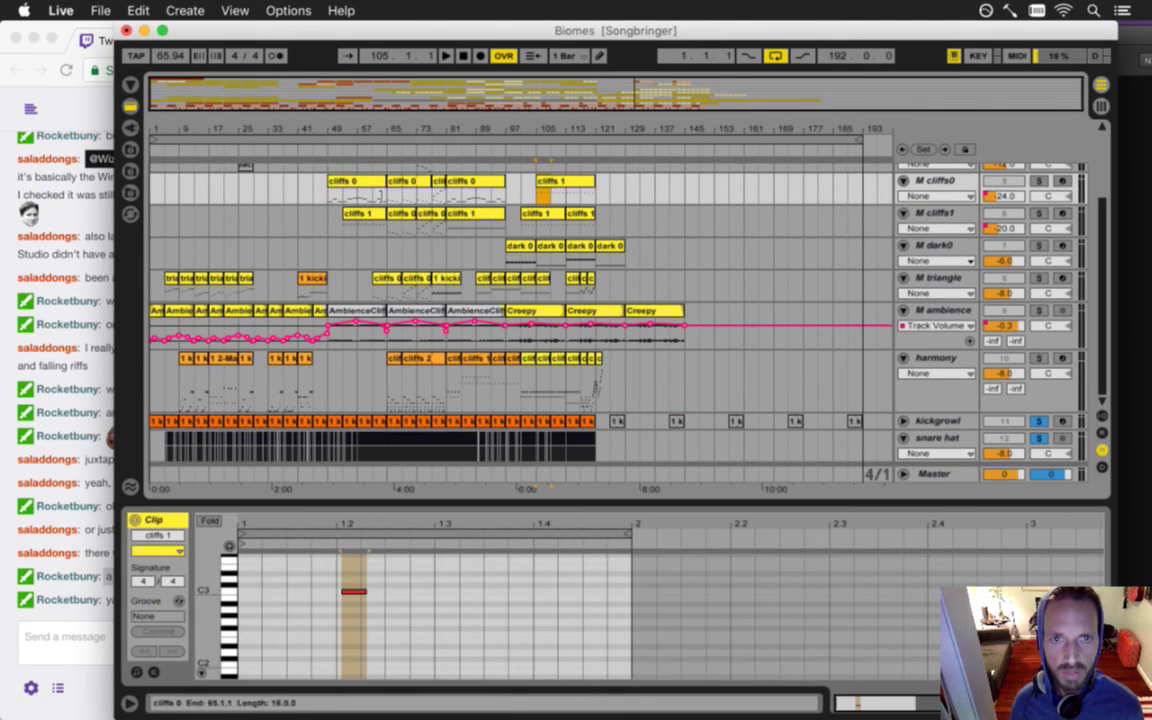
# - Select the four bars from 13 to 17 on the M cliffs0 track and inspect them against the whole arrangement
pyautogui.click(160, 187)
pyautogui.click(184, 193)
pyautogui.moveTo(184, 193); pyautogui.dragTo(209, 194)
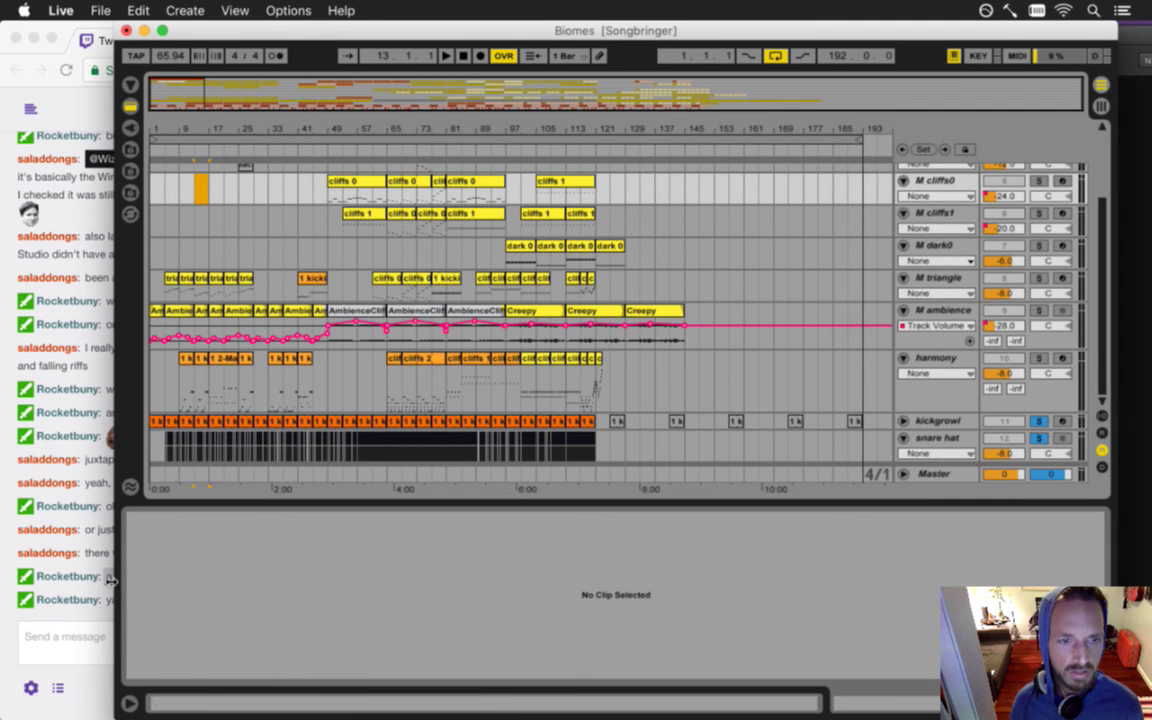
pyautogui.moveTo(175, 120); pyautogui.dragTo(233, 128)
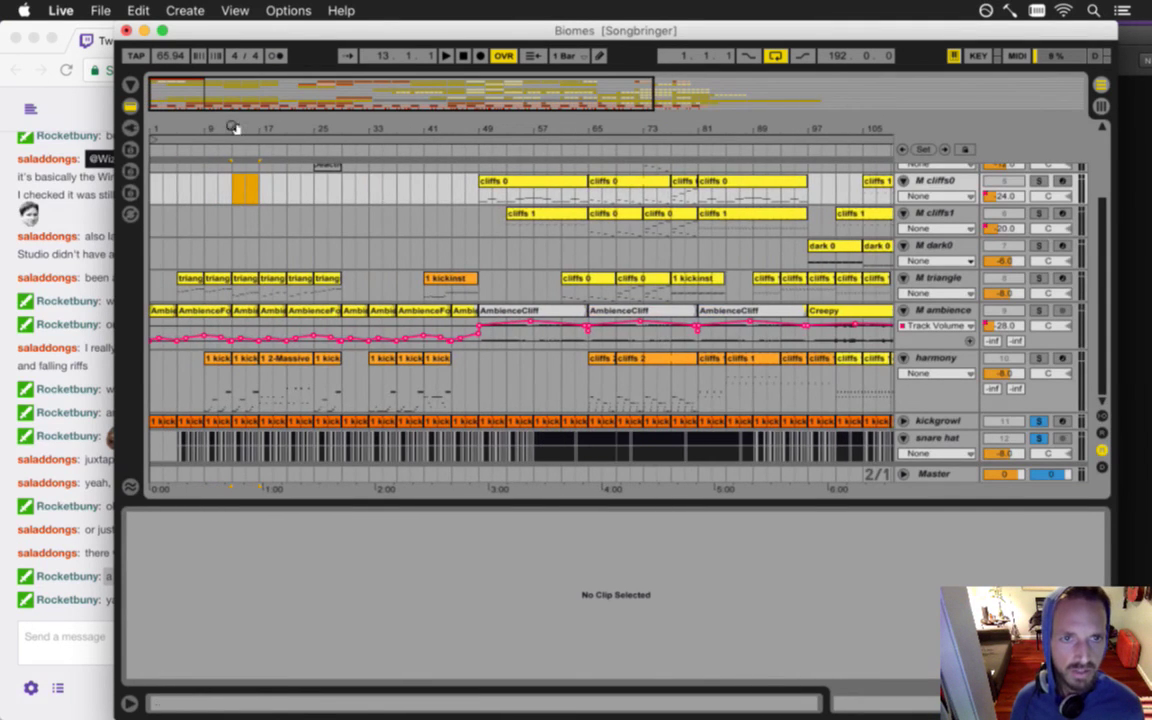
pyautogui.click(250, 190)
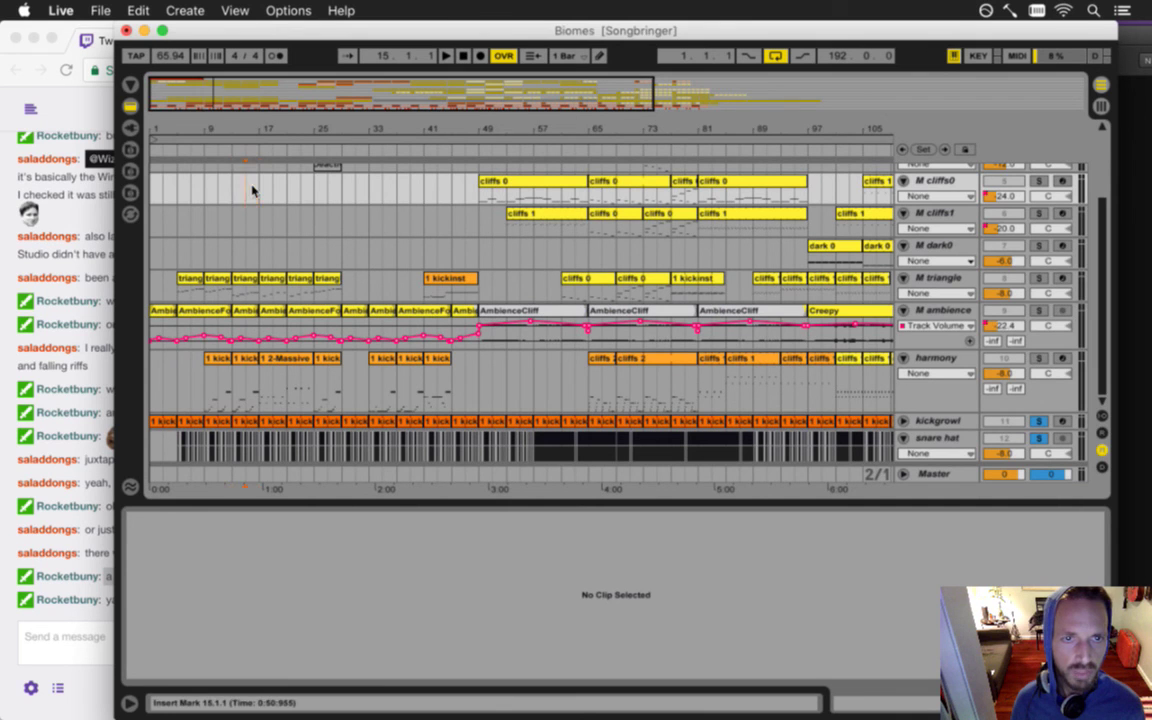
pyautogui.moveTo(234, 188); pyautogui.dragTo(259, 188)
pyautogui.moveTo(228, 142); pyautogui.dragTo(291, 192)
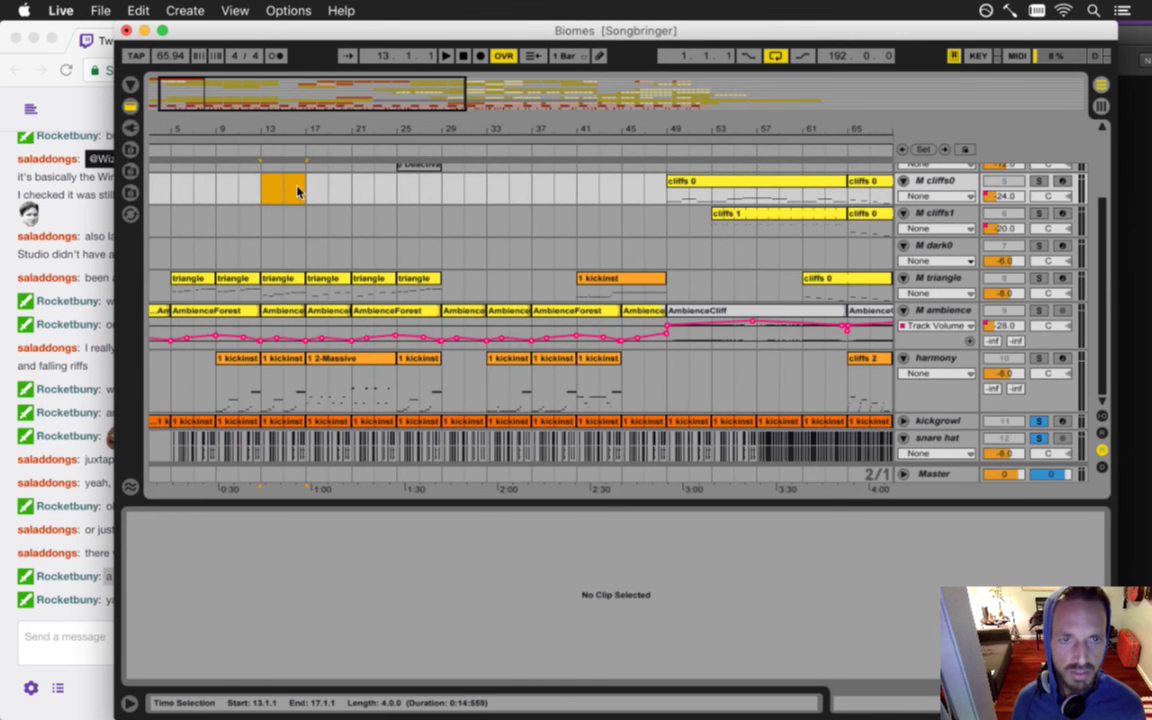
pyautogui.moveTo(275, 129); pyautogui.dragTo(211, 183)
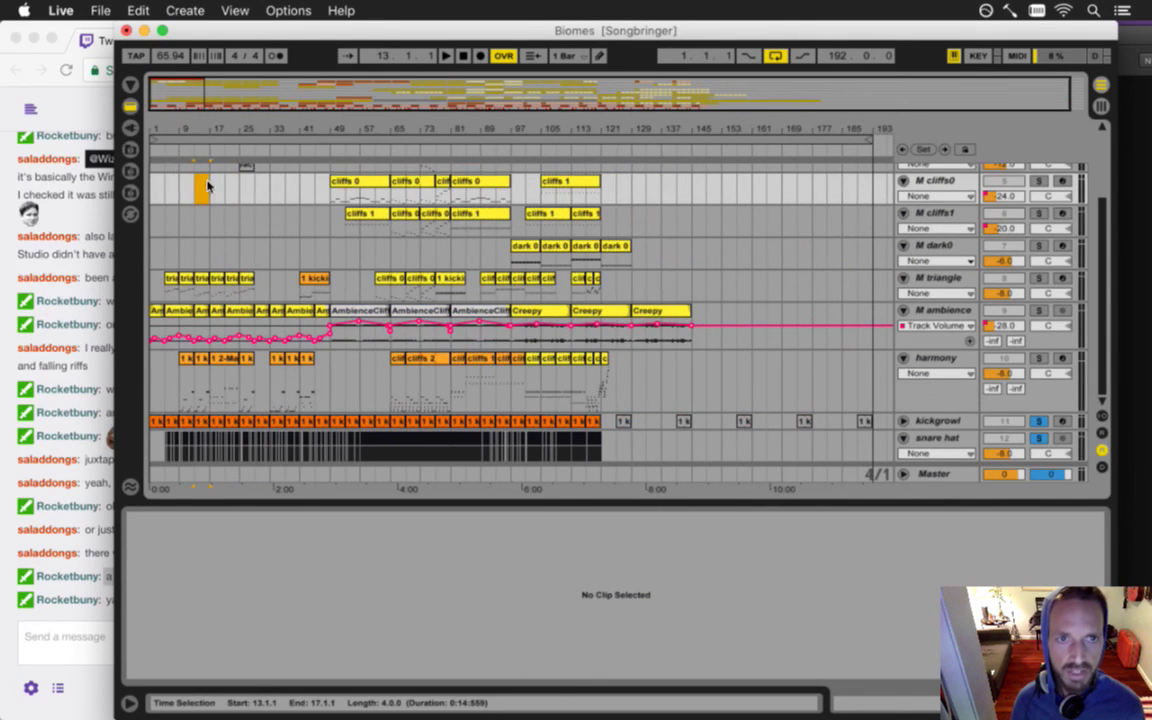
# - Read the viewer's comment about bpm in the Twitch chat, return to Live, and select bars 1 to 9 on M cliffs0
pyautogui.click(87, 617)
pyautogui.moveTo(106, 601); pyautogui.dragTo(216, 606)
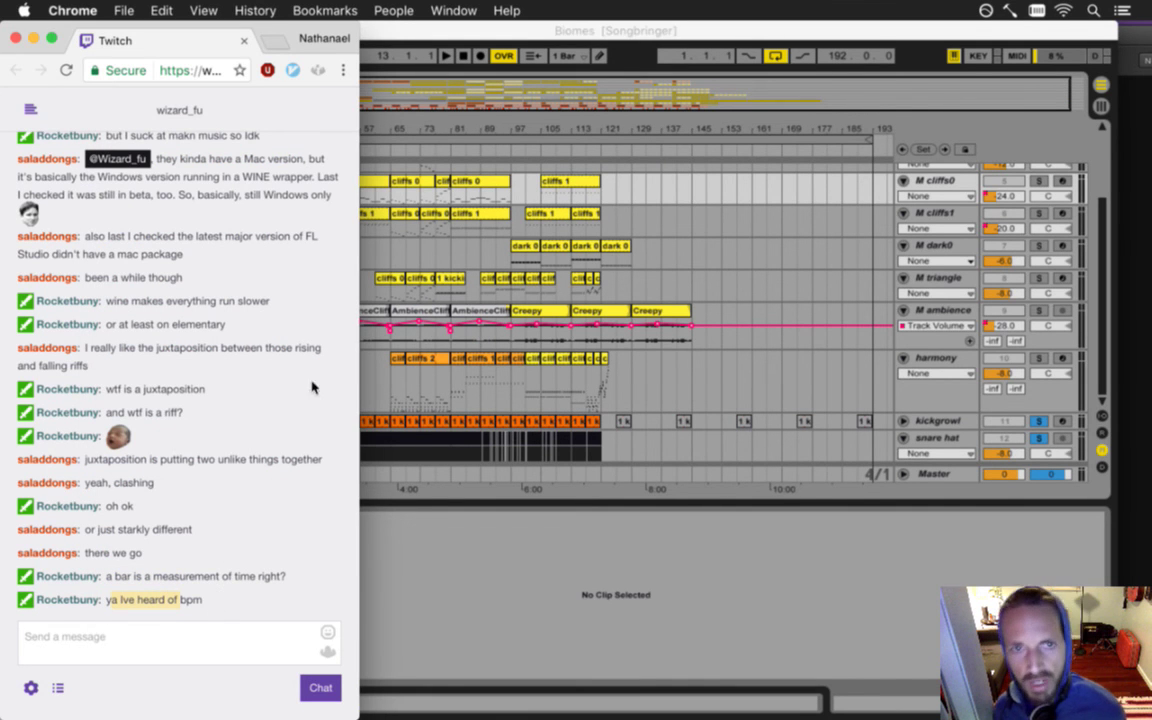
pyautogui.click(407, 122)
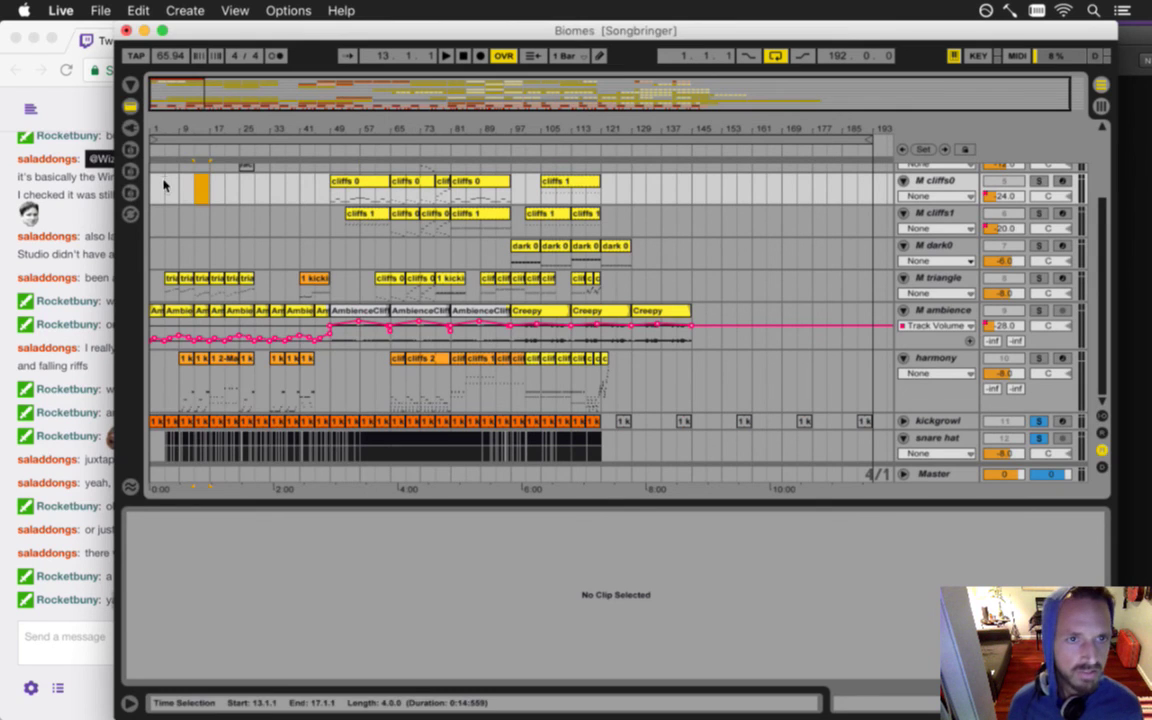
pyautogui.moveTo(155, 192); pyautogui.dragTo(183, 193)
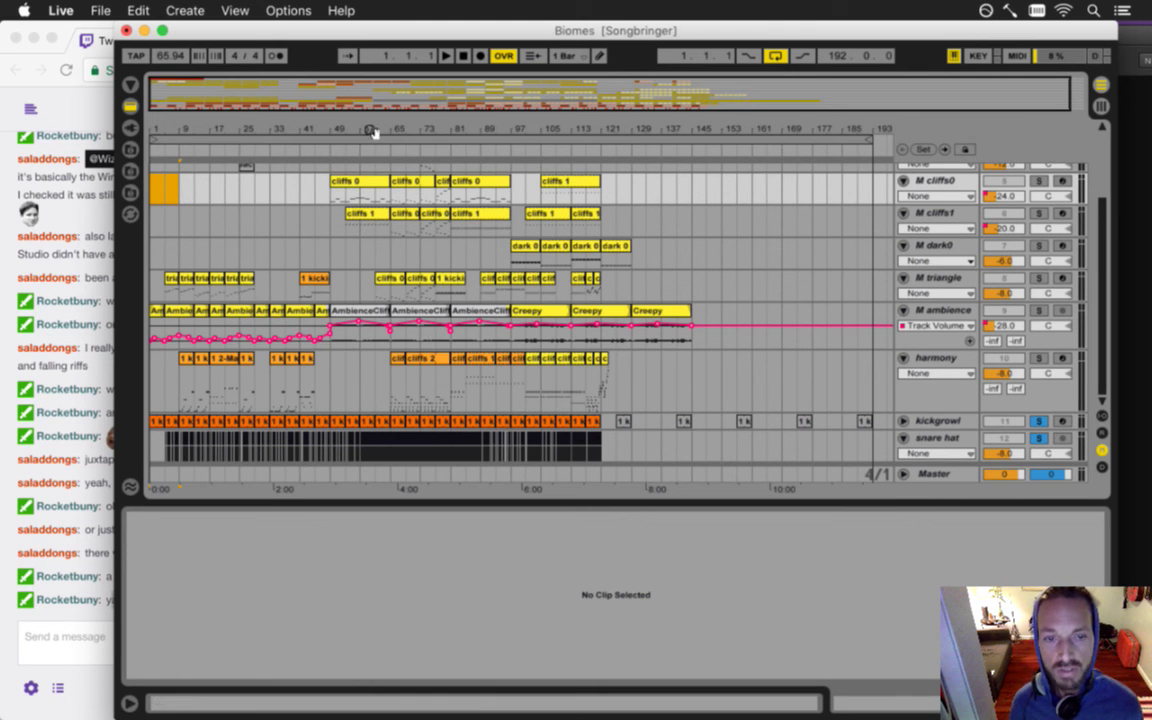
pyautogui.moveTo(434, 128); pyautogui.dragTo(420, 117)
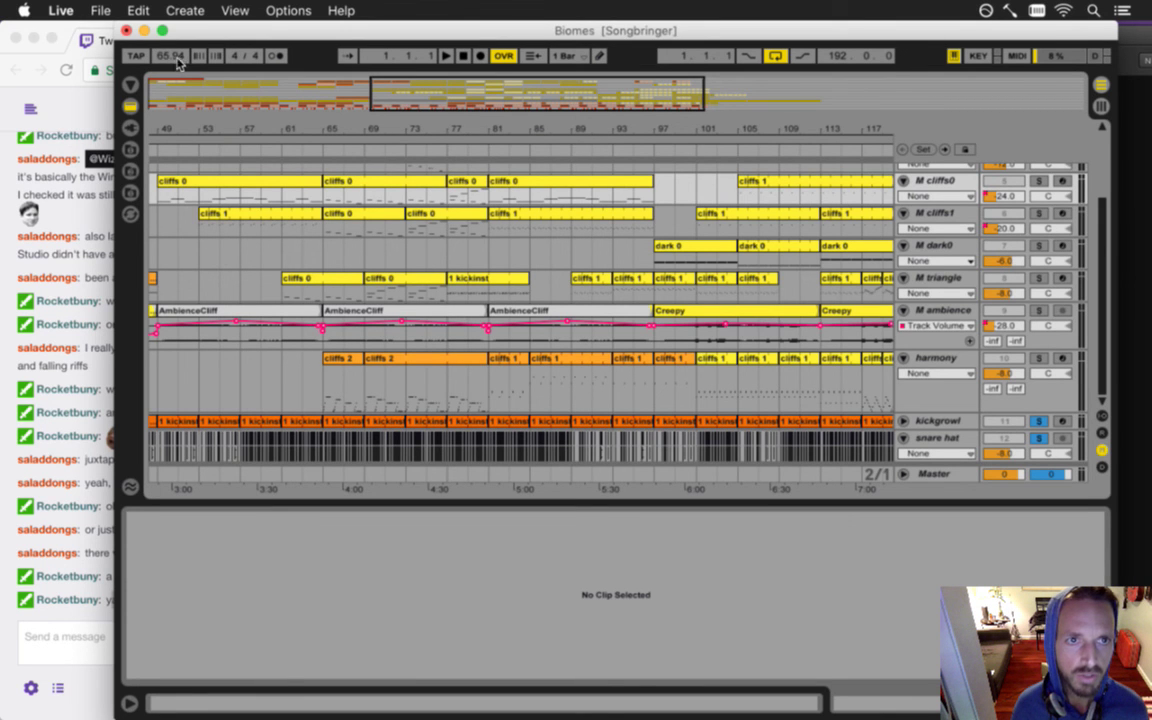
# - Place the insert mark at bar 119 on the M triangle track and briefly play from there
pyautogui.moveTo(539, 134); pyautogui.dragTo(588, 270)
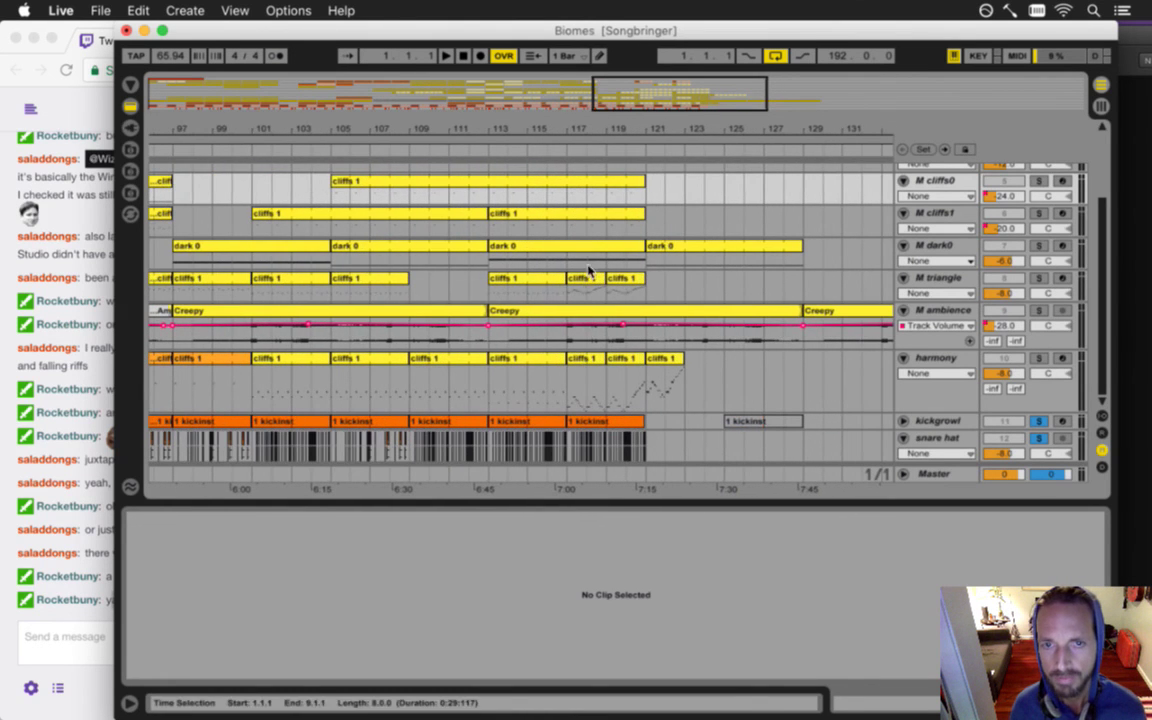
pyautogui.click(608, 296)
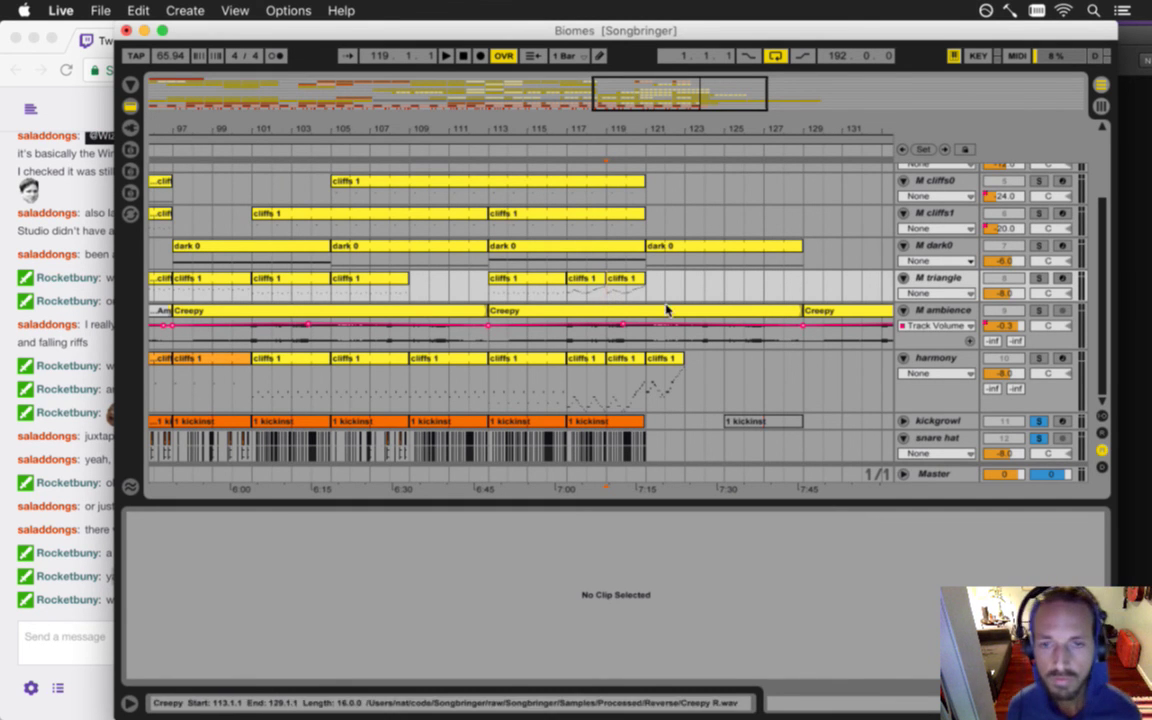
pyautogui.press('space')
pyautogui.press('space')
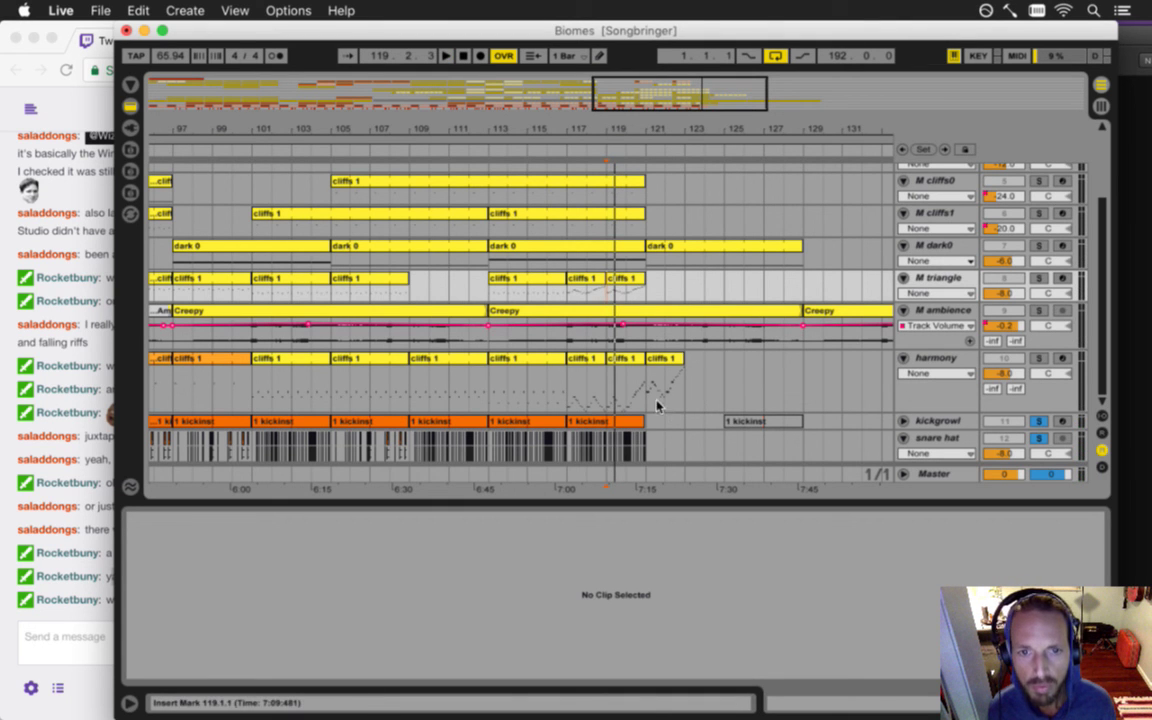
# - Copy the kickgrowl clips from bars 105 to 113 and paste them at bar 121, replacing the deactivated clip there
pyautogui.press('space')
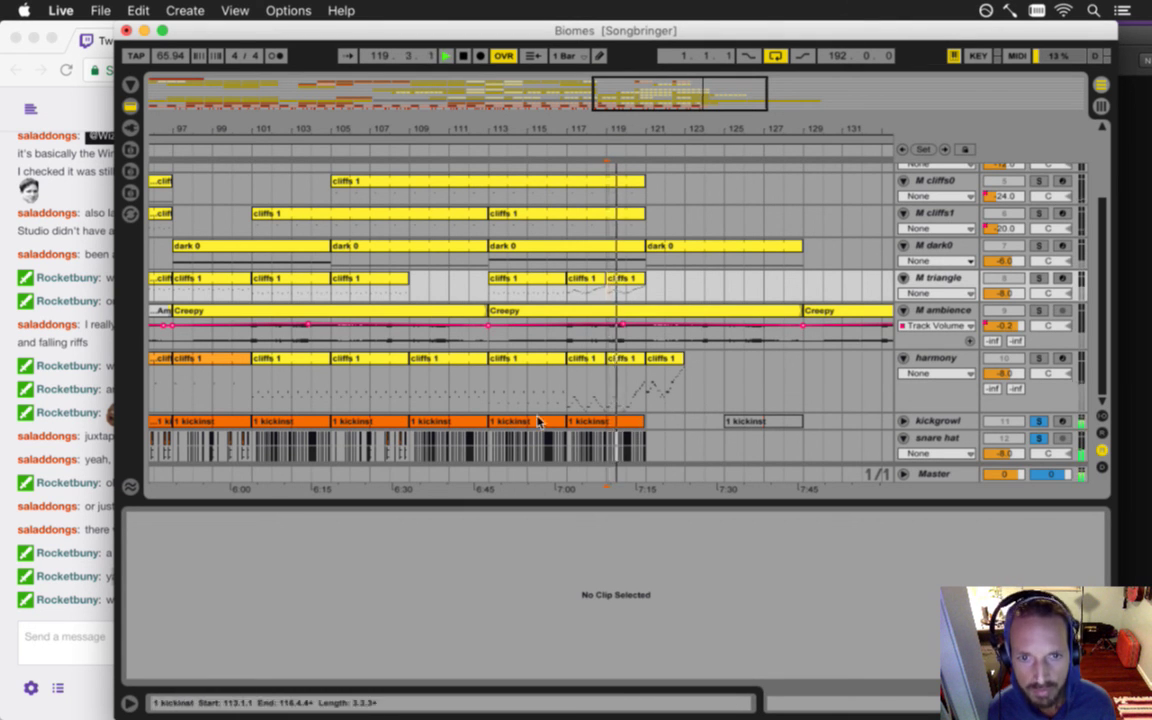
pyautogui.click(903, 421)
pyautogui.click(337, 437)
pyautogui.moveTo(337, 437); pyautogui.dragTo(484, 454)
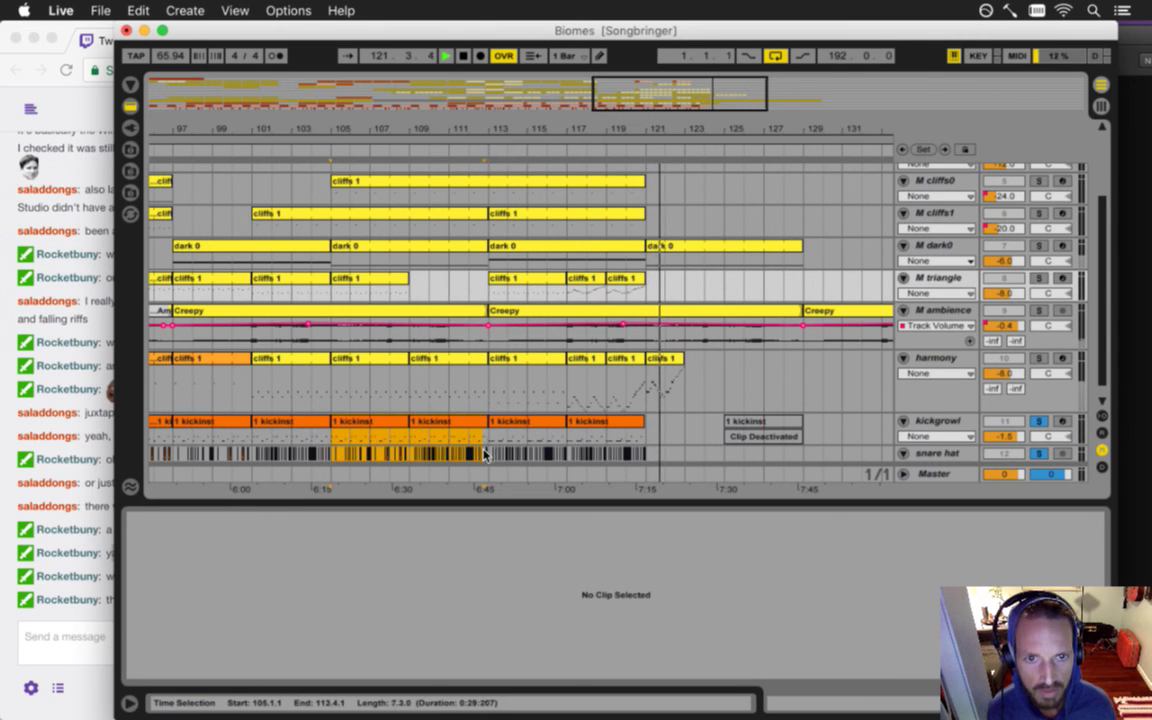
pyautogui.click(330, 437)
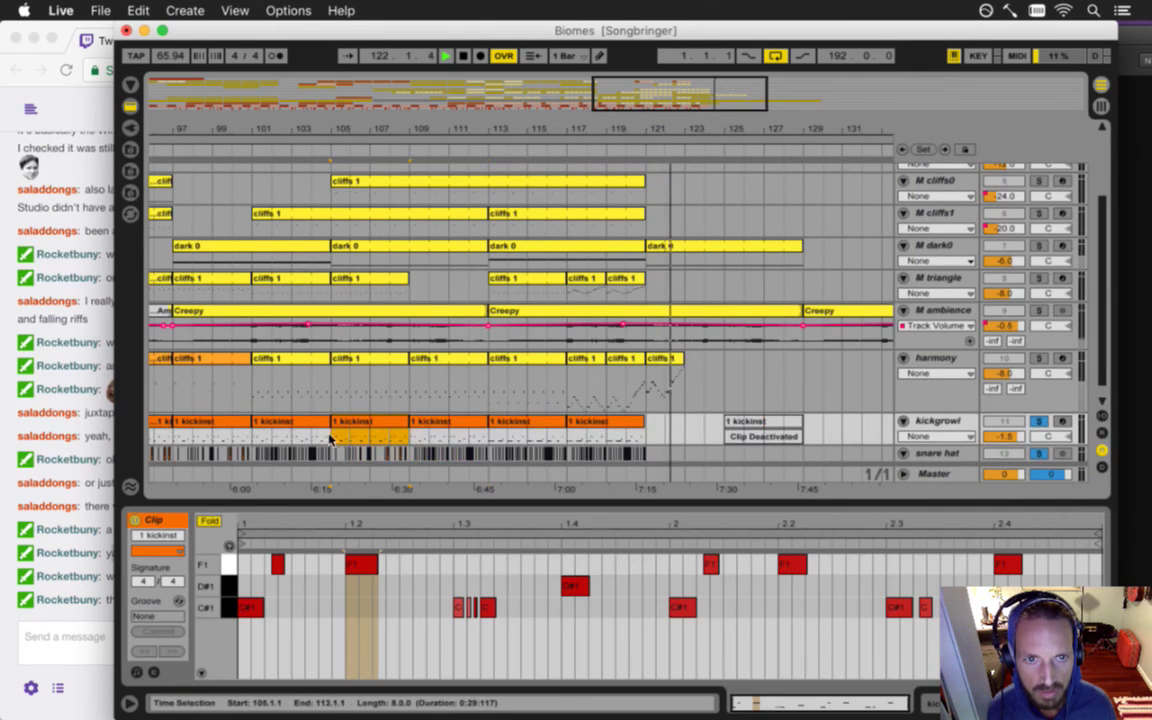
pyautogui.click(491, 437)
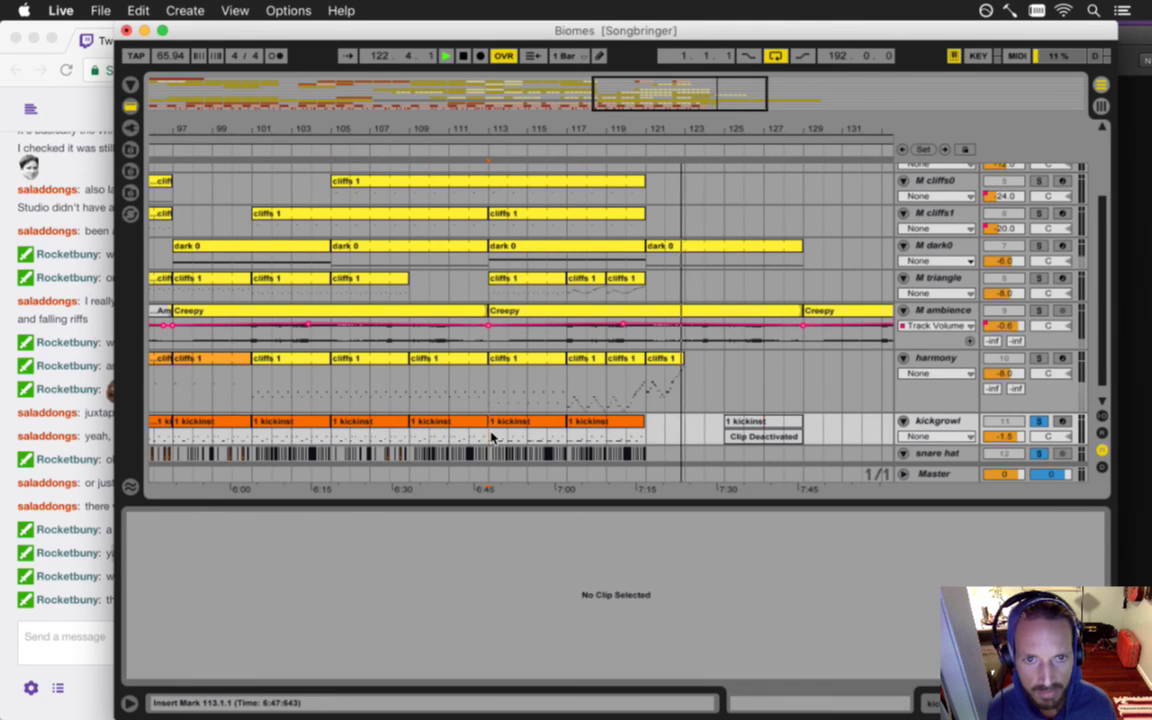
pyautogui.keyDown('shift'); pyautogui.click(330, 437); pyautogui.keyUp('shift')
pyautogui.click(652, 430)
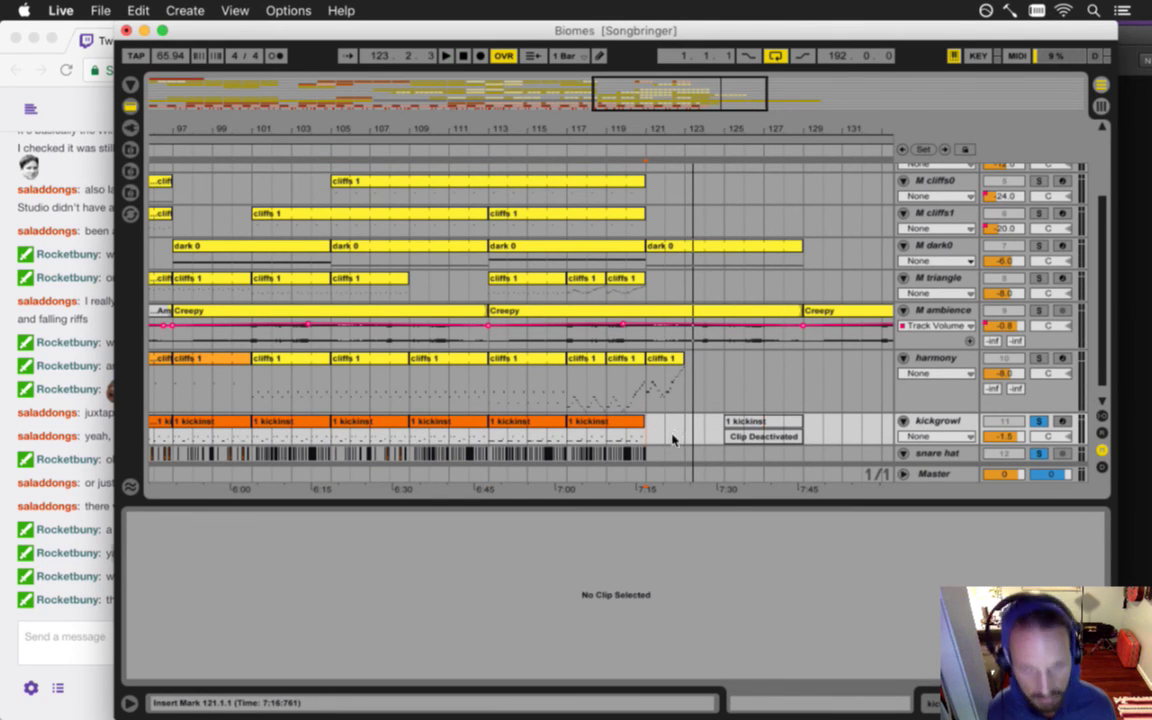
pyautogui.press('cmd+v')
pyautogui.scroll(-1, 175, 438)
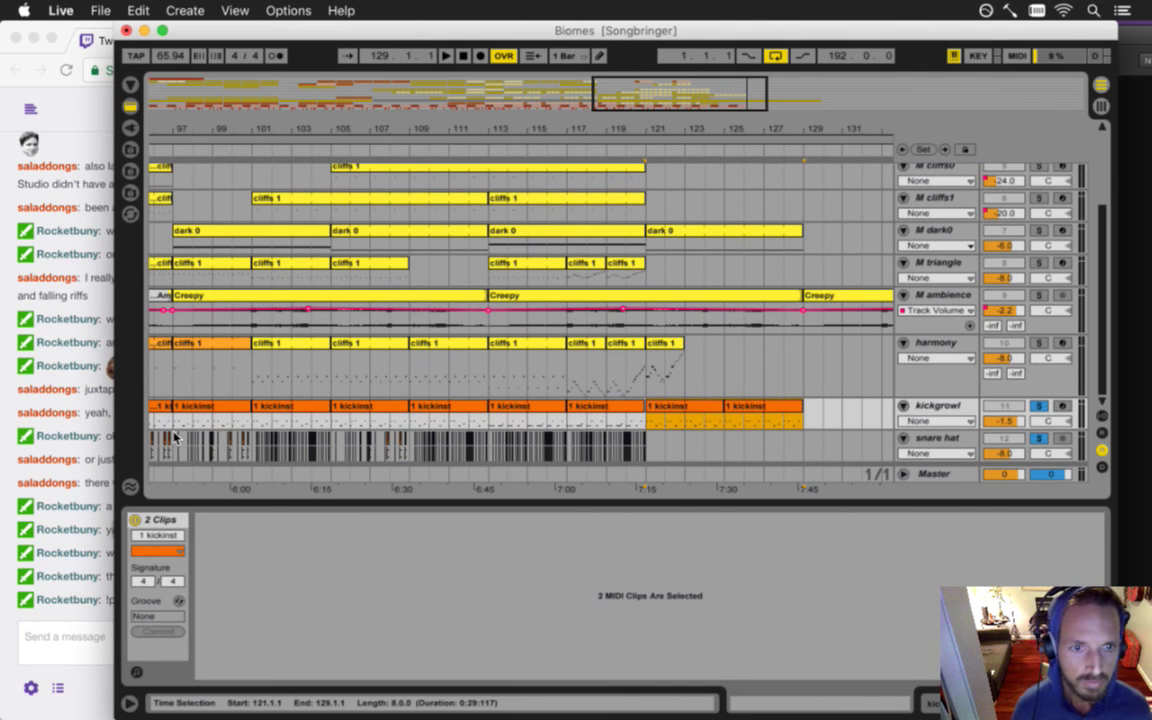
# - Copy the snare hat clips from bars 97 to 101 to bar 121, unsolo the drum tracks and briefly play the result
pyautogui.moveTo(175, 438); pyautogui.dragTo(252, 445)
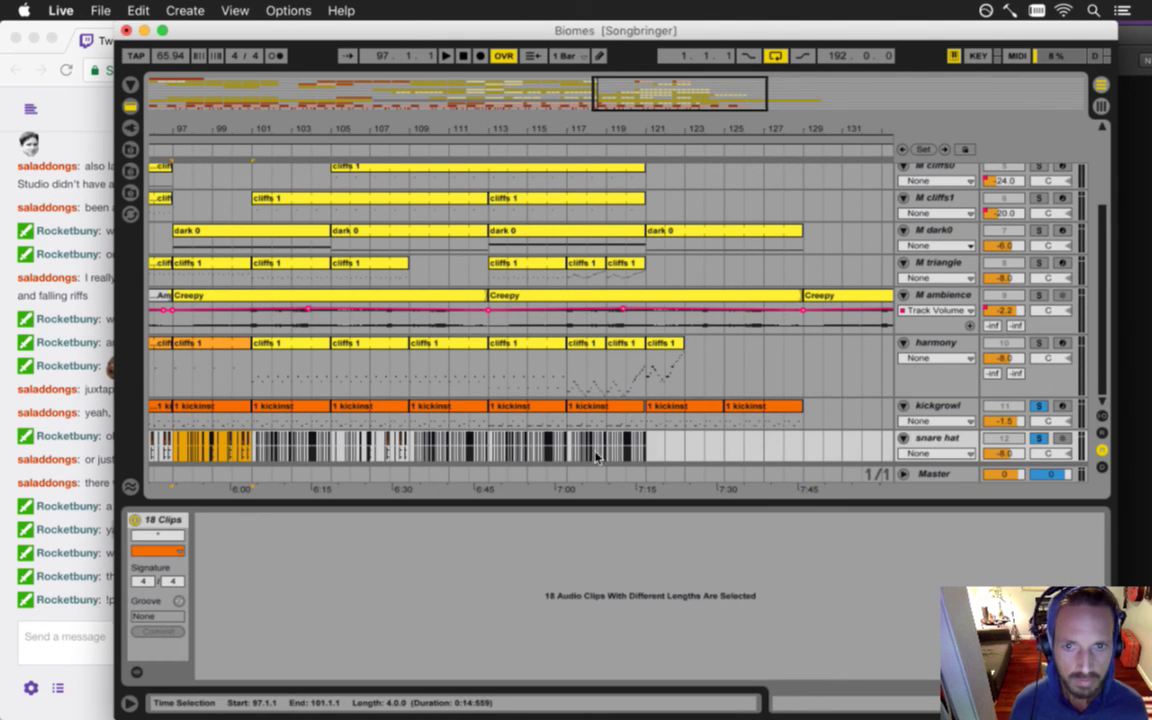
pyautogui.click(648, 441)
pyautogui.moveTo(648, 441); pyautogui.dragTo(722, 445)
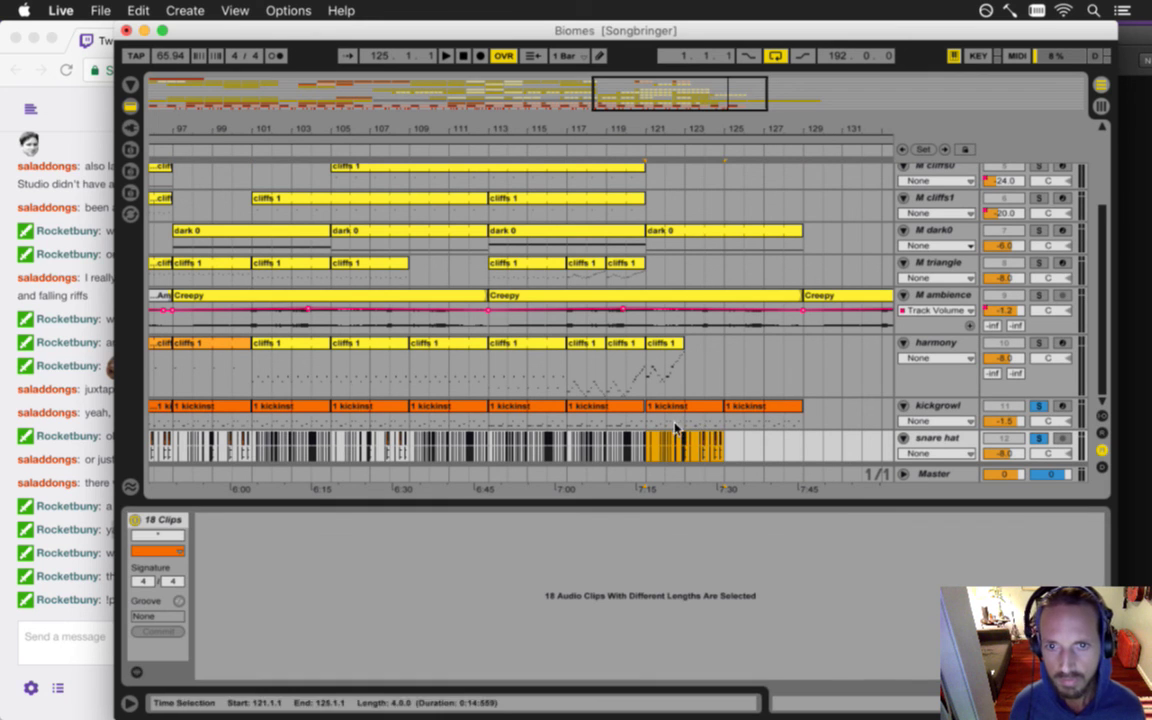
pyautogui.click(1035, 408)
pyautogui.press('space')
# - Switch to the Twitch chat, highlight the viewer's question about the most used bpm, and return to Live
pyautogui.click(92, 596)
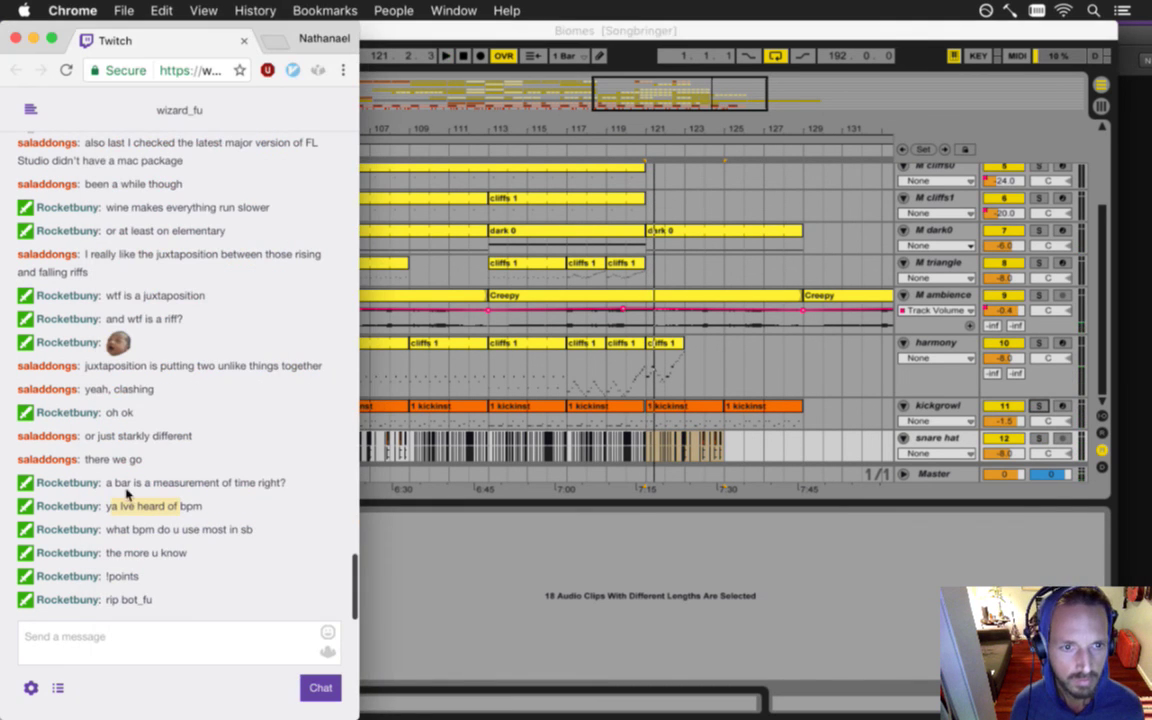
pyautogui.moveTo(120, 529); pyautogui.dragTo(237, 538)
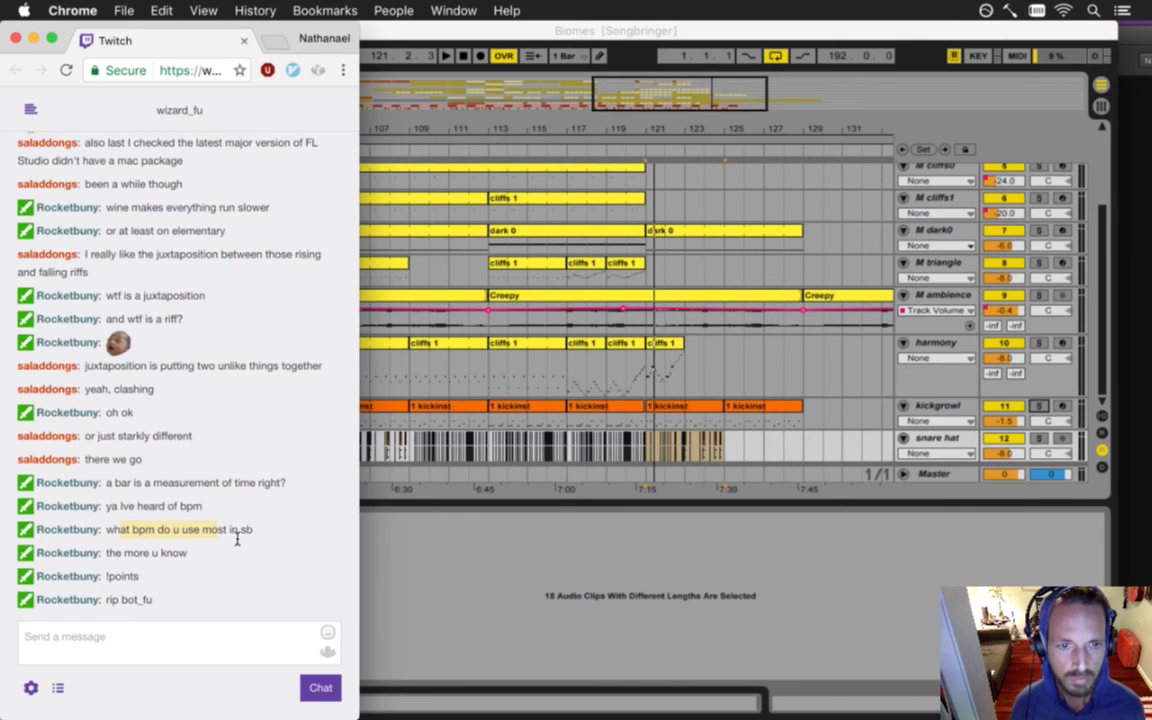
pyautogui.click(175, 558)
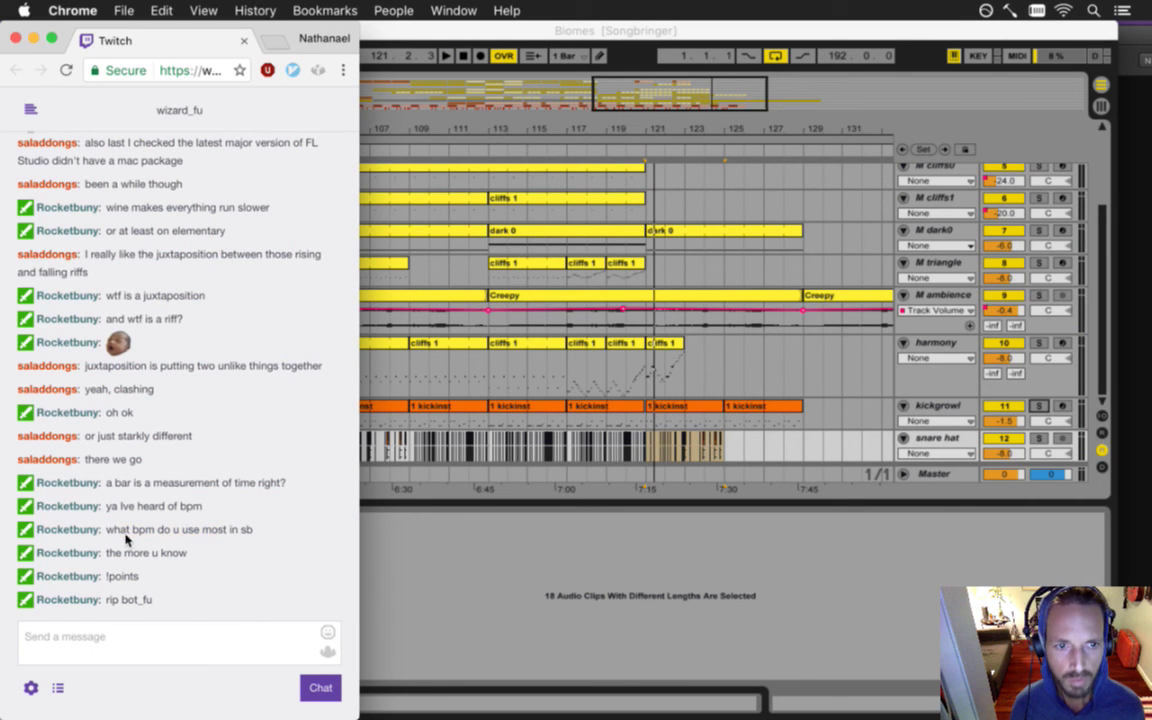
pyautogui.moveTo(158, 540); pyautogui.dragTo(257, 532)
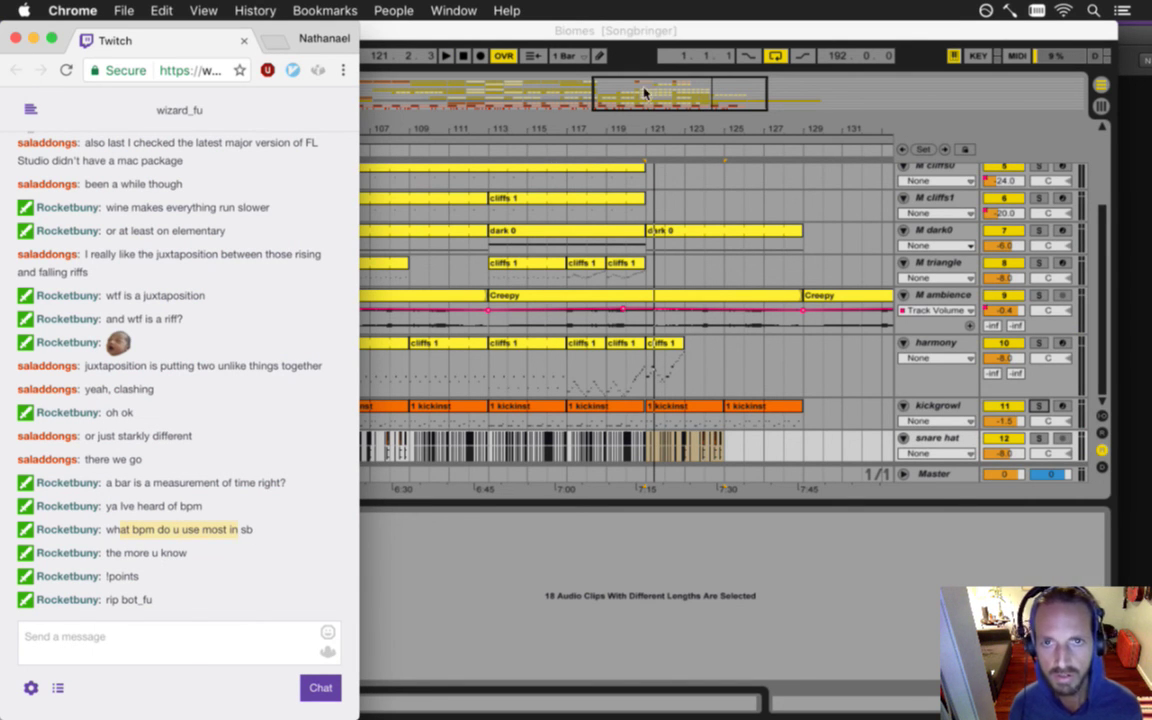
pyautogui.click(630, 58)
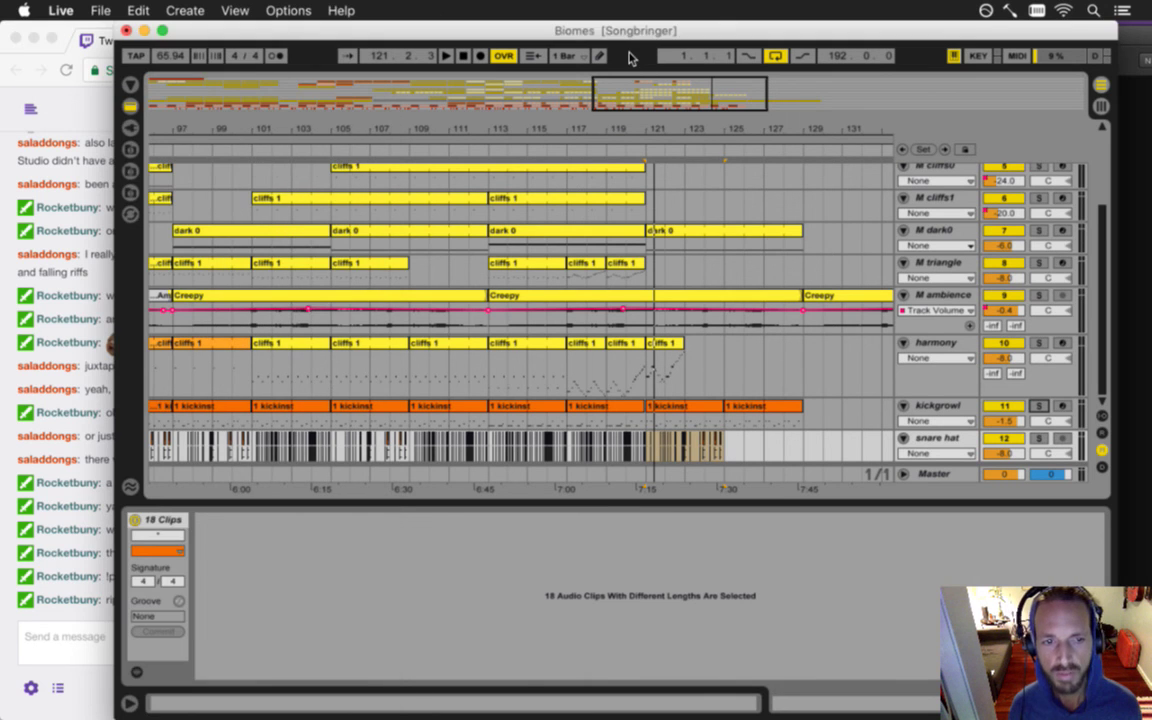
pyautogui.click(66, 617)
pyautogui.click(589, 57)
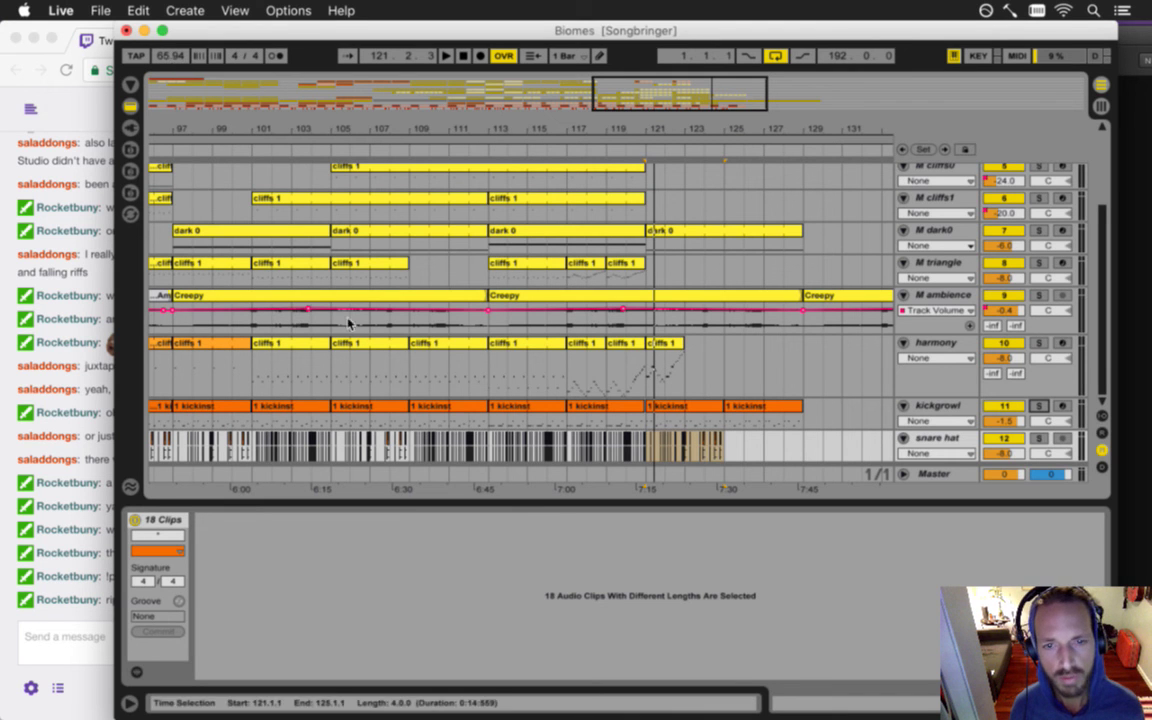
# - Place the insert mark at bar 121 on the kickgrowl track and listen to the section from there
pyautogui.click(651, 420)
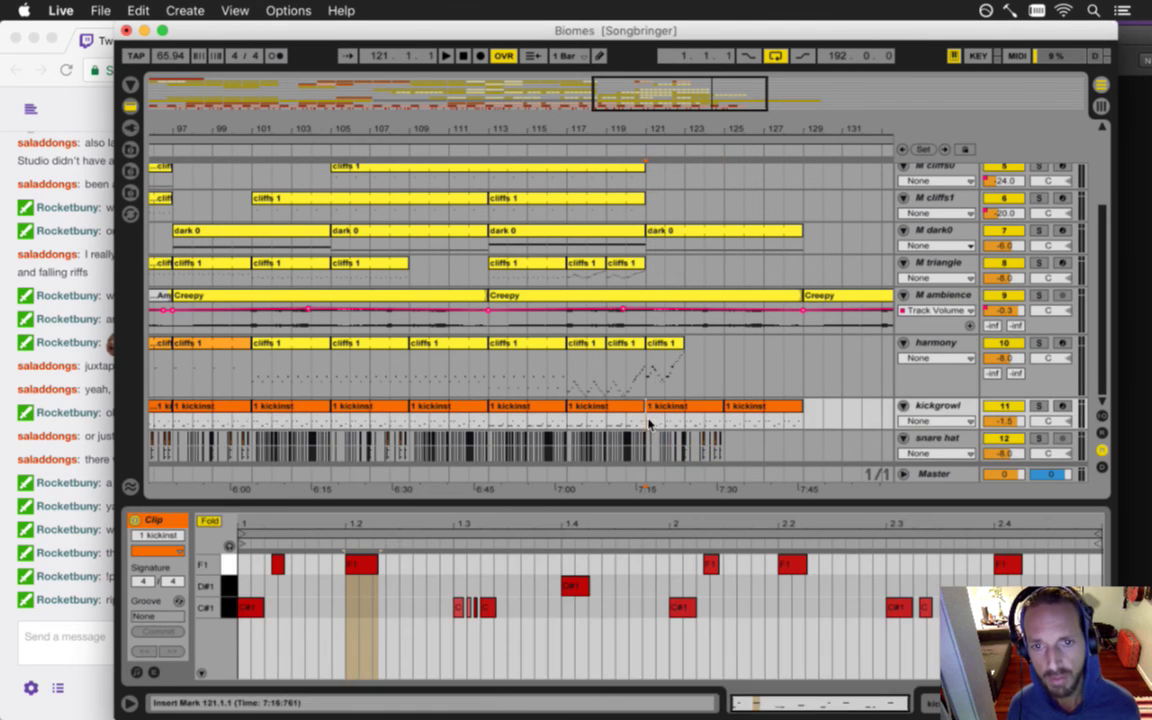
pyautogui.moveTo(655, 132); pyautogui.dragTo(448, 278)
pyautogui.press('space')
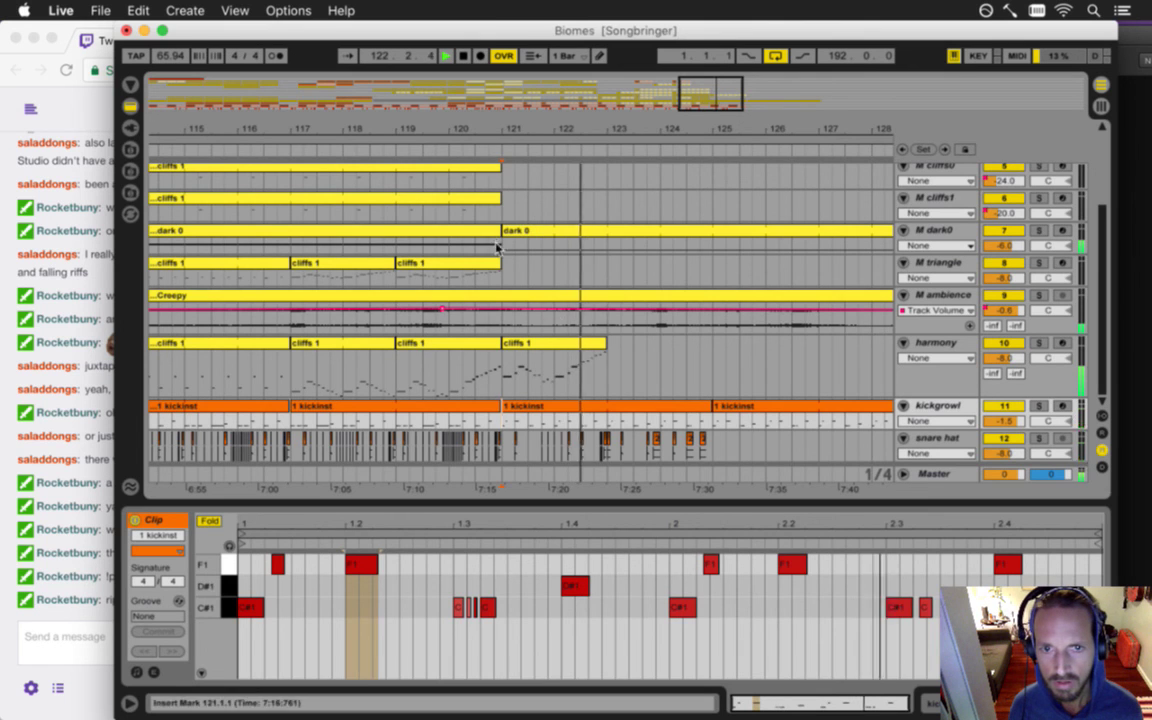
pyautogui.moveTo(497, 129); pyautogui.dragTo(499, 100)
pyautogui.press('space')
# - Move the harmony clip from bar 121 to bar 129, deactivate it, and save the set
pyautogui.click(517, 344)
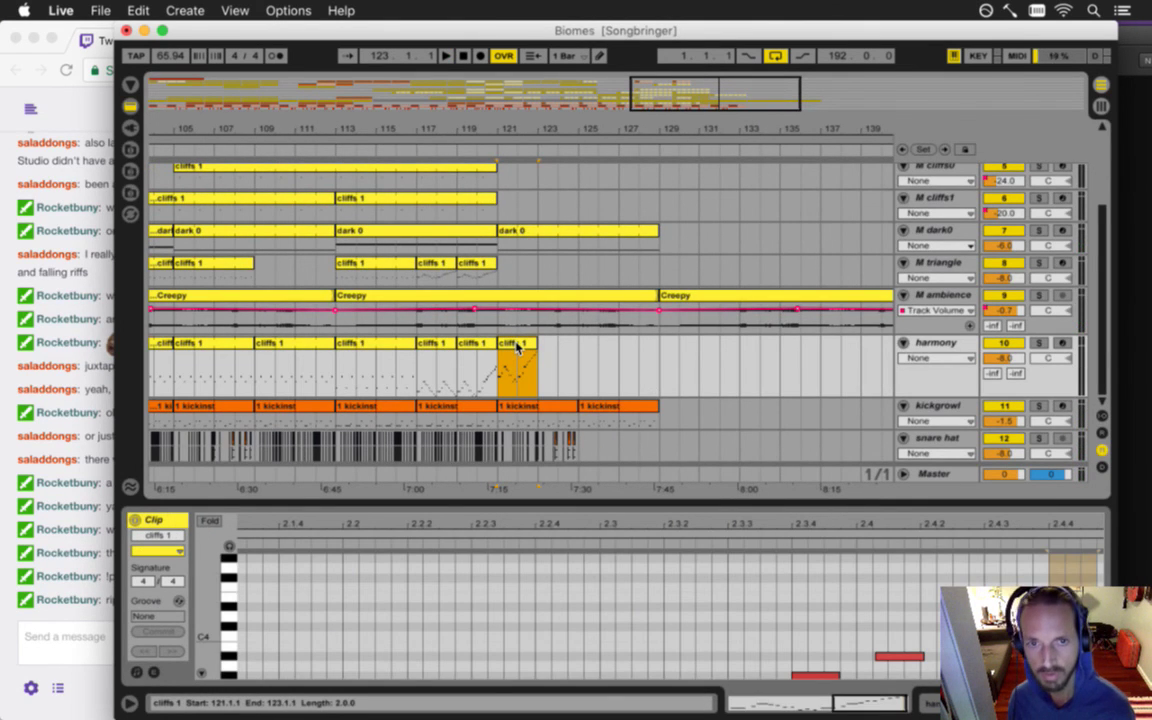
pyautogui.moveTo(512, 347); pyautogui.dragTo(675, 347)
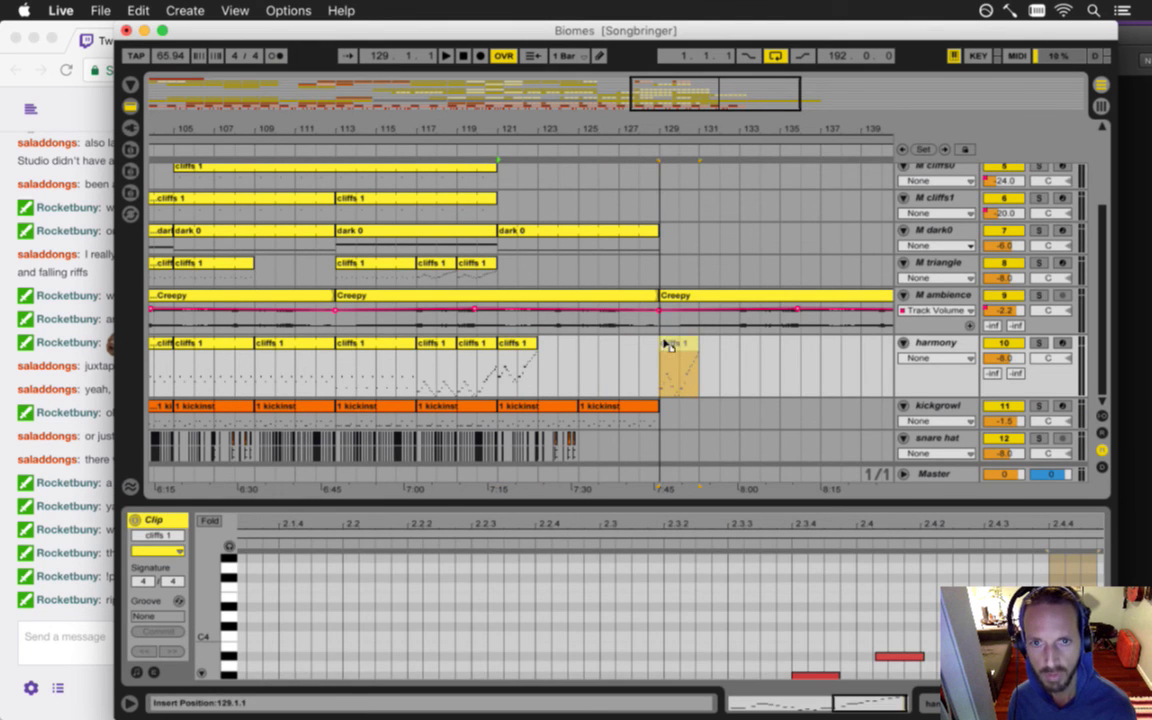
pyautogui.rightClick(668, 346)
pyautogui.click(717, 469)
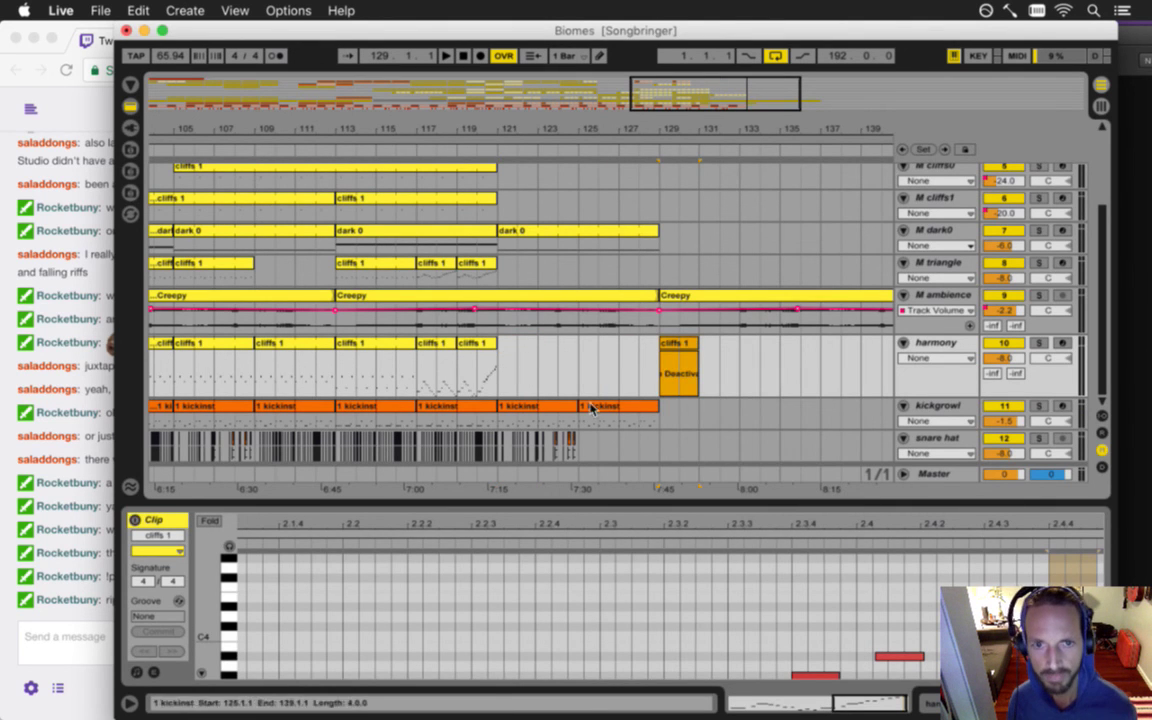
pyautogui.press('super+s')
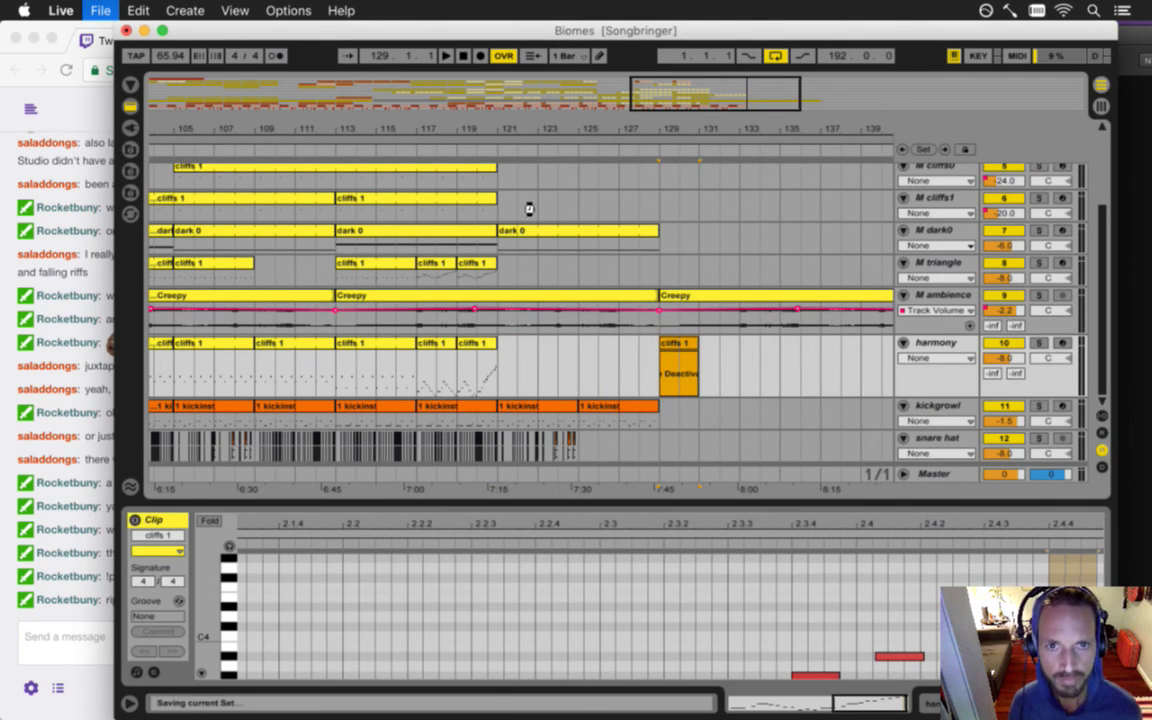
# - Duplicate the last four bars of the M cliffs0 and M cliffs1 clips, bars 117 to 121, to bar 121
pyautogui.scroll(3, 522, 215)
pyautogui.scroll(1, 505, 272)
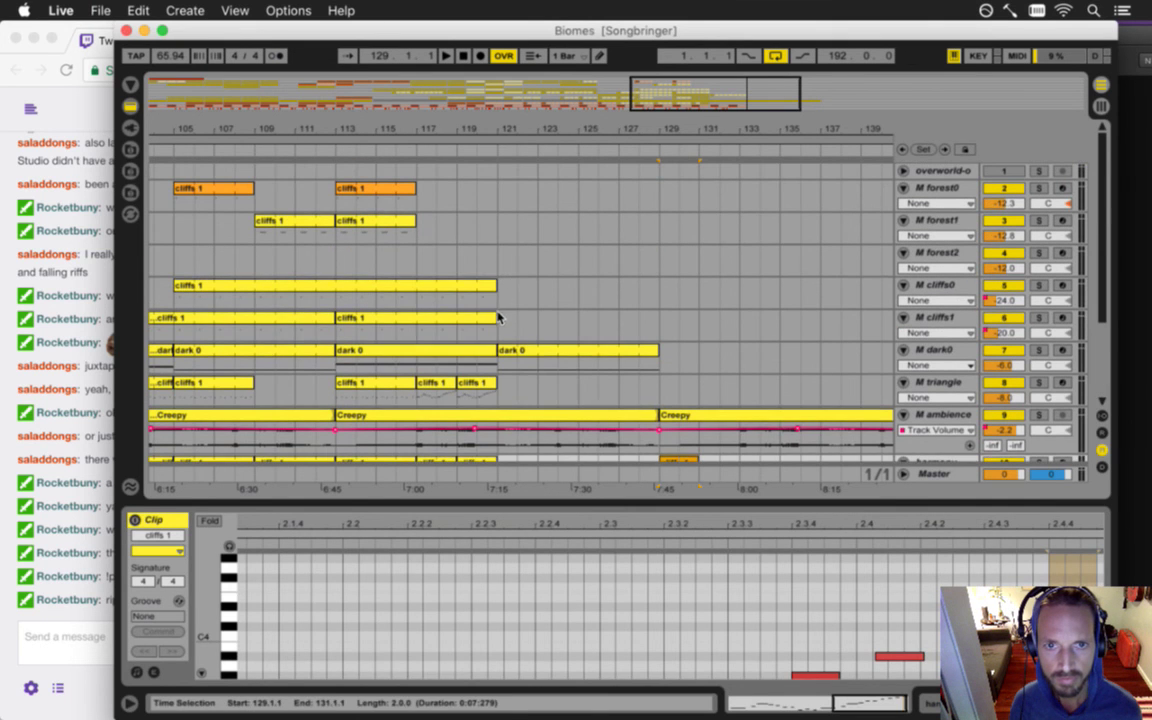
pyautogui.moveTo(501, 303); pyautogui.dragTo(416, 316)
pyautogui.press('super+d')
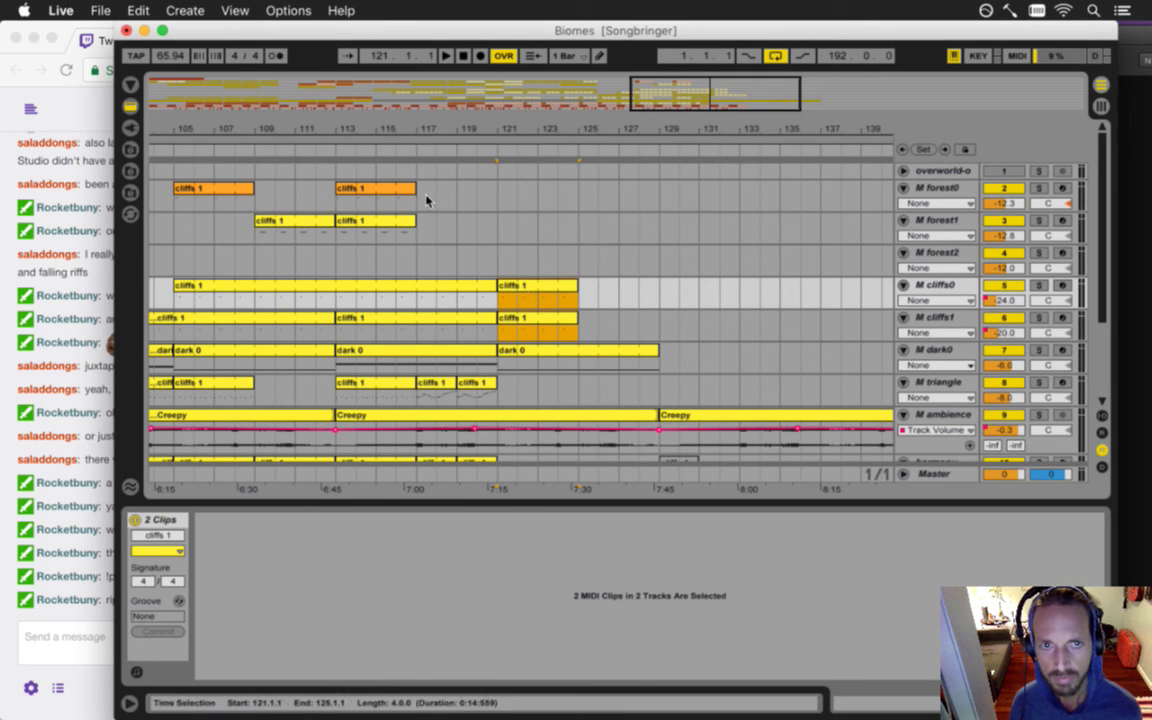
# - Add four-bar cliffs 1 clips at bar 121 on the M forest0 and M forest1 tracks and briefly play them
pyautogui.moveTo(512, 290); pyautogui.dragTo(512, 197)
pyautogui.click(497, 232)
pyautogui.press('space')
pyautogui.click(513, 196)
pyautogui.press('Delete')
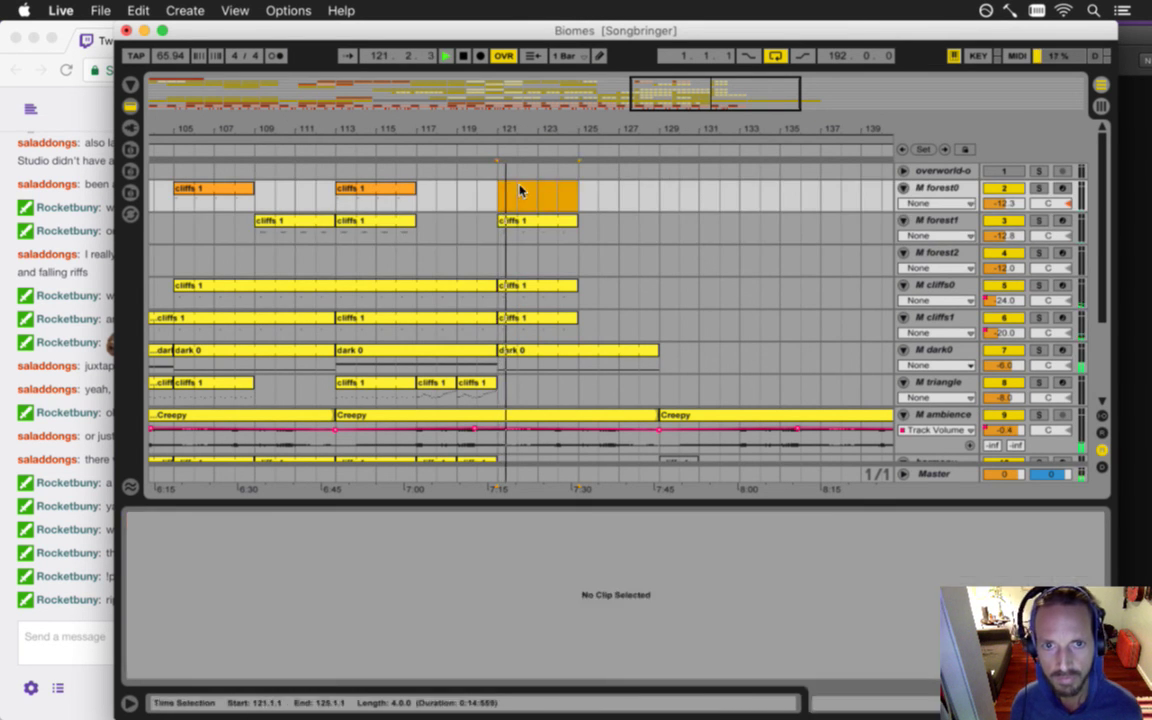
pyautogui.click(533, 303)
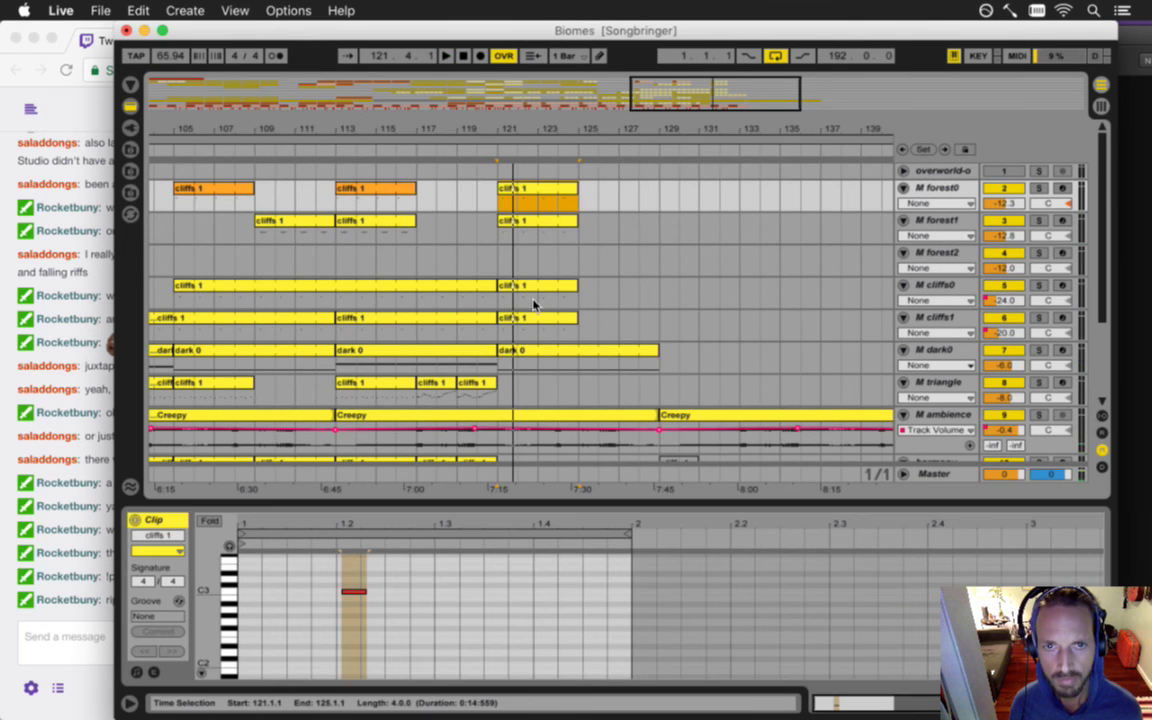
# - Duplicate the two M triangle riff clips from bars 117 to 121 to bar 121
pyautogui.scroll(-3, 535, 303)
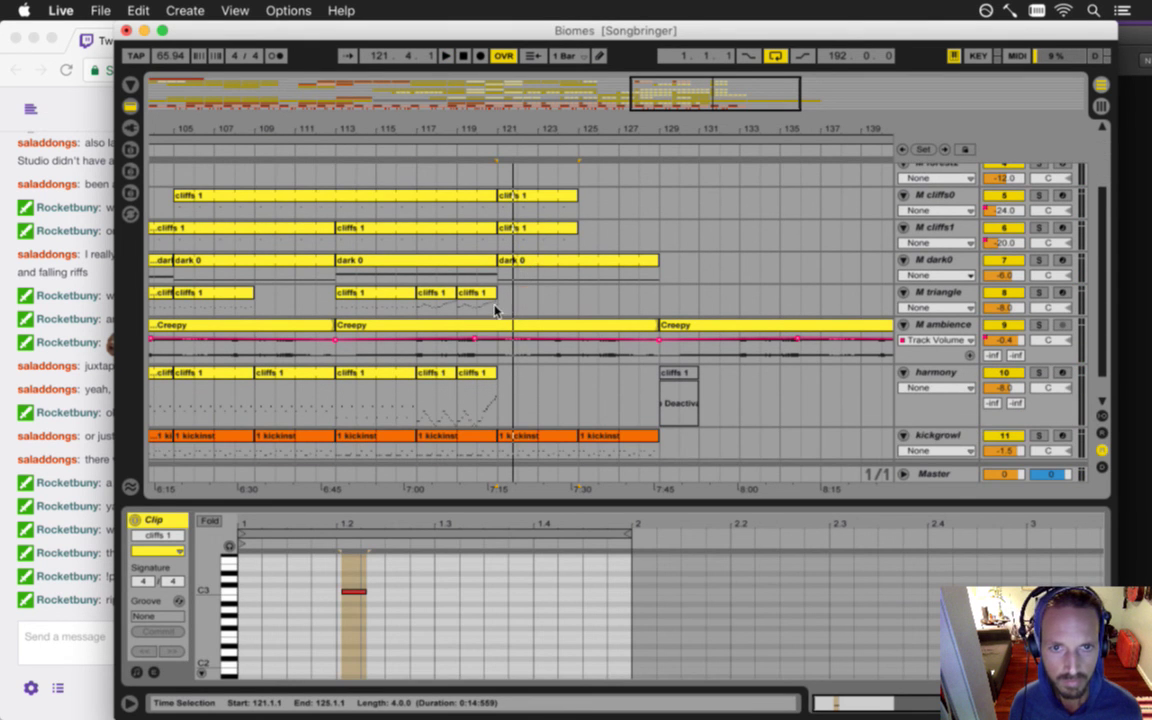
pyautogui.click(474, 310)
pyautogui.moveTo(442, 291); pyautogui.dragTo(522, 292)
# - Select bars 117 to 121 on the harmony track and duplicate the two clips to bar 121
pyautogui.click(488, 399)
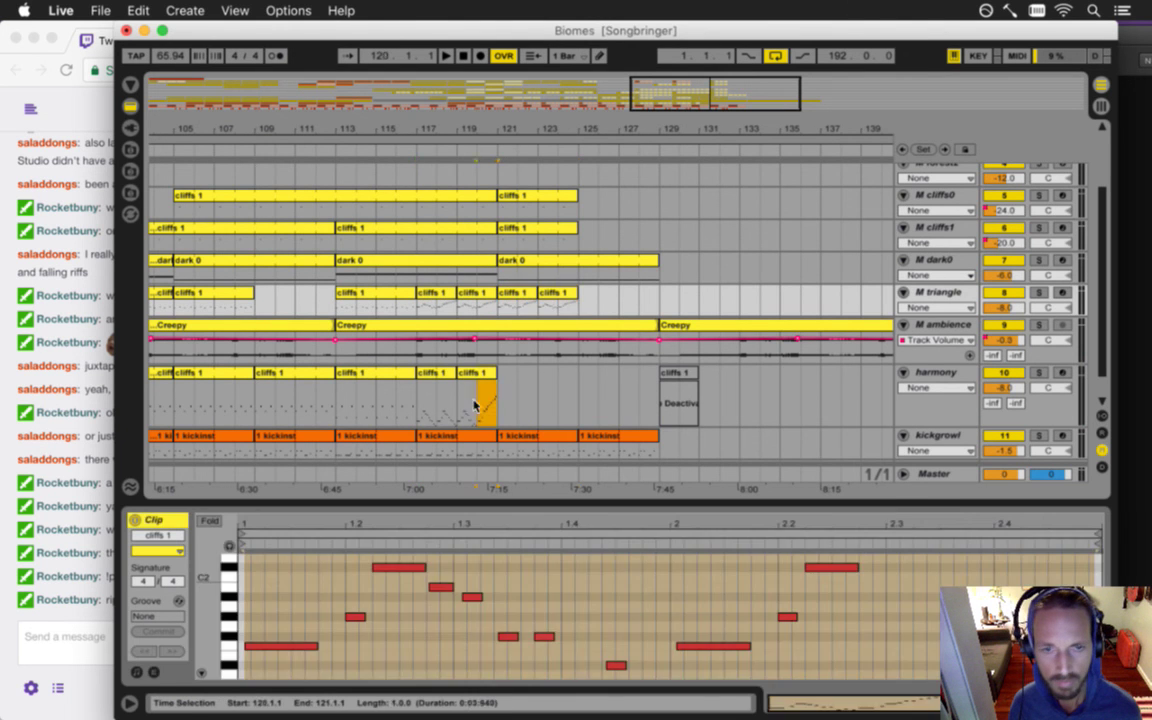
pyautogui.keyDown('shift'); pyautogui.click(418, 405); pyautogui.keyUp('shift')
pyautogui.press('super+d')
pyautogui.scroll(-1, 507, 385)
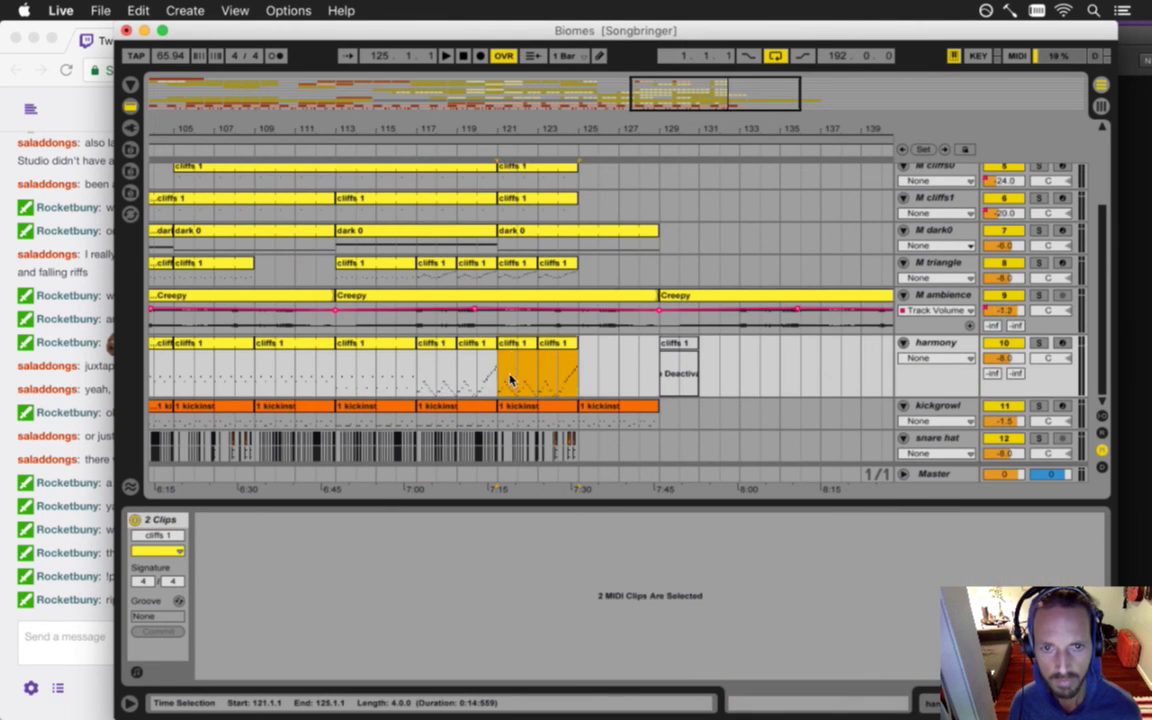
# - Listen to the extended section from bar 121 on the harmony track and again from bar 115 on M triangle
pyautogui.click(502, 374)
pyautogui.click(508, 298)
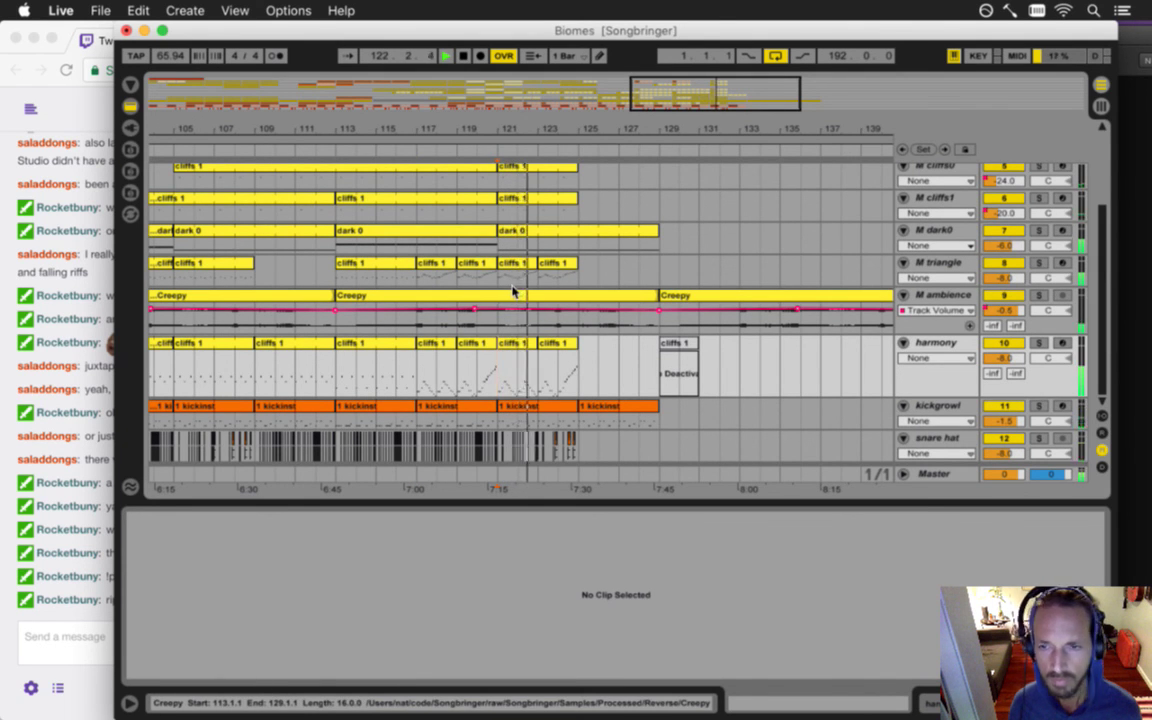
pyautogui.click(515, 291)
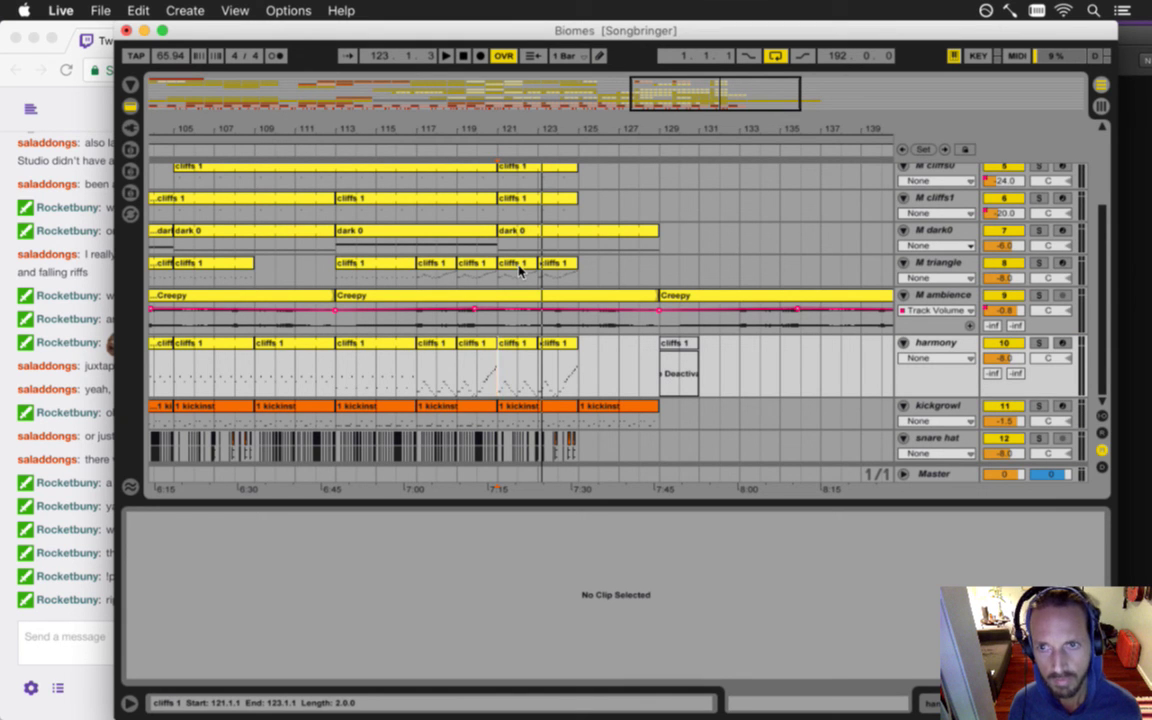
pyautogui.click(420, 282)
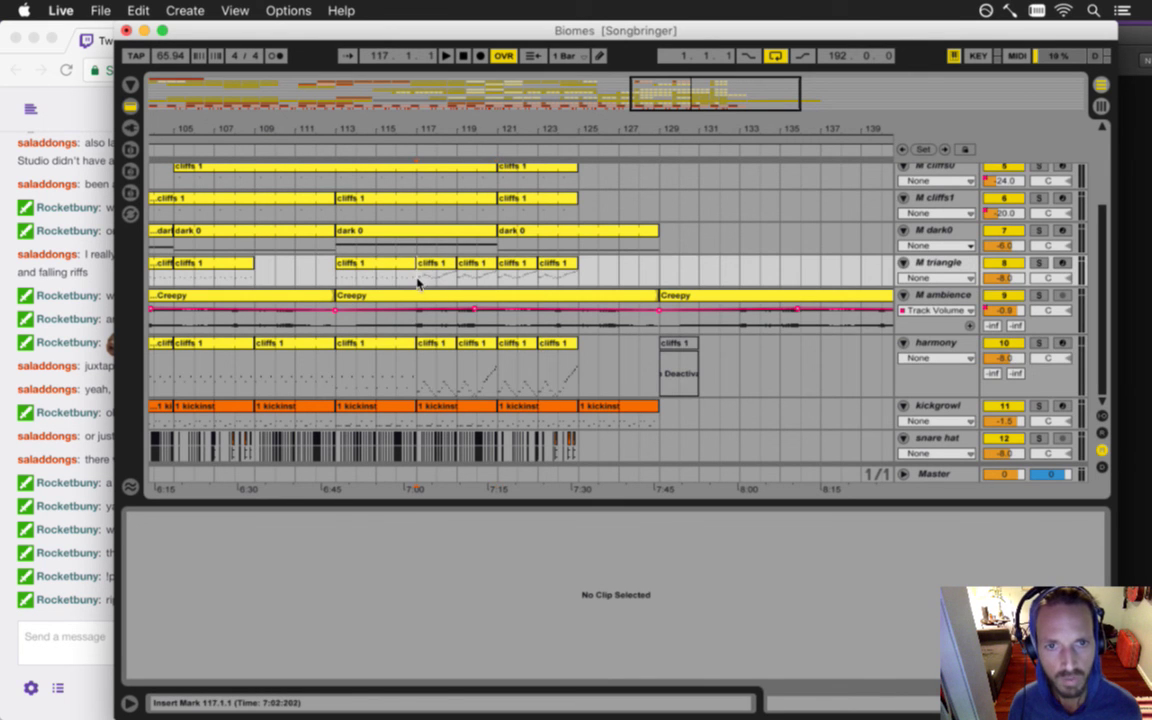
pyautogui.click(388, 285)
pyautogui.press('space')
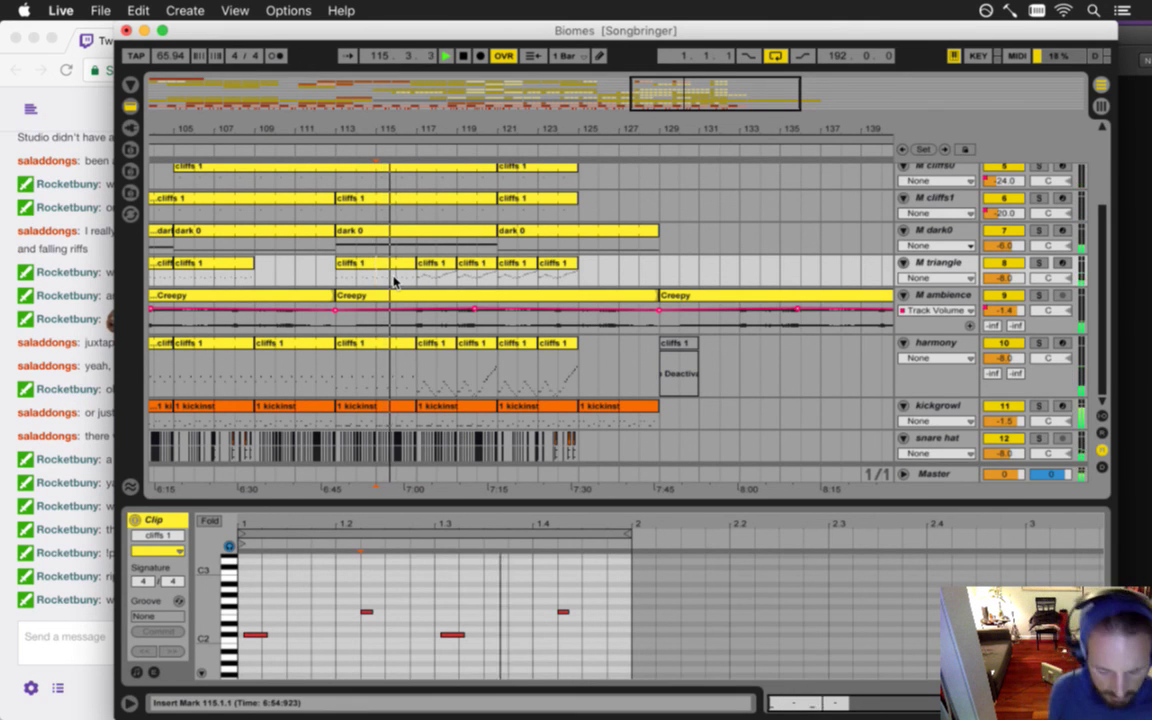
# - Read the latest Twitch chat messages, check the stream status in Gameshow, and minimise Gameshow to reveal the arrangement
pyautogui.press('super+Tab')
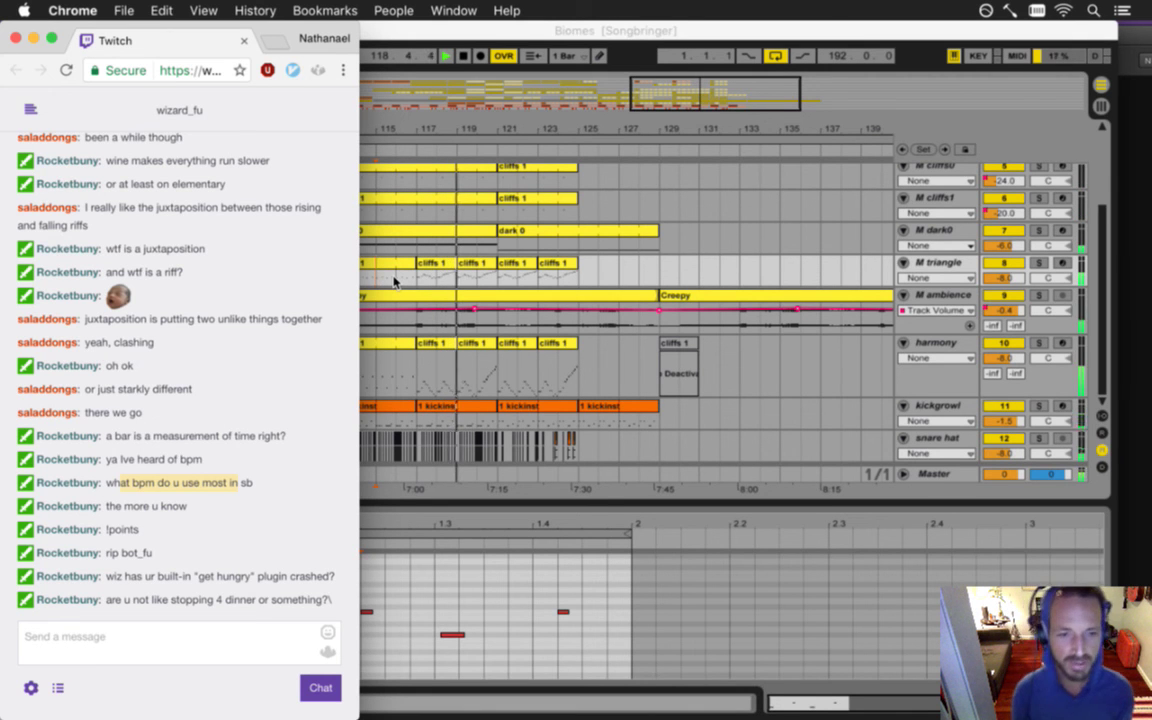
pyautogui.click(393, 282)
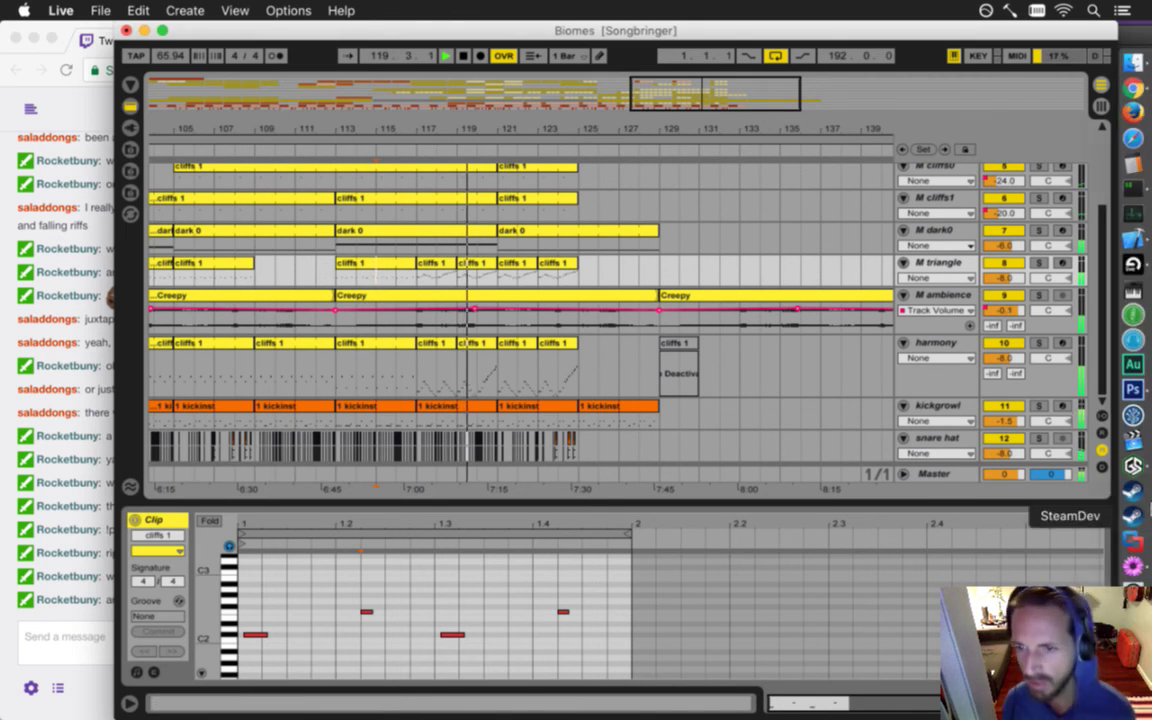
pyautogui.click(1133, 465)
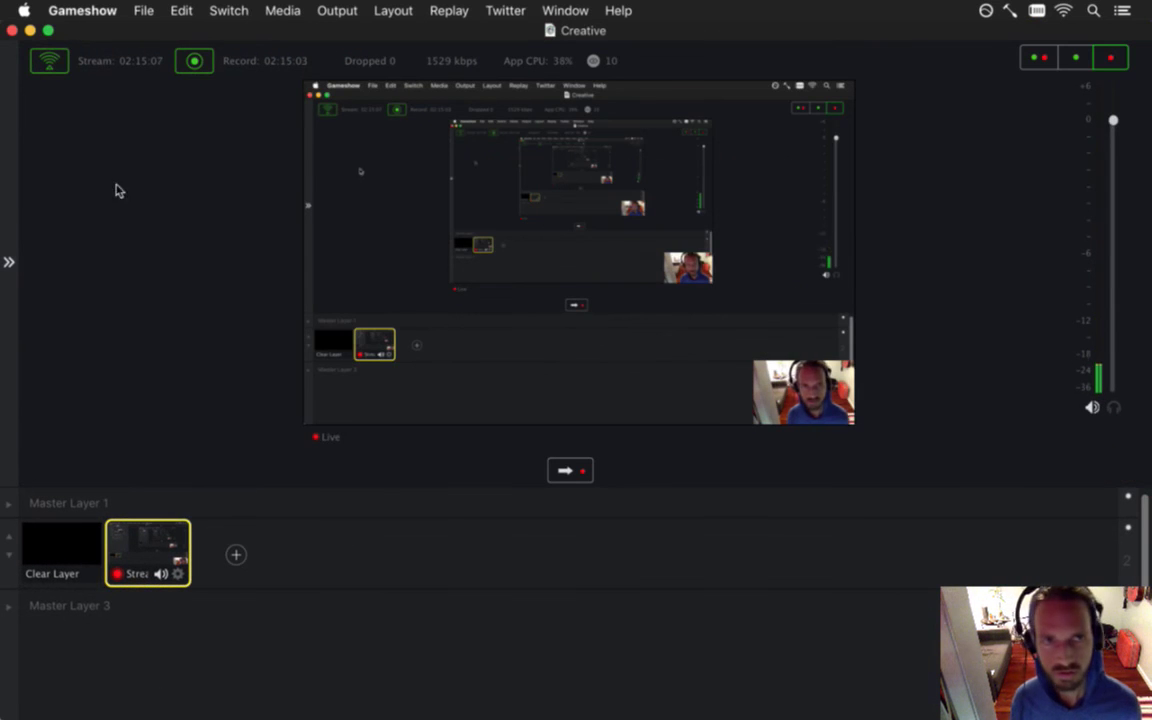
pyautogui.click(30, 31)
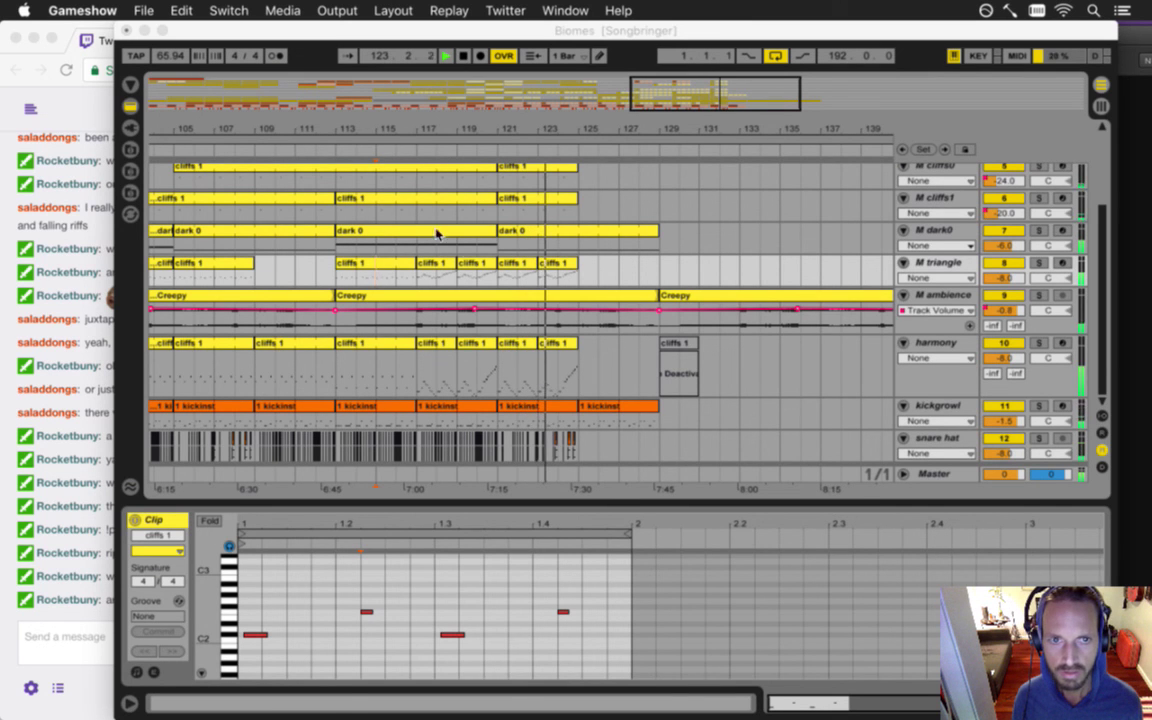
# - Copy the dark 0 clip at bar 113 onto bar 121 of the M dark0 track and play from bar 121
pyautogui.click(373, 229)
pyautogui.click(463, 232)
pyautogui.press('space')
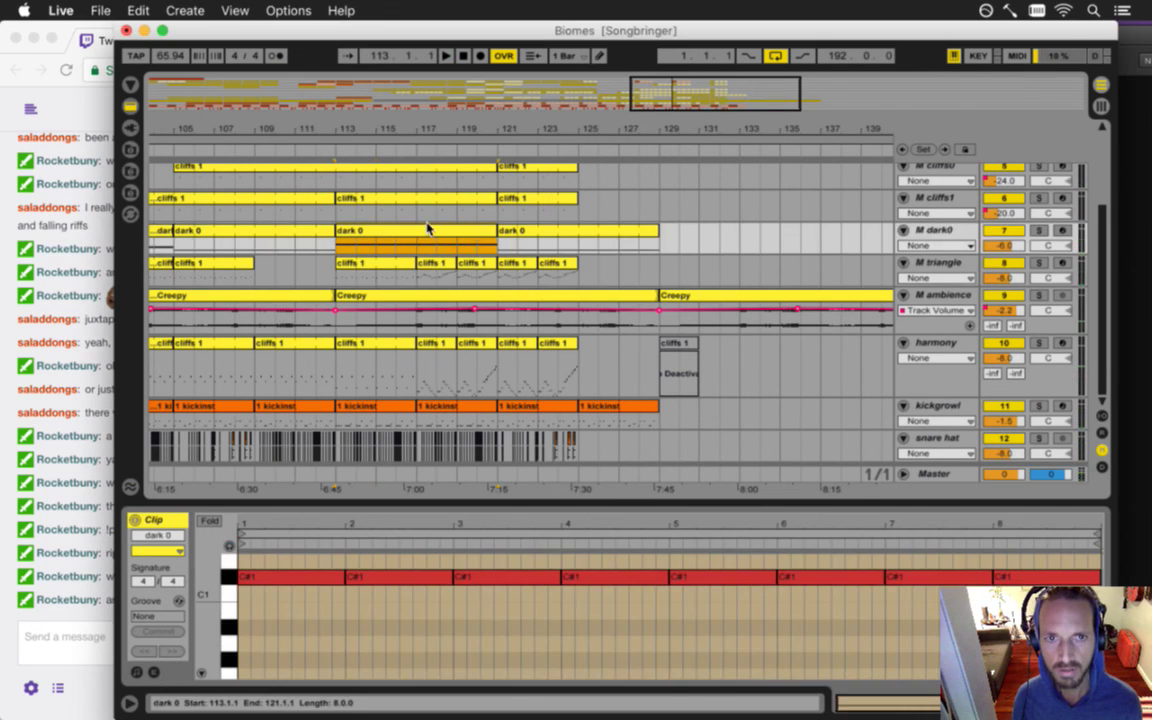
pyautogui.moveTo(376, 237); pyautogui.dragTo(530, 237)
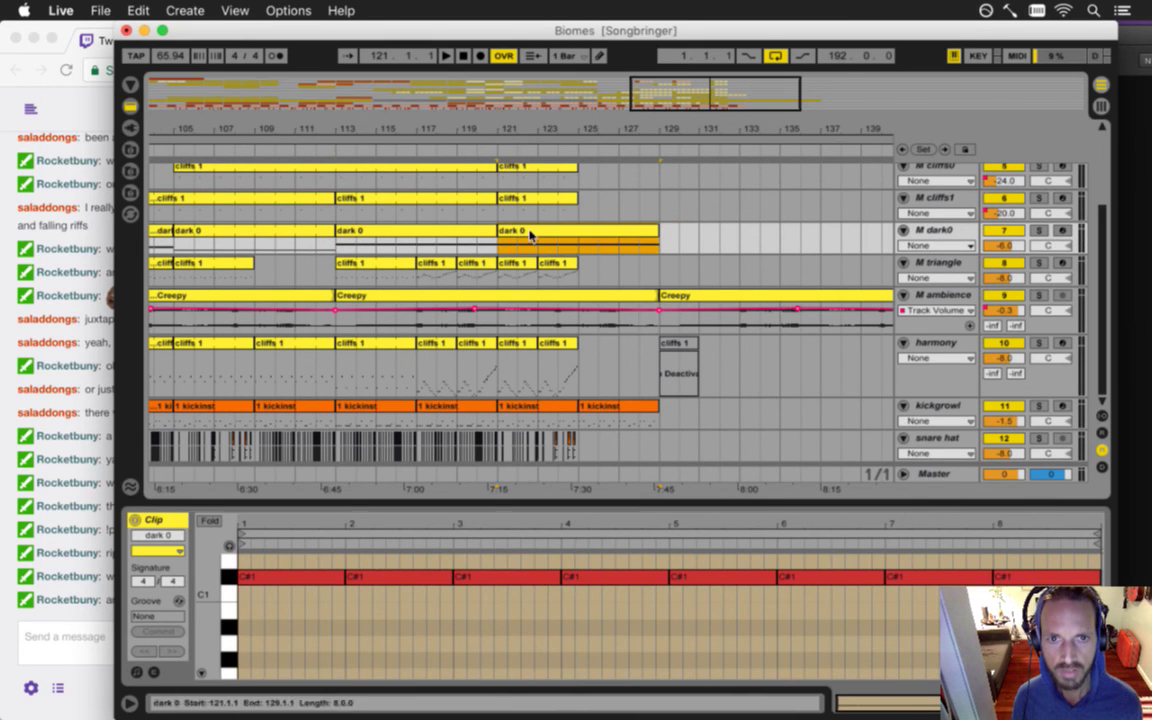
pyautogui.click(500, 246)
pyautogui.press('space')
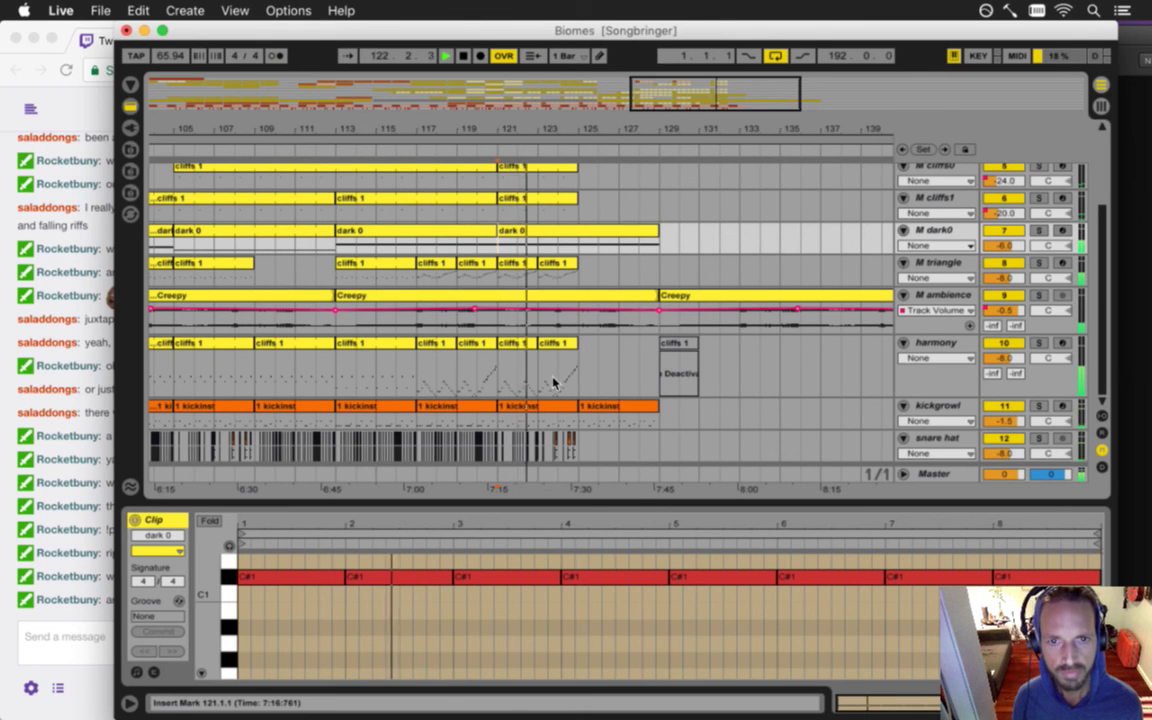
# - Copy the snare hat clips of bars 117–121 over bars 121–125 and audition the passage from bar 119
pyautogui.click(456, 418)
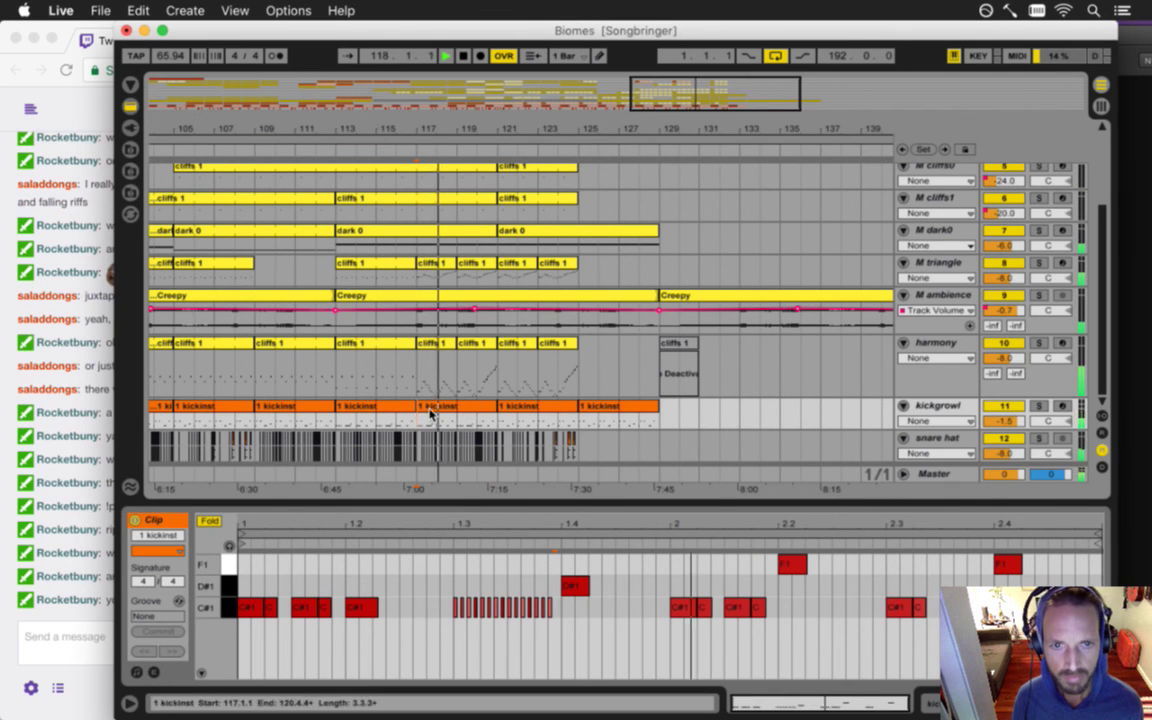
pyautogui.moveTo(428, 133); pyautogui.dragTo(432, 134)
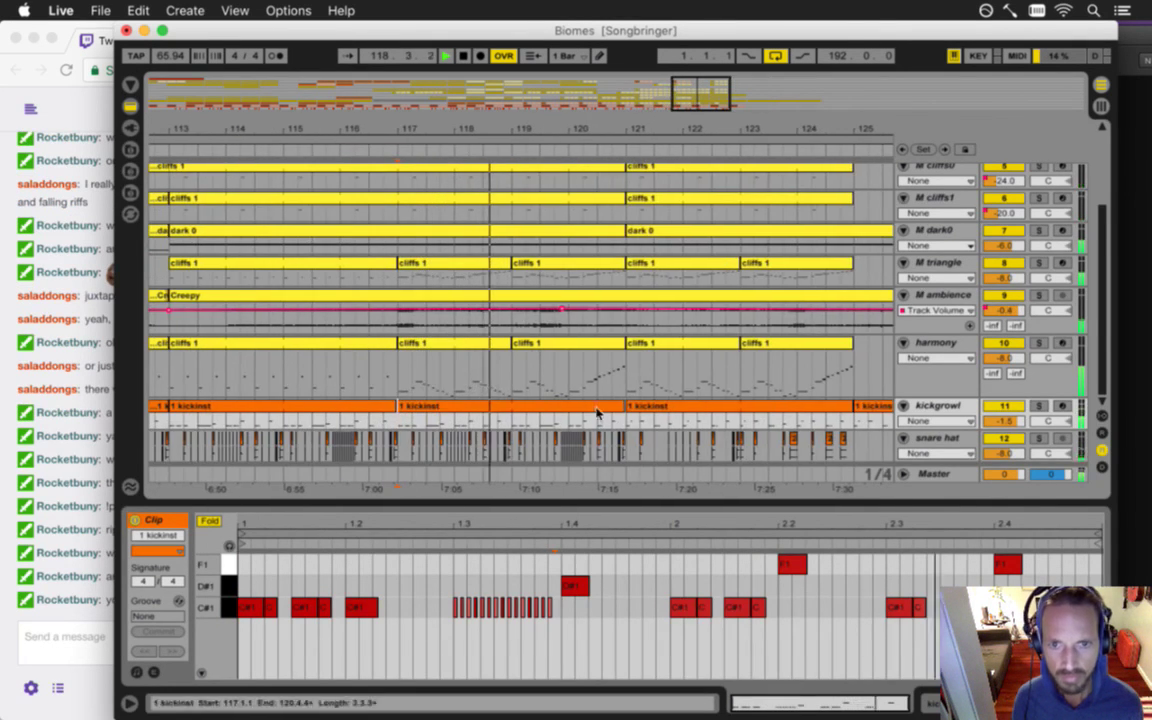
pyautogui.moveTo(628, 454); pyautogui.dragTo(399, 451)
pyautogui.moveTo(630, 447); pyautogui.dragTo(848, 450)
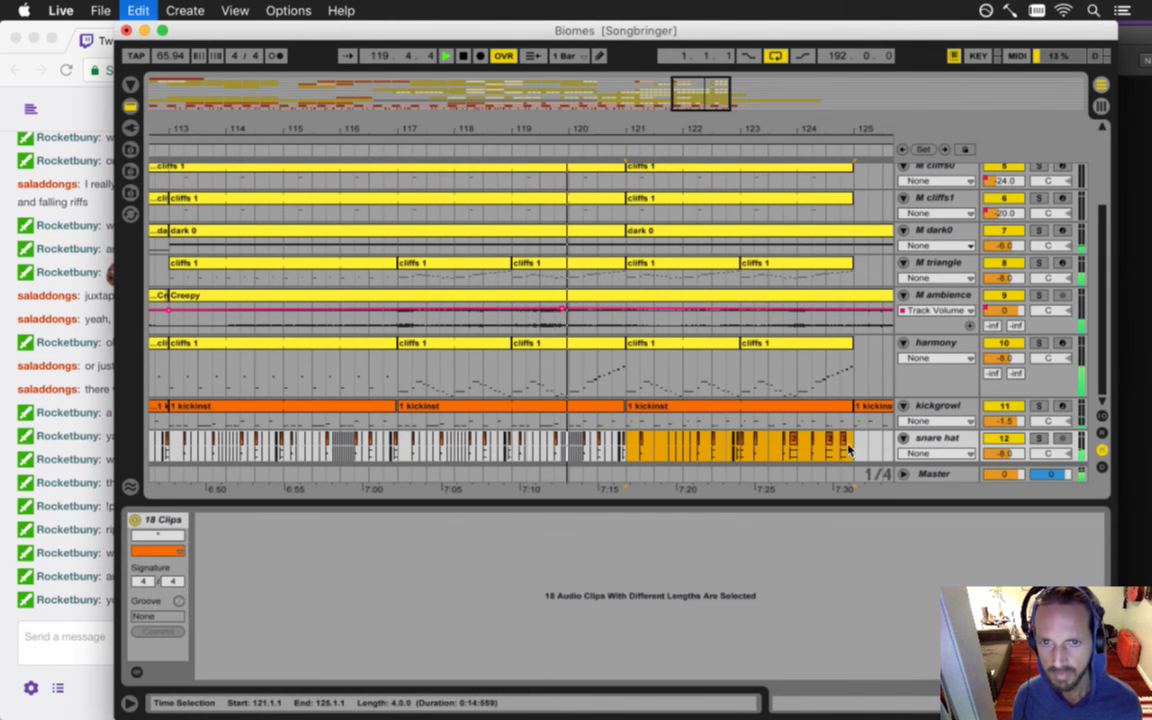
pyautogui.click(668, 436)
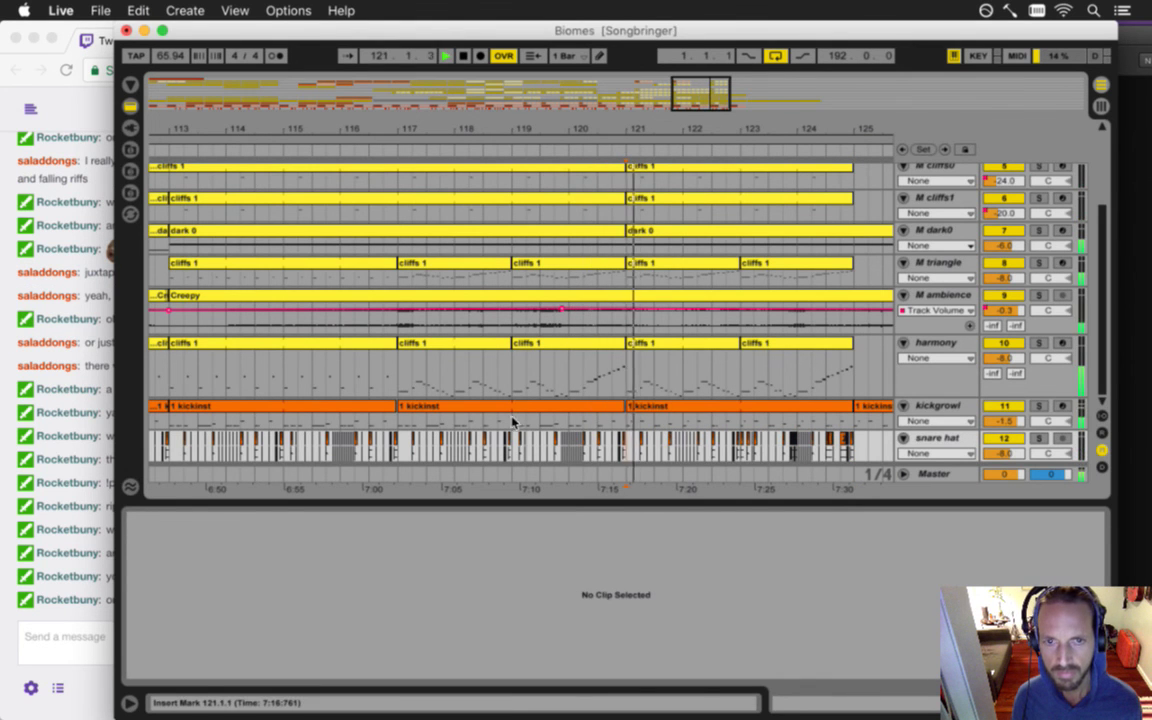
pyautogui.click(522, 408)
# - Switch to the Twitch chat to read the newest messages and return to the Live arrangement
pyautogui.click(46, 612)
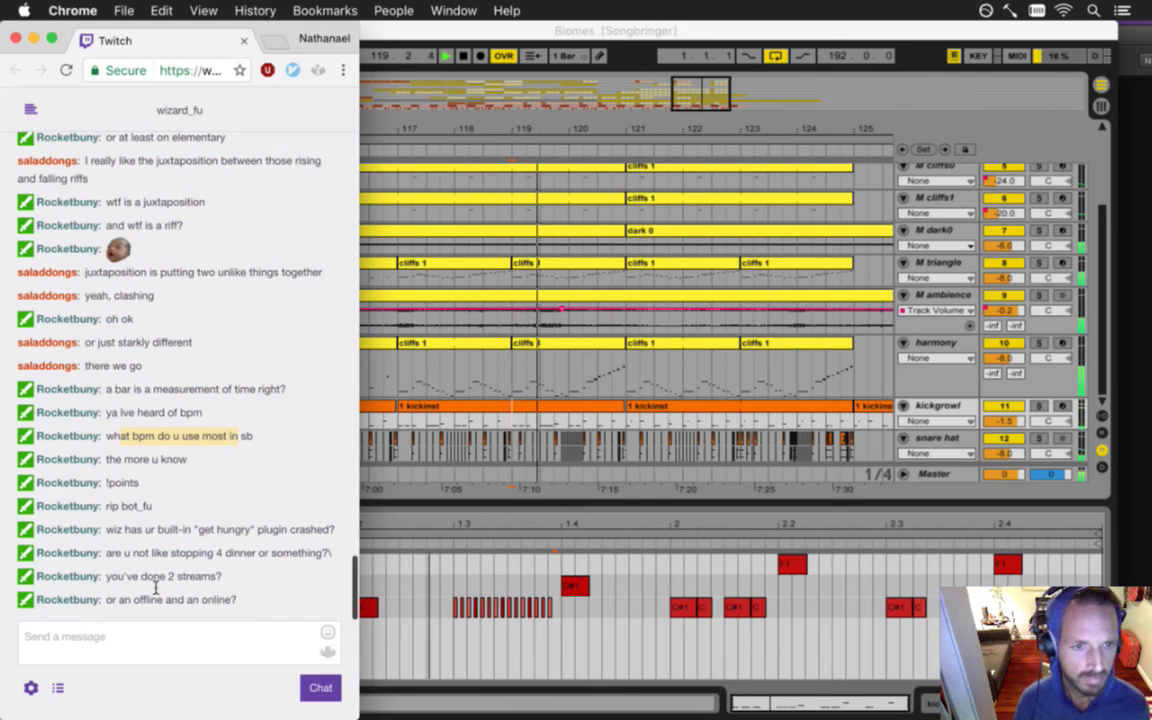
pyautogui.doubleClick(126, 555)
pyautogui.moveTo(125, 580); pyautogui.dragTo(219, 600)
pyautogui.click(198, 603)
pyautogui.click(647, 32)
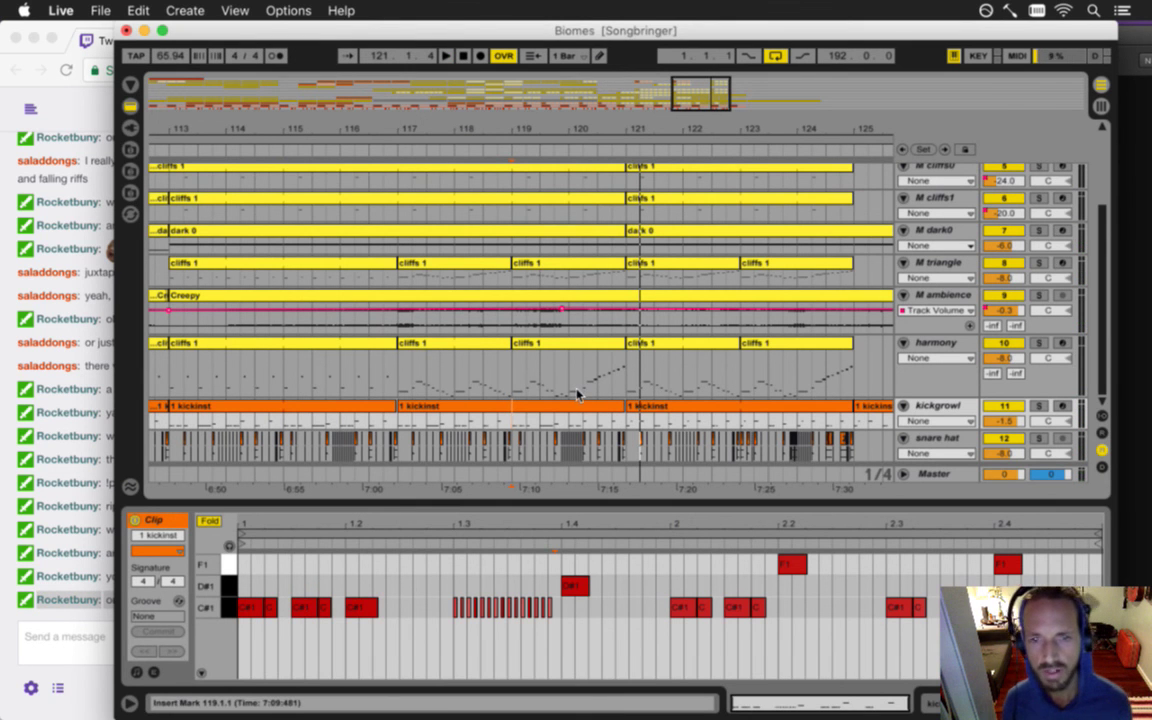
# - Play the arrangement from bar 121 to review the section up to bar 125
pyautogui.moveTo(630, 133); pyautogui.dragTo(605, 128)
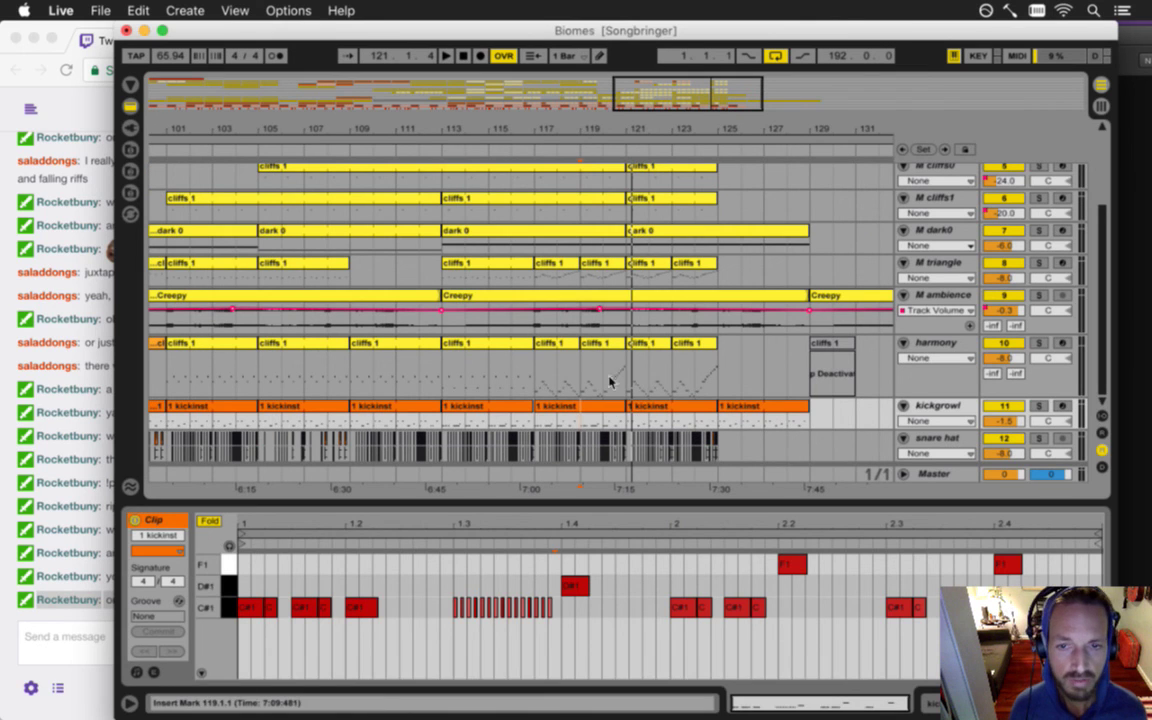
pyautogui.click(625, 373)
pyautogui.press('space')
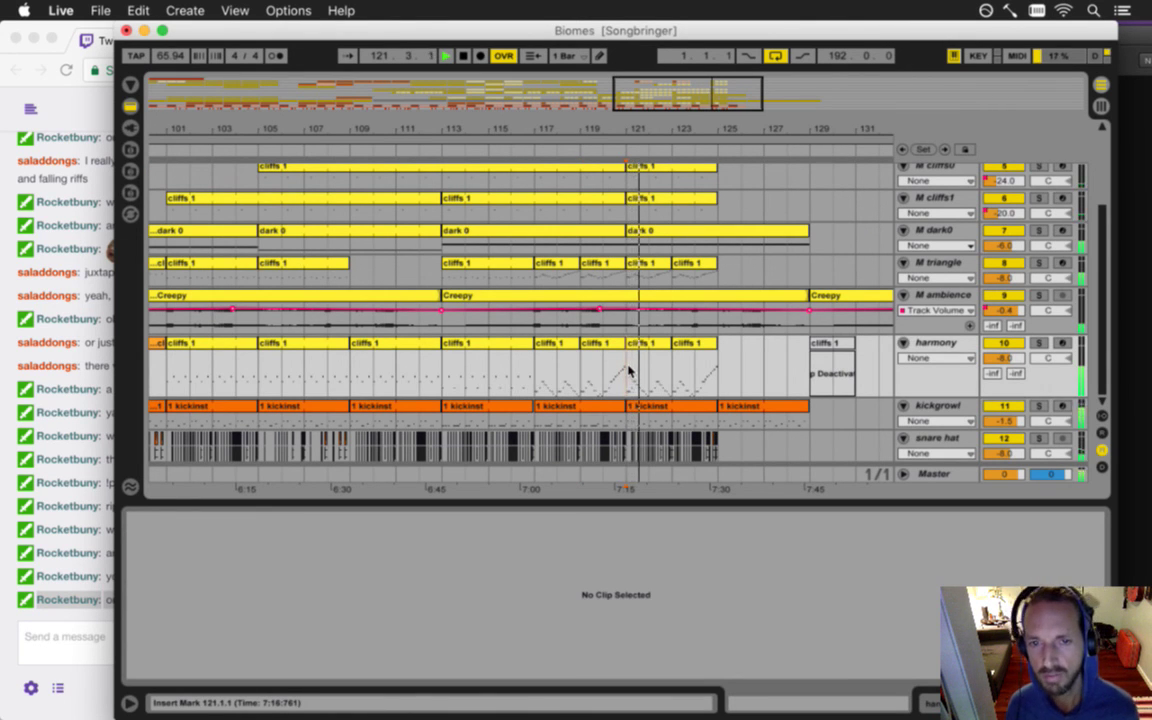
pyautogui.moveTo(641, 119); pyautogui.dragTo(643, 131)
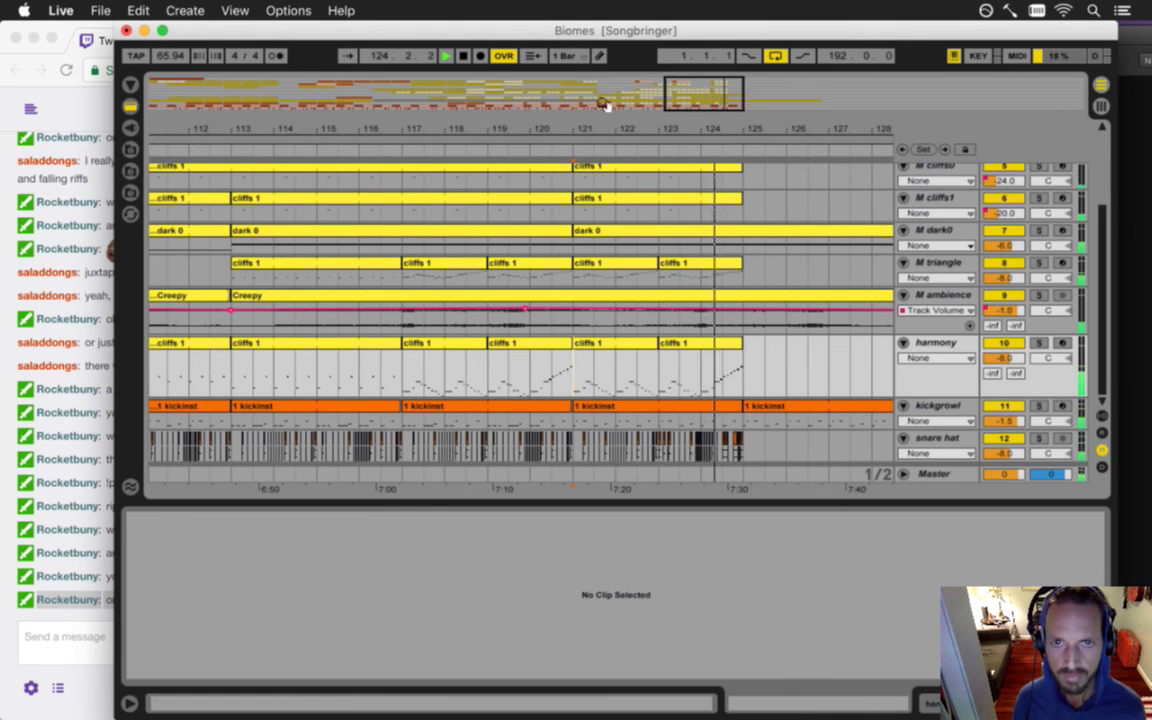
# - Copy the harmony clip at bar 113 over the two harmony clips in bars 121–125
pyautogui.moveTo(597, 131); pyautogui.dragTo(600, 136)
pyautogui.click(578, 360)
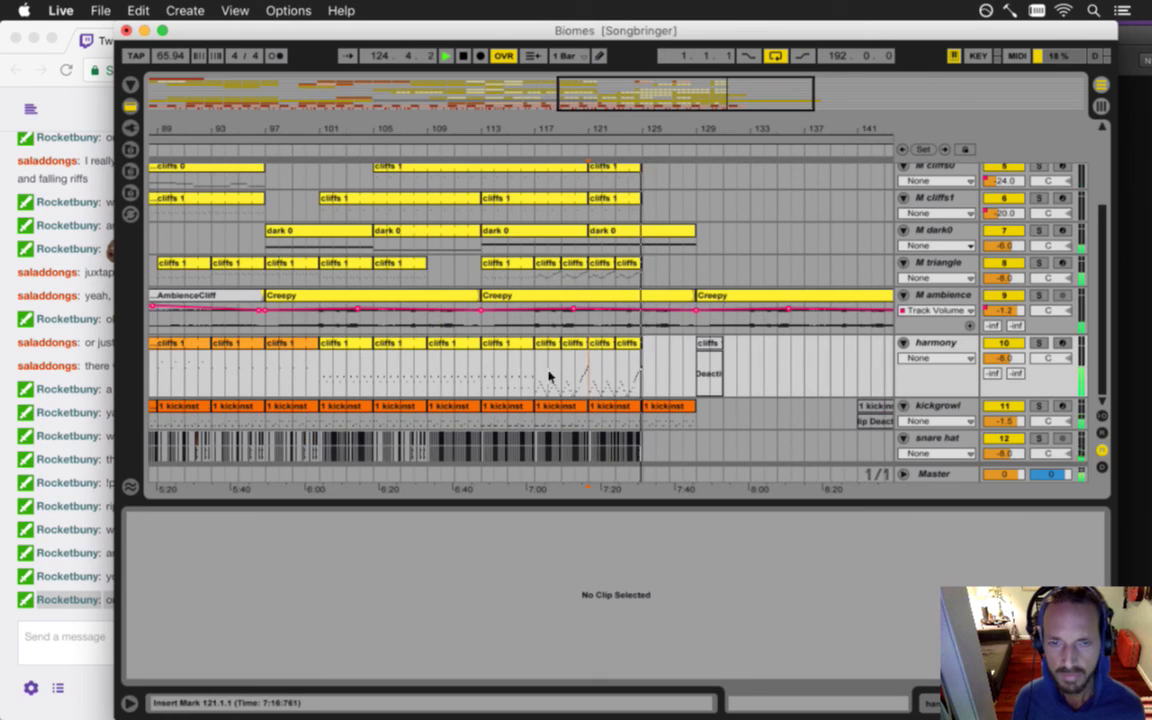
pyautogui.click(487, 365)
pyautogui.click(493, 344)
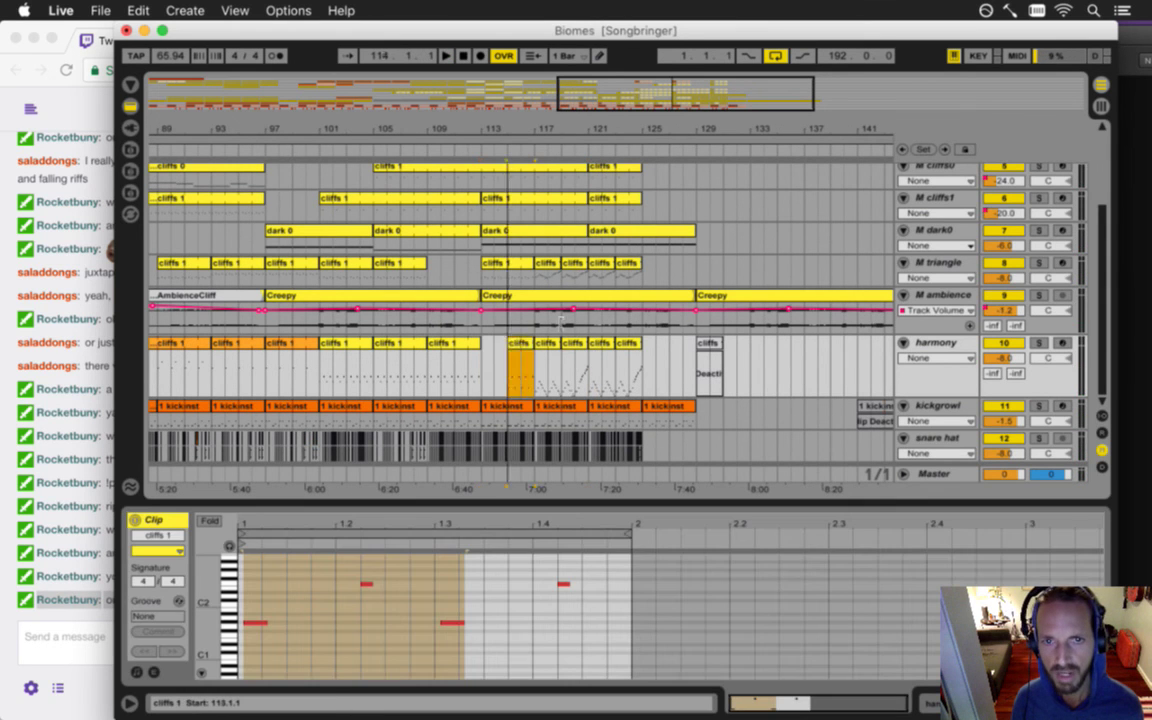
pyautogui.moveTo(499, 345); pyautogui.dragTo(606, 350)
pyautogui.click(589, 373)
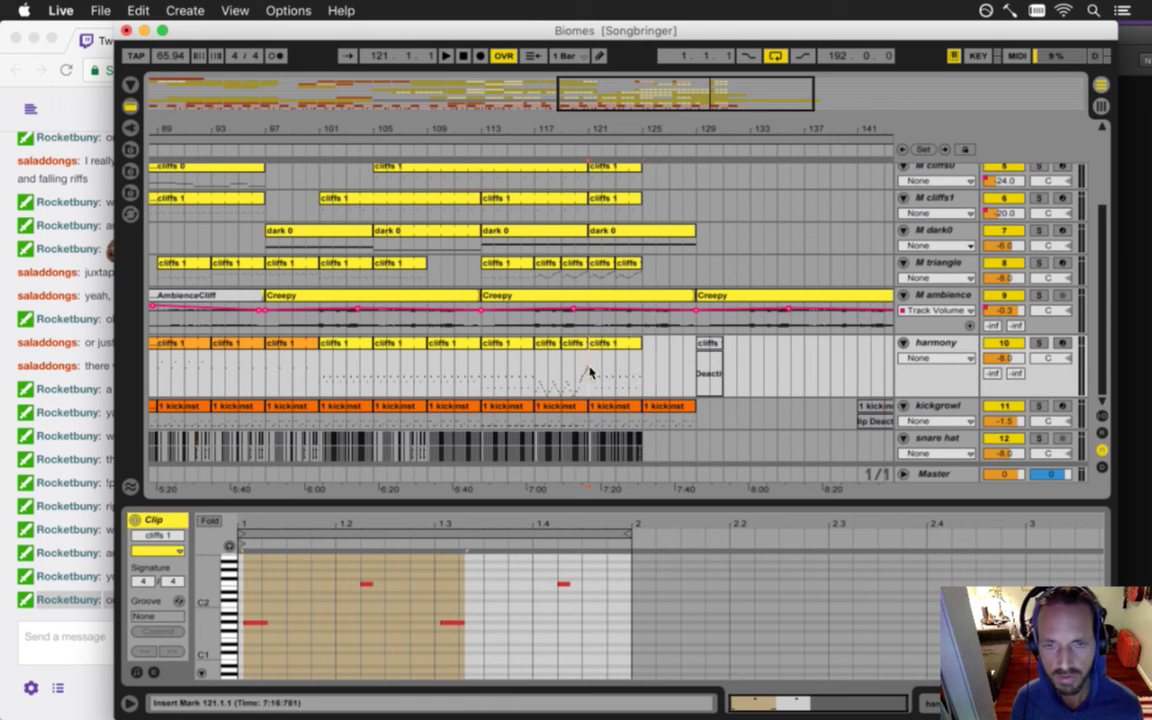
# - Audition the revised harmony part by playing from bar 120
pyautogui.click(578, 373)
pyautogui.press('space')
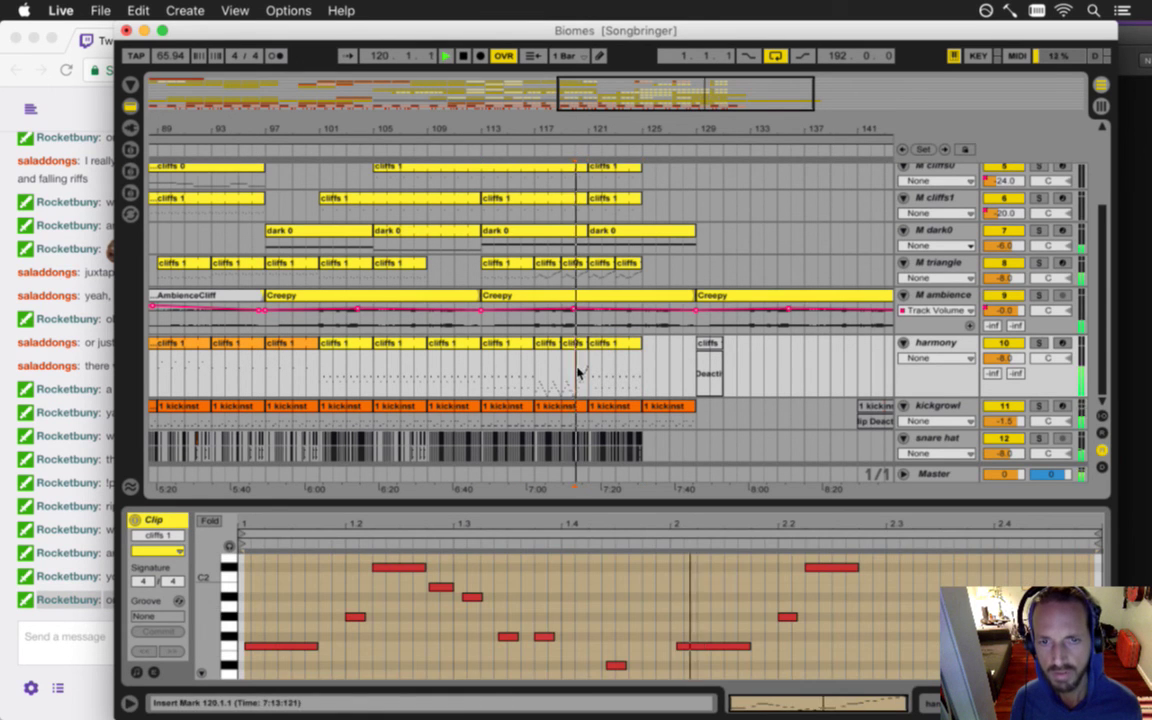
pyautogui.moveTo(563, 129); pyautogui.dragTo(488, 115)
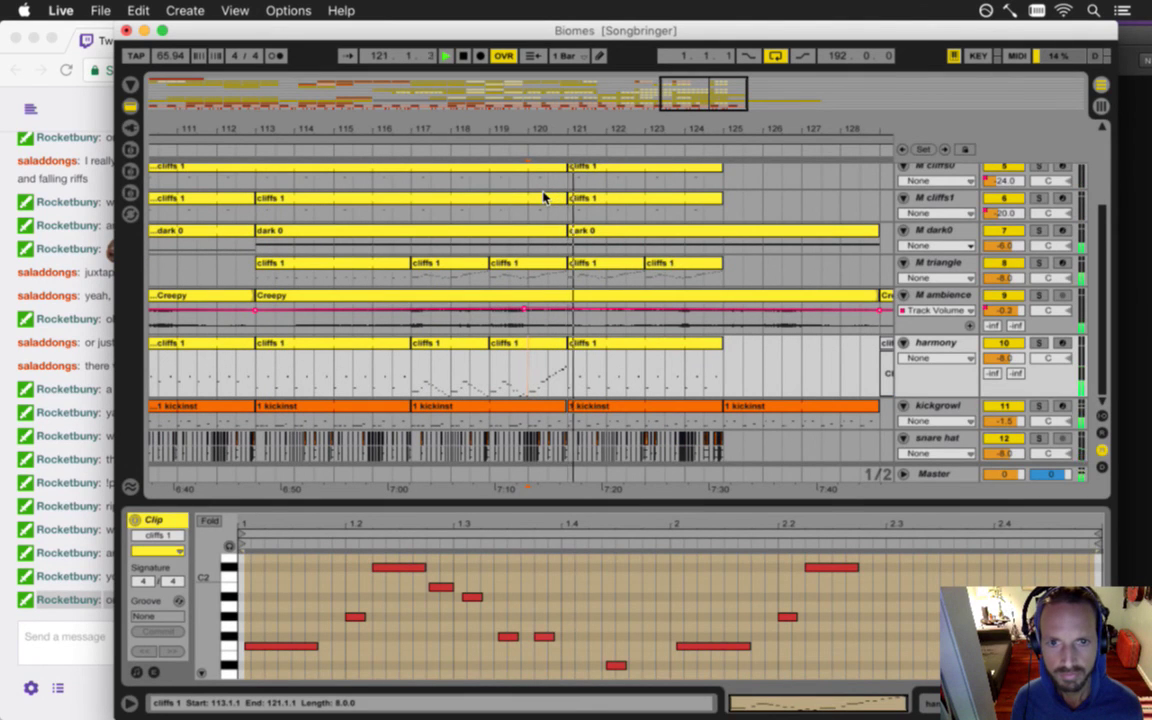
pyautogui.click(598, 350)
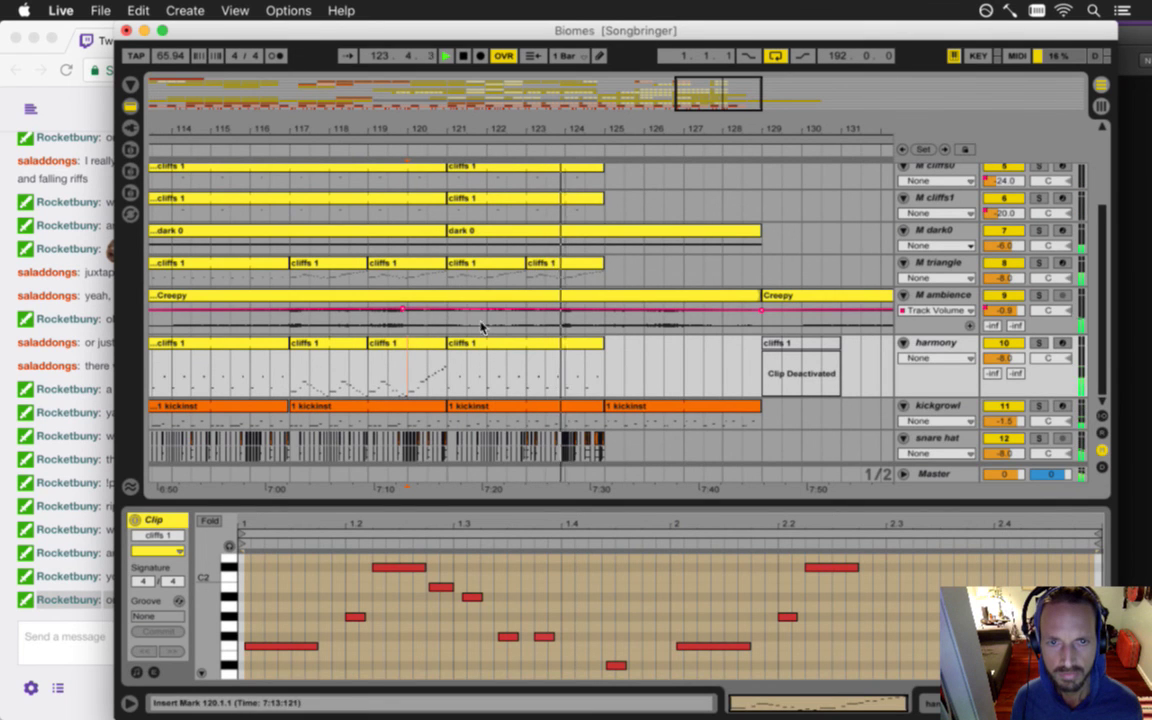
# - Move the two M triangle clips in bars 121–125 to M cliffs0, copy them onto M cliffs1, and play from bar 121
pyautogui.scroll(4, 483, 300)
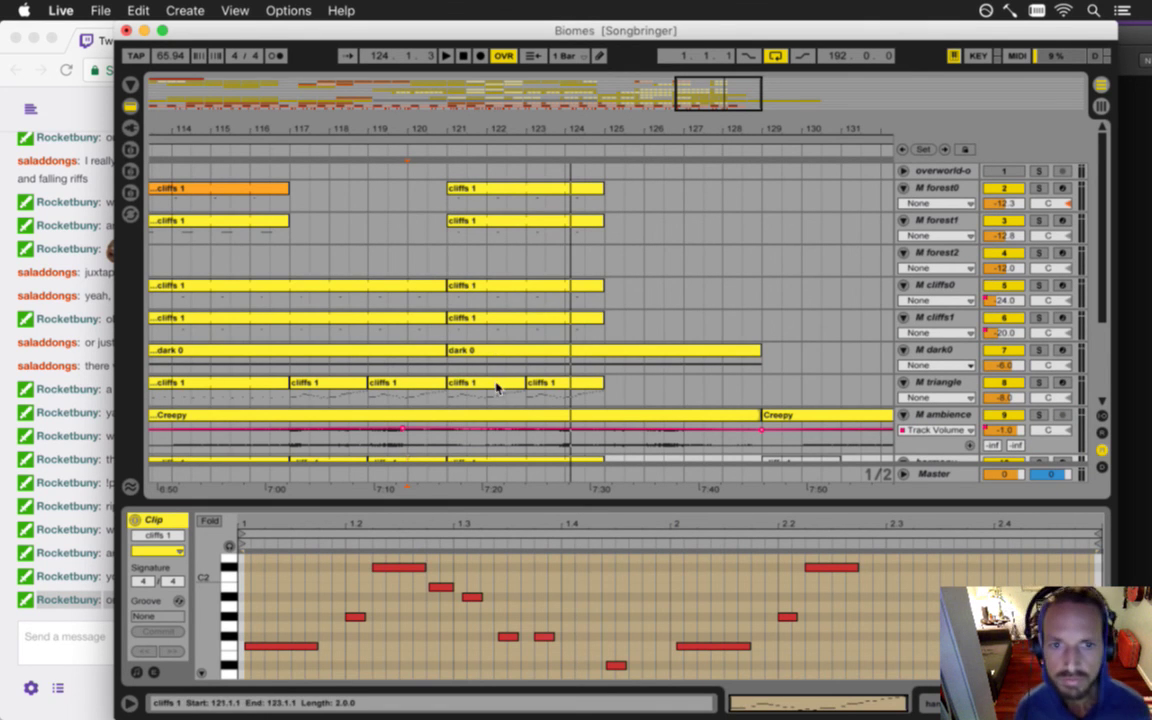
pyautogui.click(496, 383)
pyautogui.keyDown('shift'); pyautogui.click(558, 383); pyautogui.keyUp('shift')
pyautogui.moveTo(477, 381); pyautogui.dragTo(463, 302)
pyautogui.scroll(-3, 460, 307)
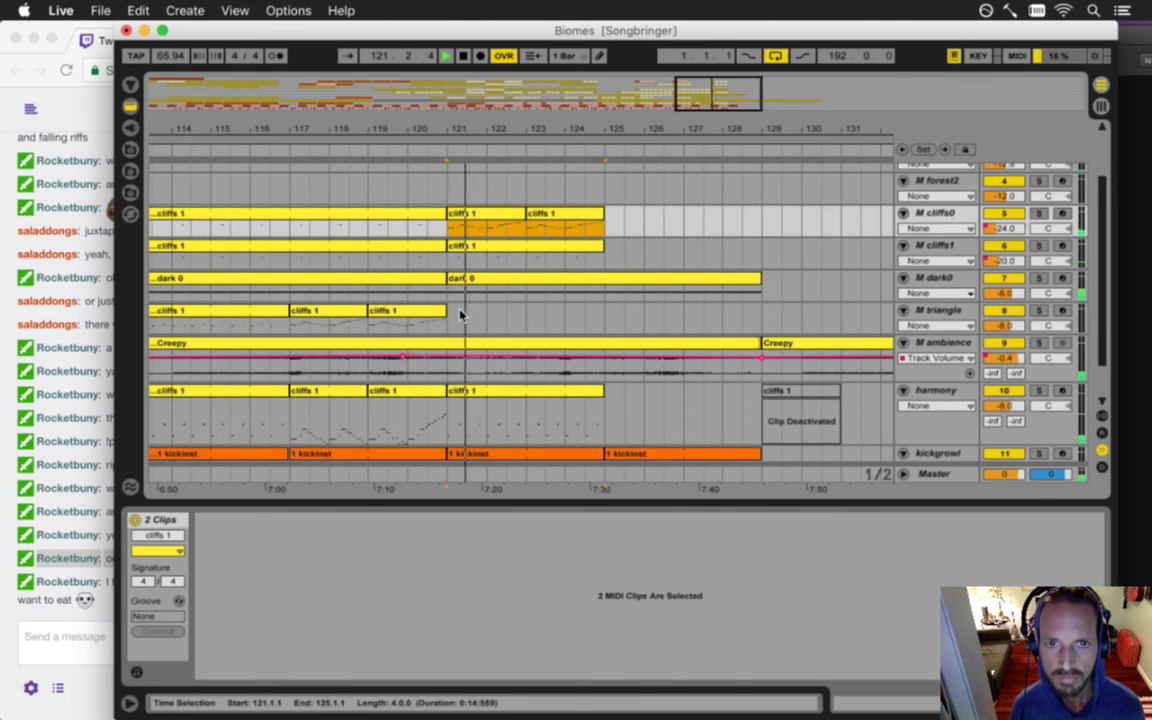
pyautogui.scroll(2, 500, 240)
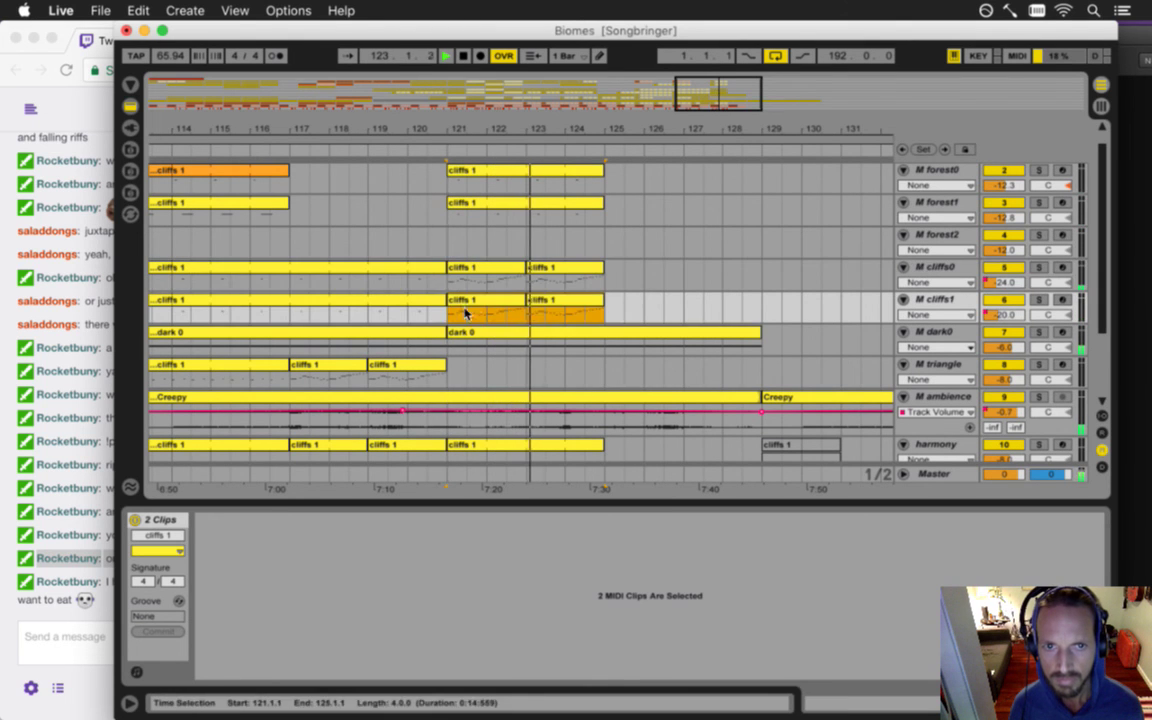
pyautogui.click(447, 316)
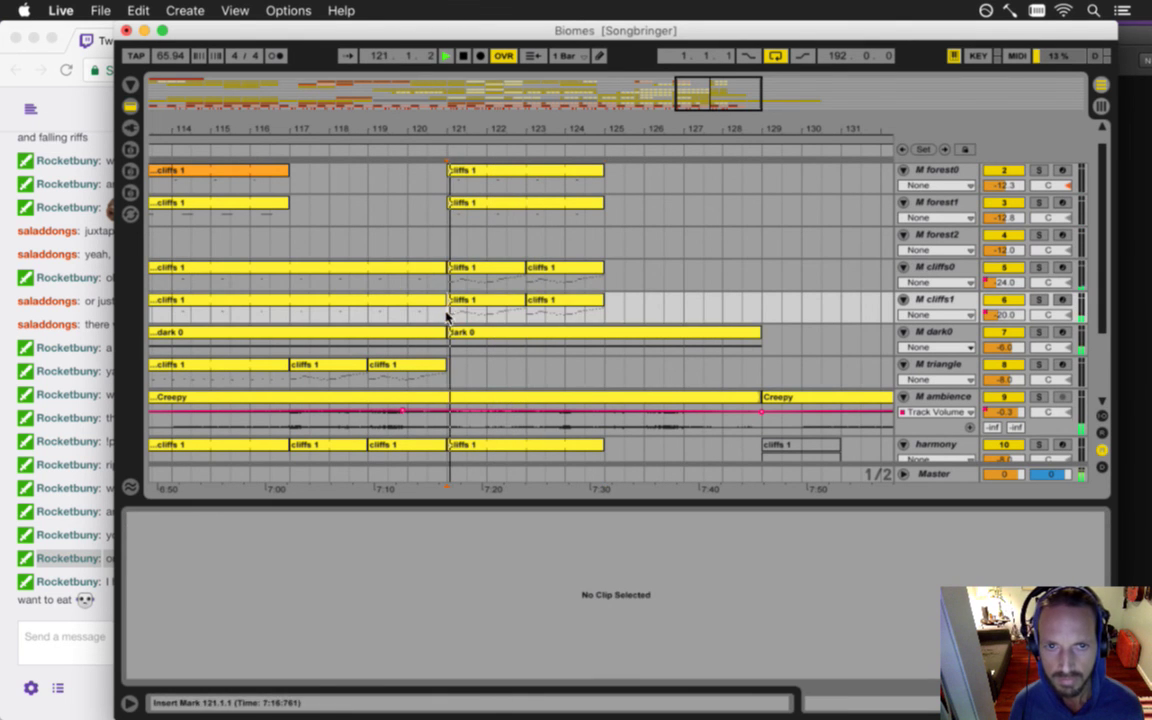
# - Try copying the two M cliffs1 clips in bars 121–125 to M forest2 and play from bar 121
pyautogui.click(503, 307)
pyautogui.keyDown('shift'); pyautogui.click(565, 305); pyautogui.keyUp('shift')
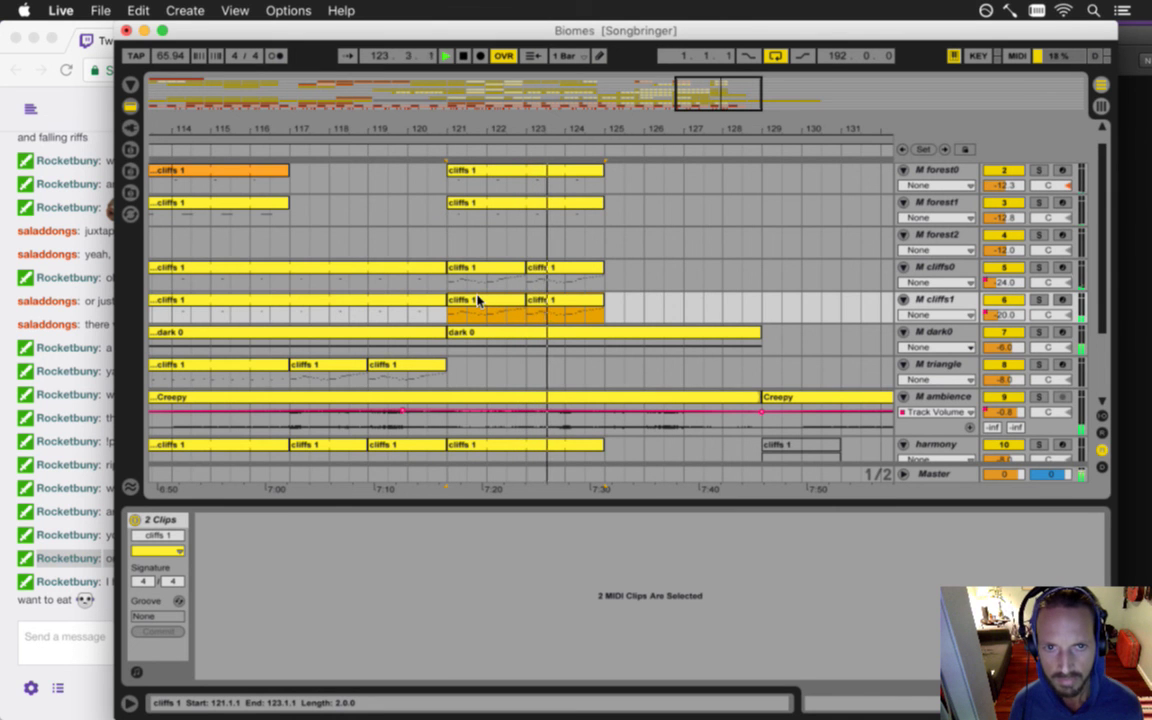
pyautogui.moveTo(478, 300); pyautogui.dragTo(478, 250)
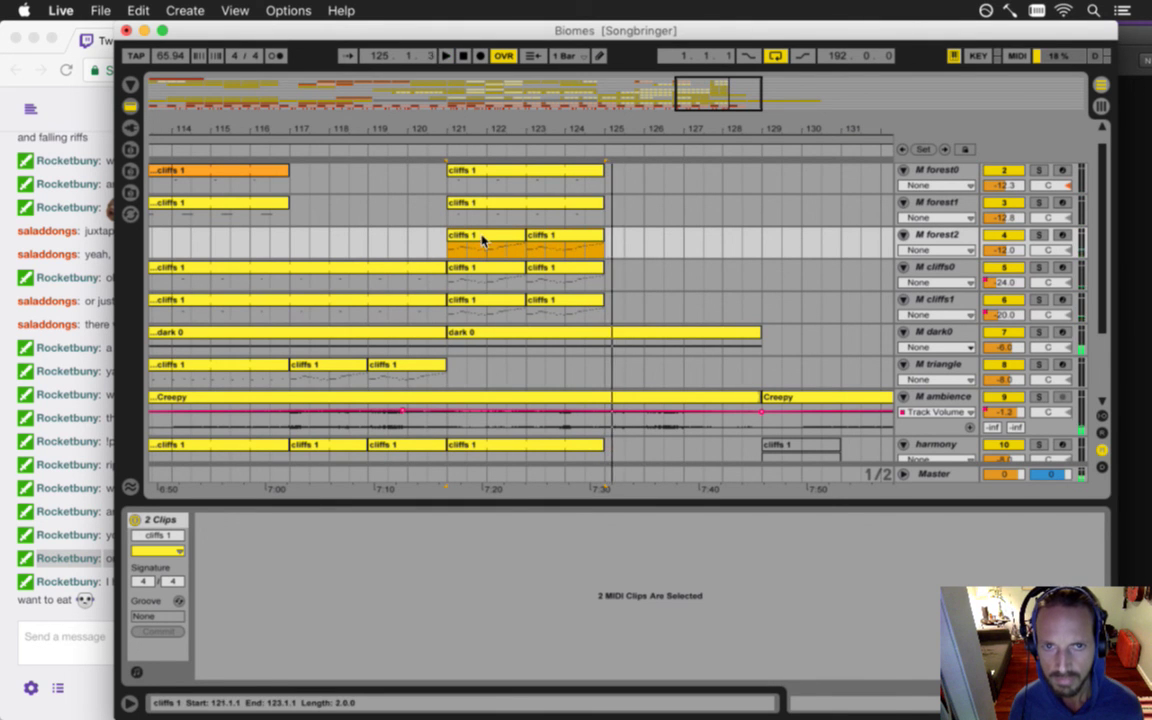
pyautogui.click(448, 251)
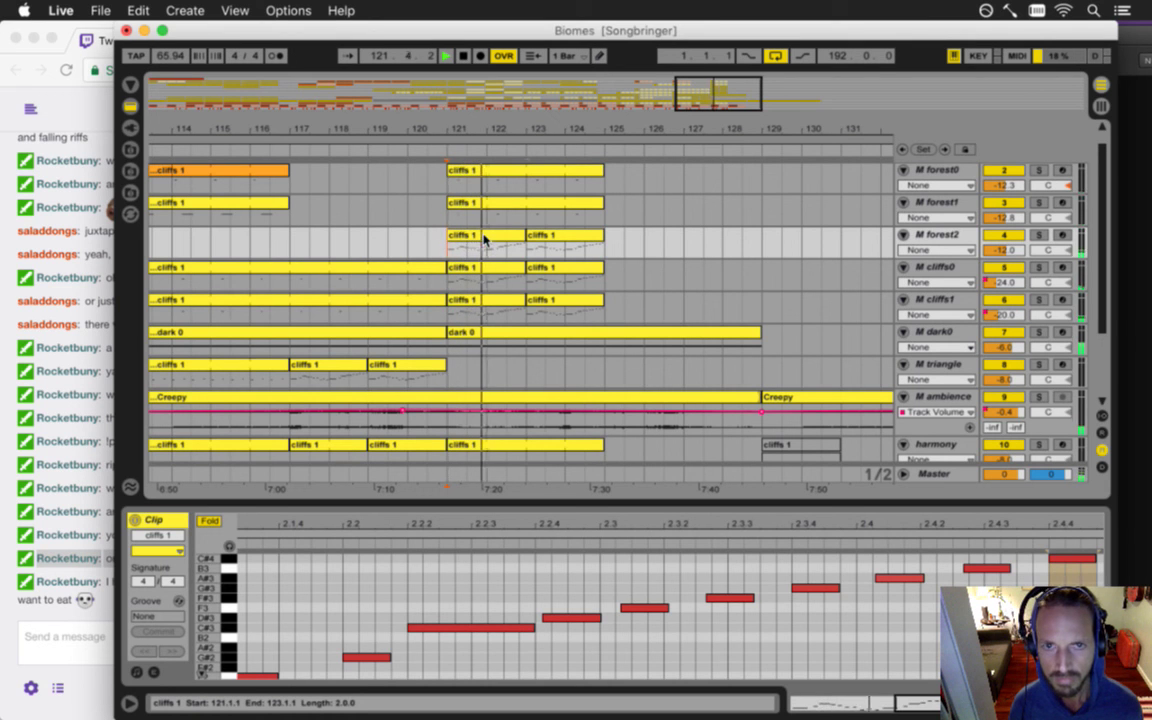
# - Delete the two clips in bars 121–125 of M forest2 and restart playback from bar 121
pyautogui.click(484, 238)
pyautogui.keyDown('shift'); pyautogui.click(572, 239); pyautogui.keyUp('shift')
pyautogui.press('Delete')
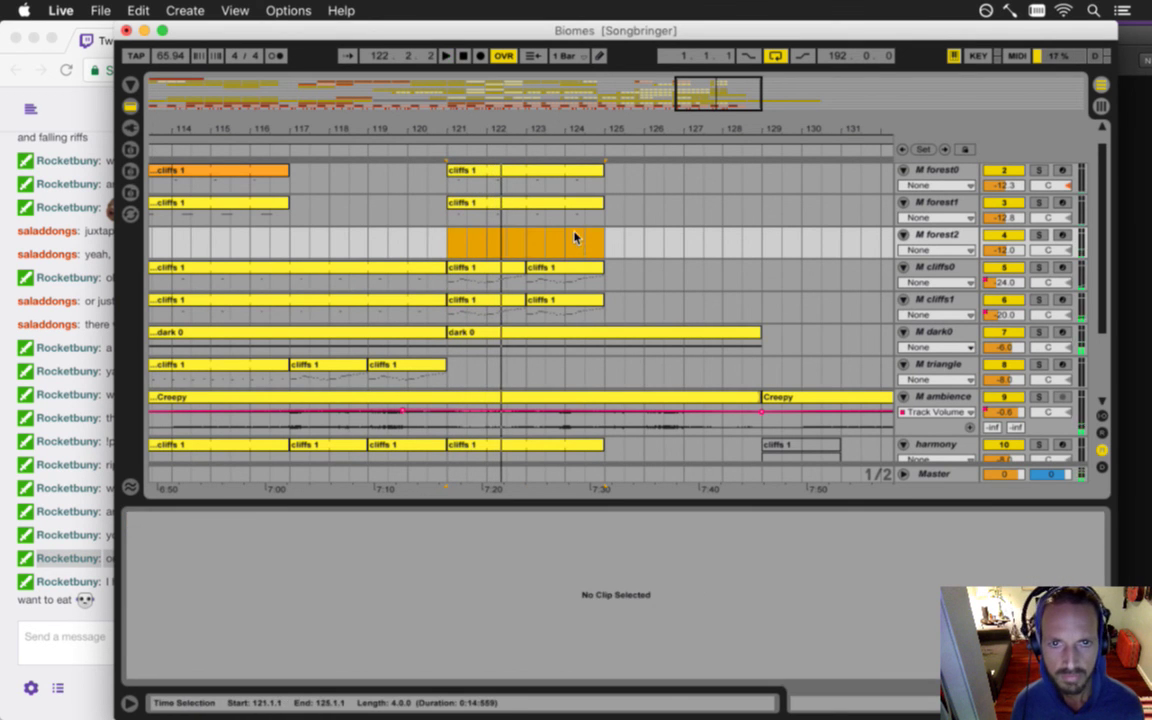
pyautogui.press('space')
# - Copy the two M cliffs0 clips in bars 121–125 over the existing clip on M forest1
pyautogui.scroll(1, 481, 234)
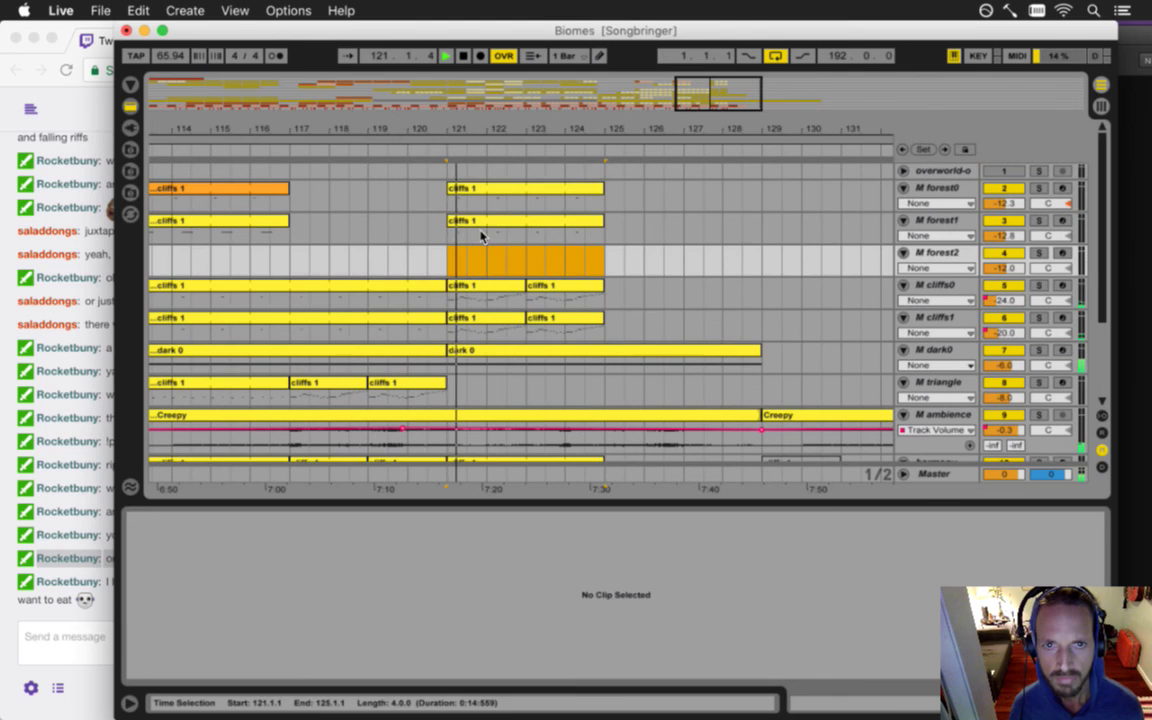
pyautogui.click(482, 288)
pyautogui.keyDown('shift'); pyautogui.click(556, 288); pyautogui.keyUp('shift')
pyautogui.moveTo(474, 284); pyautogui.dragTo(476, 224)
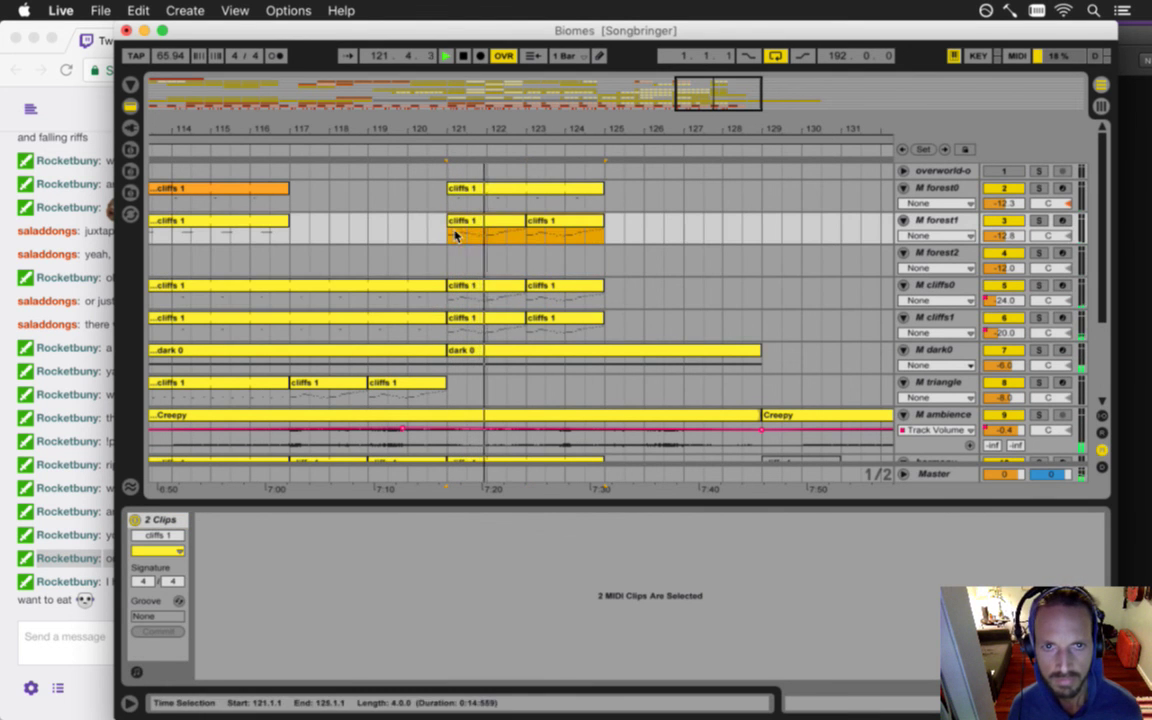
# - Play from bar 121 and review how the copied M forest1 riff sits with the other tracks
pyautogui.click(448, 237)
pyautogui.press('space')
pyautogui.press('space')
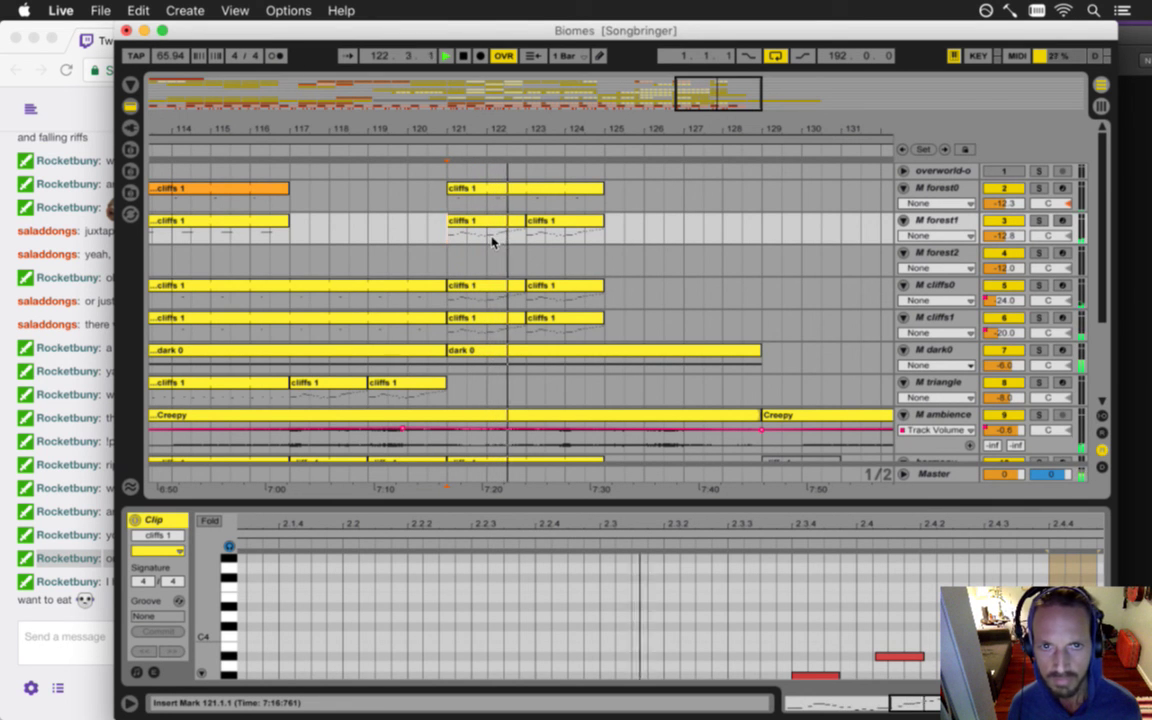
pyautogui.press('space')
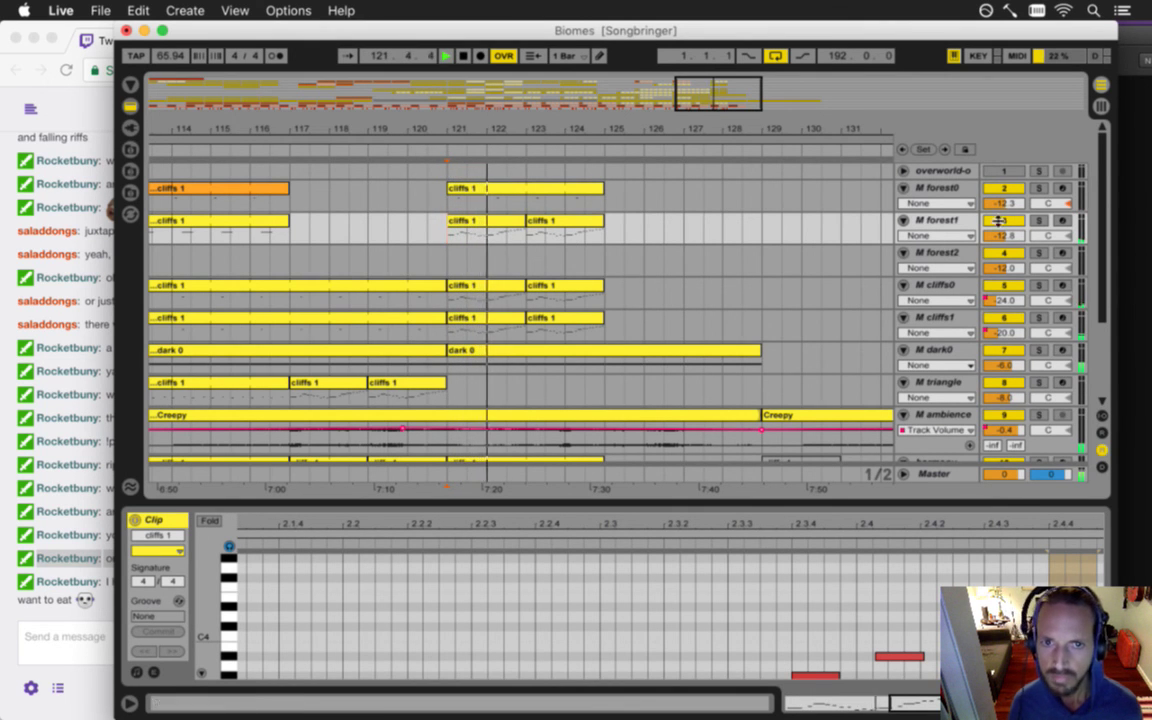
pyautogui.scroll(-5, 689, 291)
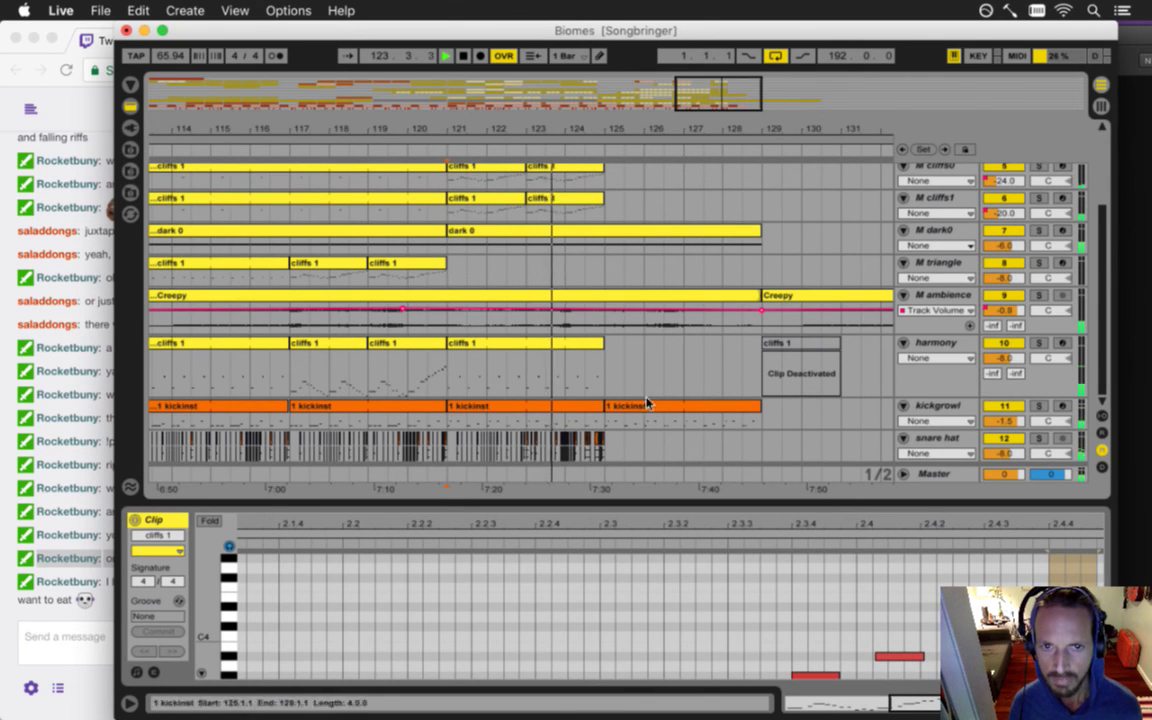
pyautogui.scroll(4, 577, 326)
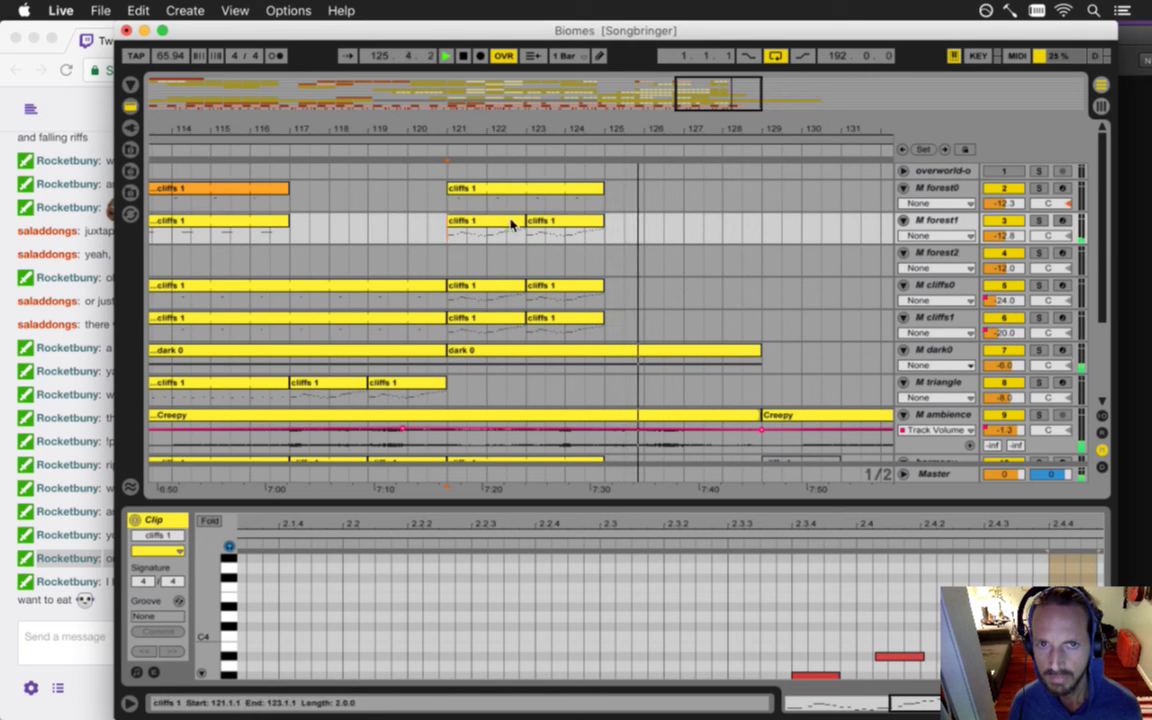
# - Copy the M forest1 clip at bar 123 up to M forest0 and play from bar 123
pyautogui.click(541, 223)
pyautogui.keyDown('alt'); pyautogui.moveTo(555, 221); pyautogui.dragTo(555, 189); pyautogui.keyUp('alt')
pyautogui.click(532, 205)
pyautogui.press('space')
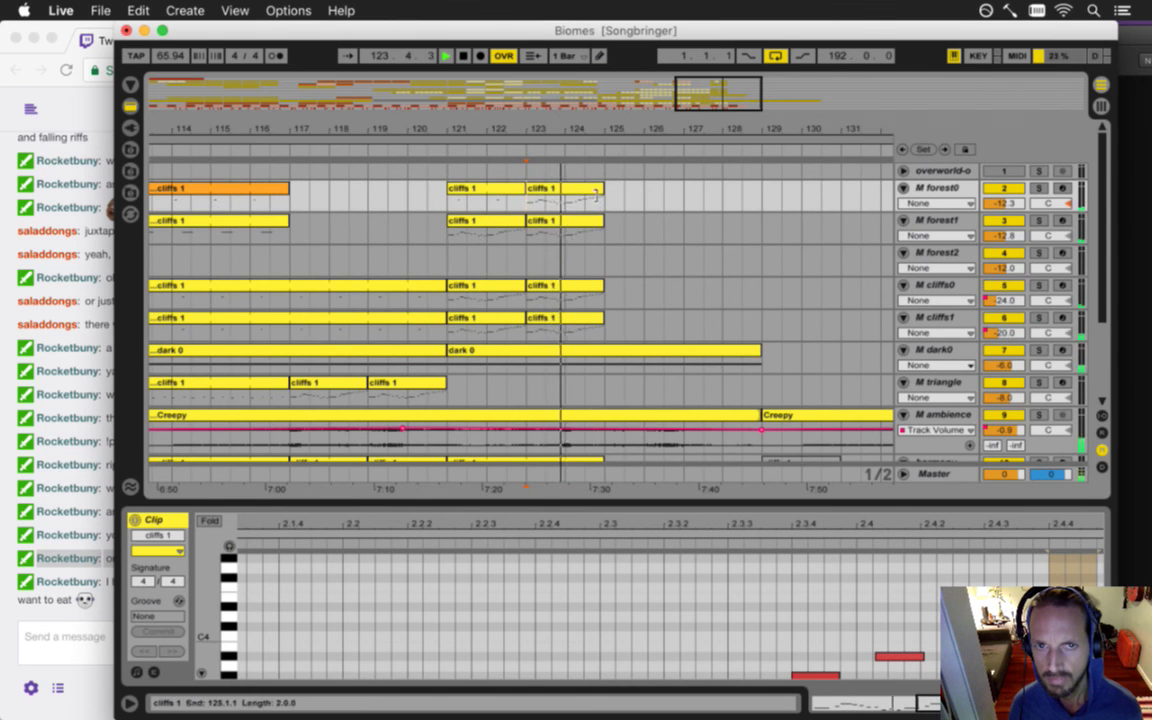
# - Duplicate the M forest0 clip at bar 123 to bars 121 and 125 on the same track
pyautogui.moveTo(562, 190)
pyautogui.keyDown('alt'); pyautogui.mouseDown()
pyautogui.moveTo(630, 192)
pyautogui.moveTo(547, 191)
pyautogui.mouseUp(); pyautogui.keyUp('alt')
pyautogui.click(478, 195)
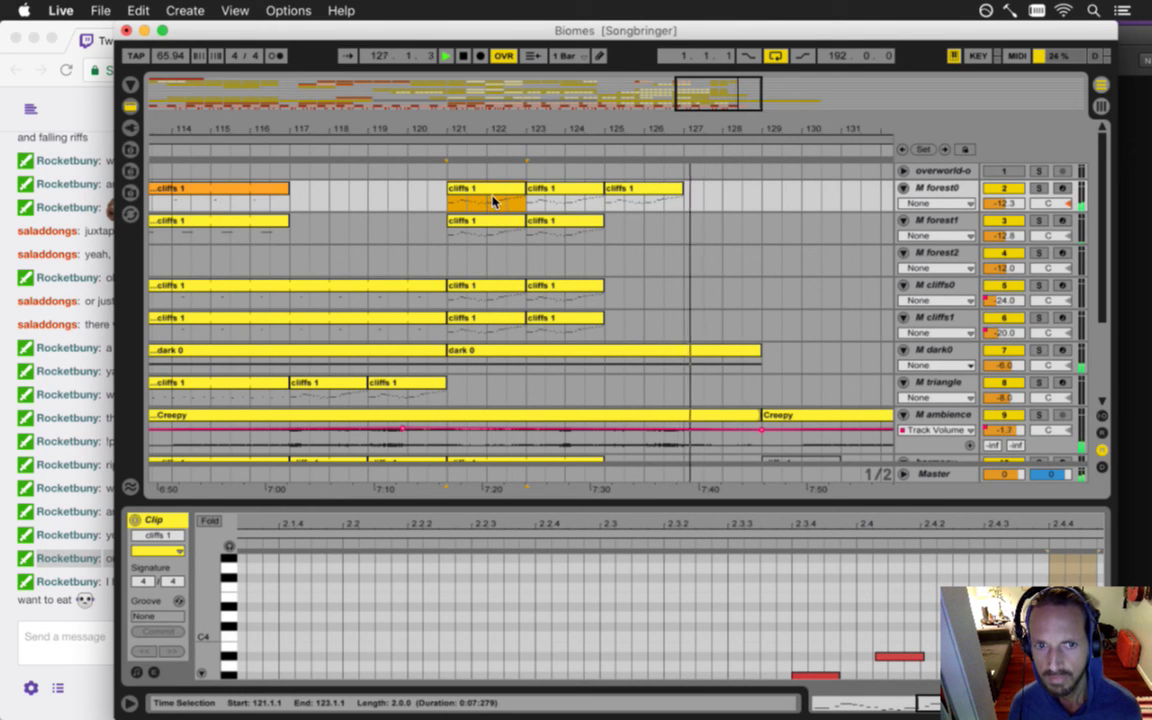
pyautogui.moveTo(593, 144); pyautogui.dragTo(588, 131)
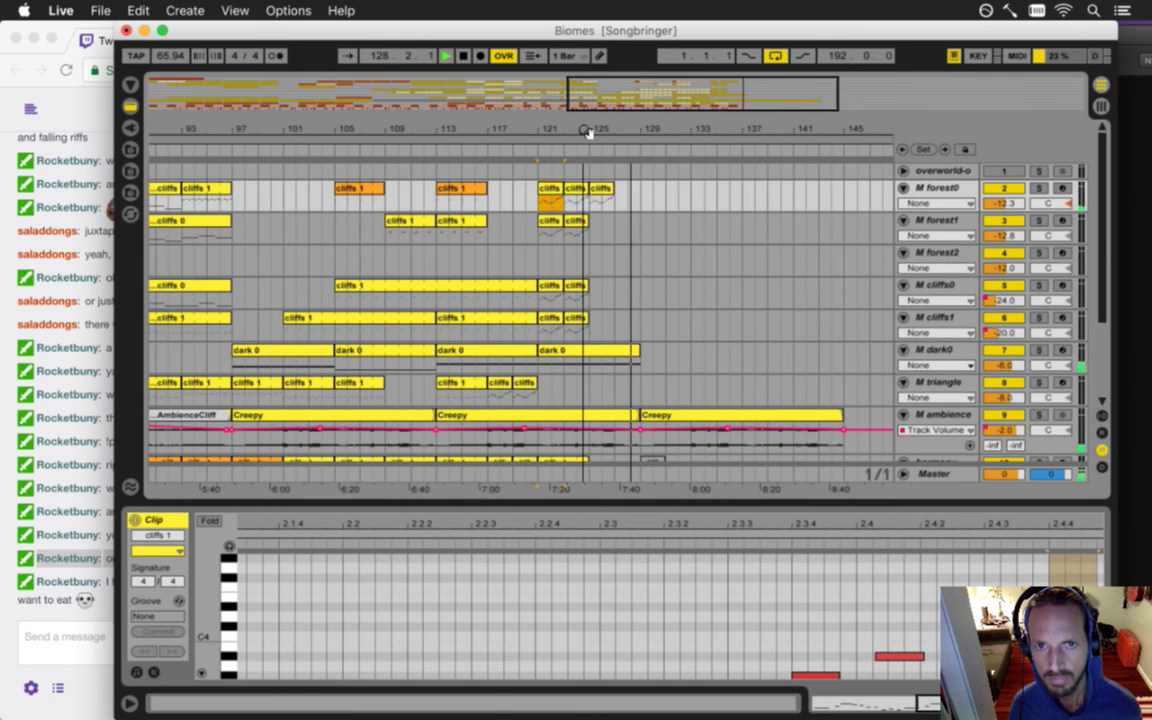
# - Stop playback and transpose every note of the M forest0 clip at bar 121 down two octaves
pyautogui.press('space')
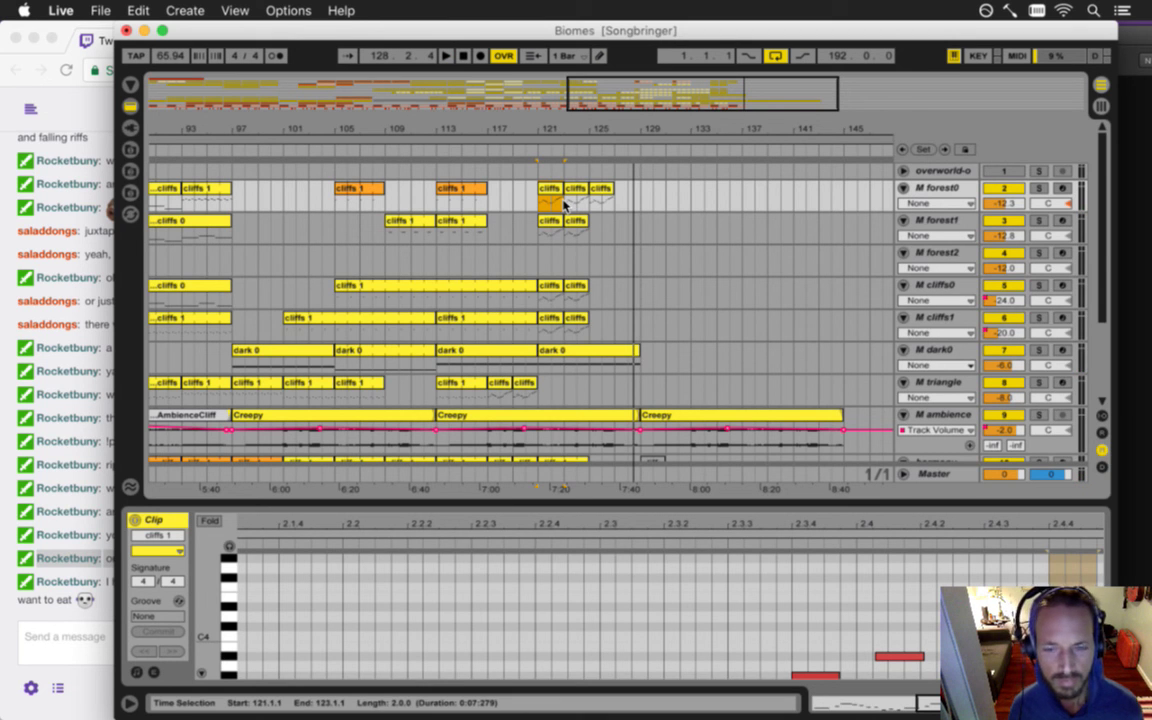
pyautogui.moveTo(410, 521); pyautogui.dragTo(409, 521)
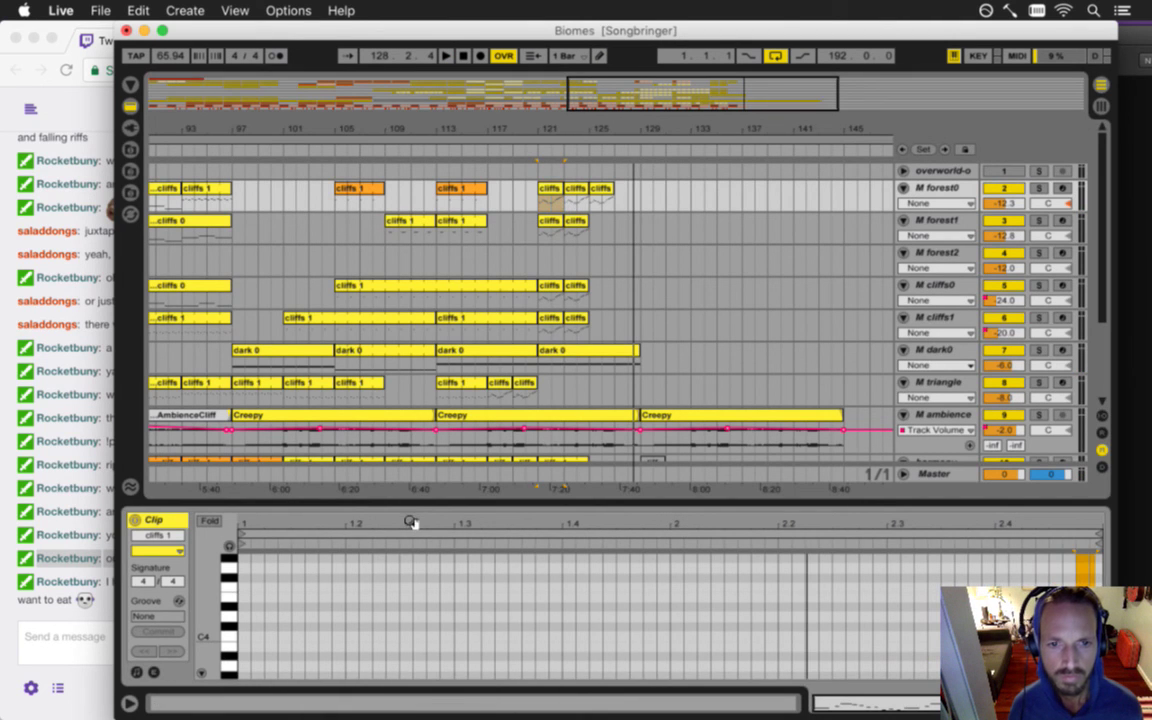
pyautogui.moveTo(209, 627)
pyautogui.mouseDown()
pyautogui.moveTo(214, 615)
pyautogui.moveTo(226, 623)
pyautogui.mouseUp()
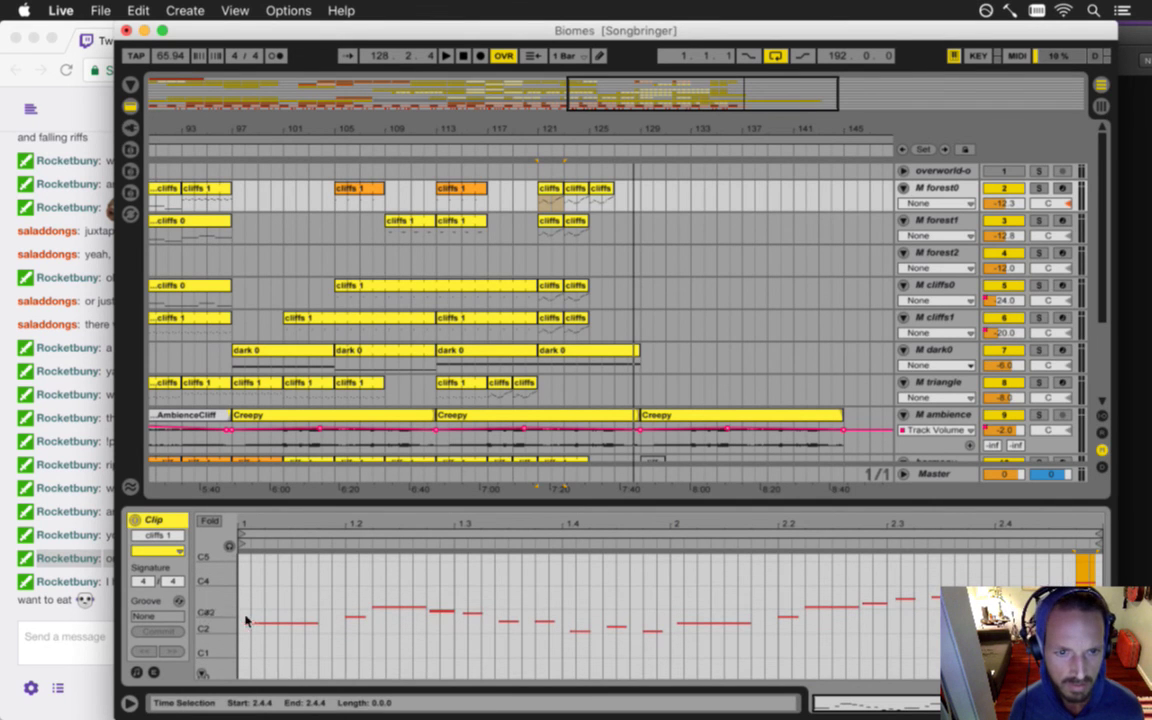
pyautogui.press('super+a')
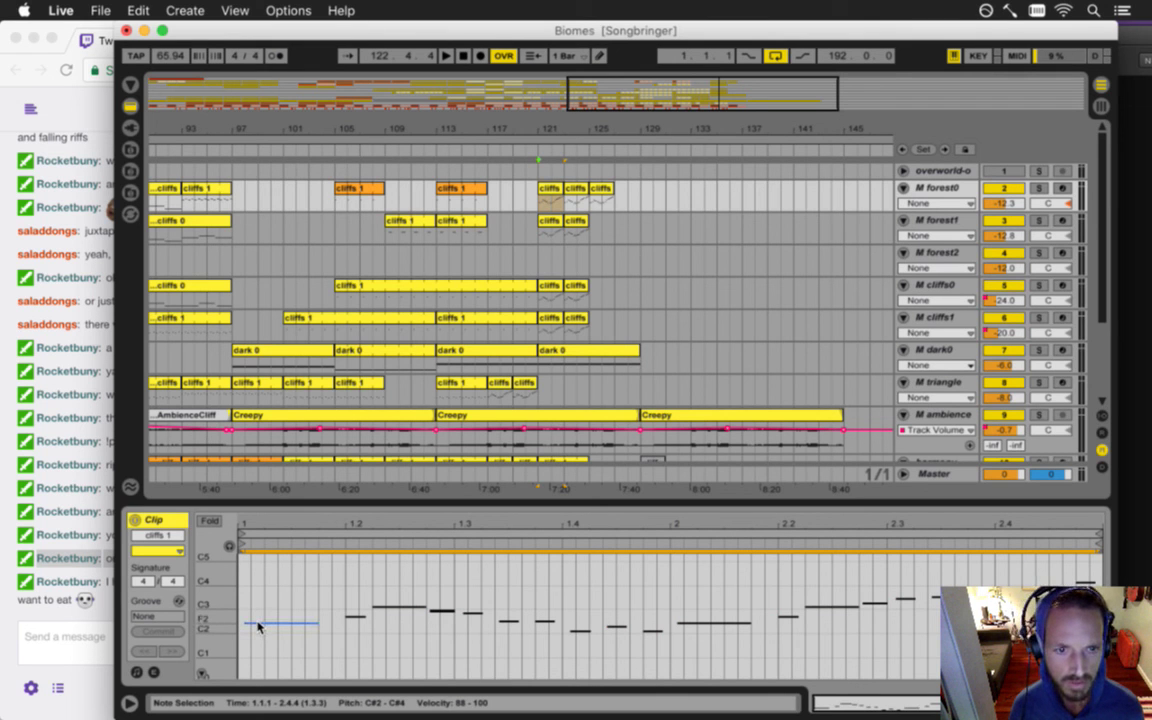
pyautogui.moveTo(256, 622)
pyautogui.mouseDown()
pyautogui.moveTo(255, 649)
pyautogui.moveTo(222, 608)
pyautogui.moveTo(267, 618)
pyautogui.mouseUp()
pyautogui.press('Down')
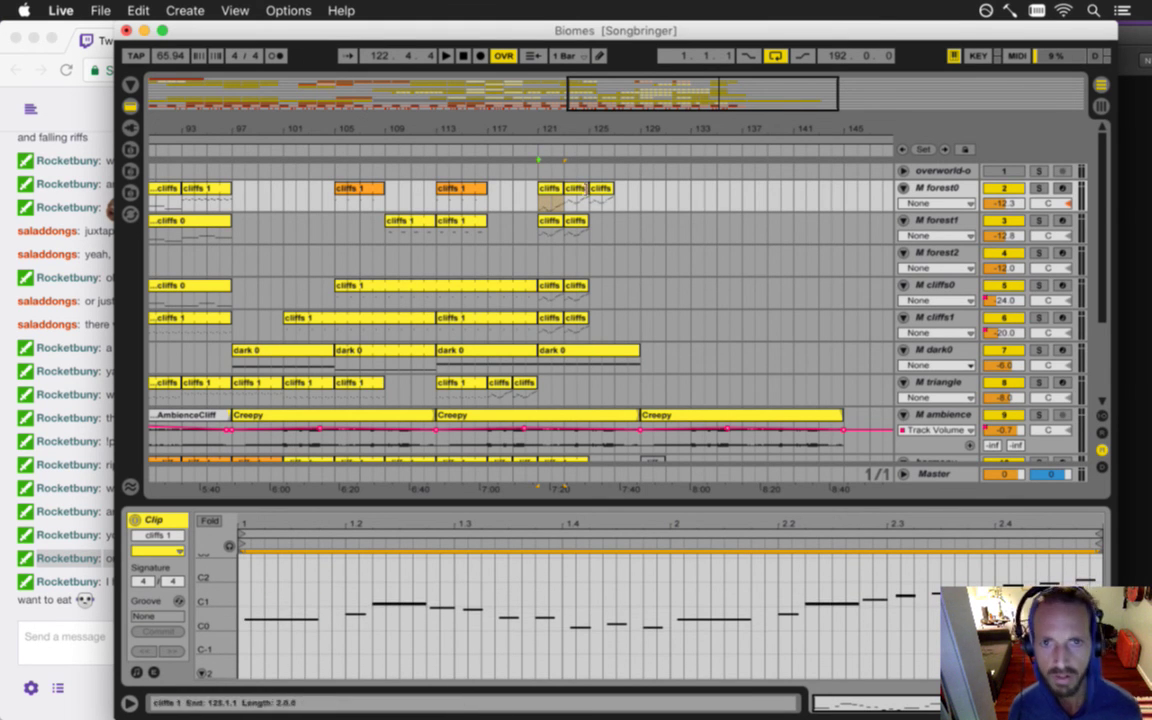
# - Transpose every note of the M forest0 clip at bar 123 down one octave
pyautogui.click(571, 188)
pyautogui.moveTo(218, 603); pyautogui.dragTo(220, 605)
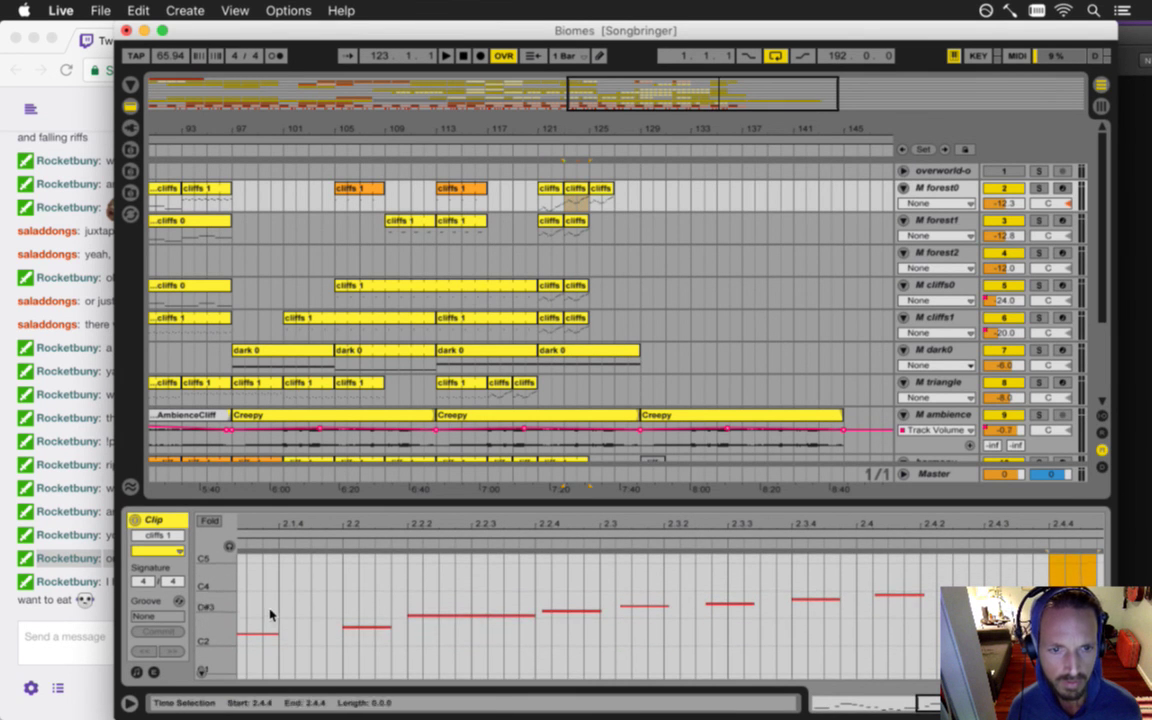
pyautogui.press('super+a')
pyautogui.click(248, 634)
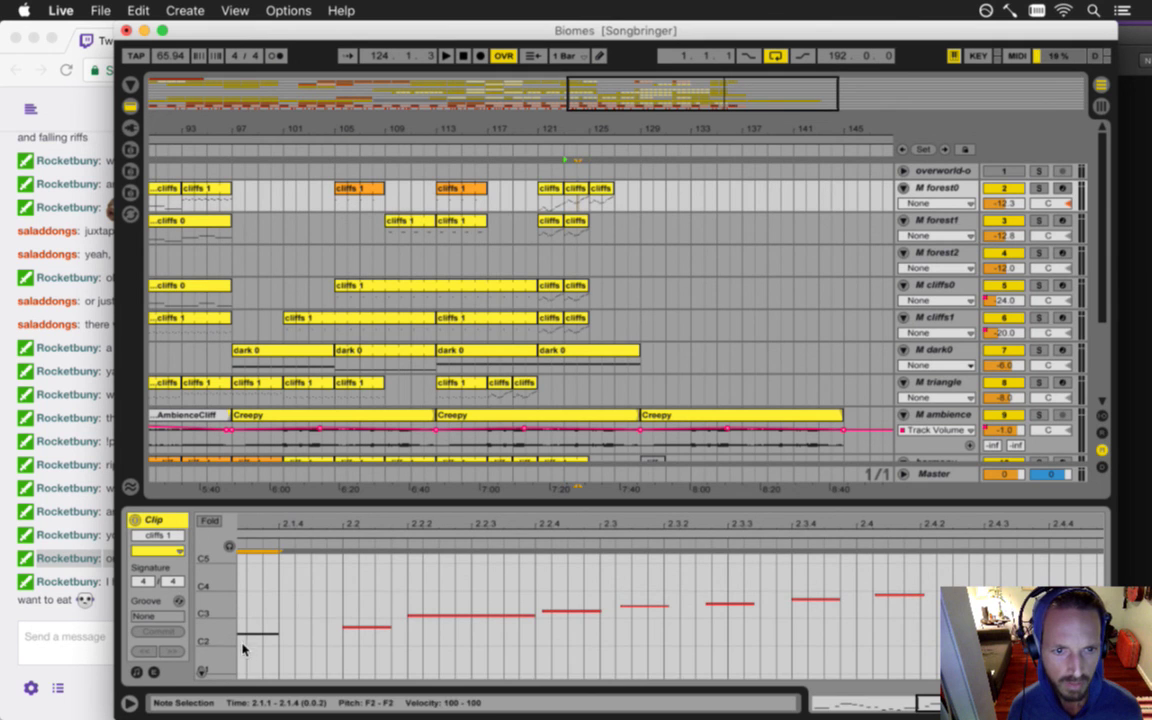
pyautogui.moveTo(260, 528); pyautogui.dragTo(748, 527)
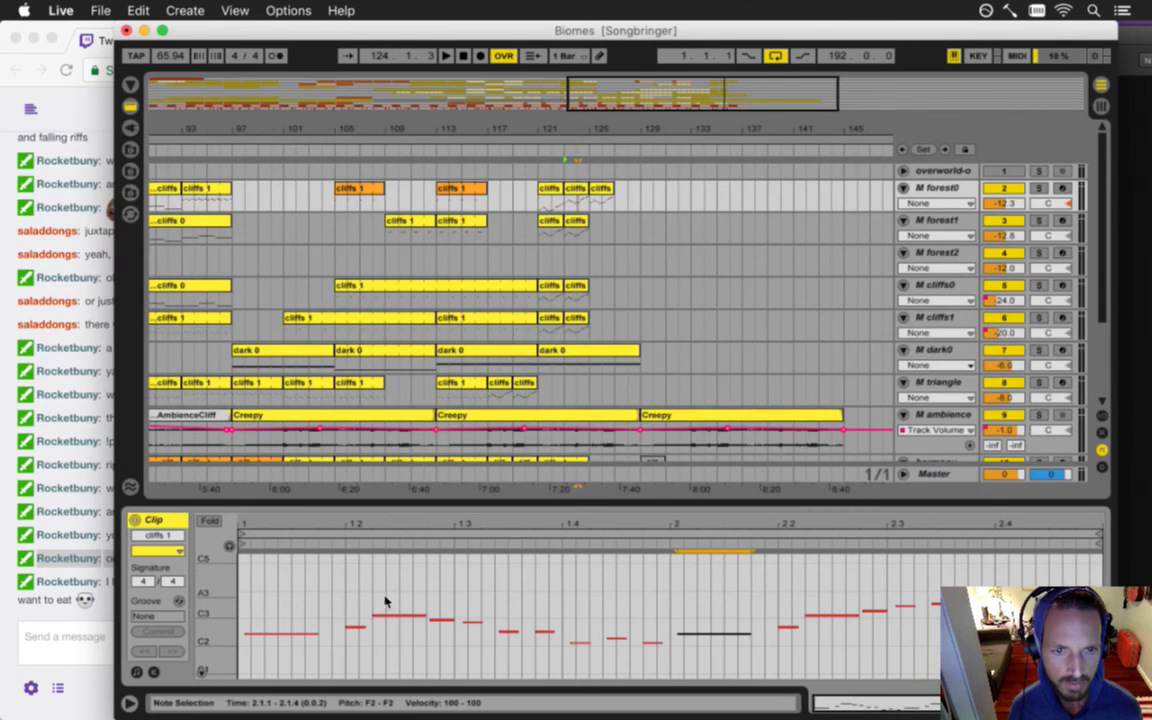
pyautogui.press('super+a')
pyautogui.moveTo(226, 643); pyautogui.dragTo(272, 647)
# - Audition the transposed M forest0 riffs by playing from bar 123 and again from bar 121
pyautogui.press('space')
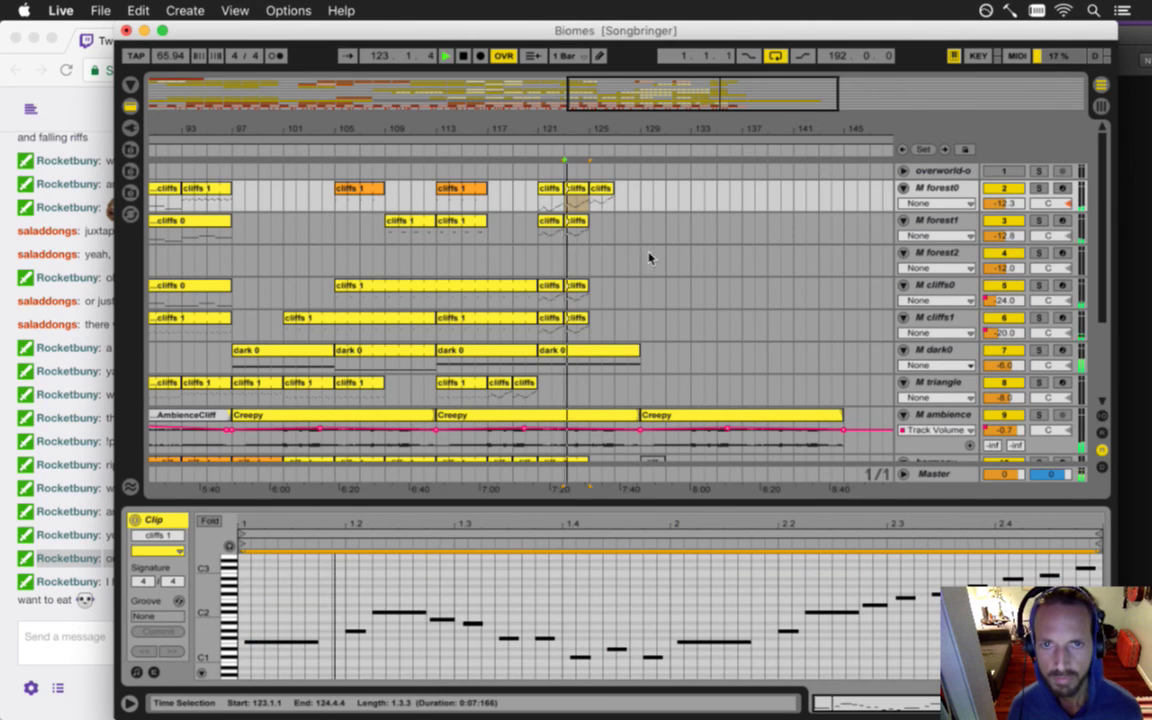
pyautogui.press('space')
pyautogui.click(538, 206)
pyautogui.press('space')
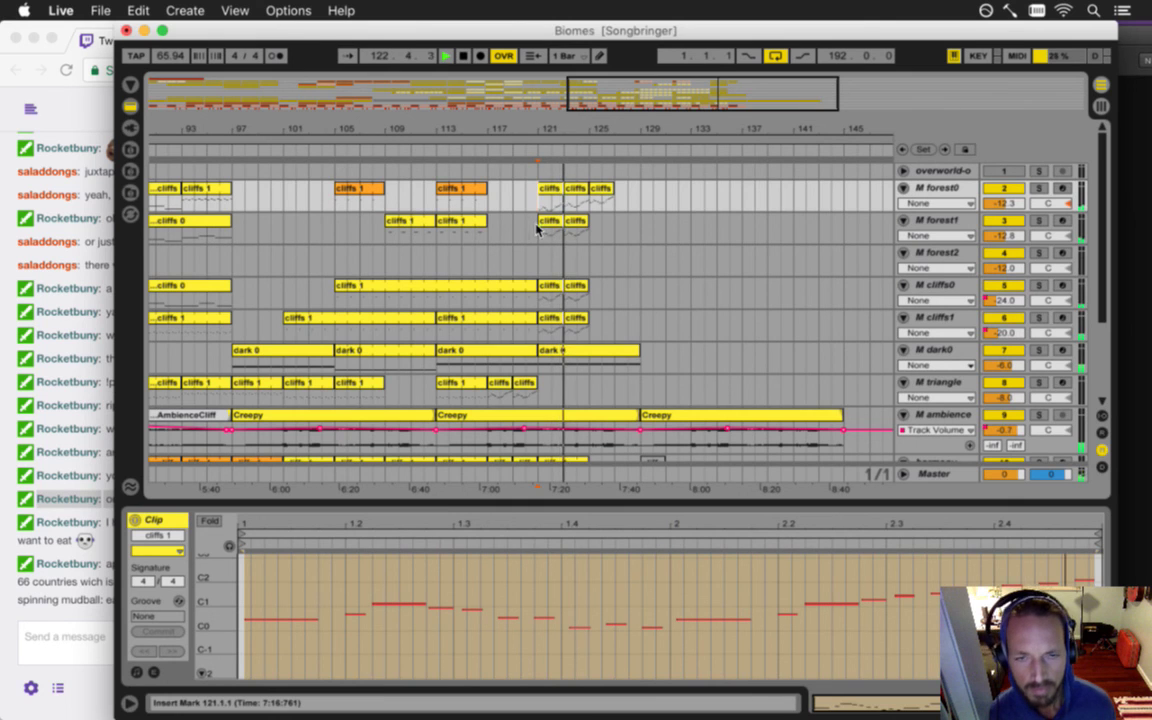
# - Switch to the Twitch chat in Chrome, read the newest messages, and return to Live
pyautogui.click(78, 591)
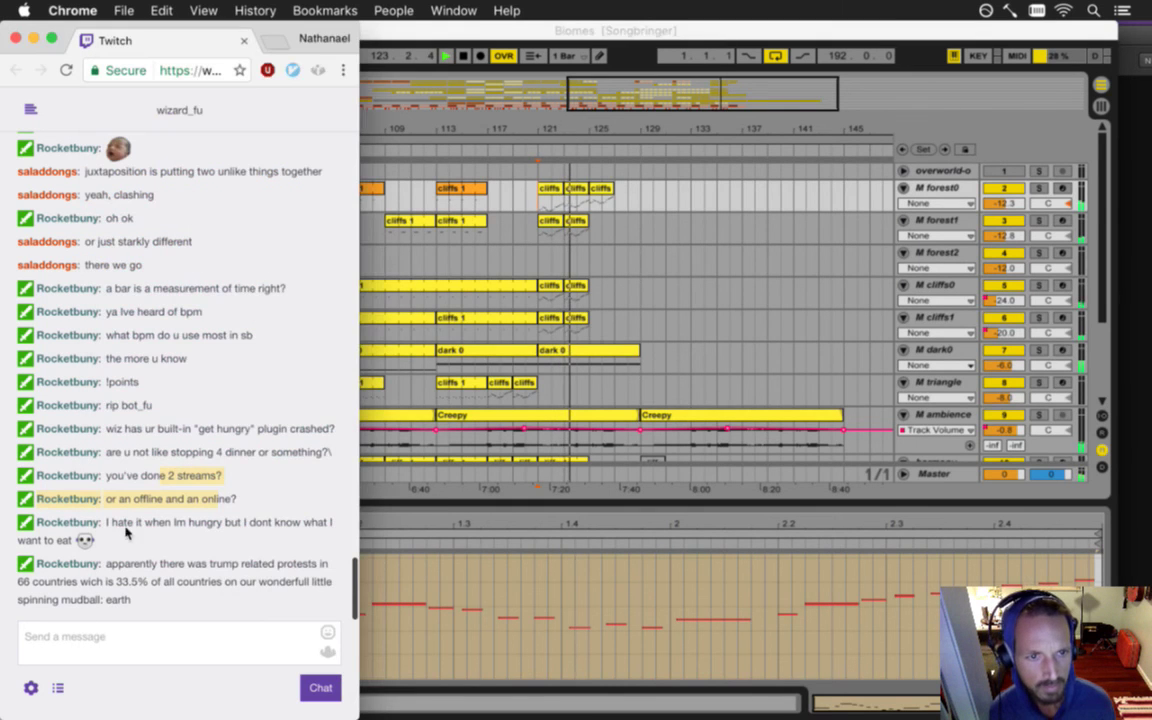
pyautogui.moveTo(110, 528); pyautogui.dragTo(116, 532)
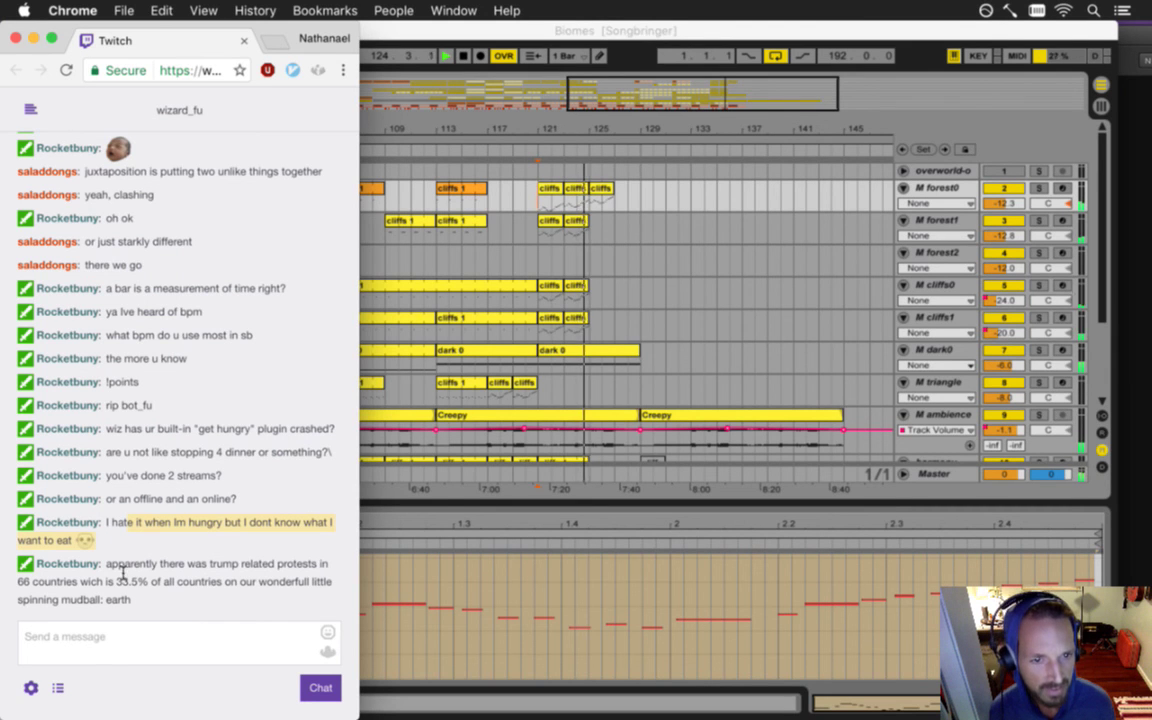
pyautogui.moveTo(128, 572); pyautogui.dragTo(176, 592)
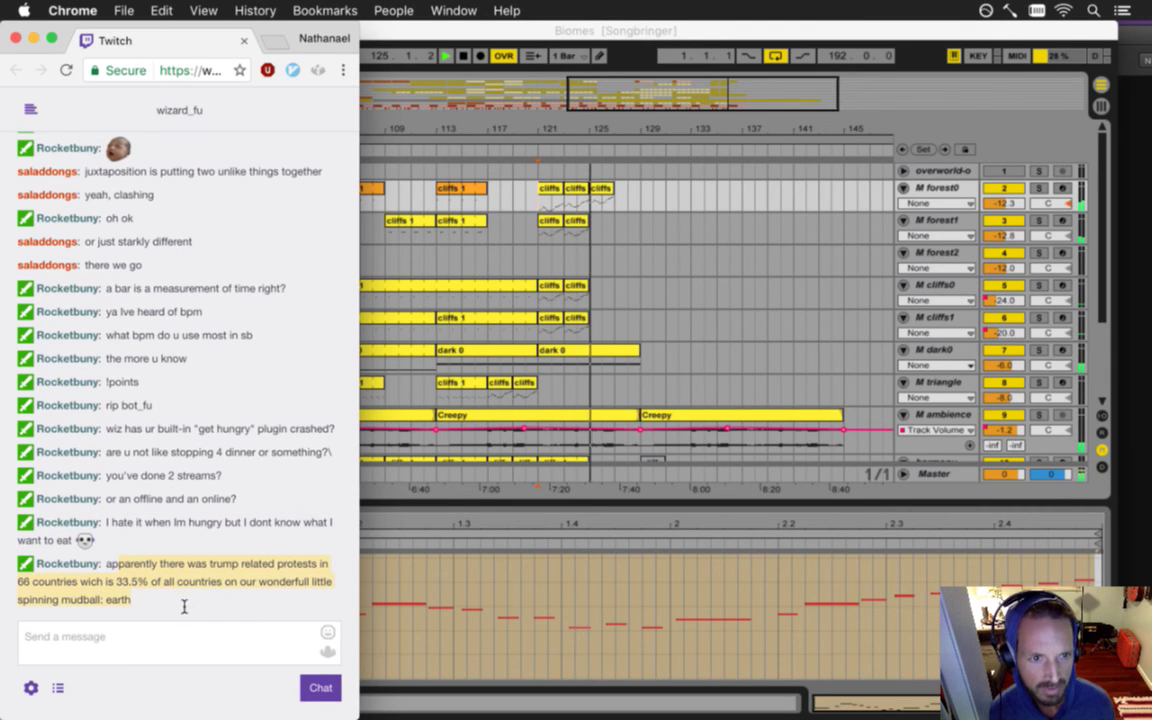
pyautogui.click(632, 56)
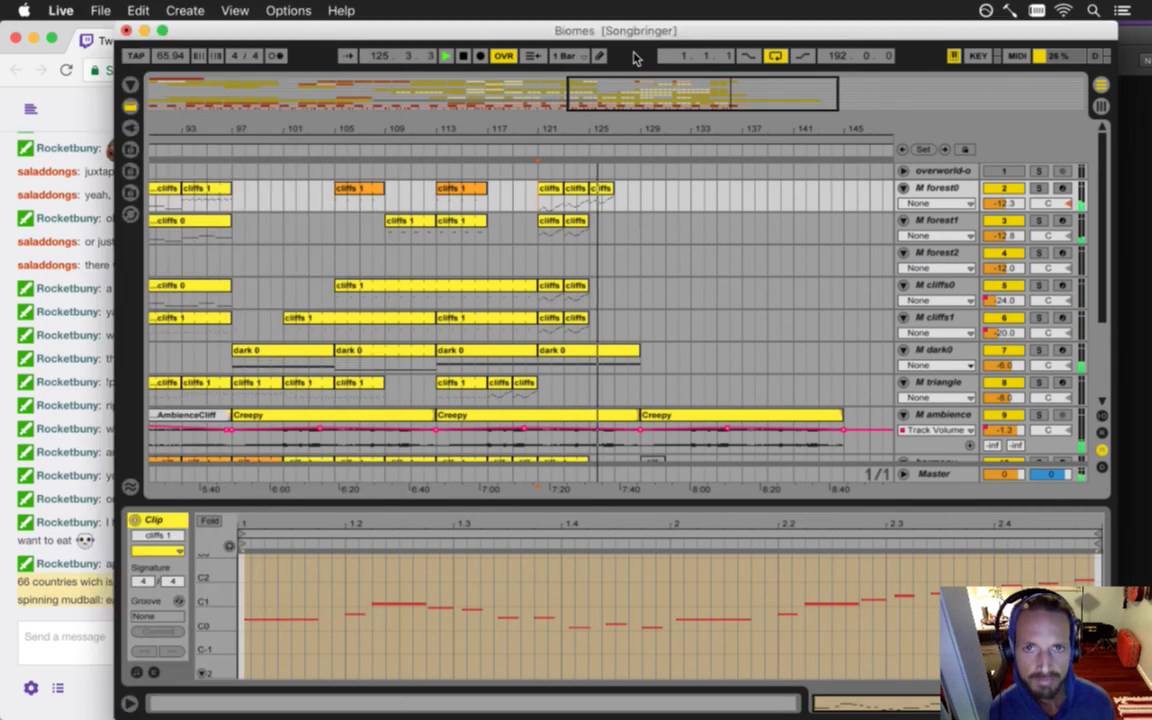
# - Copy the M cliffs0 clip at bar 123 to bar 125 on the same track and play from bar 125
pyautogui.scroll(-3, 605, 260)
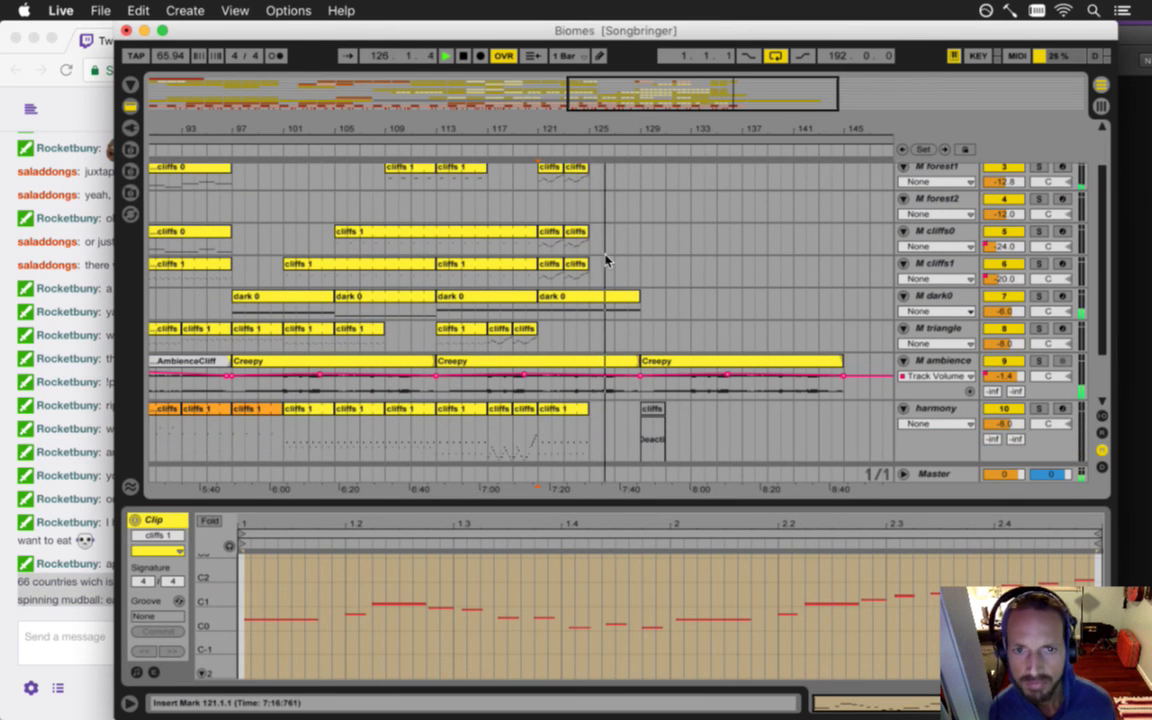
pyautogui.scroll(2, 605, 255)
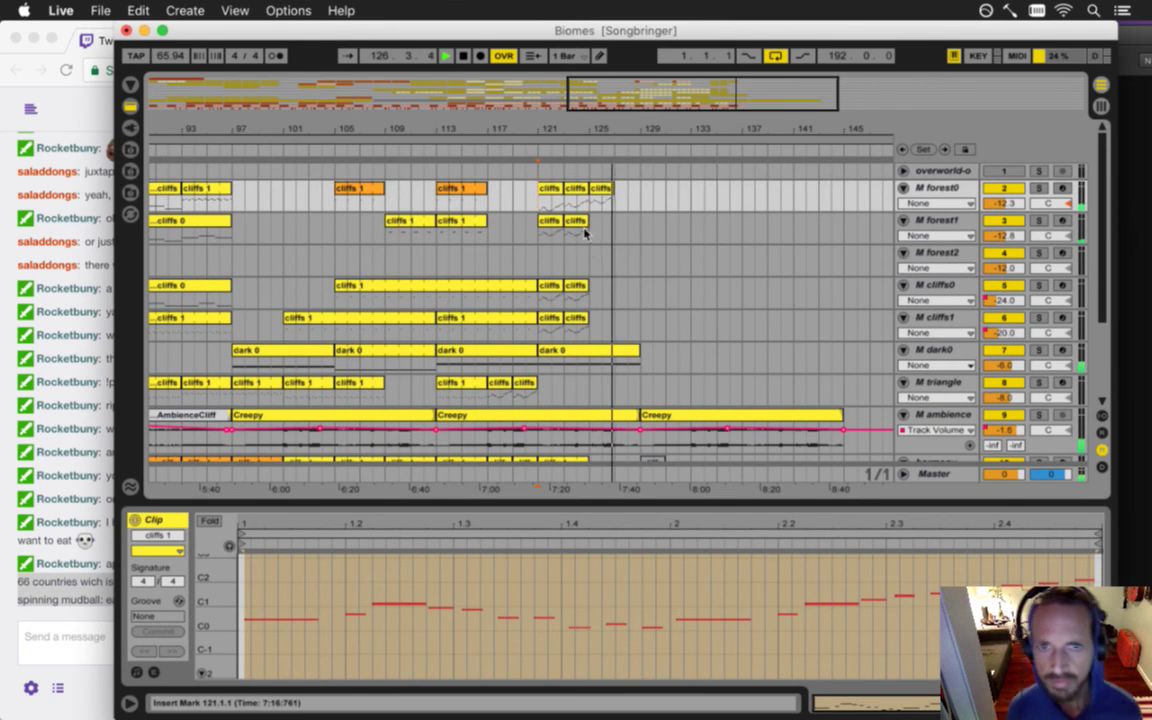
pyautogui.scroll(-1, 587, 250)
pyautogui.scroll(1, 589, 252)
pyautogui.moveTo(579, 268); pyautogui.dragTo(604, 272)
pyautogui.click(603, 276)
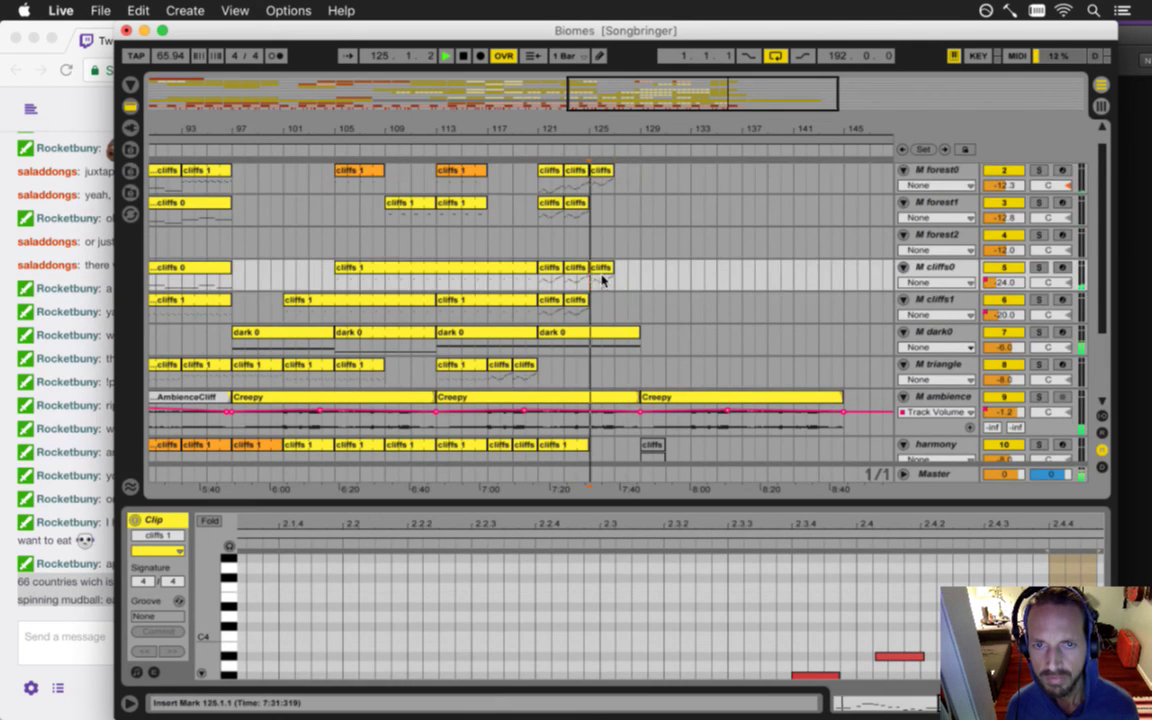
# - Extend the harmony clip at bar 121 to bar 129 and copy its second half to M triangle in bars 125–129
pyautogui.scroll(-4, 602, 280)
pyautogui.moveTo(588, 373); pyautogui.dragTo(639, 373)
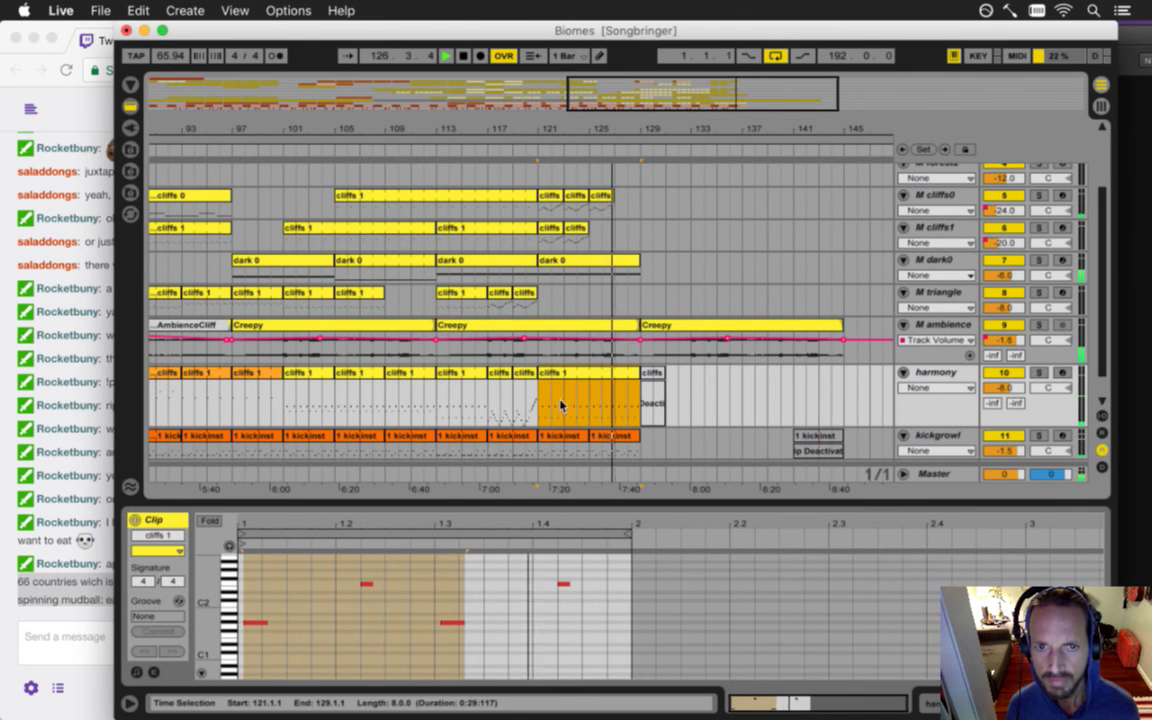
pyautogui.moveTo(580, 408); pyautogui.dragTo(598, 296)
# - Copy the two-bar riff clips to bar 127 on M forest1, M cliffs0 and M cliffs1
pyautogui.click(580, 232)
pyautogui.moveTo(604, 198); pyautogui.dragTo(630, 200)
pyautogui.moveTo(571, 226); pyautogui.dragTo(630, 203)
pyautogui.scroll(3, 614, 246)
# - Stop playback, extend the harmony clip at bar 121 to bar 145, and save the set
pyautogui.scroll(-2, 630, 215)
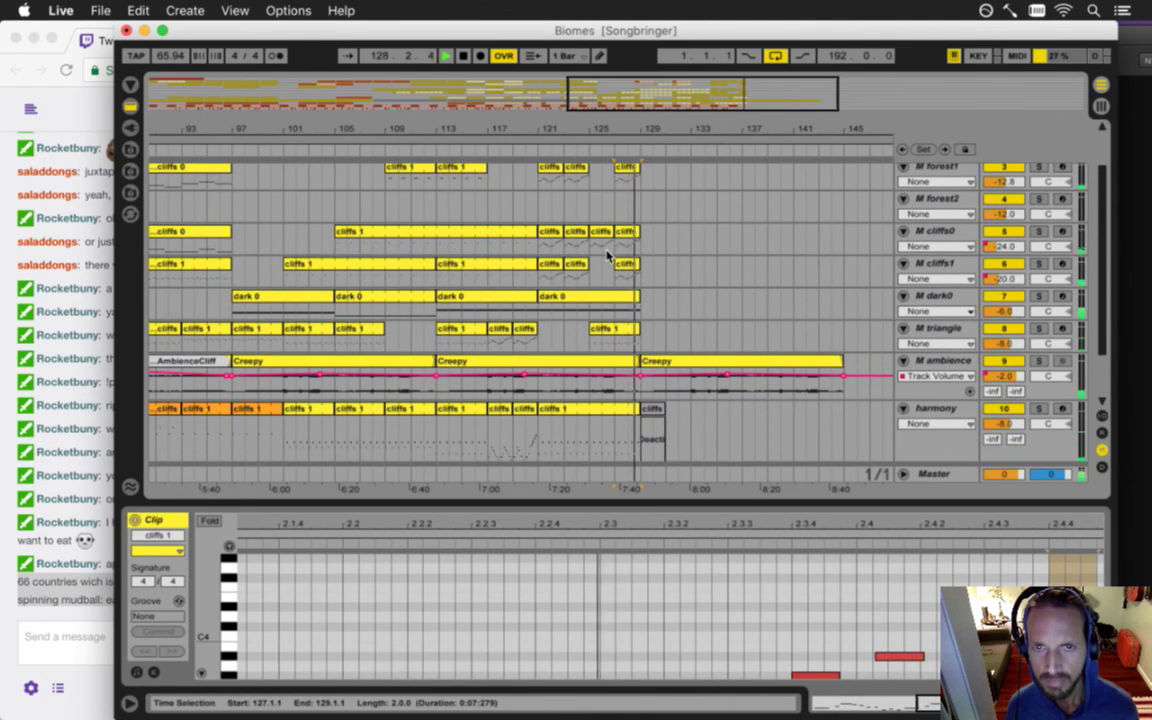
pyautogui.scroll(-2, 607, 257)
pyautogui.scroll(-1, 607, 257)
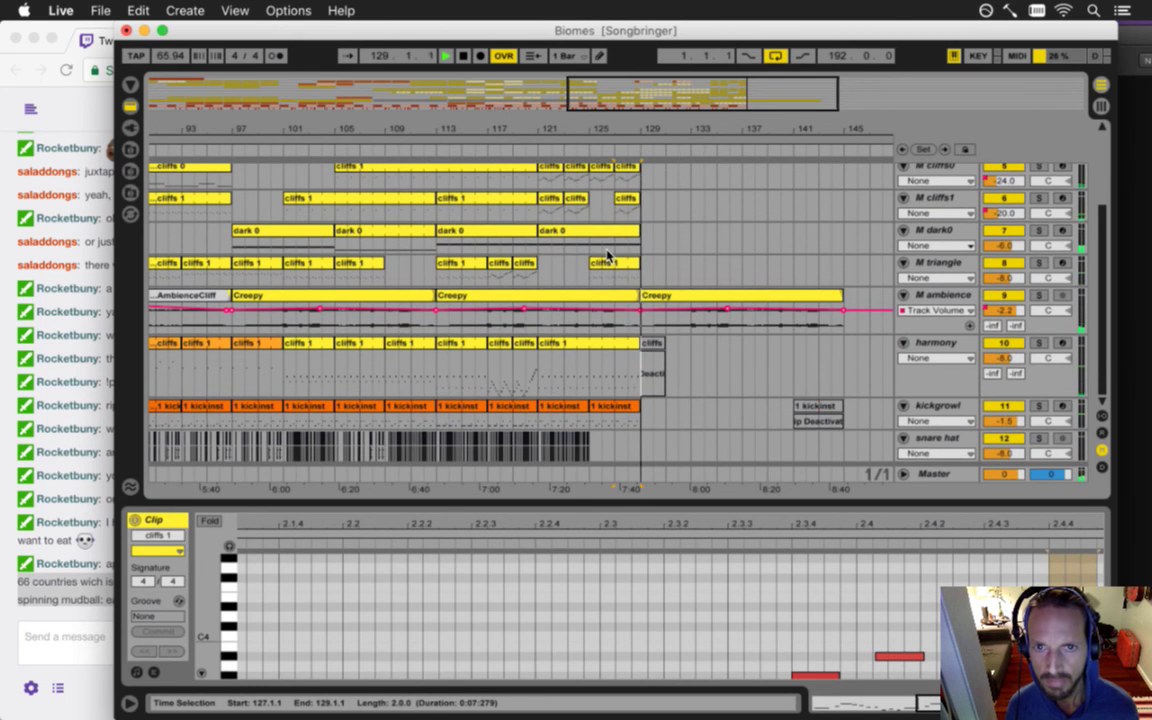
pyautogui.press('space')
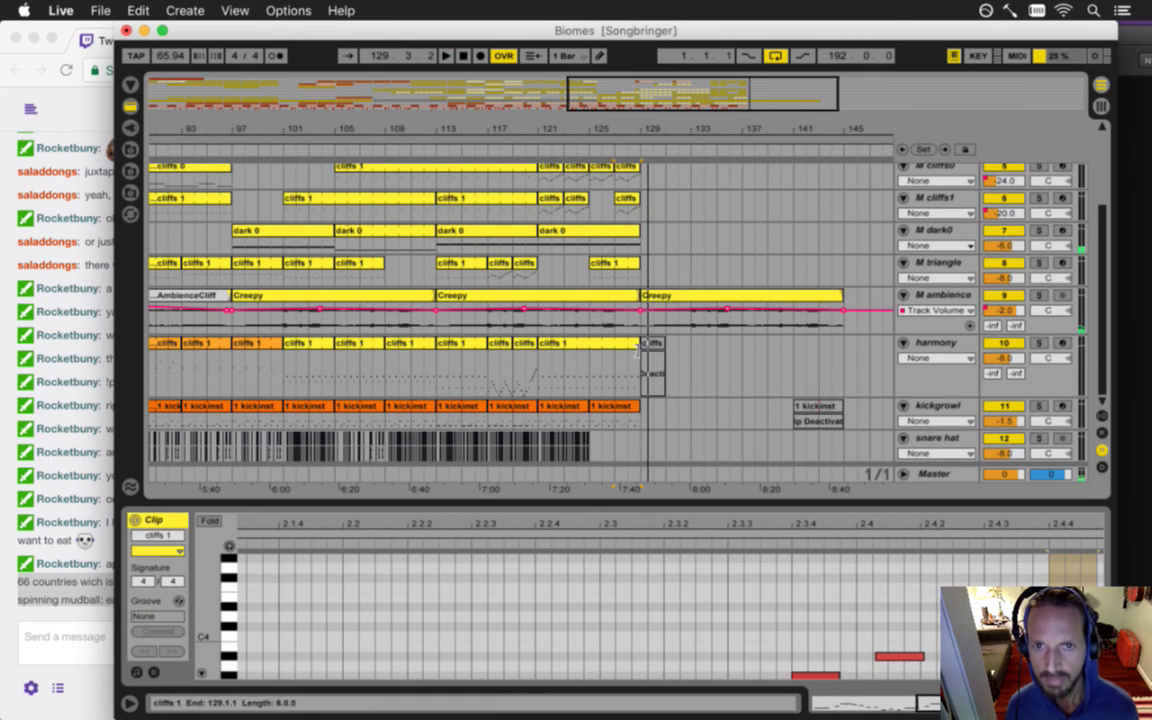
pyautogui.moveTo(638, 343); pyautogui.dragTo(667, 350)
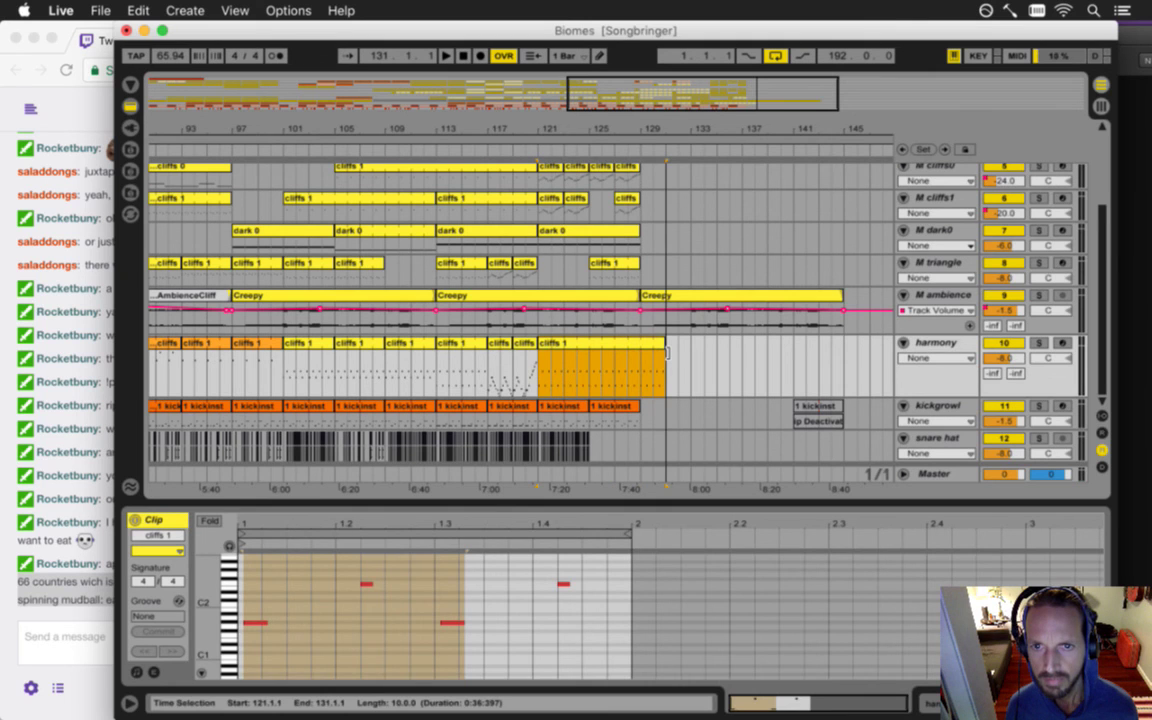
pyautogui.moveTo(665, 360); pyautogui.dragTo(838, 360)
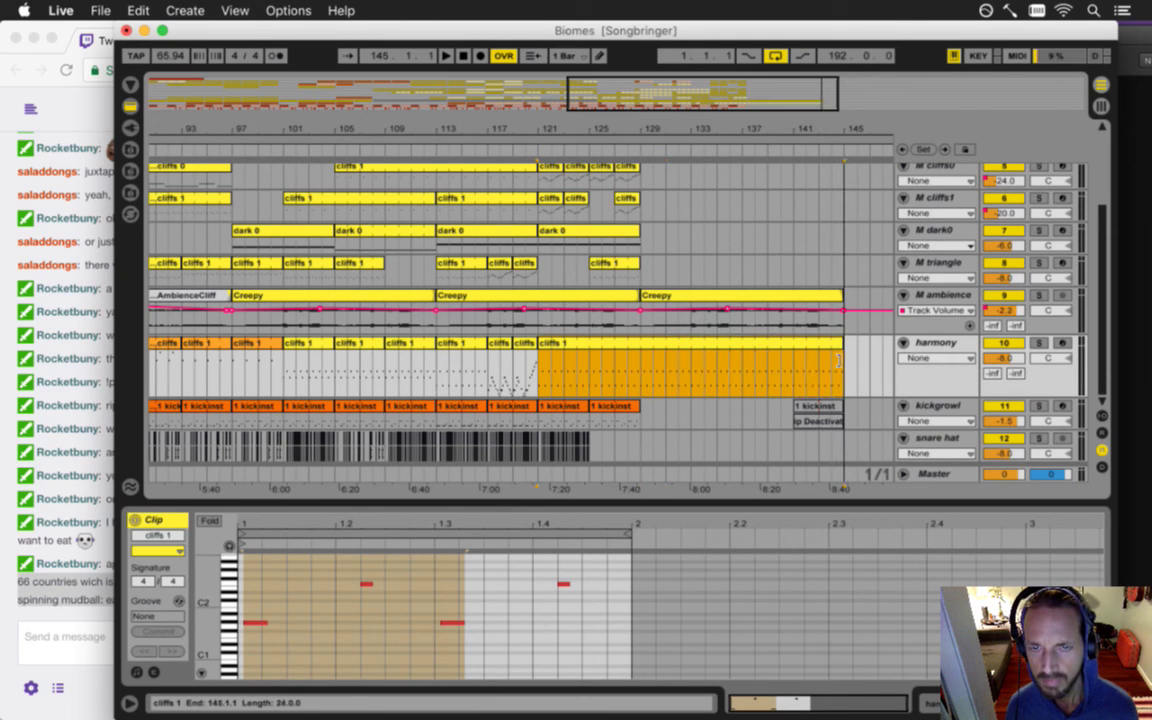
pyautogui.click(596, 410)
pyautogui.press('super+s')
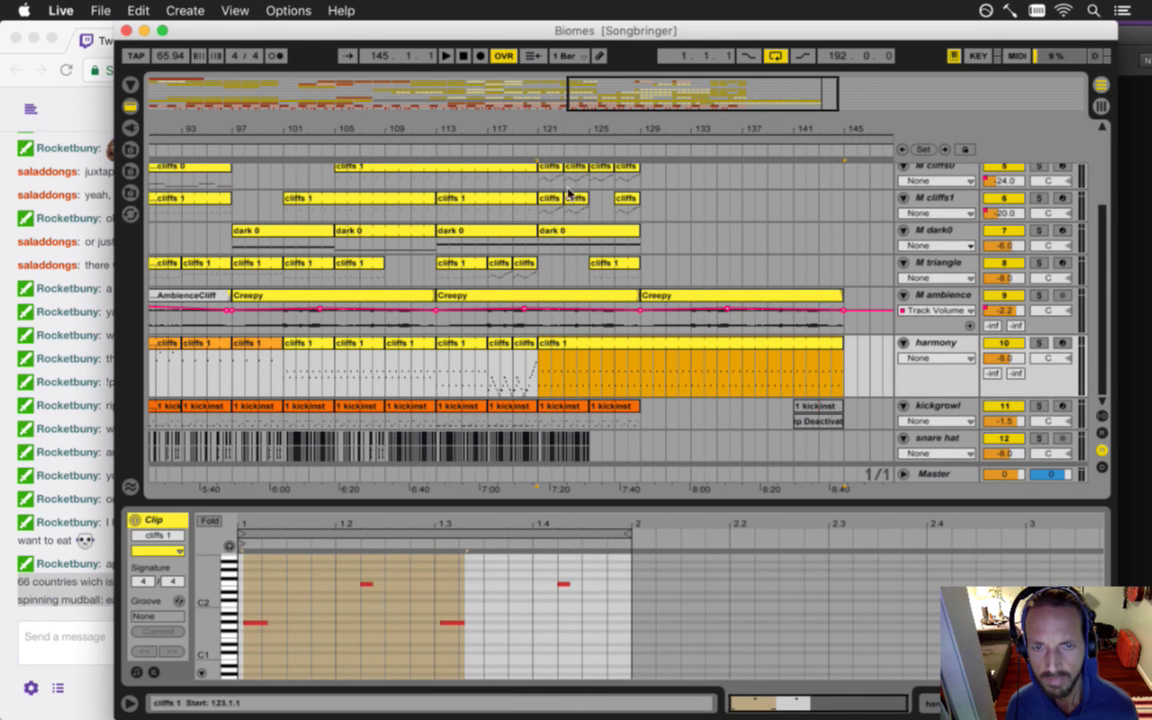
# - Duplicate the snare hat clips of bars 121–125 into bars 125–129
pyautogui.moveTo(548, 131); pyautogui.dragTo(546, 130)
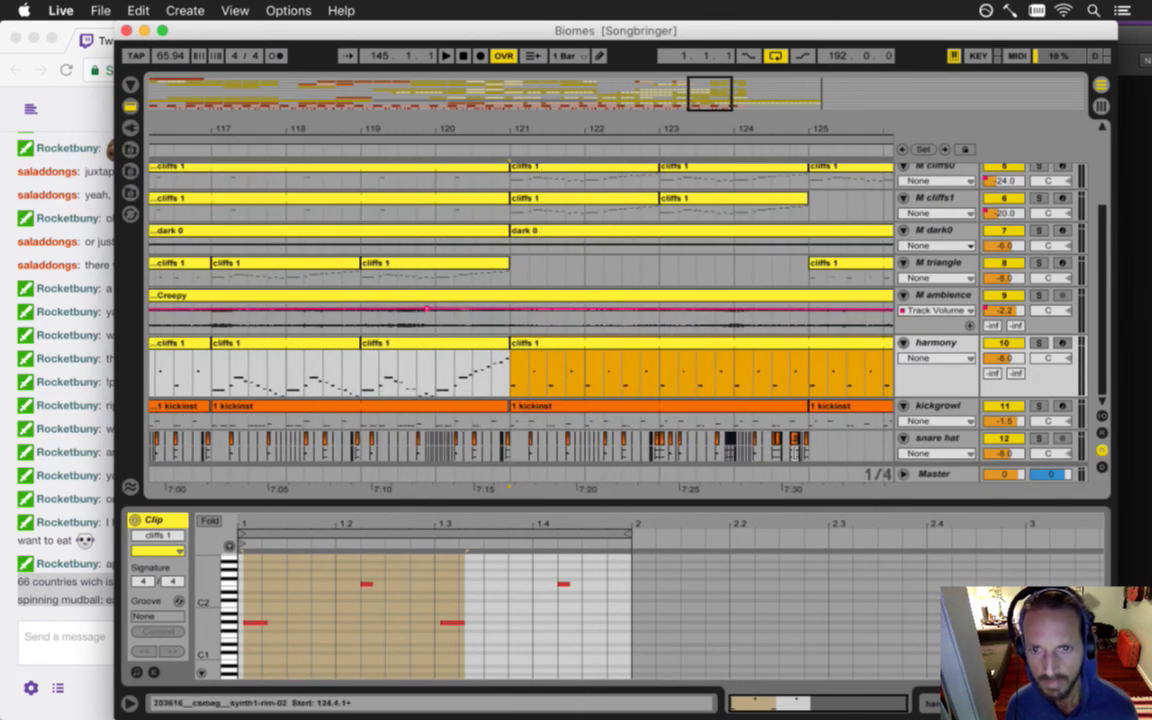
pyautogui.click(808, 445)
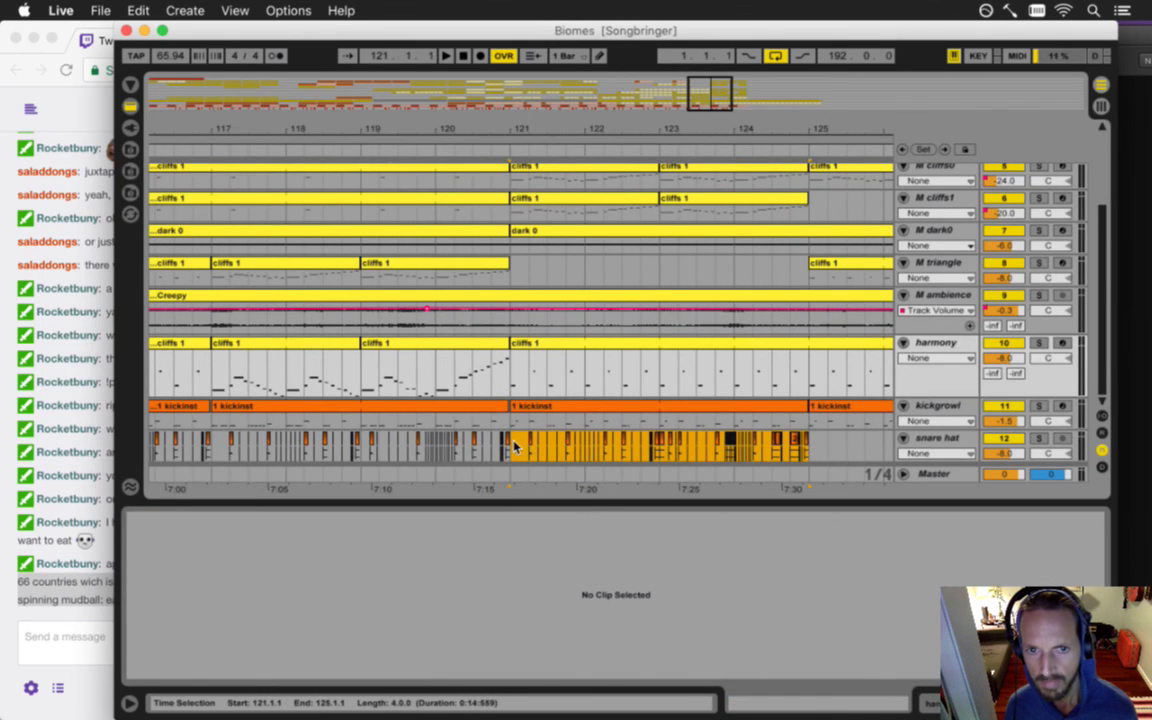
pyautogui.moveTo(515, 446); pyautogui.dragTo(795, 450)
pyautogui.press('super+d')
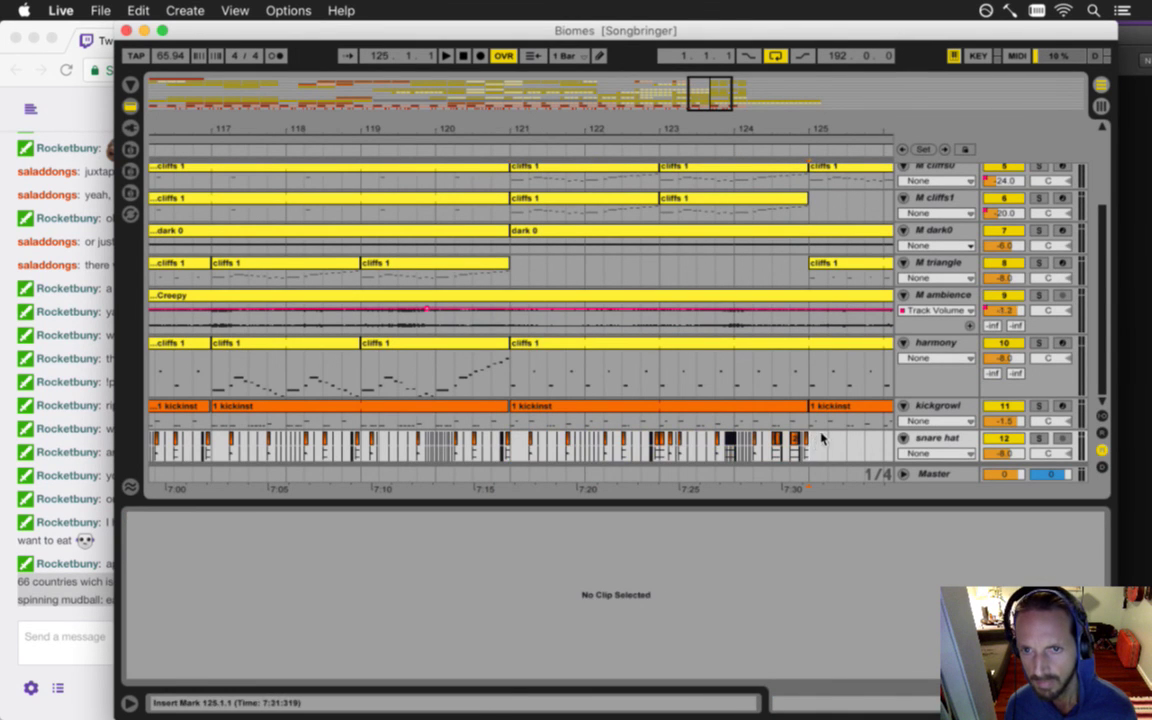
pyautogui.moveTo(818, 131)
pyautogui.mouseDown()
pyautogui.moveTo(792, 129)
pyautogui.moveTo(828, 134)
pyautogui.mouseUp()
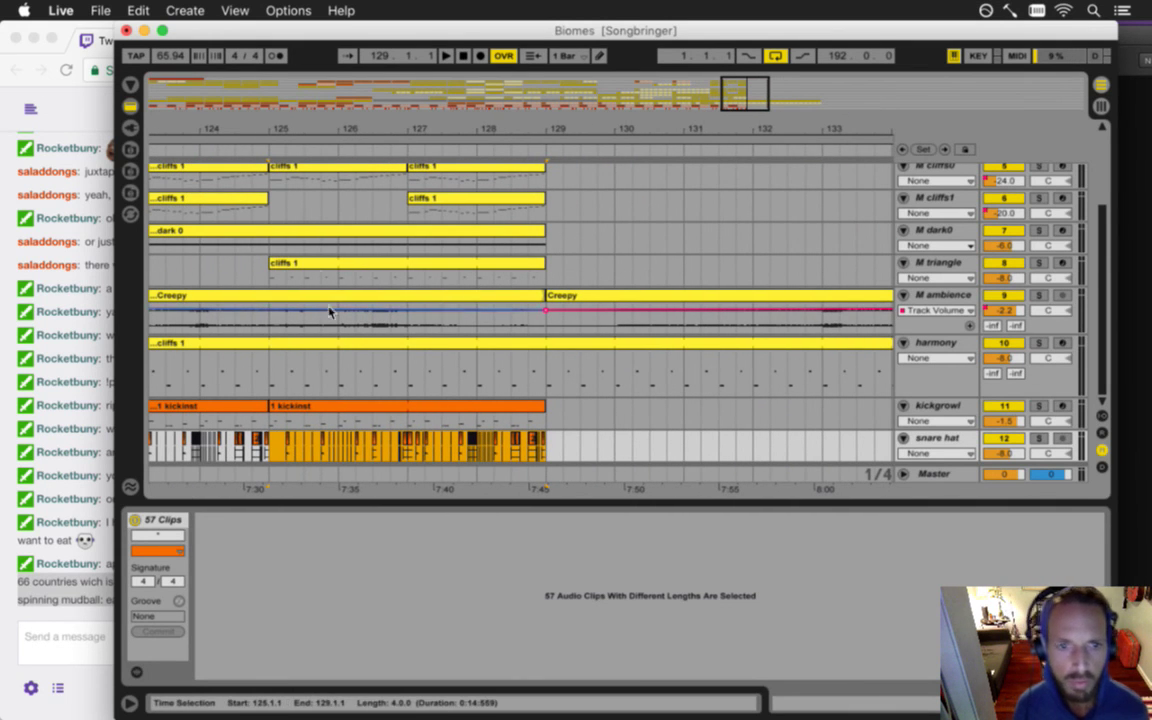
# - Open the kickgrowl clip at bar 125, solo its track, and audition it from bar 125
pyautogui.click(298, 418)
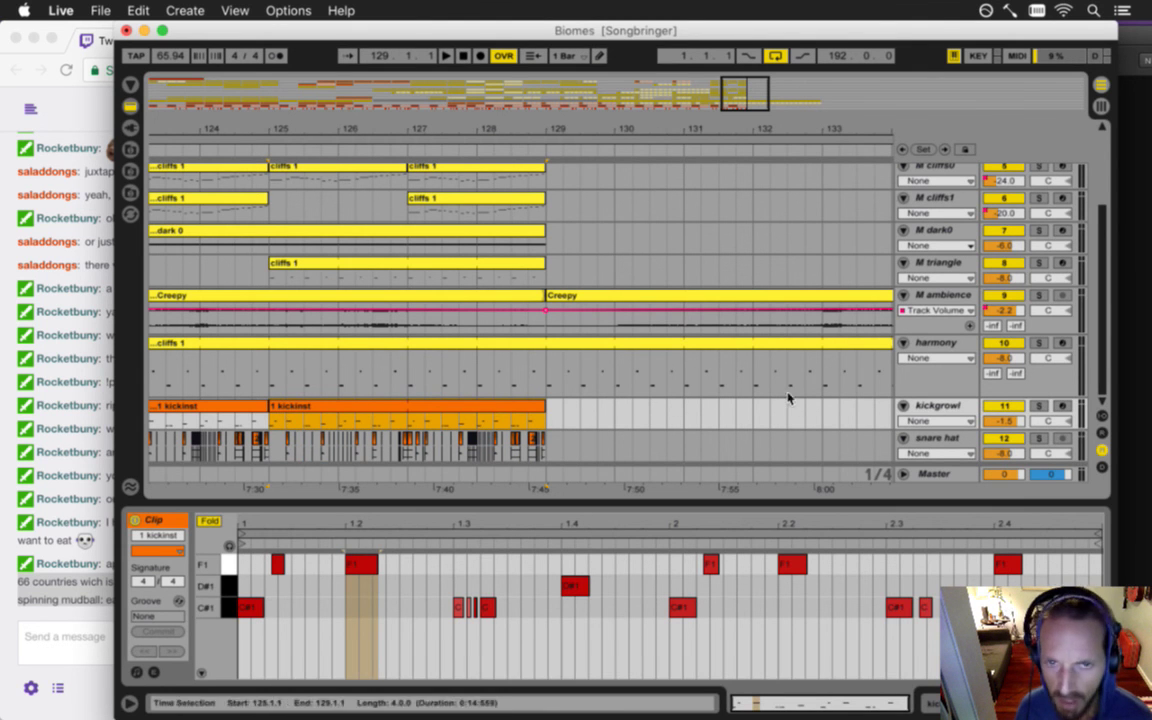
pyautogui.click(1040, 406)
pyautogui.press('space')
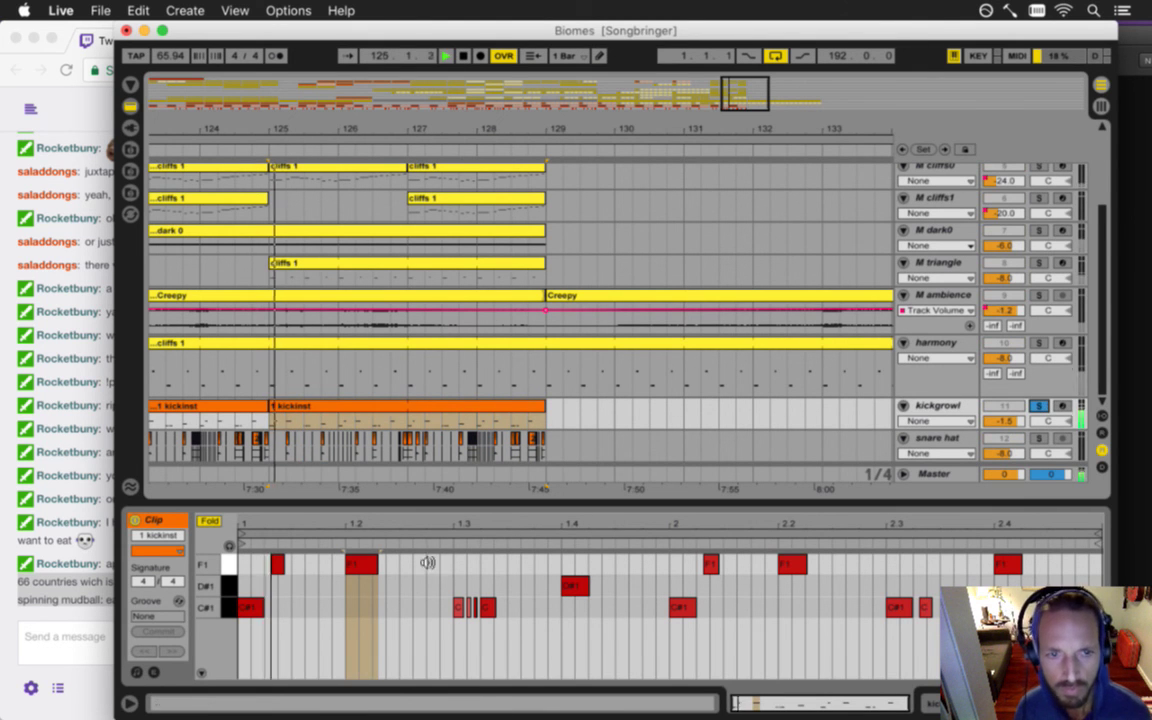
pyautogui.press('space')
pyautogui.press('space')
# - Delete the short F1 note before beat 1.2 in the kickgrowl clip and play it from bar 125
pyautogui.moveTo(254, 564); pyautogui.dragTo(298, 576)
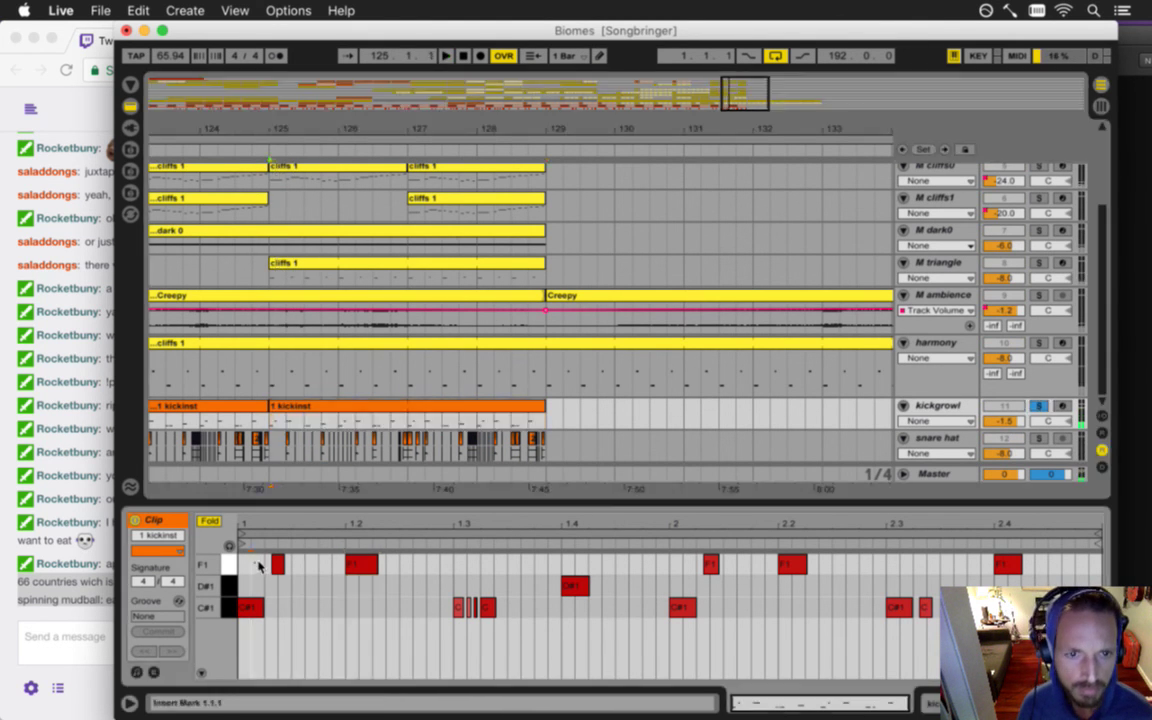
pyautogui.press('Delete')
pyautogui.press('space')
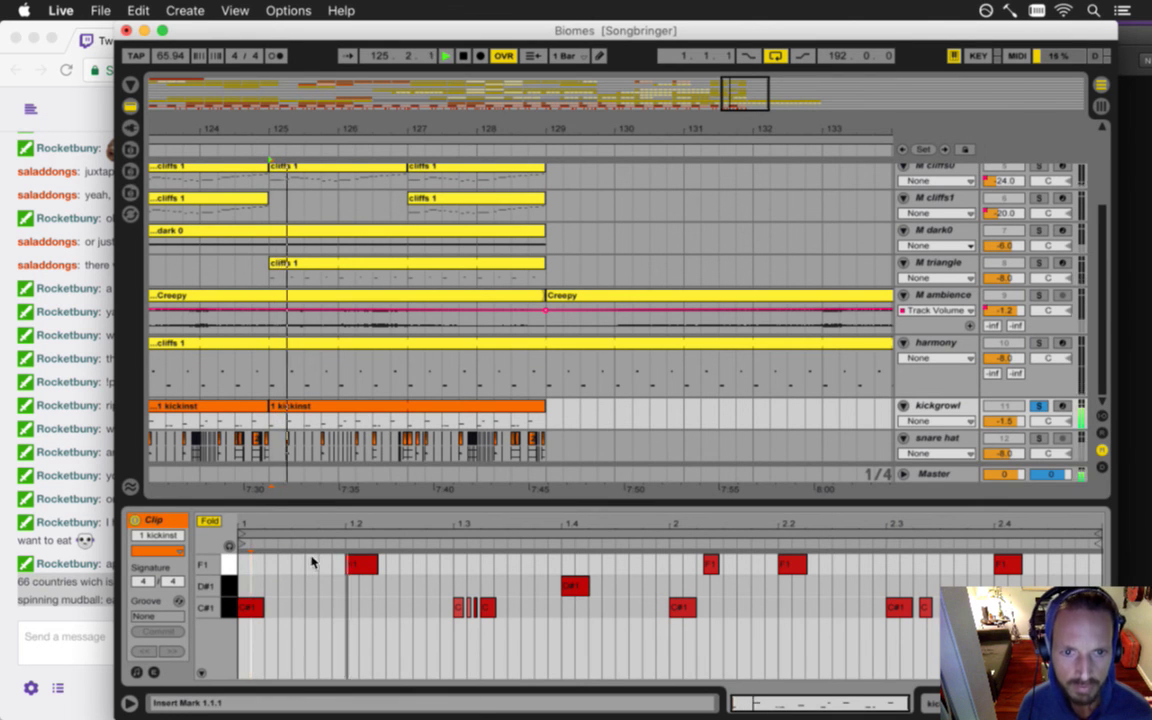
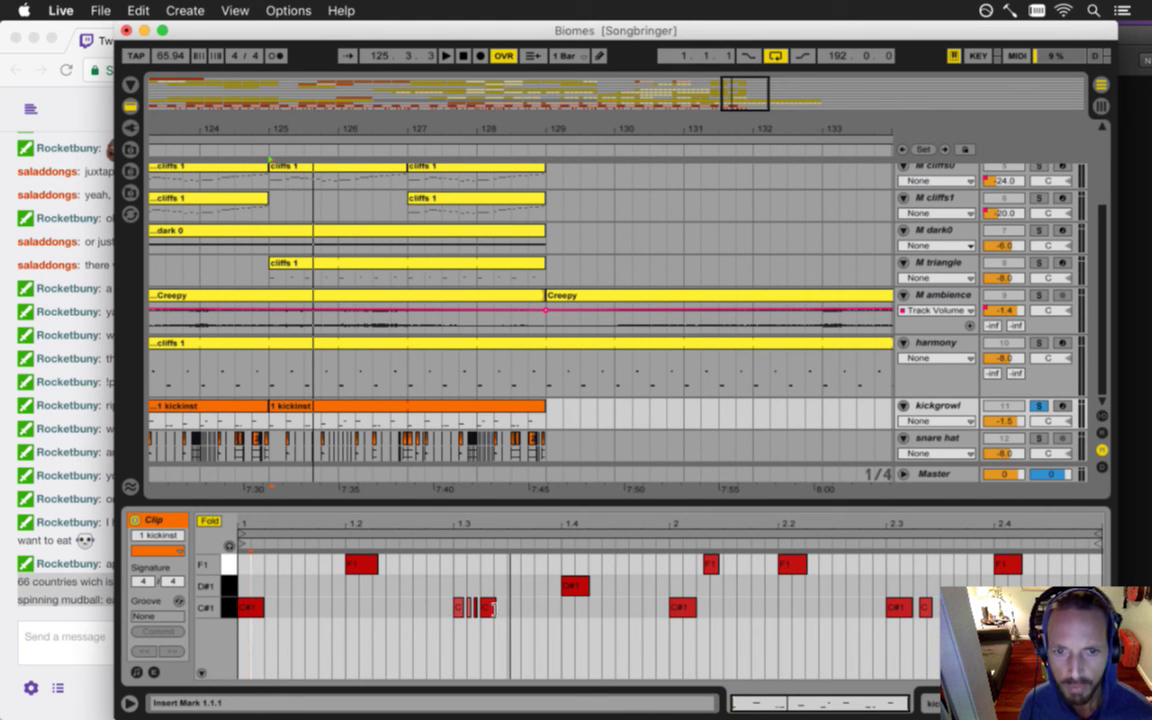
# - Delete the longer C#1 note at 1.3.2 in the kickgrowl clip and shift the two short C#1 notes before it slightly later
pyautogui.moveTo(467, 521); pyautogui.dragTo(428, 511)
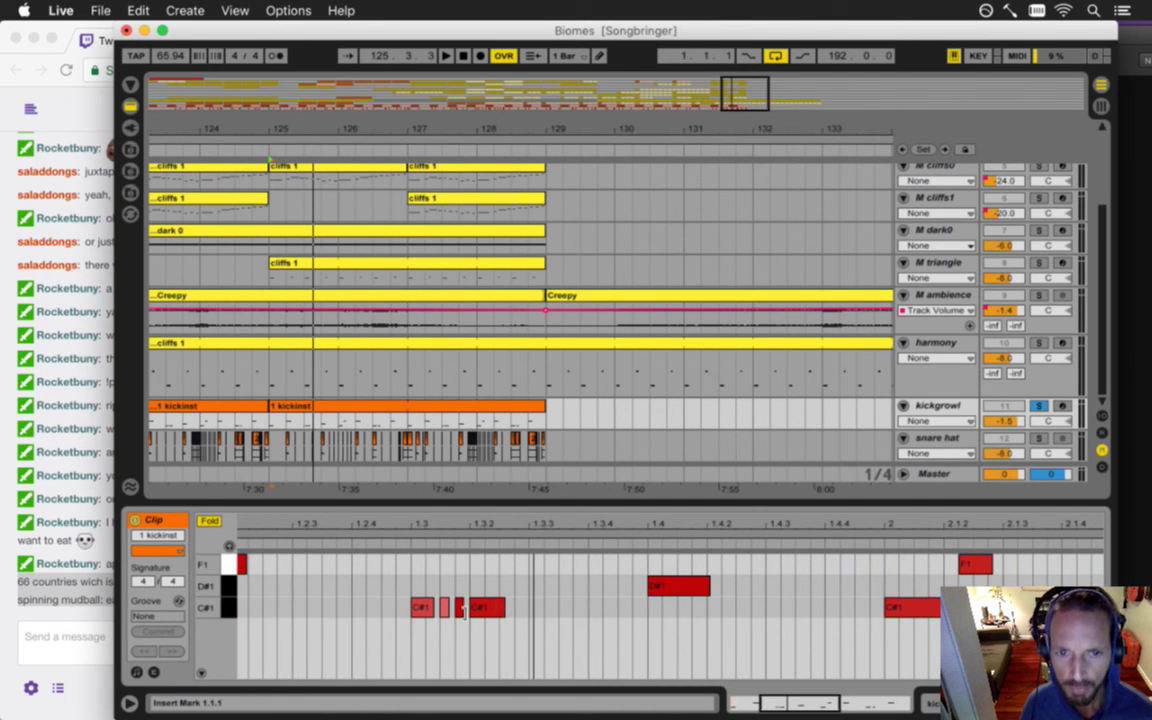
pyautogui.click(477, 608)
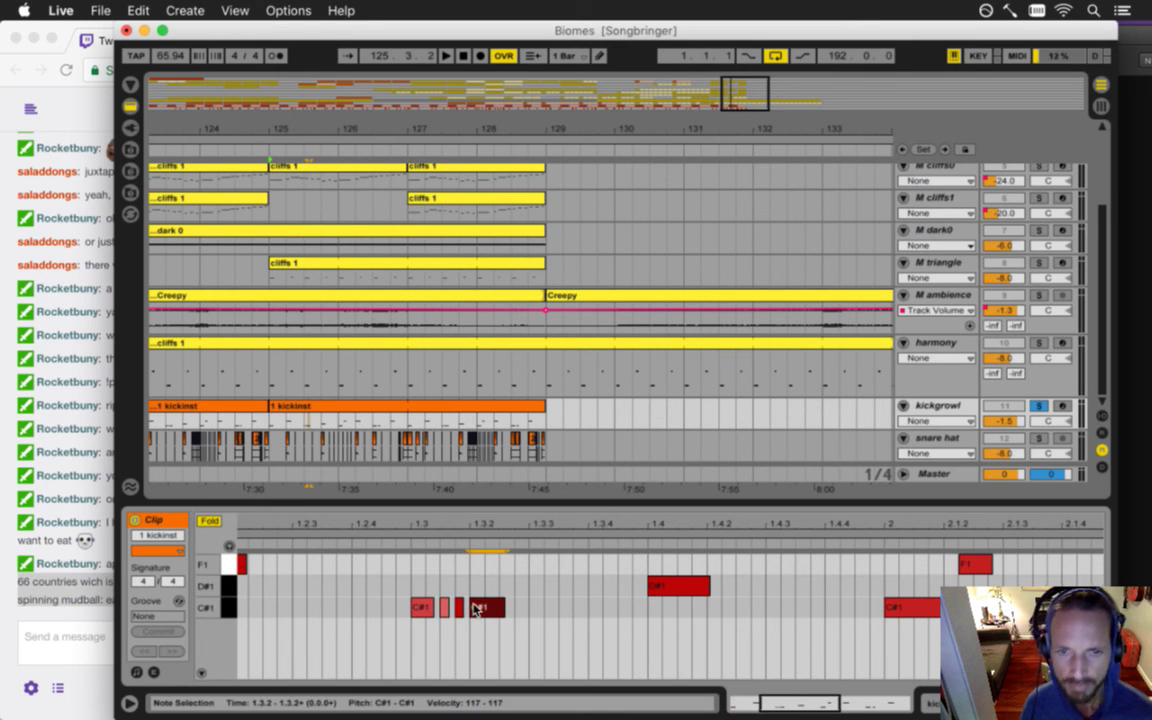
pyautogui.press('Delete')
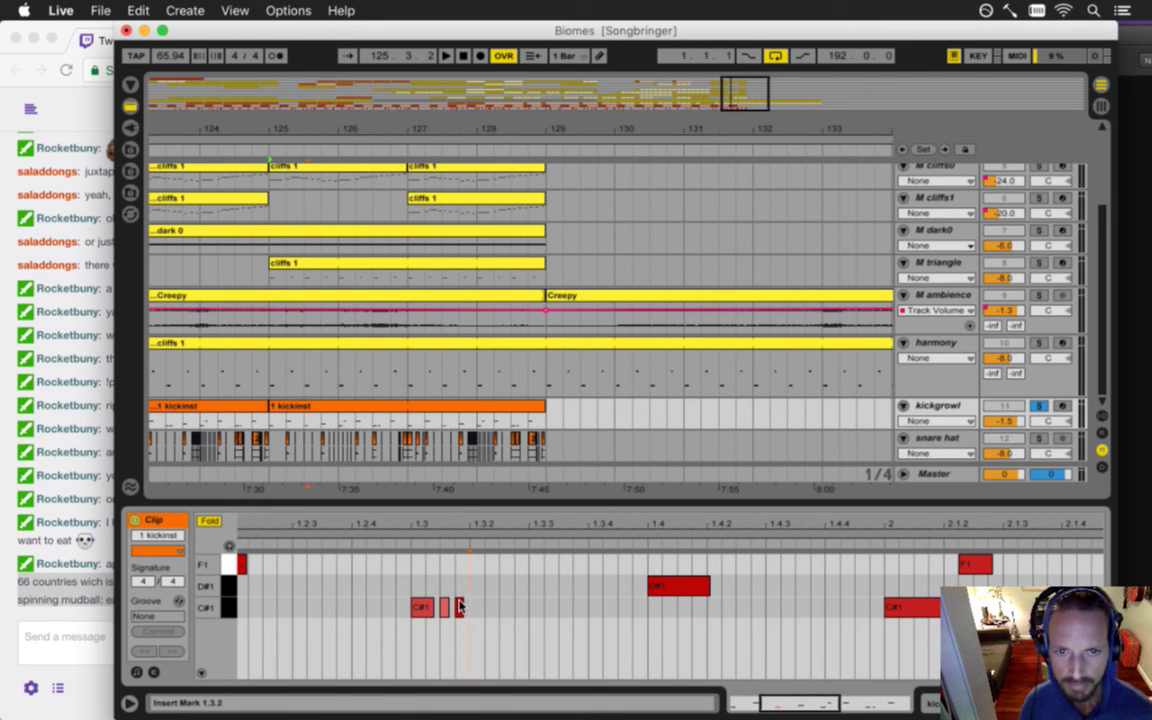
pyautogui.click(460, 606)
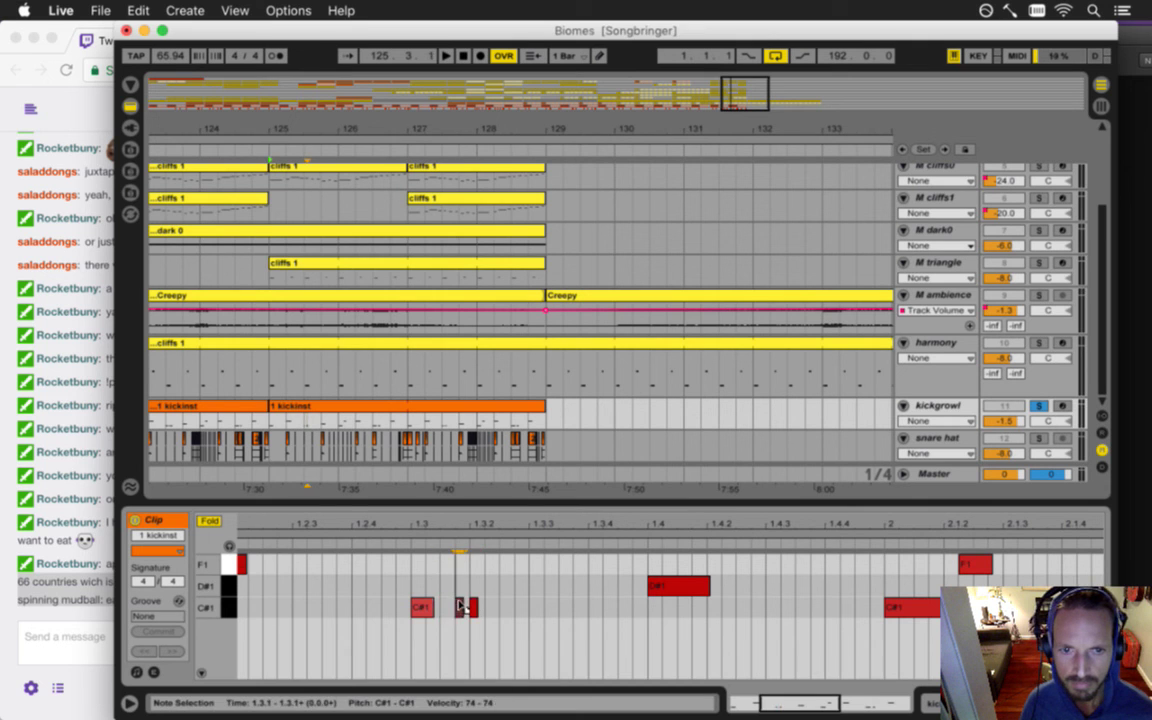
# - Audition the edited kickgrowl pattern from bar 125 and from around its third beat
pyautogui.click(423, 416)
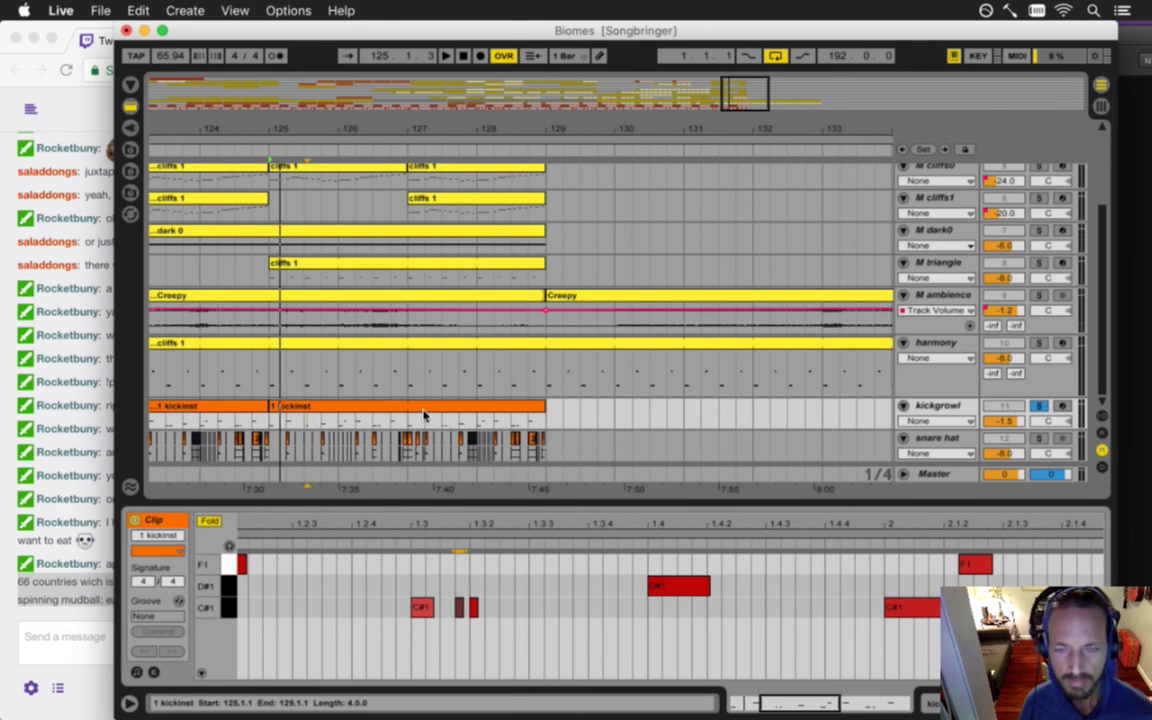
pyautogui.click(380, 418)
pyautogui.press('space')
pyautogui.click(300, 425)
pyautogui.press('space')
pyautogui.click(305, 424)
pyautogui.press('space')
pyautogui.press('space')
pyautogui.press('space')
# - Replace the two short C#1 notes with a copy of the beat 1.3 note, placed at 1.3.2
pyautogui.click(473, 613)
pyautogui.press('space')
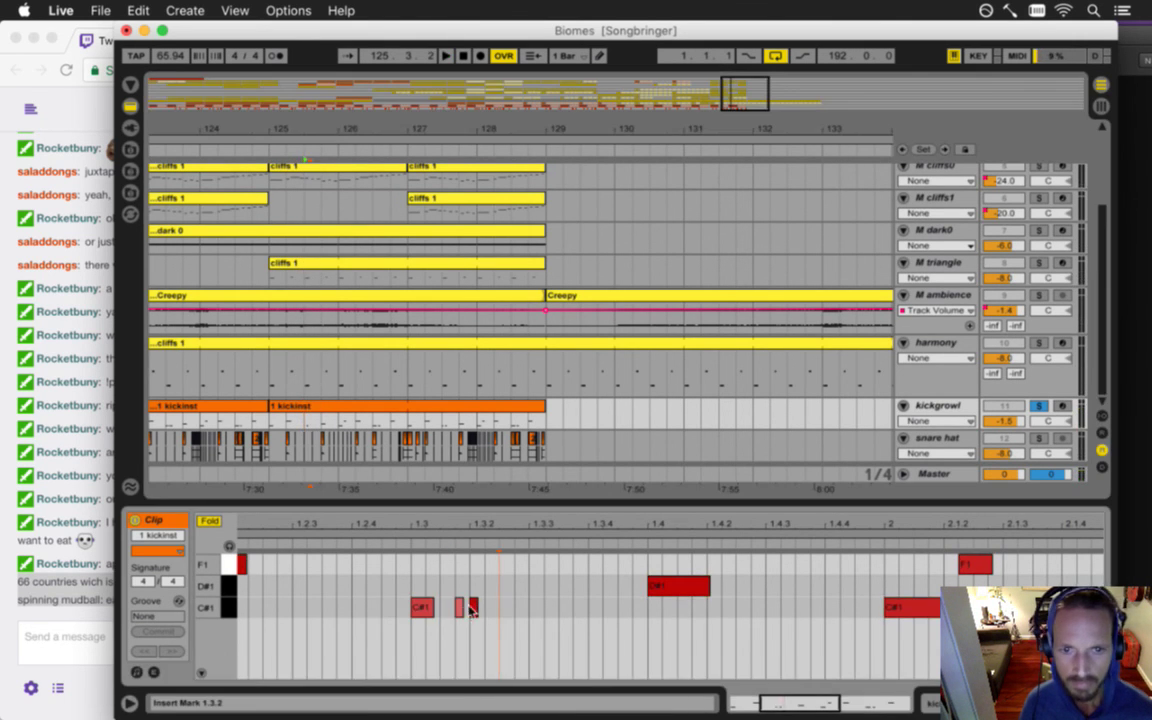
pyautogui.doubleClick(451, 608)
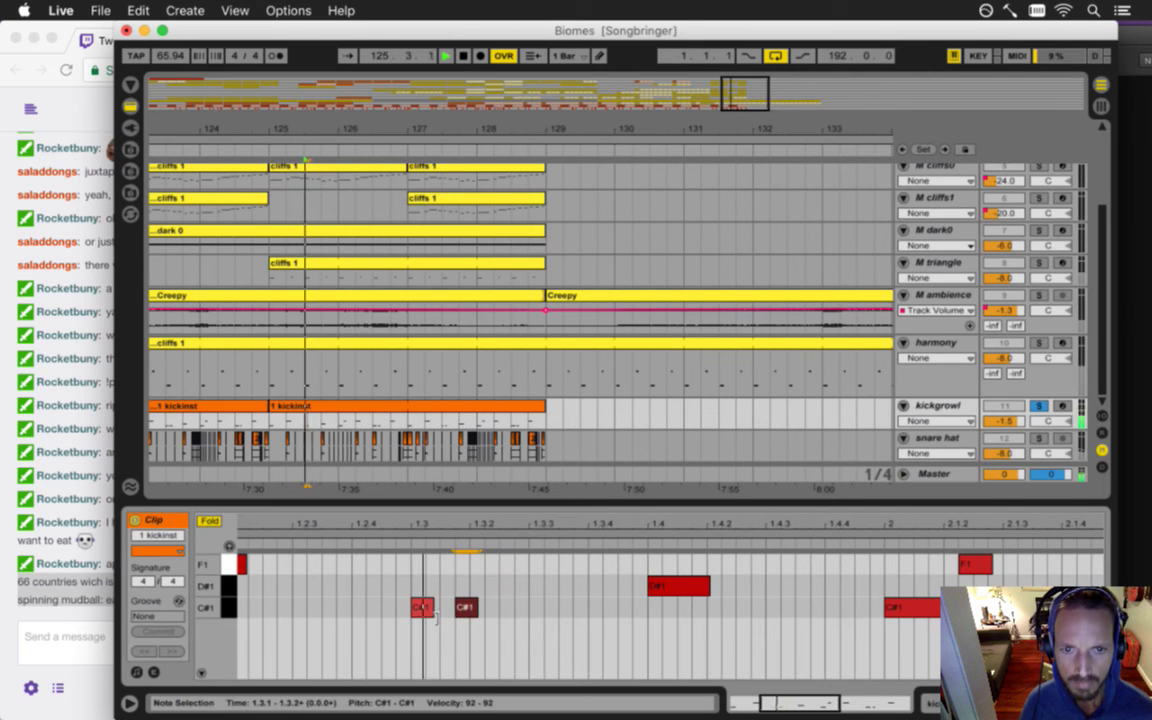
pyautogui.moveTo(466, 607); pyautogui.dragTo(495, 607)
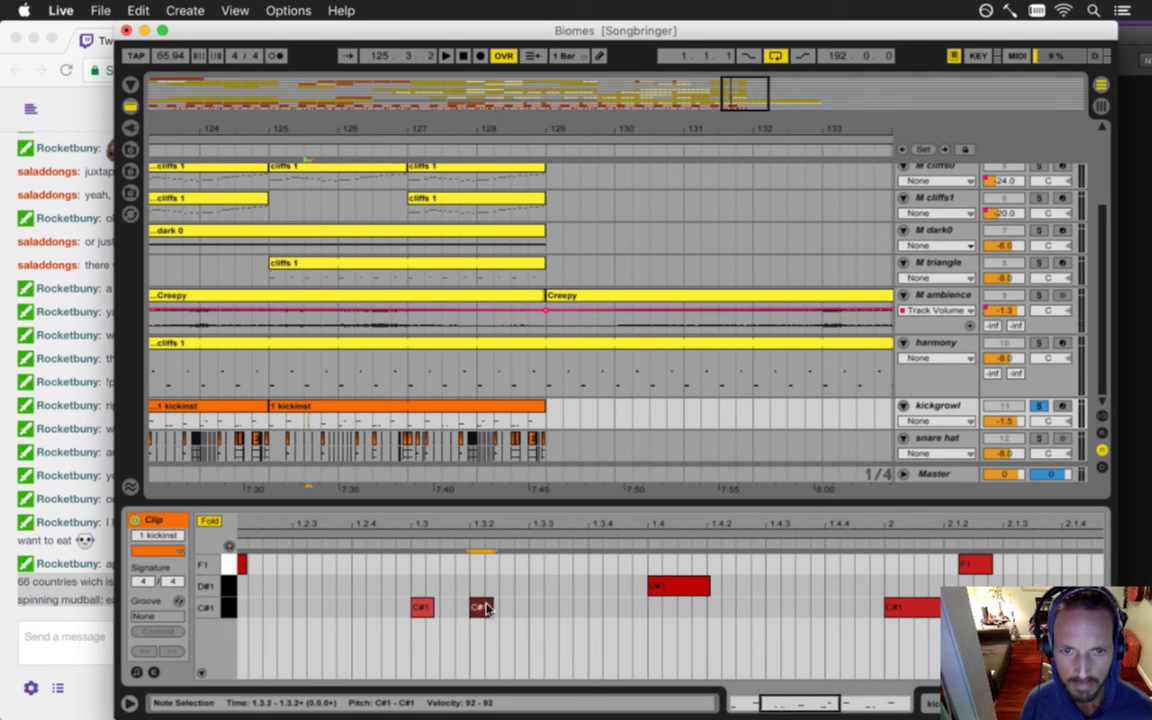
# - Copy the C#1 note at 1.3.2 a thirty-second note later and audition the kickgrowl pattern
pyautogui.press('space')
pyautogui.press('Right')
pyautogui.press('space')
pyautogui.press('space')
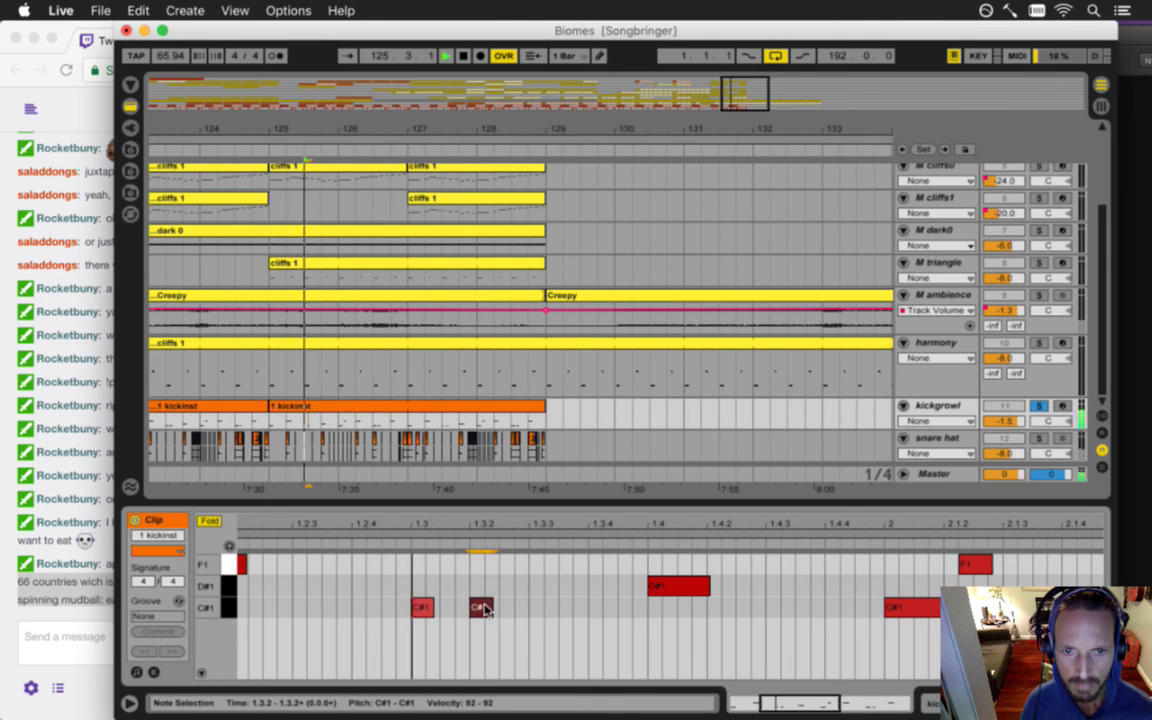
pyautogui.moveTo(486, 609); pyautogui.dragTo(513, 607)
pyautogui.press('space')
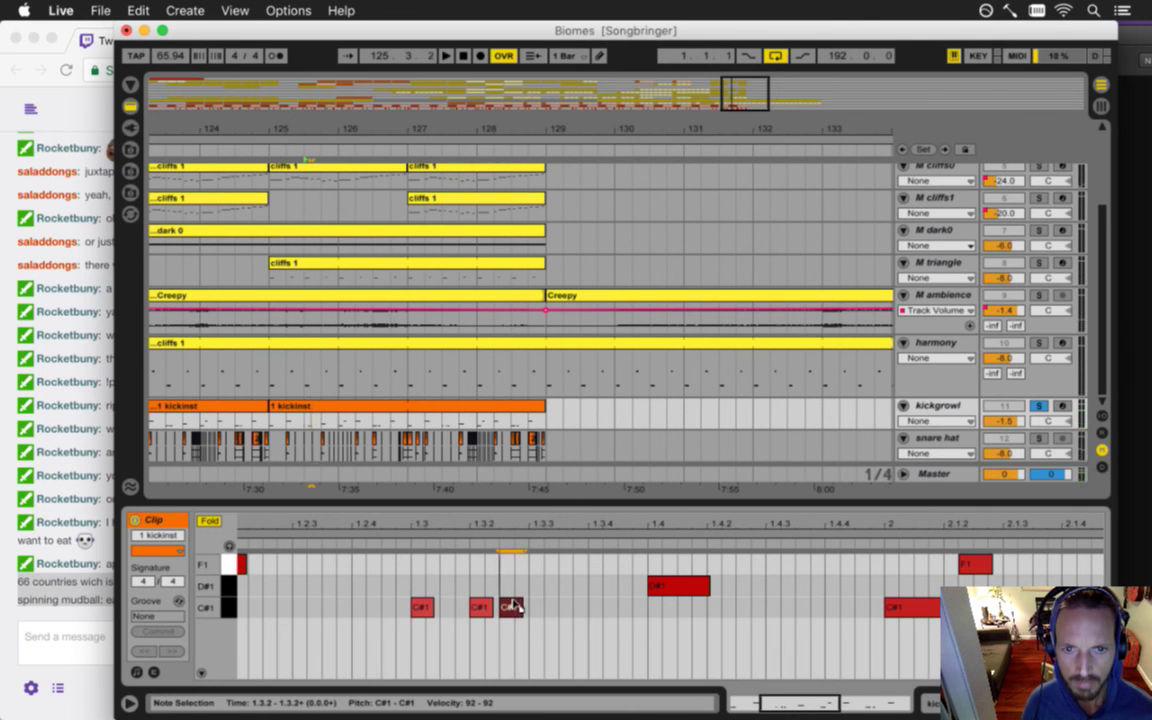
pyautogui.press('space')
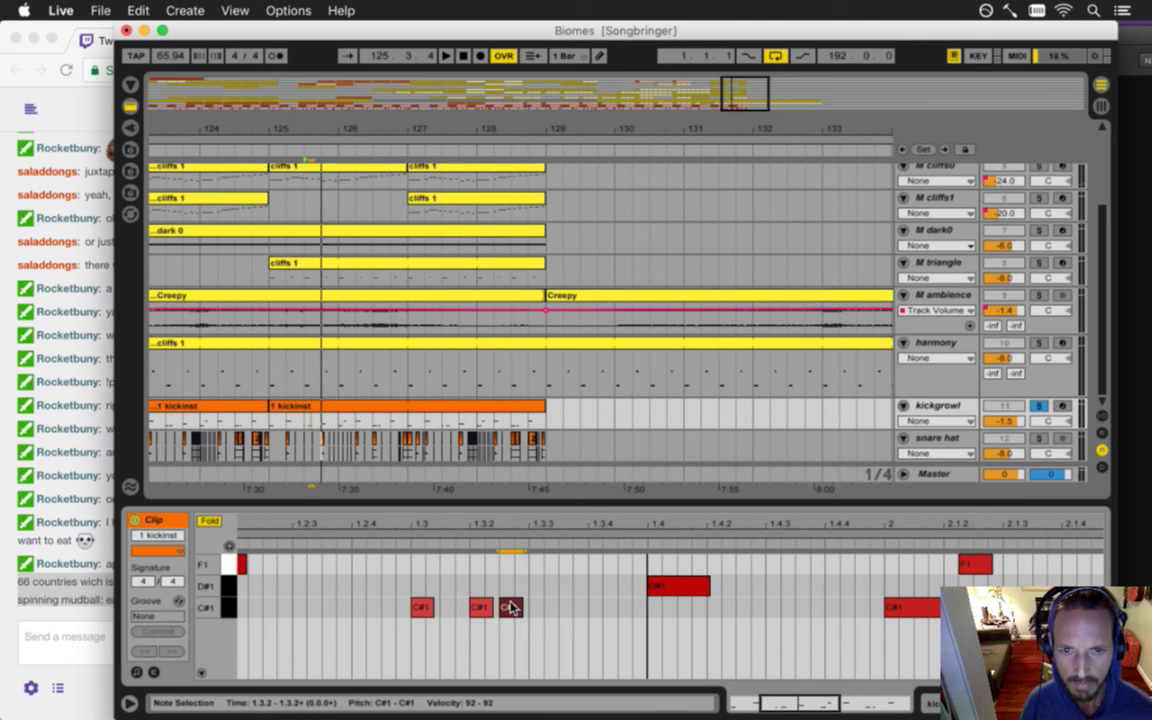
# - Copy the pair of C#1 notes at 1.3.2 so the new pair starts midway between 1.3.3 and 1.3.4
pyautogui.click(524, 590)
pyautogui.moveTo(514, 588); pyautogui.dragTo(548, 604)
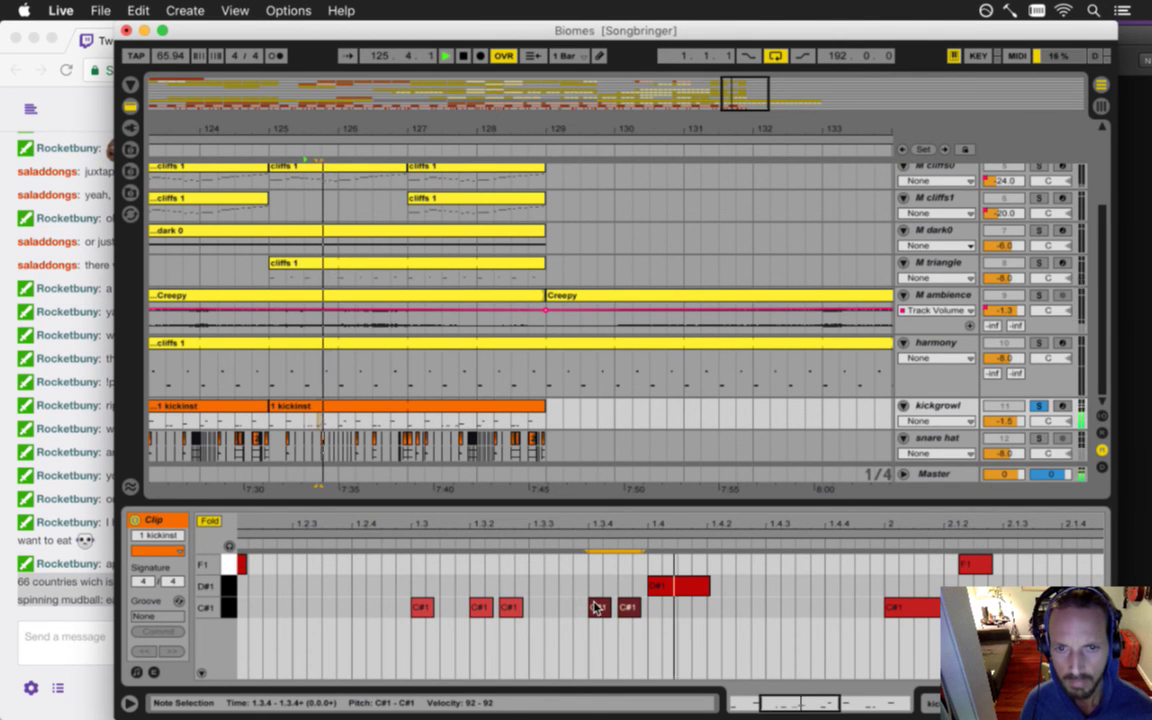
pyautogui.moveTo(596, 586); pyautogui.dragTo(628, 610)
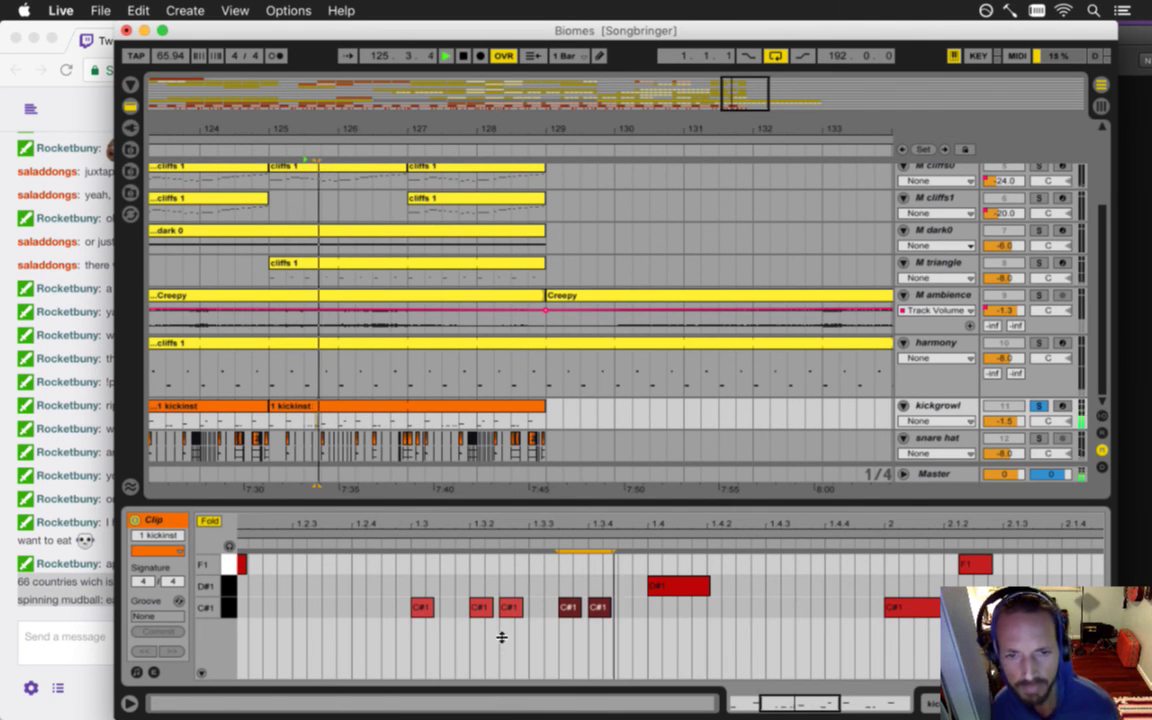
# - Nudge the second note of each C#1 pair slightly later, and set the first pair's velocities to 77 and 104
pyautogui.click(510, 610)
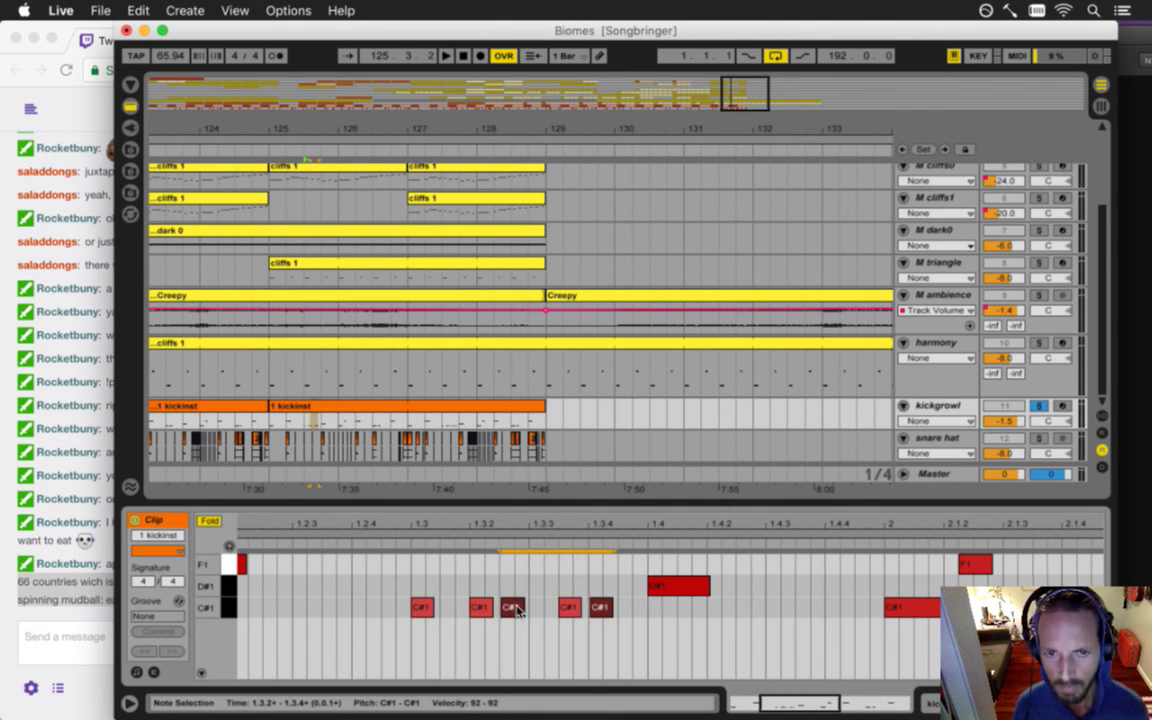
pyautogui.click(503, 584)
pyautogui.click(512, 610)
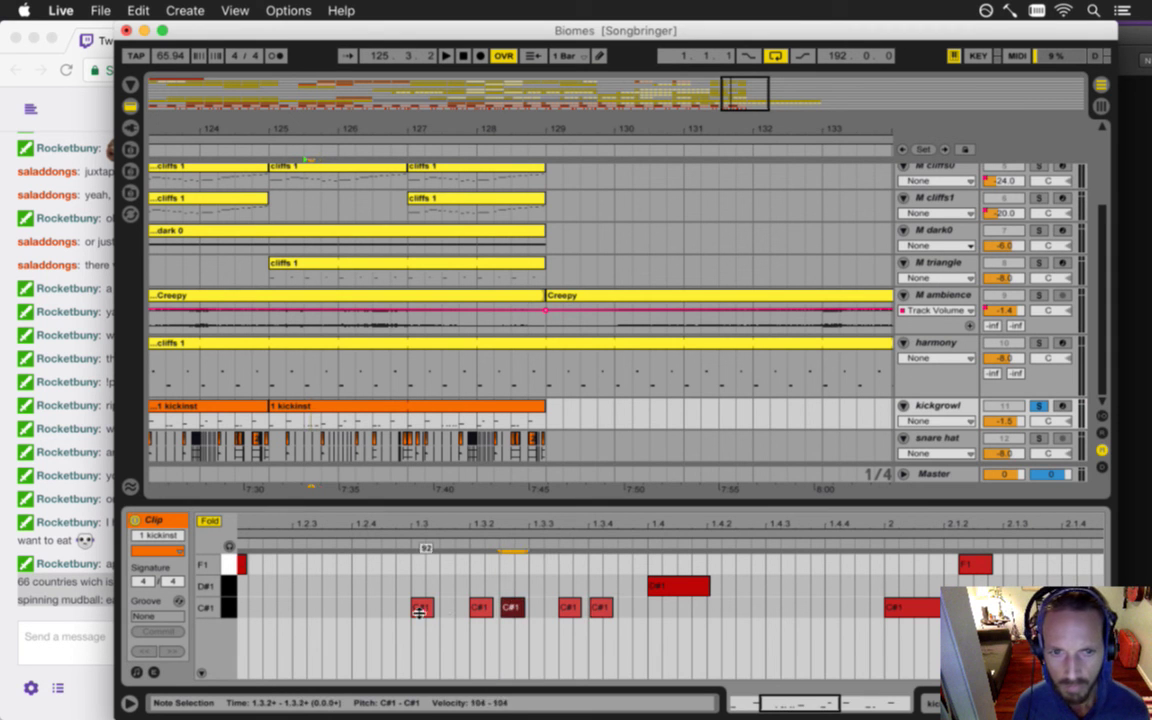
pyautogui.click(421, 609)
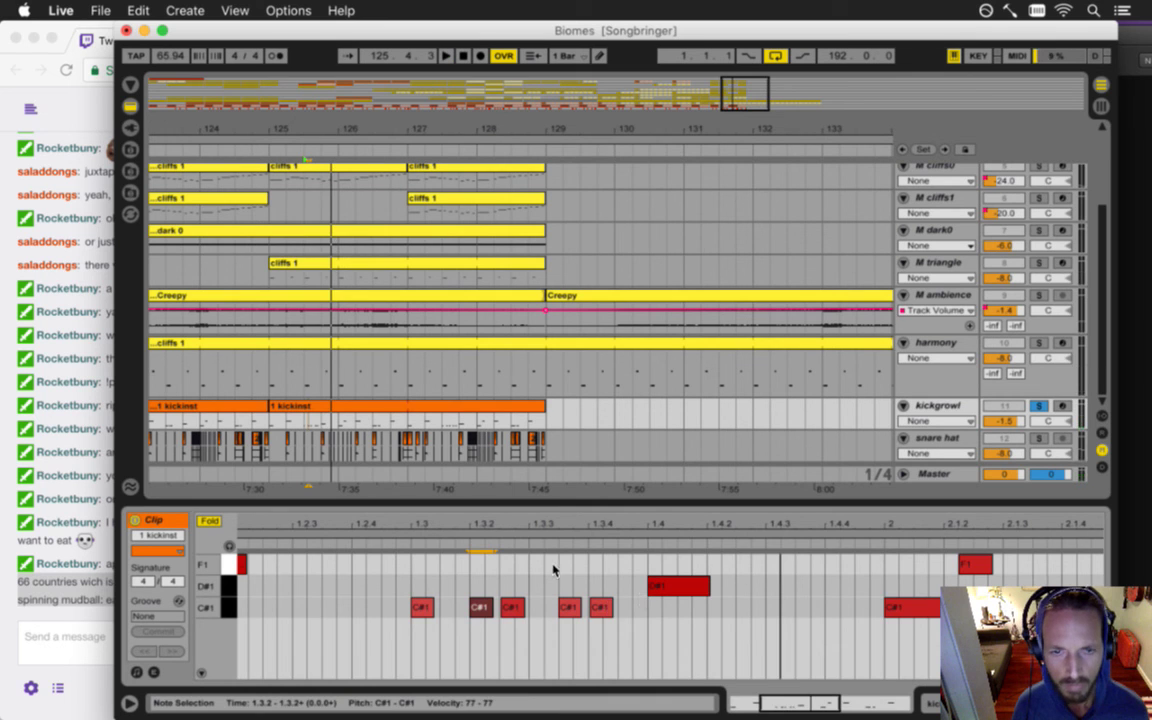
# - Copy the C#1 notes of beat 1.3 and paste them at beat 2.3 of the kickgrowl clip
pyautogui.moveTo(478, 532); pyautogui.dragTo(478, 522)
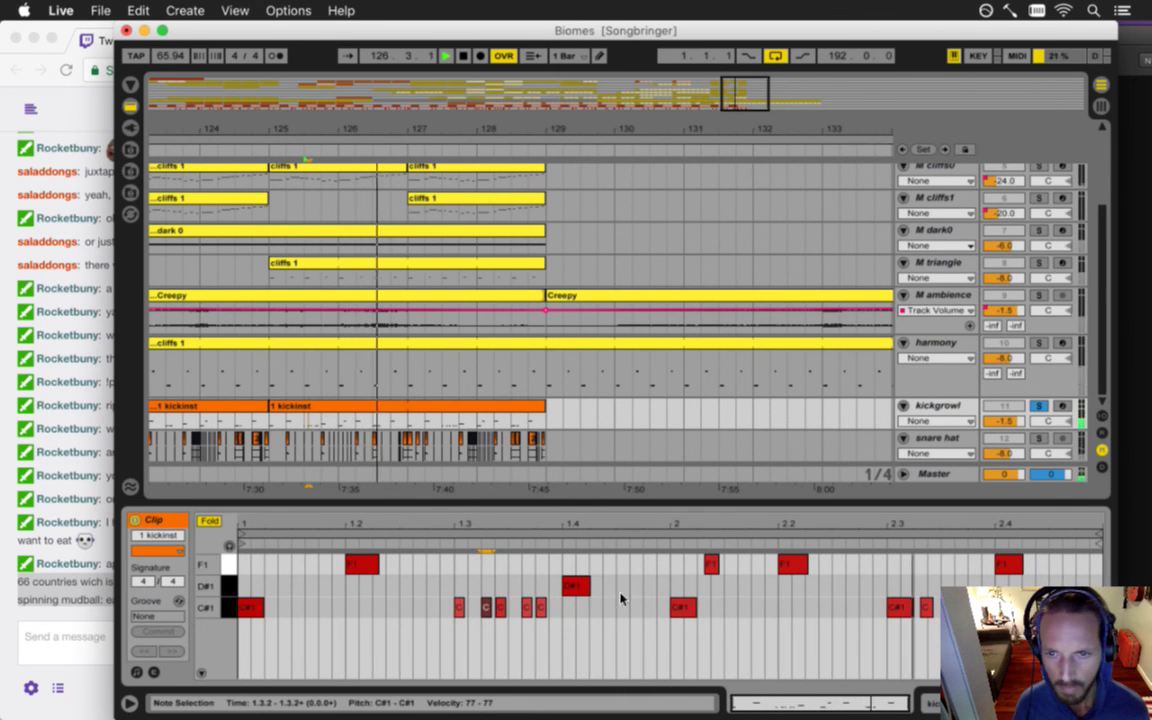
pyautogui.moveTo(566, 603); pyautogui.dragTo(450, 614)
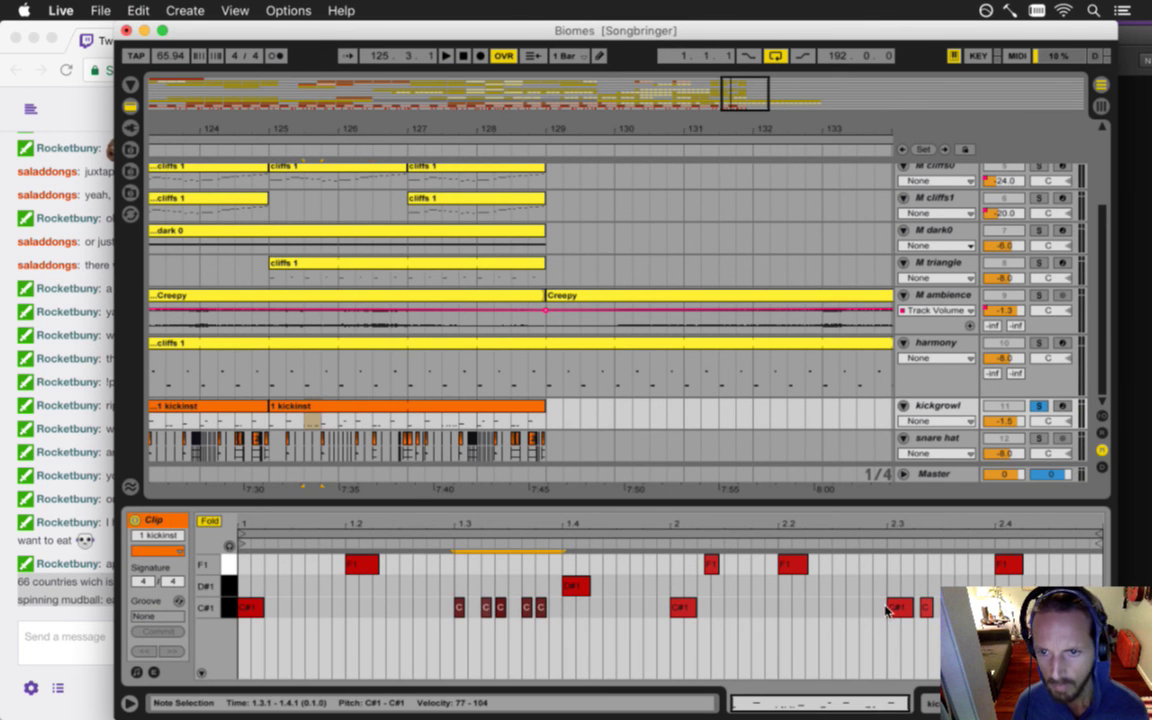
pyautogui.press('super+c')
pyautogui.click(887, 611)
pyautogui.press('super+v')
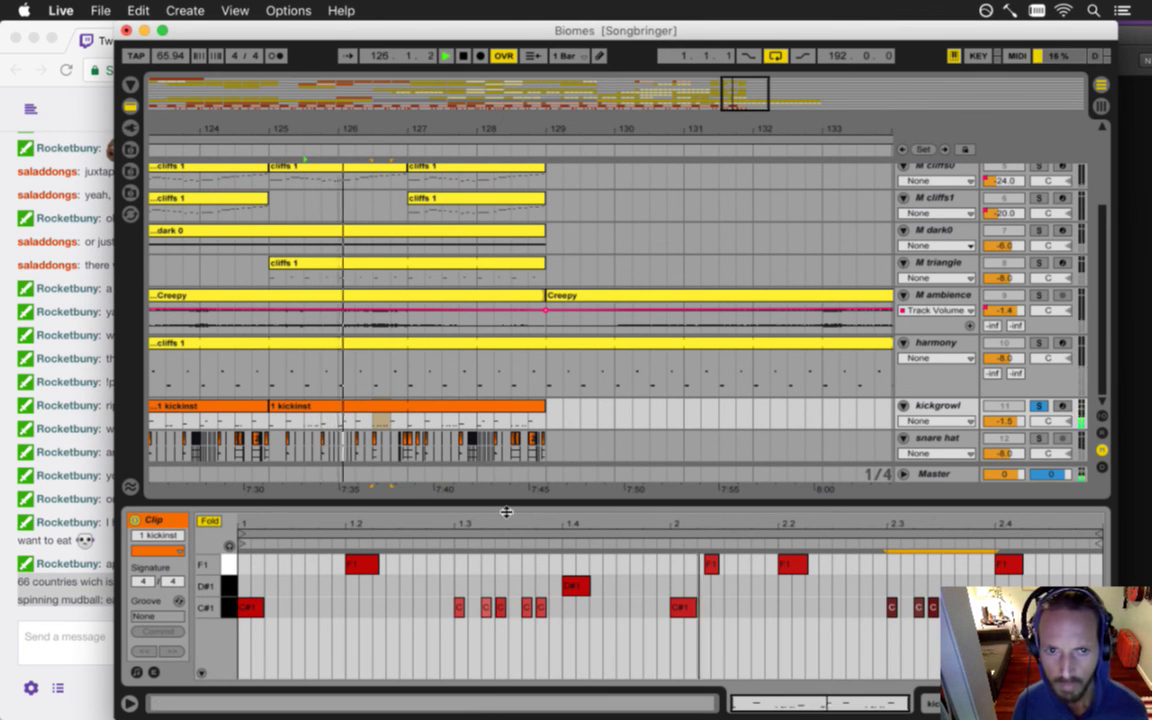
# - Stop playback and split the kickgrowl clip at bar 127
pyautogui.click(410, 420)
pyautogui.press('space')
pyautogui.press('super+e')
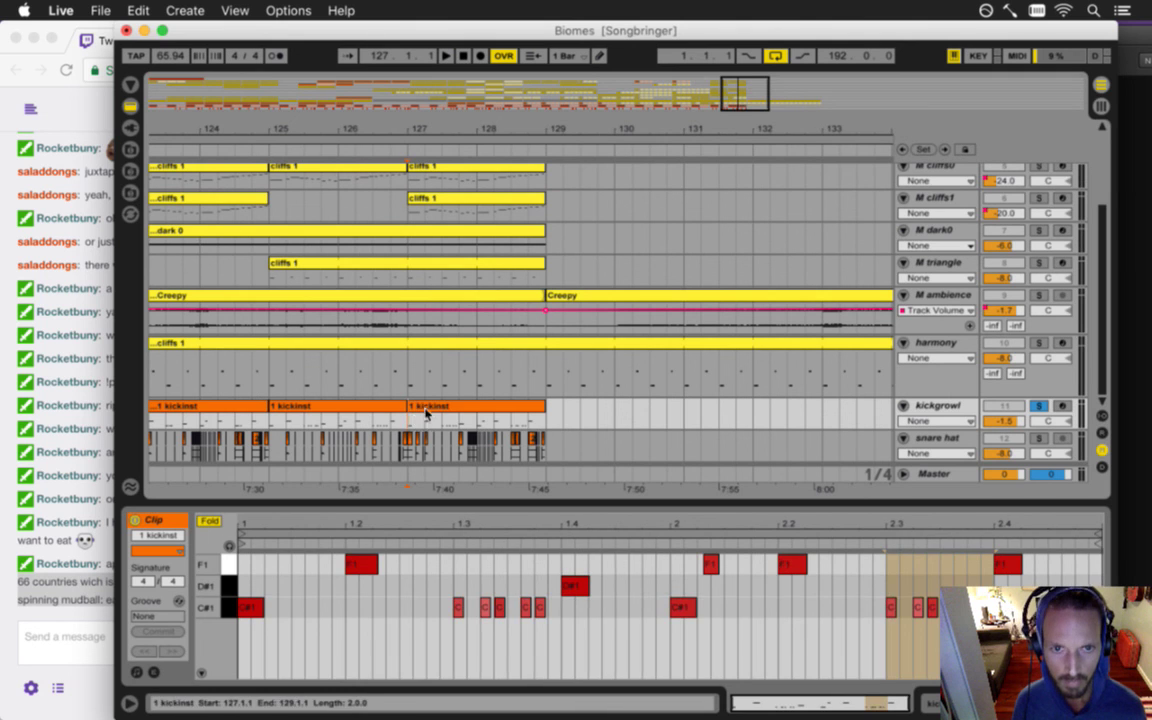
# - Show the note settings of the kickgrowl clip at bar 127, compress it to double speed (original BPM 60), and play it
pyautogui.hotkey('shift', 'Tab')
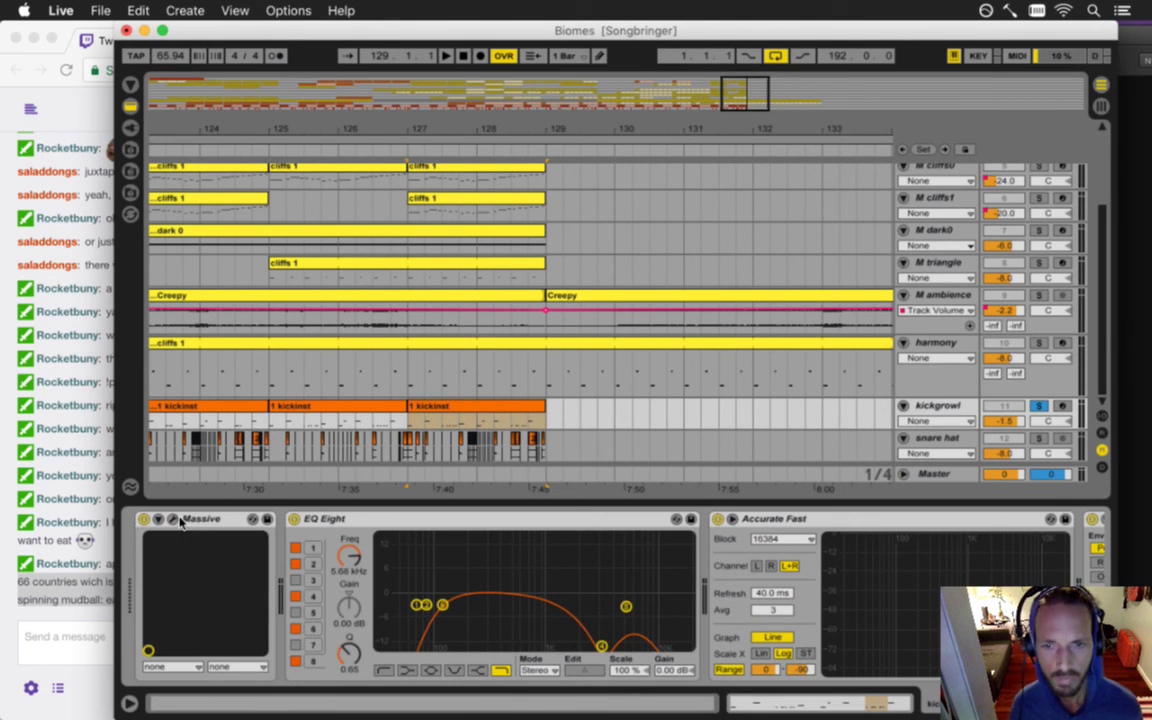
pyautogui.hotkey('shift', 'Tab')
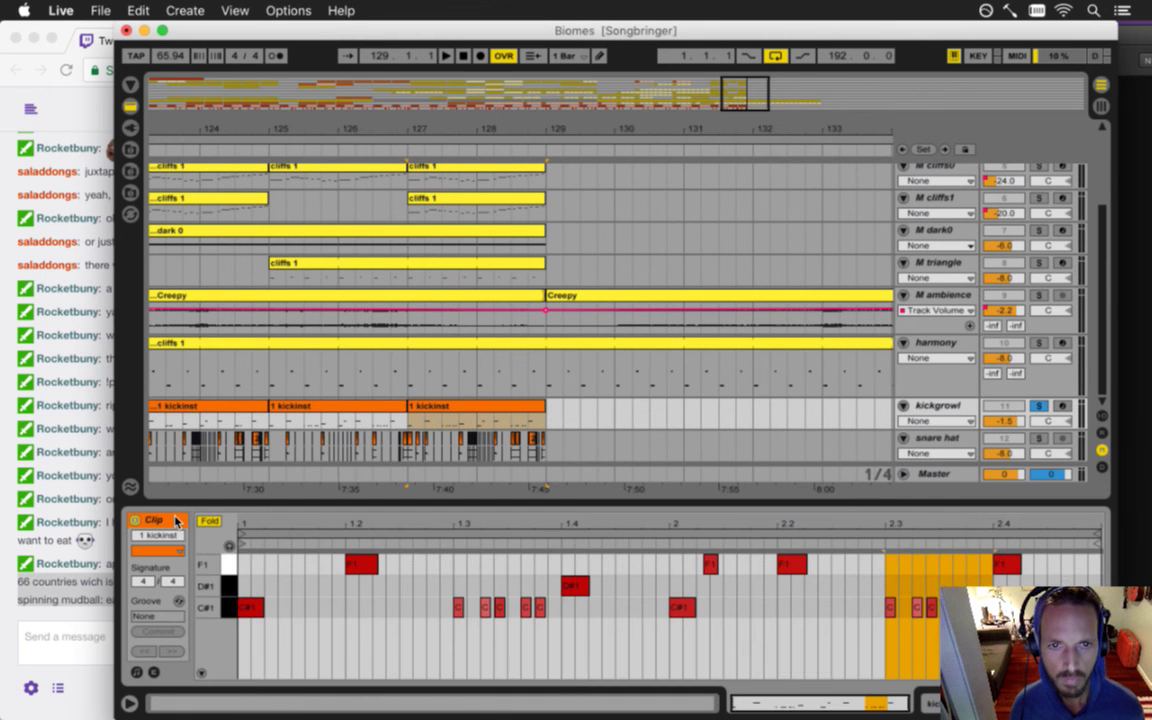
pyautogui.click(137, 671)
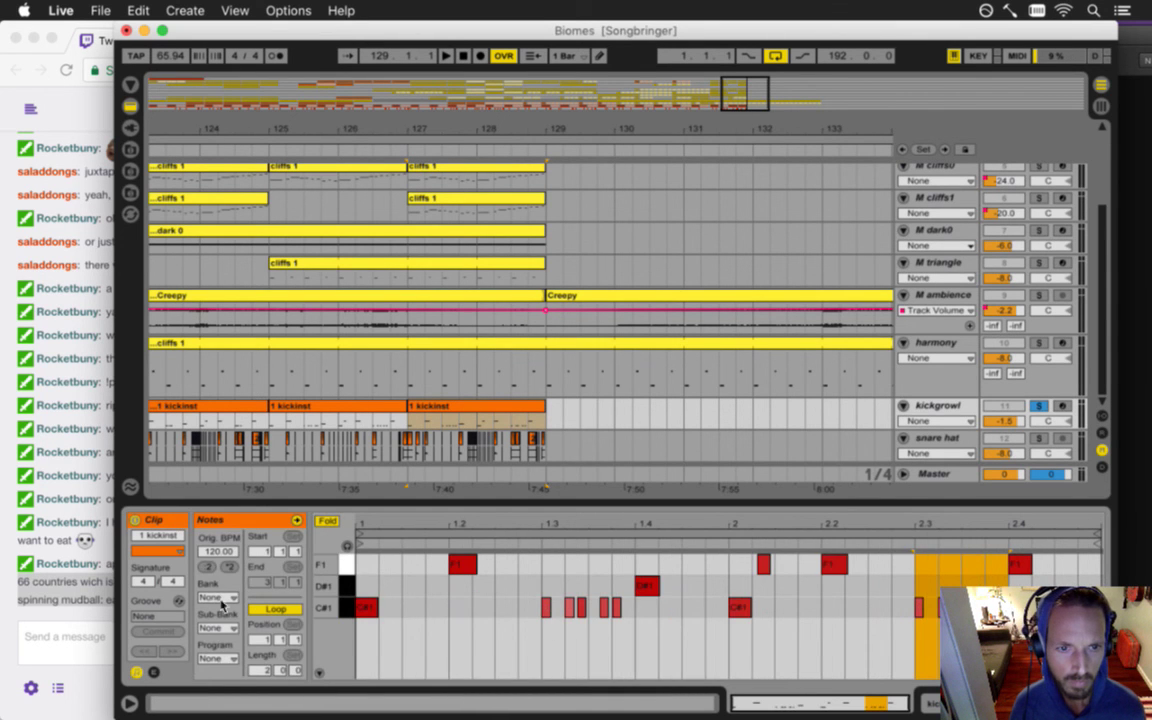
pyautogui.click(226, 568)
pyautogui.press('space')
# - Duplicate the compressed first bar of notes into the clip's second bar and stop playback at bar 127
pyautogui.moveTo(724, 556); pyautogui.dragTo(296, 614)
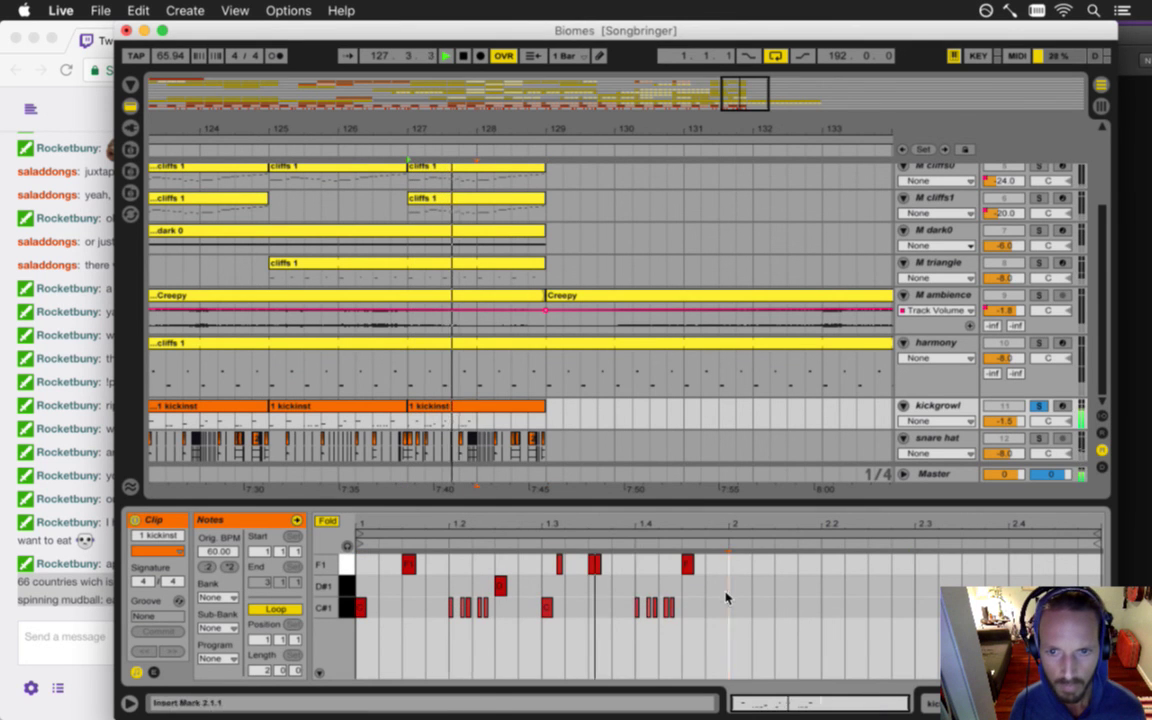
pyautogui.press('super+d')
pyautogui.click(408, 423)
pyautogui.press('space')
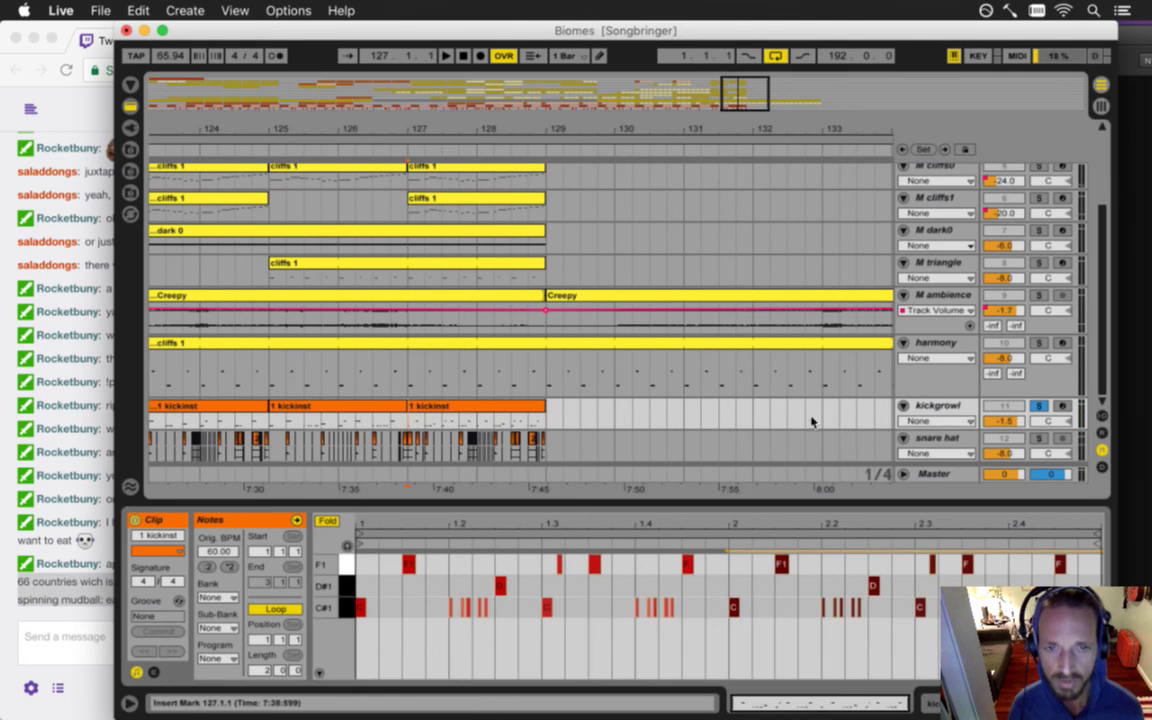
# - Solo the snare hat track along with kickgrowl and audition both from bar 125
pyautogui.click(275, 419)
pyautogui.press('space')
pyautogui.click(329, 407)
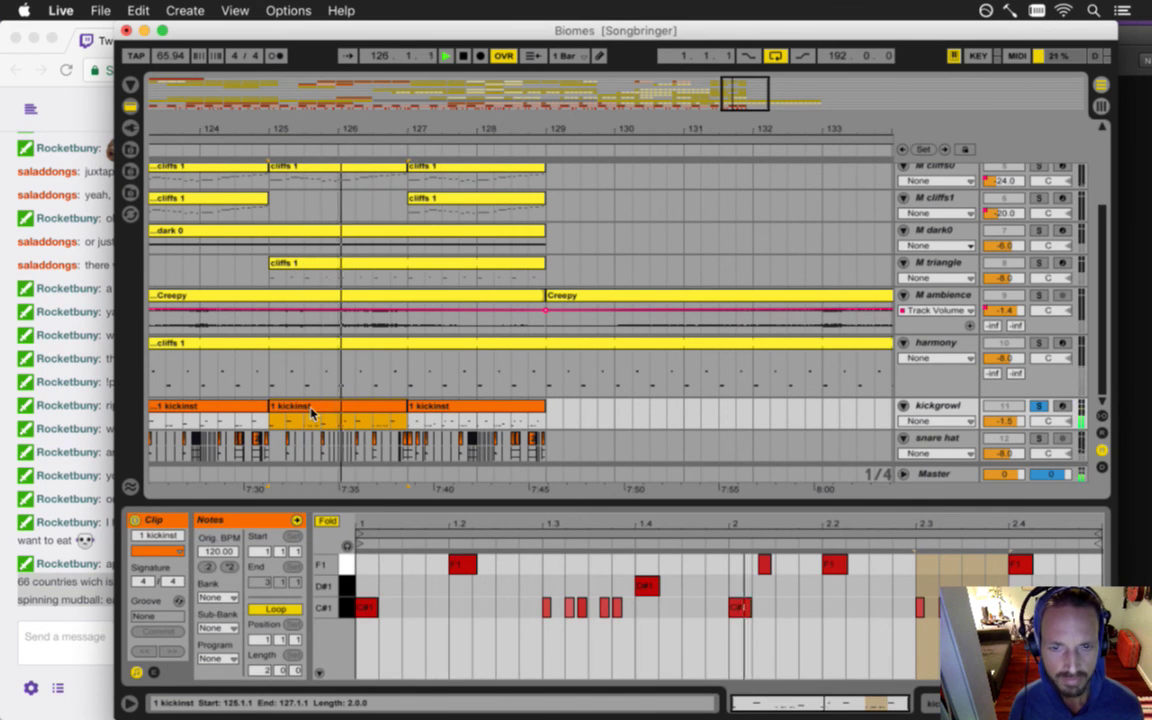
pyautogui.keyDown('super'); pyautogui.click(1039, 437); pyautogui.keyUp('super')
pyautogui.press('space')
pyautogui.press('space')
pyautogui.moveTo(294, 118); pyautogui.dragTo(291, 123)
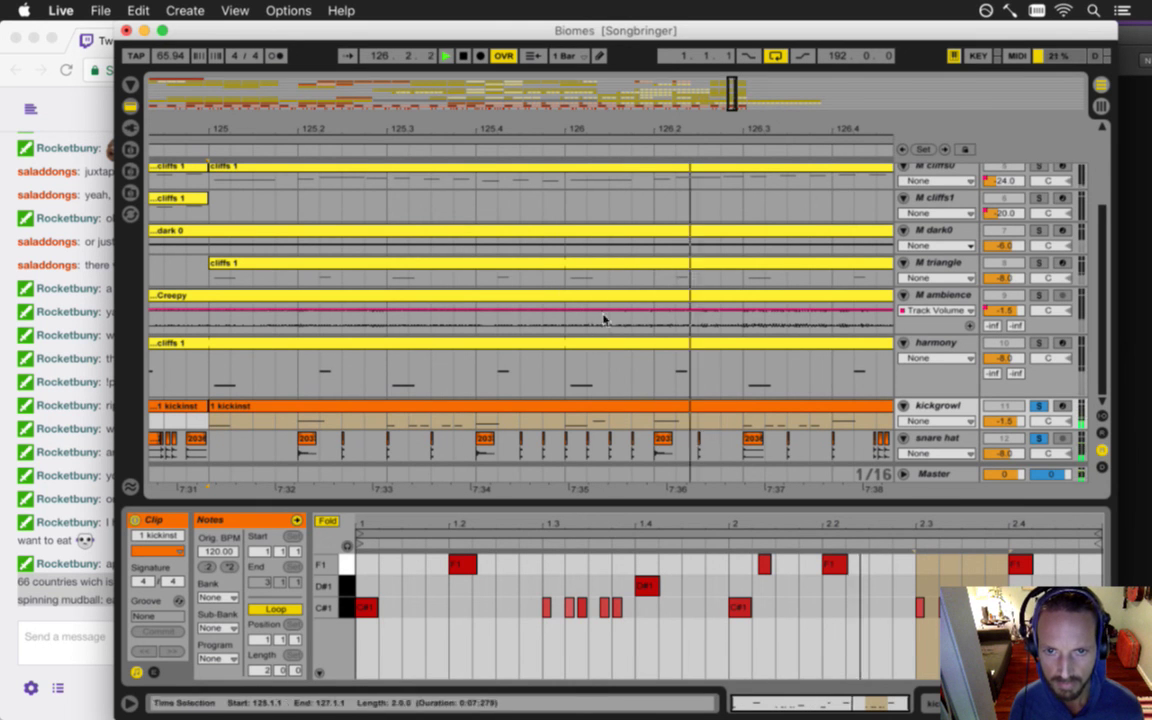
pyautogui.scroll(-4, 540, 125)
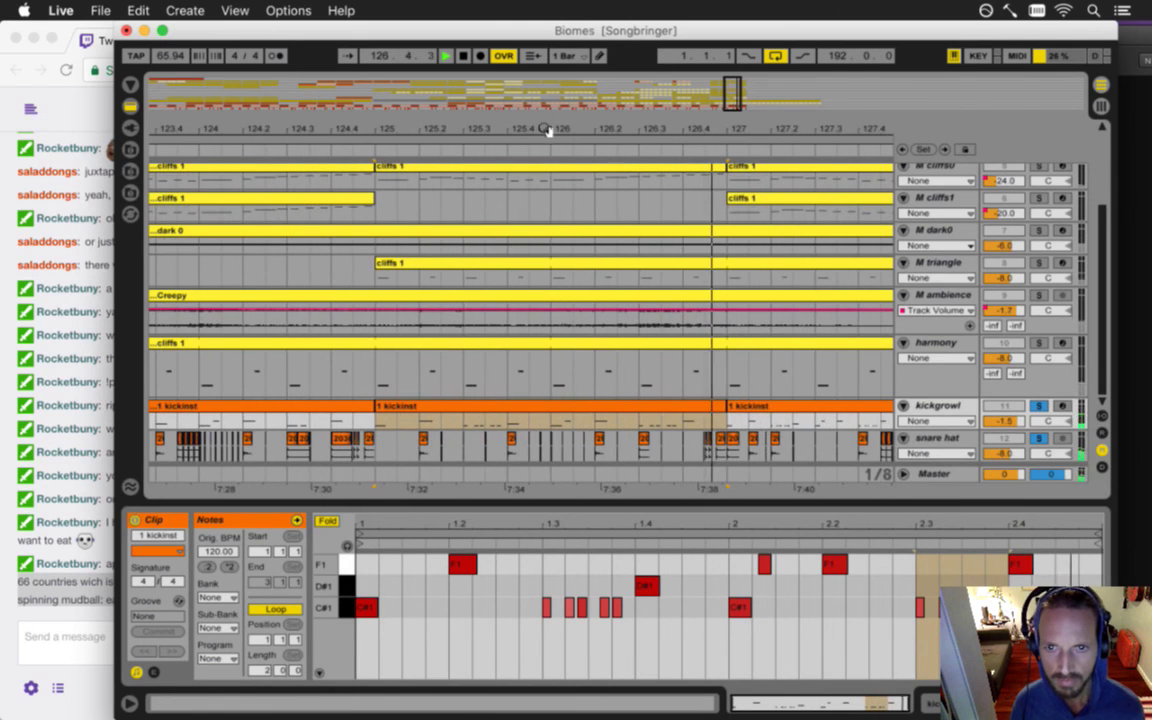
pyautogui.scroll(-6, 567, 130)
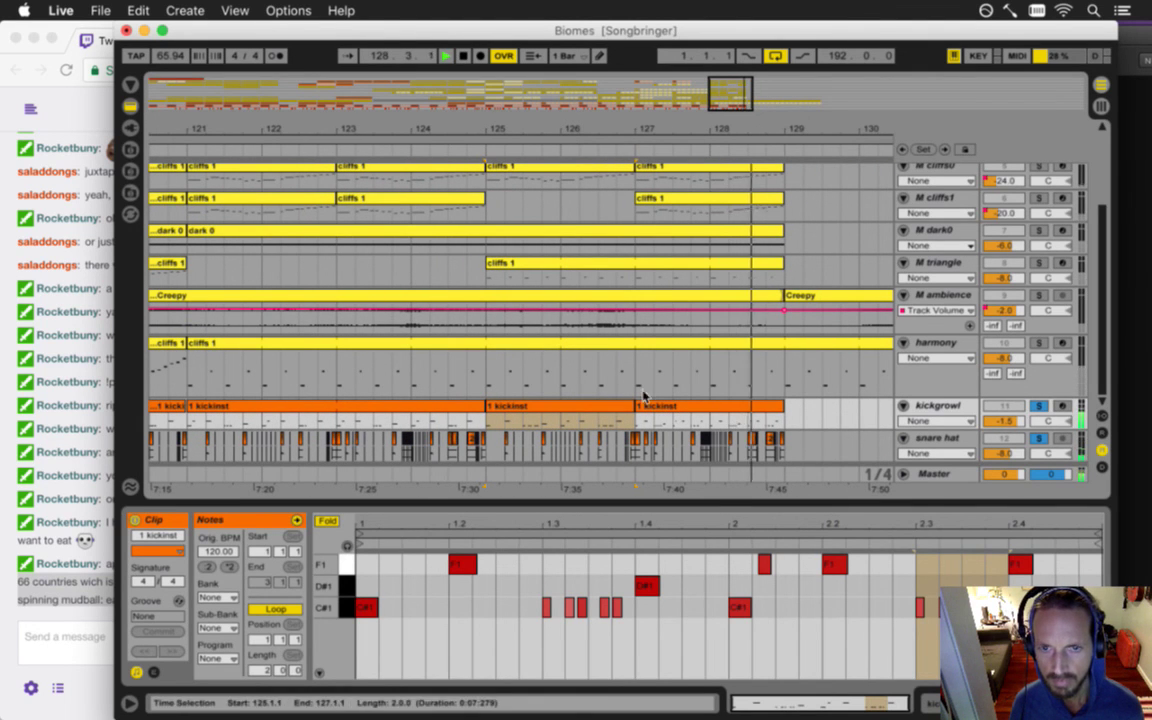
# - Copy the kickgrowl clip of bars 125–127 to bar 129
pyautogui.scroll(-6, 576, 122)
pyautogui.click(573, 403)
pyautogui.hotkey('ctrl', 'd')
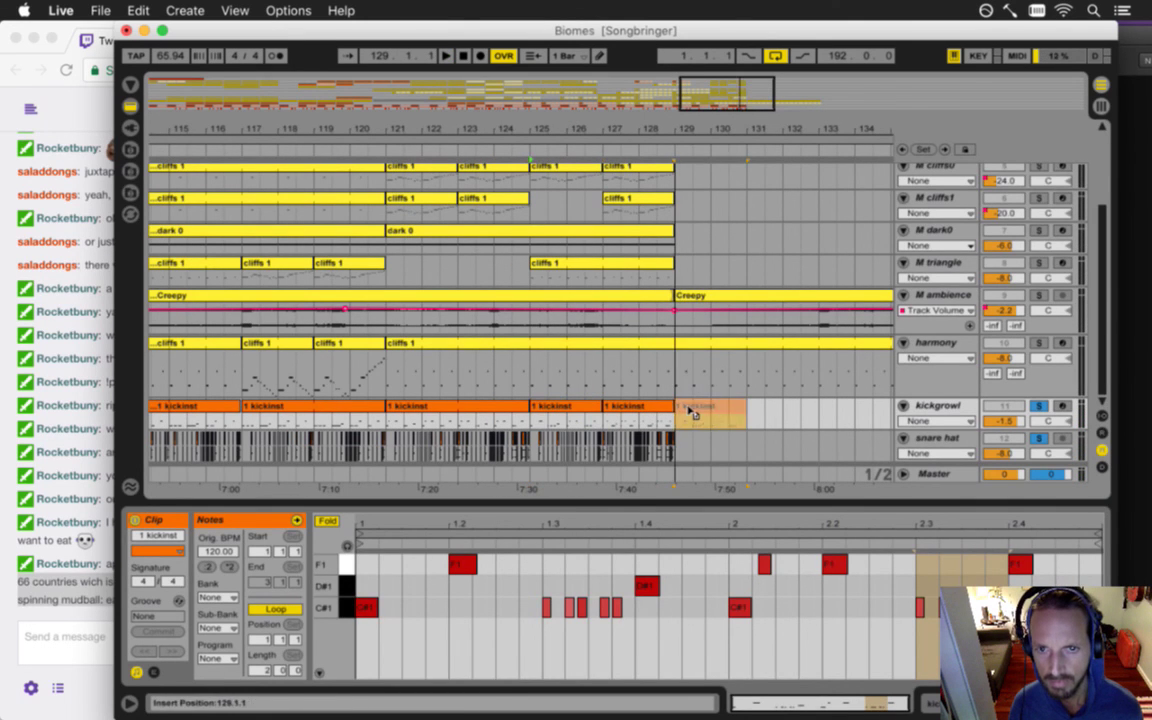
pyautogui.hotkey('ctrl', 'd')
# - Delete the short snare hat clip at the start of bar 126
pyautogui.moveTo(561, 128); pyautogui.dragTo(566, 130)
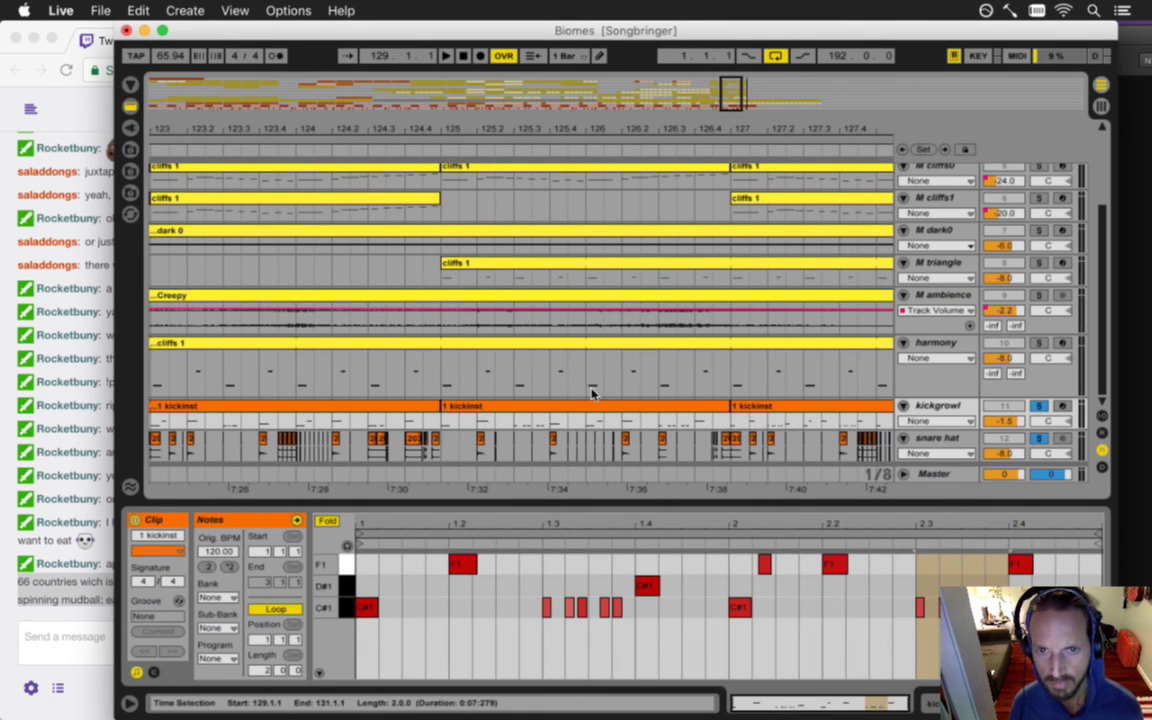
pyautogui.click(590, 450)
pyautogui.click(590, 452)
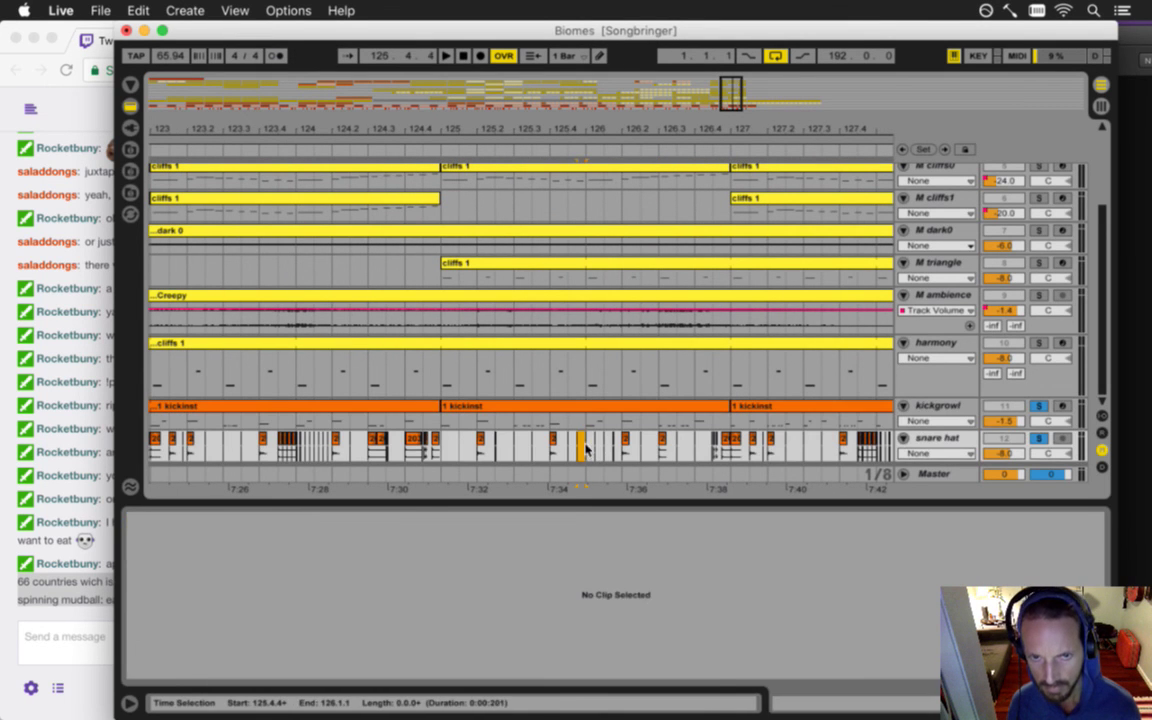
pyautogui.click(587, 448)
pyautogui.moveTo(585, 130); pyautogui.dragTo(591, 437)
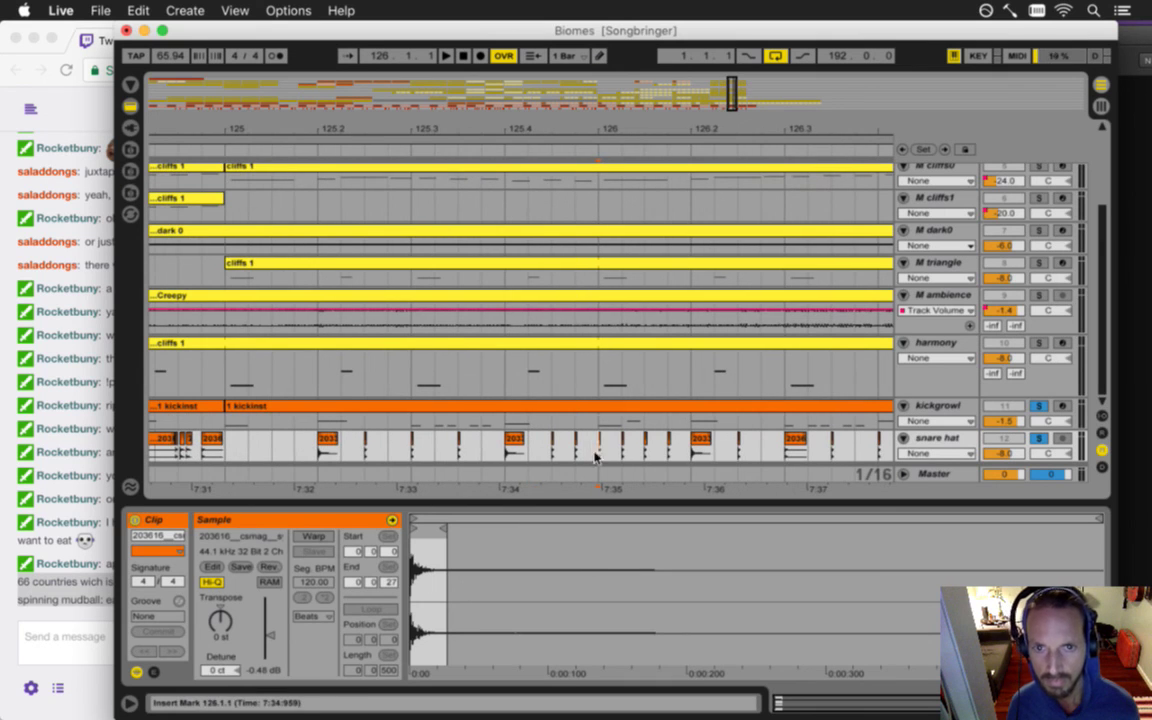
pyautogui.click(601, 443)
pyautogui.click(607, 420)
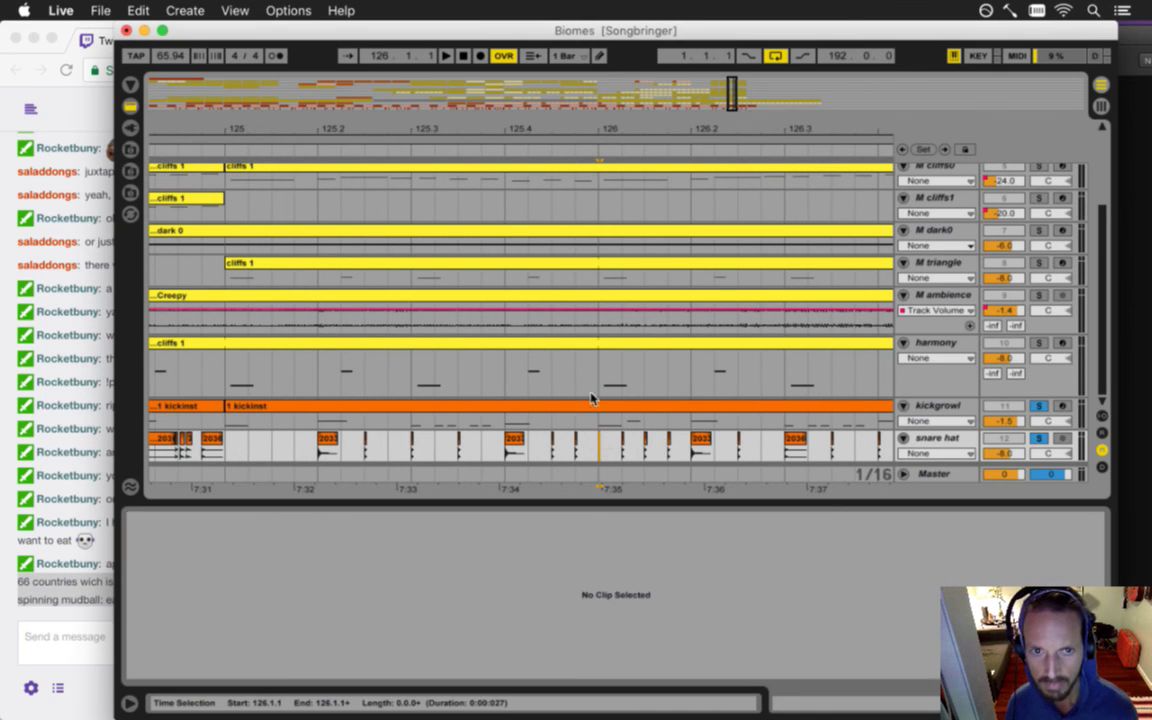
pyautogui.moveTo(776, 129); pyautogui.dragTo(519, 126)
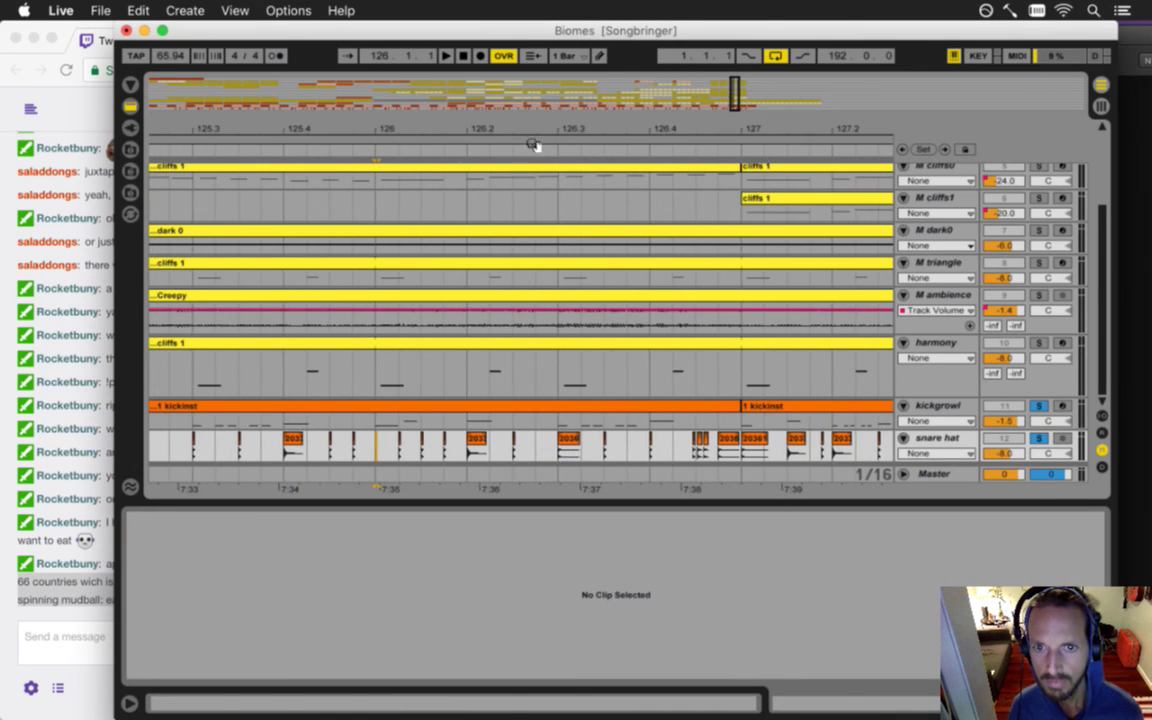
# - Shift the snare hat clip on beat 126.4 slightly later and delete the short hat clip just before 126.4.3
pyautogui.moveTo(663, 129); pyautogui.dragTo(663, 368)
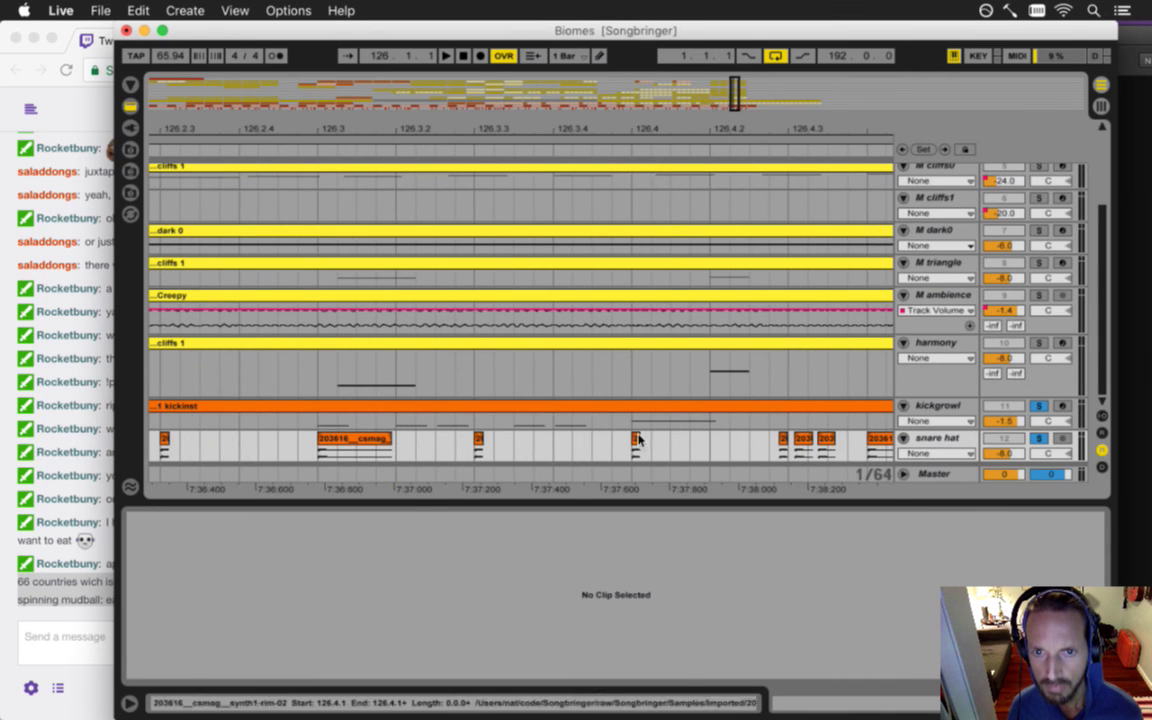
pyautogui.click(672, 441)
pyautogui.moveTo(648, 131); pyautogui.dragTo(697, 405)
pyautogui.click(590, 445)
pyautogui.press('space')
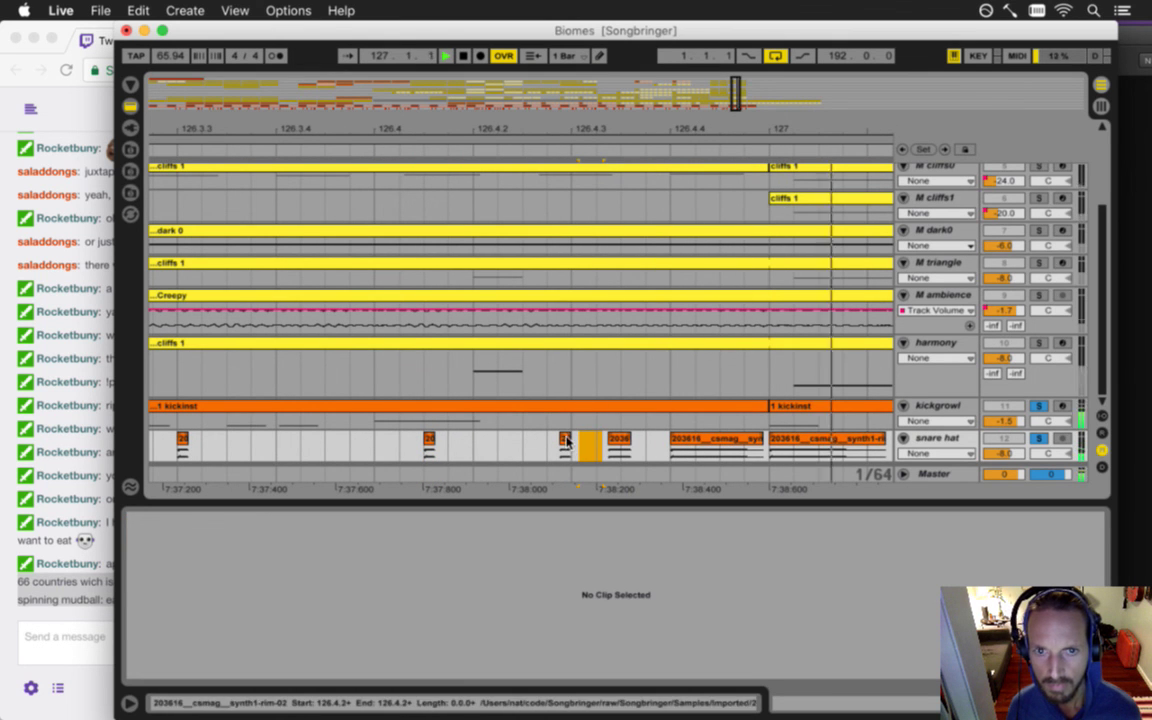
# - Audition the kickgrowl and snare hat pattern through bar 126 into bar 127, restarting from beat 126.4
pyautogui.press('space')
pyautogui.moveTo(514, 136); pyautogui.dragTo(533, 108)
pyautogui.click(500, 451)
pyautogui.press('space')
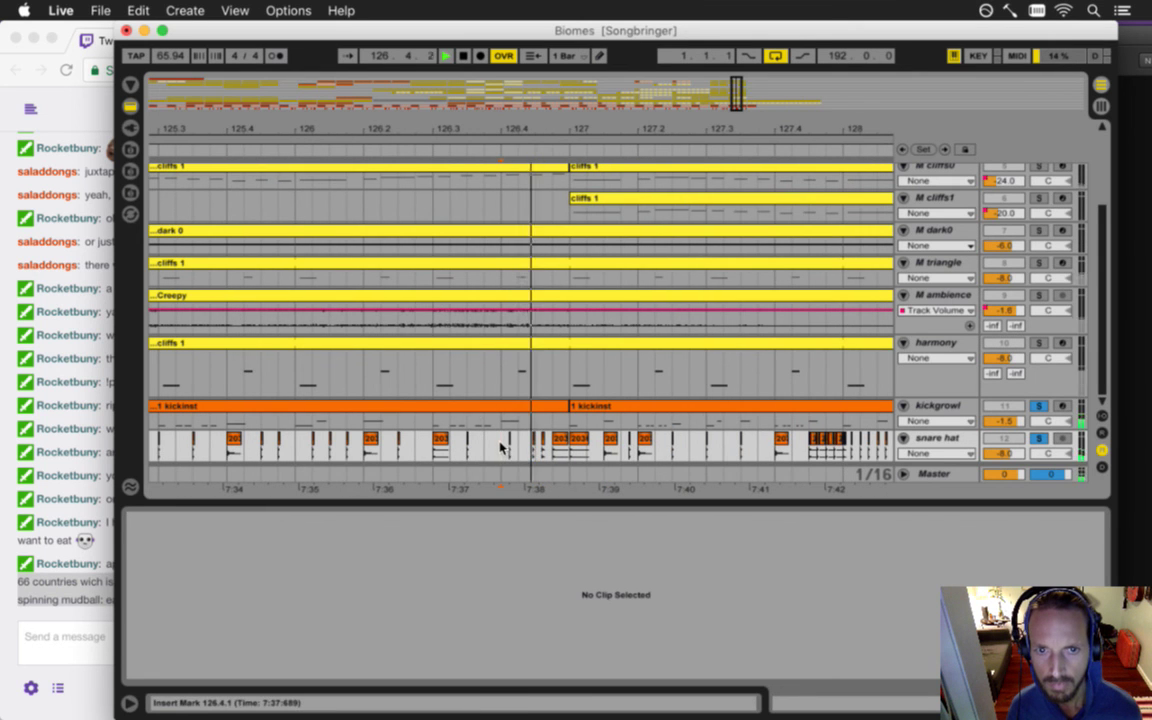
pyautogui.click(433, 450)
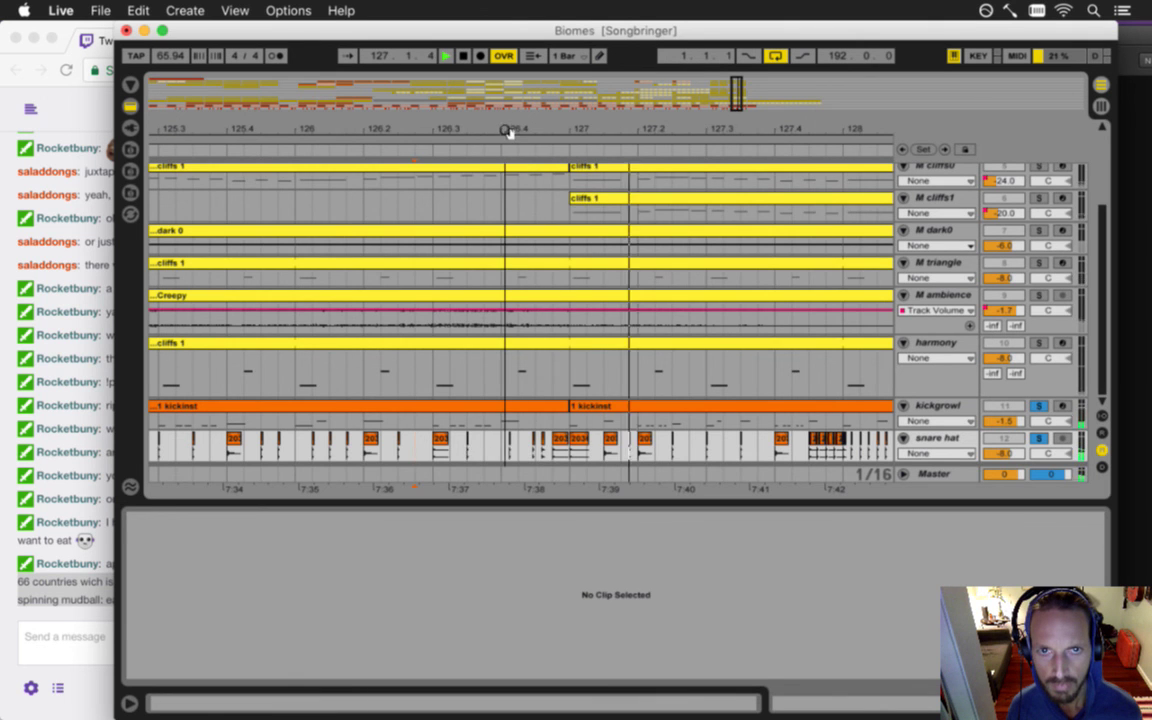
# - Move the short snare hat clip after beat 126.4 to 126.4.2 and audition the pattern from 126.3
pyautogui.moveTo(507, 133); pyautogui.dragTo(512, 175)
pyautogui.press('space')
pyautogui.moveTo(519, 440); pyautogui.dragTo(544, 440)
pyautogui.click(294, 446)
pyautogui.press('space')
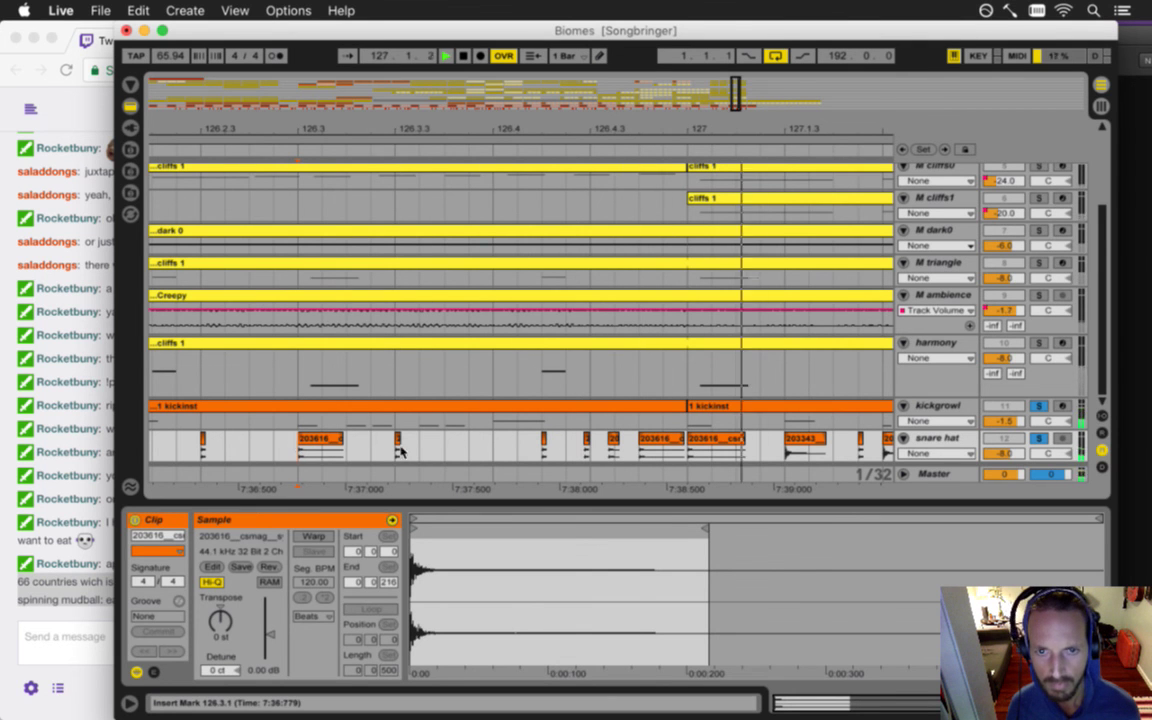
pyautogui.moveTo(559, 129); pyautogui.dragTo(559, 122)
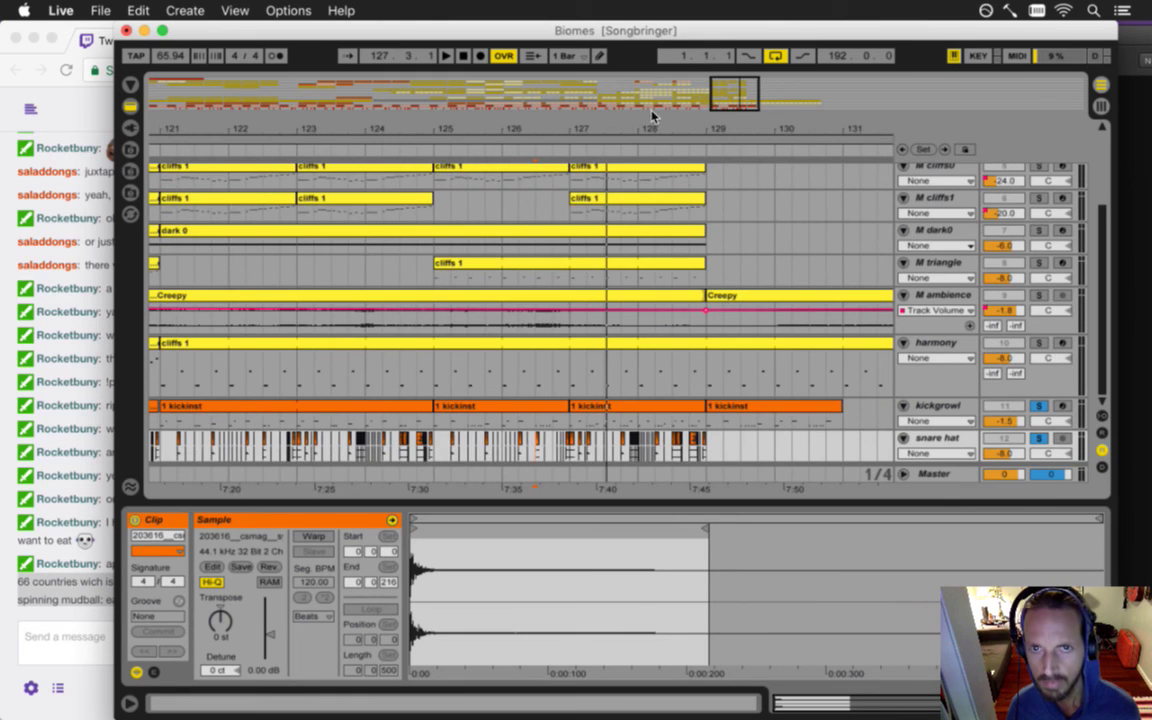
# - Delete the two snare hat clips between 127.4.3 and 127.4.4 to thin the roll
pyautogui.moveTo(641, 130); pyautogui.dragTo(632, 270)
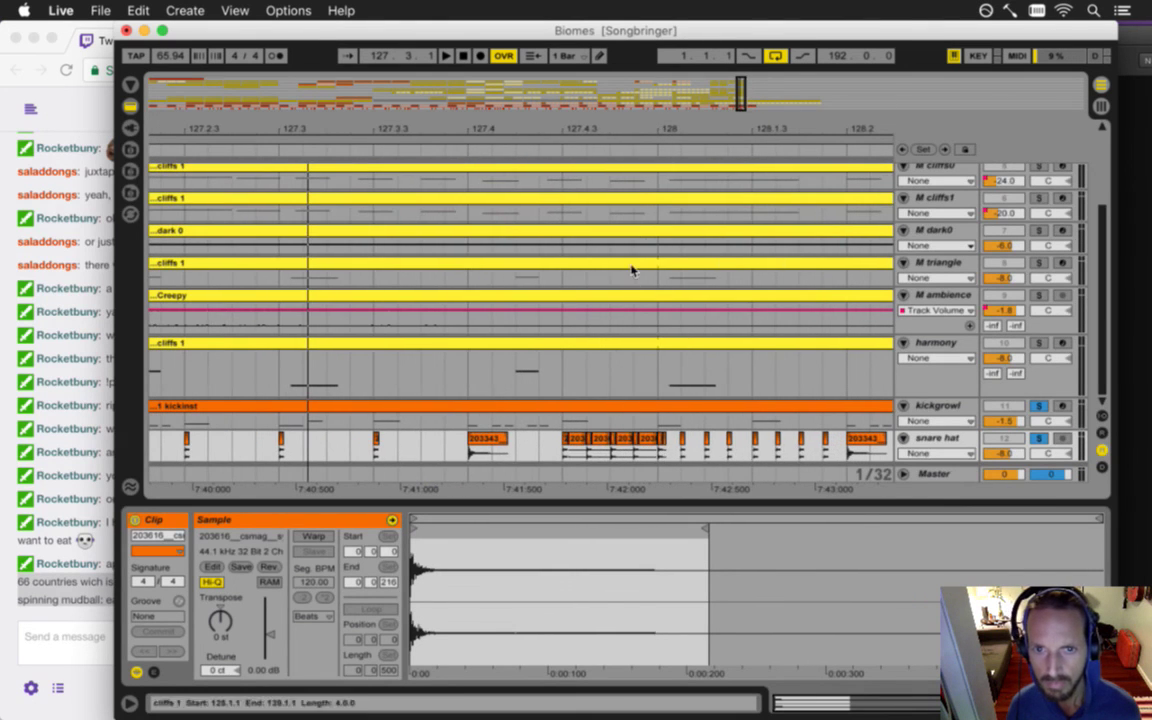
pyautogui.click(600, 441)
pyautogui.press('Delete')
pyautogui.click(589, 439)
pyautogui.press('Delete')
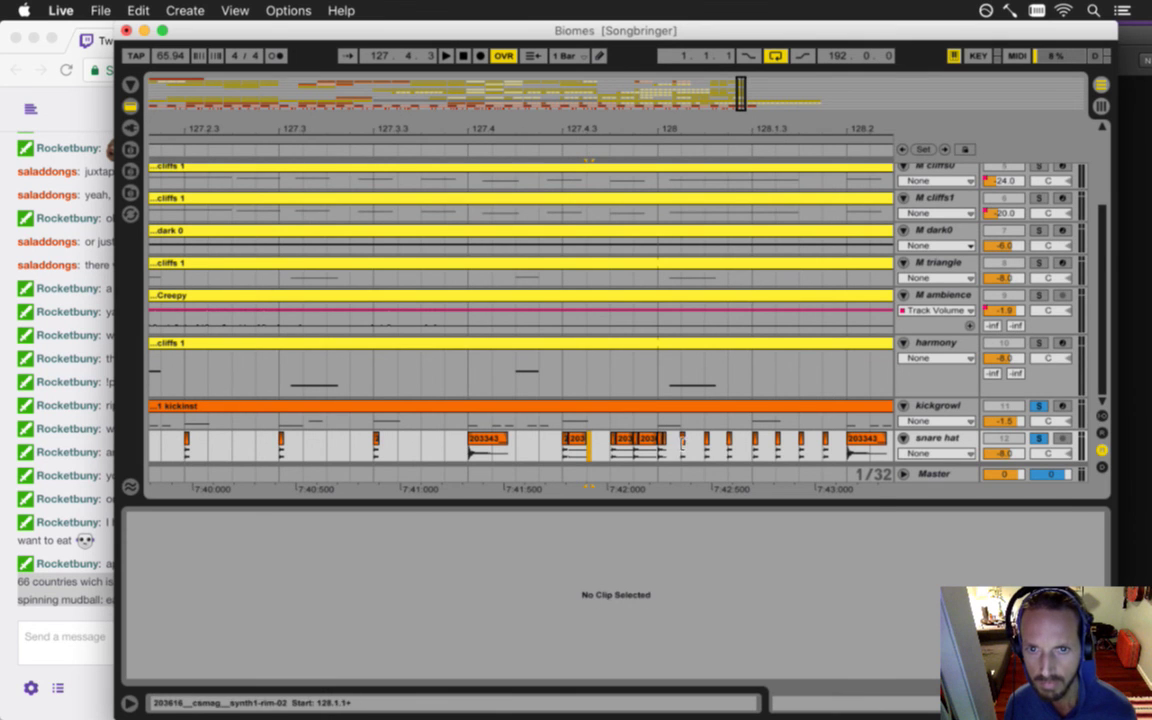
# - Delete the short snare hat clip just after the start of bar 128 and audition from 127.4.3
pyautogui.click(682, 441)
pyautogui.press('Delete')
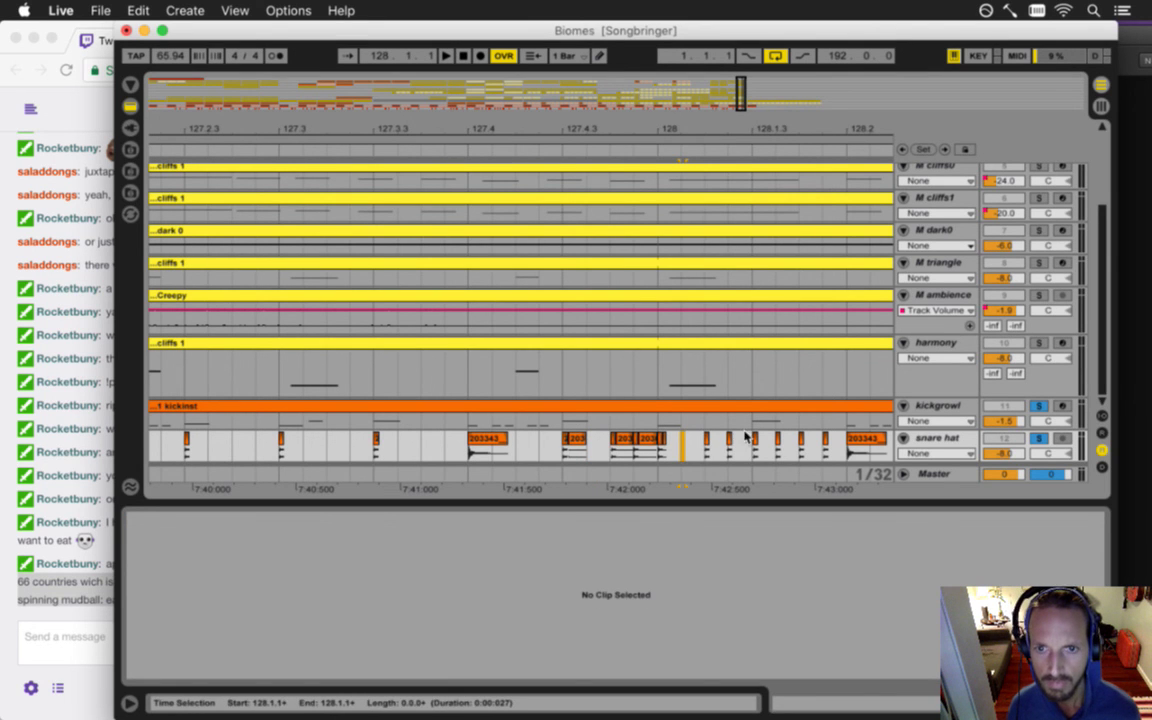
pyautogui.click(562, 442)
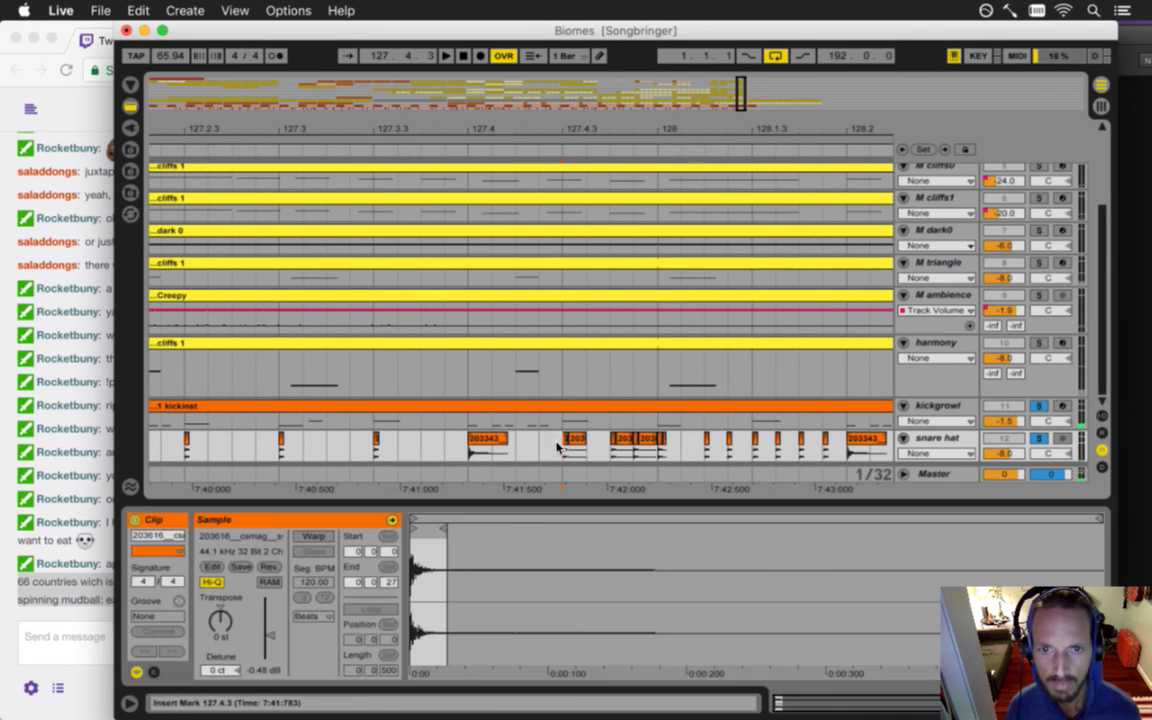
pyautogui.moveTo(531, 126); pyautogui.dragTo(532, 119)
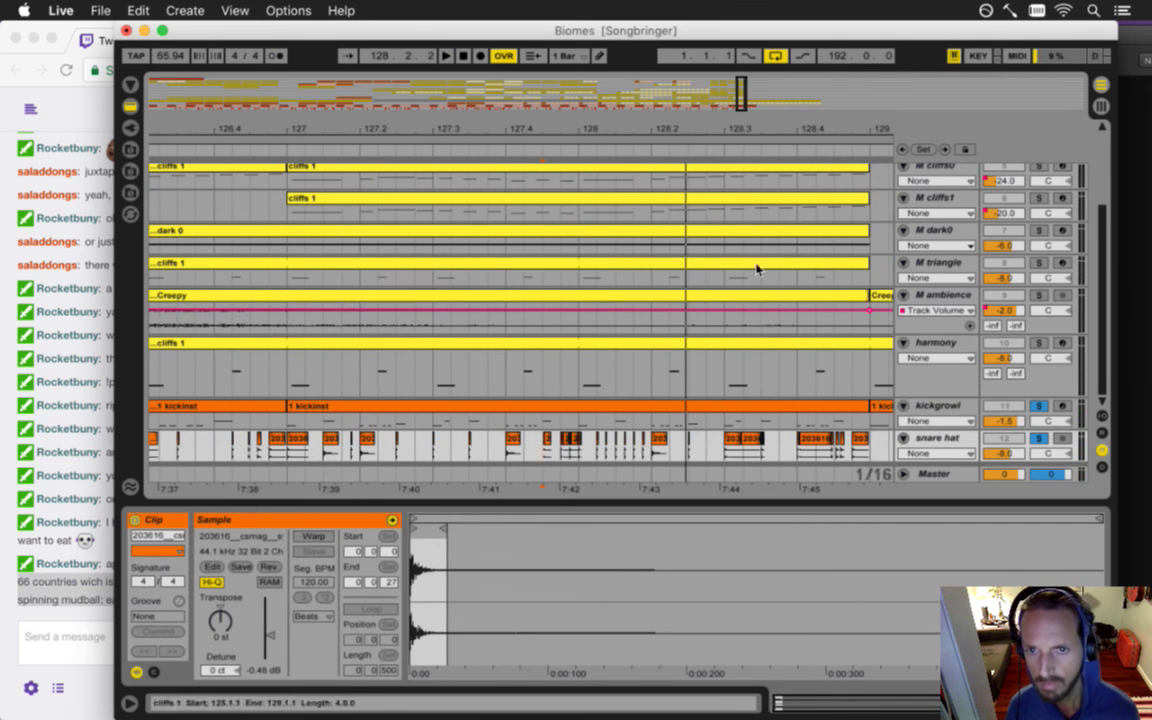
# - Shift the short snare hat clip at 128.3.3 a thirty-second note later and audition from 128.3.3
pyautogui.moveTo(757, 128); pyautogui.dragTo(680, 330)
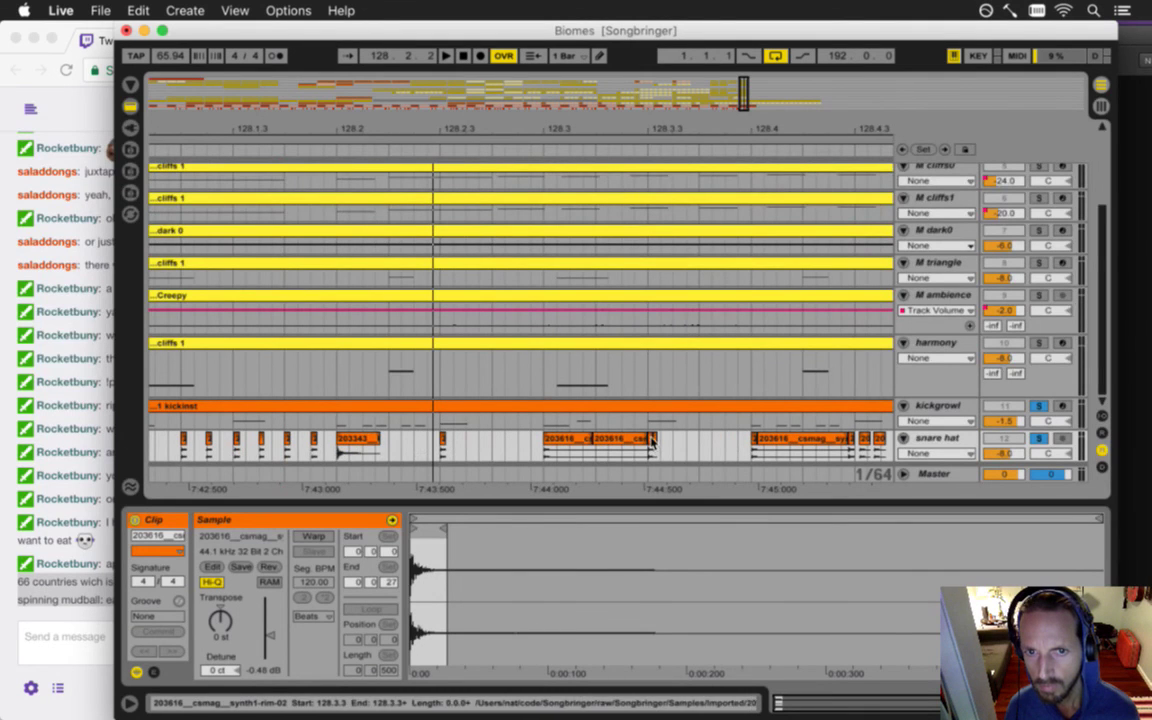
pyautogui.moveTo(651, 440); pyautogui.dragTo(685, 444)
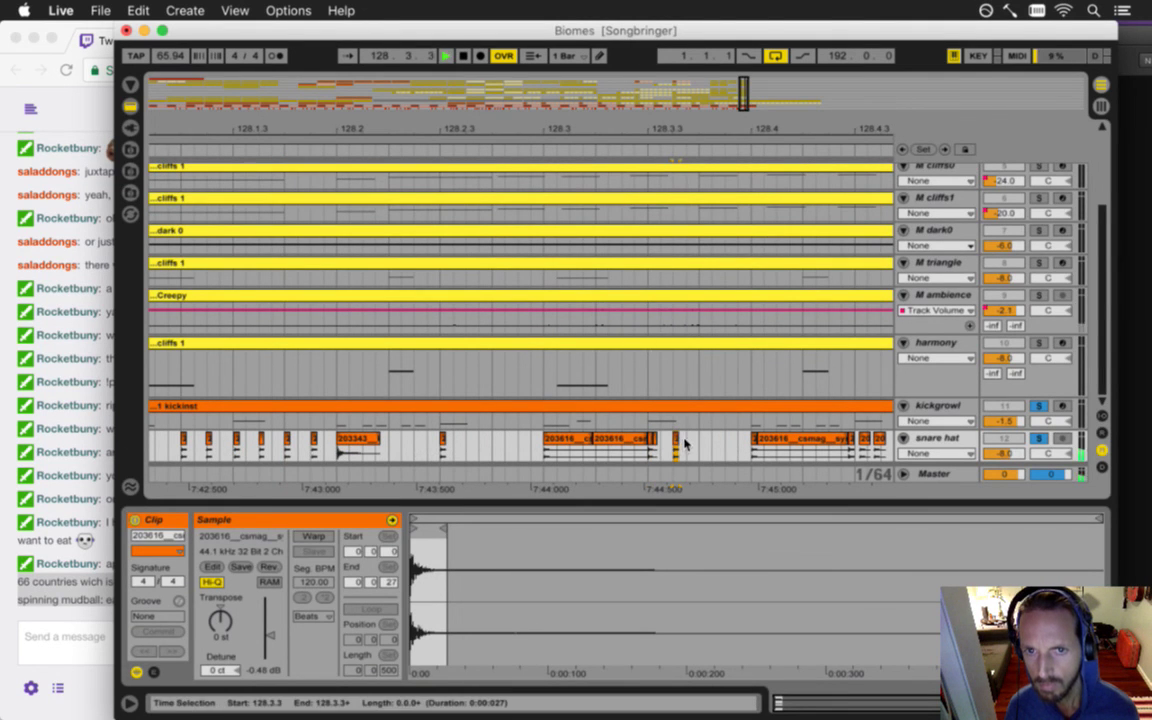
pyautogui.press('space')
pyautogui.click(648, 457)
pyautogui.press('space')
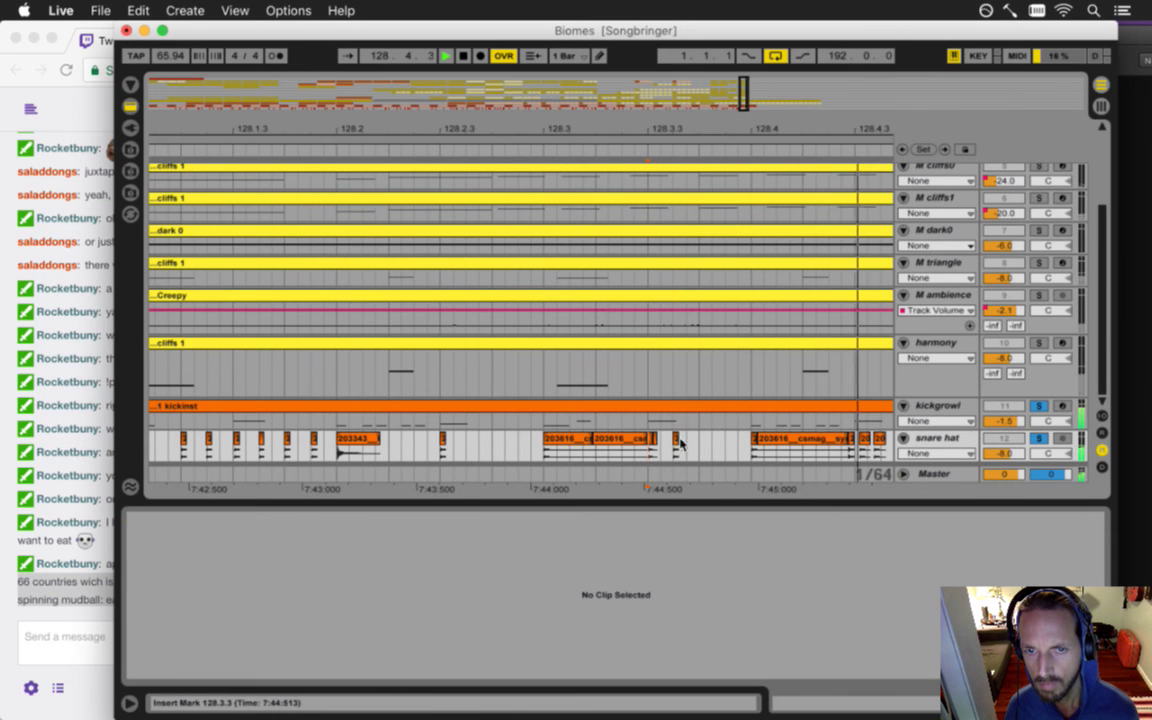
# - Move that short snare hat clip another sixteenth note later, past 128.3.4, and audition from just before 128.3.3
pyautogui.press('space')
pyautogui.click(676, 441)
pyautogui.moveTo(676, 441); pyautogui.dragTo(728, 442)
pyautogui.press('space')
pyautogui.click(665, 455)
pyautogui.click(642, 456)
pyautogui.press('space')
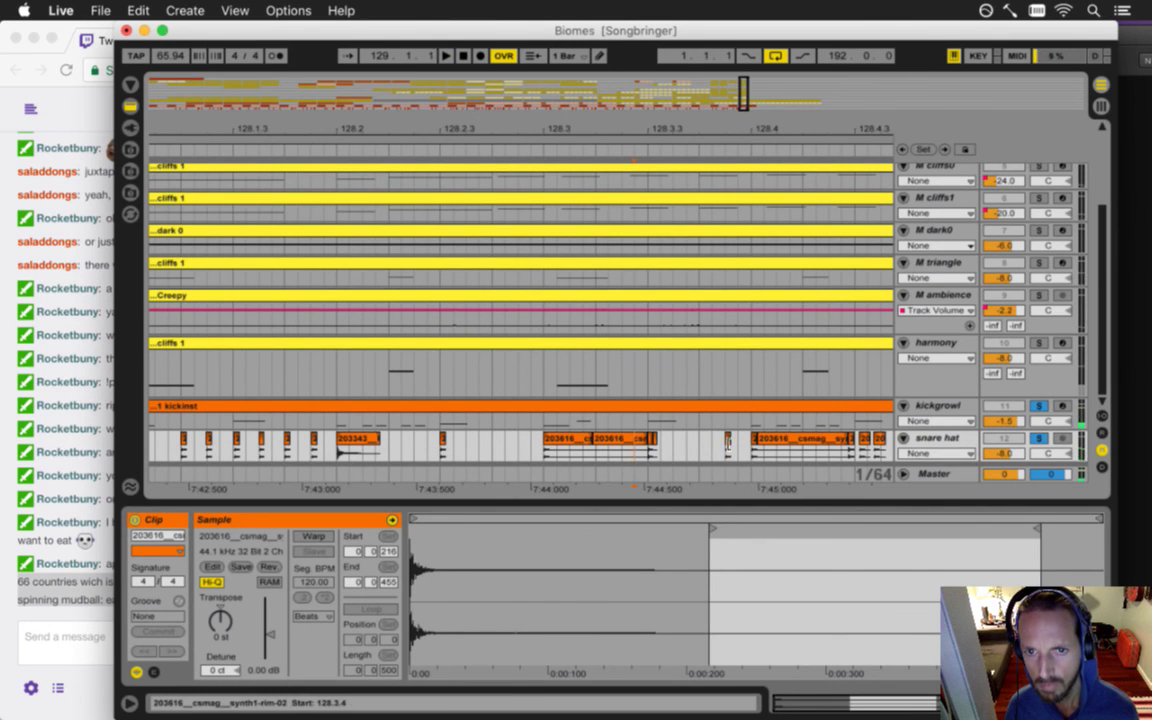
# - Nudge the short snare hat clip before beat 128.4 back by a sixty-fourth note and audition the fill
pyautogui.click(727, 445)
pyautogui.moveTo(728, 443); pyautogui.dragTo(714, 443)
pyautogui.click(636, 452)
pyautogui.press('space')
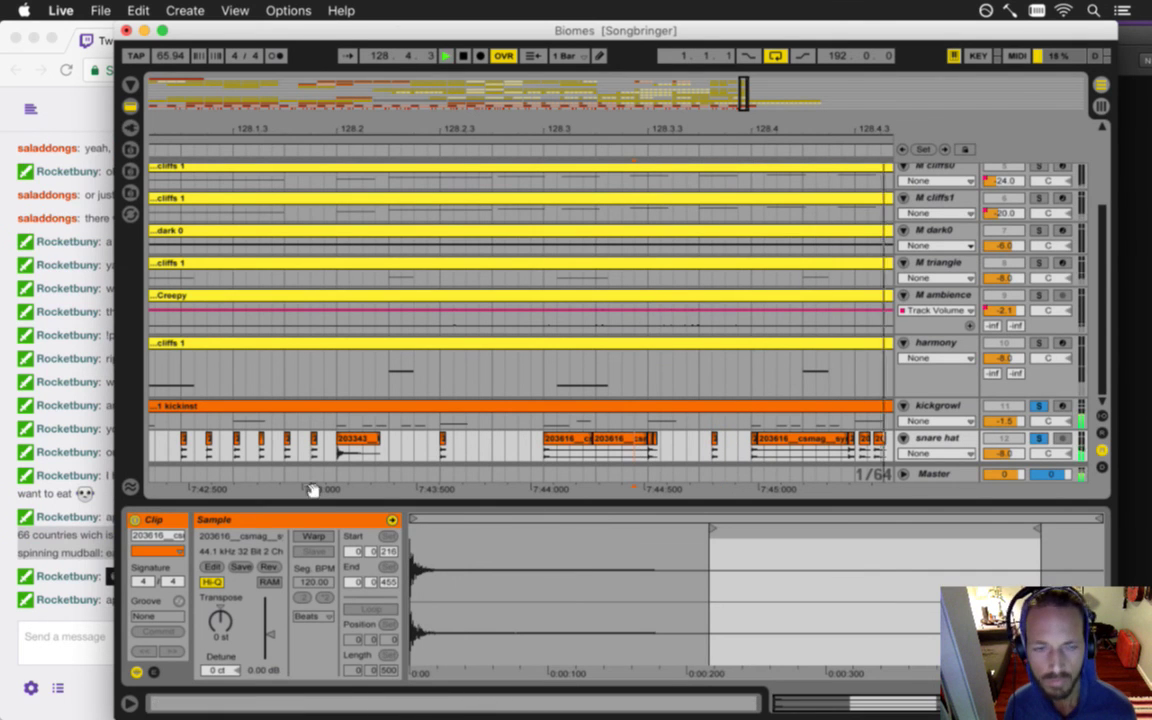
# - Switch to the Twitch chat in Chrome, read the latest viewer questions and return to the Live set
pyautogui.click(60, 540)
pyautogui.moveTo(175, 578); pyautogui.dragTo(246, 579)
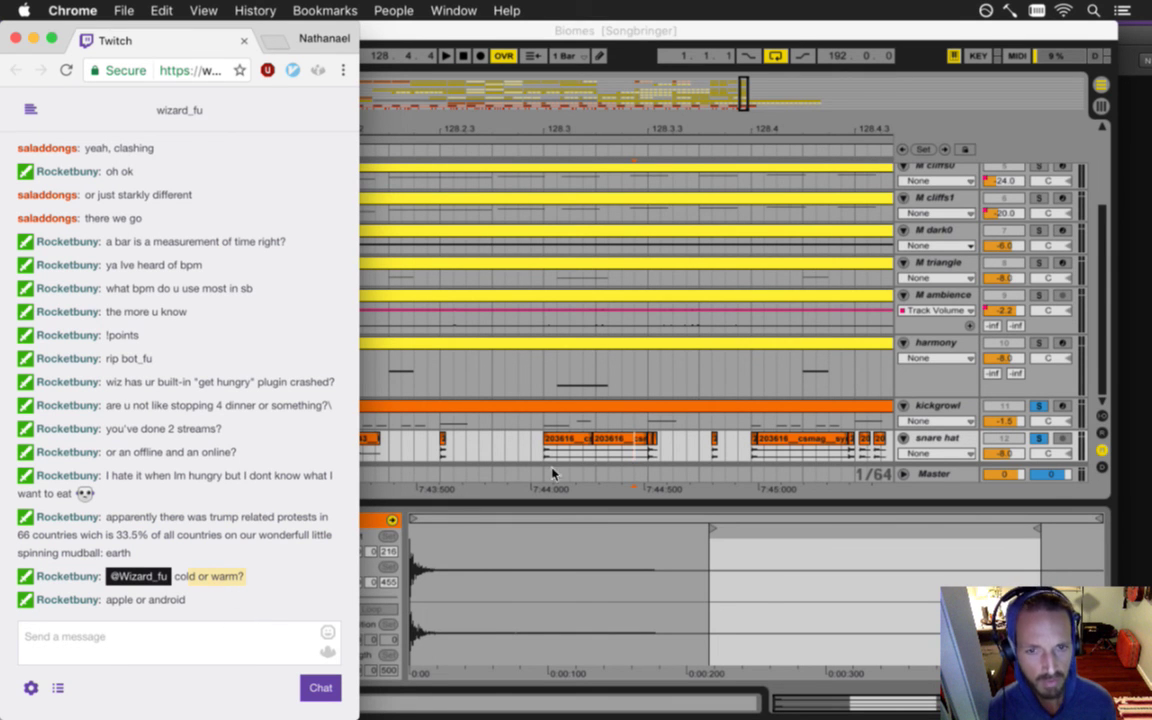
pyautogui.click(622, 443)
# - Audition the reworked snare hats through bar 128 into bar 129 and save the set
pyautogui.click(599, 454)
pyautogui.press('space')
pyautogui.click(614, 129)
pyautogui.moveTo(614, 129); pyautogui.dragTo(619, 127)
pyautogui.press('space')
pyautogui.moveTo(731, 127); pyautogui.dragTo(834, 247)
pyautogui.press('super+s')
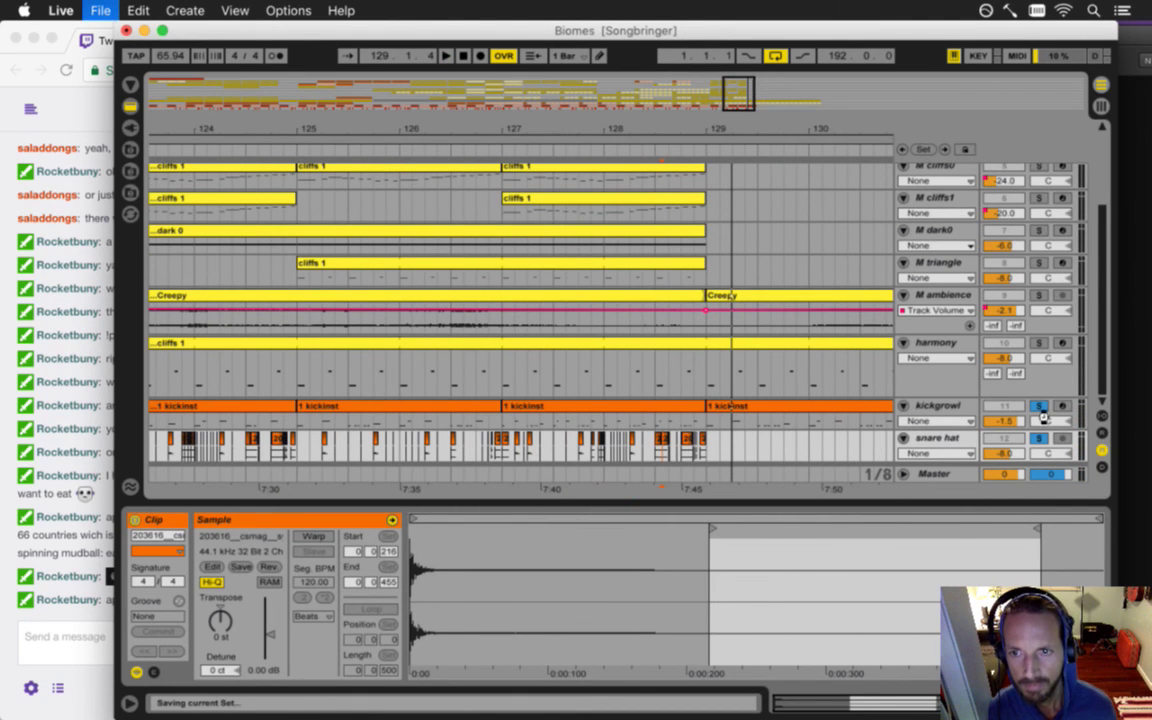
# - Turn off solo on kickgrowl and snare hat and audition the full mix from bar 127 up to bar 131
pyautogui.click(506, 425)
pyautogui.press('space')
pyautogui.moveTo(496, 131); pyautogui.dragTo(498, 130)
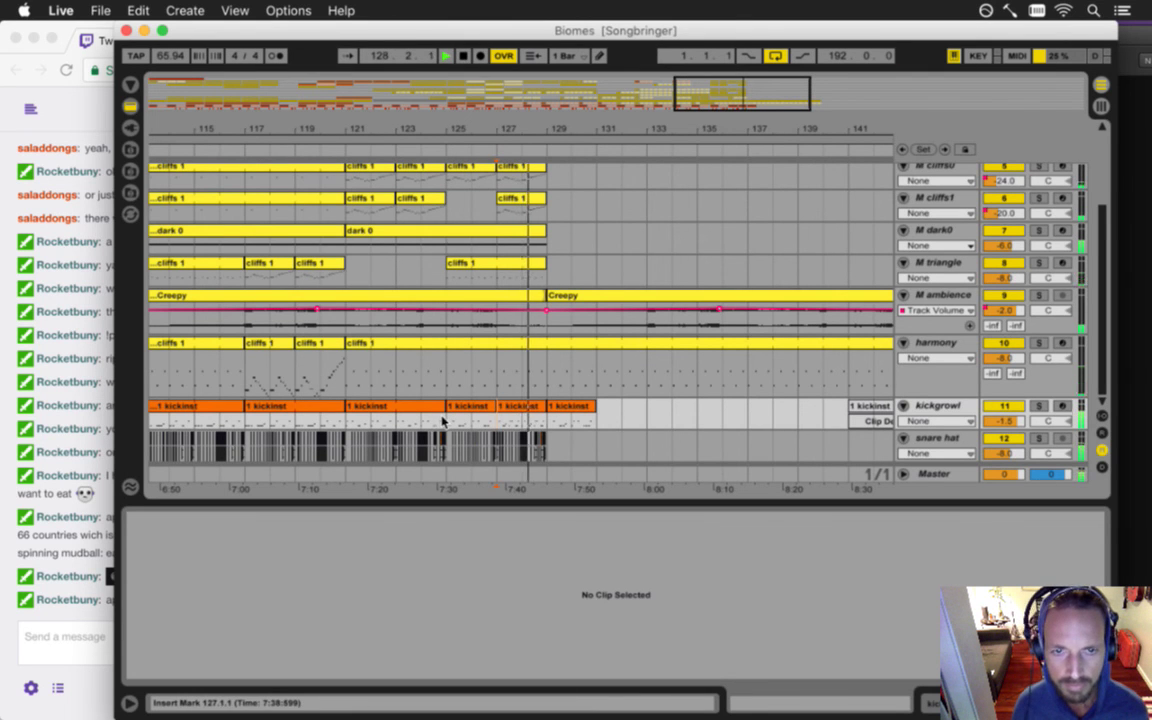
pyautogui.moveTo(527, 125); pyautogui.dragTo(530, 117)
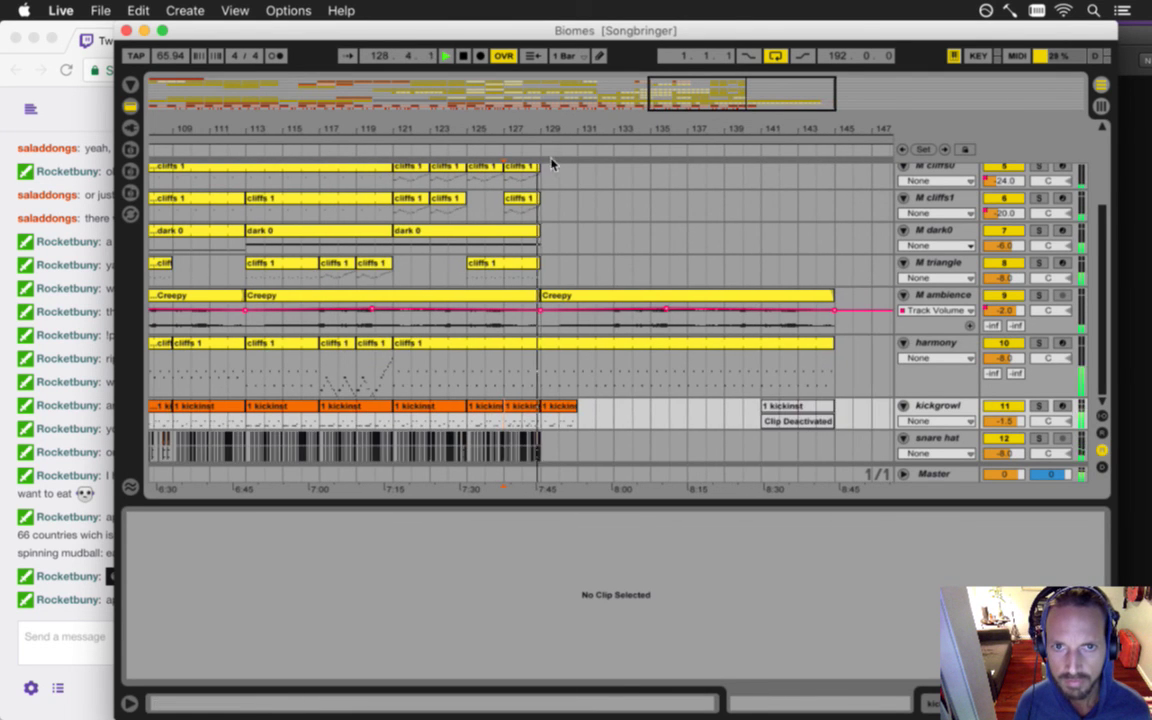
pyautogui.scroll(2, 553, 175)
pyautogui.scroll(2, 557, 178)
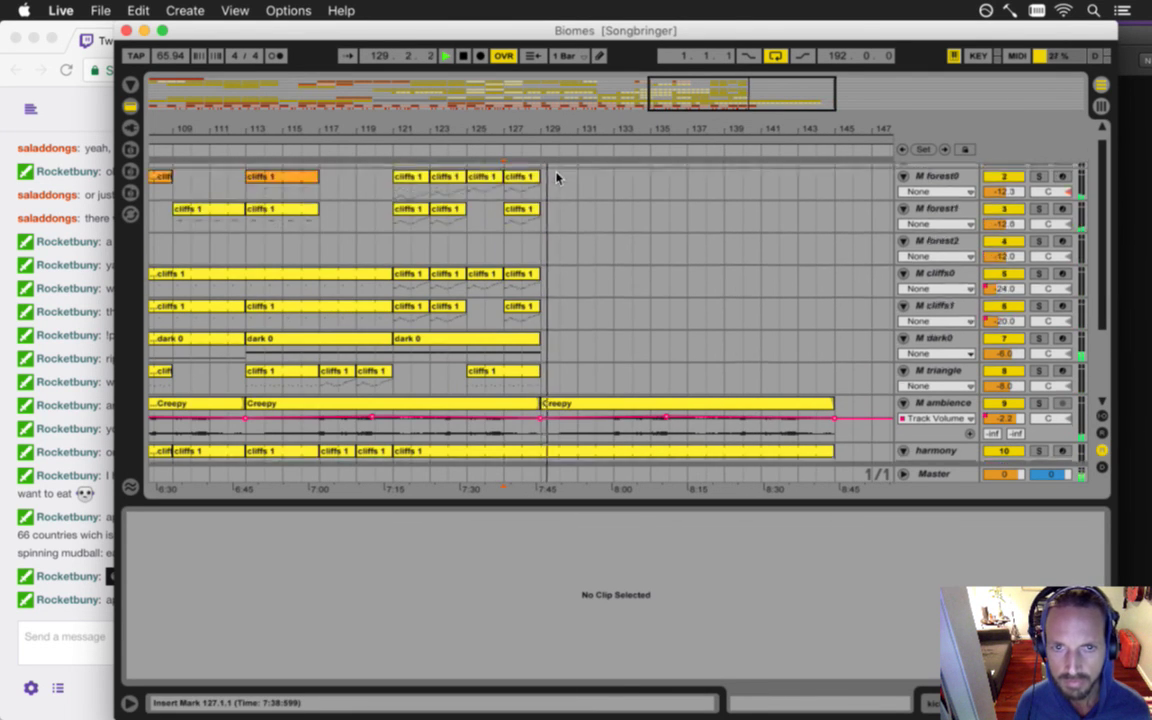
pyautogui.scroll(-4, 558, 182)
pyautogui.moveTo(544, 121); pyautogui.dragTo(557, 265)
pyautogui.moveTo(578, 126); pyautogui.dragTo(576, 40)
pyautogui.scroll(4, 602, 214)
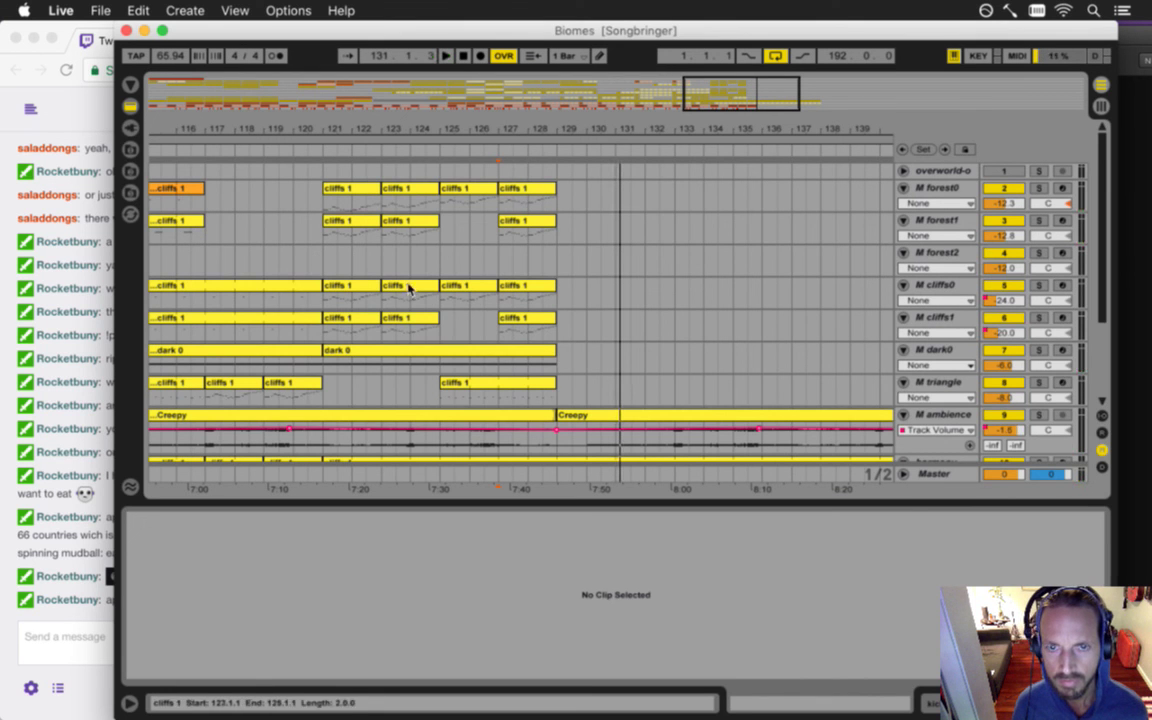
# - Review the whole song's arrangement and play the earlier section from bar 81 on
pyautogui.scroll(-3, 560, 328)
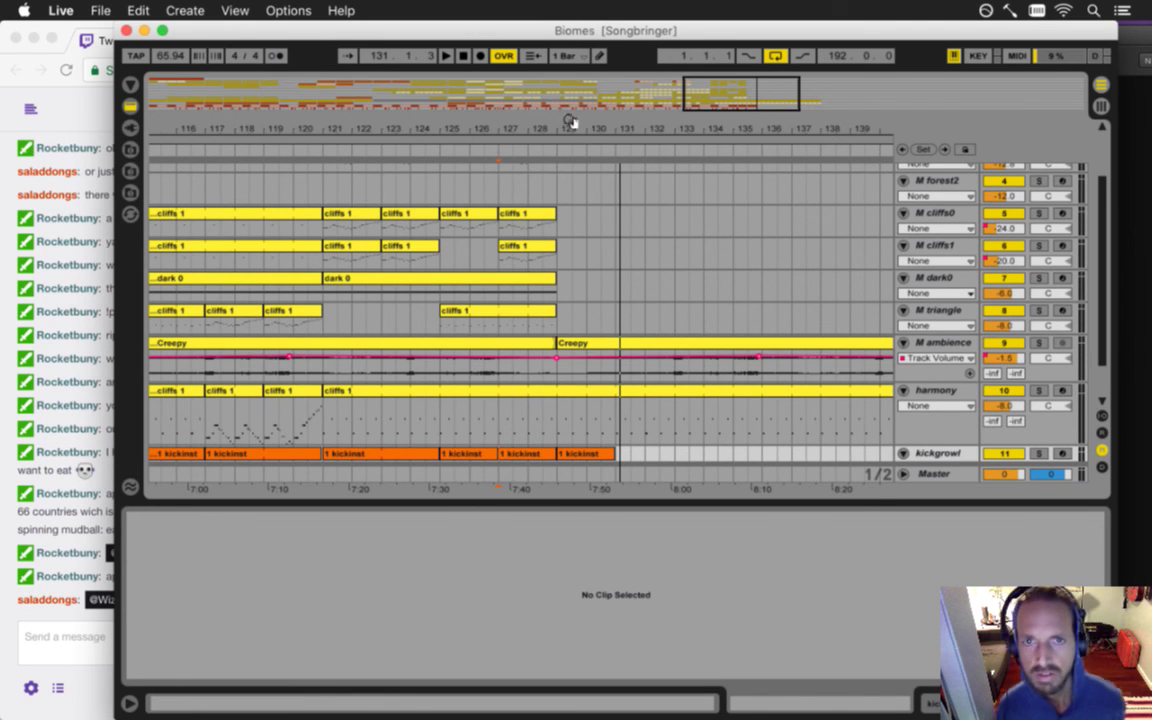
pyautogui.moveTo(566, 129); pyautogui.dragTo(562, 128)
pyautogui.click(606, 128)
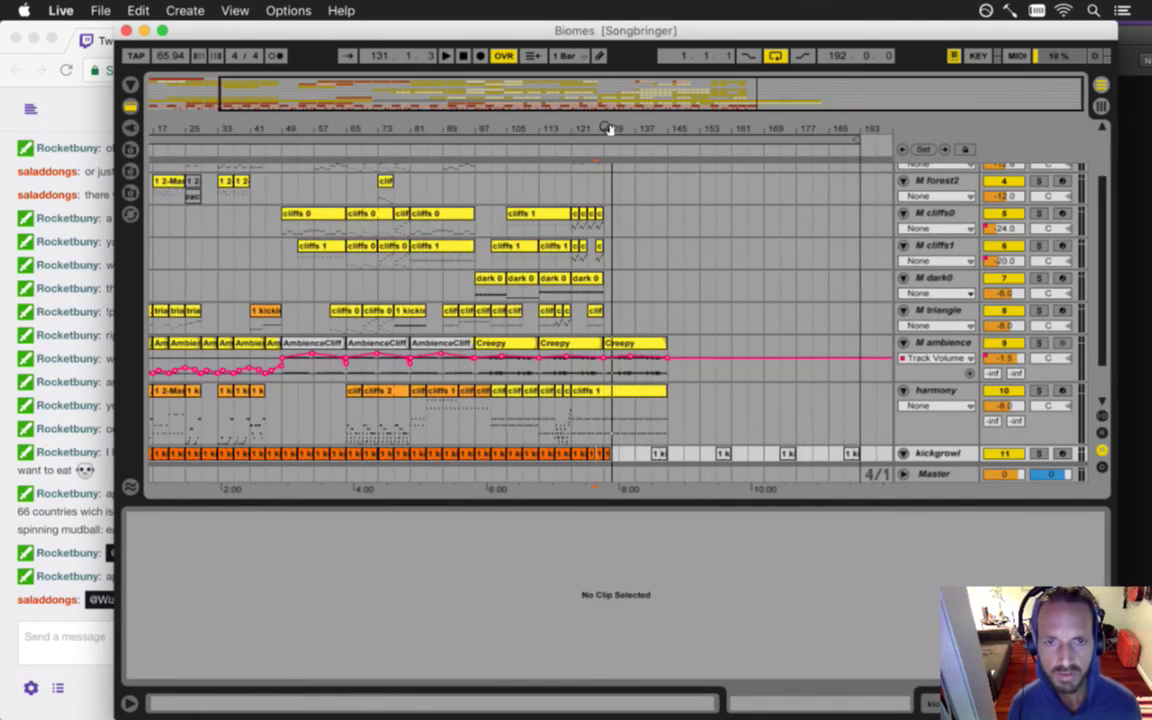
pyautogui.click(415, 285)
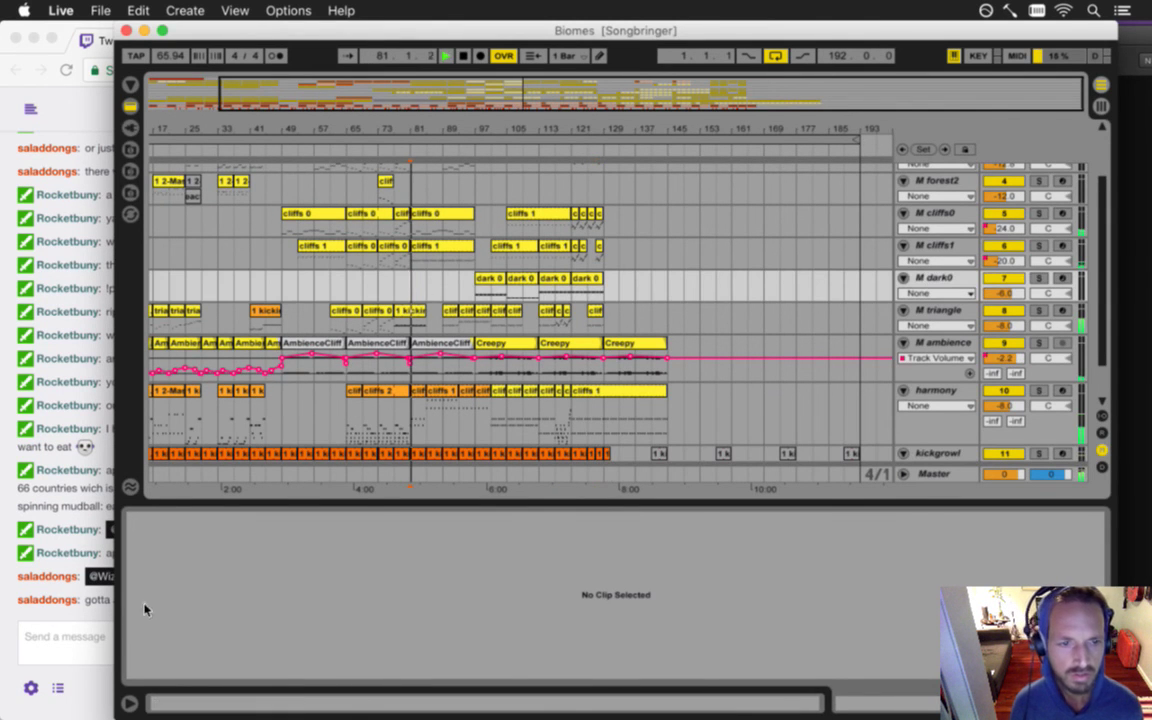
pyautogui.press('space')
# - Check the Twitch chat in Chrome for new messages and return to Live with playback stopped
pyautogui.click(97, 615)
pyautogui.moveTo(85, 577); pyautogui.dragTo(243, 552)
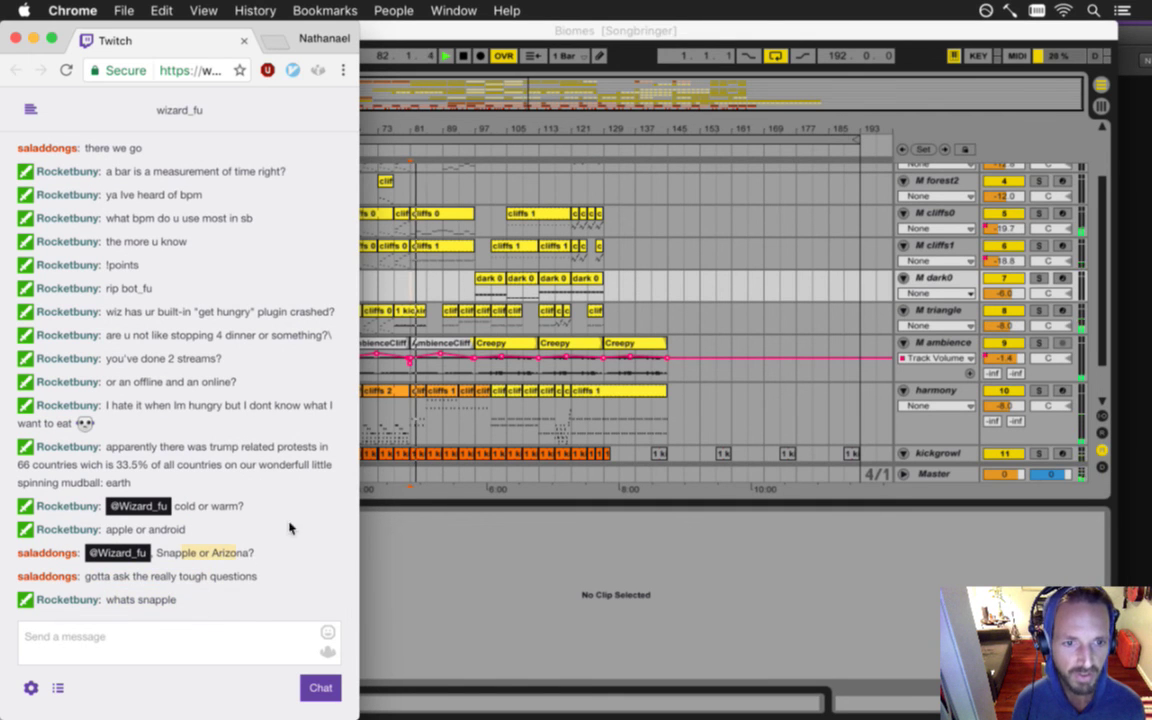
pyautogui.click(428, 158)
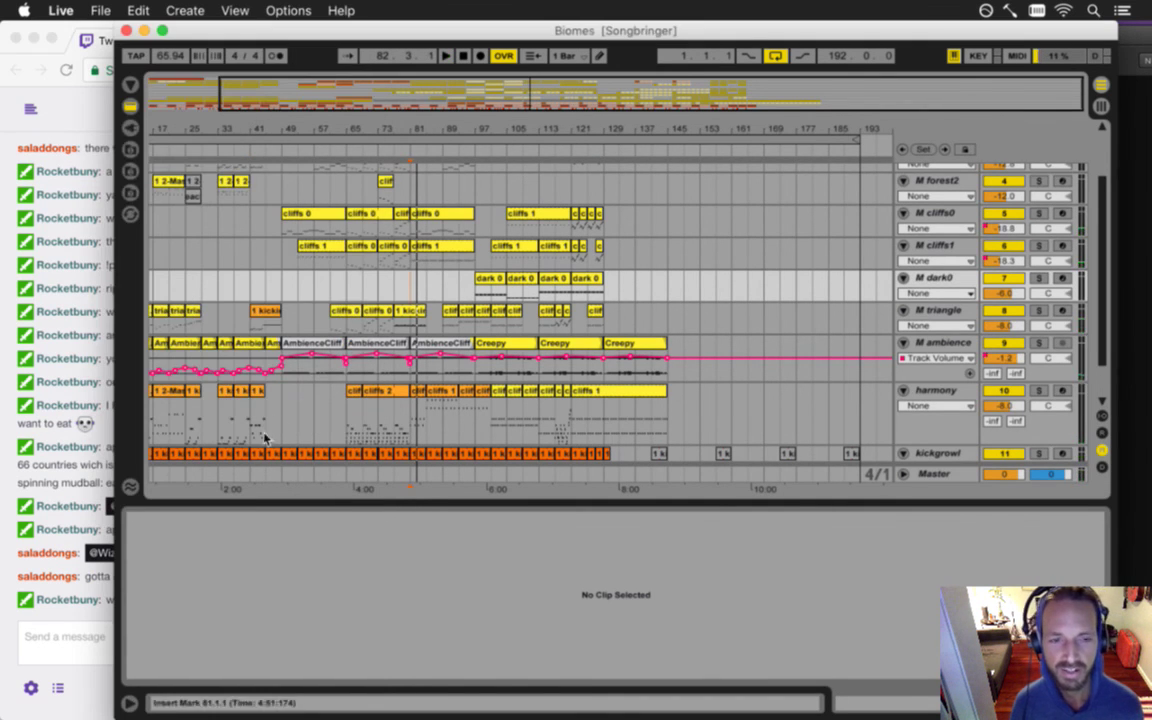
pyautogui.click(96, 579)
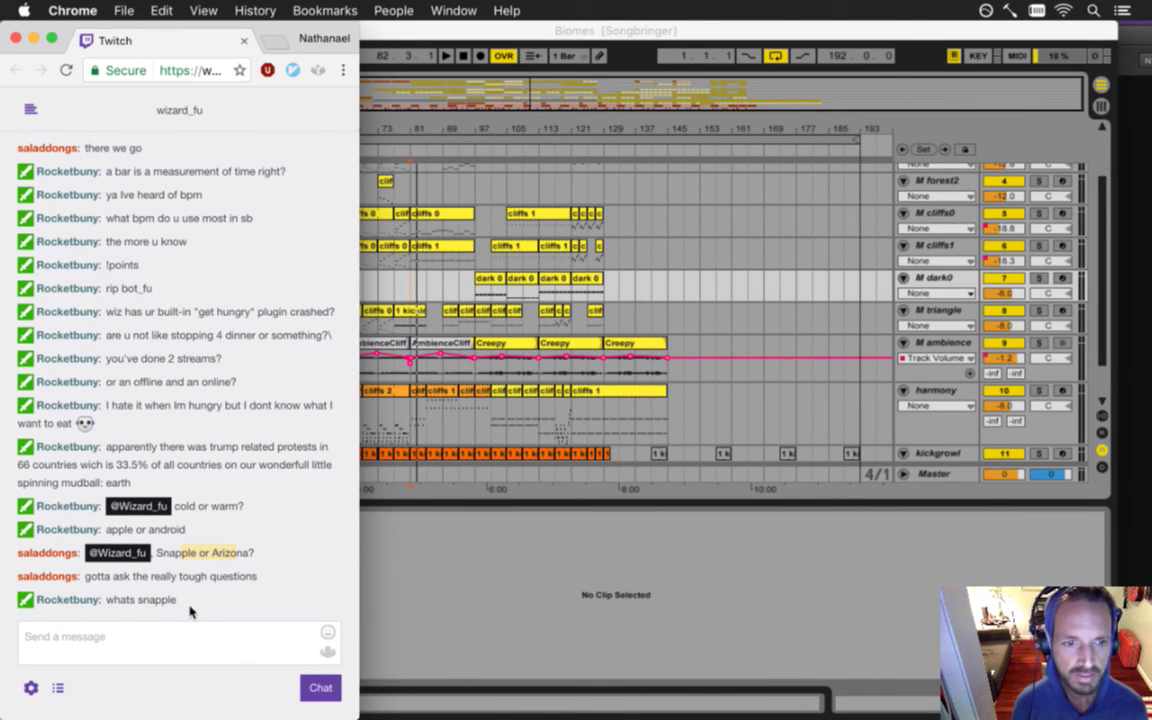
pyautogui.click(645, 63)
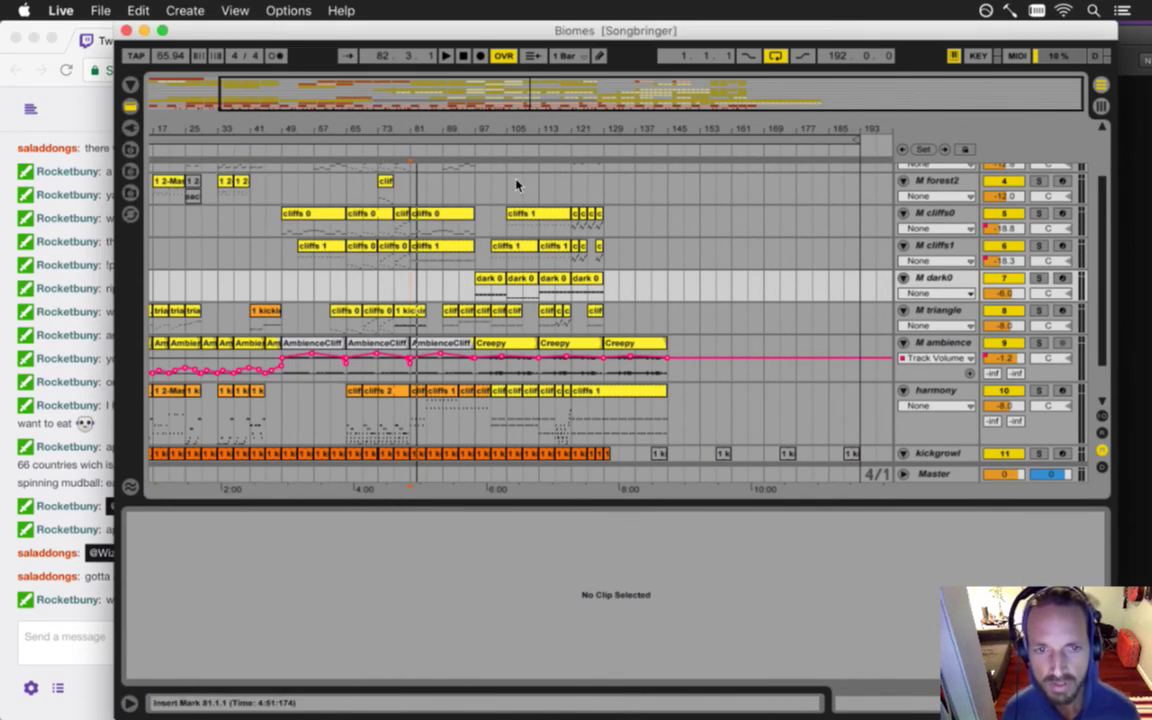
# - Audition the section from bar 125, where the M triangle clip starts
pyautogui.moveTo(586, 124); pyautogui.dragTo(585, 150)
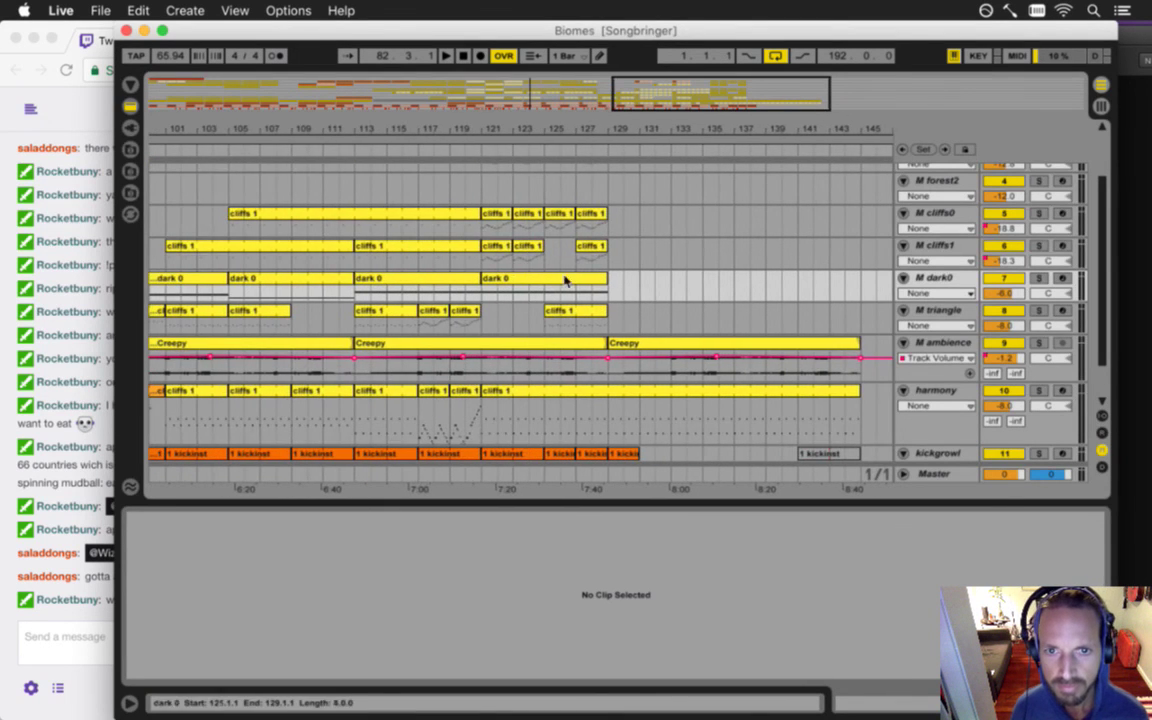
pyautogui.click(543, 328)
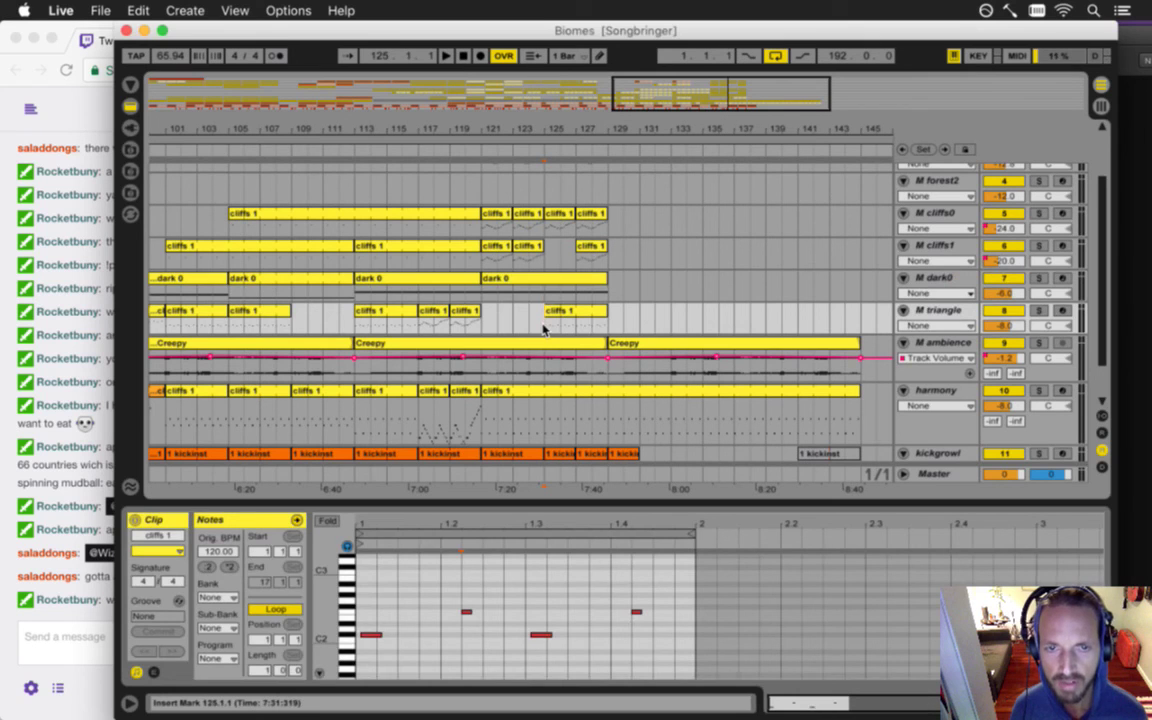
pyautogui.press('space')
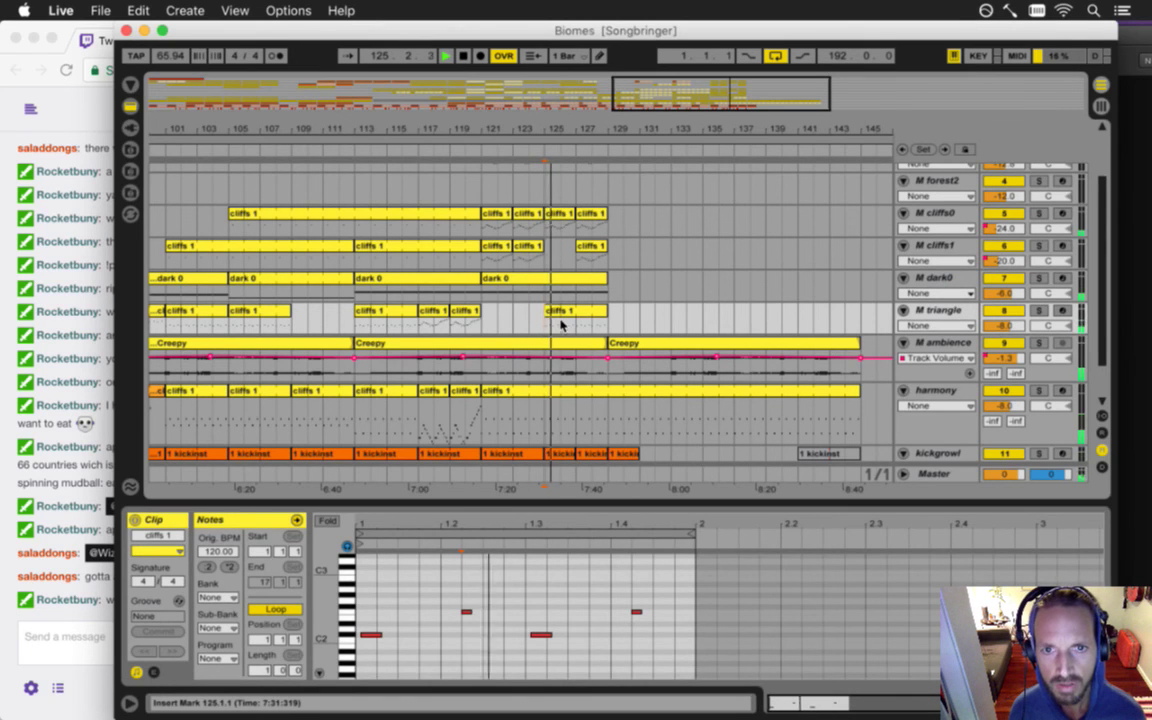
# - Try deleting the M triangle clip of bars 125–129 and undo the deletion
pyautogui.click(572, 316)
pyautogui.press('space')
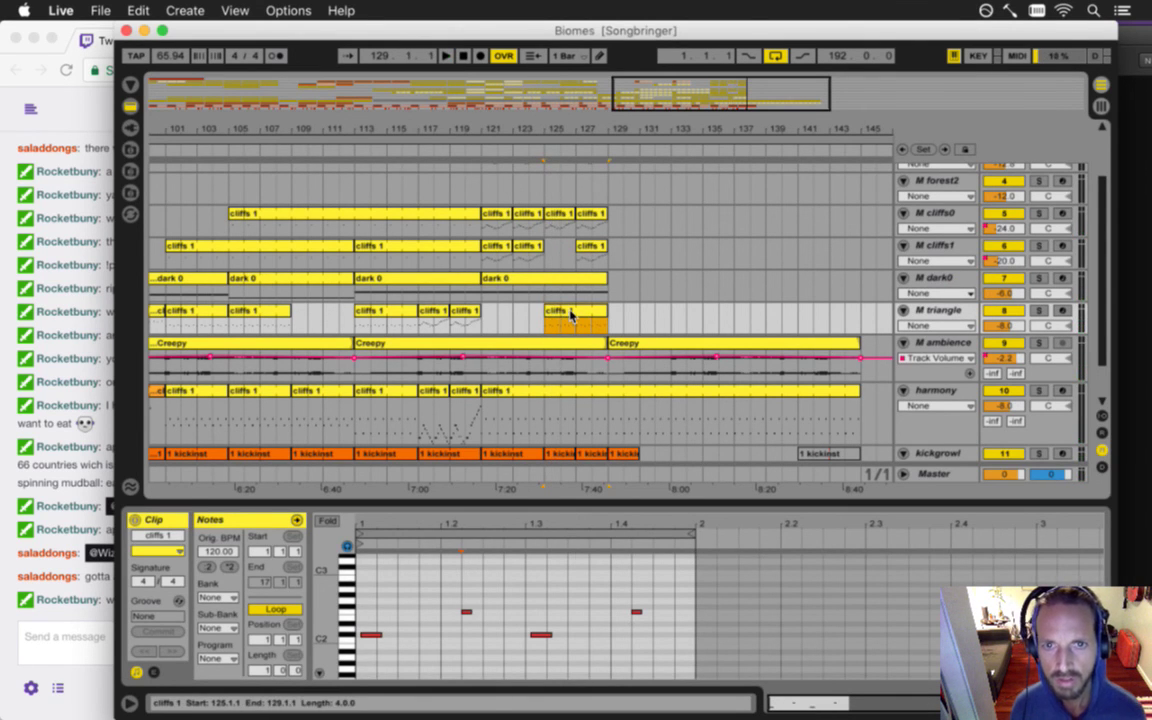
pyautogui.press('Delete')
pyautogui.press('super+z')
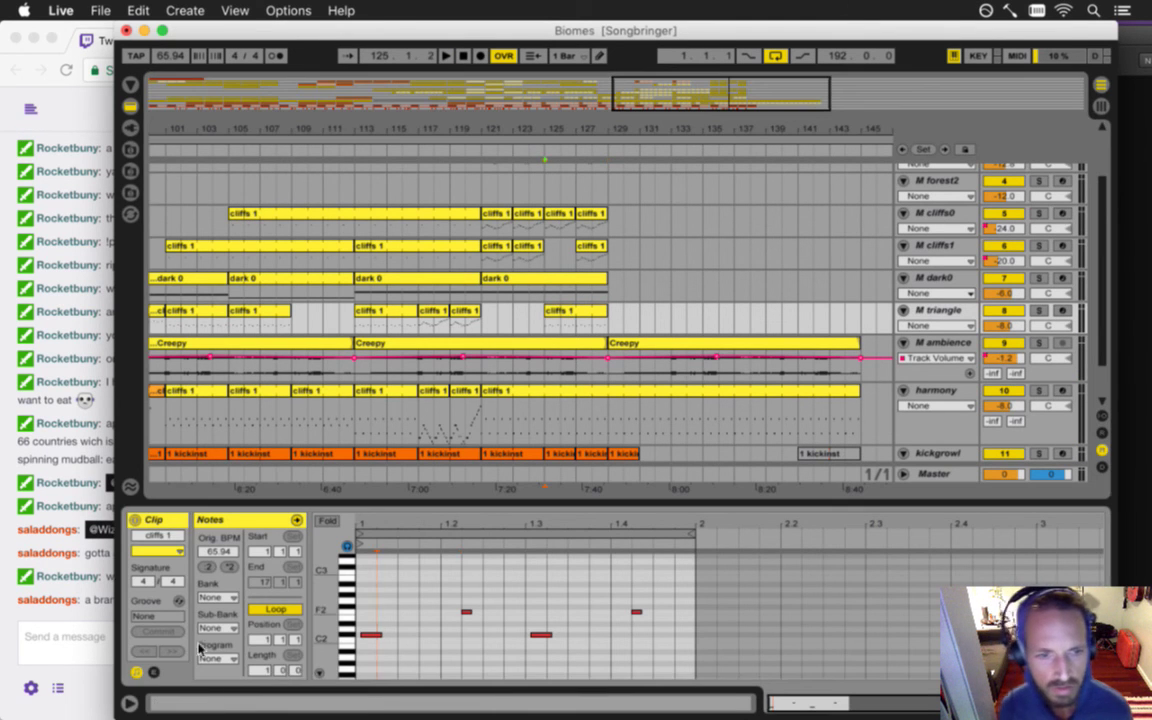
# - Check the Twitch chat in Chrome for new messages and return to Live
pyautogui.click(80, 622)
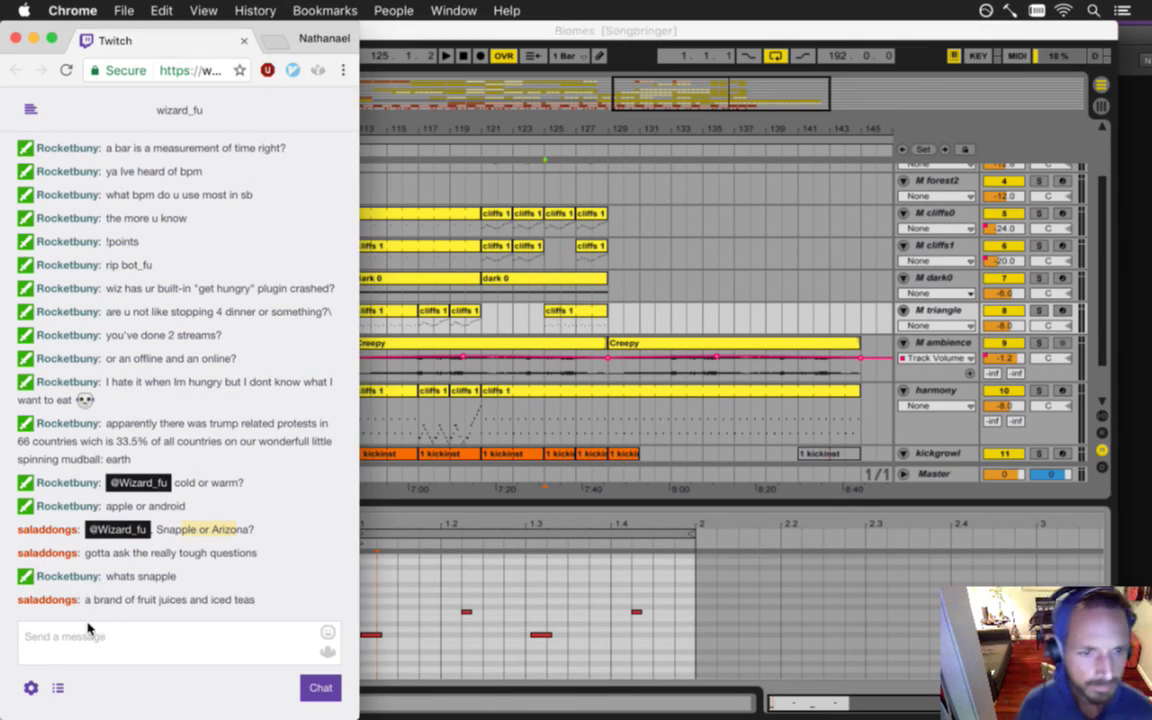
pyautogui.click(497, 553)
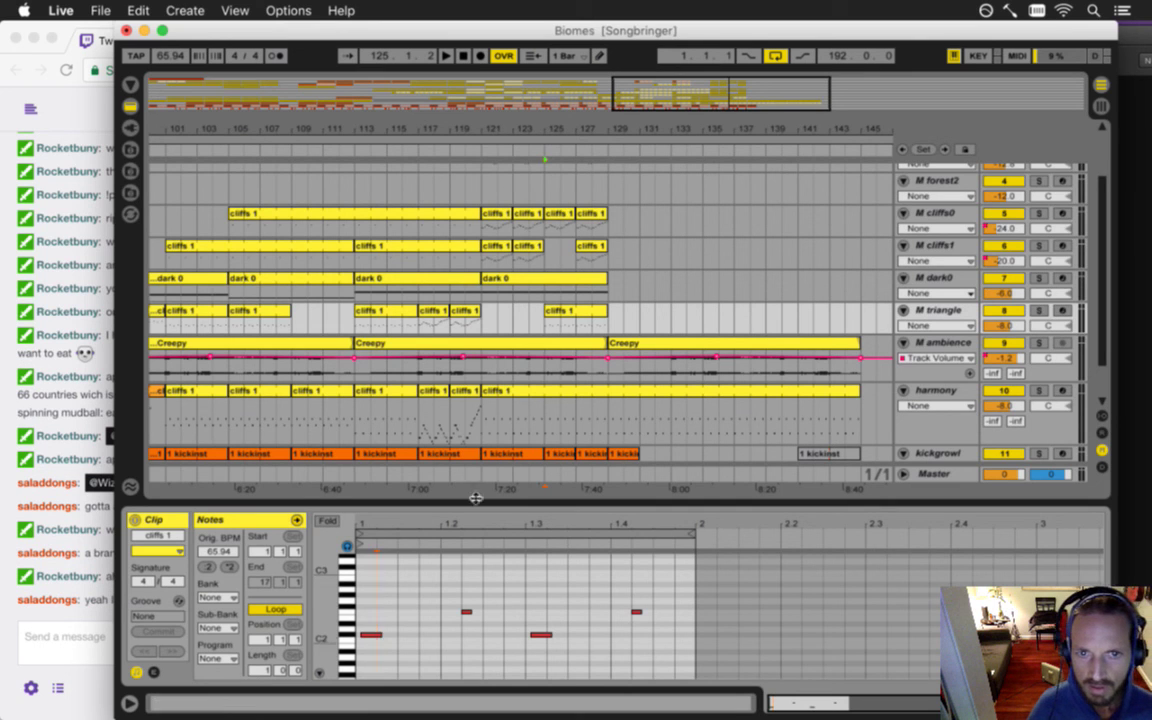
# - Copy the harmony clip of bars 117–119 onto M triangle at bar 125 and delete its first three notes
pyautogui.click(433, 392)
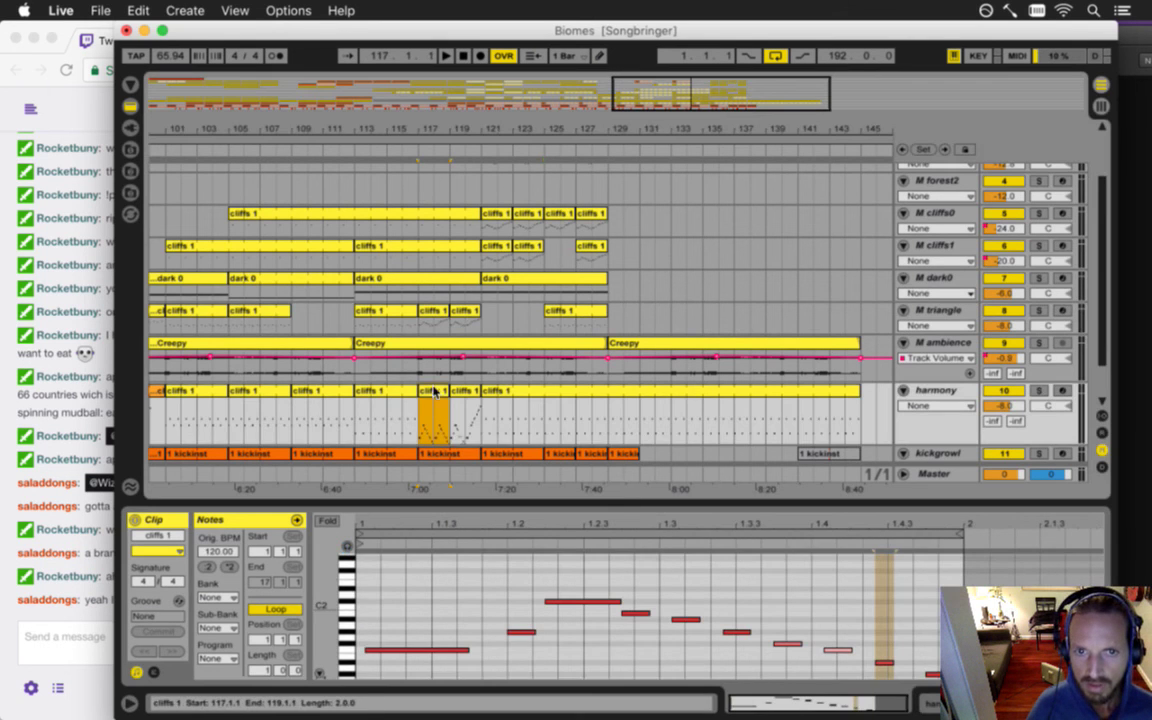
pyautogui.click(556, 313)
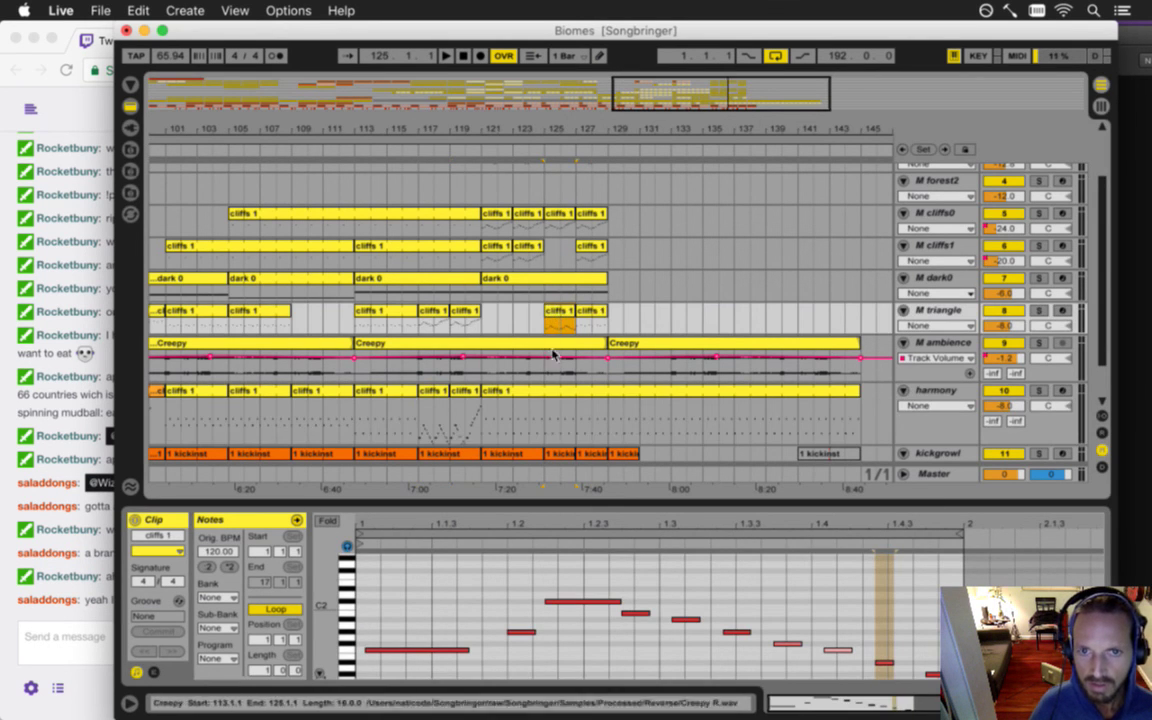
pyautogui.click(522, 632)
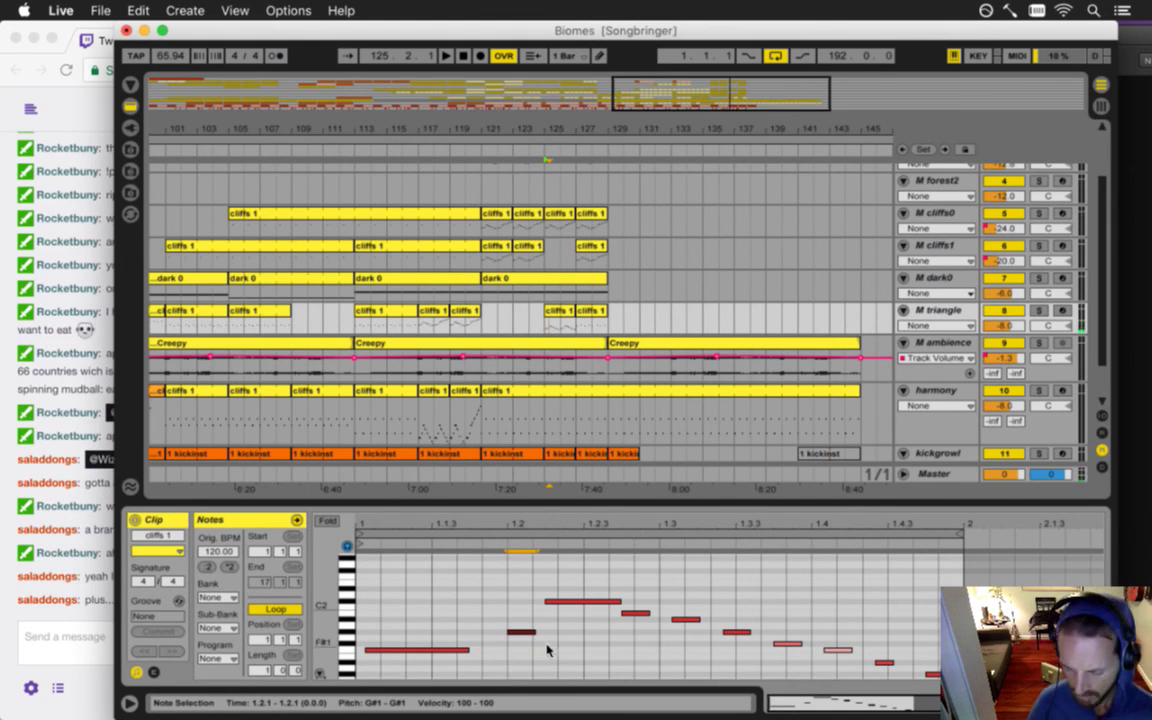
pyautogui.press('Delete')
pyautogui.moveTo(408, 580); pyautogui.dragTo(600, 661)
pyautogui.press('Delete')
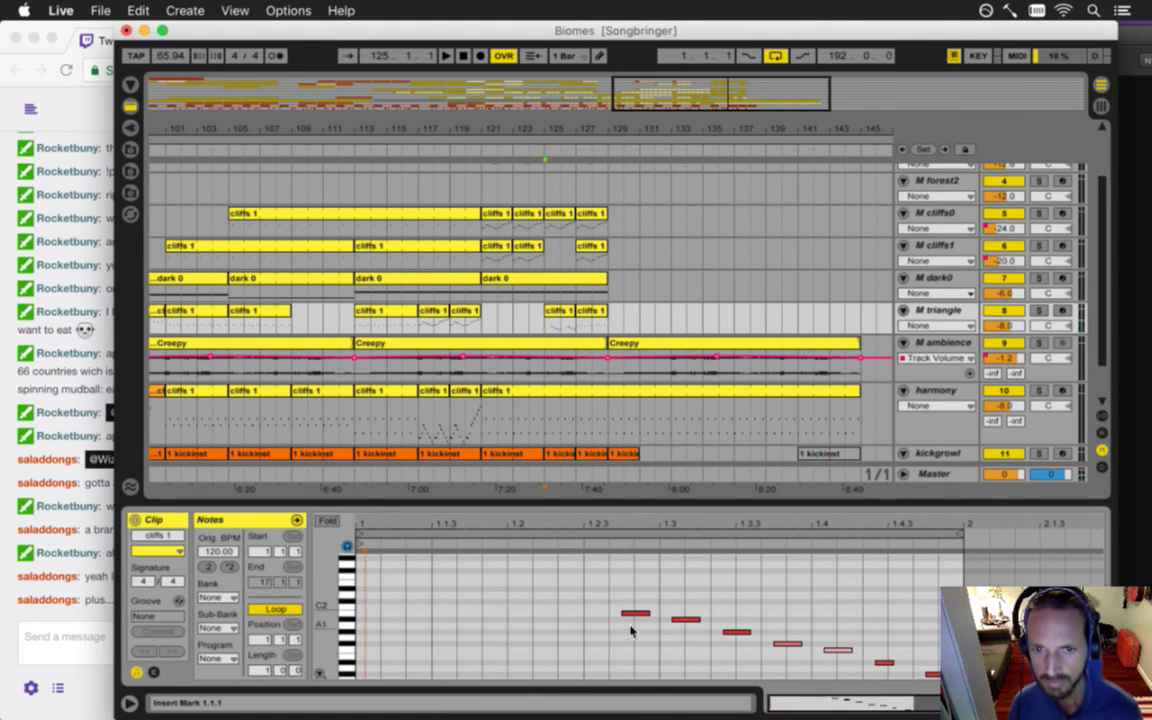
# - Add a rising run of short notes, F1, F#1, G#1 and A#1, from 1.1.3 before the descending notes in the M triangle clip
pyautogui.moveTo(638, 529); pyautogui.dragTo(638, 534)
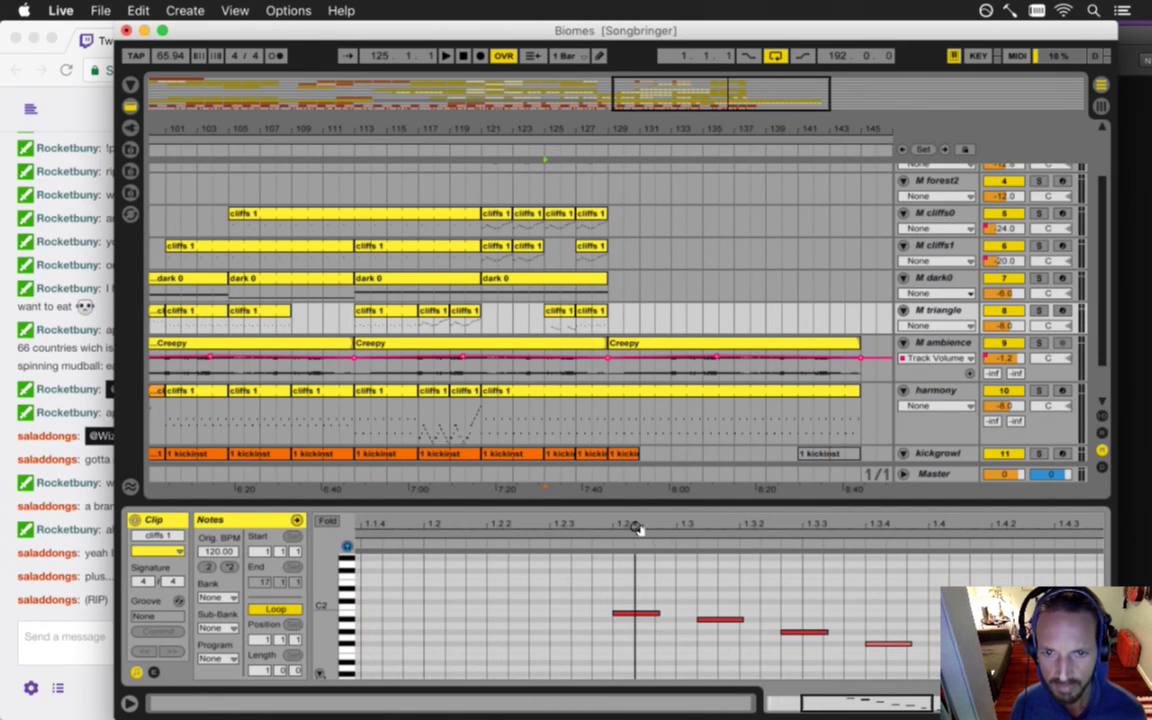
pyautogui.moveTo(632, 616); pyautogui.dragTo(479, 634)
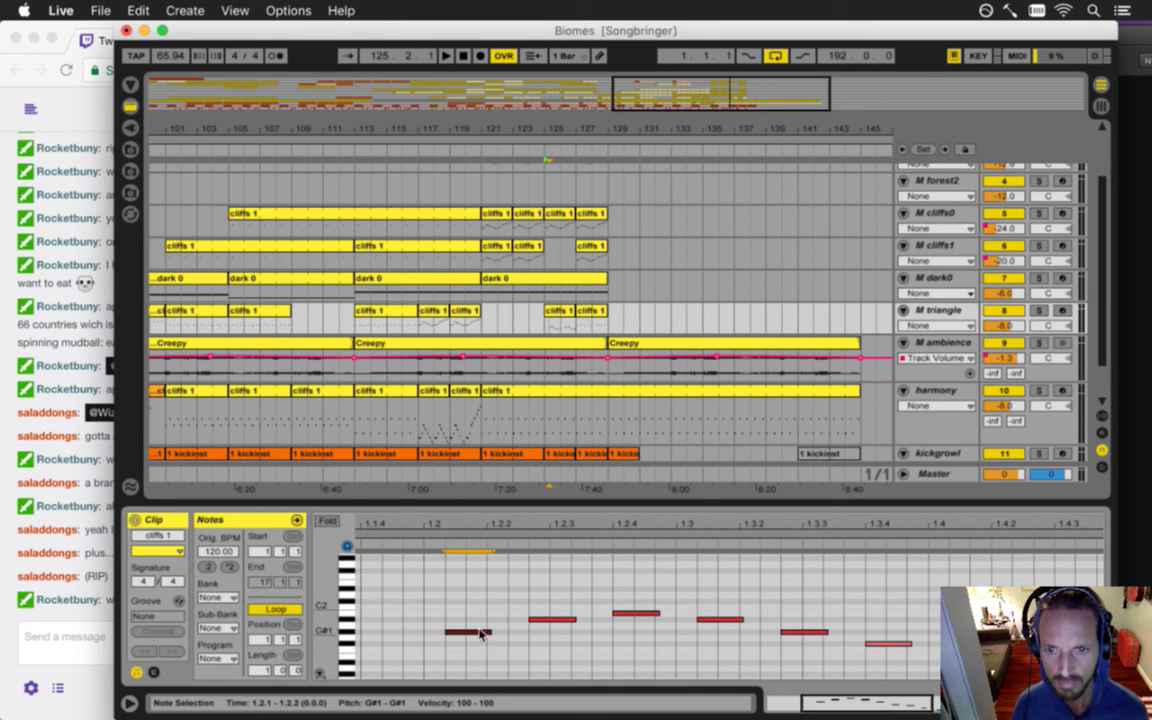
pyautogui.moveTo(470, 633); pyautogui.dragTo(418, 647)
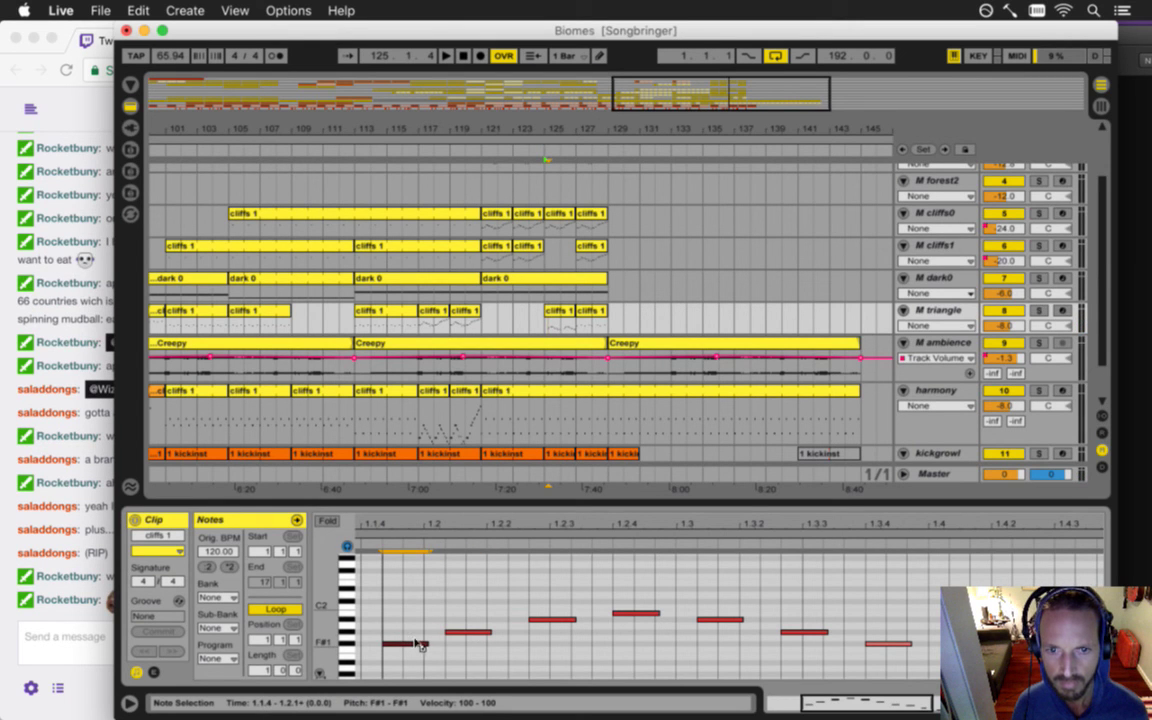
pyautogui.moveTo(375, 522); pyautogui.dragTo(545, 523)
pyautogui.moveTo(565, 646)
pyautogui.mouseDown()
pyautogui.moveTo(532, 646)
pyautogui.moveTo(569, 642)
pyautogui.mouseUp()
pyautogui.moveTo(553, 522); pyautogui.dragTo(489, 649)
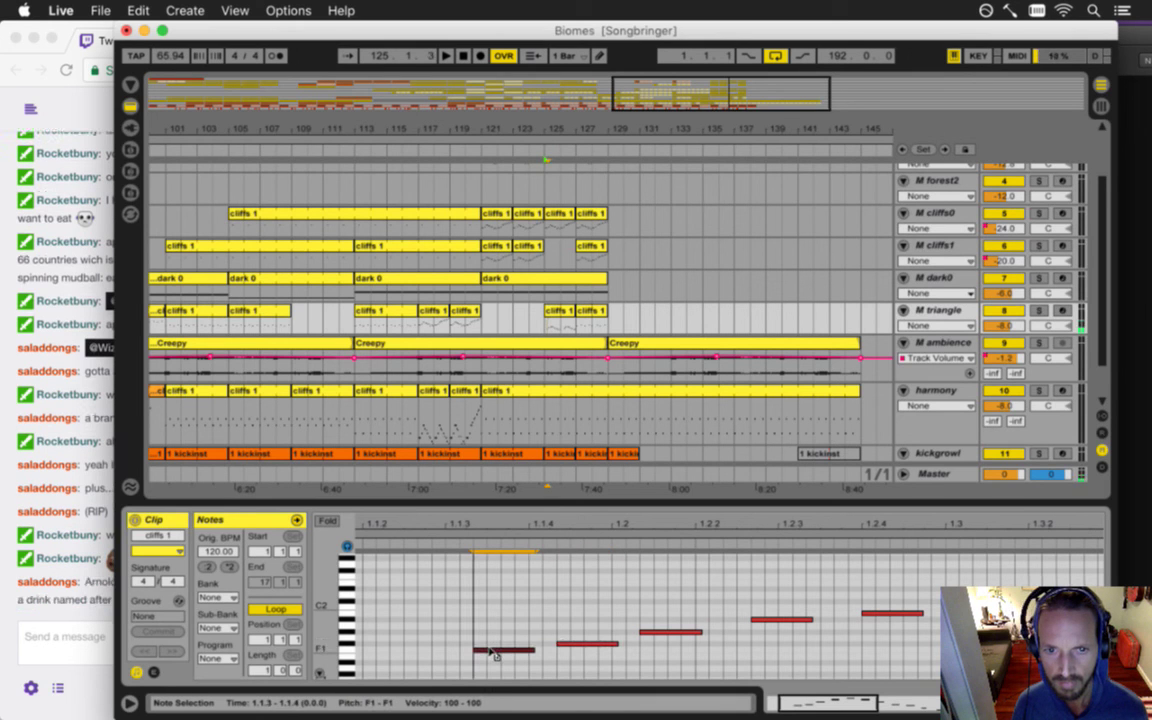
# - Read the latest Twitch chat messages about Arnold Palmers in Chrome and return to Live
pyautogui.click(84, 612)
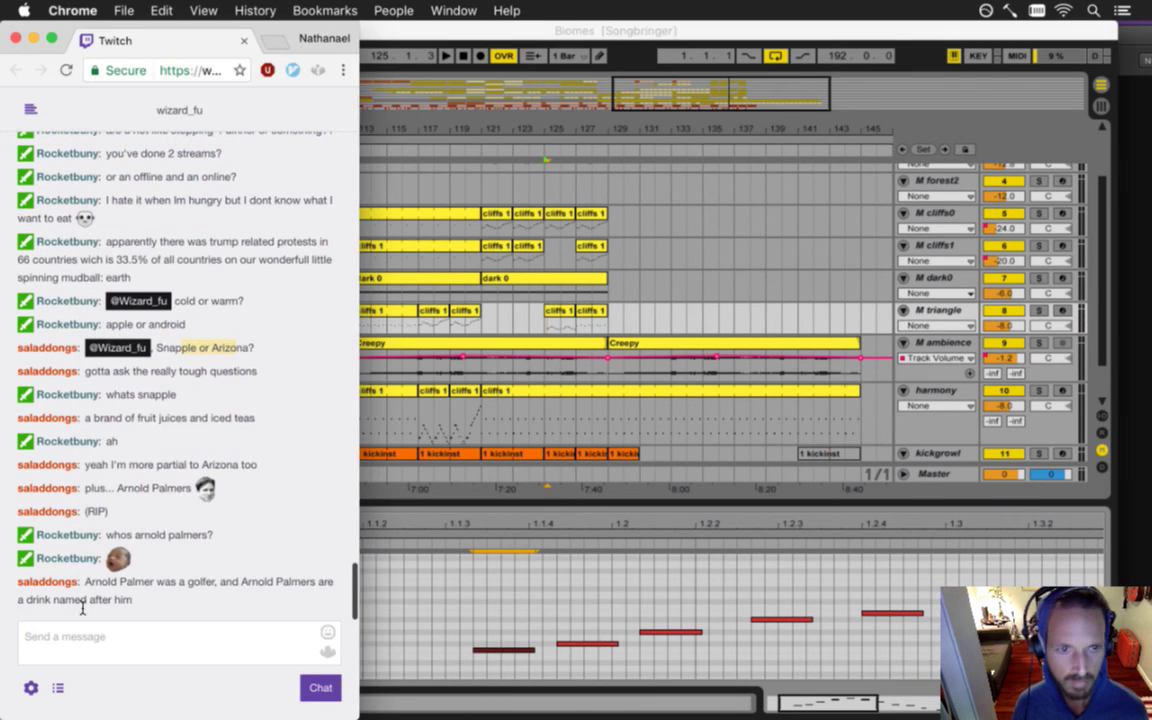
pyautogui.moveTo(101, 466); pyautogui.dragTo(140, 514)
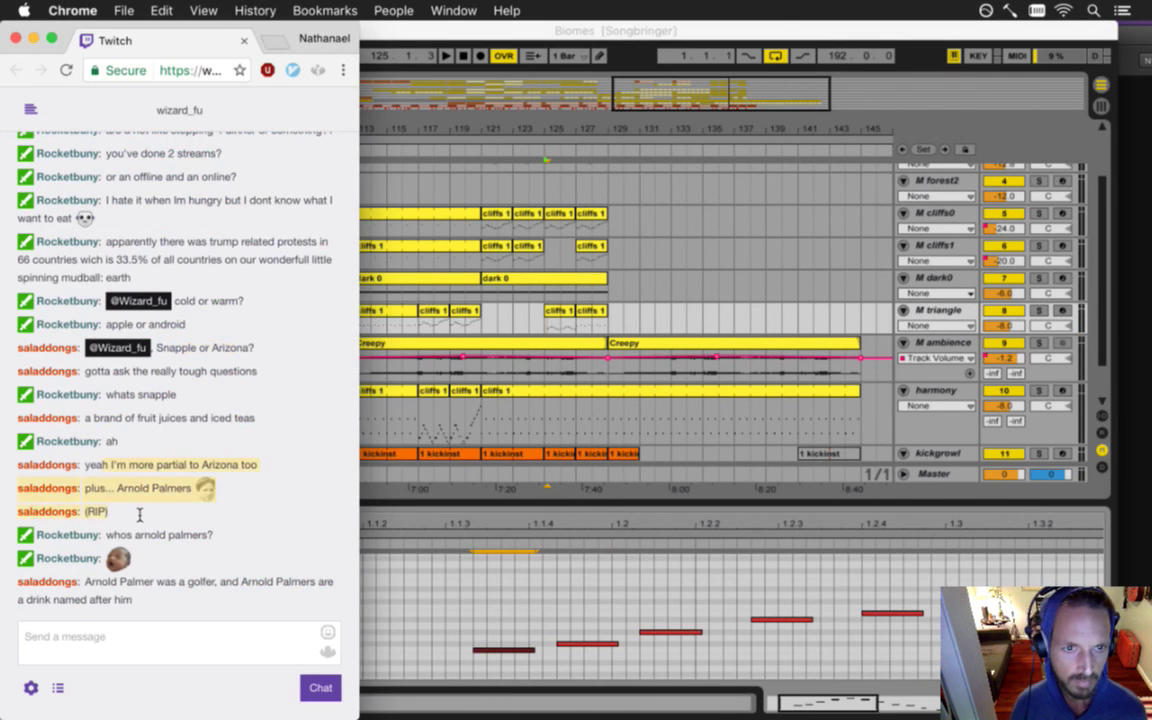
pyautogui.click(129, 502)
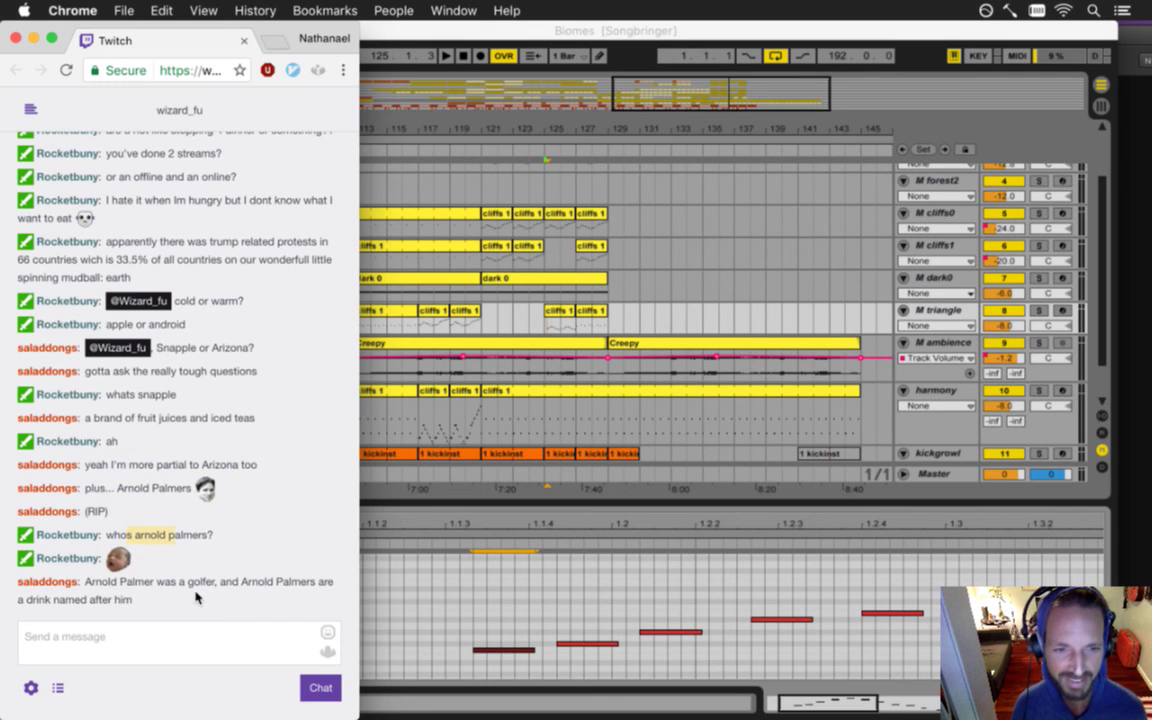
pyautogui.click(381, 509)
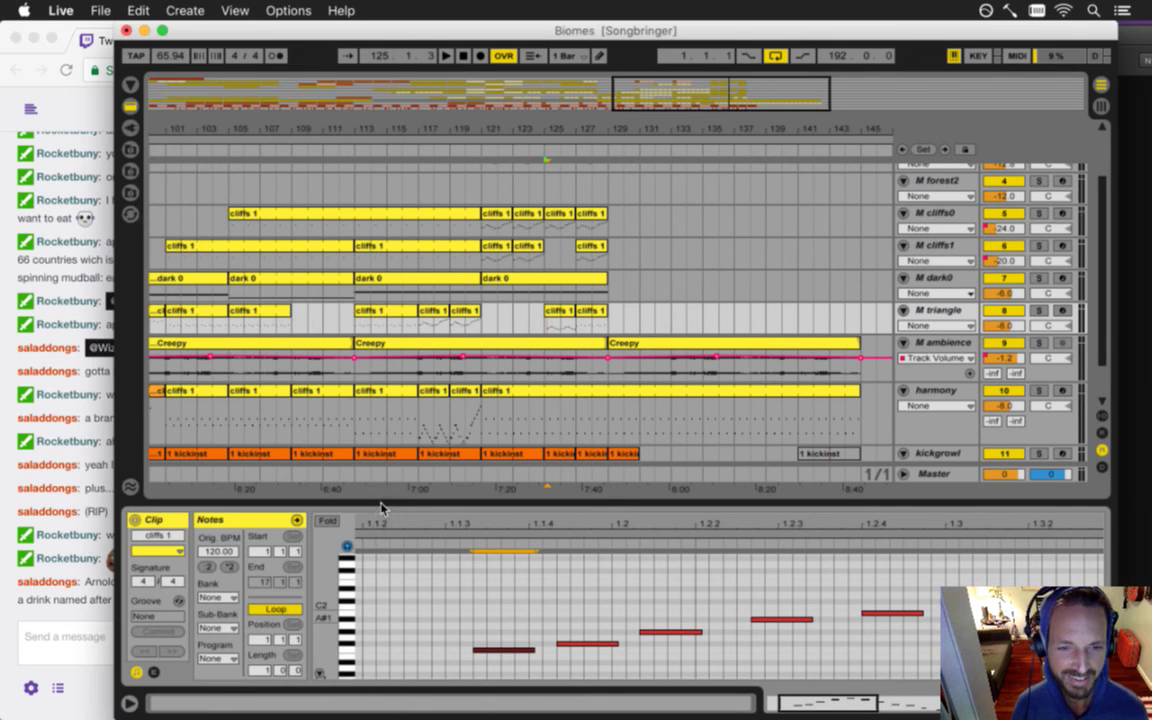
# - Extend the rising run towards the clip start with copied notes on D#1 at 1.1.2 and C#1 at 1.1.1
pyautogui.moveTo(393, 529); pyautogui.dragTo(393, 525)
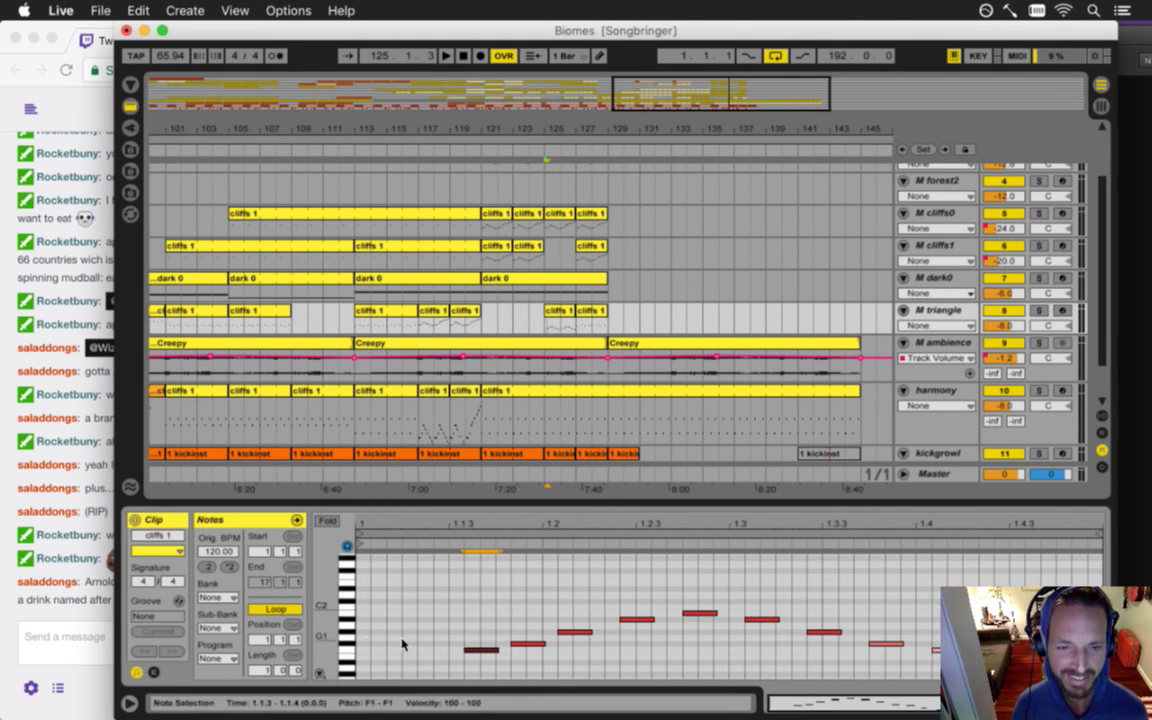
pyautogui.scroll(-3, 335, 635)
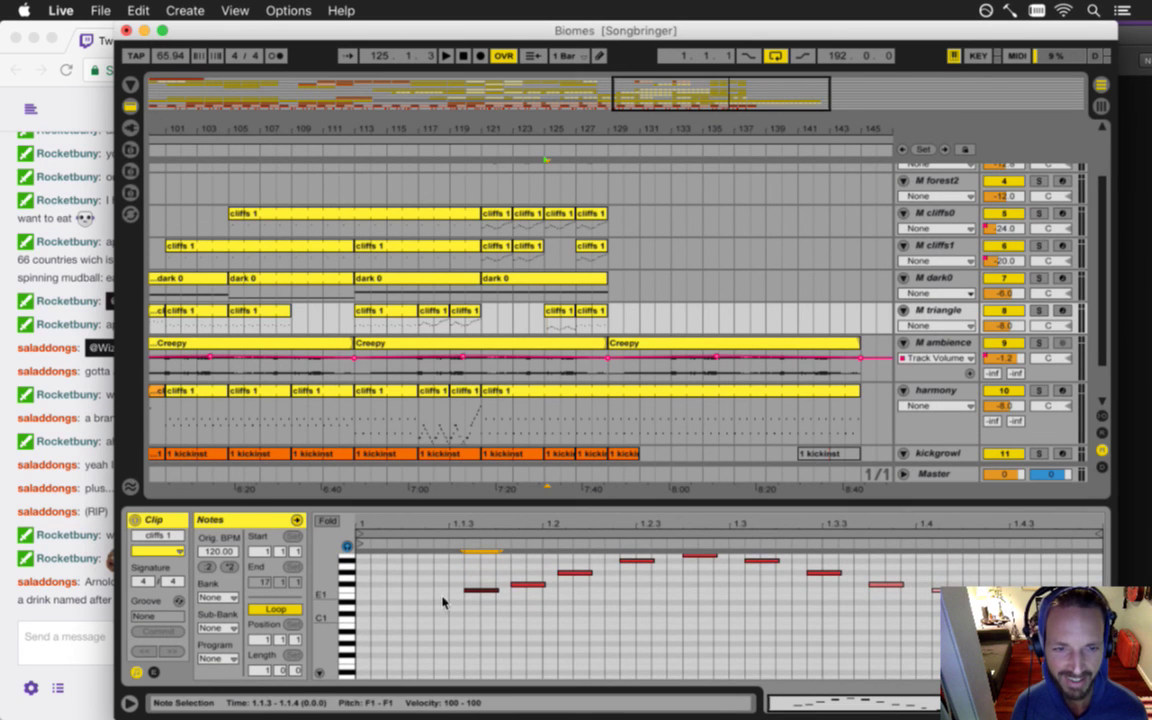
pyautogui.moveTo(449, 533)
pyautogui.mouseDown()
pyautogui.moveTo(481, 576)
pyautogui.moveTo(411, 605)
pyautogui.mouseUp()
pyautogui.doubleClick(420, 597)
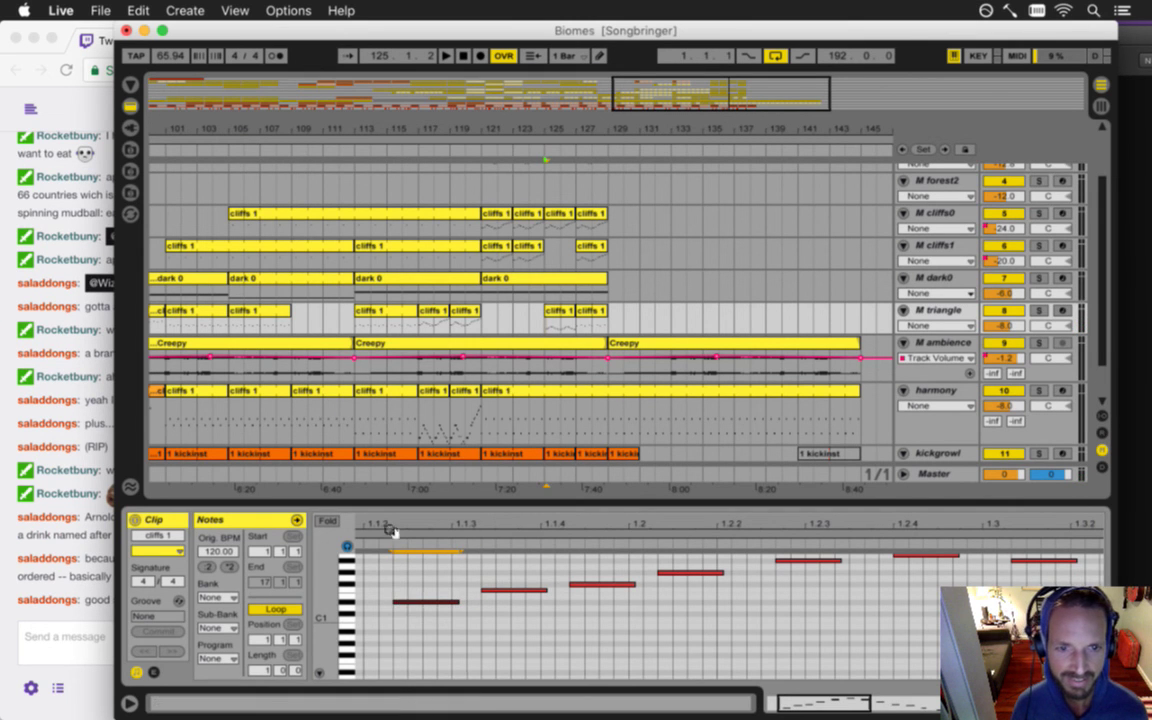
pyautogui.moveTo(389, 526); pyautogui.dragTo(469, 526)
pyautogui.moveTo(483, 600); pyautogui.dragTo(410, 611)
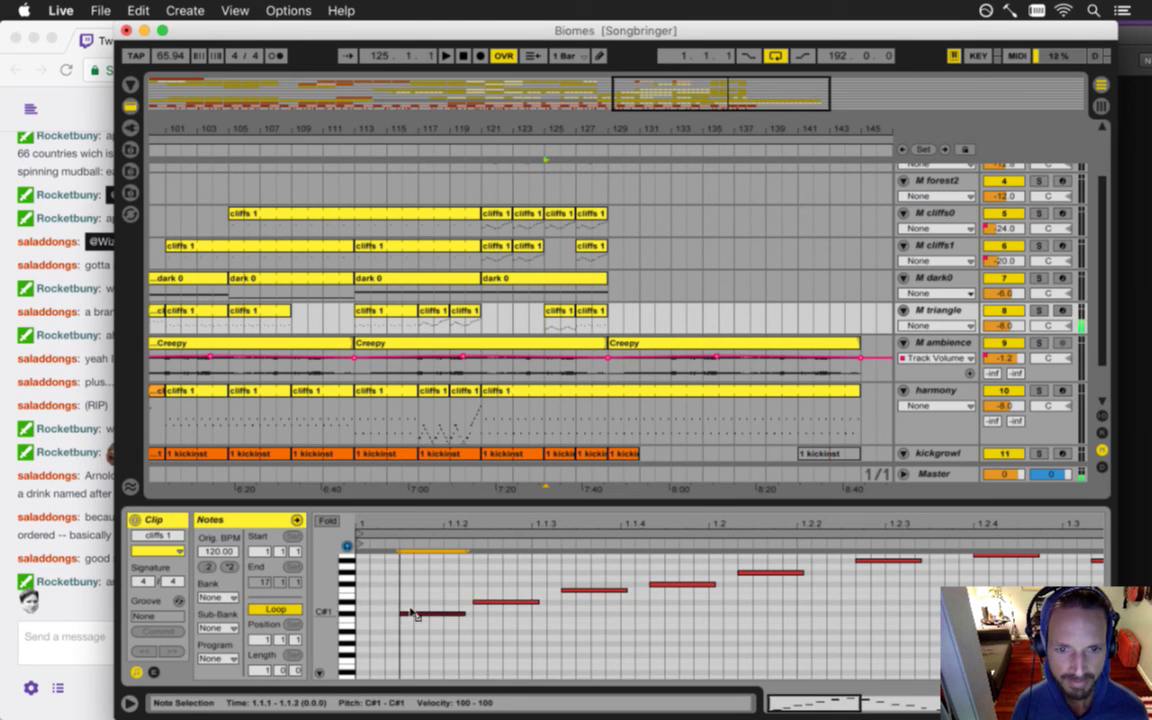
# - Audition the M triangle clip and shift its opening C#1 note to the clip start, playing the result
pyautogui.press('space')
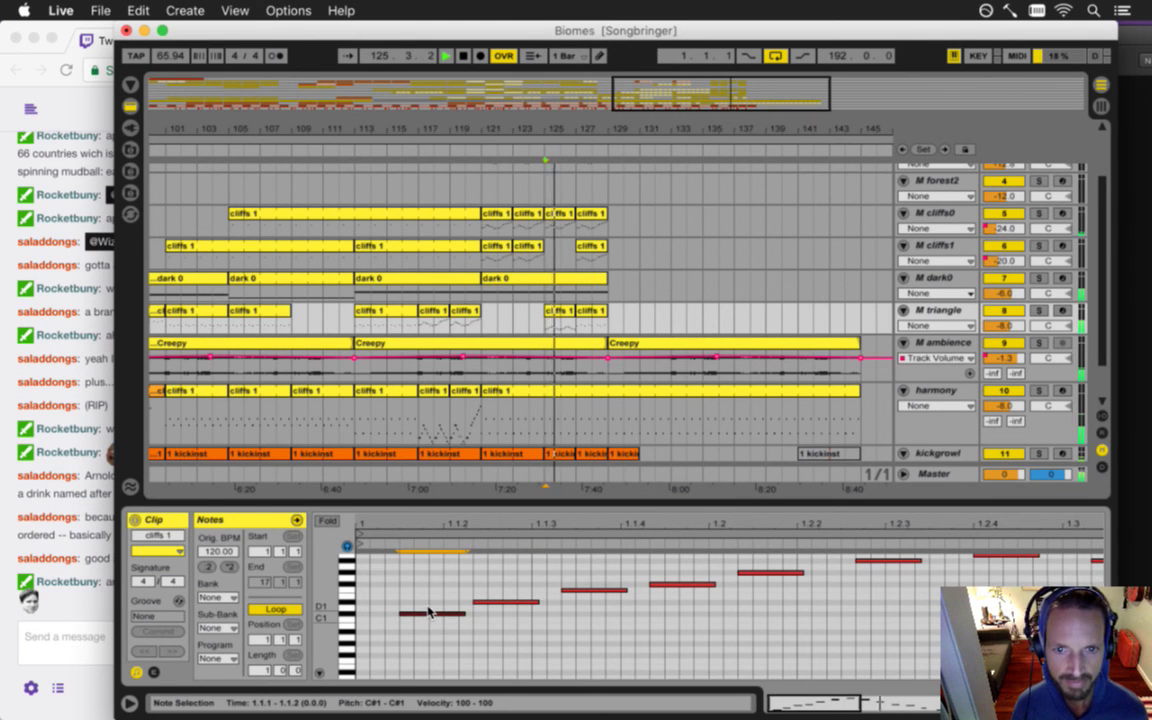
pyautogui.click(409, 552)
pyautogui.press('space')
pyautogui.moveTo(410, 531); pyautogui.dragTo(411, 542)
pyautogui.click(416, 614)
pyautogui.moveTo(420, 614); pyautogui.dragTo(362, 613)
pyautogui.press('space')
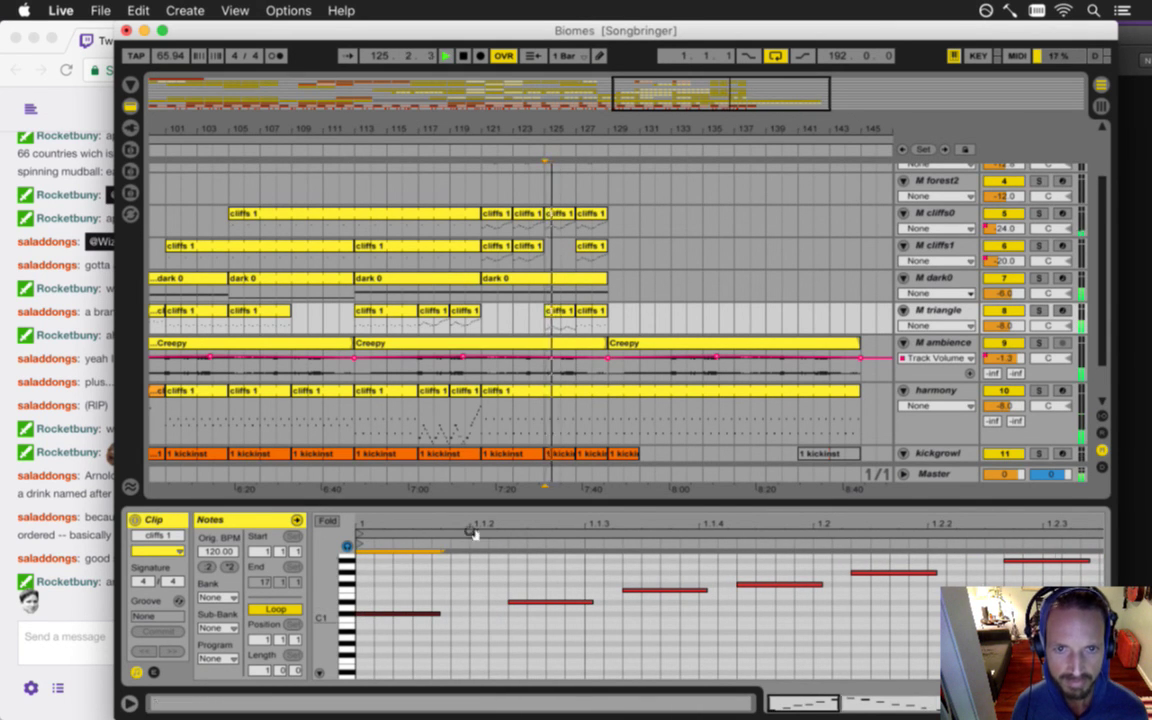
# - Lower the velocity of the run's F#1 note and set the G#1 note at 1.2.1 to velocity 67
pyautogui.moveTo(467, 543); pyautogui.dragTo(465, 527)
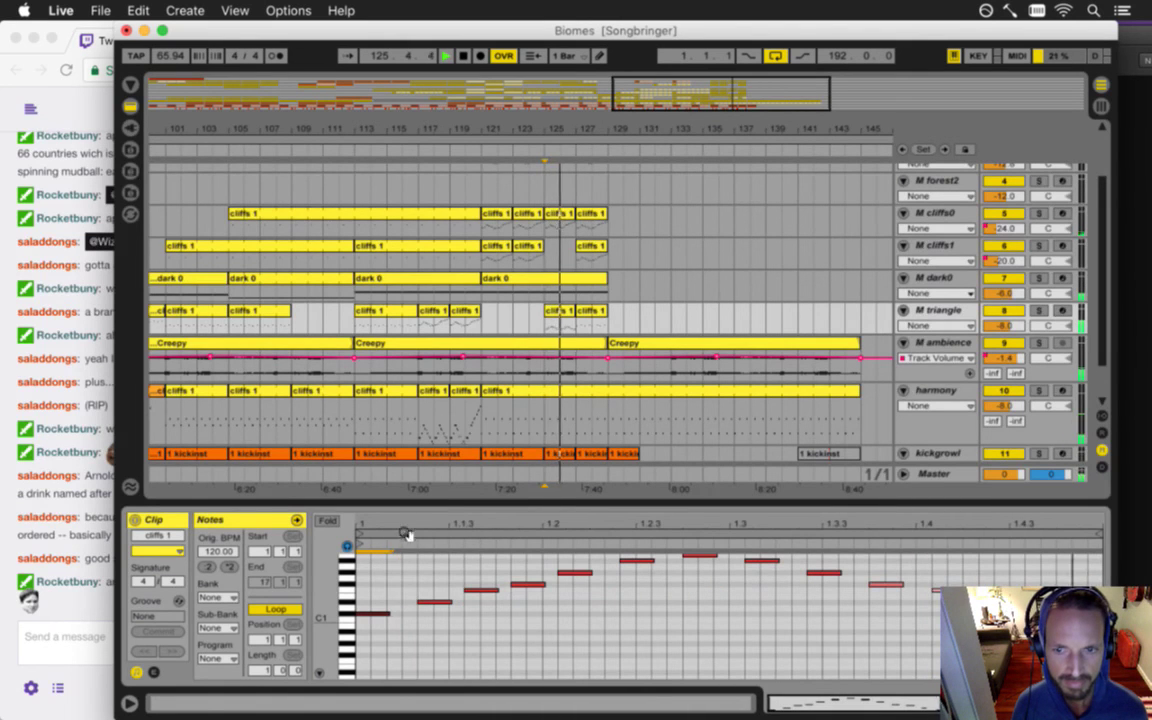
pyautogui.click(530, 585)
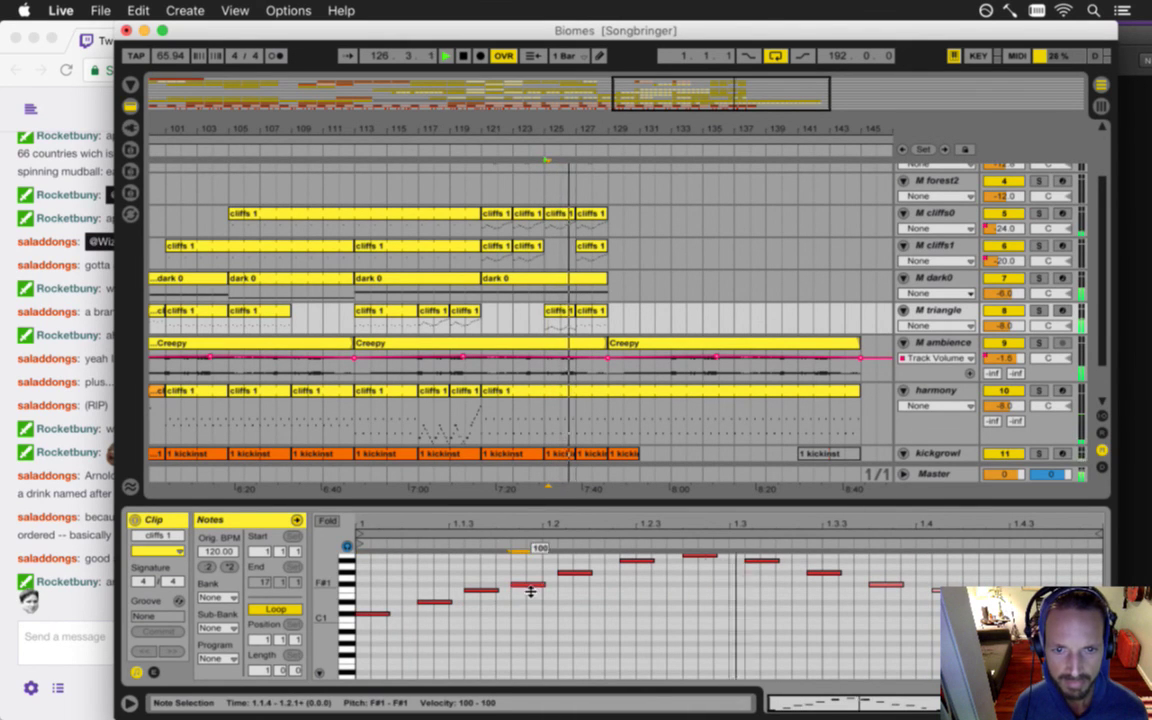
pyautogui.click(574, 573)
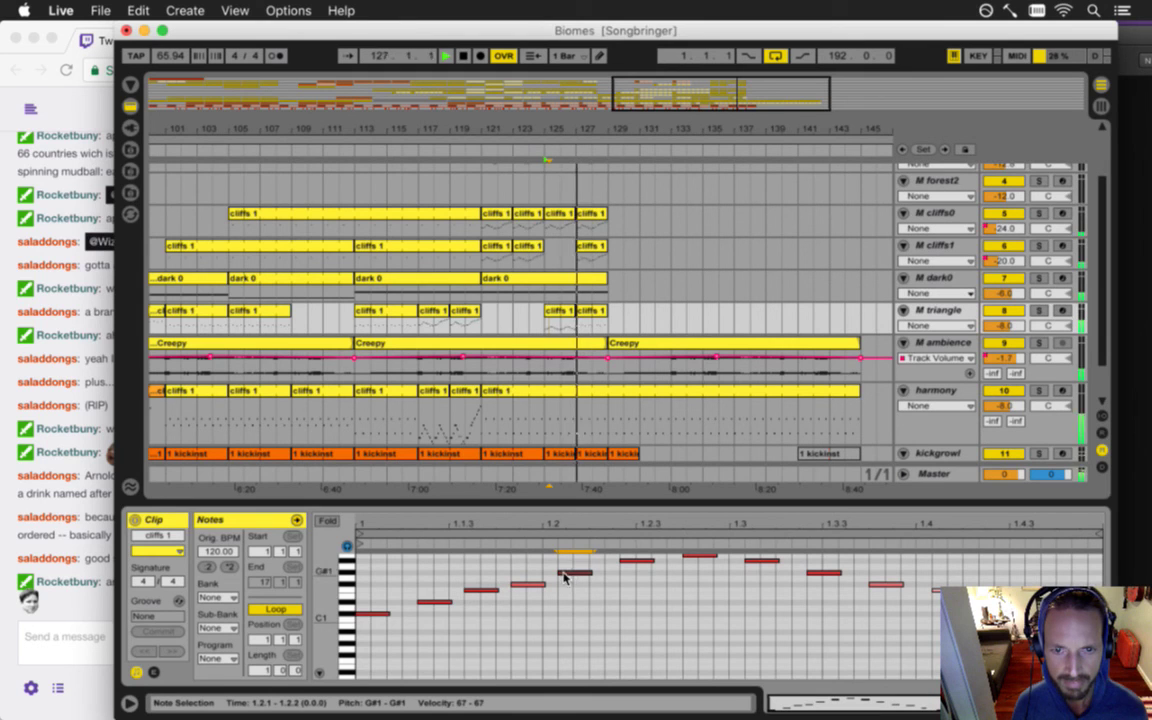
# - Play from bar 125, copy the edited M triangle clip to bar 127, and duplicate both clips over bars 129–133
pyautogui.click(552, 453)
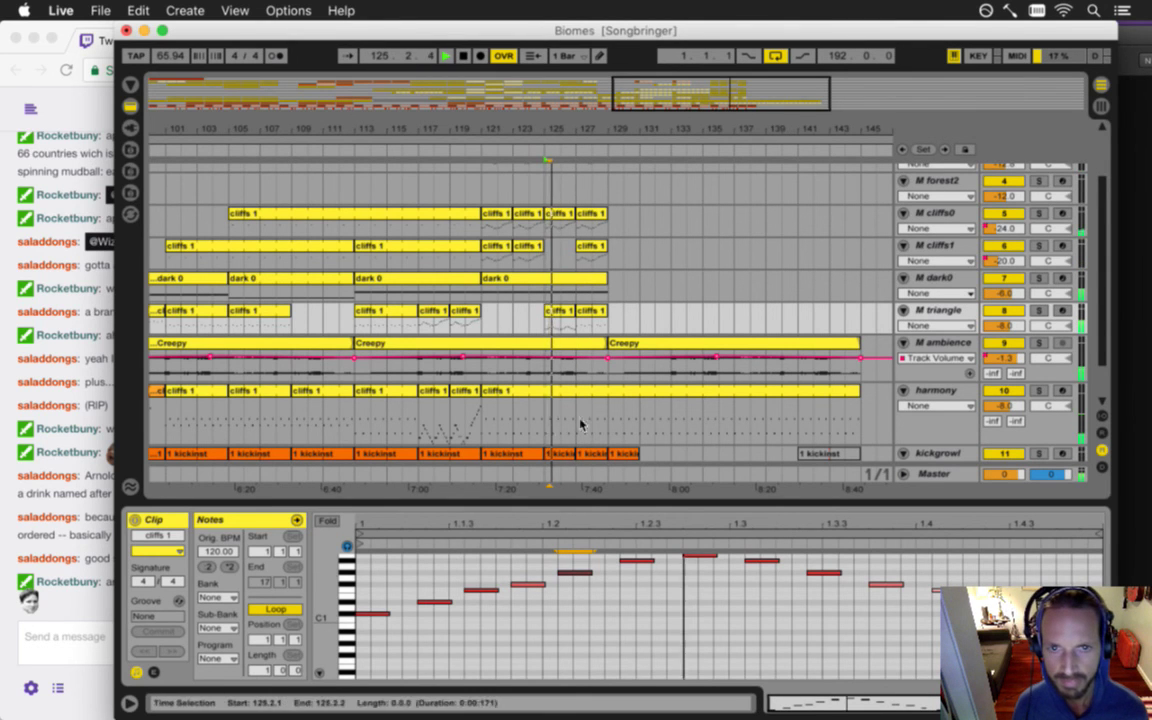
pyautogui.click(598, 322)
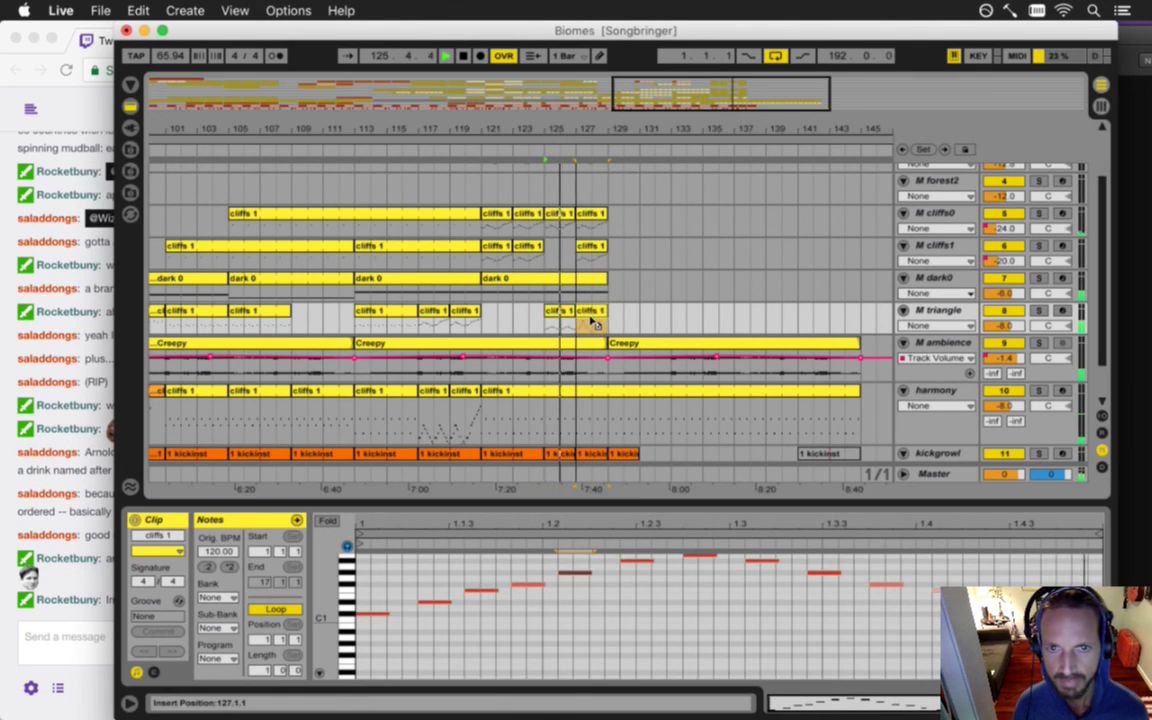
pyautogui.click(590, 322)
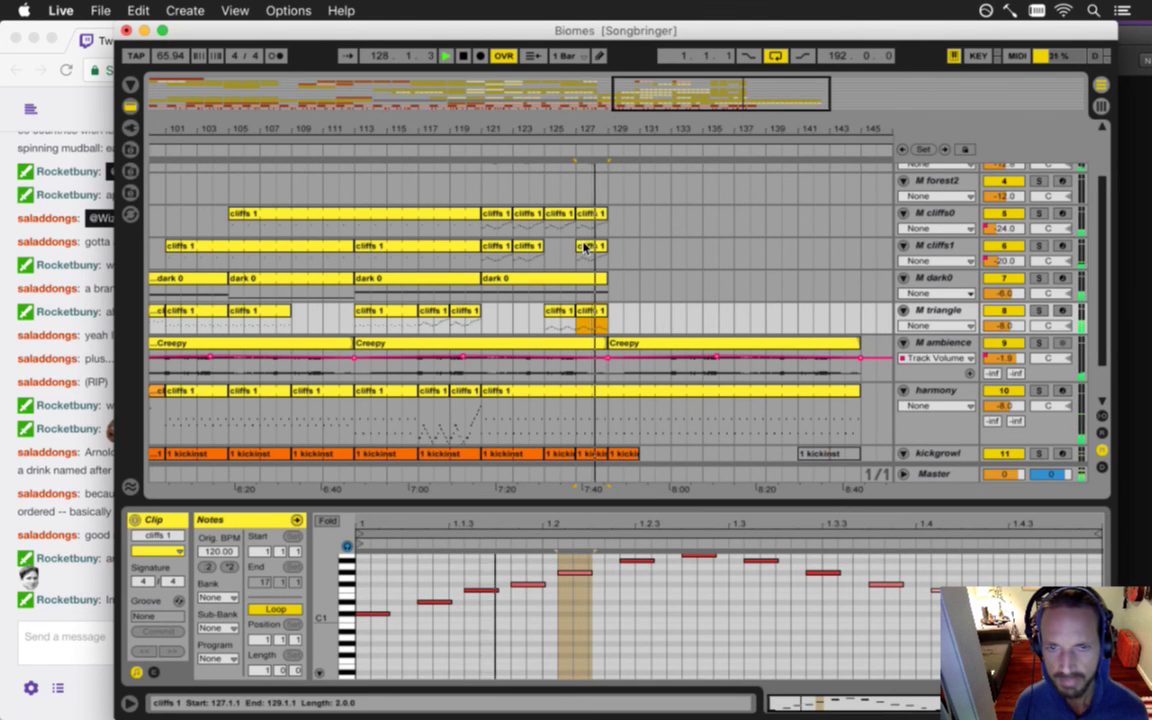
pyautogui.keyDown('shift'); pyautogui.click(556, 314); pyautogui.keyUp('shift')
pyautogui.press('super+d')
# - Extend the last active kickgrowl clip, starting at bar 129, to bar 133
pyautogui.scroll(-2, 621, 374)
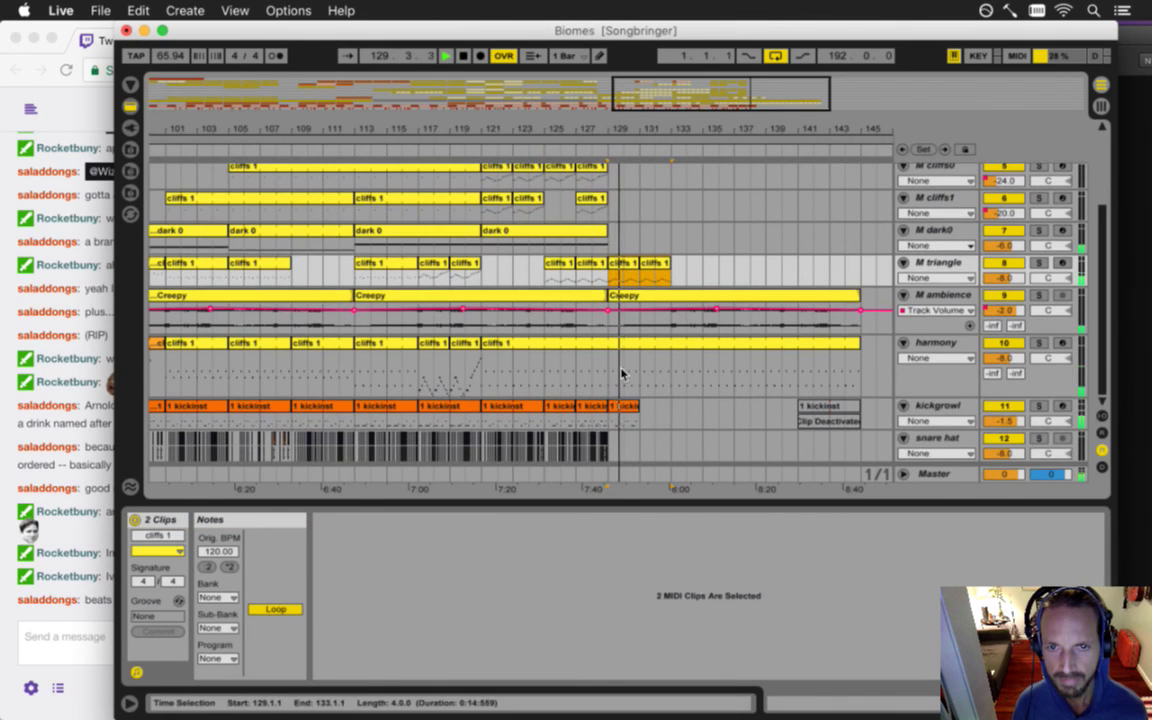
pyautogui.click(652, 412)
pyautogui.moveTo(656, 413); pyautogui.dragTo(665, 418)
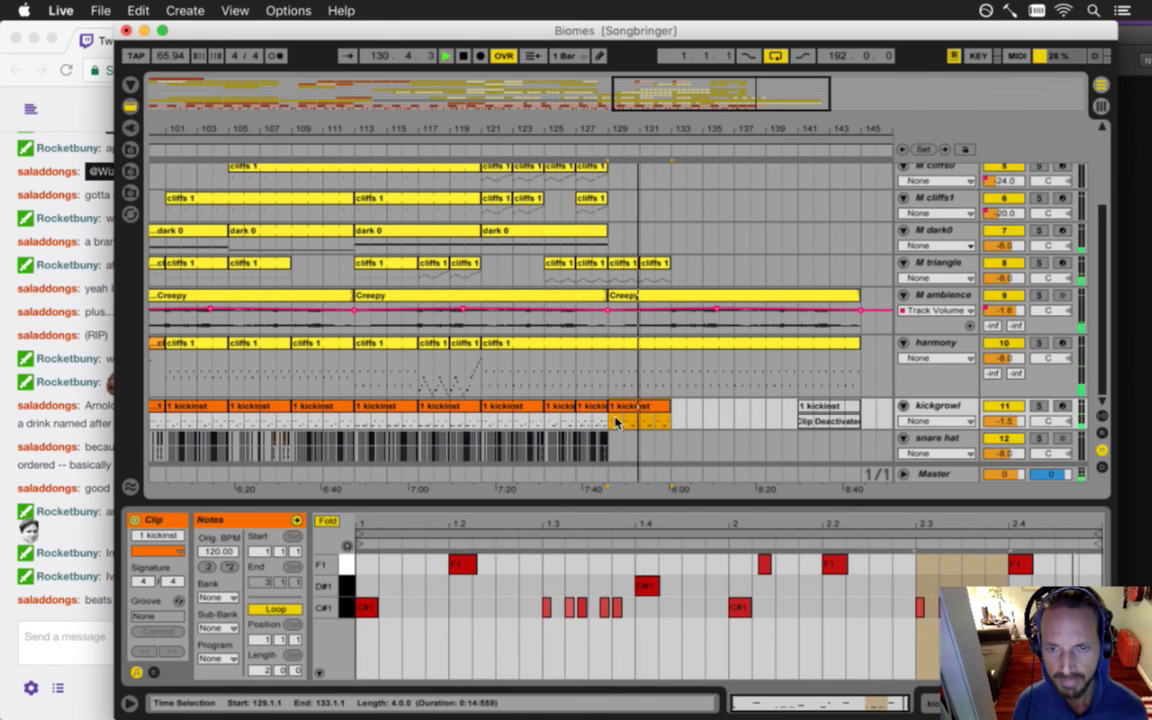
# - Copy the snare hat hits of bars 127–129 and paste them at bar 131
pyautogui.click(600, 445)
pyautogui.moveTo(593, 446); pyautogui.dragTo(576, 445)
pyautogui.press('super+c')
pyautogui.click(643, 443)
pyautogui.press('super+v')
pyautogui.click(641, 447)
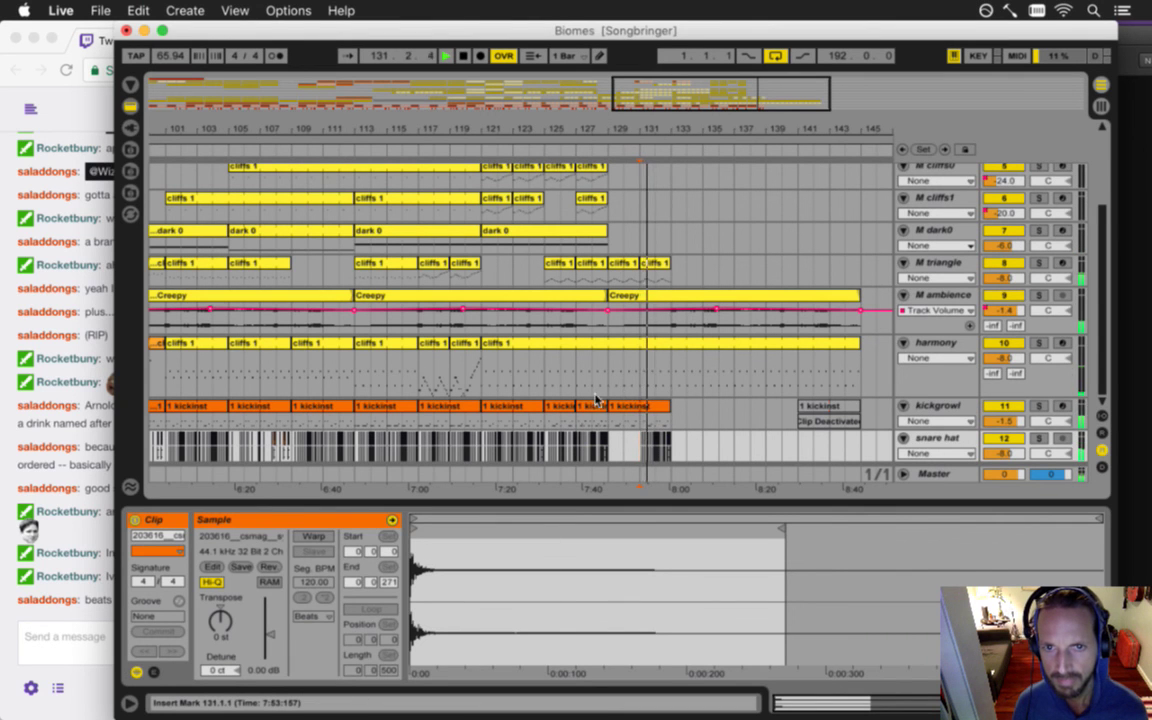
# - Listen through to bar 133, stop playback, and inspect the notes of the M triangle clip of bars 129–131
pyautogui.scroll(2, 727, 378)
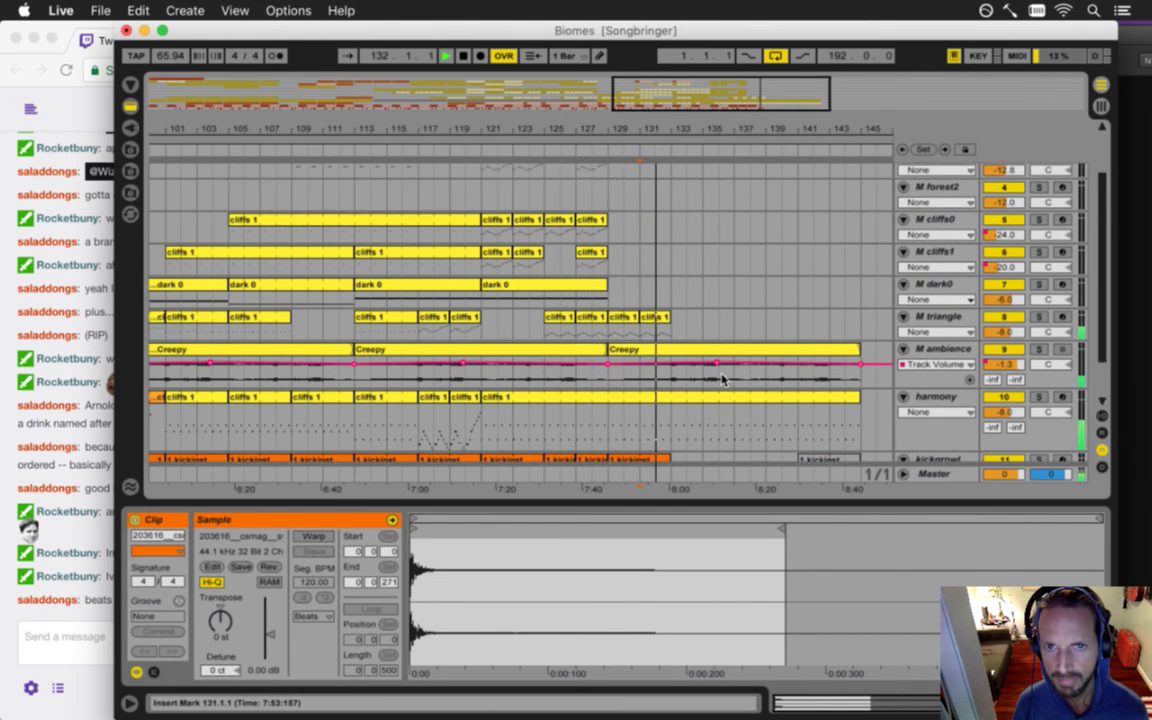
pyautogui.scroll(3, 725, 378)
pyautogui.click(650, 383)
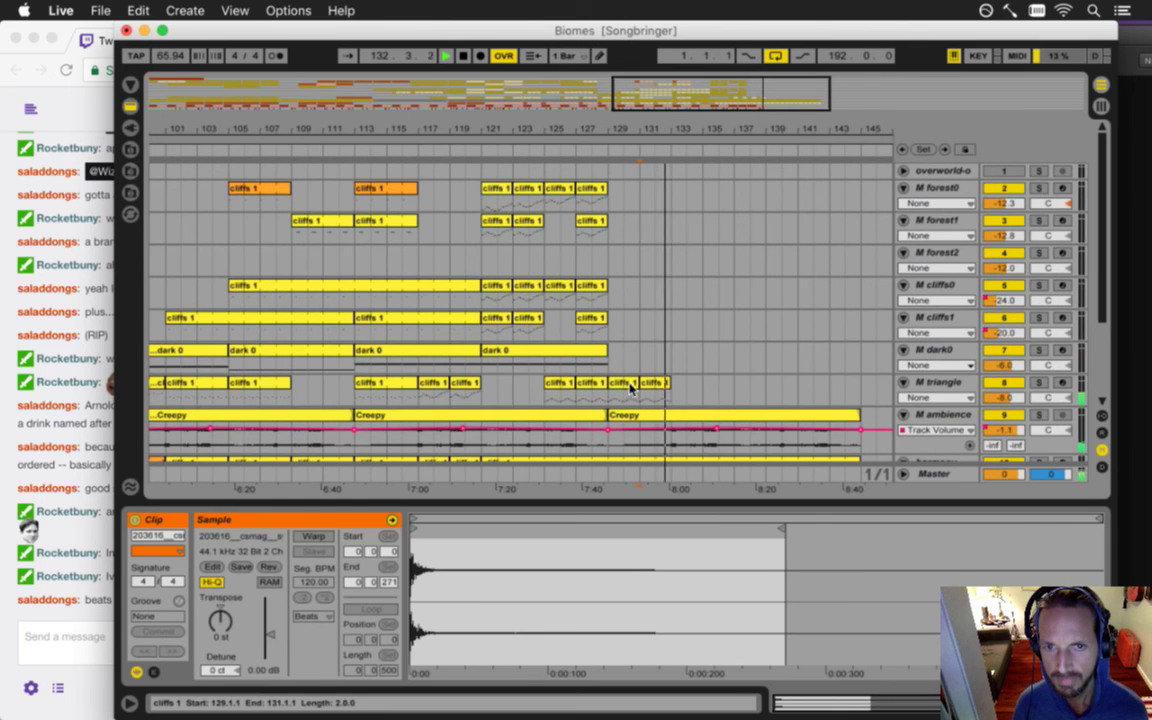
pyautogui.click(622, 386)
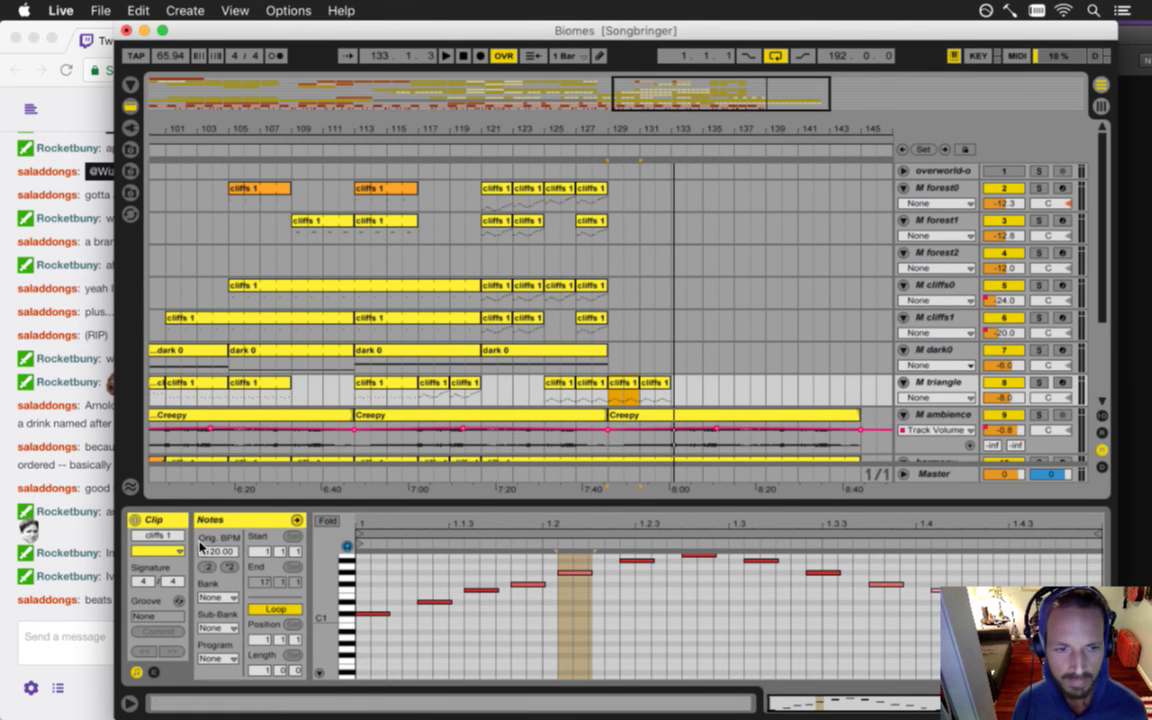
# - Check the Twitch chat in Chrome, then switch to iTerm2 and run date to see the current date and time
pyautogui.click(90, 616)
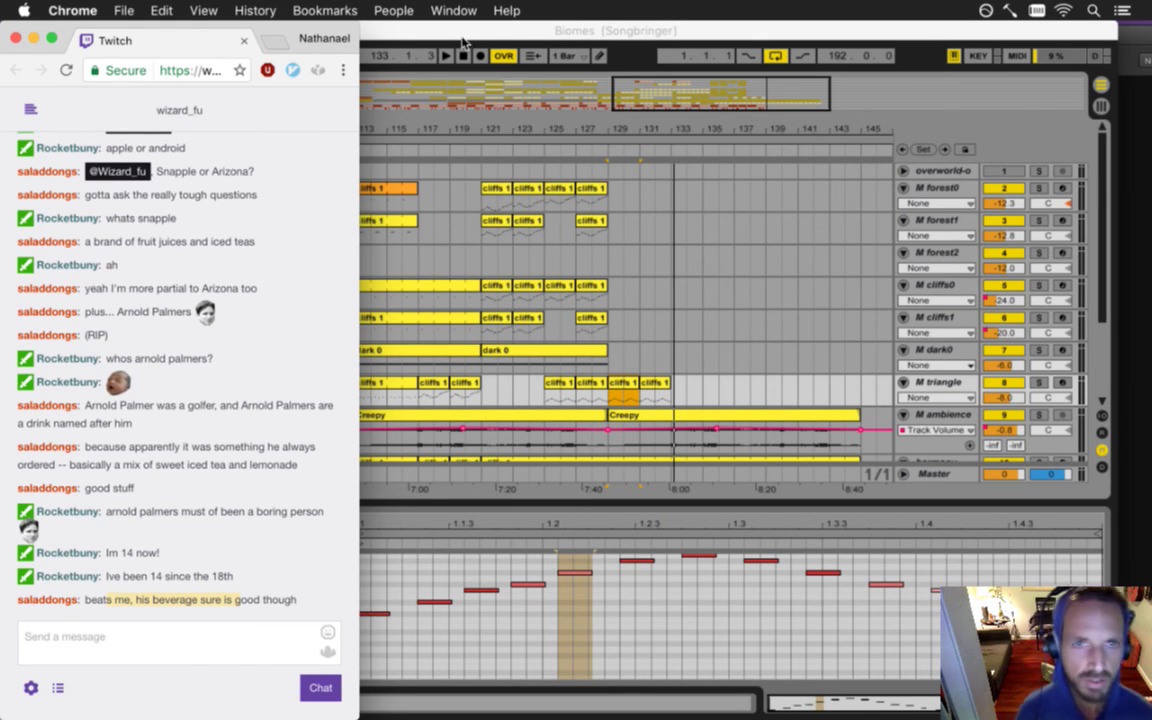
pyautogui.click(463, 374)
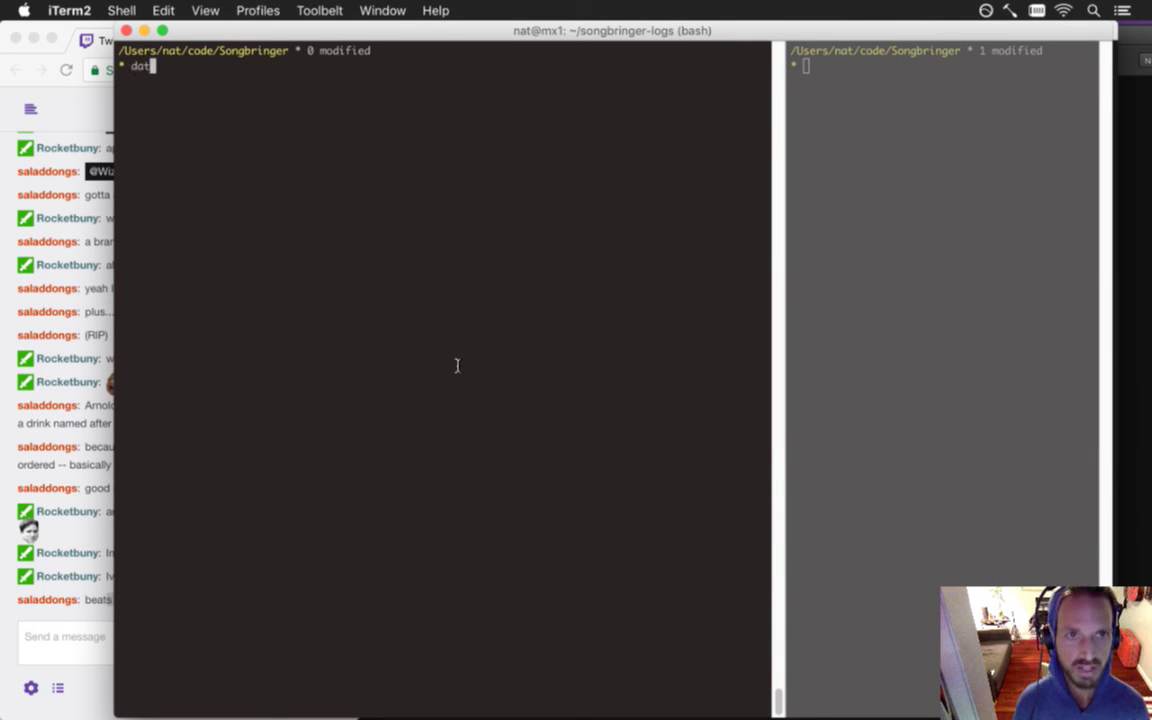
pyautogui.press('Return')
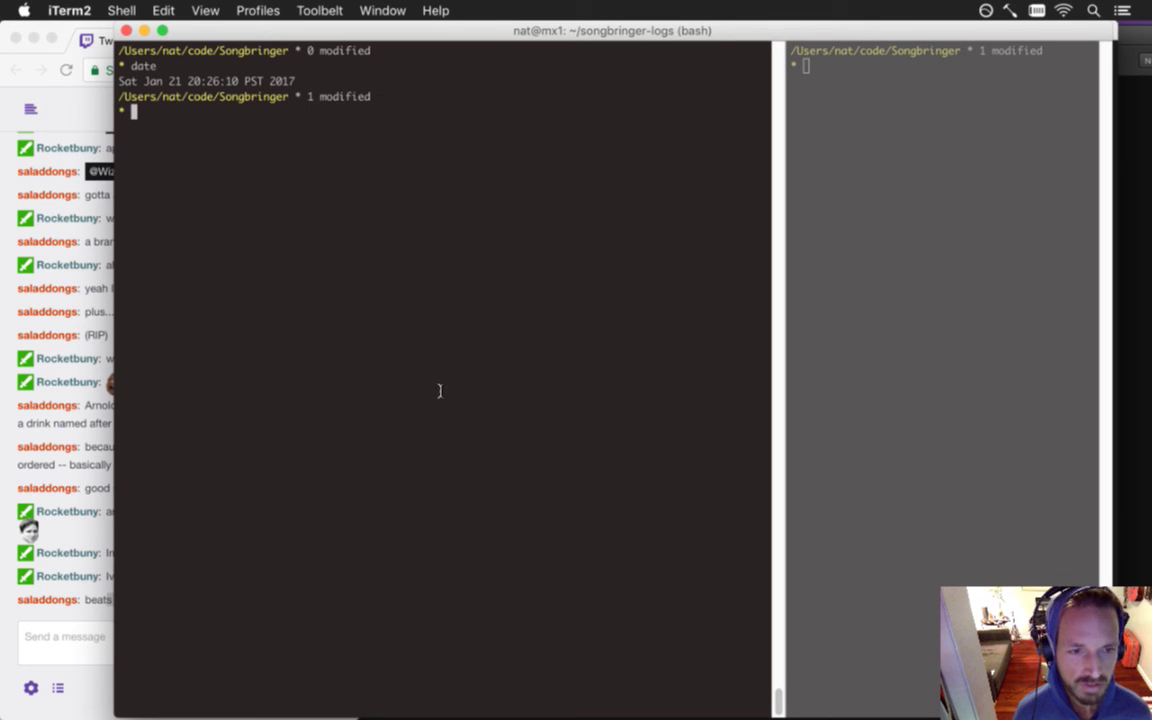
# - Read the latest Twitch chat messages in Chrome, then switch back to Ableton Live
pyautogui.click(100, 534)
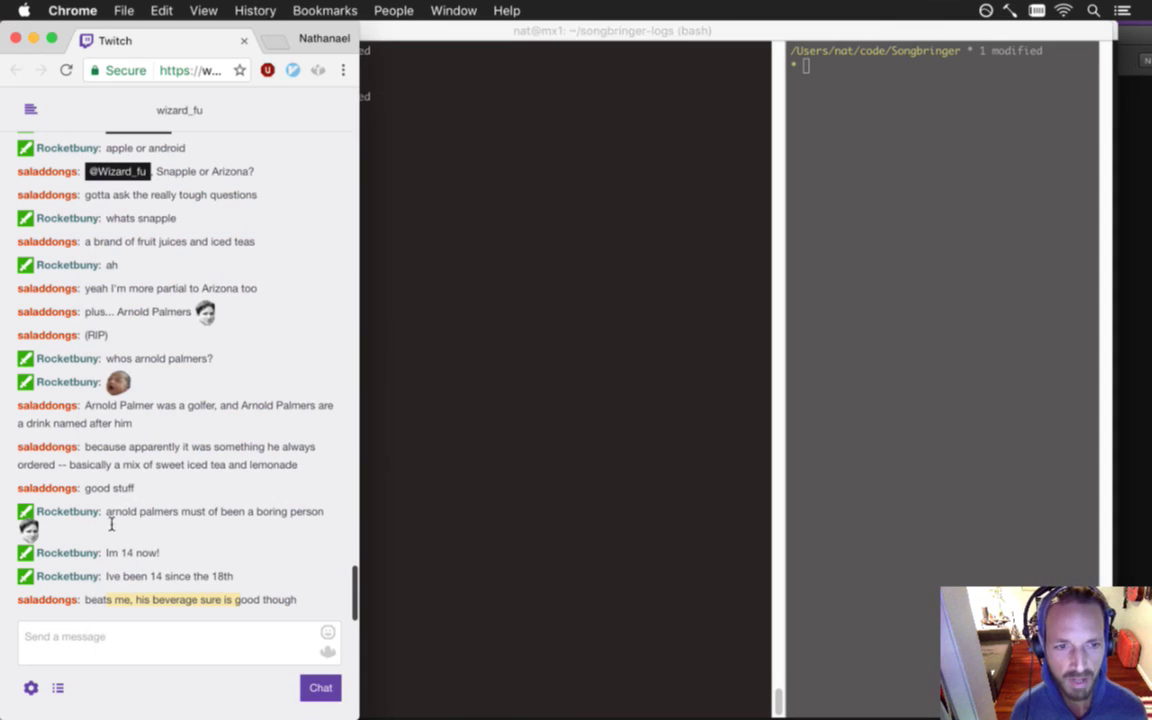
pyautogui.moveTo(104, 520); pyautogui.dragTo(181, 537)
pyautogui.click(130, 566)
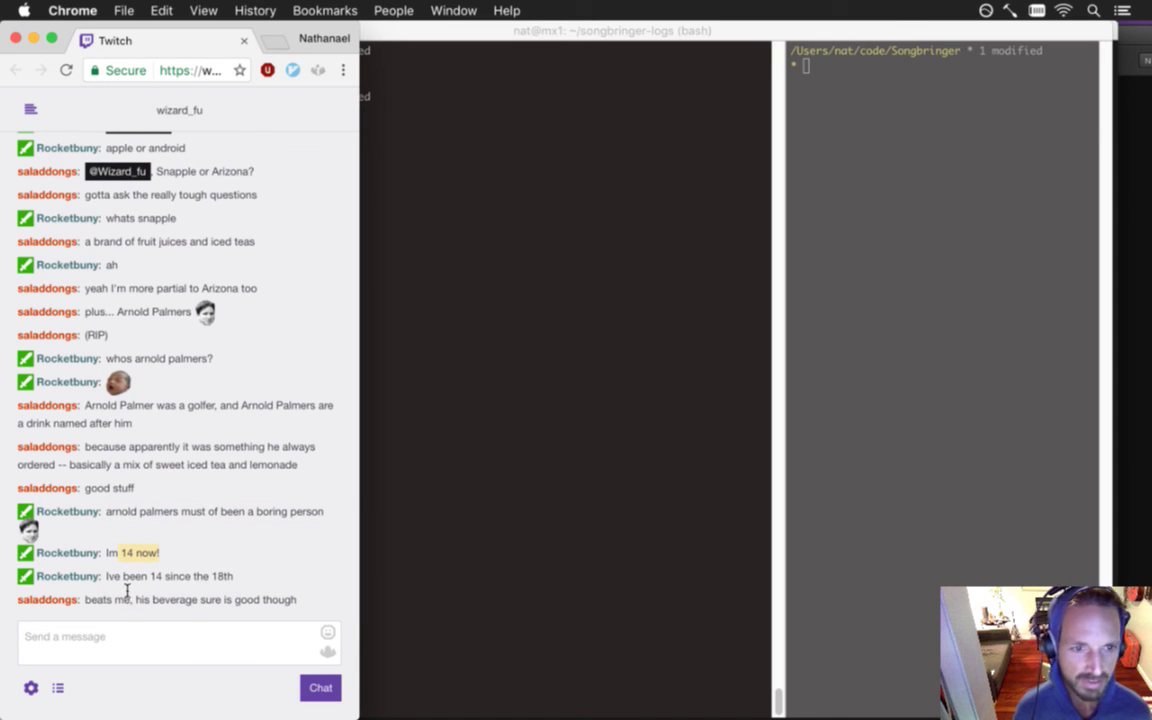
pyautogui.click(380, 587)
pyautogui.press('super+Tab')
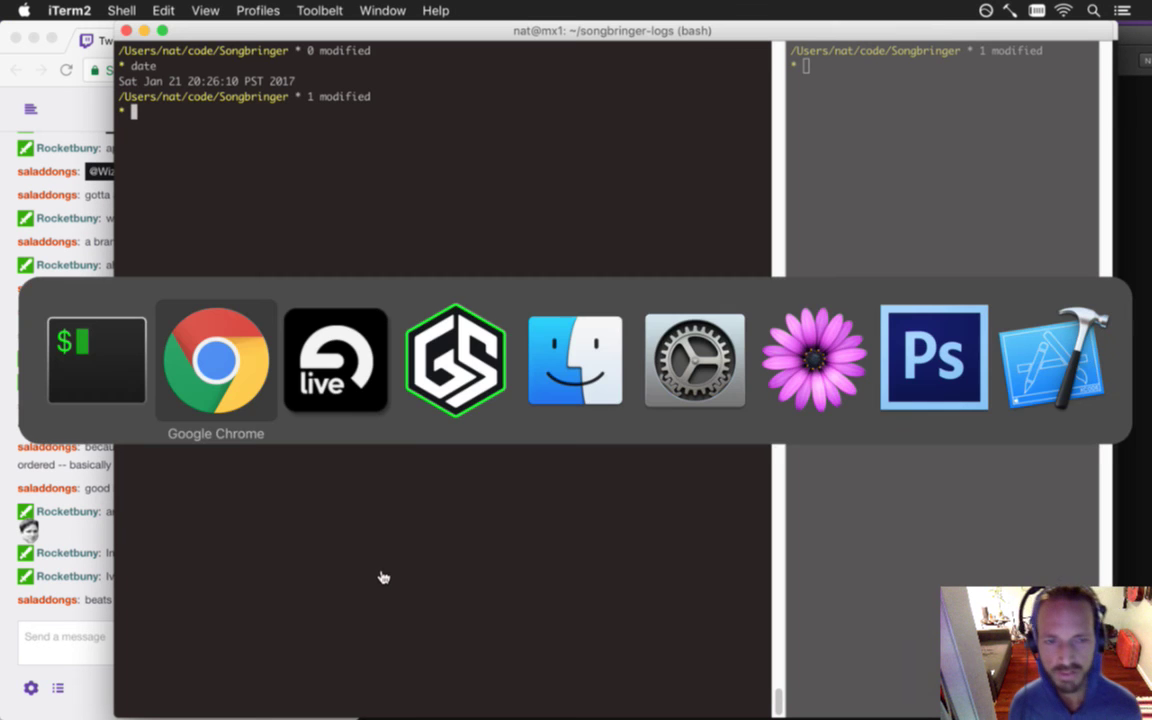
pyautogui.press('super+Tab')
pyautogui.press('Tab')
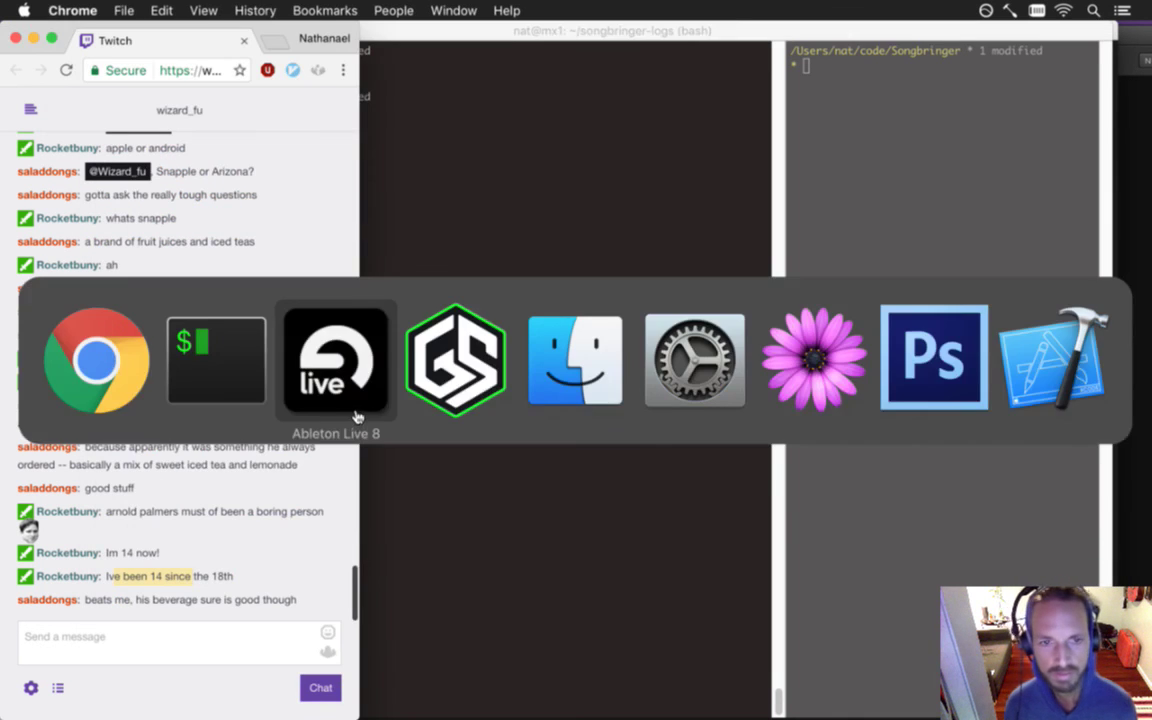
# - Select the M triangle clip of bars 129–131 and save the Biomes set
pyautogui.click(607, 401)
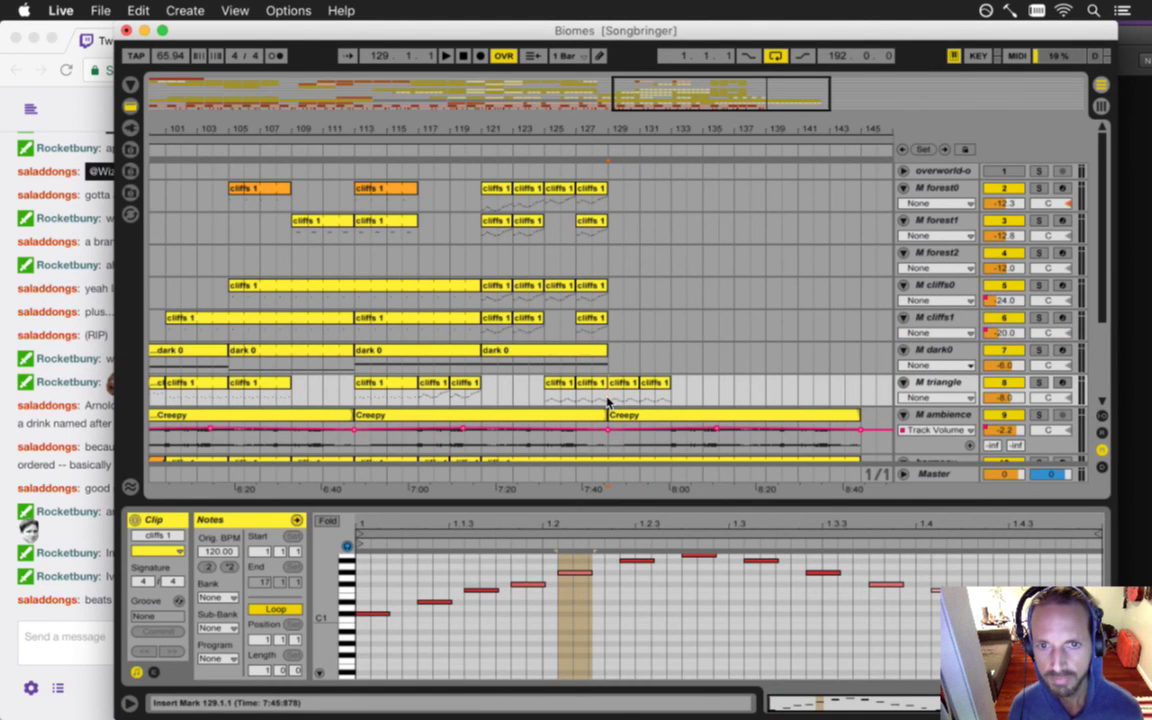
pyautogui.click(614, 382)
pyautogui.press('super+s')
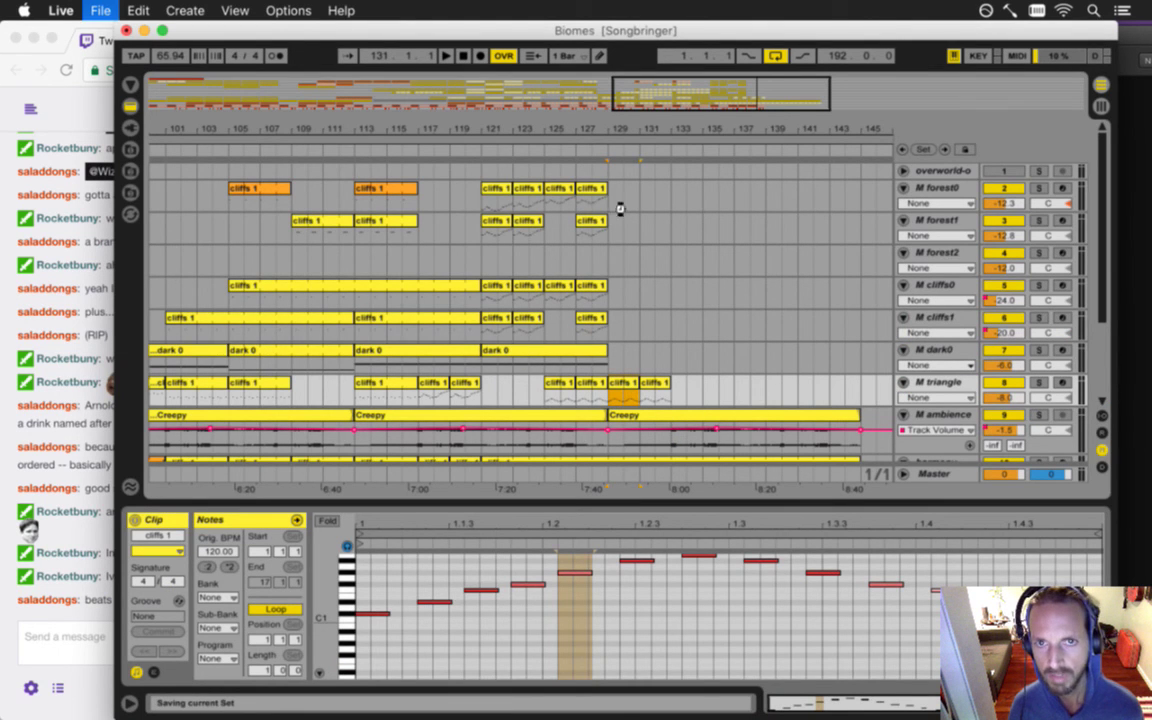
# - Play the song from bar 97, where the first dark 0 clip on M dark0 begins
pyautogui.moveTo(597, 126); pyautogui.dragTo(595, 126)
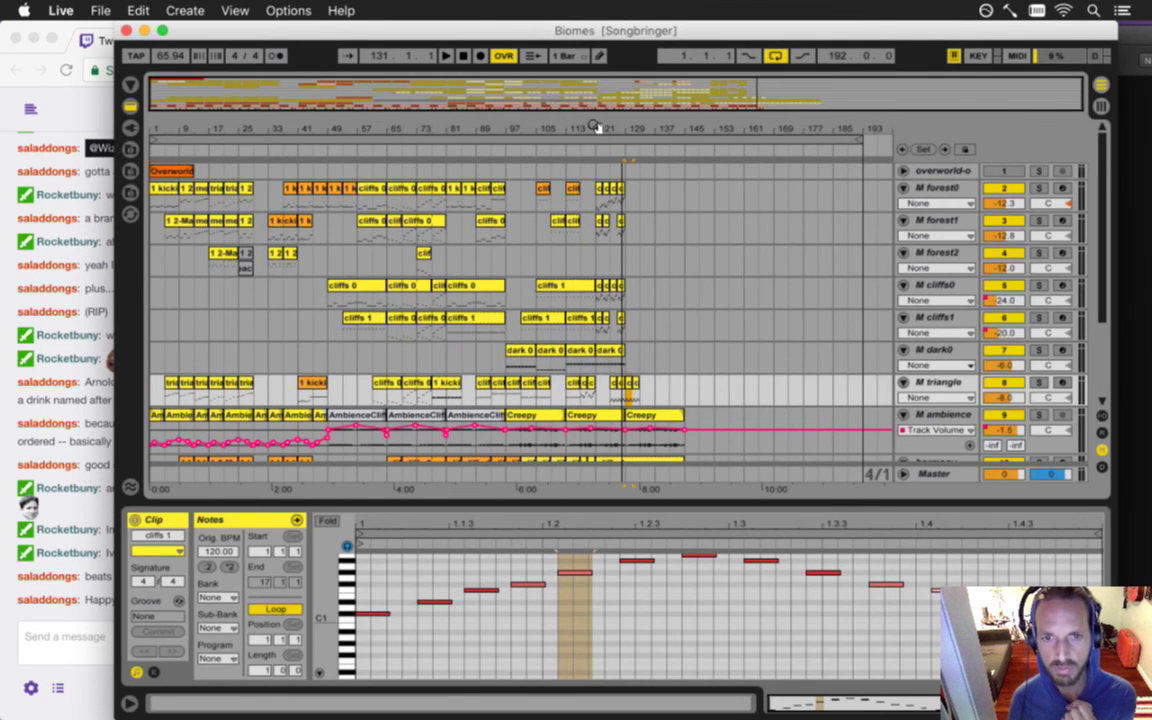
pyautogui.press('+')
pyautogui.press('+')
pyautogui.press('+')
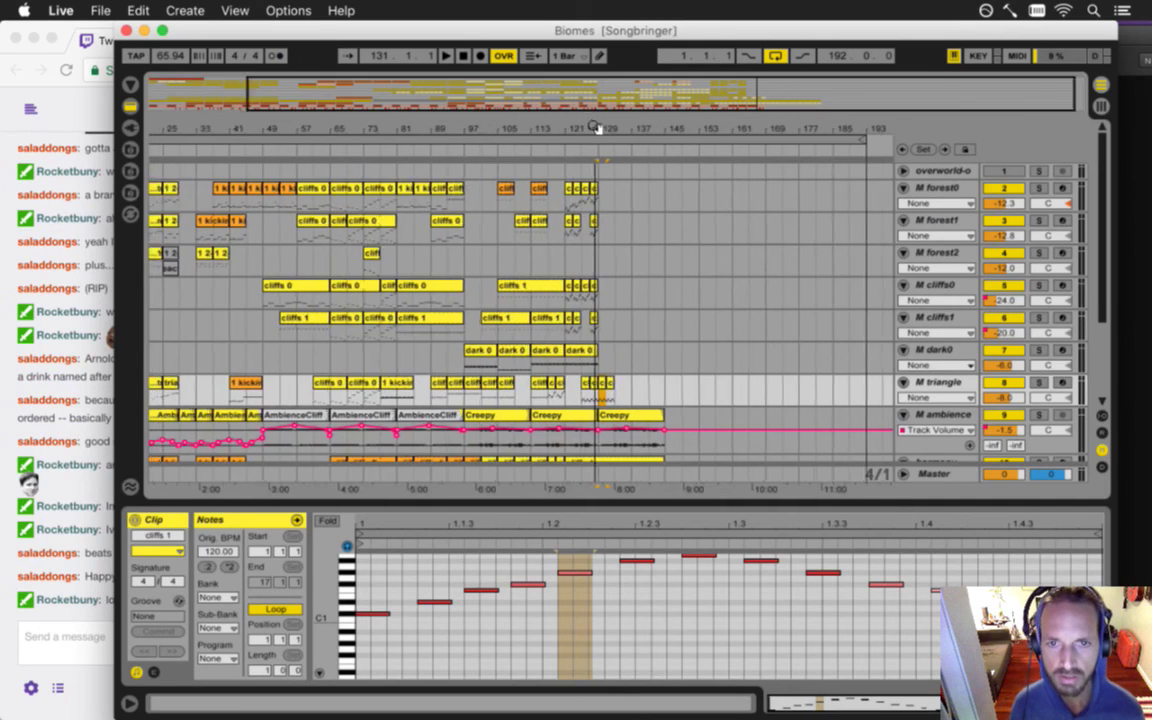
pyautogui.moveTo(595, 127); pyautogui.dragTo(596, 131)
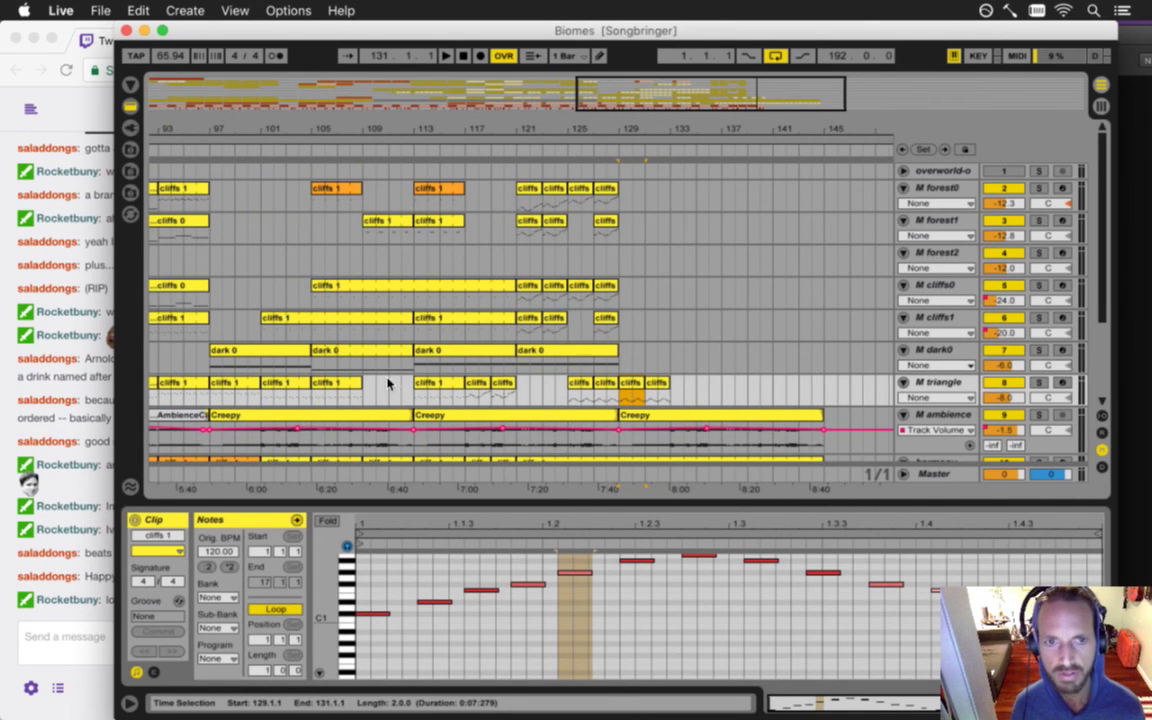
pyautogui.click(314, 364)
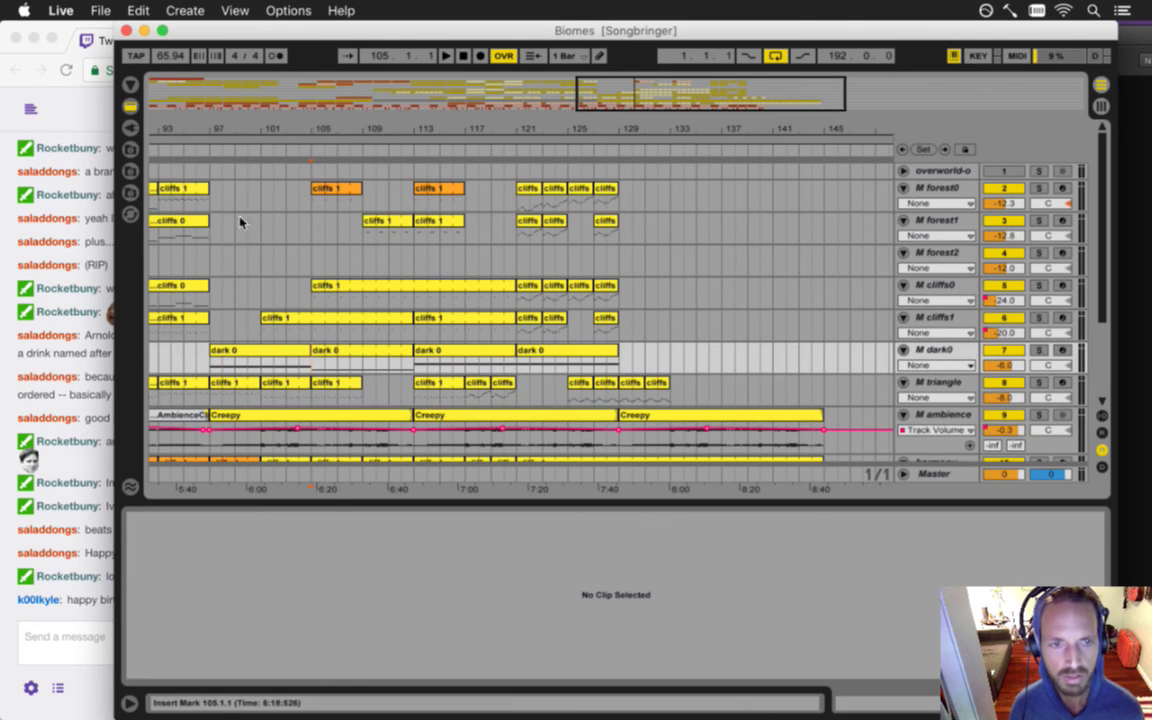
pyautogui.click(235, 352)
pyautogui.press('space')
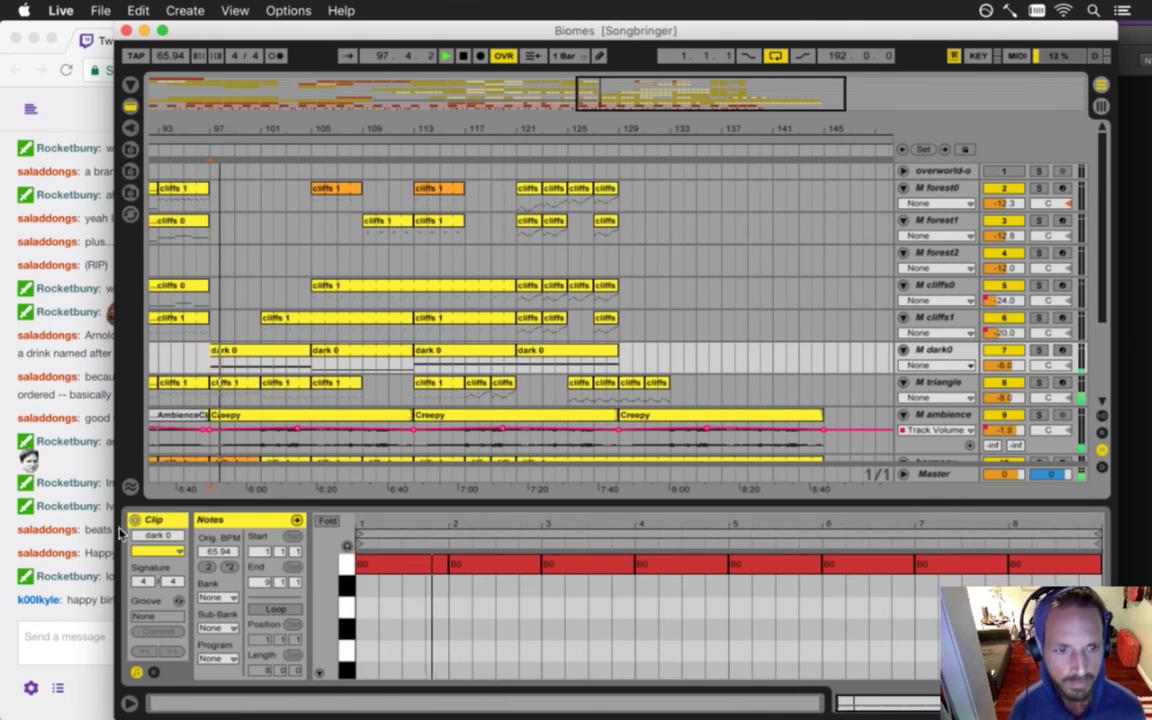
# - Check the new birthday messages in the Twitch chat in Chrome, then return to Ableton Live
pyautogui.click(97, 612)
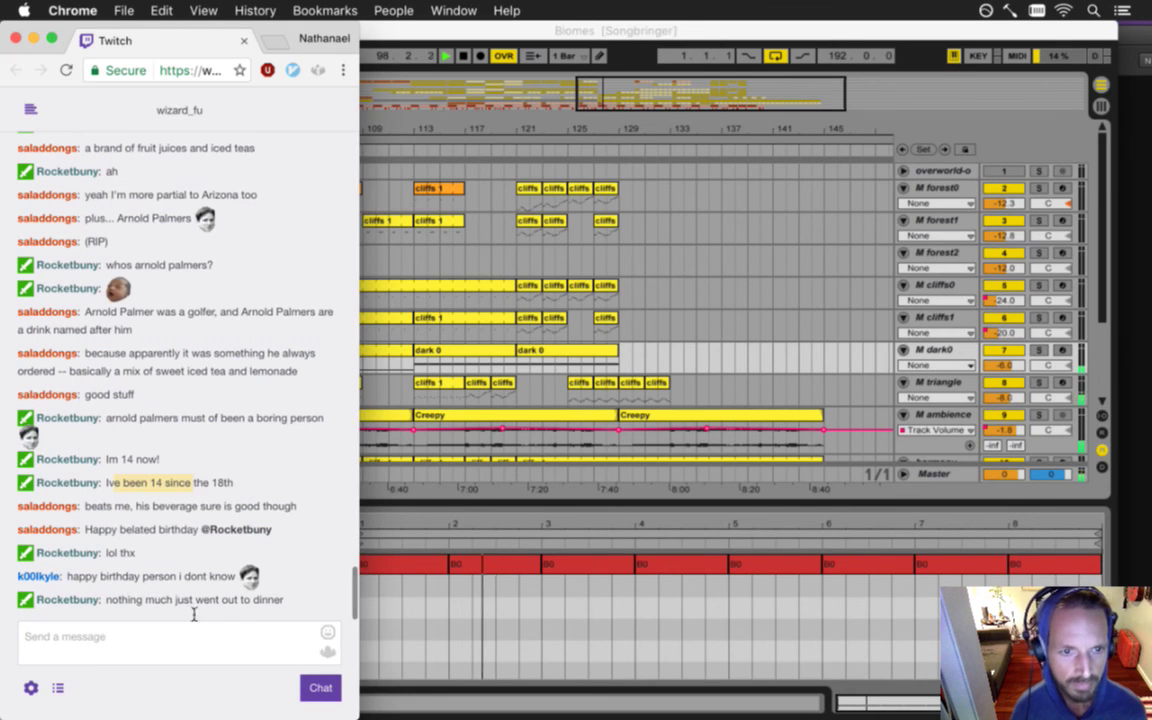
pyautogui.moveTo(109, 582); pyautogui.dragTo(179, 582)
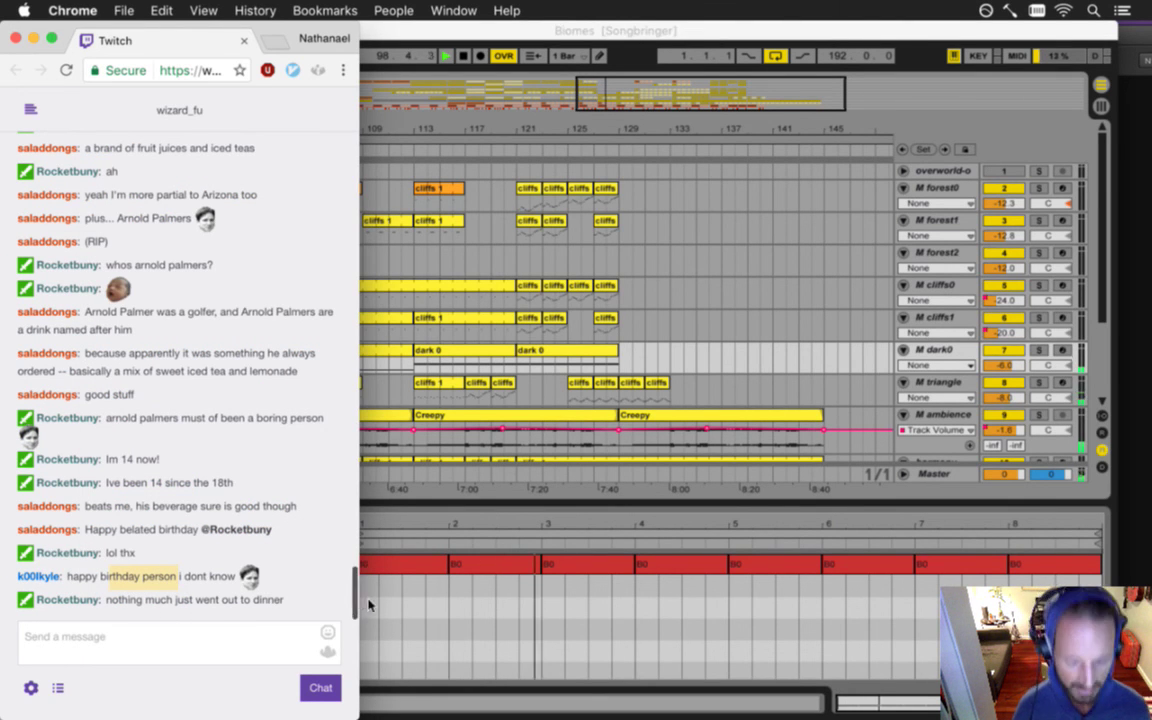
pyautogui.press('super+Tab')
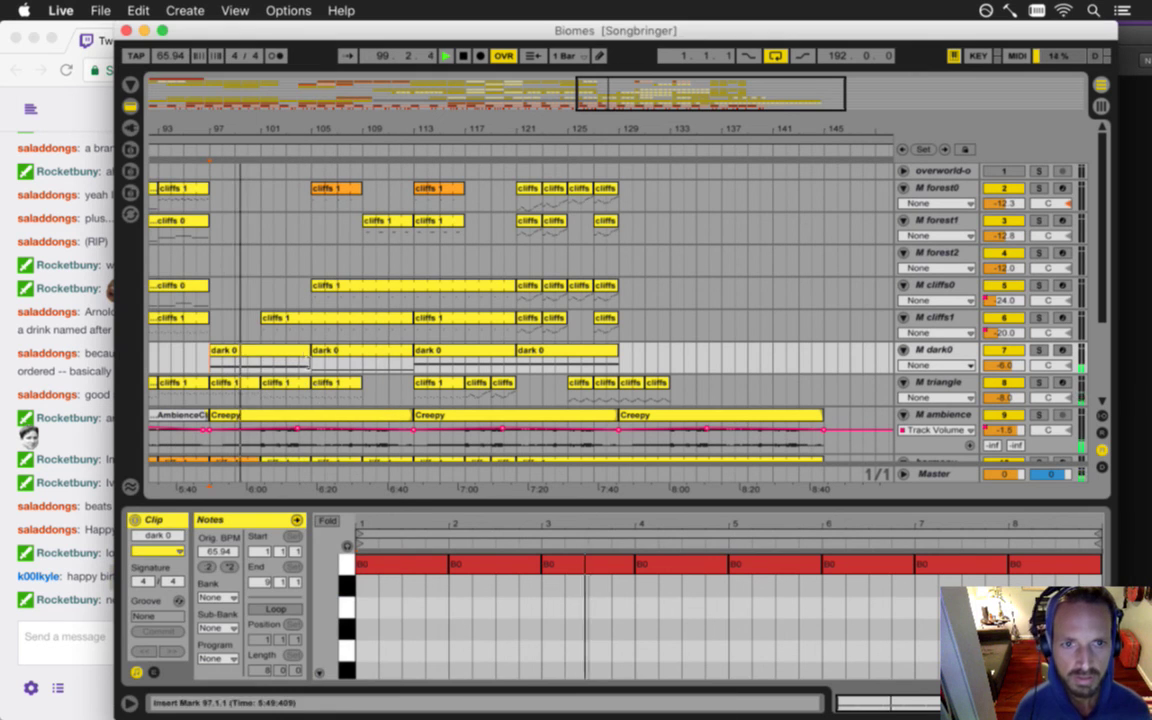
# - Copy the 8-bar dark 0 clip at bar 97 of M dark0 to bars 129 and 137
pyautogui.click(232, 356)
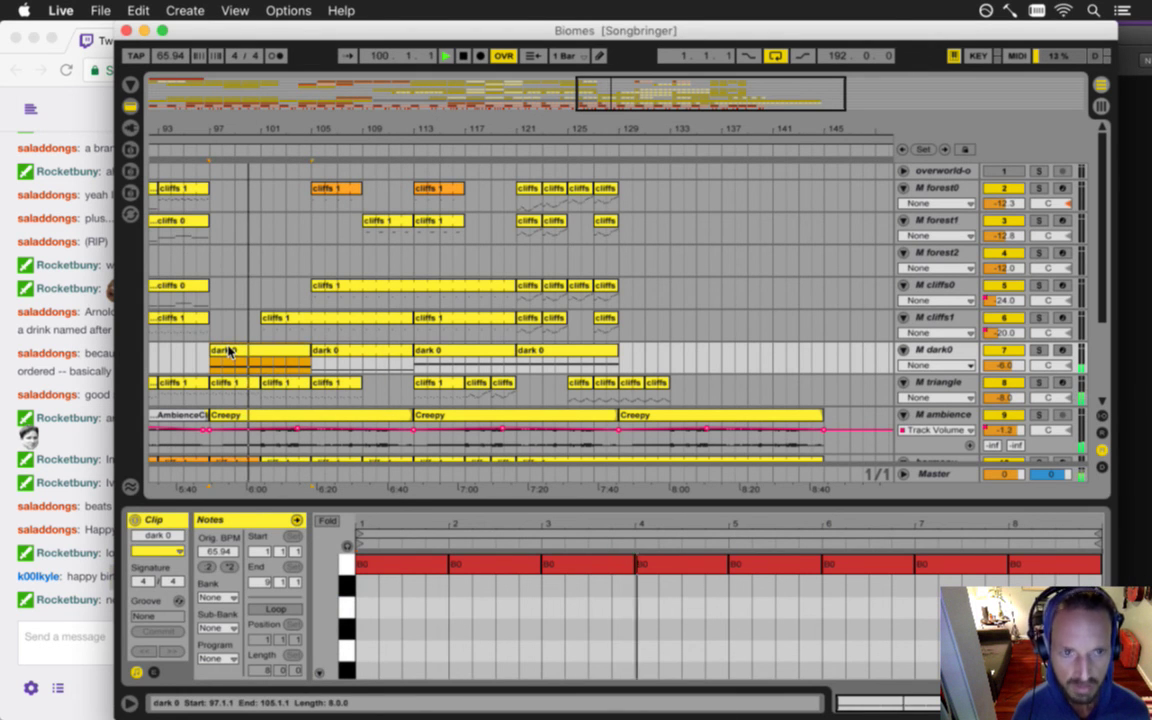
pyautogui.moveTo(226, 352); pyautogui.dragTo(752, 356)
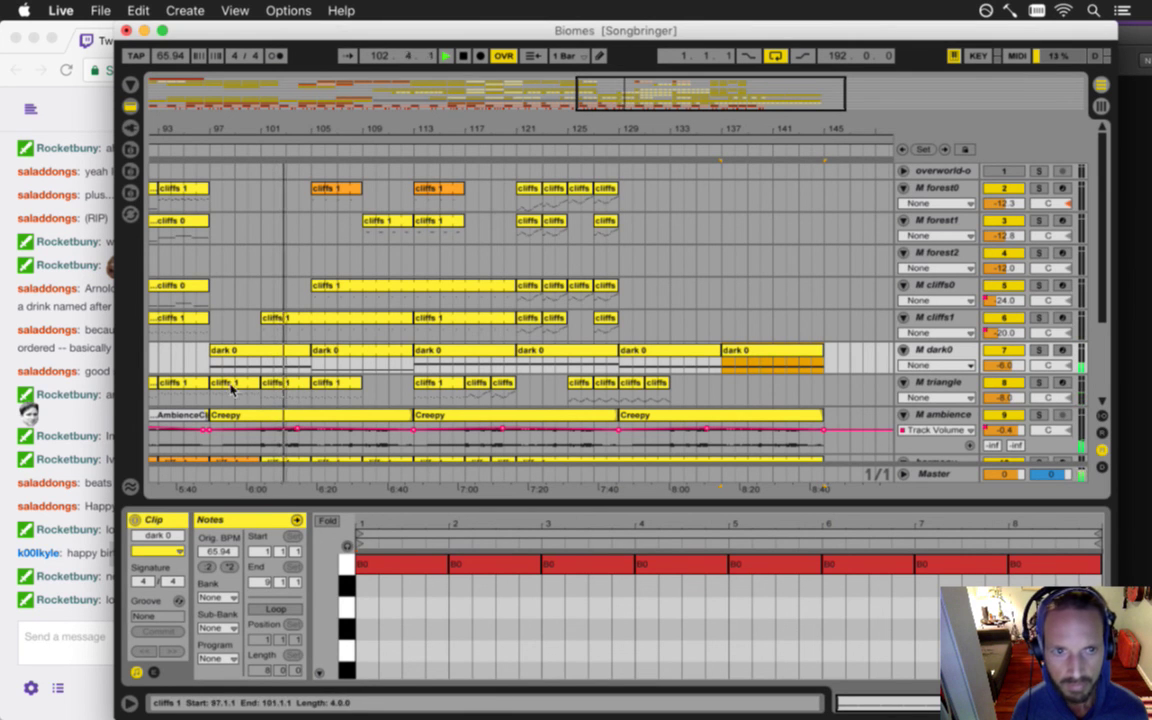
# - Try a copy of the 4-bar M triangle clip from bar 97 at bar 129 and listen to it
pyautogui.moveTo(216, 384); pyautogui.dragTo(622, 398)
pyautogui.click(622, 402)
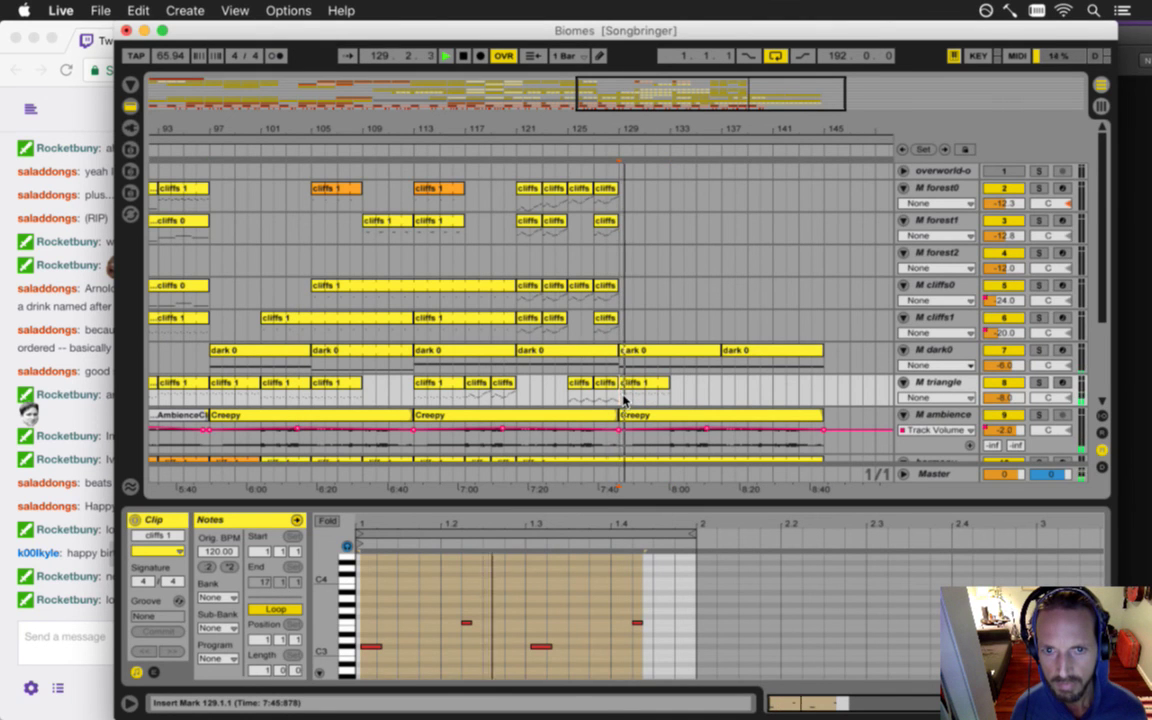
pyautogui.press('space')
# - Play from bar 129, then delete the two M triangle clips of bars 129–133 and save the set
pyautogui.click(623, 402)
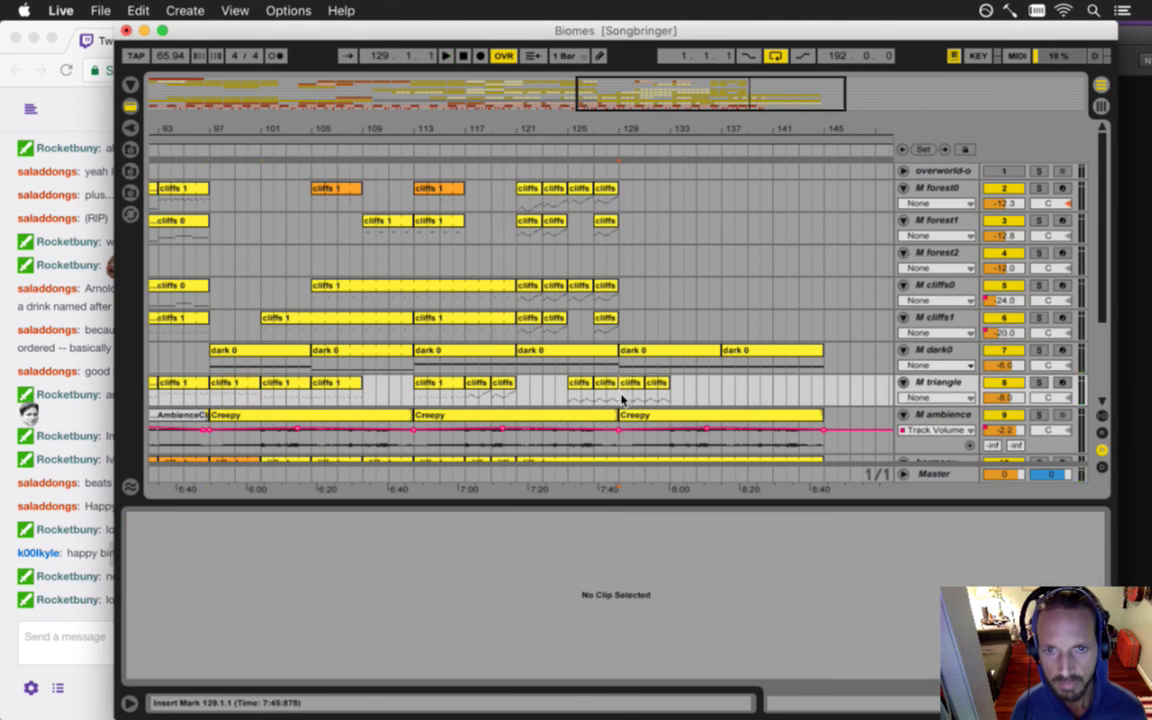
pyautogui.press('space')
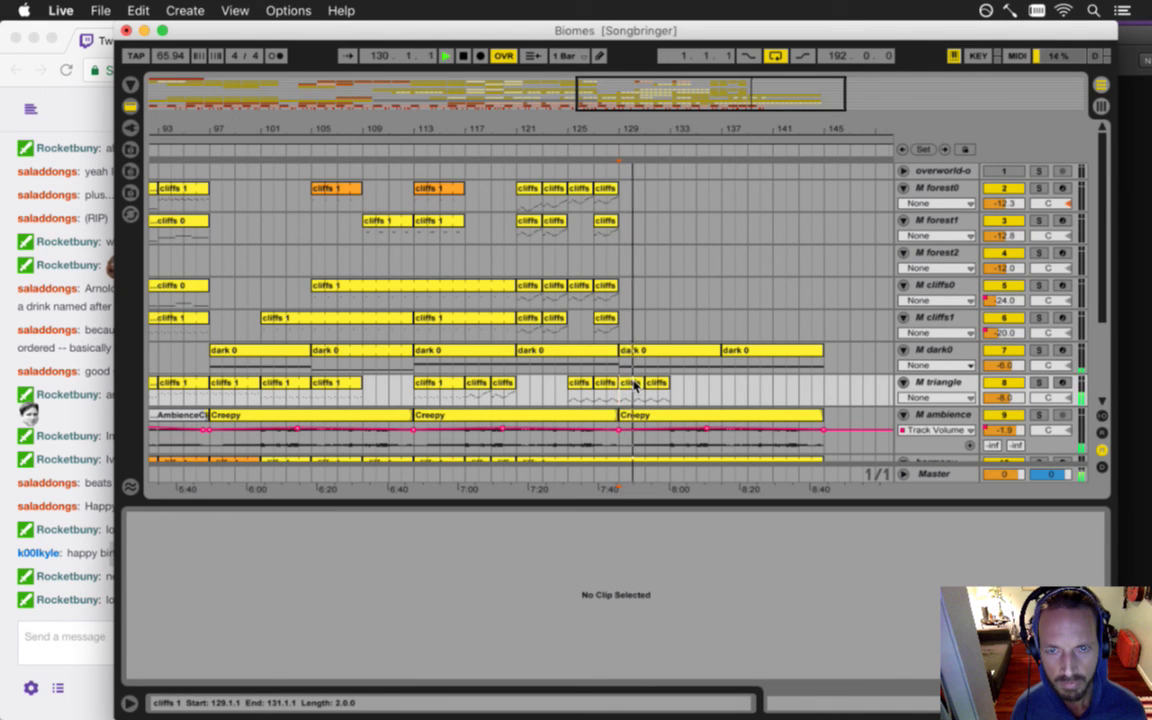
pyautogui.press('space')
pyautogui.moveTo(673, 398); pyautogui.dragTo(624, 398)
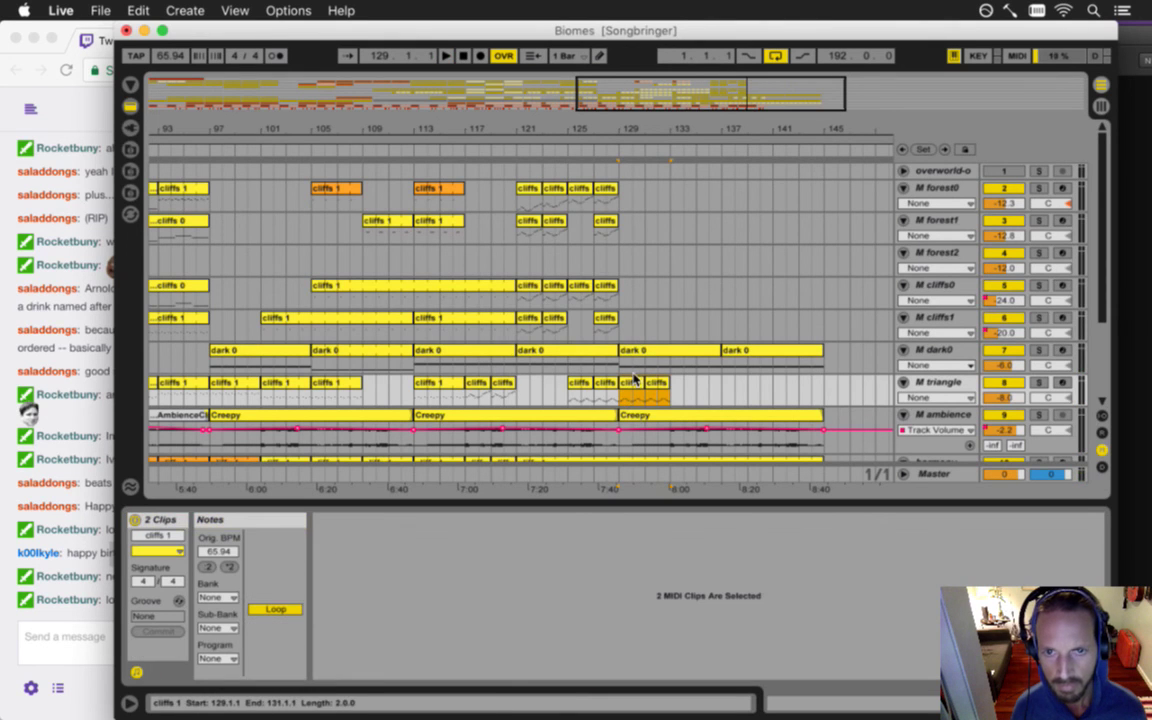
pyautogui.press('Delete')
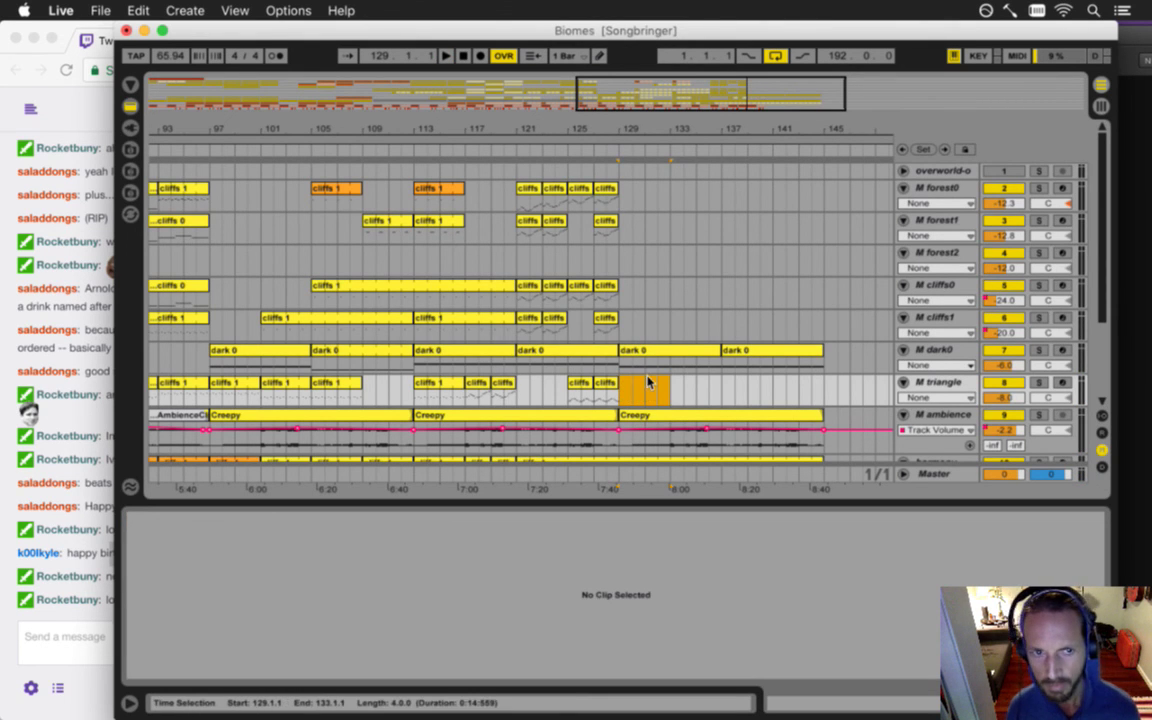
pyautogui.press('super+s')
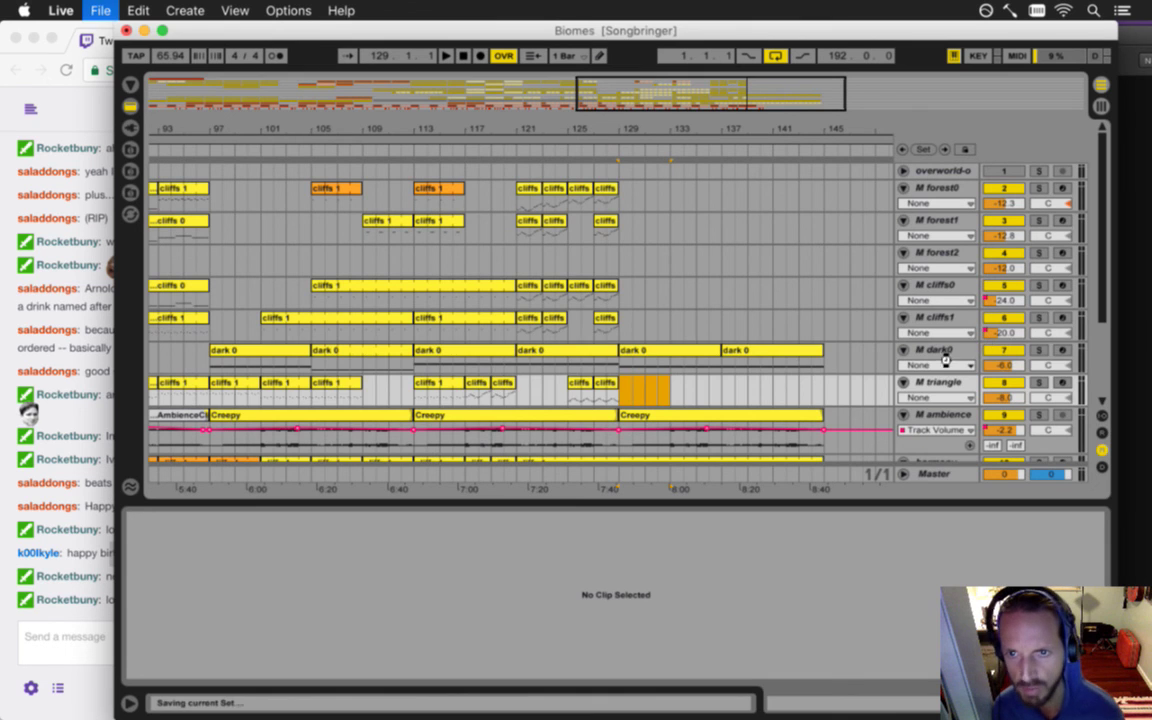
# - Open AmbienceDarkForest1.als from the Songbringer folder and show its arrangement
pyautogui.click(944, 352)
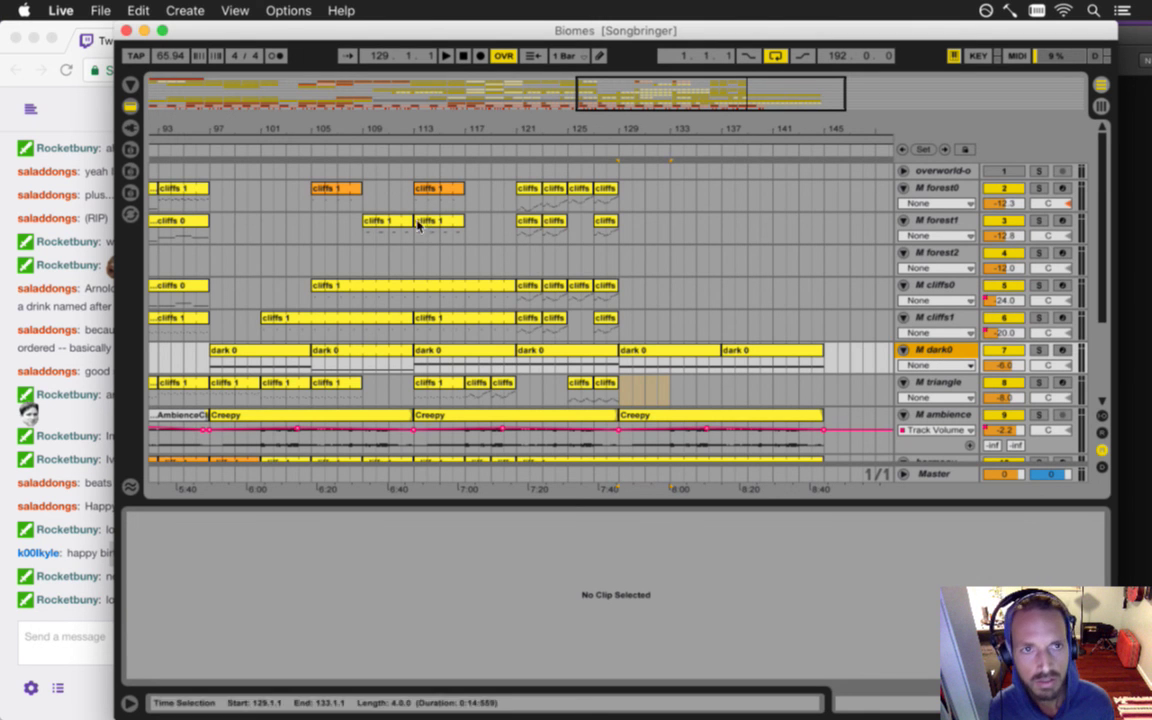
pyautogui.click(101, 8)
pyautogui.moveTo(285, 68)
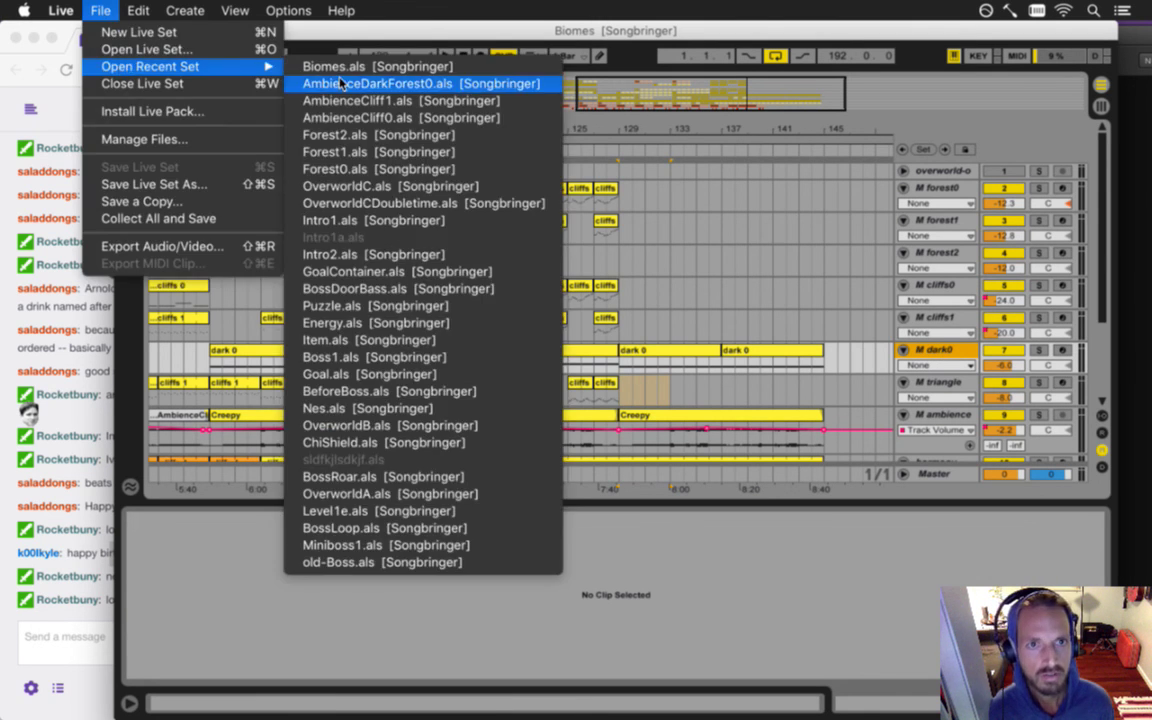
pyautogui.click(190, 49)
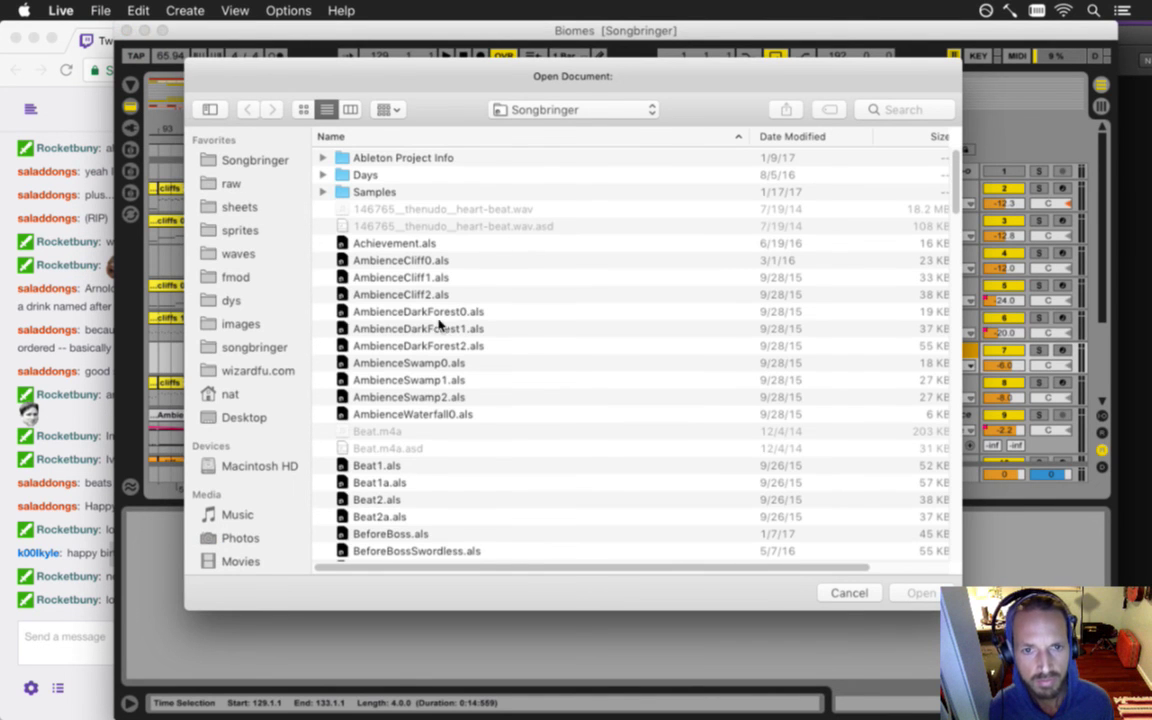
pyautogui.click(438, 329)
pyautogui.press('Return')
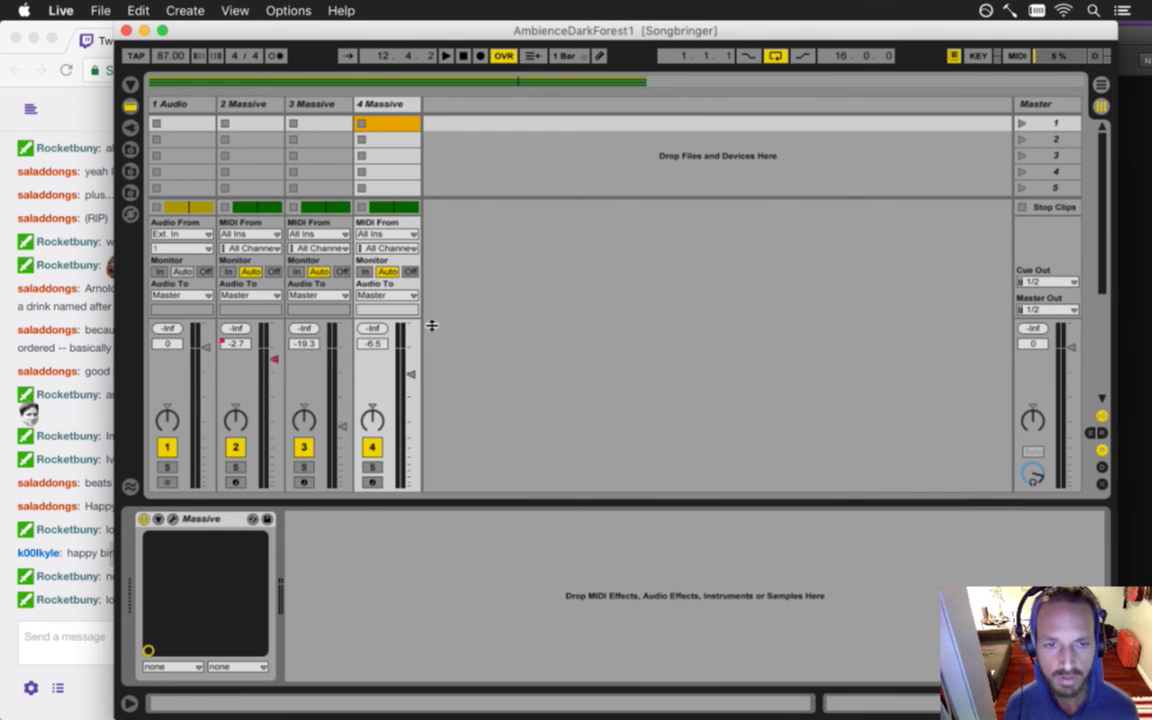
pyautogui.press('Tab')
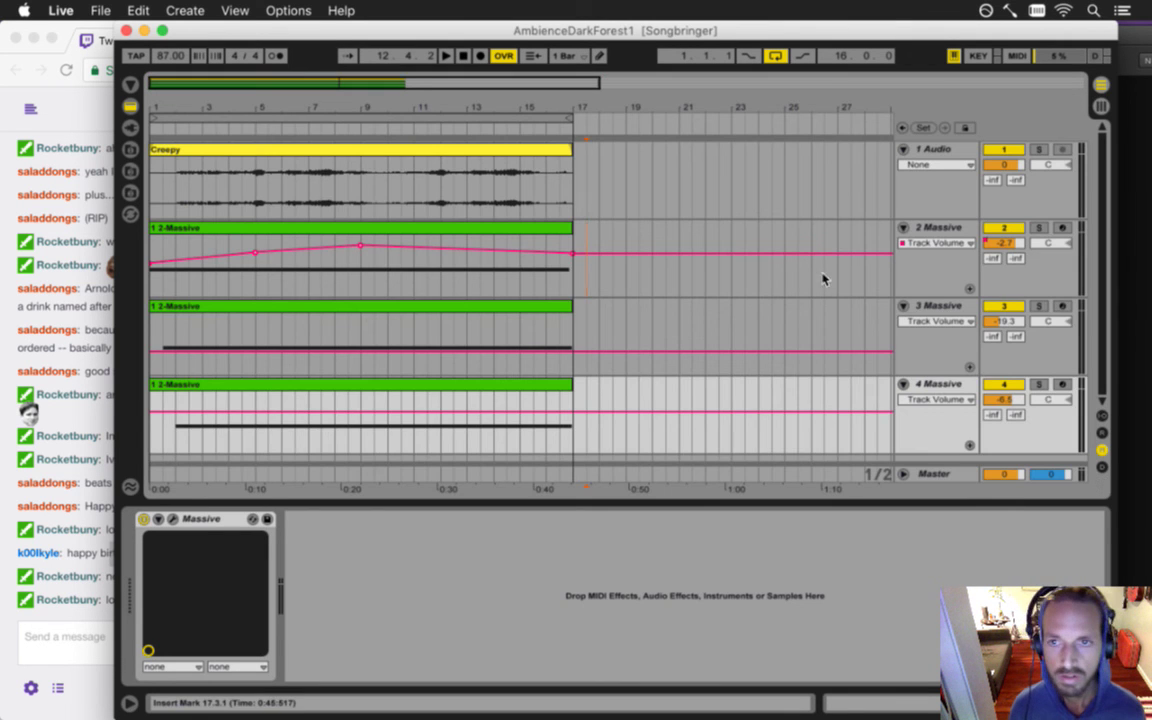
# - Listen to the dark forest ambience around bar 9 and stop playback
pyautogui.click(362, 281)
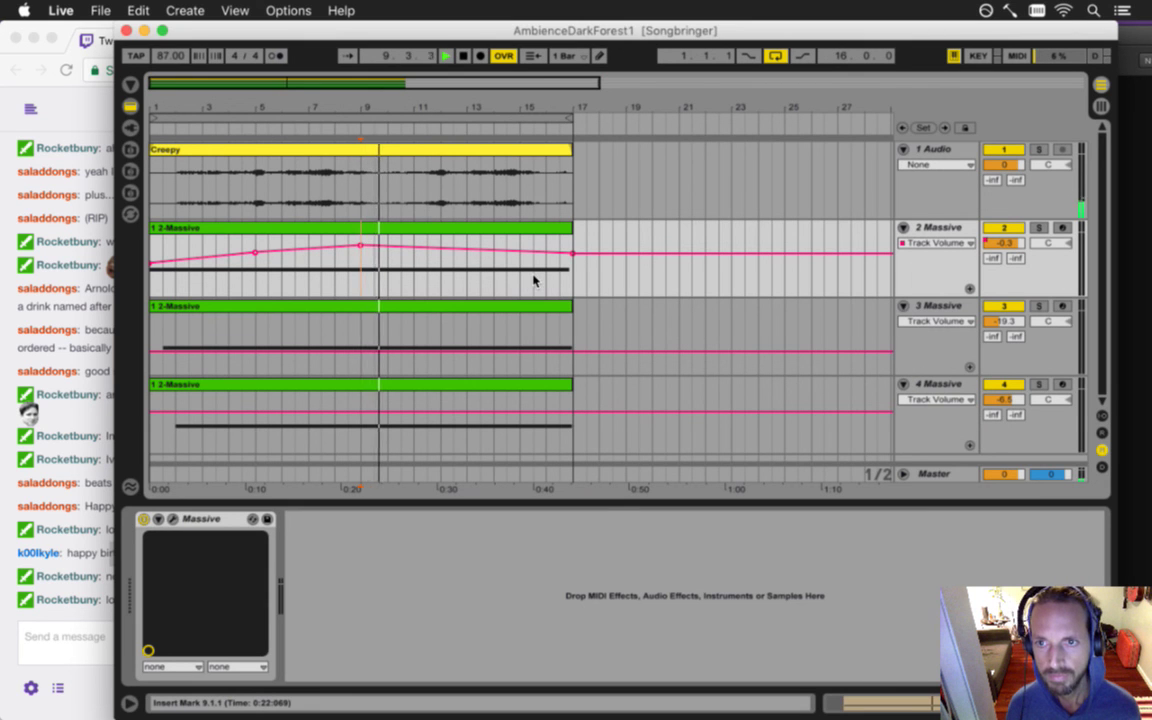
pyautogui.click(150, 287)
pyautogui.press('space')
pyautogui.press('space')
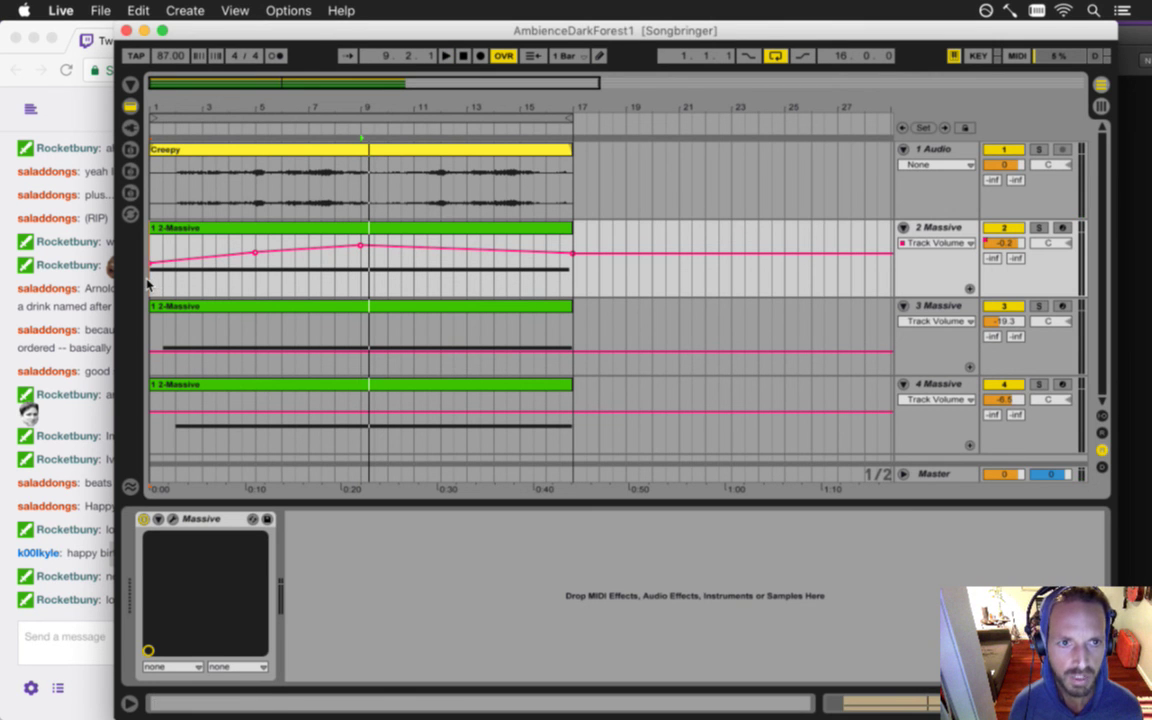
pyautogui.press('space')
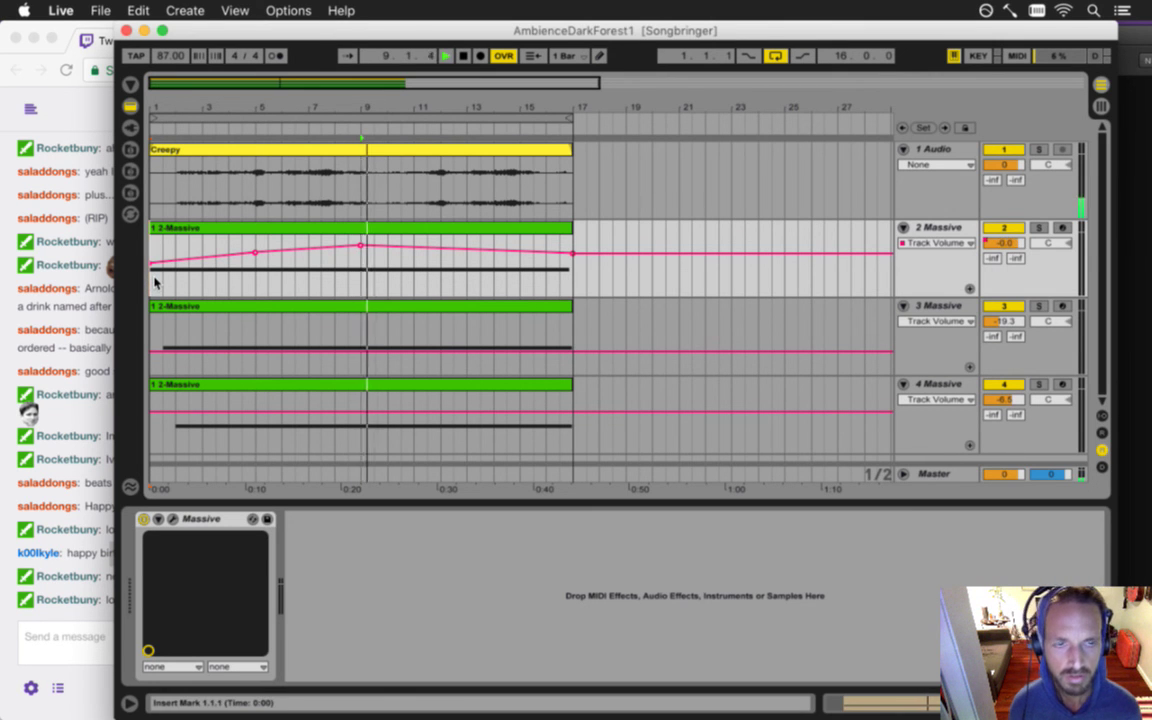
pyautogui.press('space')
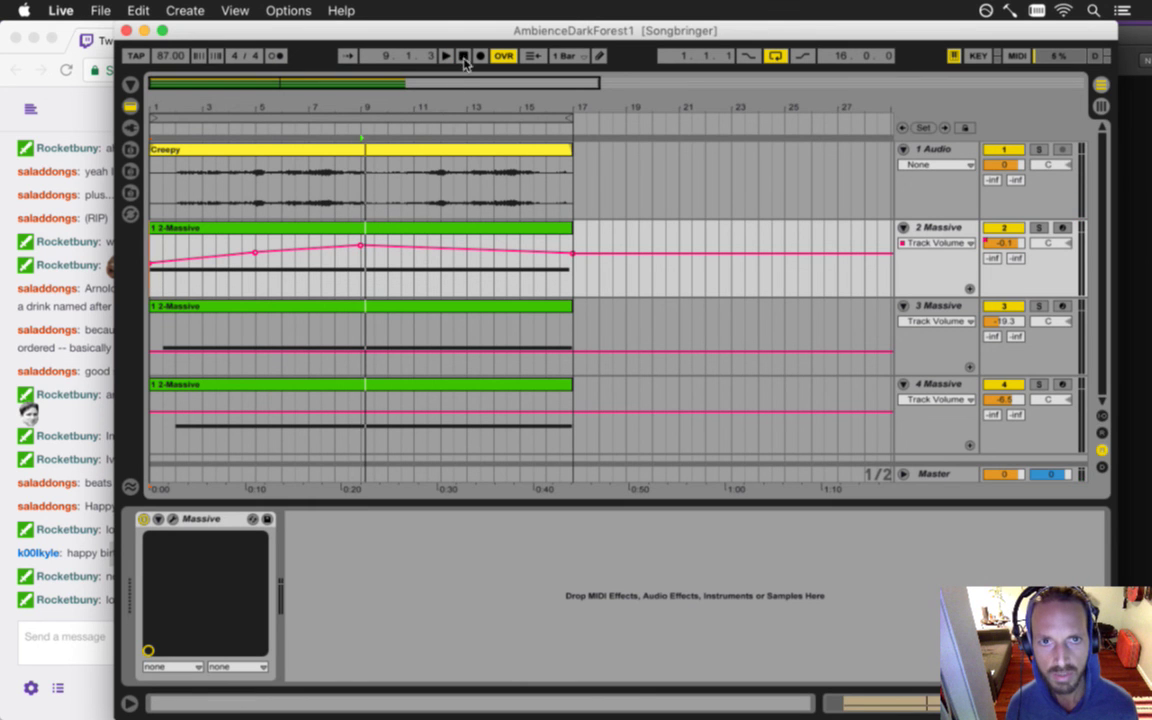
# - Return playback to bar 1 and listen to the opening with all tracks
pyautogui.click(464, 57)
pyautogui.press('space')
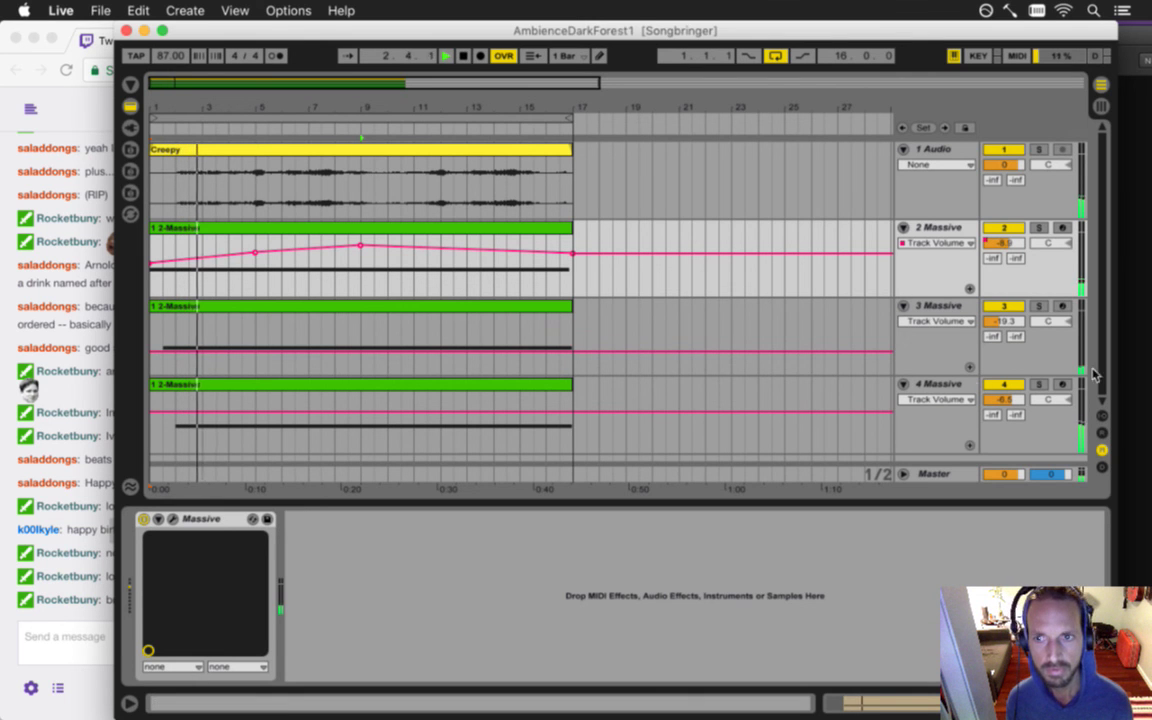
pyautogui.press('space')
# - Listen to the opening with the 3 Massive and 4 Massive tracks soloed in turn, then clear the solo
pyautogui.press('space')
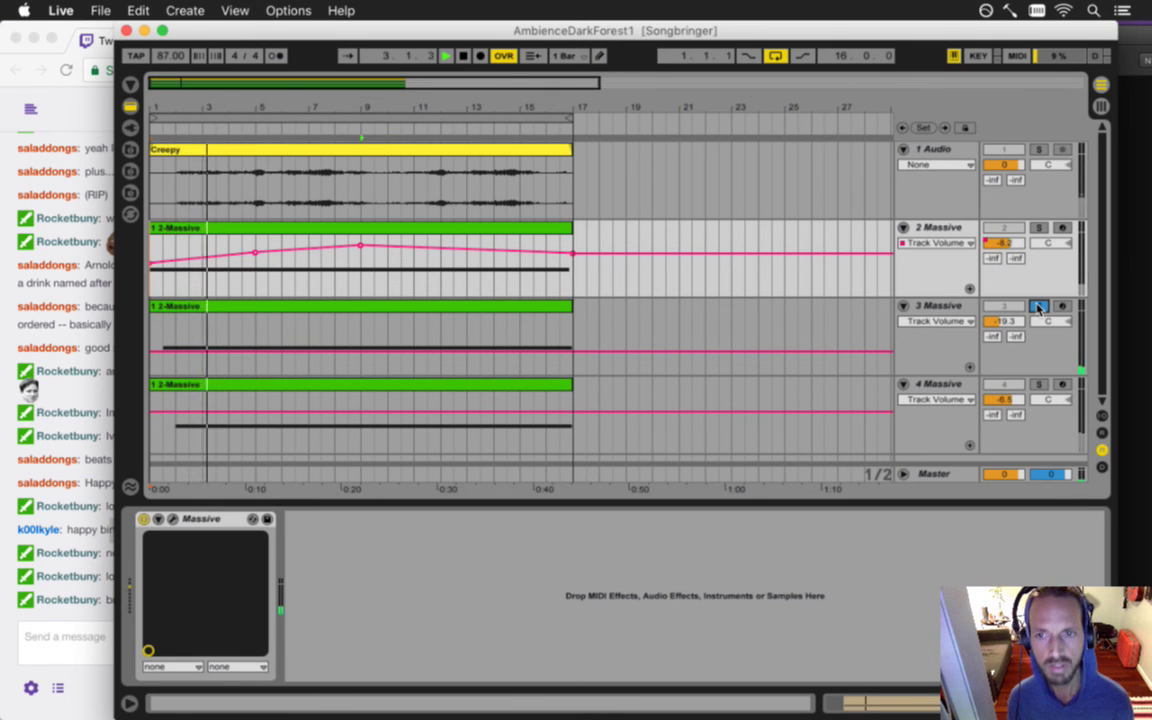
pyautogui.click(1038, 308)
pyautogui.press('space')
pyautogui.click(1037, 385)
pyautogui.press('space')
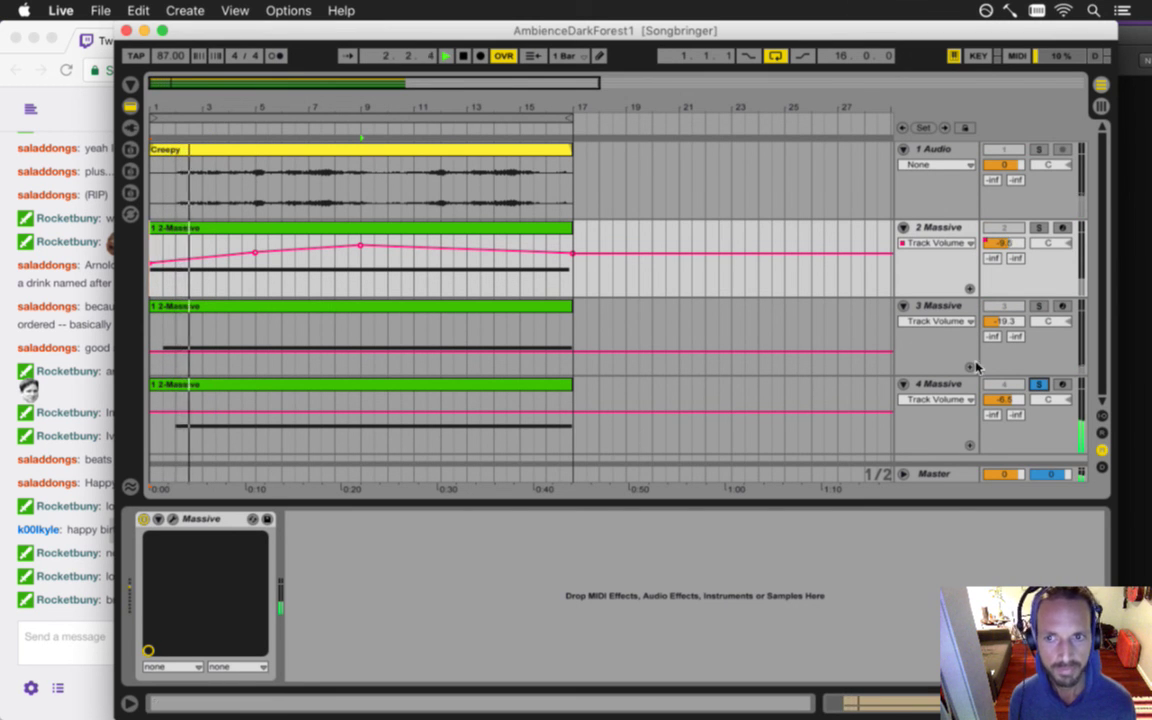
pyautogui.press('space')
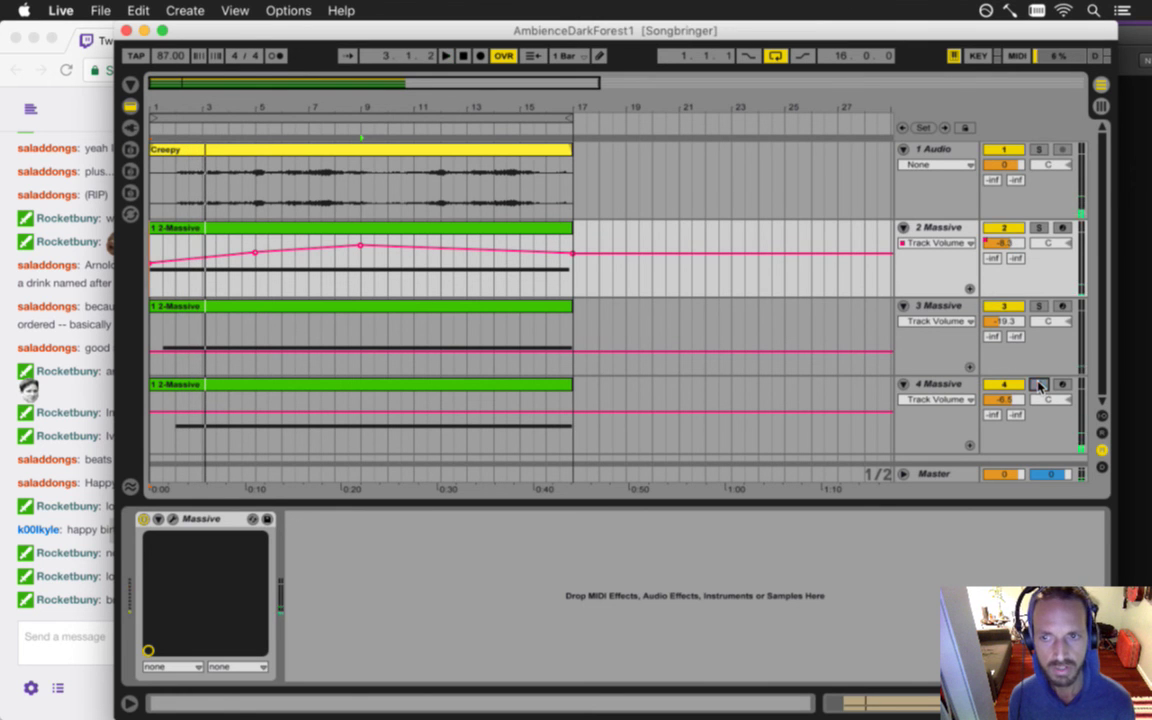
# - Listen to the opening with the 2 Massive and 3 Massive tracks soloed in turn
pyautogui.press('space')
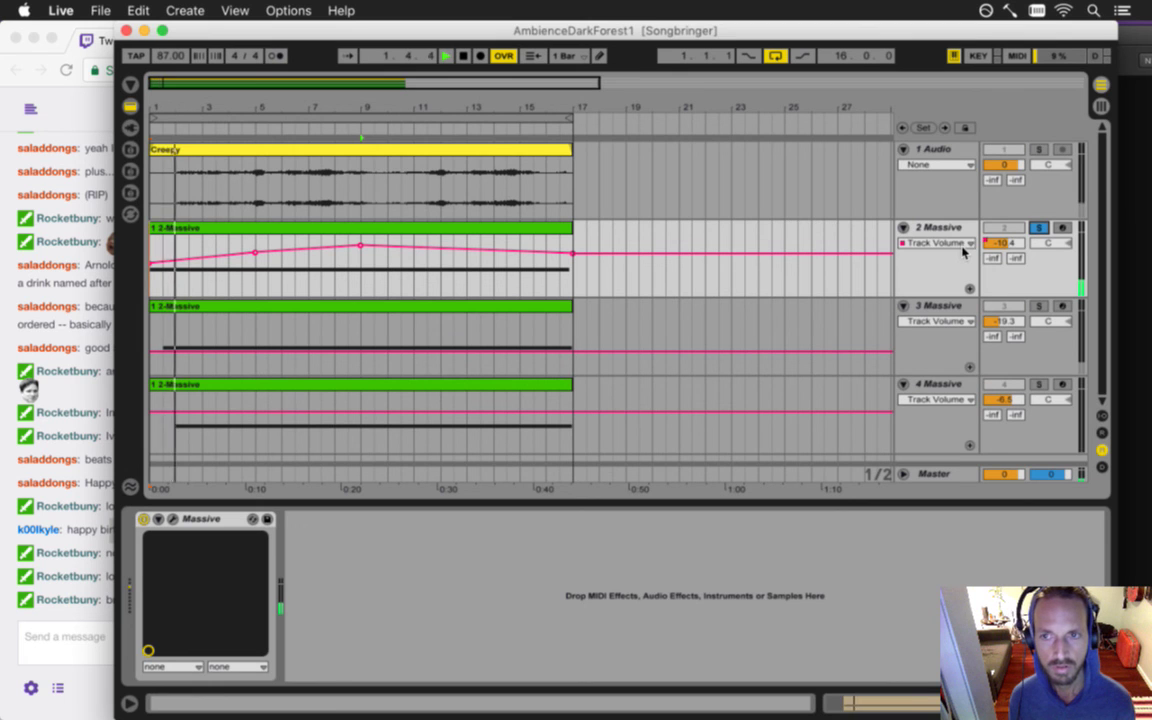
pyautogui.click(1043, 230)
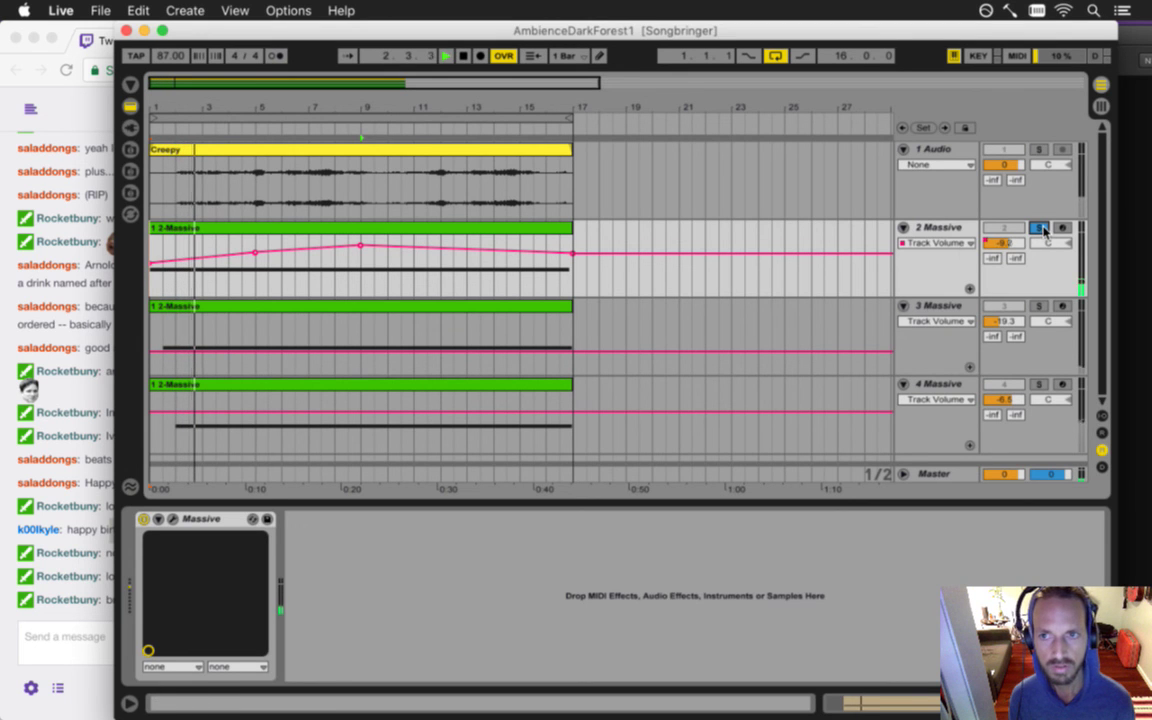
pyautogui.press('space')
pyautogui.click(1038, 306)
pyautogui.press('space')
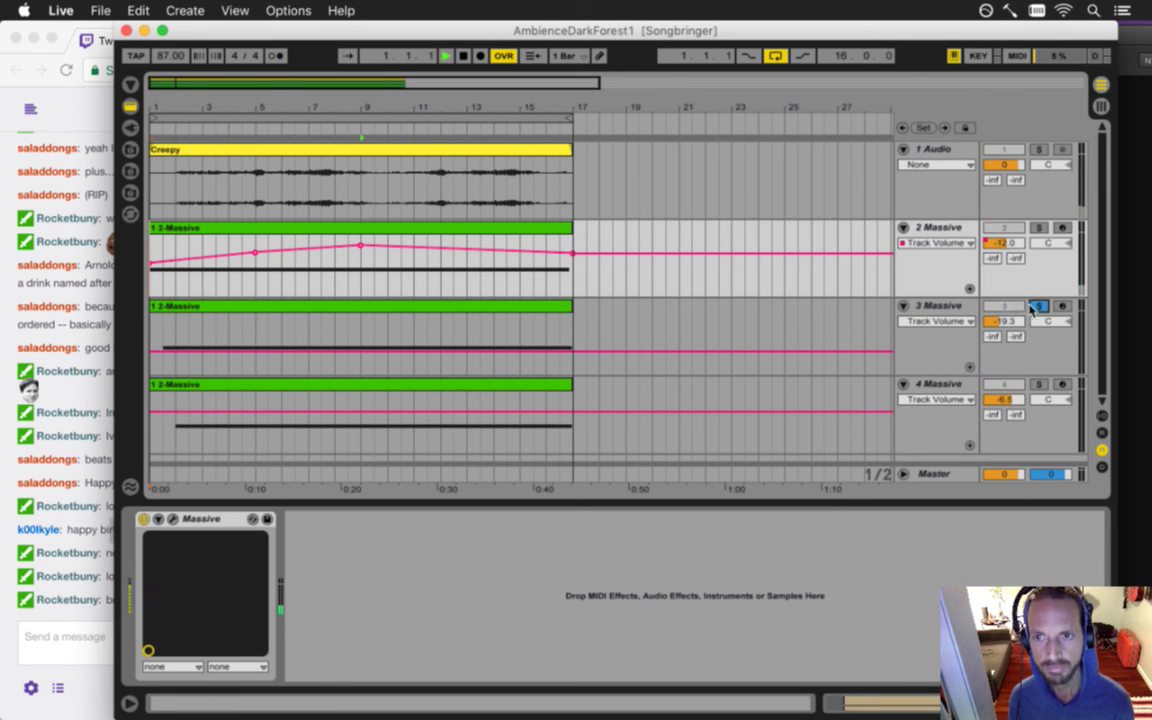
# - Copy the 3 Massive track, clear its solo, and reopen the recent set Biomes.als
pyautogui.click(927, 306)
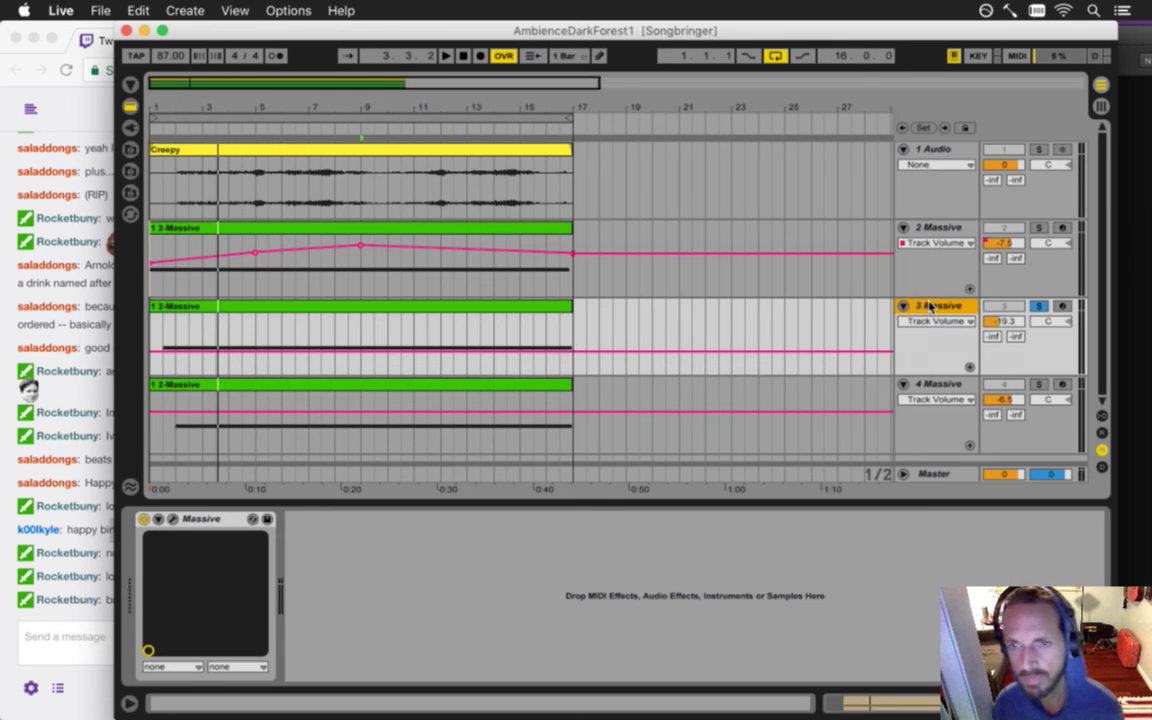
pyautogui.click(1045, 305)
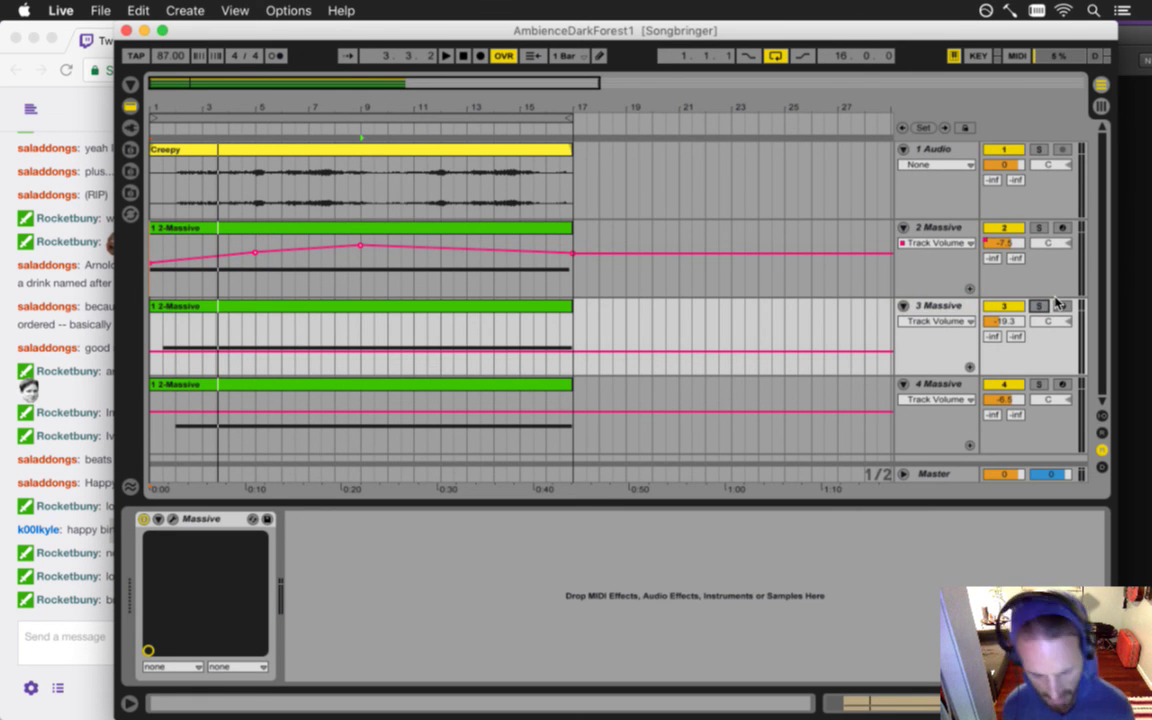
pyautogui.click(100, 10)
pyautogui.moveTo(253, 70)
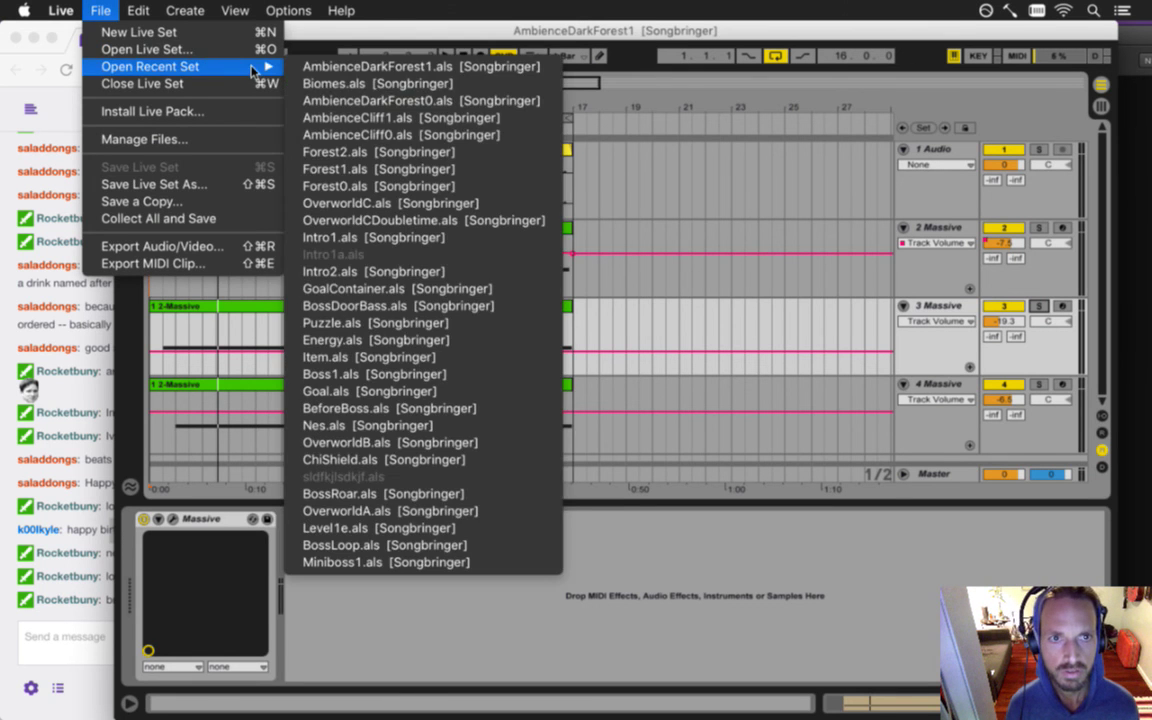
pyautogui.click(301, 84)
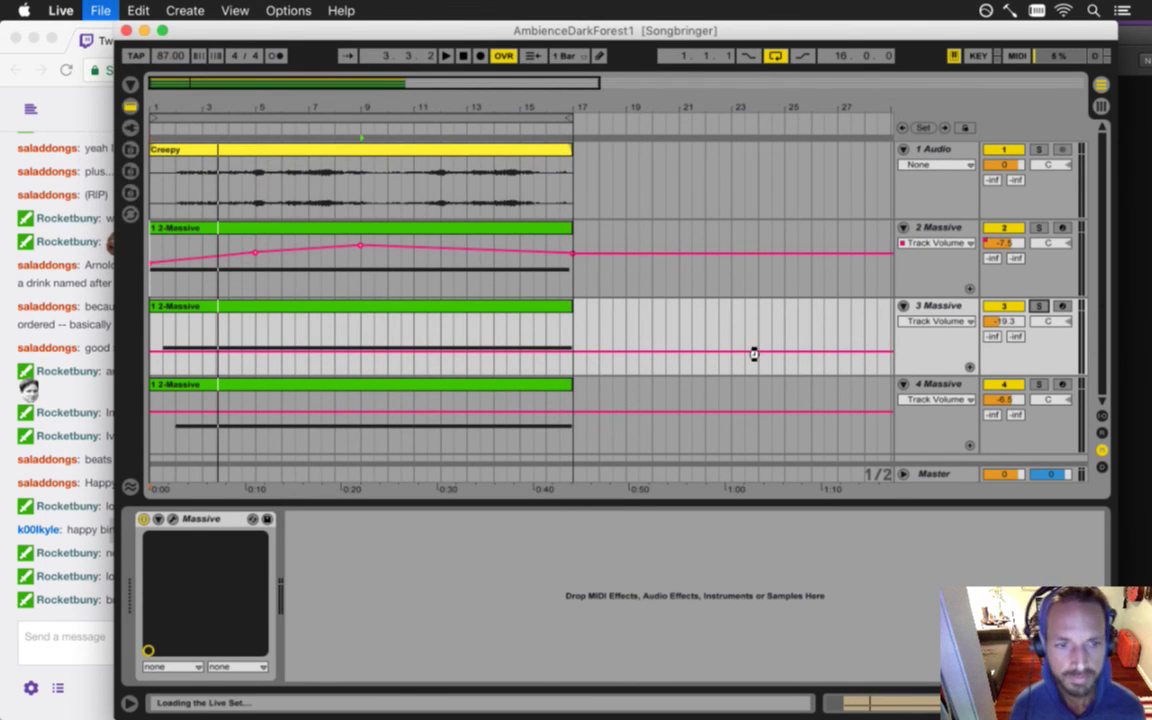
pyautogui.click(100, 620)
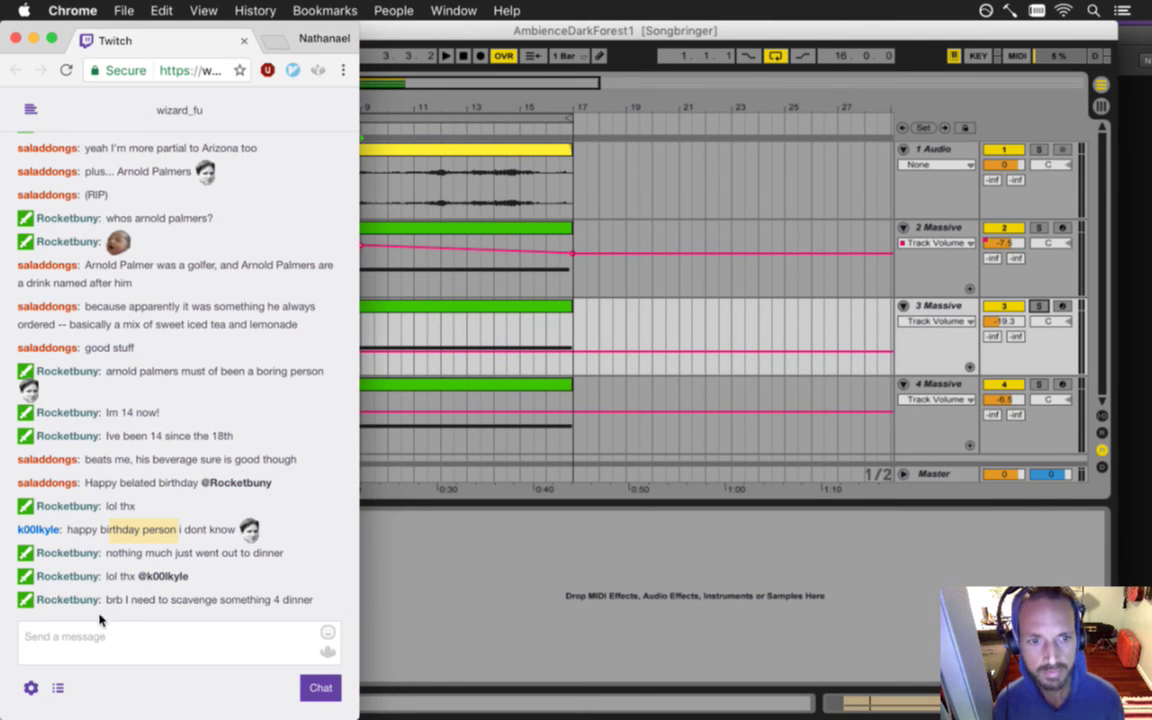
pyautogui.click(604, 510)
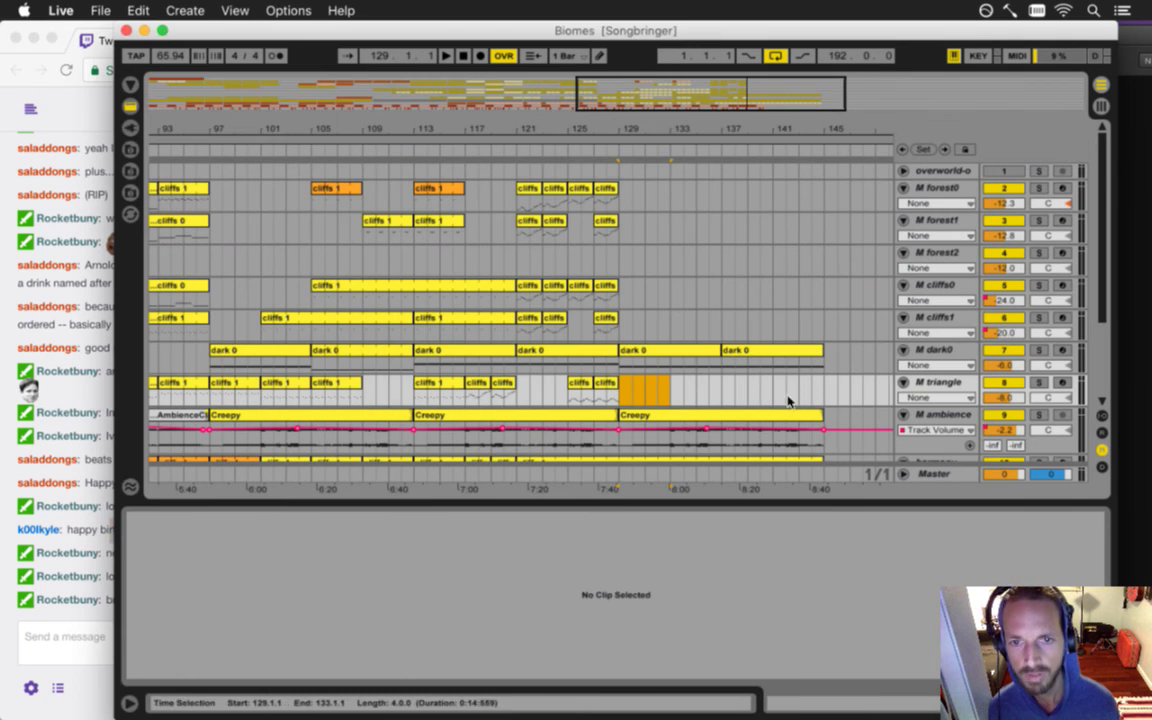
# - Paste the copied Massive track below M dark0 and move its 16-bar clip to start at bar 129
pyautogui.click(950, 352)
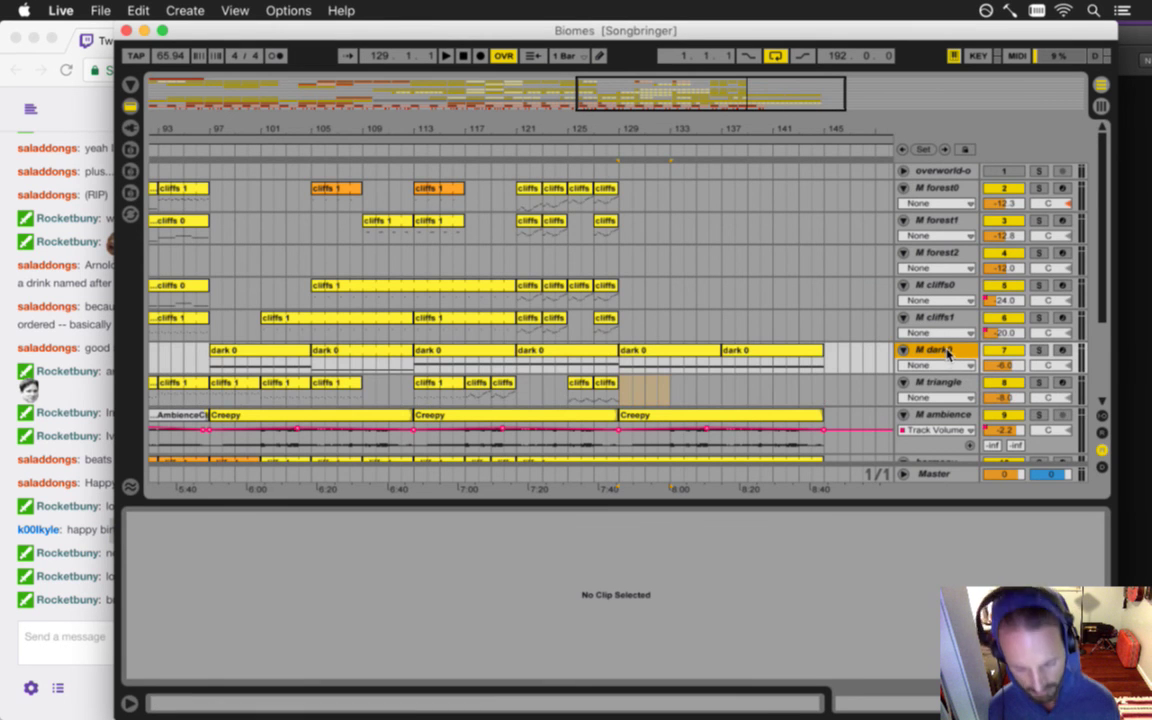
pyautogui.press('super+shift+t')
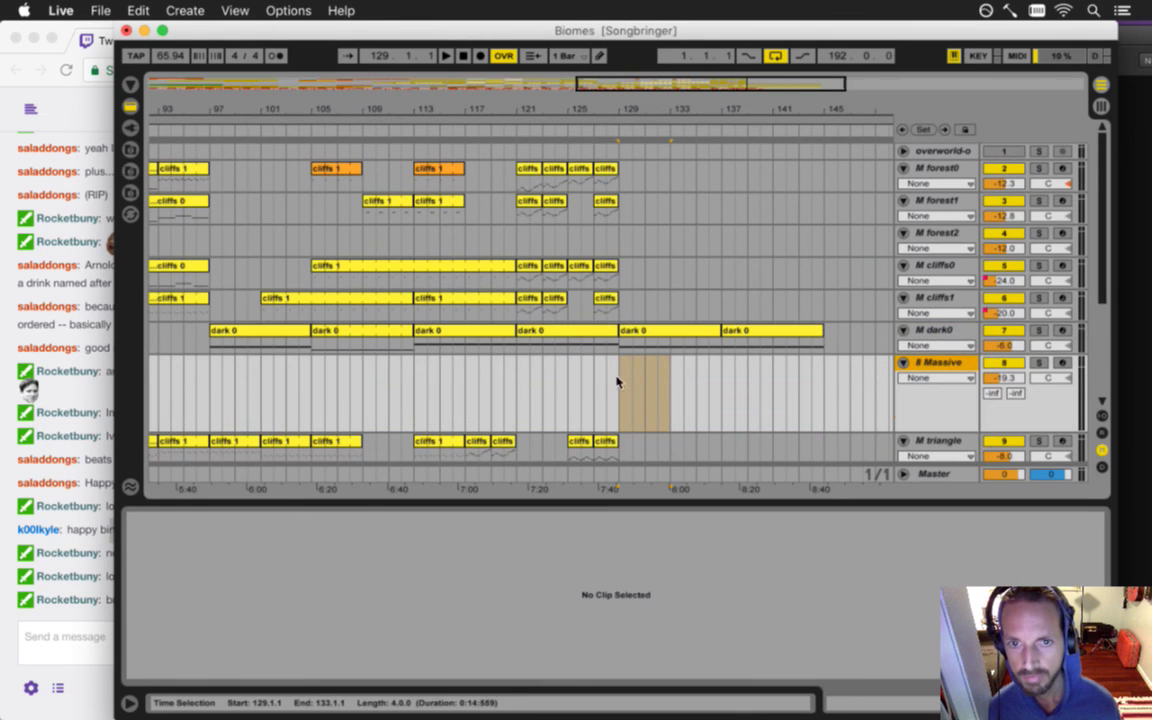
pyautogui.moveTo(405, 110); pyautogui.dragTo(492, 148)
pyautogui.moveTo(183, 355); pyautogui.dragTo(659, 357)
pyautogui.moveTo(660, 119); pyautogui.dragTo(602, 189)
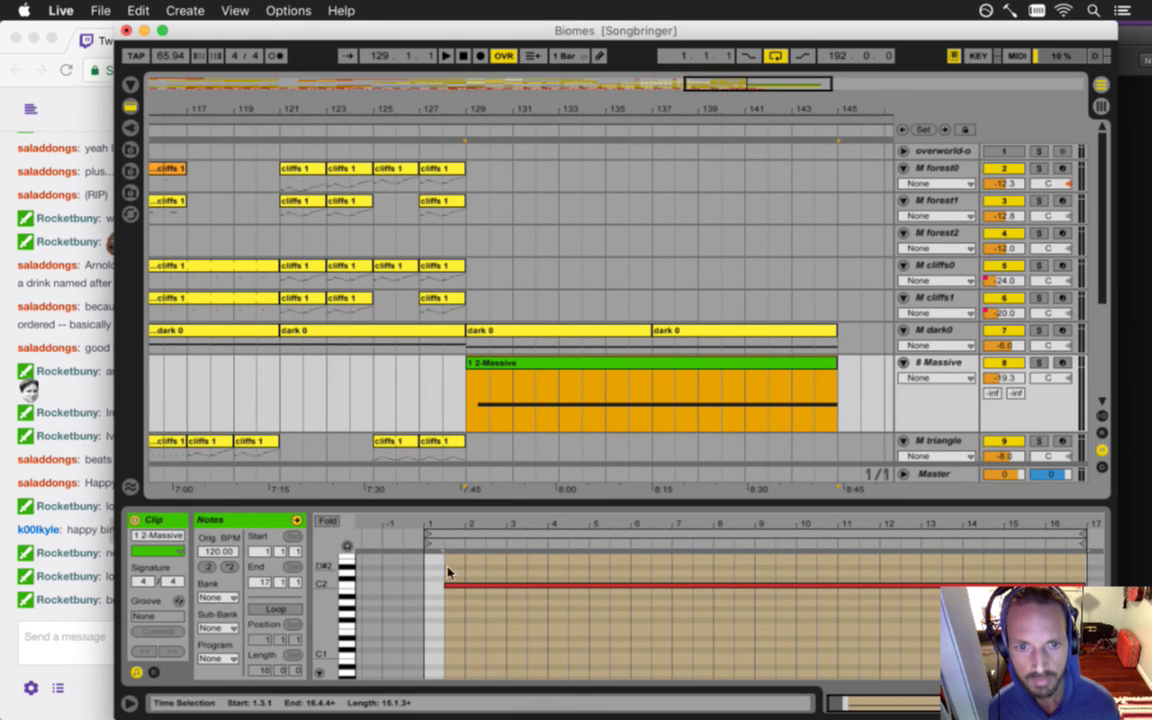
# - Replace the Massive clip with a copy of the dark 0 clip at bars 129 to 137 and delete the green remainder
pyautogui.click(527, 391)
pyautogui.rightClick(522, 370)
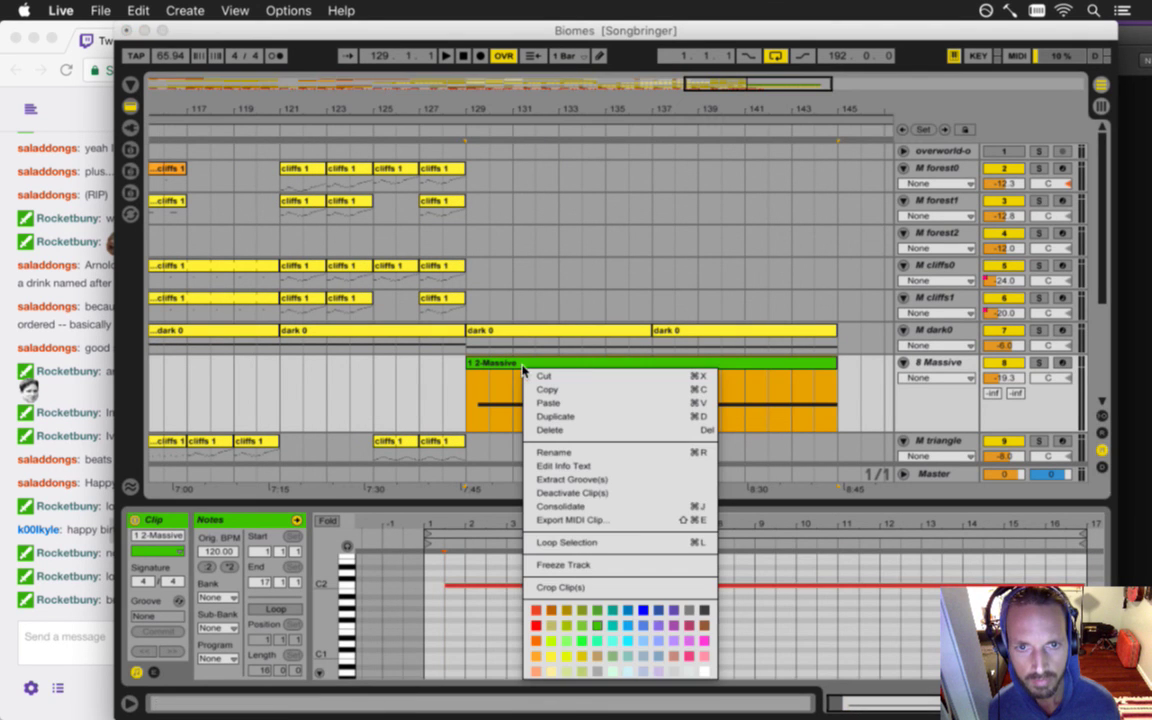
pyautogui.click(514, 368)
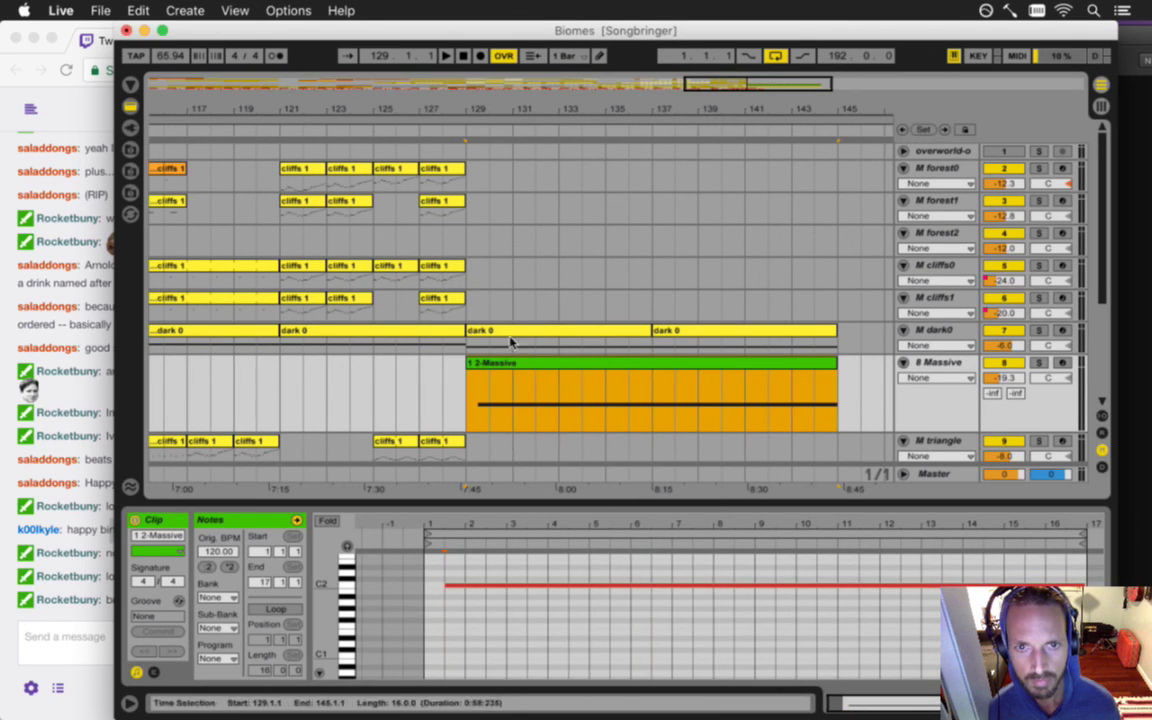
pyautogui.click(502, 334)
pyautogui.moveTo(508, 337); pyautogui.dragTo(506, 378)
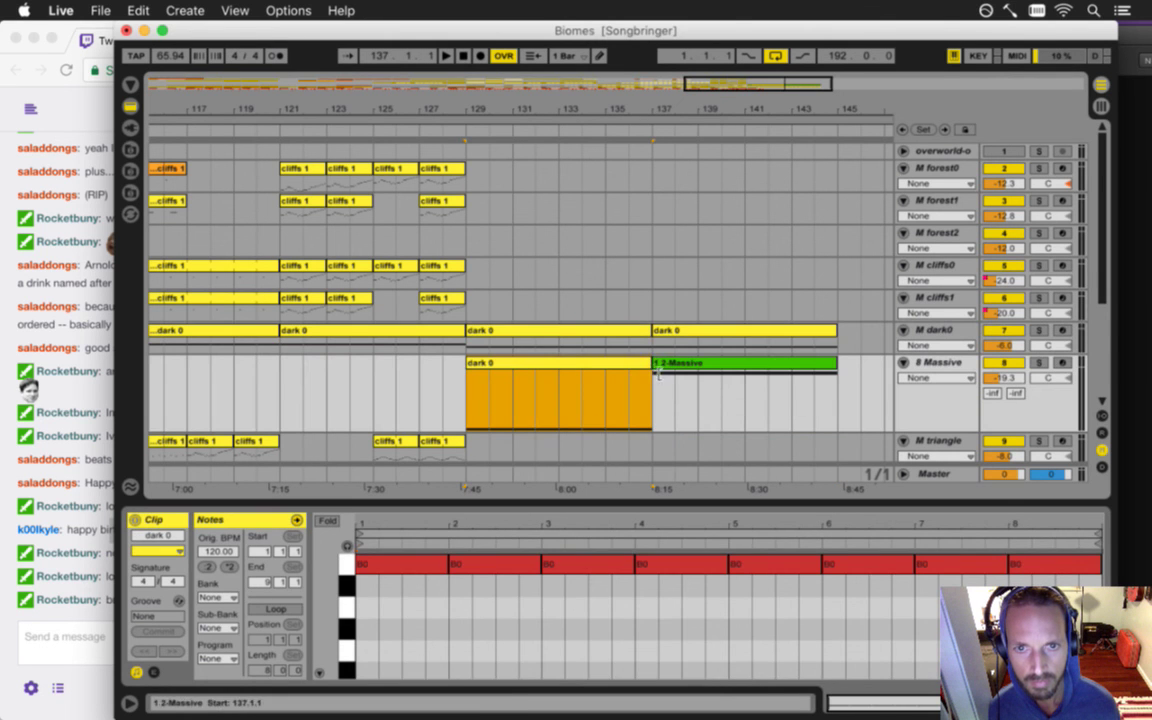
pyautogui.moveTo(651, 378)
pyautogui.mouseDown()
pyautogui.moveTo(805, 376)
pyautogui.moveTo(651, 378)
pyautogui.mouseUp()
pyautogui.click(692, 368)
pyautogui.press('Delete')
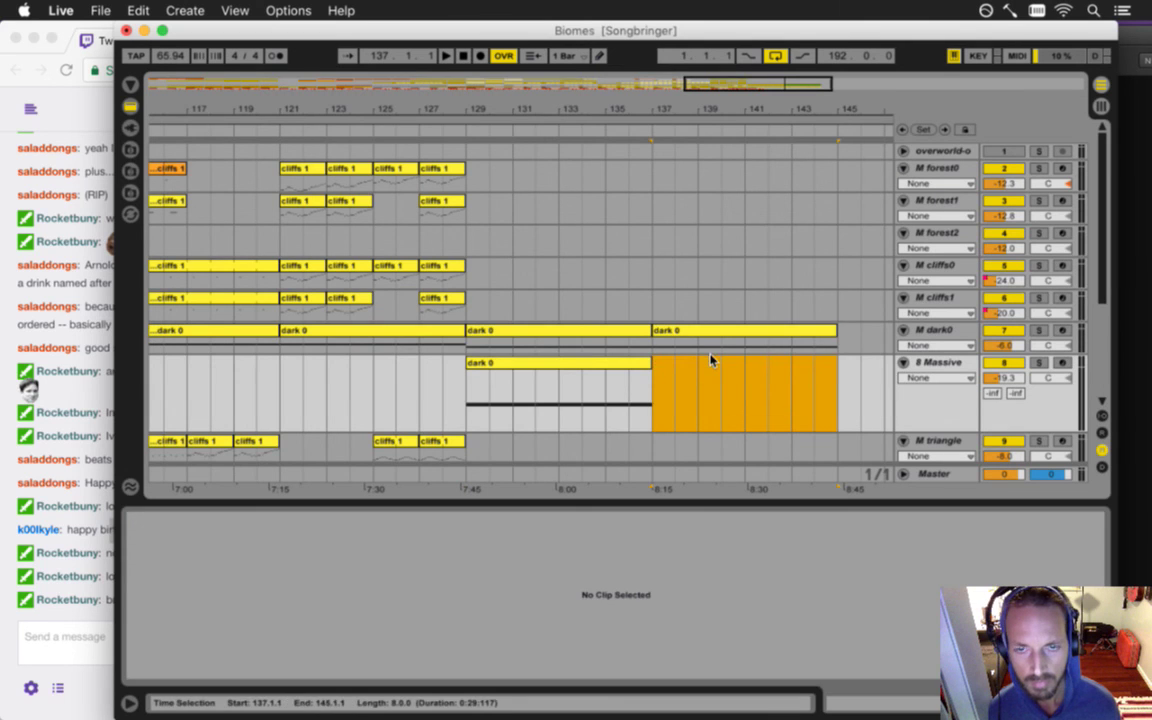
# - Play from bar 129 while setting the 8 Massive track's volume to -5.6 dB and its panning to 3R
pyautogui.click(499, 362)
pyautogui.press('space')
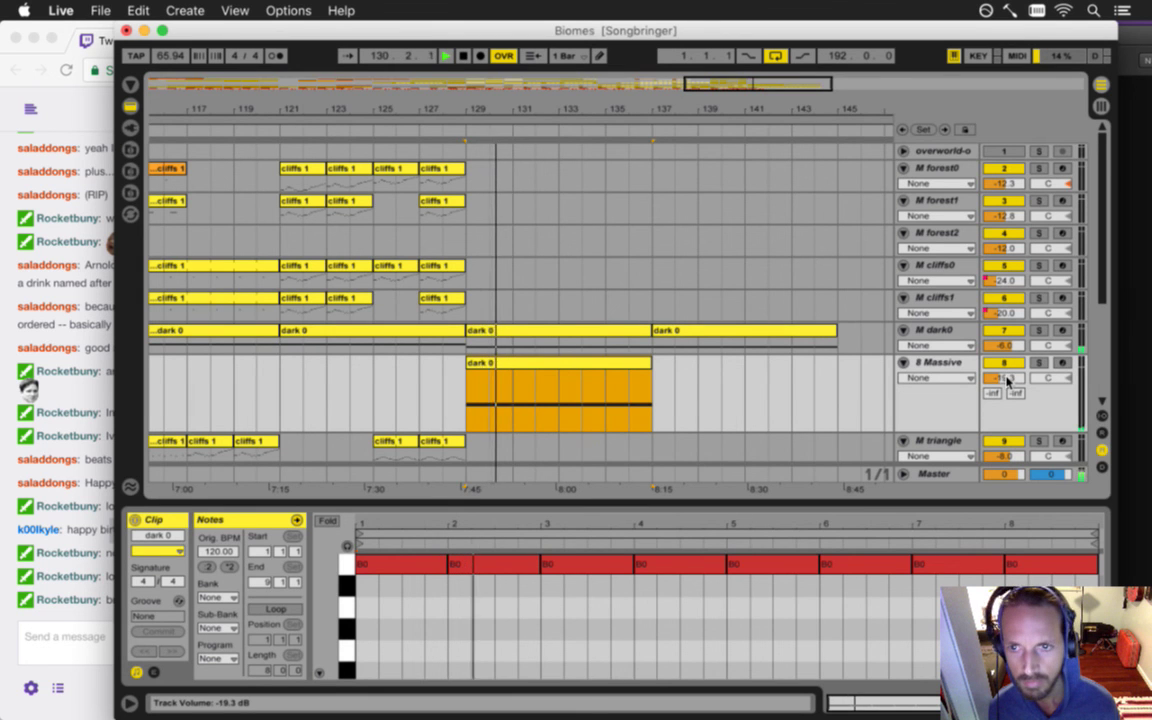
pyautogui.moveTo(1007, 380); pyautogui.dragTo(1007, 378)
pyautogui.moveTo(1007, 380); pyautogui.dragTo(1007, 365)
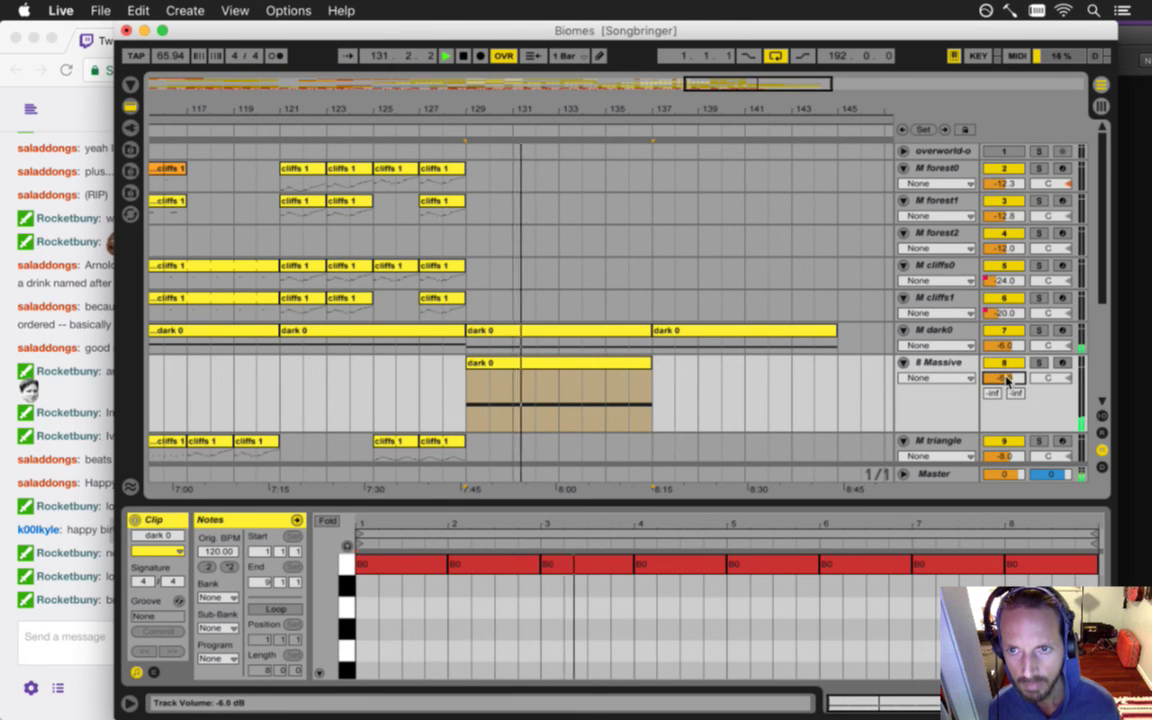
pyautogui.click(958, 370)
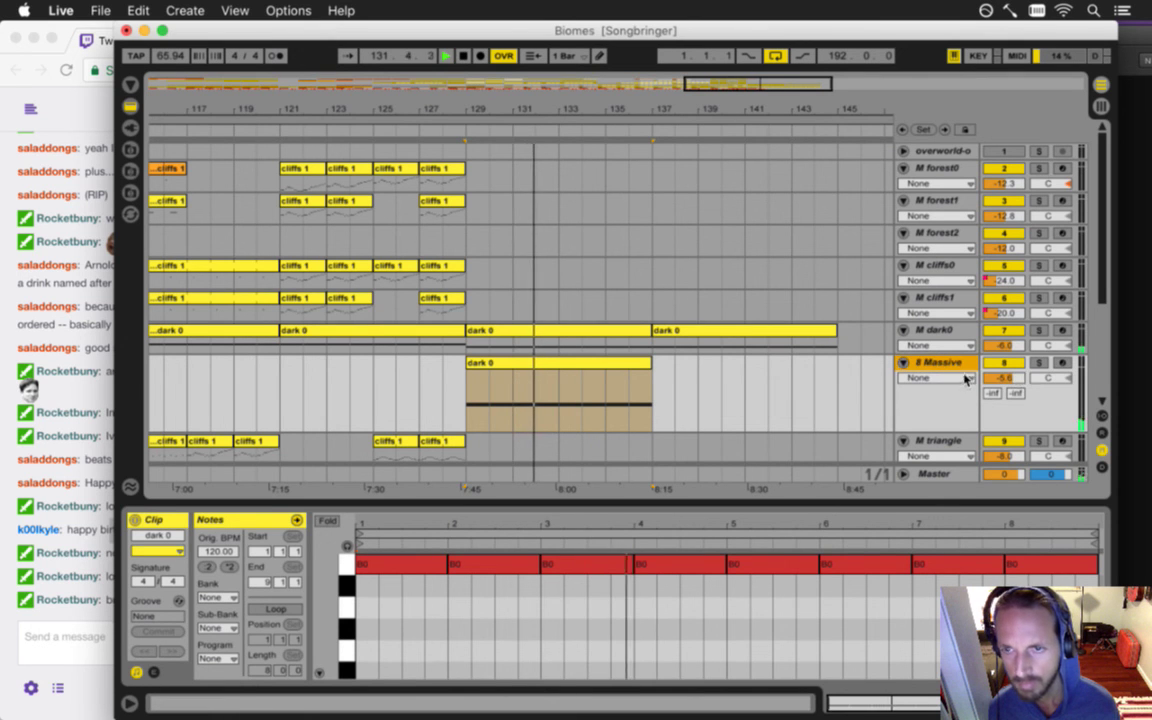
pyautogui.click(1042, 380)
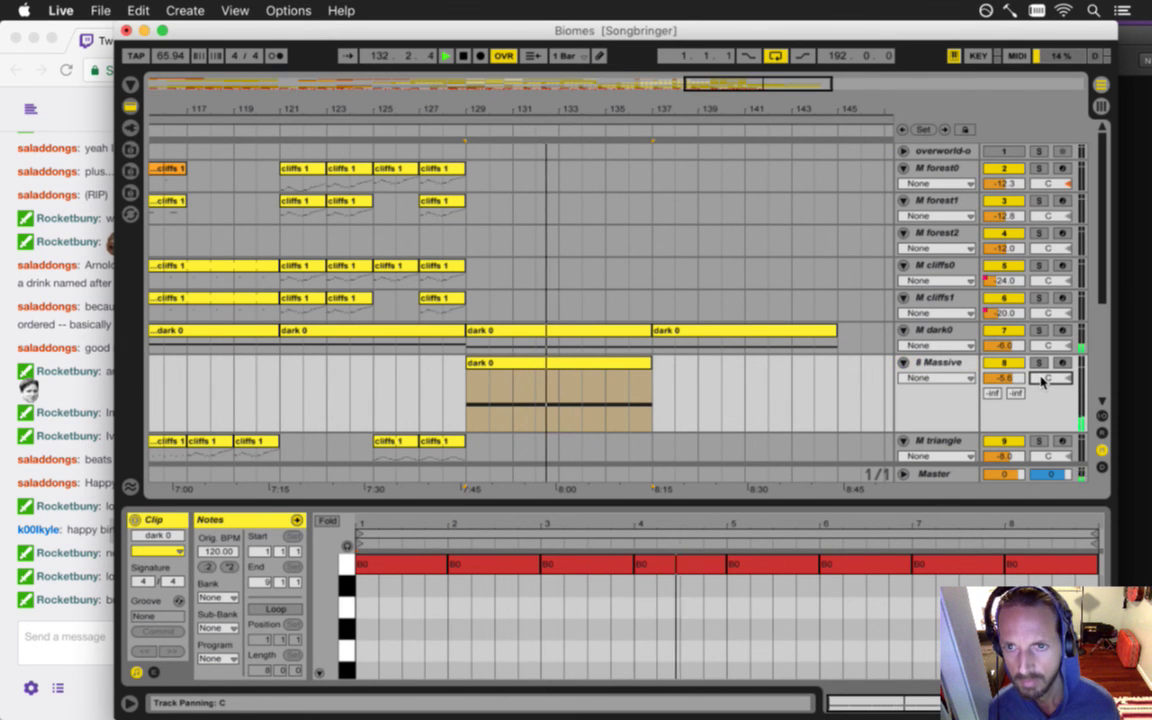
pyautogui.moveTo(1043, 380); pyautogui.dragTo(1043, 384)
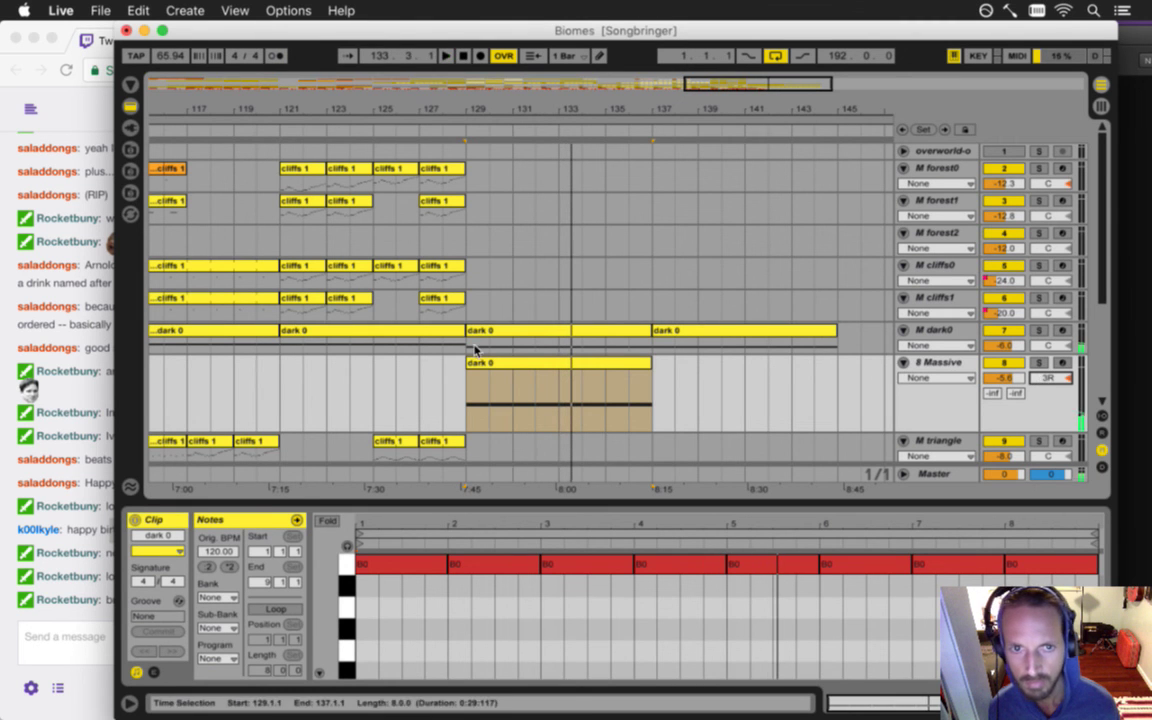
# - Rename the 8 Massive clip to dark 1 and remove the breakpoints from its track volume envelope
pyautogui.press('super+r')
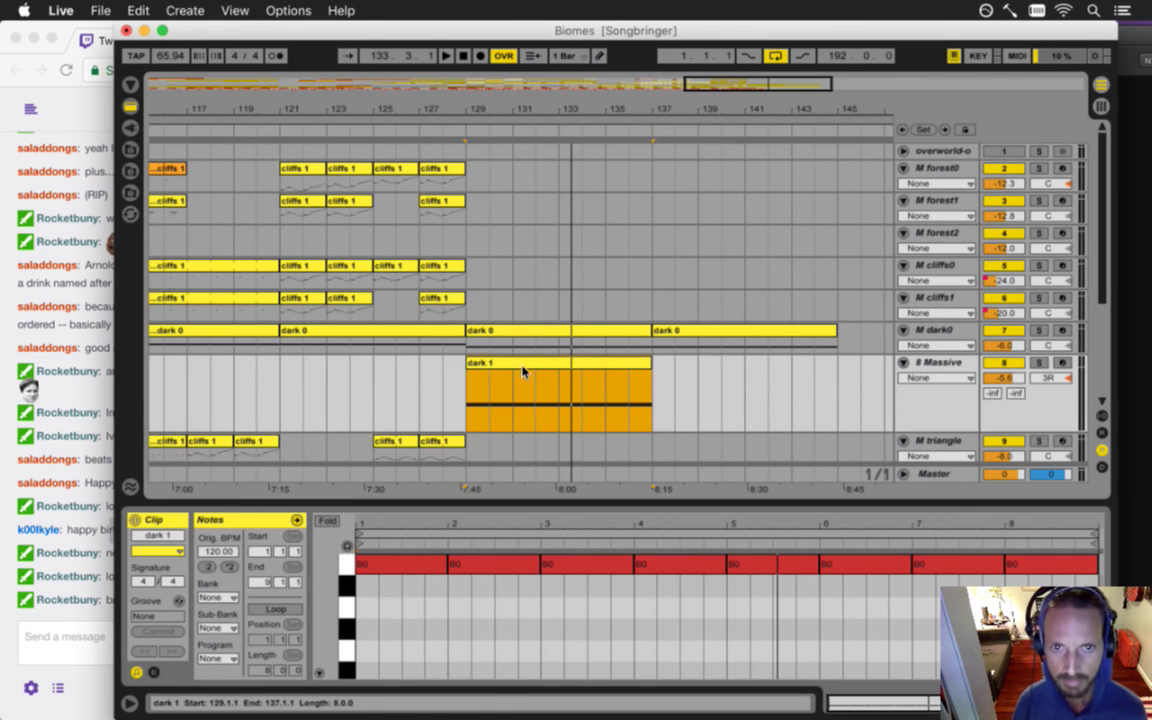
pyautogui.click(153, 673)
pyautogui.click(153, 673)
pyautogui.click(153, 673)
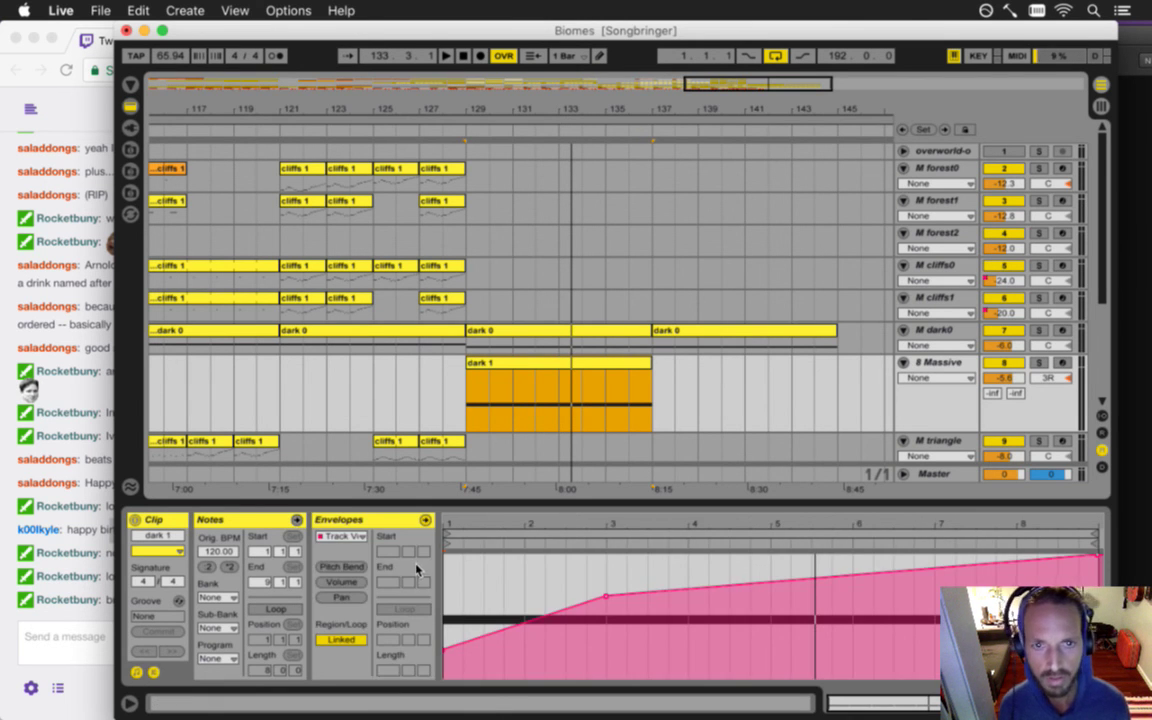
pyautogui.doubleClick(442, 651)
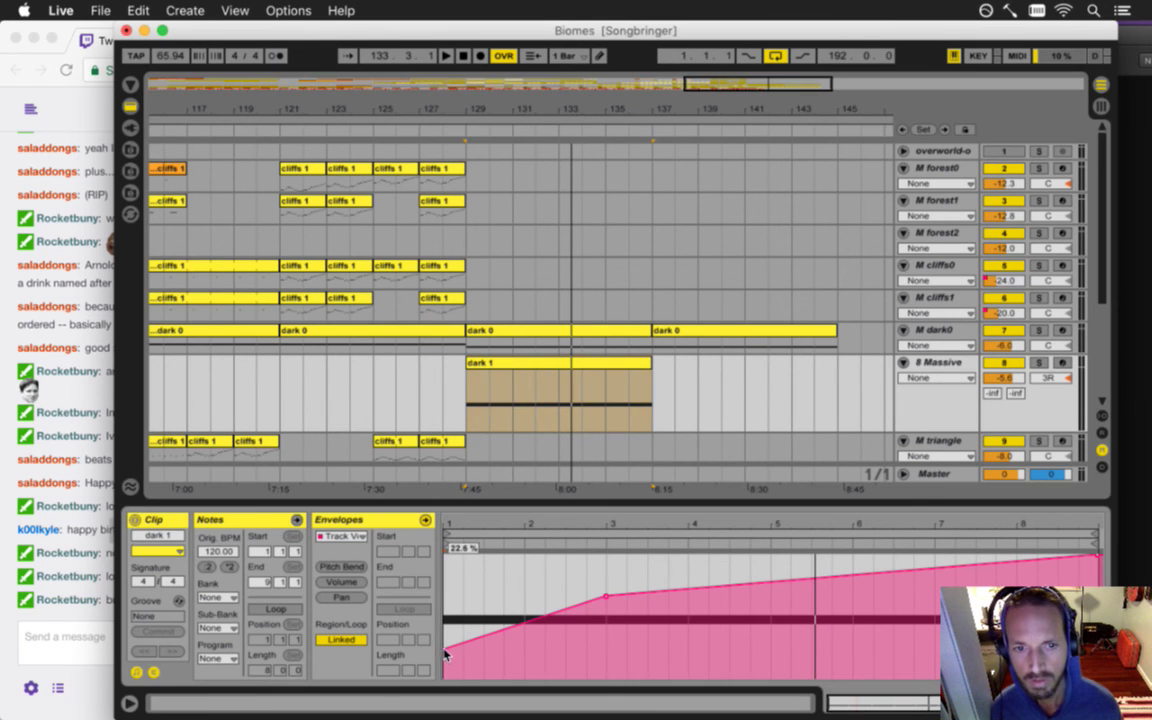
pyautogui.click(604, 595)
pyautogui.click(606, 596)
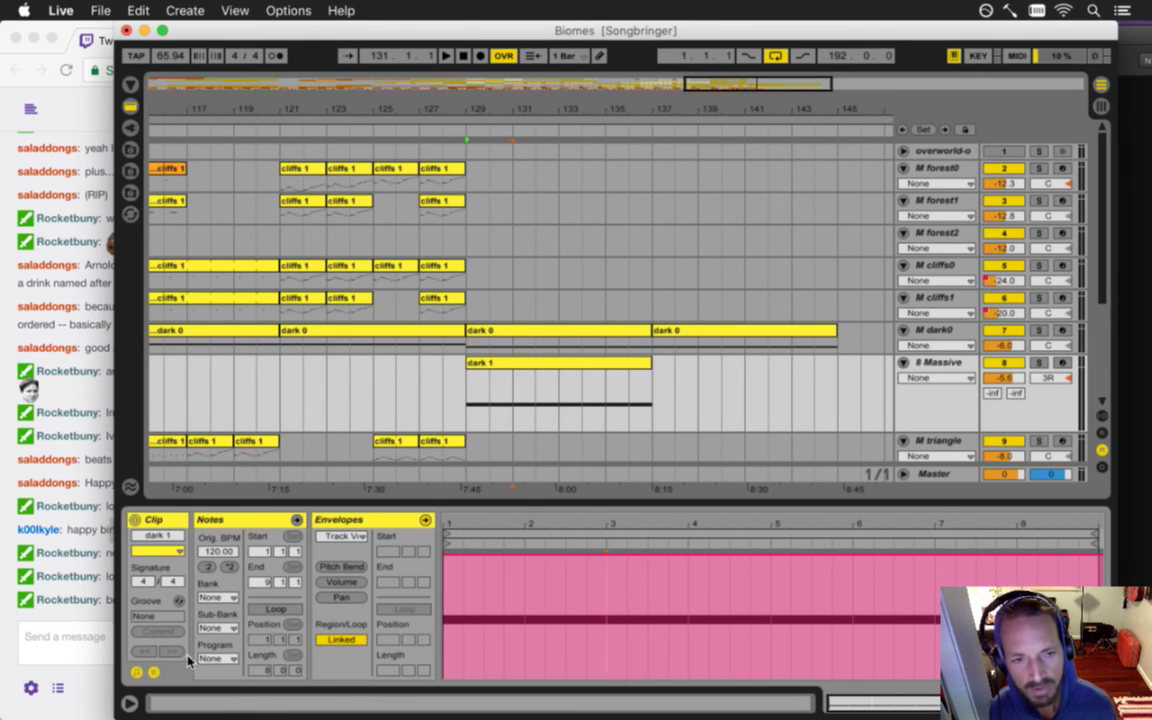
pyautogui.click(153, 675)
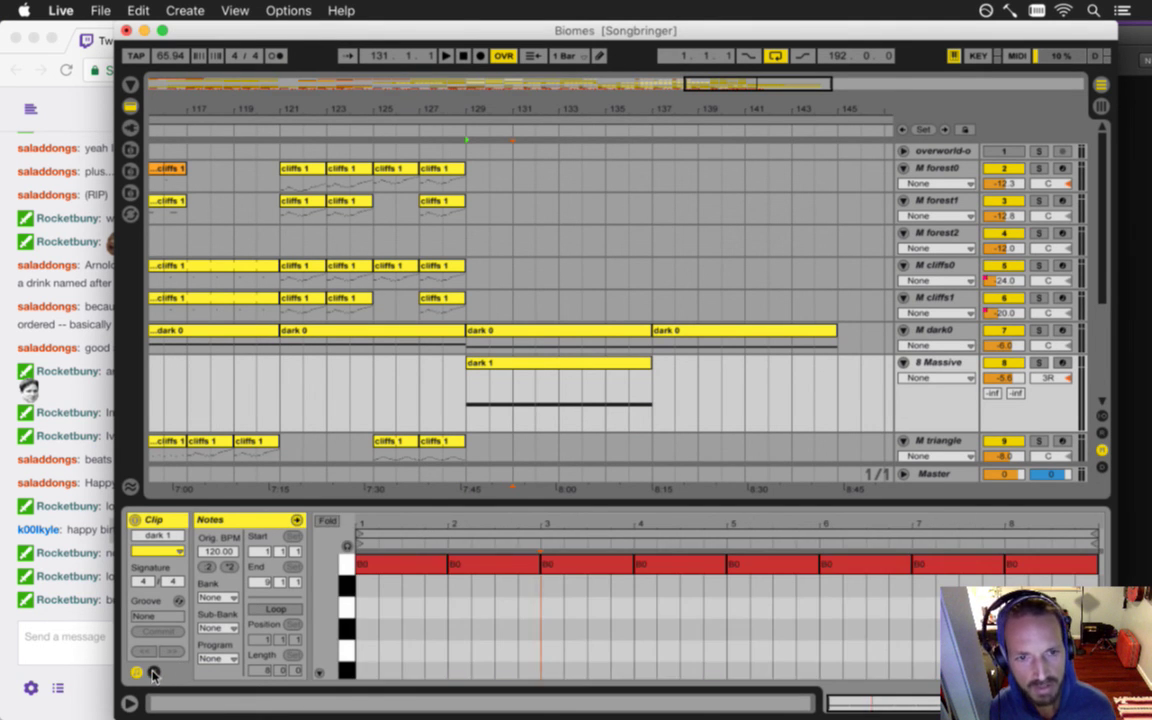
# - Check the dark 1 clip's notes and track volume envelope, then hide the envelope view
pyautogui.click(527, 368)
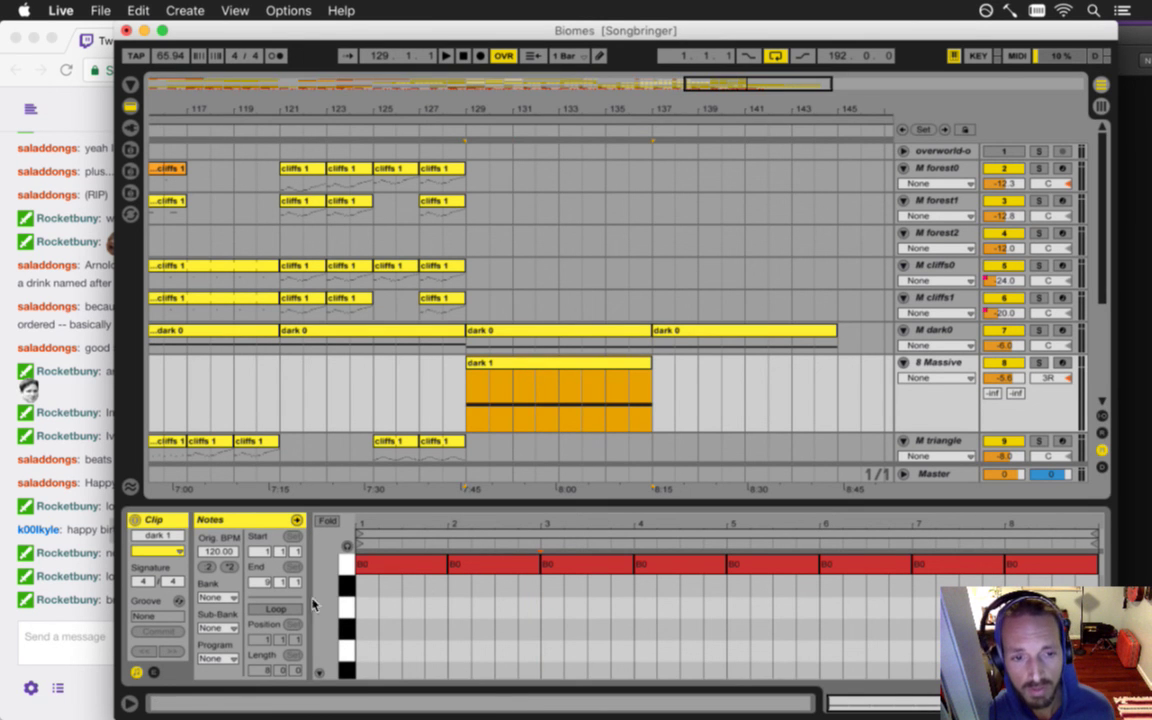
pyautogui.click(138, 674)
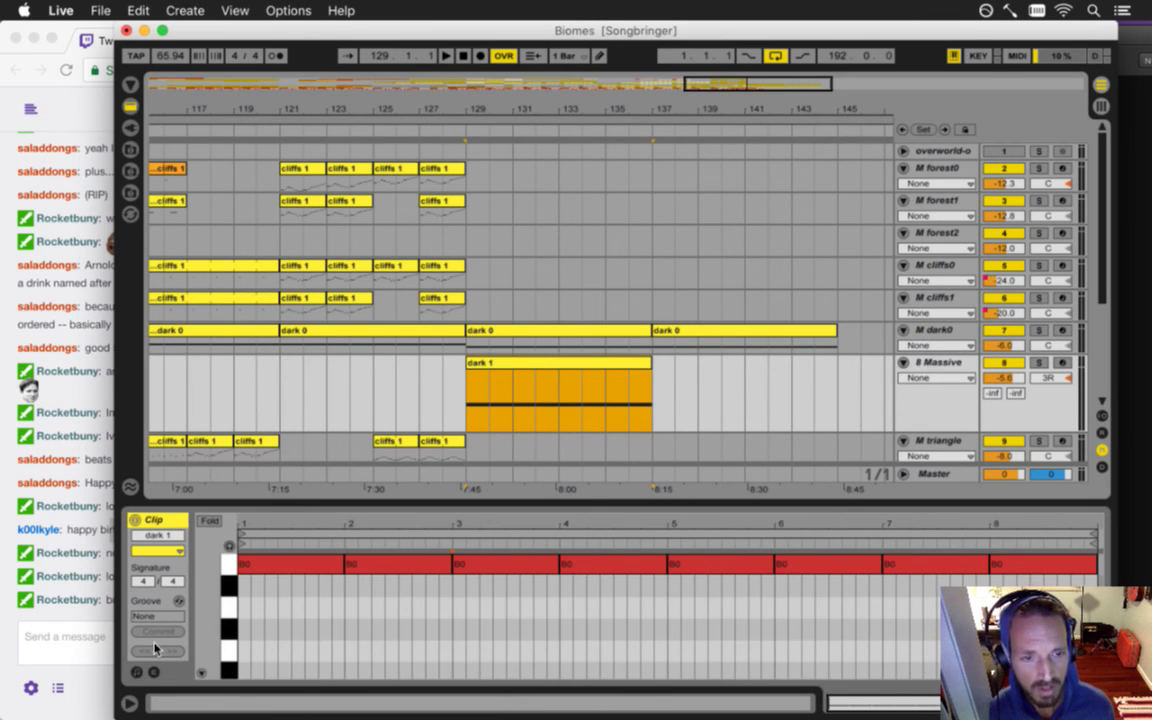
pyautogui.click(139, 673)
pyautogui.click(155, 674)
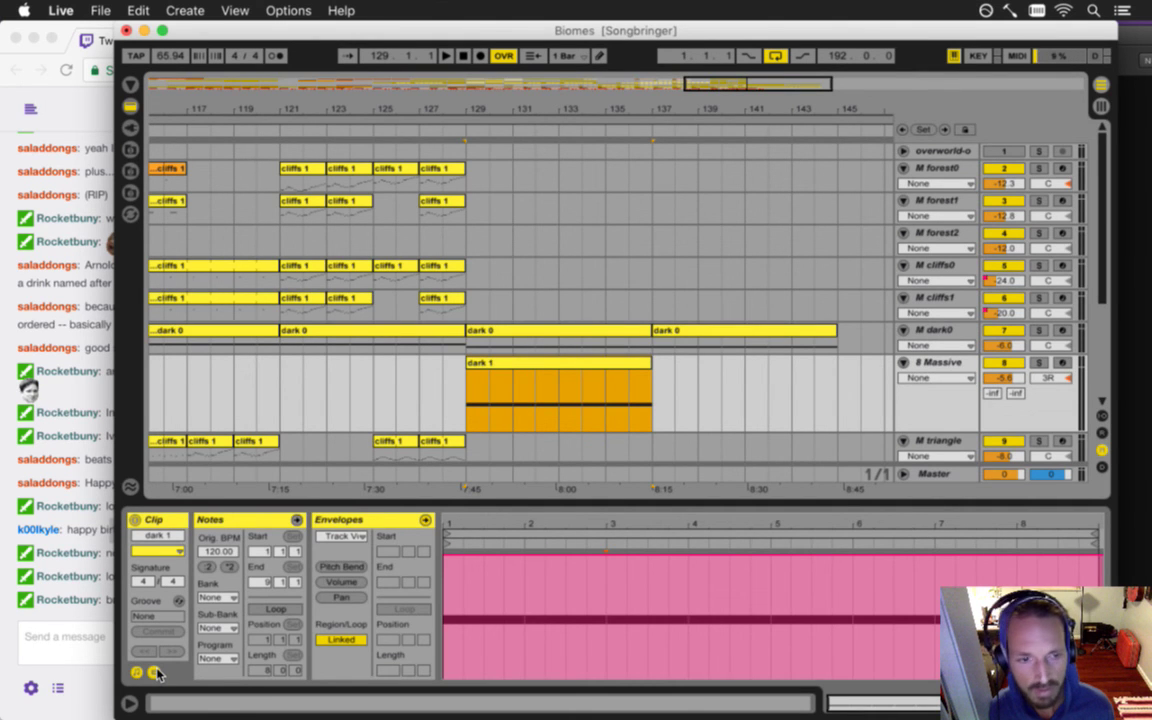
pyautogui.click(156, 674)
pyautogui.click(466, 403)
pyautogui.click(489, 366)
# - Remove the track volume envelope breakpoints from the M dark0 clip at bar 129 during playback
pyautogui.click(483, 340)
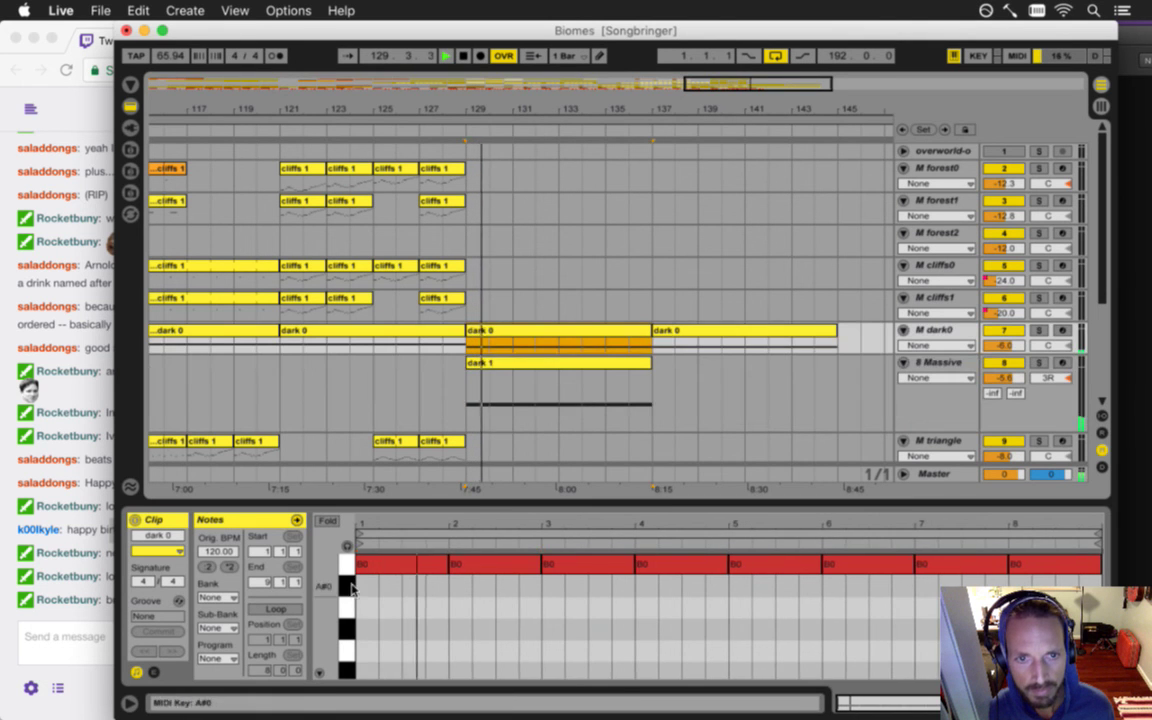
pyautogui.click(155, 673)
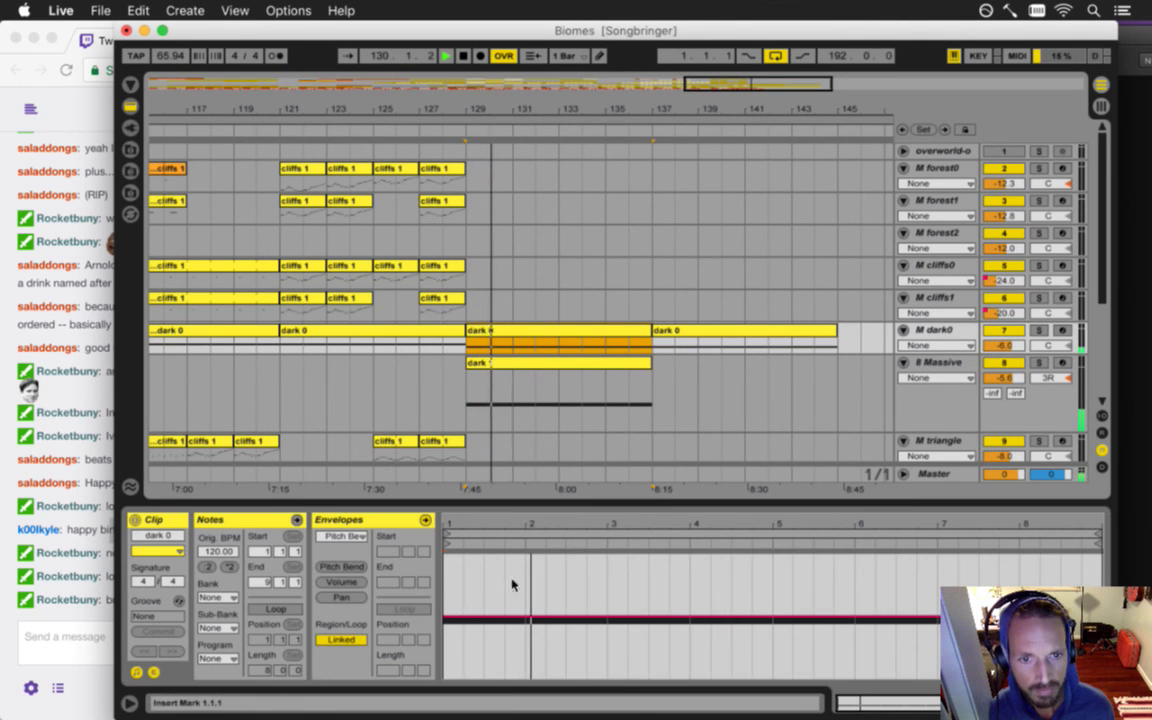
pyautogui.click(341, 581)
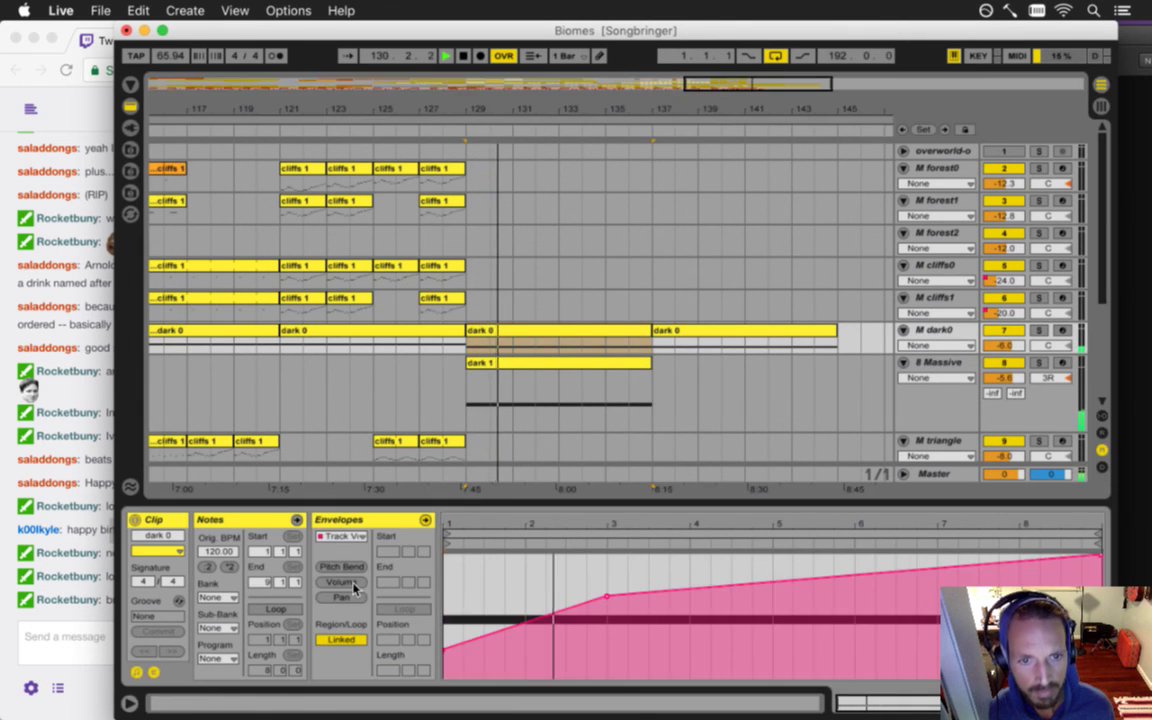
pyautogui.click(444, 647)
pyautogui.click(608, 599)
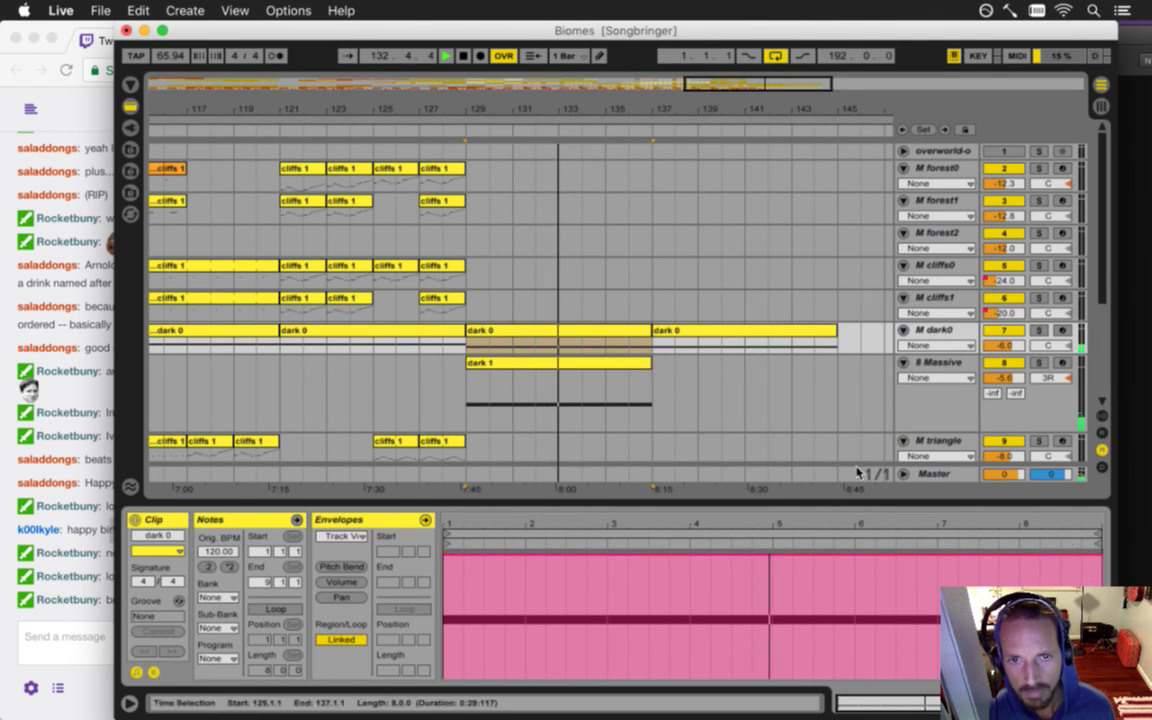
pyautogui.click(155, 672)
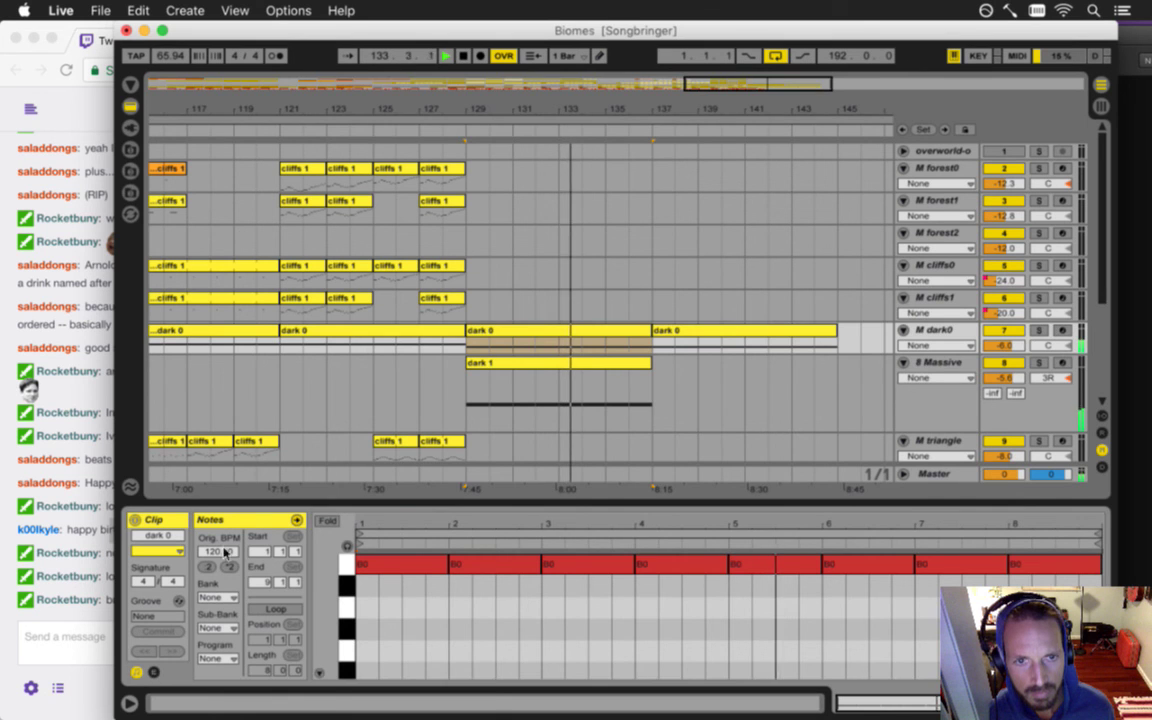
# - Play from bar 129 and duplicate the kickgrowl and snare hat clips of bars 129–133 into bars 133–137
pyautogui.press('space')
pyautogui.click(468, 396)
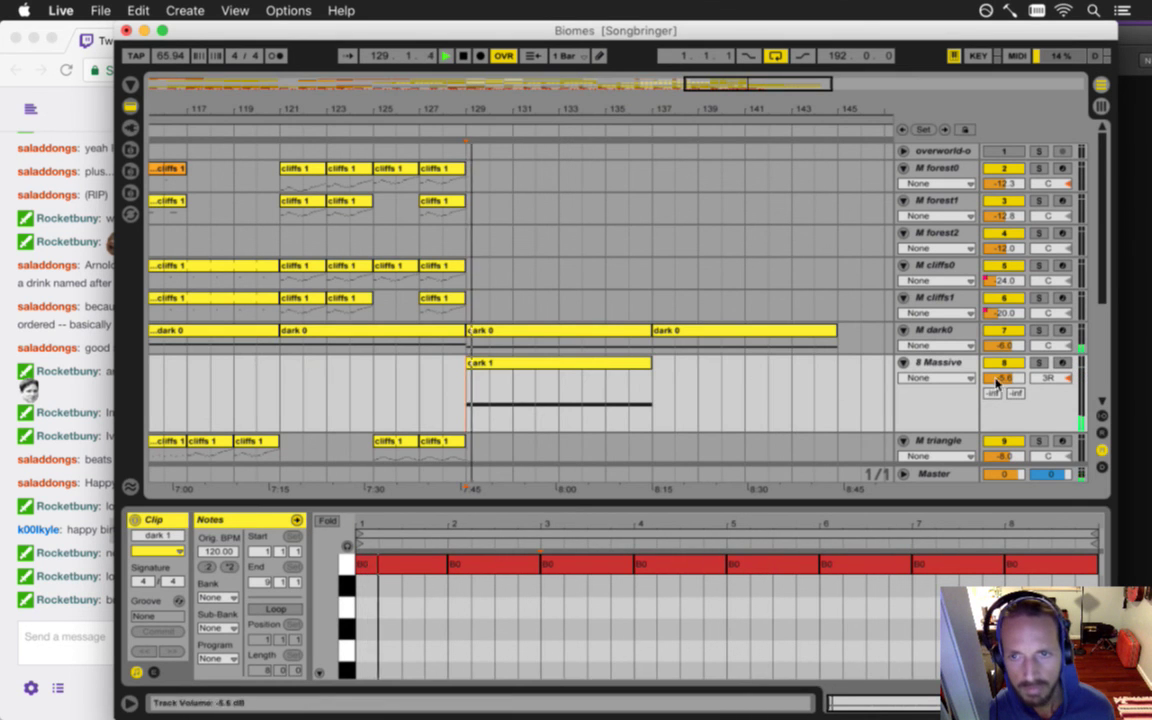
pyautogui.scroll(-3, 530, 350)
pyautogui.click(540, 292)
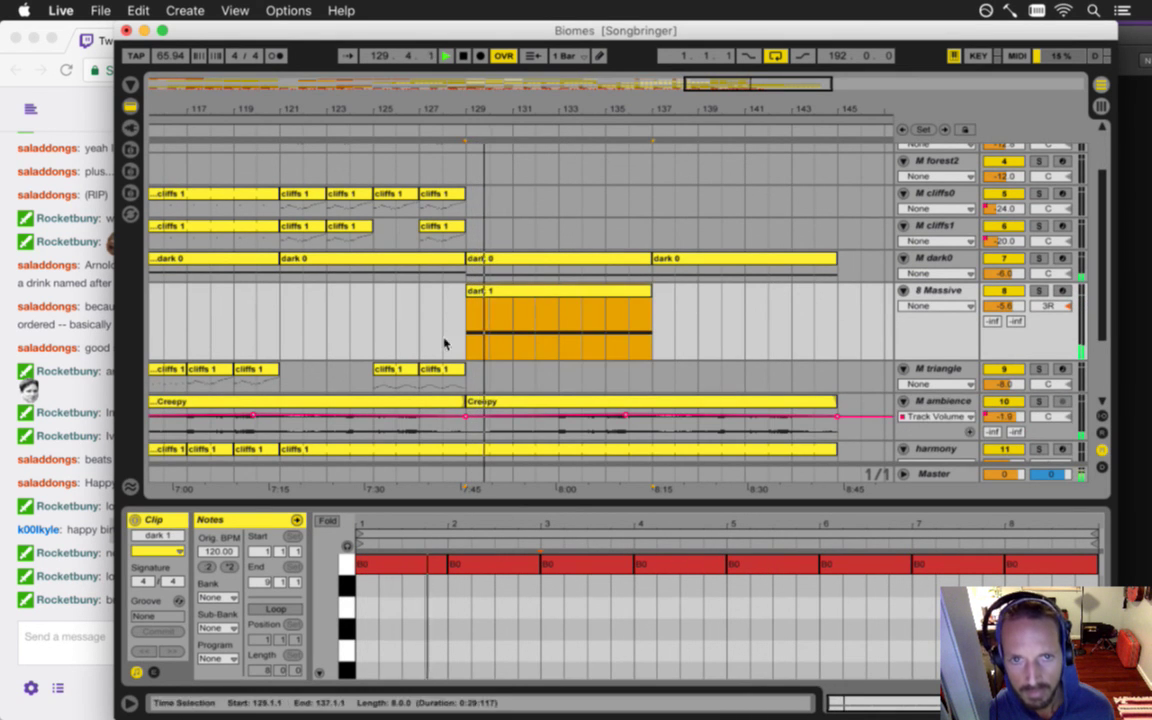
pyautogui.scroll(-4, 826, 310)
pyautogui.scroll(-1, 830, 305)
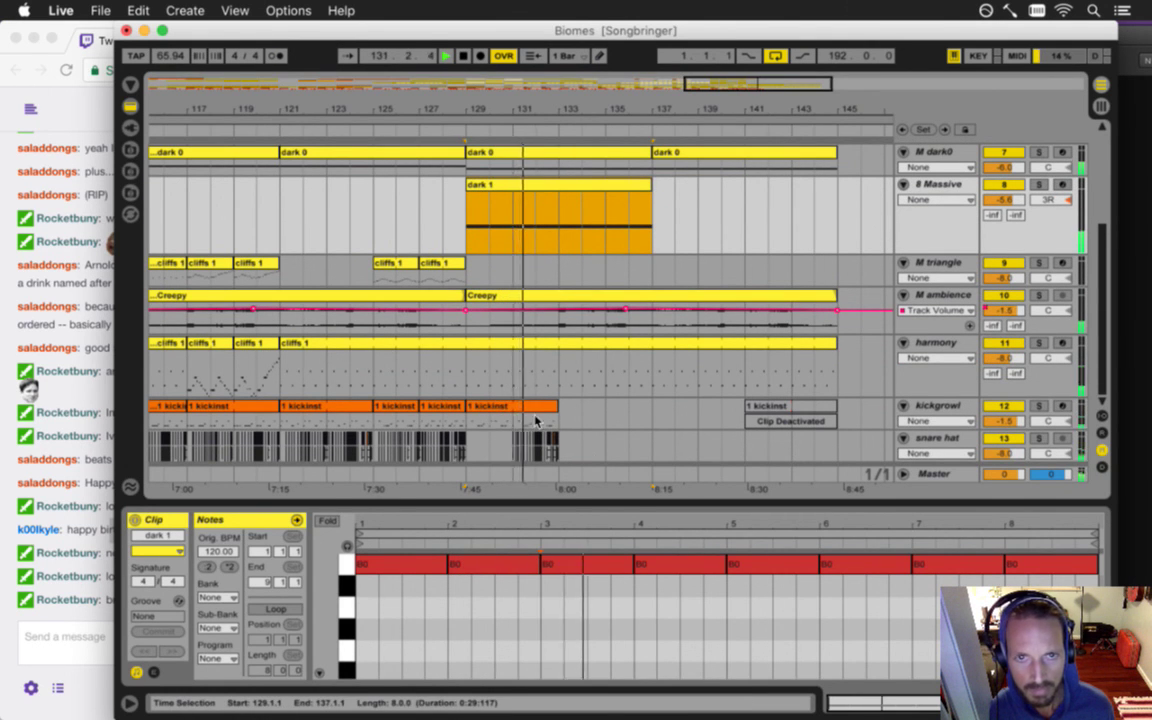
pyautogui.click(472, 450)
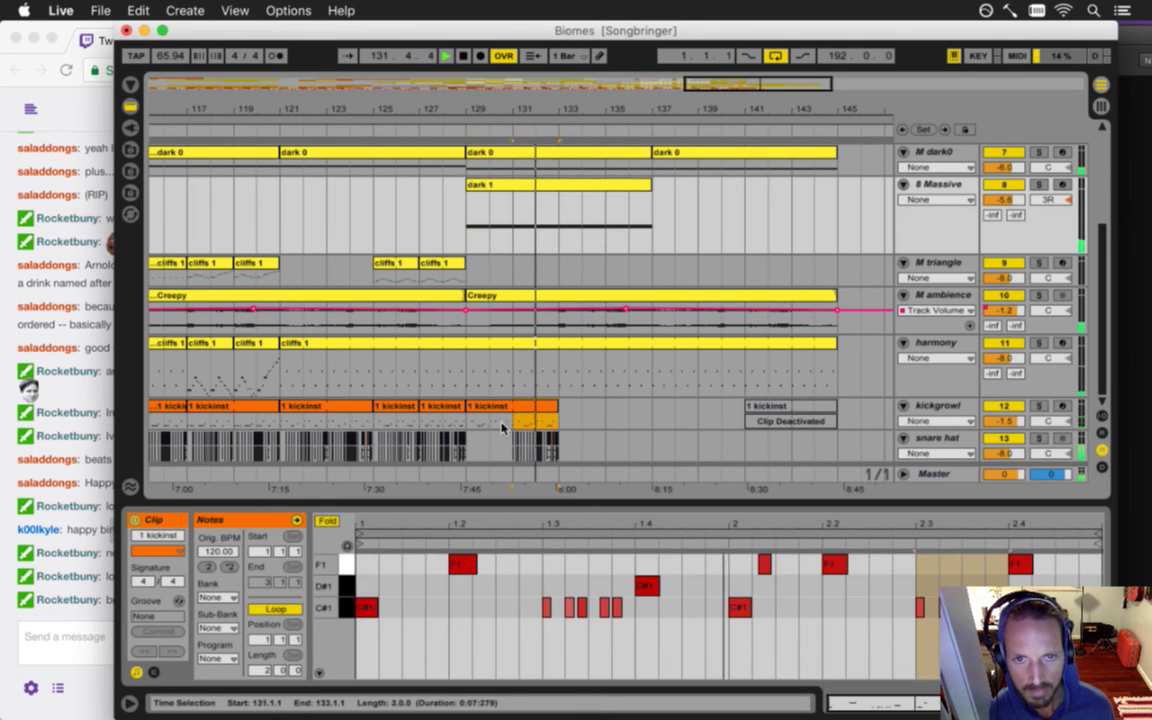
pyautogui.keyDown('shift'); pyautogui.click(487, 433); pyautogui.keyUp('shift')
pyautogui.press('super+d')
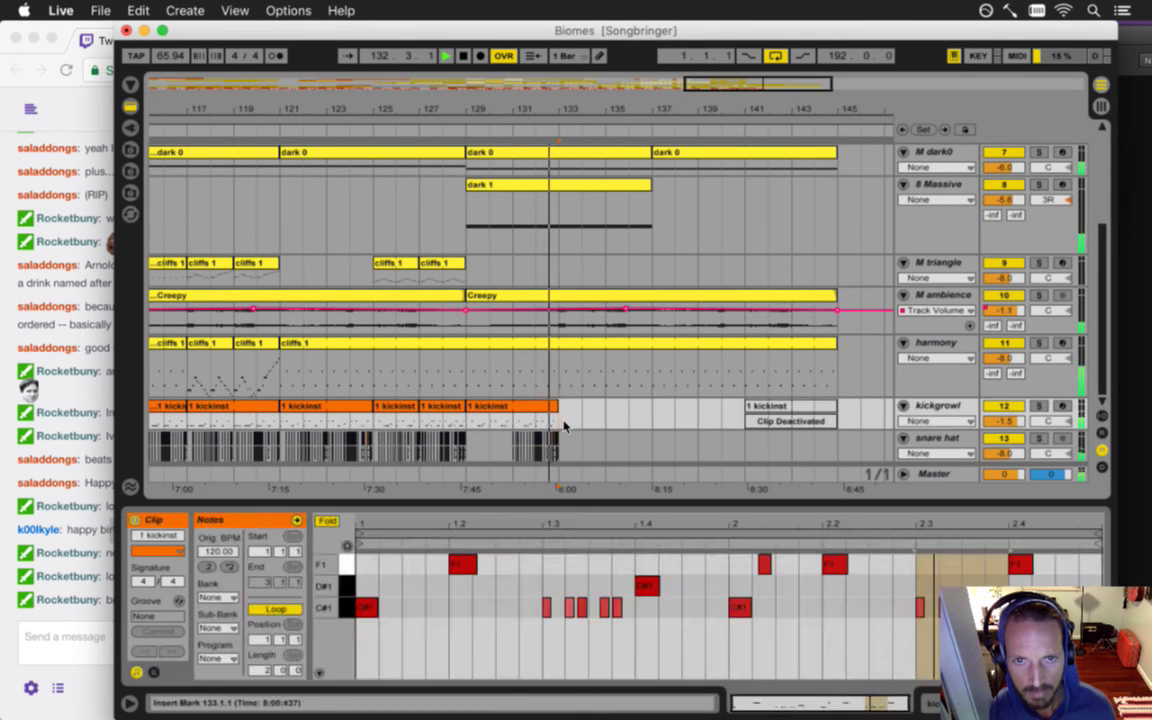
# - Fill the snare hat gap at bars 133–135 with a copy of the clips from bars 135–137 and save the song
pyautogui.click(582, 440)
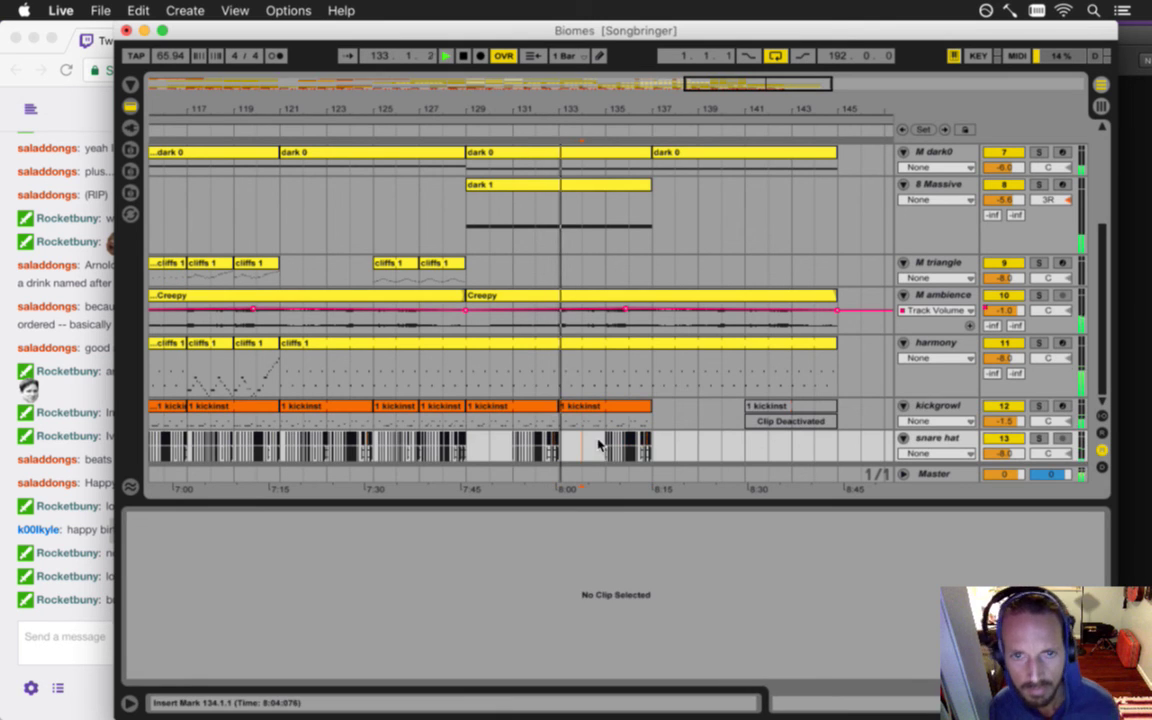
pyautogui.click(640, 444)
pyautogui.moveTo(656, 447); pyautogui.dragTo(605, 447)
pyautogui.click(563, 449)
pyautogui.press('super+s')
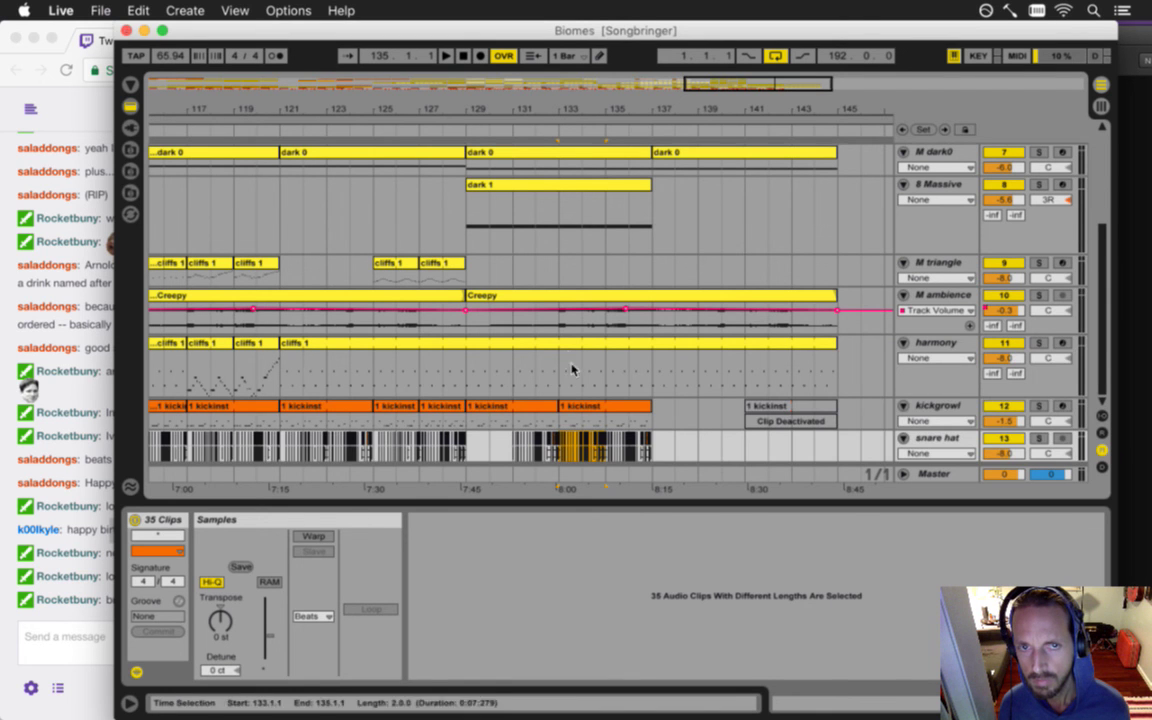
# - Raise the bar 2 note of the dark 1 clip to C#1 and rename the 8 Massive track to M dark1
pyautogui.scroll(3, 572, 367)
pyautogui.click(489, 241)
pyautogui.moveTo(326, 582); pyautogui.dragTo(314, 600)
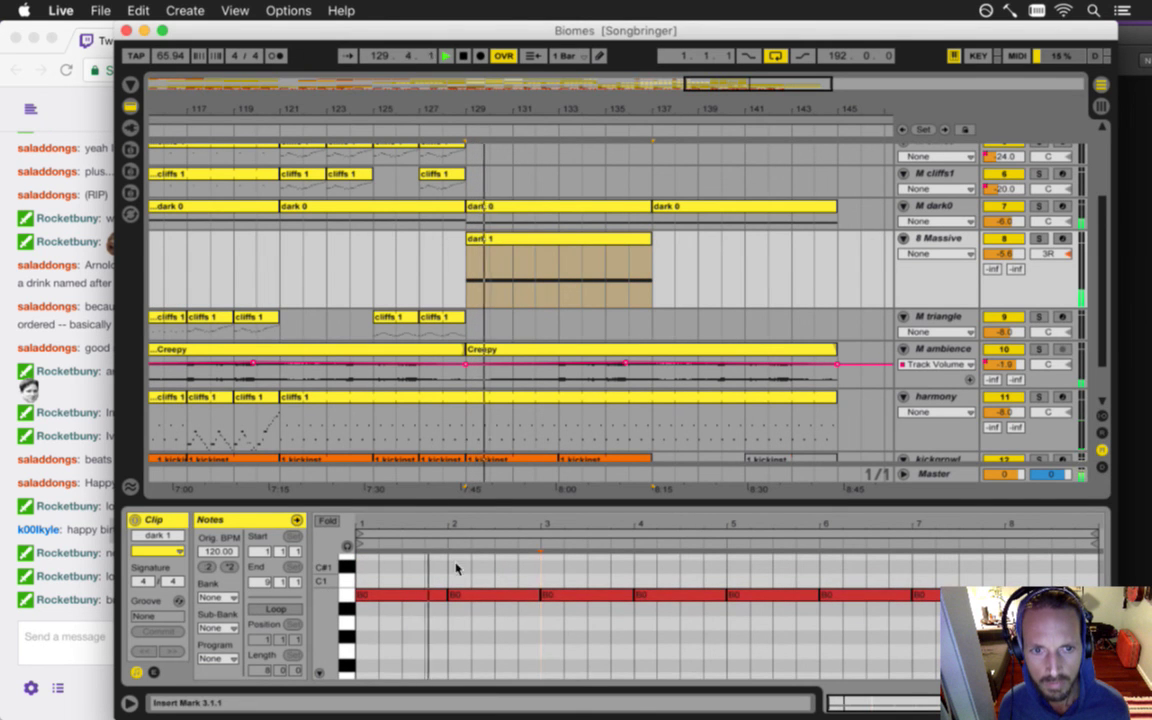
pyautogui.scroll(2, 454, 590)
pyautogui.moveTo(465, 622); pyautogui.dragTo(466, 600)
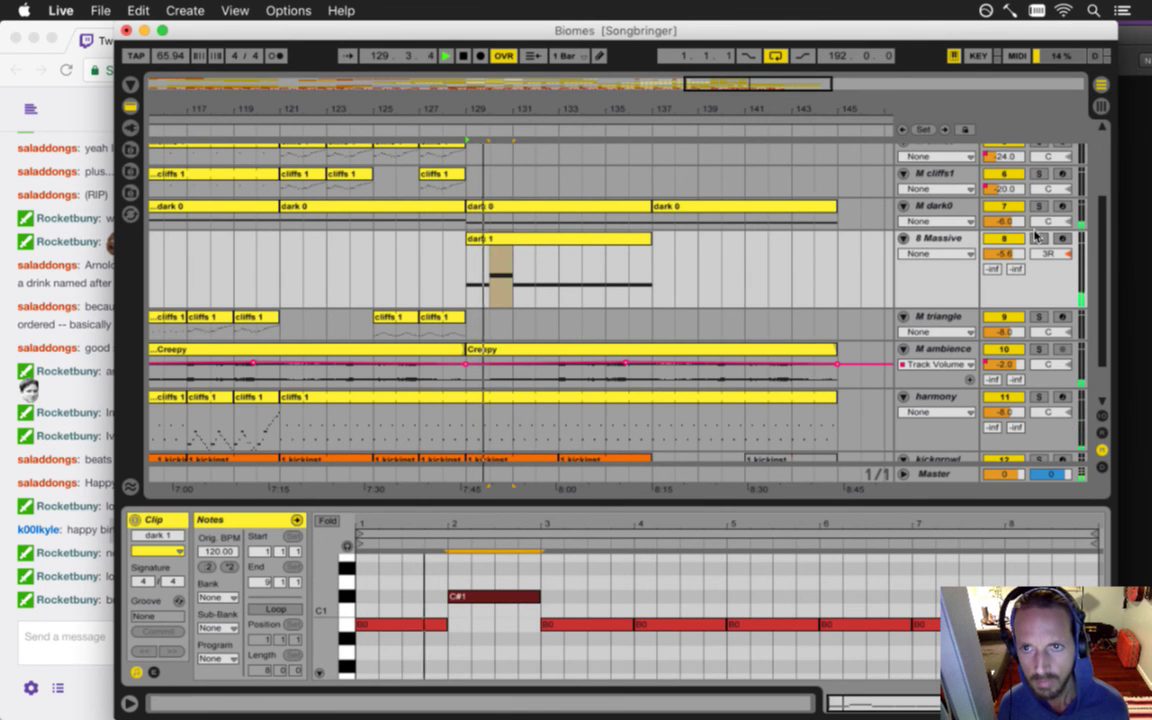
pyautogui.click(952, 240)
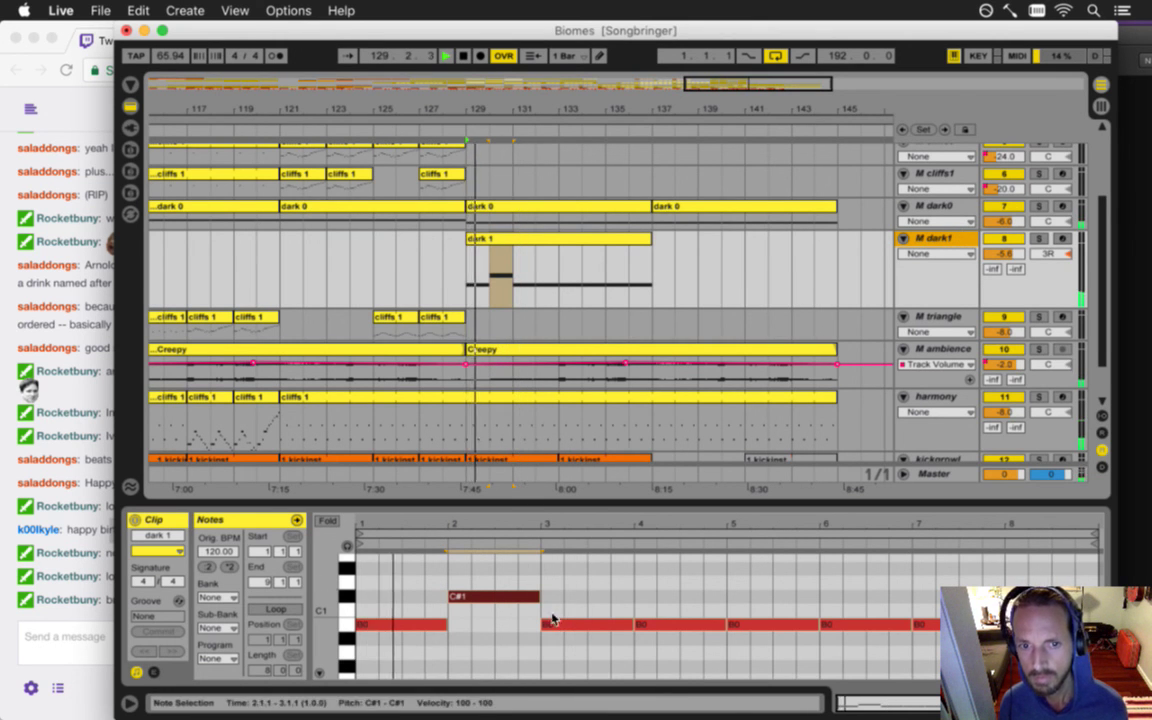
# - Raise the dark 1 clip's notes to D#1 in bar 3, F1 in bar 4, C#1 in bar 6 and D#1 in bar 7
pyautogui.moveTo(560, 625); pyautogui.dragTo(566, 567)
pyautogui.moveTo(656, 625); pyautogui.dragTo(657, 558)
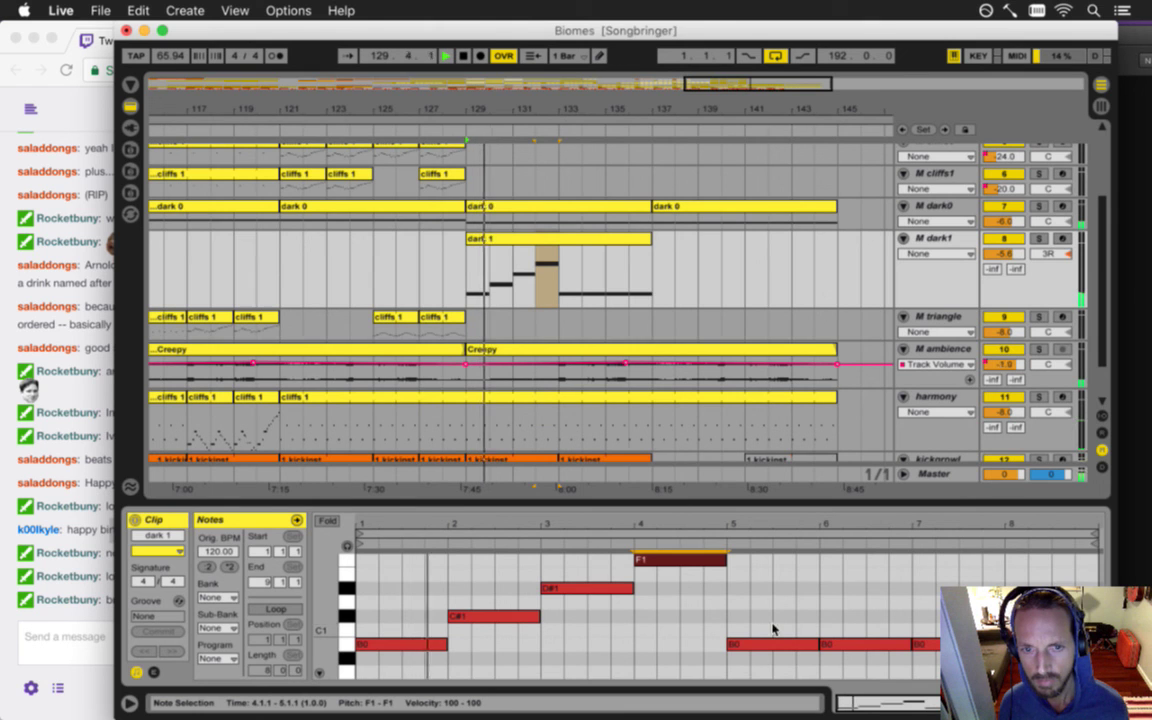
pyautogui.moveTo(842, 643); pyautogui.dragTo(842, 616)
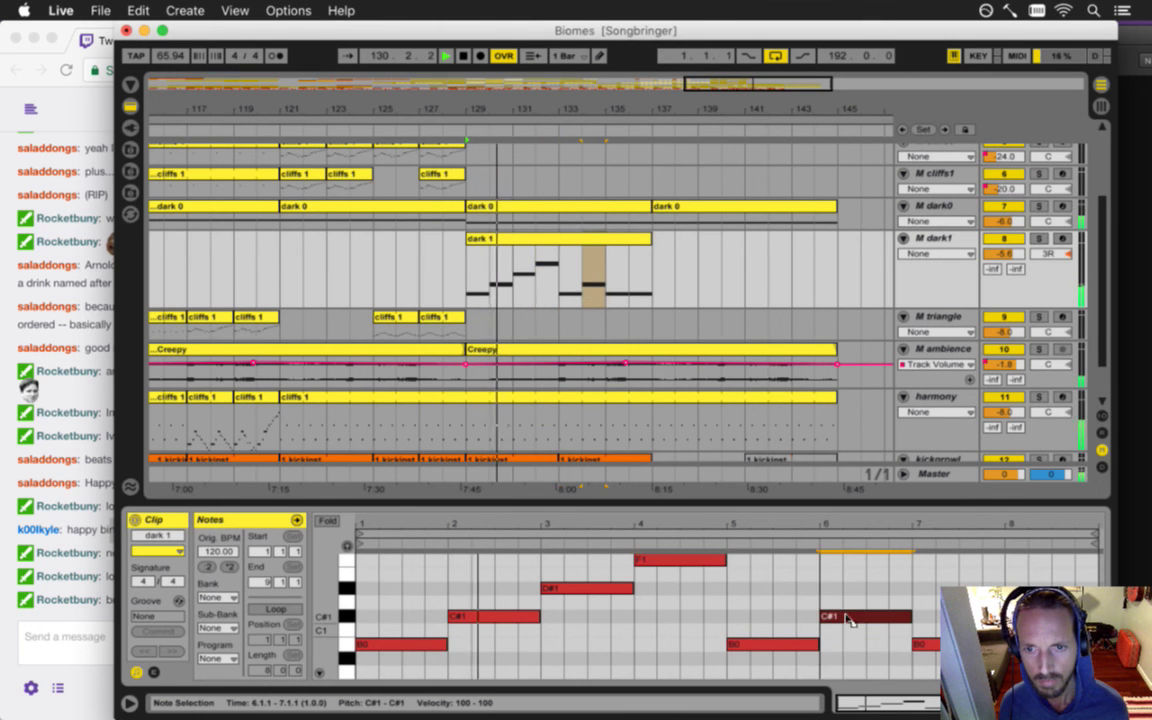
pyautogui.moveTo(928, 644); pyautogui.dragTo(928, 588)
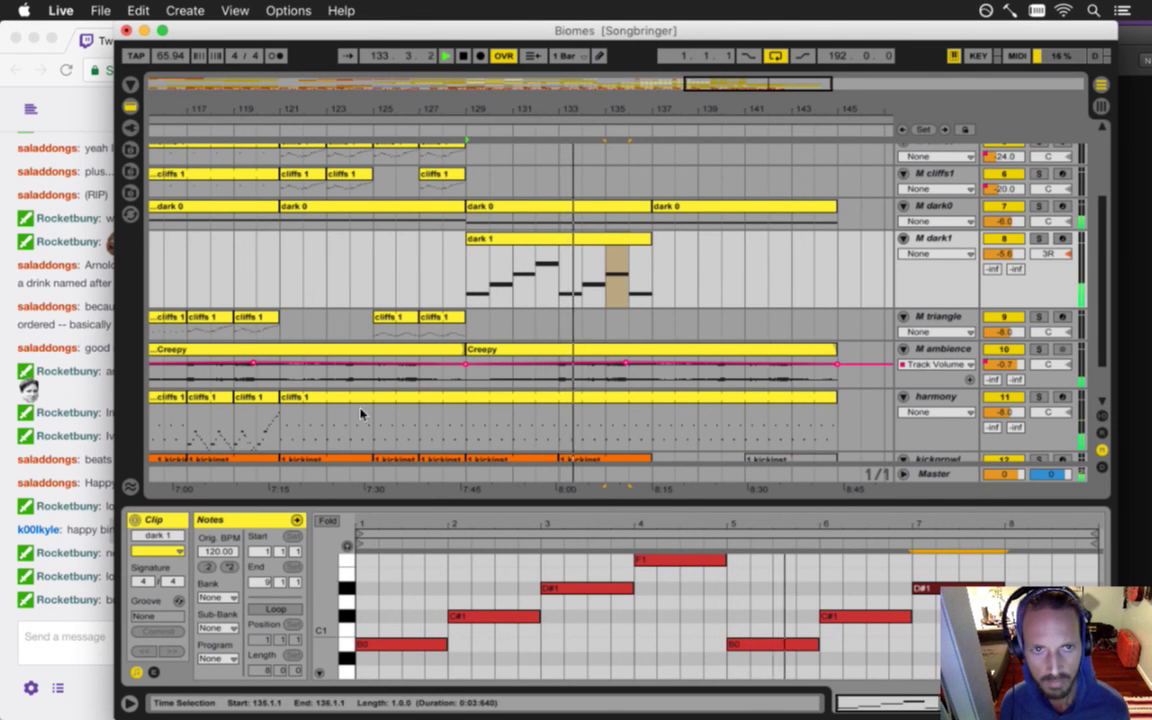
# - Try higher pitches in the dark 1 clip, with the bar 3 note at G#1 and the bar 4 note at C#2
pyautogui.moveTo(342, 108); pyautogui.dragTo(343, 110)
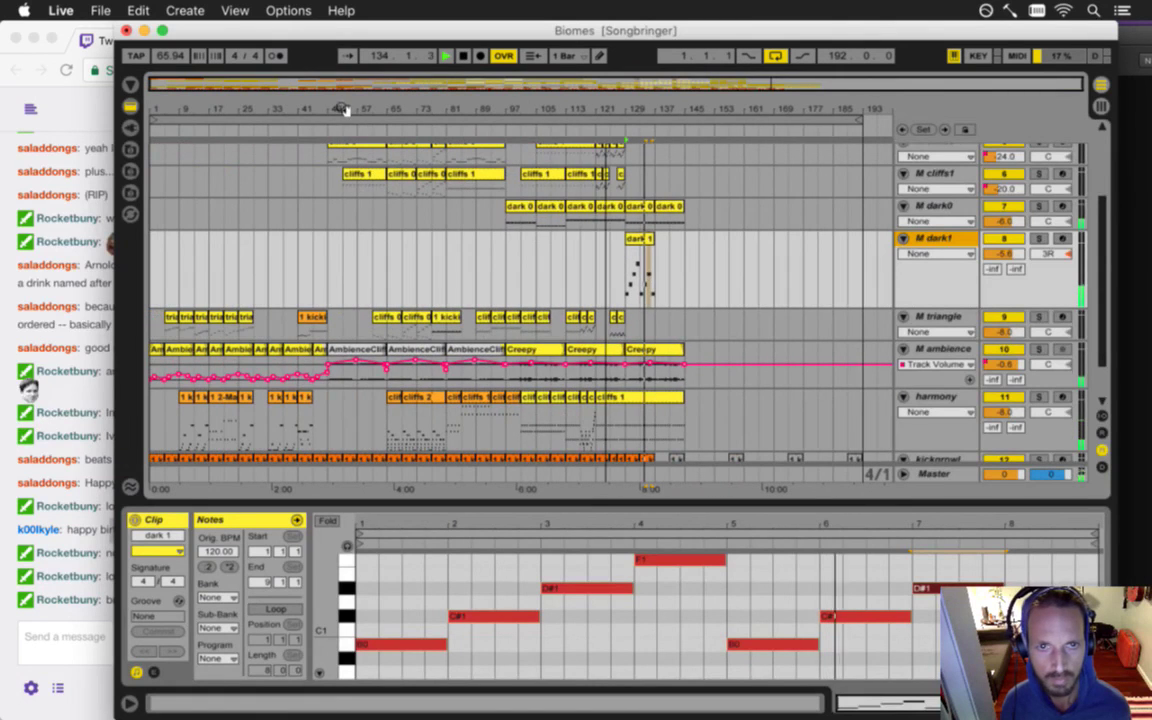
pyautogui.moveTo(1104, 241)
pyautogui.mouseDown()
pyautogui.moveTo(1095, 176)
pyautogui.moveTo(1103, 251)
pyautogui.mouseUp()
pyautogui.moveTo(660, 110); pyautogui.dragTo(658, 118)
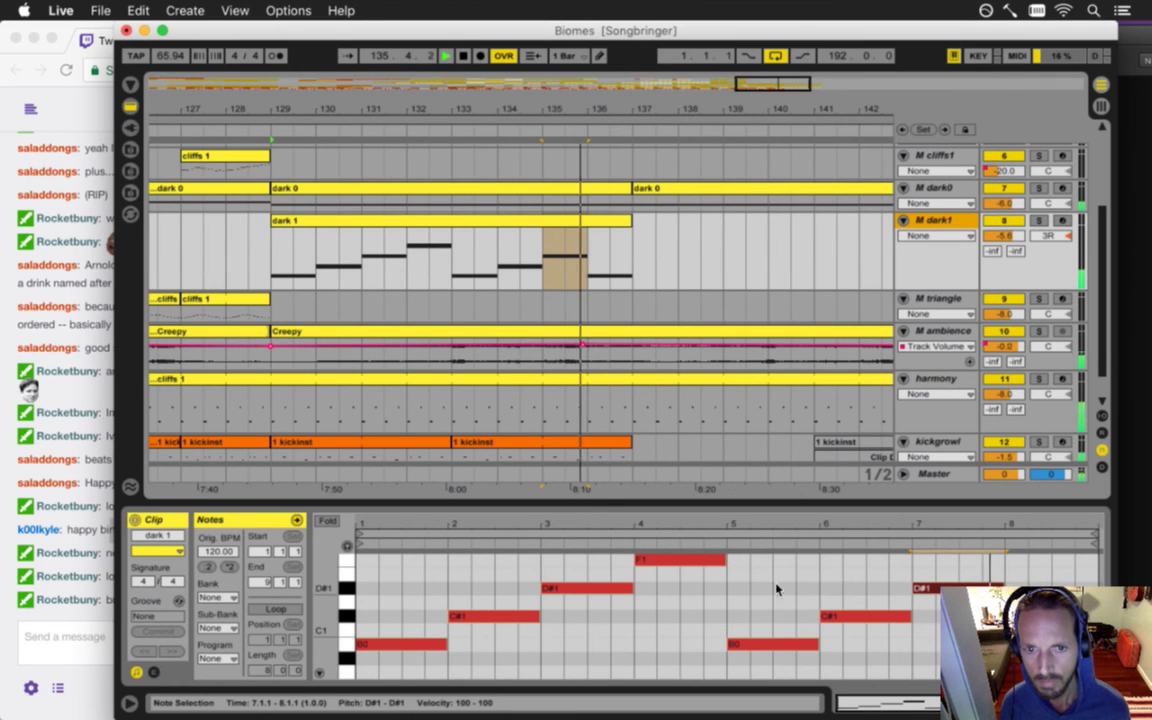
pyautogui.moveTo(560, 592); pyautogui.dragTo(562, 575)
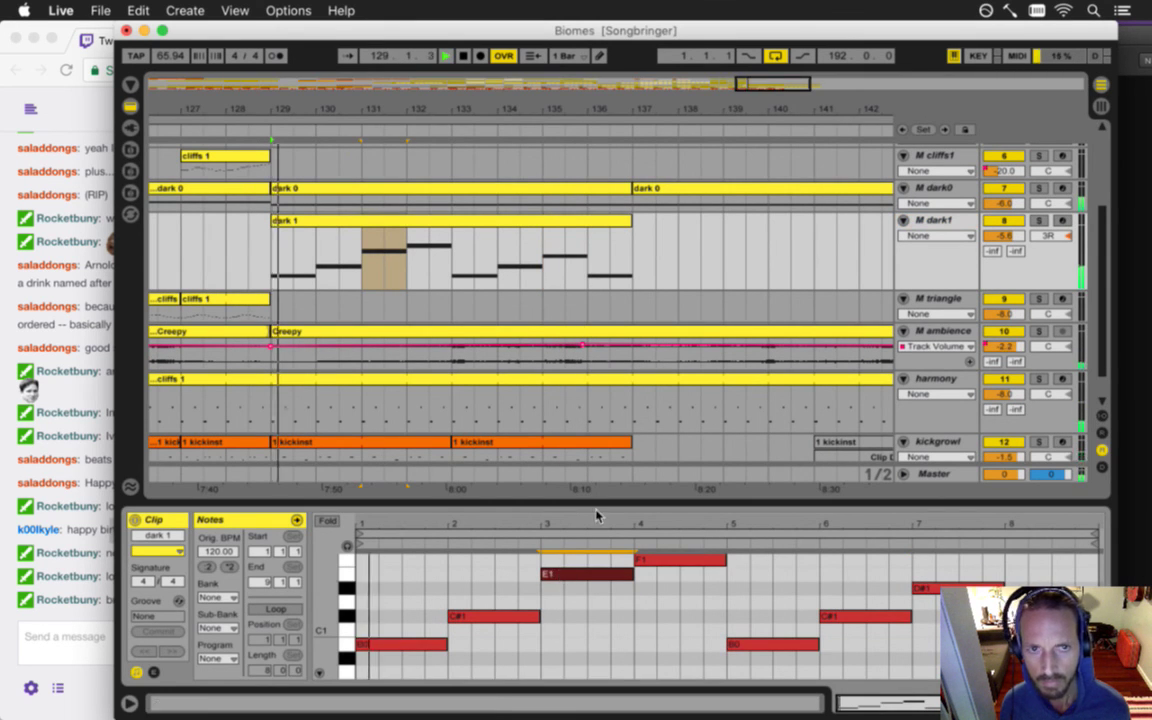
pyautogui.scroll(3, 547, 611)
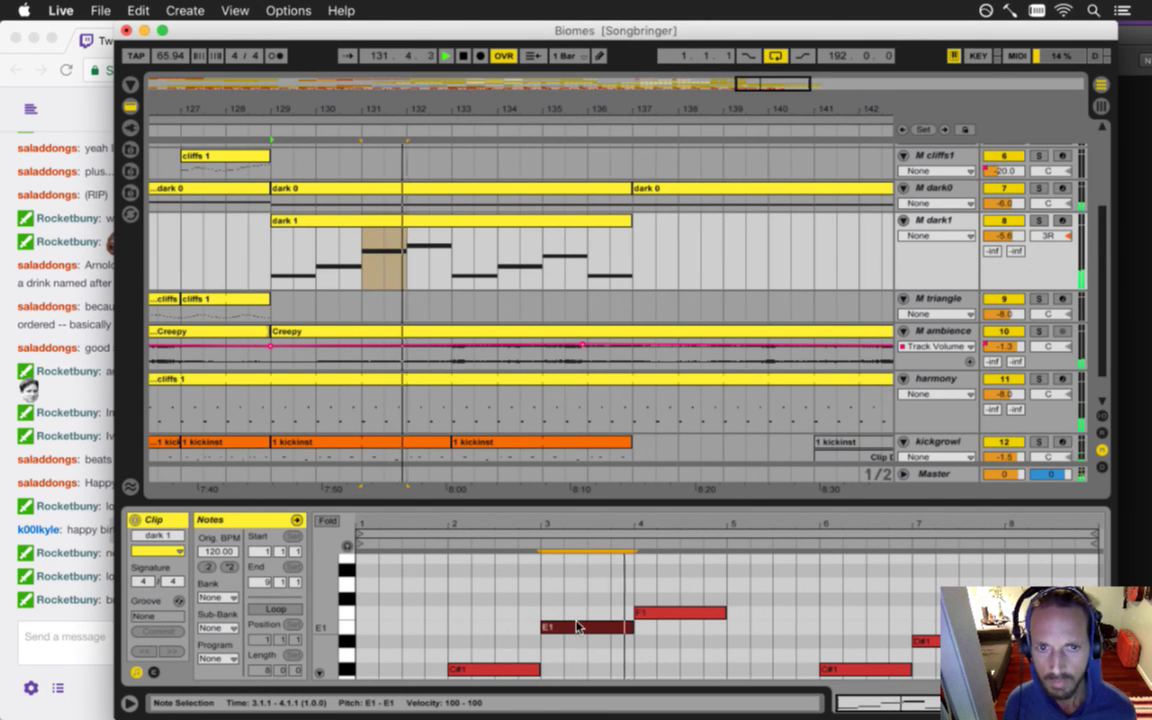
pyautogui.moveTo(575, 627); pyautogui.dragTo(585, 577)
pyautogui.moveTo(658, 612); pyautogui.dragTo(659, 566)
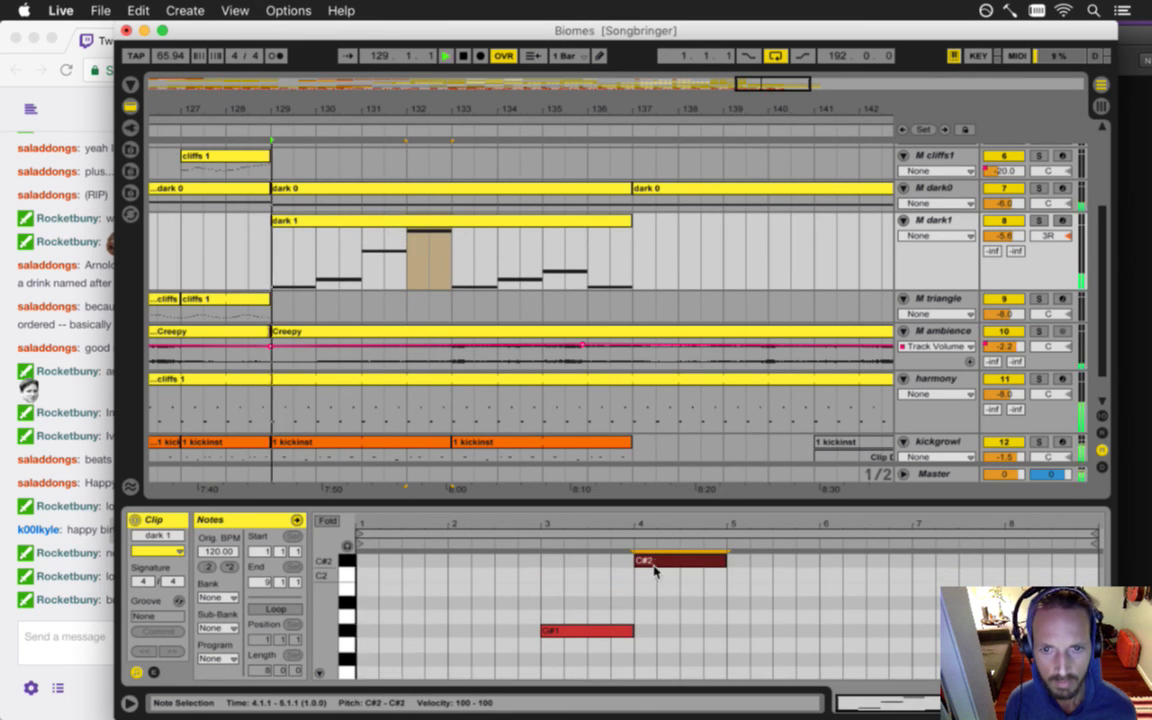
# - Hide the dark 1 clip's Notes settings and enlarge the note editor to show the whole note range
pyautogui.click(137, 672)
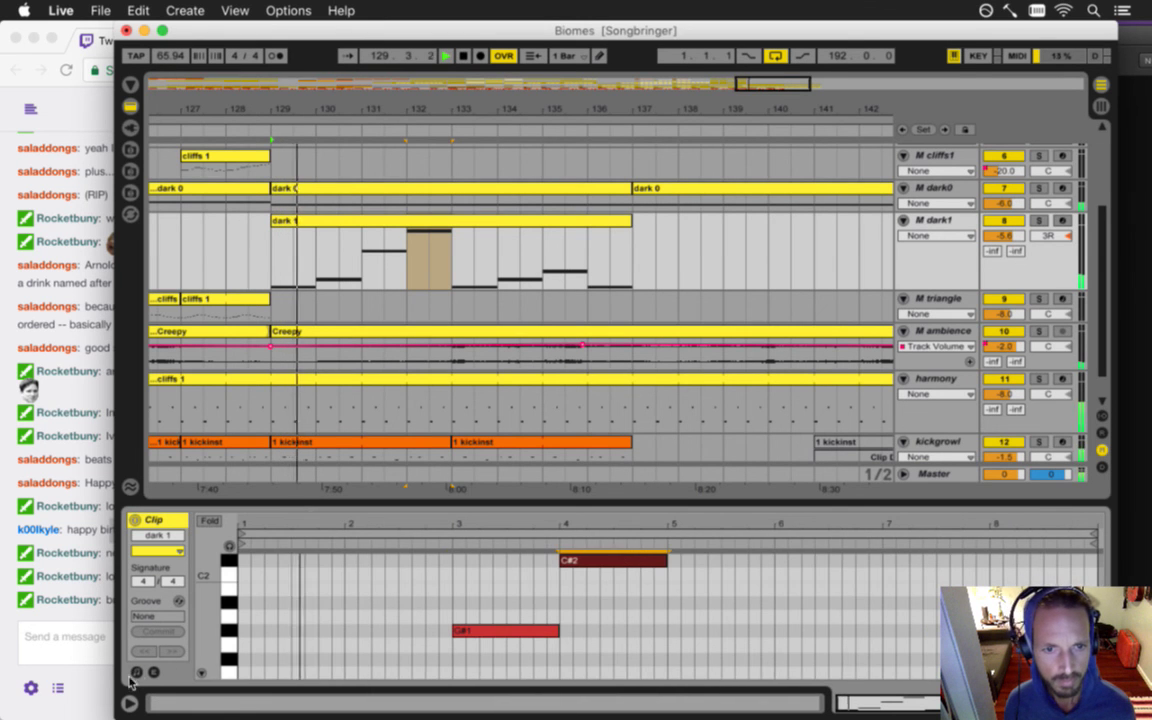
pyautogui.moveTo(379, 511); pyautogui.dragTo(379, 362)
pyautogui.moveTo(215, 470); pyautogui.dragTo(213, 500)
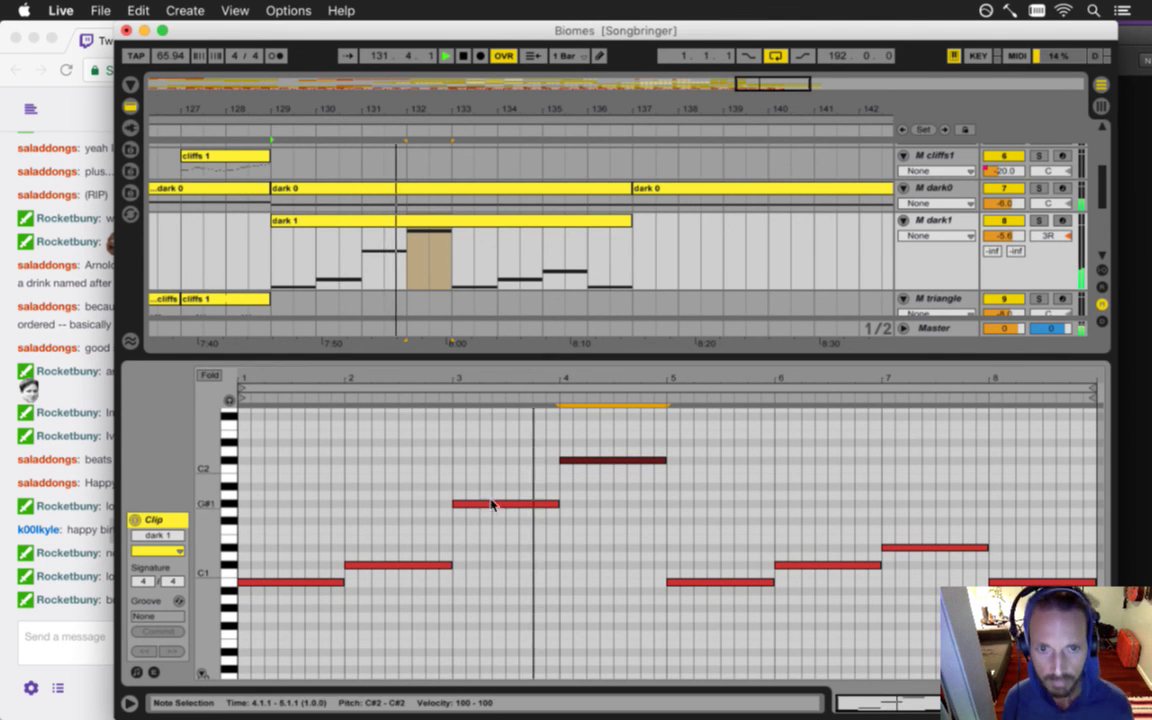
# - Lower the dark 1 clip's bar 3 note to F1 and its bar 4 note to G#1 while auditioning
pyautogui.click(489, 505)
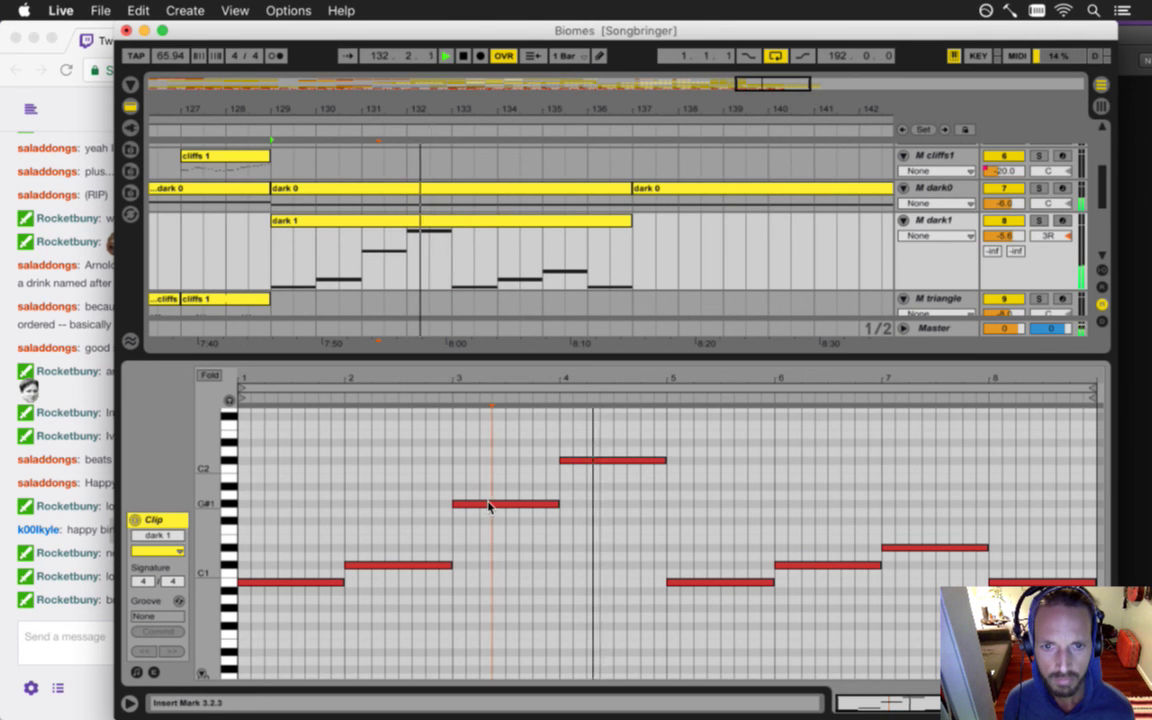
pyautogui.moveTo(489, 505); pyautogui.dragTo(485, 527)
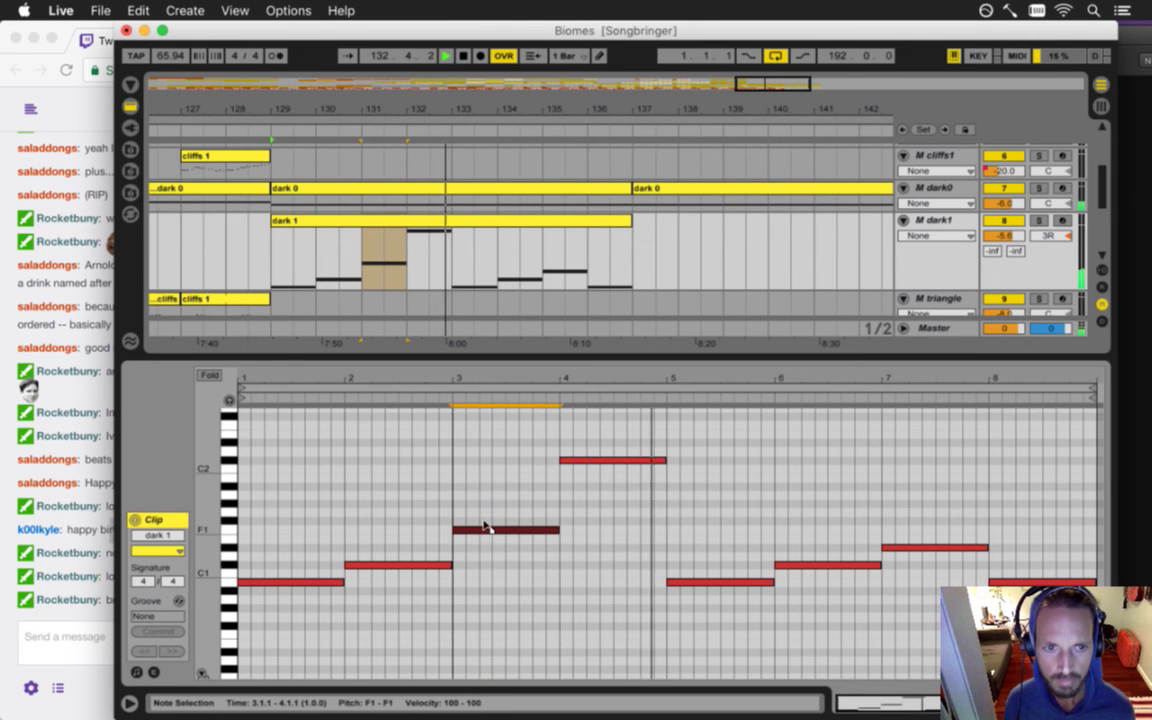
pyautogui.press('space')
pyautogui.moveTo(589, 465); pyautogui.dragTo(590, 505)
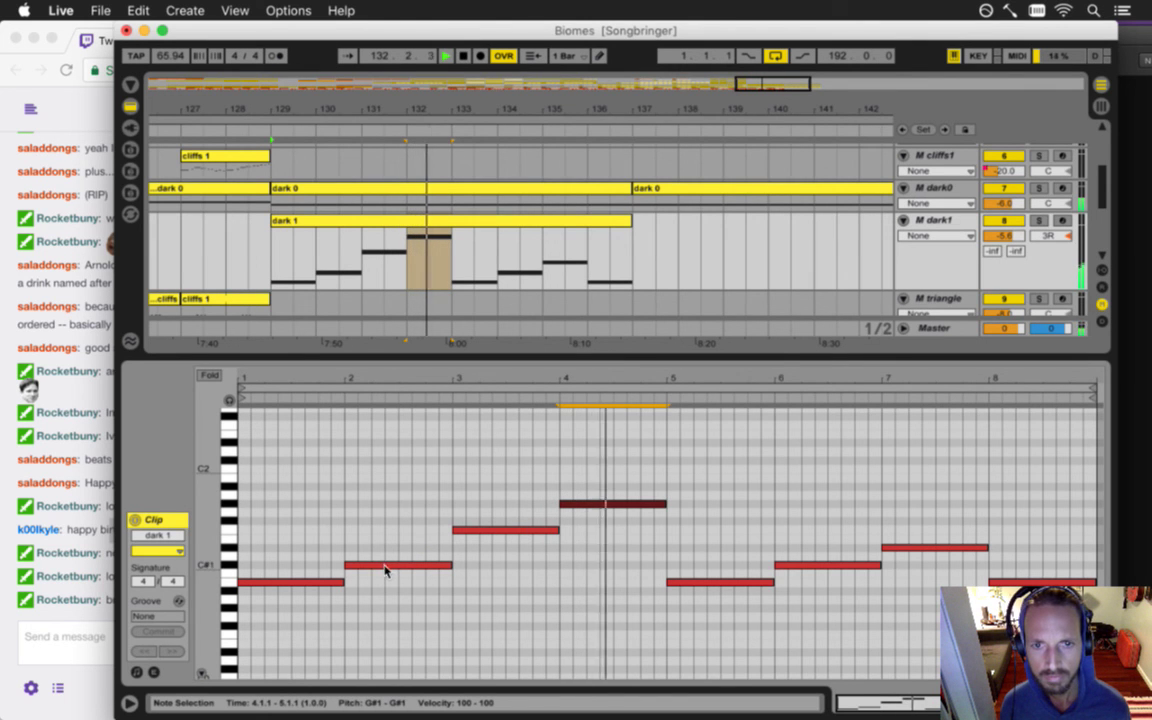
# - Spread the dark 1 notes over wider octaves, with bar 2 at B1, bar 3 at B2 and bar 4 at A#3, and audition them
pyautogui.press('space')
pyautogui.moveTo(380, 567)
pyautogui.mouseDown()
pyautogui.moveTo(378, 470)
pyautogui.moveTo(380, 481)
pyautogui.mouseUp()
pyautogui.moveTo(488, 525)
pyautogui.mouseDown()
pyautogui.moveTo(489, 405)
pyautogui.moveTo(489, 536)
pyautogui.moveTo(489, 524)
pyautogui.mouseUp()
pyautogui.moveTo(595, 654); pyautogui.dragTo(597, 519)
pyautogui.press('space')
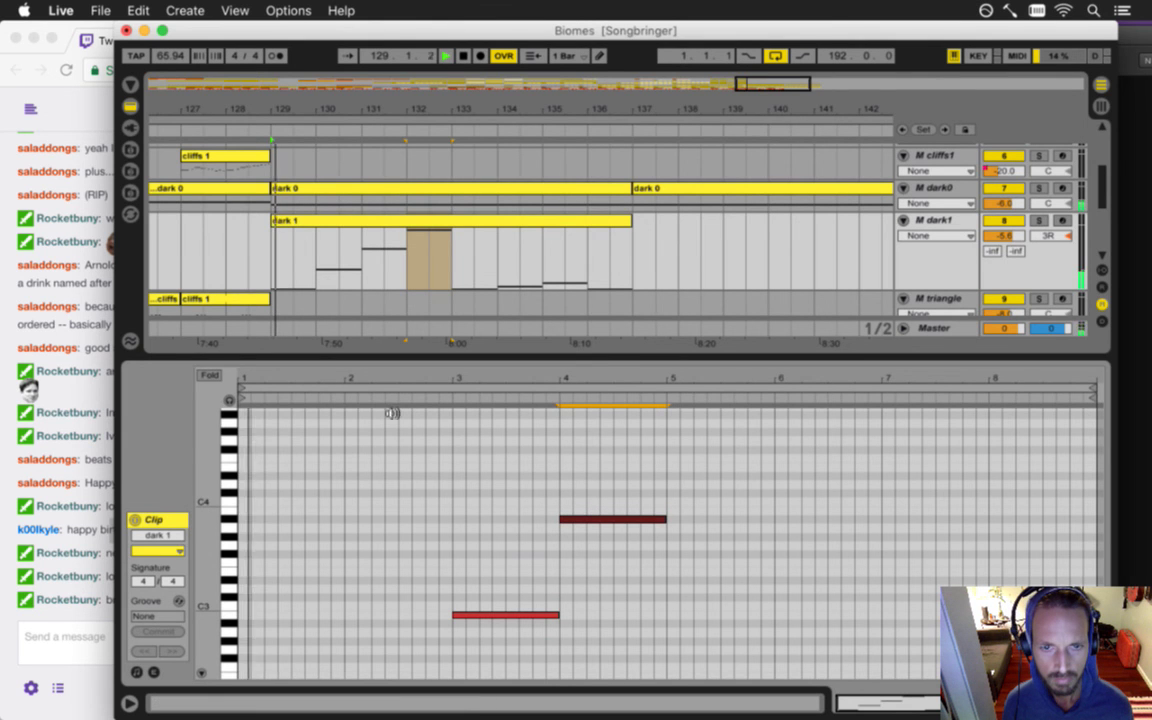
pyautogui.moveTo(205, 537); pyautogui.dragTo(205, 537)
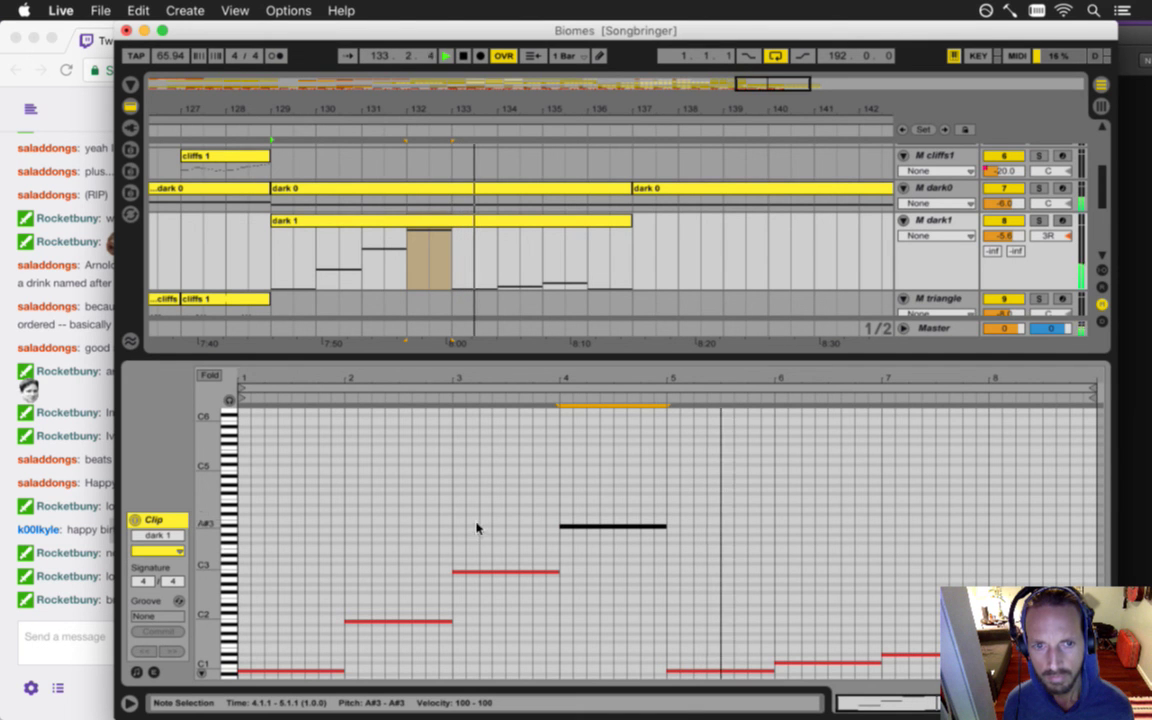
# - Copy the rising notes of bars 2–4 into bars 6–8 of the dark 1 clip, and try deleting the old low notes beneath them
pyautogui.moveTo(596, 477); pyautogui.dragTo(679, 676)
pyautogui.scroll(-1, 679, 625)
pyautogui.moveTo(818, 603); pyautogui.dragTo(1012, 642)
pyautogui.press('Delete')
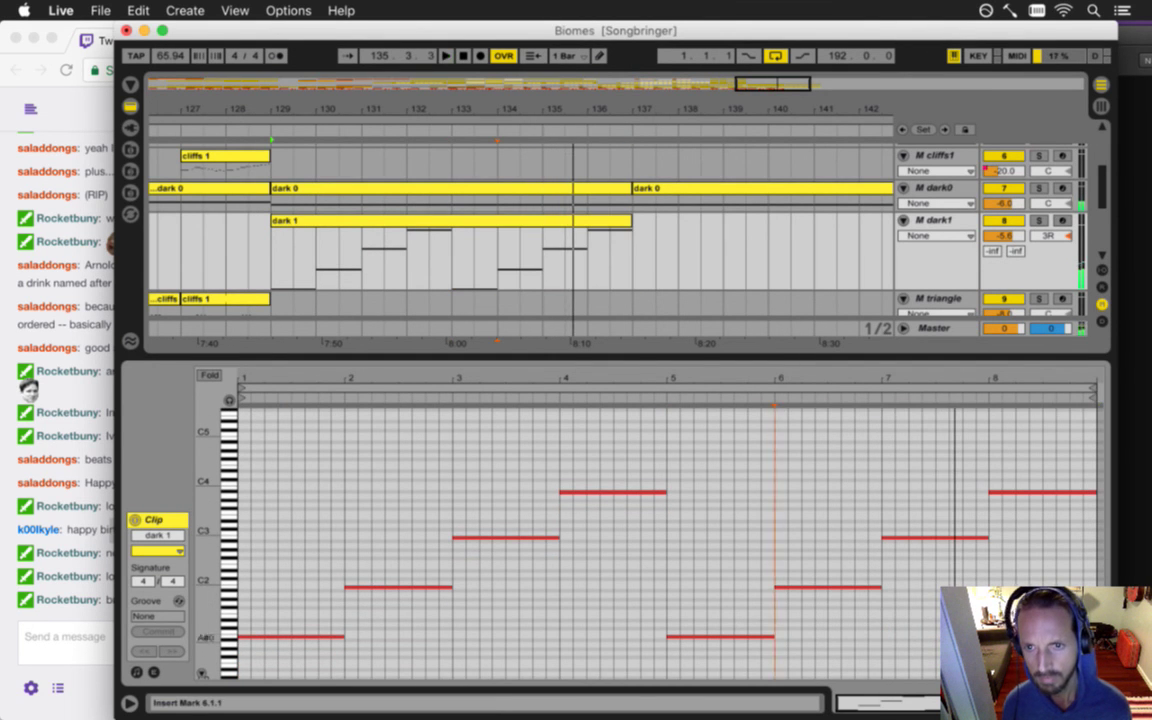
pyautogui.press('super+z')
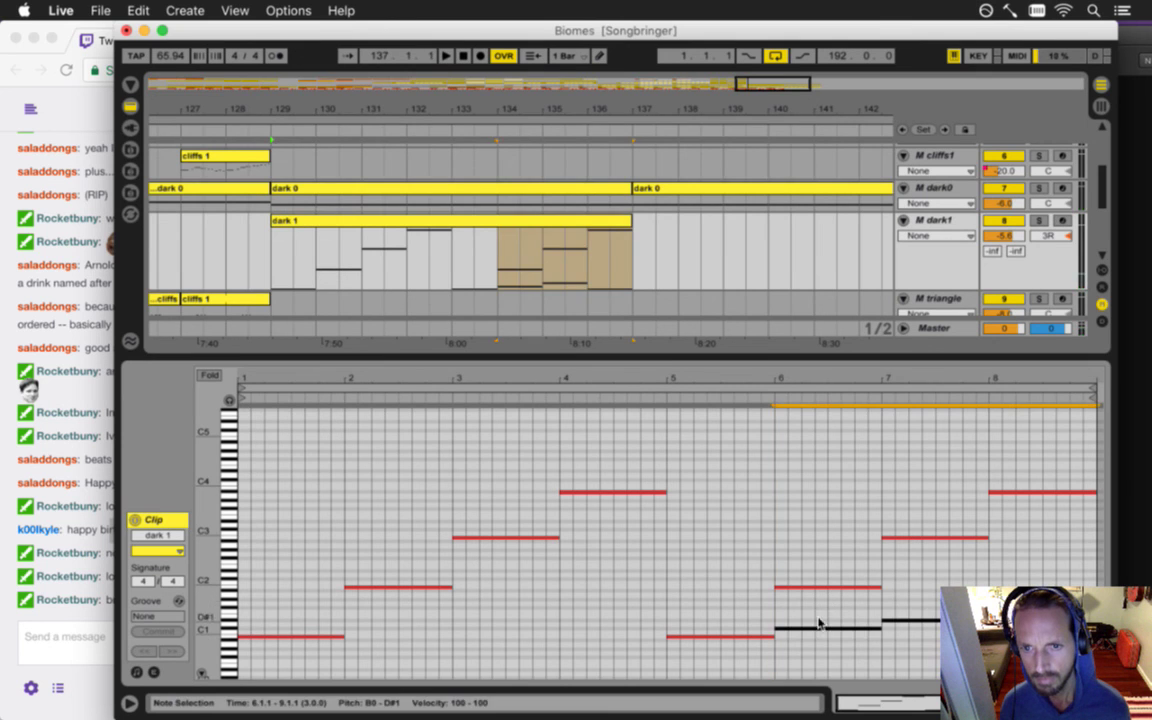
# - Shorten the low notes of bars 6–8 to start mid-bar and move the ones in bars 6 and 7 to B0
pyautogui.moveTo(778, 632); pyautogui.dragTo(828, 632)
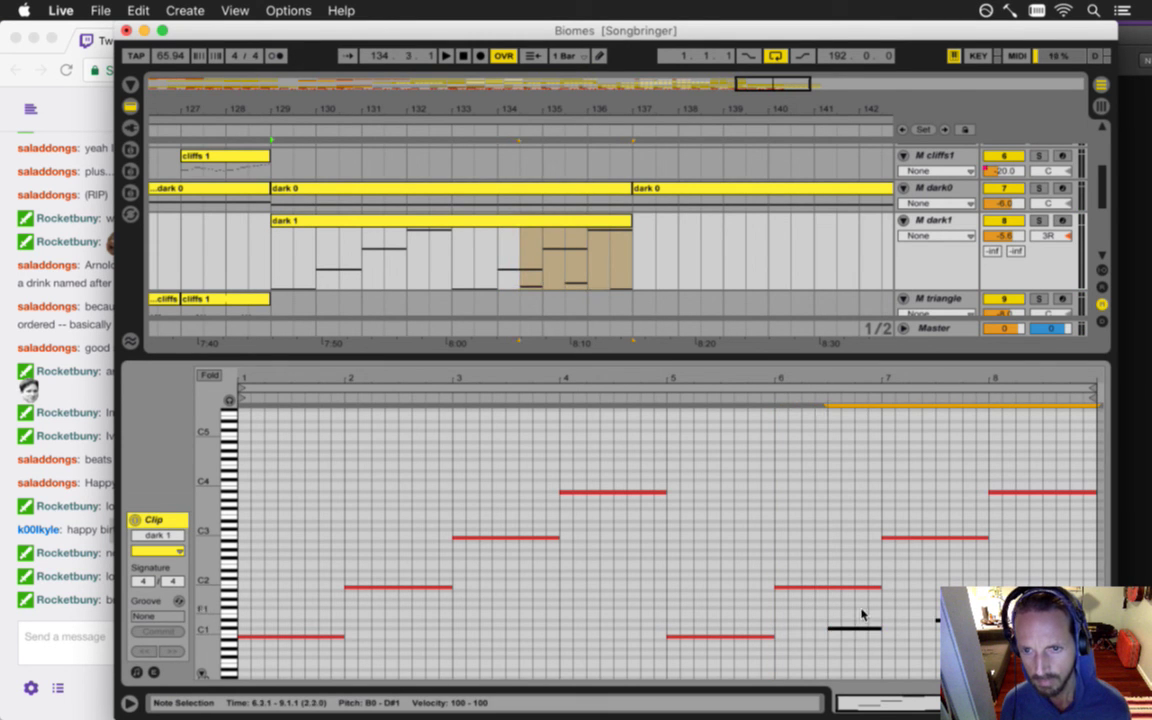
pyautogui.click(855, 628)
pyautogui.moveTo(853, 630); pyautogui.dragTo(856, 635)
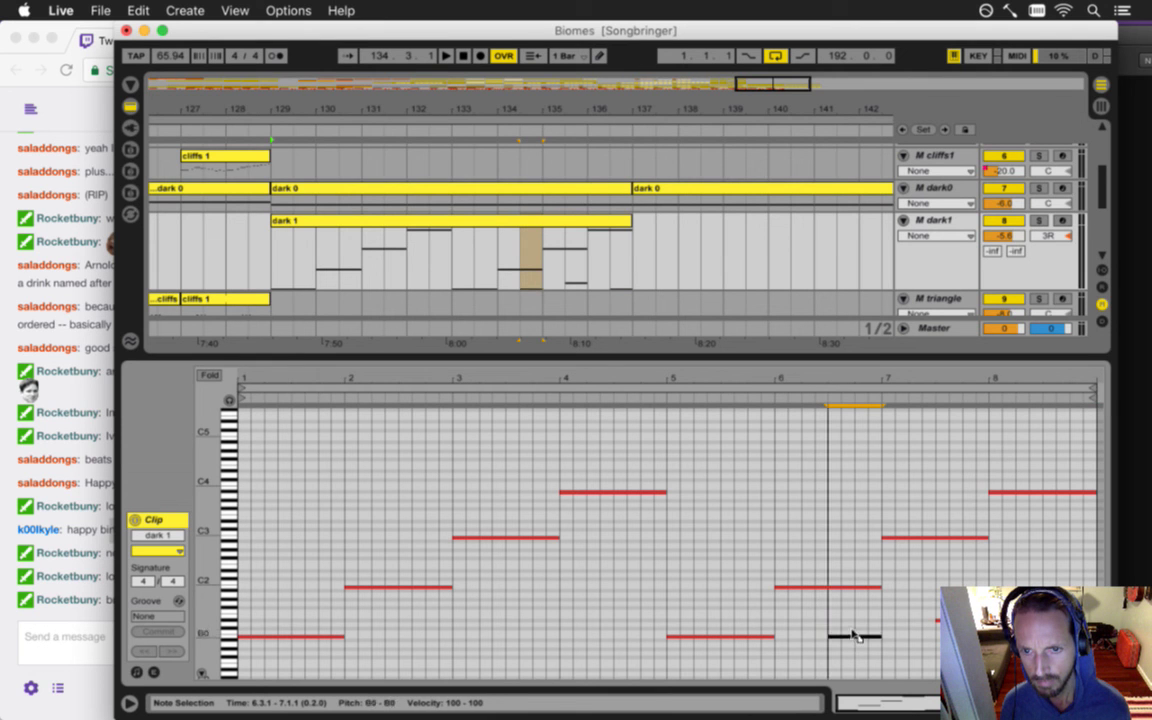
pyautogui.moveTo(946, 620); pyautogui.dragTo(946, 636)
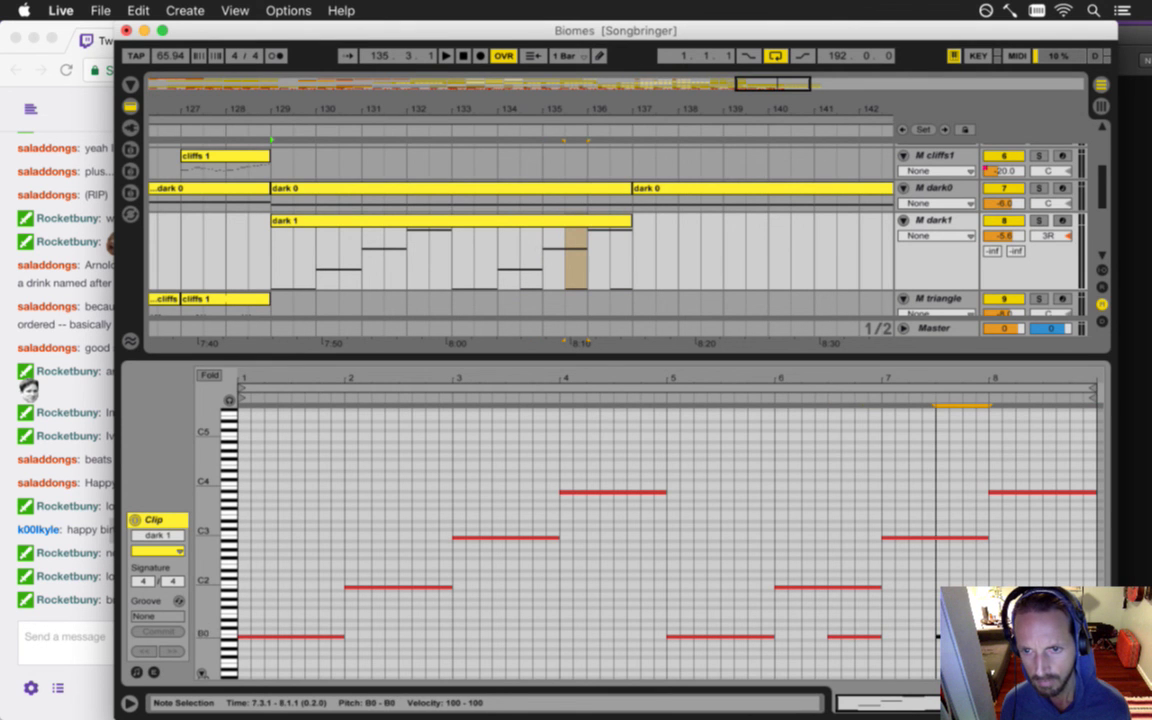
# - Break the low B0 note in the second half of bar 8 into short repeated notes and play from bar 129
pyautogui.moveTo(1072, 374); pyautogui.dragTo(1072, 375)
pyautogui.moveTo(1100, 636); pyautogui.dragTo(1045, 636)
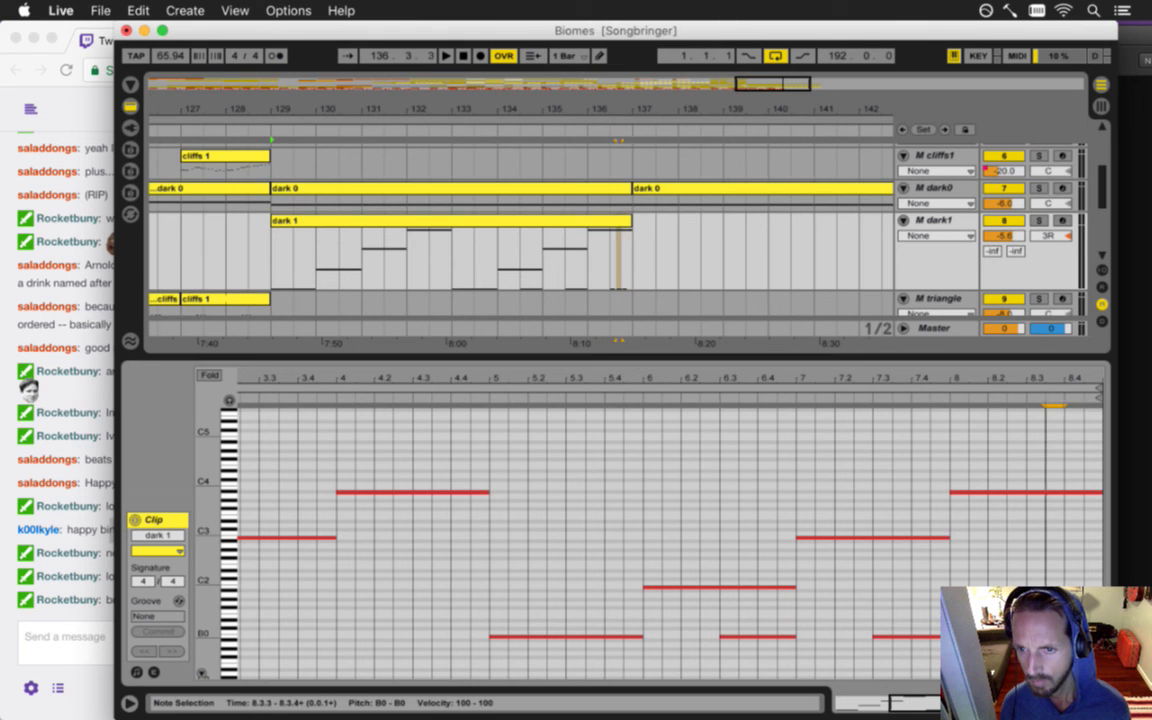
pyautogui.press('space')
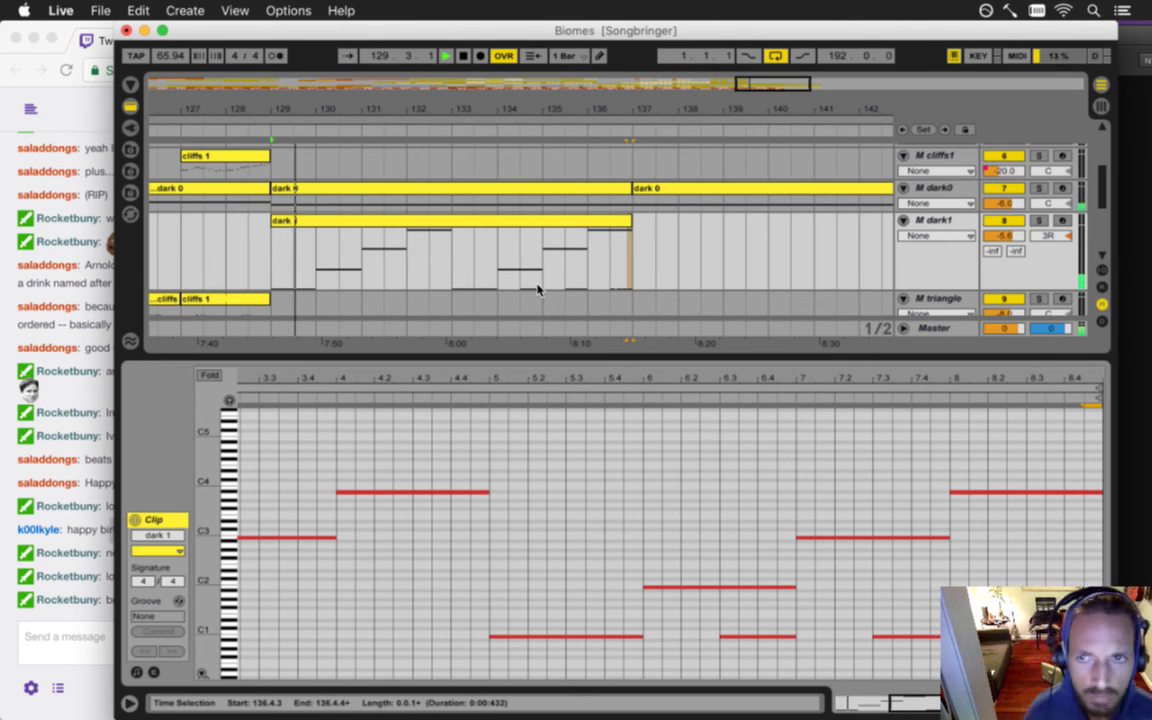
# - Trim the harmony track's cliffs 1 clip to end at bar 133 and place a copy of the dark 1 clip there
pyautogui.moveTo(704, 365); pyautogui.dragTo(704, 492)
pyautogui.moveTo(497, 125); pyautogui.dragTo(545, 96)
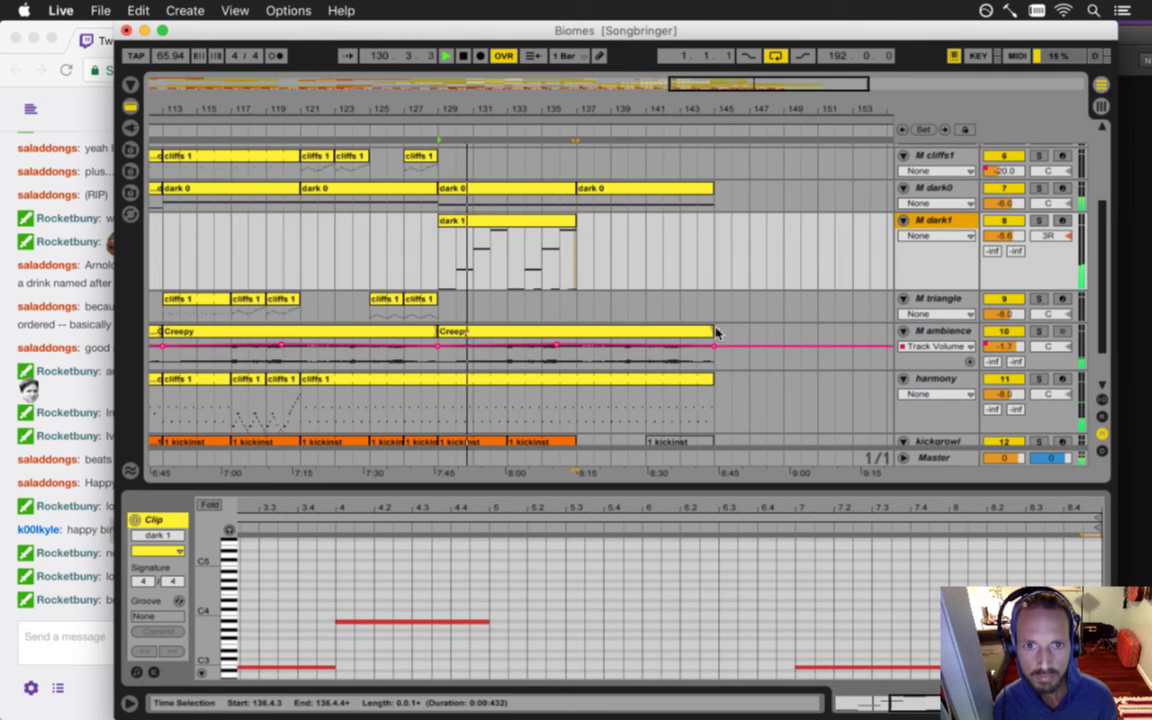
pyautogui.moveTo(714, 382); pyautogui.dragTo(507, 400)
pyautogui.moveTo(490, 250); pyautogui.dragTo(553, 392)
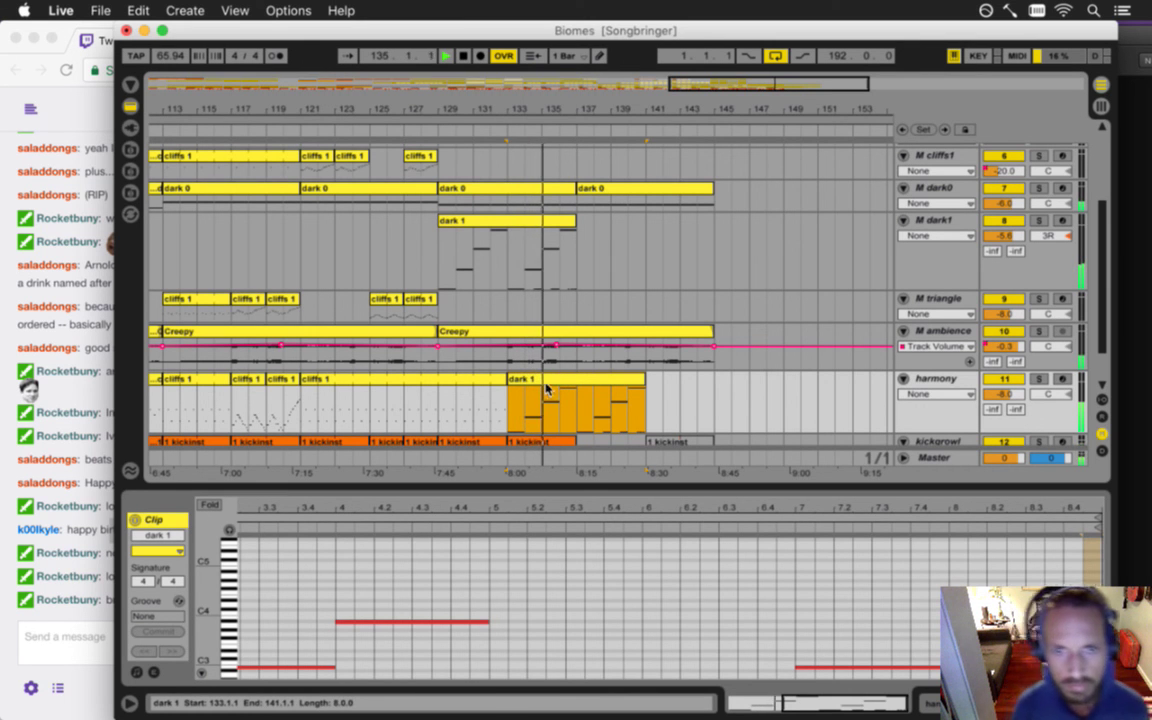
pyautogui.click(499, 222)
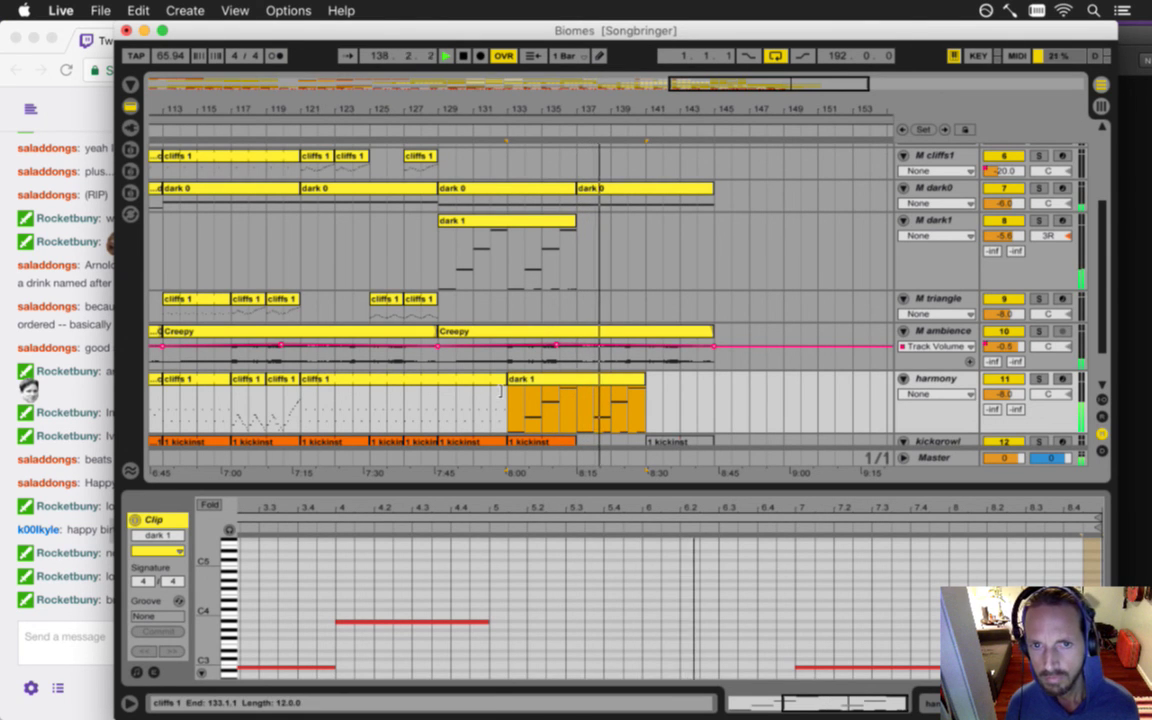
# - Solo the M dark0 and M dark1 tracks and play the dark section from bar 129
pyautogui.moveTo(521, 114); pyautogui.dragTo(526, 108)
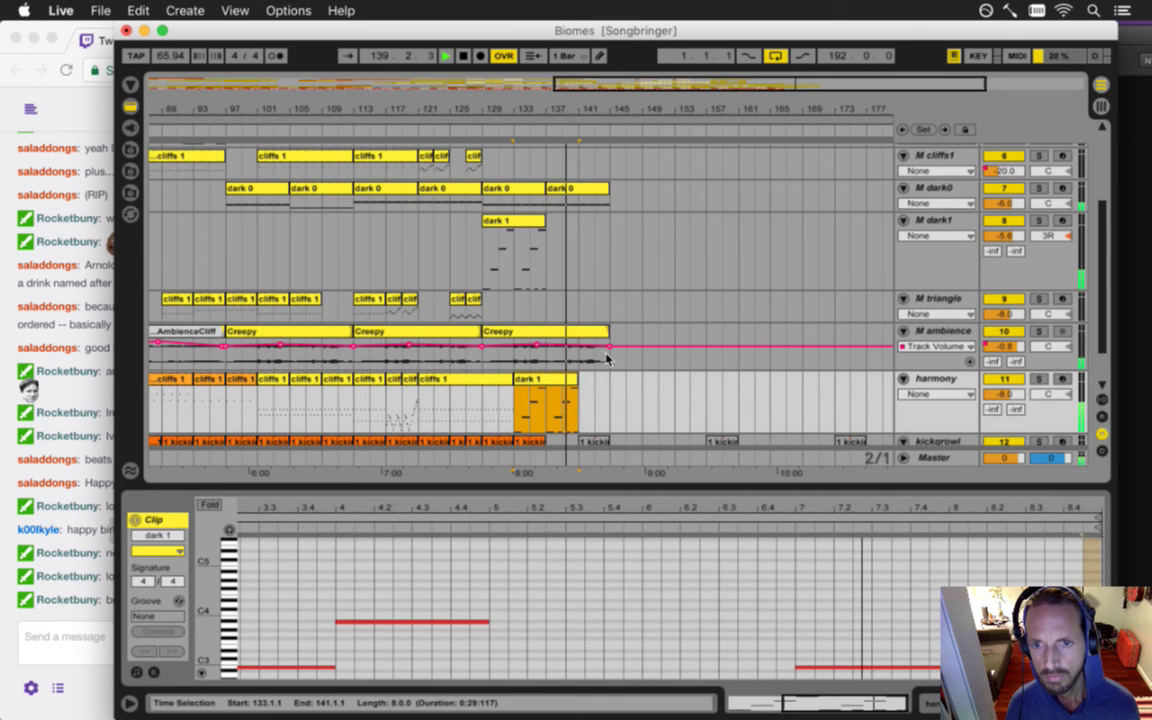
pyautogui.click(516, 441)
pyautogui.scroll(-2, 537, 418)
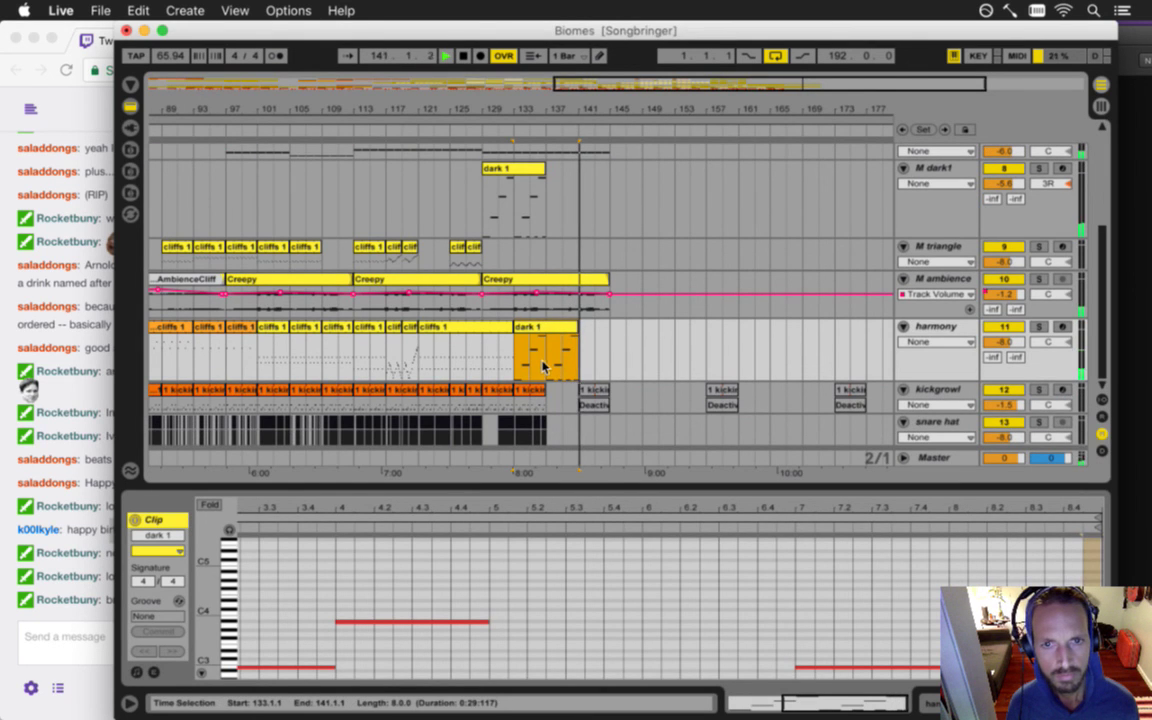
pyautogui.scroll(4, 544, 343)
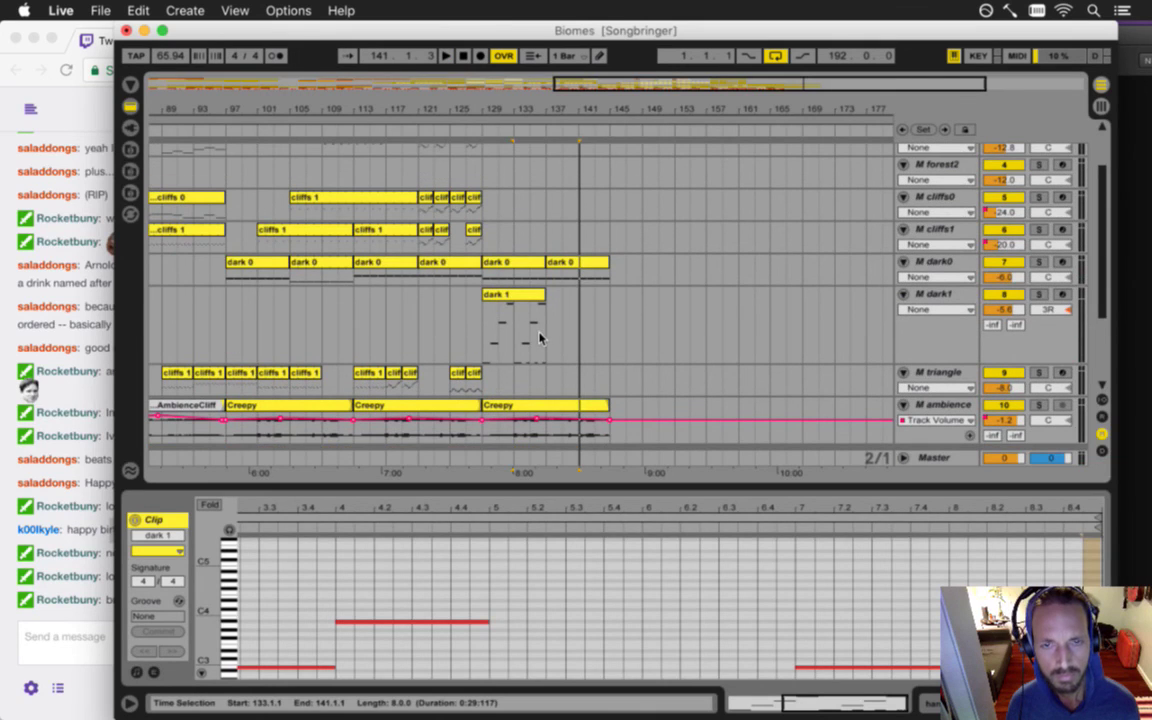
pyautogui.moveTo(544, 307)
pyautogui.mouseDown()
pyautogui.moveTo(588, 307)
pyautogui.moveTo(540, 310)
pyautogui.mouseUp()
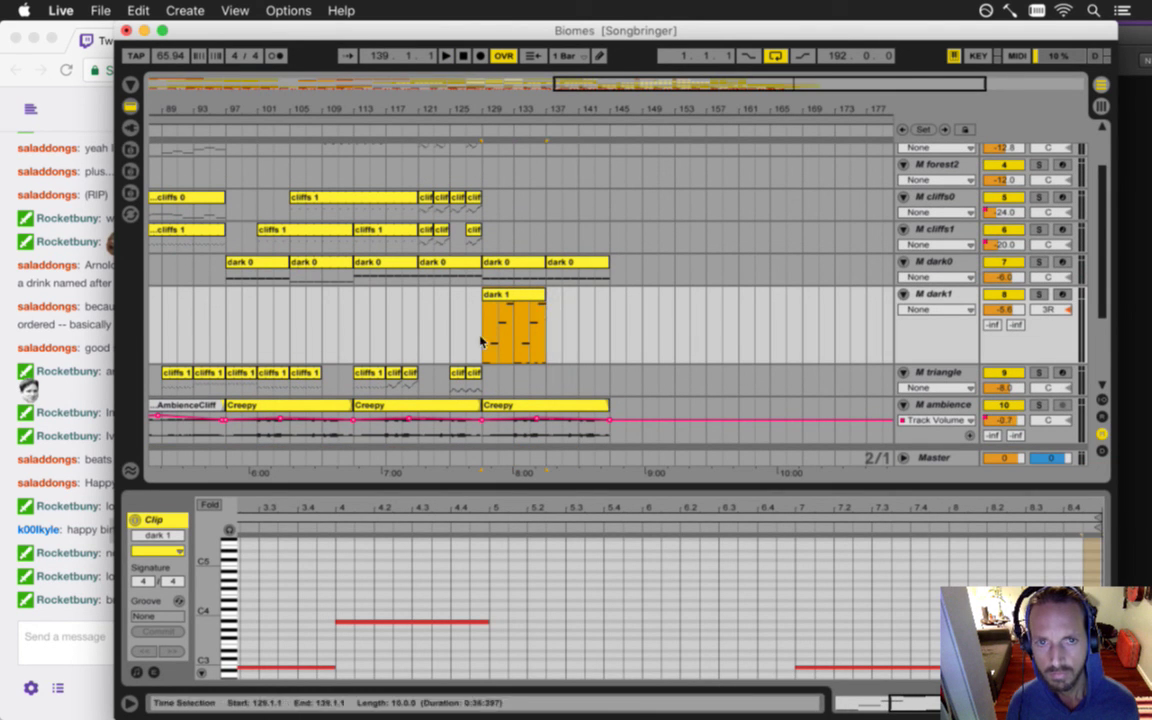
pyautogui.click(482, 339)
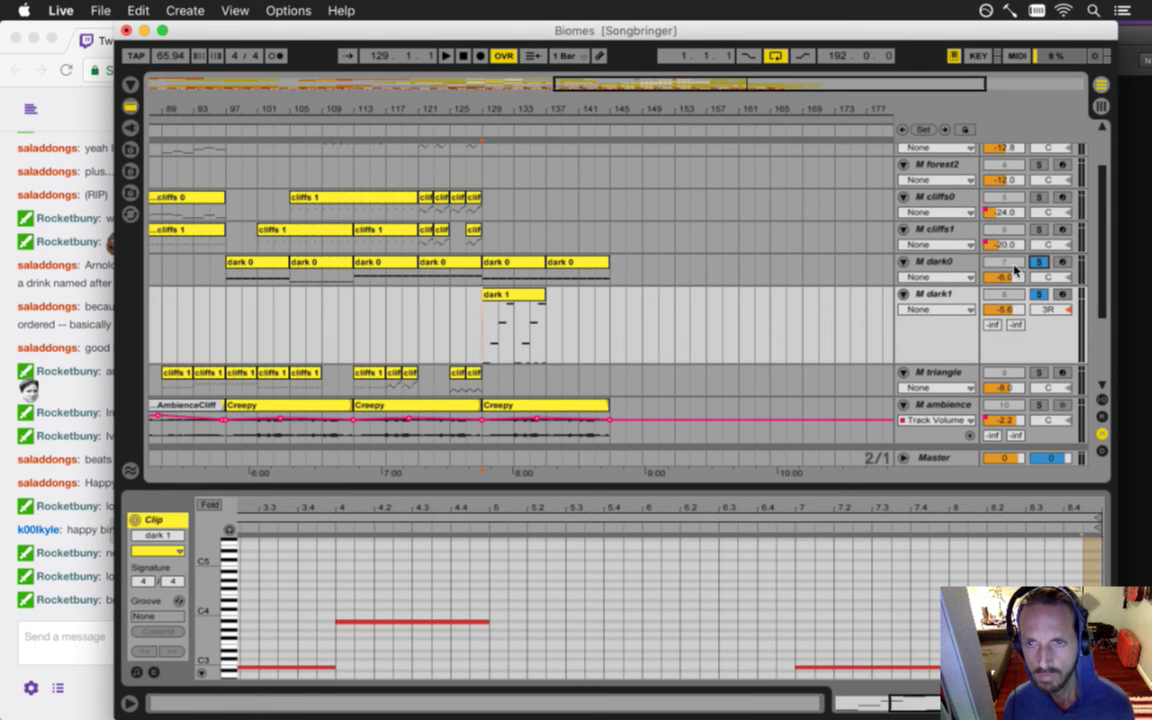
pyautogui.scroll(-2, 876, 334)
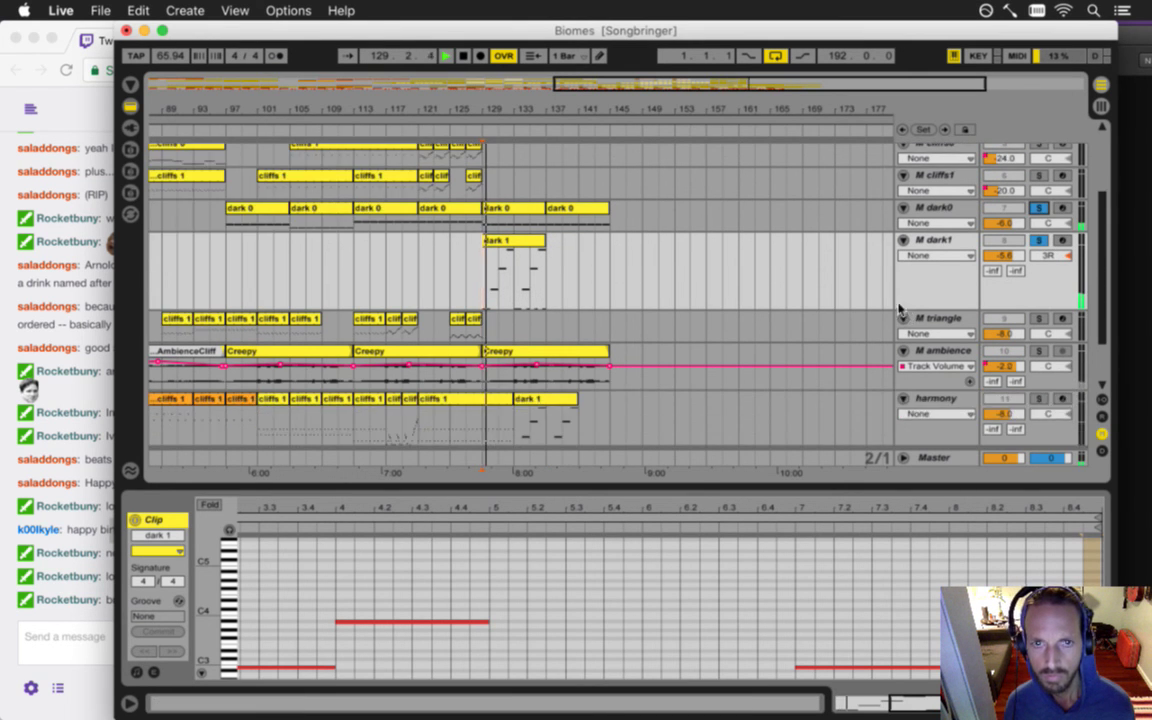
# - Reduce the M dark1 track height and raise the high notes in bars 4 and 8 of its dark 1 clip to C#4
pyautogui.click(509, 246)
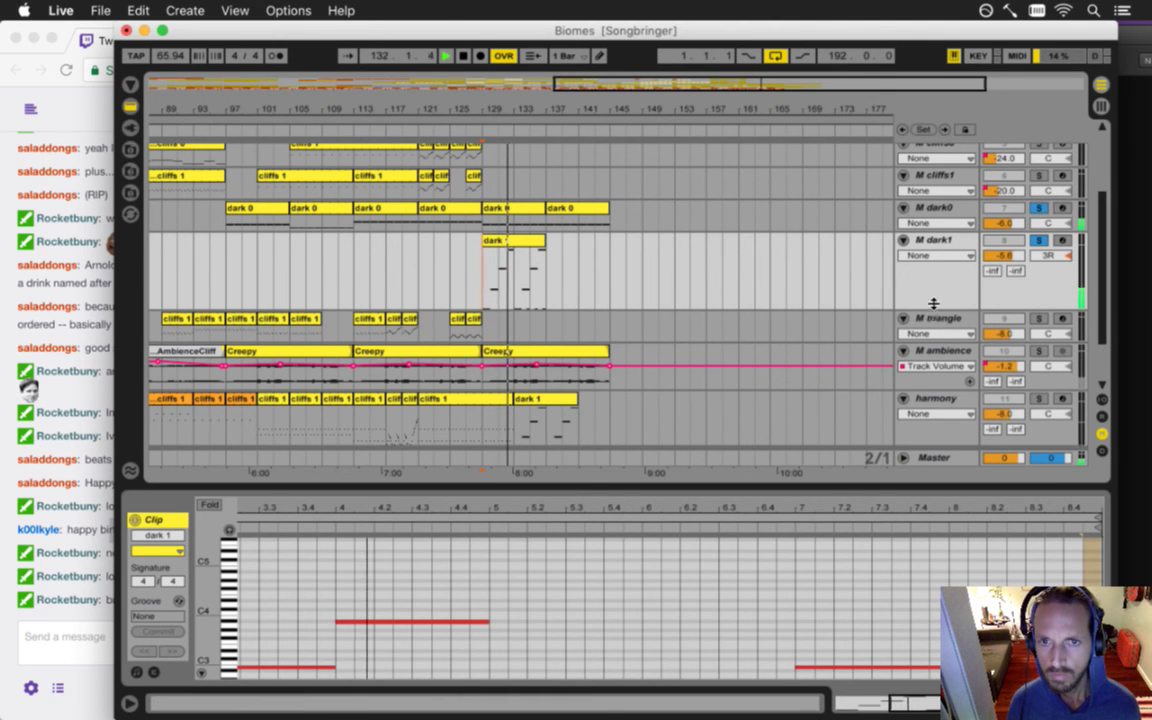
pyautogui.moveTo(931, 310); pyautogui.dragTo(931, 271)
pyautogui.moveTo(499, 111); pyautogui.dragTo(515, 290)
pyautogui.moveTo(380, 586); pyautogui.dragTo(732, 626)
pyautogui.moveTo(350, 622); pyautogui.dragTo(355, 609)
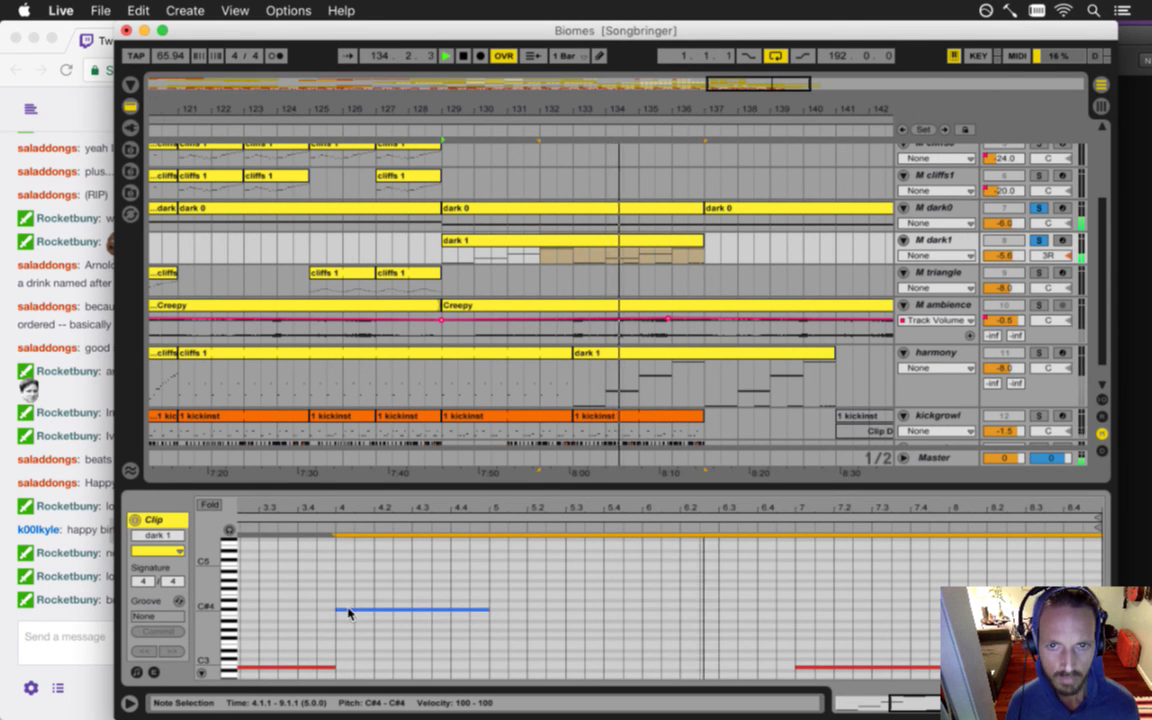
# - Raise the short repeated low notes in the second half of bar 8 to C#1
pyautogui.scroll(-3, 850, 614)
pyautogui.scroll(-5, 853, 615)
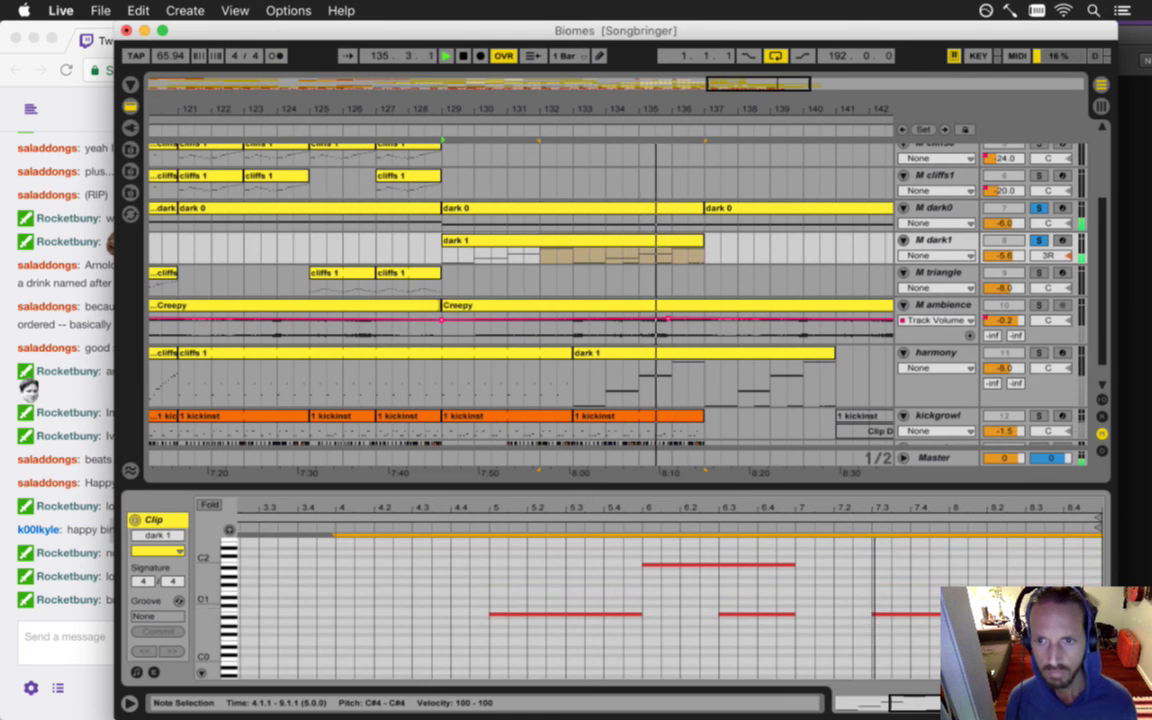
pyautogui.moveTo(1008, 612); pyautogui.dragTo(1026, 602)
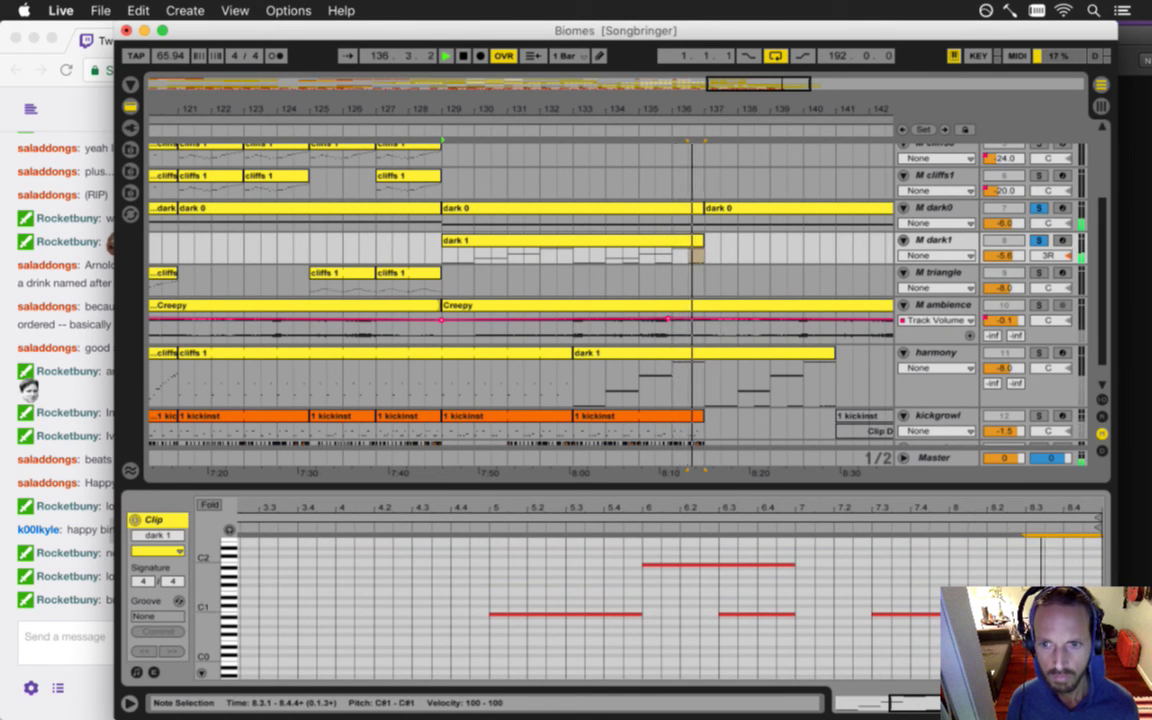
pyautogui.click(687, 355)
pyautogui.click(657, 284)
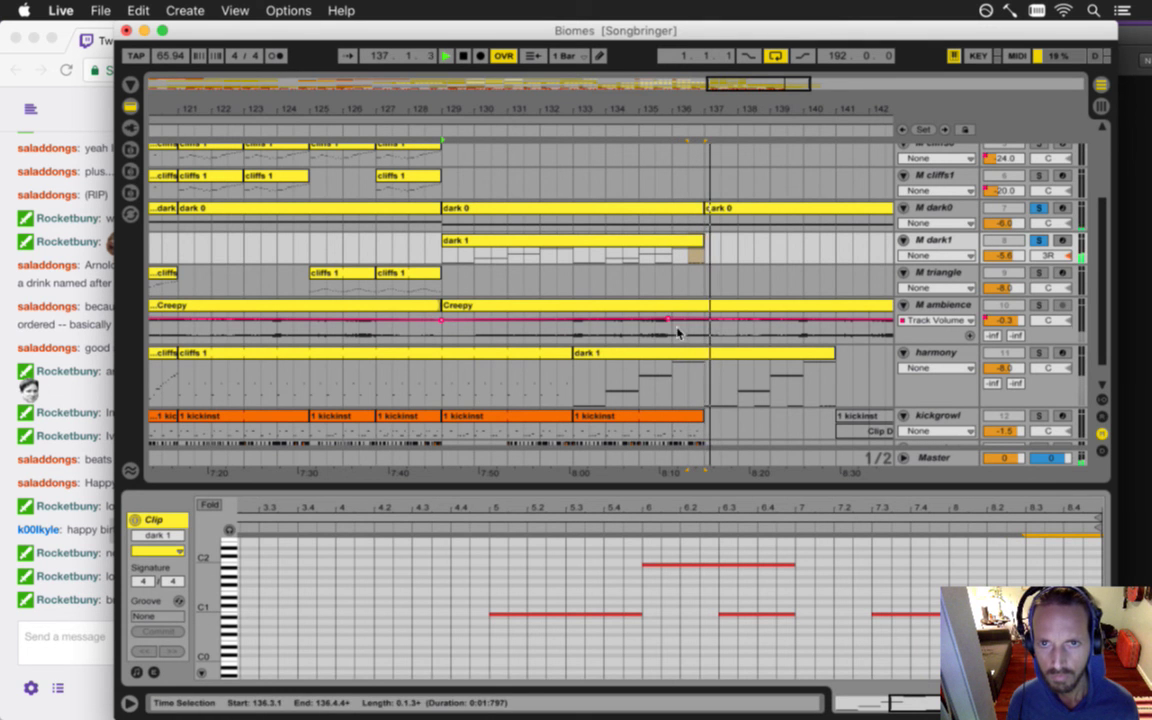
# - Stop playback, turn off the solo on both dark tracks and play the full mix from bar 129
pyautogui.click(562, 242)
pyautogui.press('space')
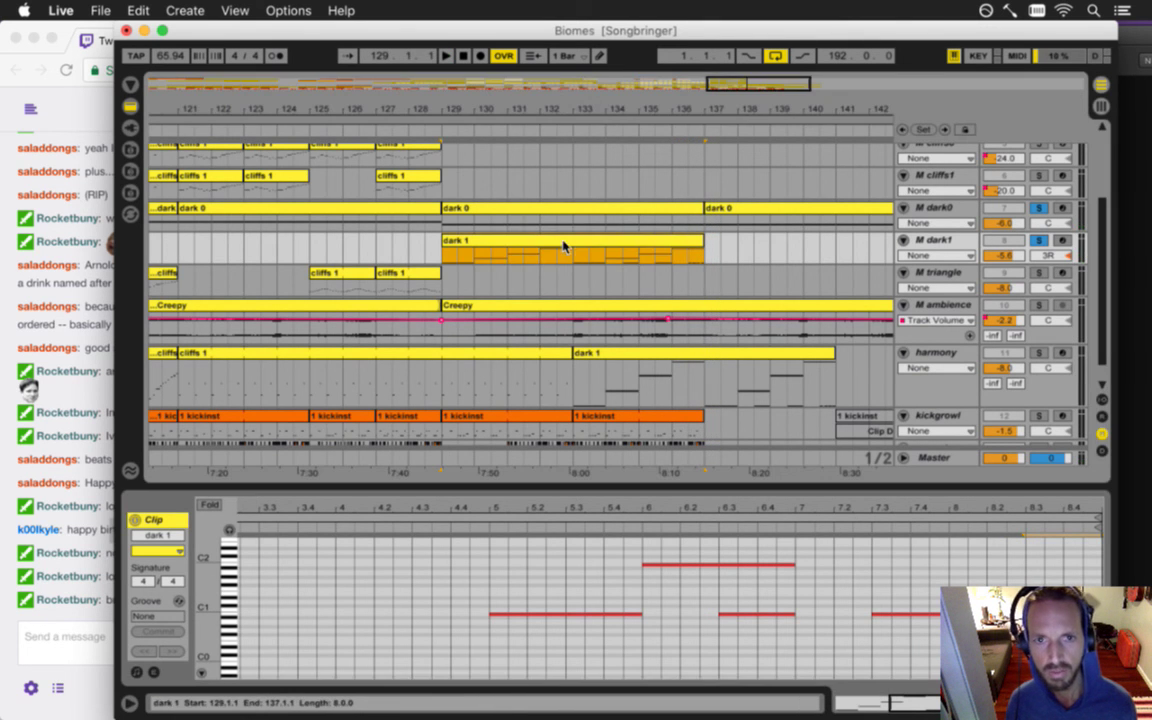
pyautogui.moveTo(549, 113); pyautogui.dragTo(545, 113)
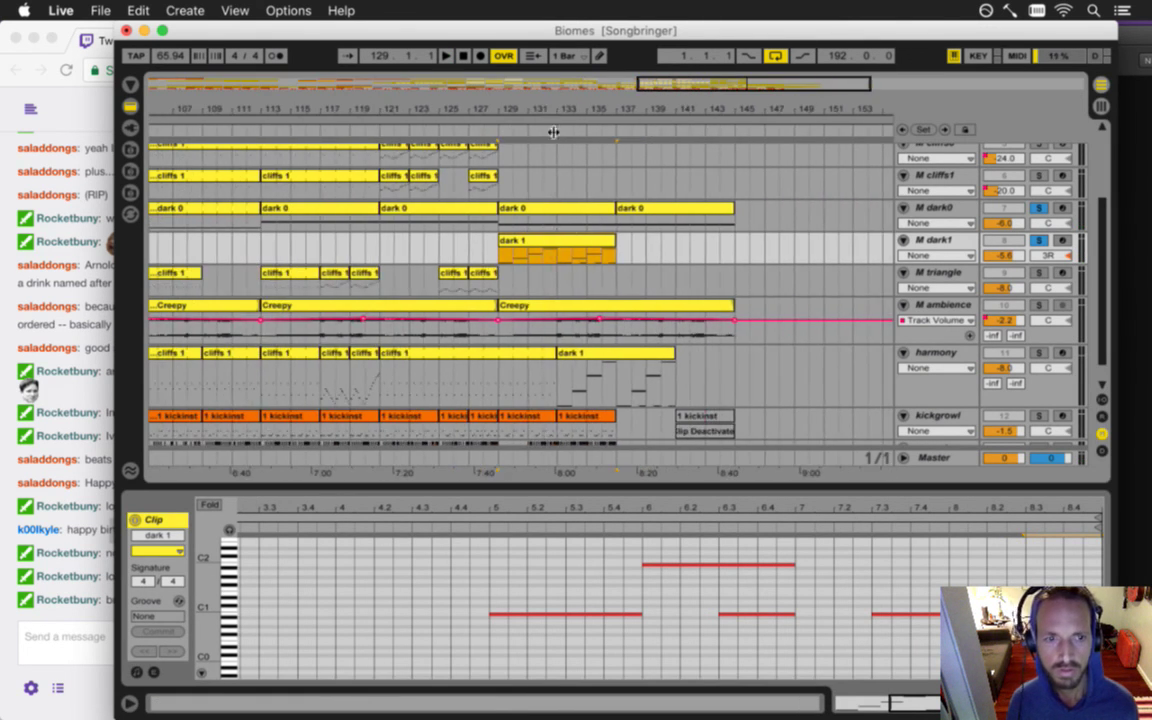
pyautogui.click(496, 258)
pyautogui.scroll(1, 496, 258)
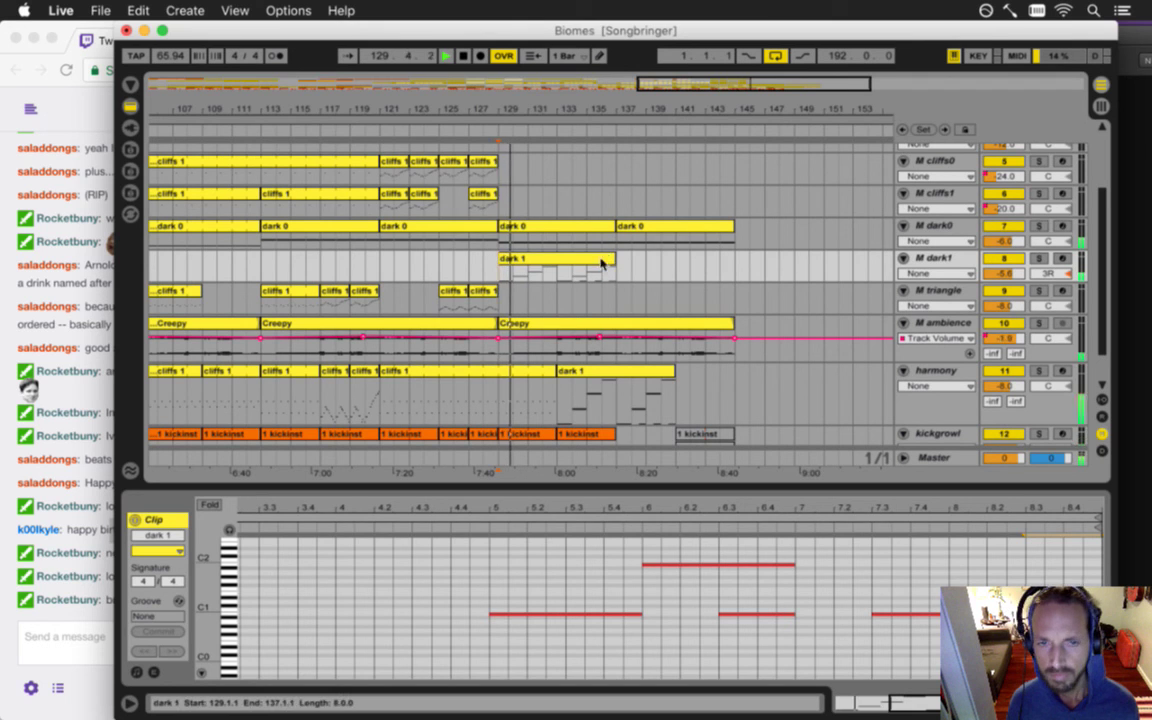
# - Place copies of the dark 1 clip at bar 137 on both the M triangle and M dark1 tracks
pyautogui.moveTo(519, 260); pyautogui.dragTo(635, 295)
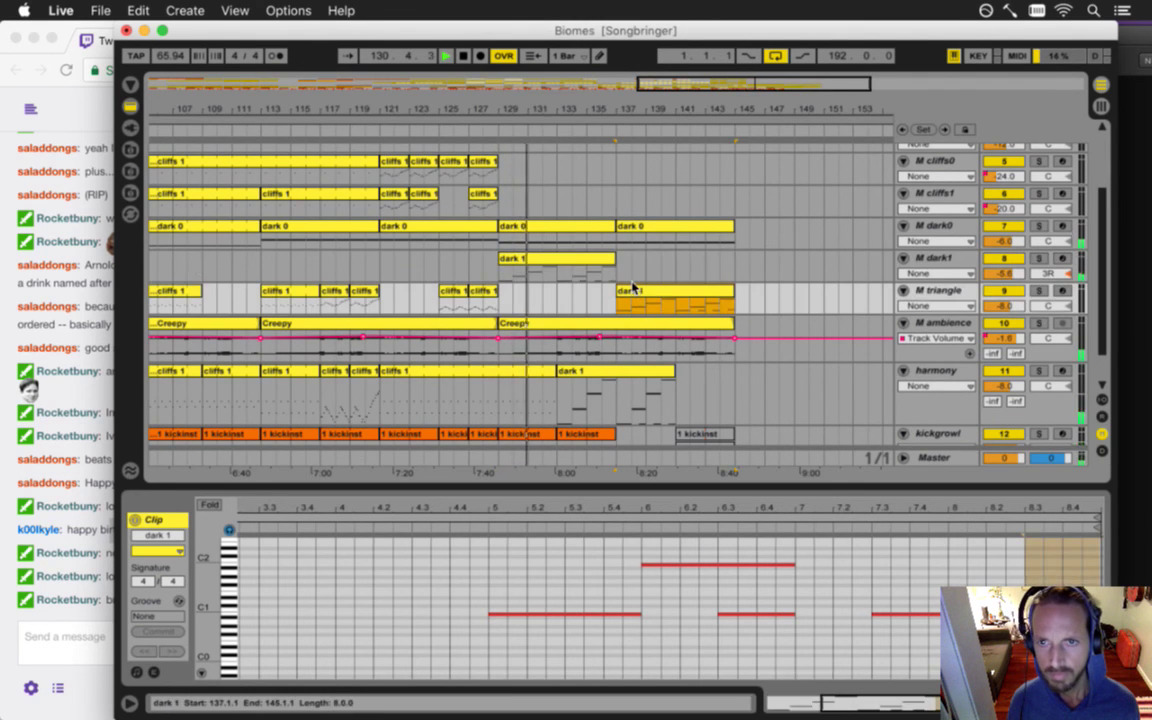
pyautogui.click(556, 264)
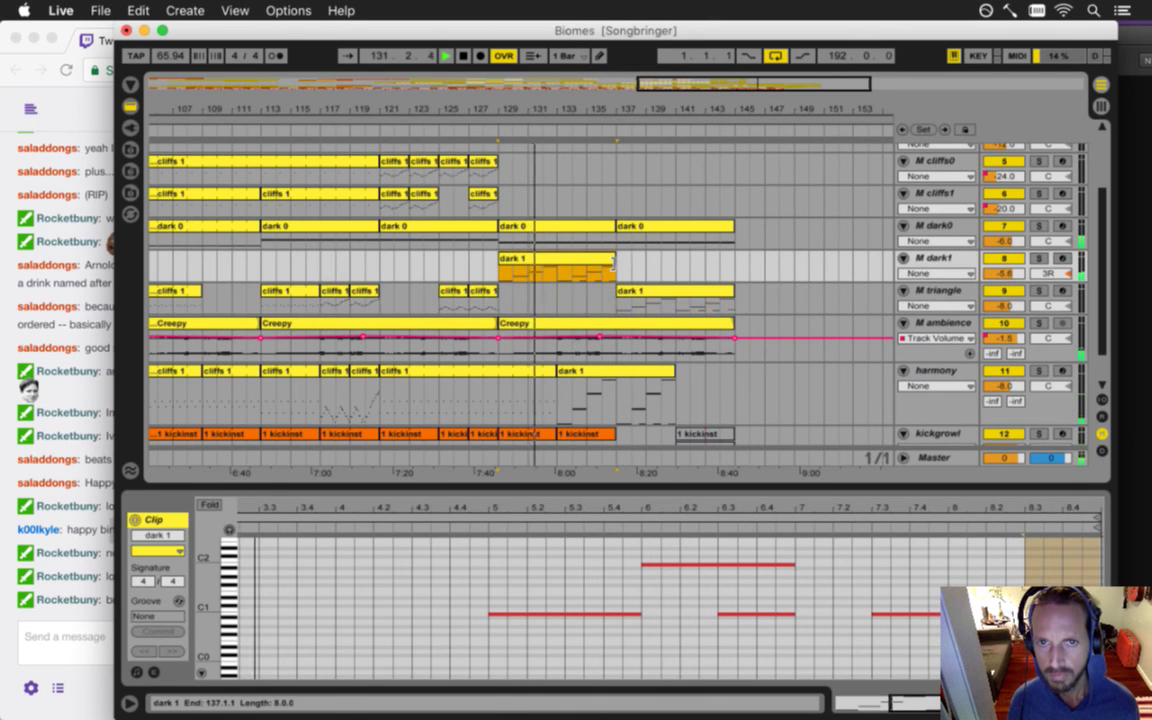
pyautogui.moveTo(530, 260); pyautogui.dragTo(650, 259)
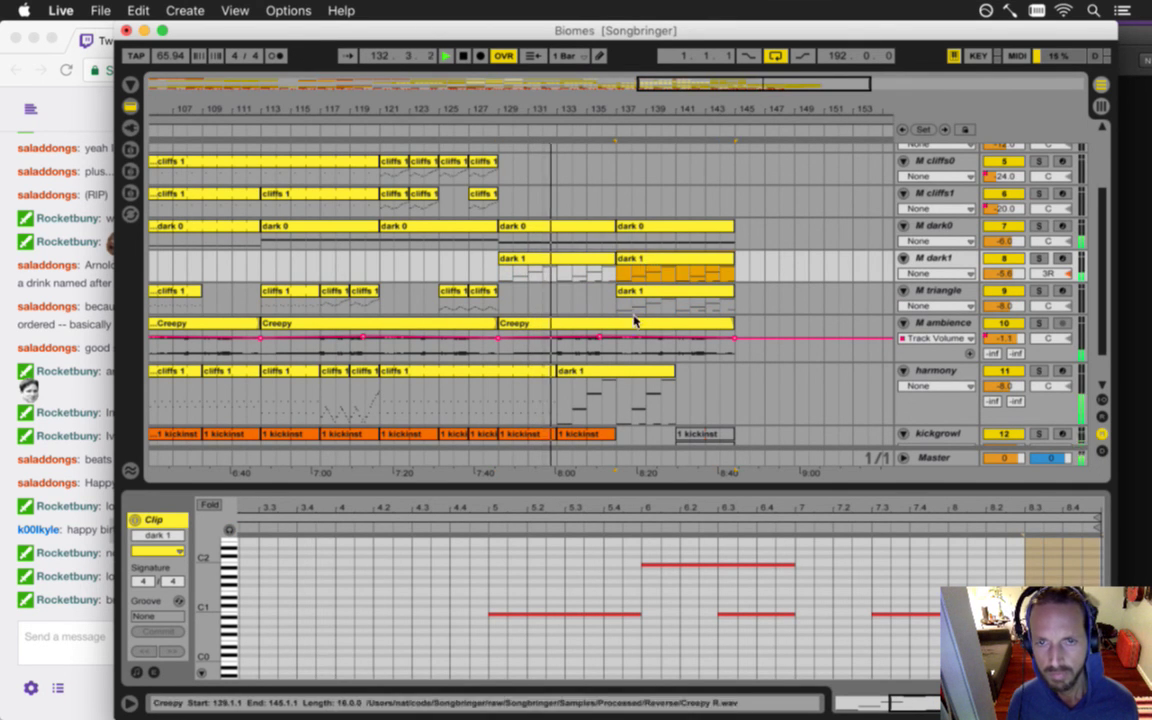
# - Deactivate the dark 1 clip at bar 133 on the harmony track
pyautogui.scroll(-2, 627, 312)
pyautogui.scroll(-1, 627, 312)
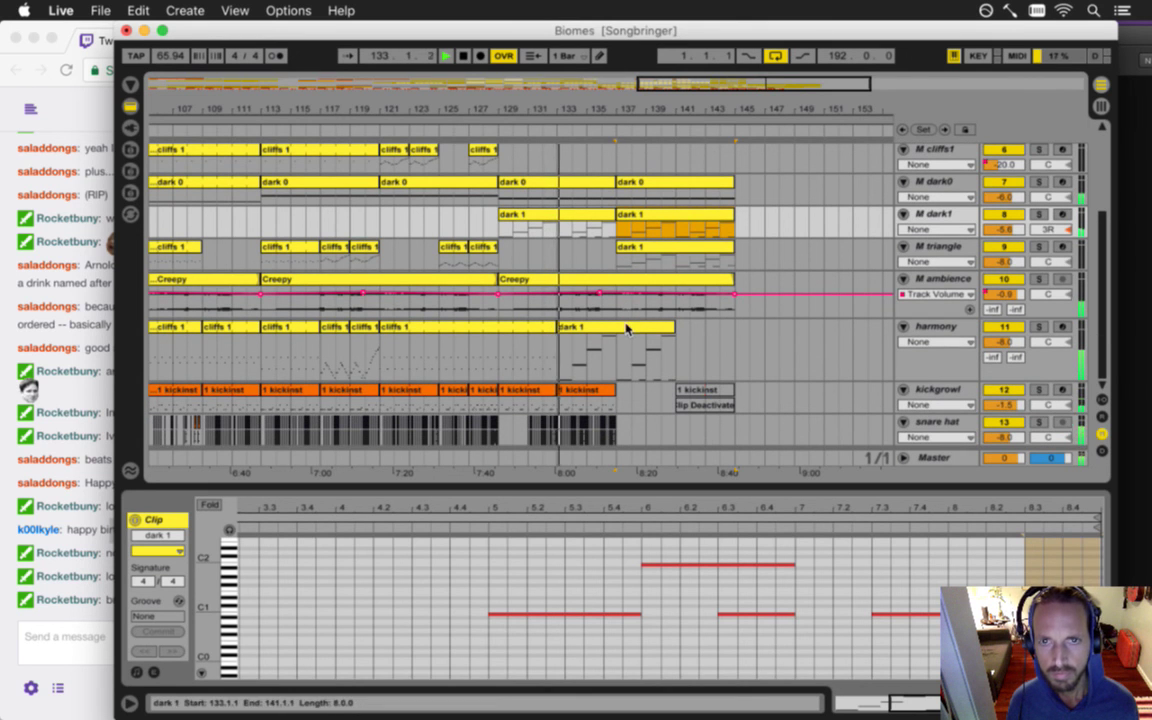
pyautogui.moveTo(650, 217); pyautogui.dragTo(595, 343)
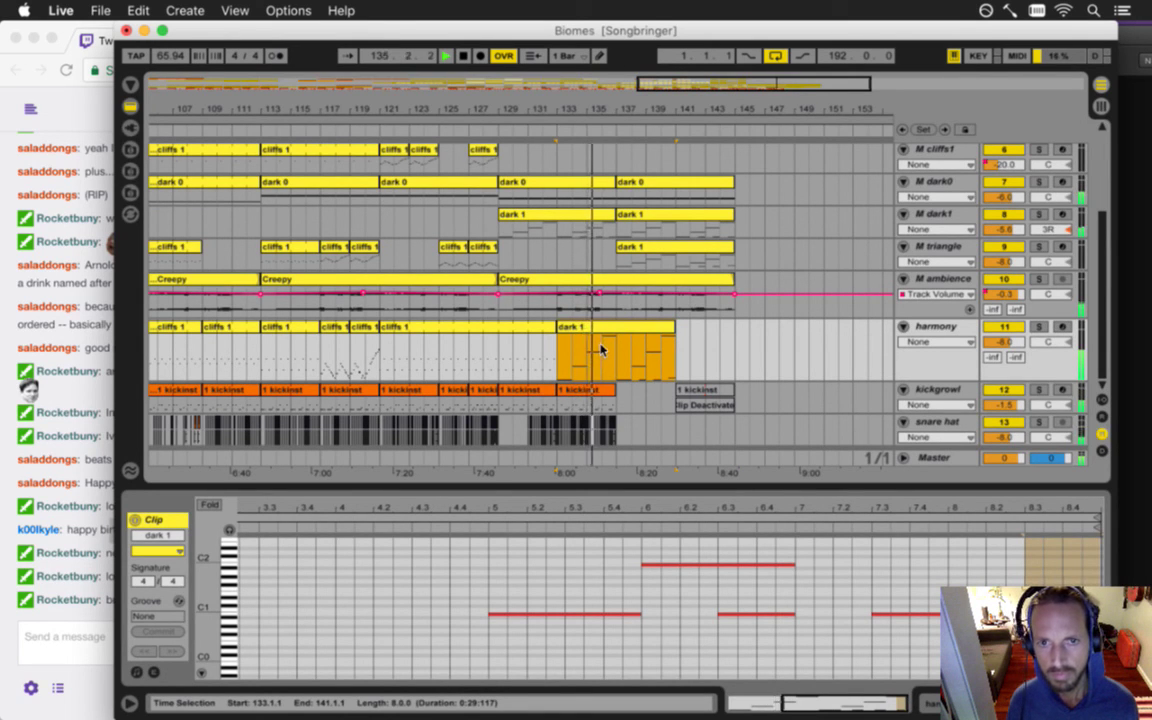
pyautogui.rightClick(607, 329)
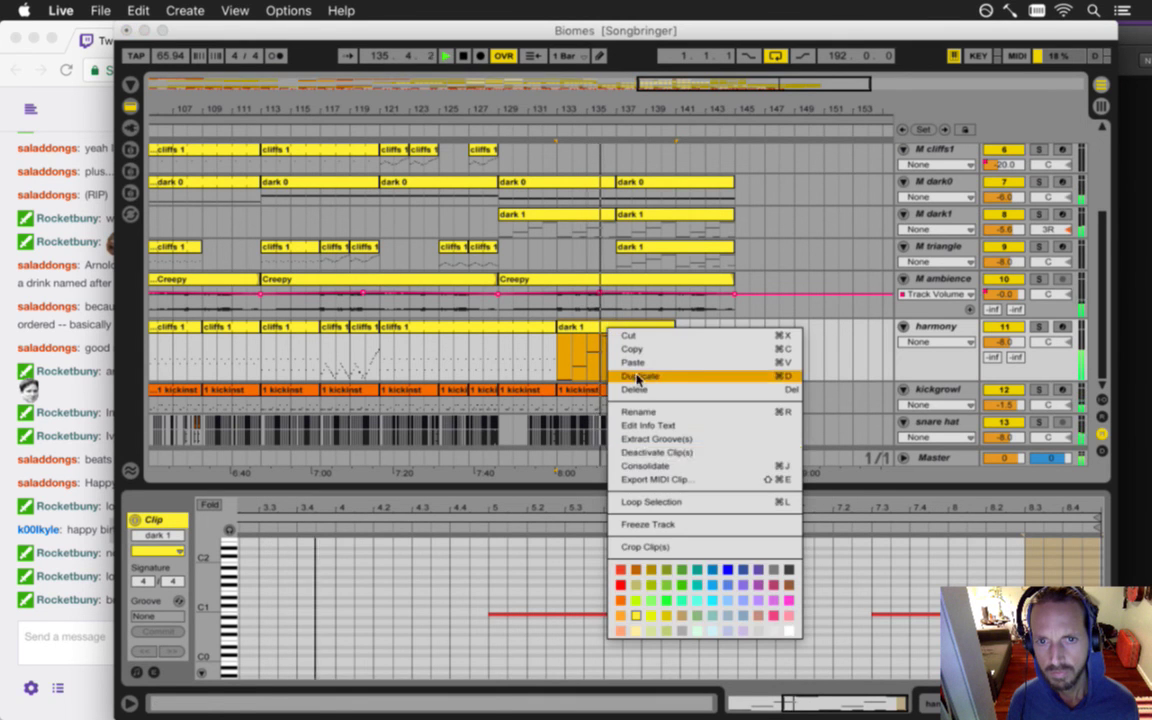
pyautogui.click(655, 452)
pyautogui.scroll(1, 614, 365)
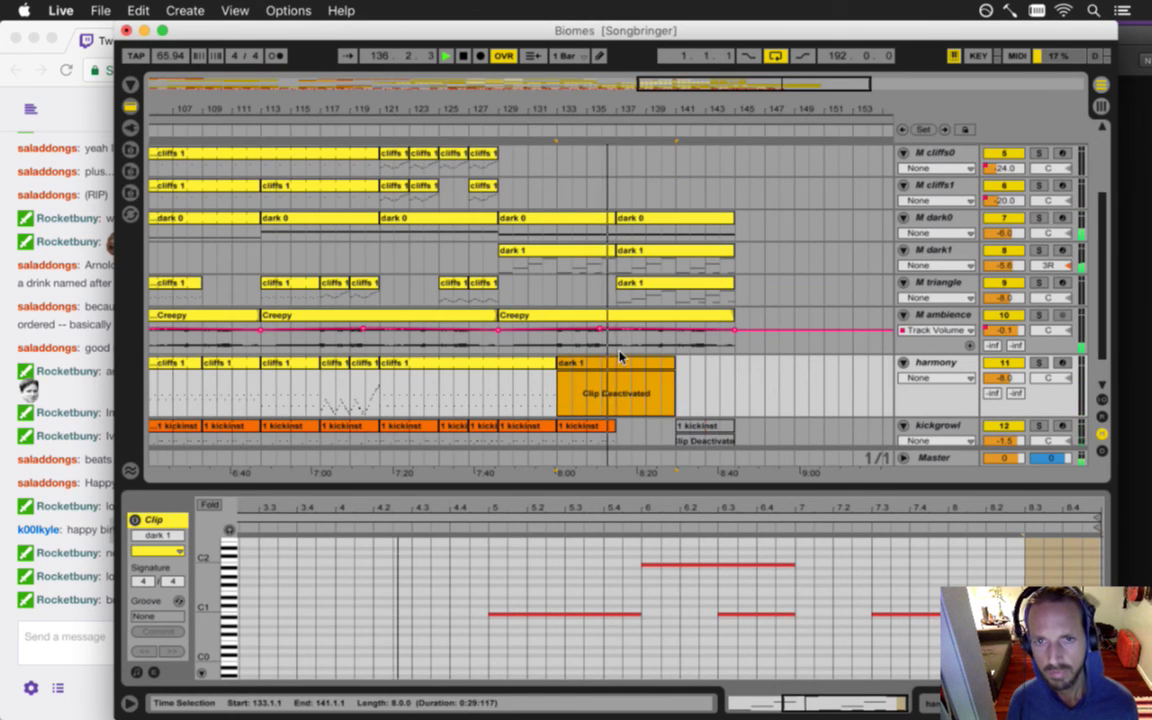
# - Extend the harmony track's cliffs 1 clip to bar 137 and delete the remainder of the dark 1 clip after it
pyautogui.moveTo(555, 367); pyautogui.dragTo(617, 367)
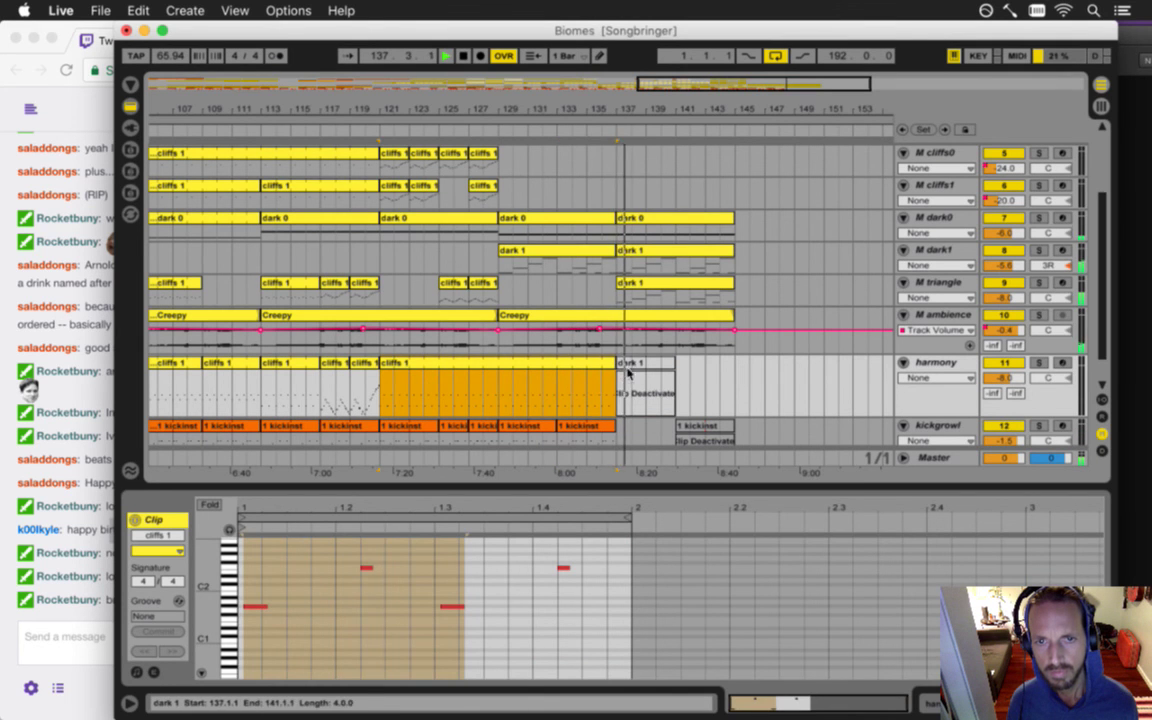
pyautogui.click(638, 368)
pyautogui.press('space')
pyautogui.press('Delete')
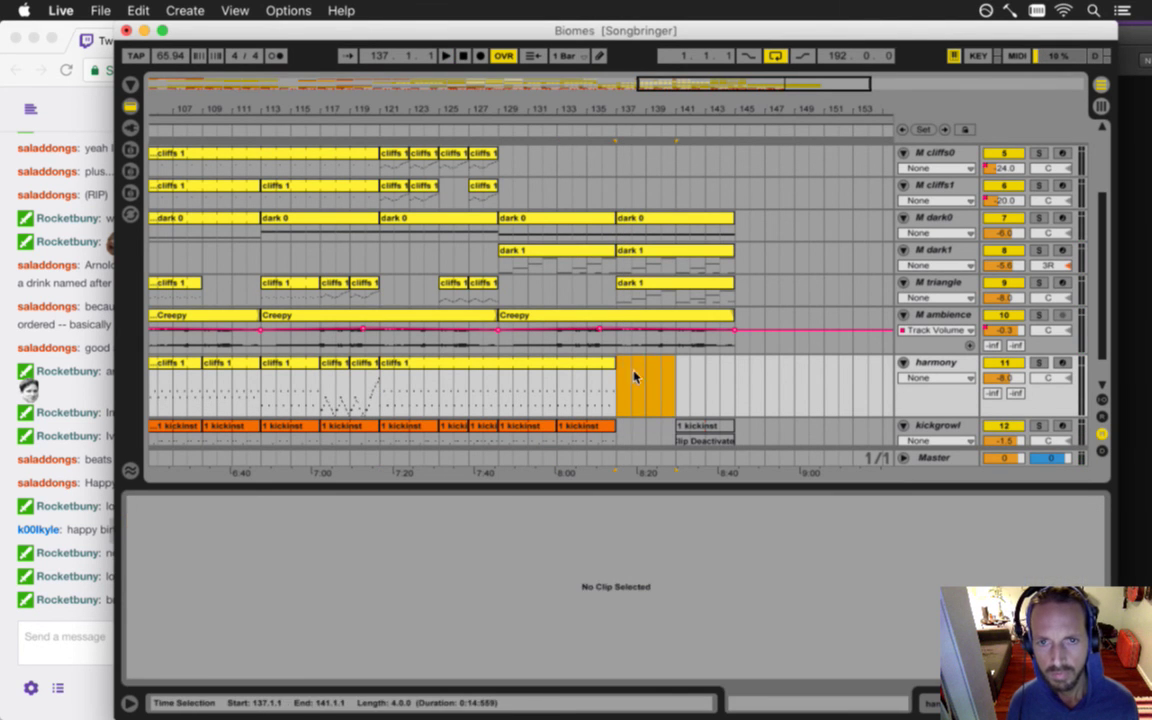
# - Copy the kickgrowl and snare hat clips of bars 125–129 to bar 137 on their own tracks
pyautogui.click(618, 387)
pyautogui.scroll(-2, 618, 374)
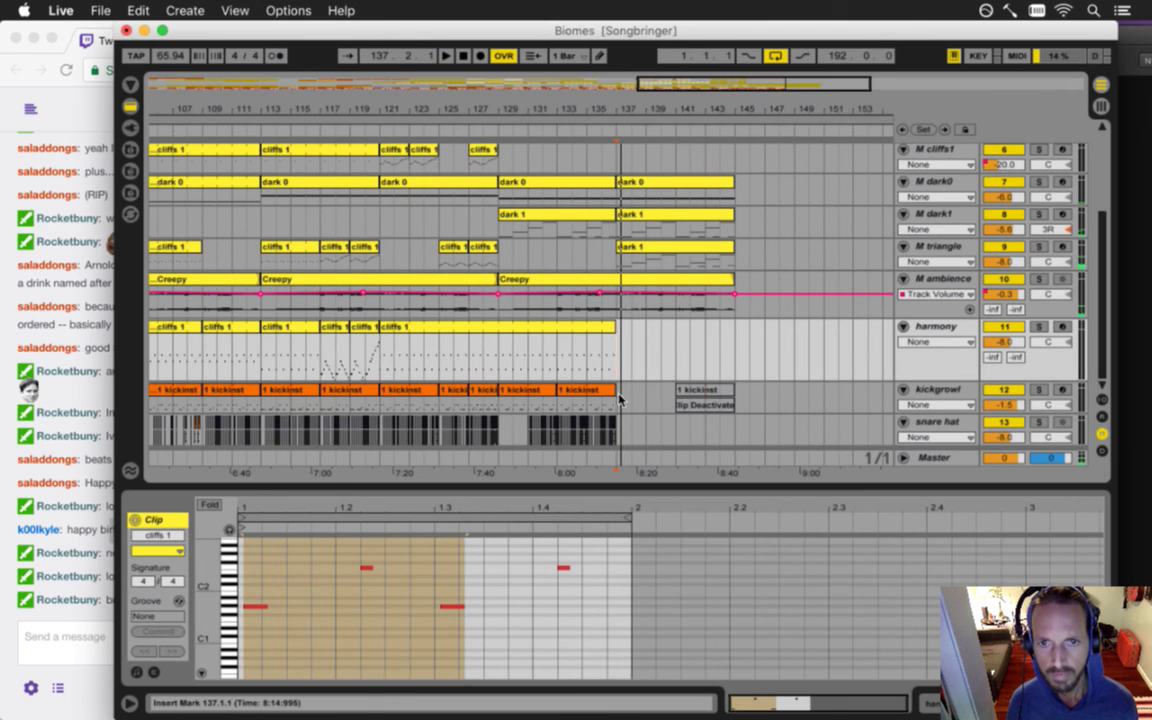
pyautogui.moveTo(494, 405); pyautogui.dragTo(445, 412)
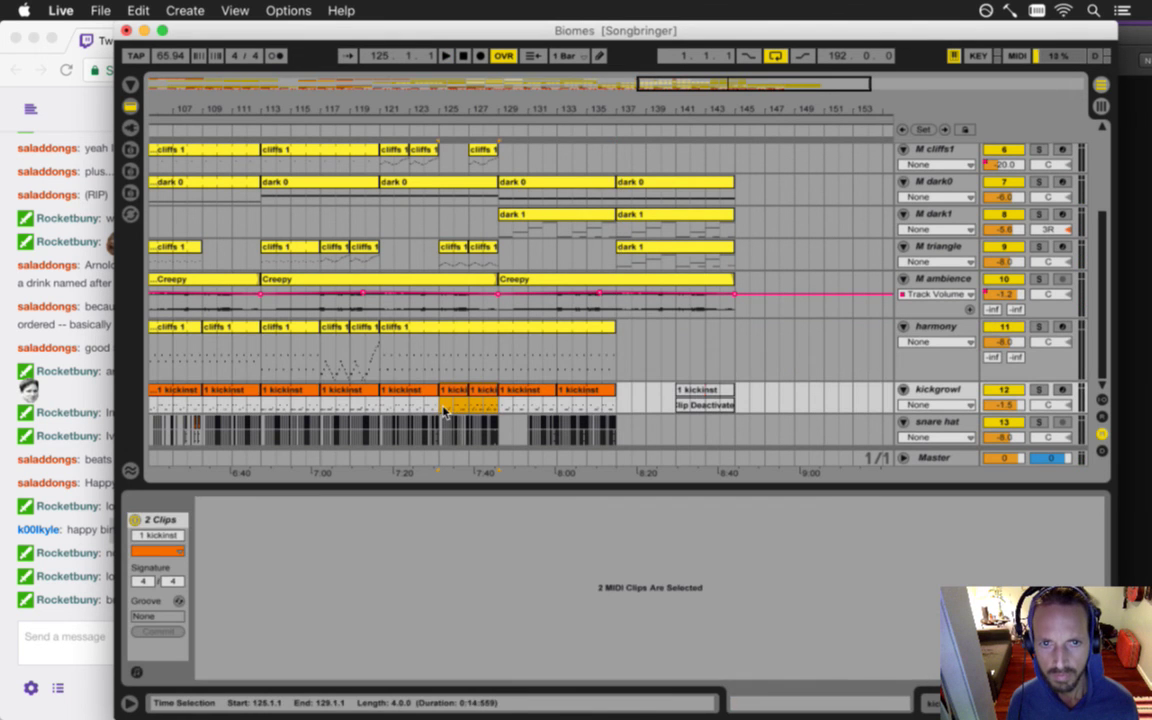
pyautogui.click(622, 405)
pyautogui.press('super+v')
pyautogui.moveTo(499, 432); pyautogui.dragTo(443, 436)
pyautogui.hotkey('ctrl', 'a')
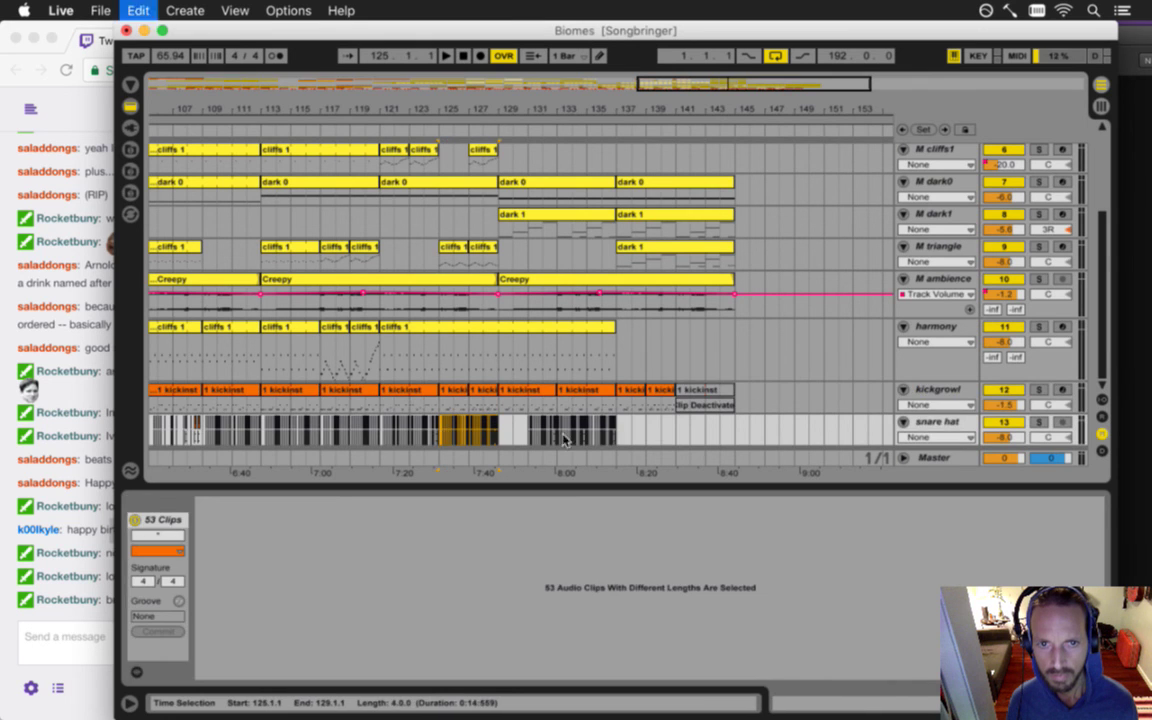
pyautogui.click(618, 431)
pyautogui.press('super+v')
# - Play from bar 137 and examine the notes of the M triangle track's dark 1 clip from its first bar
pyautogui.click(621, 406)
pyautogui.press('space')
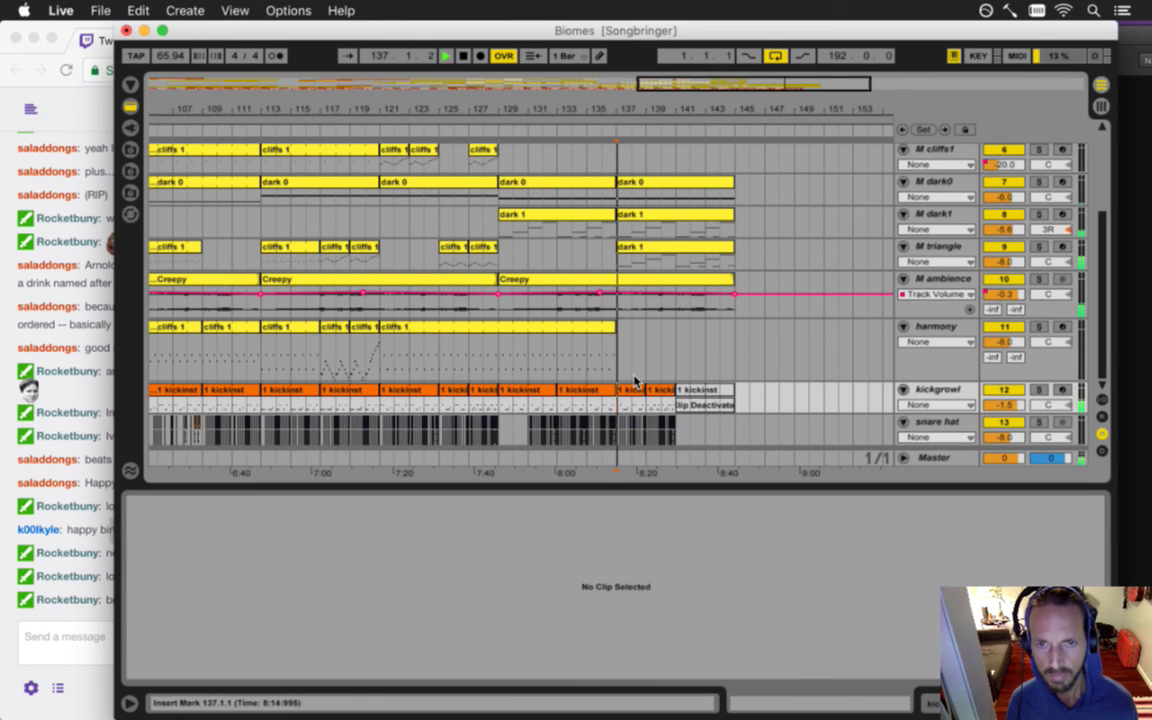
pyautogui.scroll(3, 651, 331)
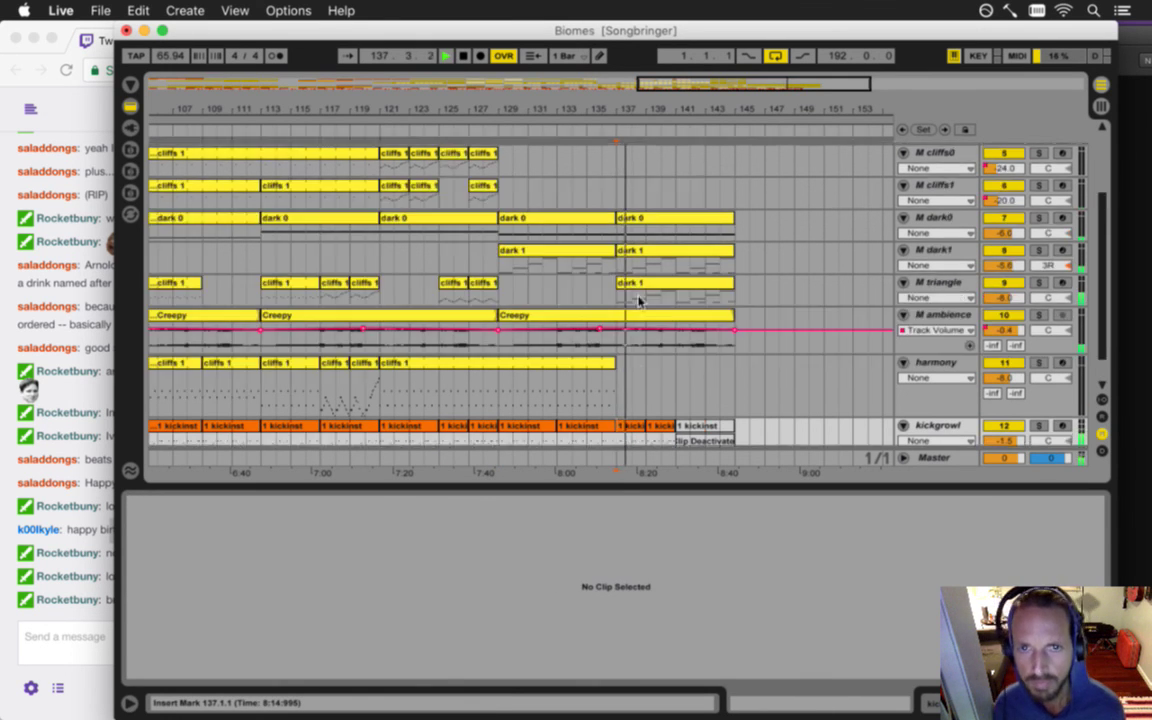
pyautogui.press('space')
pyautogui.press('space')
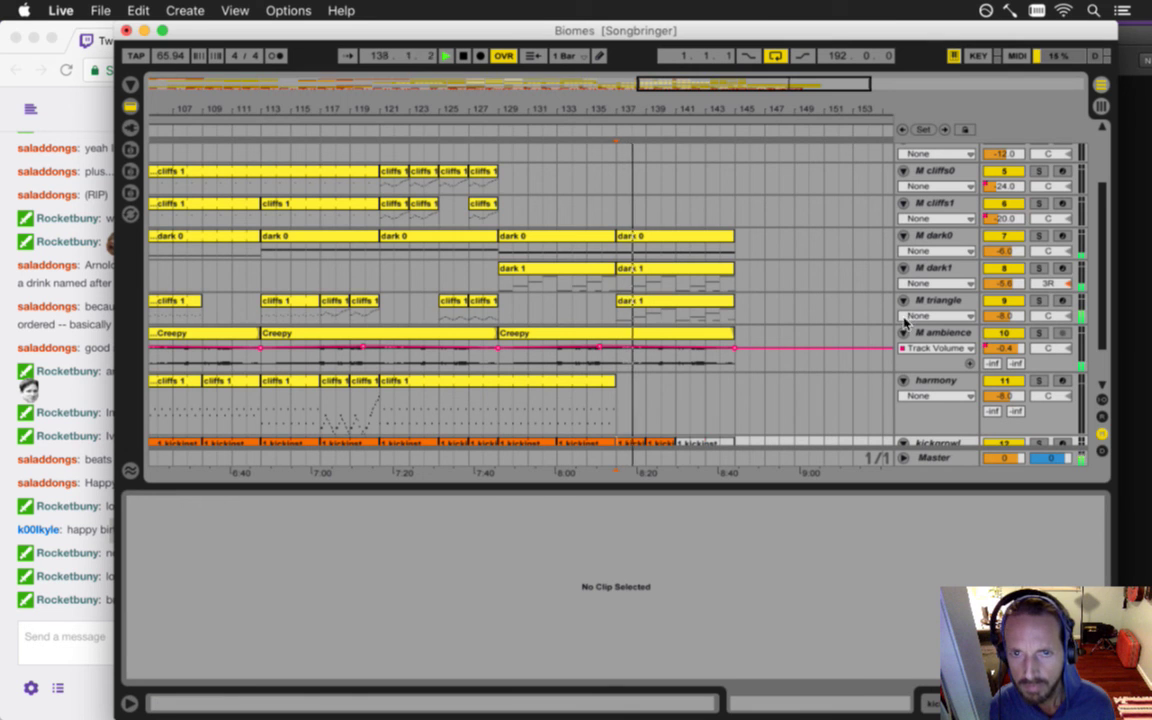
pyautogui.click(661, 303)
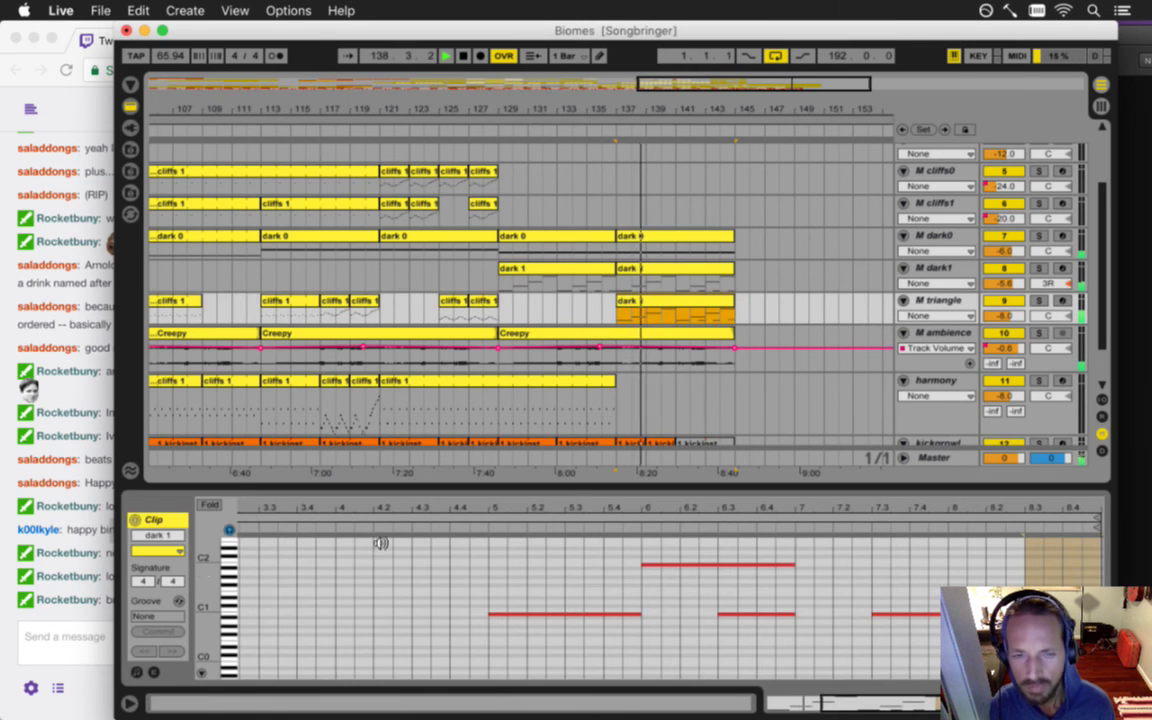
pyautogui.moveTo(222, 600); pyautogui.dragTo(216, 599)
pyautogui.moveTo(279, 514); pyautogui.dragTo(264, 513)
pyautogui.scroll(-2, 640, 356)
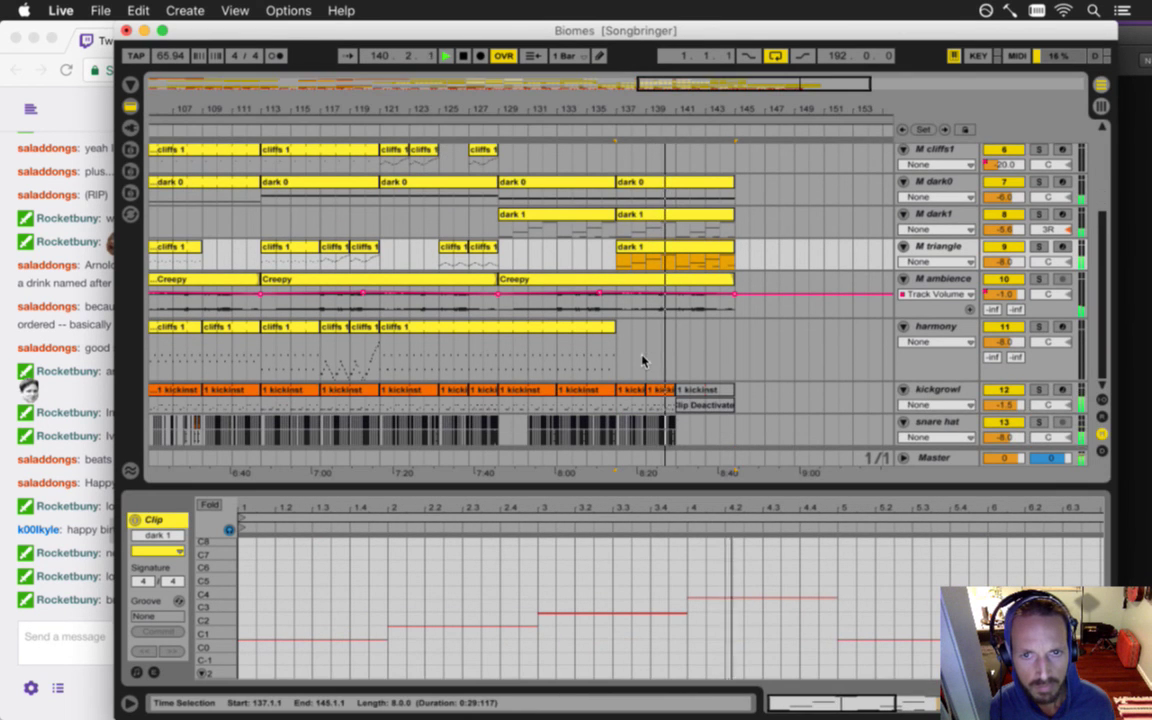
# - Replay from bar 137, consolidate the two kickgrowl clips in bars 137–141 into one, and reopen the M triangle dark 1 clip
pyautogui.click(619, 409)
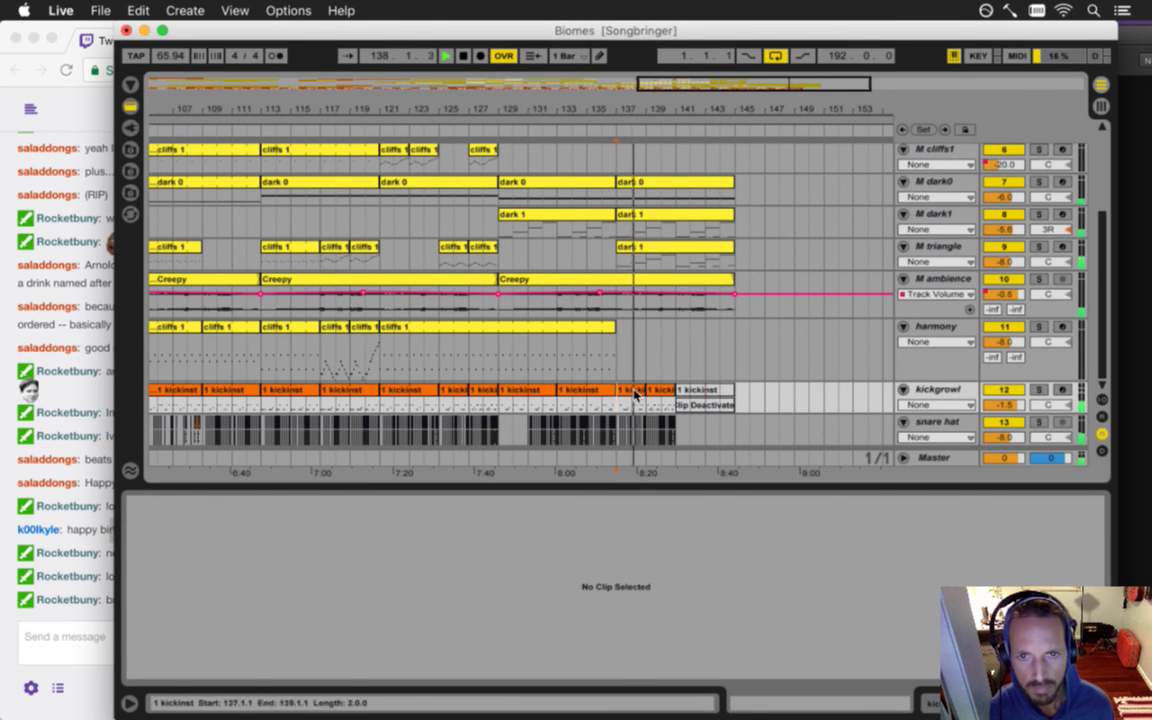
pyautogui.click(643, 391)
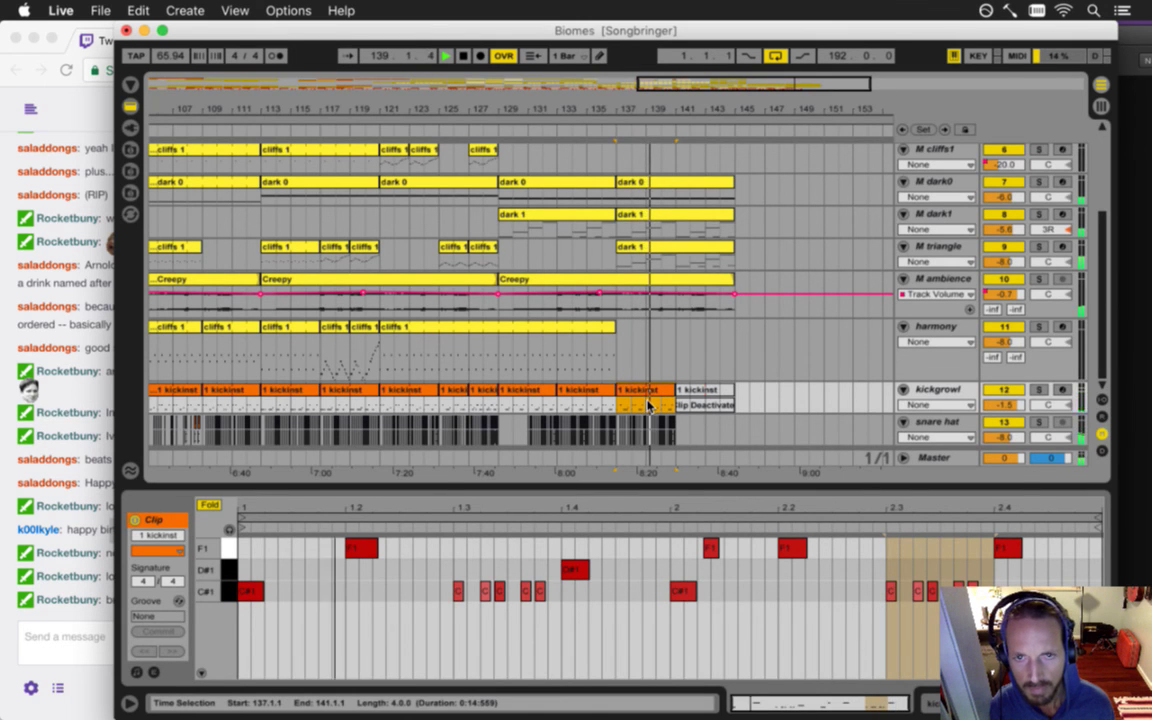
pyautogui.scroll(3, 656, 290)
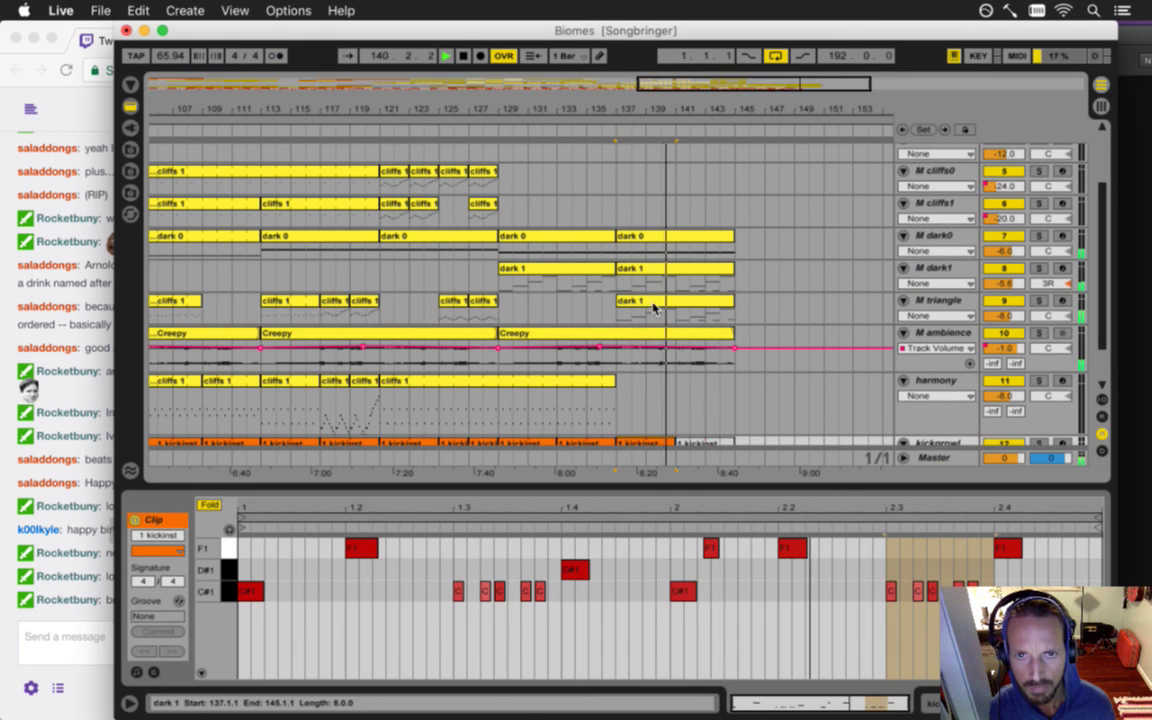
pyautogui.click(653, 308)
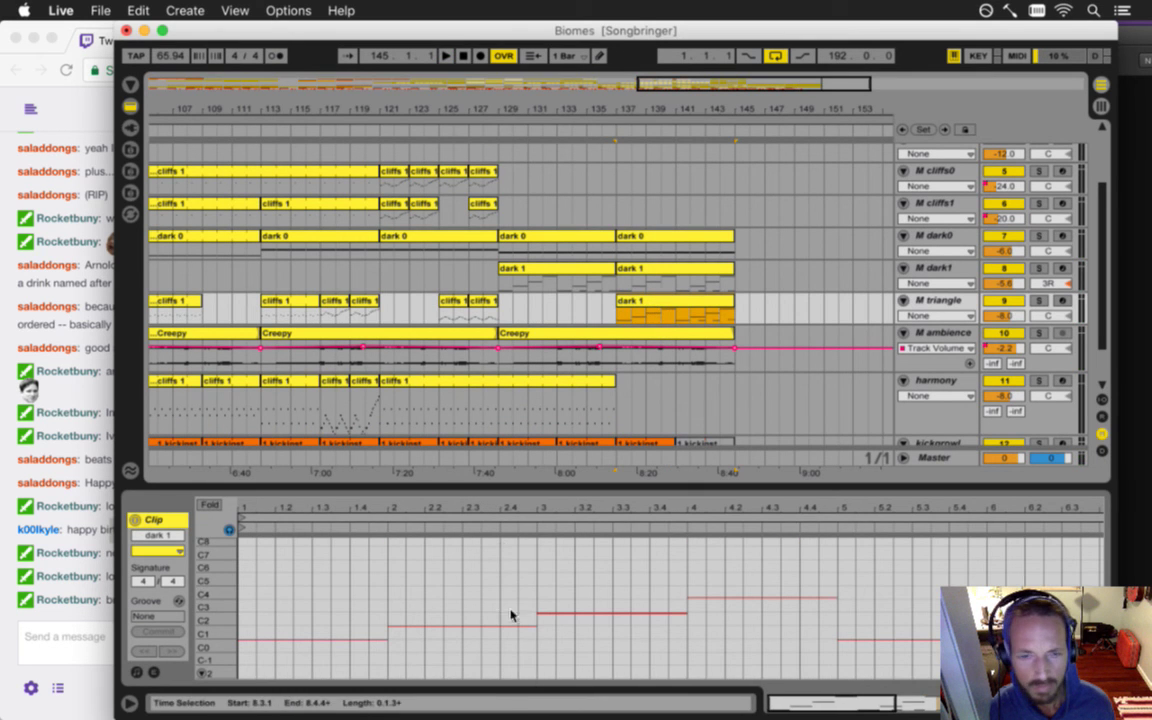
# - Move the M triangle track's dark 1 clip from bar 137 to M cliffs1, place its second half at bars 133–137, and play it
pyautogui.click(713, 580)
pyautogui.moveTo(730, 506); pyautogui.dragTo(730, 522)
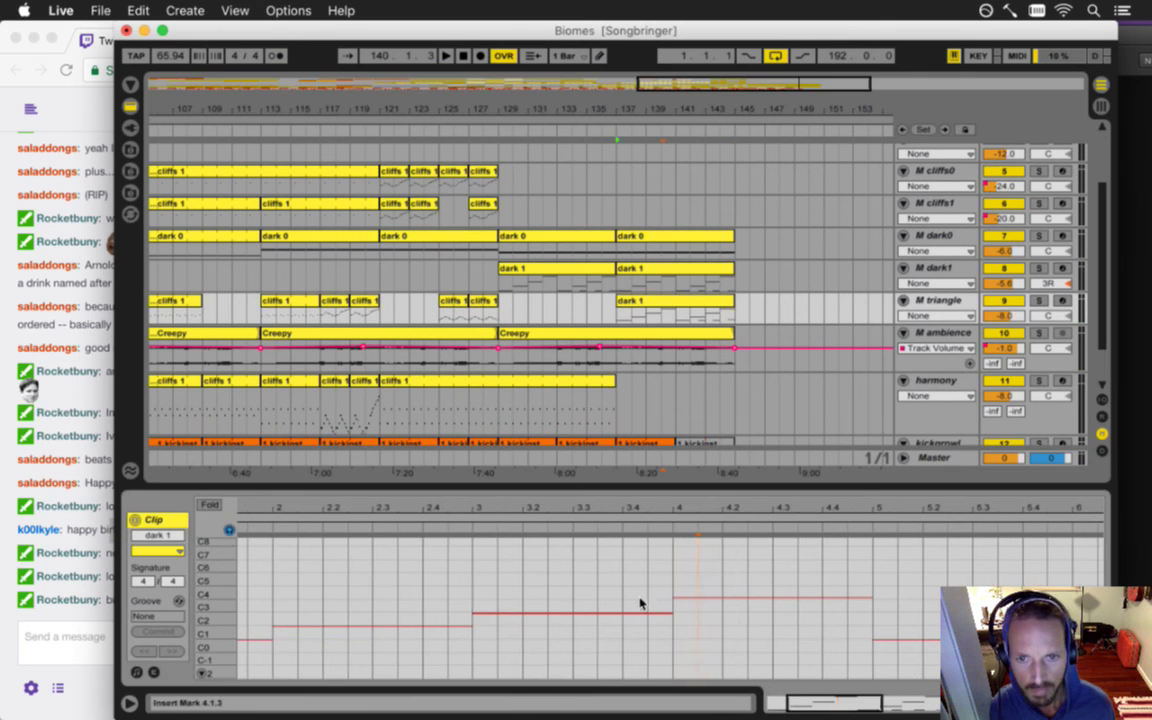
pyautogui.moveTo(208, 628); pyautogui.dragTo(220, 628)
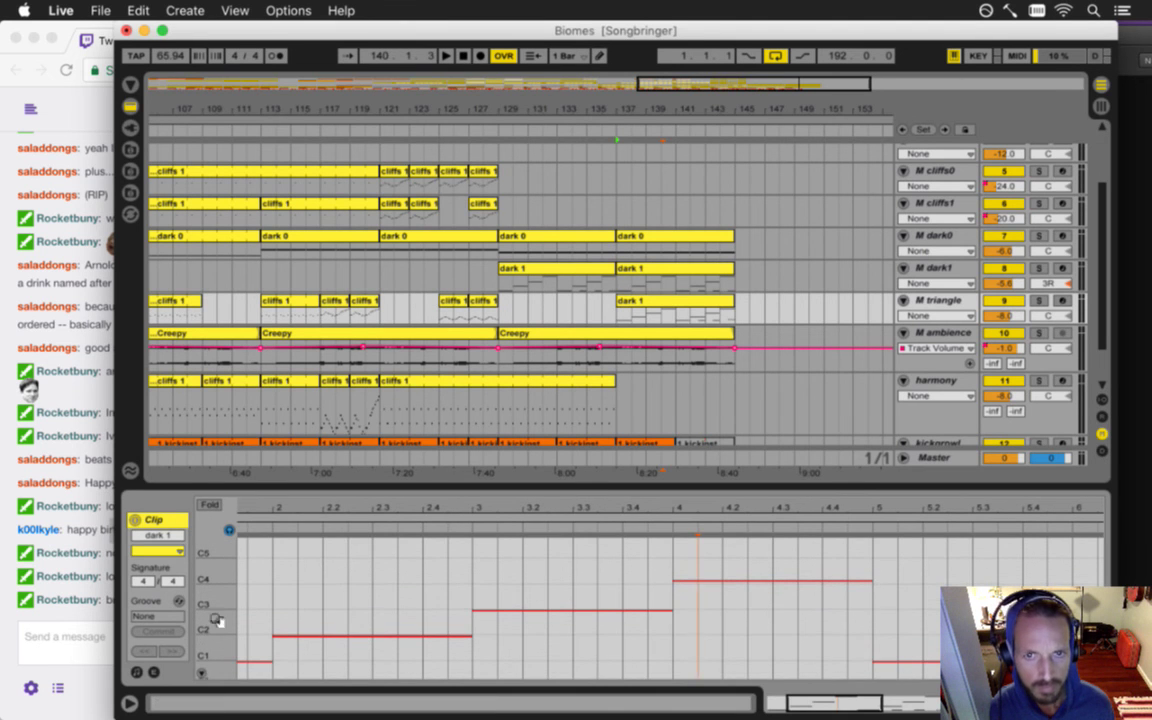
pyautogui.click(633, 305)
pyautogui.moveTo(658, 305); pyautogui.dragTo(663, 232)
pyautogui.press('space')
pyautogui.scroll(2, 660, 234)
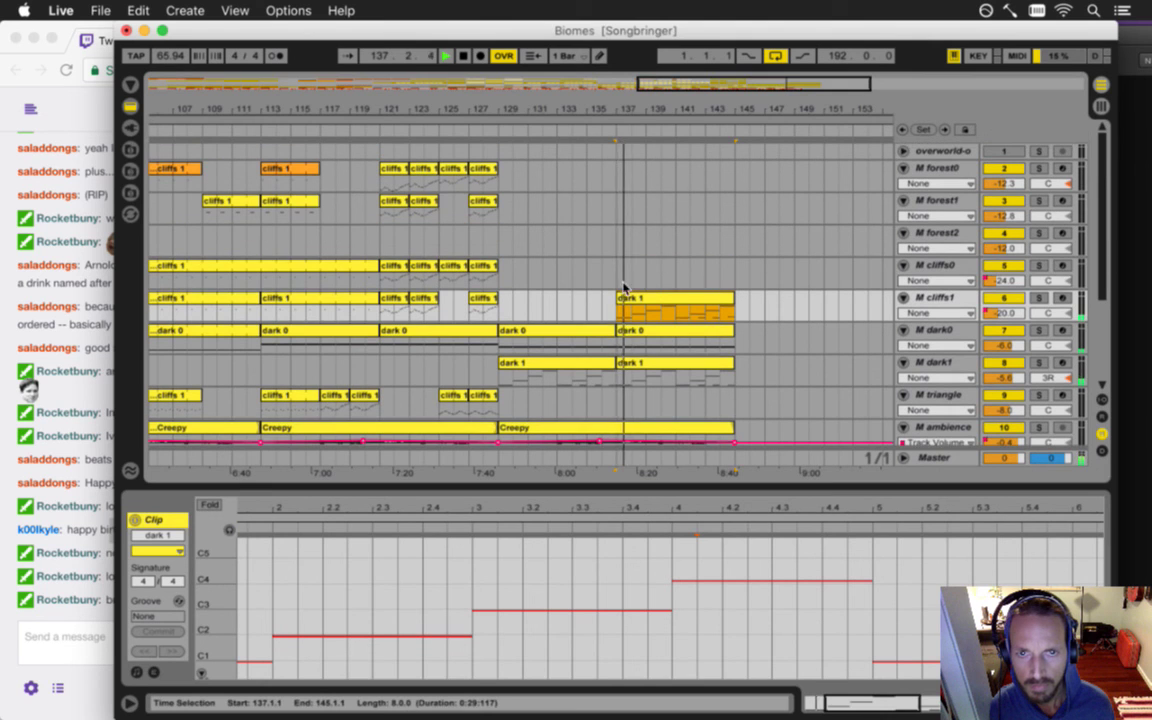
pyautogui.moveTo(635, 301); pyautogui.dragTo(554, 309)
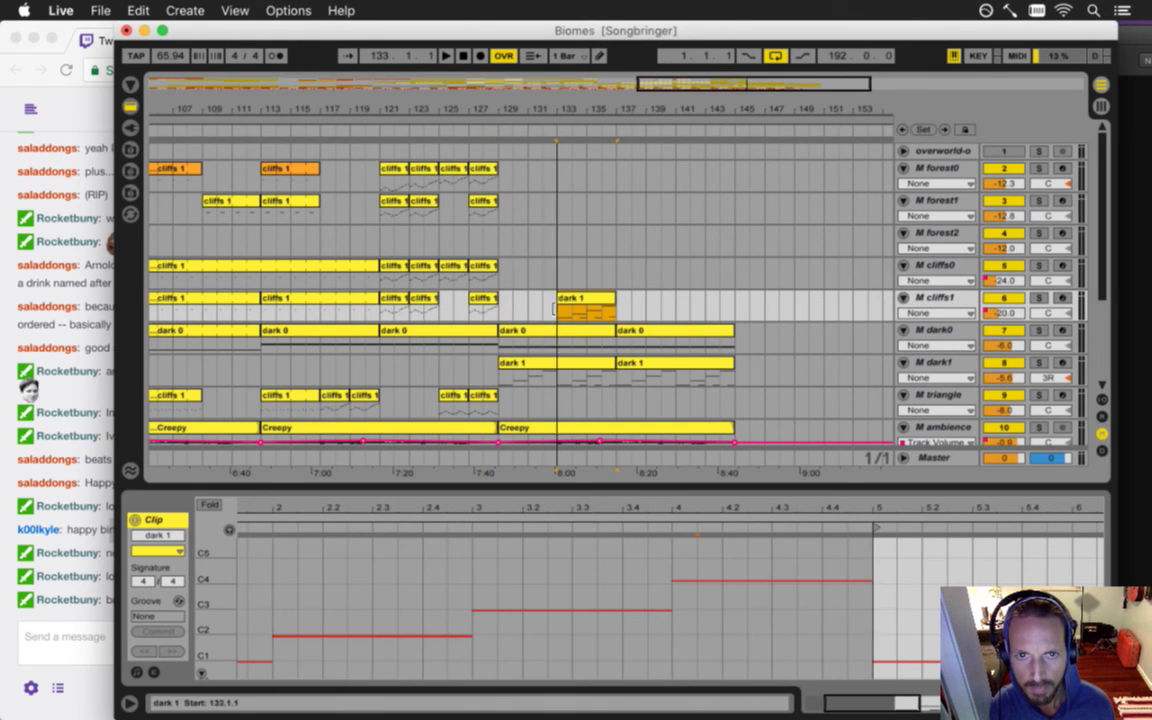
pyautogui.press('space')
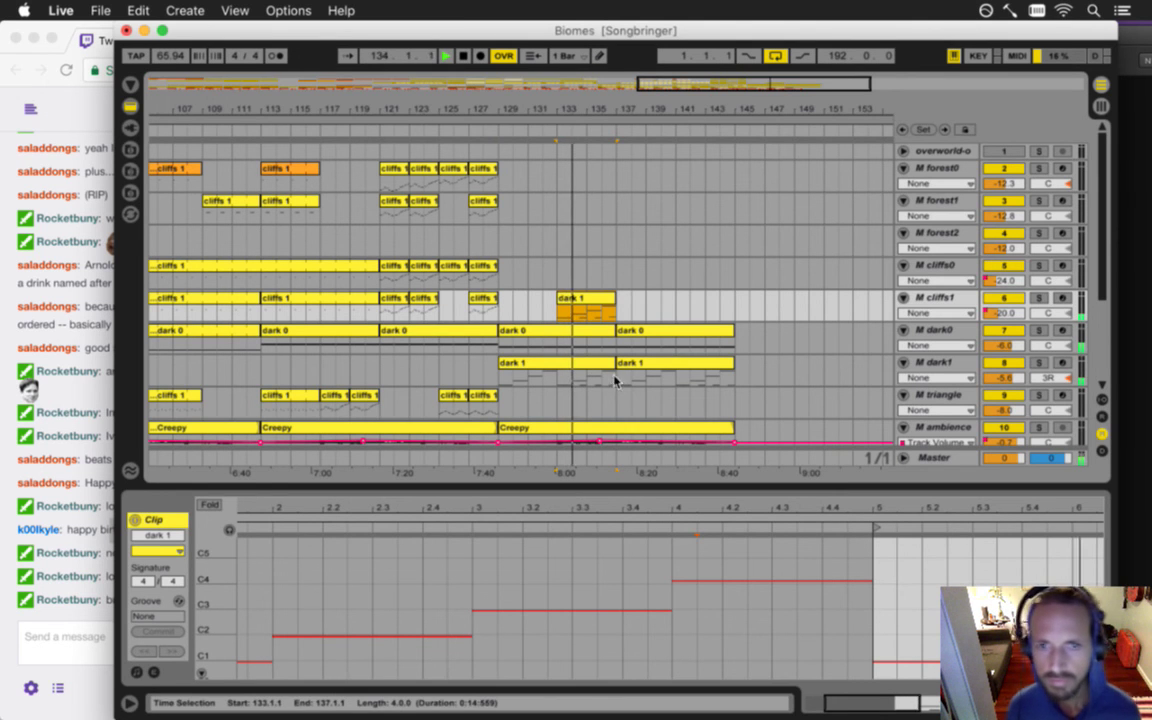
# - Copy the dark 1 clip to bars 137–145 on M cliffs1 and M cliffs0, and to bars 141–145 on M forest2
pyautogui.moveTo(549, 367); pyautogui.dragTo(706, 238)
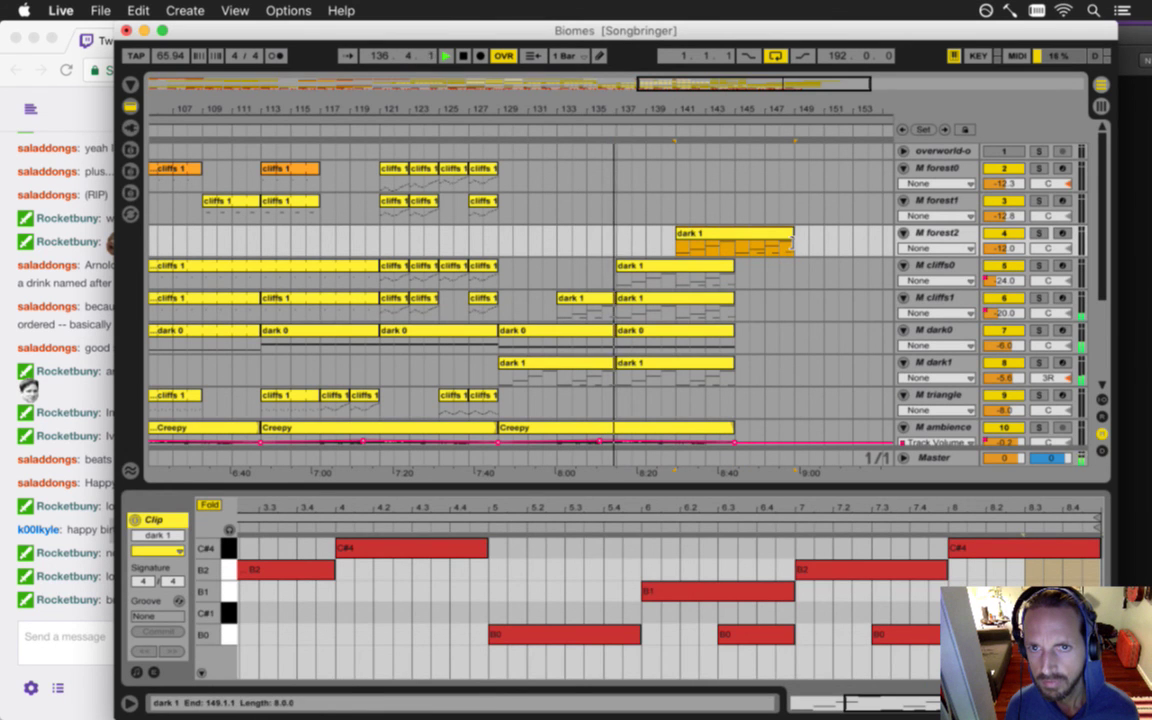
pyautogui.moveTo(793, 236); pyautogui.dragTo(733, 242)
pyautogui.click(704, 237)
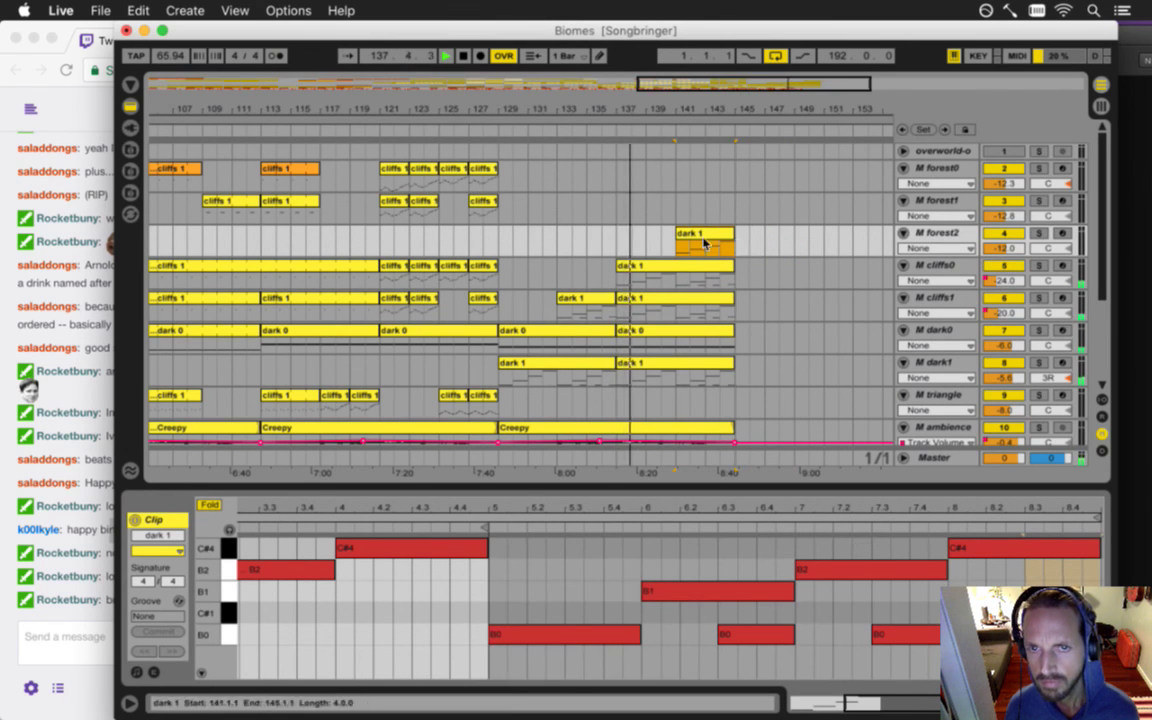
# - Extend the harmony track's cliffs 1 clip to bar 145 and copy the kickgrowl and snare hat clips of bars 137–141 to bar 141
pyautogui.scroll(-5, 701, 247)
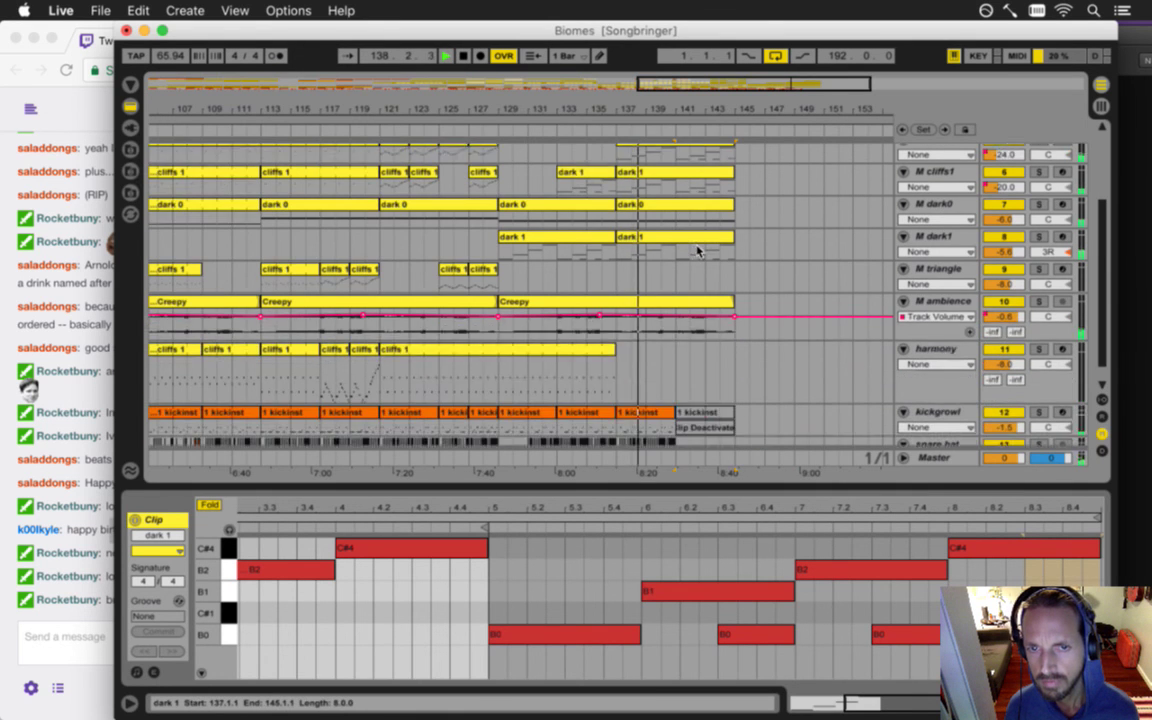
pyautogui.moveTo(606, 335); pyautogui.dragTo(729, 333)
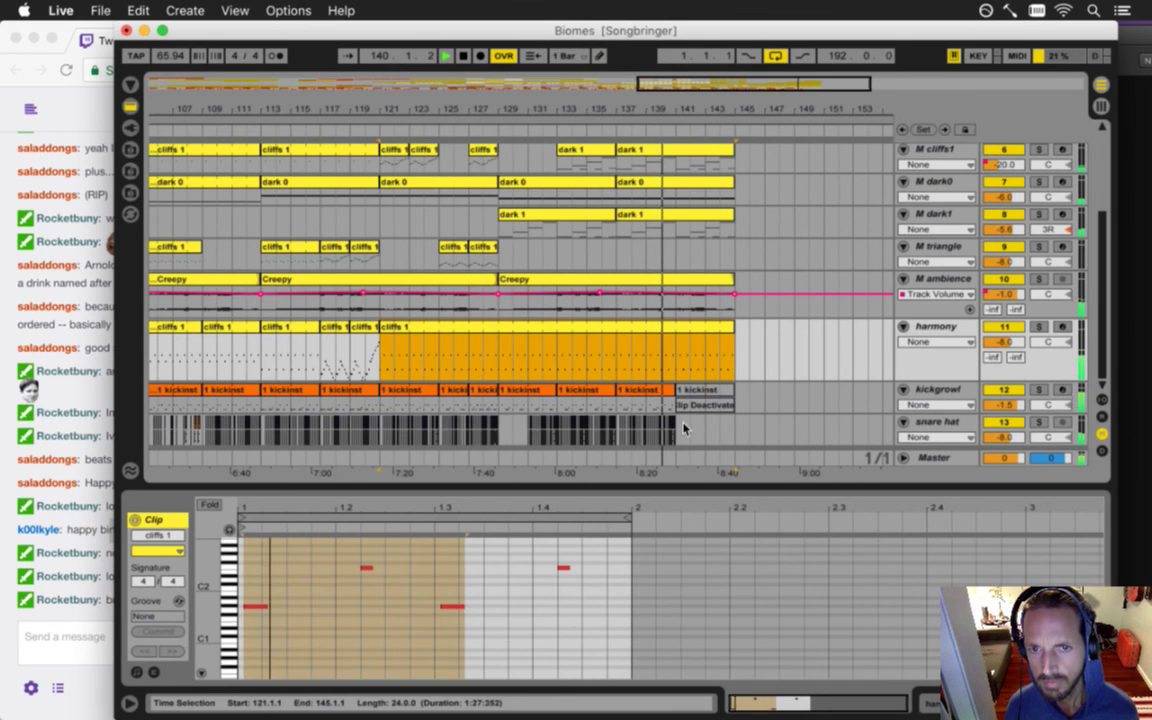
pyautogui.moveTo(676, 430); pyautogui.dragTo(617, 410)
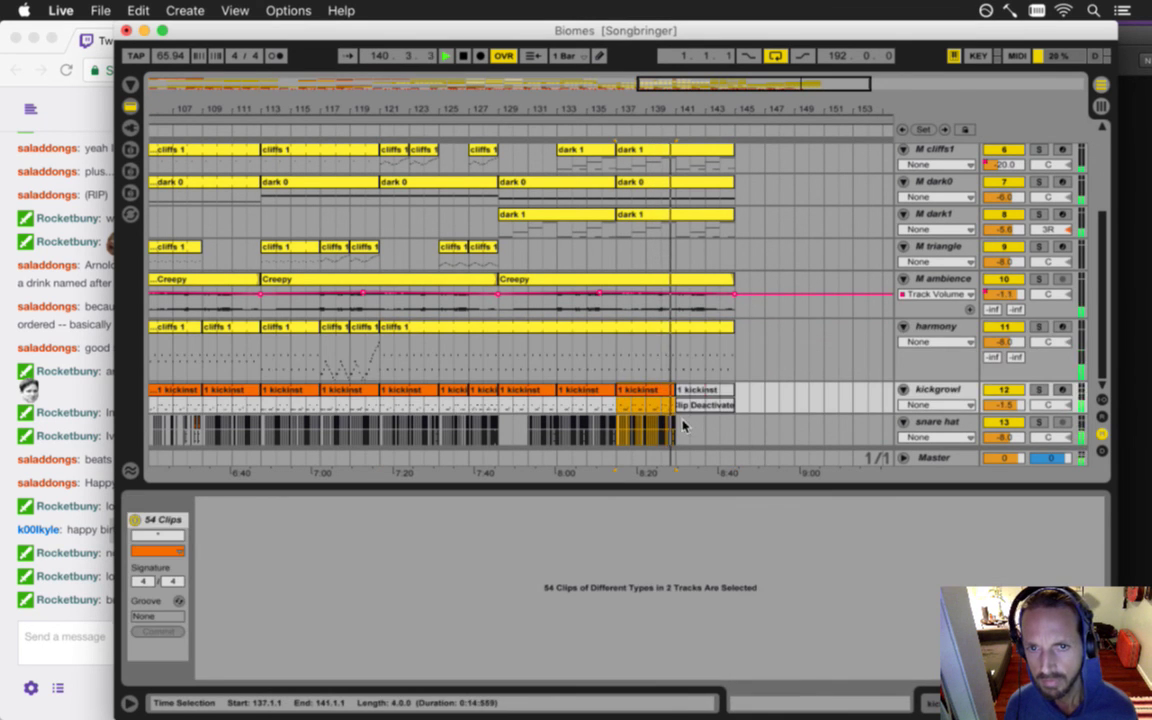
pyautogui.click(683, 425)
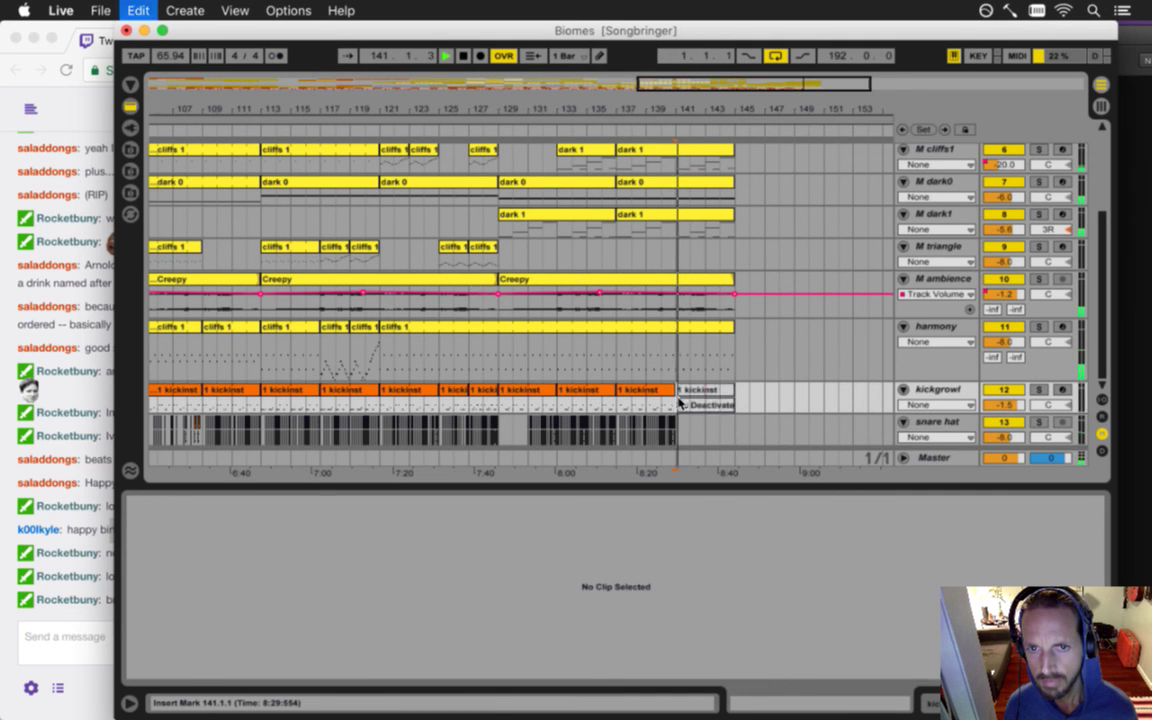
pyautogui.keyDown('shift'); pyautogui.click(679, 401); pyautogui.keyUp('shift')
pyautogui.click(680, 404)
pyautogui.scroll(2, 586, 373)
pyautogui.scroll(-2, 586, 377)
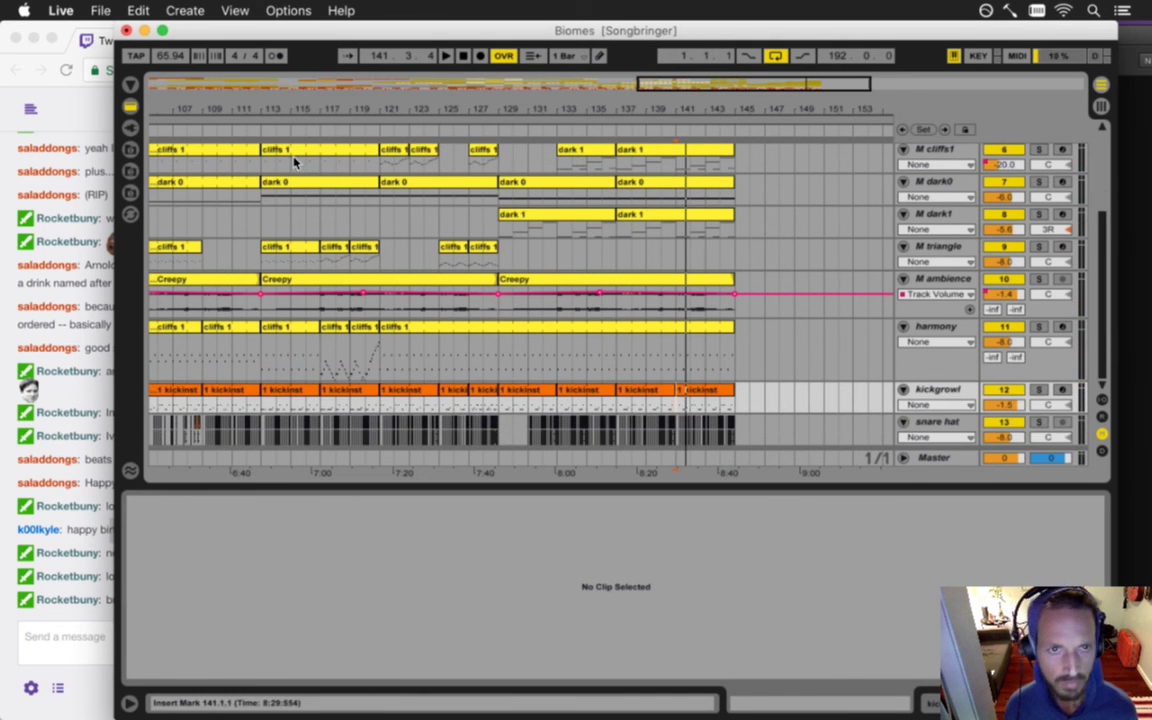
# - Copy the three kickgrowl clips of bars 65–73 to bar 137 on the same track
pyautogui.moveTo(298, 113); pyautogui.dragTo(524, 122)
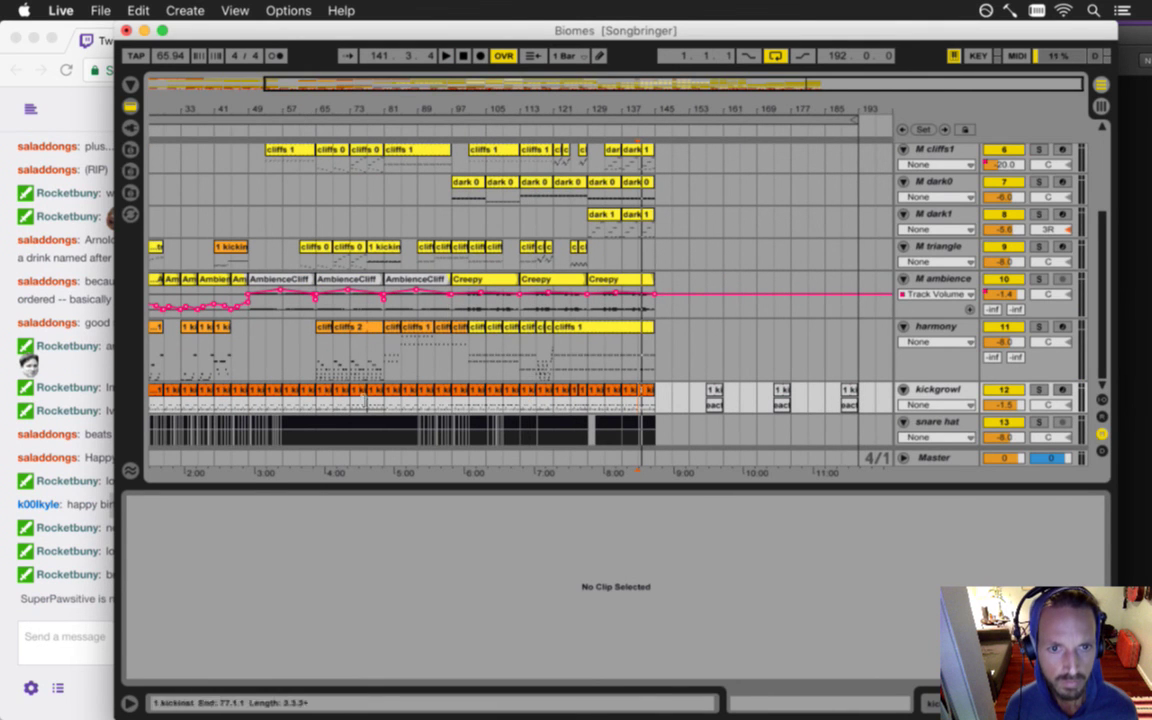
pyautogui.click(334, 406)
pyautogui.press('super+c')
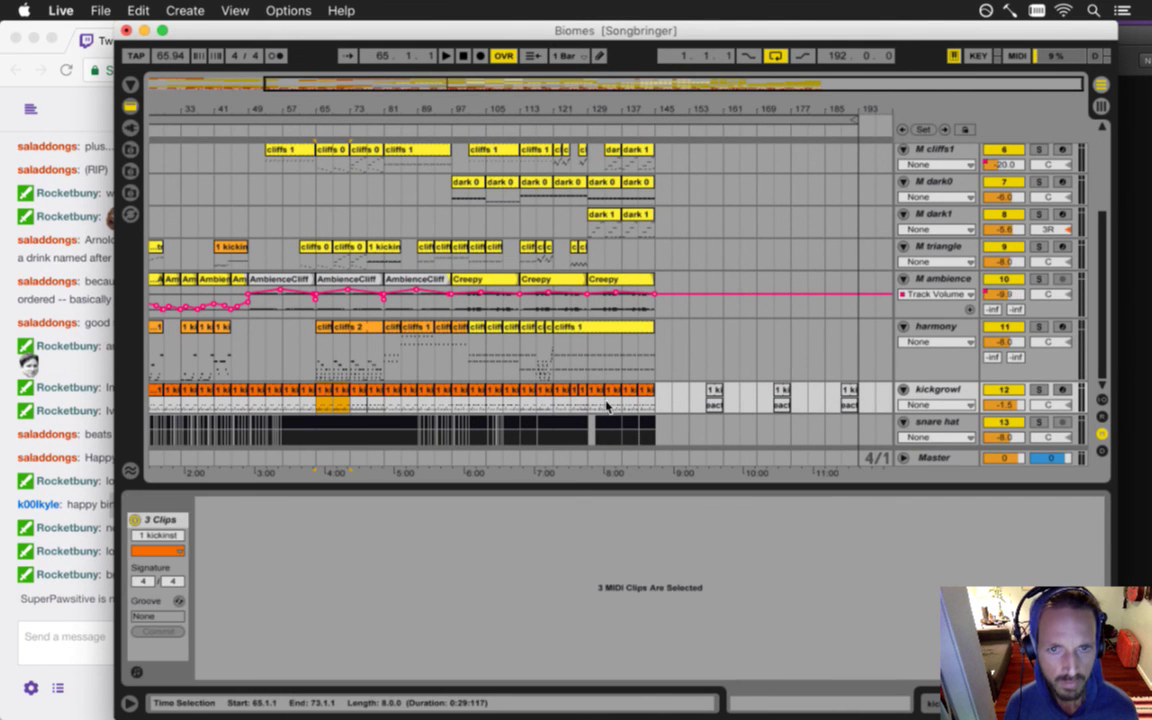
pyautogui.click(625, 406)
pyautogui.press('super+v')
pyautogui.click(625, 407)
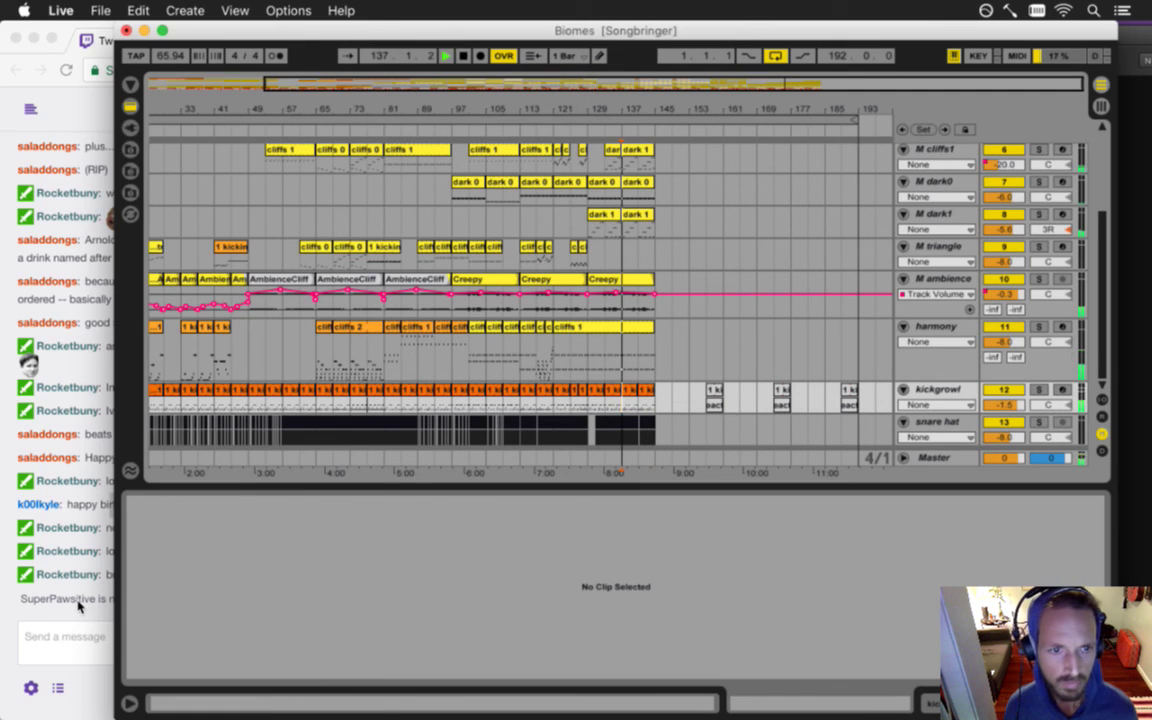
# - Play the song from bar 137, read the Twitch chat in Chrome, and return to the Live arrangement
pyautogui.press('space')
pyautogui.click(98, 605)
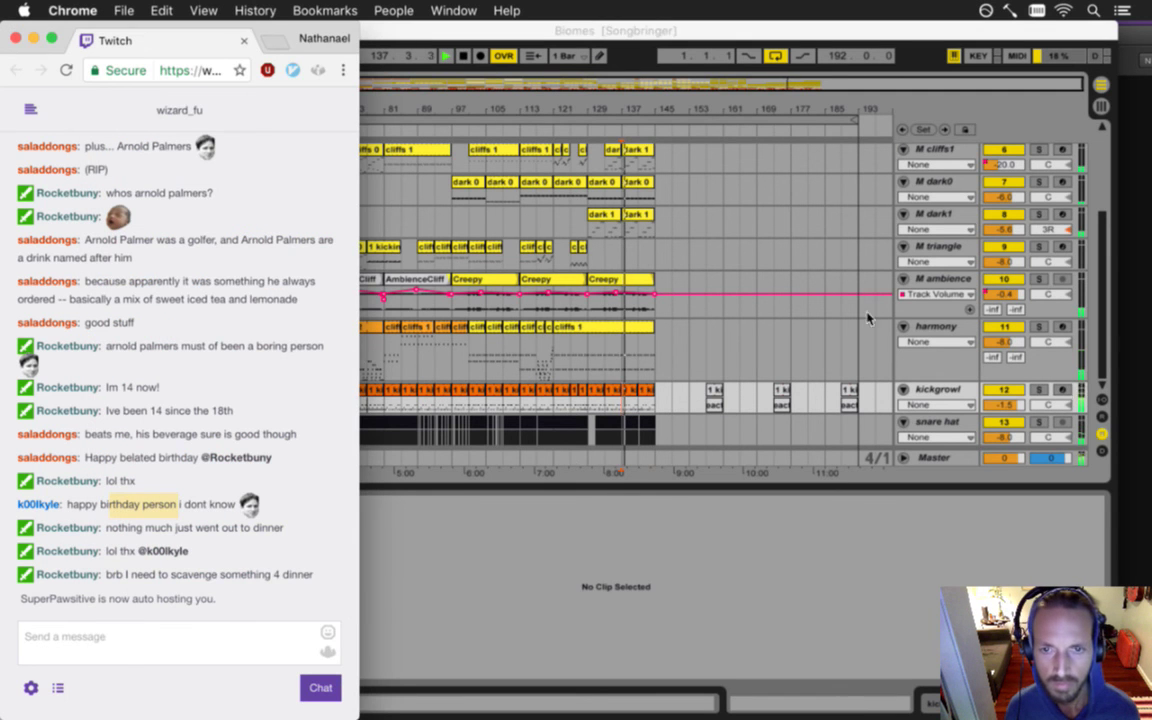
pyautogui.click(621, 108)
# - Move M cliffs0's dark 1 clip at bar 137 to M forest1 and copy its bars 141–145 to M forest0
pyautogui.moveTo(621, 108); pyautogui.dragTo(631, 80)
pyautogui.scroll(3, 661, 150)
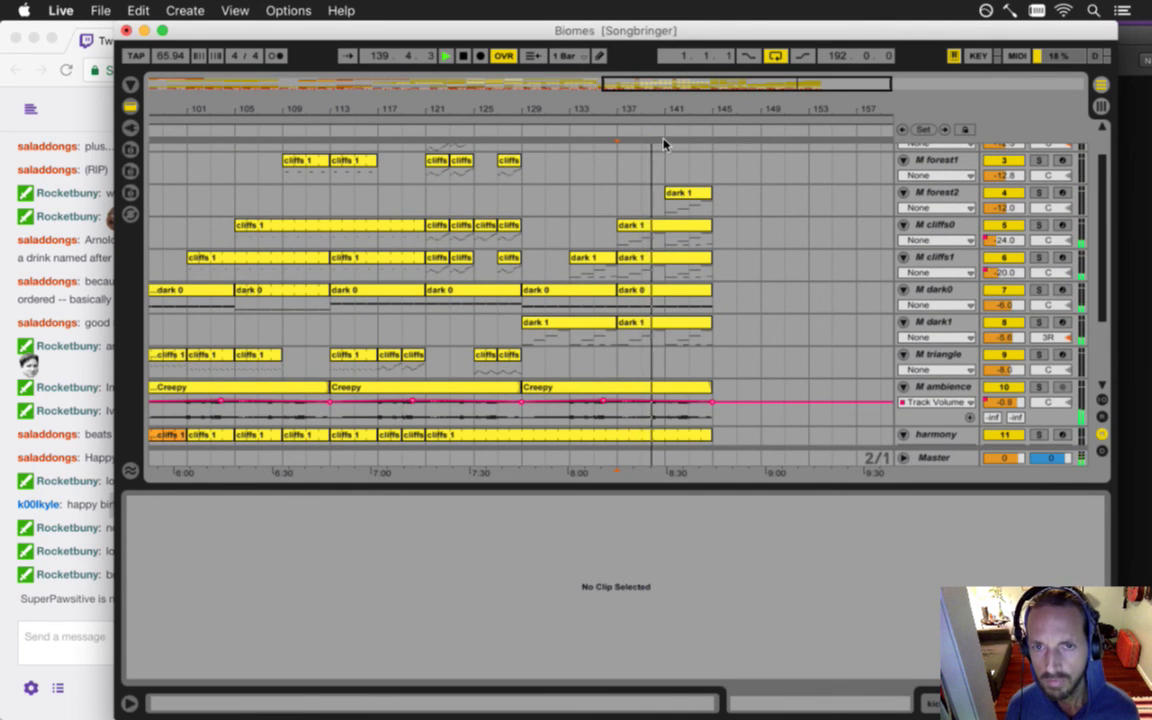
pyautogui.moveTo(655, 228); pyautogui.dragTo(651, 172)
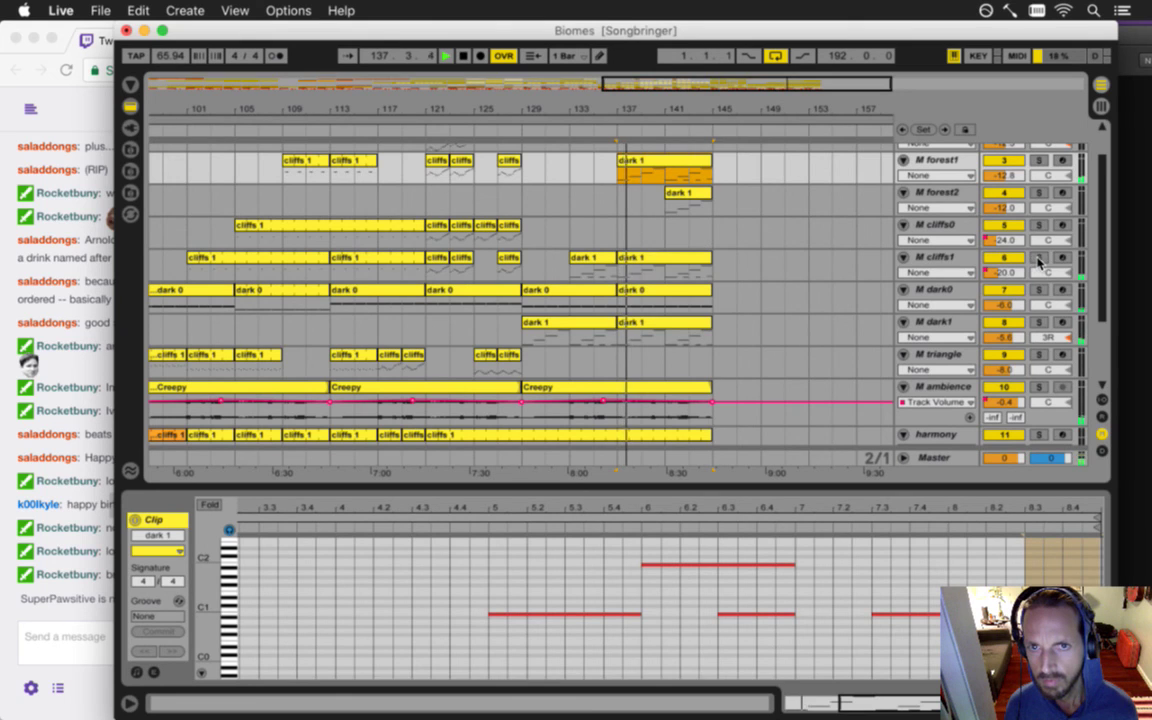
pyautogui.scroll(2, 627, 168)
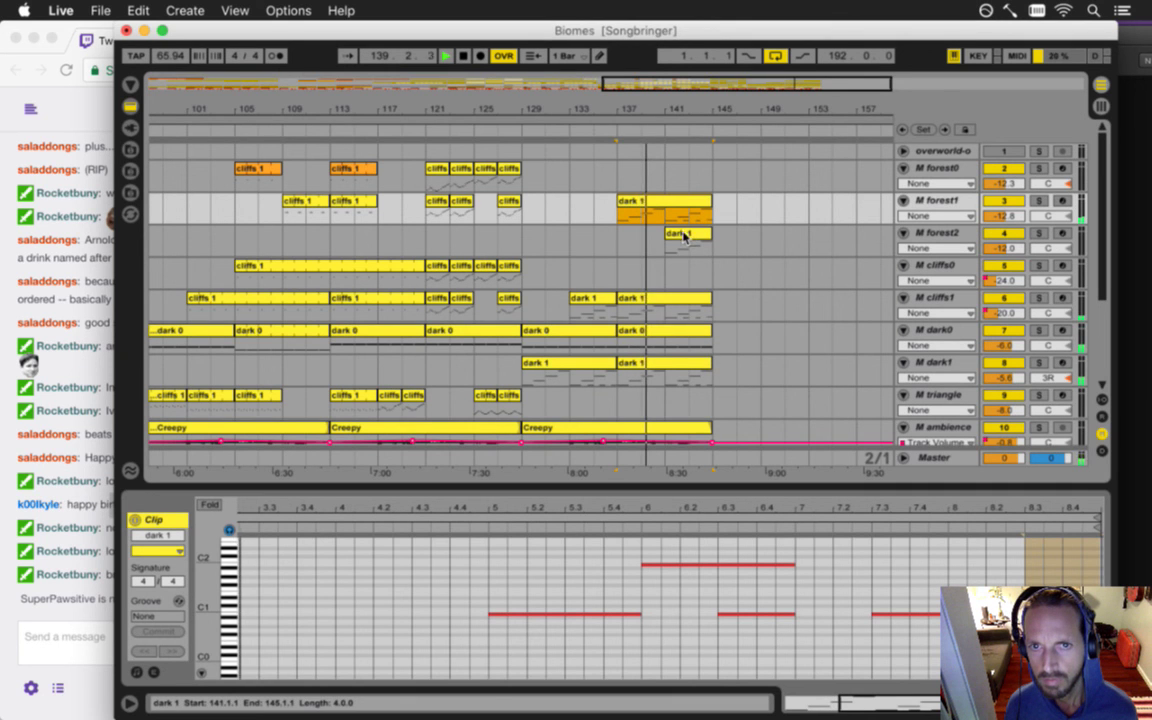
pyautogui.moveTo(636, 203); pyautogui.dragTo(668, 172)
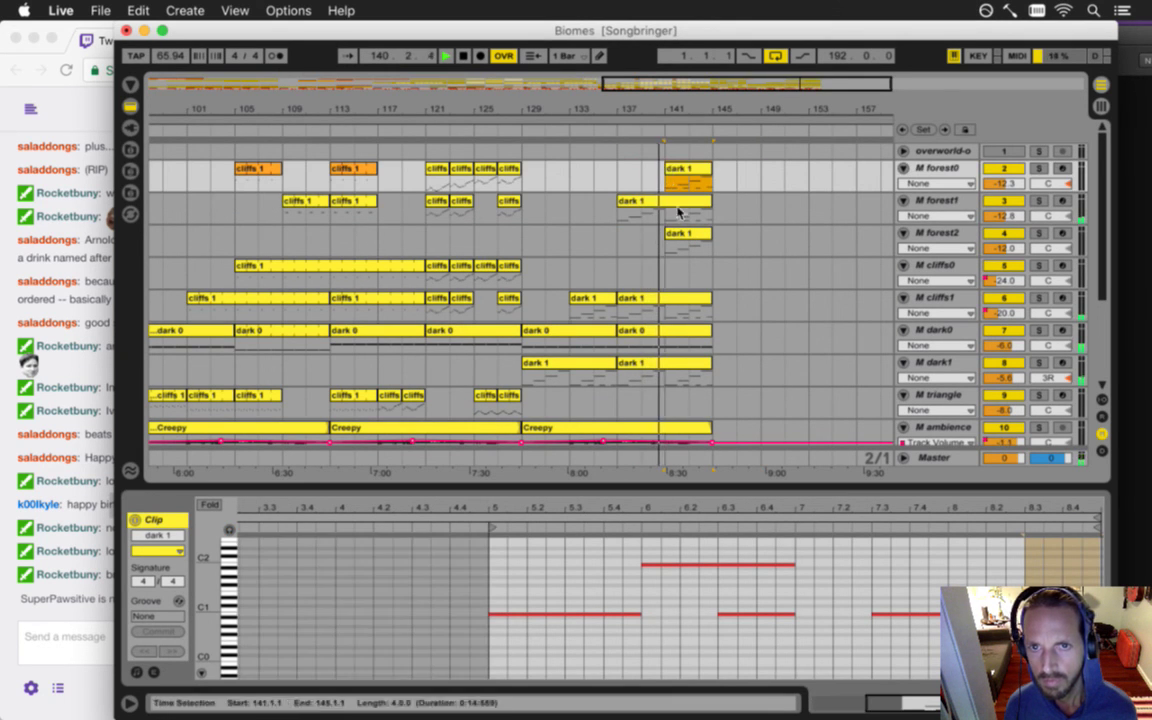
# - Delete the dark 1 clip at bars 141–145 on M forest2 and set the insert point at bar 141 on M forest0
pyautogui.click(669, 240)
pyautogui.scroll(-1, 666, 236)
pyautogui.scroll(1, 666, 236)
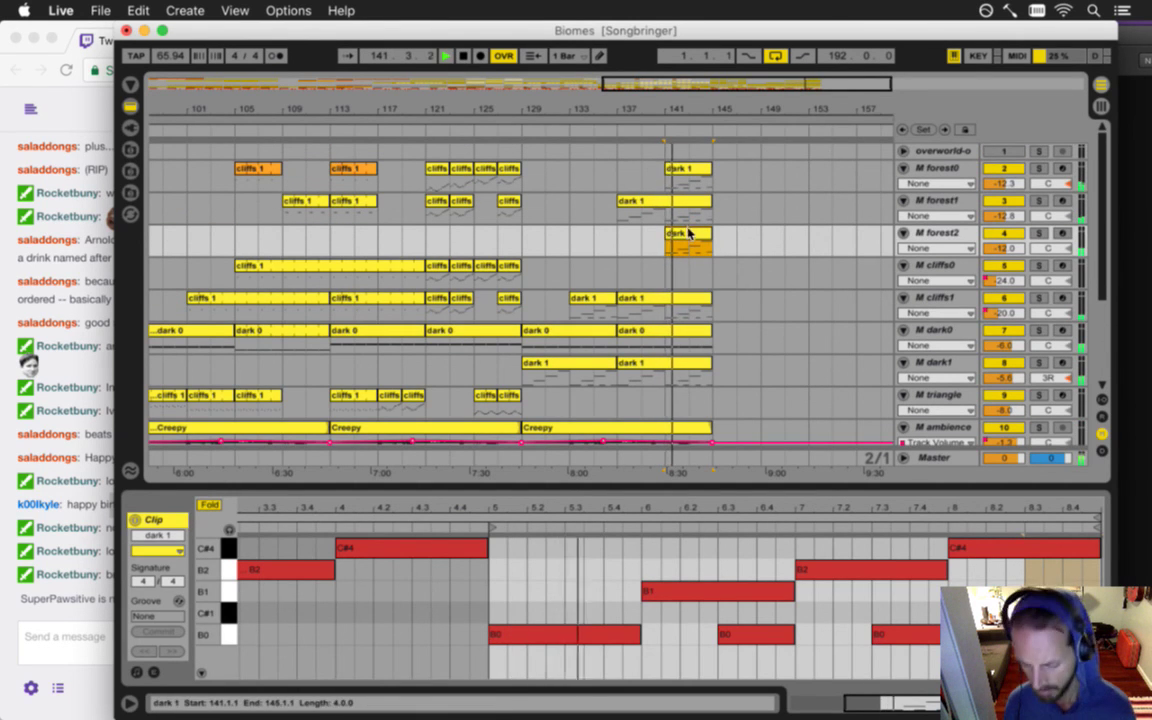
pyautogui.press('Delete')
pyautogui.click(673, 181)
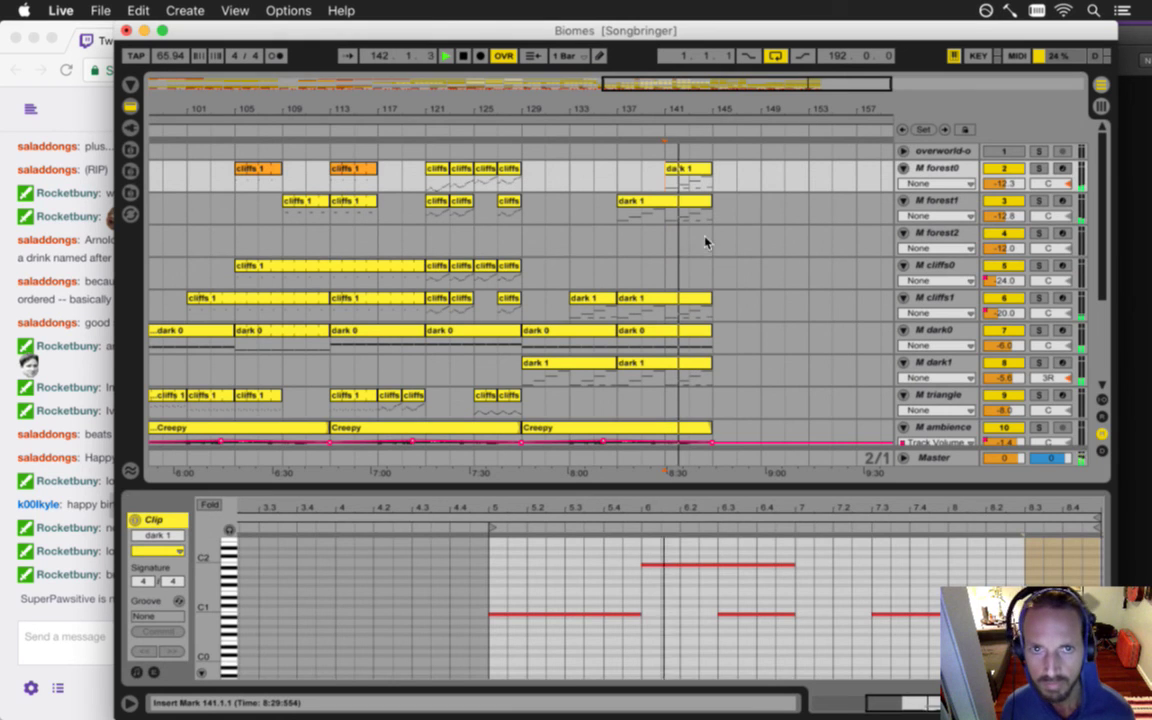
# - Review the full arrangement down to the drum tracks and save the Biomes set
pyautogui.scroll(-1, 688, 231)
pyautogui.scroll(-3, 688, 231)
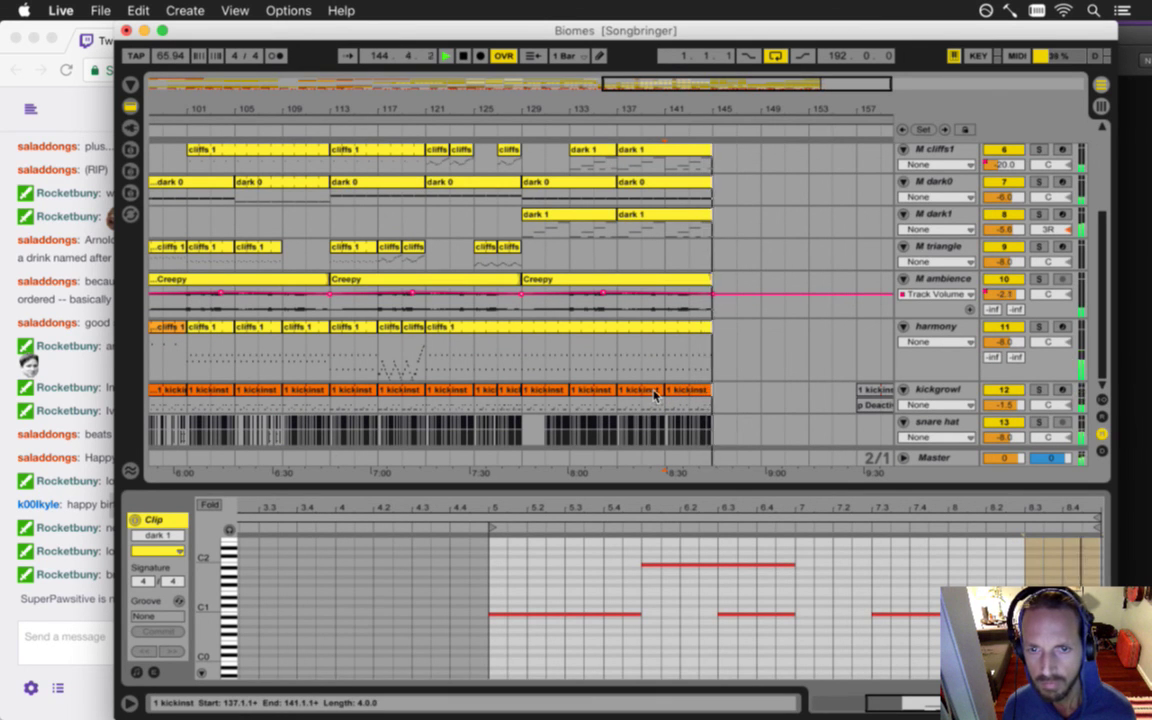
pyautogui.moveTo(730, 112); pyautogui.dragTo(690, 112)
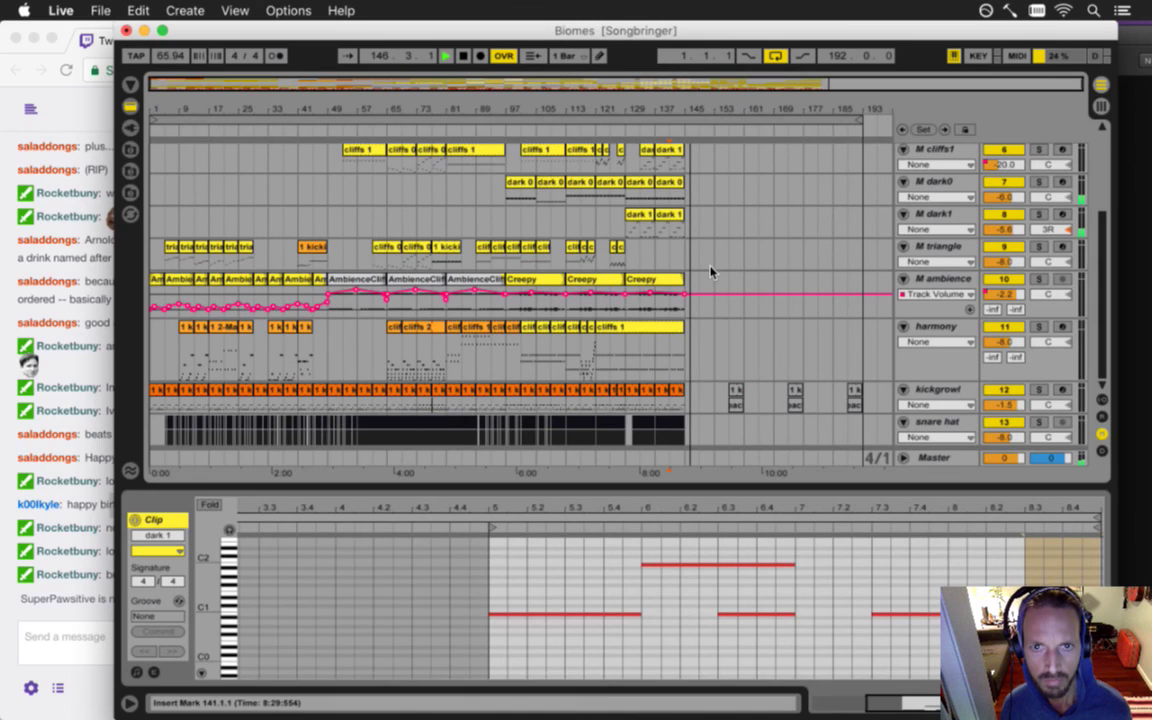
pyautogui.press('super+s')
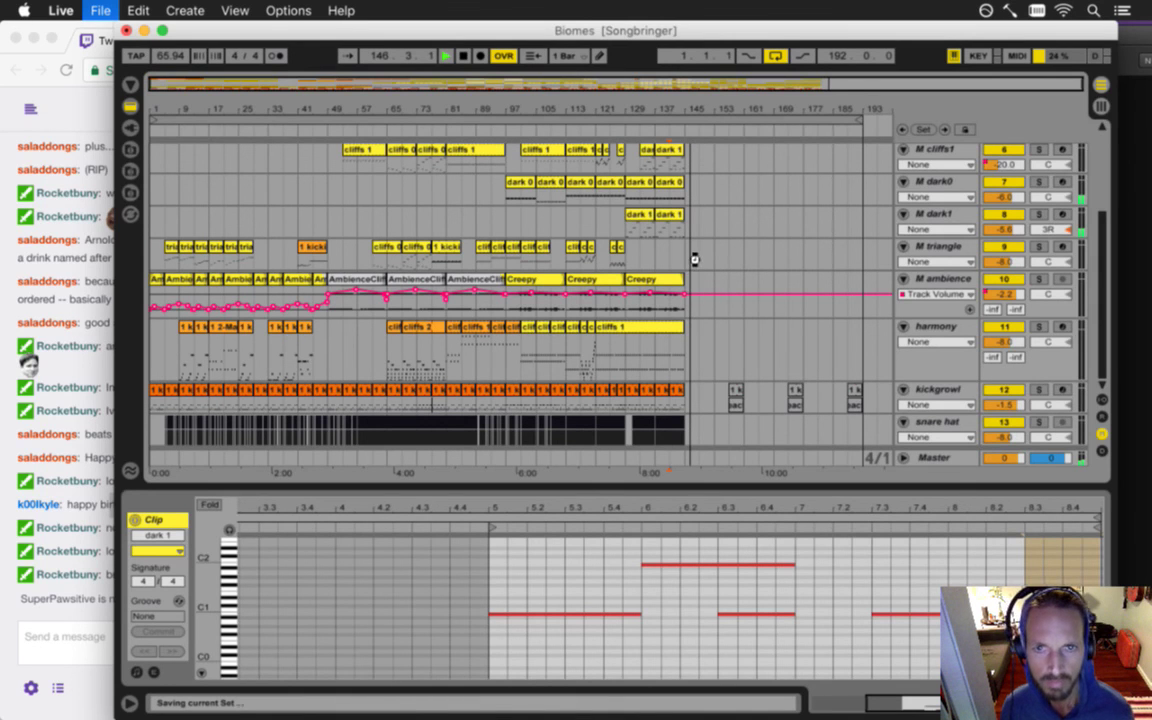
# - Play the dark 1 clip at bar 137 with the M dark1 track soloed, and examine the whole arrangement
pyautogui.click(696, 257)
pyautogui.click(660, 232)
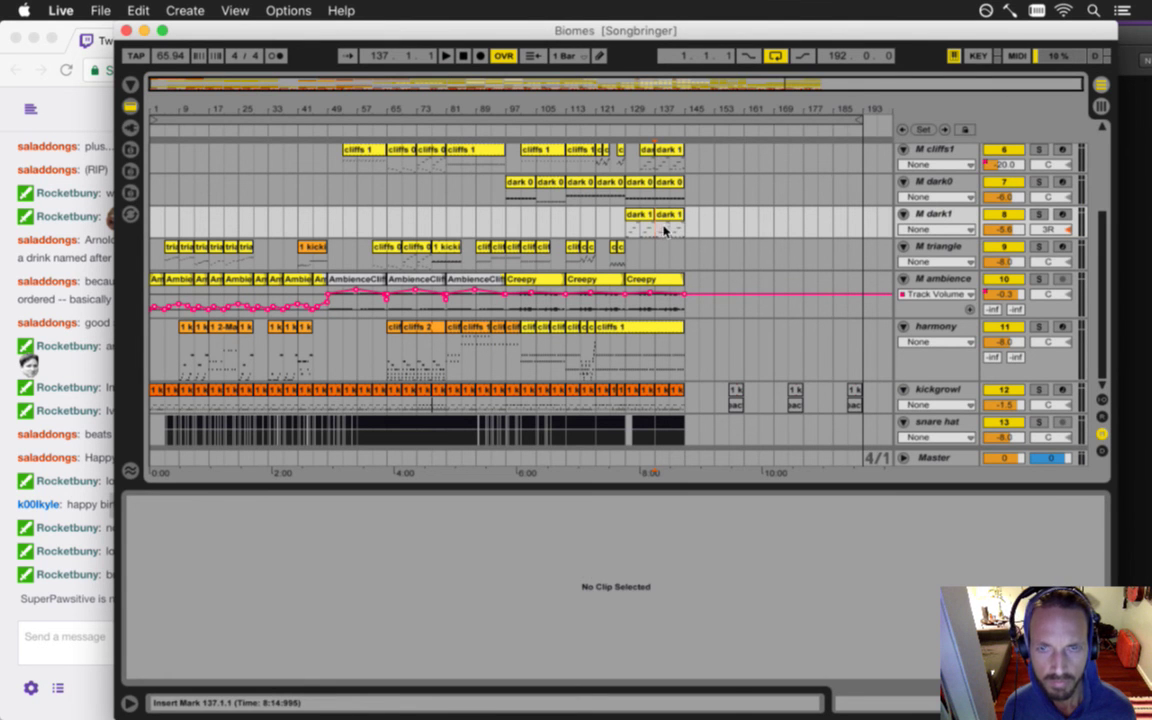
pyautogui.click(660, 232)
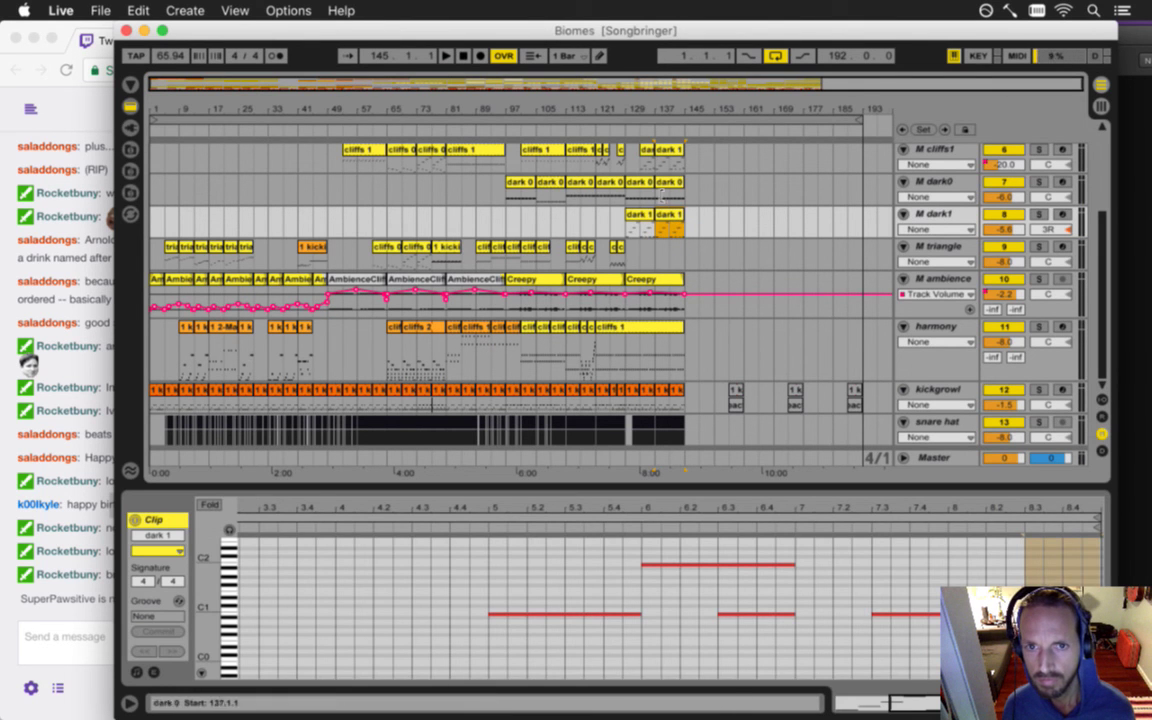
pyautogui.moveTo(658, 108); pyautogui.dragTo(696, 193)
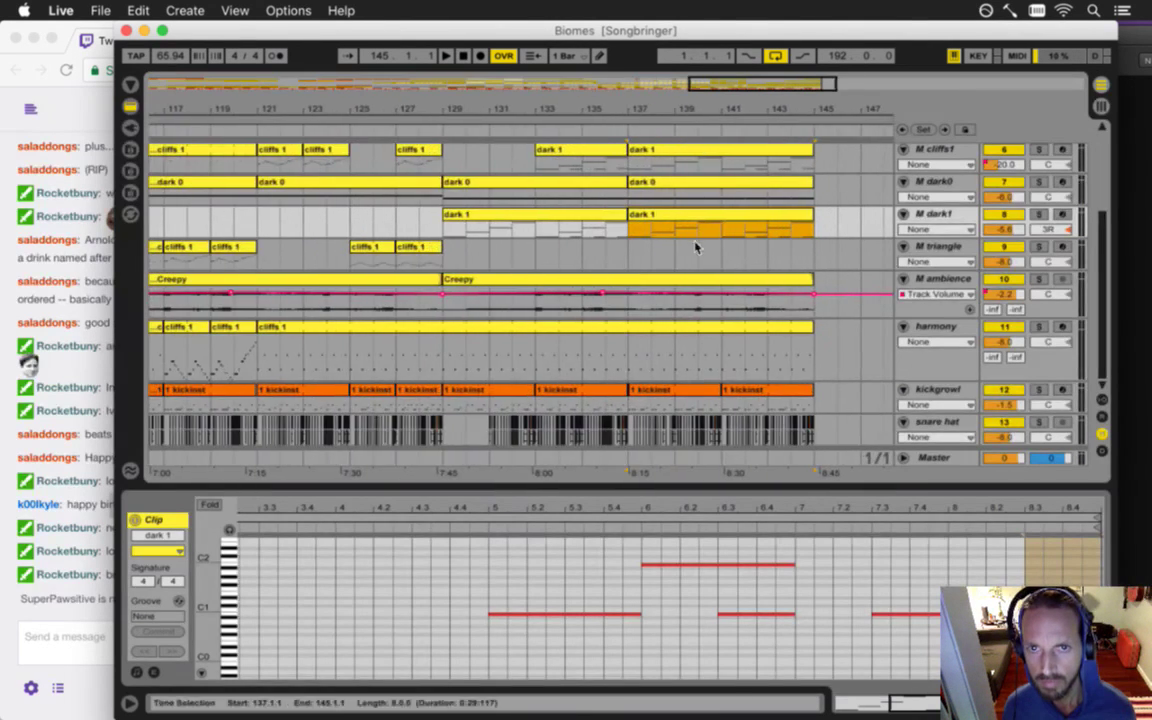
pyautogui.click(1037, 215)
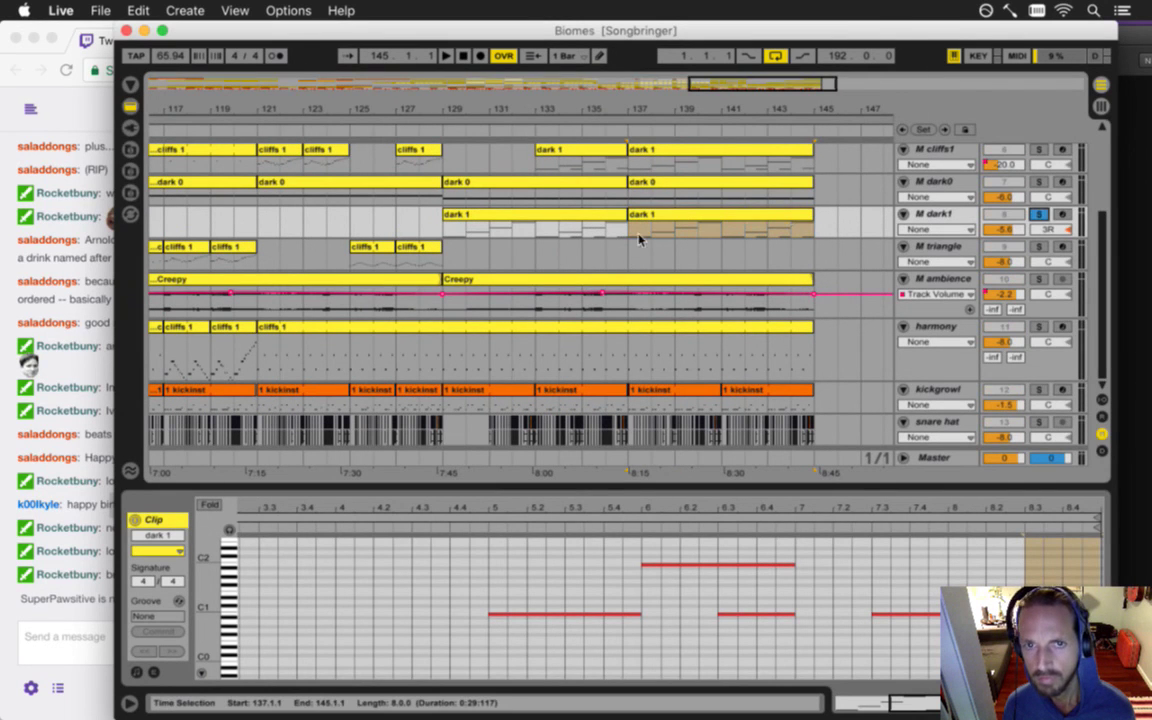
pyautogui.press('space')
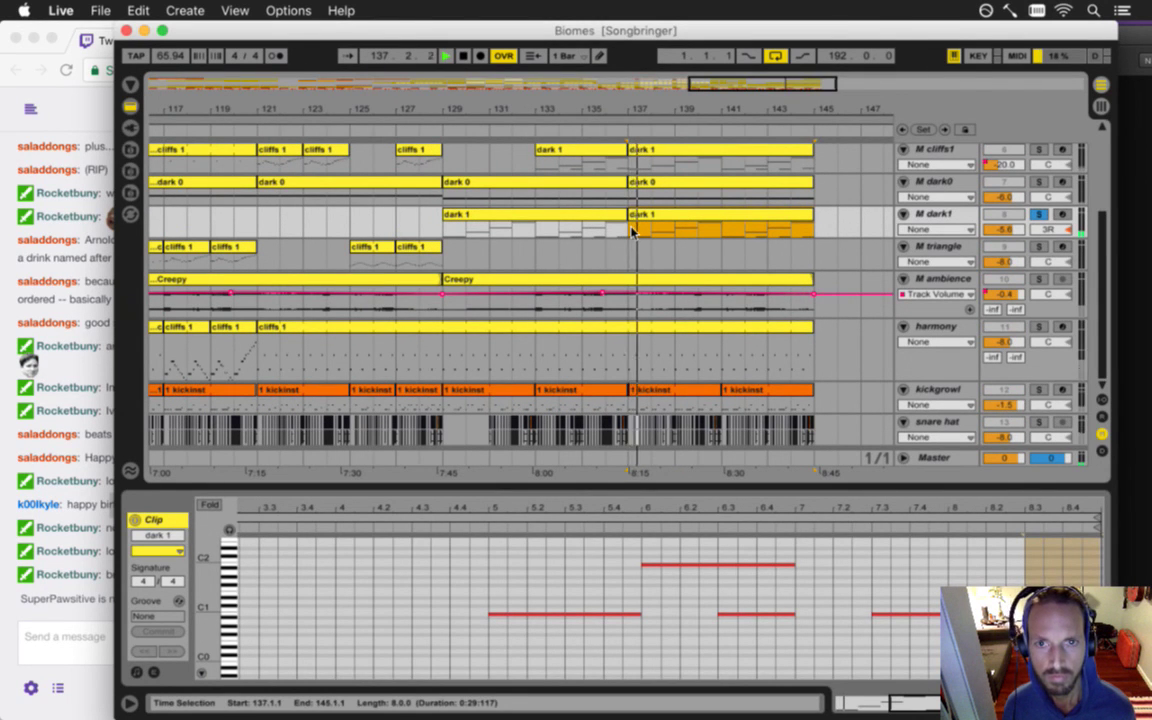
pyautogui.press('space')
pyautogui.moveTo(501, 108); pyautogui.dragTo(636, 106)
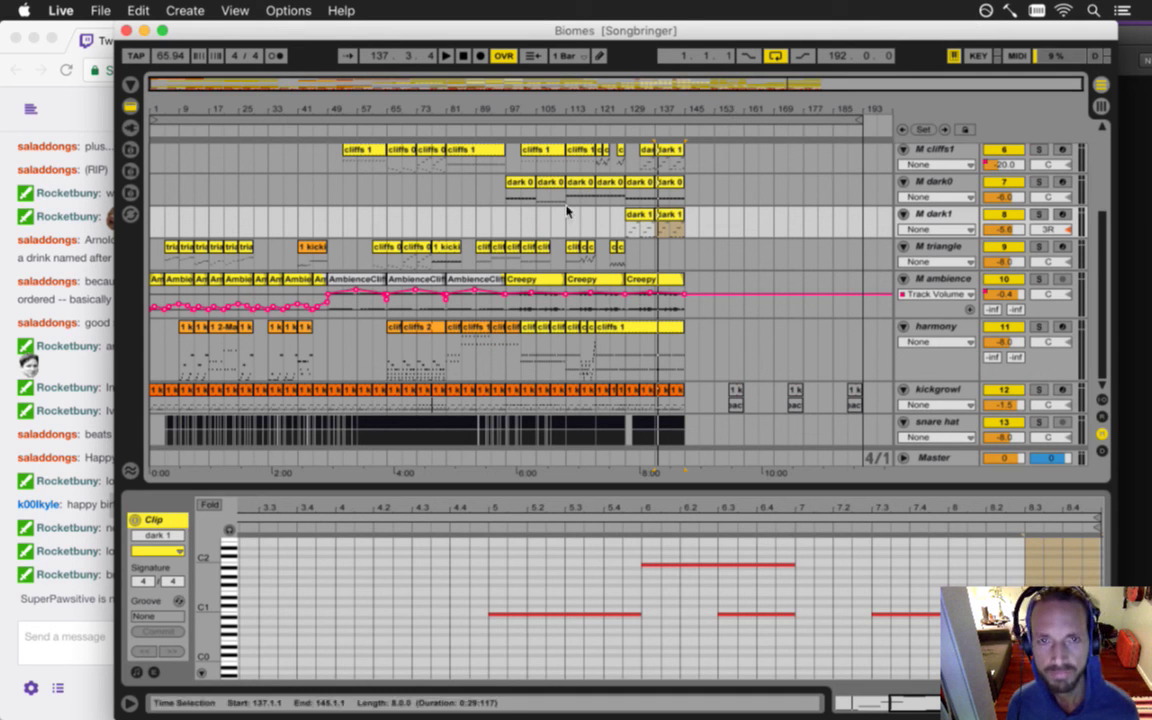
# - Switch to iTerm2 and commit the modified Biomes.als with the message "biomes 3/4 done"
pyautogui.press('super+Tab')
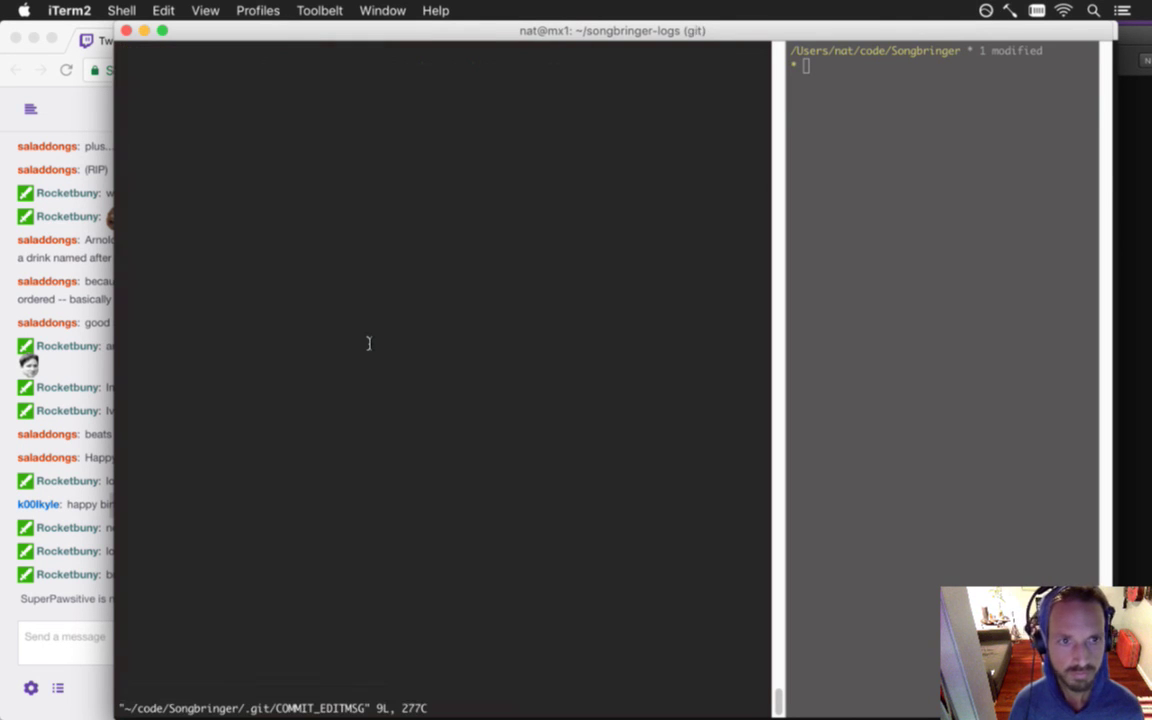
pyautogui.write('ibio')
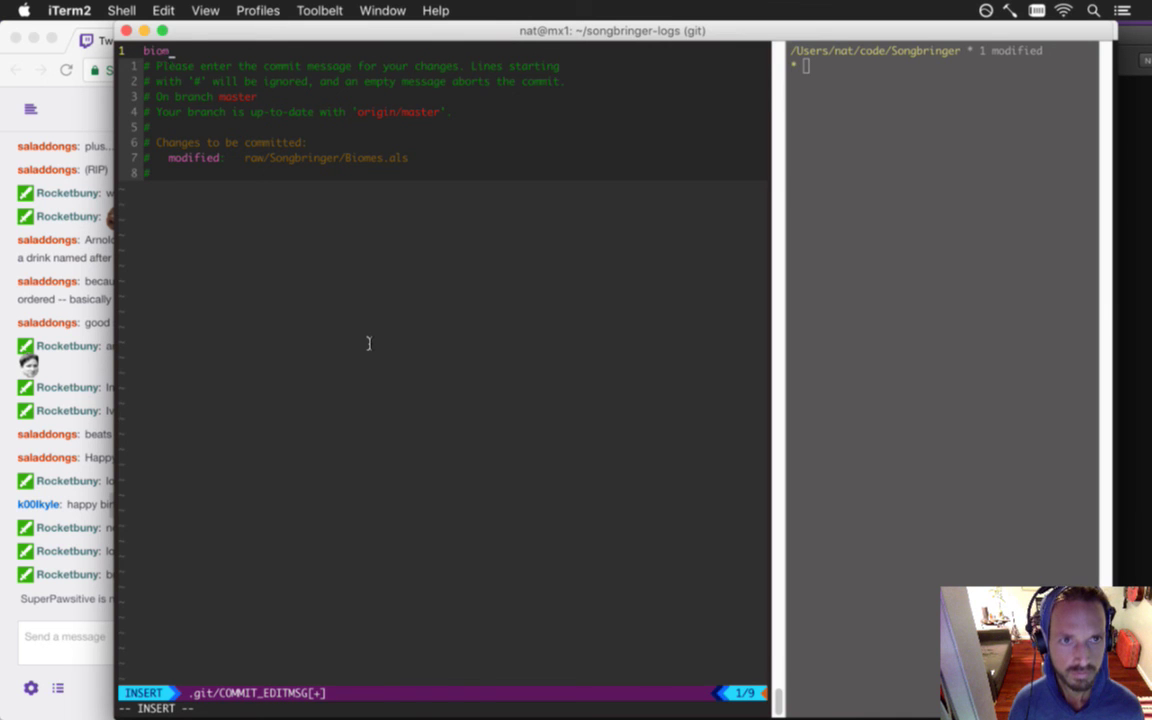
pyautogui.write('mes 3/4 done')
pyautogui.press('Escape')
pyautogui.write(':wq')
pyautogui.press('Return')
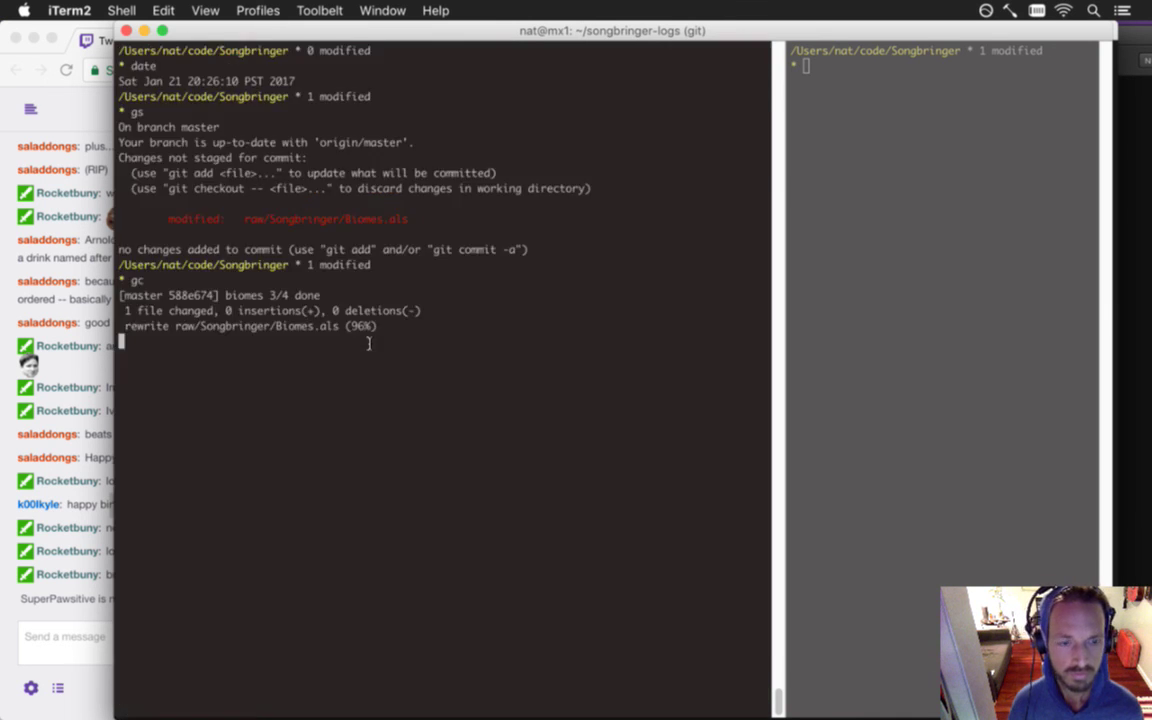
pyautogui.write('g')
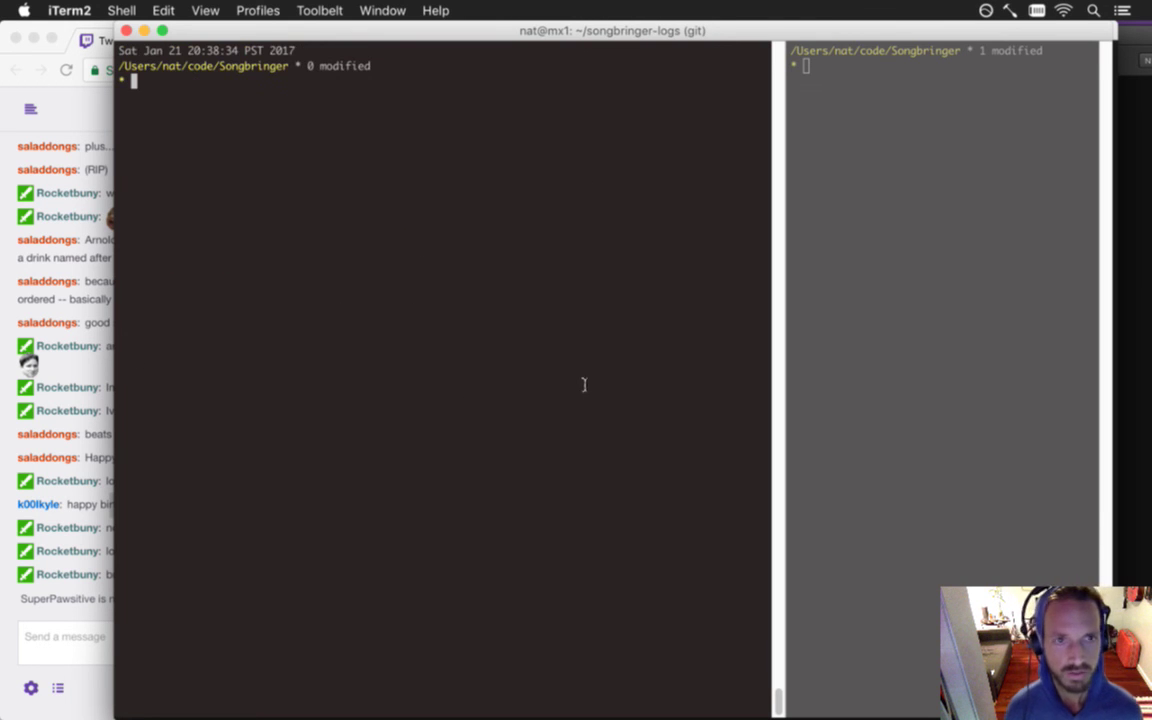
# - Switch to the Gameshow streaming application
pyautogui.moveTo(1149, 448)
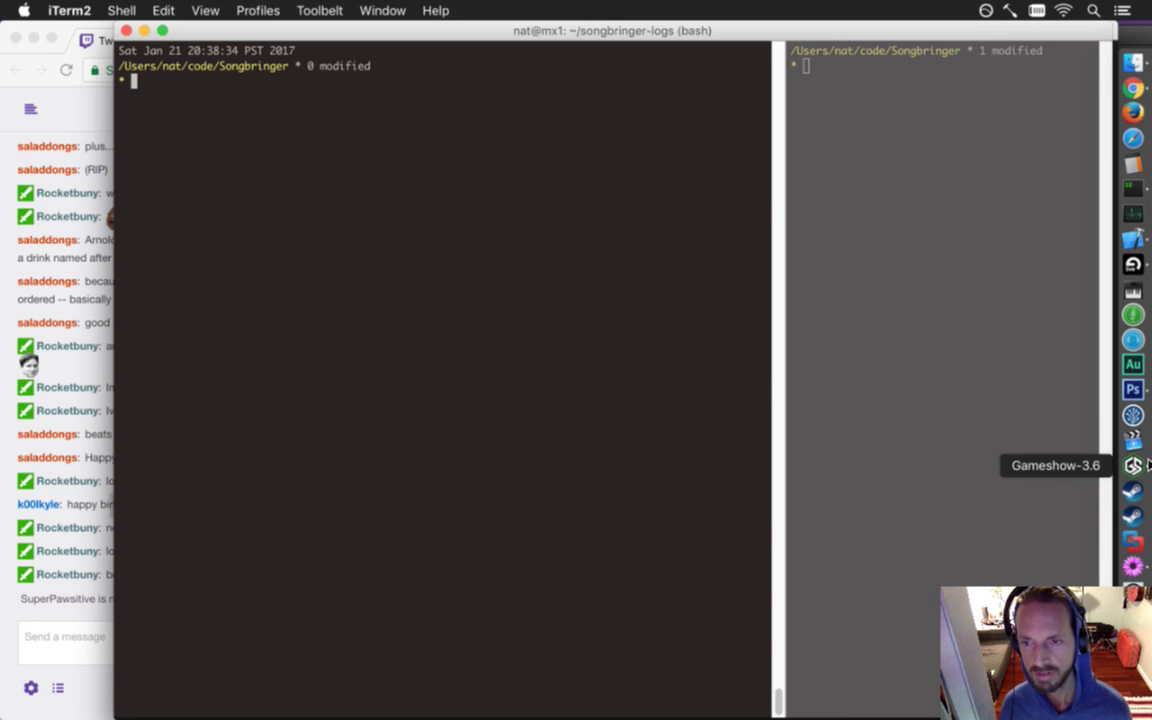
pyautogui.click(1147, 464)
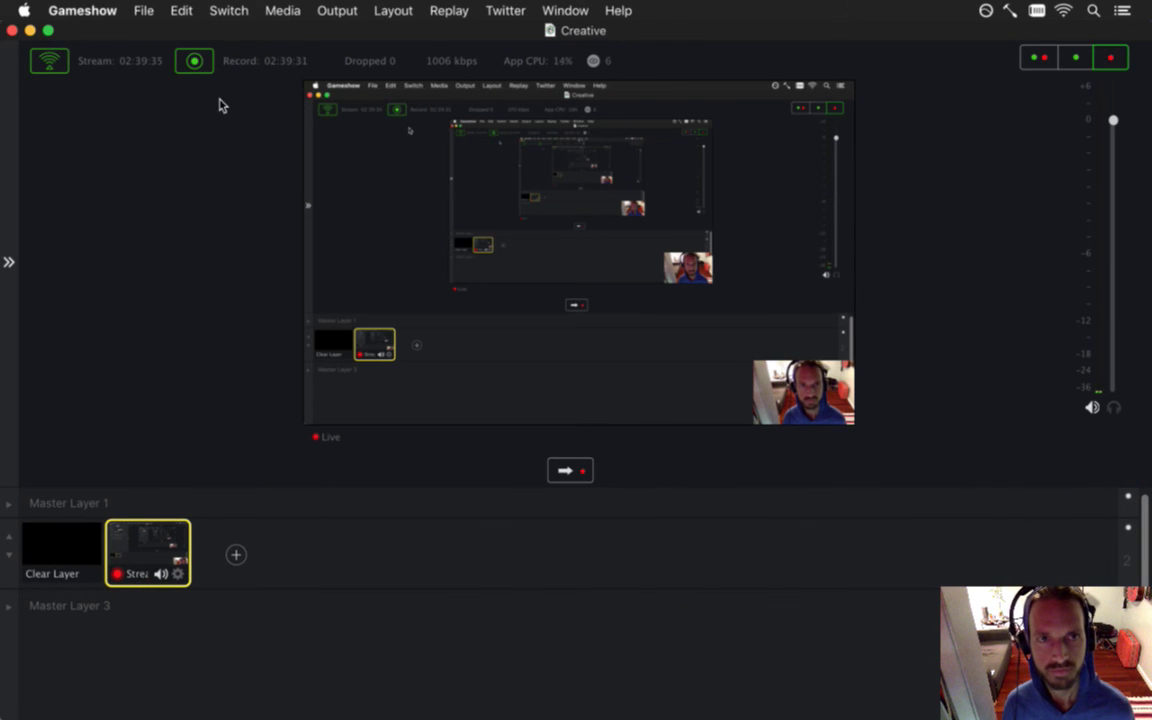